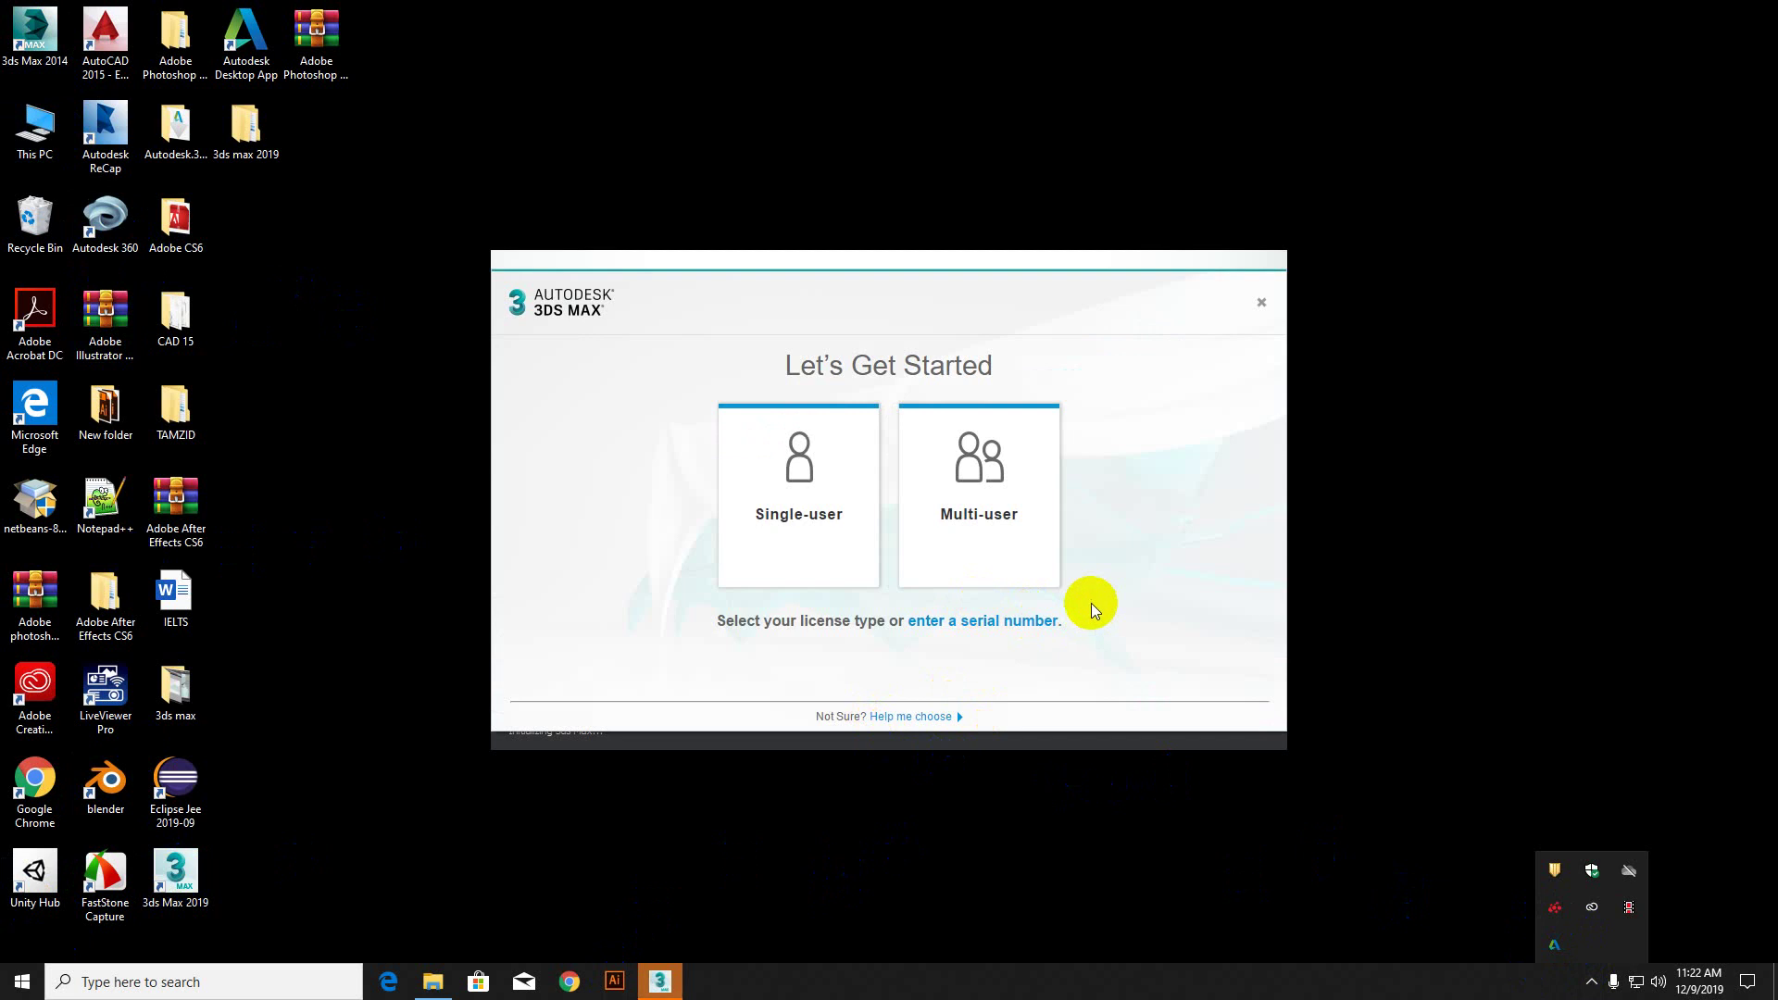
# Step: Choose the single-user licence type and retry the internet connection check
pyautogui.click(790, 486)
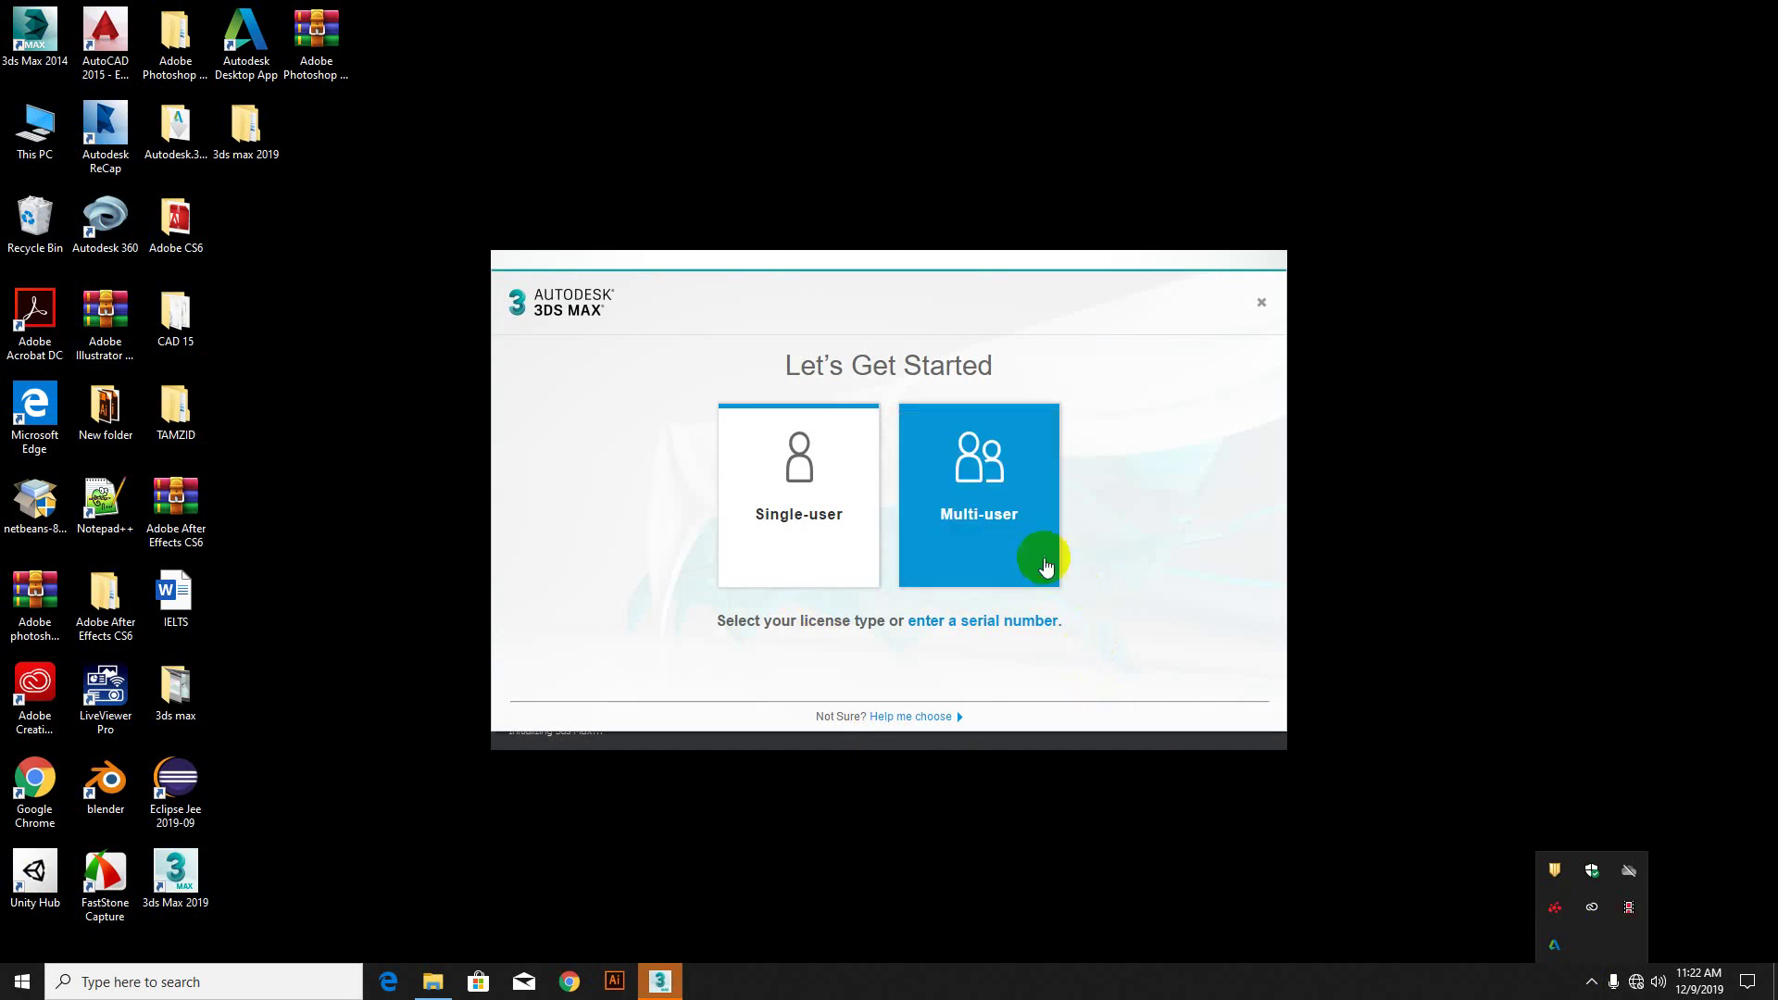
pyautogui.click(816, 508)
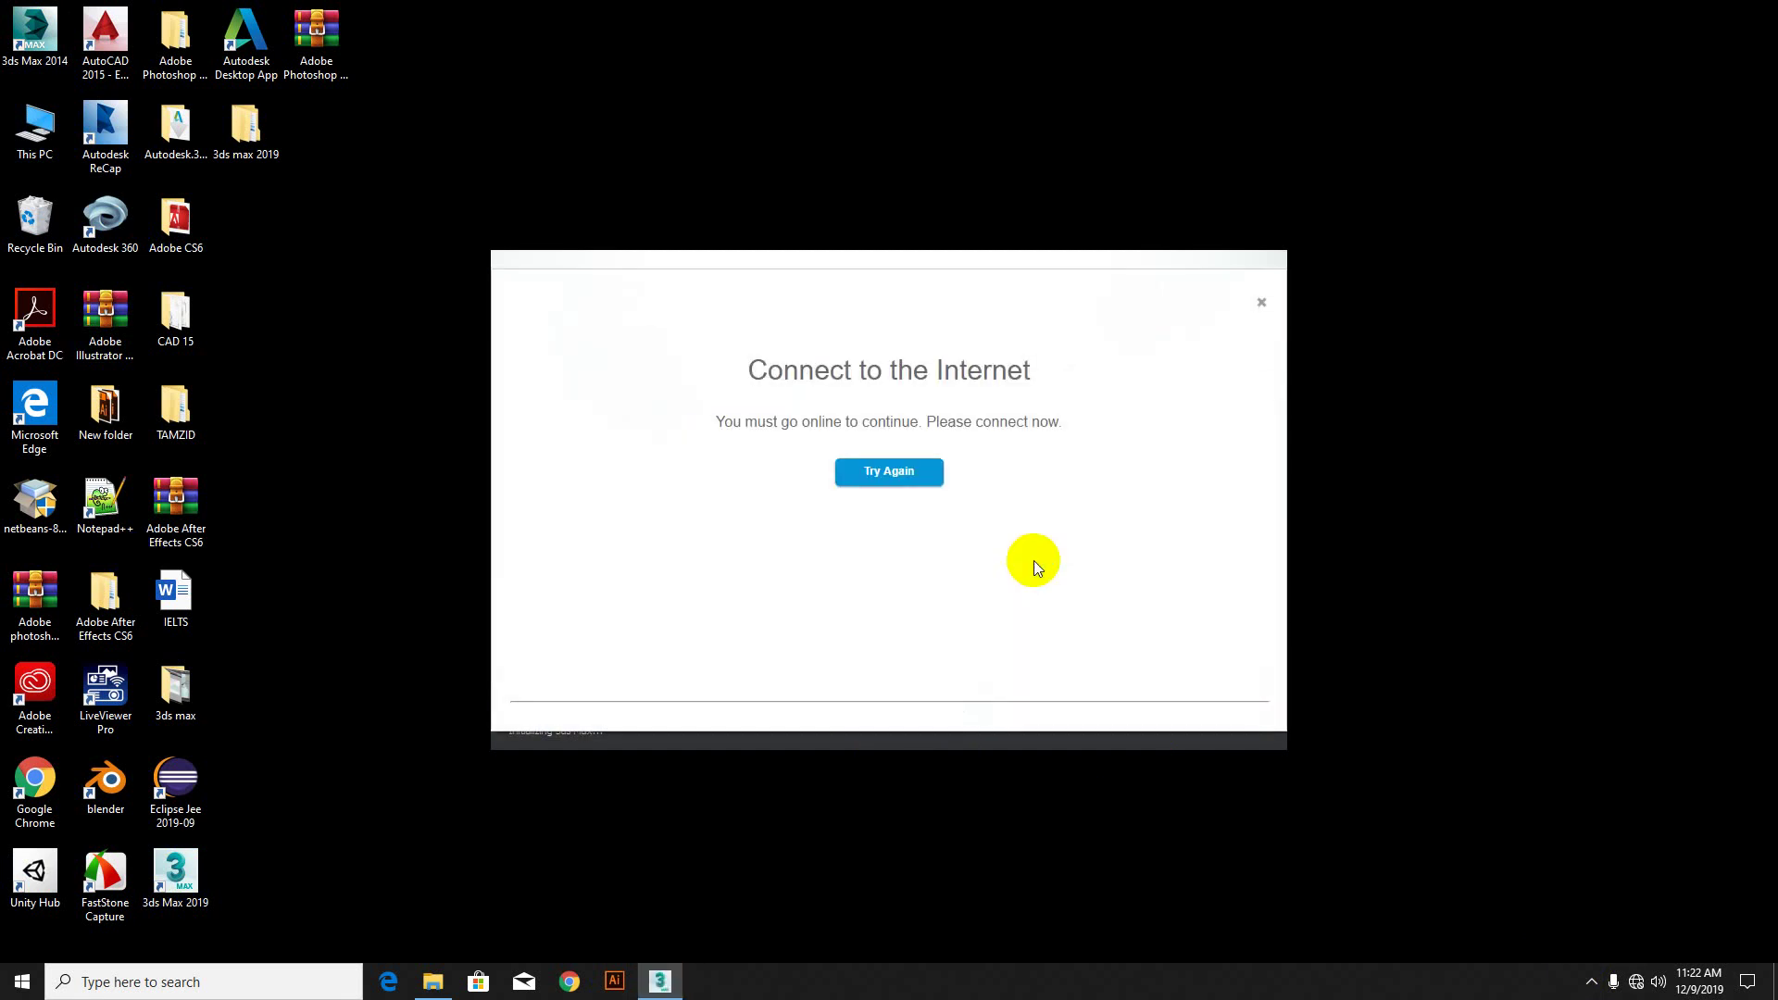
pyautogui.click(899, 474)
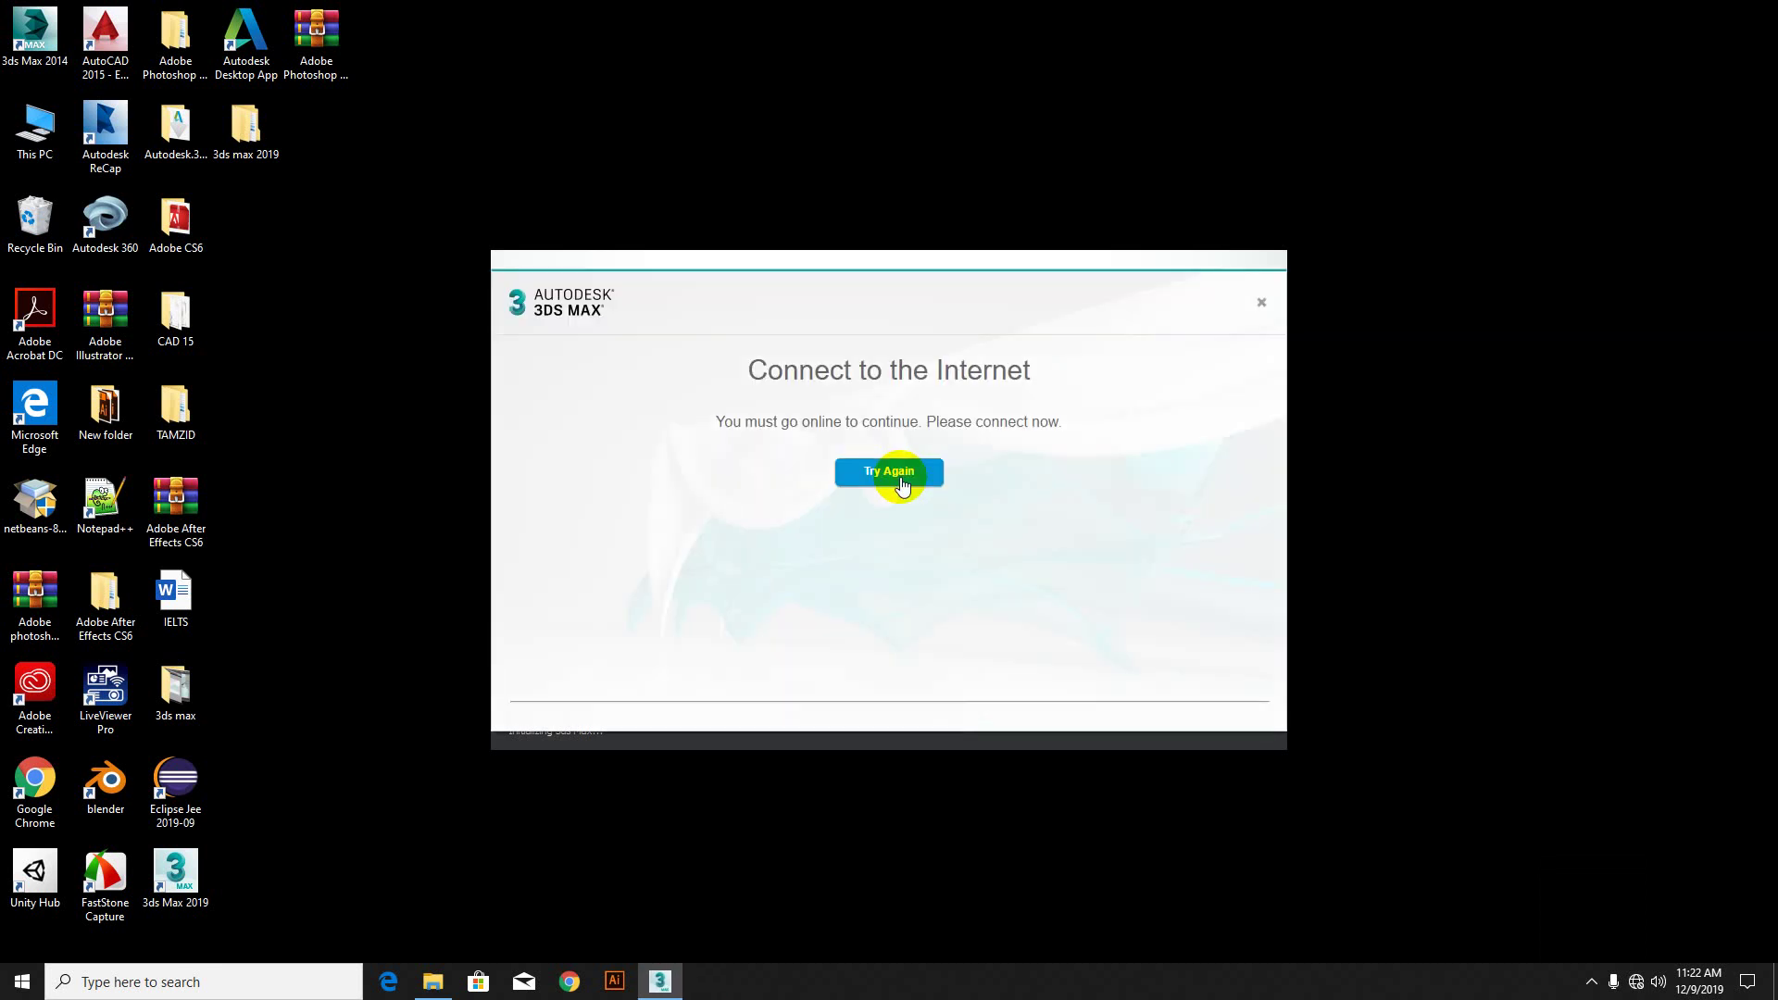
pyautogui.click(889, 472)
# Step: Close the connection prompt, relaunch 3ds Max 2019 from the desktop, and choose to enter a serial number
pyautogui.click(1263, 306)
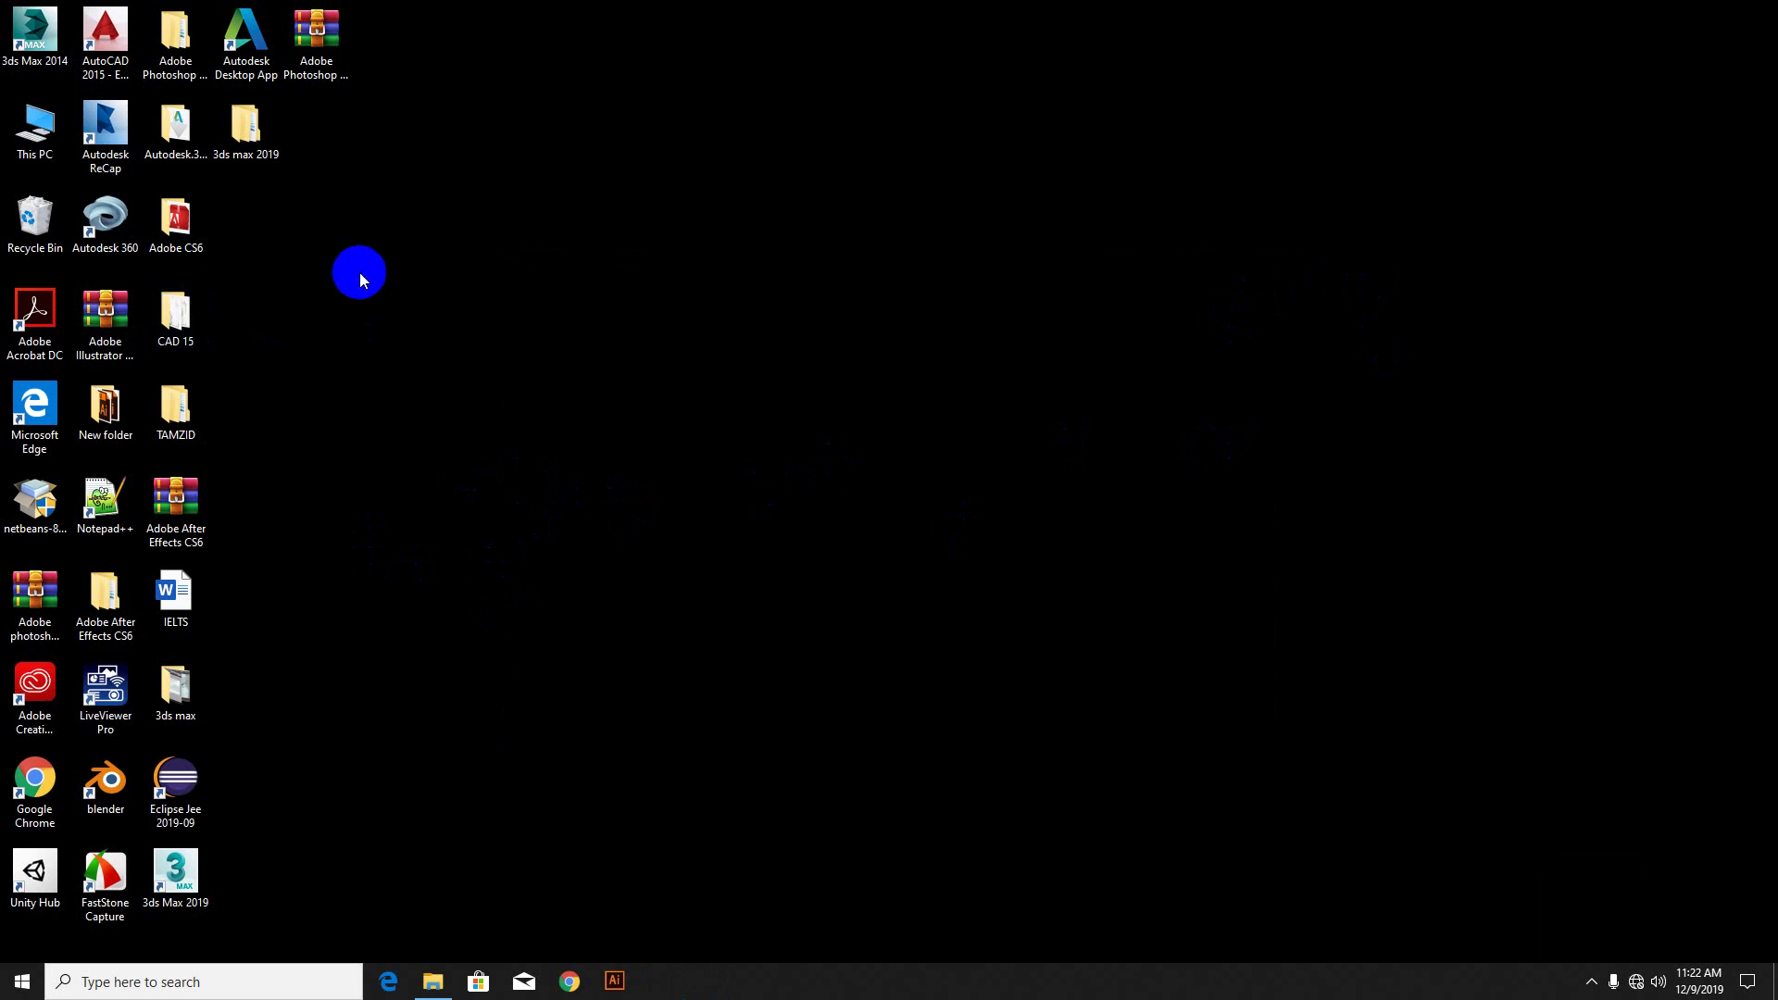
pyautogui.click(178, 869)
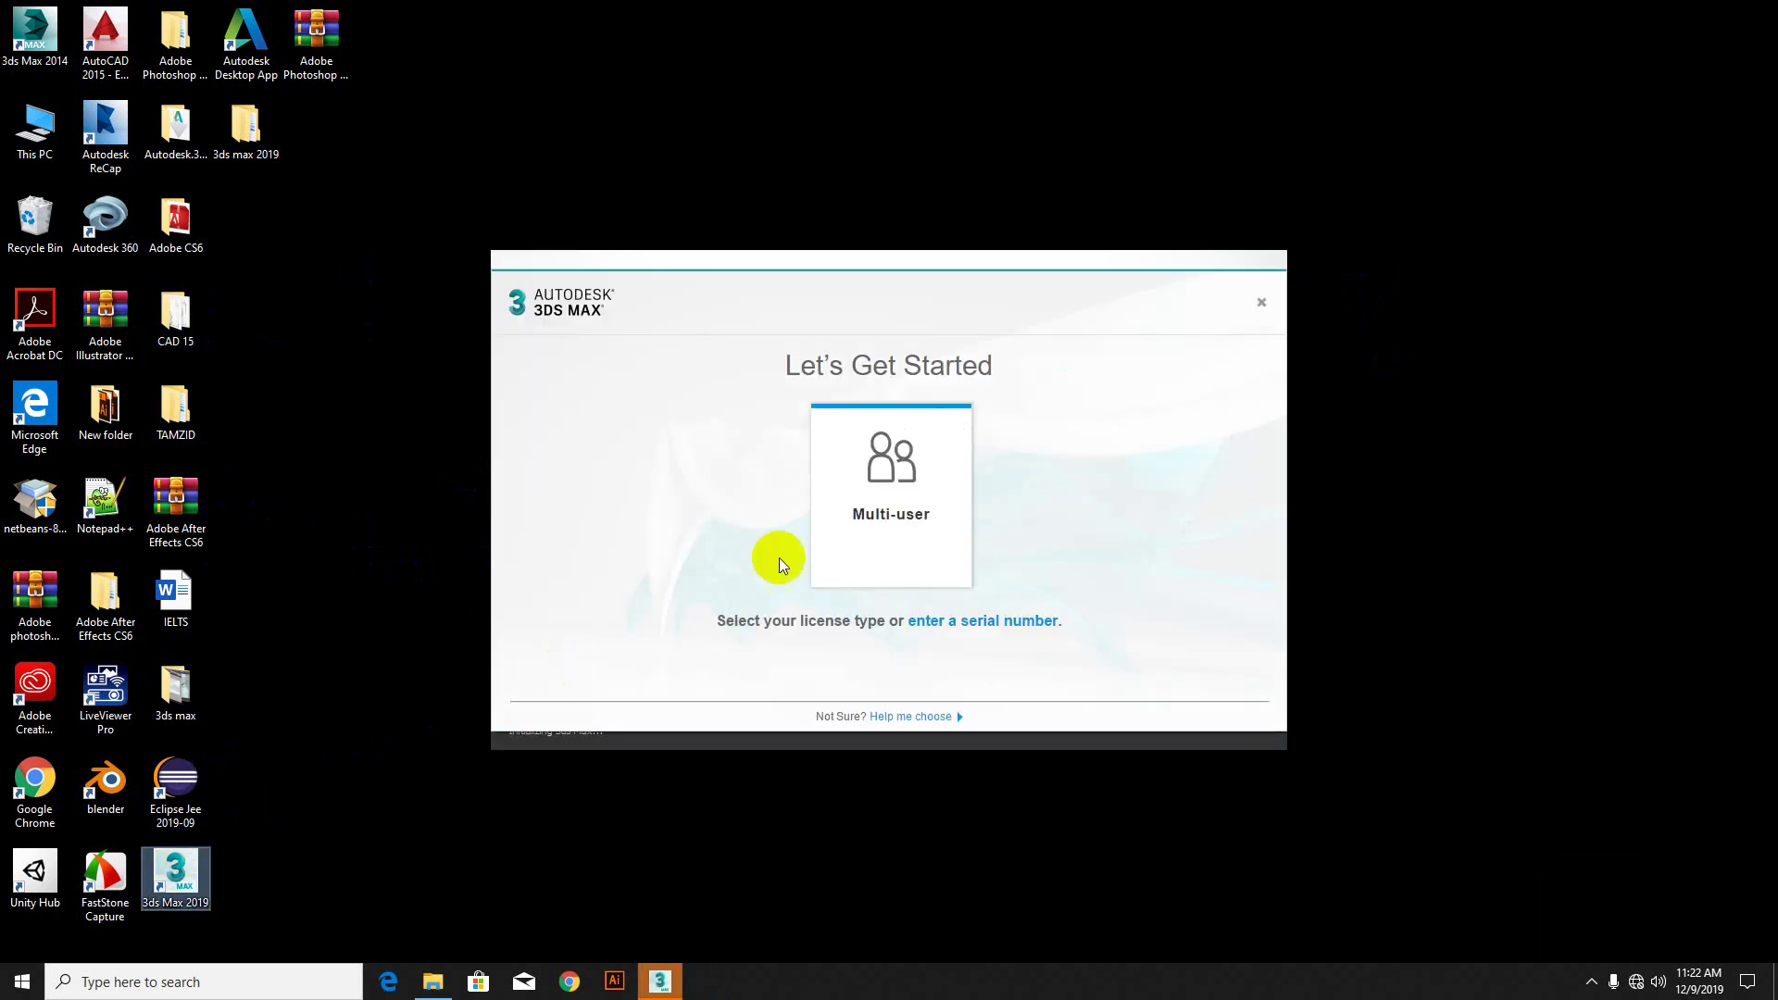
pyautogui.click(991, 621)
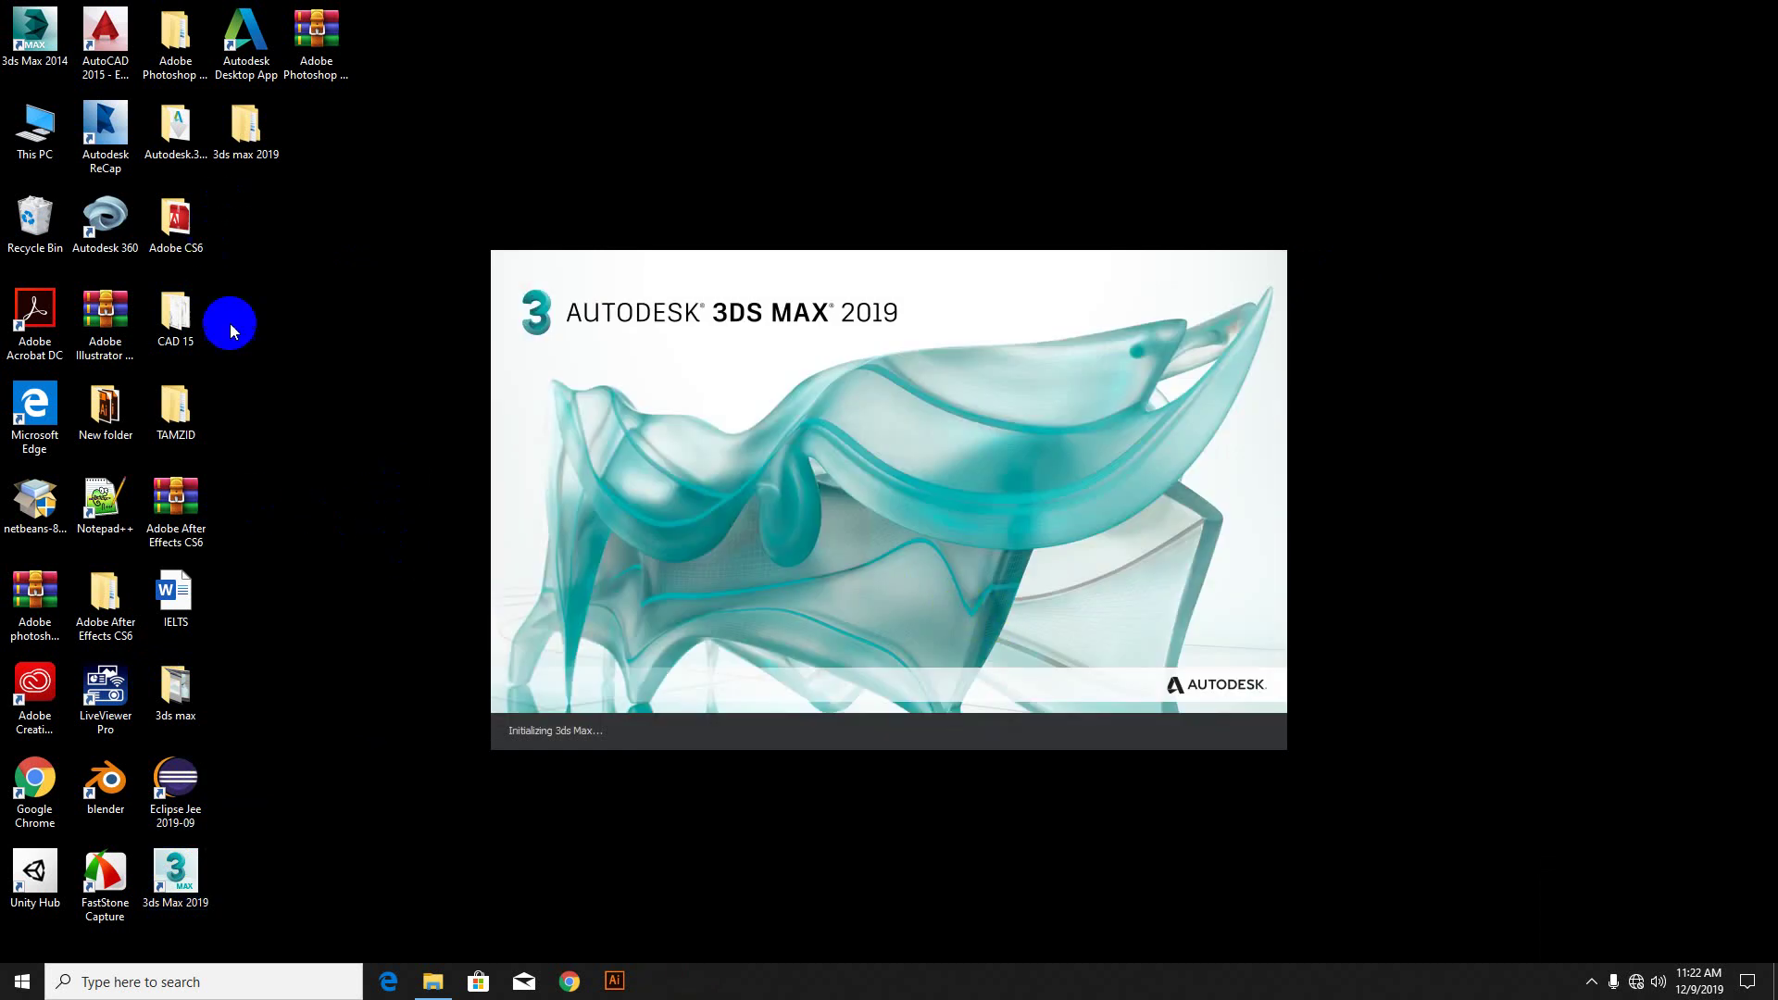
# Step: Go into 3ds max 2019 > X-FORCE and view the Product Keys text file
pyautogui.doubleClick(248, 129)
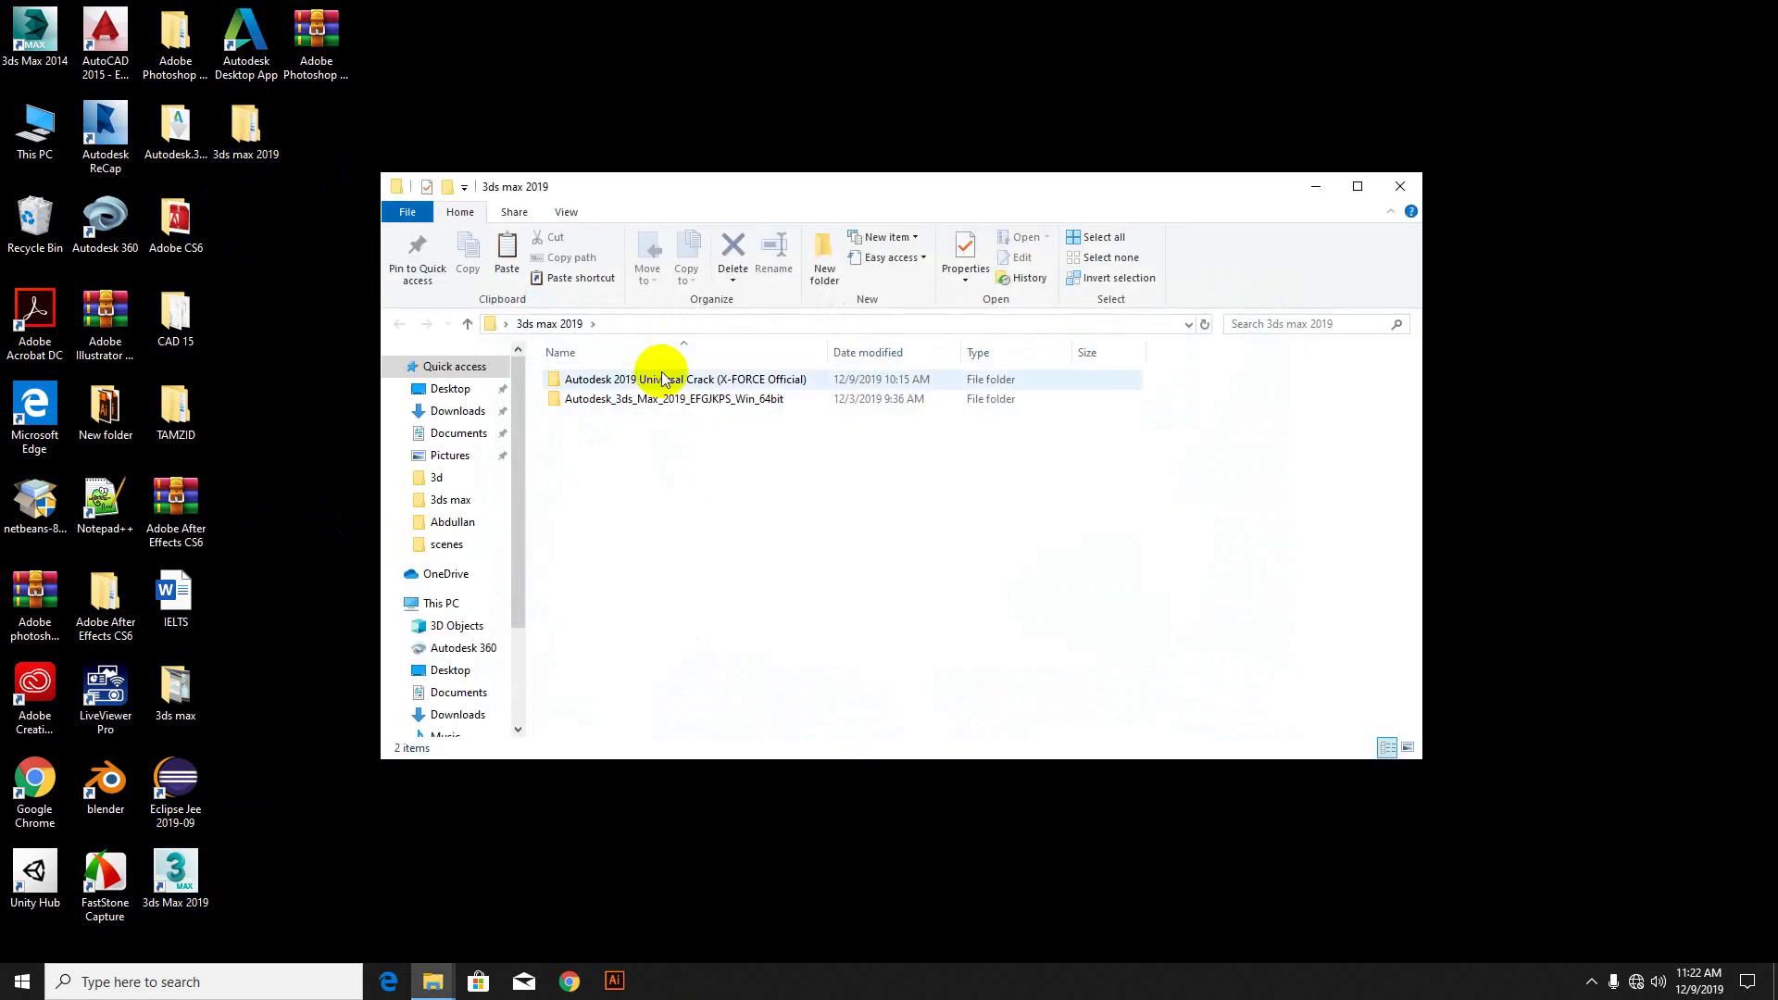
pyautogui.doubleClick(654, 381)
pyautogui.click(606, 381)
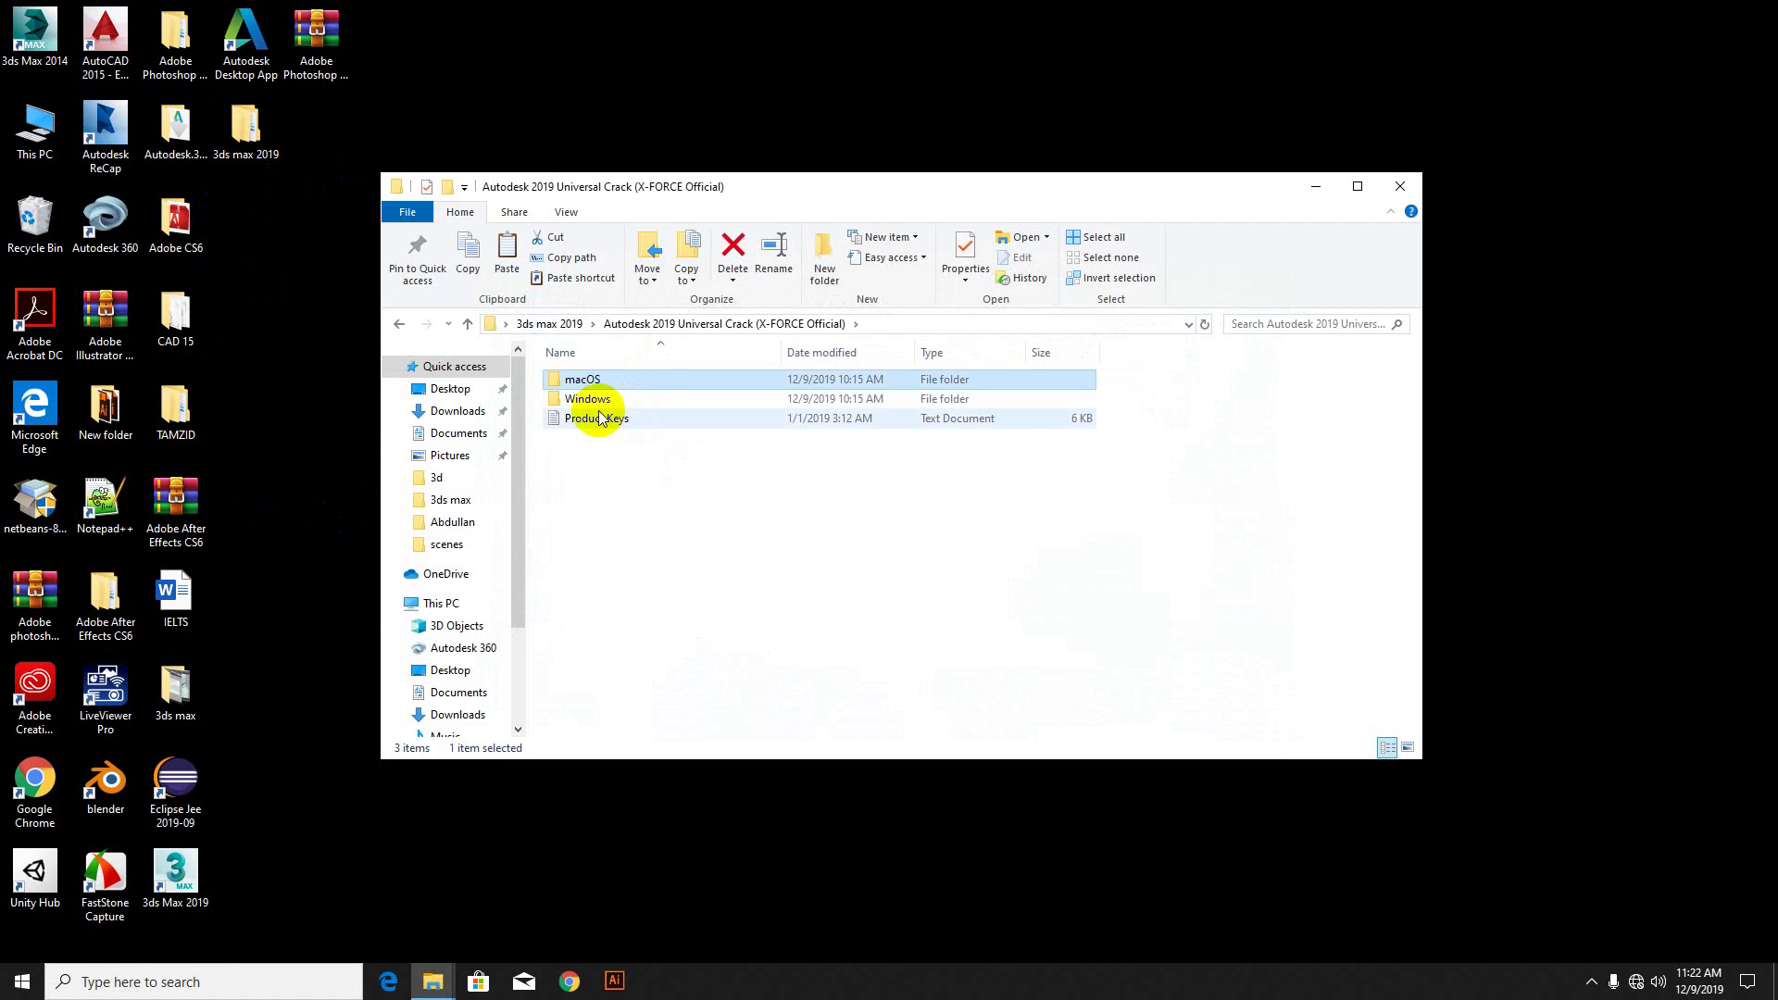
pyautogui.click(615, 399)
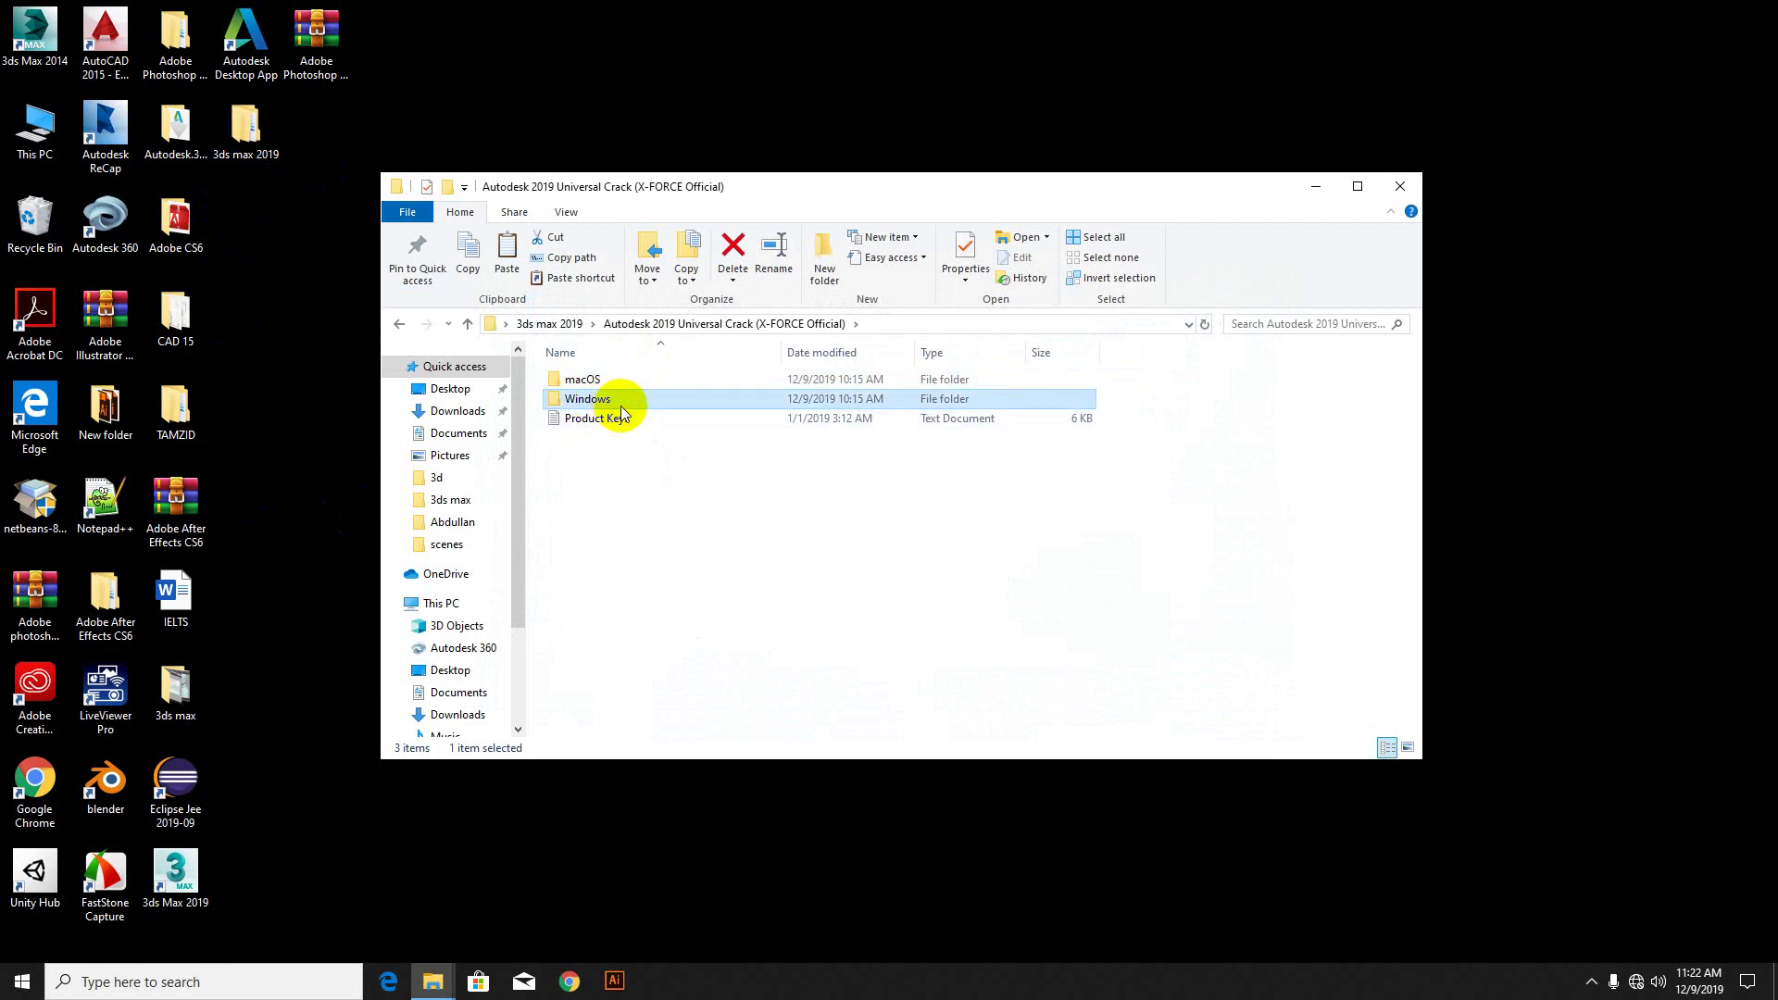
pyautogui.click(613, 421)
pyautogui.doubleClick(611, 418)
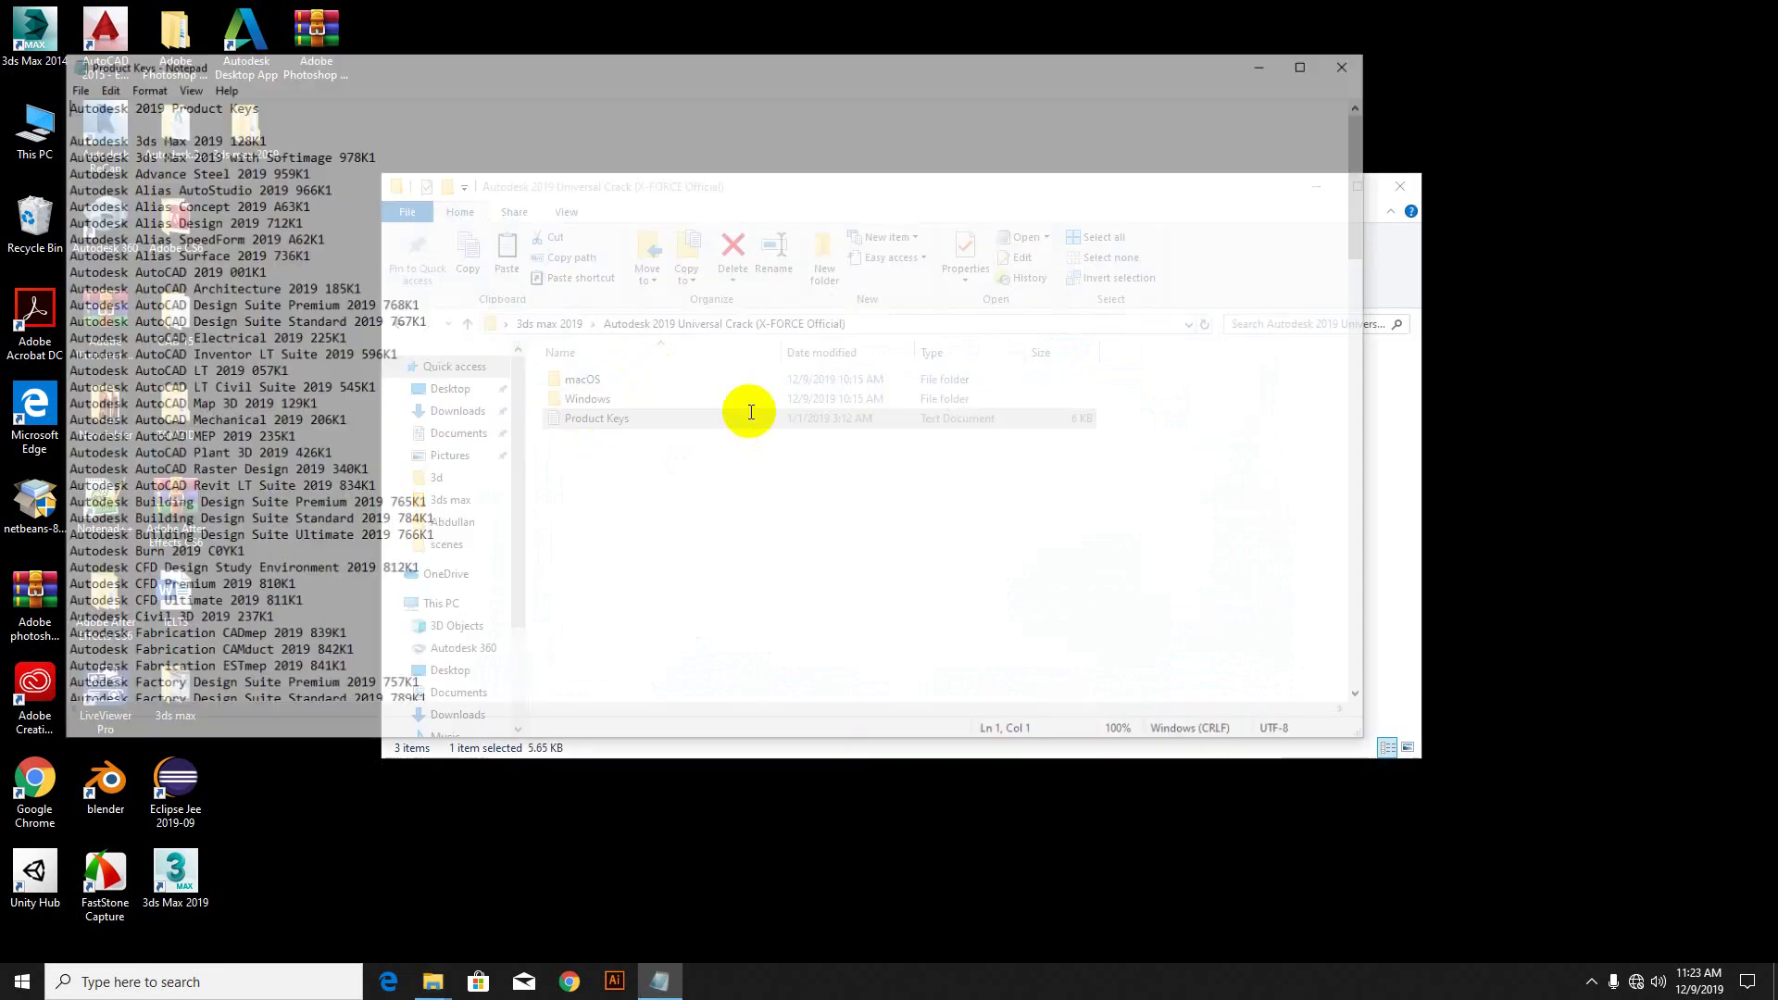
pyautogui.click(1352, 64)
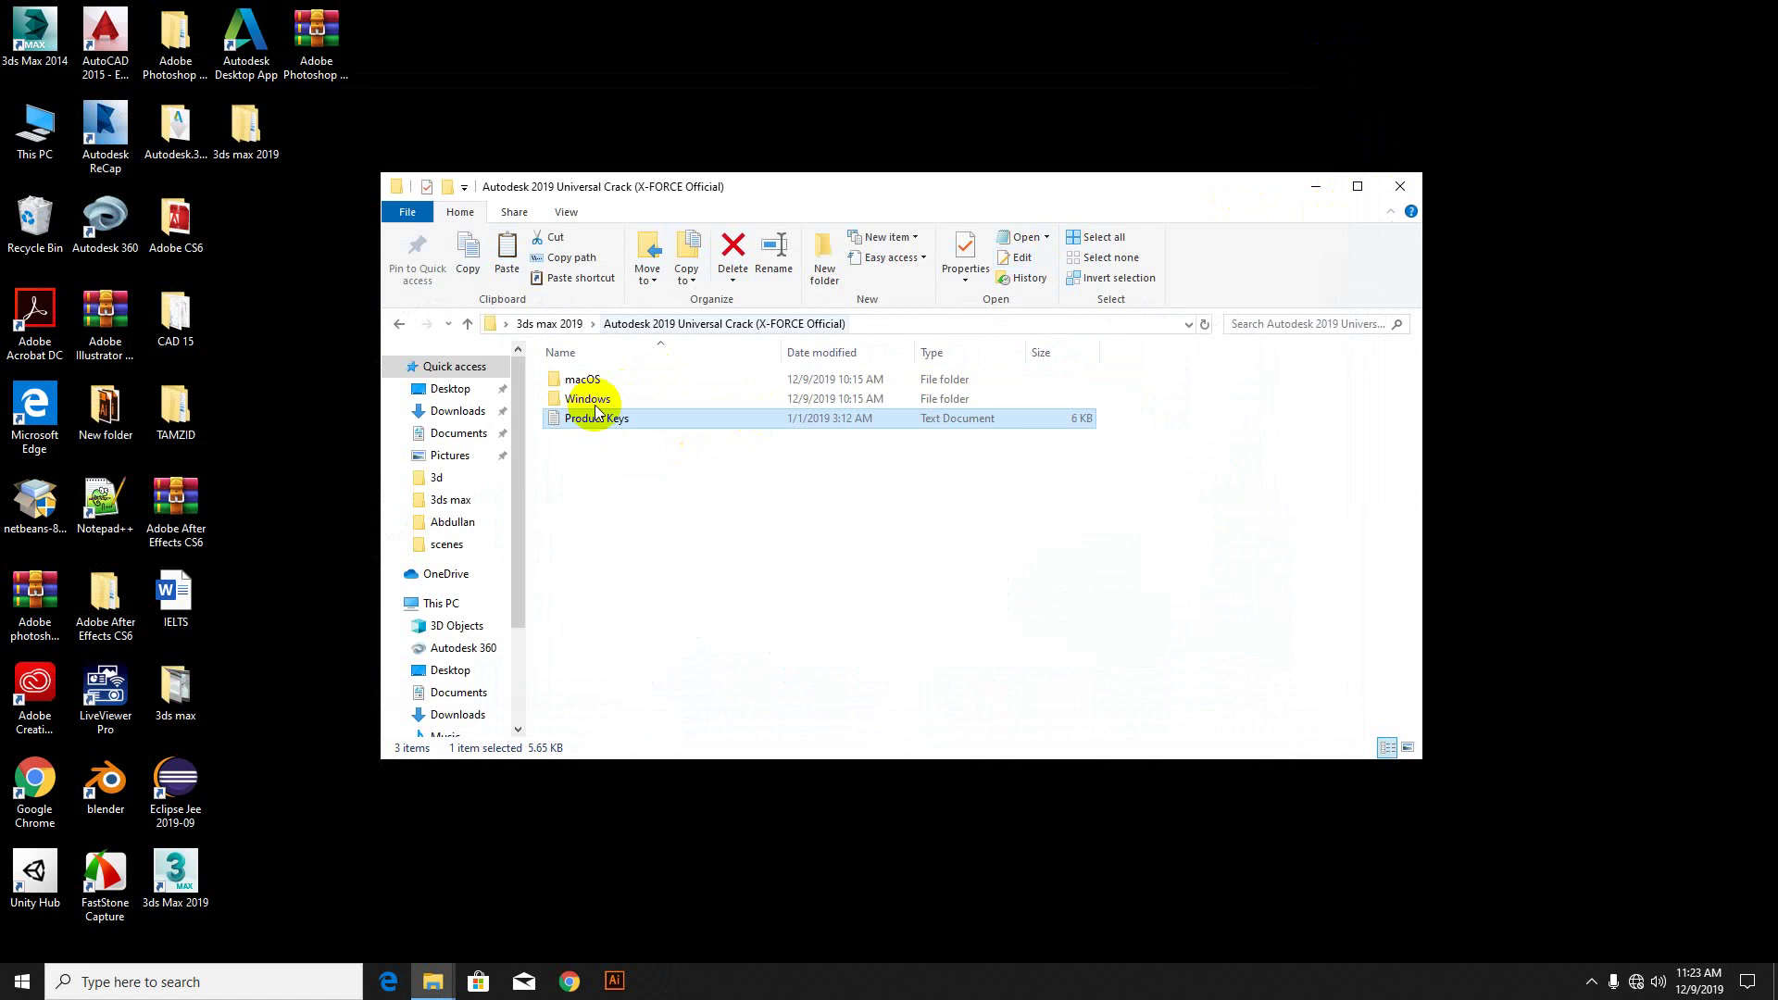
# Step: Extract the xf-adesk19_x86 archive in place inside the Windows folder
pyautogui.click(593, 401)
pyautogui.doubleClick(594, 404)
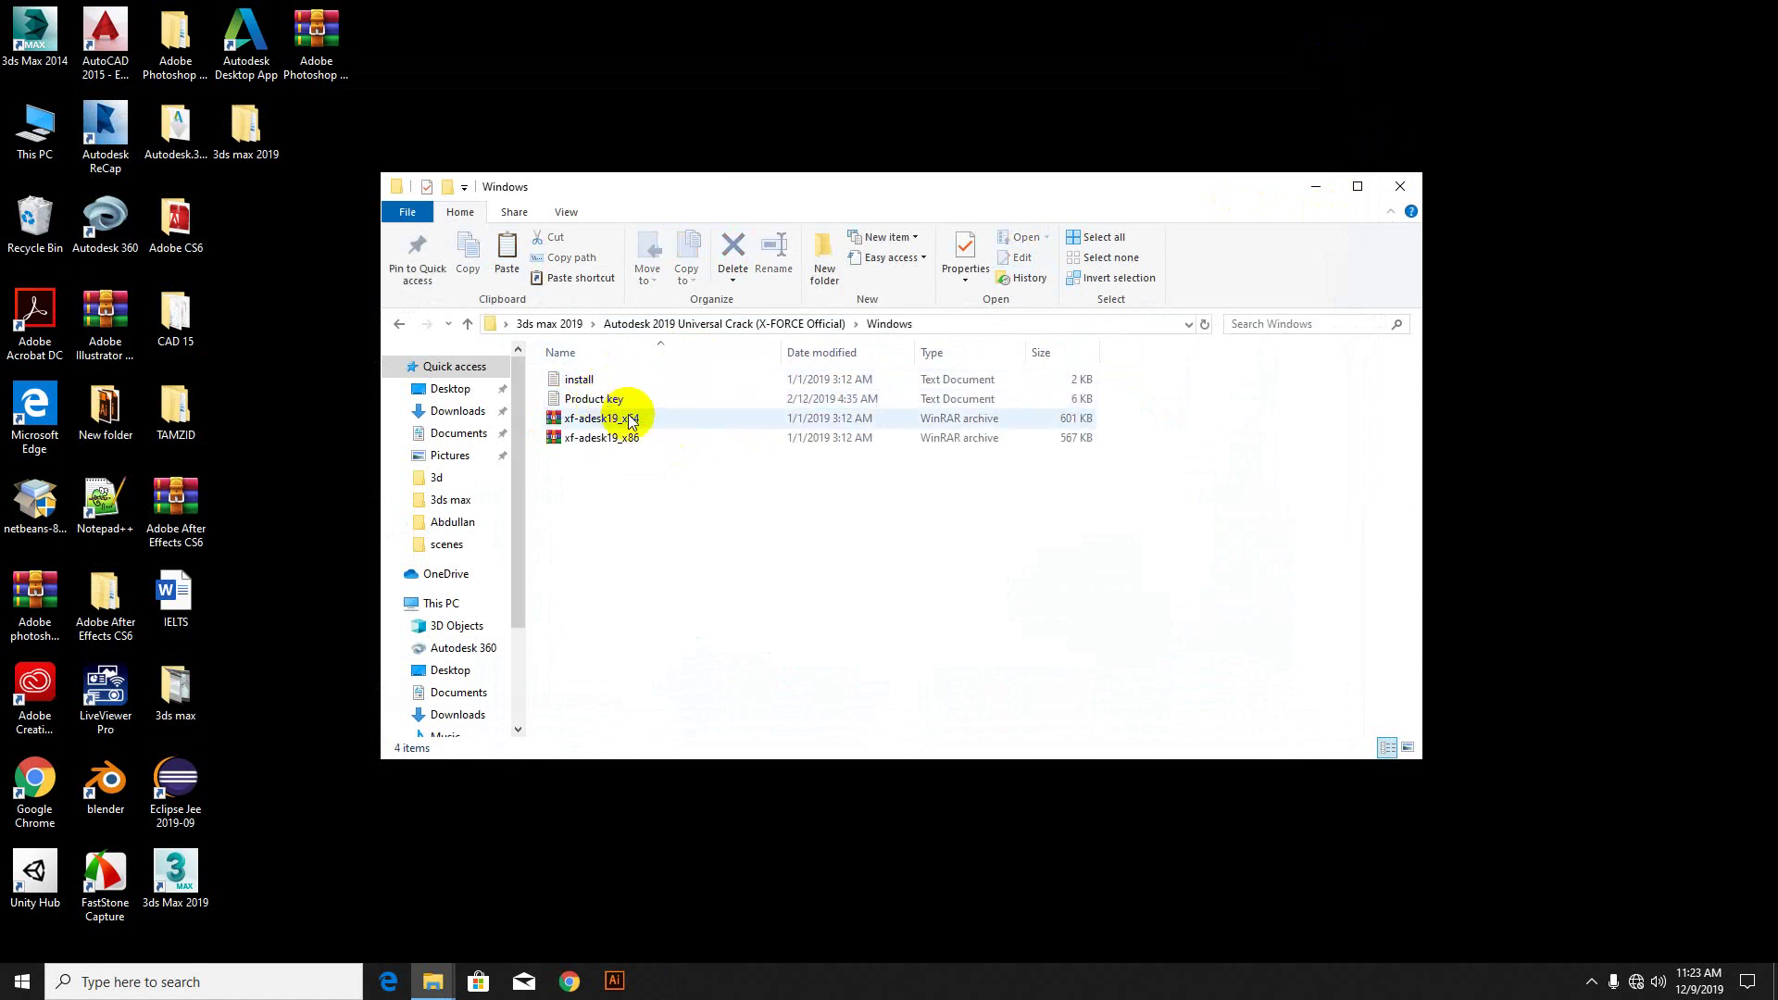
pyautogui.click(618, 440)
pyautogui.rightClick(619, 439)
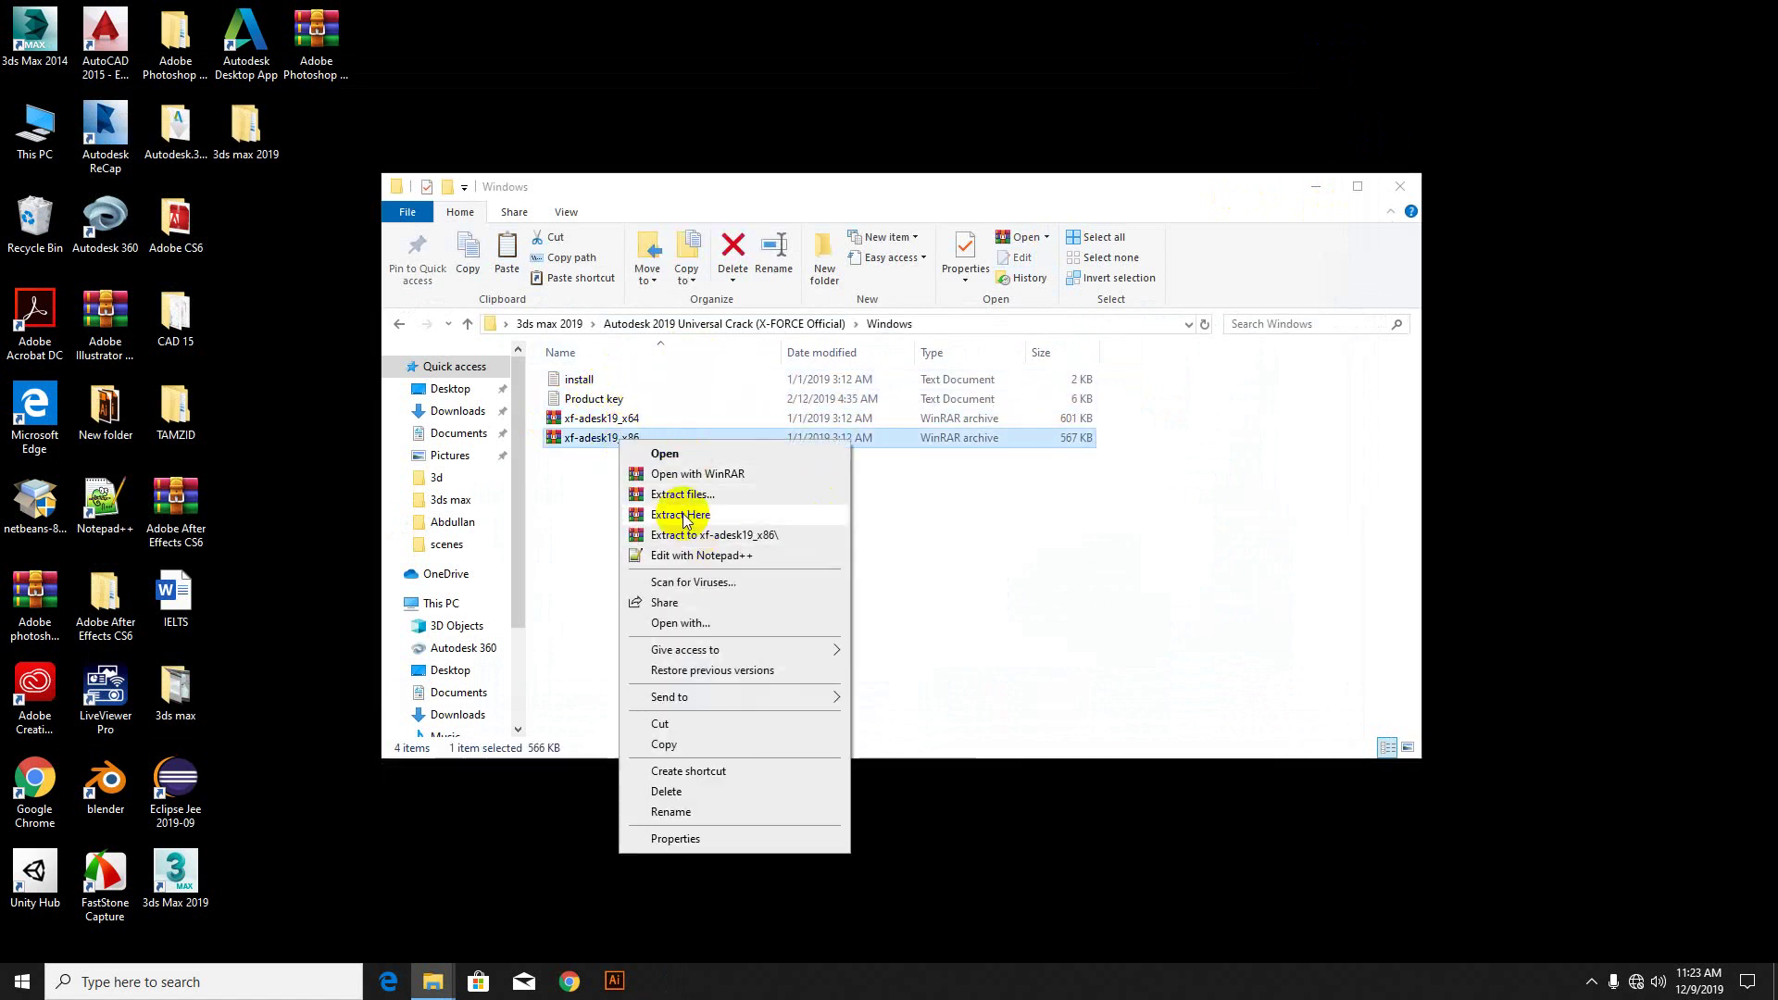
pyautogui.click(696, 514)
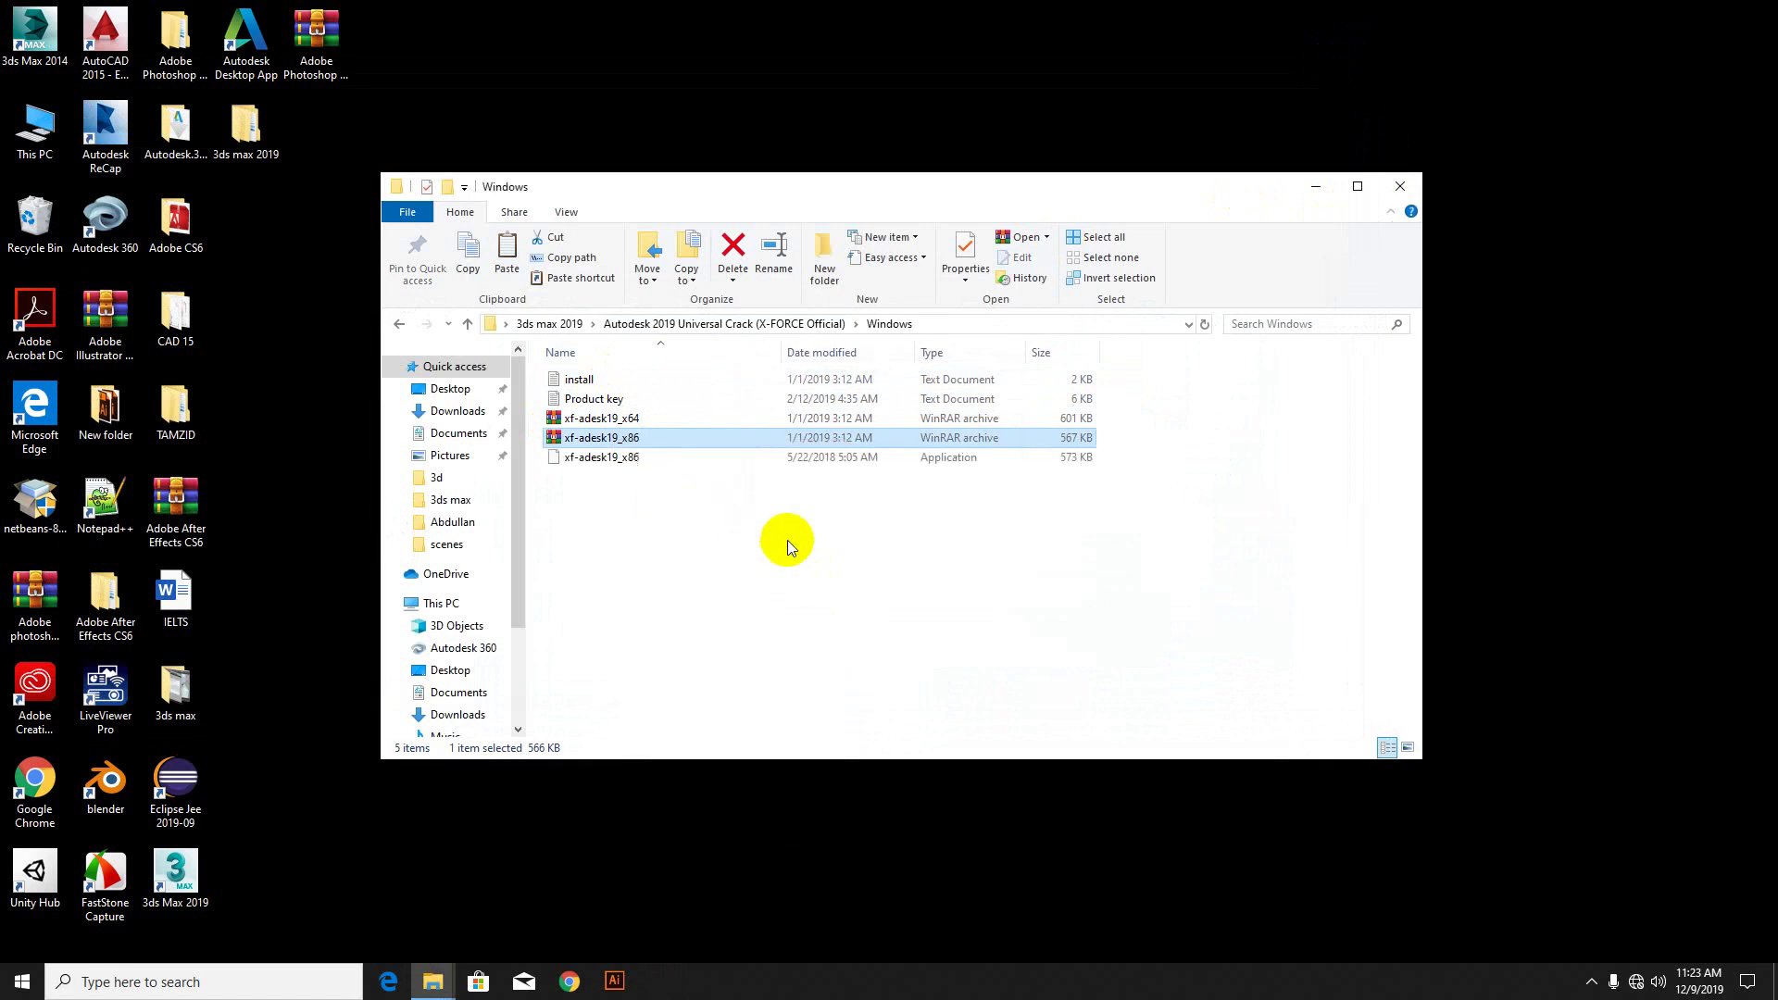
pyautogui.click(613, 458)
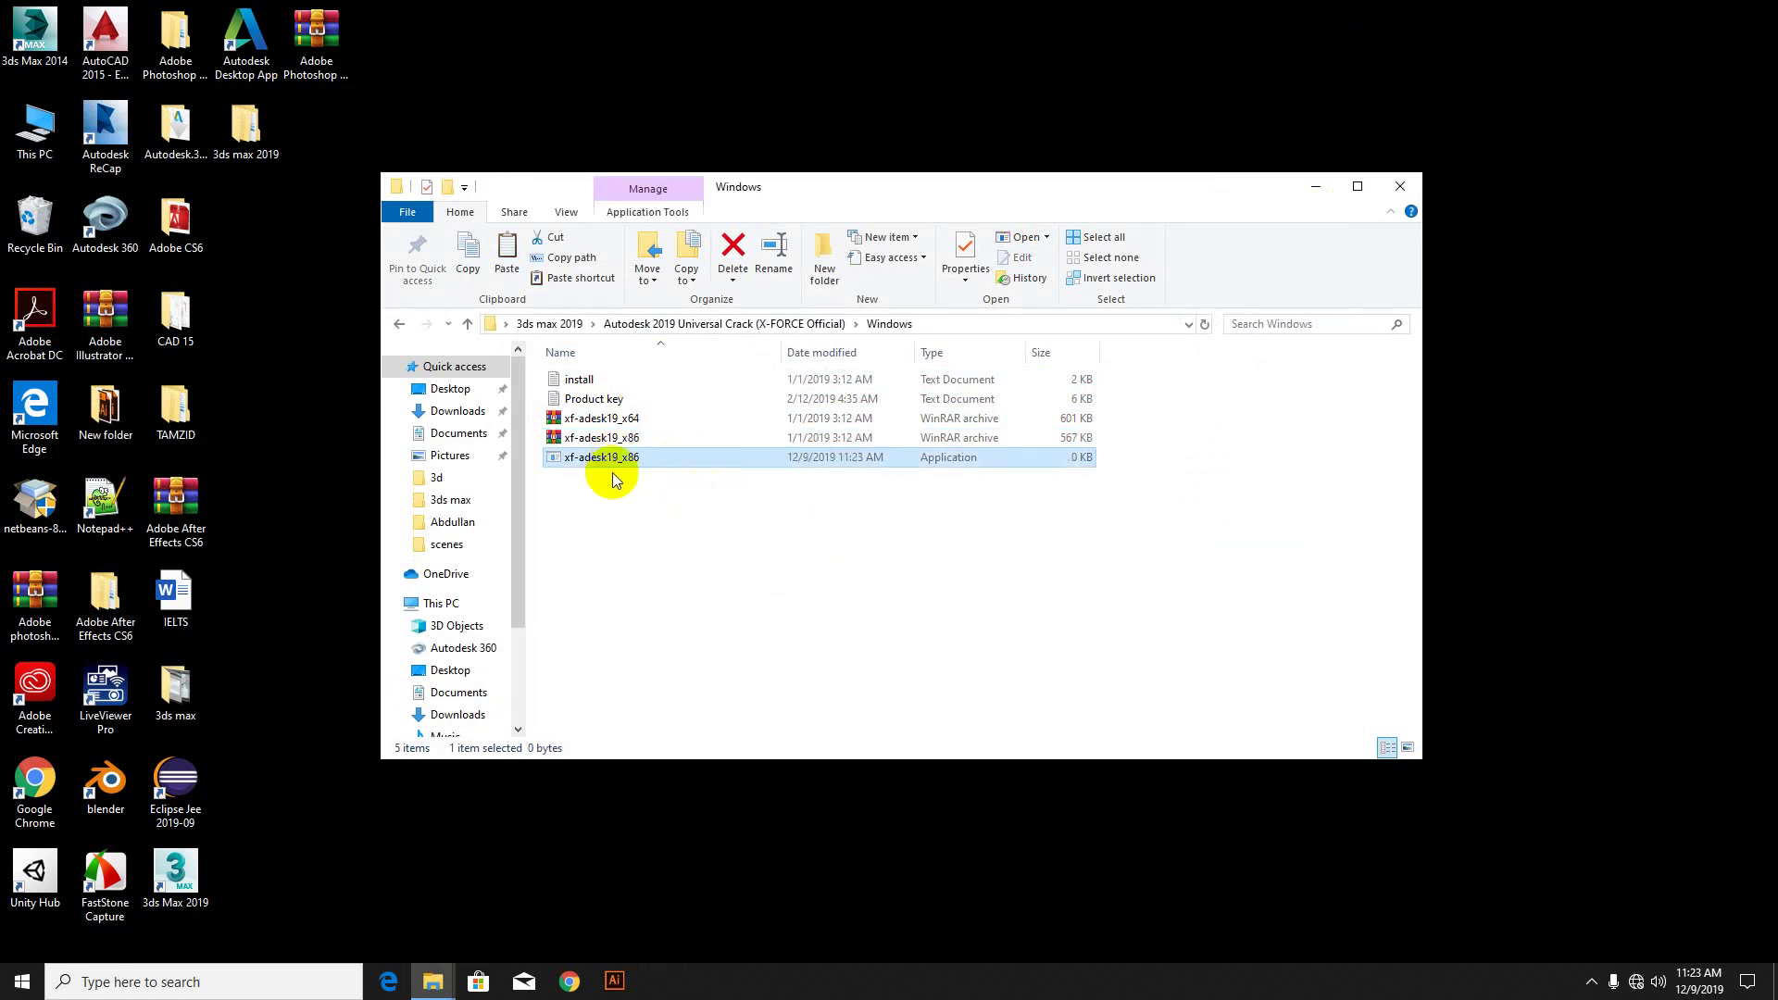
pyautogui.click(1590, 981)
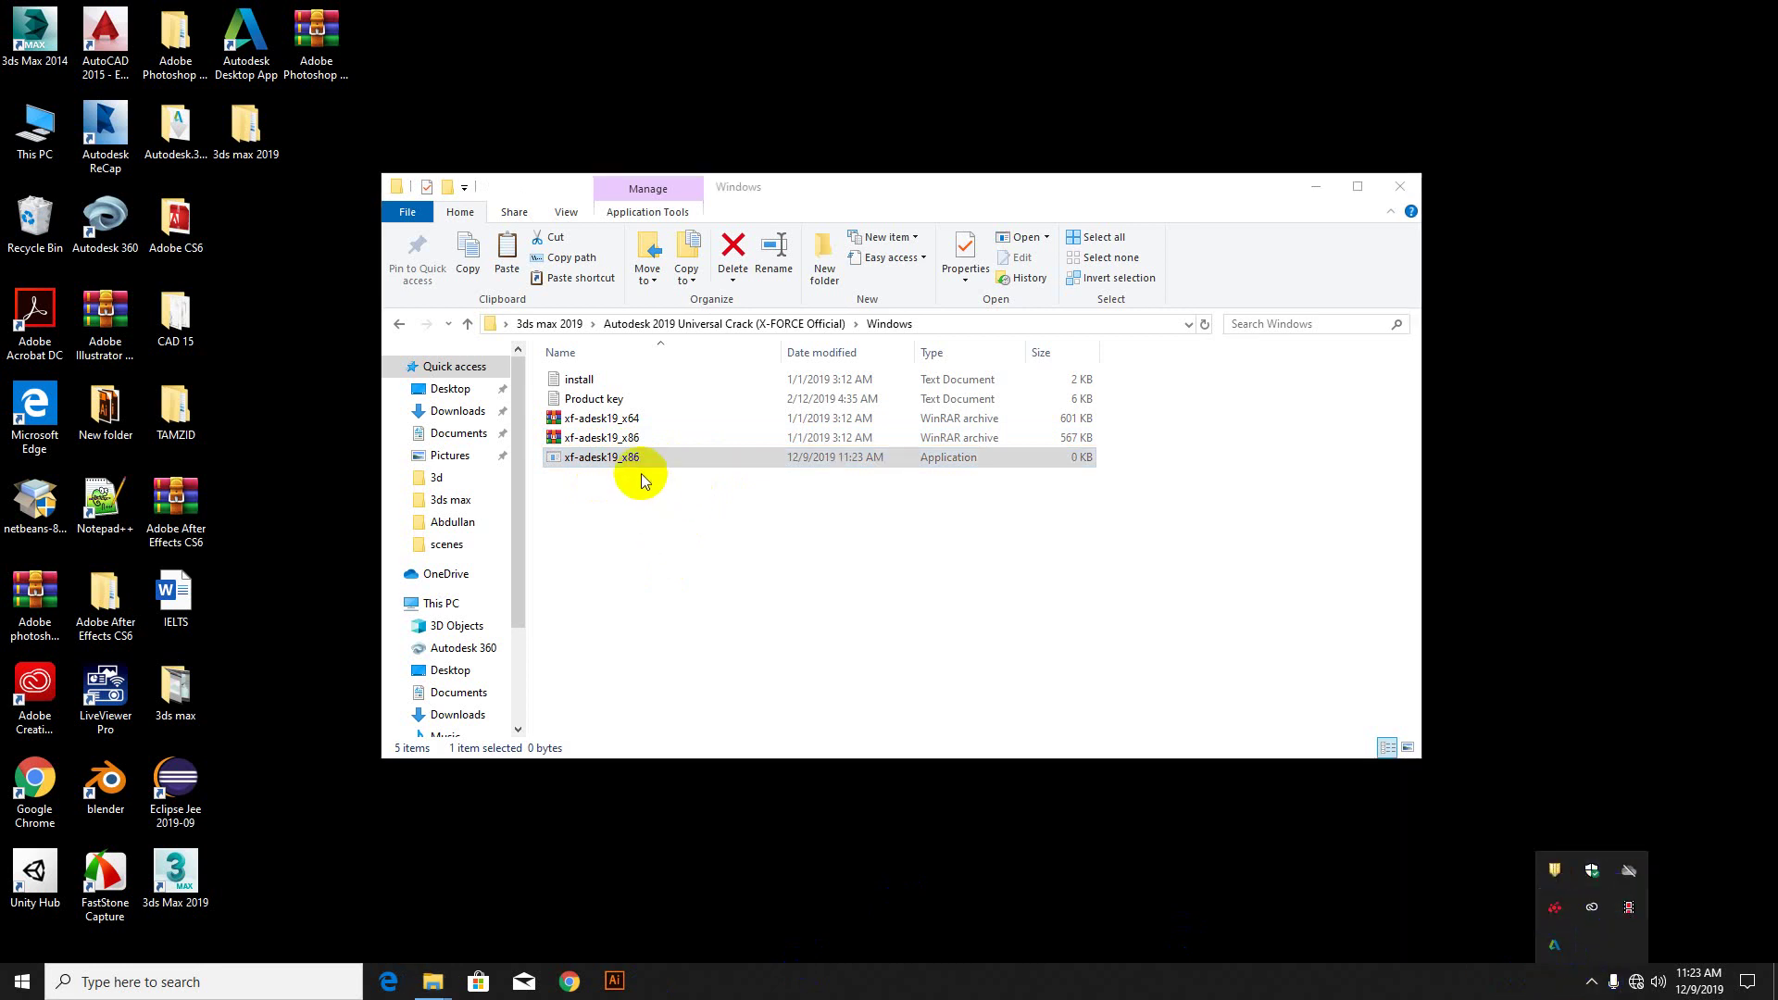
# Step: Extract the xf-adesk19_x64 archive in place inside the Windows folder
pyautogui.click(467, 323)
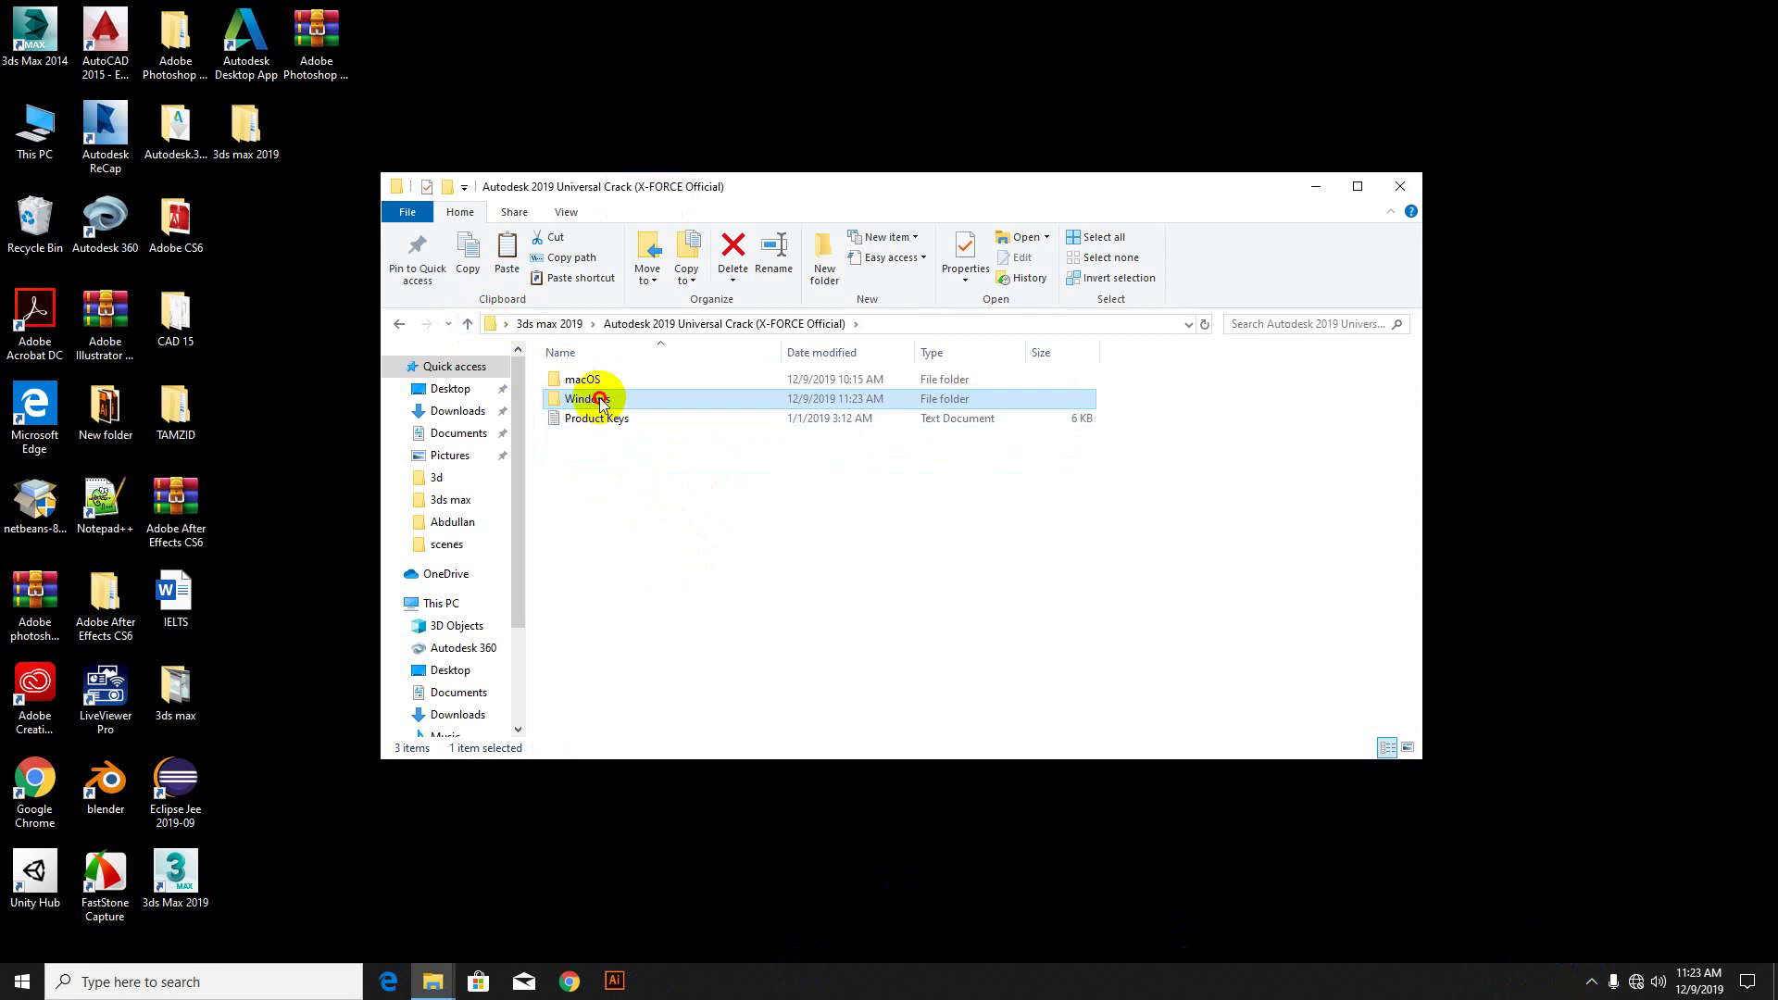
pyautogui.doubleClick(600, 399)
pyautogui.click(597, 418)
pyautogui.rightClick(600, 417)
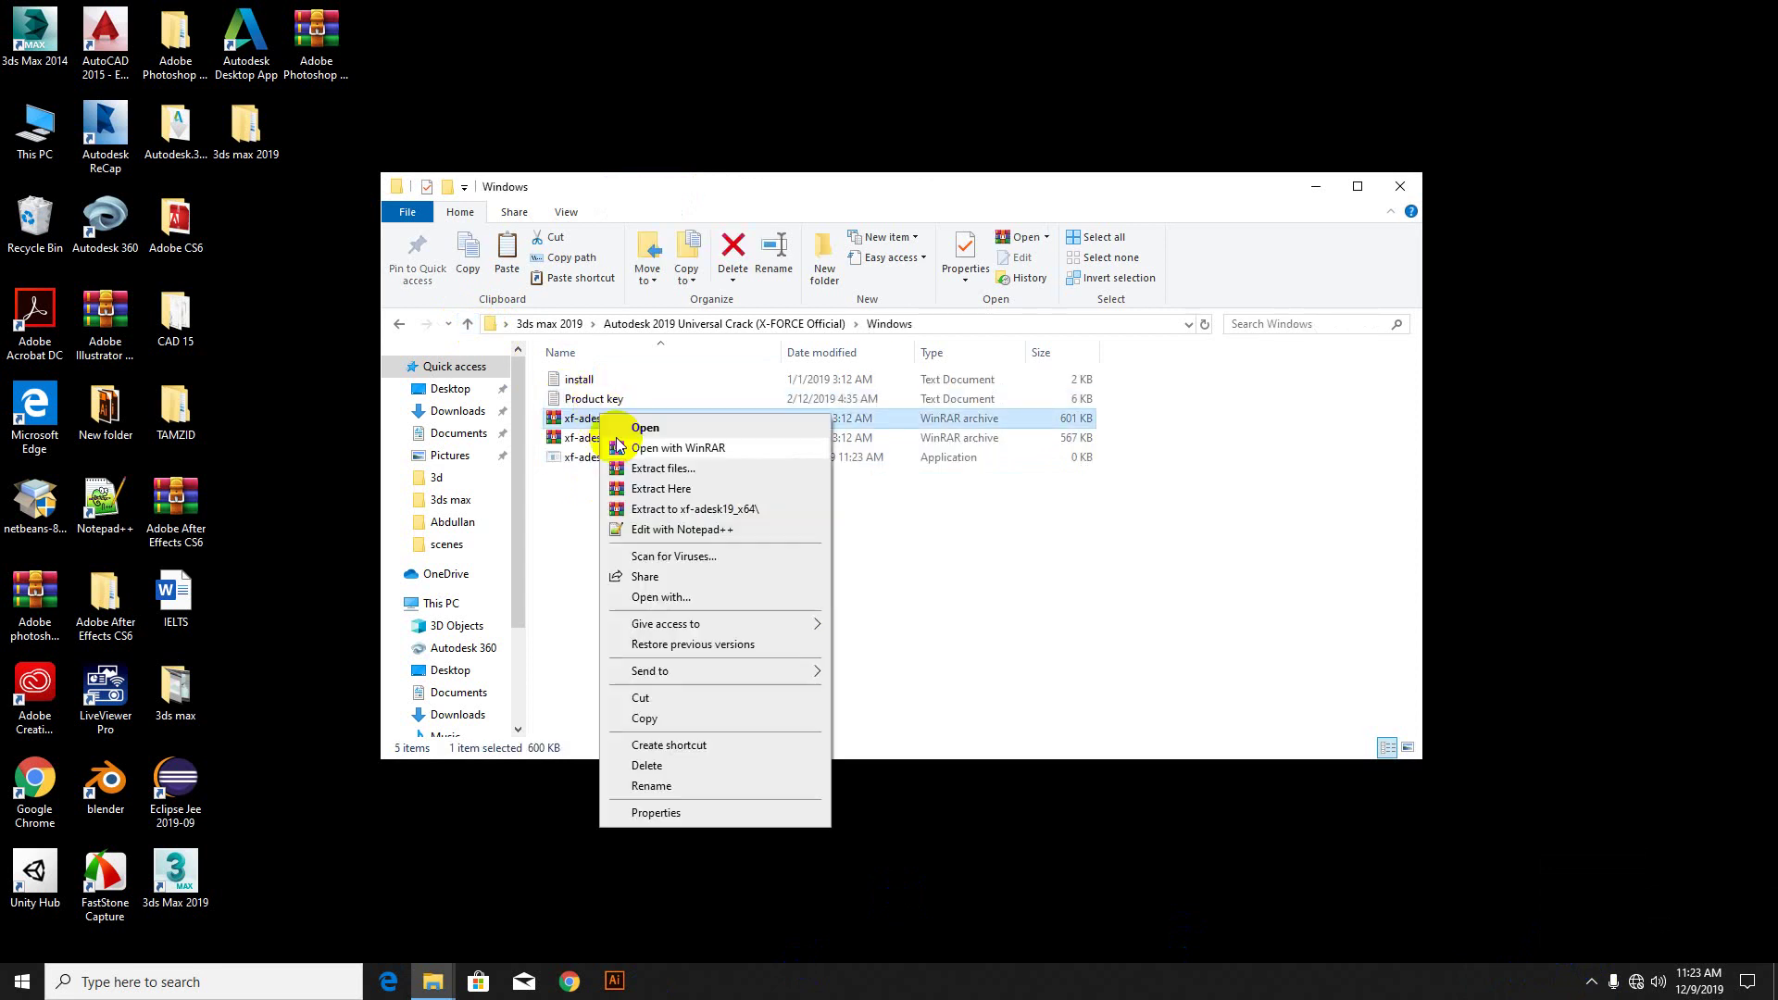
pyautogui.click(678, 489)
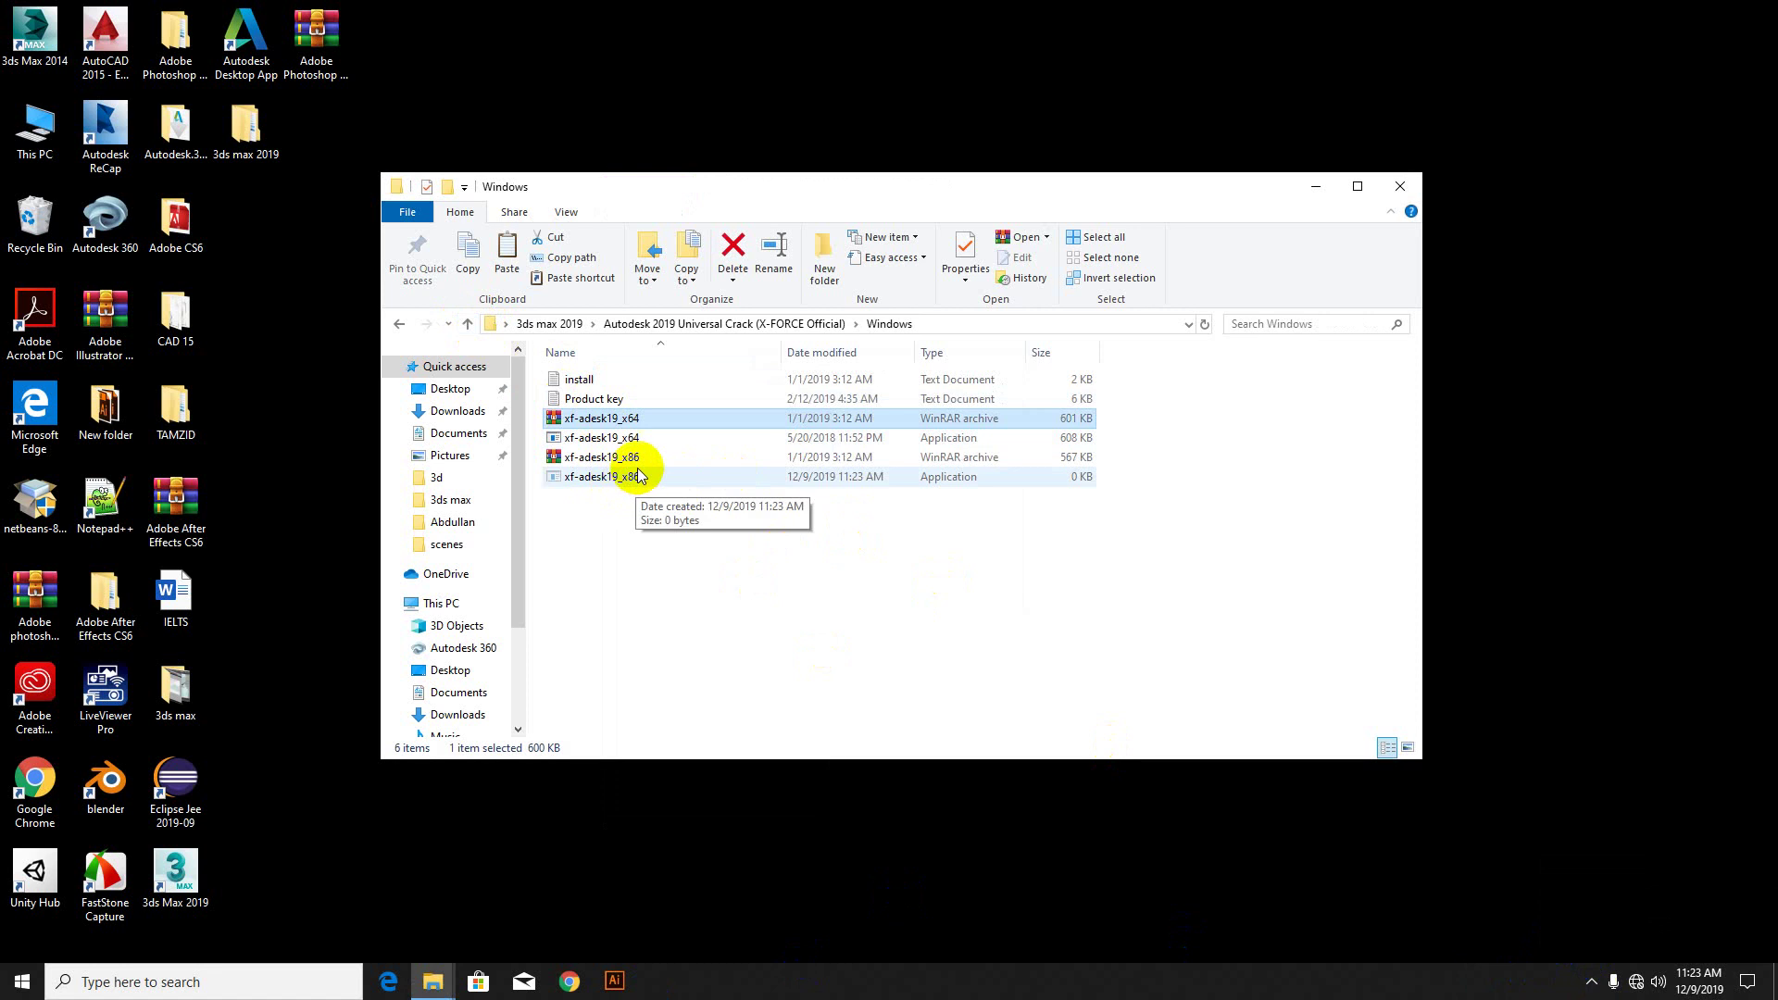
pyautogui.click(606, 437)
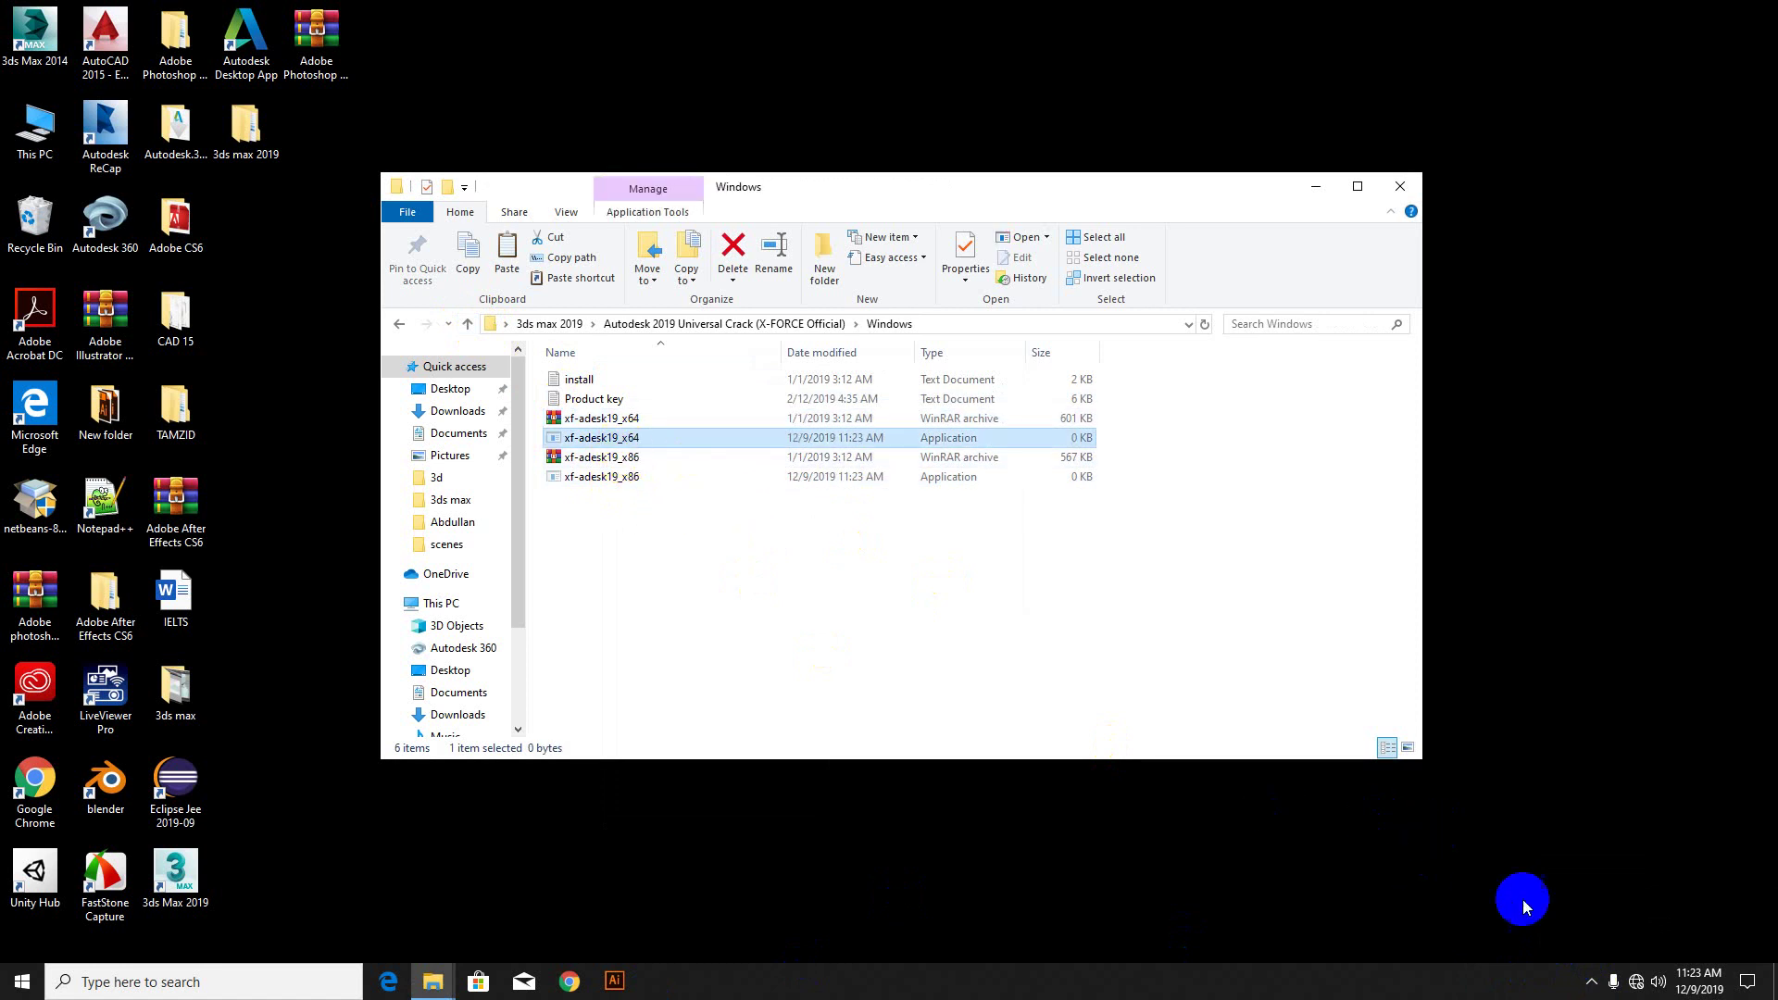
pyautogui.click(1592, 980)
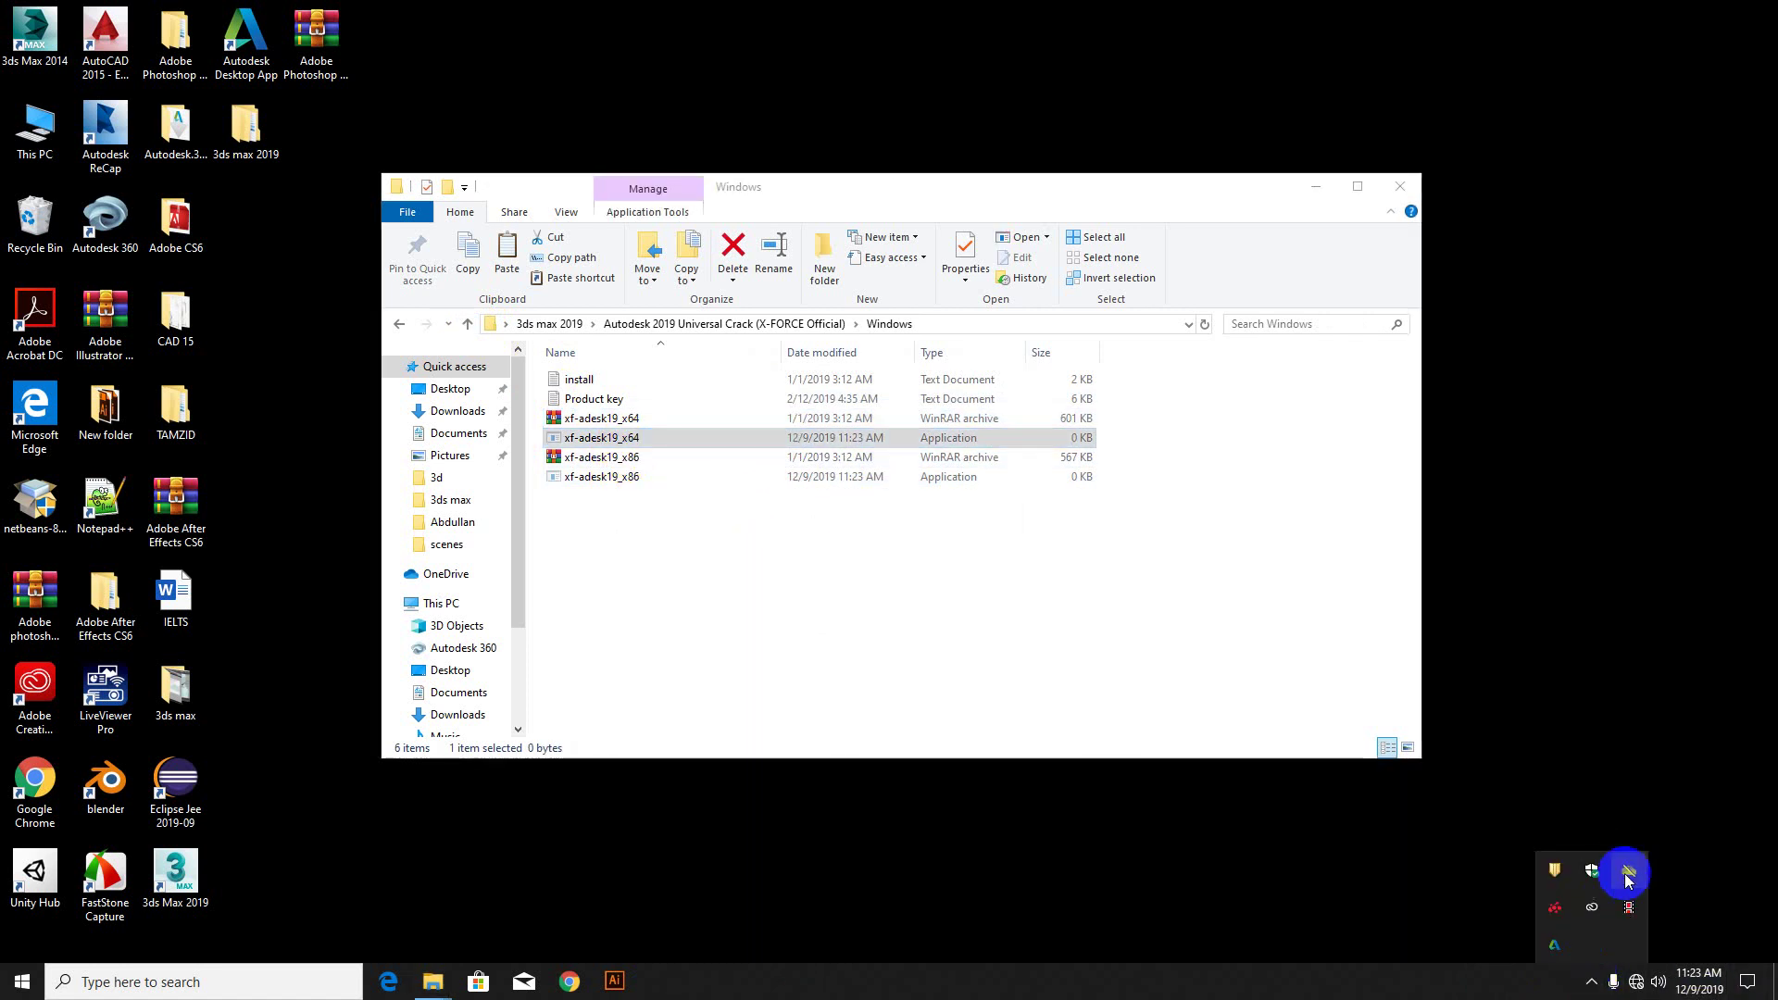
pyautogui.rightClick(1552, 872)
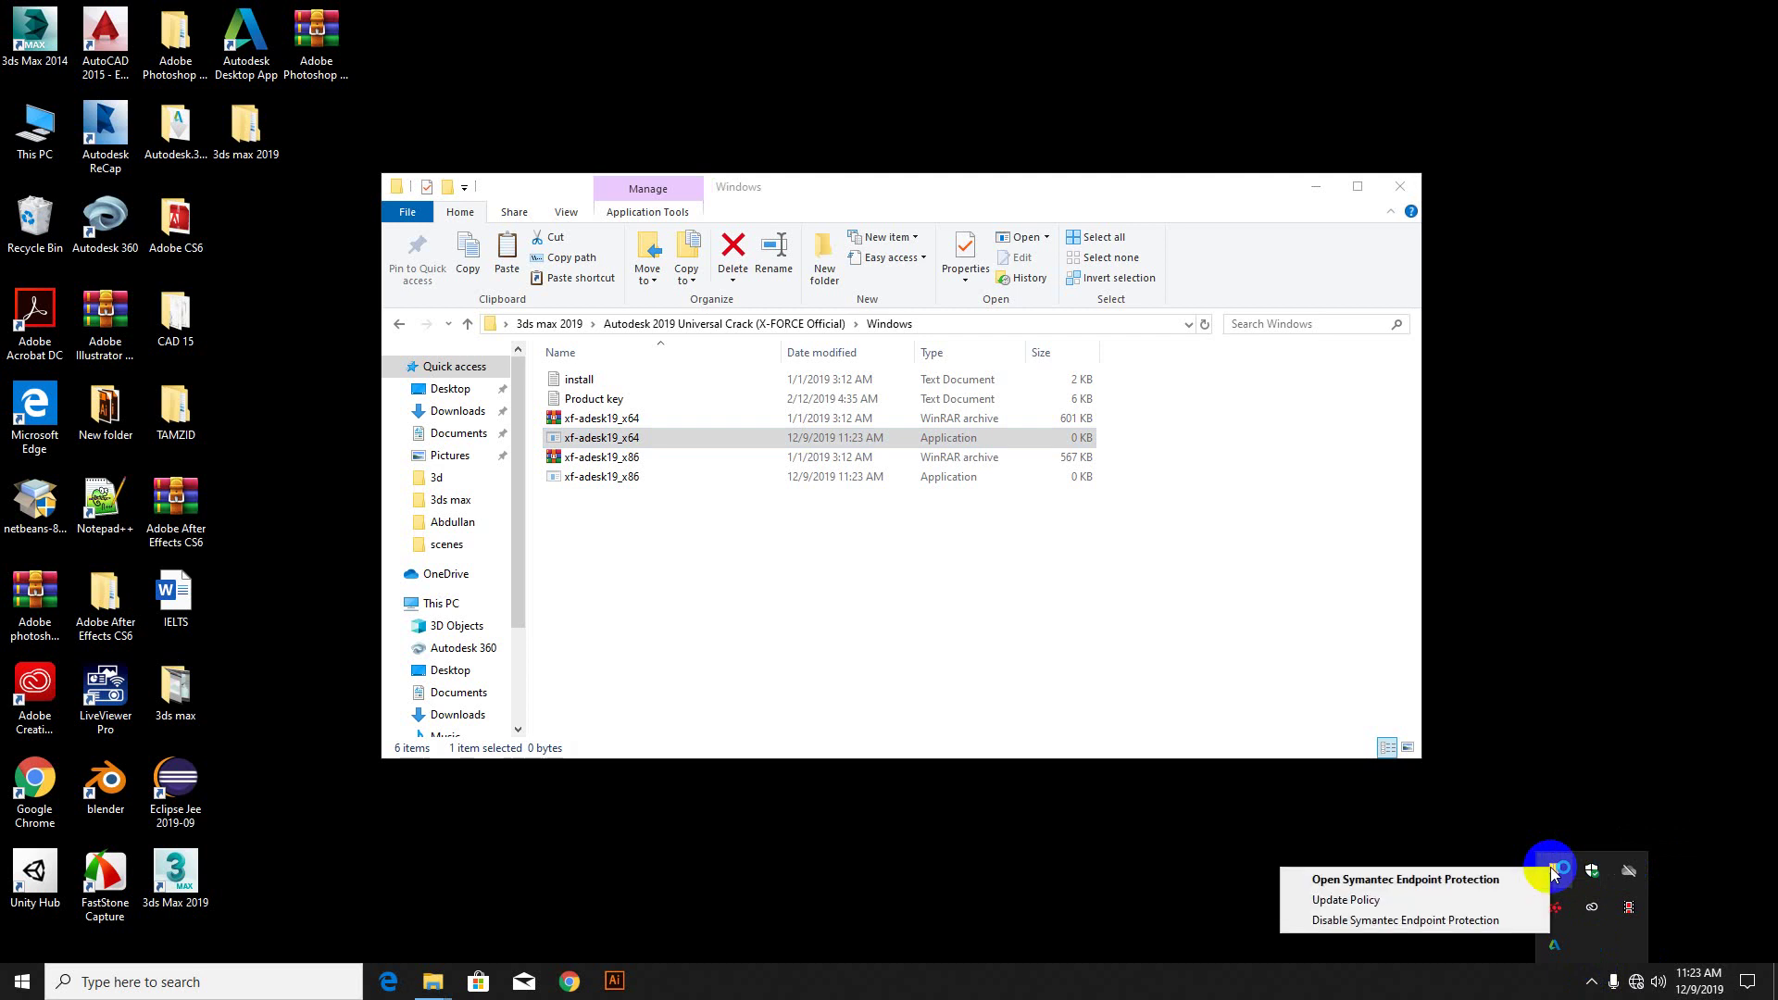
pyautogui.click(1388, 872)
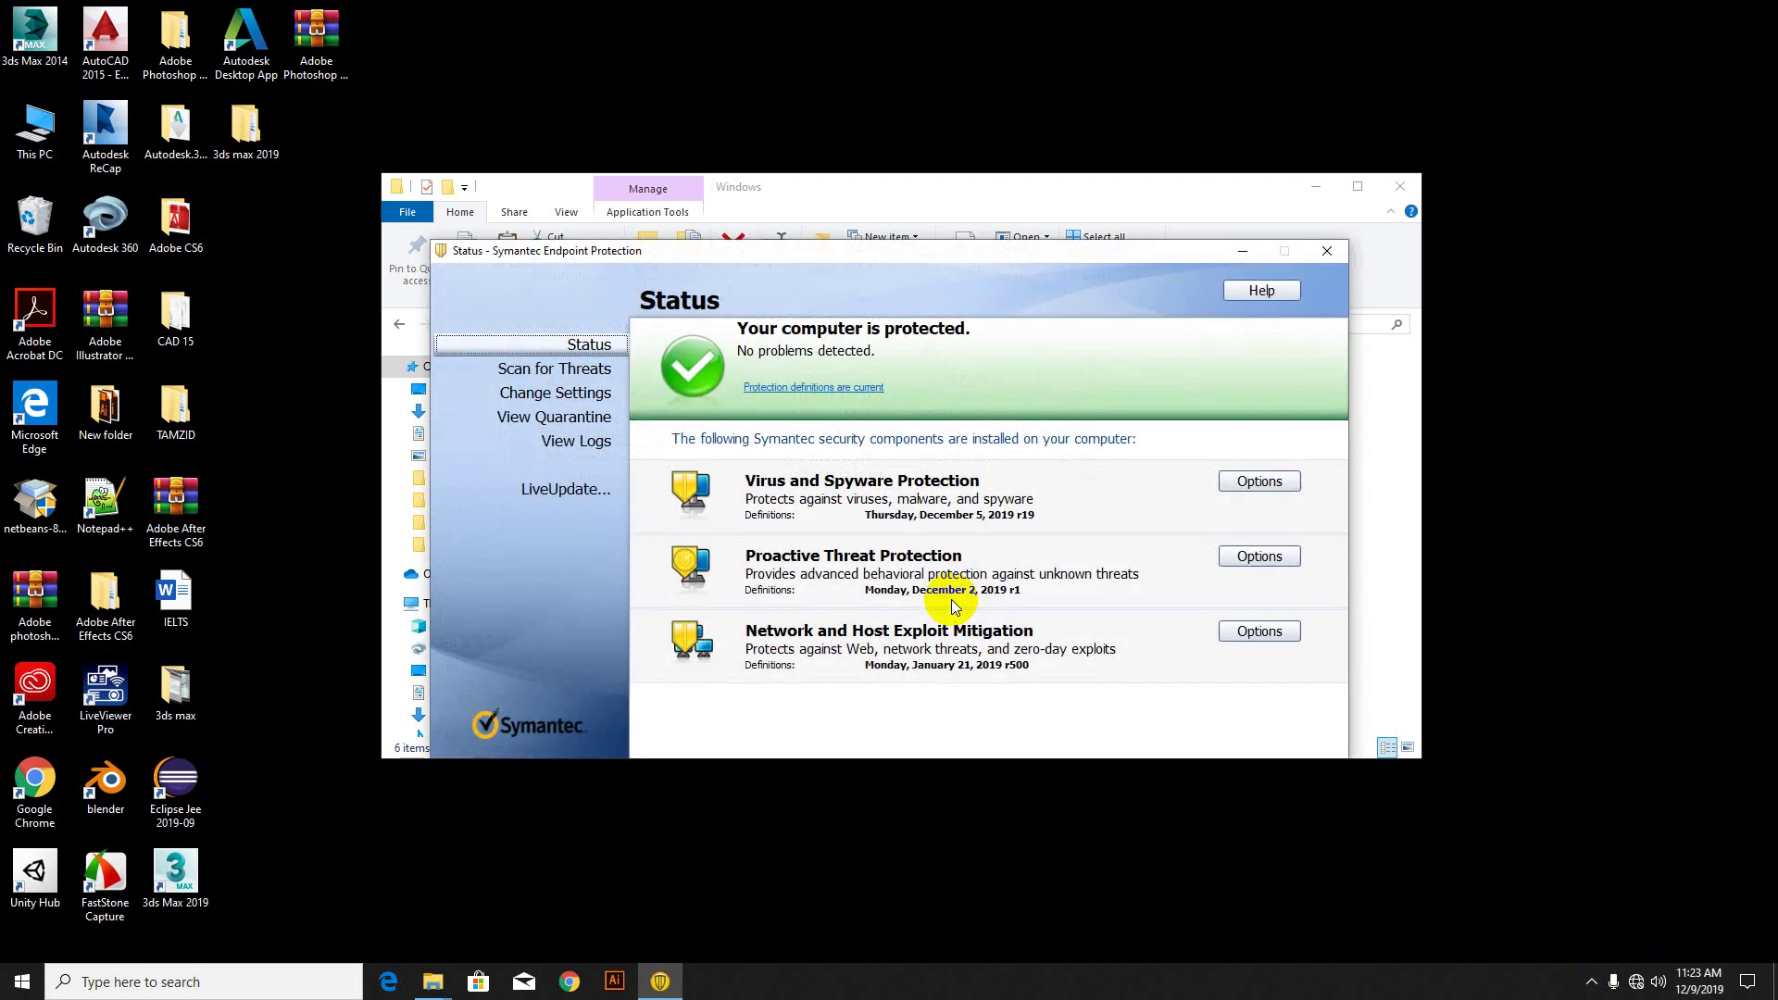
pyautogui.click(1256, 488)
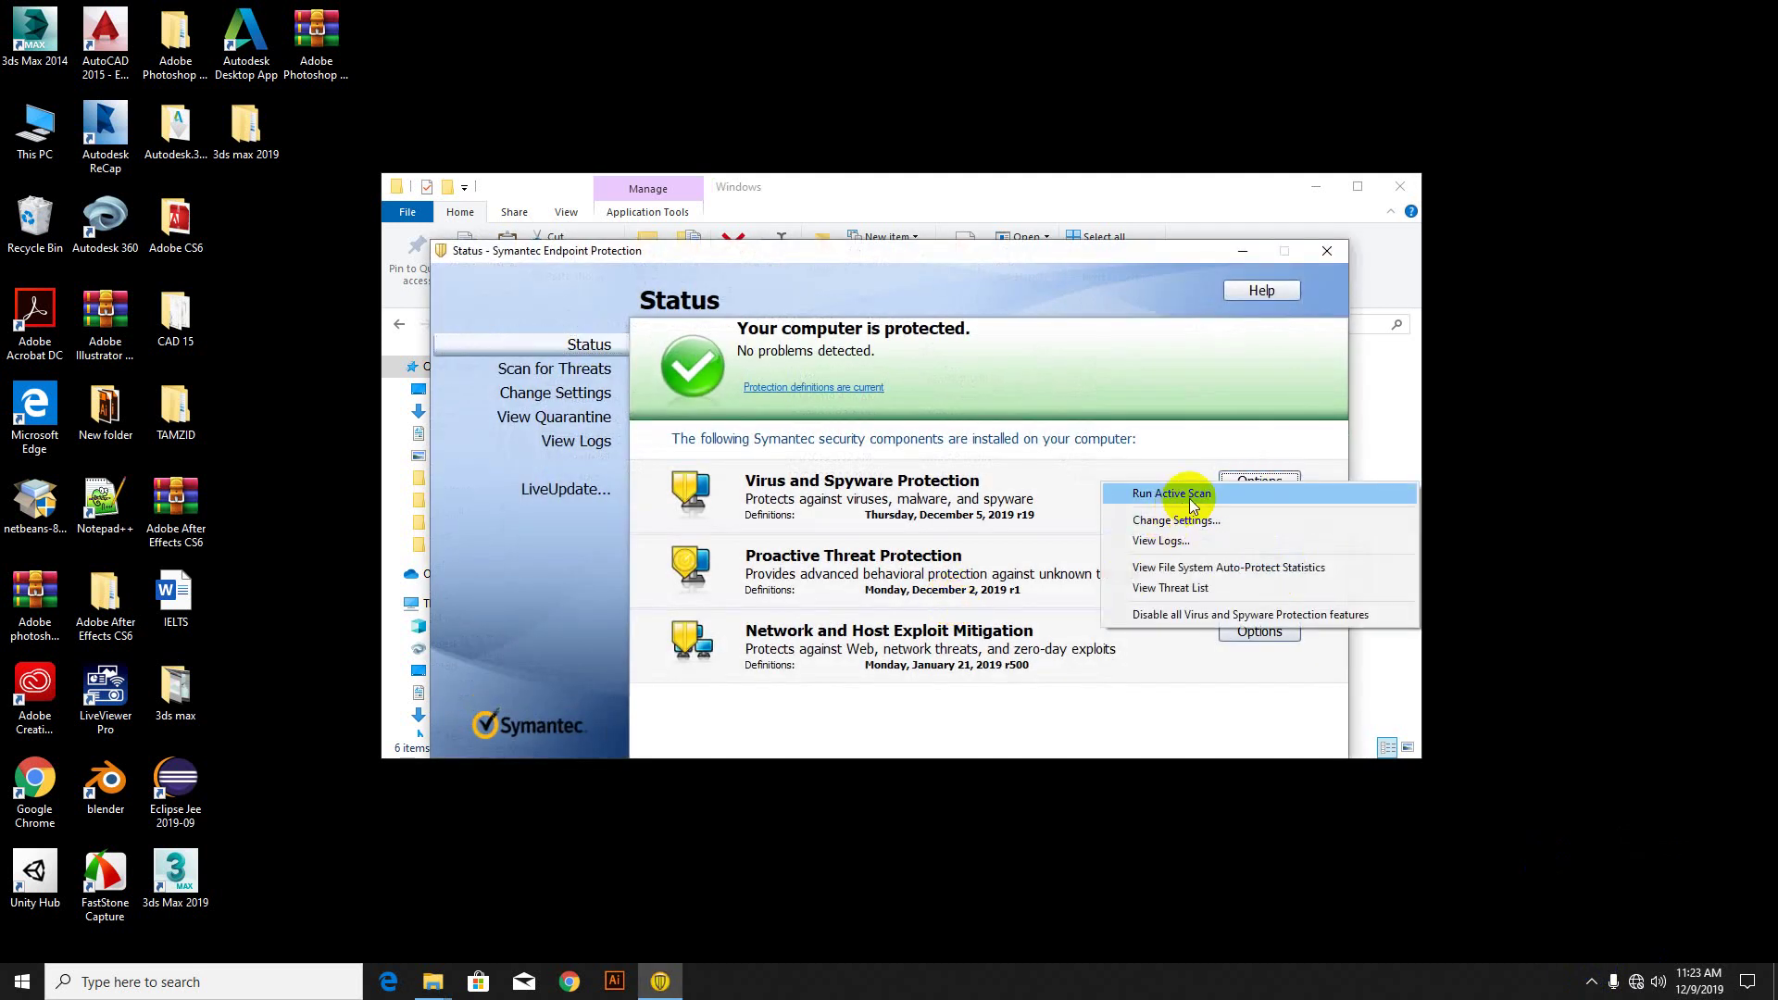
pyautogui.click(1198, 612)
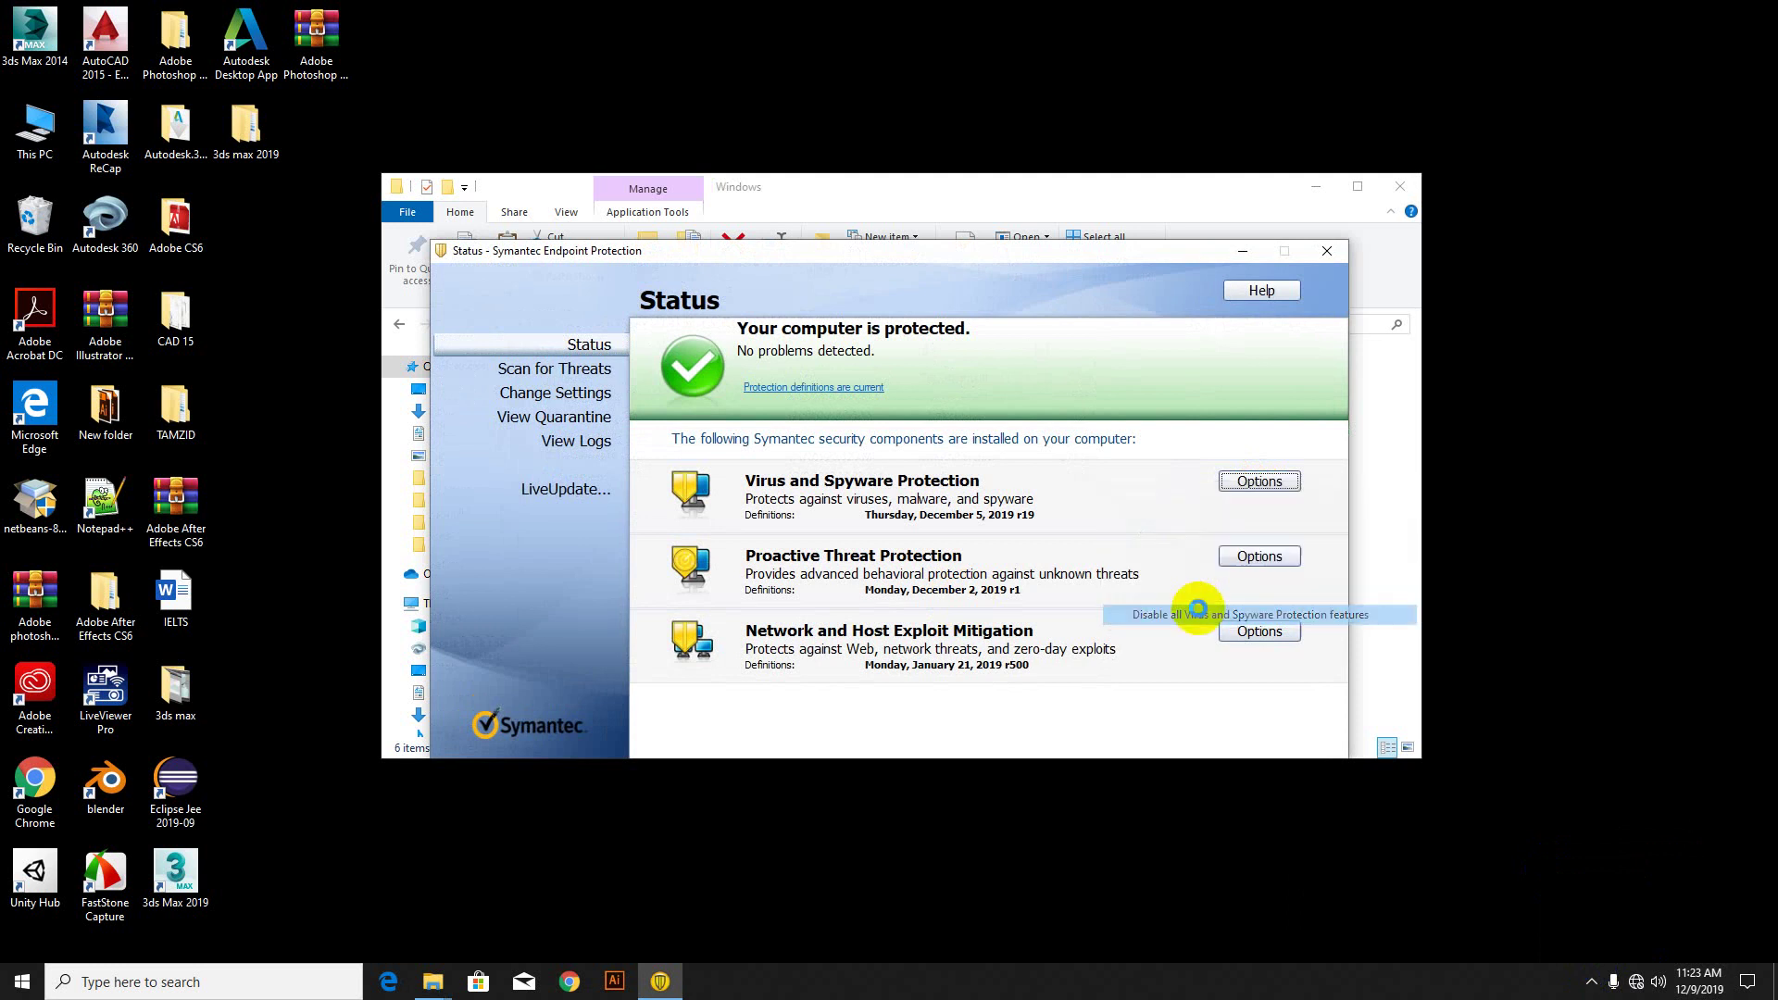
pyautogui.click(1270, 555)
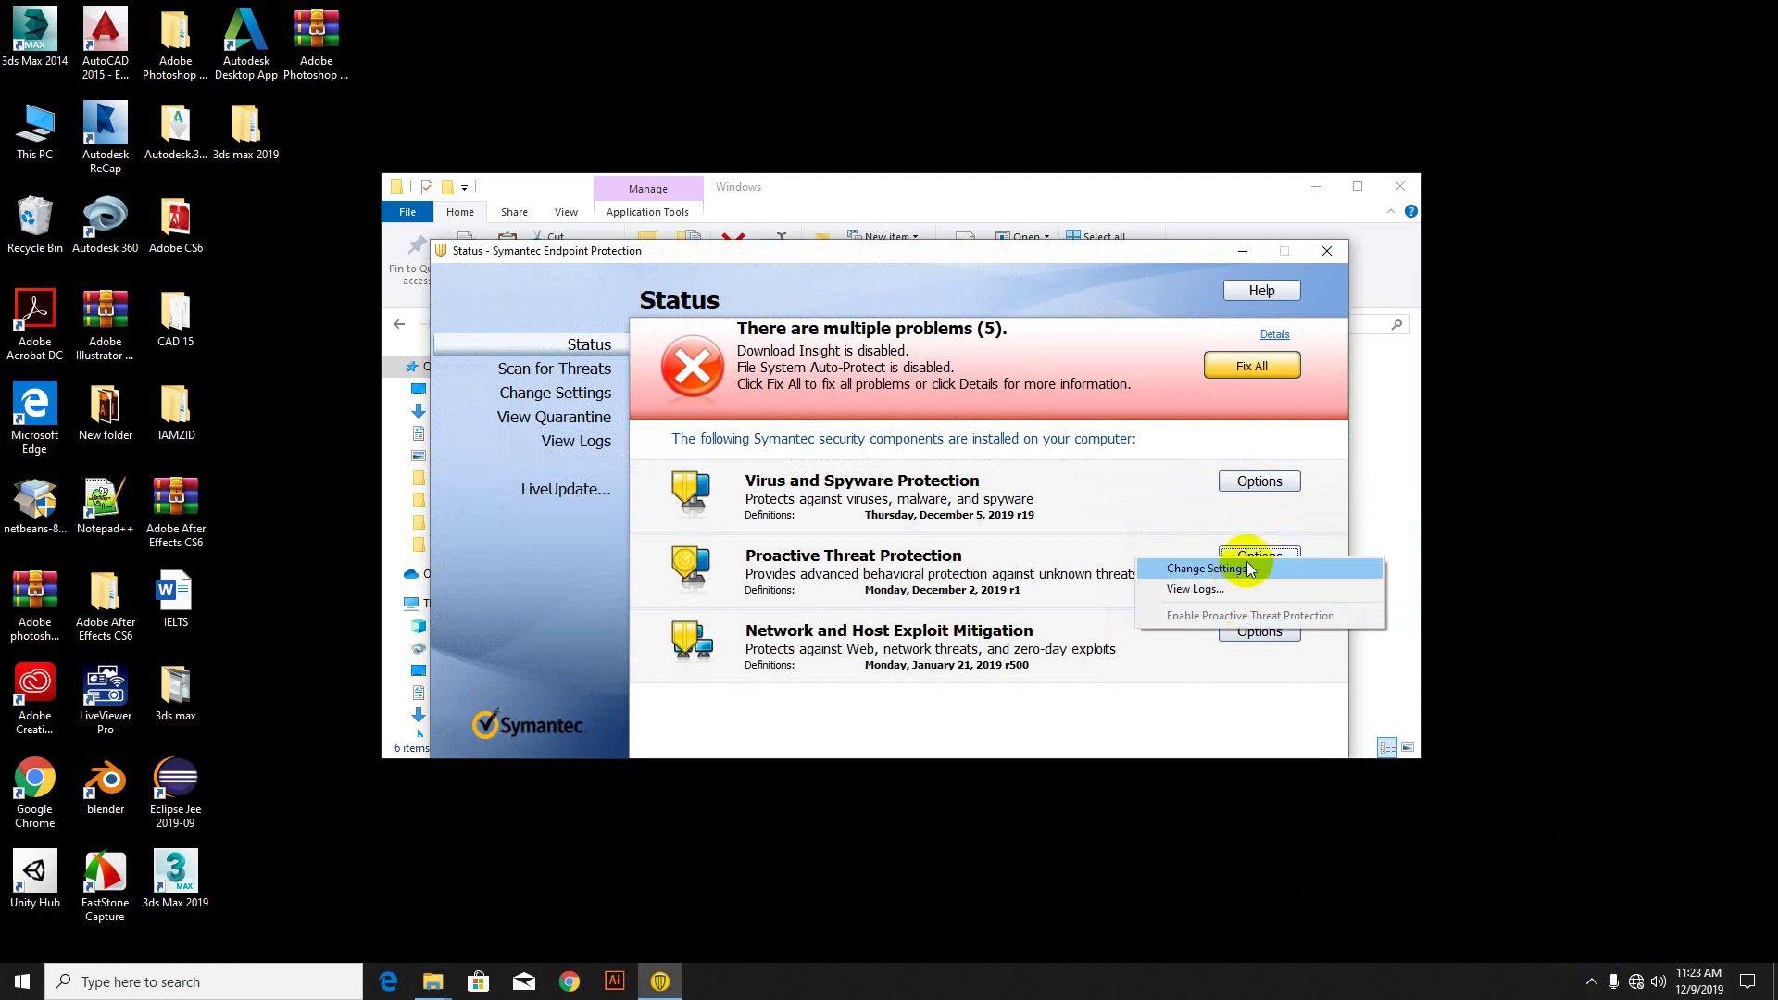
pyautogui.click(1247, 568)
pyautogui.click(1254, 642)
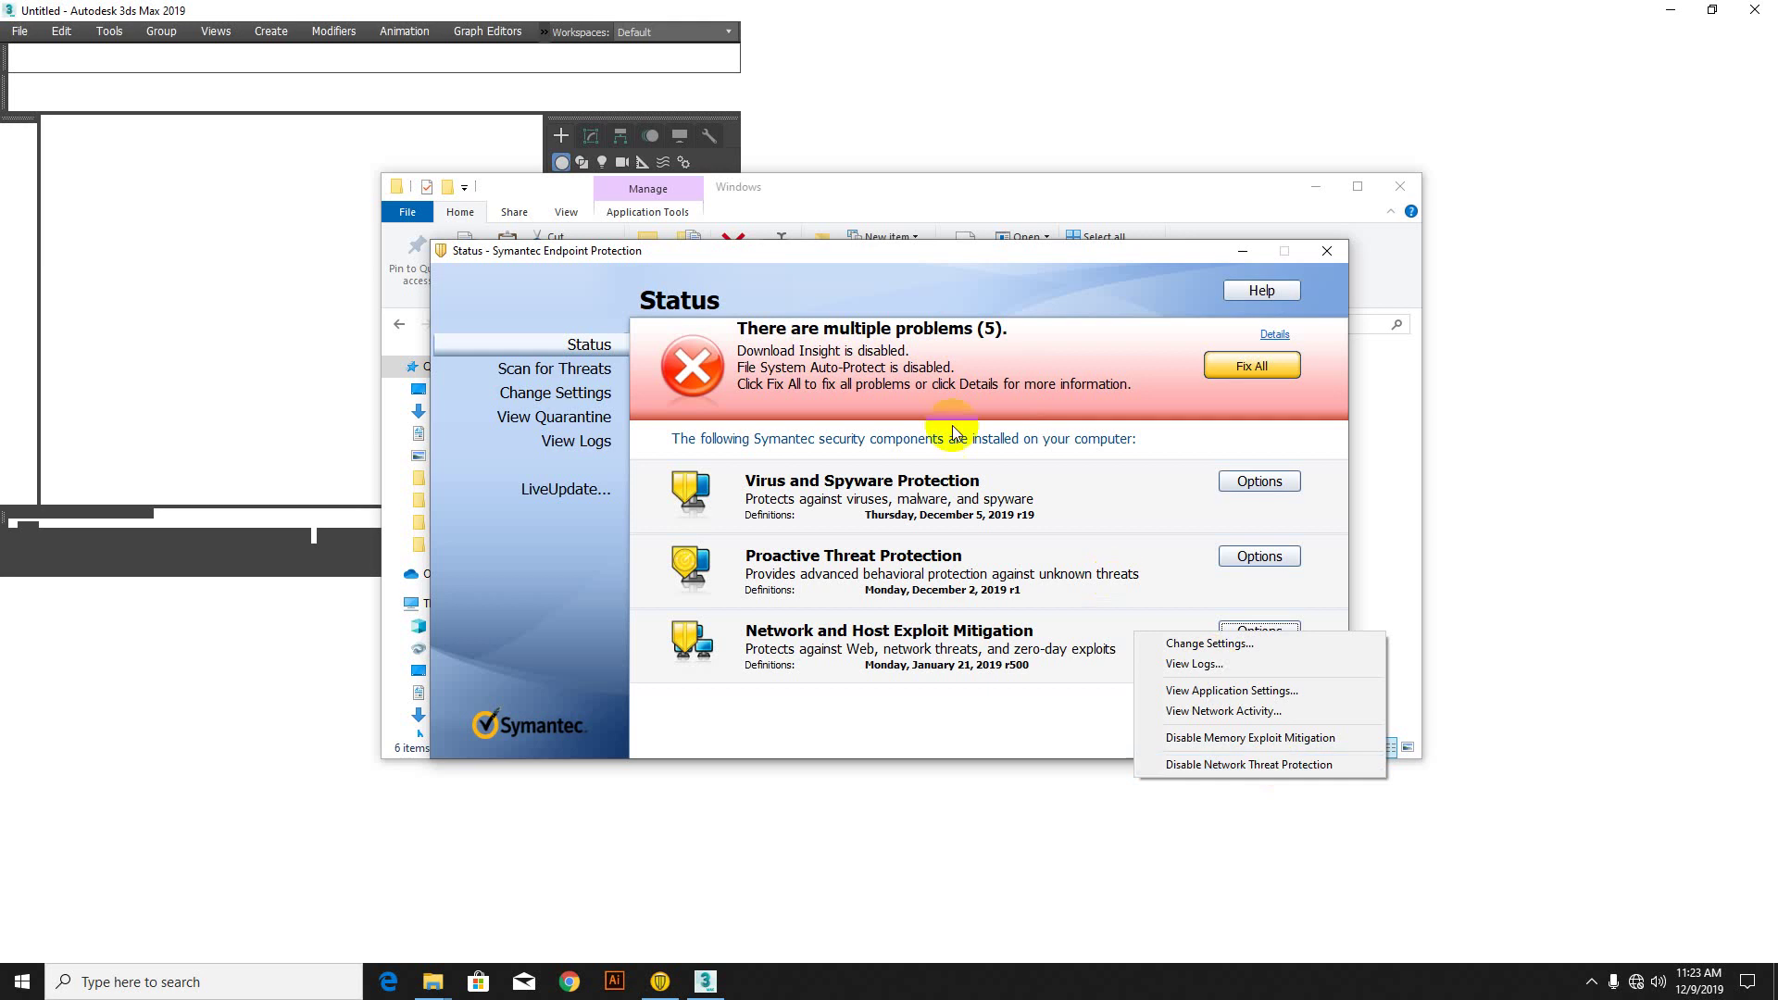
pyautogui.click(541, 187)
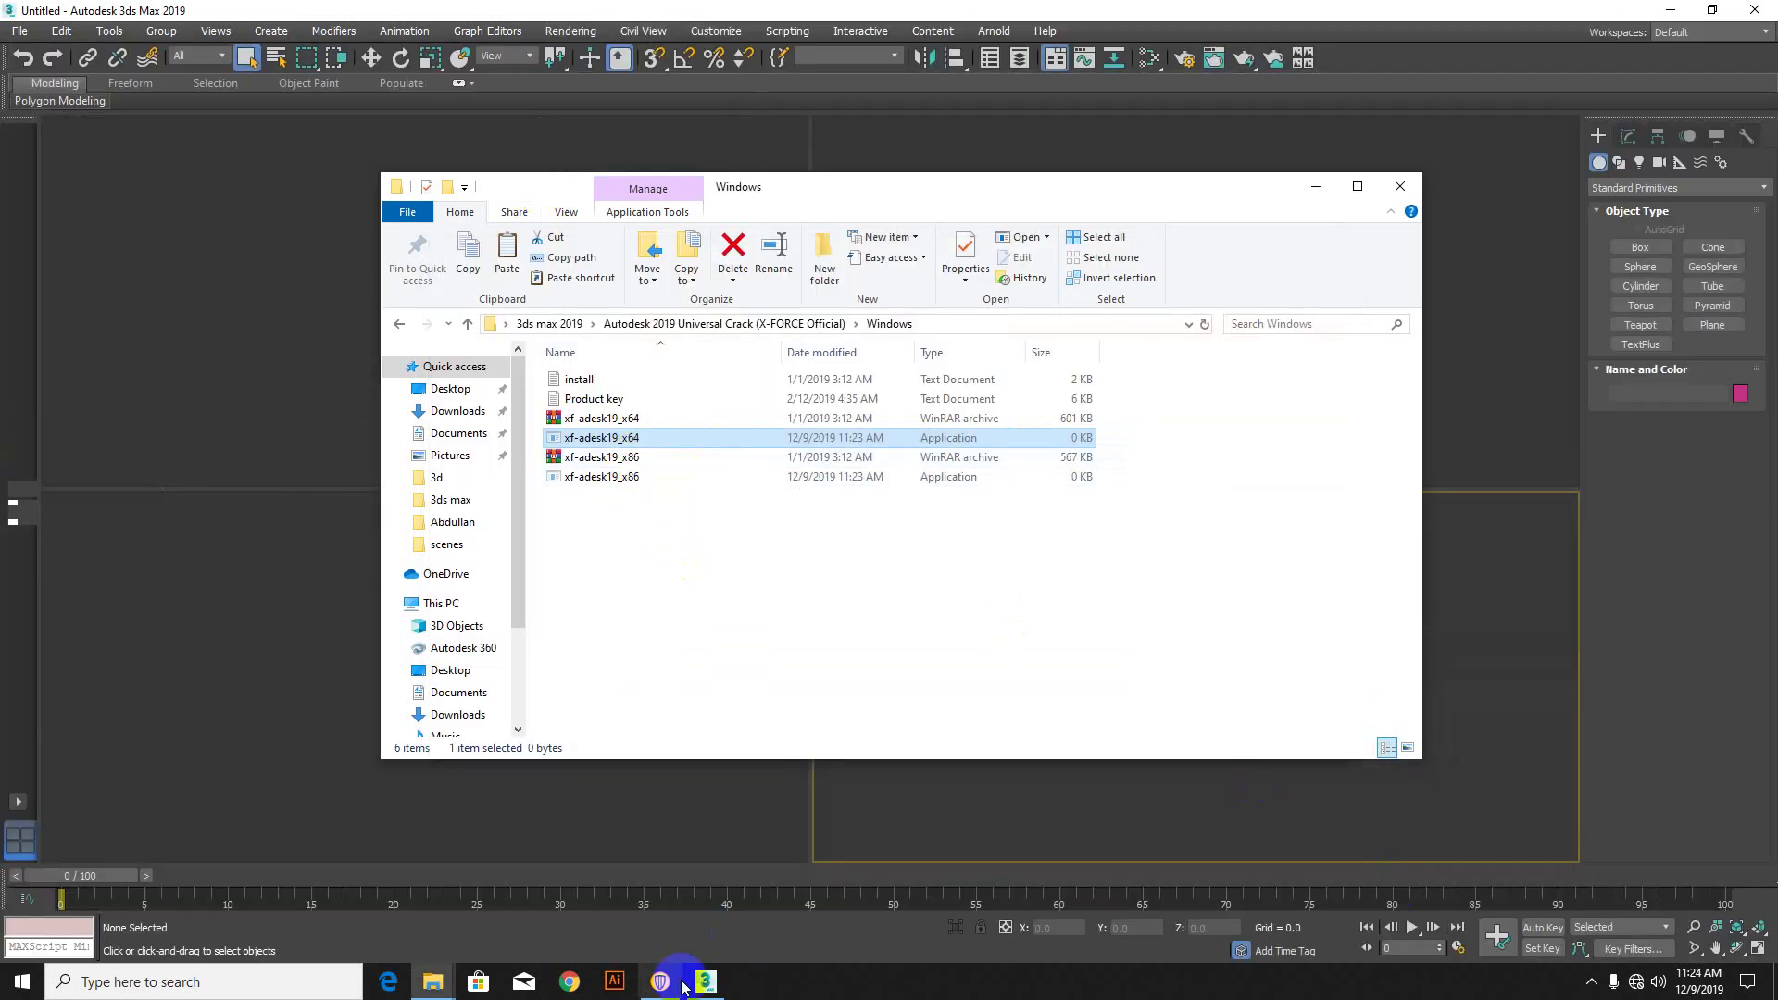
pyautogui.click(660, 981)
pyautogui.click(1252, 632)
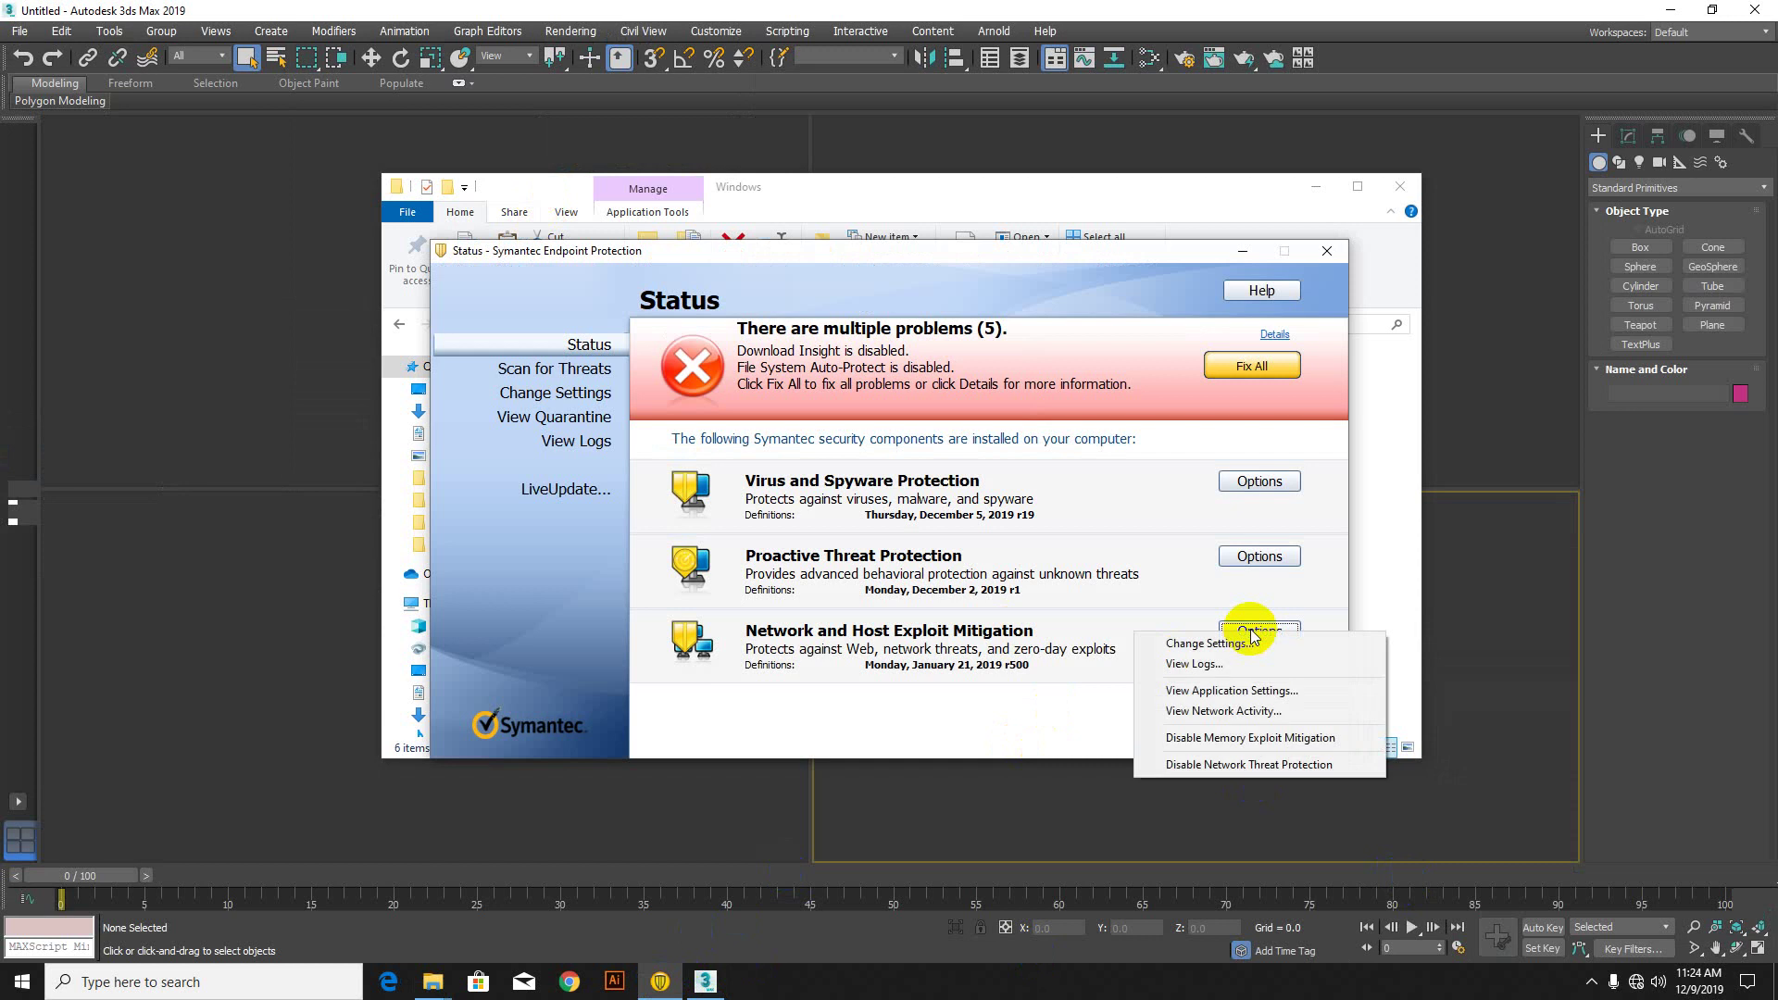
pyautogui.click(1250, 767)
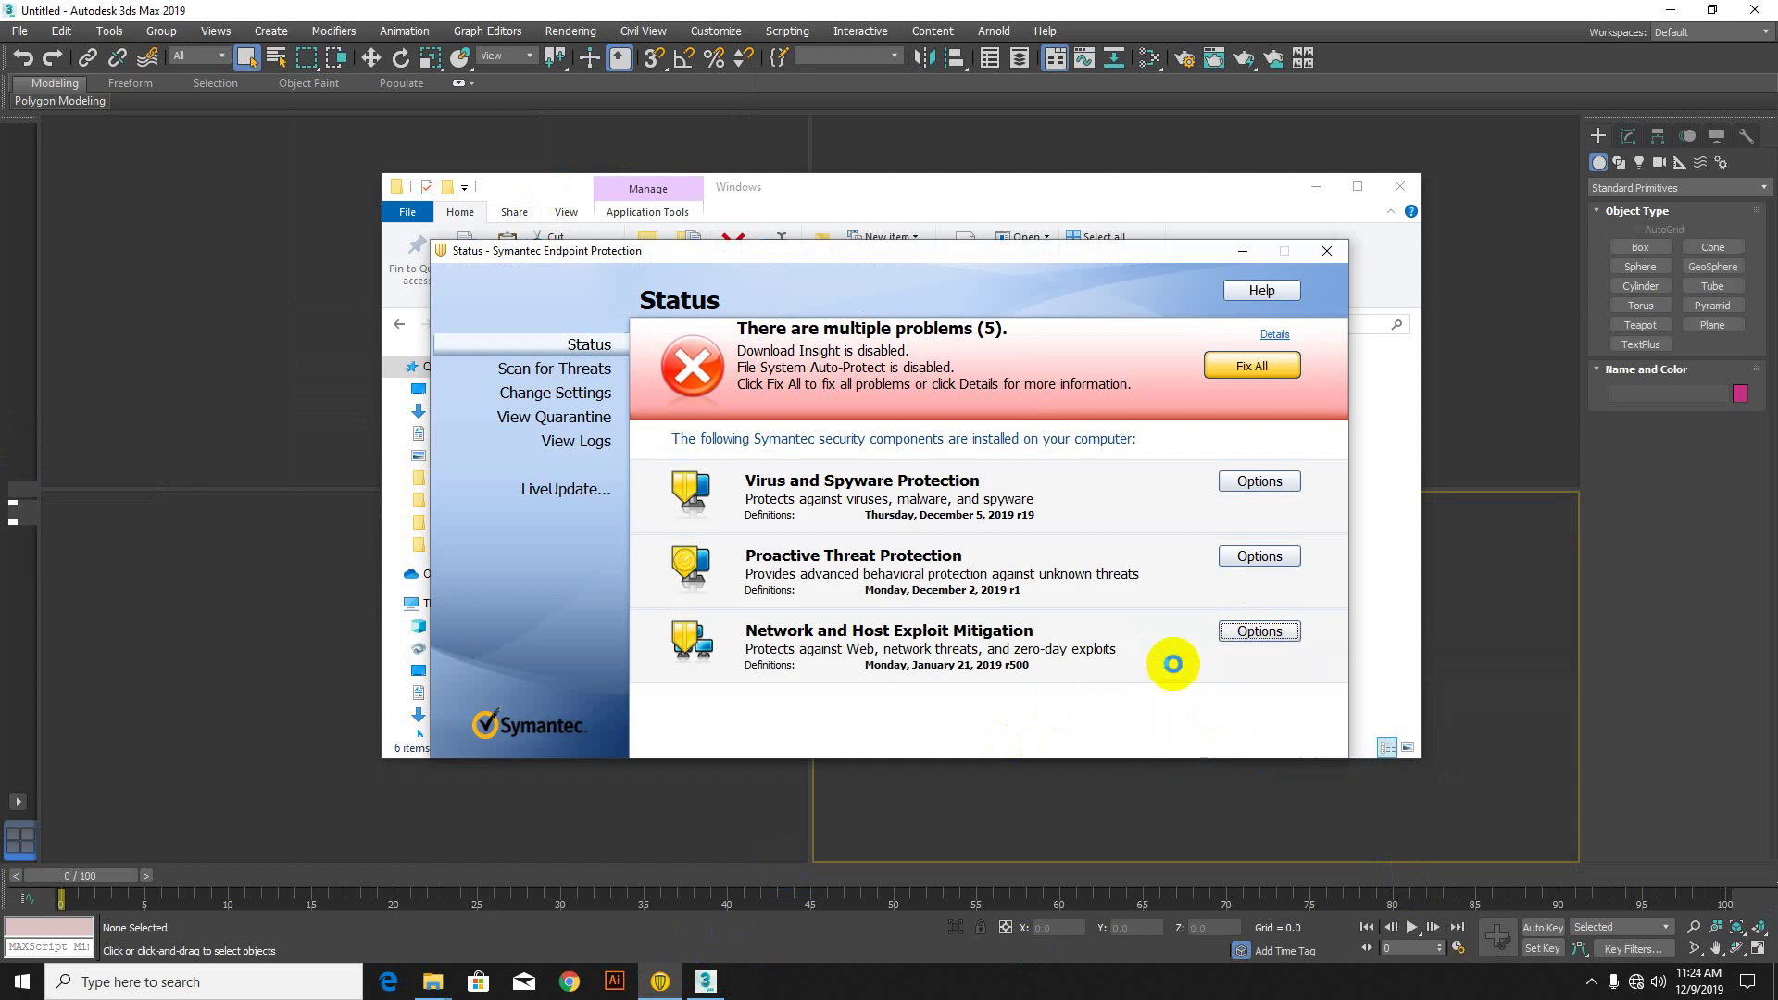
pyautogui.click(1266, 562)
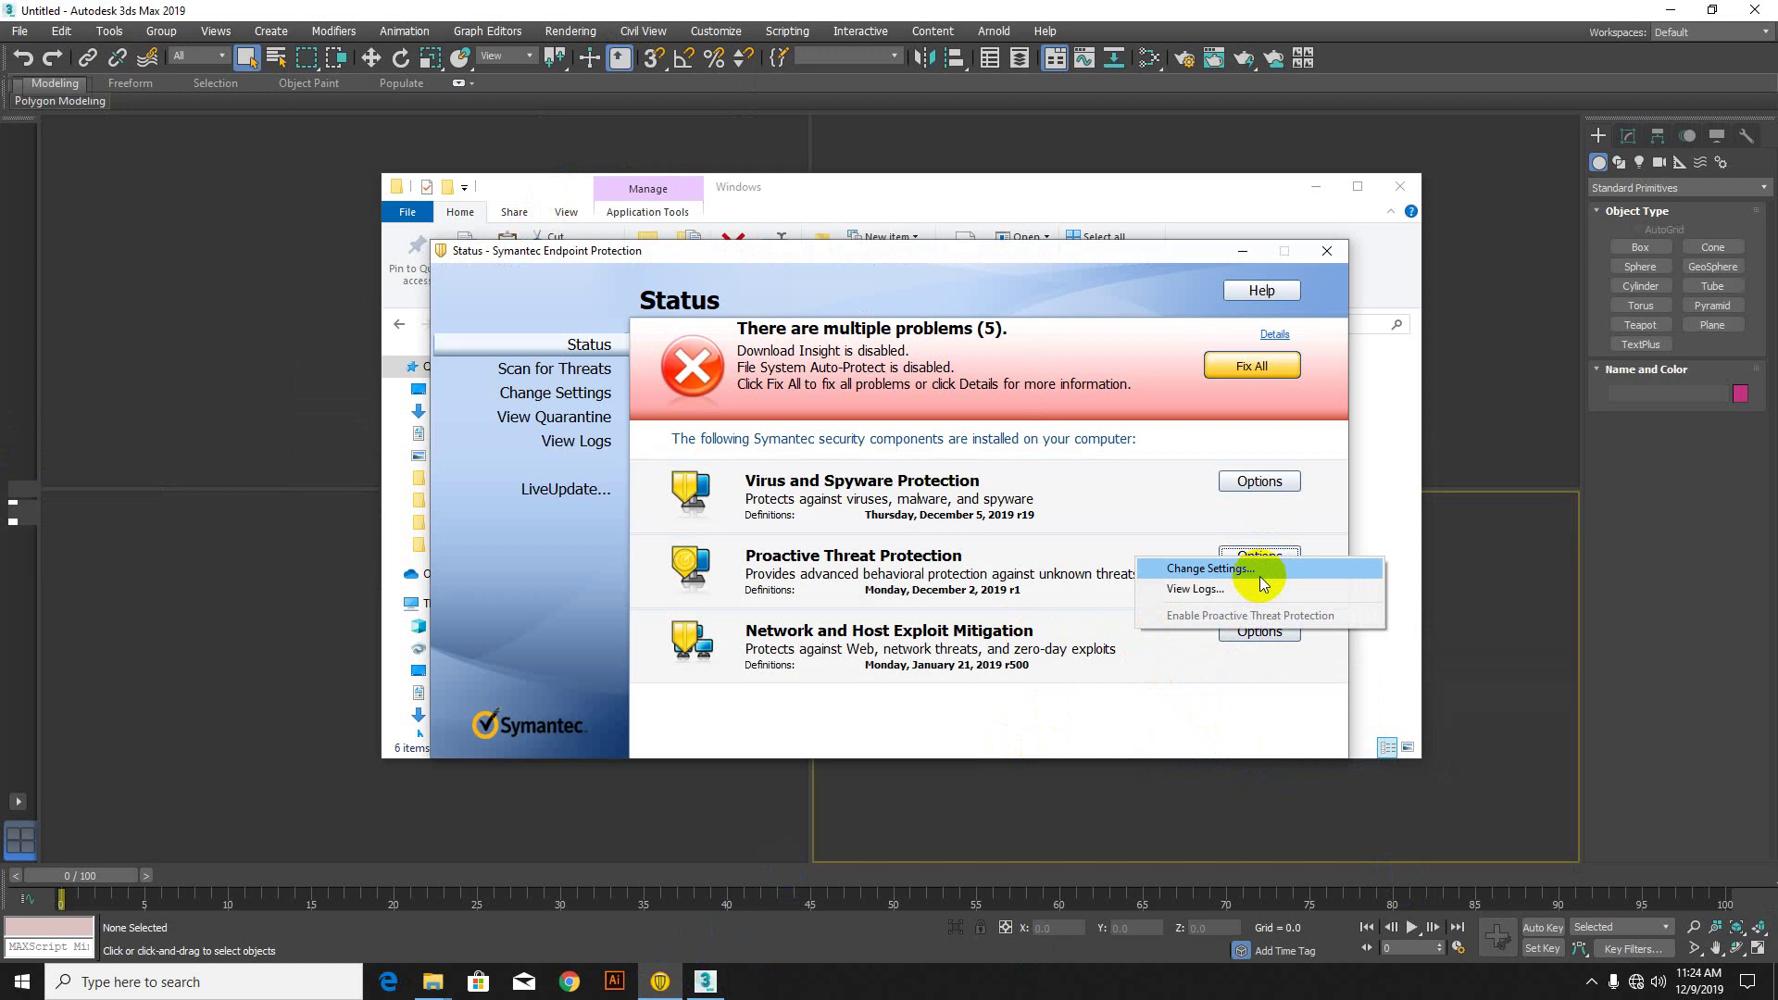
pyautogui.click(1260, 572)
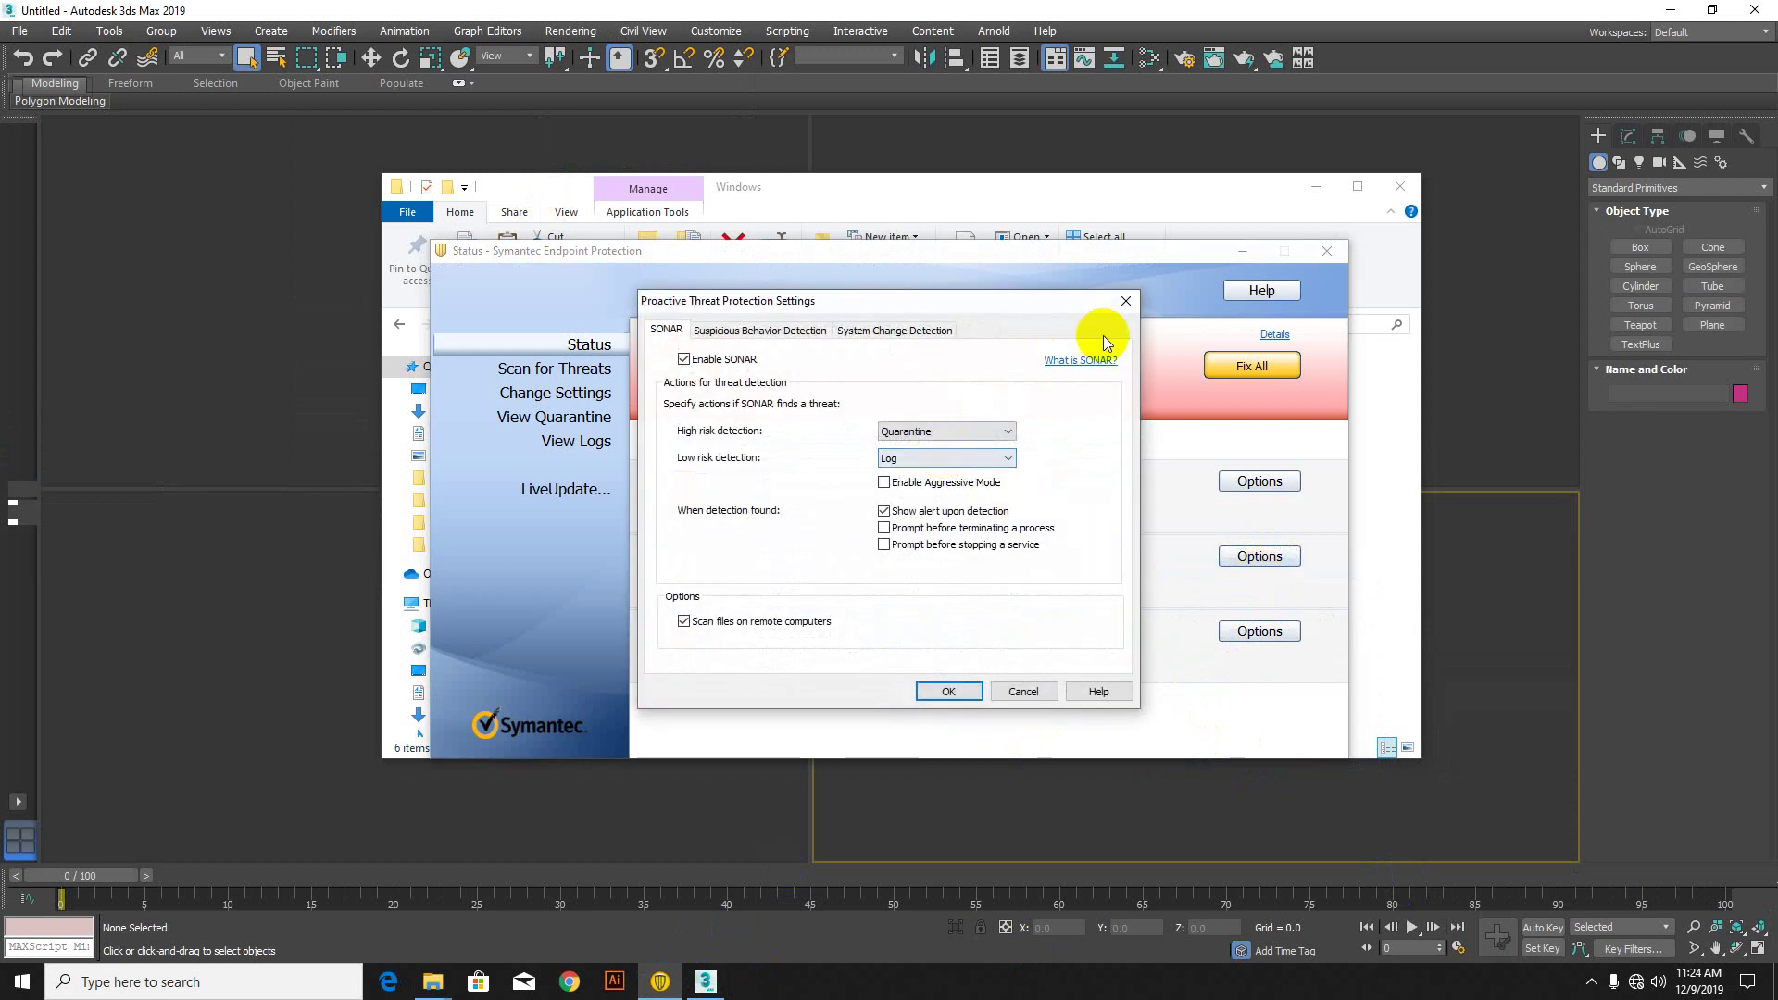
pyautogui.click(1123, 304)
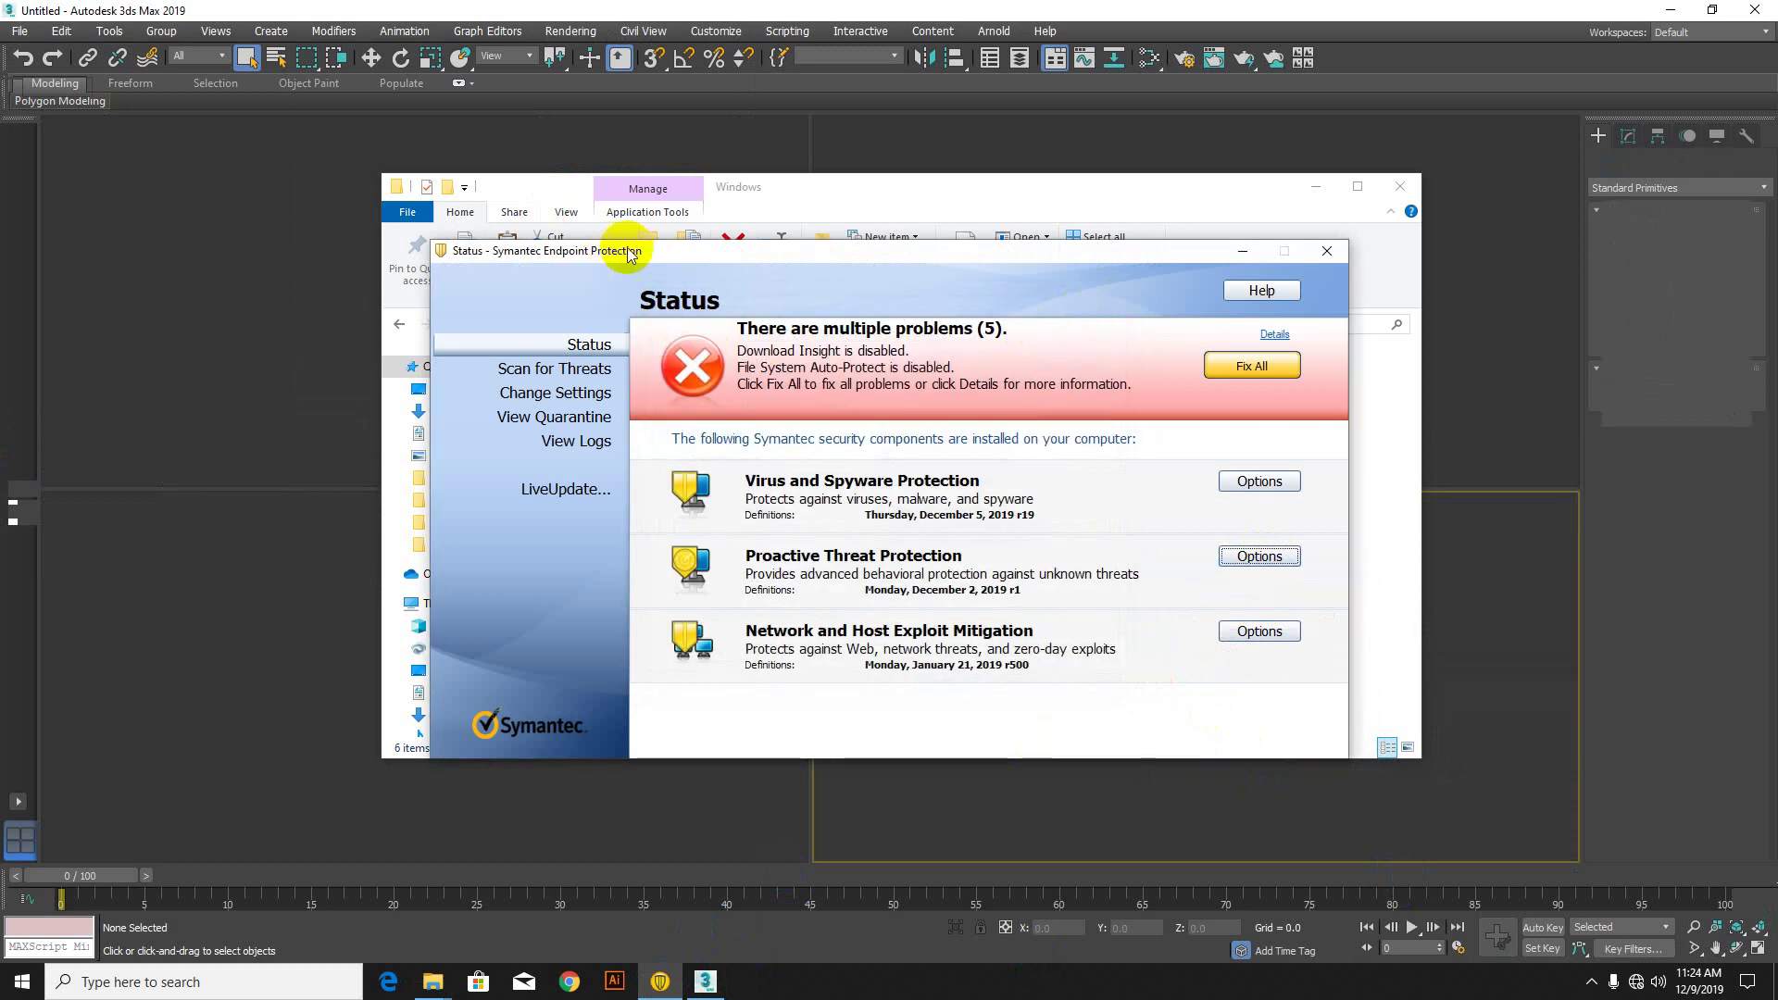
pyautogui.moveTo(615, 250); pyautogui.dragTo(1195, 279)
# Step: Delete the 0 KB xf-adesk19_x64 application and extract its archive into a new folder
pyautogui.rightClick(616, 438)
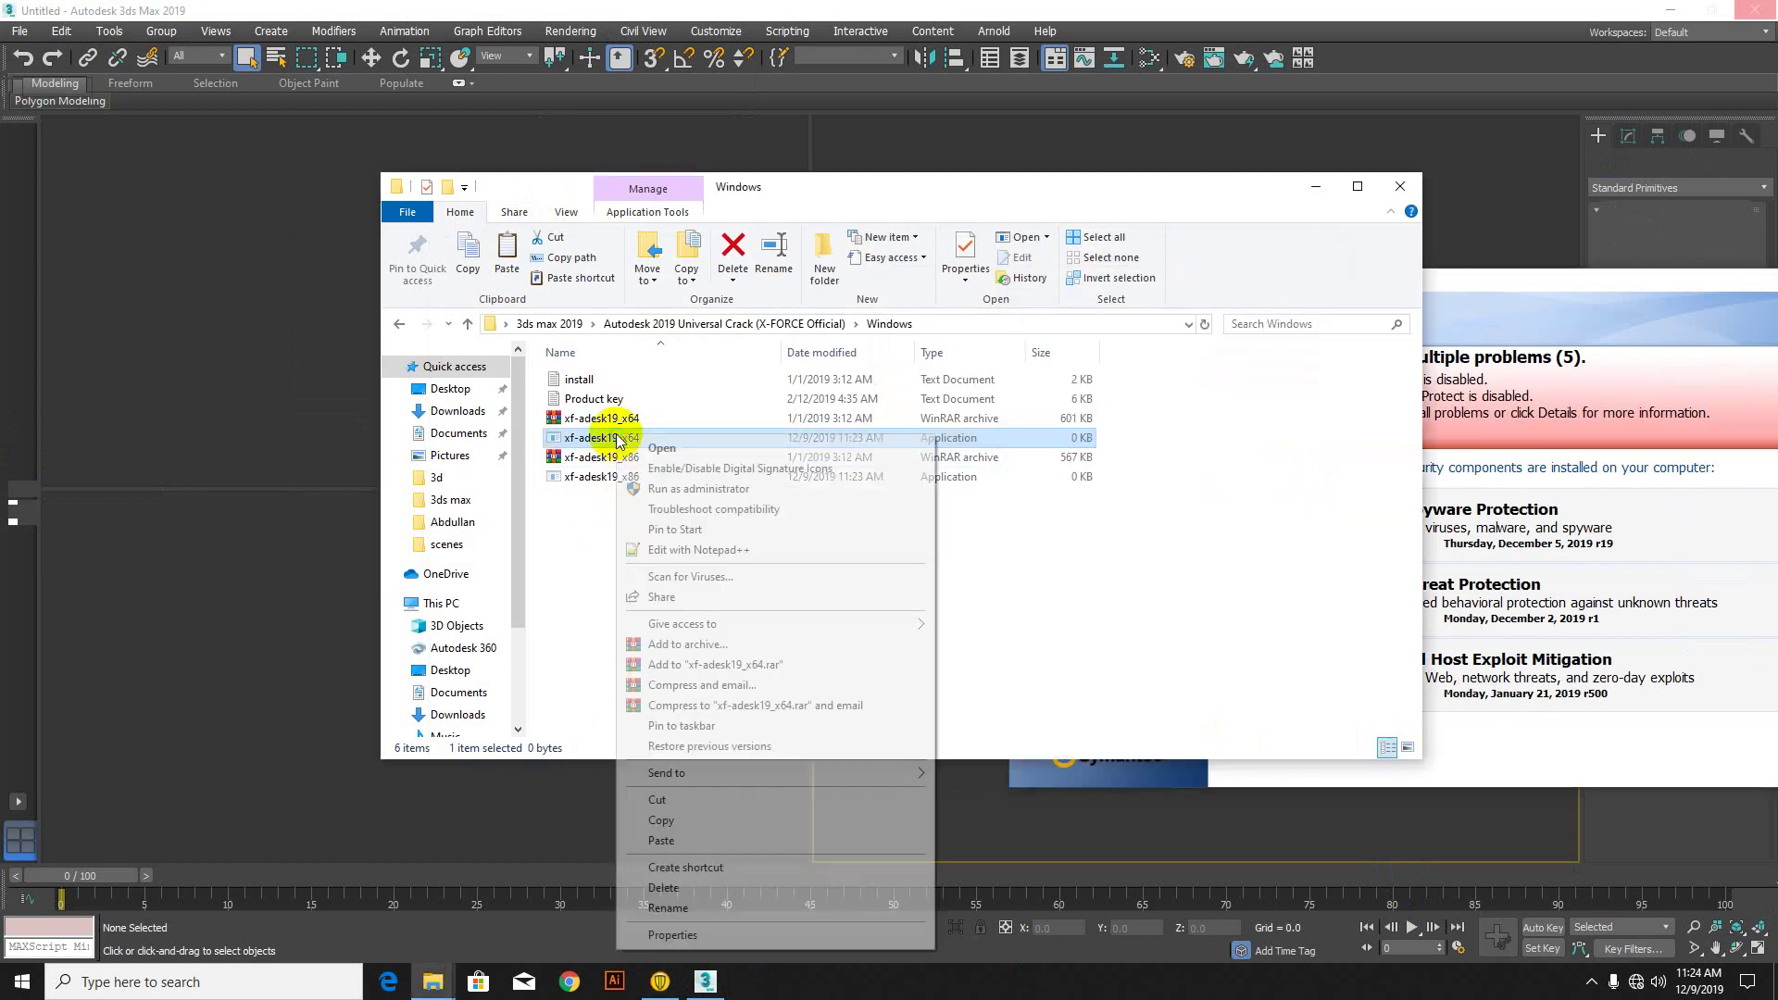
pyautogui.click(686, 887)
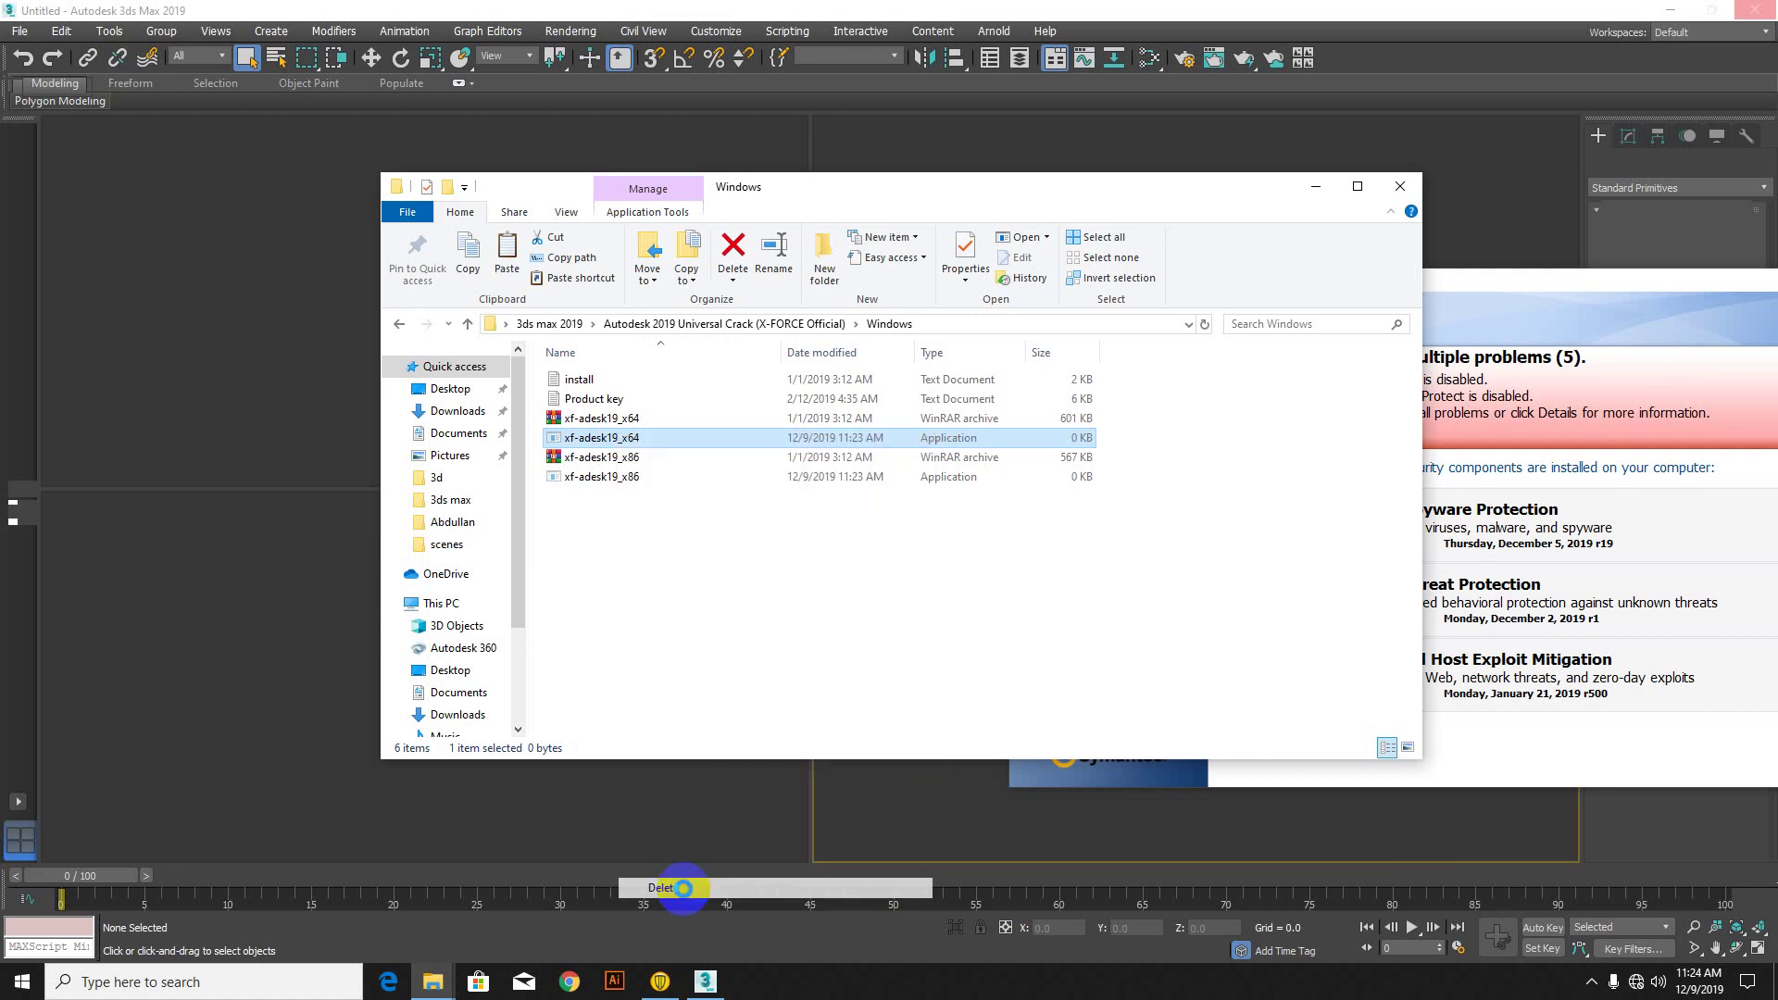
pyautogui.click(623, 421)
pyautogui.rightClick(635, 426)
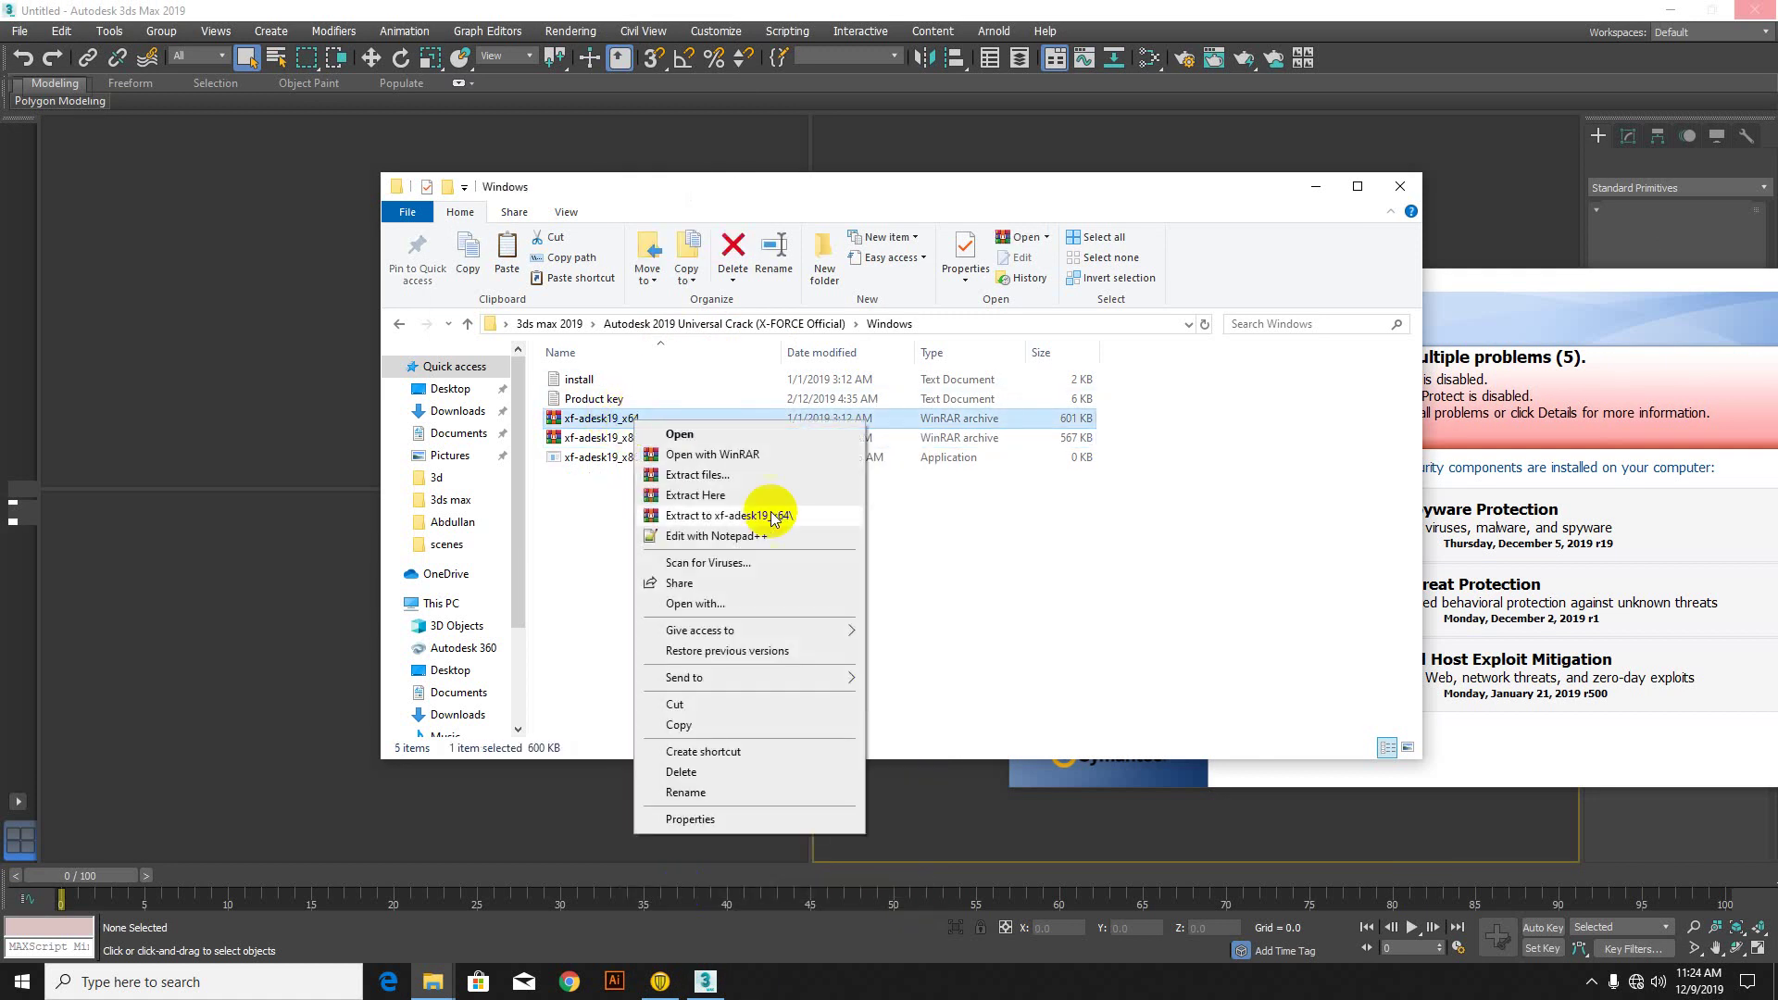
pyautogui.click(731, 481)
pyautogui.click(945, 679)
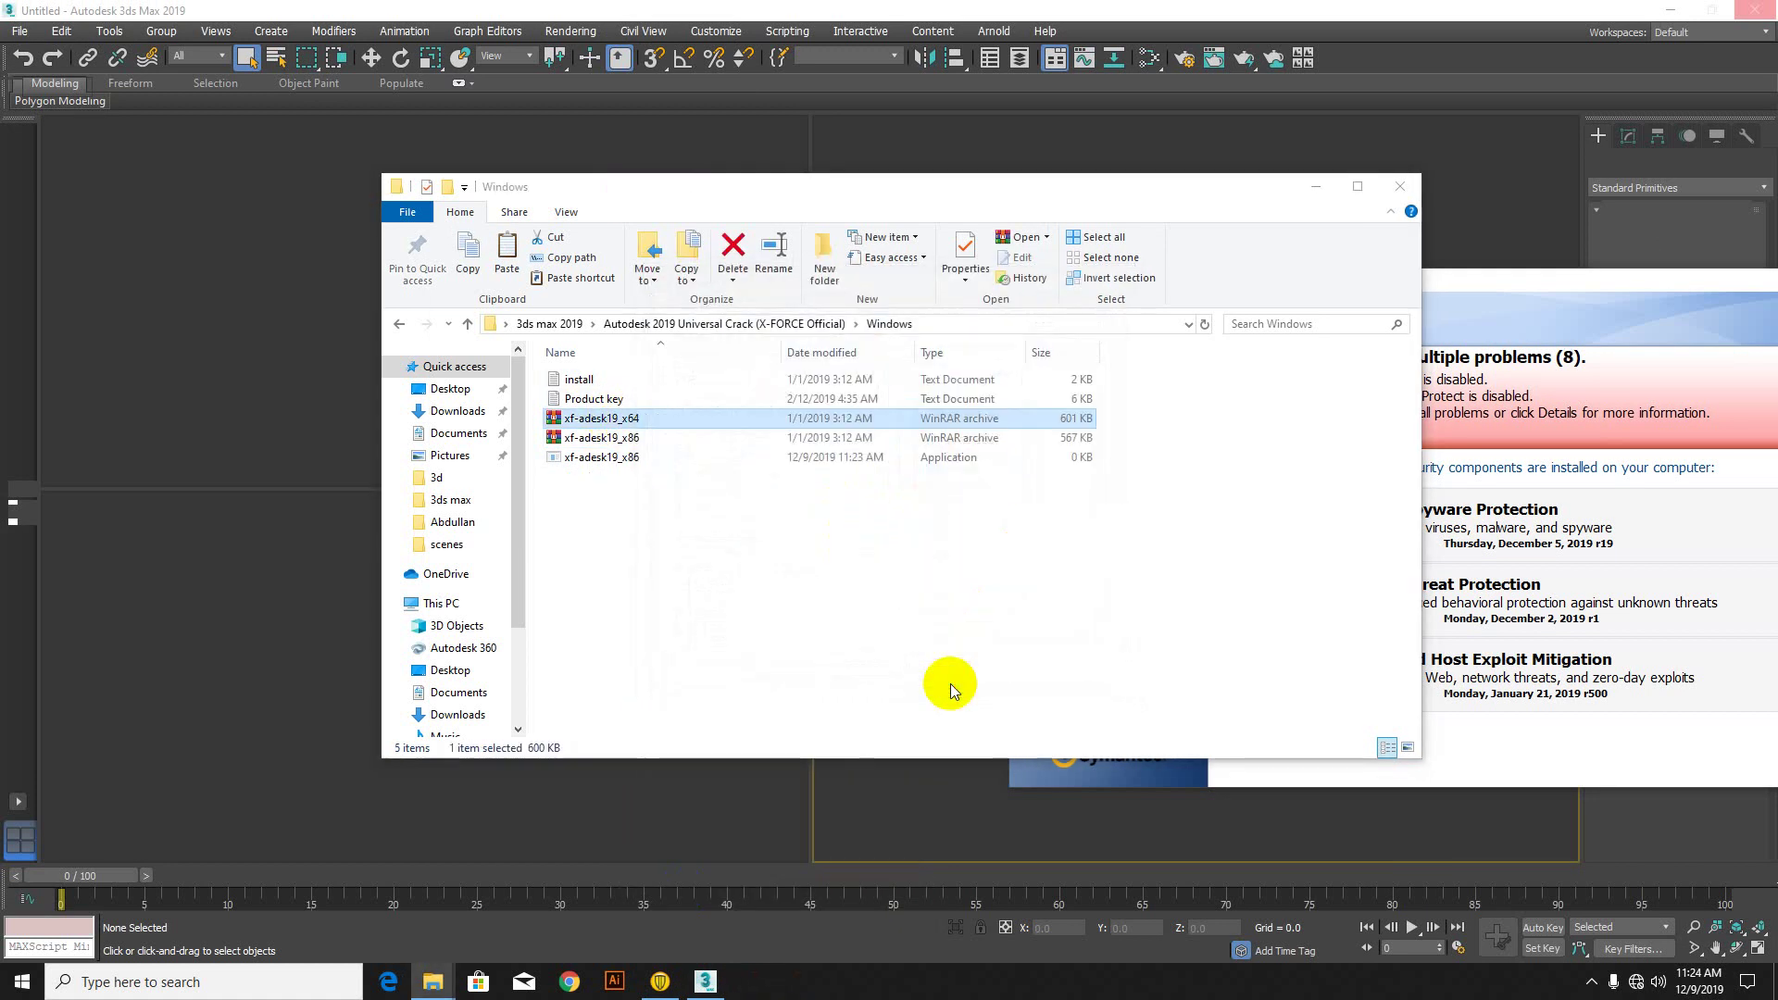
# Step: Copy the extracted xf-adesk19_x64 application and go to Local Disk (C:)
pyautogui.doubleClick(623, 382)
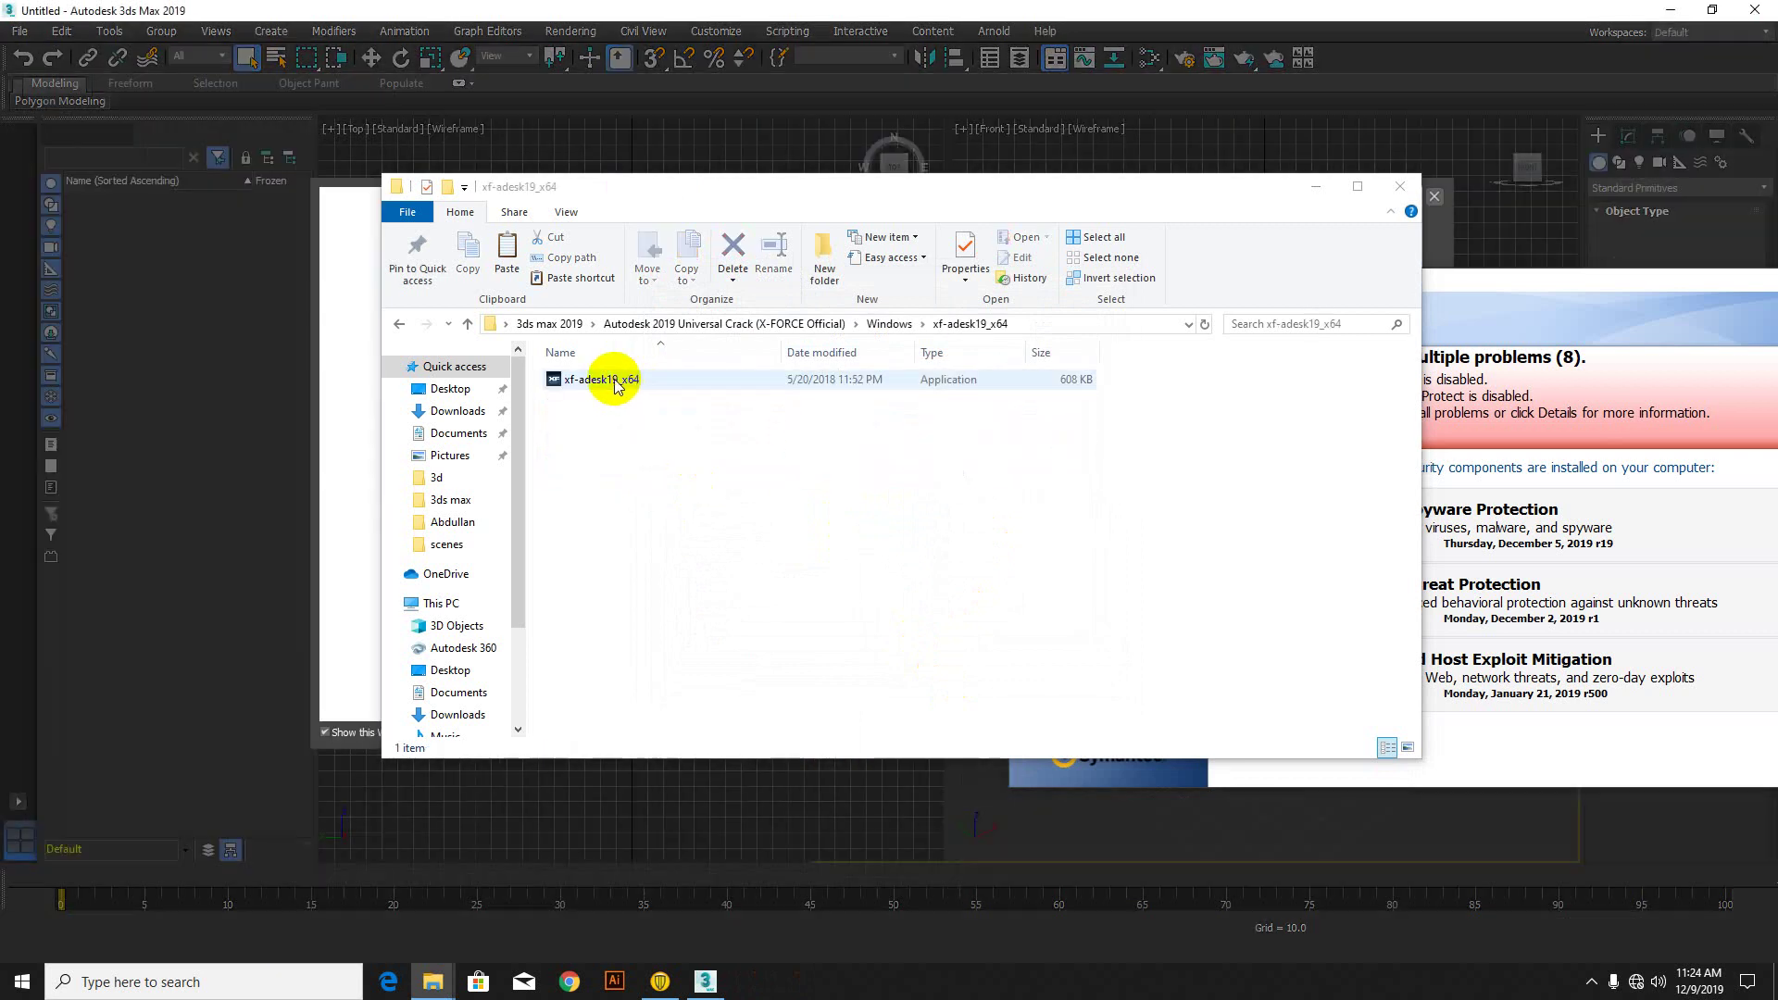
pyautogui.rightClick(615, 383)
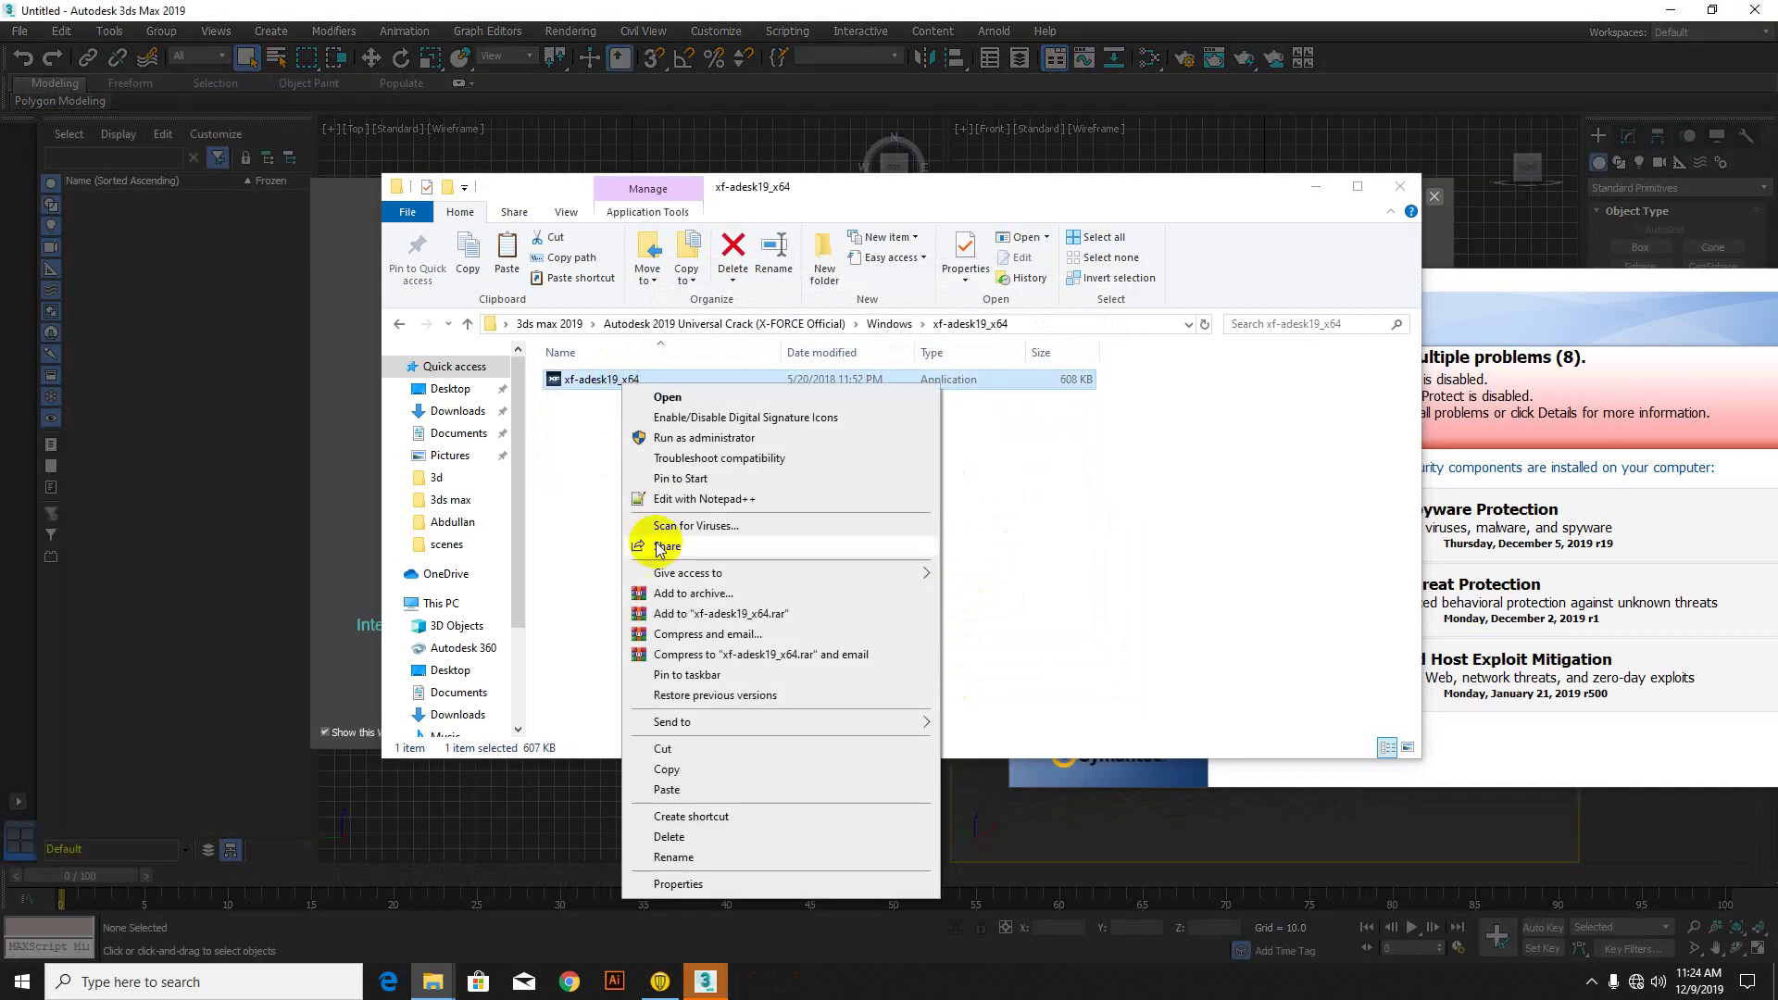
pyautogui.click(678, 771)
pyautogui.scroll(-2, 515, 593)
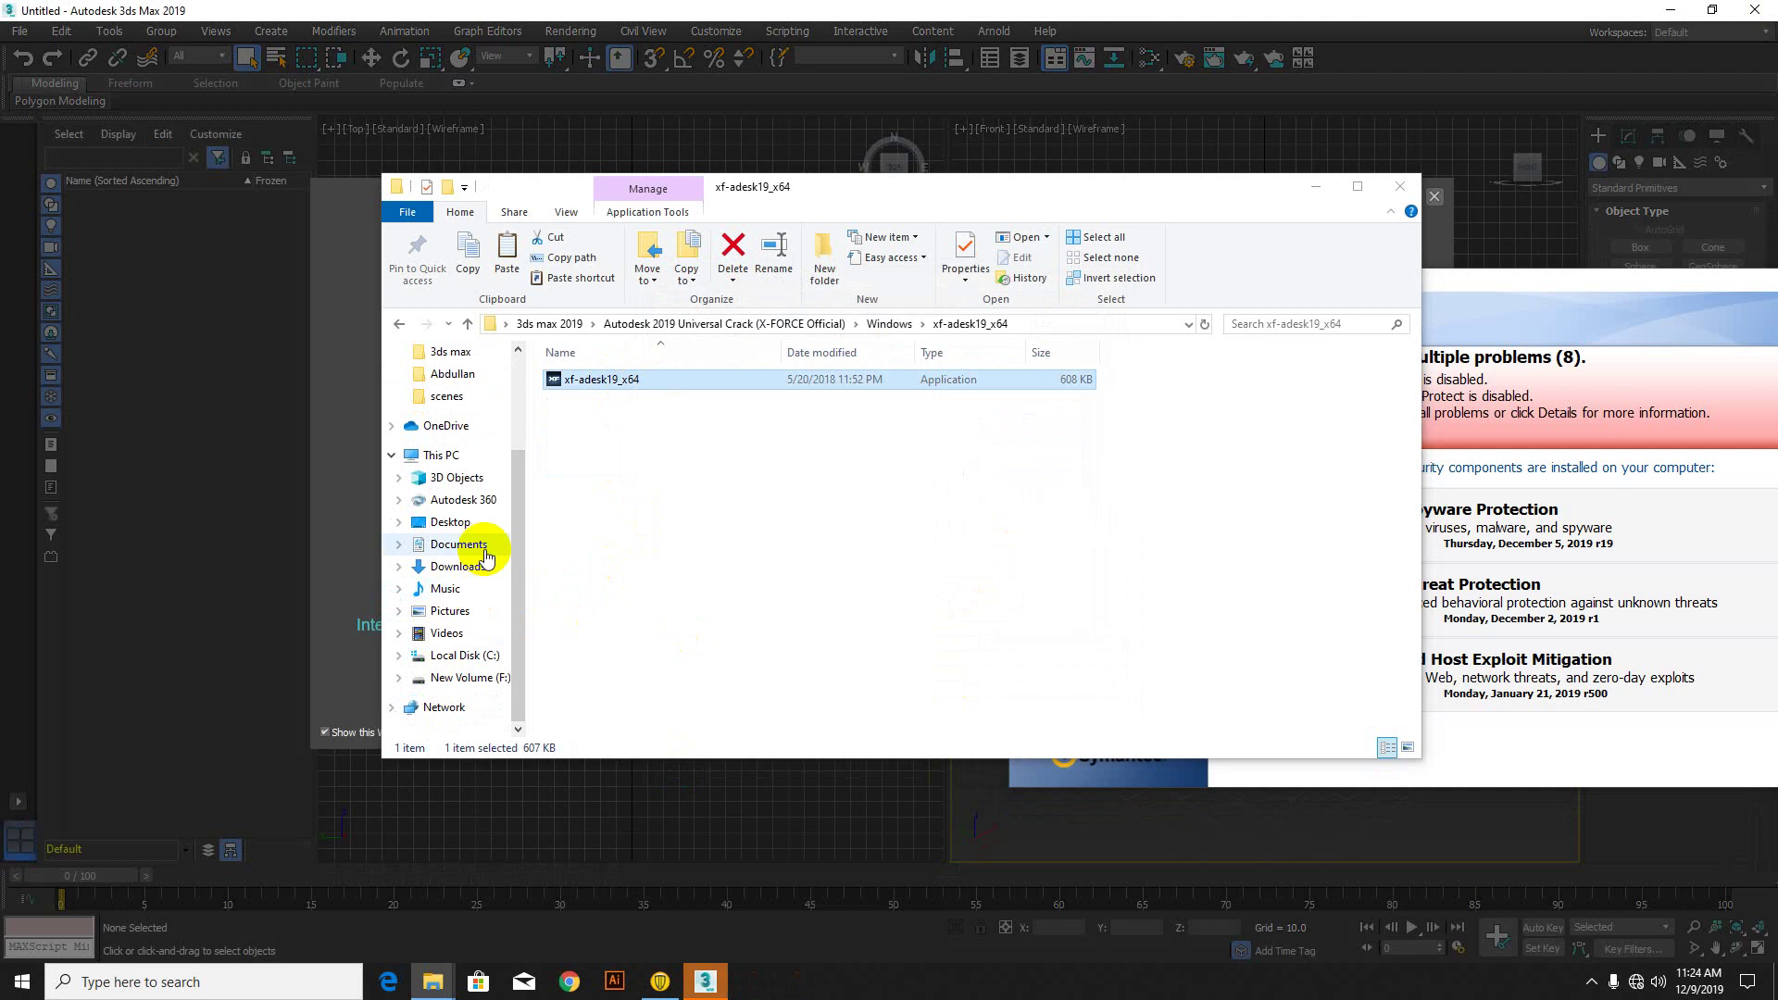
pyautogui.click(468, 657)
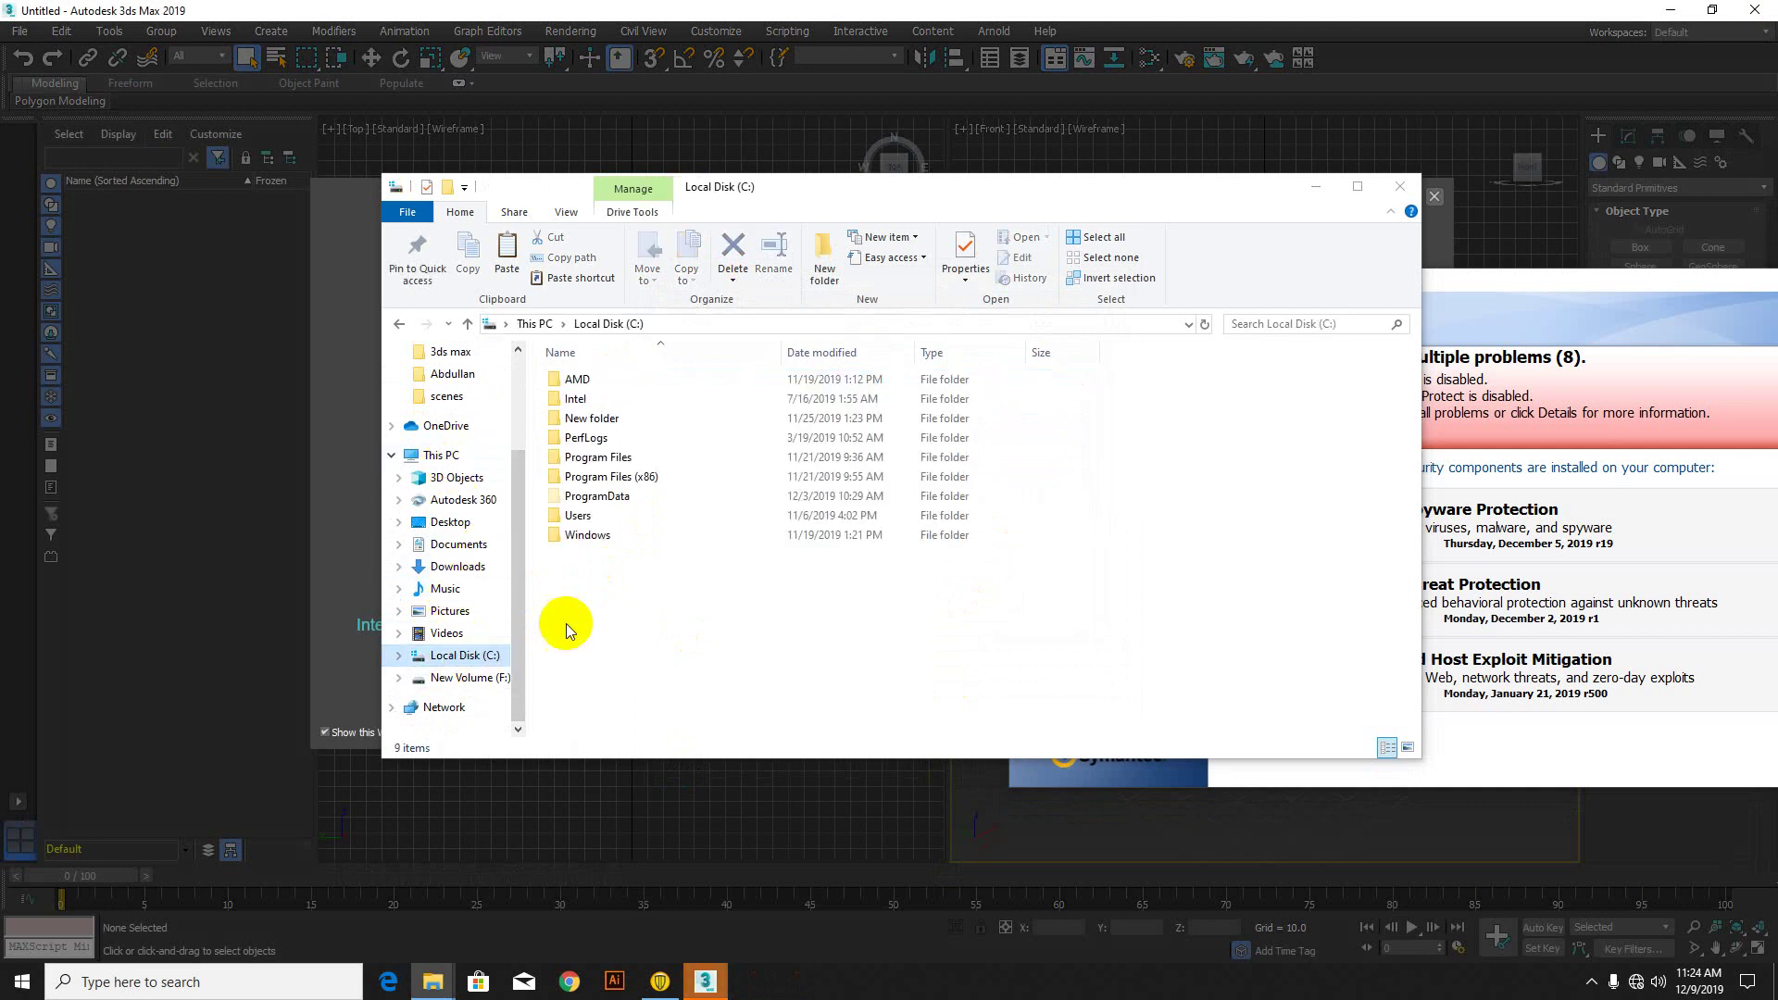
# Step: Close the 3ds Max 2019 Welcome screen, quit the program, and relaunch it from its desktop shortcut
pyautogui.click(517, 56)
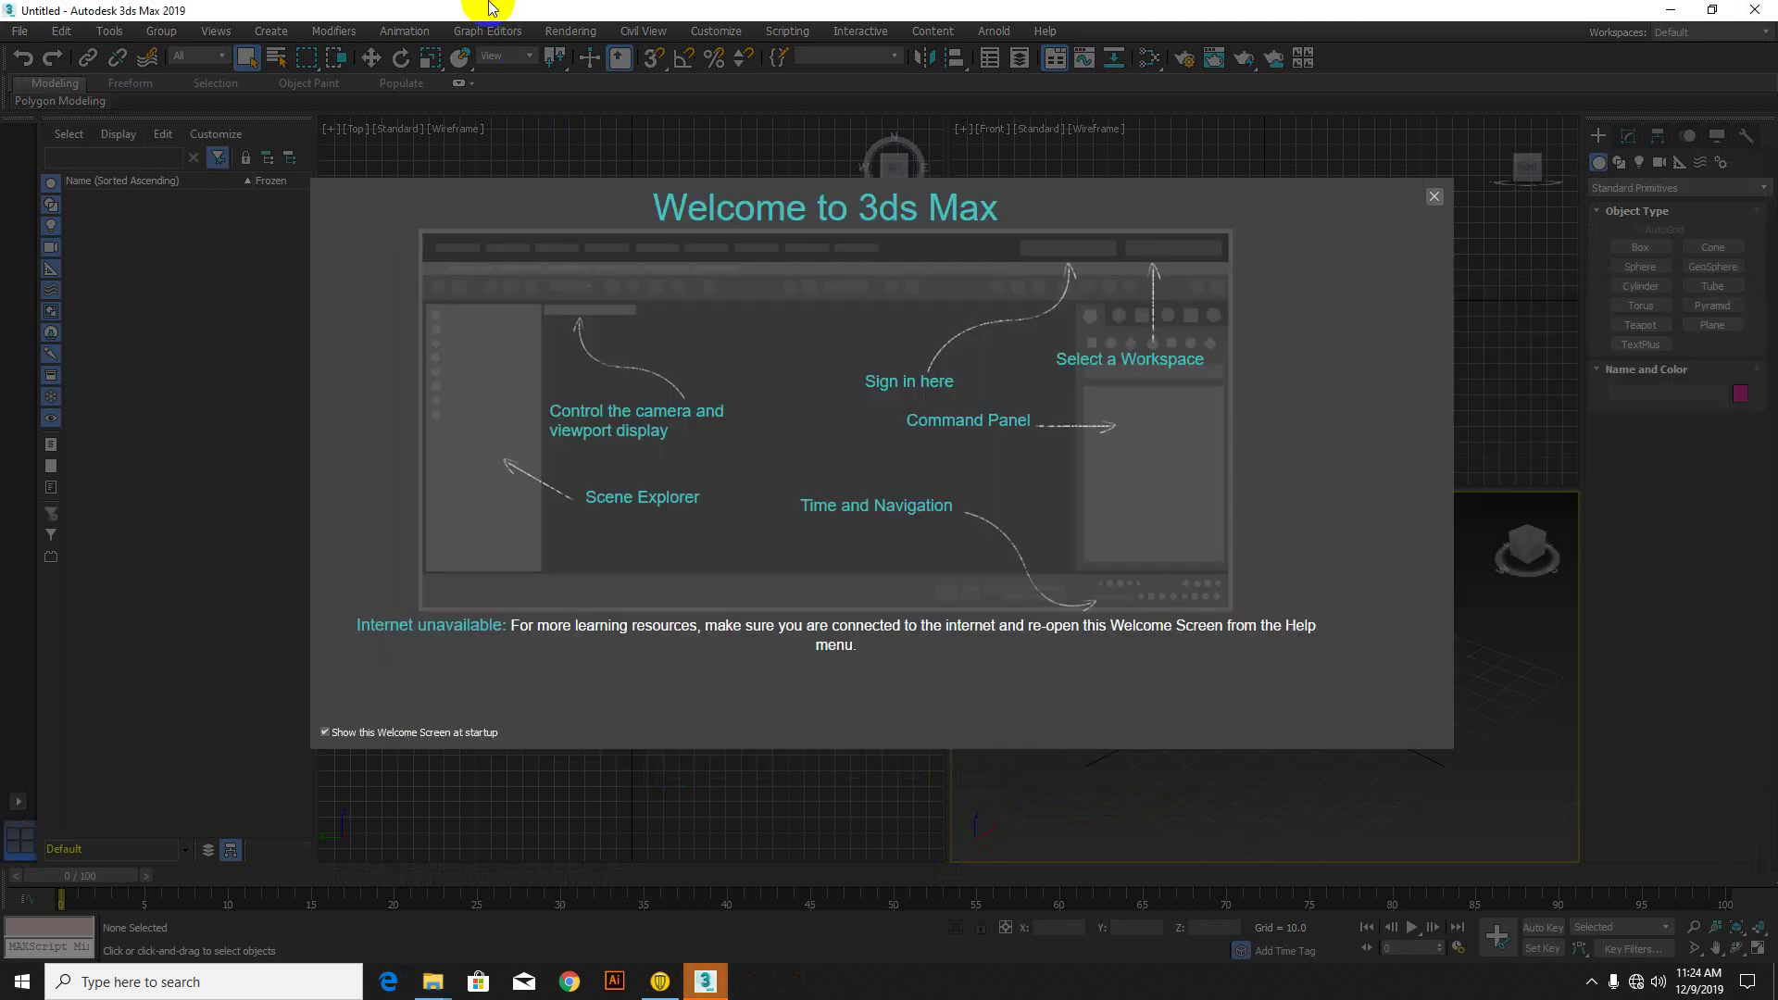
pyautogui.click(1435, 198)
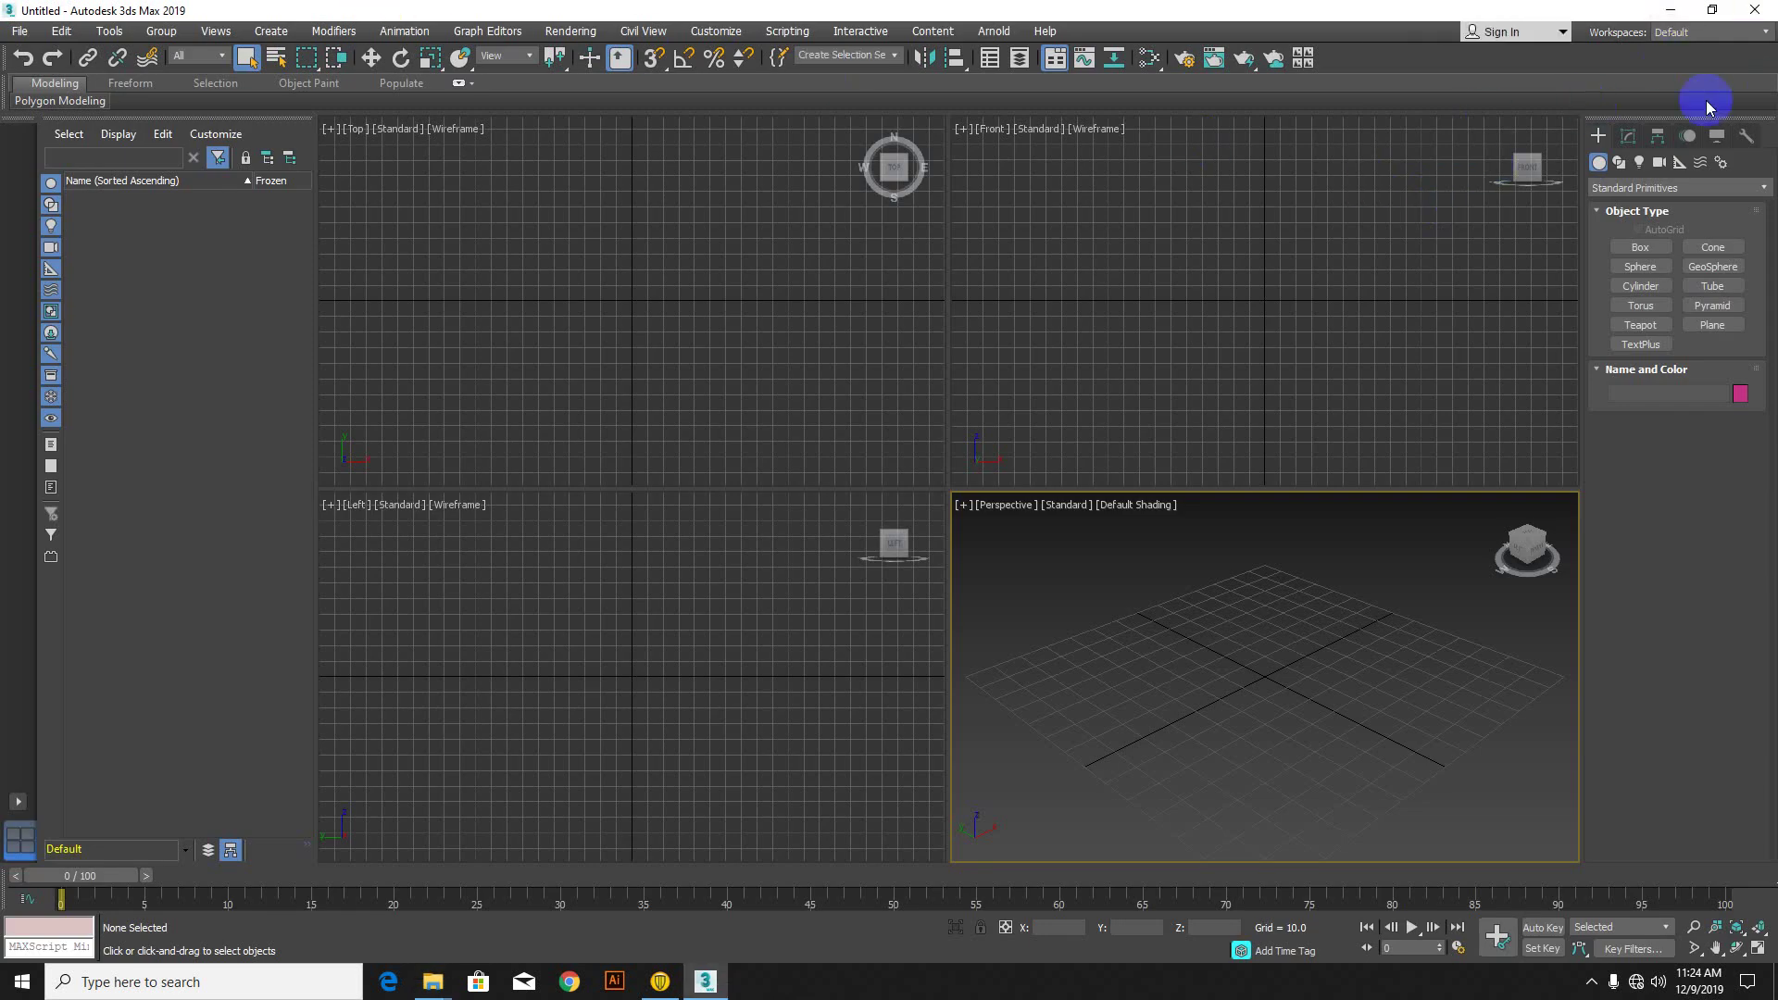
pyautogui.click(1755, 13)
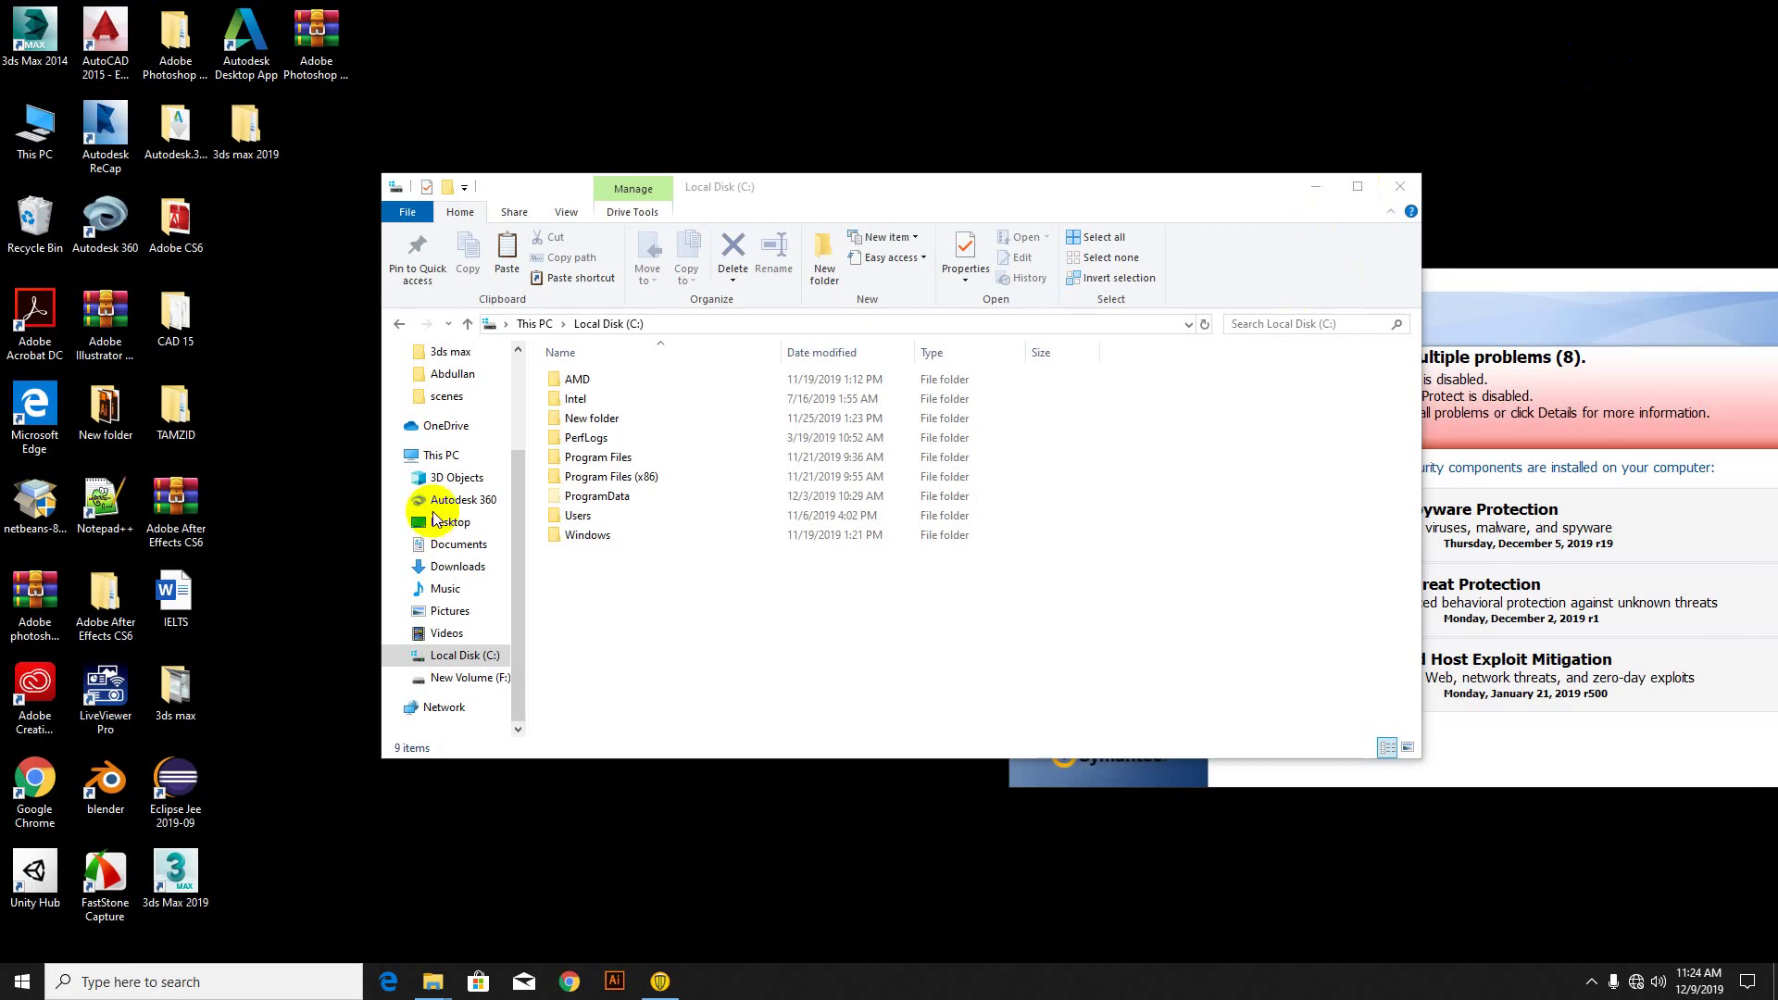
pyautogui.click(174, 880)
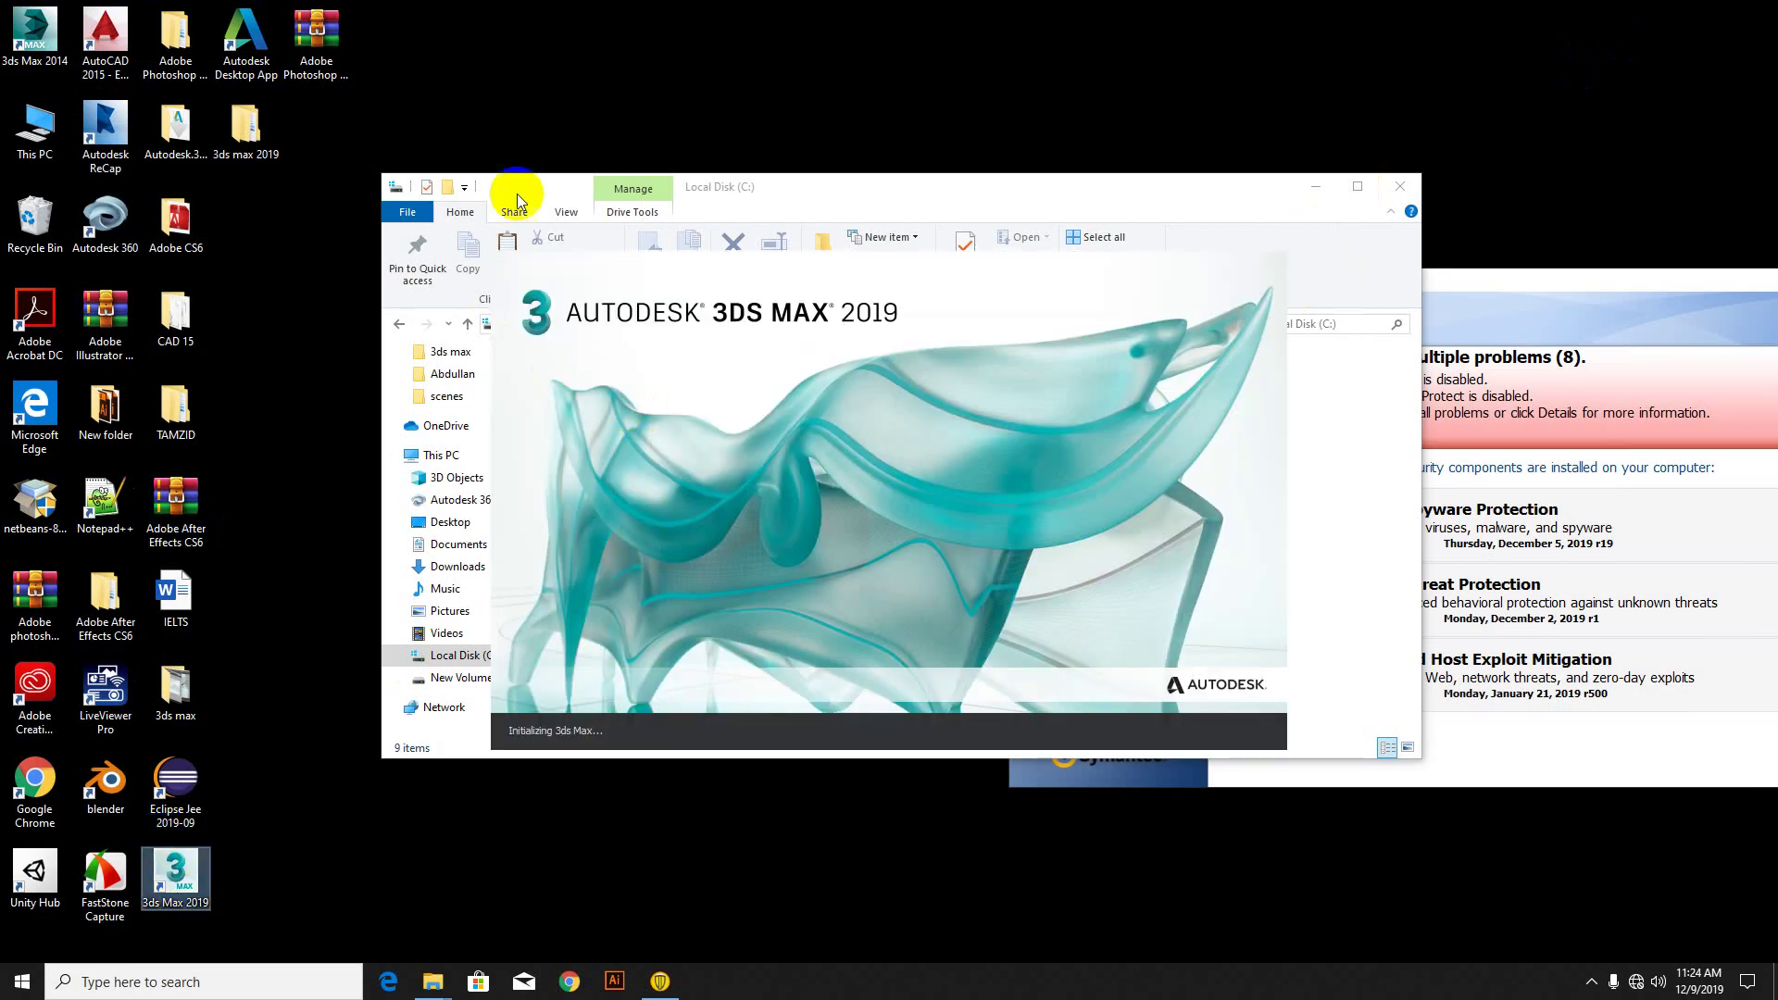
# Step: Navigate File Explorer to C:\Program Files\Autodesk\3ds Max 2019
pyautogui.click(517, 195)
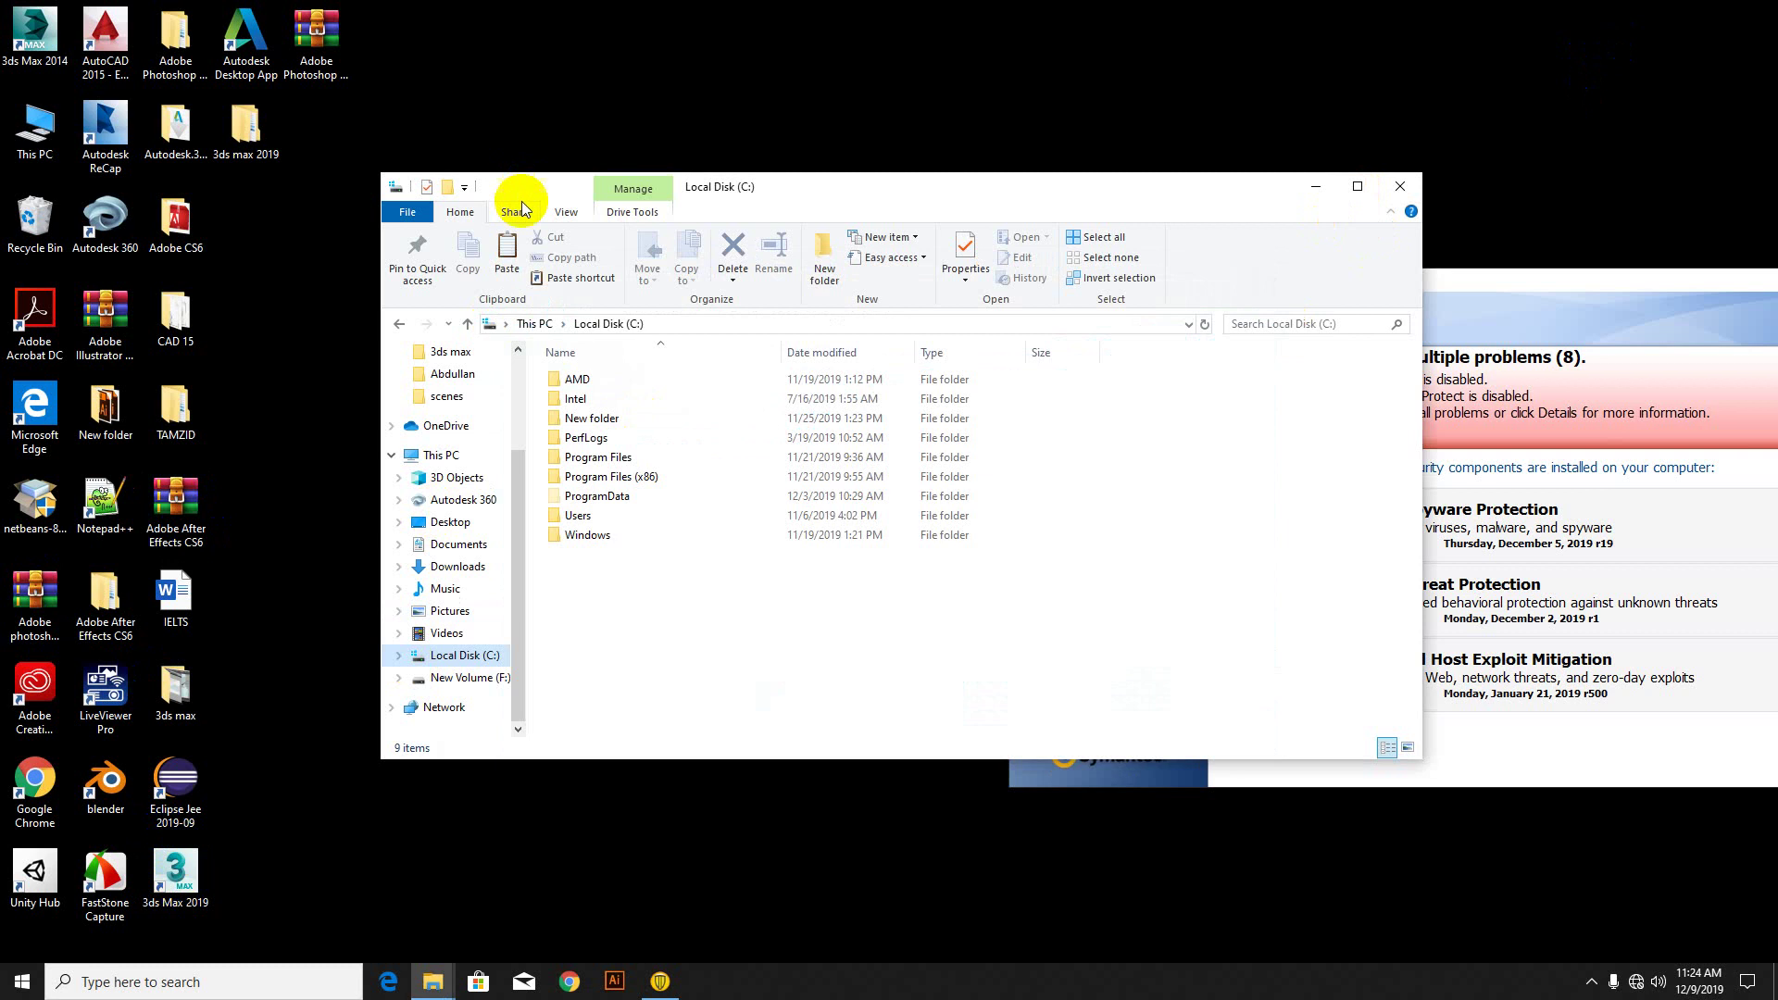
pyautogui.doubleClick(646, 458)
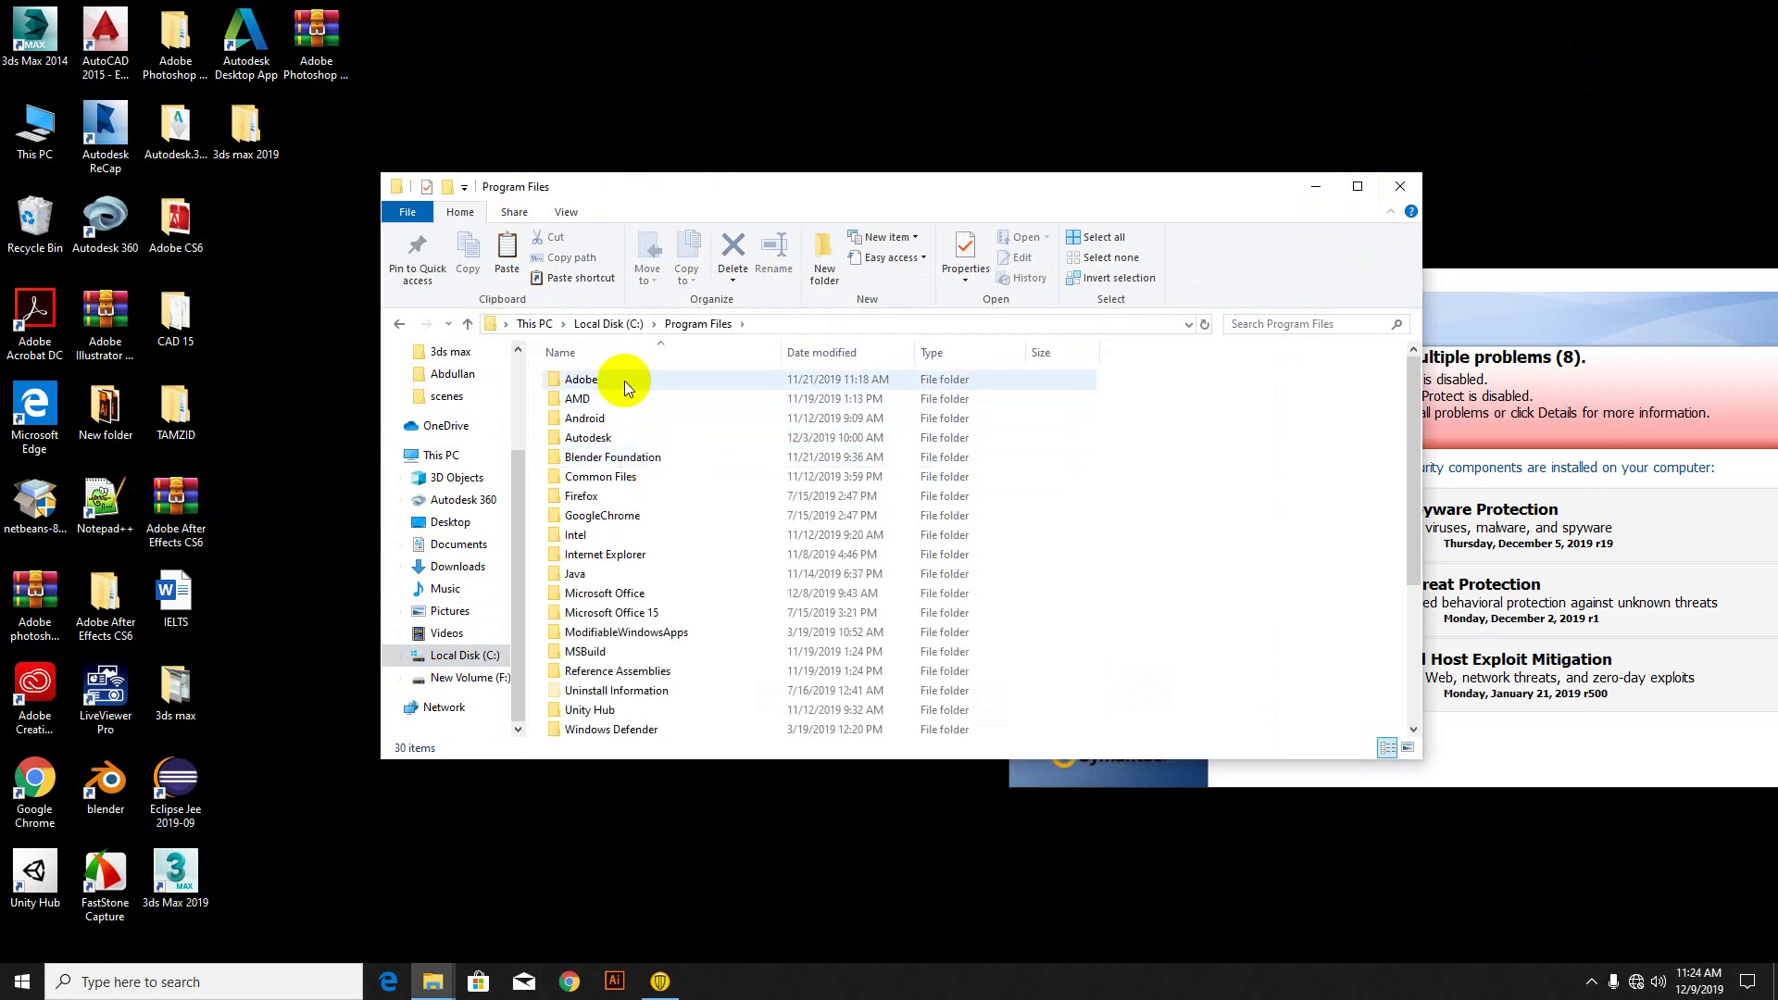
pyautogui.doubleClick(607, 437)
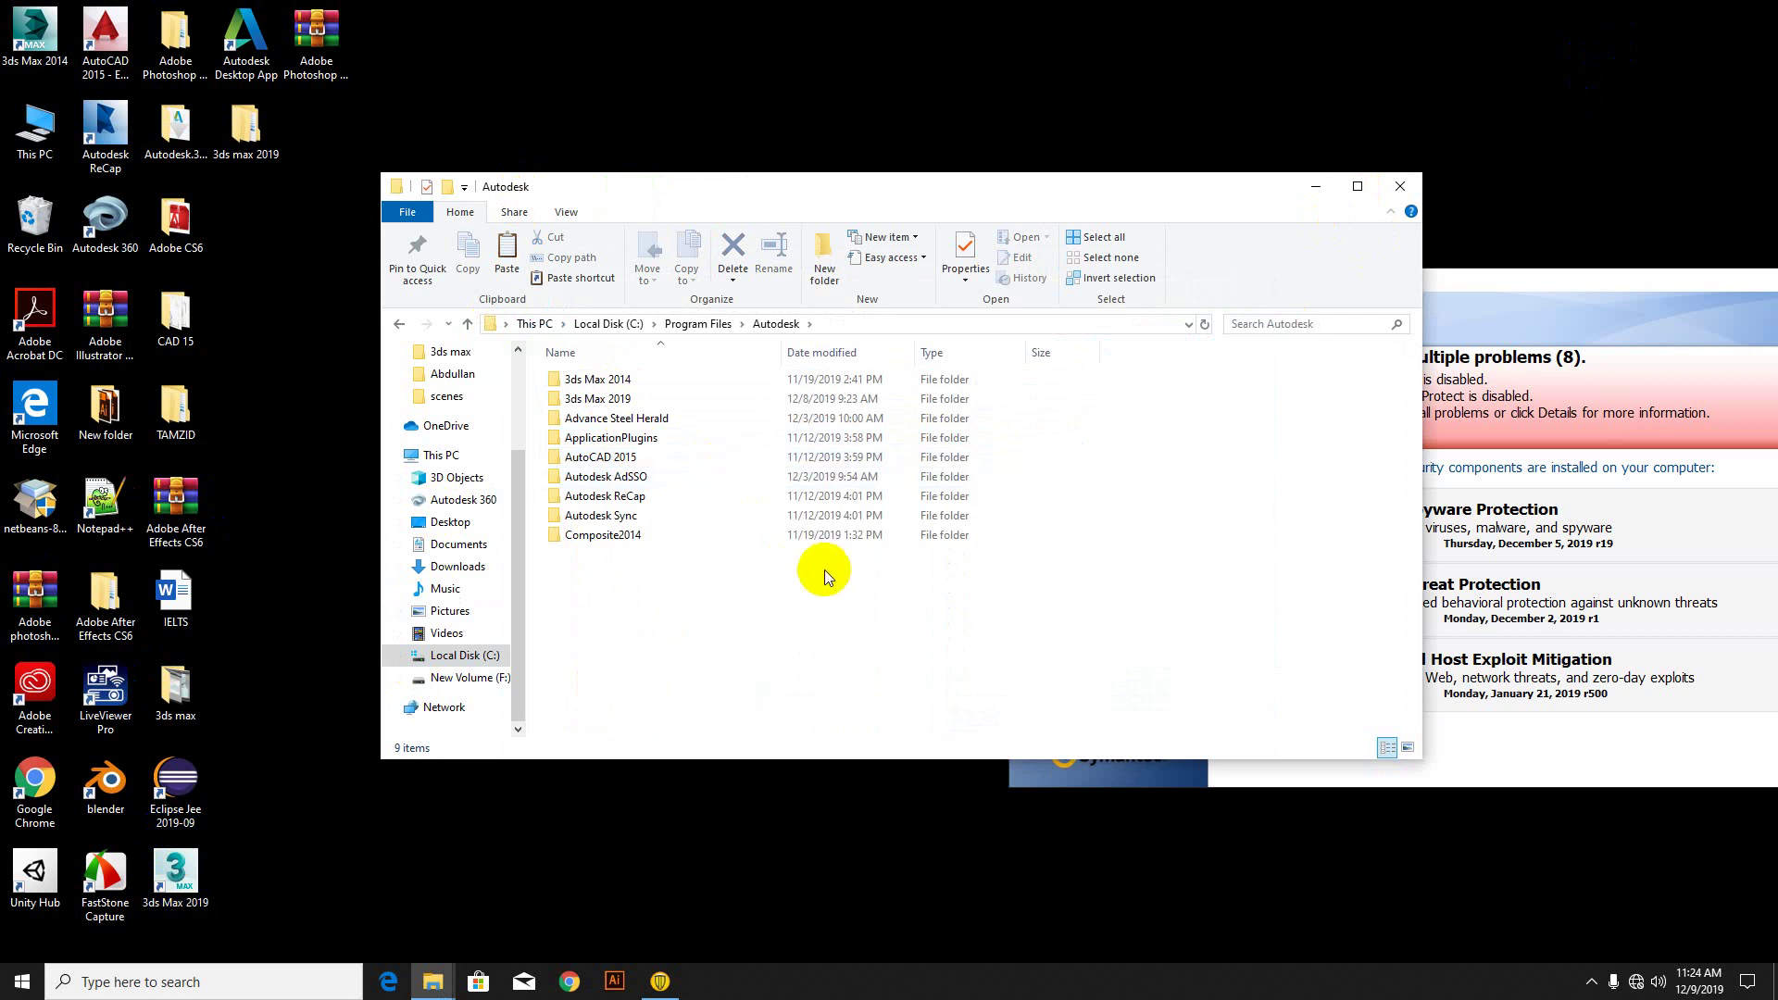
pyautogui.doubleClick(631, 400)
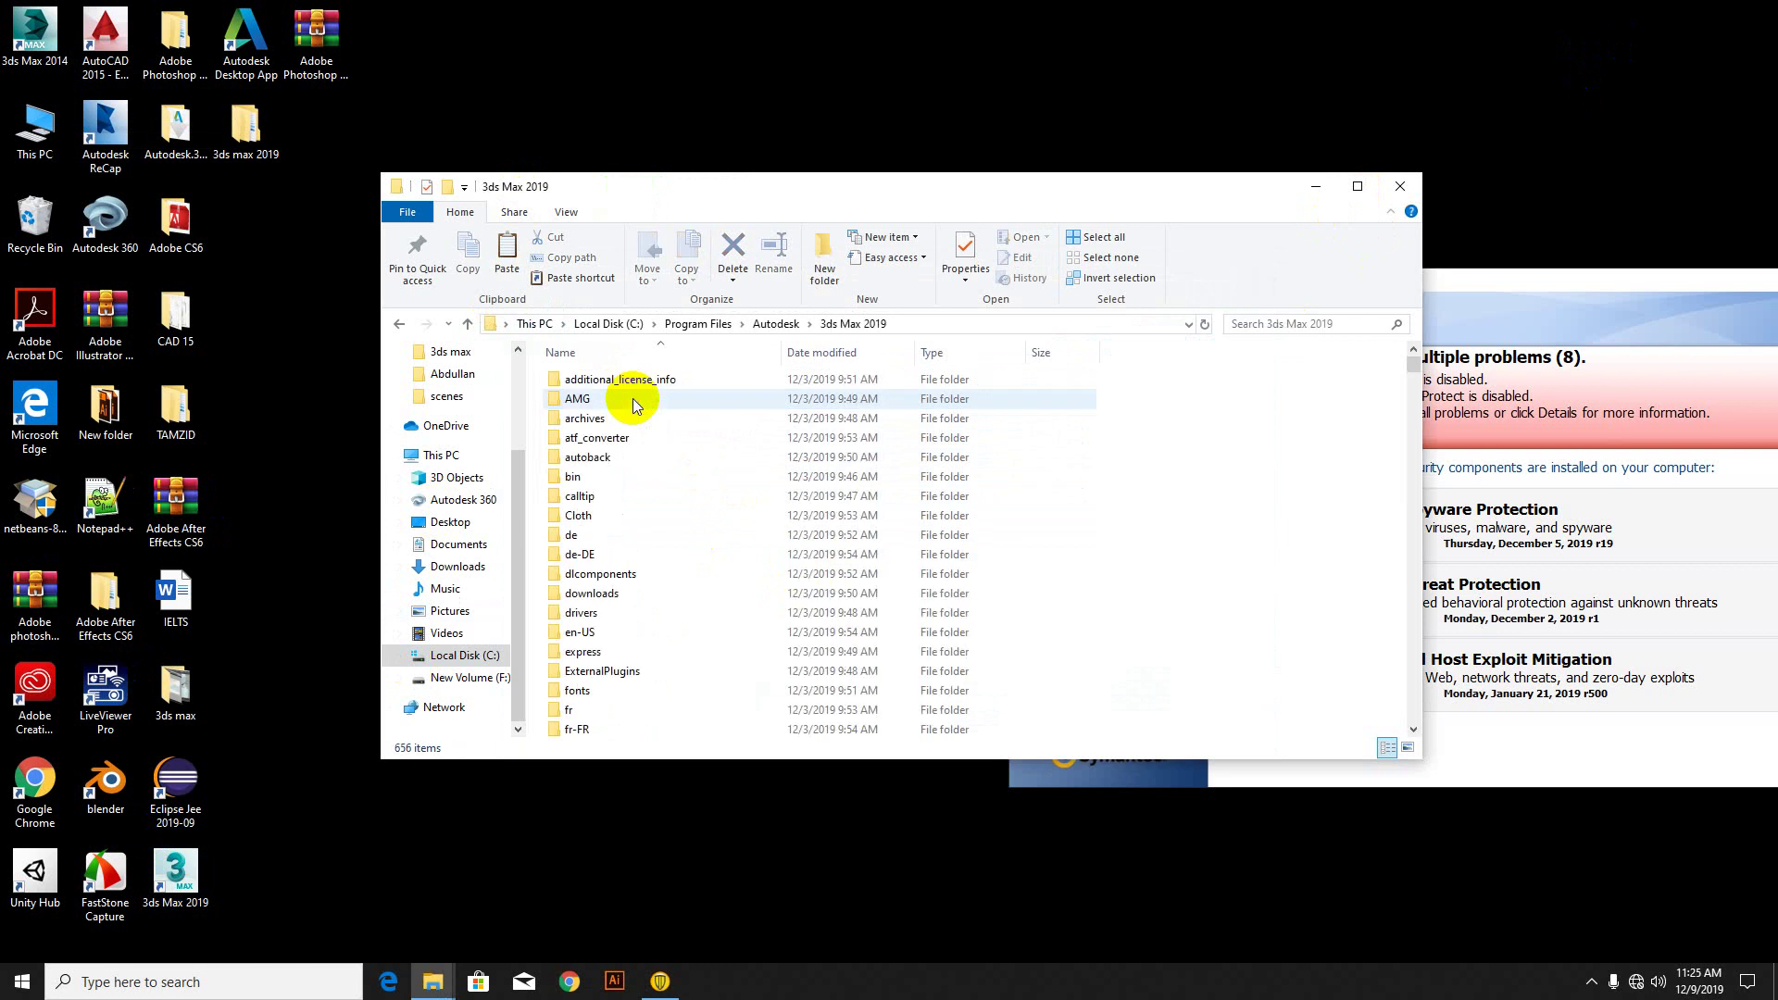
pyautogui.scroll(-10, 954, 602)
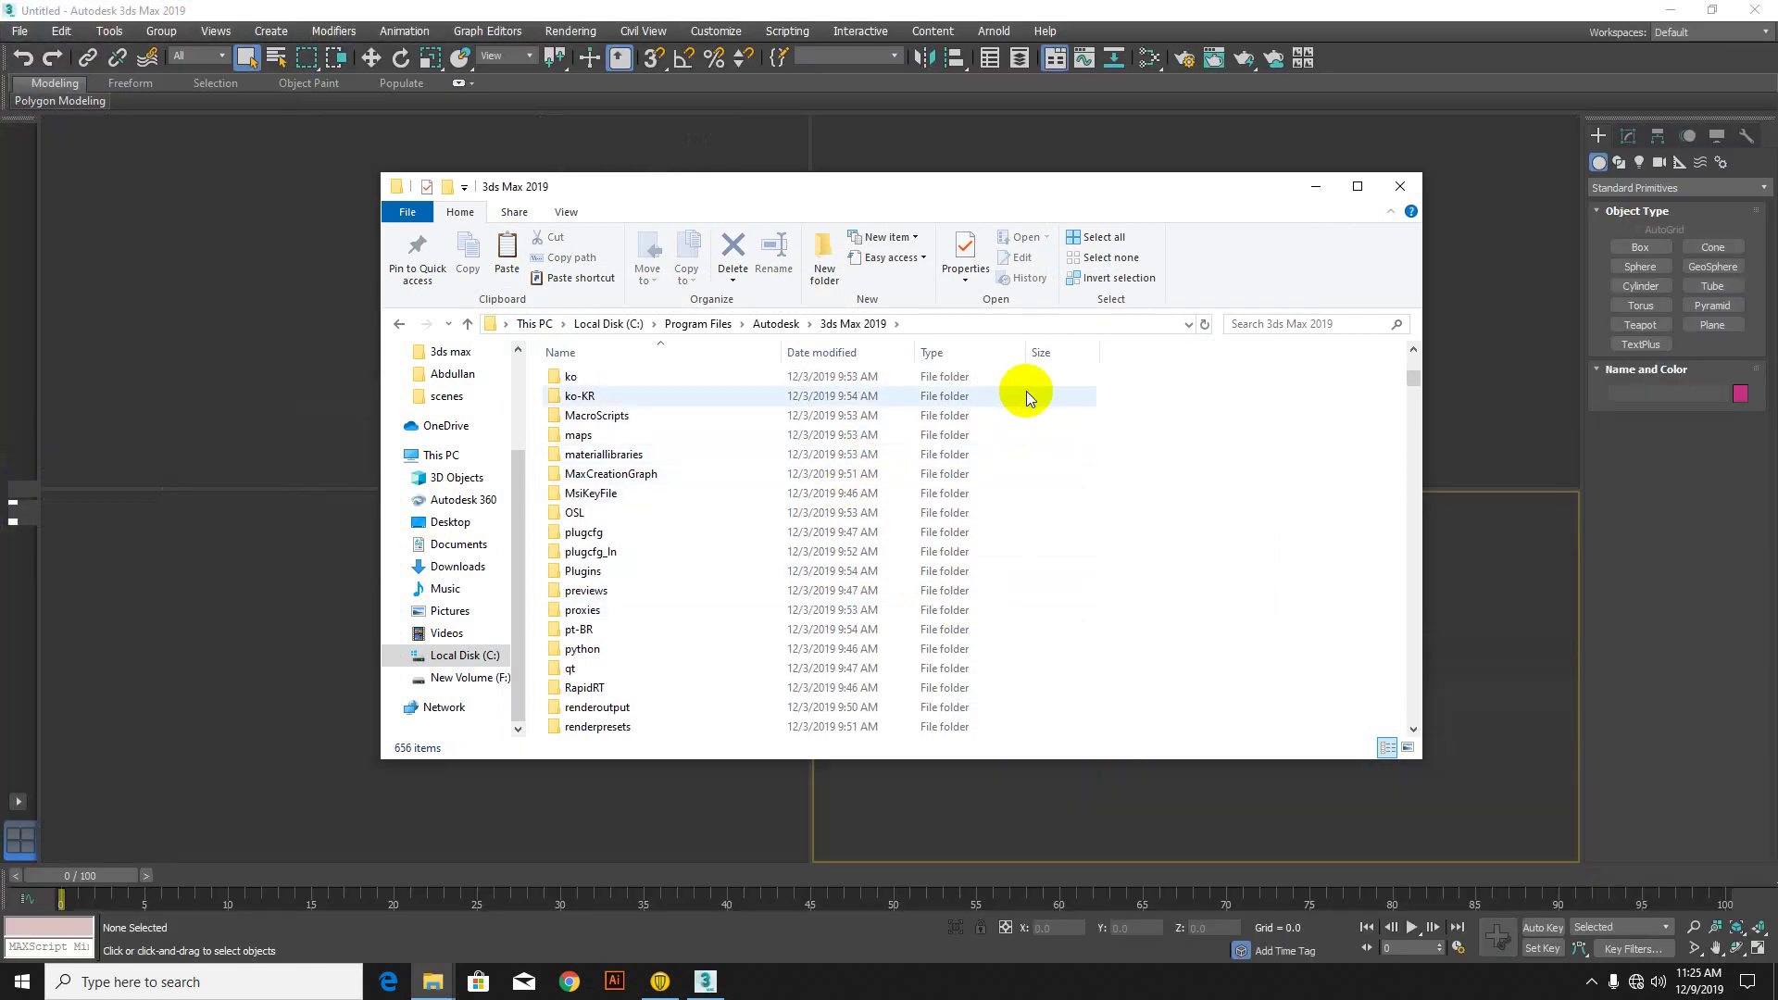
# Step: Close File Explorer and the 3ds Max Welcome screen, then minimize 3ds Max 2019
pyautogui.click(1392, 190)
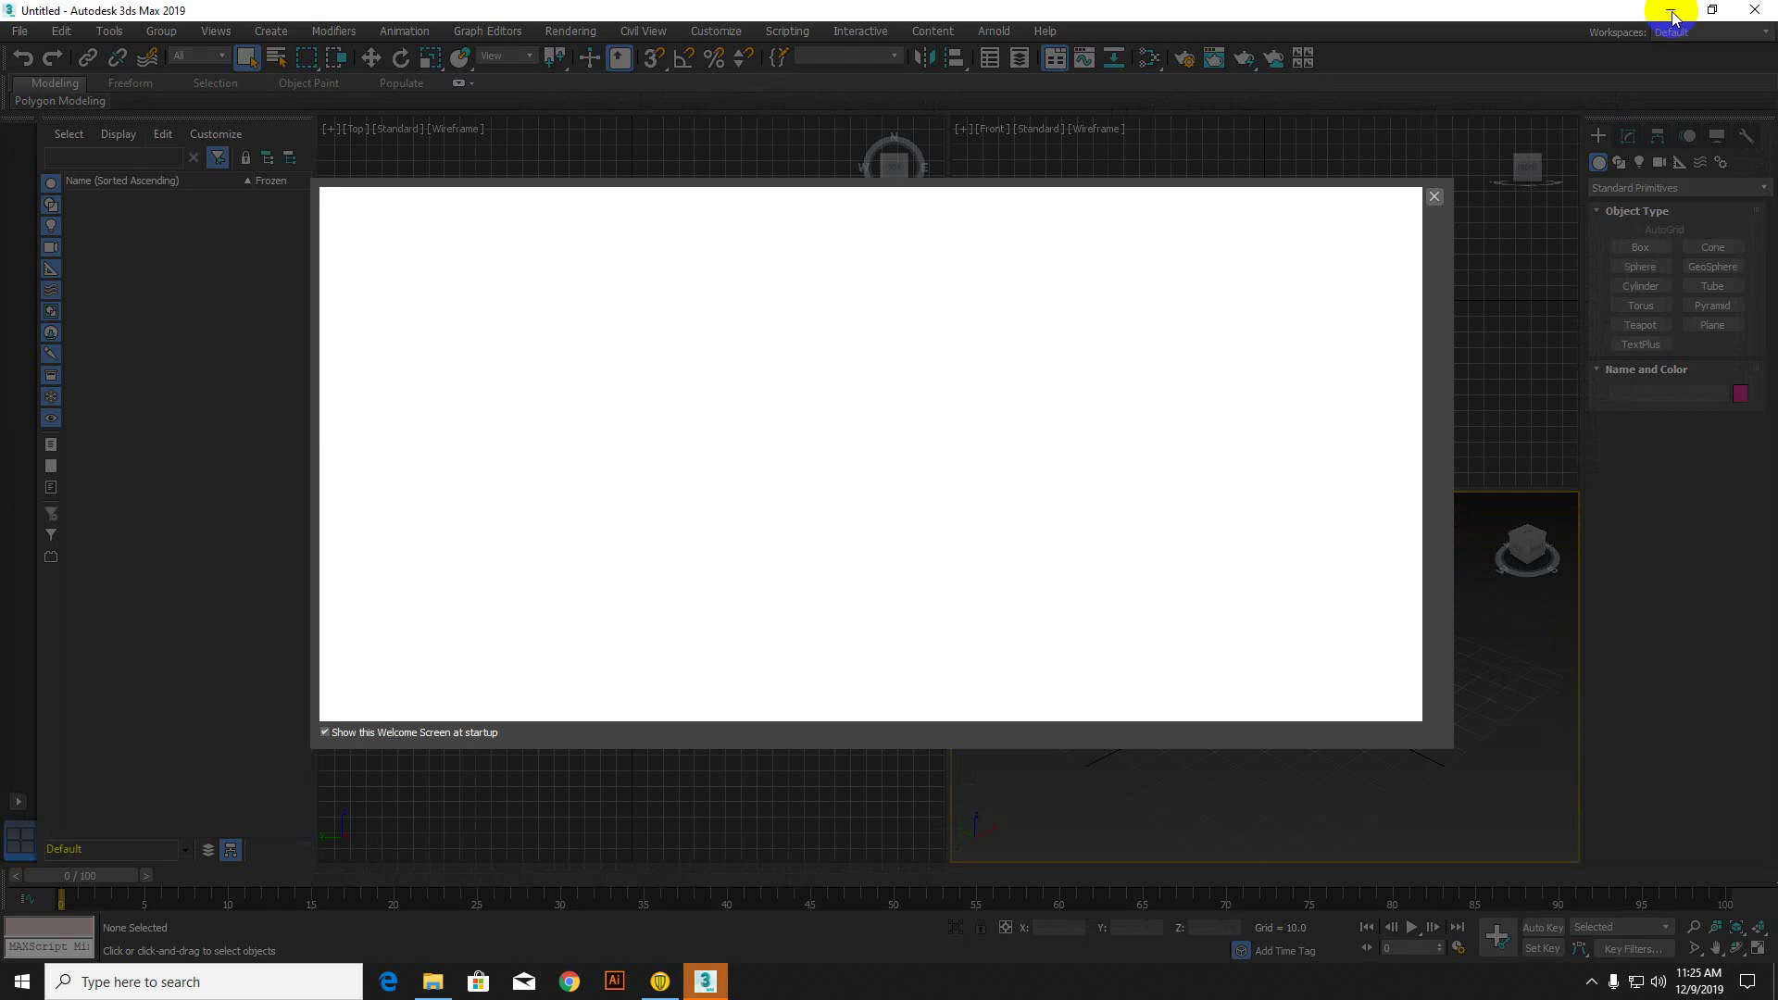
pyautogui.click(1433, 198)
pyautogui.click(1669, 9)
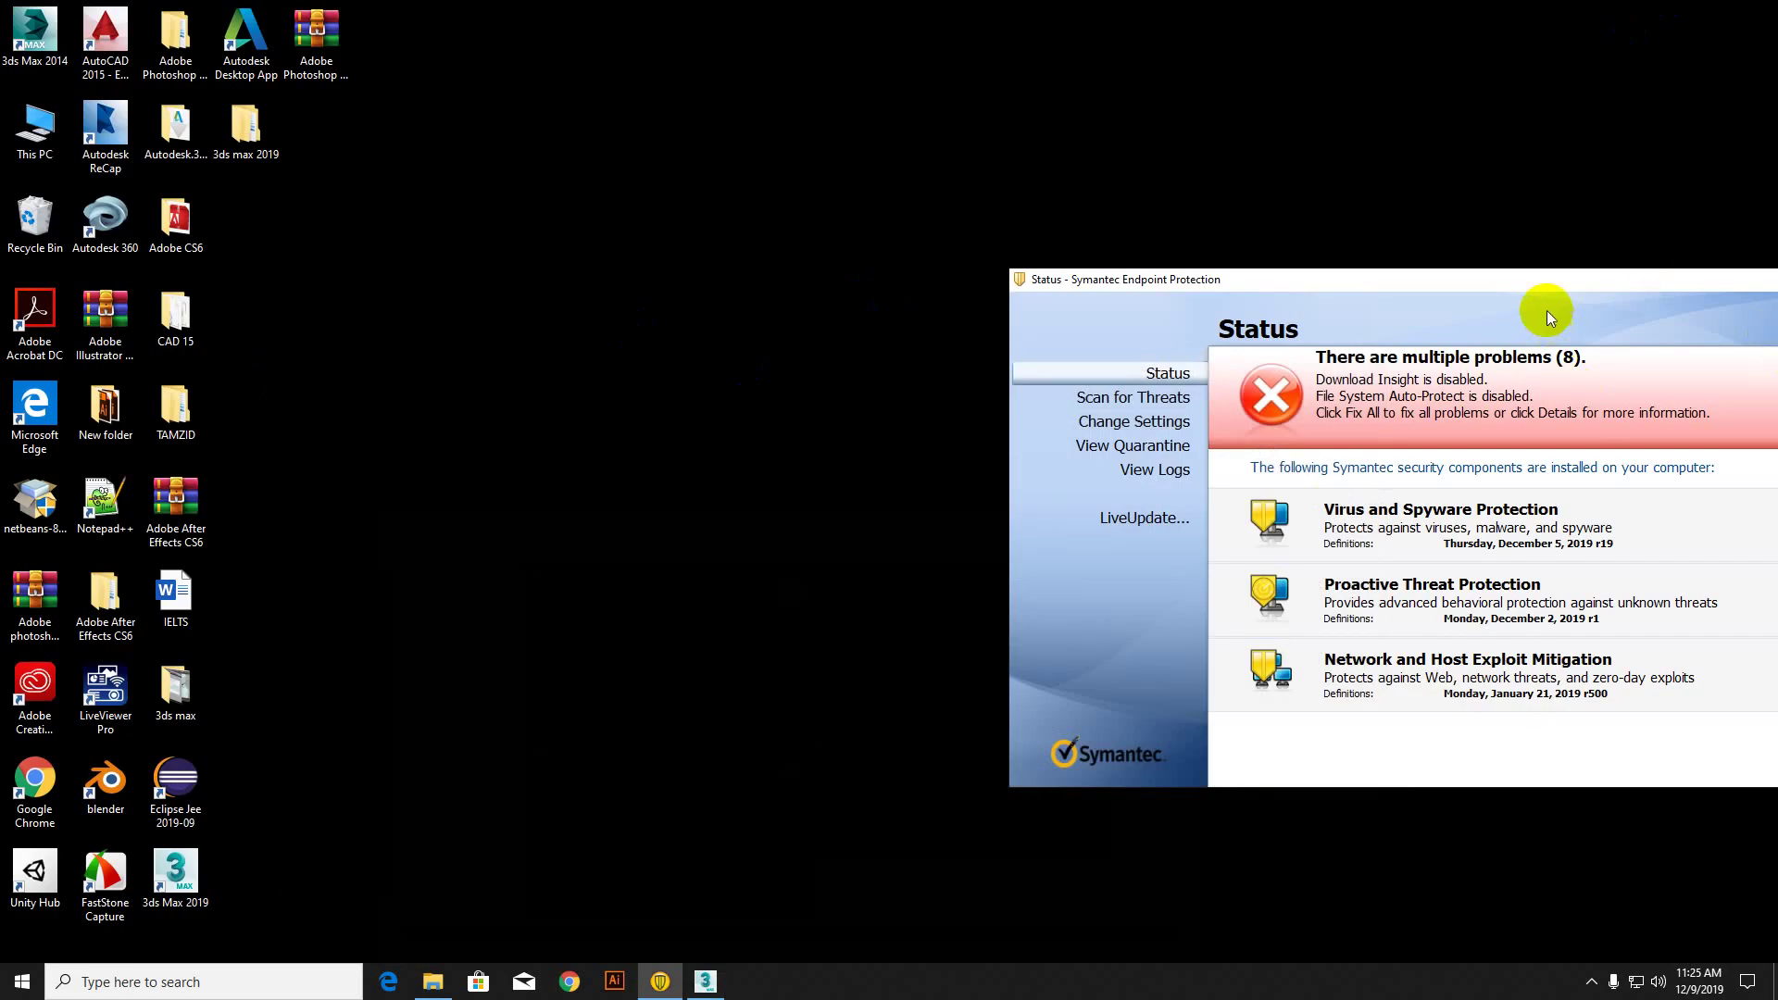
# Step: Centre the Symantec status window, select the 3ds Max 2014 shortcut, and close Symantec once protected
pyautogui.moveTo(1363, 276); pyautogui.dragTo(974, 239)
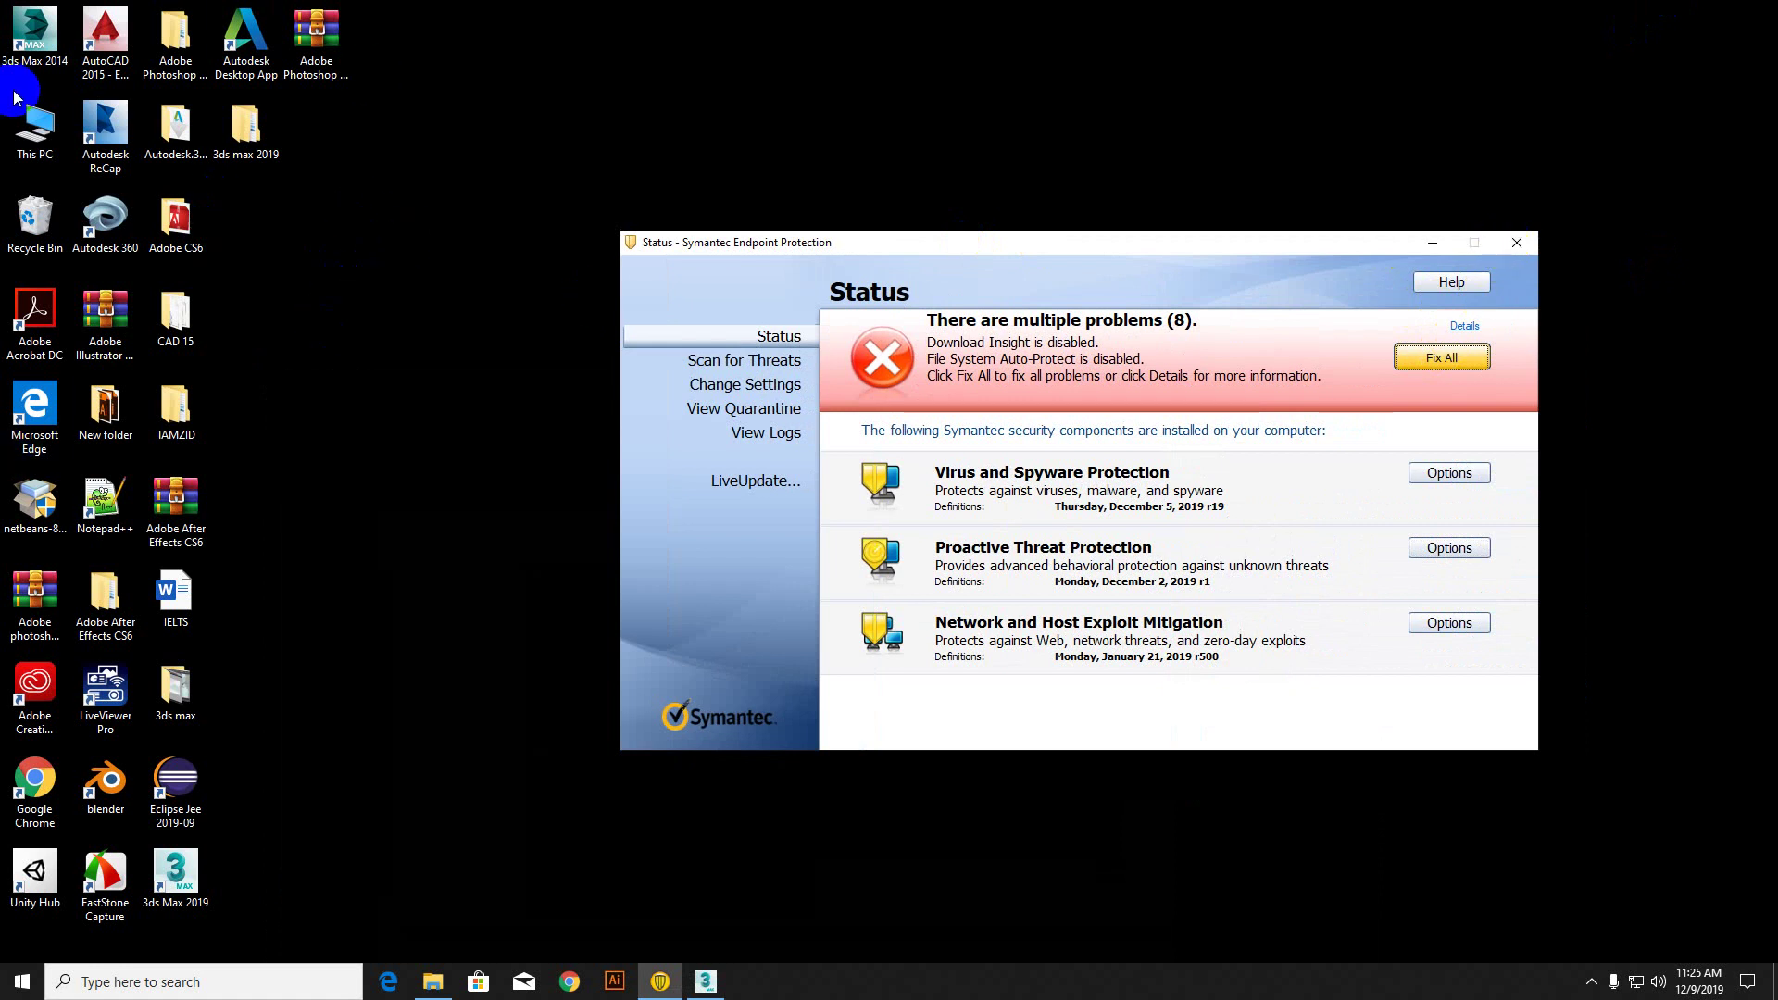
pyautogui.click(29, 36)
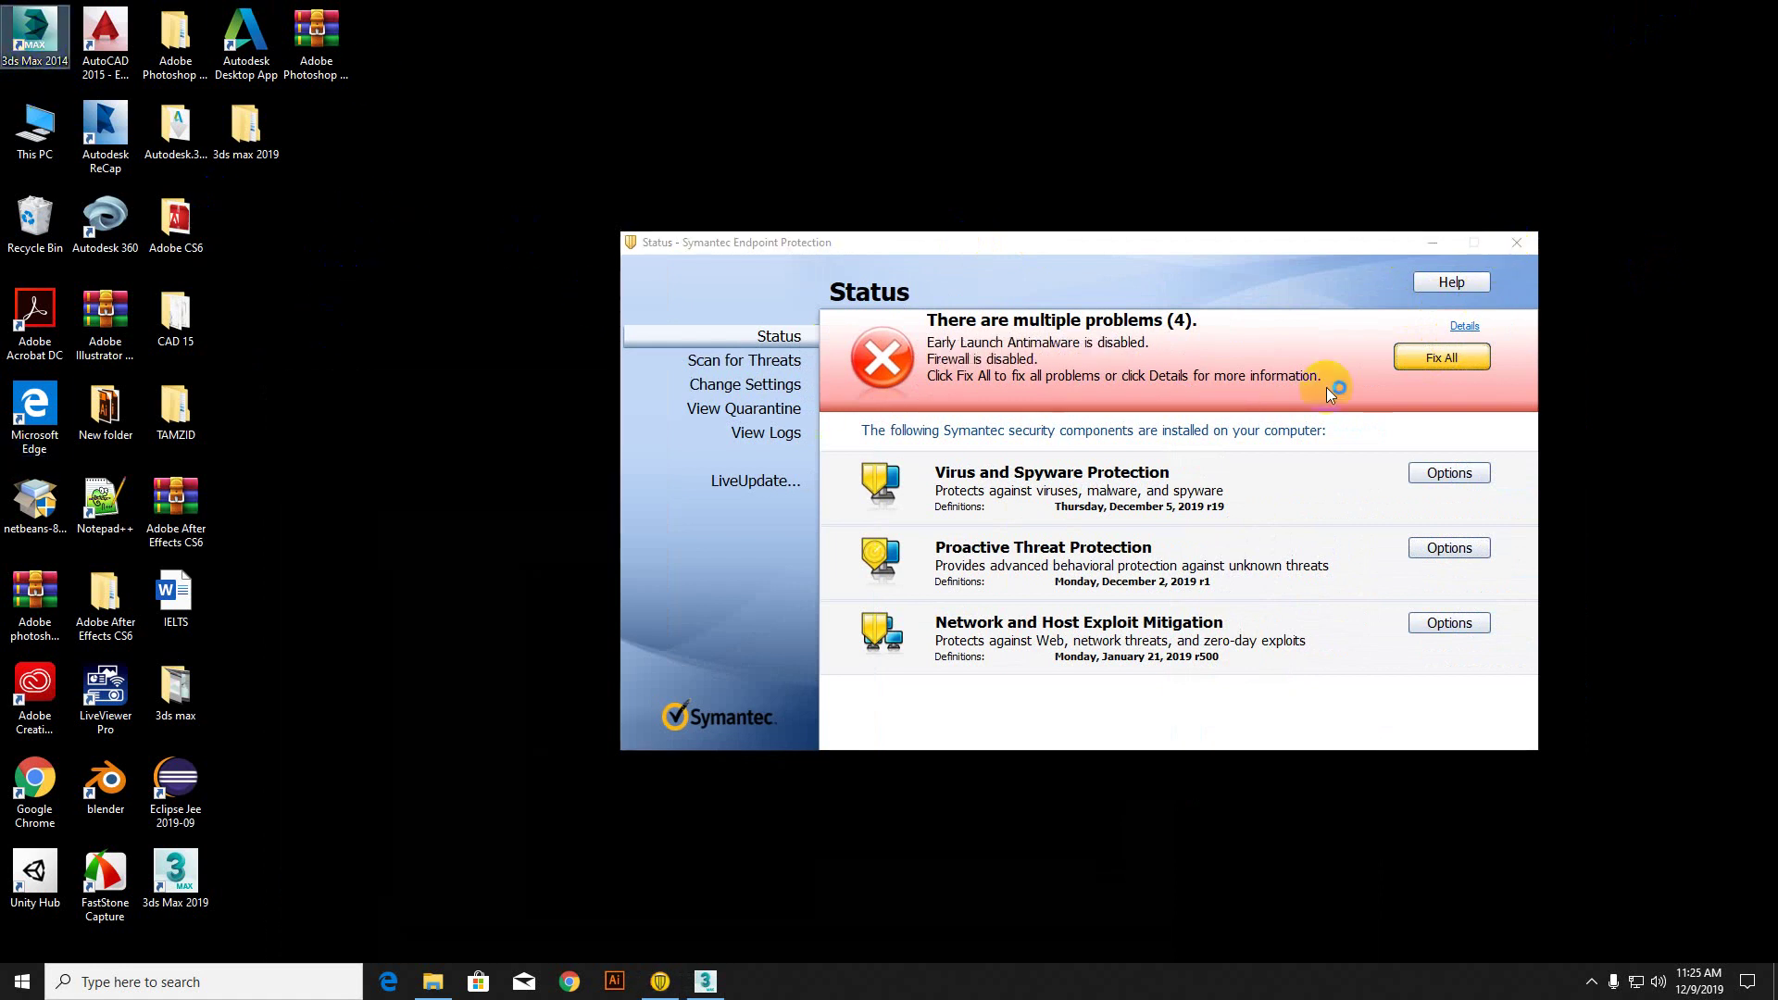
pyautogui.click(1455, 363)
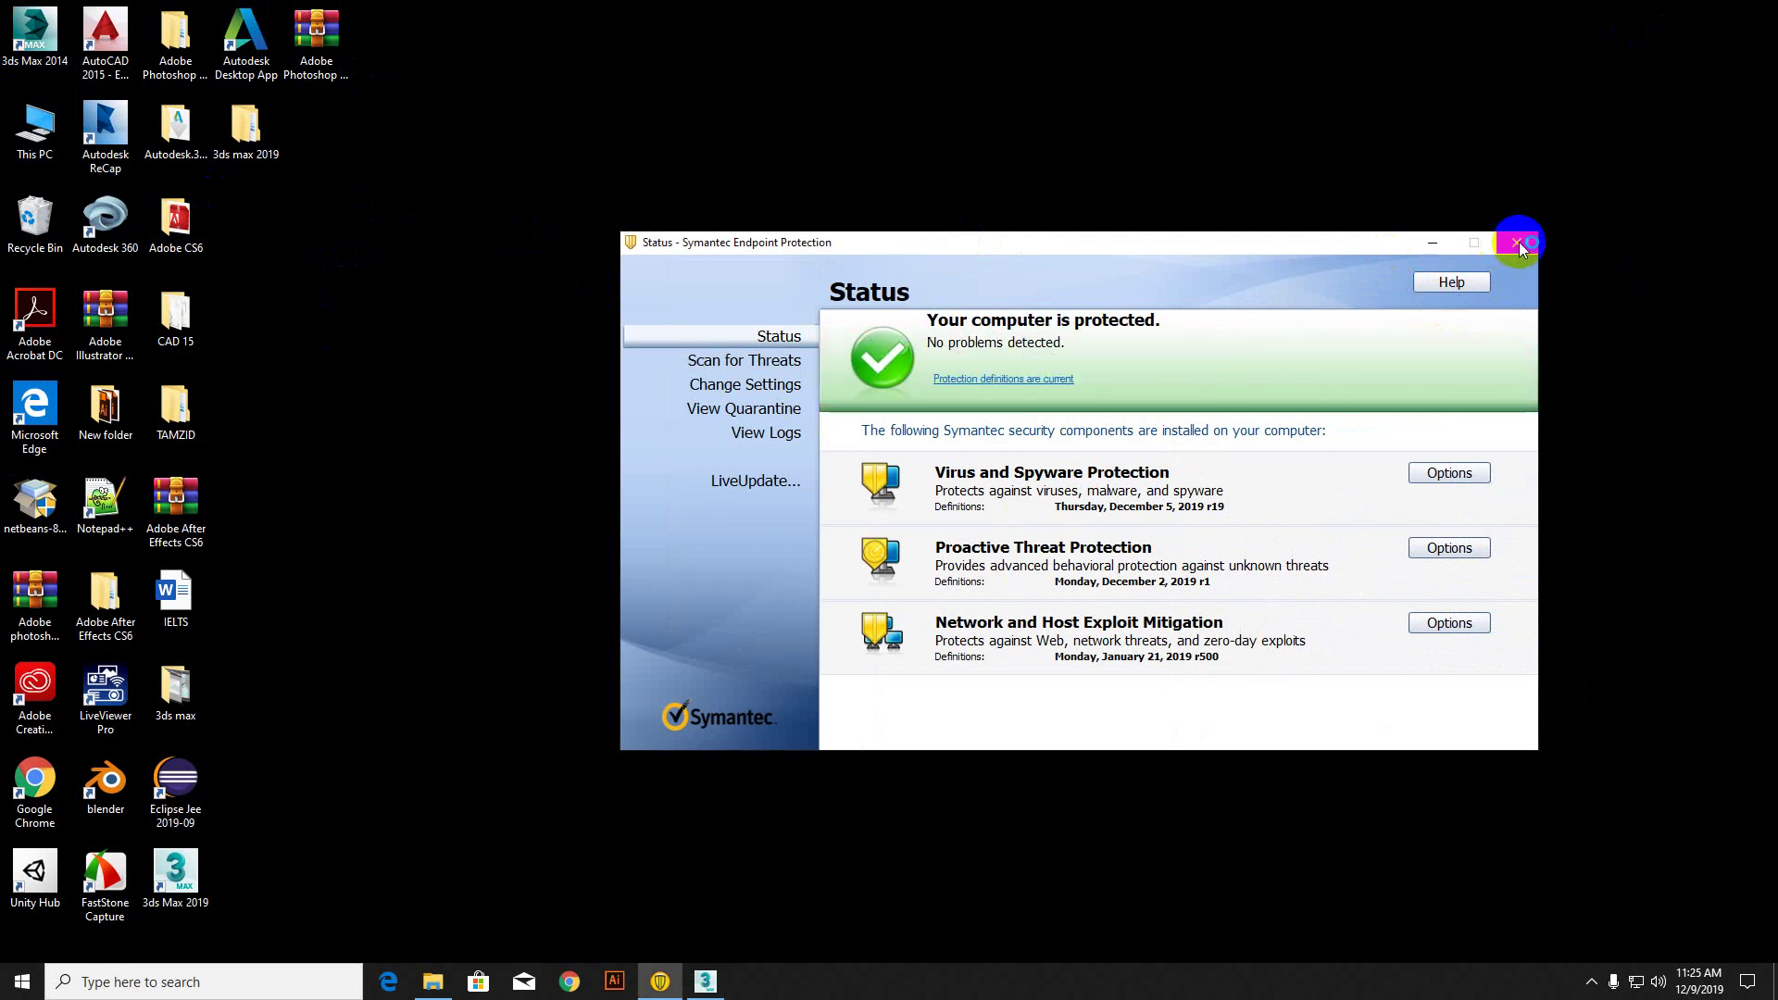
pyautogui.click(1519, 242)
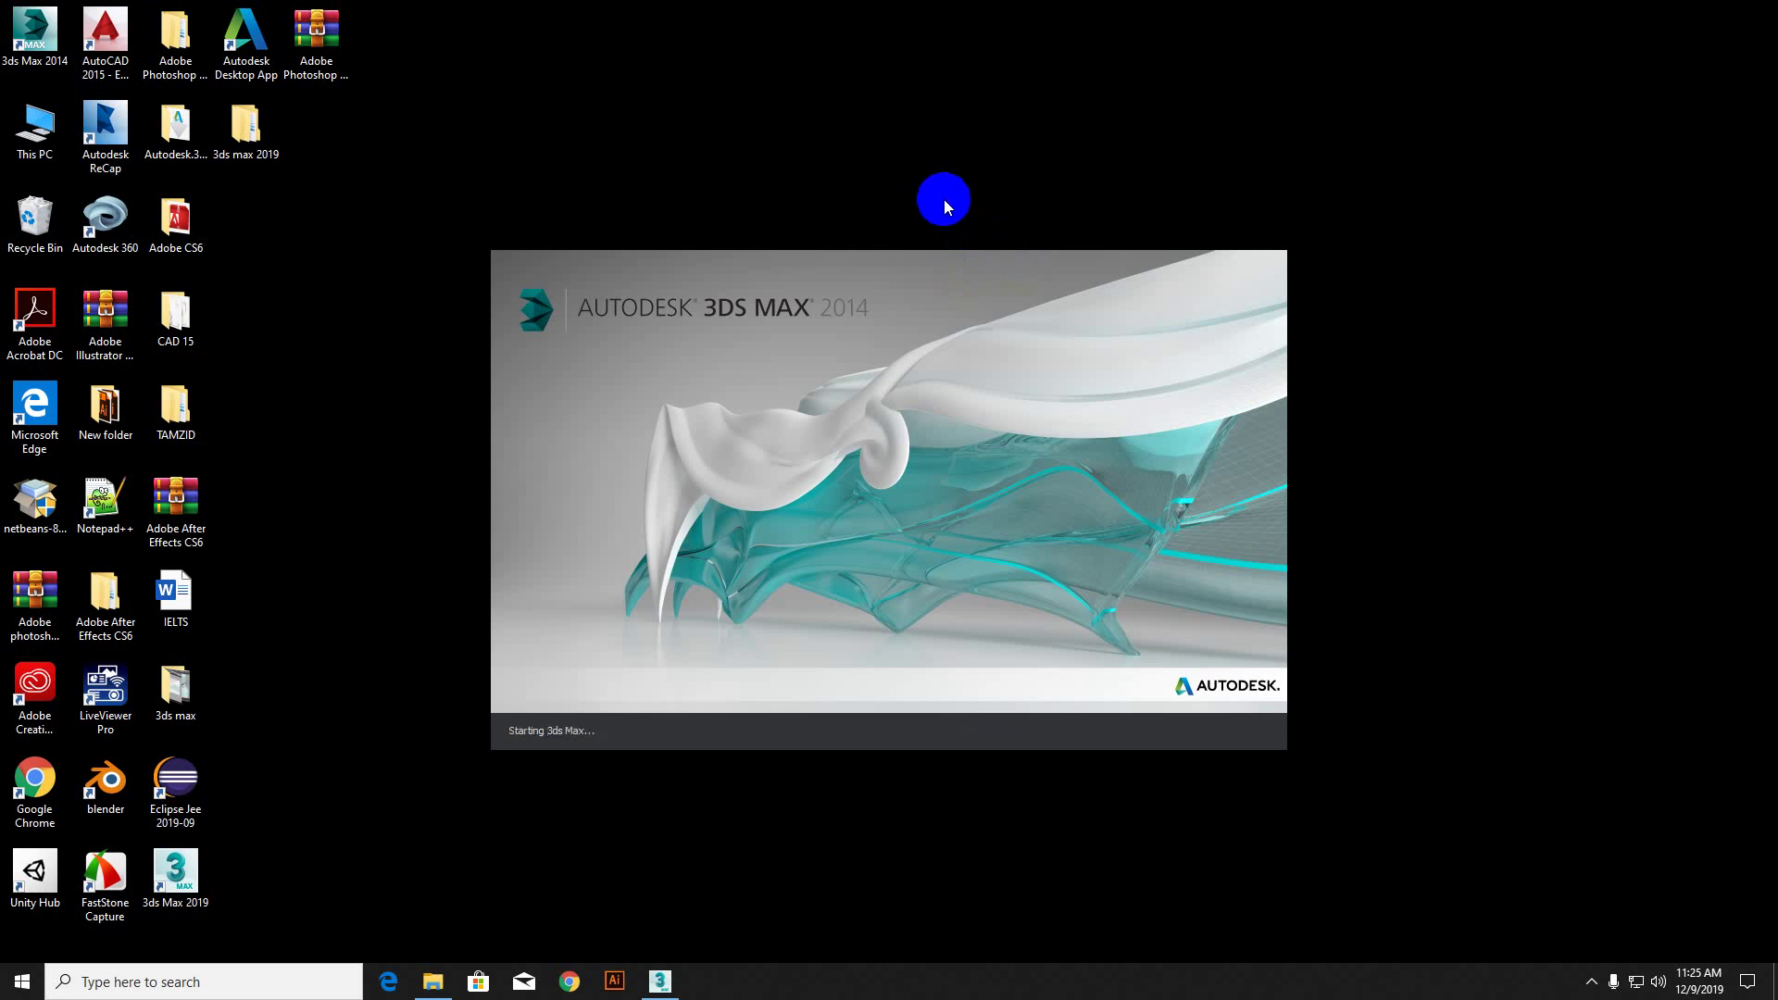
# Step: Refresh the desktop twice while 3ds Max 2014 loads, then close its welcome screen
pyautogui.rightClick(927, 190)
pyautogui.click(994, 269)
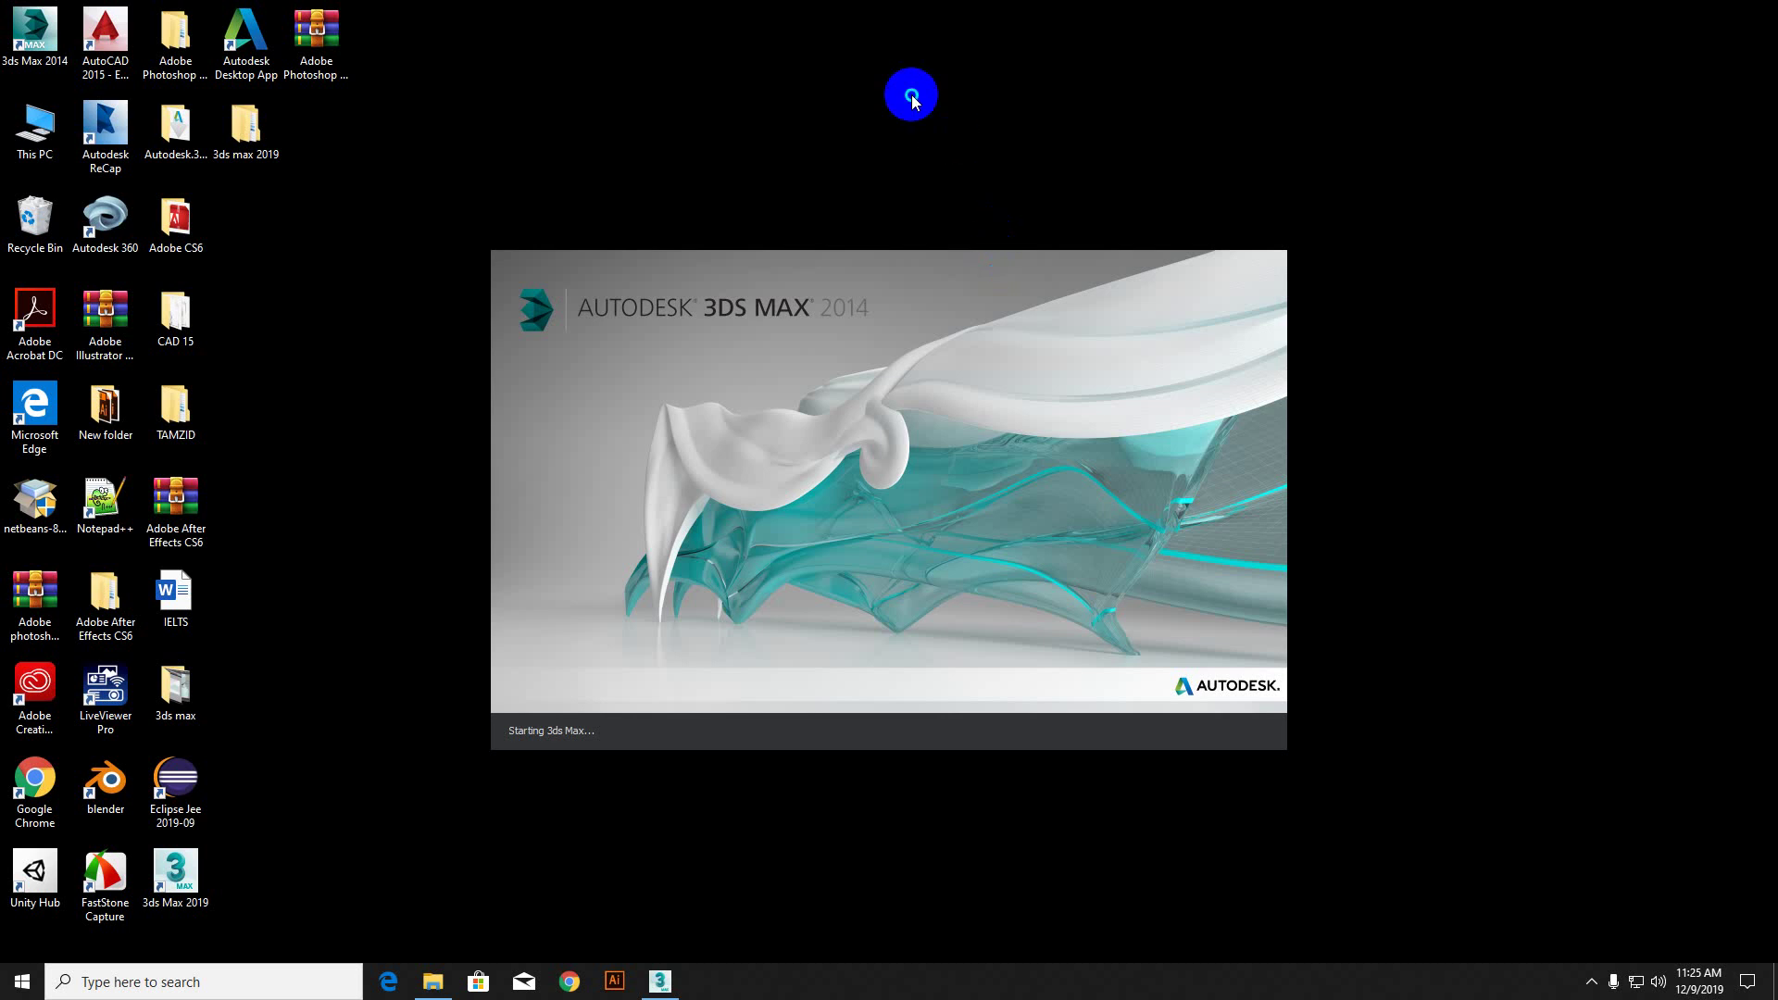
pyautogui.rightClick(909, 96)
pyautogui.click(938, 179)
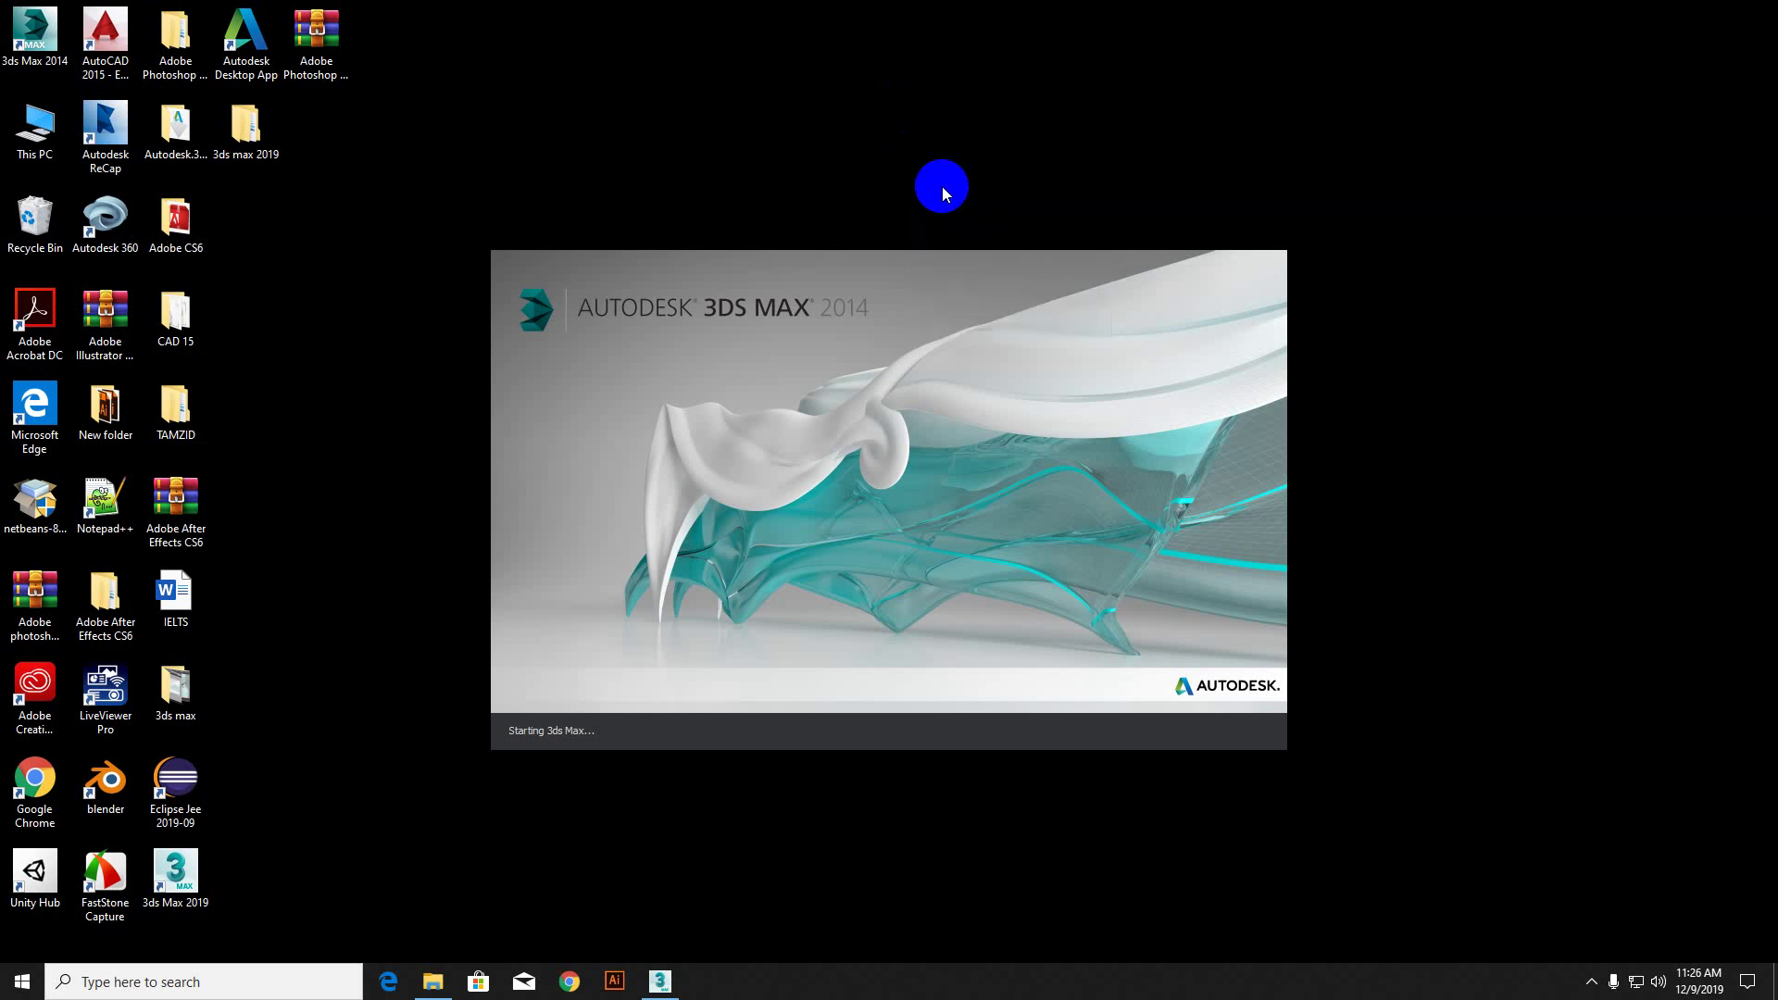
pyautogui.rightClick(533, 784)
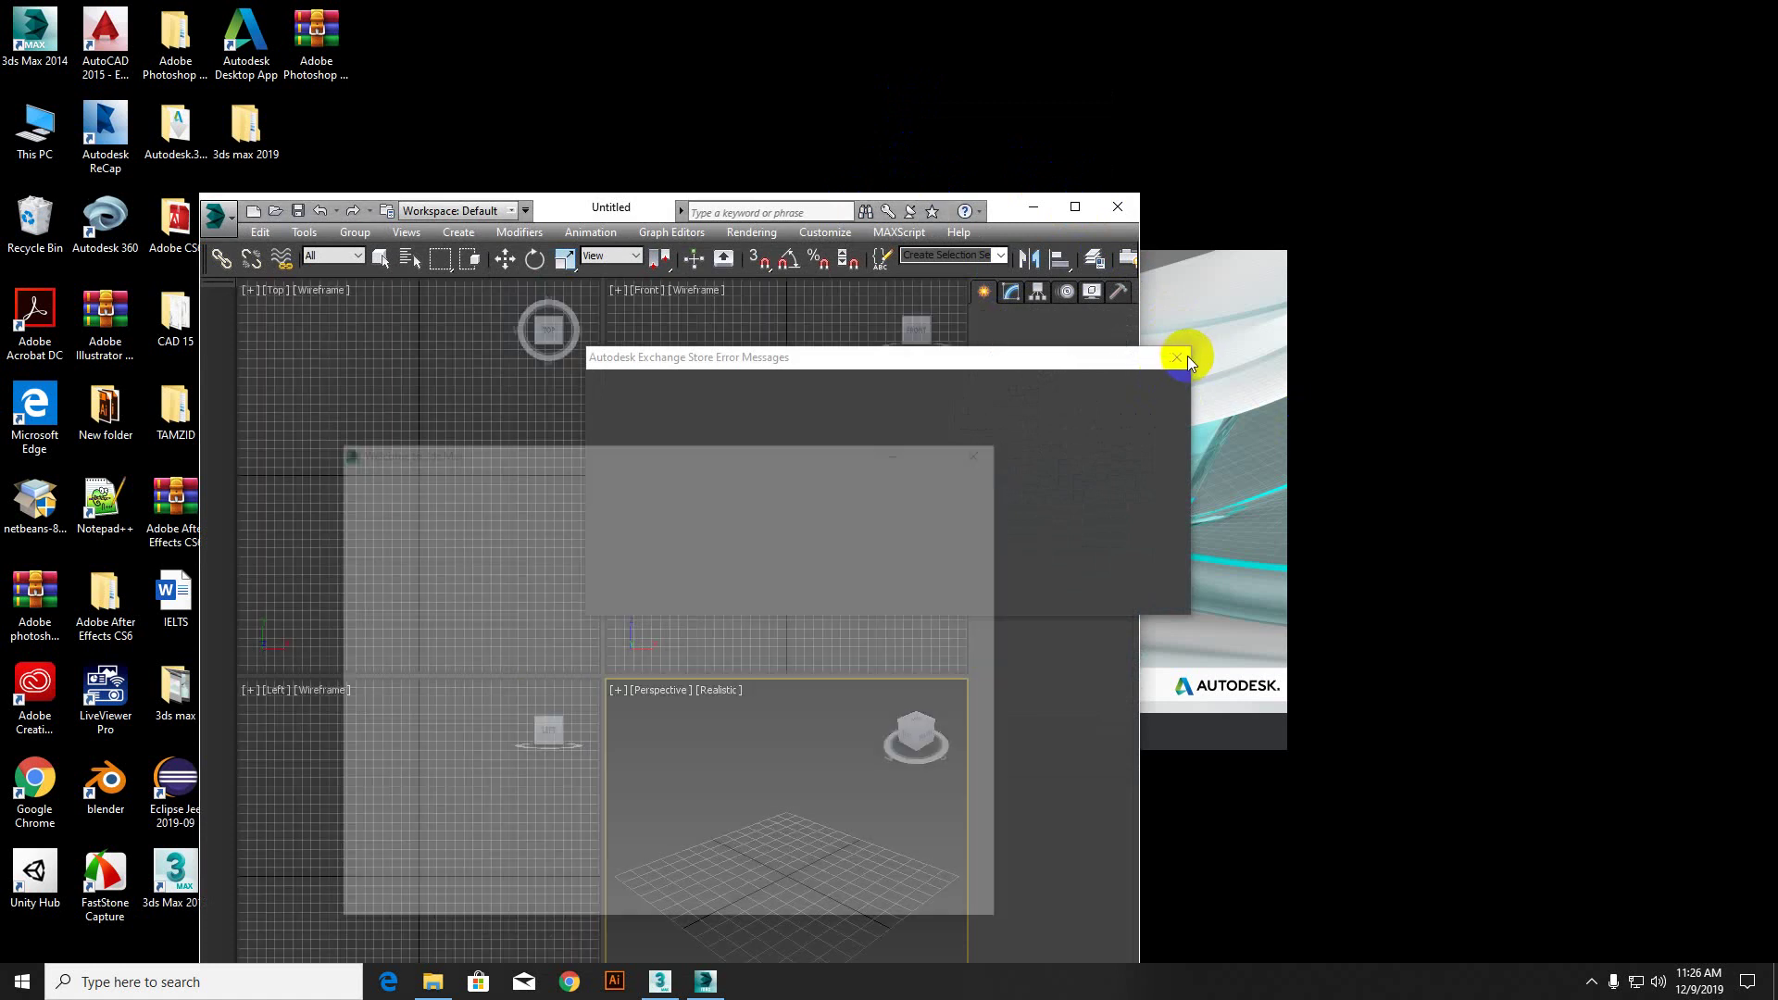
pyautogui.click(996, 458)
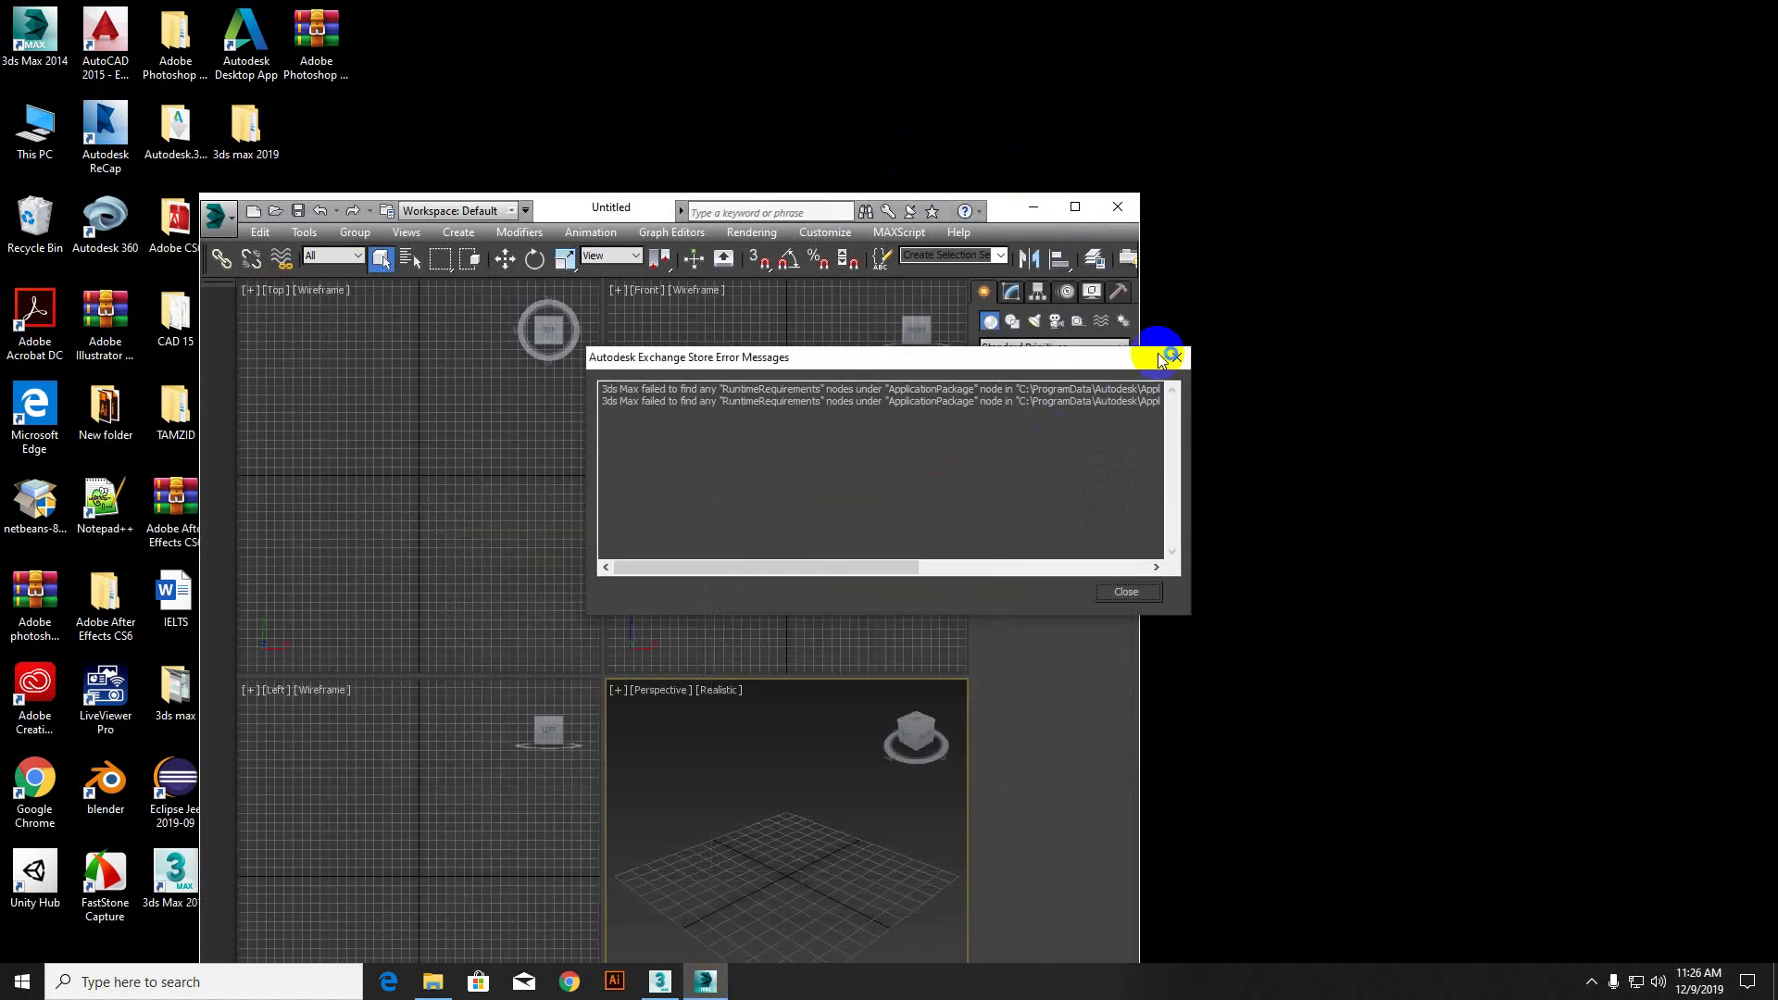
# Step: Dismiss the Exchange Store errors, maximize 3ds Max 2014, and activate the Front, Top, Left and Perspective views
pyautogui.click(1174, 358)
pyautogui.click(1077, 207)
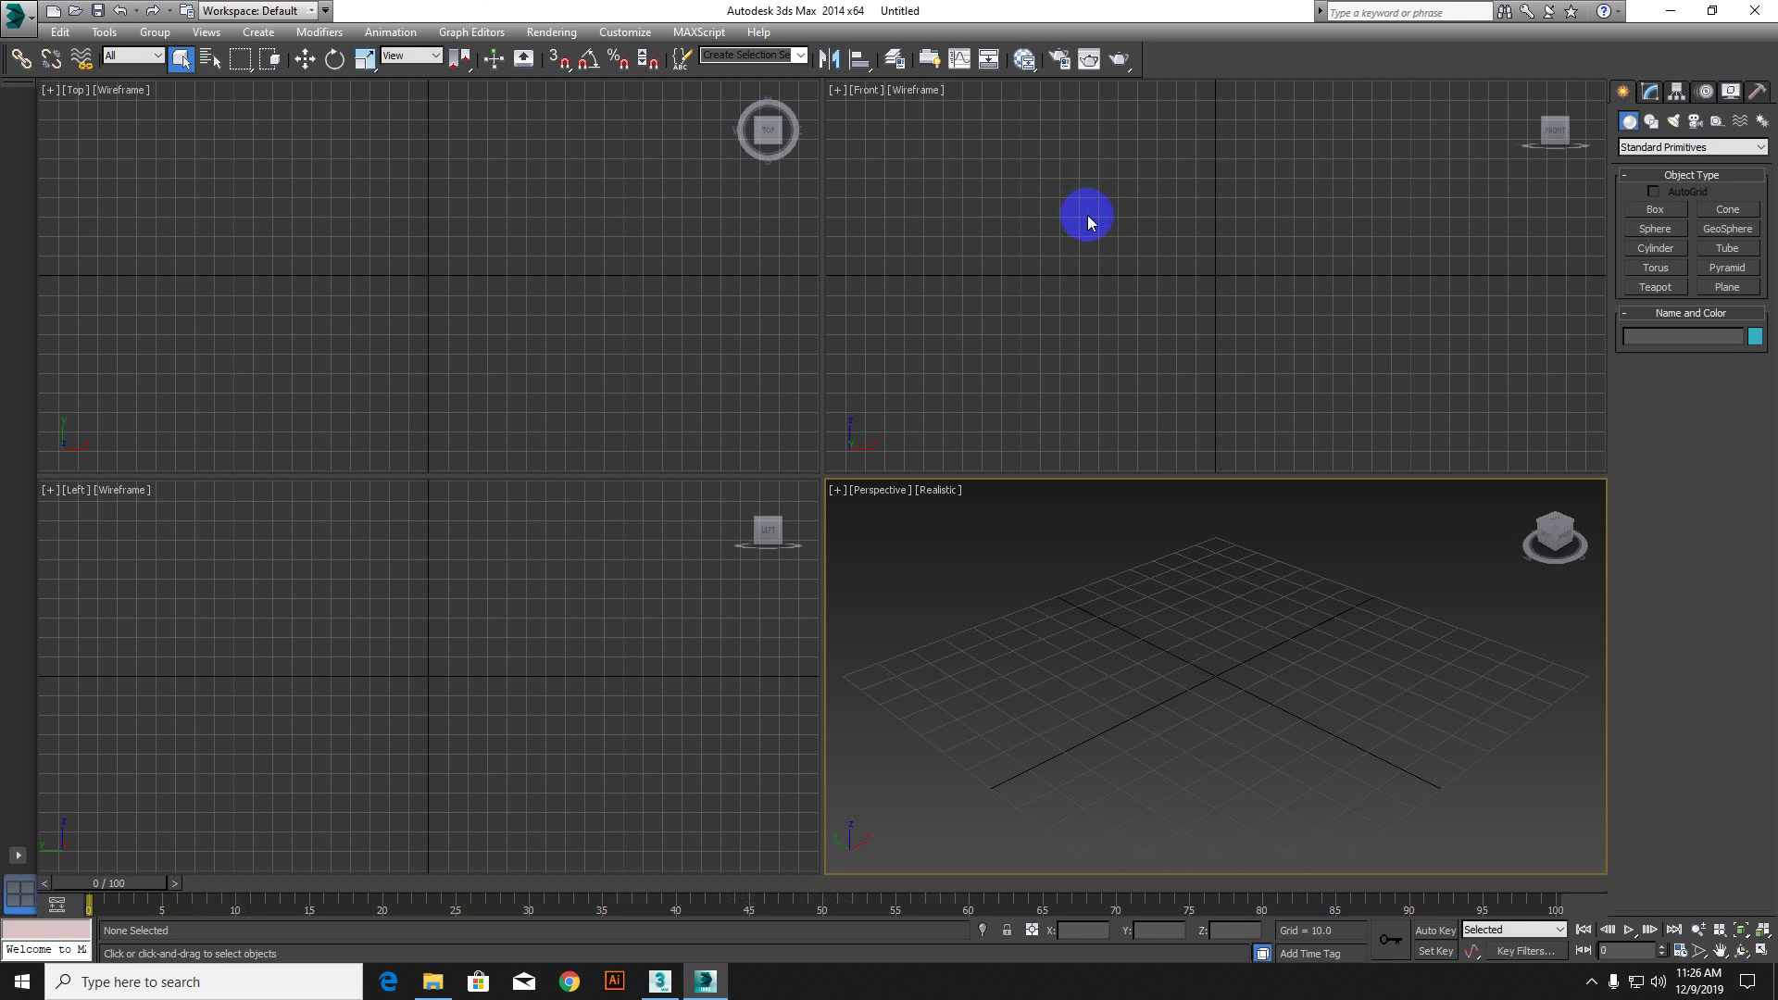
pyautogui.click(1087, 244)
pyautogui.click(607, 317)
pyautogui.click(705, 698)
pyautogui.click(1182, 582)
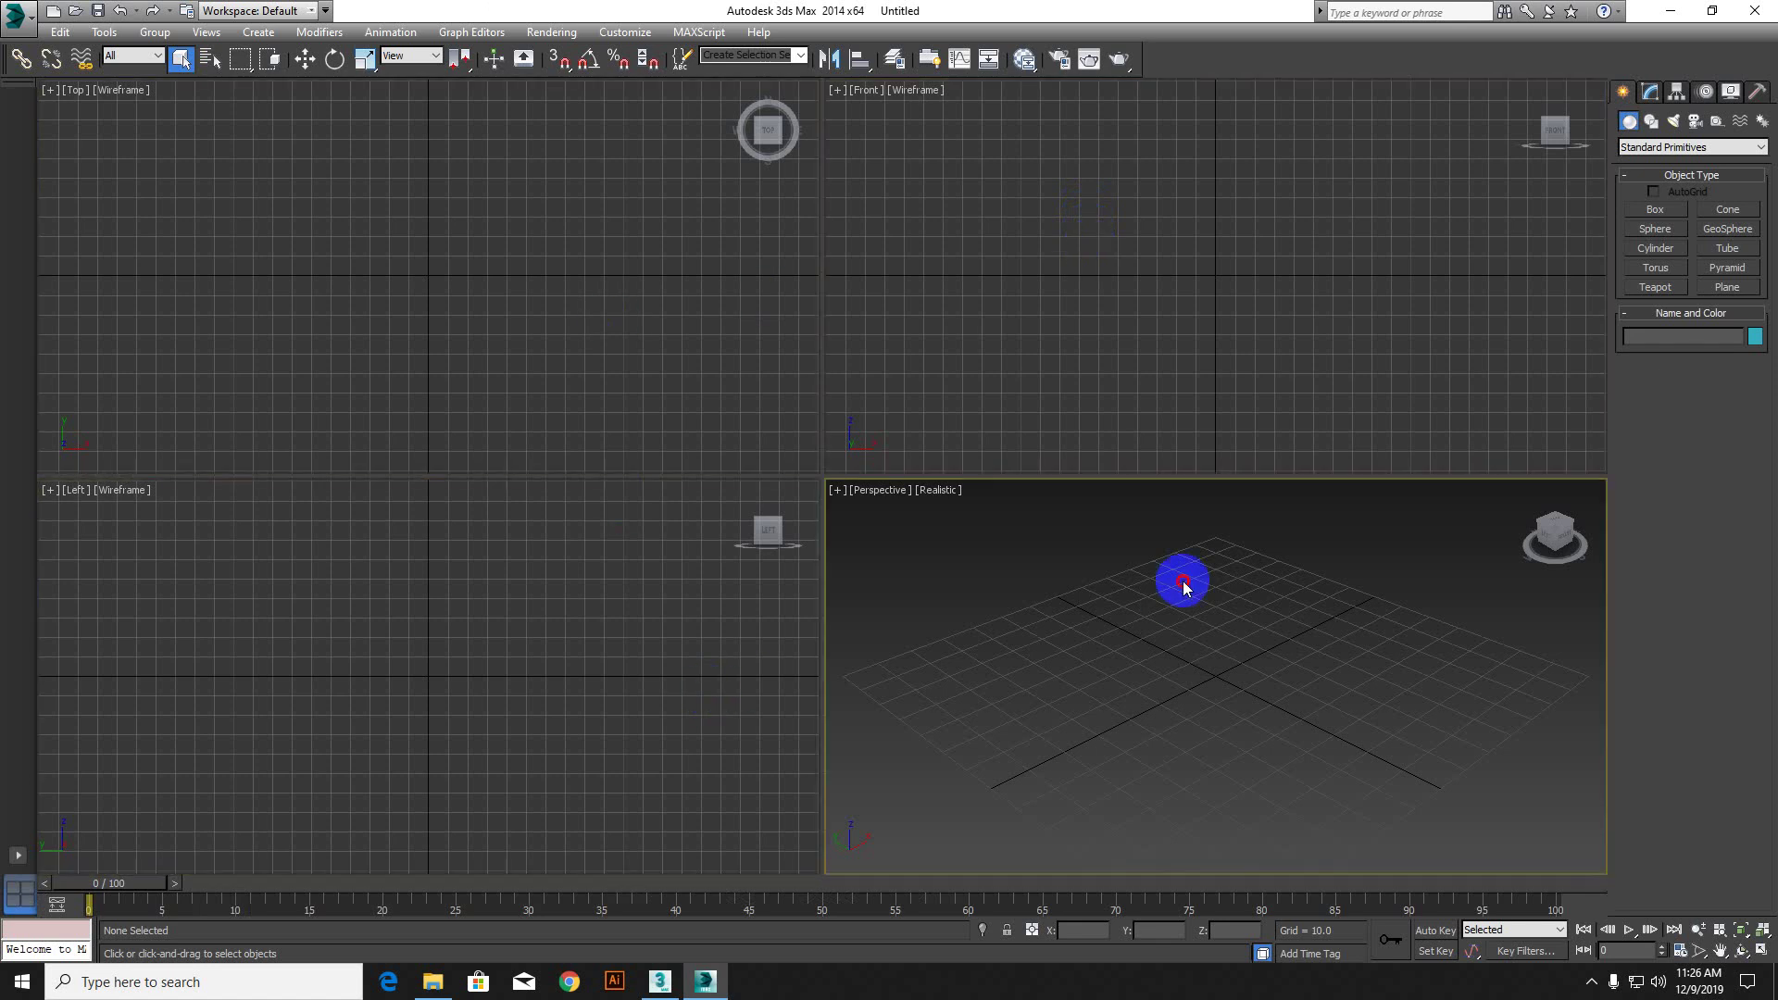
pyautogui.click(1163, 352)
pyautogui.click(659, 282)
pyautogui.click(574, 609)
# Step: Cycle the active viewport through Perspective, Front, Top and Left, then bring 3ds Max 2019 forward
pyautogui.click(1028, 556)
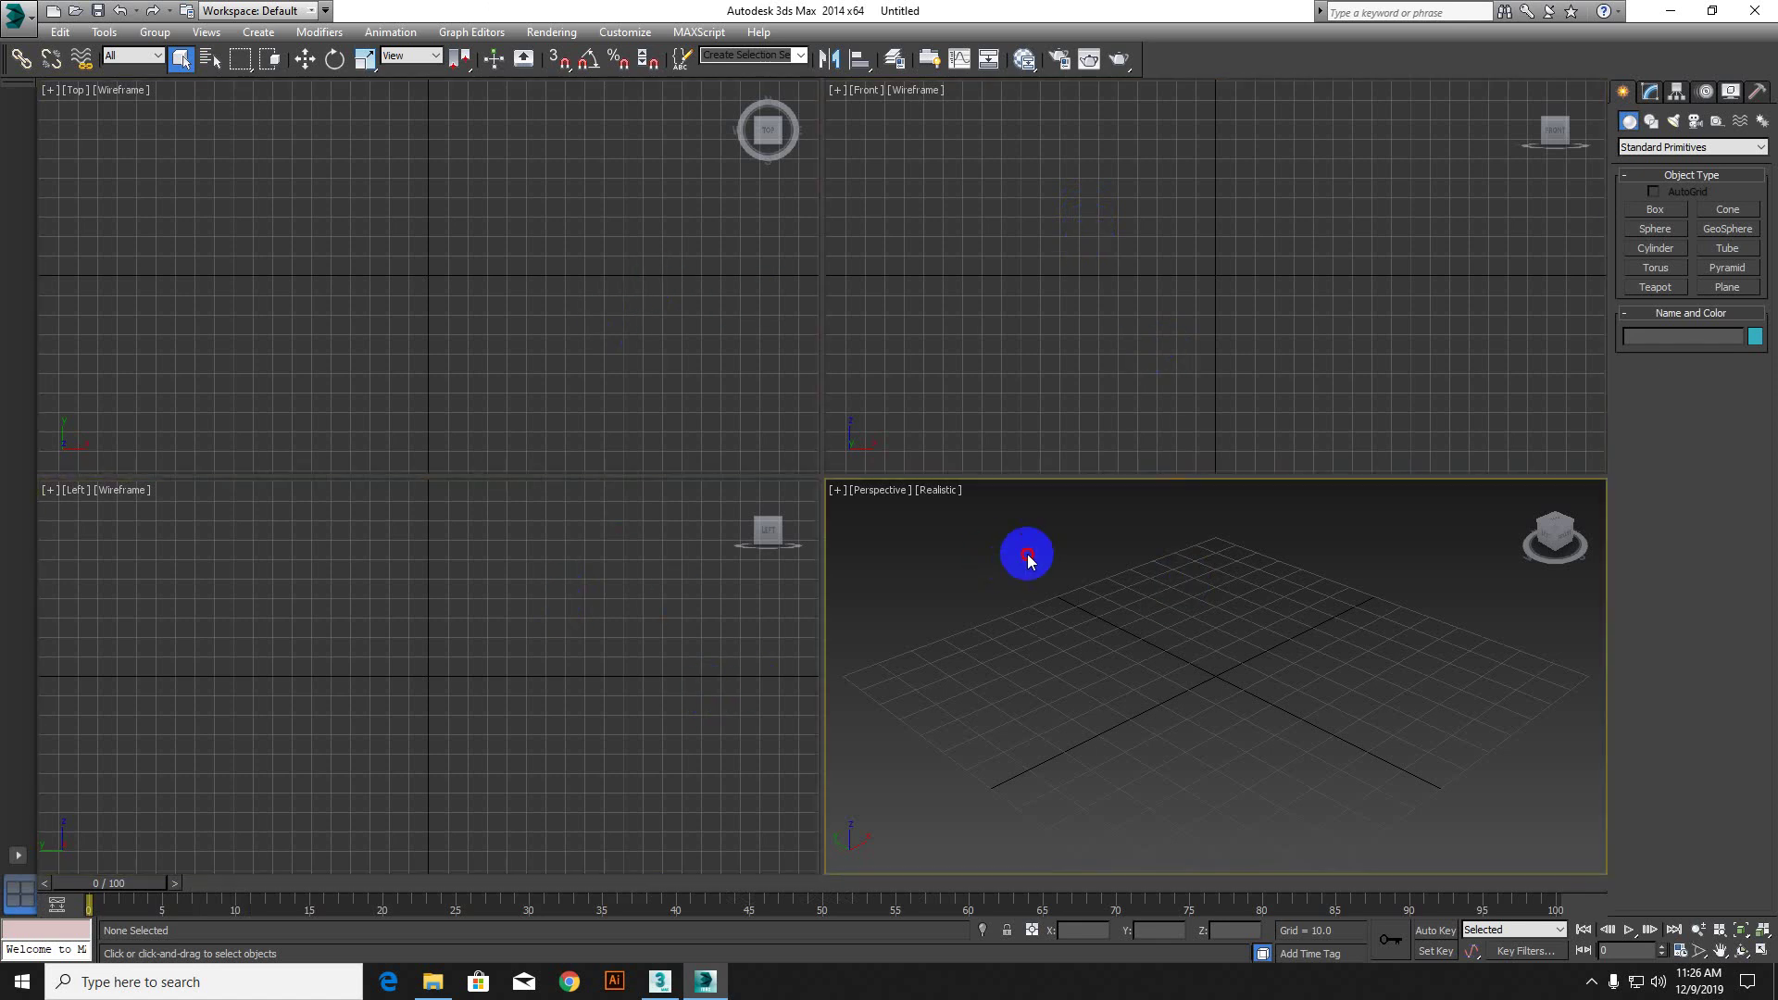
pyautogui.click(984, 337)
pyautogui.click(587, 340)
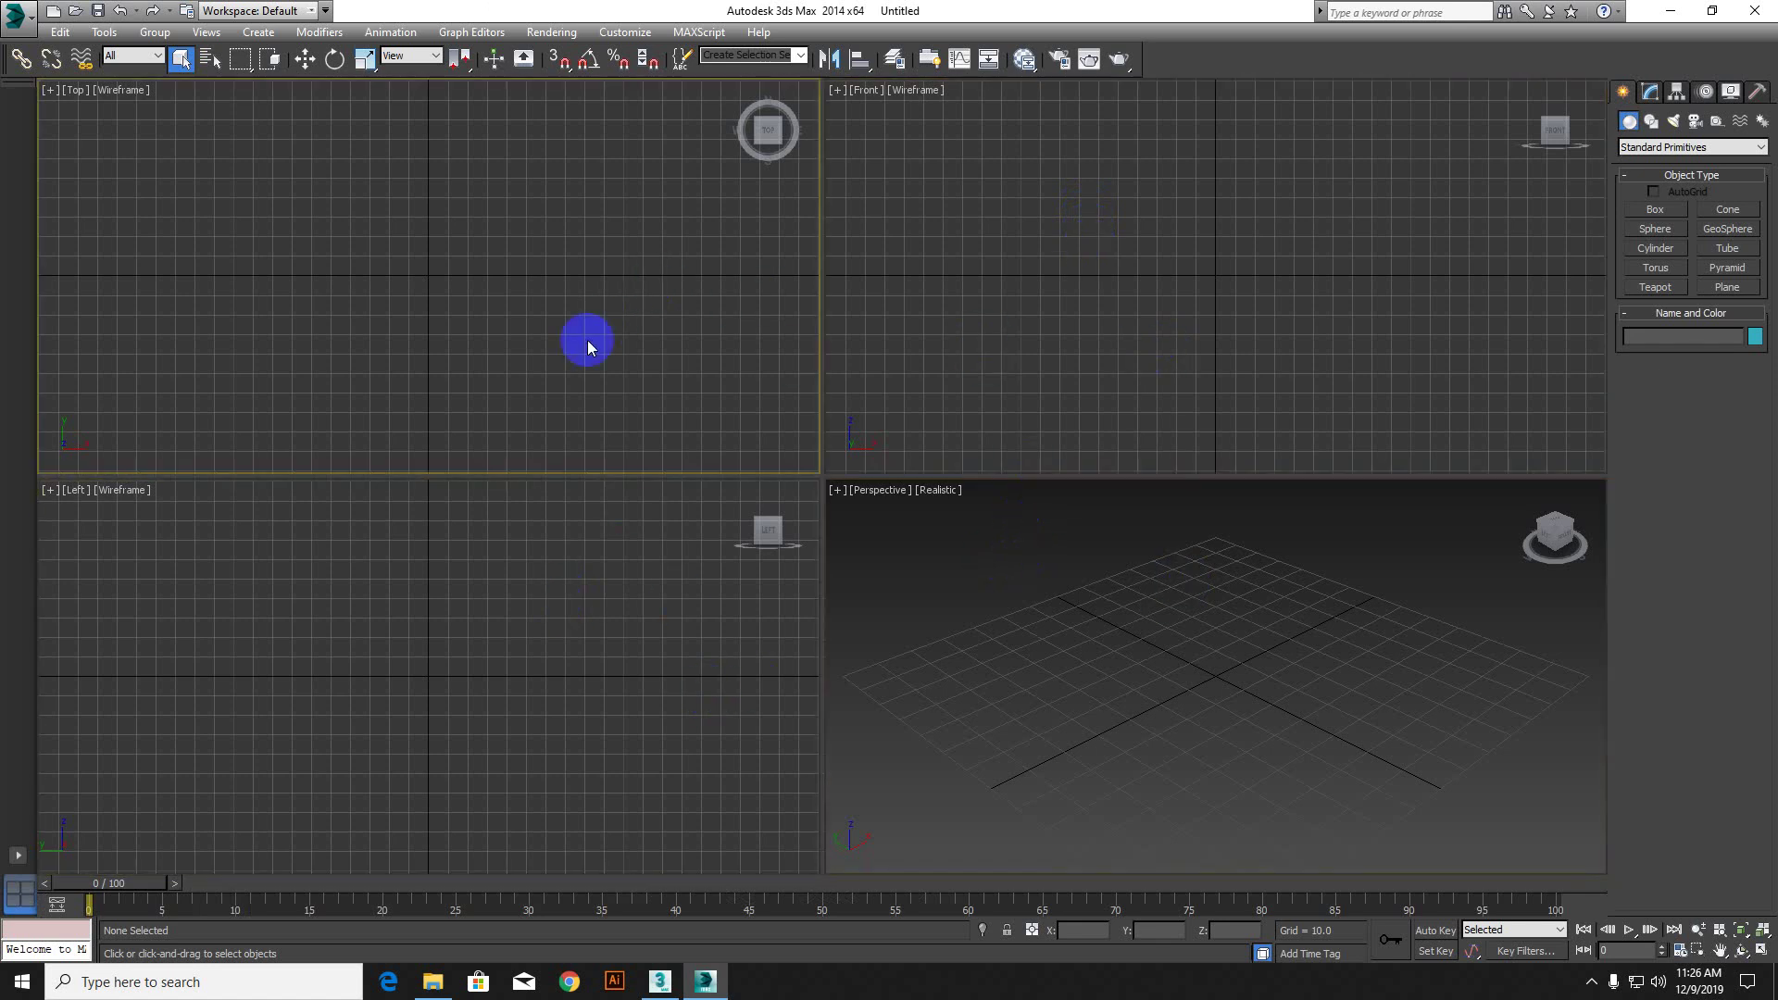
pyautogui.click(683, 668)
pyautogui.click(1279, 658)
pyautogui.click(1159, 222)
pyautogui.click(440, 309)
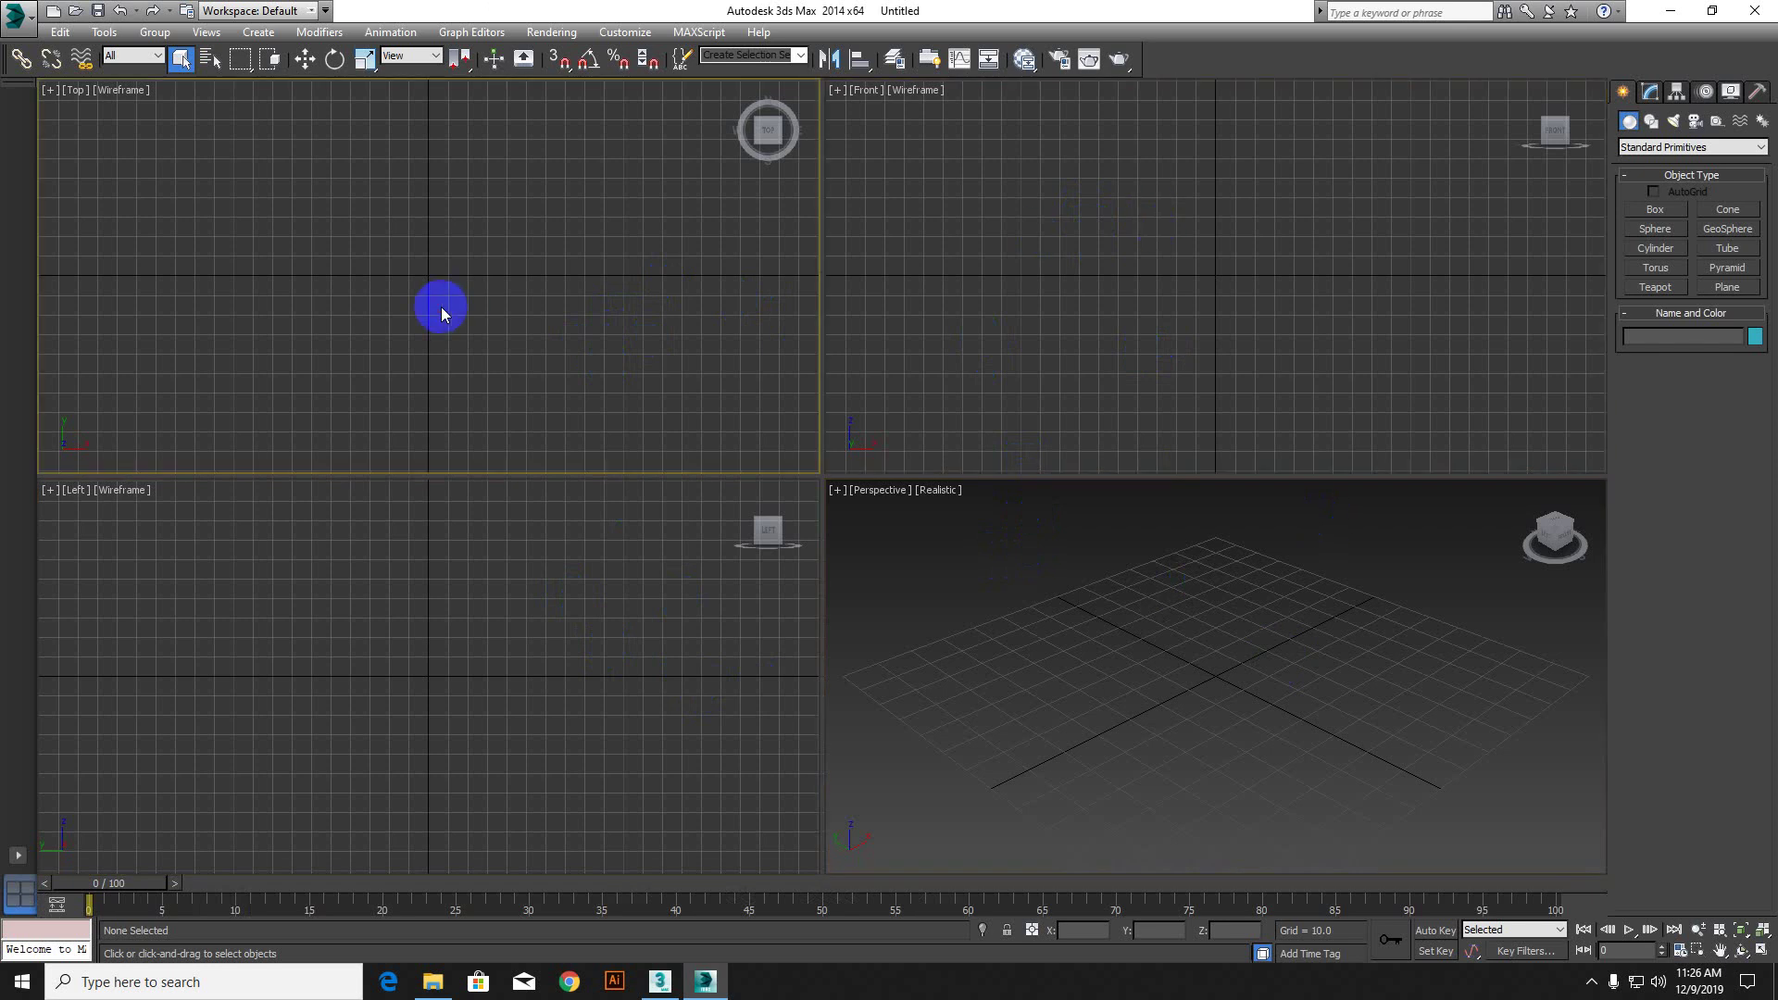
pyautogui.click(1078, 257)
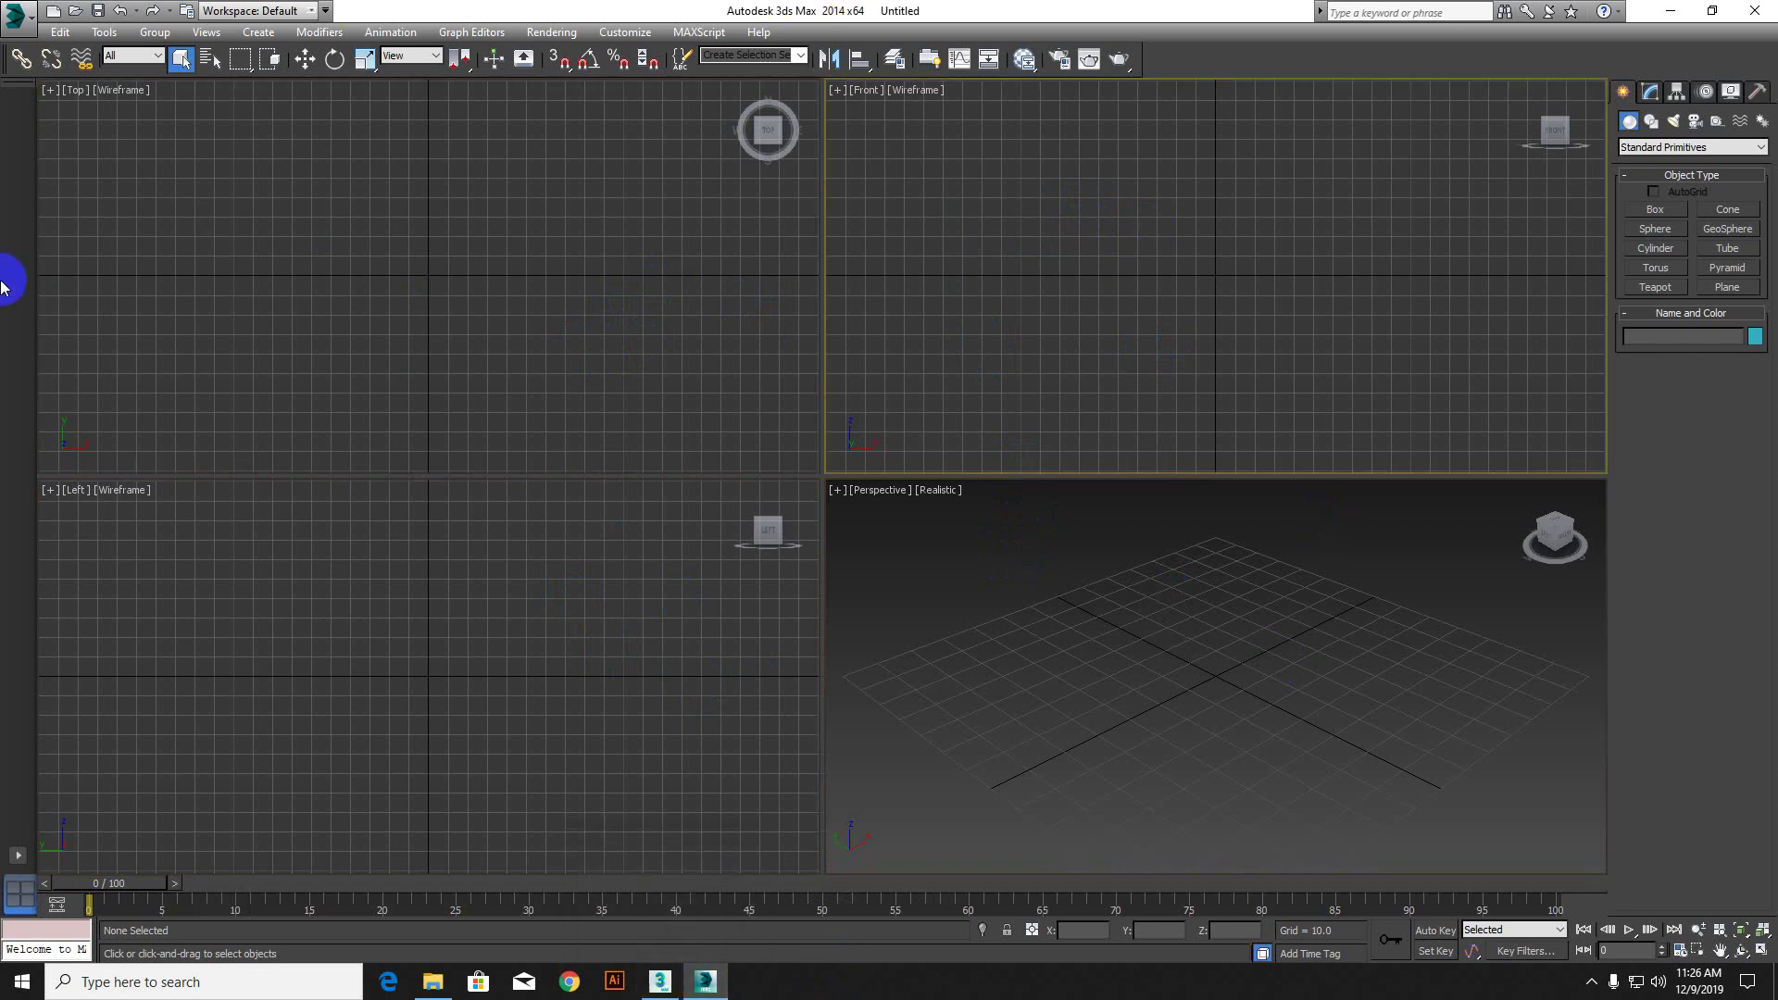
pyautogui.click(659, 982)
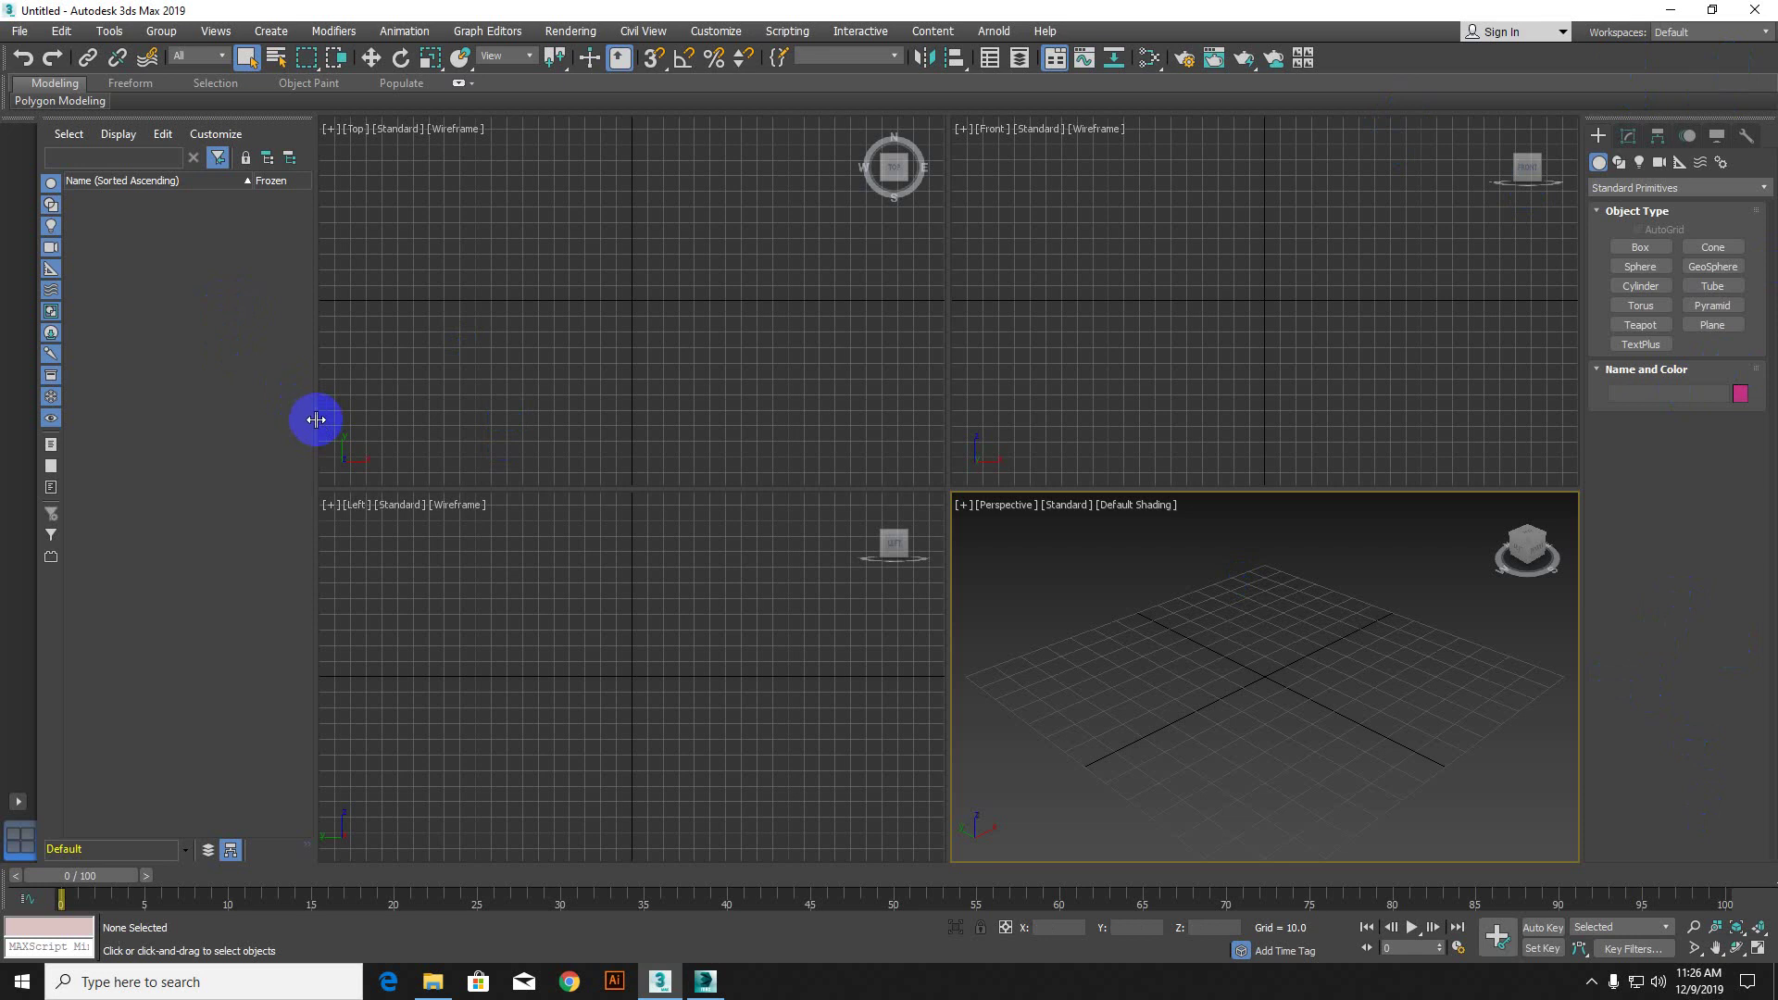
# Step: Widen the 3ds Max 2019 Scene Explorer slightly, then minimize 2019 so 3ds Max 2014 shows
pyautogui.moveTo(315, 419)
pyautogui.mouseDown()
pyautogui.moveTo(282, 420)
pyautogui.moveTo(325, 425)
pyautogui.mouseUp()
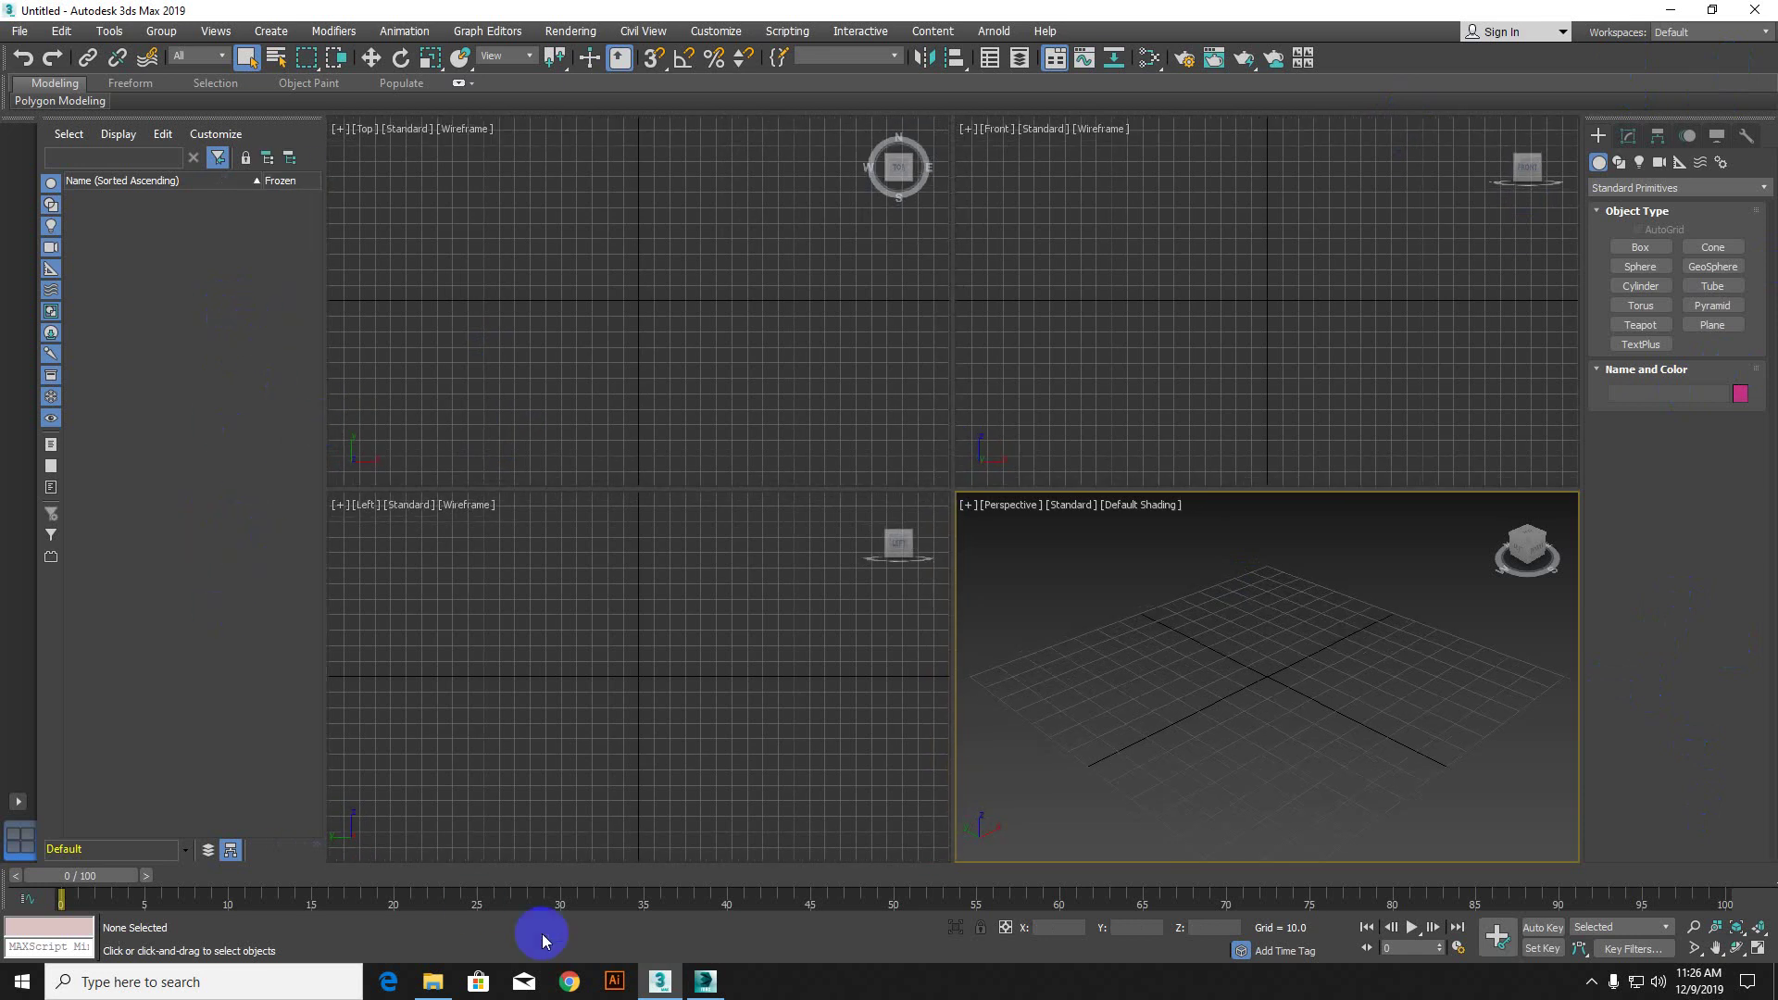
pyautogui.moveTo(713, 972)
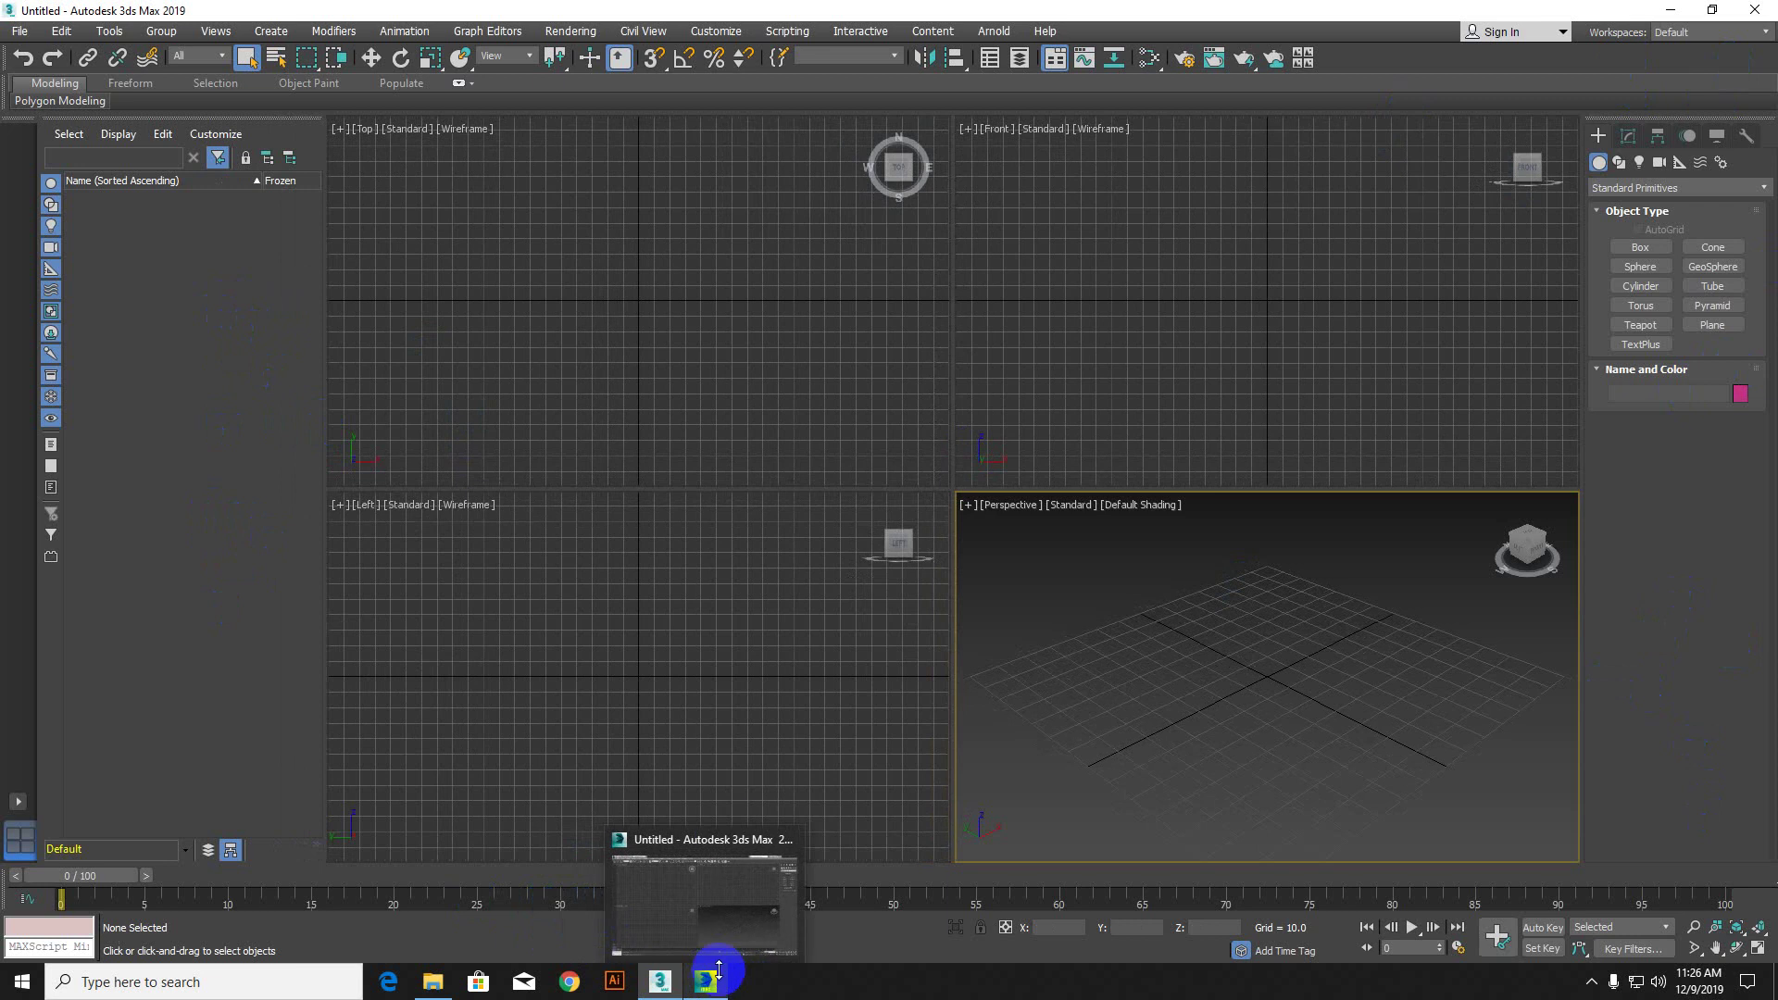
pyautogui.moveTo(724, 824)
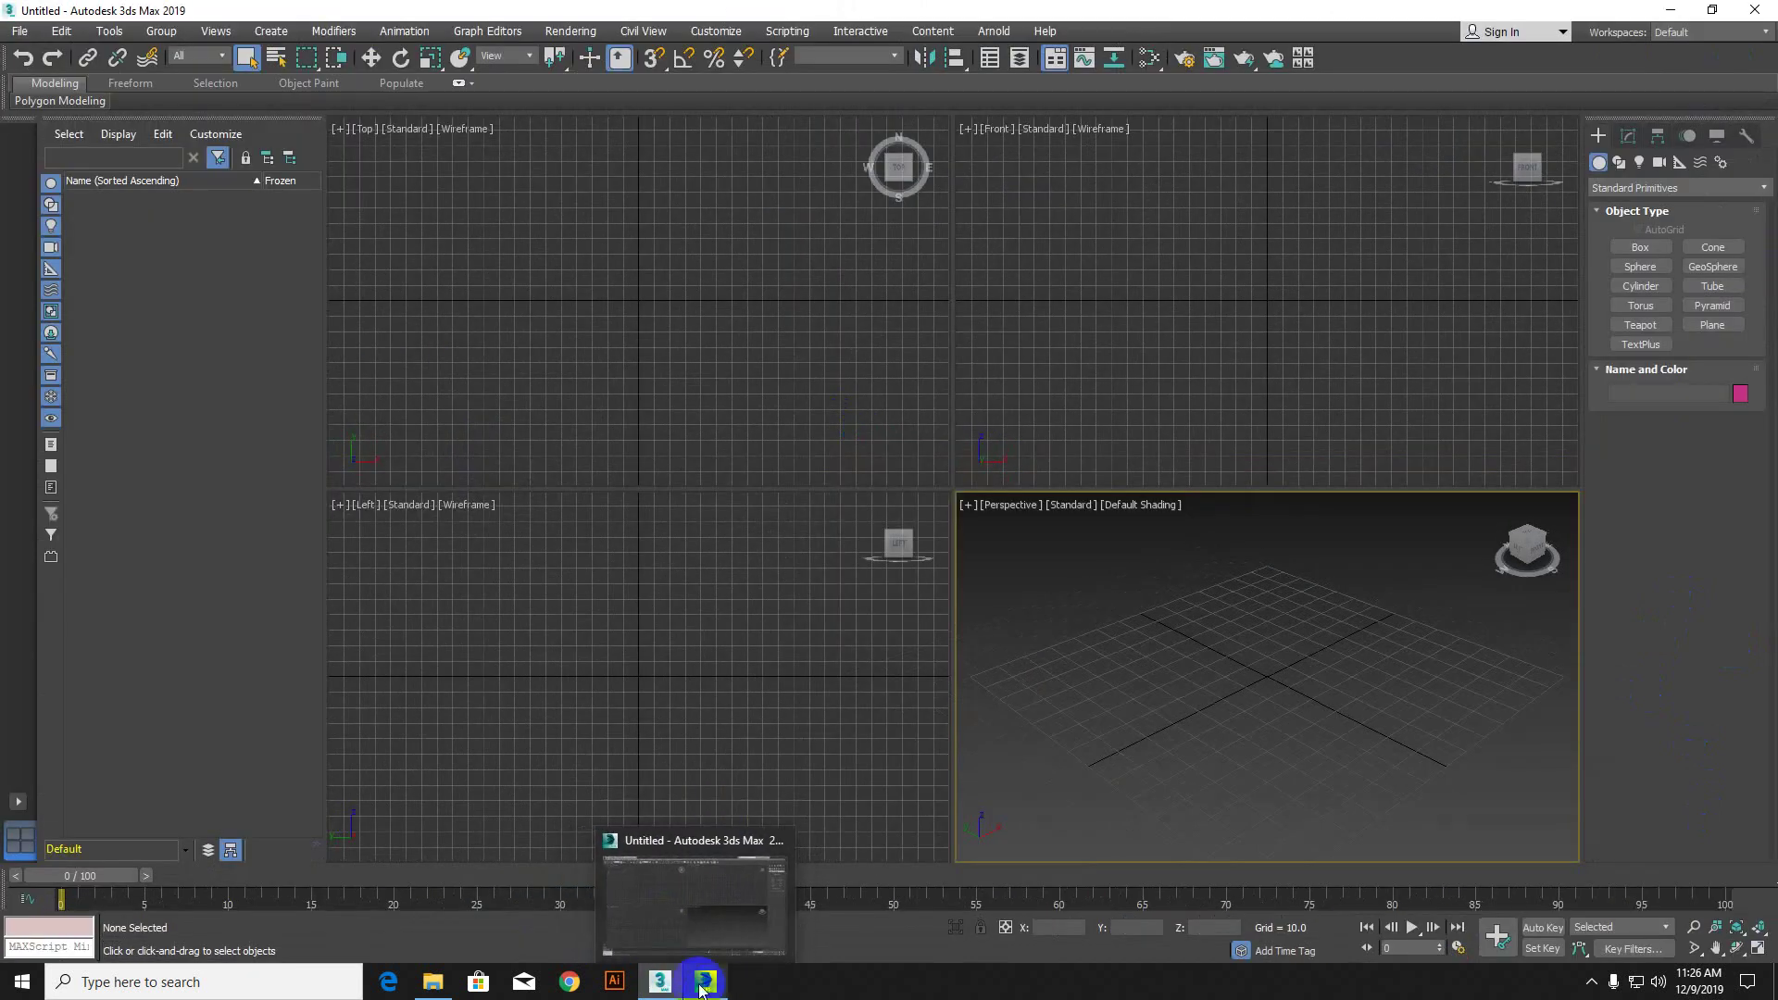
pyautogui.click(657, 981)
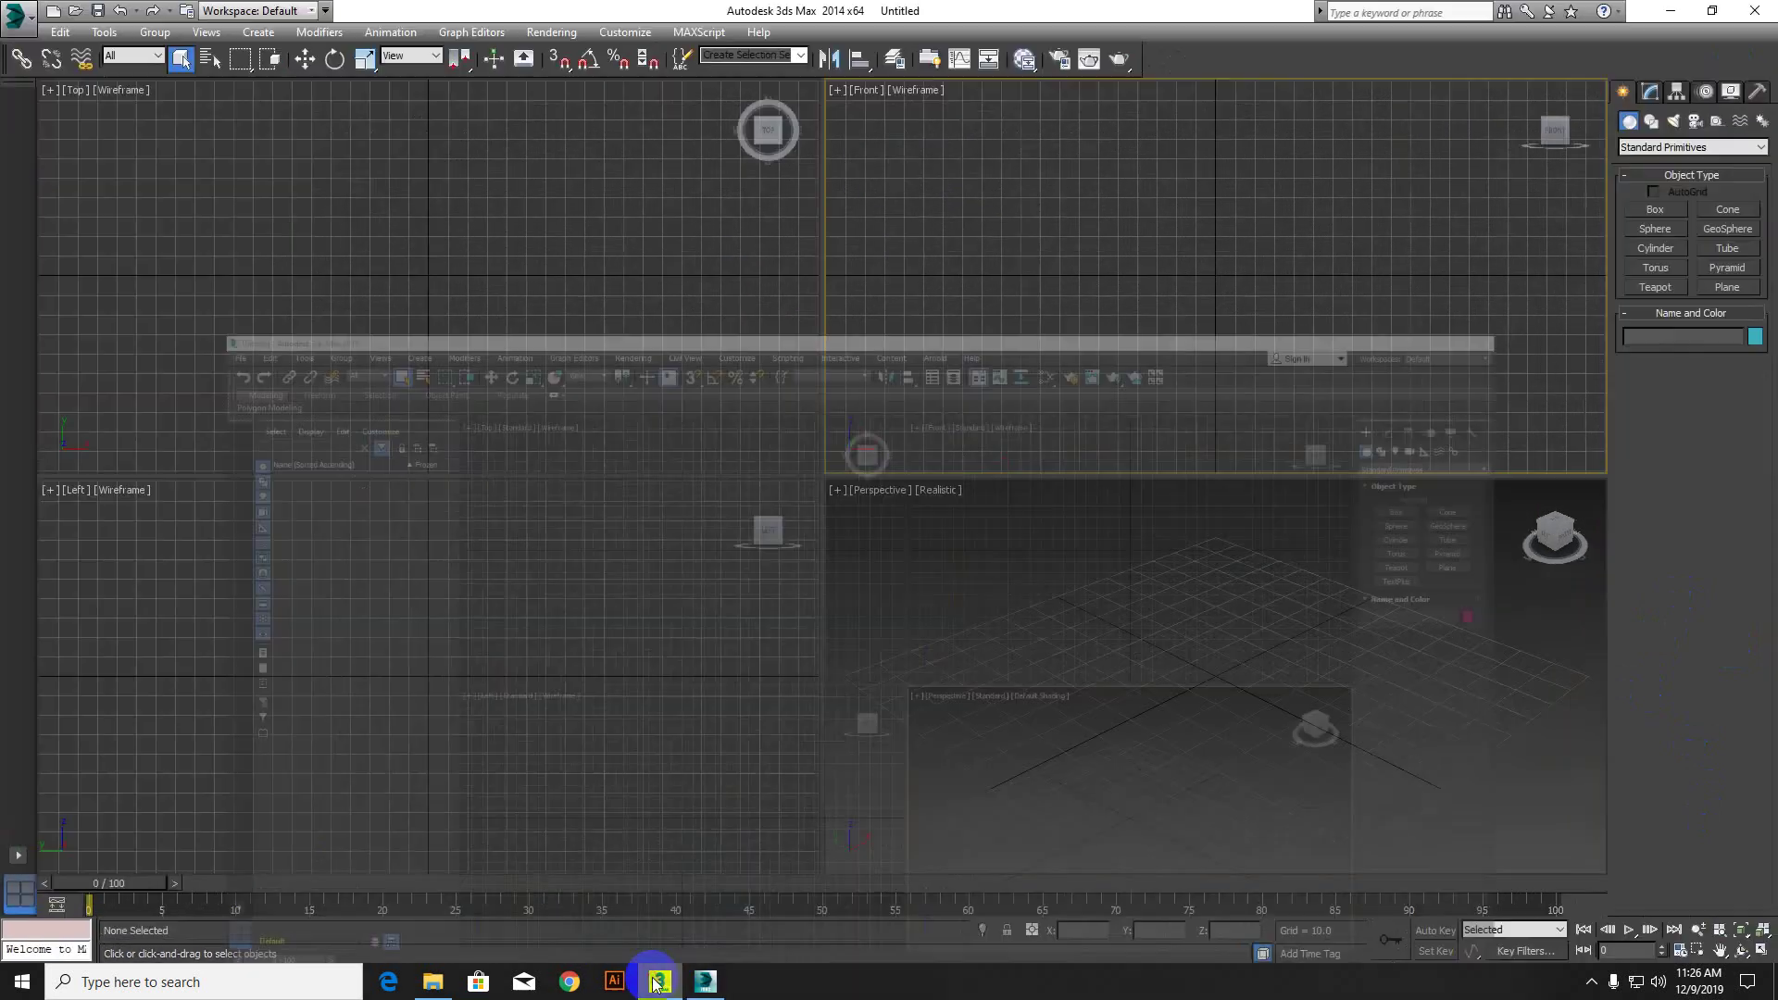
pyautogui.click(657, 982)
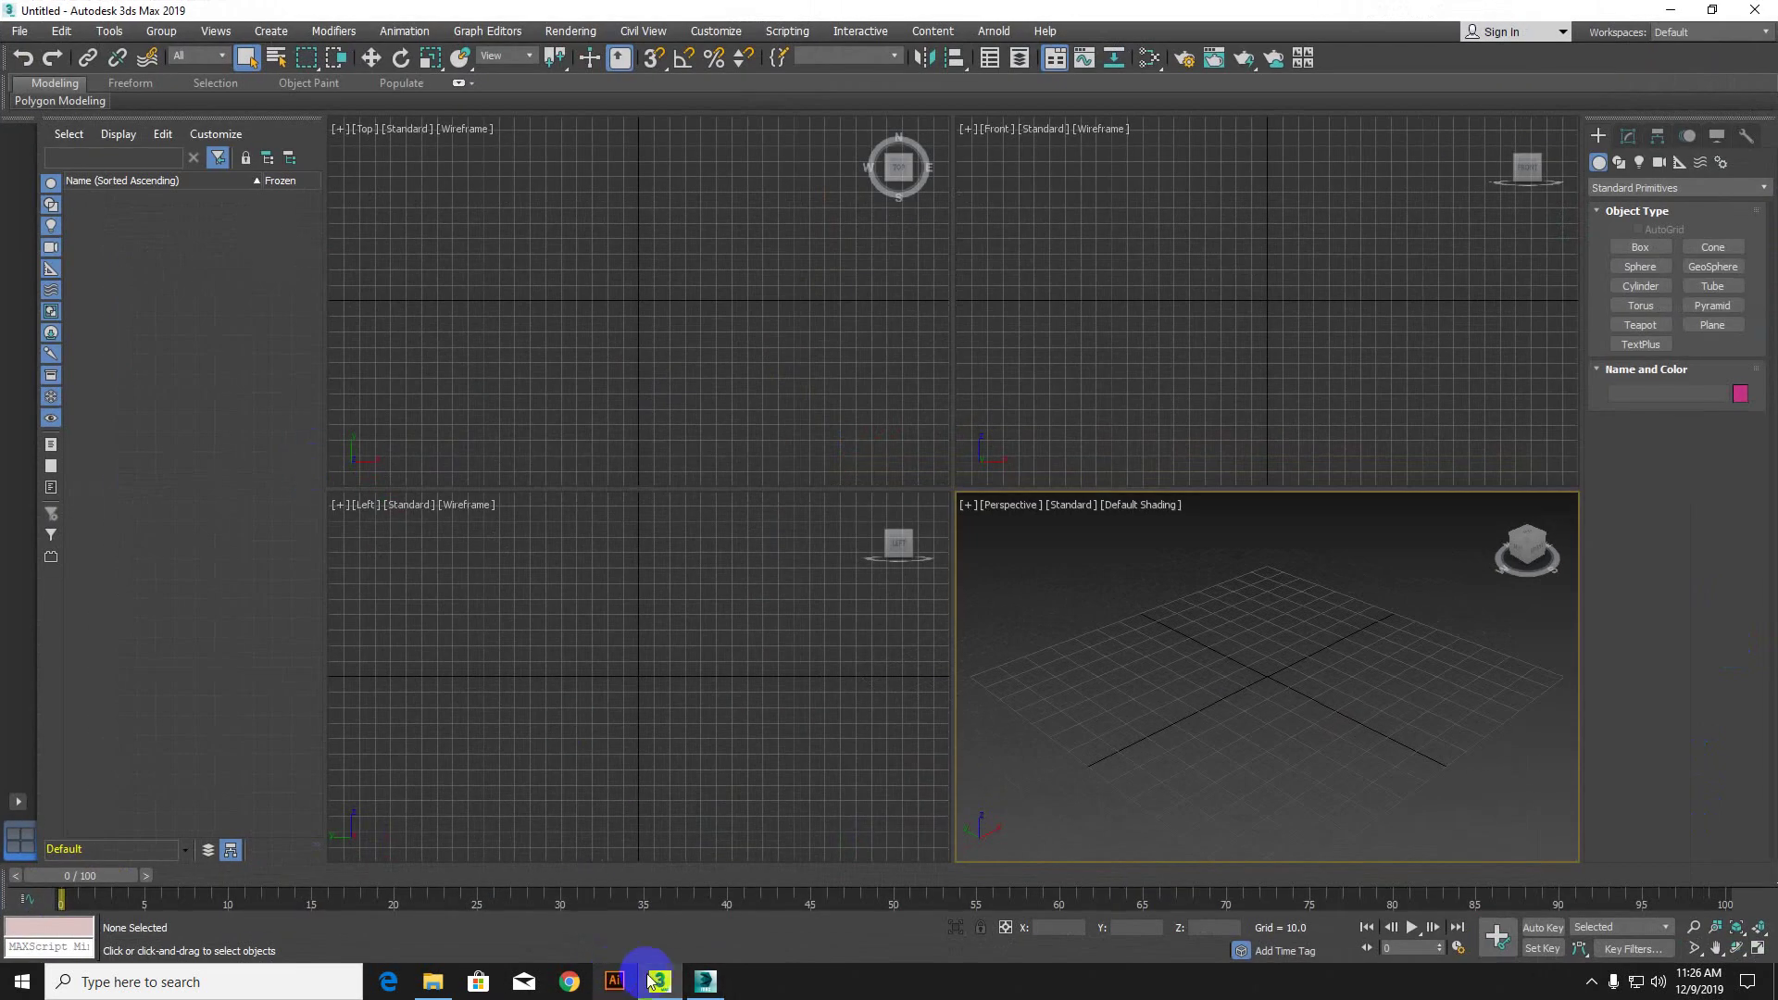
pyautogui.click(657, 981)
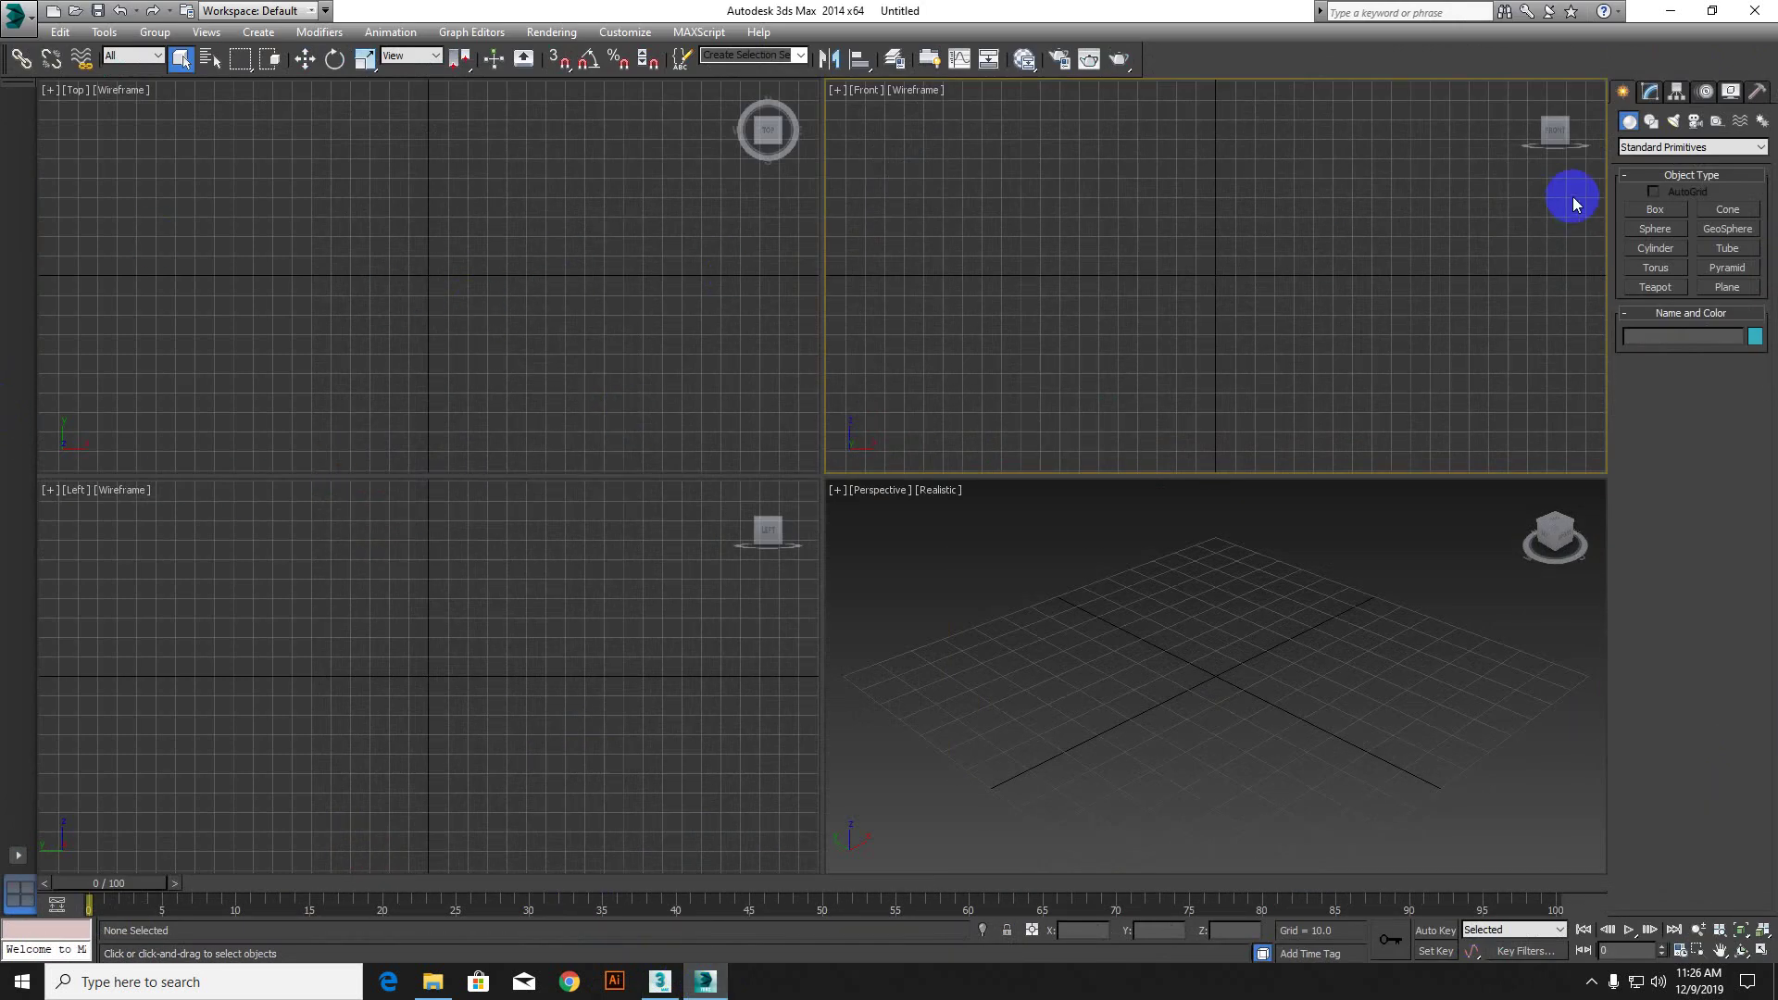
# Step: Open the Layer Manager over the top-left views and add six new layers
pyautogui.click(894, 60)
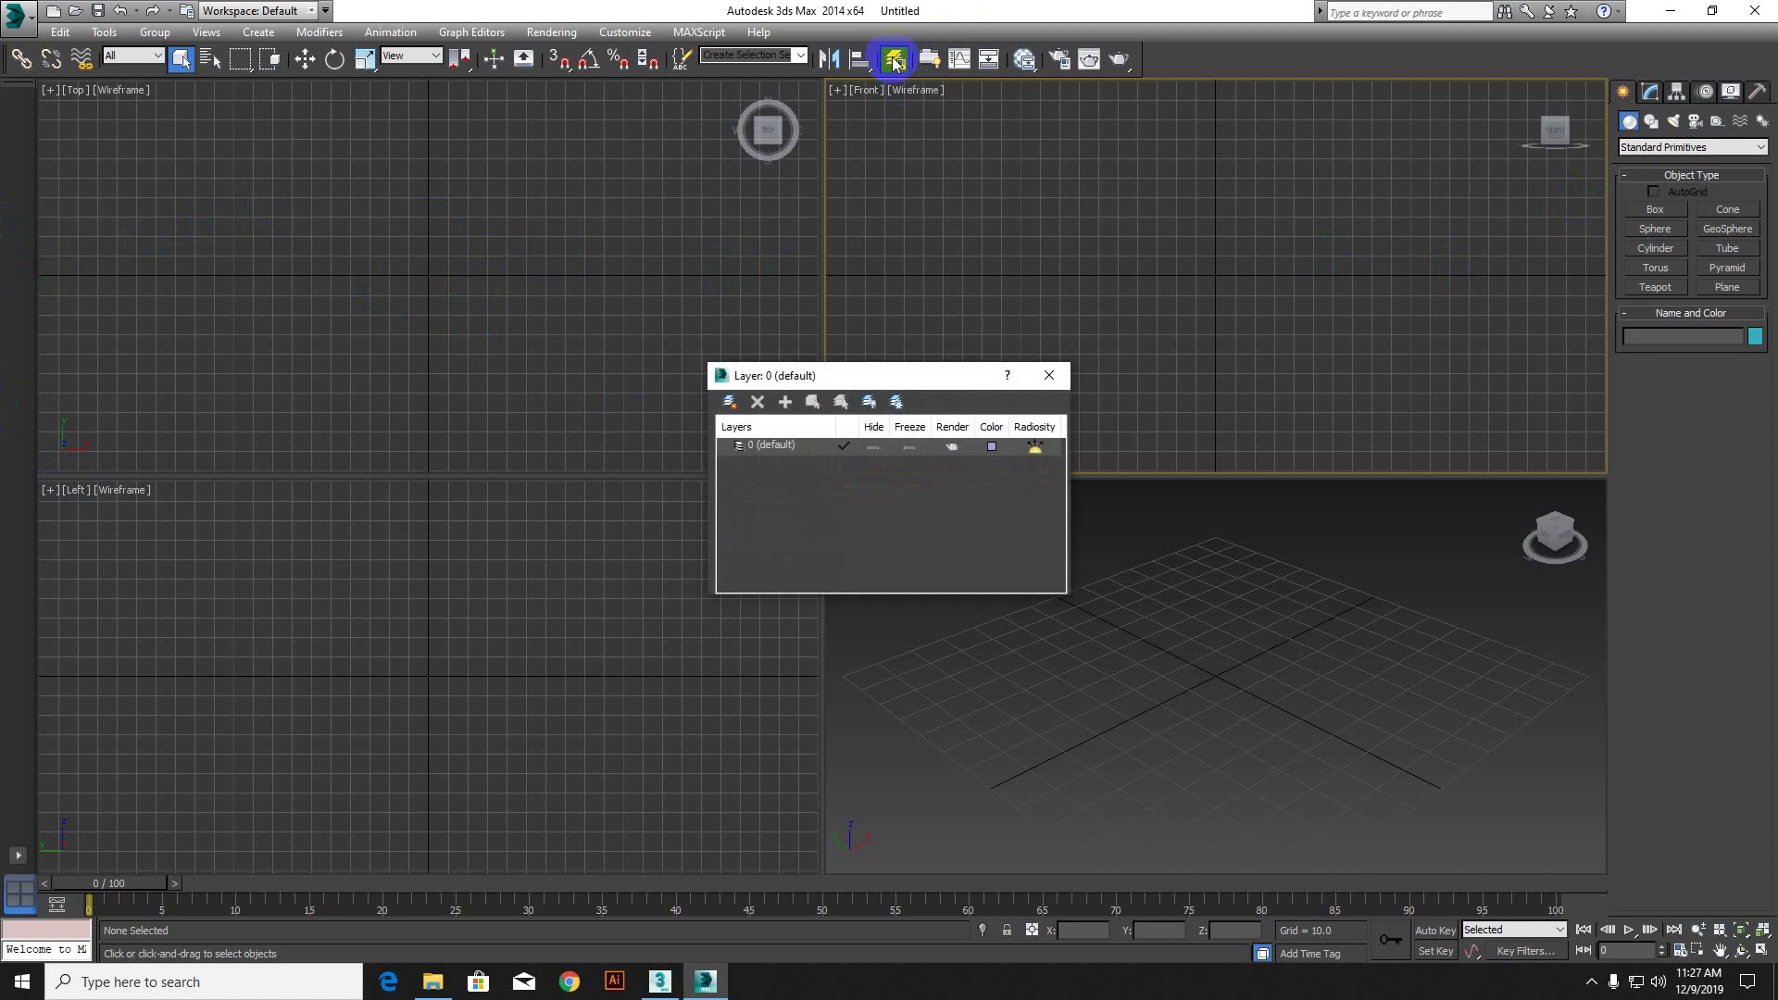
pyautogui.moveTo(802, 379); pyautogui.dragTo(431, 205)
pyautogui.click(366, 227)
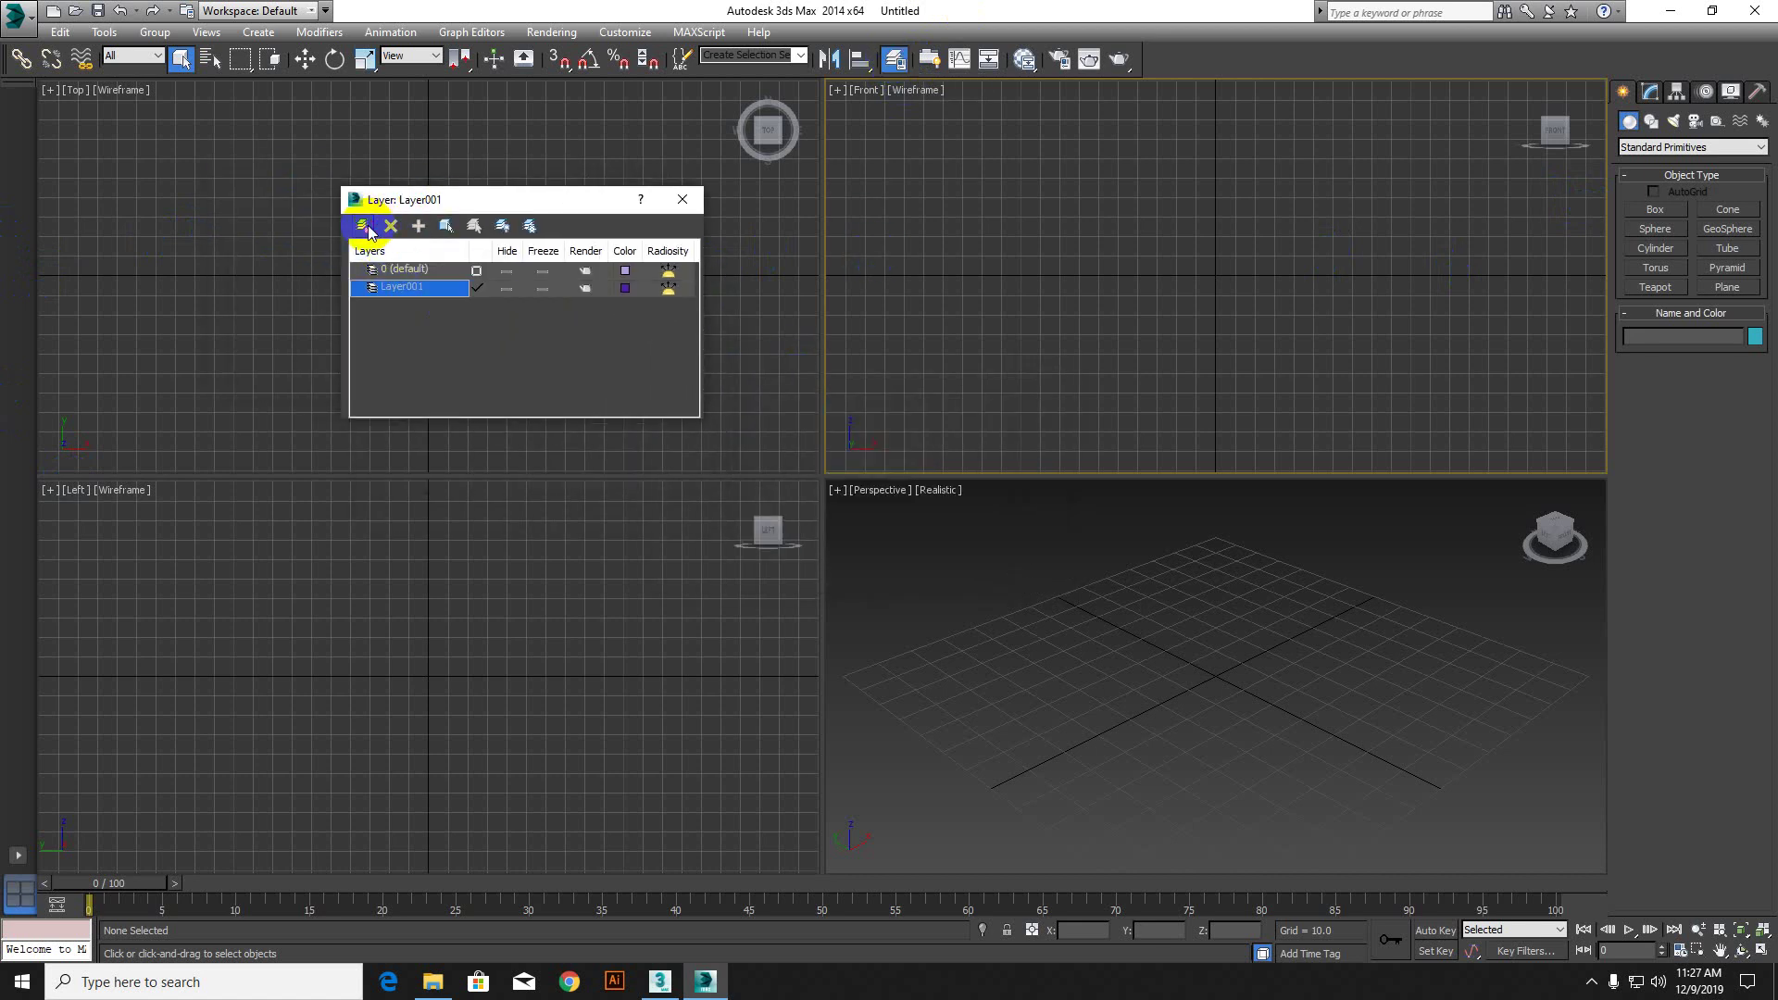
pyautogui.click(363, 227)
pyautogui.click(364, 227)
pyautogui.click(364, 227)
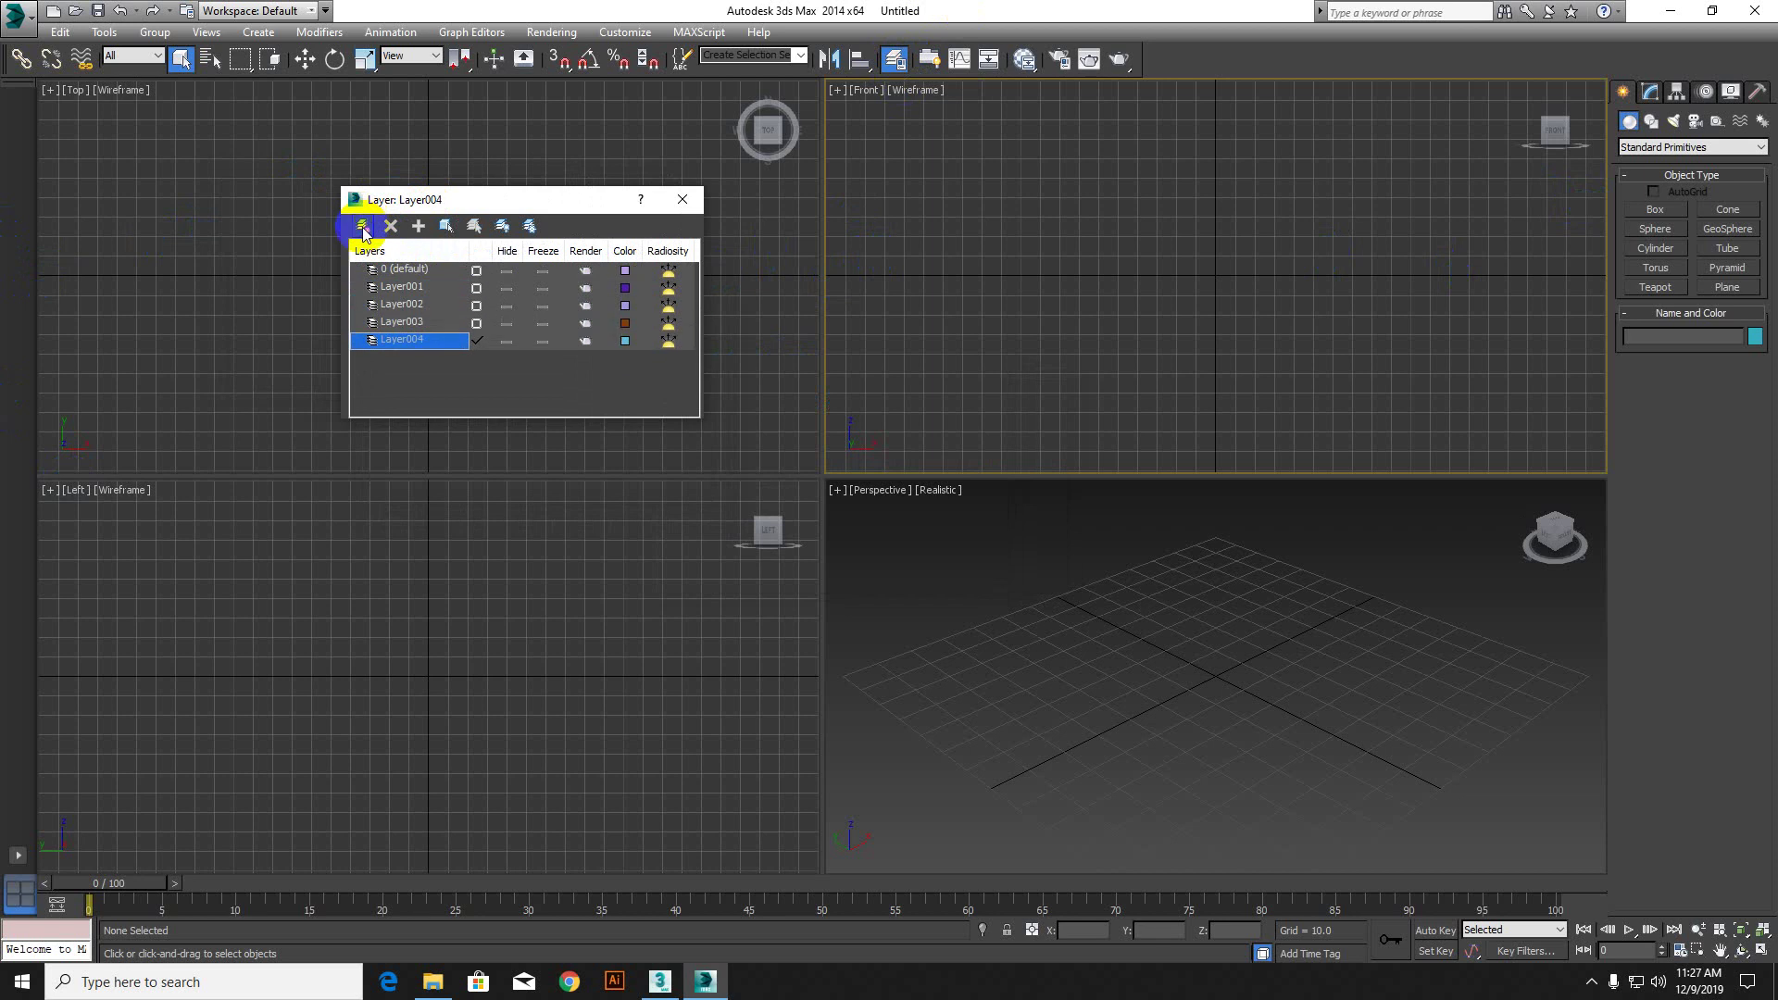
pyautogui.click(364, 227)
pyautogui.click(364, 226)
pyautogui.click(364, 226)
pyautogui.click(364, 227)
pyautogui.click(364, 227)
pyautogui.click(364, 227)
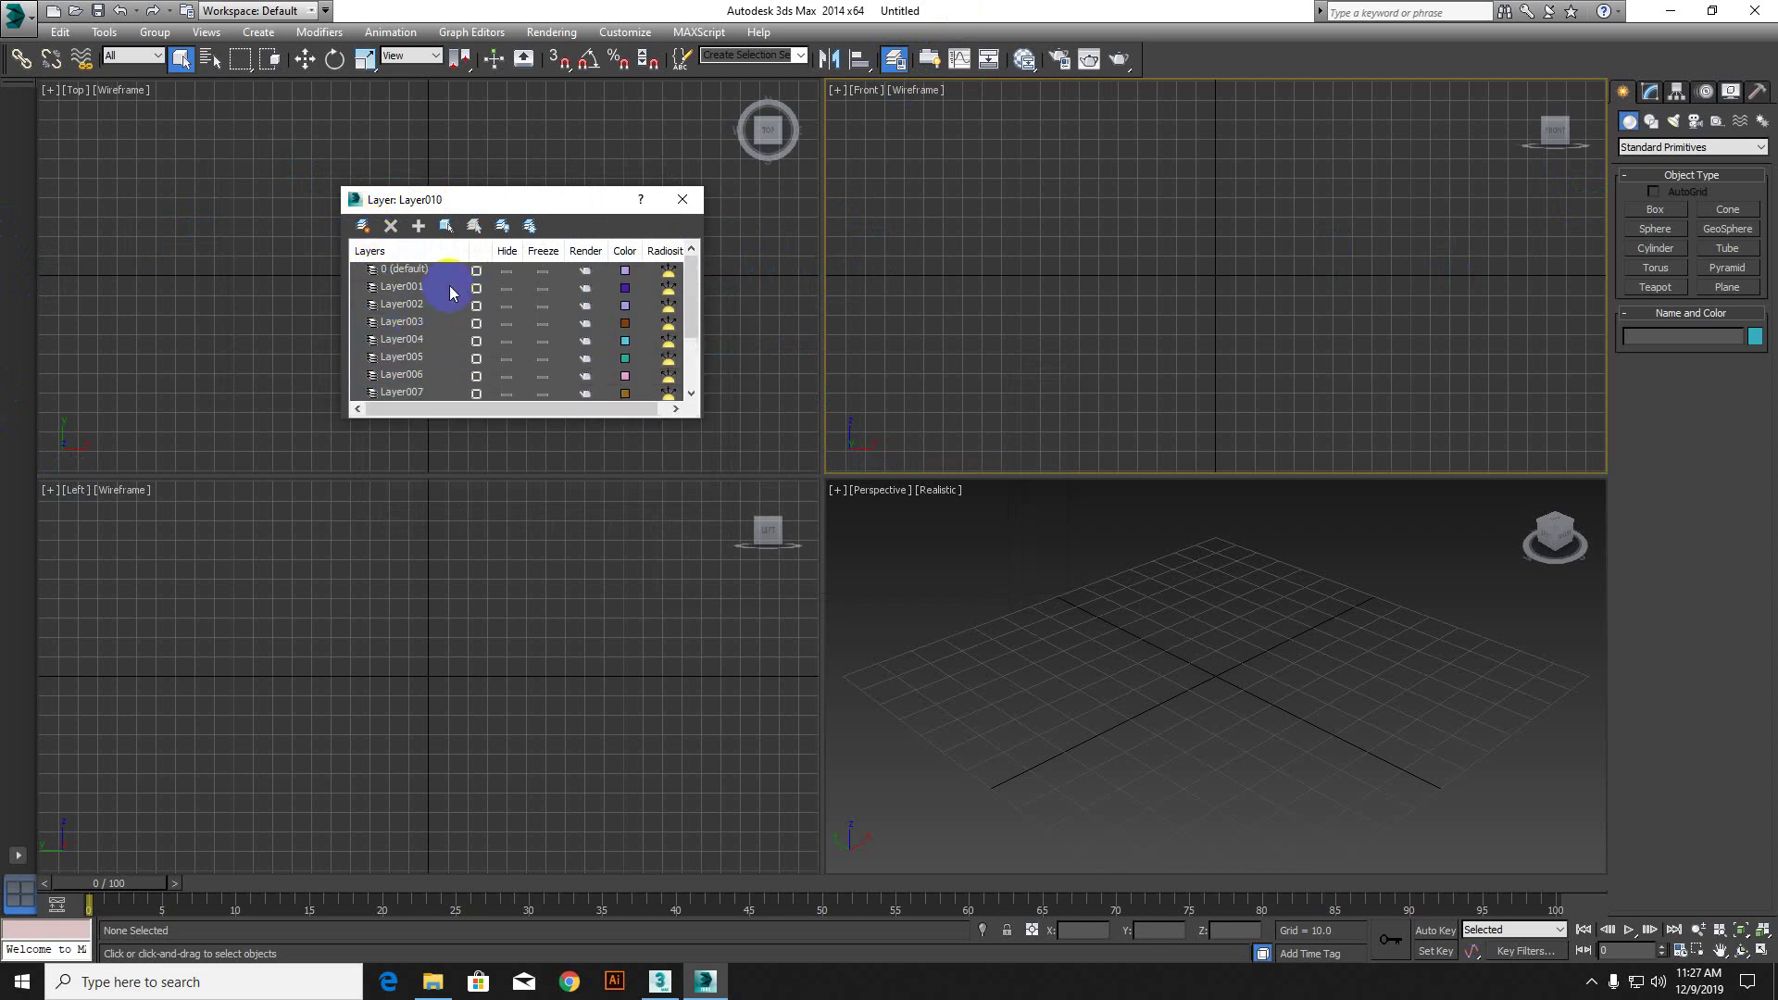
# Step: Delete the Layer004–Layer010 selection and Layer003 from the right-click menu
pyautogui.keyDown('shift'); pyautogui.click(408, 269); pyautogui.keyUp('shift')
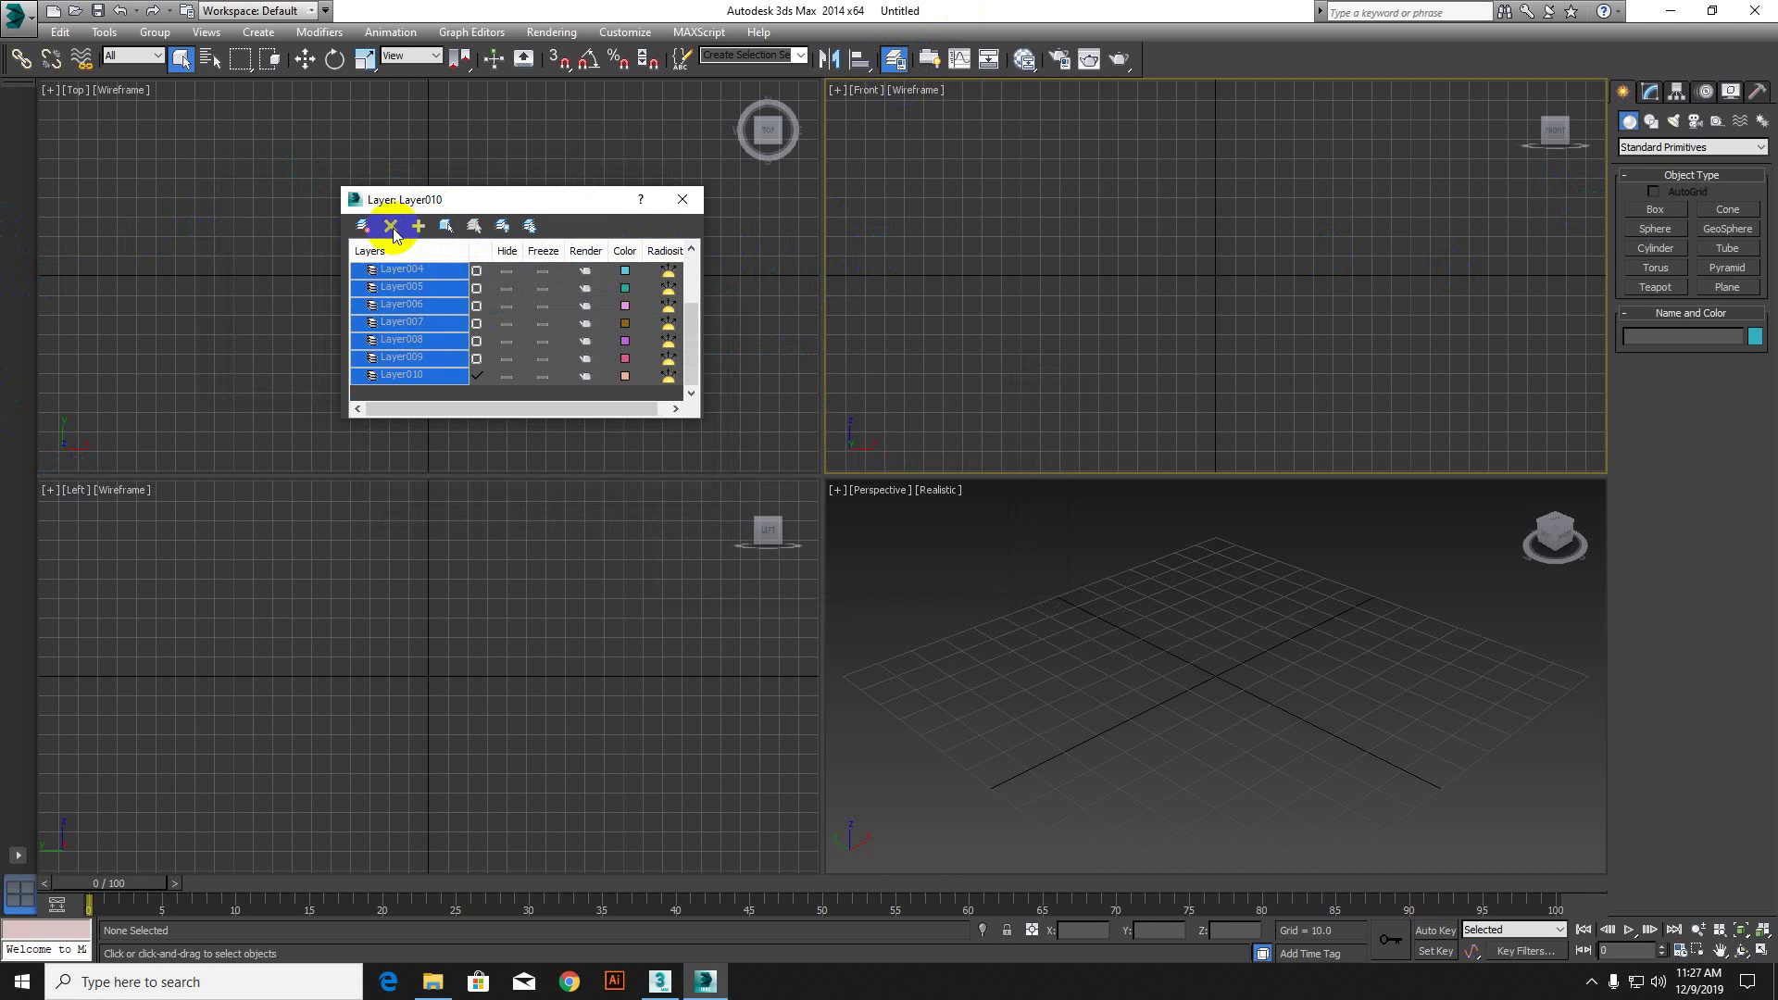
pyautogui.rightClick(428, 323)
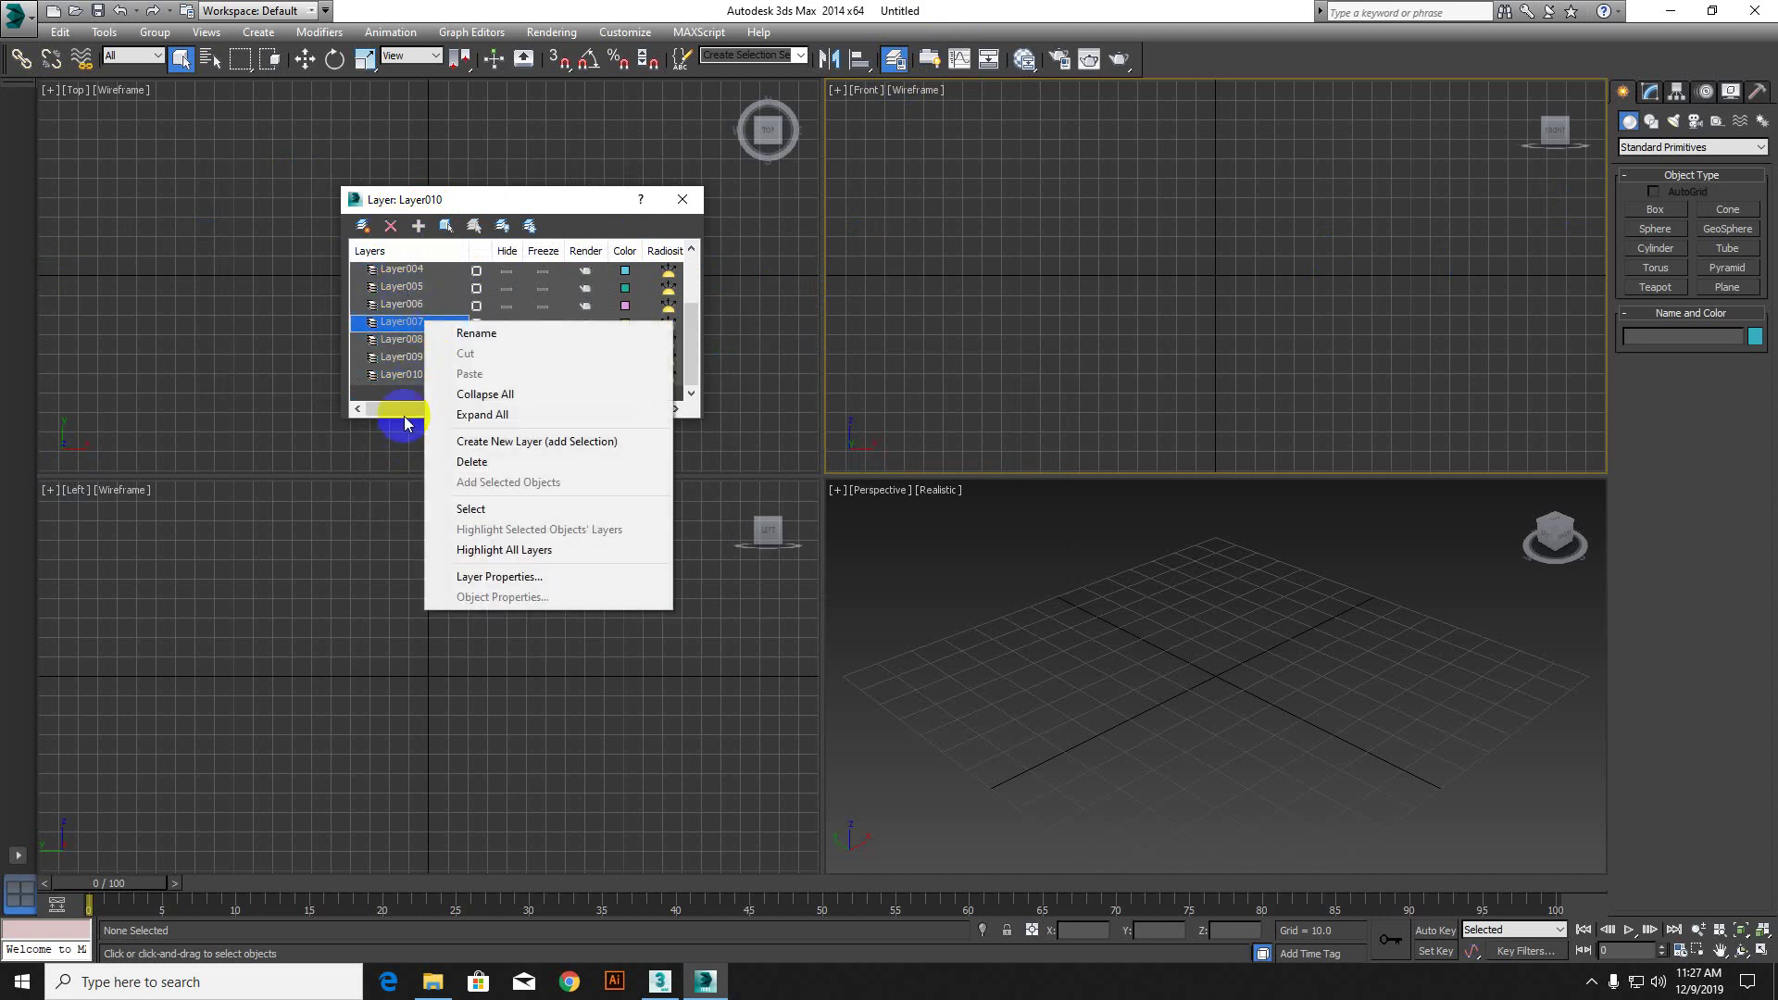
pyautogui.click(406, 375)
pyautogui.click(412, 375)
pyautogui.keyDown('shift'); pyautogui.click(418, 274); pyautogui.keyUp('shift')
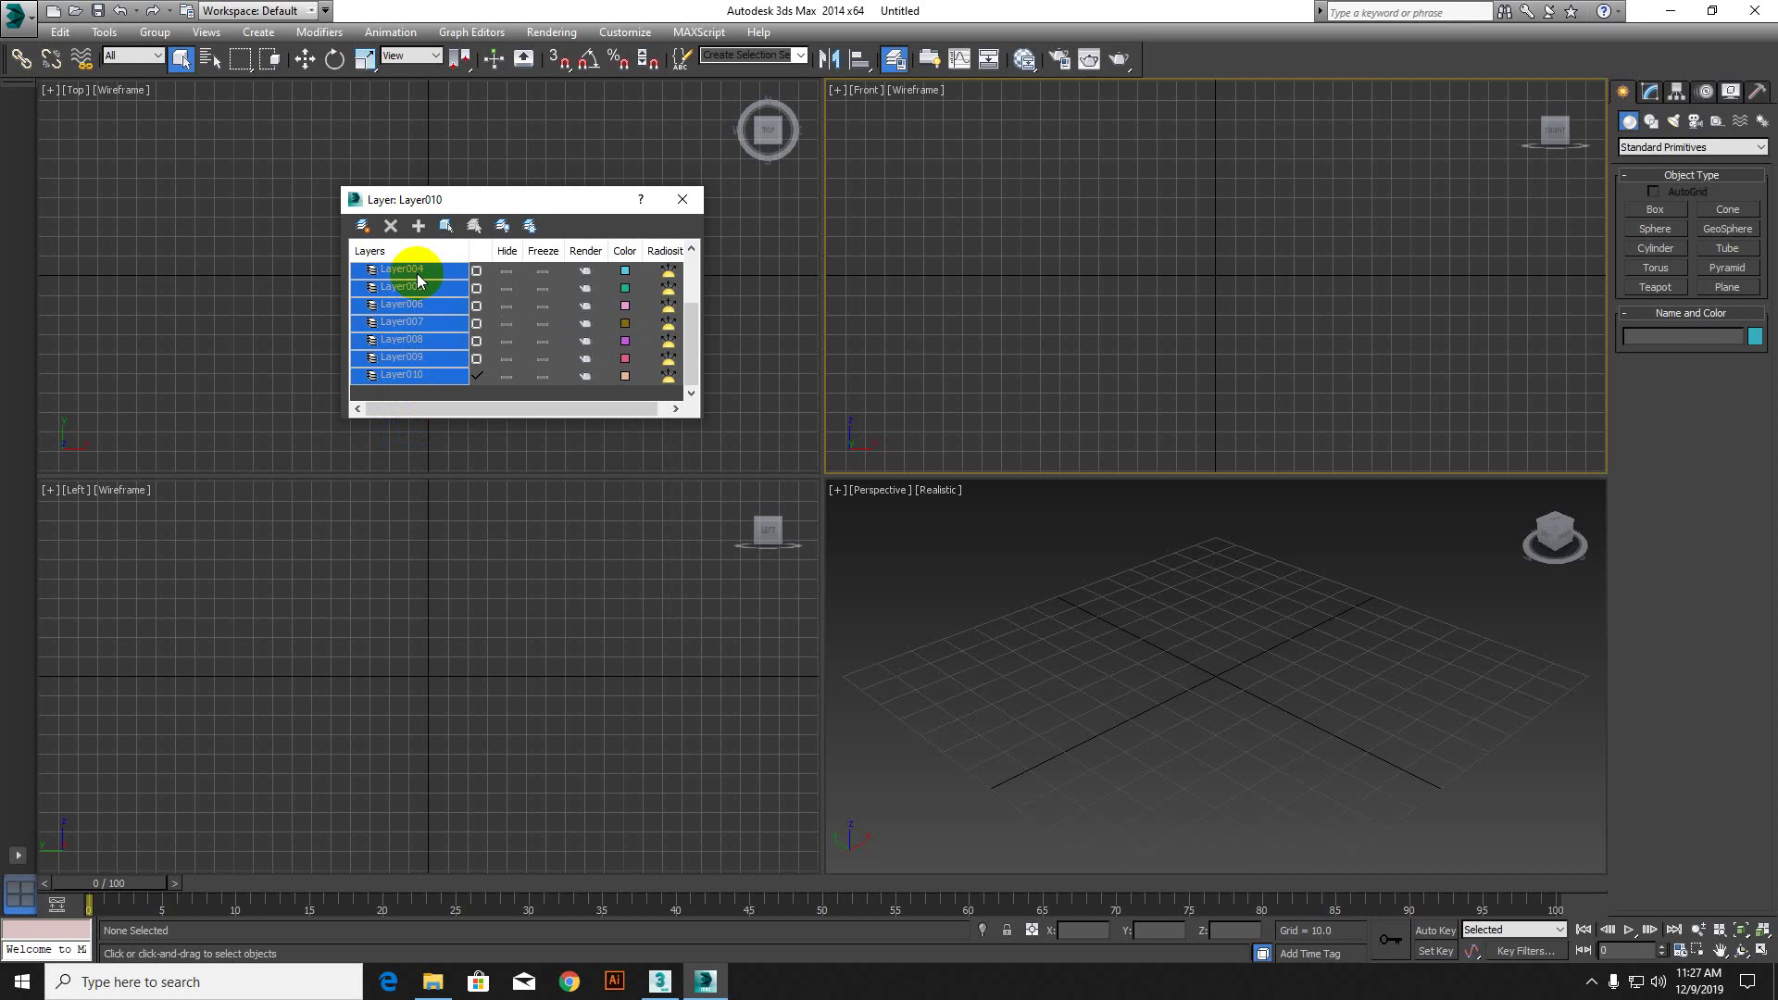
pyautogui.rightClick(418, 279)
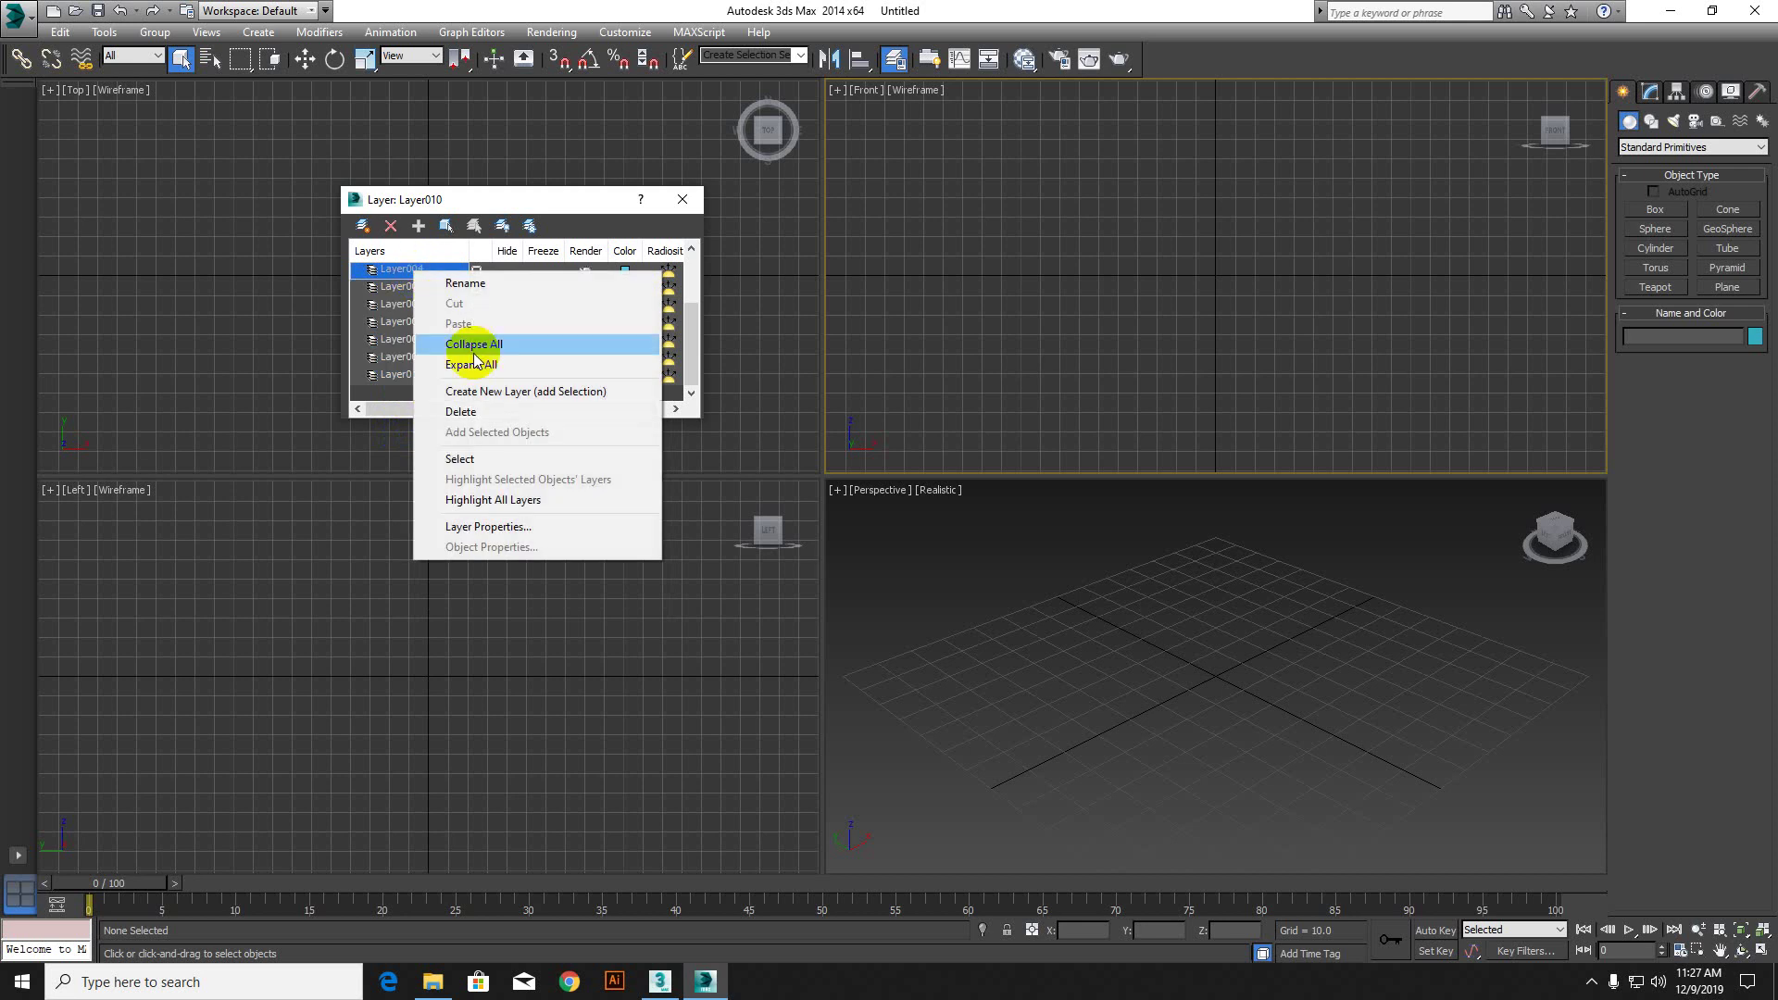
pyautogui.click(472, 415)
pyautogui.rightClick(433, 321)
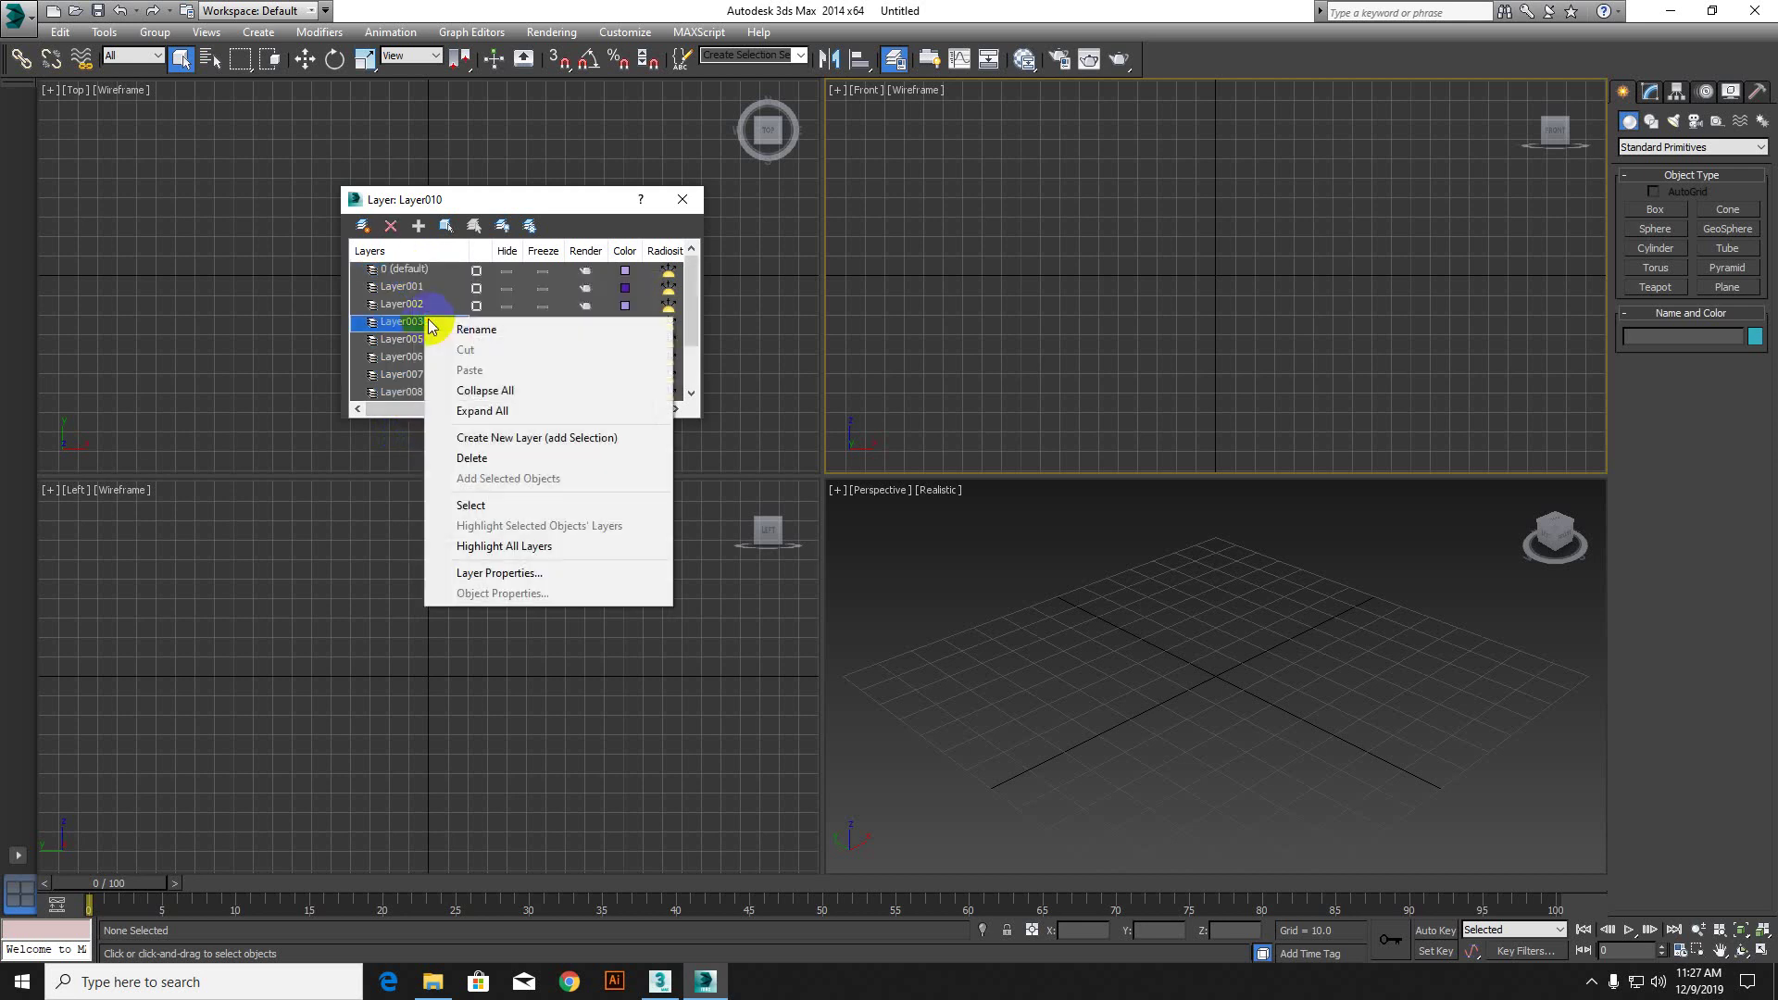
pyautogui.click(488, 457)
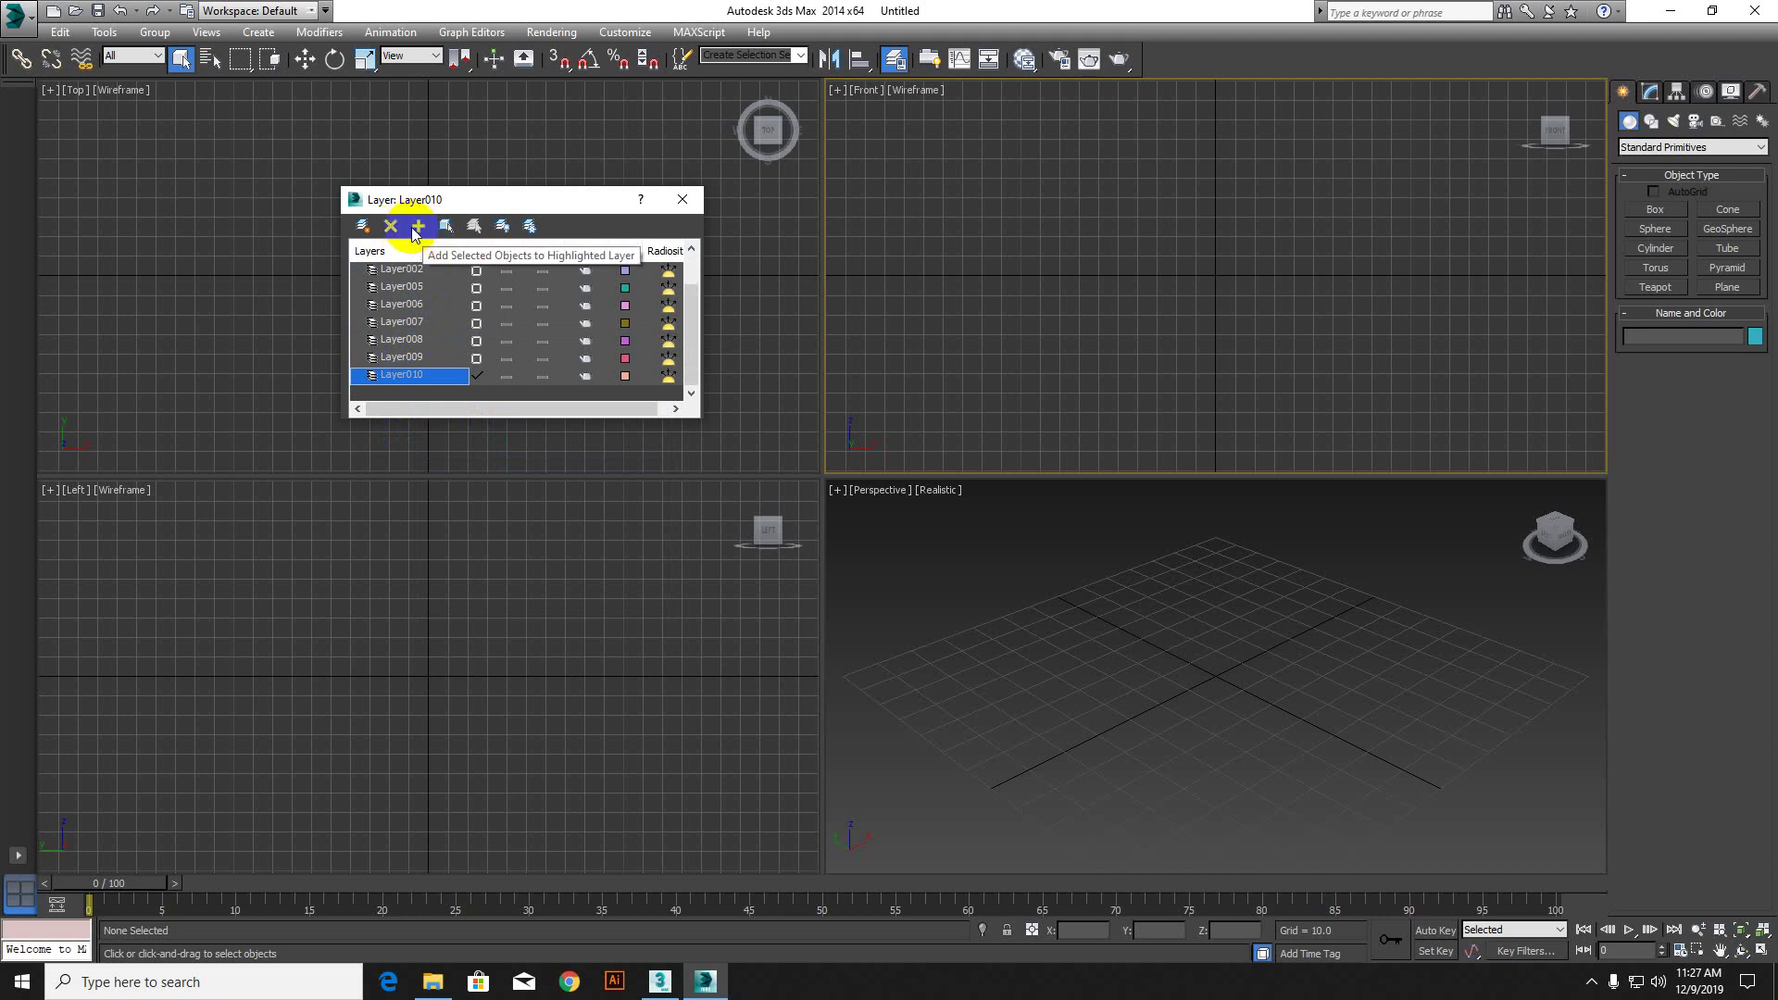
# Step: Select the Layer002–Layer009 range, then narrow it to Layer009 alone and delete it
pyautogui.rightClick(426, 373)
pyautogui.click(399, 340)
pyautogui.rightClick(398, 337)
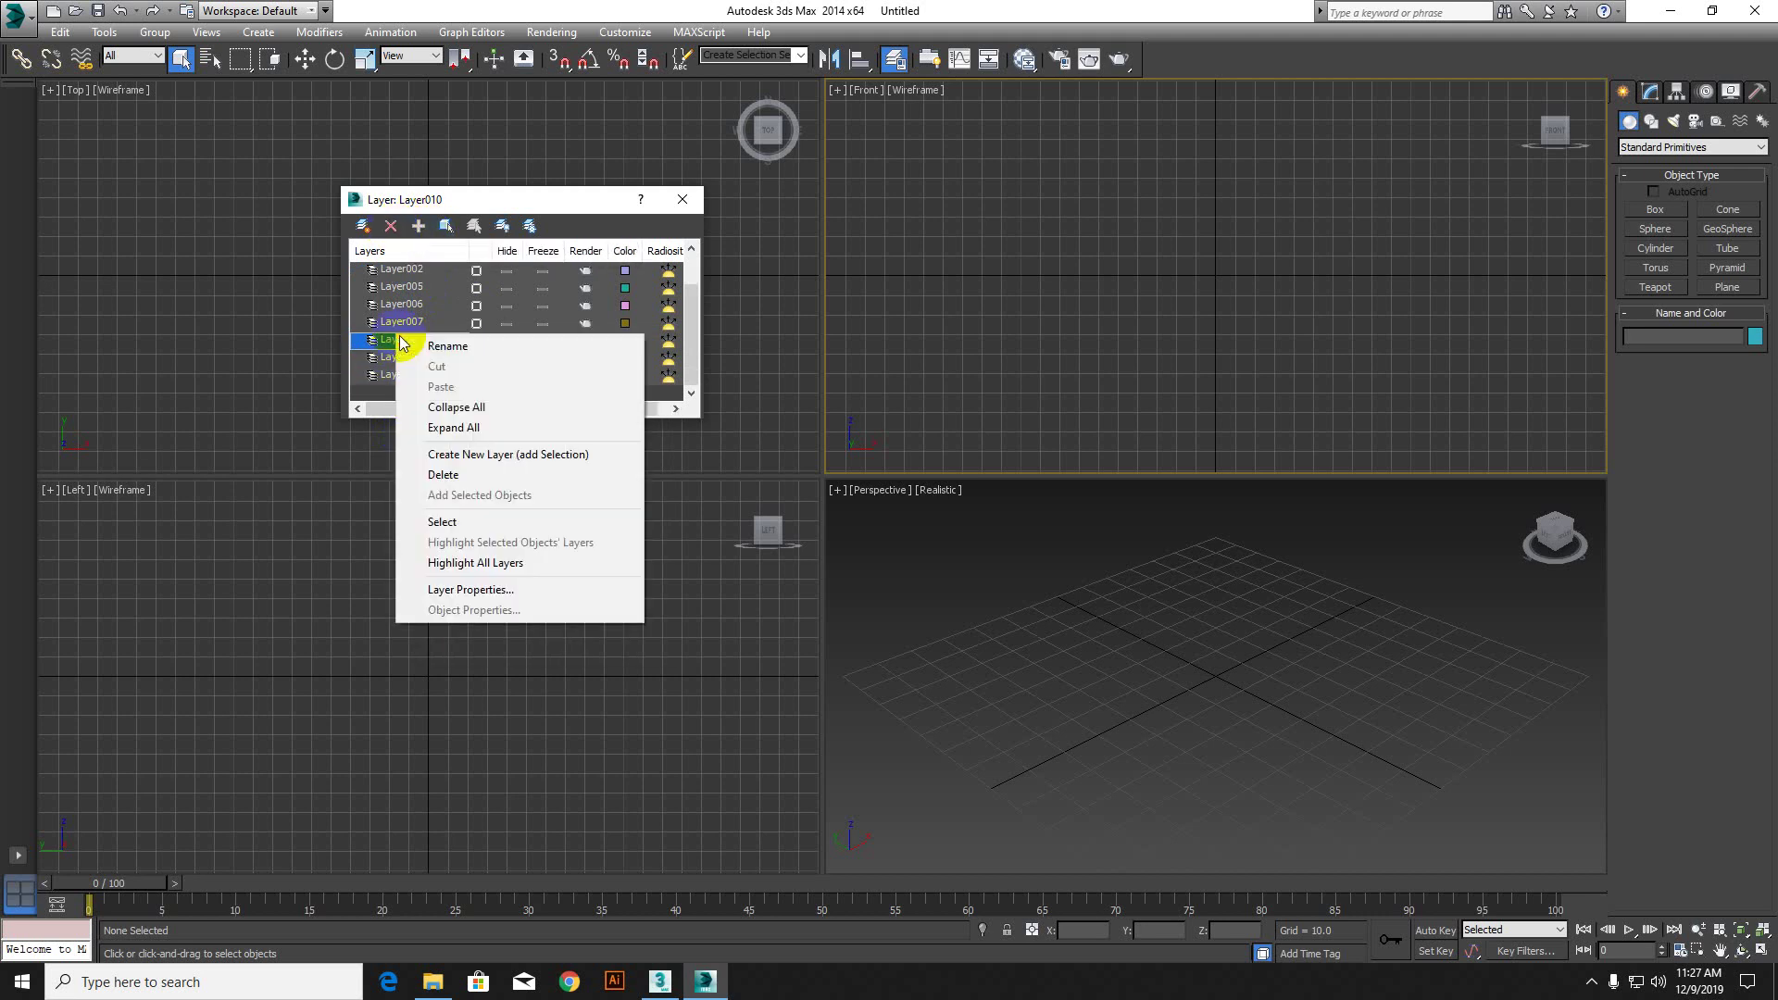
pyautogui.click(410, 274)
pyautogui.scroll(1, 430, 297)
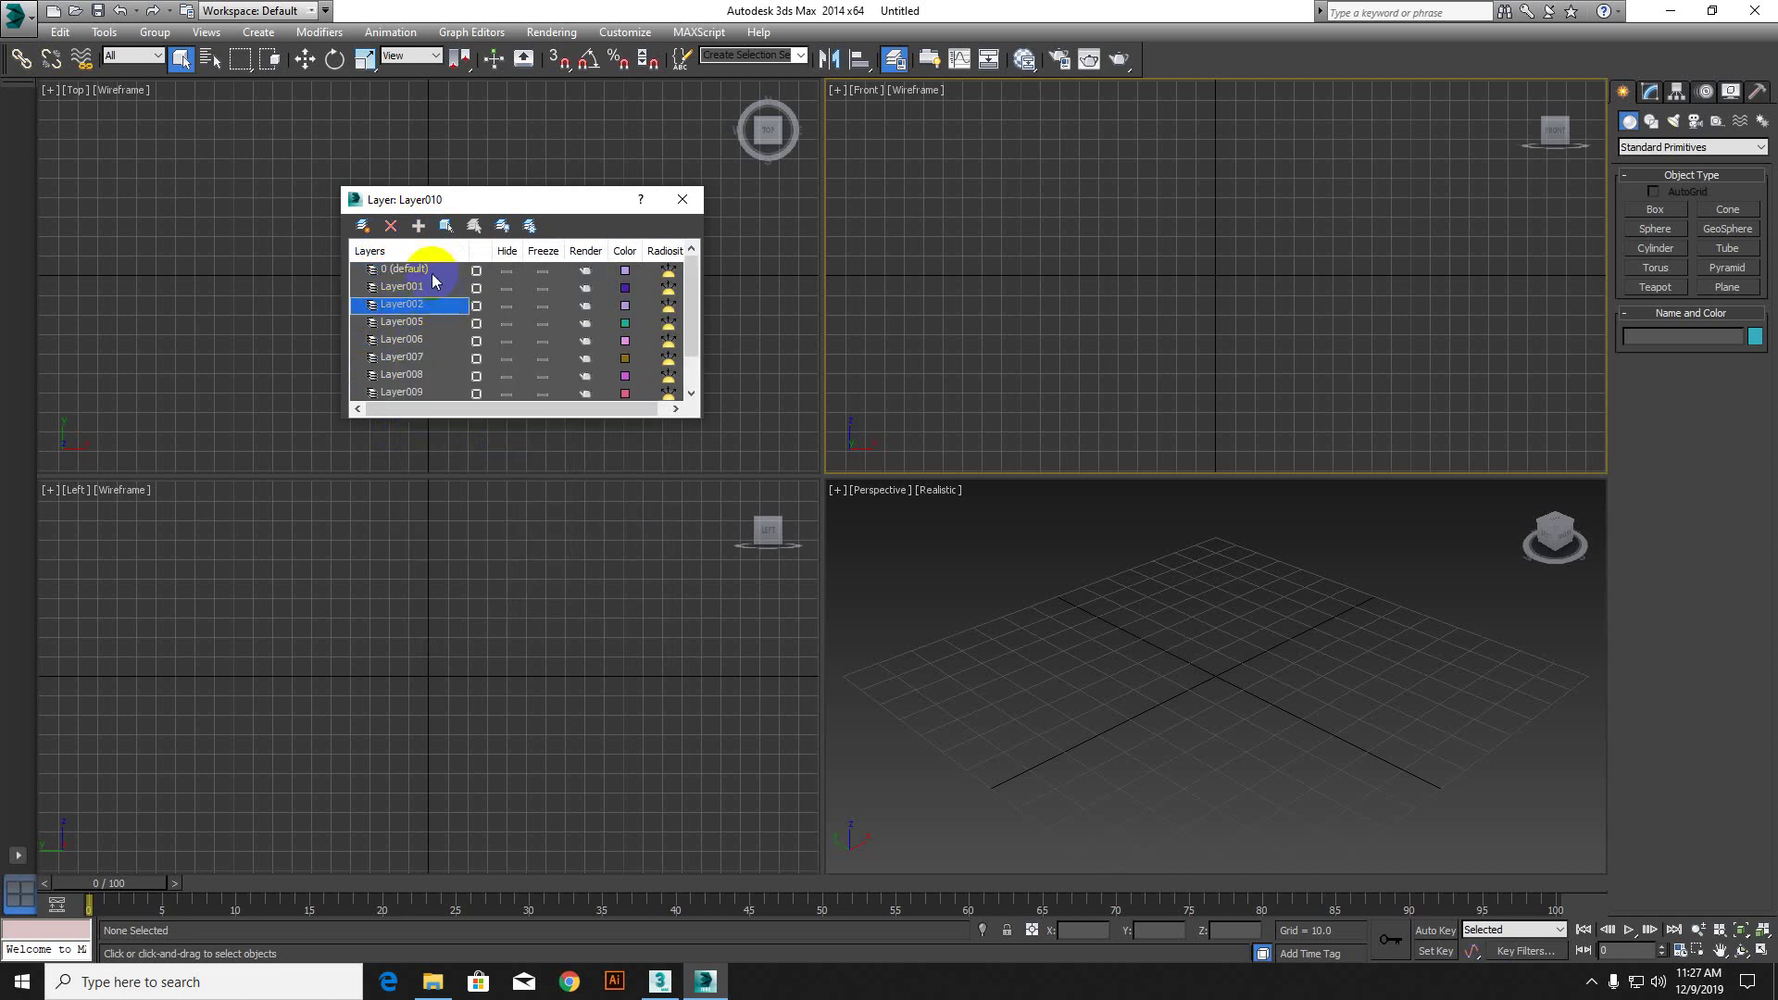
pyautogui.click(432, 276)
pyautogui.scroll(-1, 450, 319)
pyautogui.keyDown('shift'); pyautogui.click(421, 370); pyautogui.keyUp('shift')
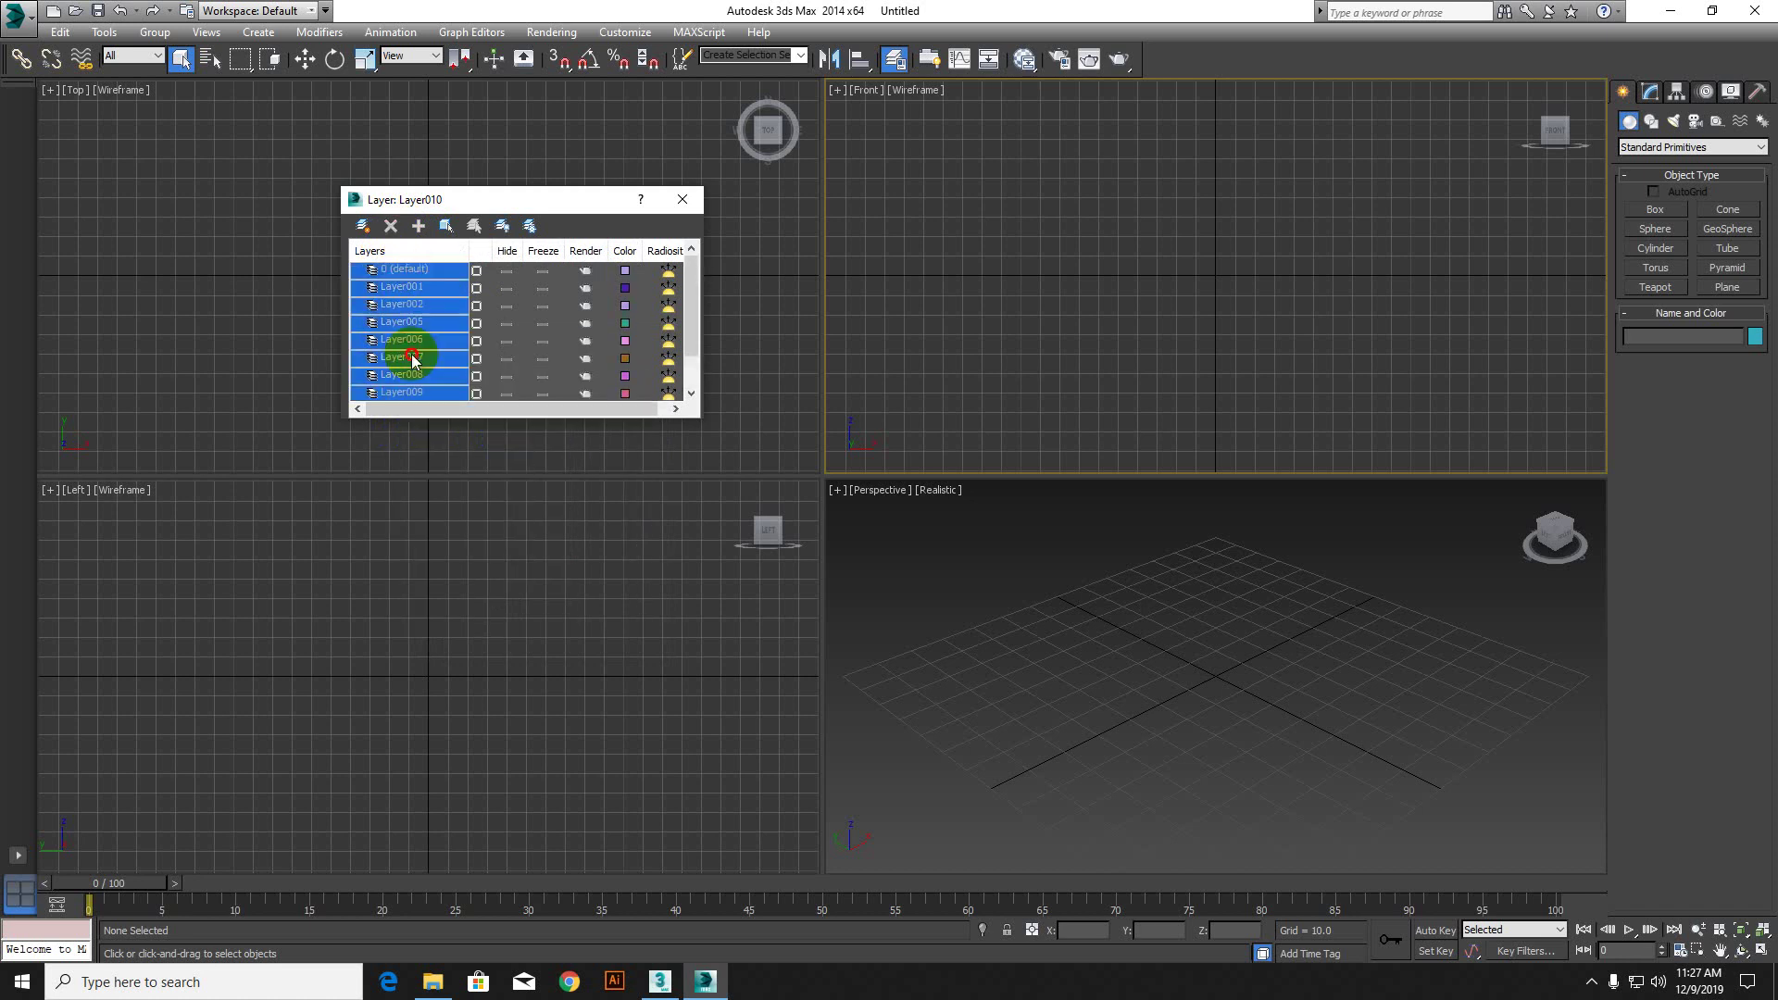
pyautogui.keyDown('ctrl'); pyautogui.click(433, 371); pyautogui.keyUp('ctrl')
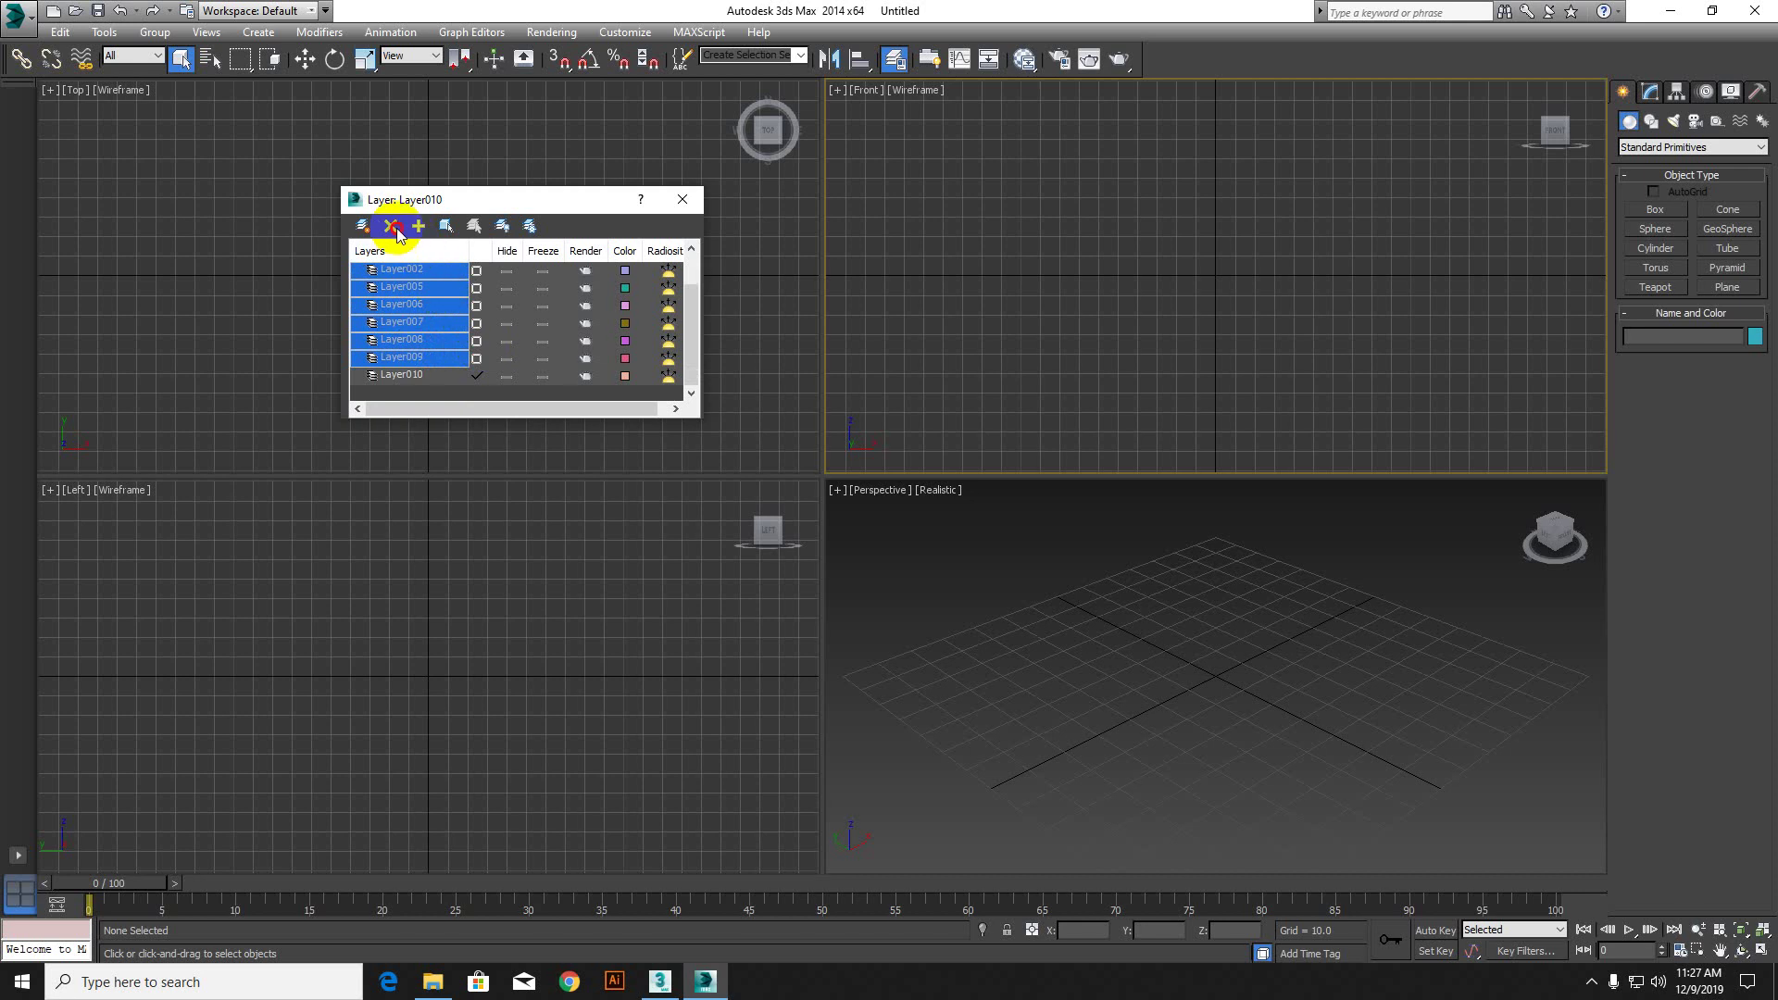
pyautogui.rightClick(475, 361)
pyautogui.click(408, 361)
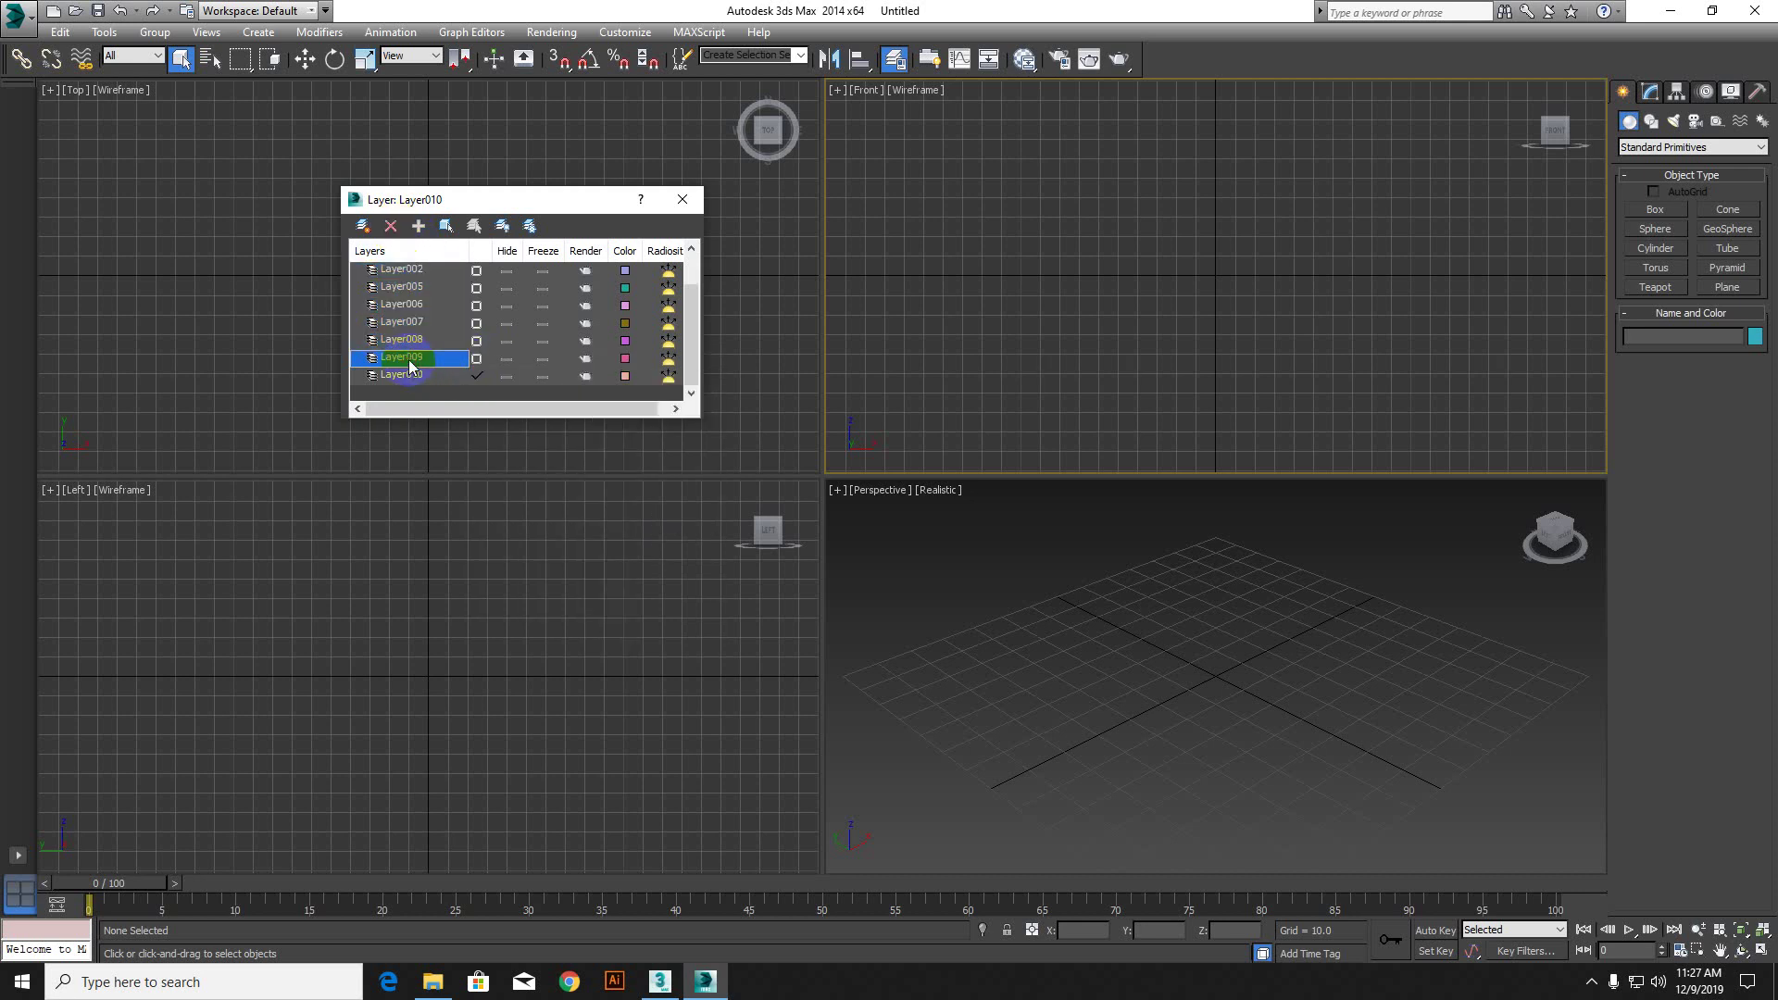
pyautogui.rightClick(412, 362)
pyautogui.click(481, 511)
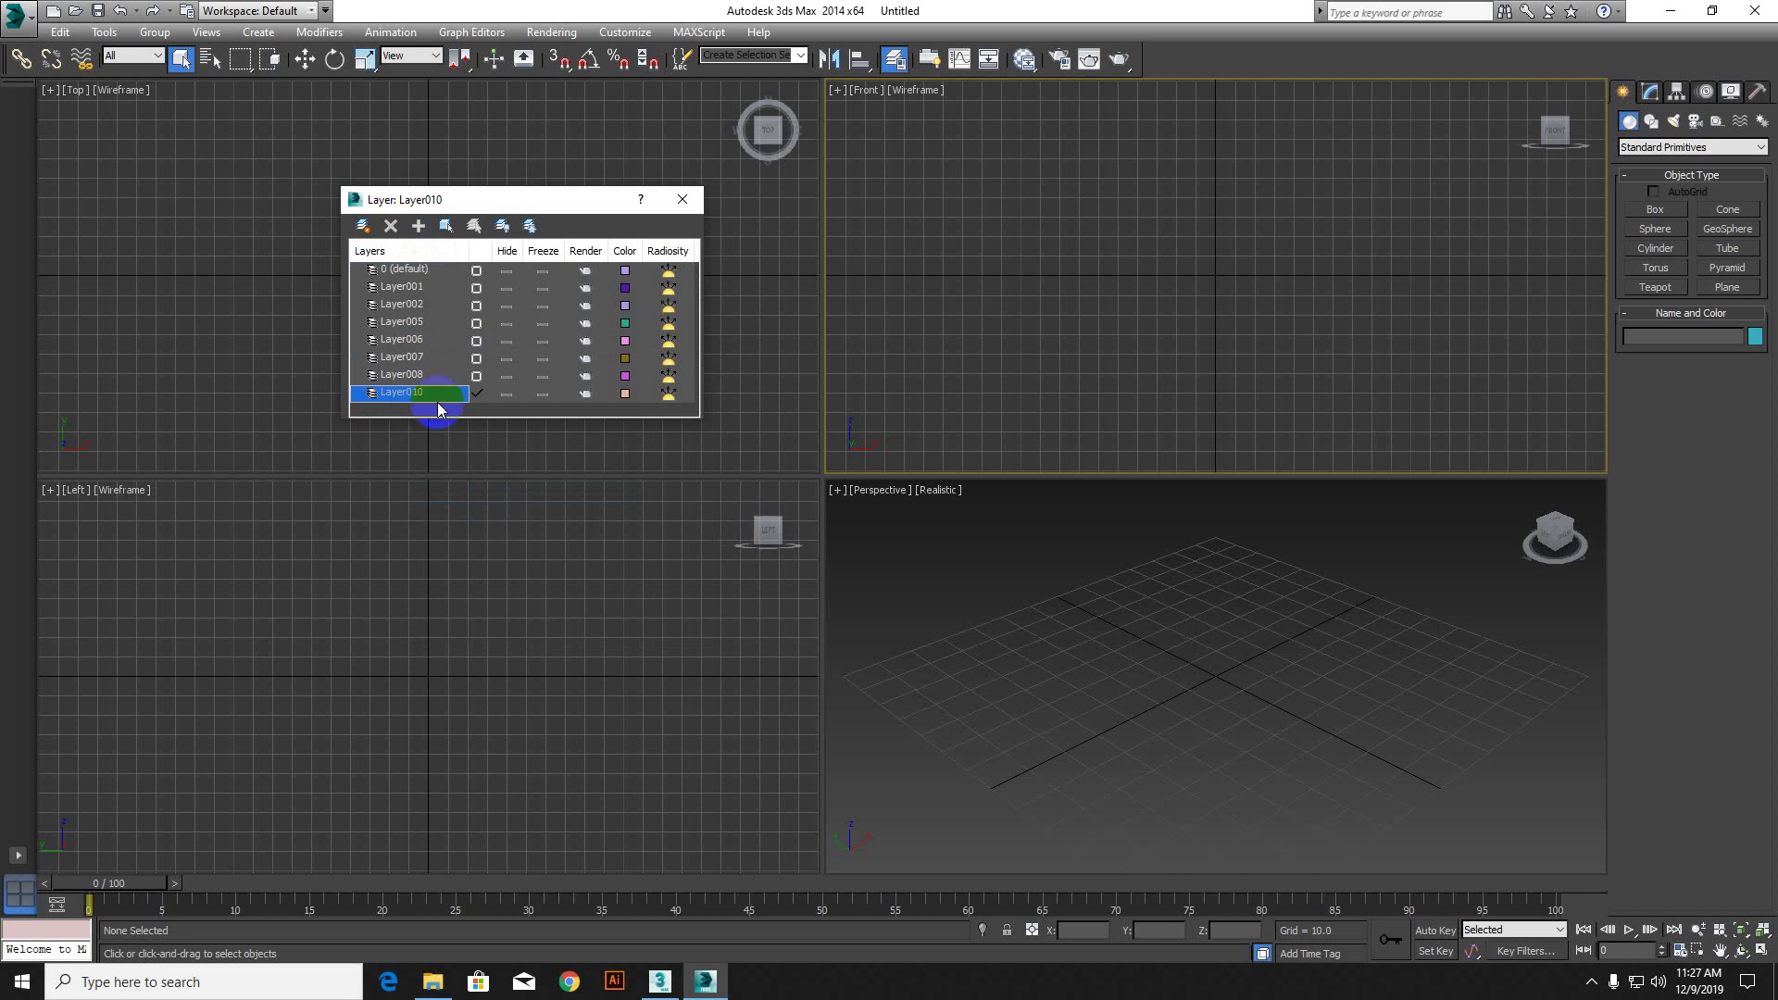
# Step: Delete Layer001 from its right-click menu
pyautogui.rightClick(439, 398)
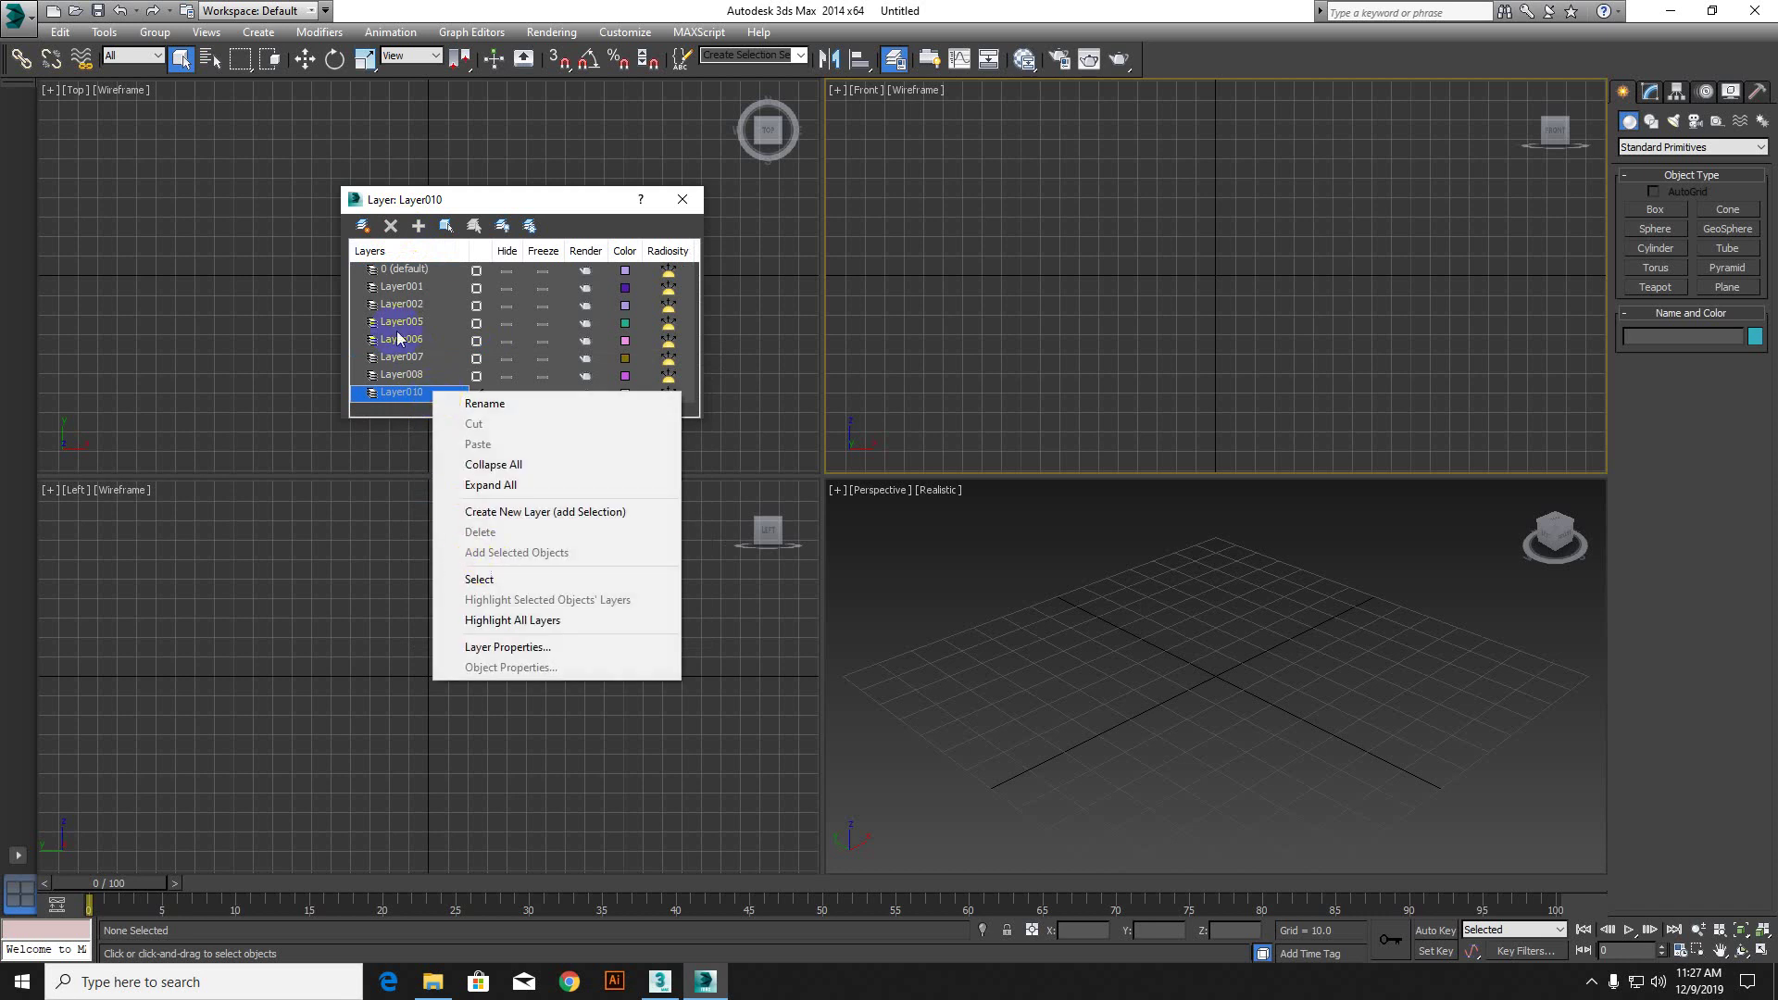
pyautogui.click(407, 274)
pyautogui.rightClick(404, 274)
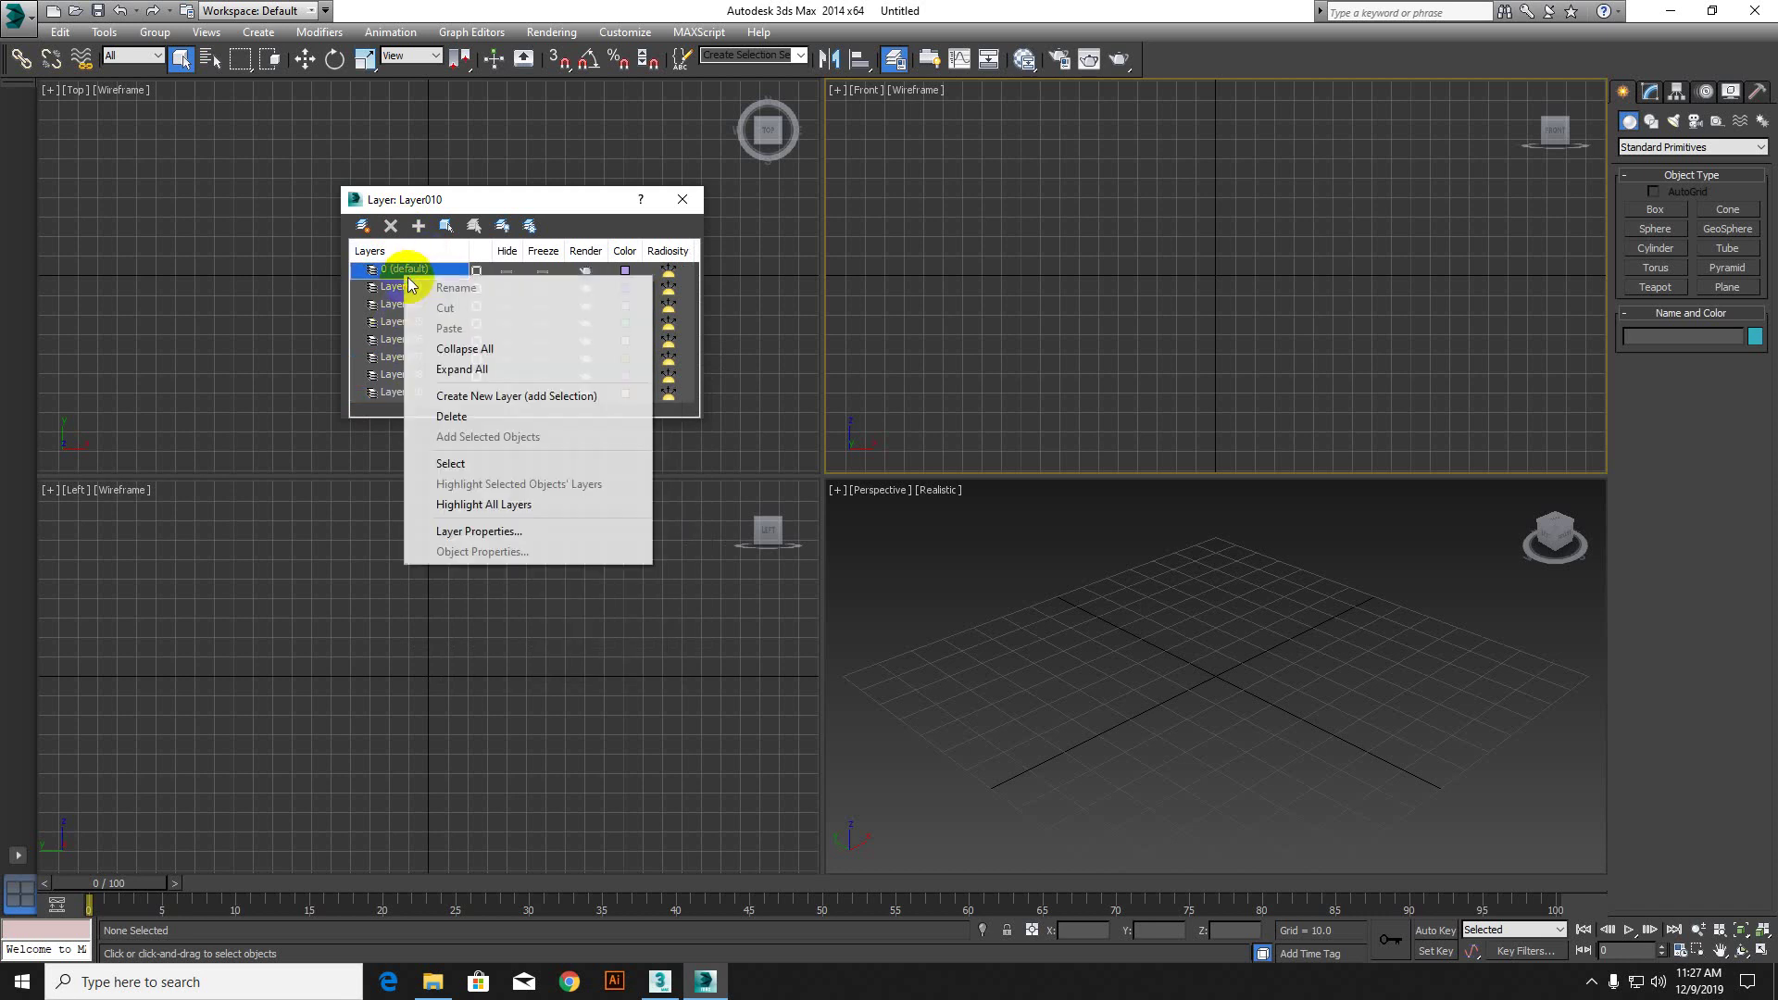
pyautogui.click(389, 287)
pyautogui.rightClick(389, 287)
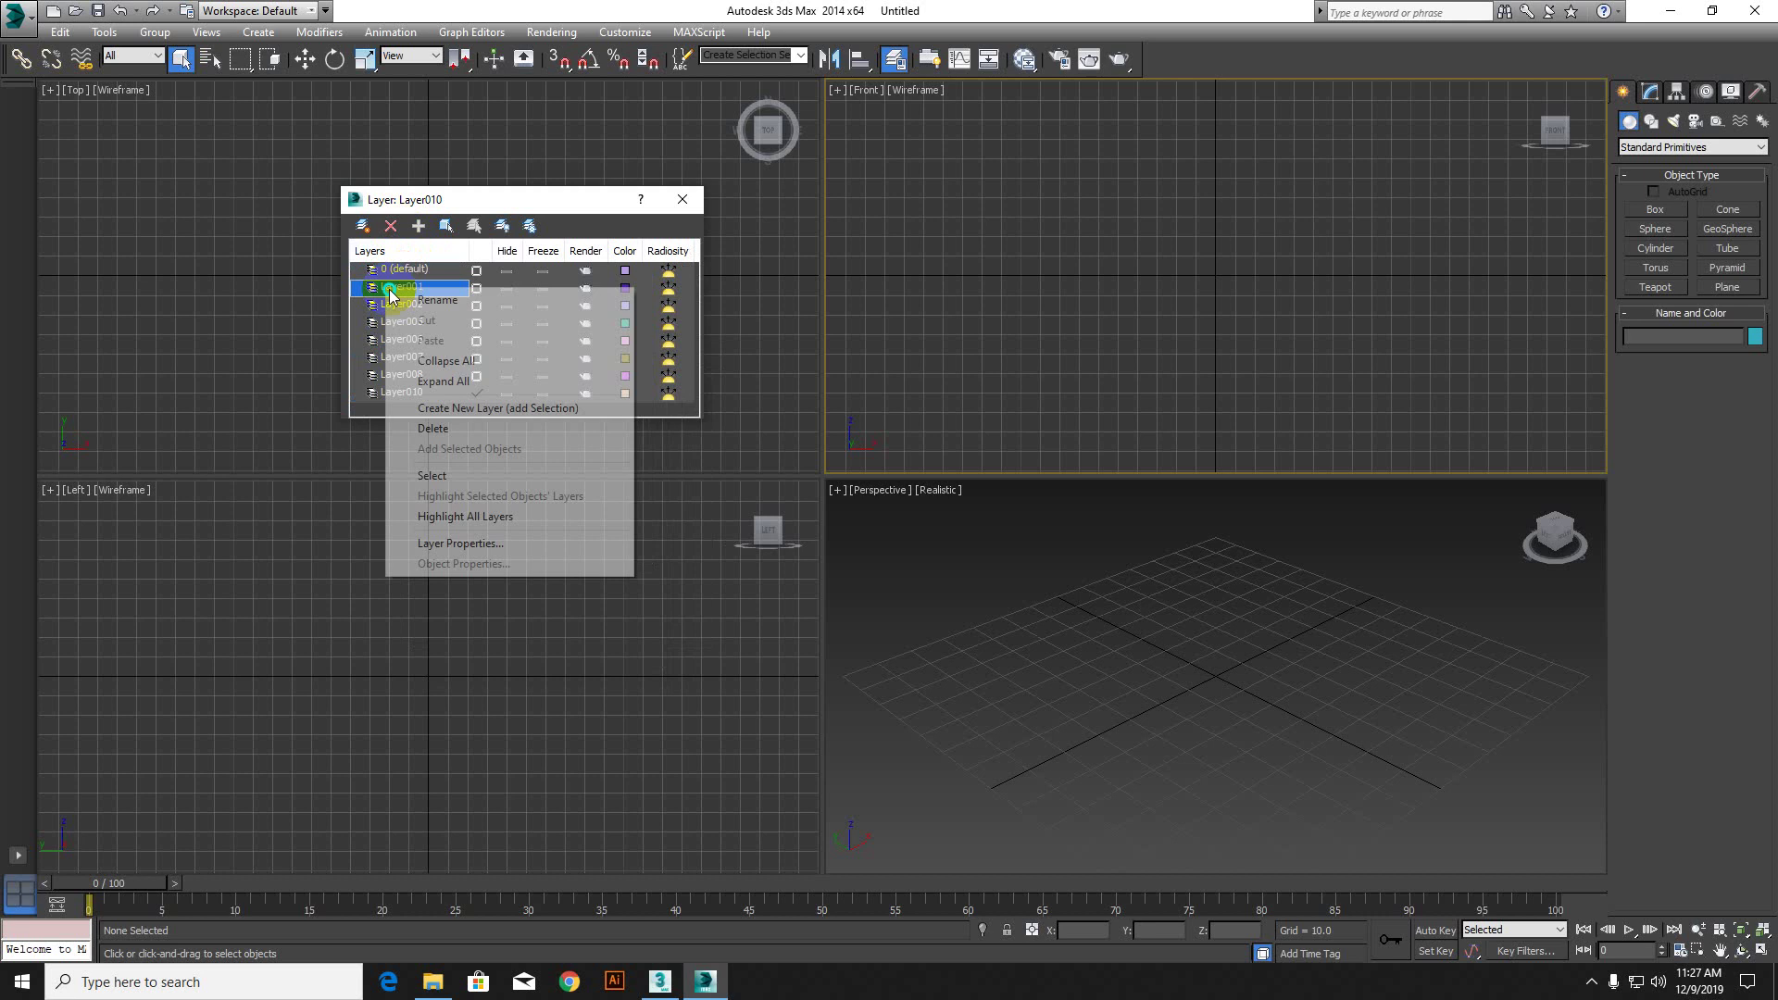
pyautogui.click(432, 427)
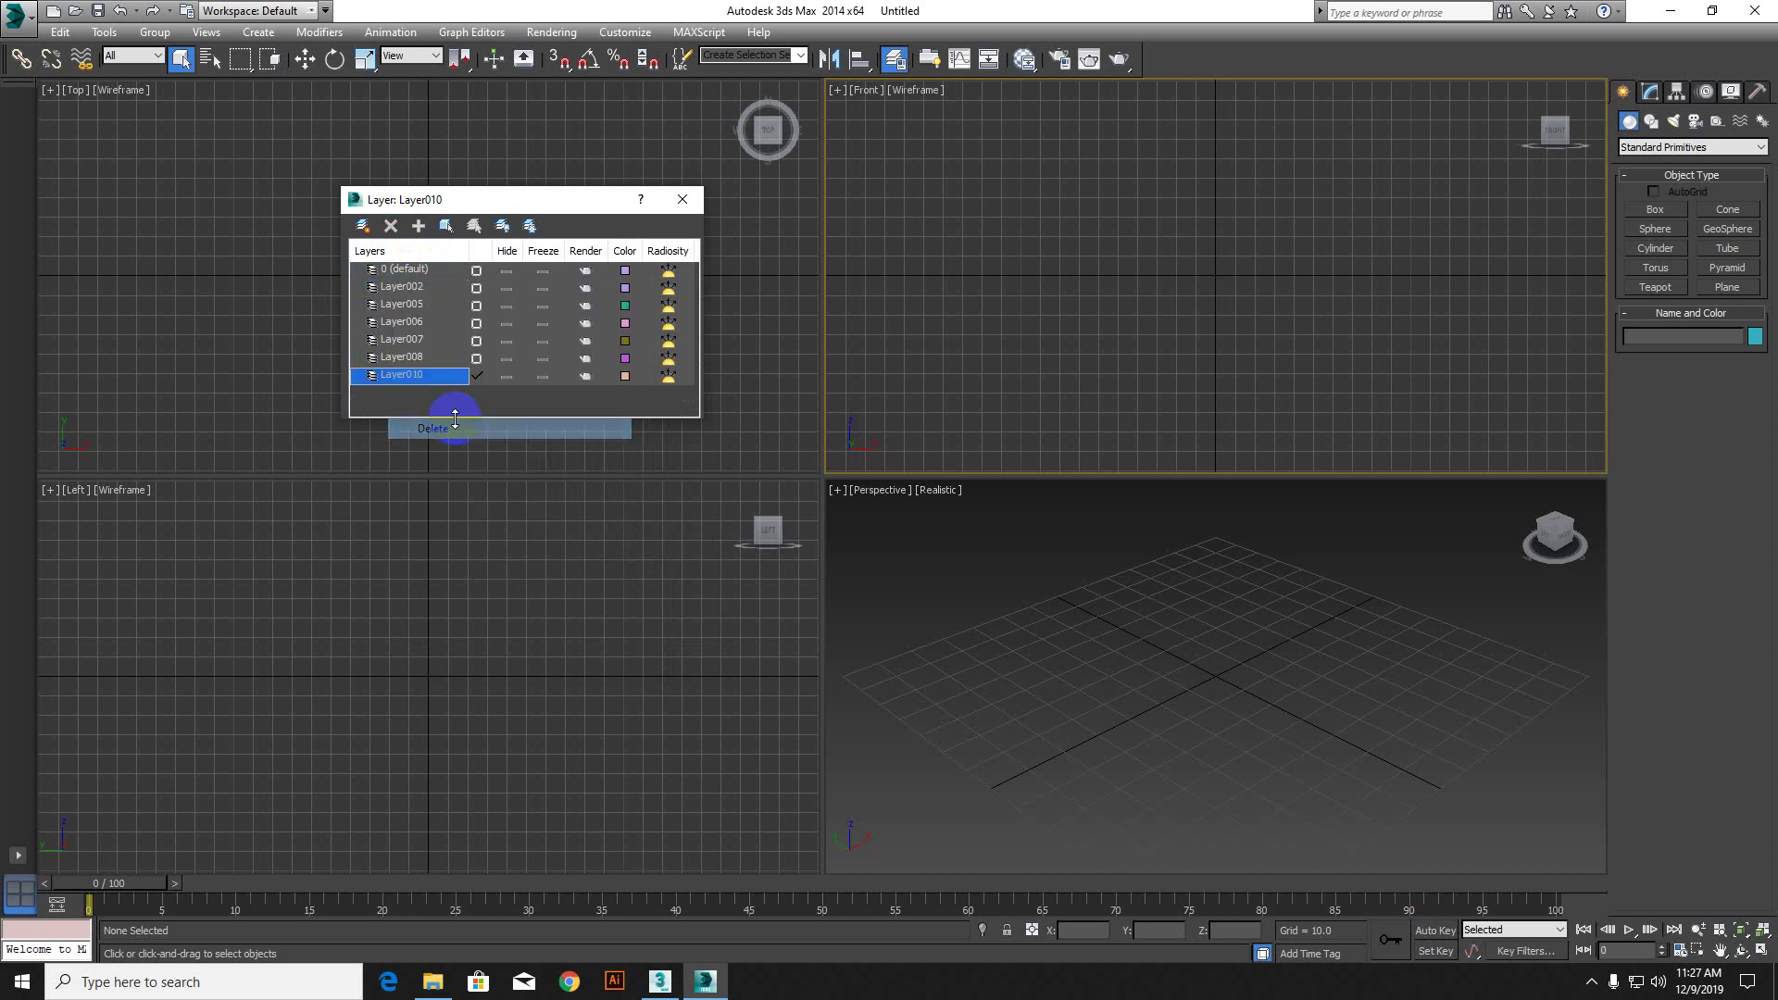
# Step: Delete Layer005, Layer006, Layer002, Layer007 and Layer008 one by one with the toolbar delete button
pyautogui.click(401, 303)
pyautogui.click(389, 227)
pyautogui.click(418, 306)
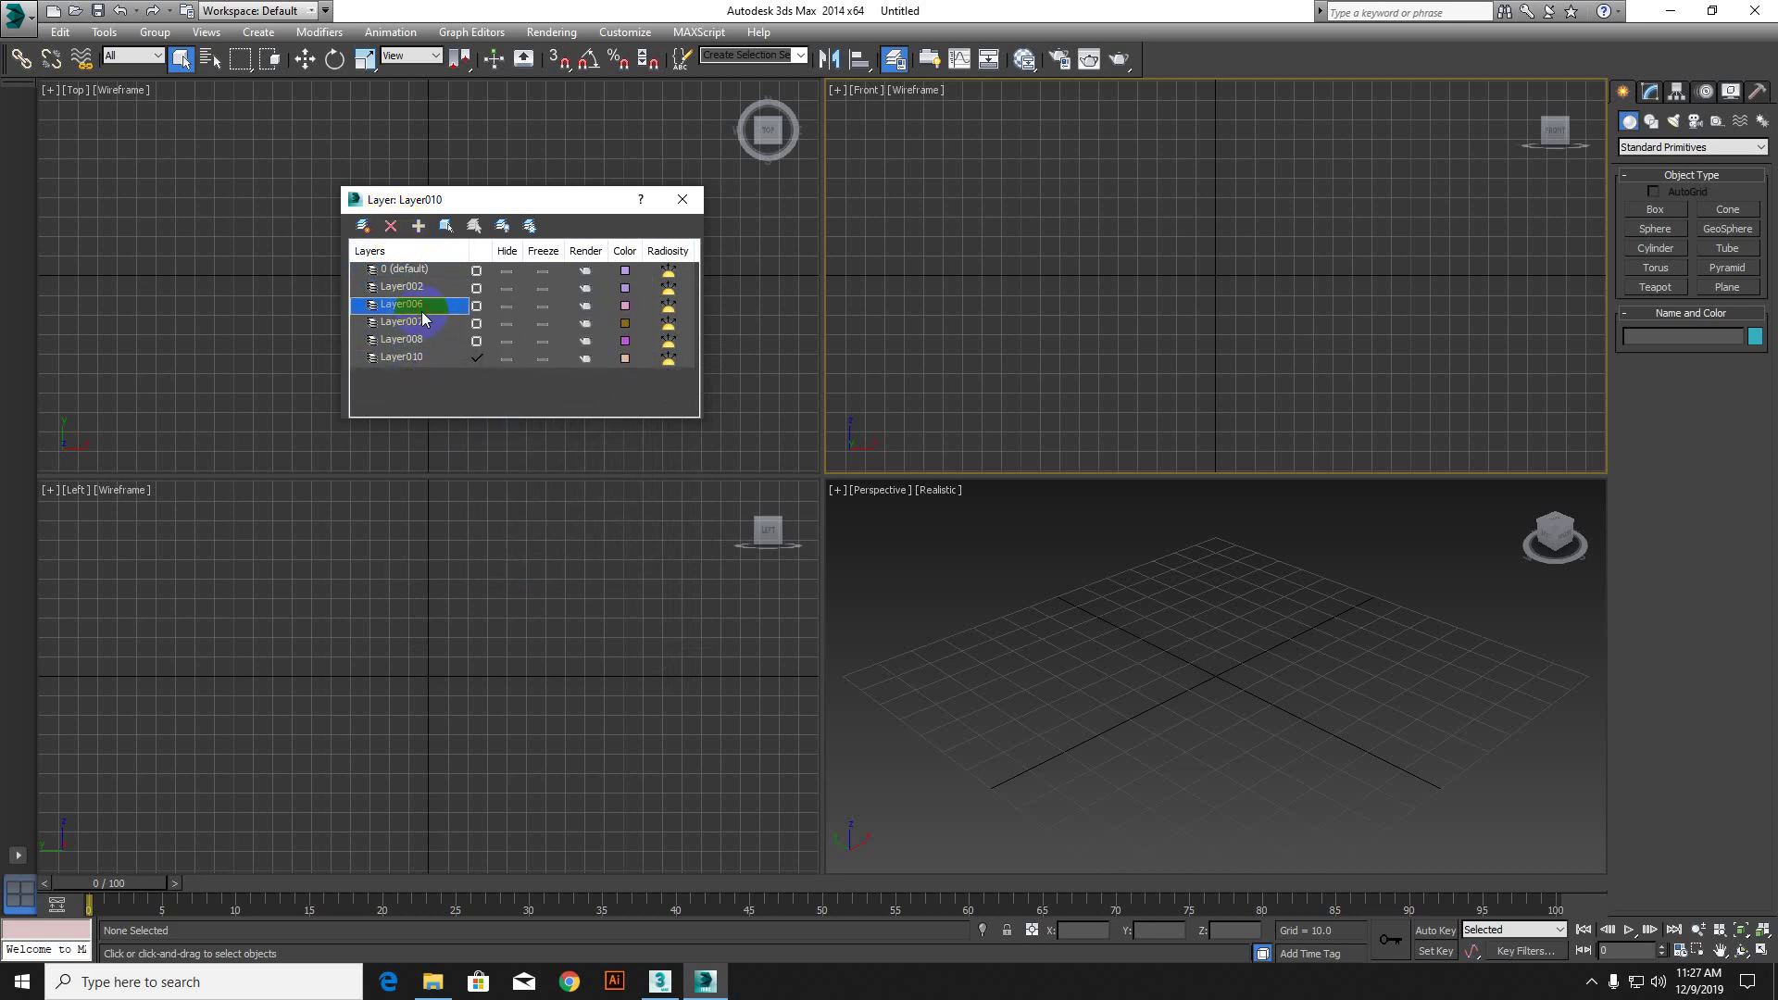
pyautogui.click(395, 227)
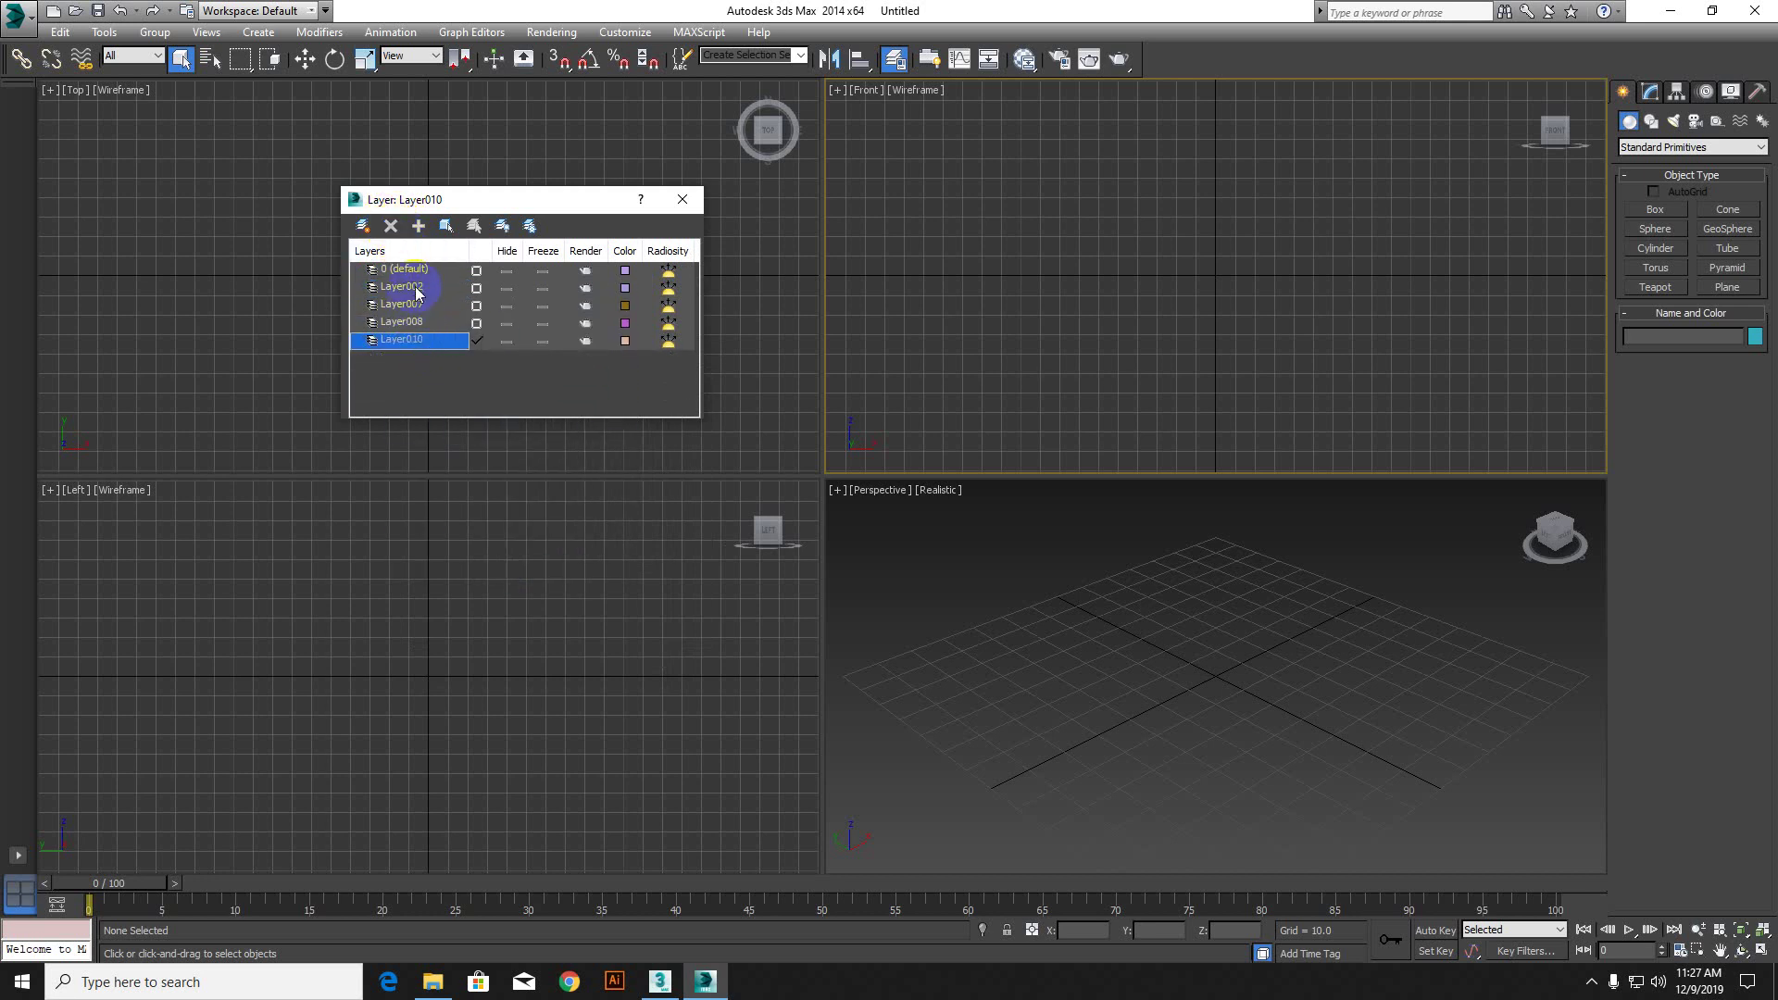
pyautogui.click(419, 288)
pyautogui.click(395, 227)
pyautogui.click(401, 288)
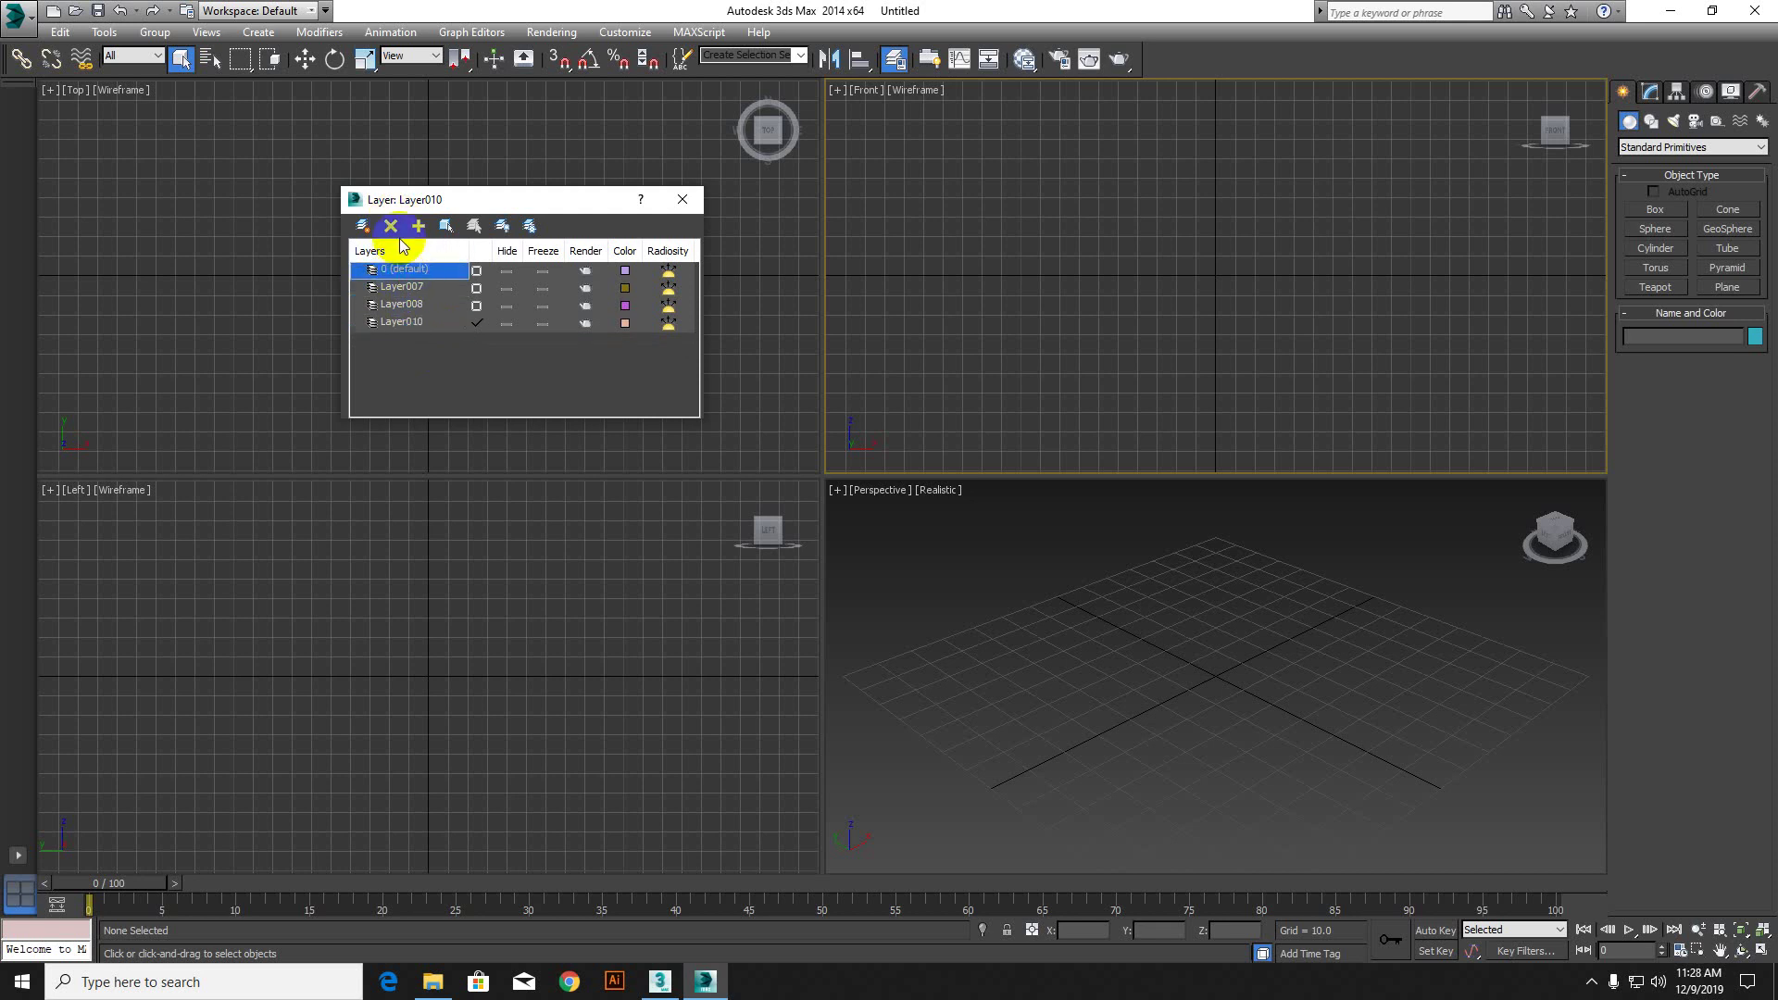
pyautogui.click(392, 227)
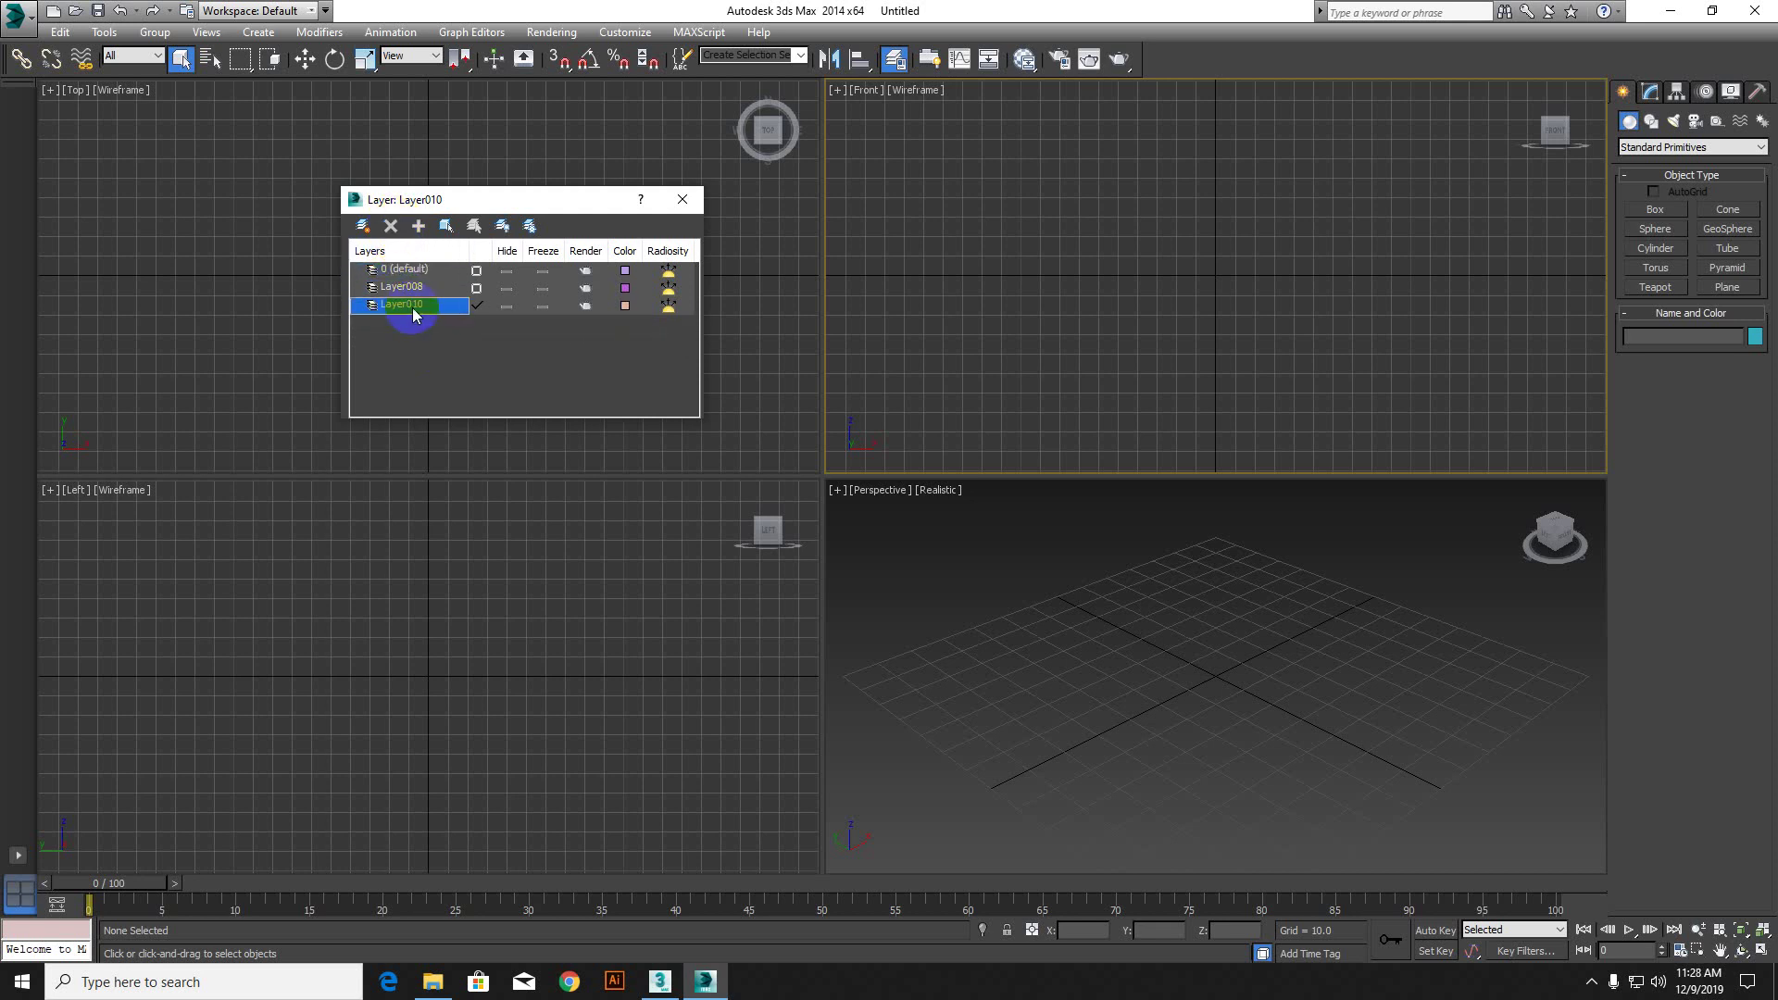
pyautogui.click(408, 288)
pyautogui.click(393, 230)
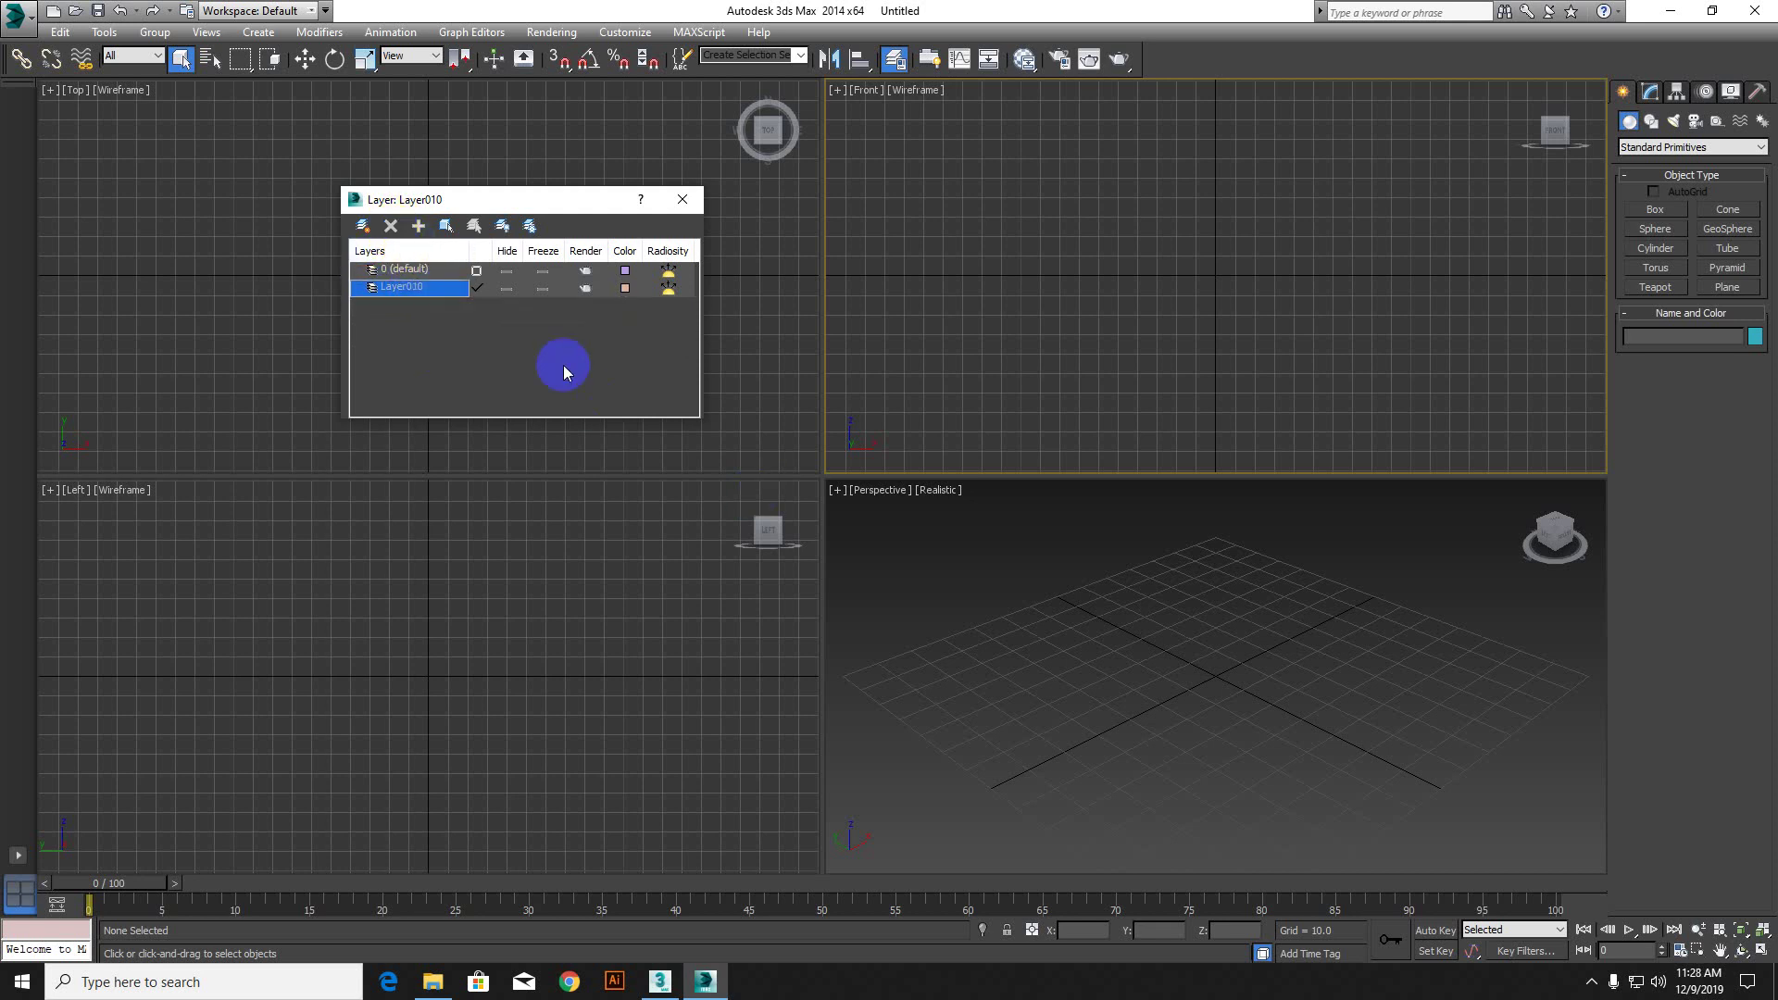
# Step: Close the Layer Manager and make the Top, Left, Perspective and Front viewports active in turn
pyautogui.click(698, 202)
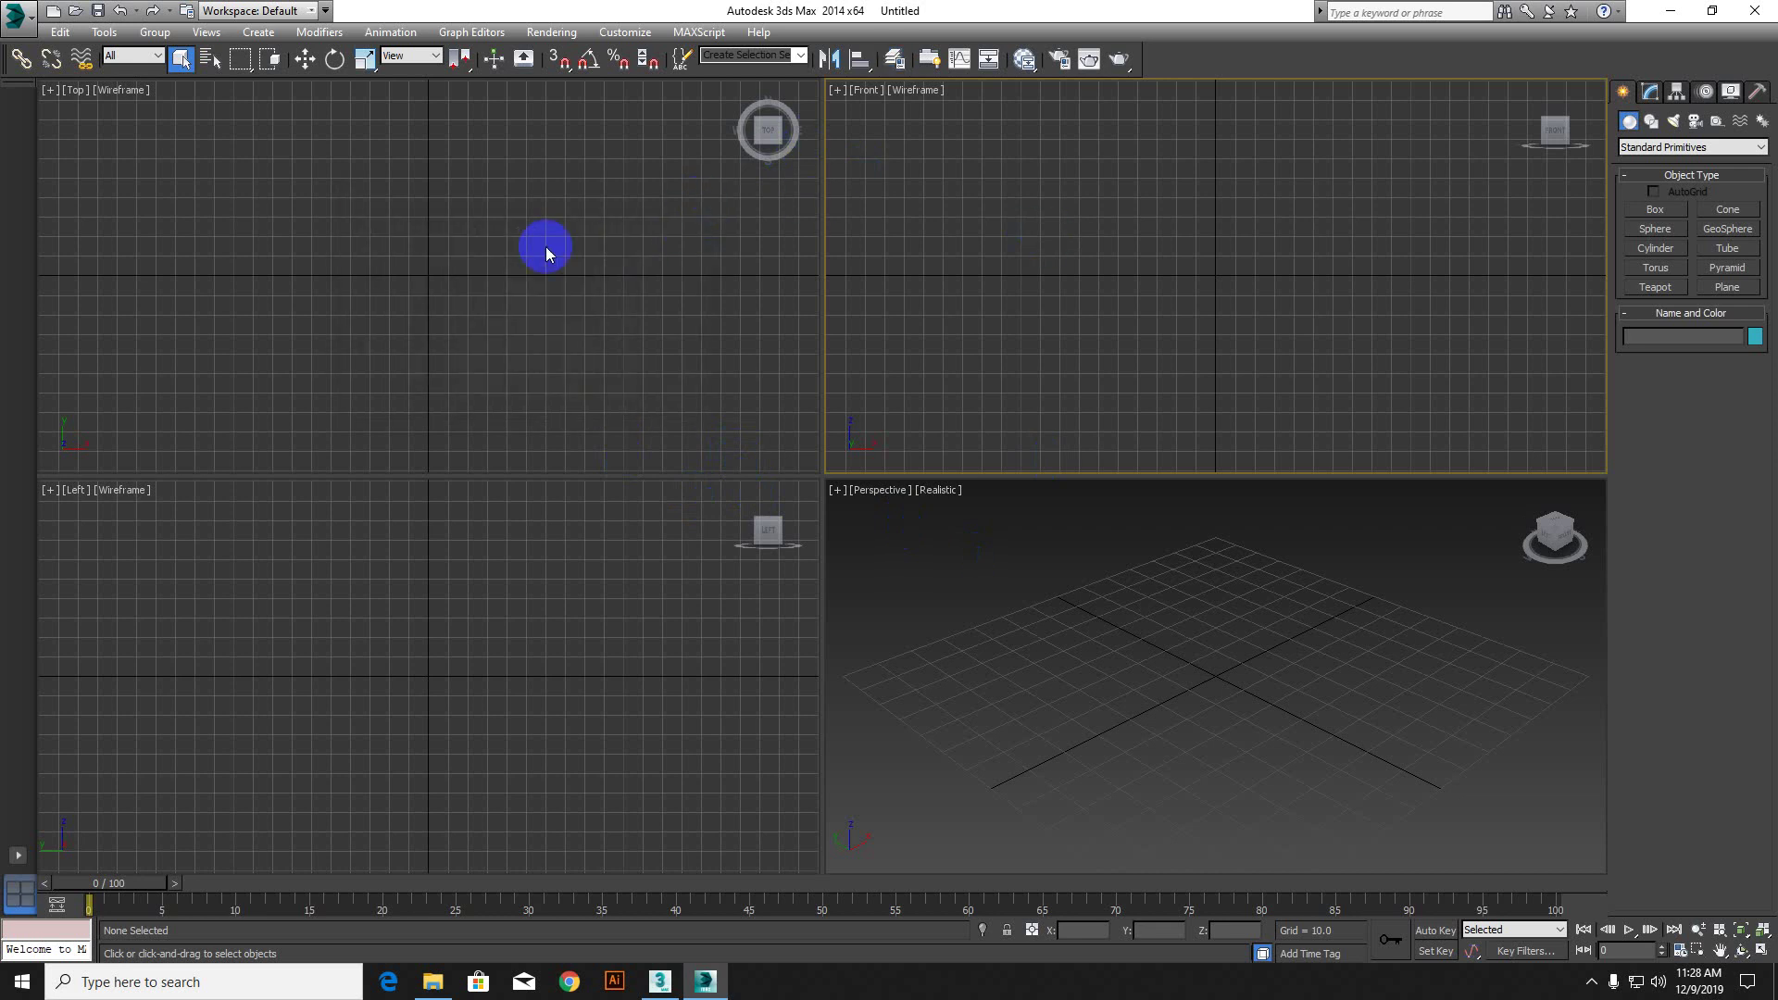
pyautogui.click(546, 257)
pyautogui.click(553, 666)
pyautogui.click(1126, 614)
pyautogui.click(1031, 198)
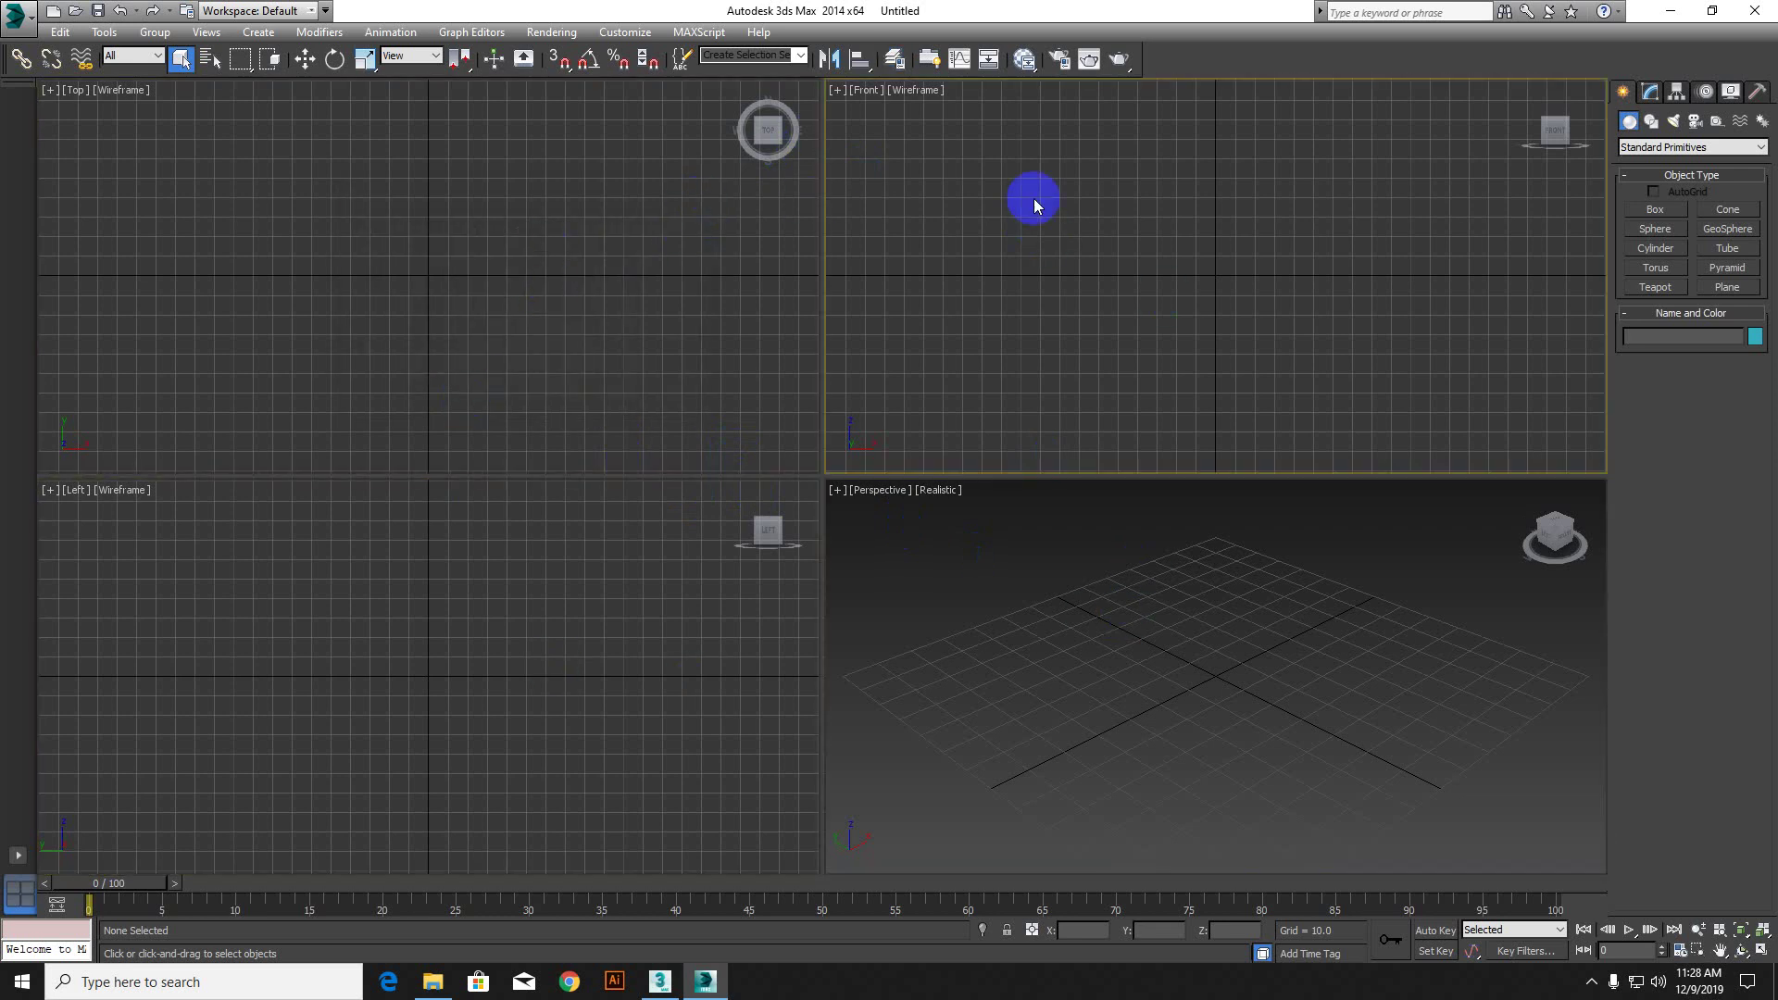
pyautogui.click(562, 329)
pyautogui.click(1192, 632)
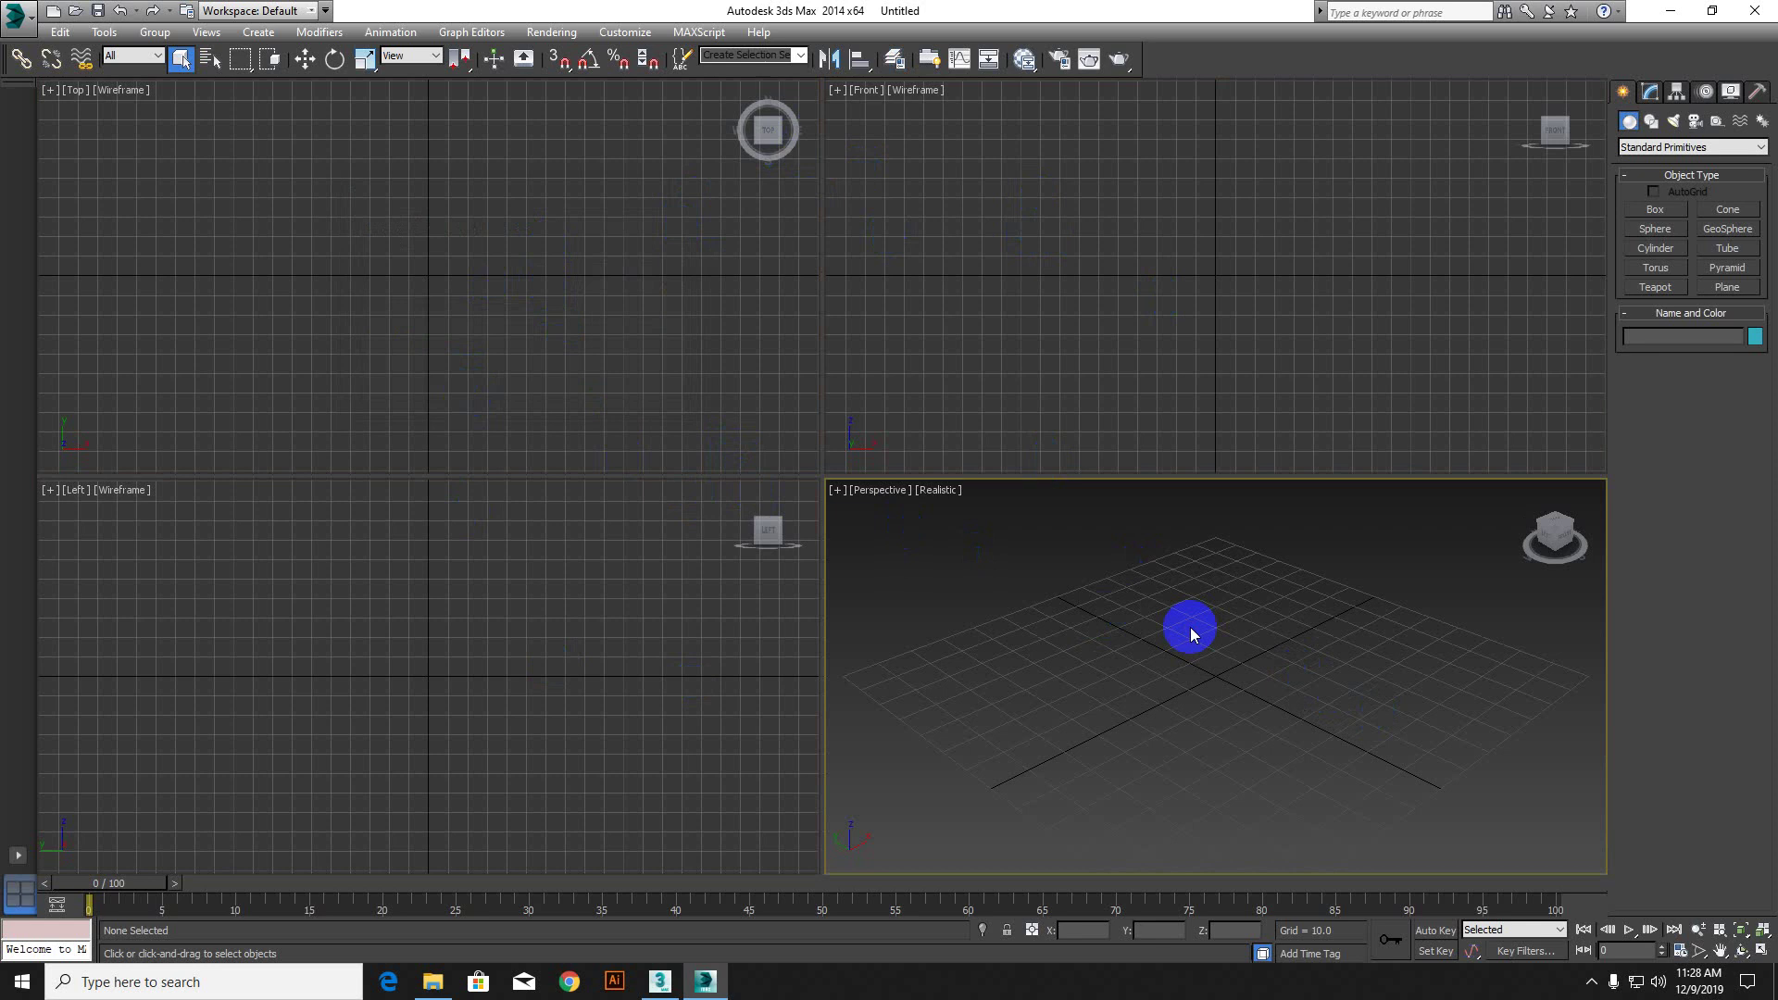
pyautogui.click(1293, 663)
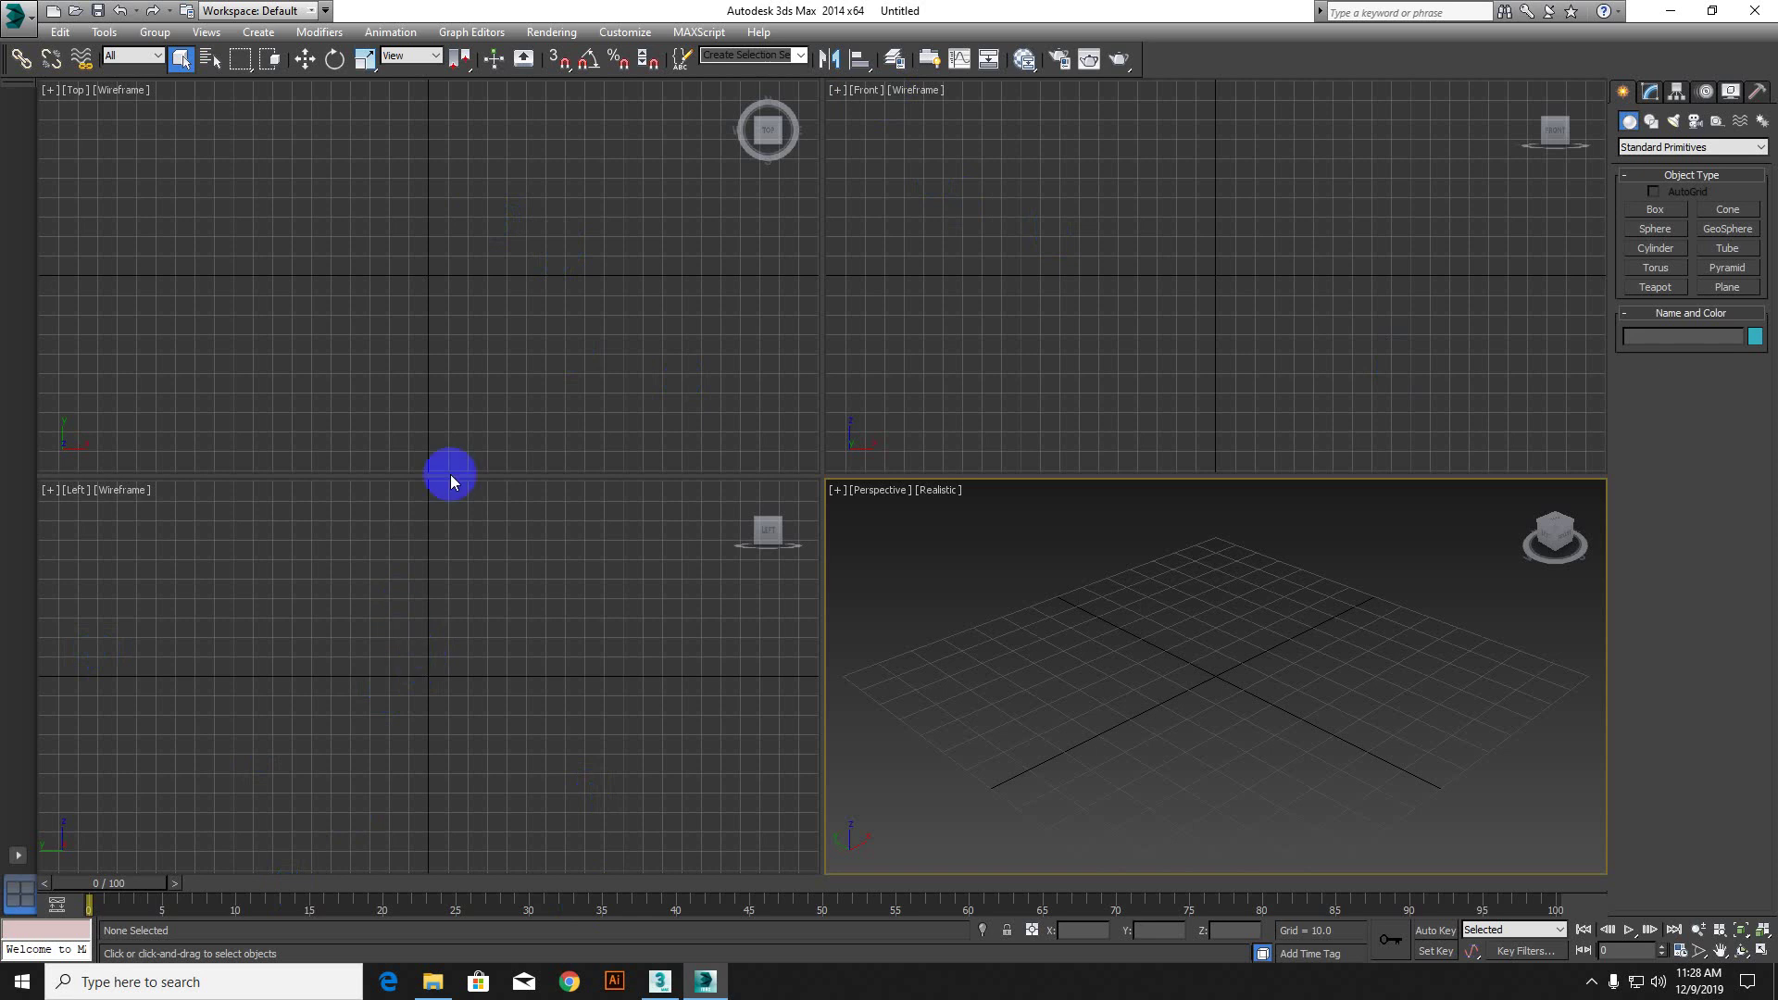
# Step: Cycle the active viewport again ending on Perspective, checking its quad menu and viewpoint label
pyautogui.click(389, 247)
pyautogui.click(464, 656)
pyautogui.click(1205, 693)
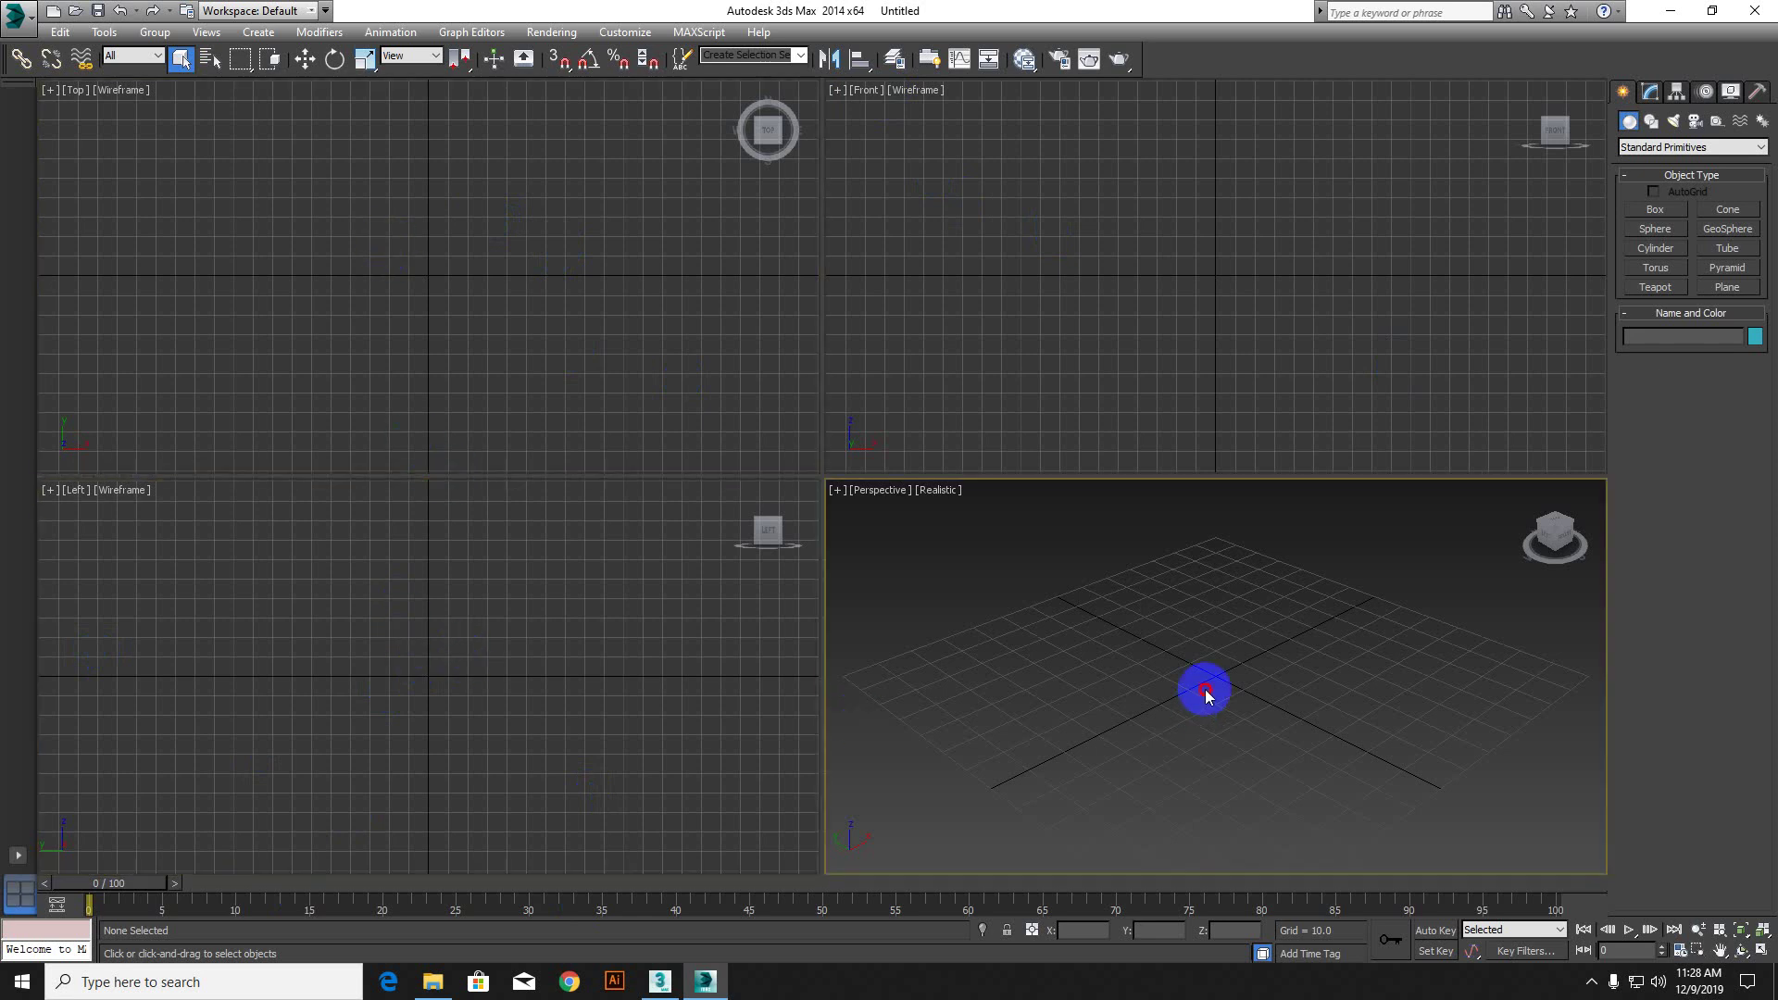
pyautogui.click(1280, 246)
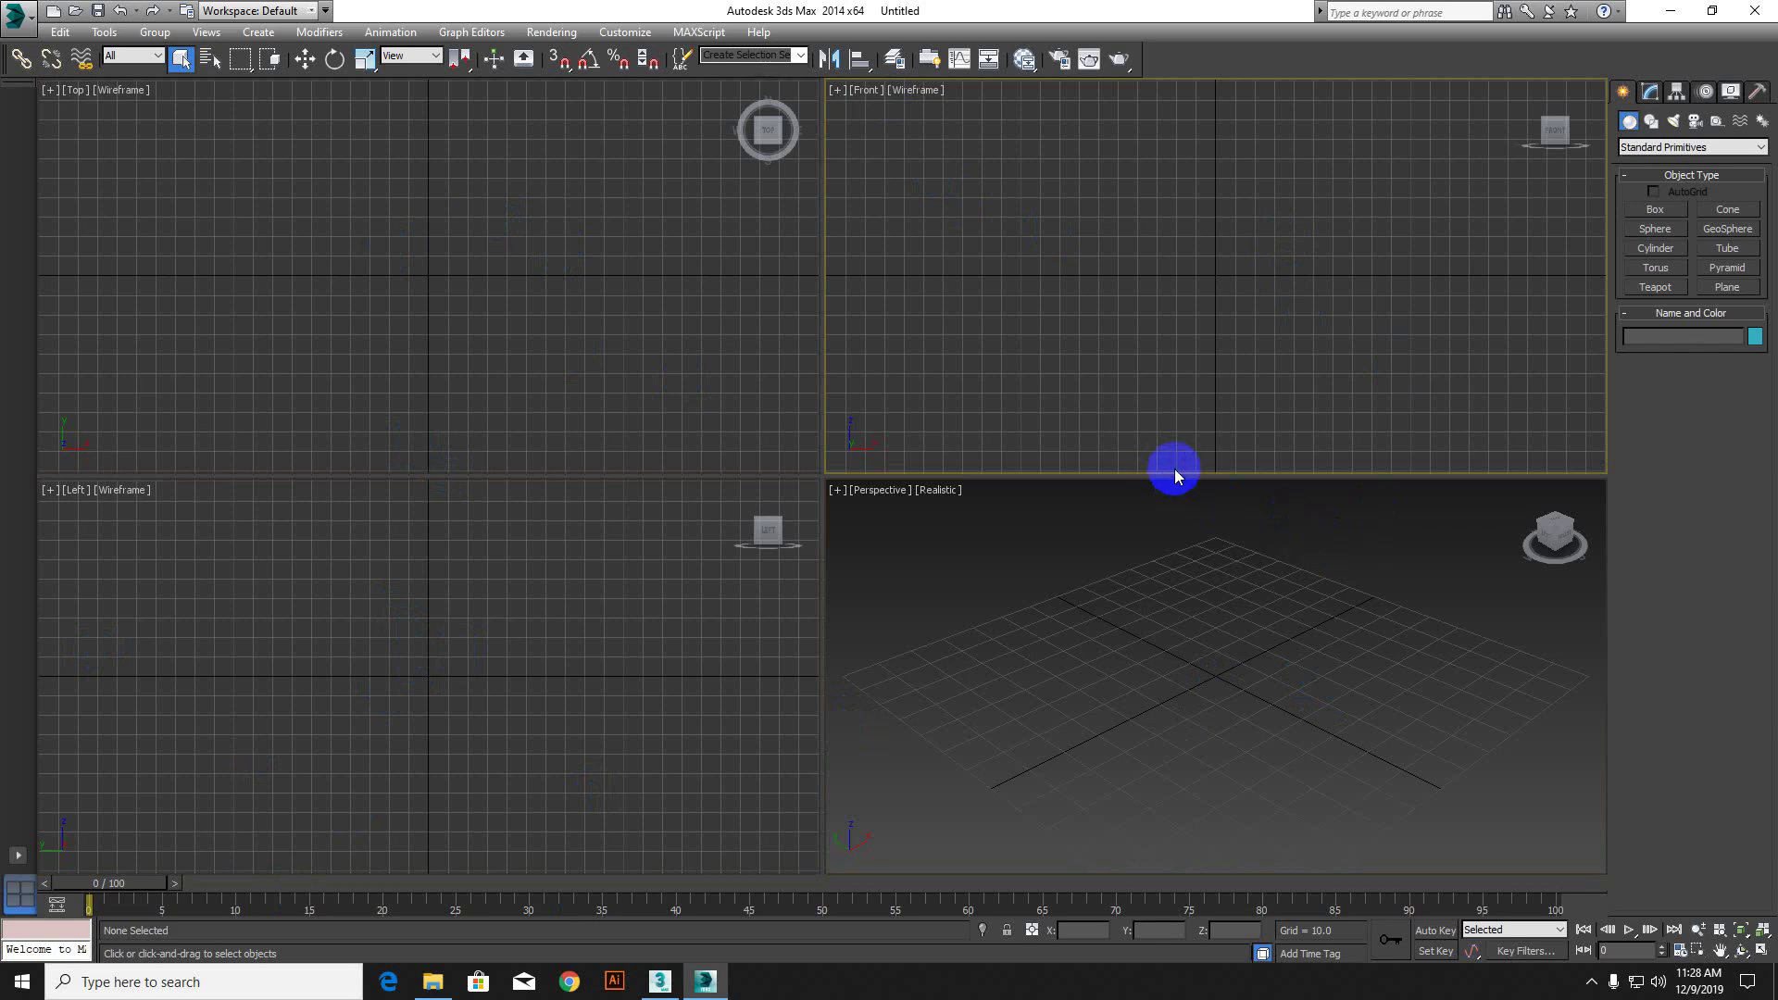
pyautogui.click(1063, 537)
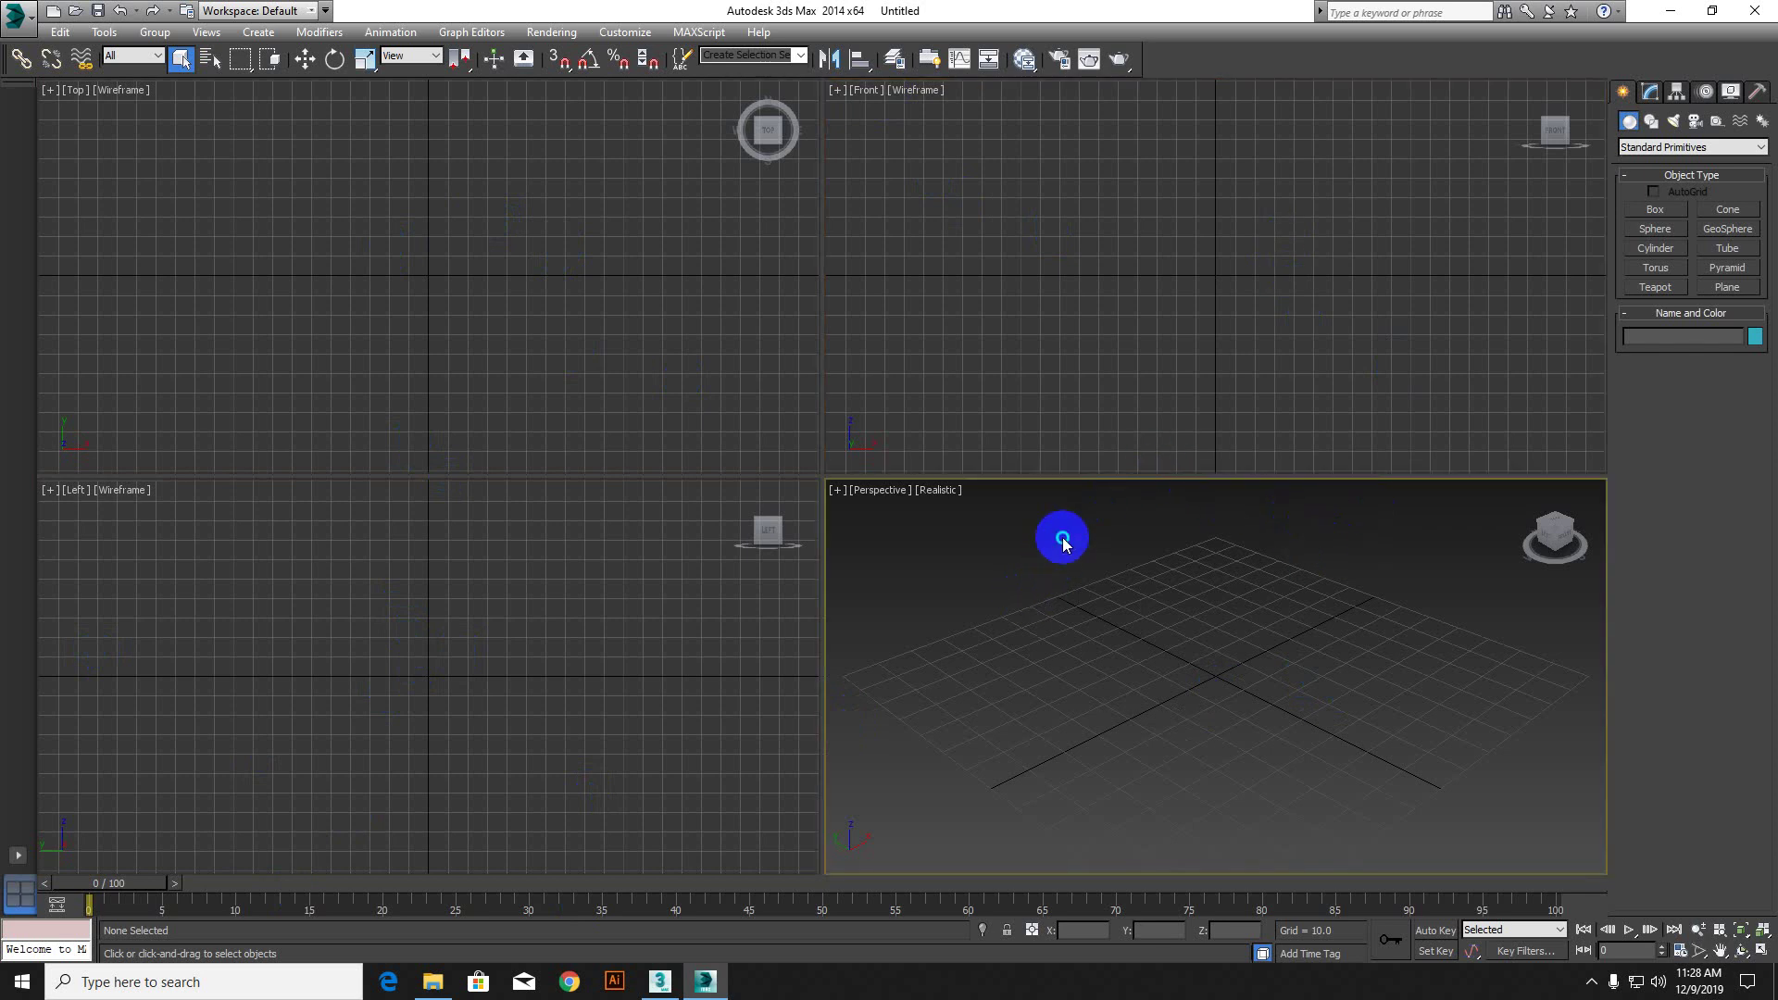
pyautogui.rightClick(1063, 536)
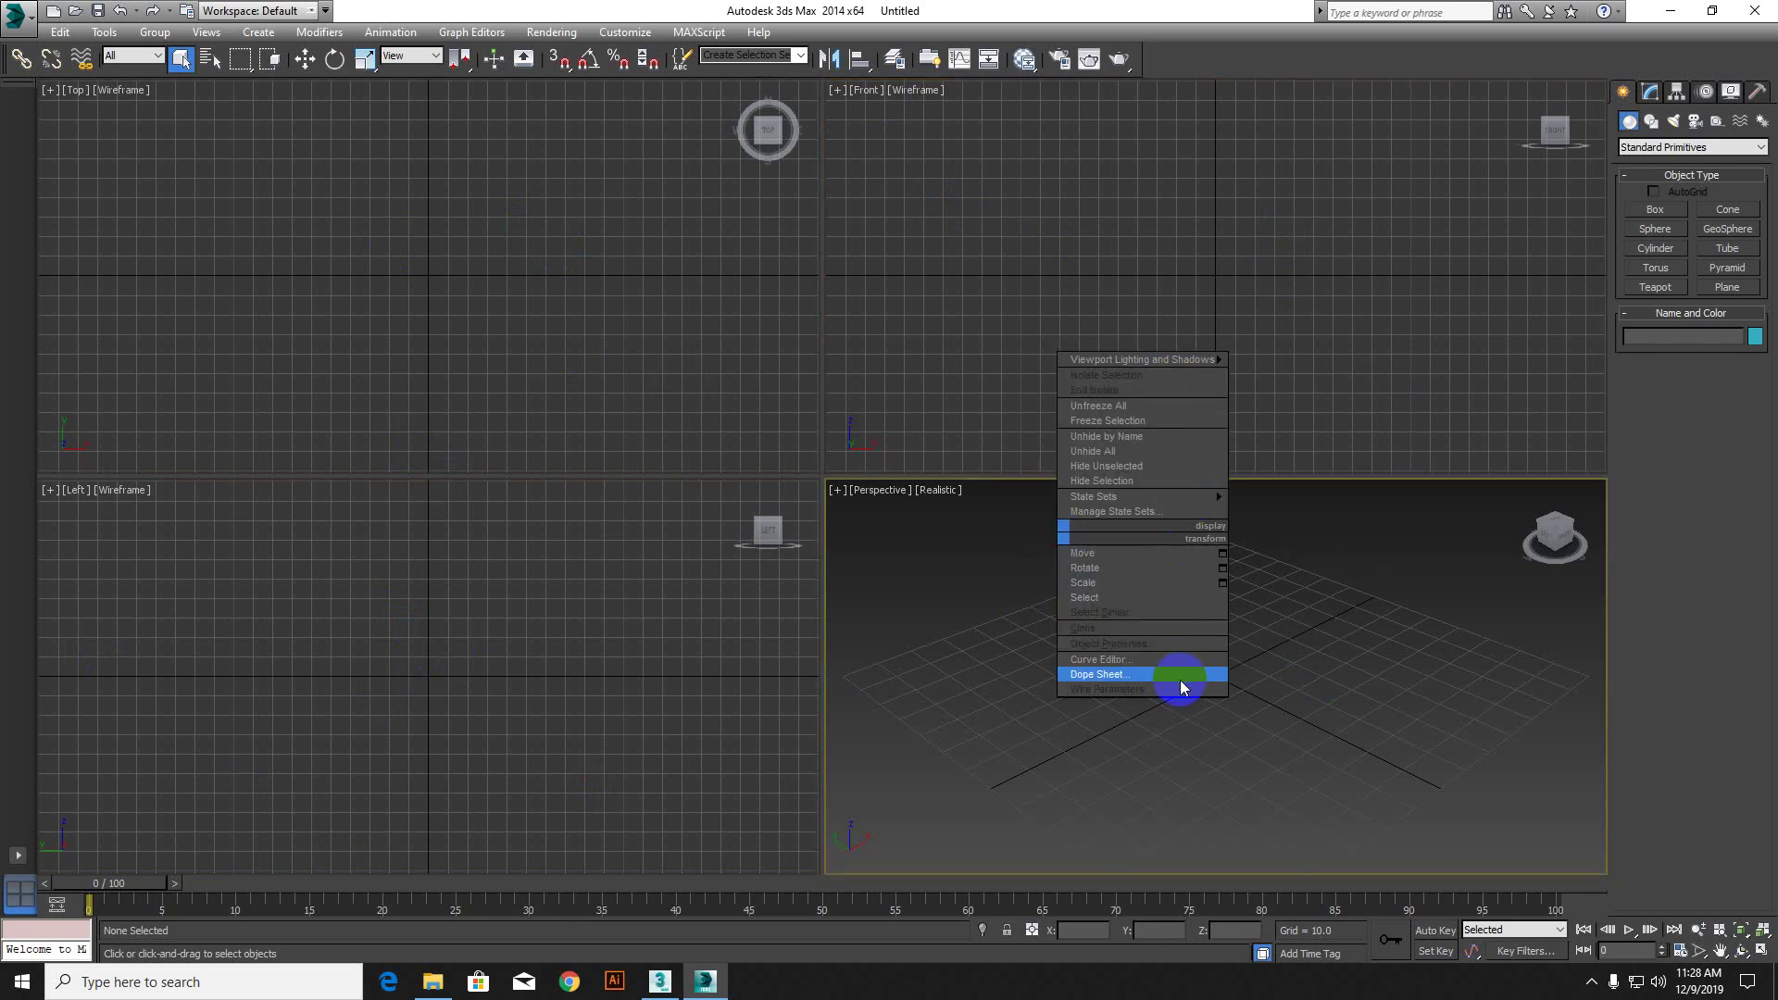
pyautogui.click(1018, 706)
pyautogui.rightClick(1017, 706)
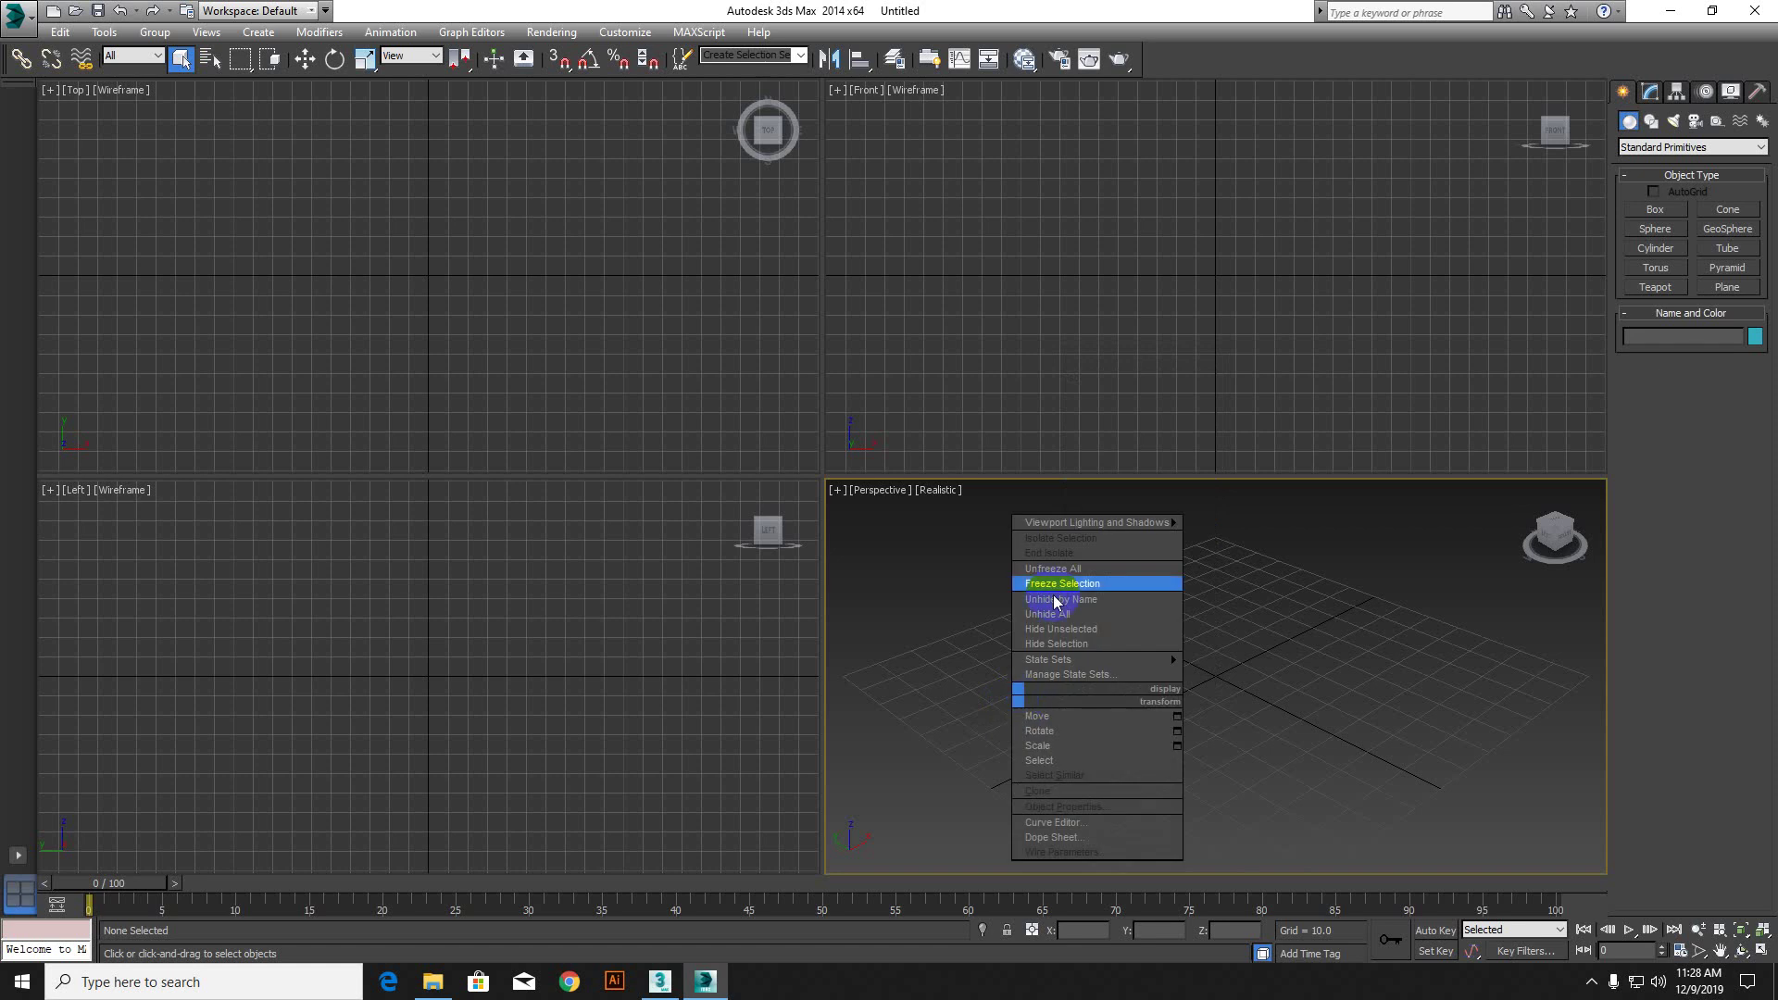
pyautogui.click(967, 547)
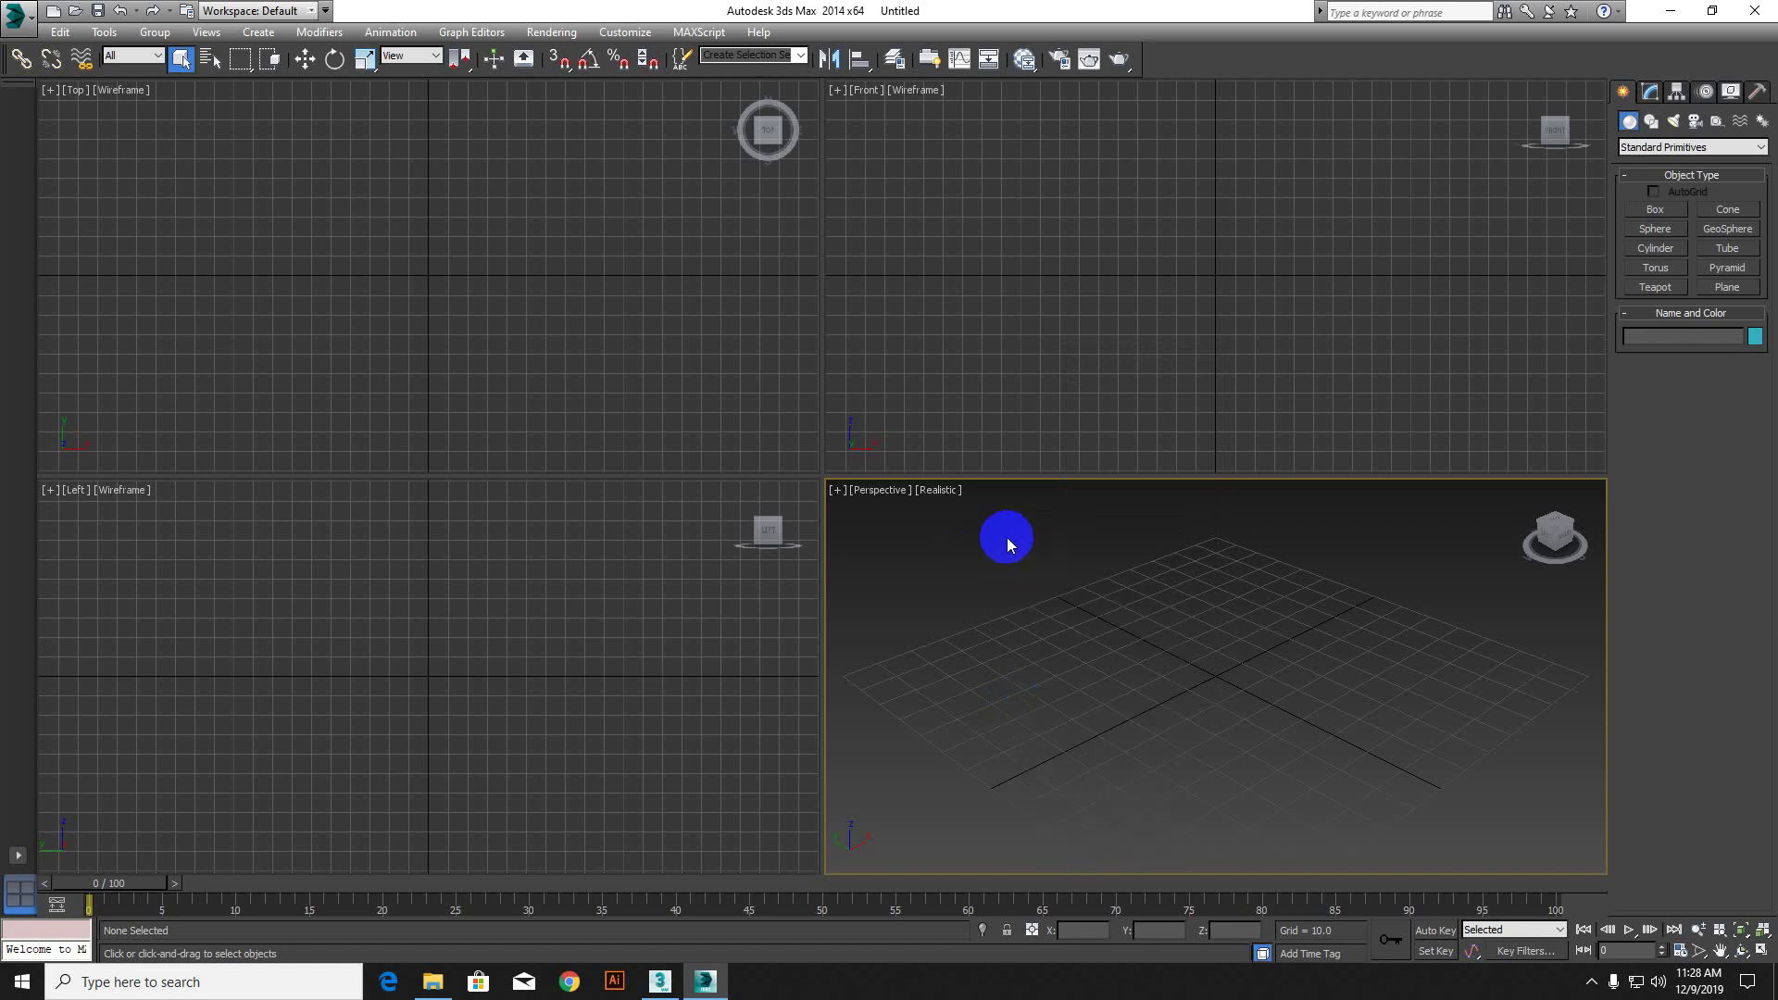
pyautogui.click(865, 491)
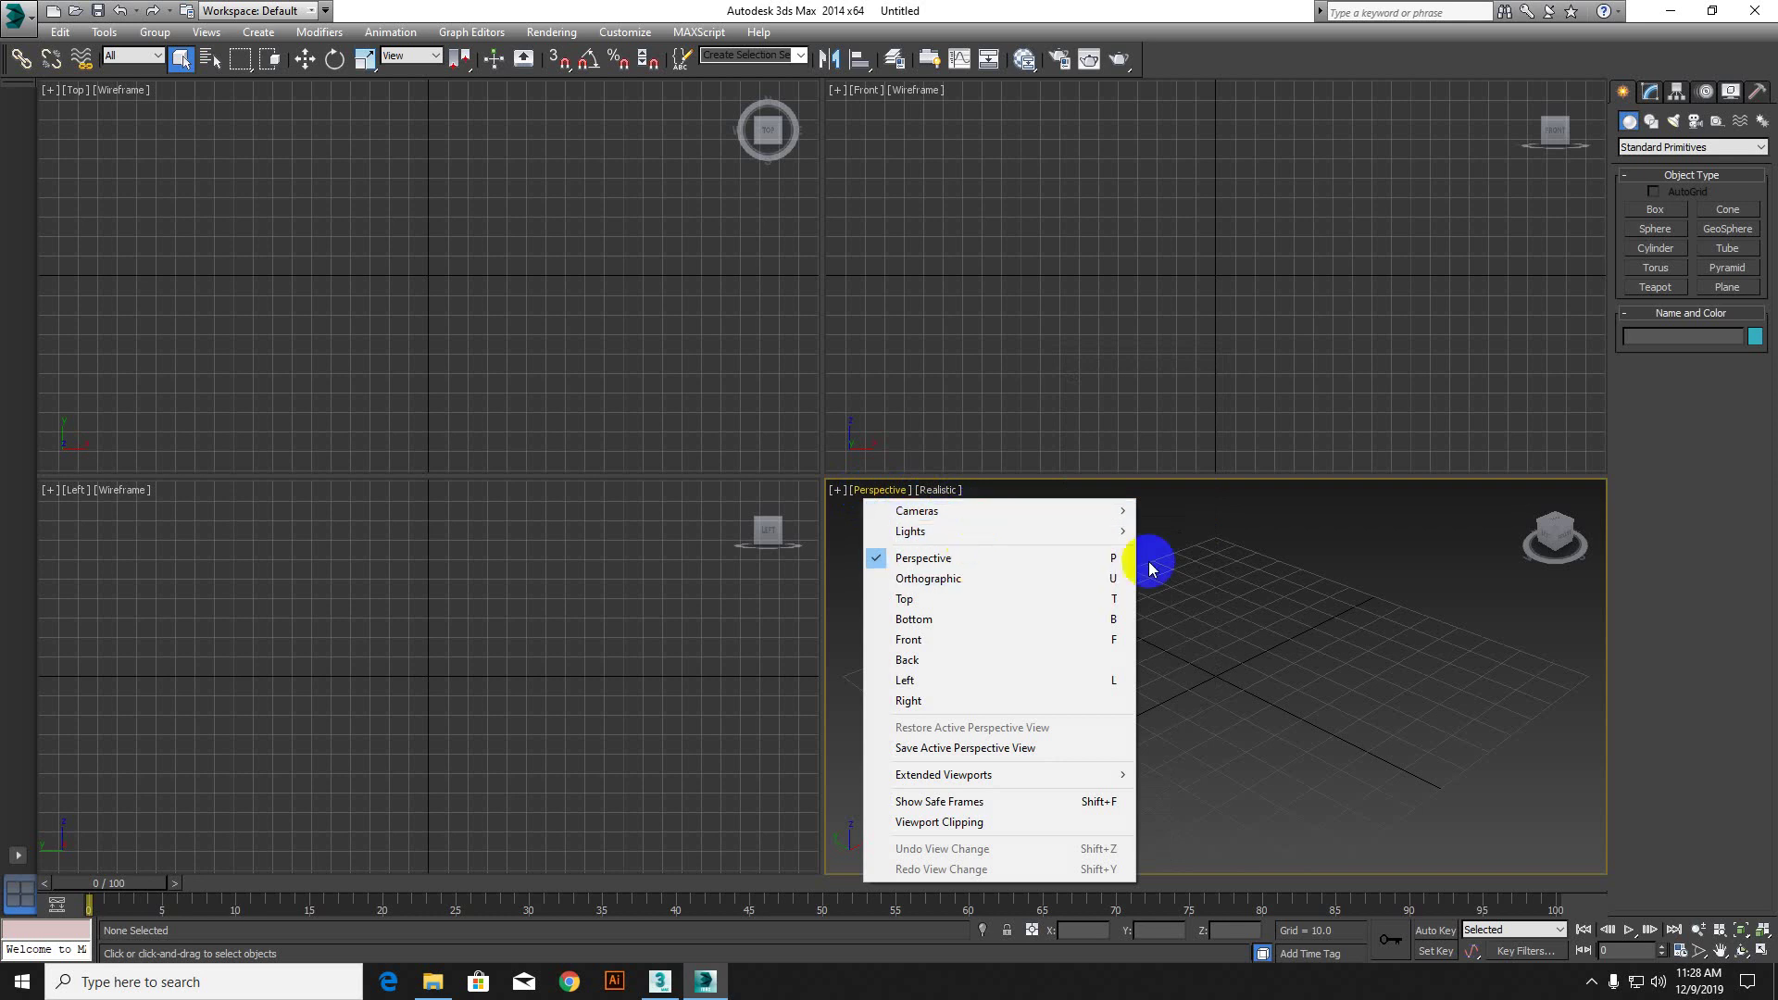
# Step: Zoom the Perspective viewport out until the grid is a small distant patch
pyautogui.click(1273, 637)
pyautogui.scroll(4, 1276, 641)
pyautogui.scroll(-5, 1276, 641)
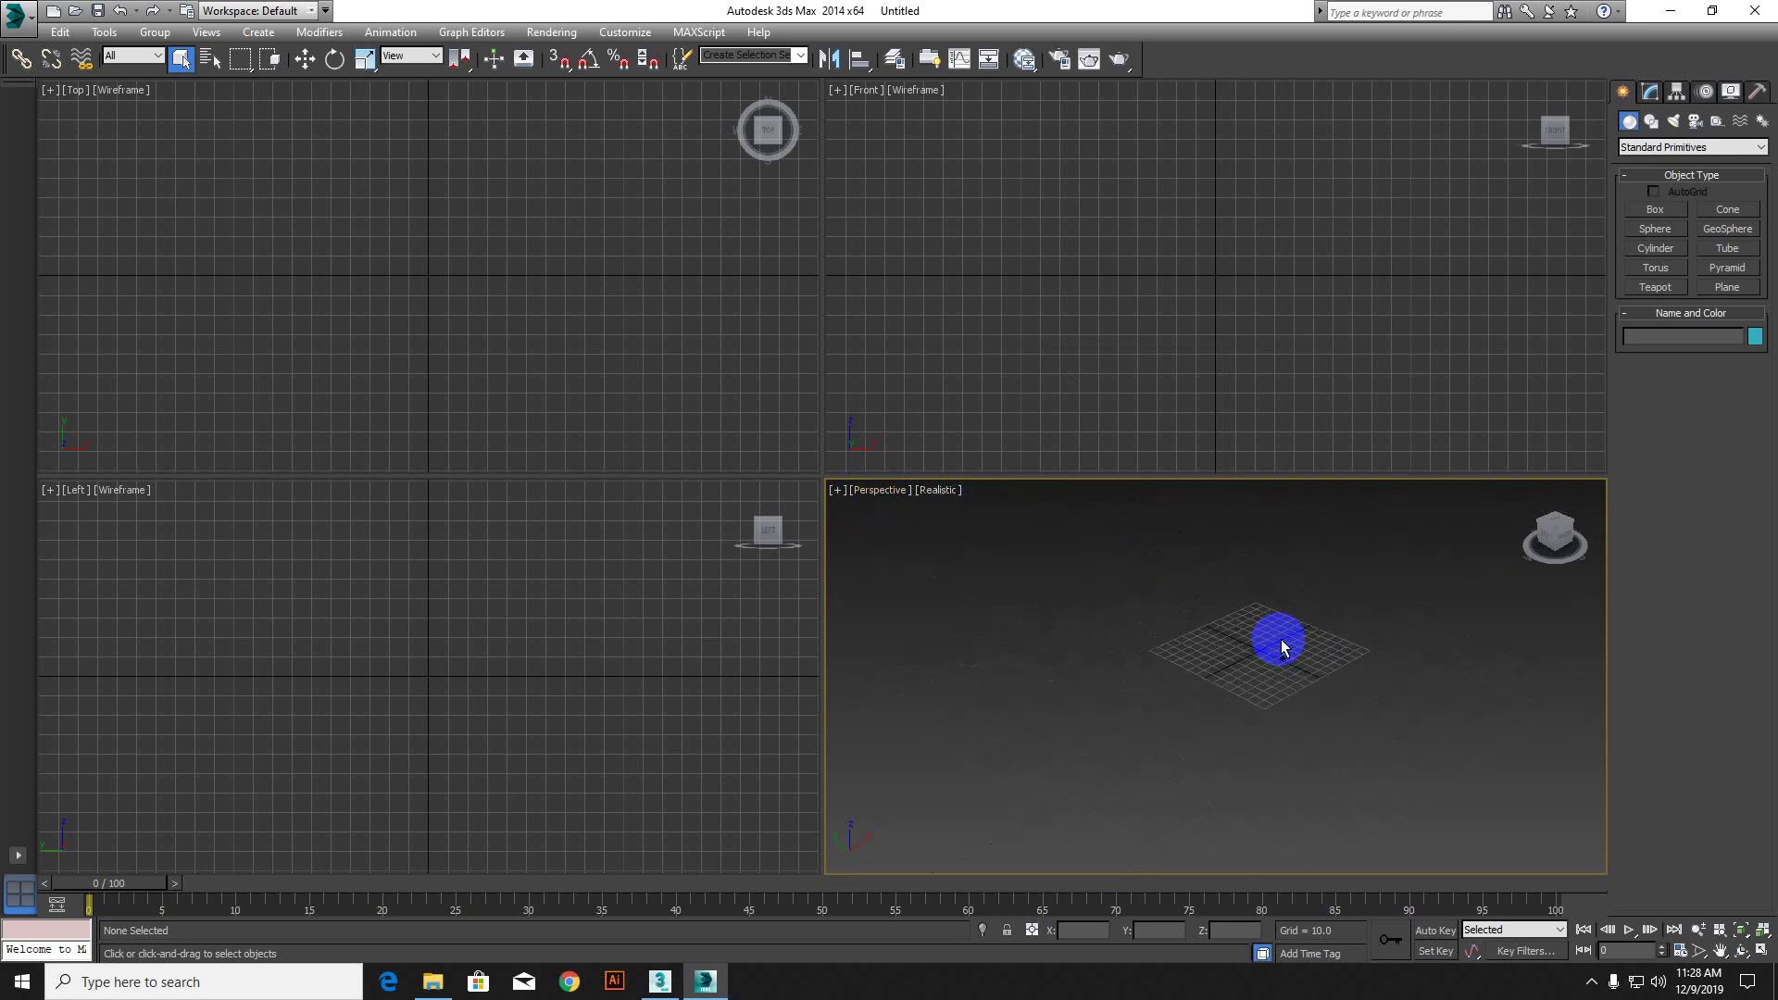
pyautogui.scroll(4, 1279, 641)
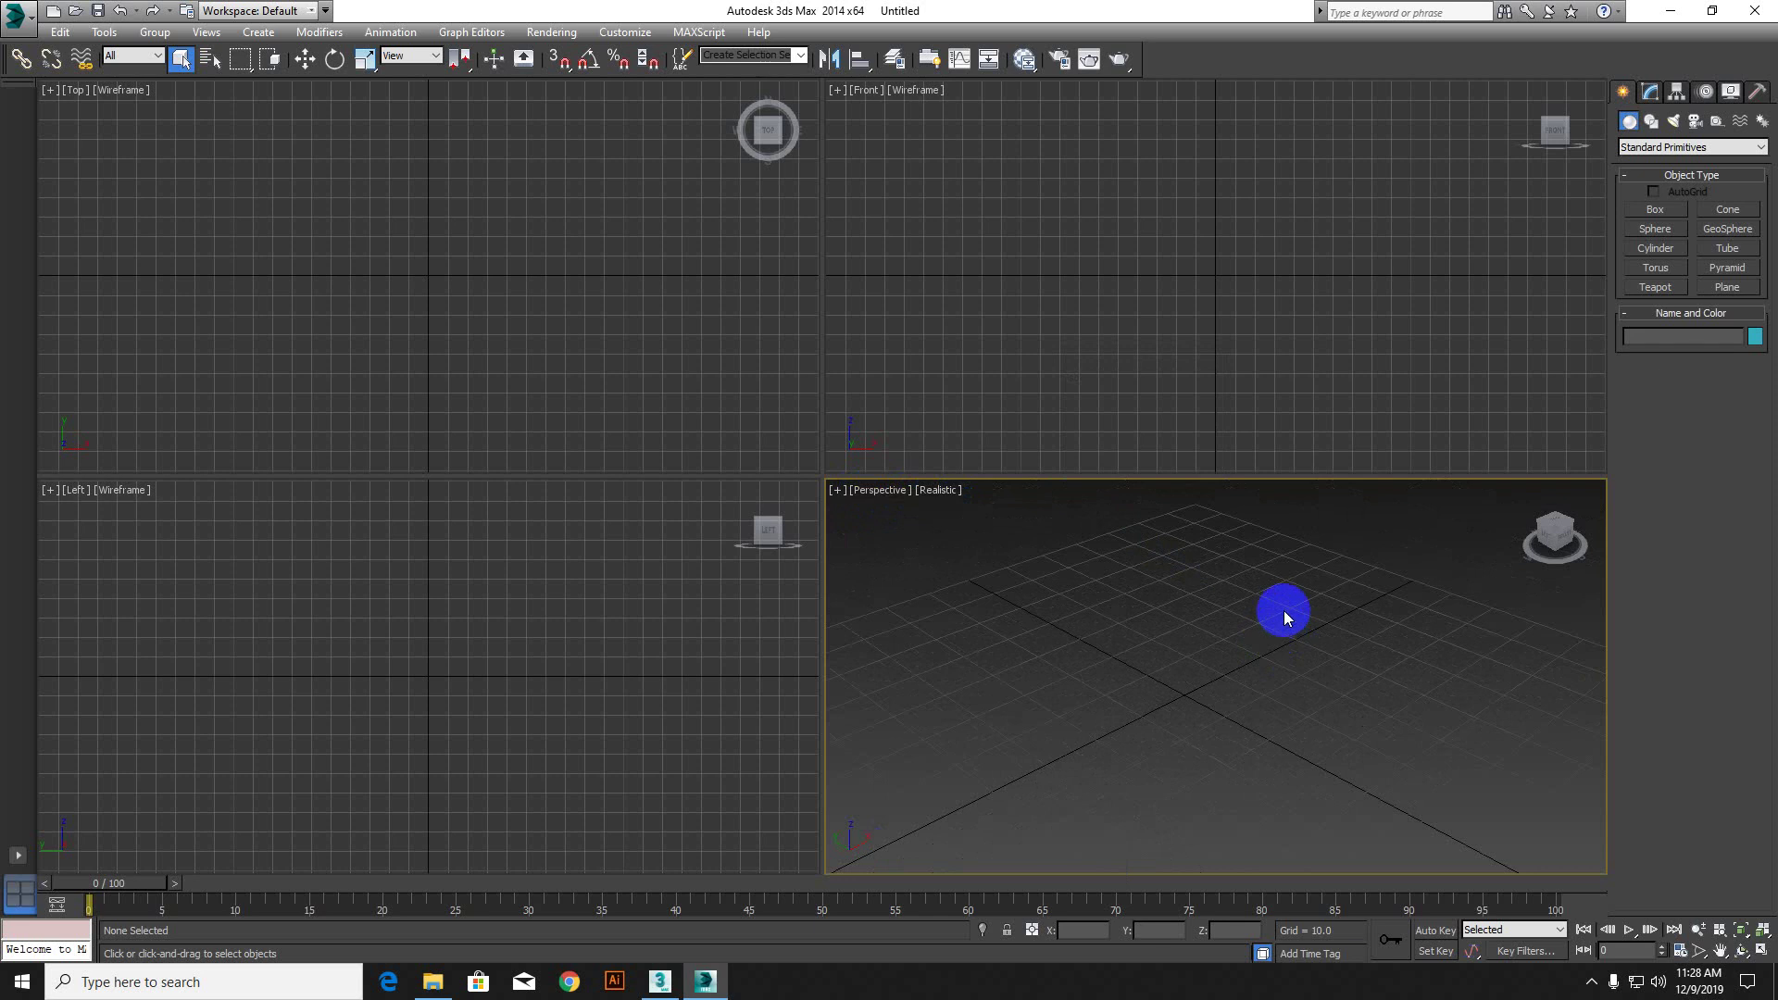
pyautogui.scroll(-3, 1285, 607)
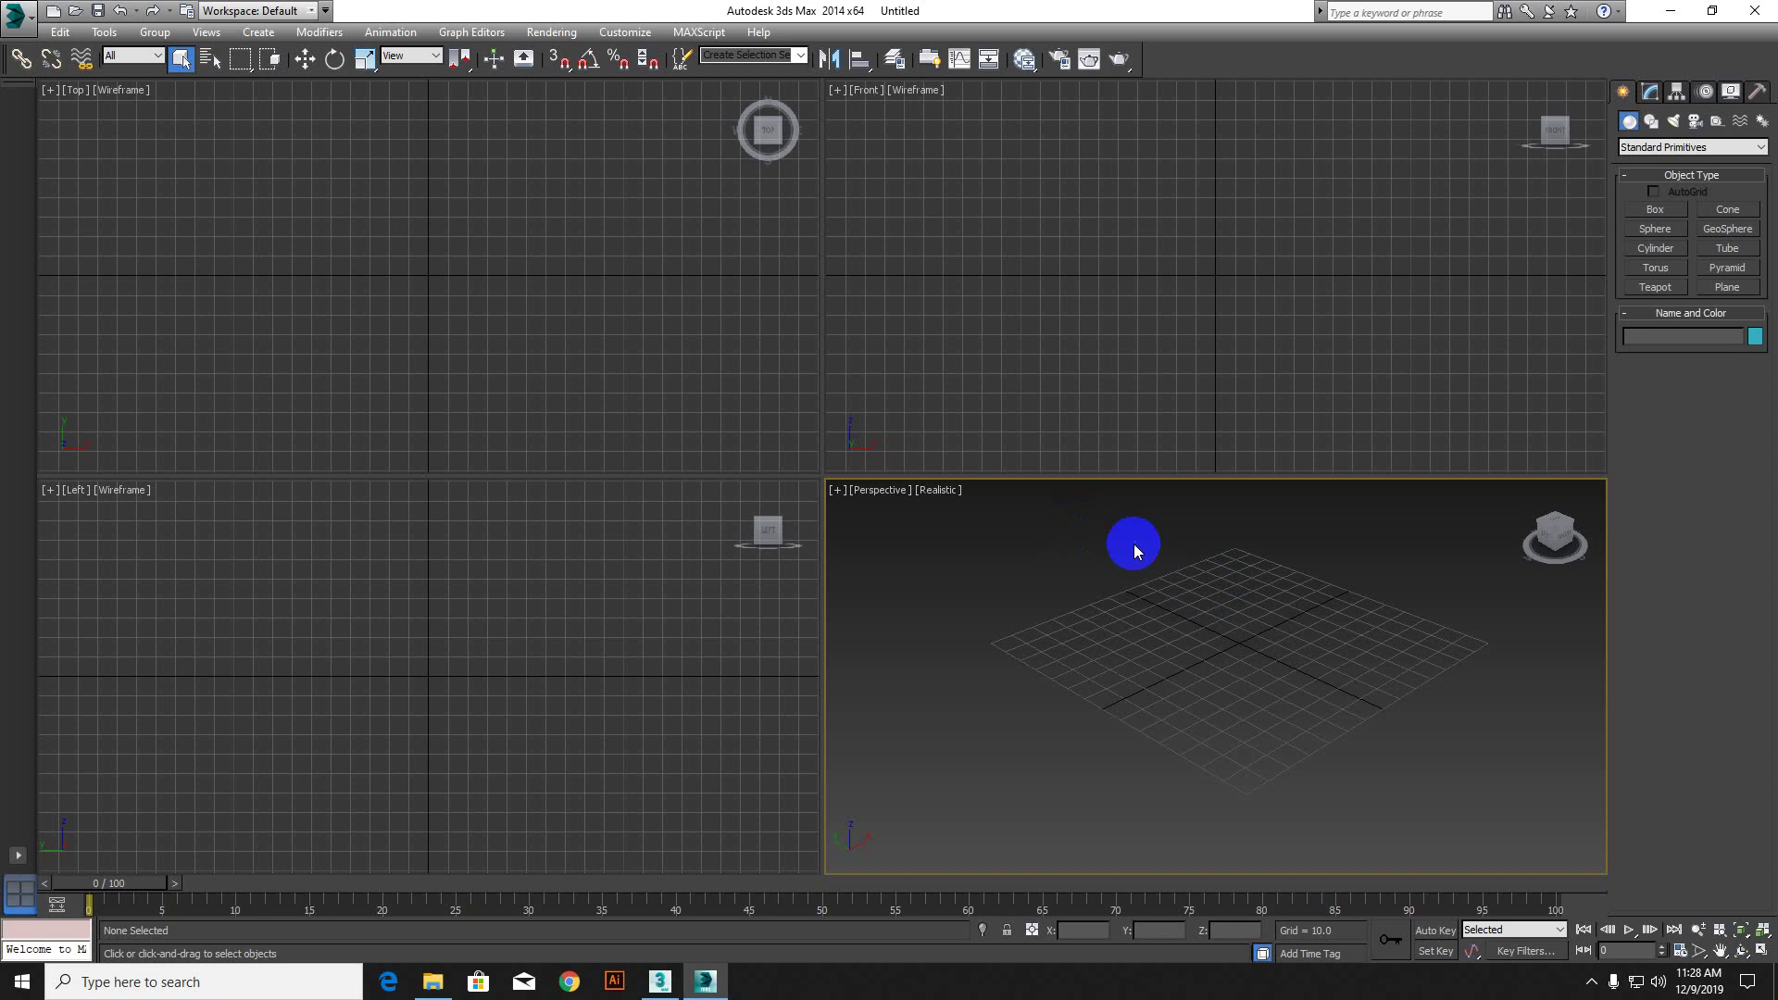
pyautogui.scroll(-3, 1134, 544)
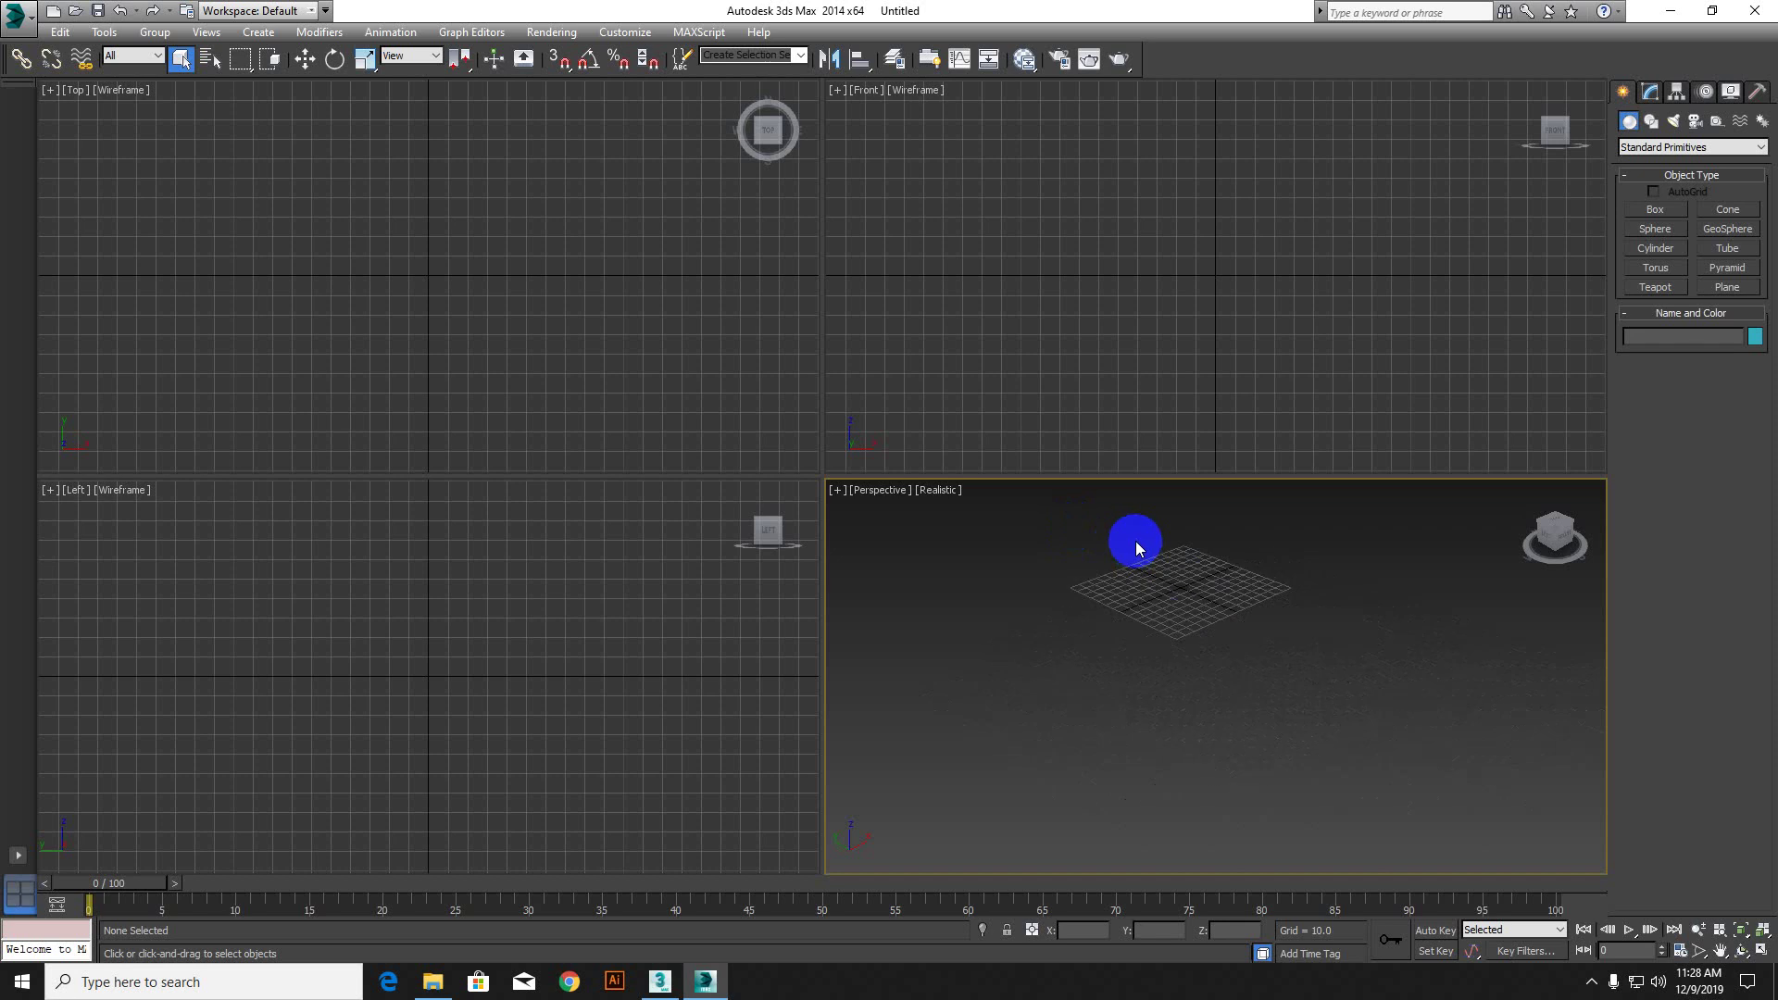
# Step: Look through the Perspective POV, shading and quad menus, then switch to 3ds Max 2019
pyautogui.click(891, 493)
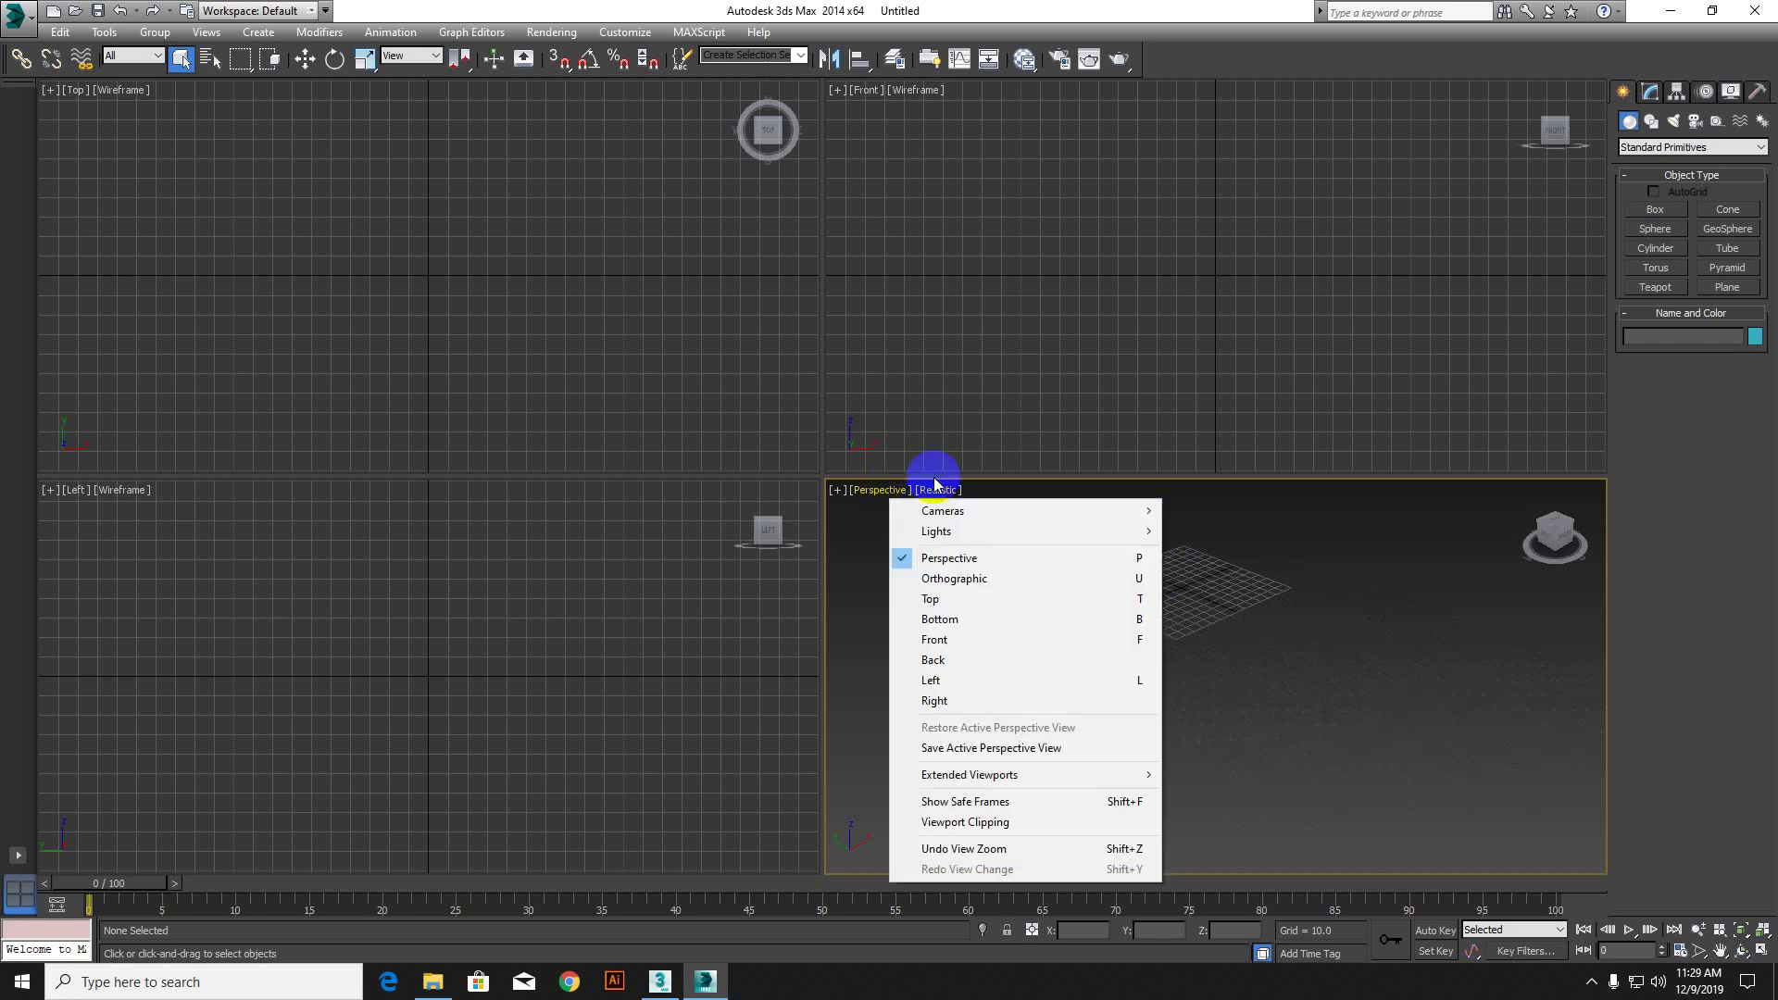
pyautogui.click(937, 490)
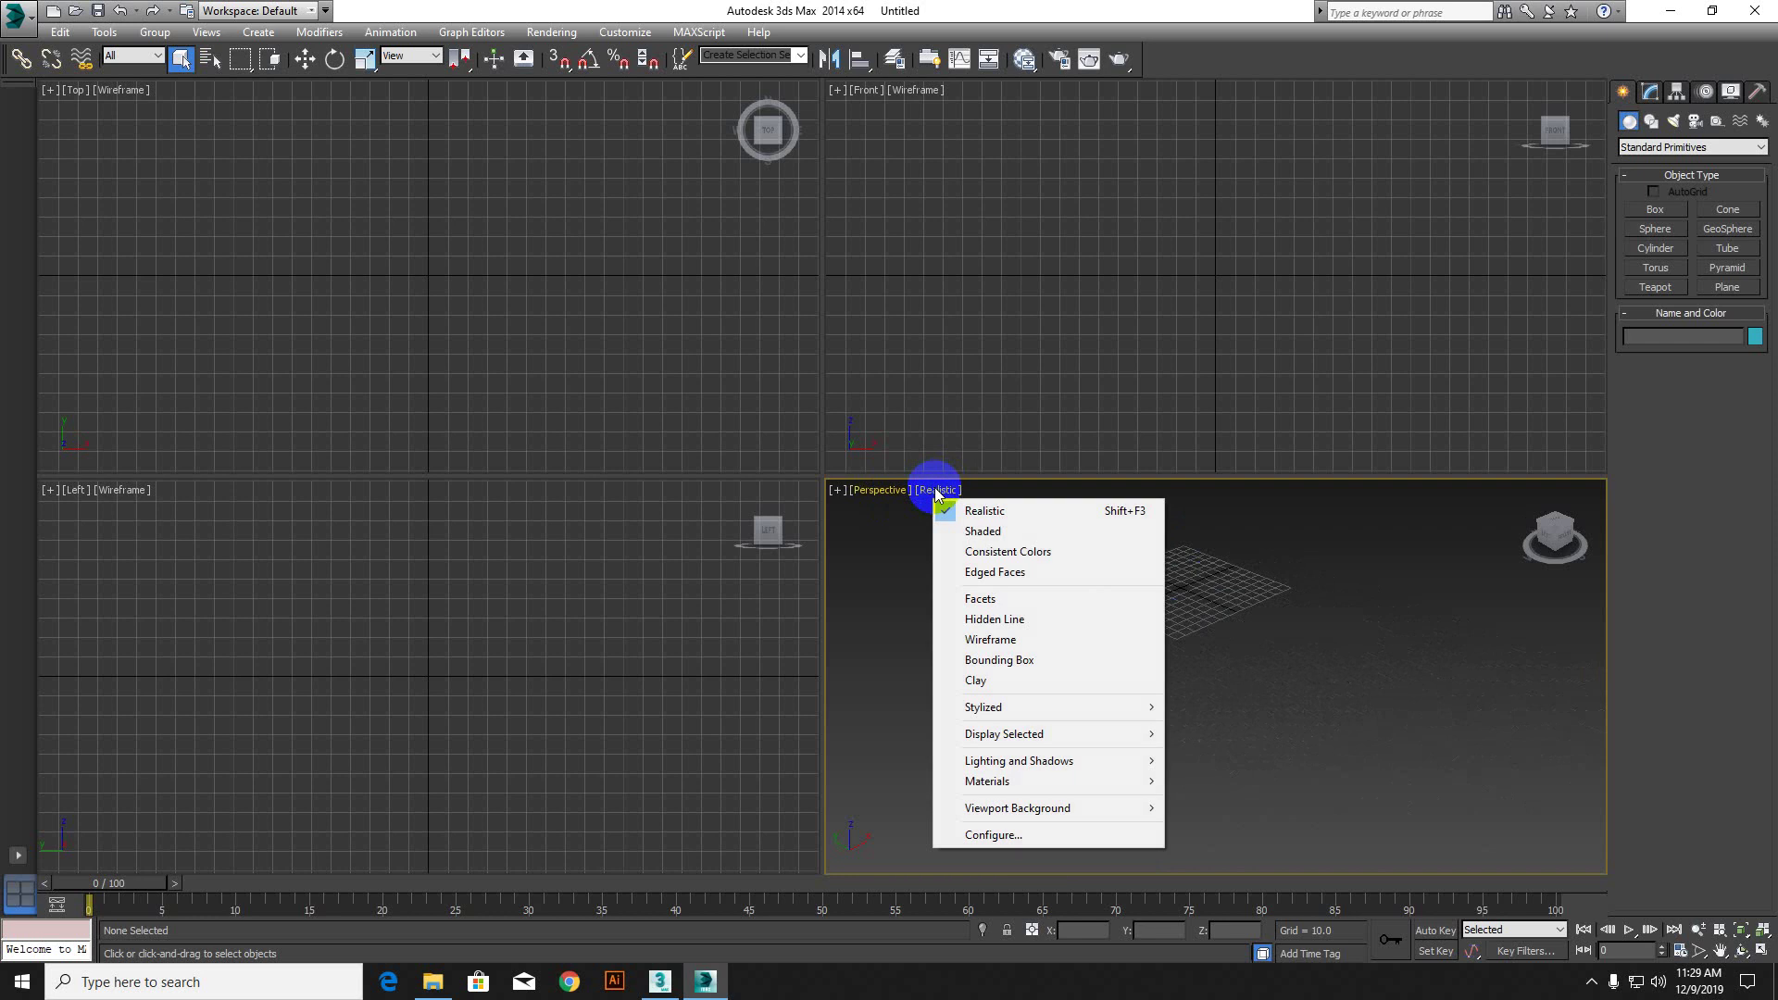
pyautogui.rightClick(1322, 649)
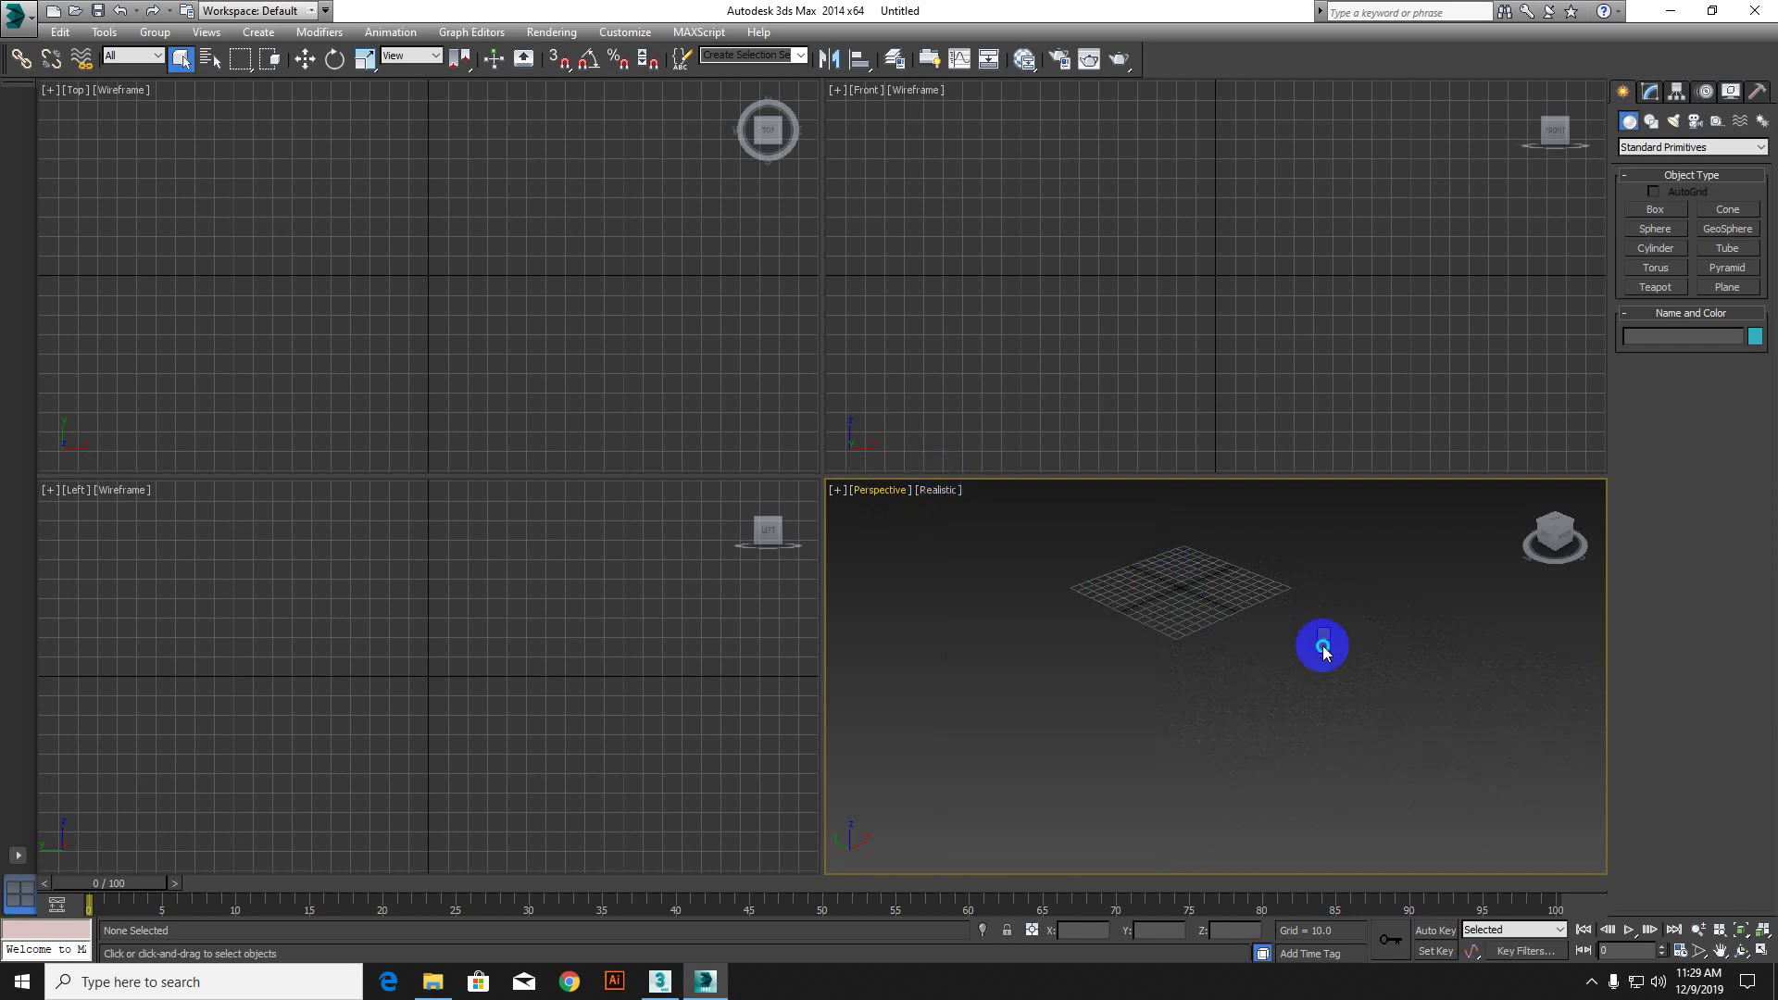
pyautogui.rightClick(1324, 651)
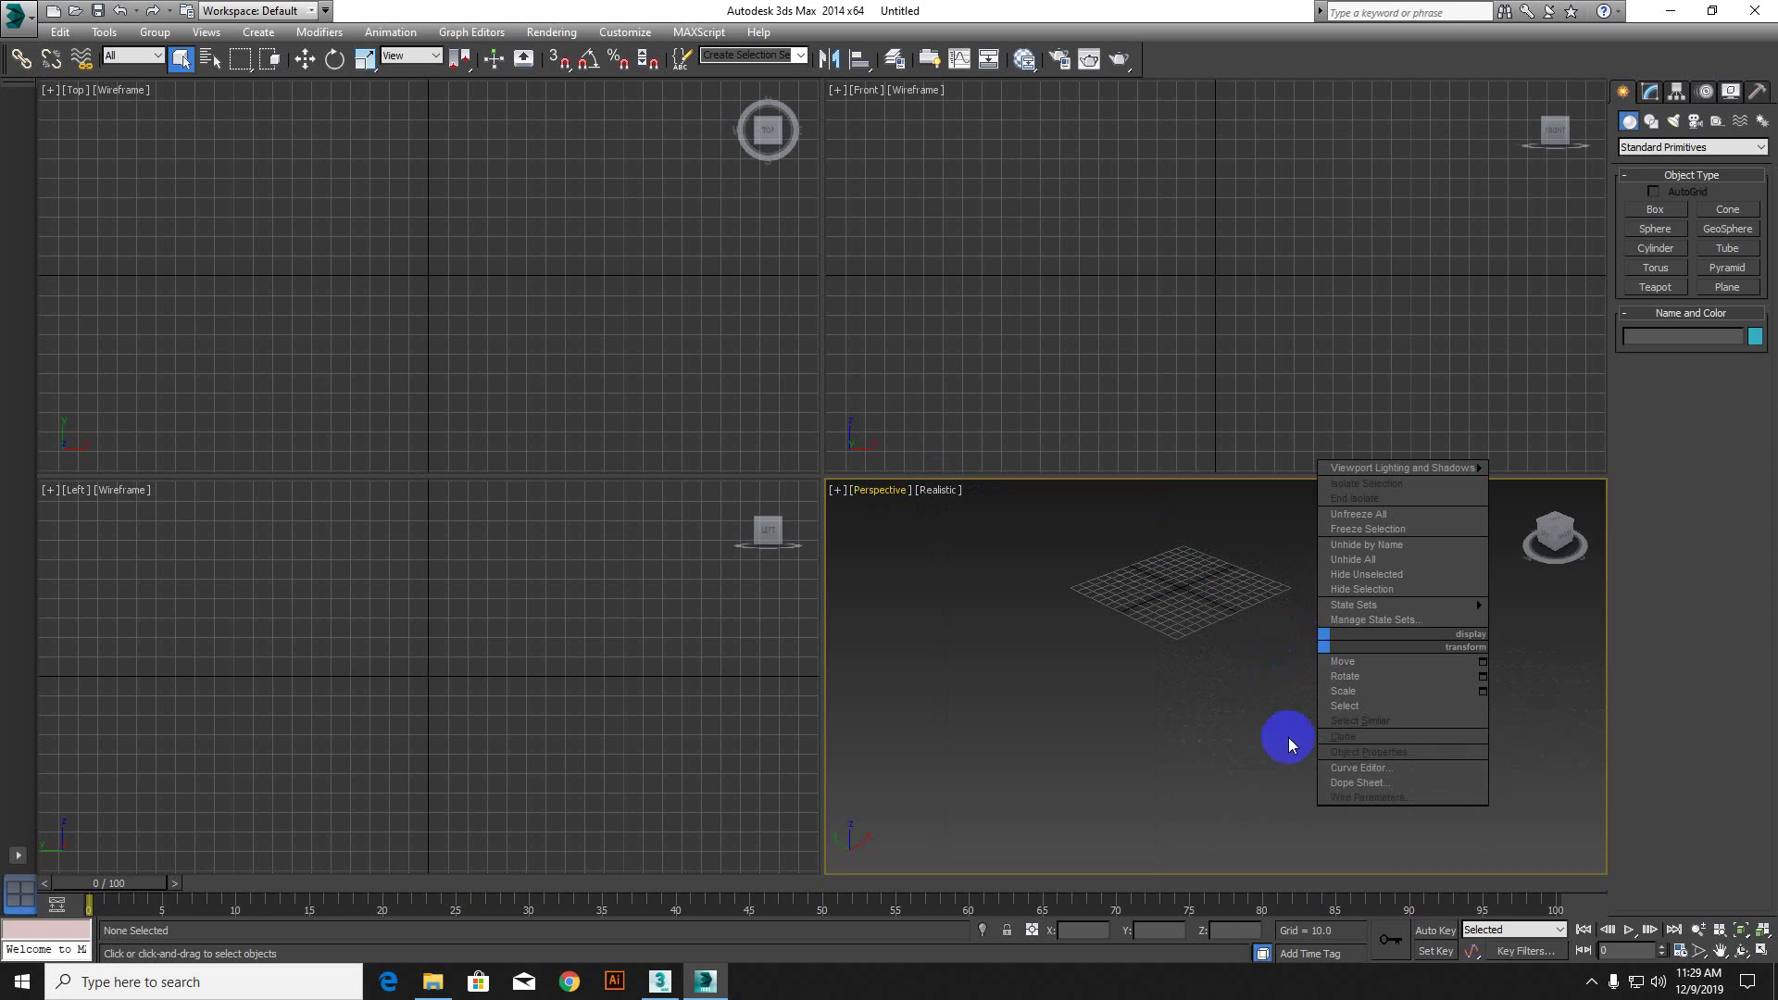
pyautogui.click(1154, 669)
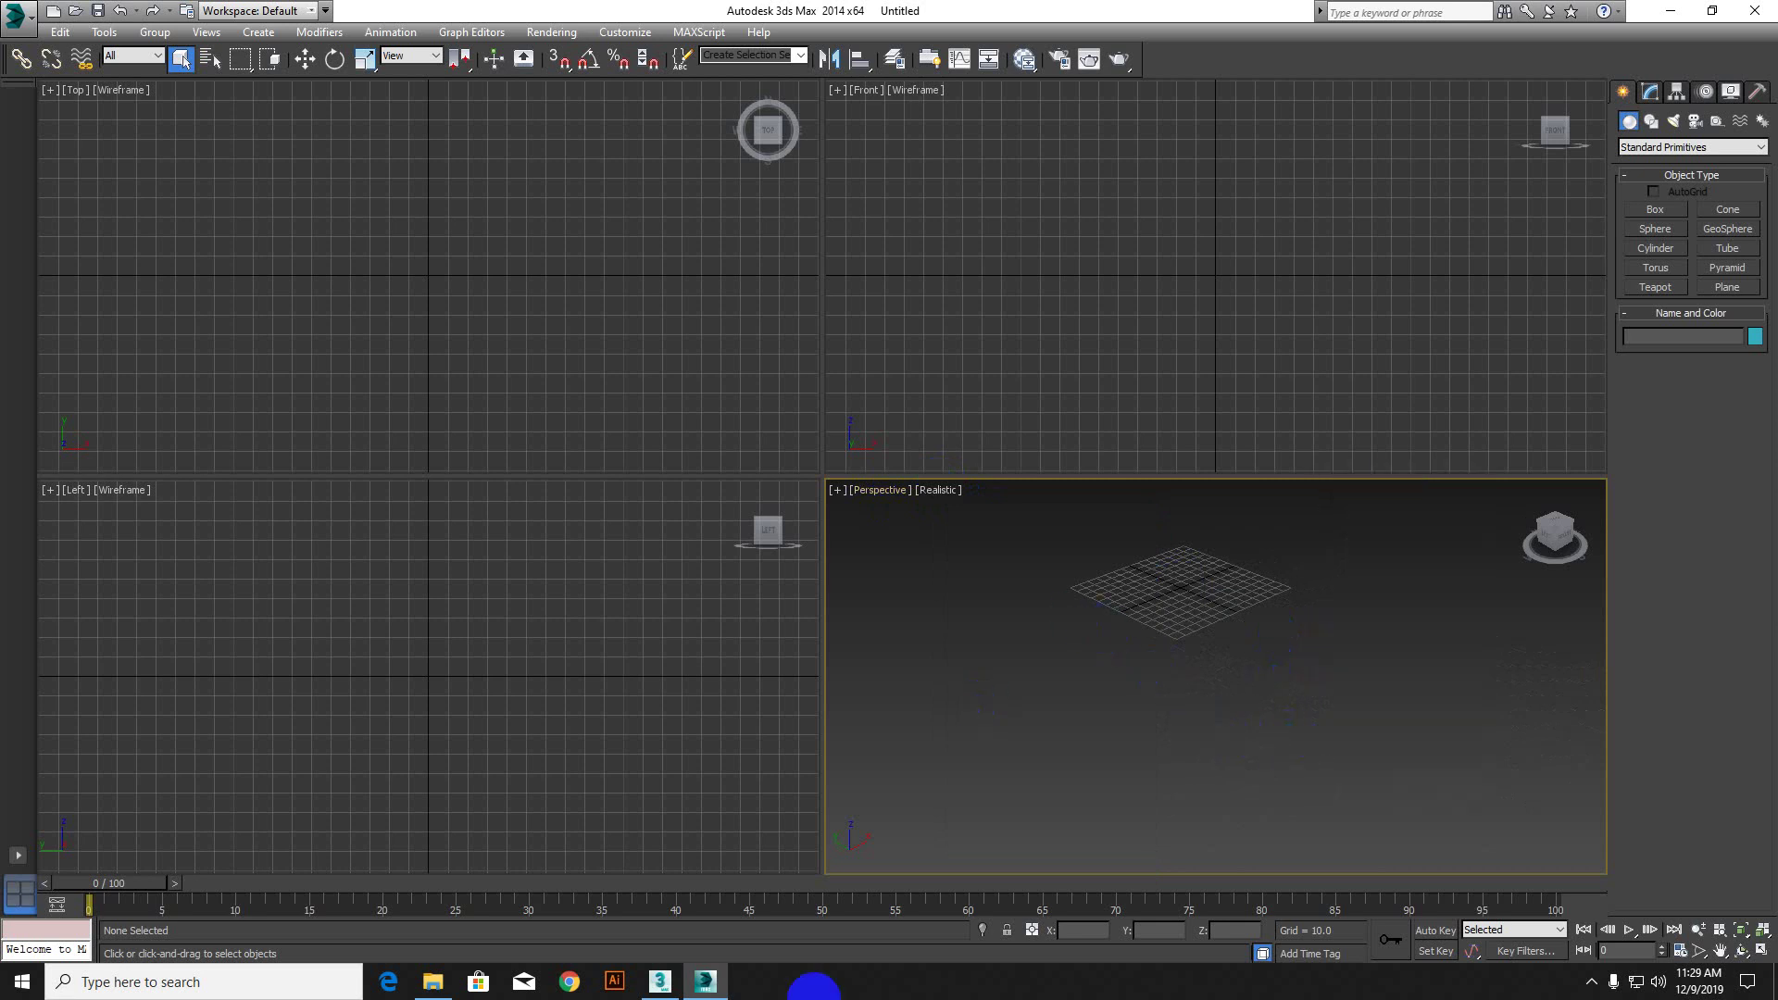
pyautogui.click(665, 987)
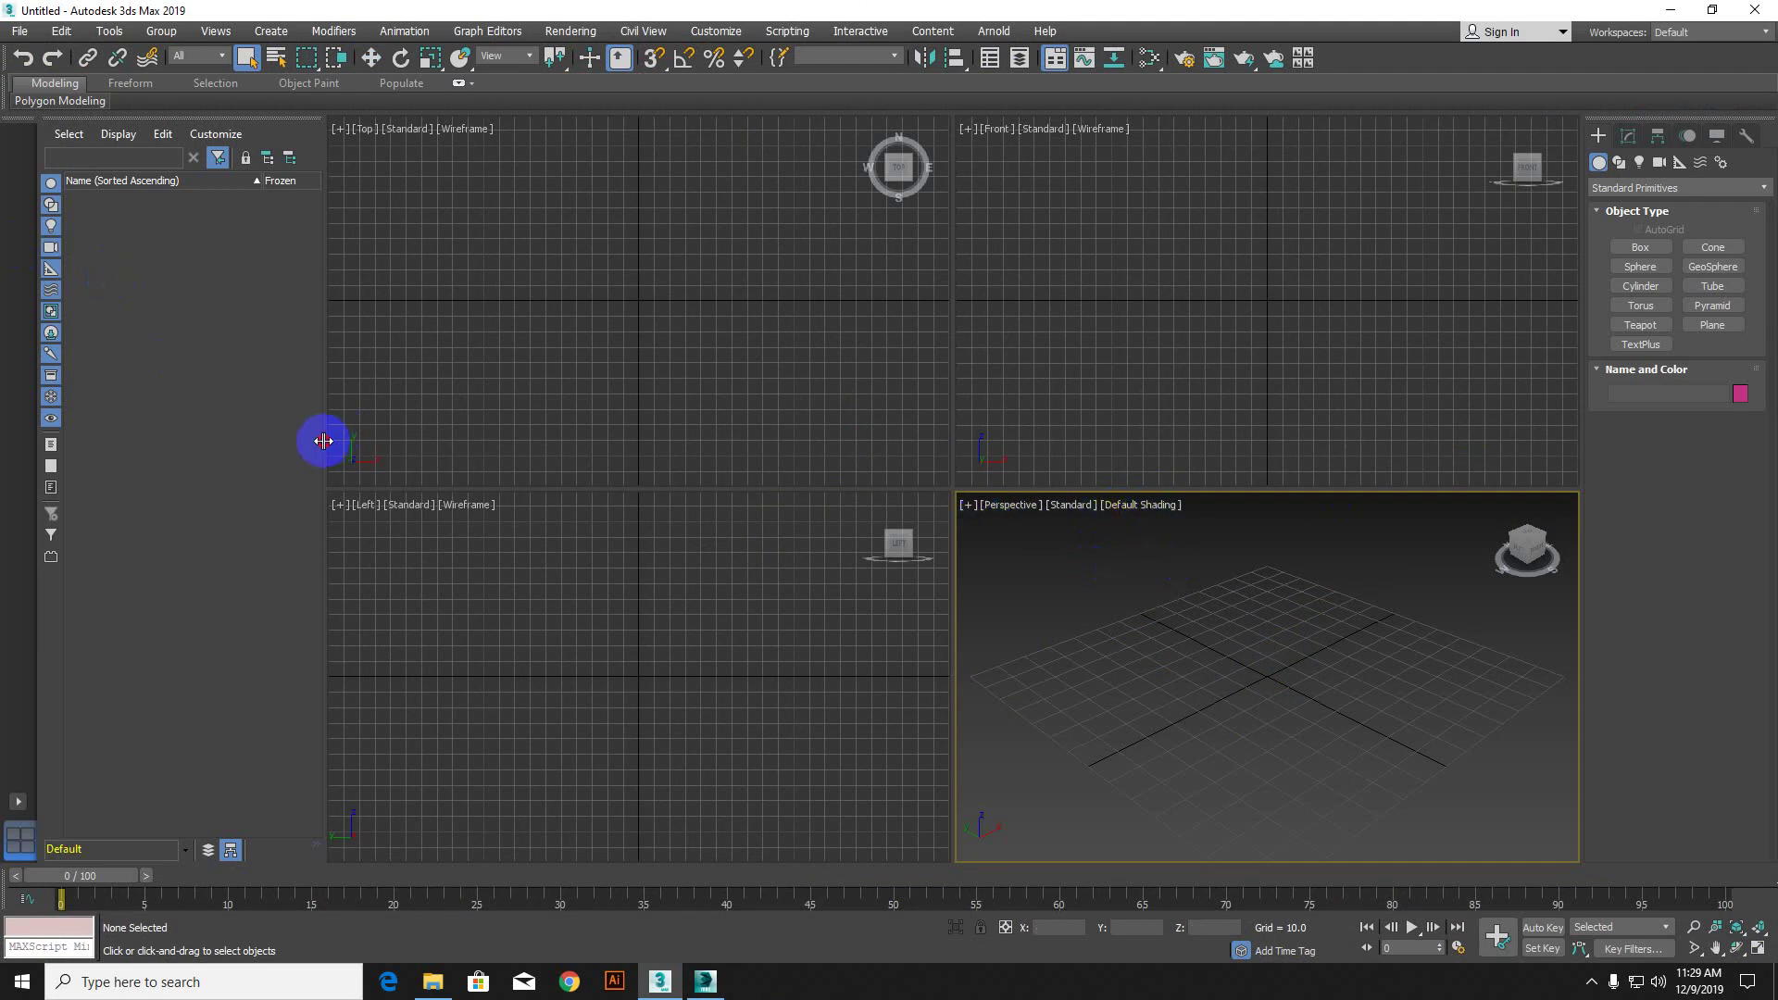
pyautogui.moveTo(323, 441)
pyautogui.mouseDown()
pyautogui.moveTo(200, 425)
pyautogui.moveTo(295, 420)
pyautogui.mouseUp()
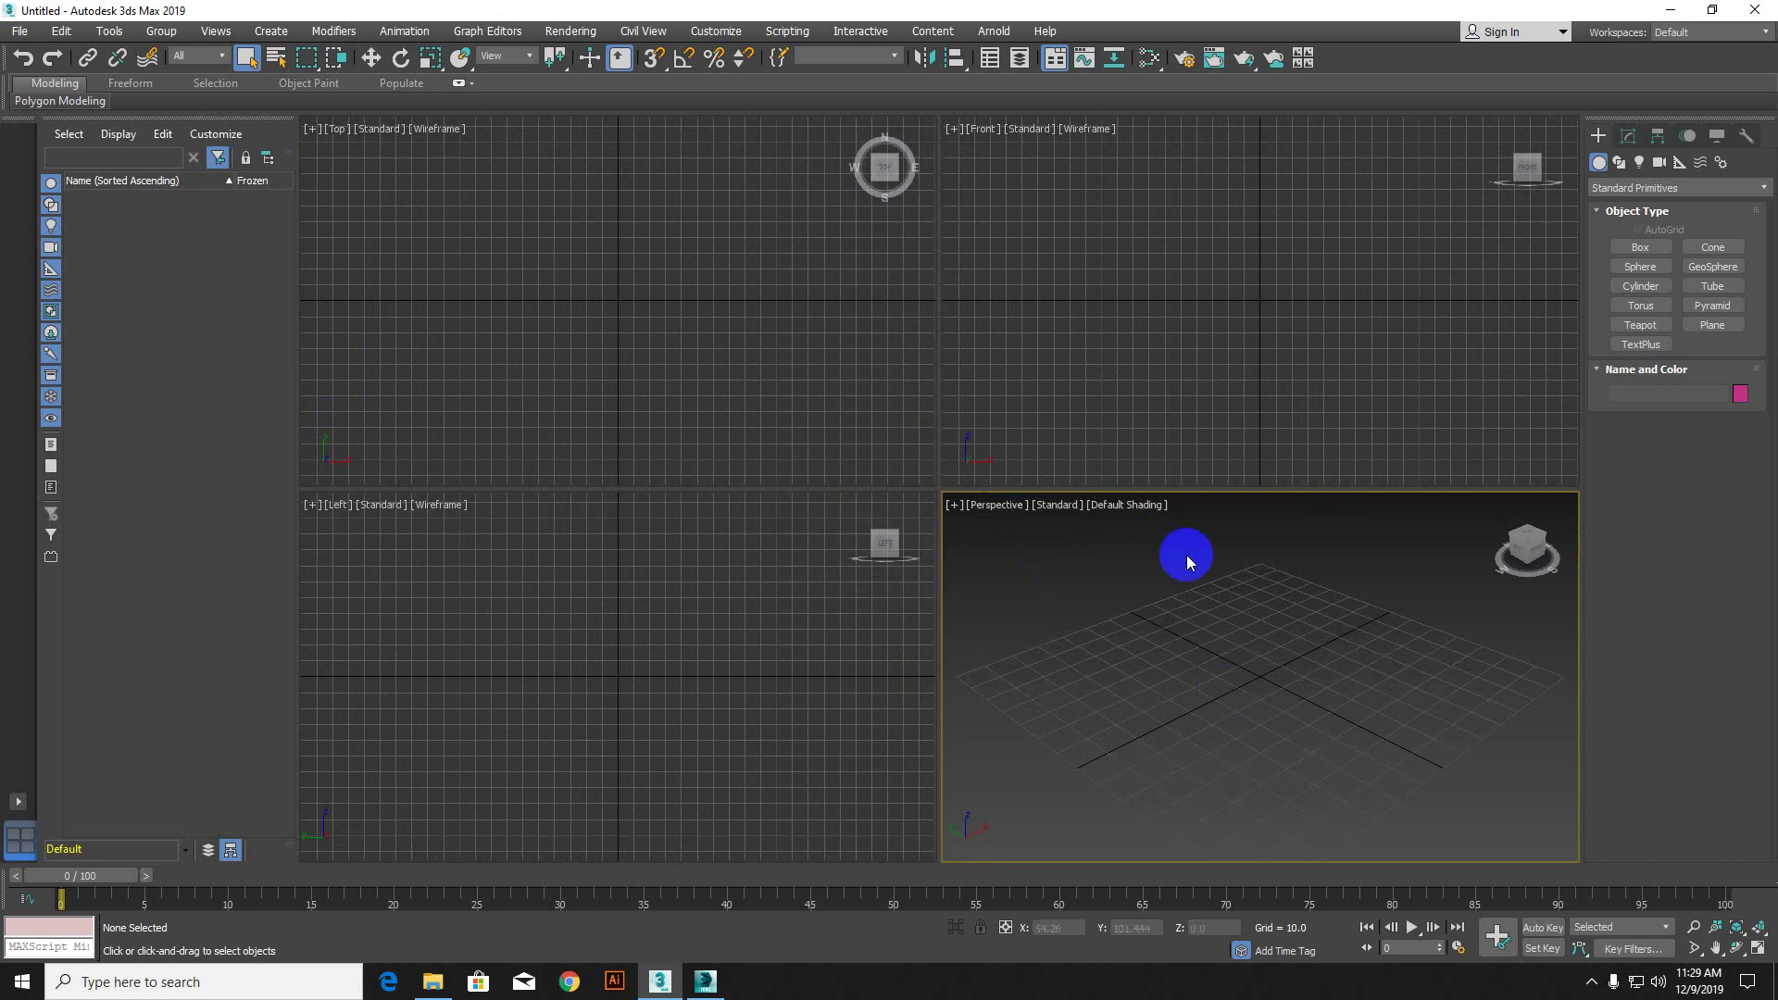
pyautogui.click(1148, 505)
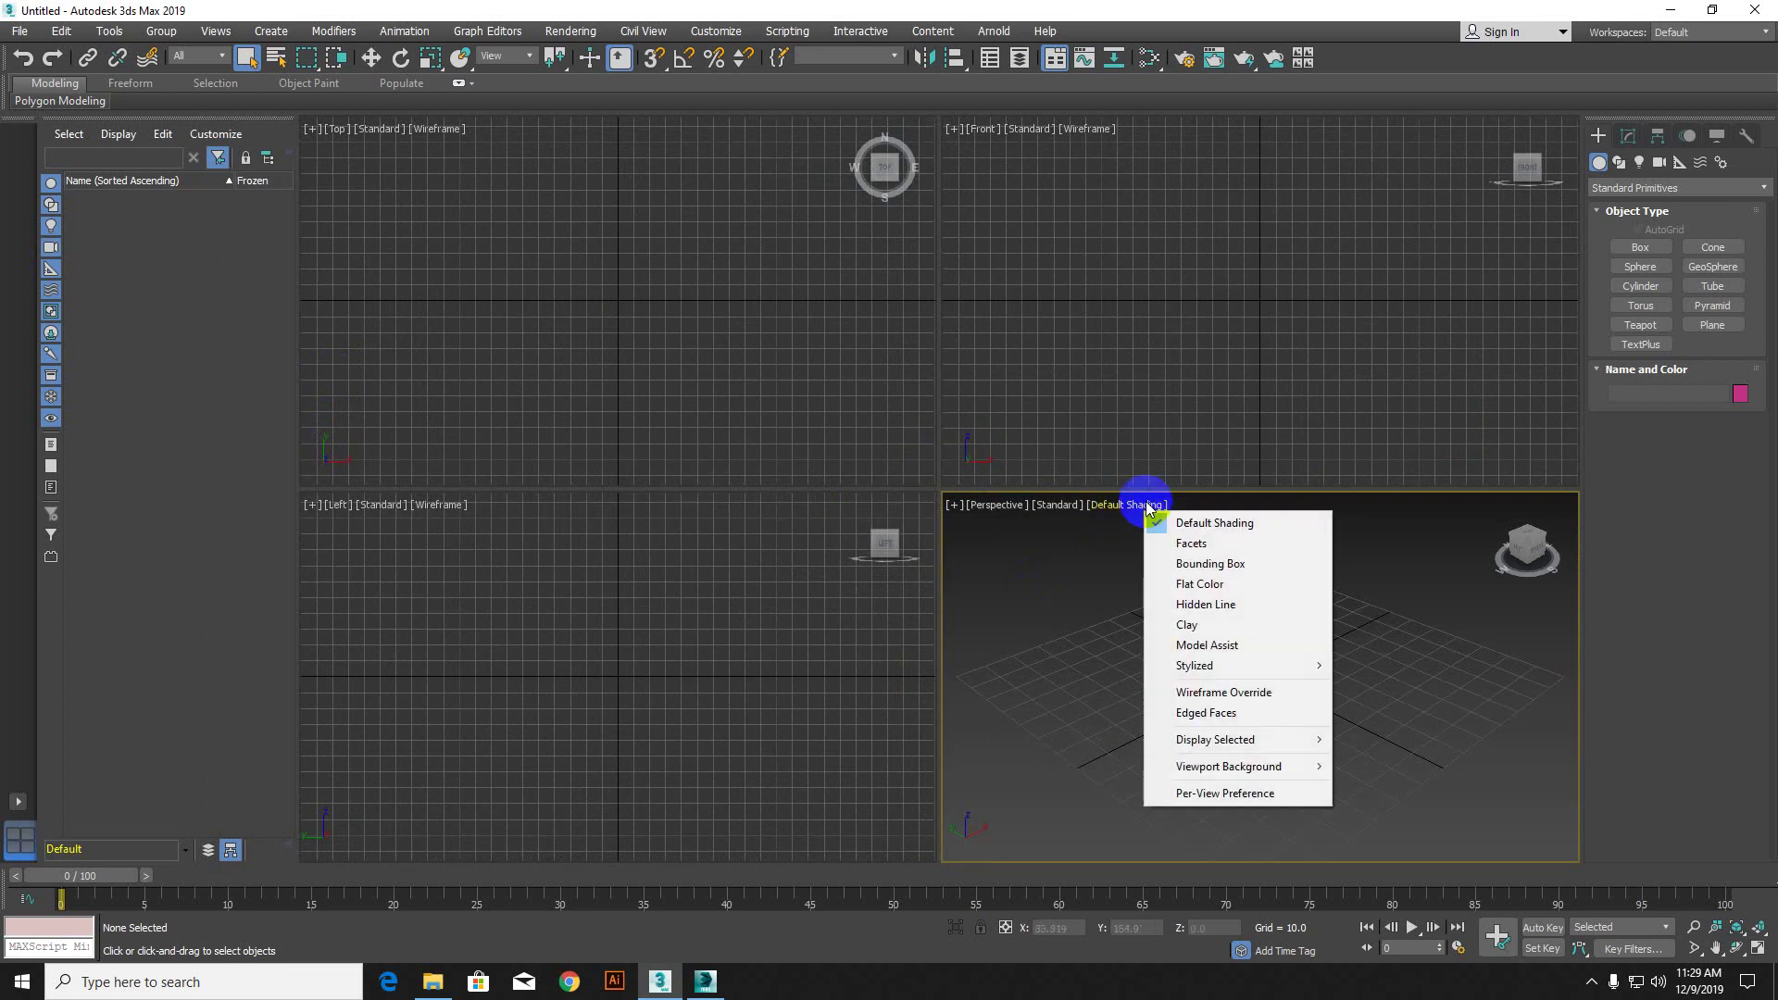
pyautogui.click(1060, 505)
pyautogui.click(1001, 508)
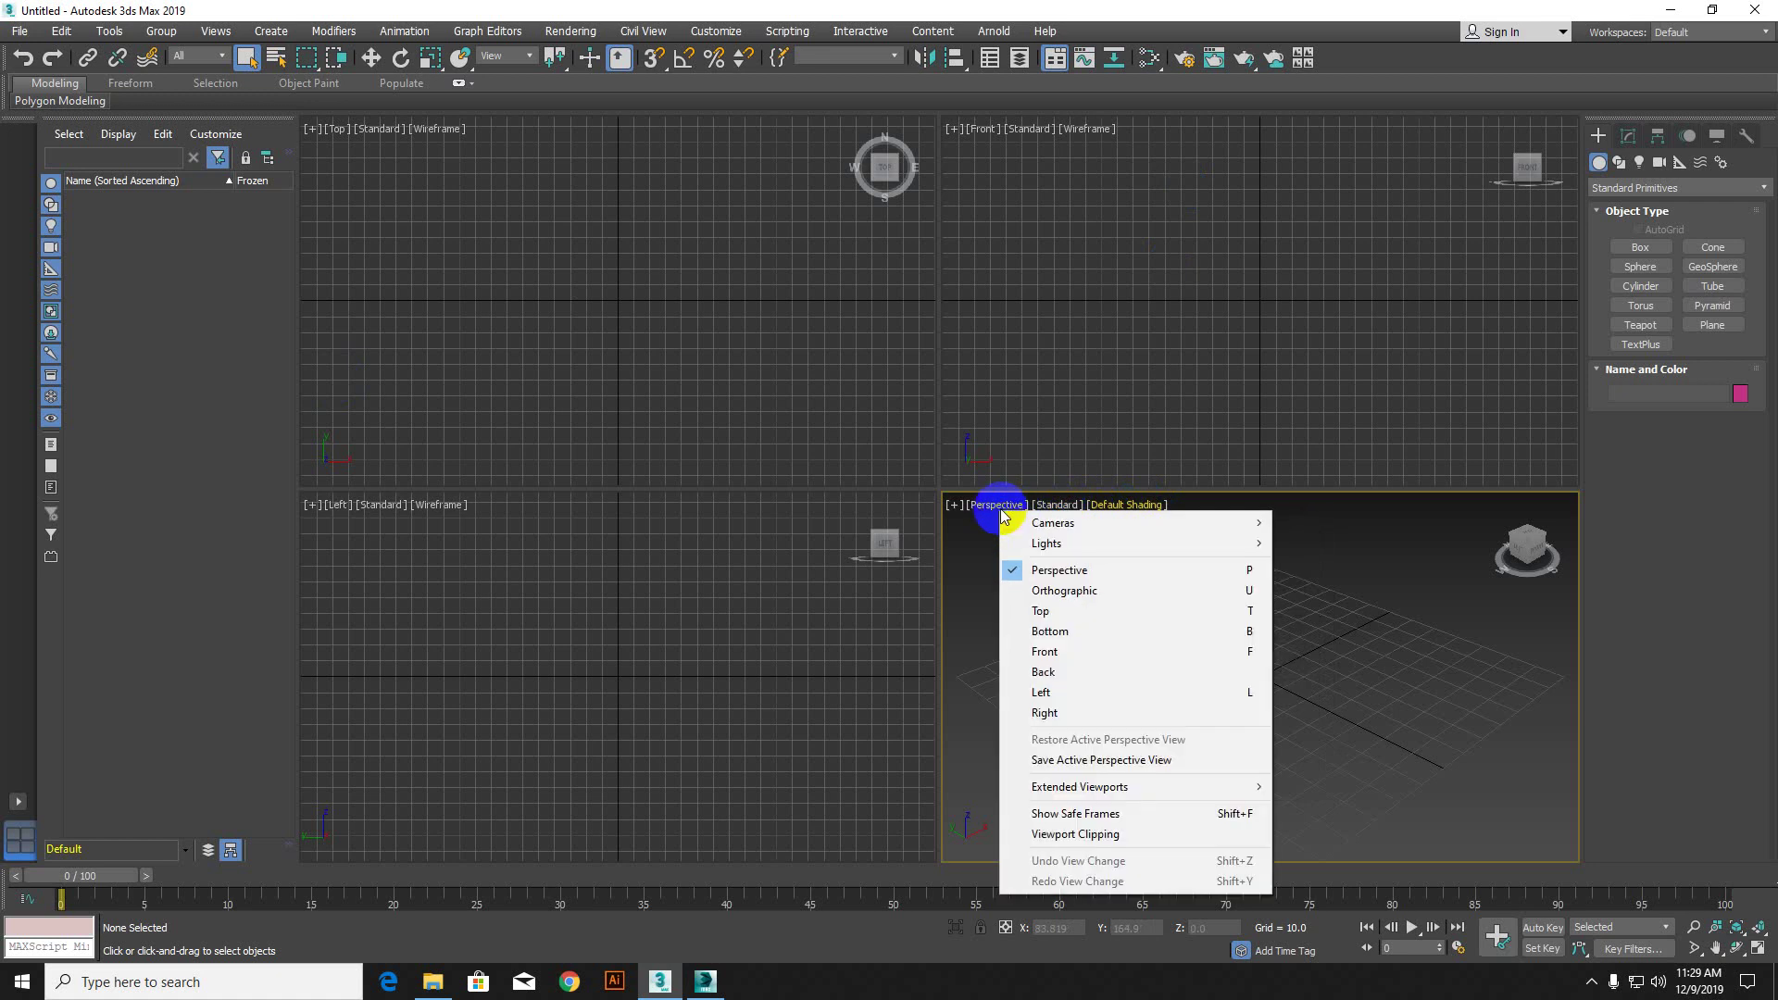
pyautogui.click(1442, 708)
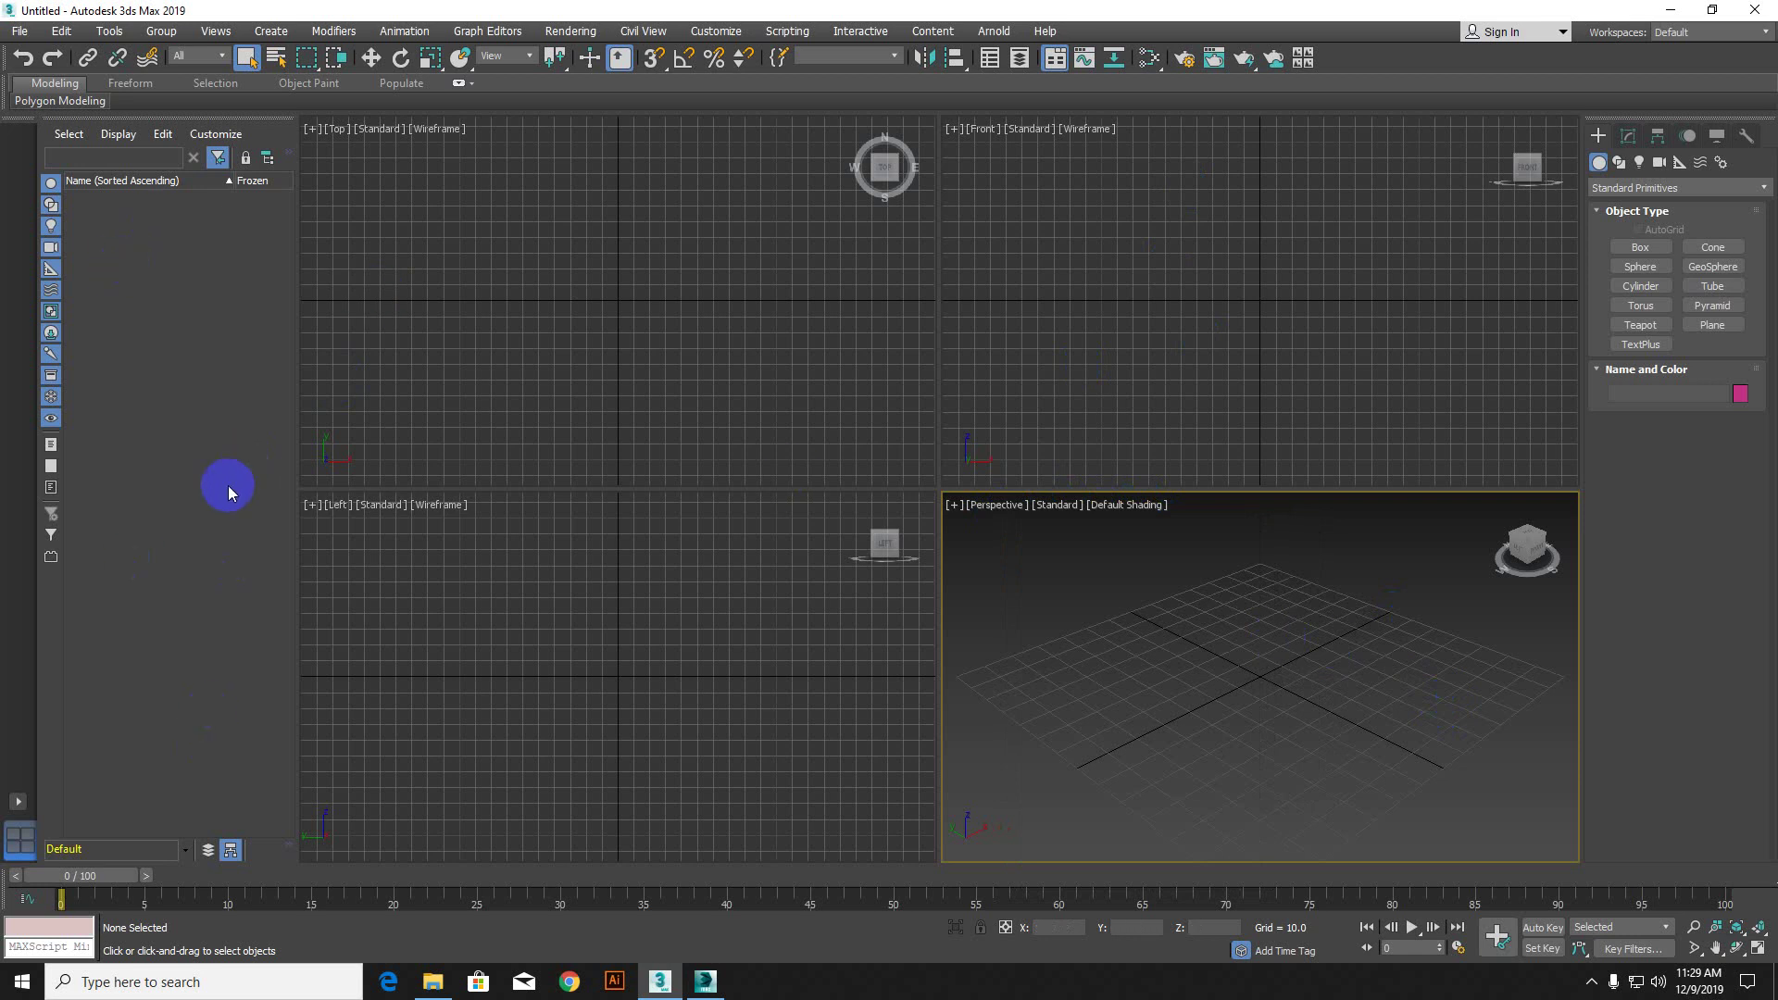
# Step: Narrow the Scene Explorer and list the scene contents by layer
pyautogui.moveTo(297, 465); pyautogui.dragTo(337, 460)
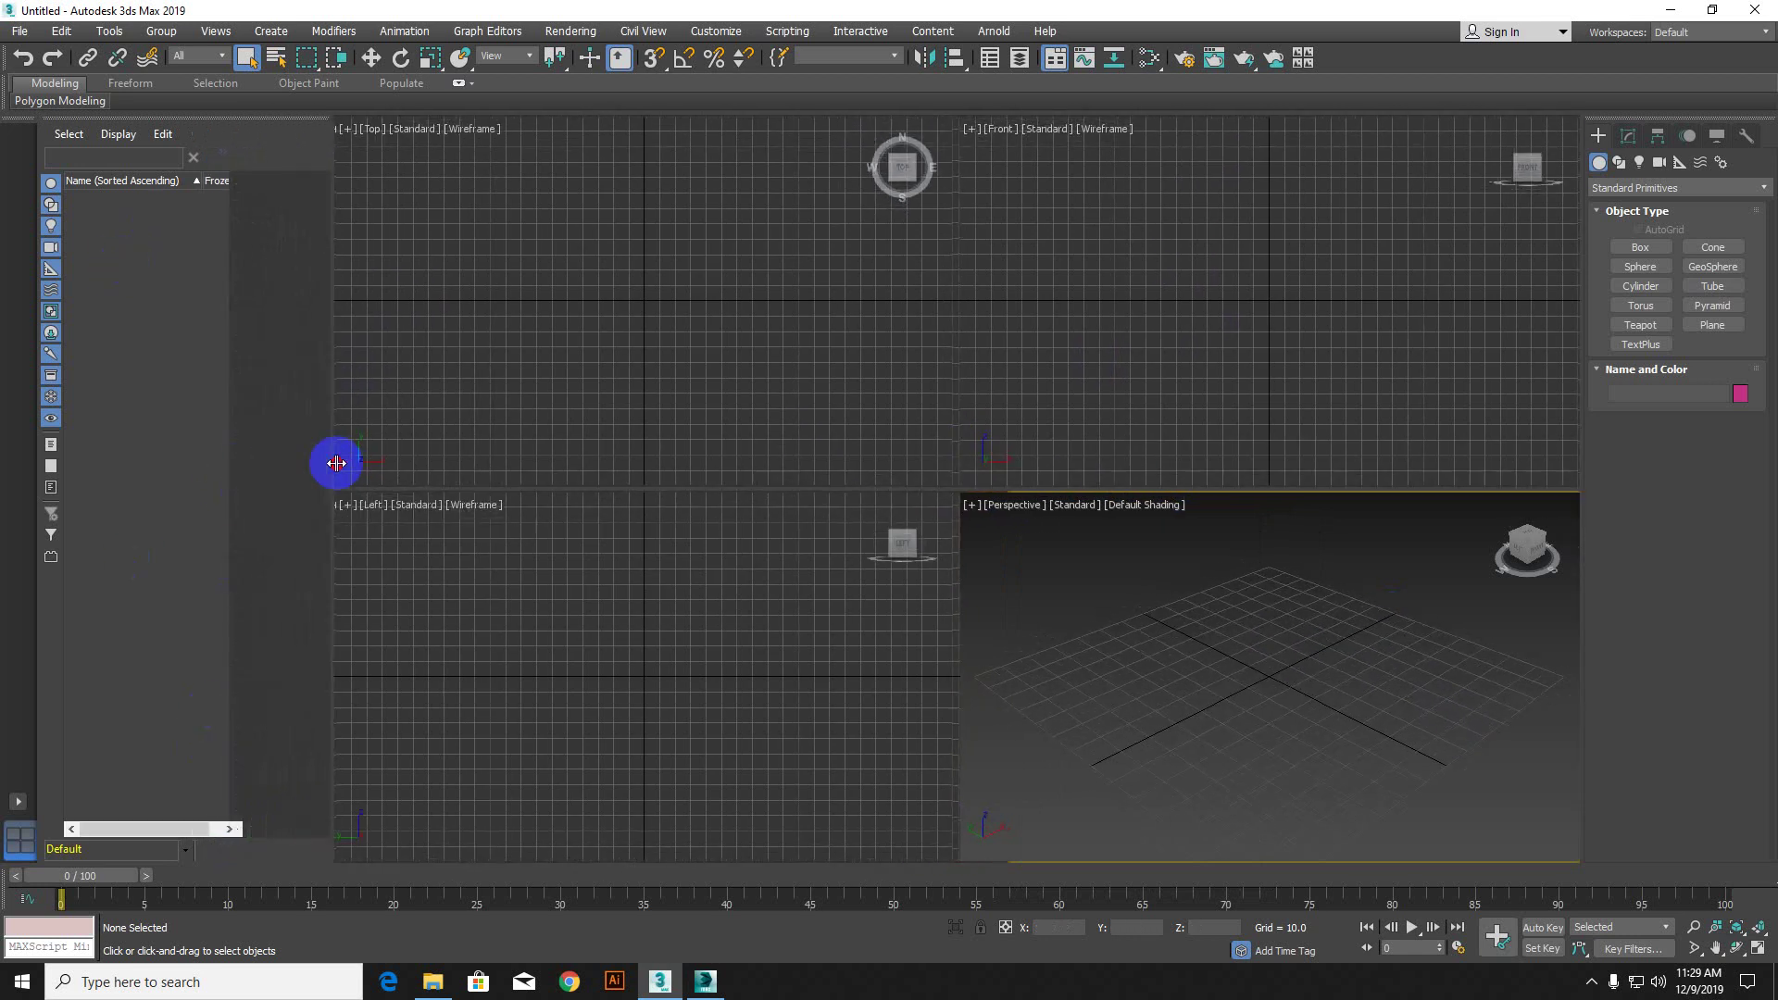
pyautogui.click(210, 849)
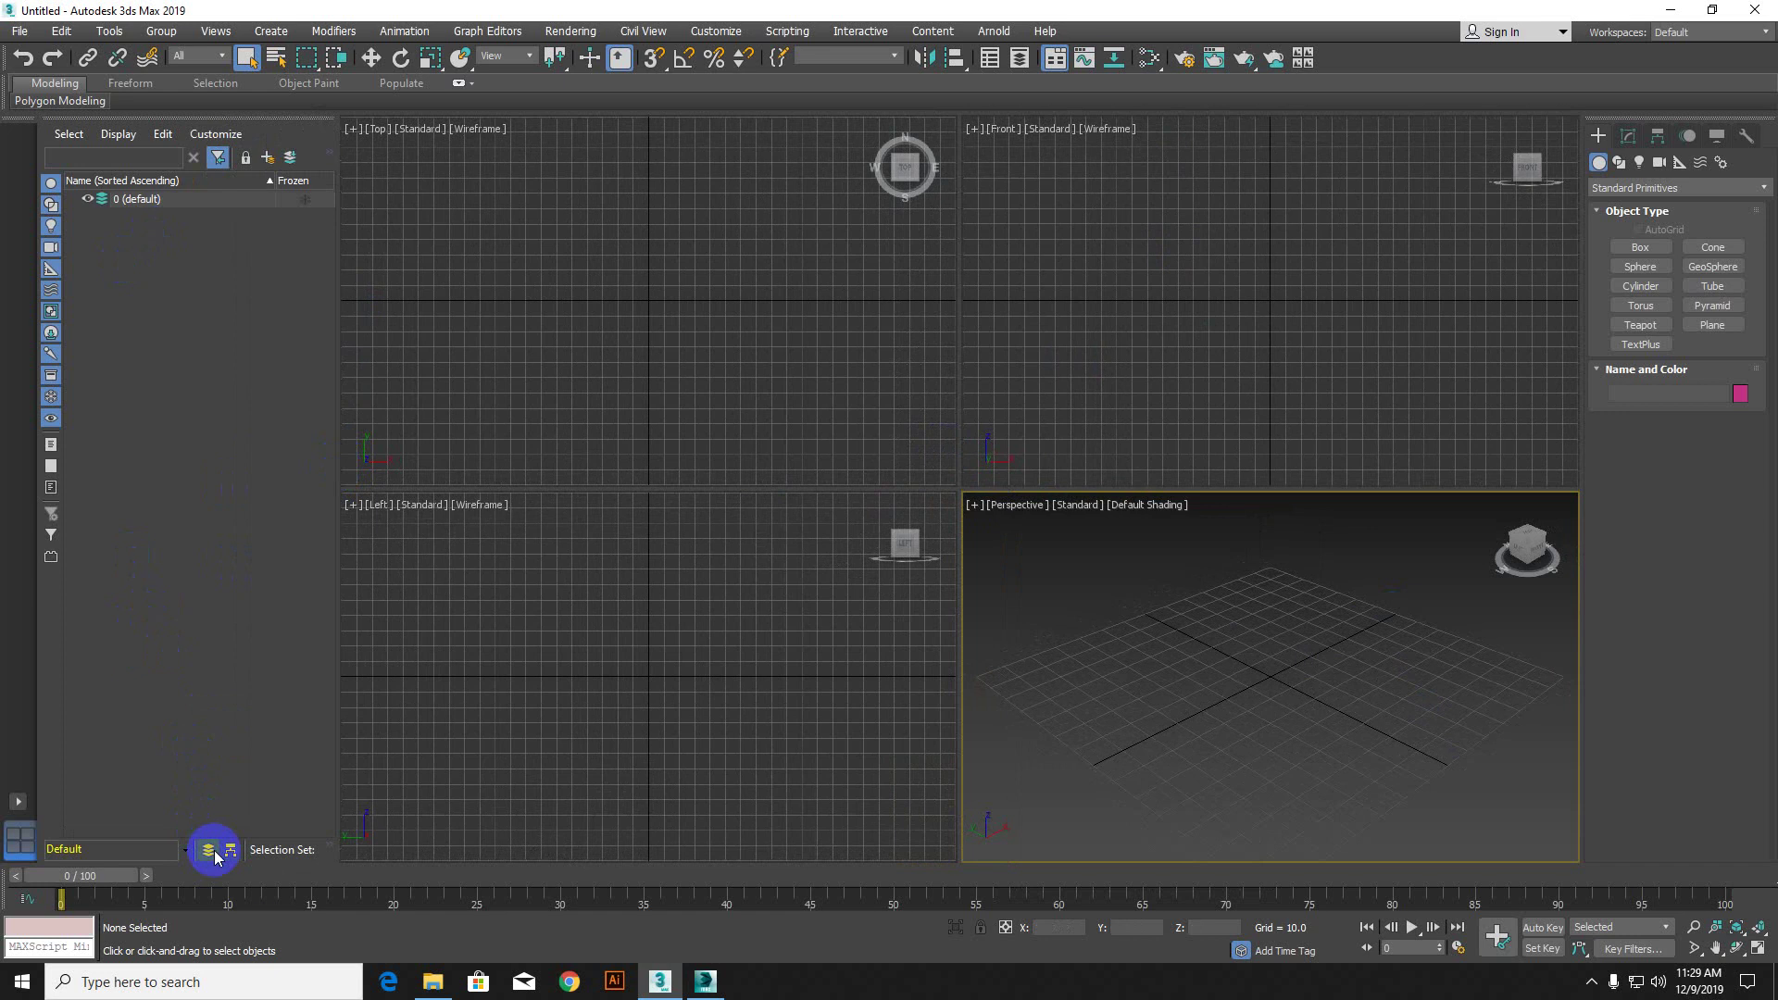
pyautogui.click(239, 854)
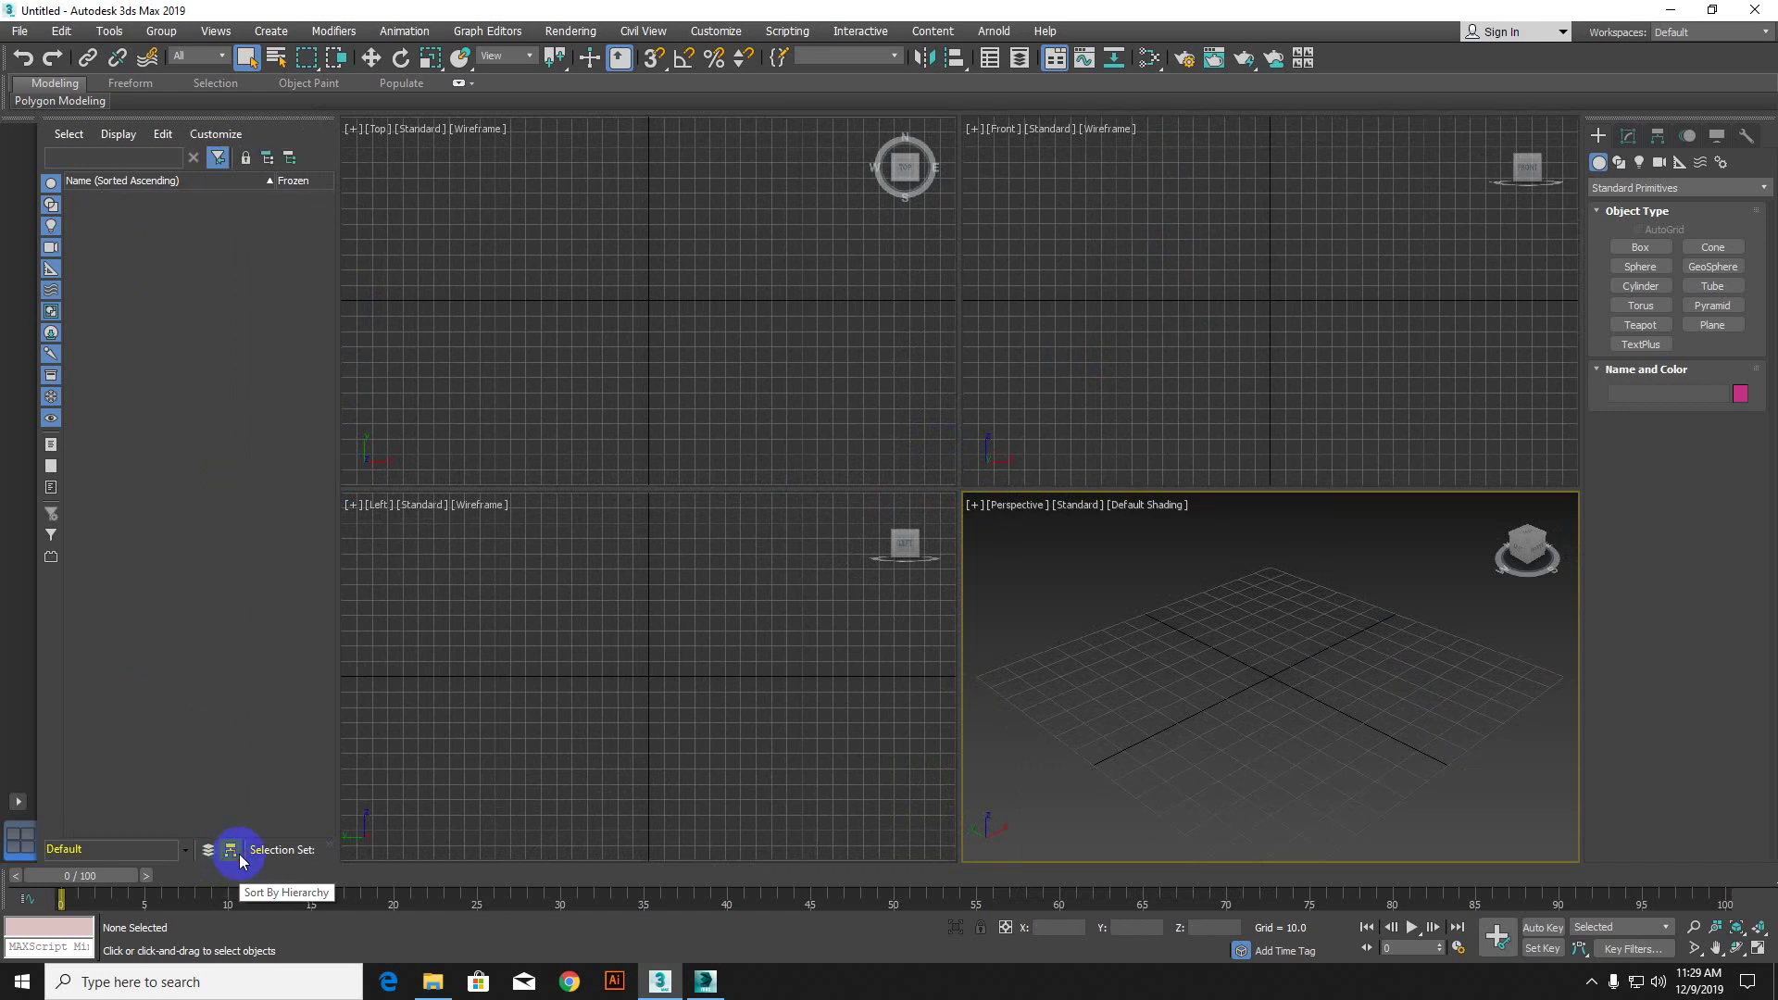
pyautogui.click(209, 849)
# Step: Create a chain of nested layers starting from the 0 (default) layer
pyautogui.click(123, 202)
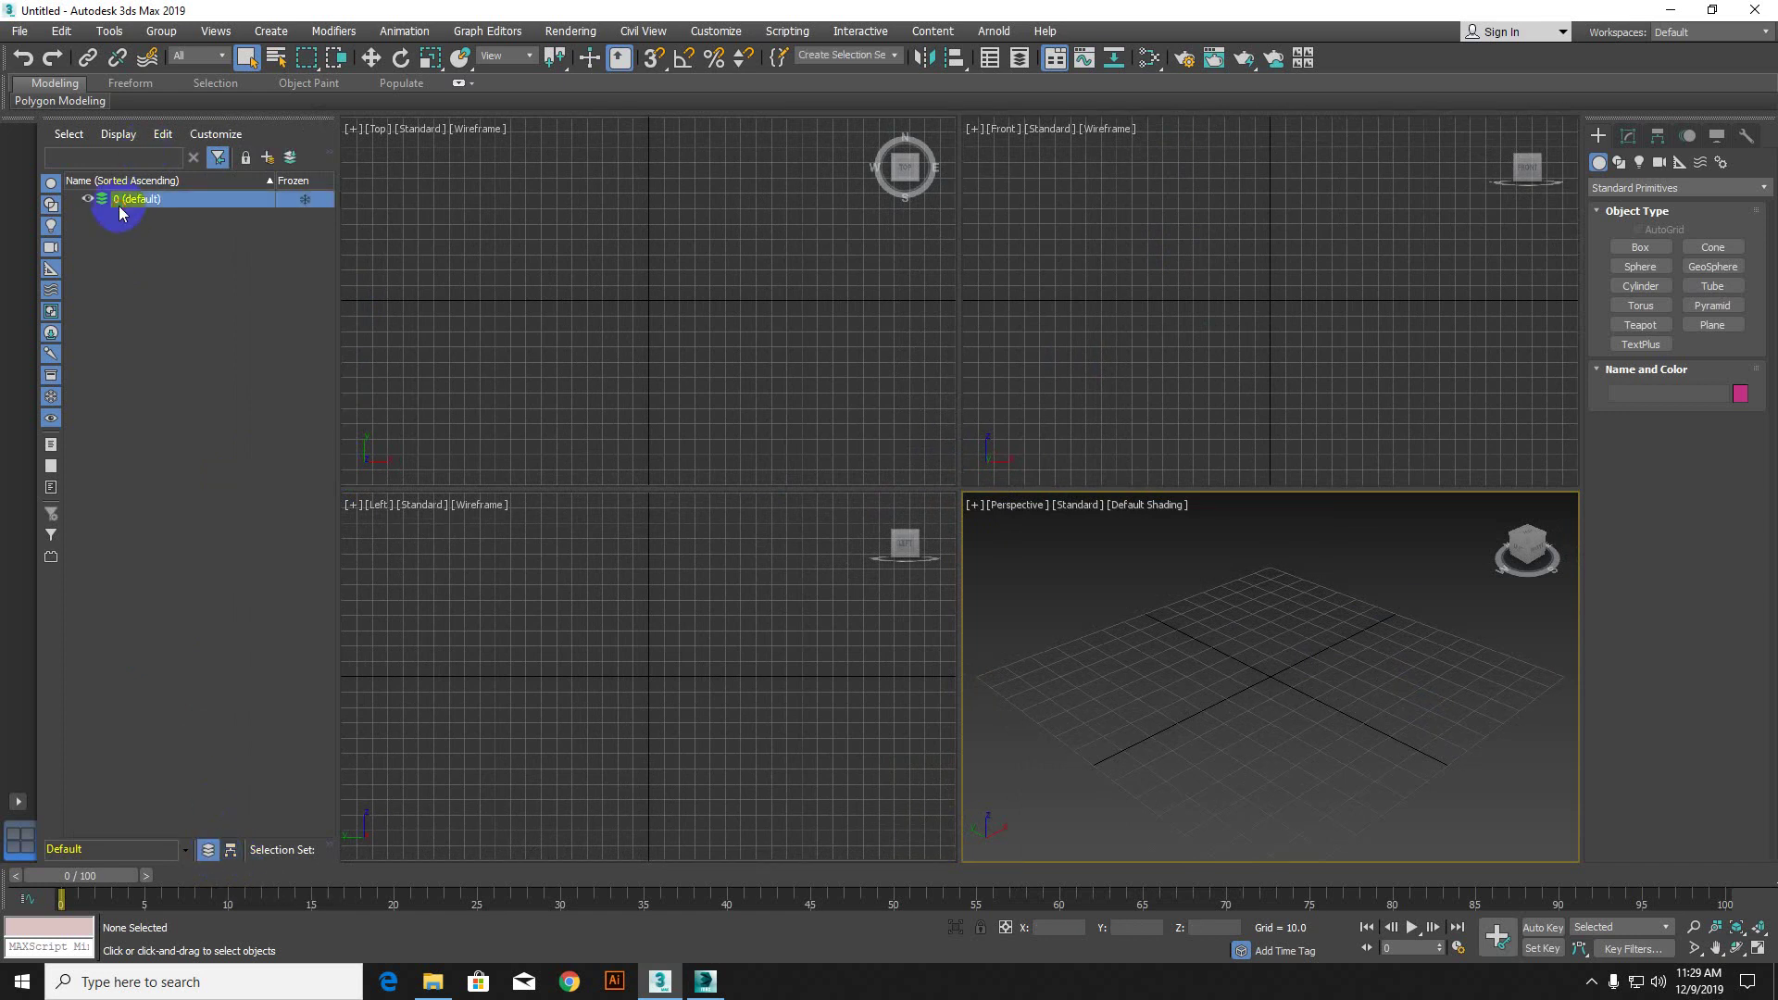
pyautogui.click(268, 157)
pyautogui.click(268, 157)
pyautogui.click(268, 158)
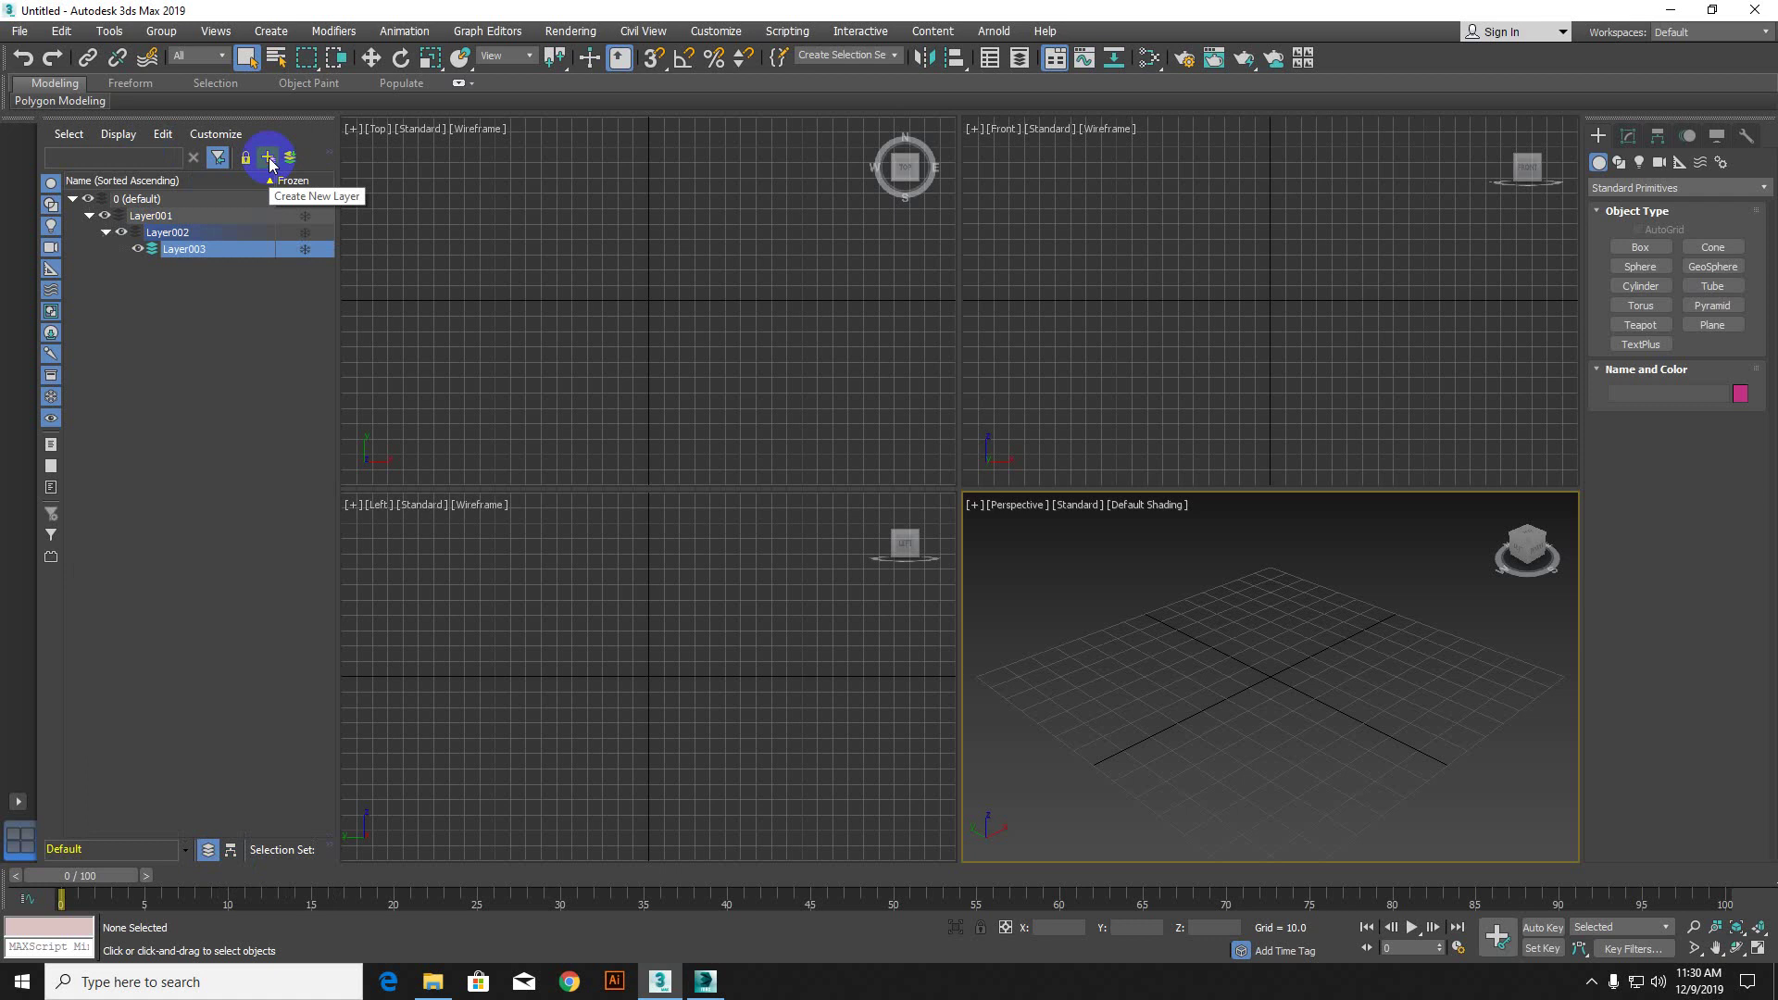
pyautogui.click(268, 157)
pyautogui.click(268, 157)
pyautogui.click(267, 157)
pyautogui.click(268, 157)
pyautogui.click(268, 158)
pyautogui.click(268, 158)
# Step: Move Layer009 directly under the 0 (default) layer
pyautogui.click(252, 463)
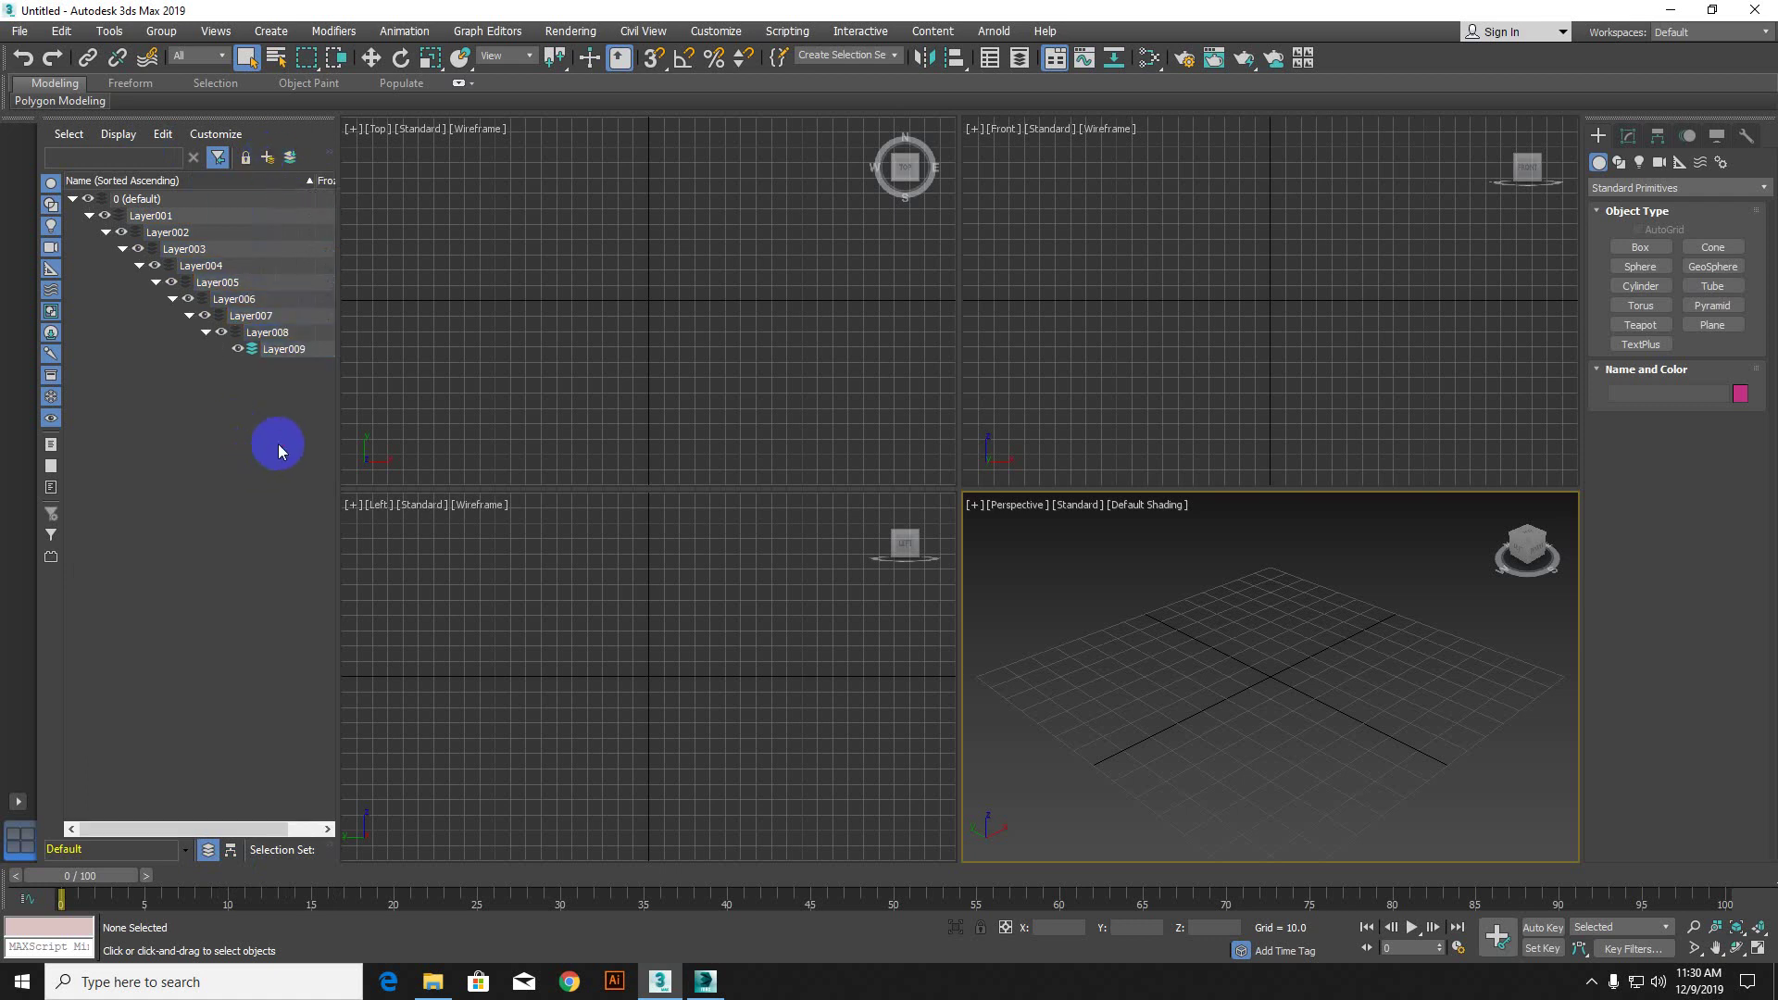
pyautogui.click(169, 215)
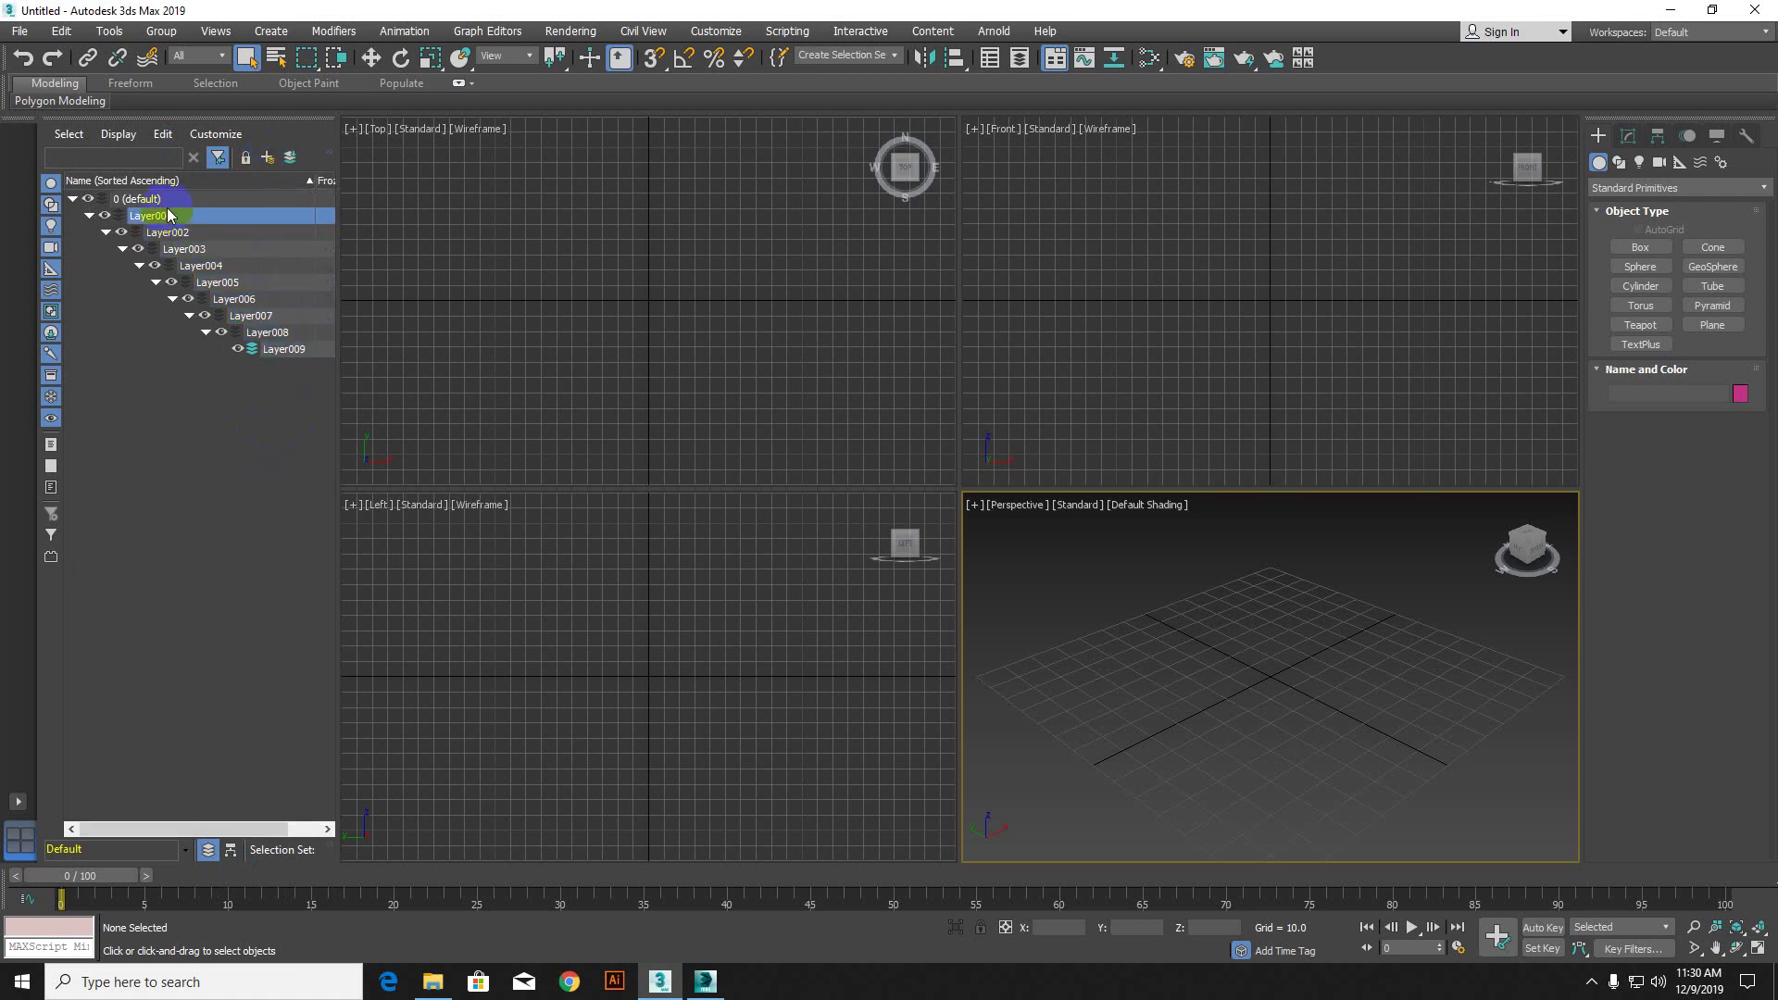
pyautogui.click(270, 350)
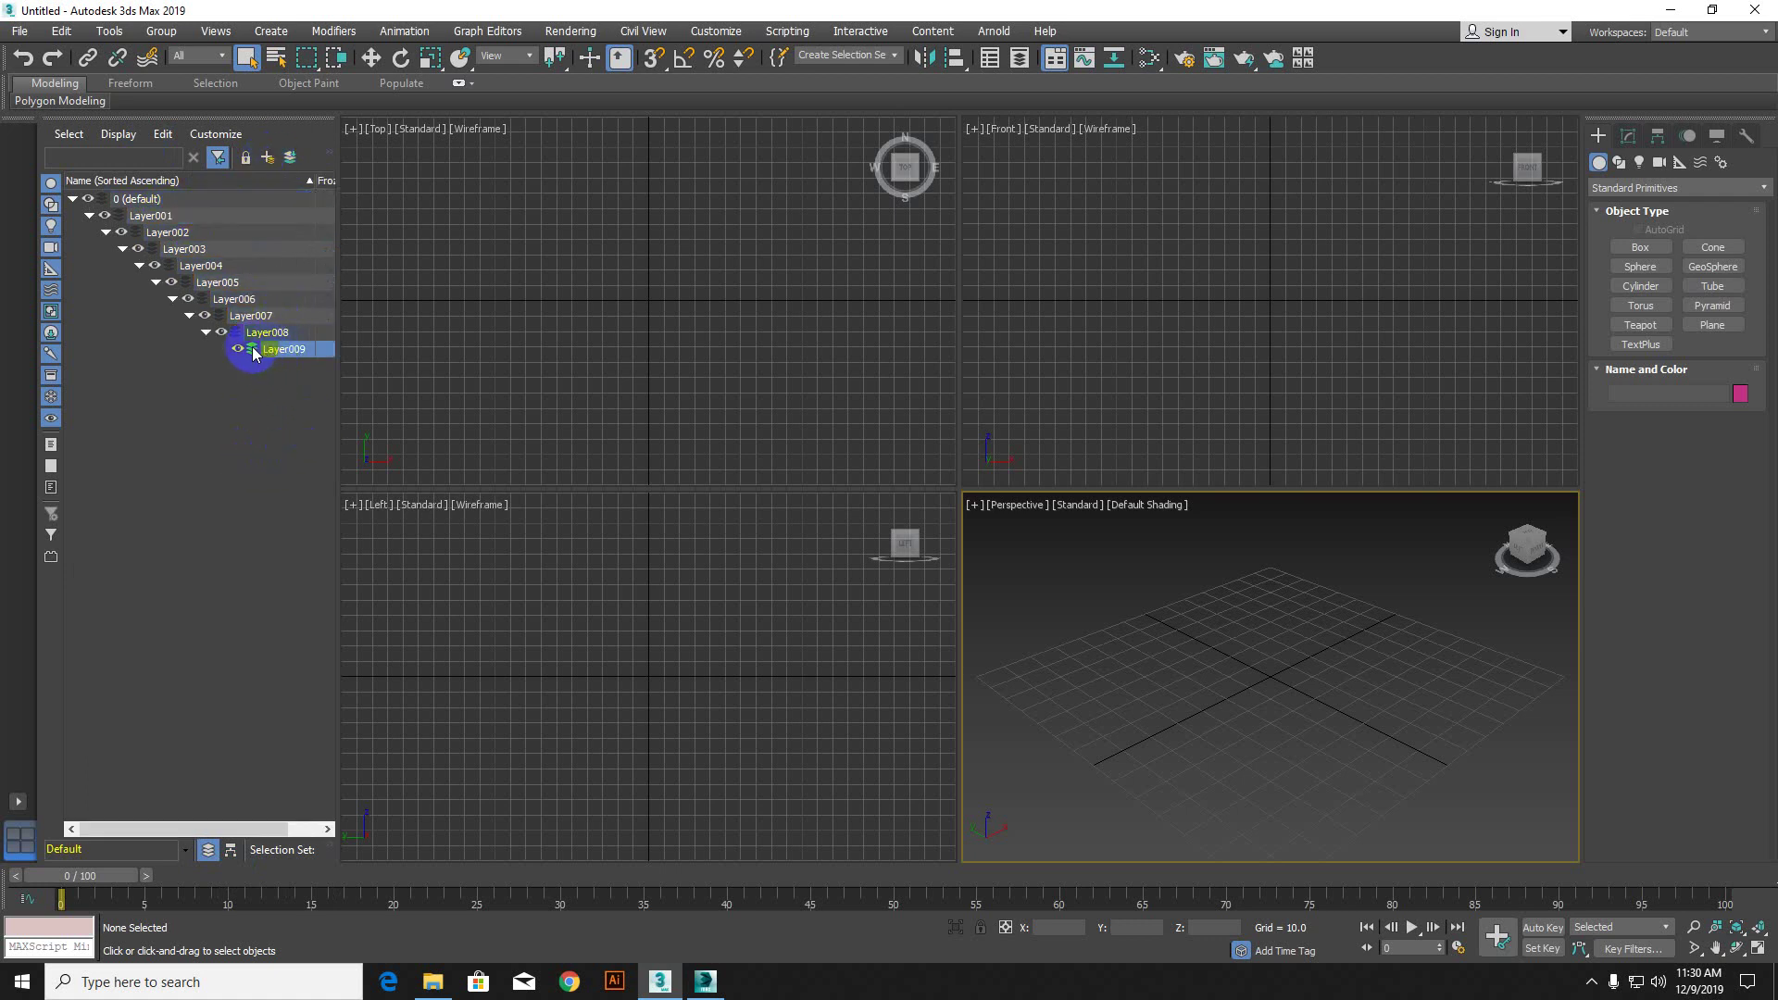
pyautogui.moveTo(246, 350); pyautogui.dragTo(134, 197)
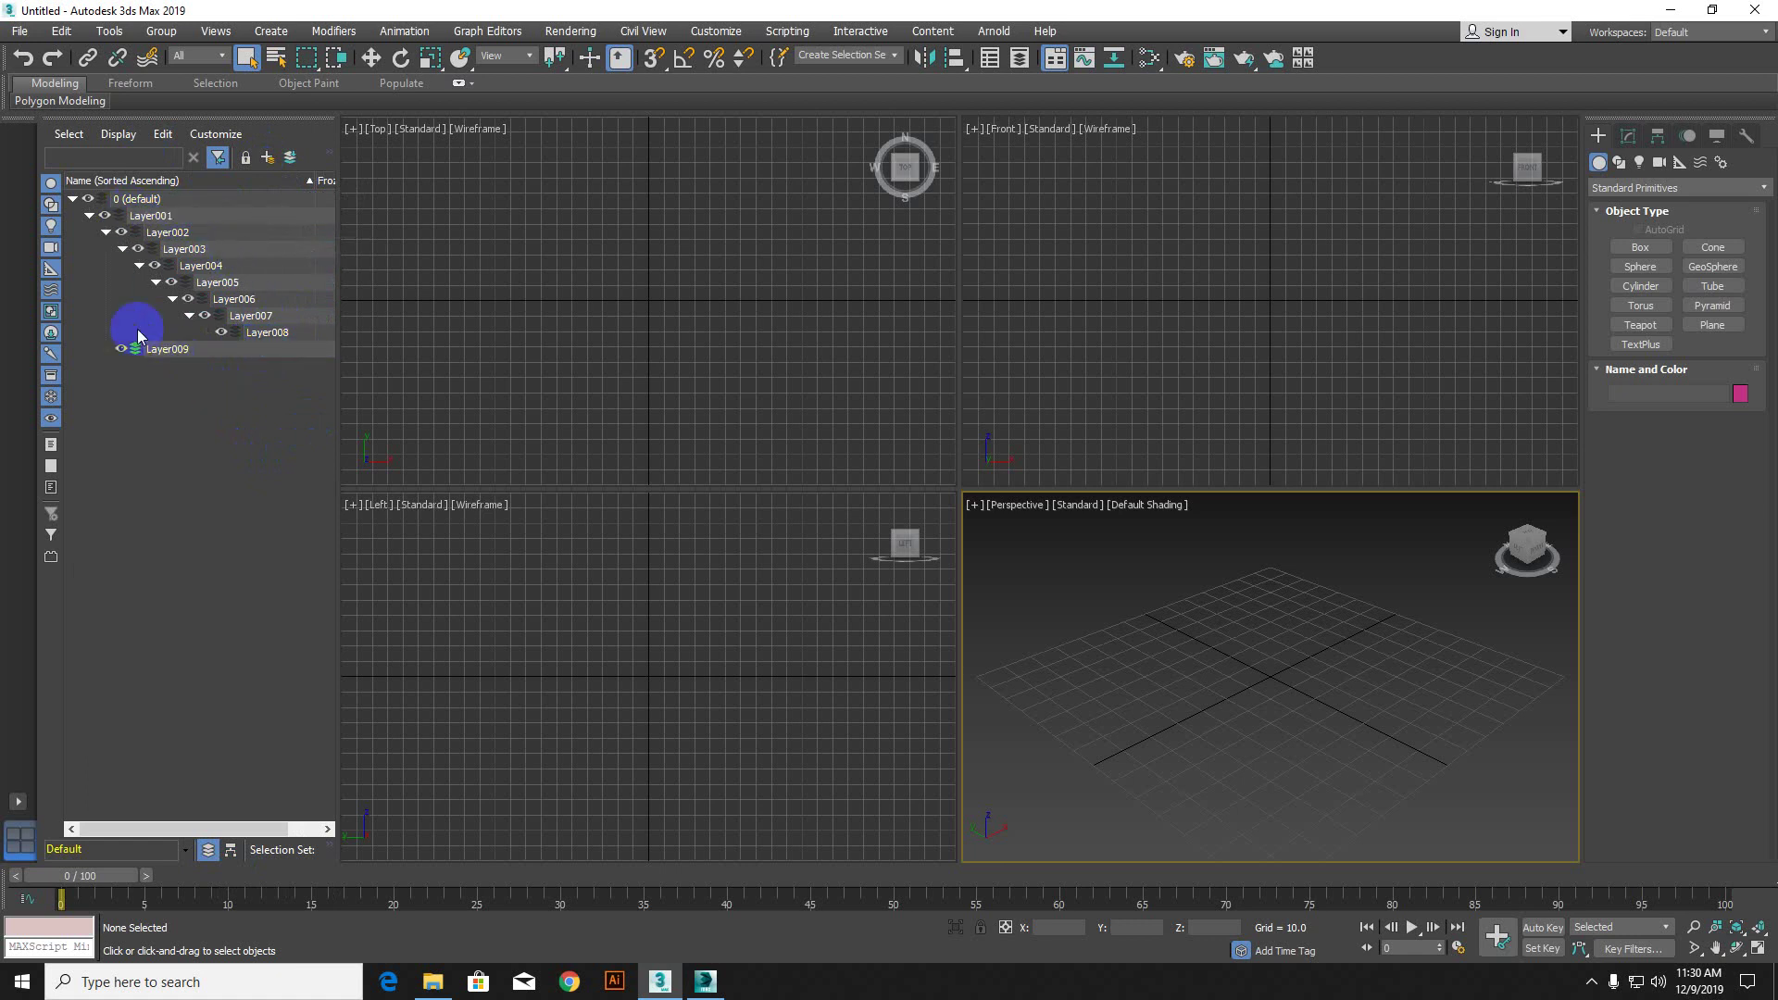
# Step: Expand and collapse the nested Layer001 and Layer002 branches in the Scene Explorer
pyautogui.click(159, 221)
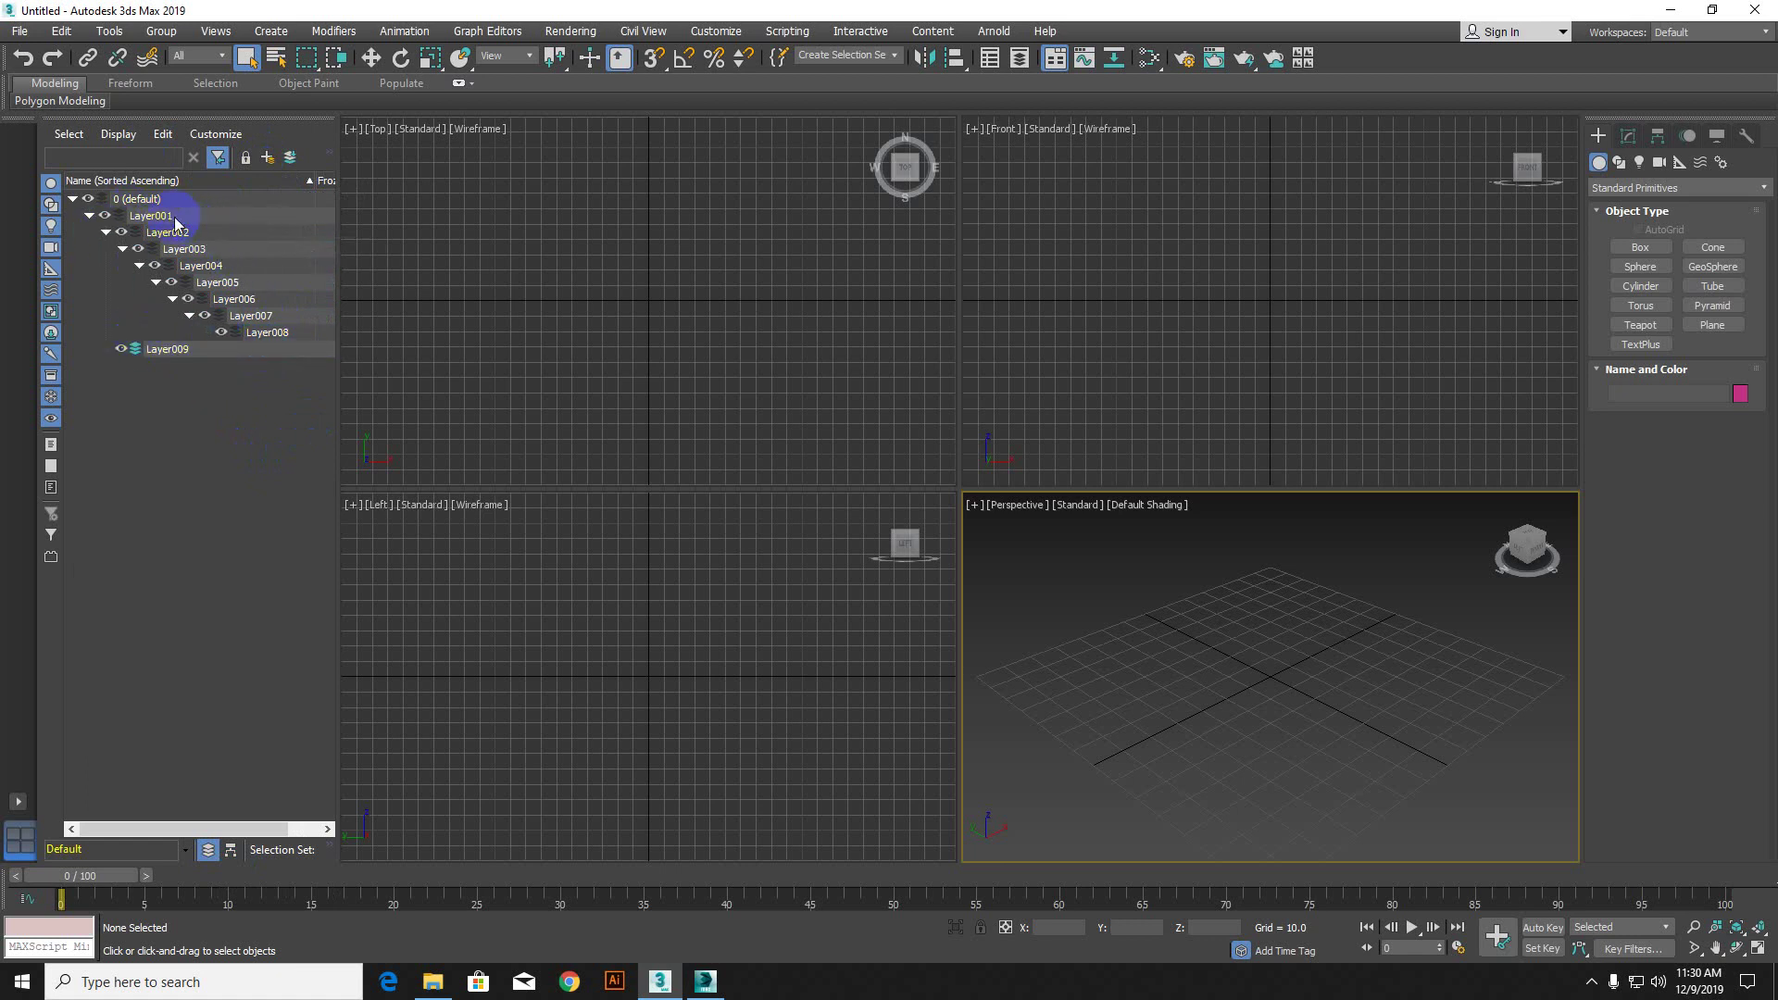
pyautogui.click(159, 202)
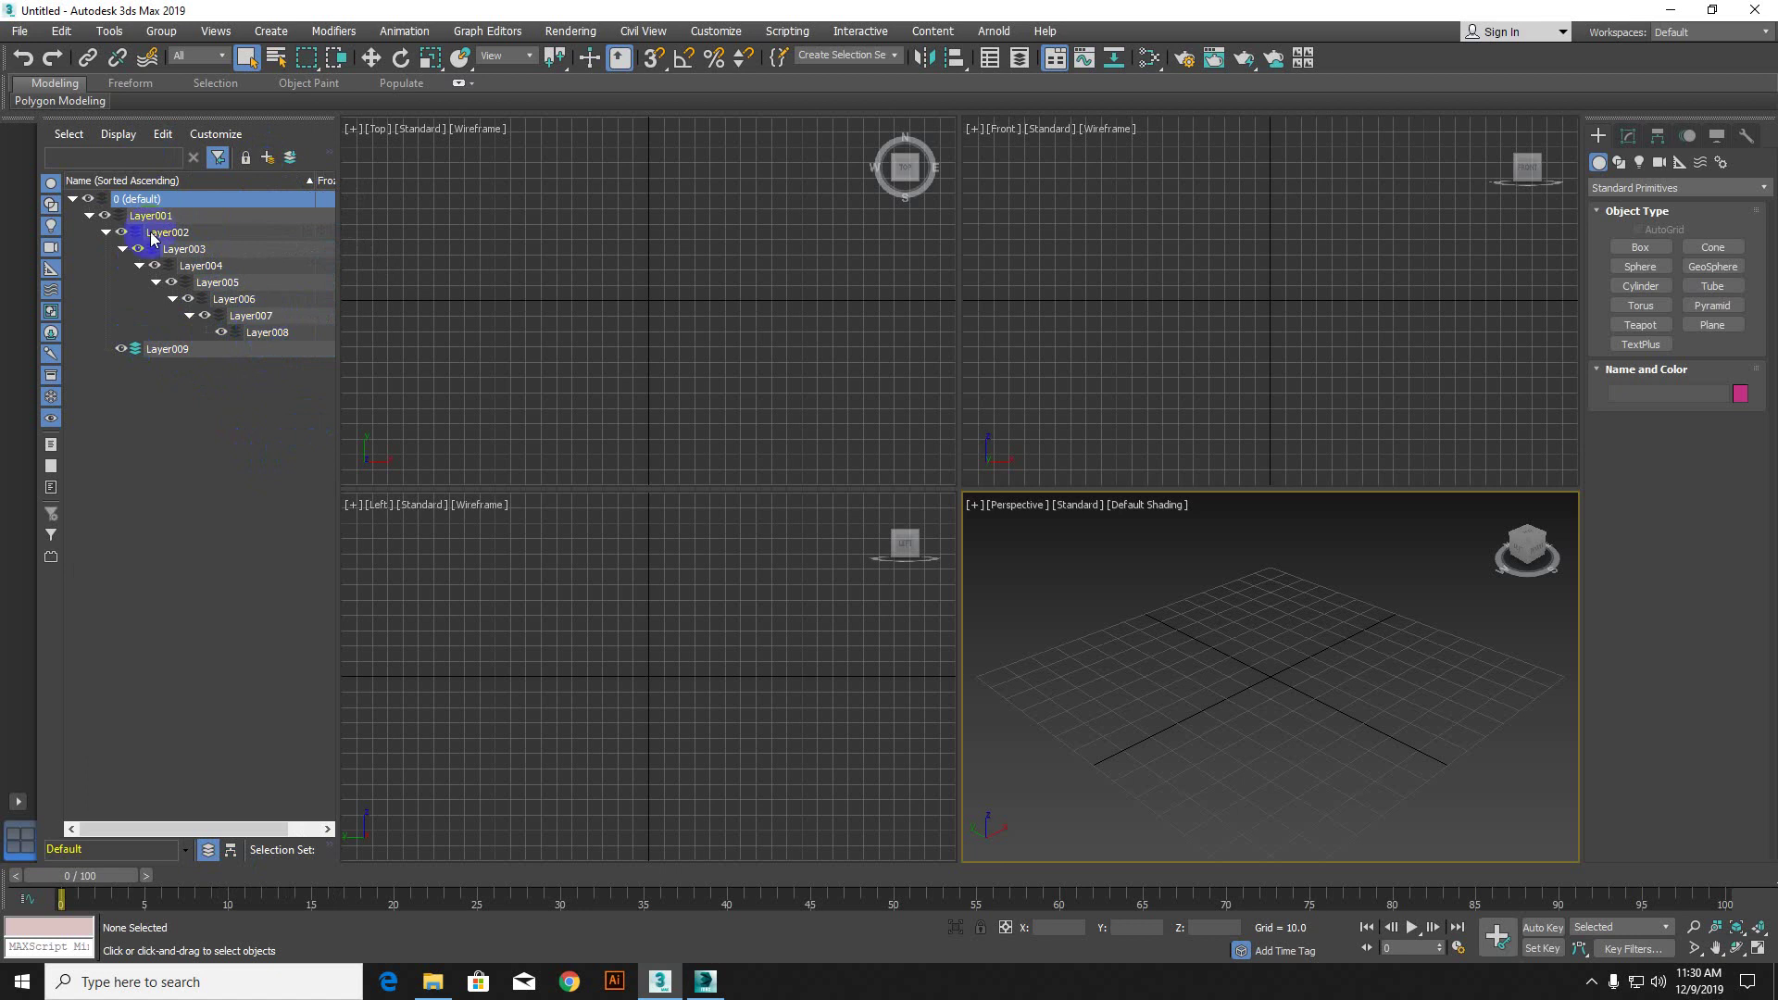
pyautogui.click(89, 214)
pyautogui.click(89, 215)
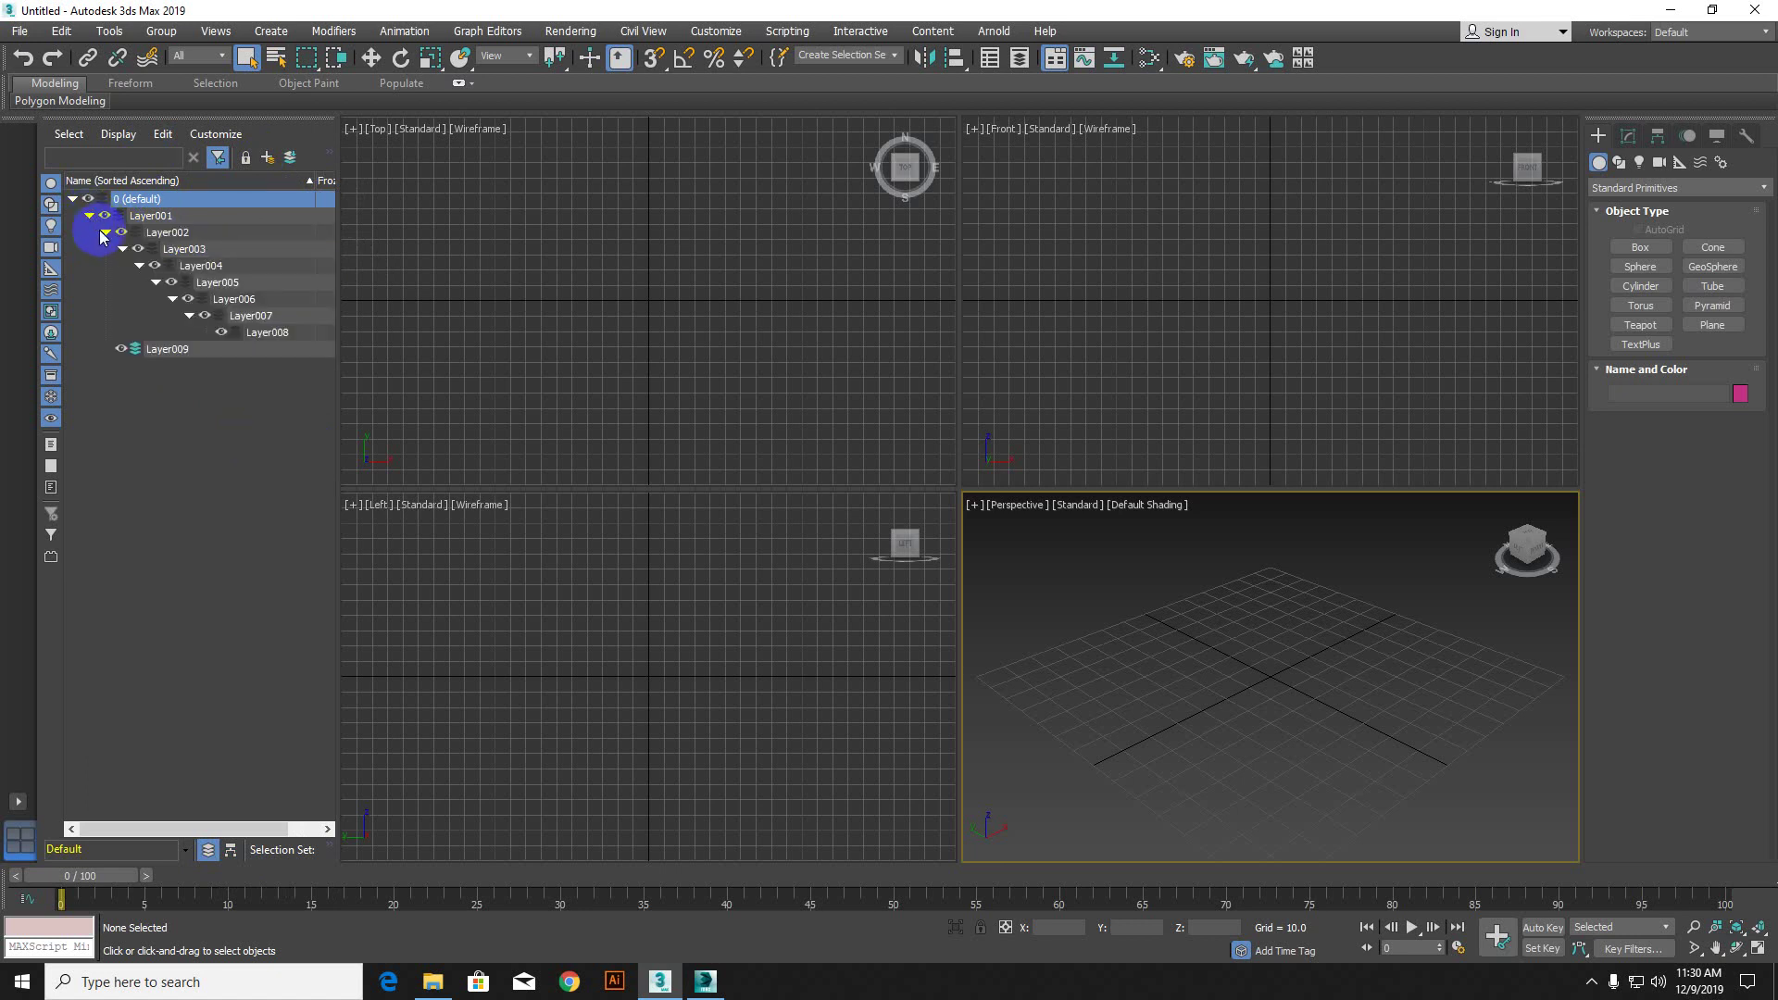
pyautogui.click(102, 235)
pyautogui.click(105, 232)
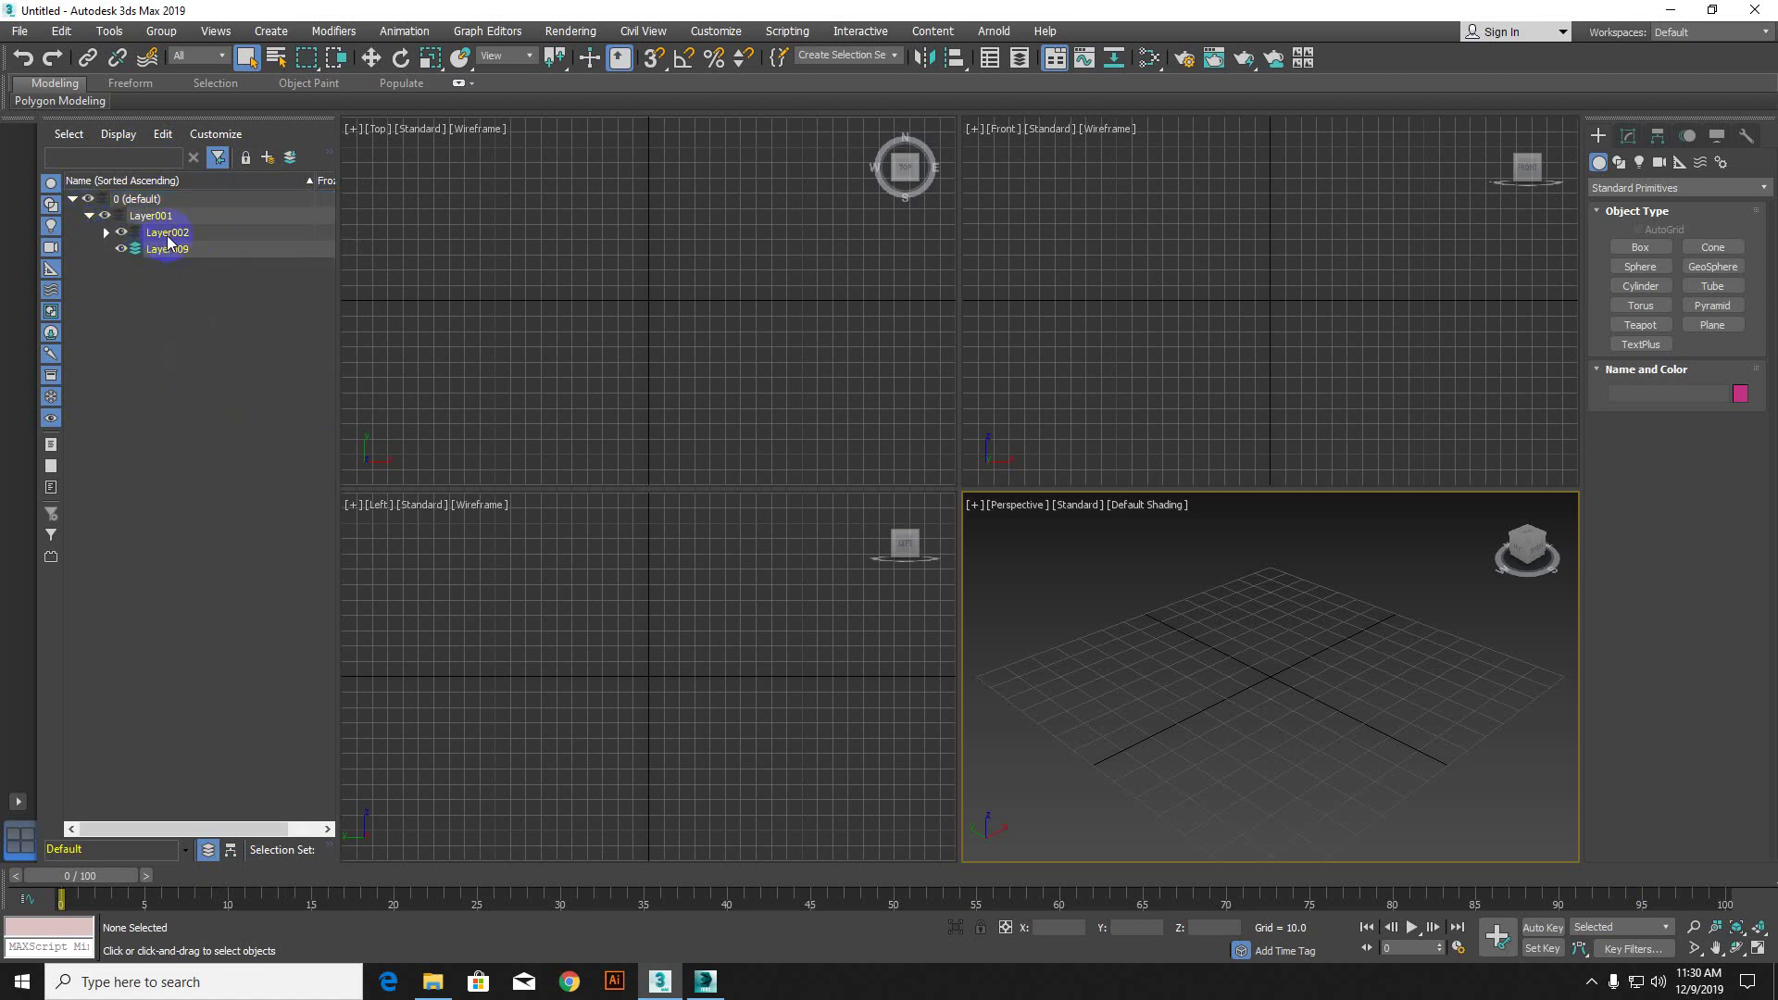
# Step: Rename Layer002 to 'Layer003', then delete it from the layer tree
pyautogui.rightClick(194, 226)
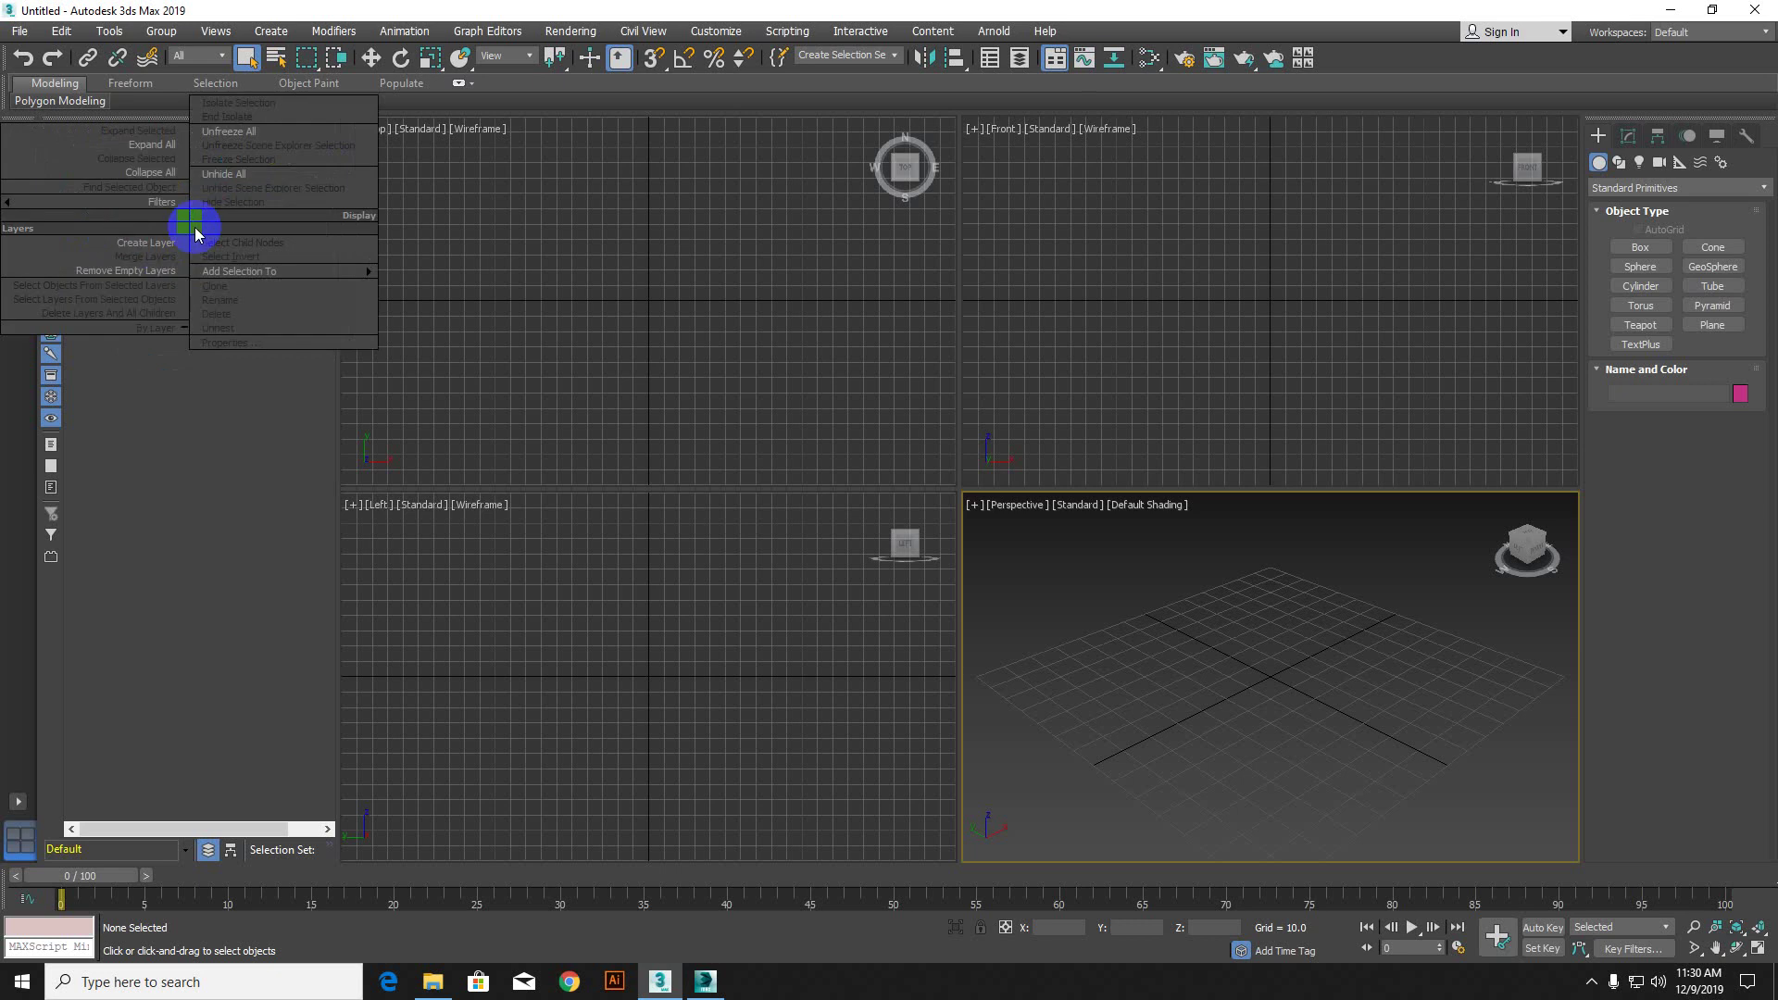
pyautogui.click(163, 385)
pyautogui.click(198, 232)
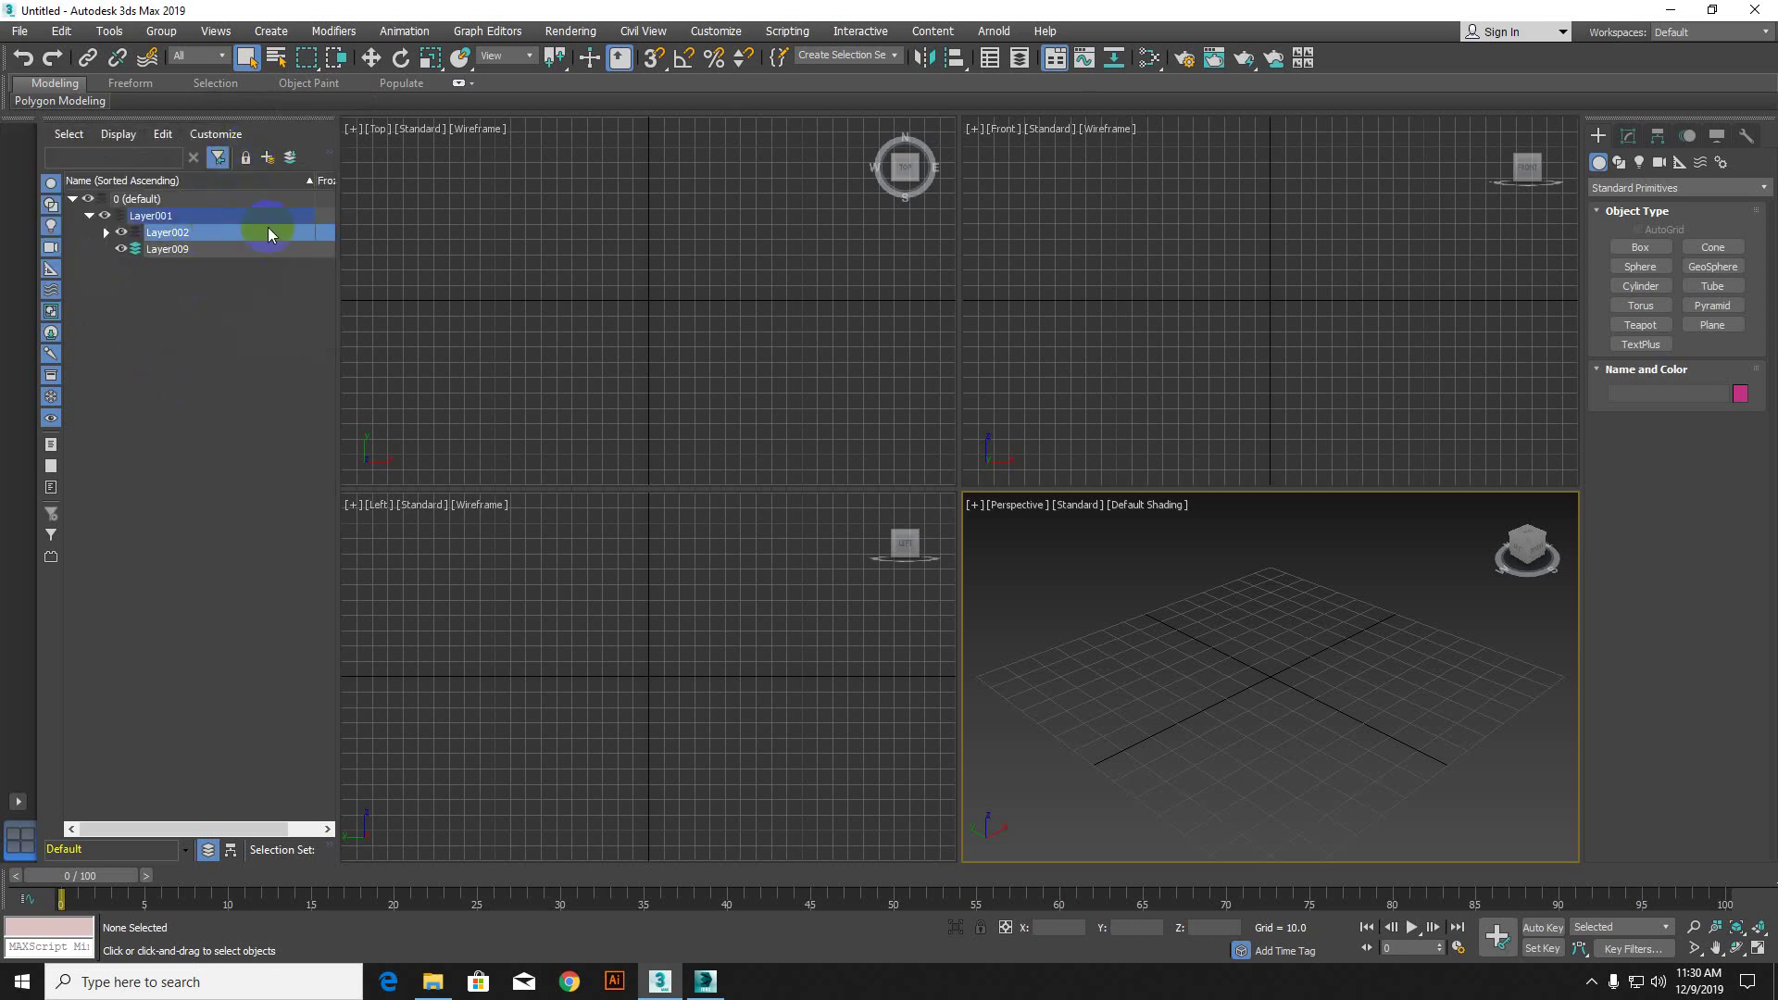
pyautogui.rightClick(211, 236)
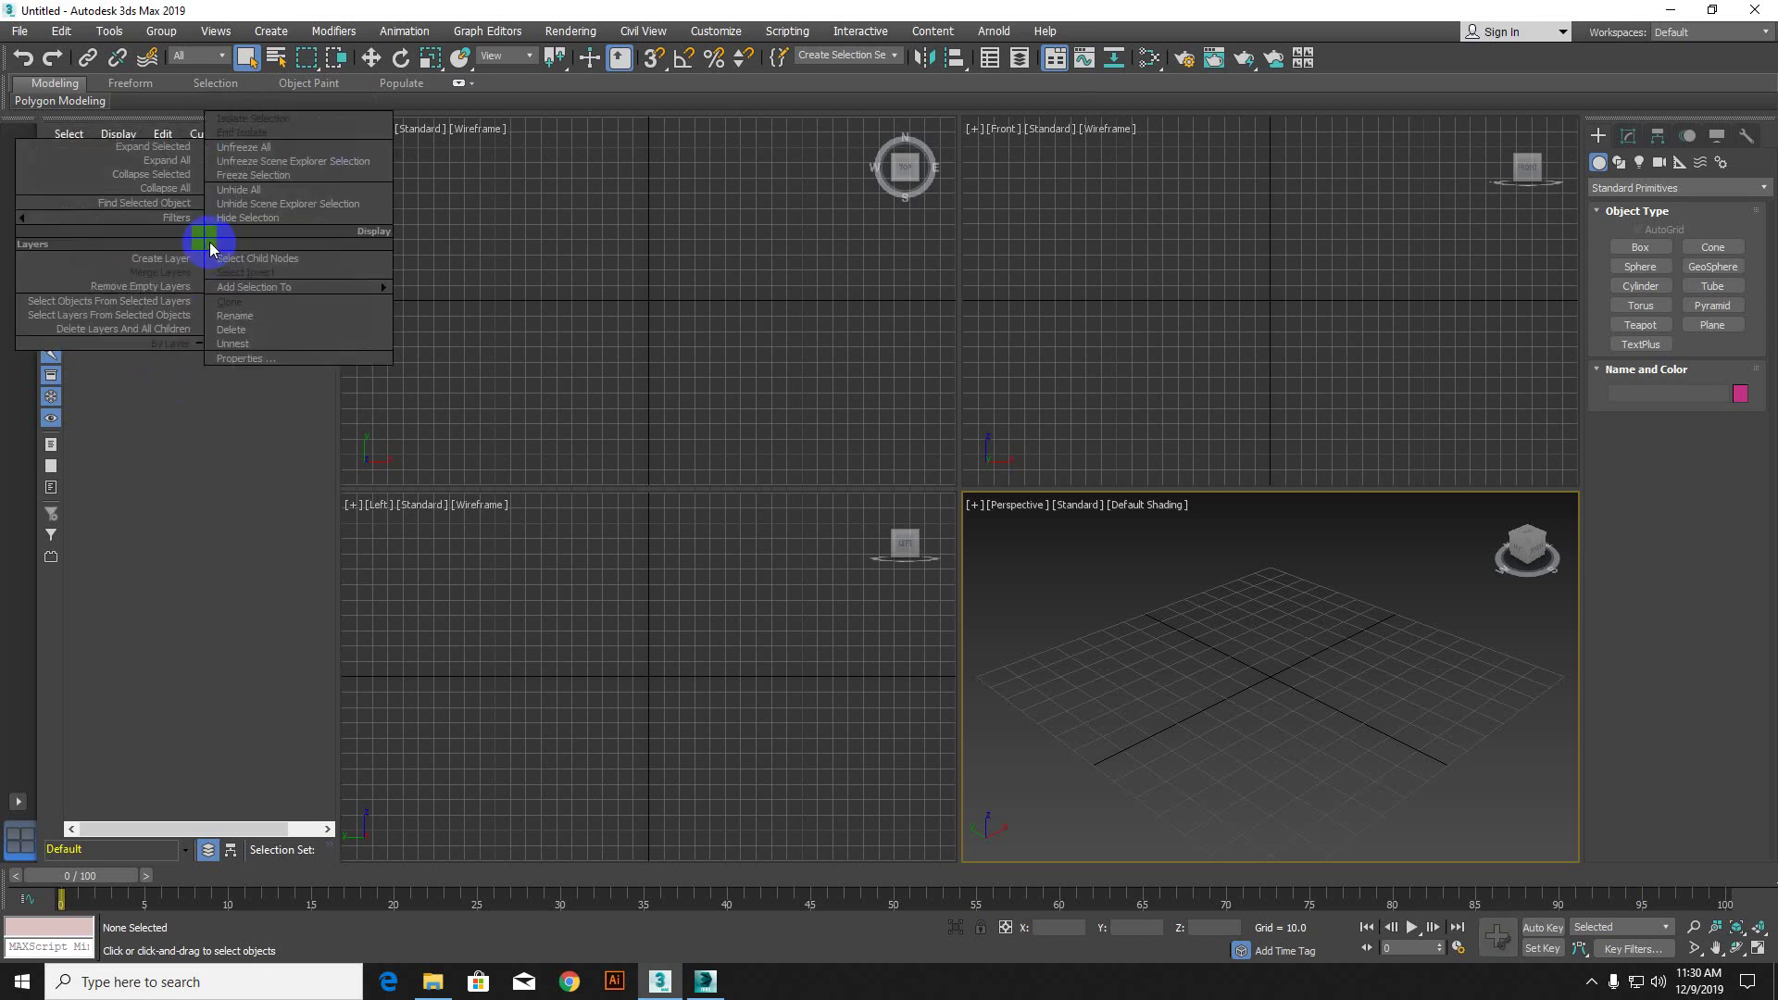
pyautogui.click(202, 511)
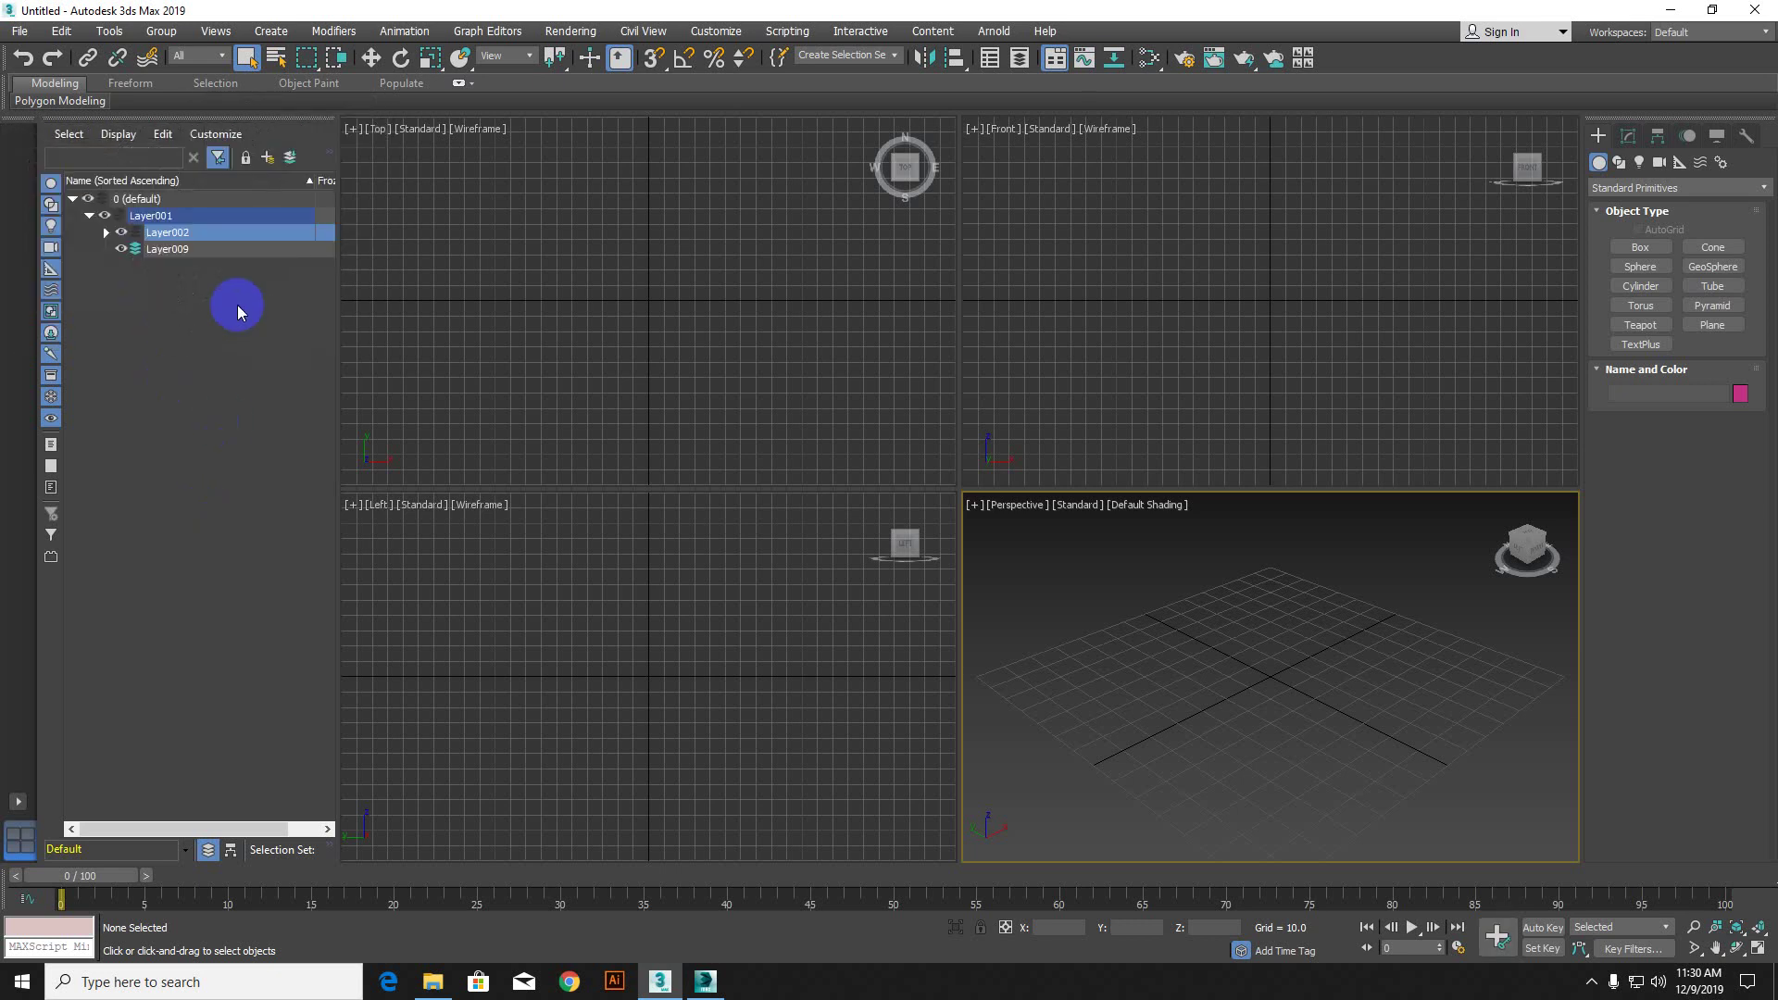
pyautogui.rightClick(186, 237)
pyautogui.click(169, 260)
pyautogui.write('Layer003')
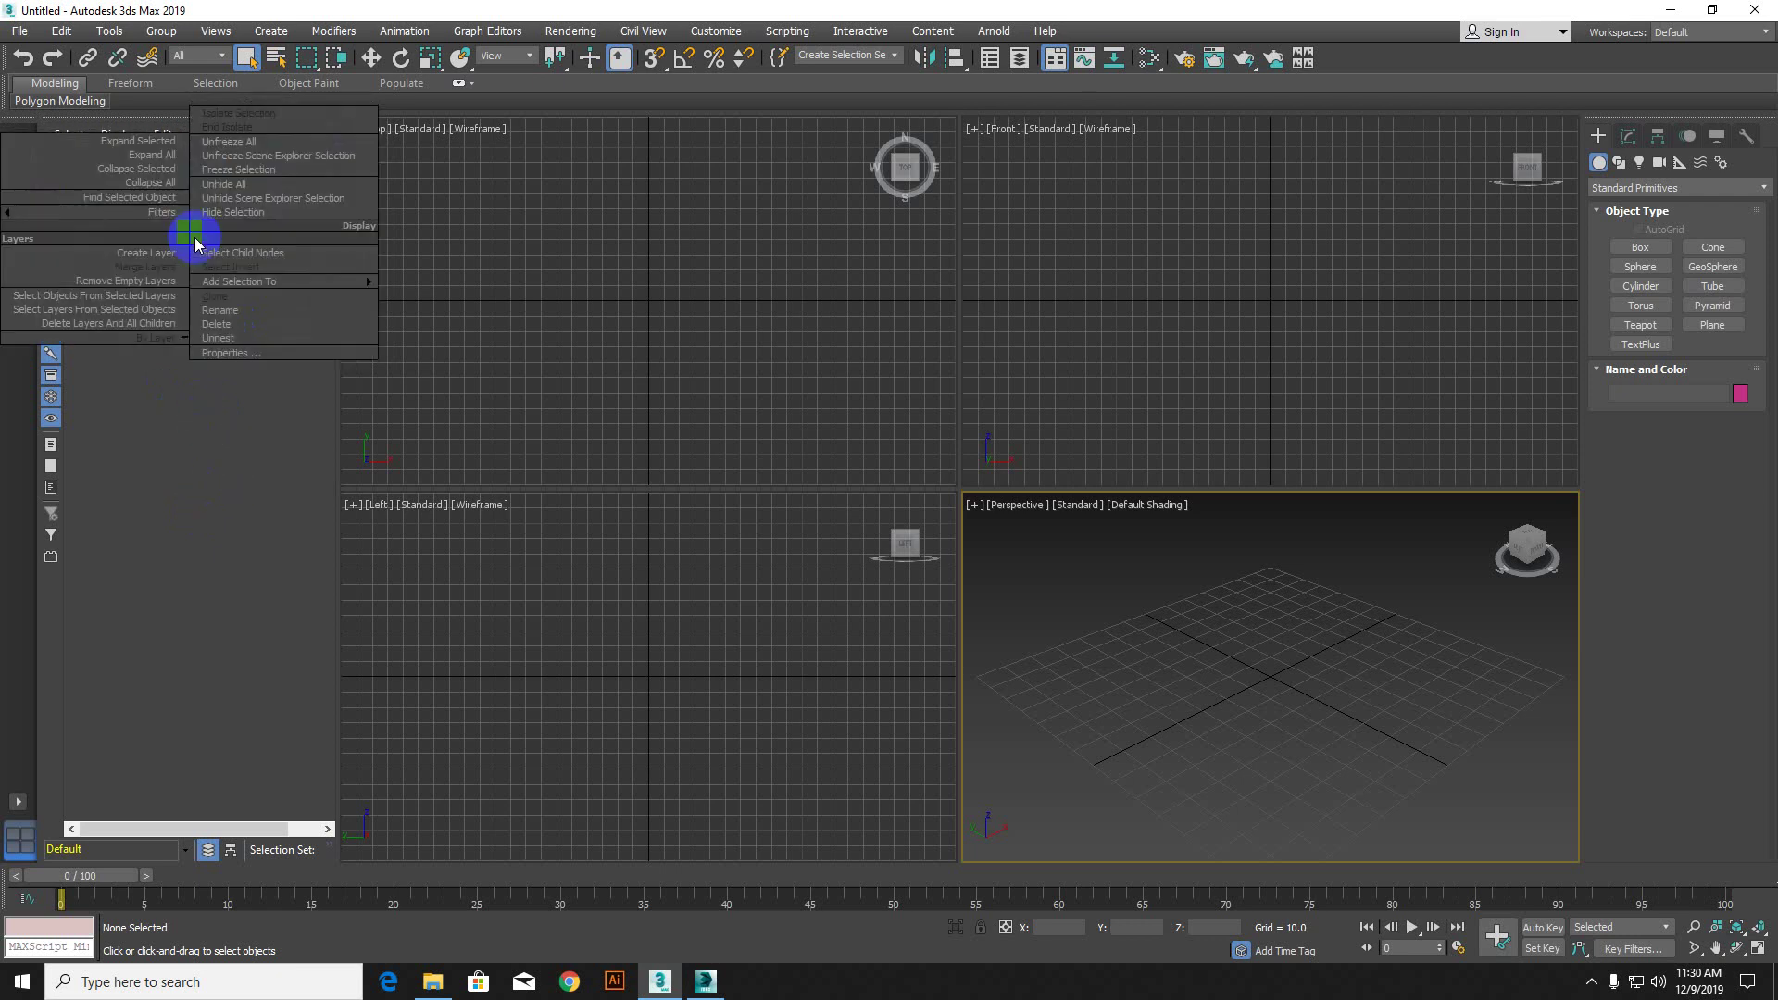
pyautogui.rightClick(190, 236)
pyautogui.click(216, 326)
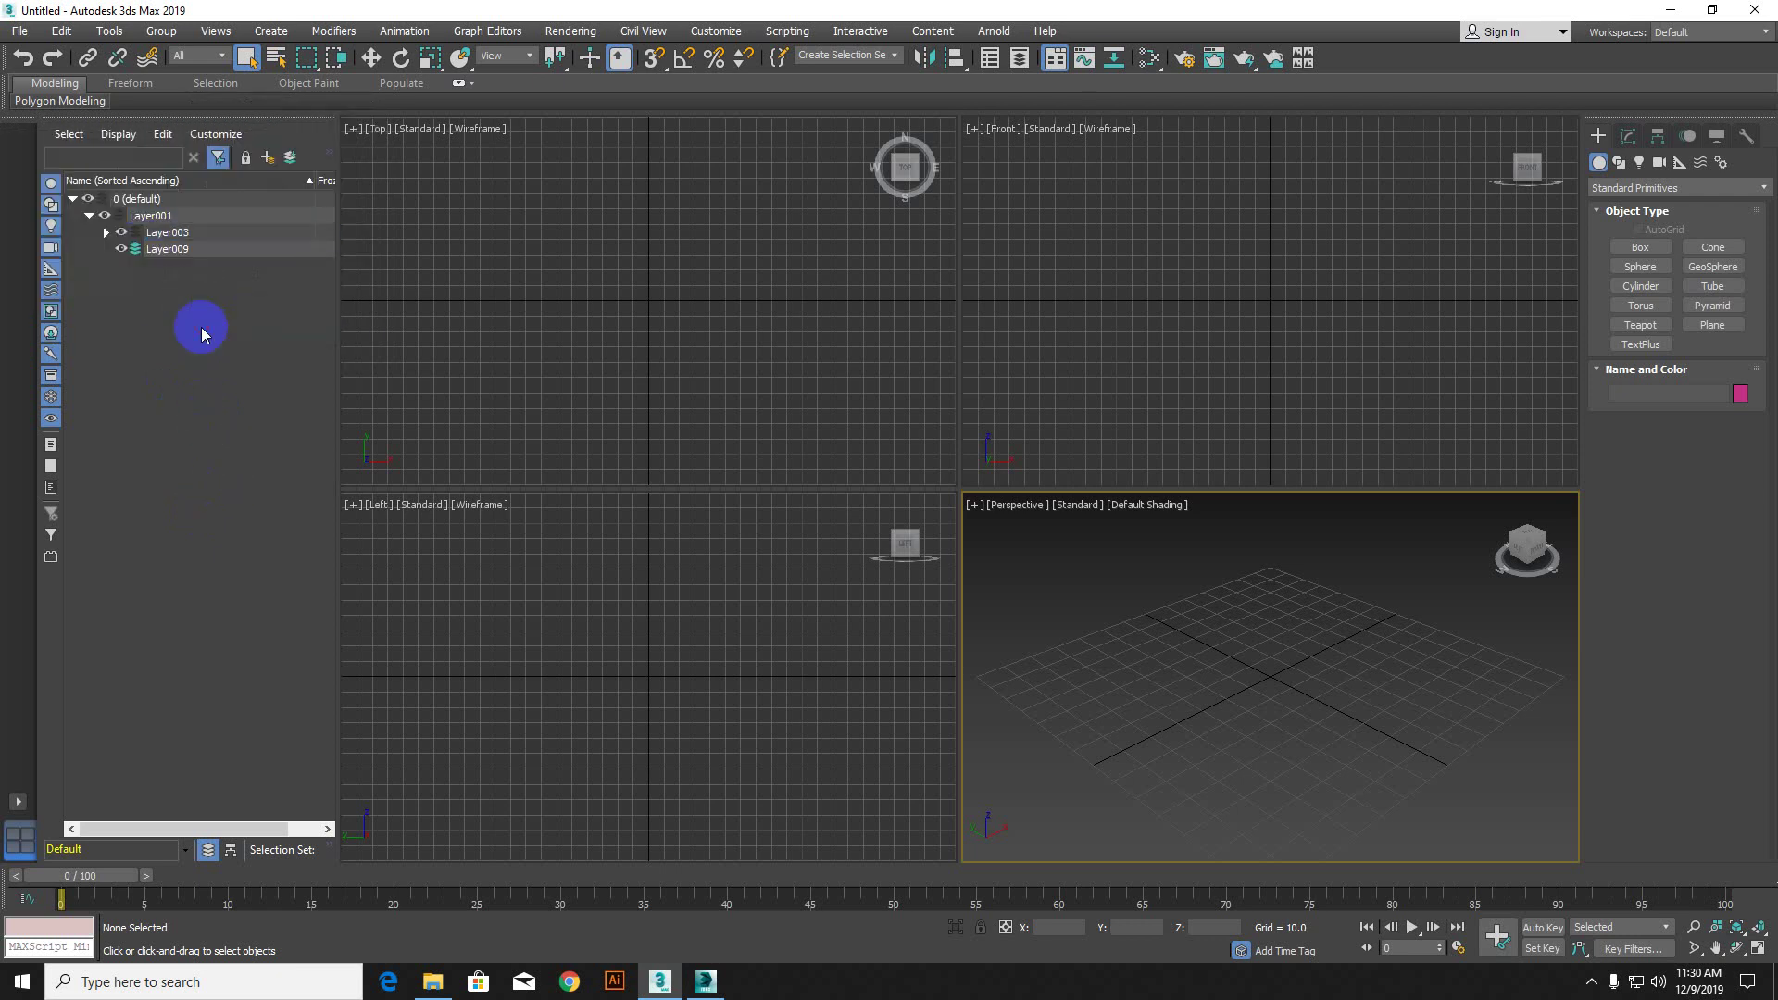
# Step: Delete Layer004 and Layer006 from the nested chain
pyautogui.click(106, 234)
pyautogui.click(181, 248)
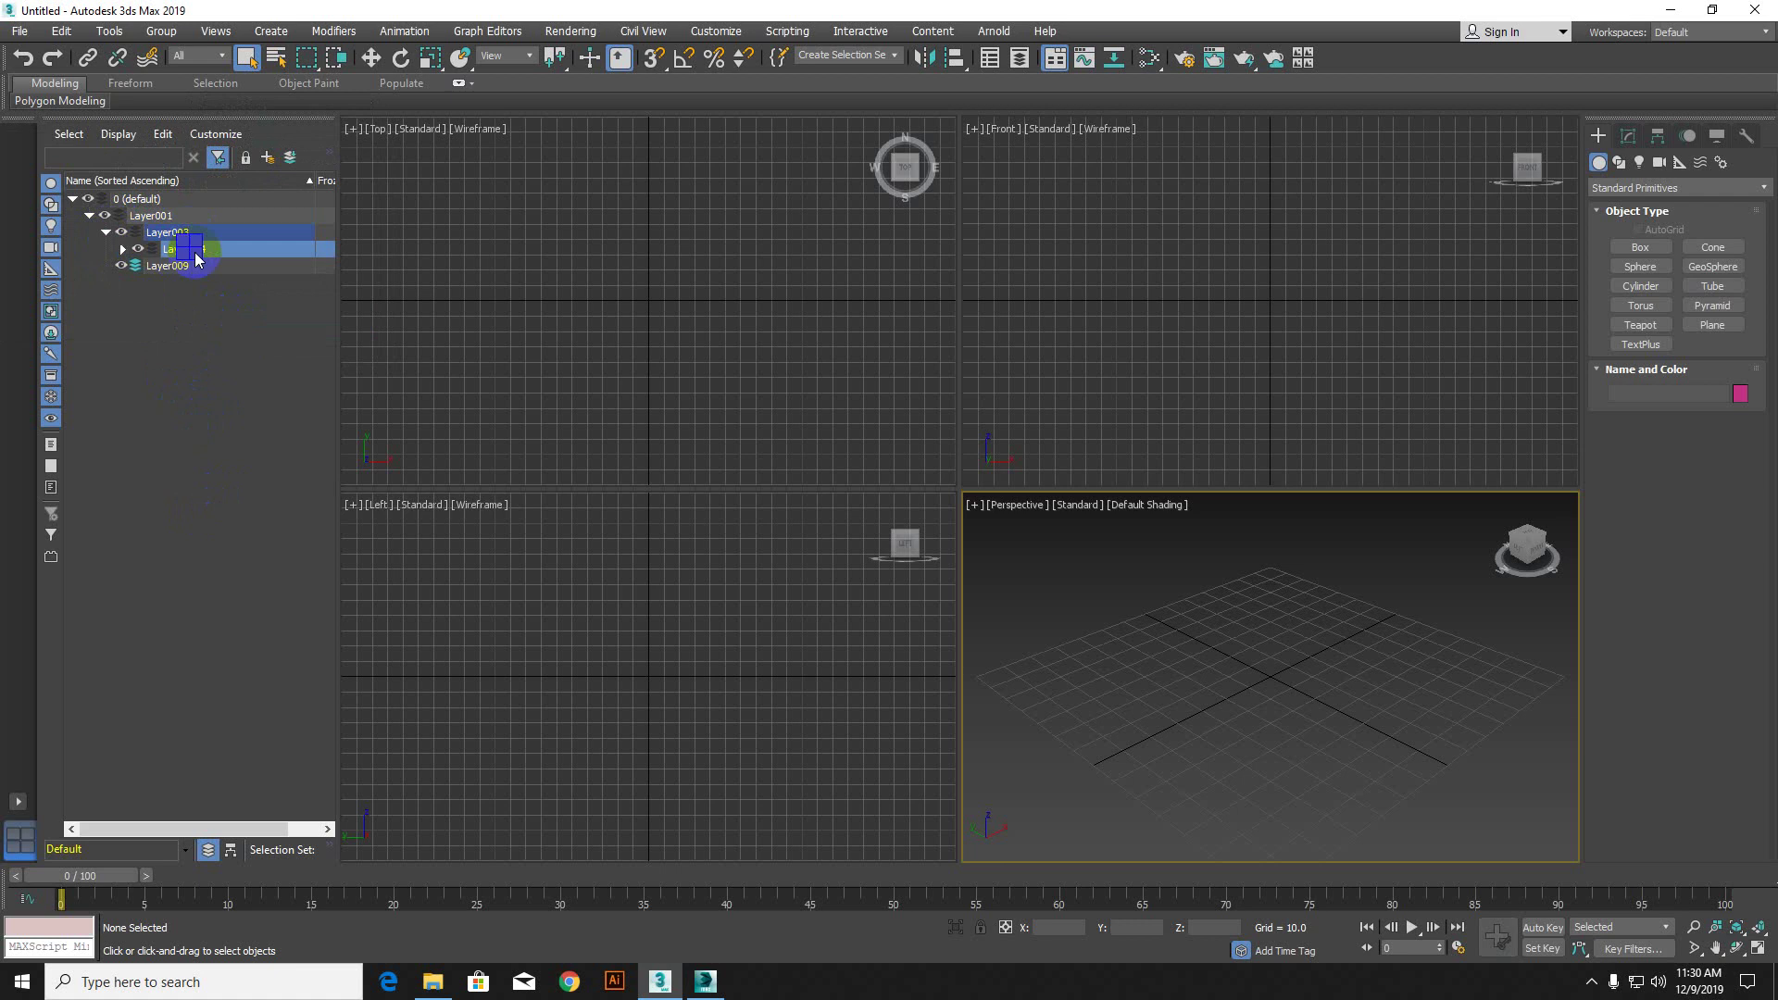
pyautogui.rightClick(189, 247)
pyautogui.click(231, 343)
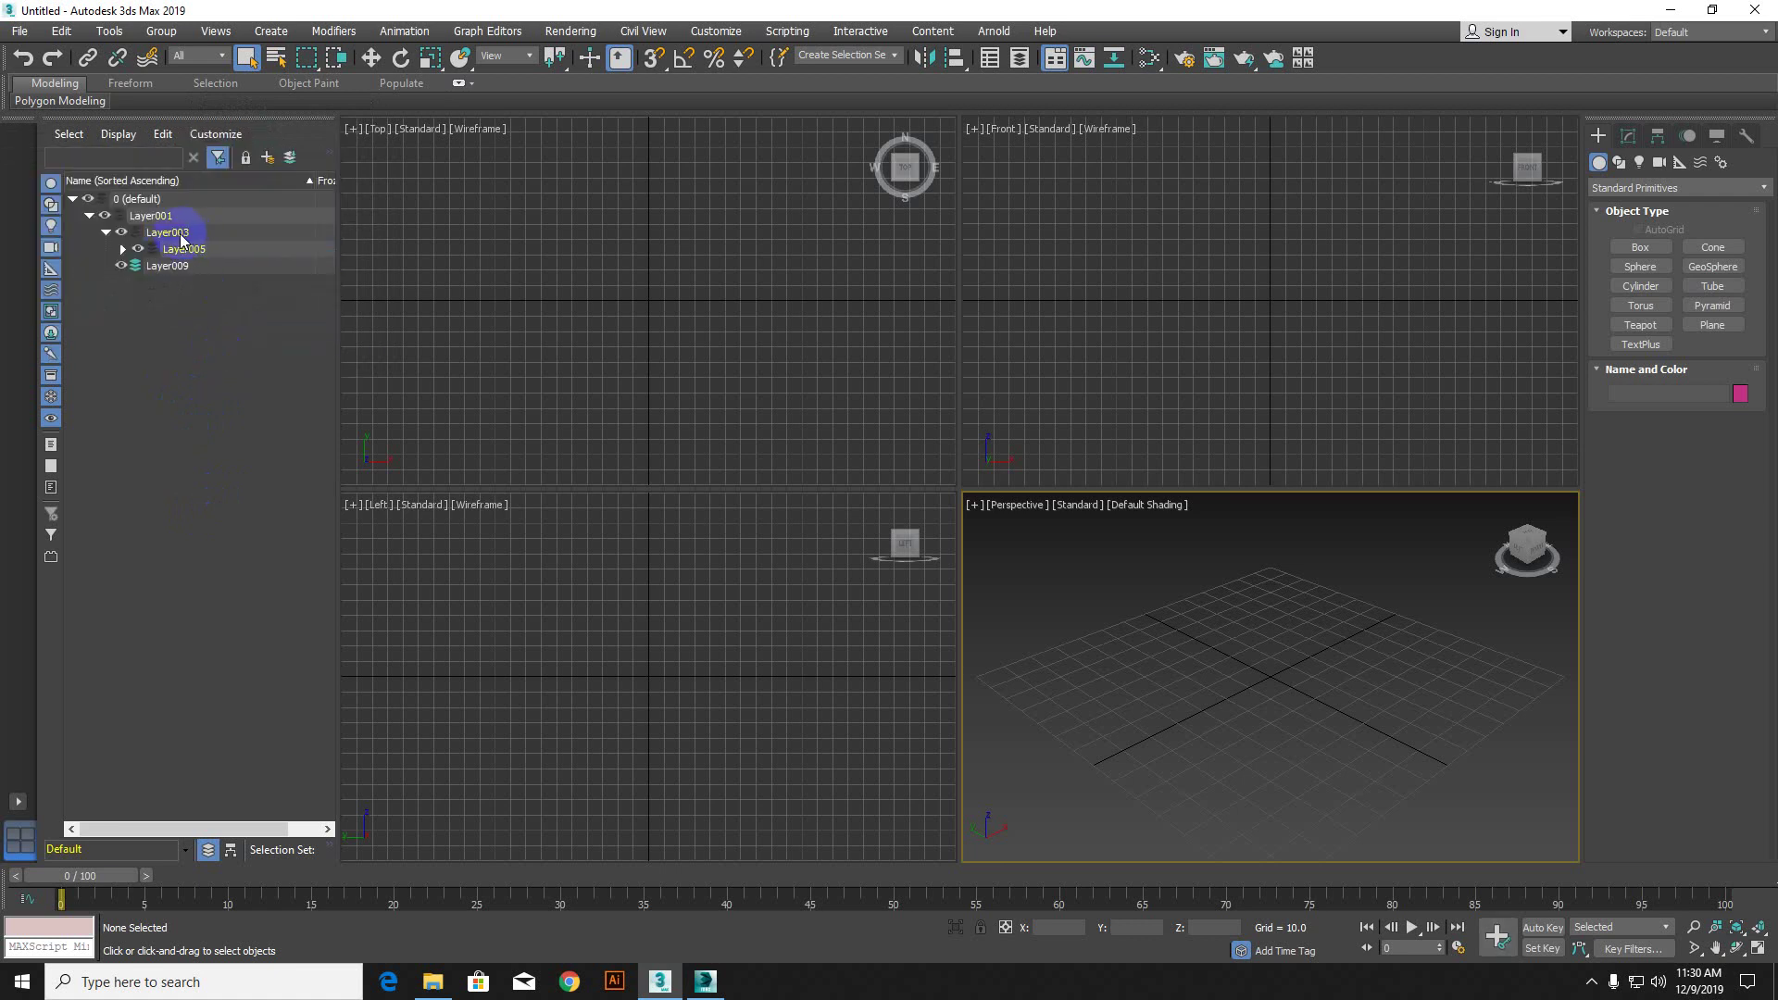
pyautogui.click(185, 265)
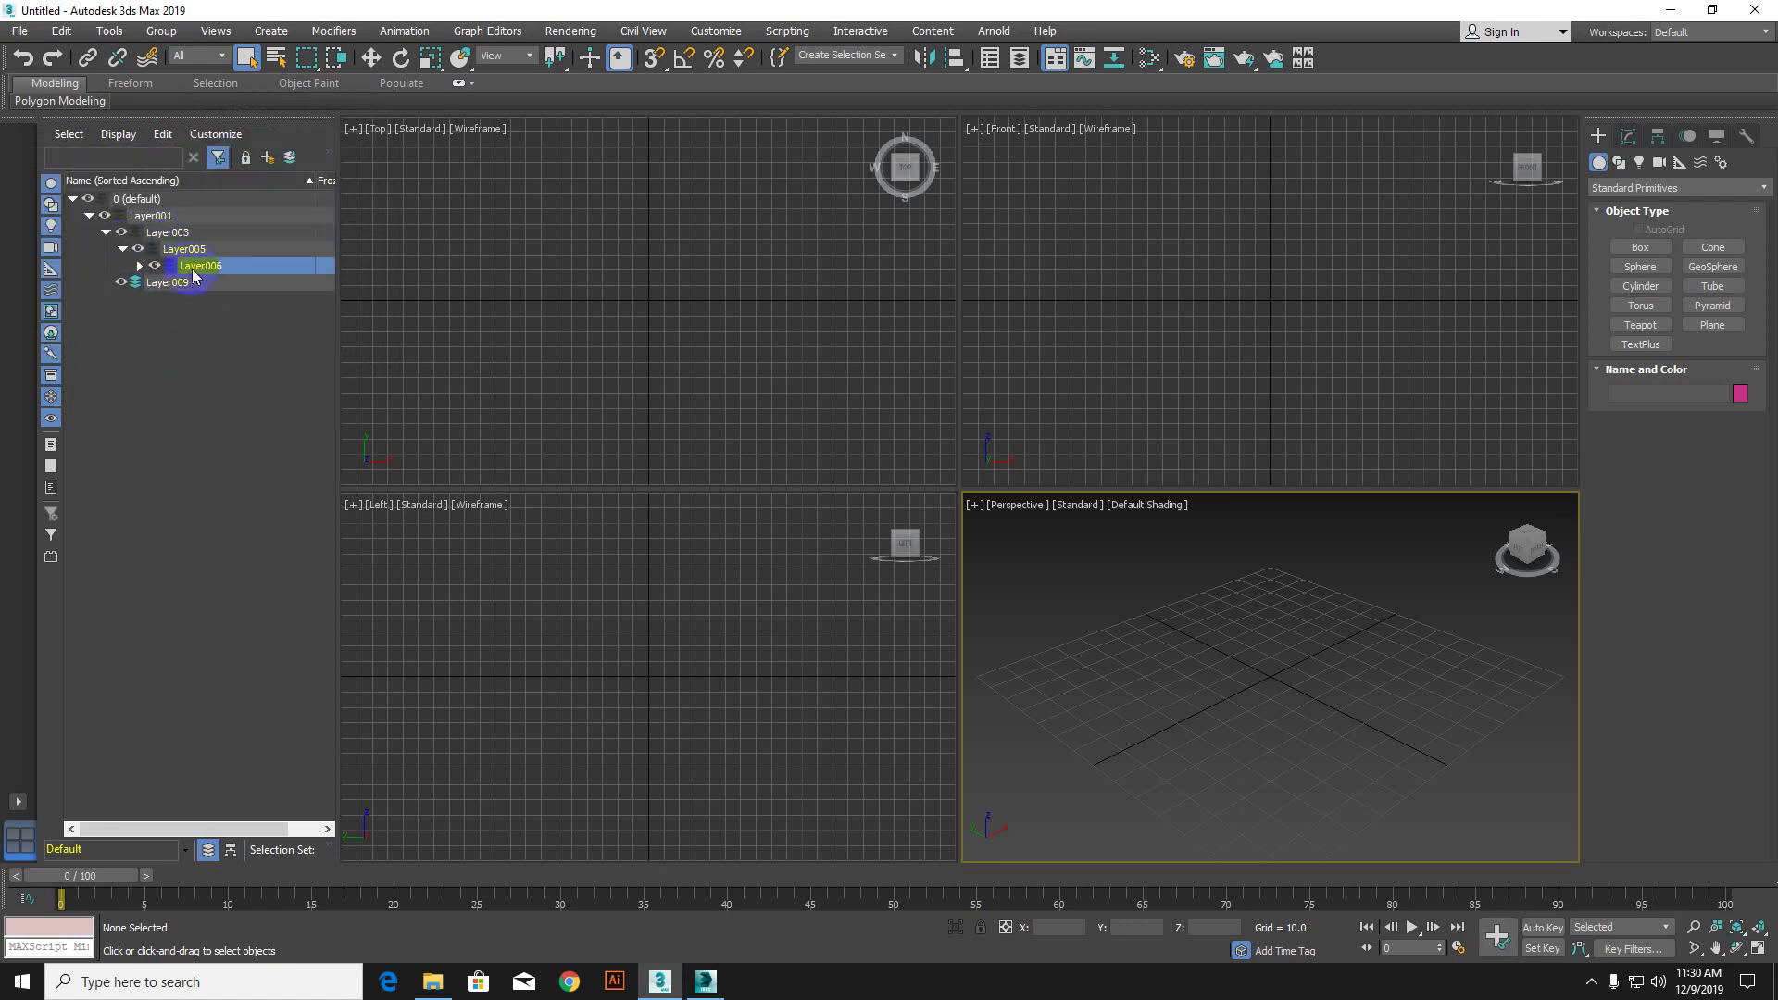
pyautogui.rightClick(189, 264)
pyautogui.click(237, 370)
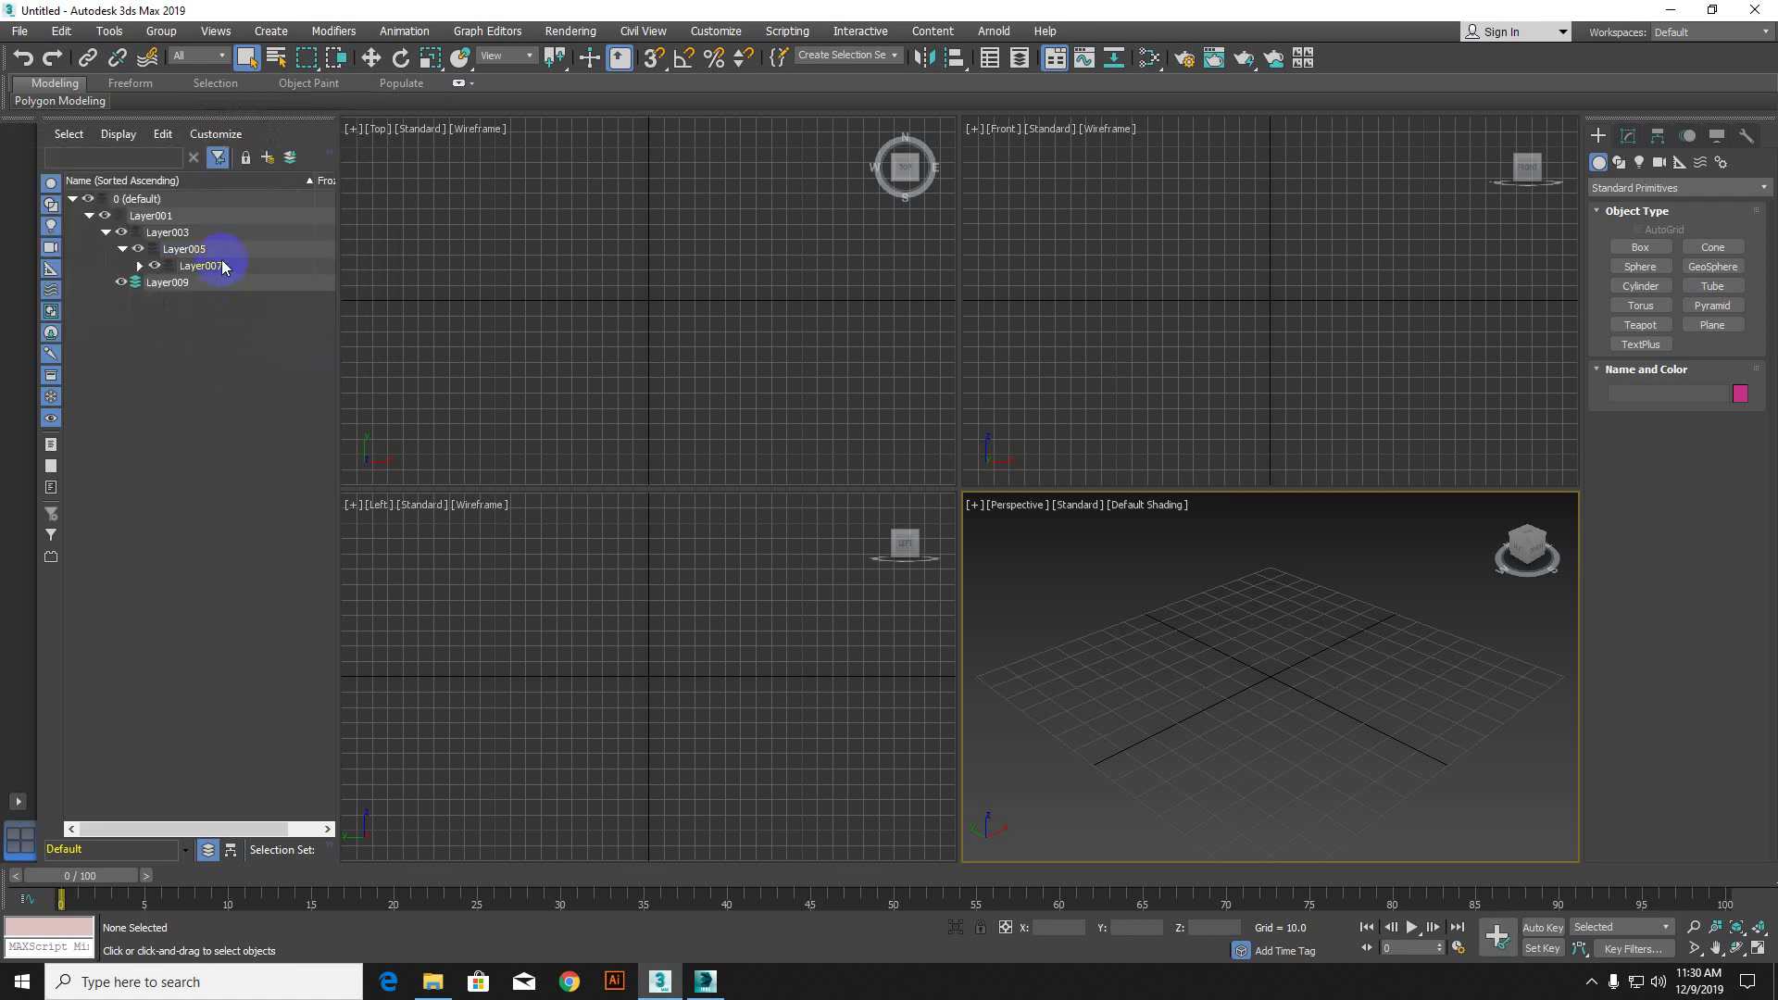
# Step: Delete Layer008 and Layer009 from the layer tree
pyautogui.click(139, 266)
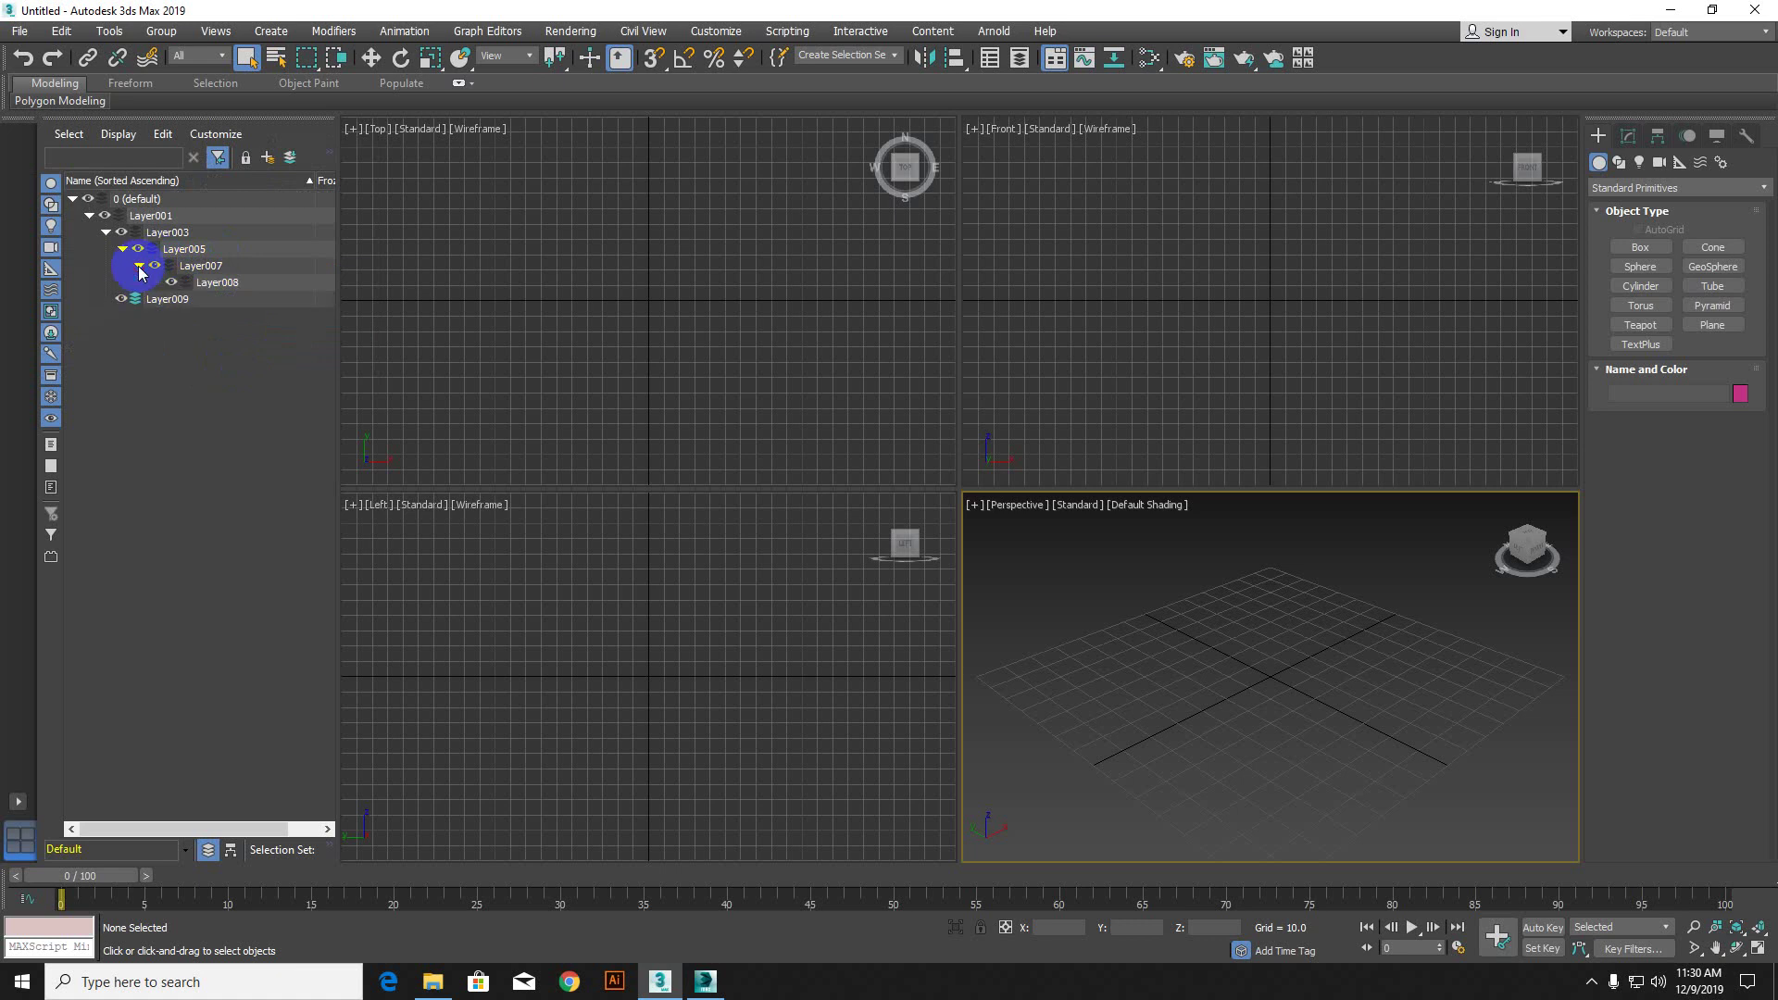
pyautogui.click(203, 283)
pyautogui.rightClick(205, 289)
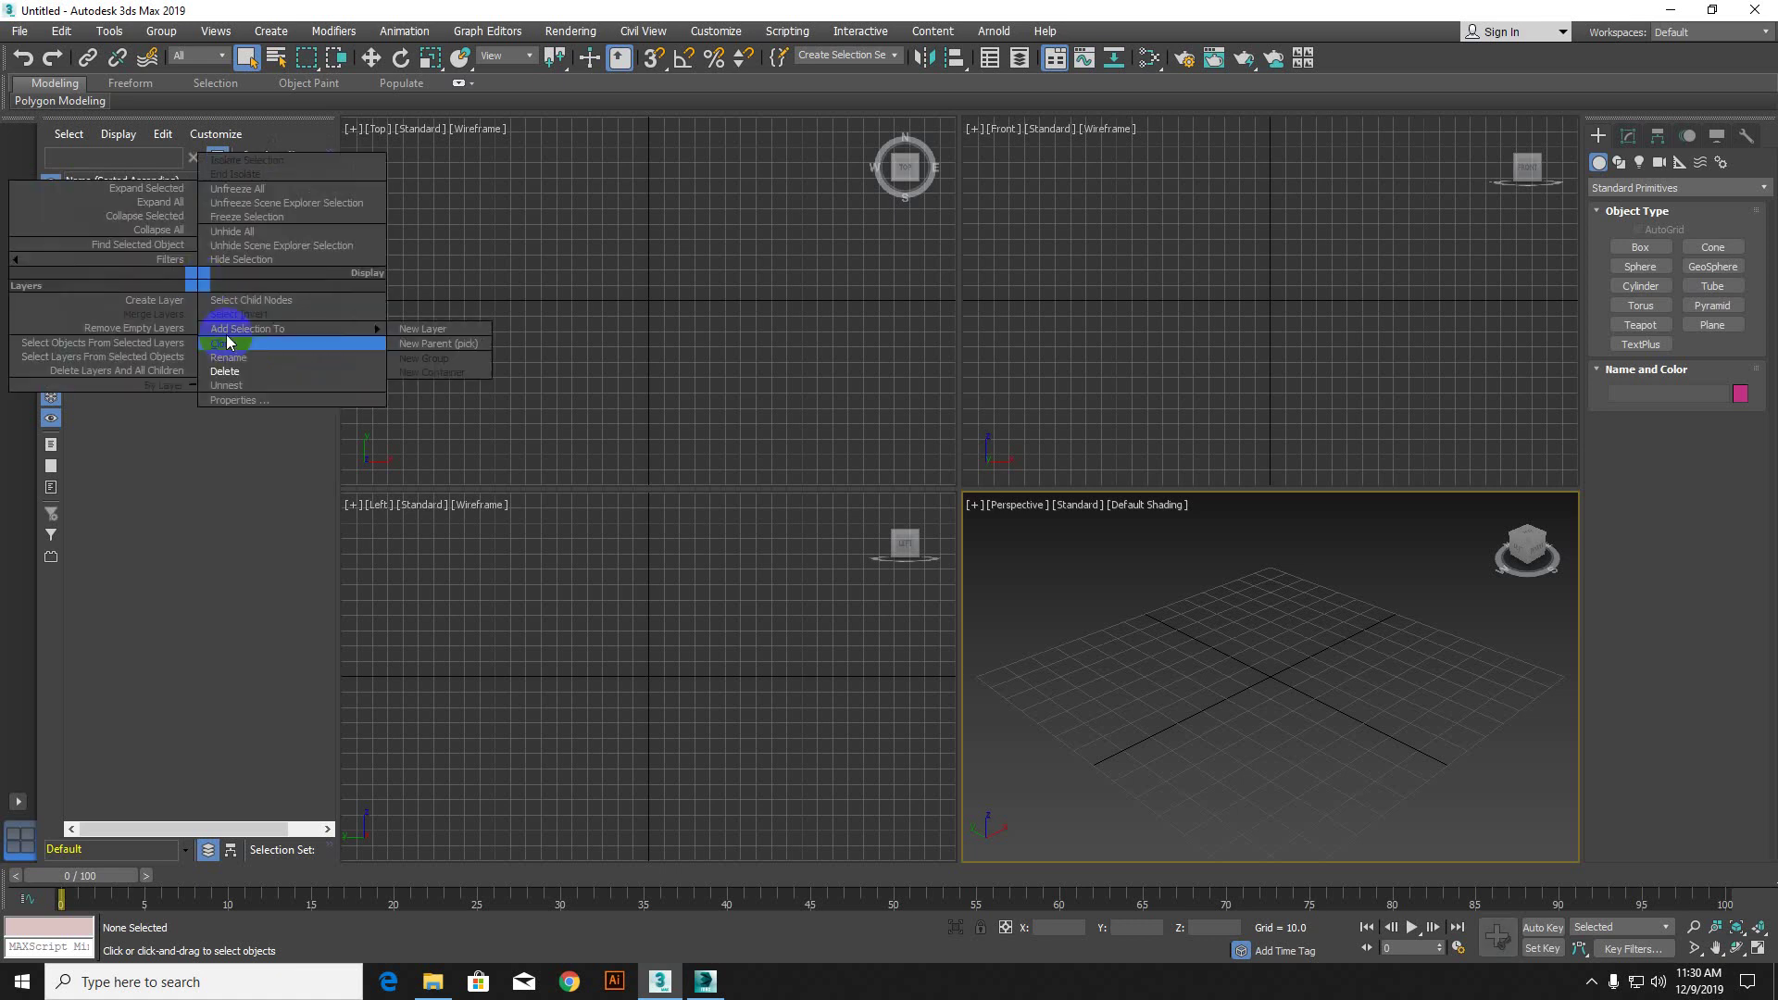
pyautogui.click(232, 363)
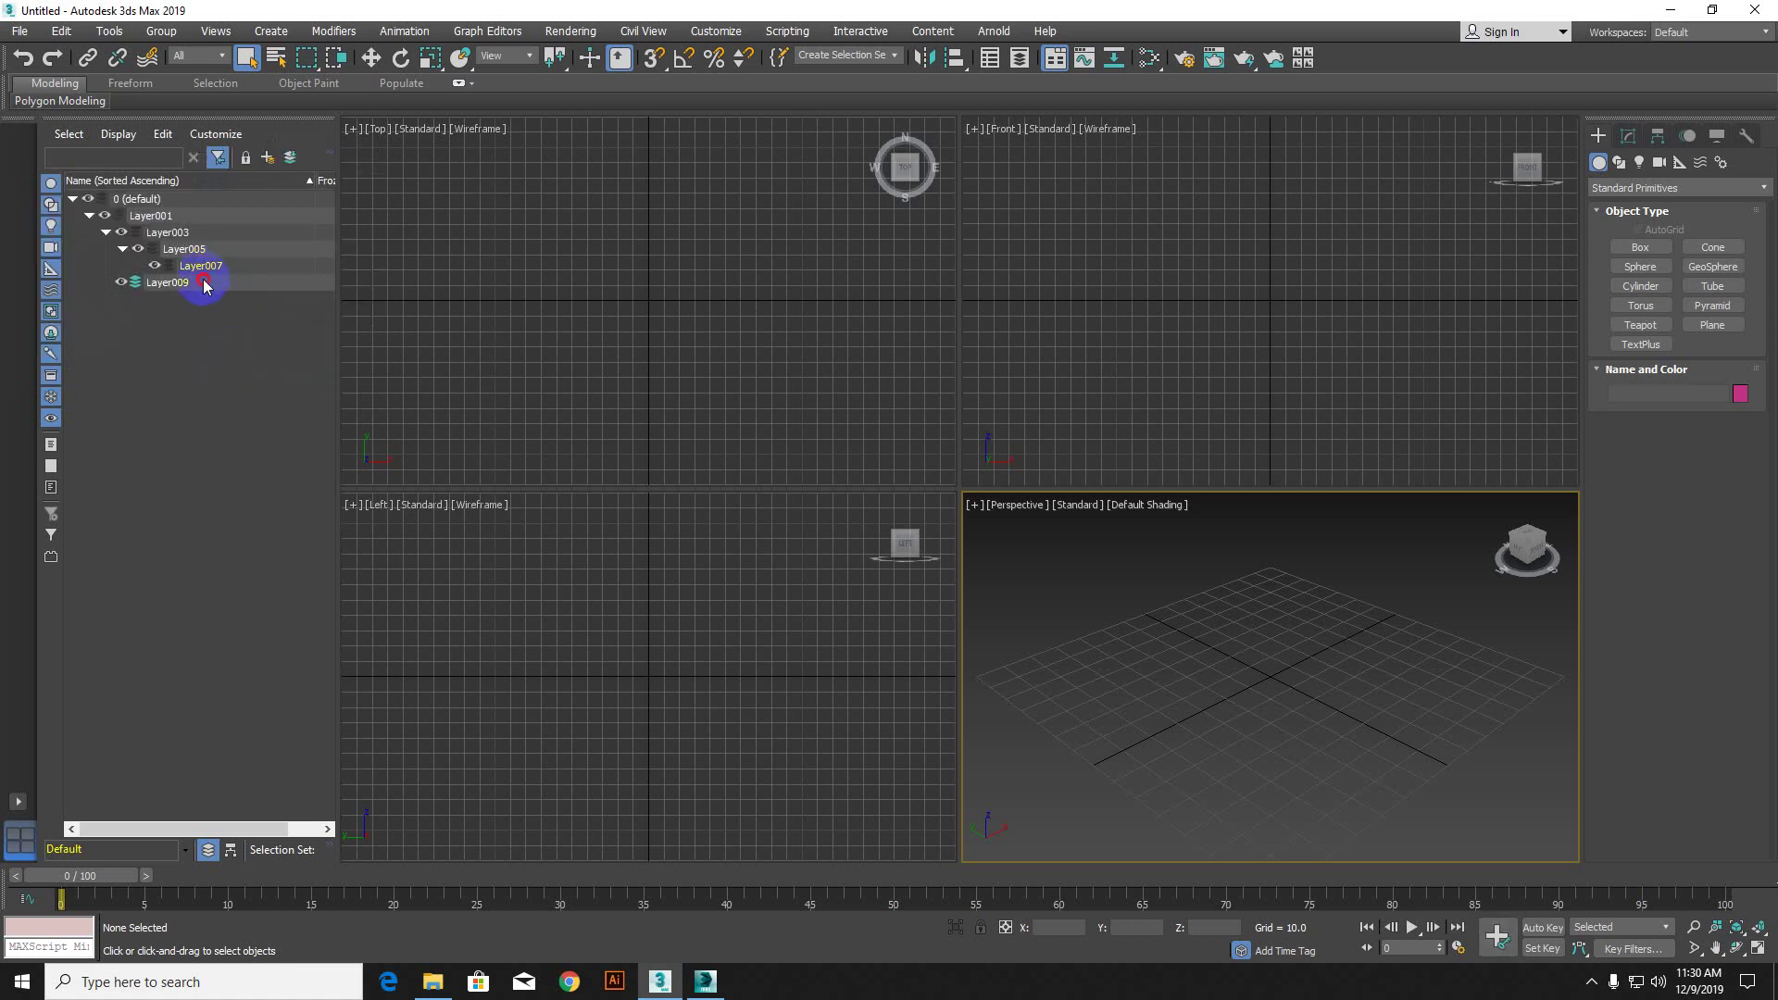
pyautogui.rightClick(204, 282)
pyautogui.click(238, 368)
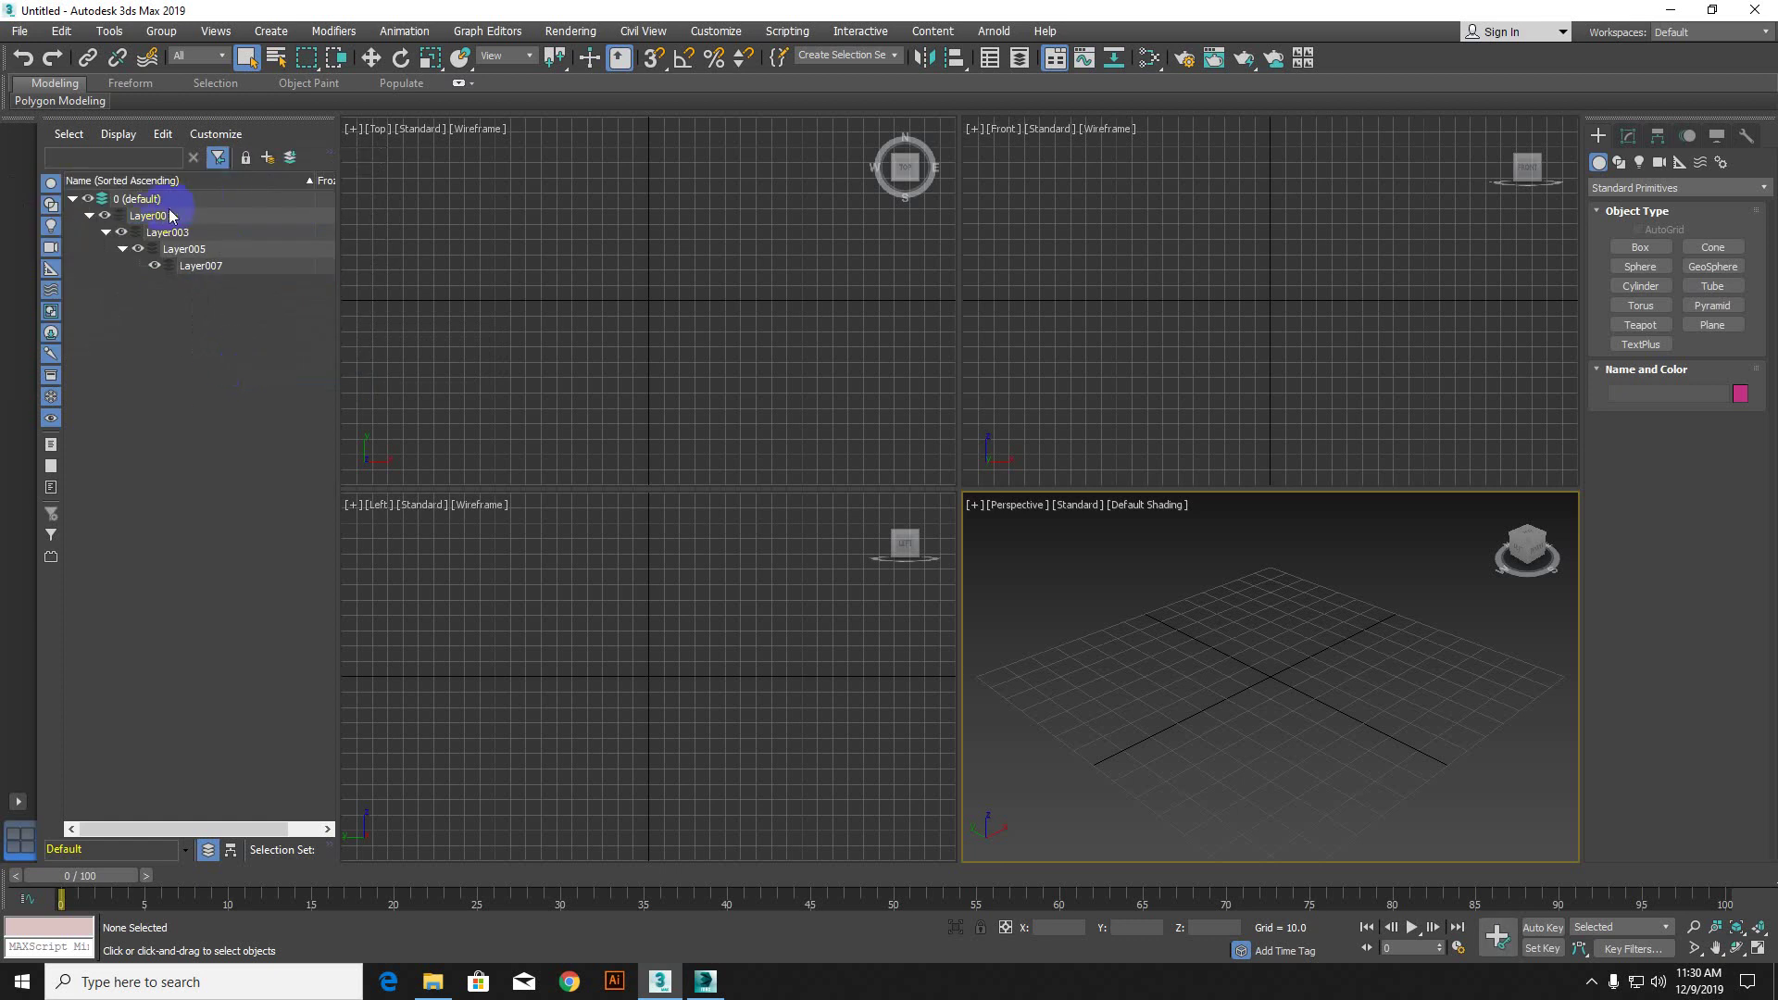
# Step: Delete Layer007 and Layer005 through their right-click menus
pyautogui.click(143, 199)
pyautogui.rightClick(143, 198)
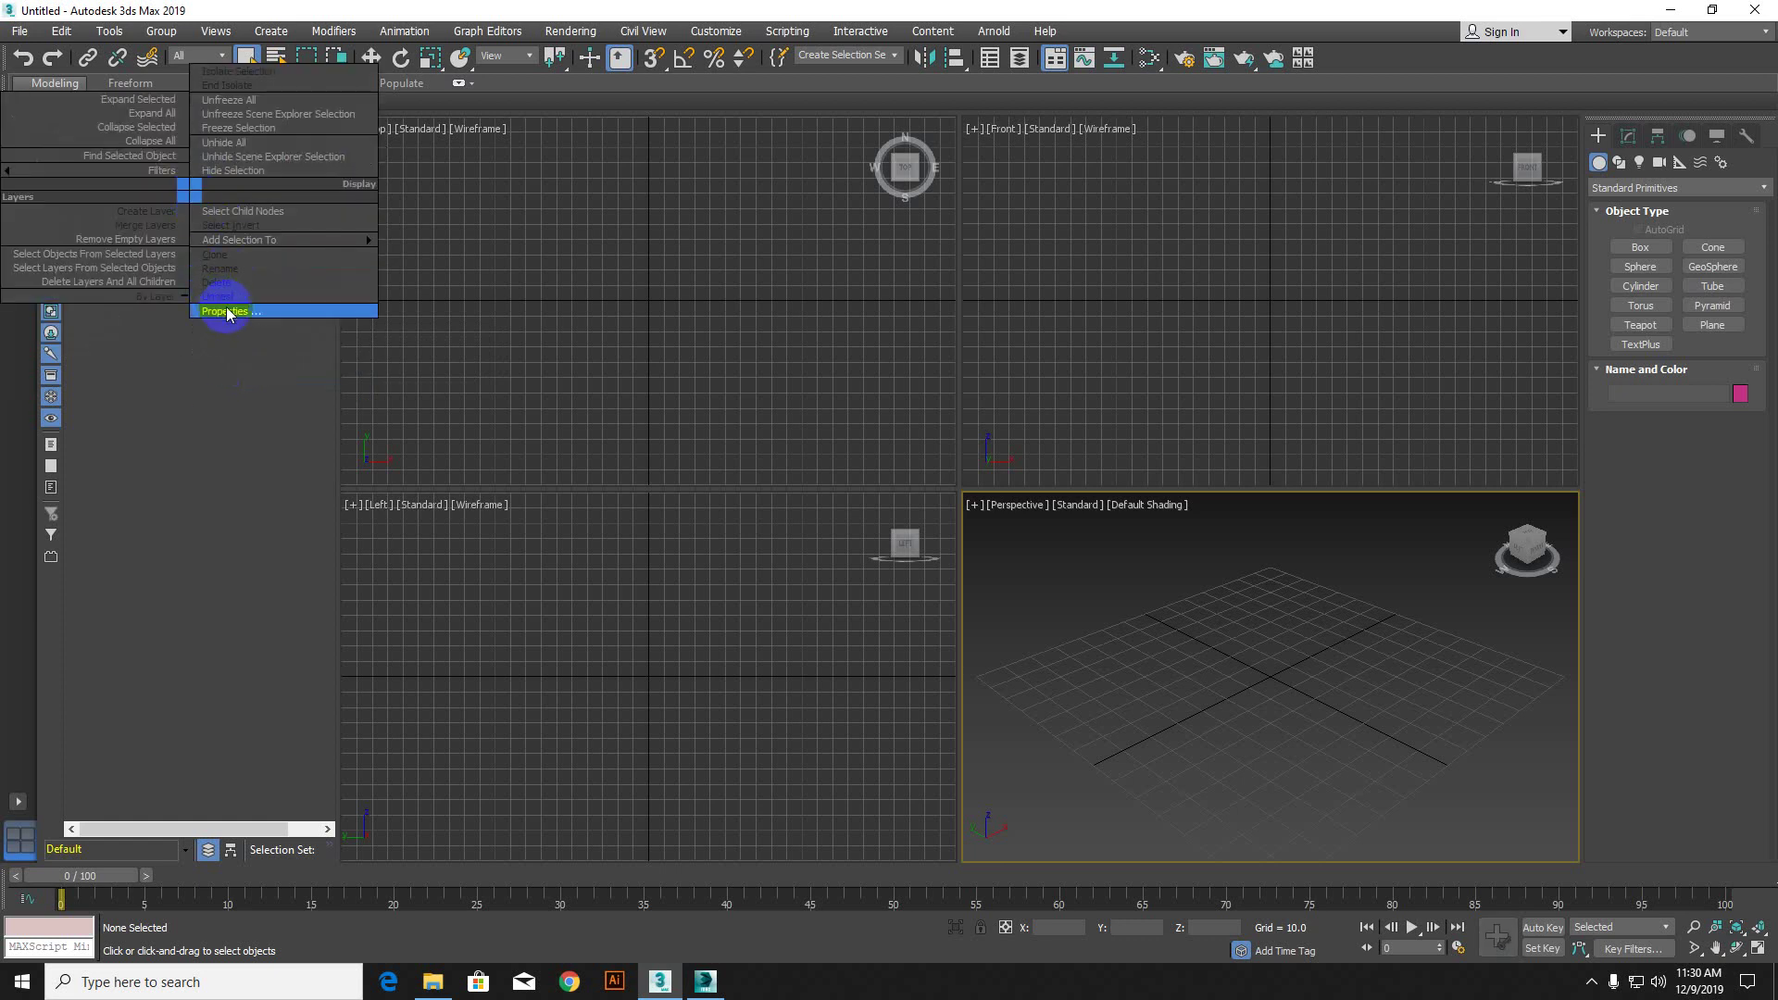
pyautogui.click(229, 364)
pyautogui.click(206, 269)
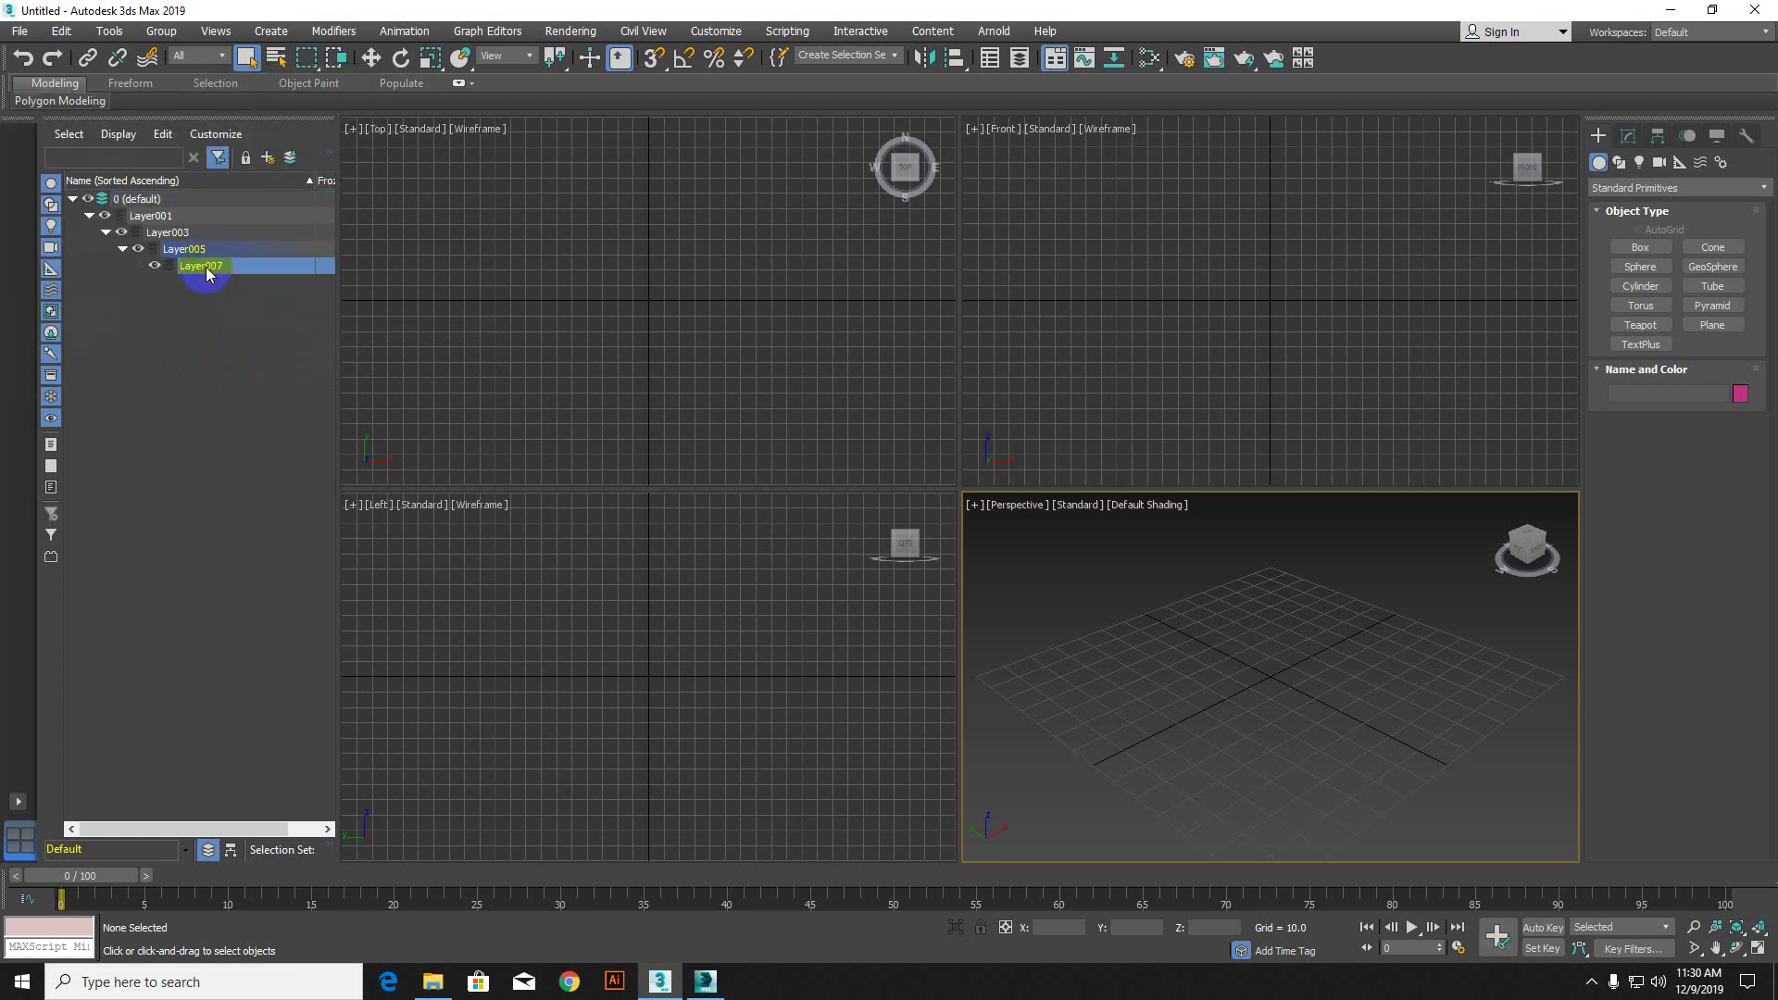
pyautogui.rightClick(211, 274)
pyautogui.click(249, 365)
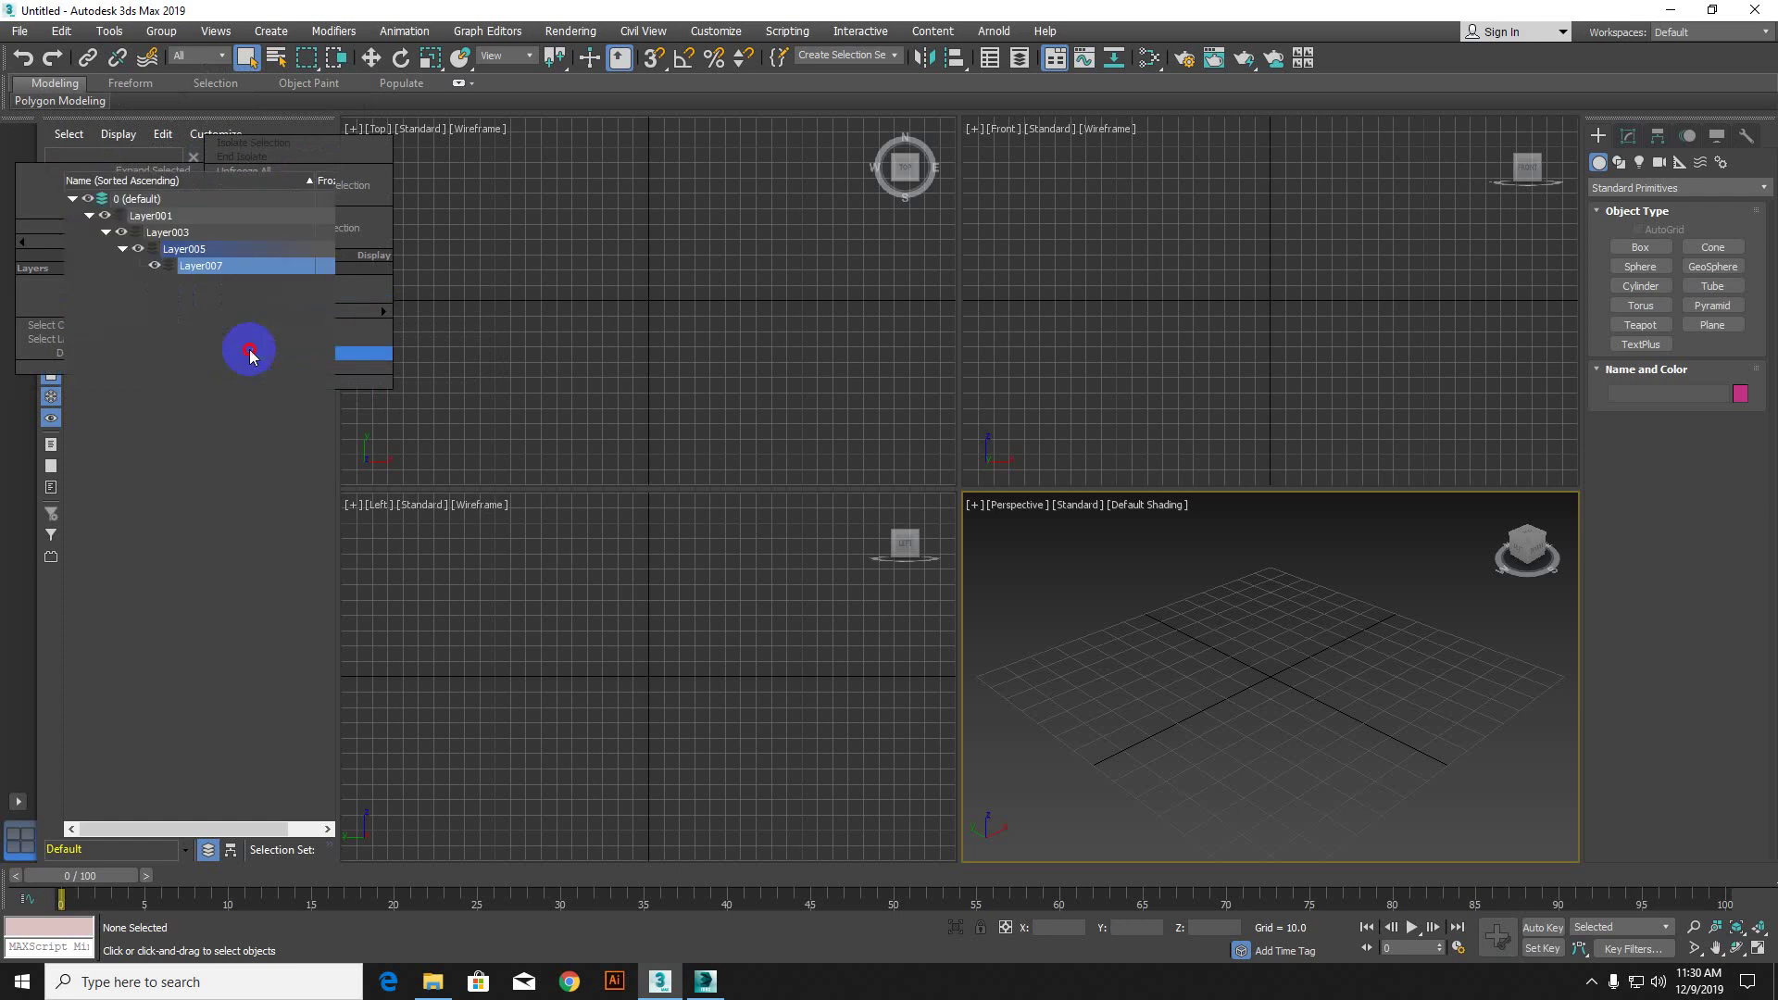
pyautogui.click(221, 250)
pyautogui.rightClick(220, 250)
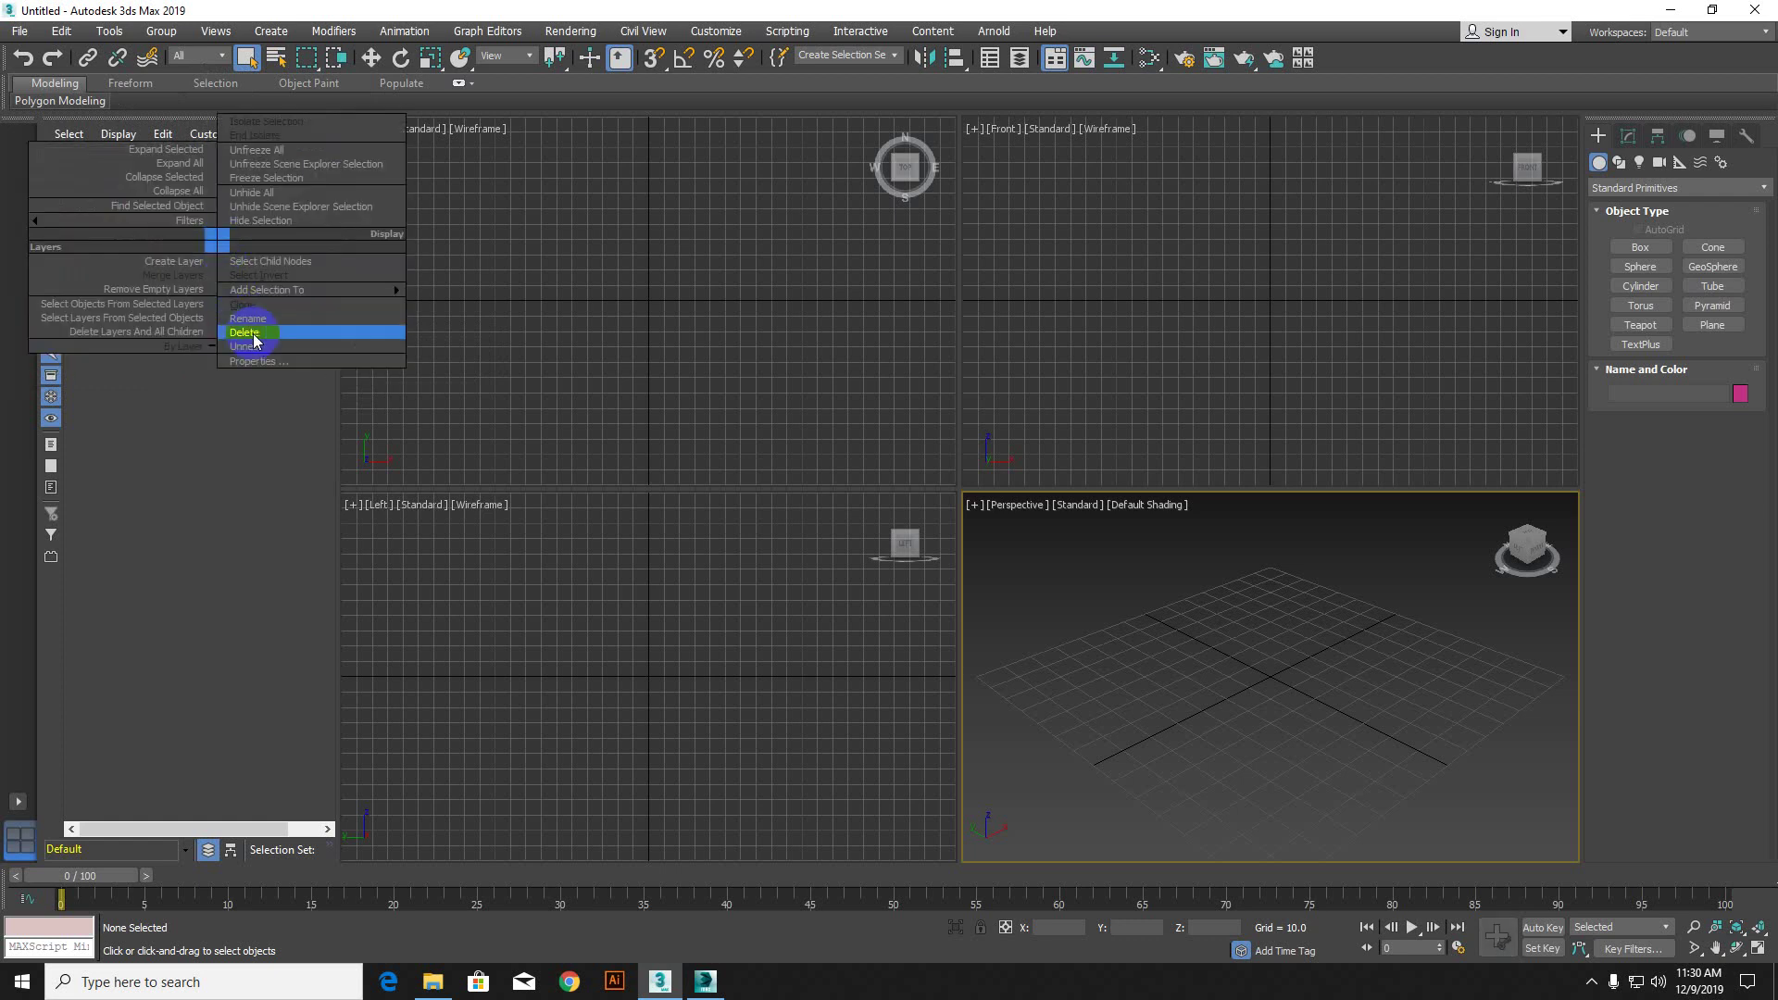
pyautogui.click(246, 334)
# Step: Delete Layer003 and Layer001, leaving only 0 (default) selected
pyautogui.click(198, 232)
pyautogui.rightClick(198, 232)
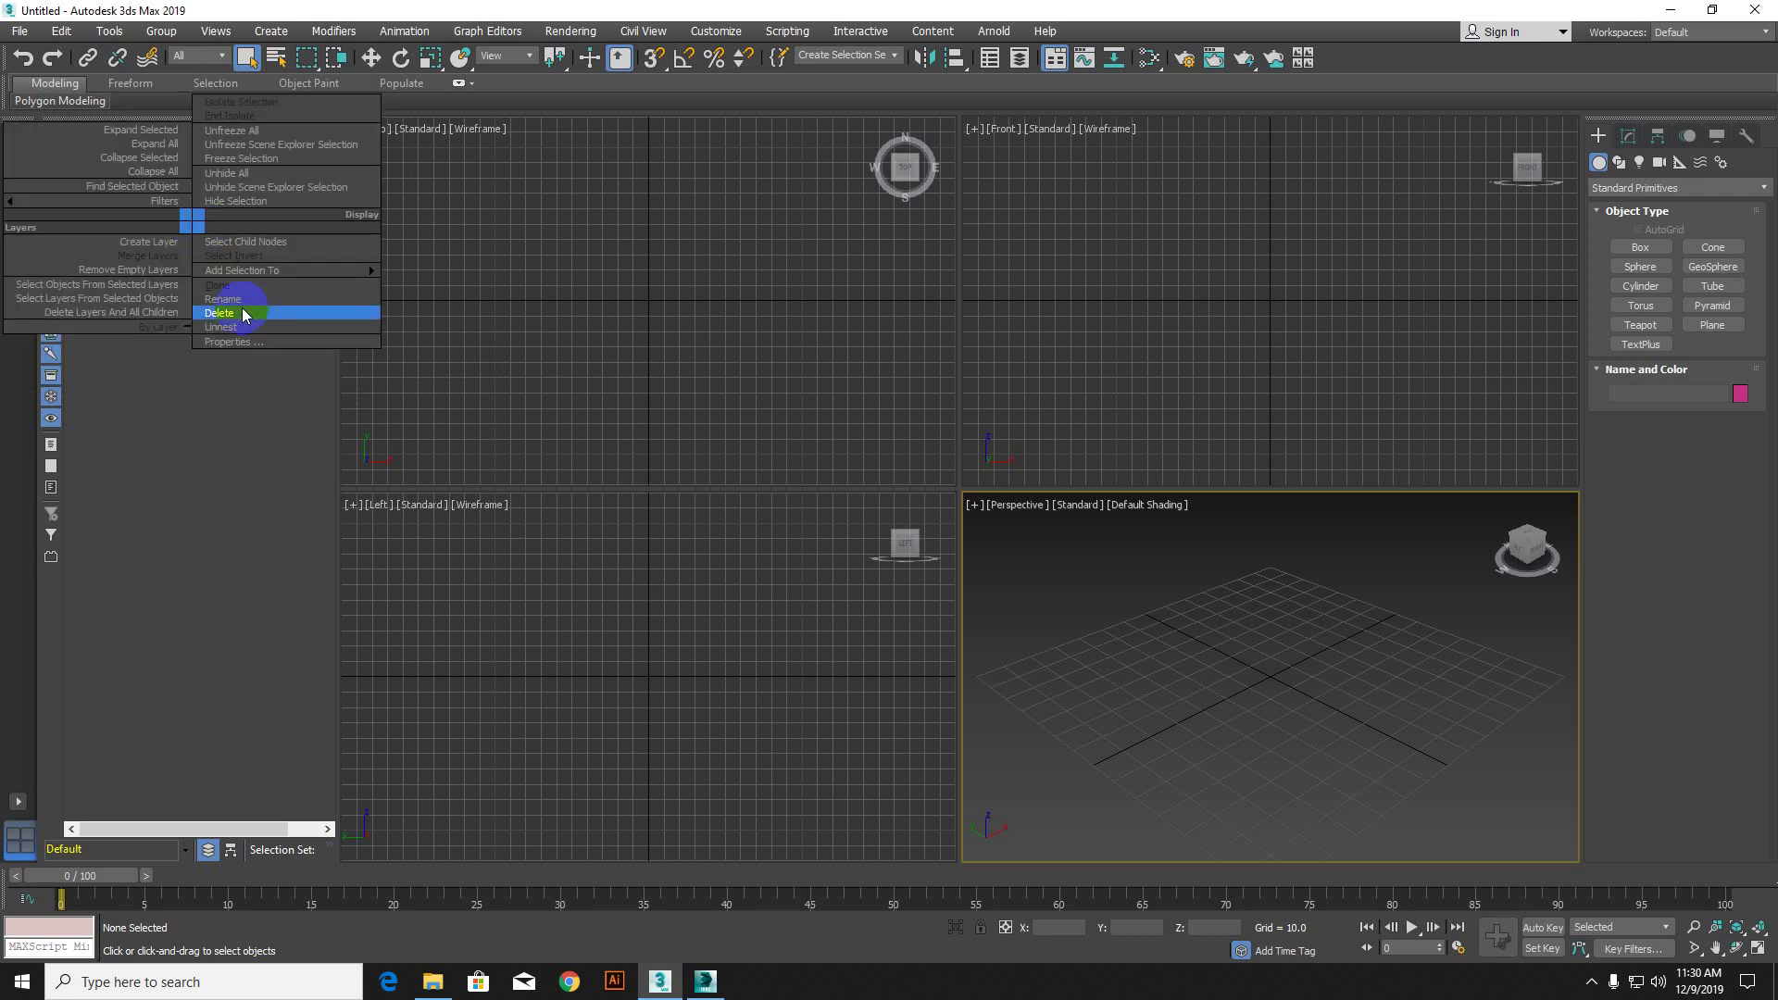
pyautogui.click(230, 292)
pyautogui.click(200, 219)
pyautogui.rightClick(200, 218)
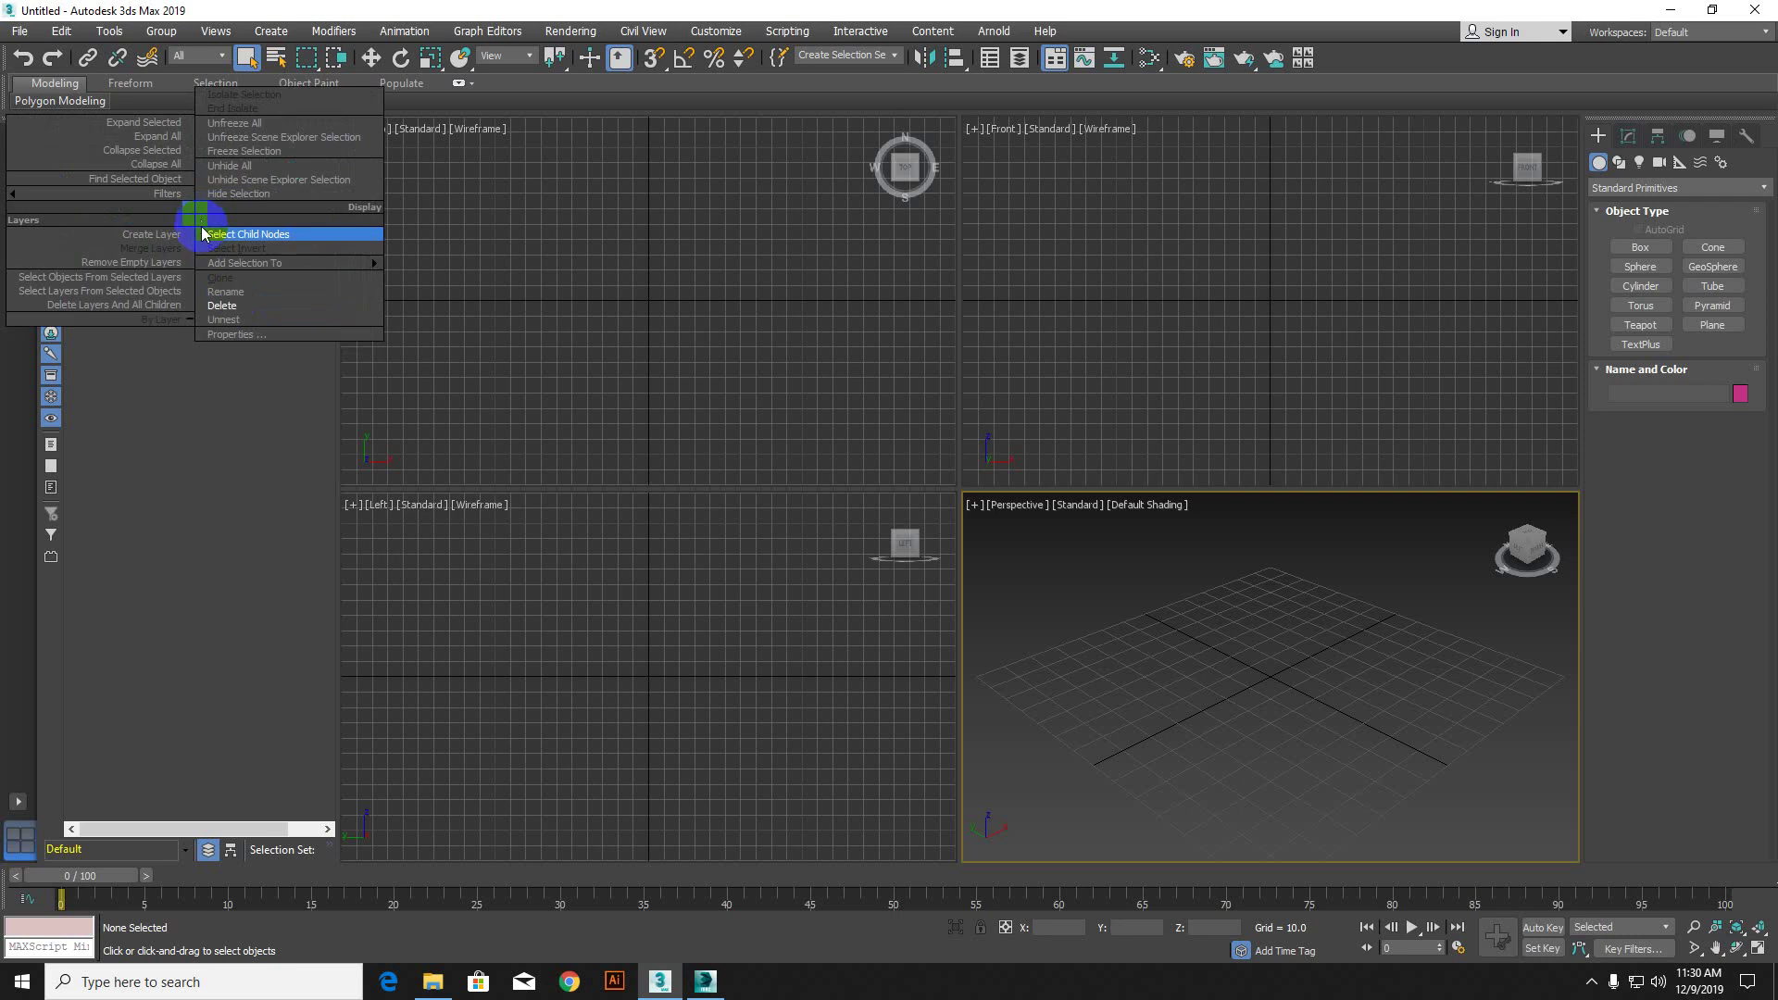
pyautogui.click(222, 302)
pyautogui.click(190, 208)
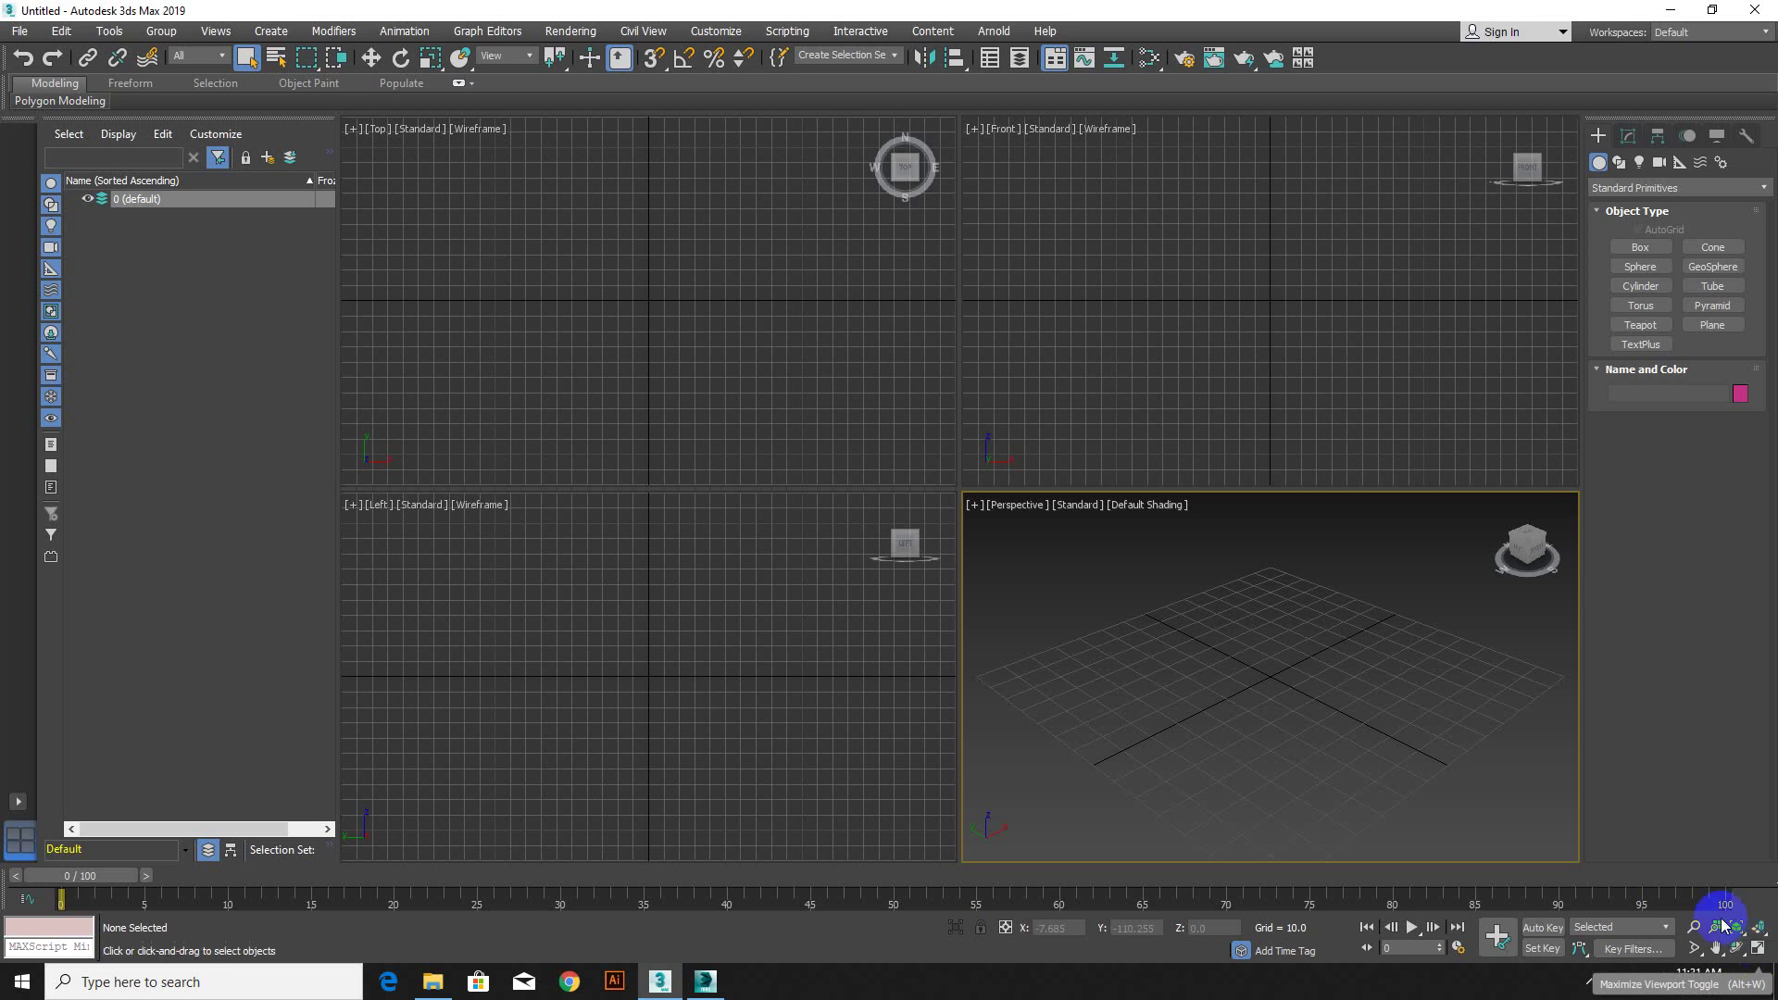
pyautogui.hotkey('alt', 'w')
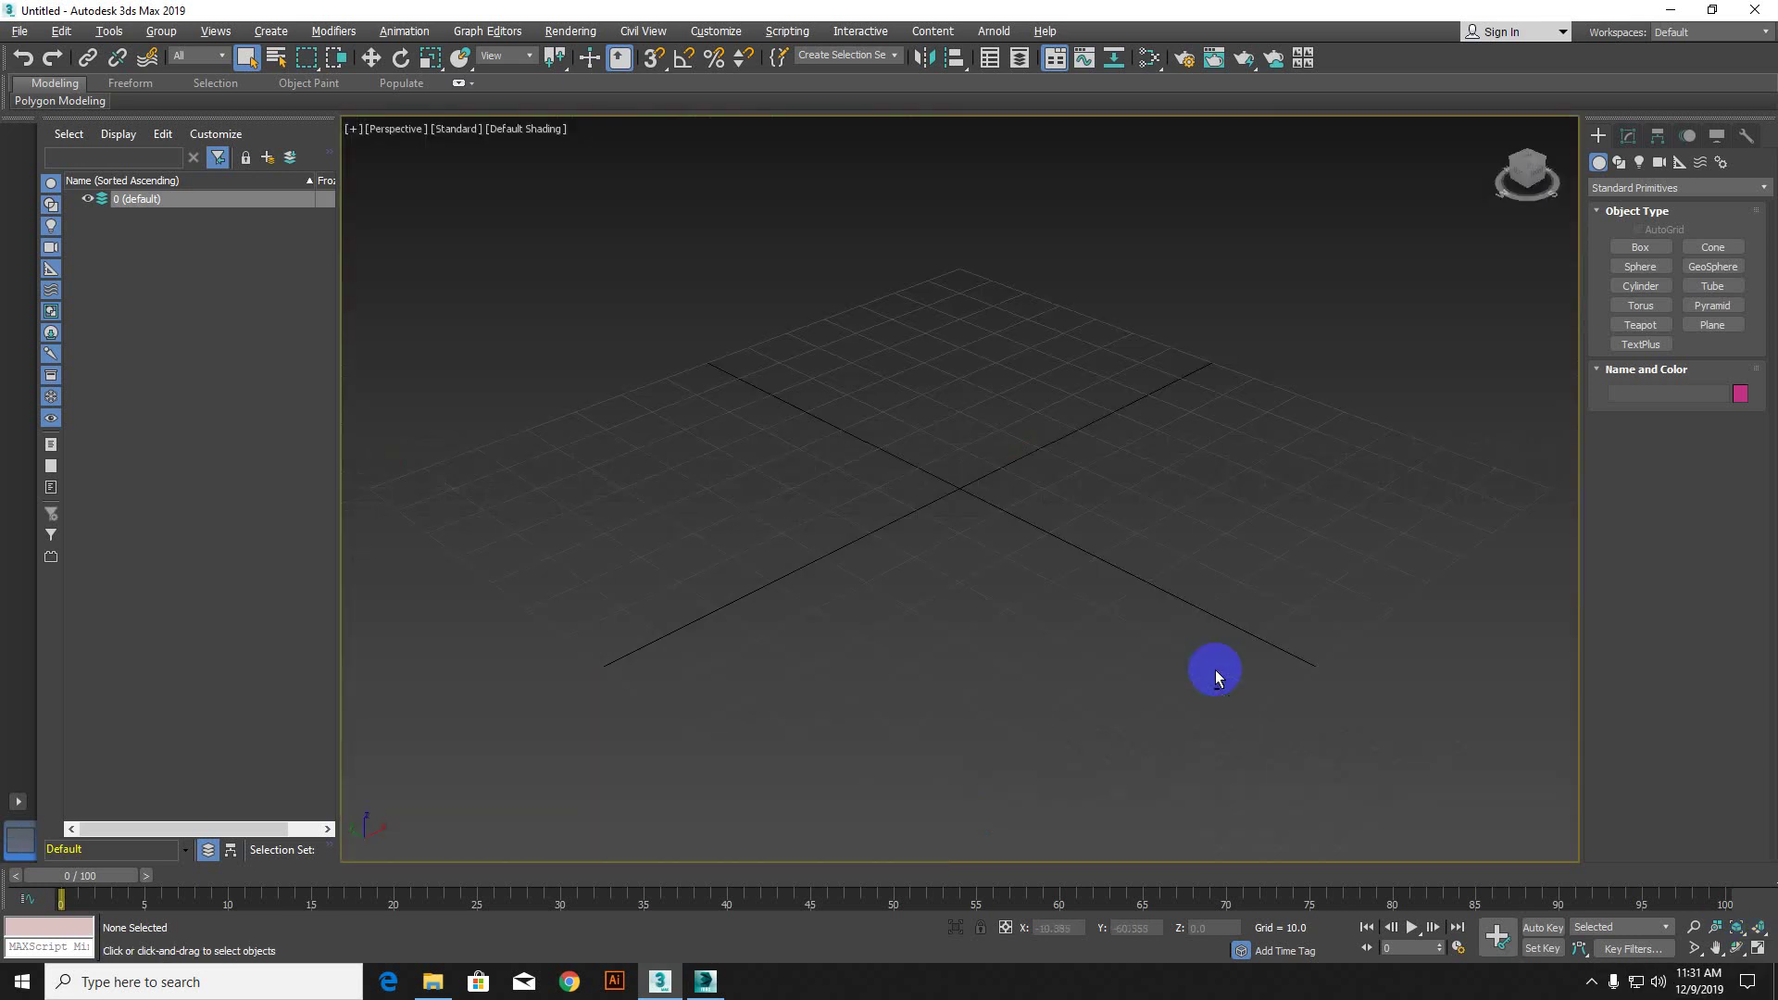
pyautogui.hotkey('alt', 'w')
pyautogui.hotkey('alt', 'w')
pyautogui.hotkey('alt', 'w')
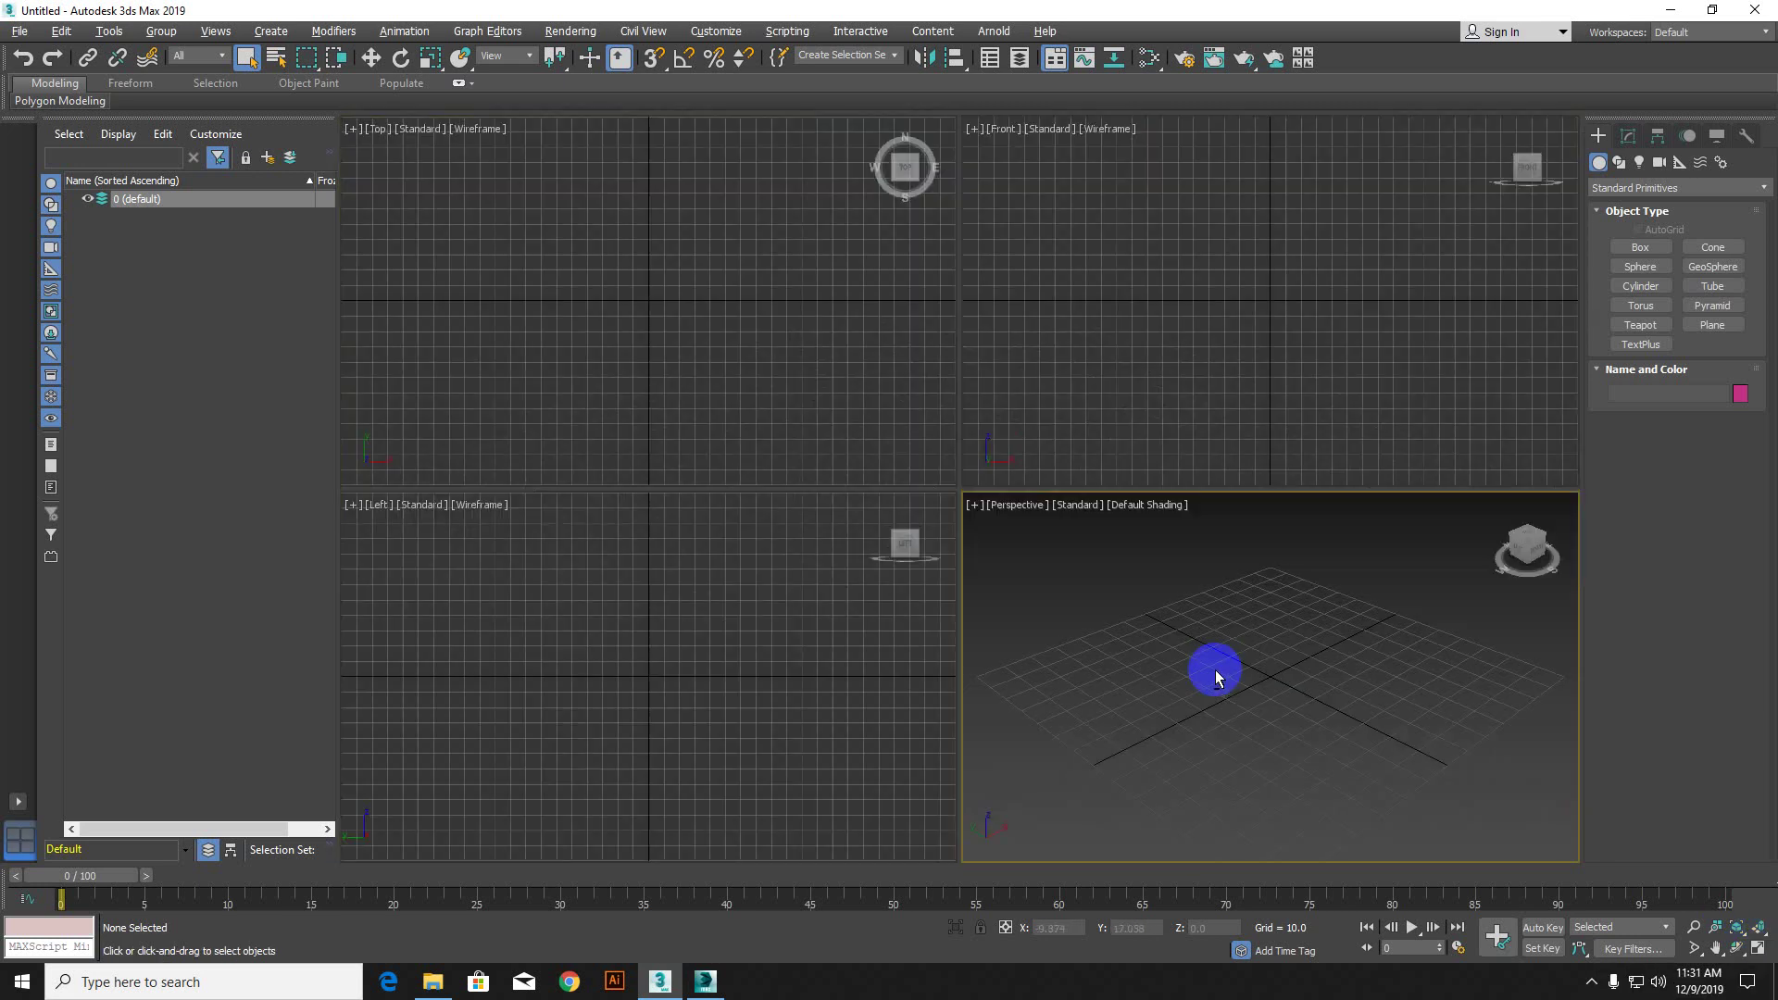
pyautogui.hotkey('alt', 'w')
pyautogui.hotkey('alt', 'w')
pyautogui.click(1263, 283)
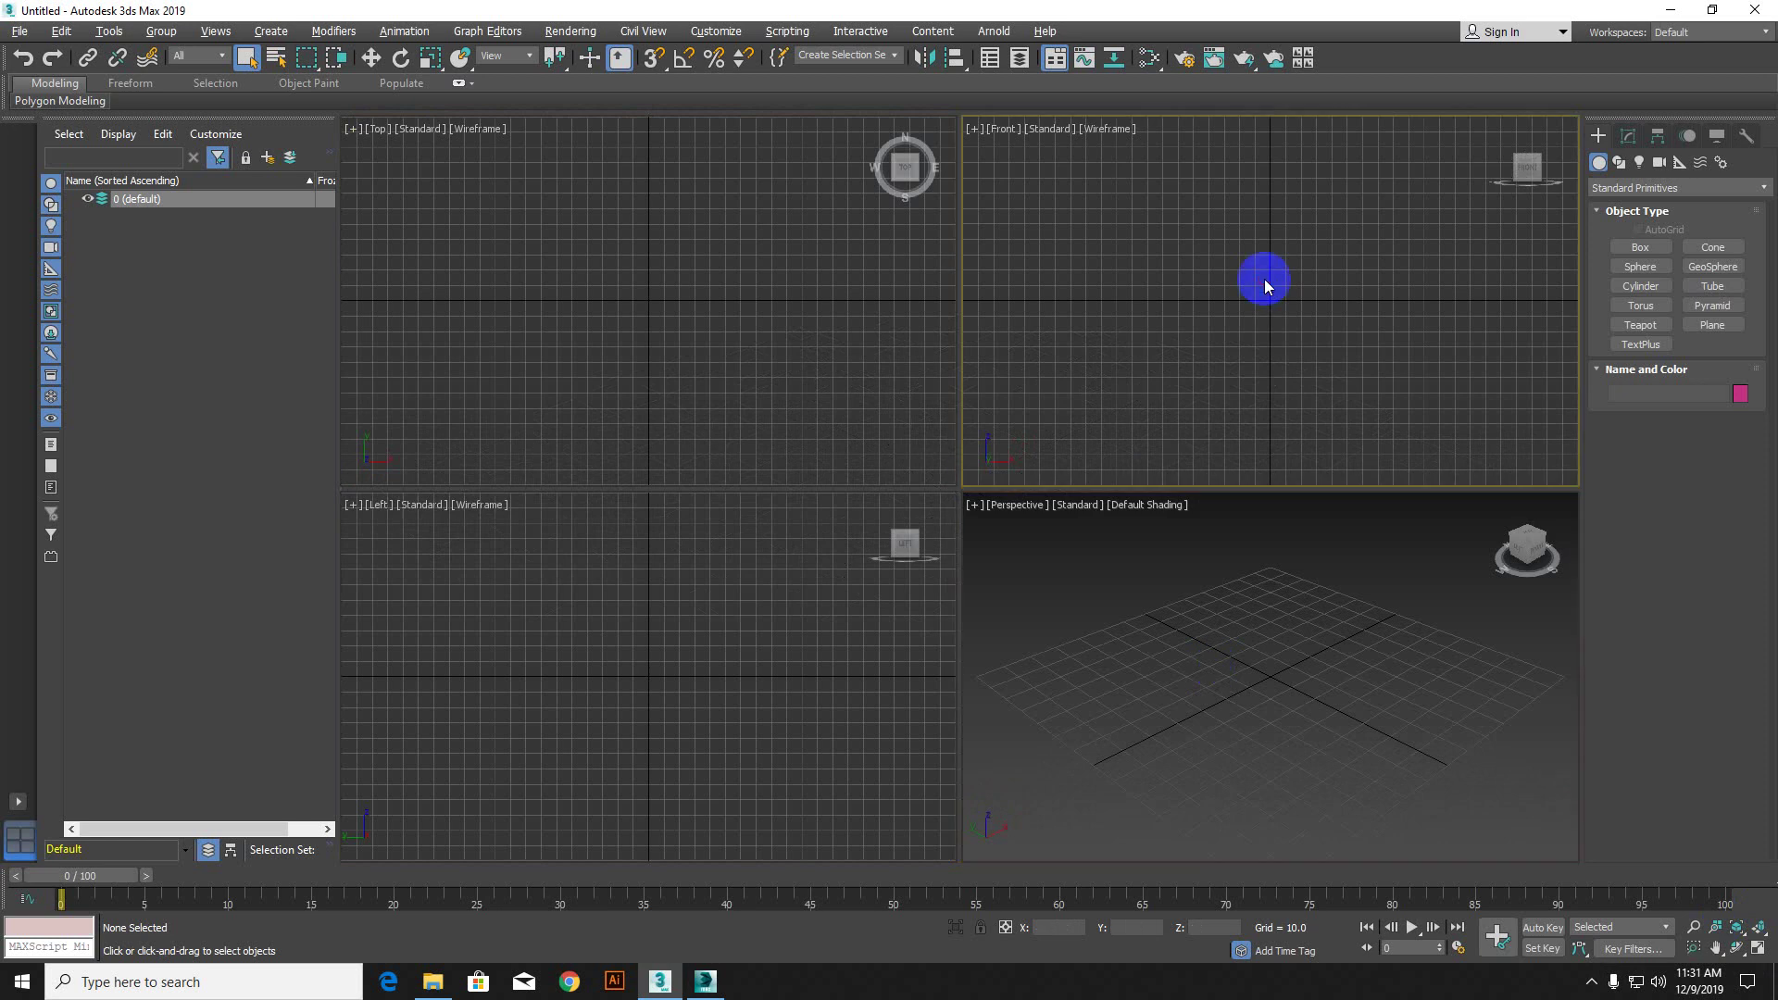
pyautogui.hotkey('alt', 'w')
pyautogui.hotkey('alt', 'w')
pyautogui.click(794, 303)
pyautogui.hotkey('alt', 'w')
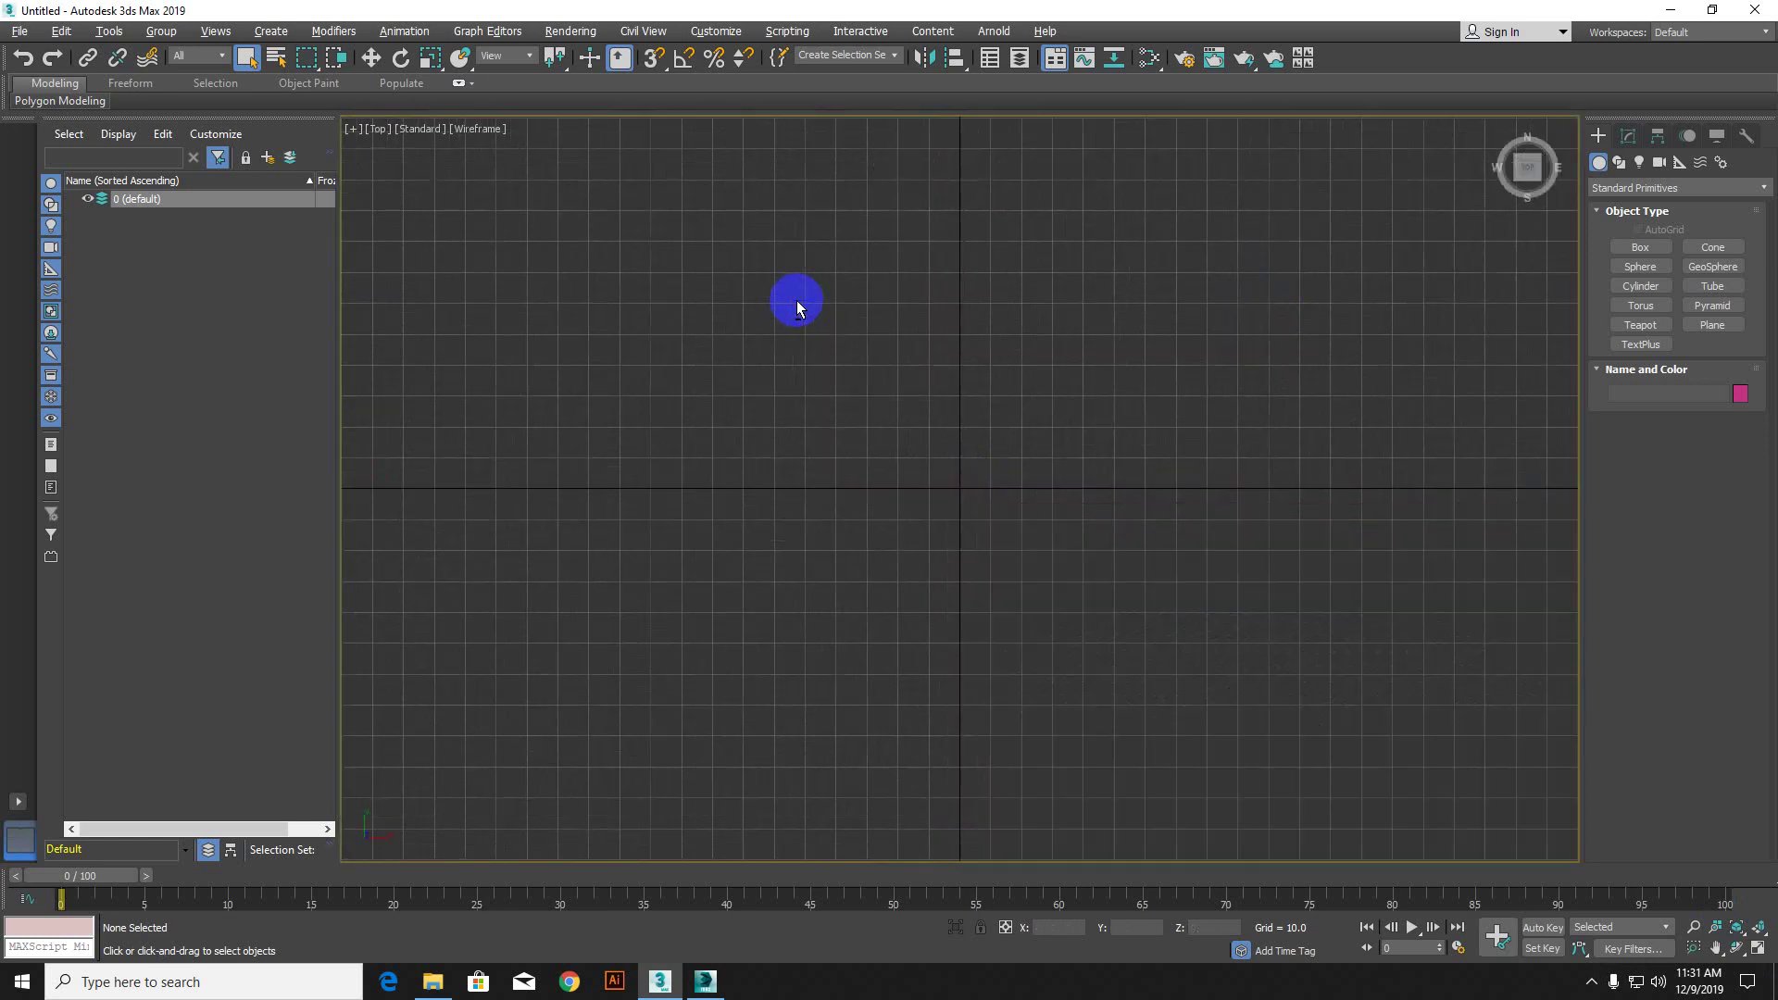
pyautogui.hotkey('alt', 'w')
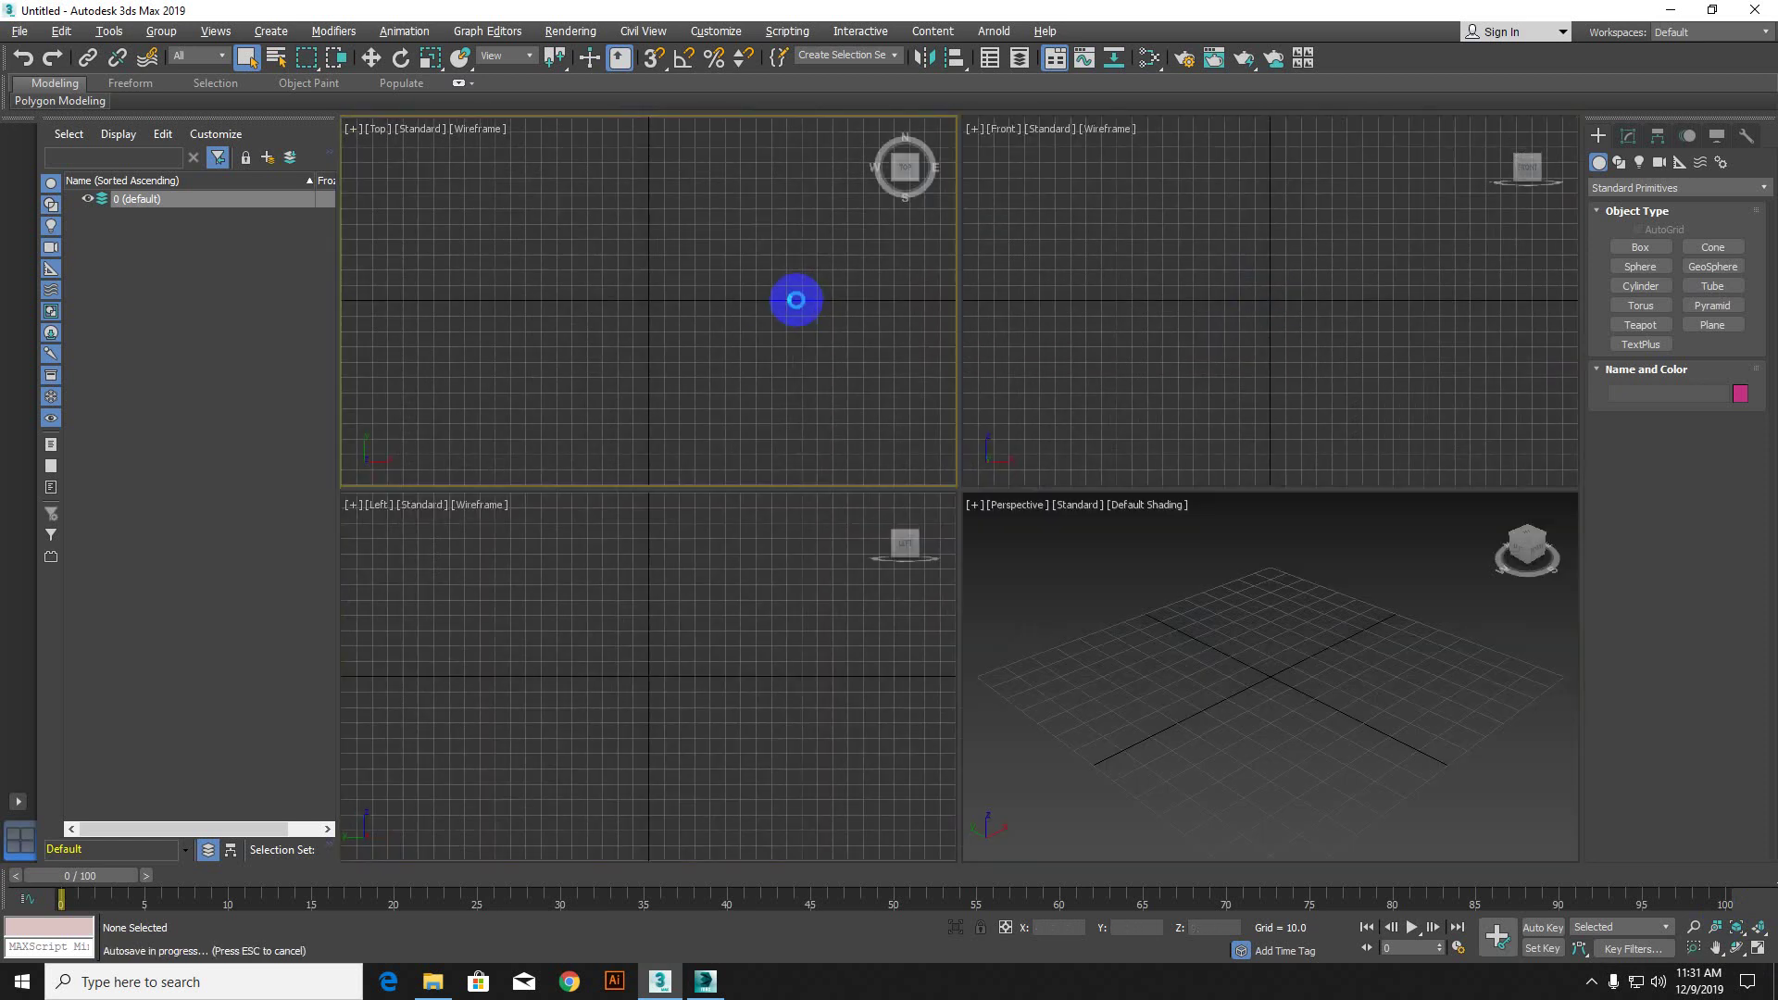
pyautogui.click(805, 593)
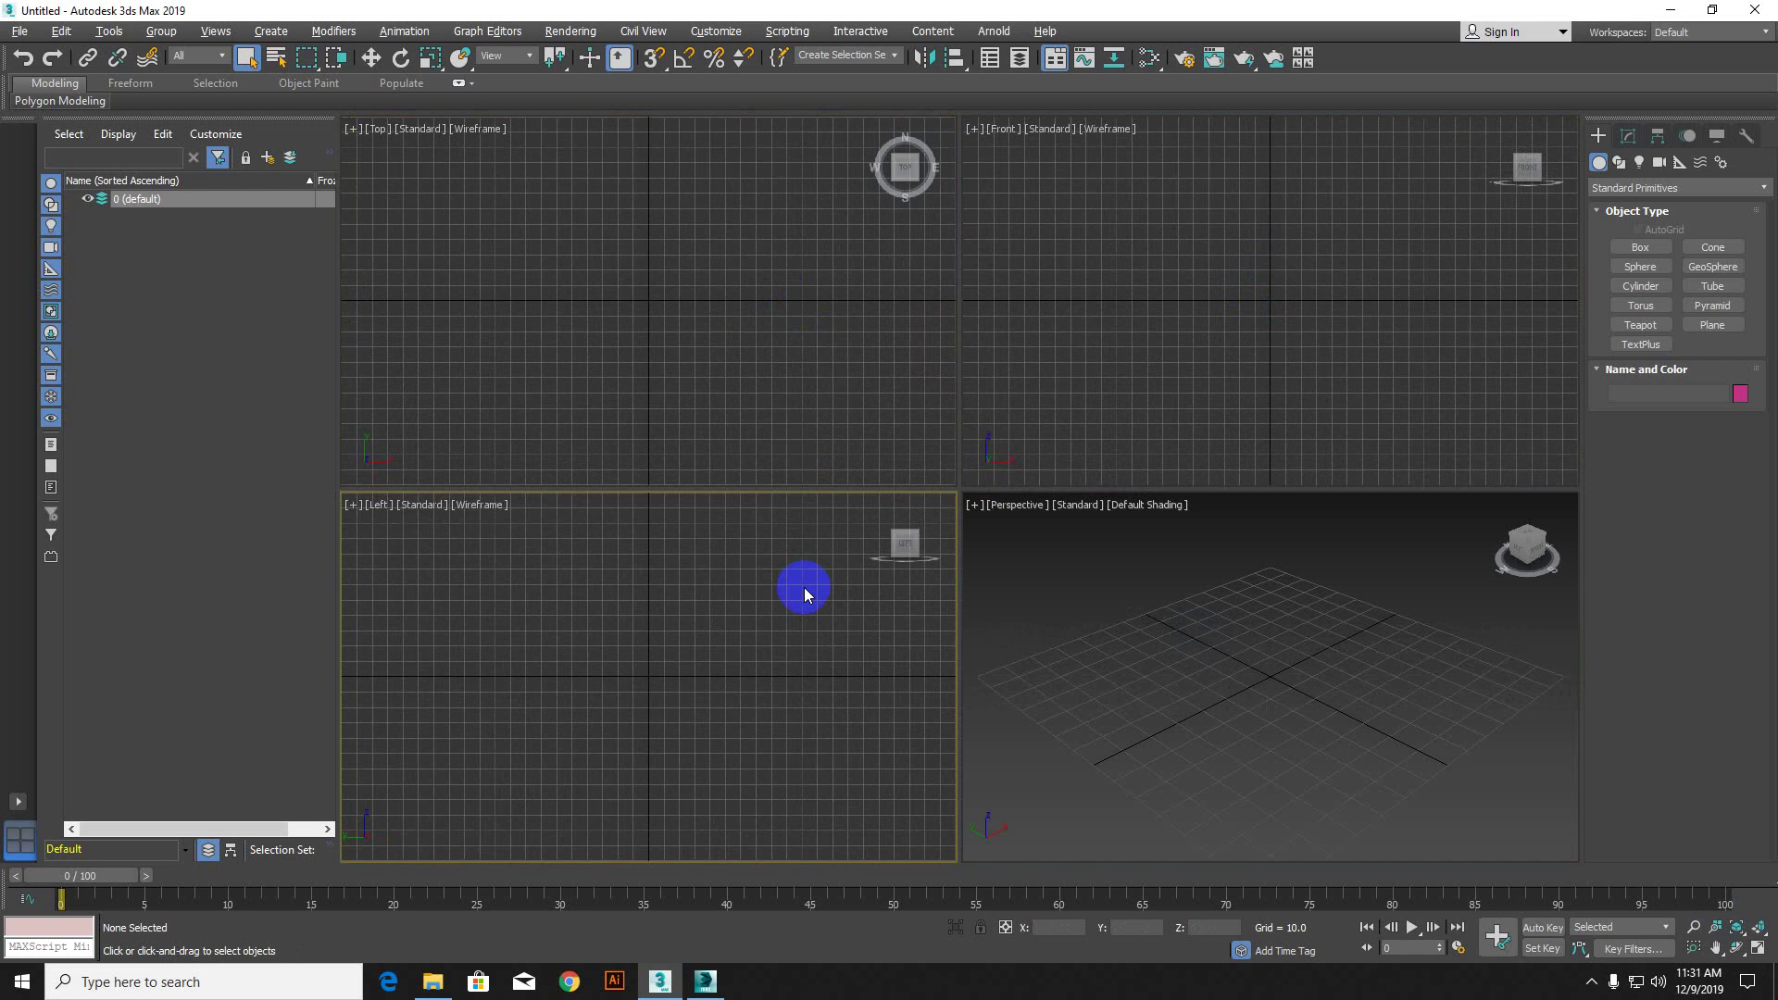
pyautogui.click(1291, 626)
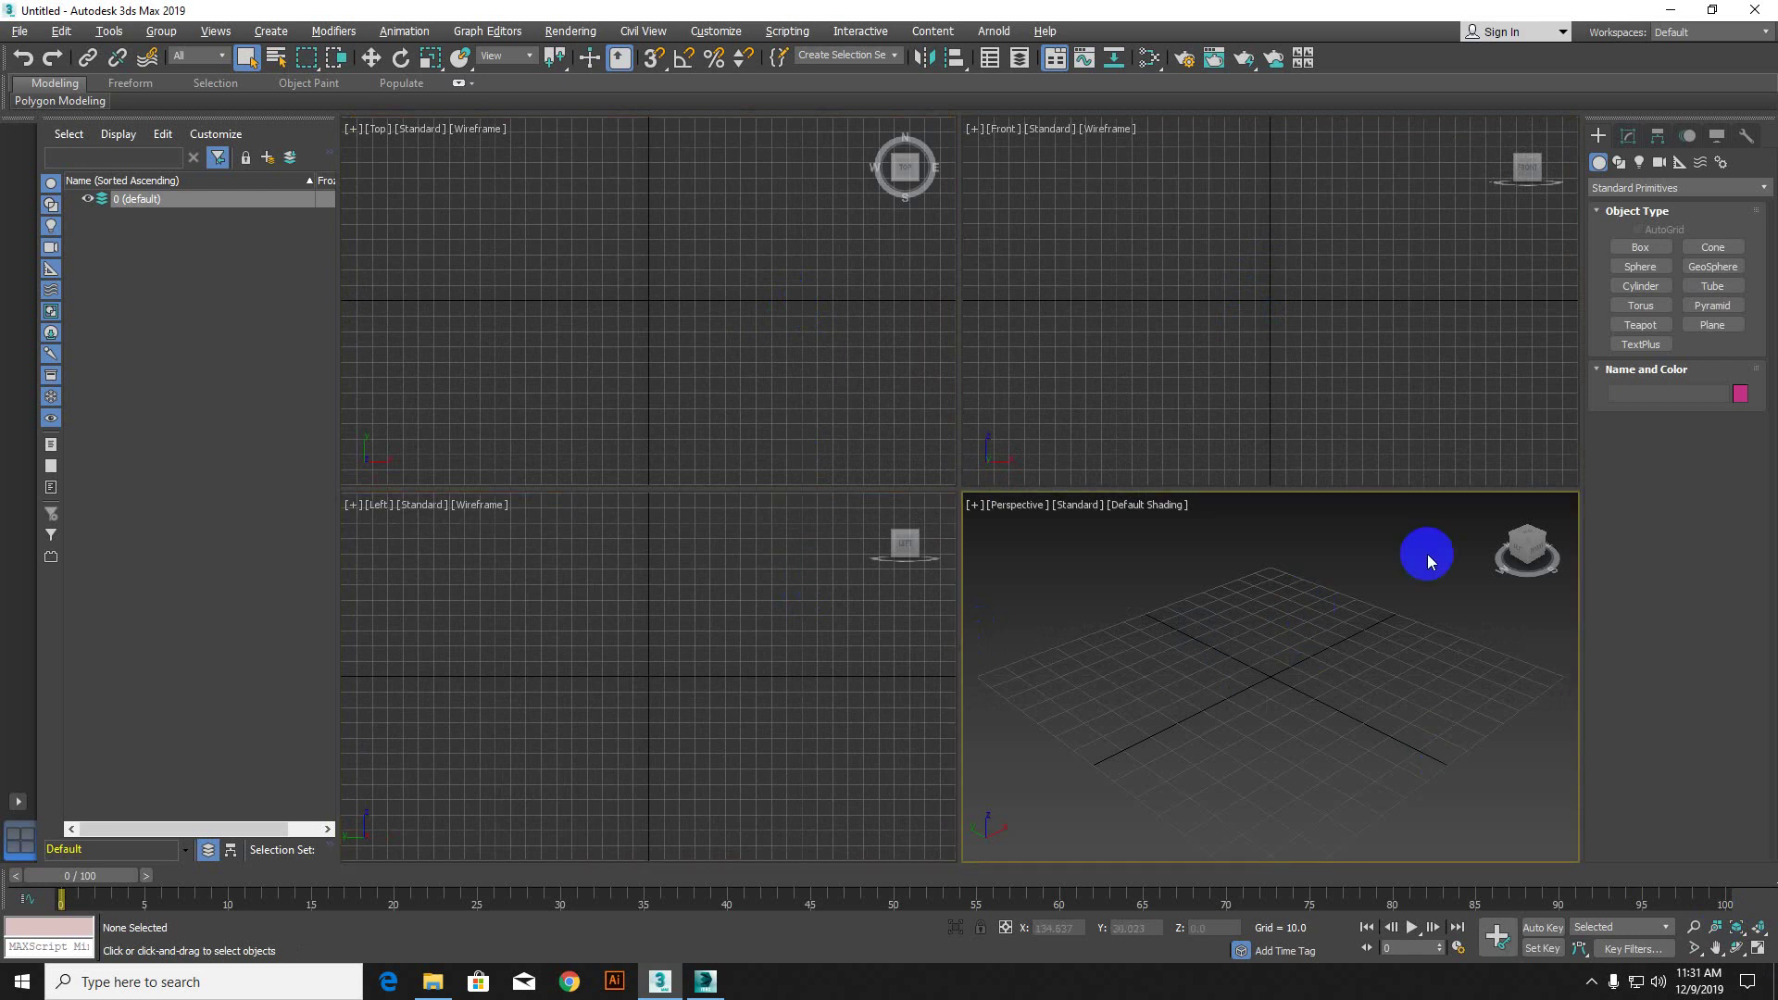
pyautogui.hotkey('alt', 'w')
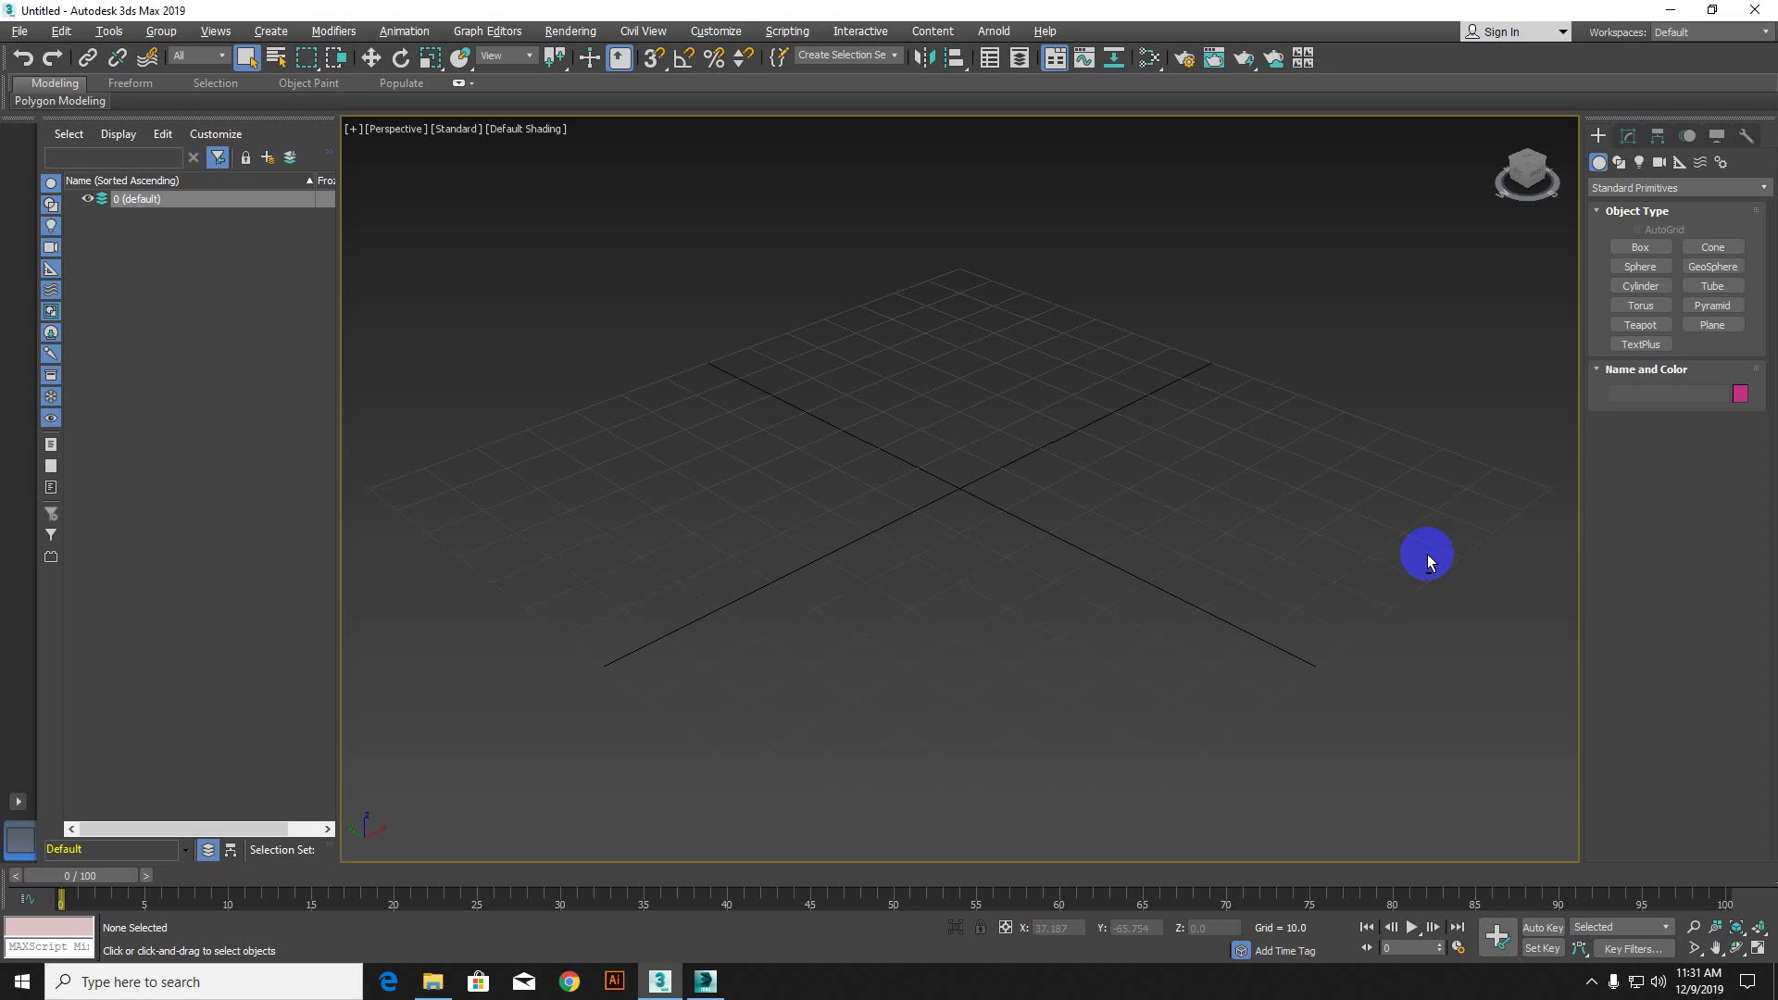
pyautogui.hotkey('alt', 'w')
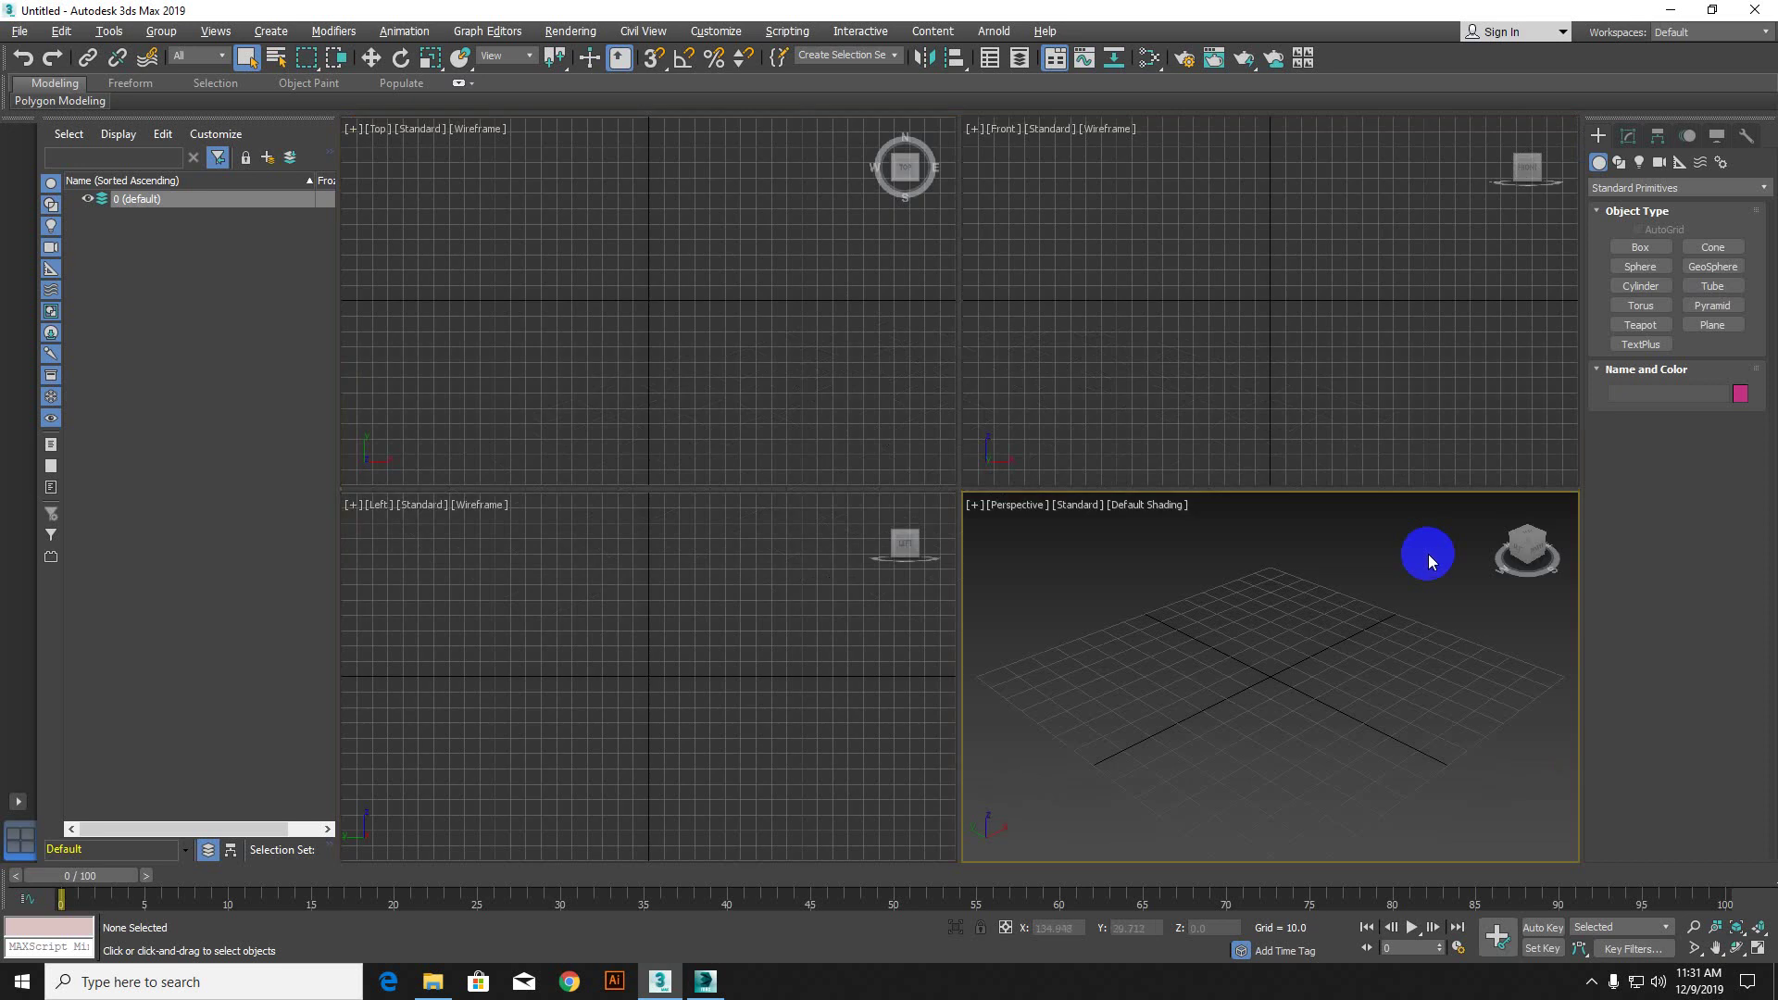
pyautogui.hotkey('alt', 'w')
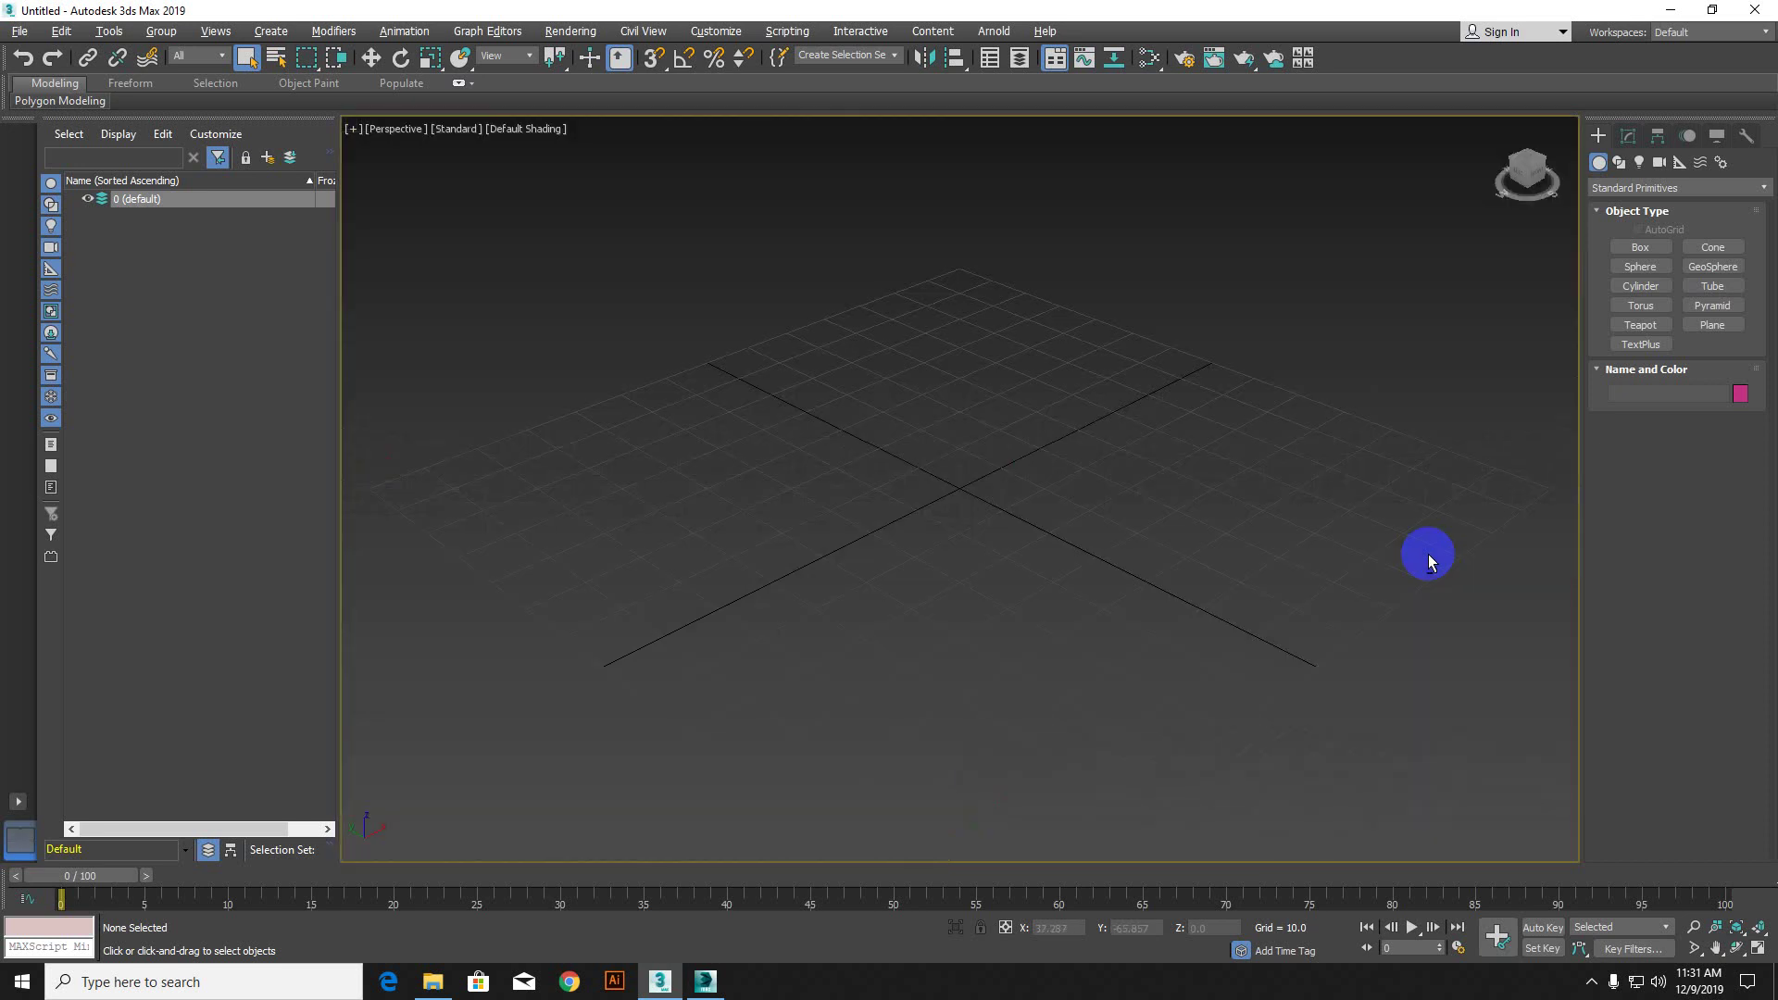
pyautogui.hotkey('alt', 'w')
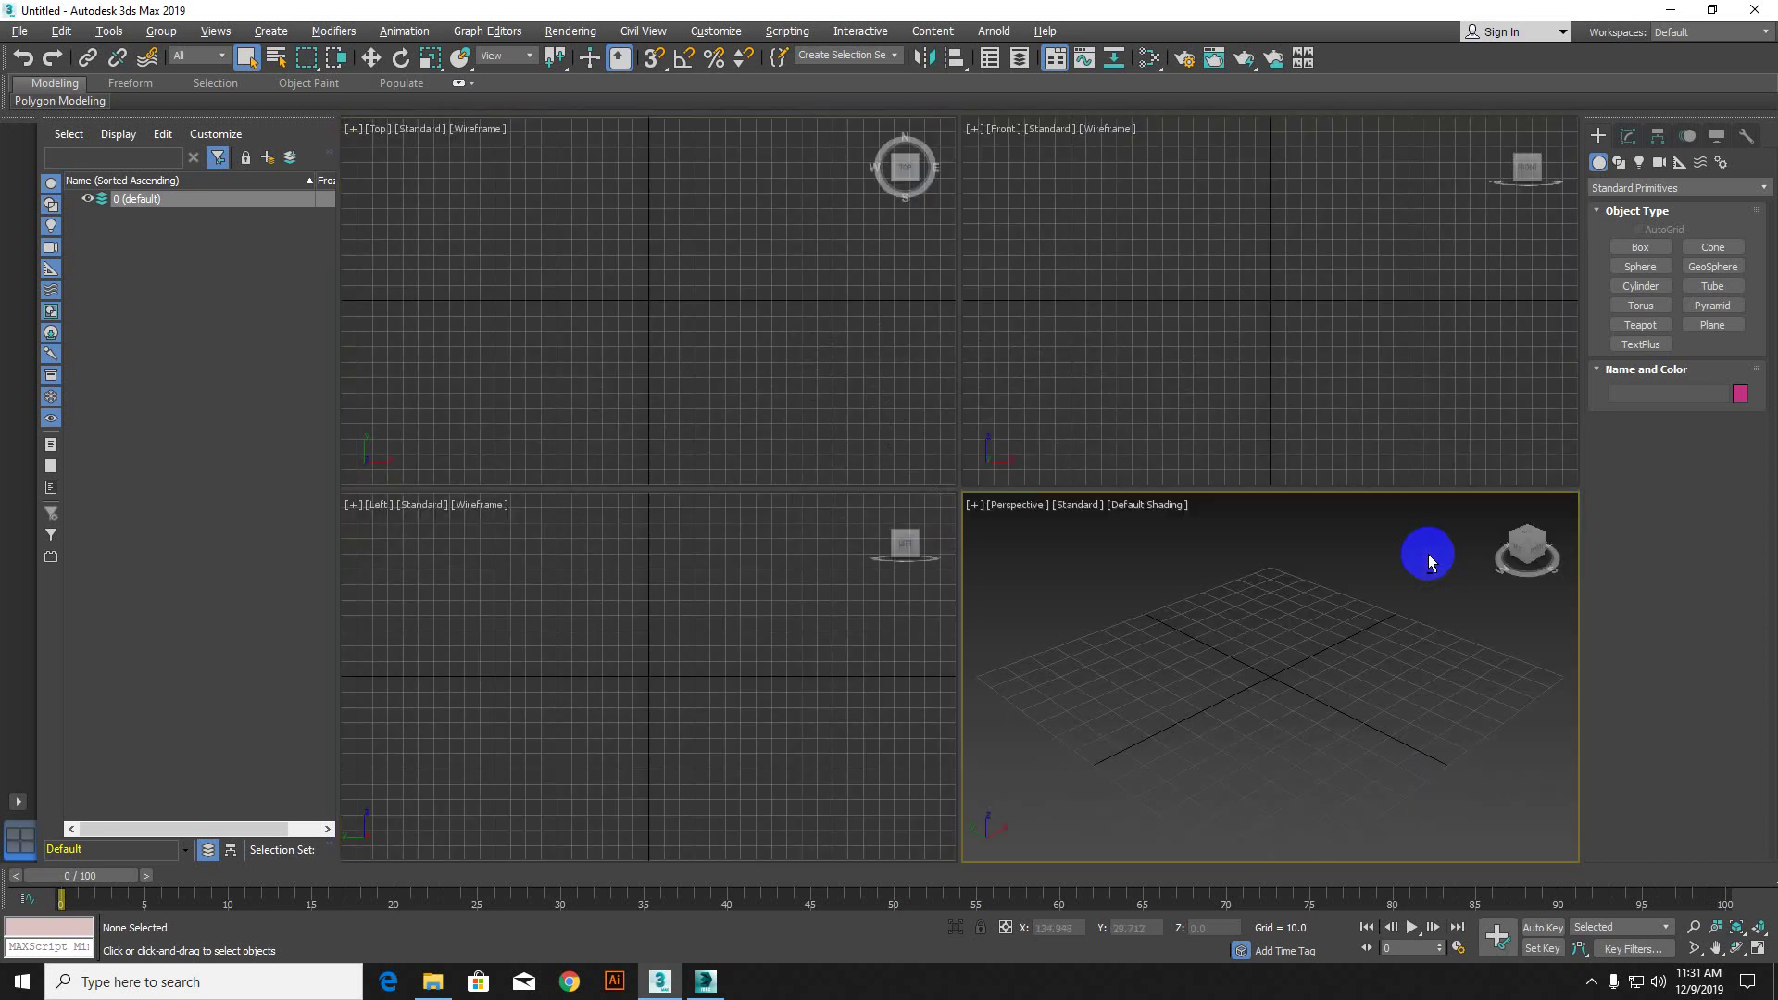
pyautogui.click(1760, 950)
pyautogui.click(1757, 948)
pyautogui.click(1422, 371)
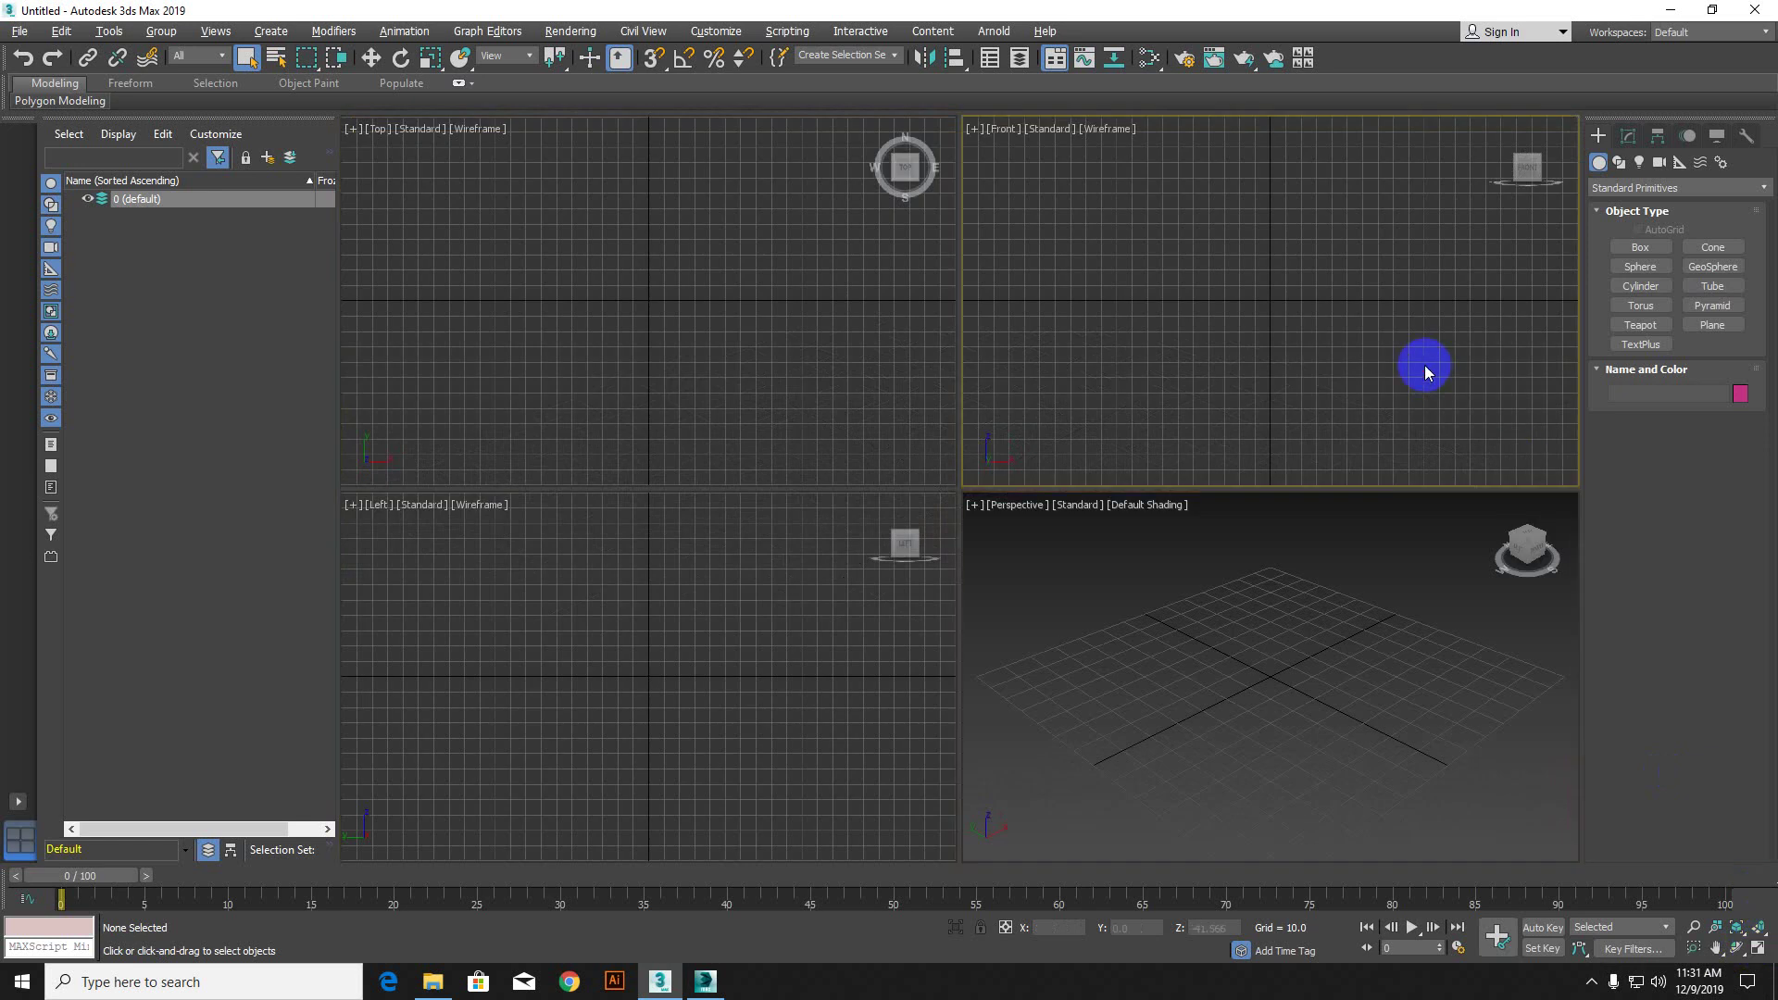
pyautogui.click(1758, 948)
pyautogui.click(1757, 949)
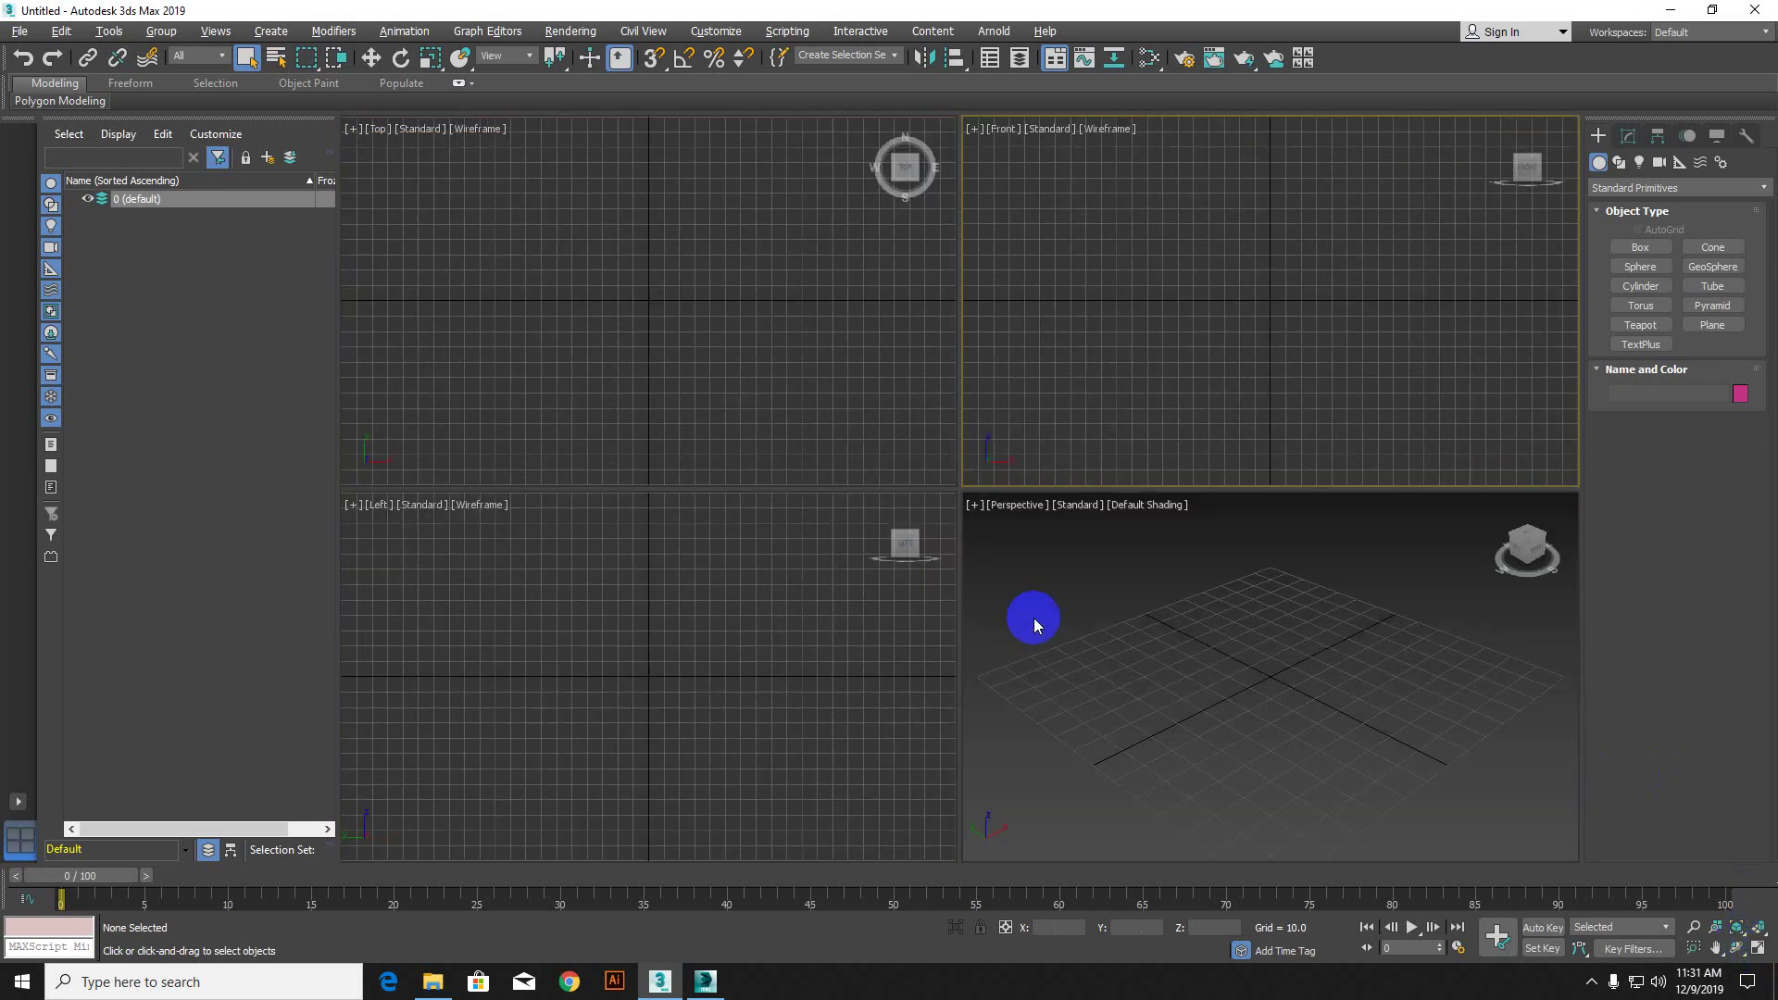
pyautogui.click(851, 647)
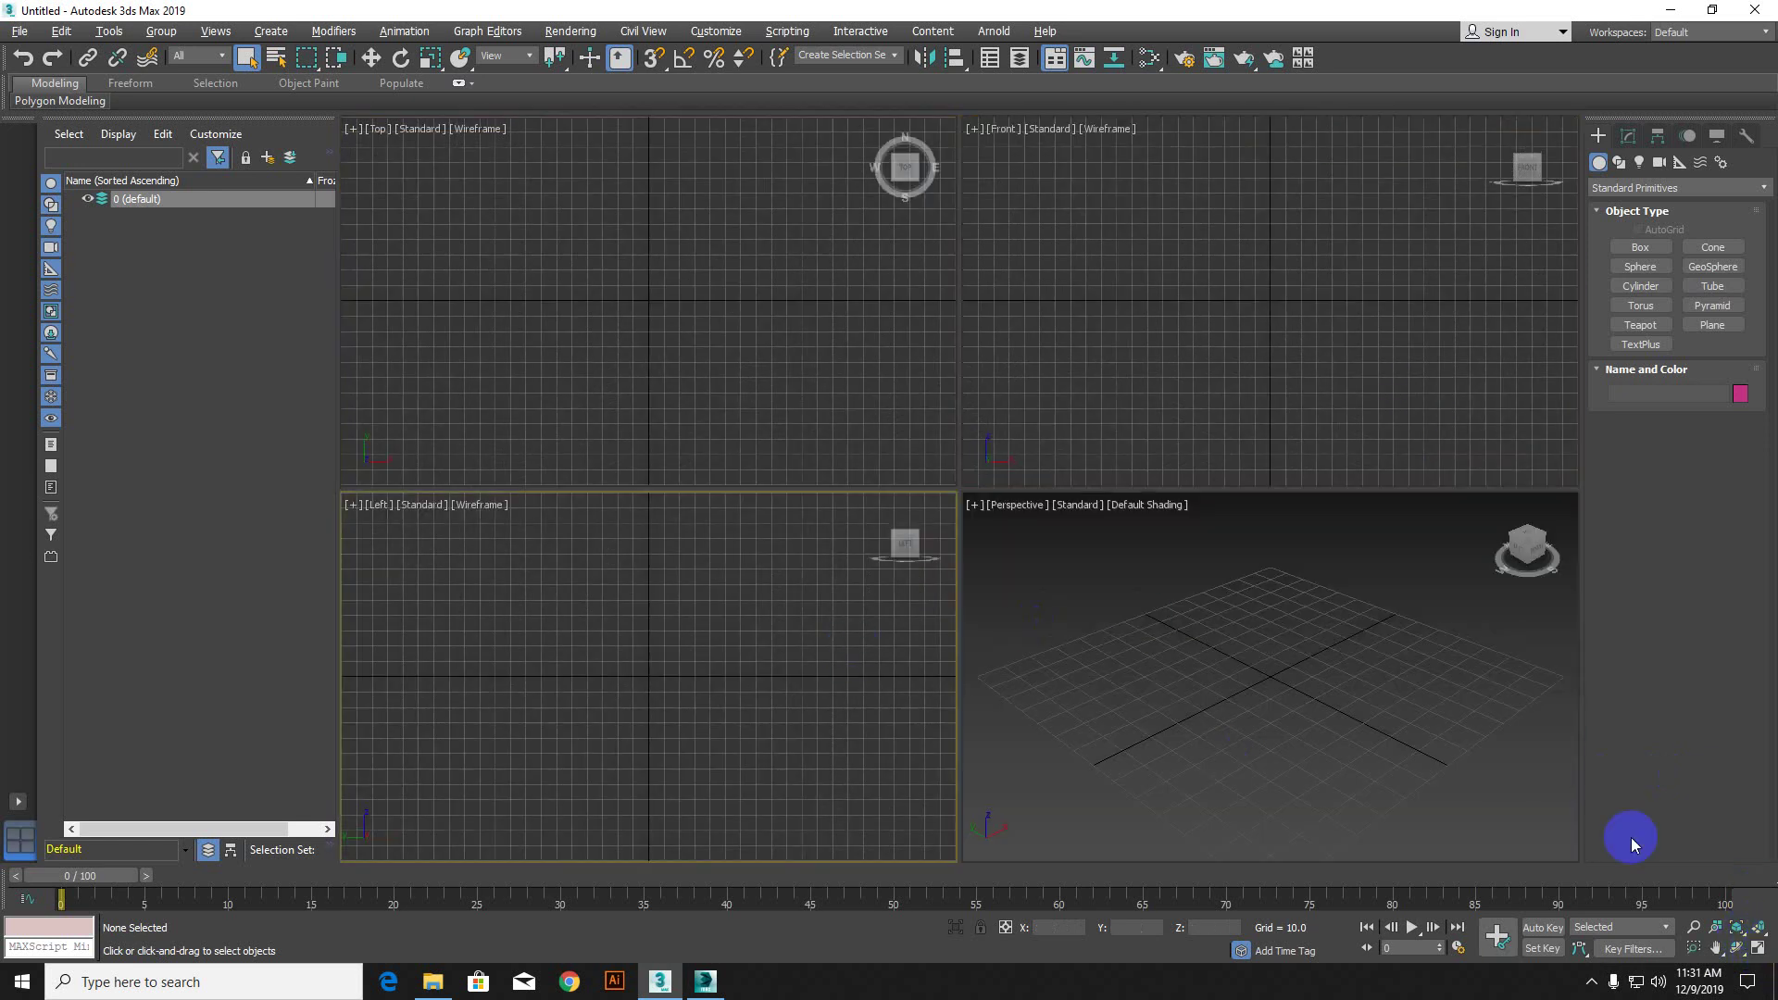
pyautogui.click(1757, 948)
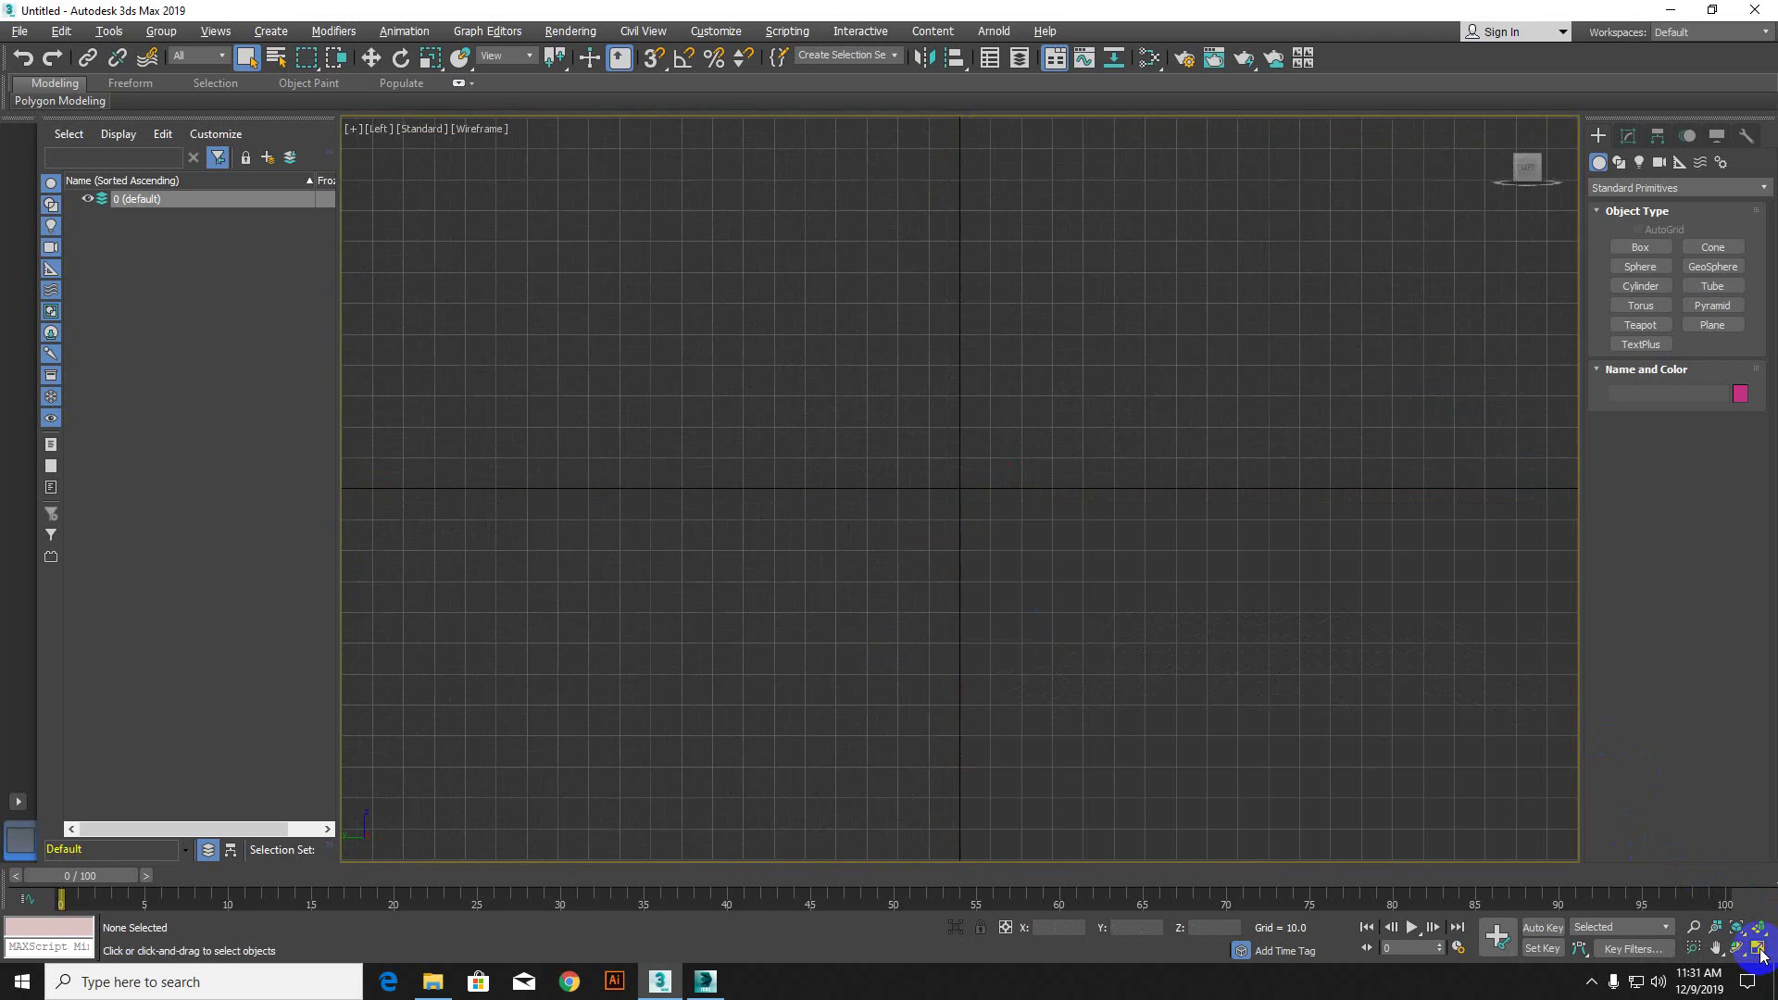
pyautogui.click(1759, 951)
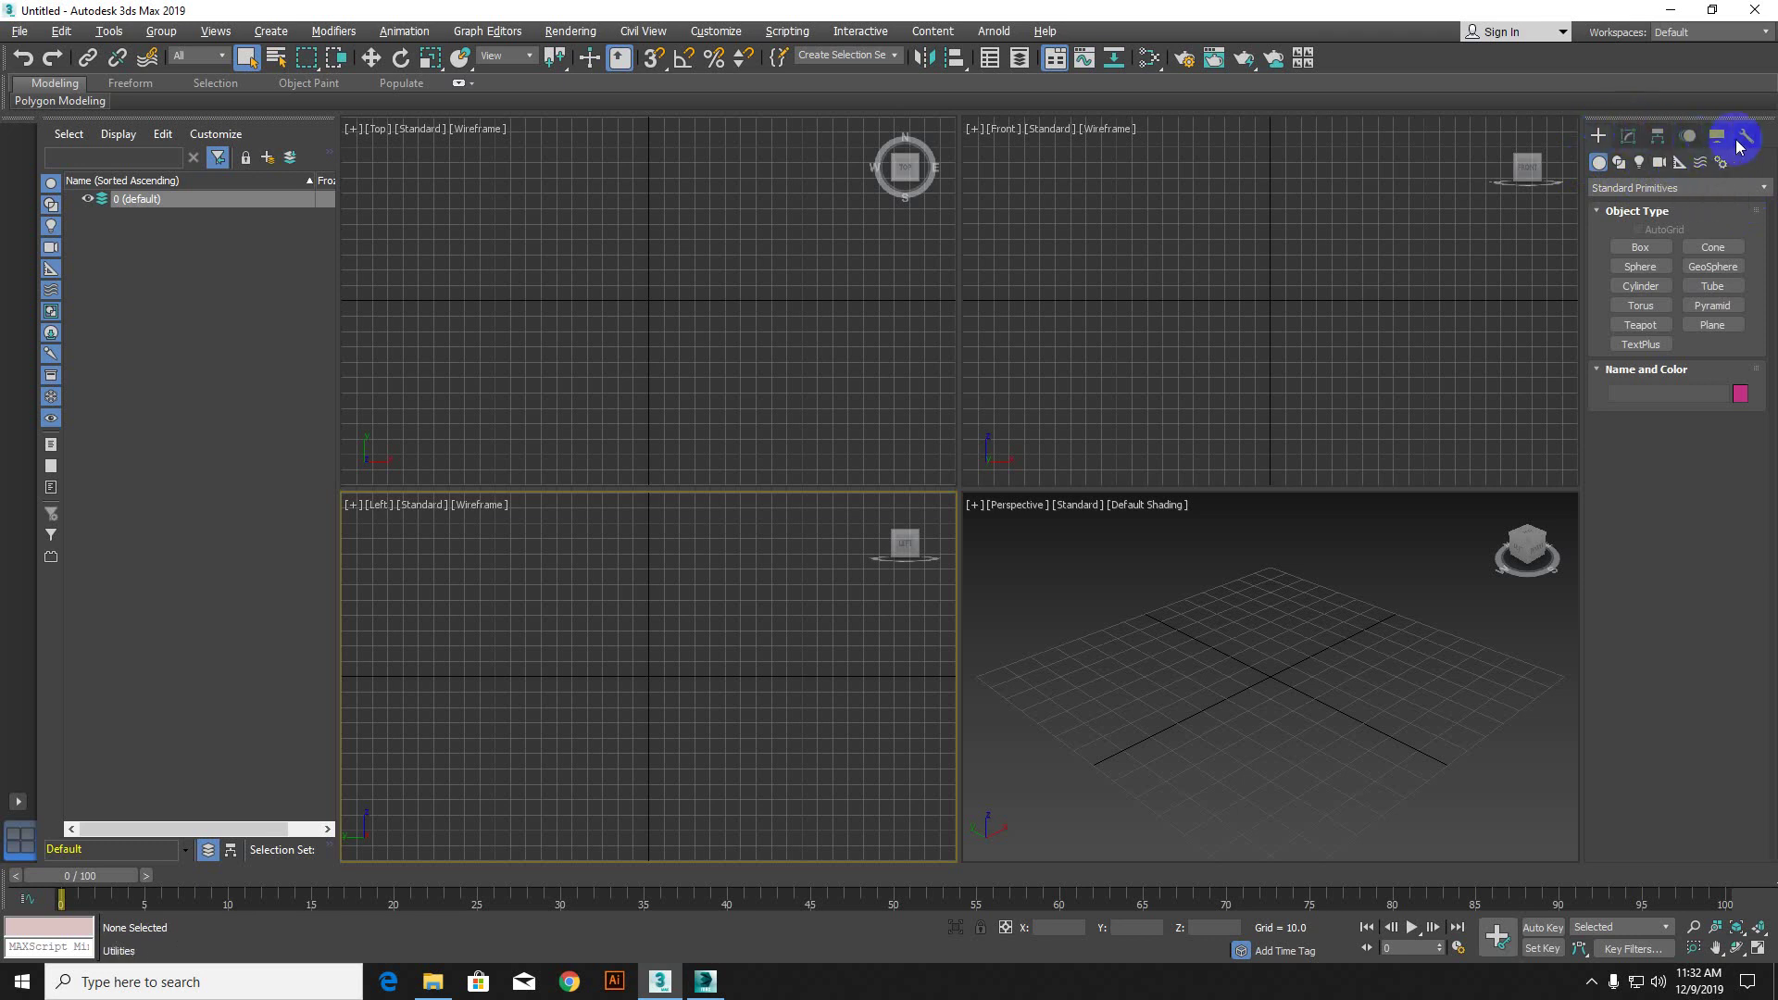
# Step: Tour the Command Panel tabs: Modify, Hierarchy, Motion, Display and Utilities
pyautogui.click(1627, 137)
pyautogui.click(1598, 139)
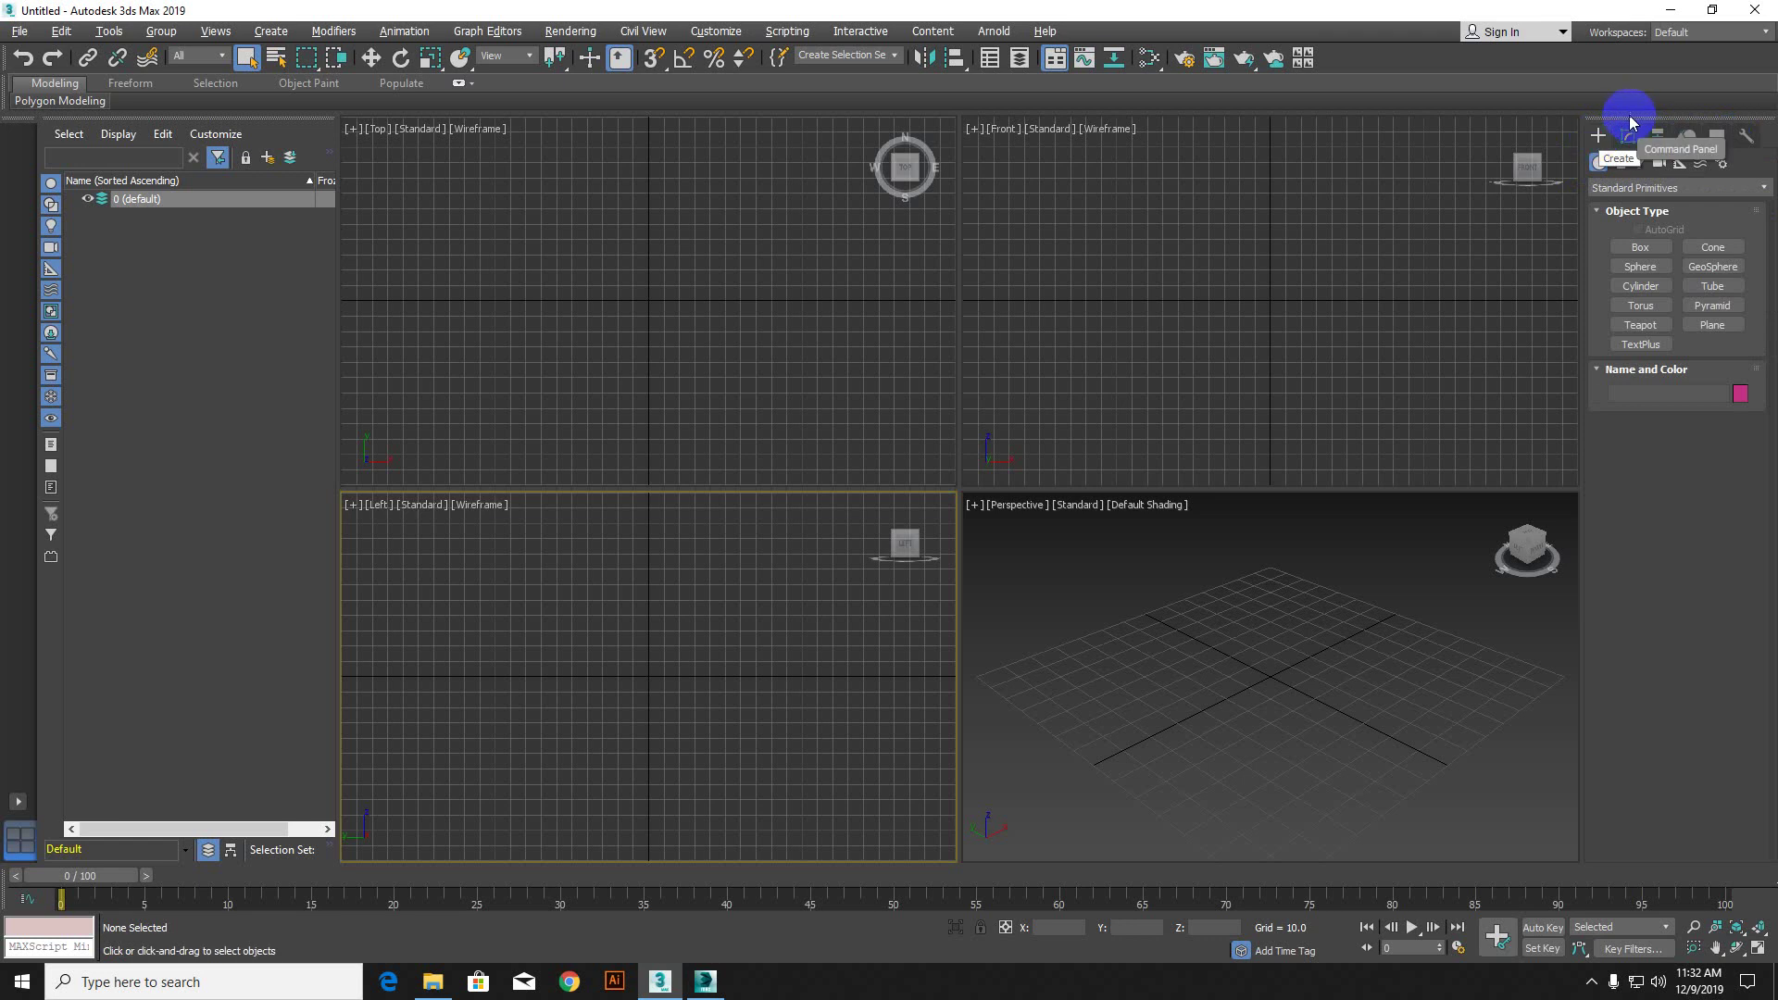
pyautogui.click(1628, 136)
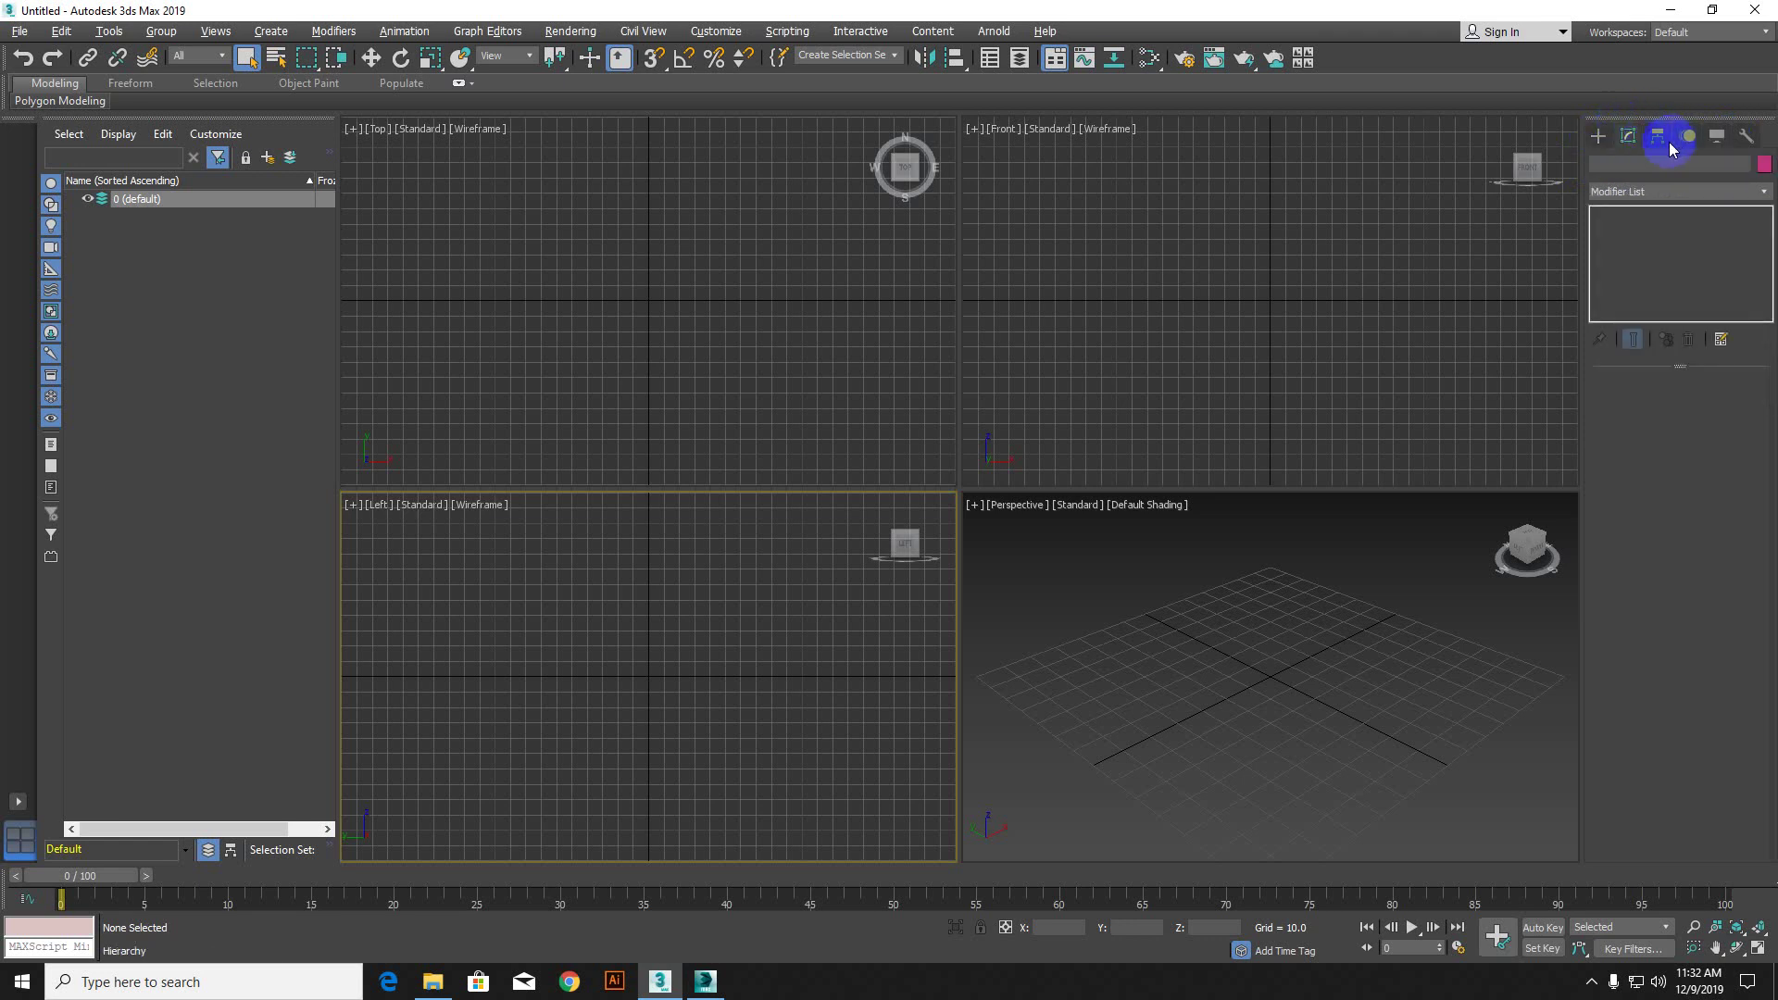
pyautogui.click(1658, 136)
pyautogui.click(1688, 136)
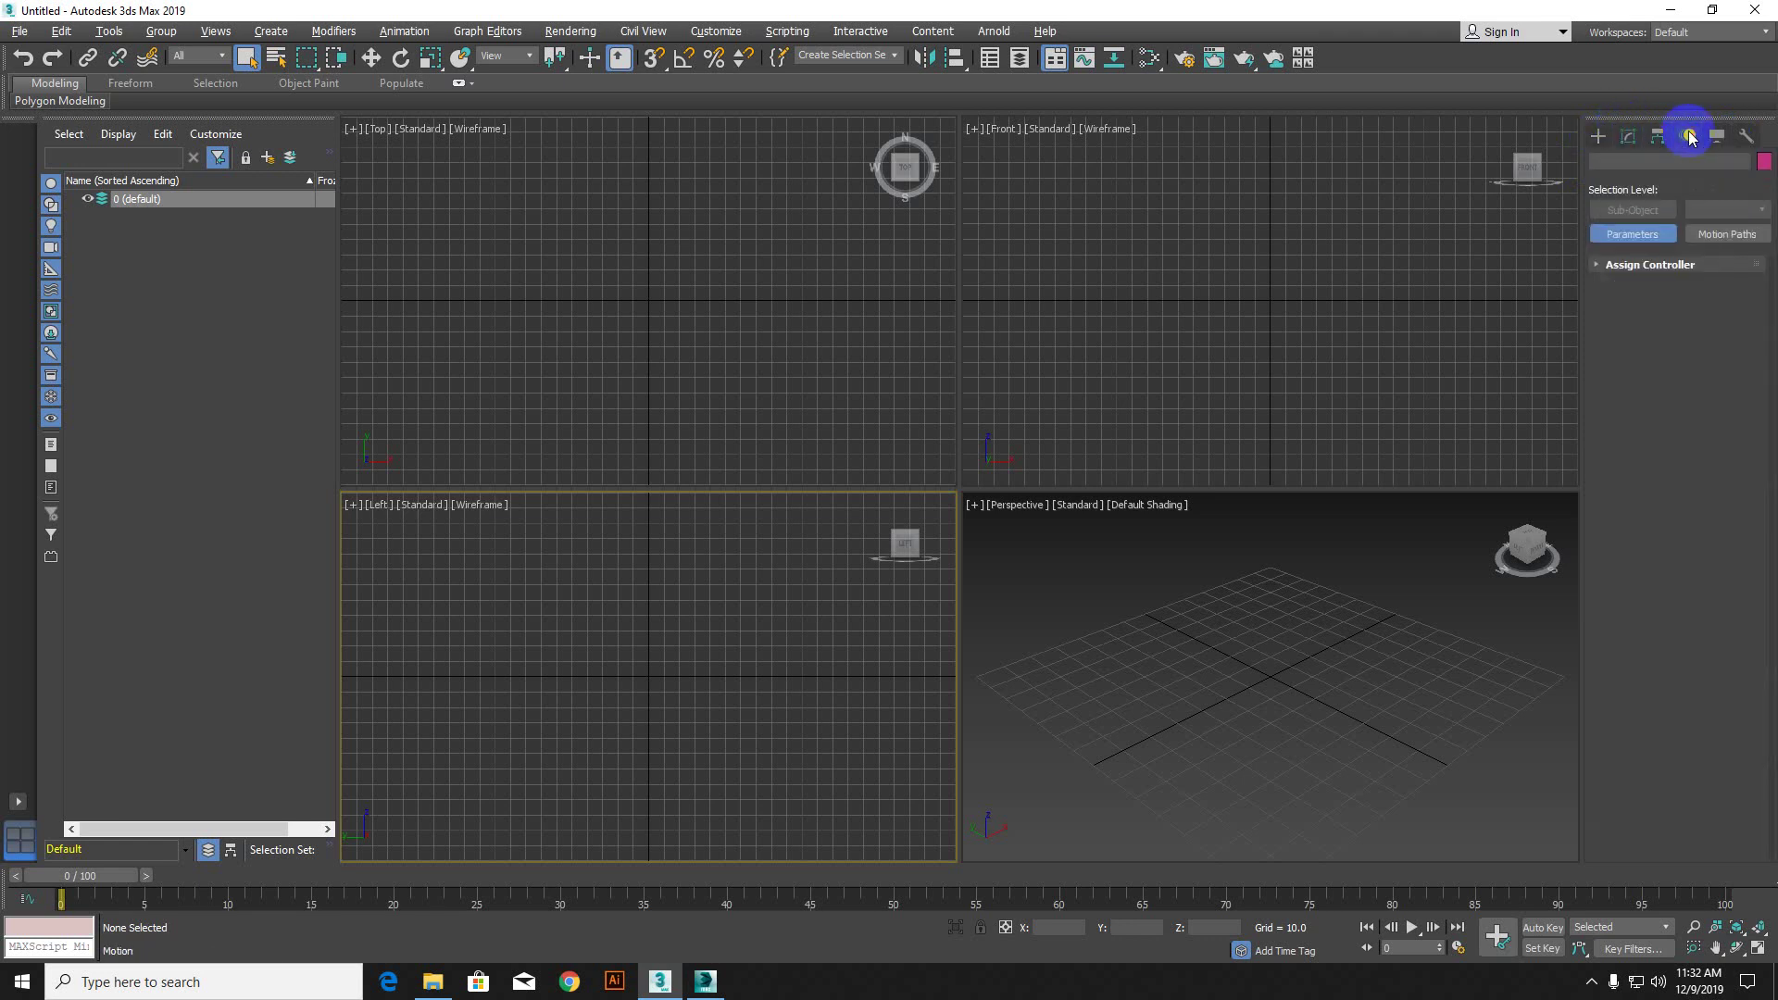
pyautogui.click(1718, 136)
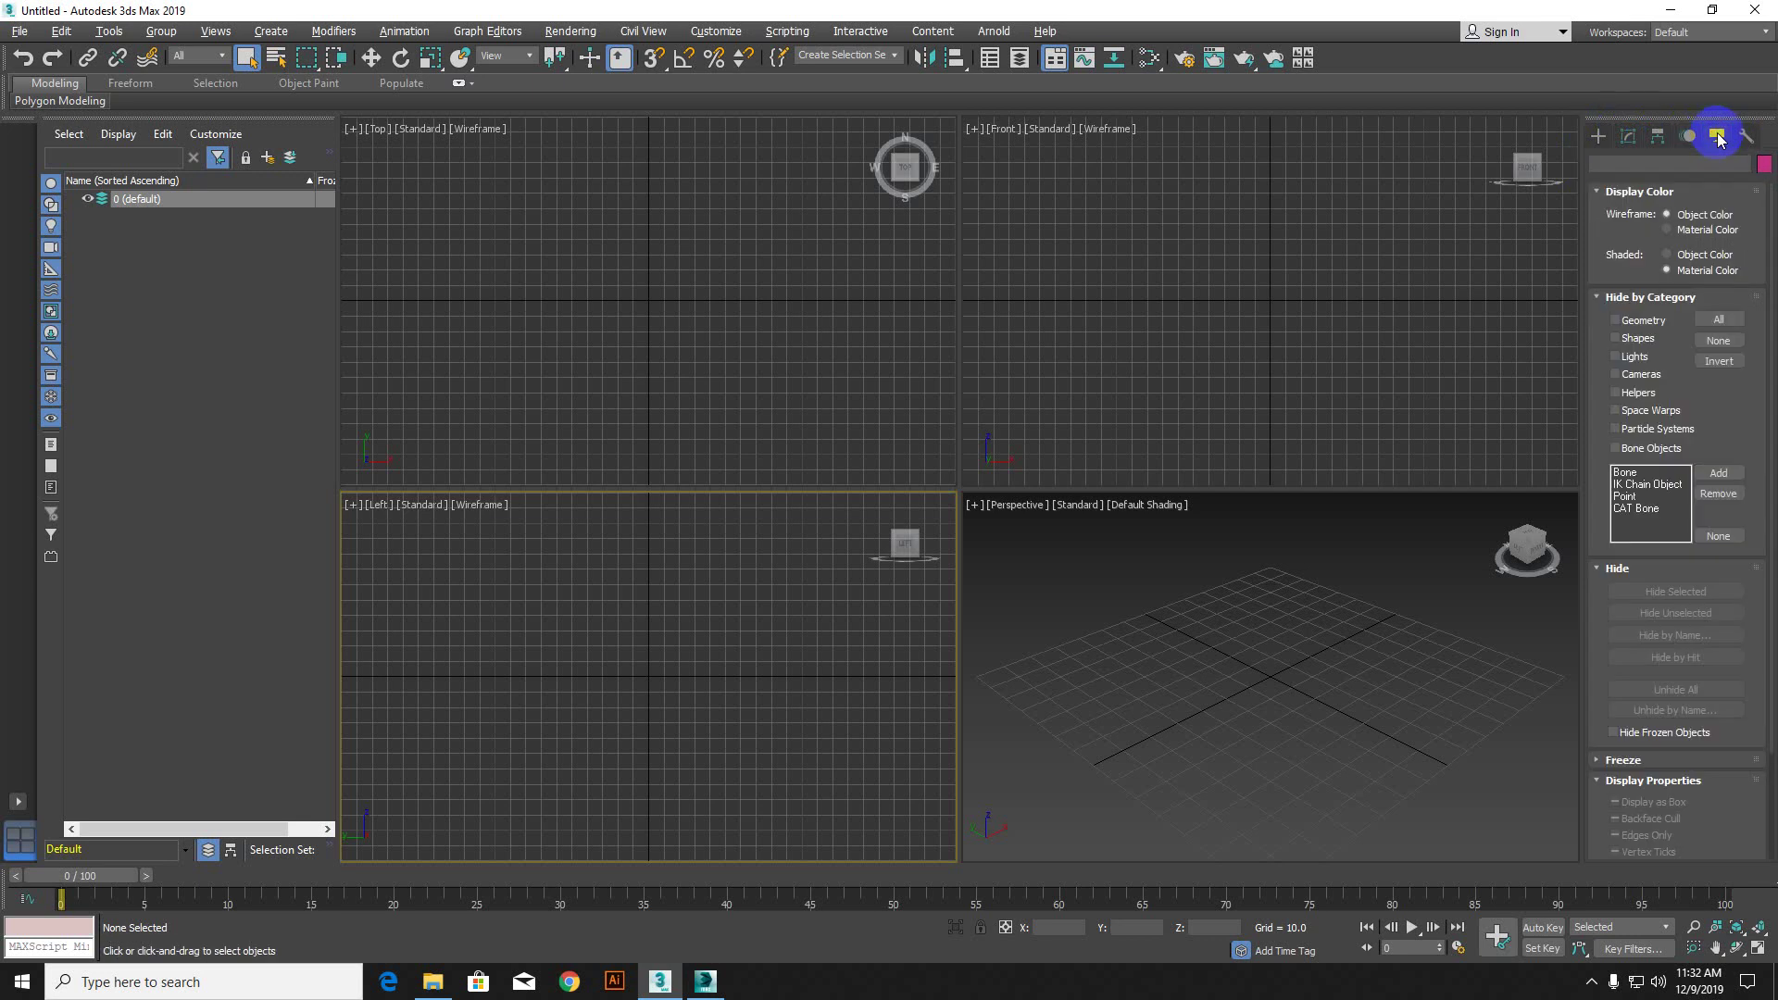
pyautogui.click(1744, 136)
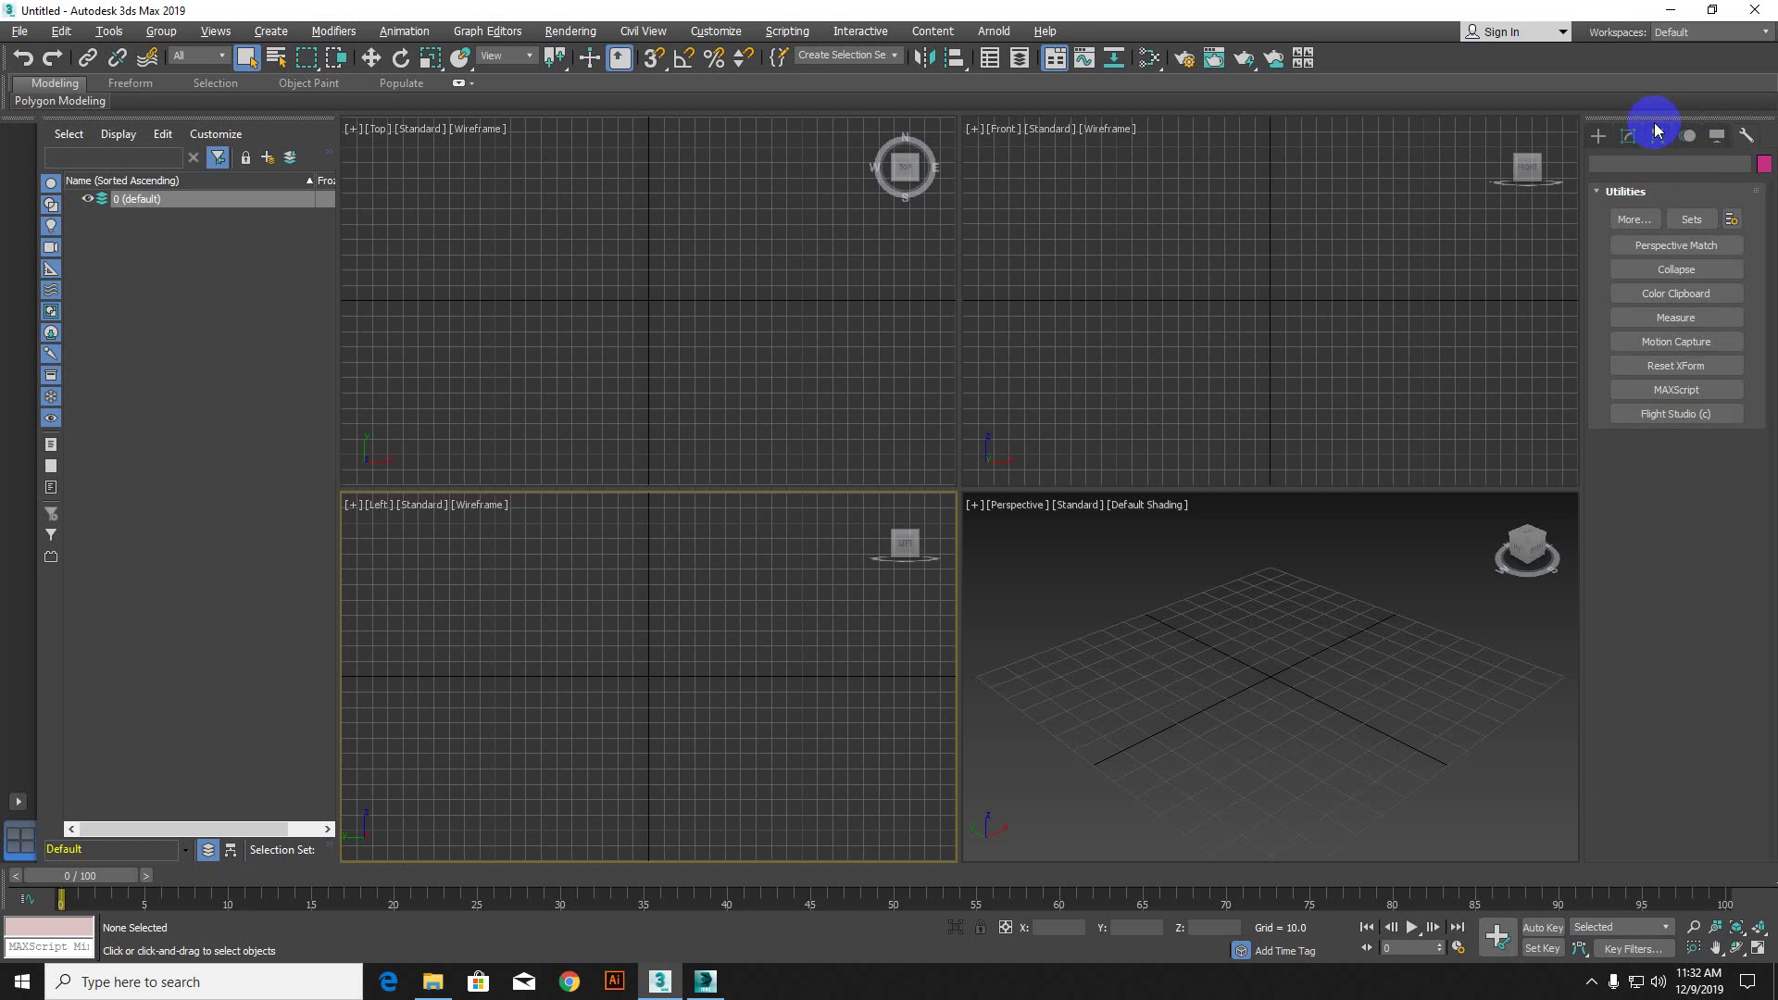
# Step: Open the Modify panel's Modifier List, then close it to leave an empty stack
pyautogui.click(1598, 137)
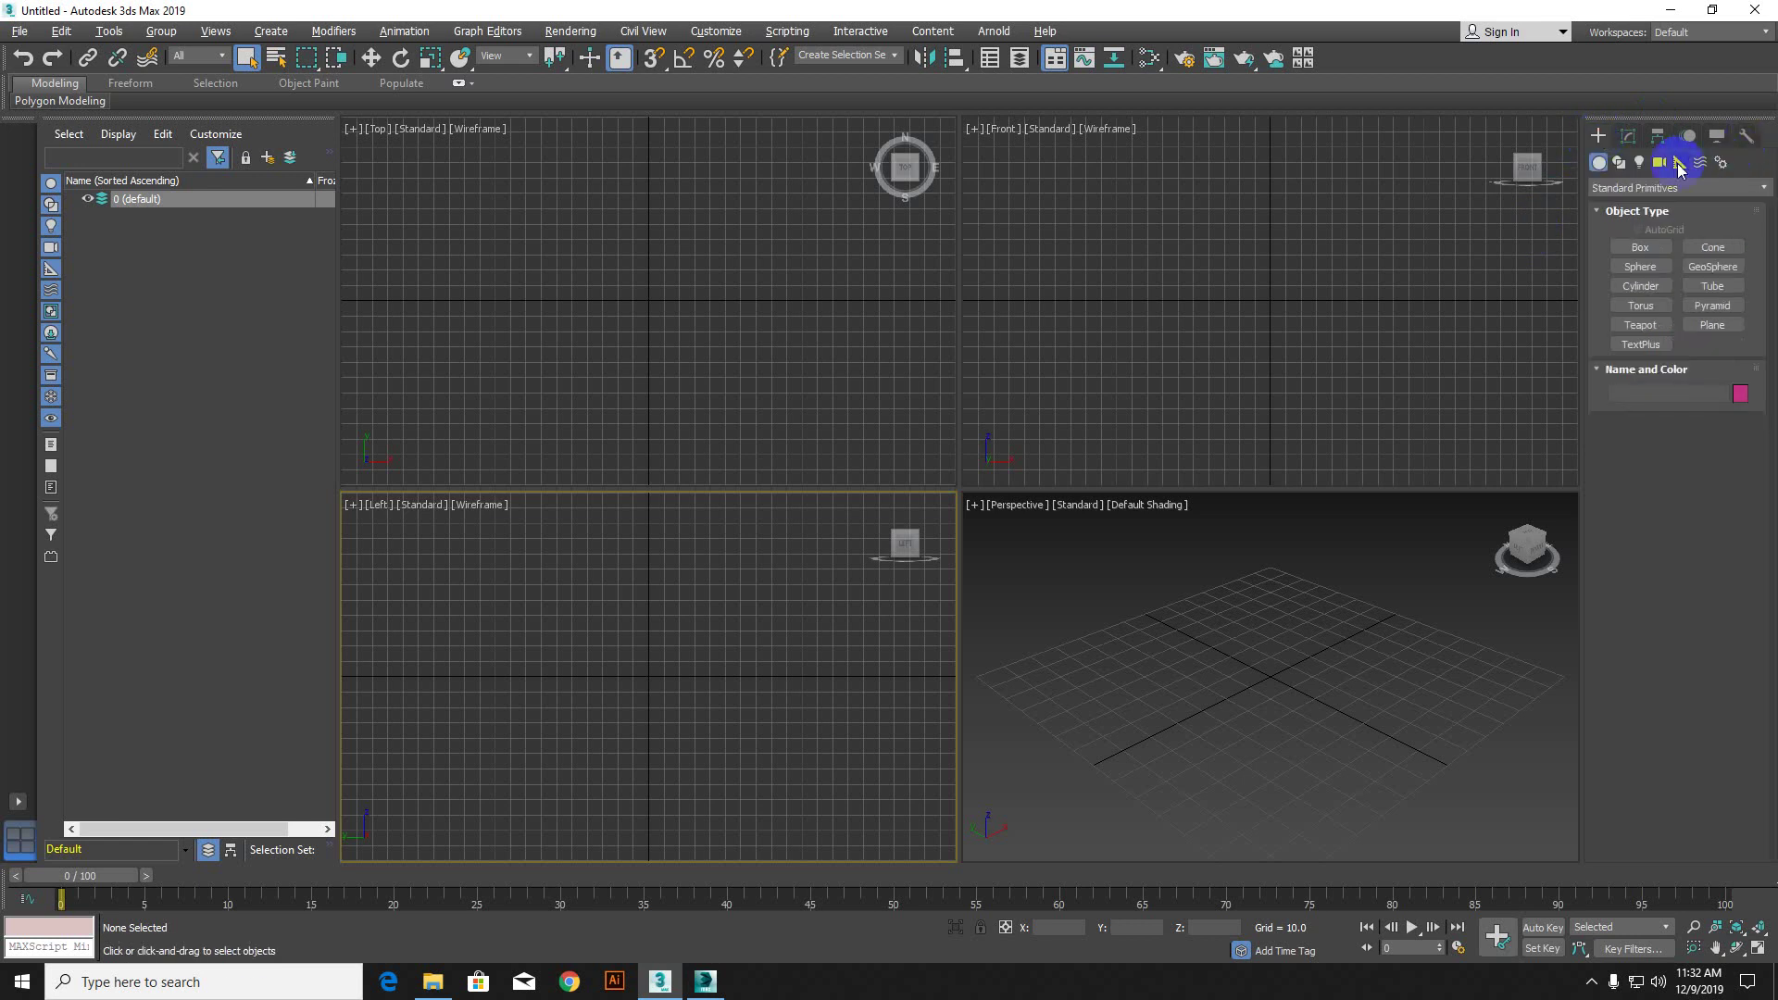
pyautogui.click(1627, 138)
pyautogui.click(1647, 192)
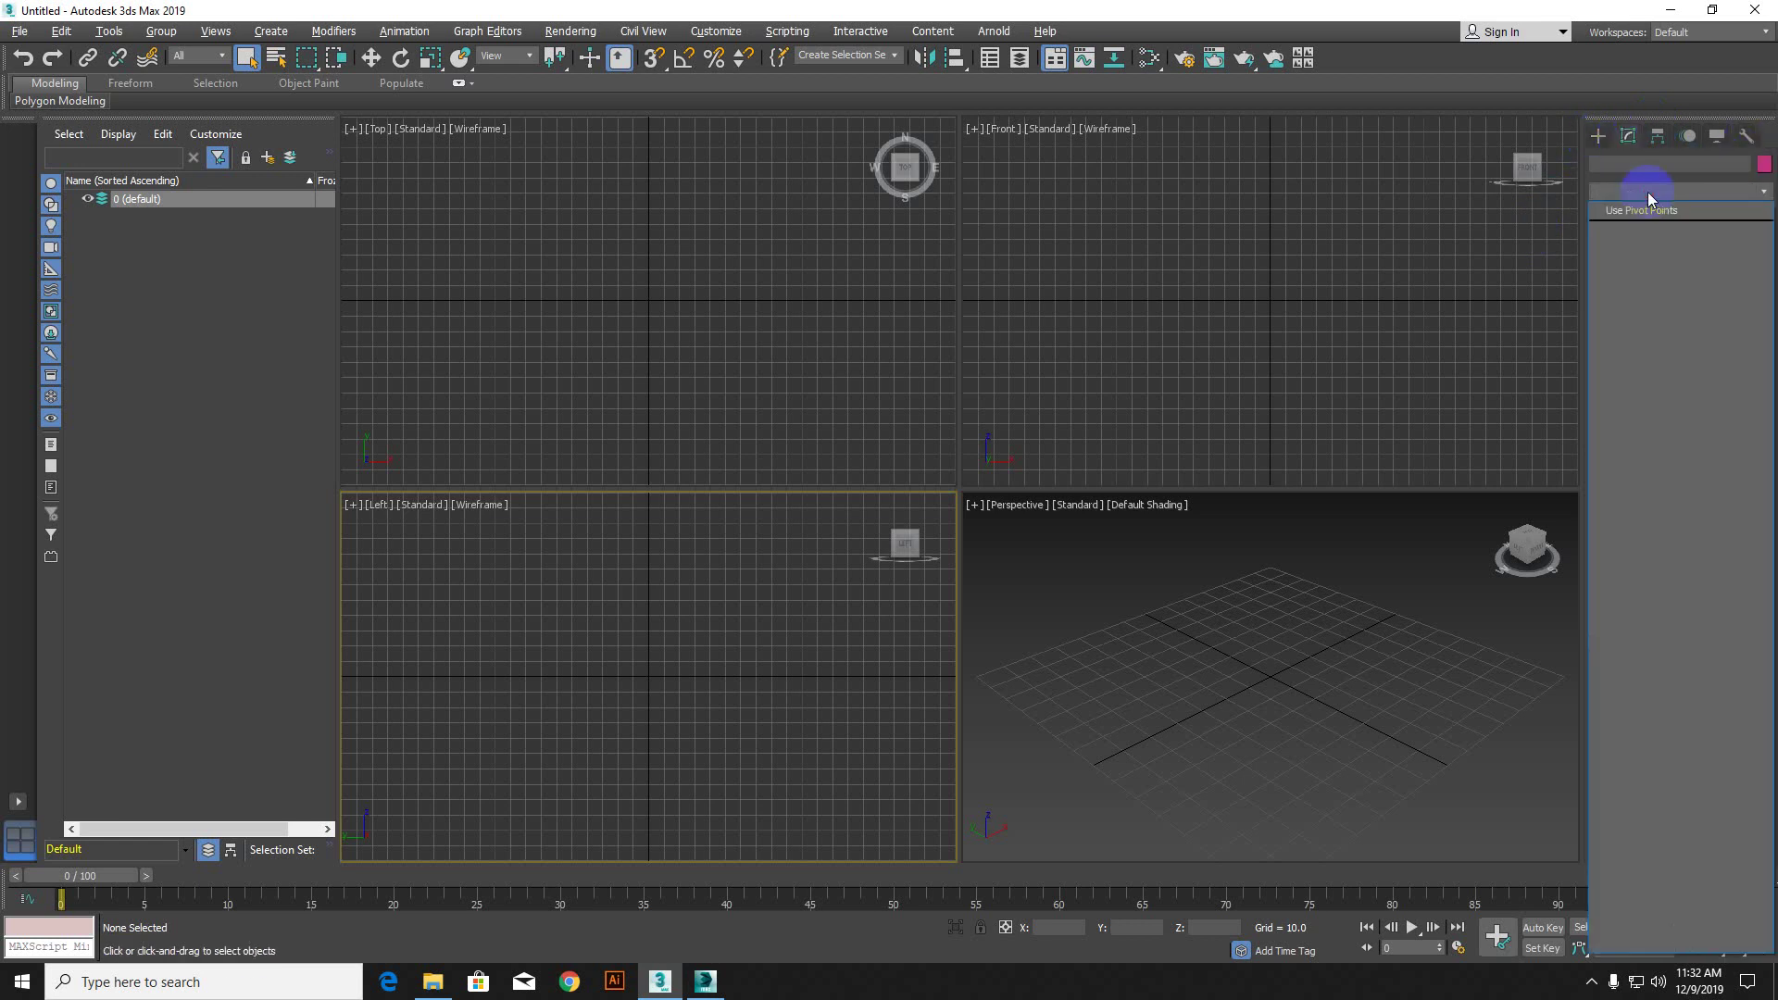
pyautogui.click(1593, 138)
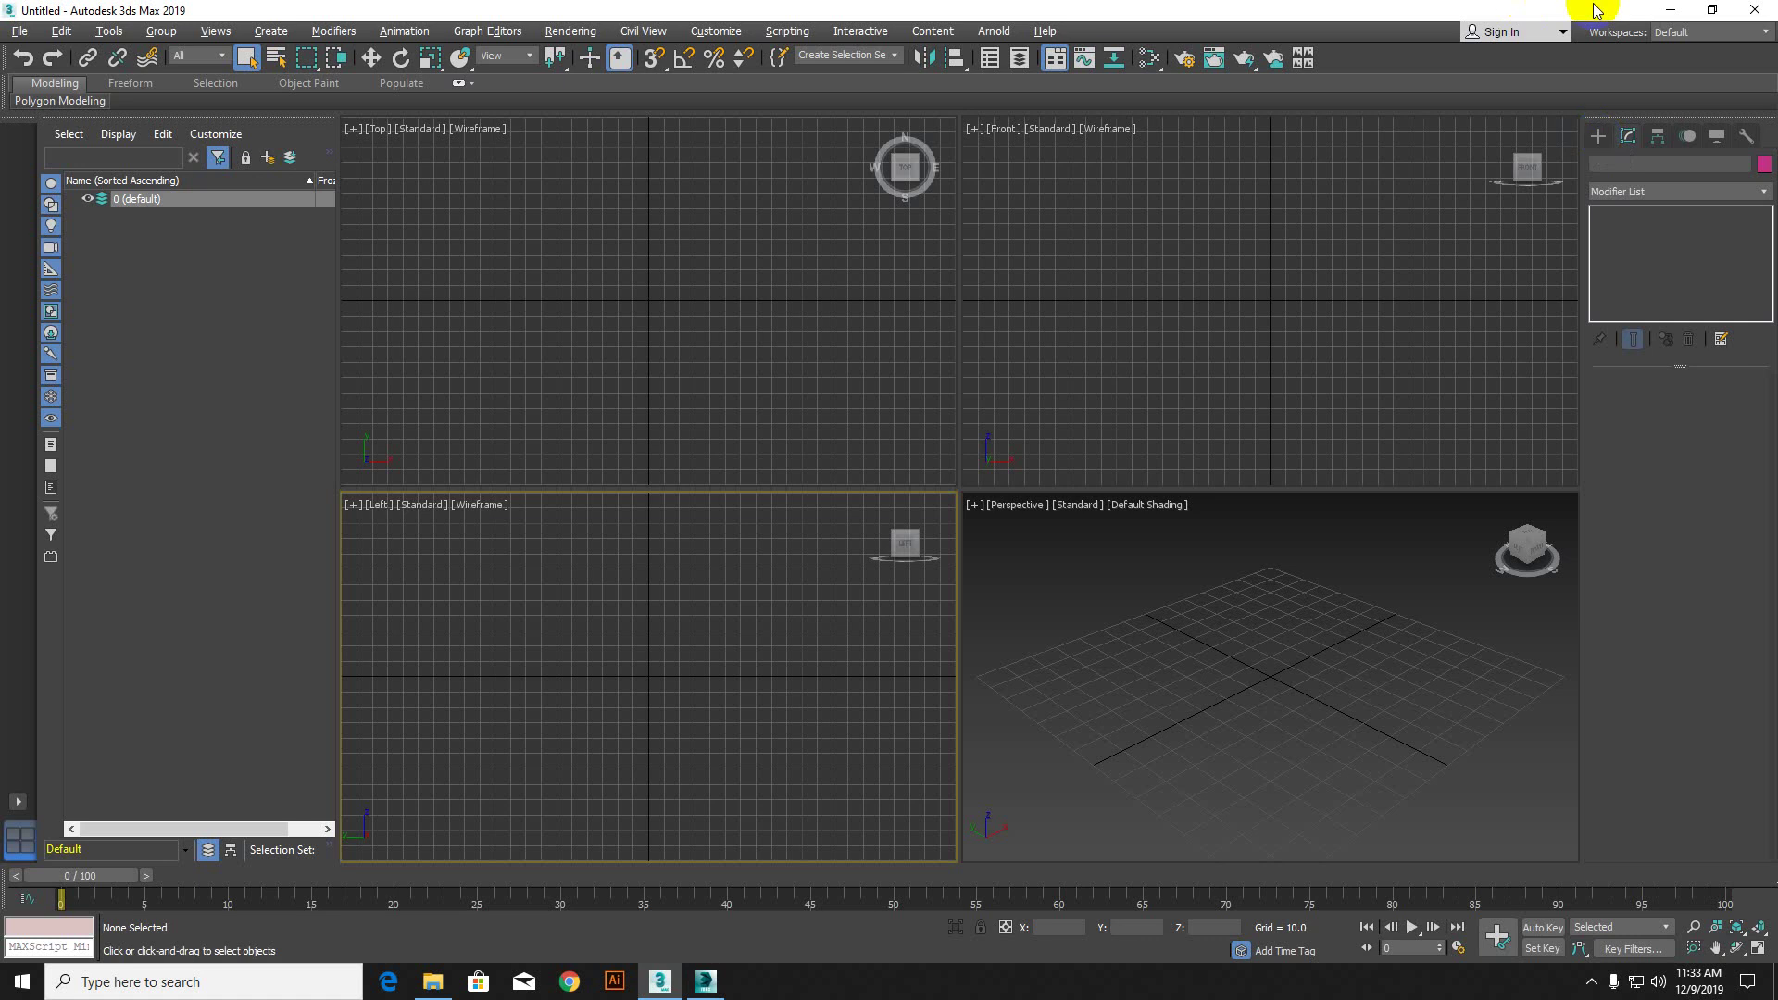
# Step: Return to the Create panel and activate Box under Standard Primitives
pyautogui.click(1597, 139)
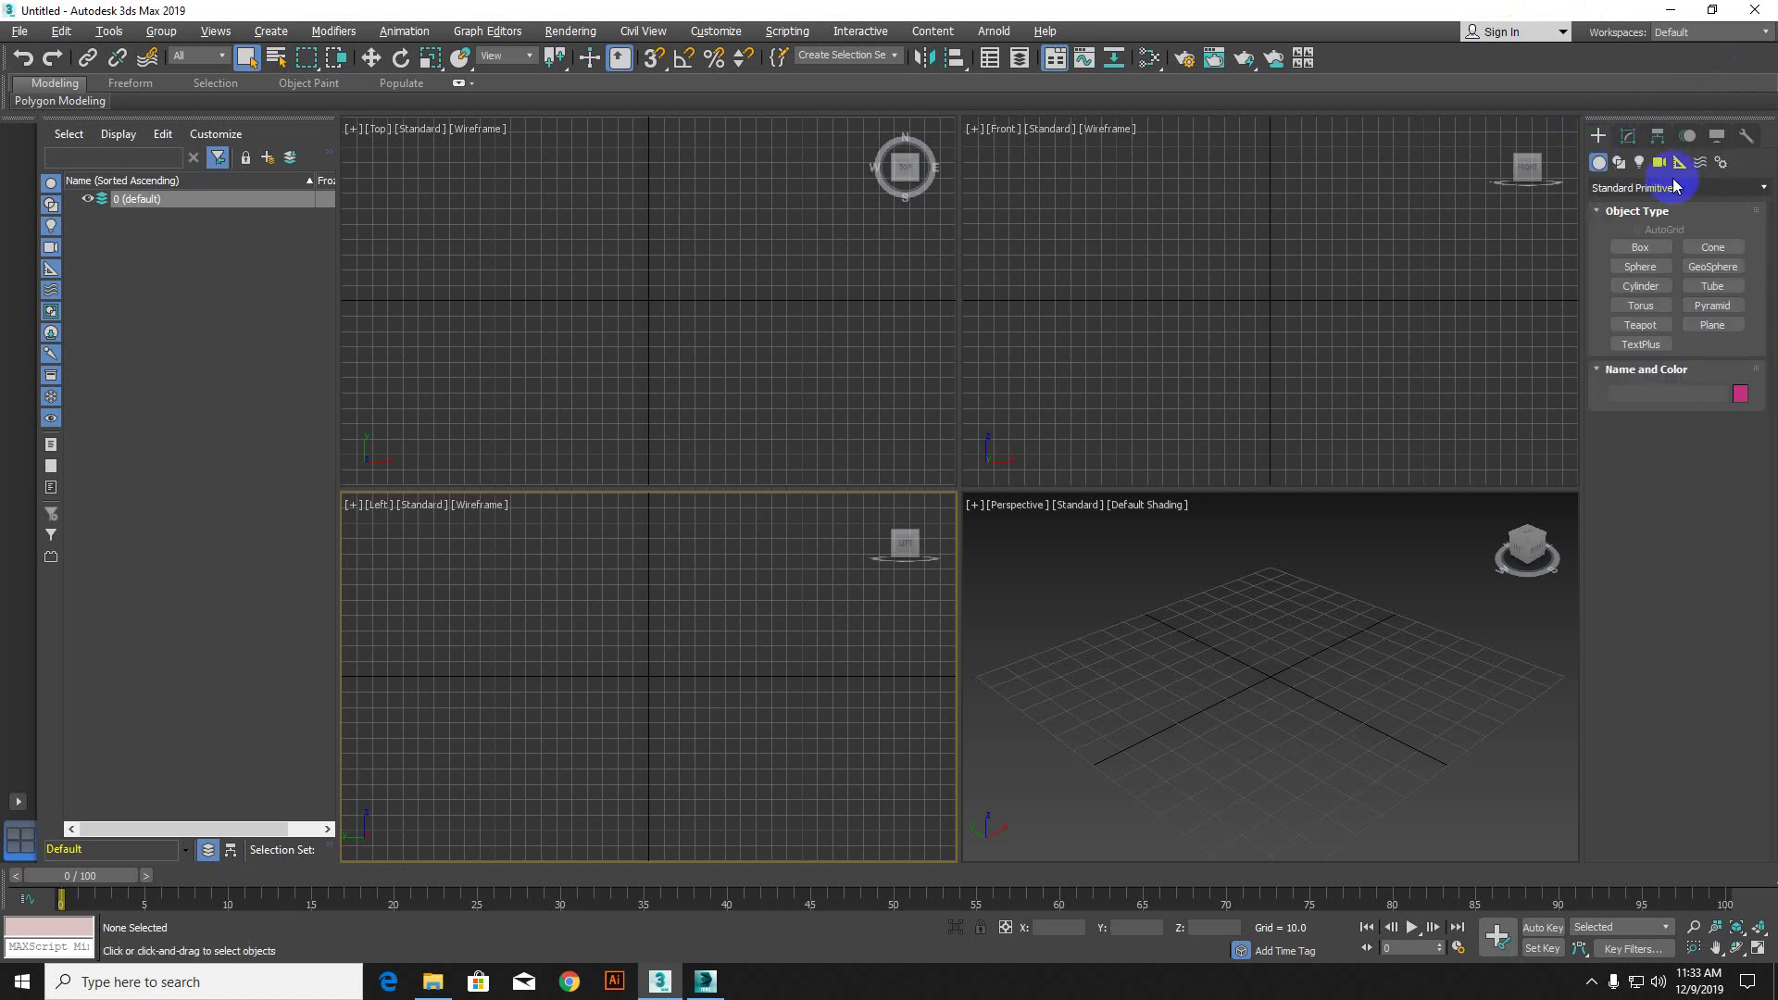
pyautogui.click(1622, 249)
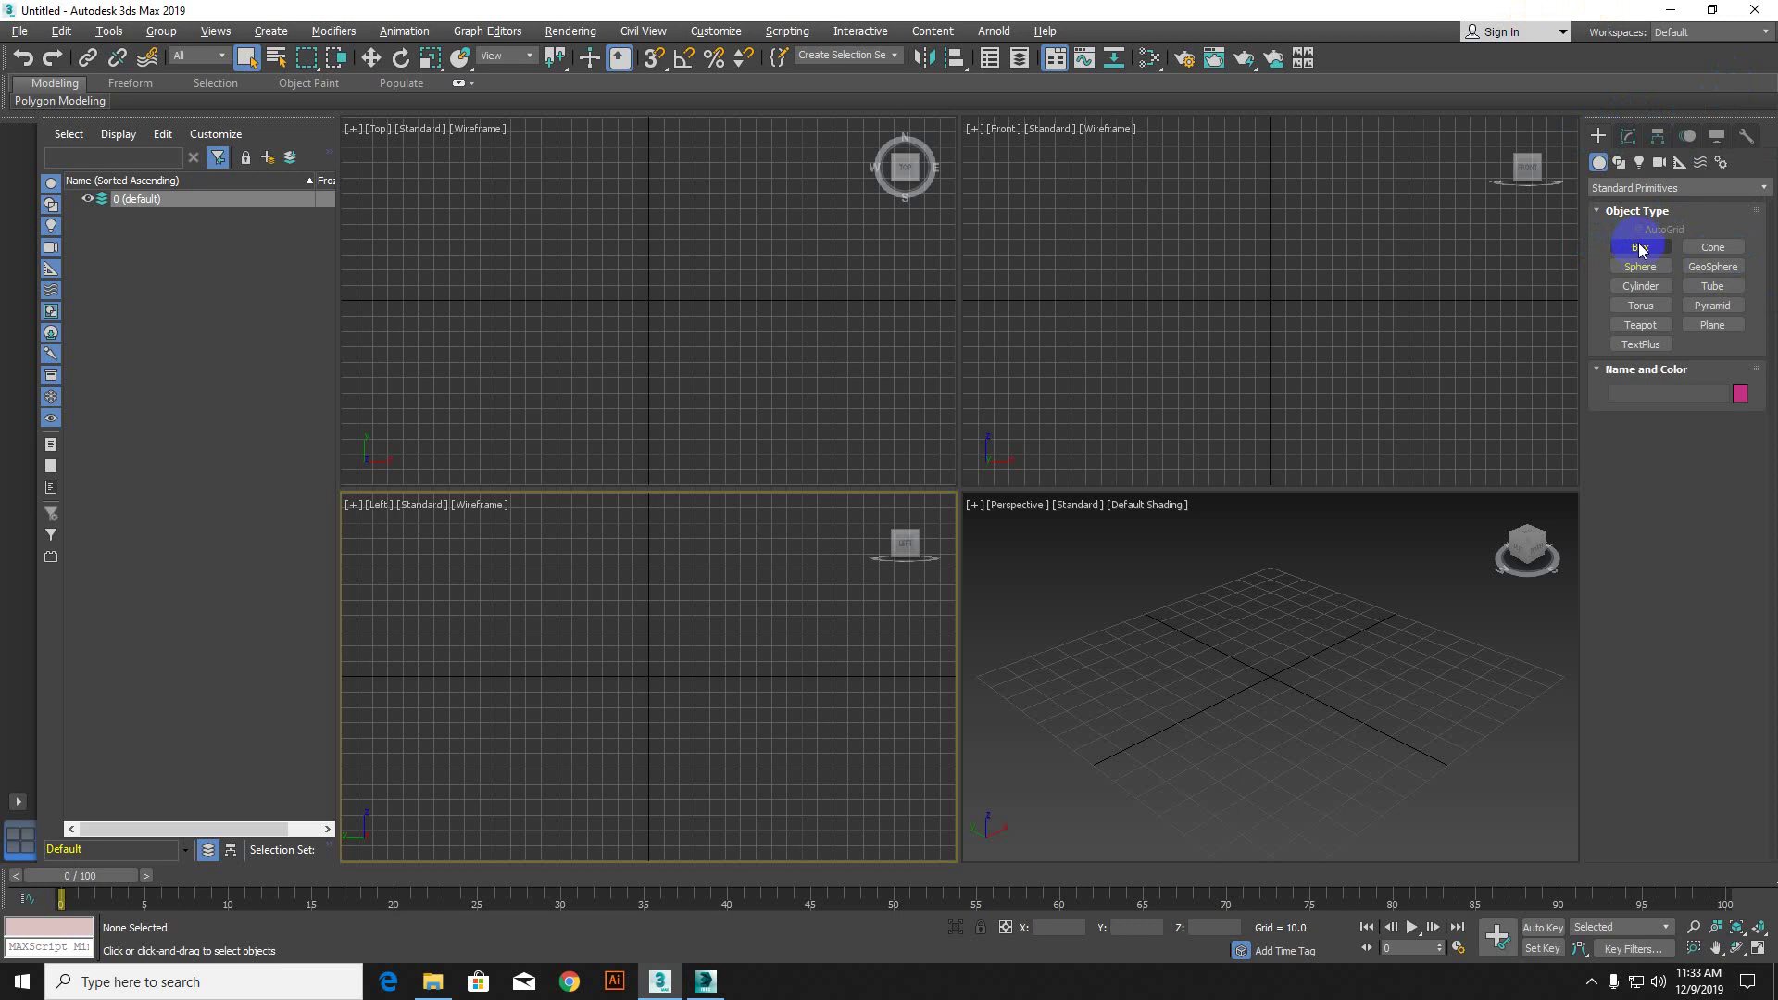
pyautogui.click(1642, 251)
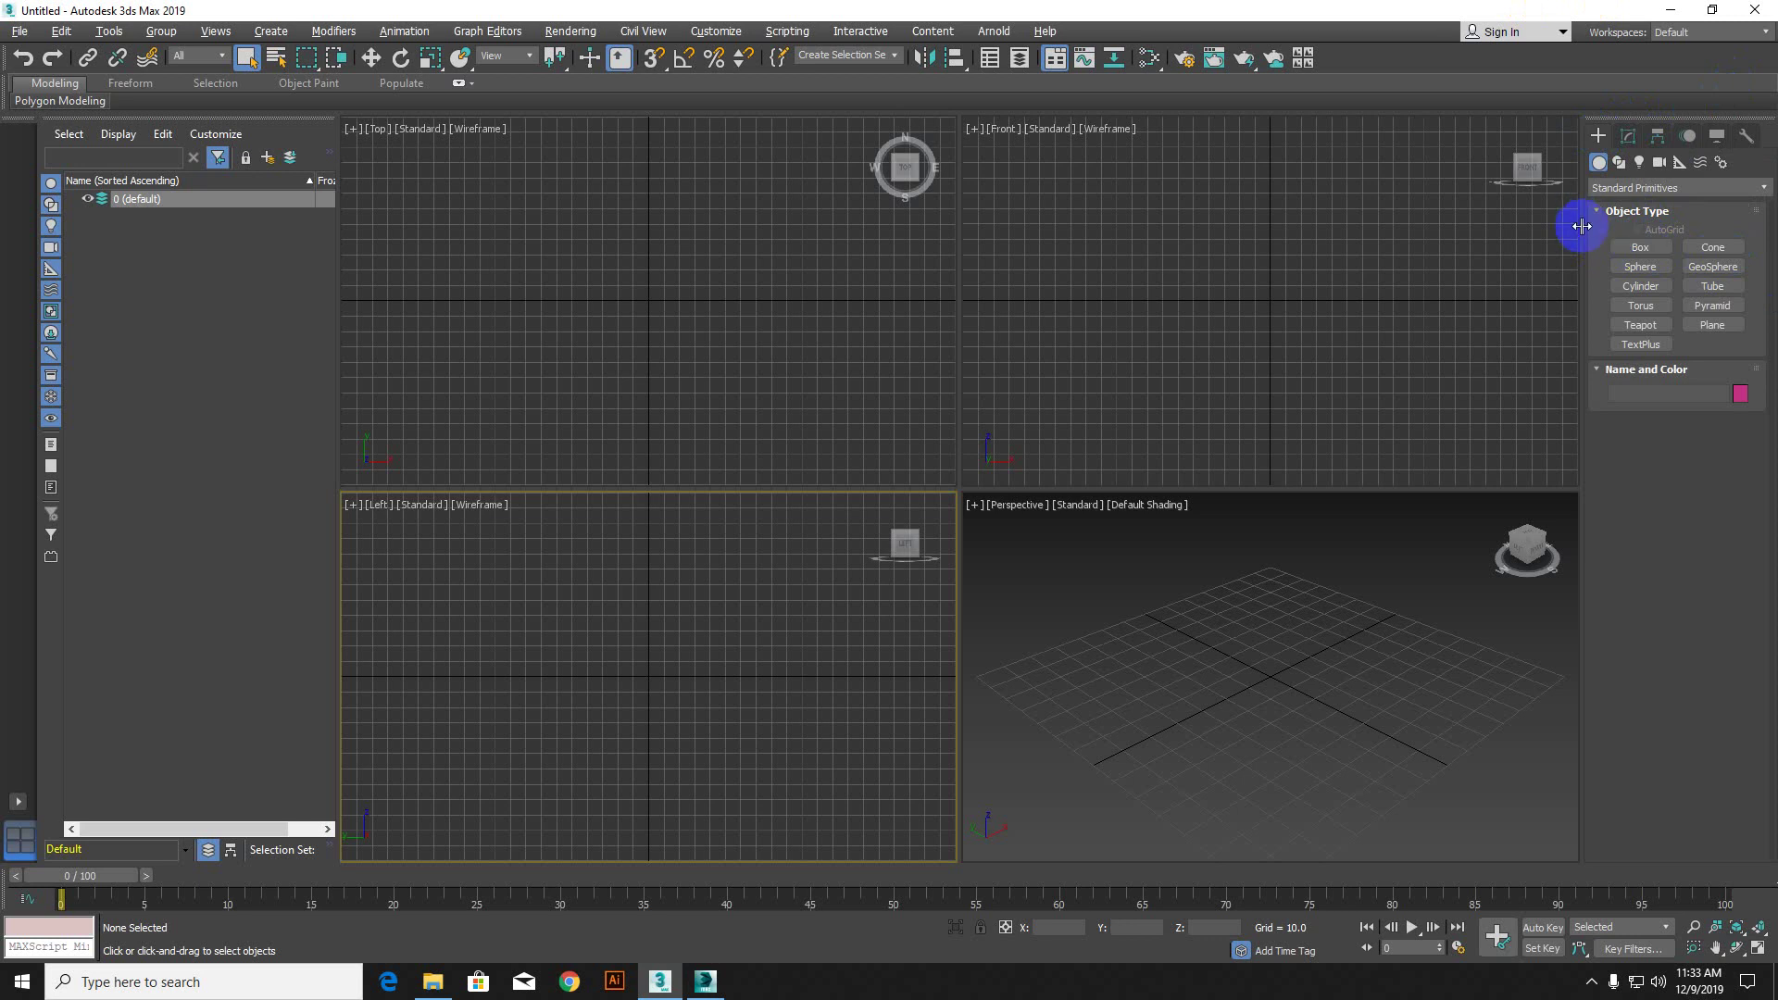
pyautogui.click(1654, 249)
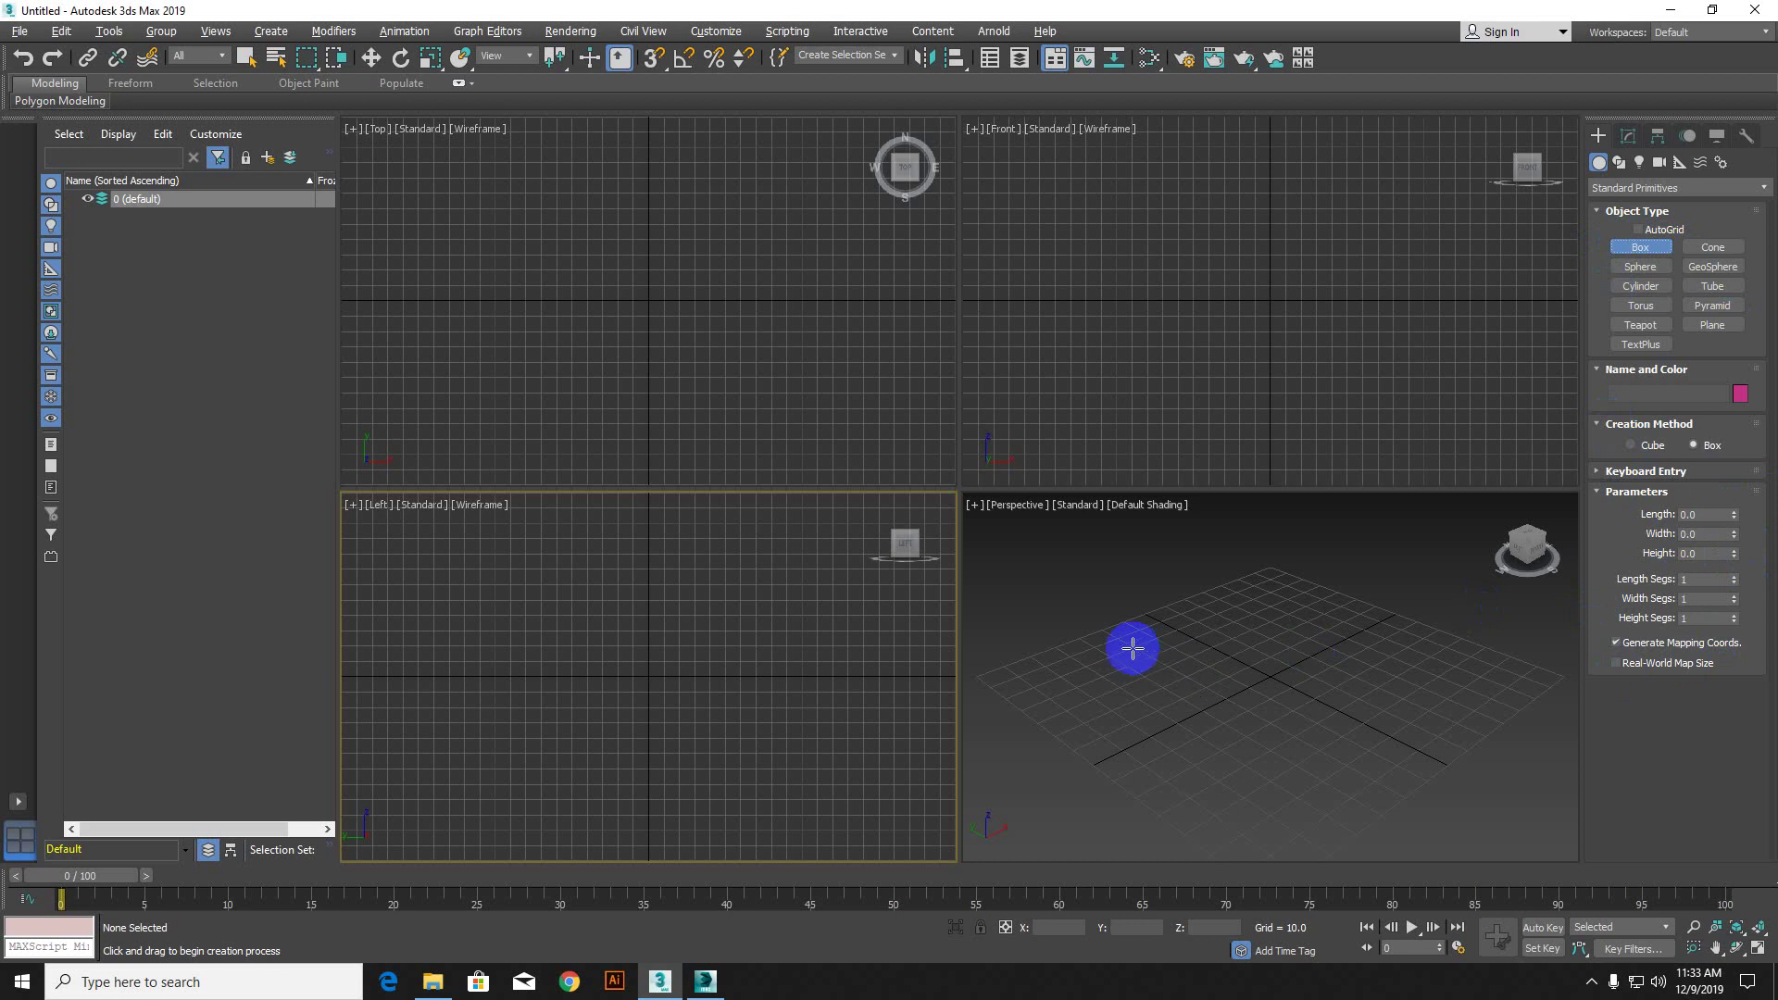
# Step: Draw a tall trial box in the Perspective view, exit creation, and delete it
pyautogui.moveTo(1133, 648); pyautogui.dragTo(1487, 640)
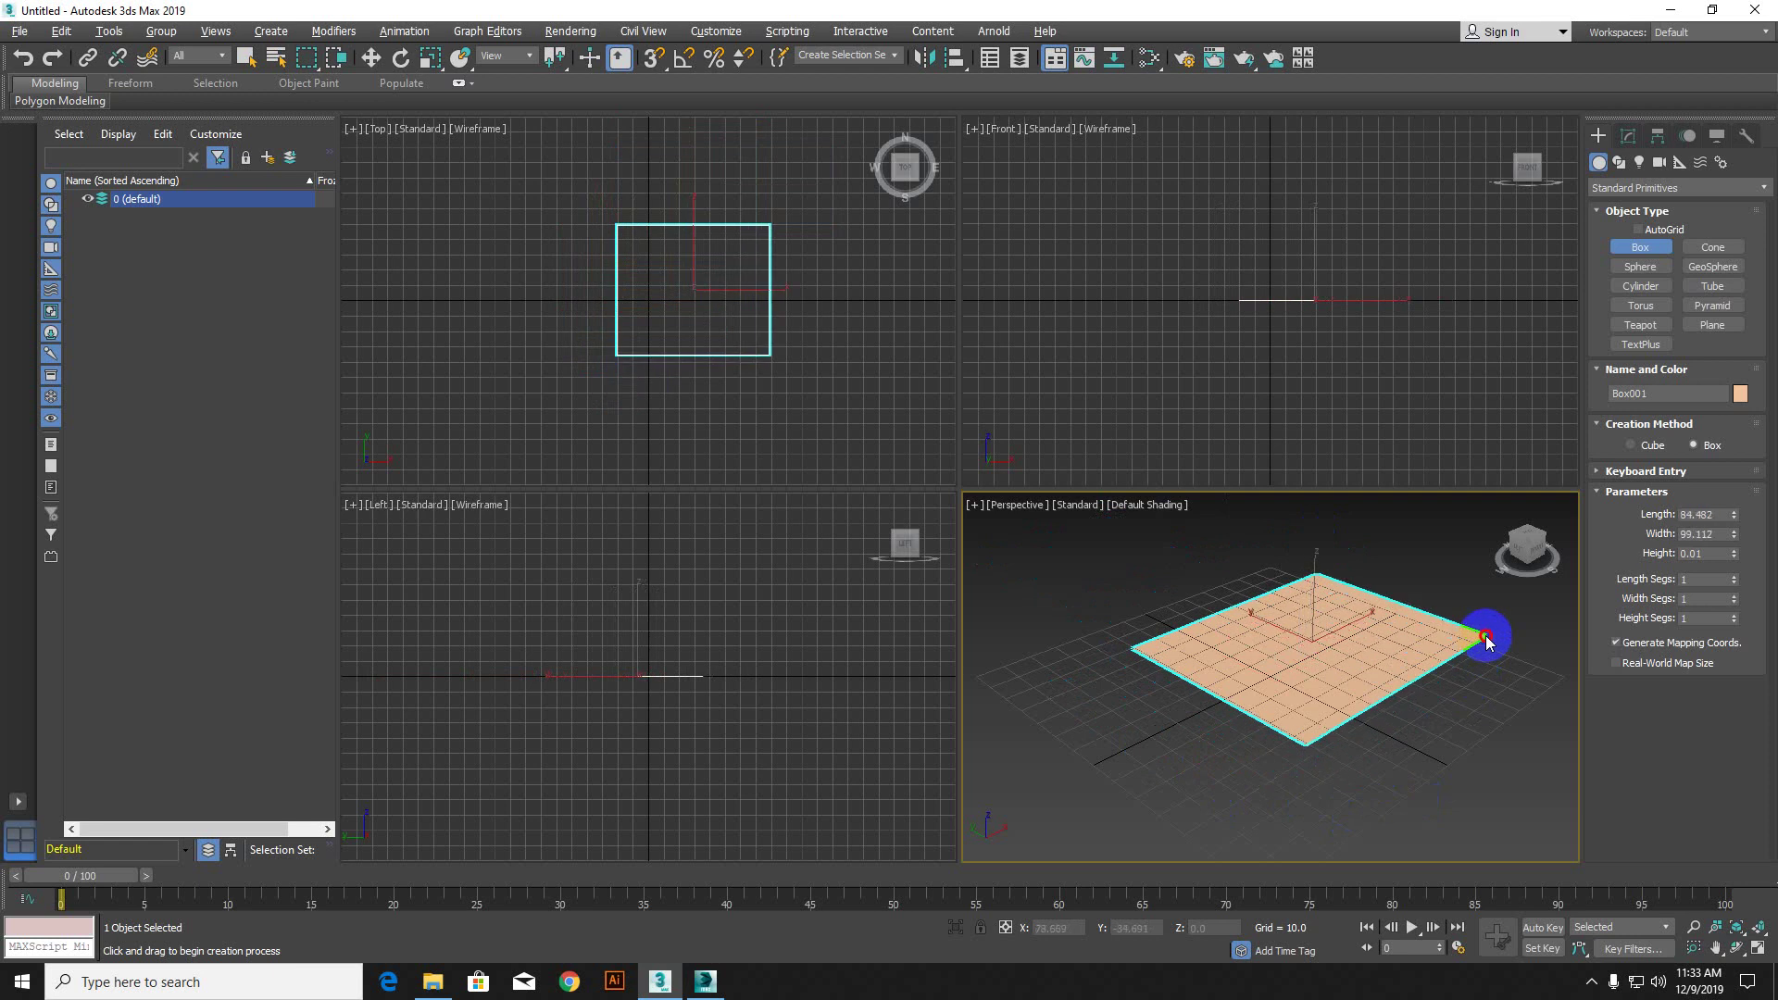
pyautogui.moveTo(1487, 641); pyautogui.dragTo(1238, 663)
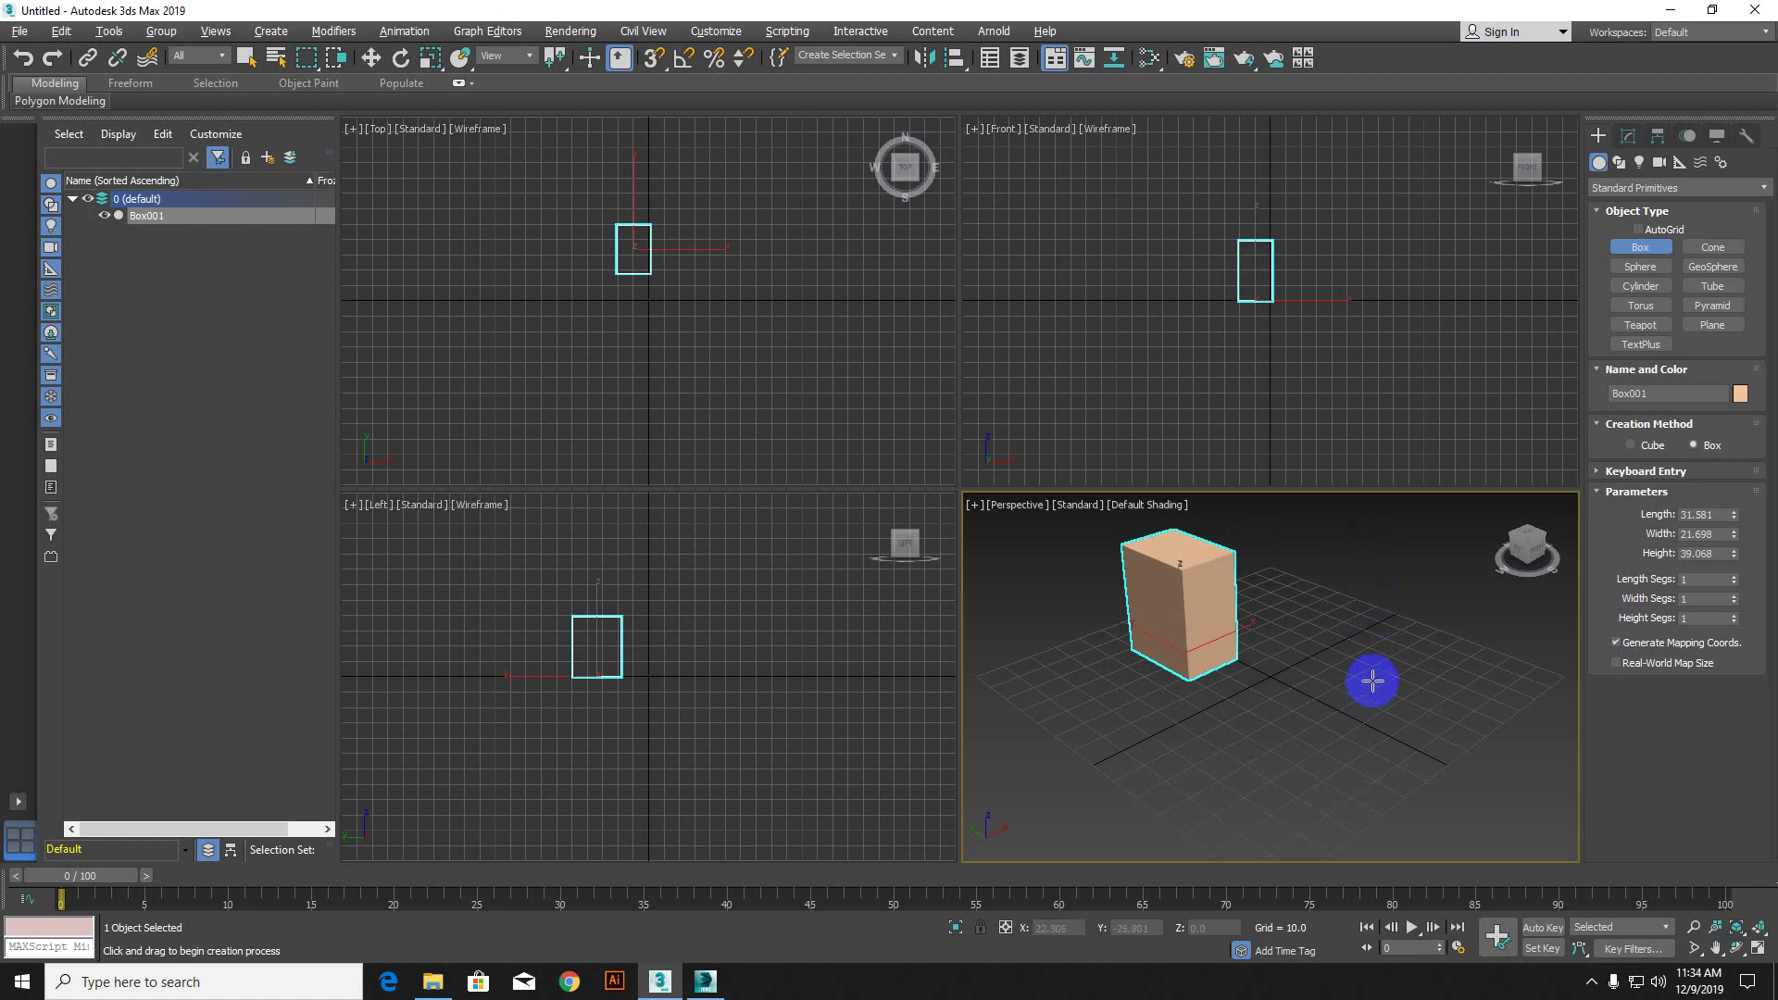
pyautogui.rightClick(1371, 689)
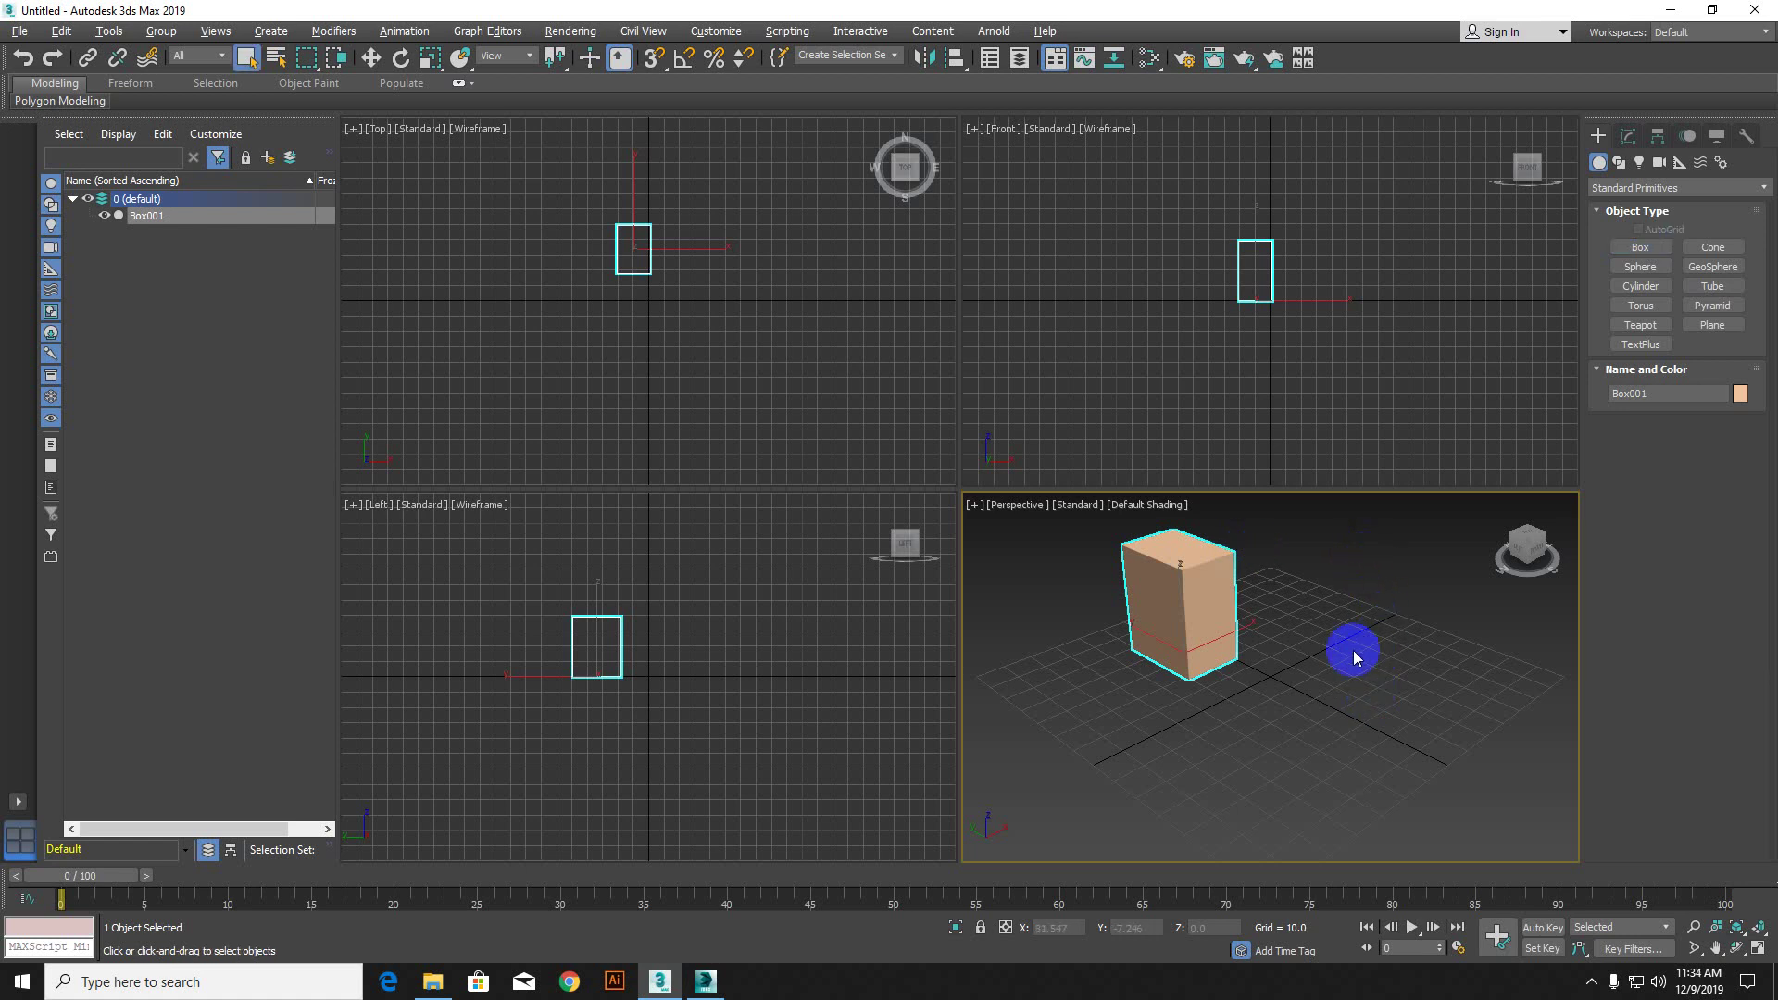
pyautogui.press('Delete')
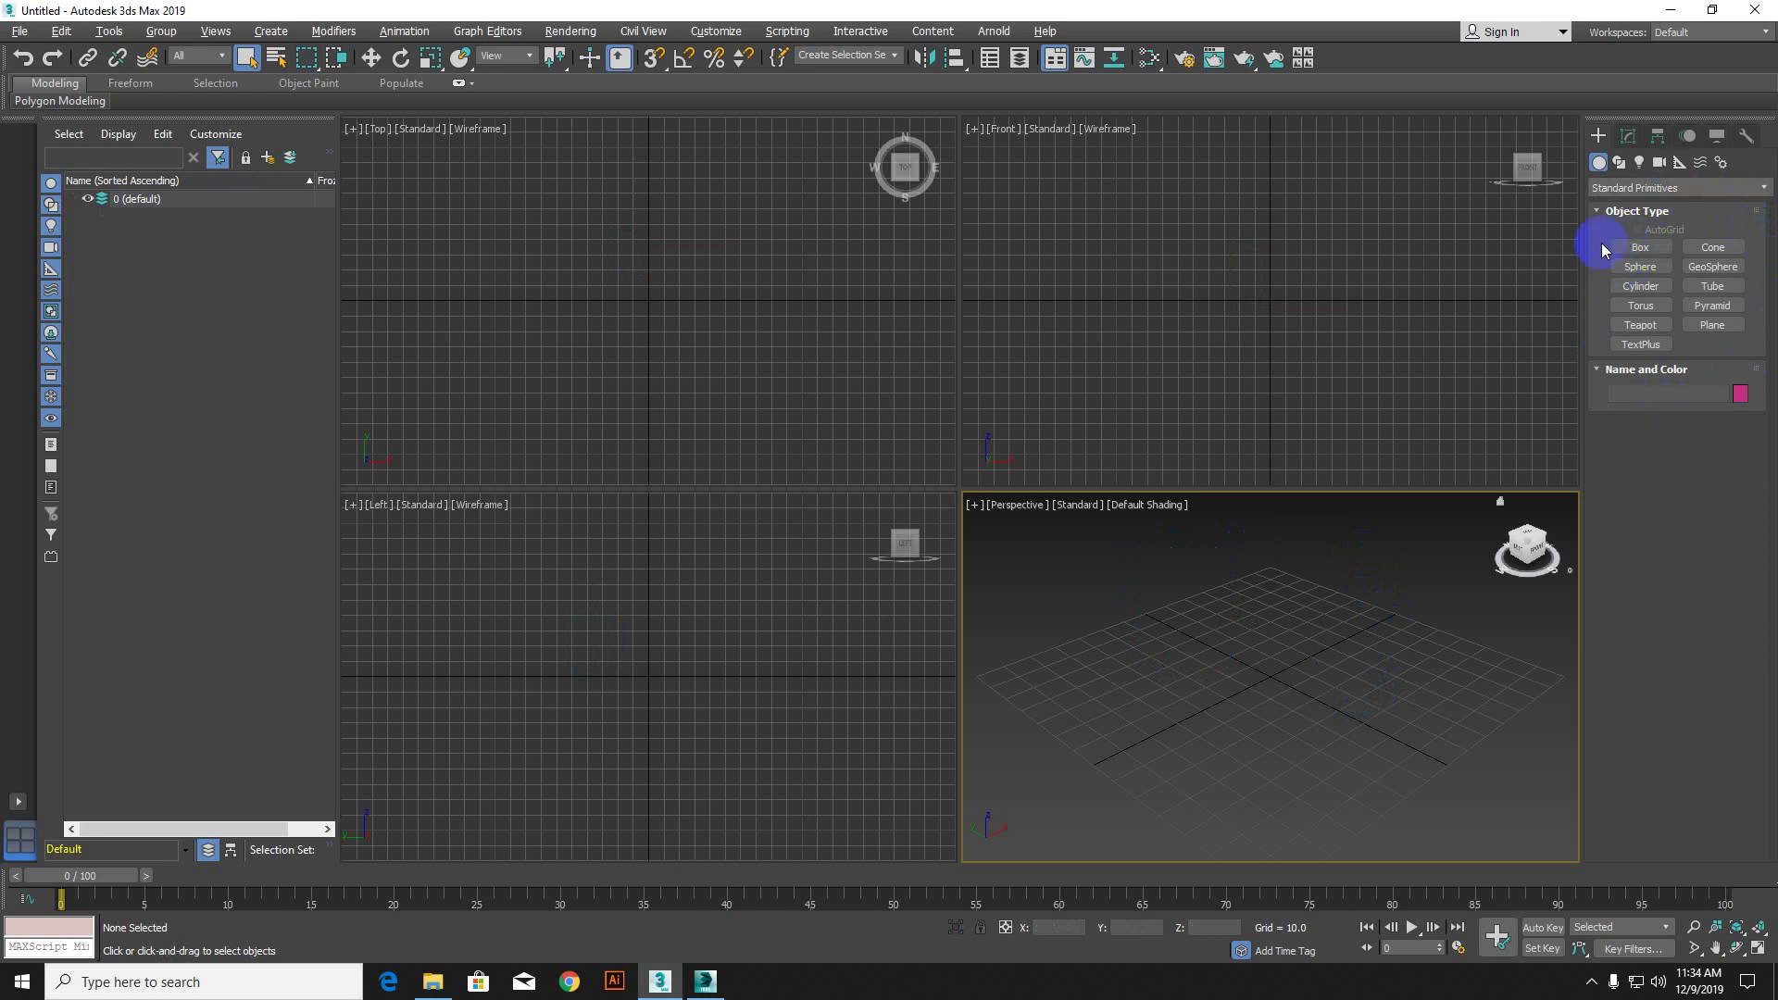
# Step: Switch the Create category list to Extended Primitives, then to Particle Systems
pyautogui.click(1640, 248)
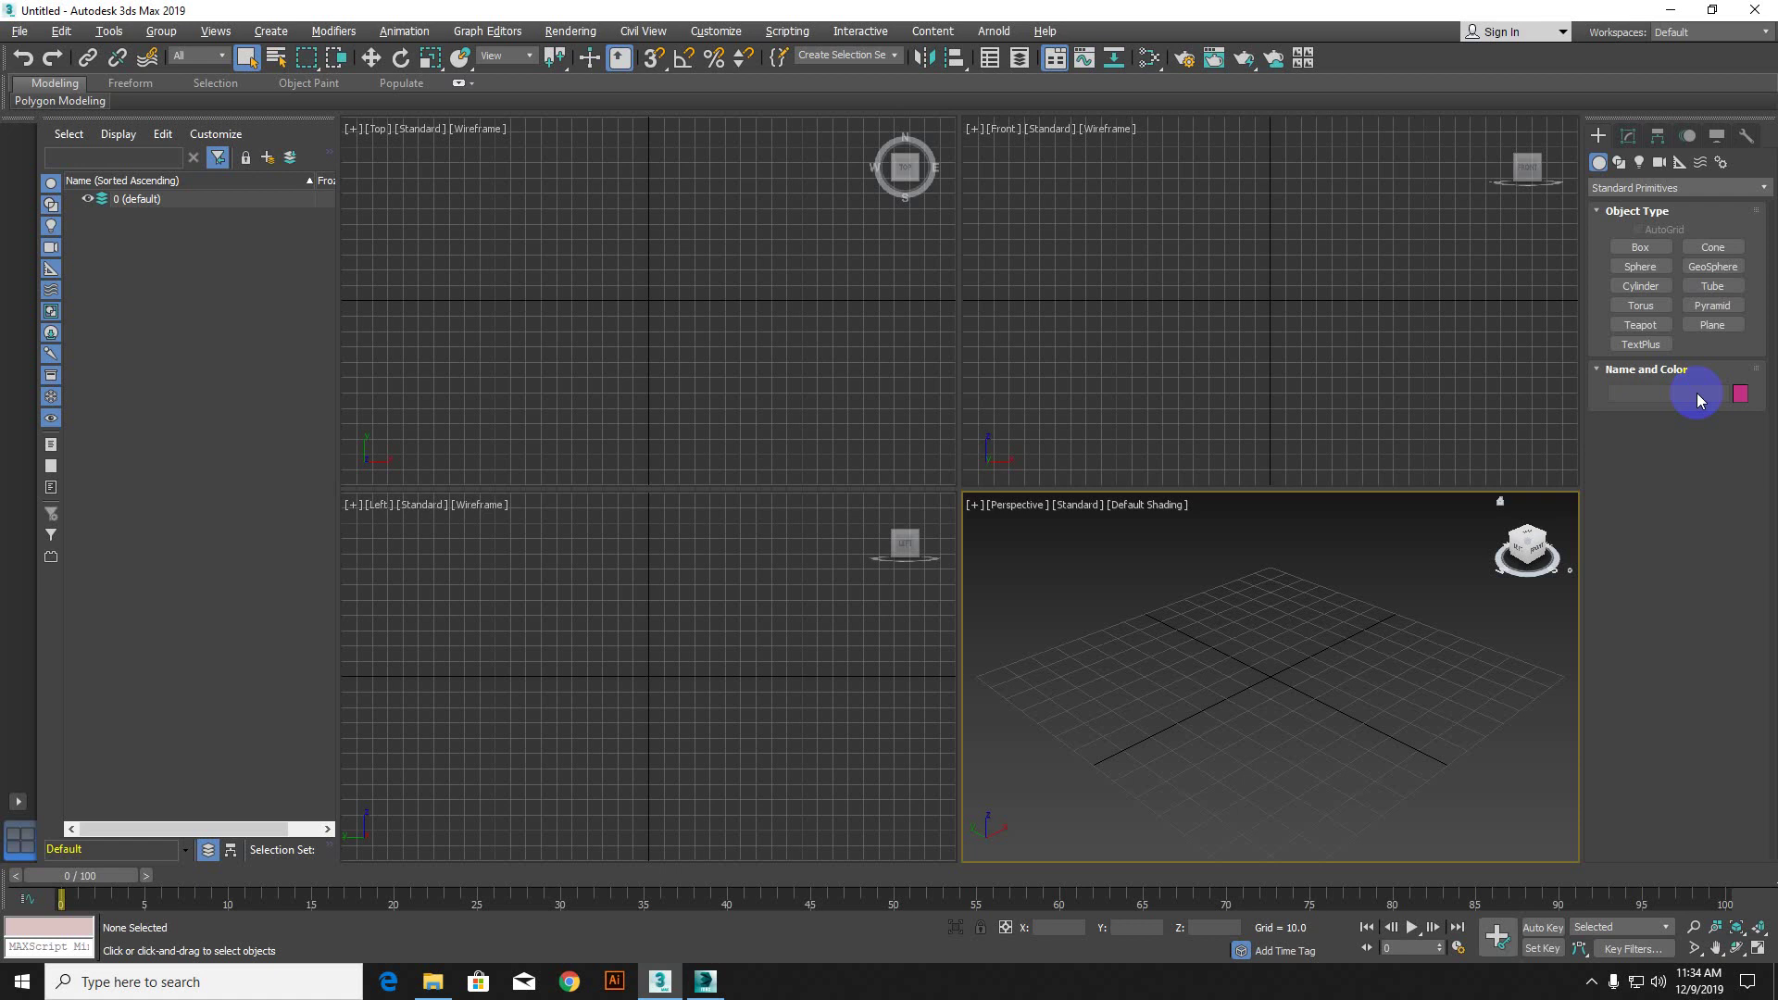
pyautogui.click(1644, 188)
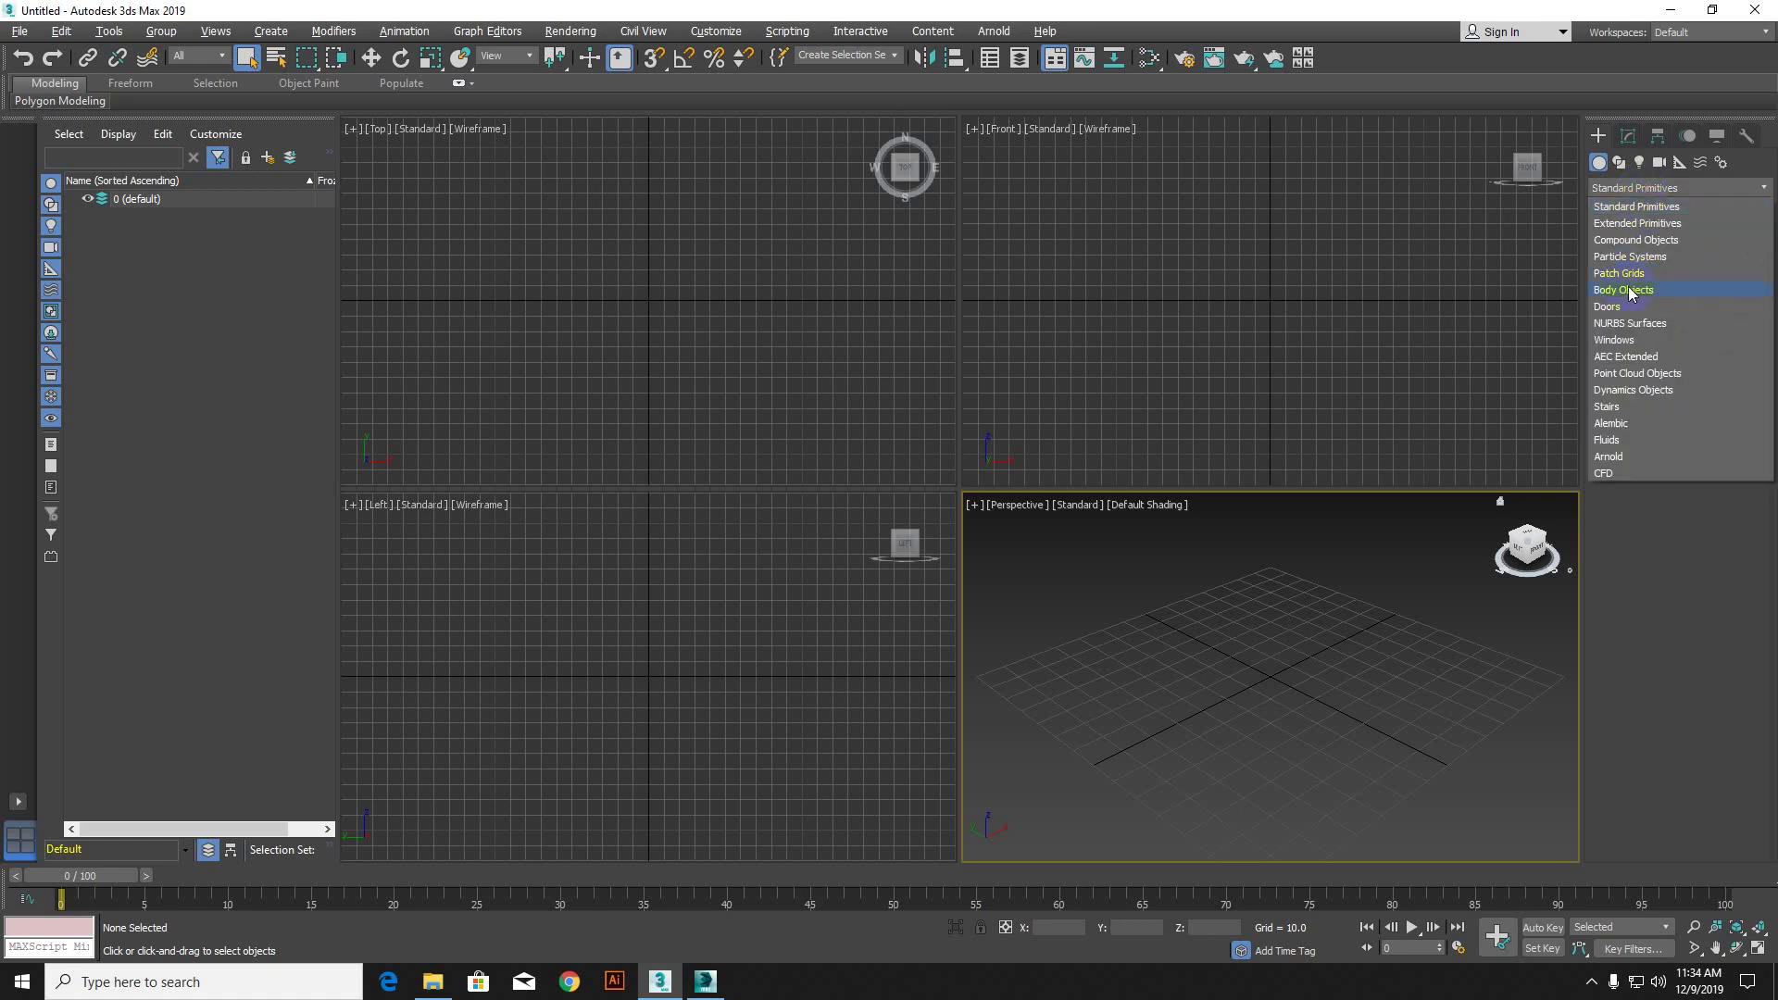
pyautogui.click(1666, 188)
pyautogui.click(1671, 190)
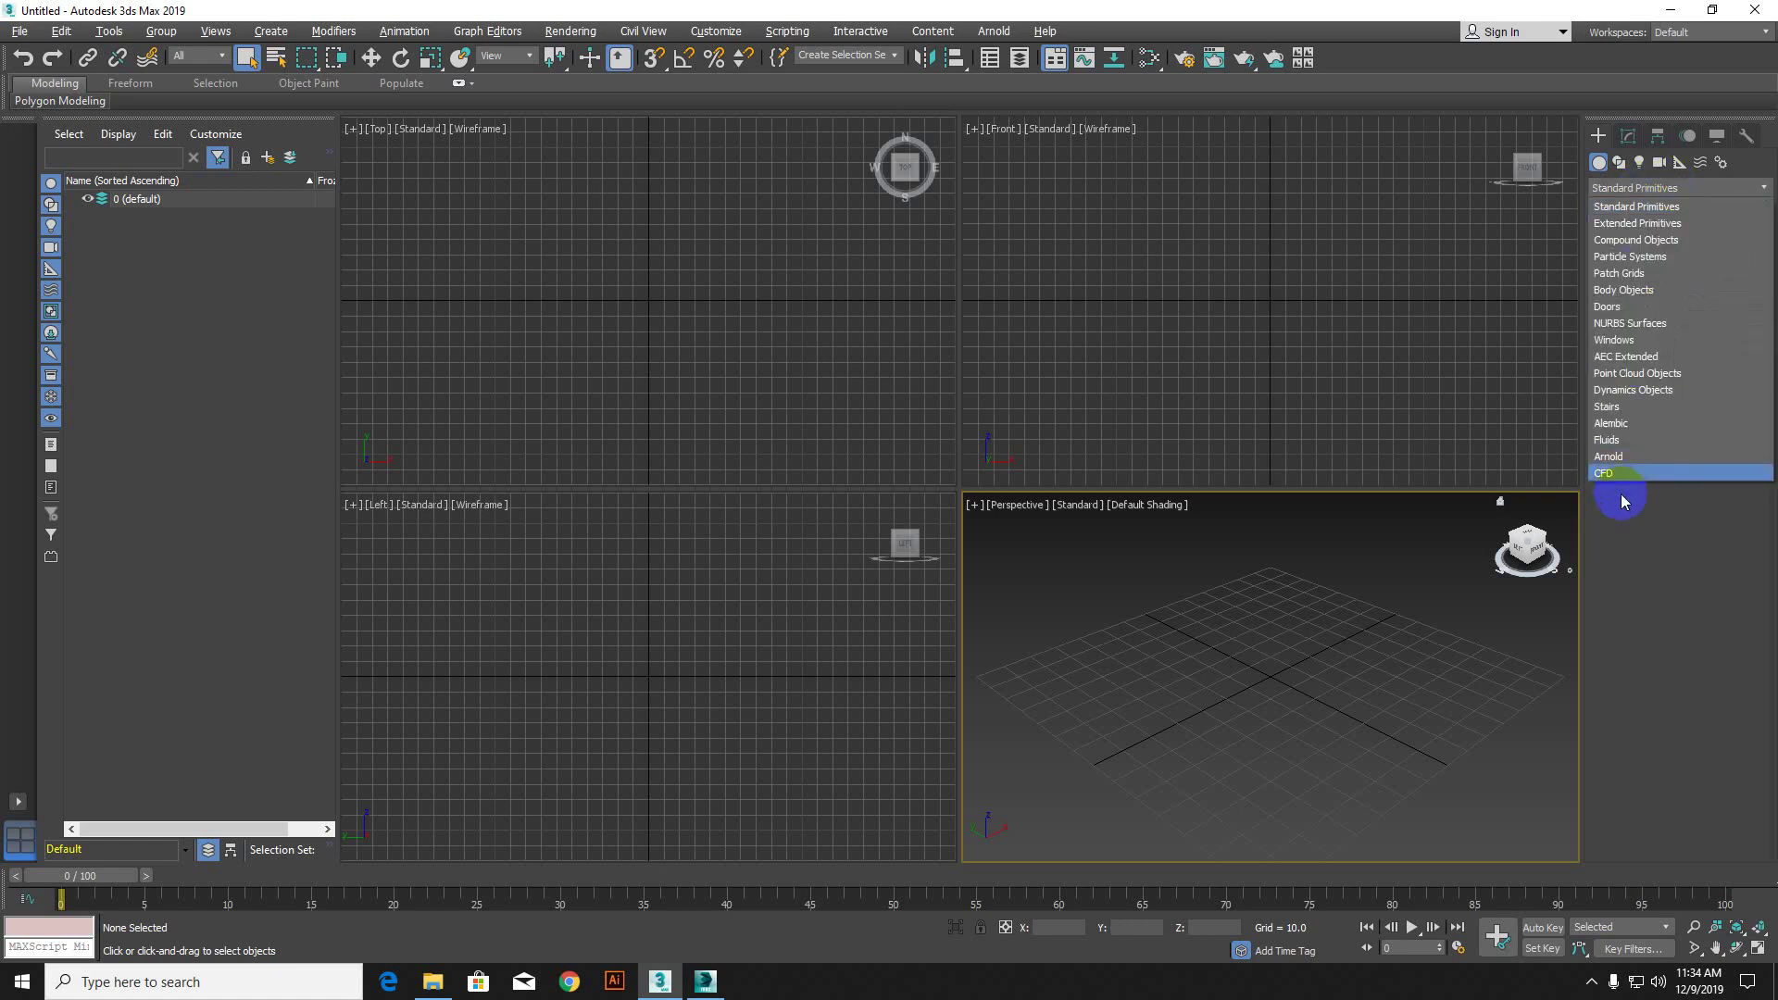
pyautogui.click(1680, 223)
pyautogui.click(1676, 188)
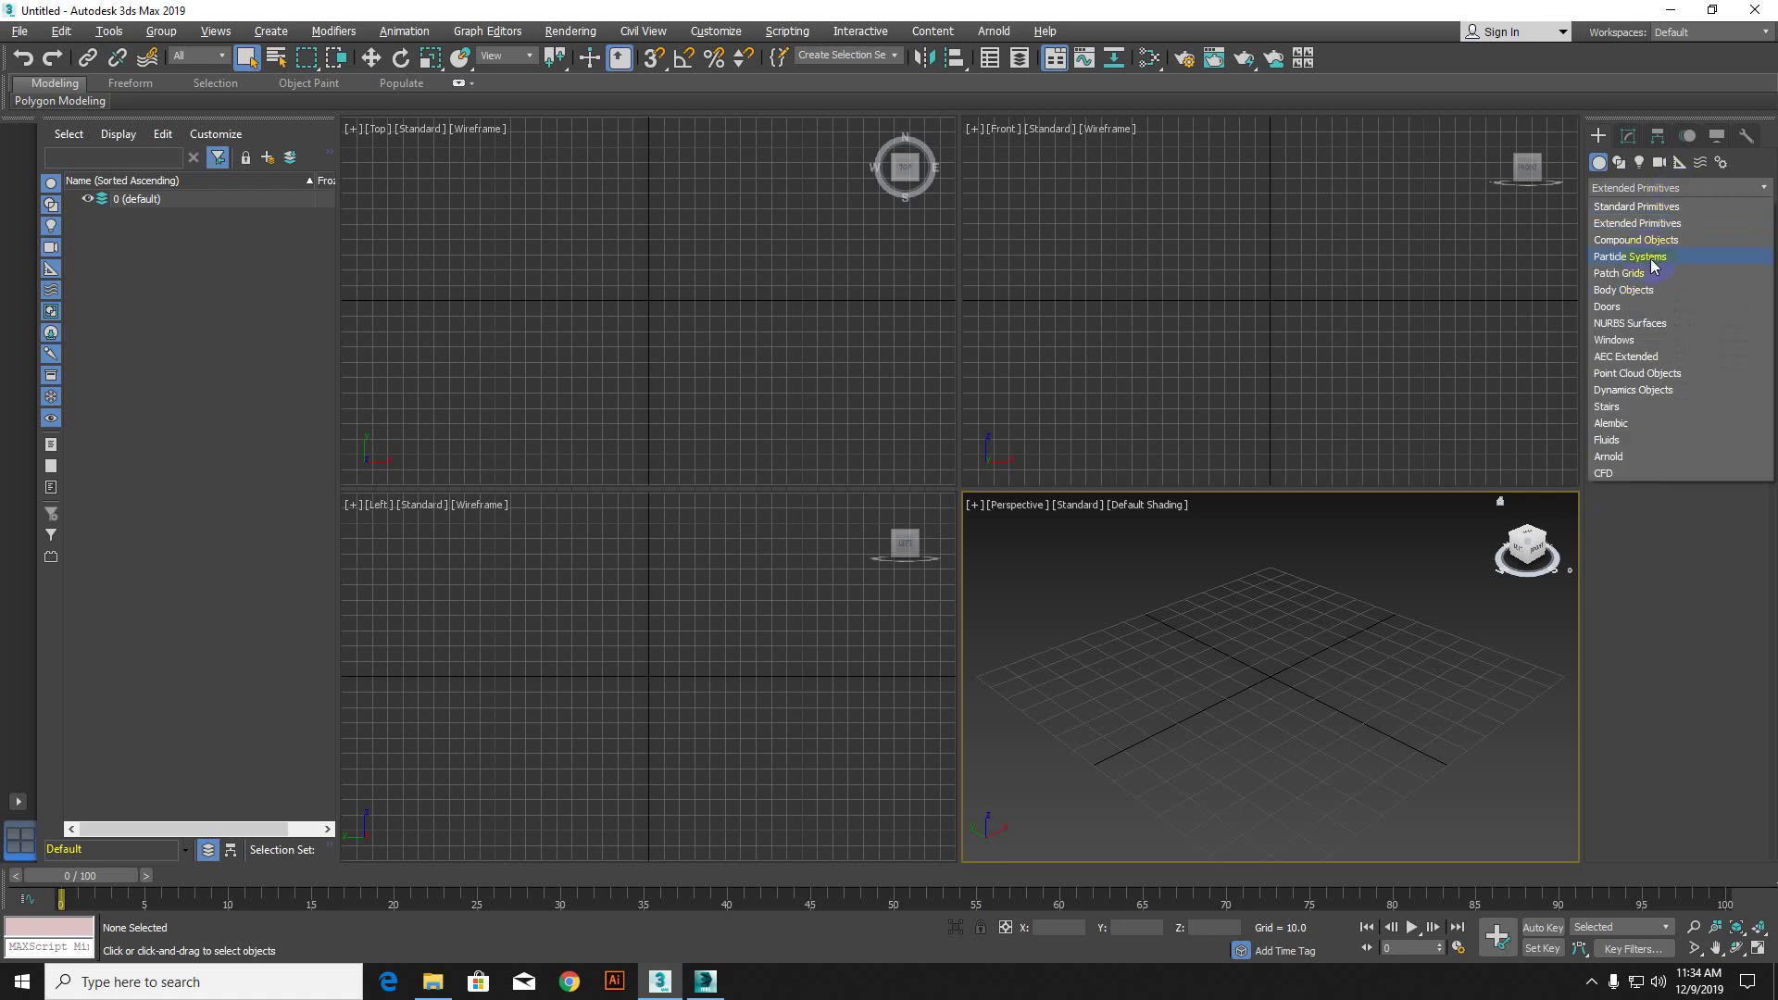
pyautogui.click(1658, 256)
# Step: View Body Objects, then return to Standard Primitives with Box active
pyautogui.click(1675, 188)
pyautogui.click(1653, 292)
pyautogui.click(1700, 193)
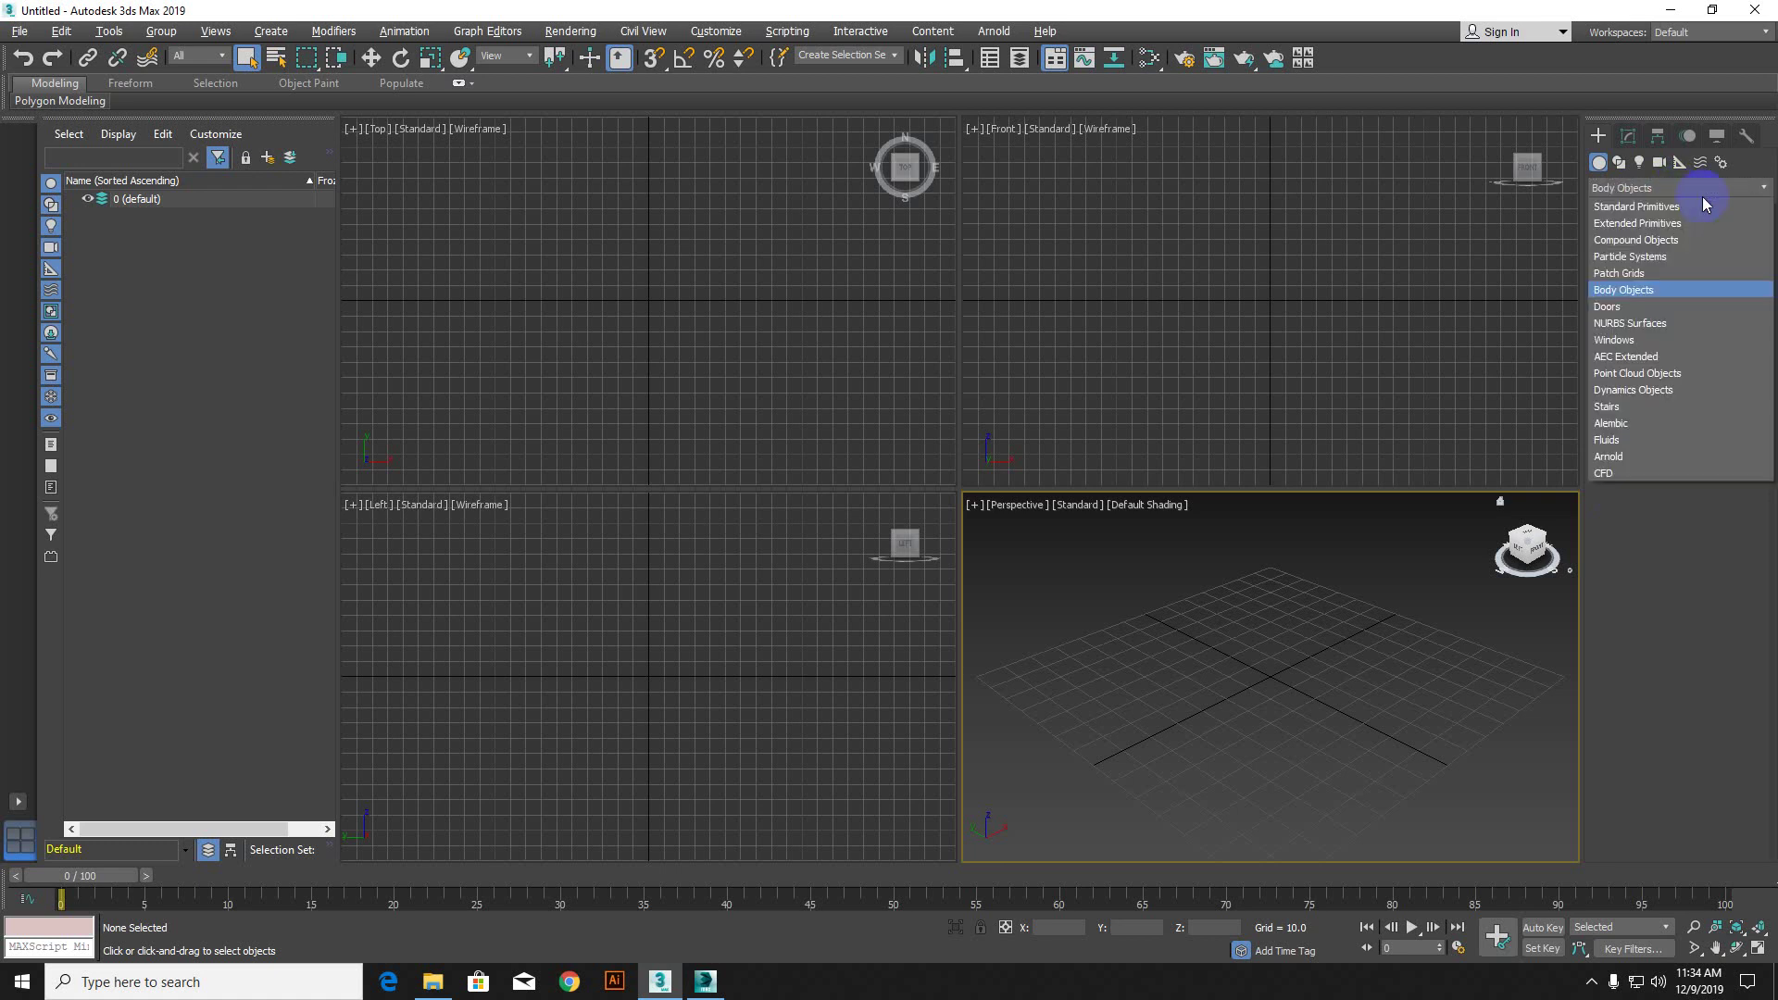
pyautogui.click(1627, 208)
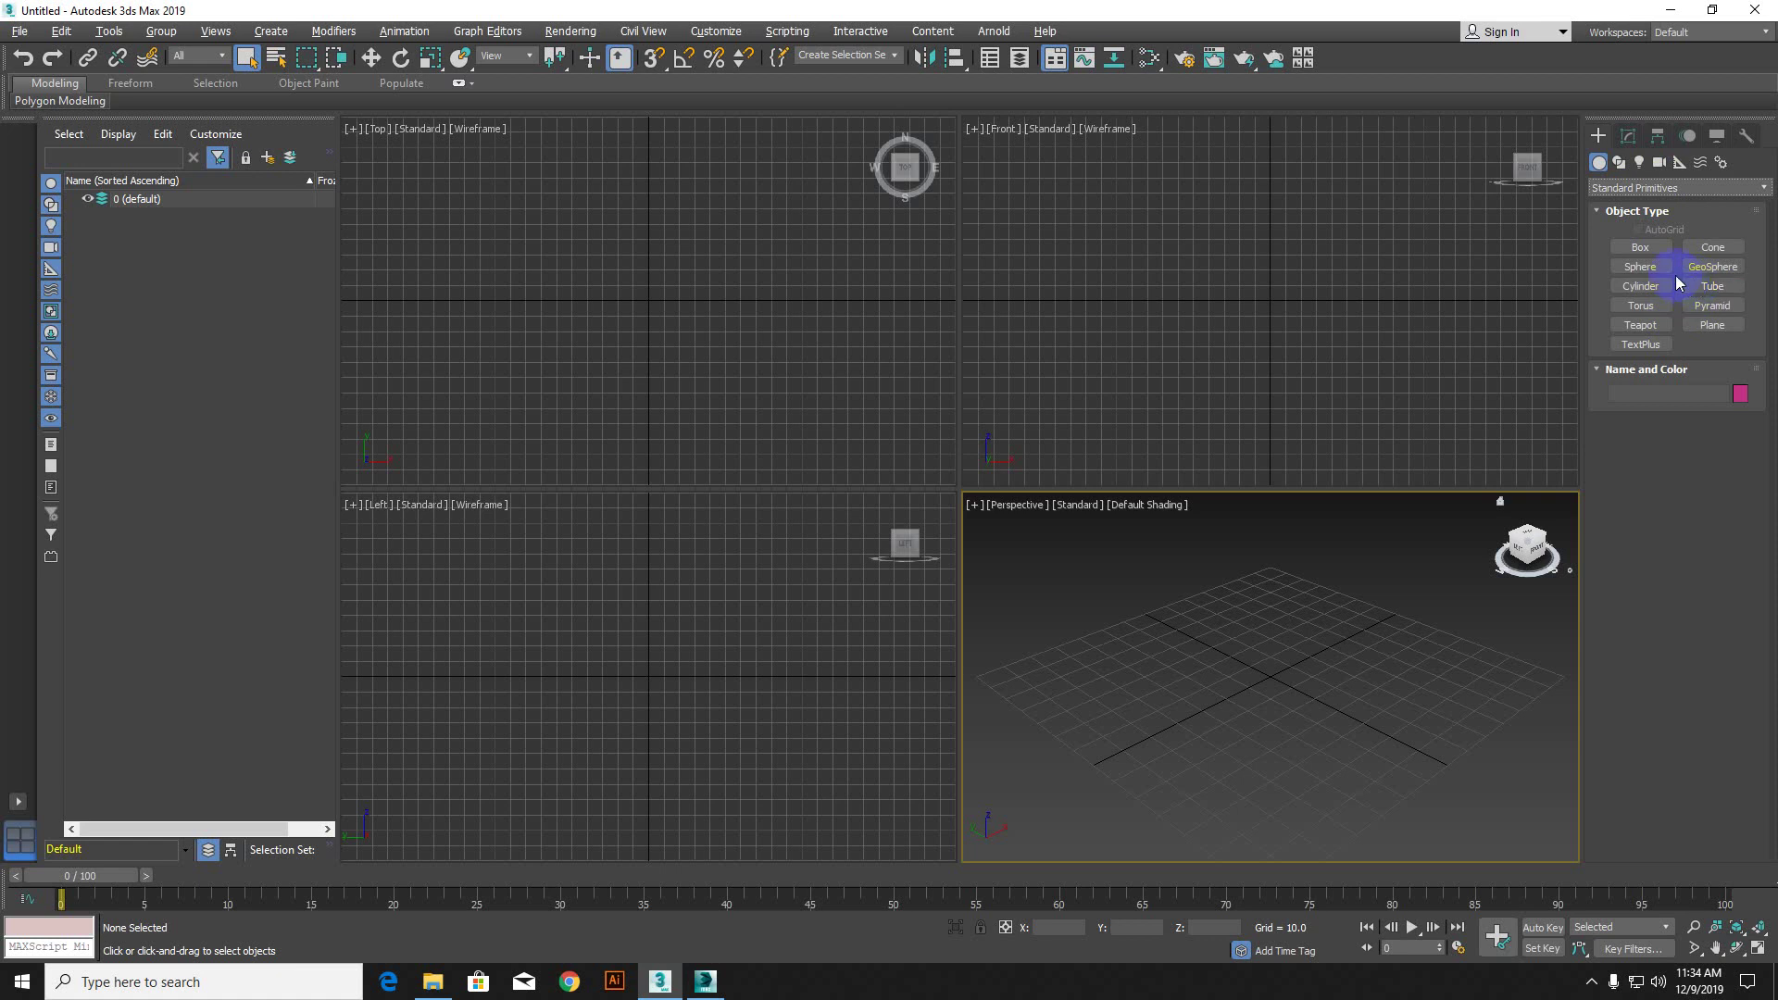
pyautogui.click(1651, 249)
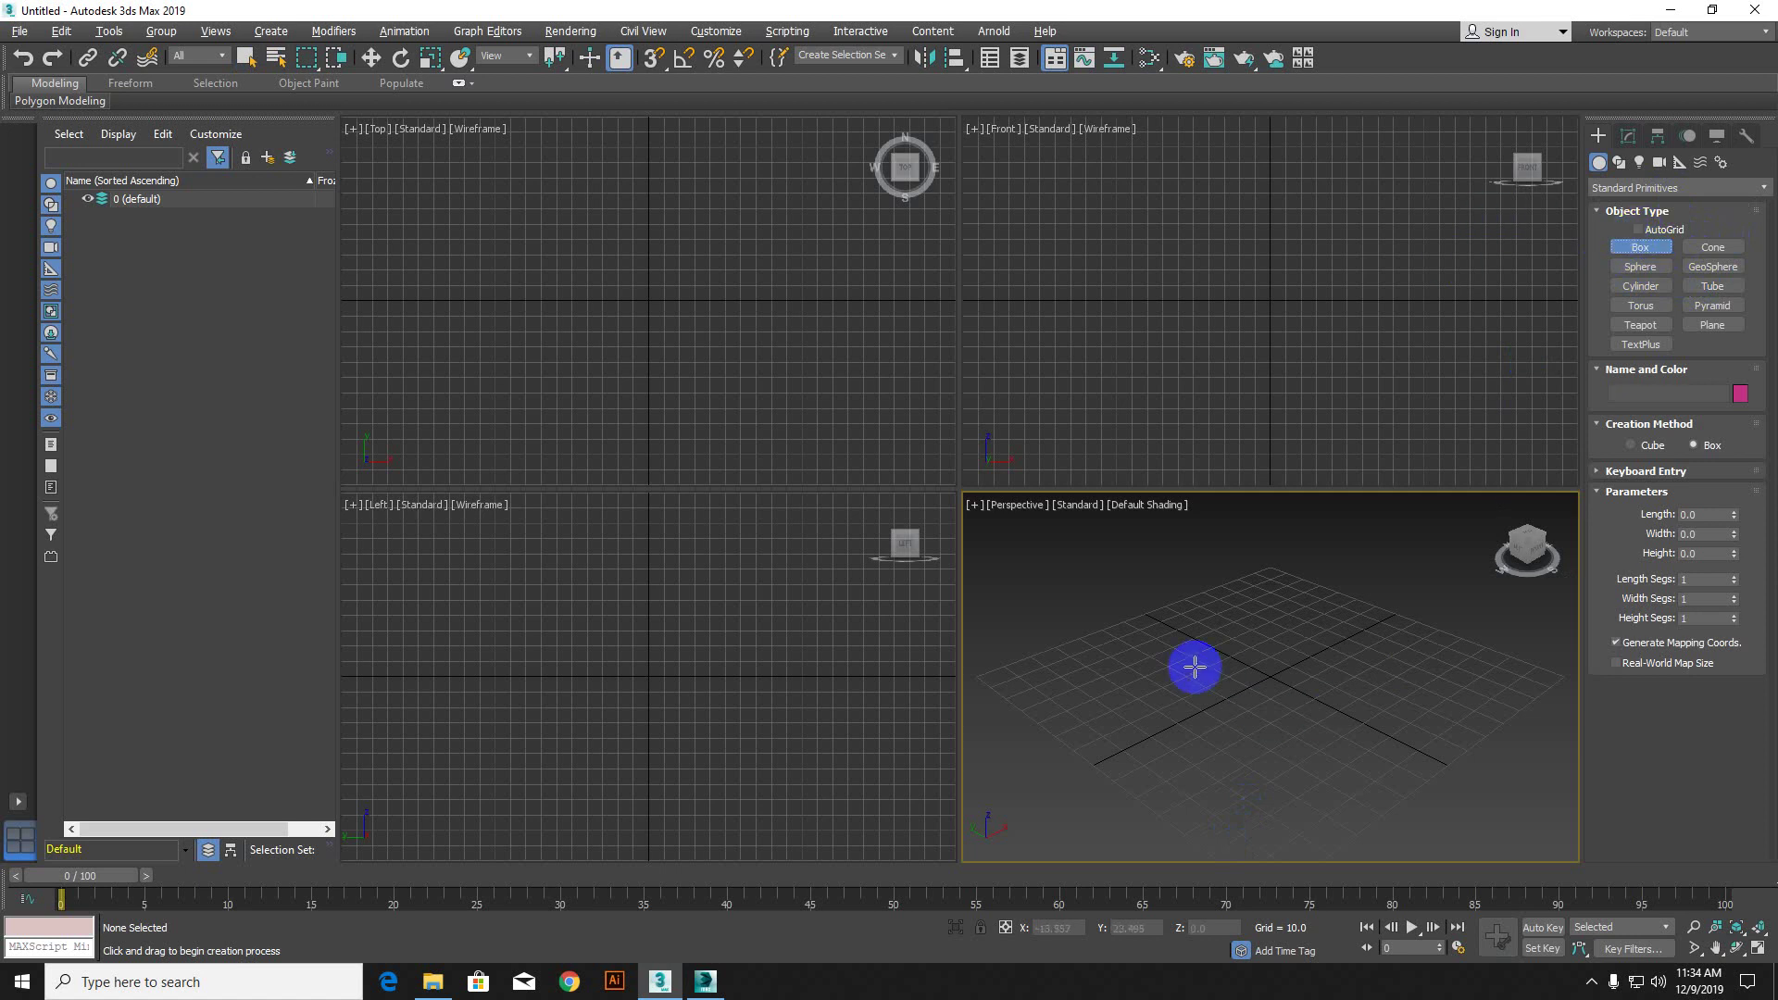
# Step: Draw five boxes across the Perspective, Top, Left and Front views, including a flat one
pyautogui.moveTo(1234, 660); pyautogui.dragTo(1261, 808)
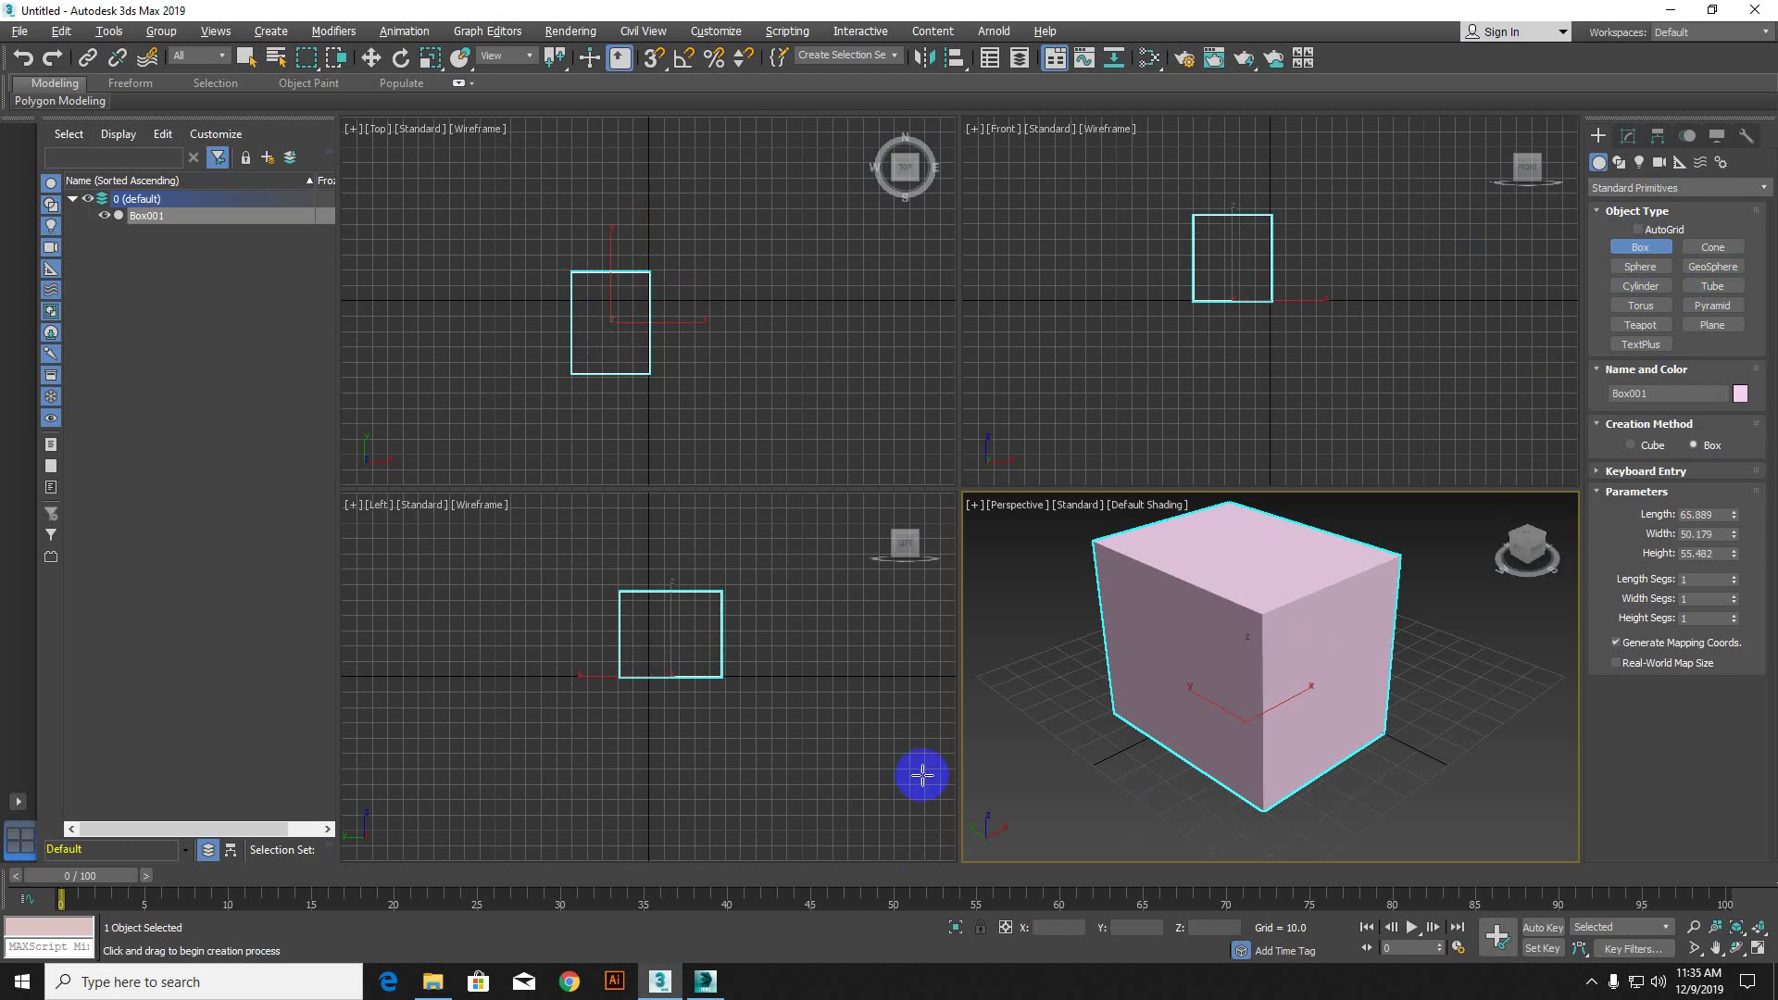
pyautogui.click(1640, 247)
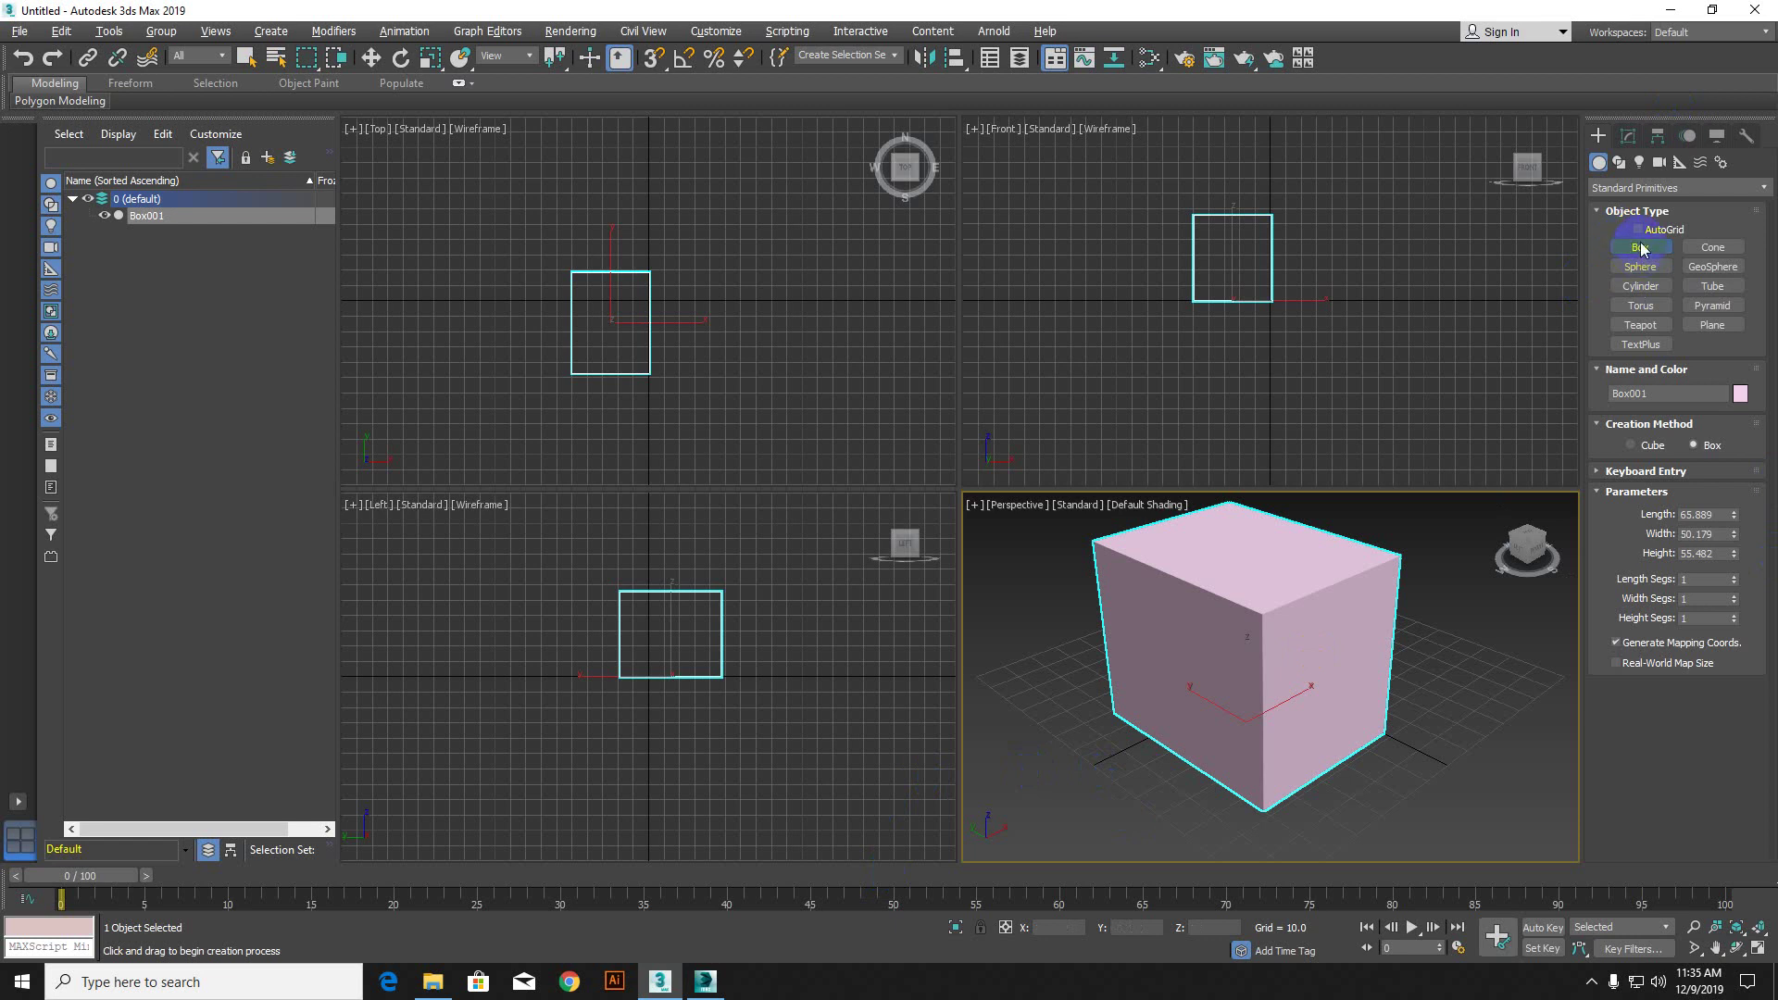
pyautogui.moveTo(698, 263); pyautogui.dragTo(814, 381)
pyautogui.click(794, 282)
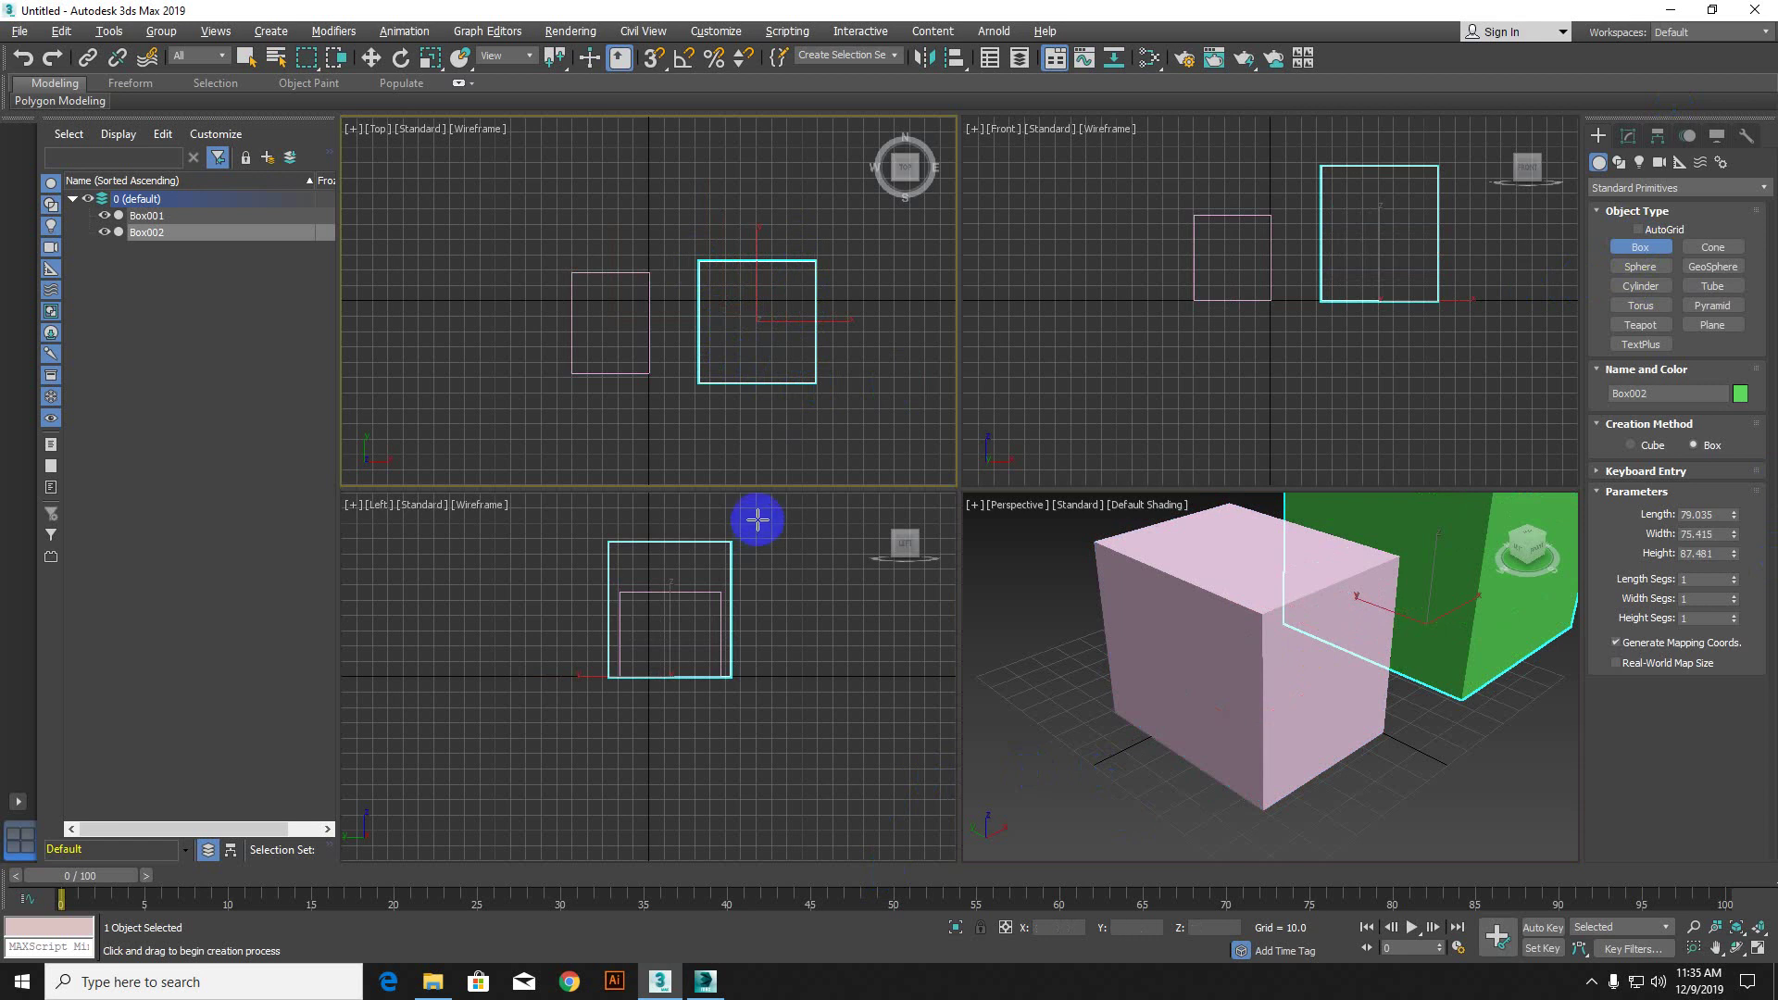
pyautogui.moveTo(524, 653); pyautogui.dragTo(700, 762)
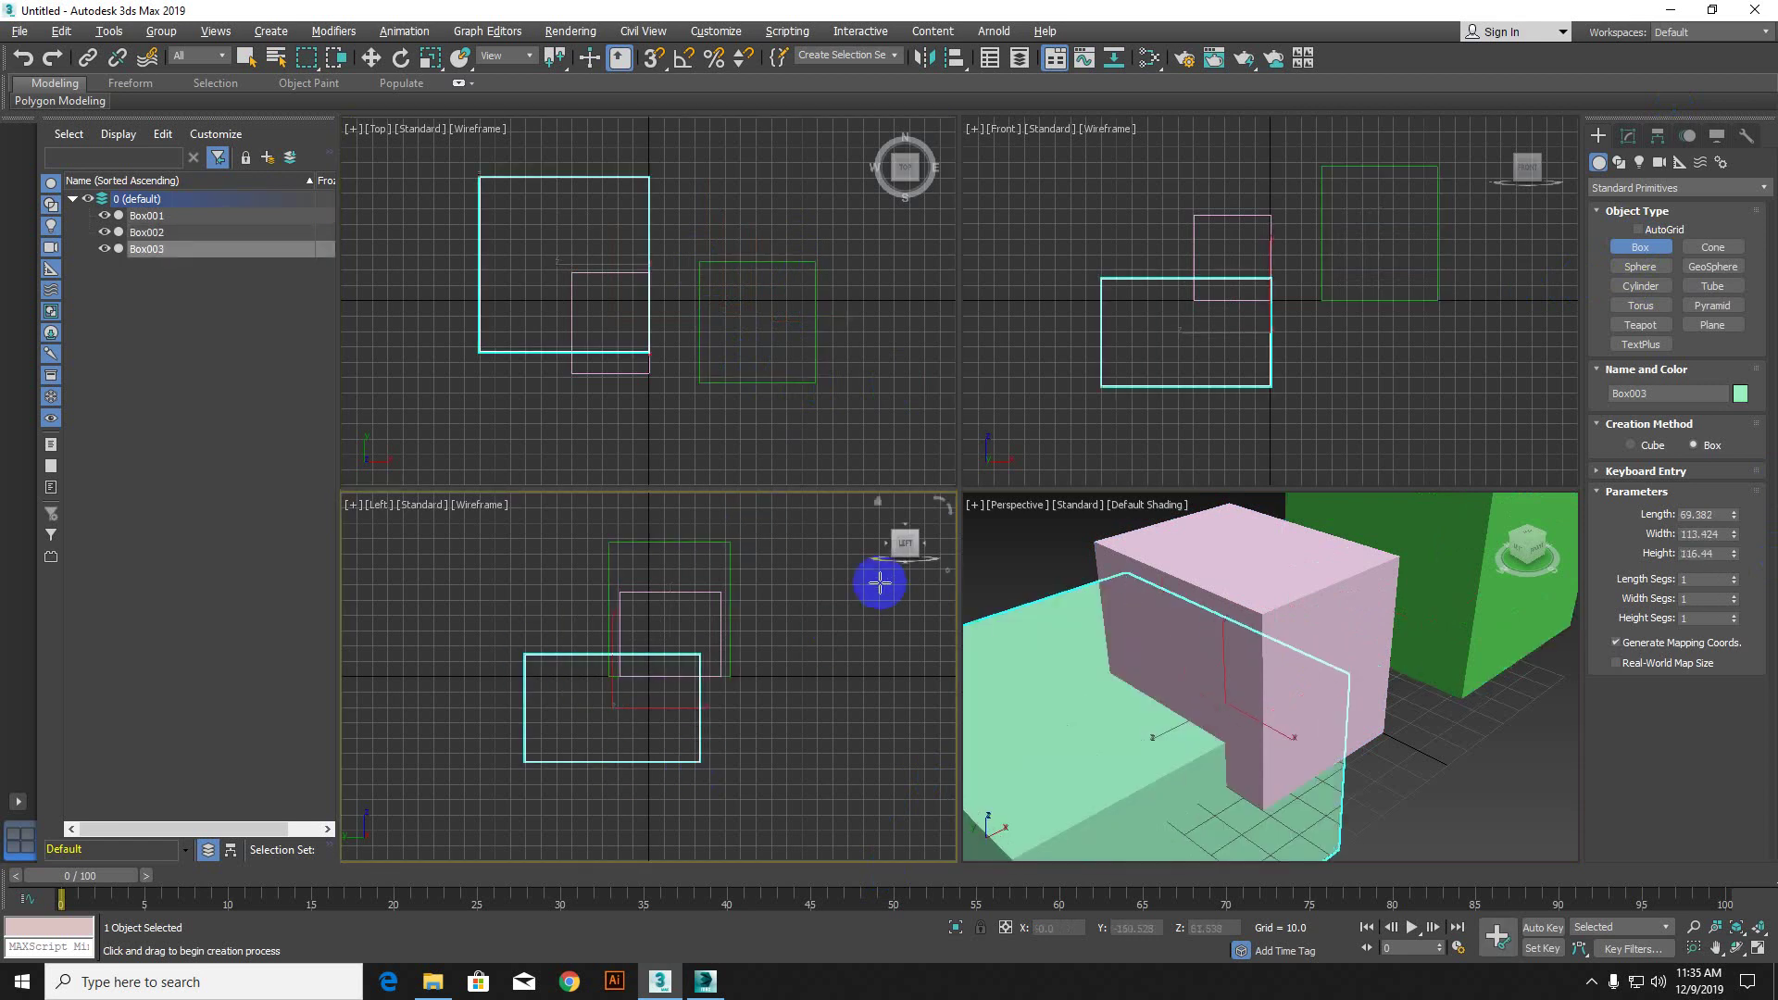
pyautogui.click(686, 663)
pyautogui.moveTo(1274, 291); pyautogui.dragTo(1452, 401)
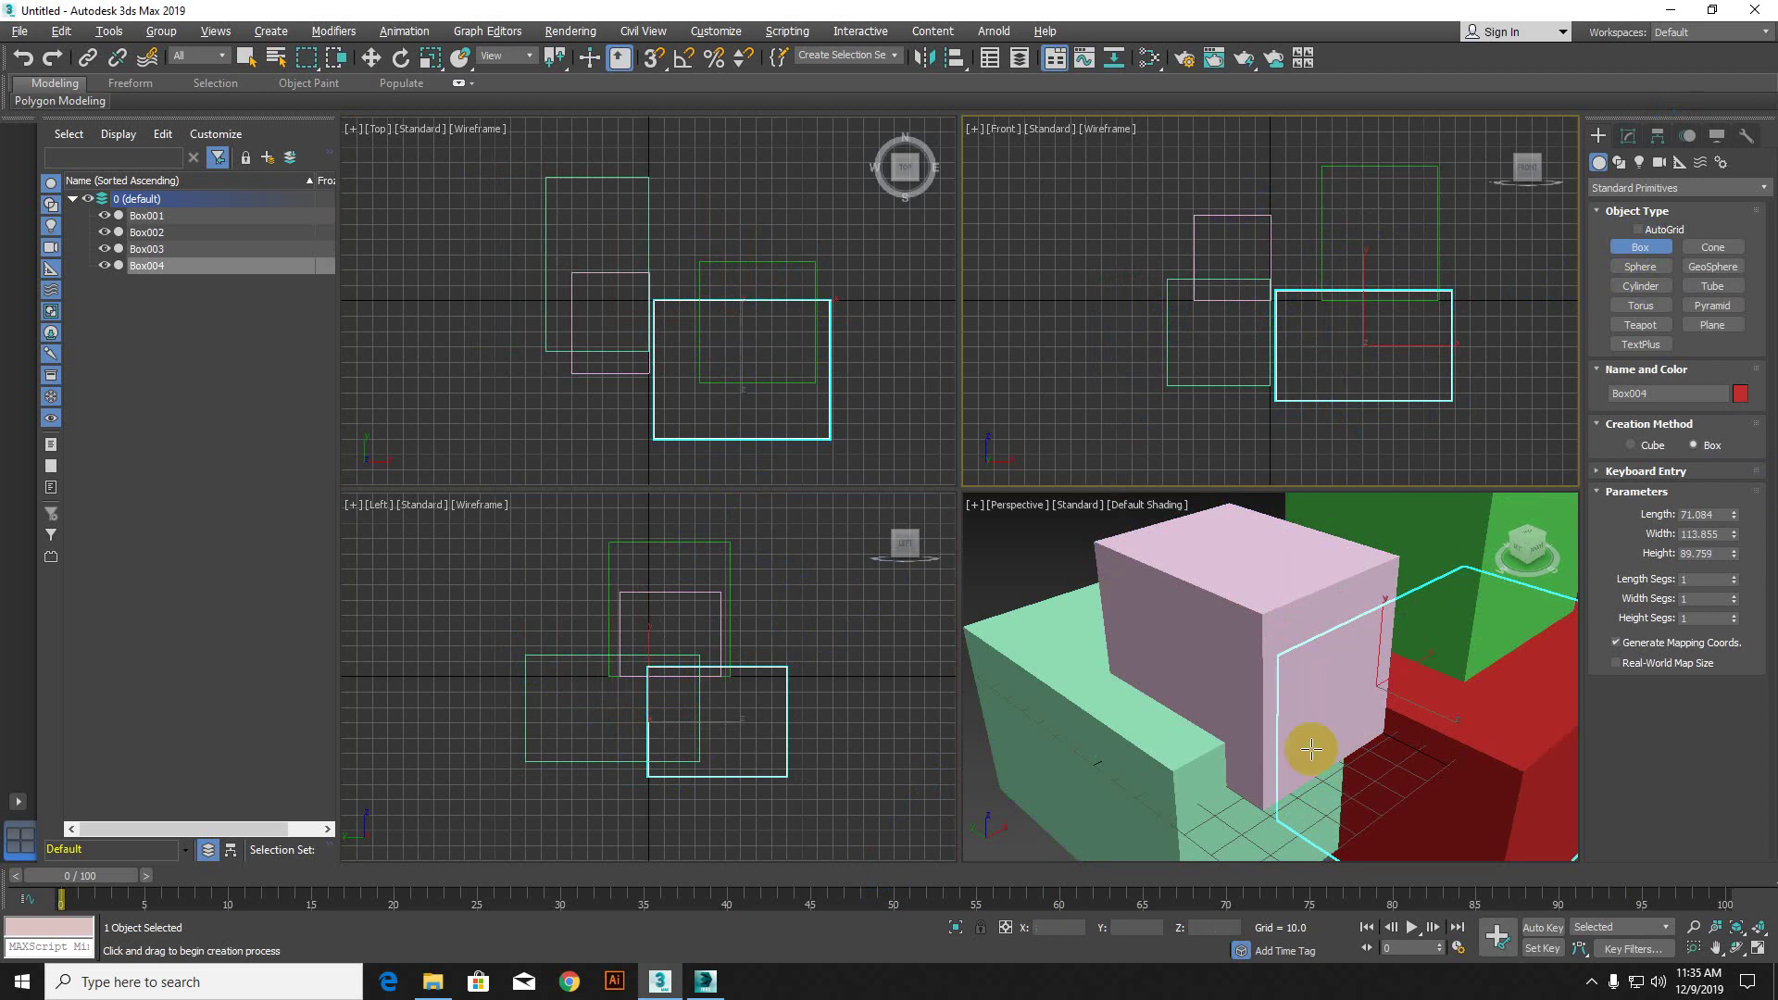
pyautogui.scroll(-5, 1314, 748)
pyautogui.moveTo(1355, 744); pyautogui.dragTo(1494, 718)
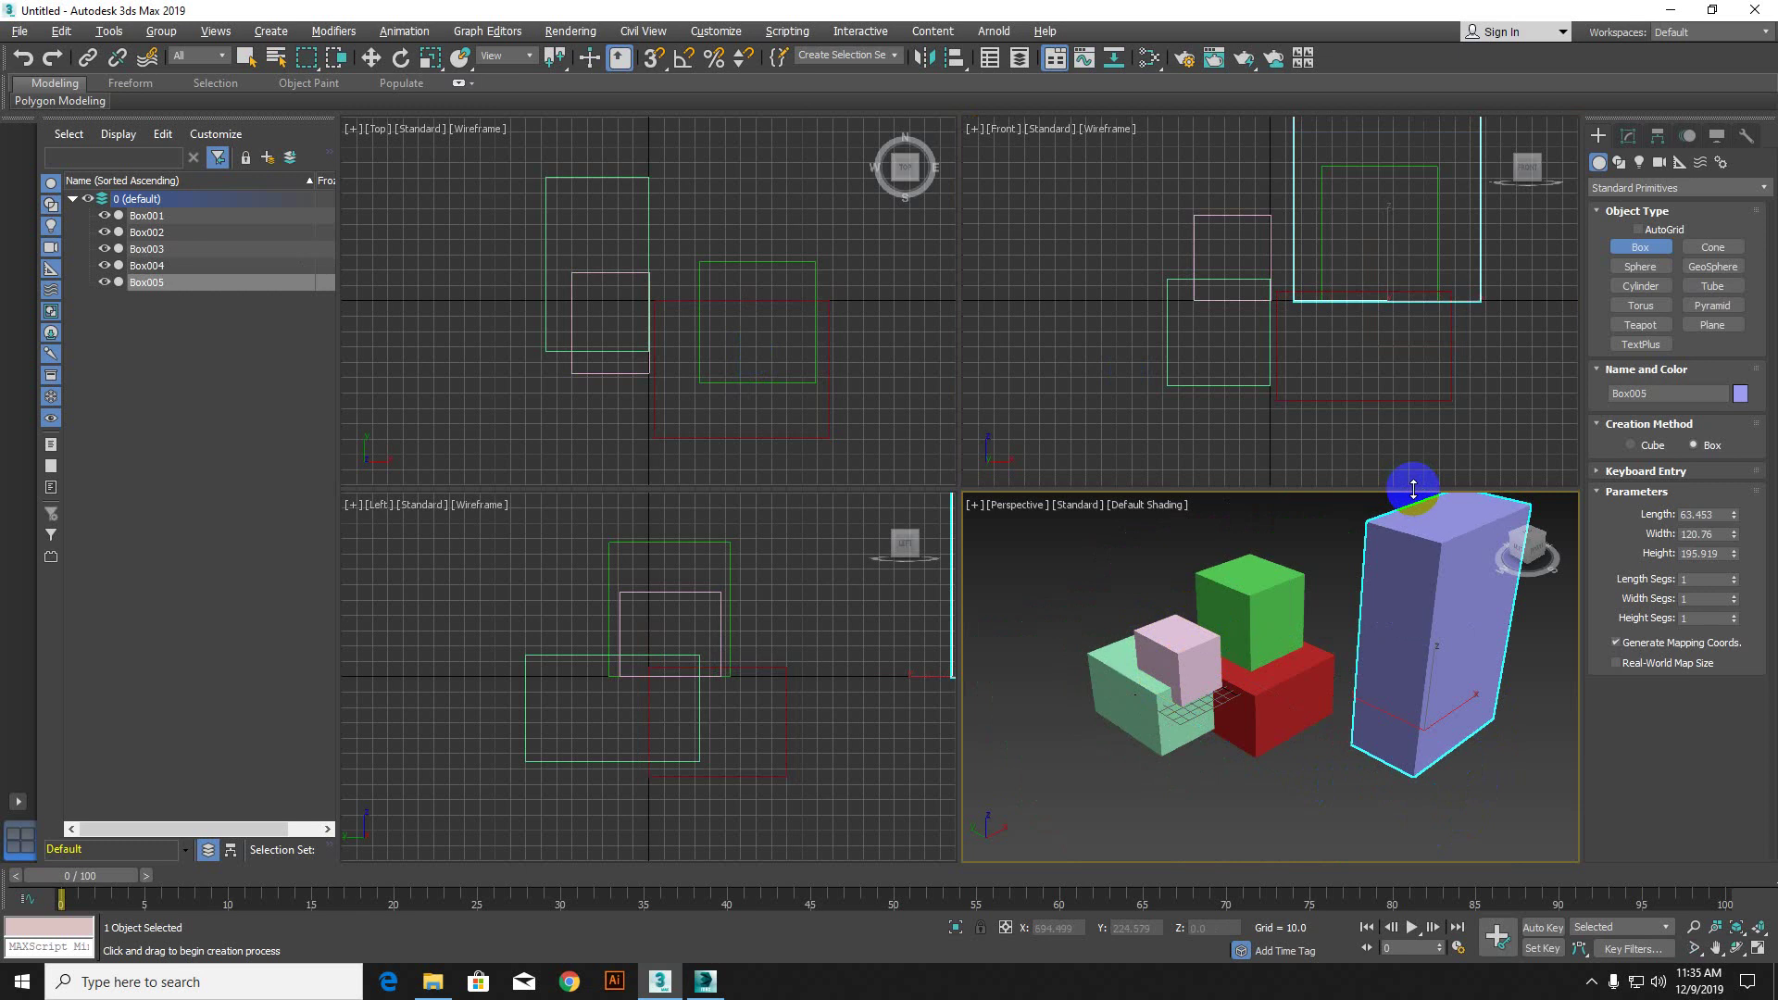
# Step: Exit box creation, marquee-select all five boxes and delete them
pyautogui.rightClick(1383, 510)
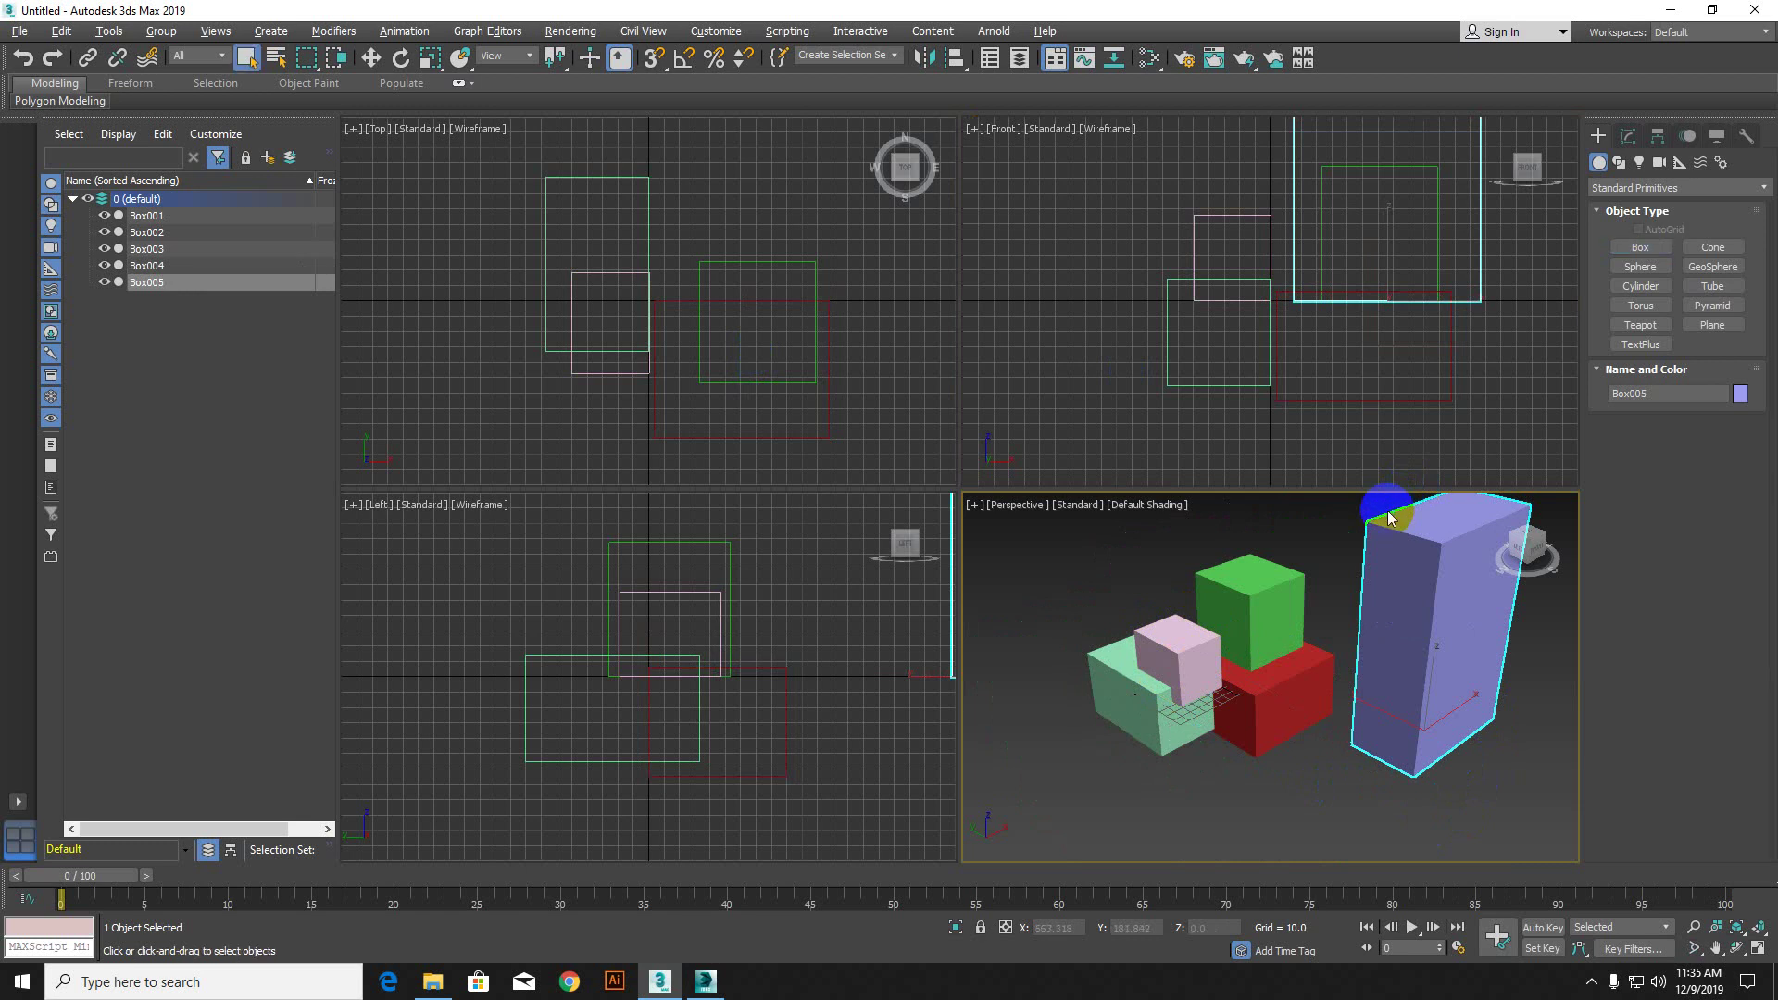
pyautogui.scroll(-5, 1287, 648)
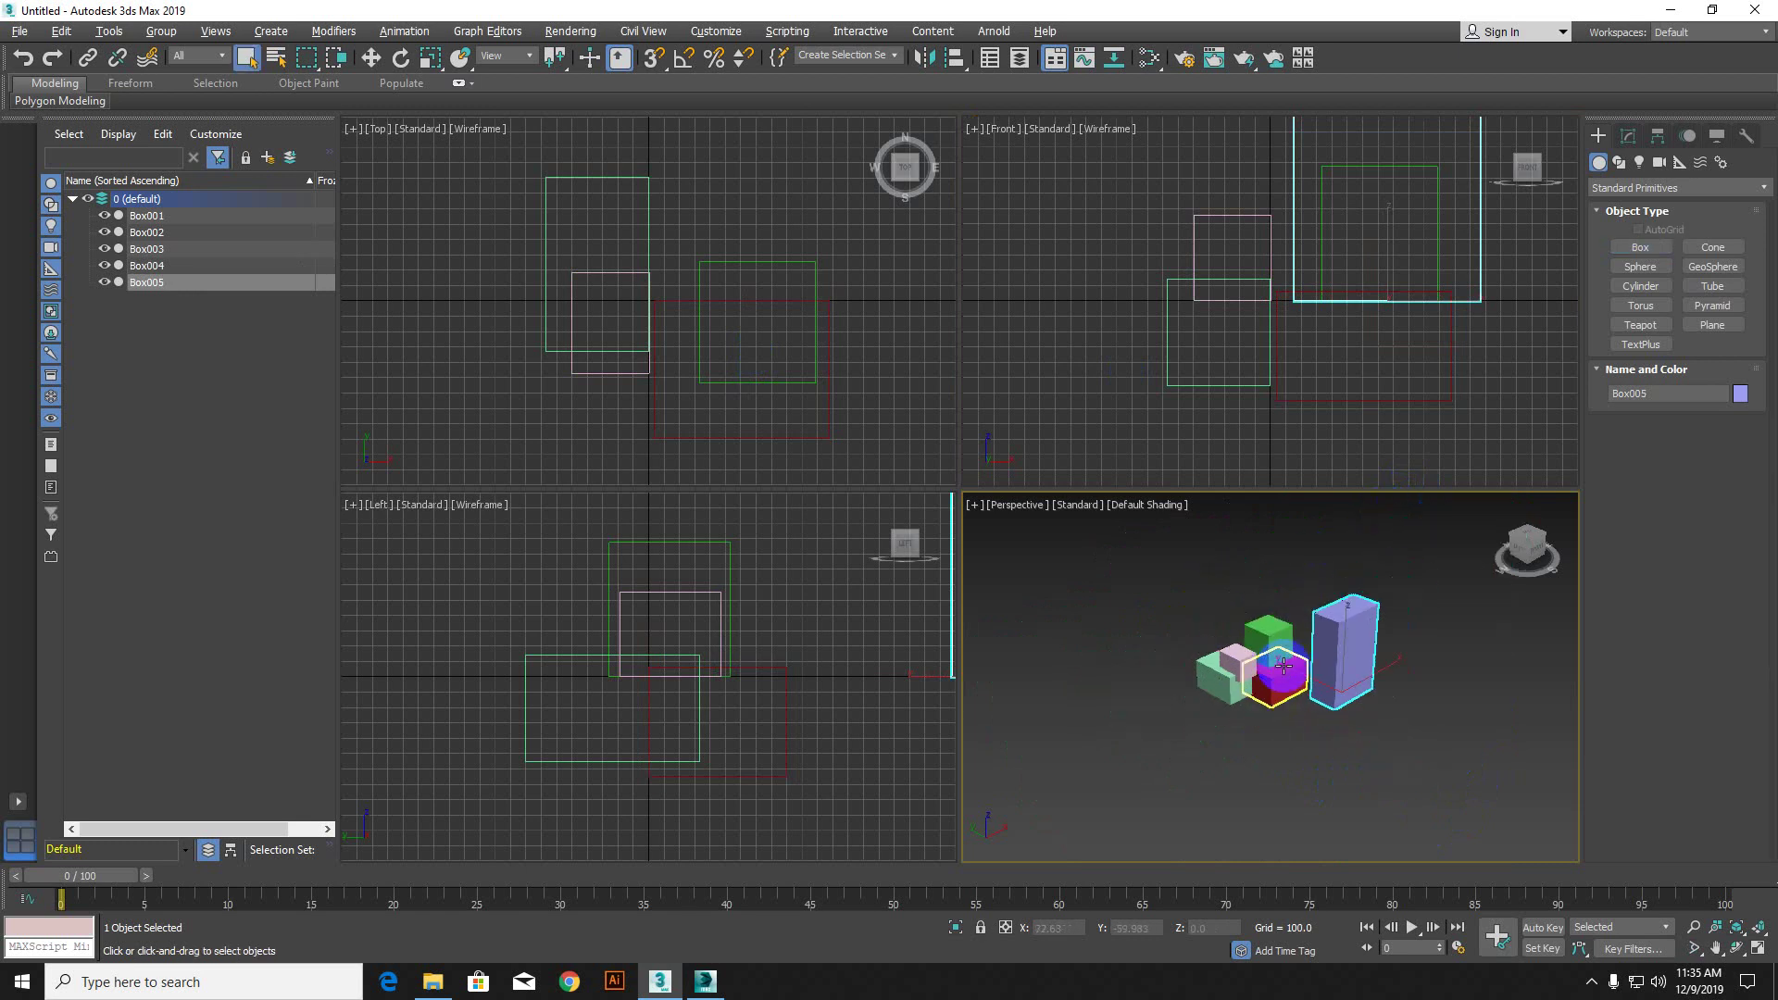
pyautogui.moveTo(1186, 579); pyautogui.dragTo(1397, 746)
pyautogui.press('Delete')
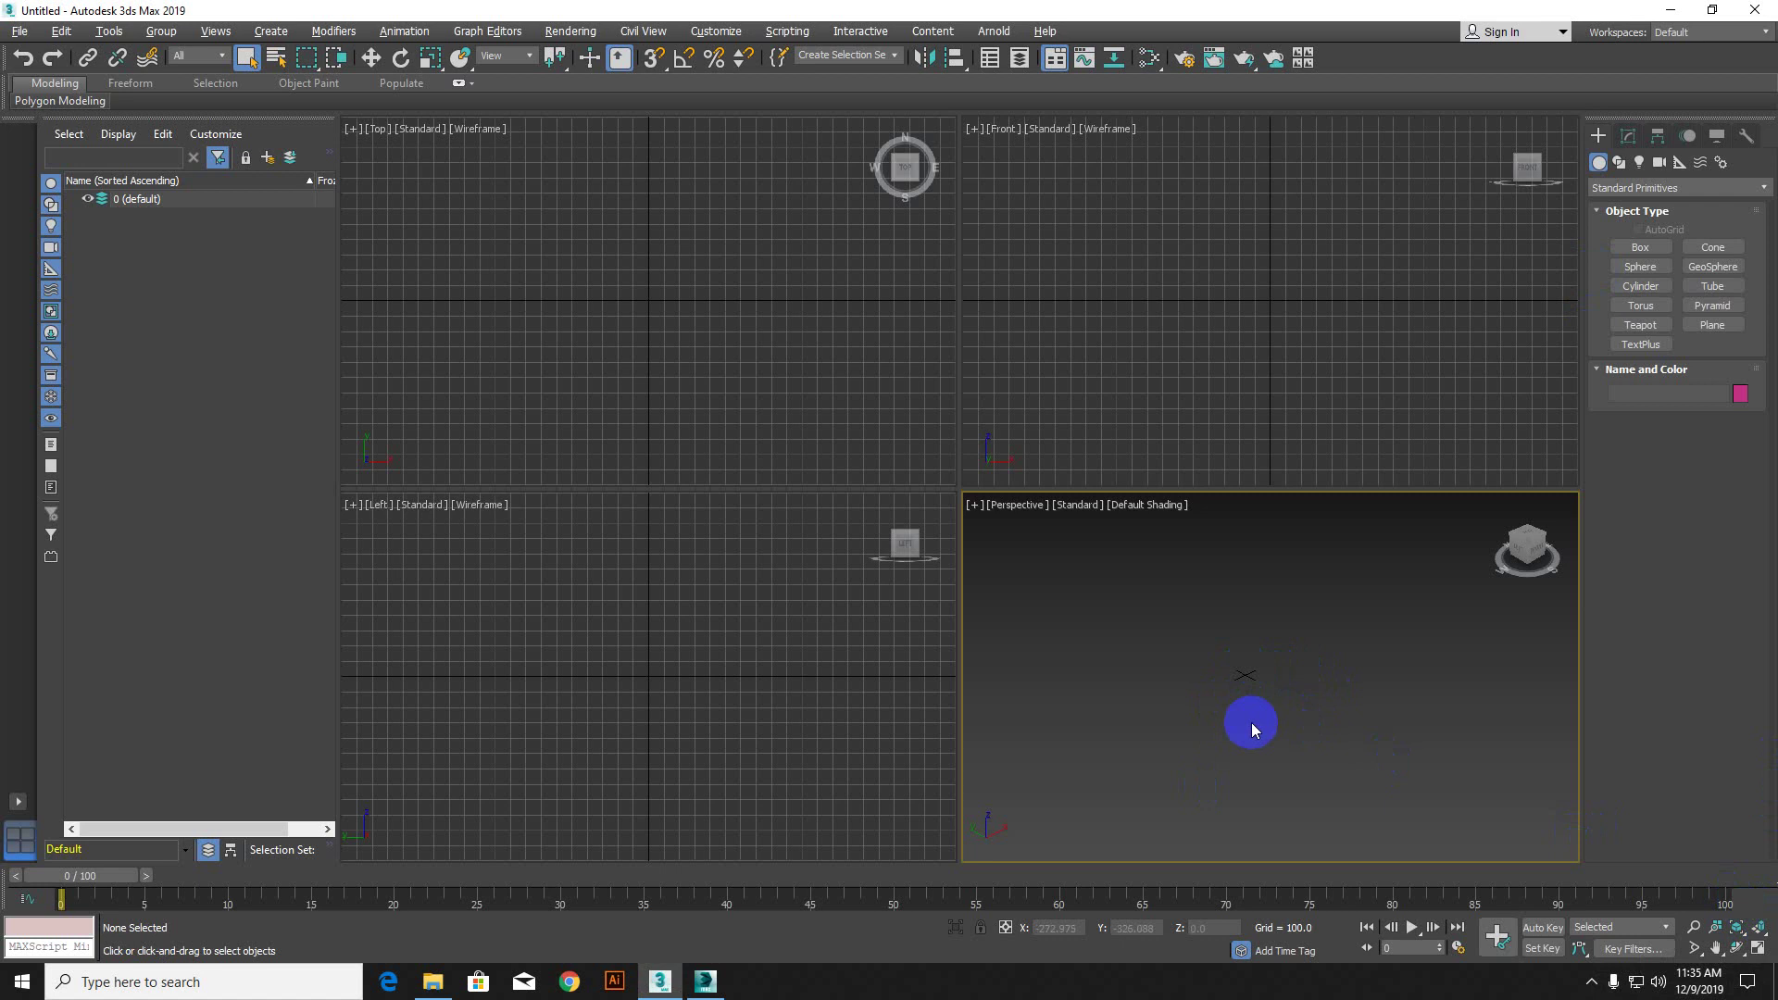
# Step: Use Zoom Extents All and zoom out to frame the whole home grid
pyautogui.click(1760, 930)
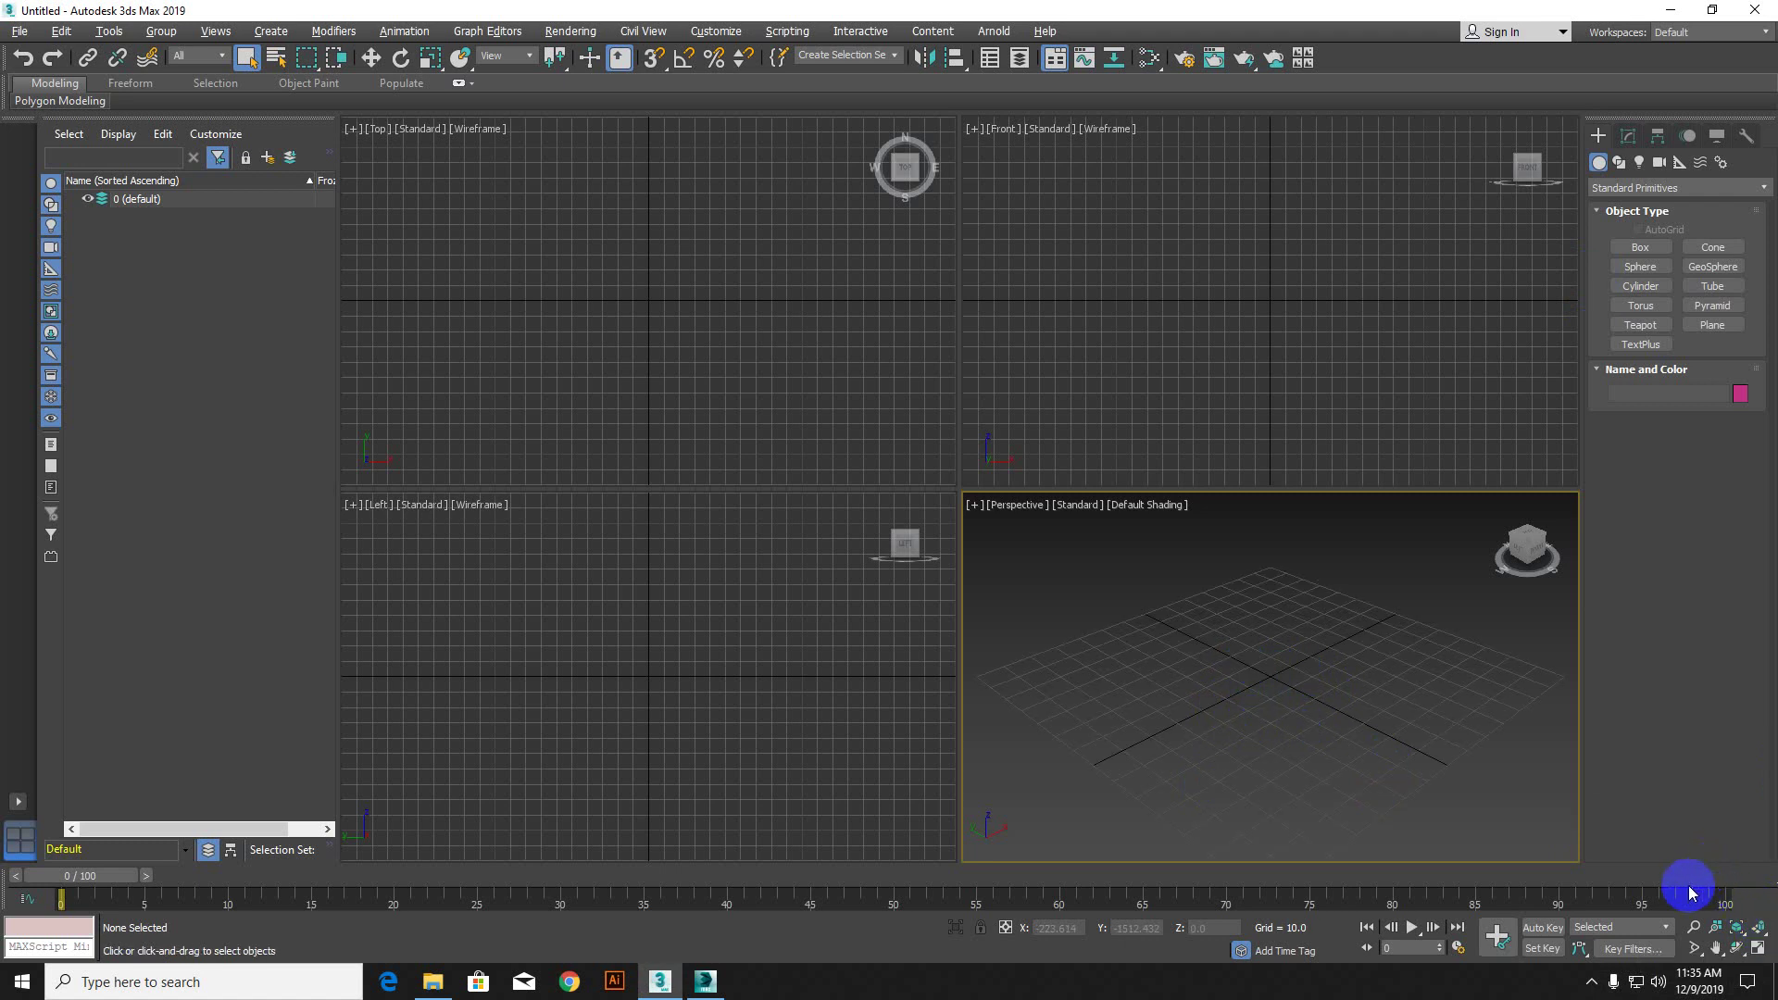
pyautogui.scroll(-5, 1384, 722)
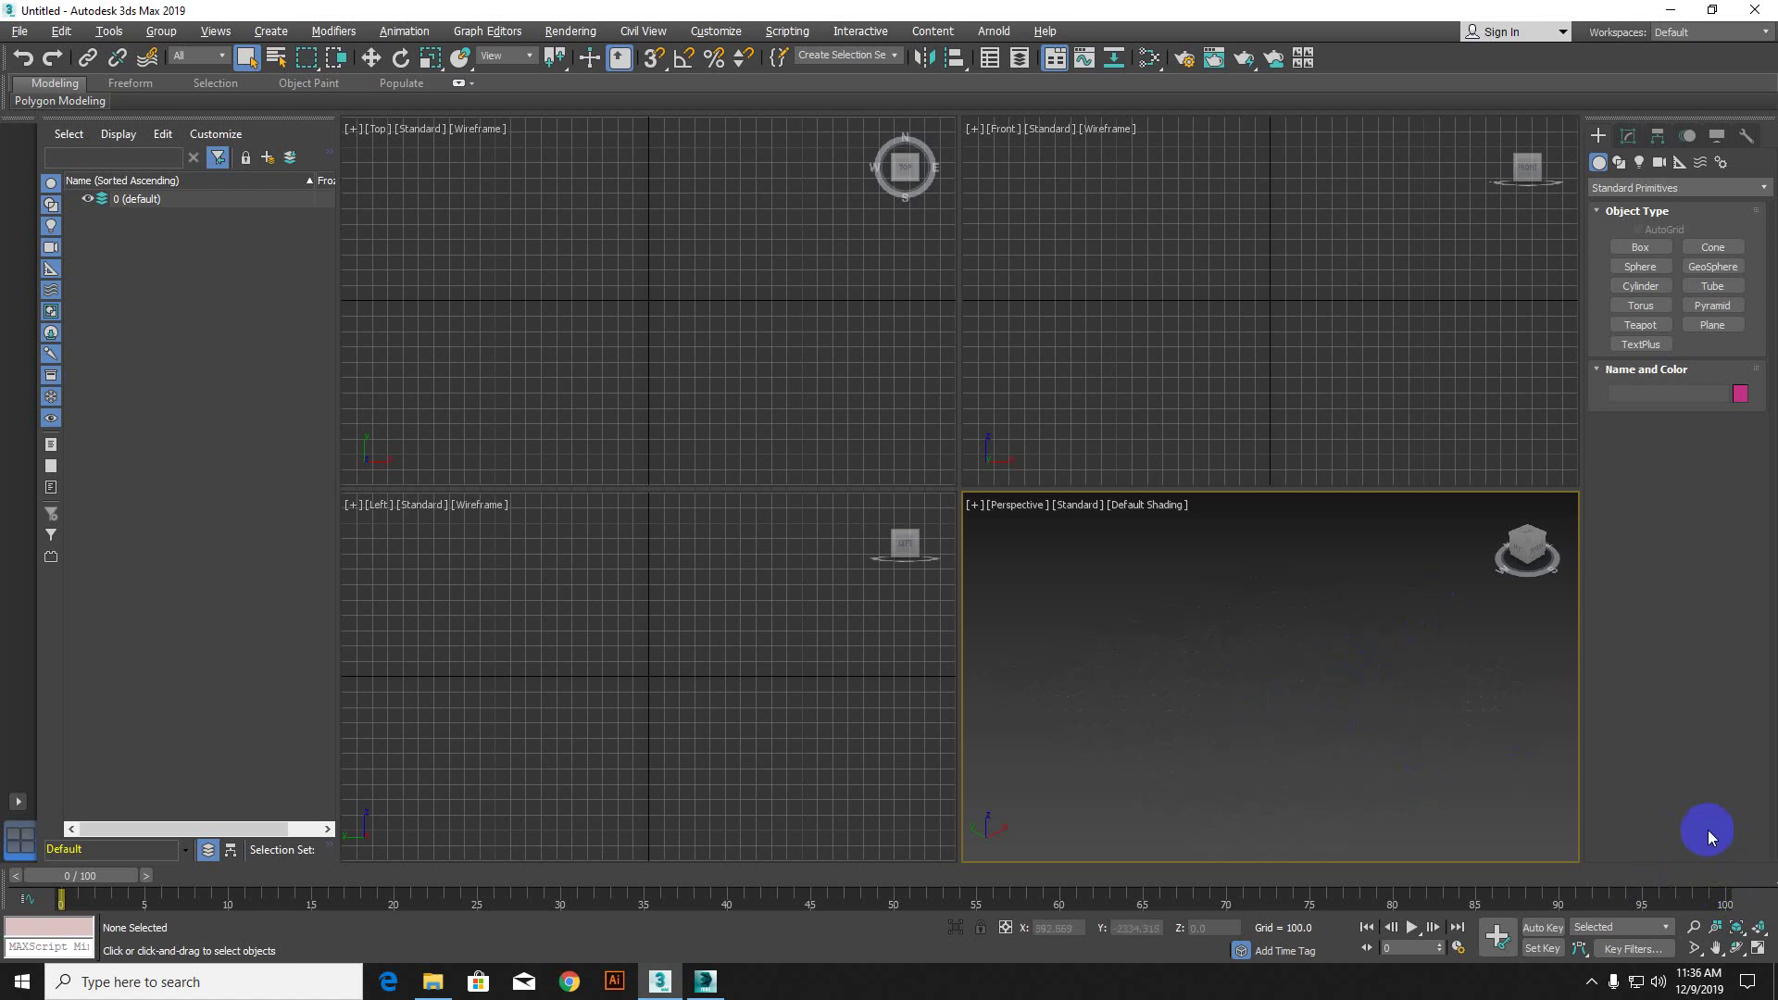
pyautogui.click(1760, 931)
# Step: Draw a sphere from the centre of the Top view and orbit around it
pyautogui.click(1640, 267)
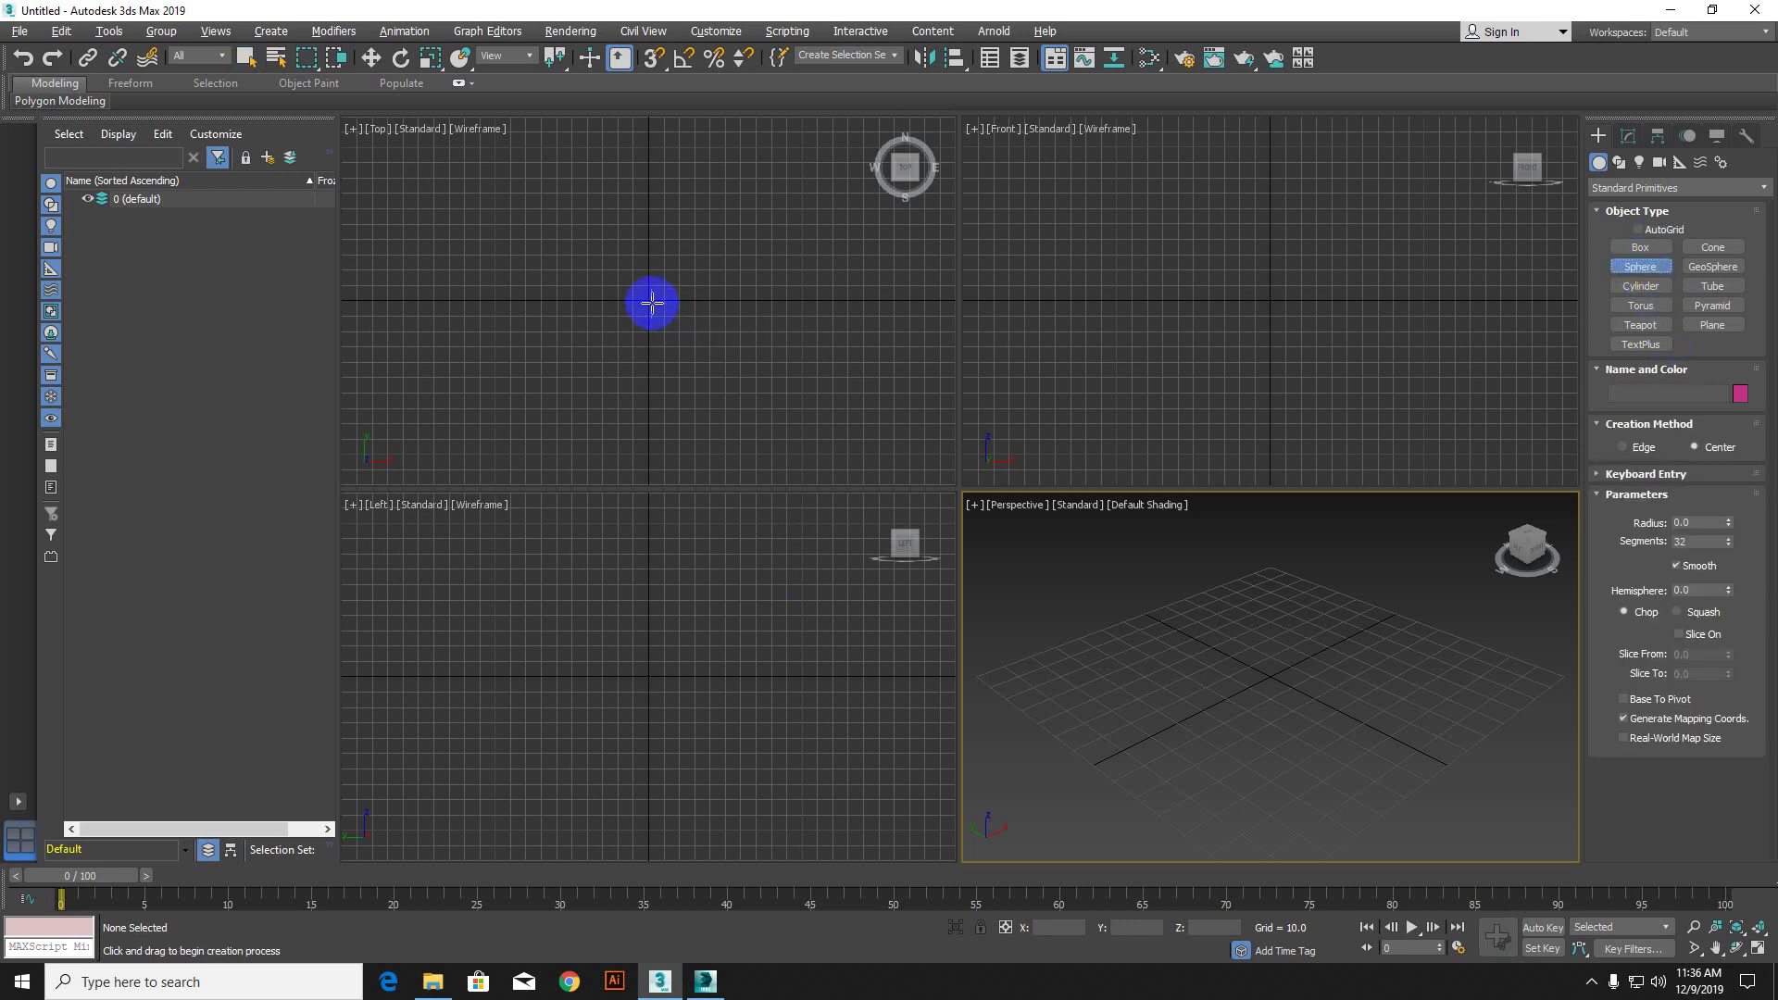
pyautogui.moveTo(646, 298); pyautogui.dragTo(693, 366)
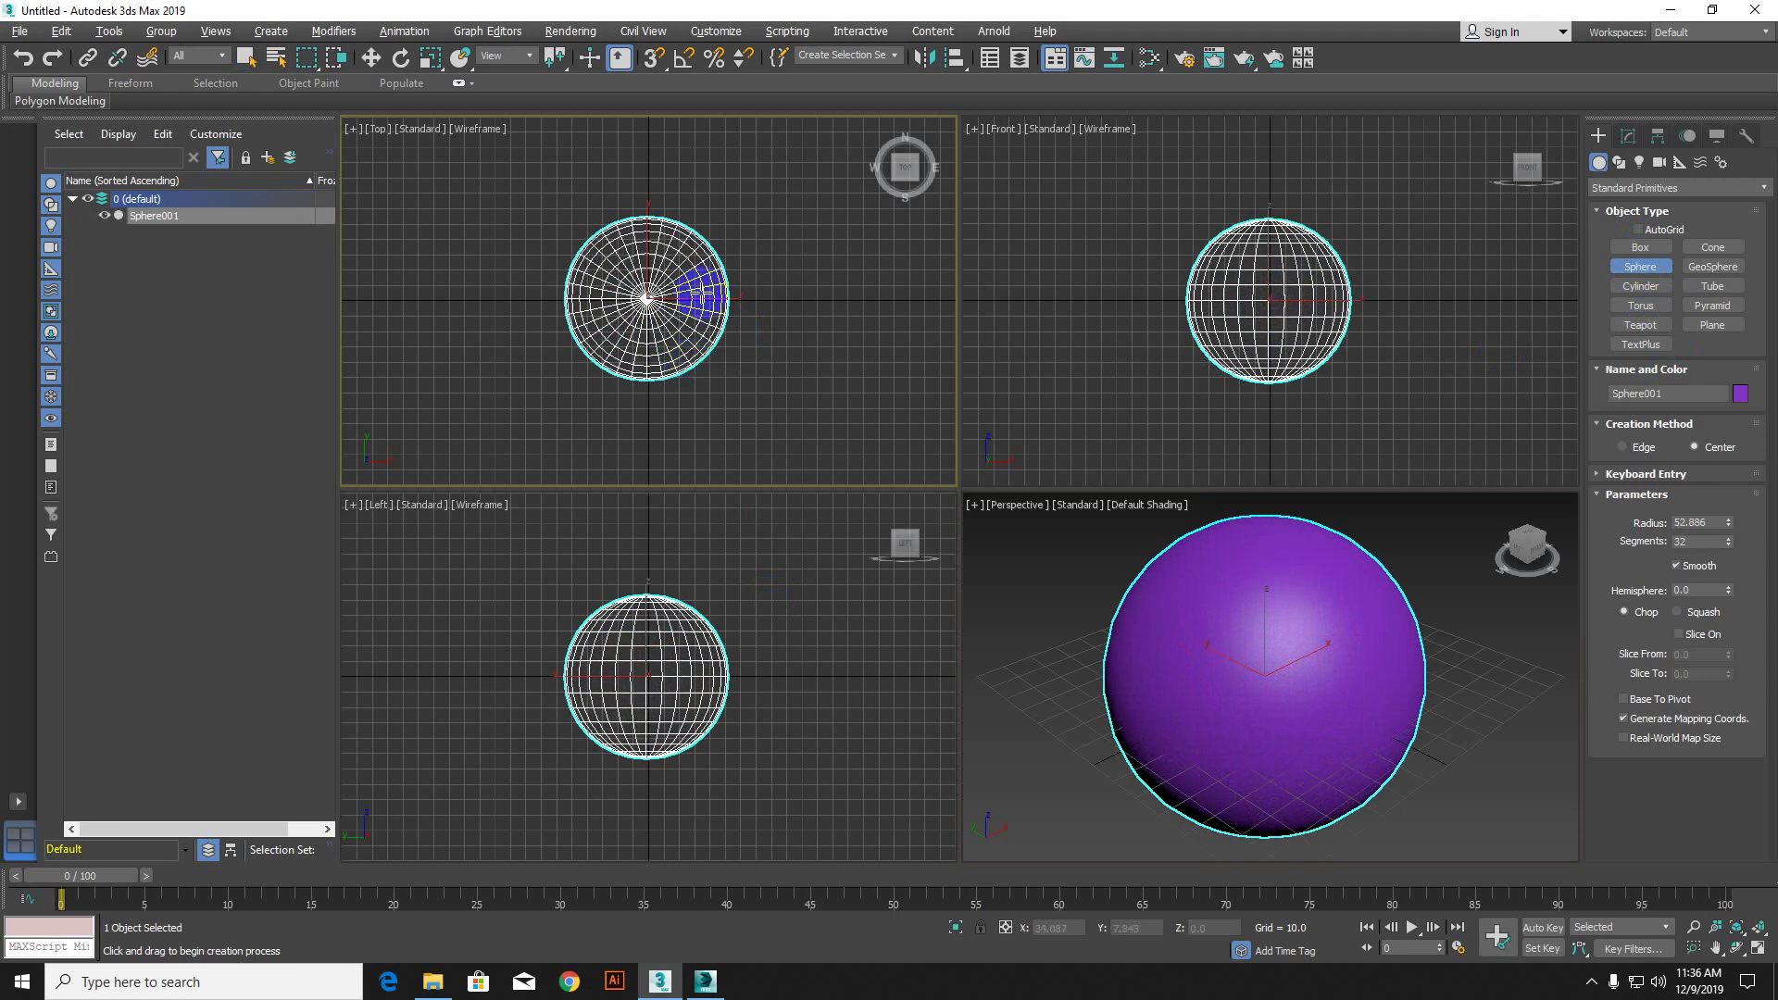
pyautogui.rightClick(696, 279)
pyautogui.moveTo(1390, 713)
pyautogui.keyDown('alt'); pyautogui.mouseDown(button='middle')
pyautogui.moveTo(1066, 679)
pyautogui.moveTo(1367, 697)
pyautogui.mouseUp(button='middle'); pyautogui.keyUp('alt')
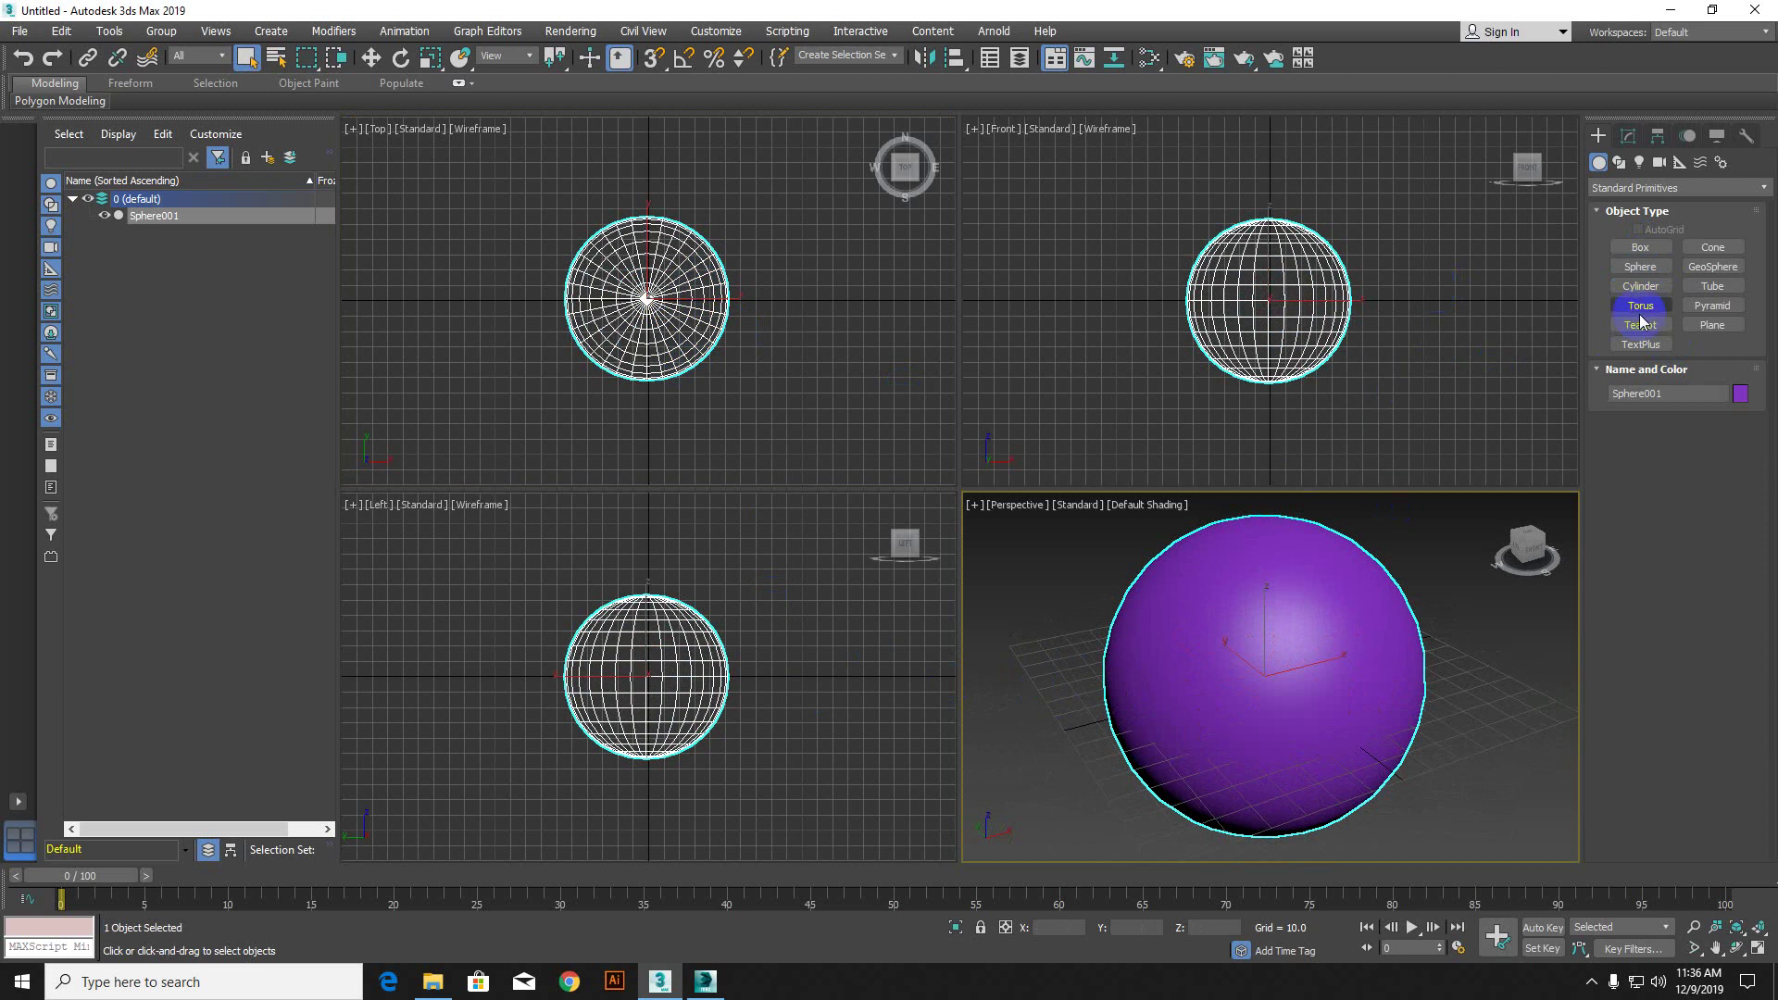
# Step: Draw a GeoSphere right of the sphere in the Front view, then frame both
pyautogui.click(1713, 271)
pyautogui.scroll(-3, 1413, 421)
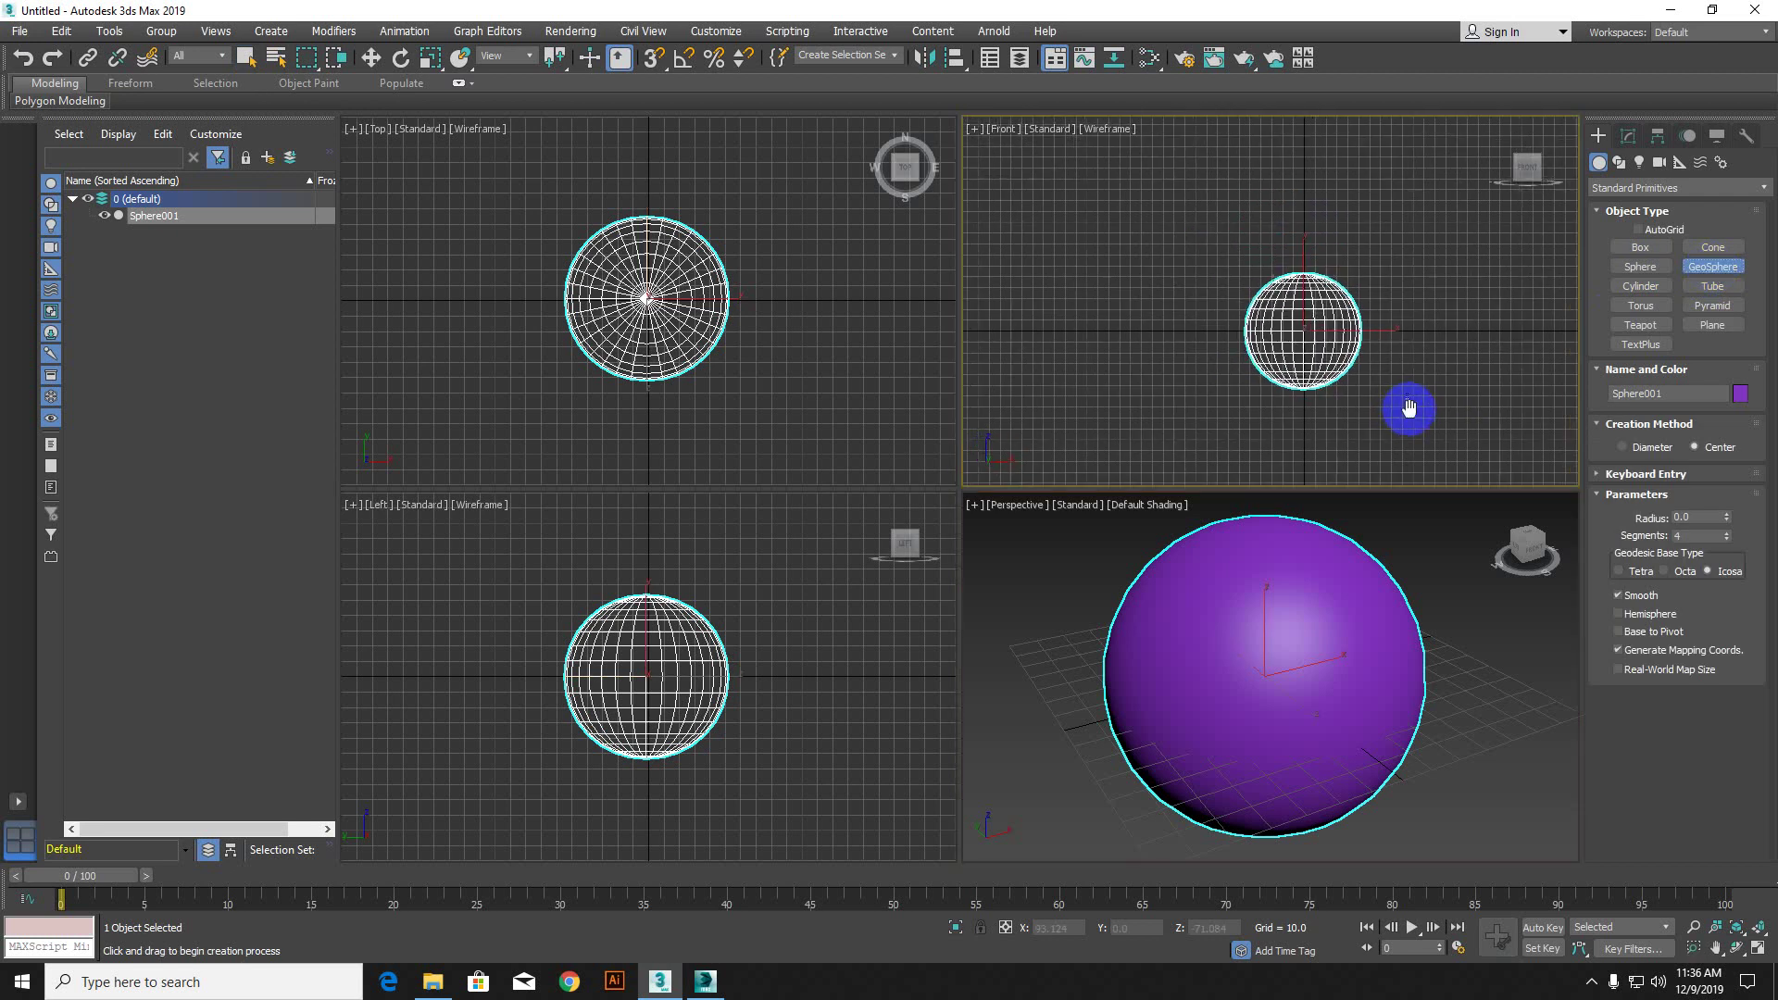
pyautogui.moveTo(1401, 408); pyautogui.dragTo(1257, 368, button='middle')
pyautogui.moveTo(1296, 294); pyautogui.dragTo(1333, 366)
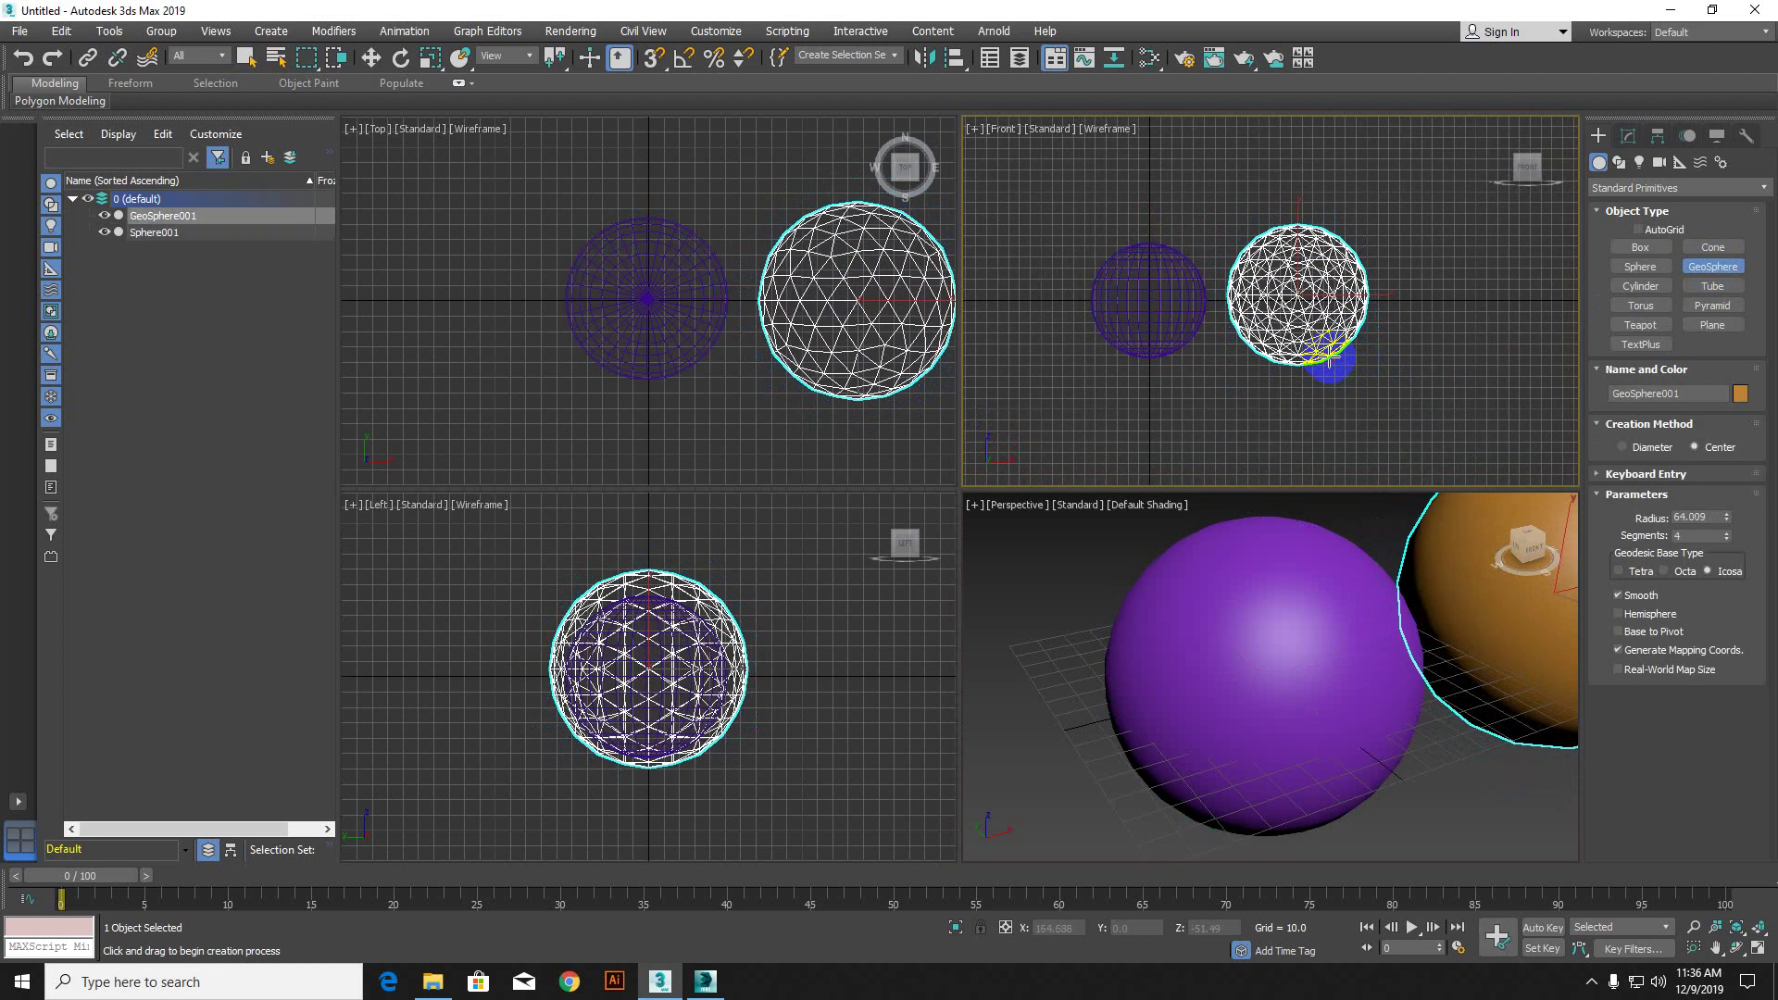
pyautogui.rightClick(1386, 237)
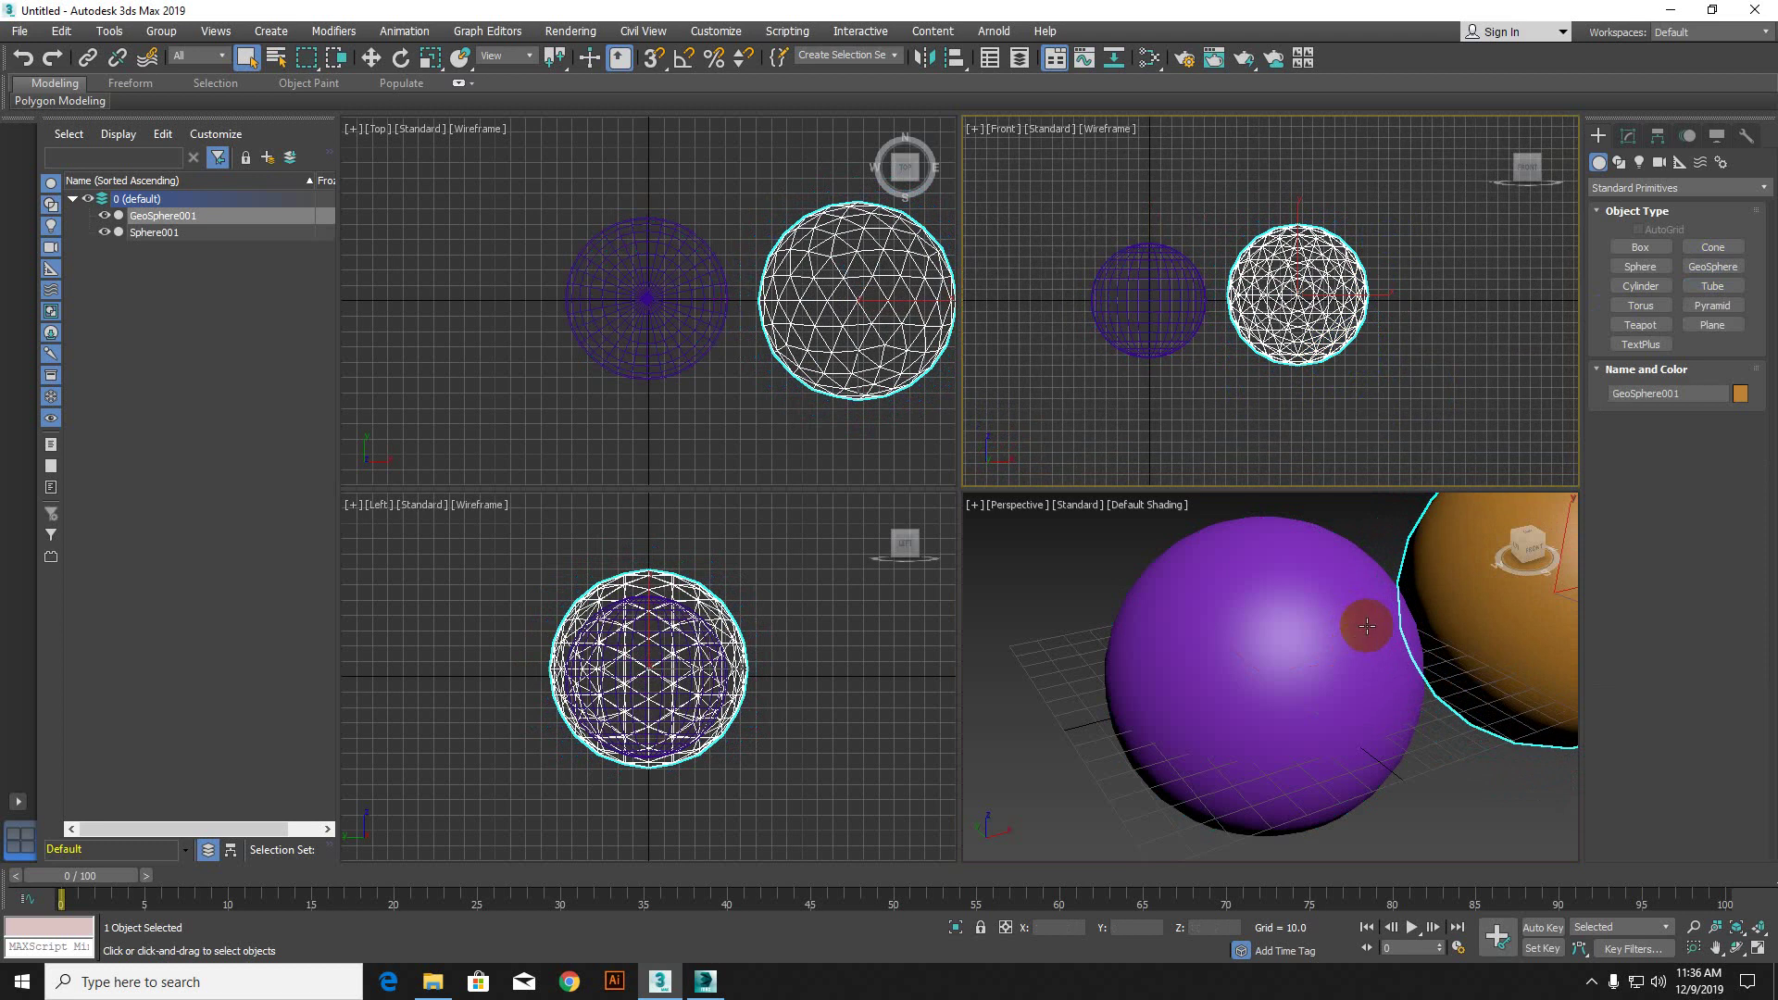
pyautogui.scroll(-5, 1365, 644)
pyautogui.moveTo(1364, 654); pyautogui.dragTo(1240, 694, button='middle')
pyautogui.scroll(3, 1330, 695)
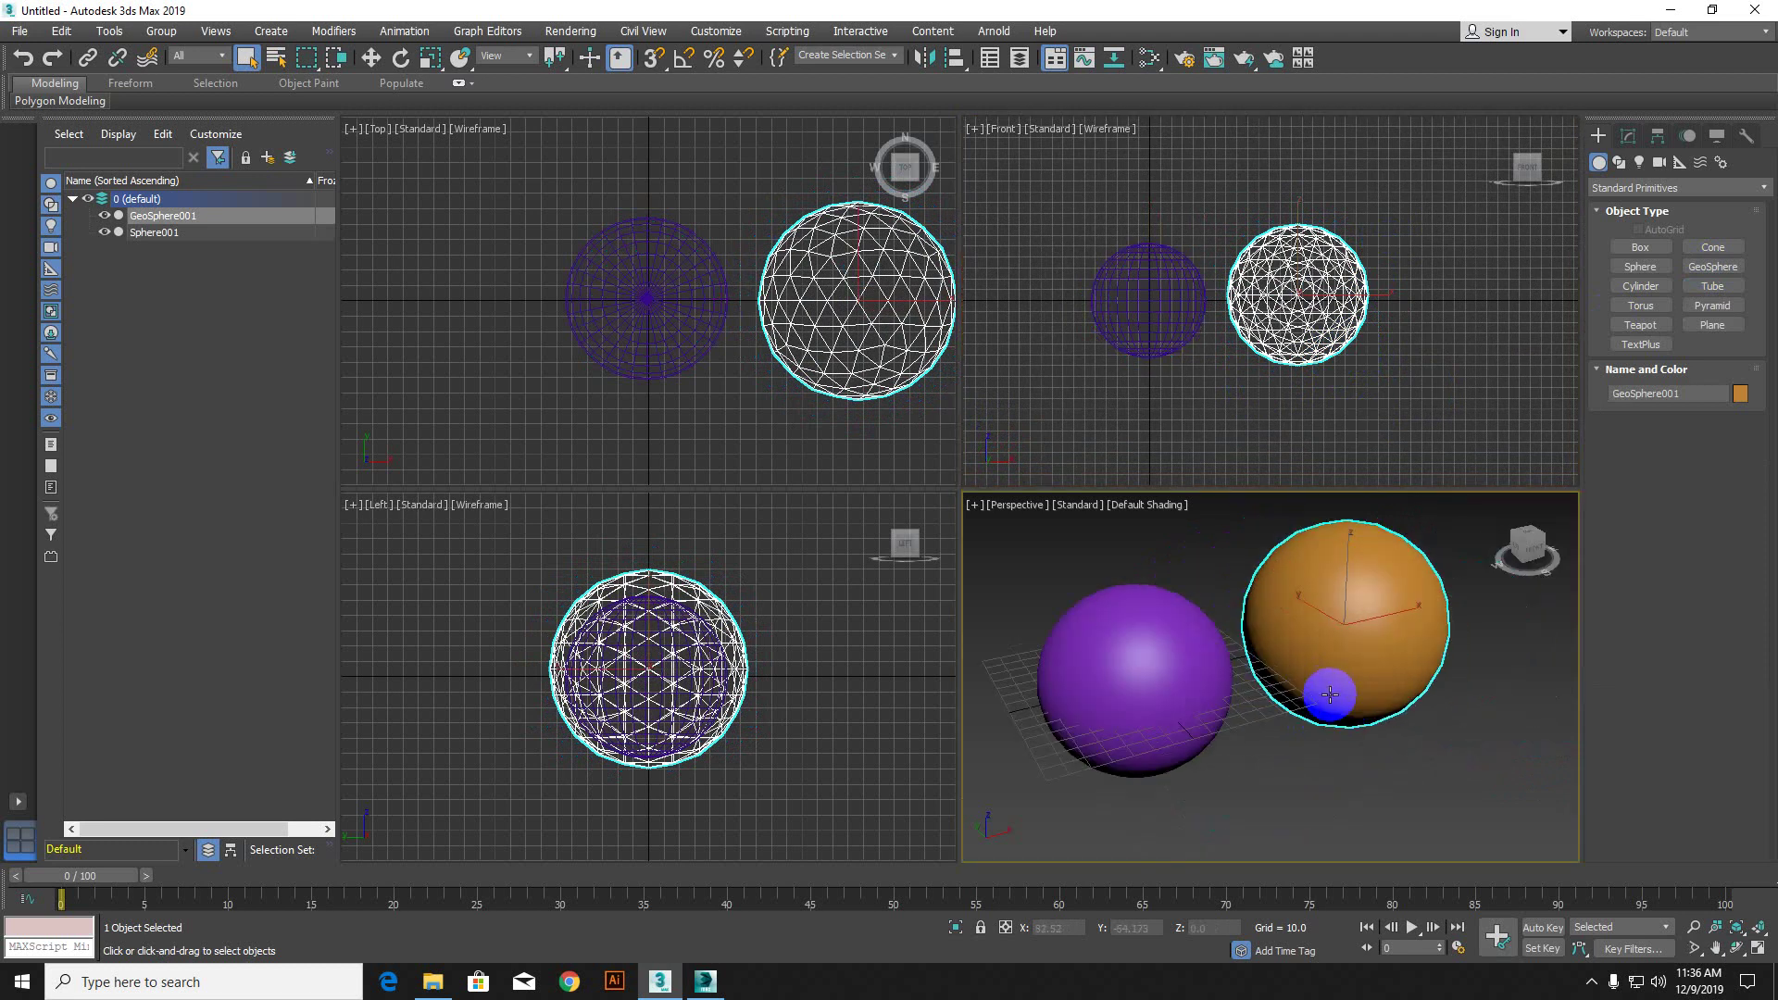
# Step: Change the GeoSphere's colour to blue-violet
pyautogui.click(1739, 394)
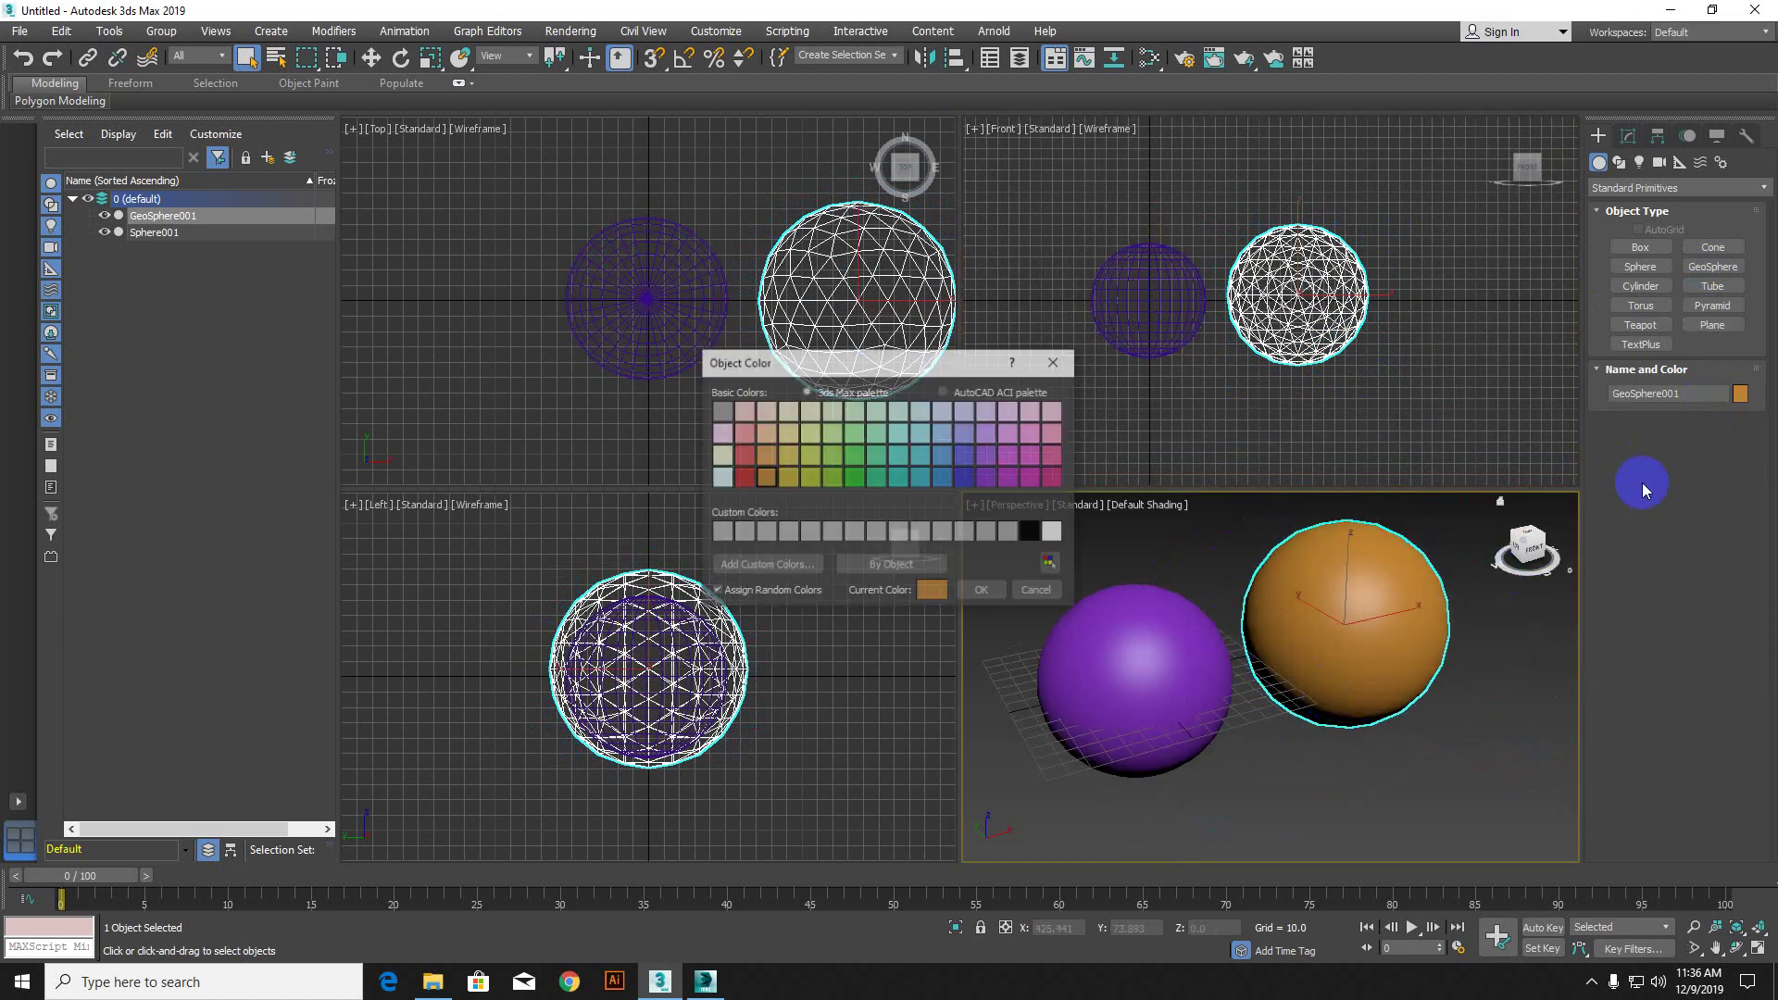
pyautogui.click(963, 454)
pyautogui.click(980, 591)
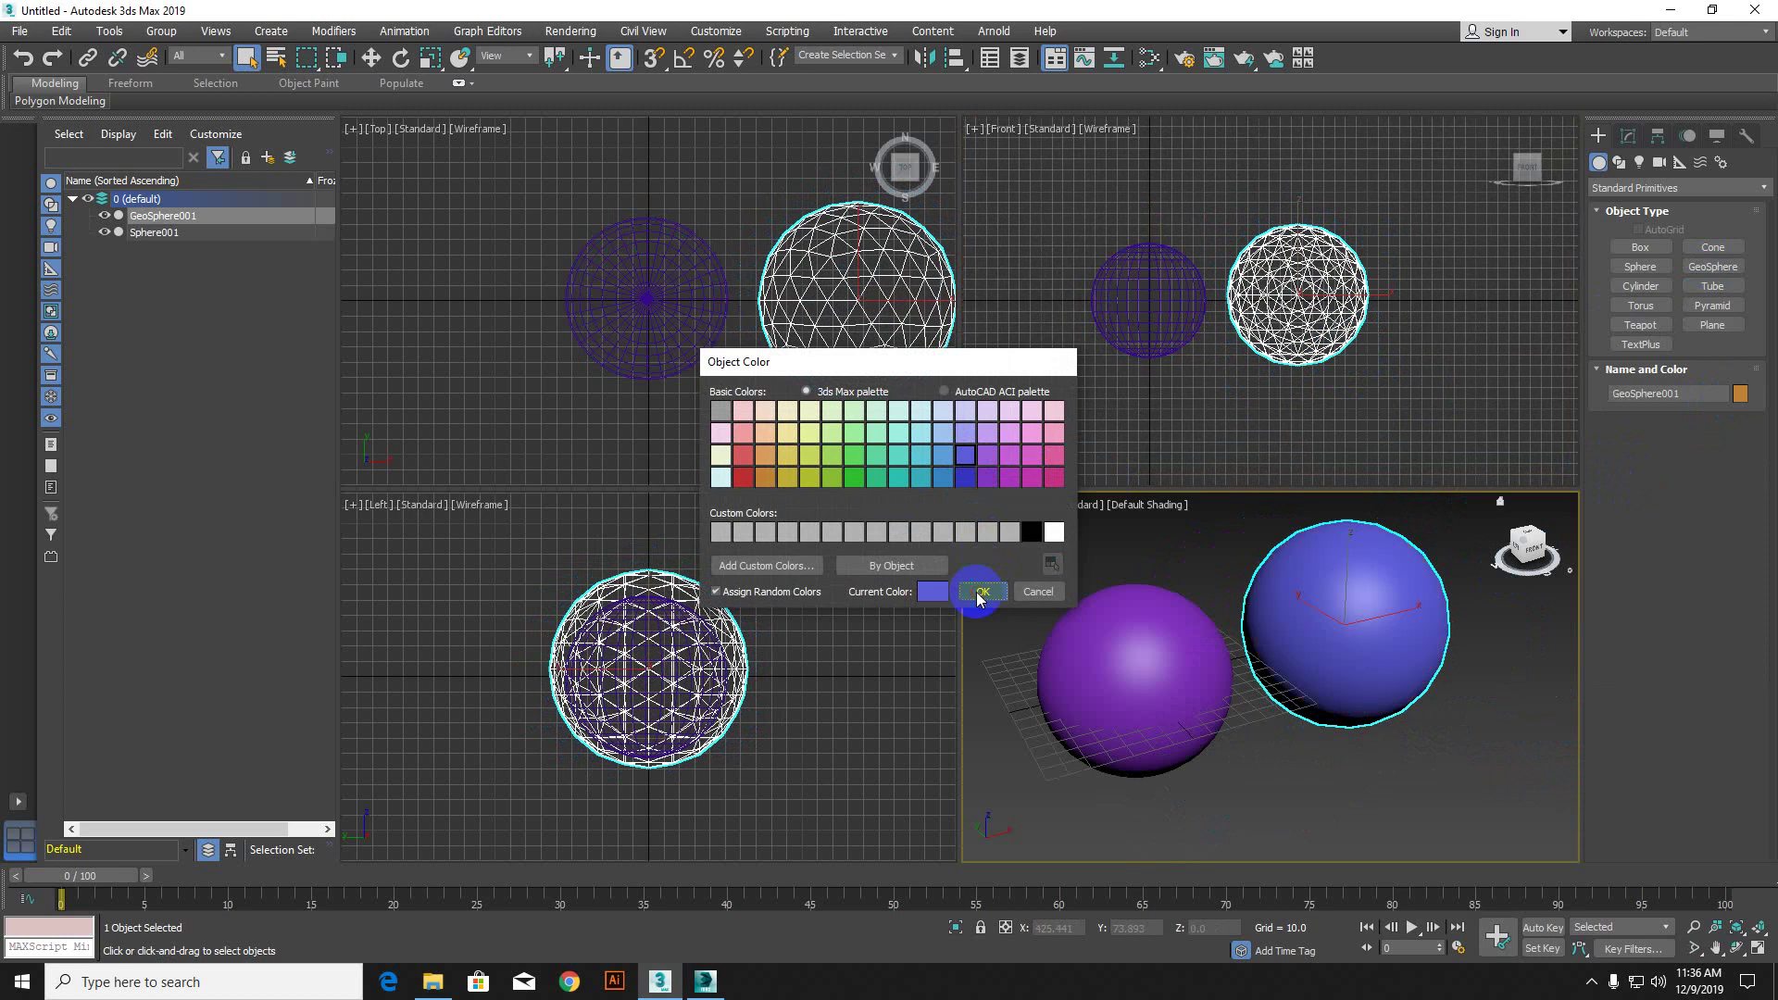
pyautogui.rightClick(1348, 700)
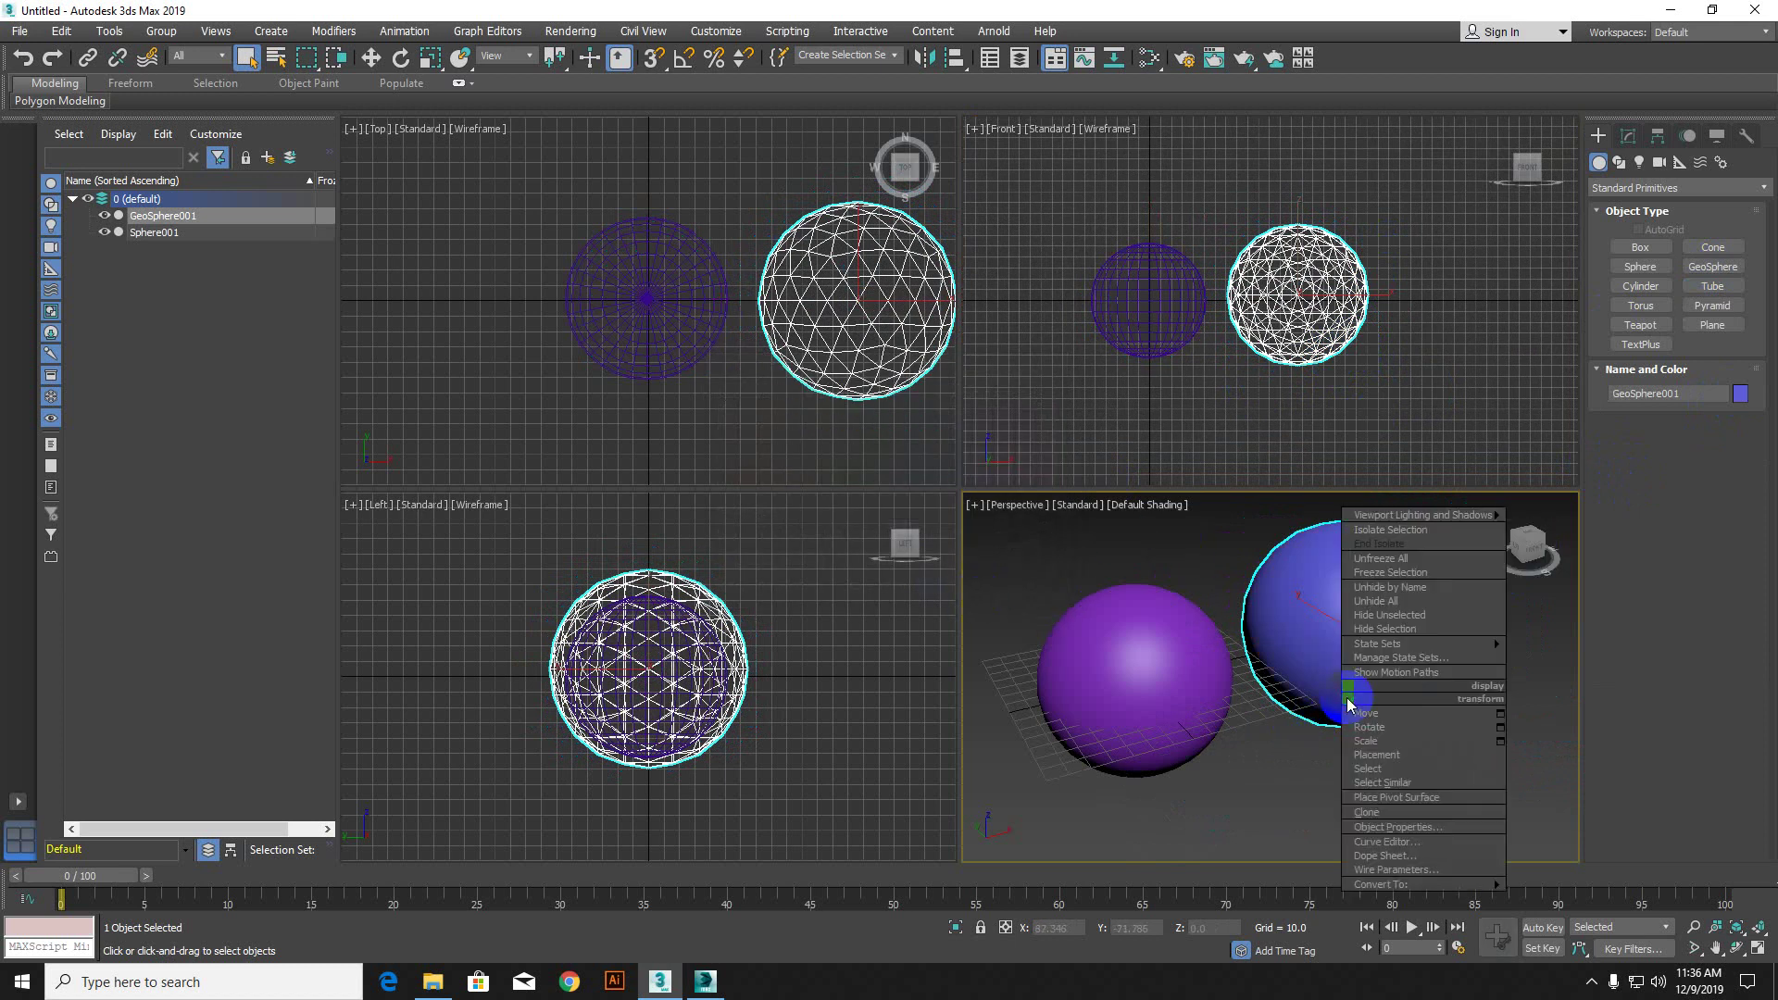
pyautogui.click(1309, 623)
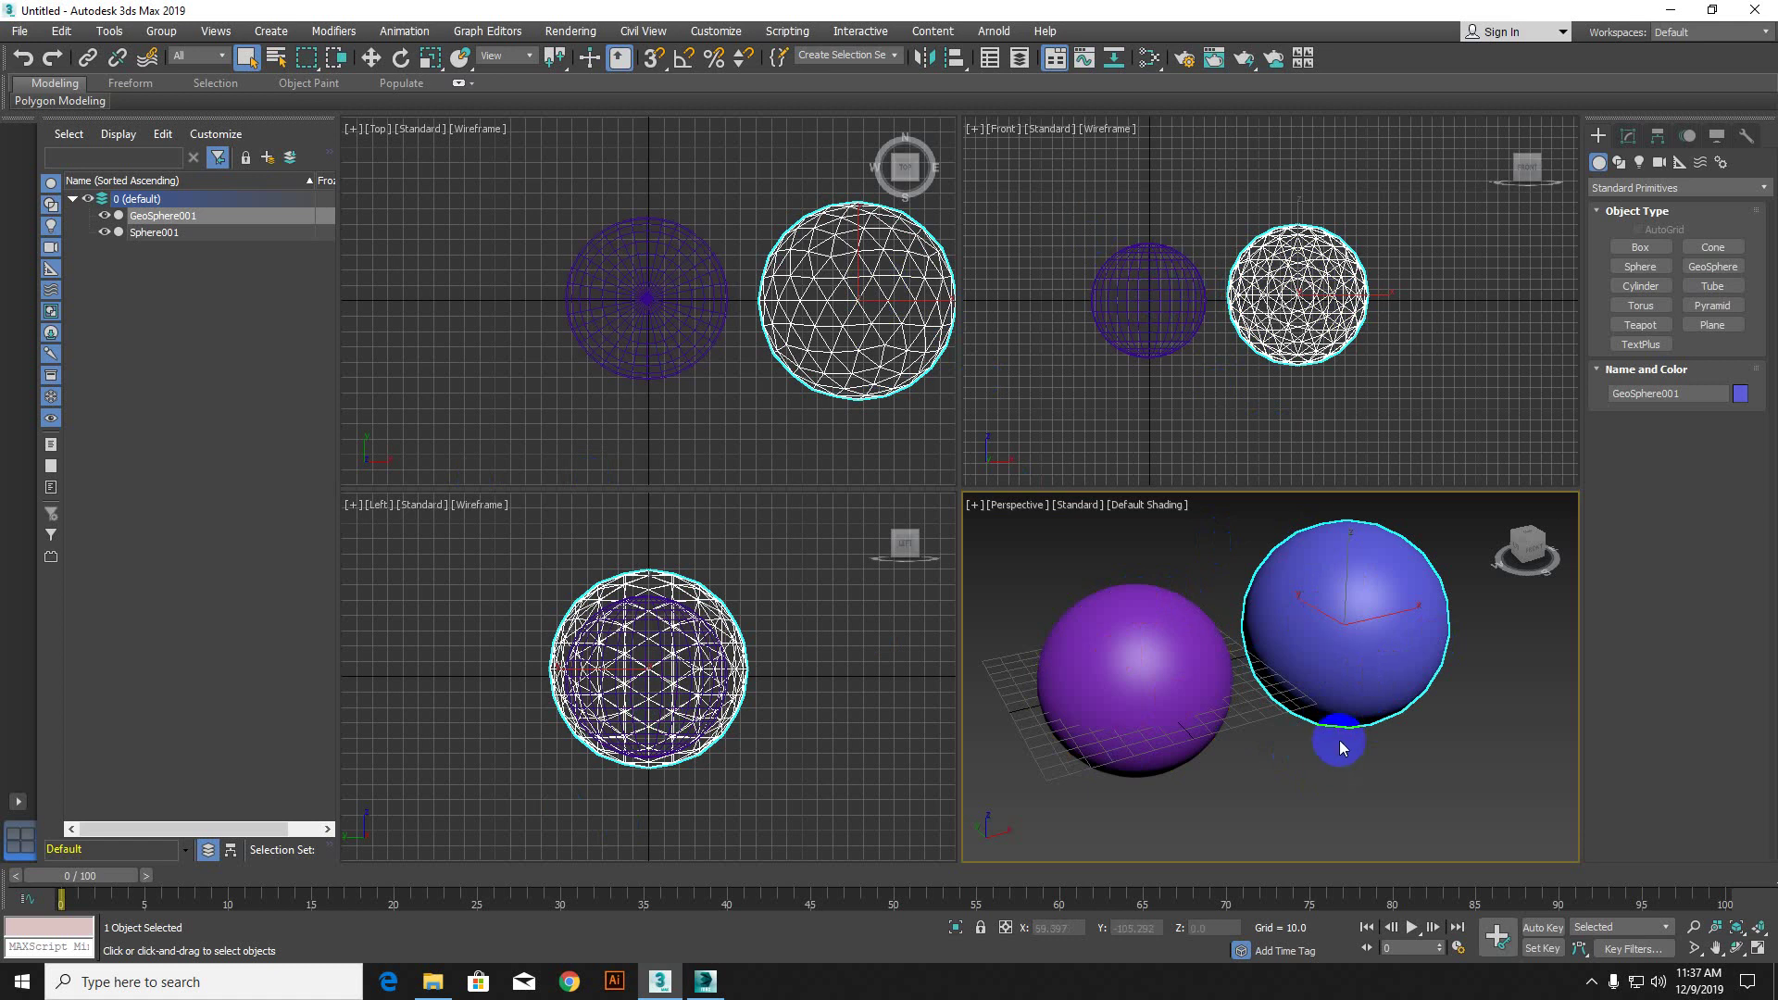
# Step: Turn on Edged Faces with F4 in Perspective and select the purple Sphere001
pyautogui.press('F4')
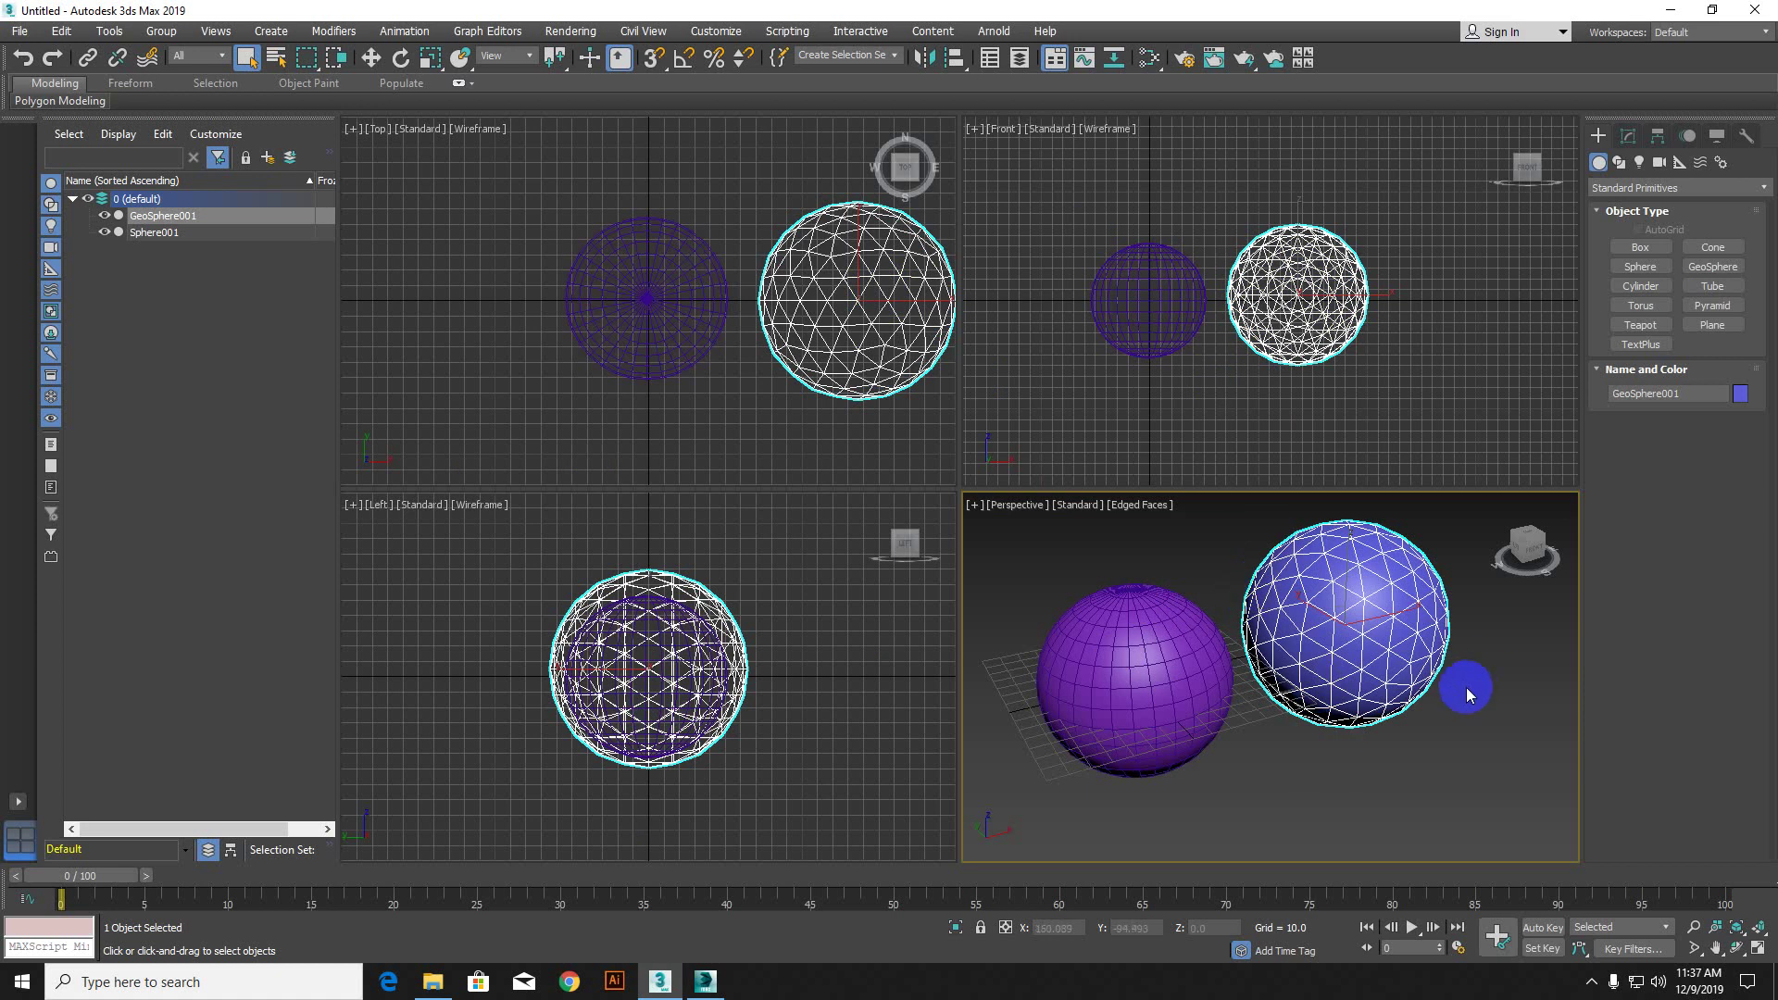
pyautogui.scroll(4, 1362, 648)
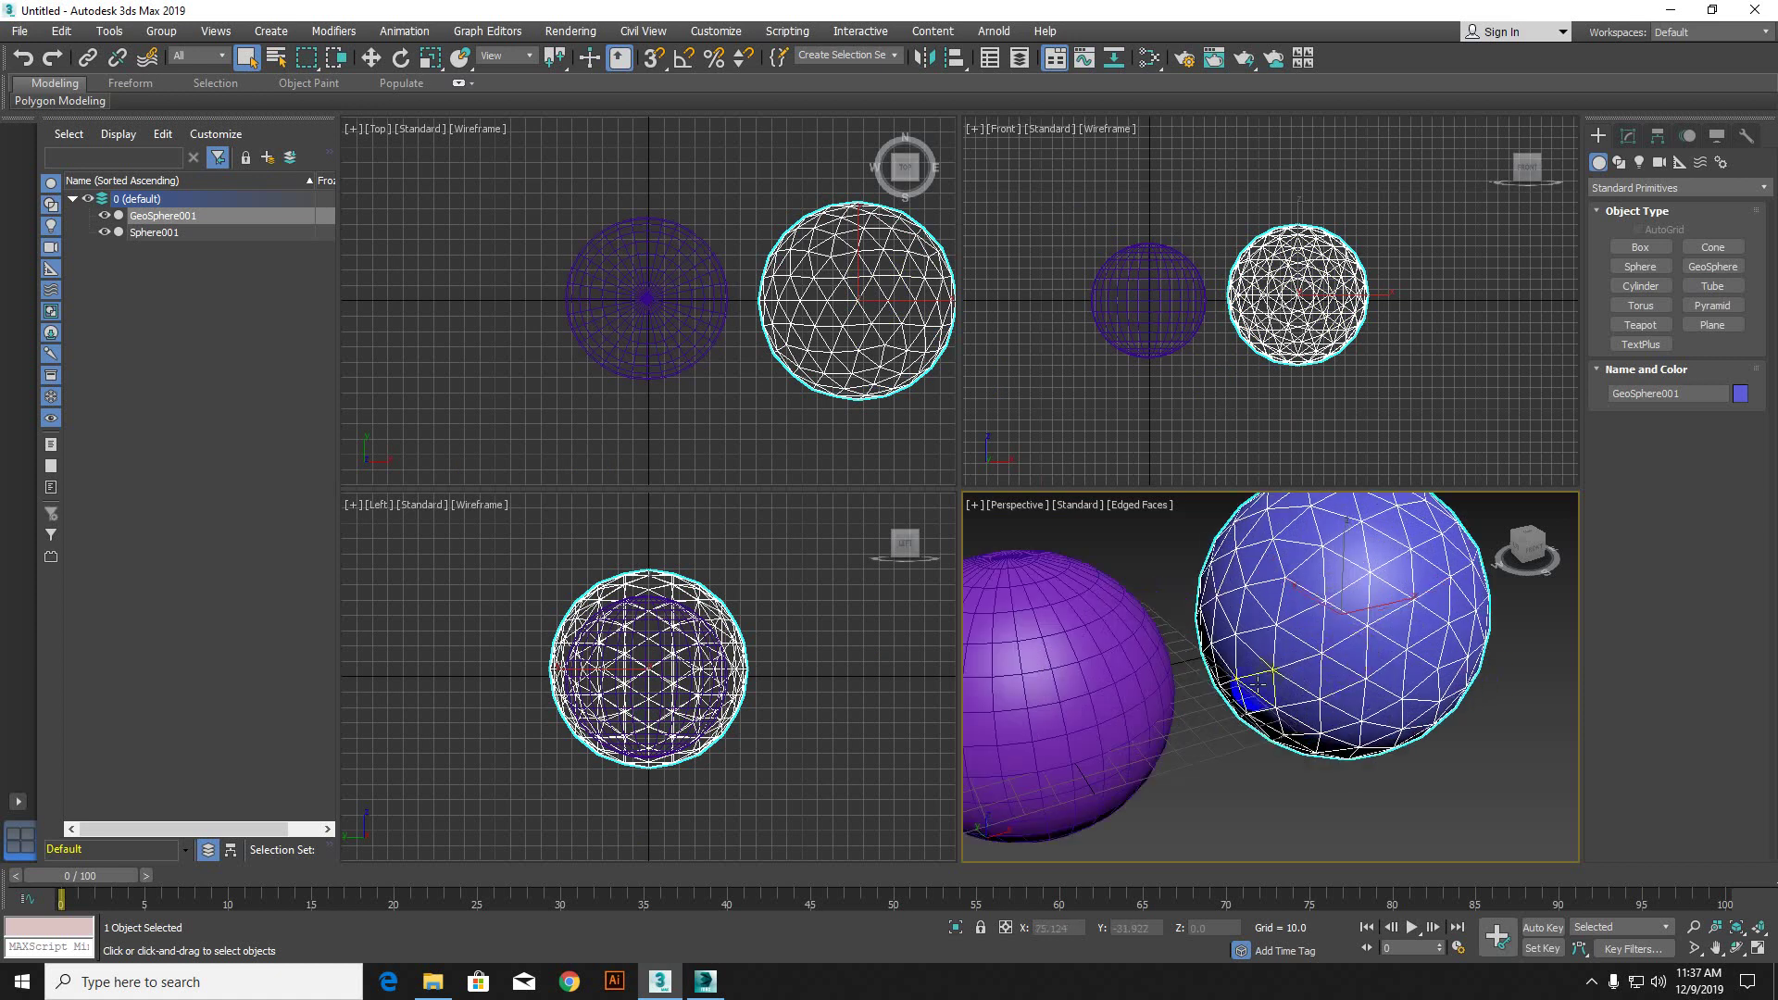
pyautogui.scroll(3, 1185, 639)
pyautogui.click(1185, 648)
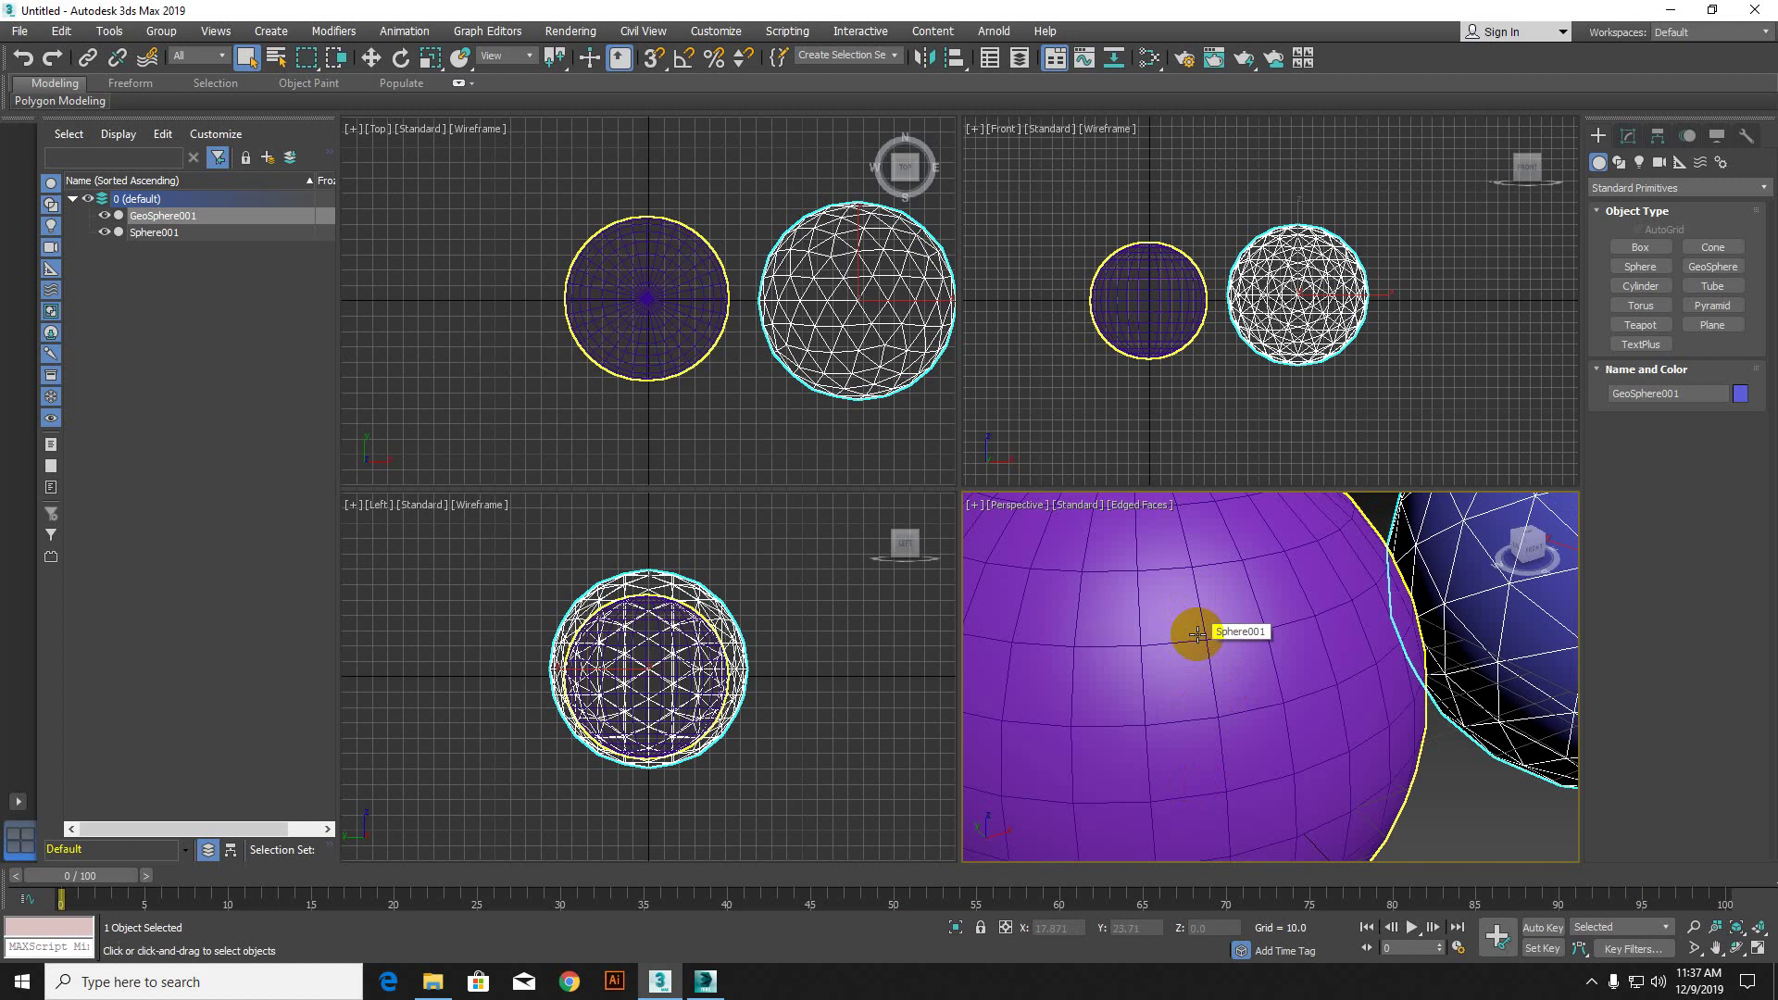
pyautogui.press('F3')
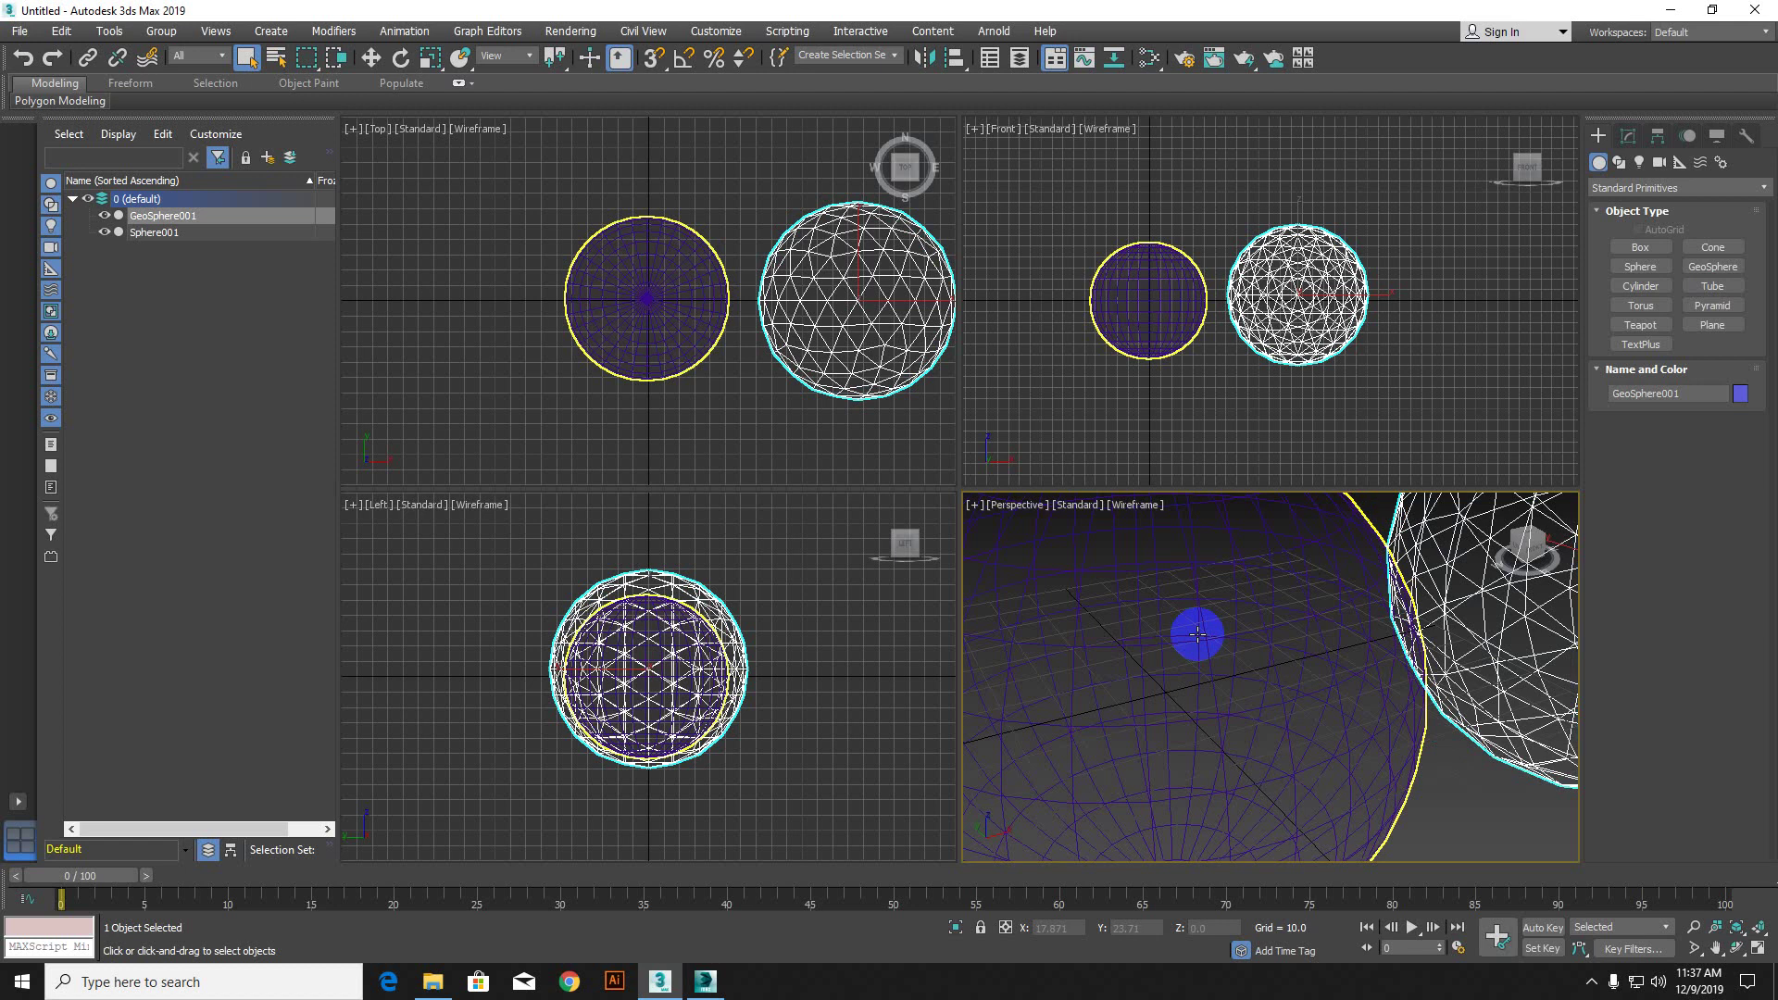
pyautogui.scroll(-4, 1246, 626)
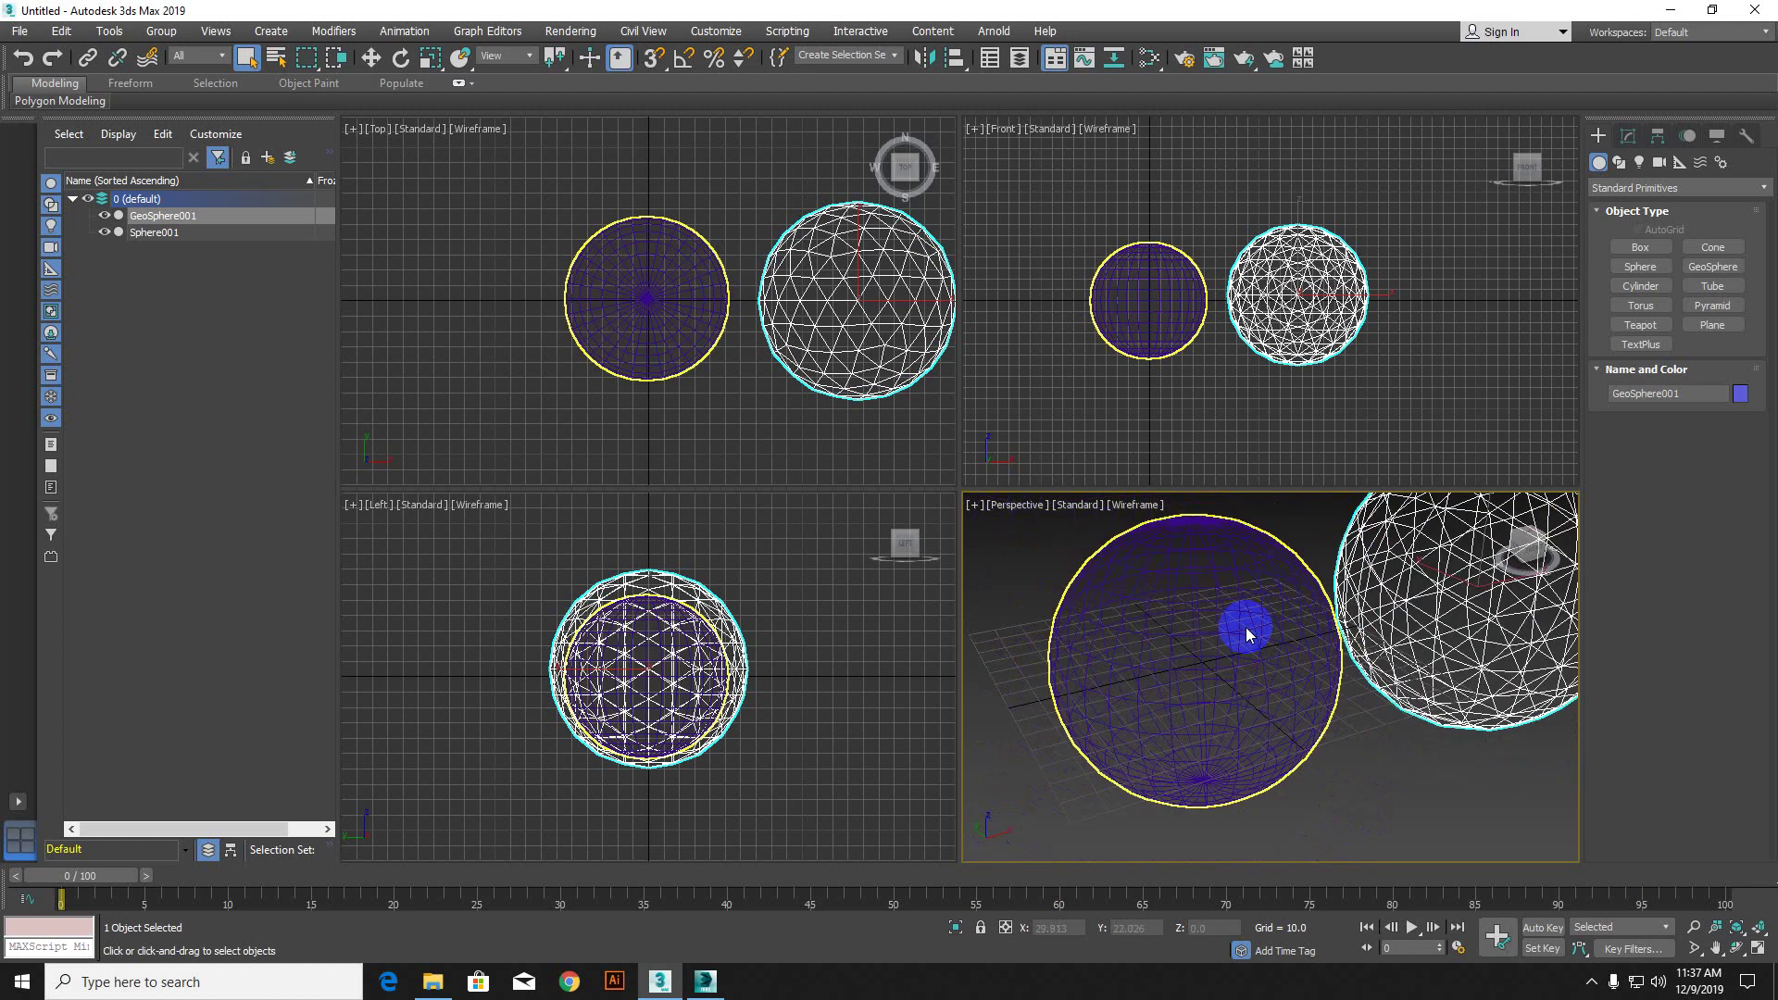
pyautogui.moveTo(1246, 626); pyautogui.dragTo(1139, 700, button='middle')
pyautogui.scroll(4, 1139, 701)
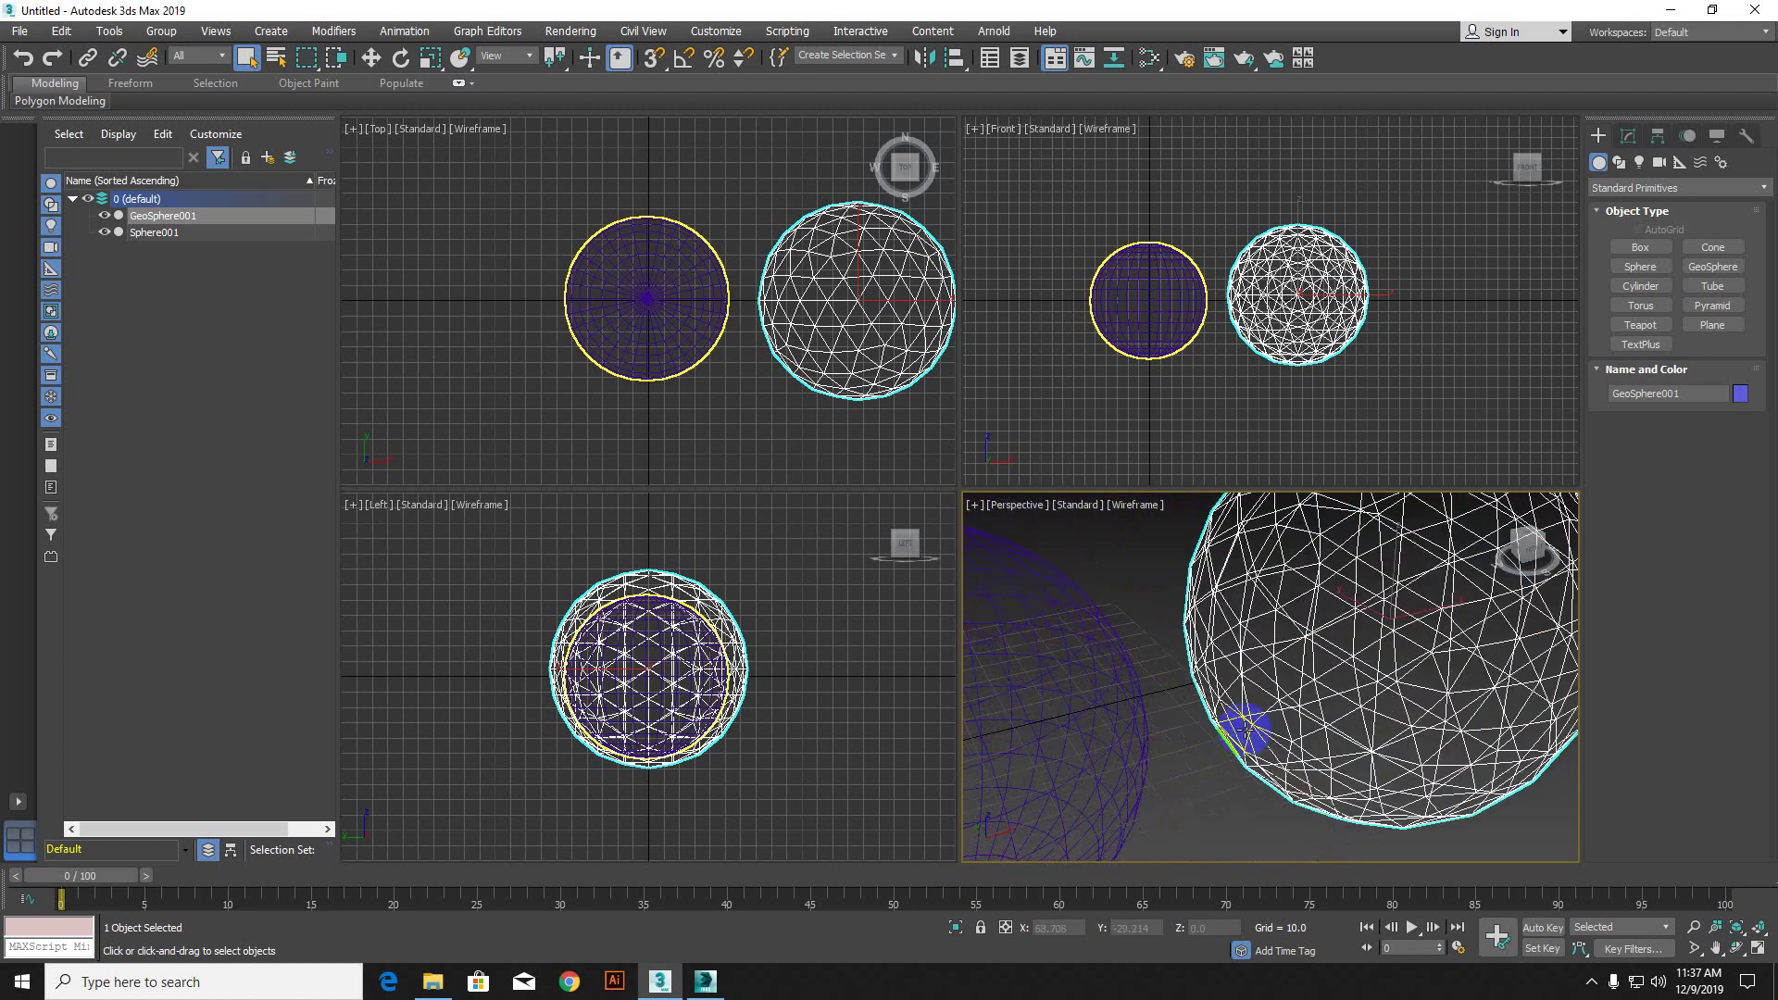
pyautogui.press('F3')
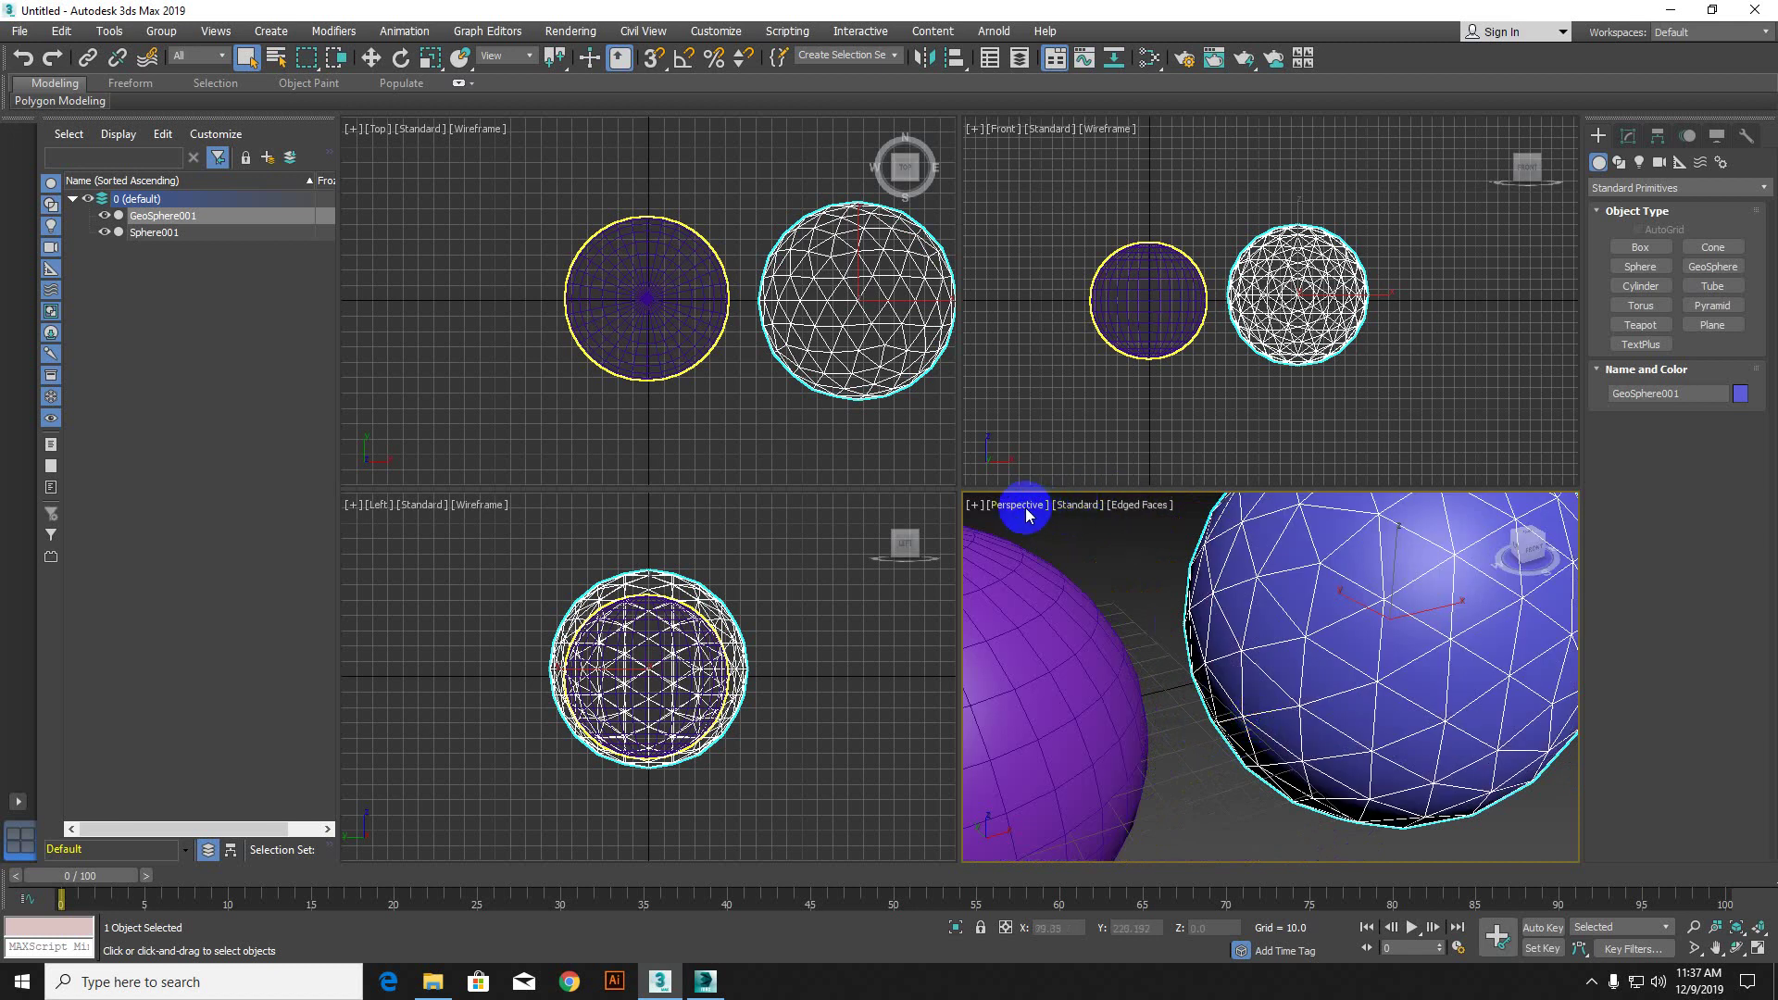
pyautogui.click(1142, 507)
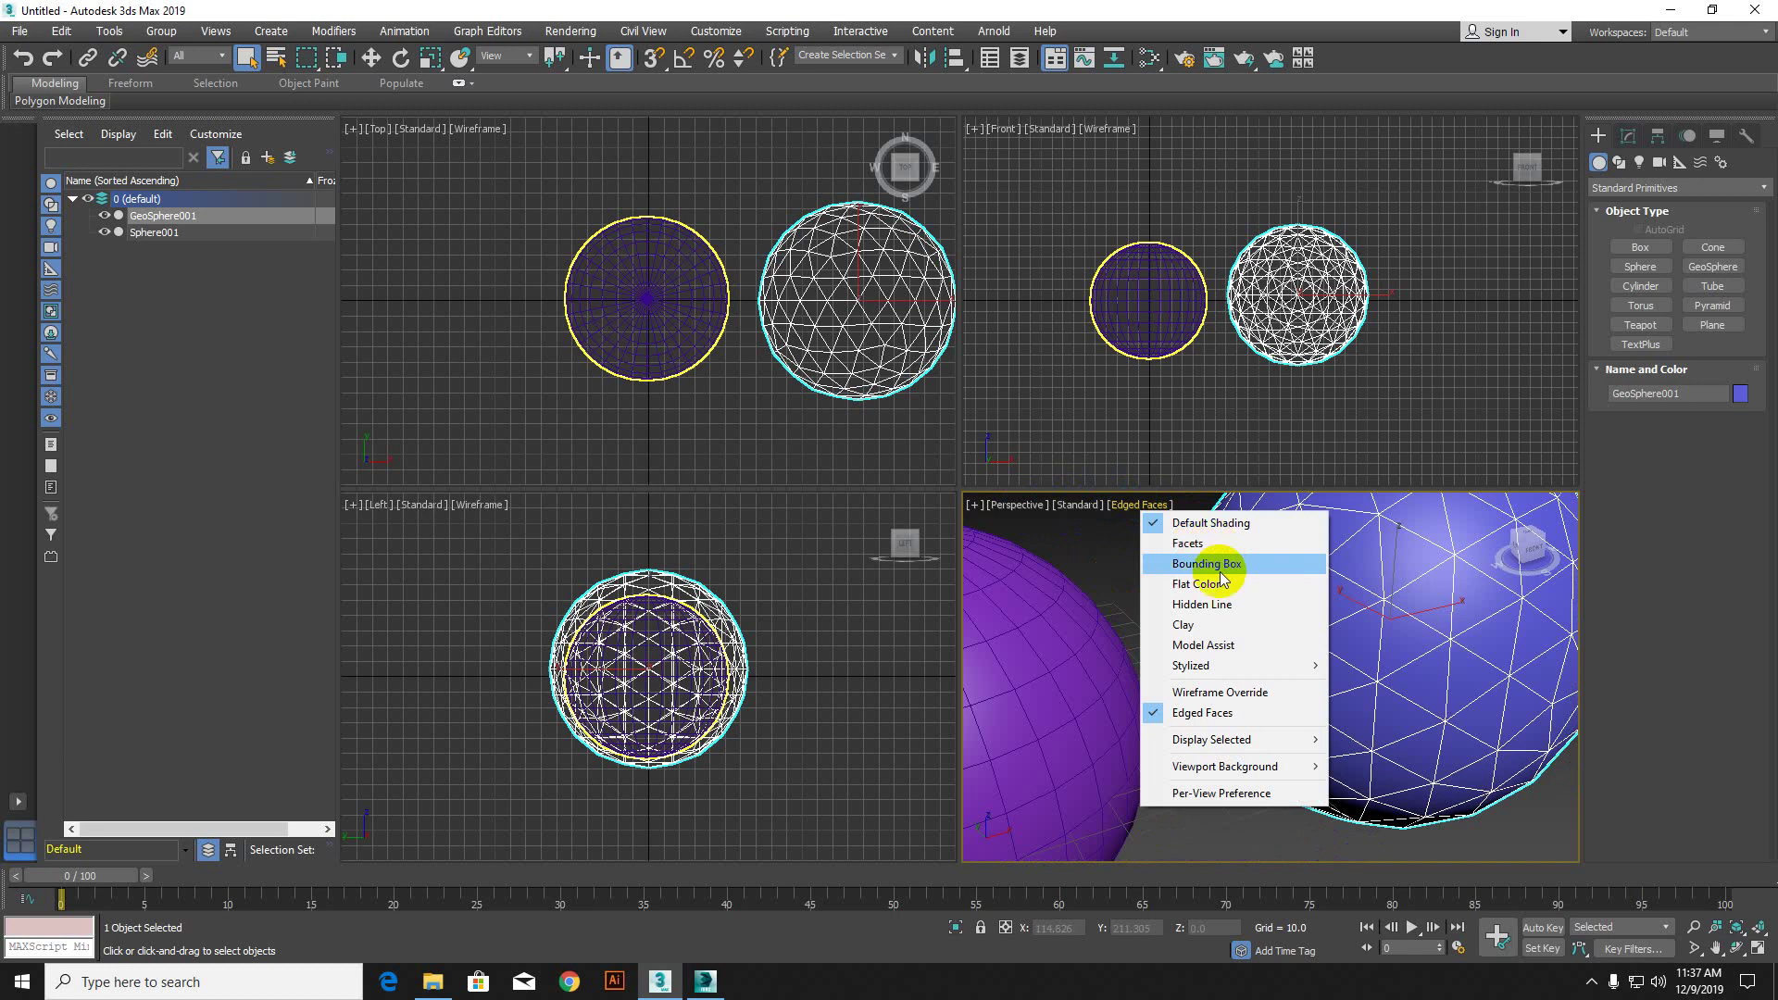
# Step: Turn on Wireframe Override, then apply Clay shading to the Perspective view
pyautogui.click(1244, 699)
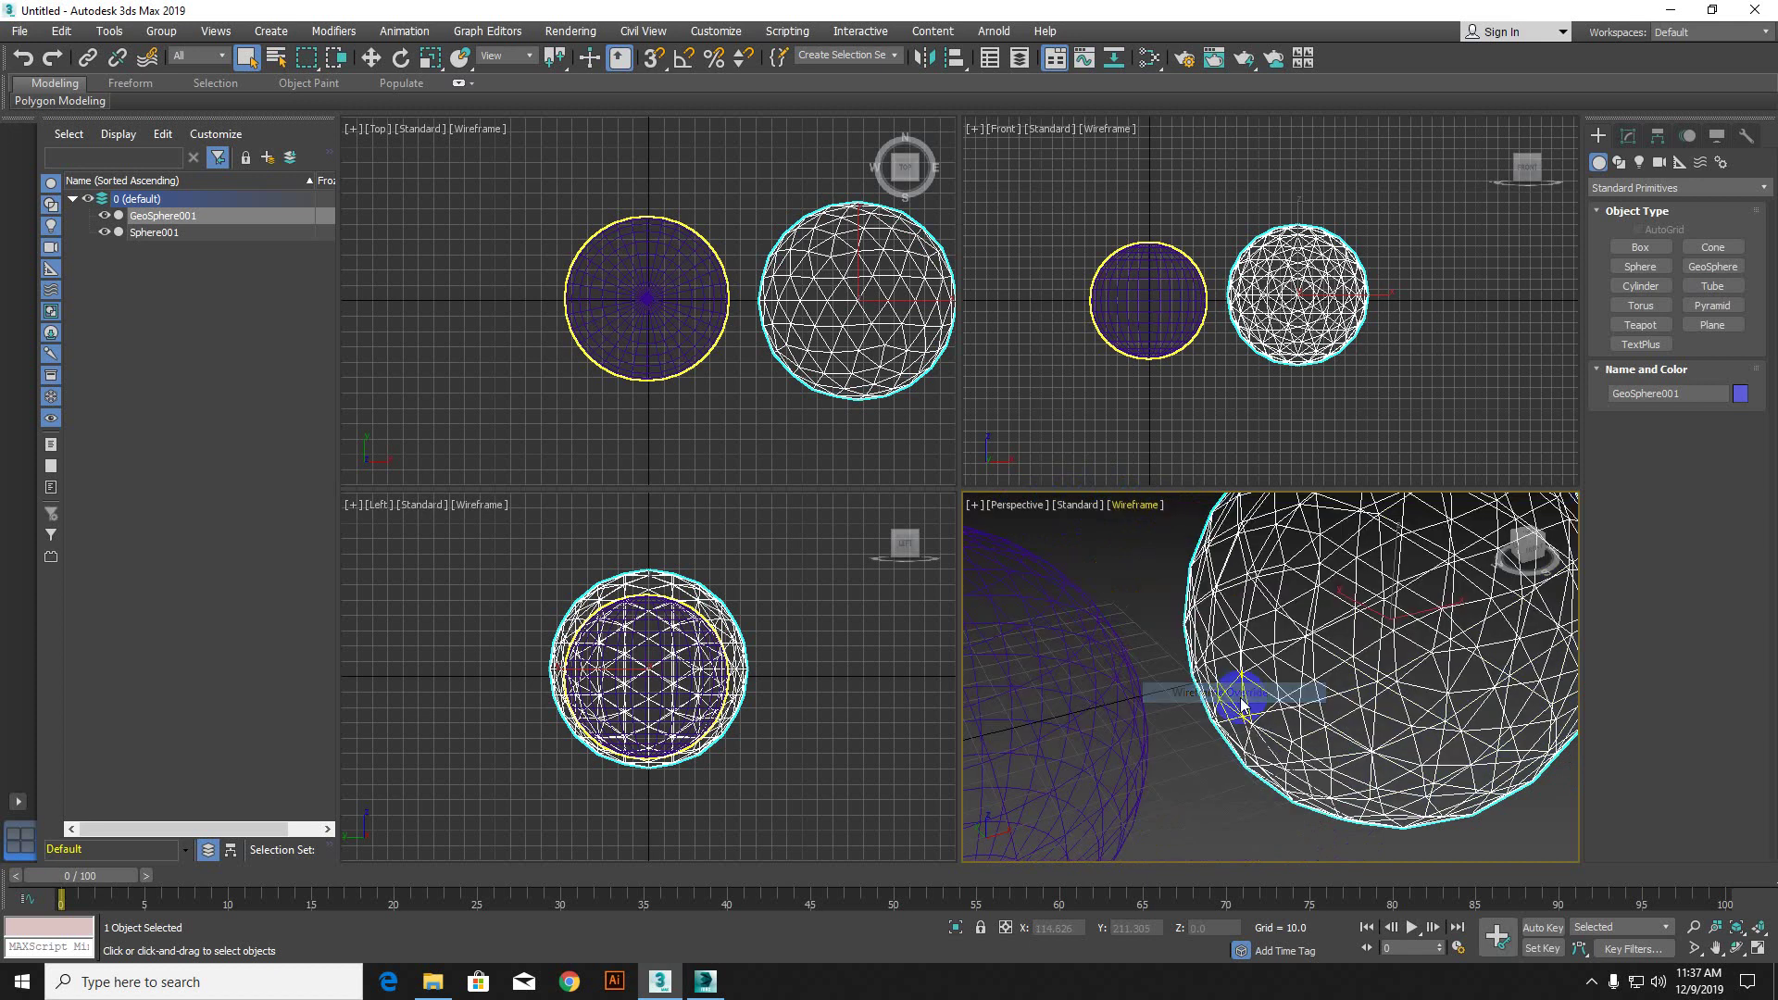
pyautogui.scroll(-6, 1354, 670)
pyautogui.scroll(3, 1207, 694)
pyautogui.click(1142, 509)
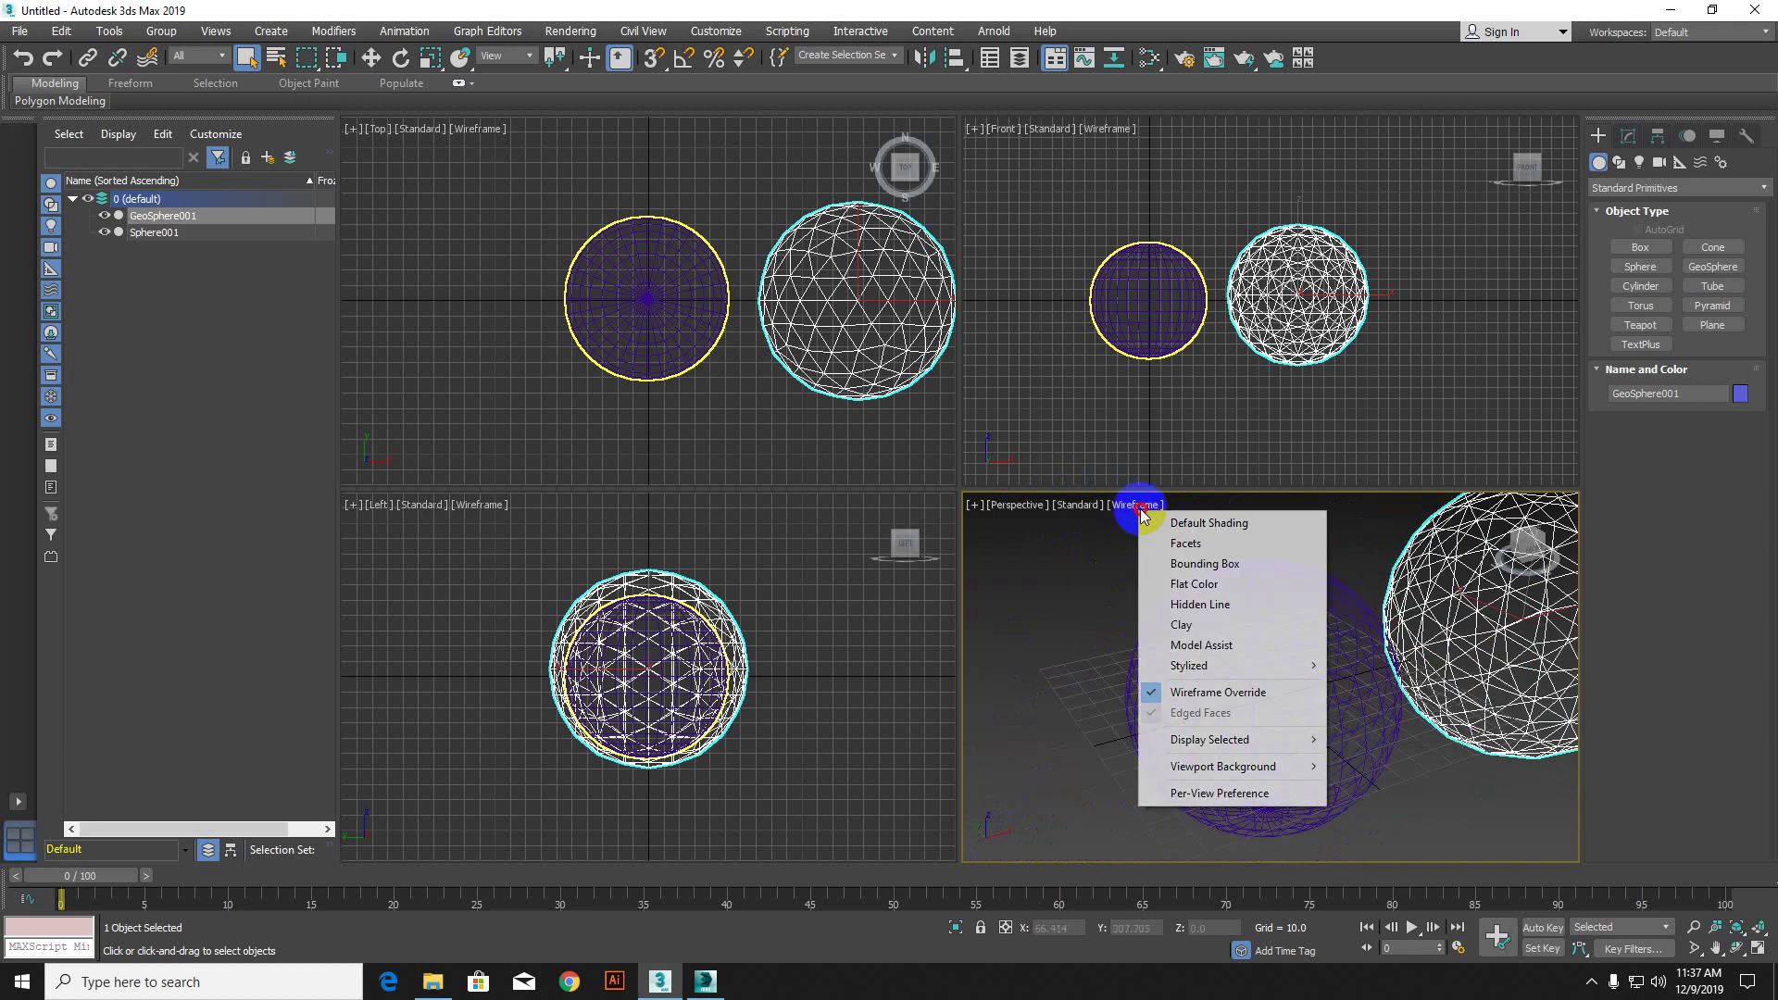
pyautogui.moveTo(1203, 669)
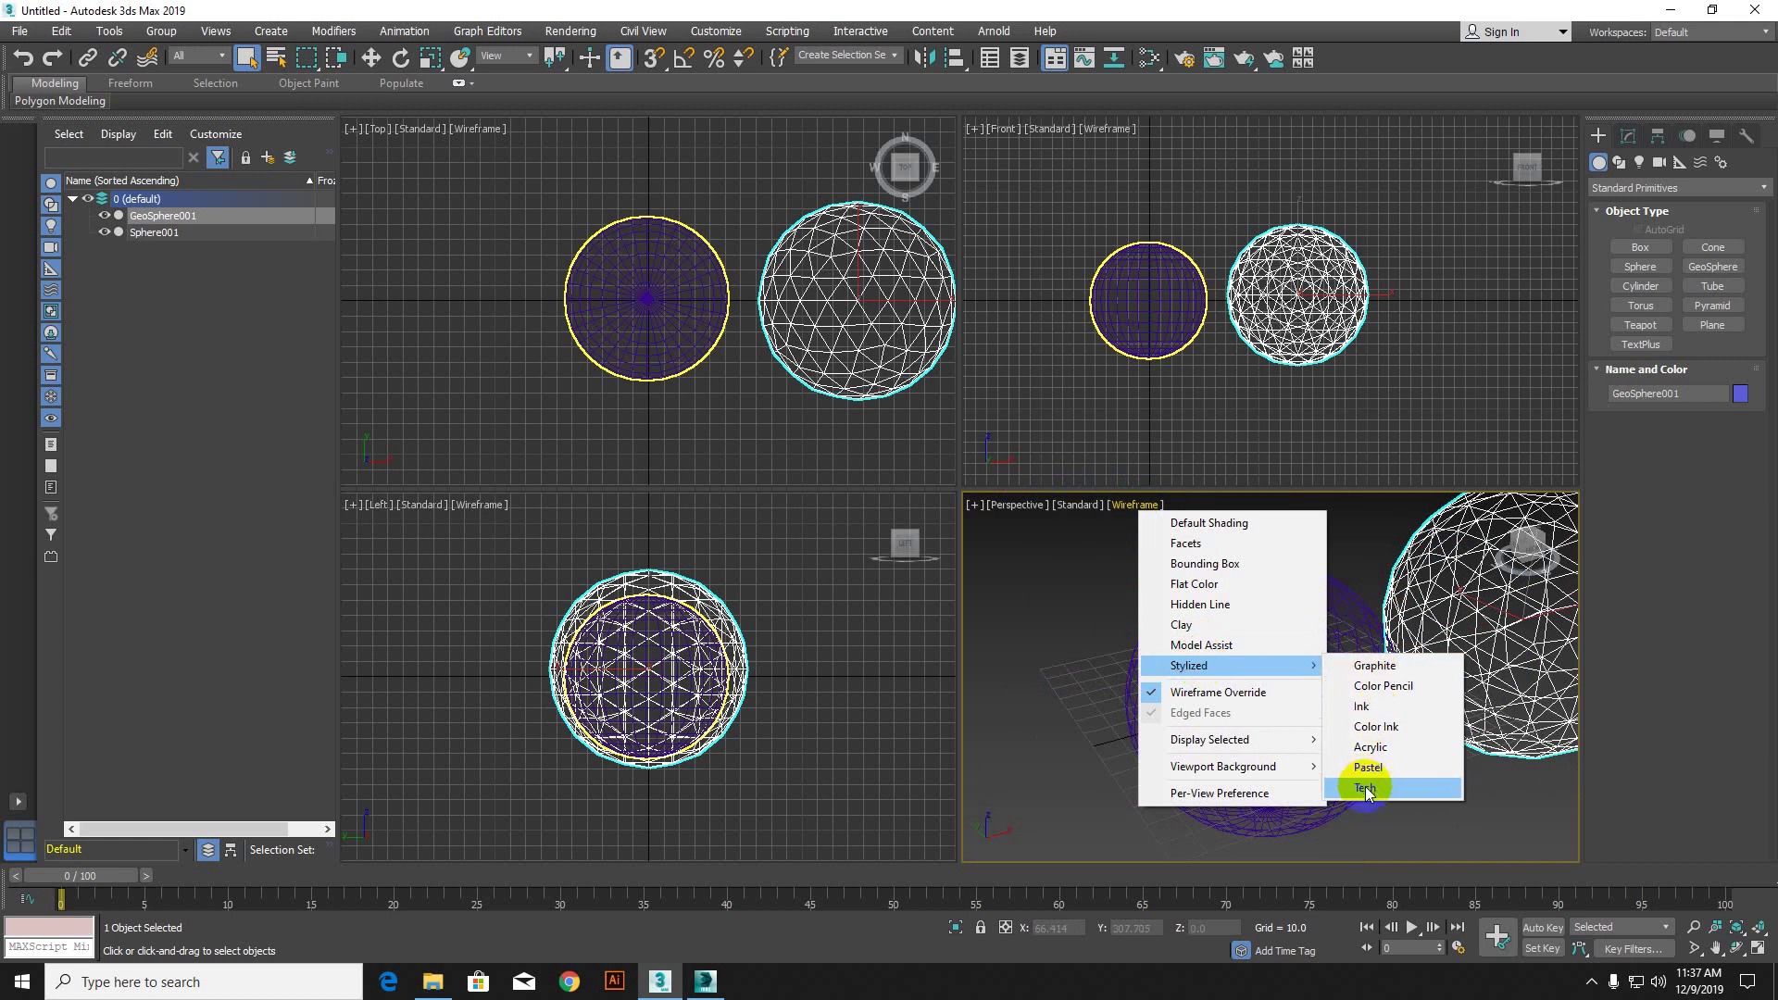
pyautogui.click(1207, 626)
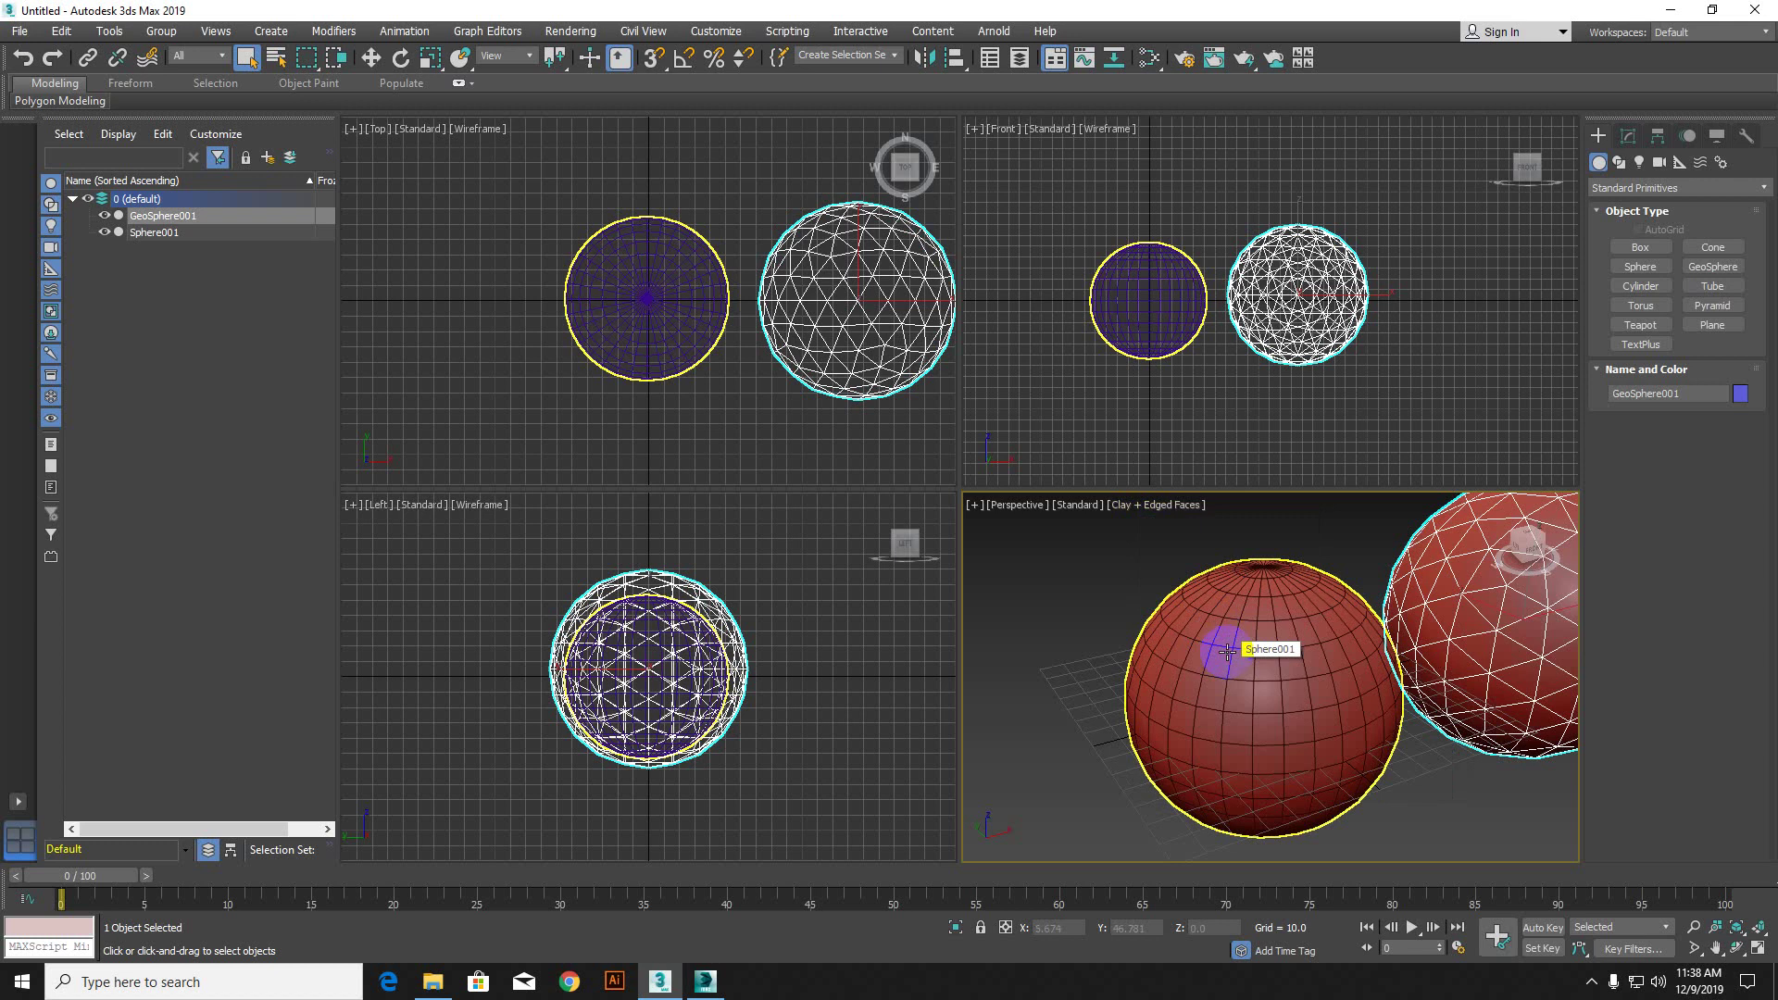
# Step: Pan the Perspective view and switch its shading to Hidden Line
pyautogui.scroll(3, 1198, 671)
pyautogui.moveTo(1198, 670); pyautogui.dragTo(1123, 718, button='middle')
pyautogui.scroll(-3, 1125, 717)
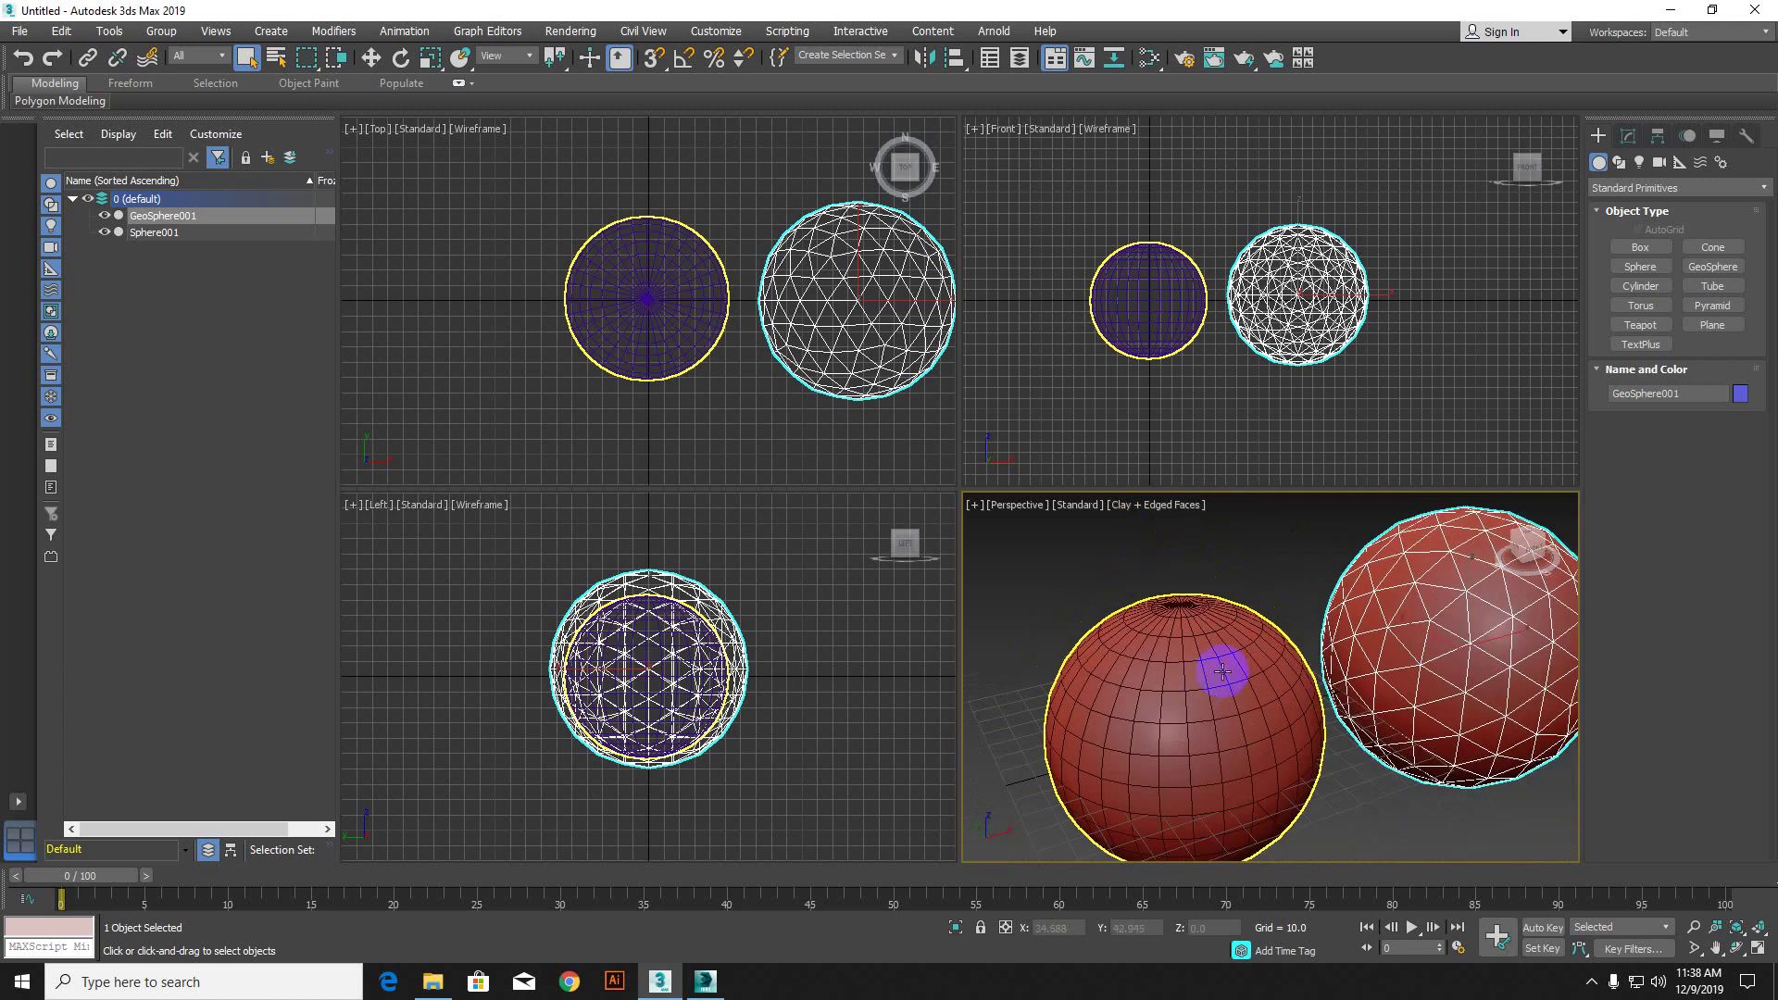
pyautogui.moveTo(1222, 671); pyautogui.dragTo(1079, 694, button='middle')
pyautogui.scroll(3, 1262, 635)
pyautogui.scroll(-5, 1250, 596)
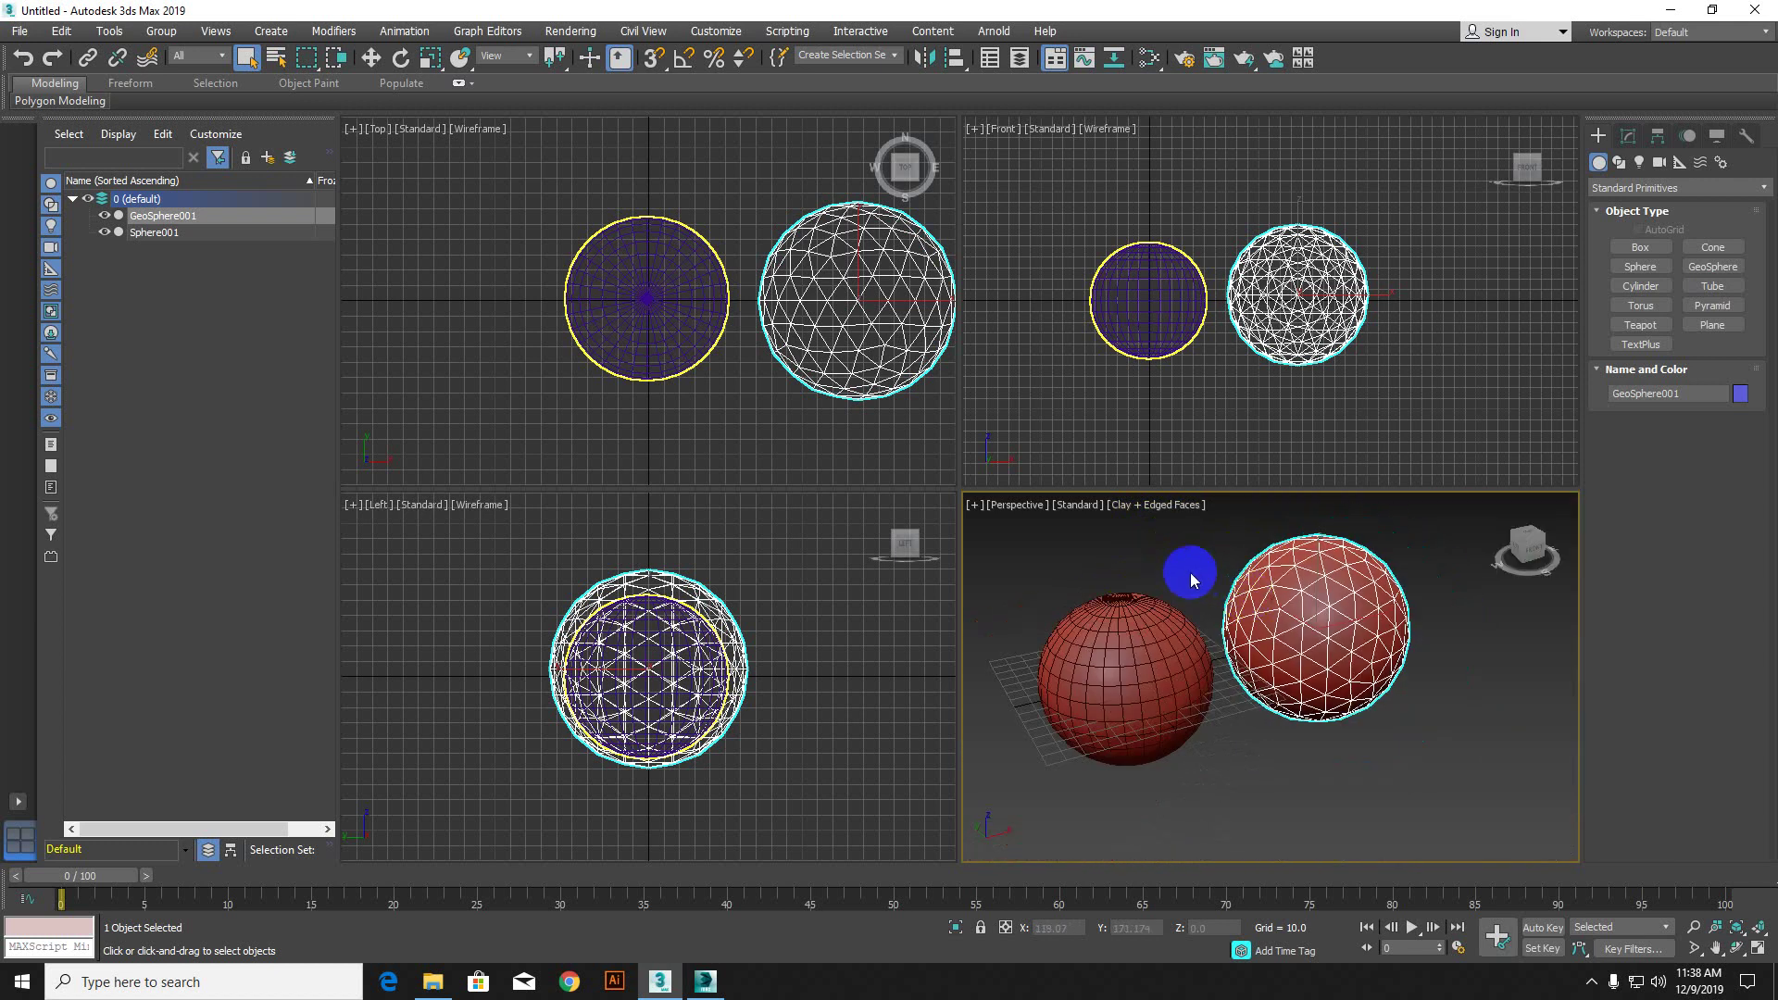
pyautogui.scroll(5, 1119, 602)
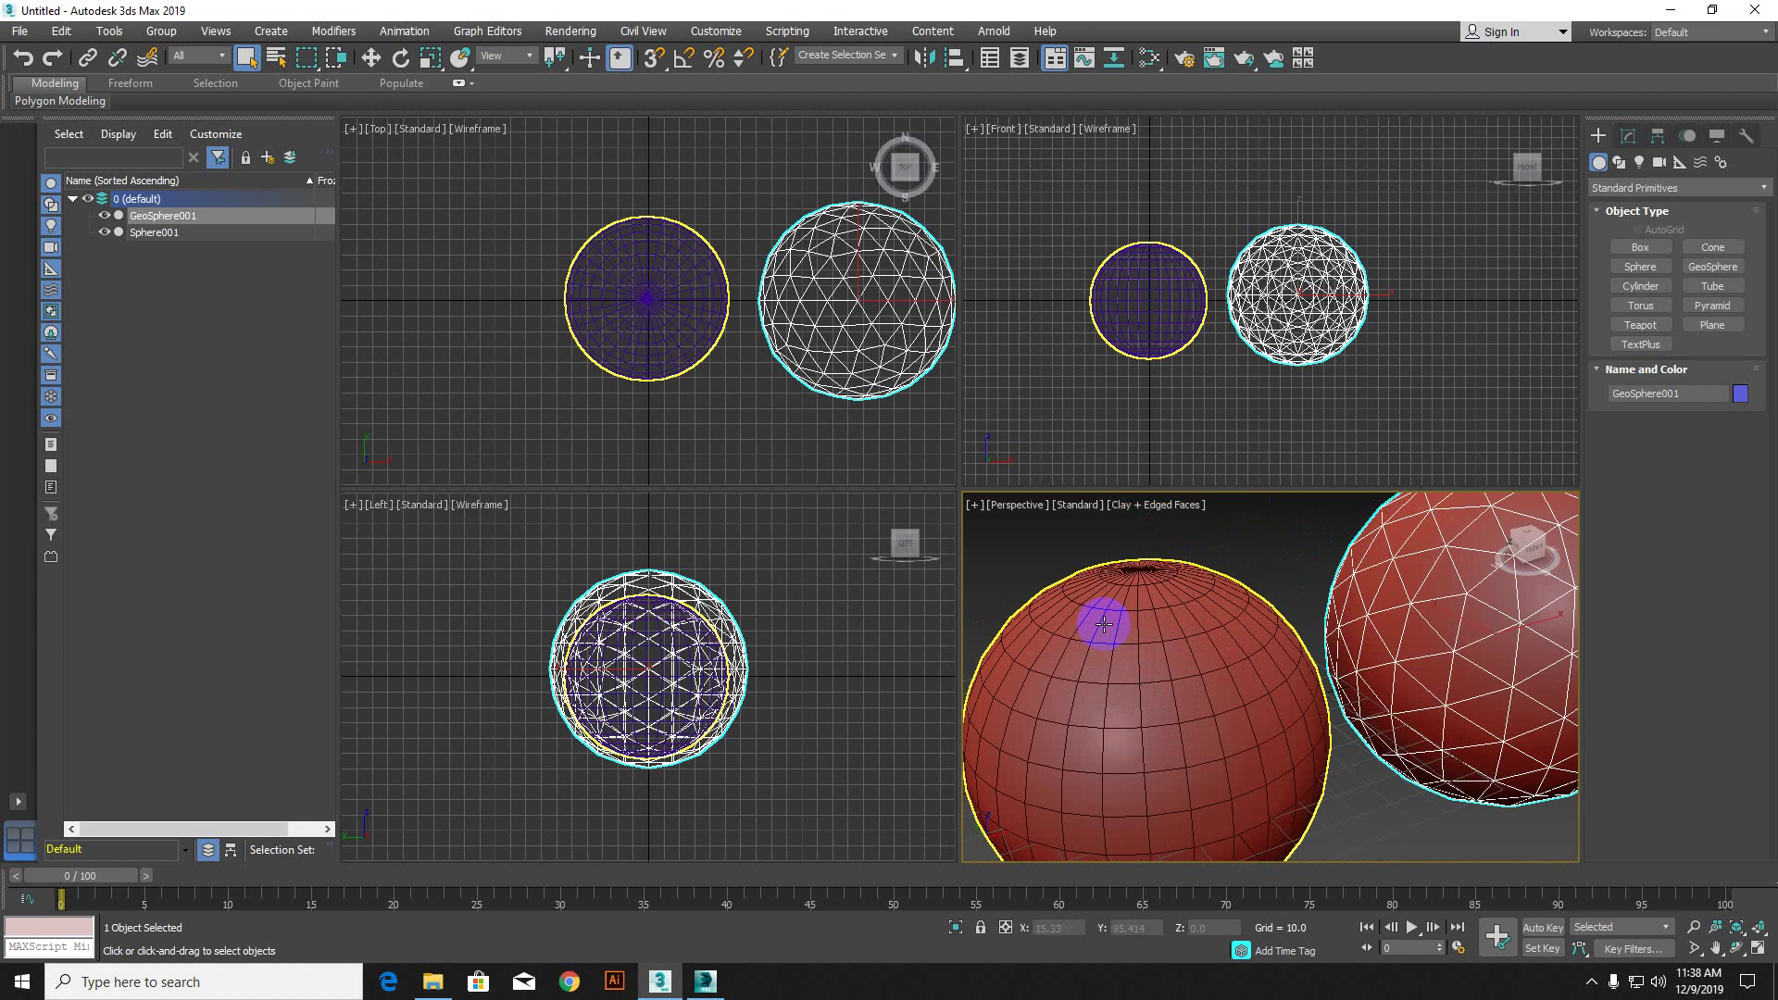
pyautogui.click(1163, 503)
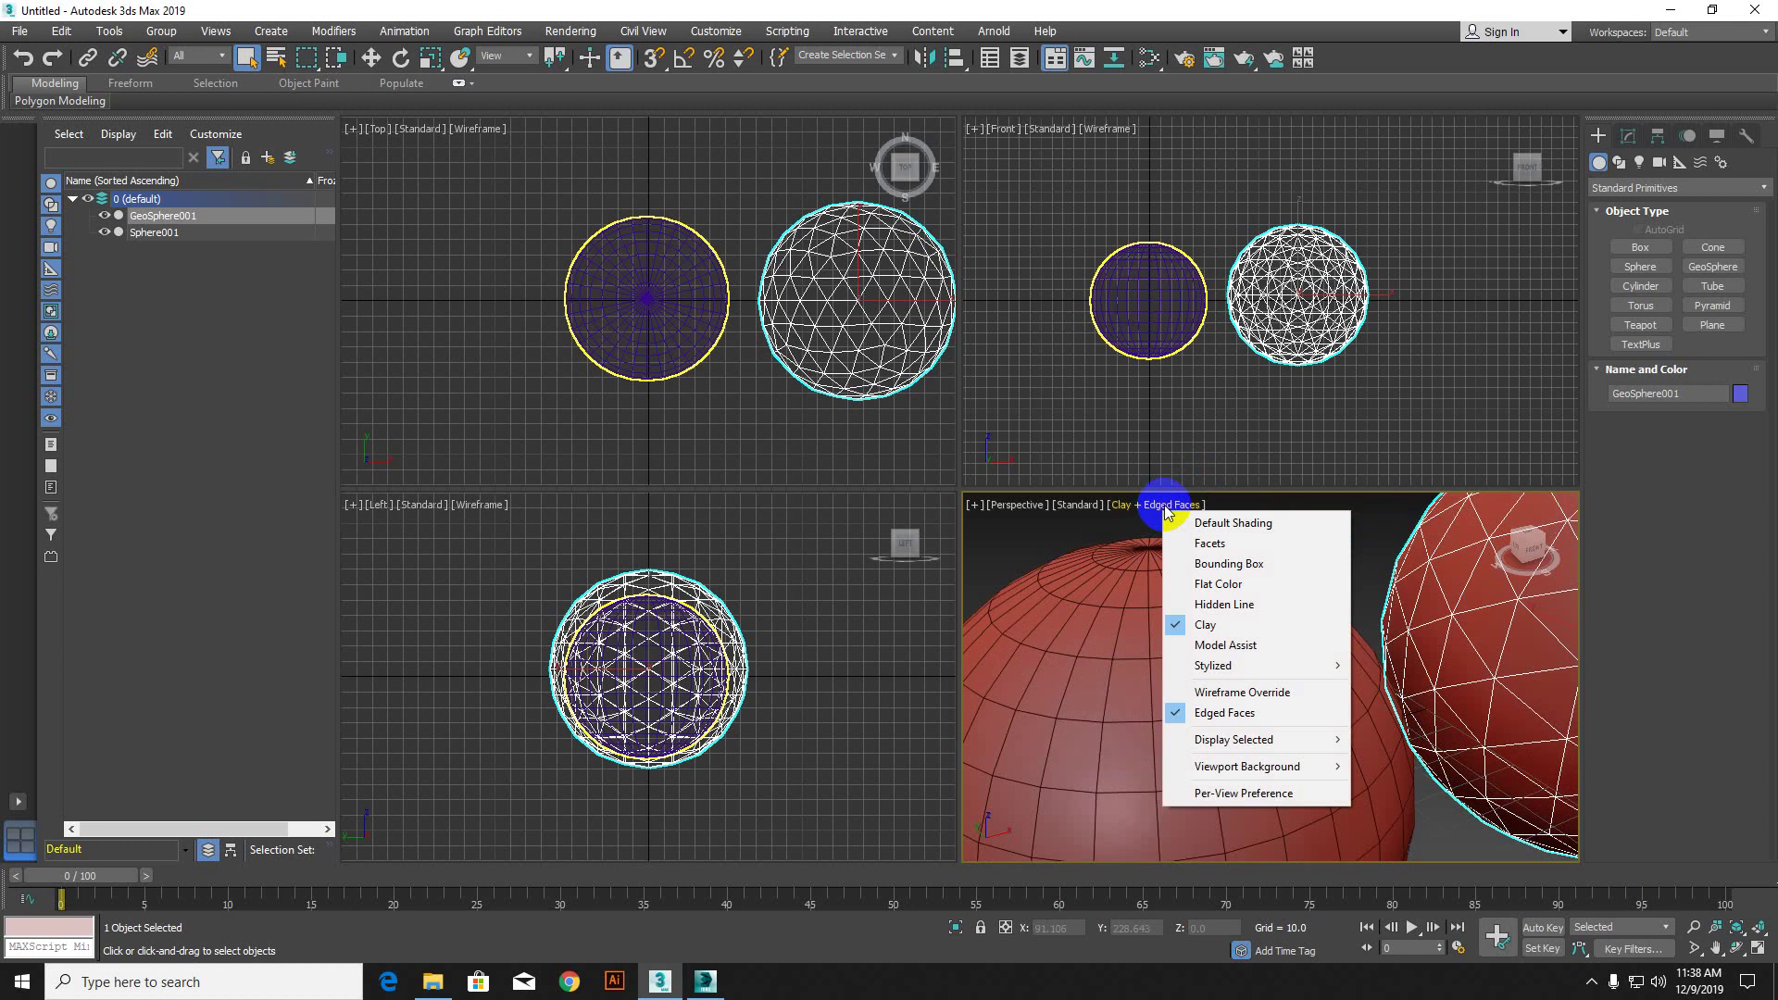
pyautogui.click(1213, 603)
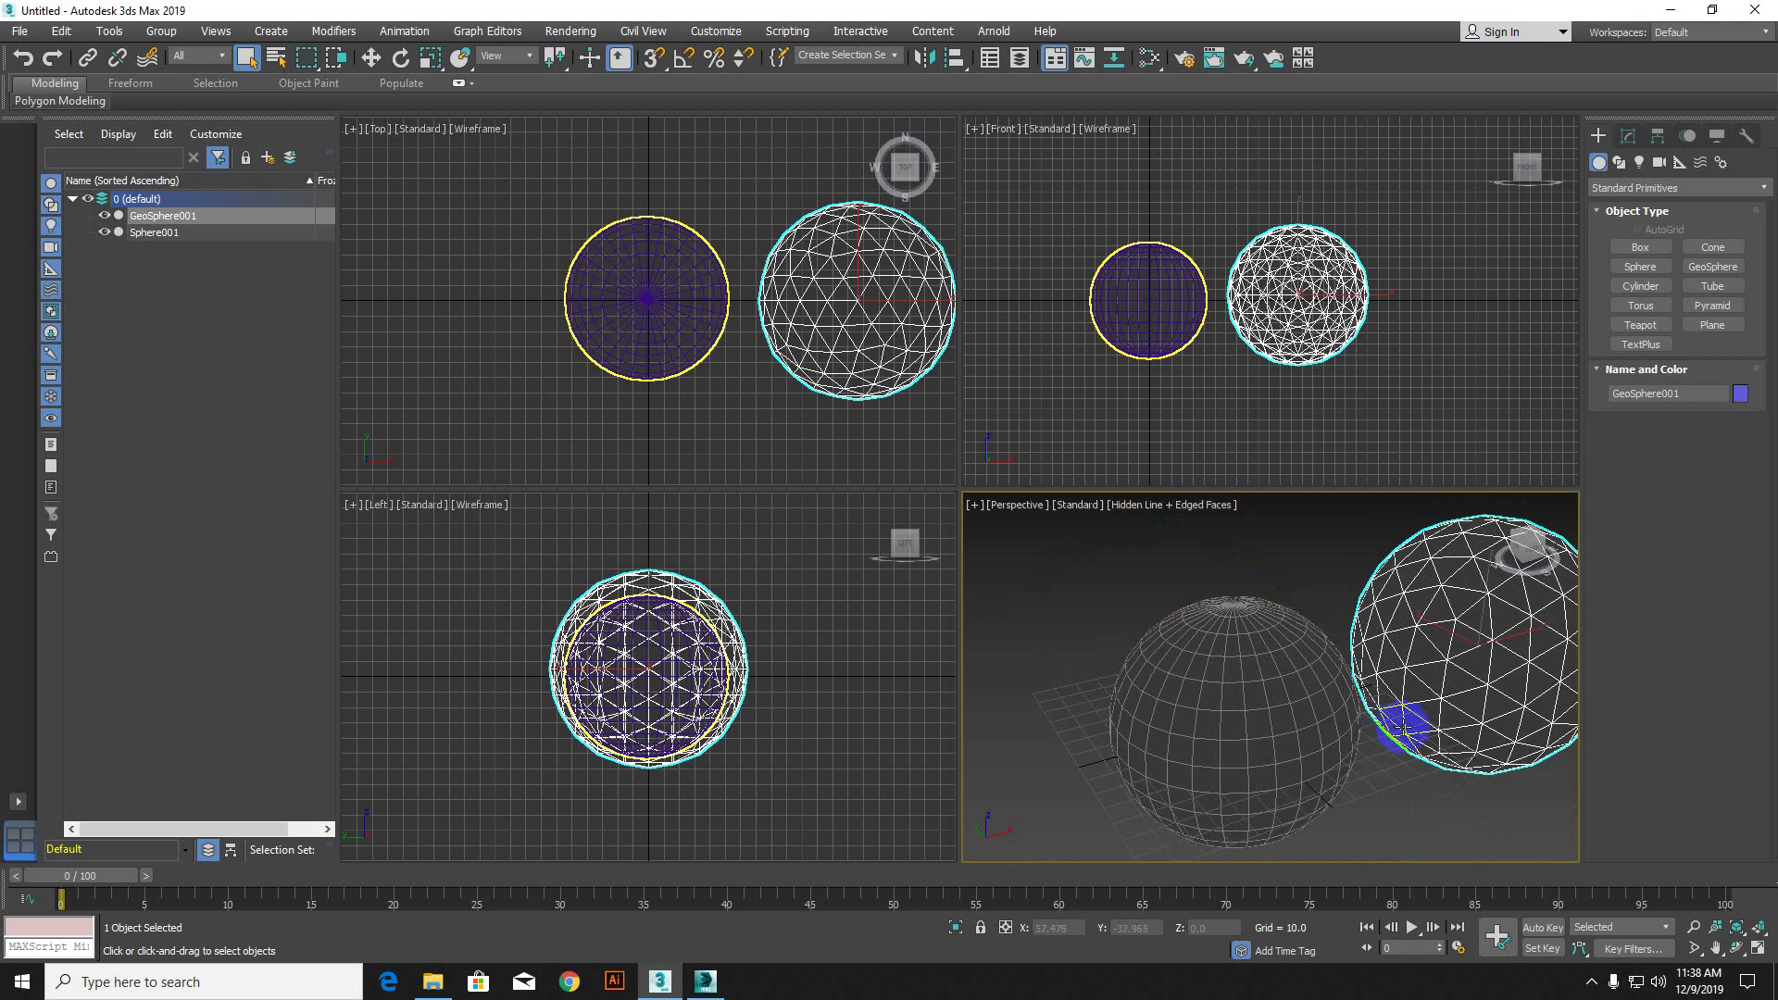
# Step: Switch the Perspective view to Flat Color, then to Bounding Box display
pyautogui.keyDown('alt'); pyautogui.moveTo(1397, 726); pyautogui.dragTo(1258, 682, button='middle'); pyautogui.keyUp('alt')
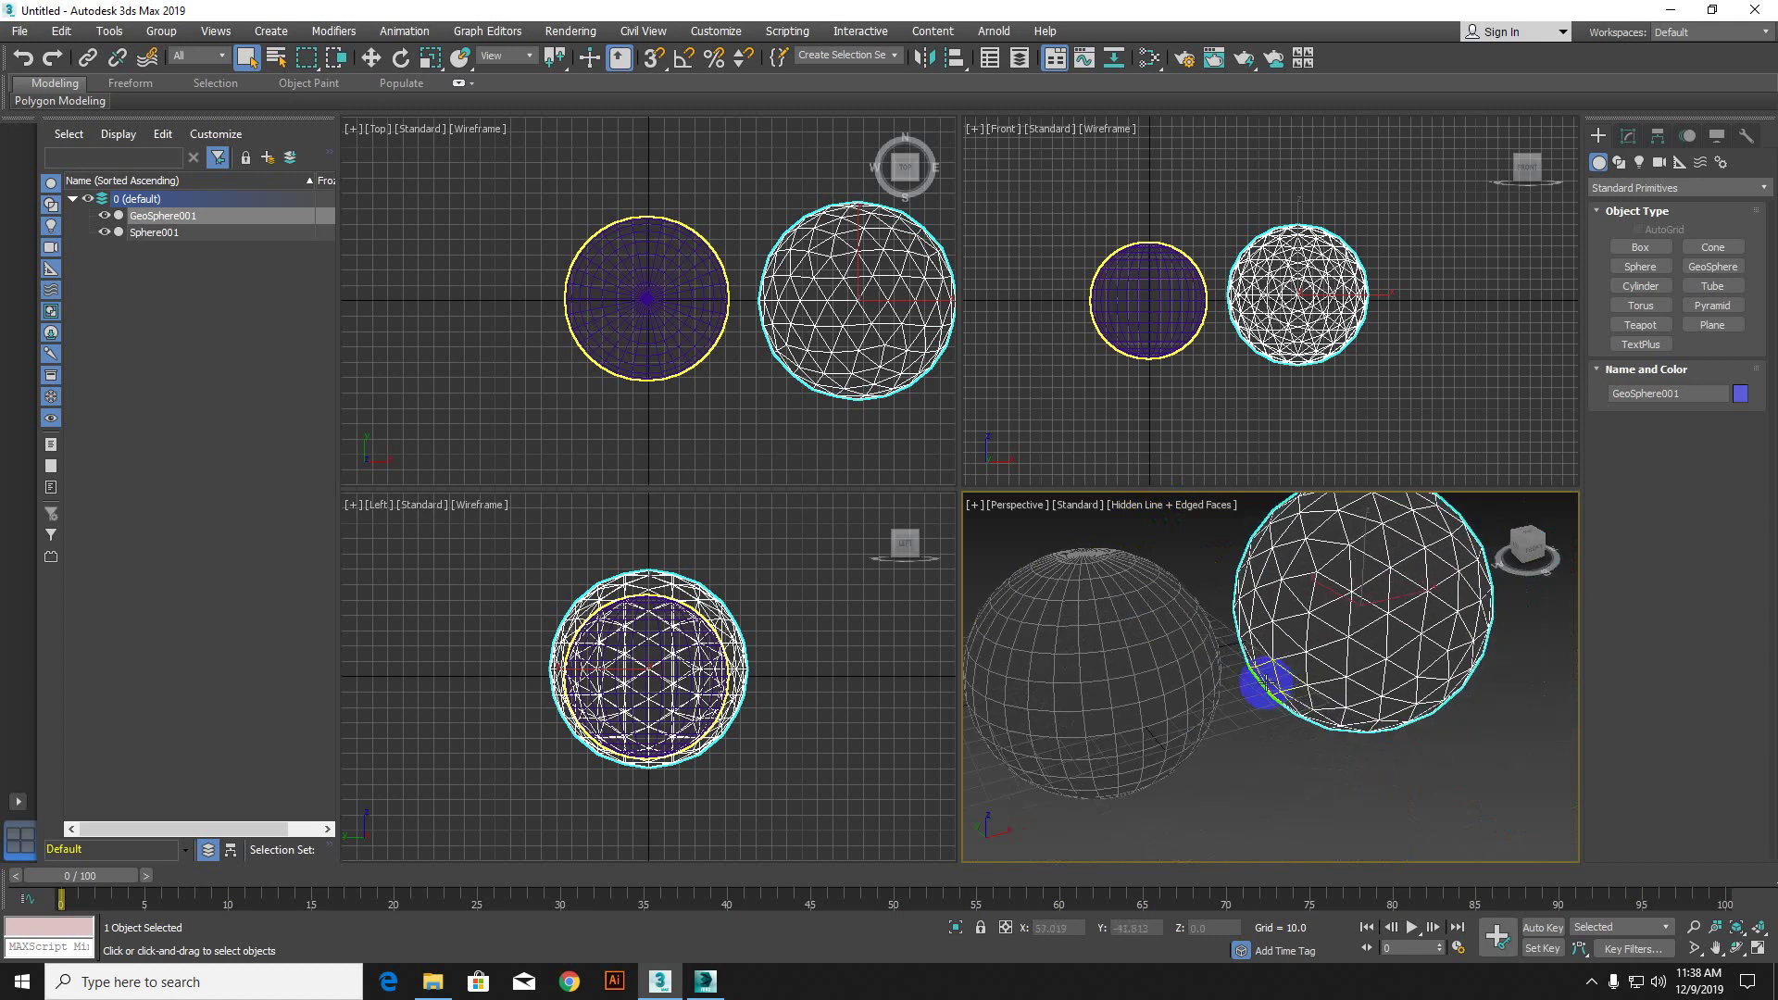
pyautogui.click(1162, 505)
pyautogui.click(1212, 583)
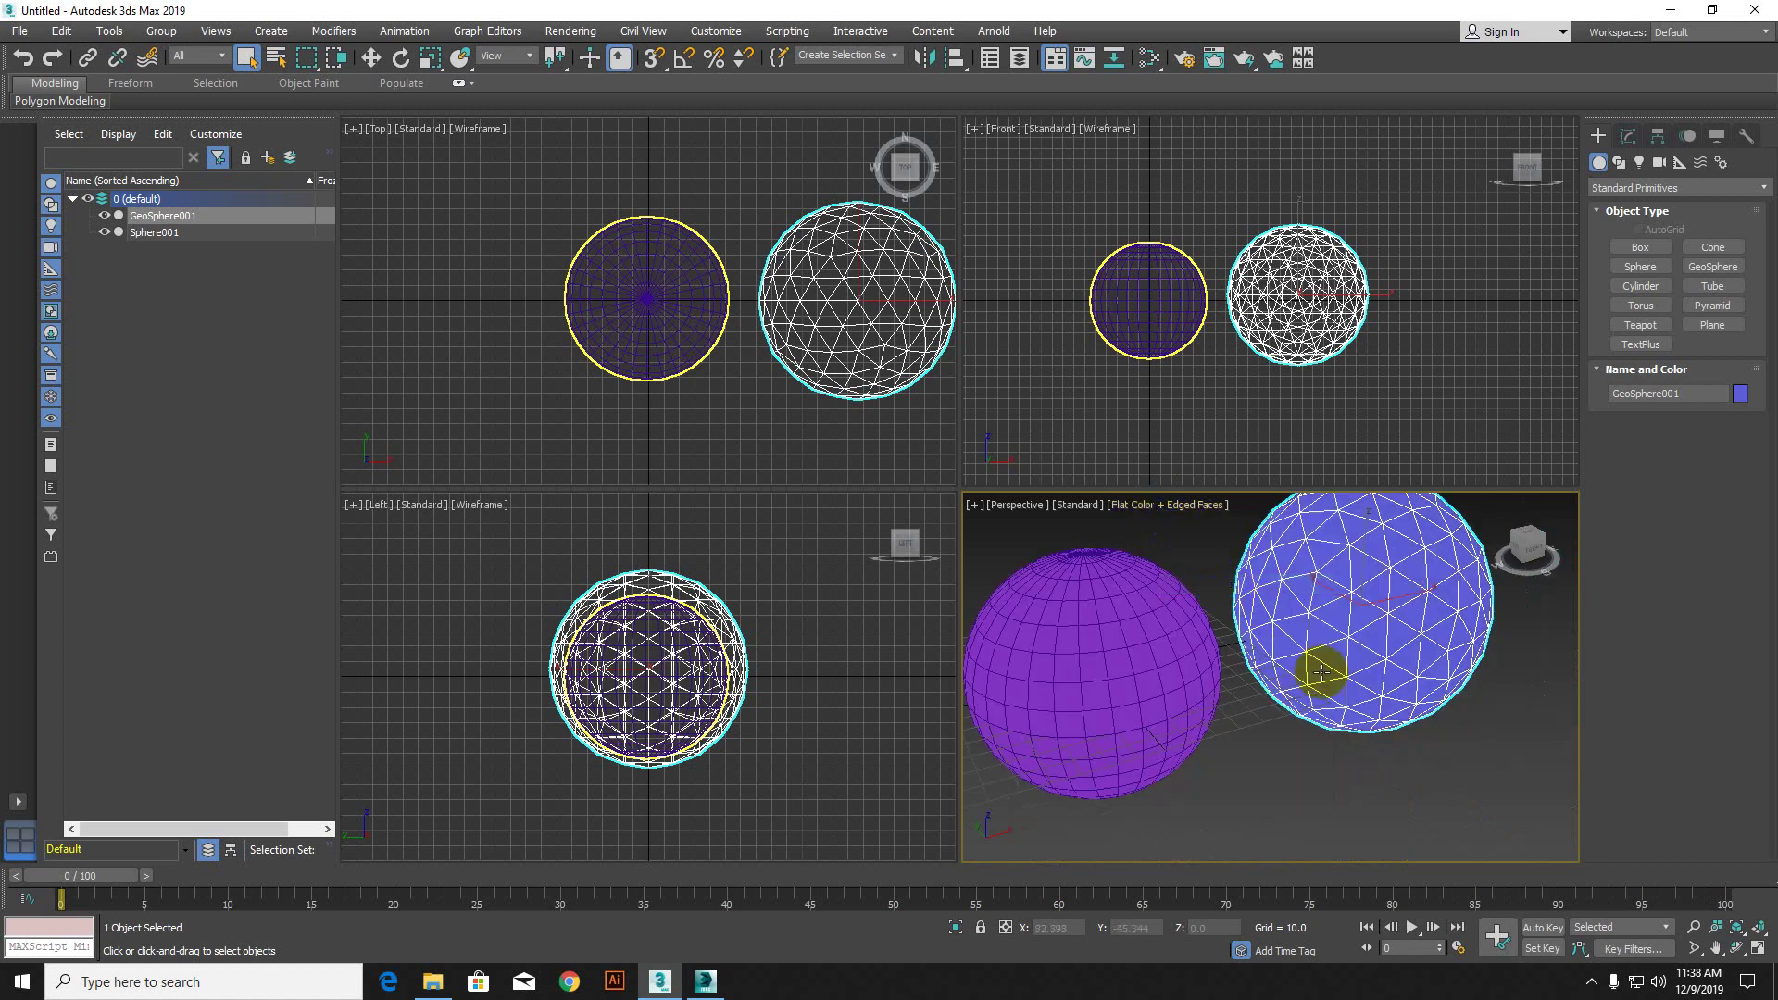
pyautogui.keyDown('alt'); pyautogui.moveTo(1111, 632); pyautogui.dragTo(1175, 532, button='middle'); pyautogui.keyUp('alt')
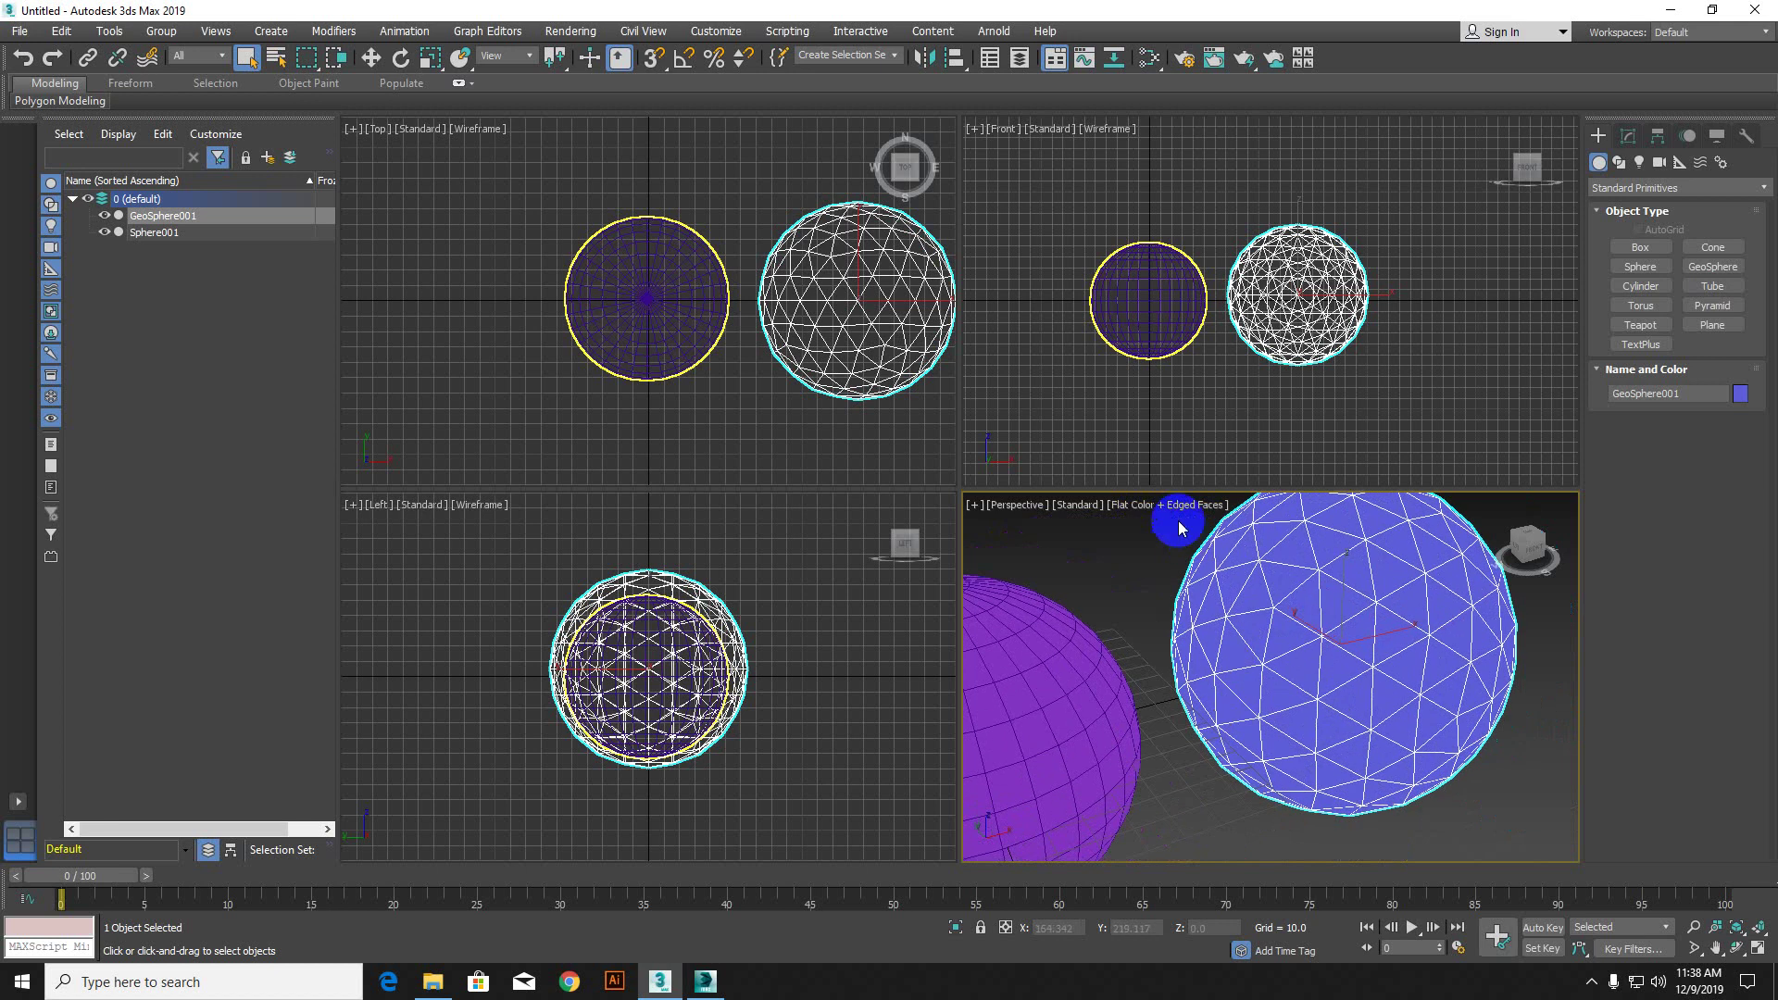
pyautogui.click(1178, 510)
pyautogui.click(1174, 510)
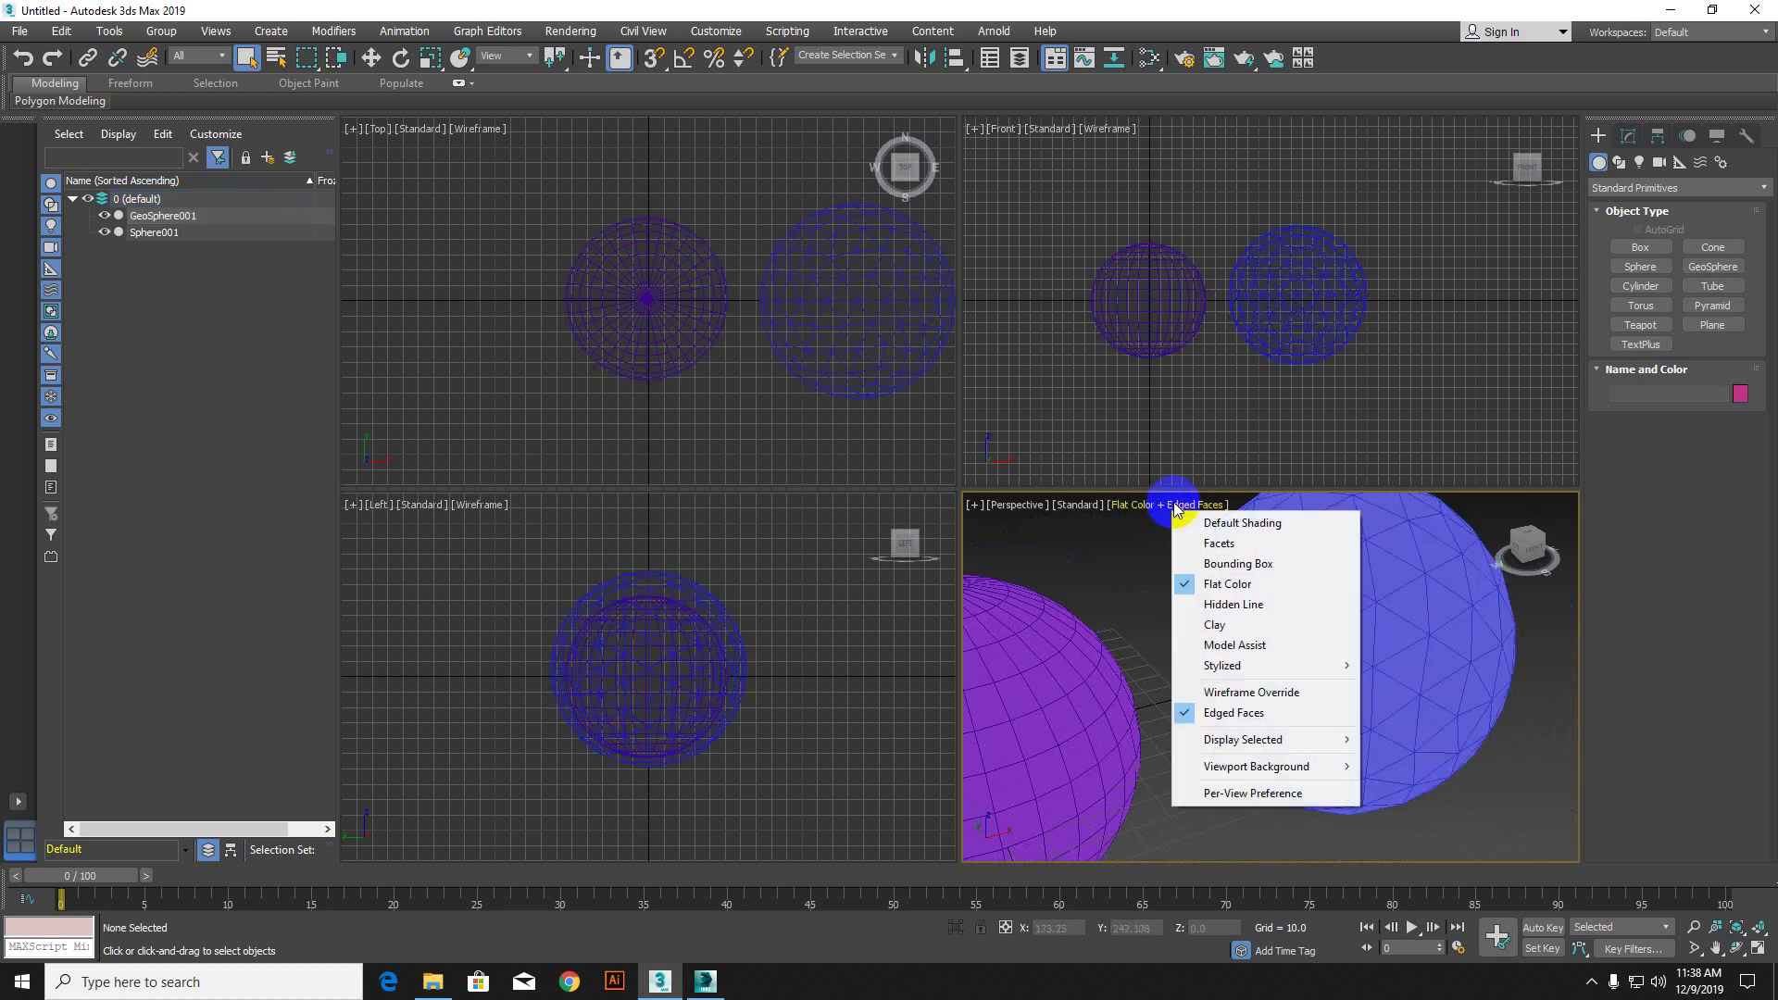
pyautogui.click(1215, 564)
# Step: Change the Perspective shading to Facets, then back to smooth Default Shading
pyautogui.scroll(-5, 1313, 653)
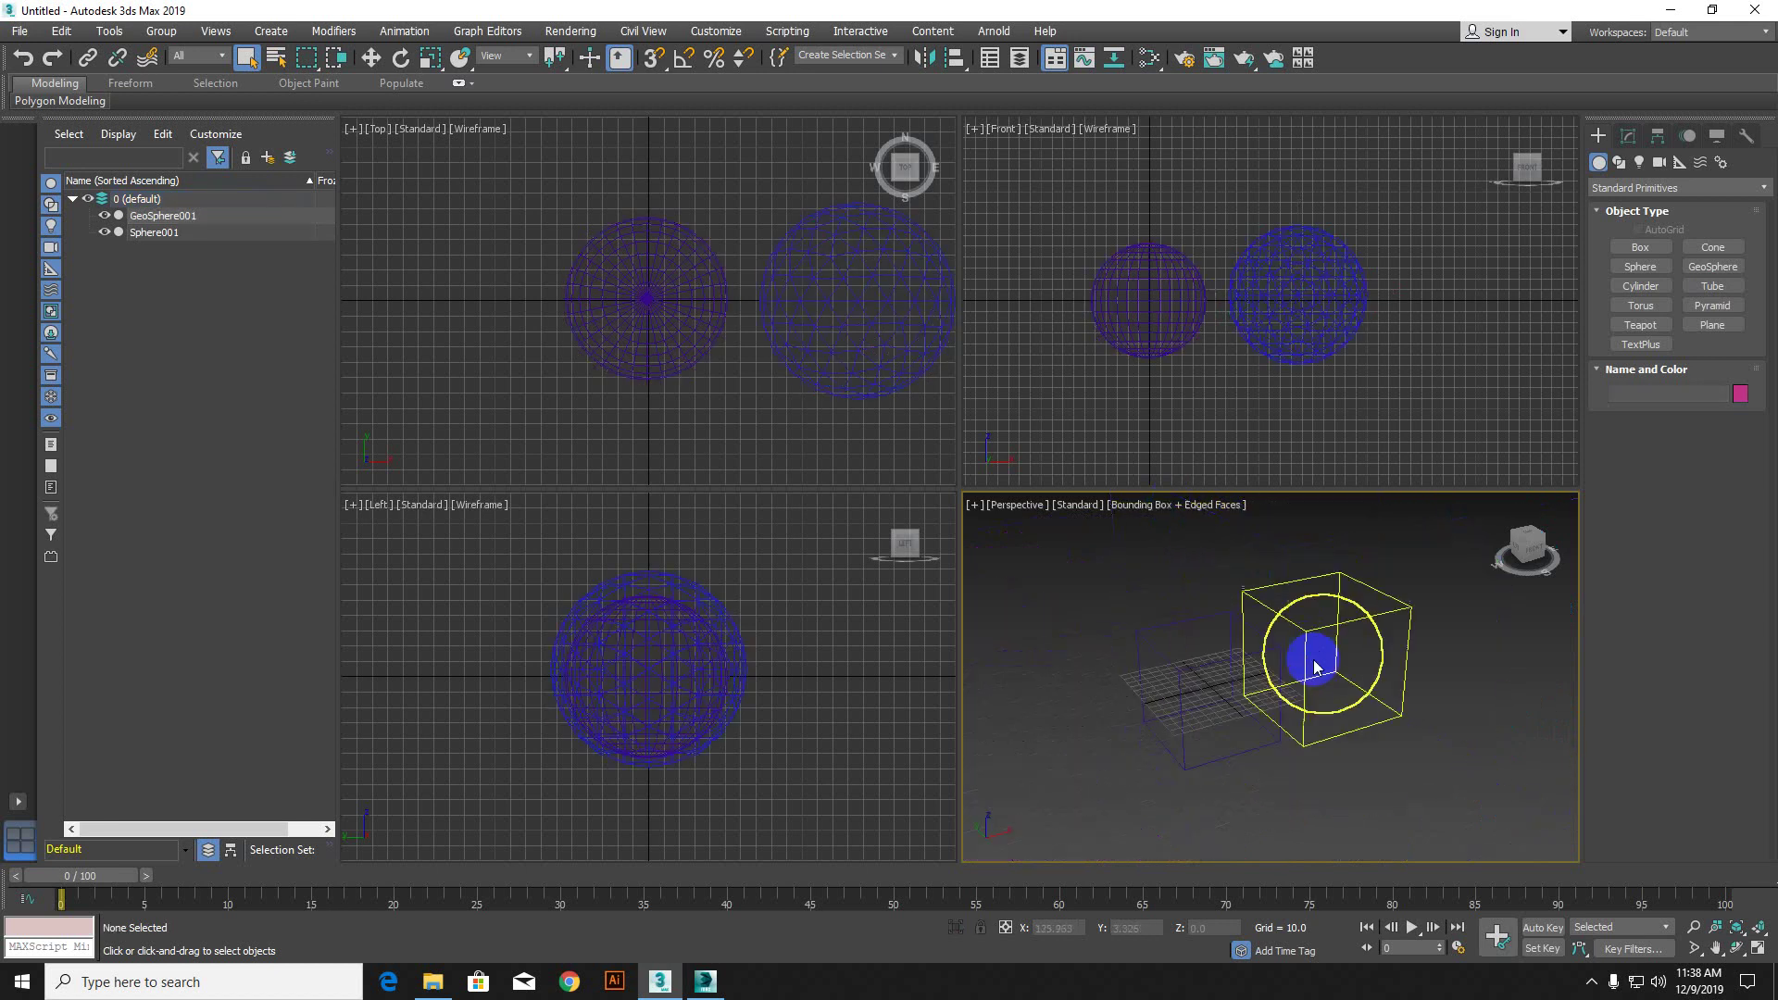
pyautogui.scroll(6, 1278, 648)
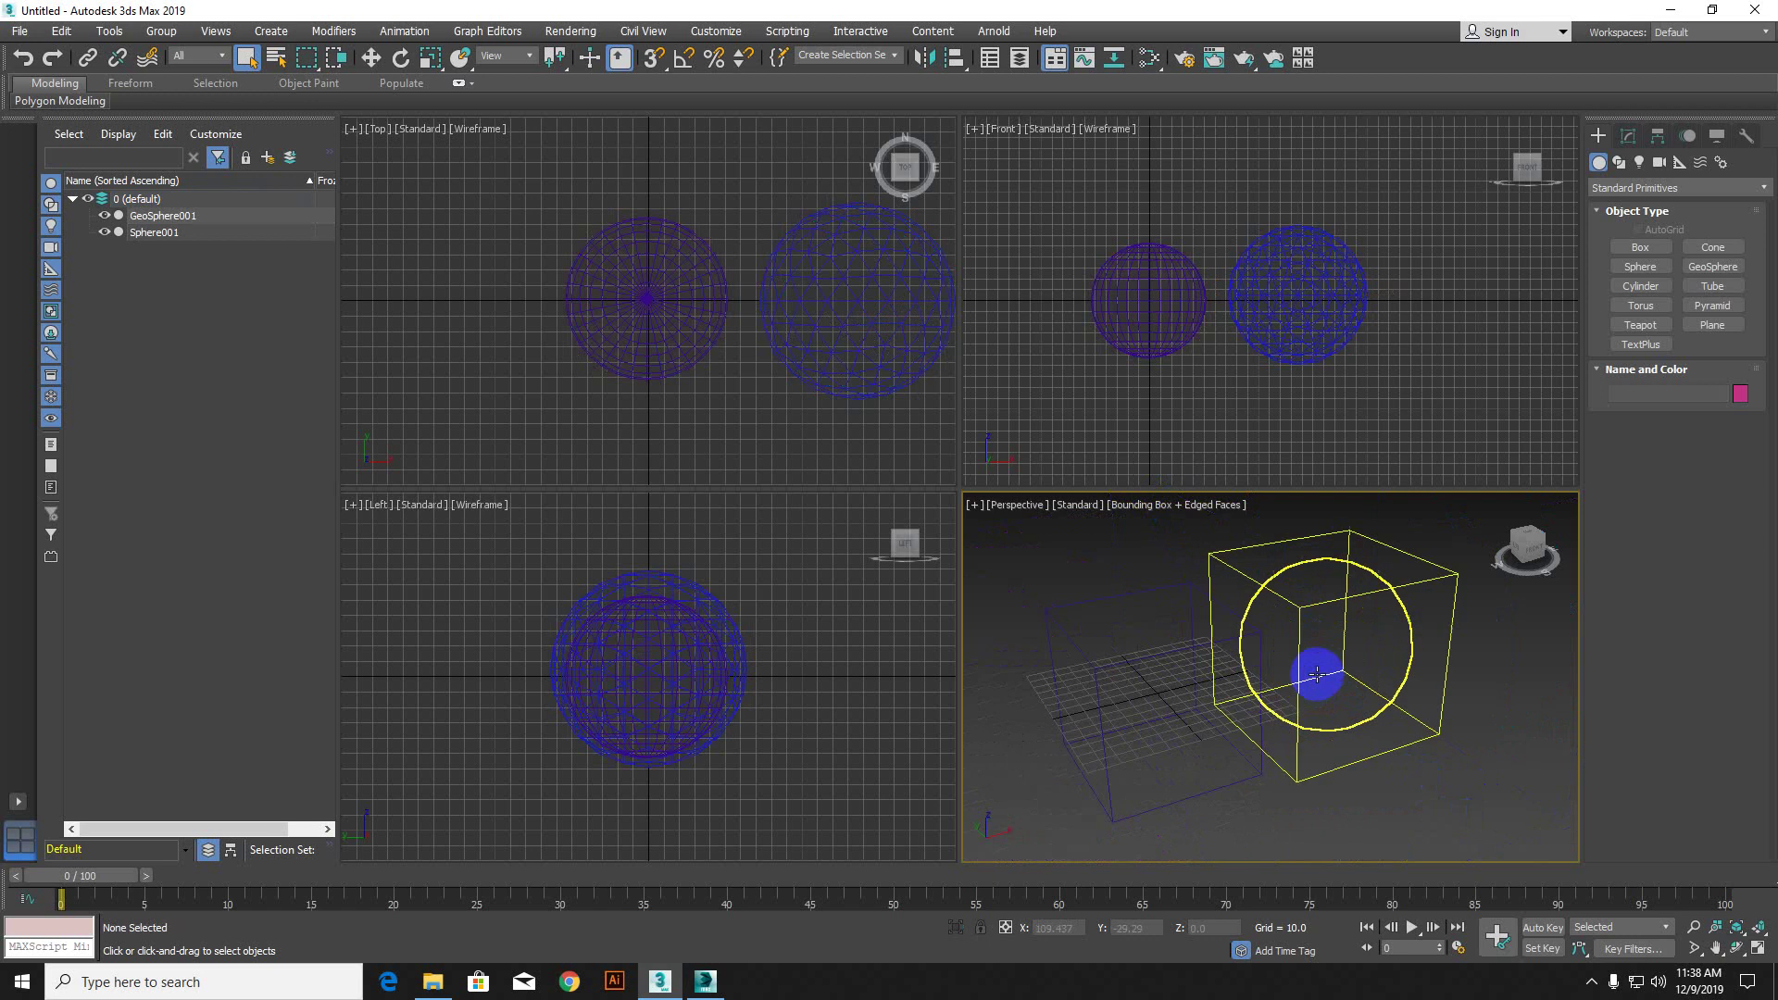
pyautogui.click(1164, 507)
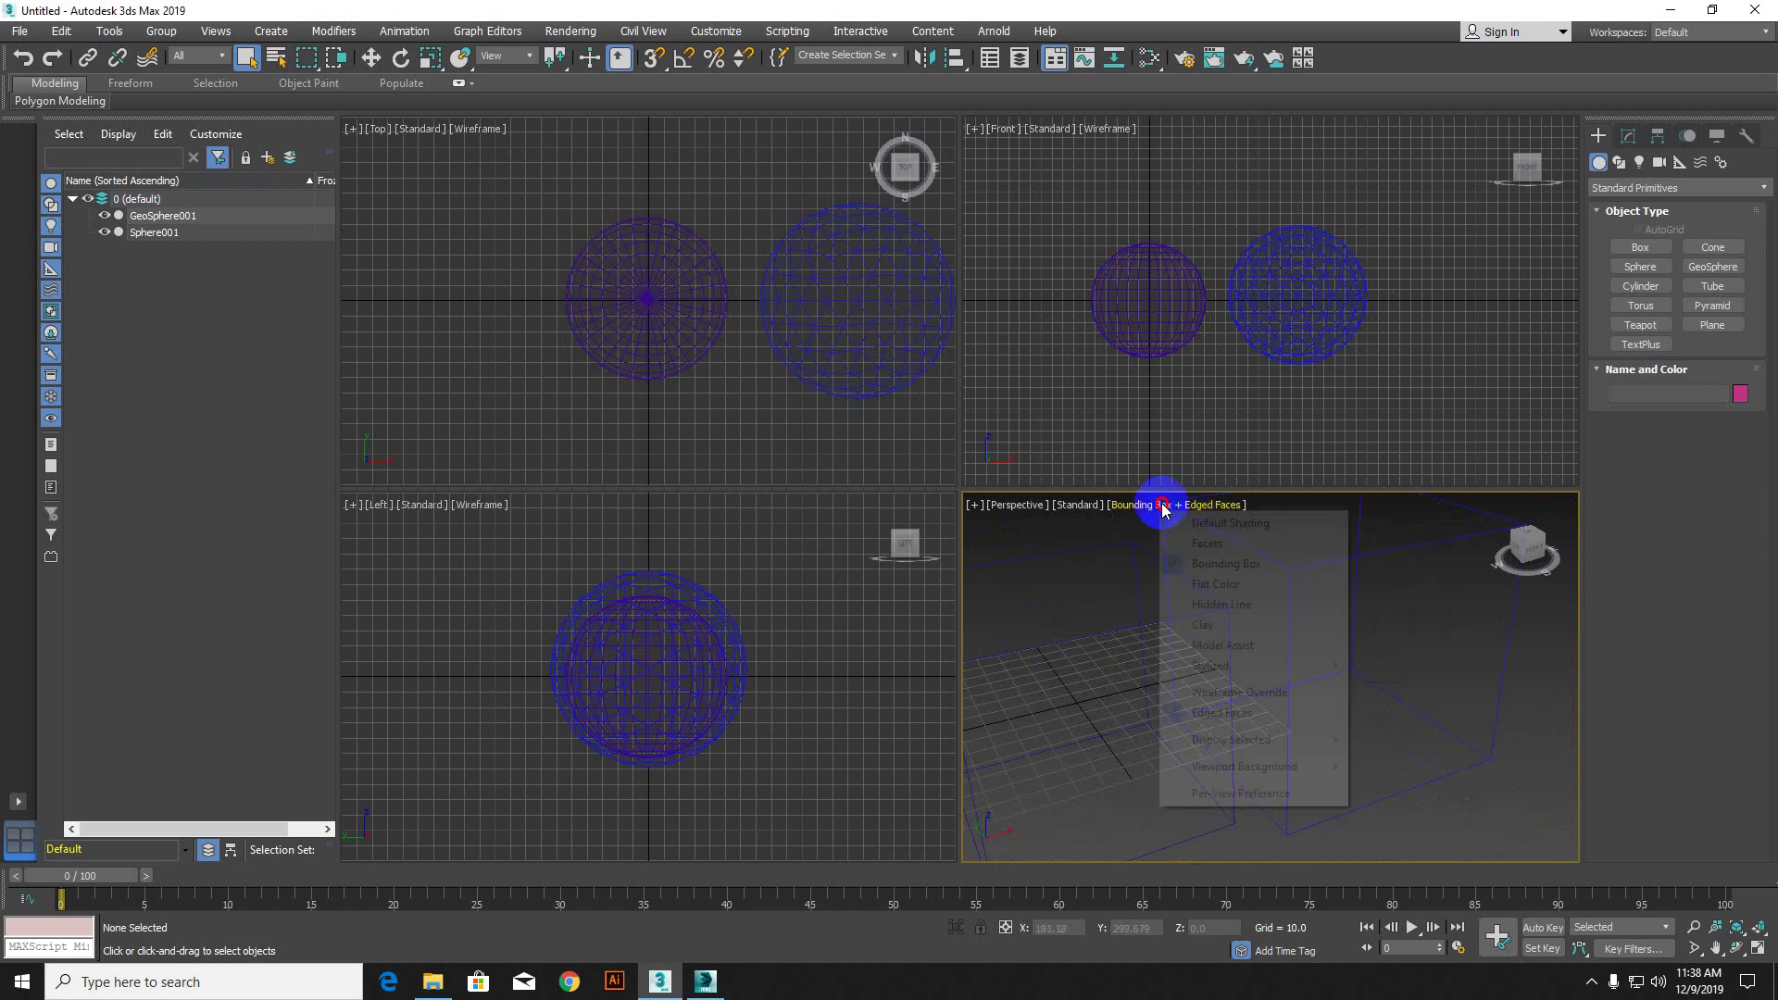
pyautogui.click(1213, 544)
pyautogui.scroll(5, 1419, 689)
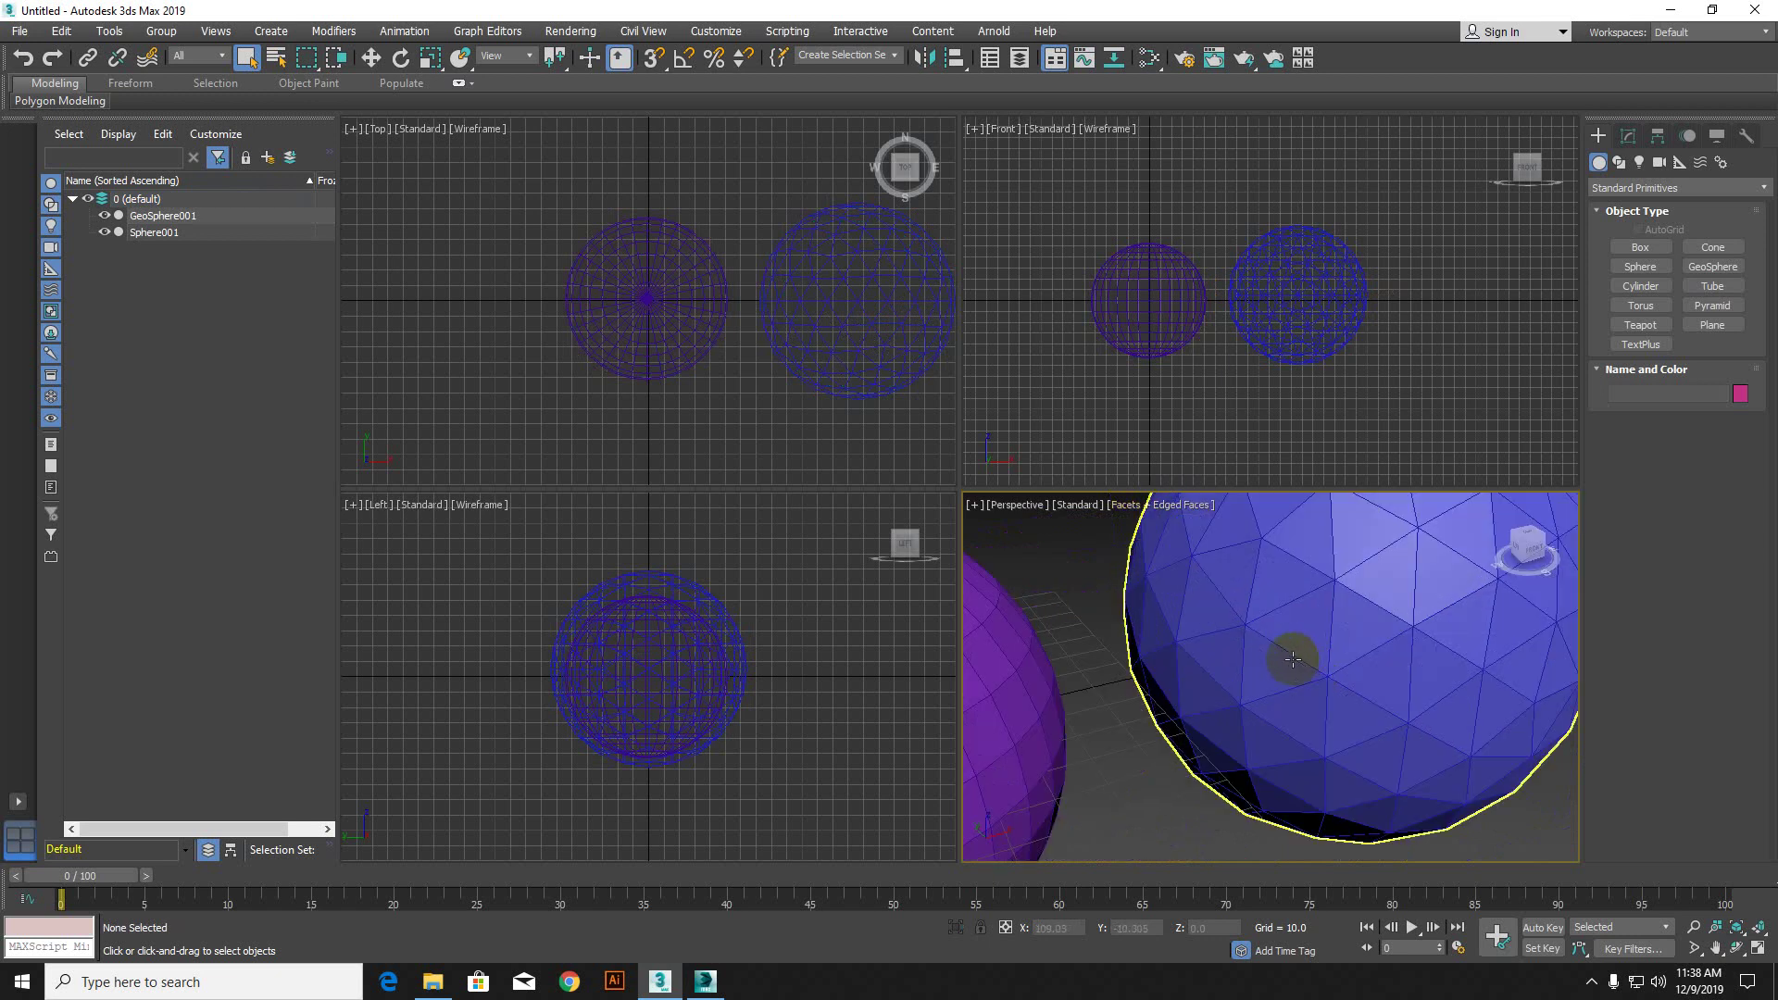
pyautogui.click(1176, 507)
pyautogui.click(1190, 525)
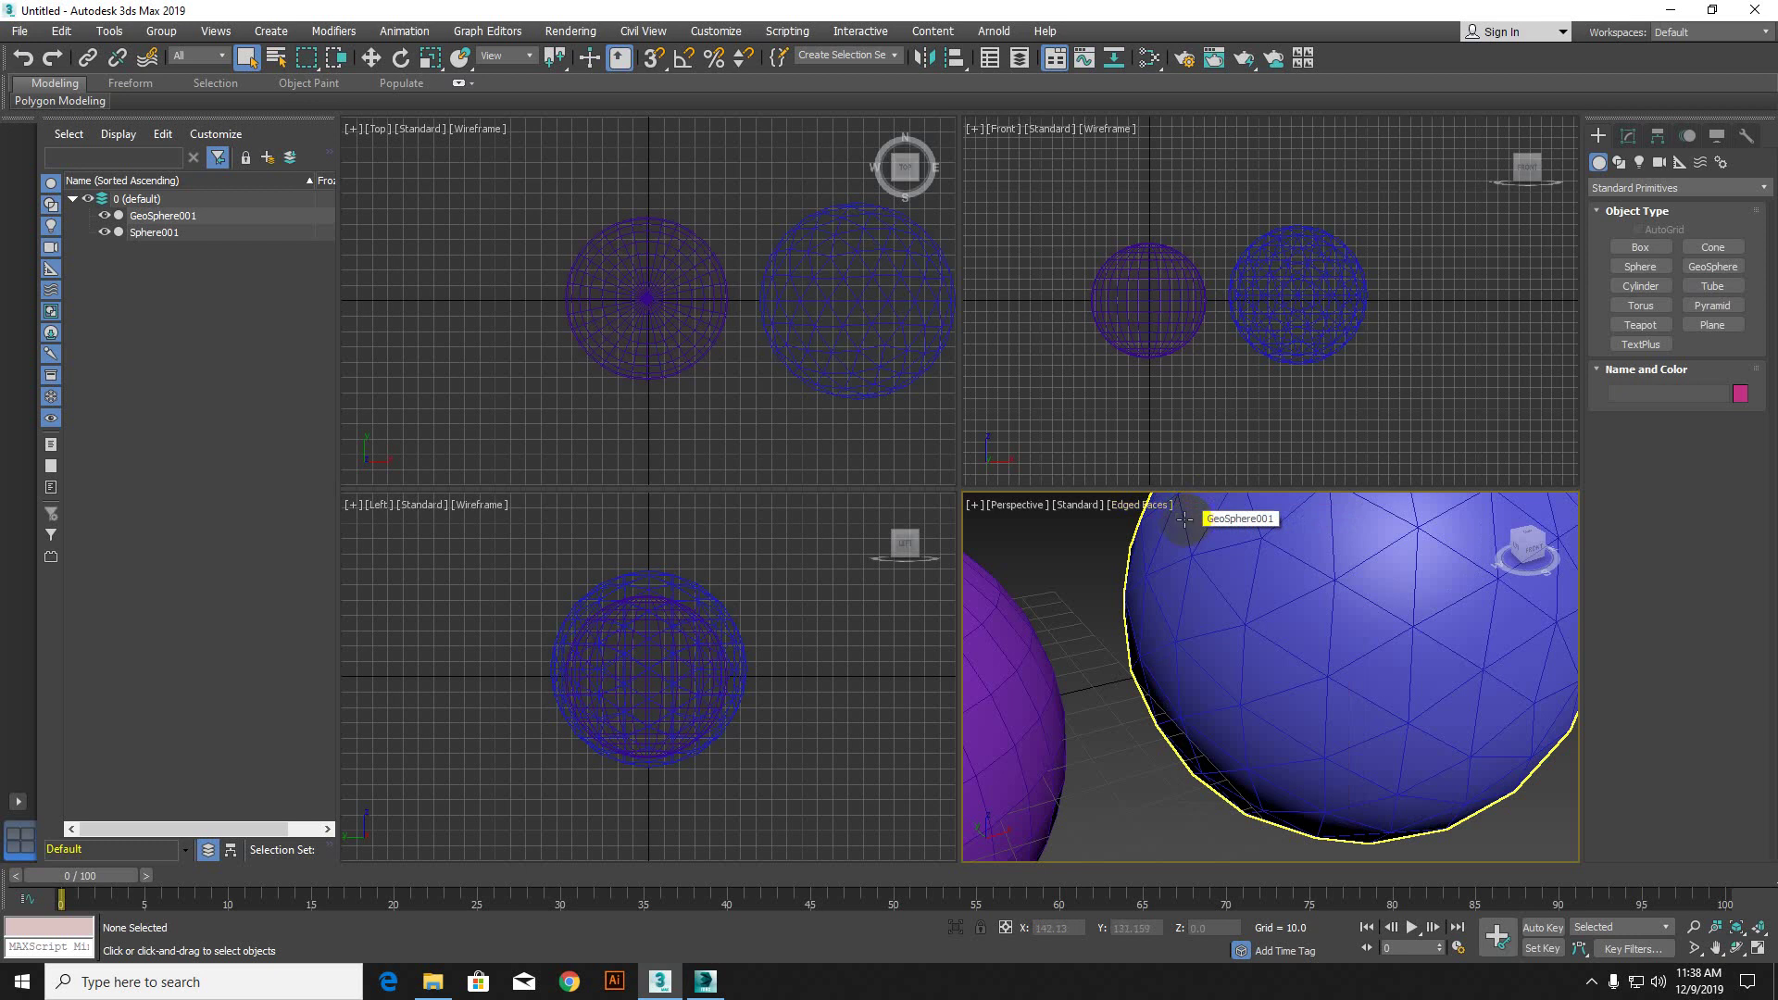
pyautogui.click(1077, 505)
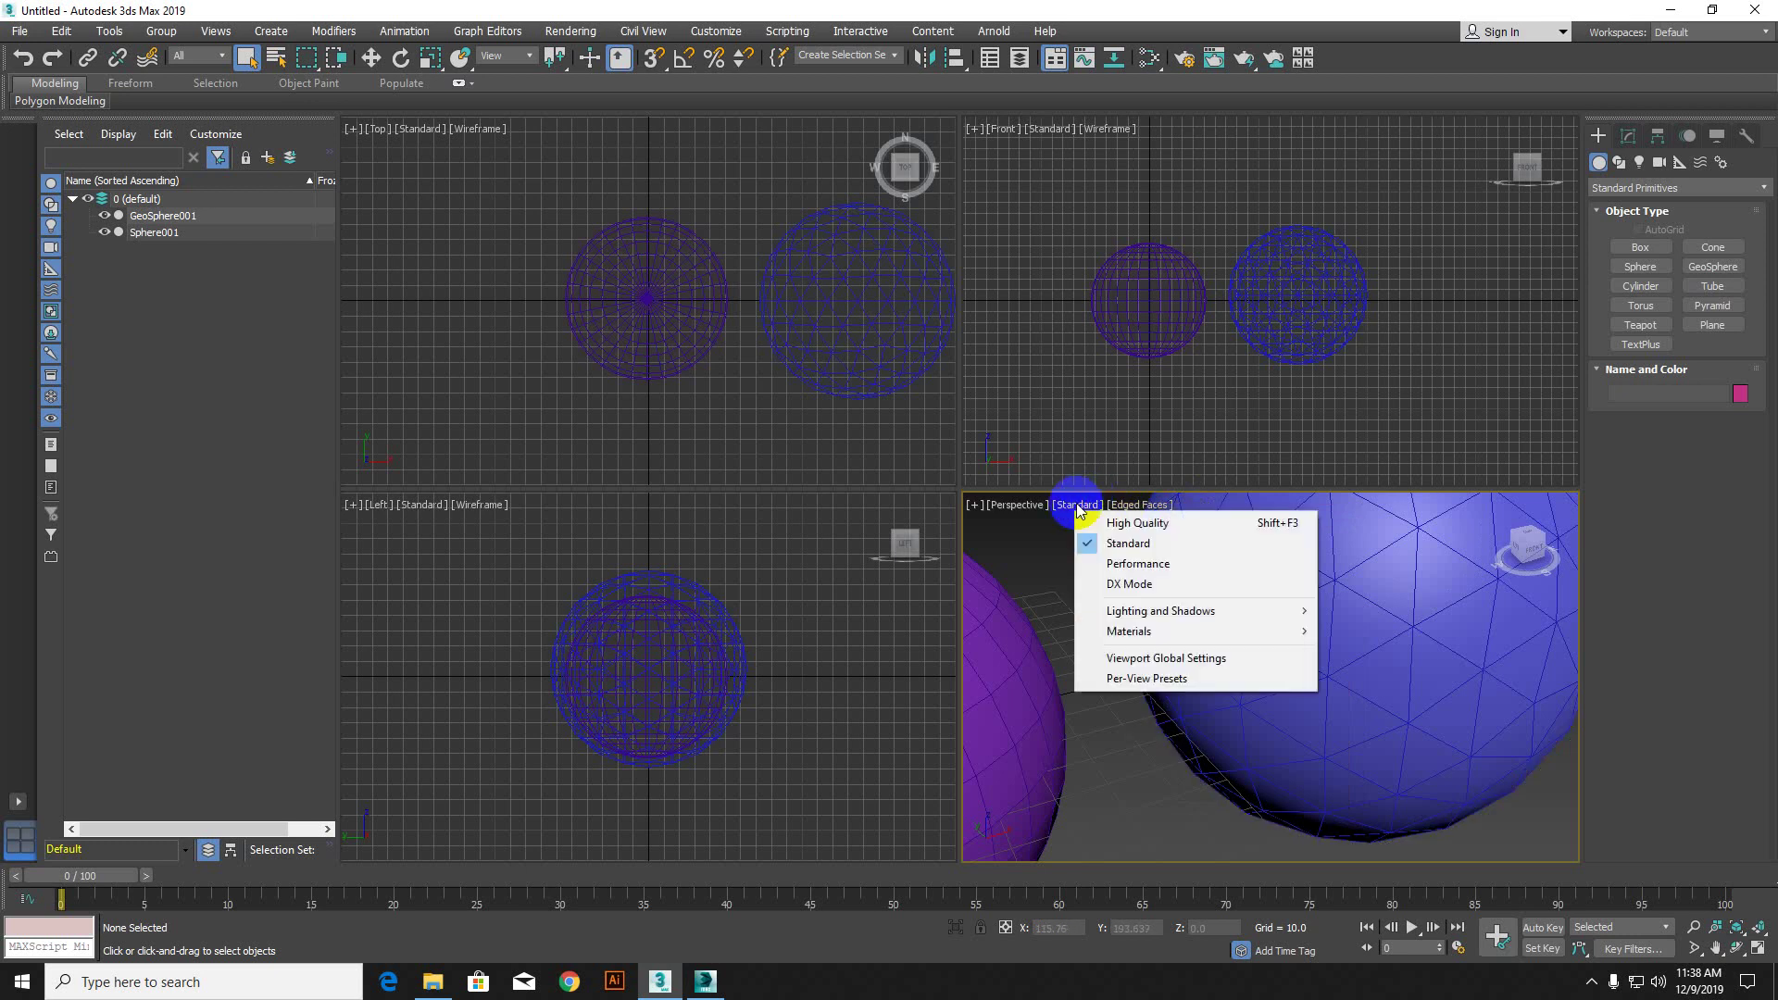
pyautogui.click(1139, 524)
pyautogui.click(1070, 507)
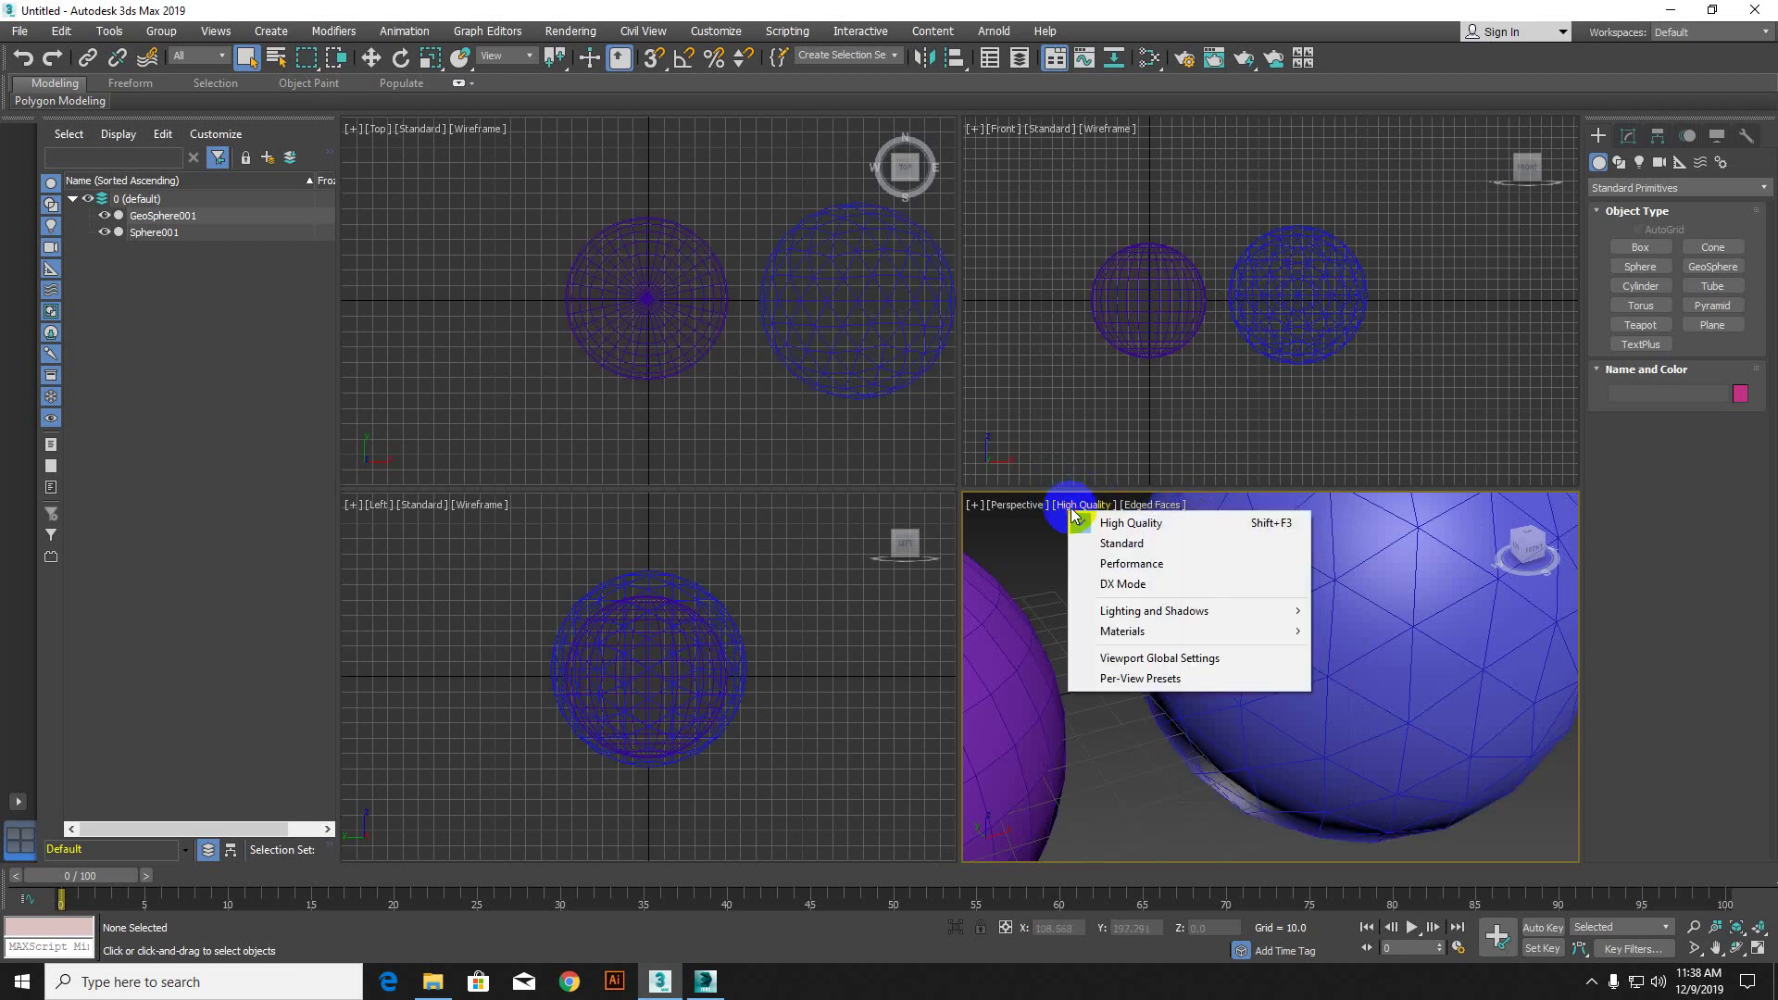
pyautogui.click(1092, 564)
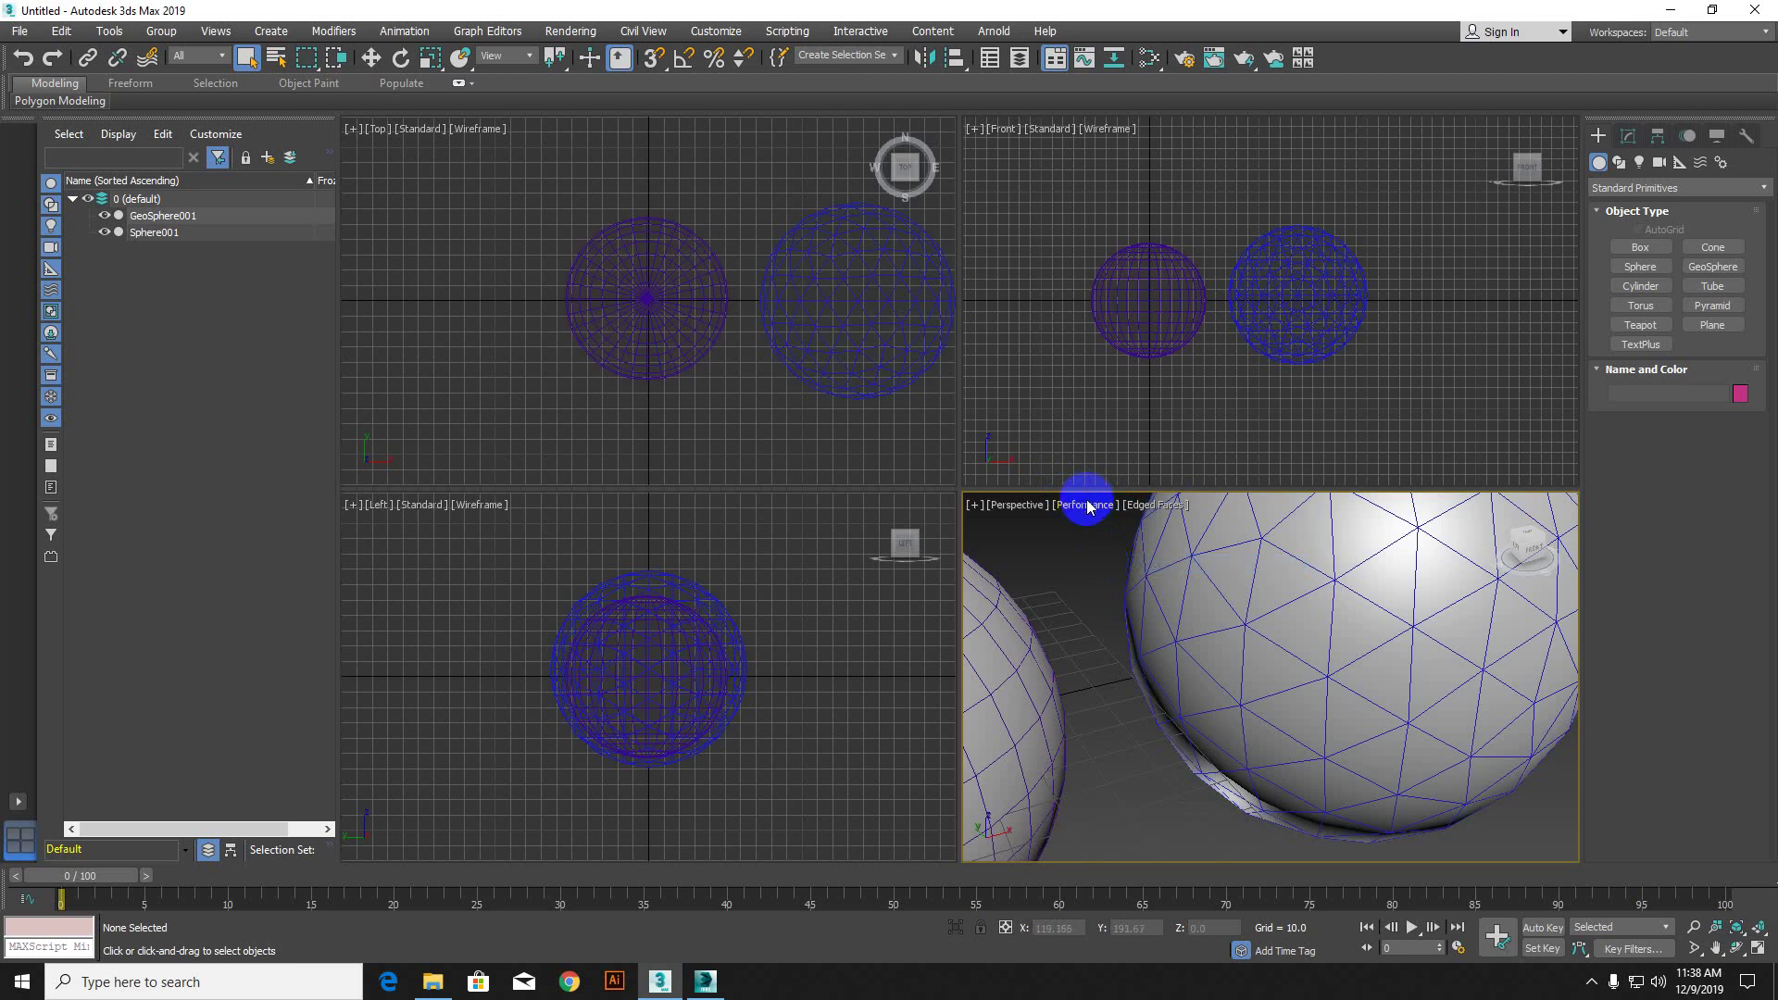
pyautogui.click(1087, 505)
pyautogui.click(1097, 584)
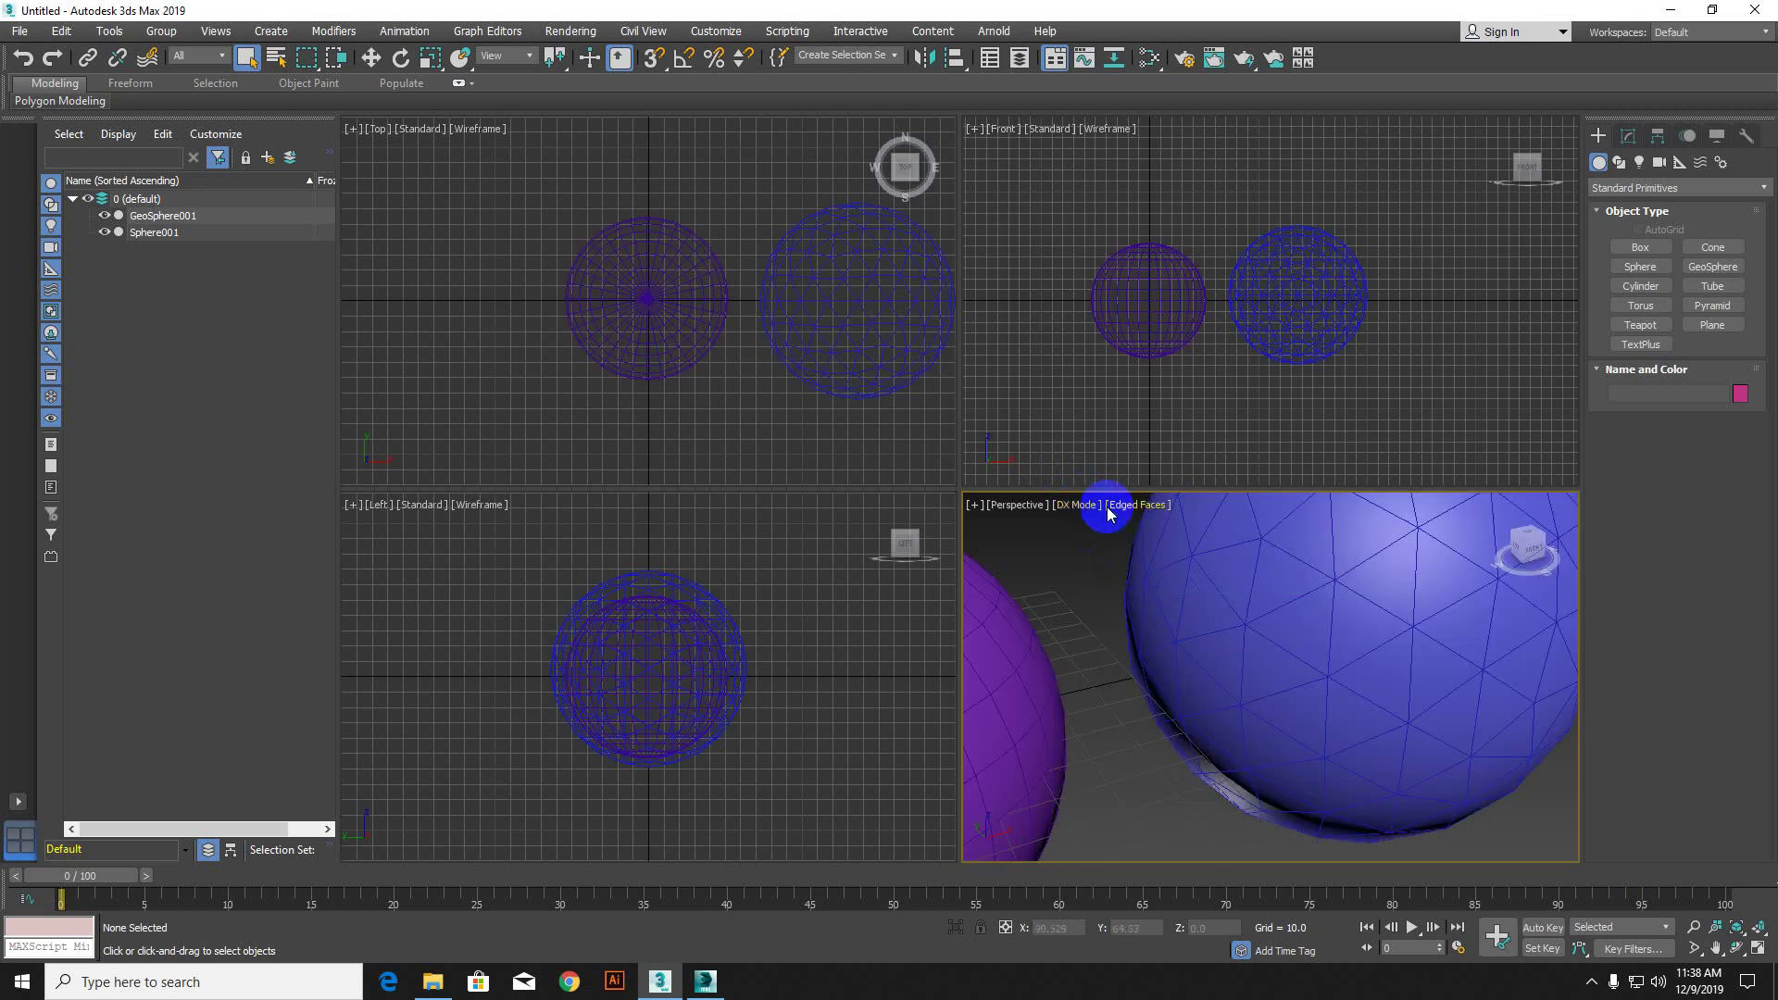
pyautogui.click(1107, 508)
pyautogui.click(1103, 544)
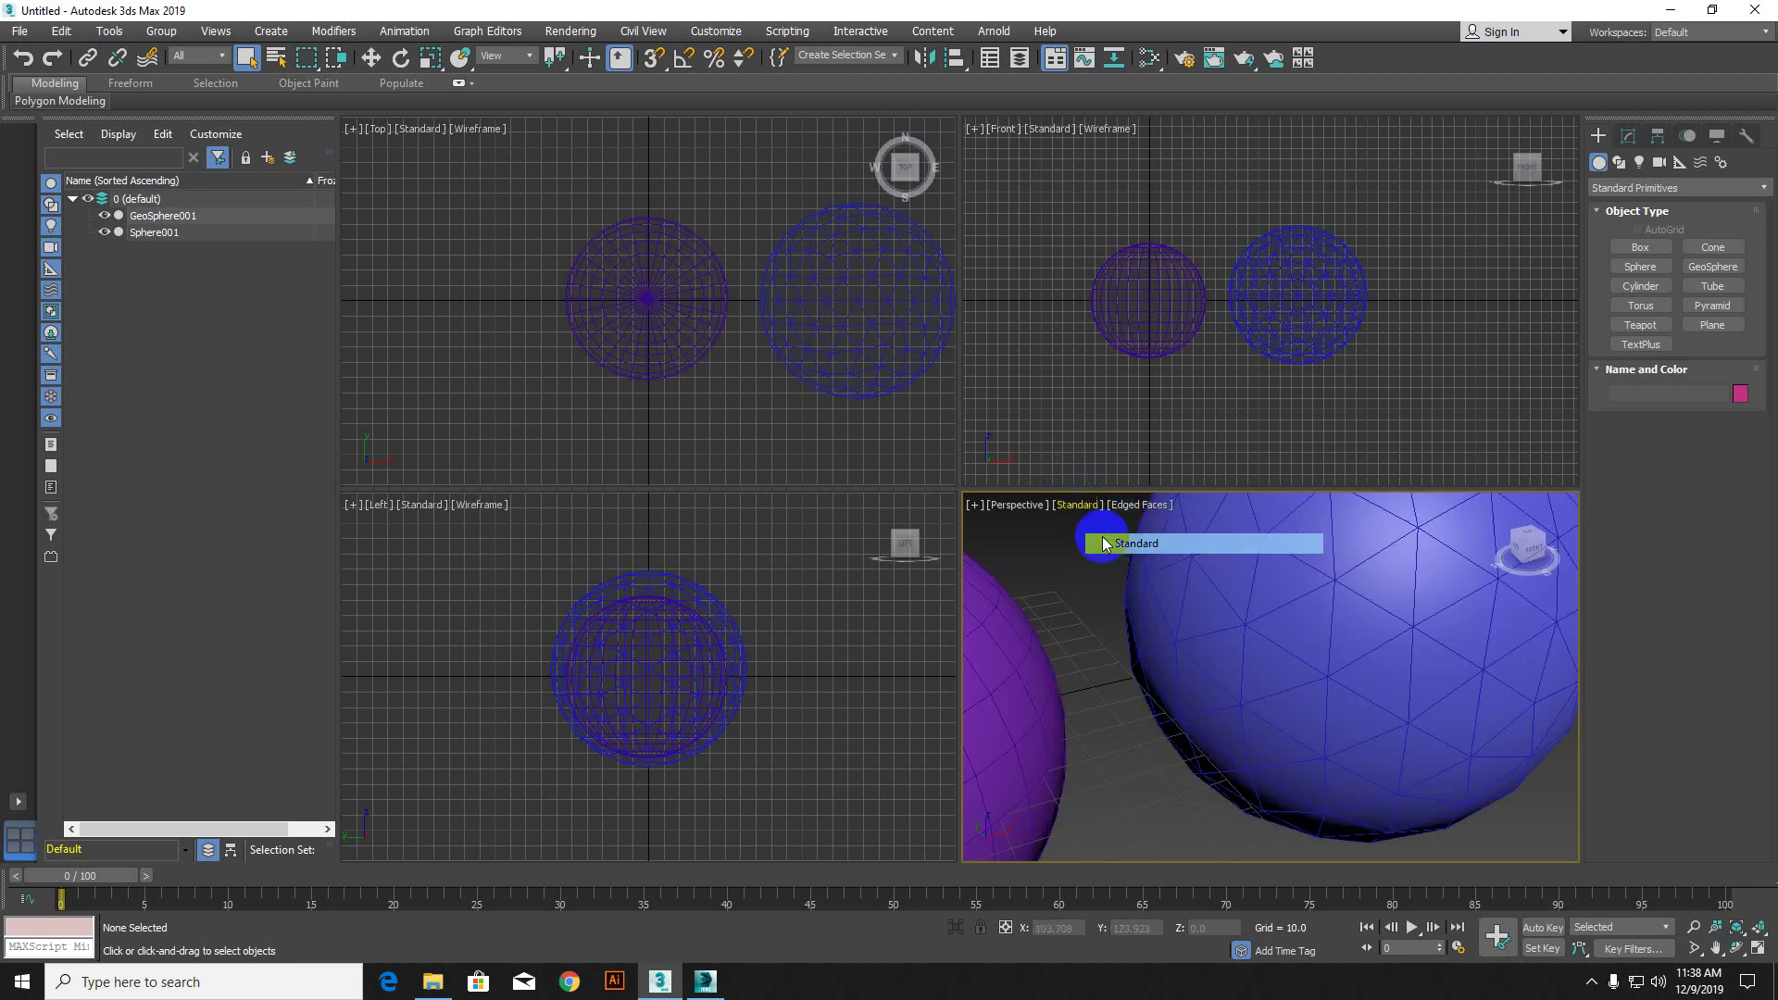
pyautogui.scroll(-5, 1170, 596)
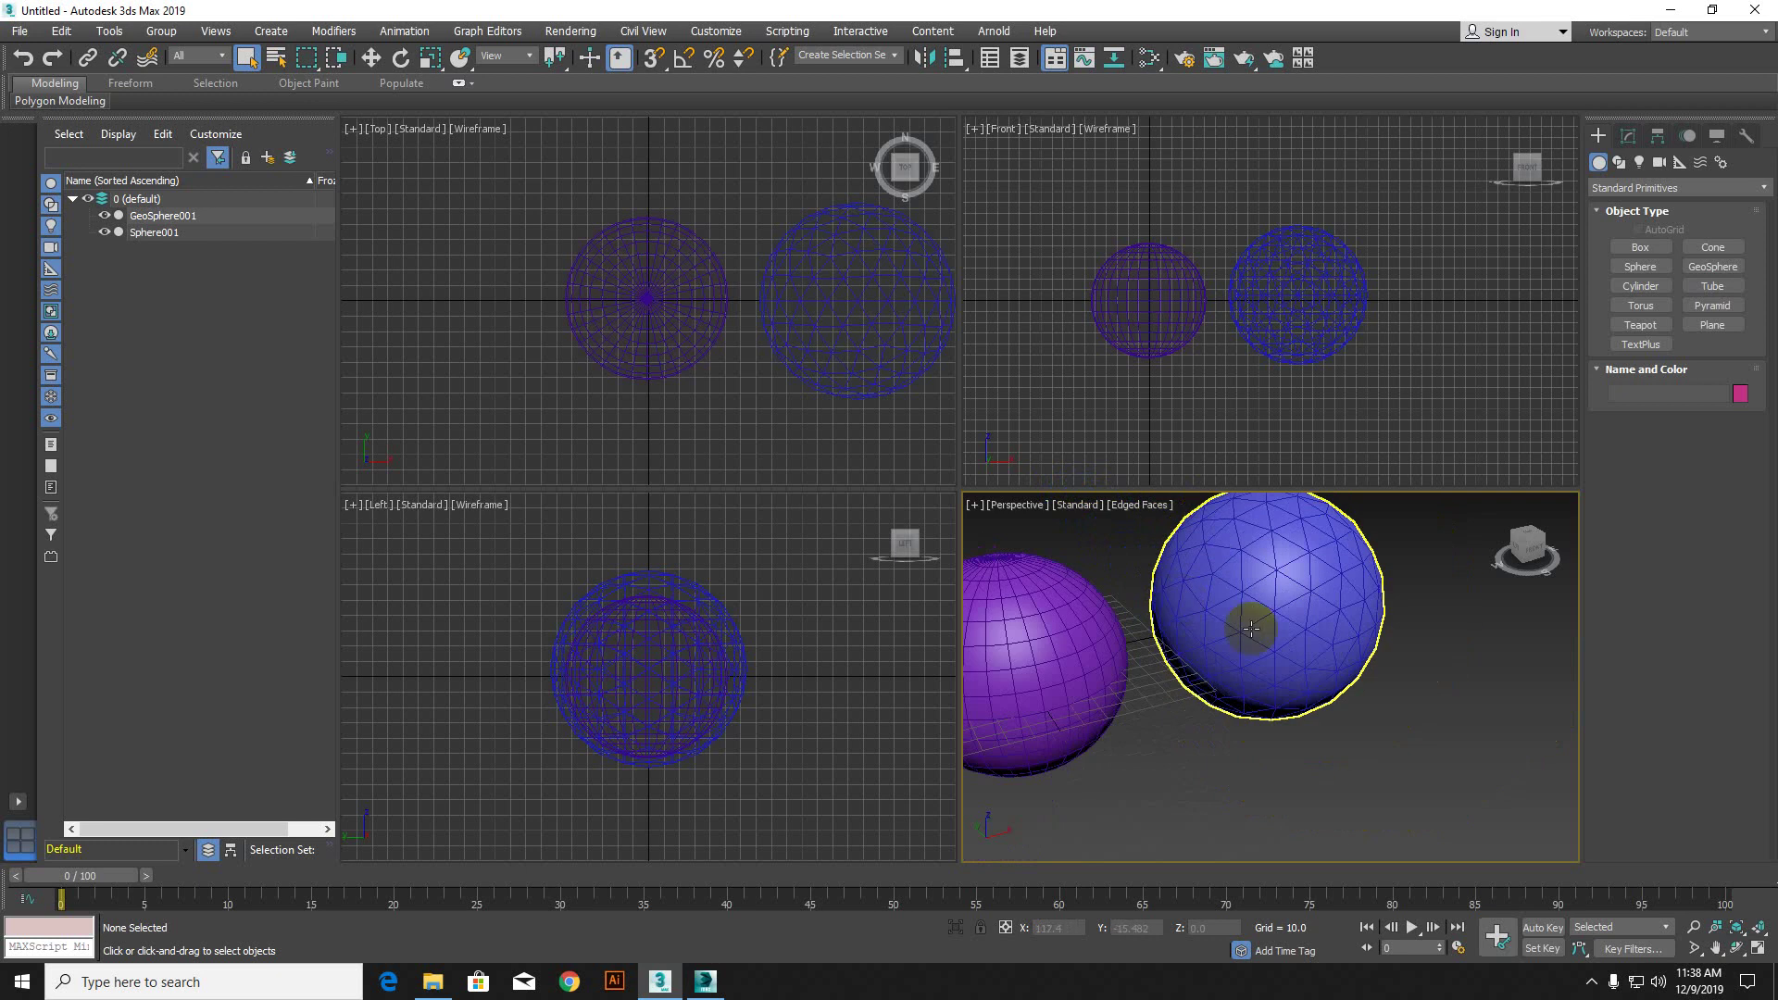
# Step: Pan and zoom the Perspective view until Sphere001 fills it in close-up
pyautogui.moveTo(1252, 628); pyautogui.dragTo(1297, 630, button='middle')
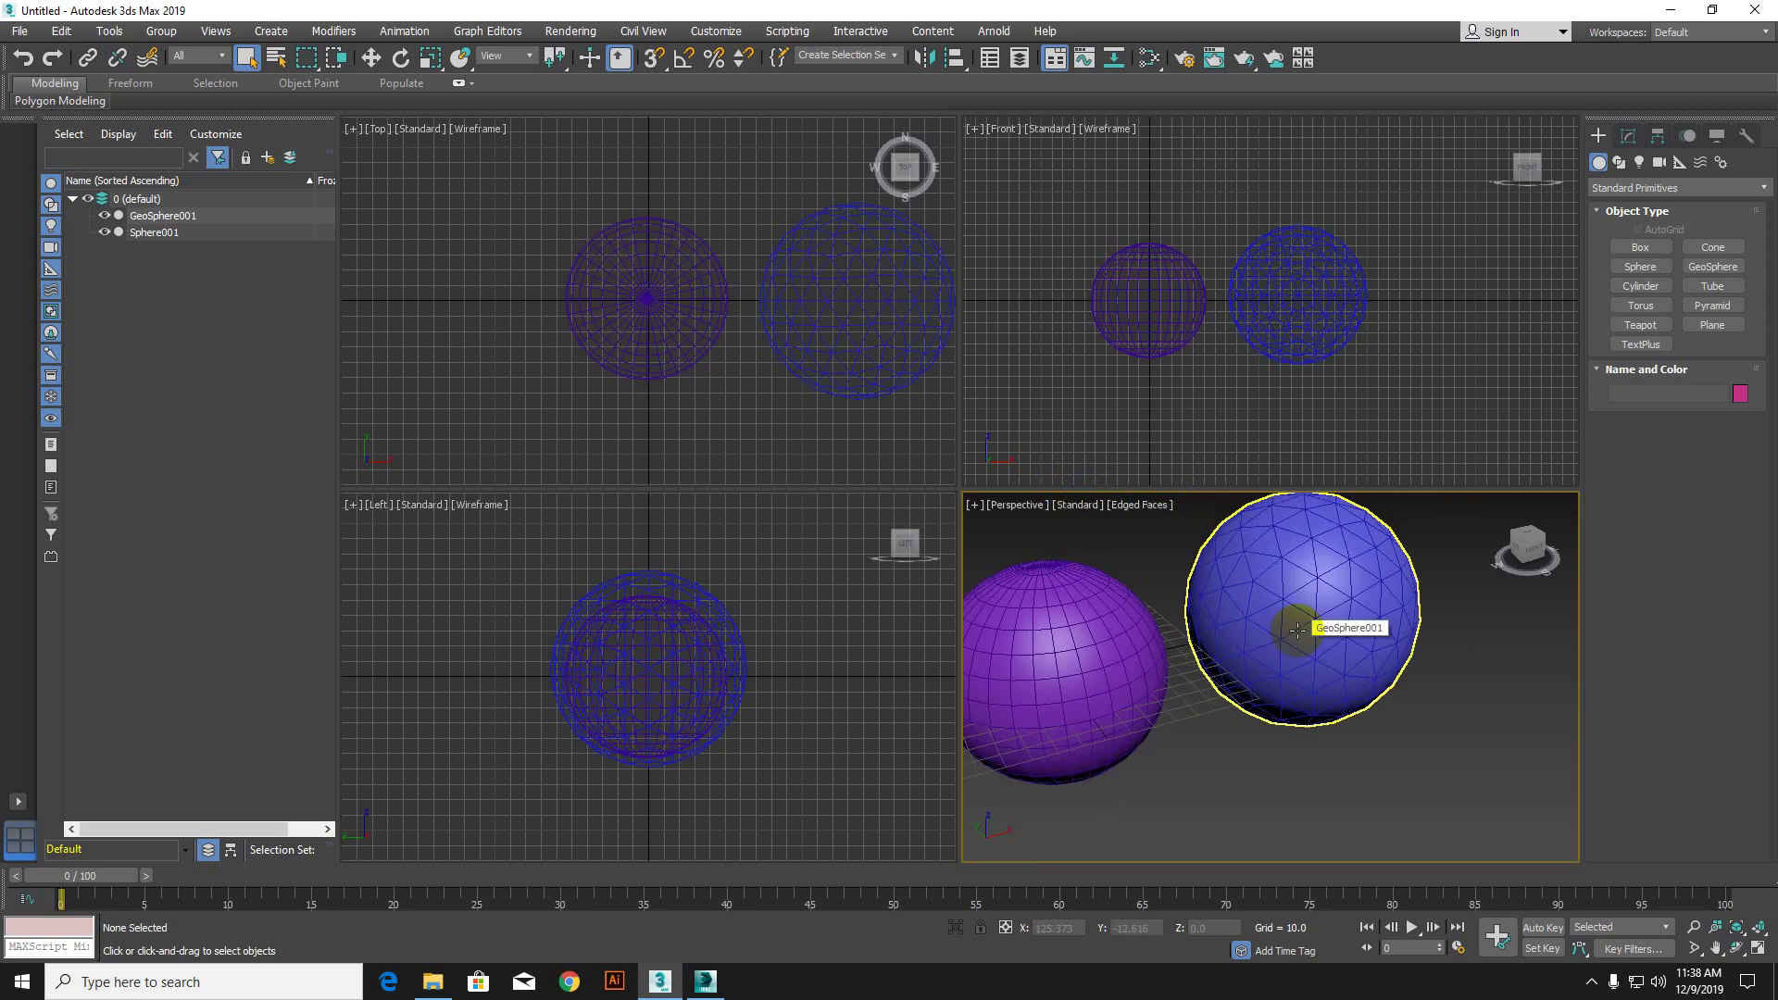
pyautogui.moveTo(1297, 629); pyautogui.dragTo(1302, 667, button='middle')
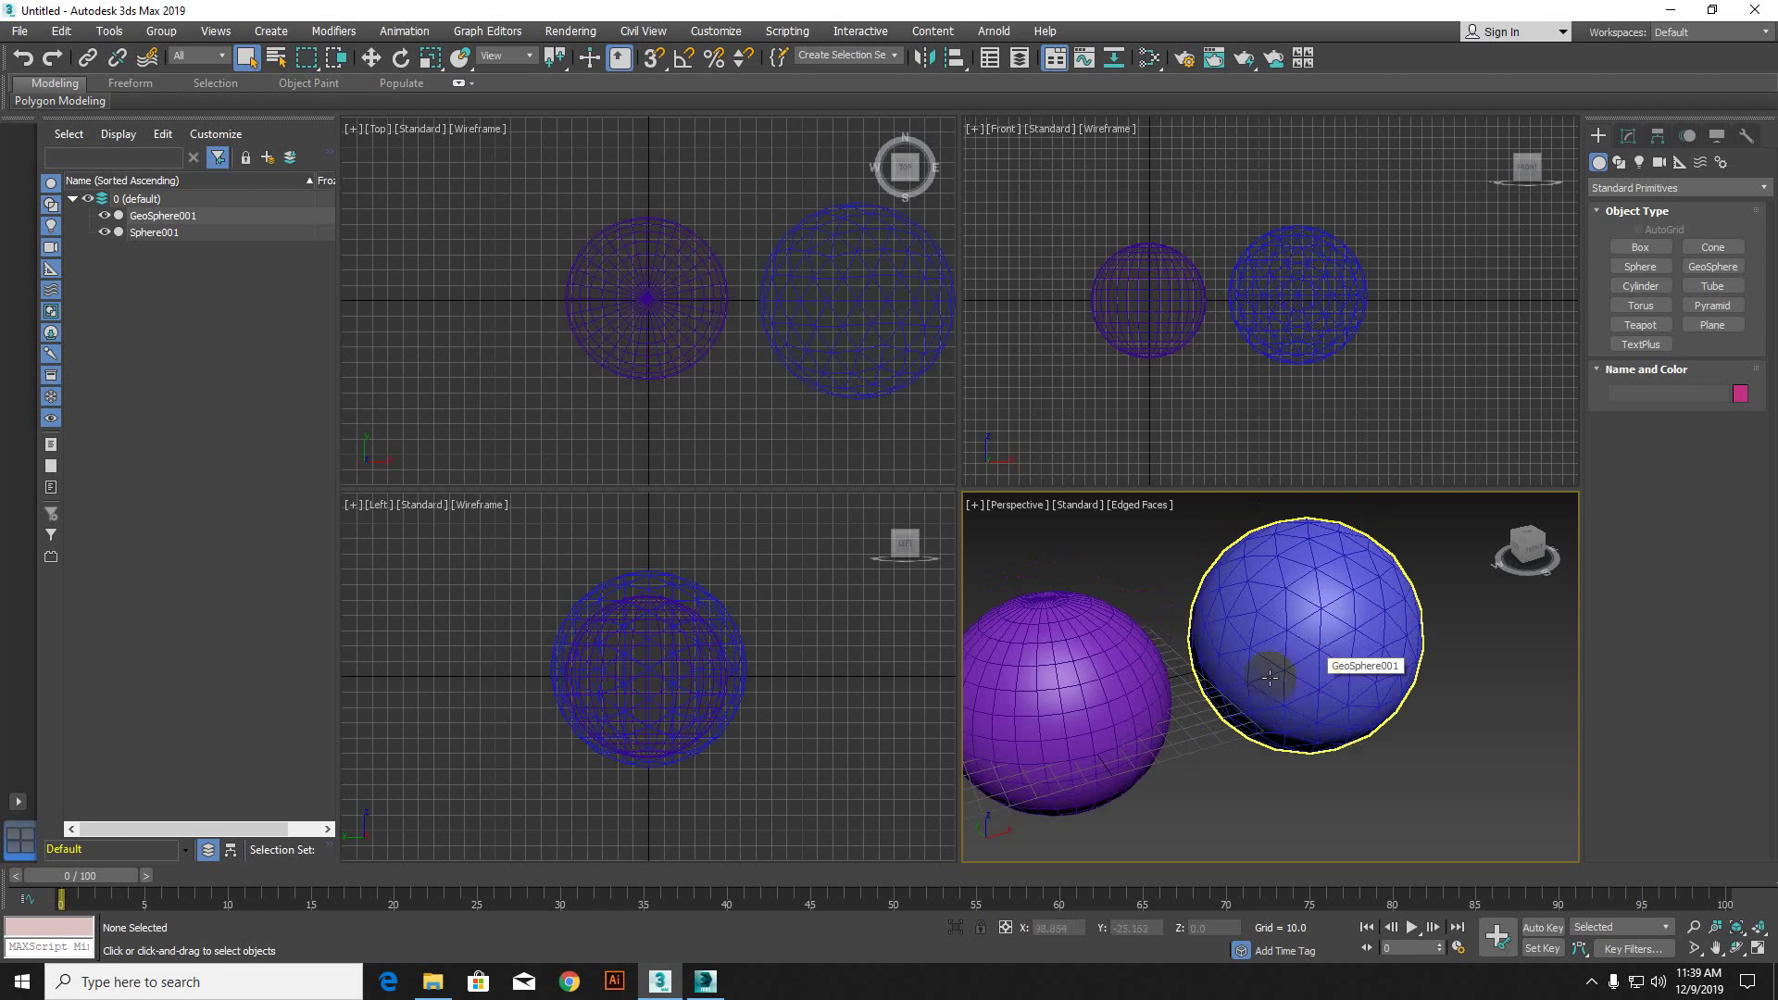
pyautogui.scroll(2, 1277, 667)
pyautogui.moveTo(1278, 666); pyautogui.dragTo(1354, 676, button='middle')
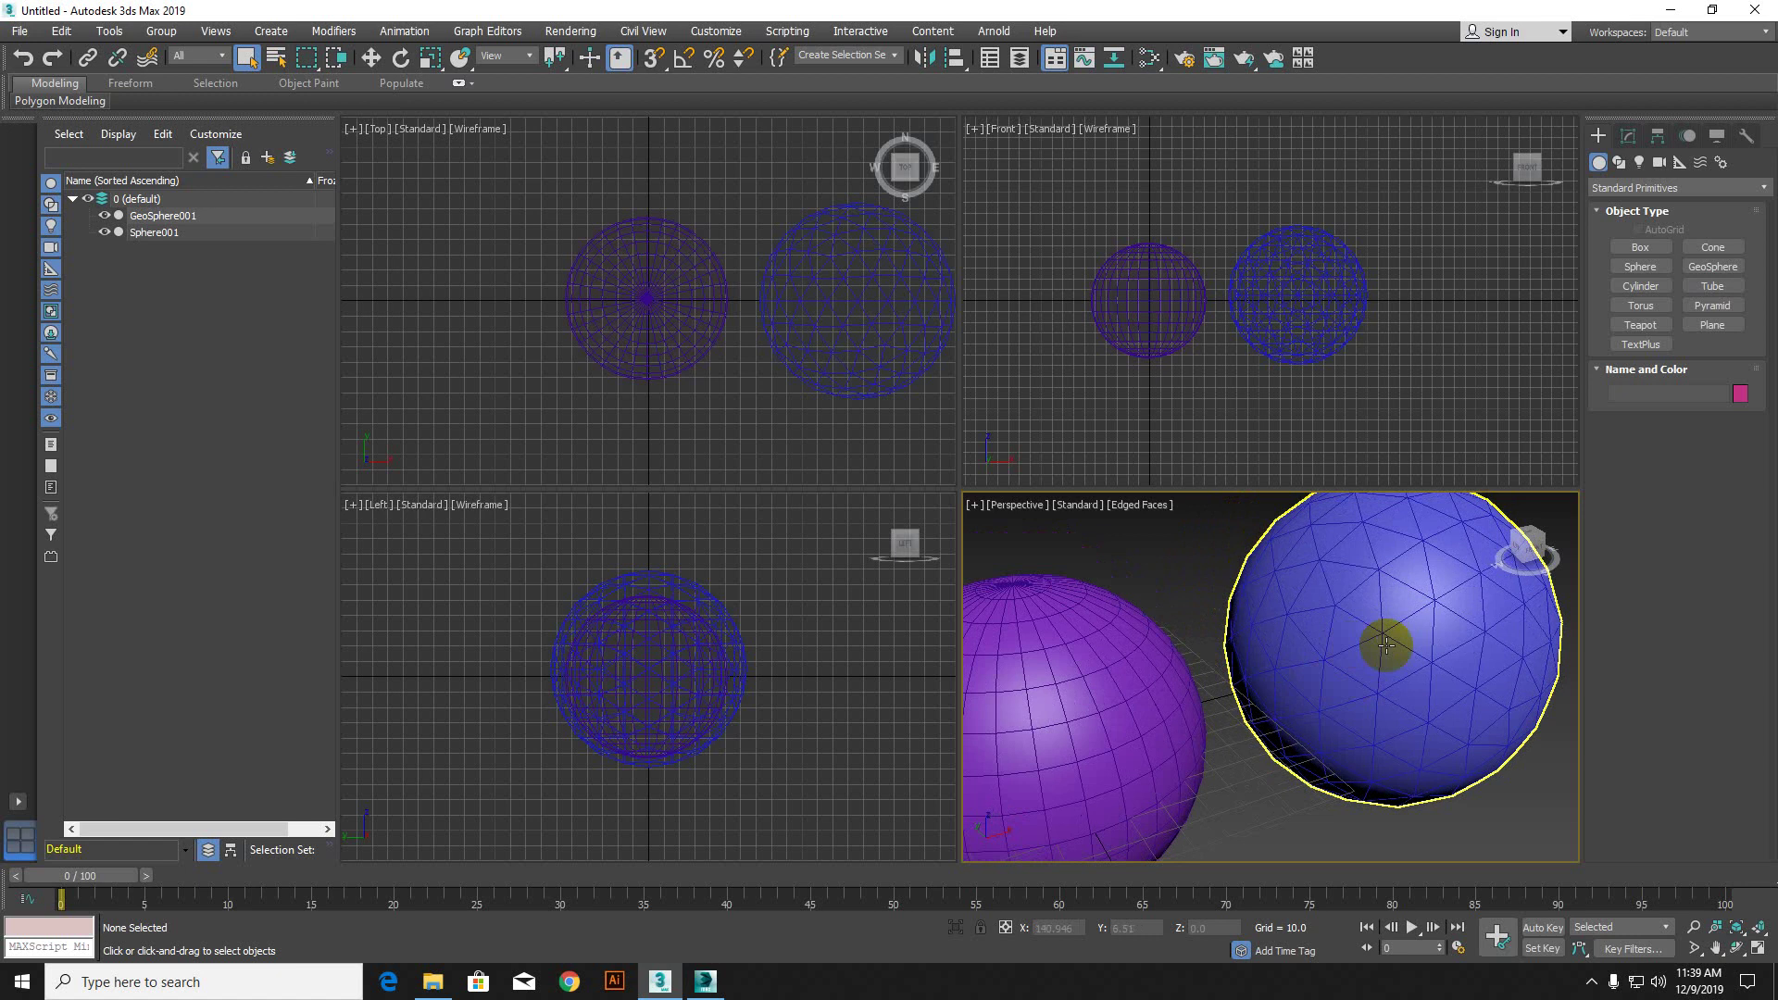
pyautogui.scroll(-6, 1230, 648)
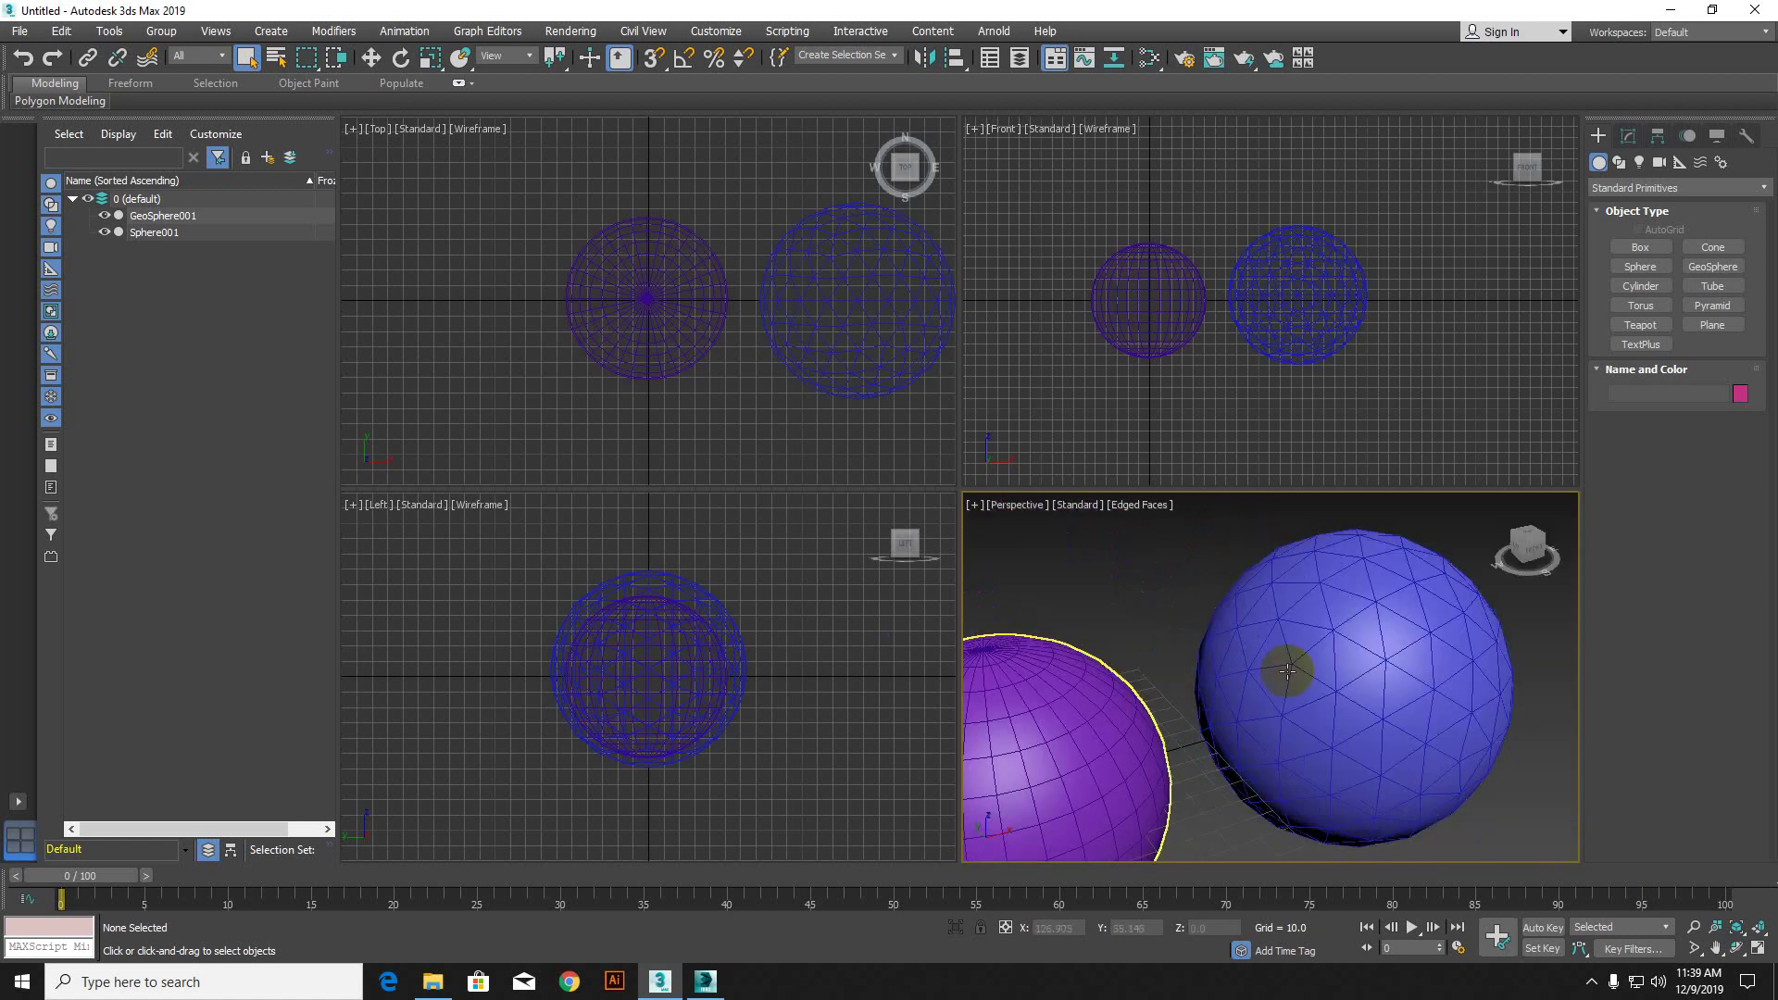
pyautogui.scroll(-3, 1296, 654)
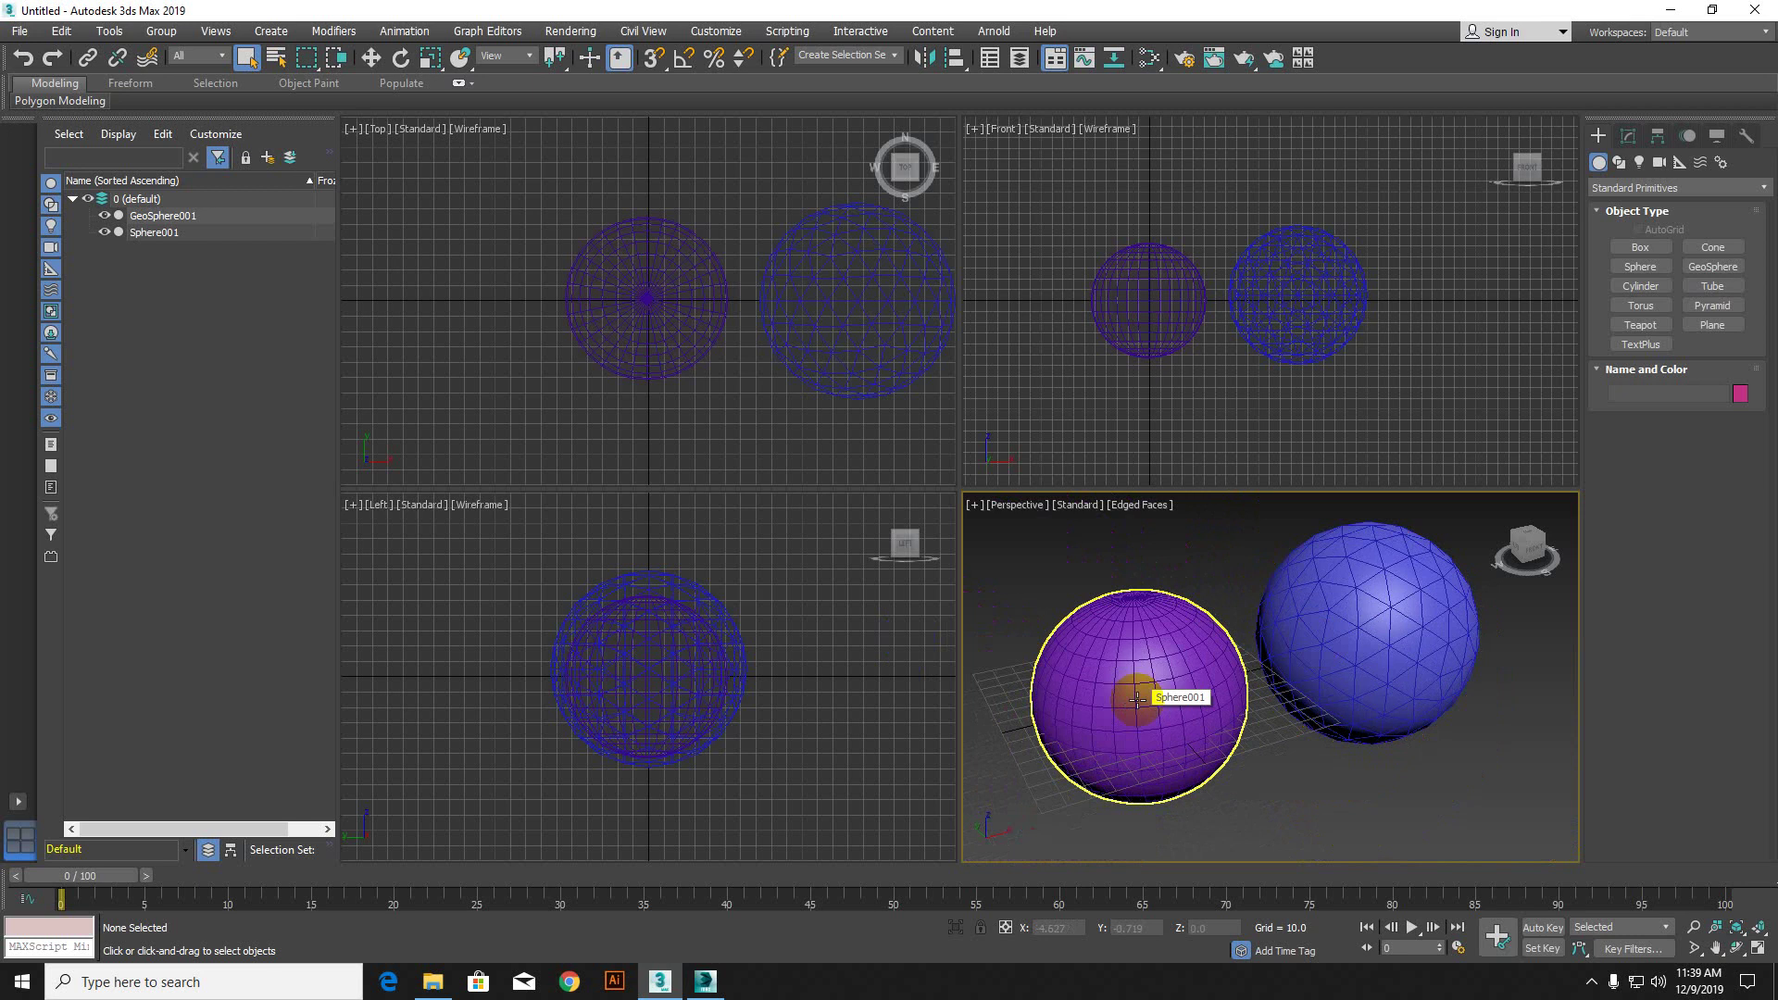
pyautogui.scroll(8, 1137, 699)
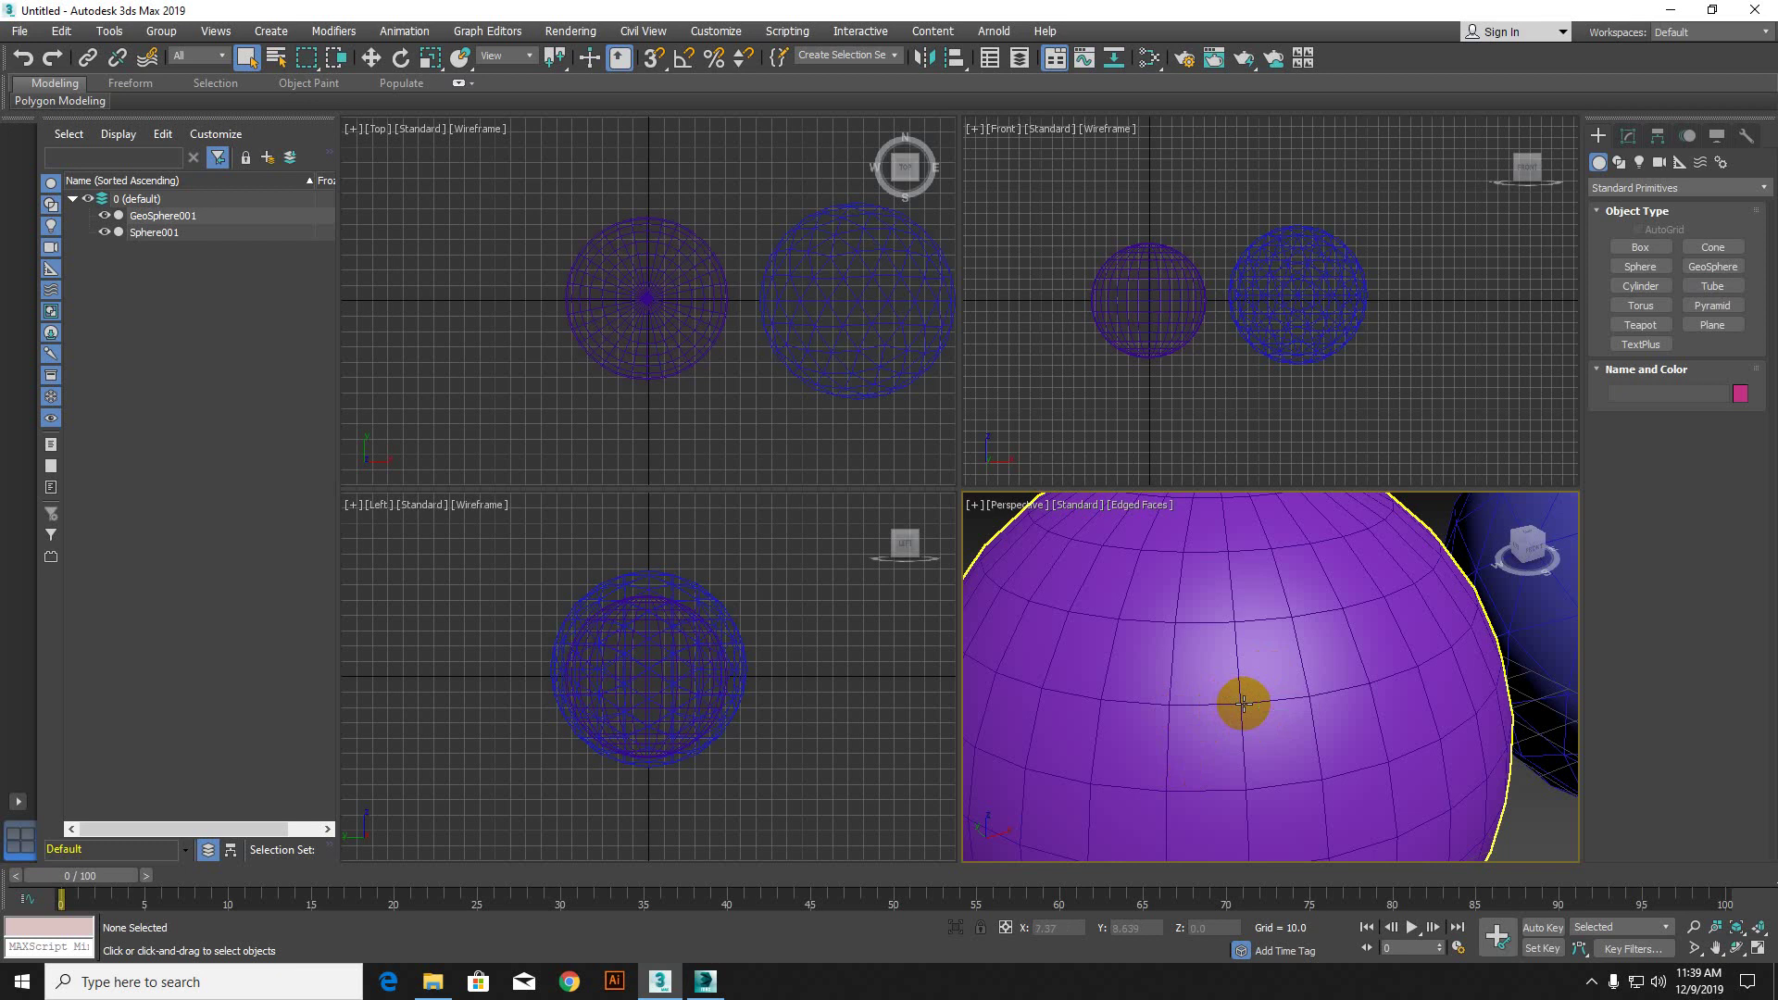
# Step: Zoom the Top view in on Sphere001 and make Top the active viewport
pyautogui.scroll(5, 607, 309)
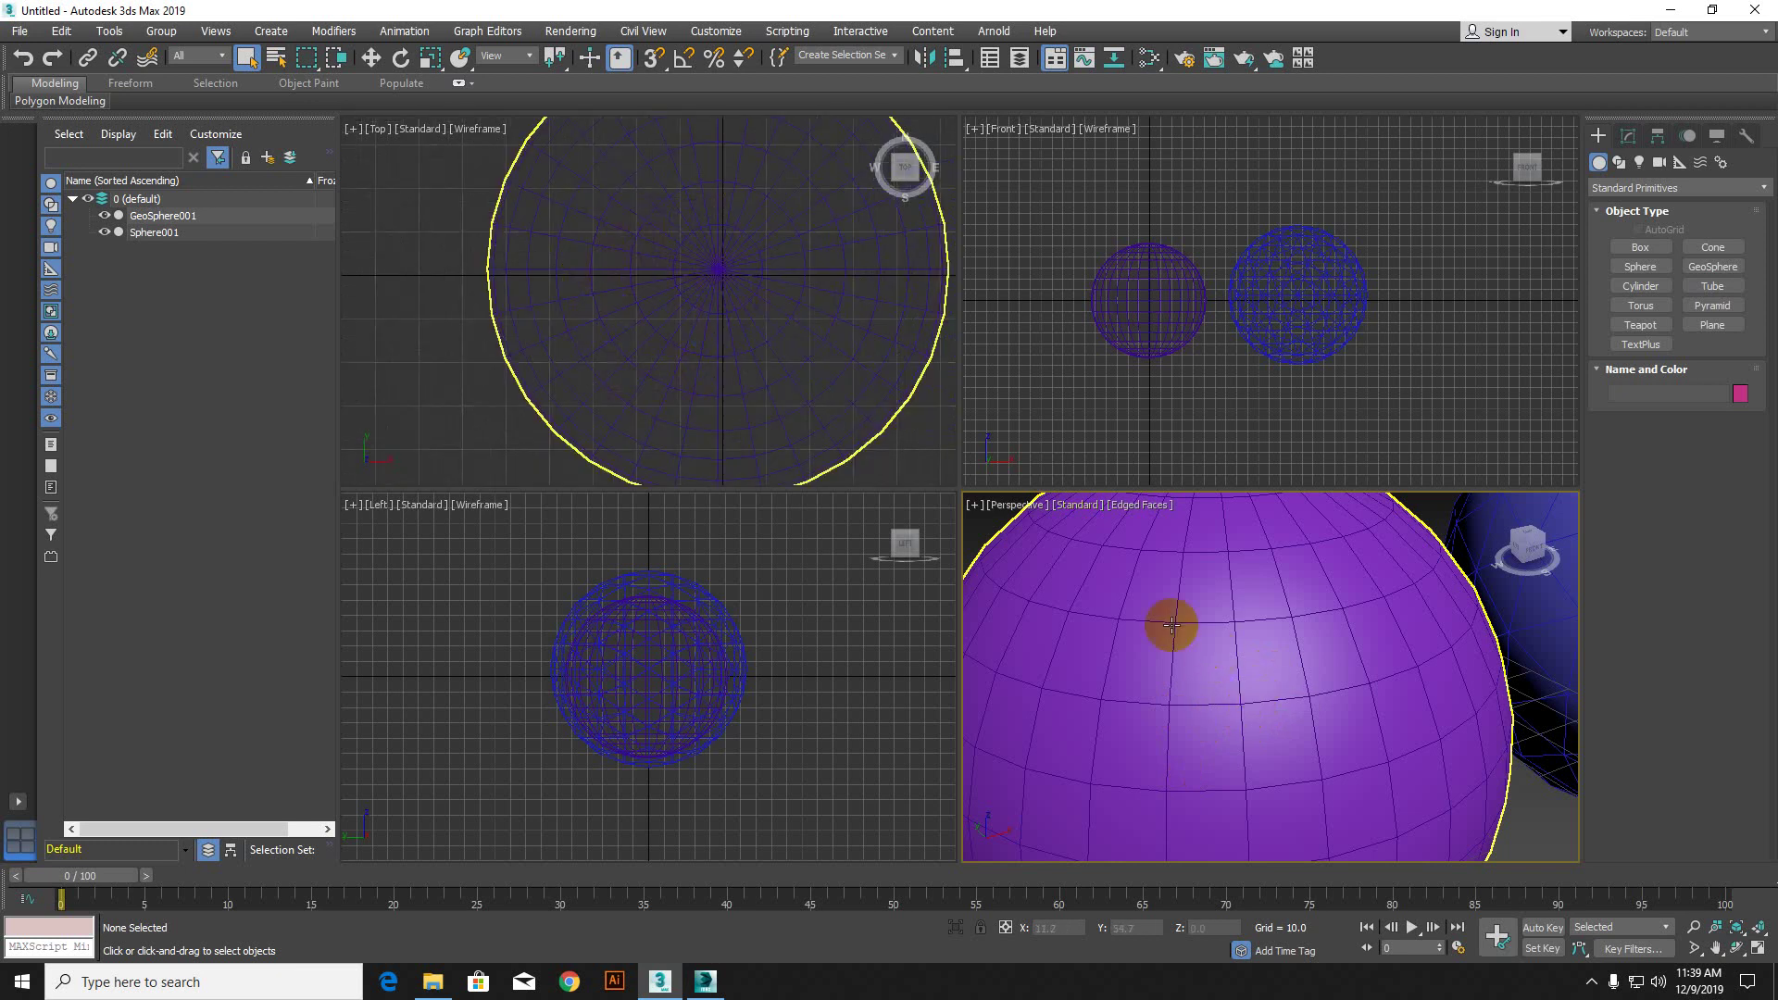
pyautogui.rightClick(1153, 600)
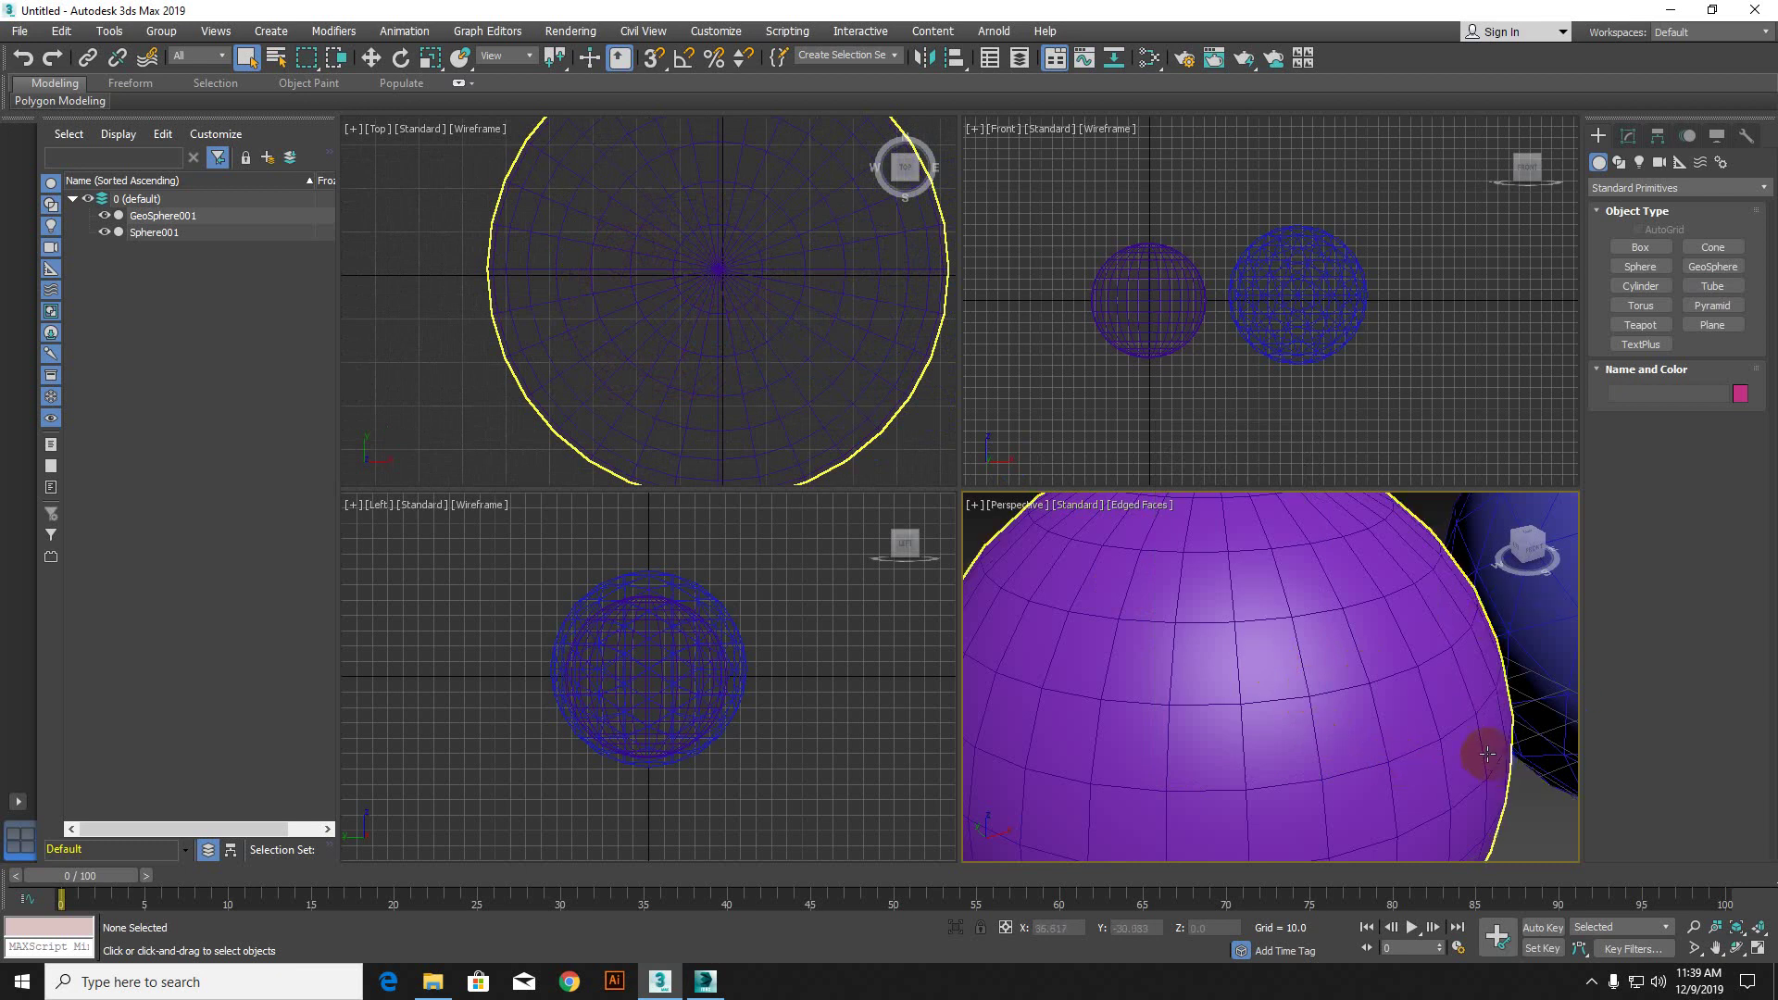
pyautogui.scroll(3, 774, 379)
pyautogui.click(758, 386)
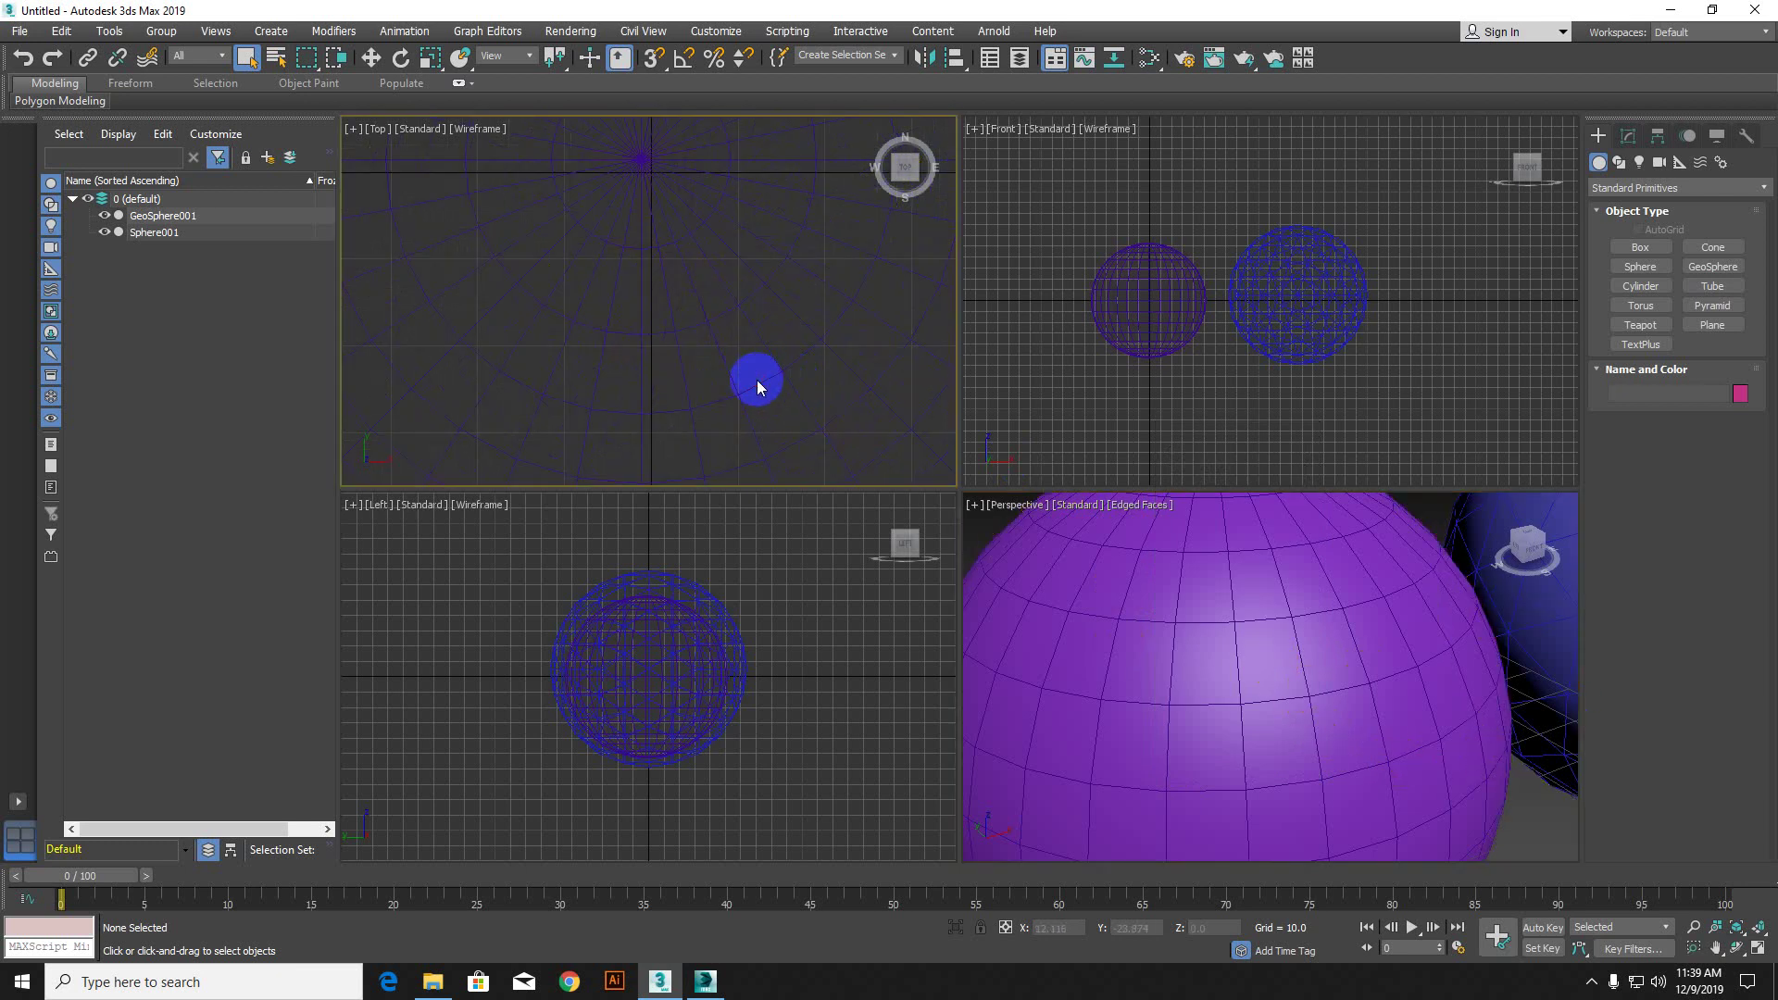
# Step: Select Sphere001, finally picking it in the Perspective view
pyautogui.click(746, 369)
pyautogui.click(753, 361)
pyautogui.click(765, 395)
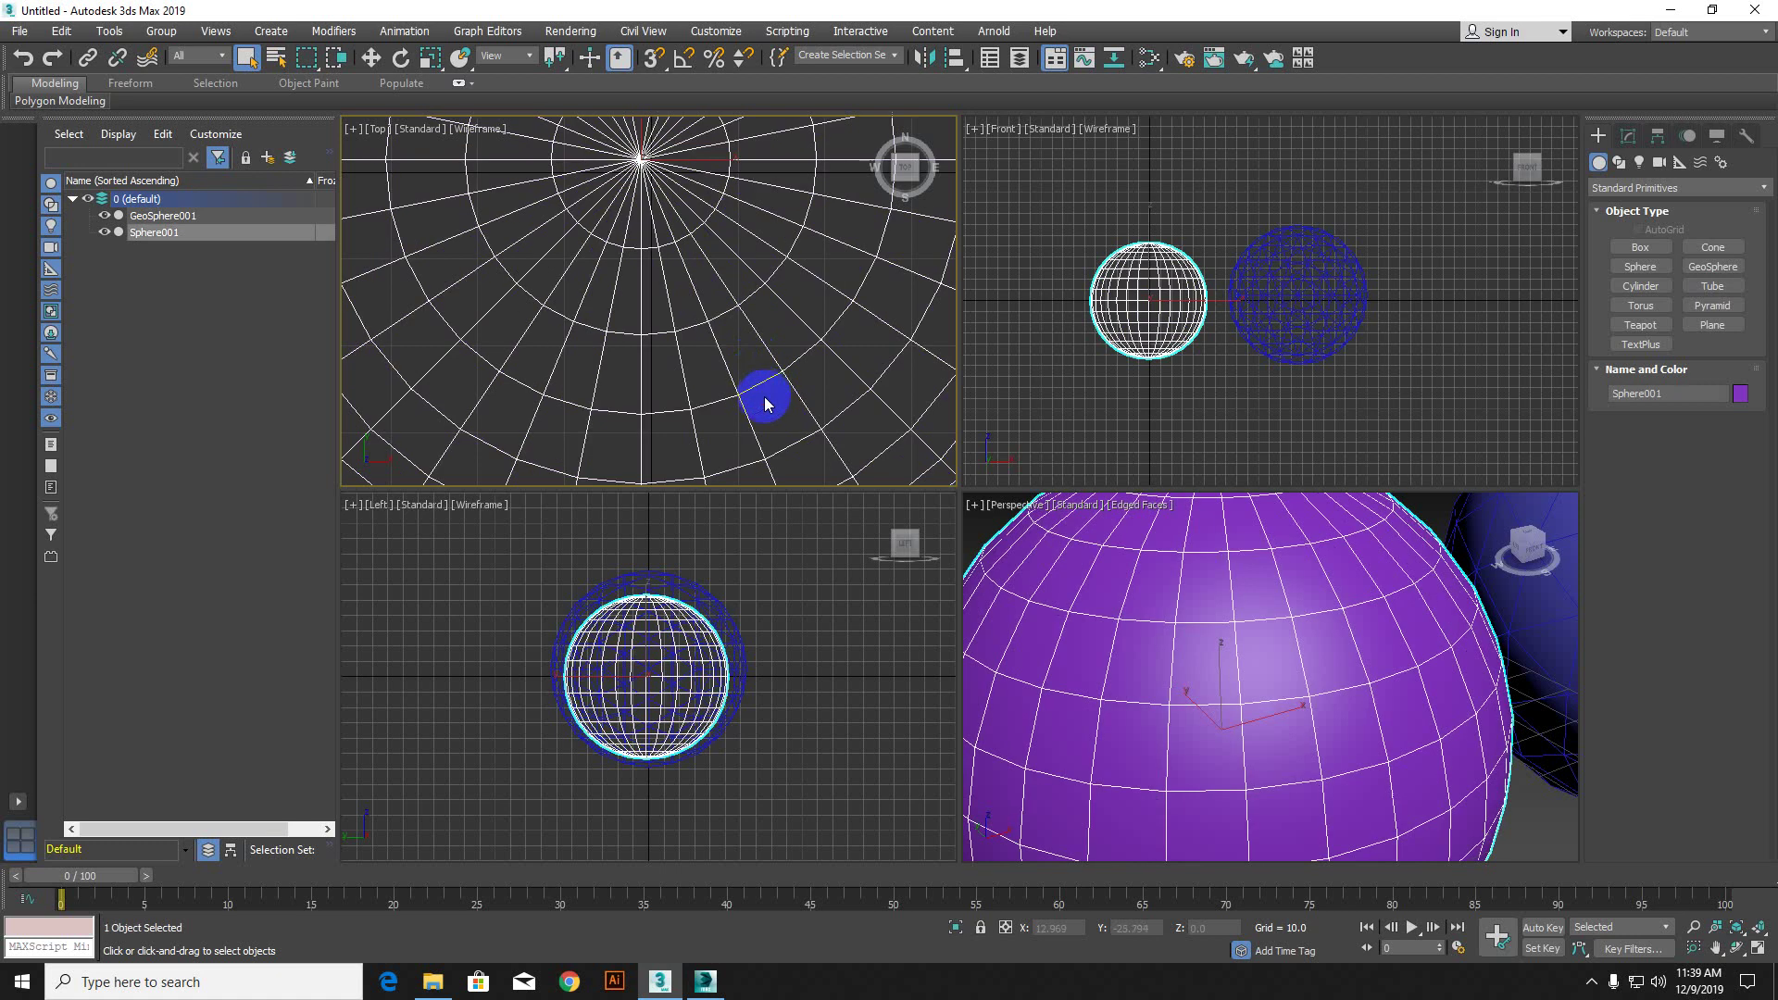
pyautogui.click(753, 367)
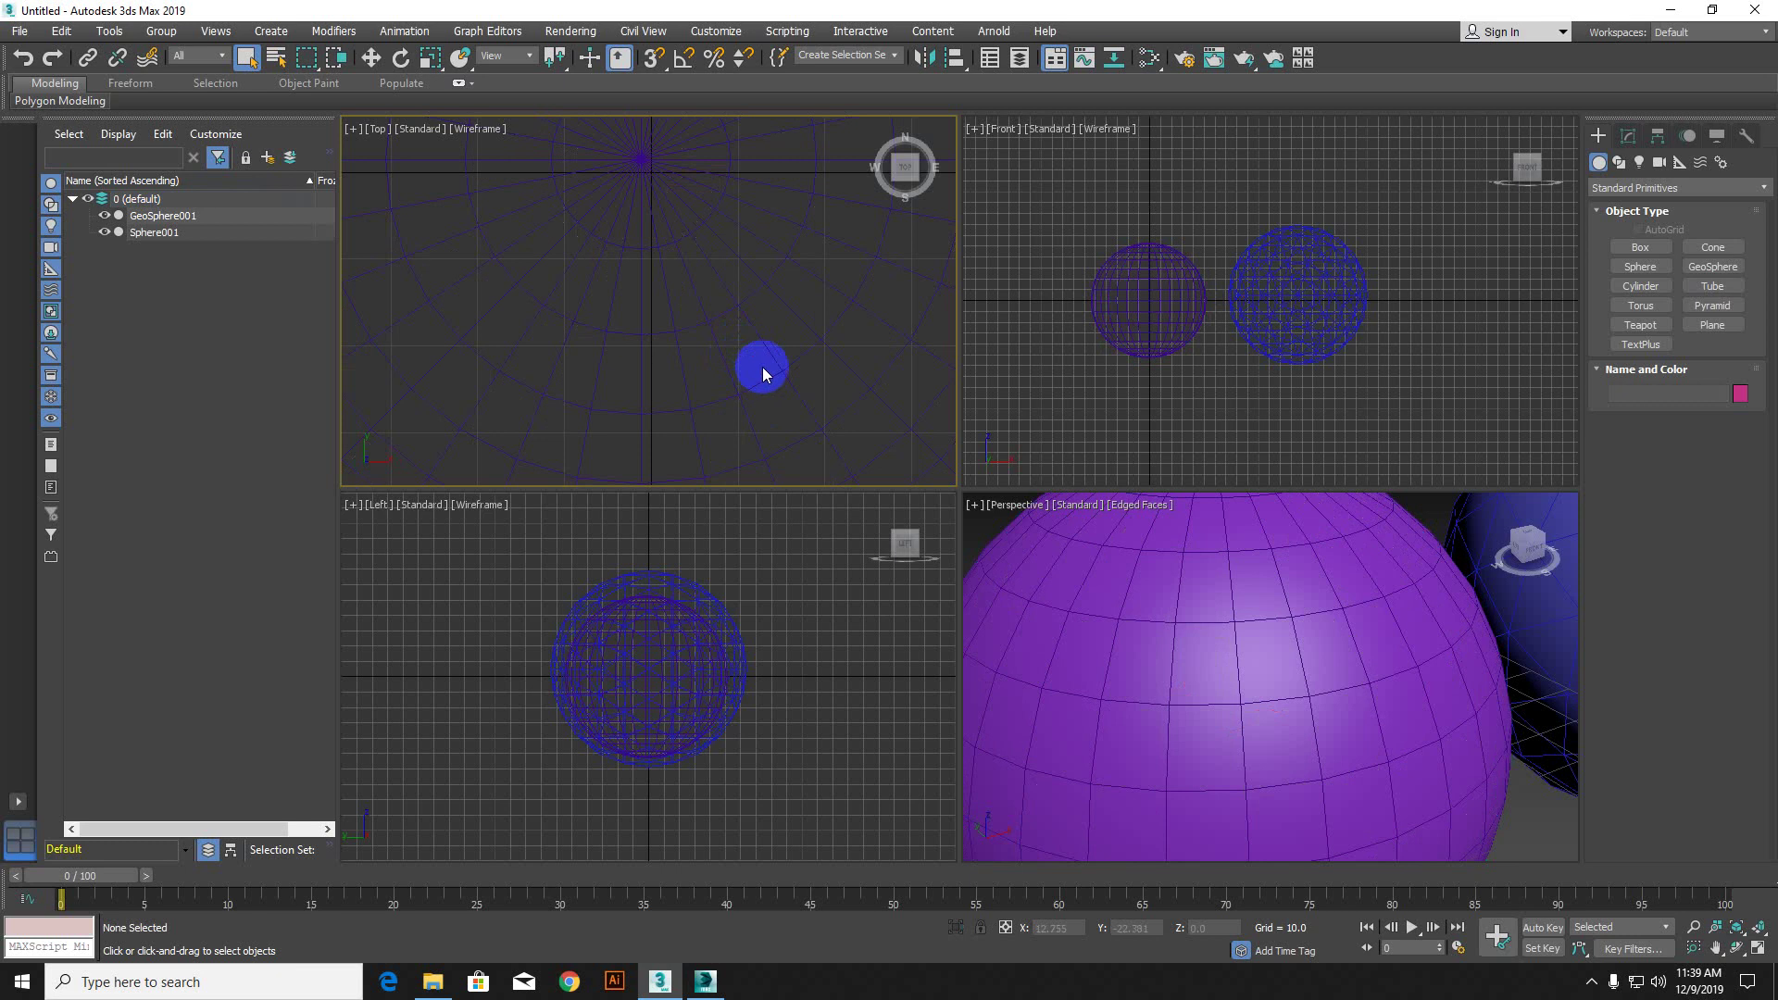
pyautogui.click(1171, 637)
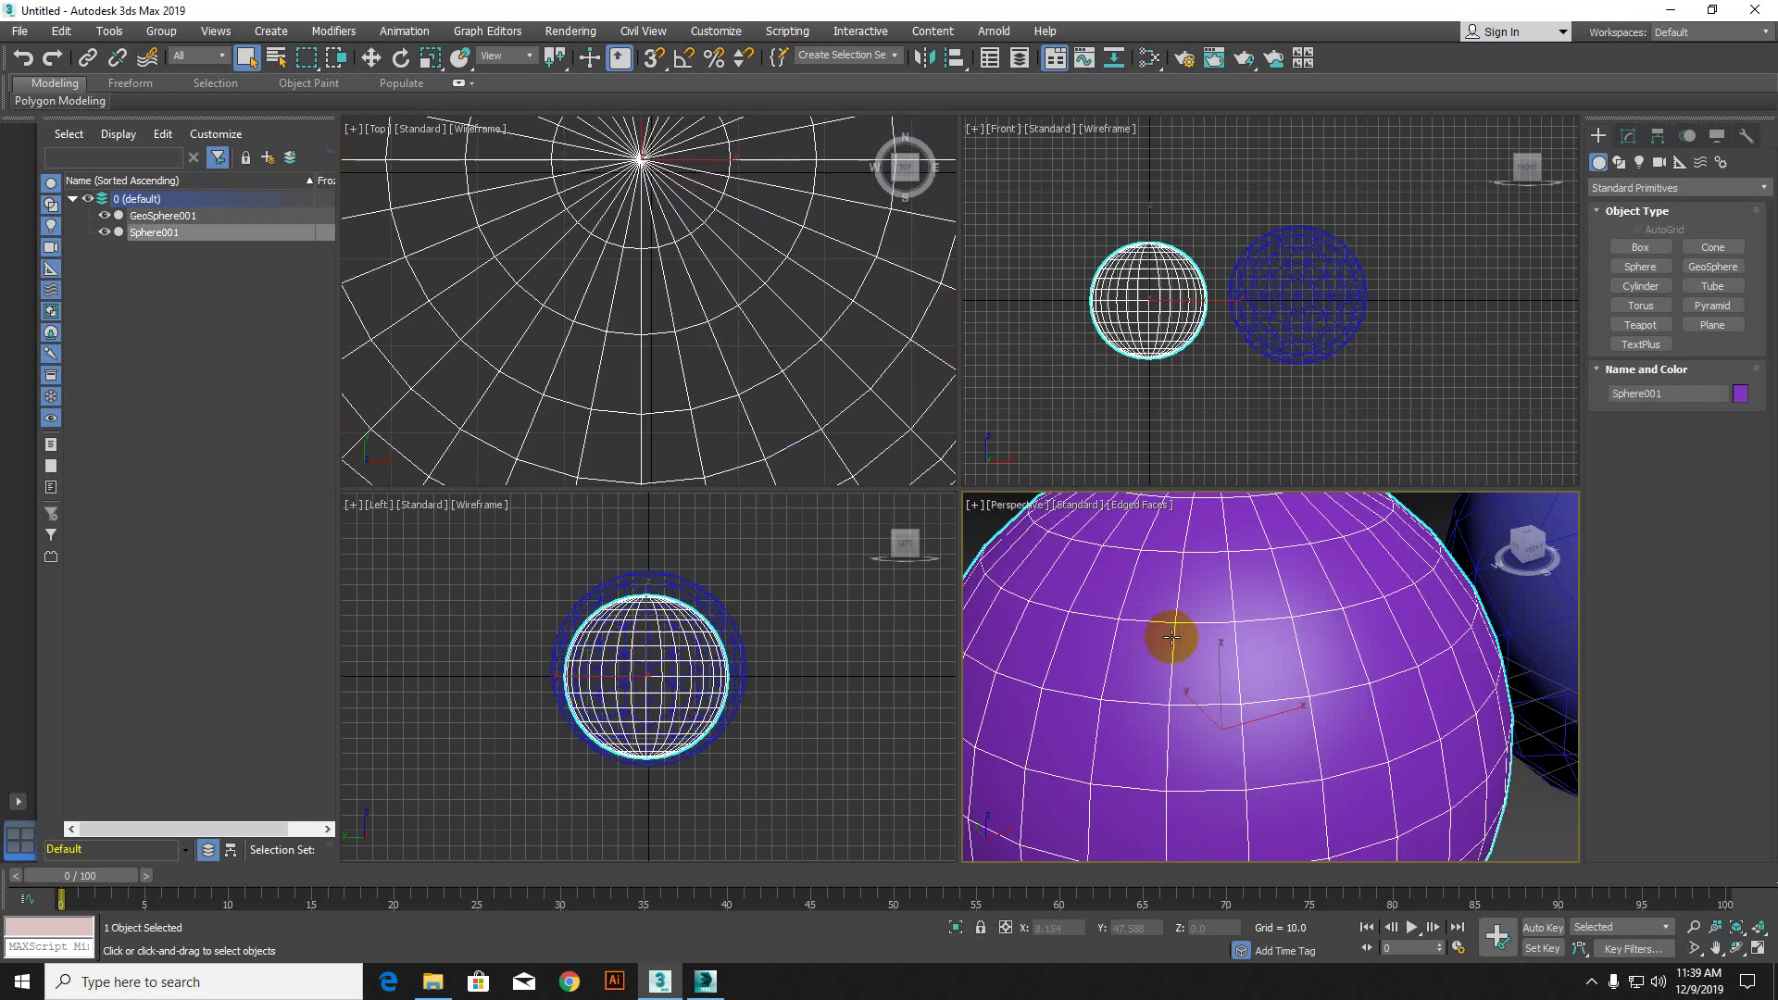
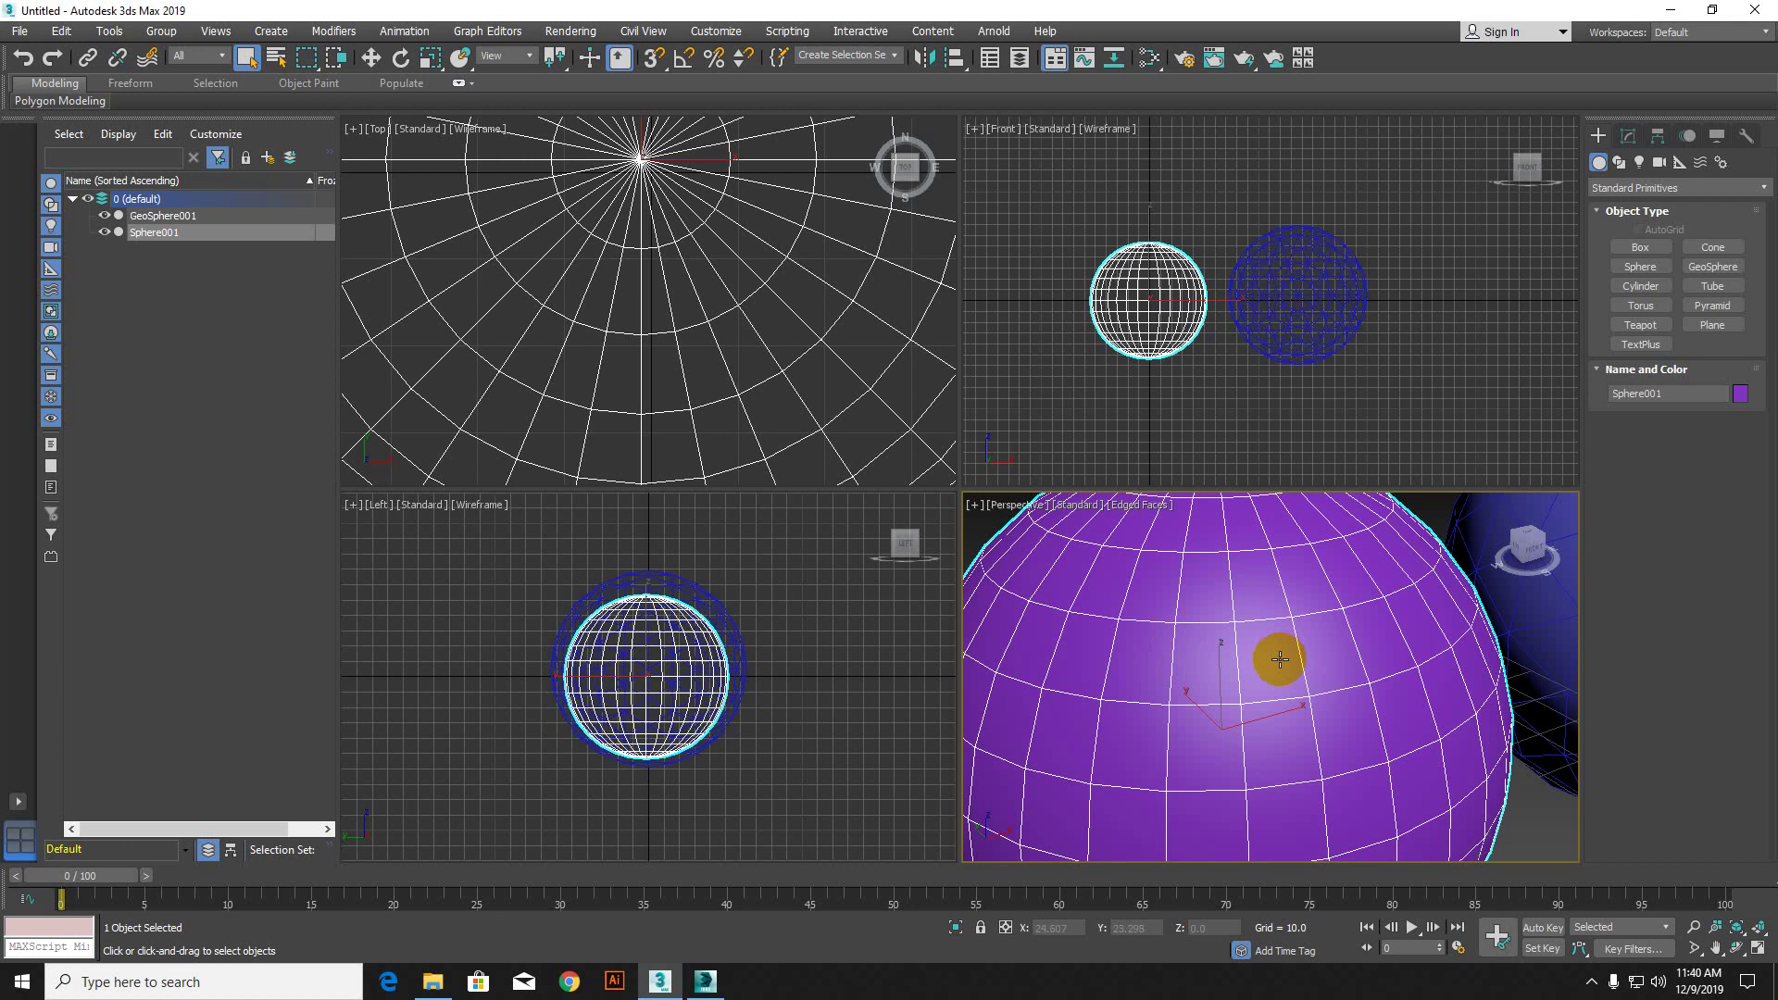
# Step: Convert Sphere001 to an Editable Poly and enter Vertex sub-object mode
pyautogui.press('z')
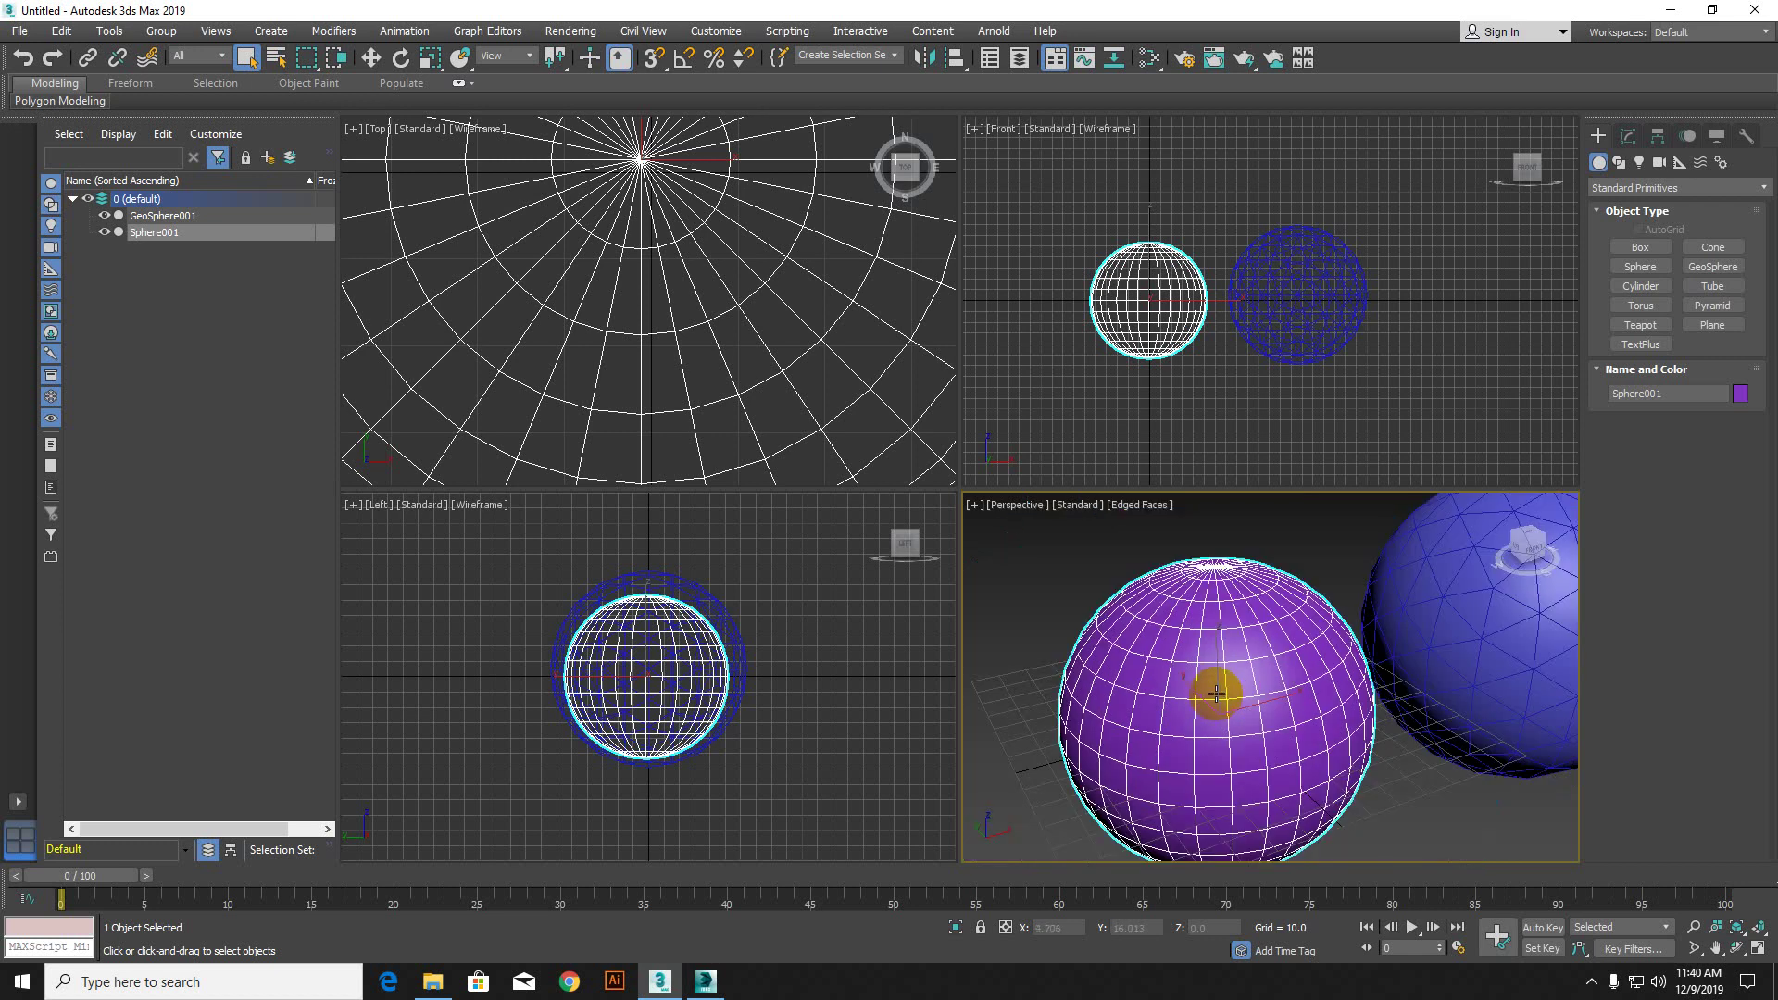
pyautogui.scroll(2, 1217, 693)
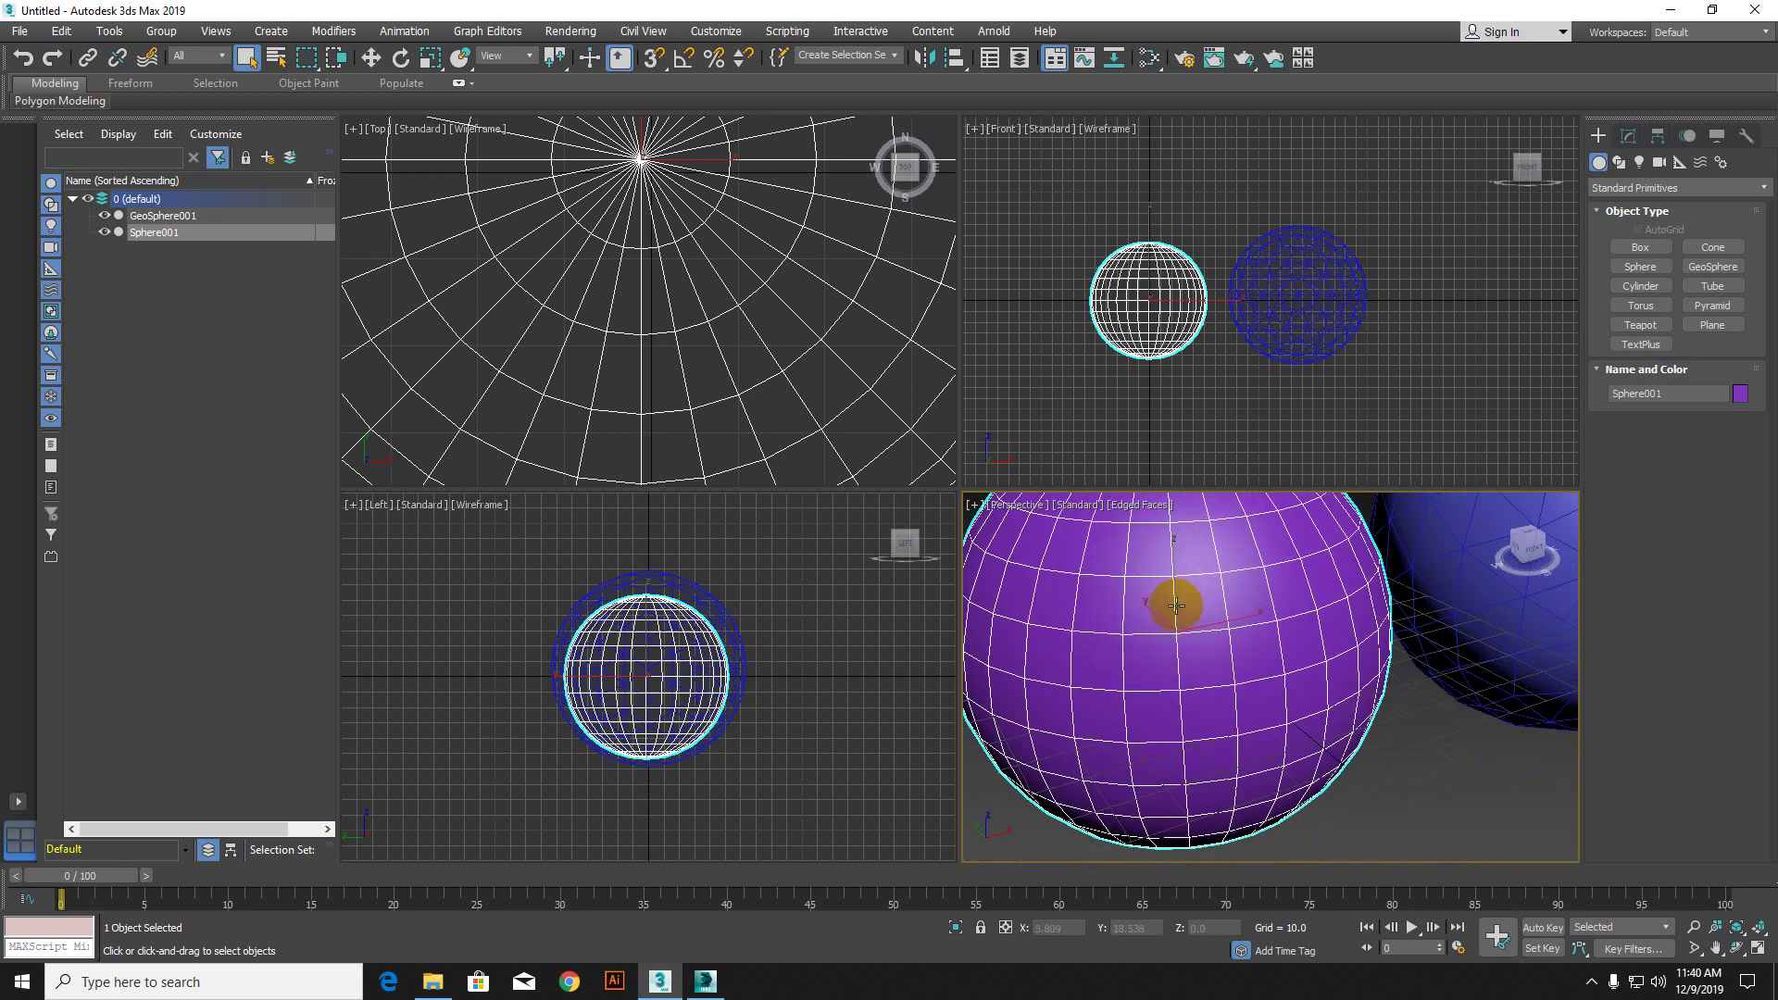
pyautogui.rightClick(1176, 605)
pyautogui.moveTo(1259, 793)
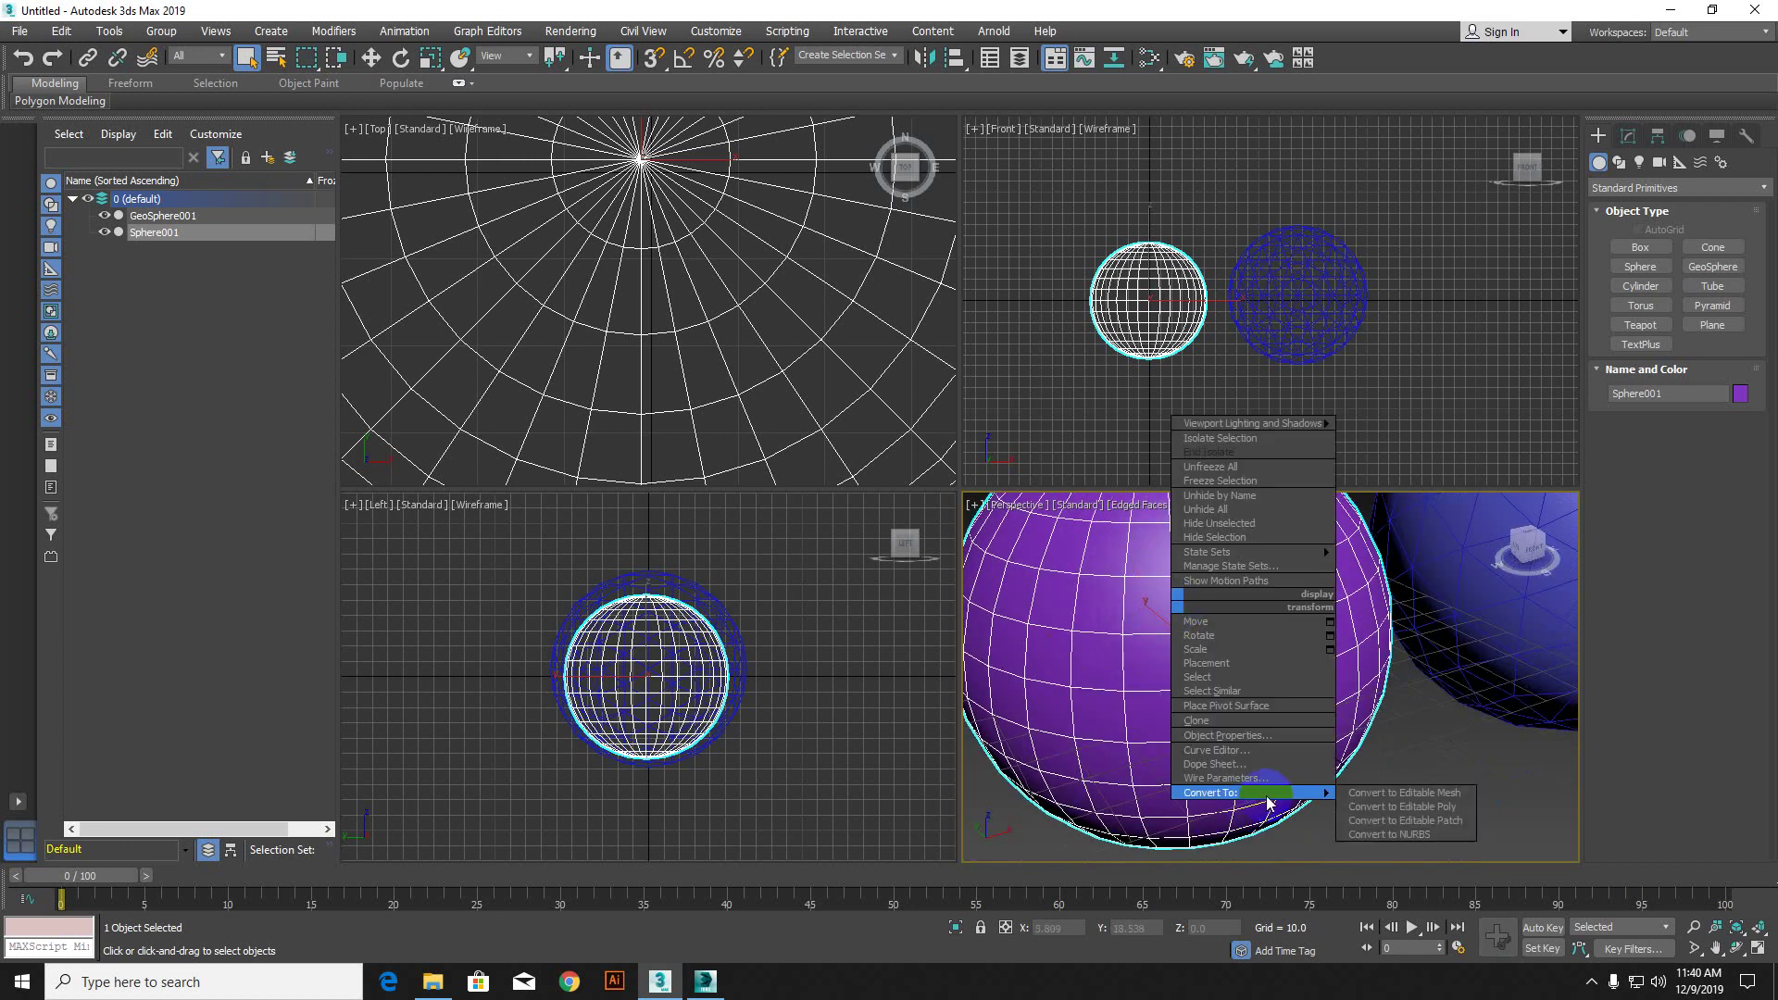
pyautogui.click(1389, 807)
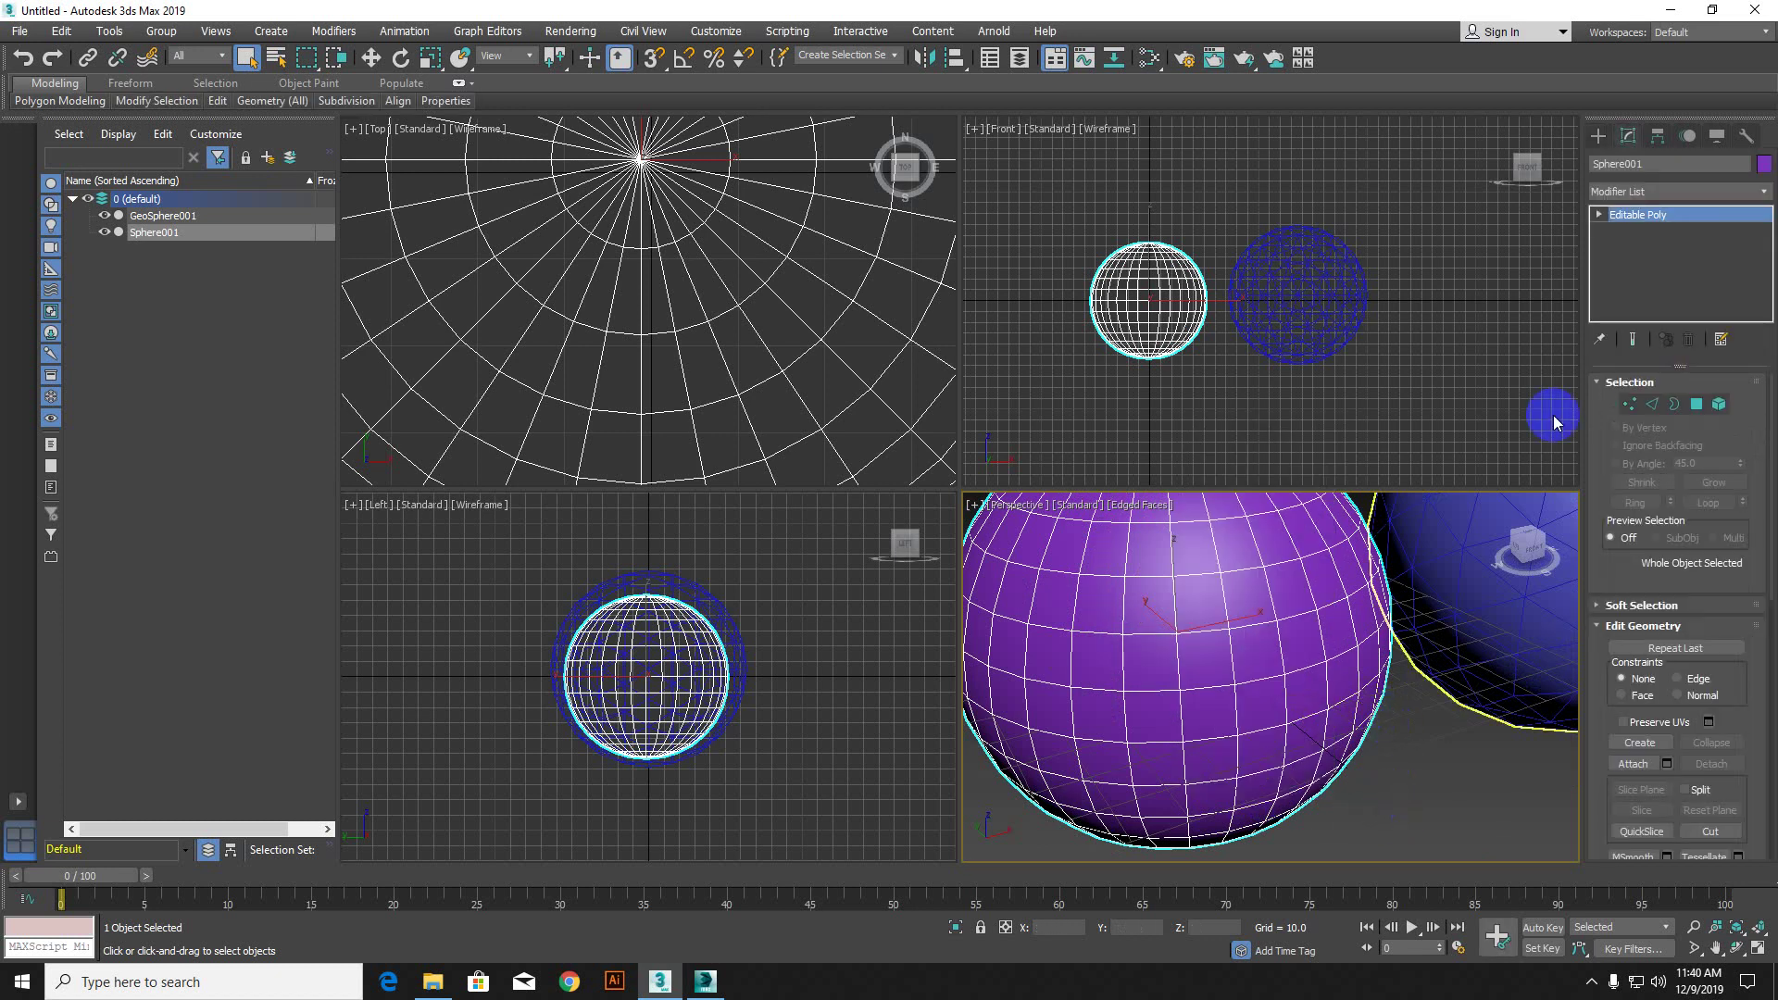
pyautogui.click(1627, 409)
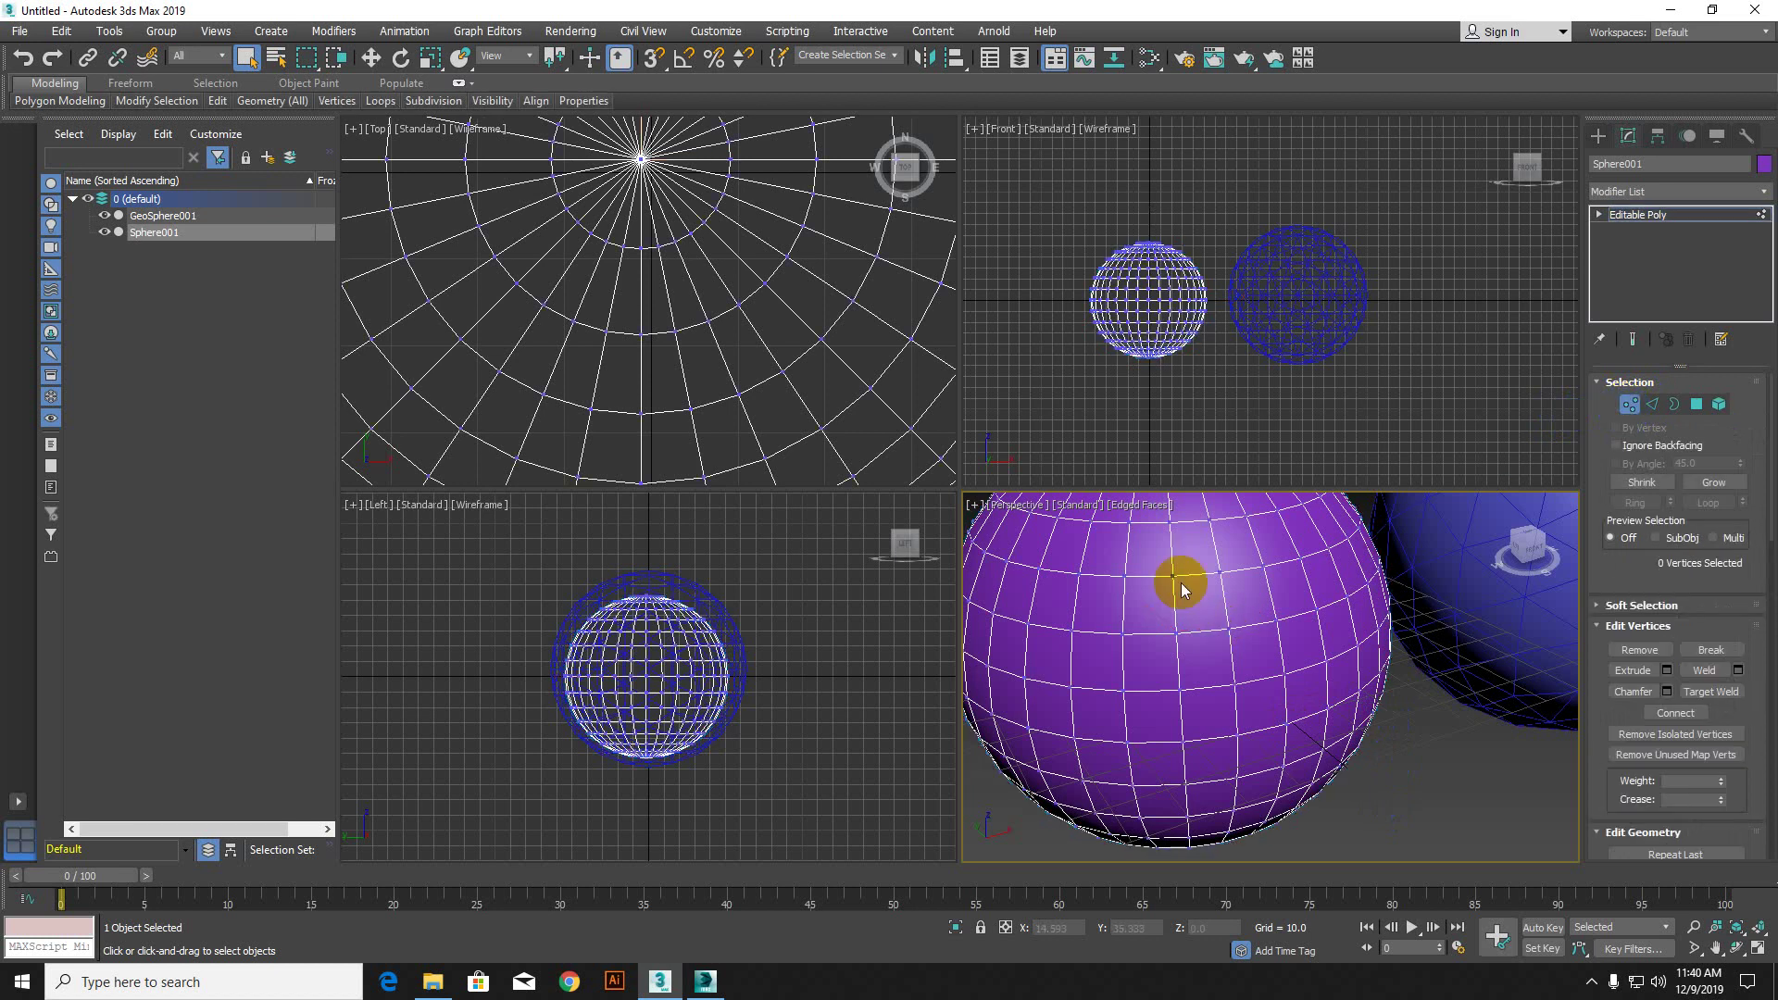
# Step: Change Sphere001's object colour from purple to light grey
pyautogui.scroll(3, 1167, 591)
pyautogui.scroll(8, 1190, 697)
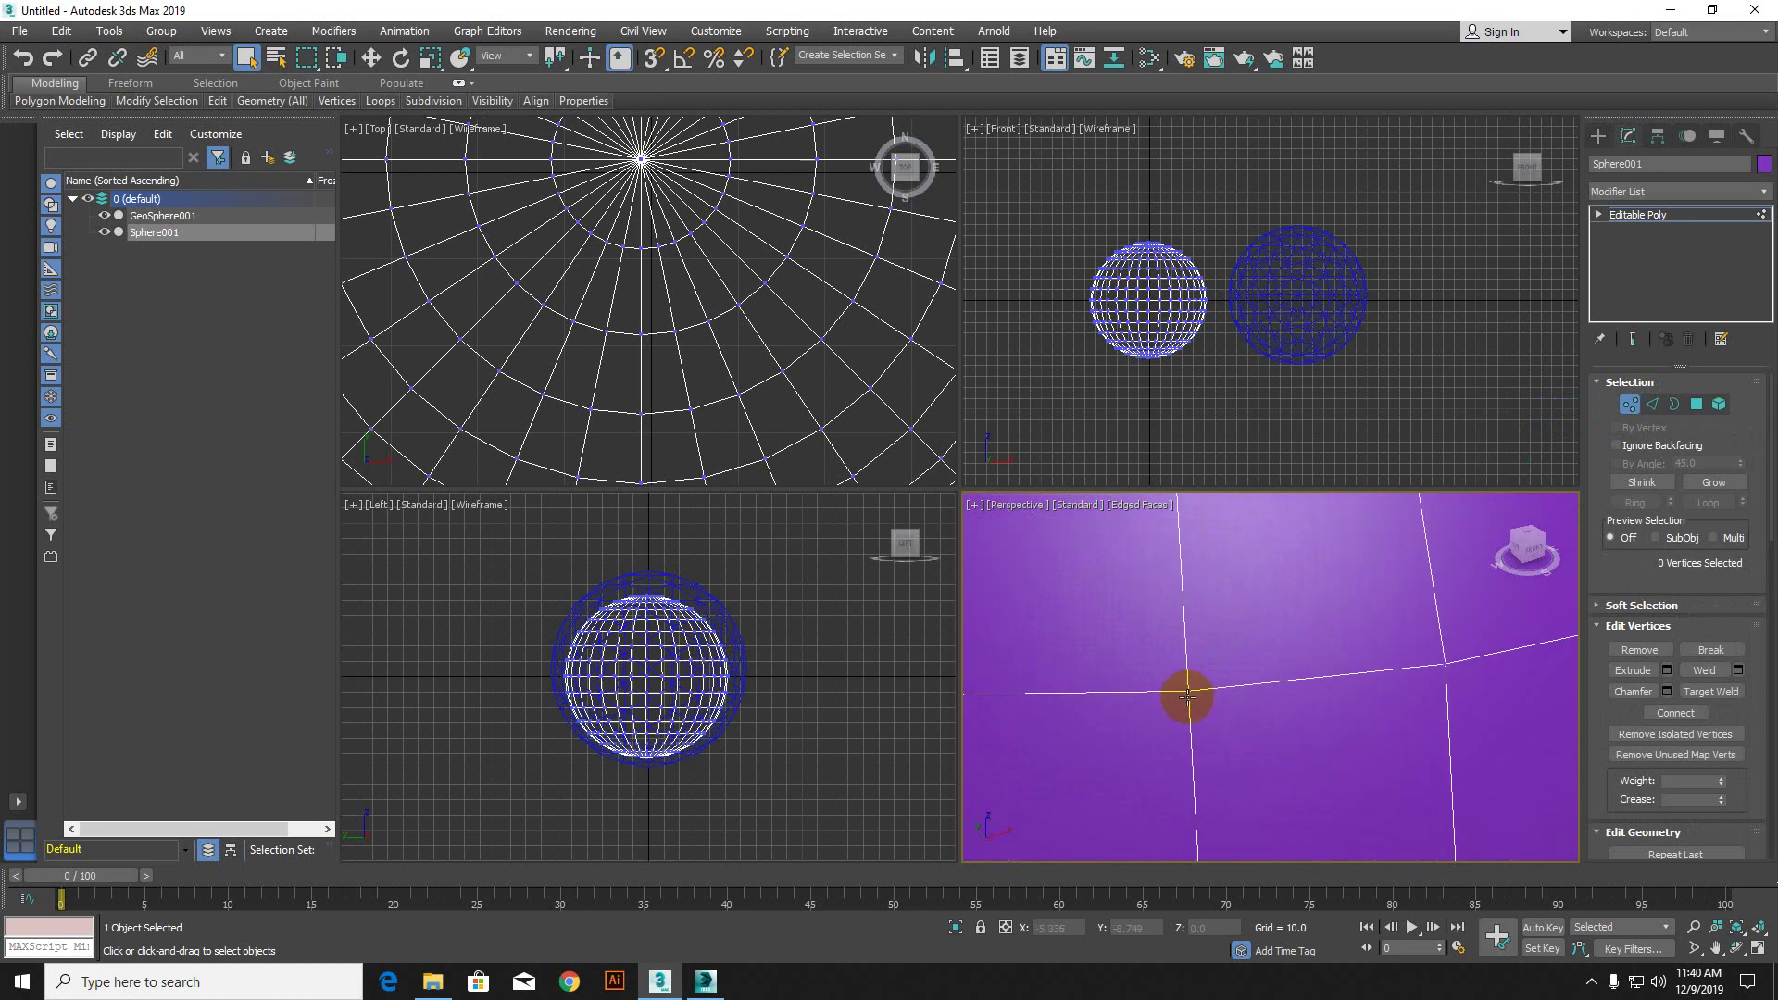
pyautogui.scroll(-8, 1195, 694)
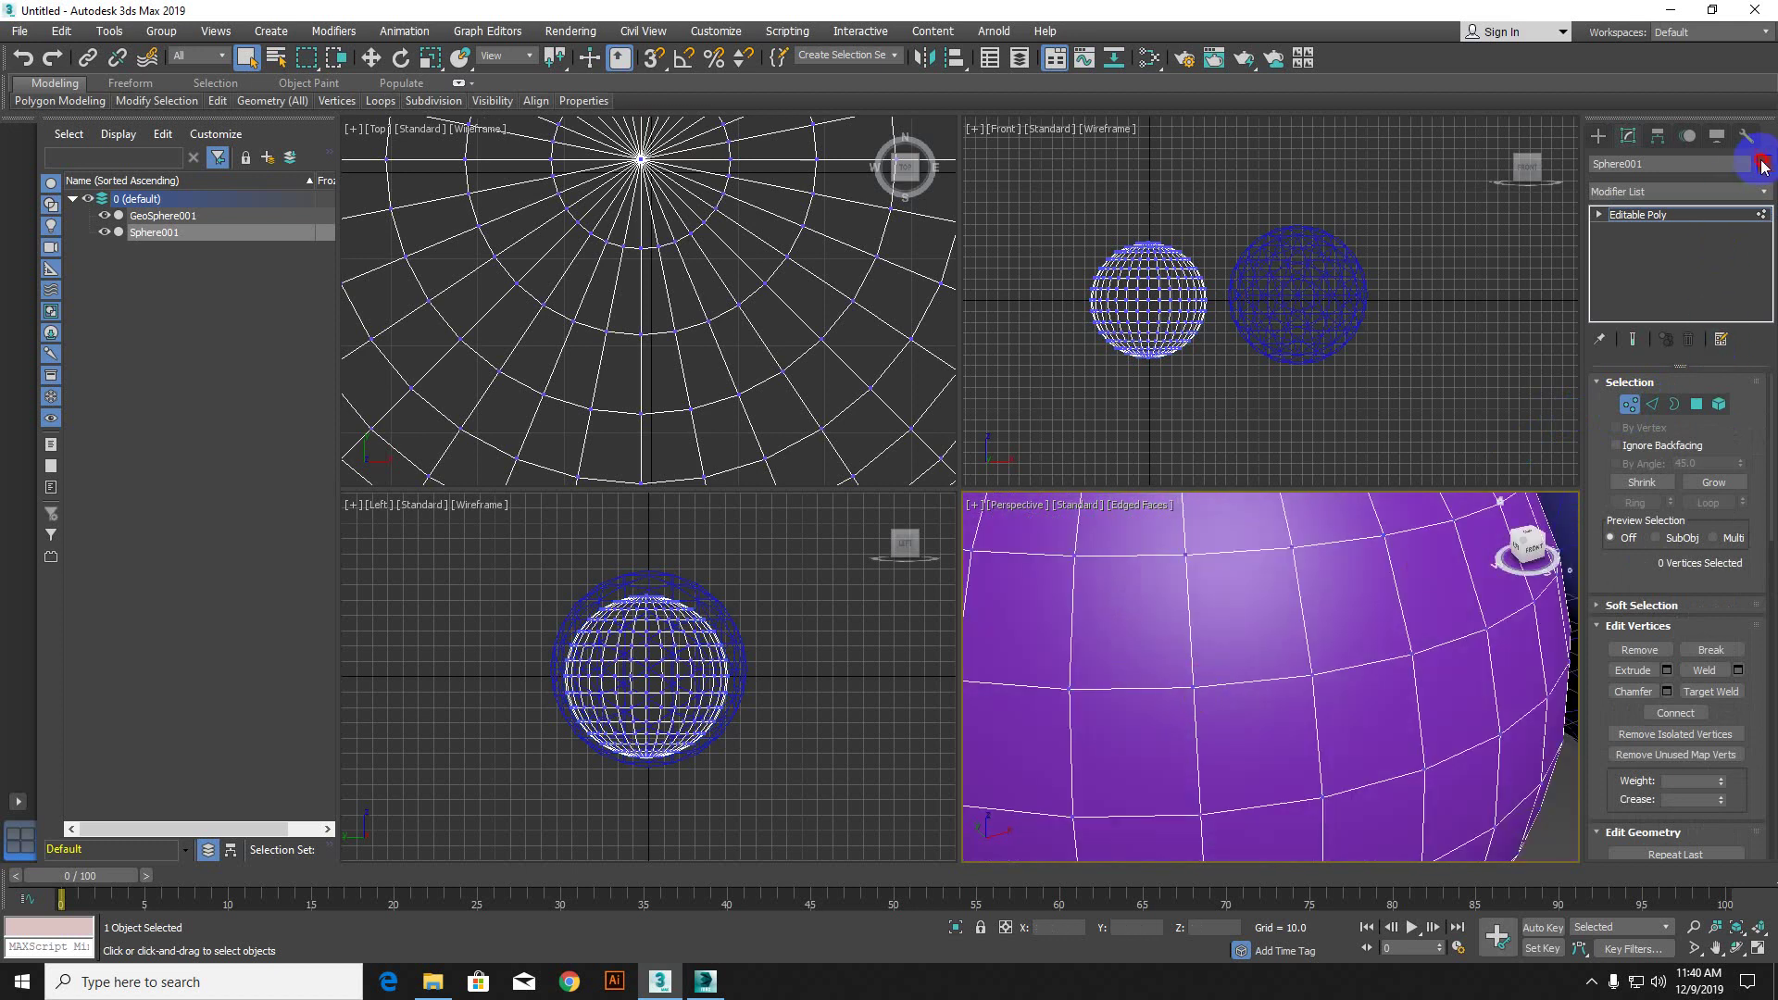
pyautogui.click(1763, 164)
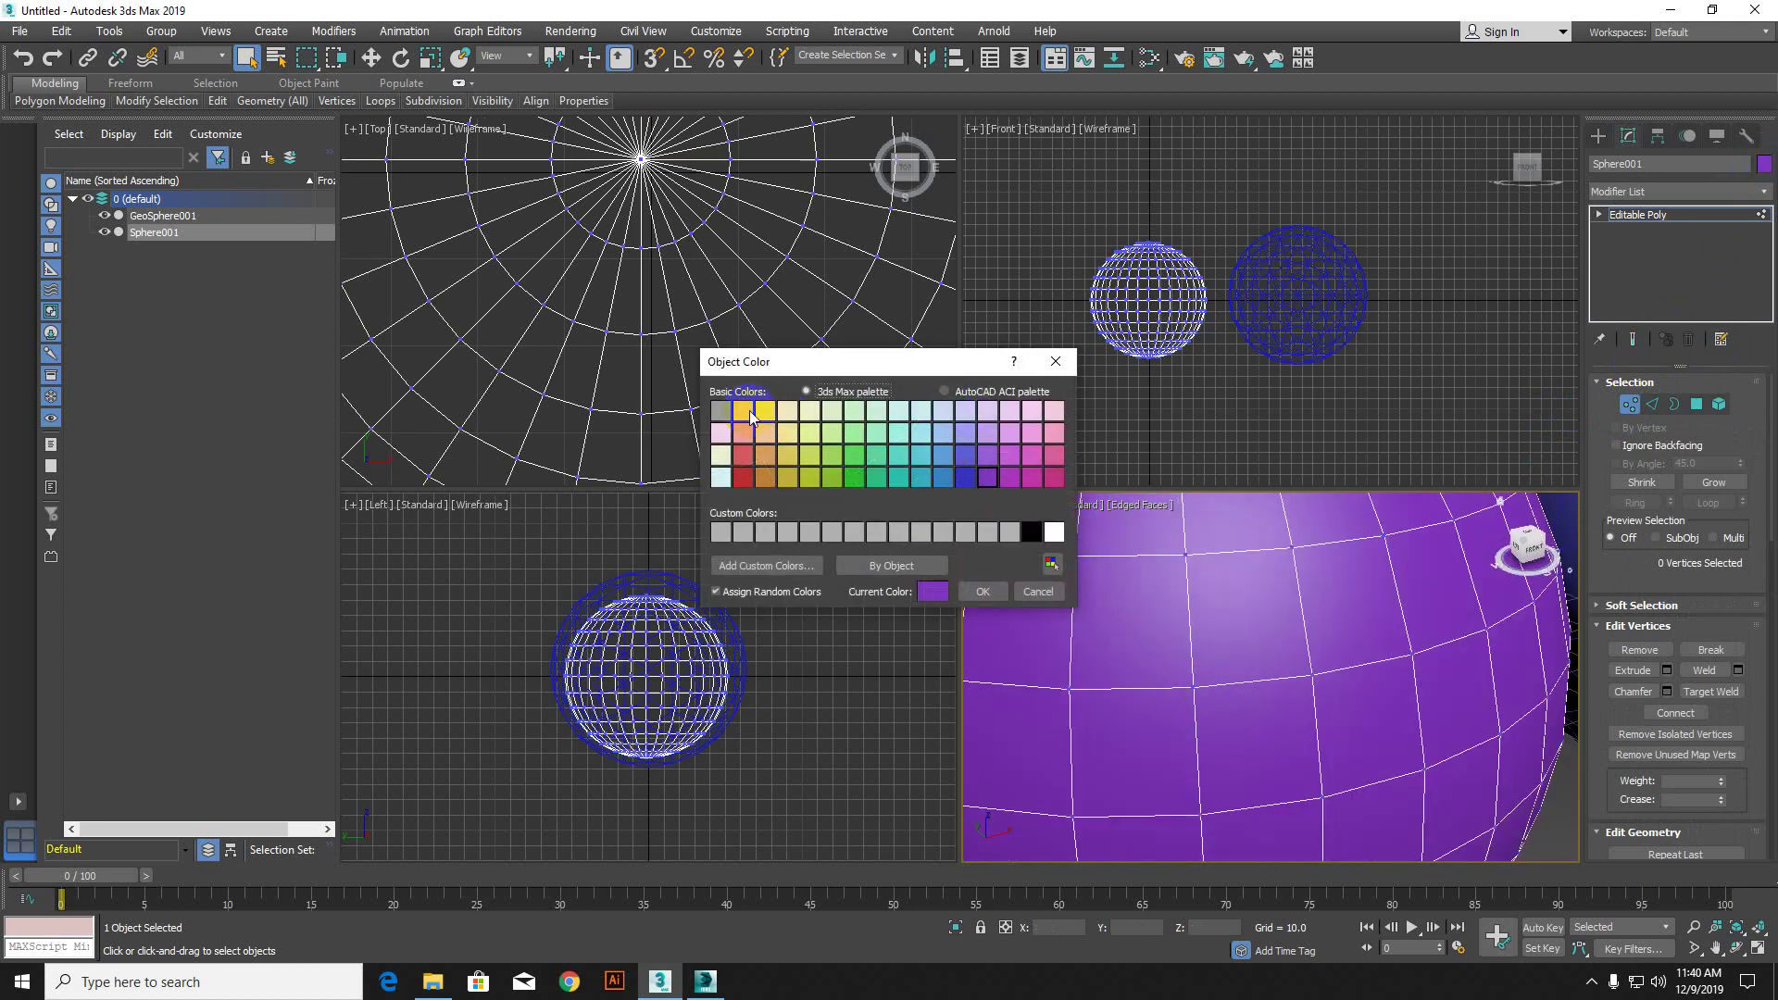
pyautogui.click(723, 413)
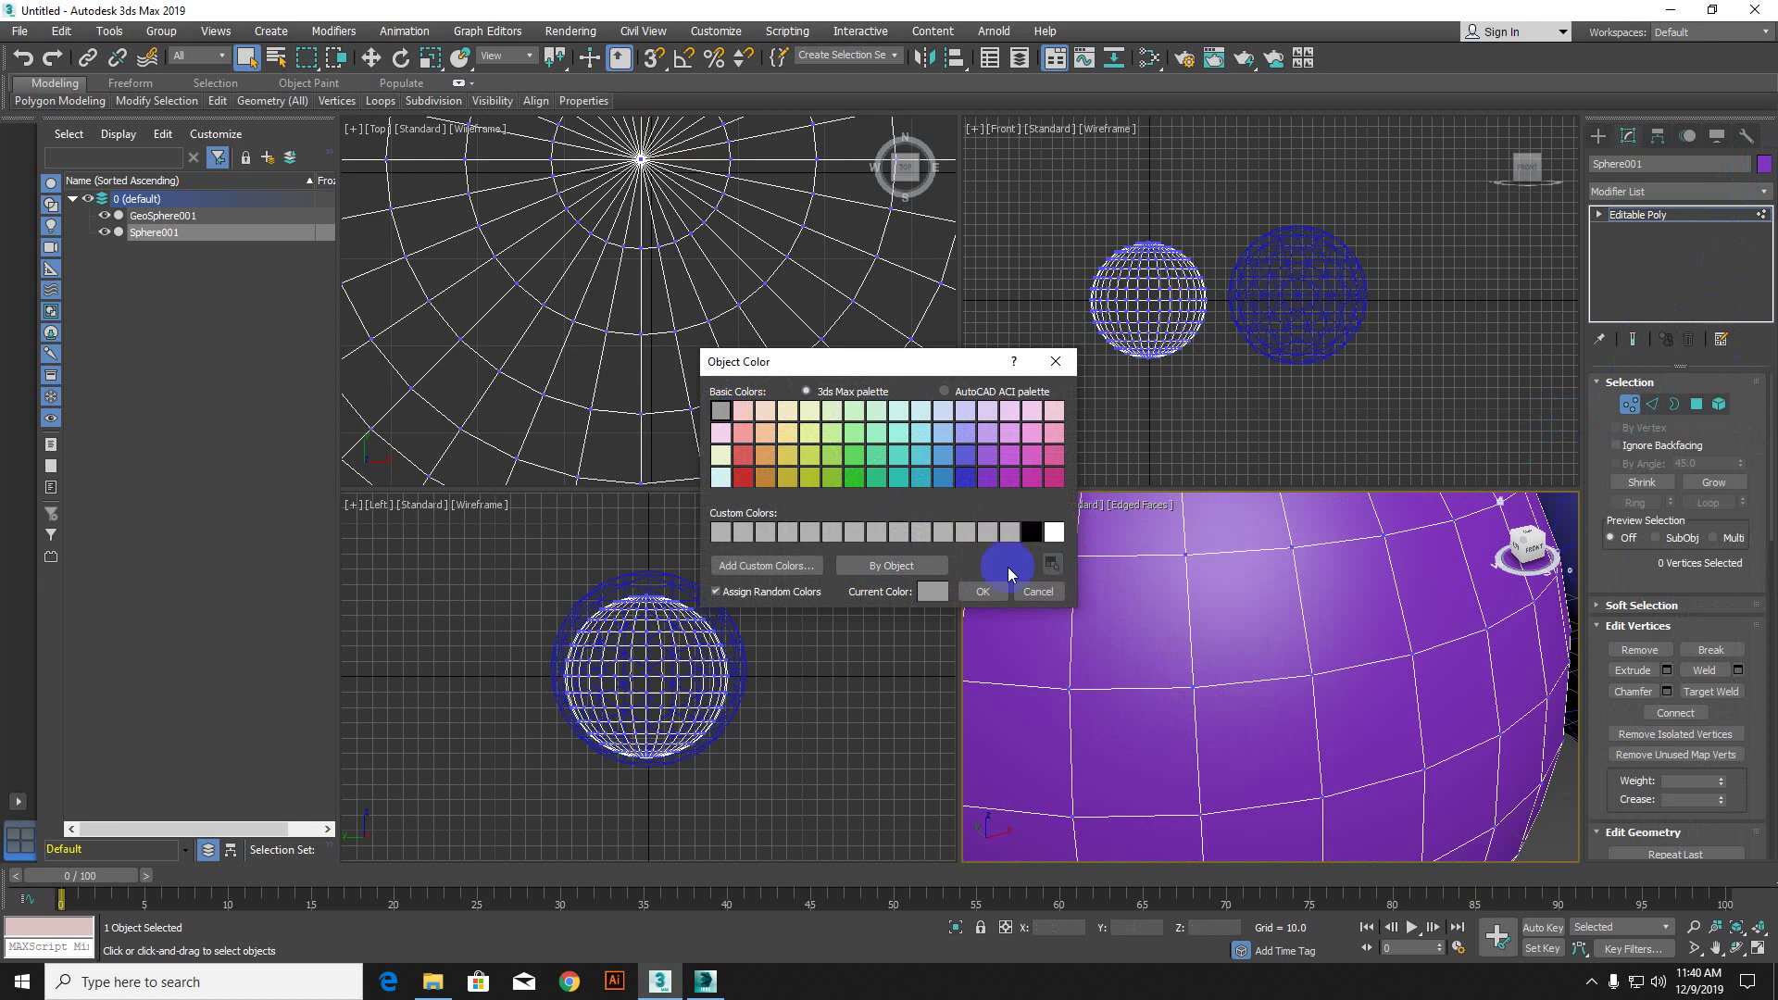
pyautogui.click(982, 591)
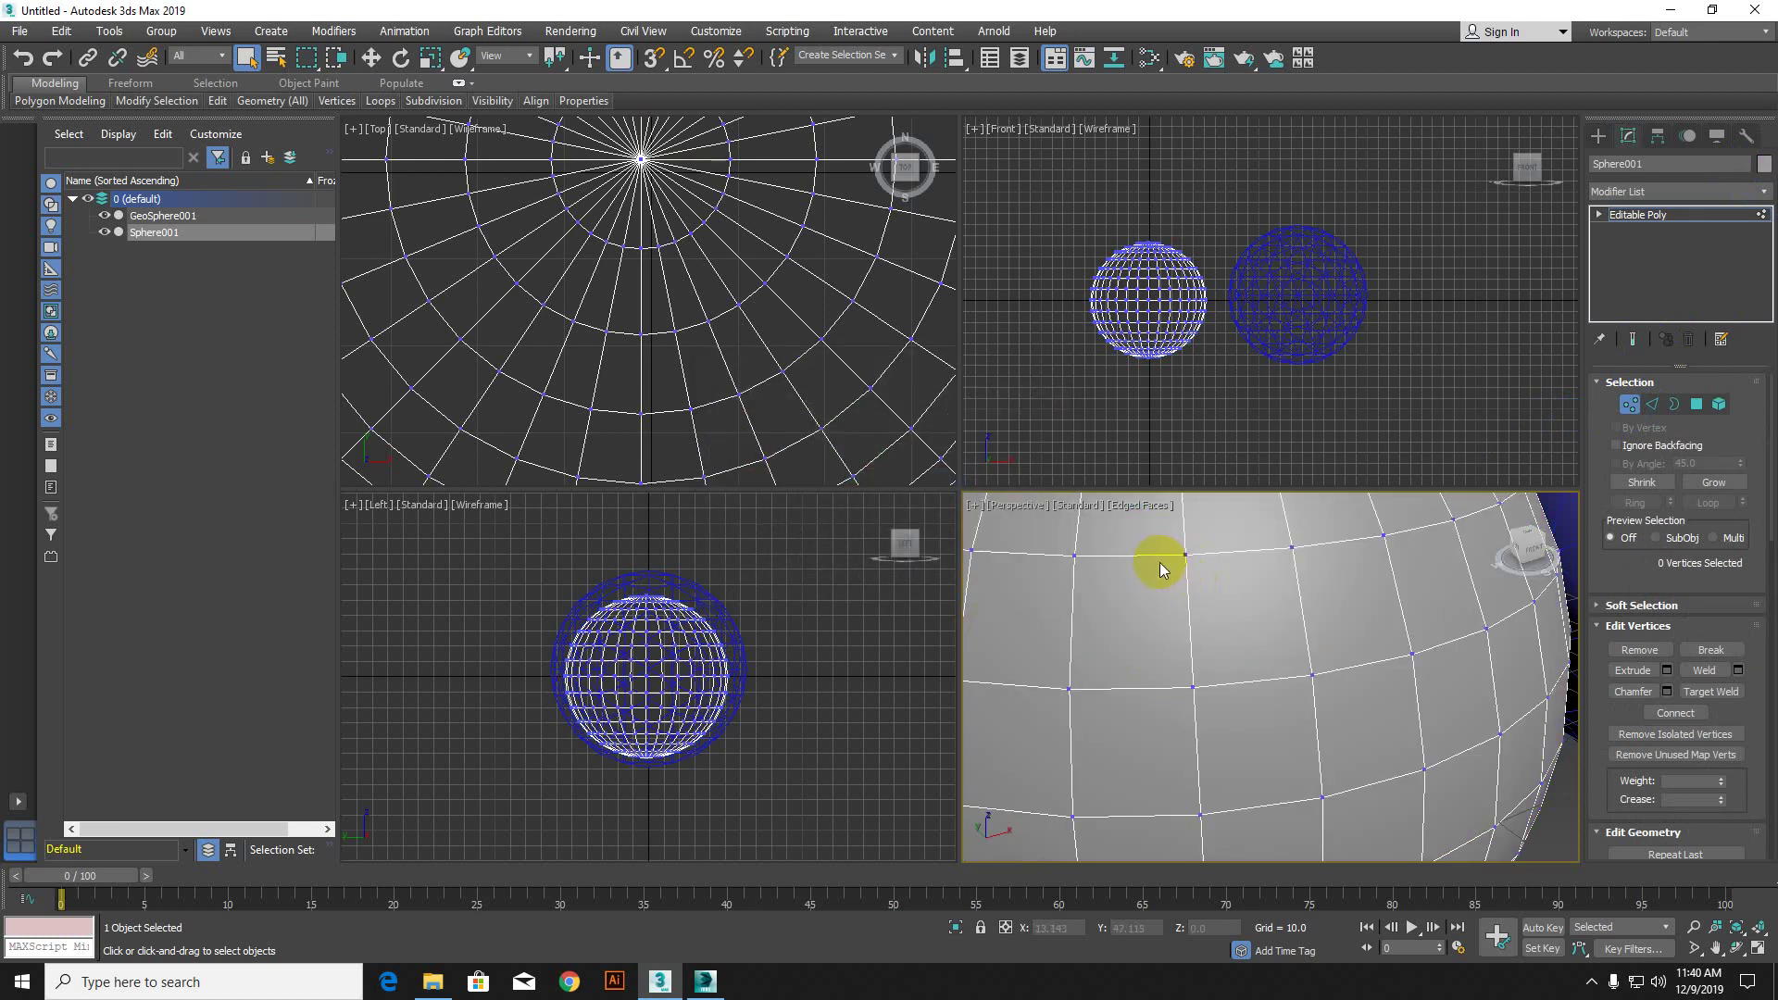
# Step: Select a small group of neighbouring vertices on Sphere001
pyautogui.click(1311, 675)
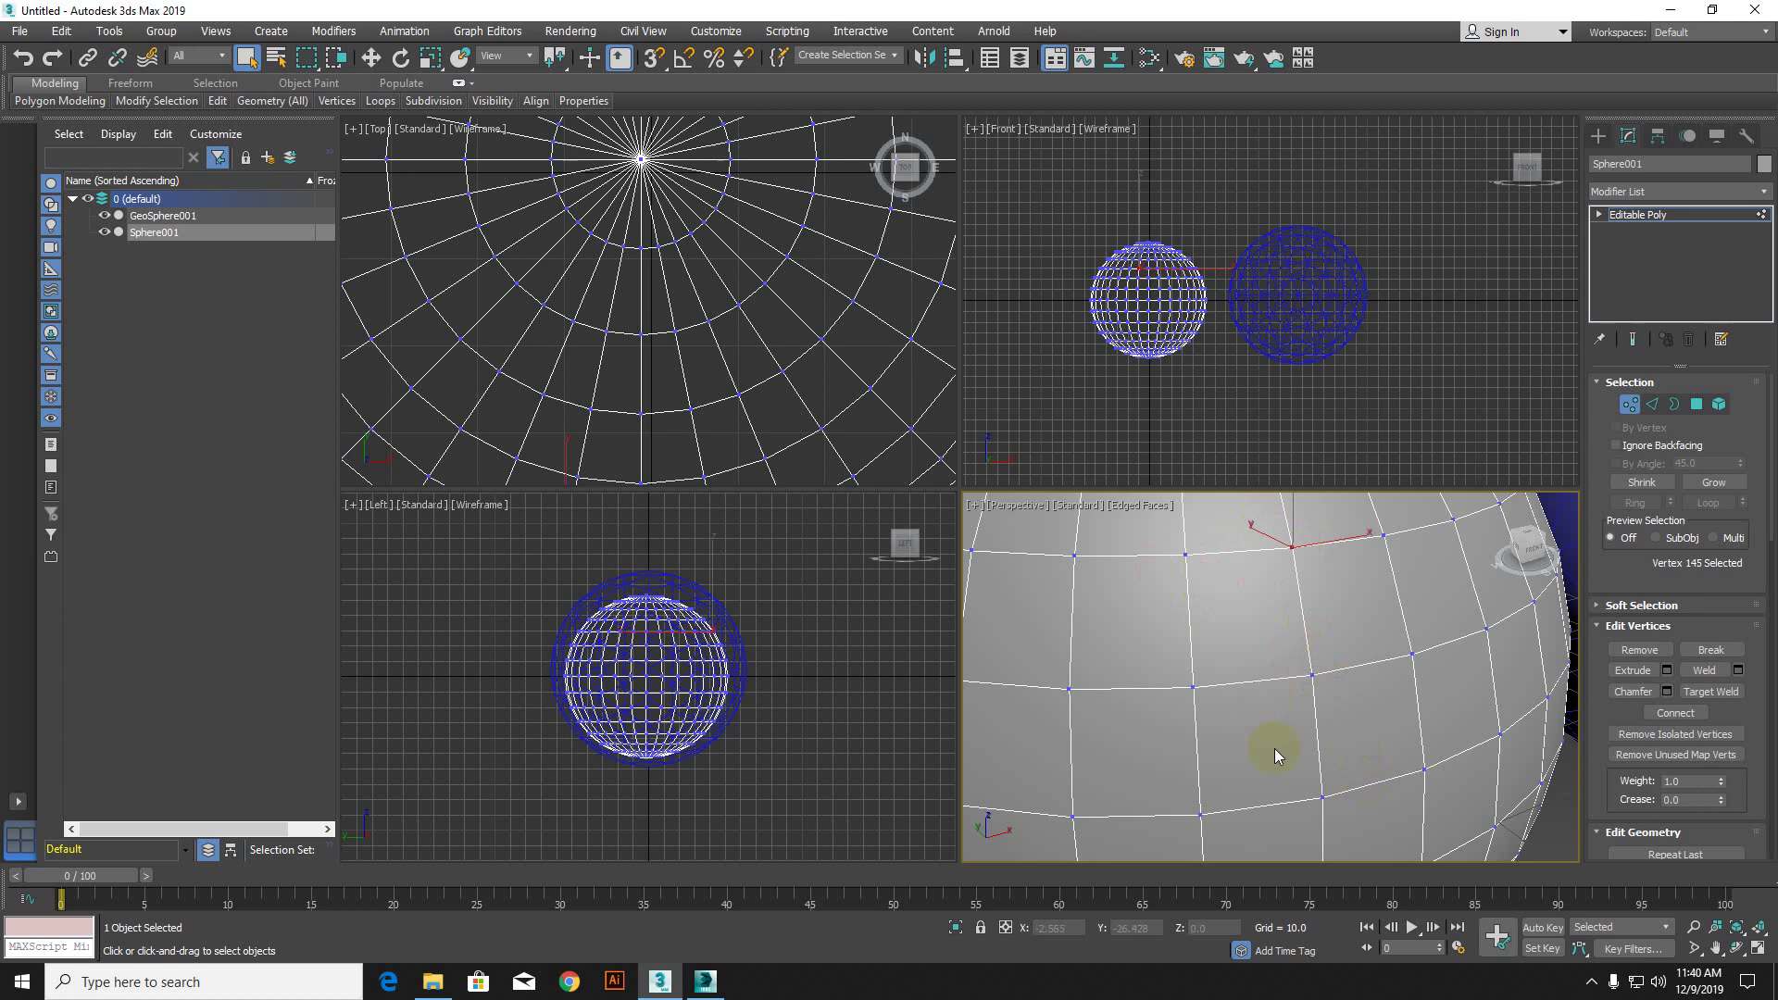
pyautogui.click(1183, 554)
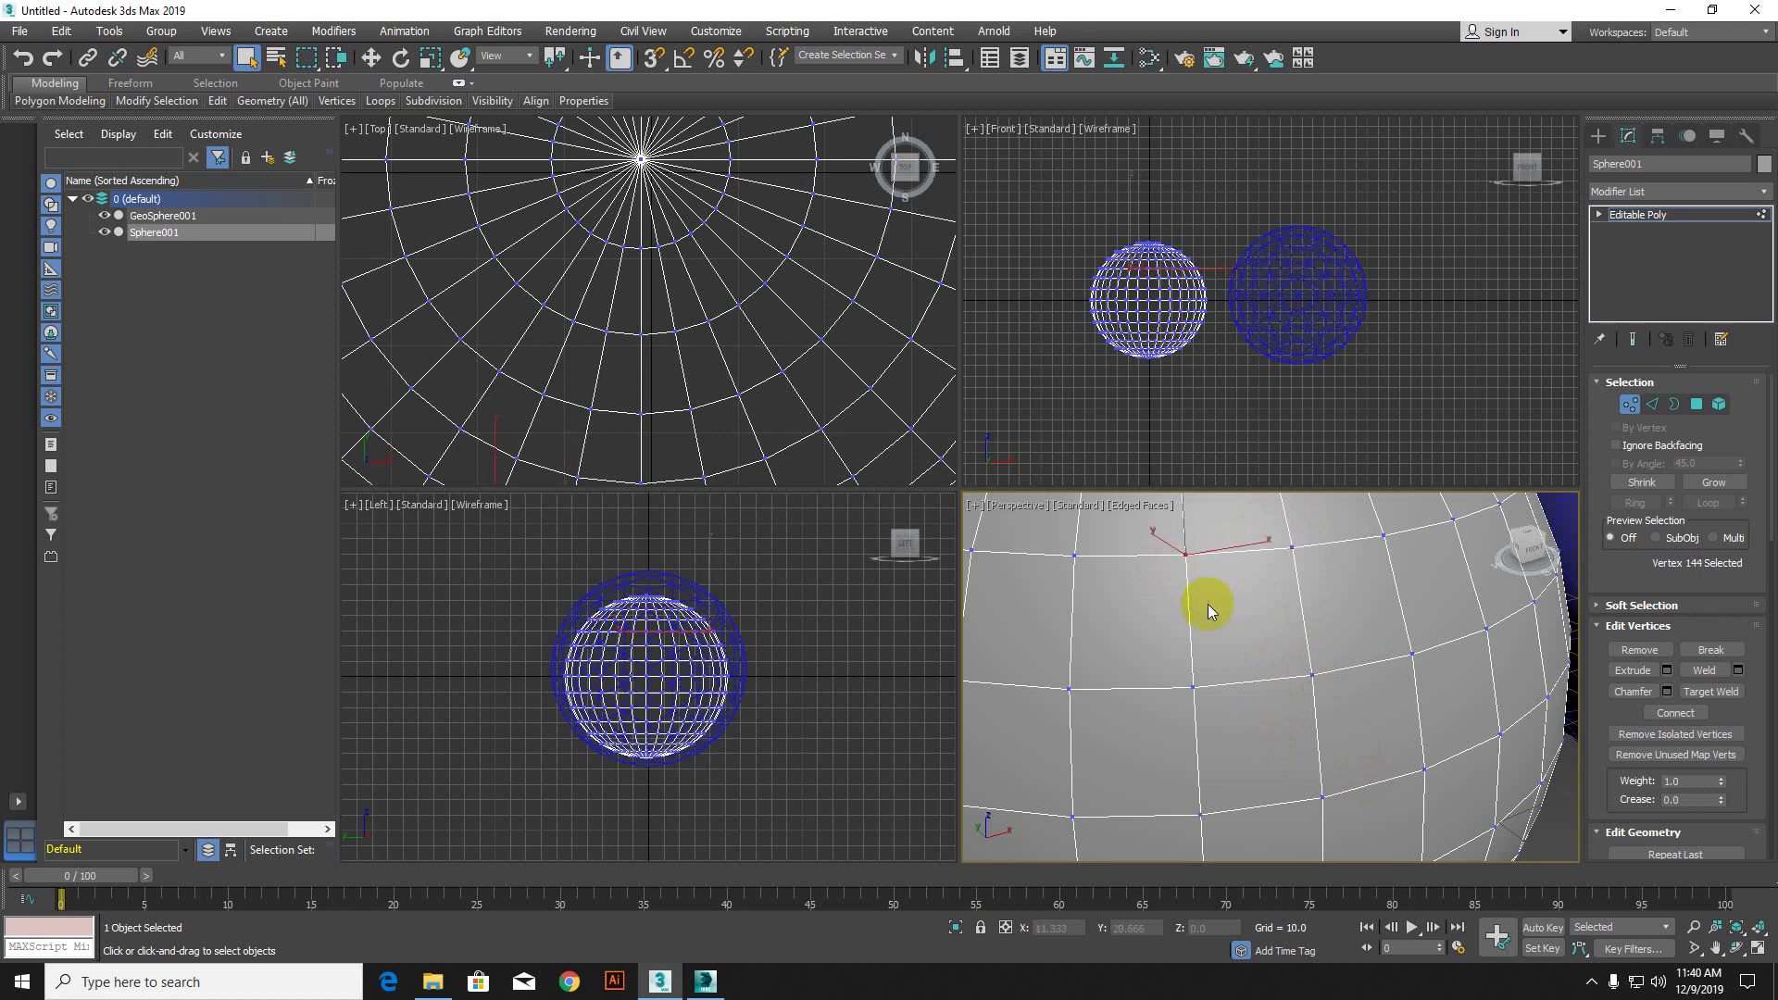
pyautogui.scroll(-5, 1200, 602)
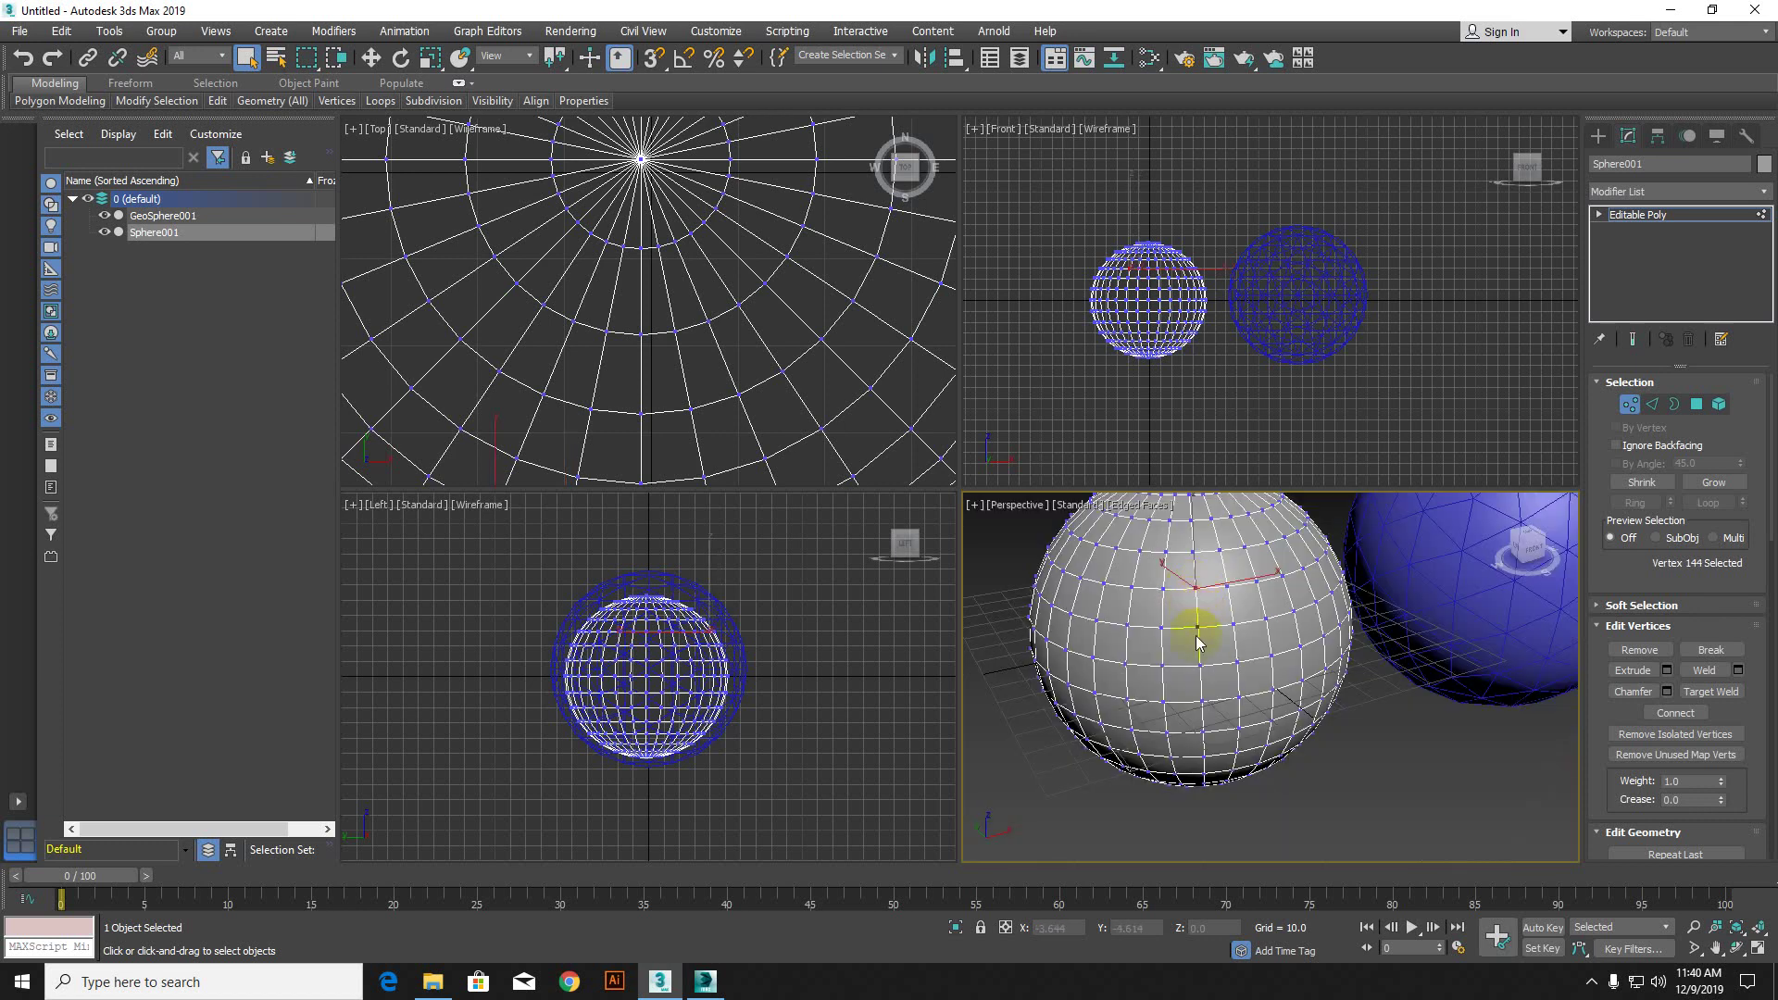
pyautogui.moveTo(1177, 606); pyautogui.dragTo(1220, 651)
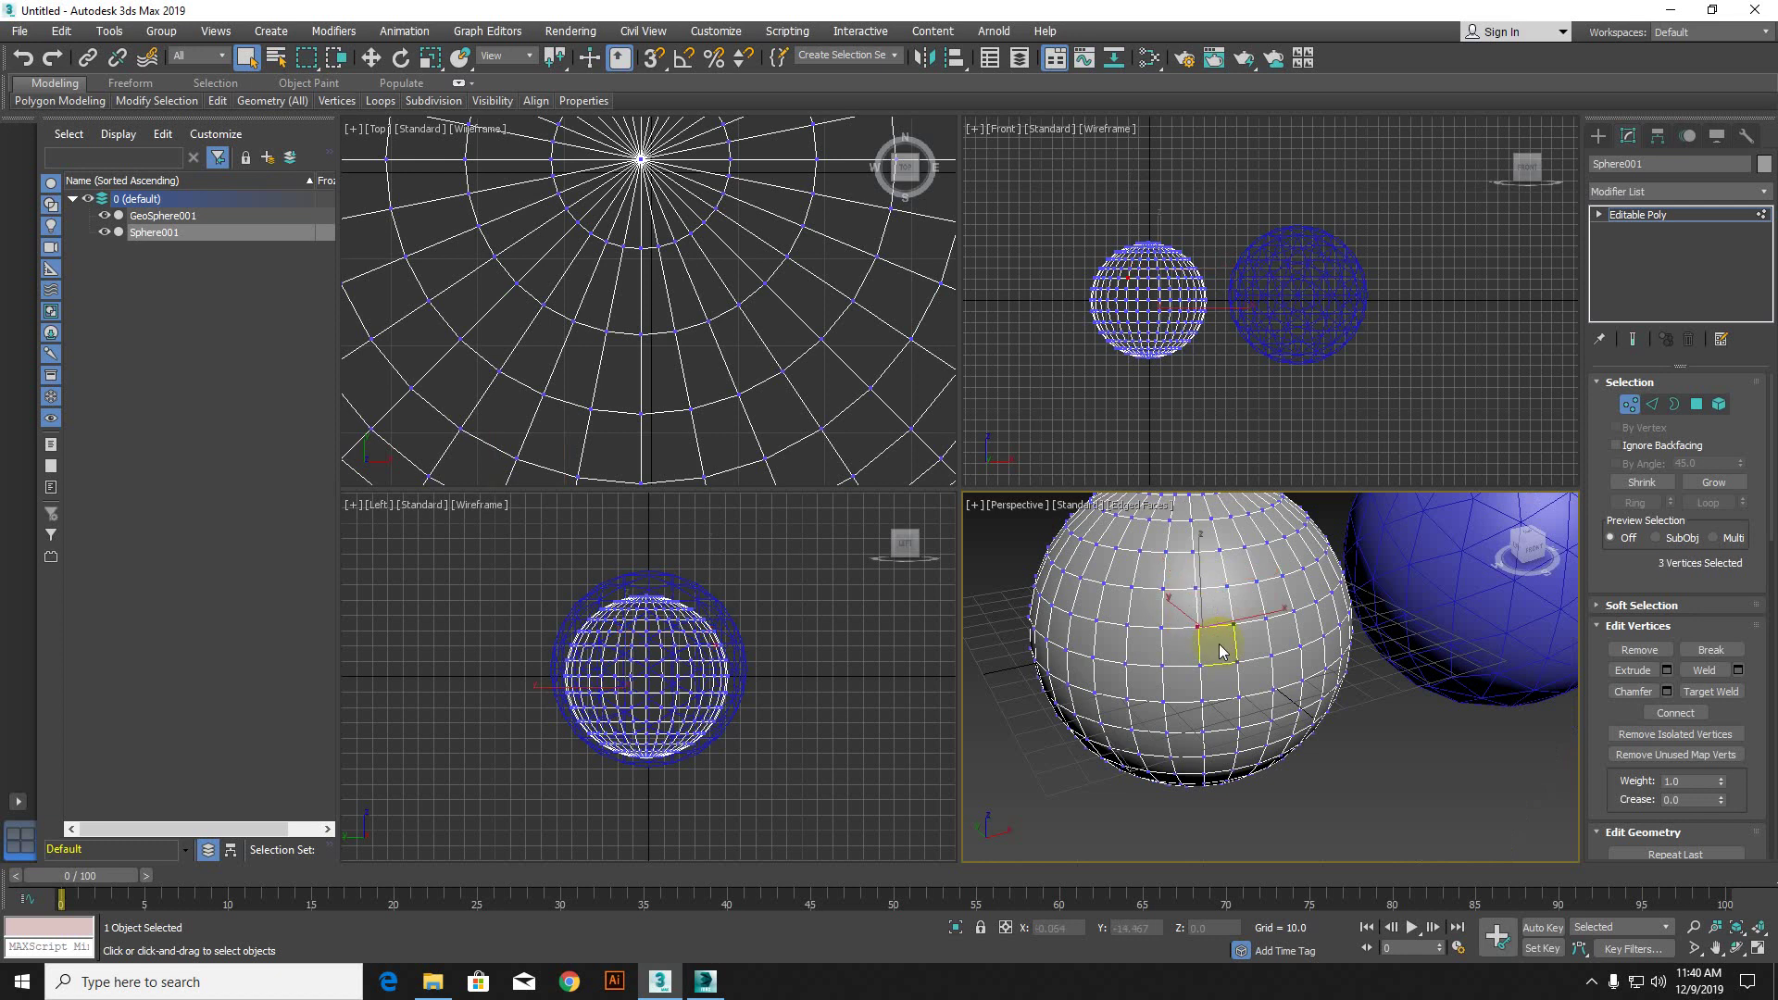
pyautogui.scroll(-6, 1221, 650)
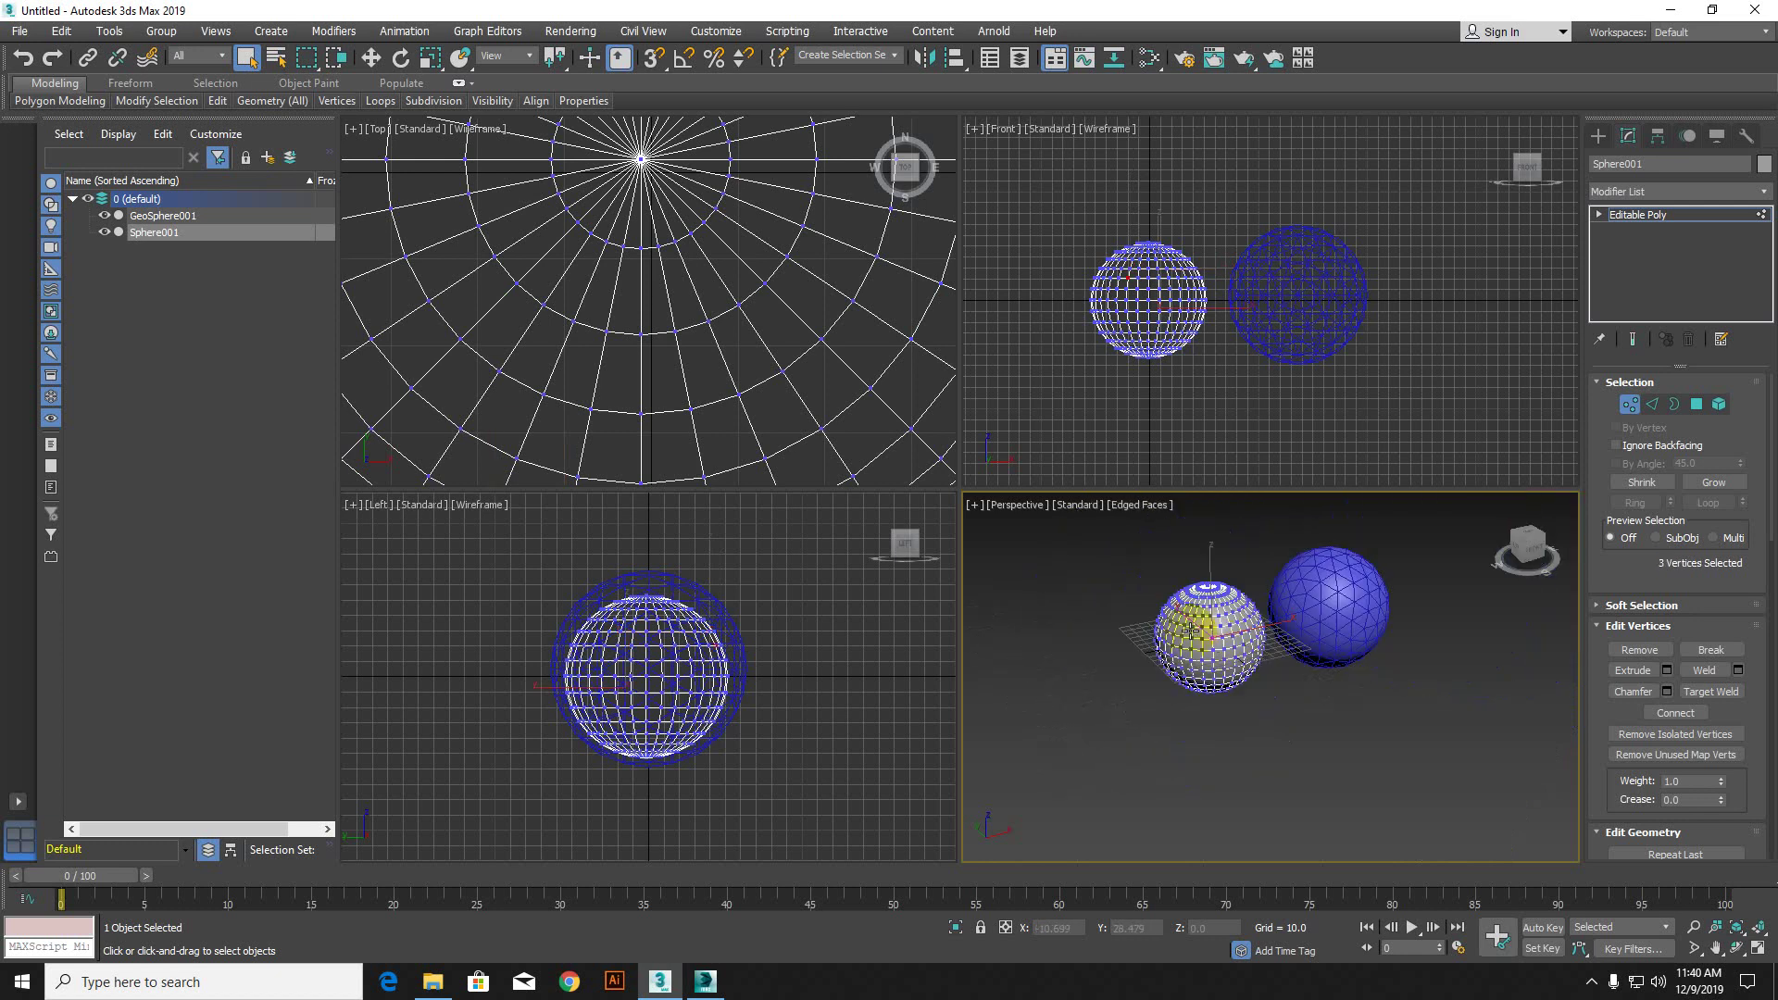
pyautogui.scroll(6, 1206, 629)
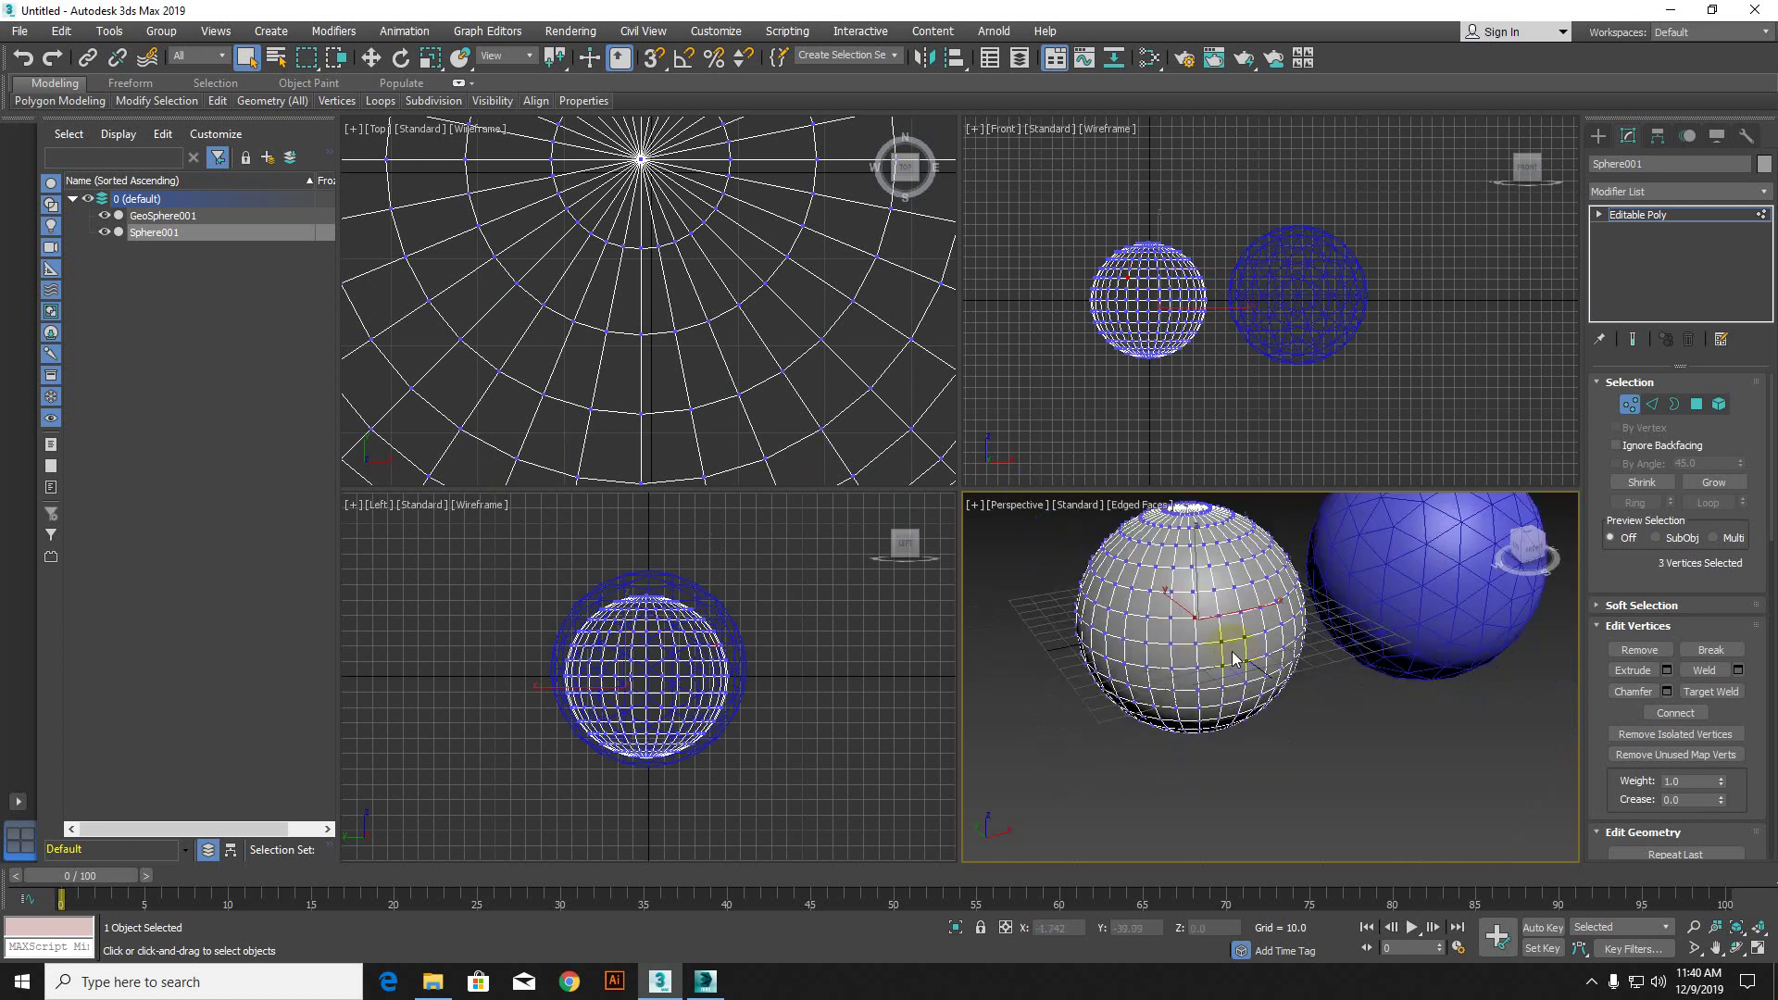
# Step: Pull the selected sphere vertices outward with the Move gizmo
pyautogui.press('w')
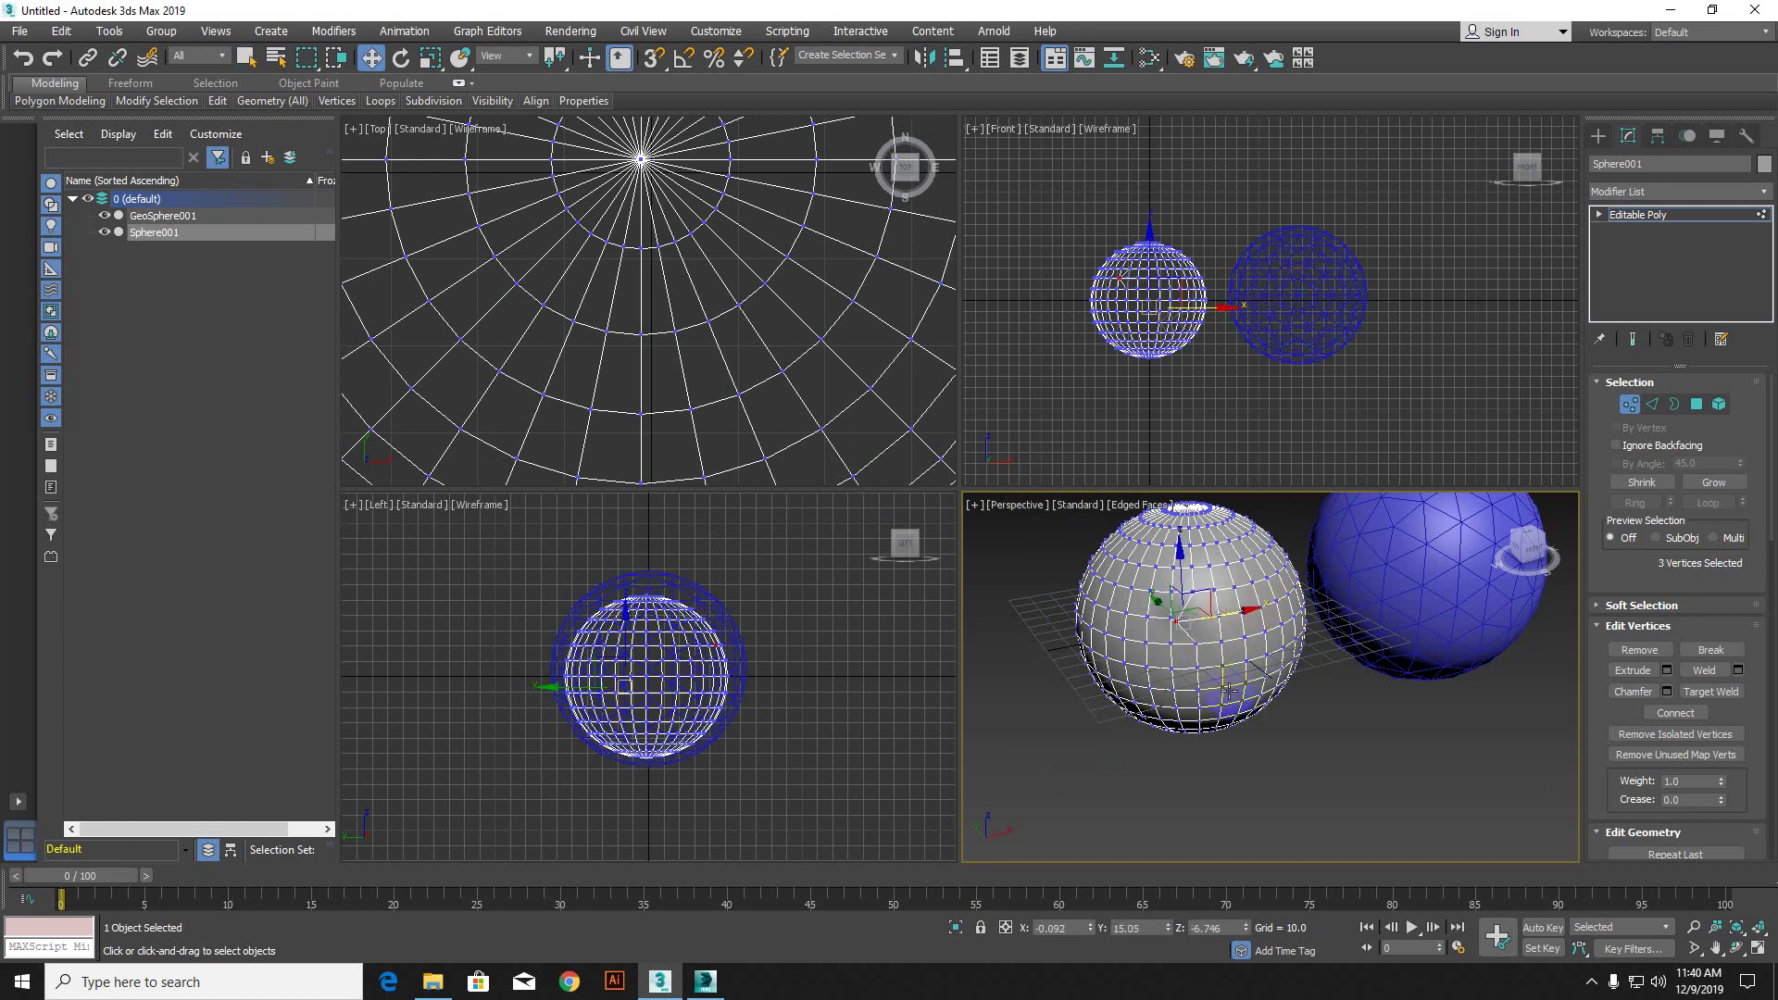
pyautogui.keyDown('alt'); pyautogui.moveTo(1204, 667); pyautogui.dragTo(880, 647, button='middle'); pyautogui.keyUp('alt')
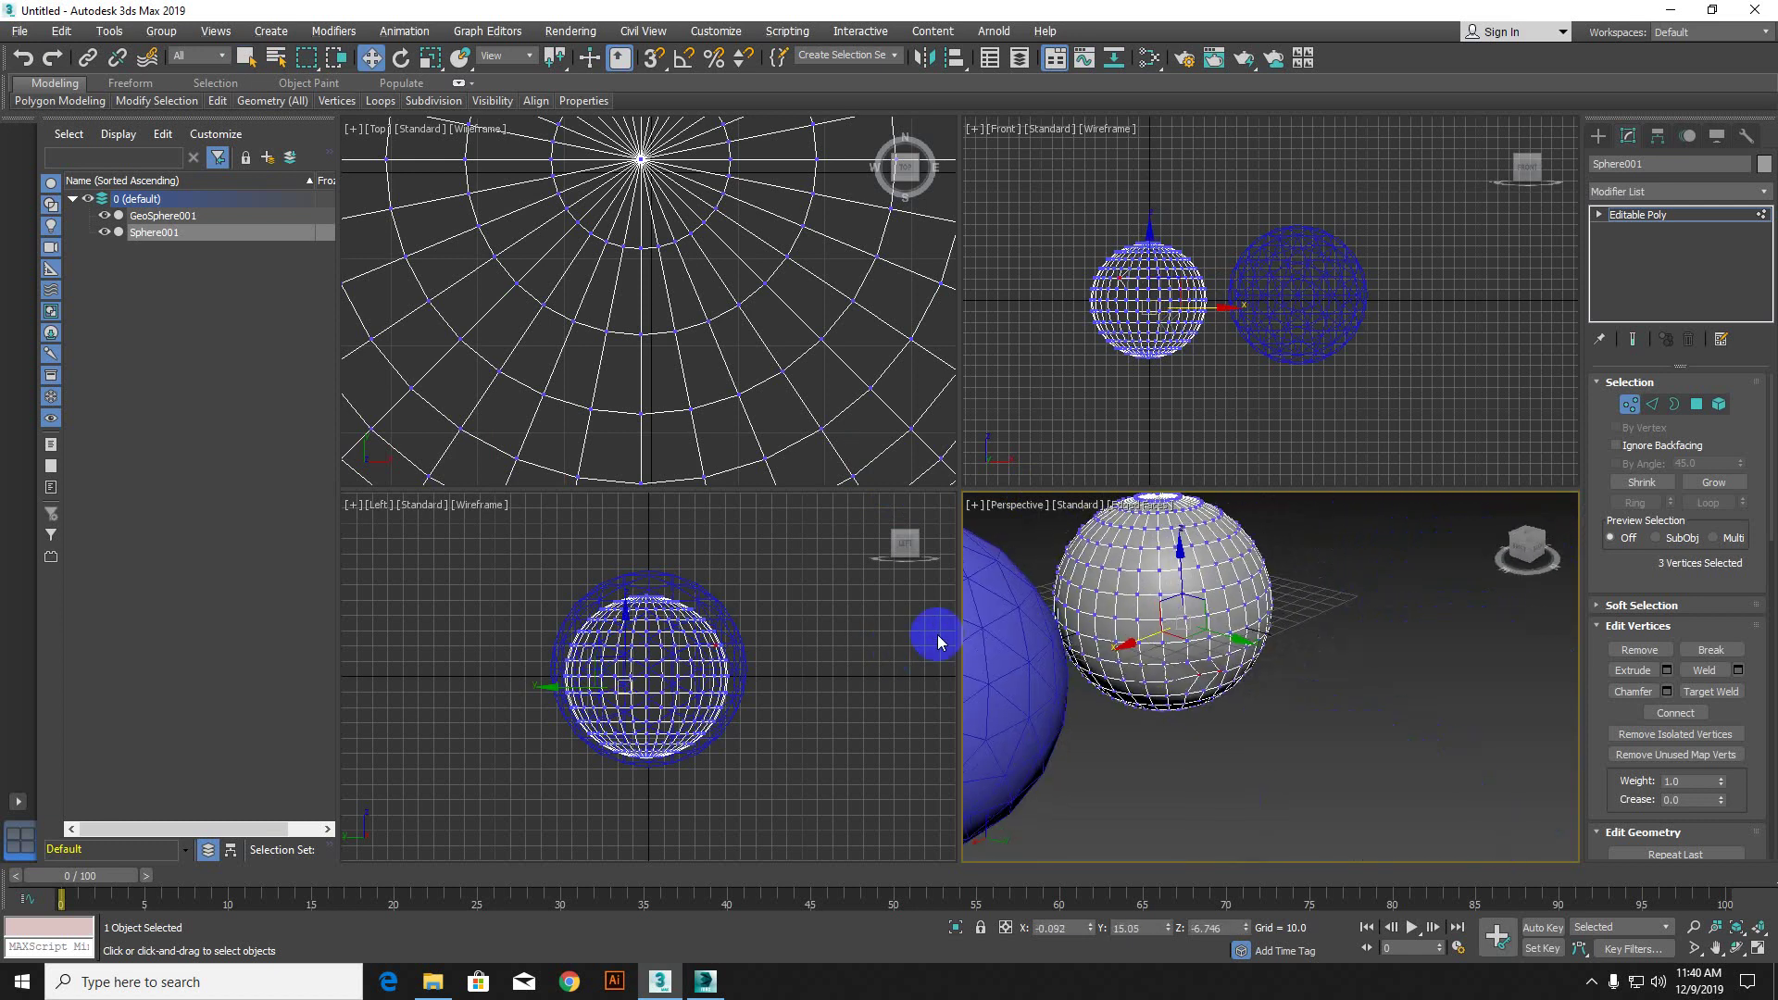
pyautogui.moveTo(1241, 679); pyautogui.dragTo(1297, 691)
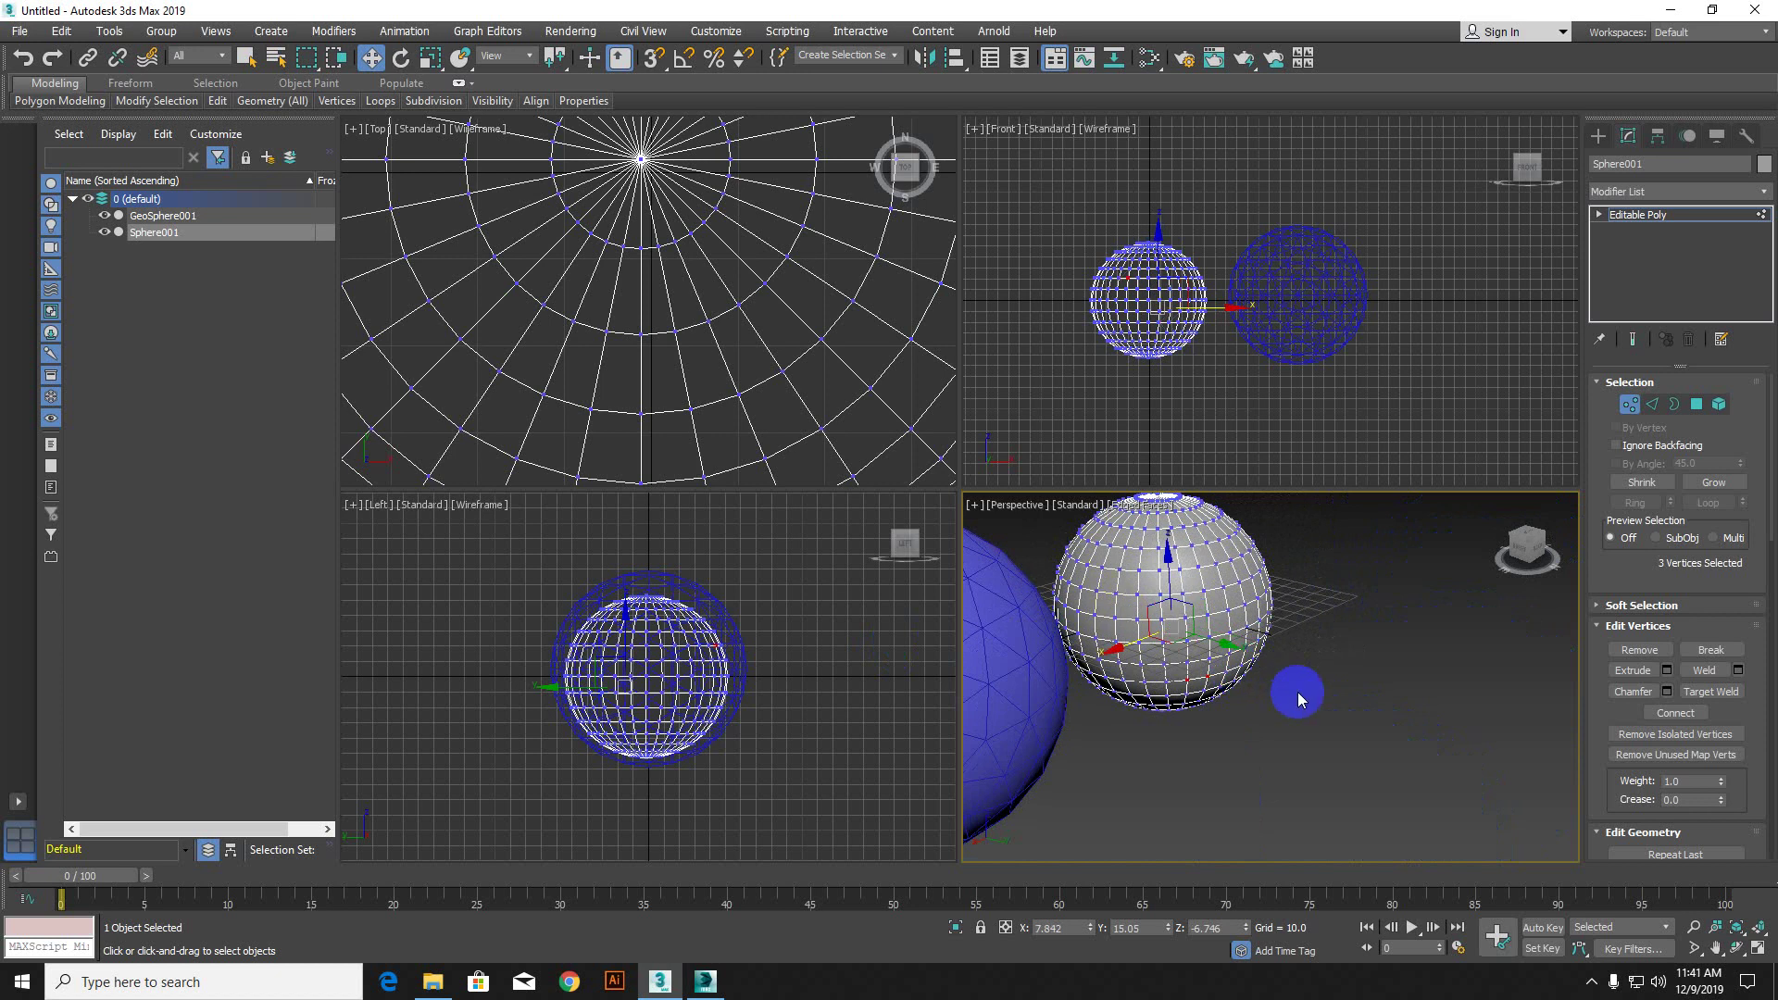
pyautogui.scroll(3, 1297, 691)
pyautogui.moveTo(798, 418); pyautogui.dragTo(834, 431)
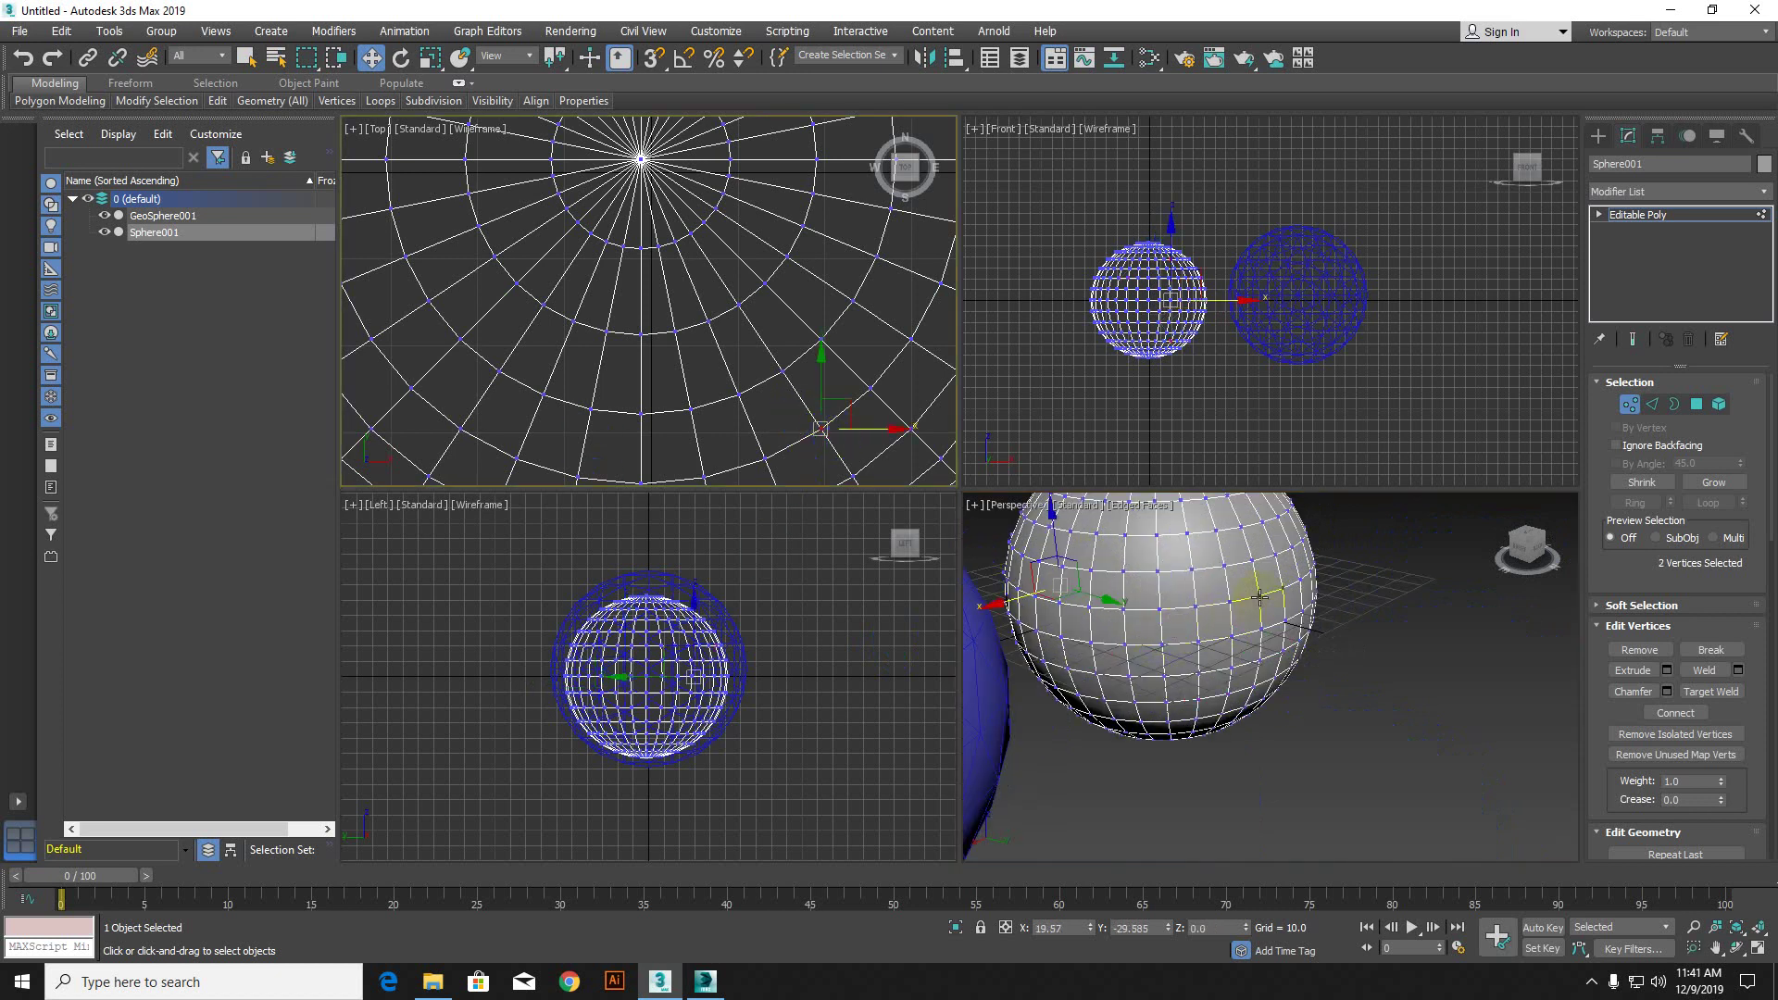
pyautogui.keyDown('alt'); pyautogui.moveTo(1274, 589); pyautogui.dragTo(1130, 606, button='middle'); pyautogui.keyUp('alt')
pyautogui.scroll(5, 1130, 605)
pyautogui.moveTo(1136, 613); pyautogui.dragTo(1243, 601)
pyautogui.keyDown('alt'); pyautogui.moveTo(1259, 683); pyautogui.dragTo(1225, 563, button='middle'); pyautogui.keyUp('alt')
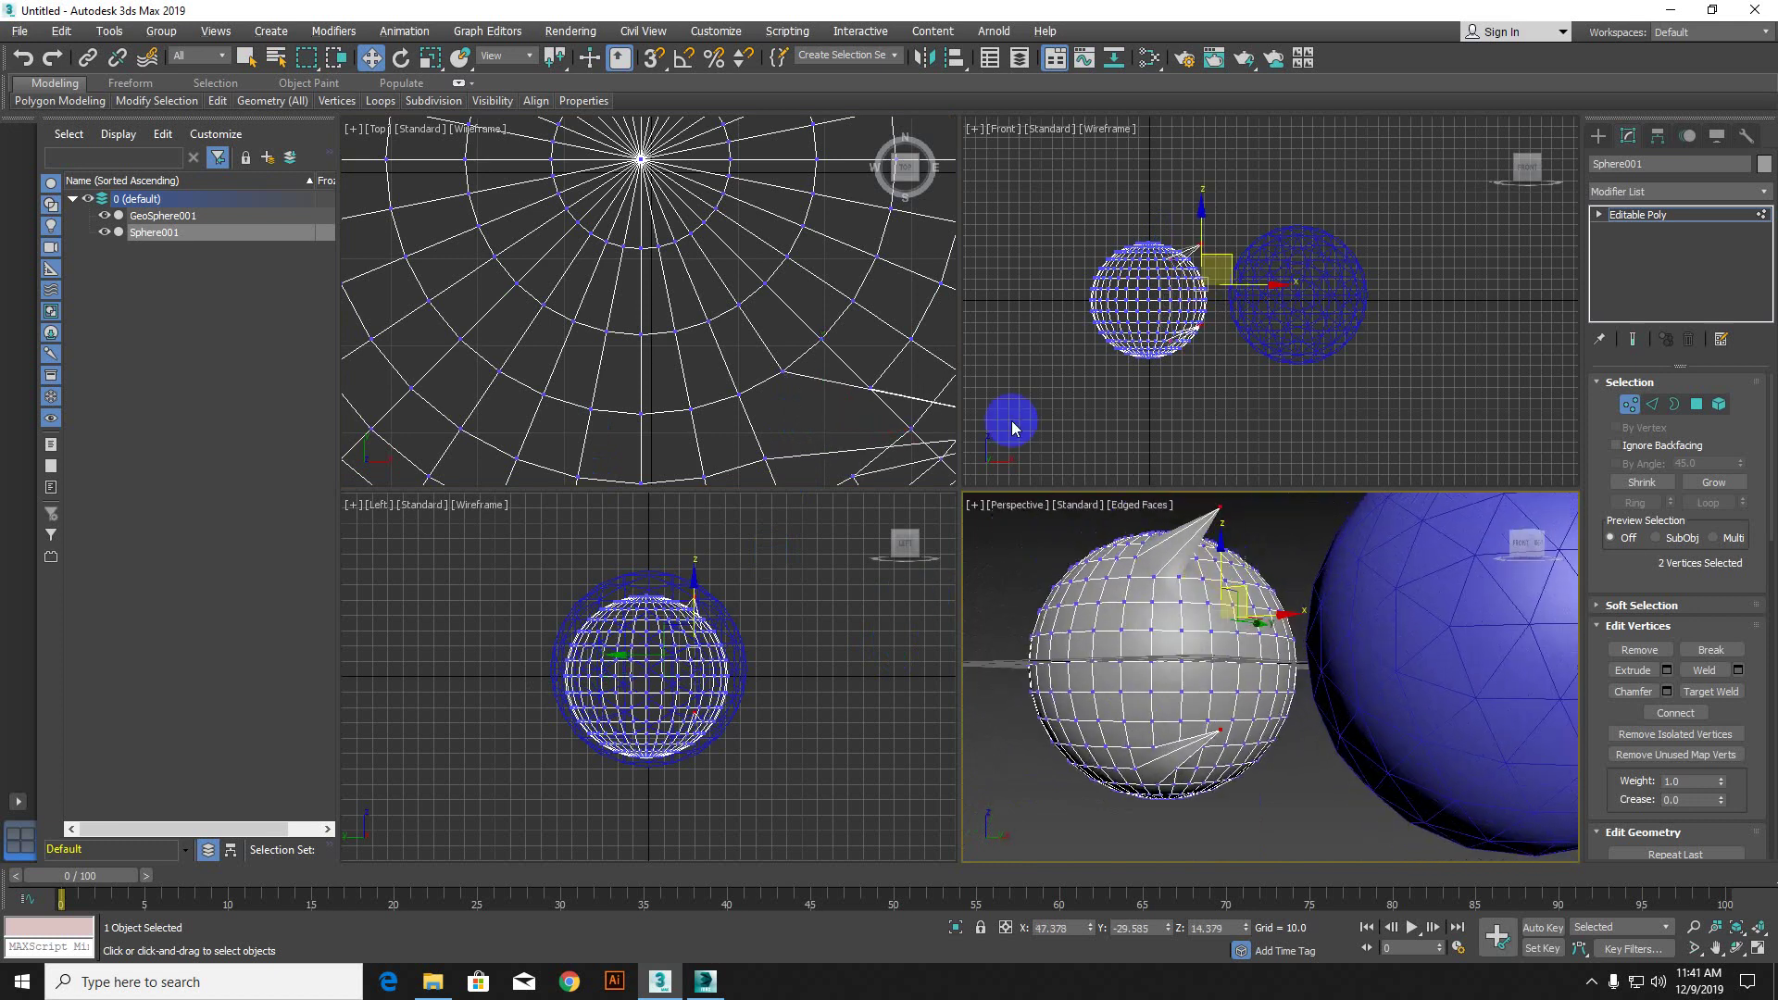
# Step: Undo the vertex move, restoring the round sphere
pyautogui.rightClick(835, 422)
pyautogui.hotkey('ctrl', 'z')
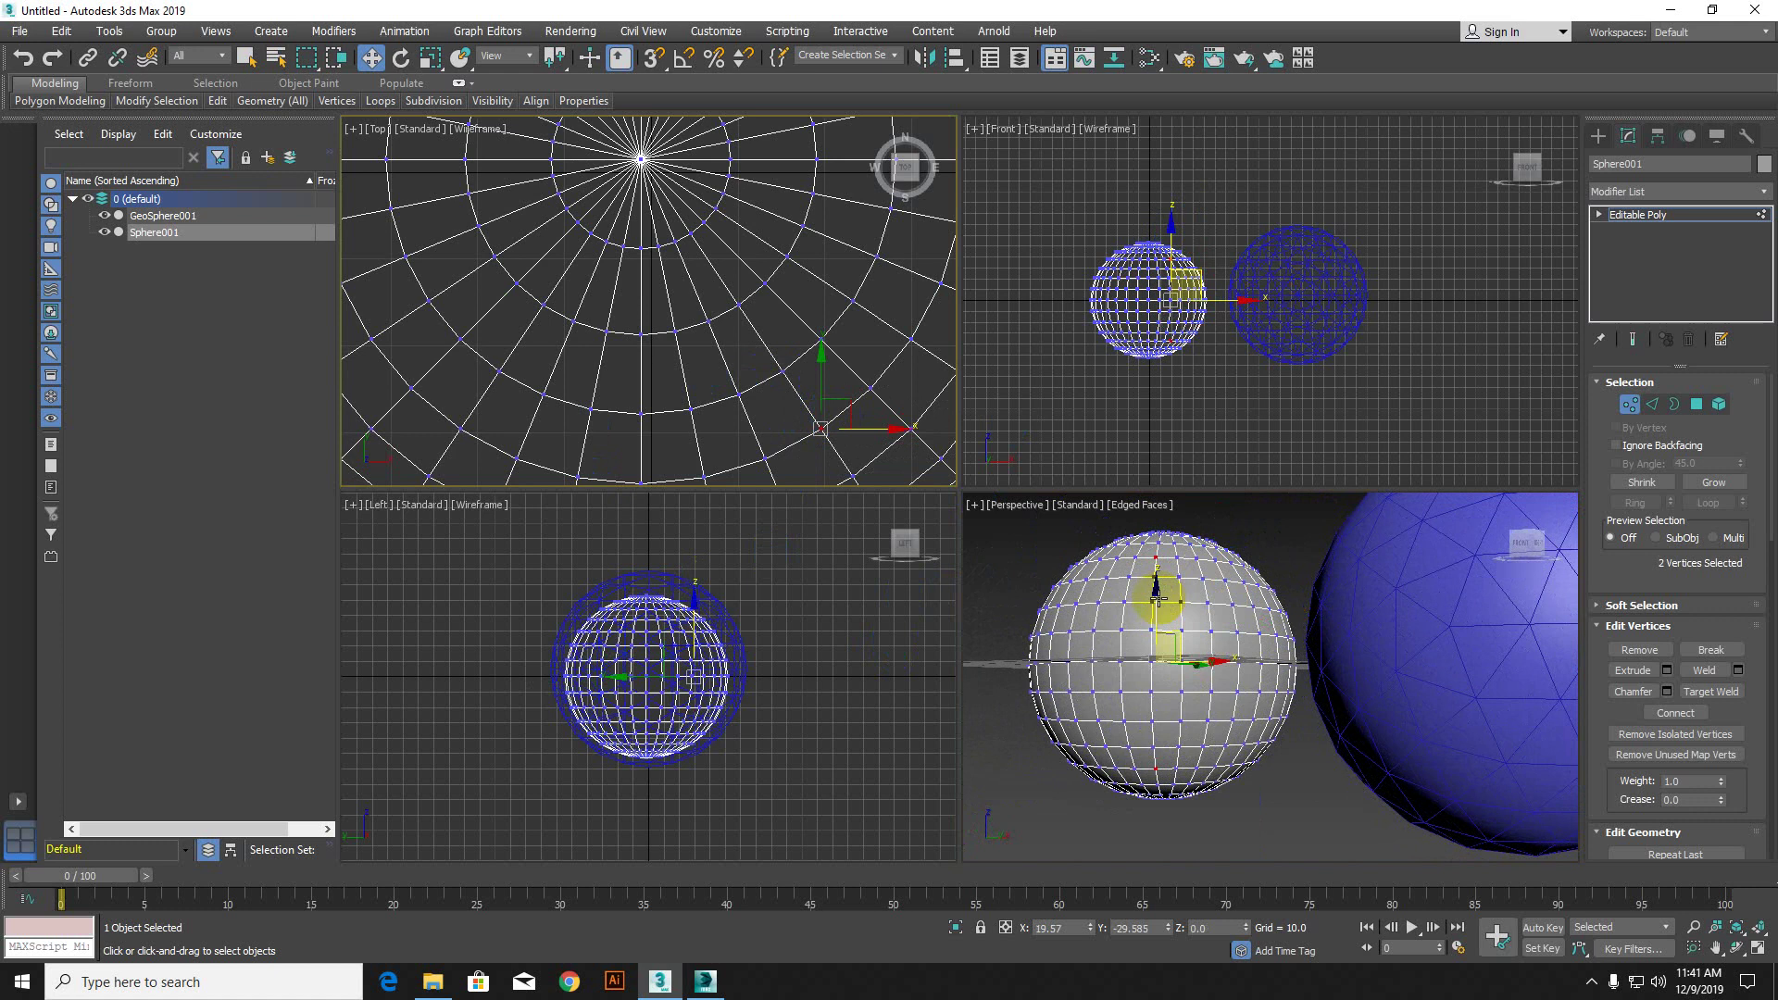
pyautogui.scroll(-3, 1157, 600)
pyautogui.click(1146, 550)
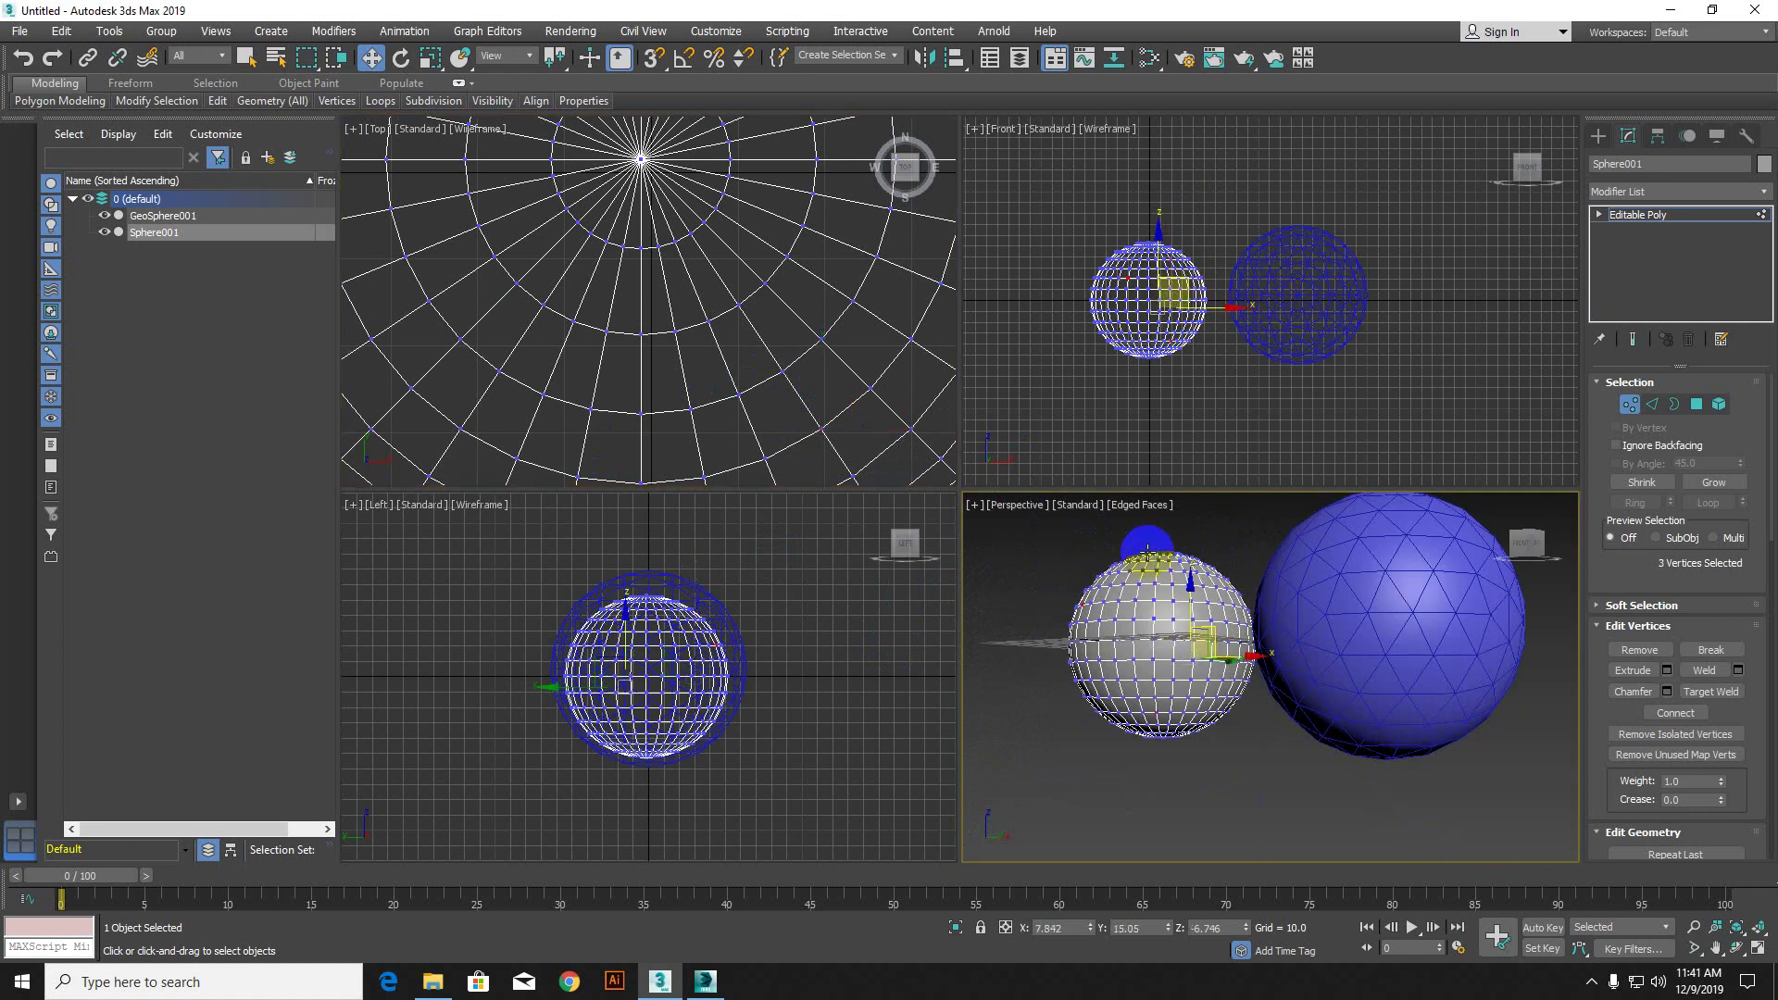
# Step: Leave vertex mode and select GeoSphere001 (Radius 64.009, 4 Segments, Icosa)
pyautogui.press('1')
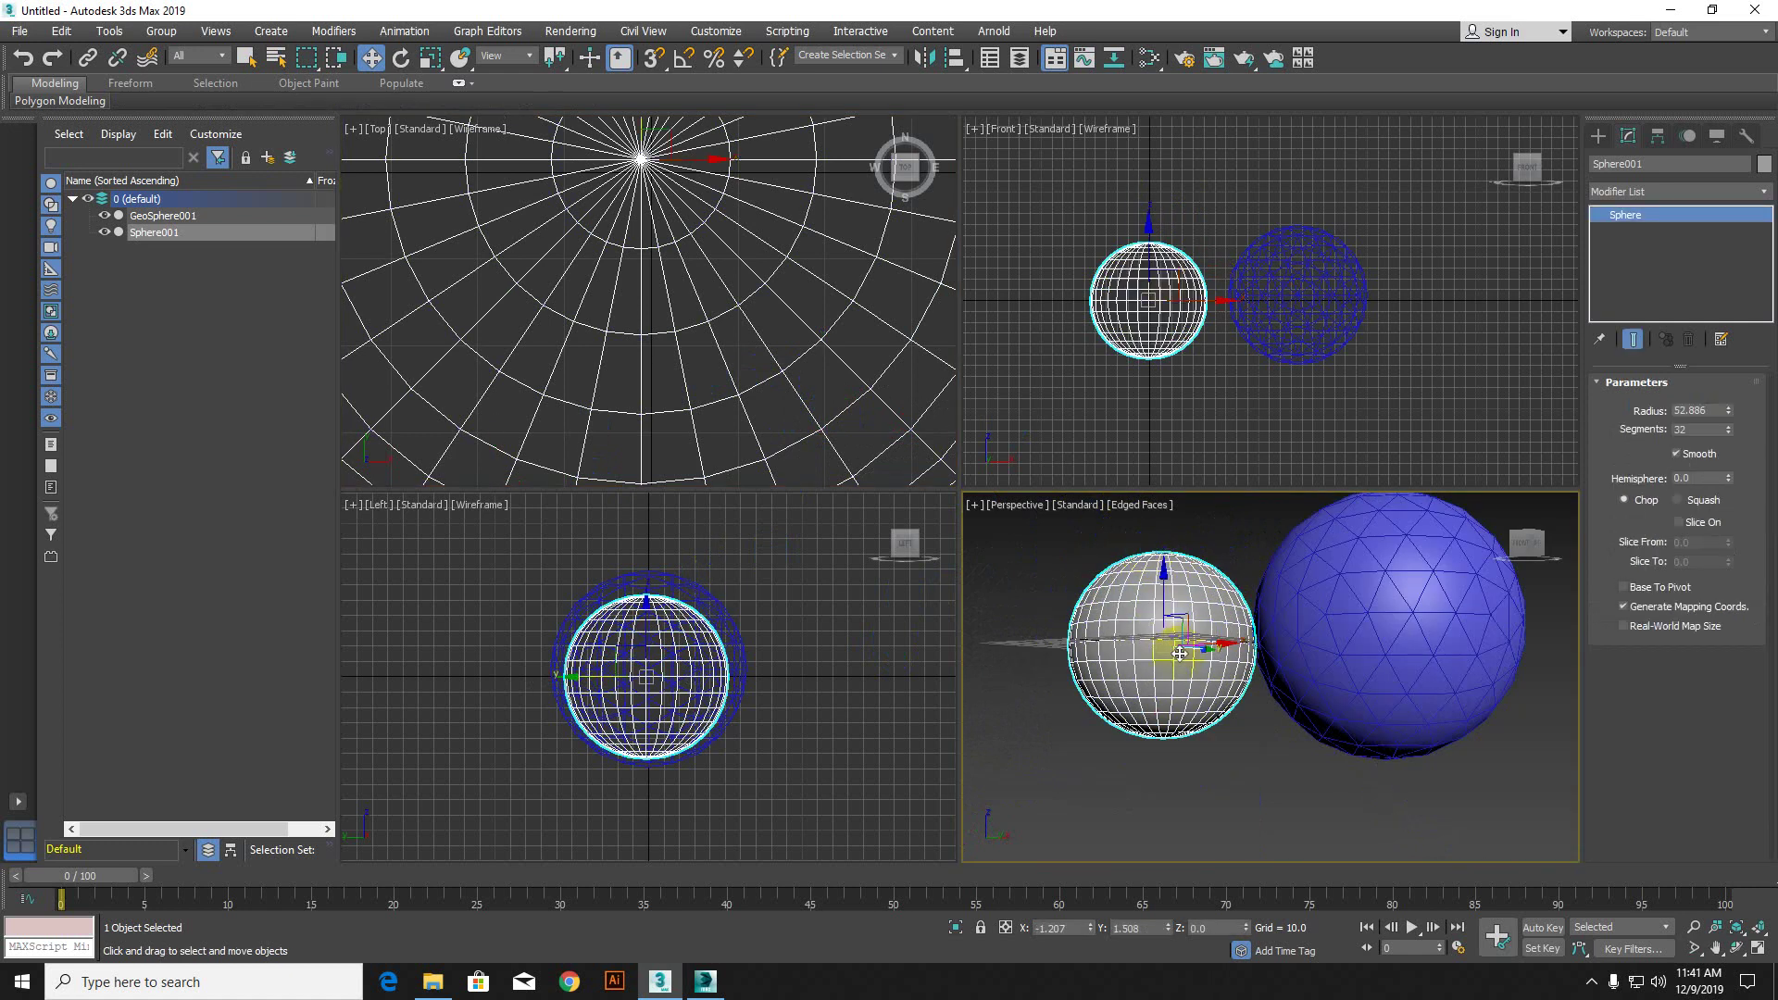
pyautogui.click(1255, 741)
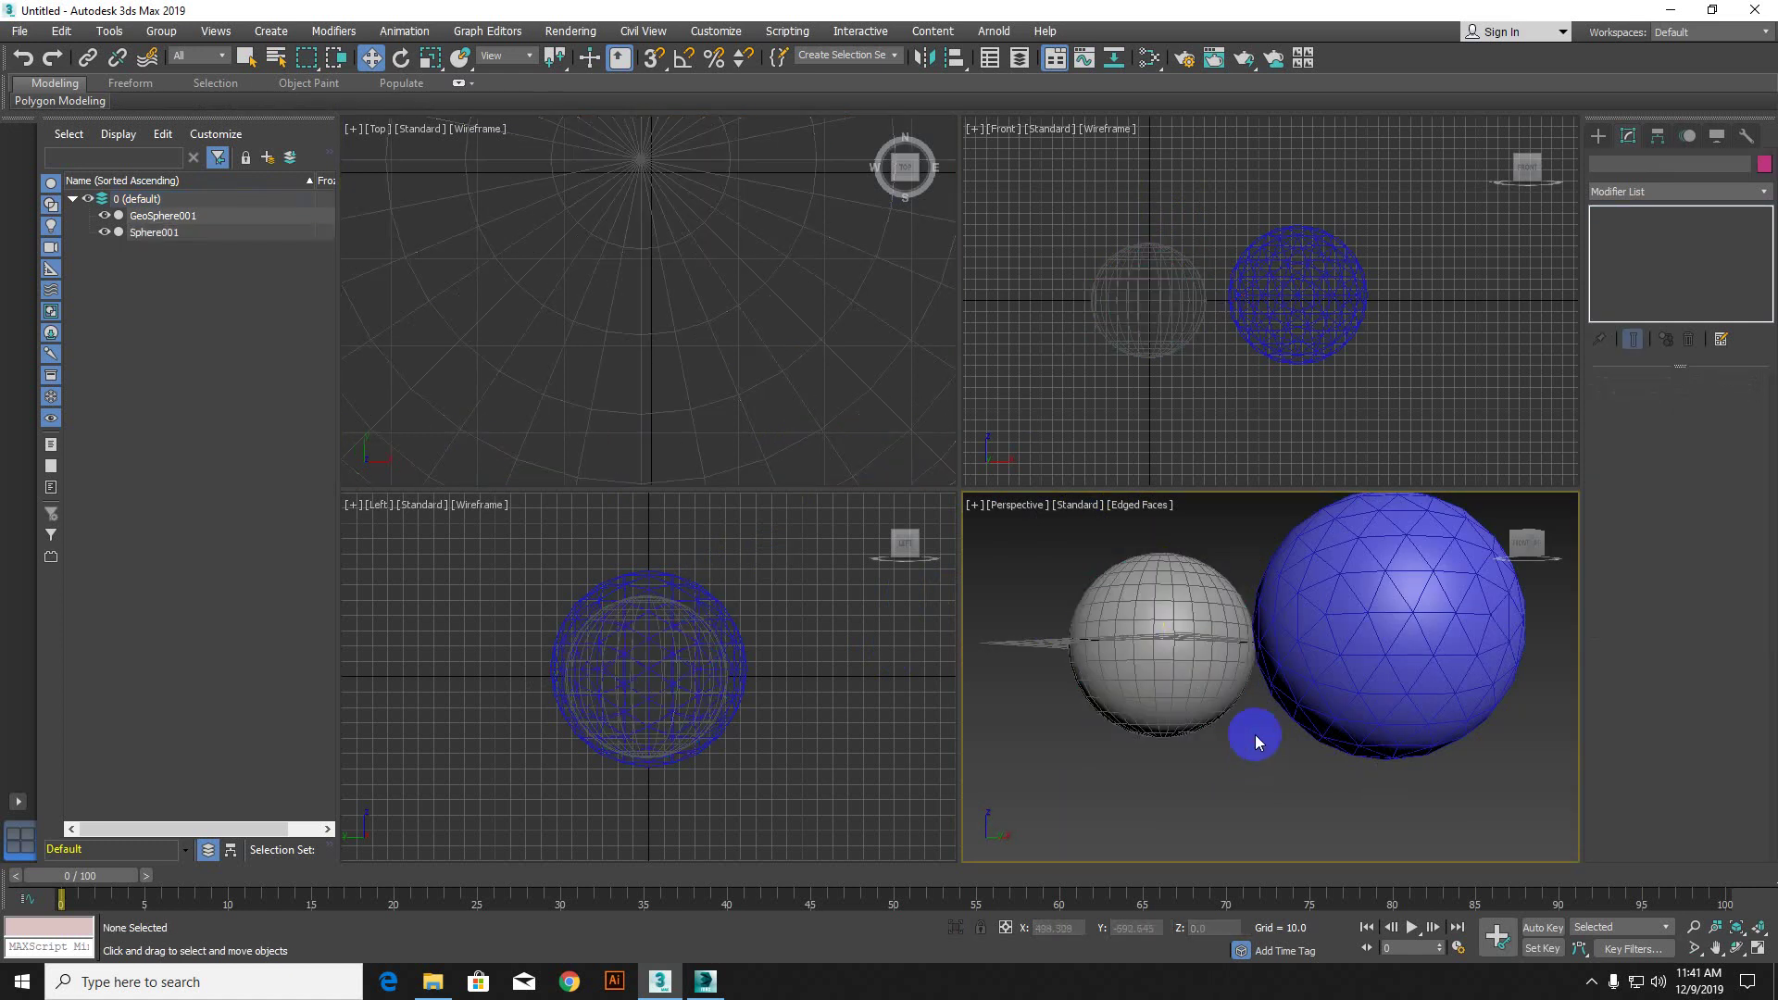
pyautogui.click(1267, 648)
pyautogui.scroll(-2, 1241, 705)
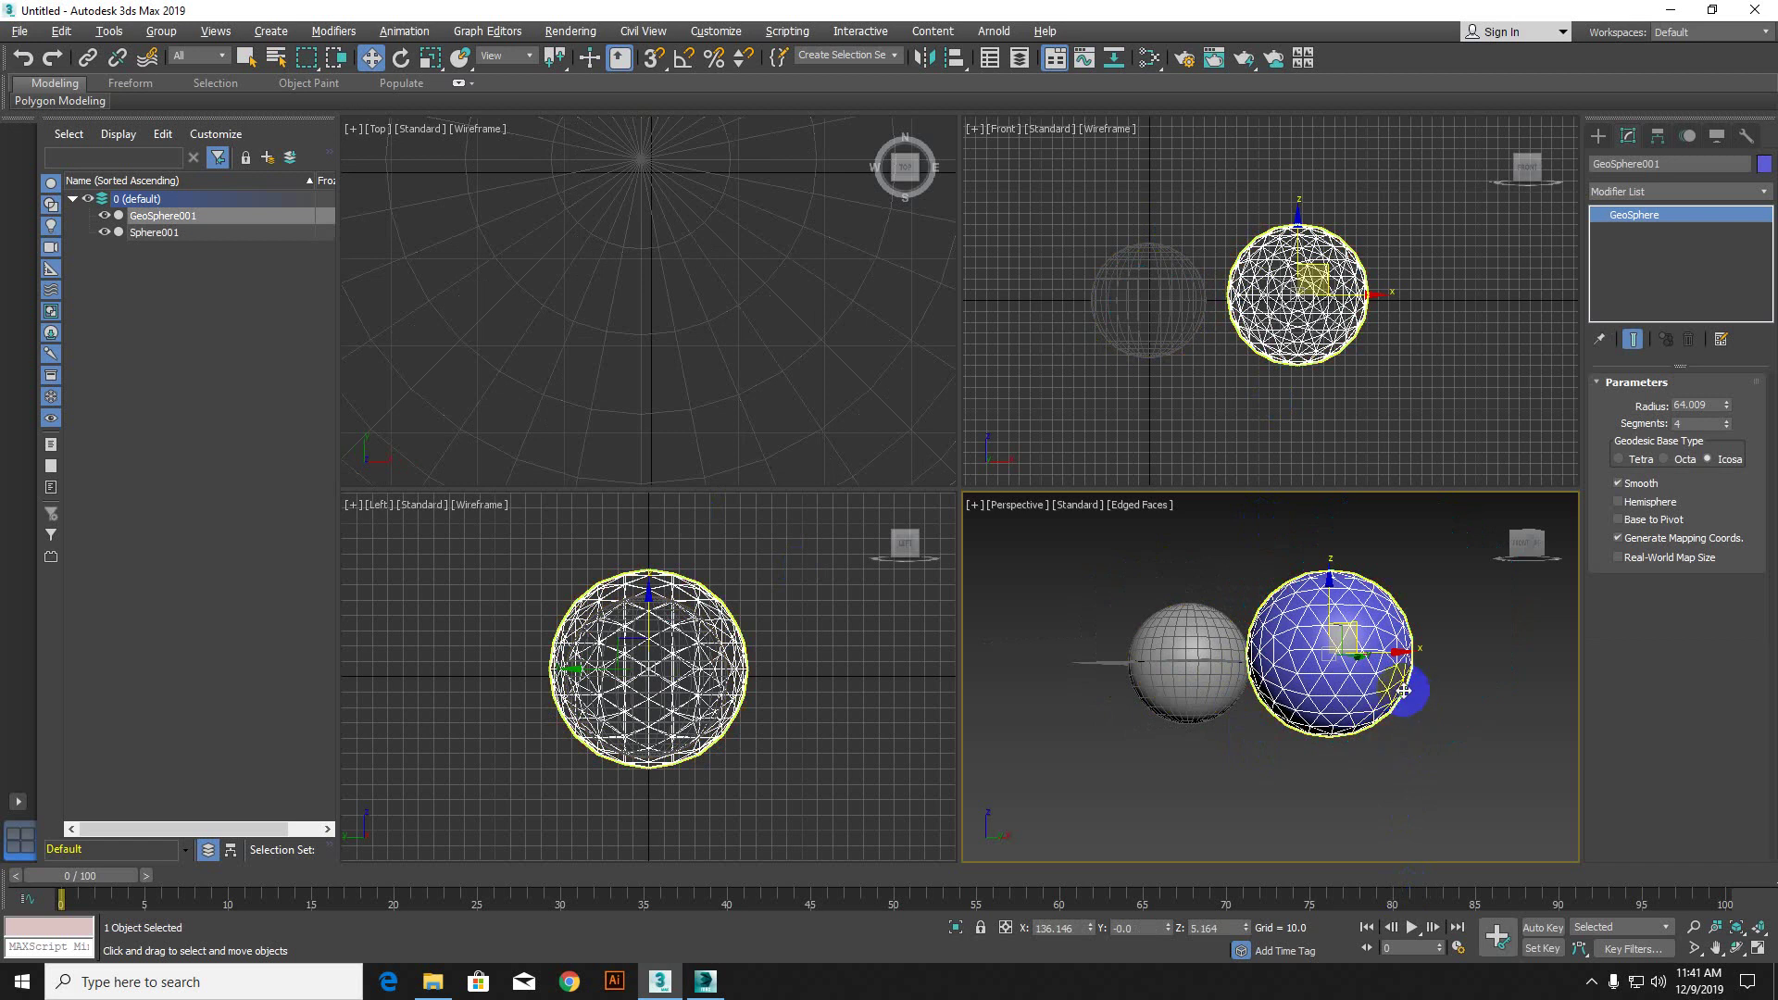
pyautogui.keyDown('alt'); pyautogui.moveTo(1404, 691); pyautogui.dragTo(1170, 714, button='middle'); pyautogui.keyUp('alt')
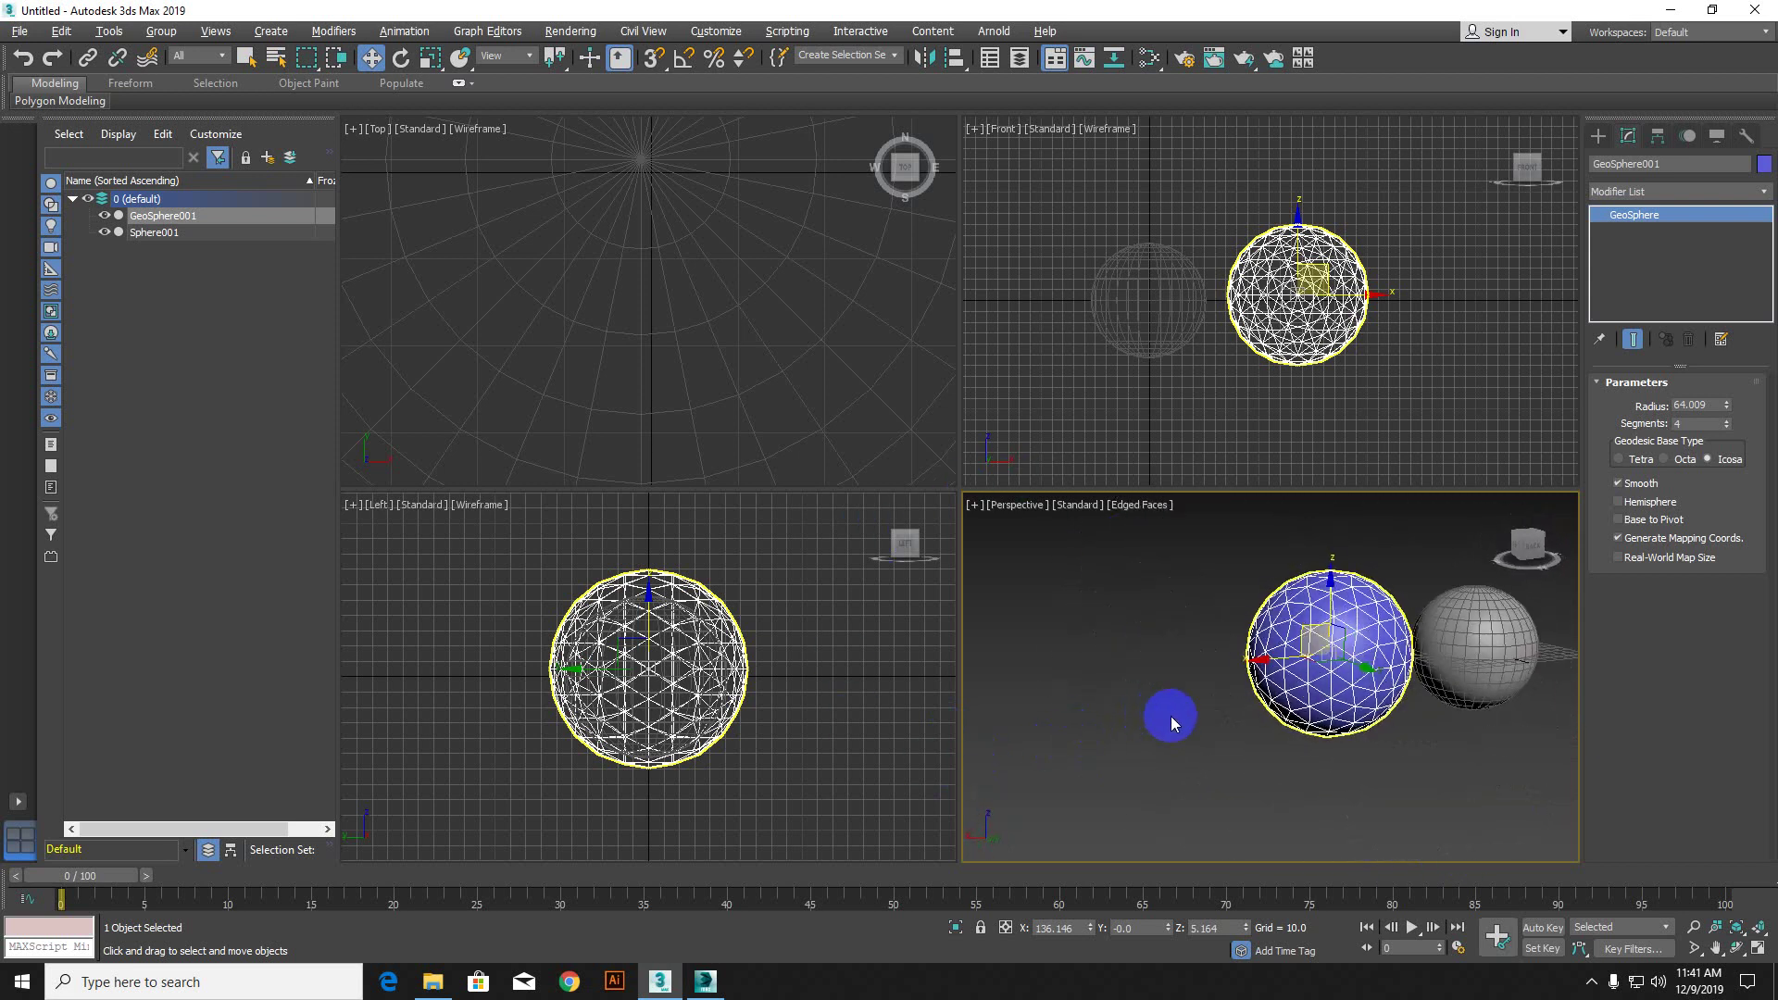
# Step: Select the grey Sphere001 to show its Radius 52.886 and 32 Segments
pyautogui.click(1171, 715)
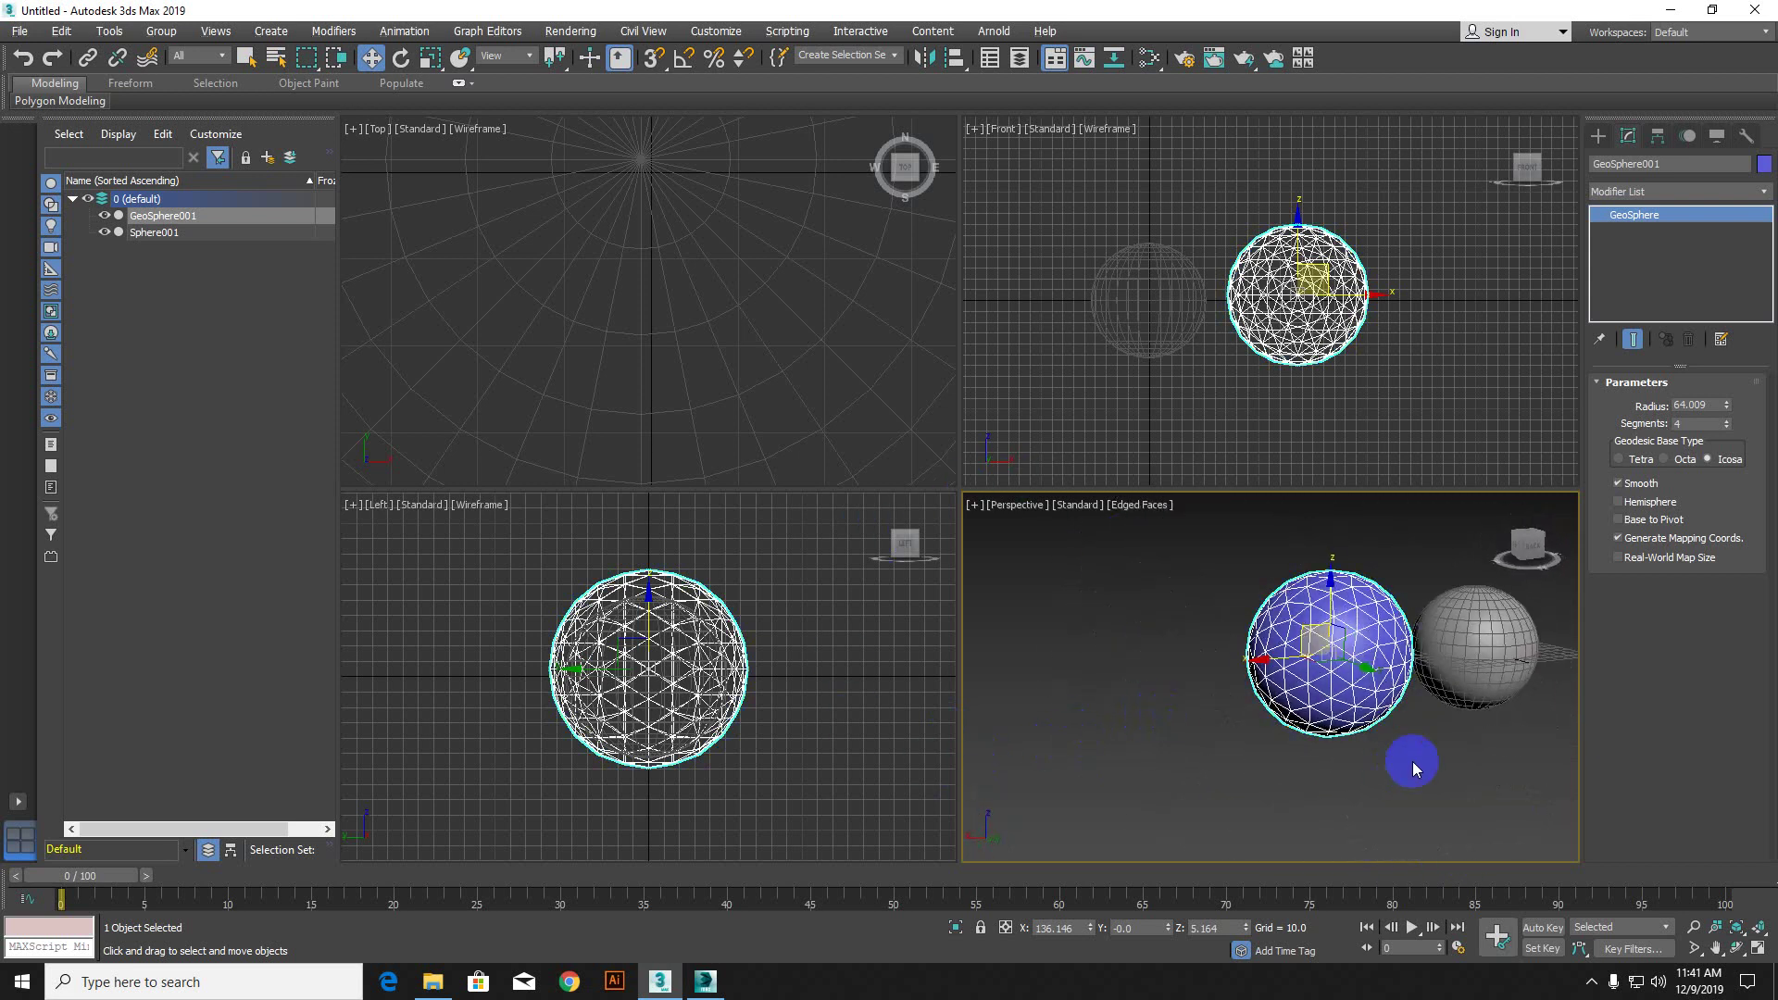
pyautogui.moveTo(1402, 648)
pyautogui.keyDown('alt'); pyautogui.mouseDown(button='middle')
pyautogui.moveTo(1381, 676)
pyautogui.moveTo(1317, 686)
pyautogui.moveTo(1384, 635)
pyautogui.mouseUp(button='middle'); pyautogui.keyUp('alt')
pyautogui.click(1384, 635)
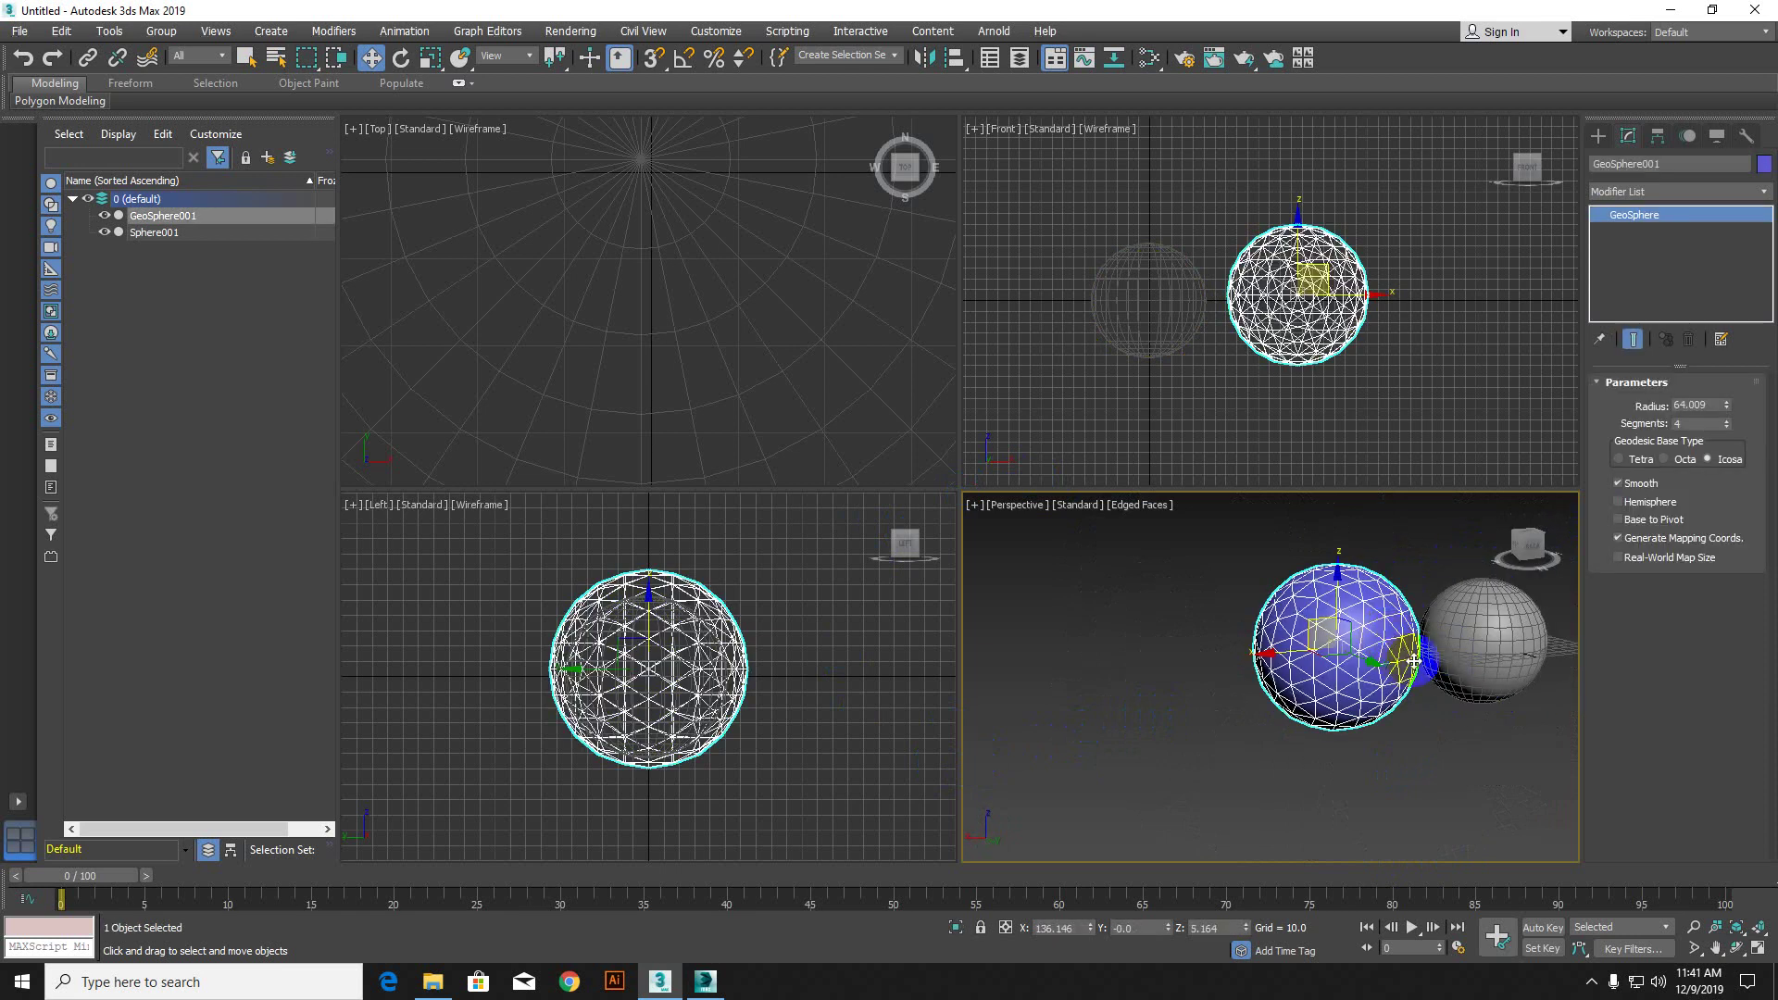
pyautogui.keyDown('alt'); pyautogui.moveTo(1414, 661); pyautogui.dragTo(955, 716, button='middle'); pyautogui.keyUp('alt')
pyautogui.click(1116, 680)
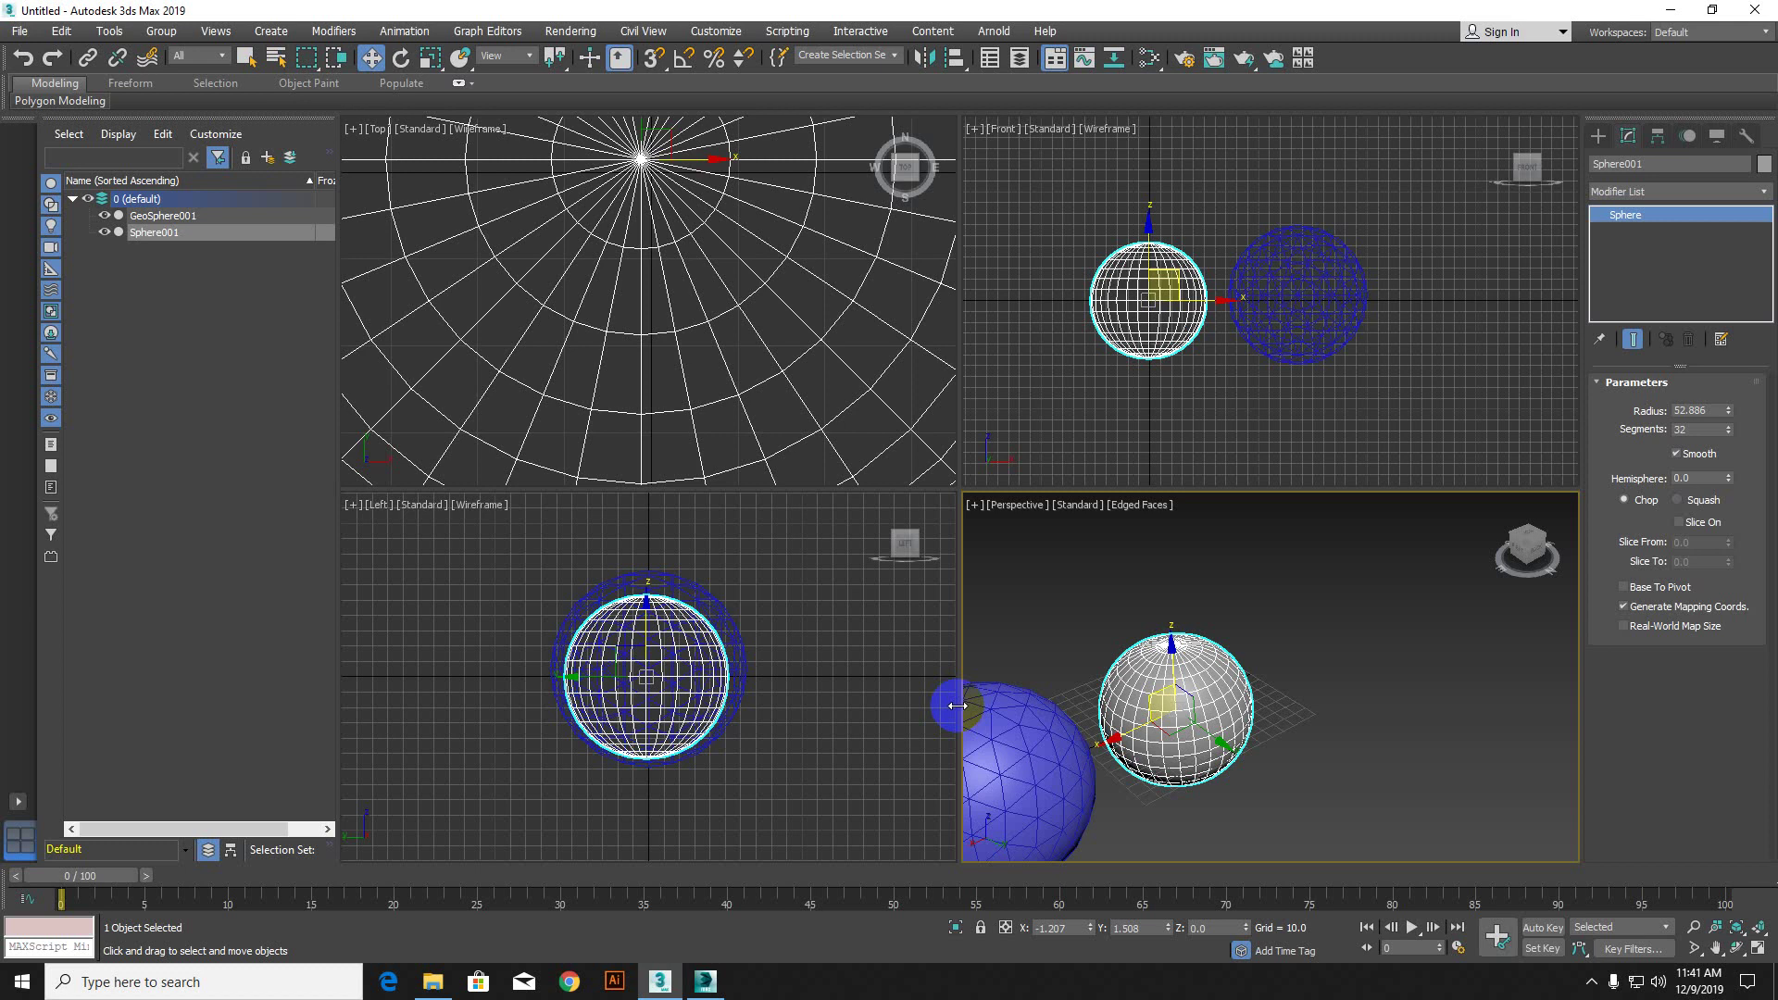
# Step: Deselect, recentre both spheres and maximize the Perspective viewport to fill the workspace
pyautogui.scroll(3, 1024, 702)
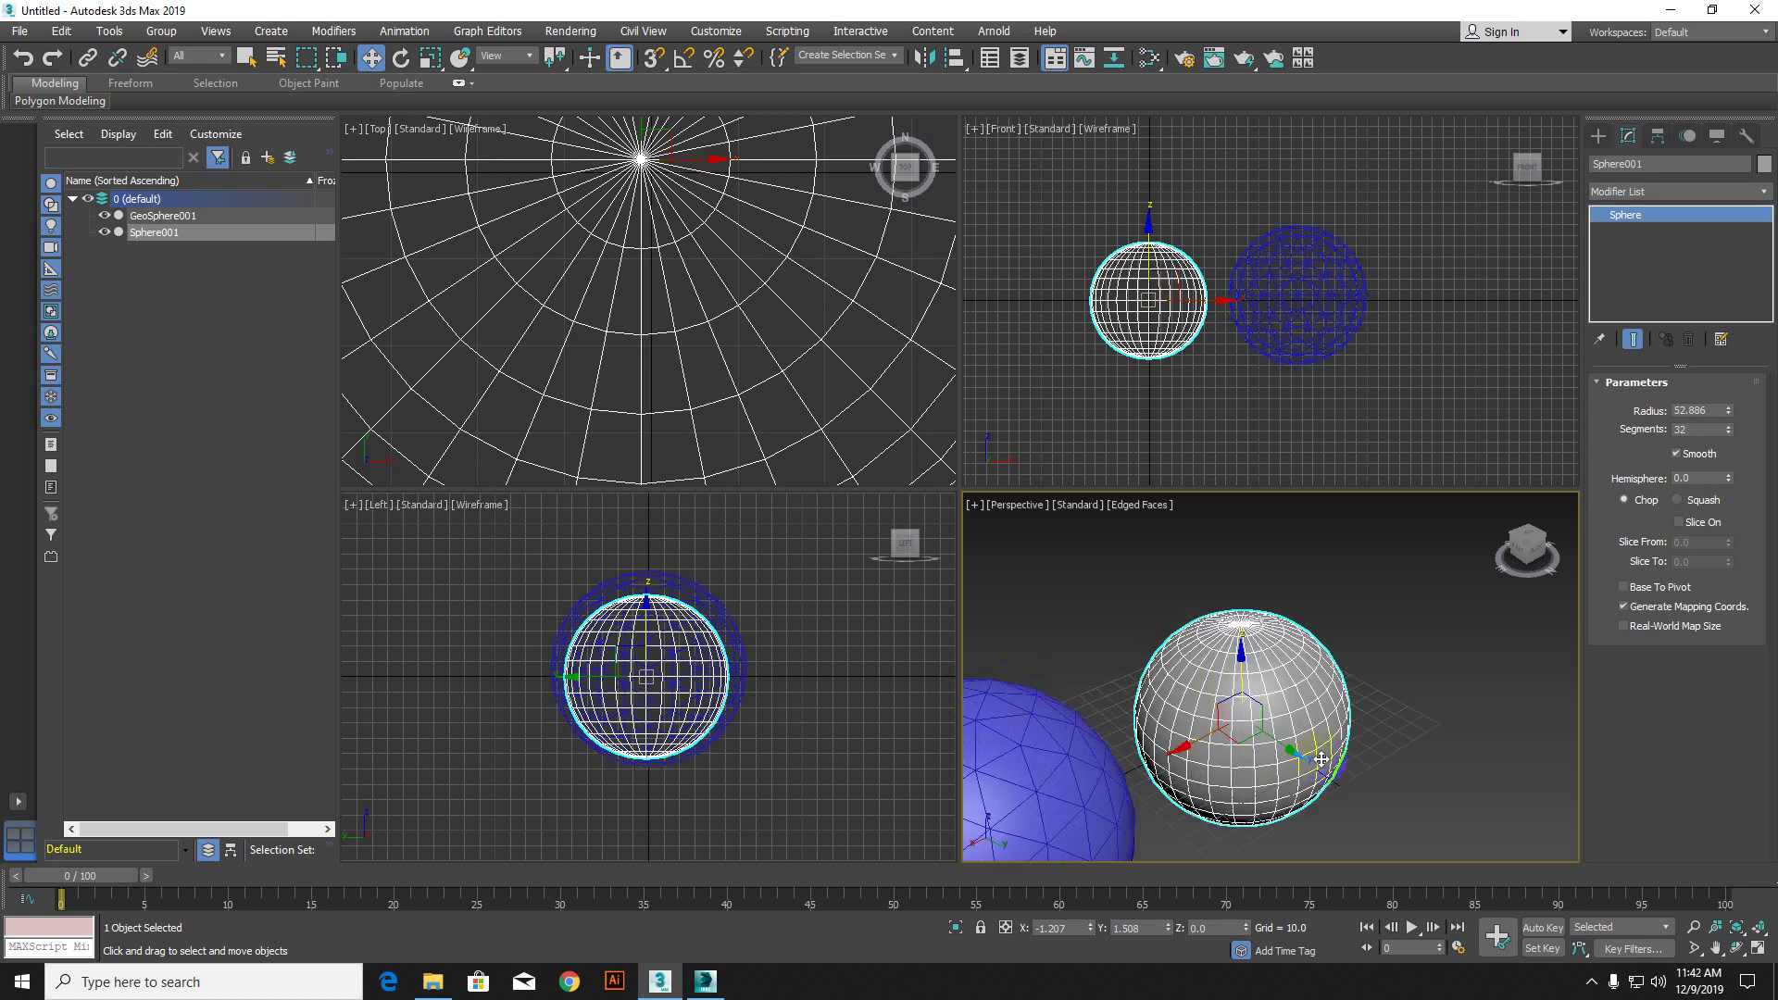
pyautogui.scroll(2, 1321, 758)
pyautogui.scroll(-3, 1321, 758)
pyautogui.keyDown('alt'); pyautogui.moveTo(1321, 759); pyautogui.dragTo(1213, 648, button='middle'); pyautogui.keyUp('alt')
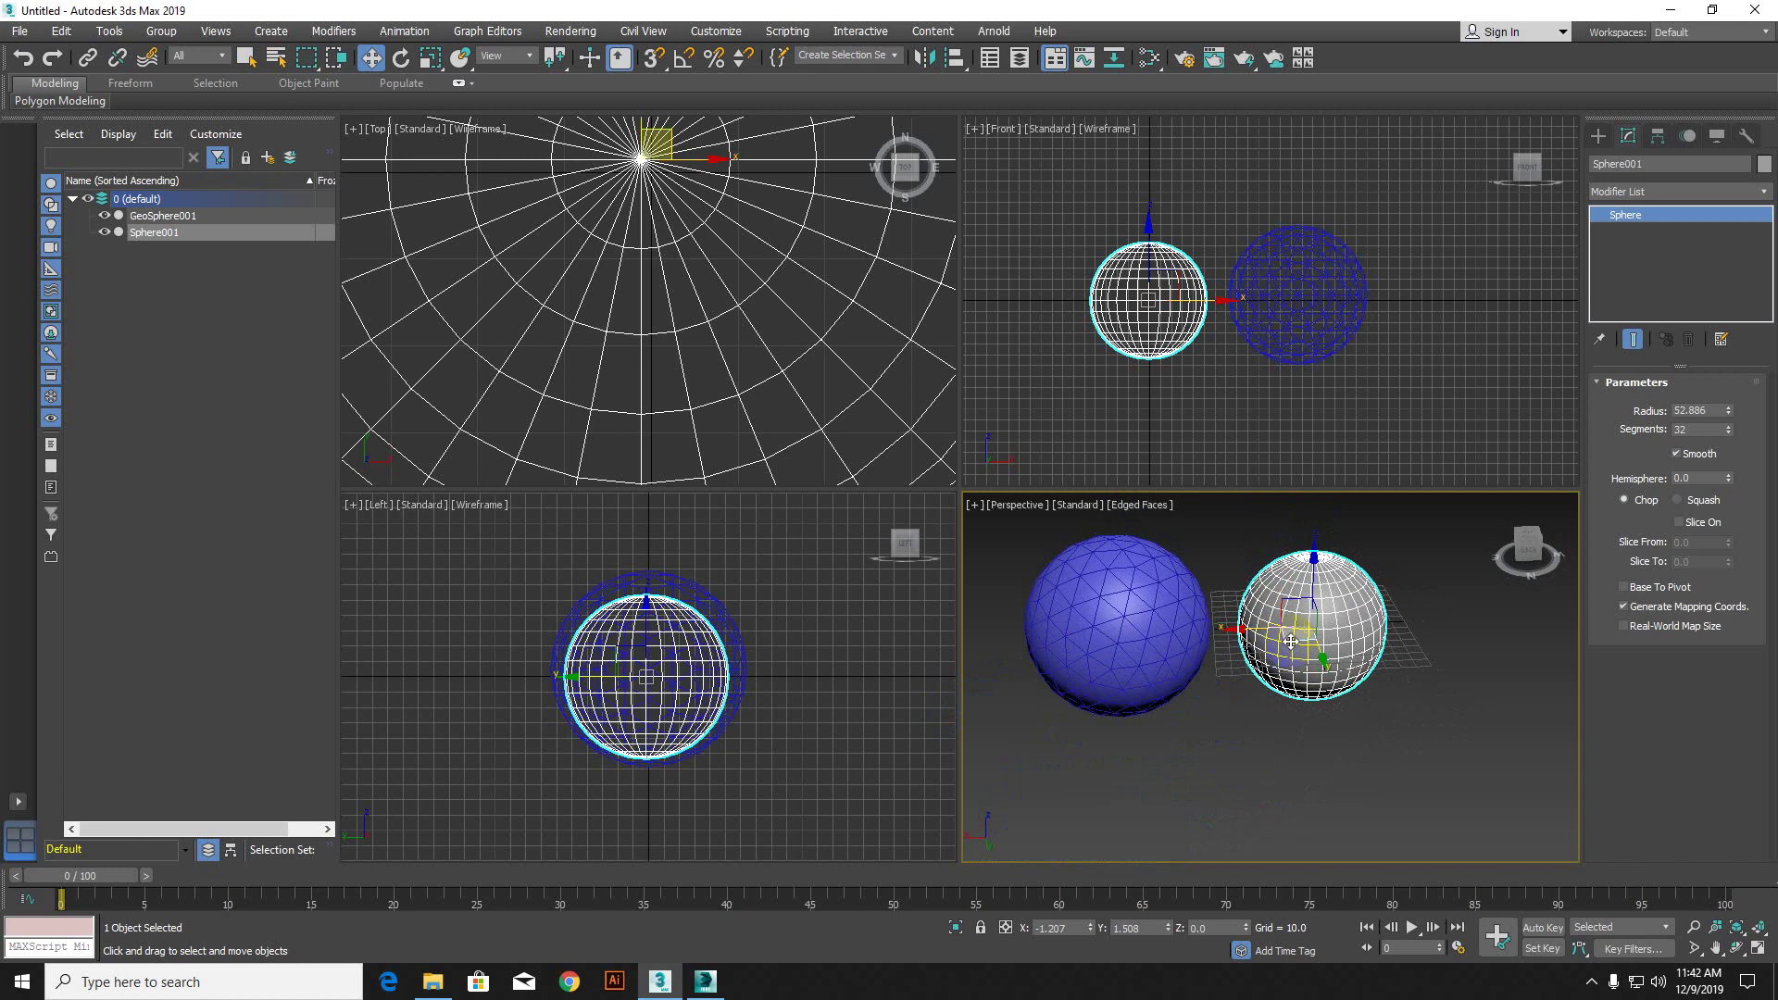
pyautogui.keyDown('ctrl'); pyautogui.keyDown('alt'); pyautogui.moveTo(1324, 705); pyautogui.dragTo(1213, 714, button='middle'); pyautogui.keyUp('alt'); pyautogui.keyUp('ctrl')
pyautogui.click(1290, 738)
pyautogui.scroll(5, 1213, 715)
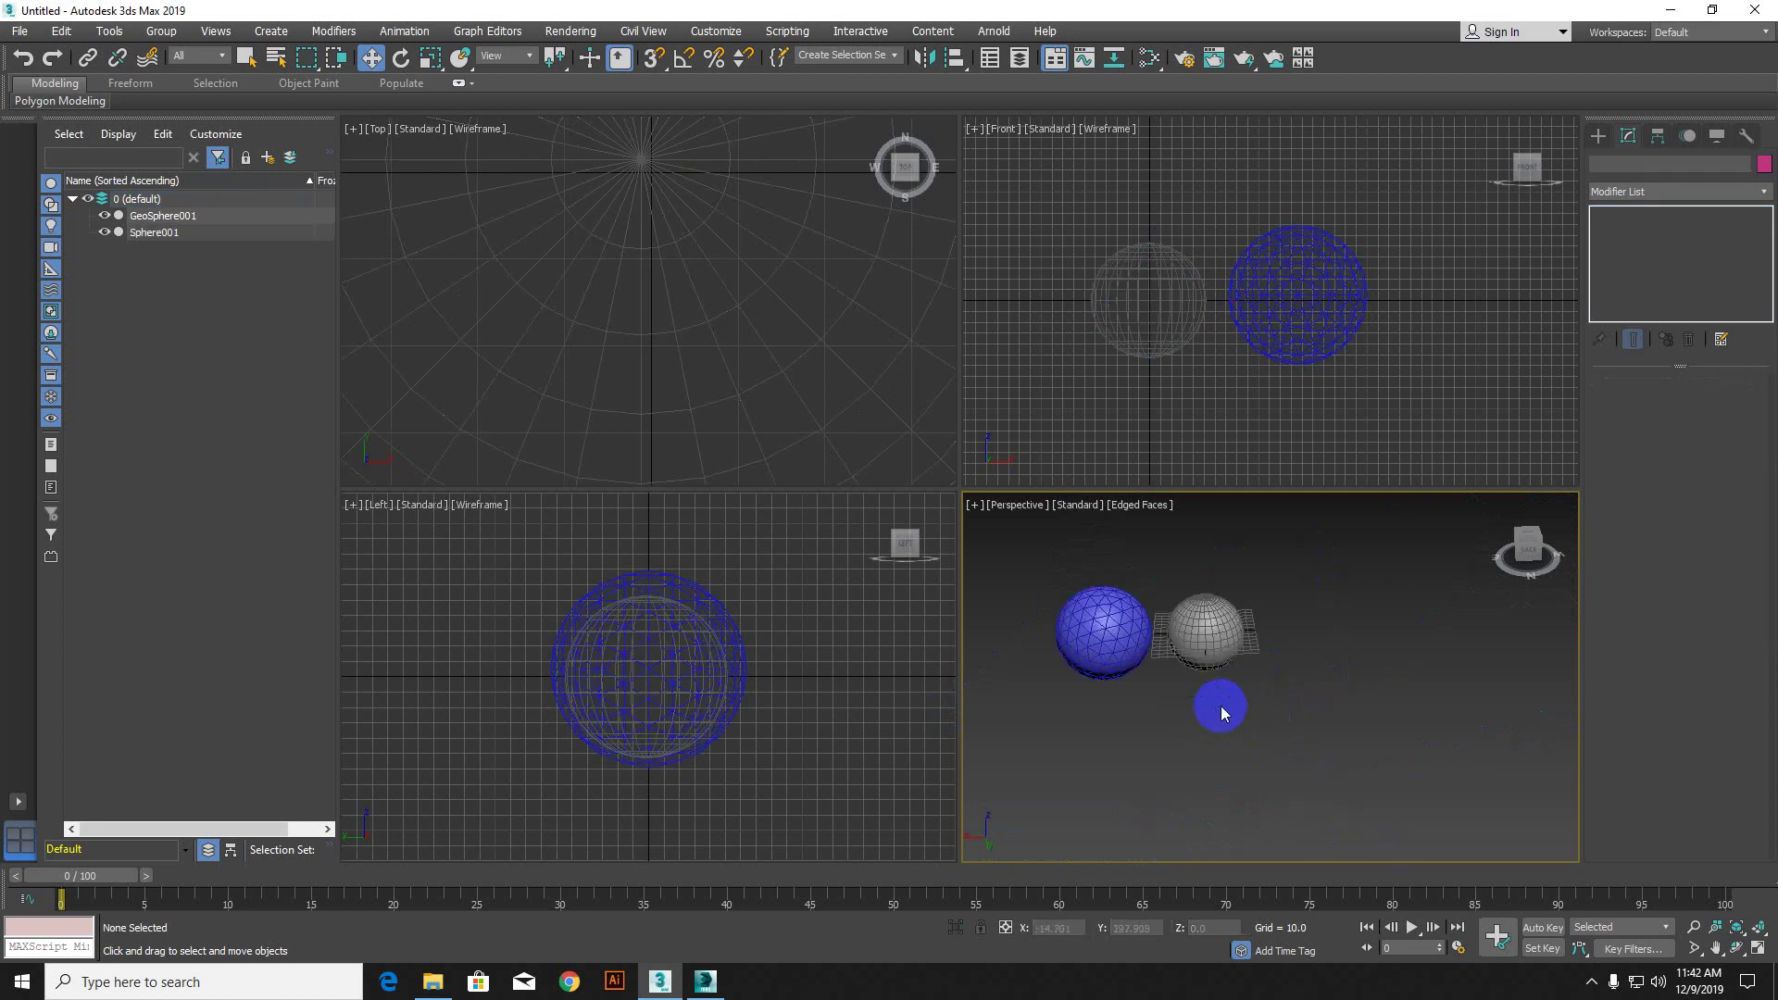
pyautogui.moveTo(1164, 647); pyautogui.dragTo(1405, 597, button='middle')
pyautogui.click(1757, 948)
pyautogui.click(1713, 946)
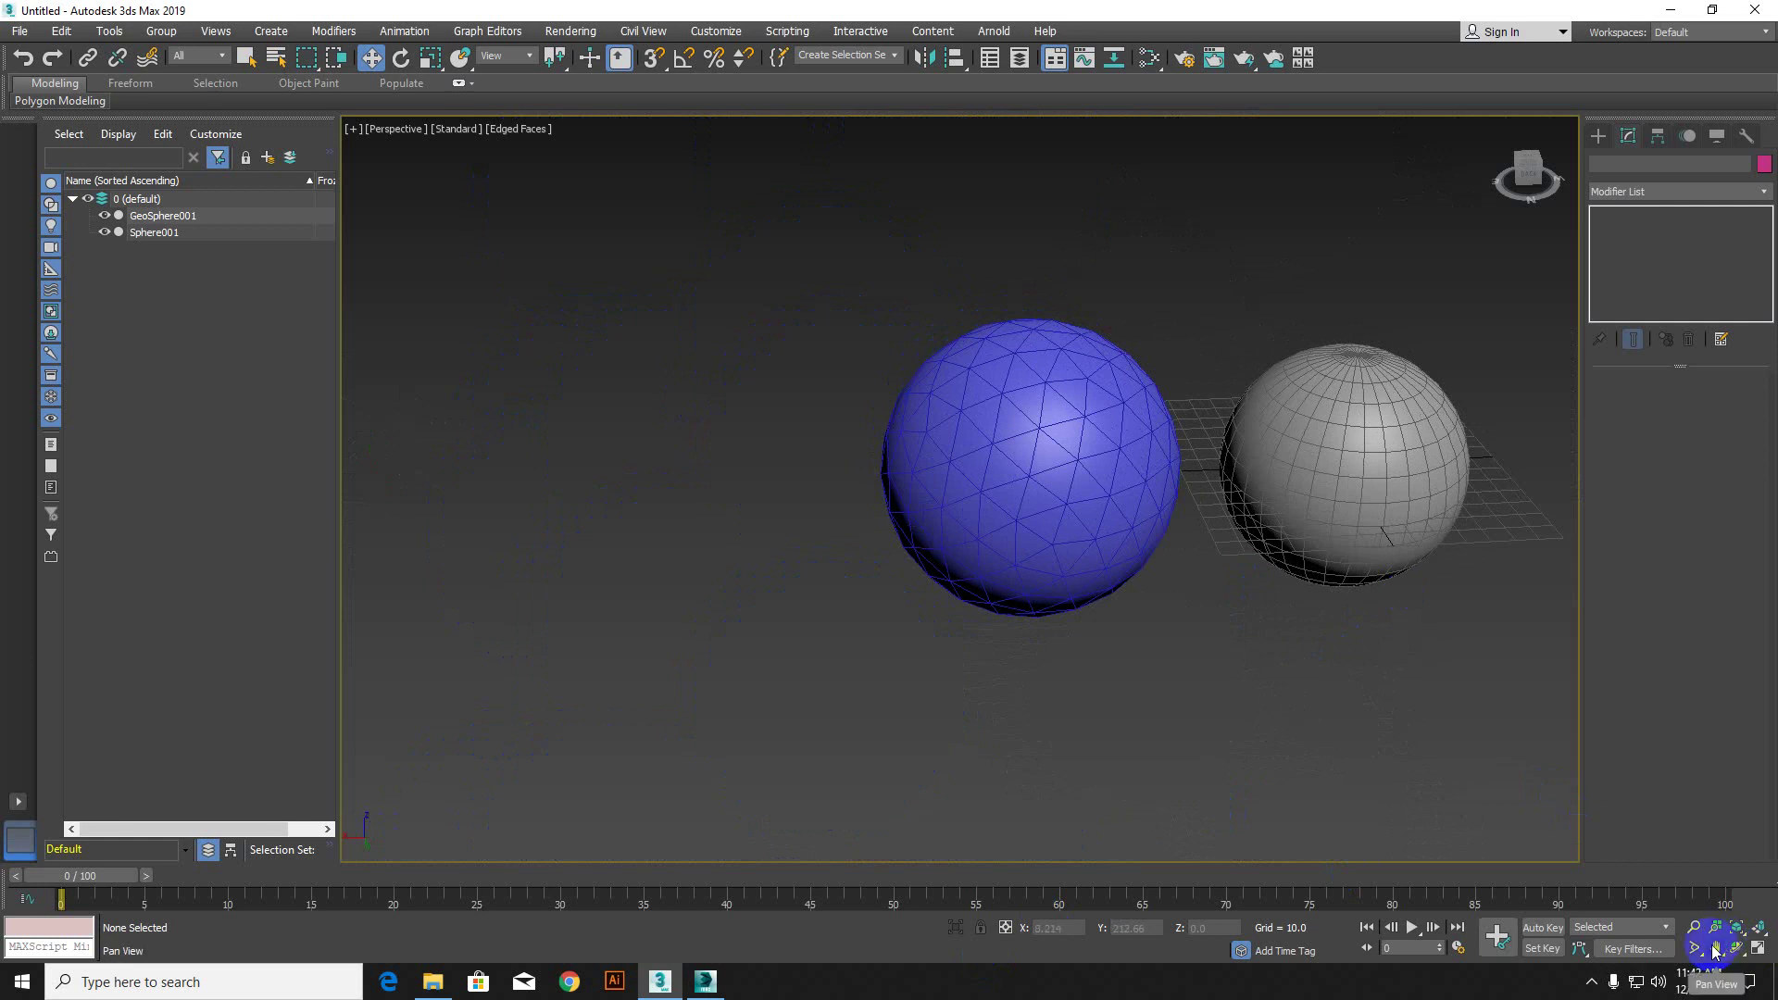
pyautogui.moveTo(938, 602); pyautogui.dragTo(1019, 509, button='middle')
pyautogui.click(877, 528)
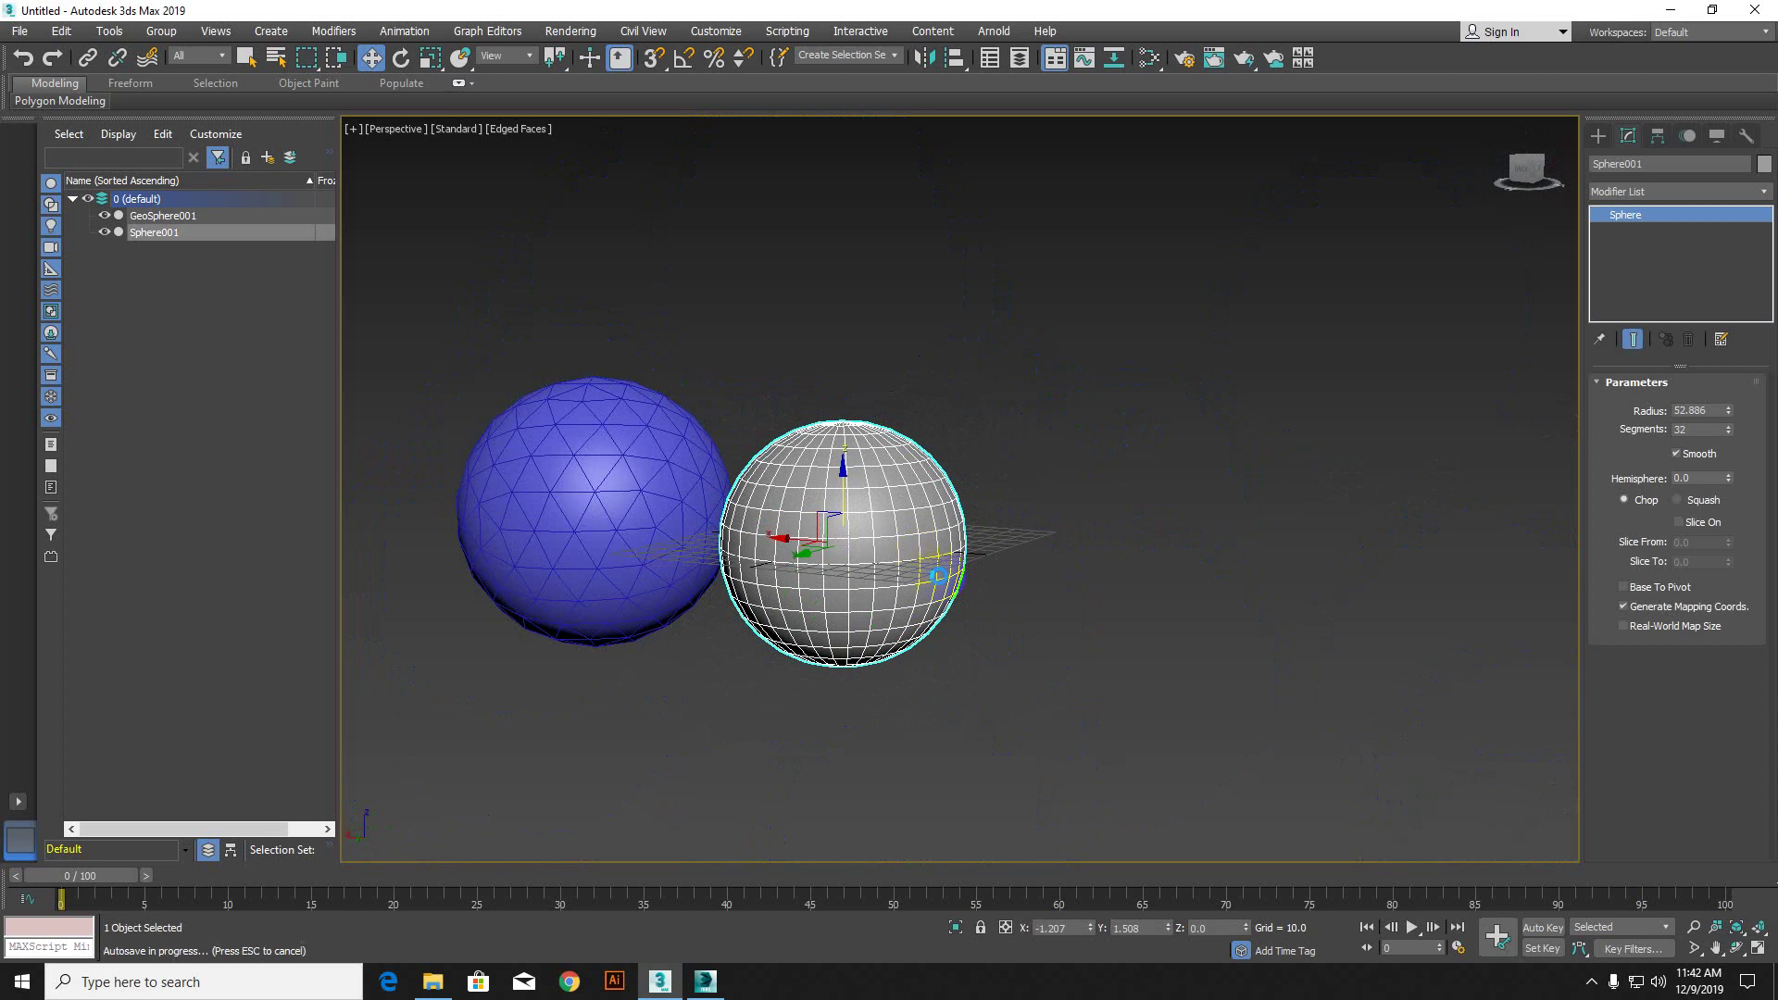
pyautogui.scroll(-4, 926, 565)
pyautogui.scroll(2, 943, 602)
pyautogui.scroll(4, 944, 597)
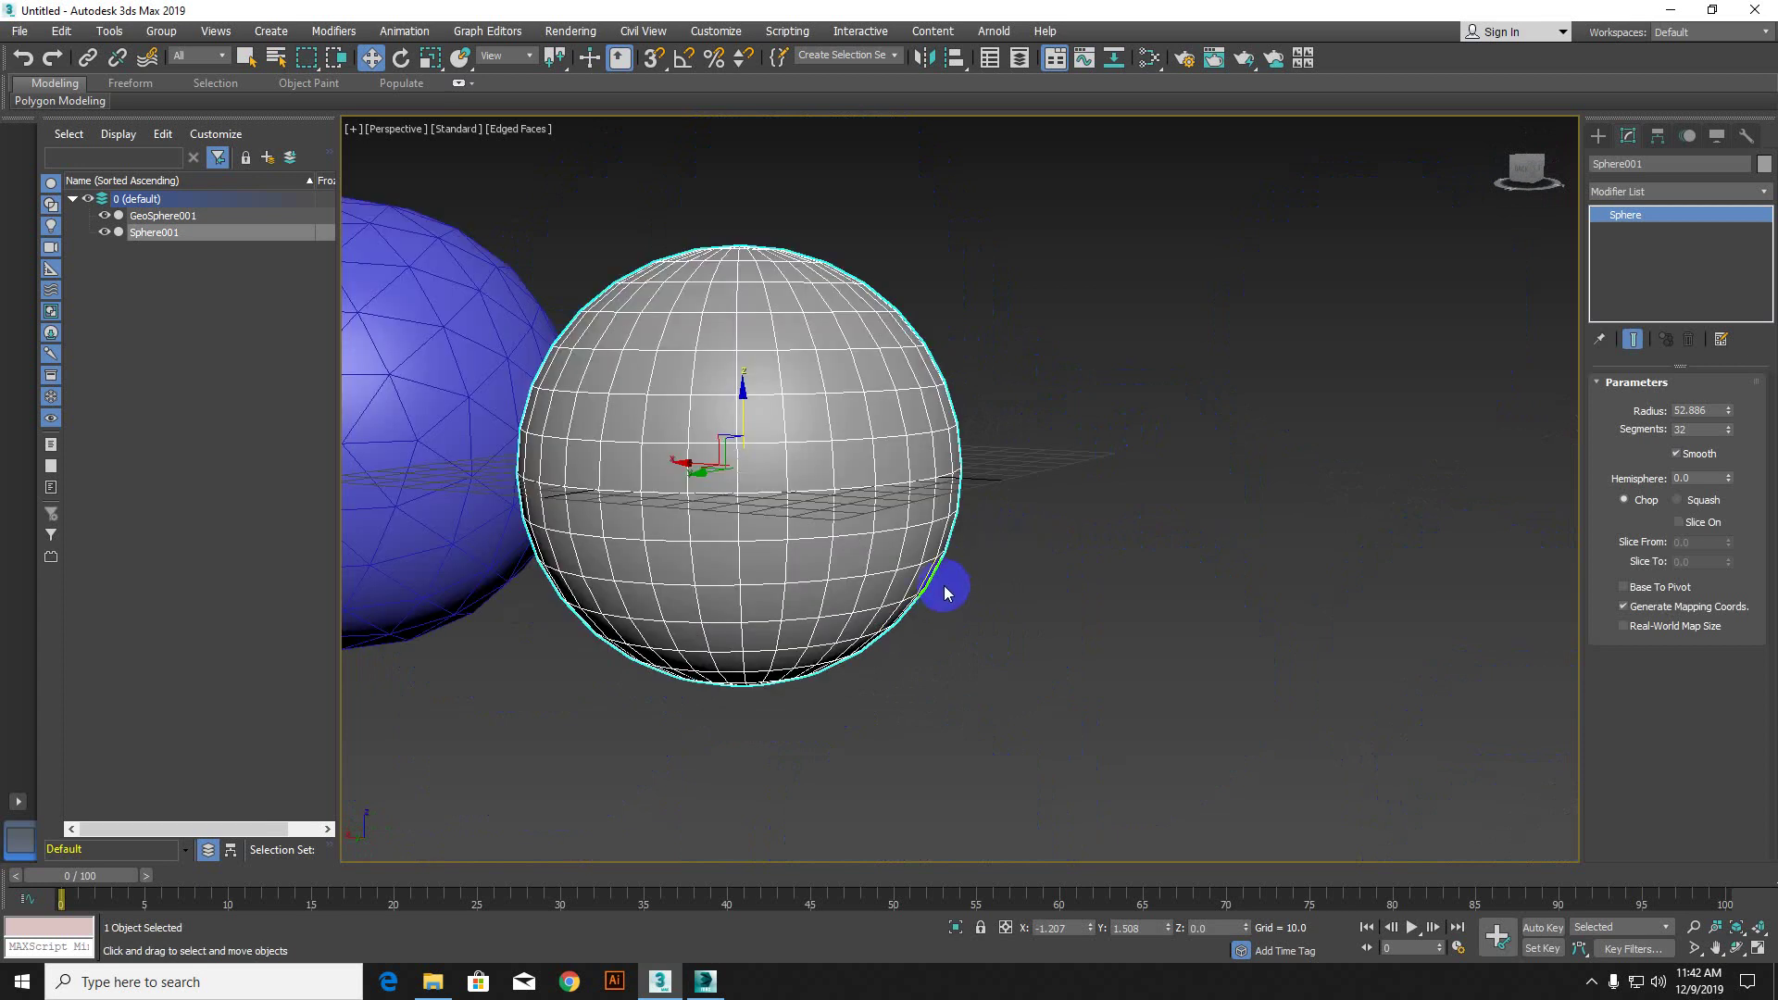
pyautogui.scroll(-5, 1148, 620)
pyautogui.scroll(2, 1161, 623)
pyautogui.click(1290, 715)
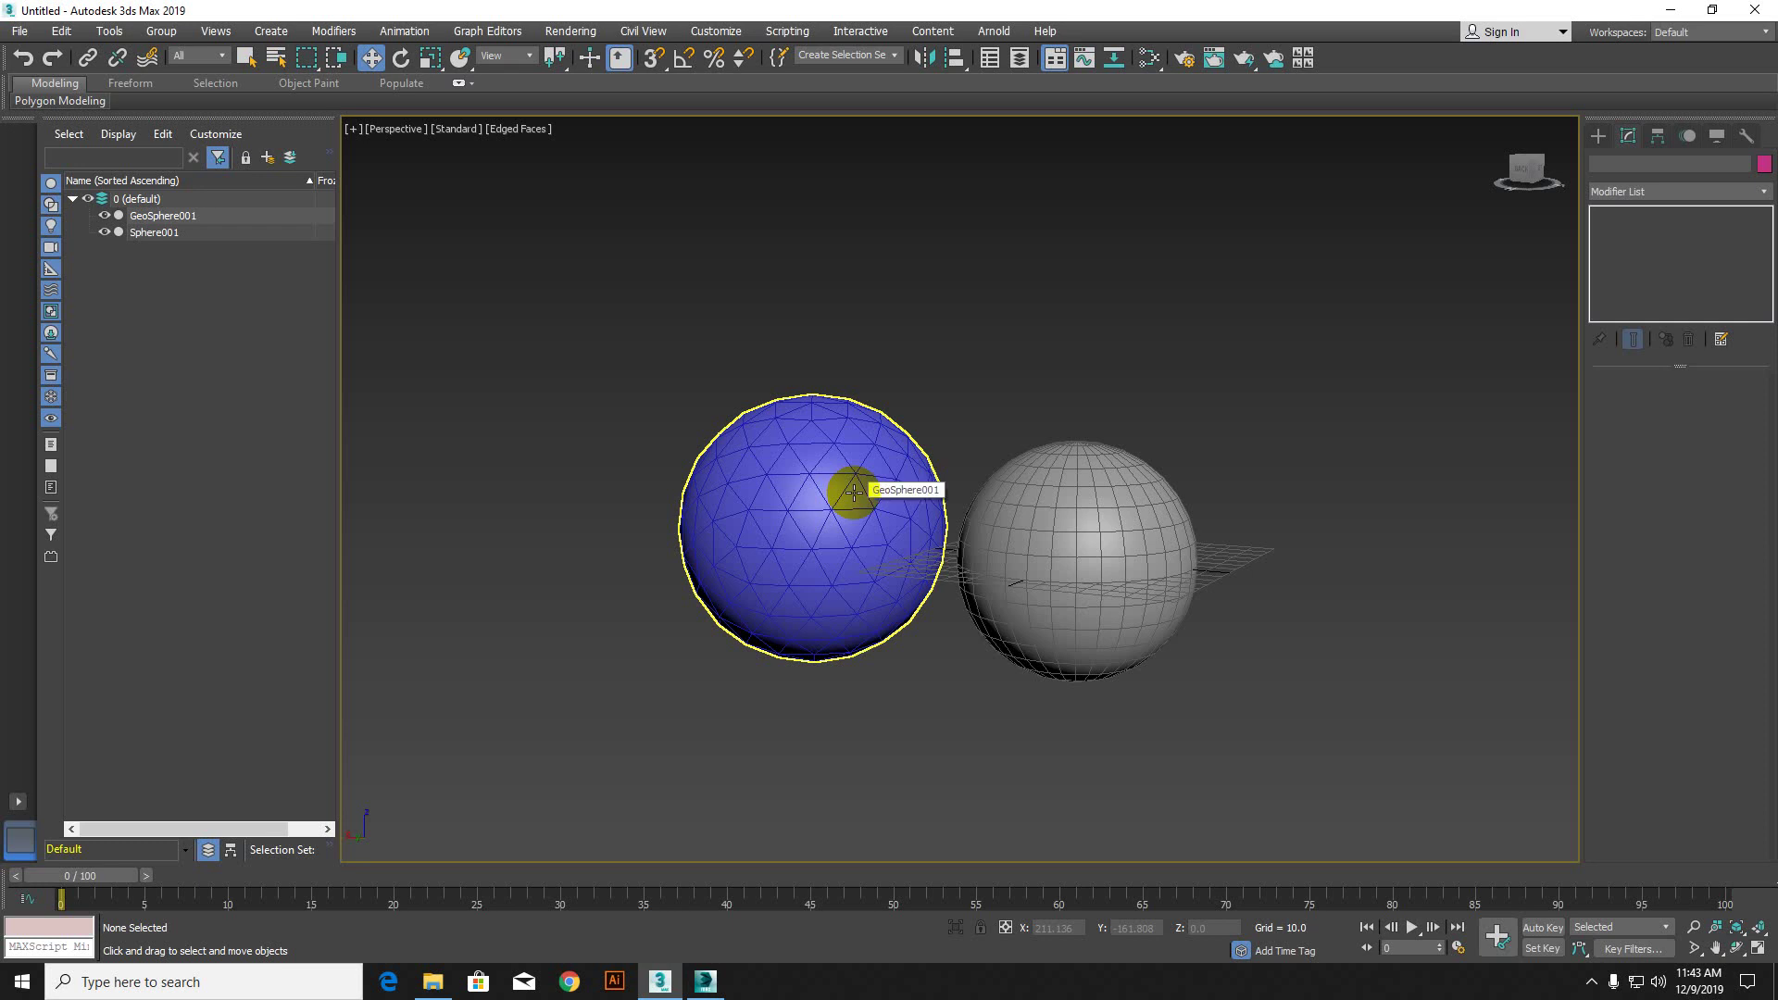
# Step: Select the blue GeoSphere001 with the Select and Move tool
pyautogui.click(1016, 436)
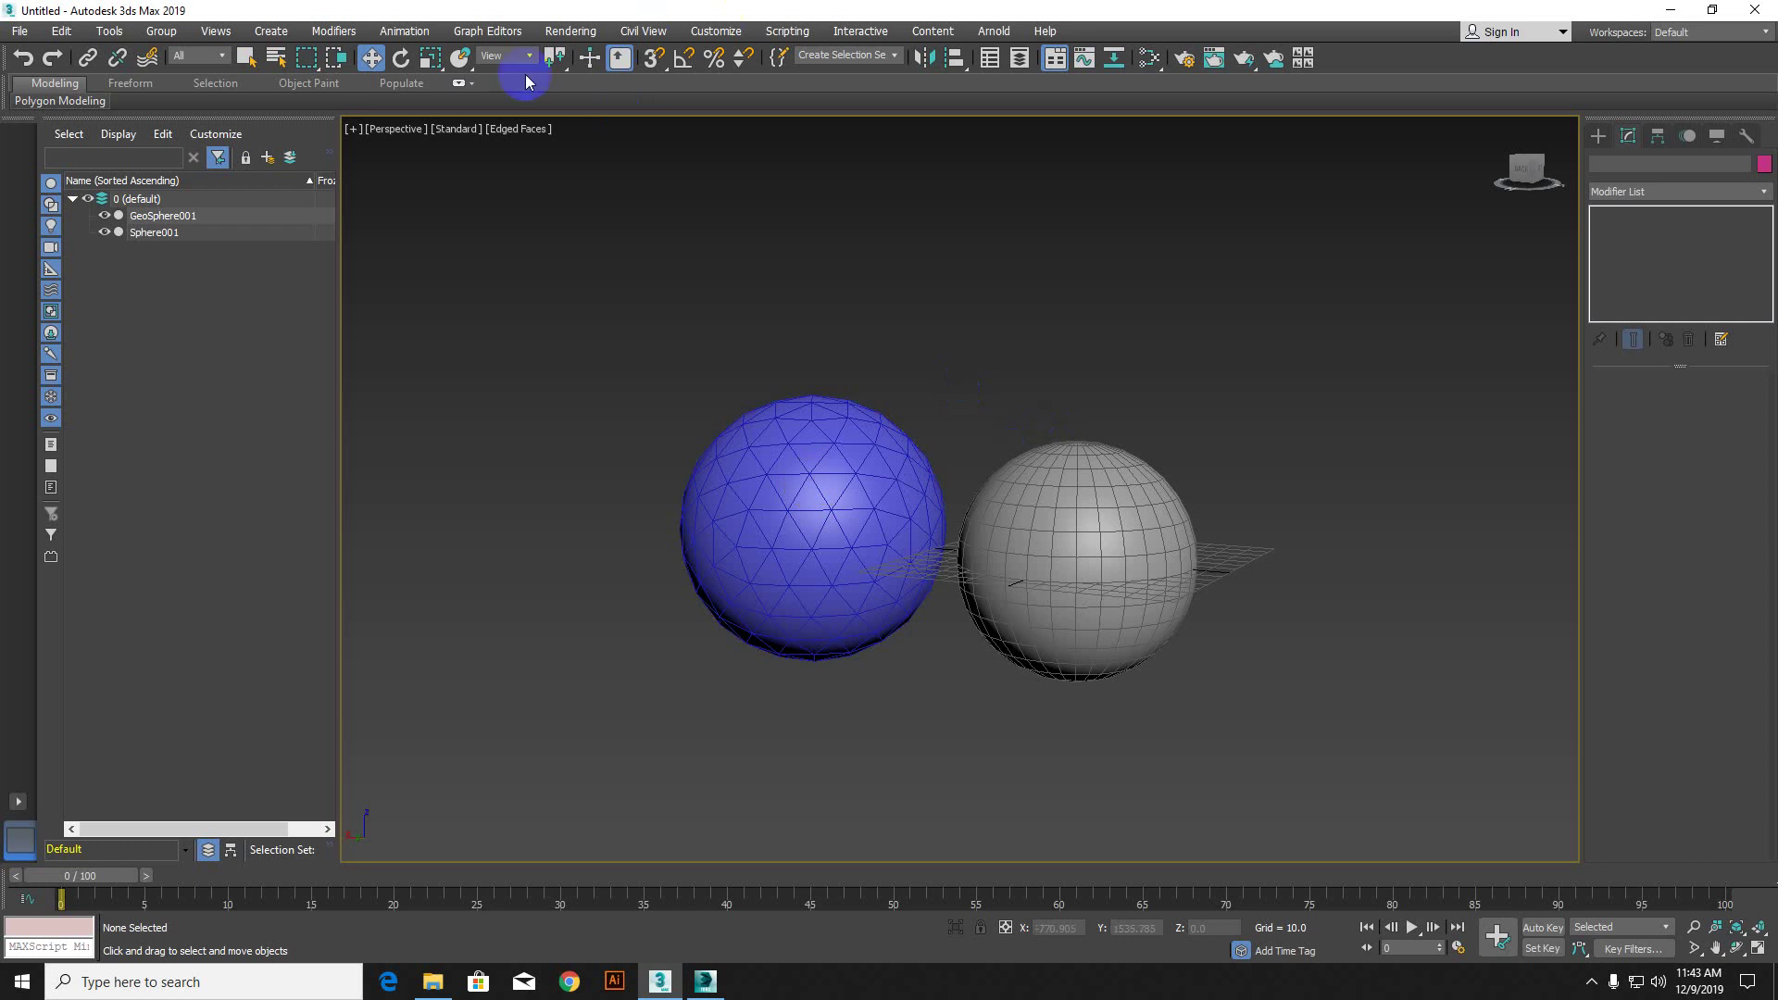
pyautogui.click(370, 59)
pyautogui.click(787, 556)
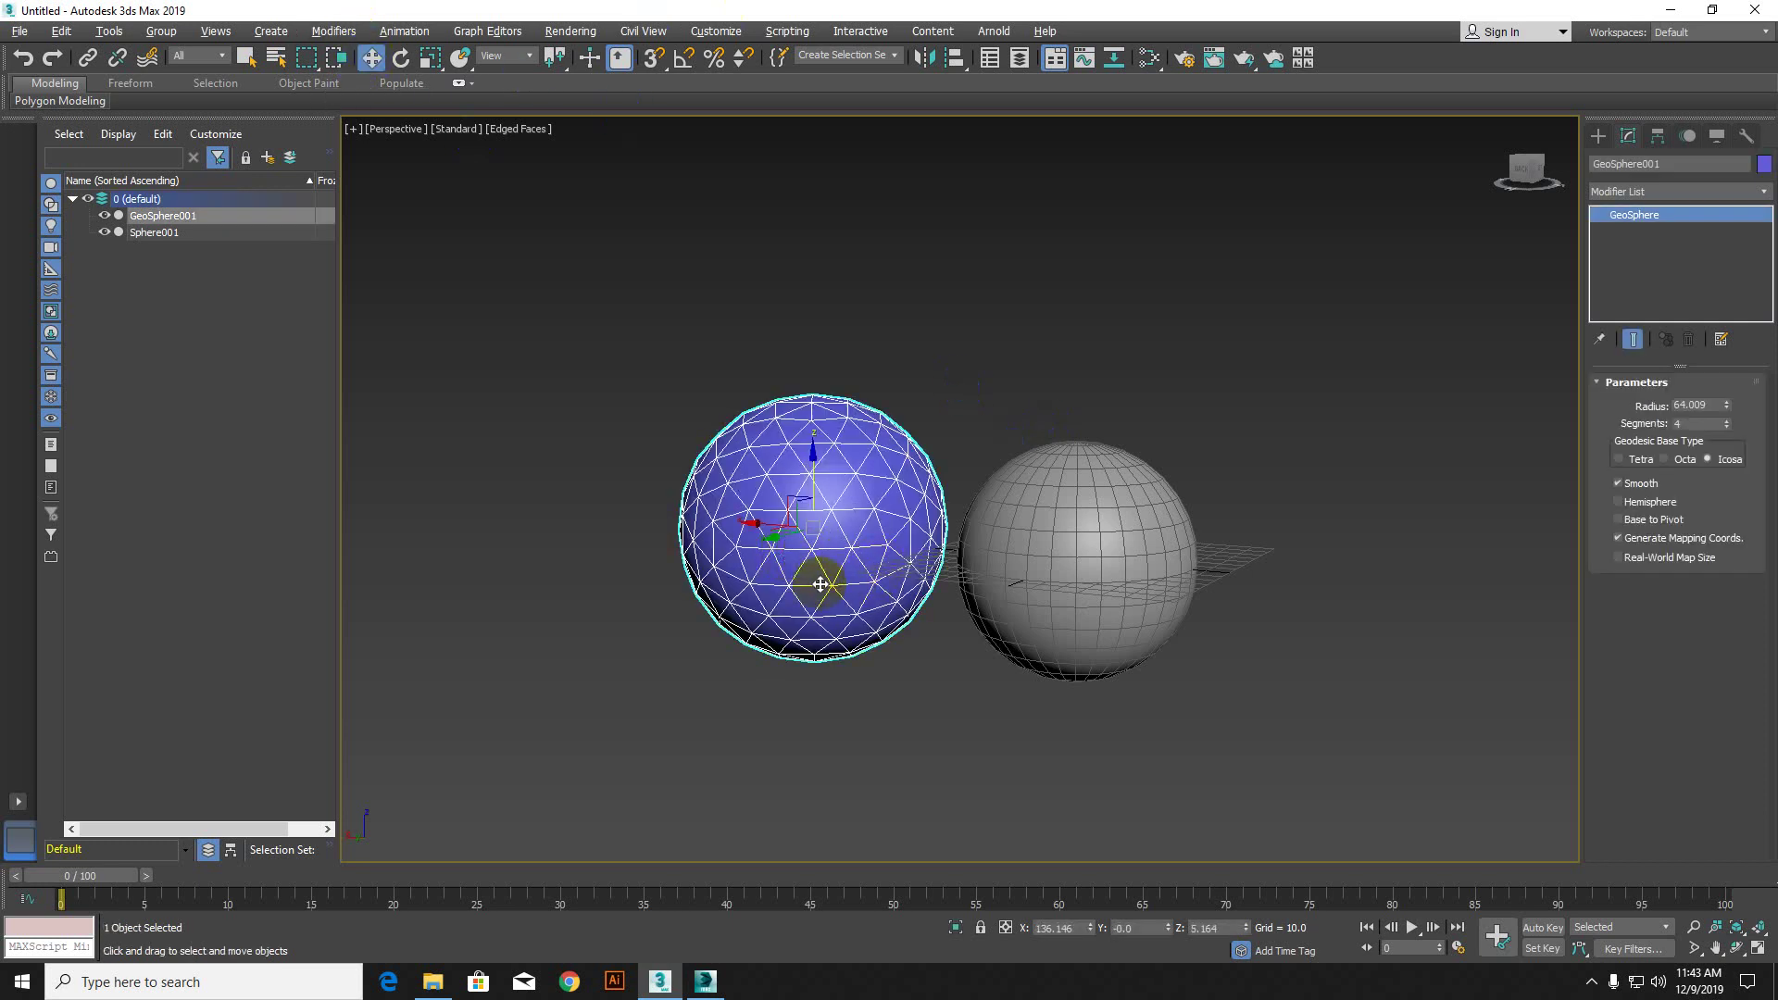
pyautogui.keyDown('alt'); pyautogui.moveTo(813, 575); pyautogui.dragTo(858, 580, button='middle'); pyautogui.keyUp('alt')
pyautogui.scroll(3, 858, 581)
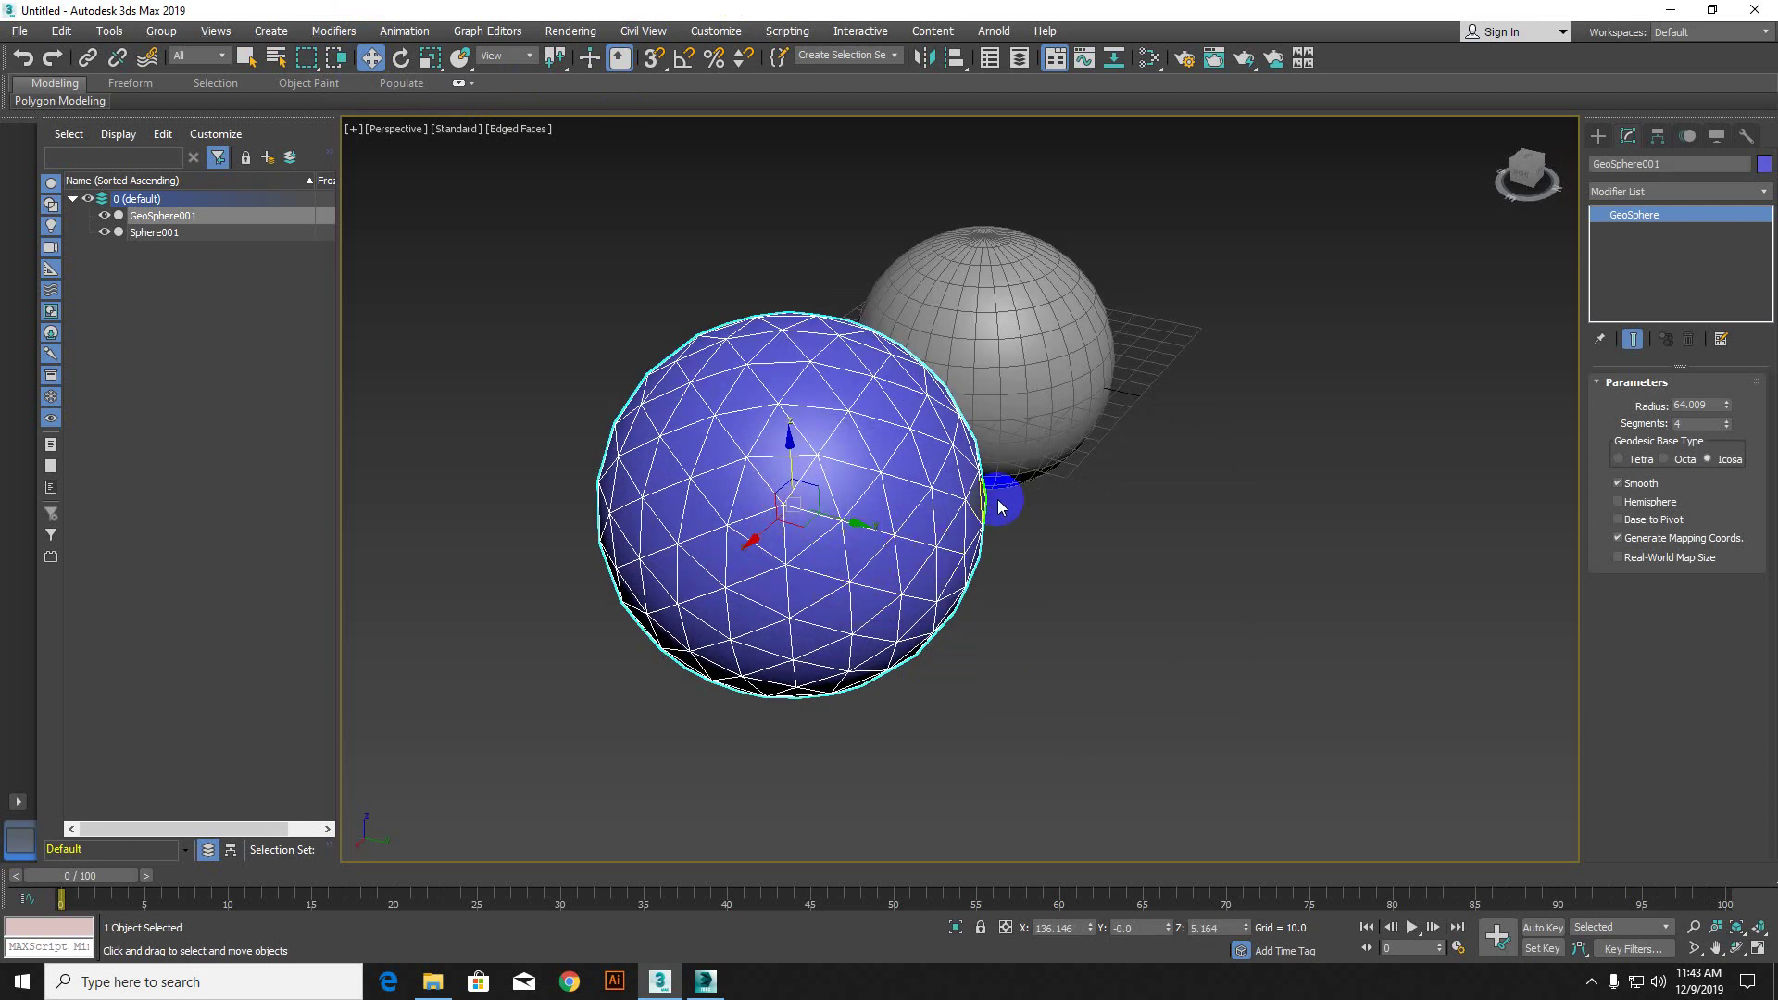
pyautogui.keyDown('alt'); pyautogui.moveTo(999, 504); pyautogui.dragTo(849, 472, button='middle'); pyautogui.keyUp('alt')
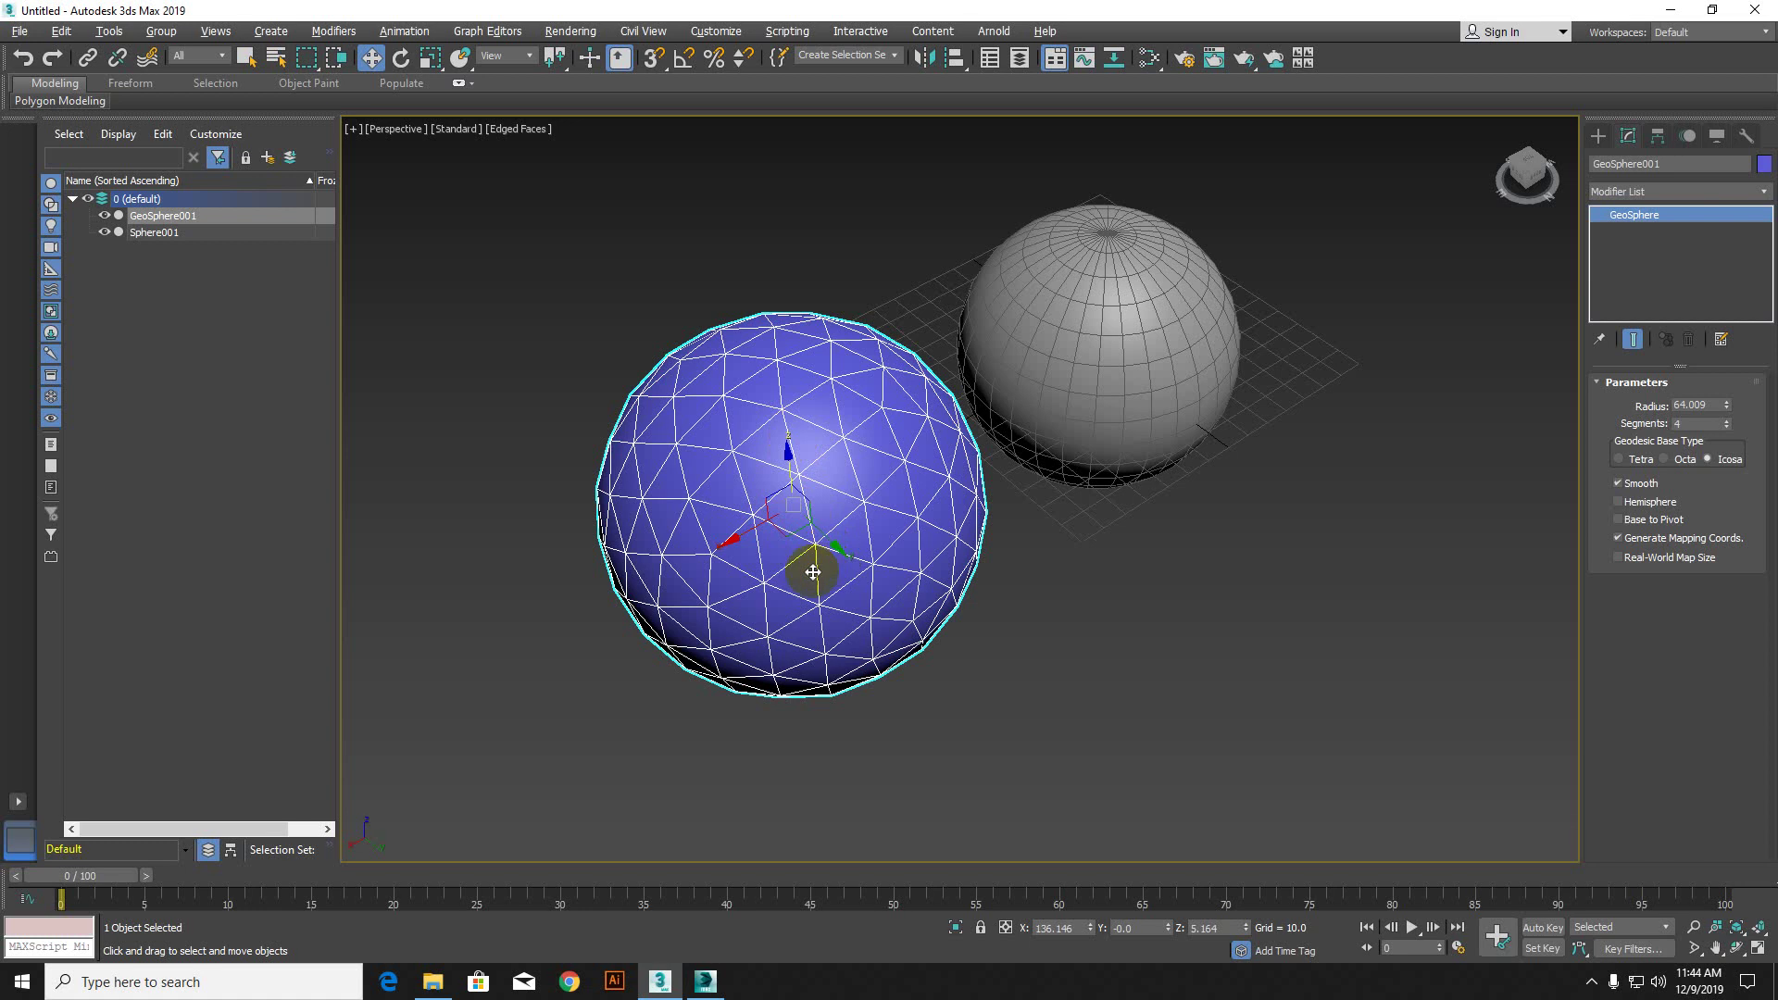
pyautogui.keyDown('alt'); pyautogui.moveTo(811, 572); pyautogui.dragTo(877, 583, button='middle'); pyautogui.keyUp('alt')
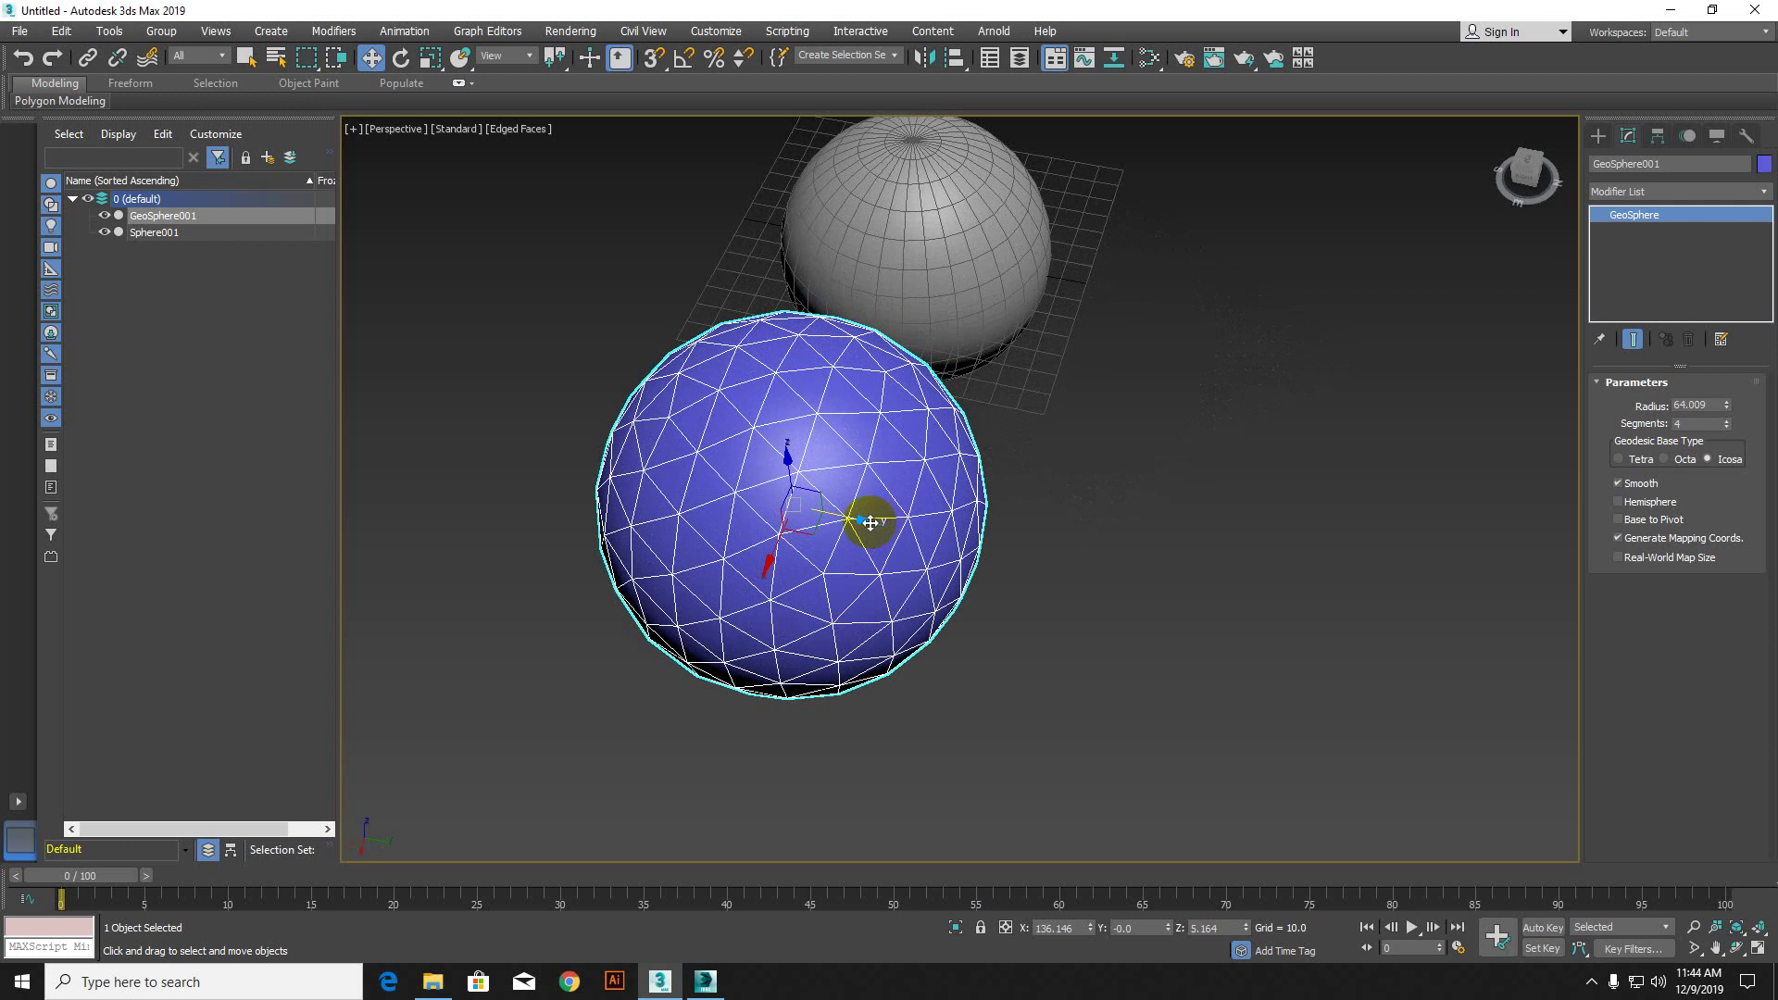
# Step: Drag GeoSphere001 along its gizmo axes to a new position away from the grey sphere
pyautogui.moveTo(869, 522); pyautogui.dragTo(962, 436)
pyautogui.moveTo(812, 574); pyautogui.dragTo(1083, 587)
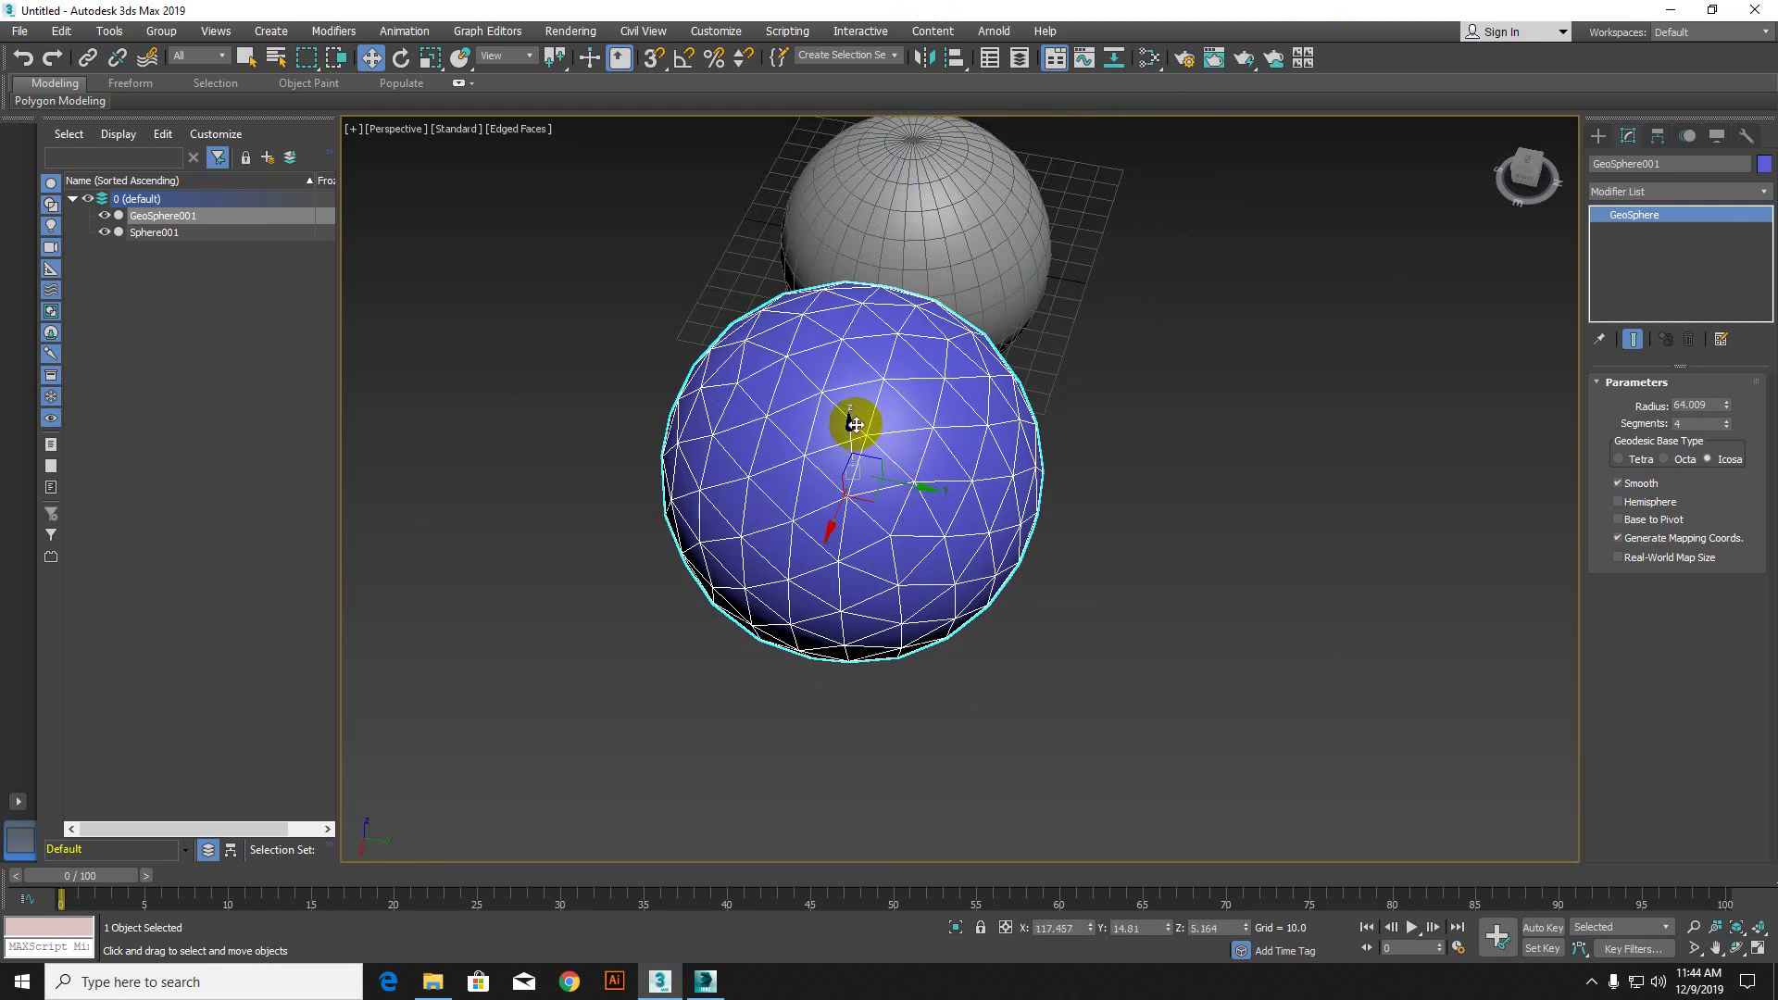
pyautogui.moveTo(852, 423); pyautogui.dragTo(1116, 706)
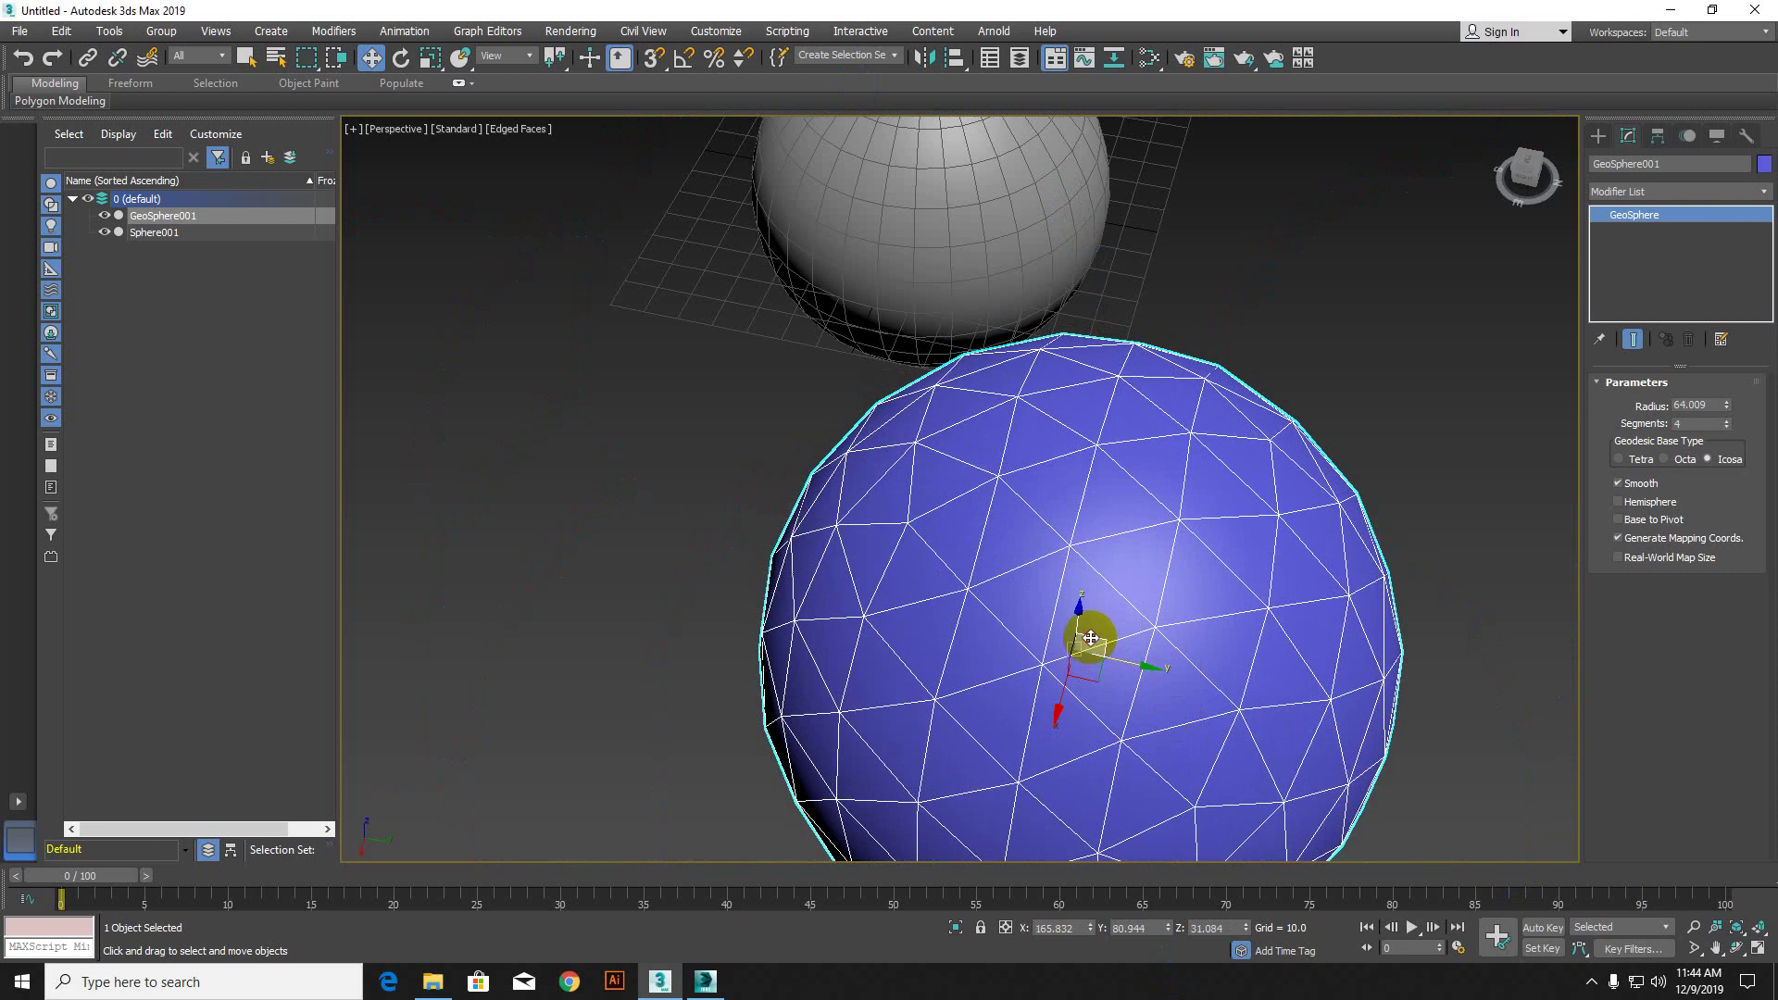
pyautogui.moveTo(1095, 635); pyautogui.dragTo(1024, 518)
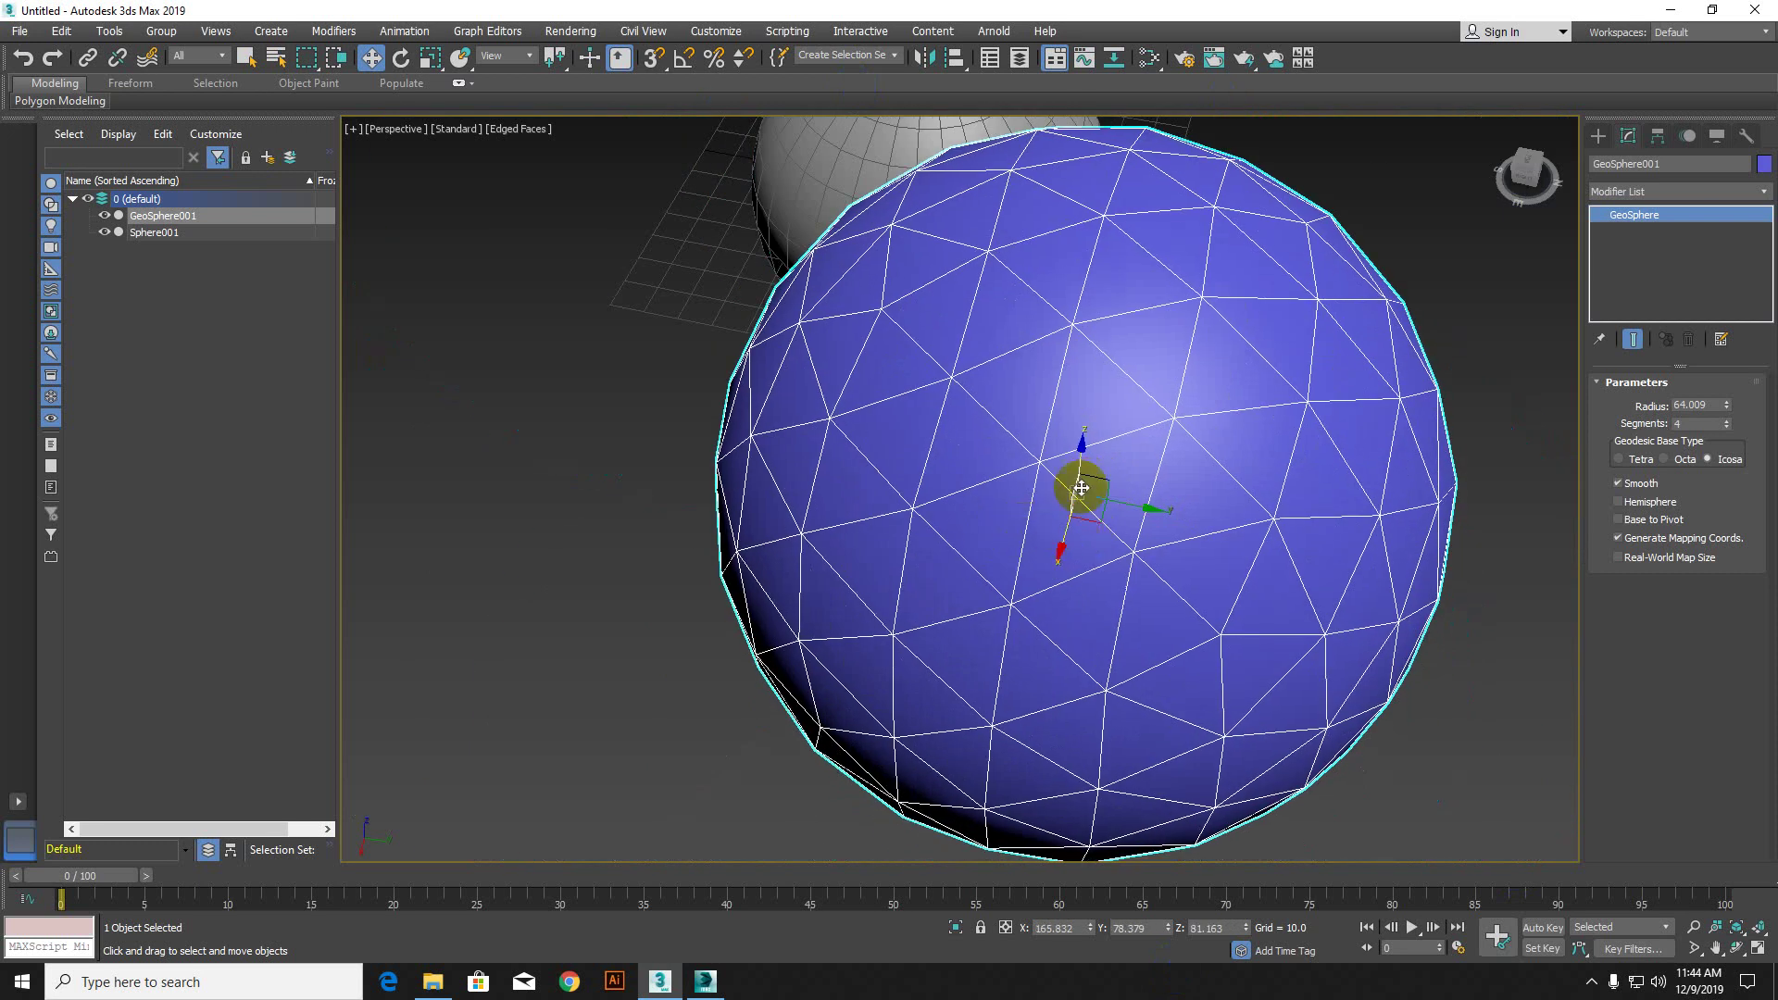
pyautogui.keyDown('alt'); pyautogui.moveTo(1071, 485); pyautogui.dragTo(1059, 483, button='middle'); pyautogui.keyUp('alt')
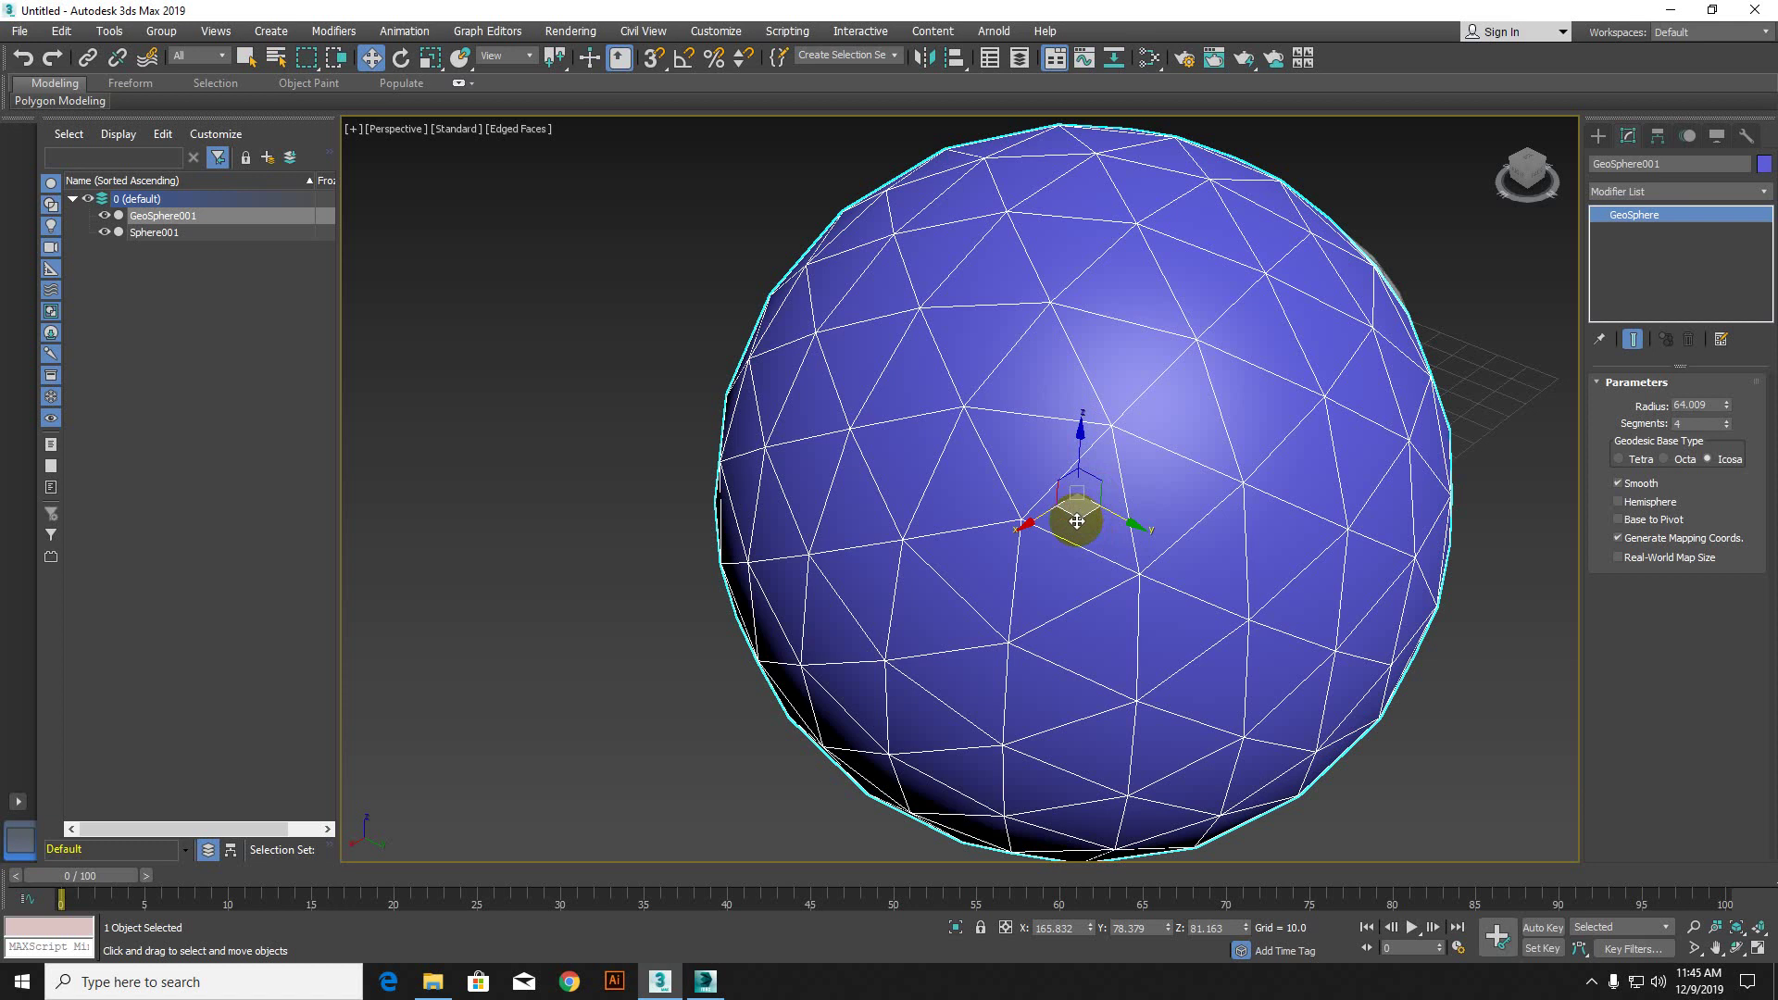
pyautogui.scroll(-6, 953, 560)
pyautogui.keyDown('alt'); pyautogui.moveTo(926, 556); pyautogui.dragTo(912, 555, button='middle'); pyautogui.keyUp('alt')
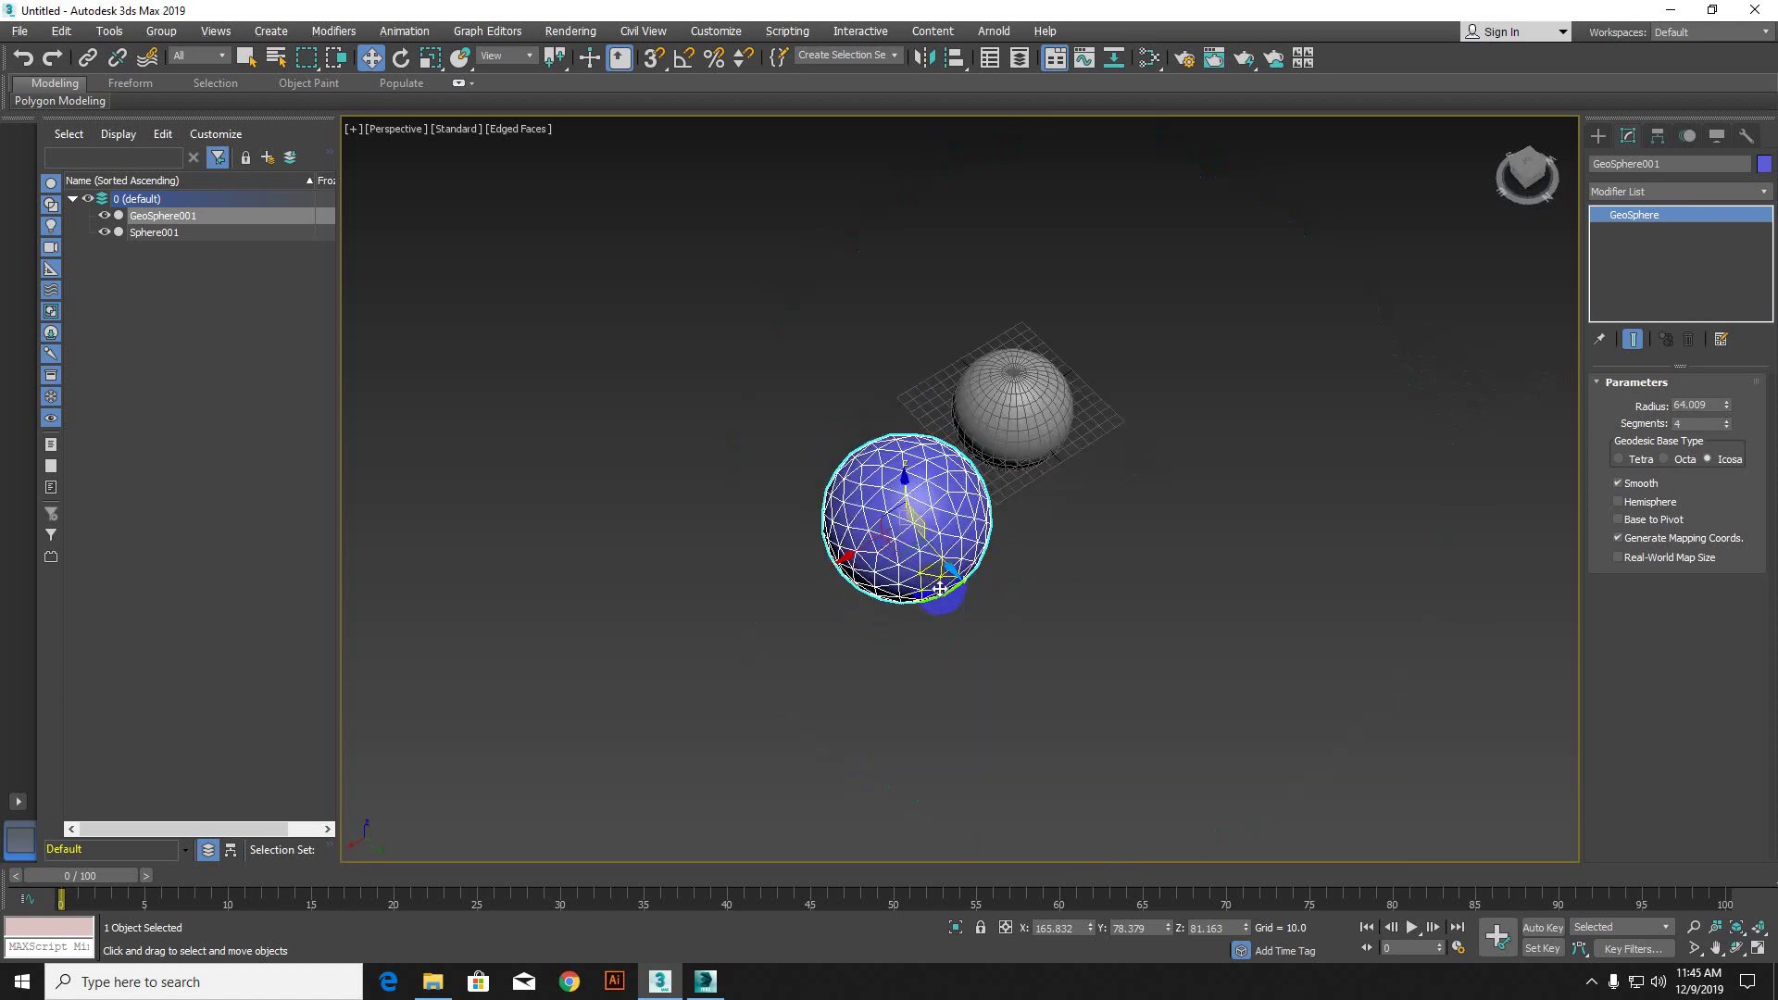
pyautogui.moveTo(906, 554); pyautogui.dragTo(958, 146)
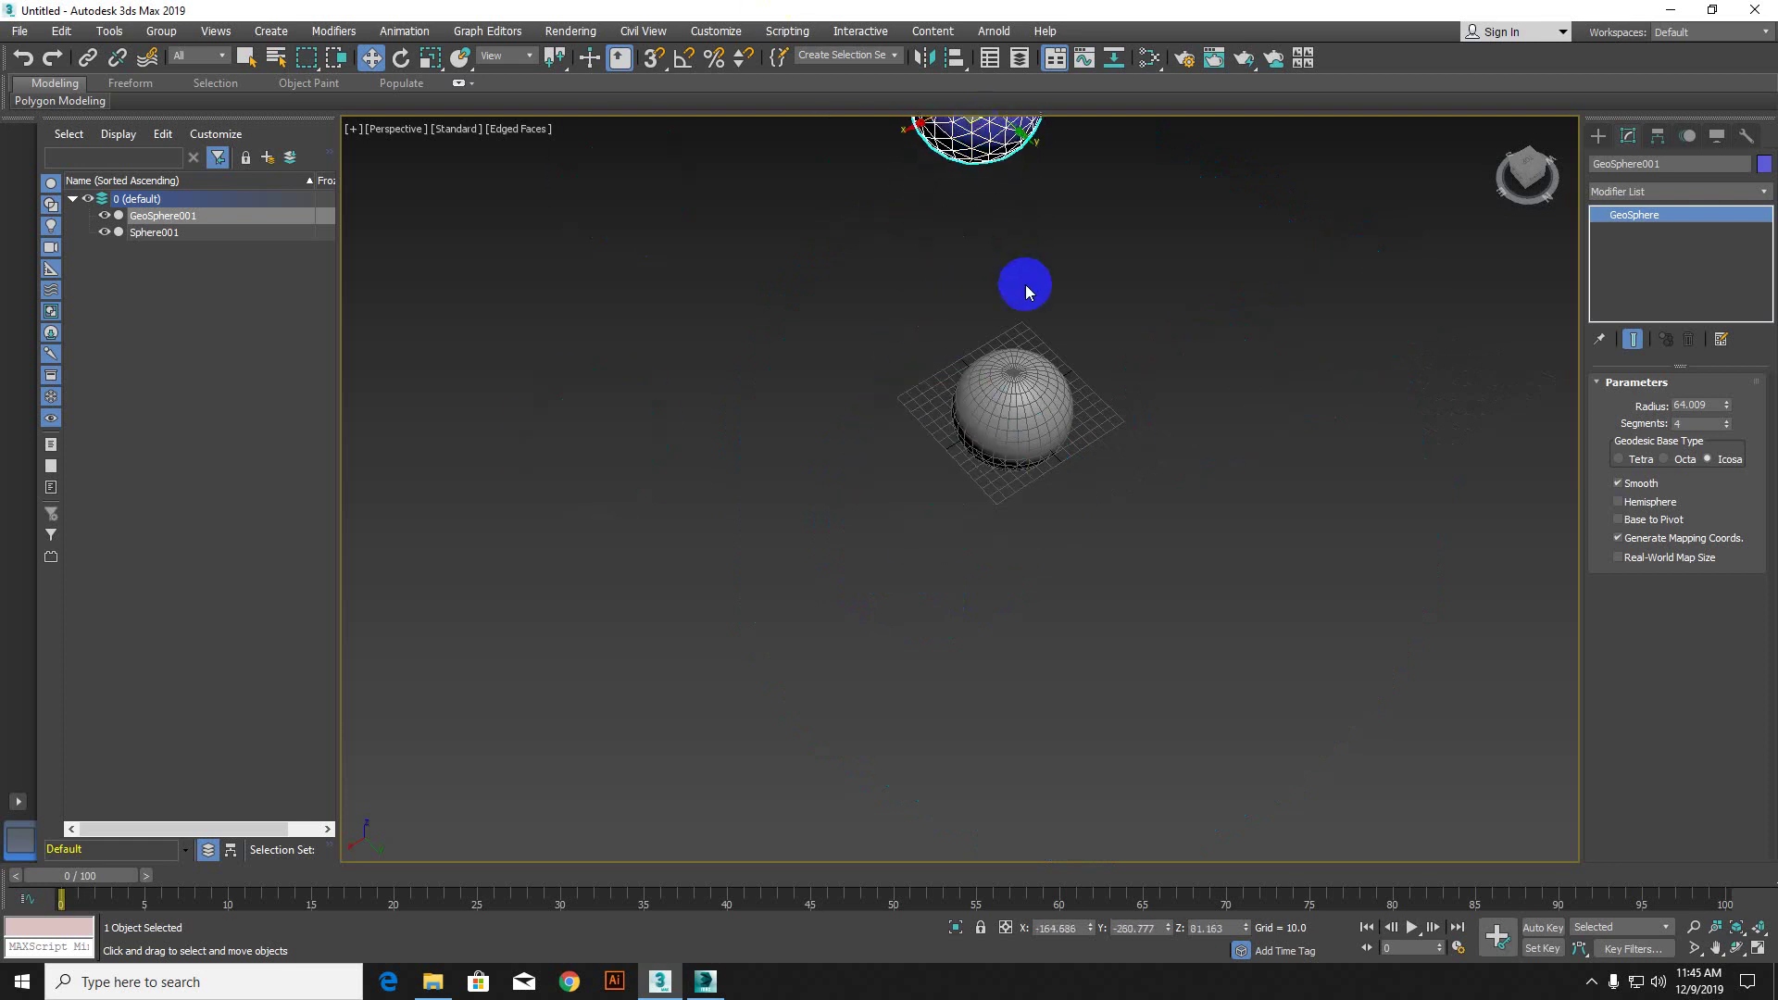
pyautogui.keyDown('alt'); pyautogui.moveTo(1024, 286); pyautogui.dragTo(937, 384, button='middle'); pyautogui.keyUp('alt')
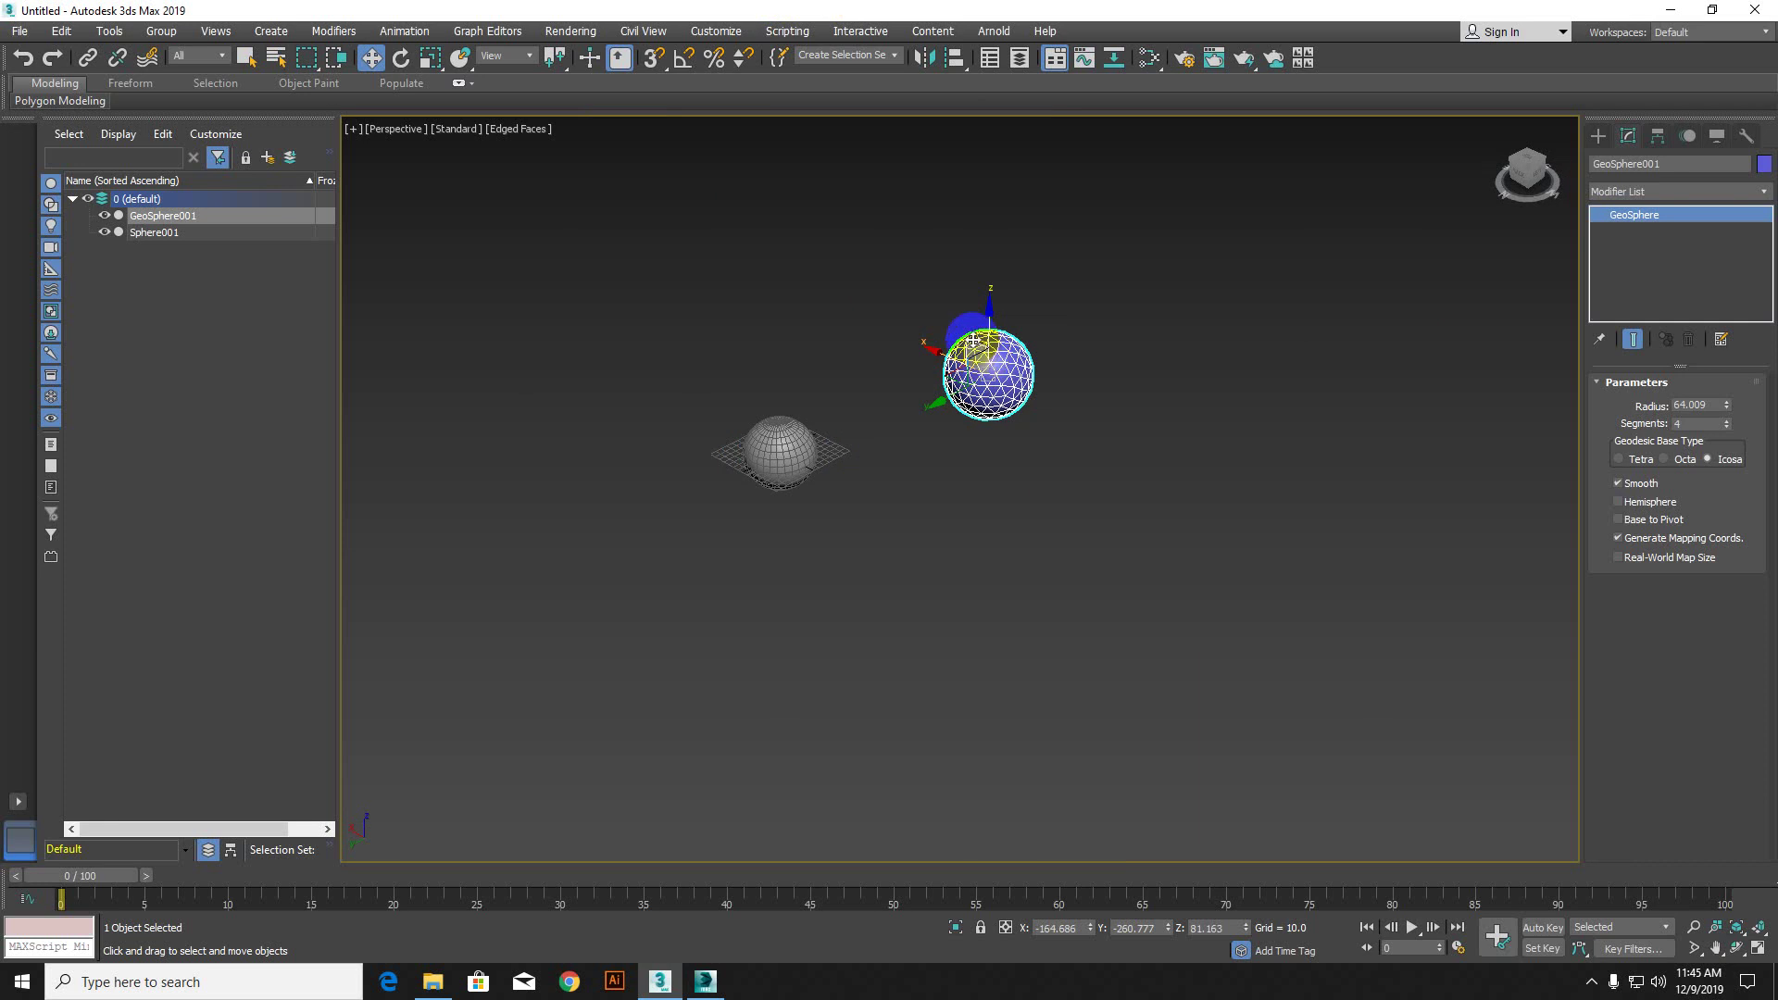
pyautogui.moveTo(977, 356); pyautogui.dragTo(846, 397)
pyautogui.keyDown('alt'); pyautogui.moveTo(845, 397); pyautogui.dragTo(946, 299, button='middle'); pyautogui.keyUp('alt')
pyautogui.moveTo(946, 298); pyautogui.dragTo(1102, 555)
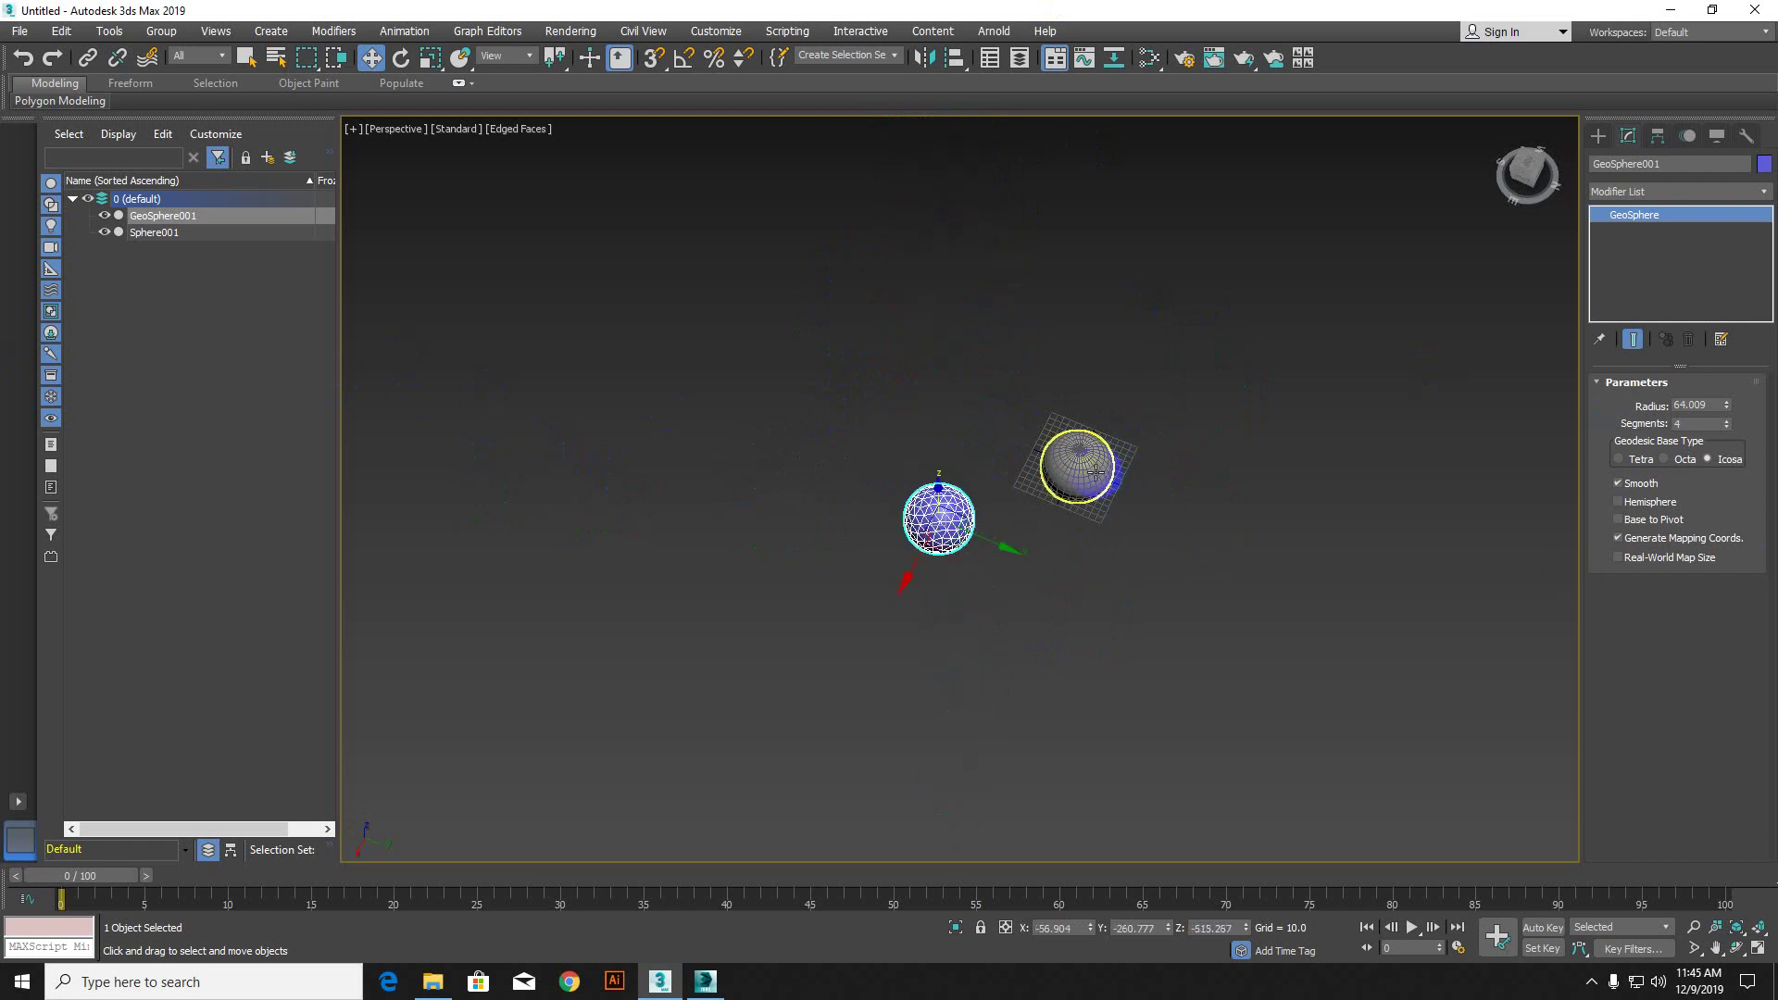
# Step: Box-select both spheres together
pyautogui.moveTo(1077, 488); pyautogui.dragTo(910, 641, button='middle')
pyautogui.scroll(2, 910, 641)
pyautogui.scroll(3, 675, 615)
pyautogui.moveTo(500, 406); pyautogui.dragTo(1148, 661)
pyautogui.scroll(2, 516, 408)
pyautogui.scroll(-5, 1148, 661)
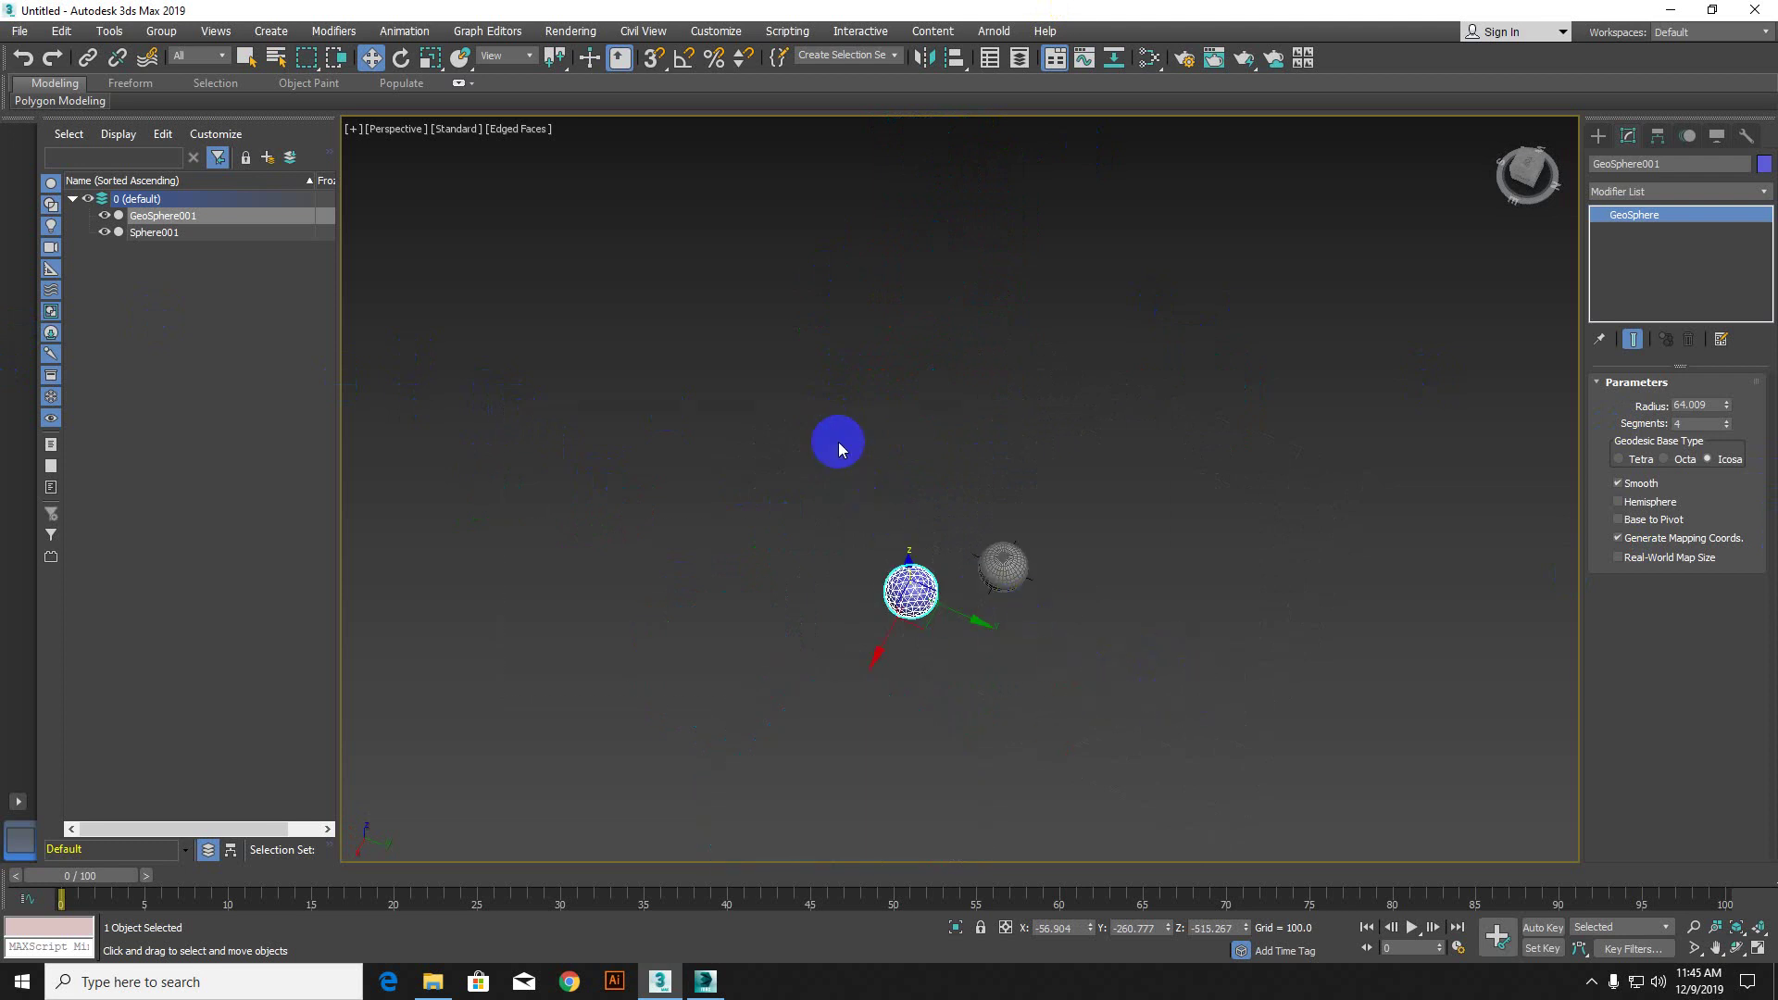
pyautogui.moveTo(837, 441); pyautogui.dragTo(1085, 687)
# Step: Delete both spheres and reframe the view on the empty grid
pyautogui.press('Delete')
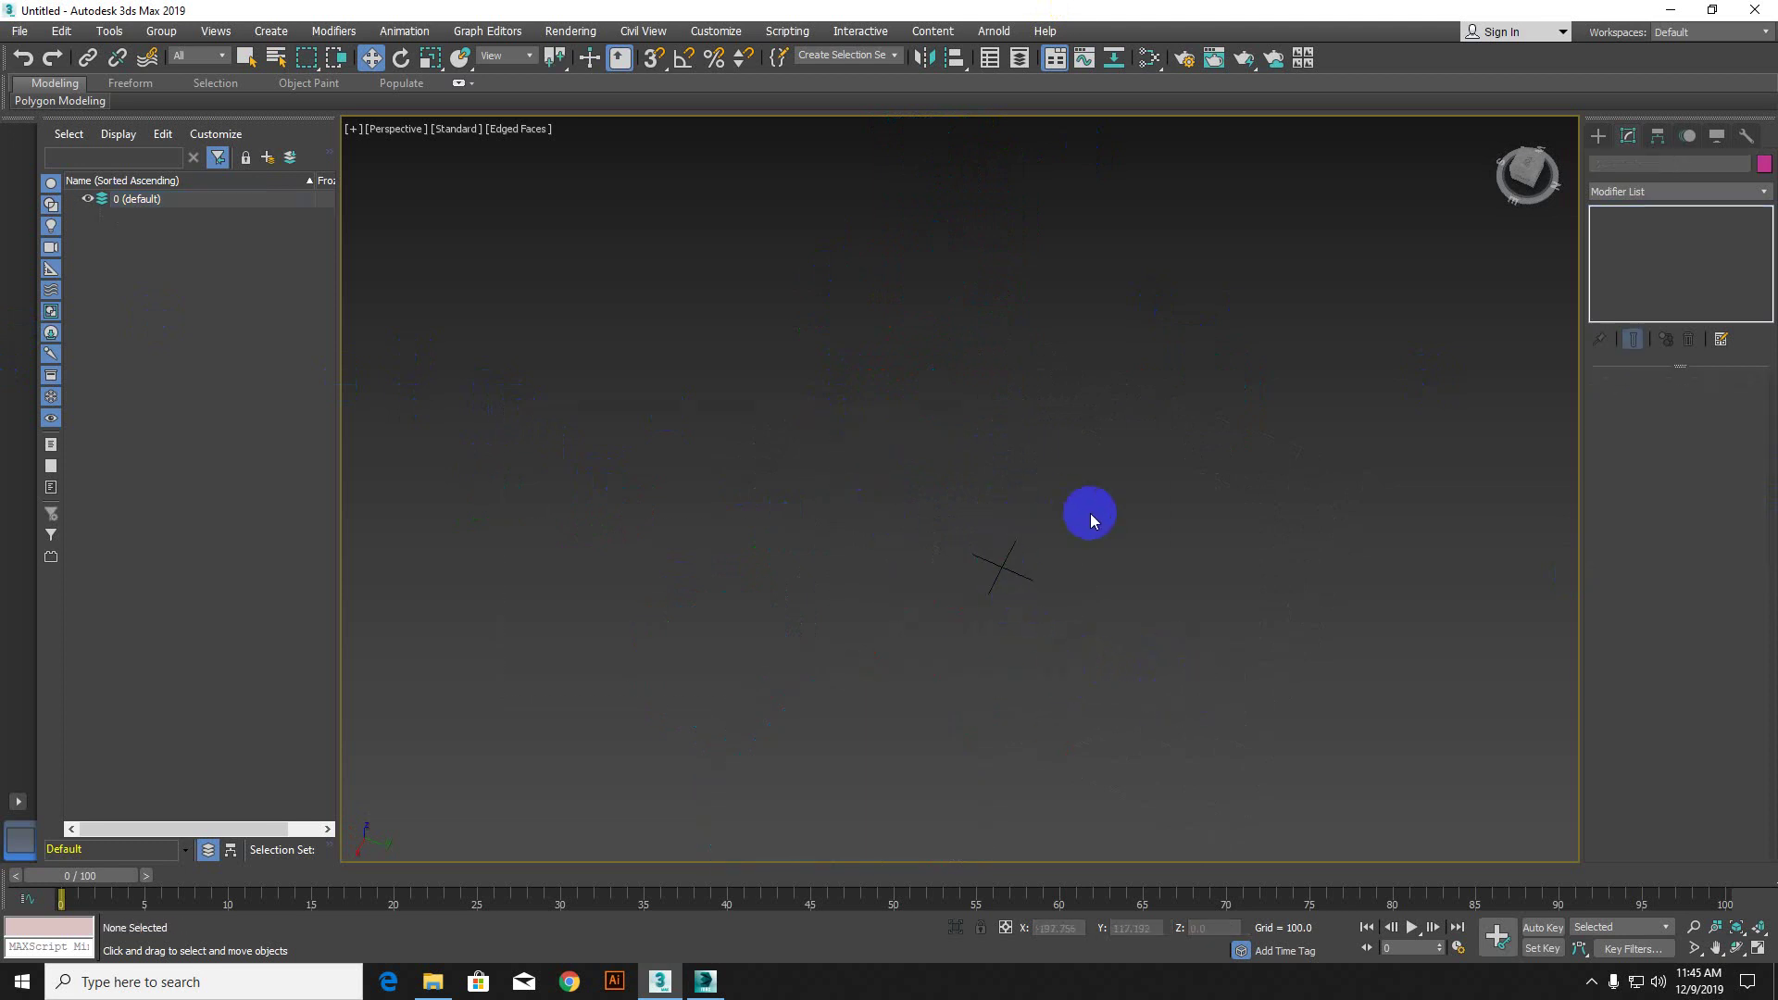
pyautogui.hotkey('alt', 'ctrl', 'h')
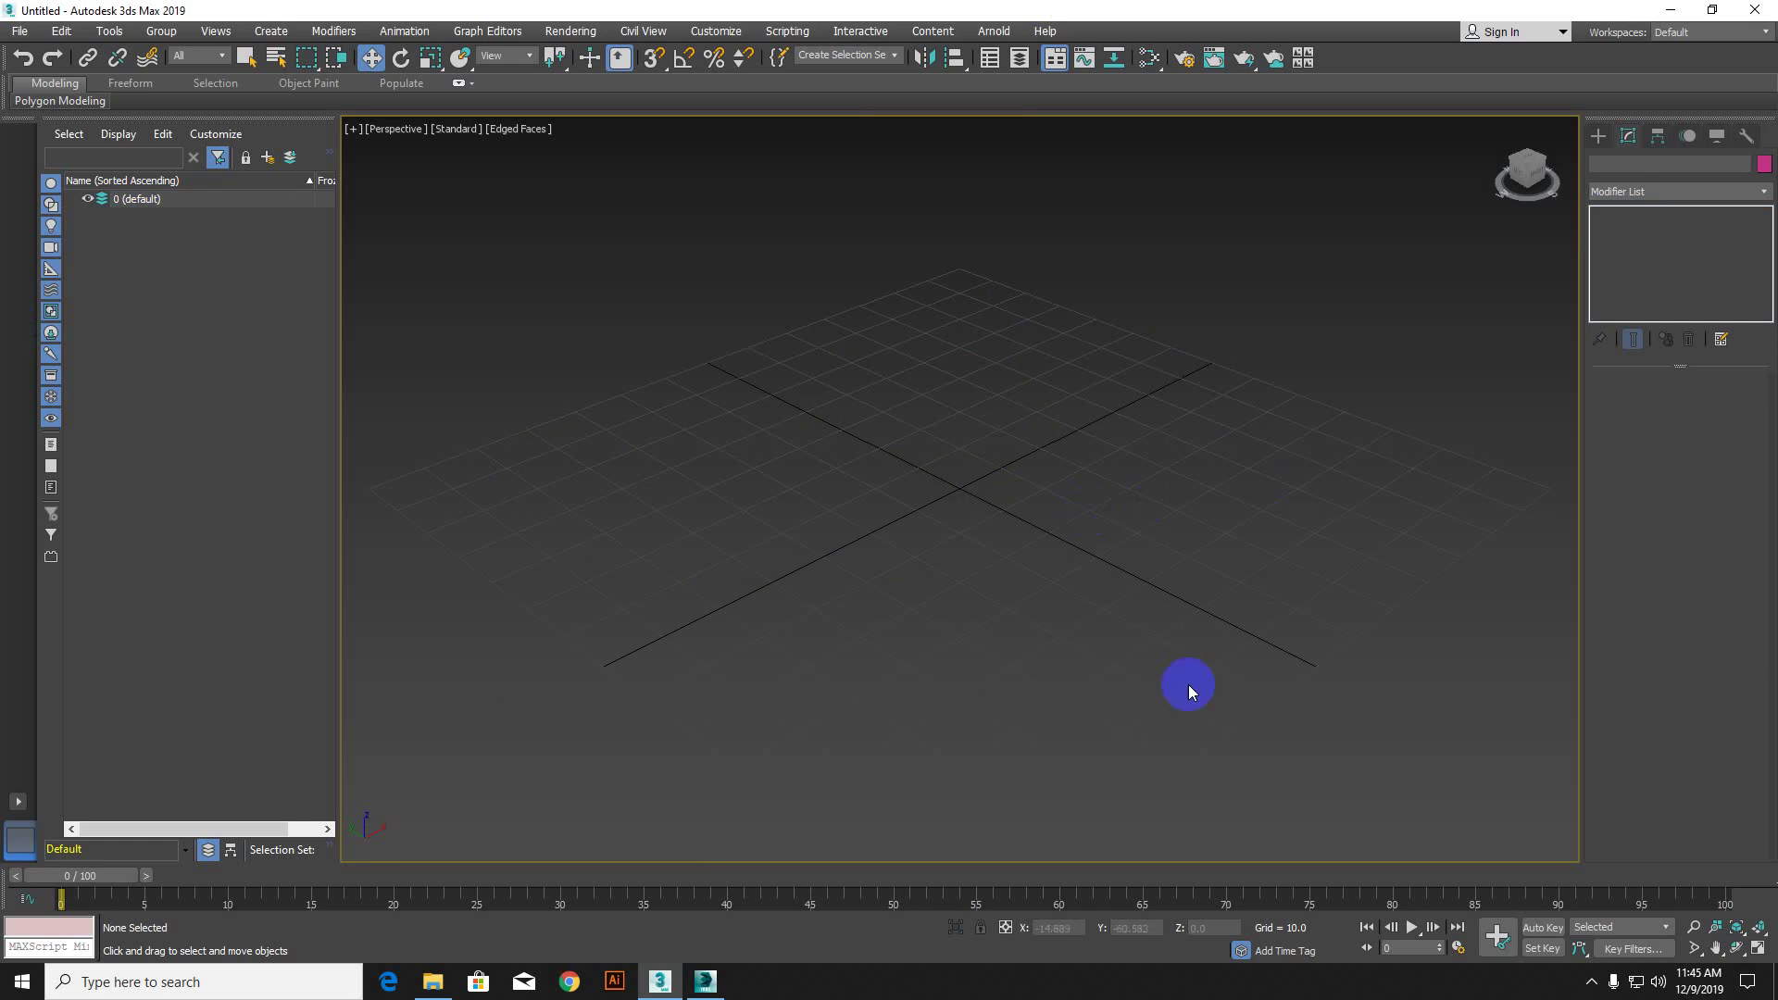
pyautogui.click(1596, 137)
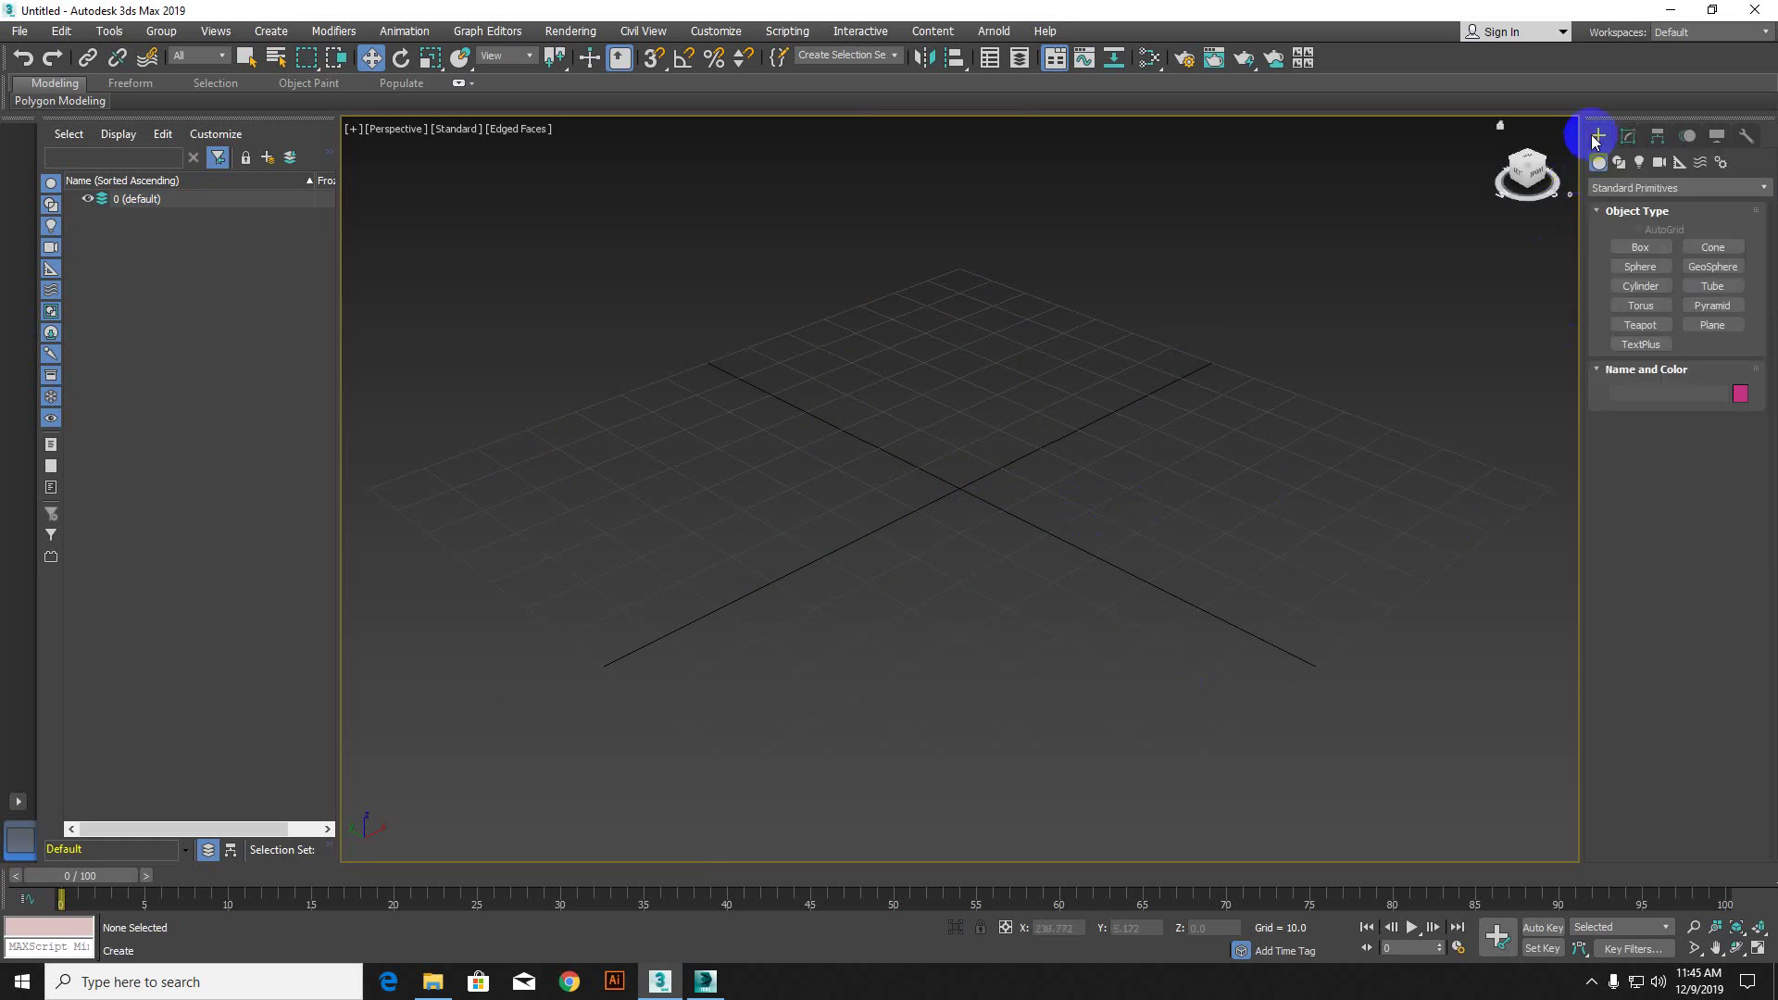
pyautogui.click(1712, 325)
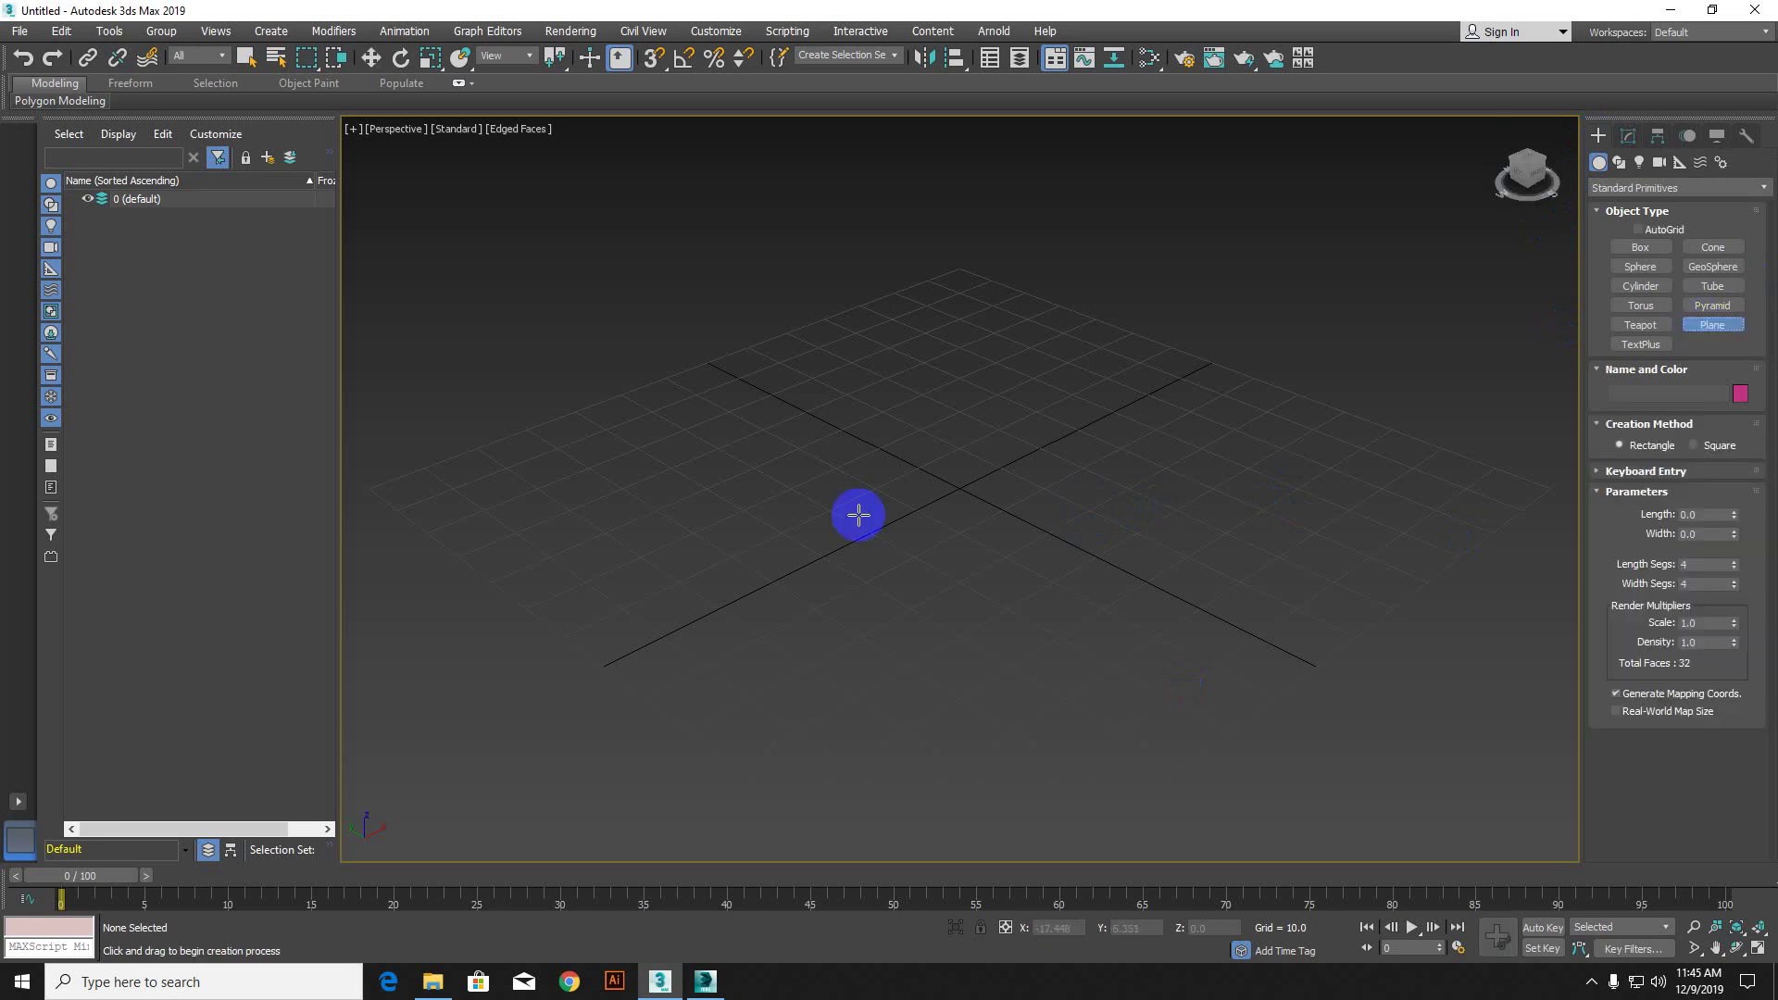
# Step: Draw a series of overlapping planes on the grid, up to Plane015
pyautogui.moveTo(759, 398); pyautogui.dragTo(1484, 431)
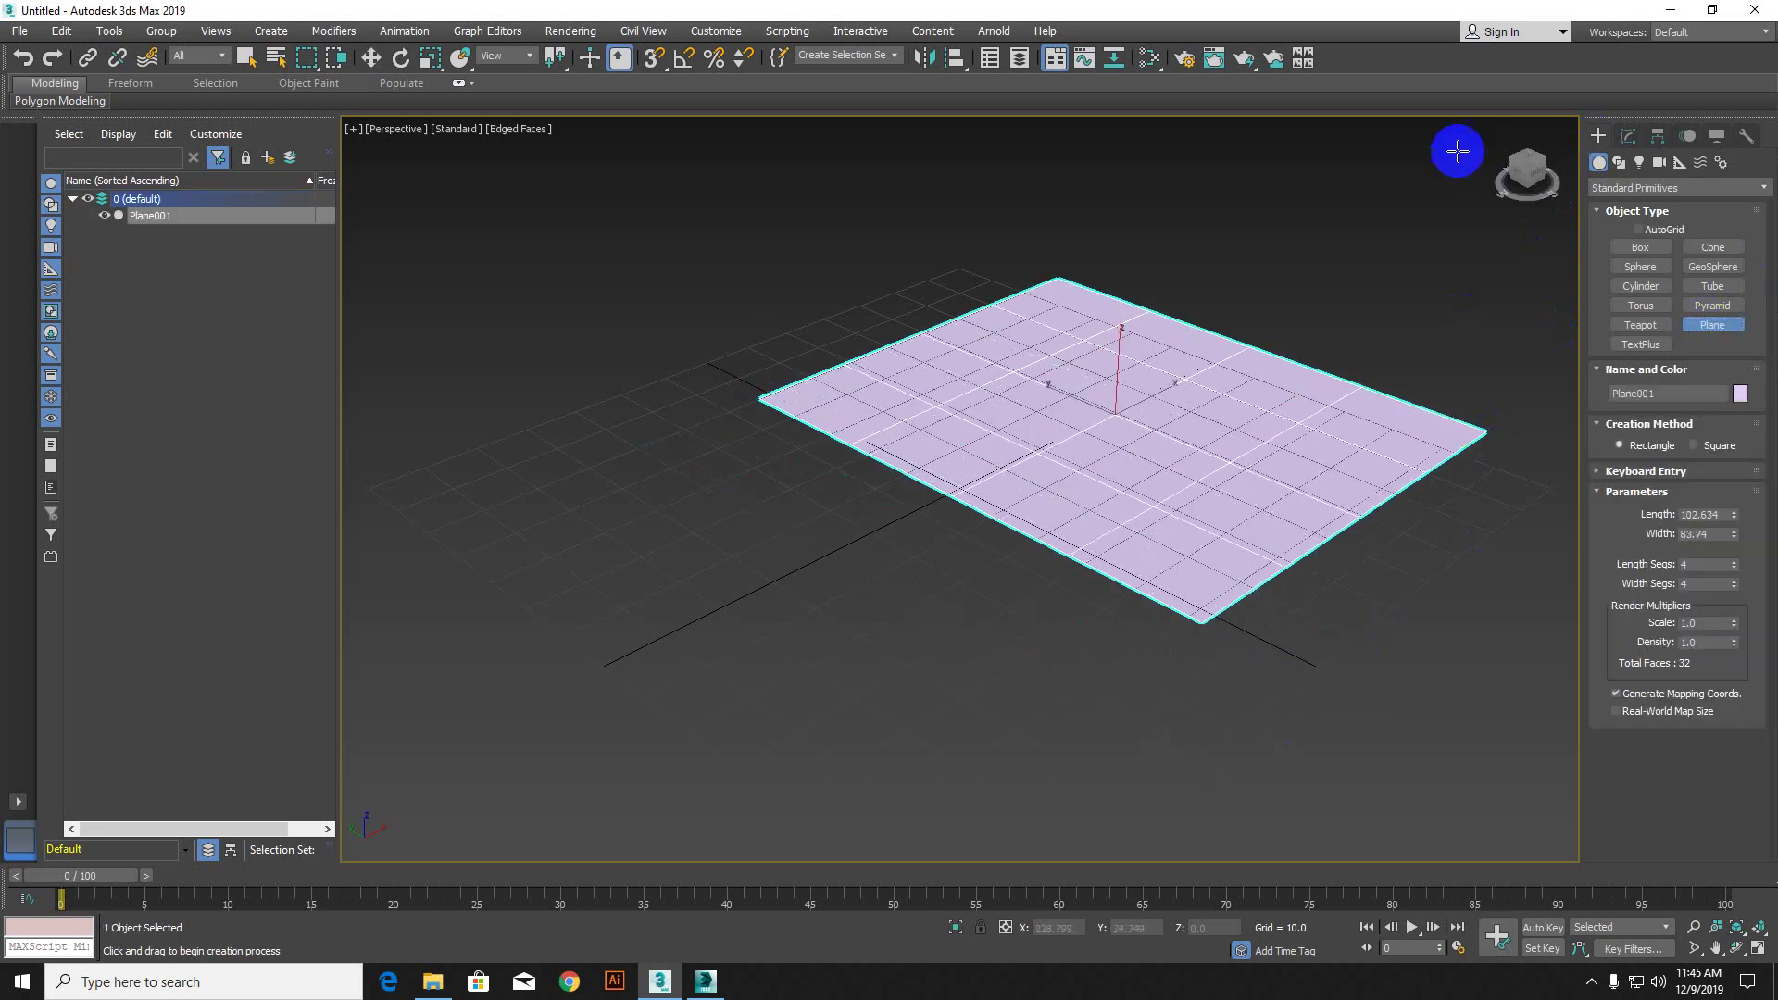
pyautogui.click(1398, 244)
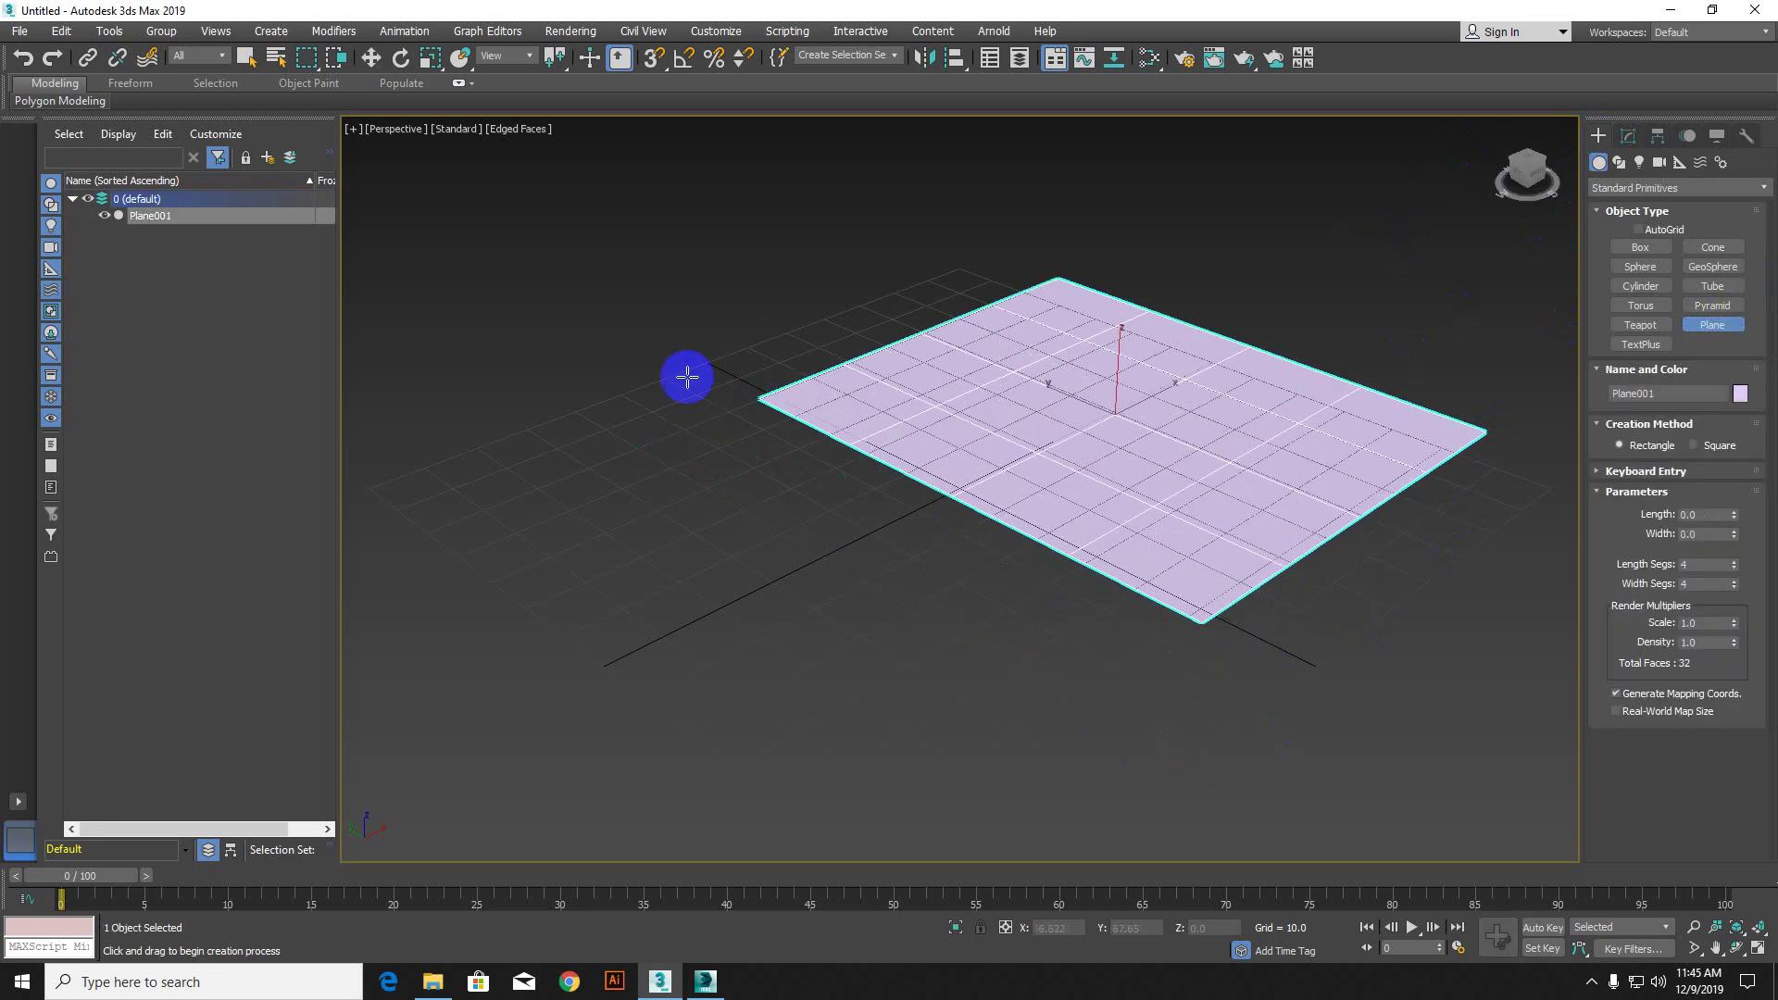
pyautogui.moveTo(687, 376); pyautogui.dragTo(1263, 713)
pyautogui.moveTo(1095, 377); pyautogui.dragTo(875, 776)
pyautogui.moveTo(641, 368); pyautogui.dragTo(1217, 795)
pyautogui.moveTo(773, 325); pyautogui.dragTo(549, 873)
pyautogui.moveTo(669, 398); pyautogui.dragTo(1228, 700)
pyautogui.moveTo(814, 269); pyautogui.dragTo(1207, 618)
pyautogui.moveTo(708, 380); pyautogui.dragTo(1010, 851)
pyautogui.moveTo(632, 398); pyautogui.dragTo(1154, 576)
pyautogui.moveTo(762, 420); pyautogui.dragTo(1324, 223)
pyautogui.moveTo(1118, 458); pyautogui.dragTo(695, 618)
pyautogui.moveTo(659, 317); pyautogui.dragTo(1287, 384)
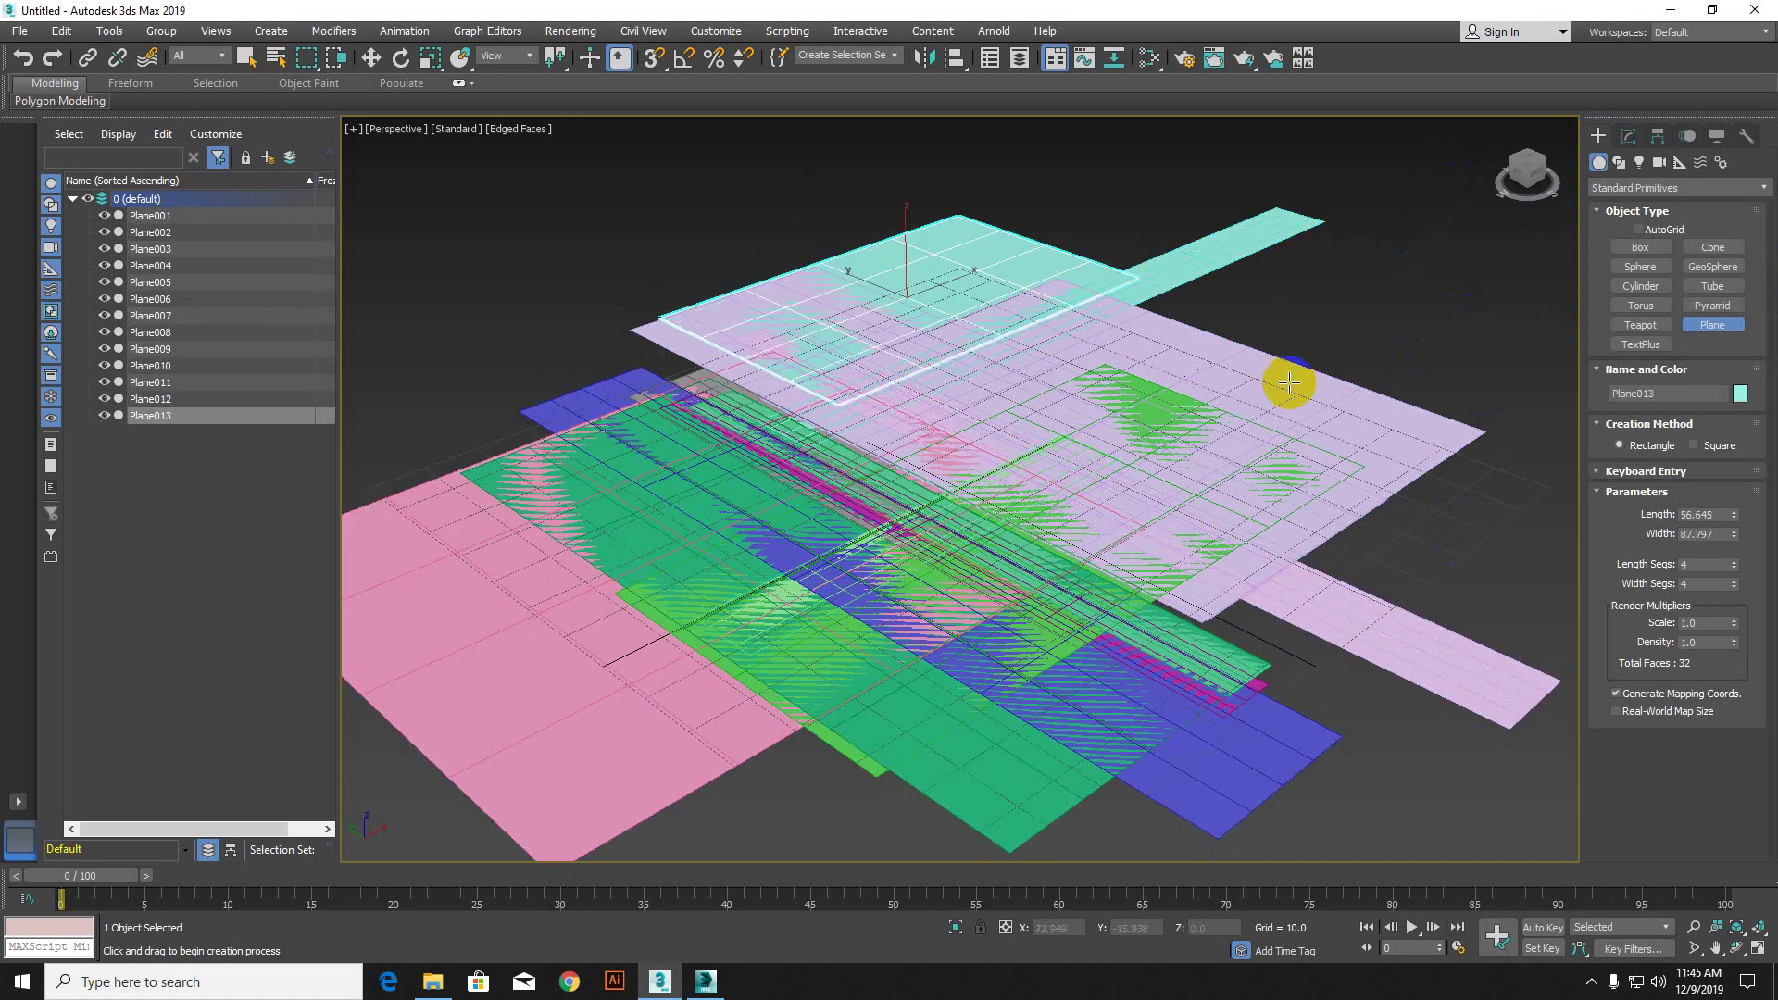
pyautogui.moveTo(606, 379); pyautogui.dragTo(1313, 726)
pyautogui.moveTo(814, 288); pyautogui.dragTo(616, 729)
# Step: Marquee-select all fifteen planes and delete them
pyautogui.scroll(-5, 616, 729)
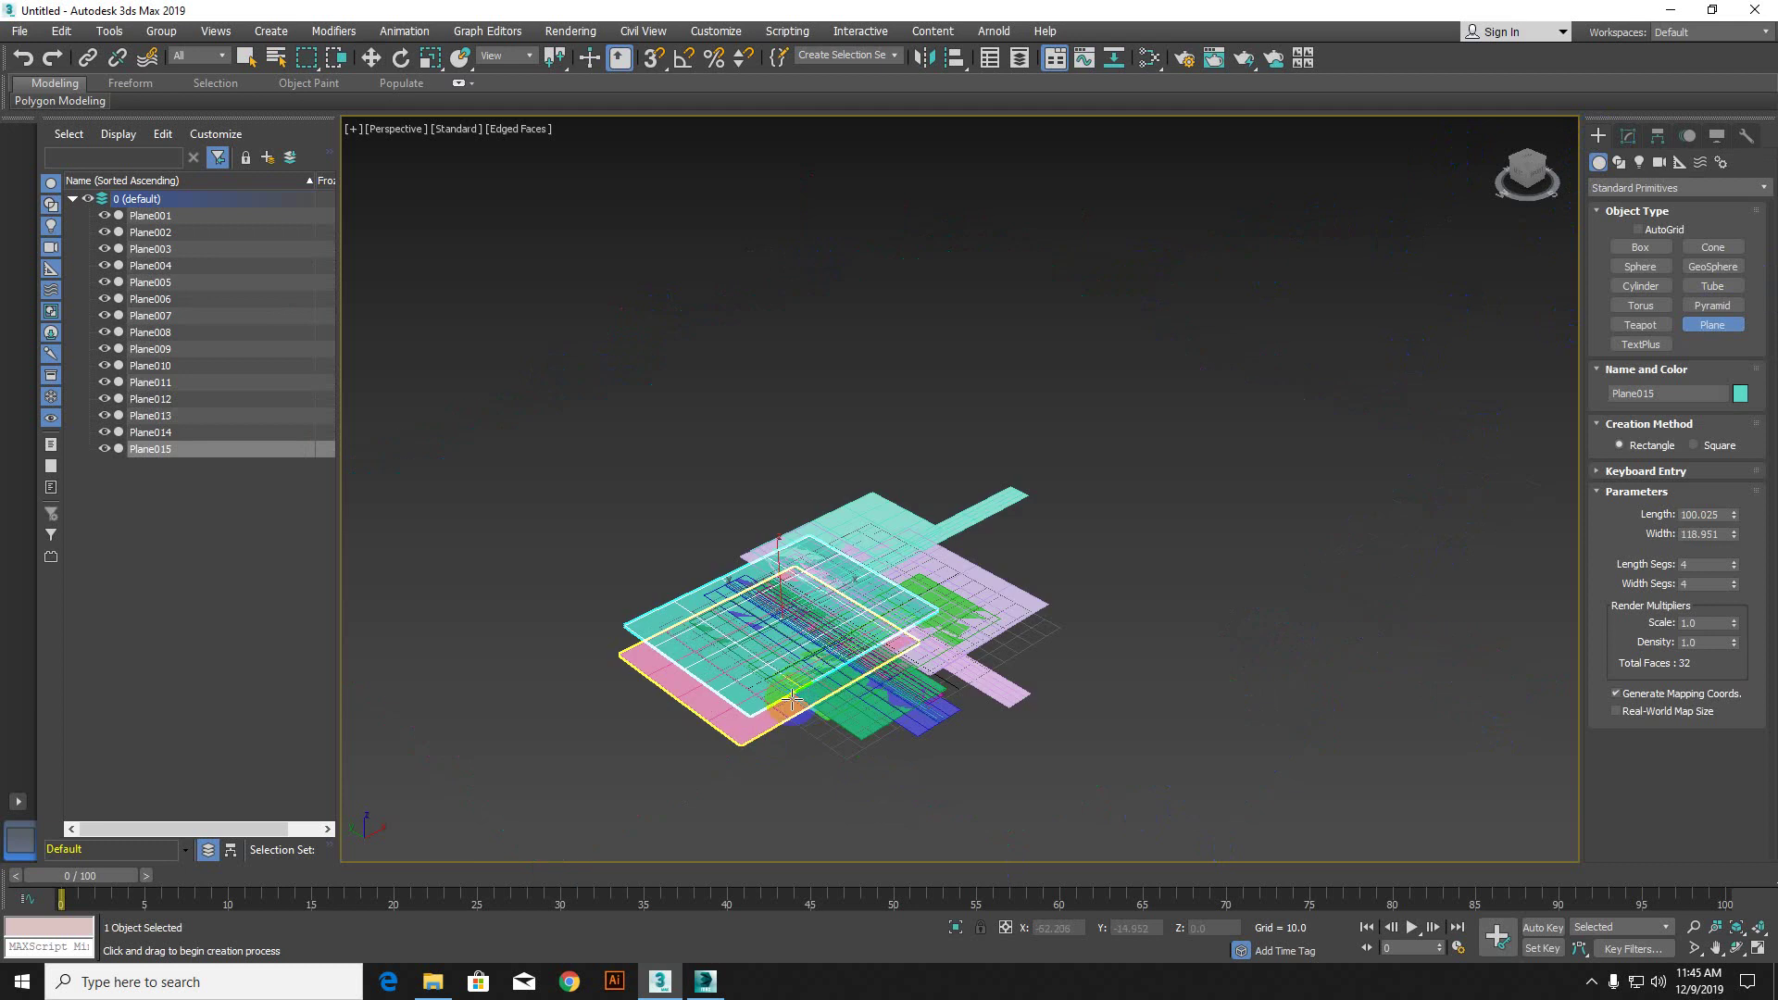
pyautogui.press('w')
pyautogui.moveTo(567, 425); pyautogui.dragTo(1113, 808)
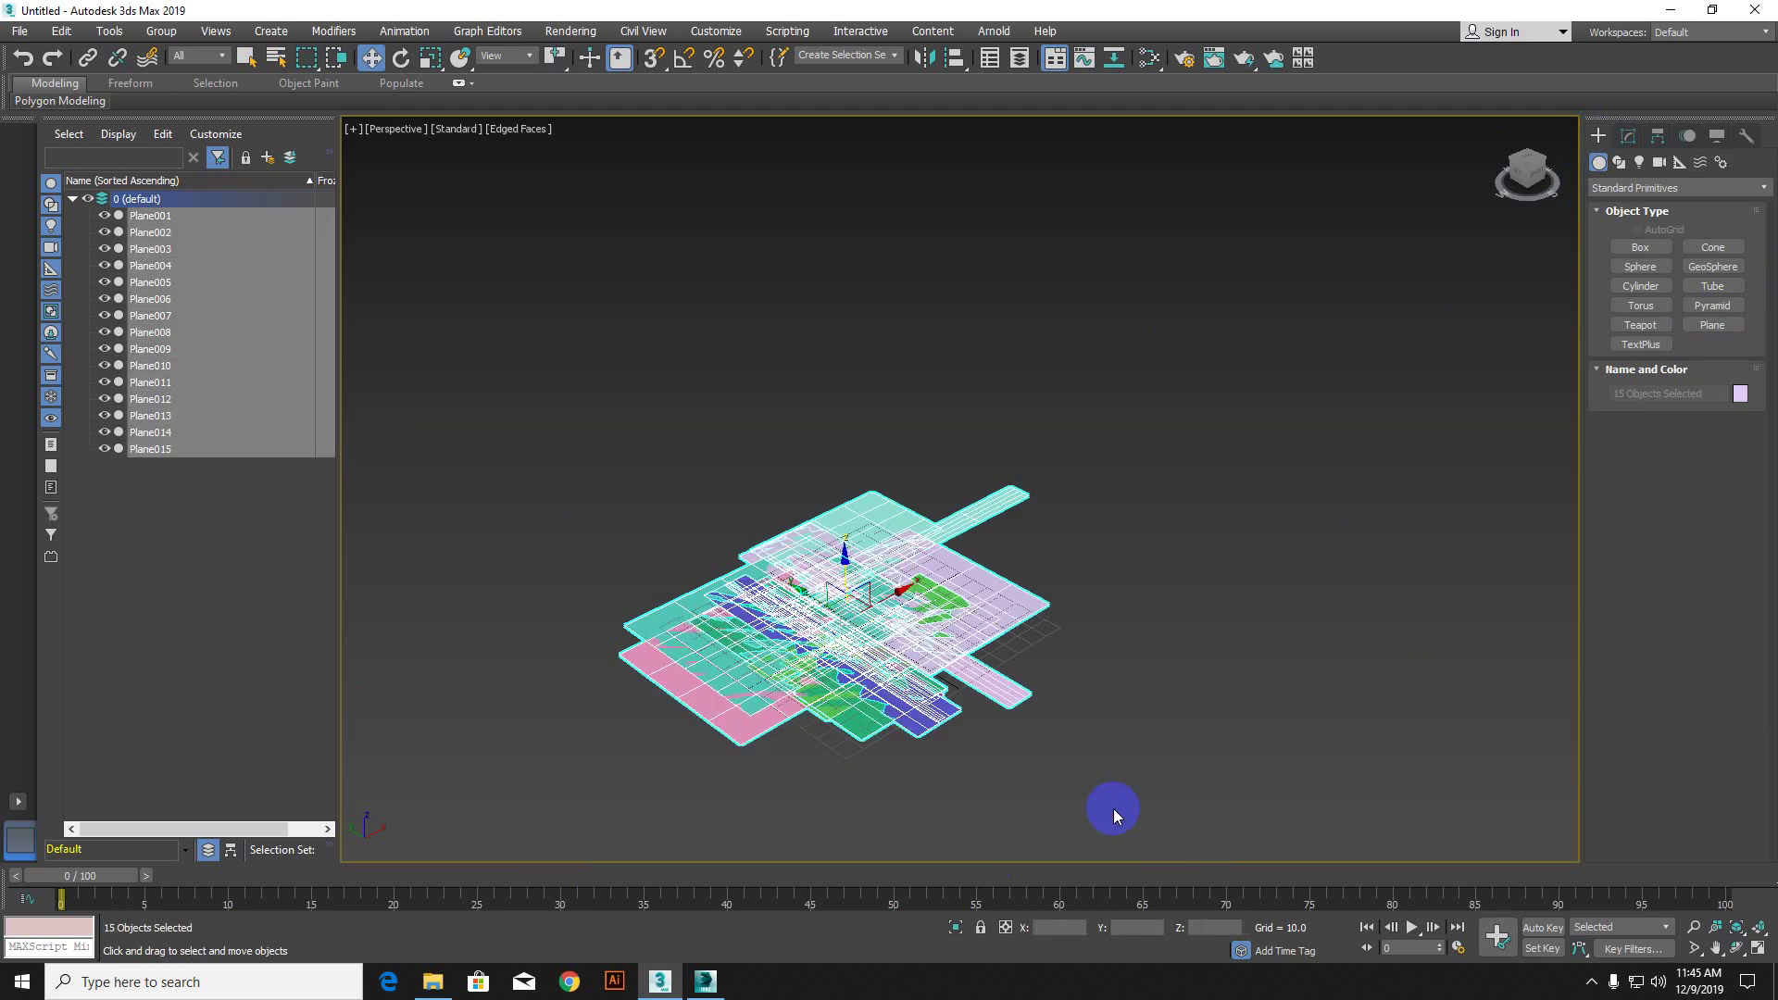
pyautogui.press('Delete')
pyautogui.scroll(5, 791, 637)
pyautogui.moveTo(791, 637); pyautogui.dragTo(971, 626, button='middle')
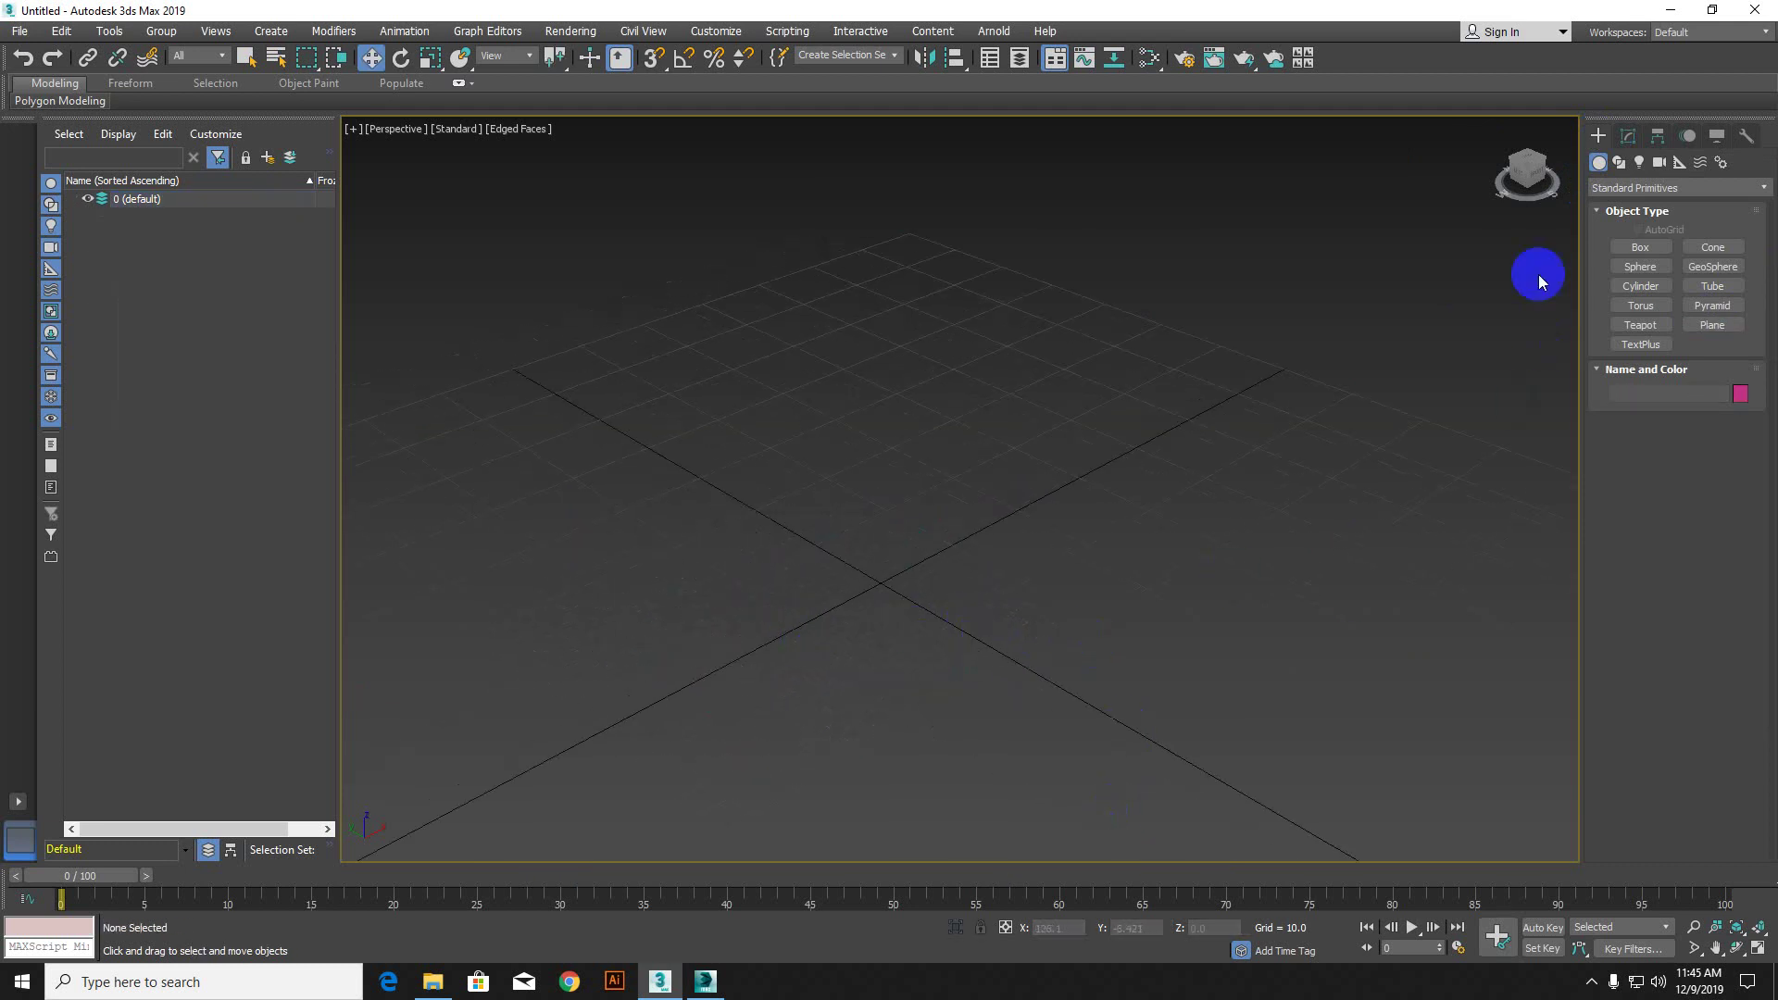
pyautogui.click(1706, 325)
pyautogui.moveTo(845, 385); pyautogui.dragTo(1097, 597)
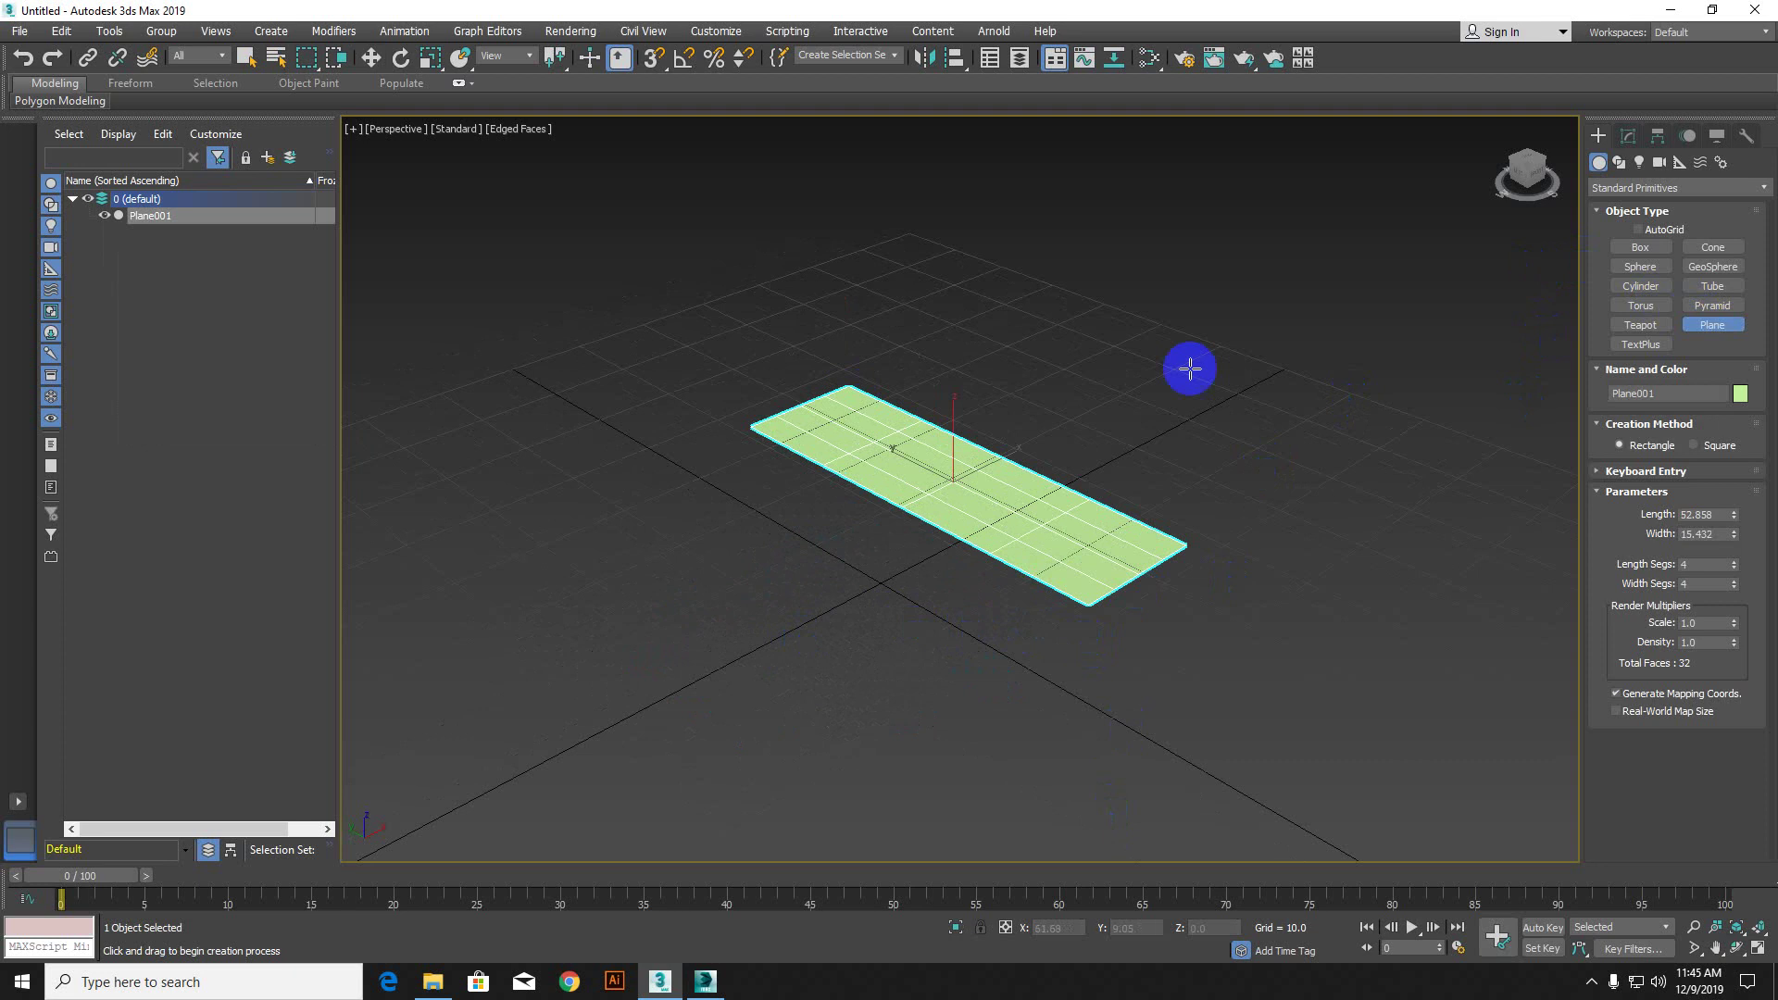
pyautogui.moveTo(1176, 371); pyautogui.dragTo(912, 625)
pyautogui.moveTo(660, 332); pyautogui.dragTo(1148, 696)
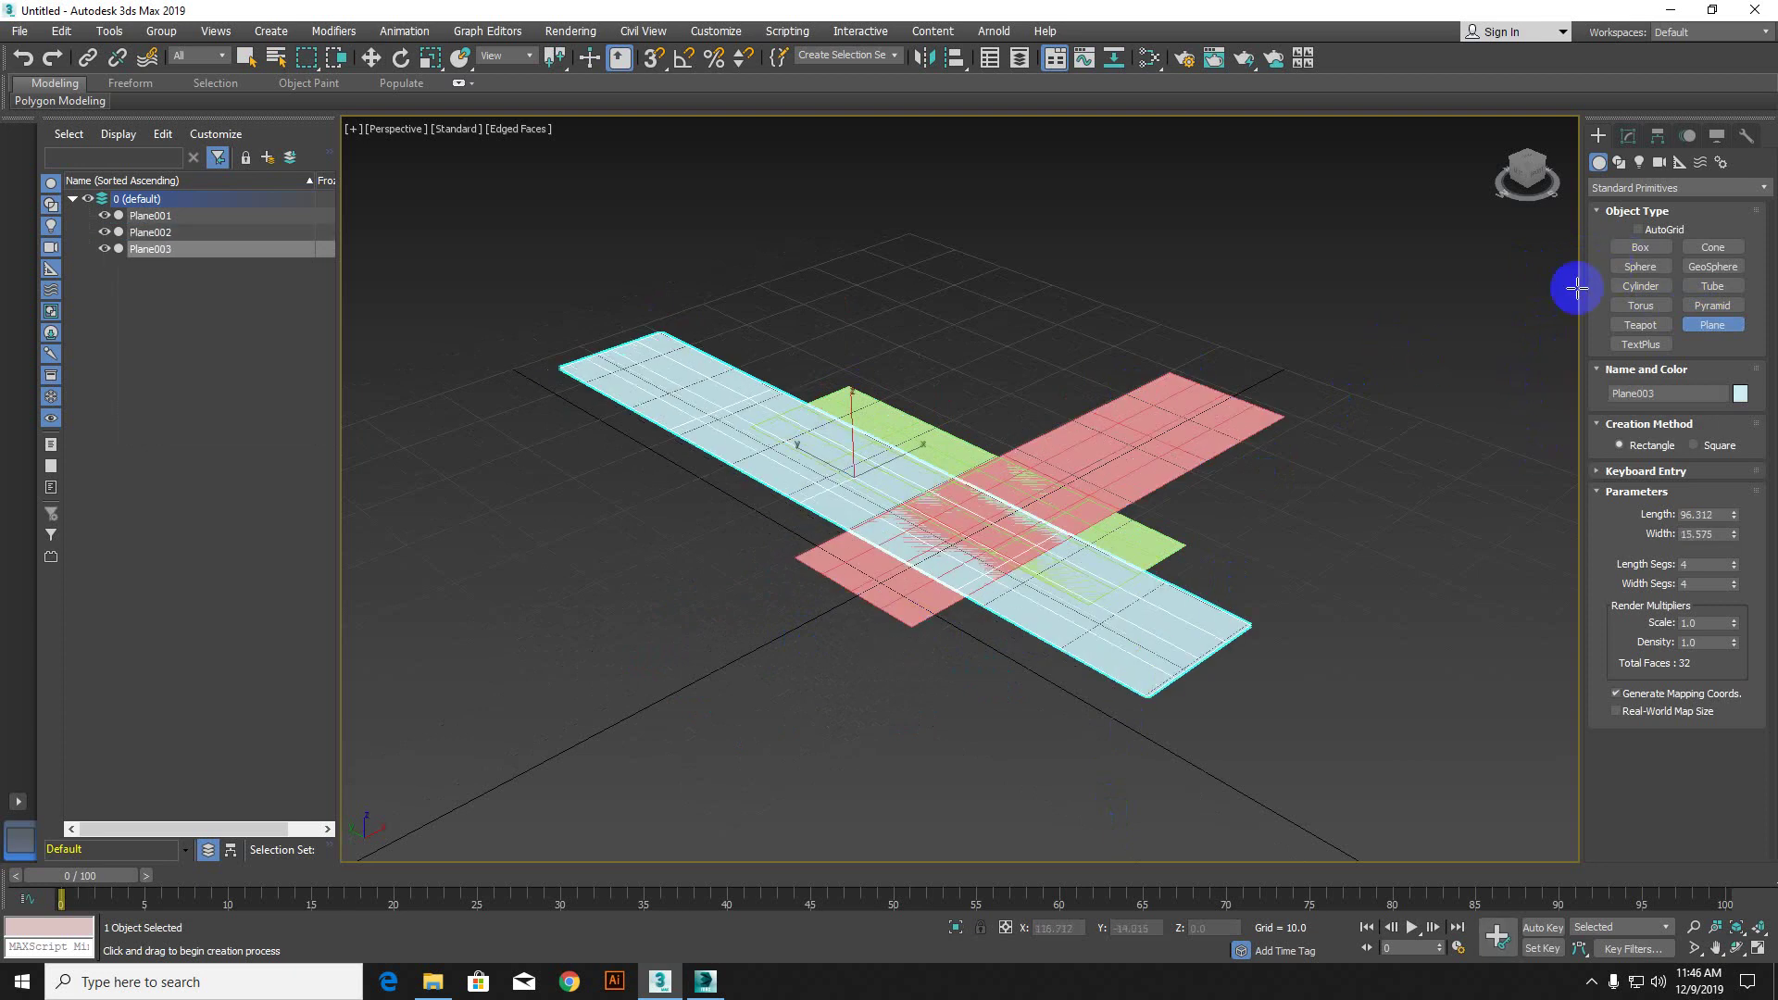
pyautogui.click(1640, 267)
pyautogui.moveTo(886, 481); pyautogui.dragTo(1147, 703)
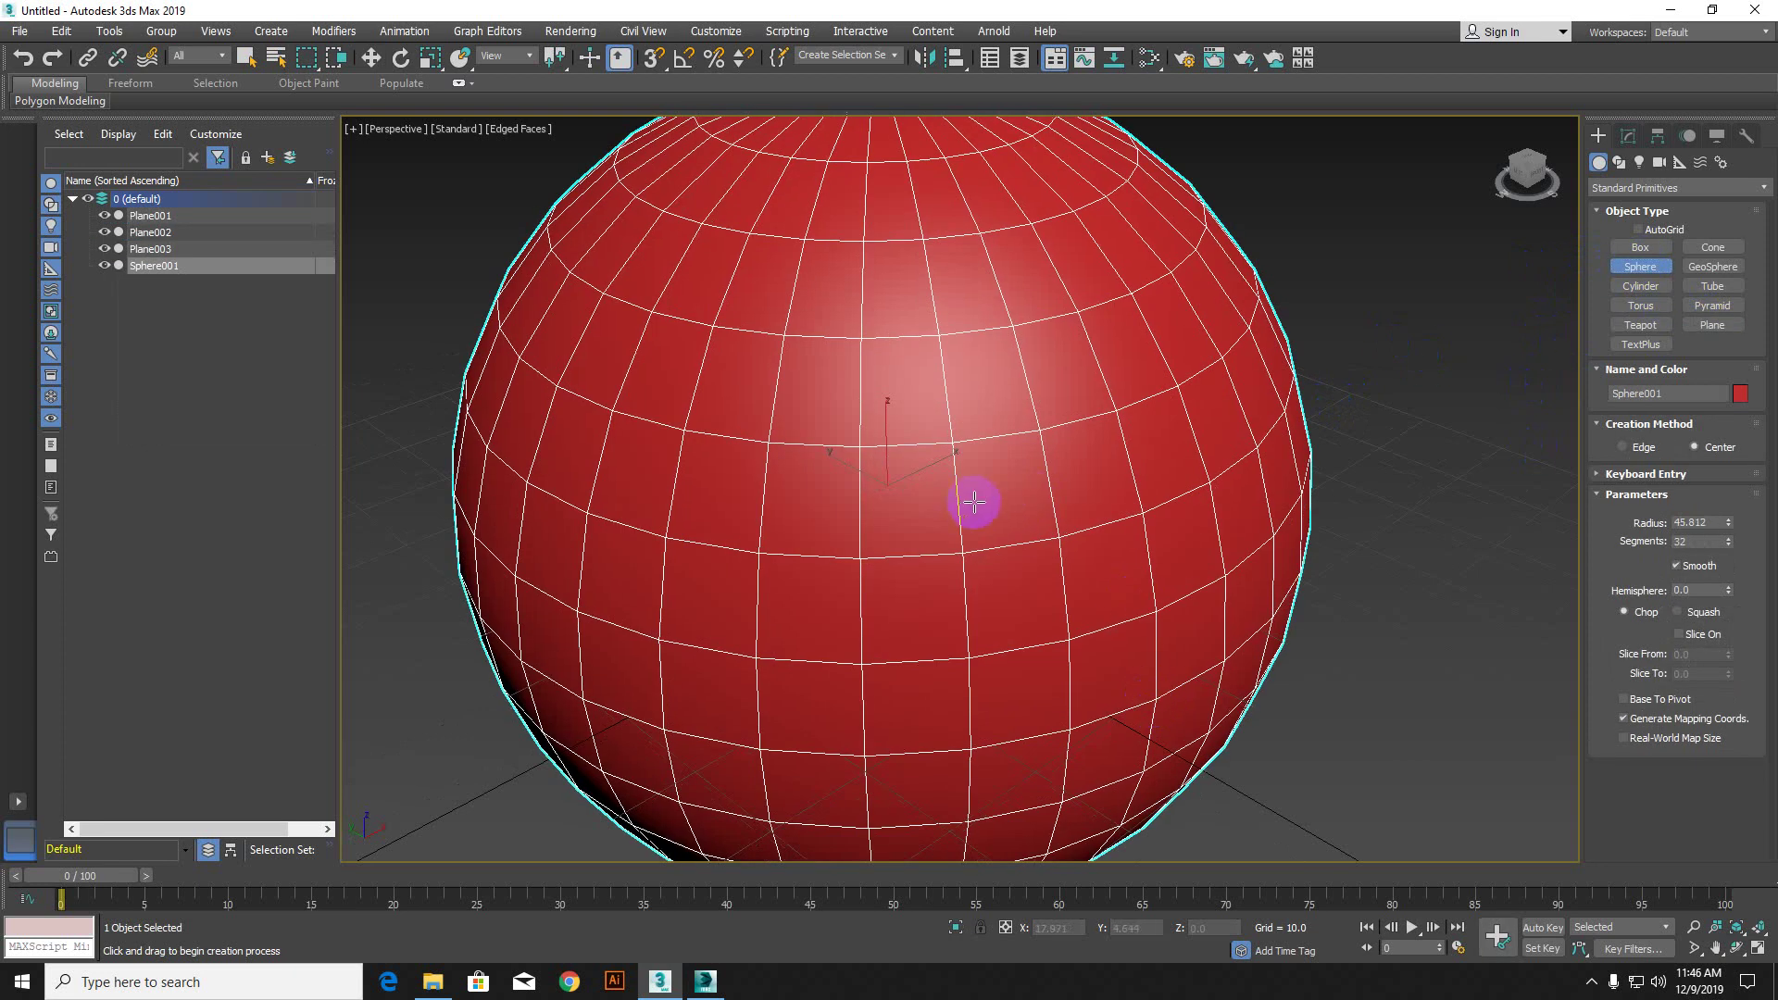
pyautogui.rightClick(1282, 484)
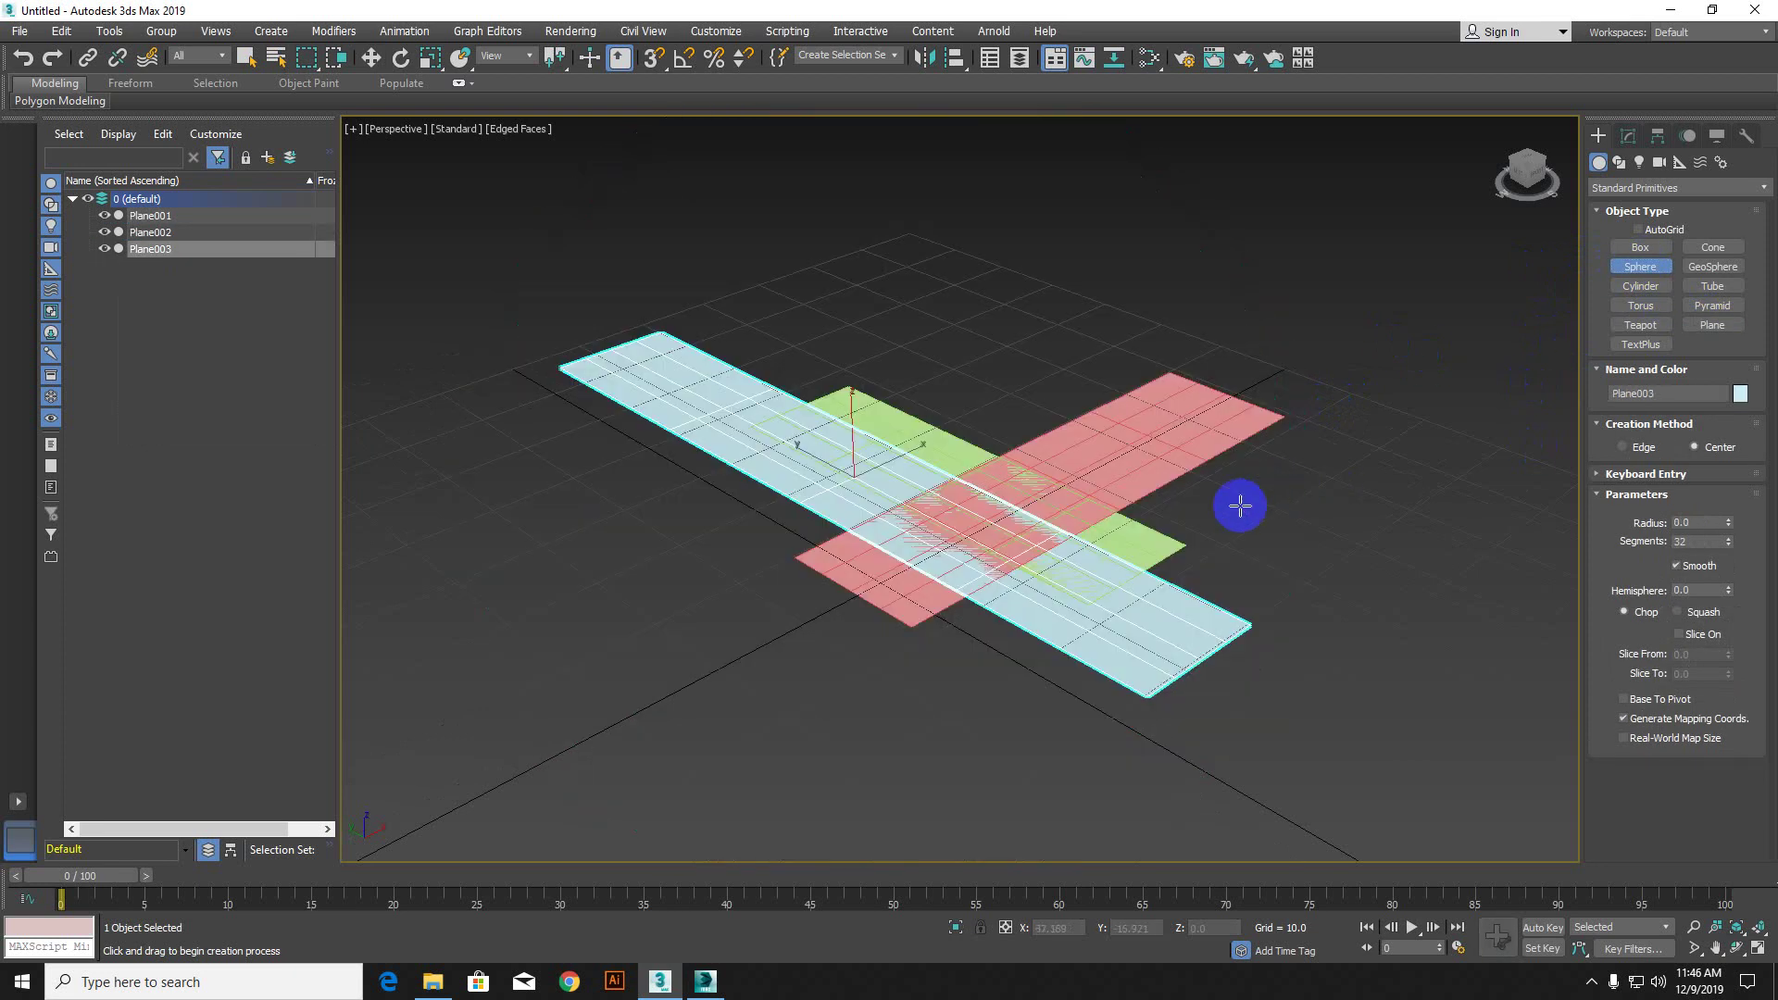
pyautogui.moveTo(996, 428); pyautogui.dragTo(1028, 464)
pyautogui.rightClick(1014, 407)
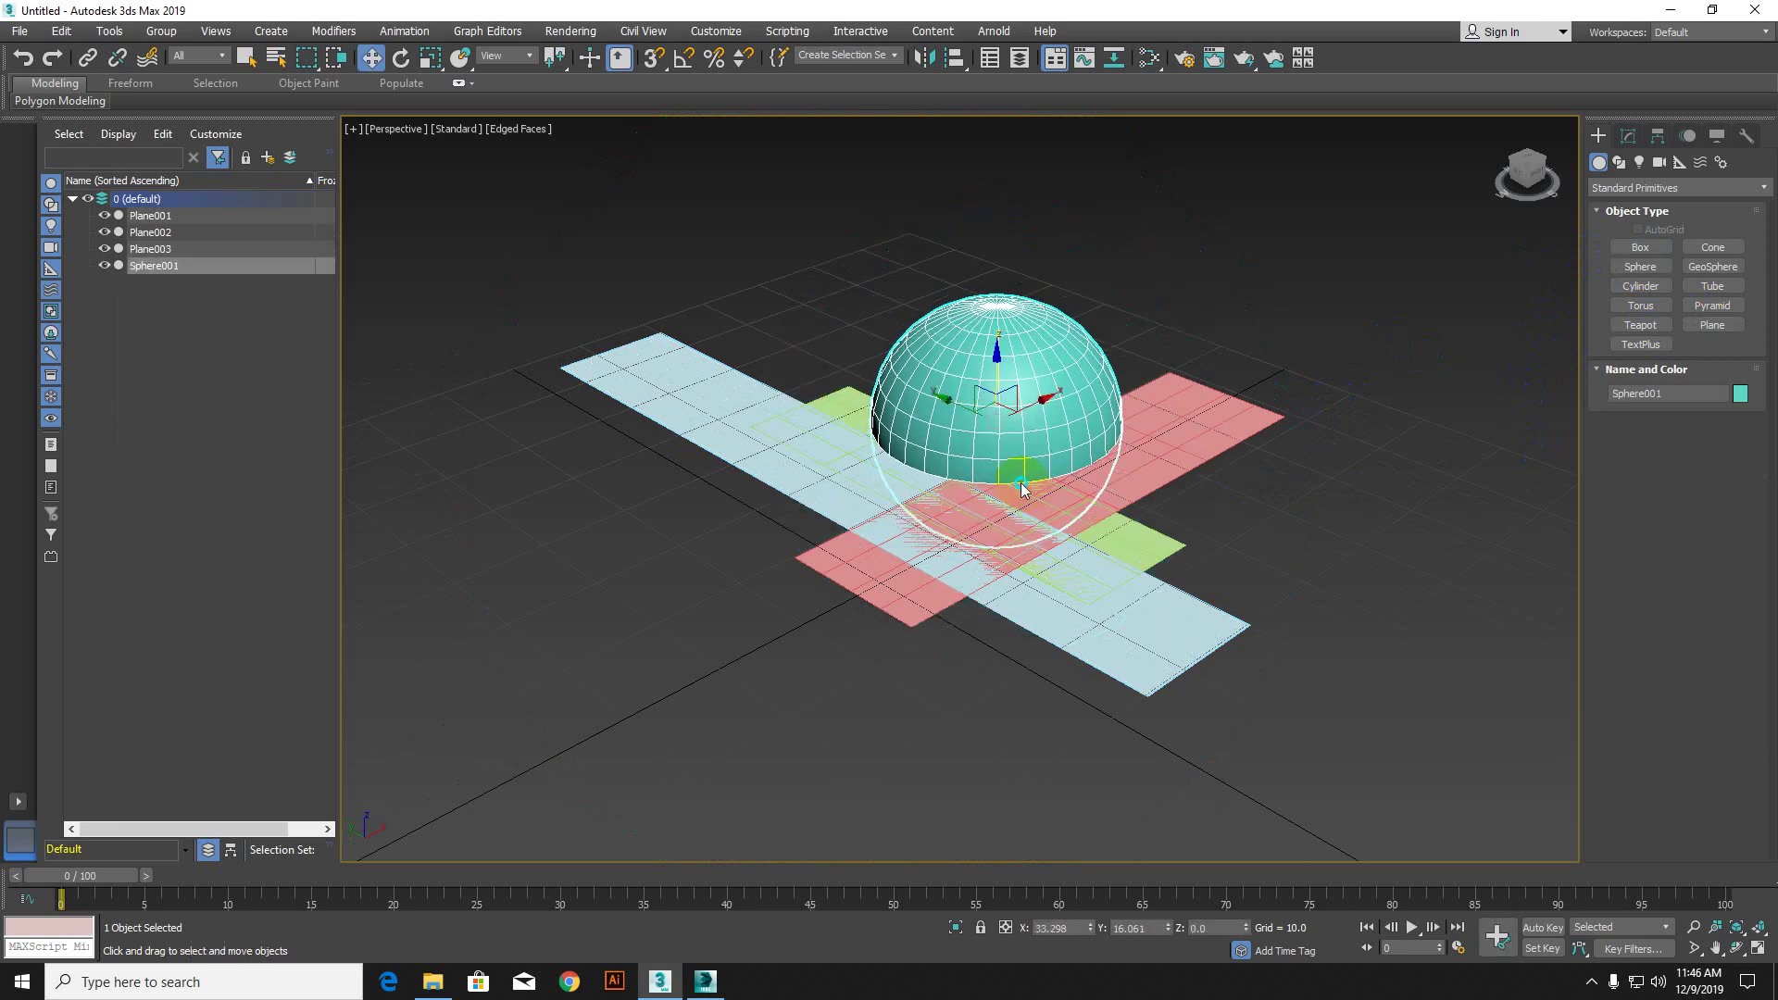
pyautogui.moveTo(510, 252); pyautogui.dragTo(1389, 838)
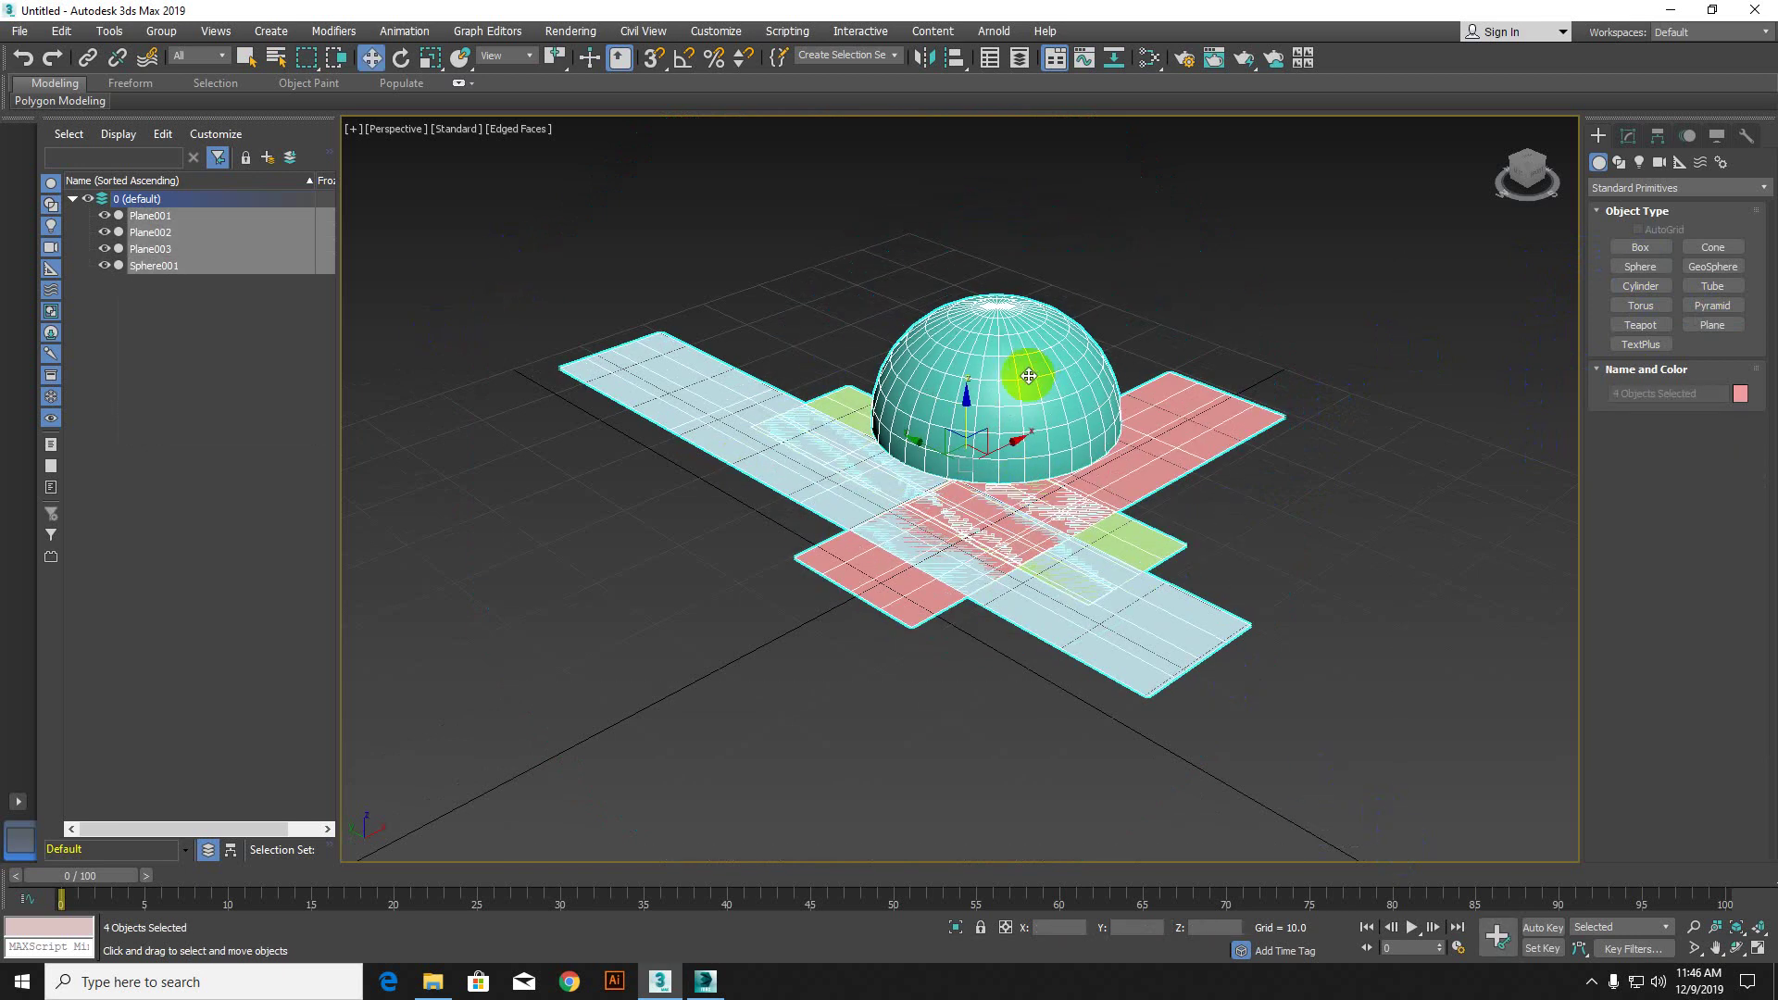
pyautogui.moveTo(972, 407); pyautogui.dragTo(1028, 7)
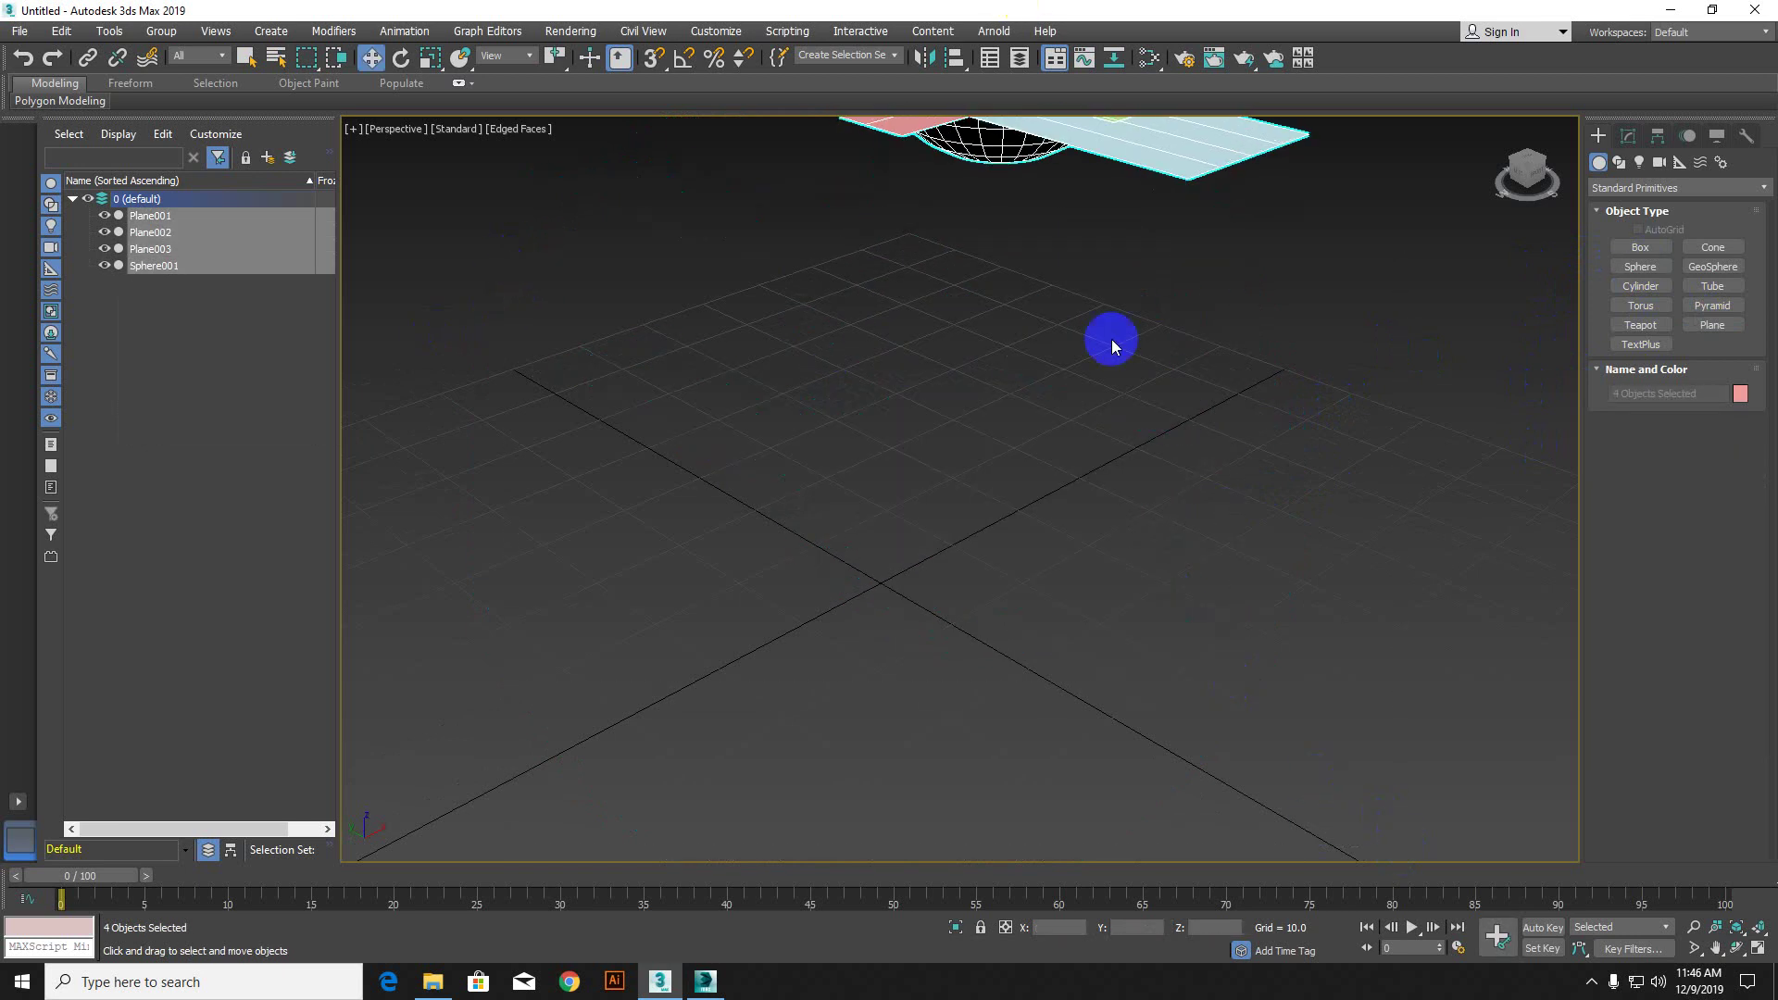
pyautogui.scroll(-3, 1106, 352)
pyautogui.moveTo(1099, 365); pyautogui.dragTo(1069, 548, button='middle')
pyautogui.click(1075, 139)
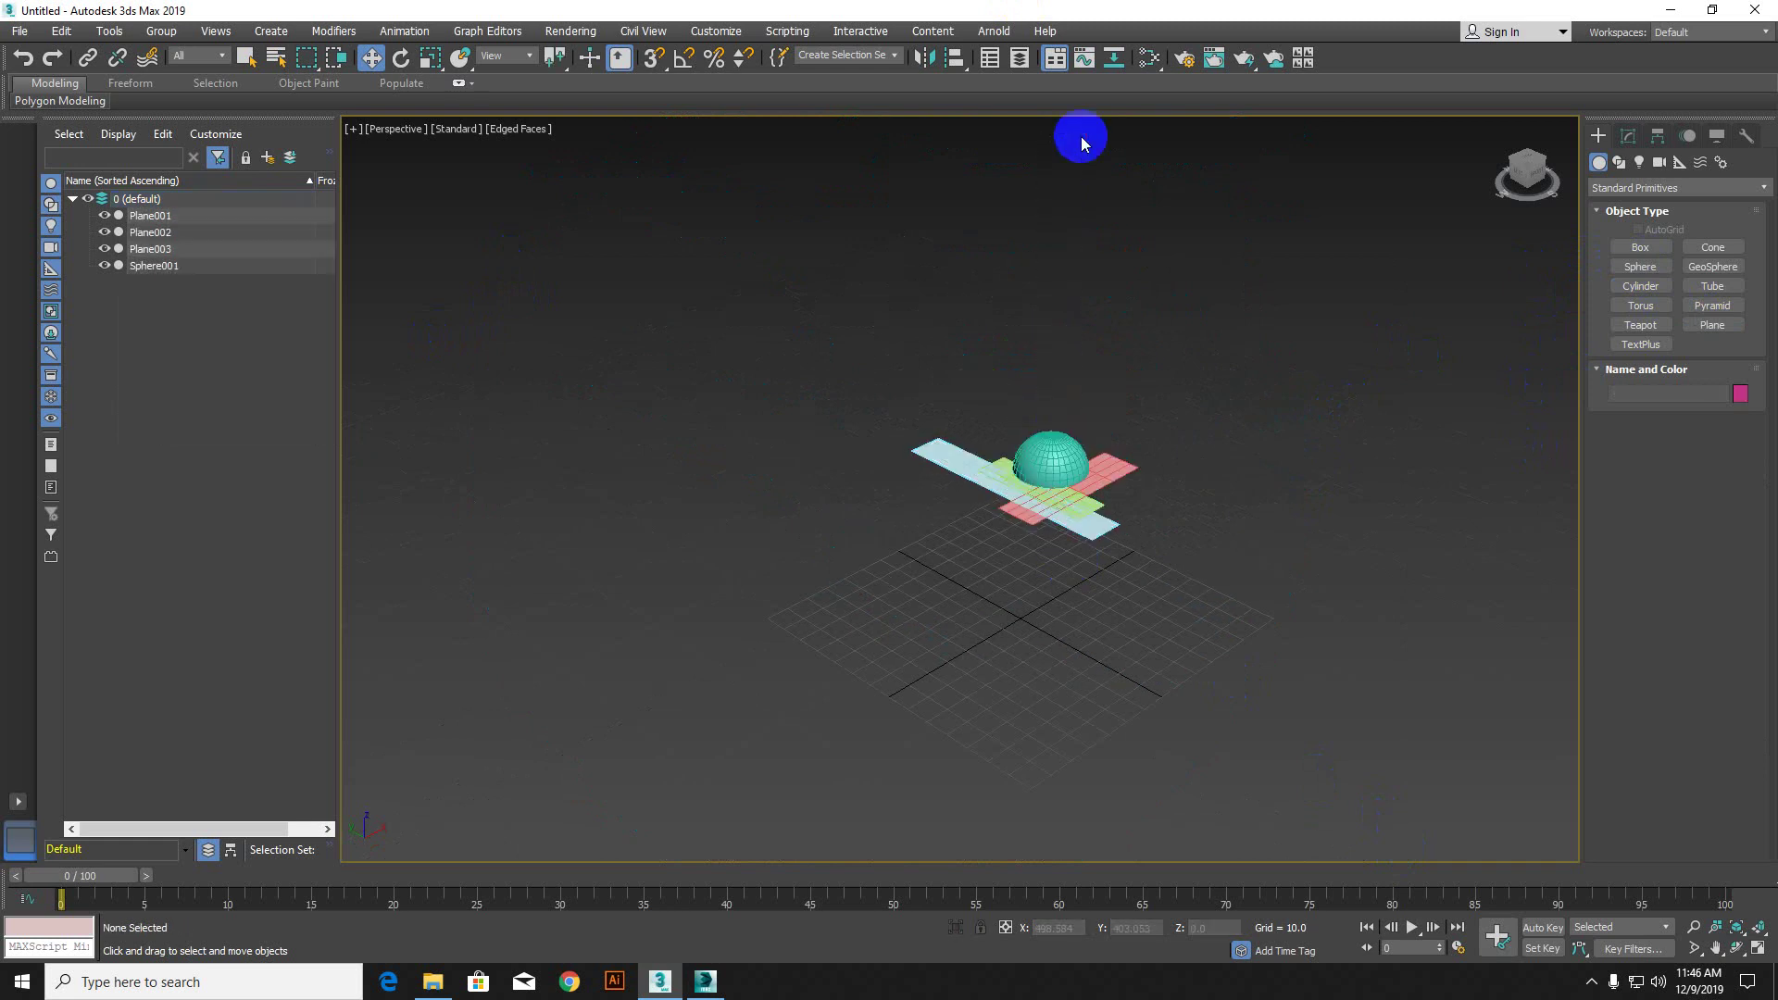
pyautogui.scroll(5, 1018, 519)
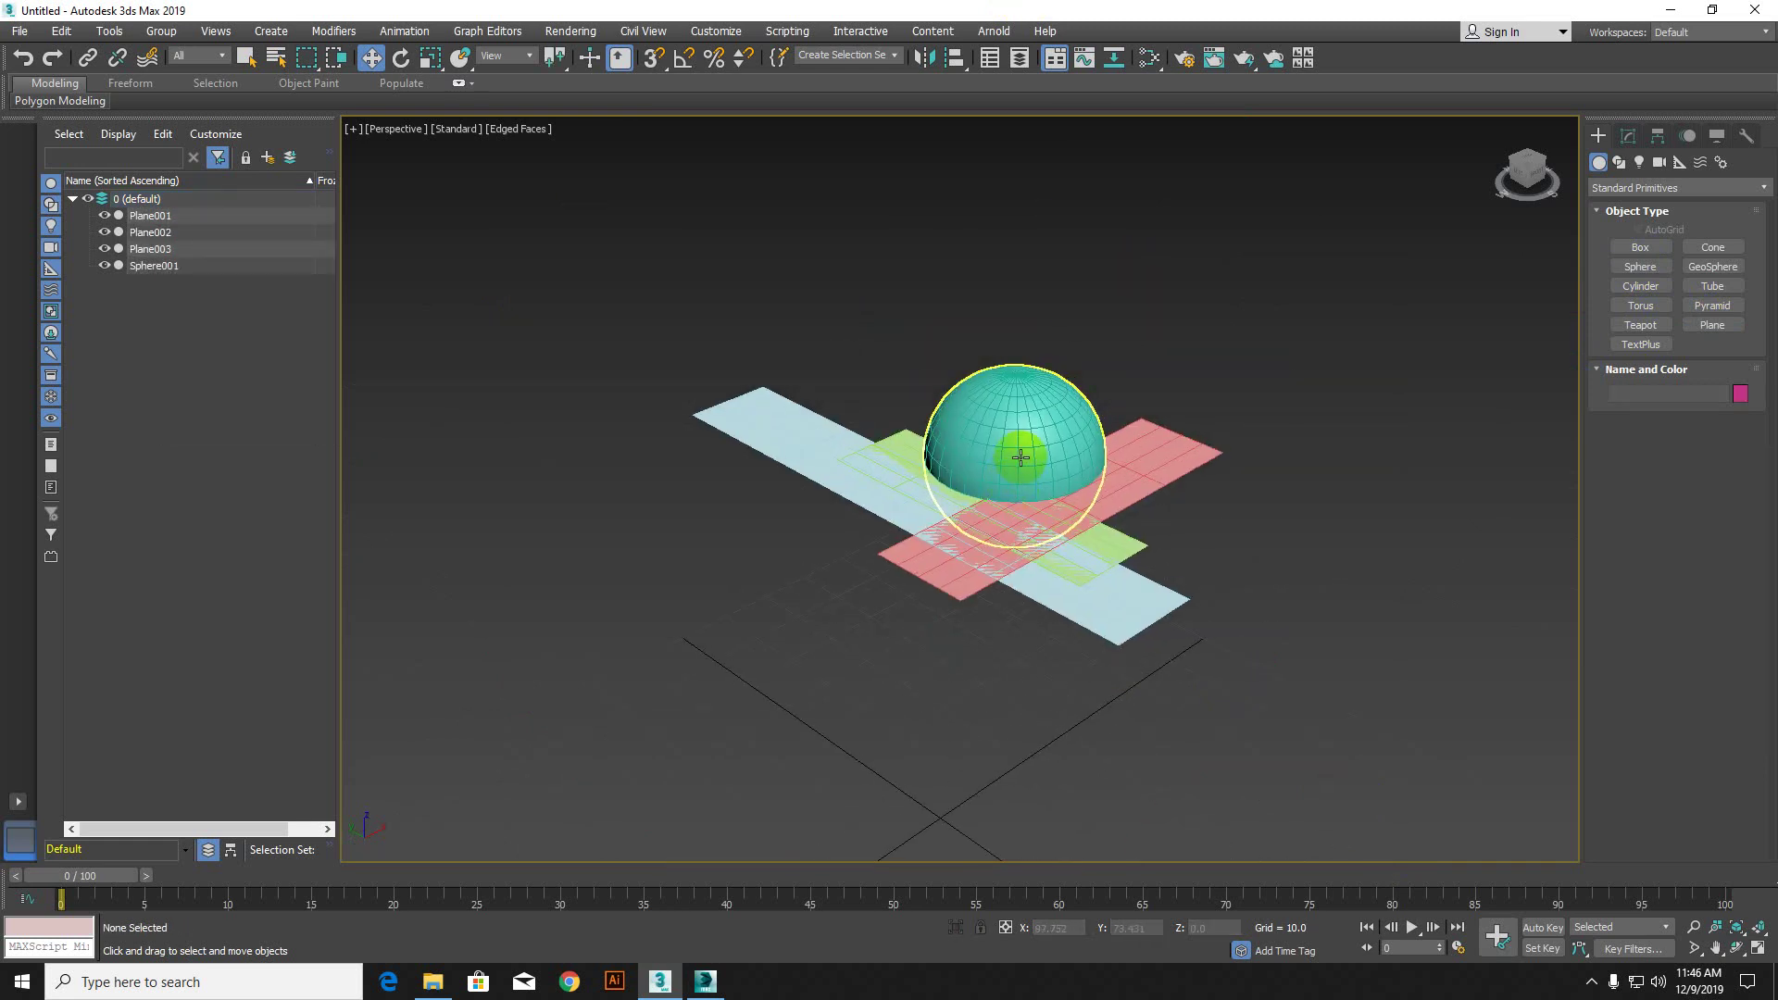
pyautogui.scroll(3, 663, 278)
pyautogui.moveTo(662, 281); pyautogui.dragTo(1232, 709)
pyautogui.scroll(-4, 1333, 782)
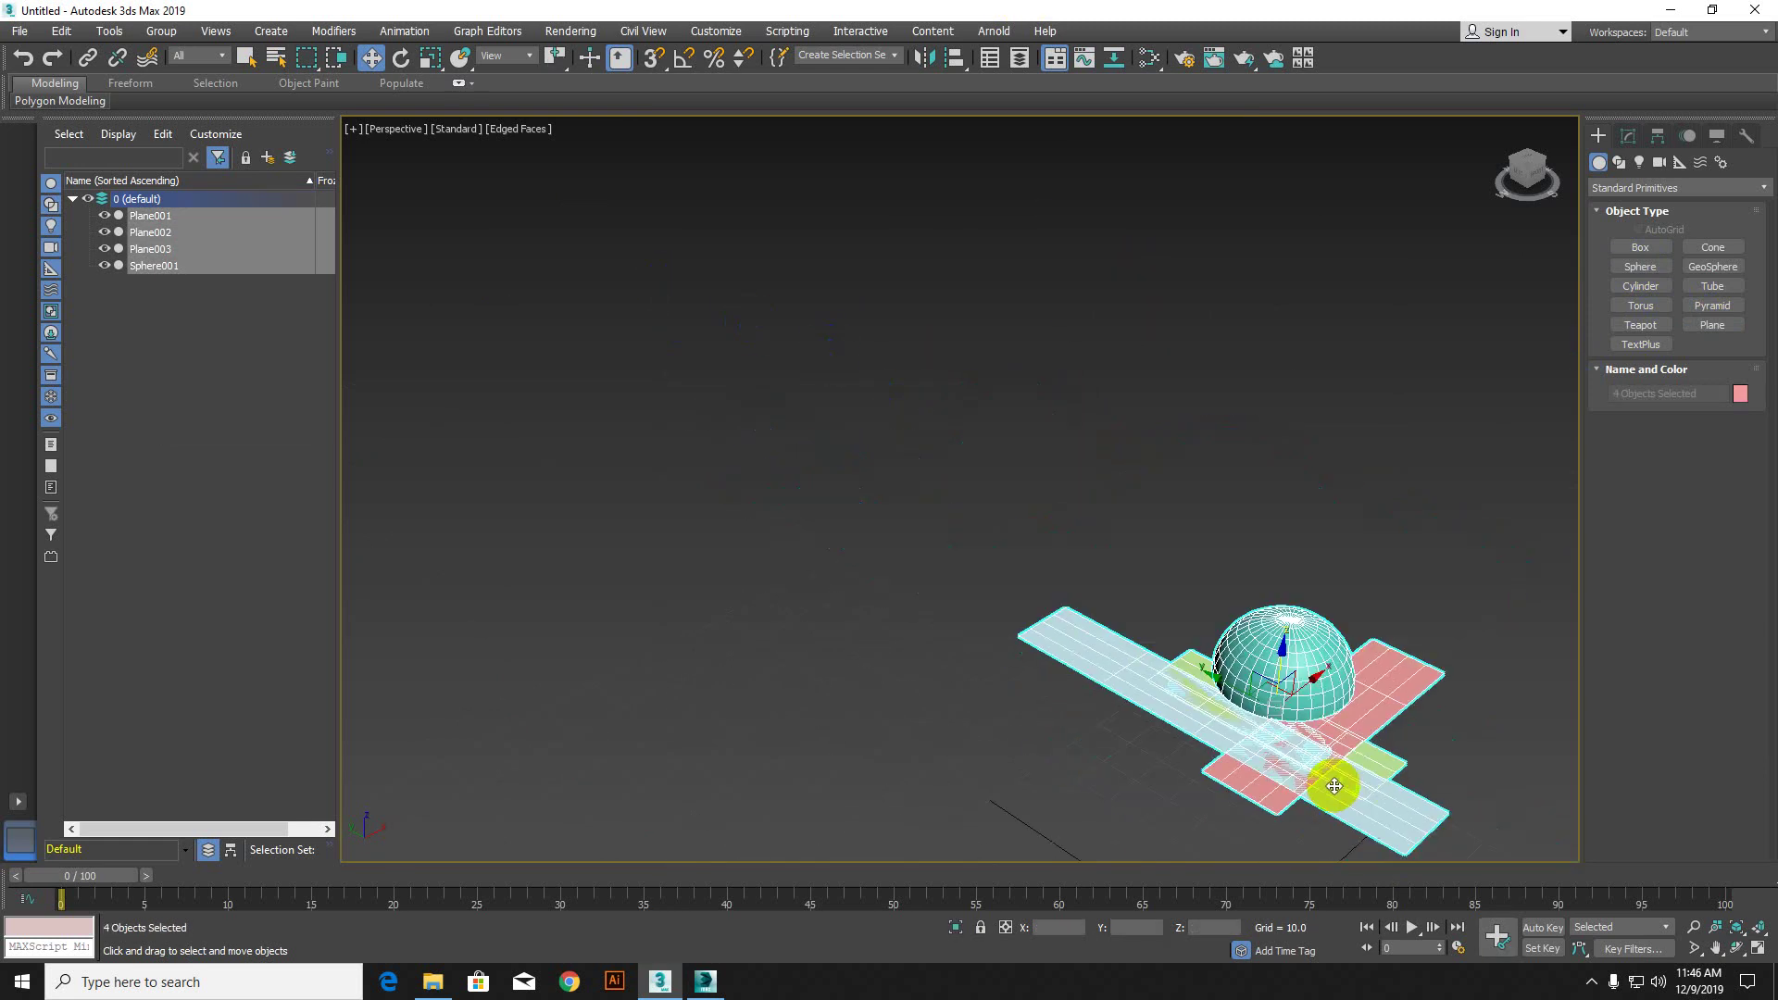
pyautogui.moveTo(1250, 742); pyautogui.dragTo(964, 647, button='middle')
pyautogui.press('Delete')
# Step: Create a GeoSphere and a larger blue Sphere (radius 32.64) beside it
pyautogui.scroll(3, 1012, 642)
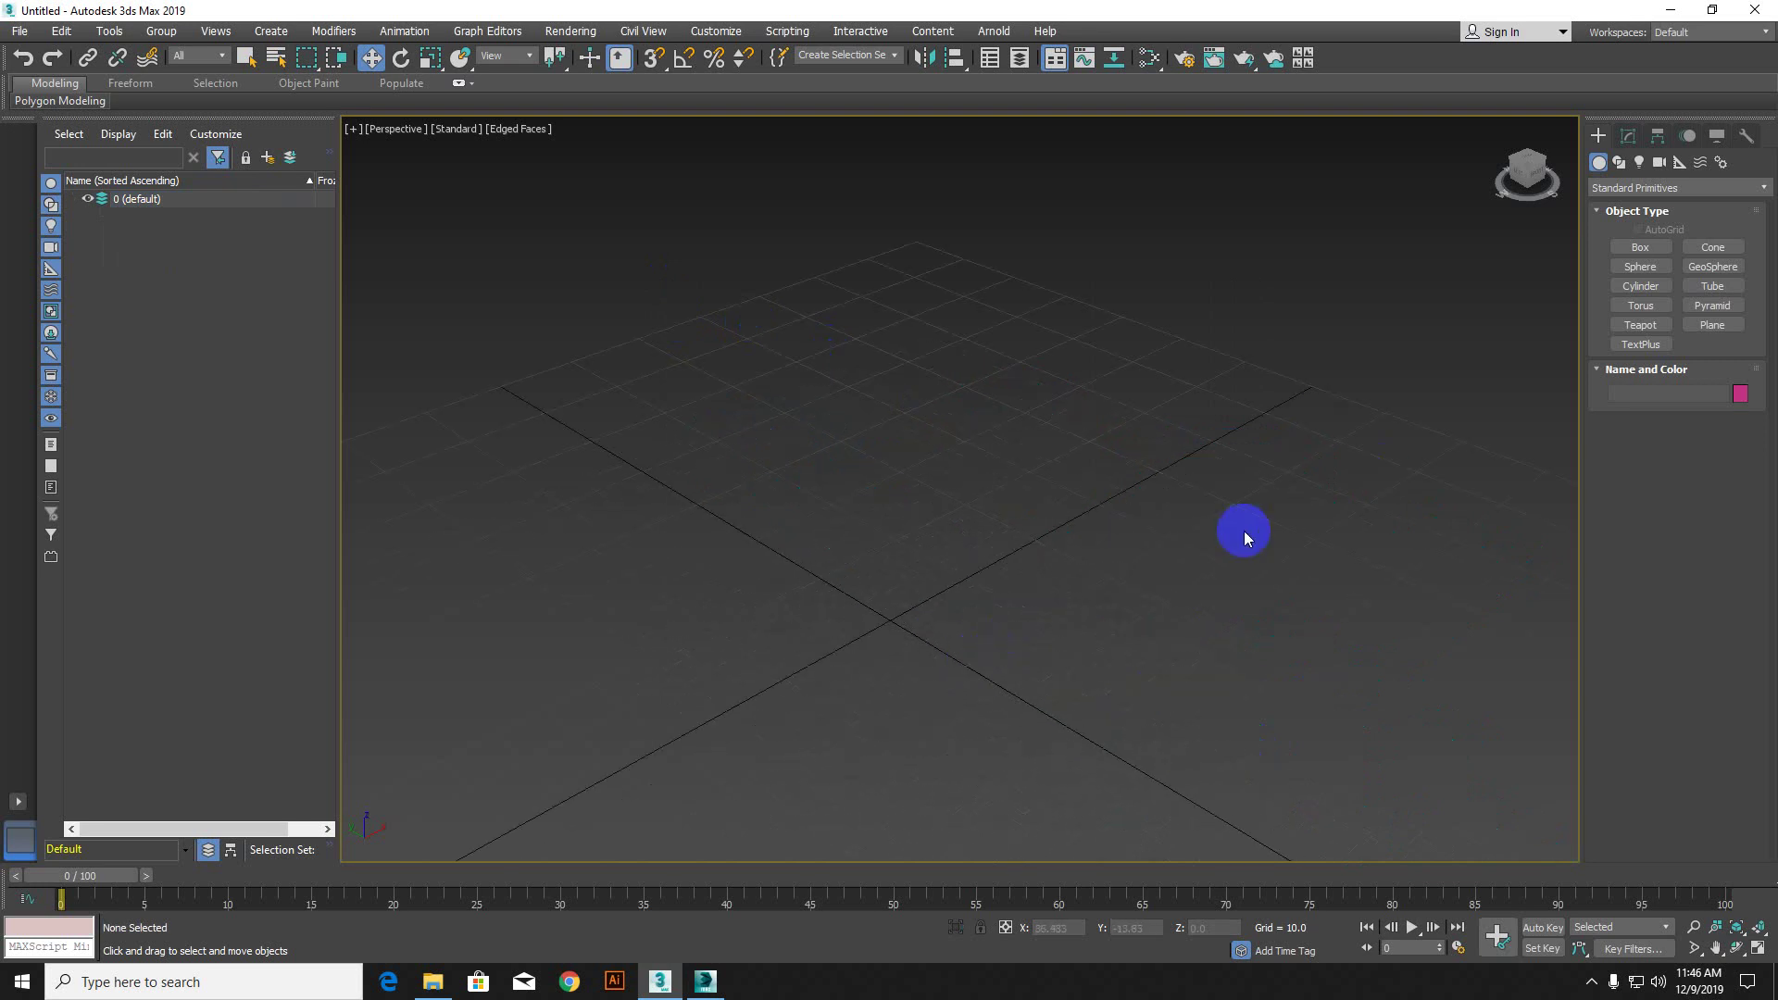
pyautogui.moveTo(1243, 530); pyautogui.dragTo(1302, 492, button='middle')
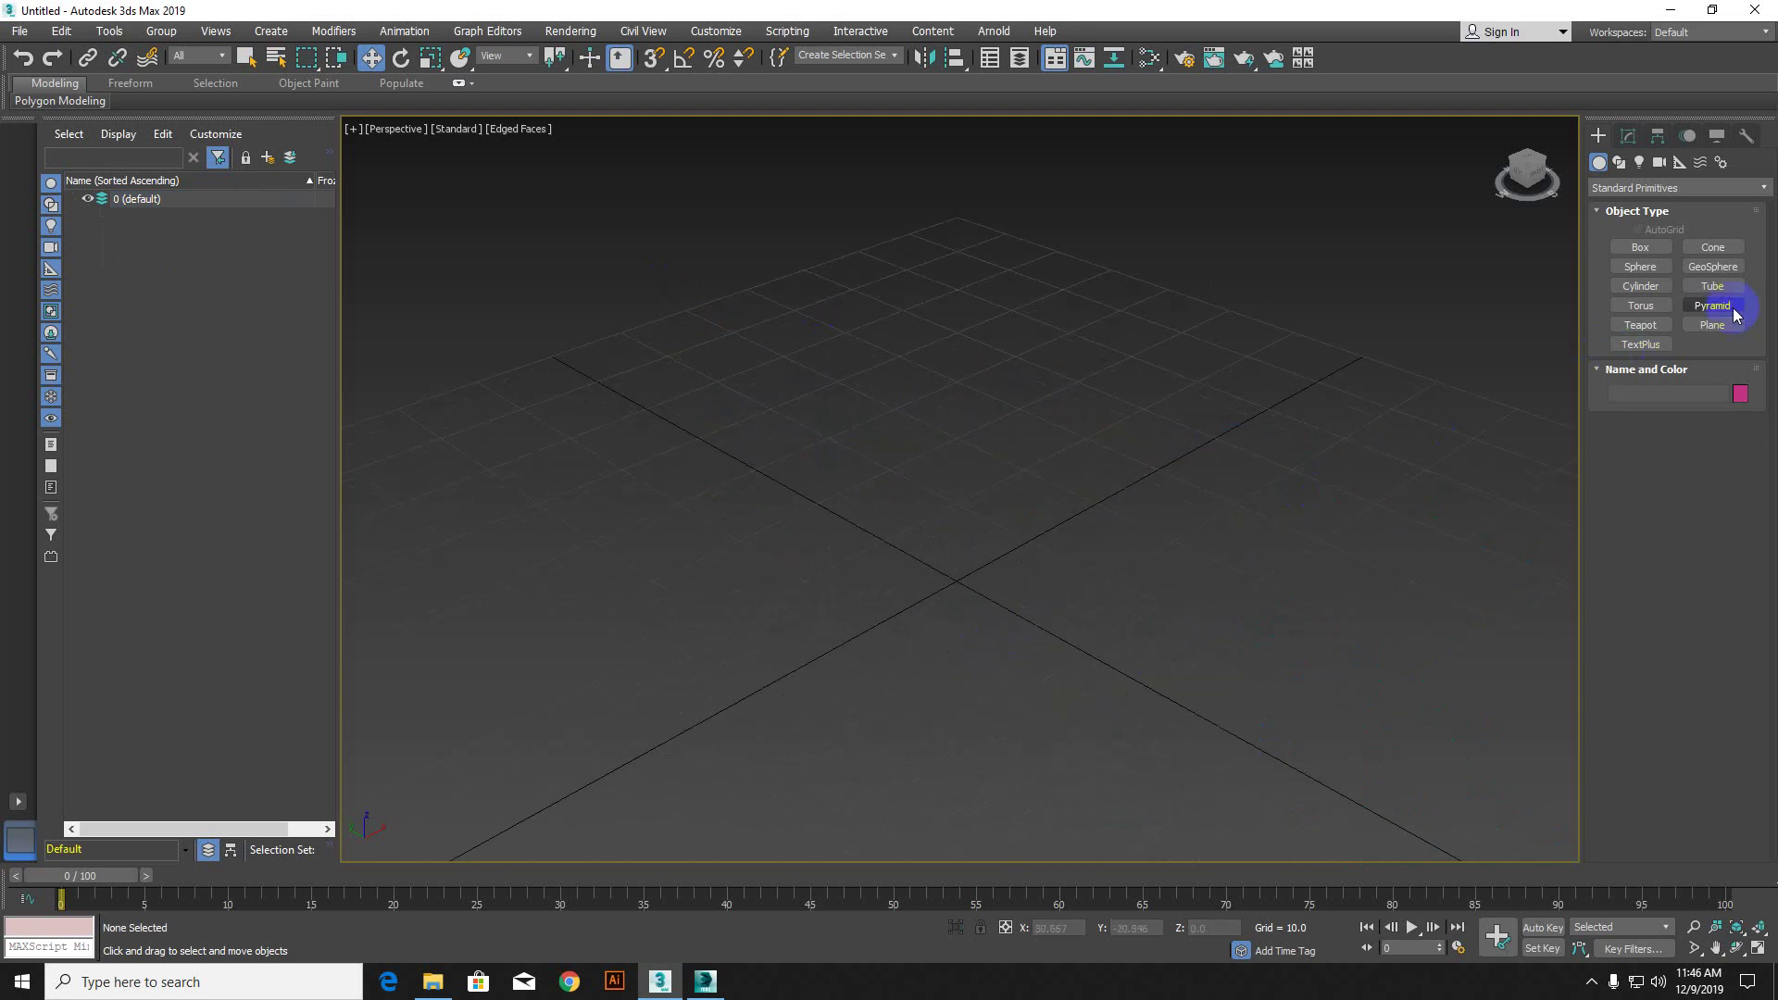
pyautogui.click(1712, 266)
pyautogui.moveTo(1141, 551); pyautogui.dragTo(1278, 668)
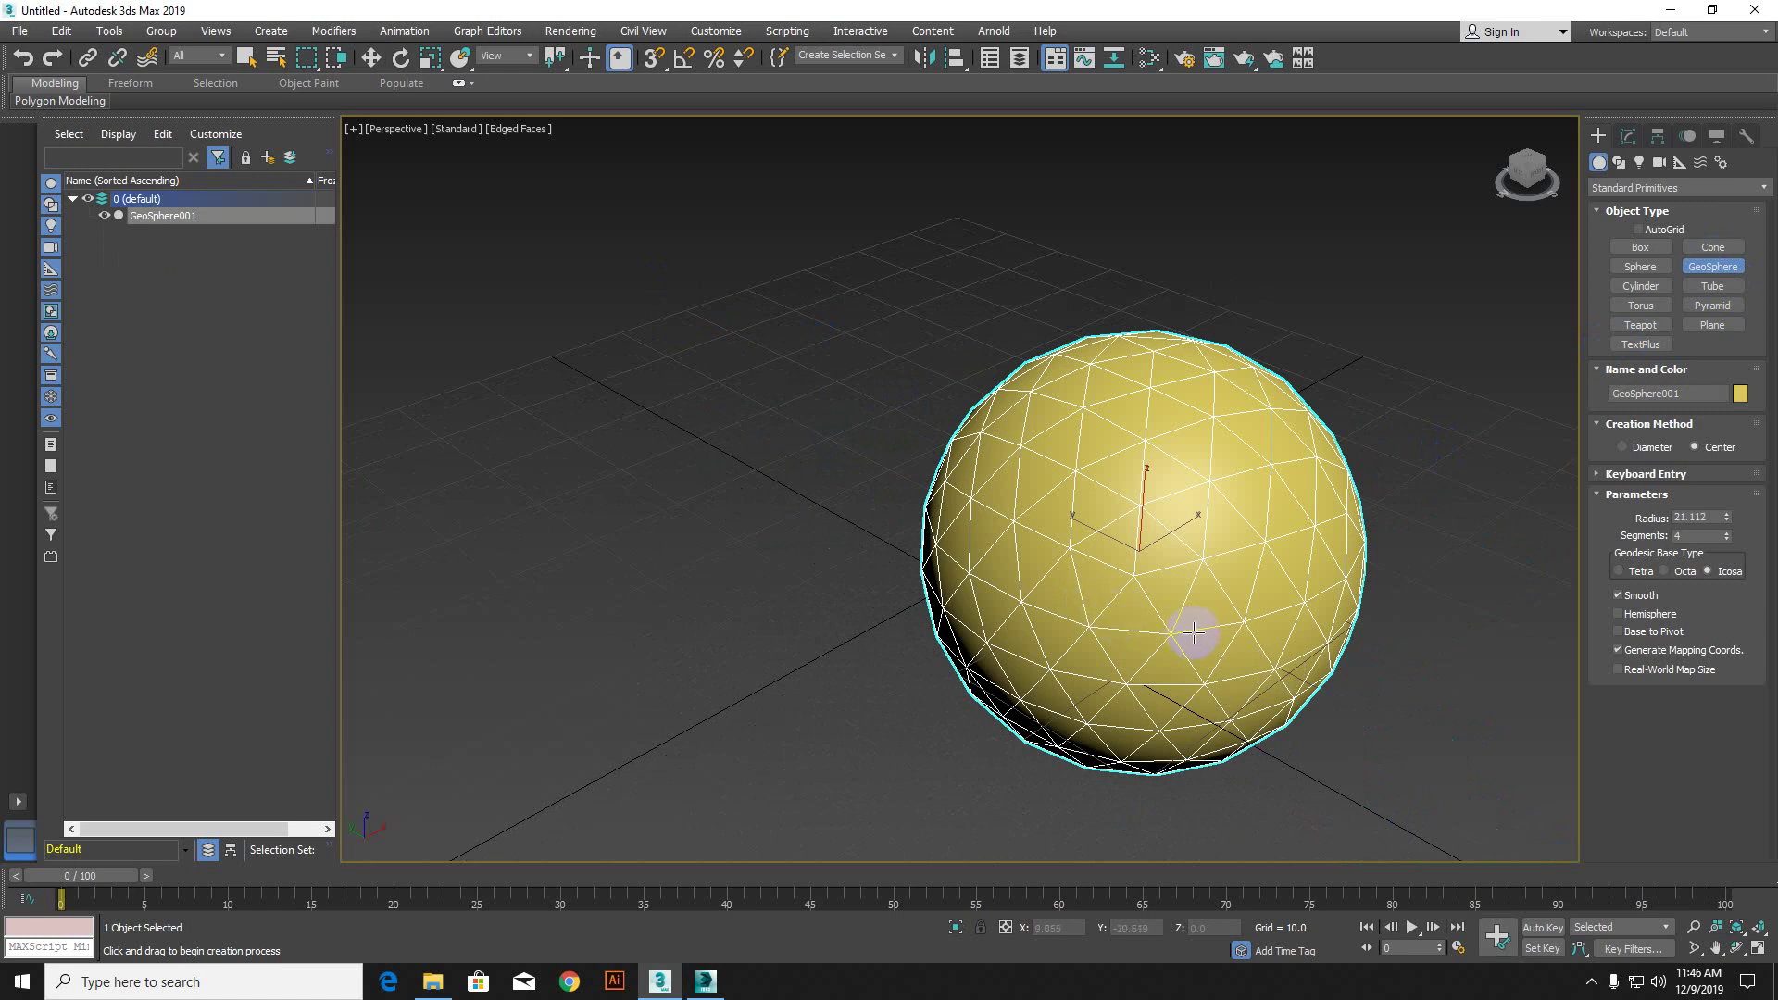
pyautogui.click(1640, 266)
pyautogui.moveTo(665, 442); pyautogui.dragTo(782, 585)
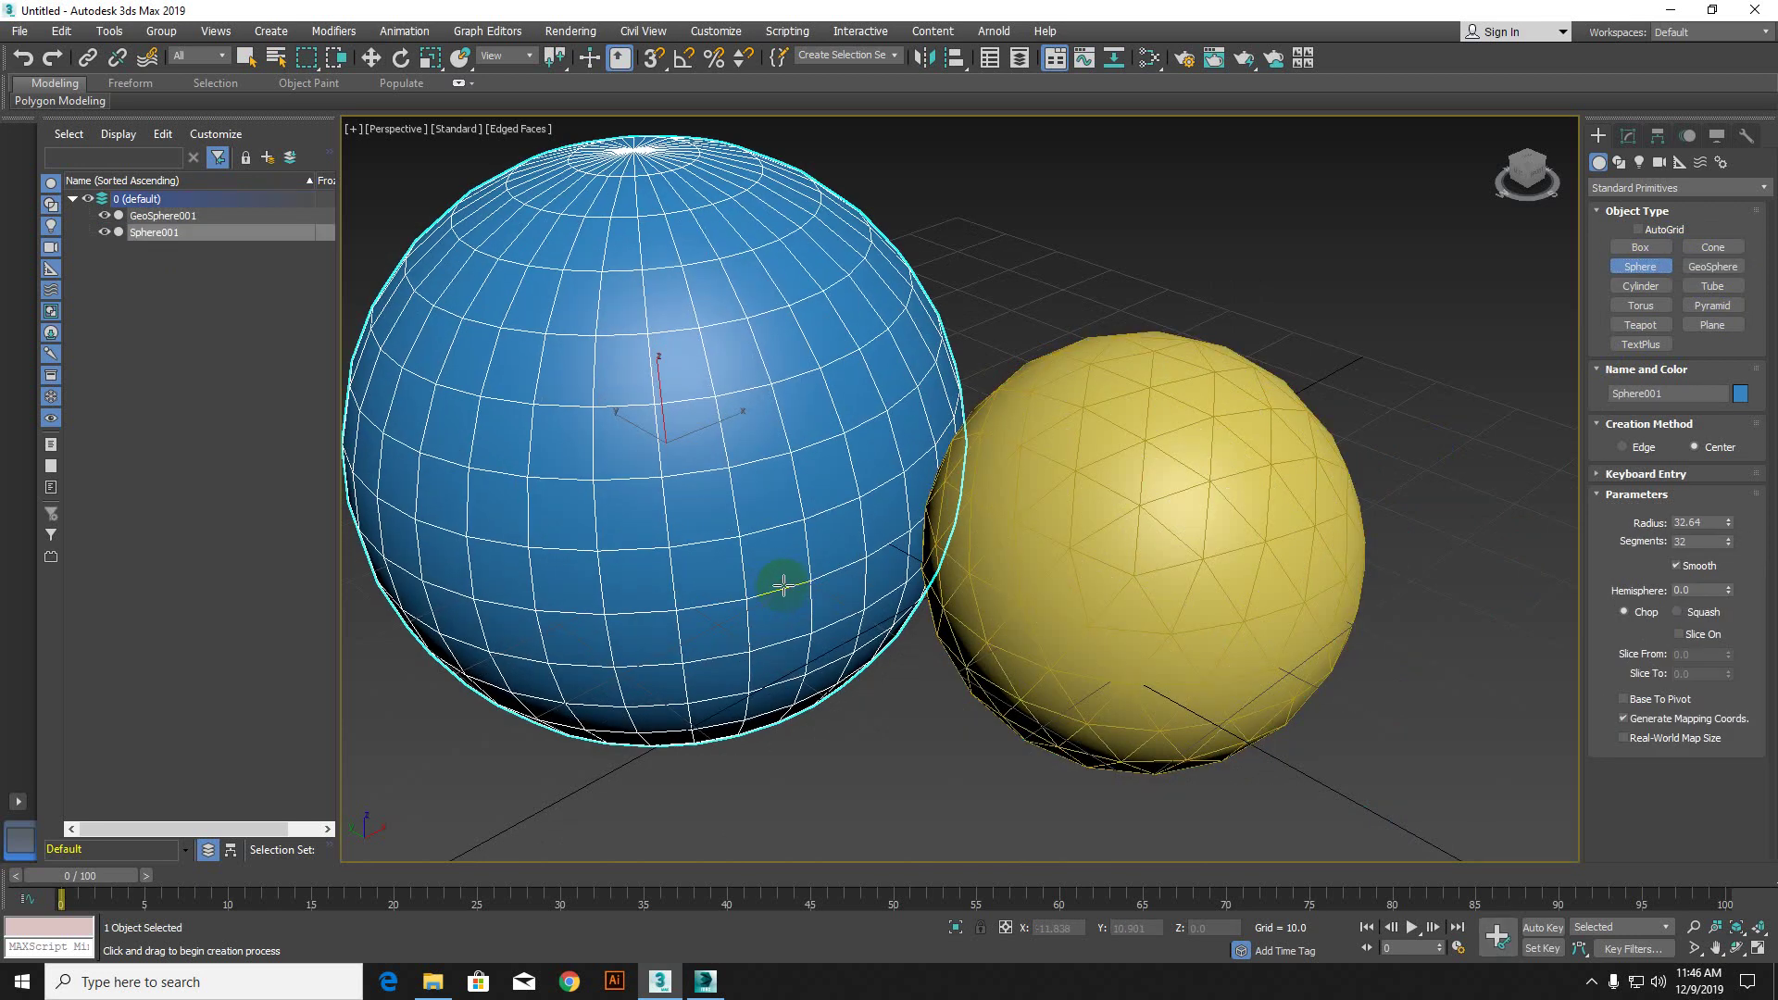
# Step: Exit sphere creation and select GeoSphere001
pyautogui.rightClick(745, 453)
pyautogui.scroll(3, 1003, 627)
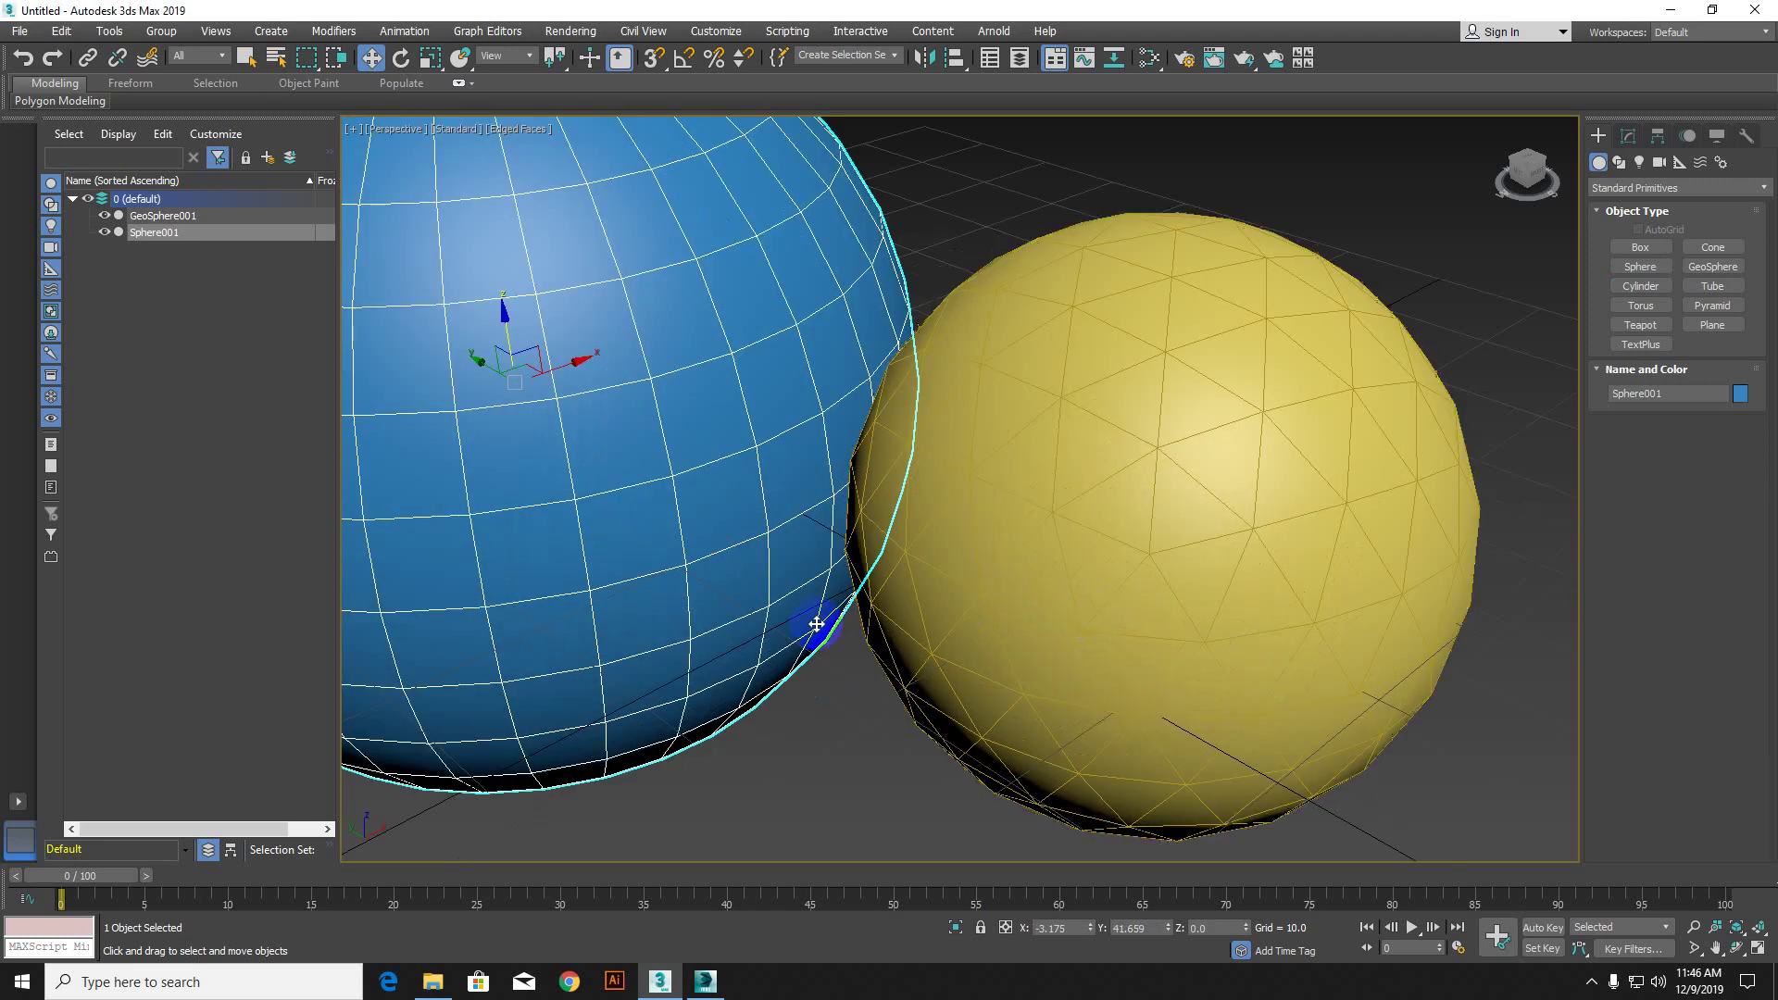
pyautogui.scroll(-4, 694, 508)
pyautogui.click(995, 432)
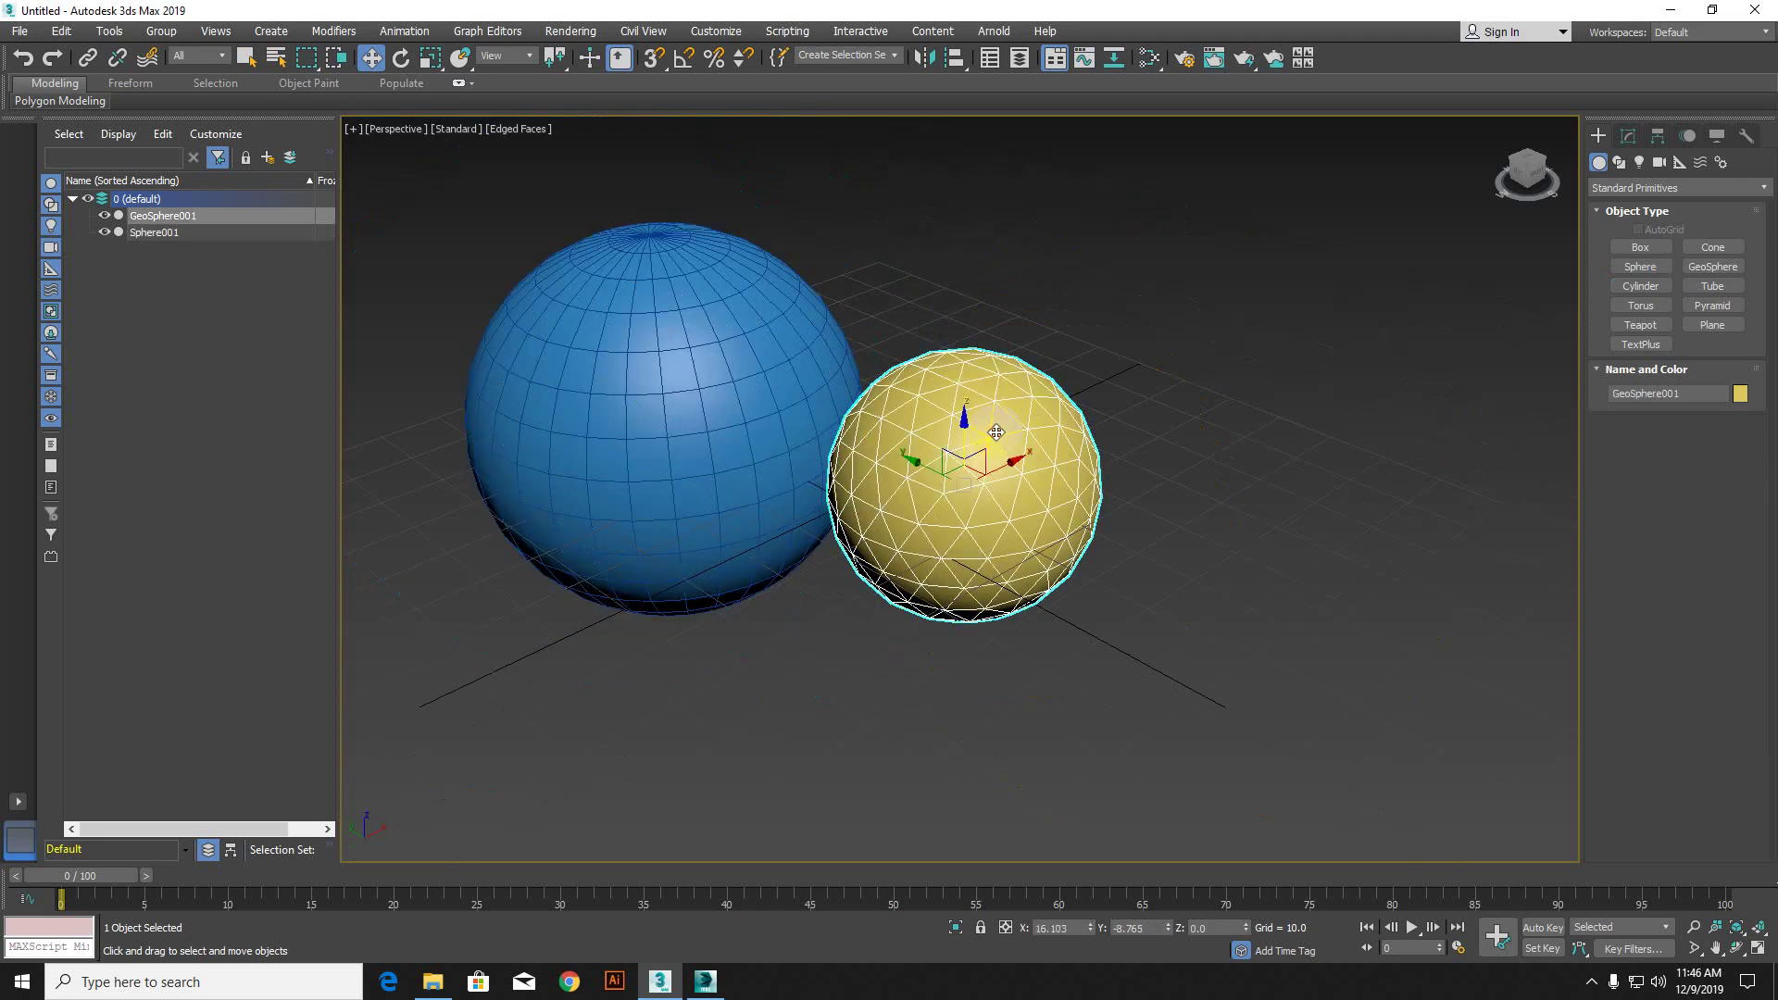
pyautogui.scroll(5, 972, 543)
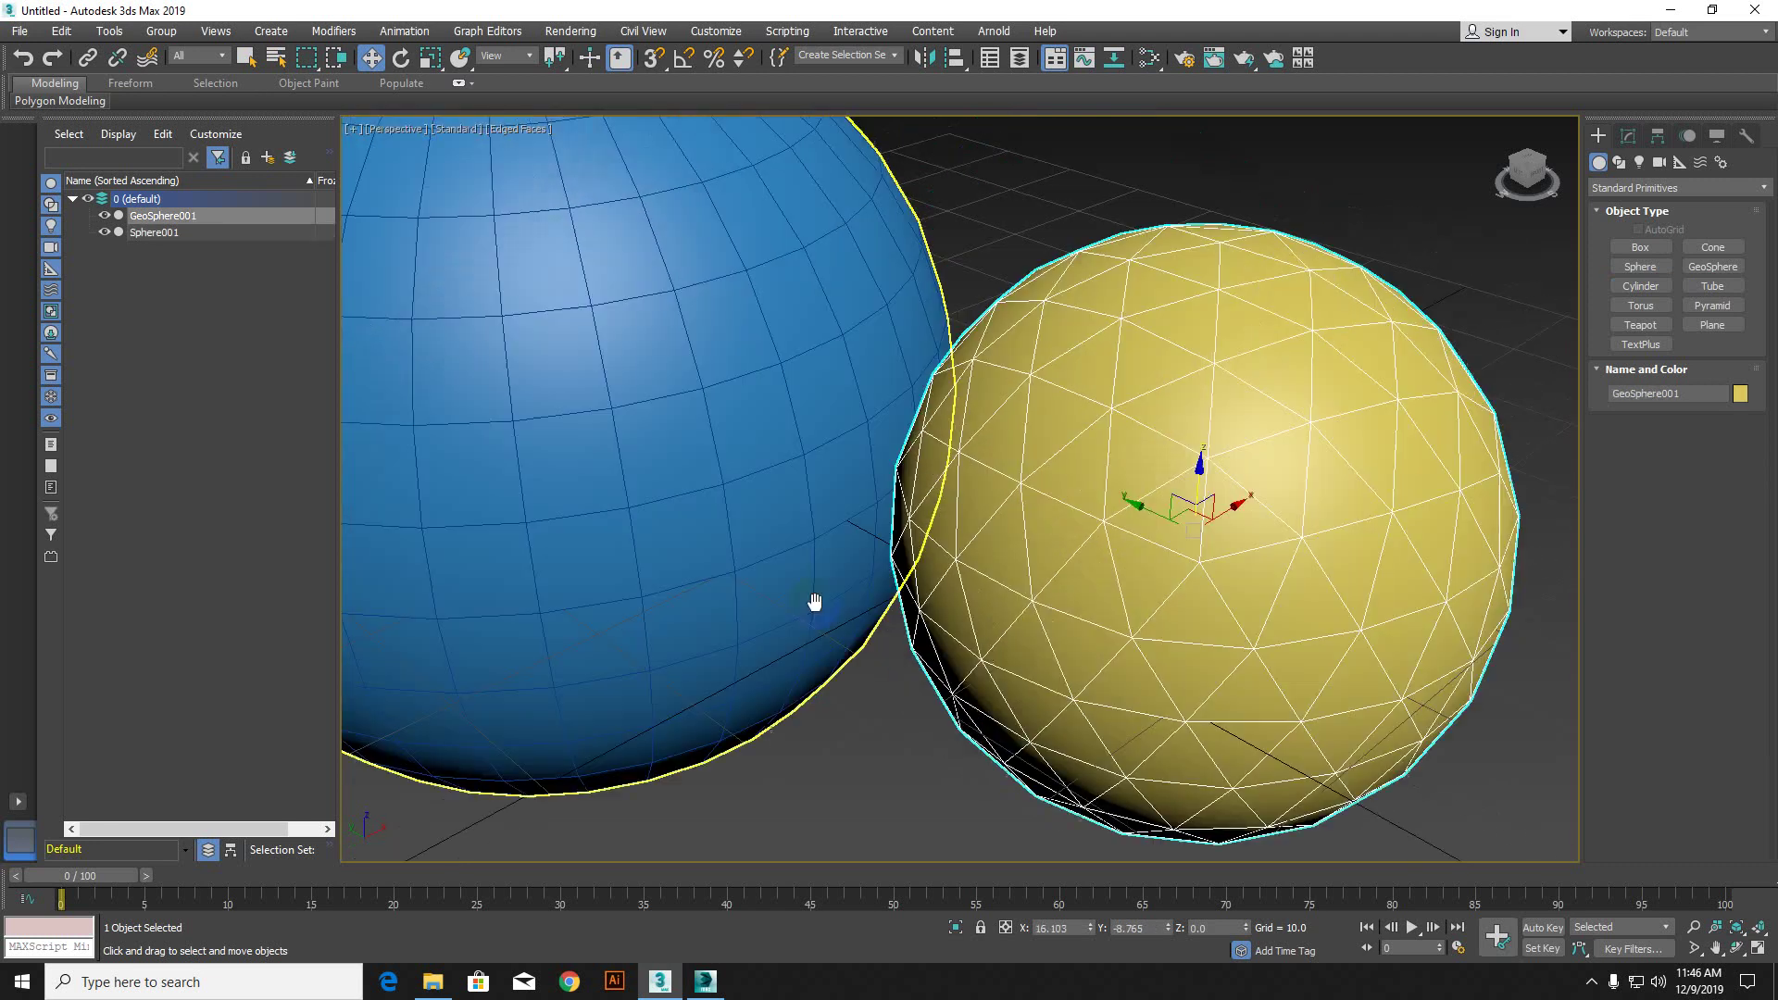
pyautogui.click(984, 689)
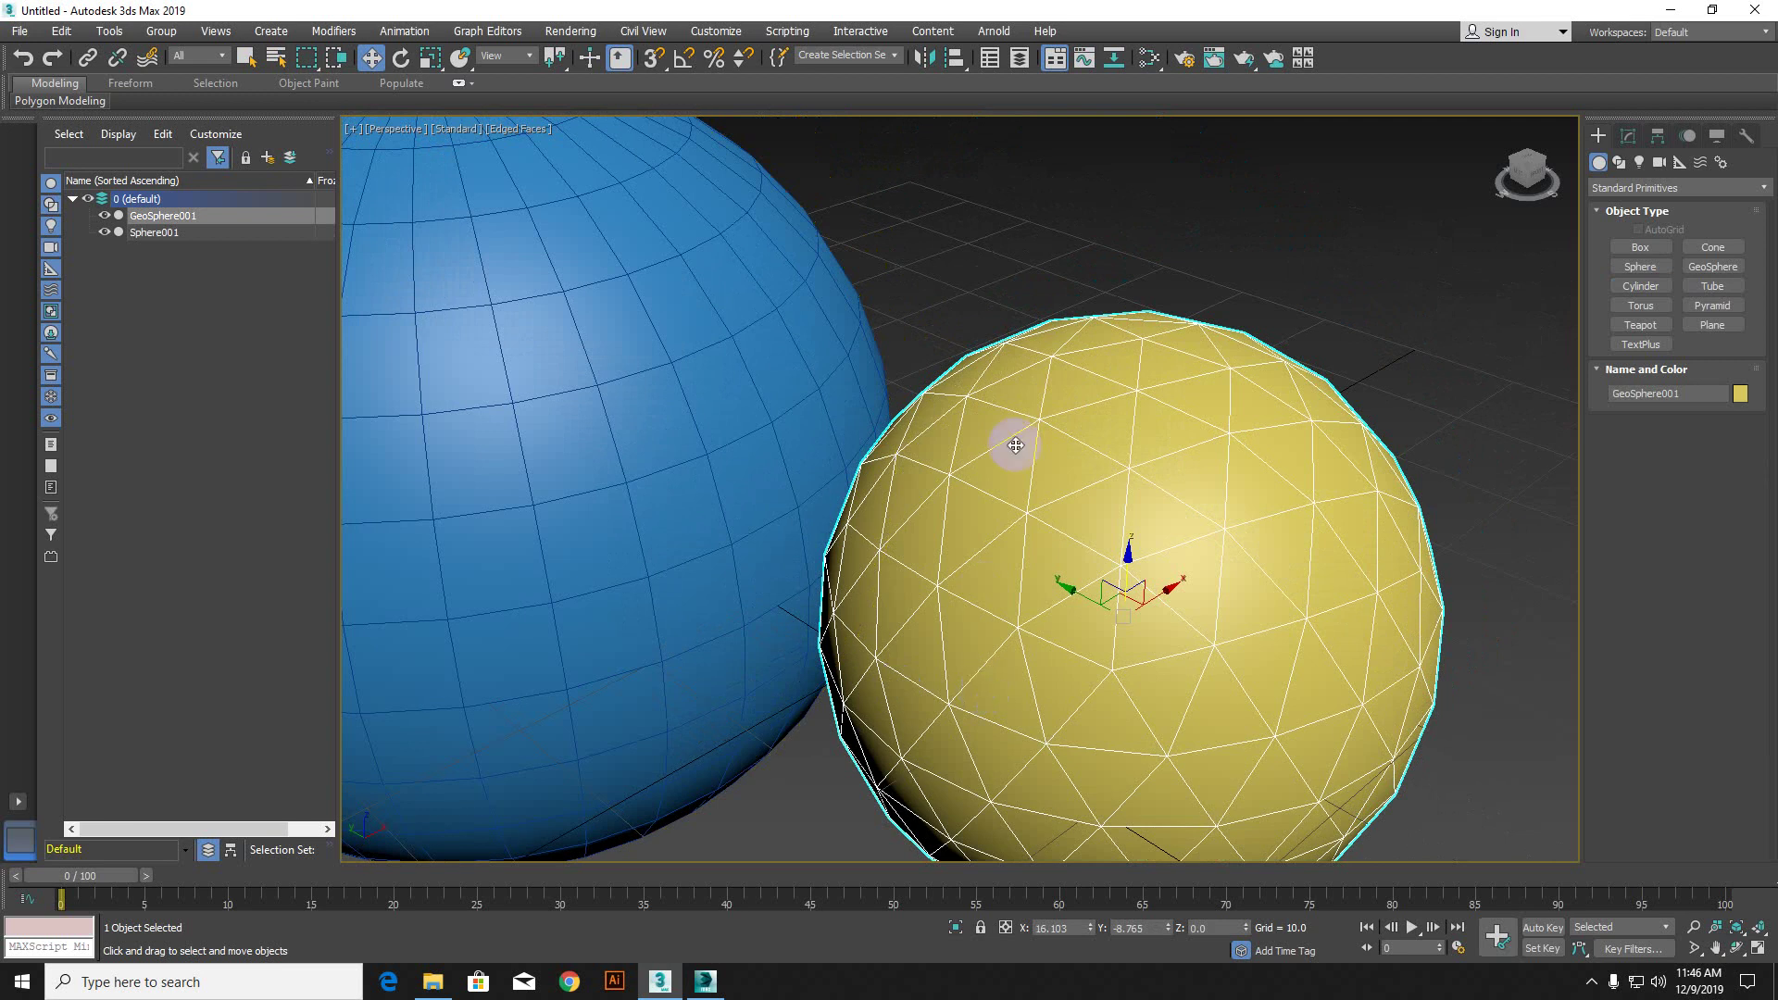
pyautogui.scroll(-4, 1157, 408)
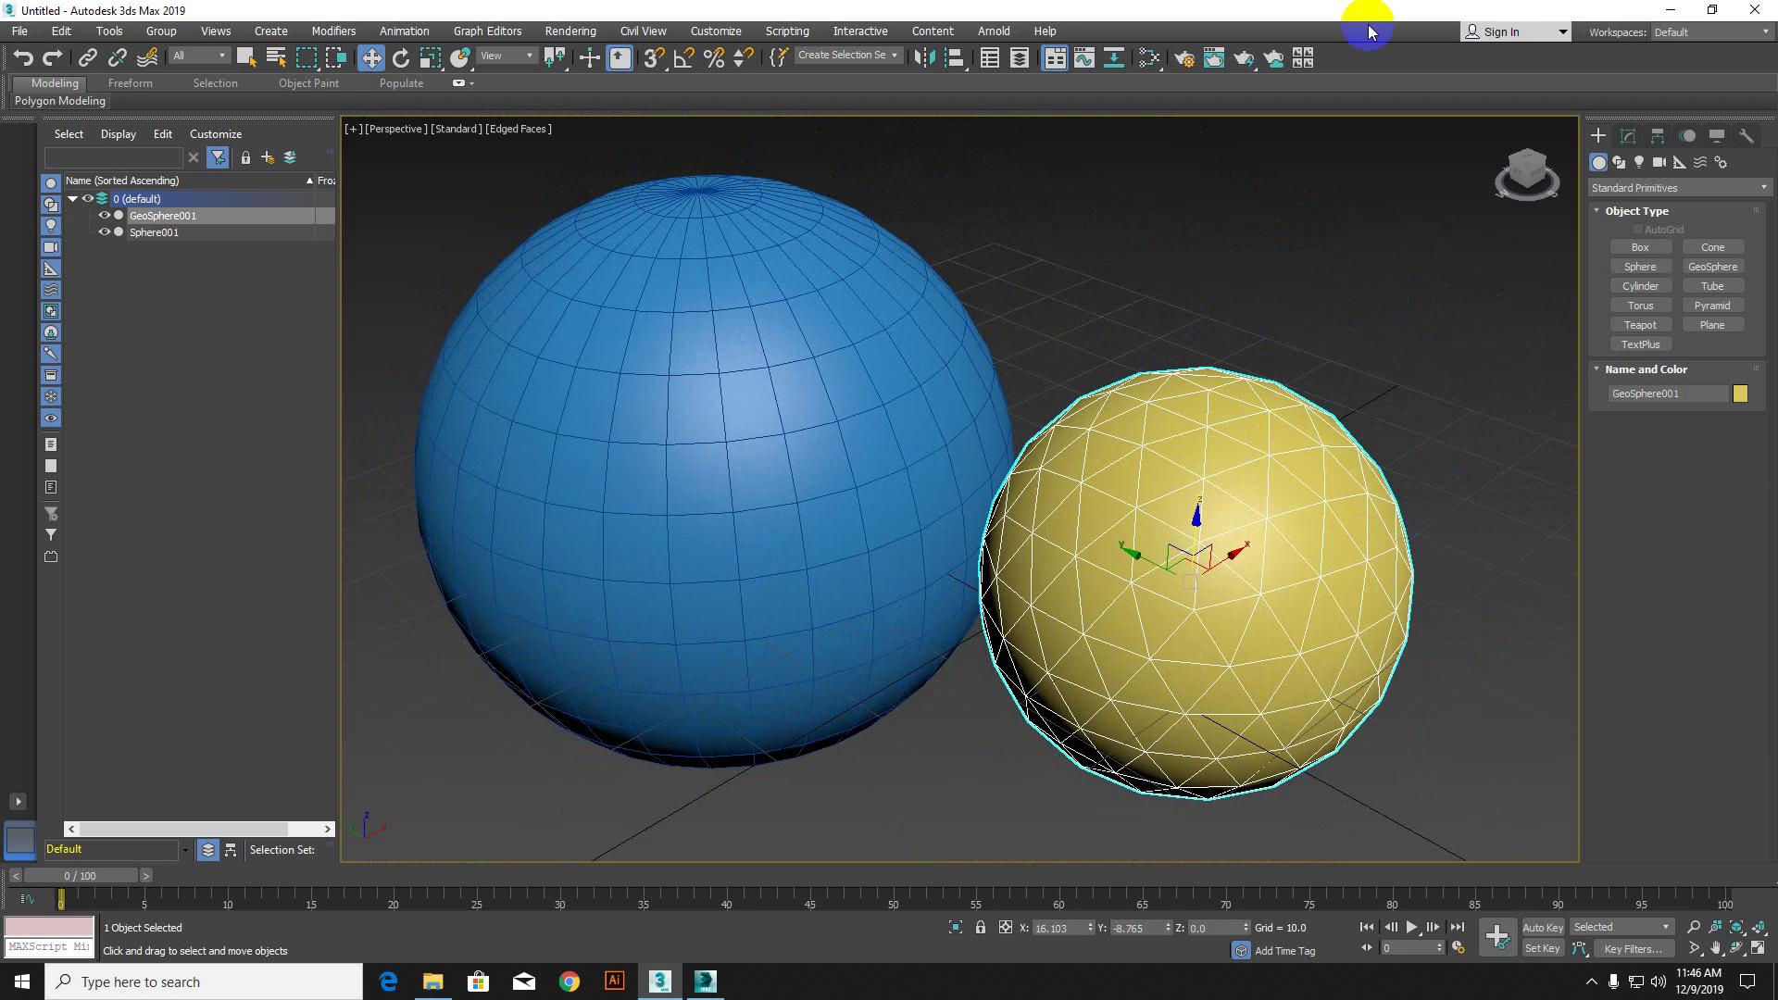
# Step: Delete GeoSphere001, leaving only the blue Sphere001
pyautogui.keyDown('alt'); pyautogui.moveTo(875, 318); pyautogui.dragTo(1118, 353, button='middle'); pyautogui.keyUp('alt')
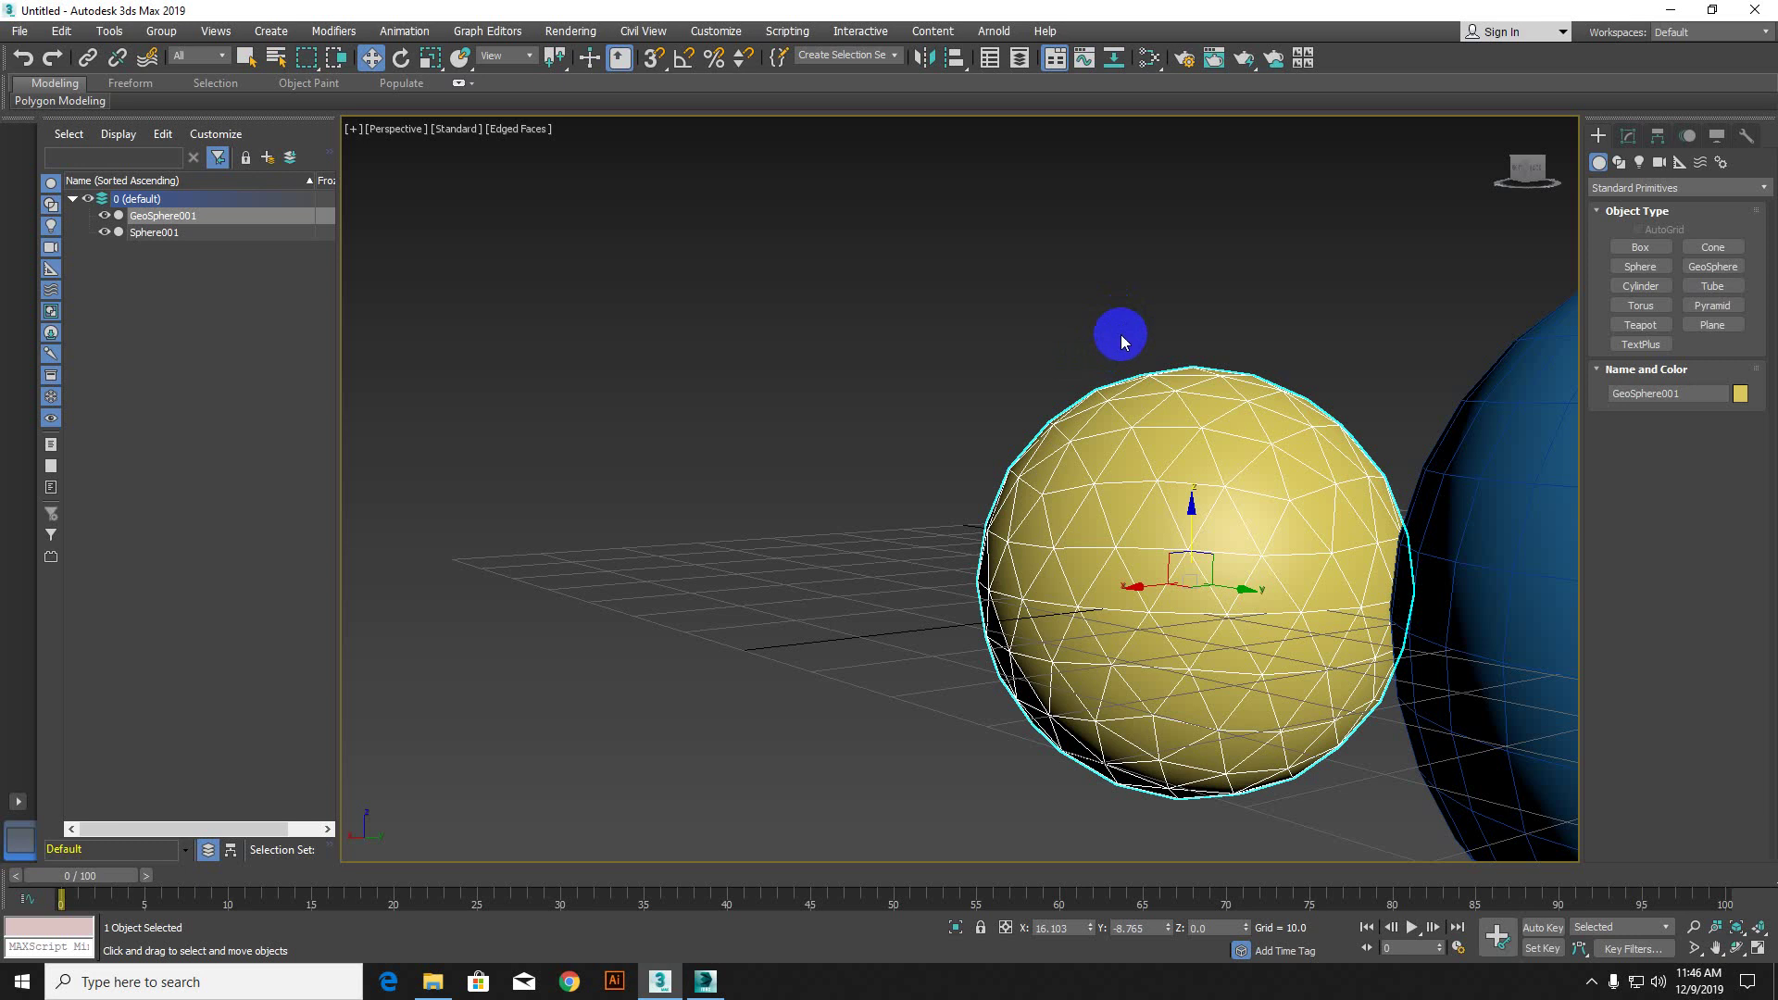
pyautogui.keyDown('alt'); pyautogui.moveTo(1122, 331); pyautogui.dragTo(757, 295, button='middle'); pyautogui.keyUp('alt')
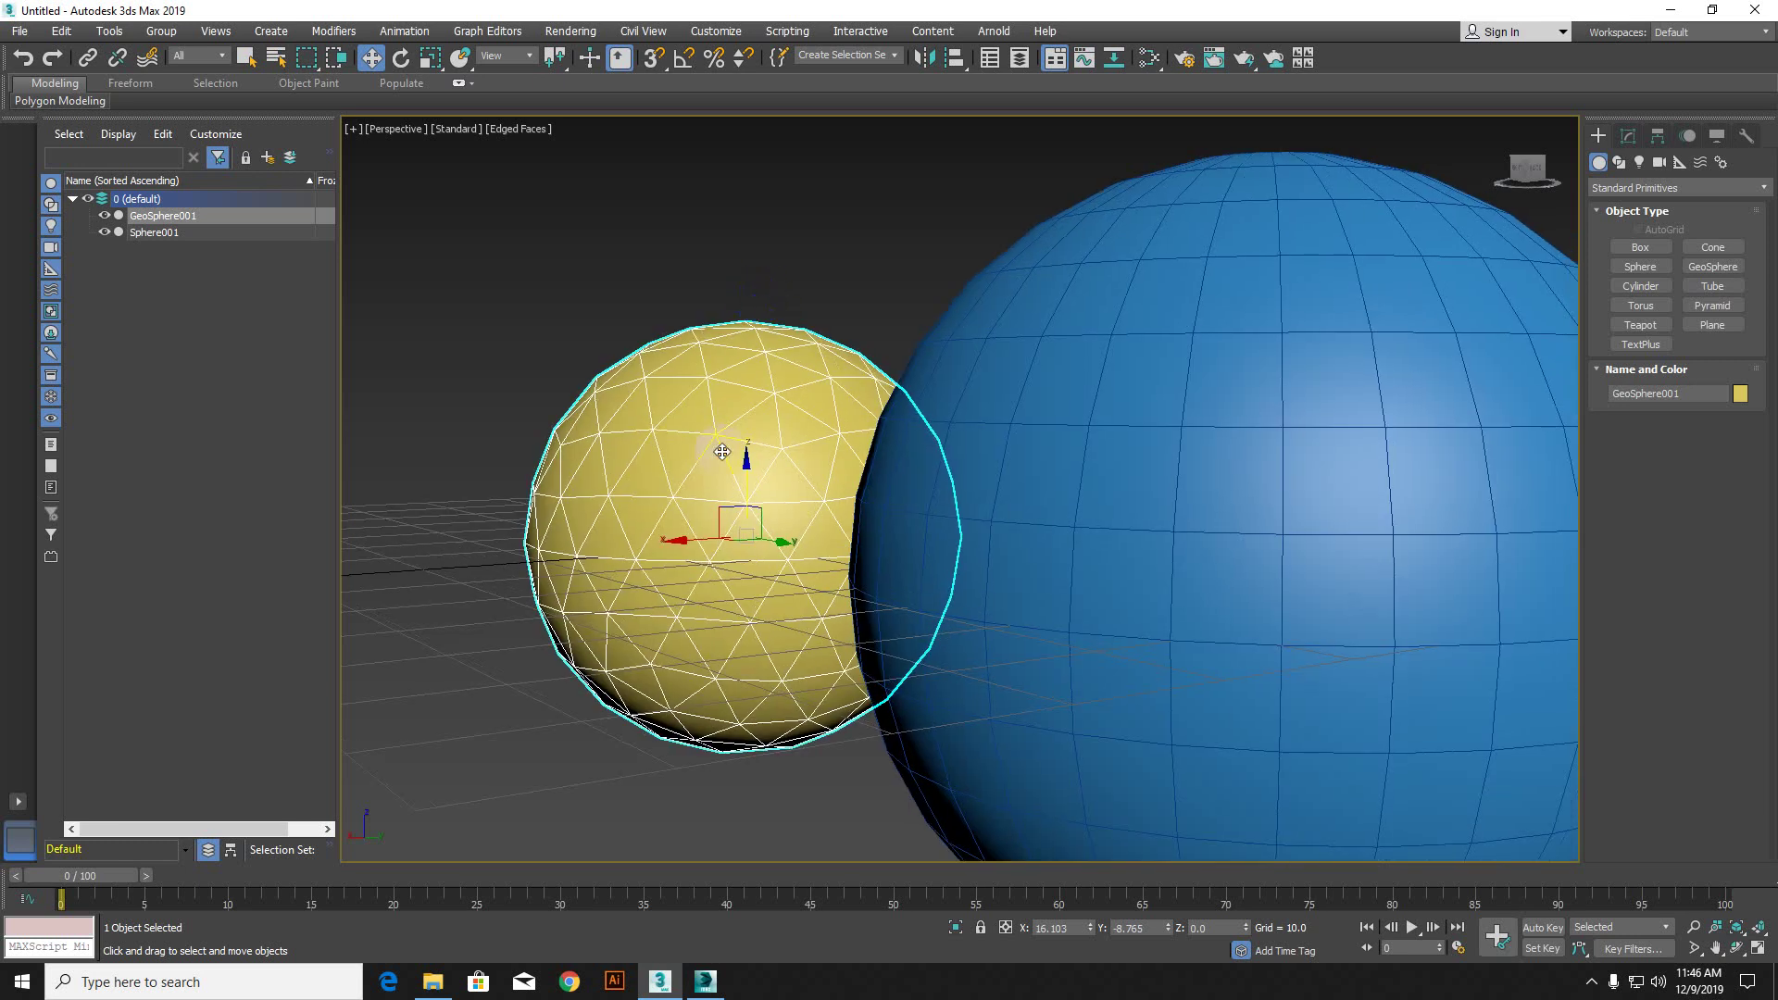
pyautogui.press('Delete')
pyautogui.scroll(-10, 880, 580)
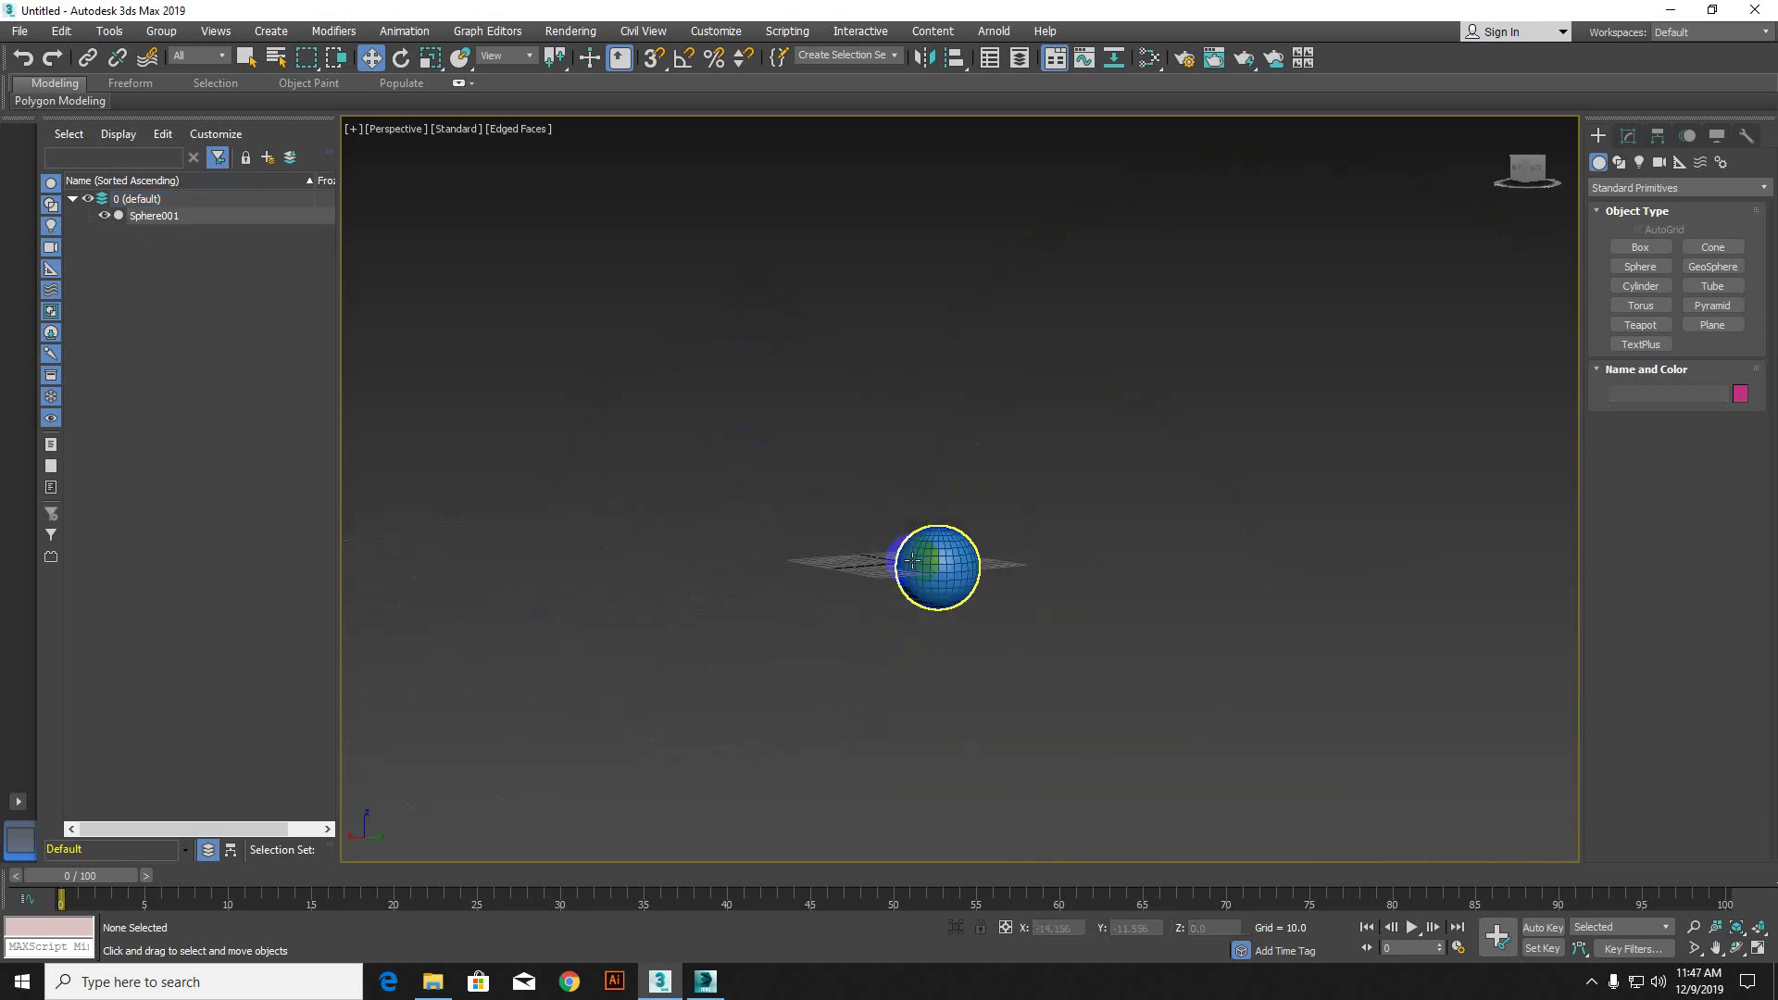
pyautogui.keyDown('alt'); pyautogui.moveTo(963, 530); pyautogui.dragTo(786, 580, button='middle'); pyautogui.keyUp('alt')
# Step: Select the blue Sphere001 and delete it, leaving only the ground grid
pyautogui.scroll(8, 1017, 508)
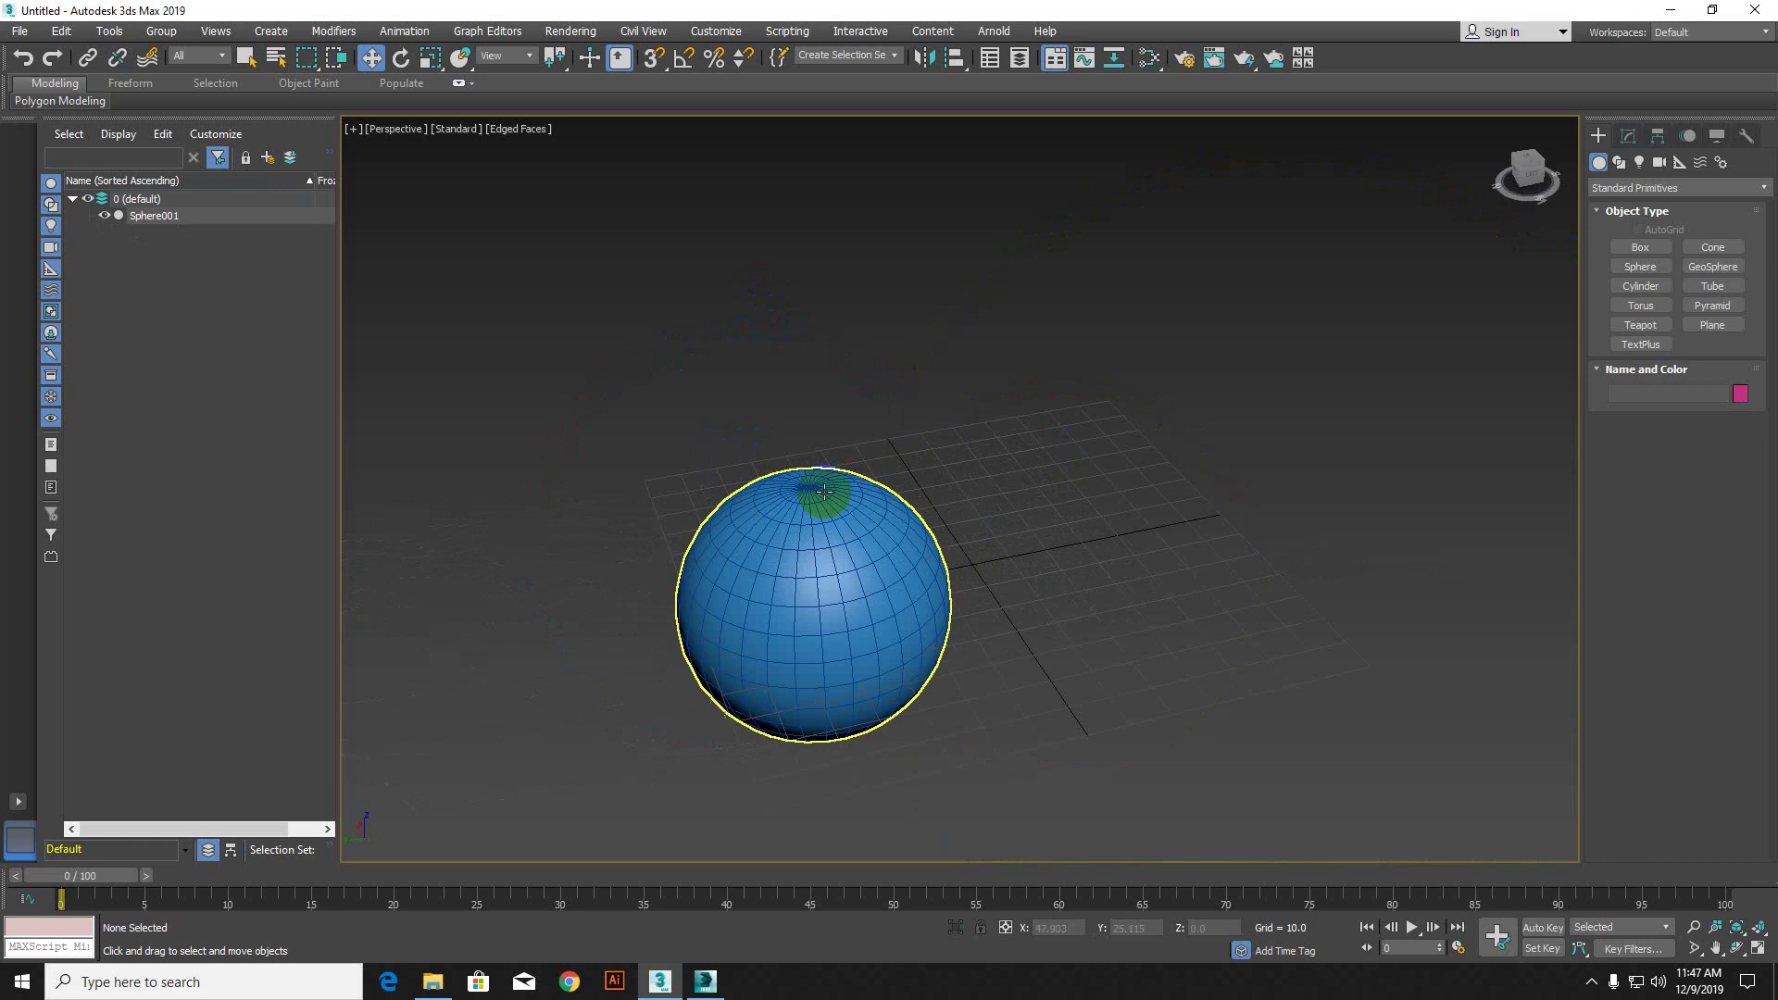
pyautogui.click(903, 699)
pyautogui.press('Delete')
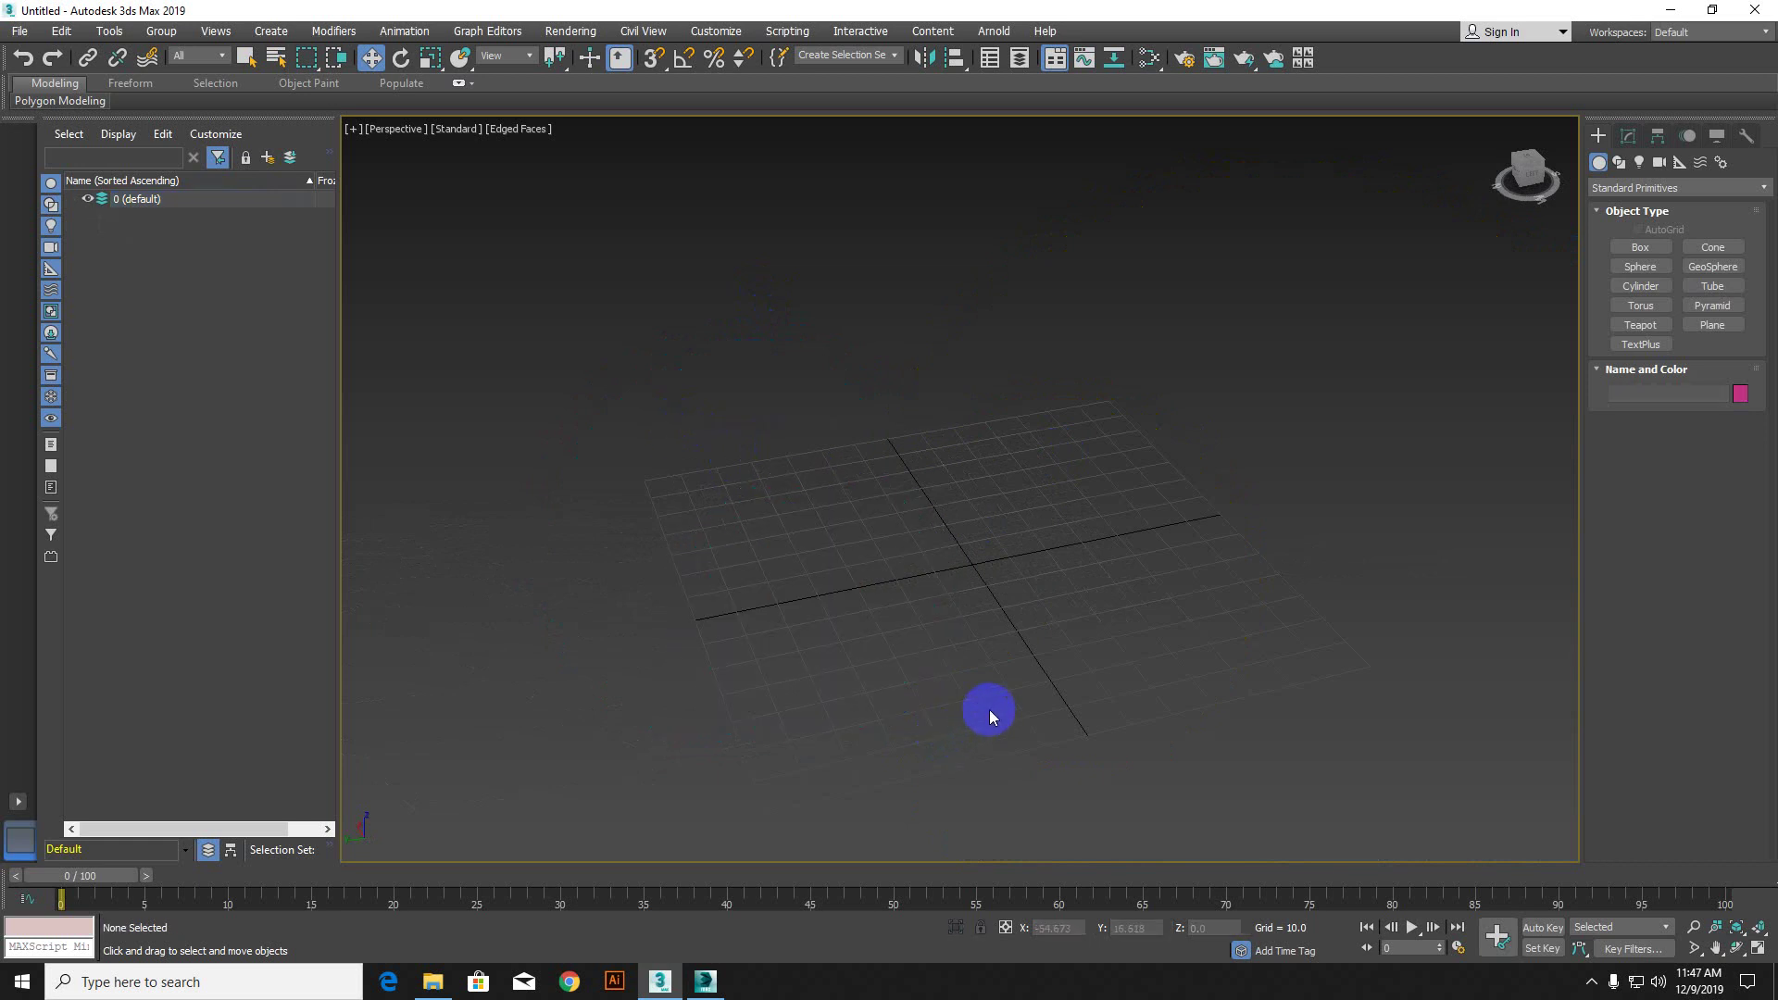
pyautogui.keyDown('alt'); pyautogui.moveTo(983, 692); pyautogui.dragTo(993, 674, button='middle'); pyautogui.keyUp('alt')
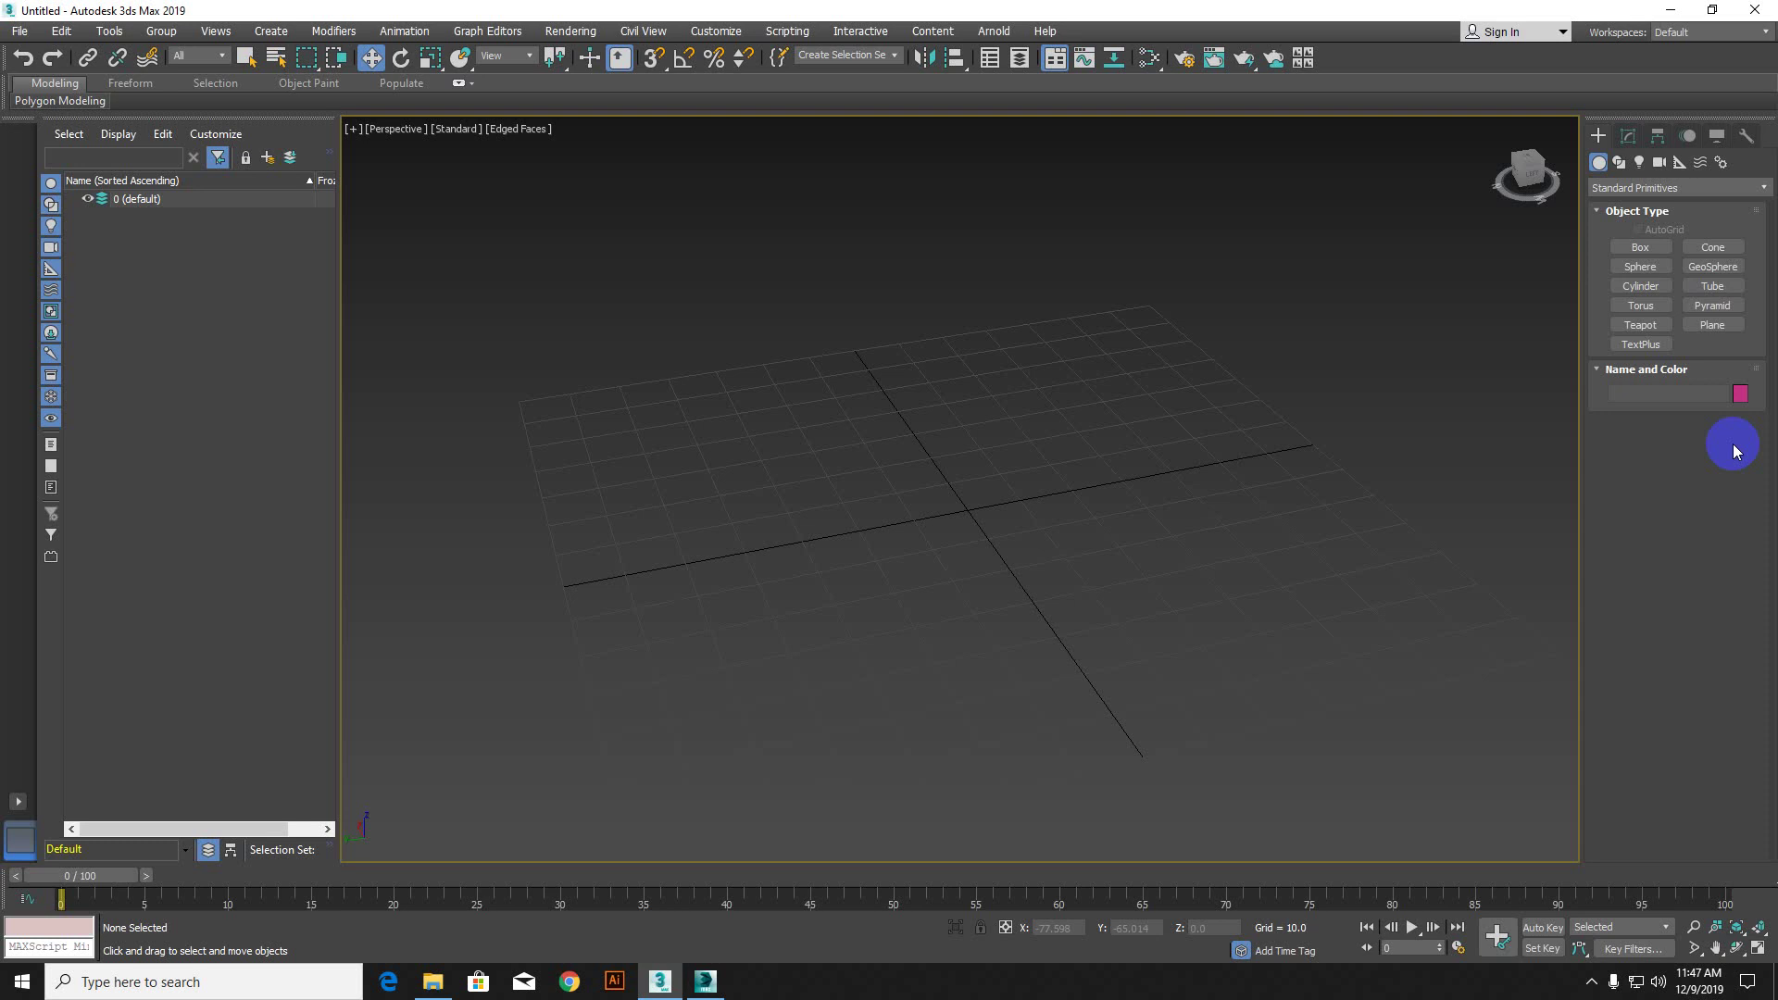
# Step: Draw Cylinder001 at the grid origin with radius 11.625 and height 55.499
pyautogui.click(1642, 286)
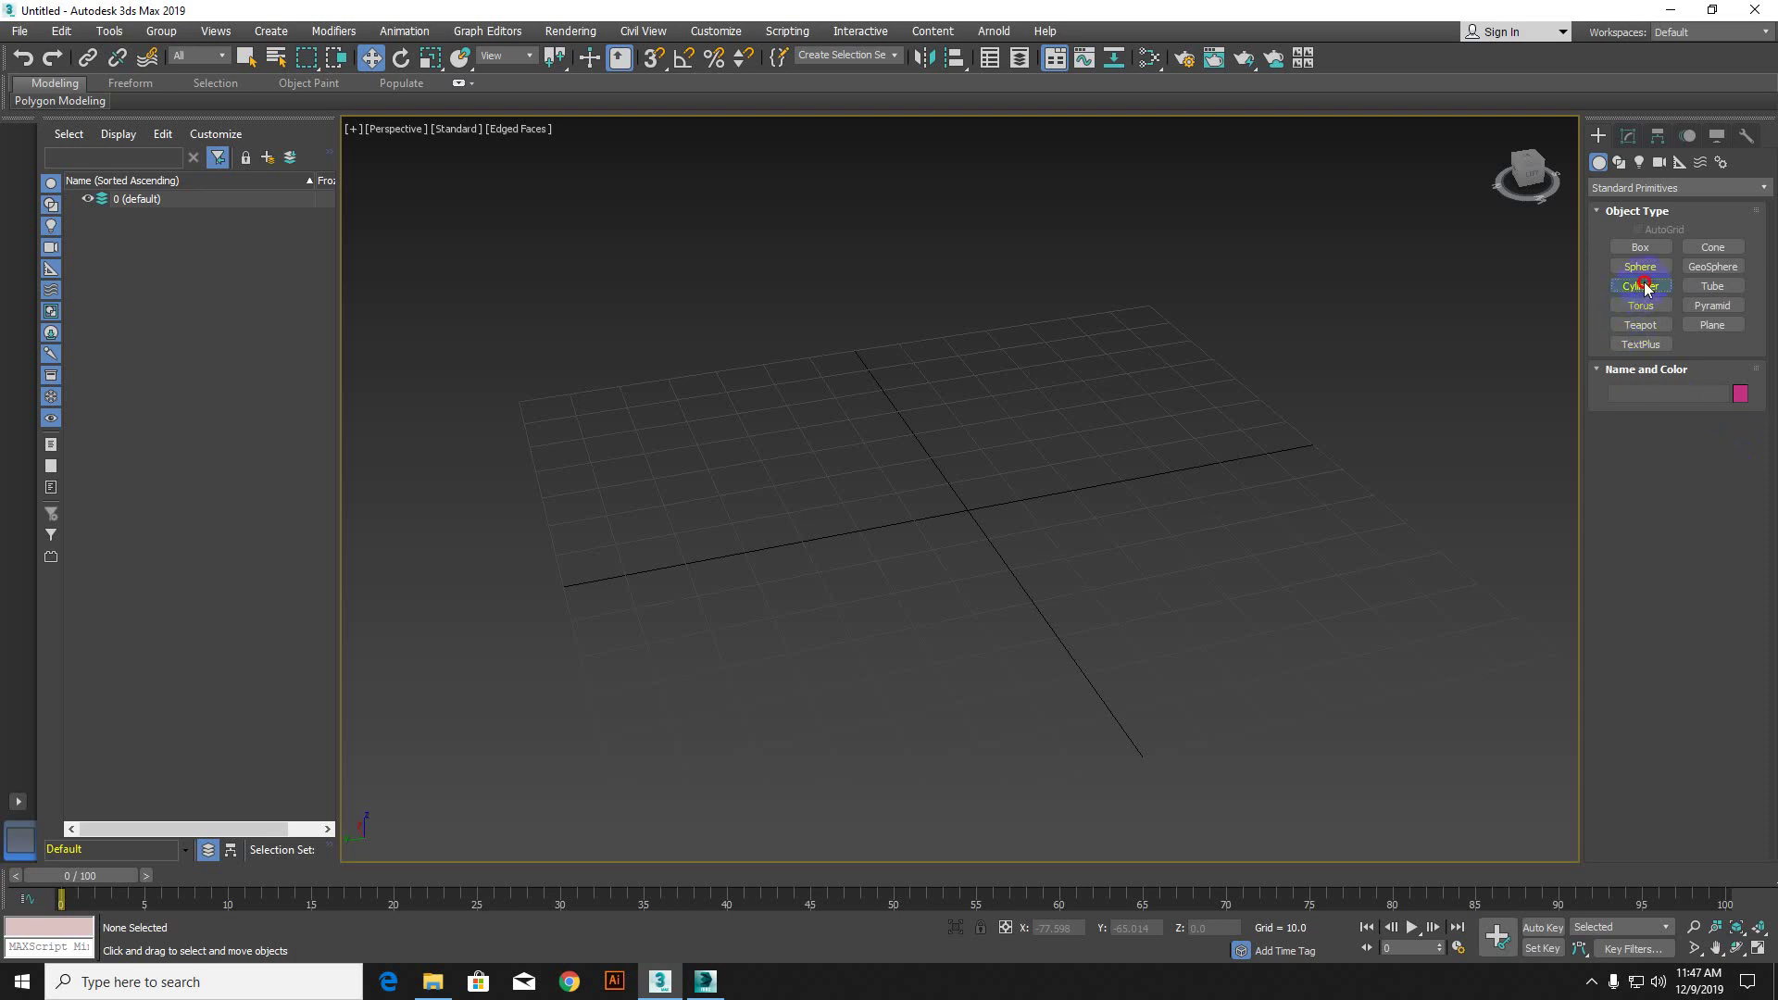
pyautogui.moveTo(964, 504); pyautogui.dragTo(966, 198)
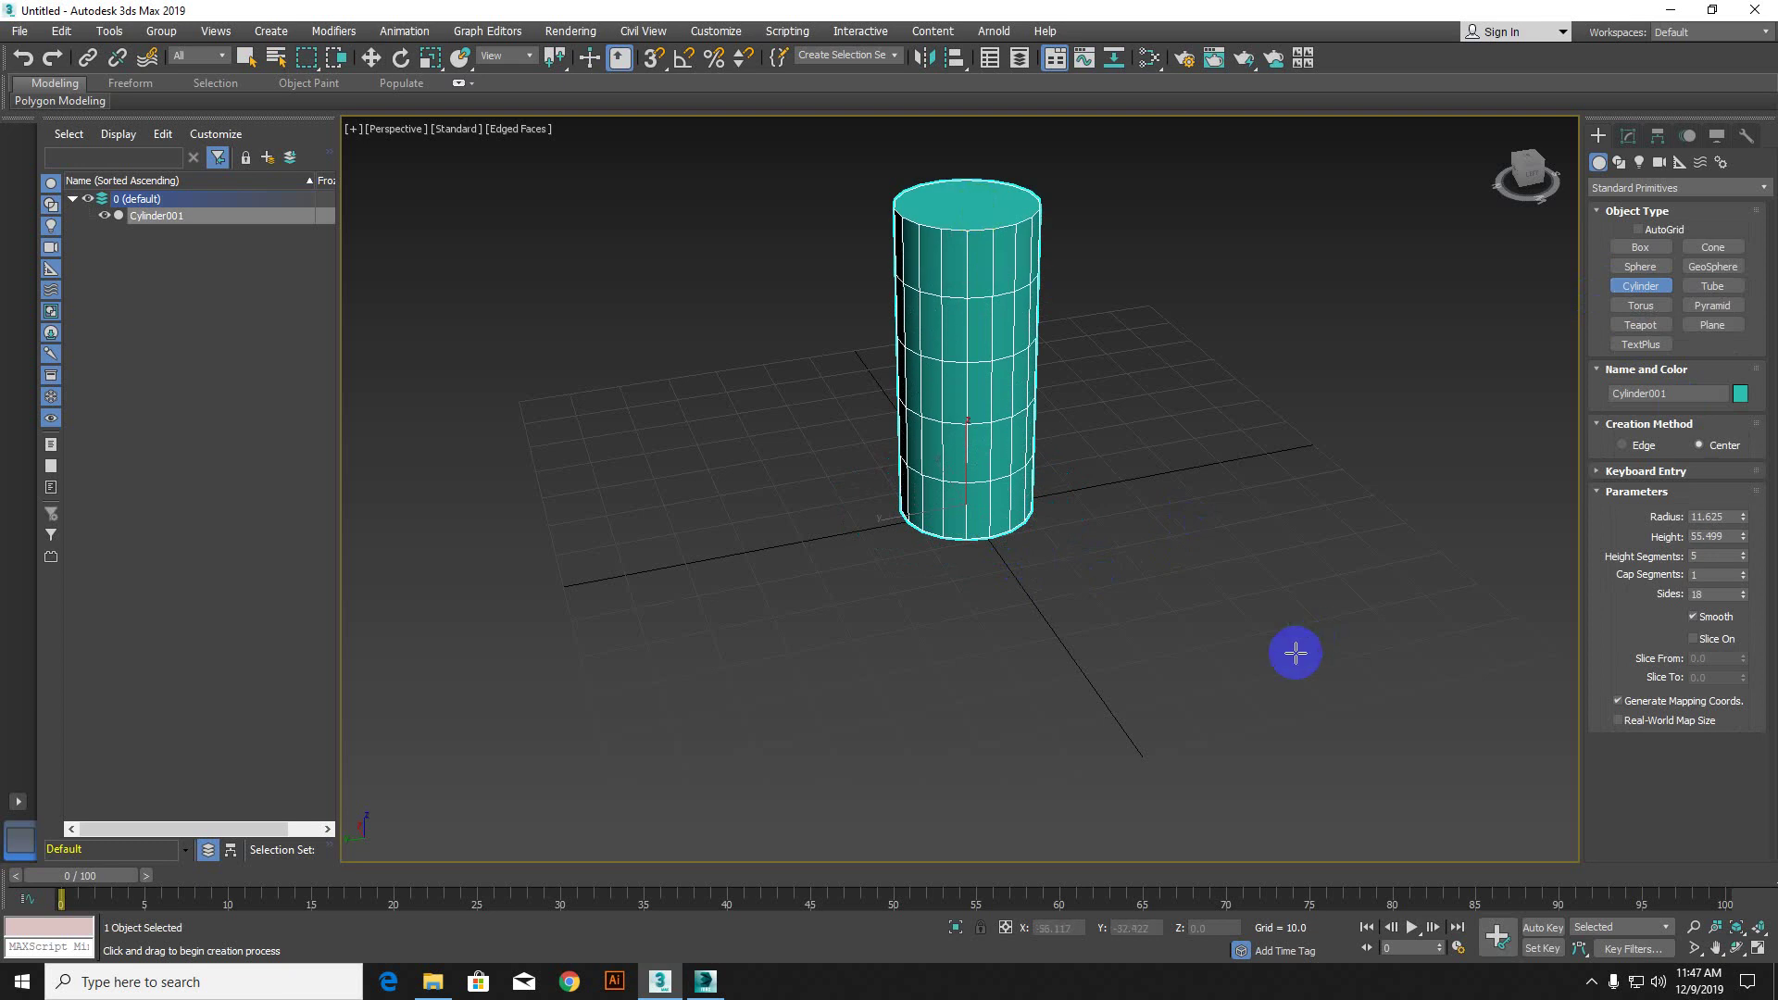
pyautogui.scroll(6, 1031, 448)
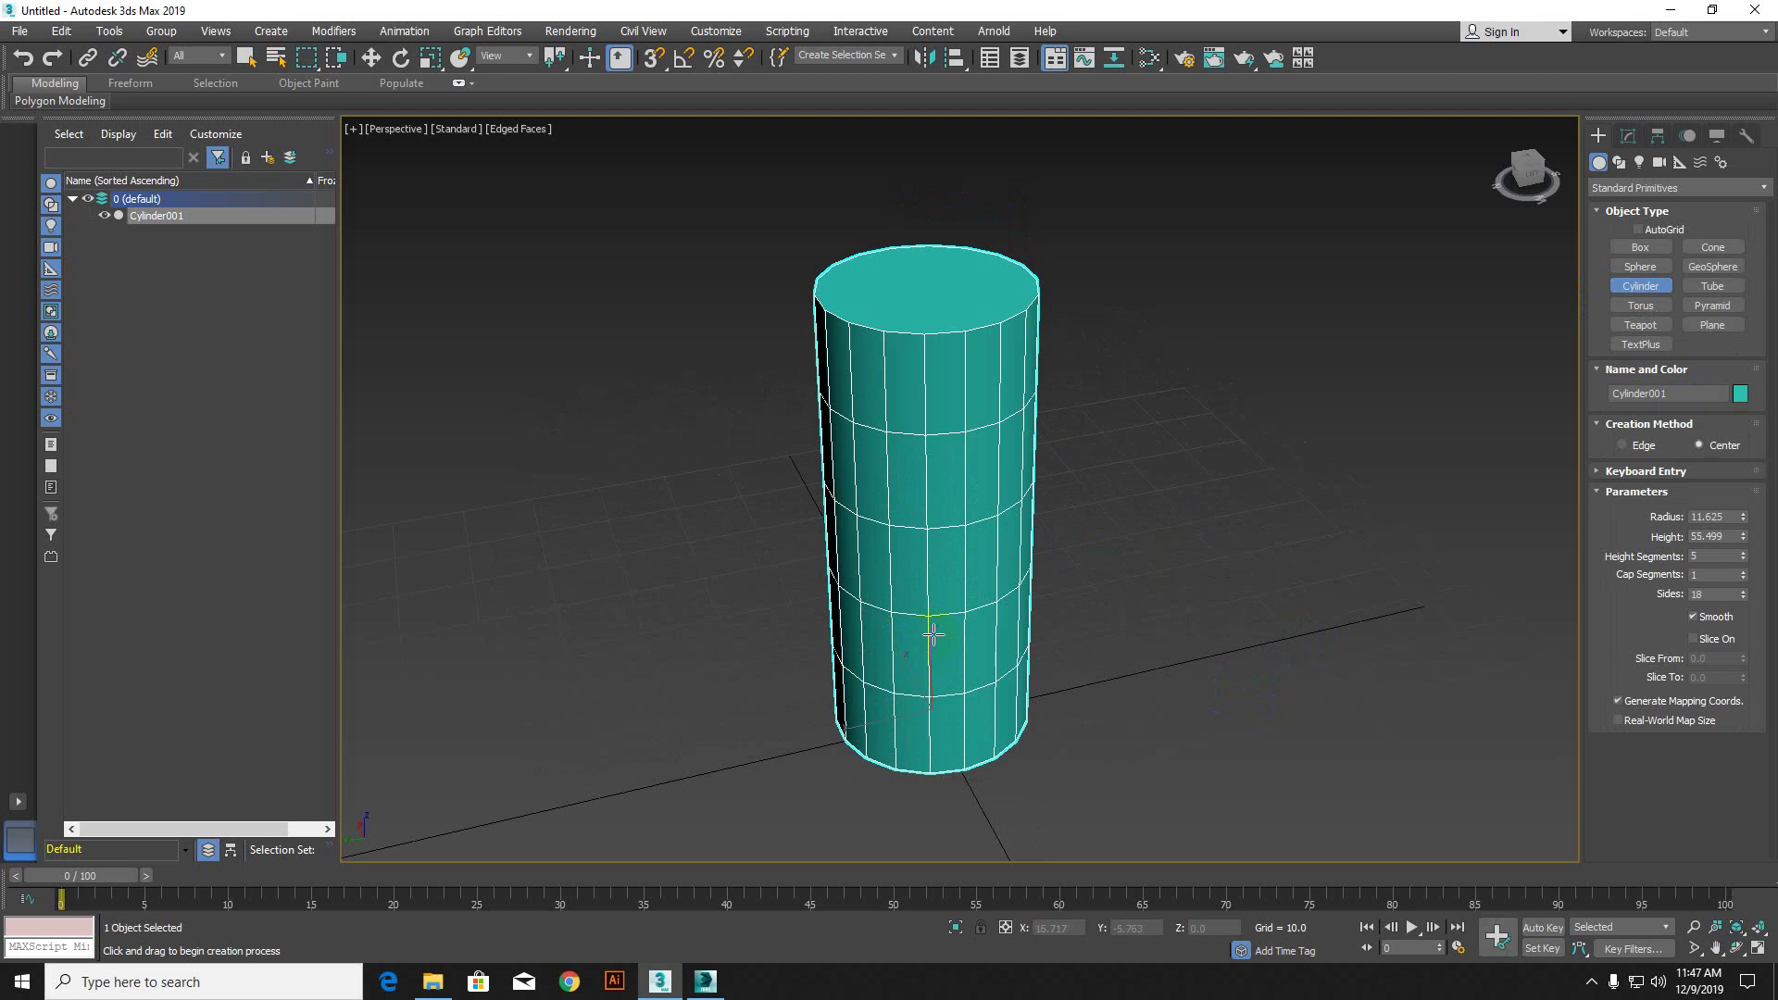
pyautogui.keyDown('alt'); pyautogui.moveTo(963, 722); pyautogui.dragTo(1030, 447, button='middle'); pyautogui.keyUp('alt')
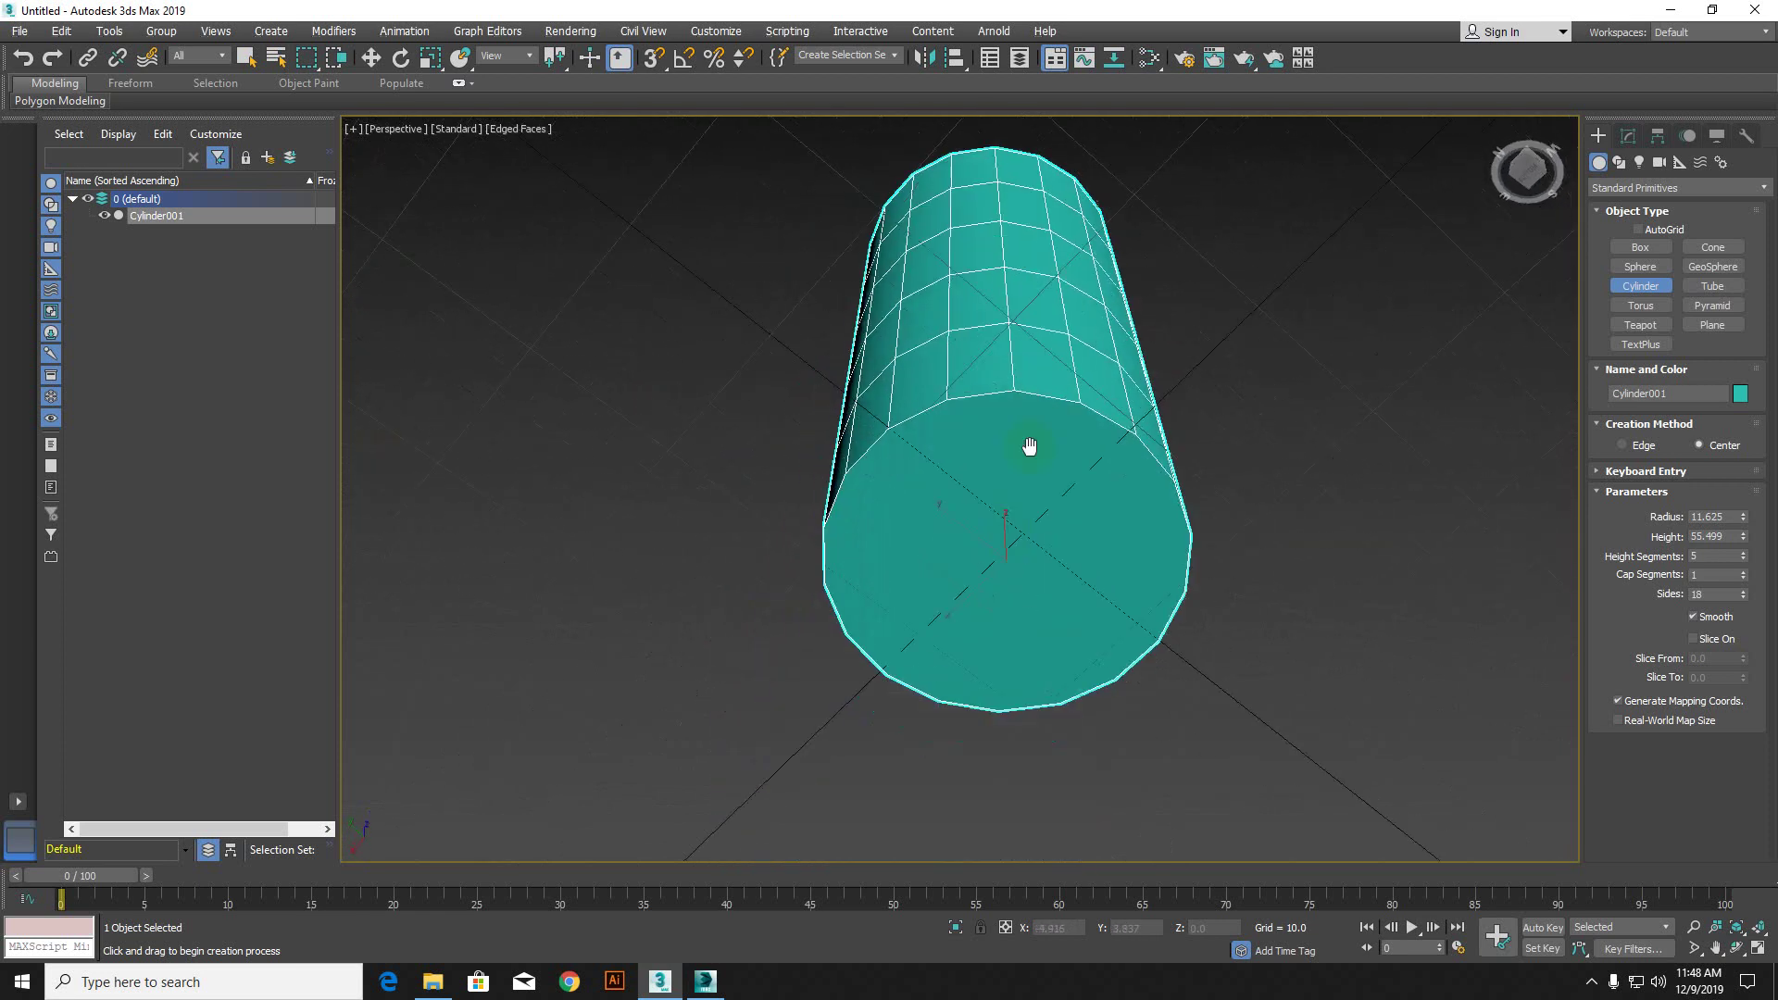
pyautogui.click(1560, 162)
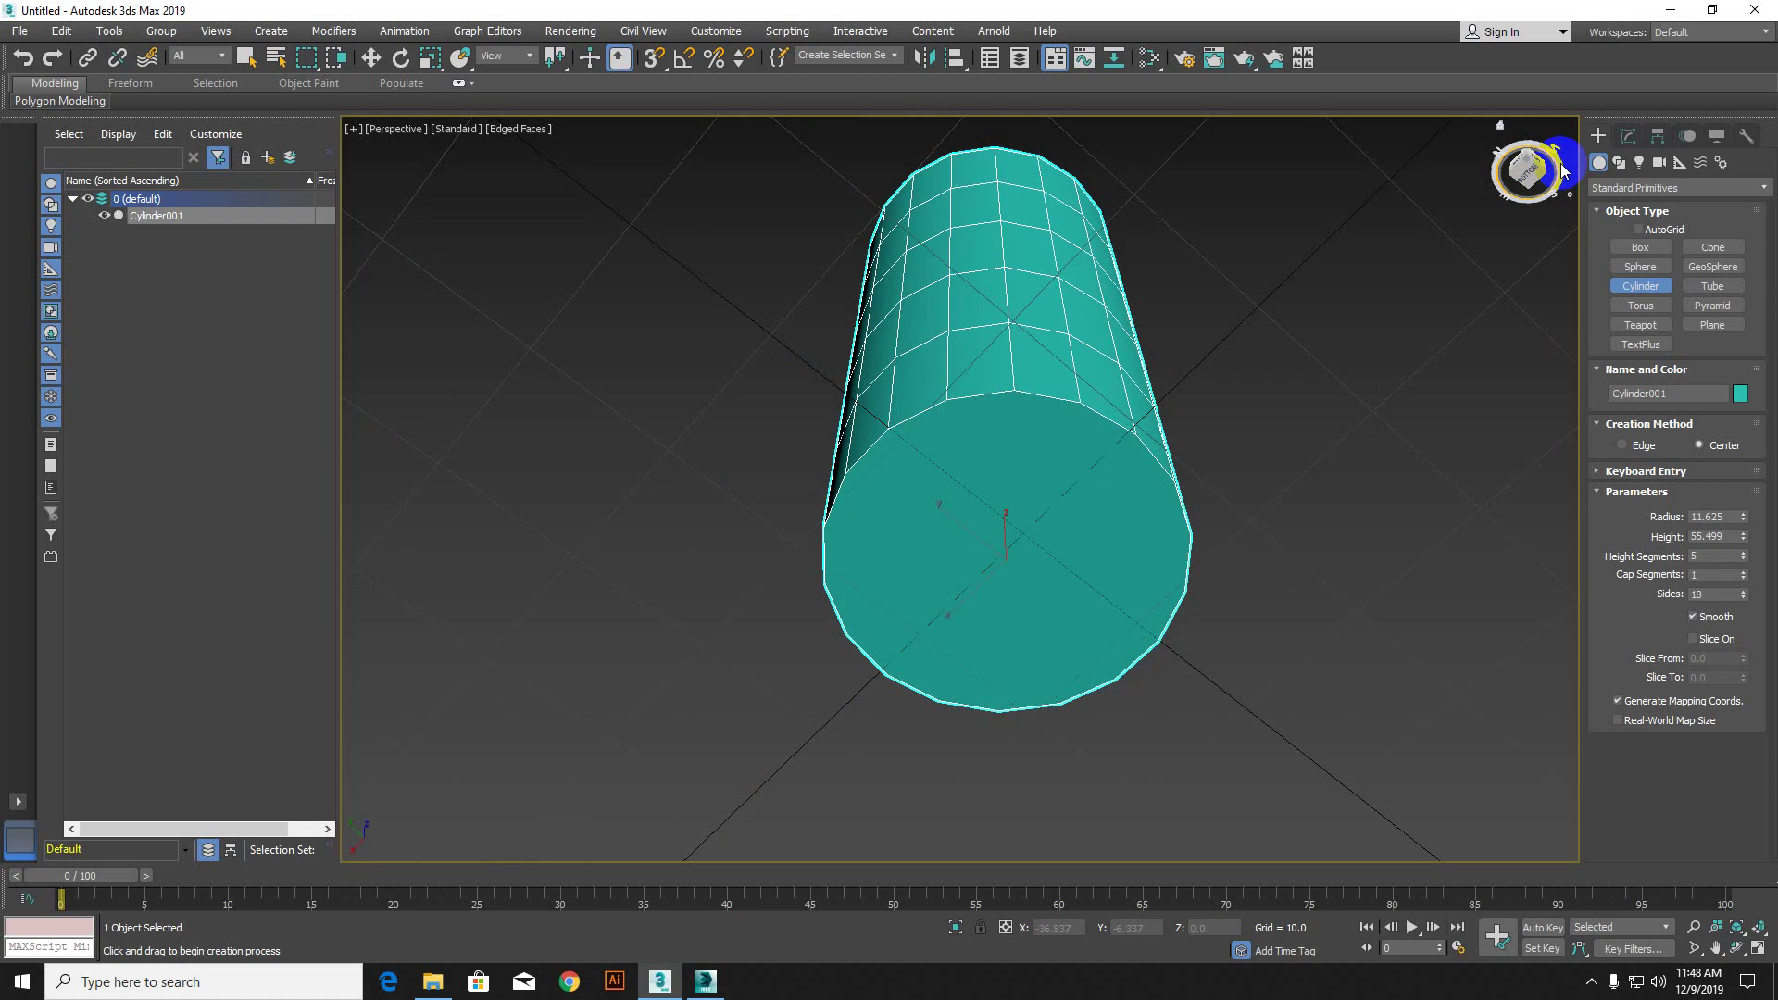
# Step: Set the cylinder's Sides to 10 and orbit to check the 10-sided cap
pyautogui.doubleClick(1722, 597)
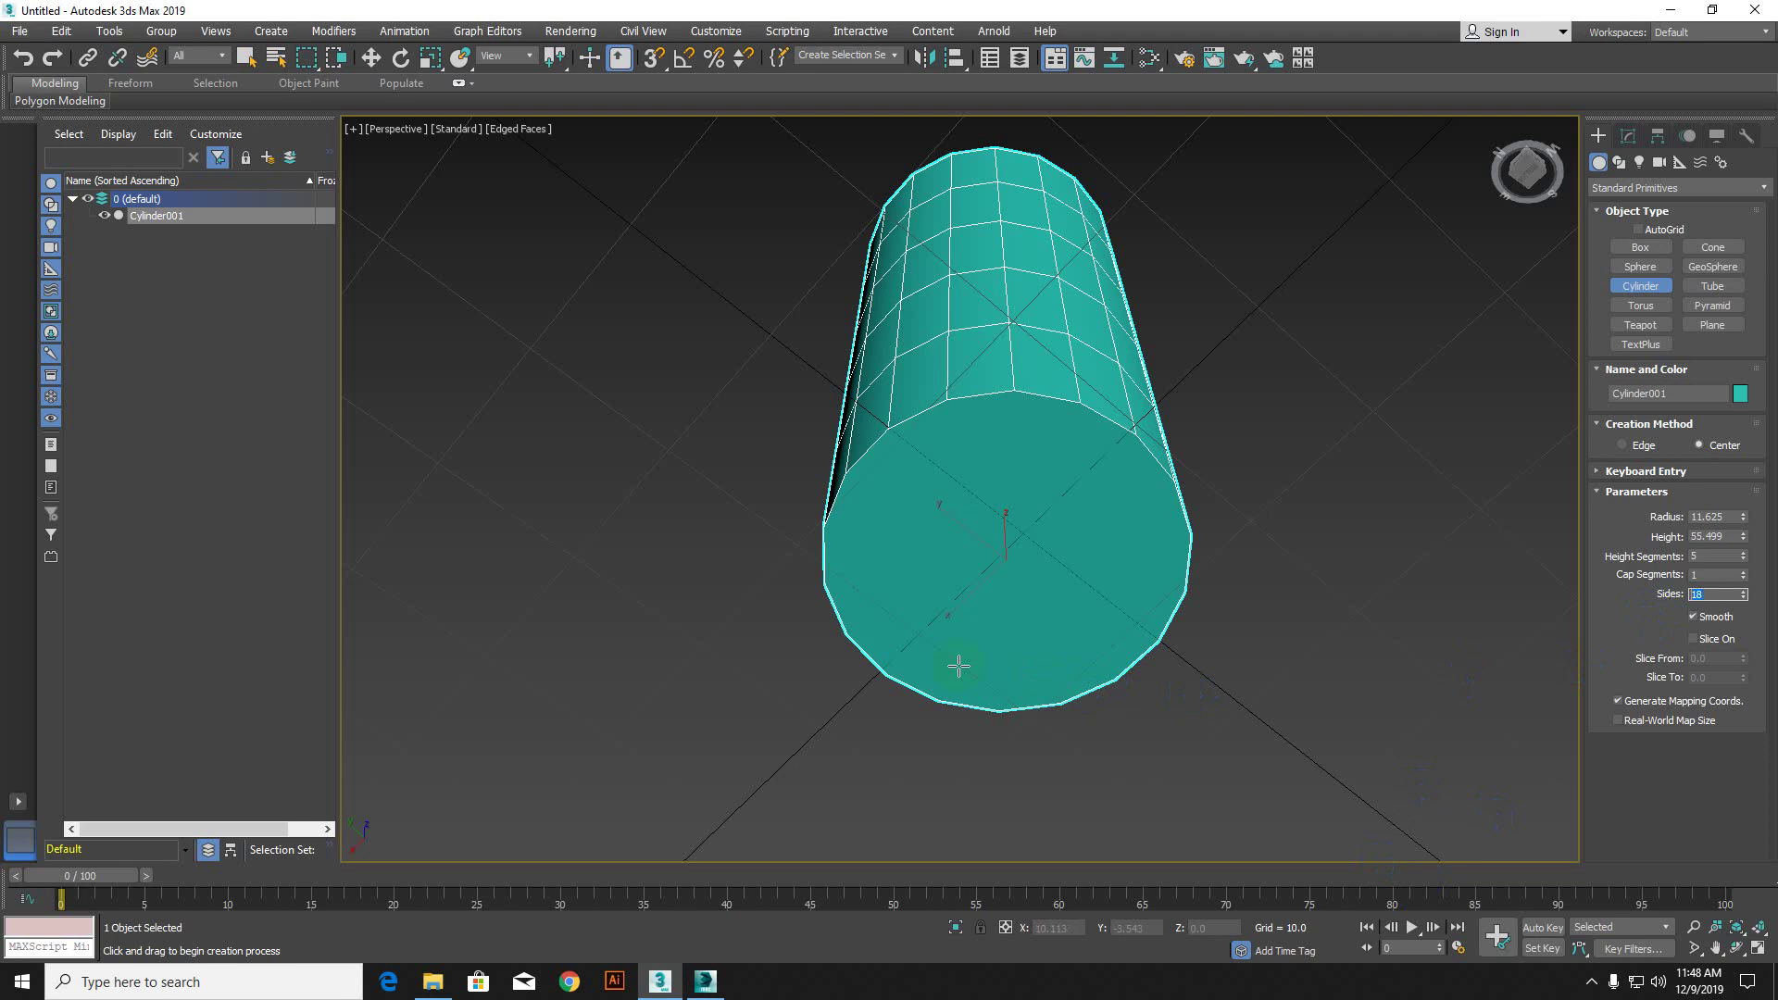
pyautogui.write('10')
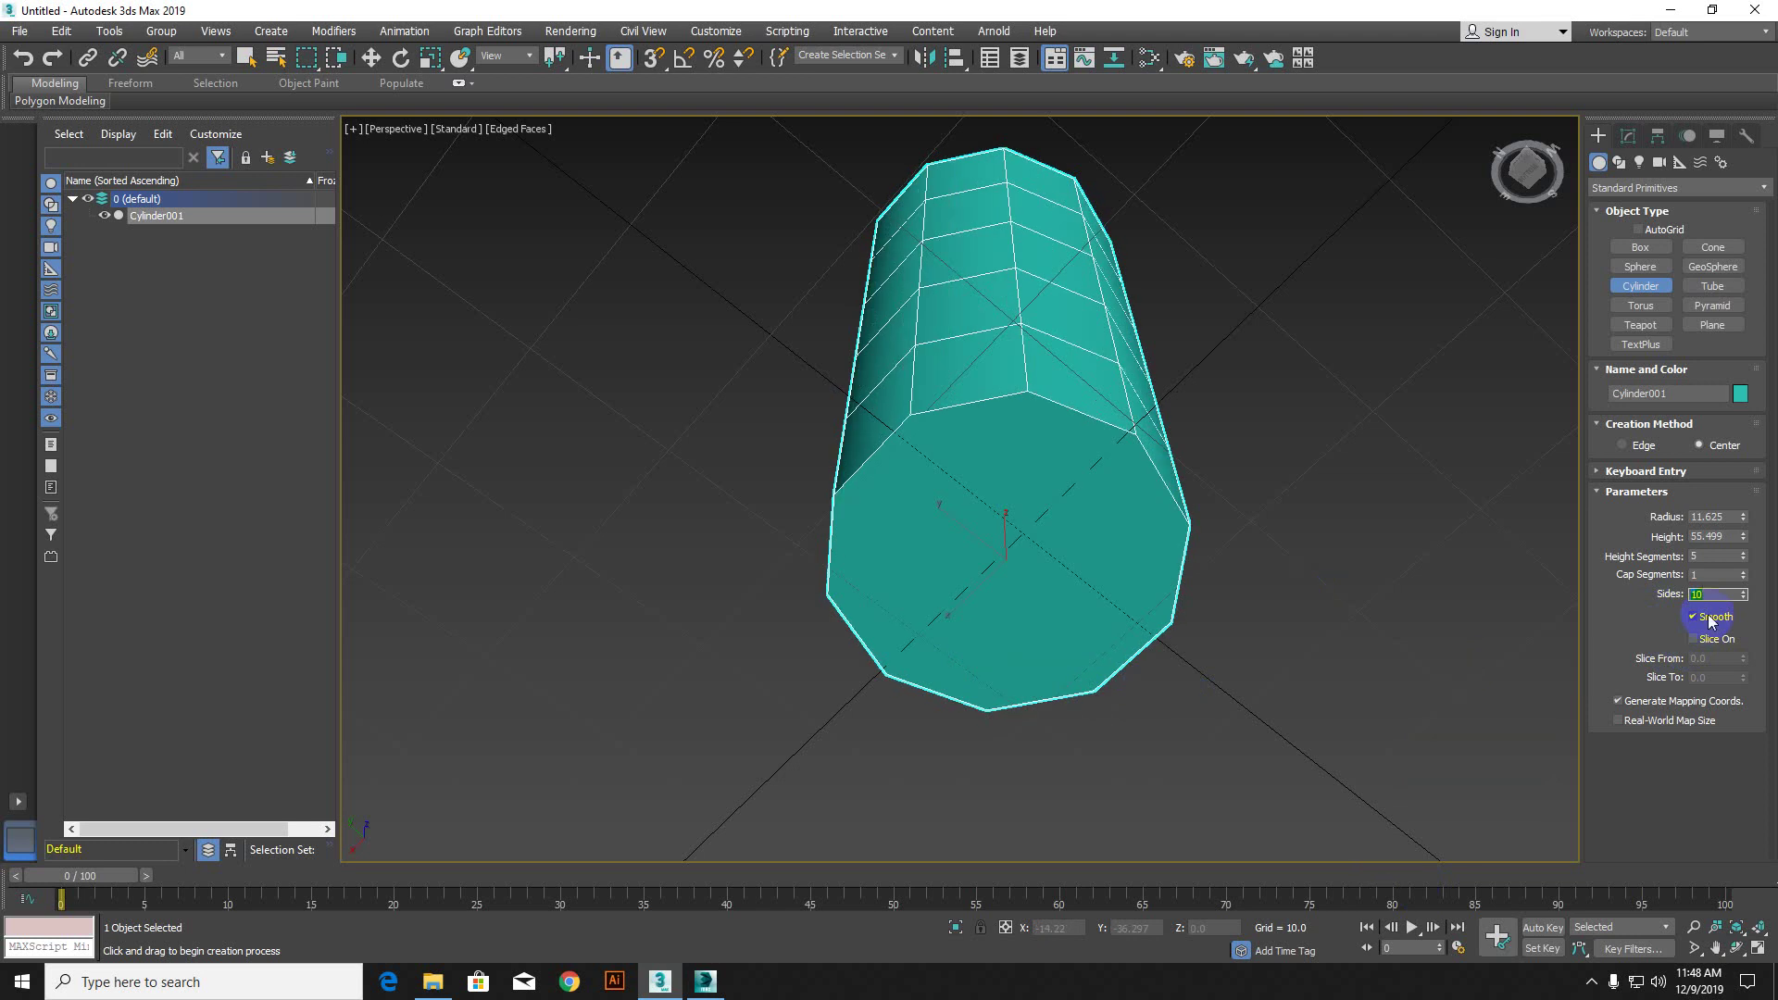
pyautogui.press('Return')
pyautogui.keyDown('alt'); pyautogui.moveTo(1066, 626); pyautogui.dragTo(1063, 480, button='middle'); pyautogui.keyUp('alt')
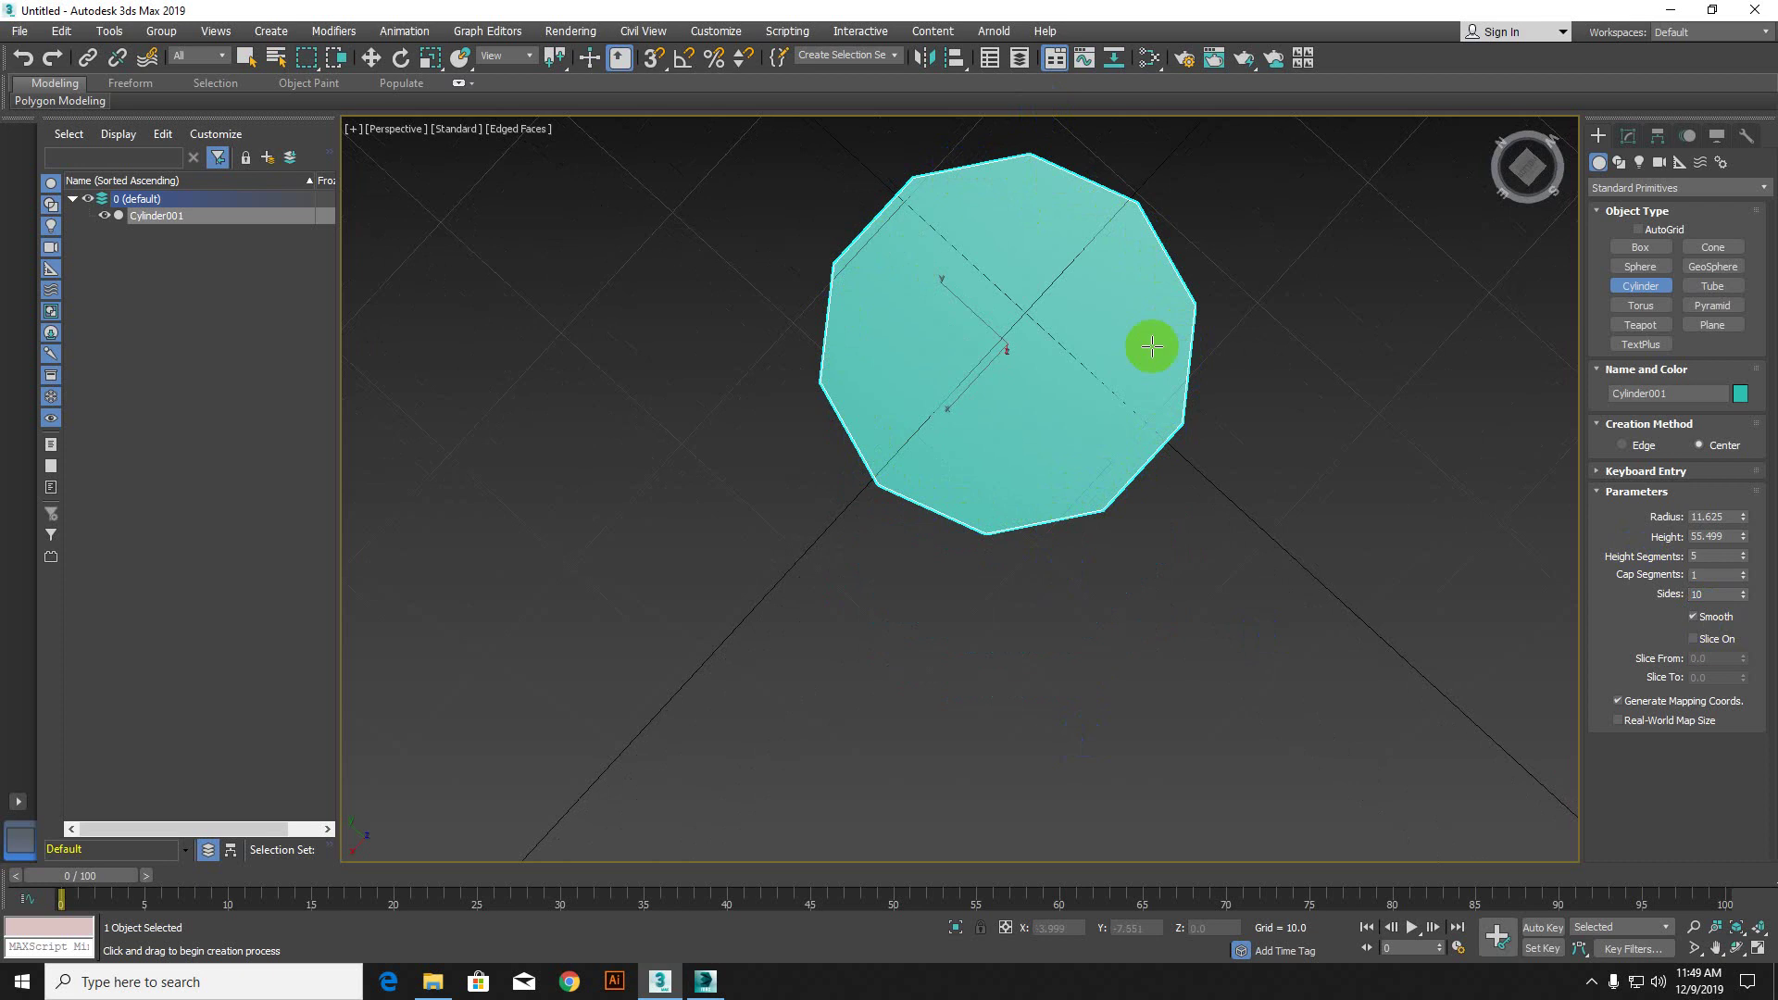
pyautogui.keyDown('alt'); pyautogui.moveTo(1147, 374); pyautogui.dragTo(1018, 539, button='middle'); pyautogui.keyUp('alt')
pyautogui.scroll(-5, 1019, 540)
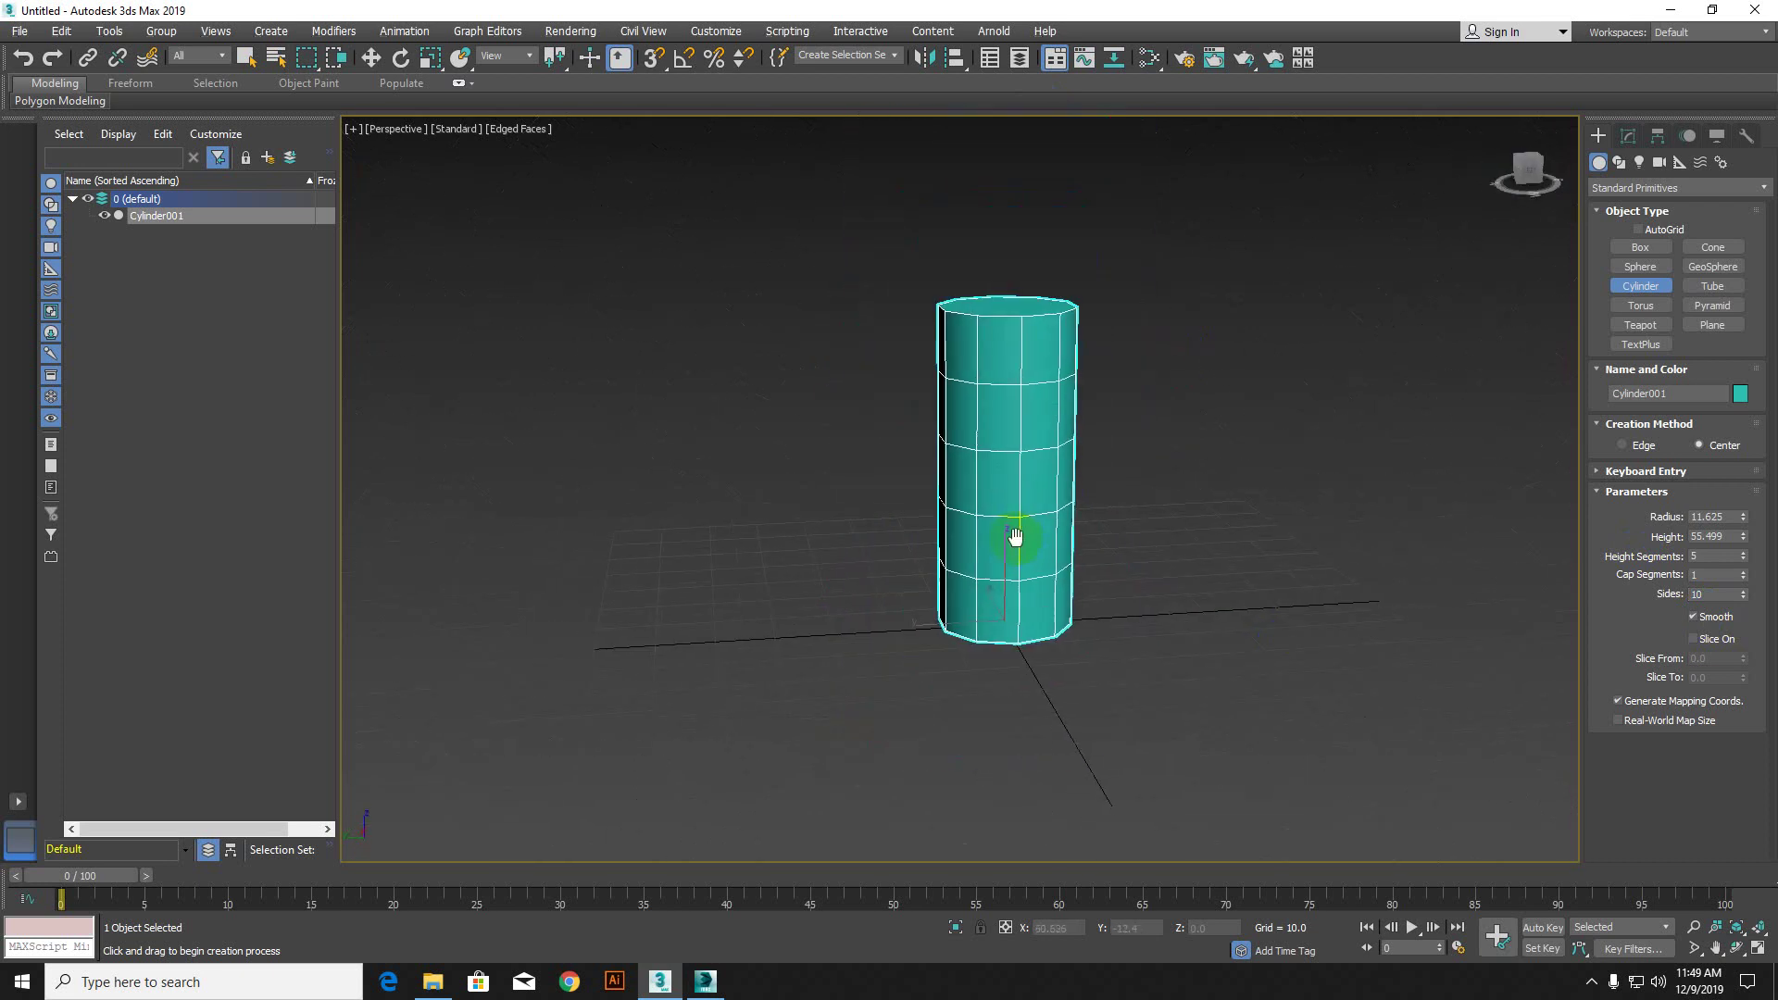
pyautogui.scroll(3, 1015, 536)
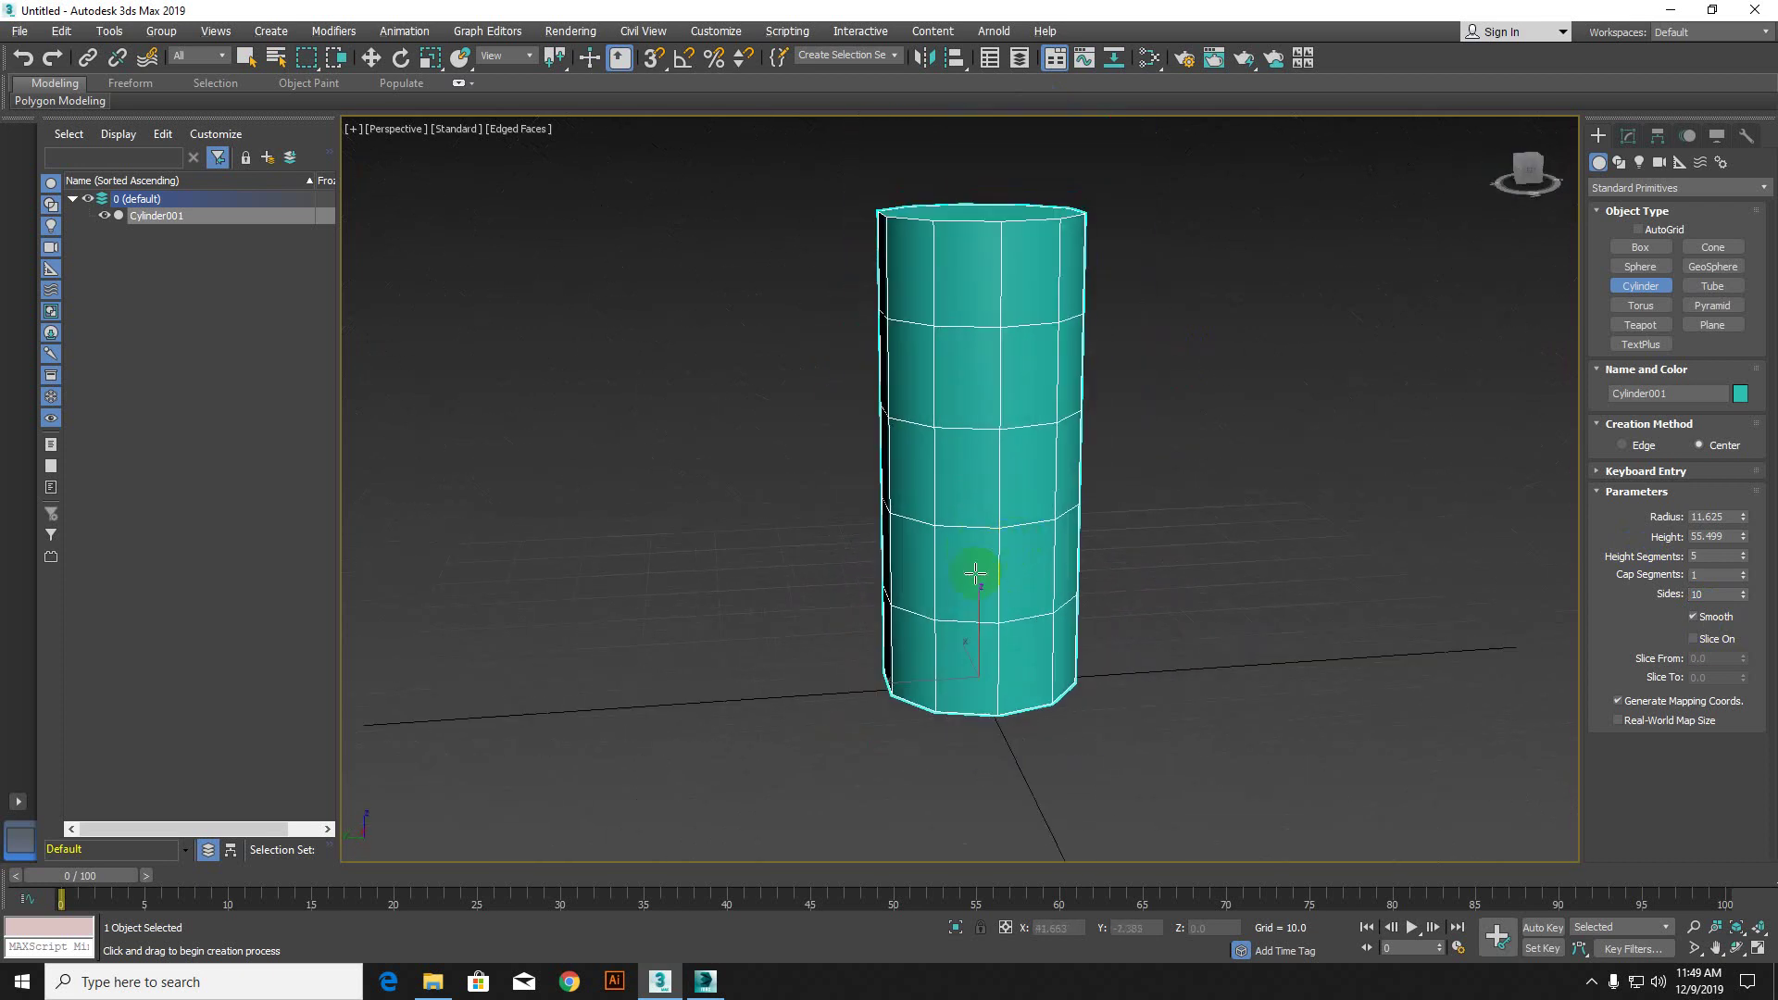
pyautogui.moveTo(977, 575)
pyautogui.keyDown('alt'); pyautogui.mouseDown(button='middle')
pyautogui.moveTo(948, 528)
pyautogui.moveTo(1010, 576)
pyautogui.mouseUp(button='middle'); pyautogui.keyUp('alt')
# Step: Raise the cylinder's Height Segments to 10 and finish creating it
pyautogui.moveTo(1742, 555)
pyautogui.mouseDown()
pyautogui.moveTo(1745, 507)
pyautogui.moveTo(1744, 604)
pyautogui.moveTo(1758, 533)
pyautogui.moveTo(1757, 550)
pyautogui.mouseUp()
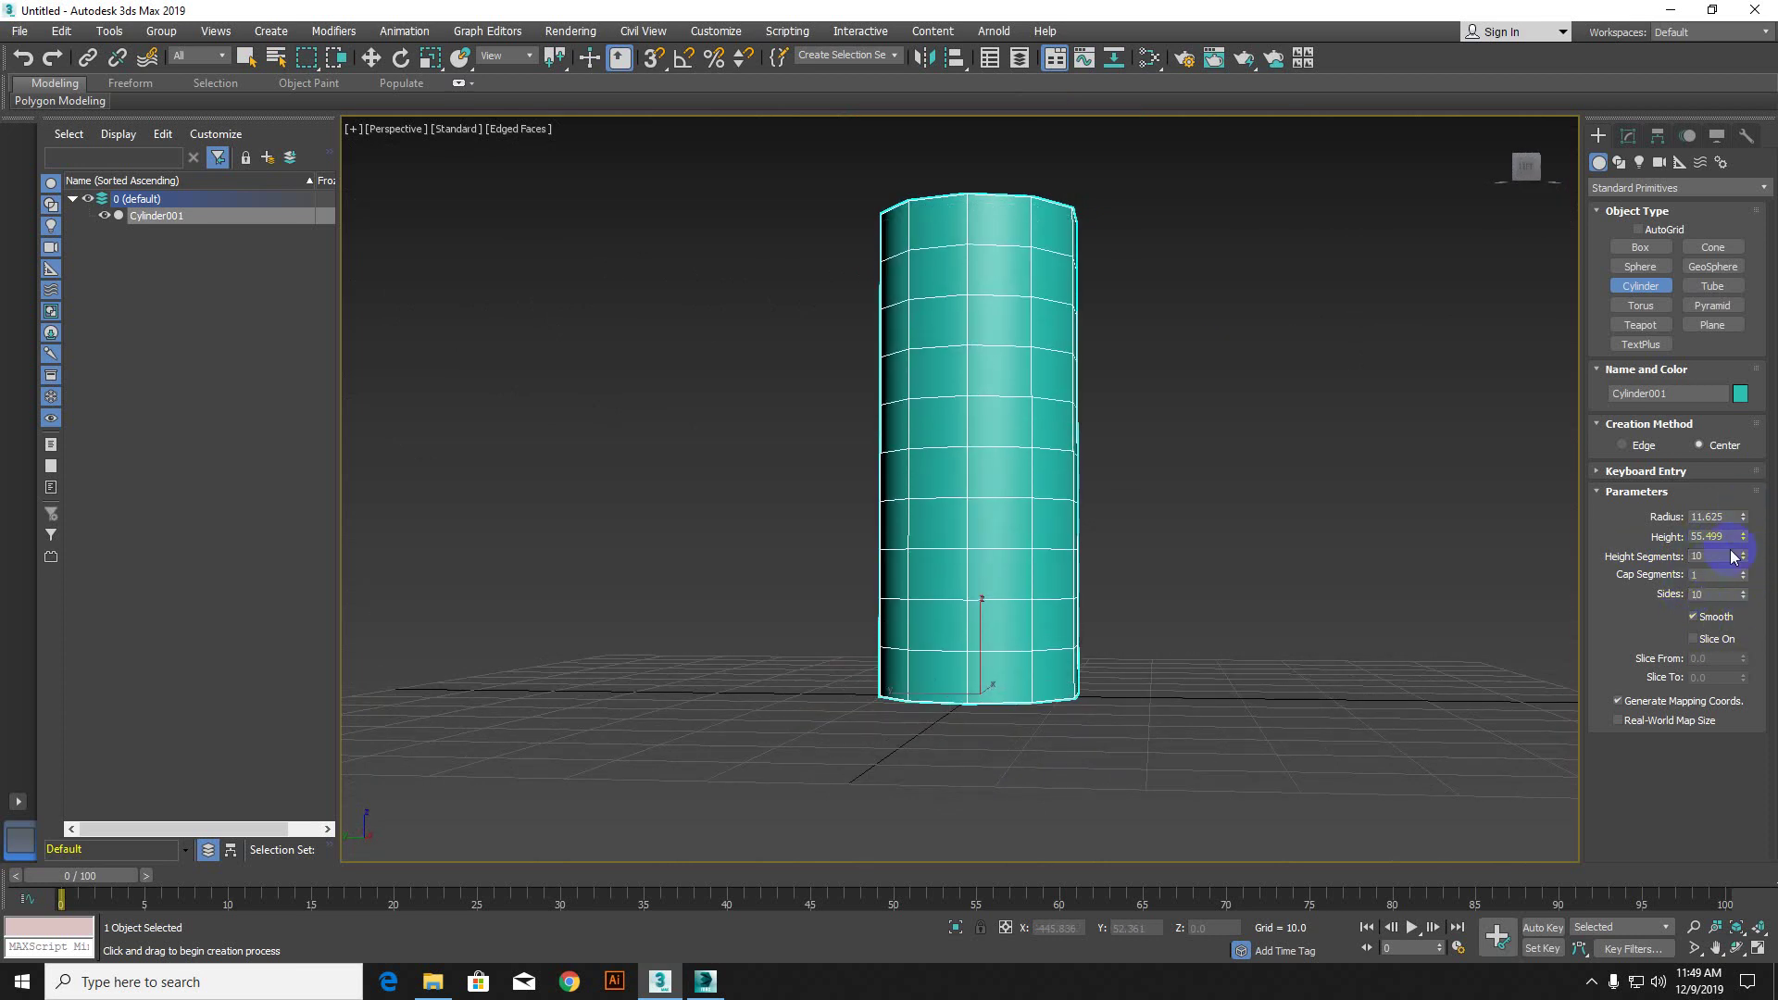
pyautogui.click(1709, 597)
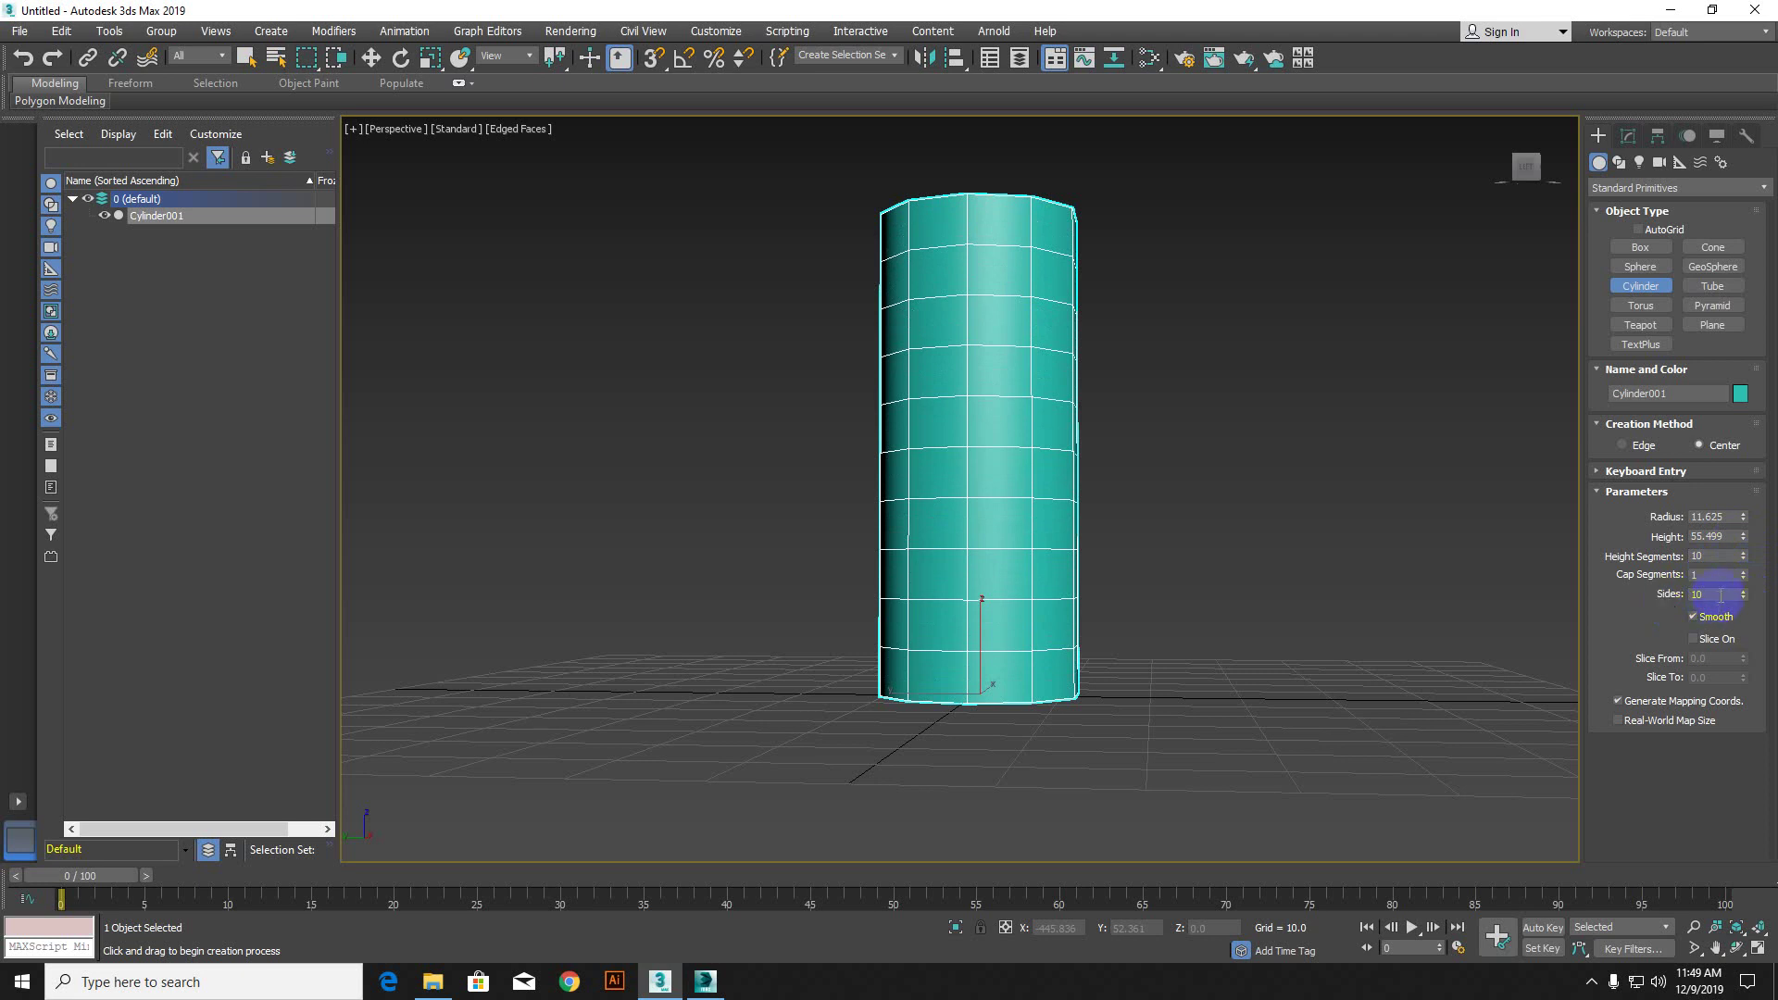
pyautogui.click(1696, 638)
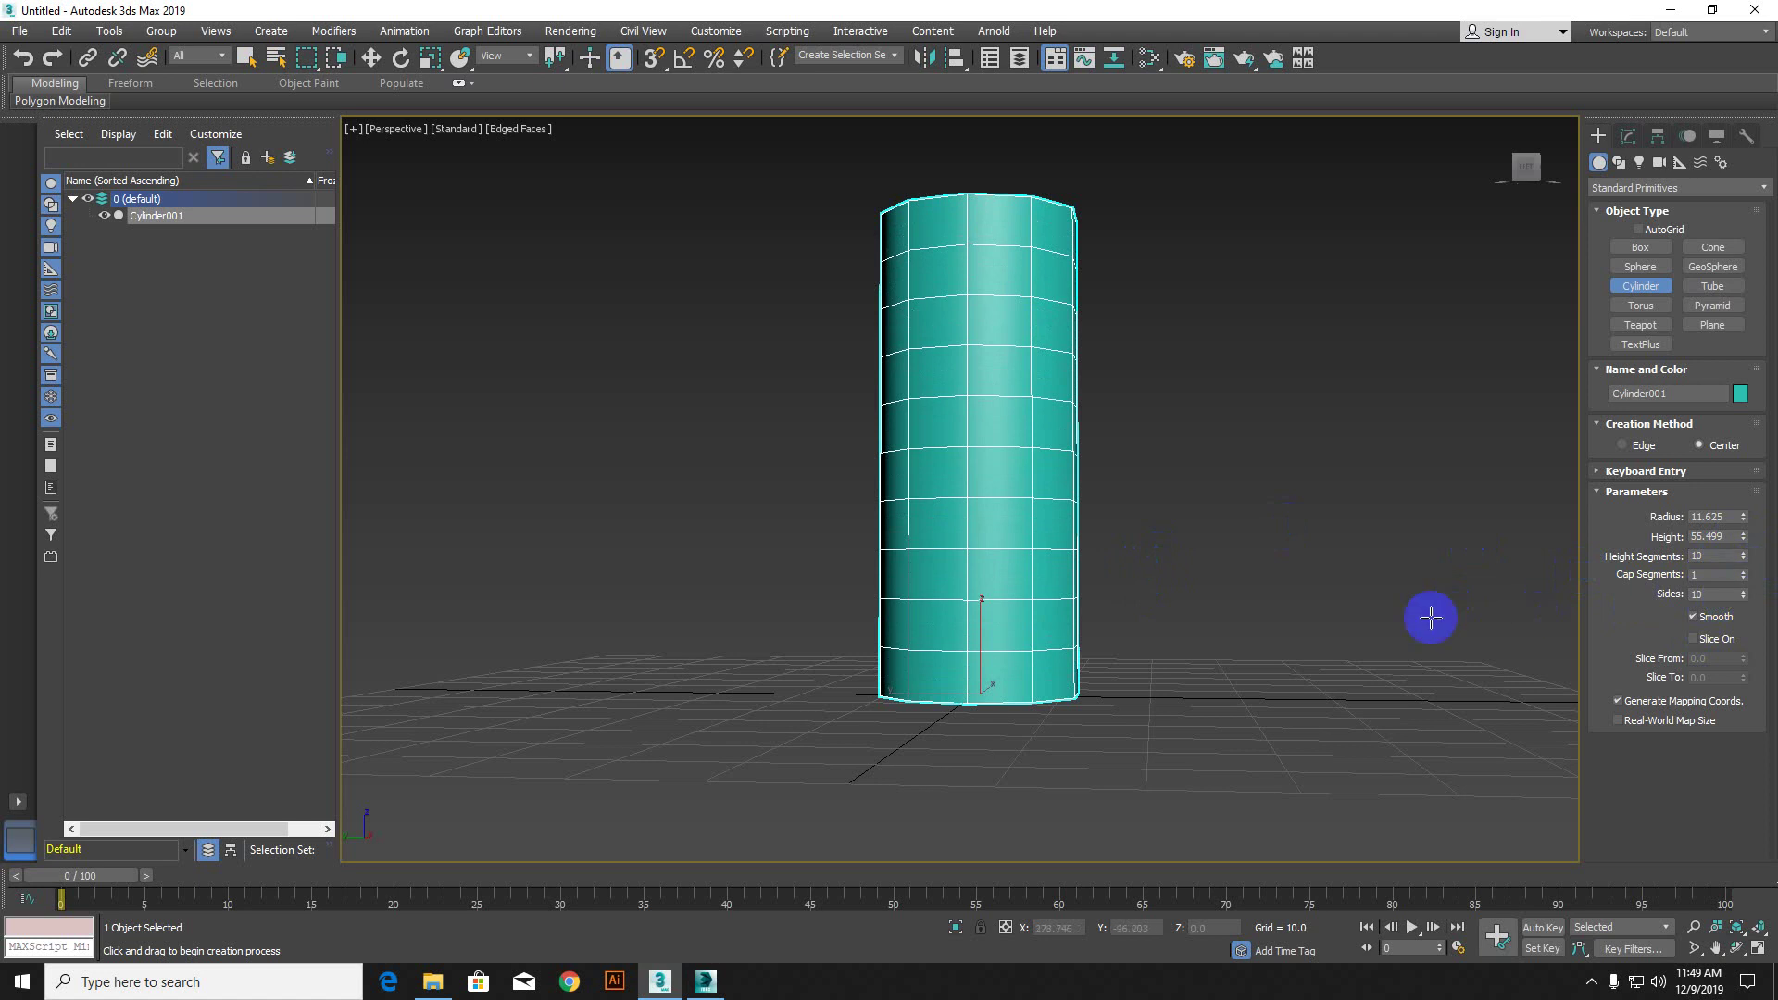
pyautogui.press('w')
pyautogui.scroll(-6, 1333, 620)
pyautogui.scroll(4, 958, 525)
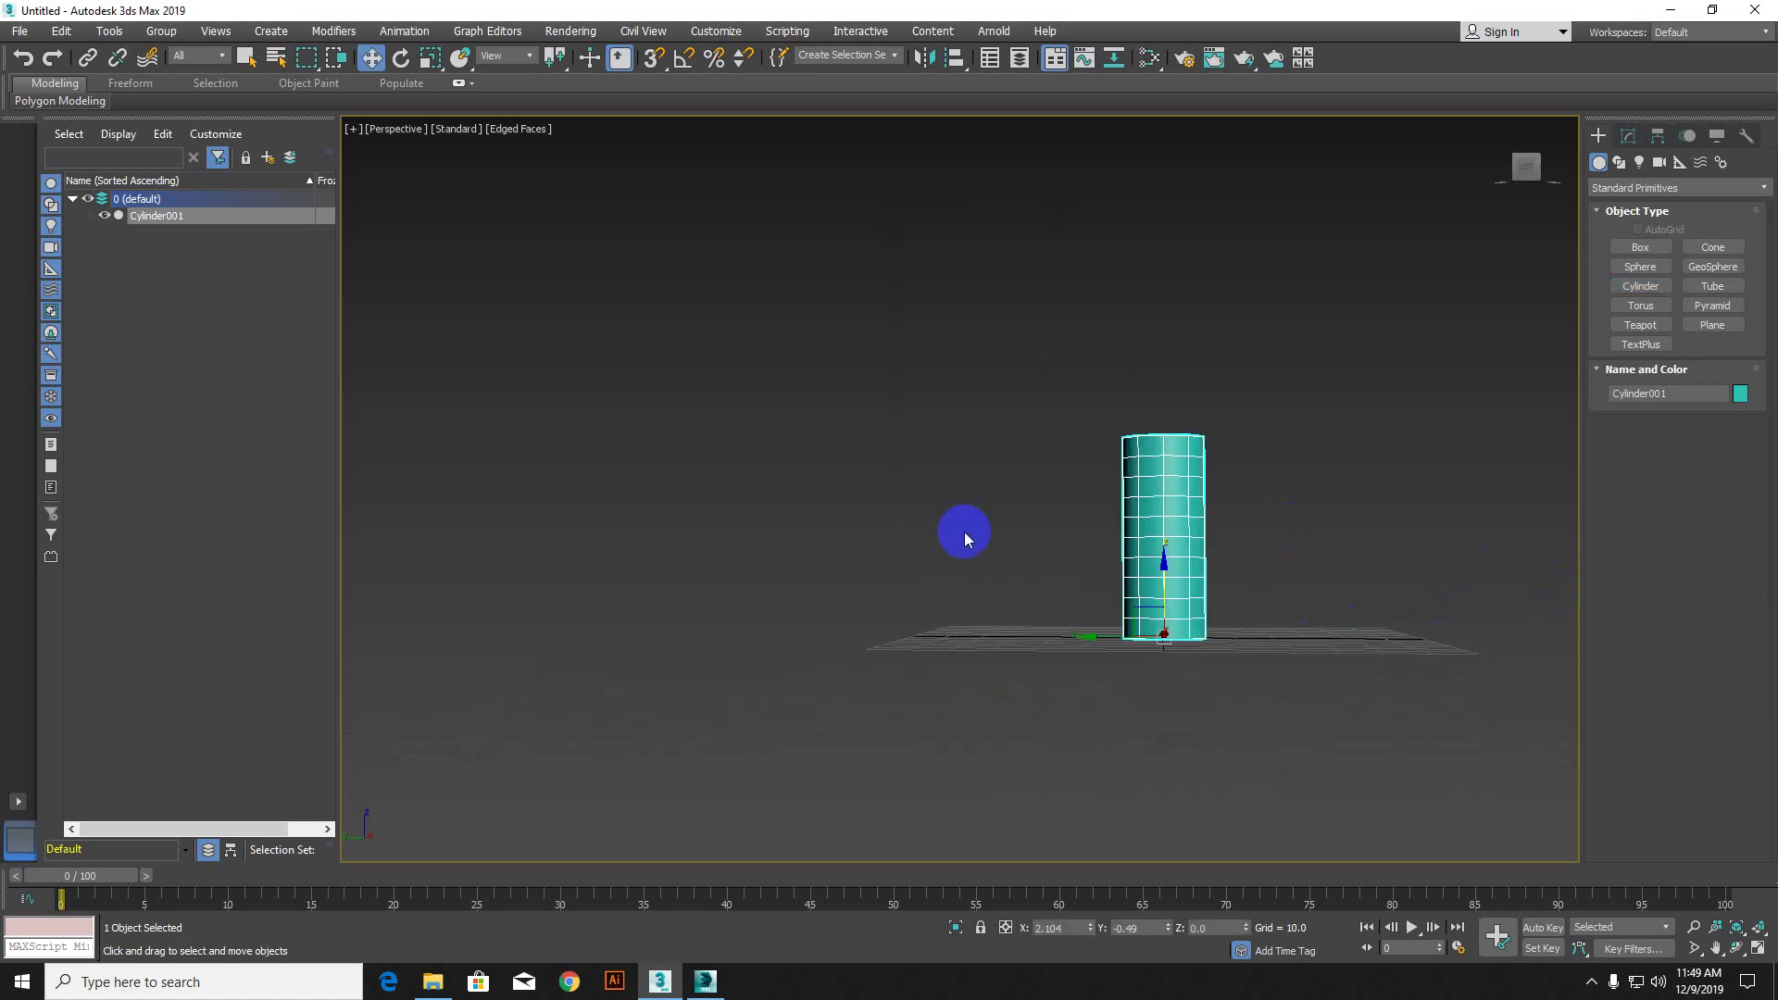
pyautogui.click(1757, 949)
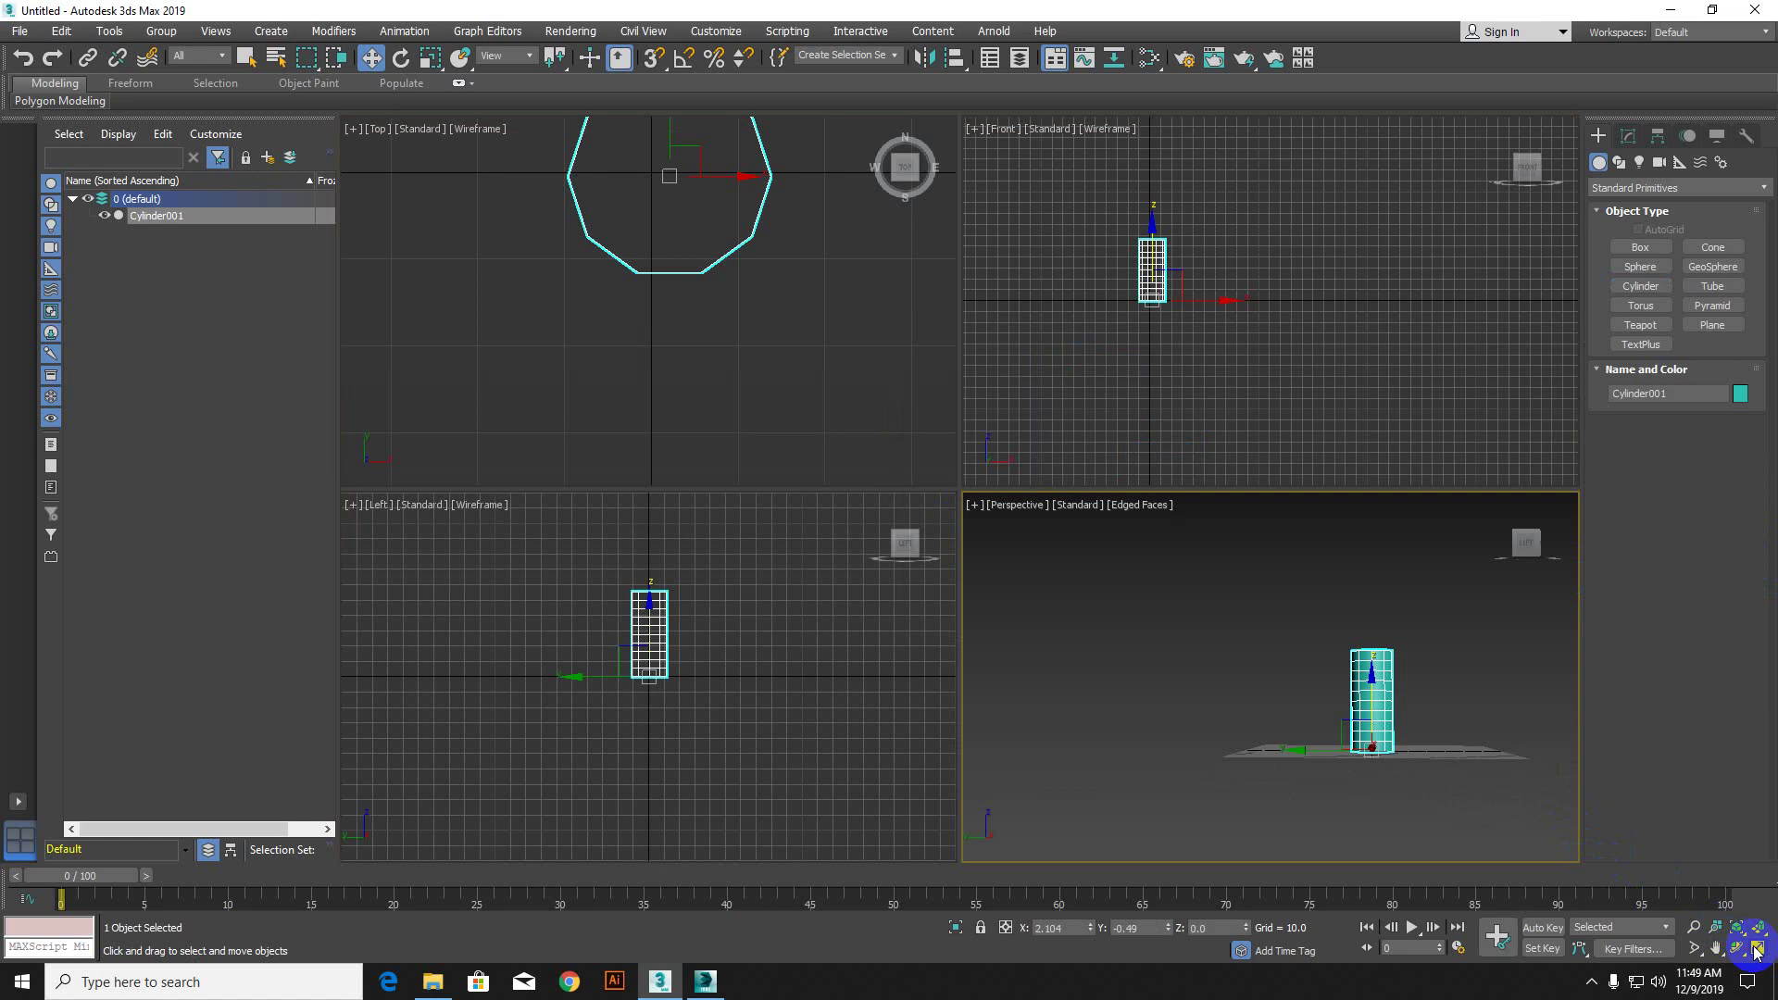
pyautogui.scroll(-4, 999, 504)
pyautogui.scroll(2, 1072, 556)
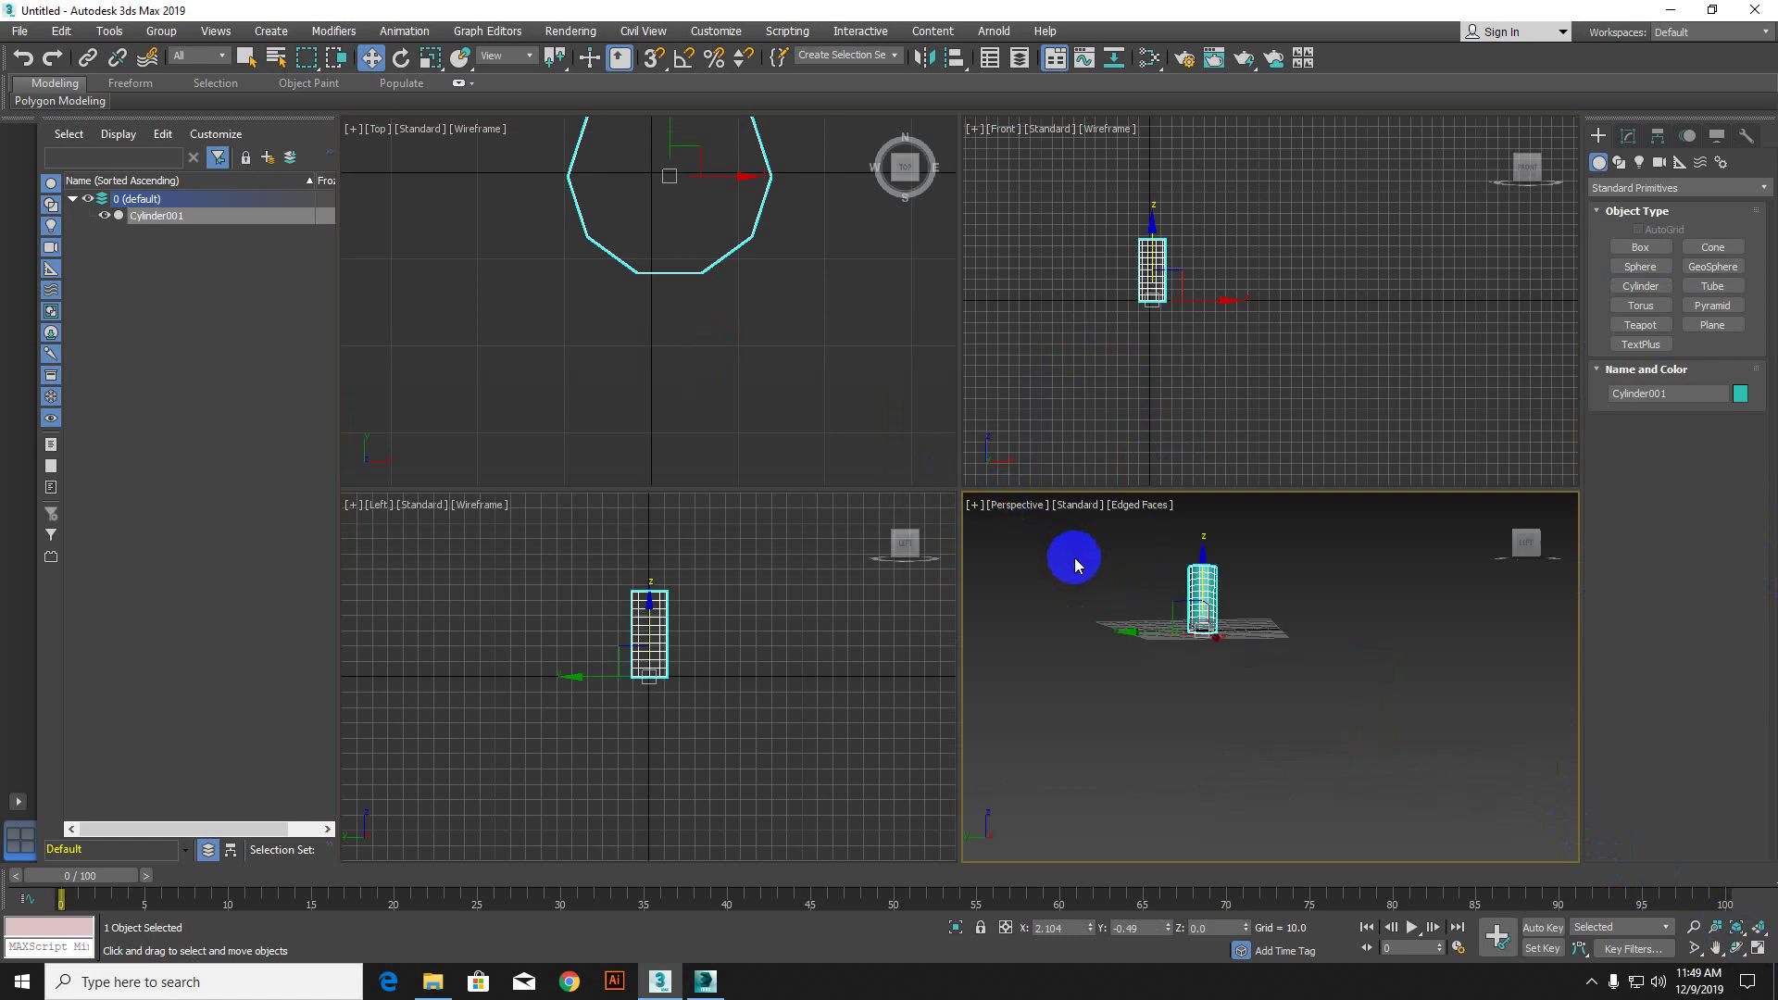
pyautogui.moveTo(1074, 558); pyautogui.dragTo(1091, 645, button='middle')
pyautogui.scroll(-2, 919, 440)
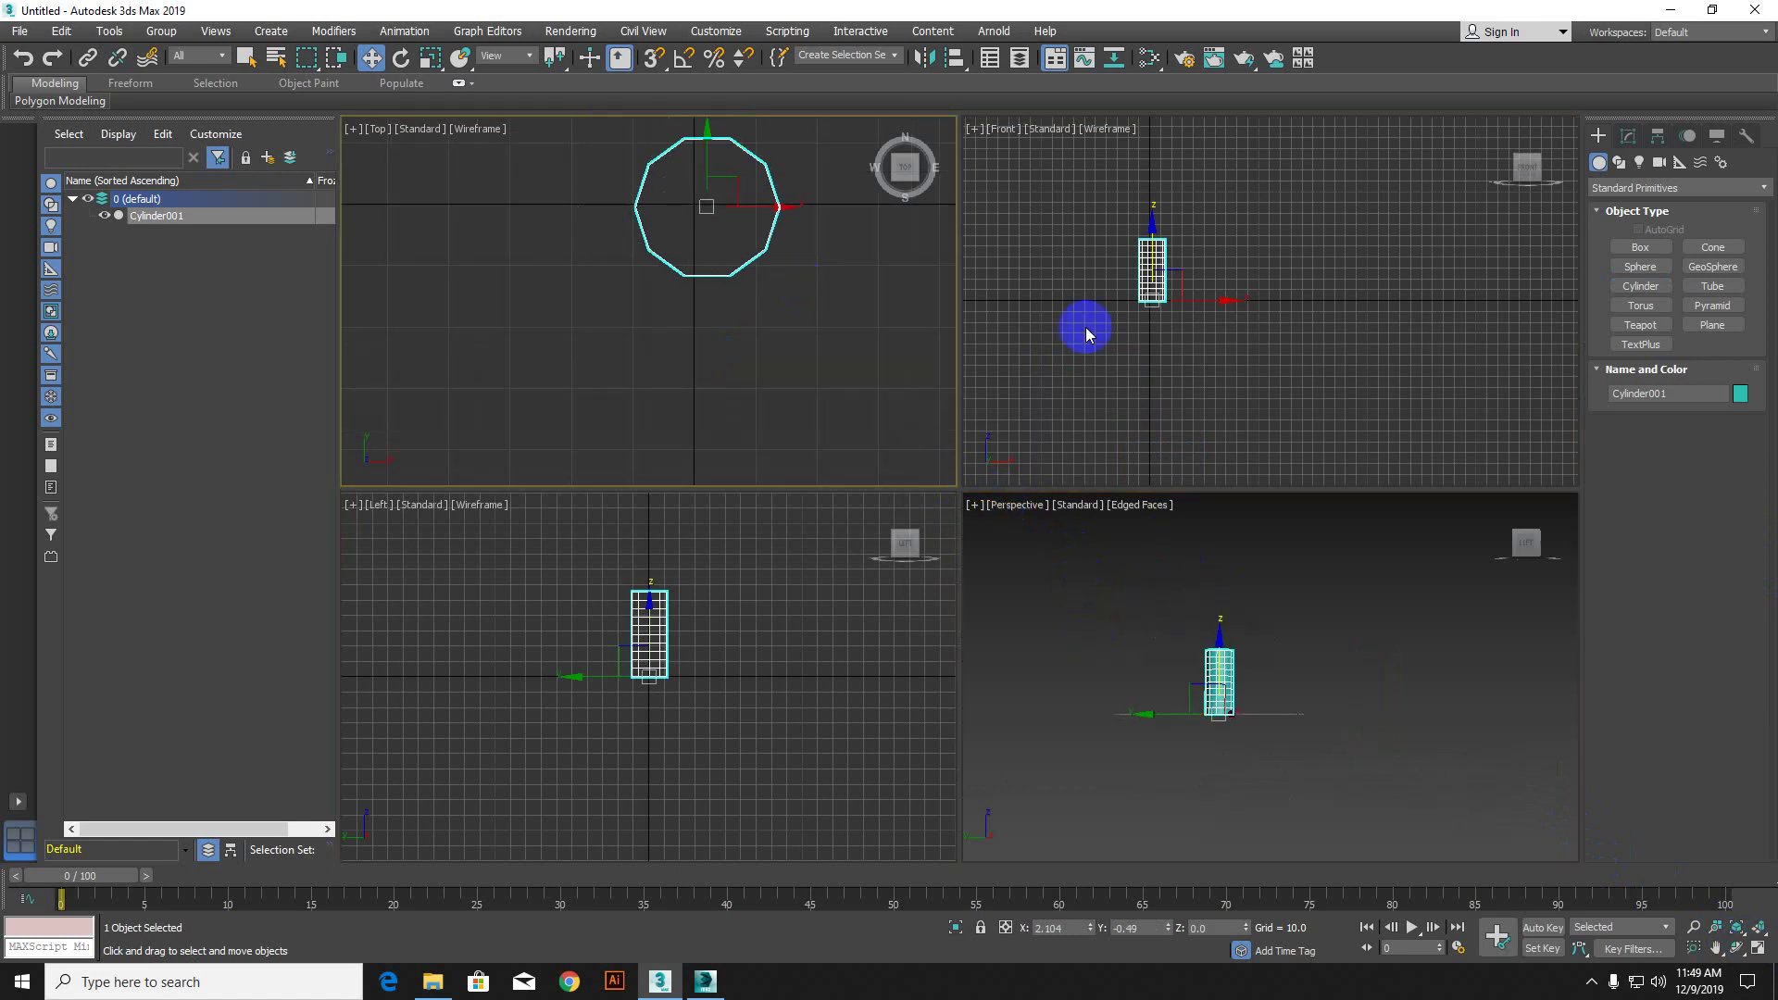
pyautogui.click(1641, 287)
pyautogui.moveTo(1256, 278); pyautogui.dragTo(1305, 313)
pyautogui.click(1335, 33)
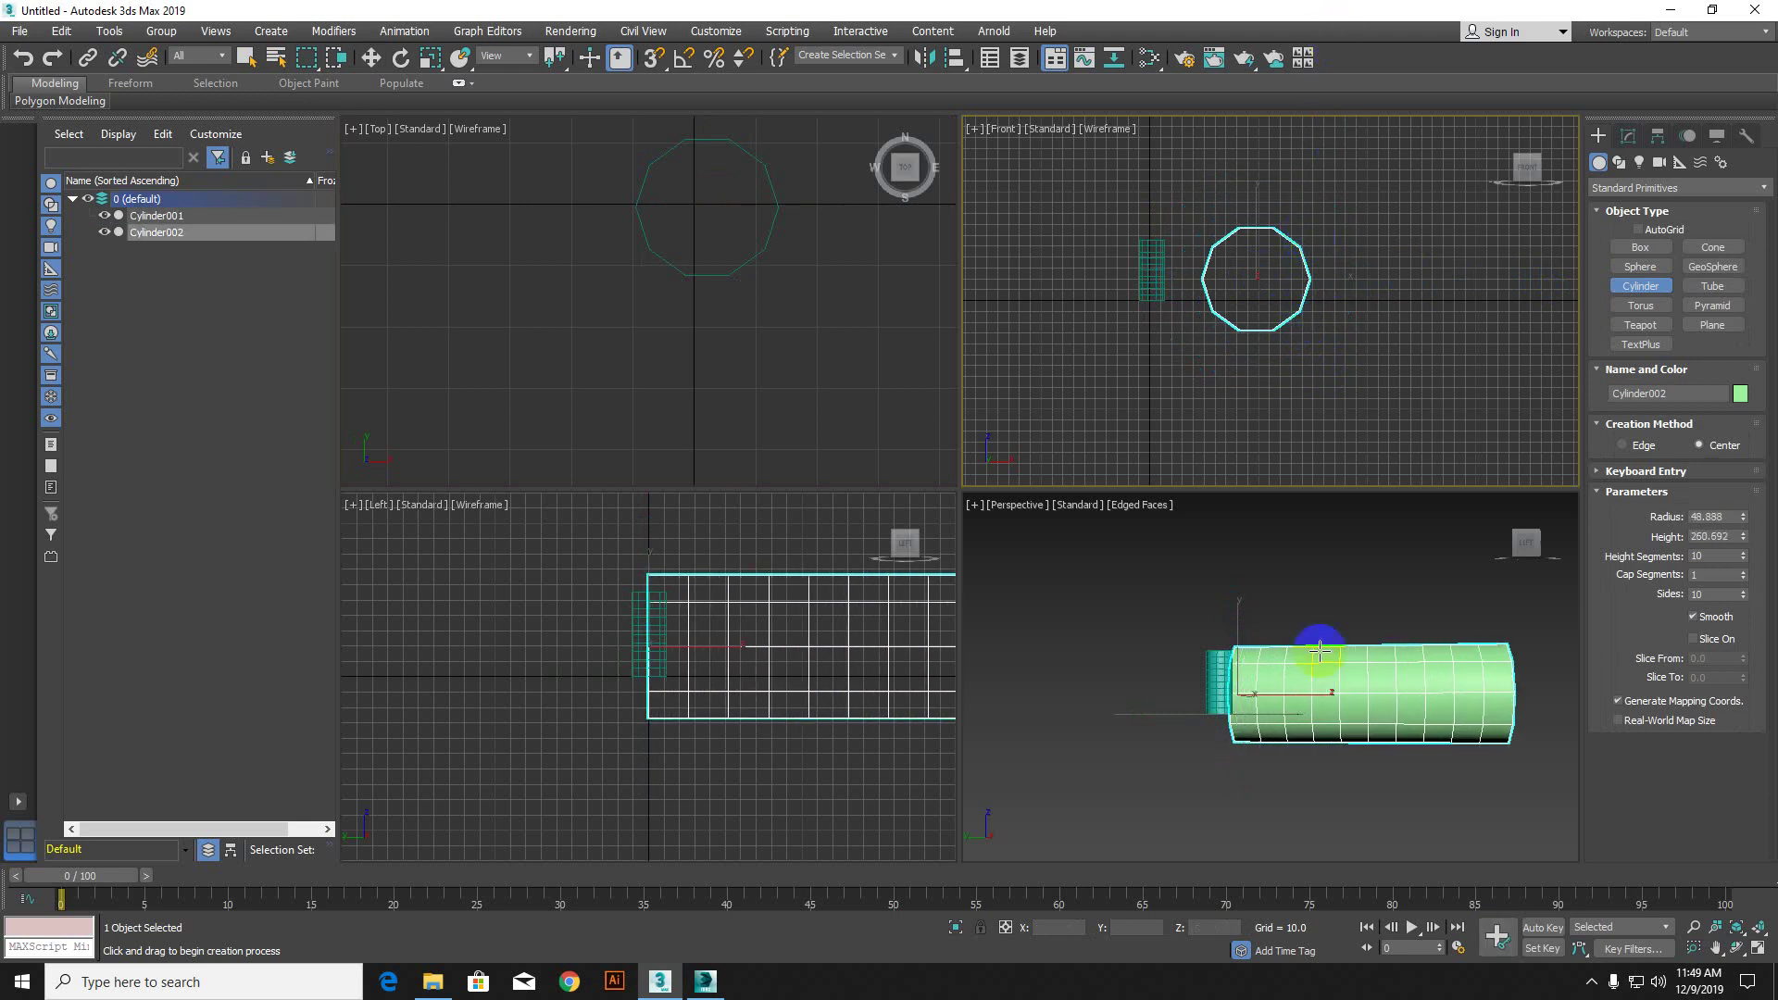
pyautogui.rightClick(1398, 744)
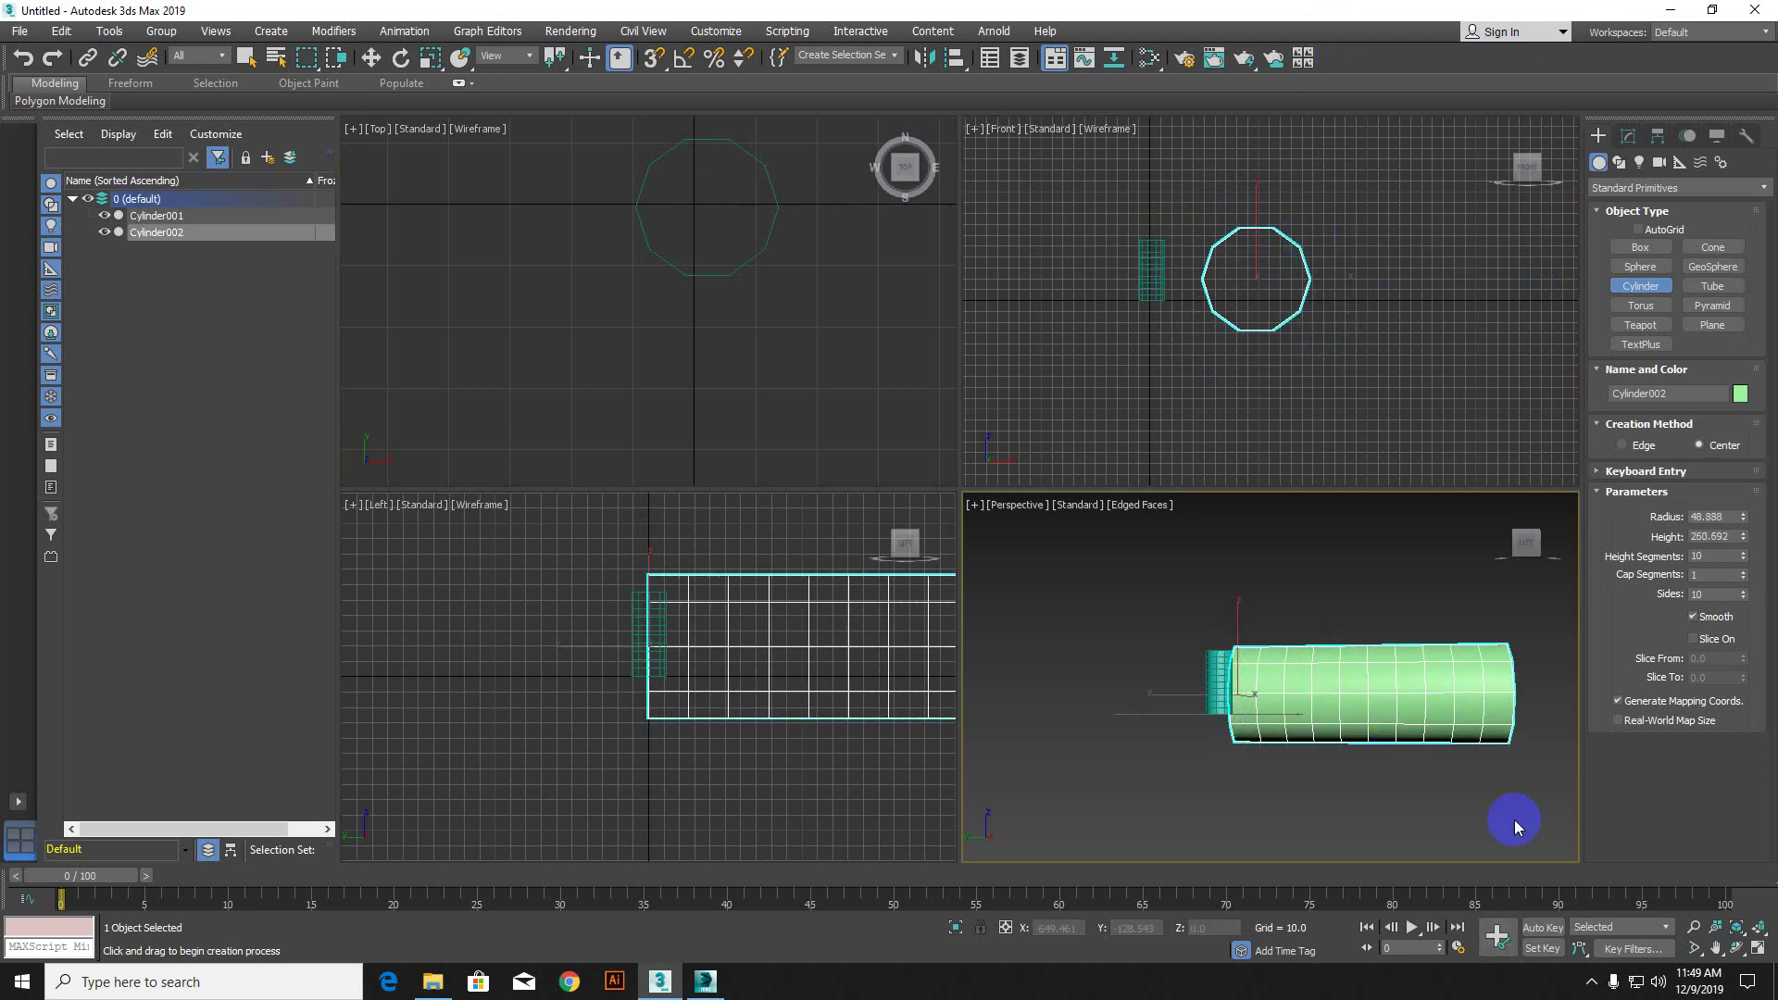
pyautogui.click(1756, 948)
pyautogui.keyDown('alt'); pyautogui.moveTo(1233, 673); pyautogui.dragTo(1036, 745, button='middle'); pyautogui.keyUp('alt')
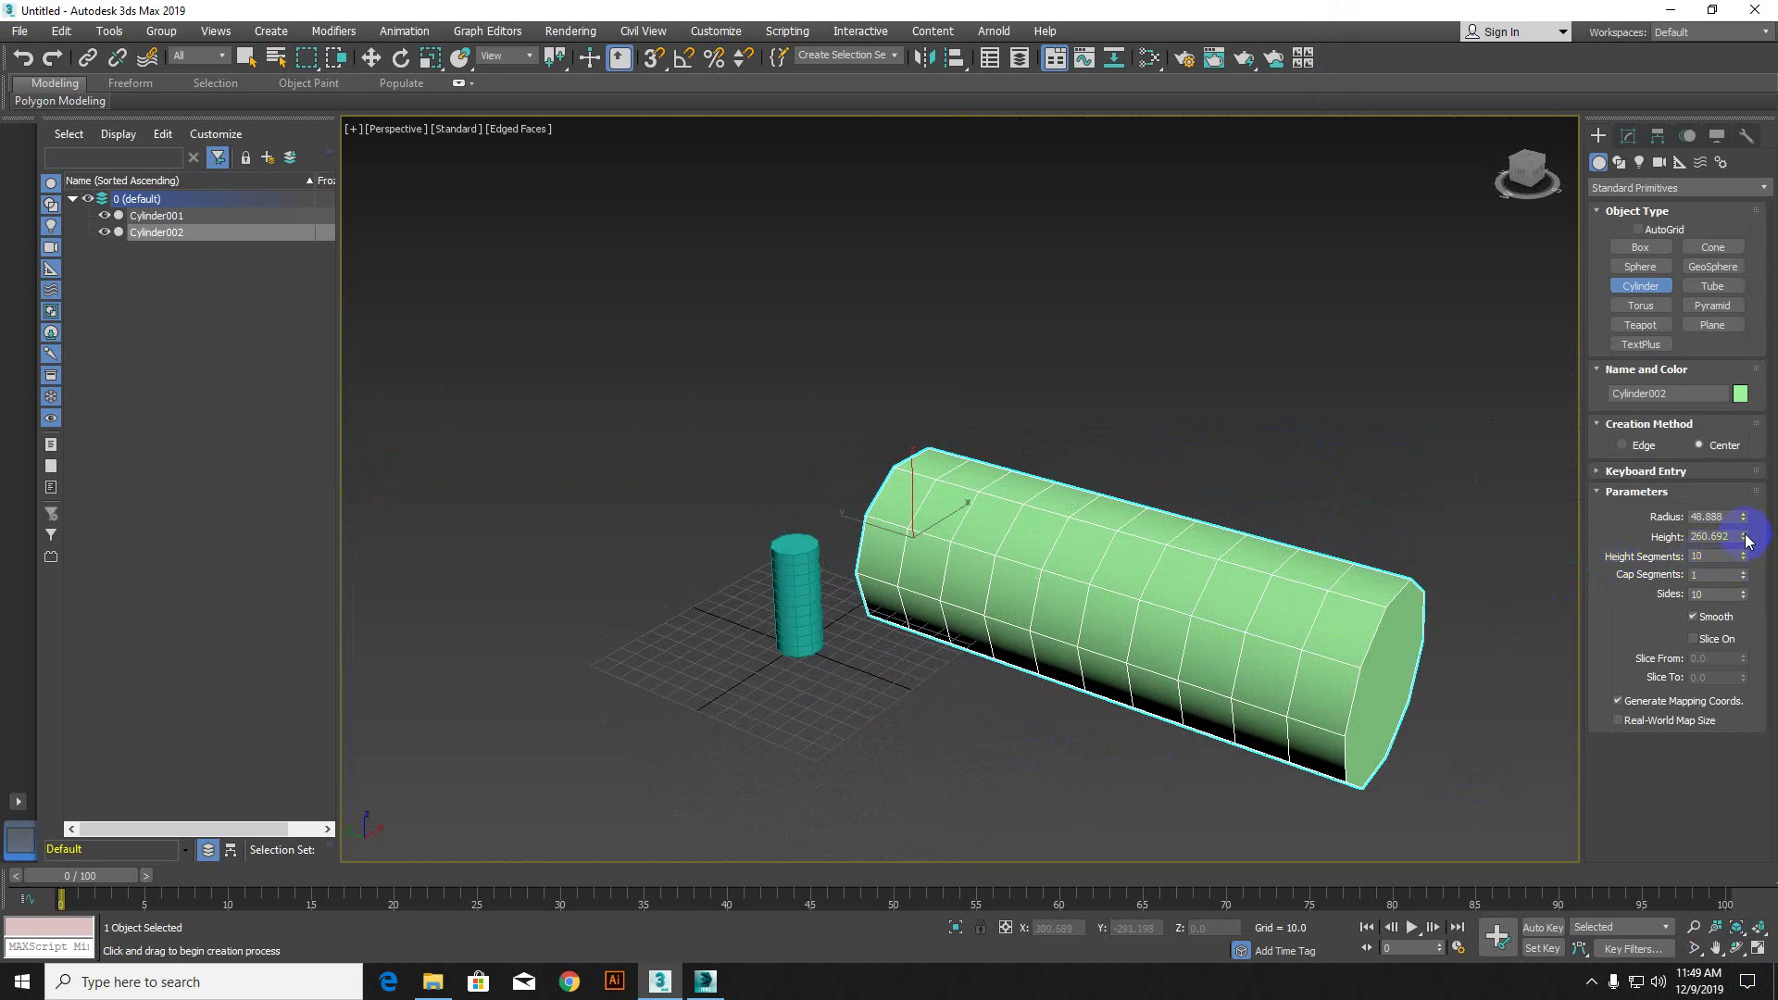
pyautogui.moveTo(1744, 539); pyautogui.dragTo(1652, 518)
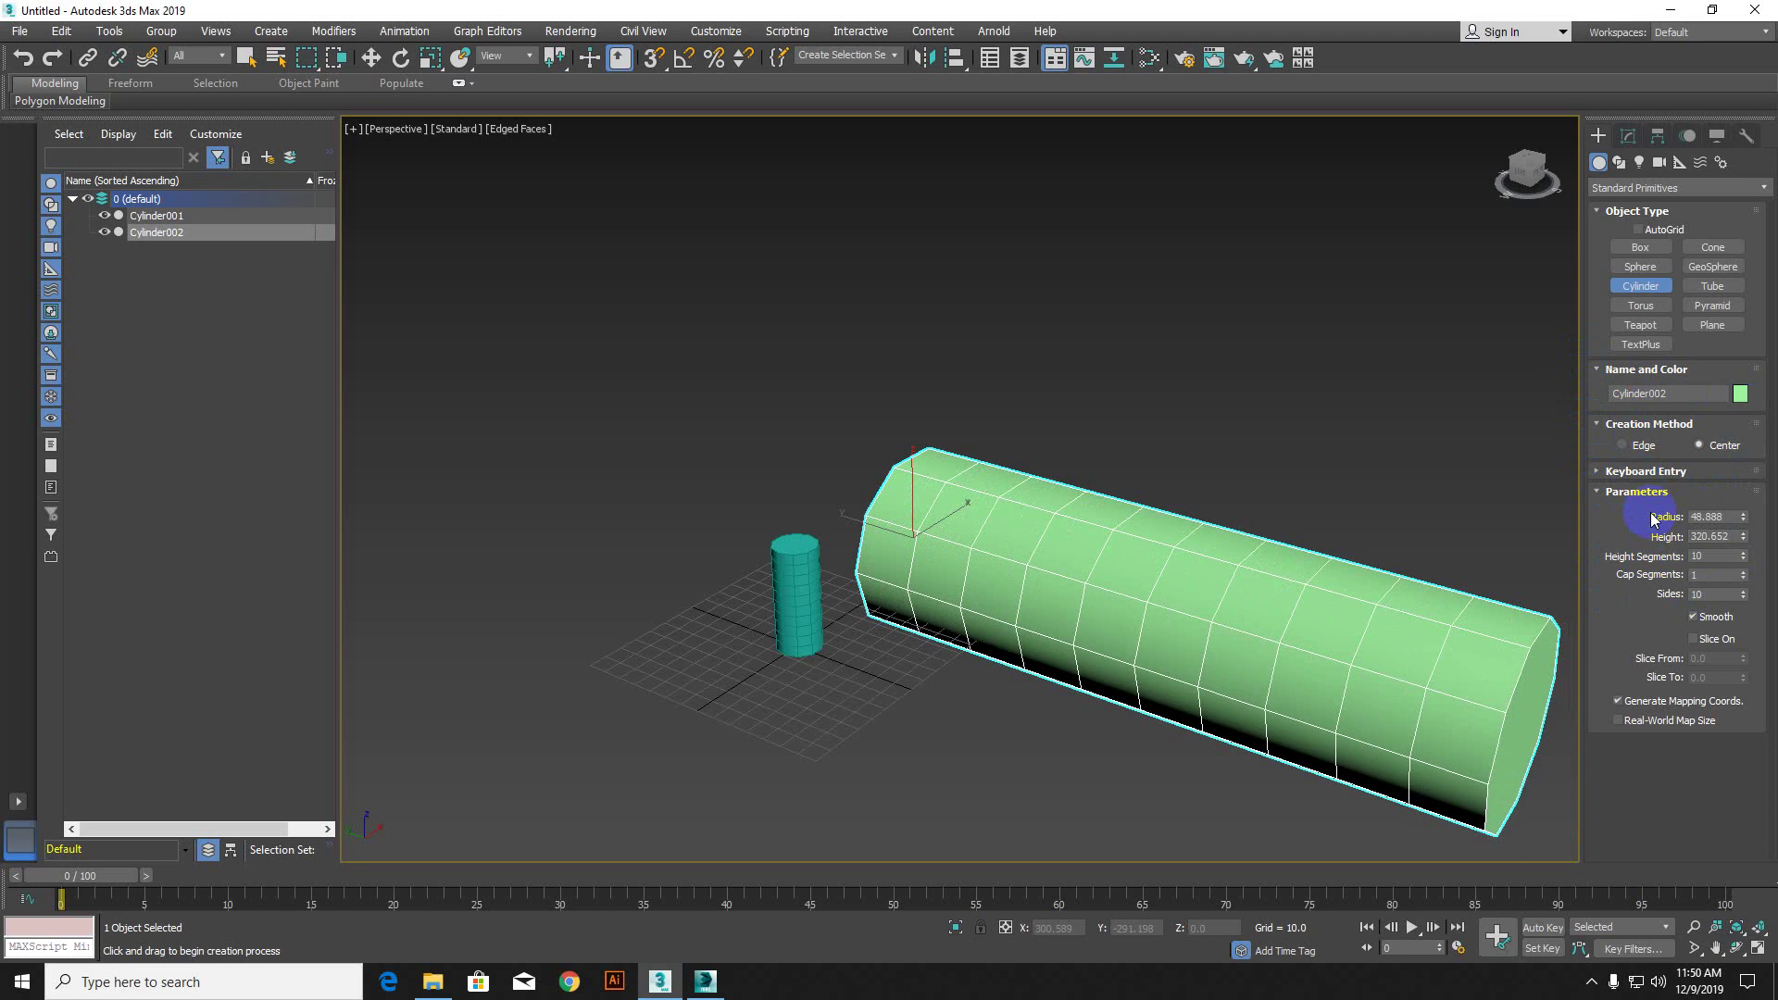
pyautogui.press('Delete')
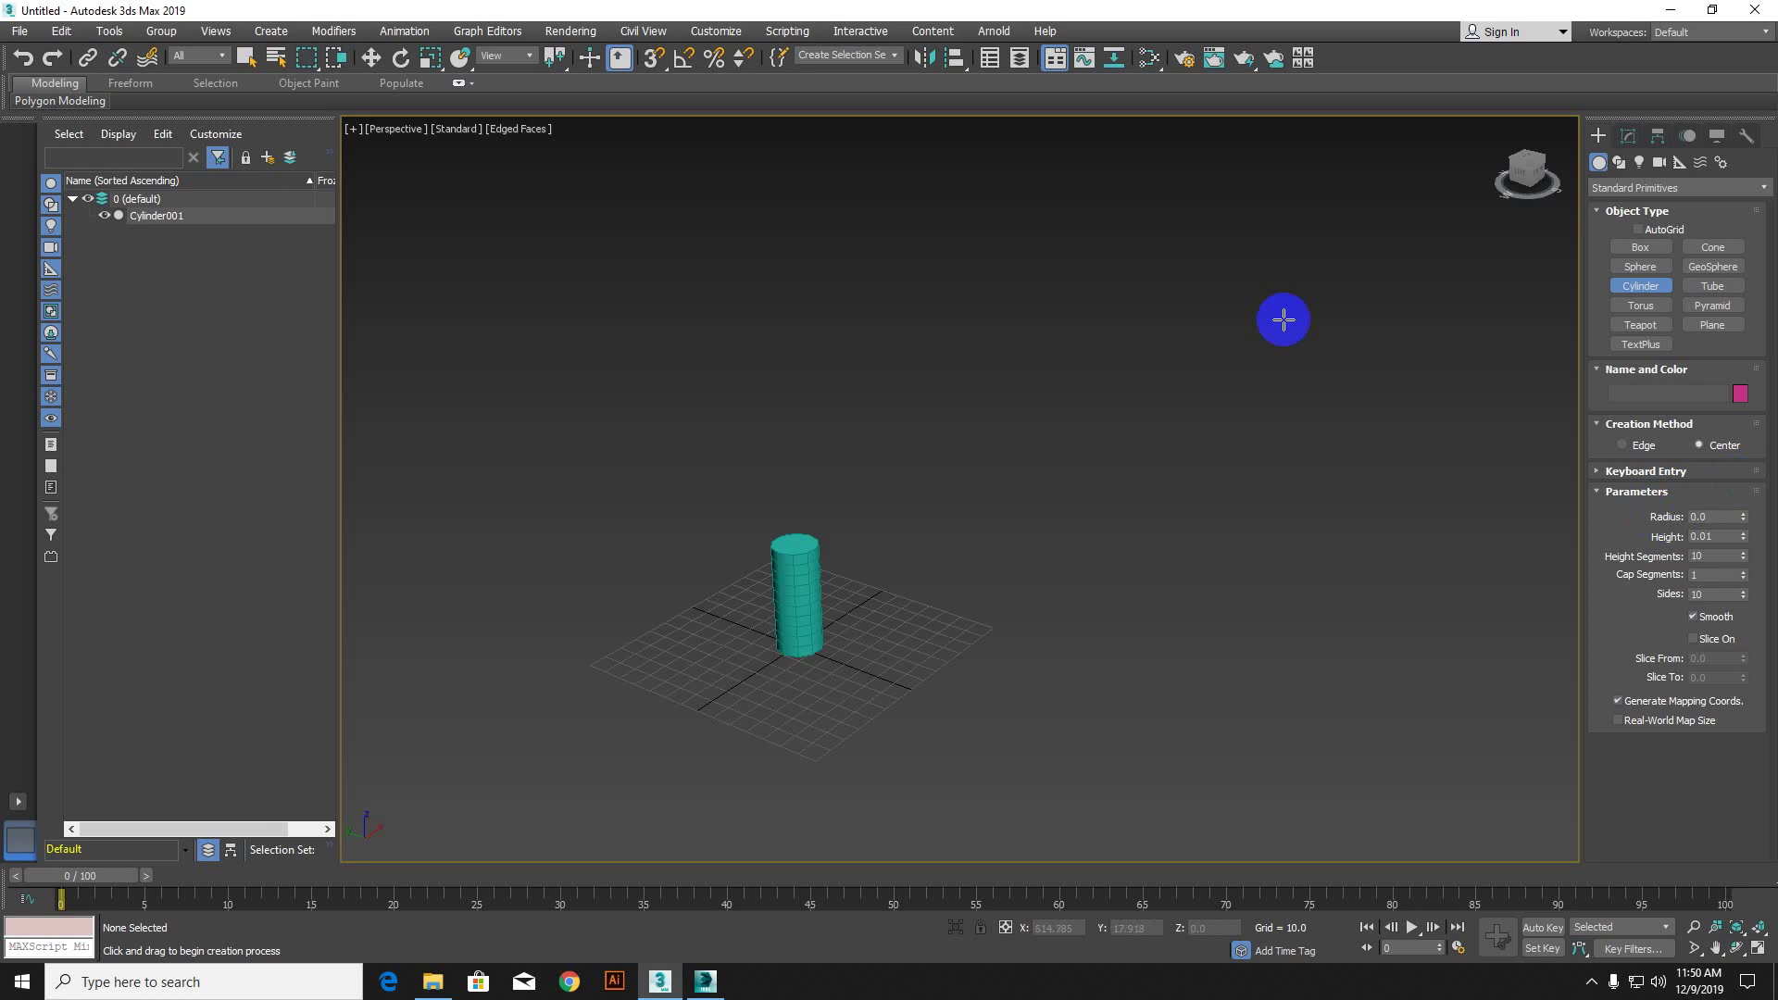
# Step: In the Modify panel, select Cylinder001 to show its radius 11.625, height 55.499 parameters
pyautogui.scroll(4, 839, 604)
pyautogui.scroll(3, 861, 601)
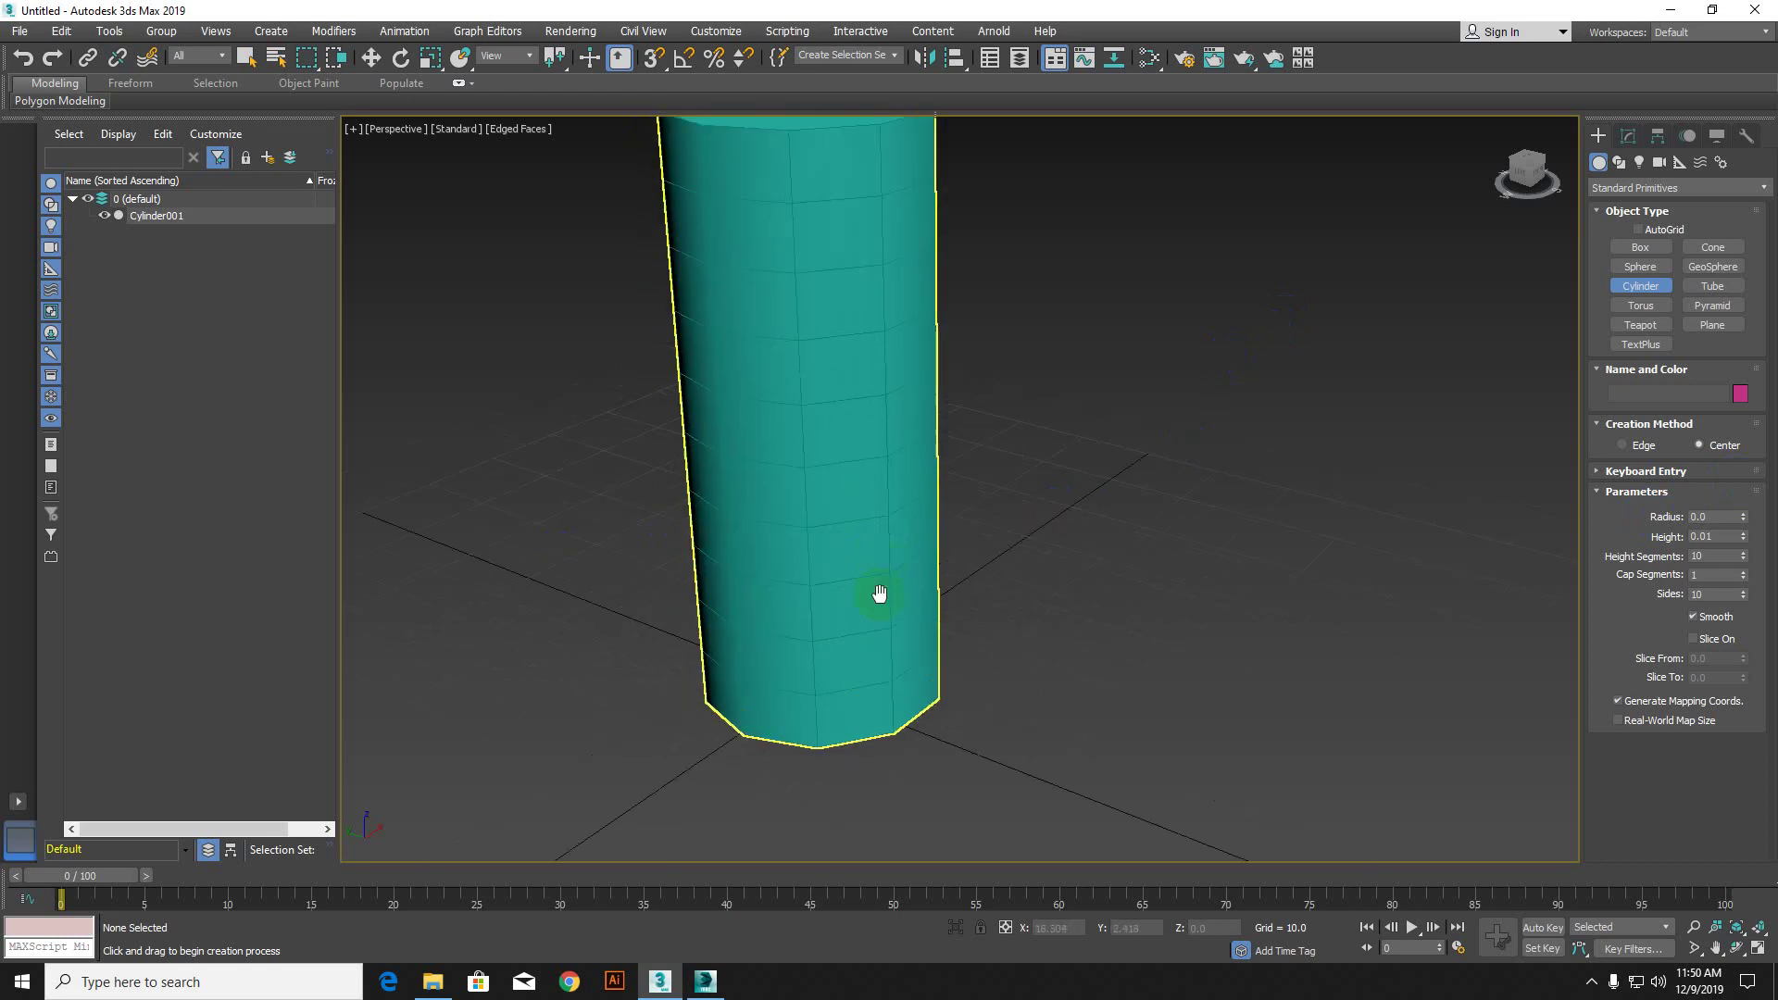
pyautogui.scroll(-1, 888, 611)
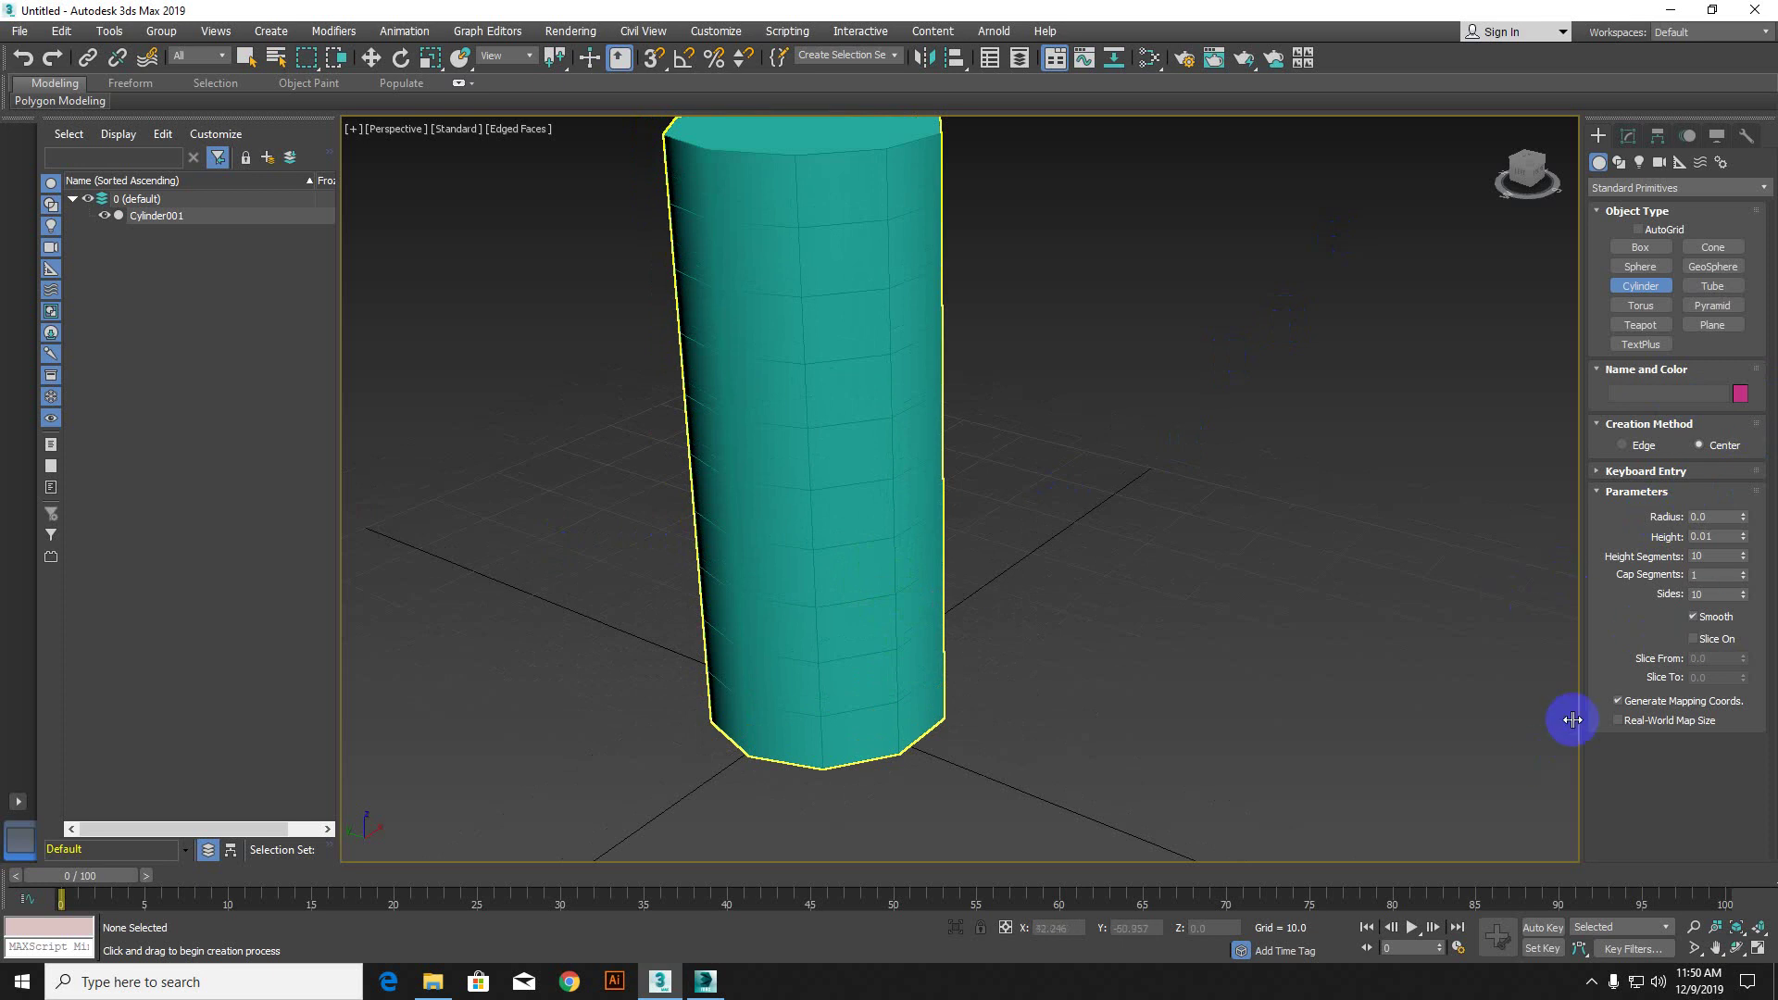
pyautogui.click(1628, 136)
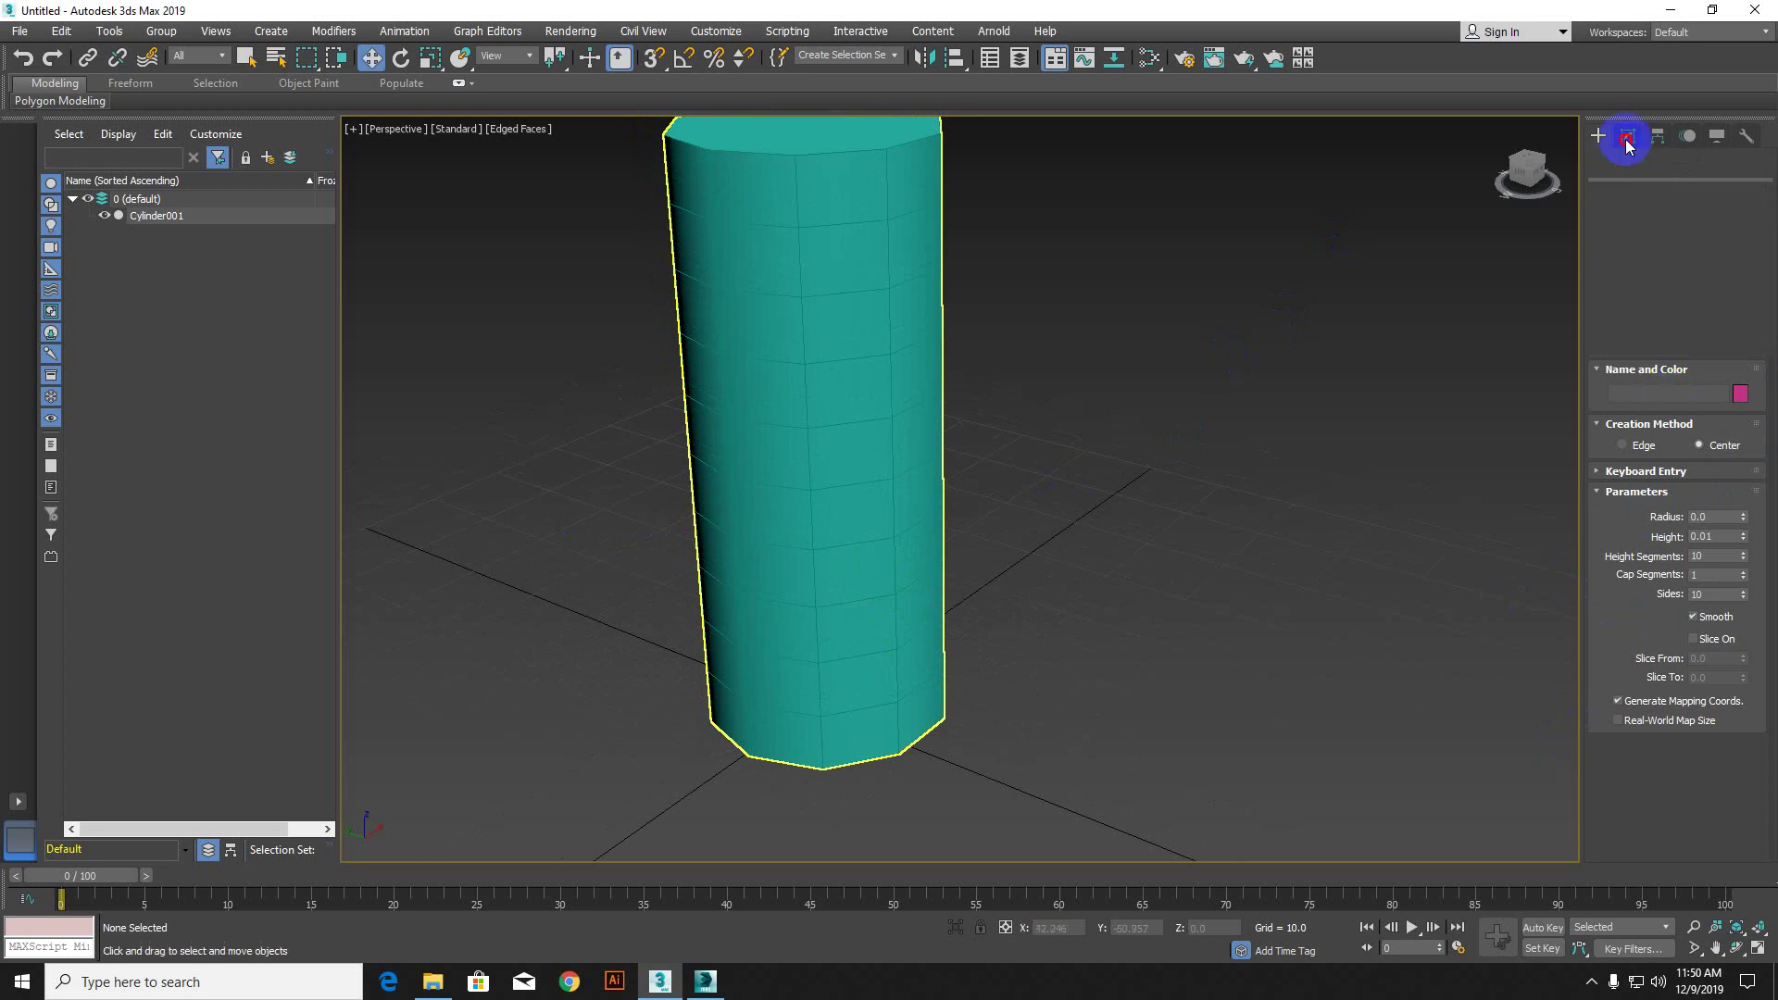
pyautogui.click(825, 349)
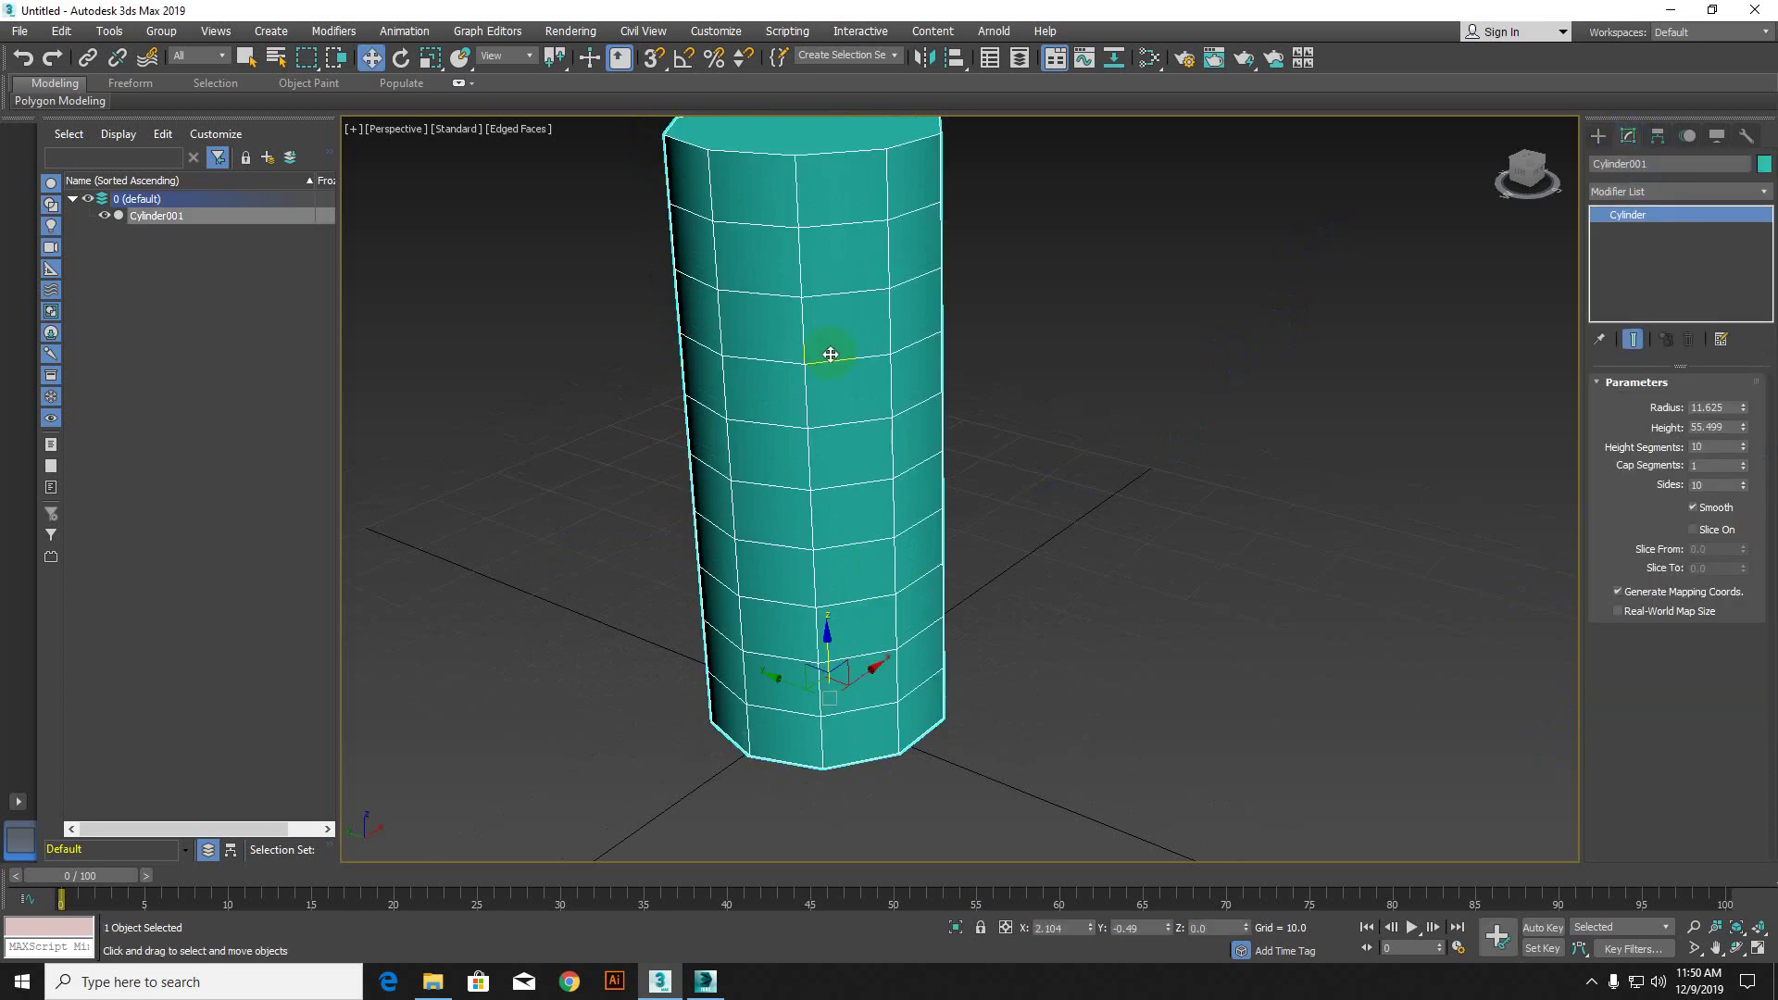
pyautogui.doubleClick(1720, 428)
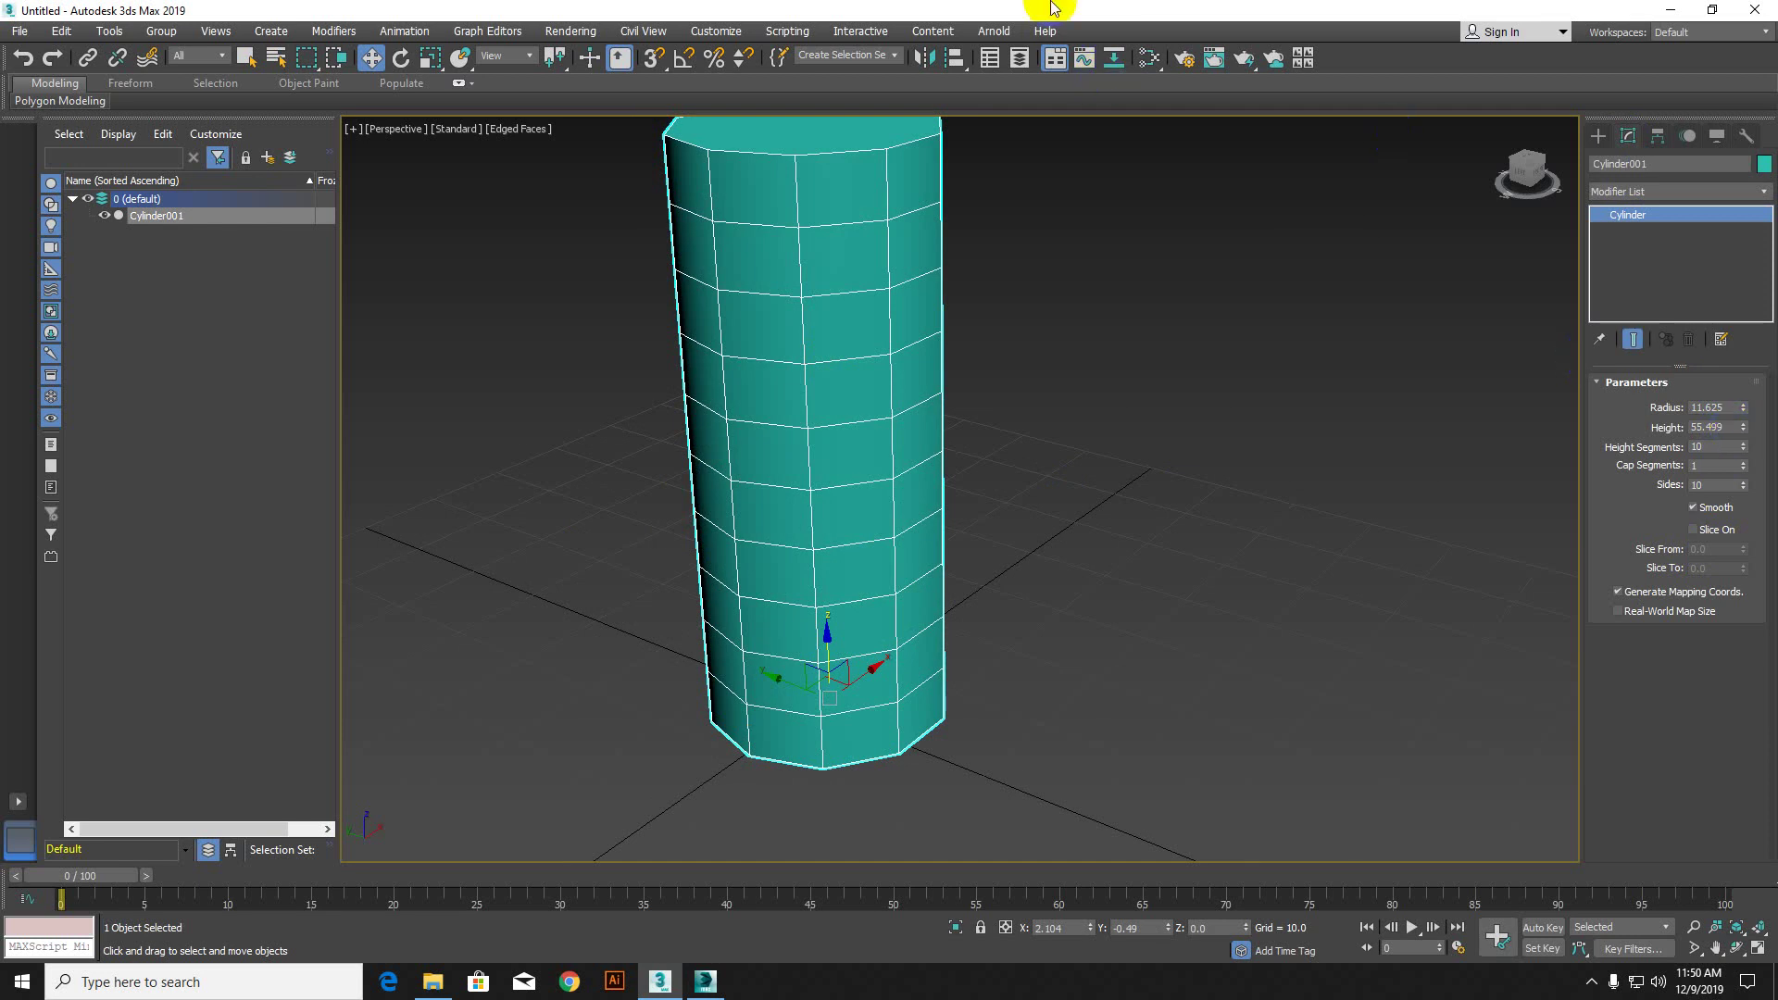
pyautogui.click(701, 33)
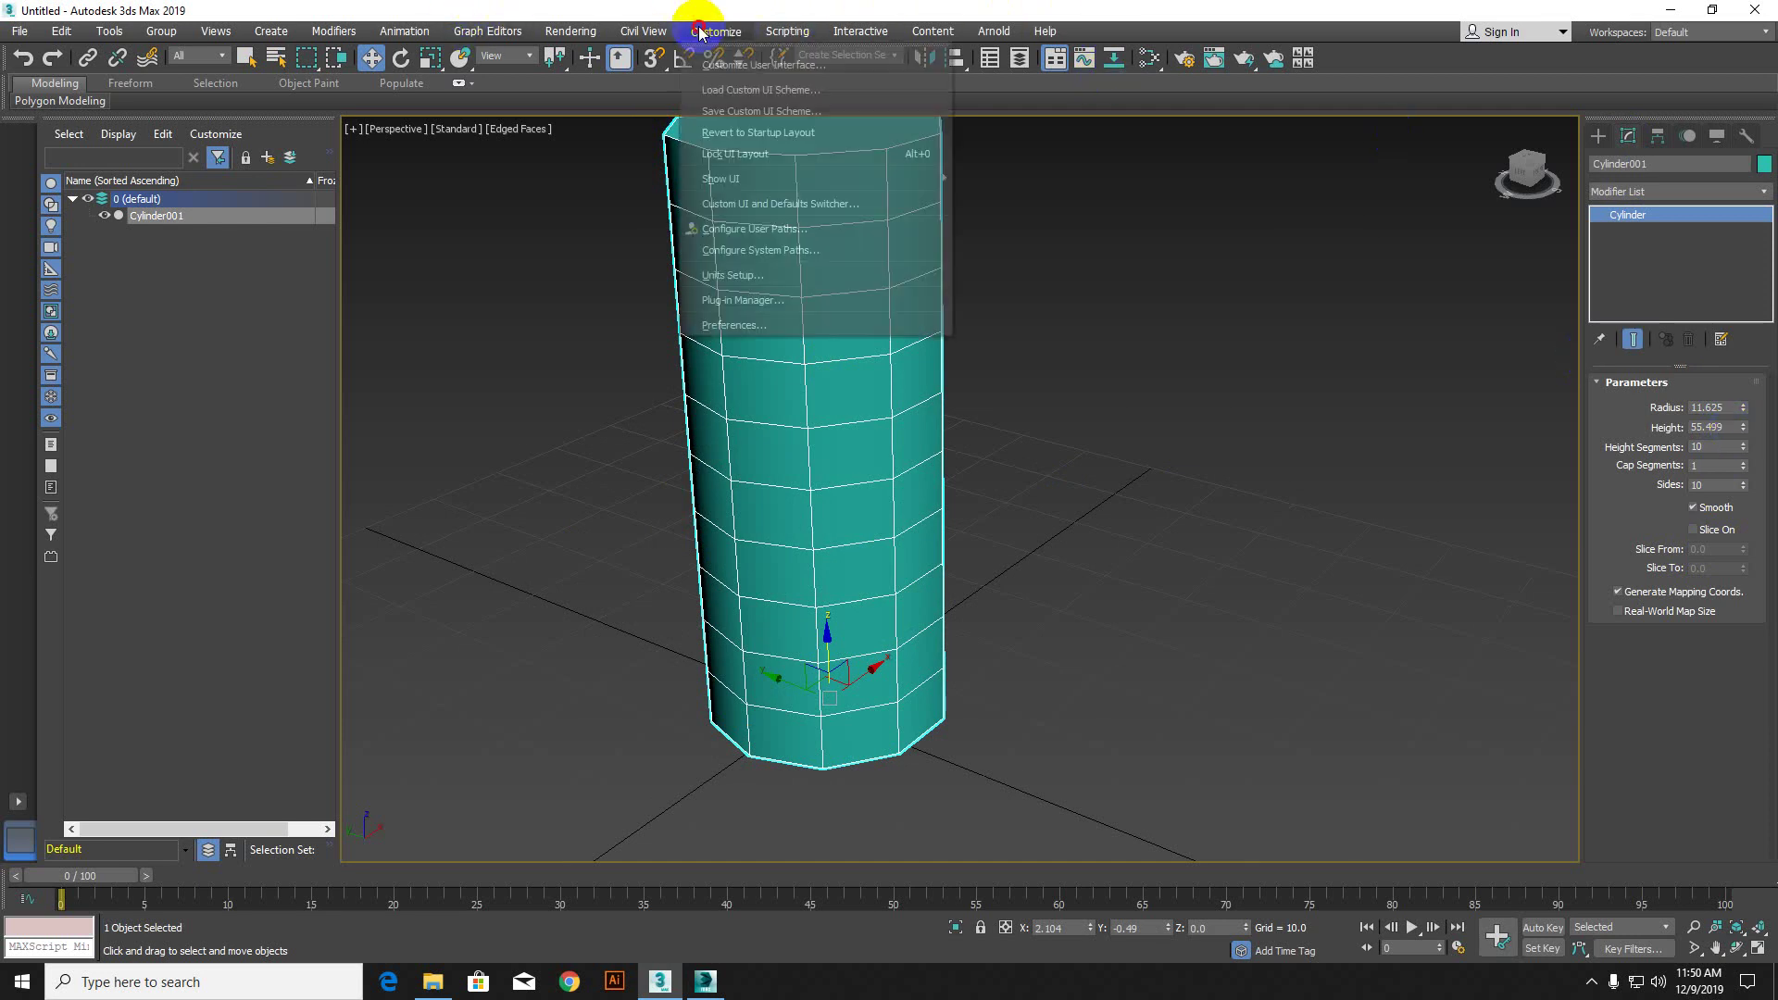
pyautogui.click(774, 281)
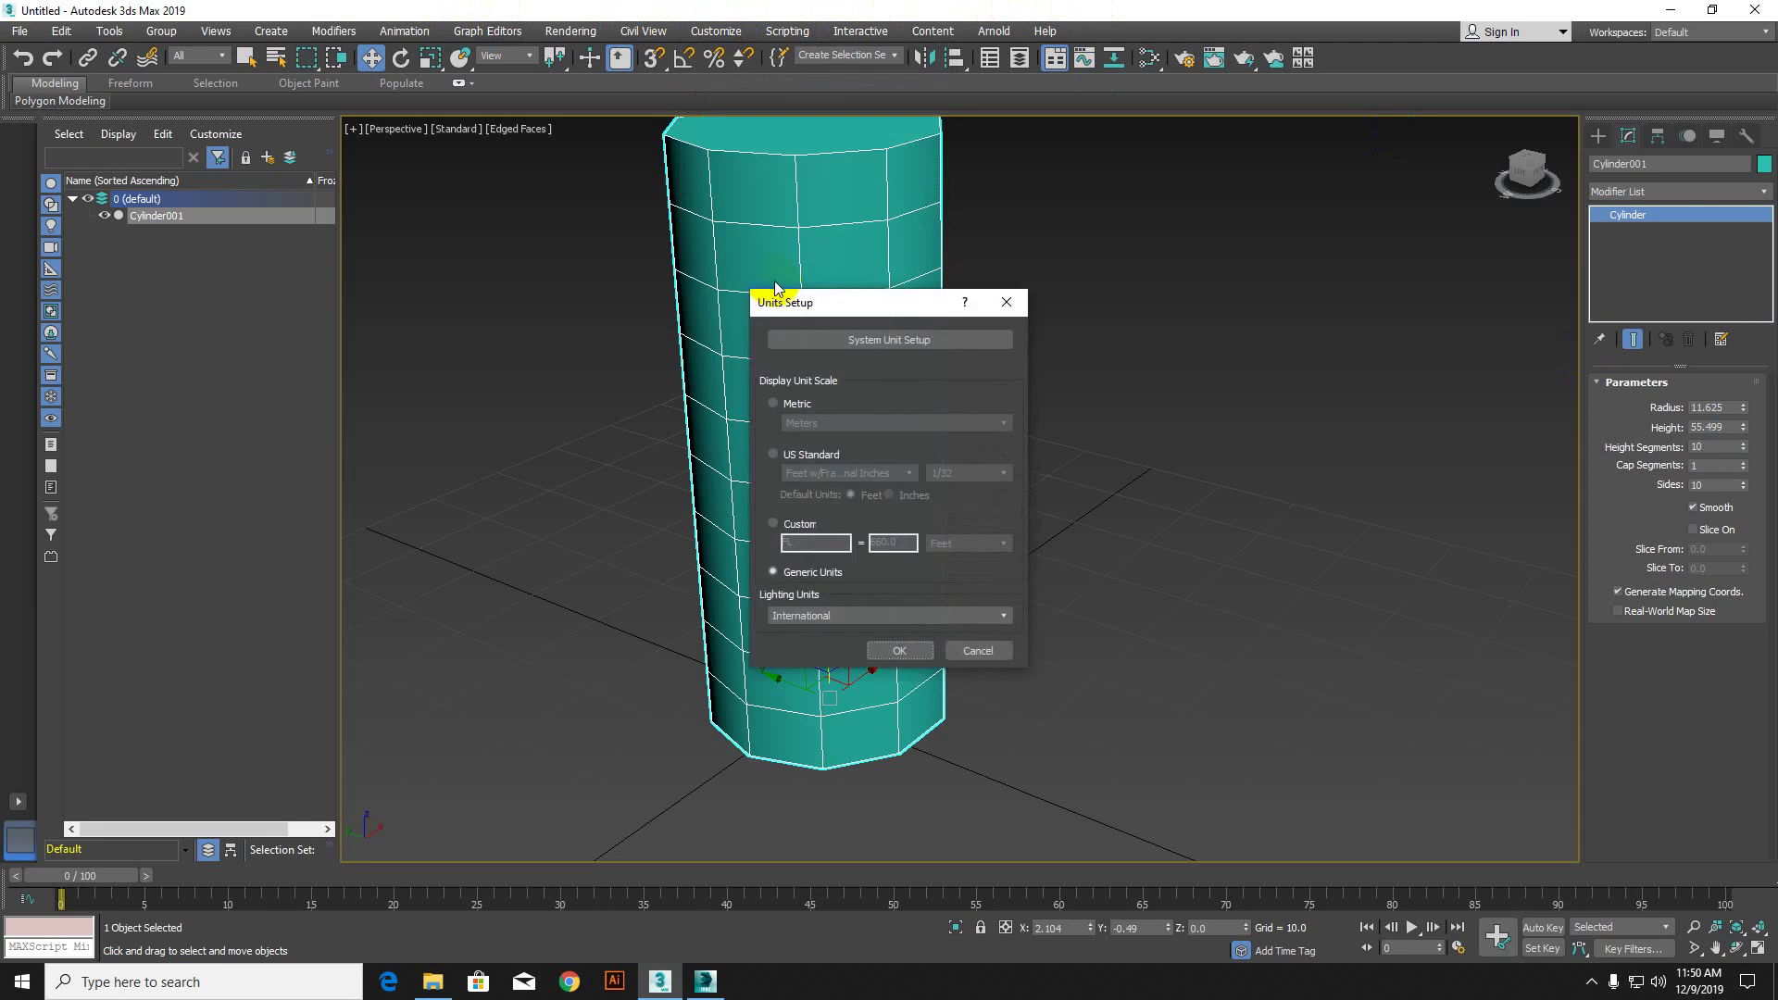
pyautogui.click(1005, 302)
pyautogui.moveTo(1135, 504); pyautogui.dragTo(1170, 555, button='middle')
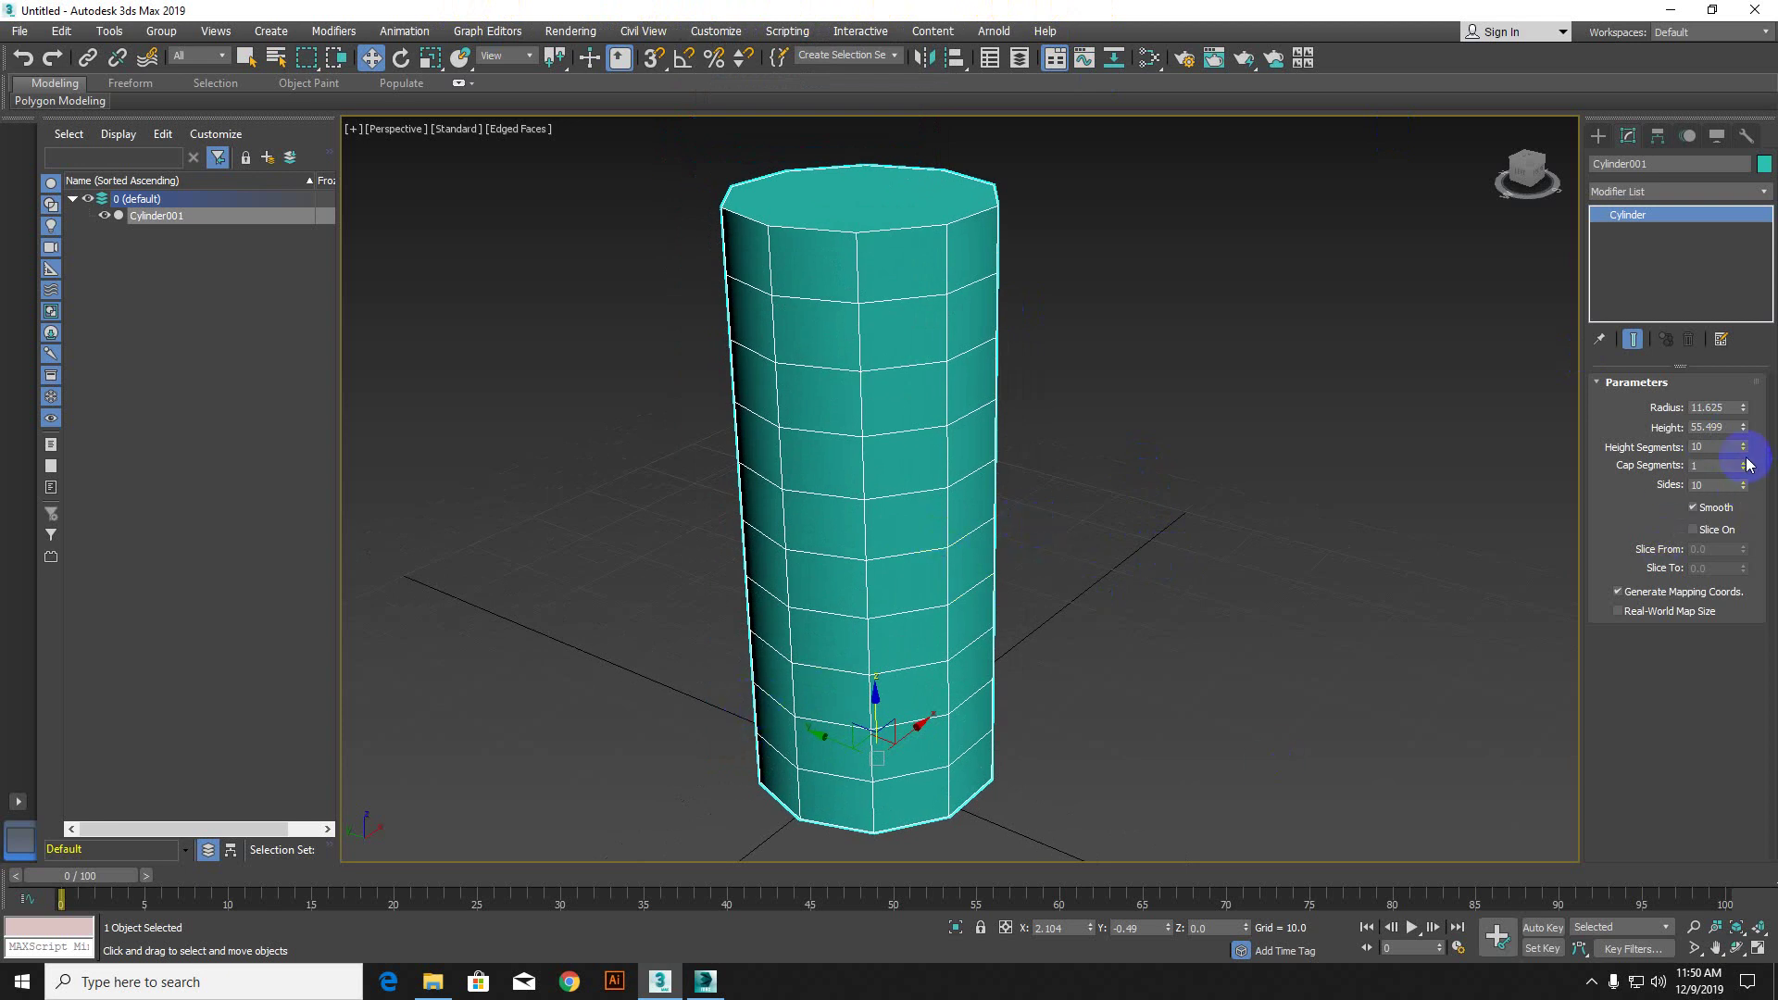
# Step: Reduce the height segments to 1 and convert Cylinder001 to an Editable Poly
pyautogui.moveTo(1743, 446); pyautogui.dragTo(1751, 457)
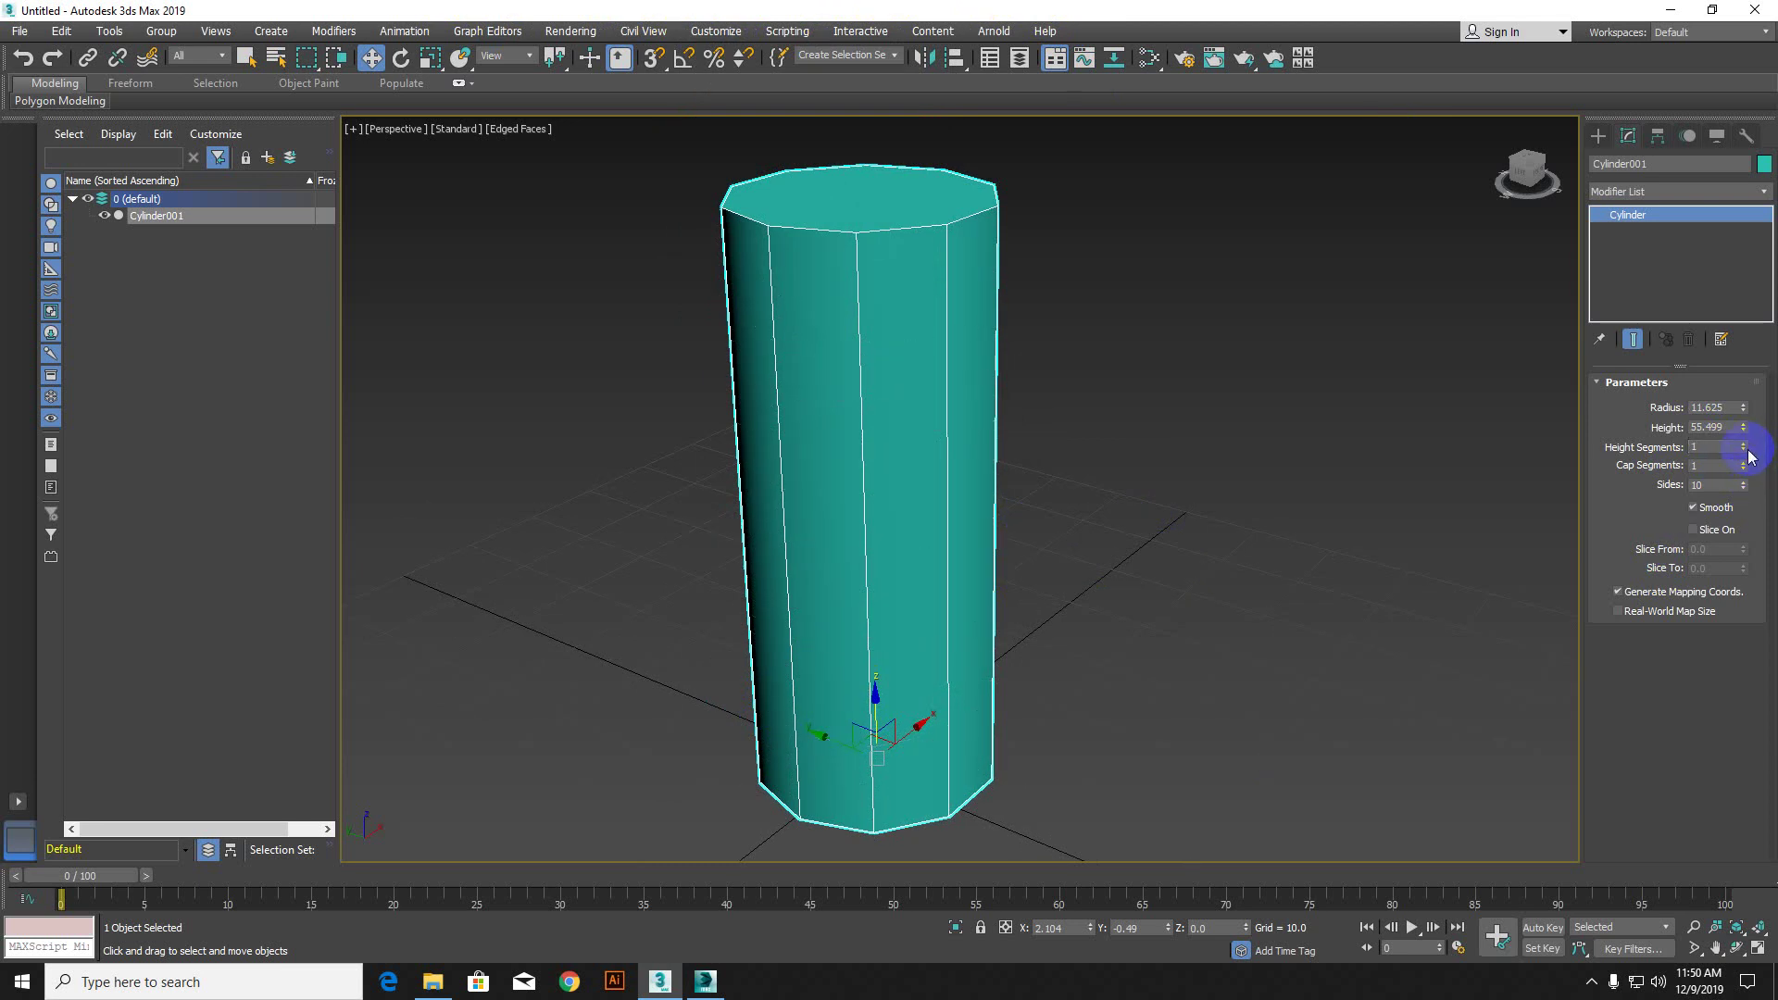
pyautogui.moveTo(1035, 663); pyautogui.dragTo(952, 552, button='middle')
pyautogui.rightClick(929, 456)
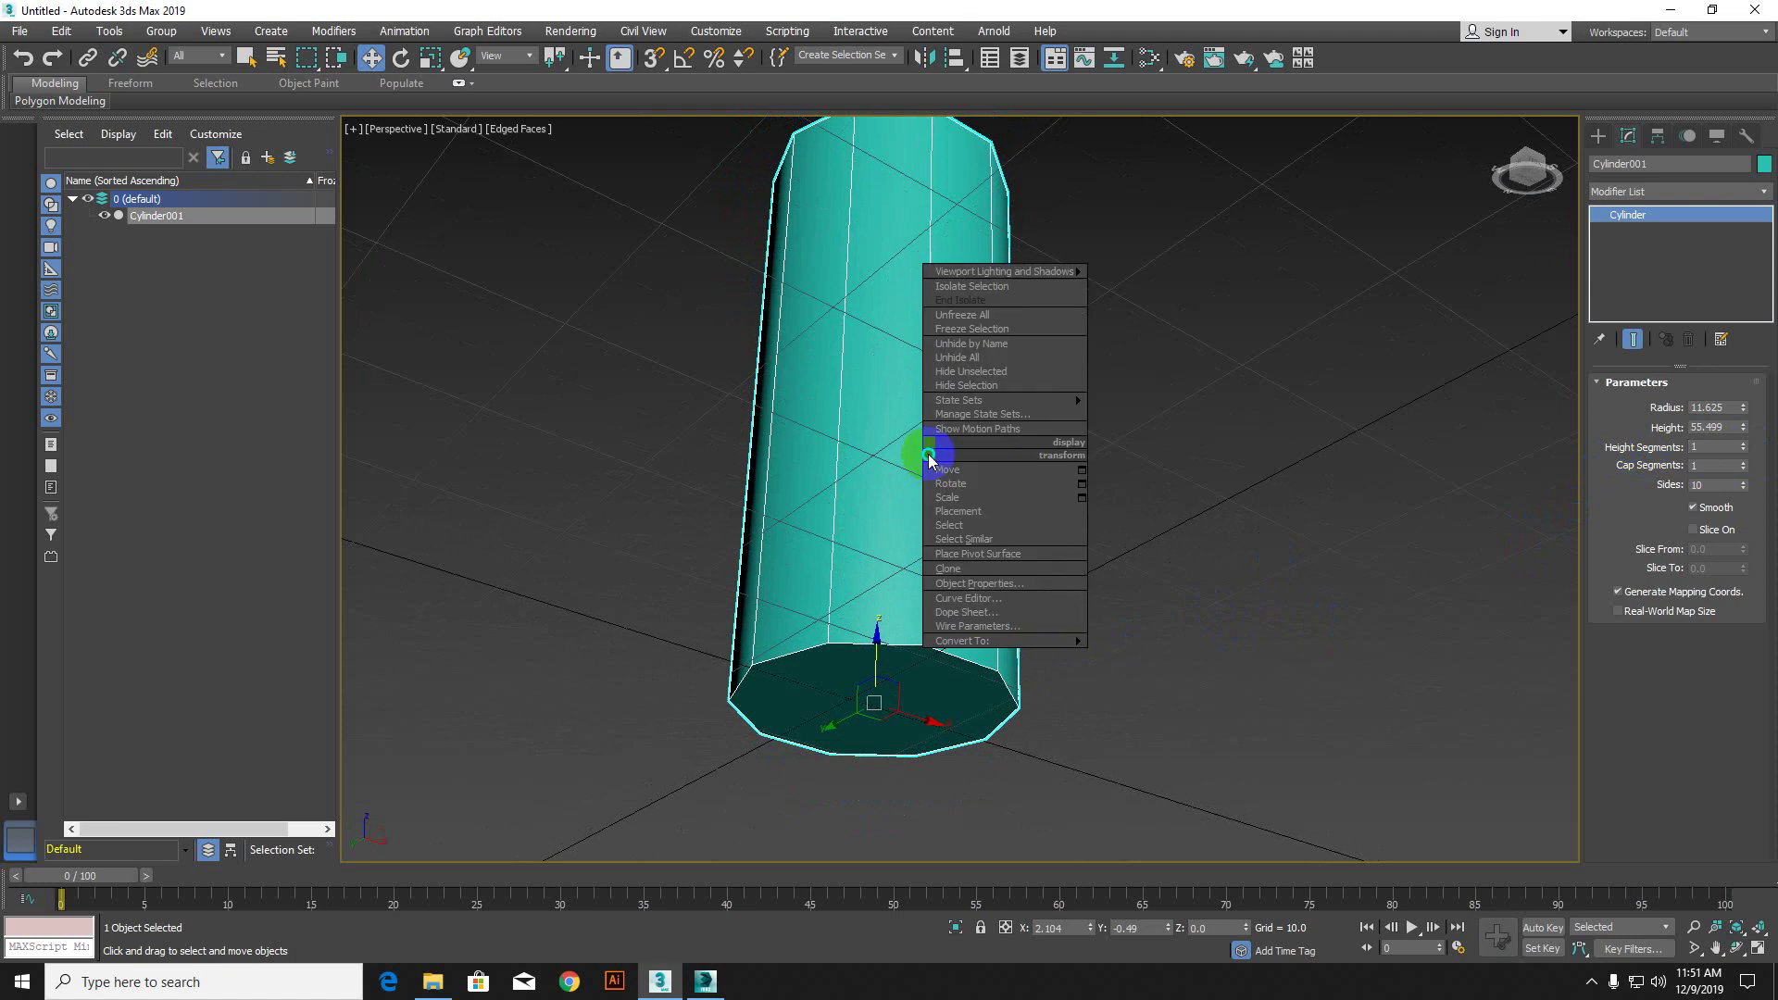
pyautogui.click(963, 640)
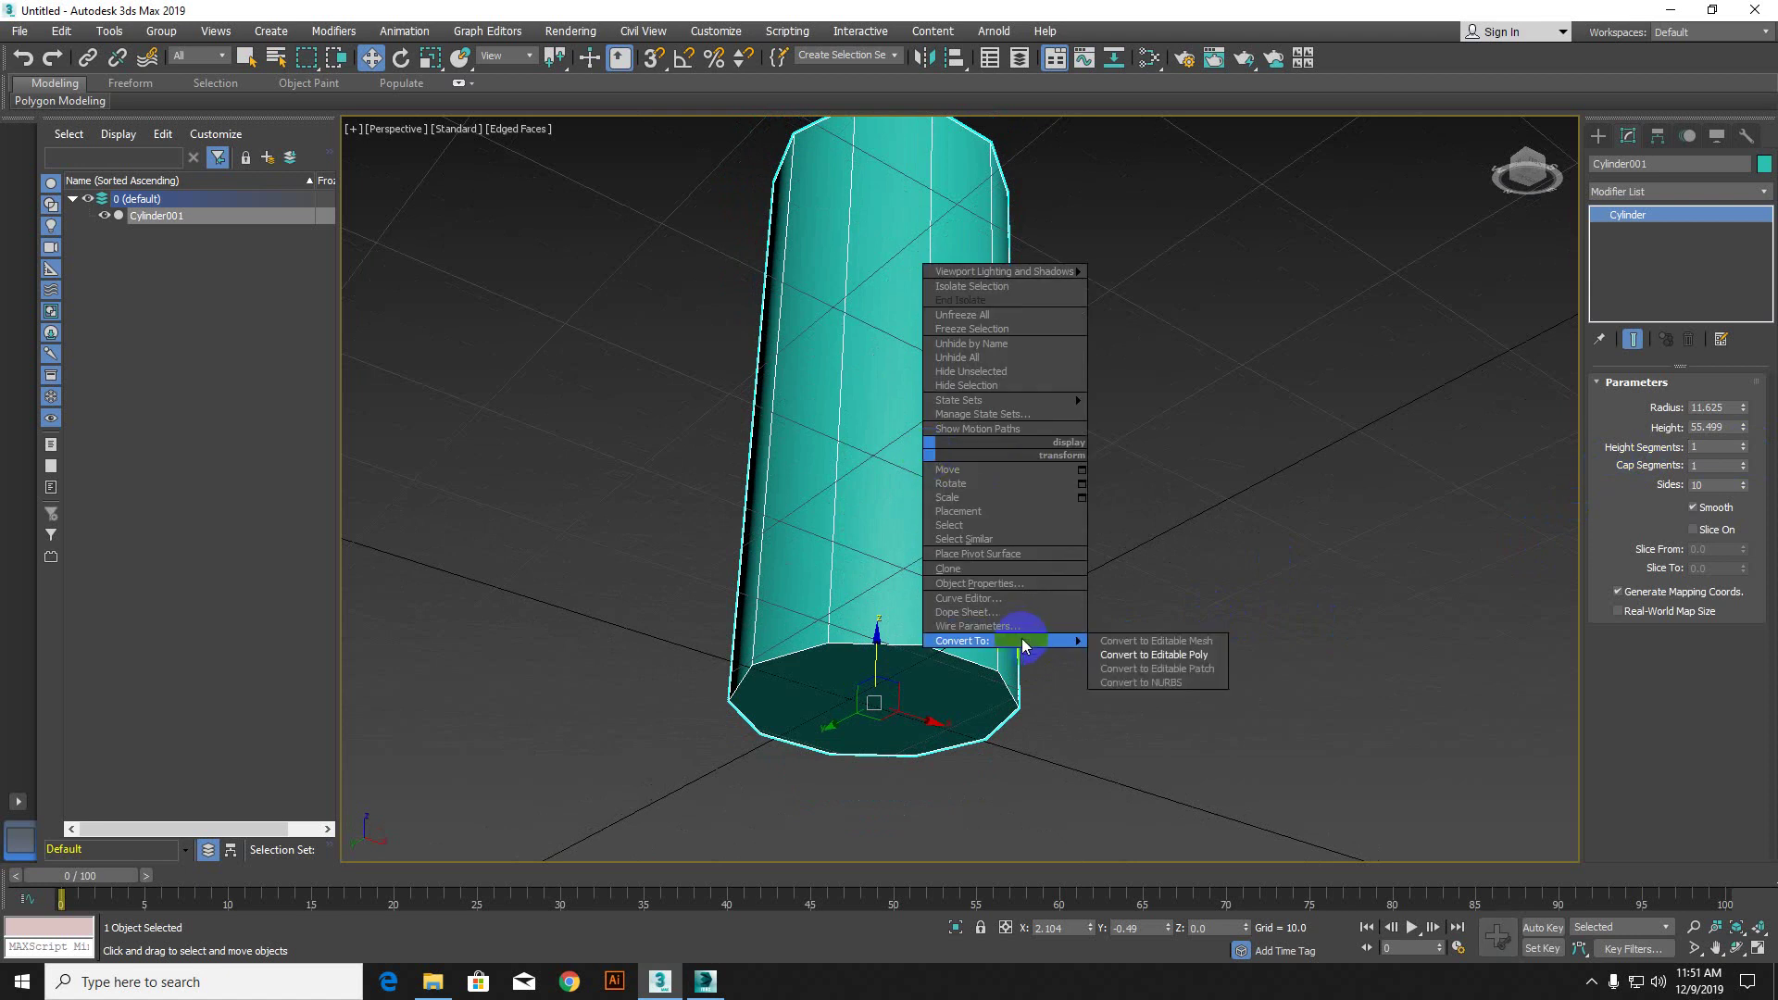
pyautogui.click(1143, 656)
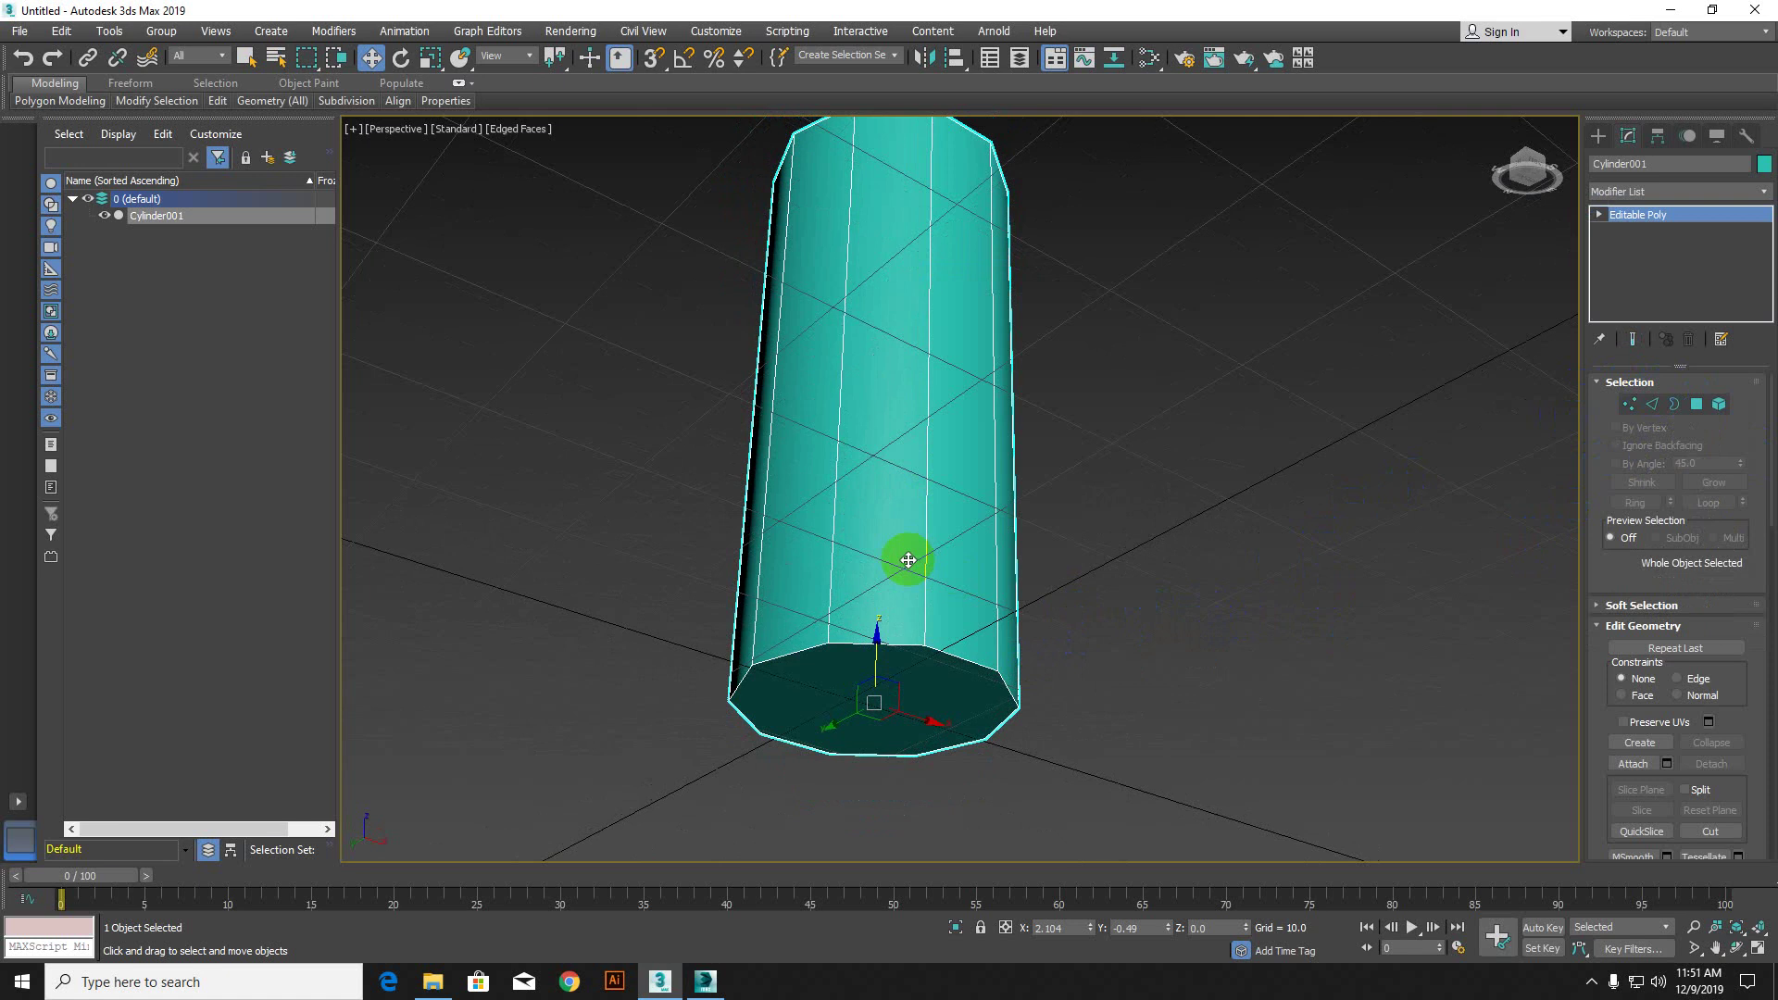
pyautogui.hotkey('ctrl', 'z')
pyautogui.rightClick(854, 560)
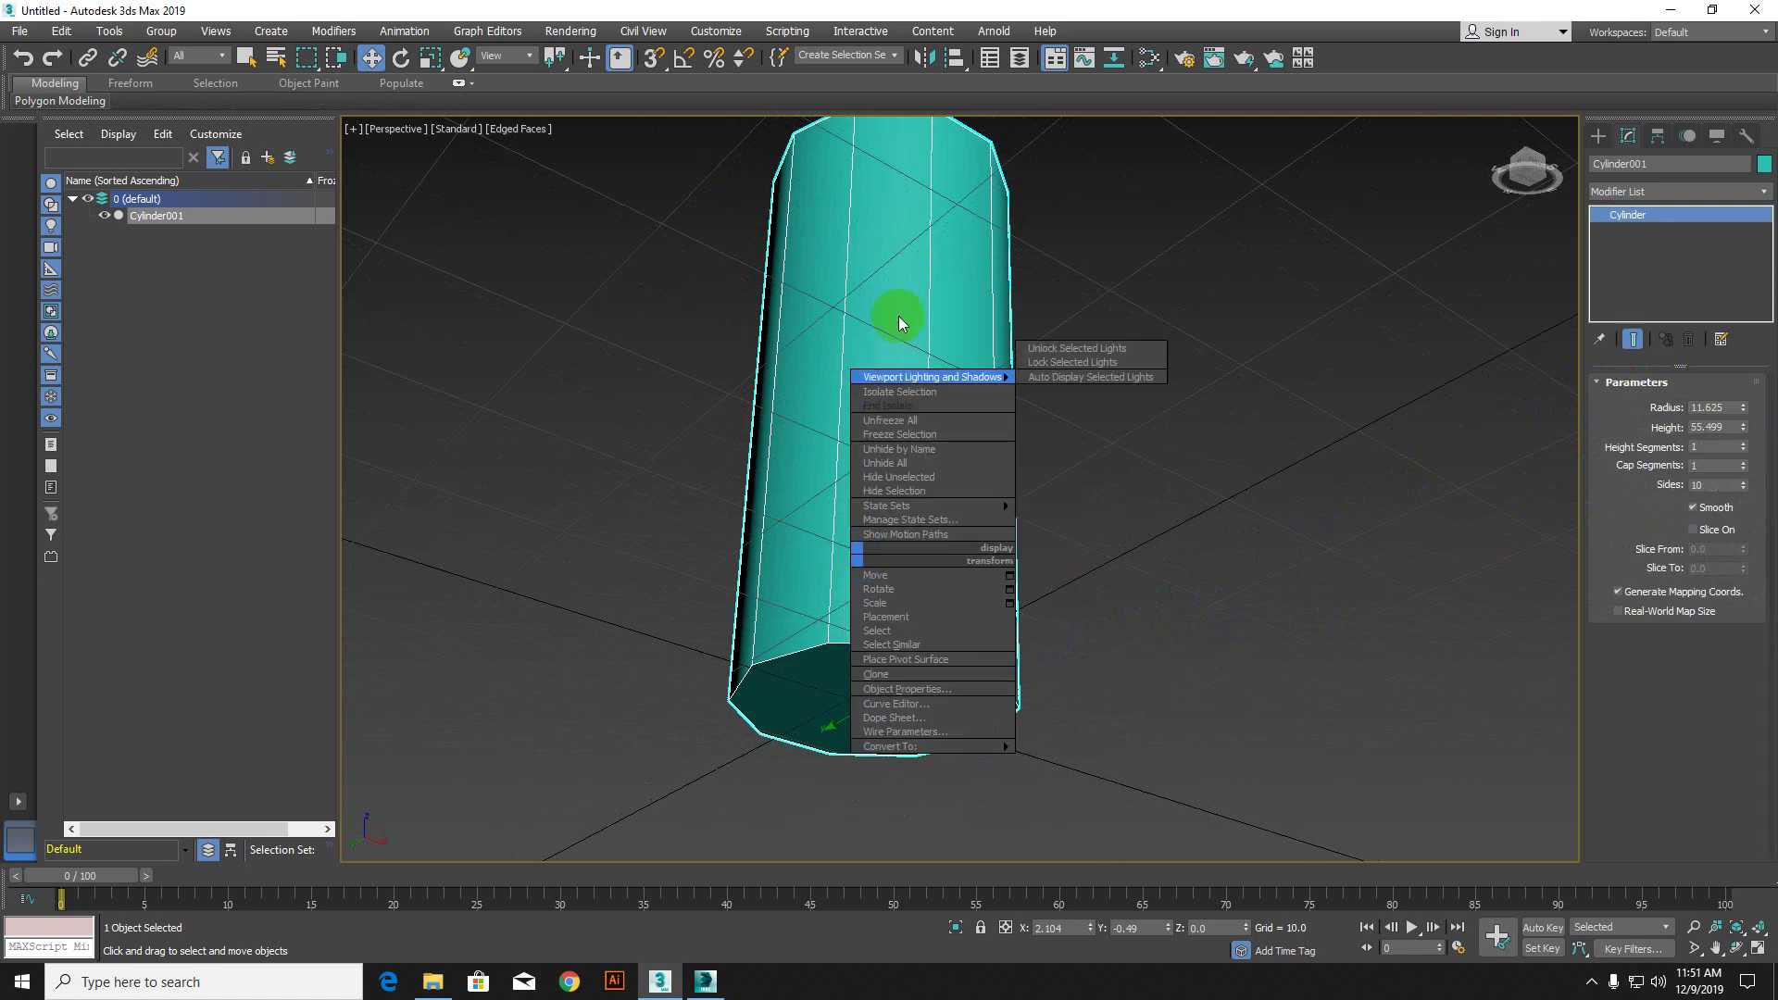
pyautogui.moveTo(891, 746)
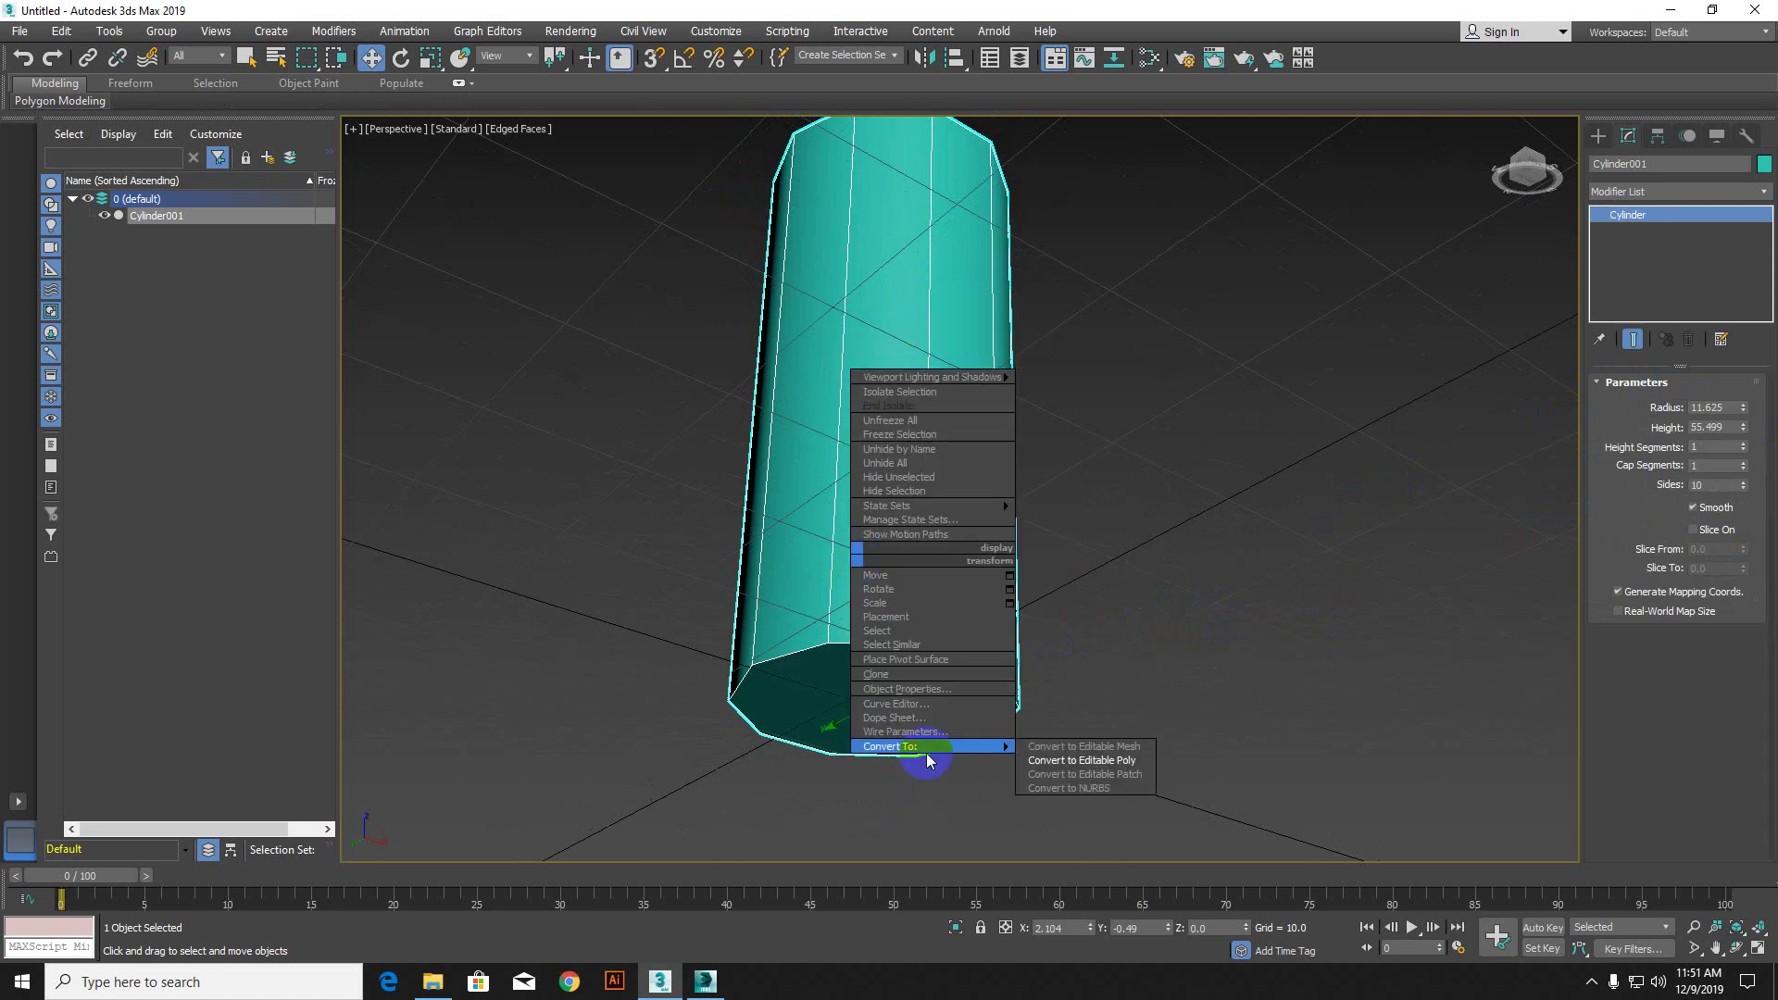
pyautogui.click(1103, 767)
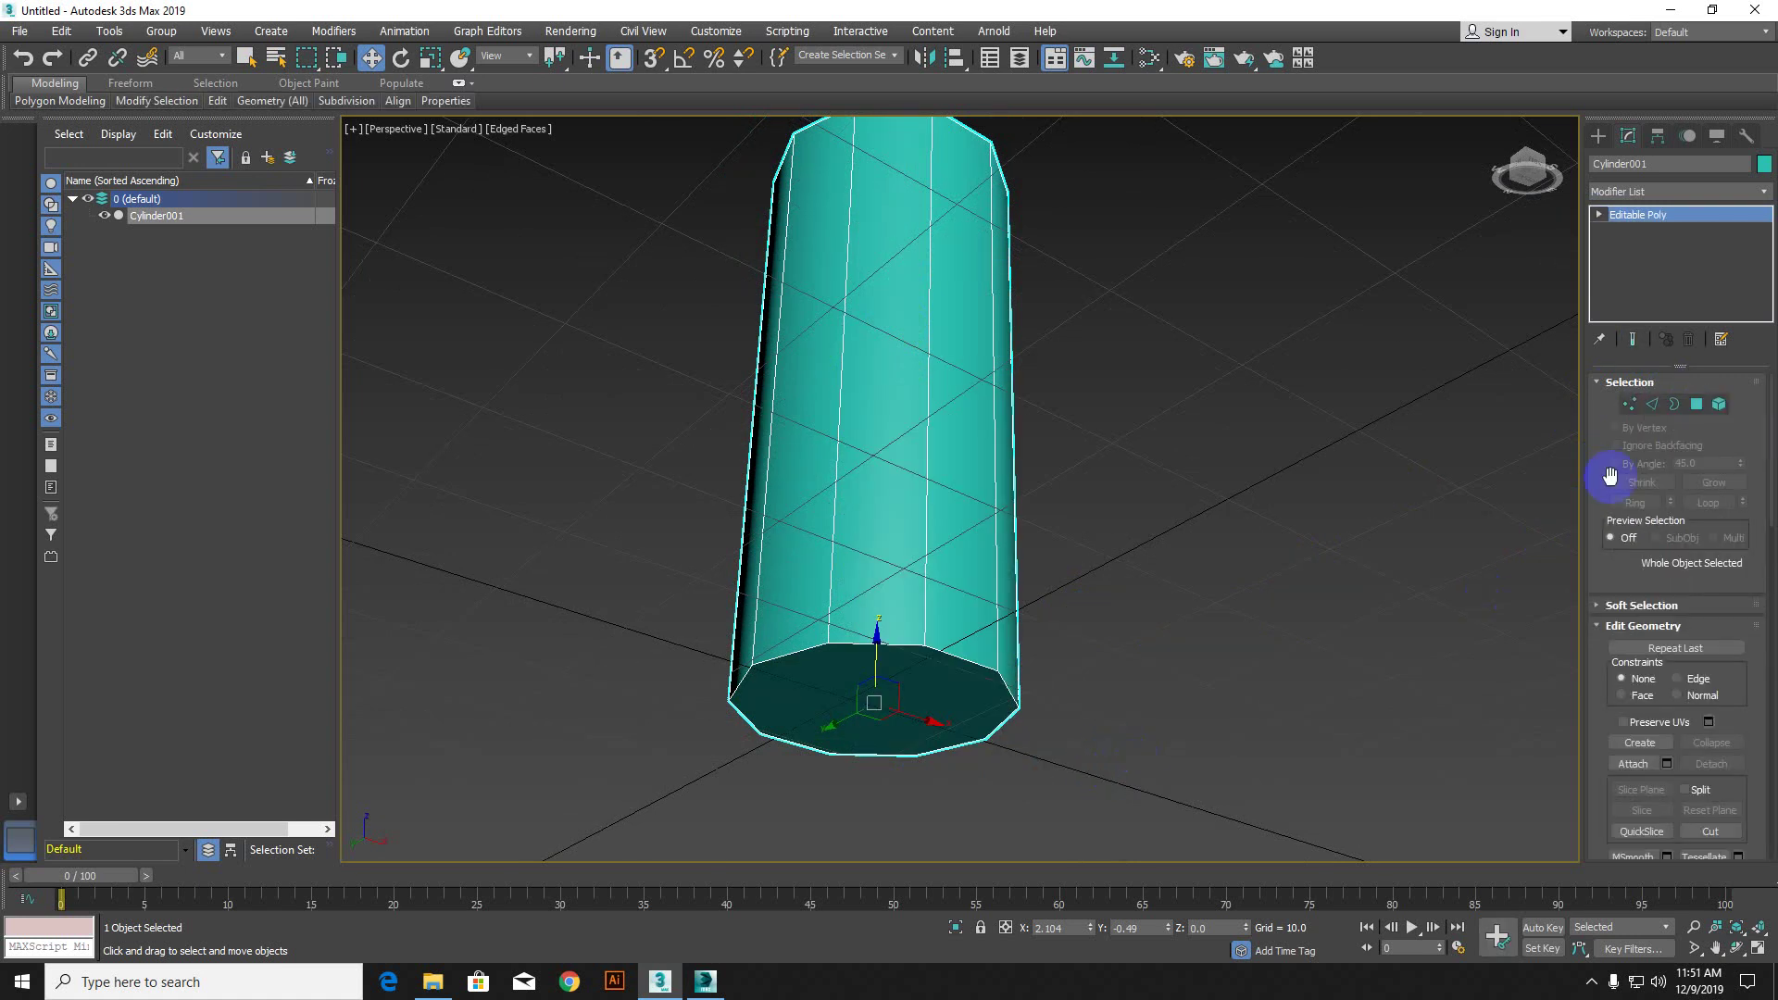
# Step: Select the cylinder's end cap polygon and inset it by 7.228
pyautogui.click(1698, 407)
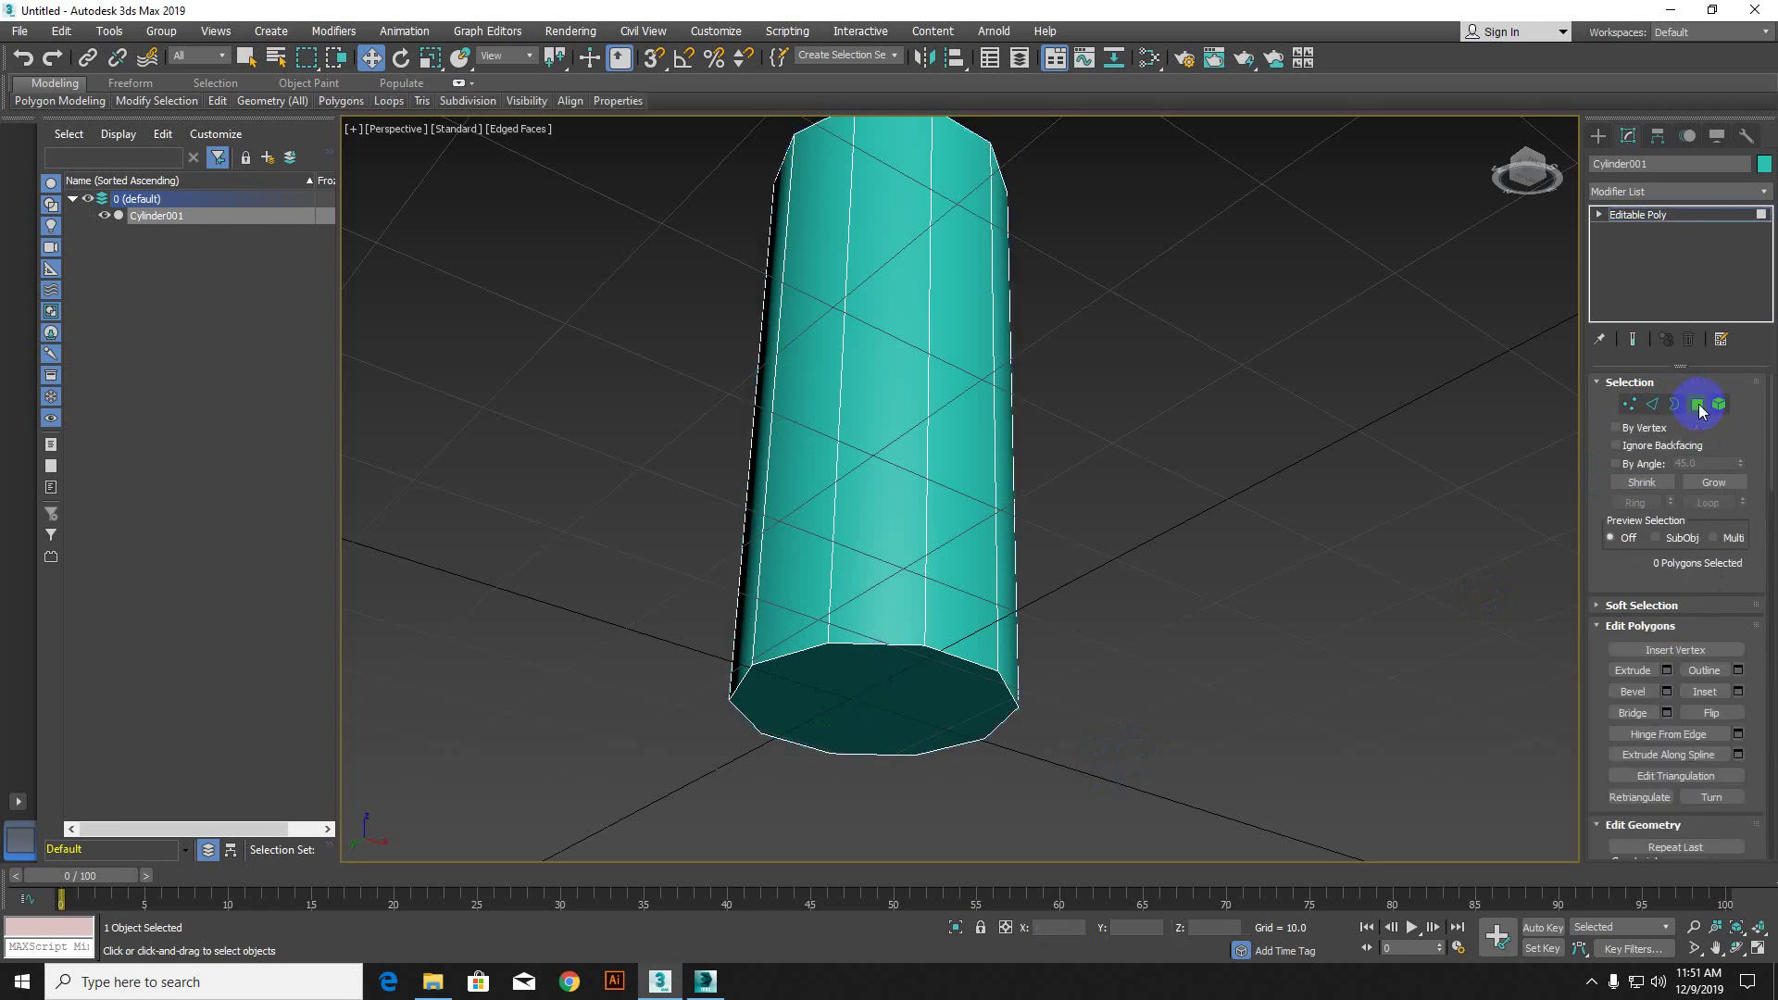
pyautogui.click(935, 693)
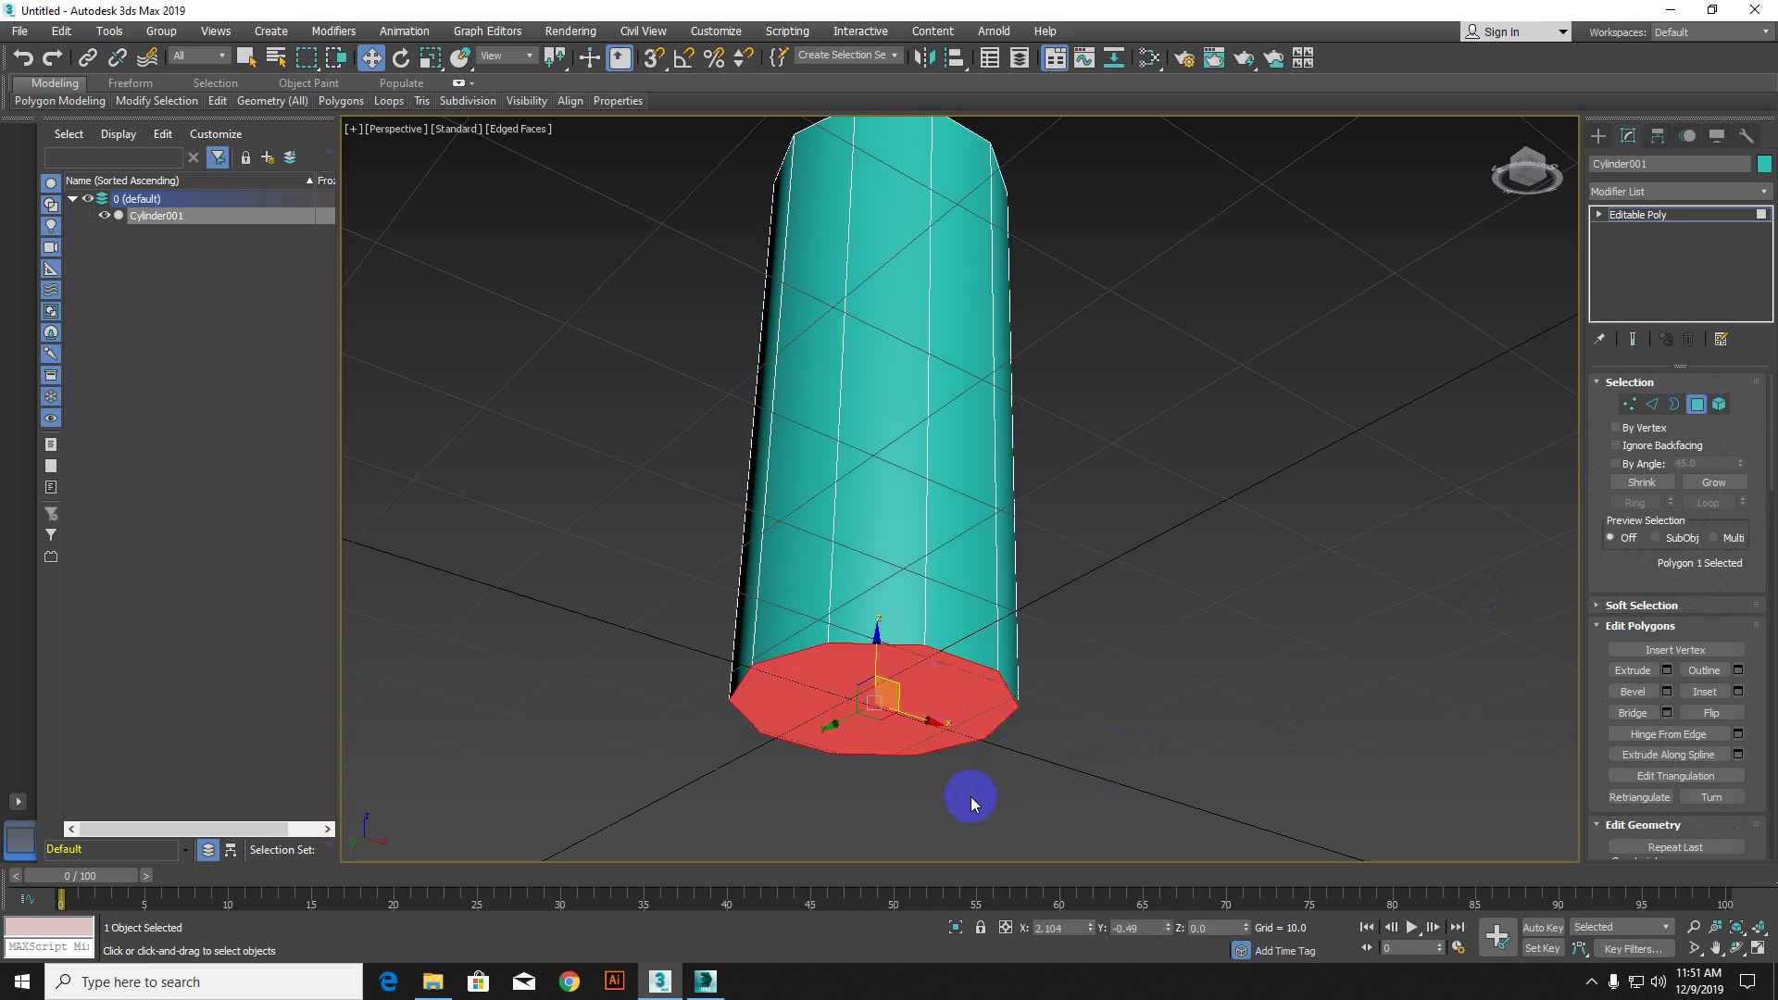
pyautogui.keyDown('alt'); pyautogui.moveTo(964, 797); pyautogui.dragTo(653, 805, button='middle'); pyautogui.keyUp('alt')
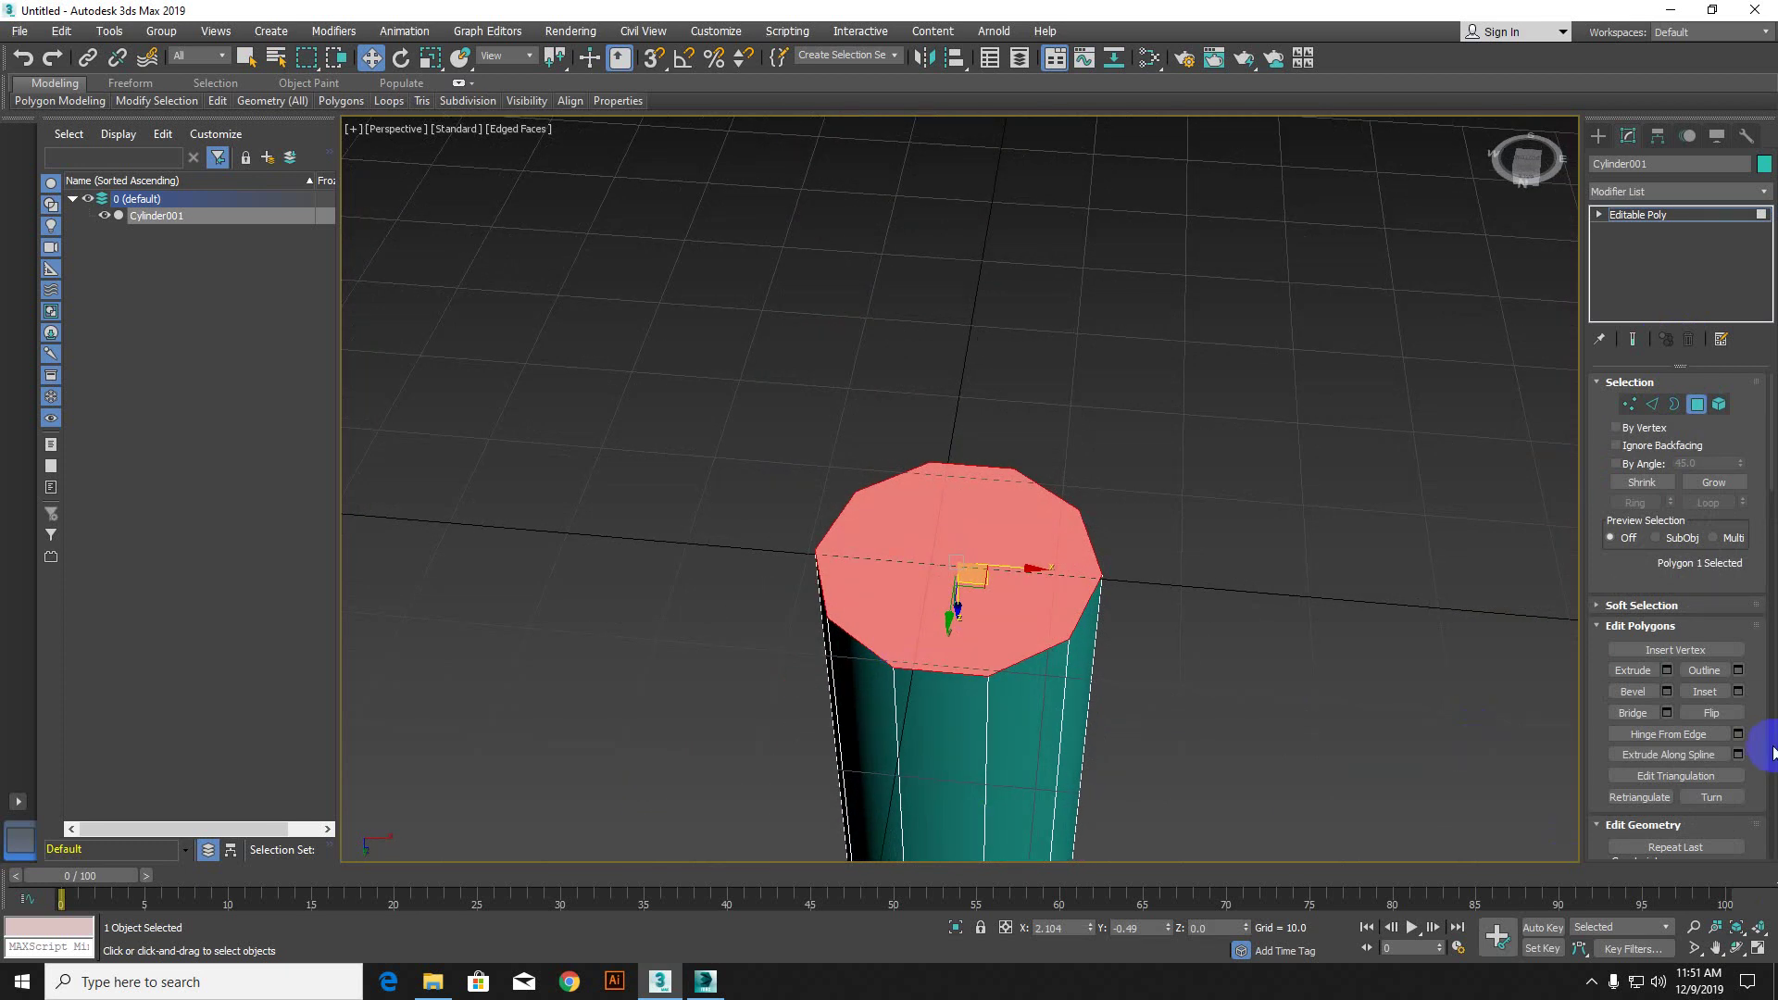
pyautogui.click(1739, 693)
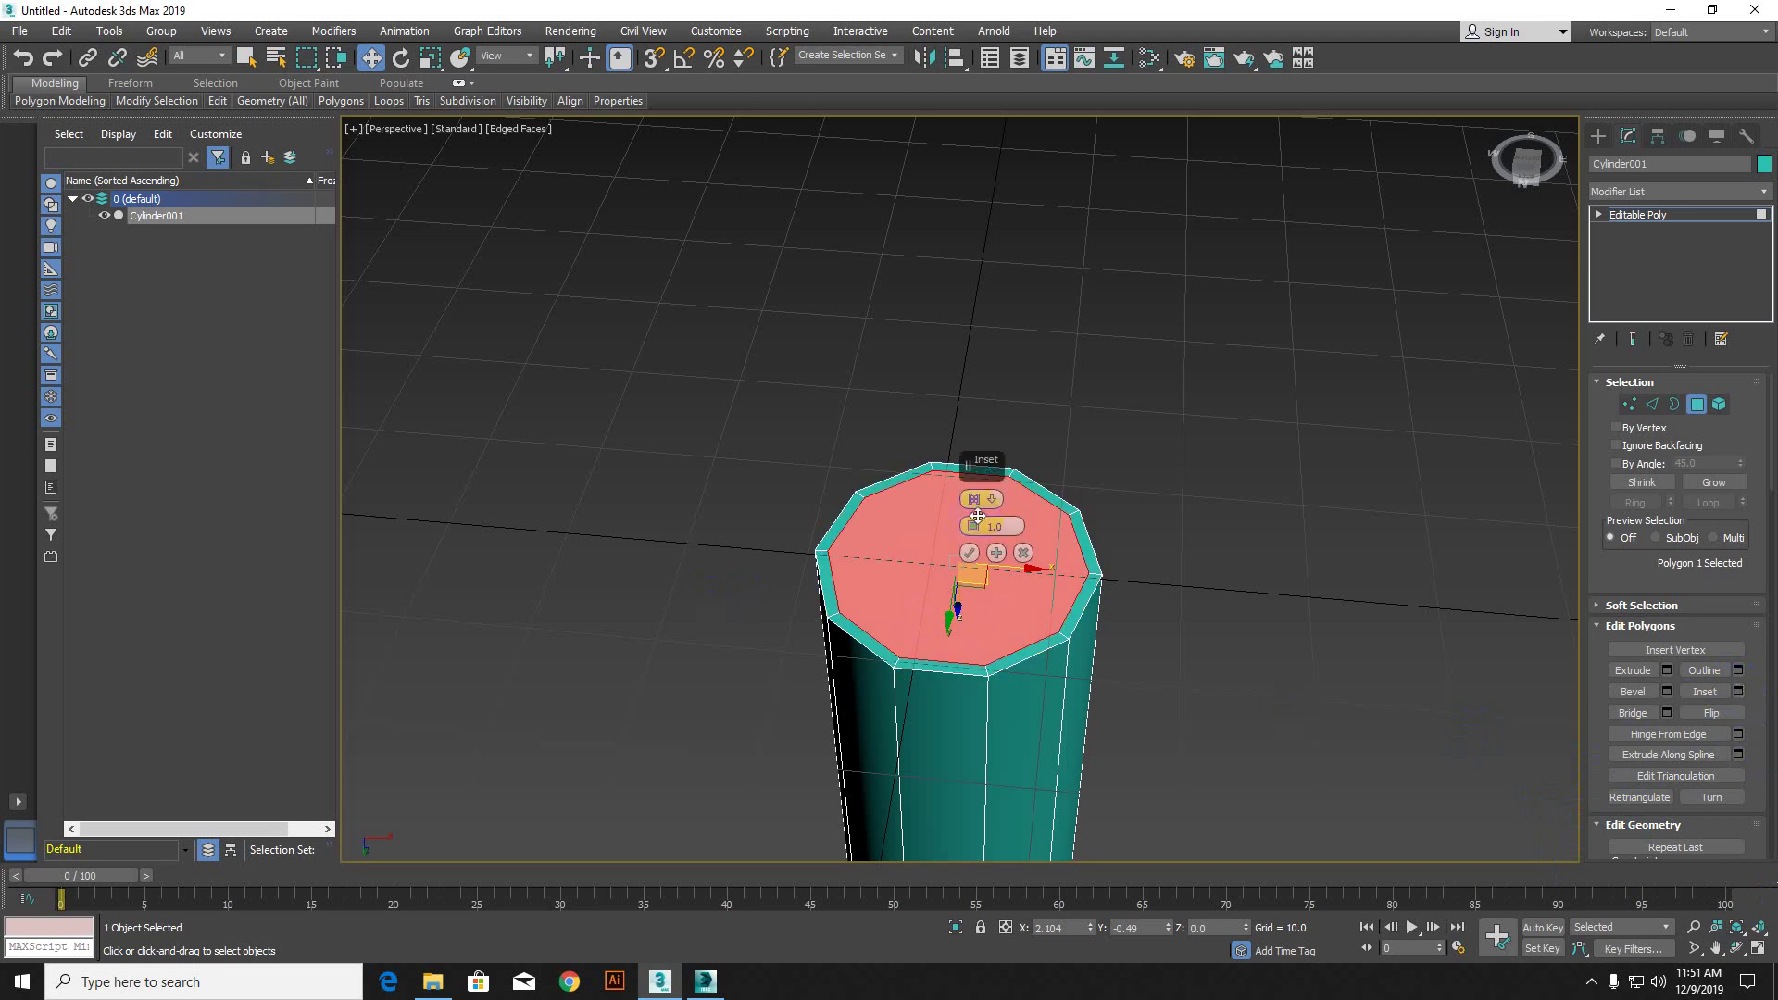
pyautogui.moveTo(968, 530); pyautogui.dragTo(991, 398)
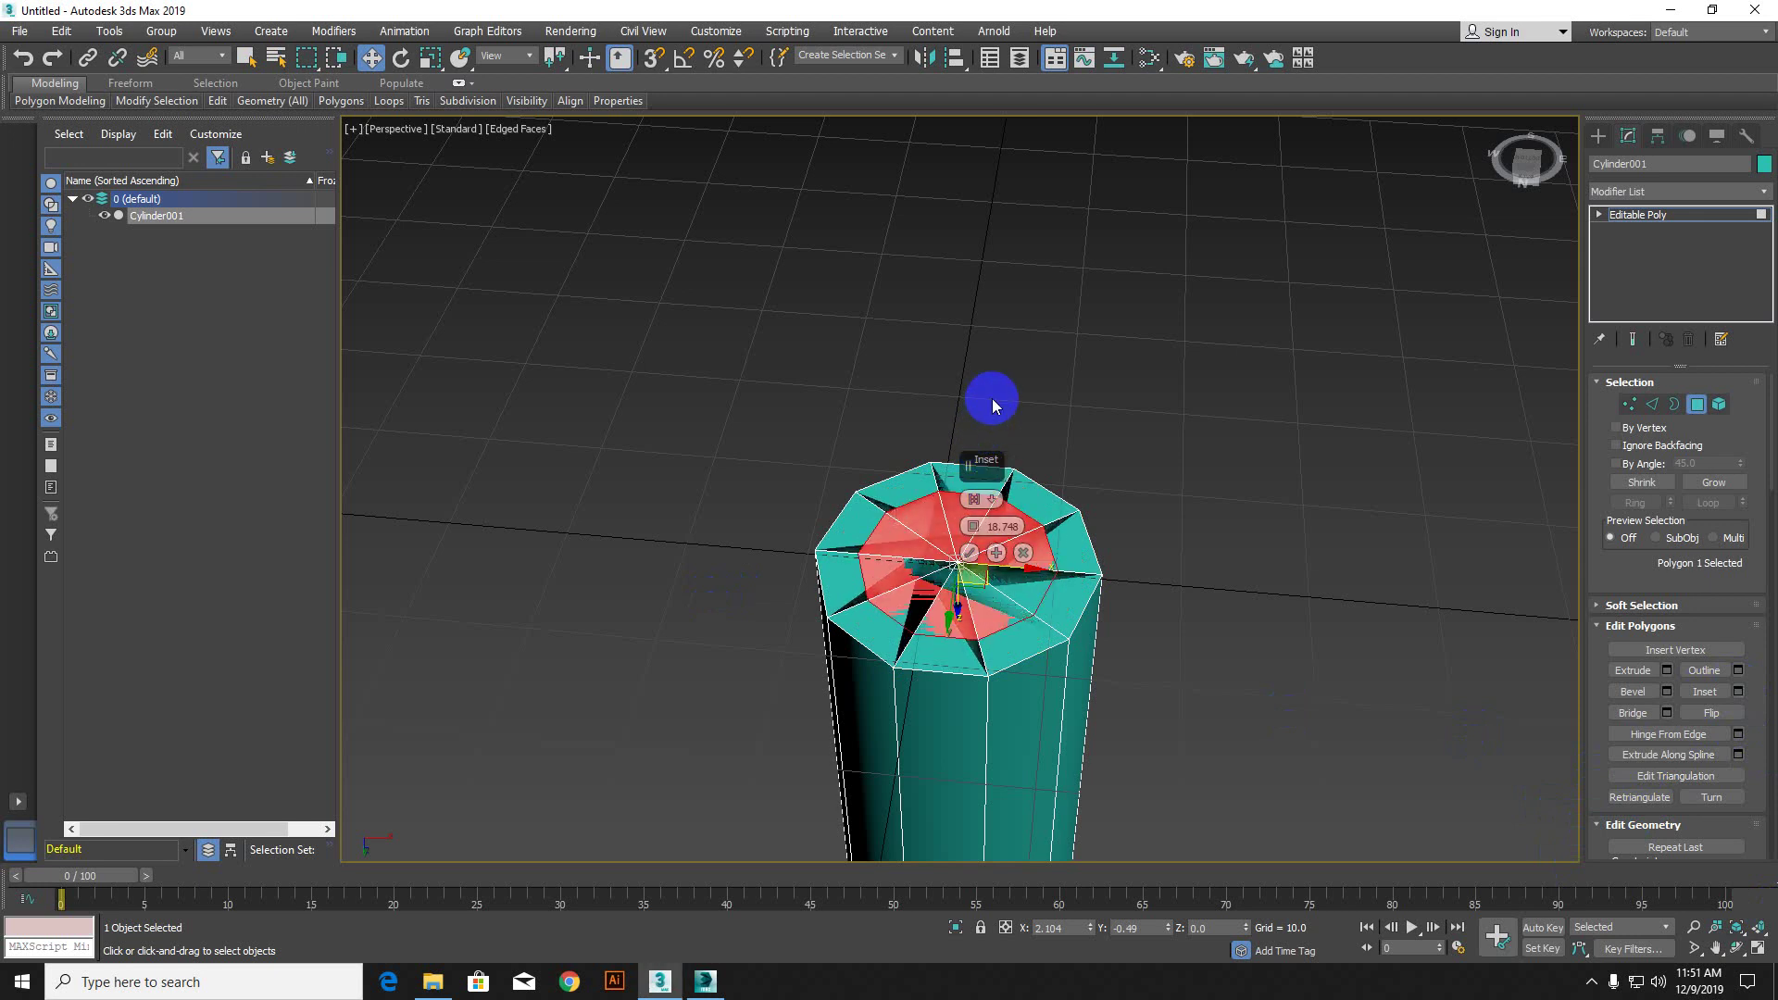
pyautogui.rightClick(975, 529)
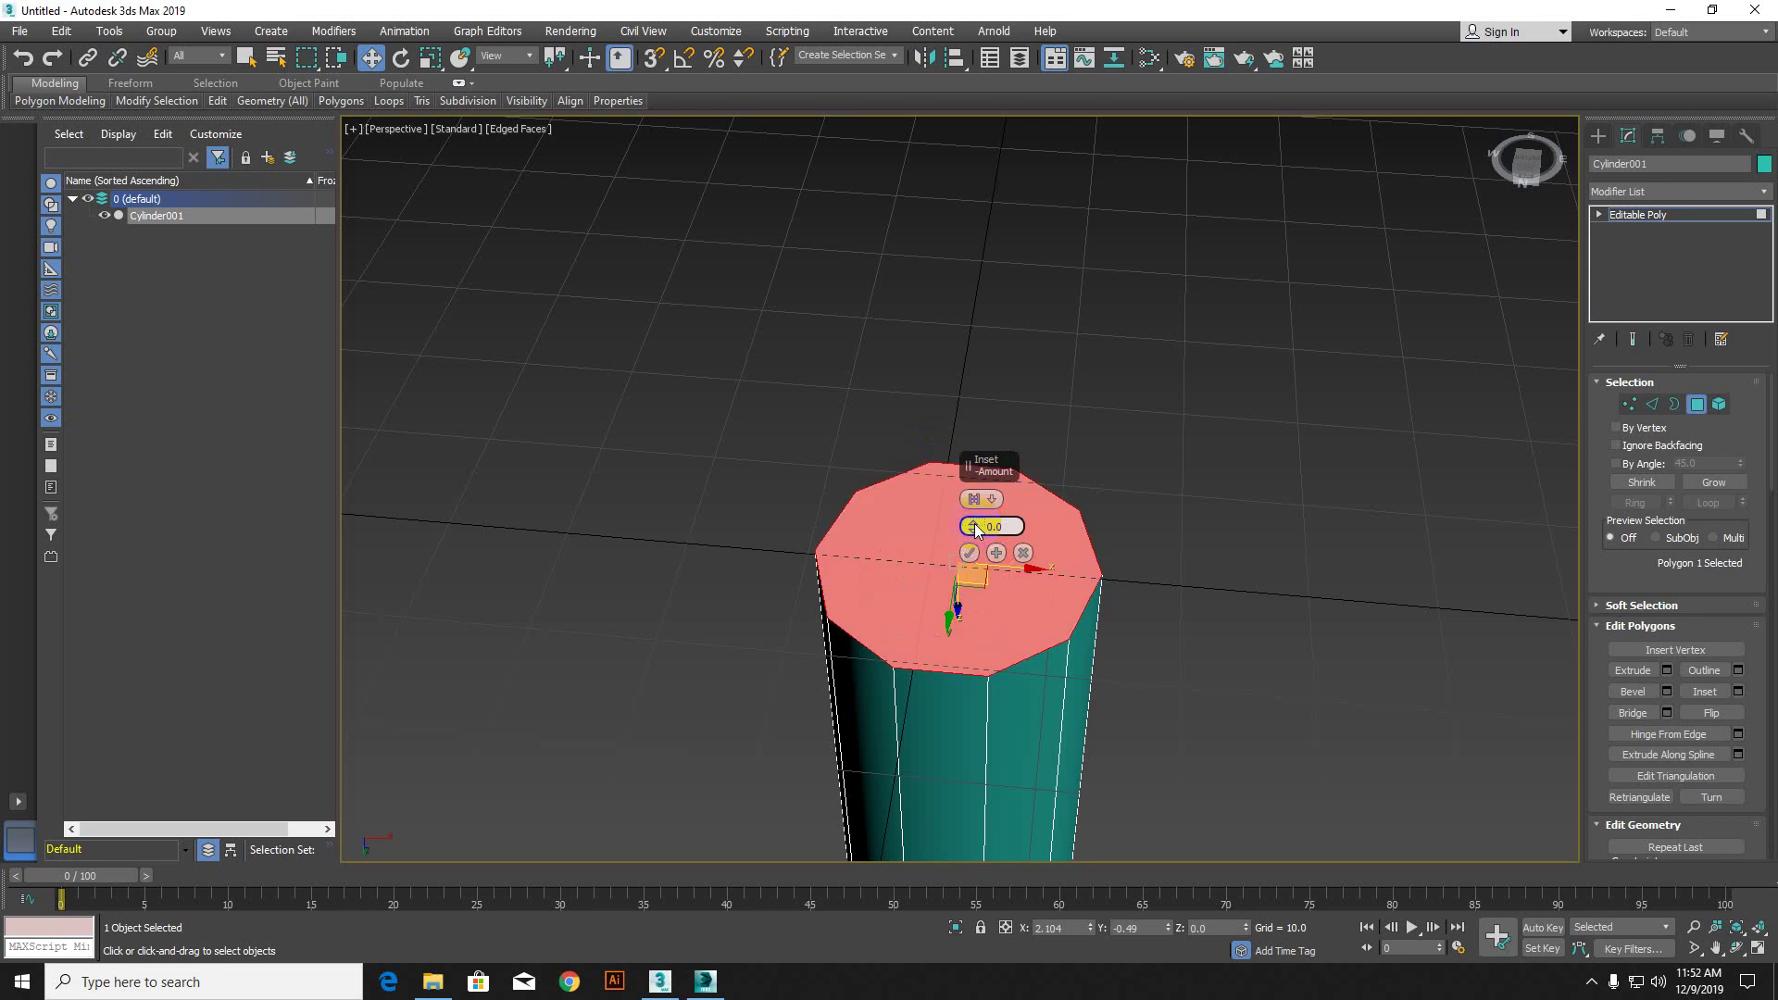
pyautogui.moveTo(974, 523); pyautogui.dragTo(983, 470)
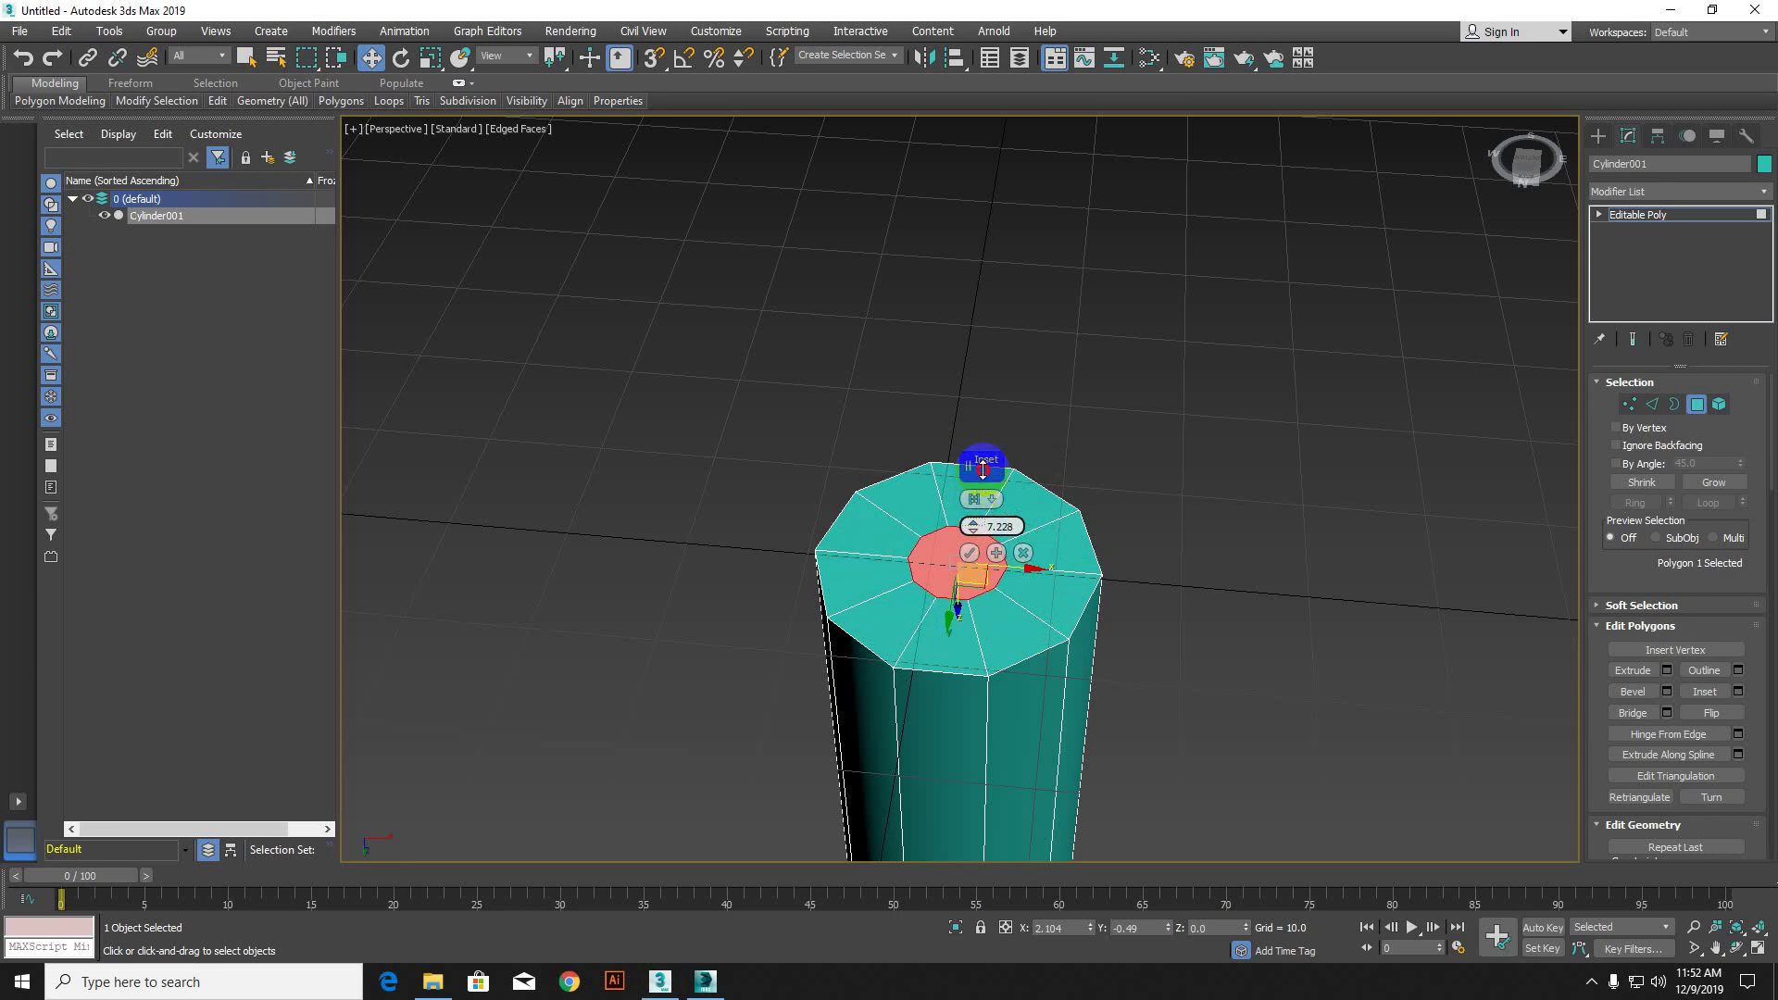
pyautogui.click(969, 554)
# Step: Select five alternating ring faces on the inset cap plus its central face
pyautogui.click(999, 635)
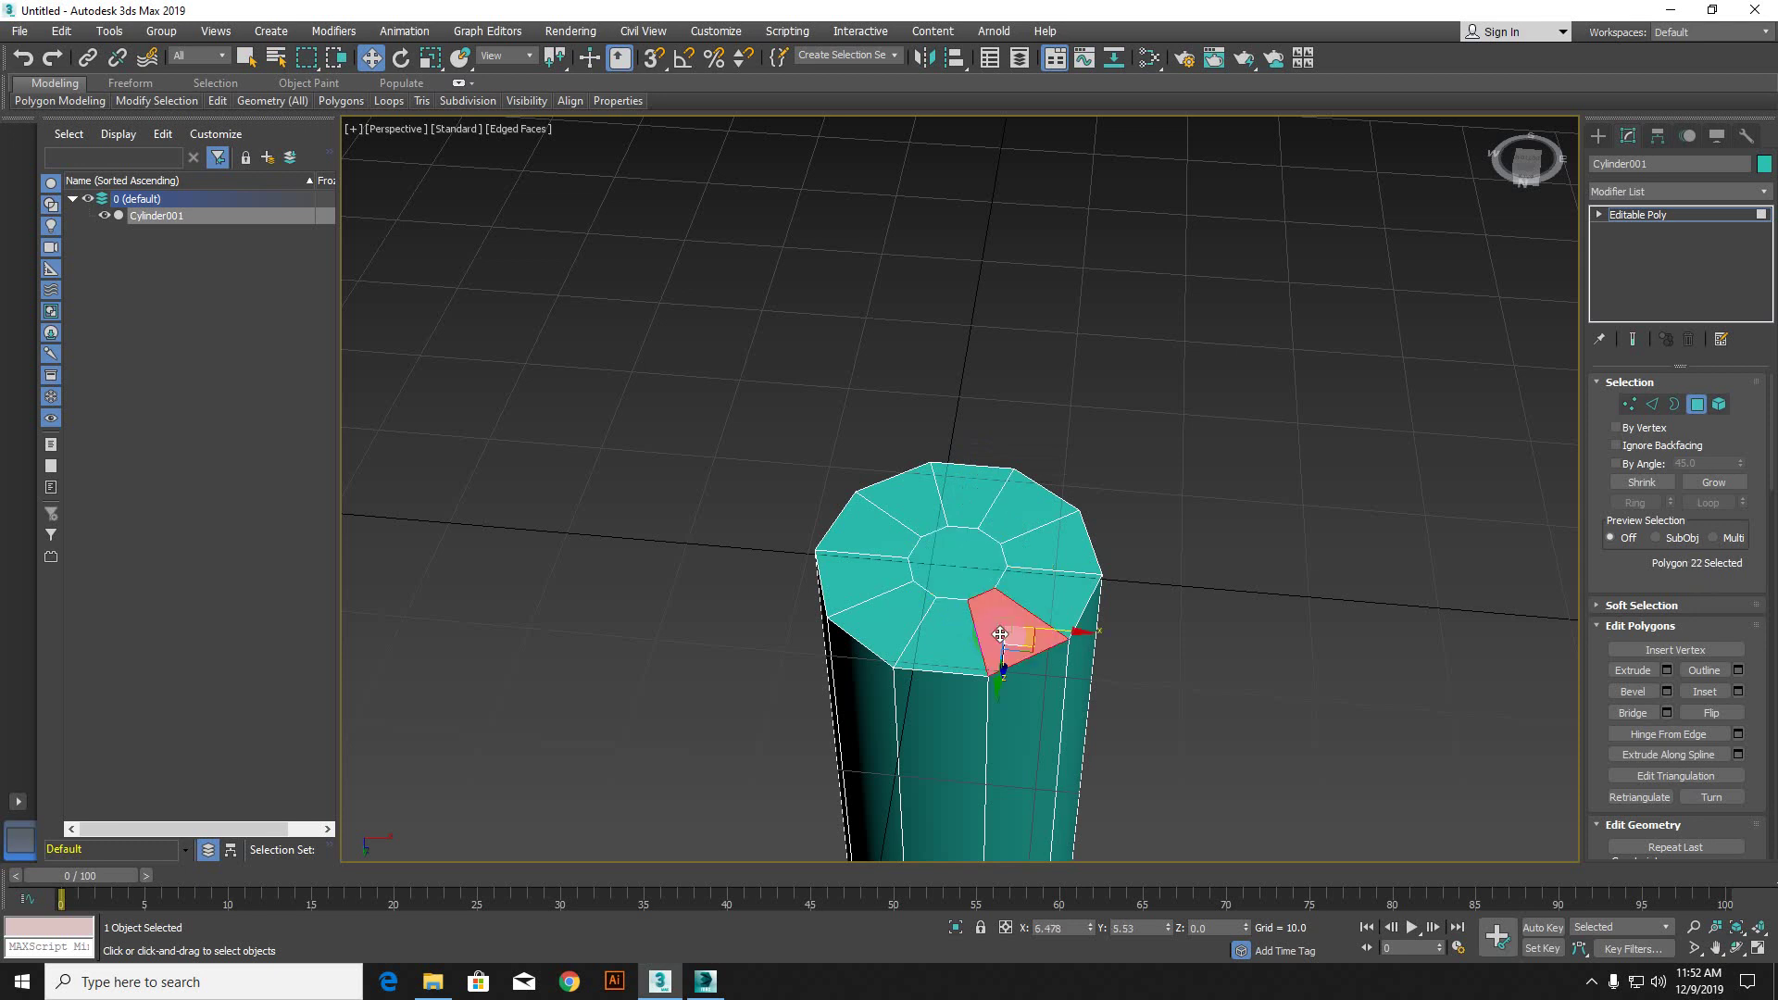
pyautogui.keyDown('ctrl'); pyautogui.click(1063, 546); pyautogui.keyUp('ctrl')
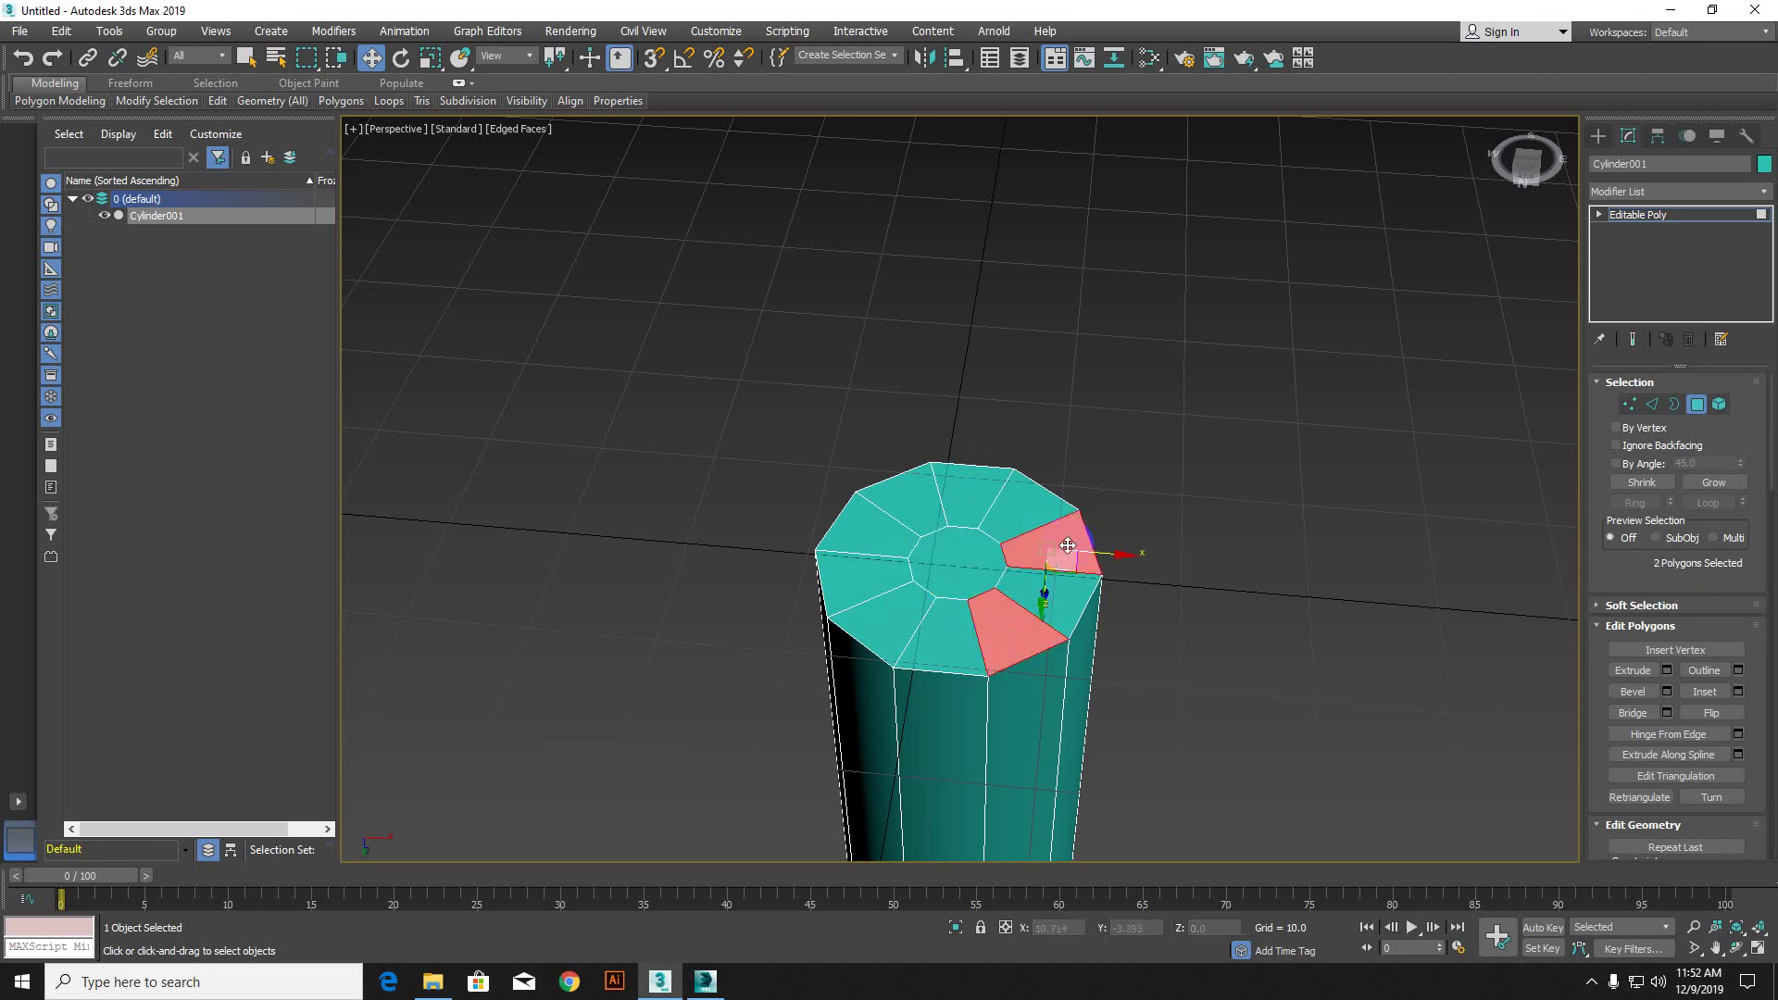
pyautogui.keyDown('ctrl'); pyautogui.click(967, 494); pyautogui.keyUp('ctrl')
pyautogui.click(1232, 636)
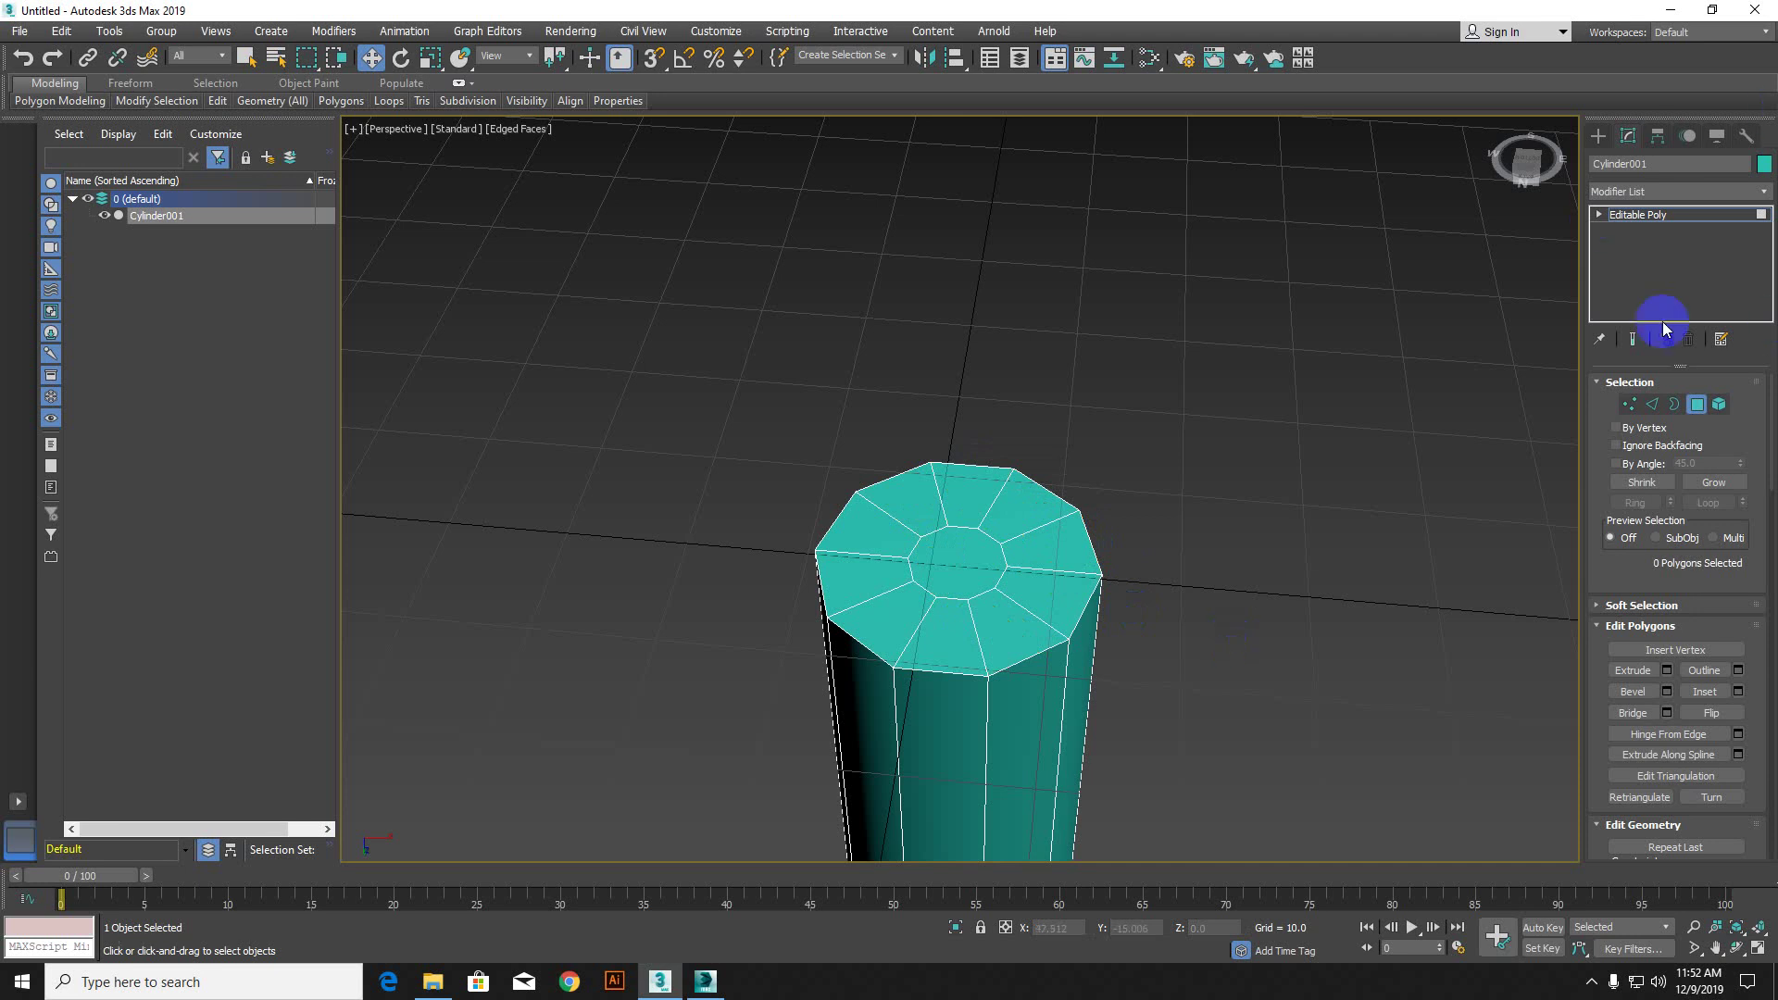
pyautogui.click(1011, 631)
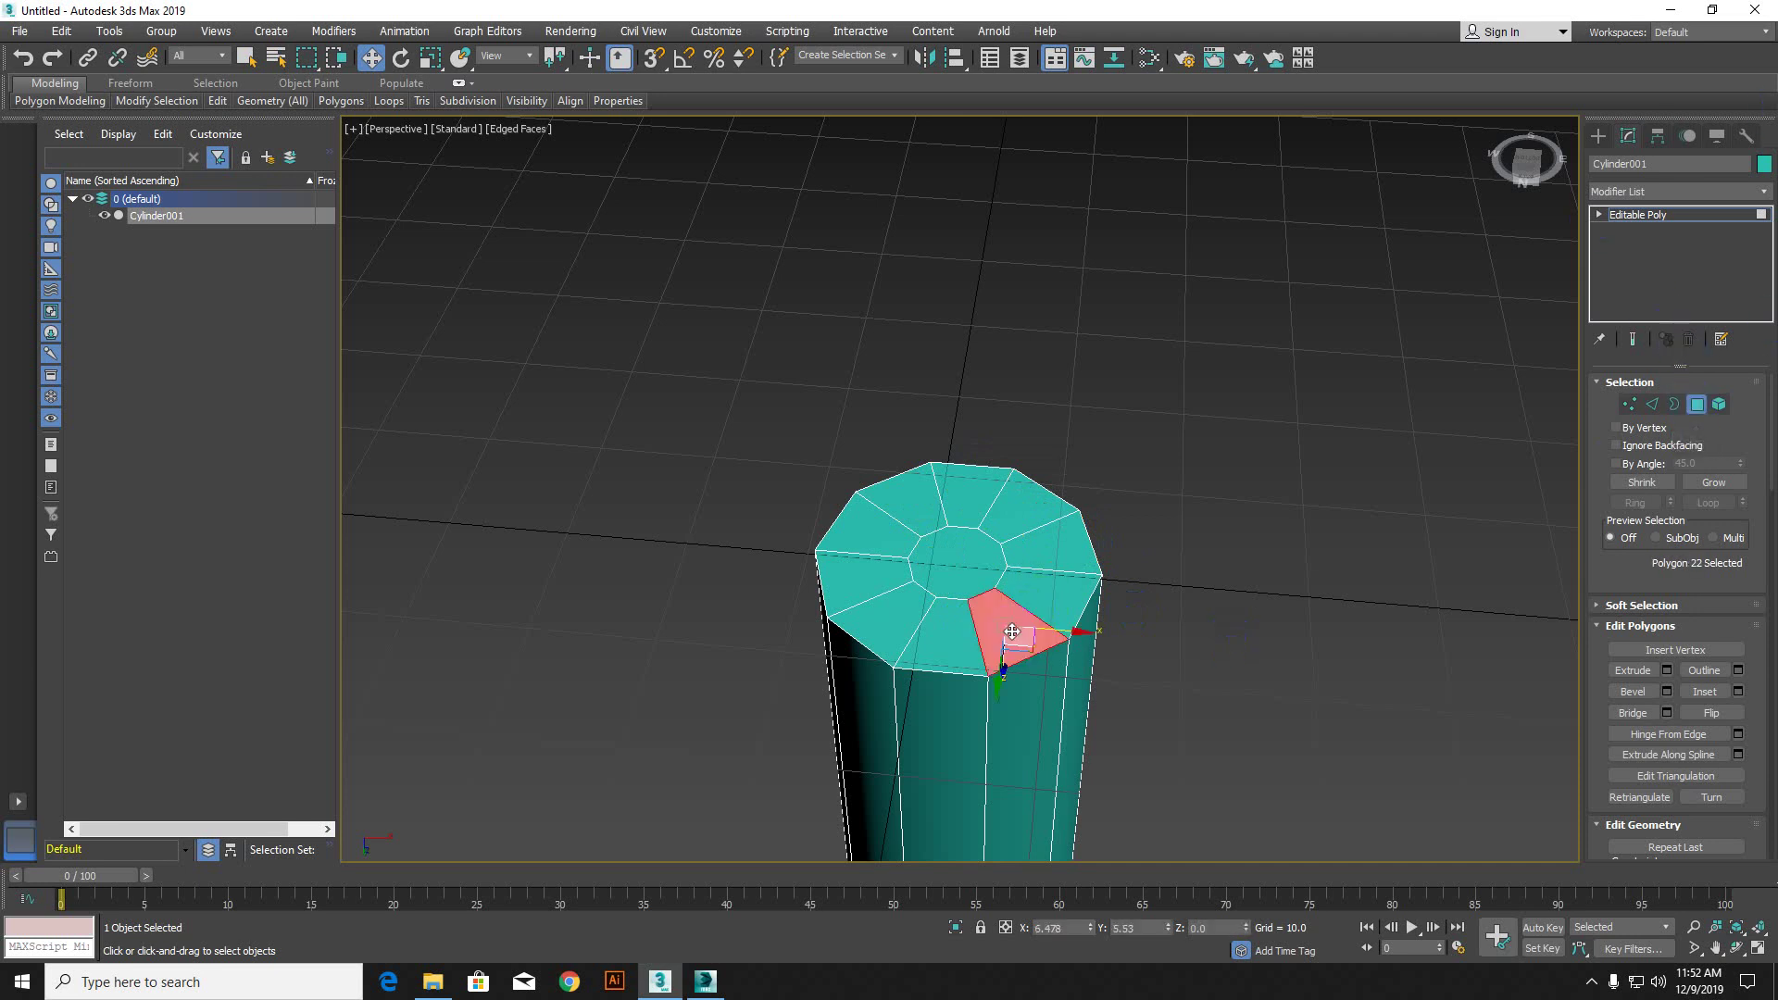
pyautogui.keyDown('ctrl'); pyautogui.click(1044, 544); pyautogui.keyUp('ctrl')
pyautogui.keyDown('ctrl'); pyautogui.click(981, 495); pyautogui.keyUp('ctrl')
pyautogui.keyDown('ctrl'); pyautogui.click(856, 542); pyautogui.keyUp('ctrl')
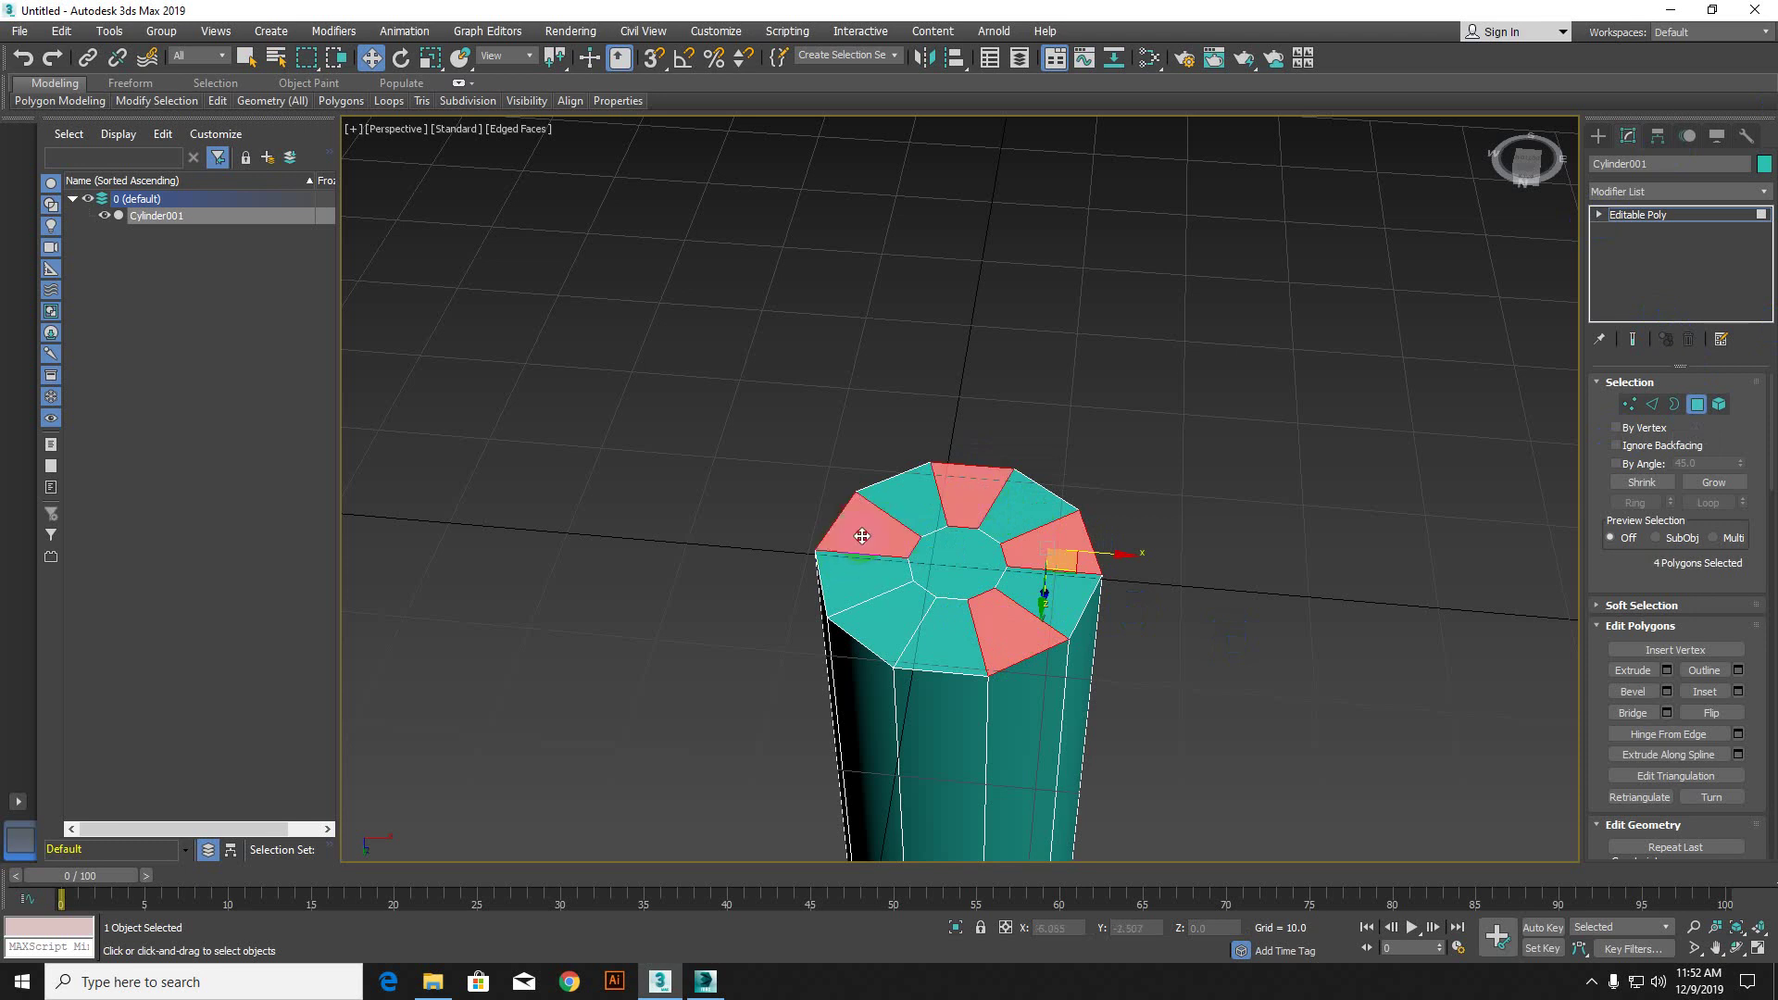
pyautogui.keyDown('ctrl'); pyautogui.click(864, 615); pyautogui.keyUp('ctrl')
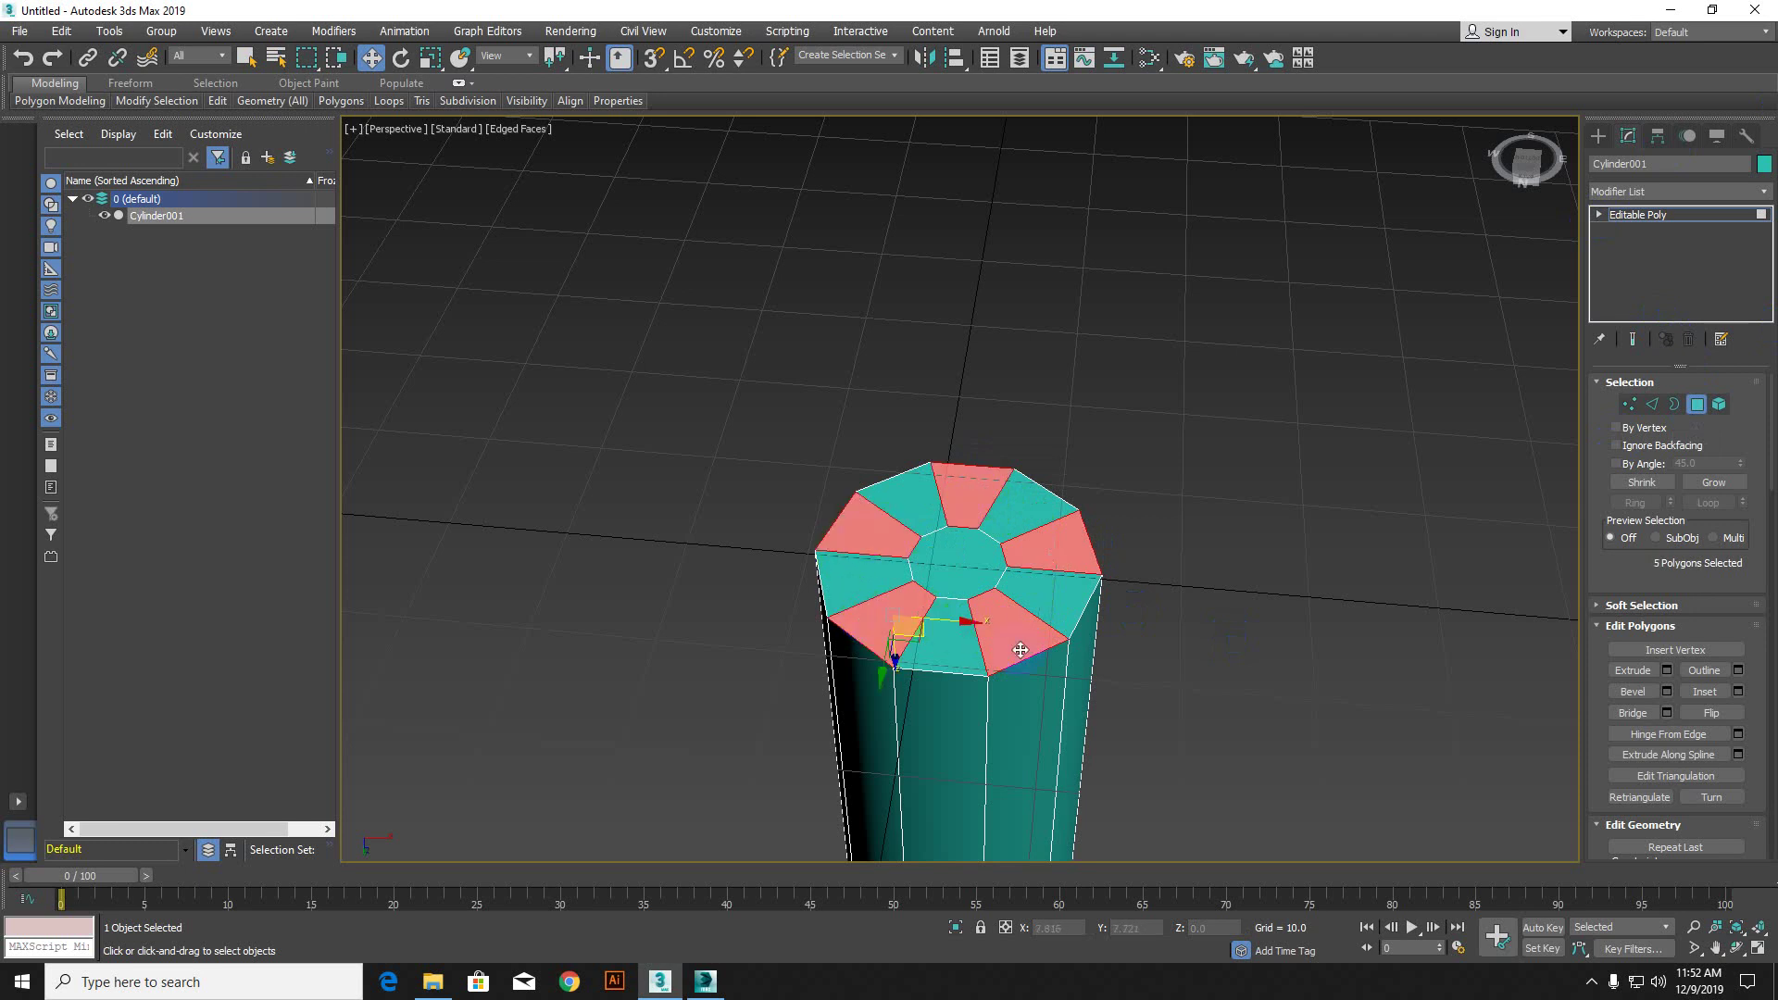
pyautogui.keyDown('ctrl'); pyautogui.click(970, 562); pyautogui.keyUp('ctrl')
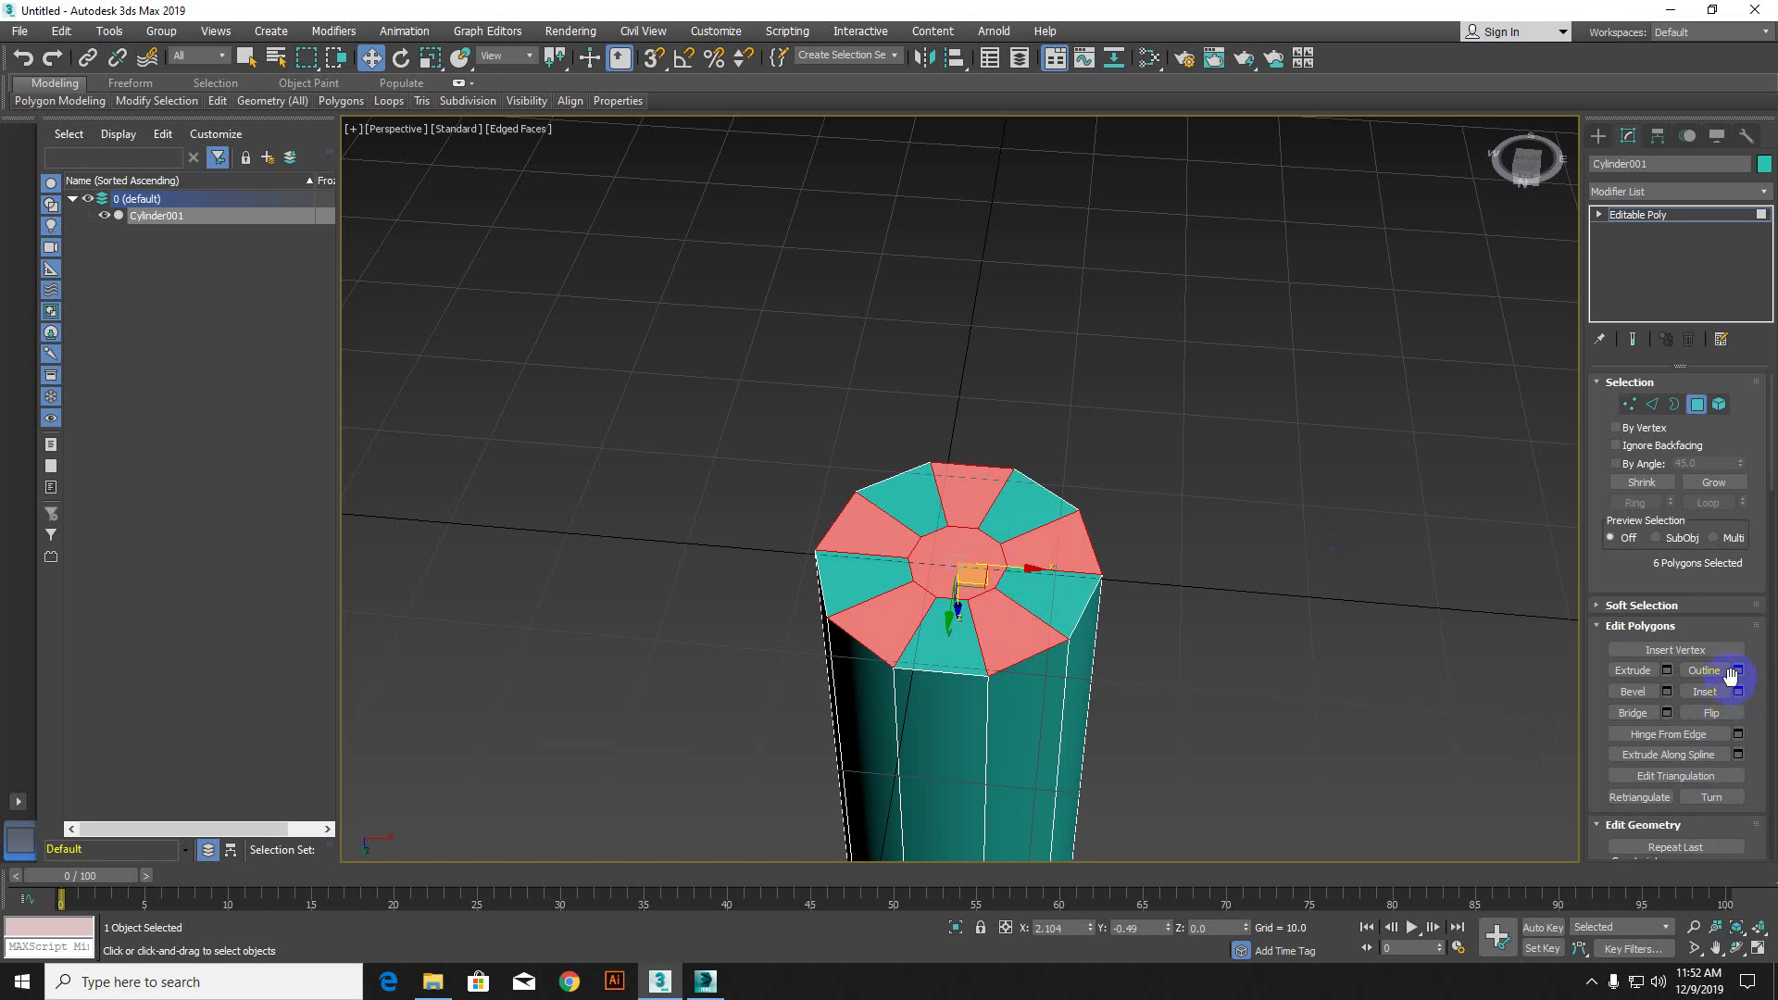
pyautogui.click(1666, 671)
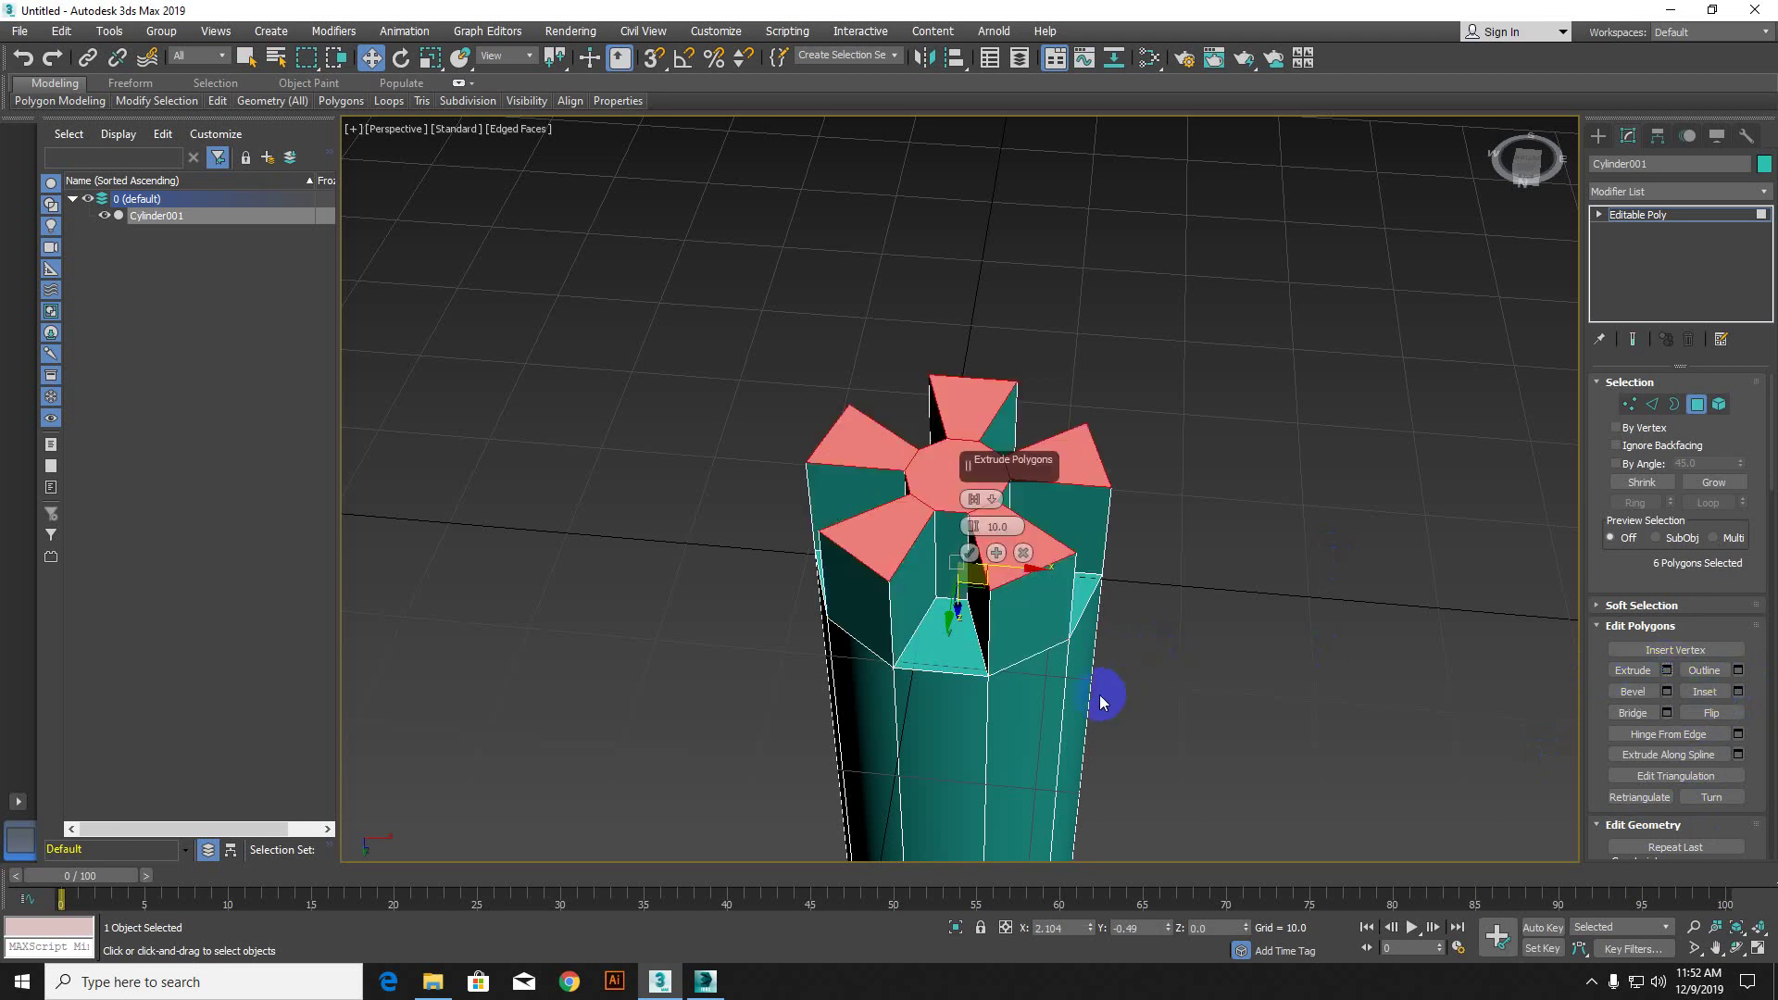
# Step: Lower the extrusion height of the six selected faces to about 5 and apply it
pyautogui.keyDown('alt'); pyautogui.moveTo(1100, 702); pyautogui.dragTo(953, 653, button='middle'); pyautogui.keyUp('alt')
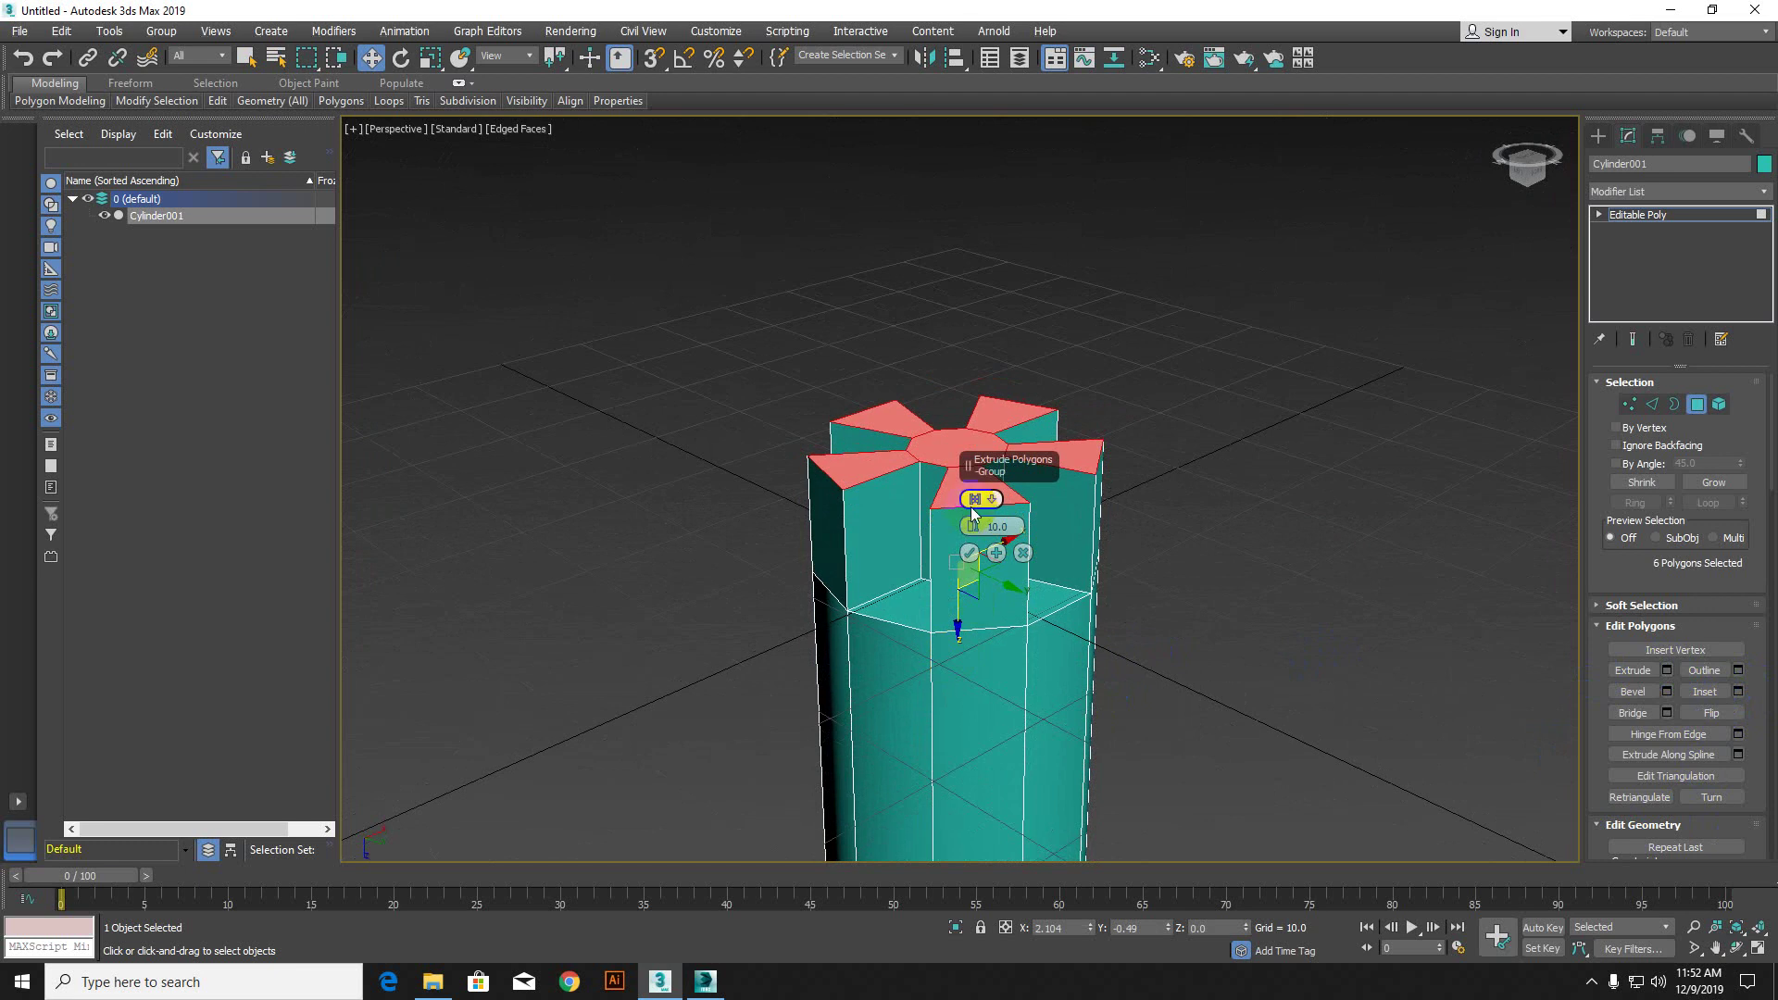
pyautogui.moveTo(968, 528); pyautogui.dragTo(977, 556)
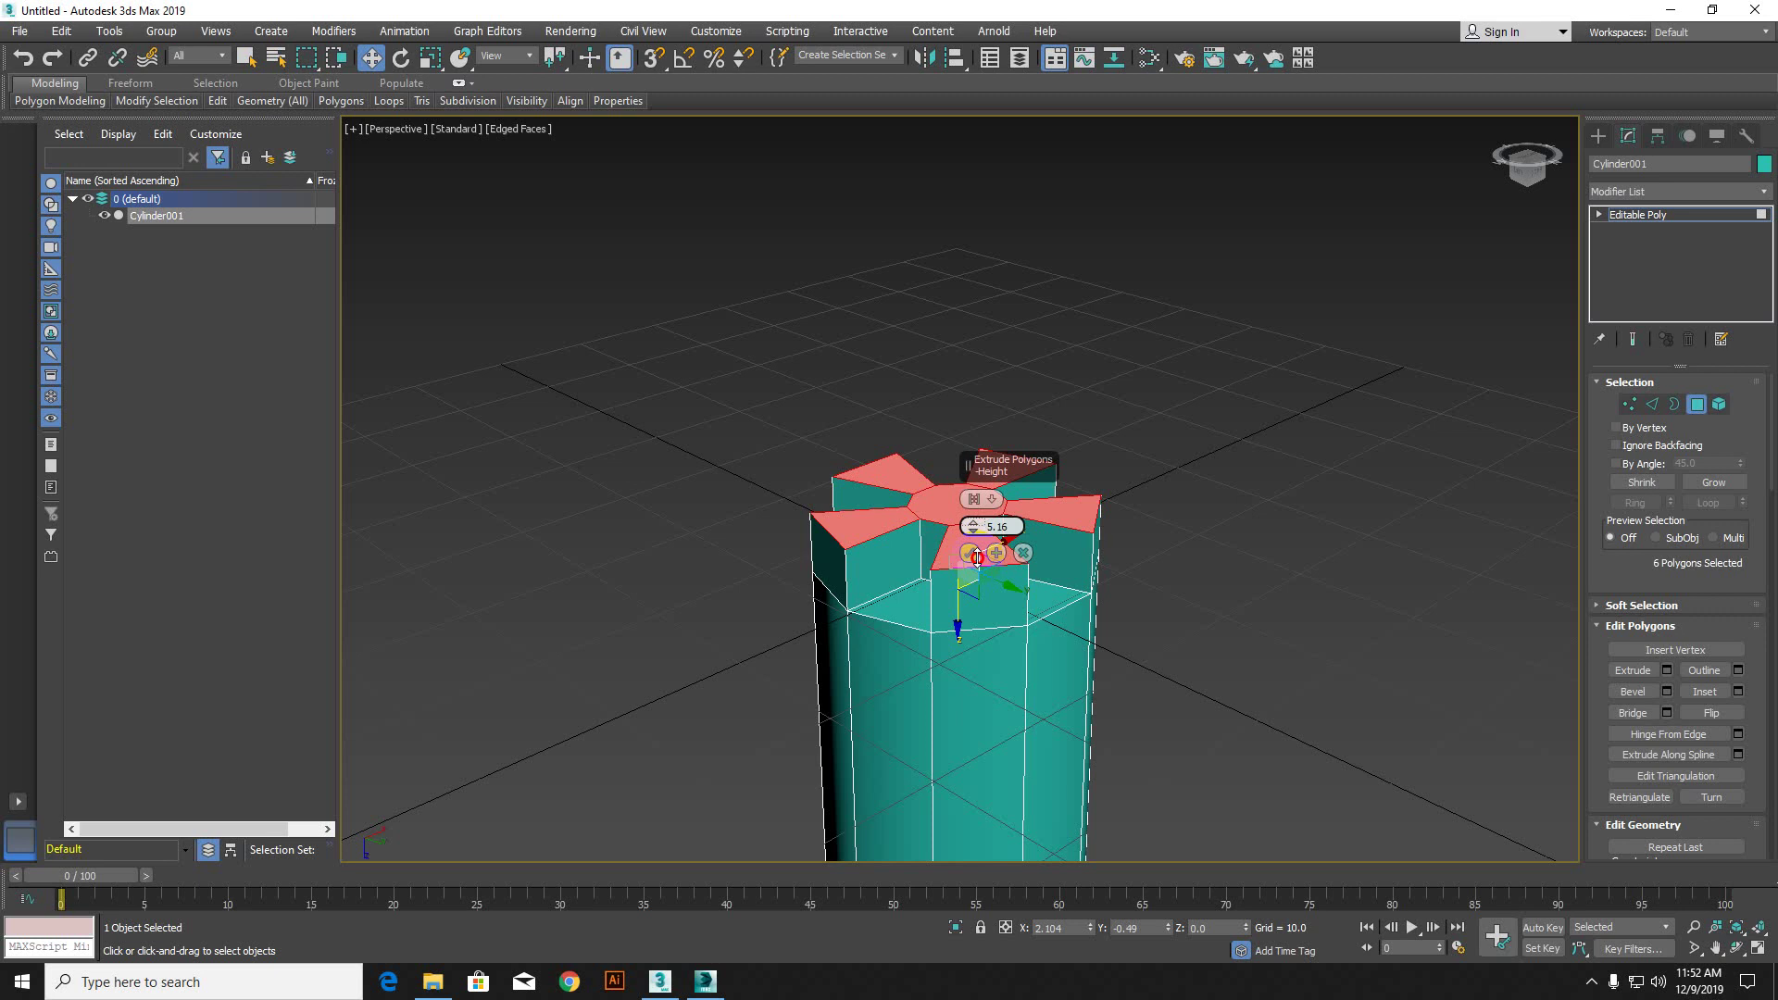
pyautogui.click(969, 553)
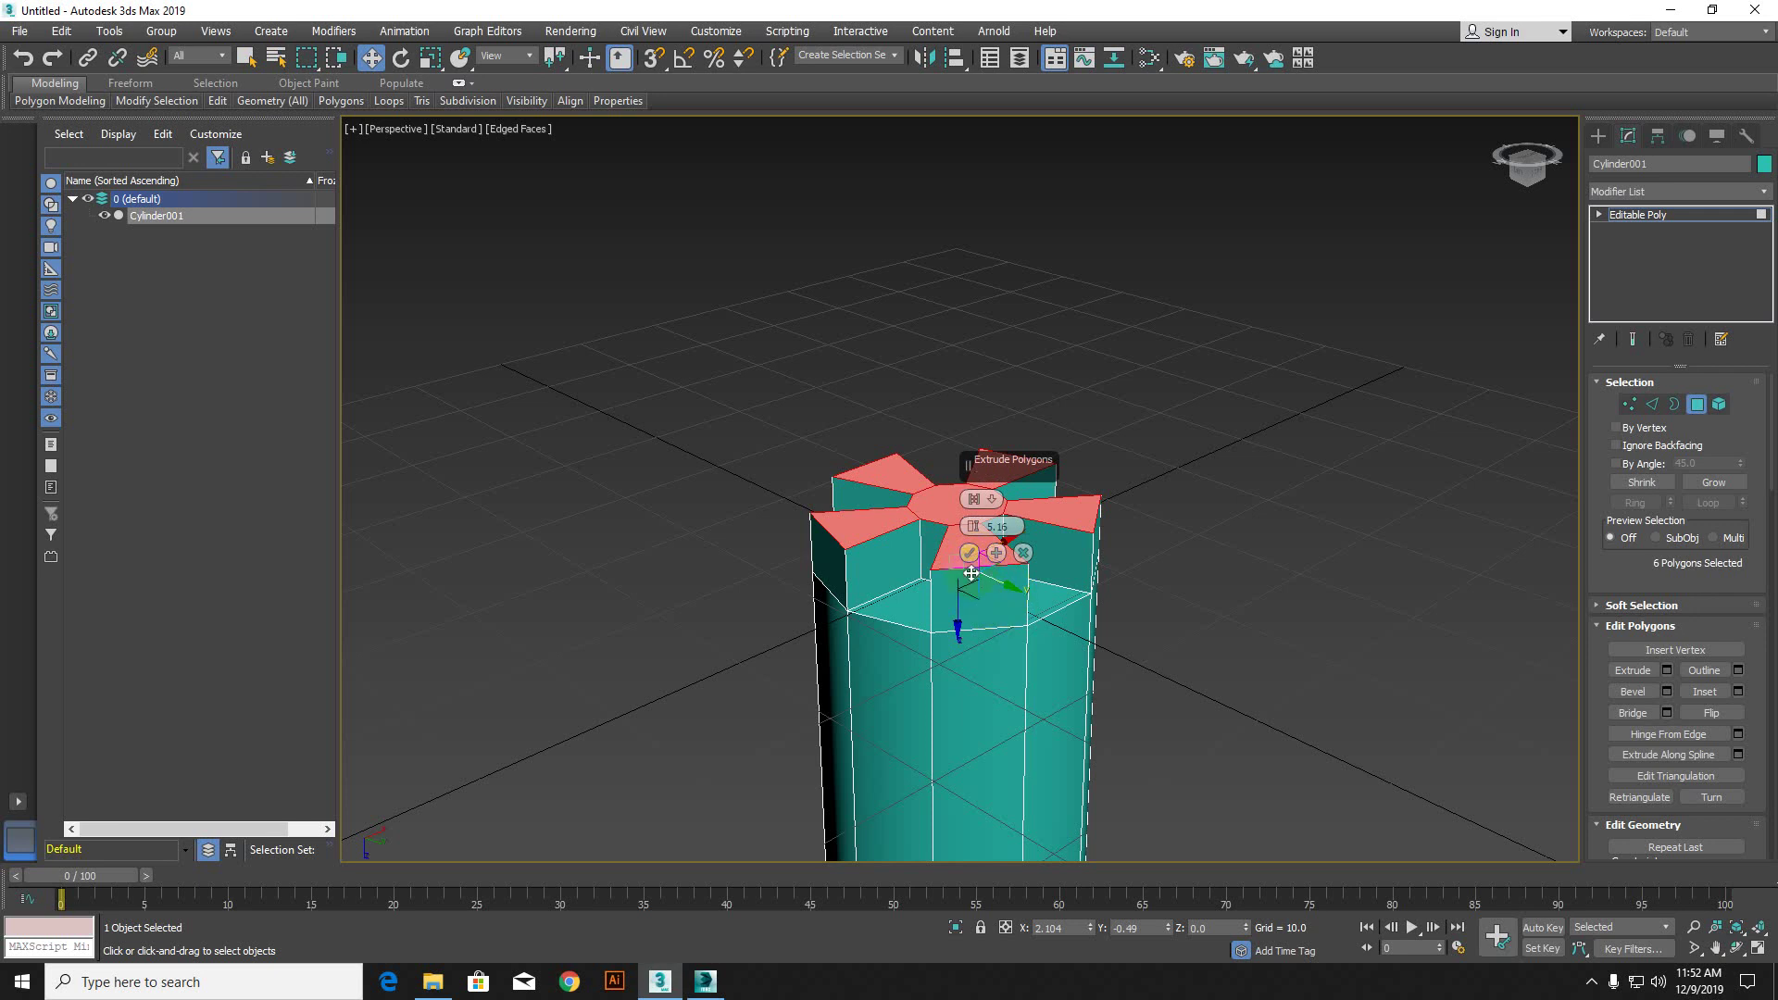
# Step: Move the extruded petal faces along Z so they sit at the cylinder's base
pyautogui.moveTo(958, 581); pyautogui.dragTo(1013, 506)
pyautogui.moveTo(1009, 433); pyautogui.dragTo(1400, 637)
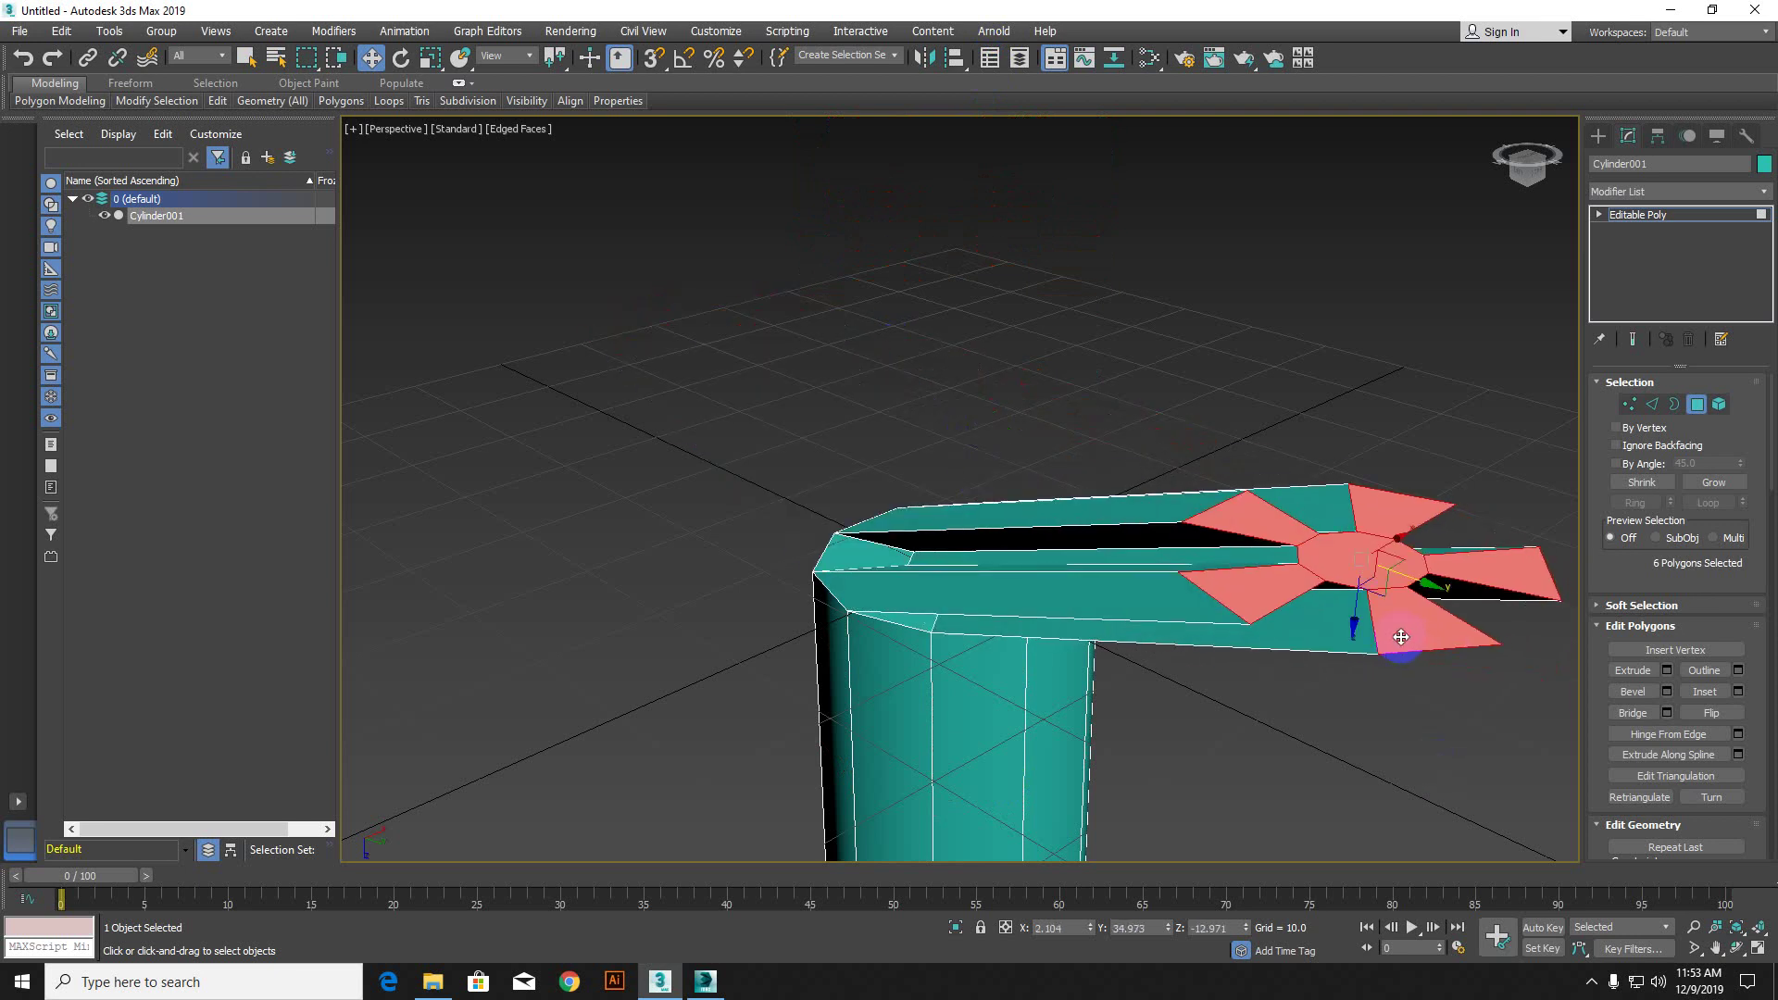
pyautogui.hotkey('ctrl', 'z')
pyautogui.moveTo(958, 484); pyautogui.dragTo(953, 567)
pyautogui.keyDown('alt'); pyautogui.moveTo(953, 568); pyautogui.dragTo(985, 464, button='middle'); pyautogui.keyUp('alt')
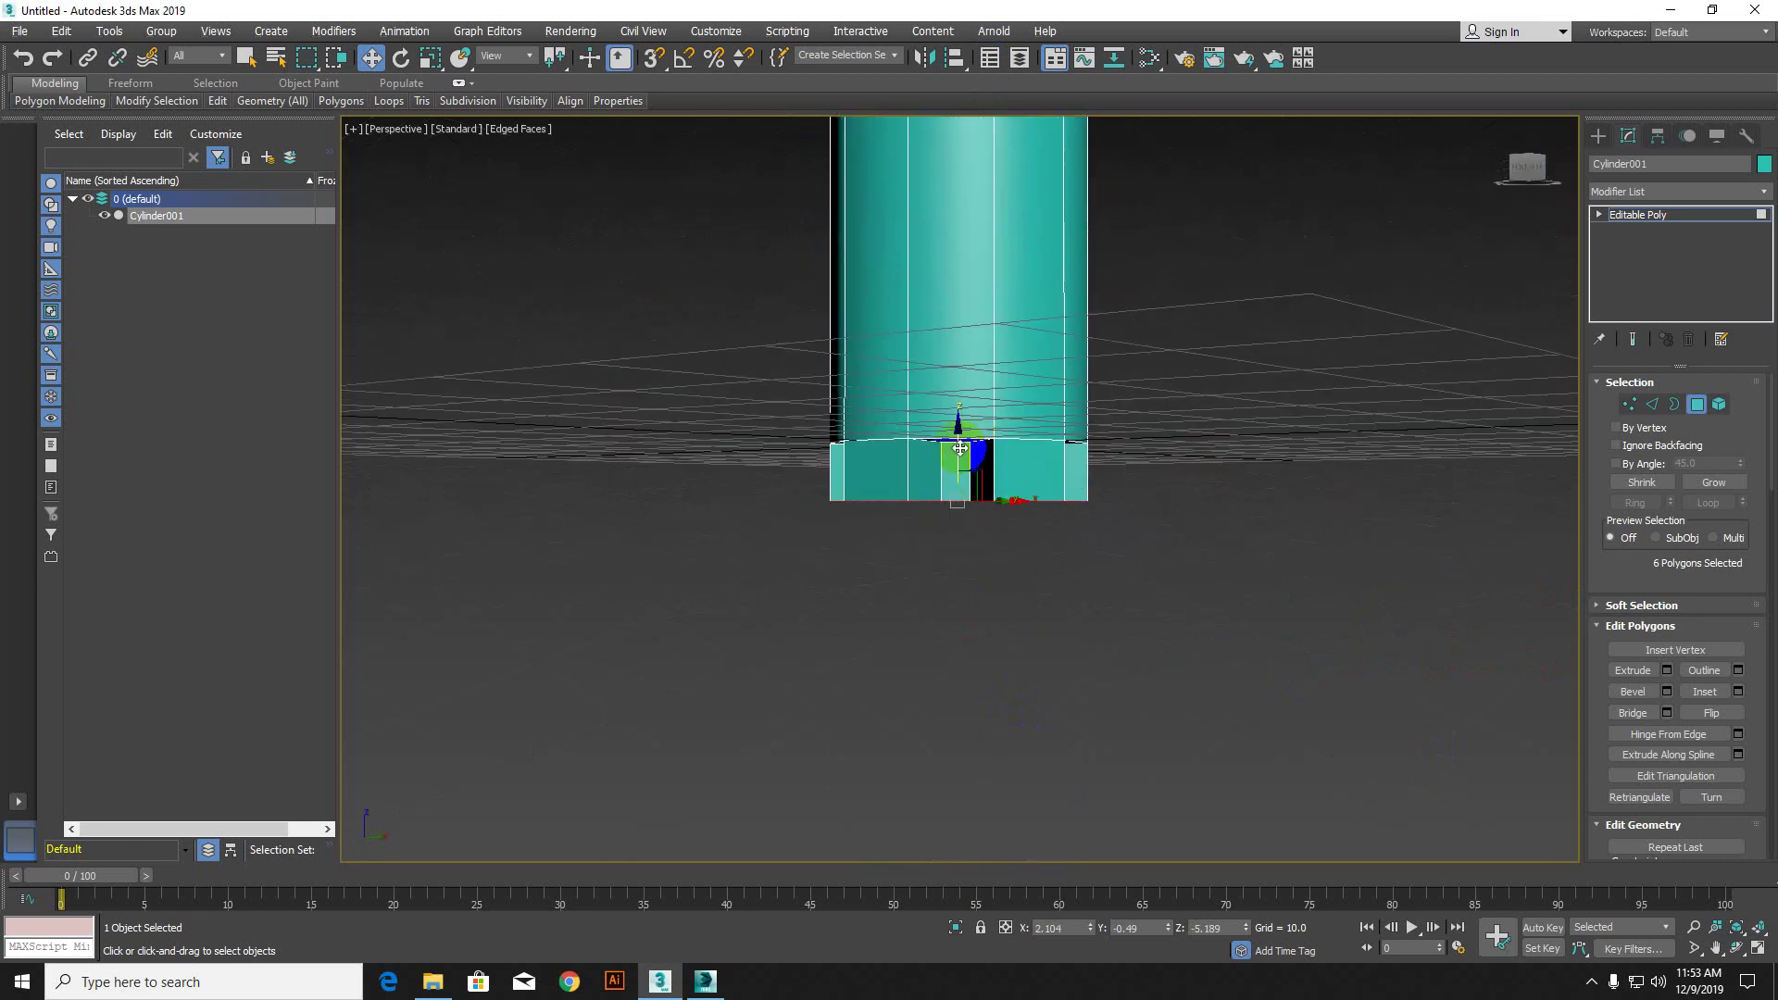
pyautogui.moveTo(960, 448)
pyautogui.mouseDown()
pyautogui.moveTo(956, 418)
pyautogui.moveTo(963, 436)
pyautogui.mouseUp()
pyautogui.keyDown('alt'); pyautogui.moveTo(996, 492); pyautogui.dragTo(965, 452, button='middle'); pyautogui.keyUp('alt')
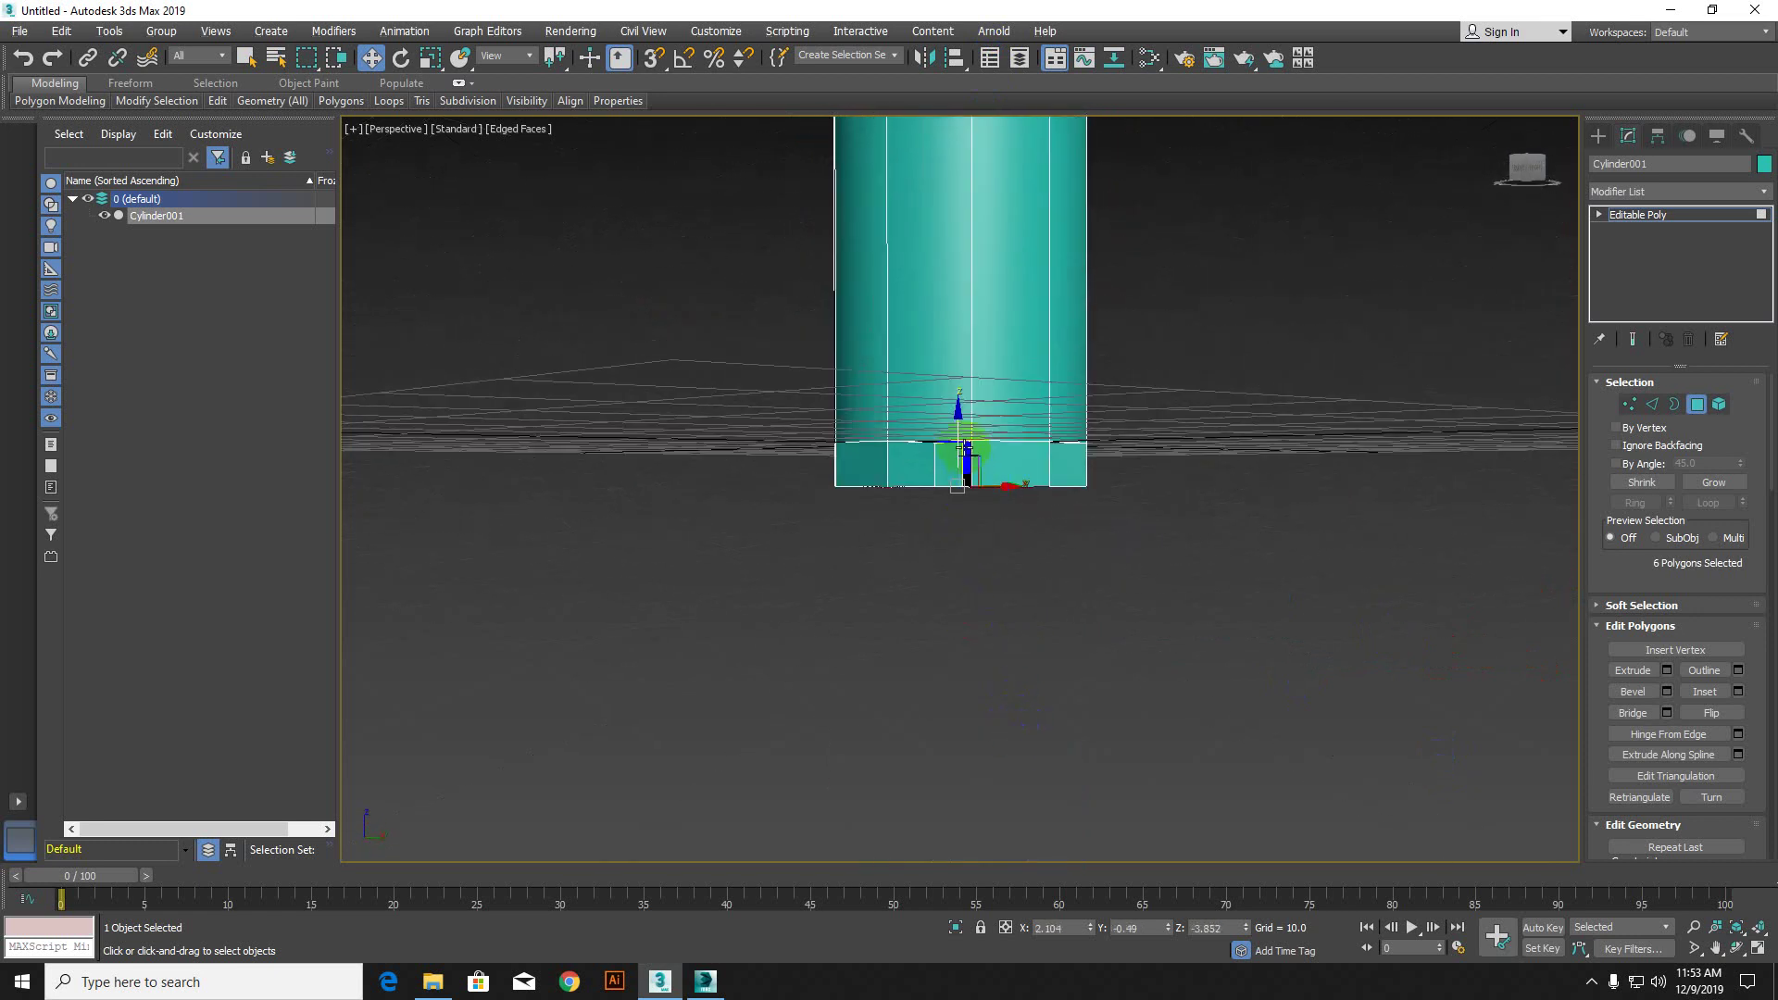
pyautogui.moveTo(961, 440); pyautogui.dragTo(955, 463)
pyautogui.keyDown('alt'); pyautogui.moveTo(1044, 552); pyautogui.dragTo(923, 500, button='middle'); pyautogui.keyUp('alt')
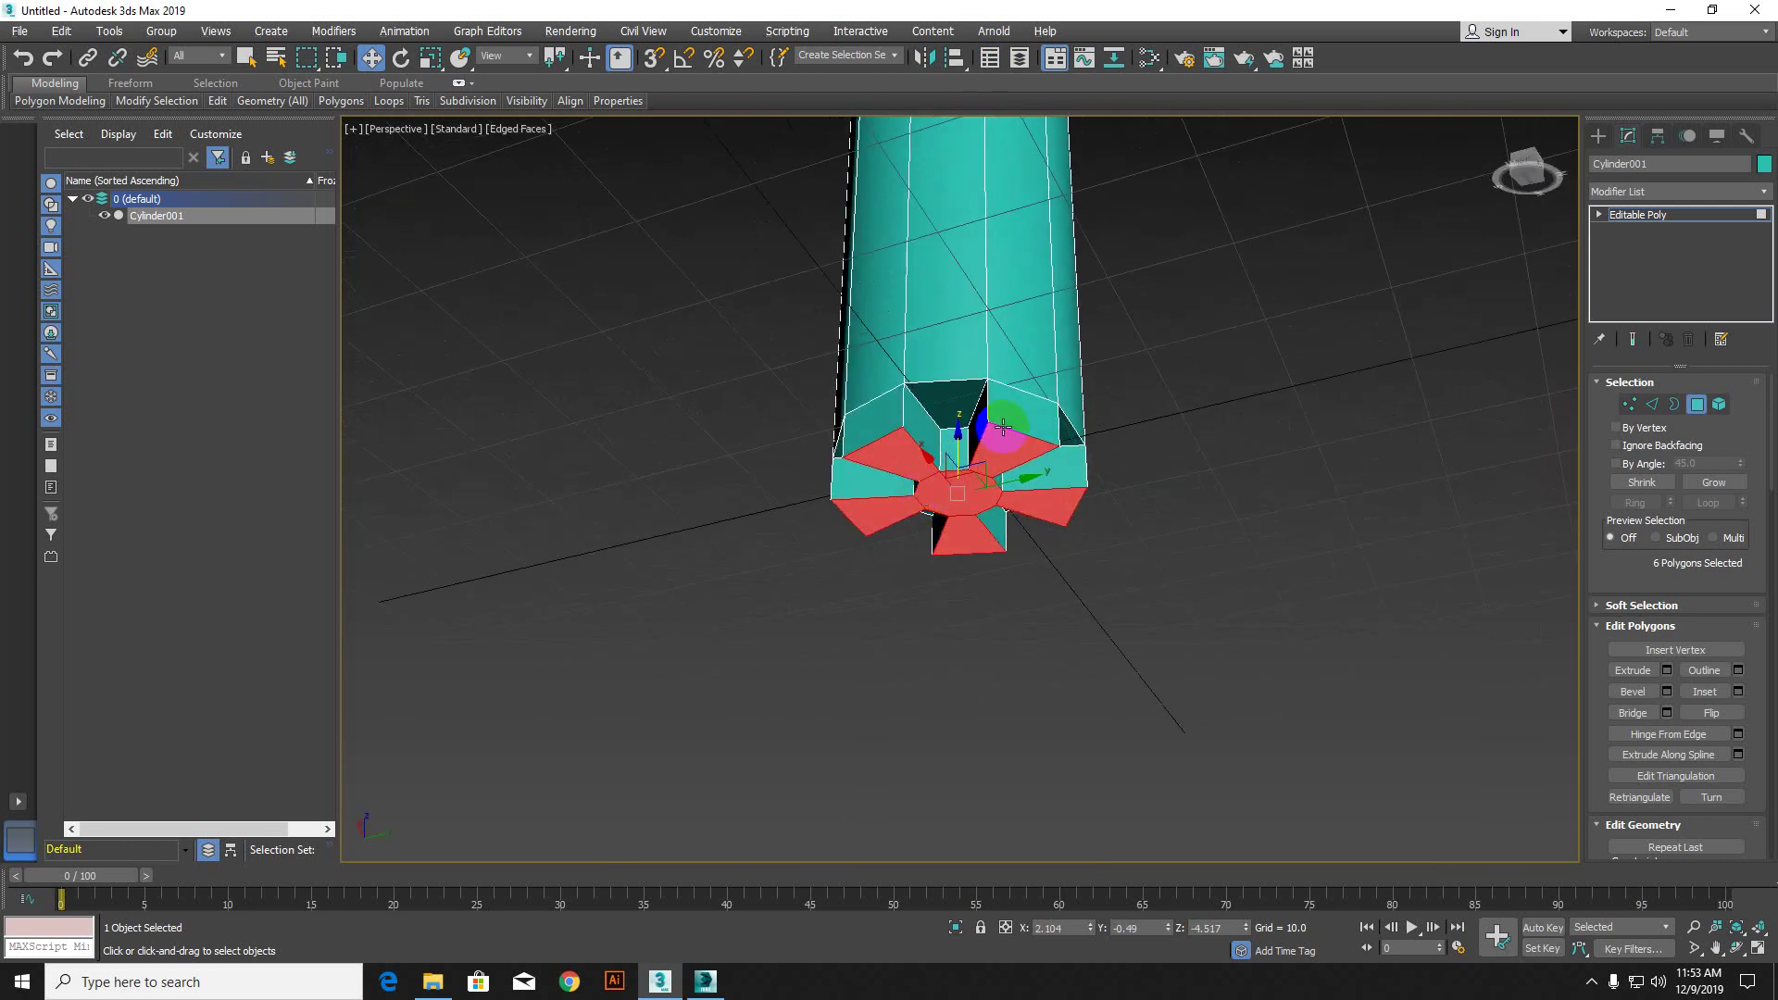
pyautogui.moveTo(1142, 480); pyautogui.dragTo(1142, 574, button='middle')
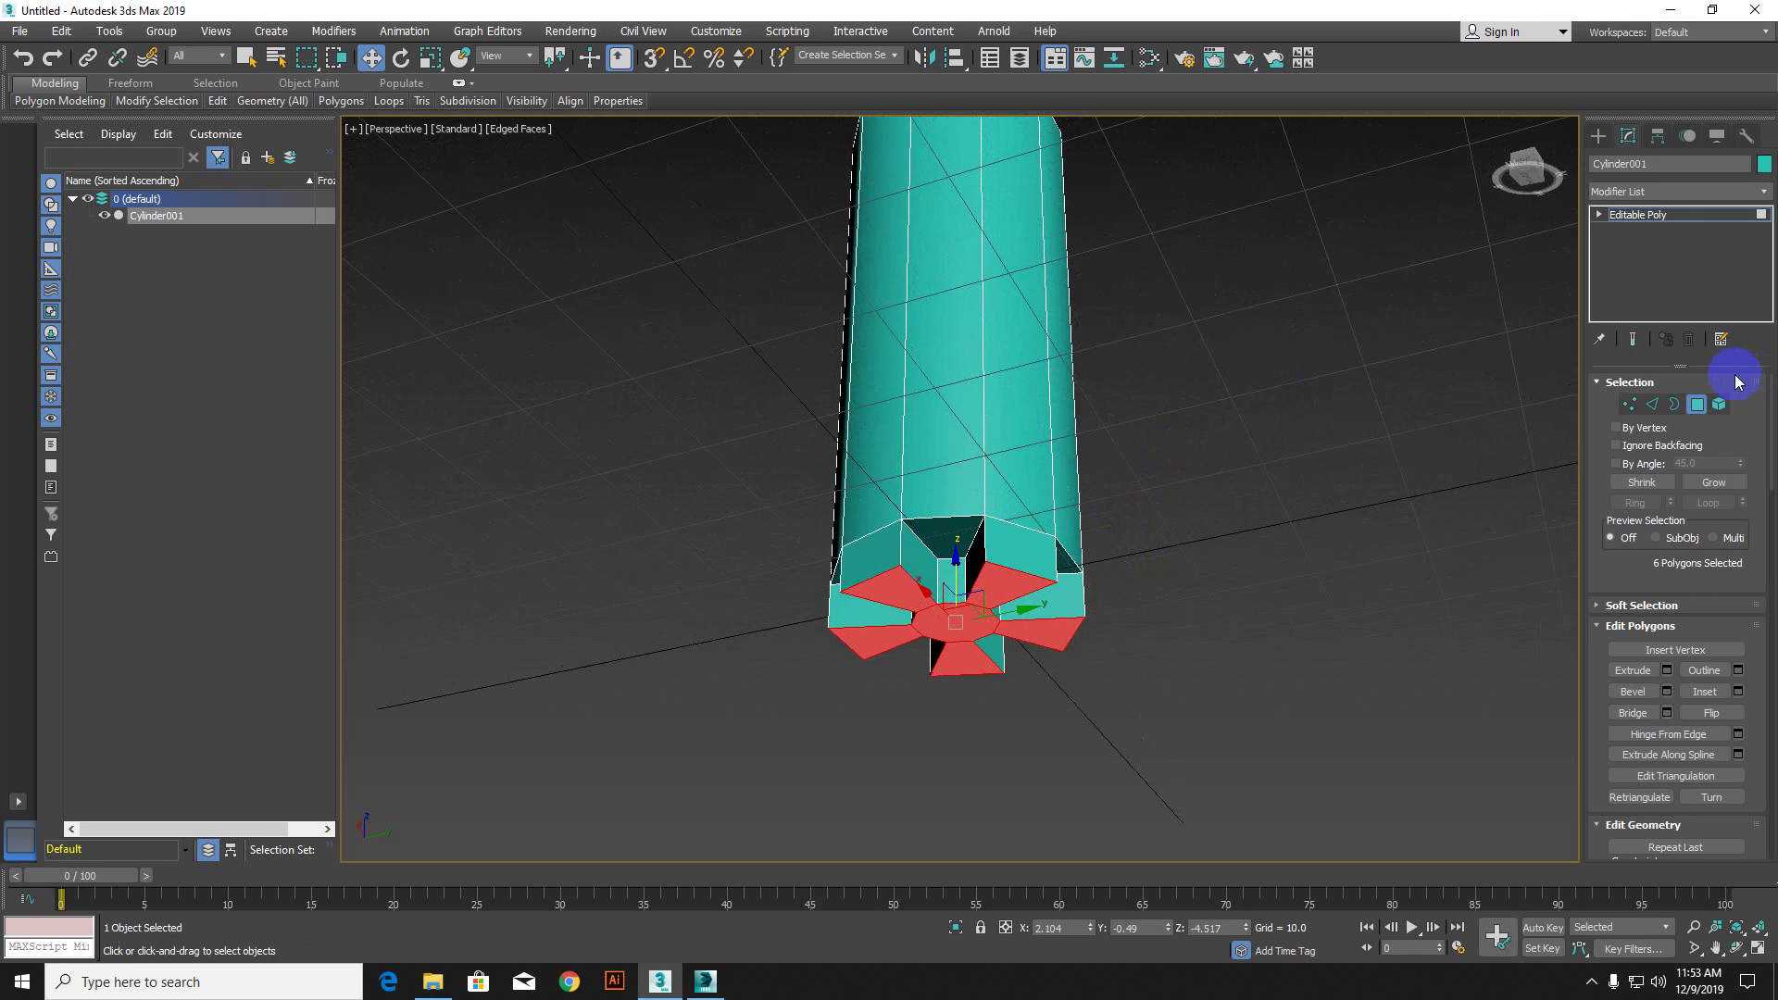
pyautogui.scroll(-2, 1002, 439)
pyautogui.keyDown('alt'); pyautogui.moveTo(1002, 439); pyautogui.dragTo(998, 315, button='middle'); pyautogui.keyUp('alt')
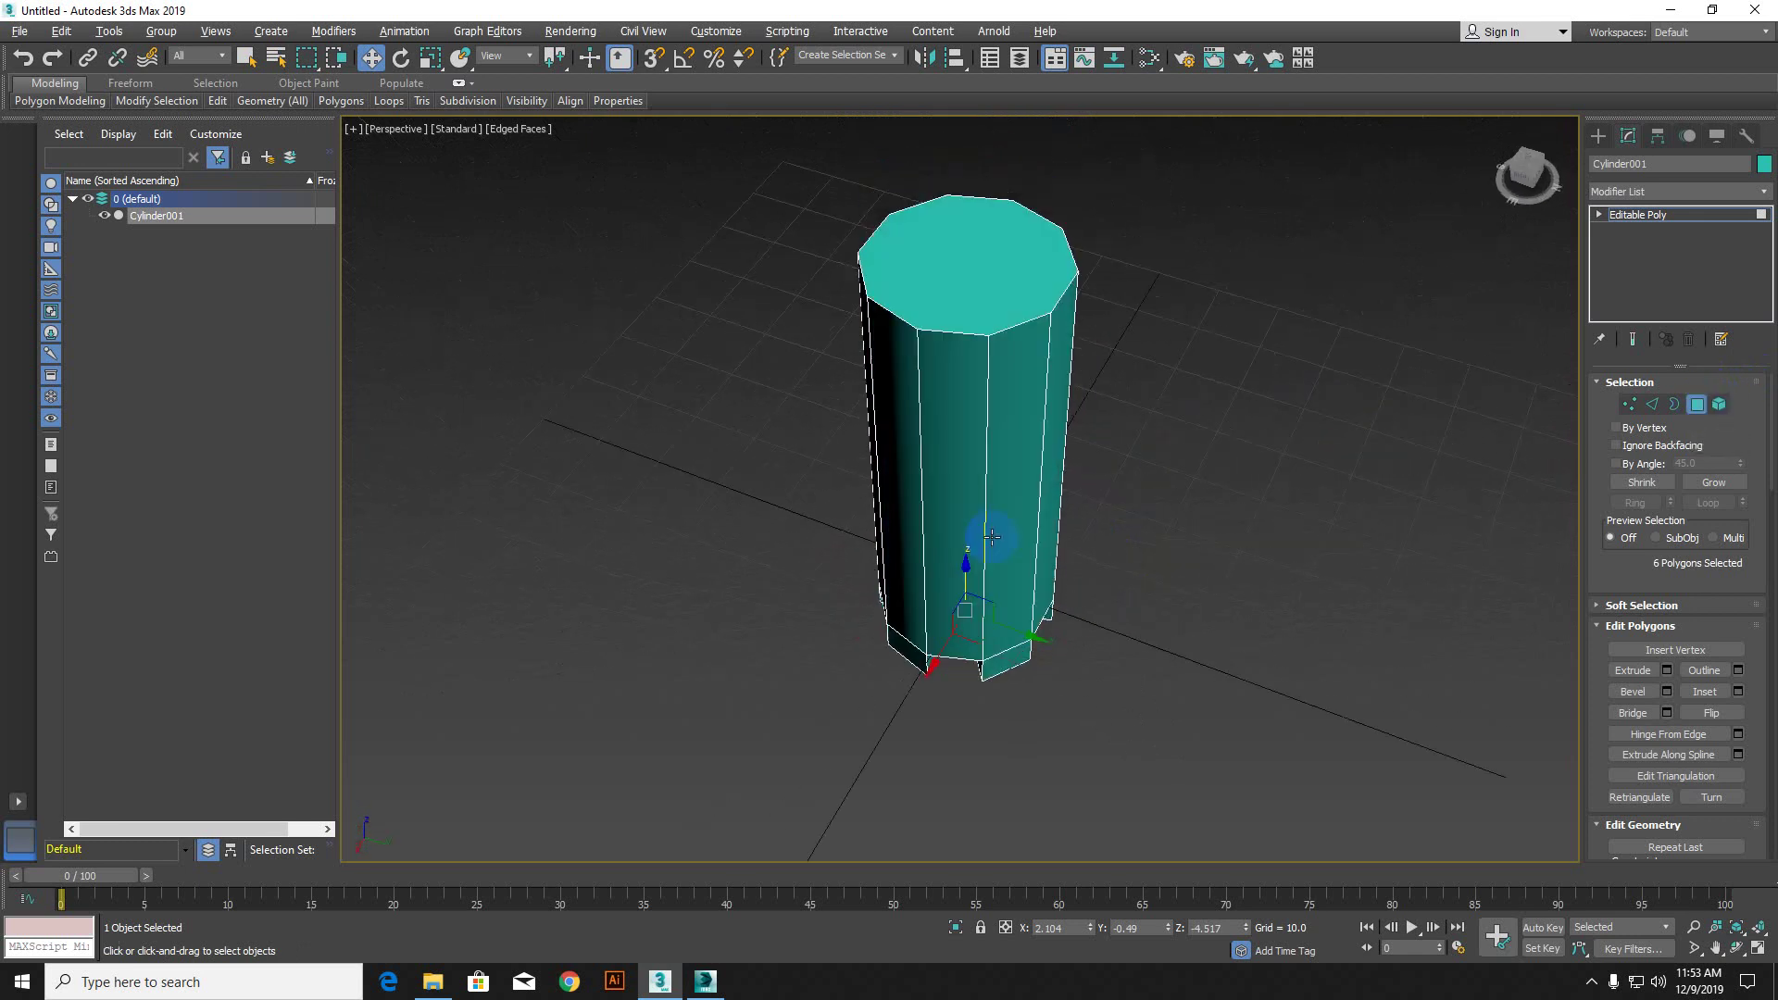
# Step: Add a TurboSmooth modifier to the cylinder with Iterations set to 2
pyautogui.click(1000, 266)
pyautogui.press('Delete')
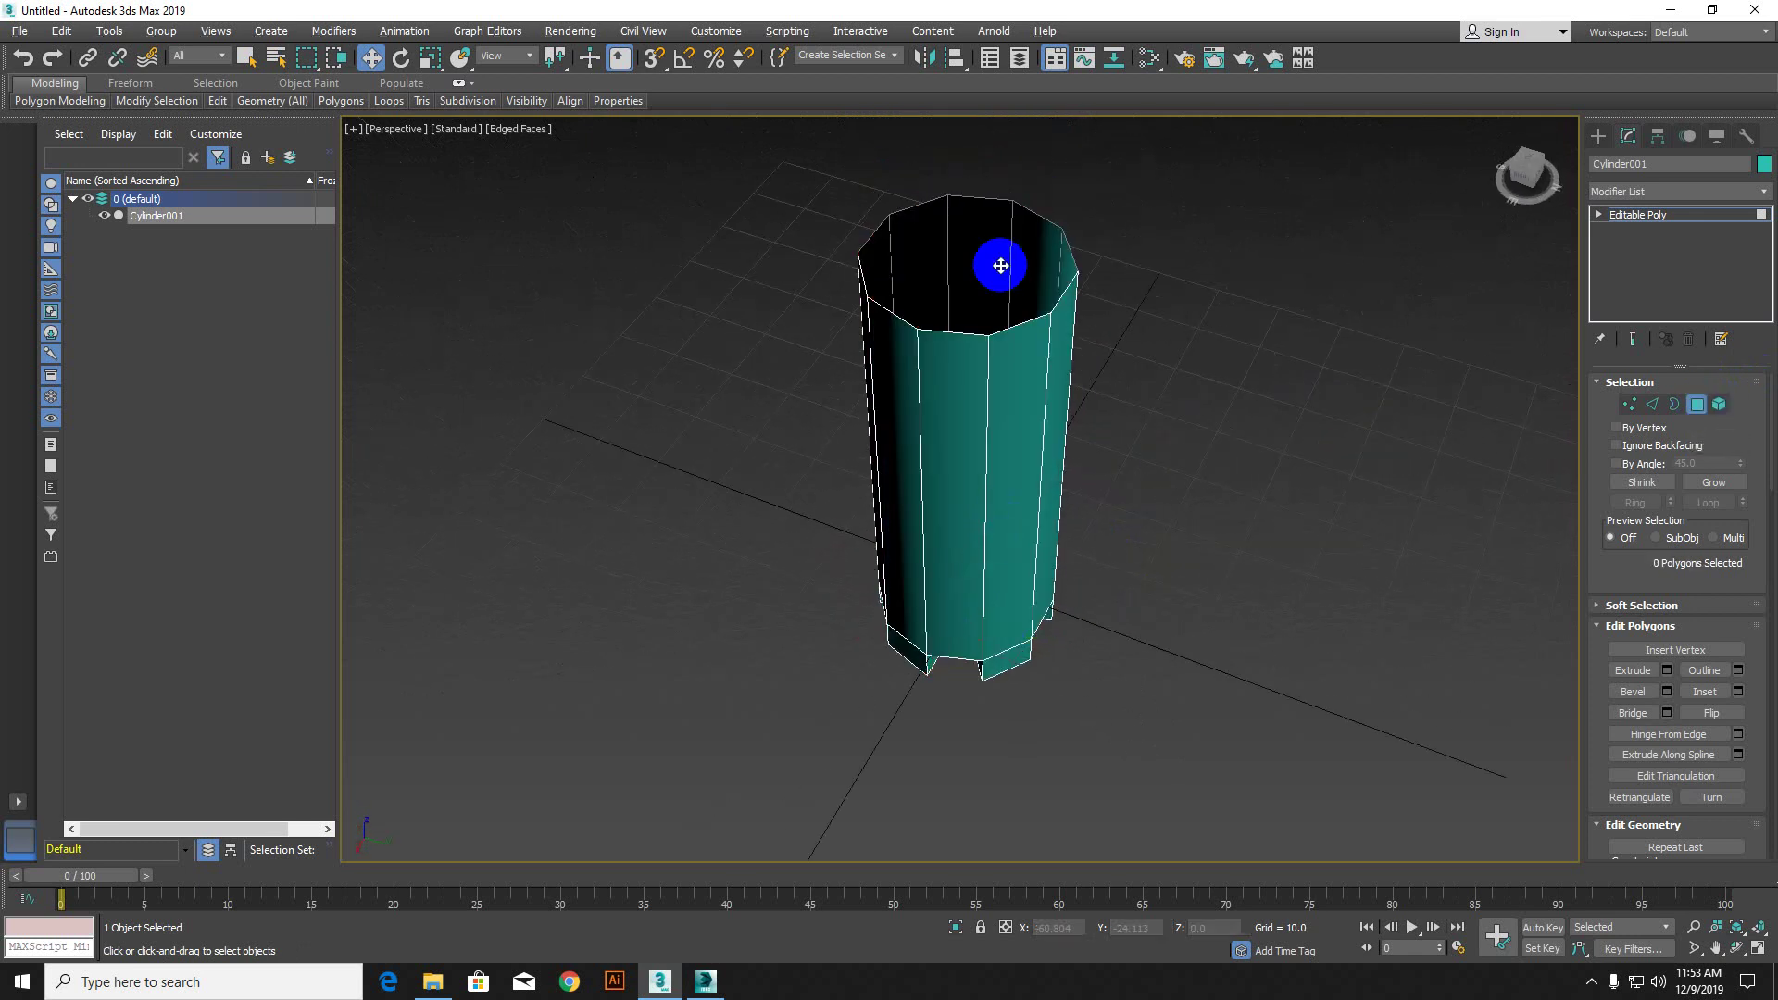
pyautogui.hotkey('ctrl', 'z')
pyautogui.click(1196, 495)
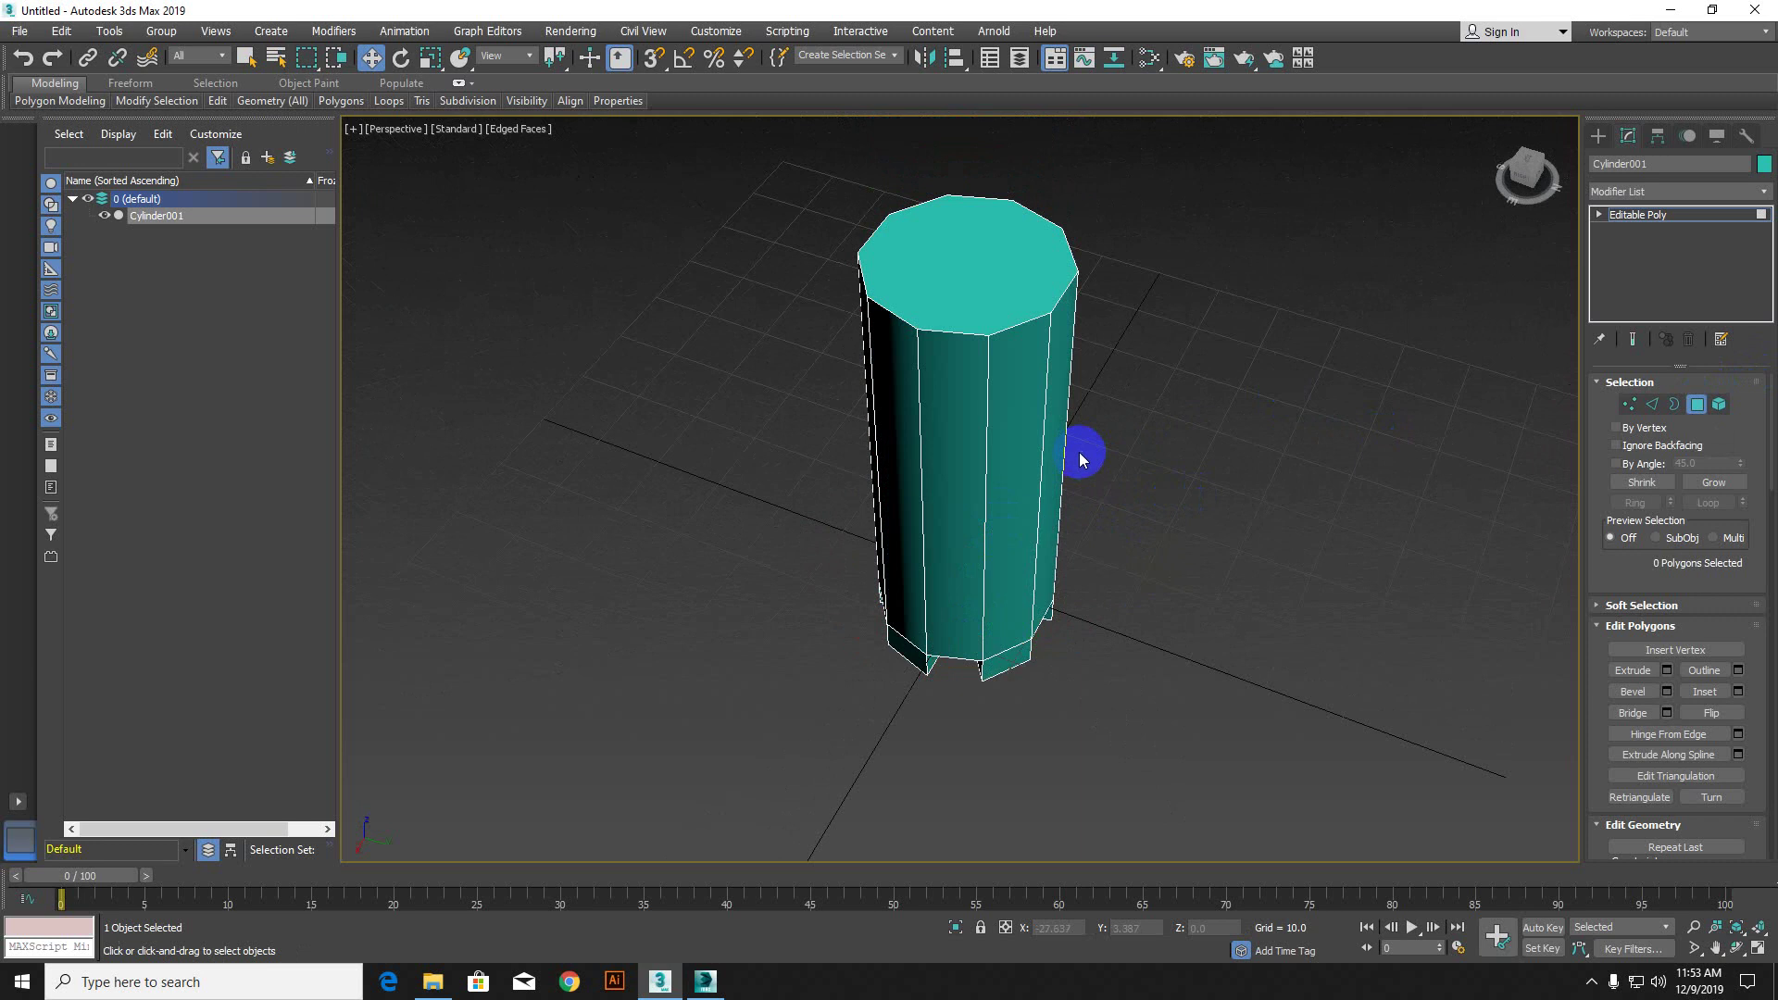
pyautogui.click(1673, 196)
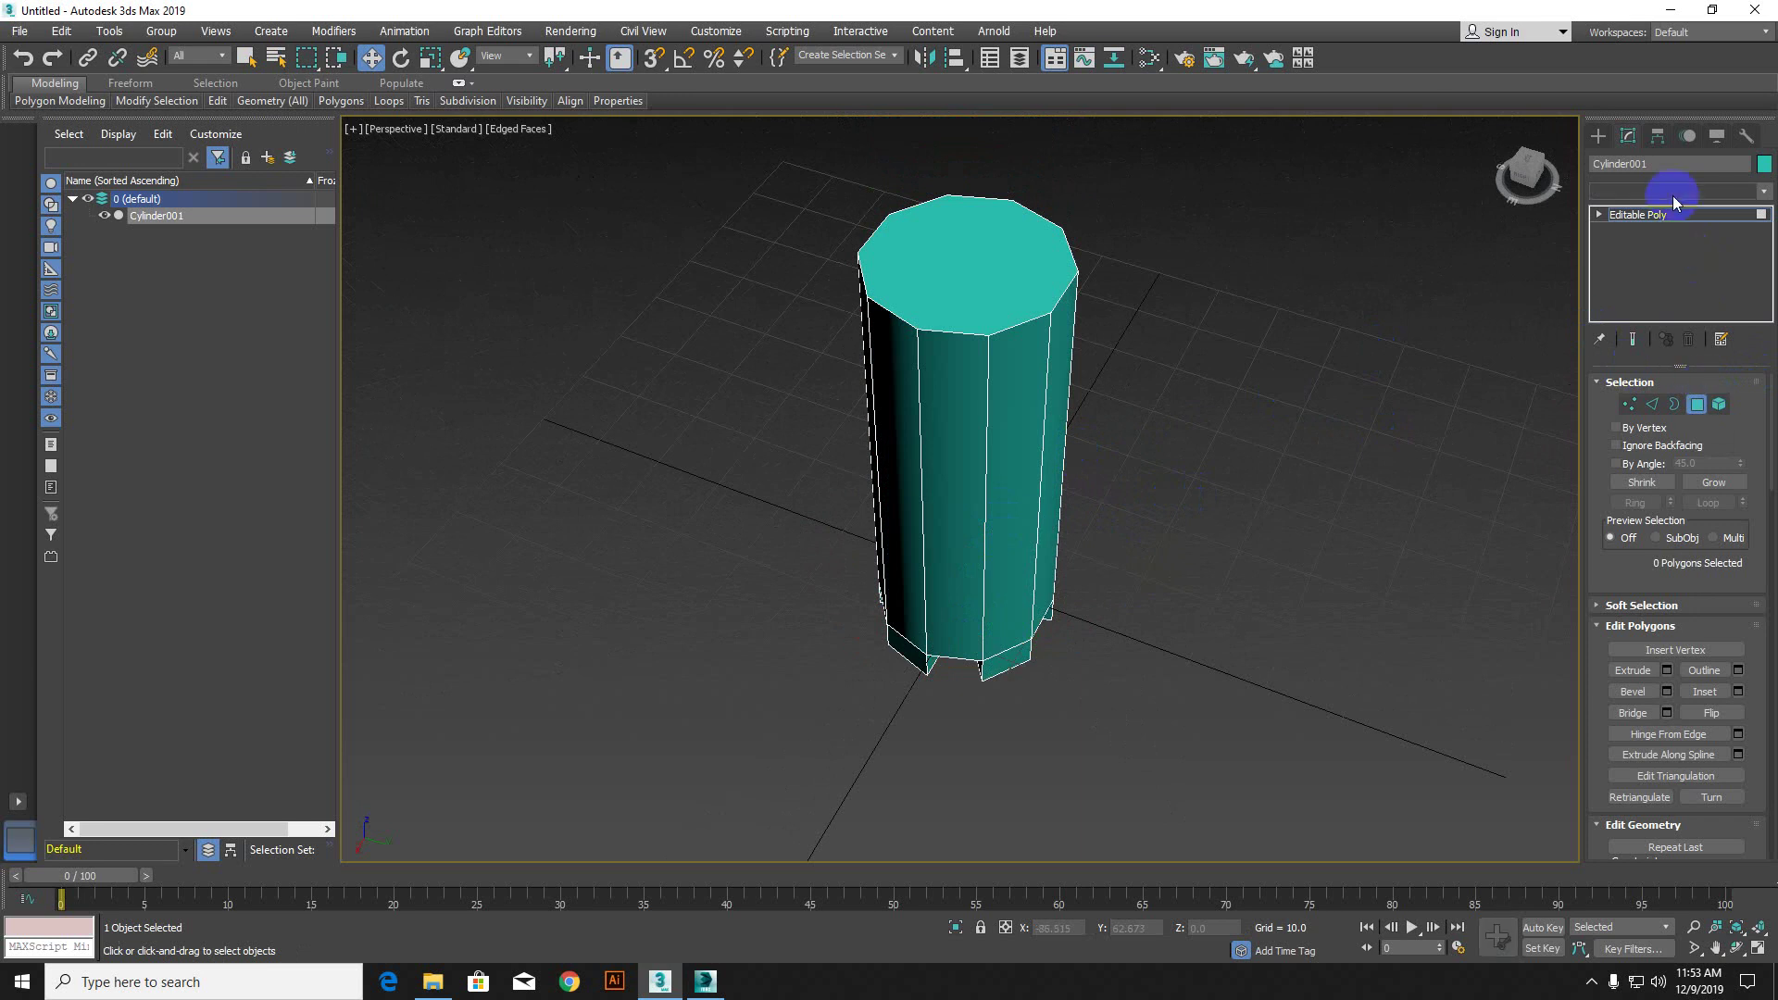
pyautogui.click(1635, 130)
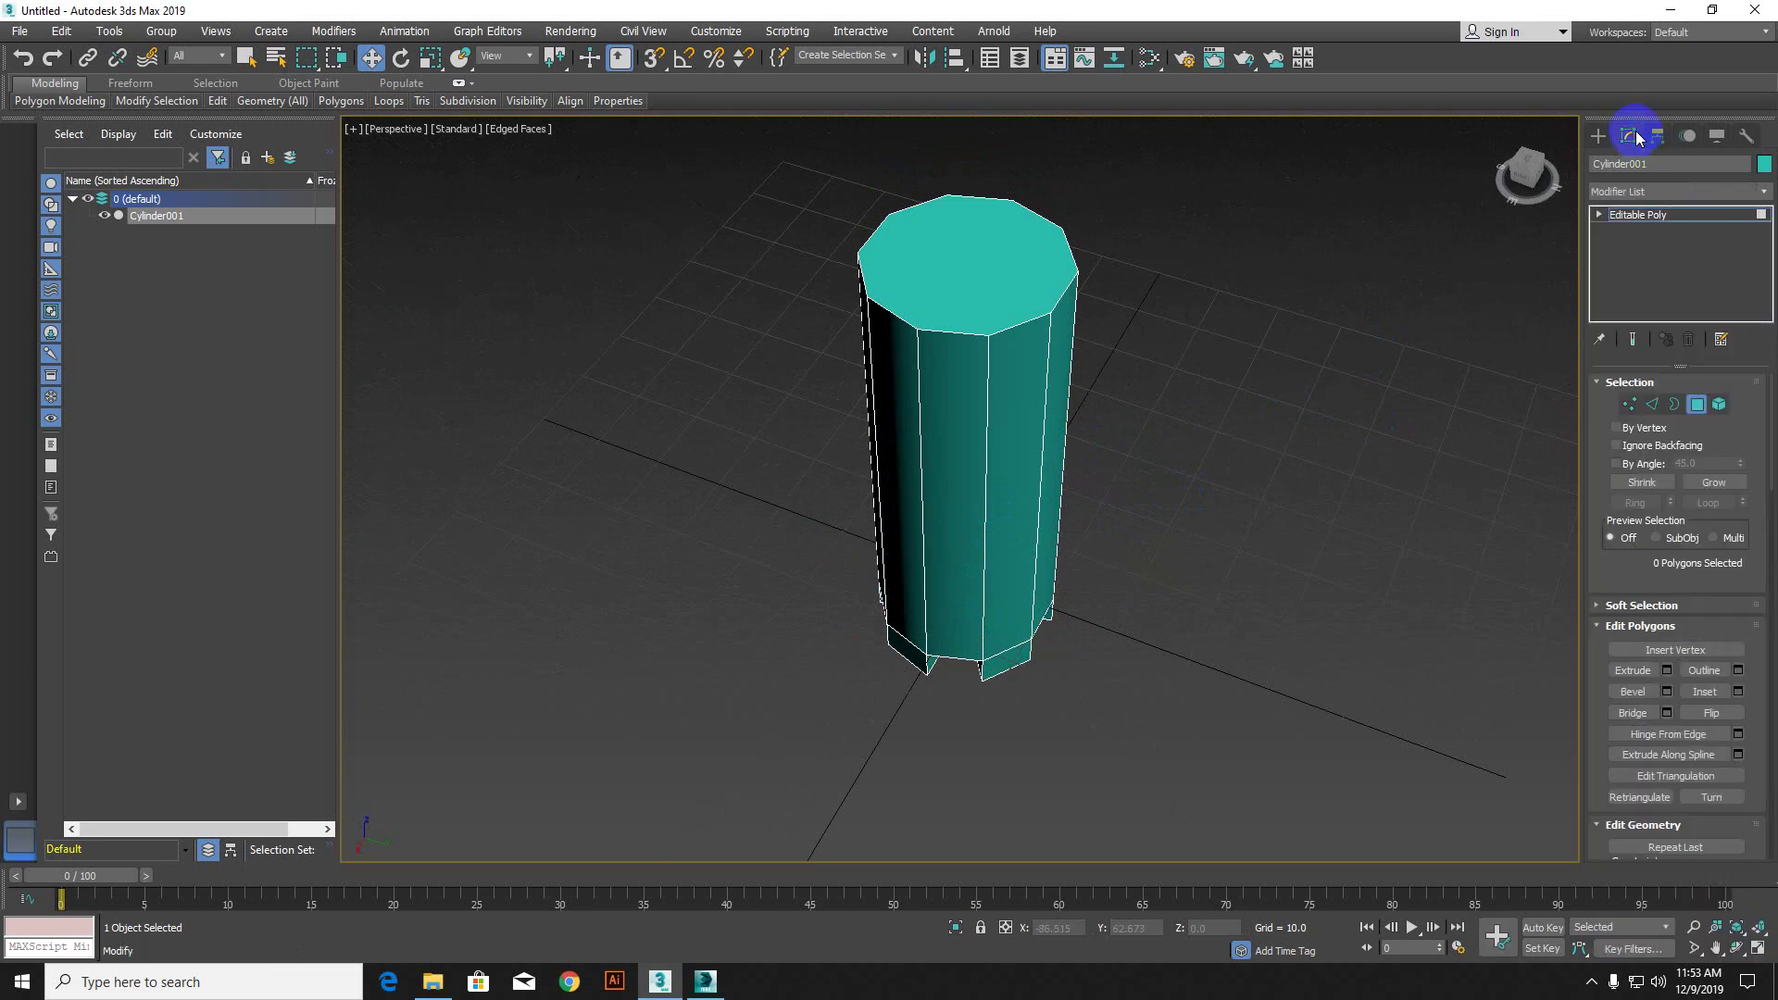
pyautogui.click(1668, 192)
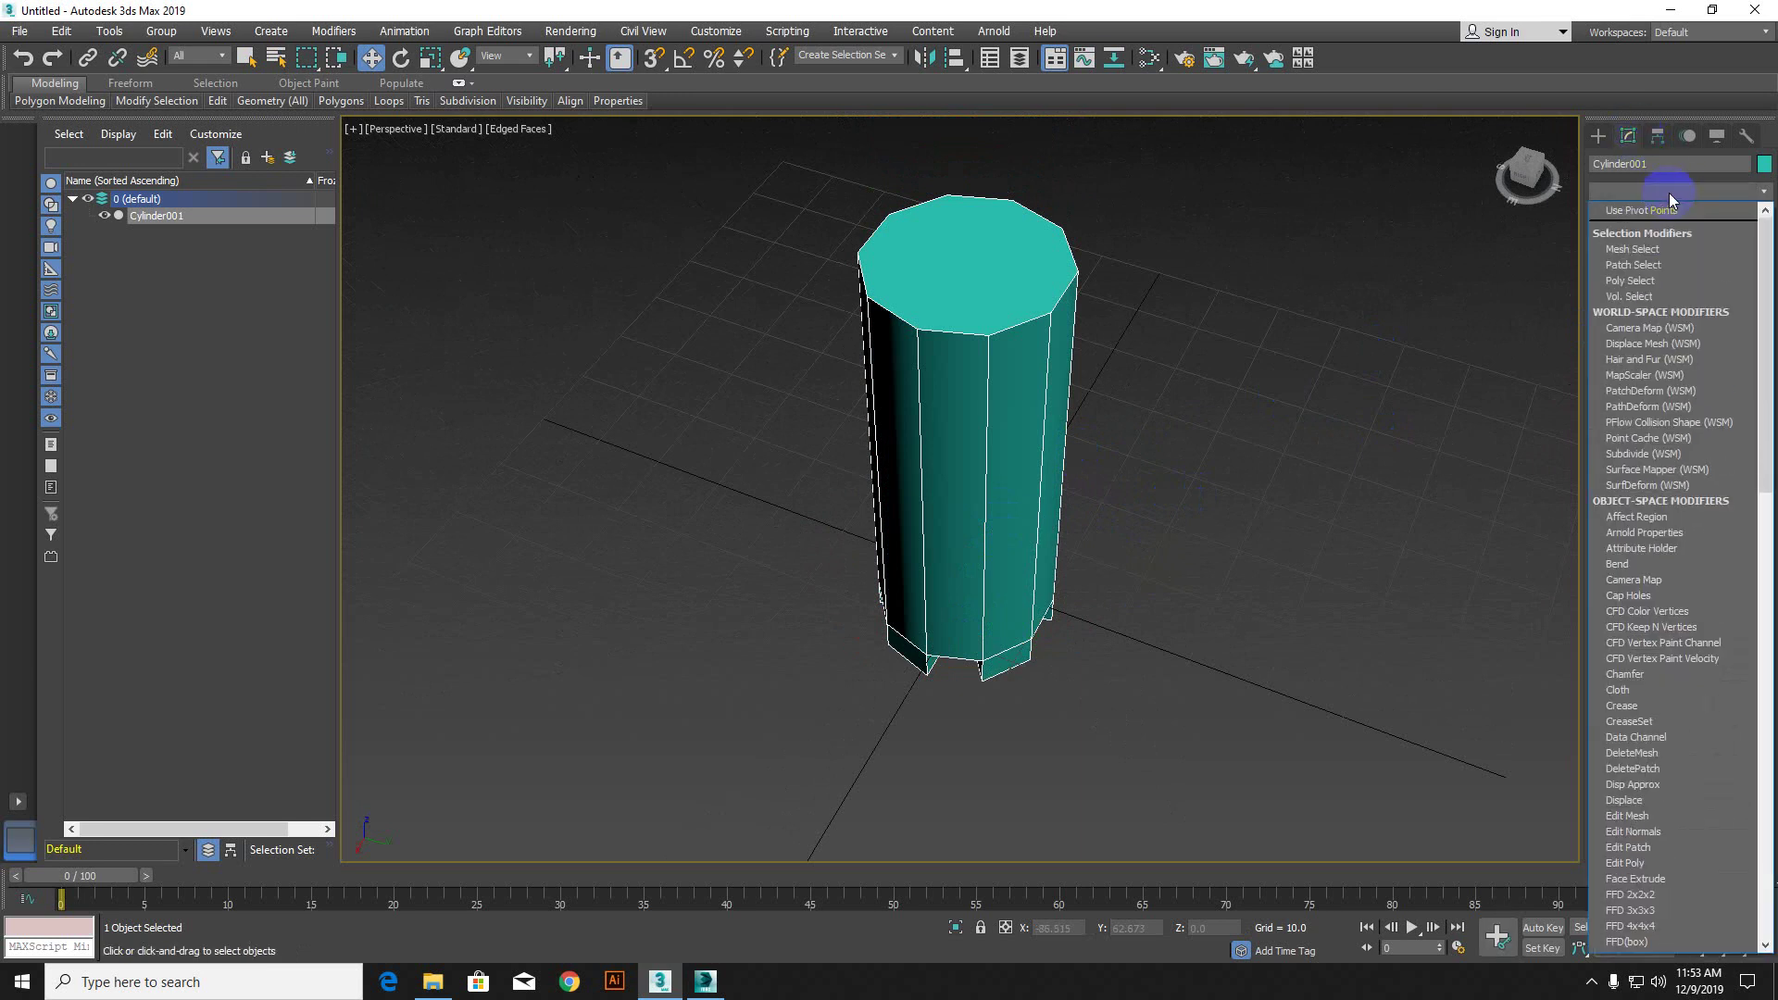
pyautogui.press('t')
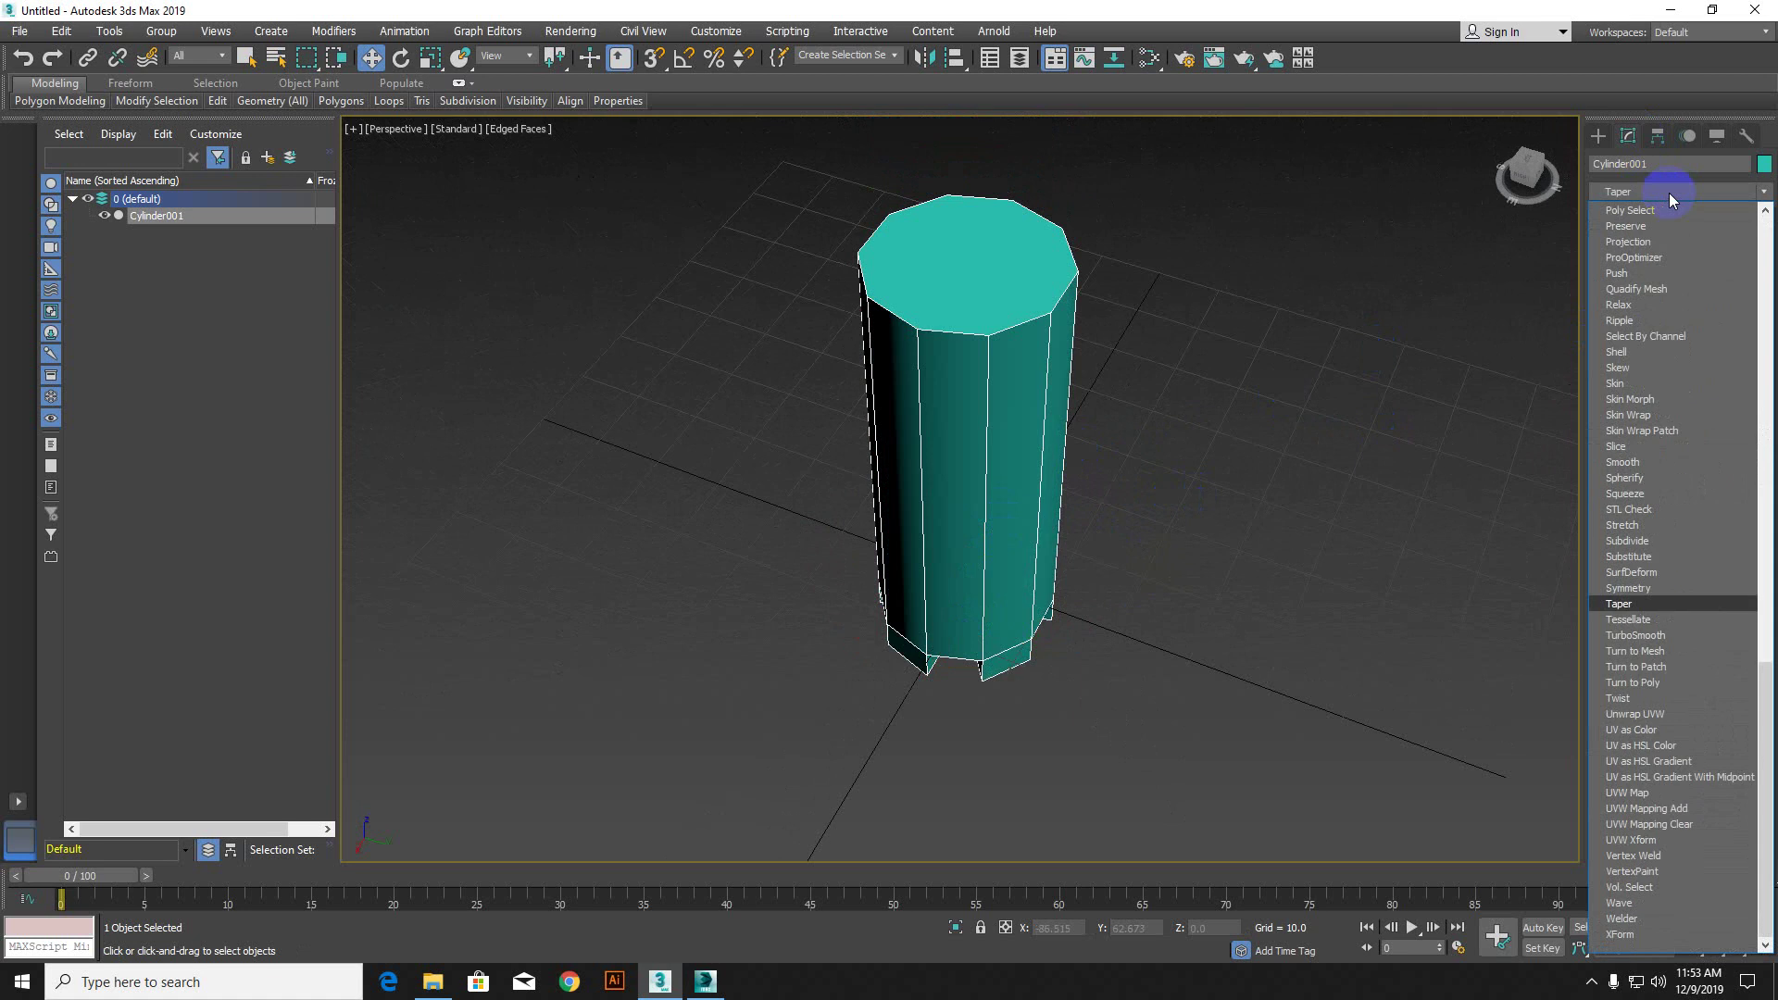
pyautogui.click(1660, 638)
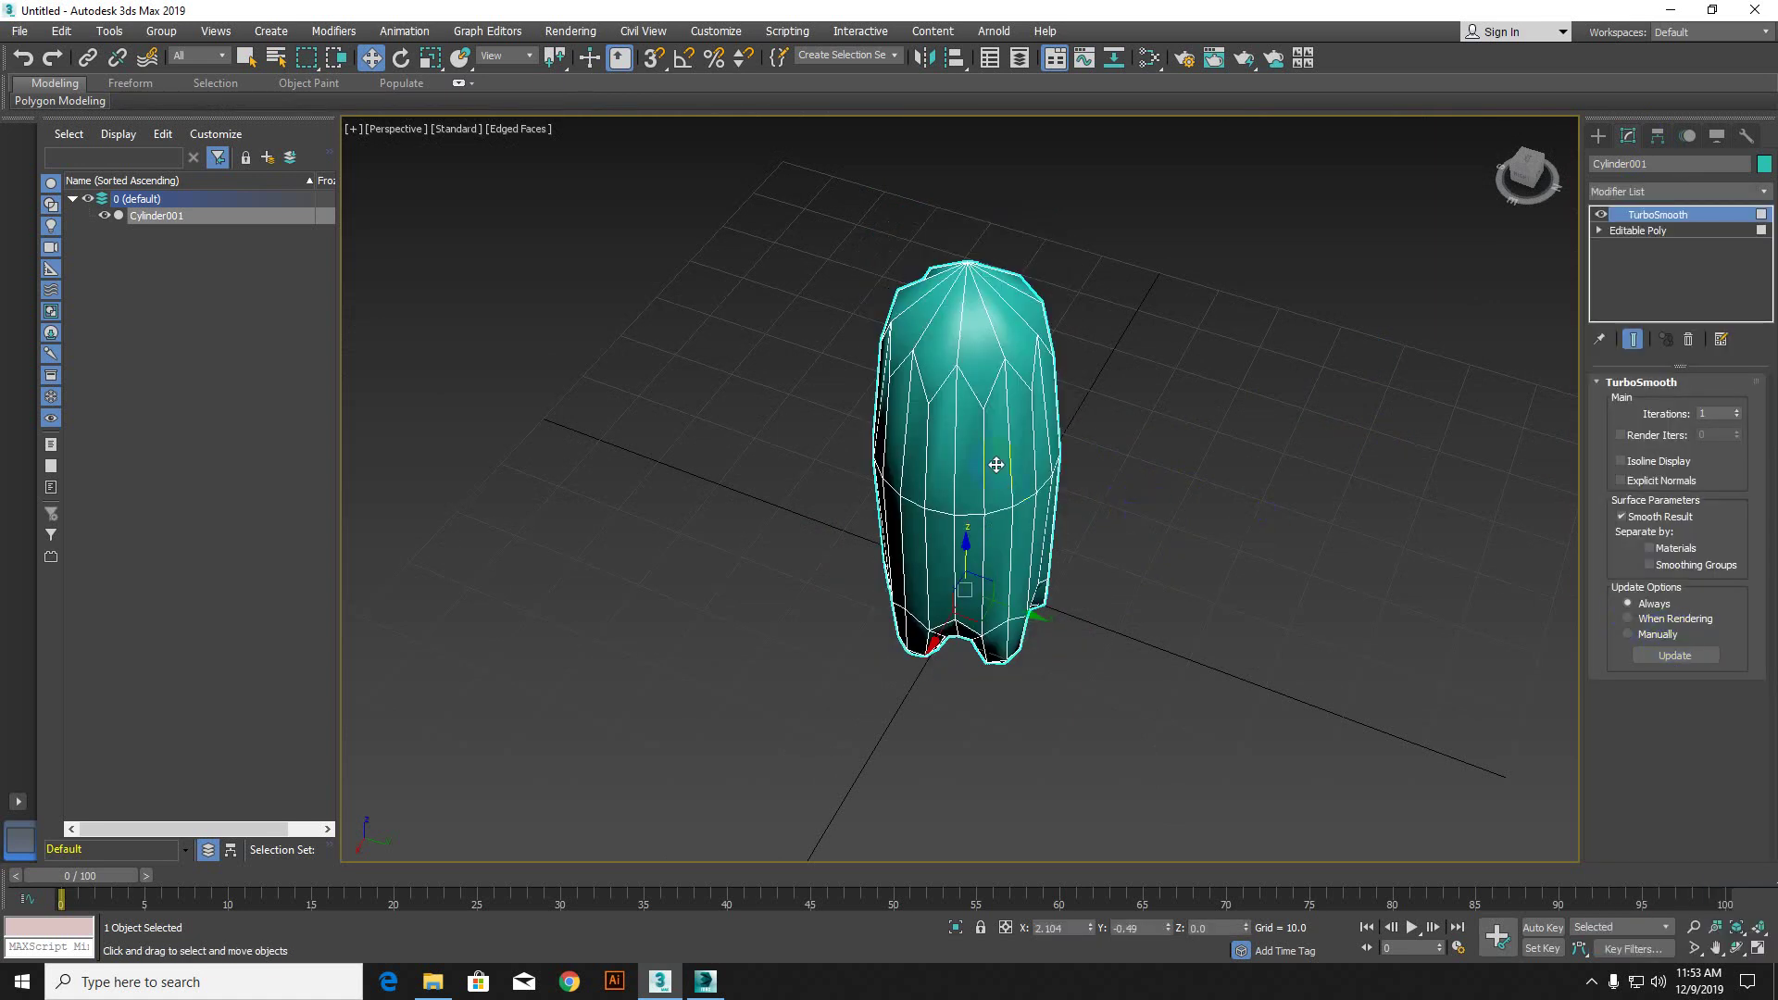
pyautogui.click(1737, 410)
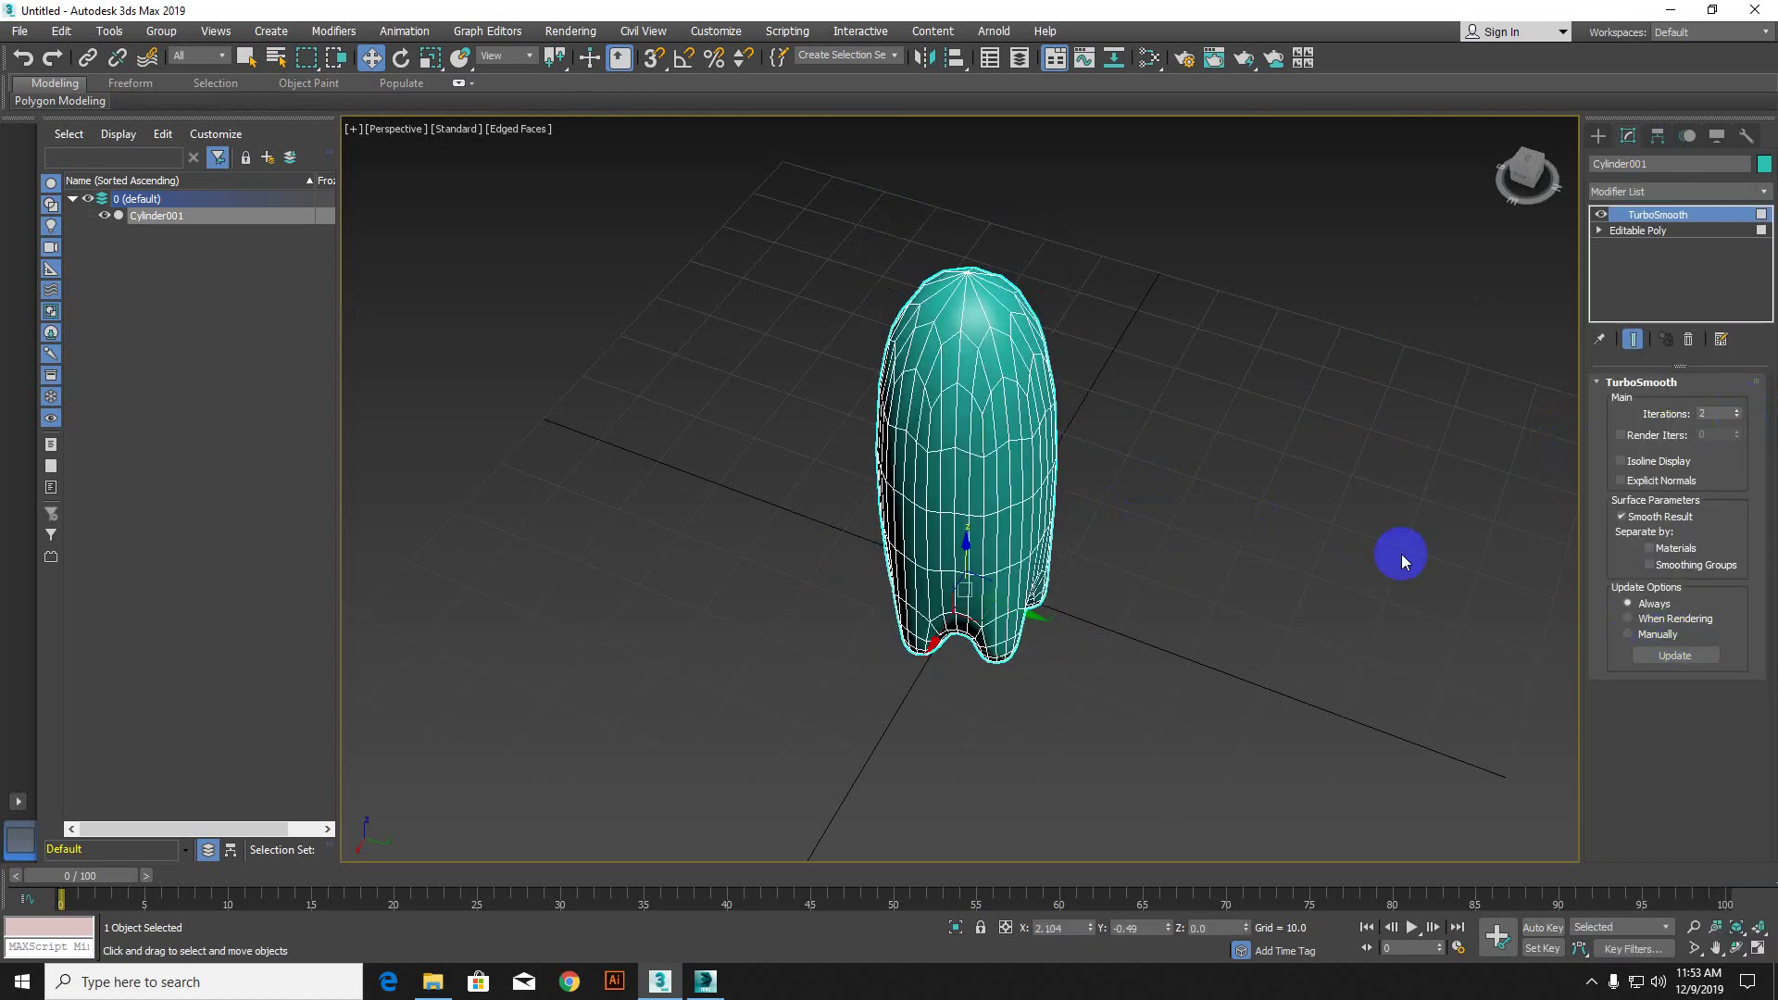
pyautogui.keyDown('alt'); pyautogui.moveTo(1397, 552); pyautogui.dragTo(1071, 563, button='middle'); pyautogui.keyUp('alt')
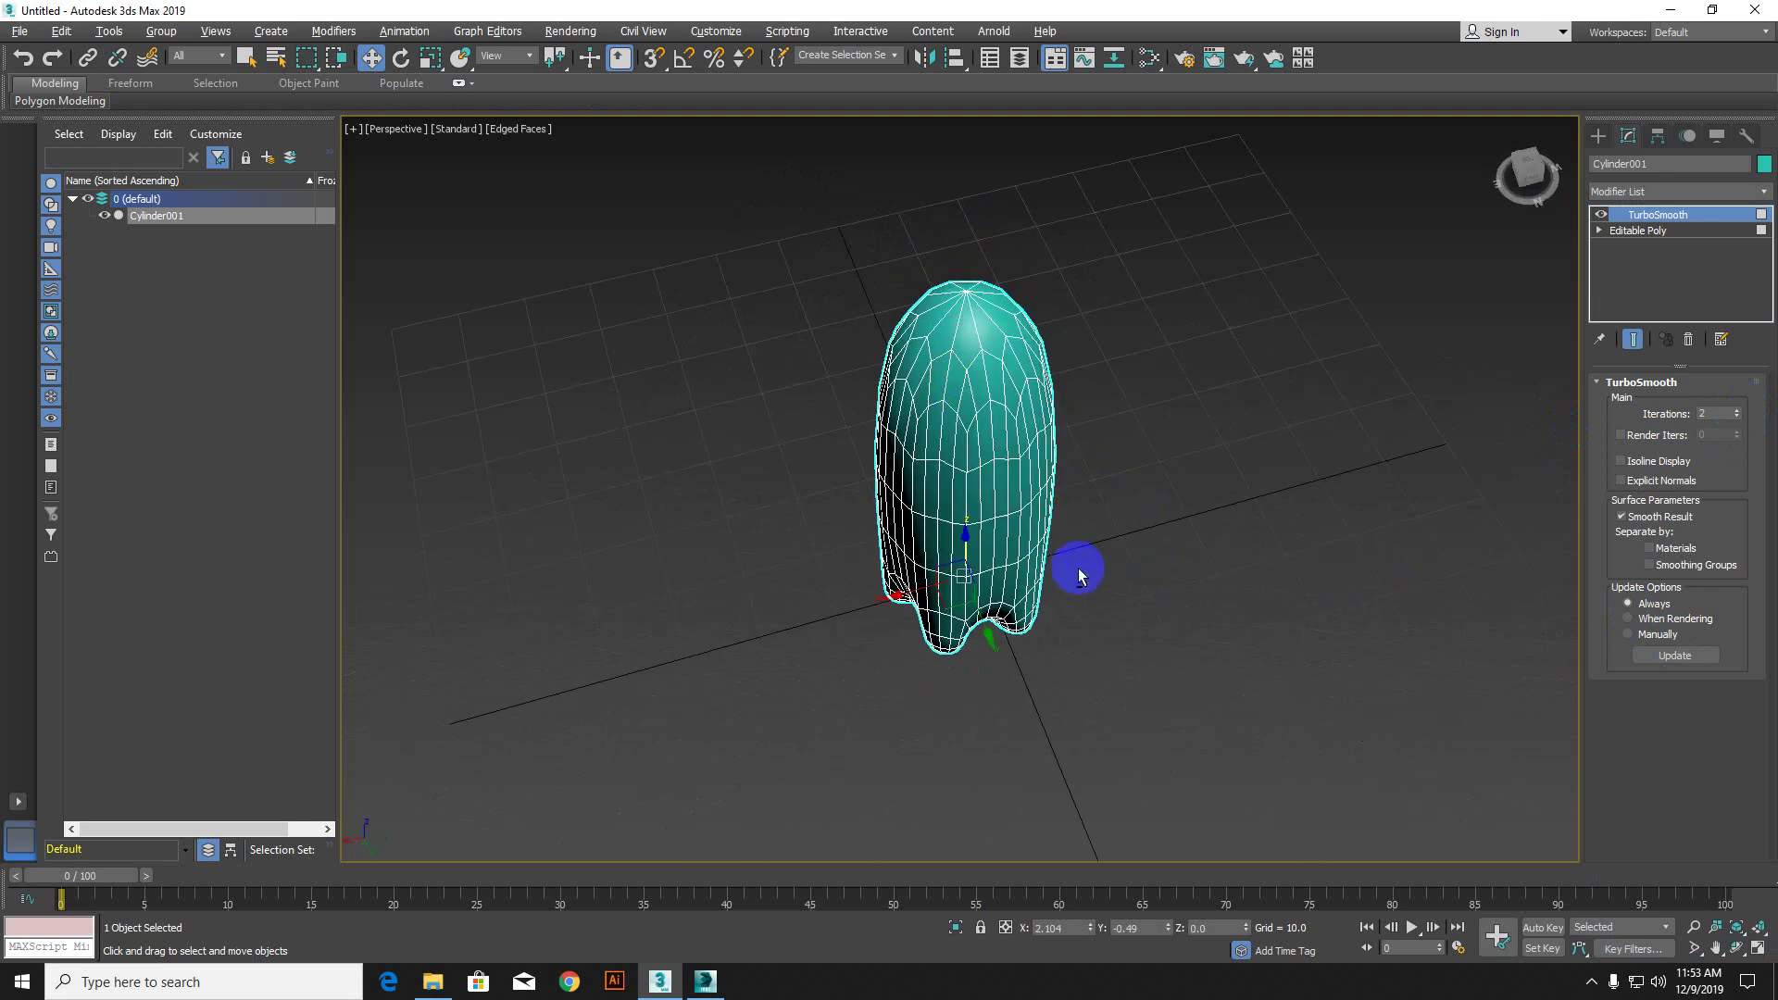
# Step: Delete the top cap polygon in Editable Poly, leaving the smoothed top open
pyautogui.click(1656, 238)
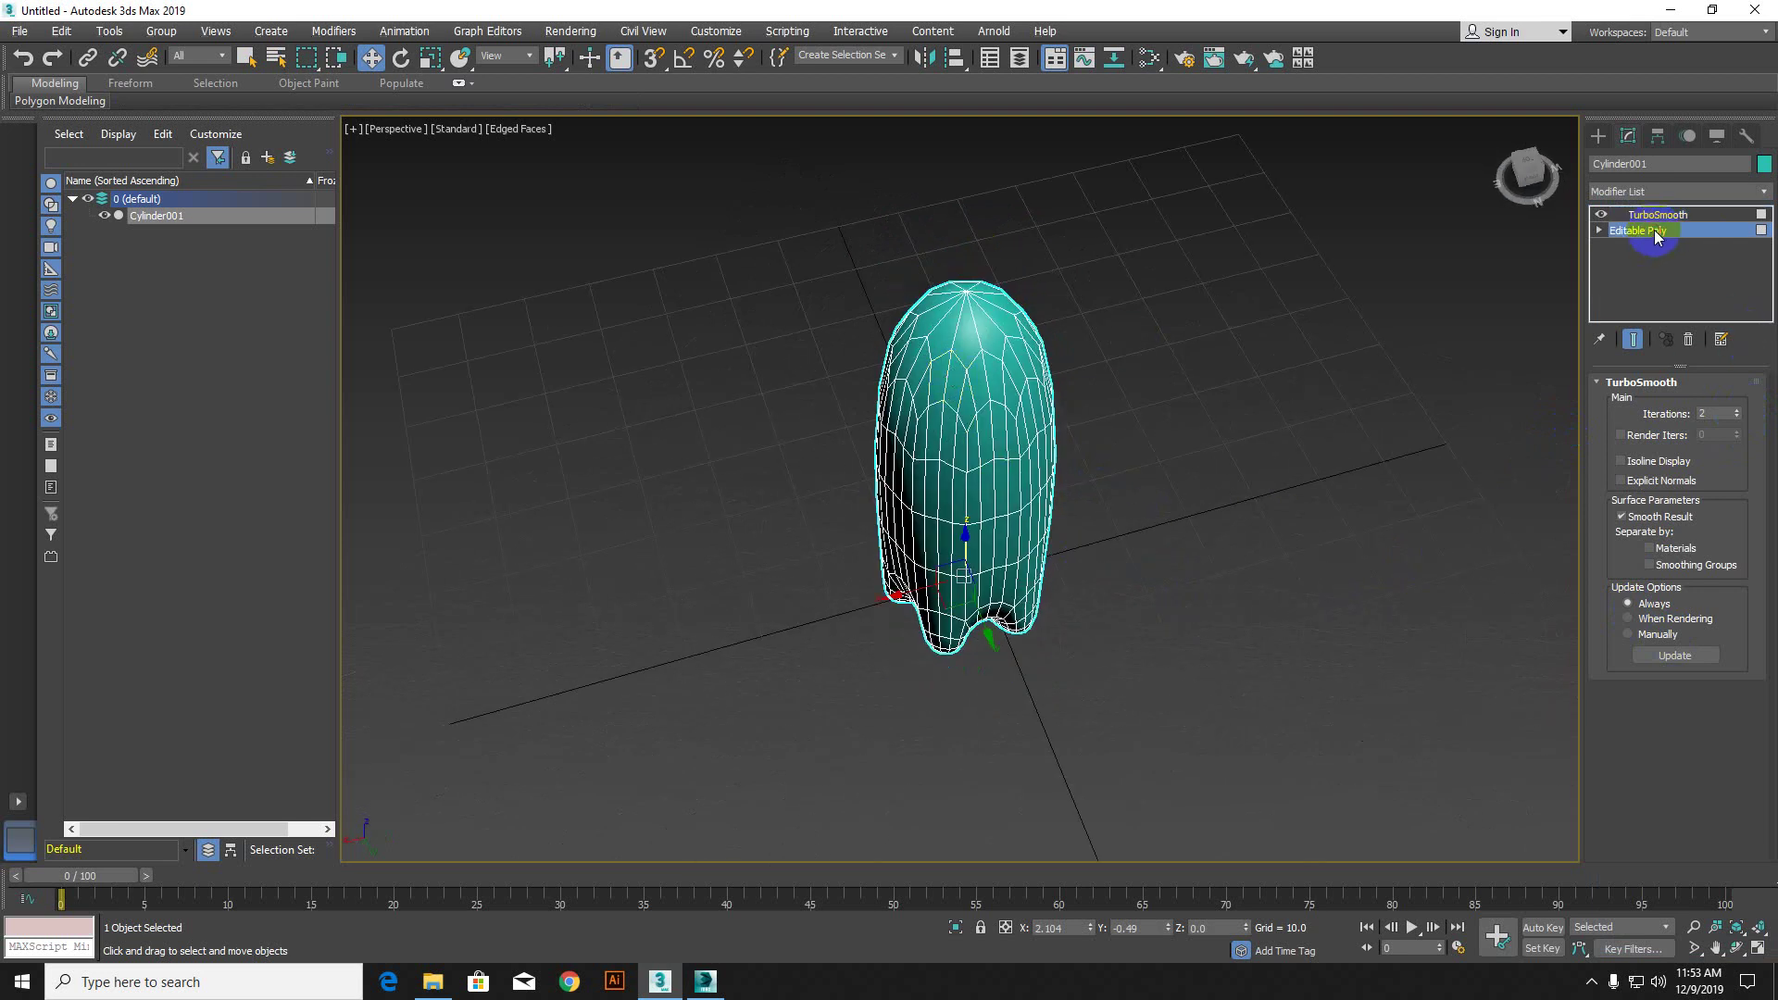
pyautogui.click(1014, 287)
pyautogui.press('Delete')
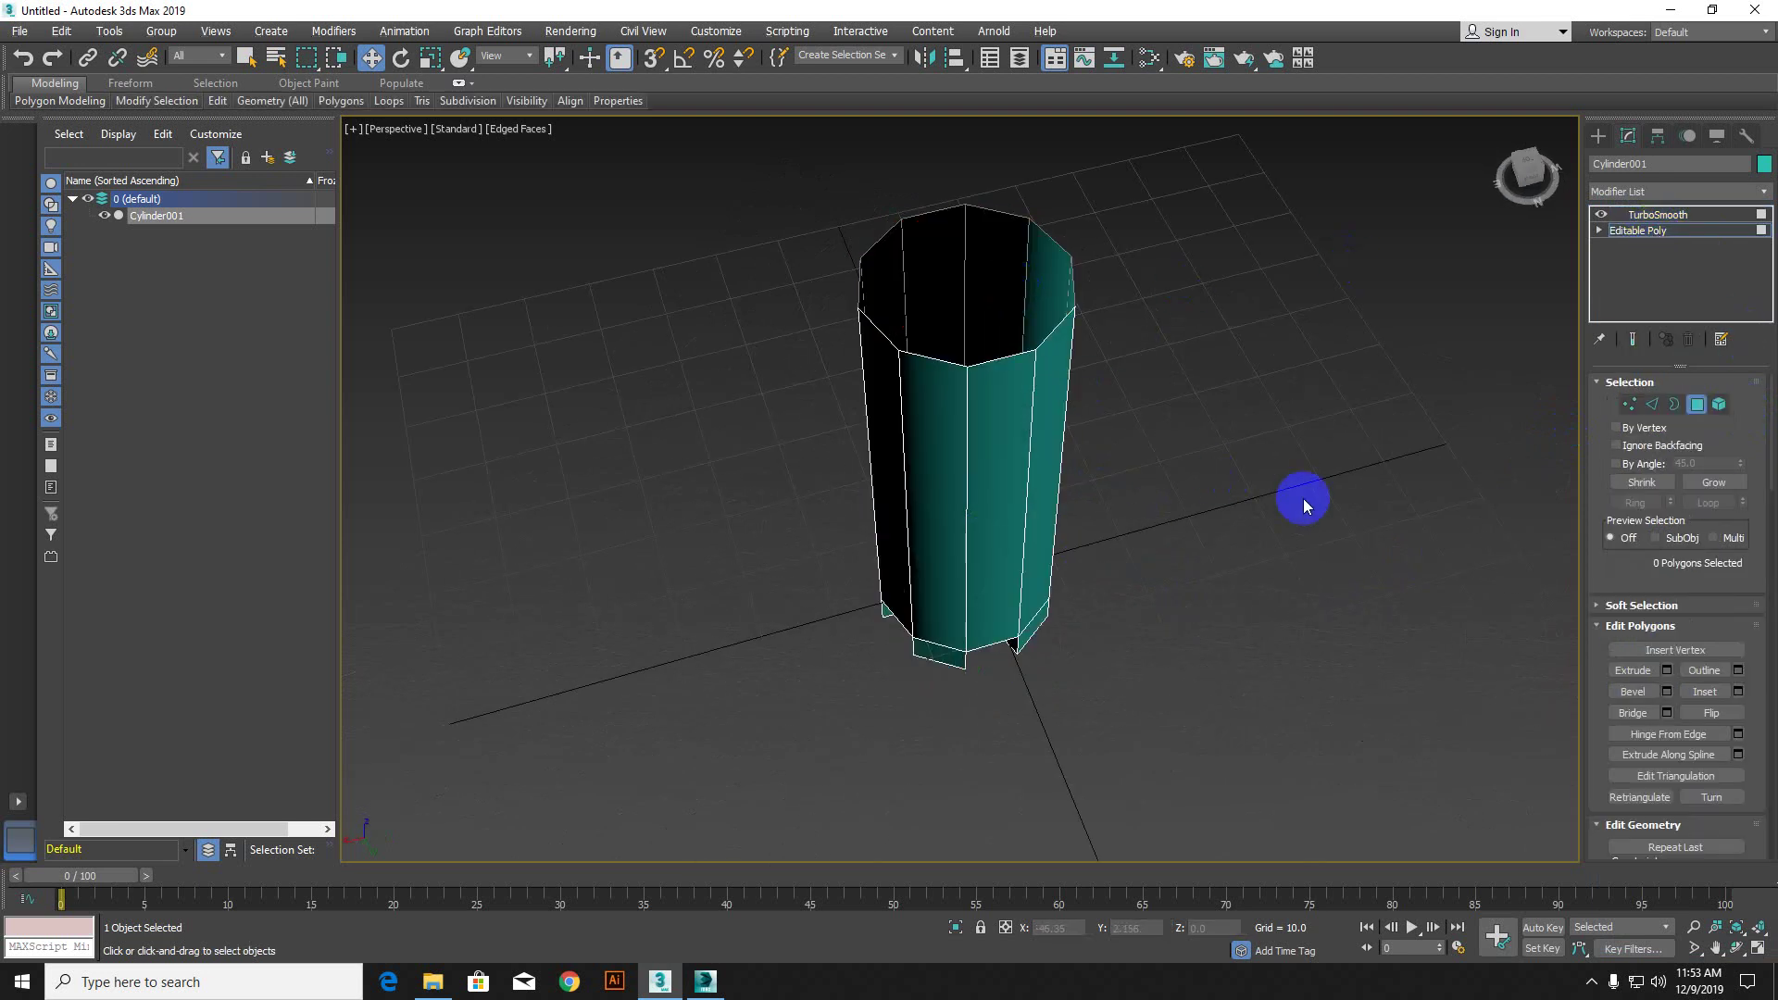
pyautogui.click(1659, 214)
pyautogui.keyDown('alt'); pyautogui.moveTo(1178, 536); pyautogui.dragTo(1058, 659, button='middle'); pyautogui.keyUp('alt')
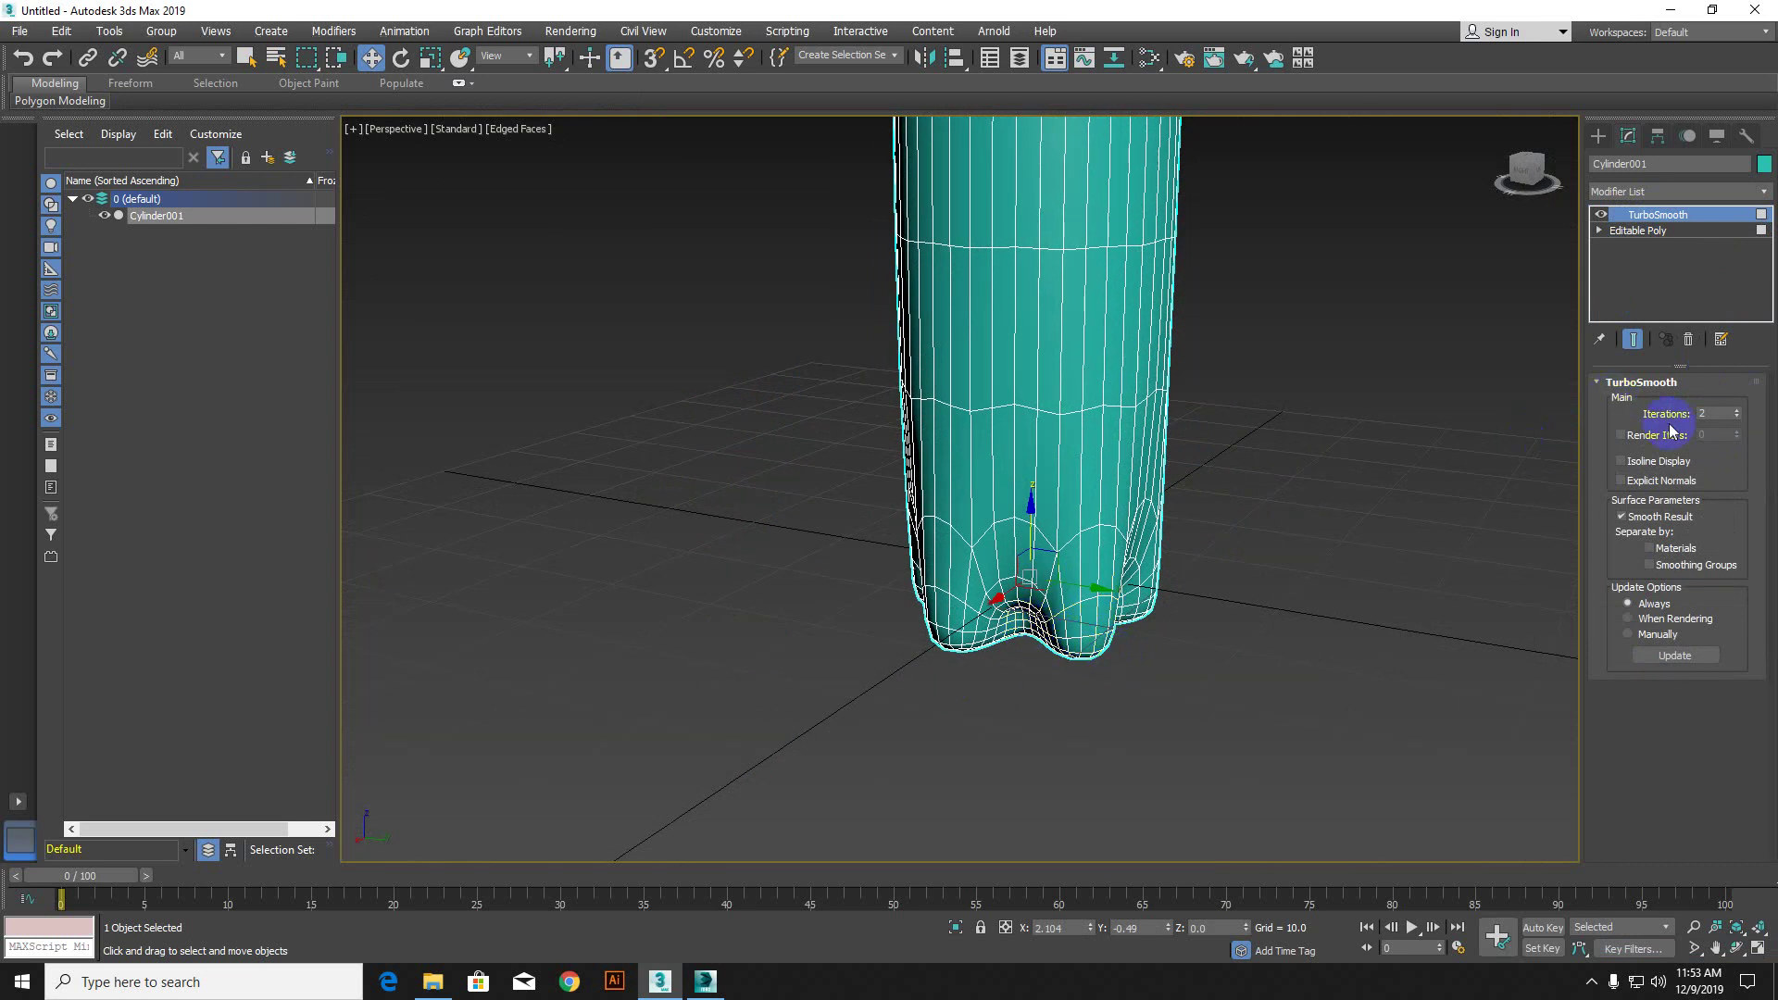
# Step: In Polygon mode, select the base's central polygon and its five petal polygons
pyautogui.click(1652, 229)
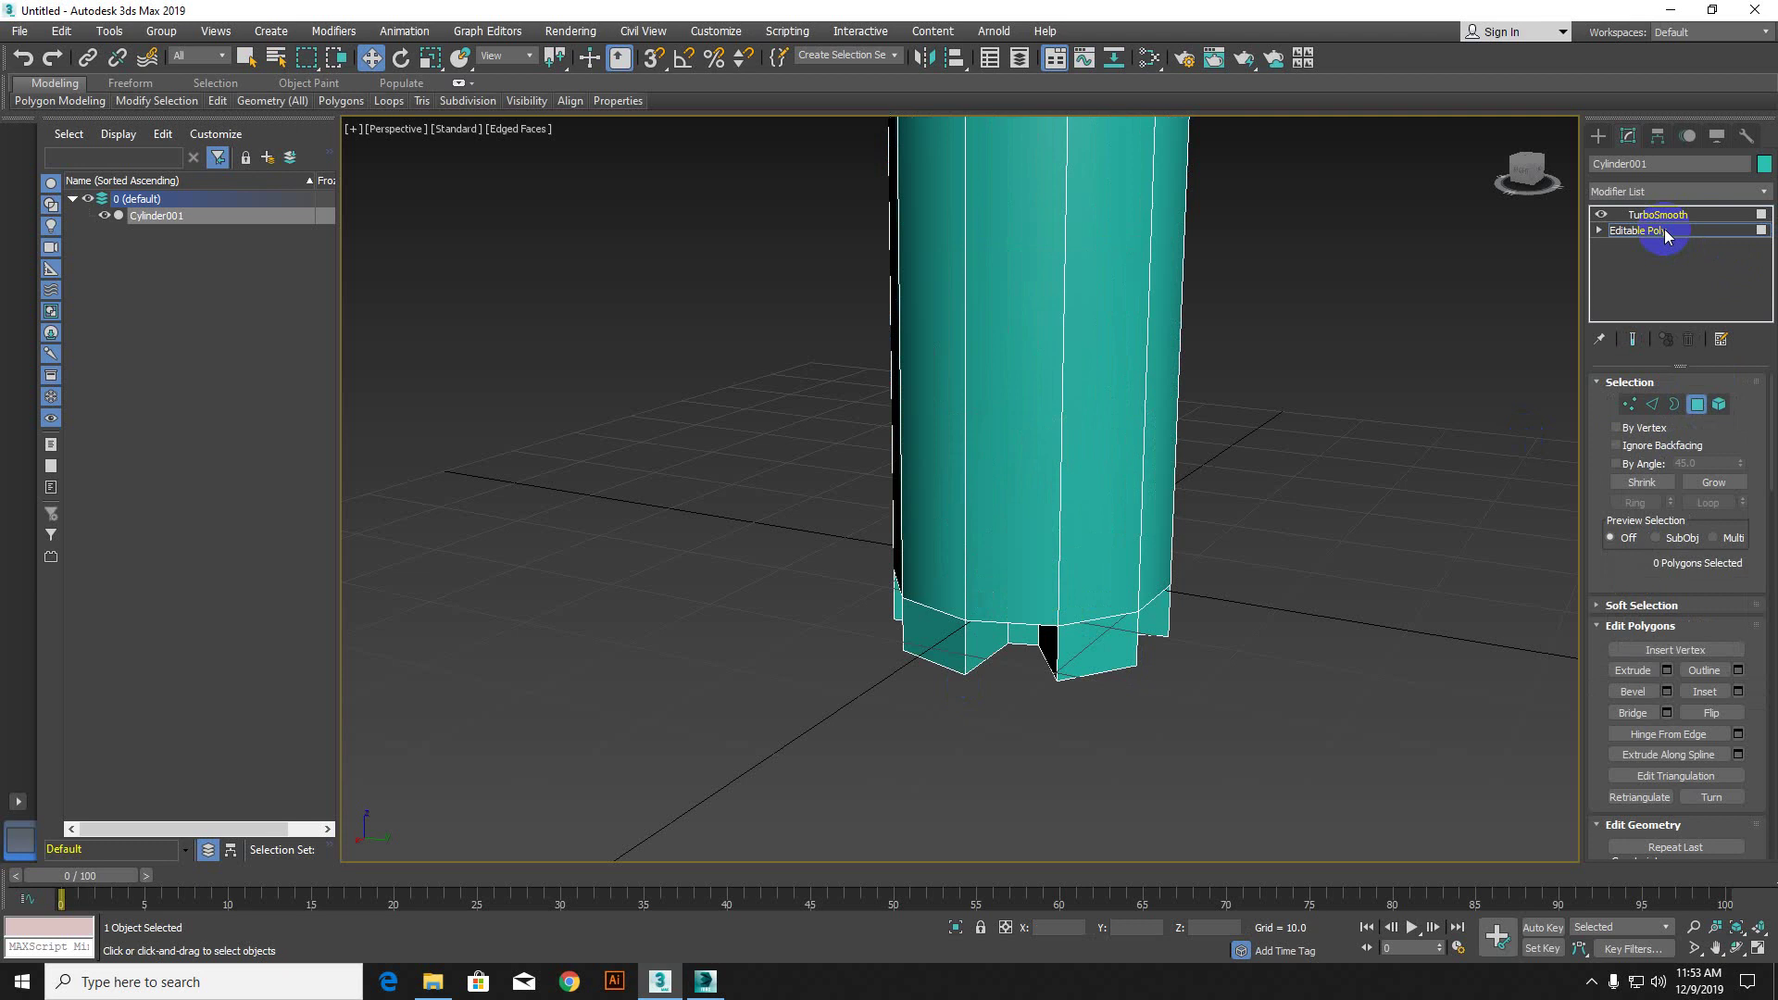
pyautogui.click(1696, 404)
pyautogui.keyDown('alt'); pyautogui.moveTo(1203, 648); pyautogui.dragTo(1074, 629, button='middle'); pyautogui.keyUp('alt')
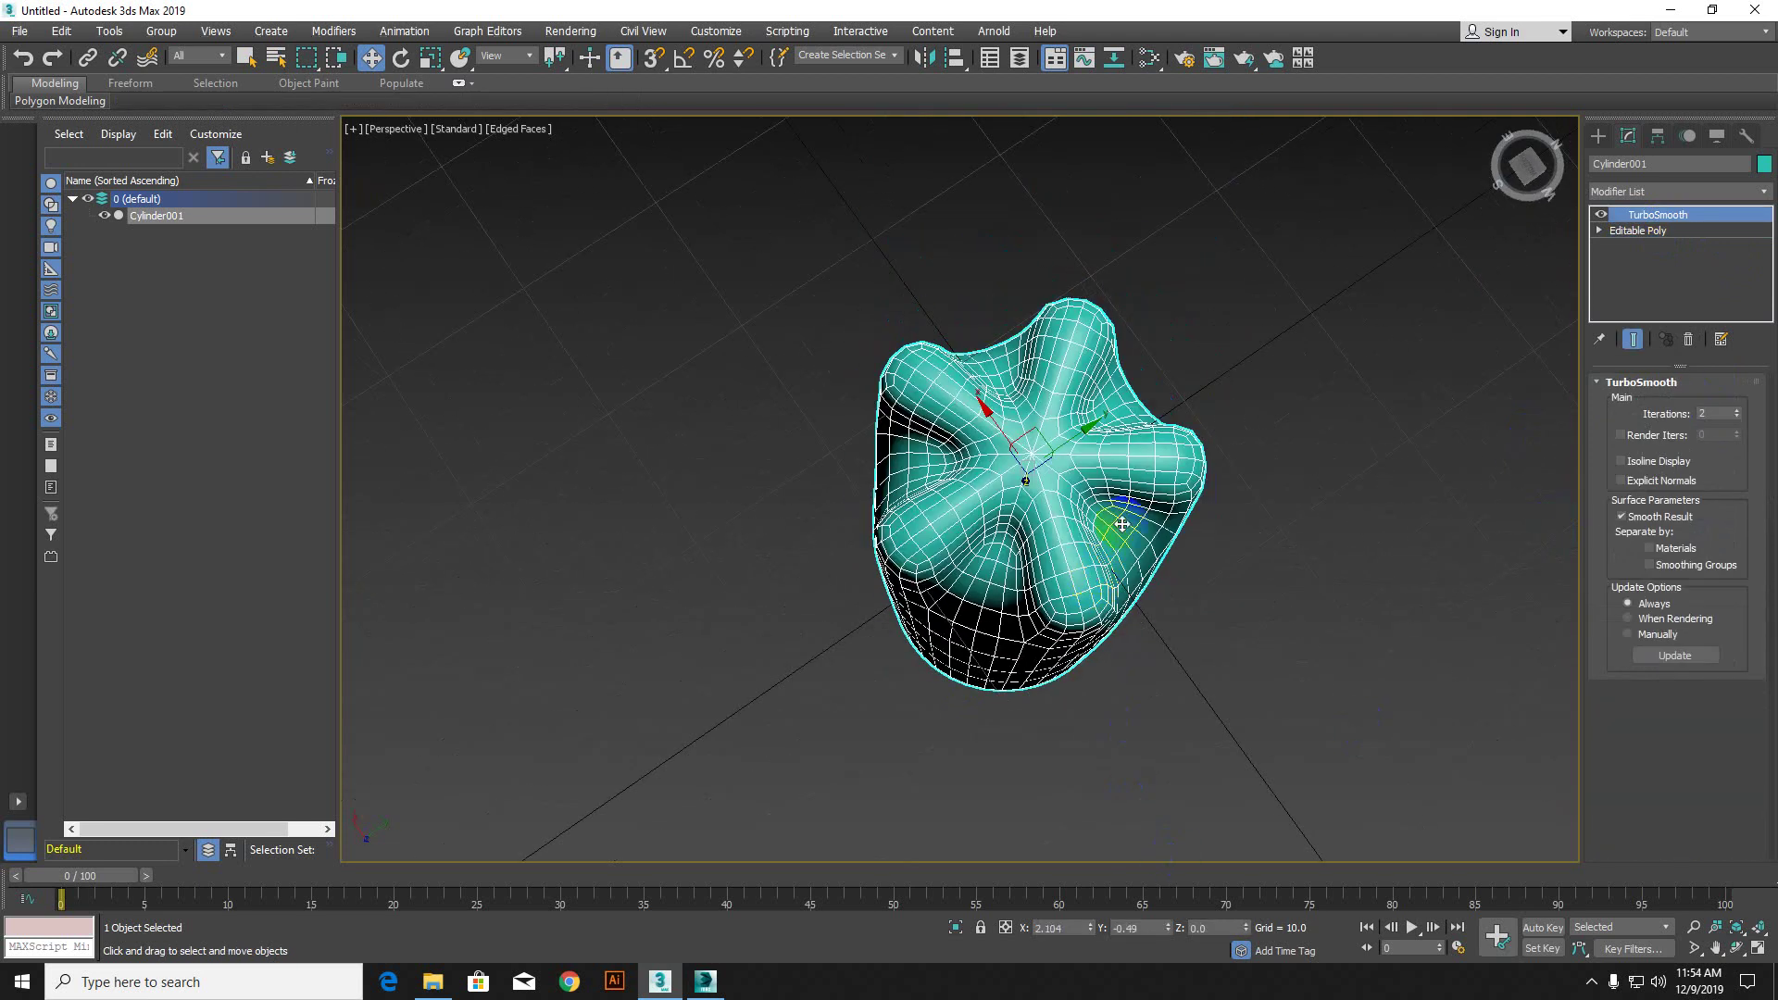
pyautogui.click(1598, 230)
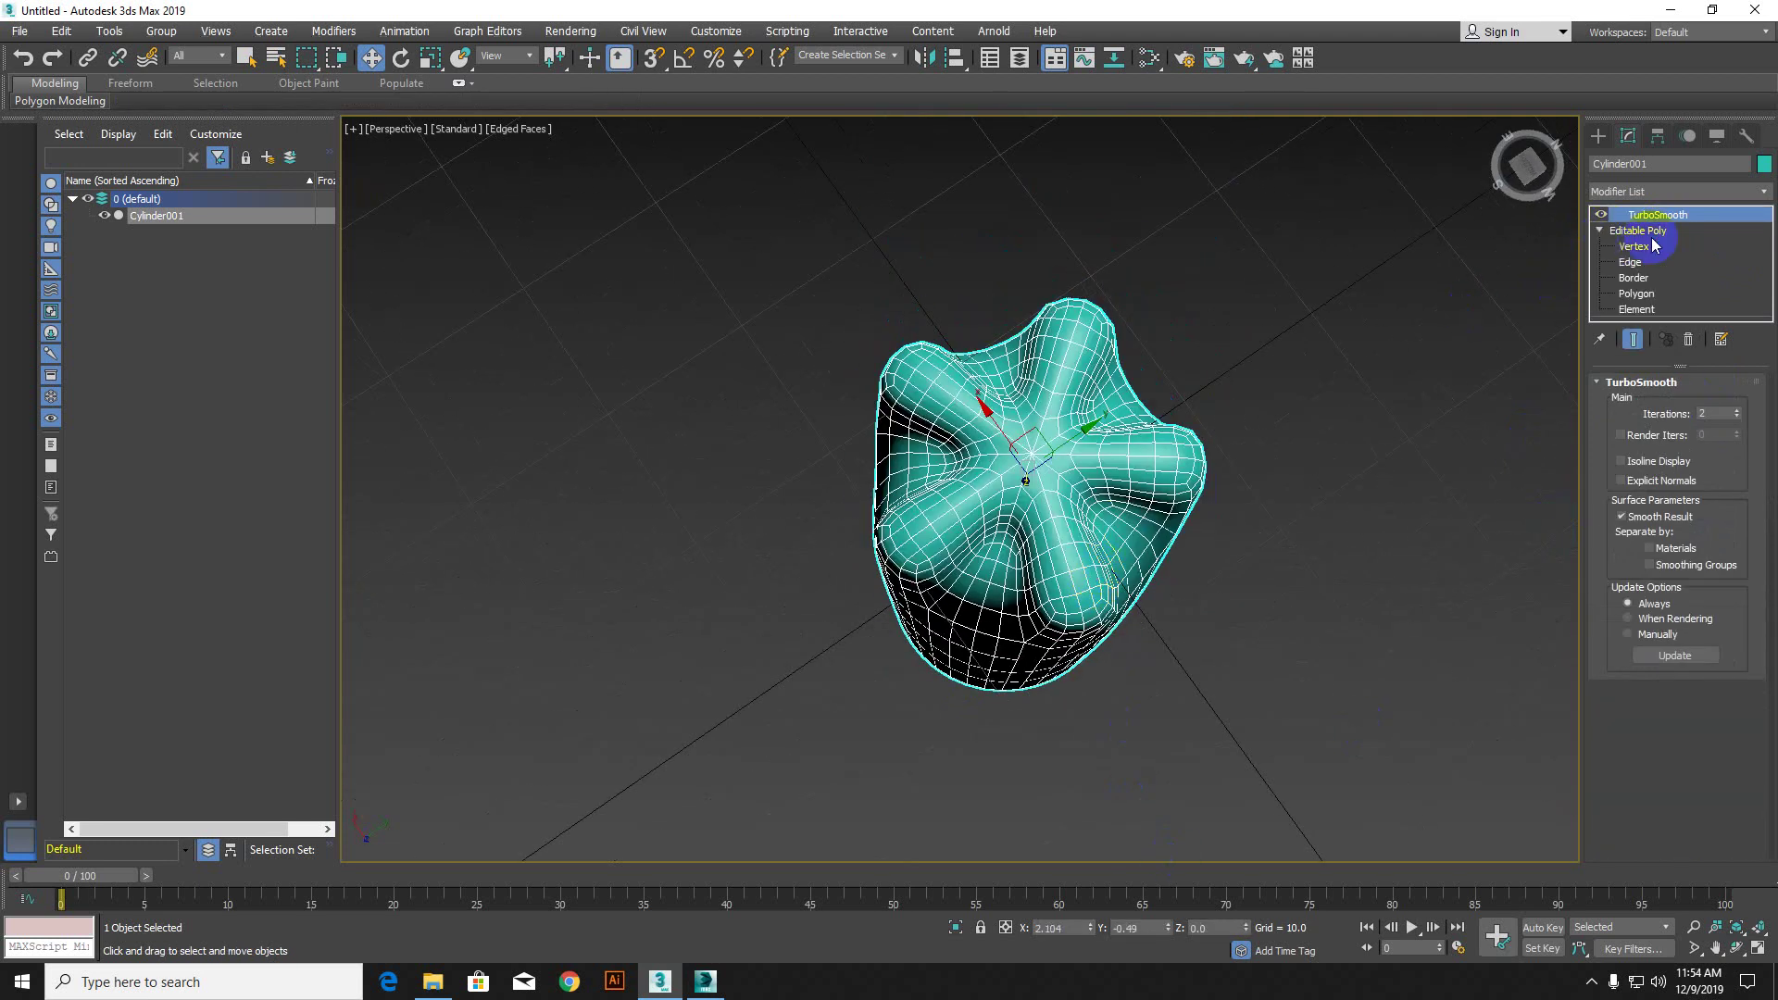
pyautogui.click(1638, 294)
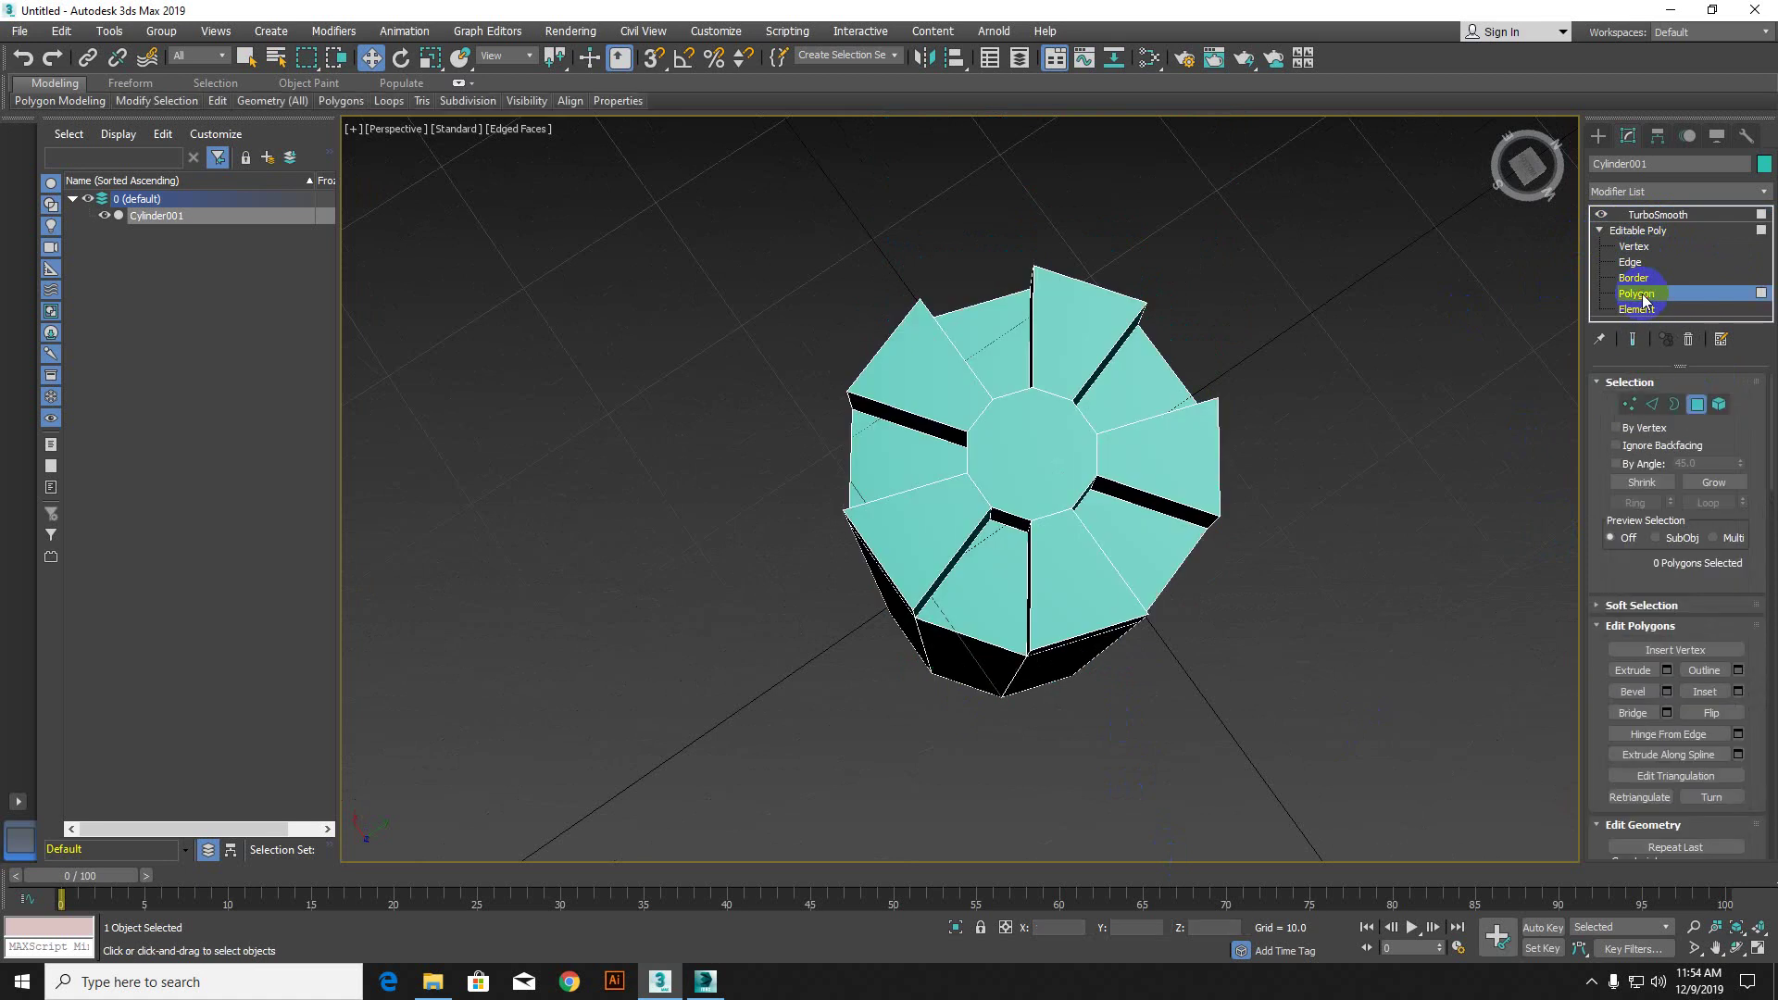
pyautogui.click(1156, 460)
pyautogui.keyDown('ctrl'); pyautogui.click(1099, 347); pyautogui.keyUp('ctrl')
pyautogui.keyDown('ctrl'); pyautogui.click(1020, 412); pyautogui.keyUp('ctrl')
pyautogui.keyDown('ctrl'); pyautogui.click(936, 370); pyautogui.keyUp('ctrl')
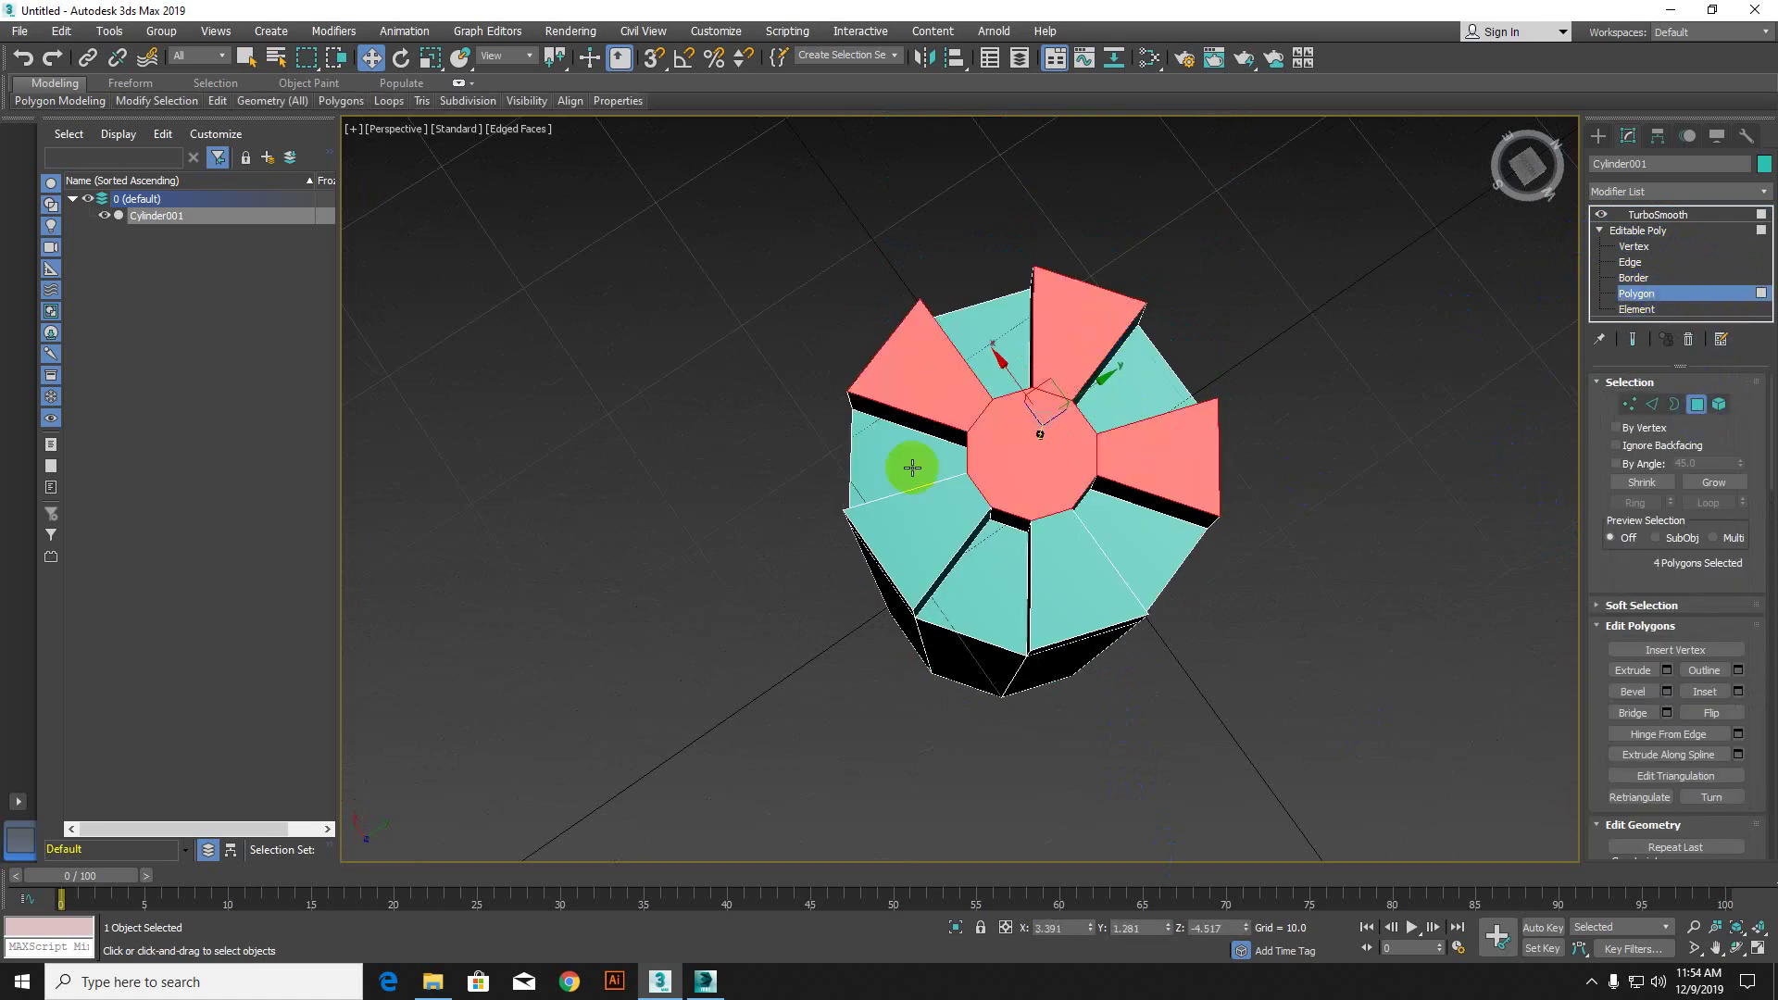
pyautogui.keyDown('ctrl'); pyautogui.click(912, 532); pyautogui.keyUp('ctrl')
pyautogui.keyDown('ctrl'); pyautogui.click(1083, 583); pyautogui.keyUp('ctrl')
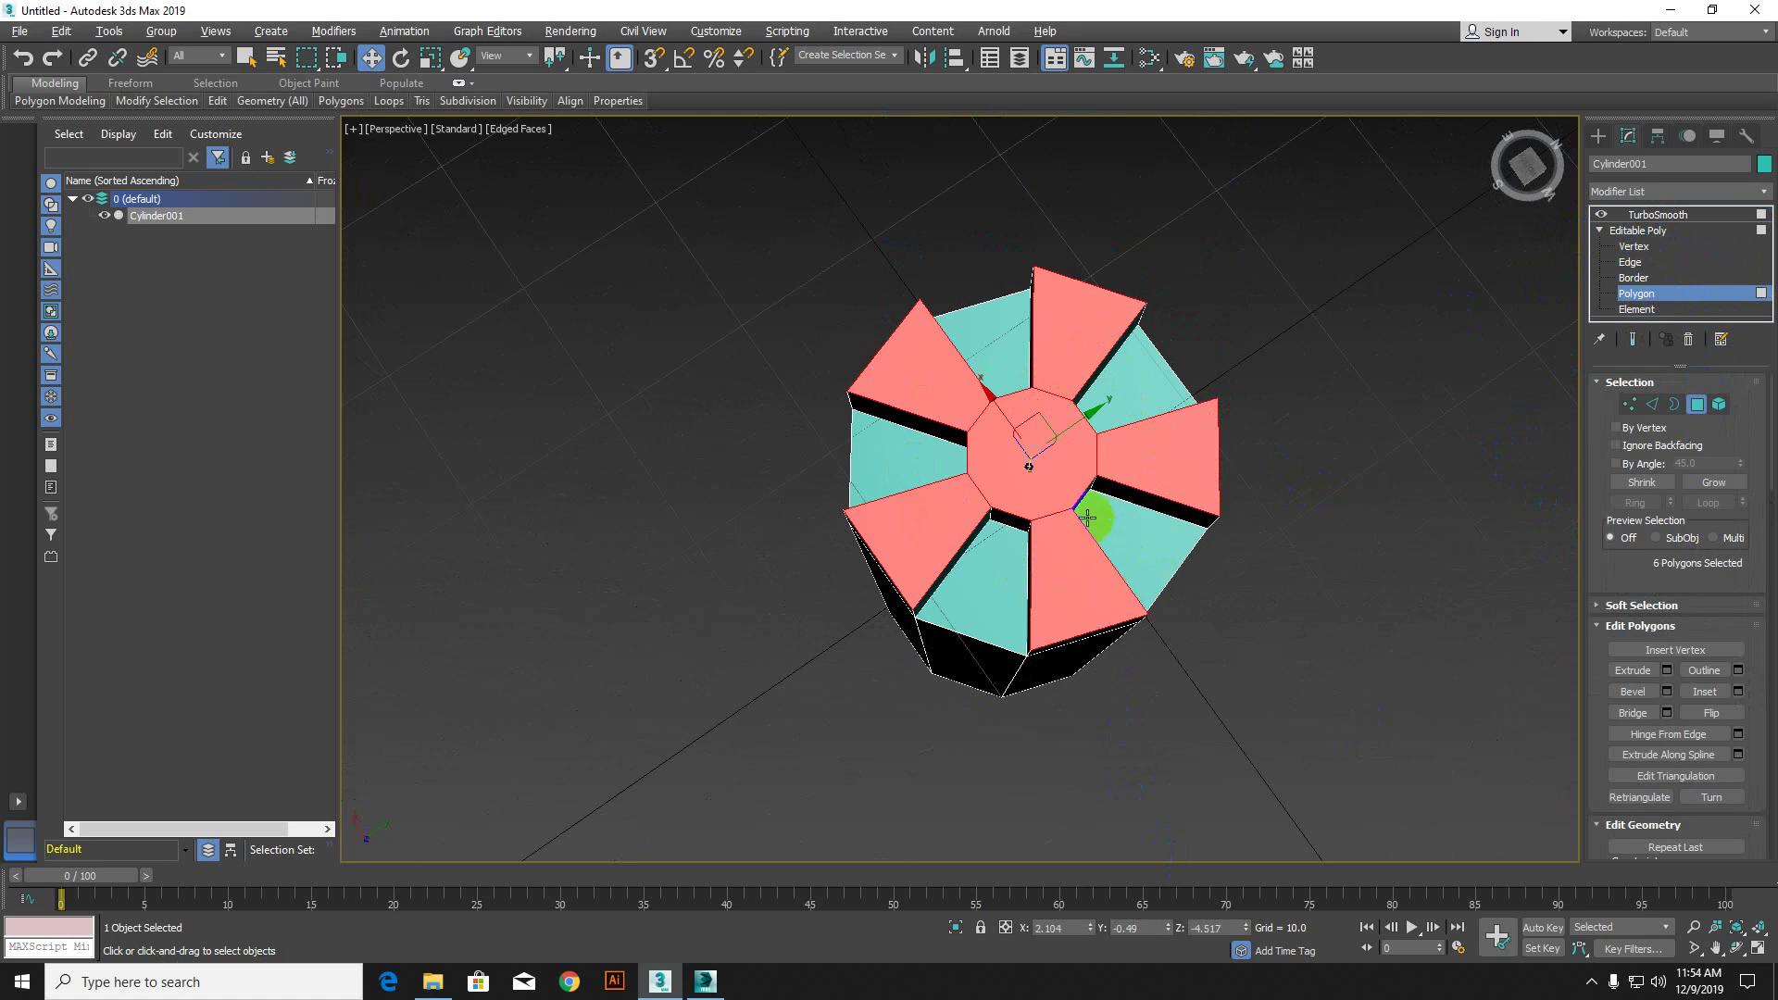
# Step: With Show End Result on, push the selected base polygons up along Z into a star
pyautogui.keyDown('alt'); pyautogui.moveTo(1087, 517); pyautogui.dragTo(1112, 714, button='middle'); pyautogui.keyUp('alt')
pyautogui.moveTo(1028, 387); pyautogui.dragTo(1031, 380)
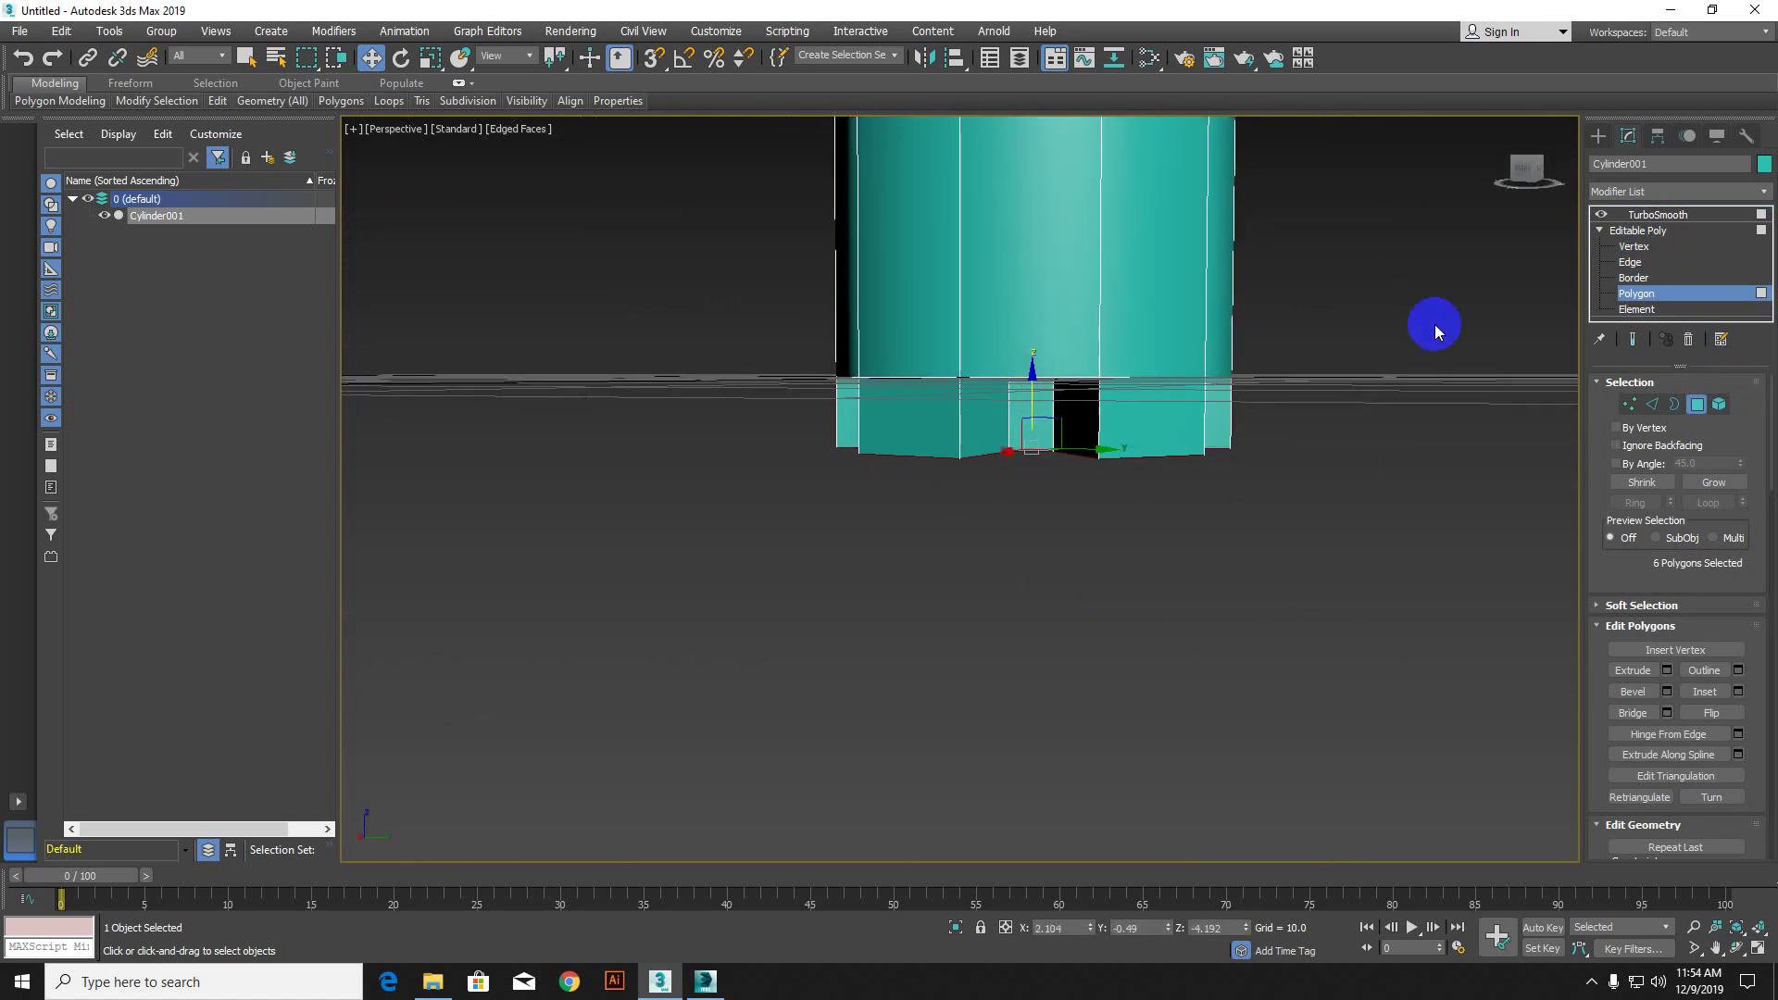
pyautogui.click(1633, 339)
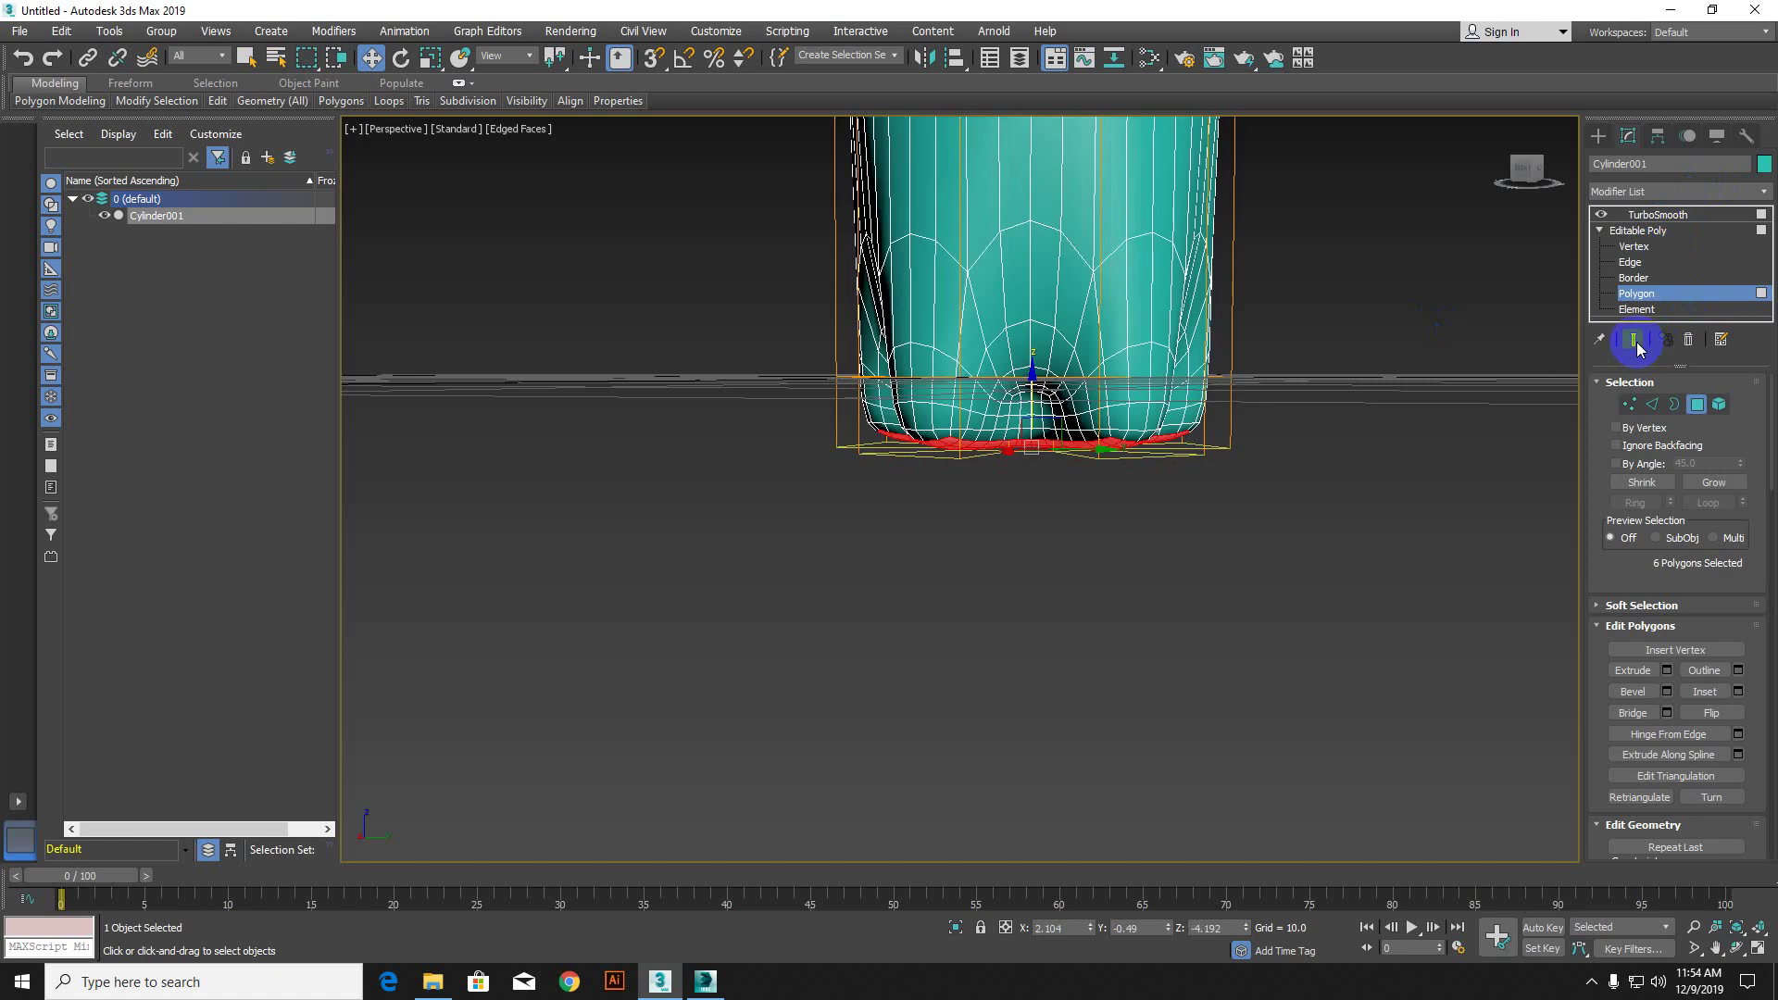
pyautogui.moveTo(1030, 377); pyautogui.dragTo(1065, 437)
pyautogui.keyDown('alt'); pyautogui.moveTo(1065, 437); pyautogui.dragTo(1041, 353, button='middle'); pyautogui.keyUp('alt')
pyautogui.moveTo(1034, 353); pyautogui.dragTo(1032, 339)
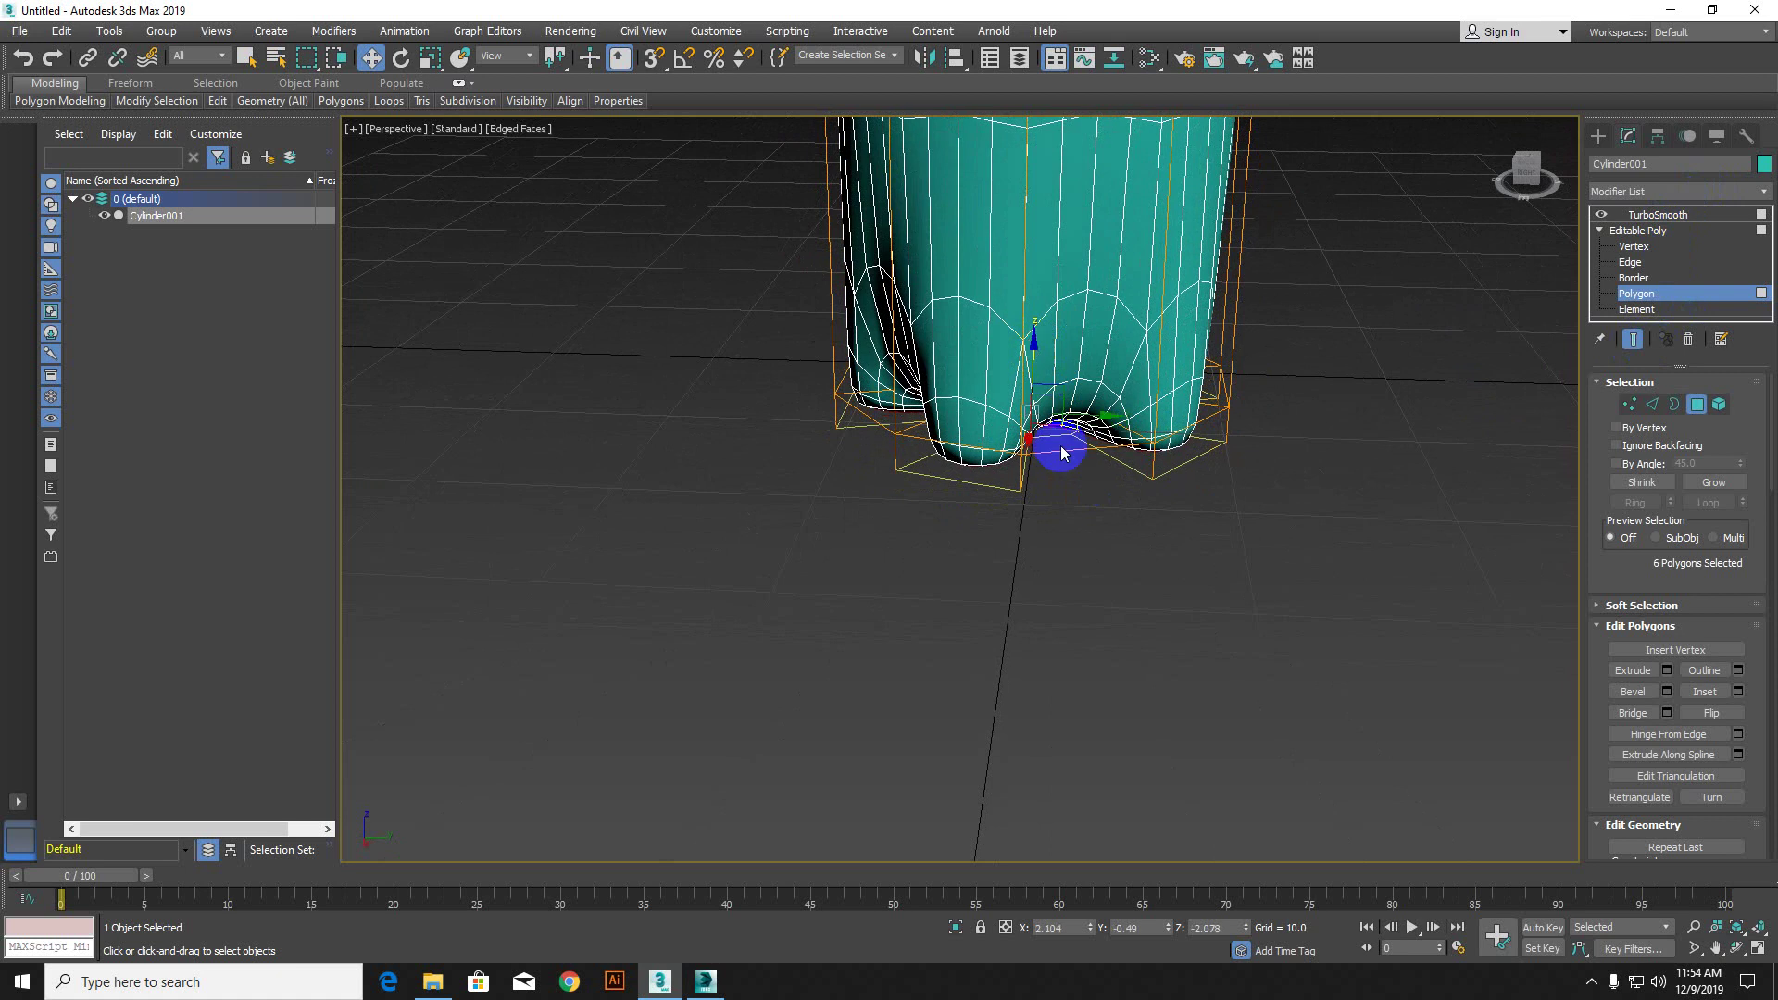
pyautogui.keyDown('alt'); pyautogui.moveTo(1059, 448); pyautogui.dragTo(1047, 281, button='middle'); pyautogui.keyUp('alt')
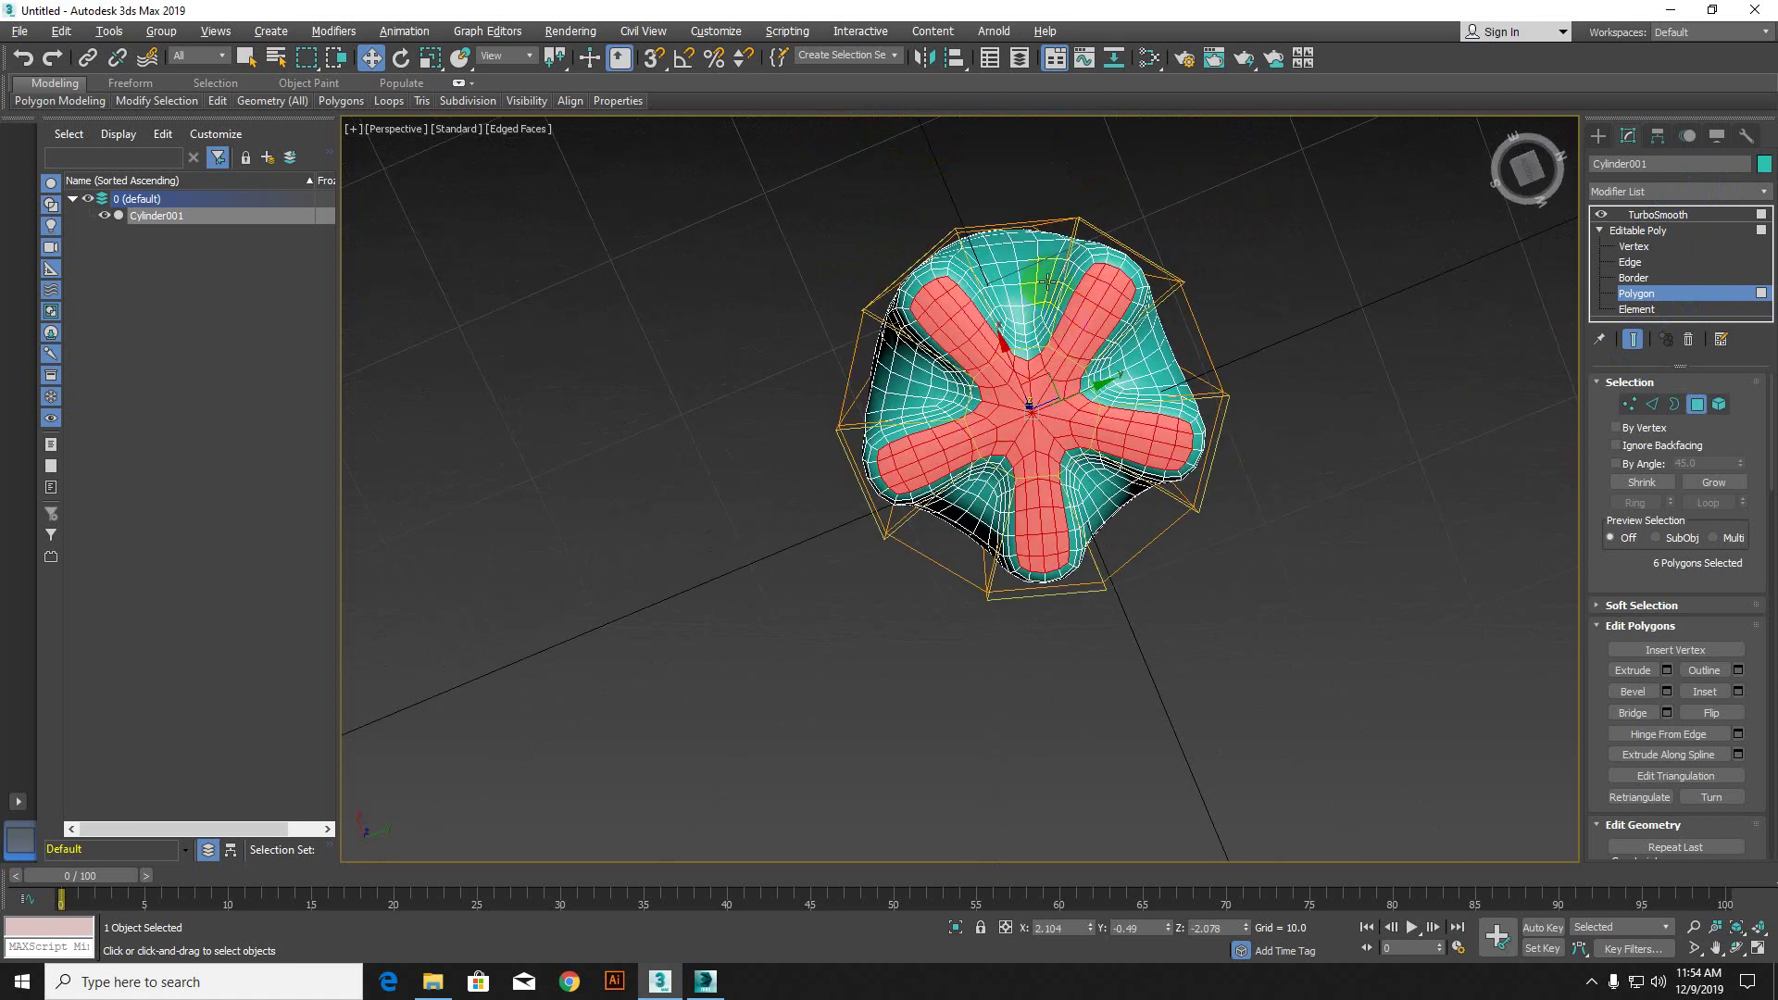
pyautogui.click(1696, 405)
pyautogui.click(1696, 404)
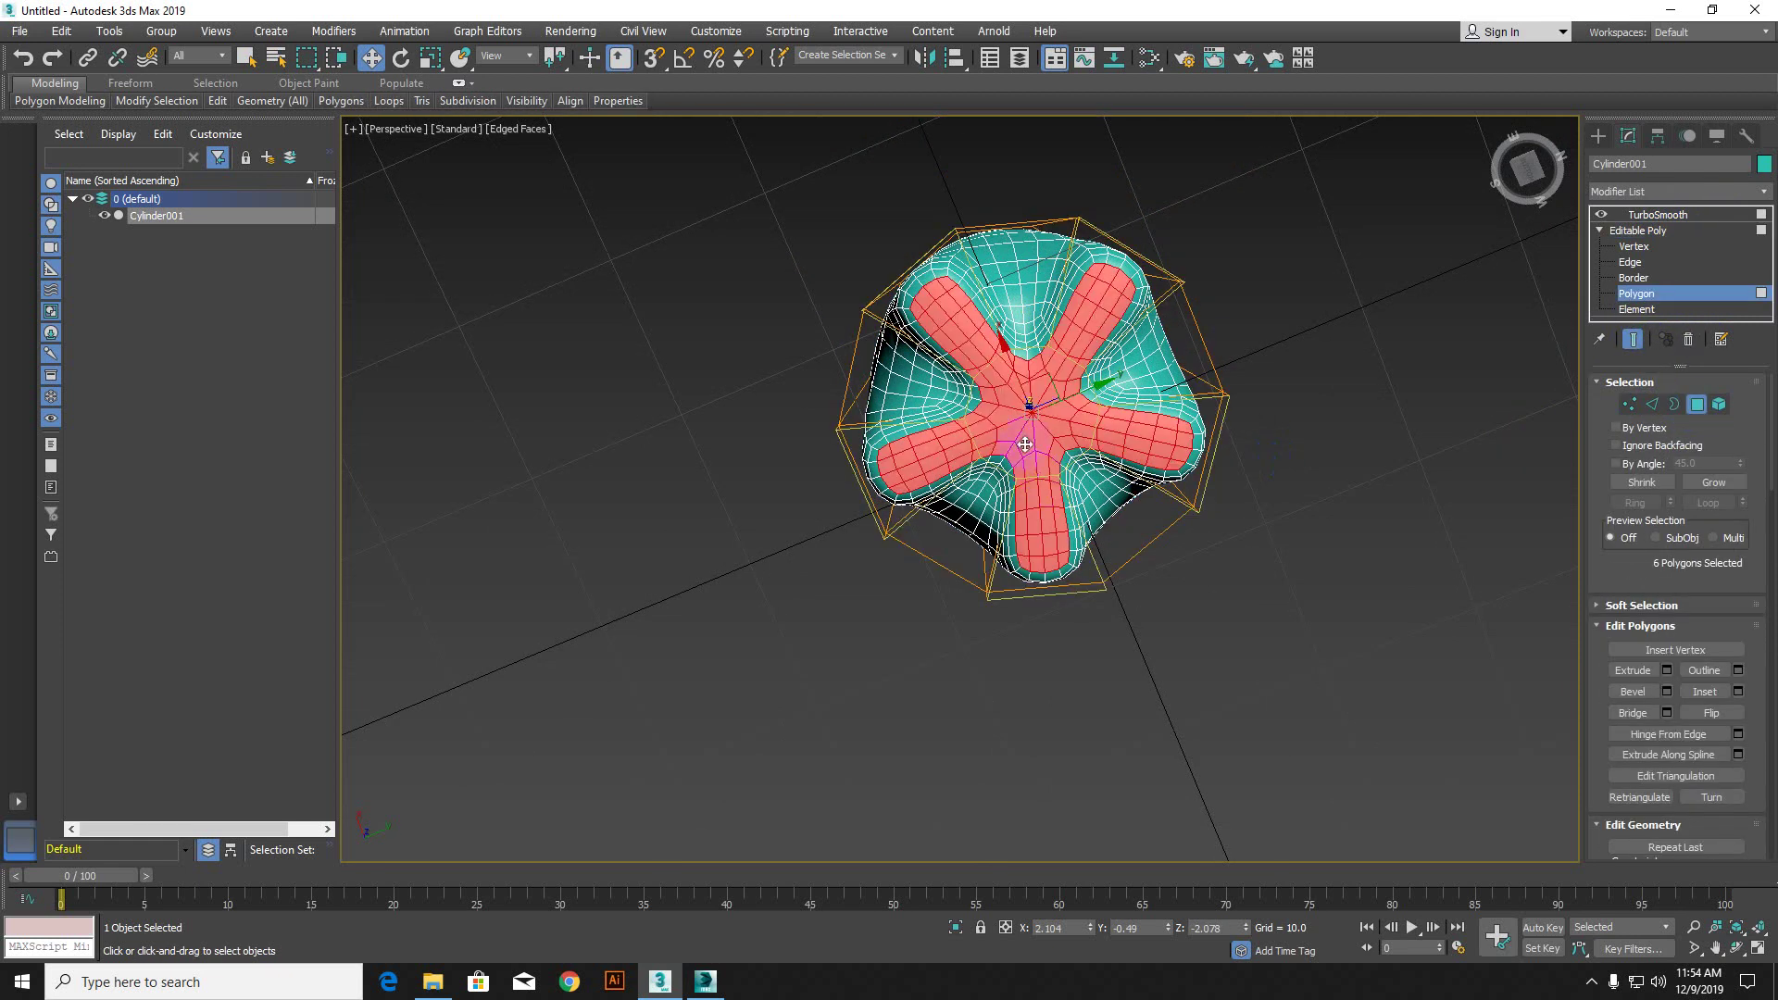
pyautogui.click(1028, 441)
# Step: Try a negative extrusion on the central base polygon, cancel it, and hide TurboSmooth
pyautogui.keyDown('alt'); pyautogui.moveTo(1097, 521); pyautogui.dragTo(1049, 382, button='middle'); pyautogui.keyUp('alt')
pyautogui.scroll(5, 1048, 381)
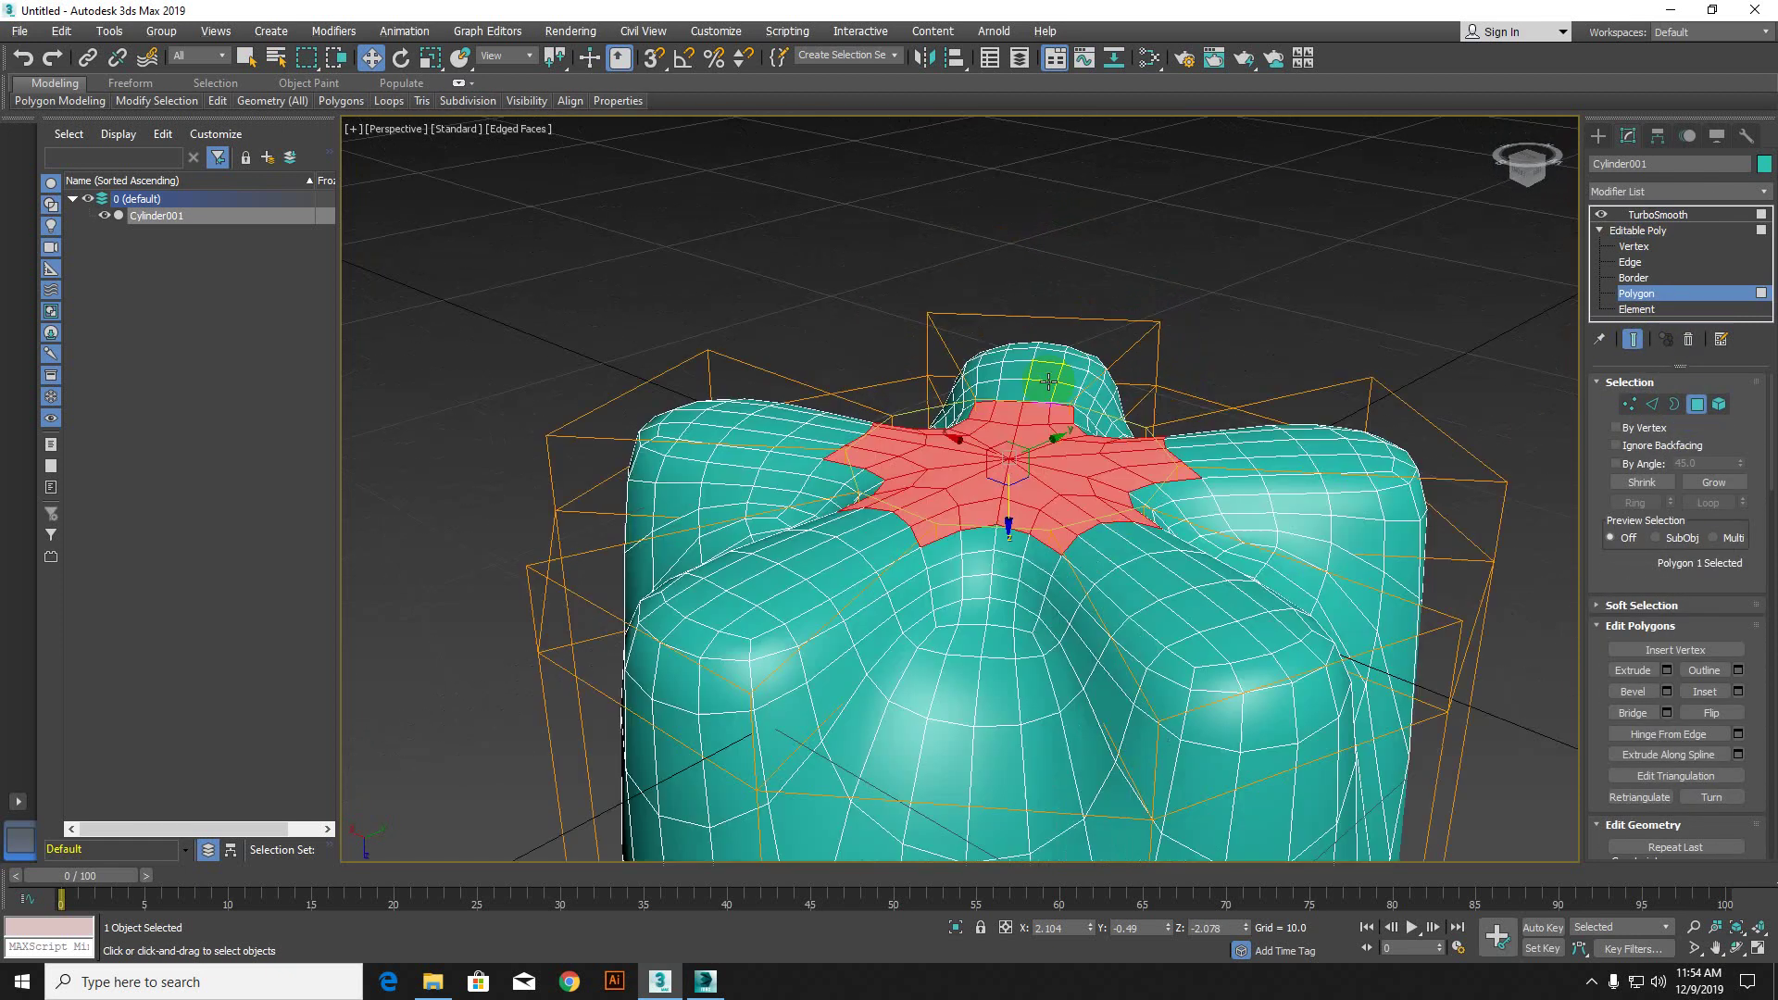
pyautogui.click(1667, 671)
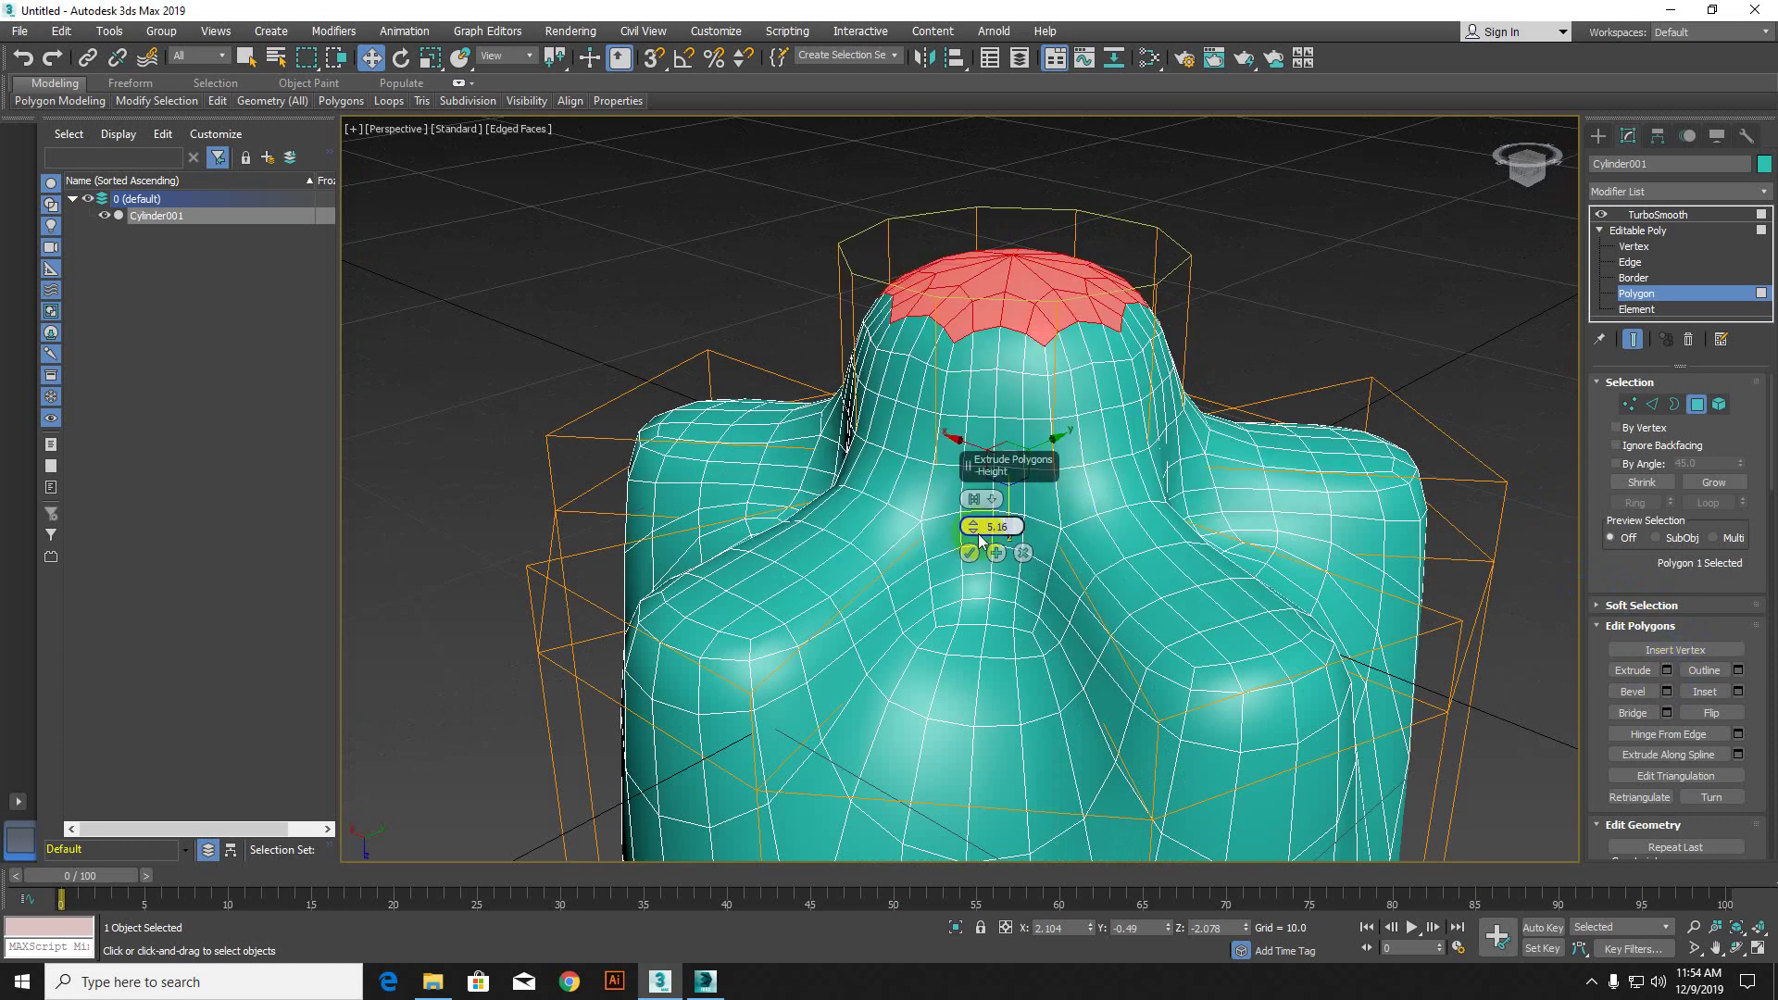
pyautogui.moveTo(976, 524); pyautogui.dragTo(970, 566)
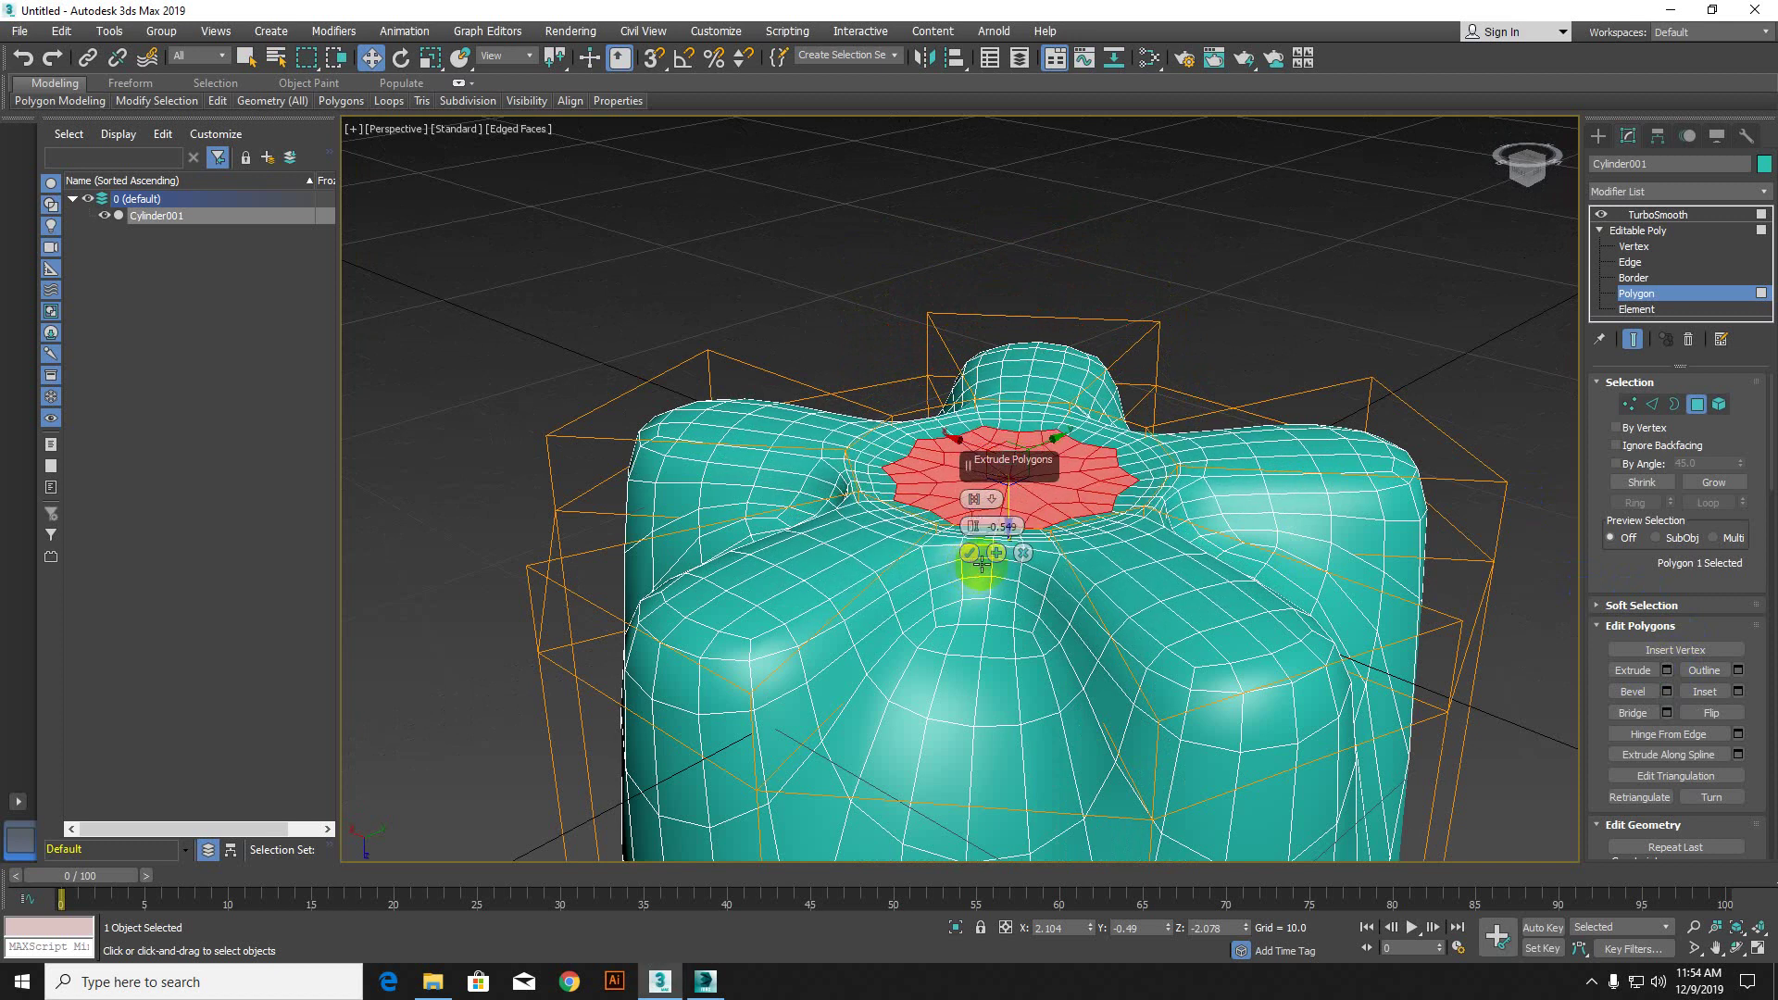
pyautogui.moveTo(974, 531); pyautogui.dragTo(974, 527)
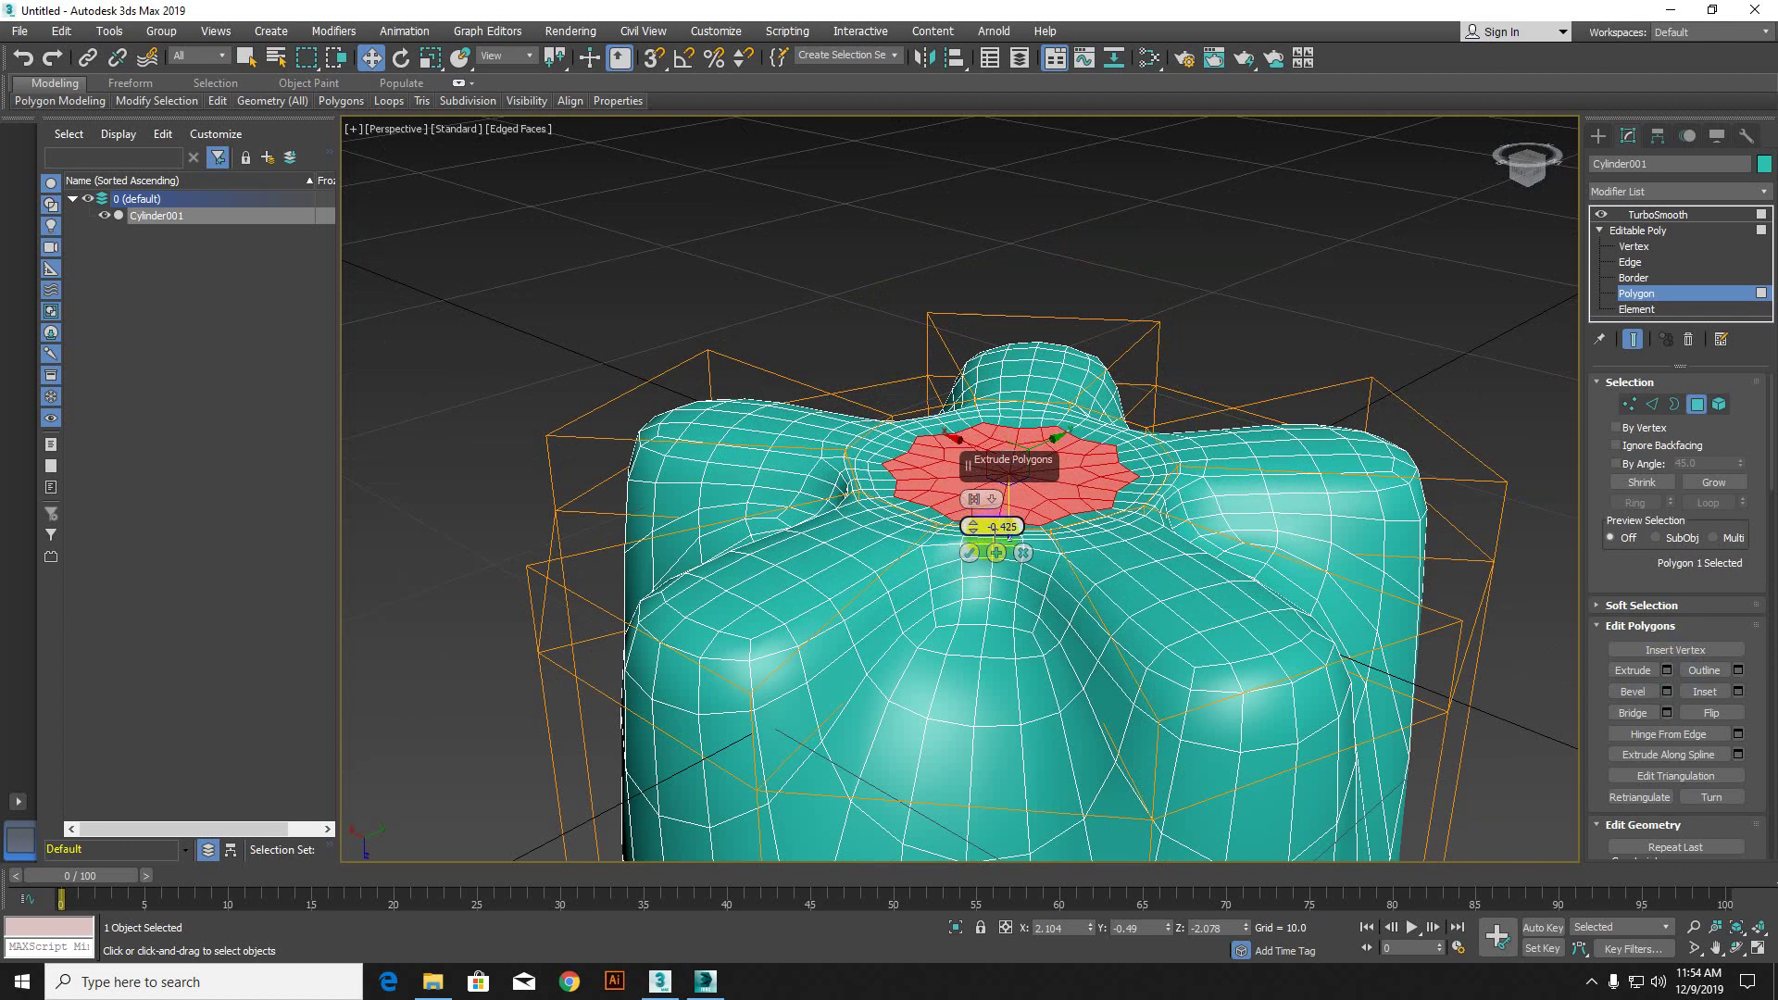
pyautogui.click(1022, 553)
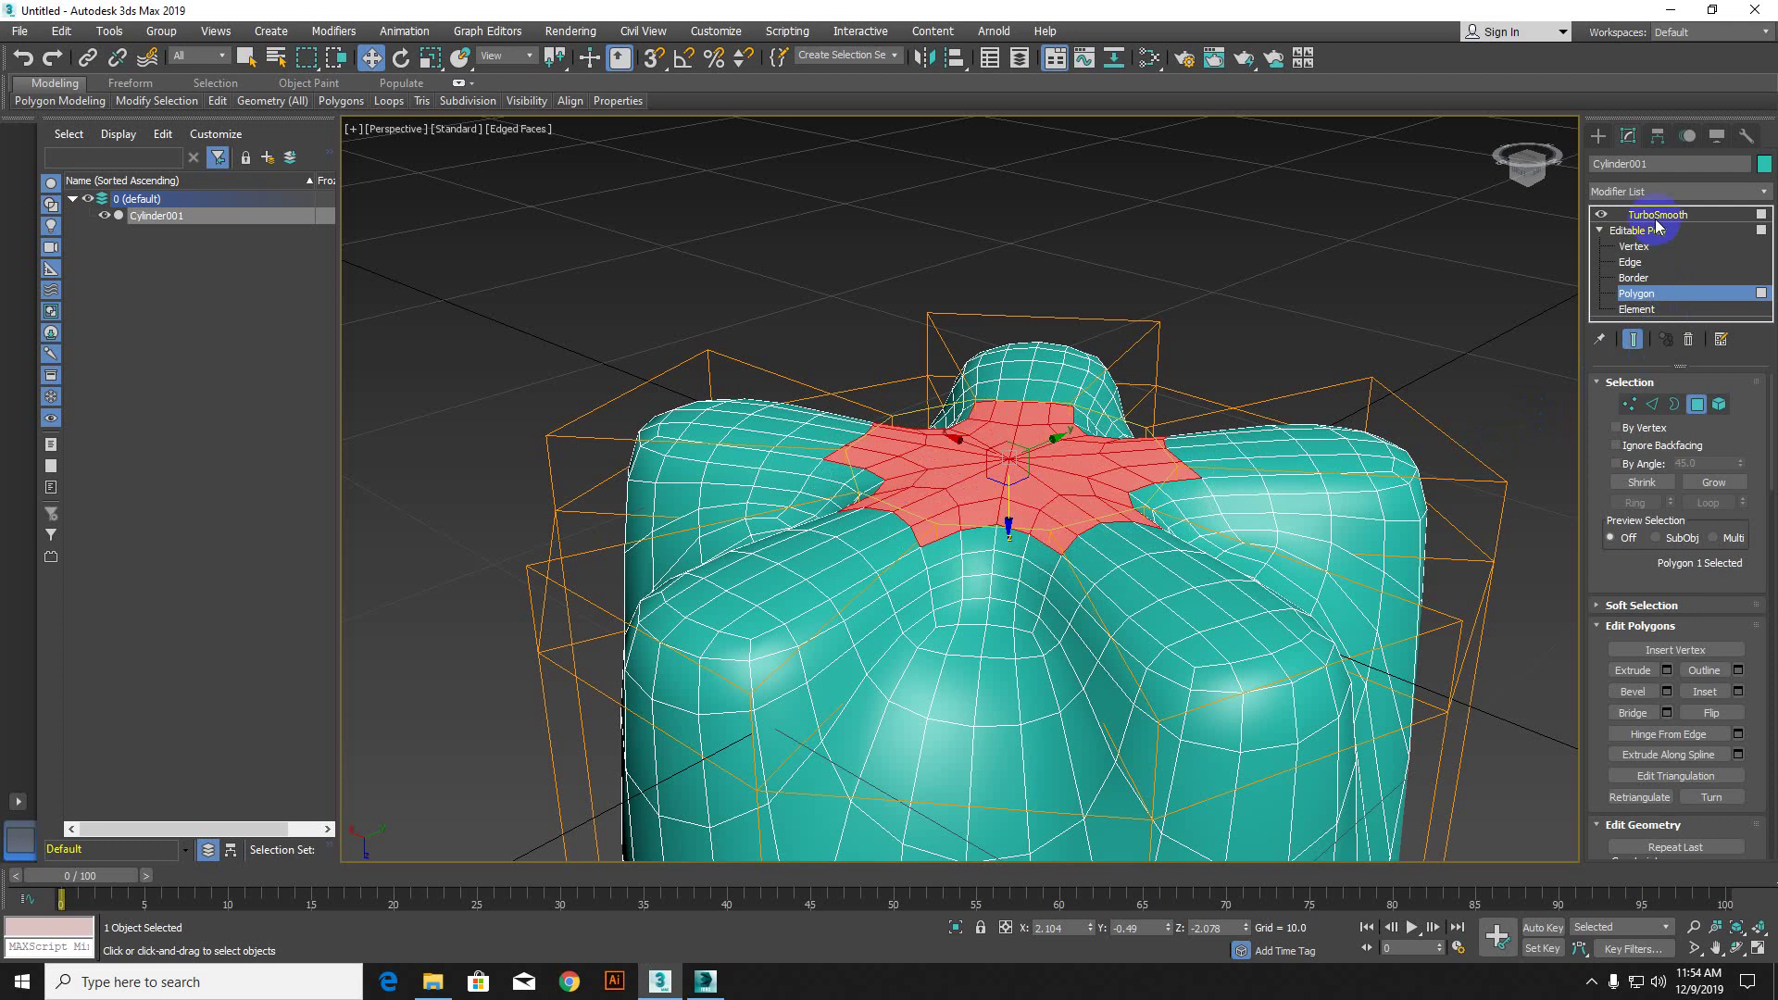
pyautogui.click(1596, 214)
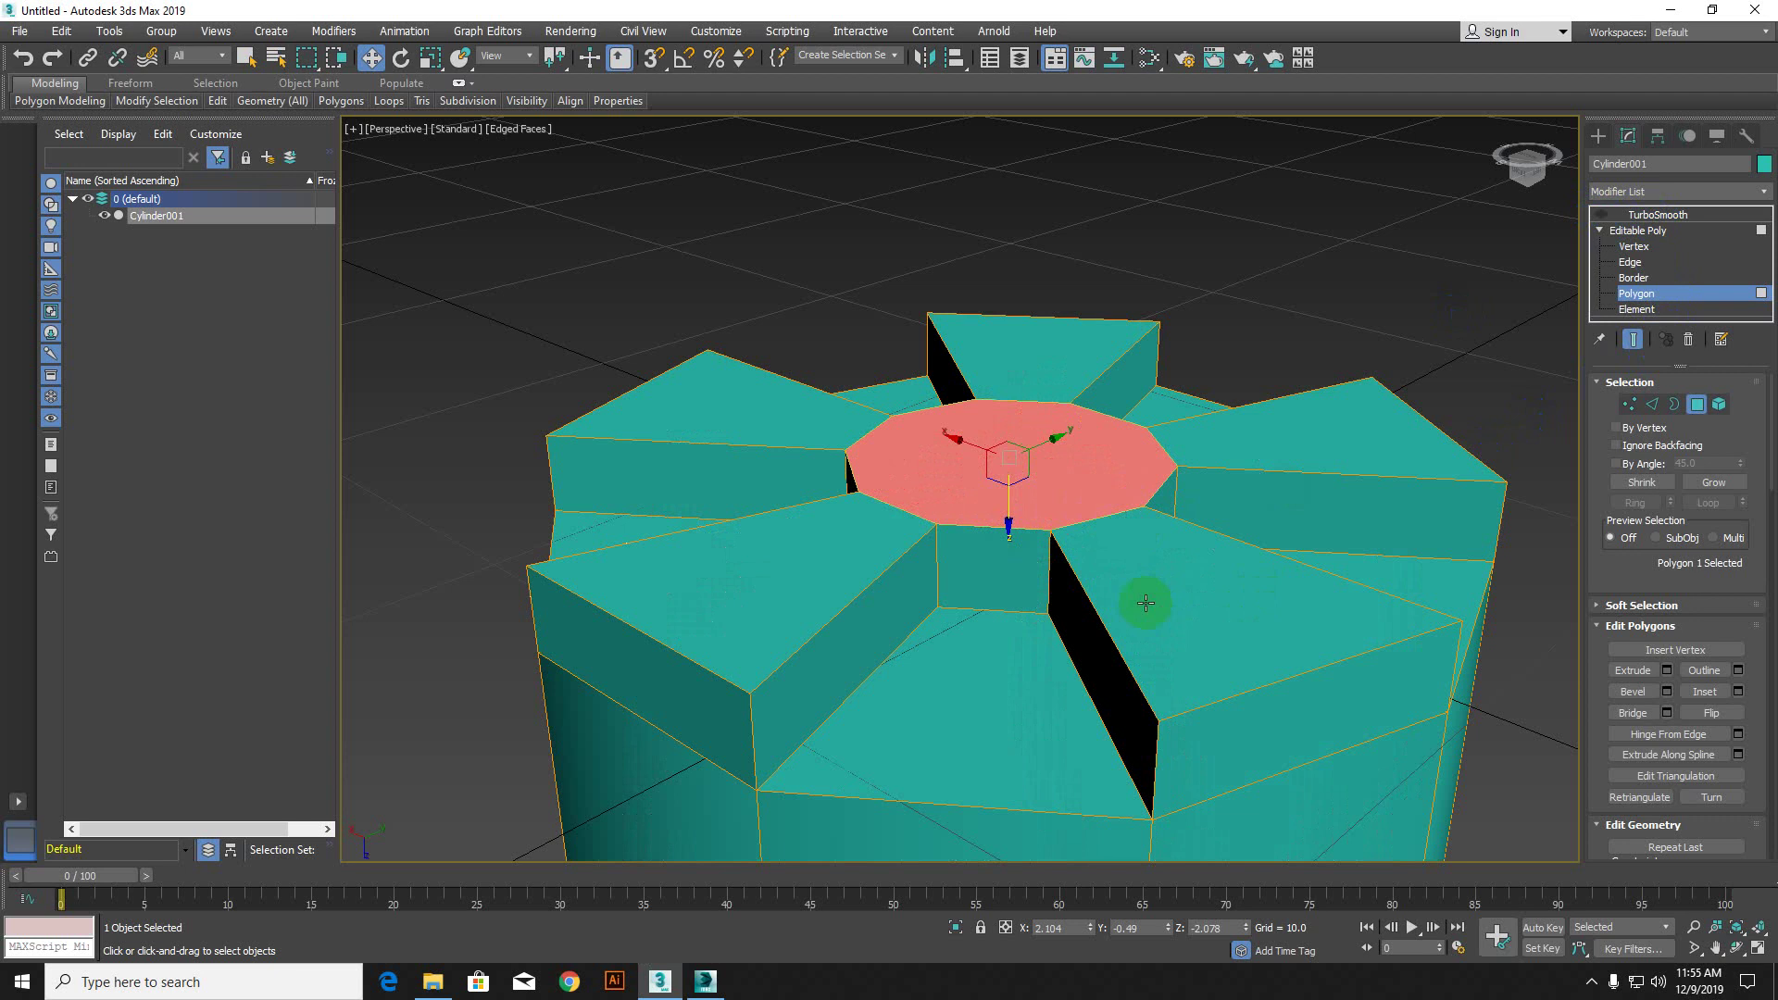
# Step: Bevel the central base face to height -0.177, outline -1.372, and re-enable TurboSmooth
pyautogui.click(1668, 692)
pyautogui.scroll(-3, 1159, 576)
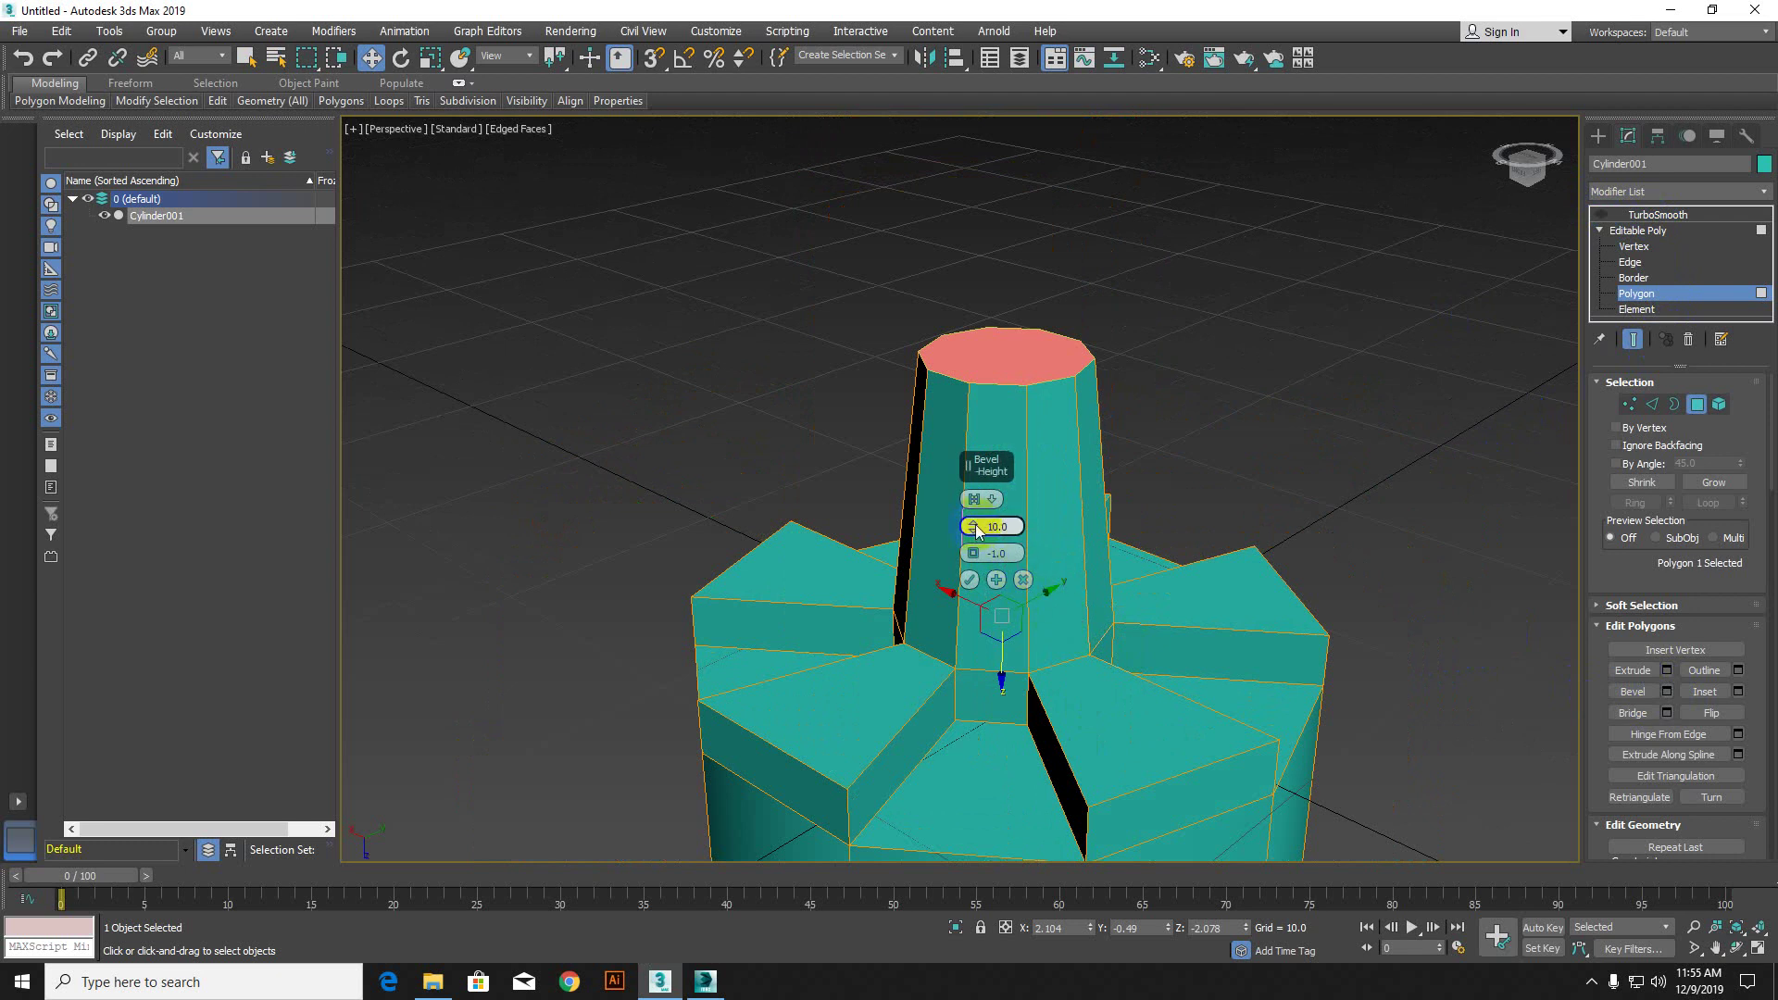
pyautogui.moveTo(973, 552); pyautogui.dragTo(982, 619)
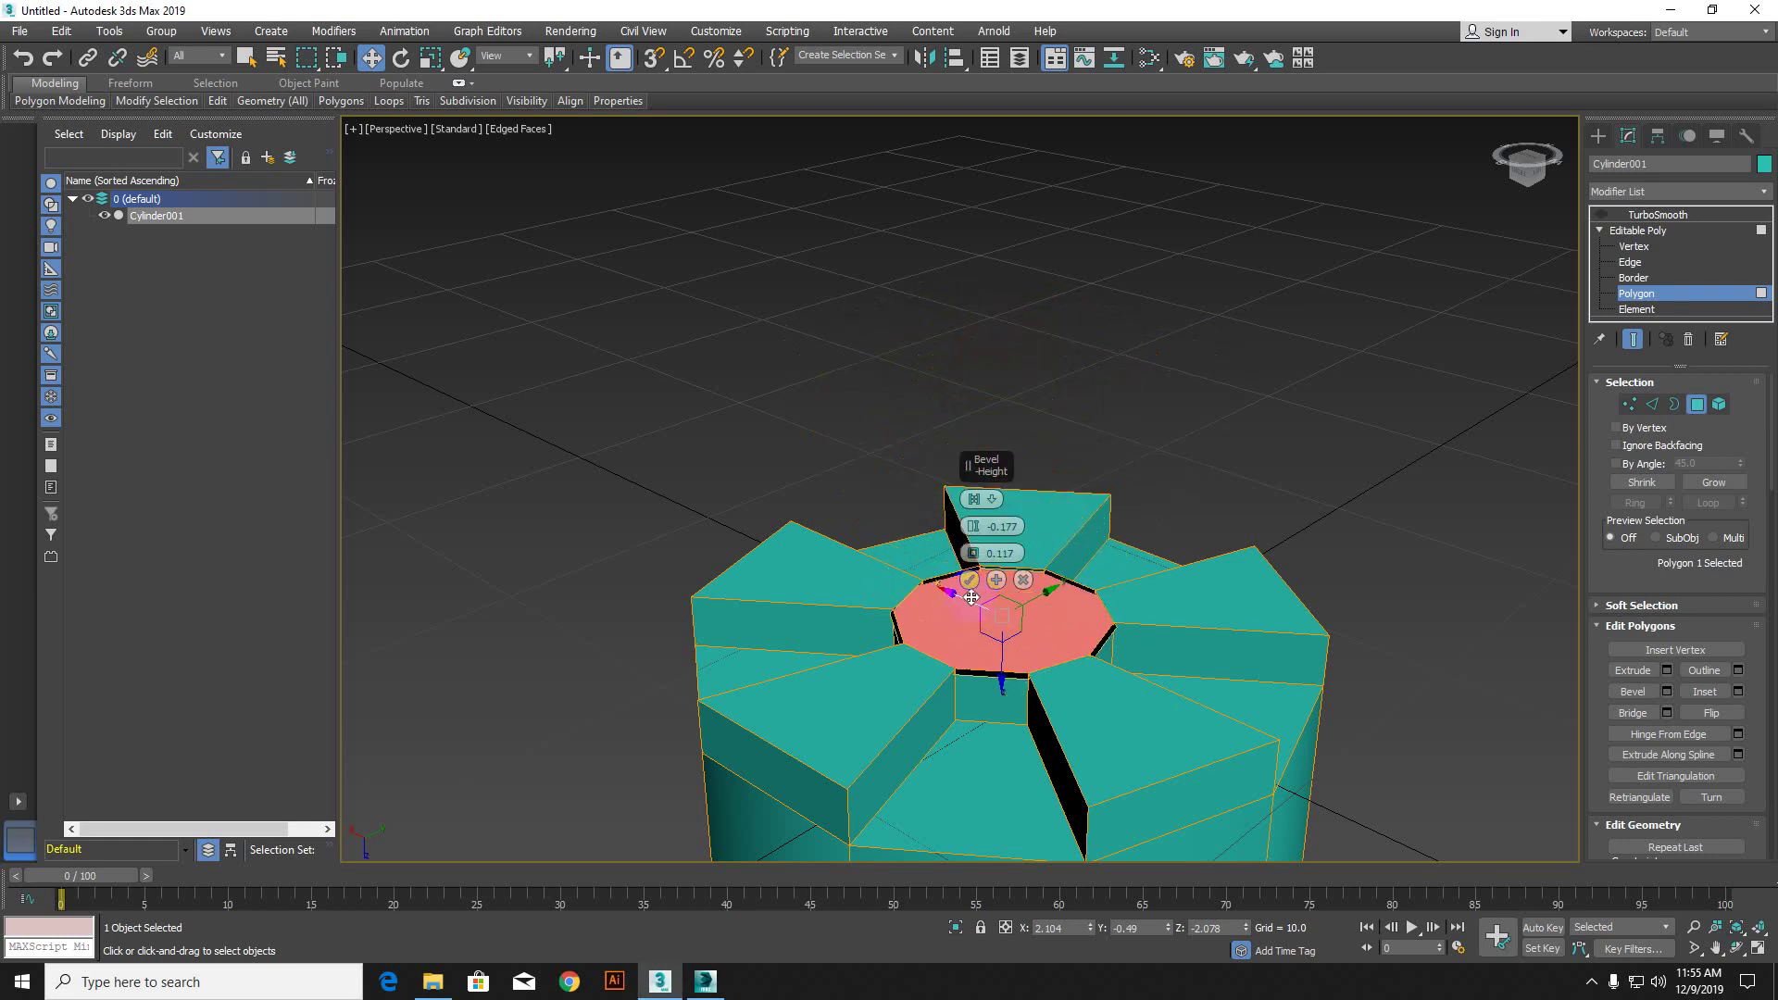
pyautogui.moveTo(974, 554); pyautogui.dragTo(972, 560)
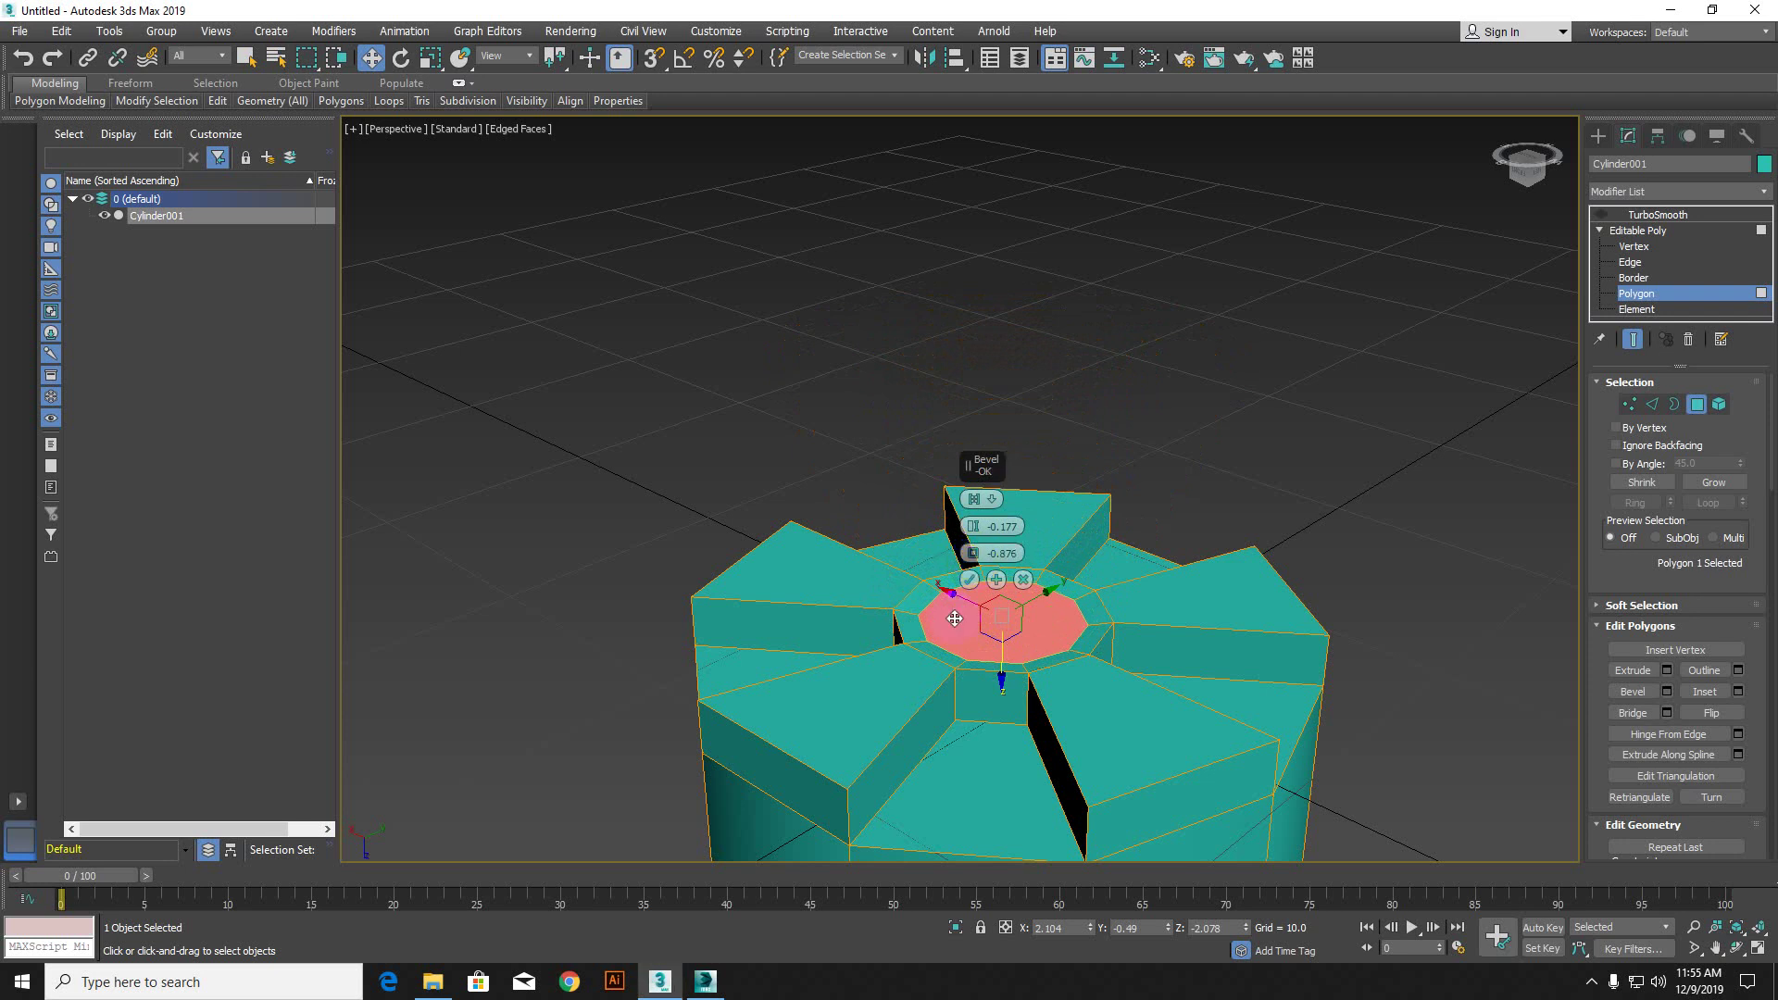
pyautogui.moveTo(974, 562)
pyautogui.keyDown('alt'); pyautogui.mouseDown(button='middle')
pyautogui.moveTo(936, 565)
pyautogui.moveTo(976, 564)
pyautogui.mouseUp(button='middle'); pyautogui.keyUp('alt')
pyautogui.moveTo(977, 562); pyautogui.dragTo(972, 531)
pyautogui.keyDown('alt'); pyautogui.moveTo(836, 682); pyautogui.dragTo(758, 686, button='middle'); pyautogui.keyUp('alt')
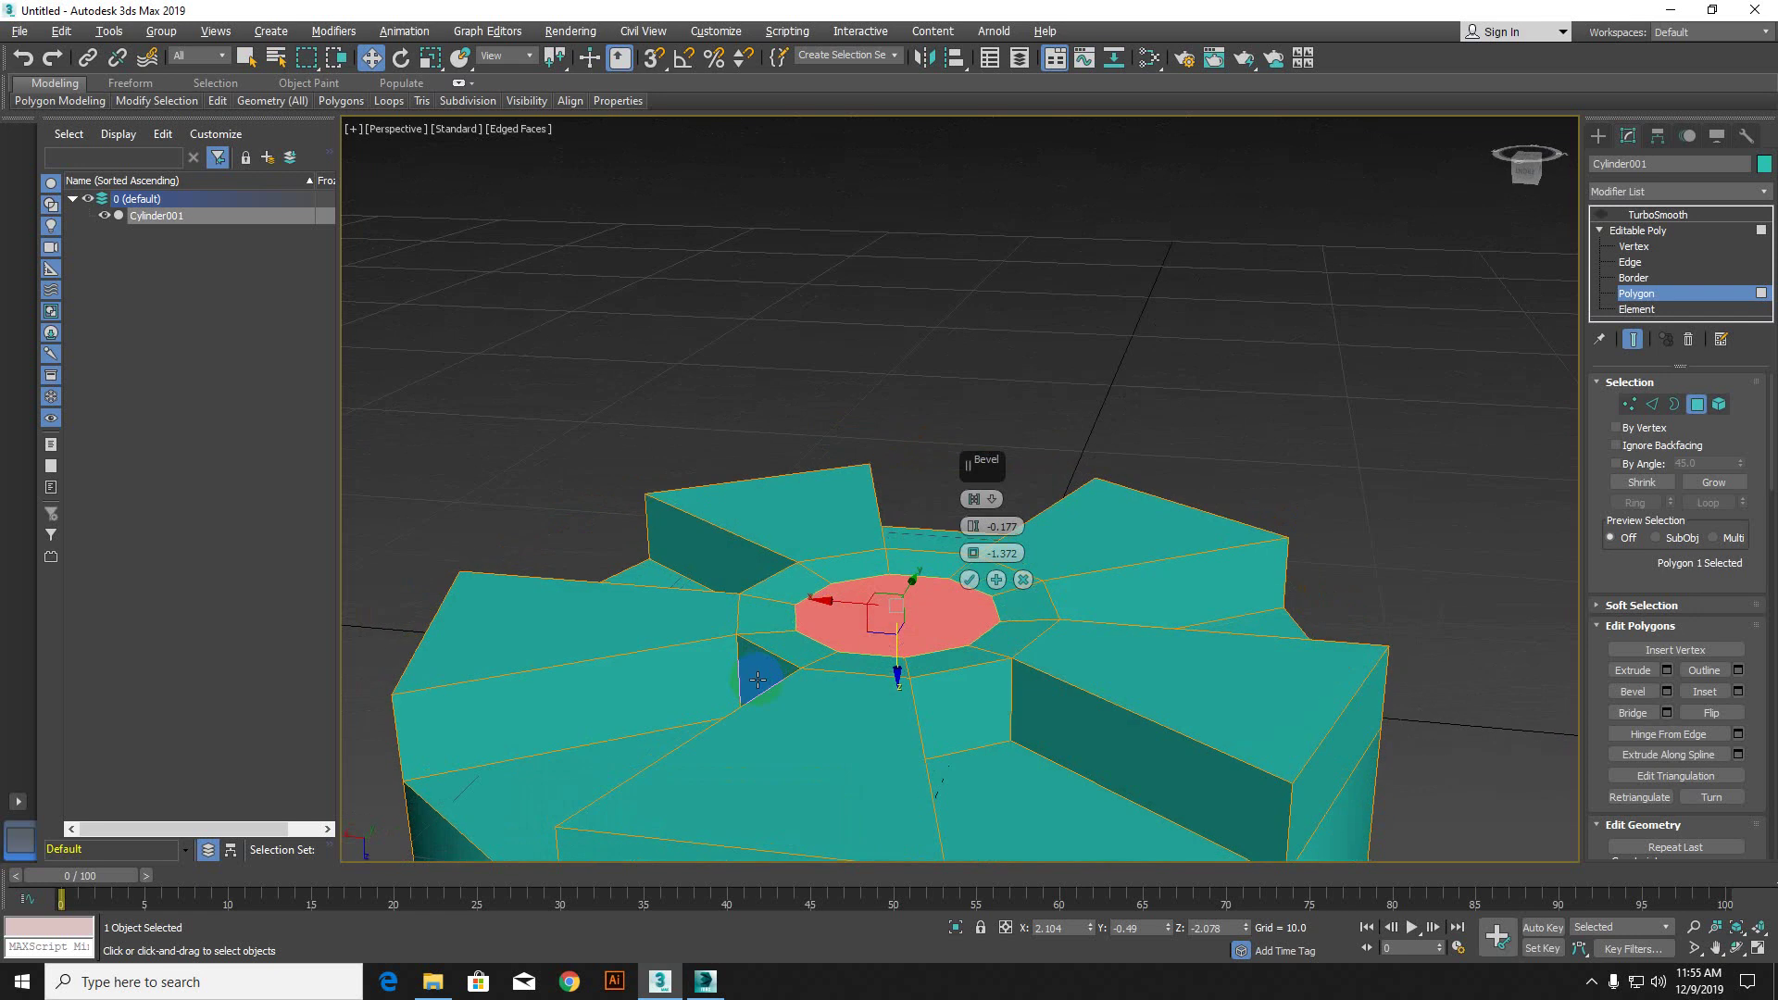
pyautogui.click(1600, 216)
pyautogui.keyDown('alt'); pyautogui.moveTo(873, 619); pyautogui.dragTo(857, 844, button='middle'); pyautogui.keyUp('alt')
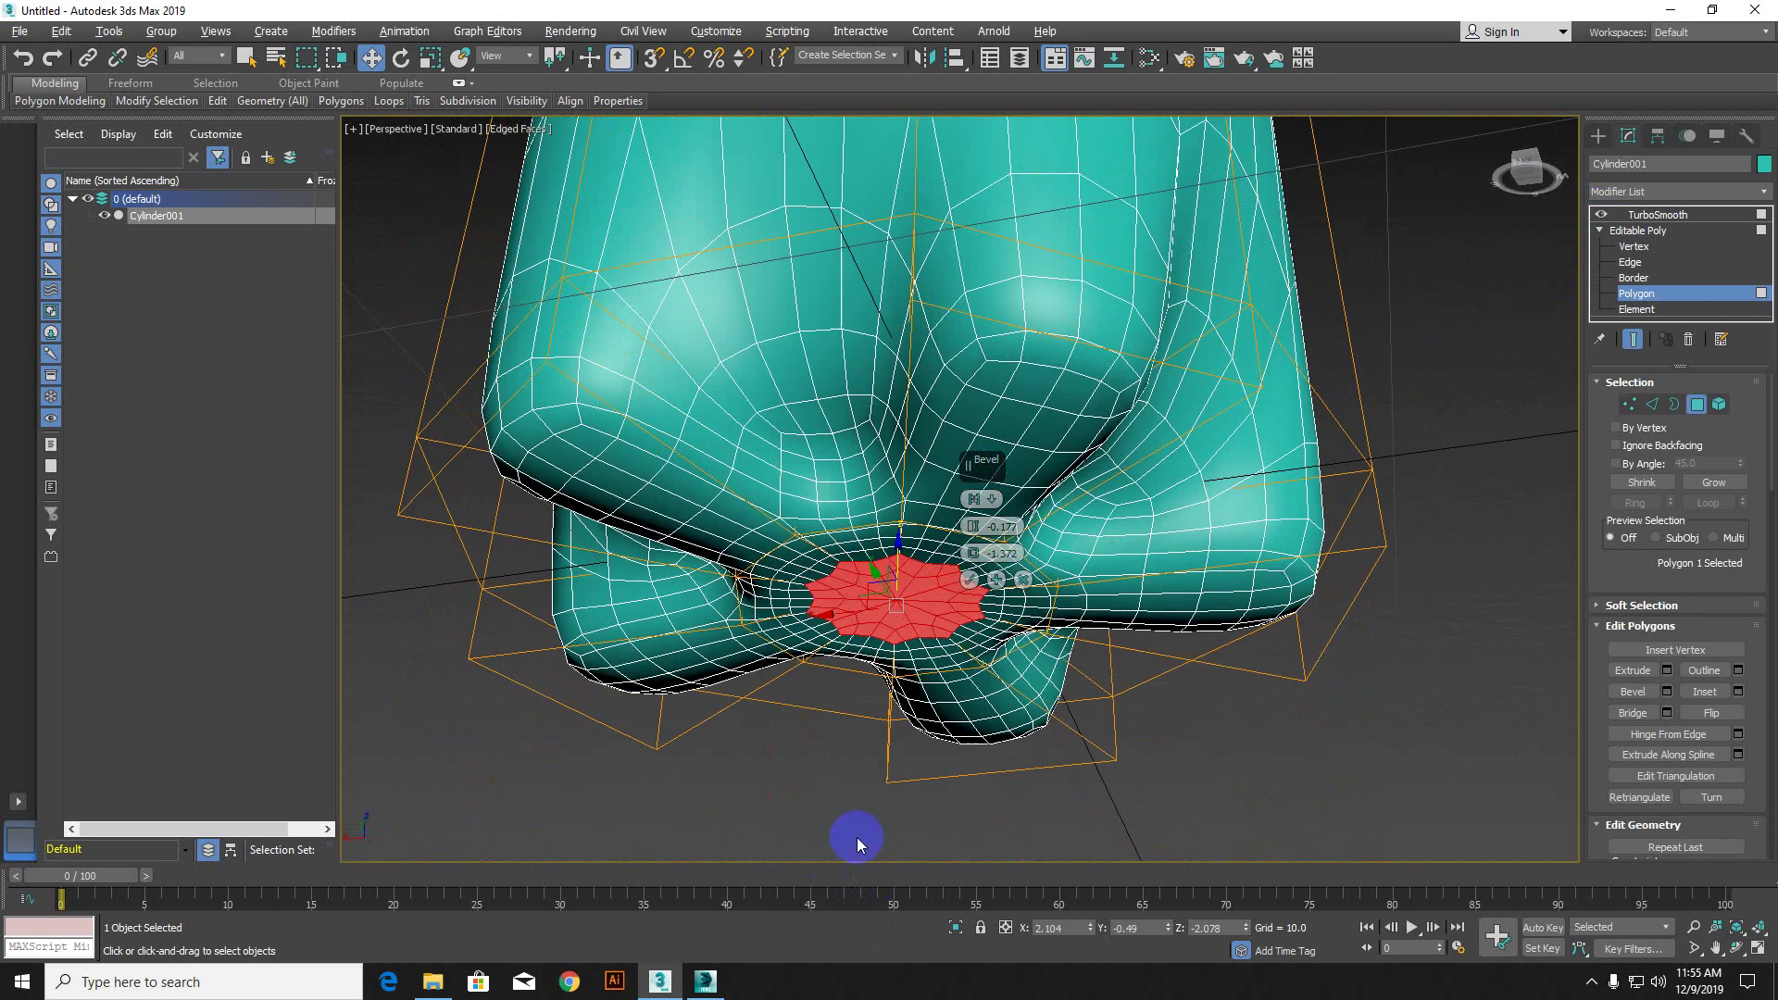
# Step: Commit the recessed bevel on the base and show plain shading without edge lines
pyautogui.click(968, 580)
pyautogui.keyDown('alt'); pyautogui.moveTo(1106, 629); pyautogui.dragTo(1072, 698, button='middle'); pyautogui.keyUp('alt')
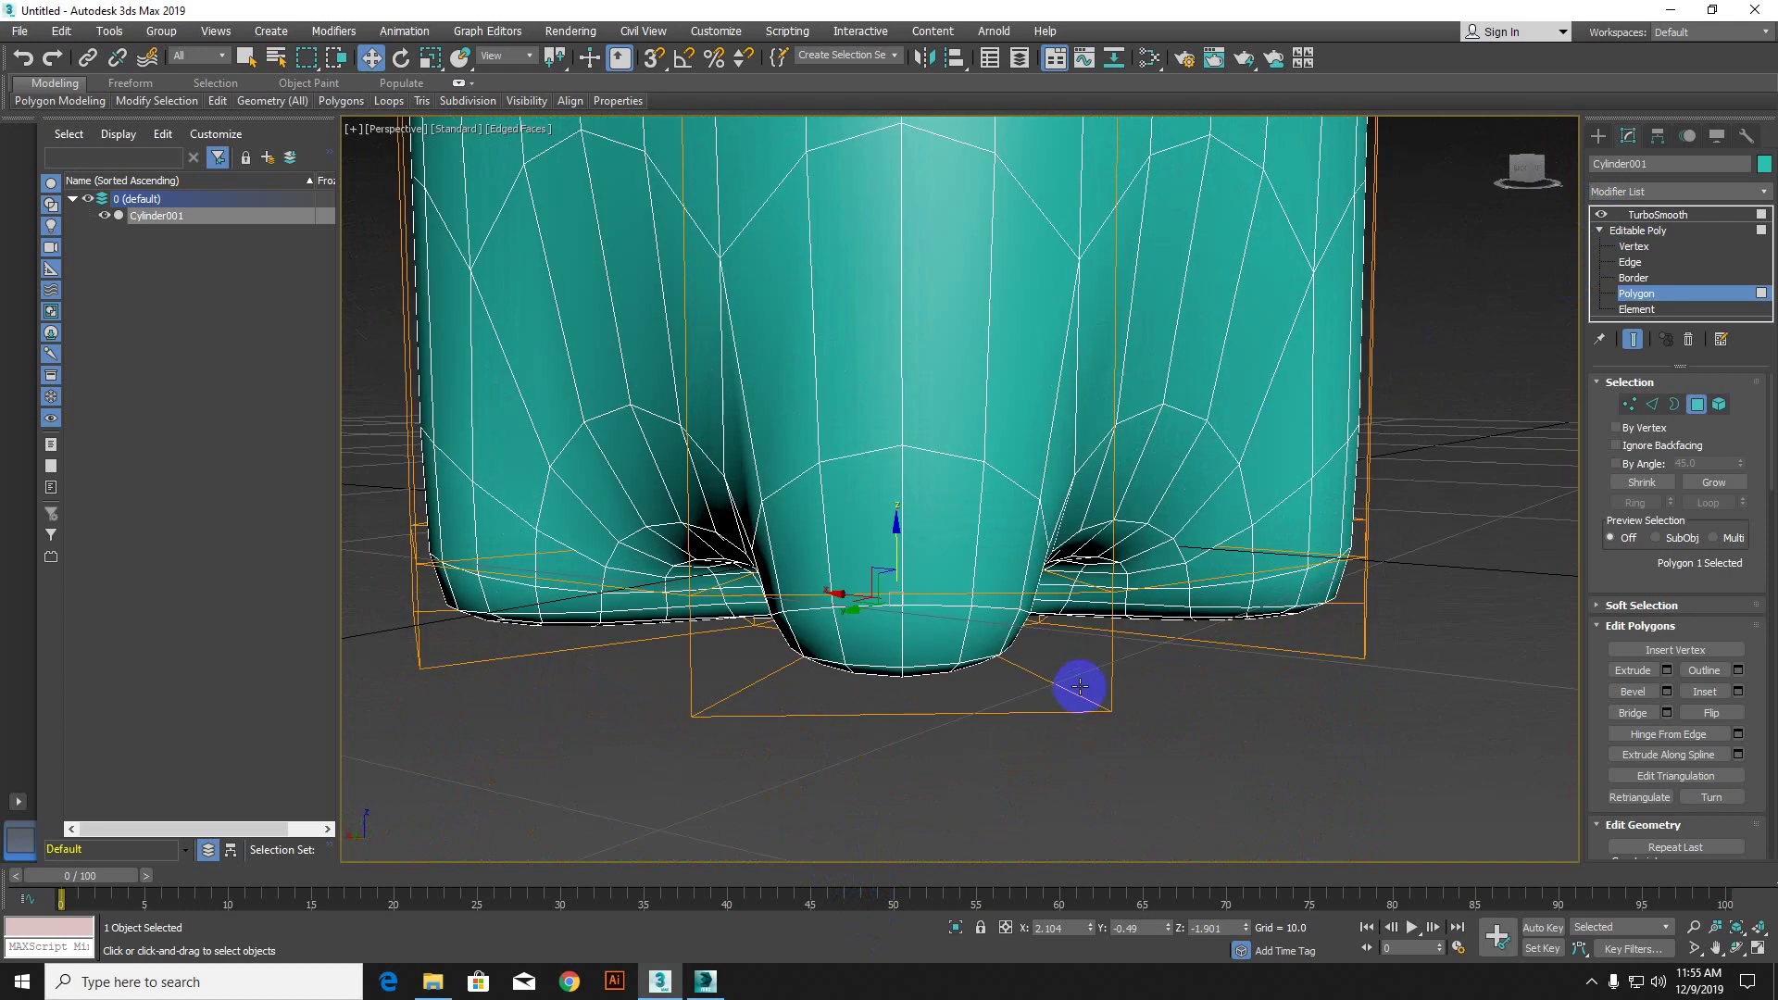
pyautogui.press('F4')
# Step: Leave Polygon level and reselect the cylinder, showing its 2-iteration TurboSmooth settings
pyautogui.click(1230, 736)
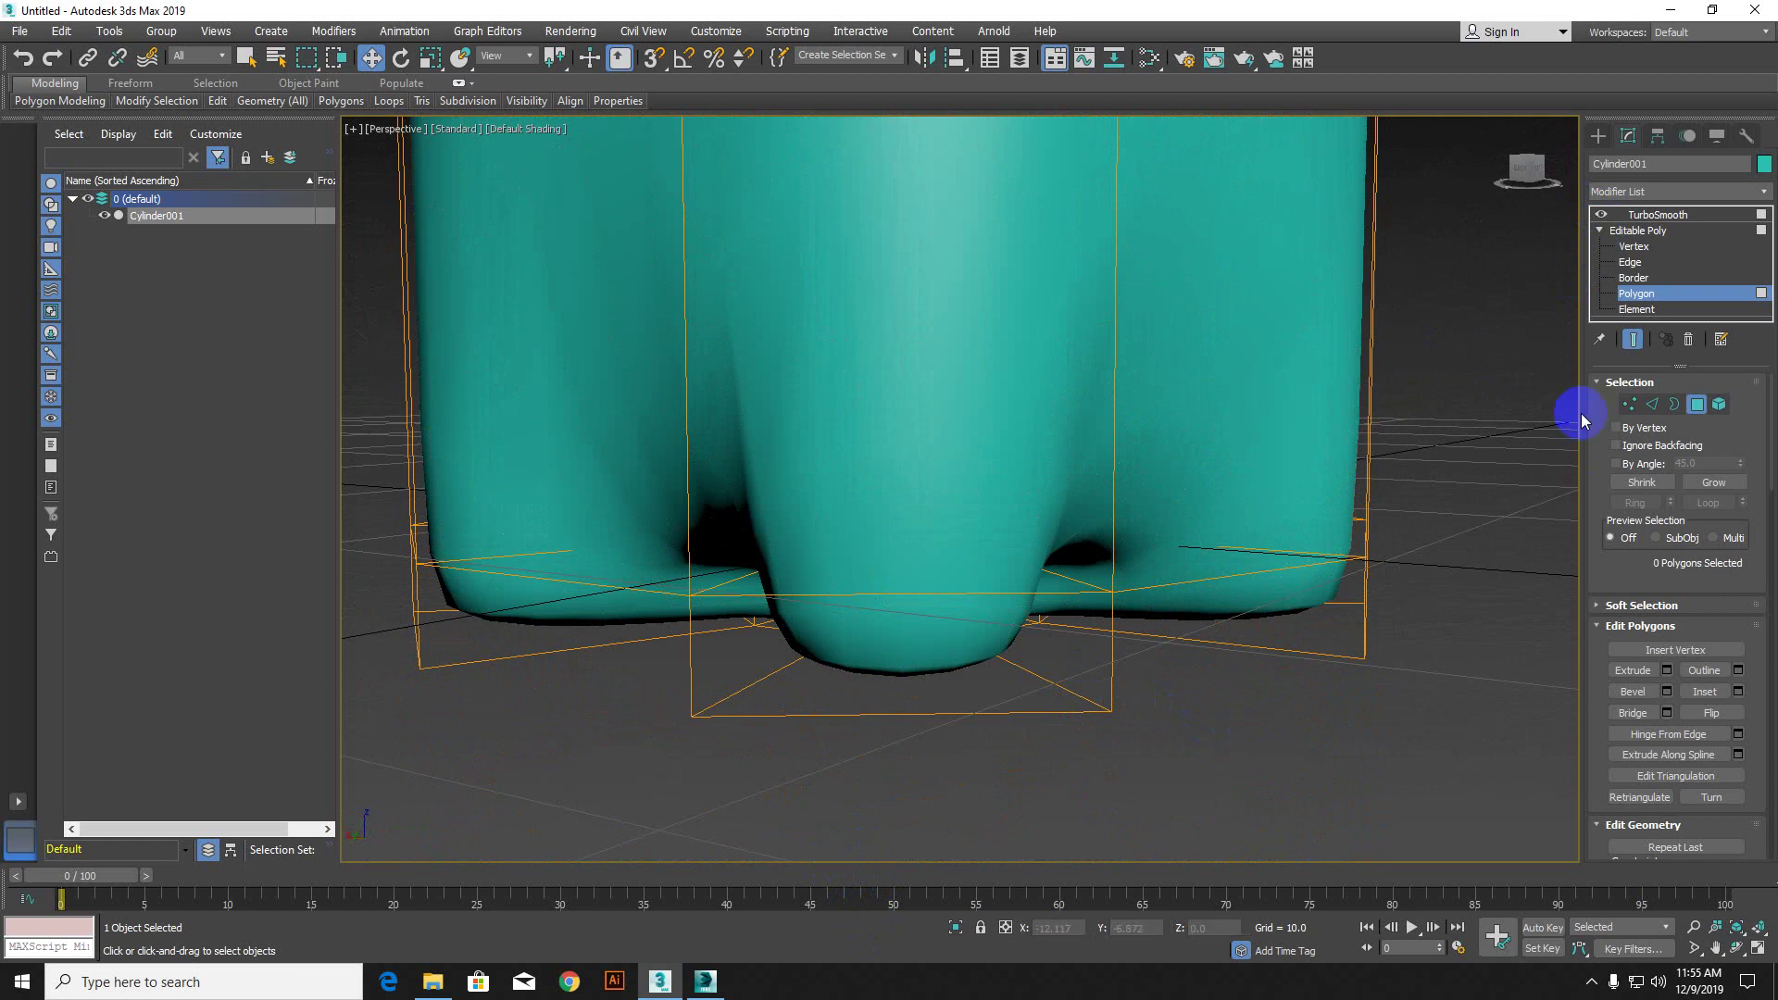
pyautogui.click(1631, 292)
pyautogui.click(1407, 761)
pyautogui.scroll(-4, 1144, 671)
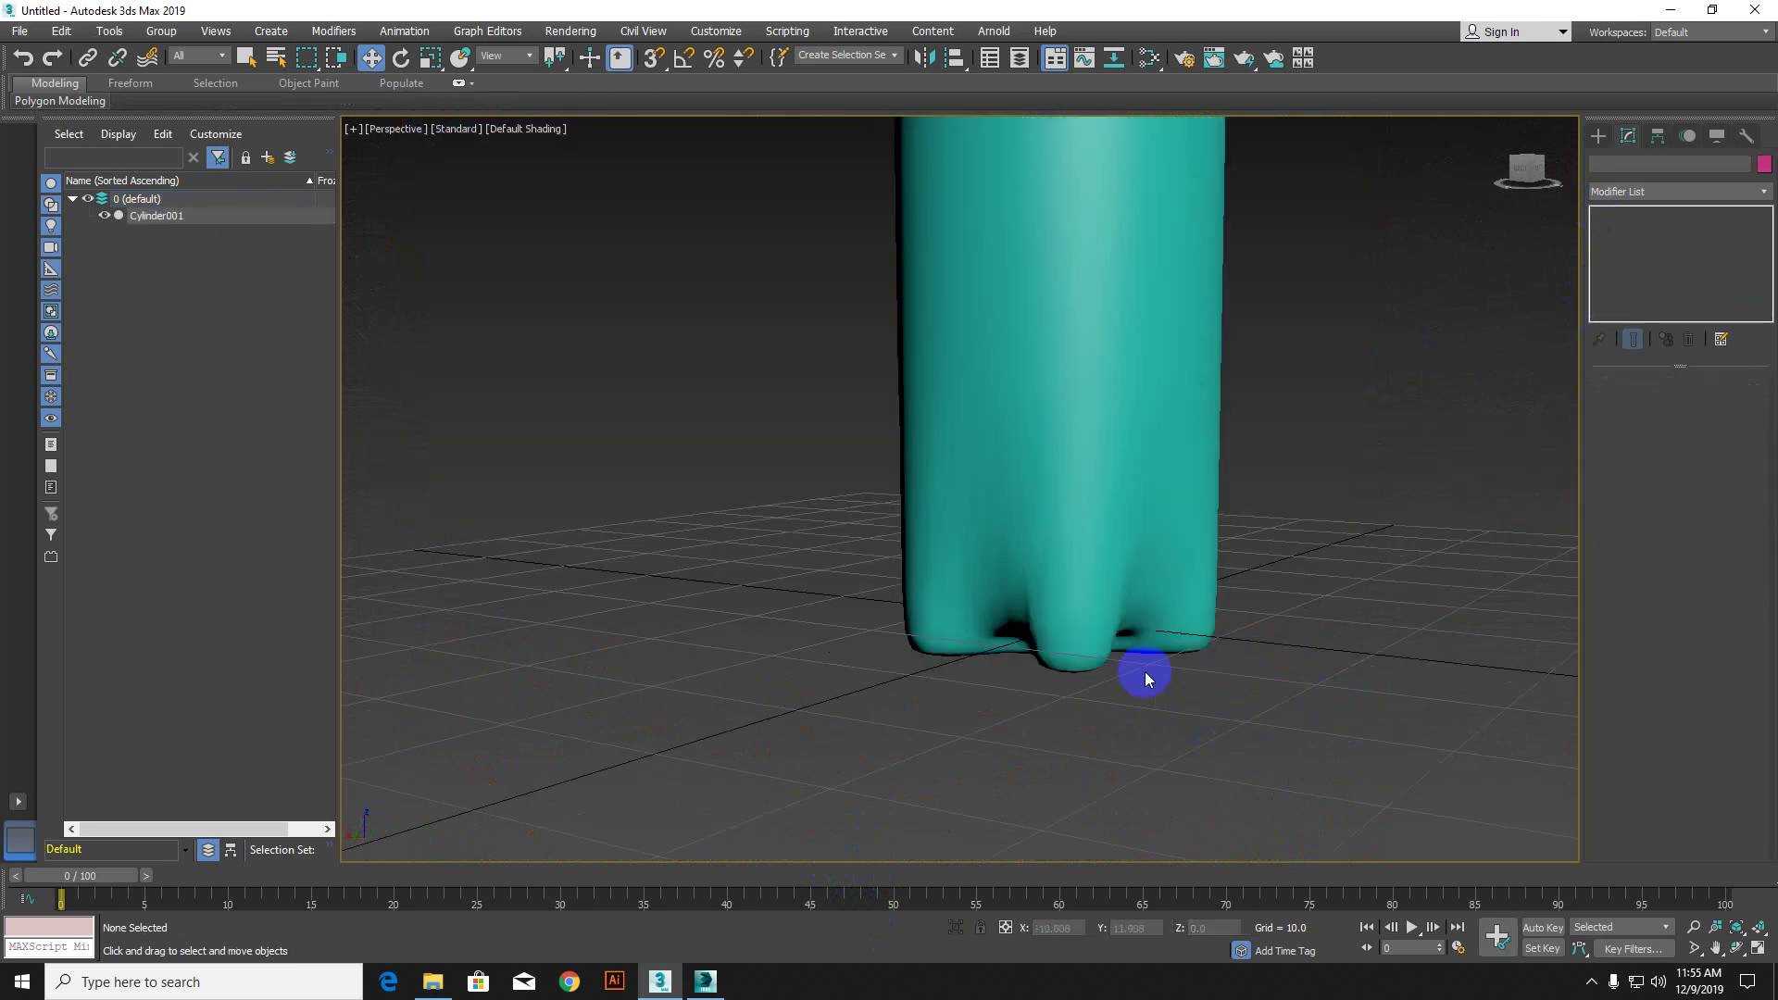
pyautogui.scroll(3, 985, 573)
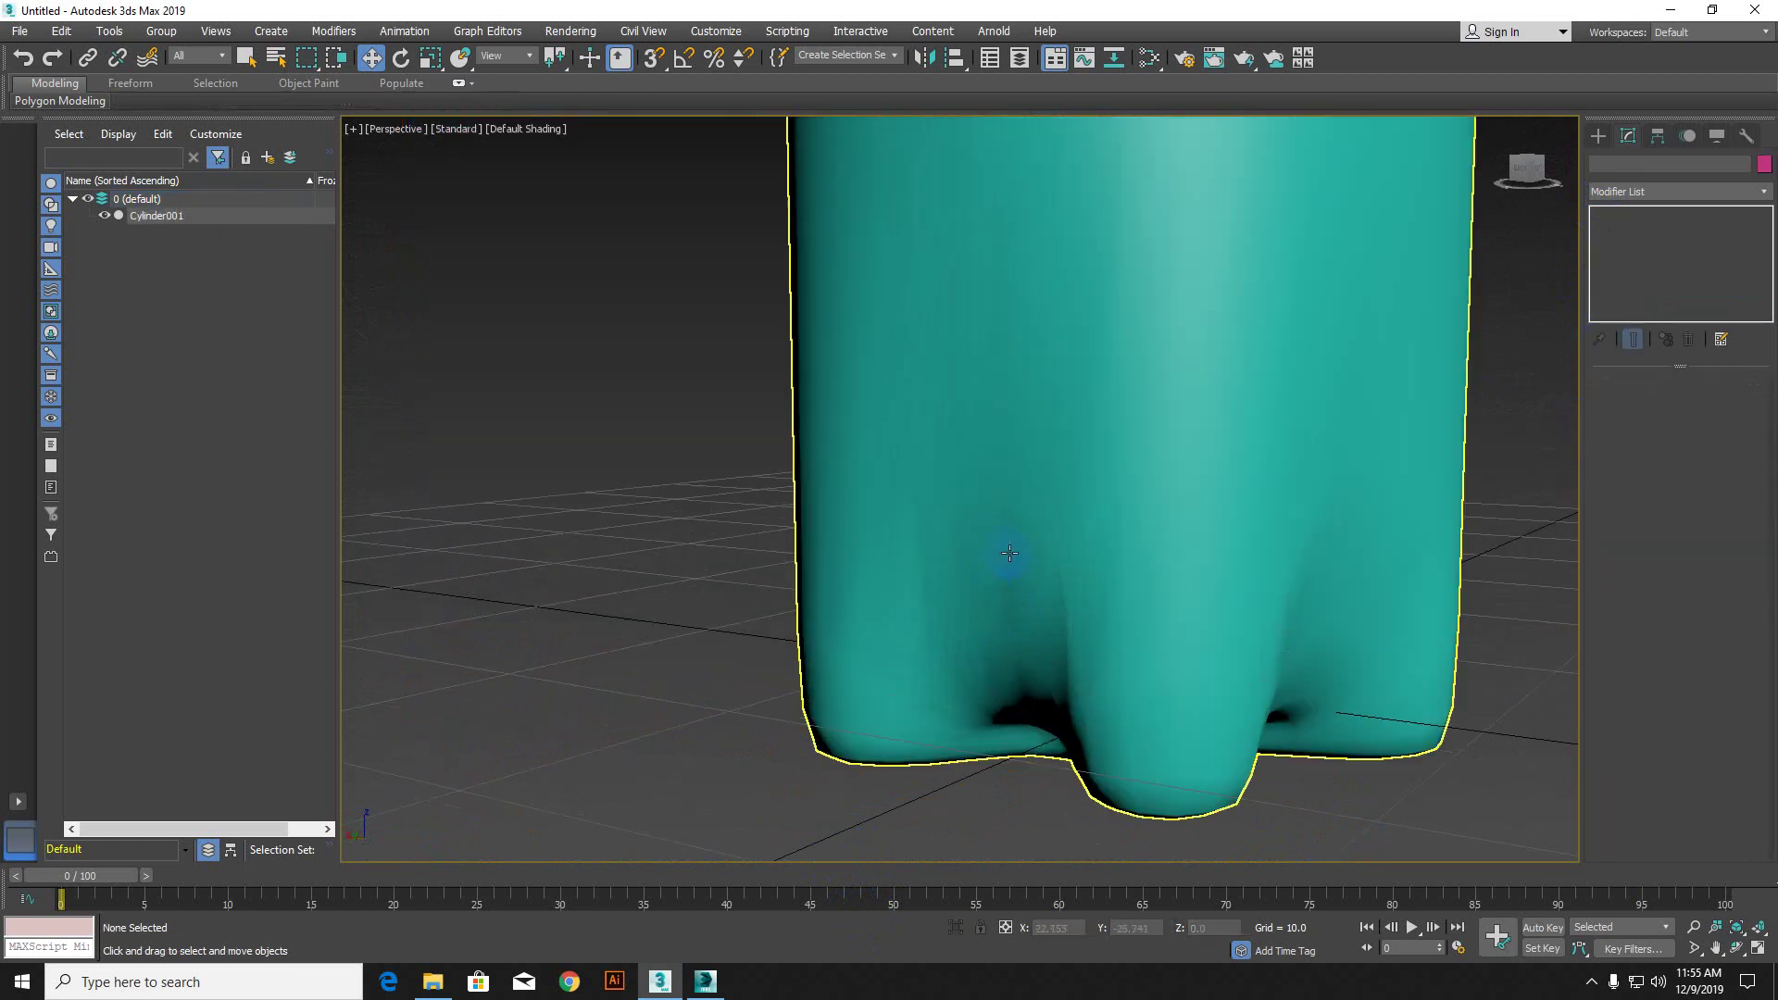
pyautogui.click(1145, 640)
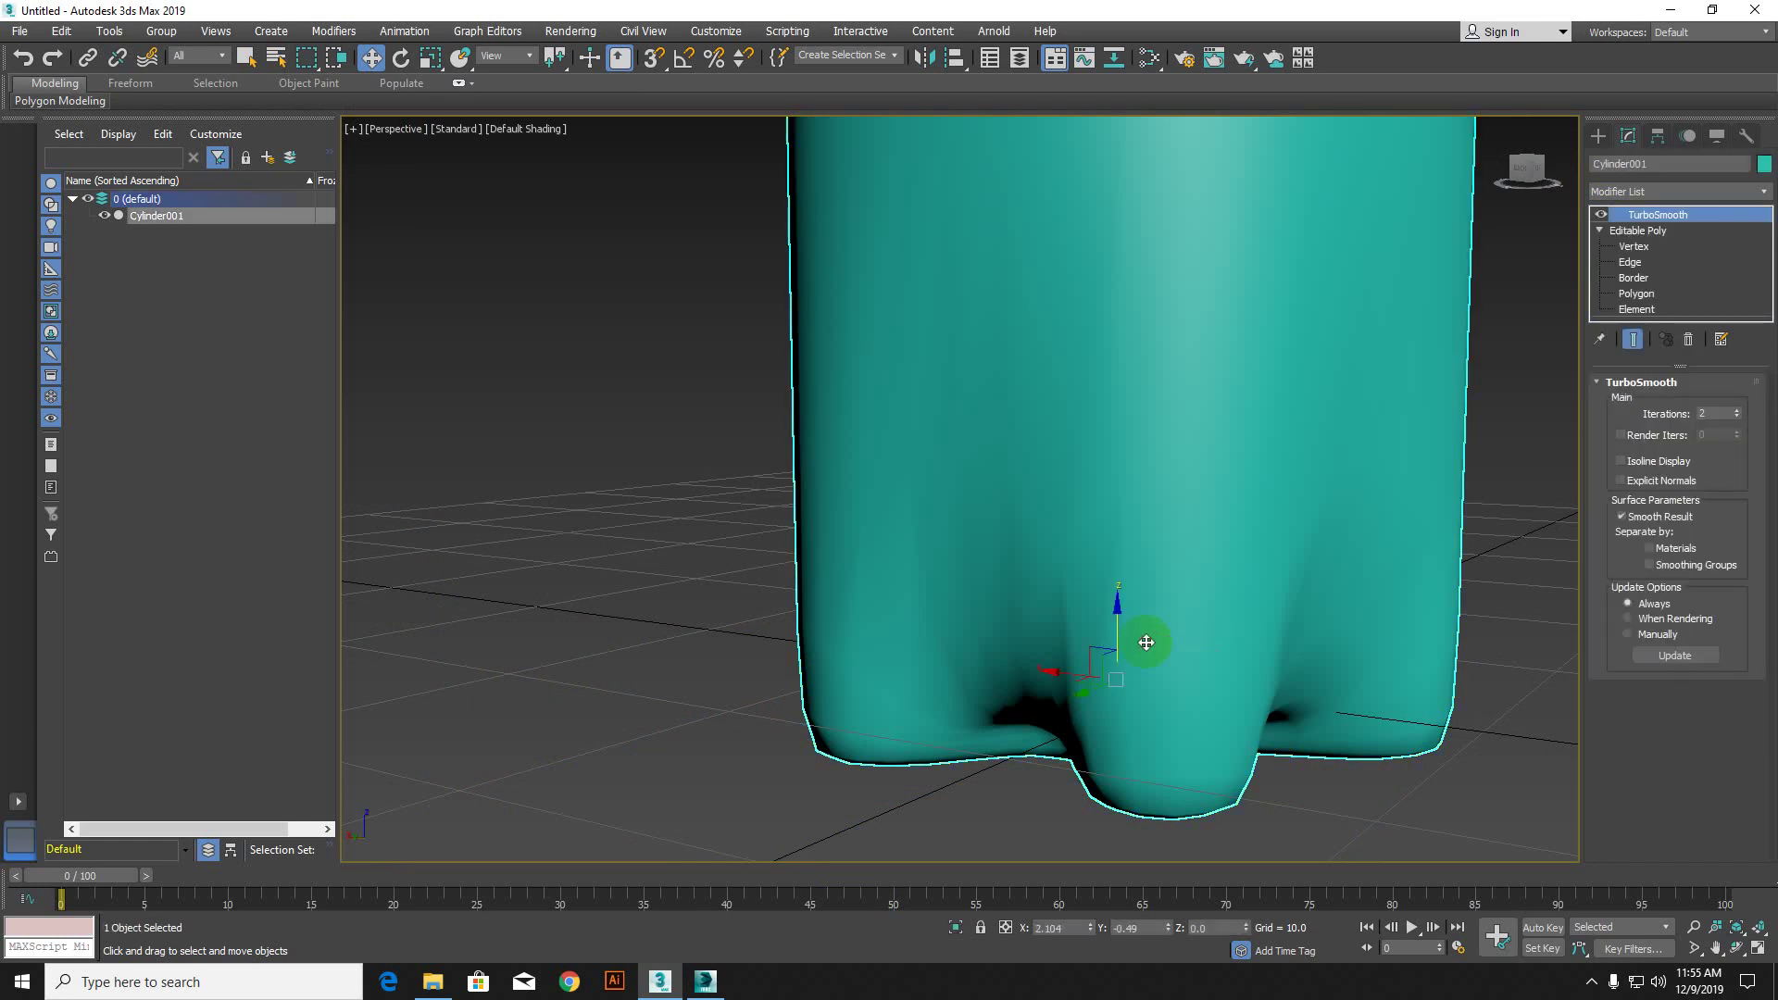
# Step: Raise TurboSmooth to 3 iterations, inspect the smoothed lobed feet, then enter Editable Poly Vertex level
pyautogui.click(1737, 413)
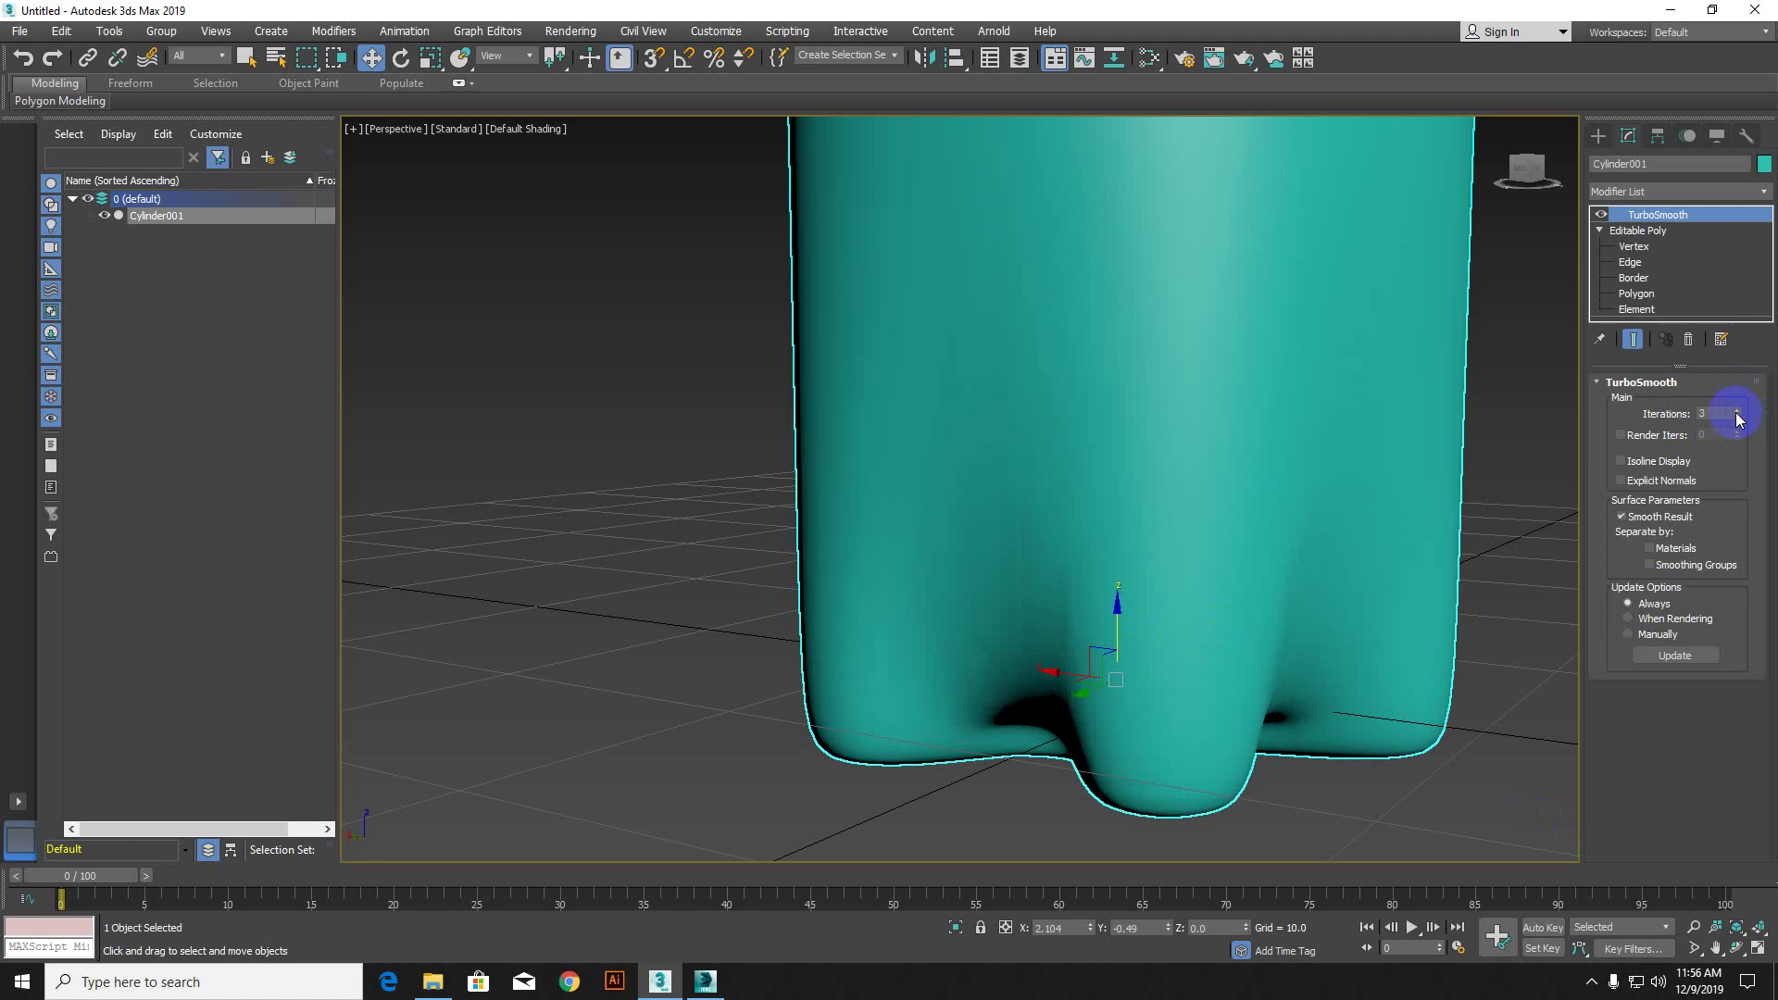
pyautogui.click(686, 582)
pyautogui.click(1123, 643)
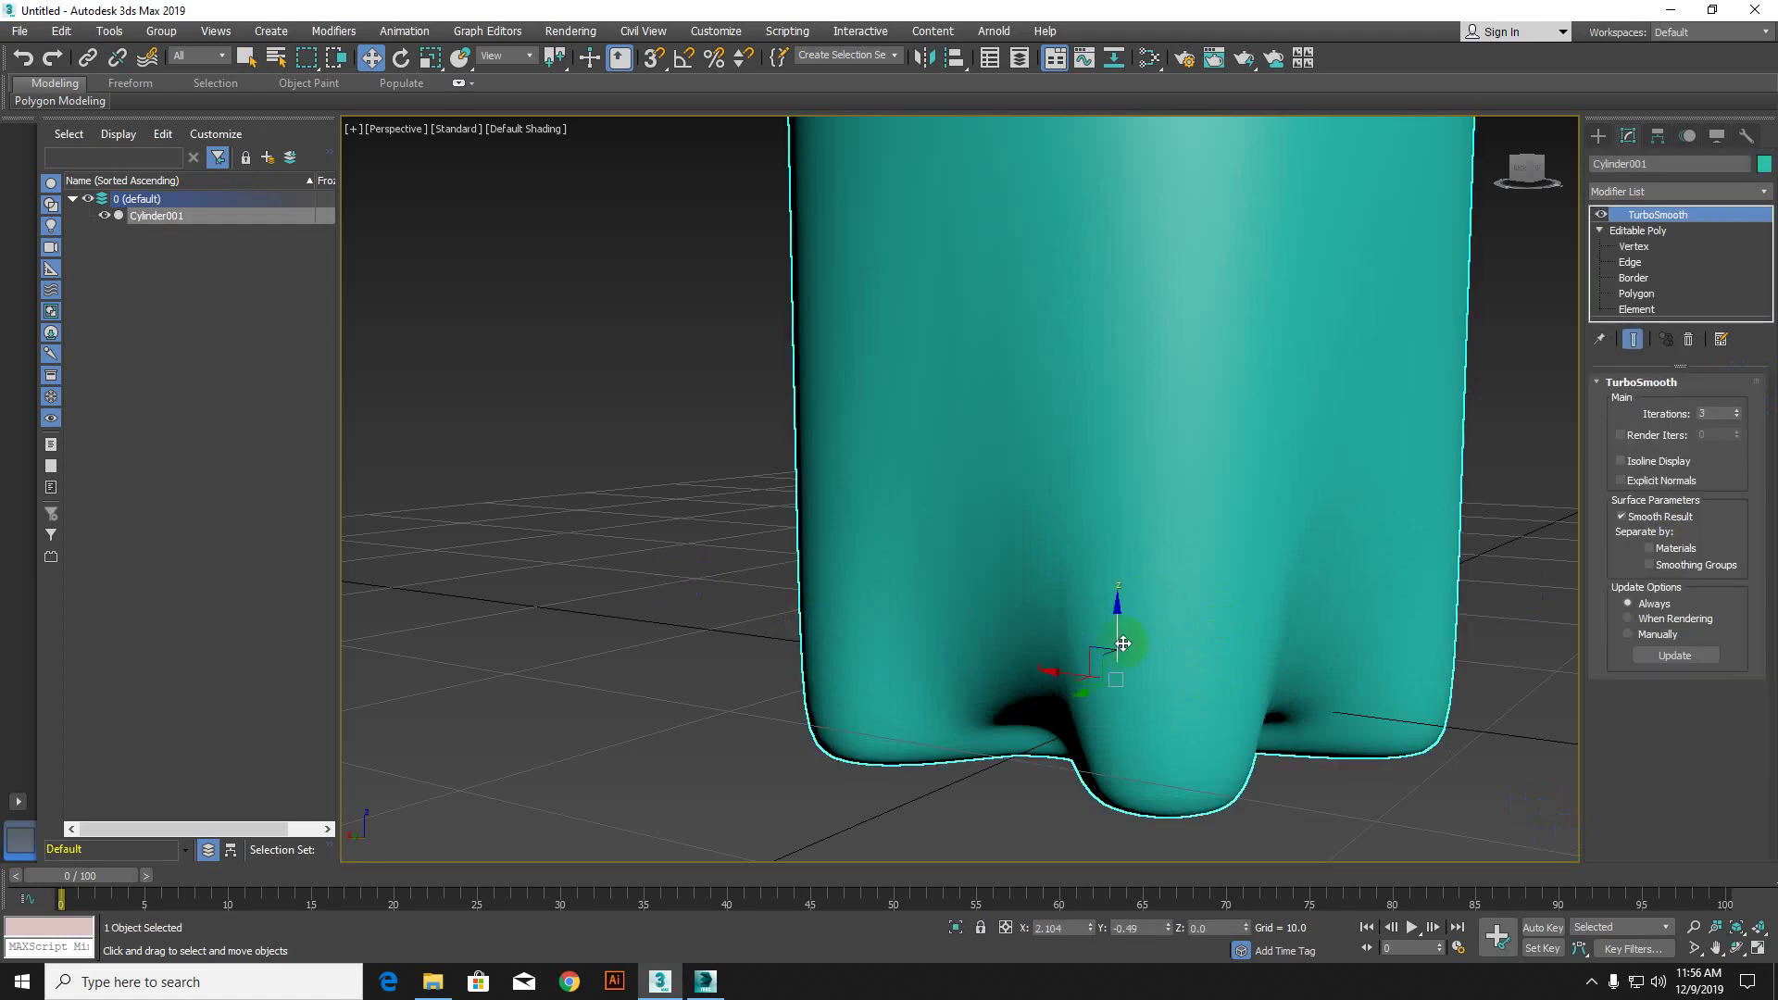
pyautogui.keyDown('alt'); pyautogui.moveTo(988, 695); pyautogui.dragTo(544, 561, button='middle'); pyautogui.keyUp('alt')
pyautogui.scroll(-6, 813, 498)
pyautogui.keyDown('alt'); pyautogui.moveTo(852, 470); pyautogui.dragTo(881, 536, button='middle'); pyautogui.keyUp('alt')
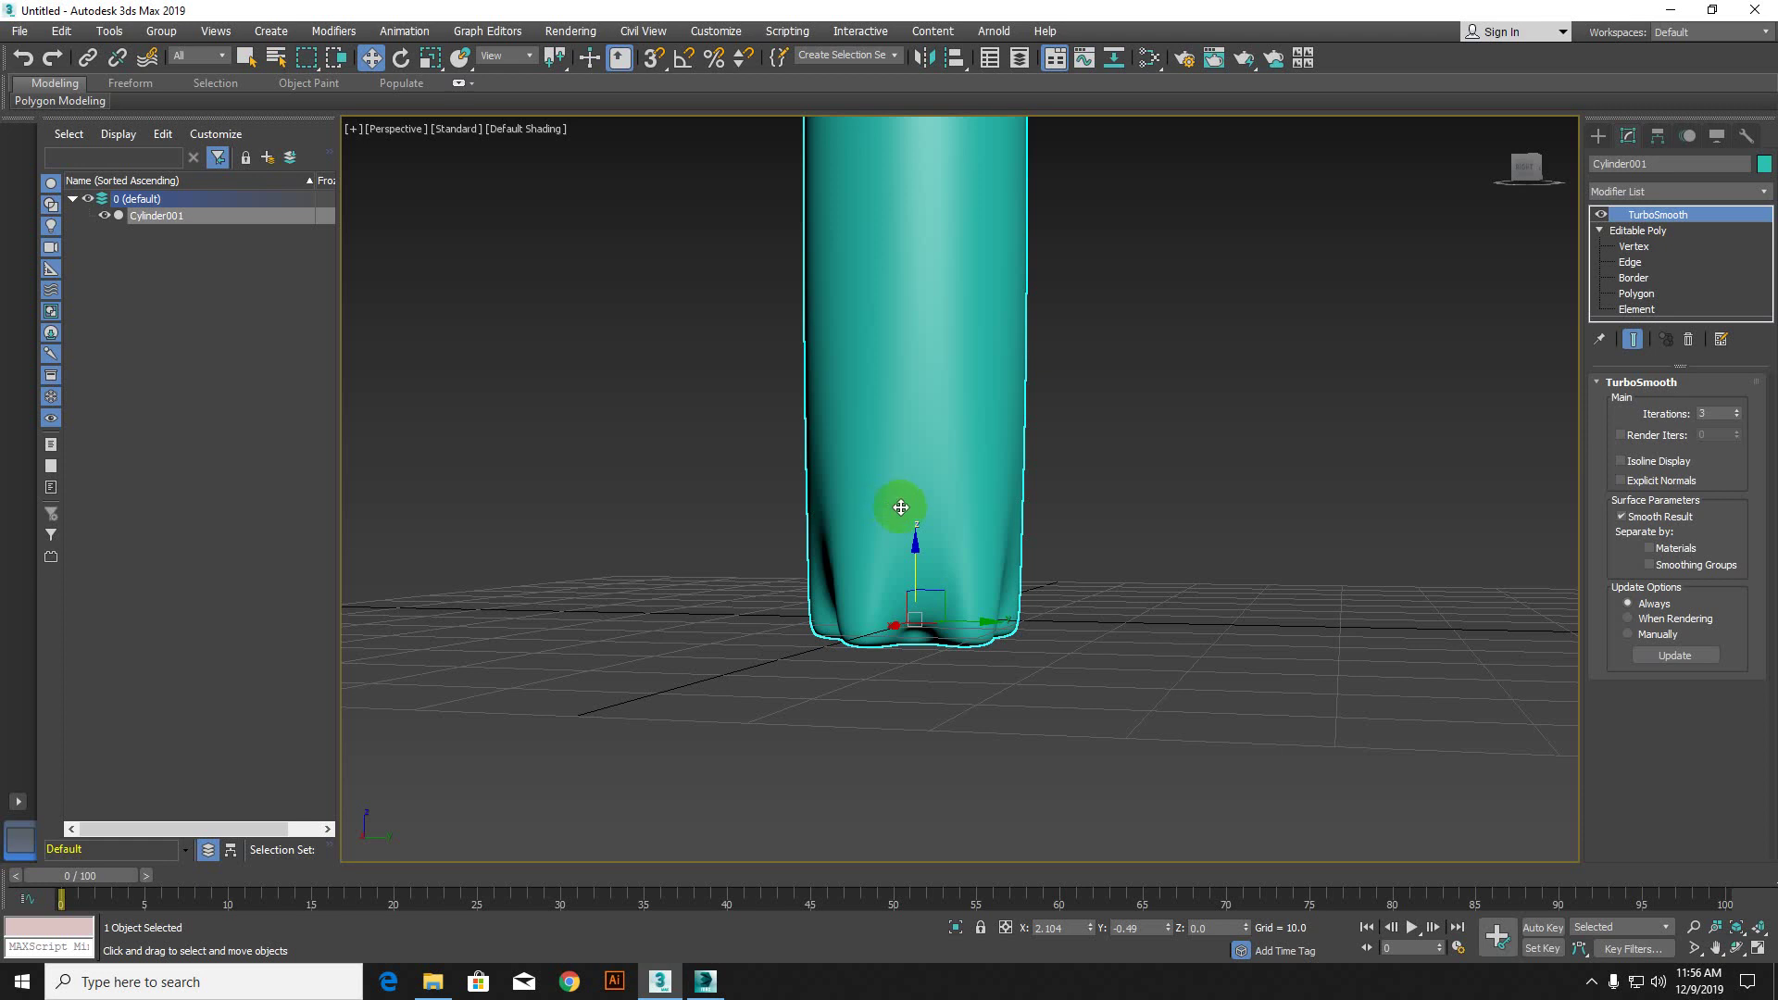
pyautogui.moveTo(944, 446); pyautogui.dragTo(960, 580, button='middle')
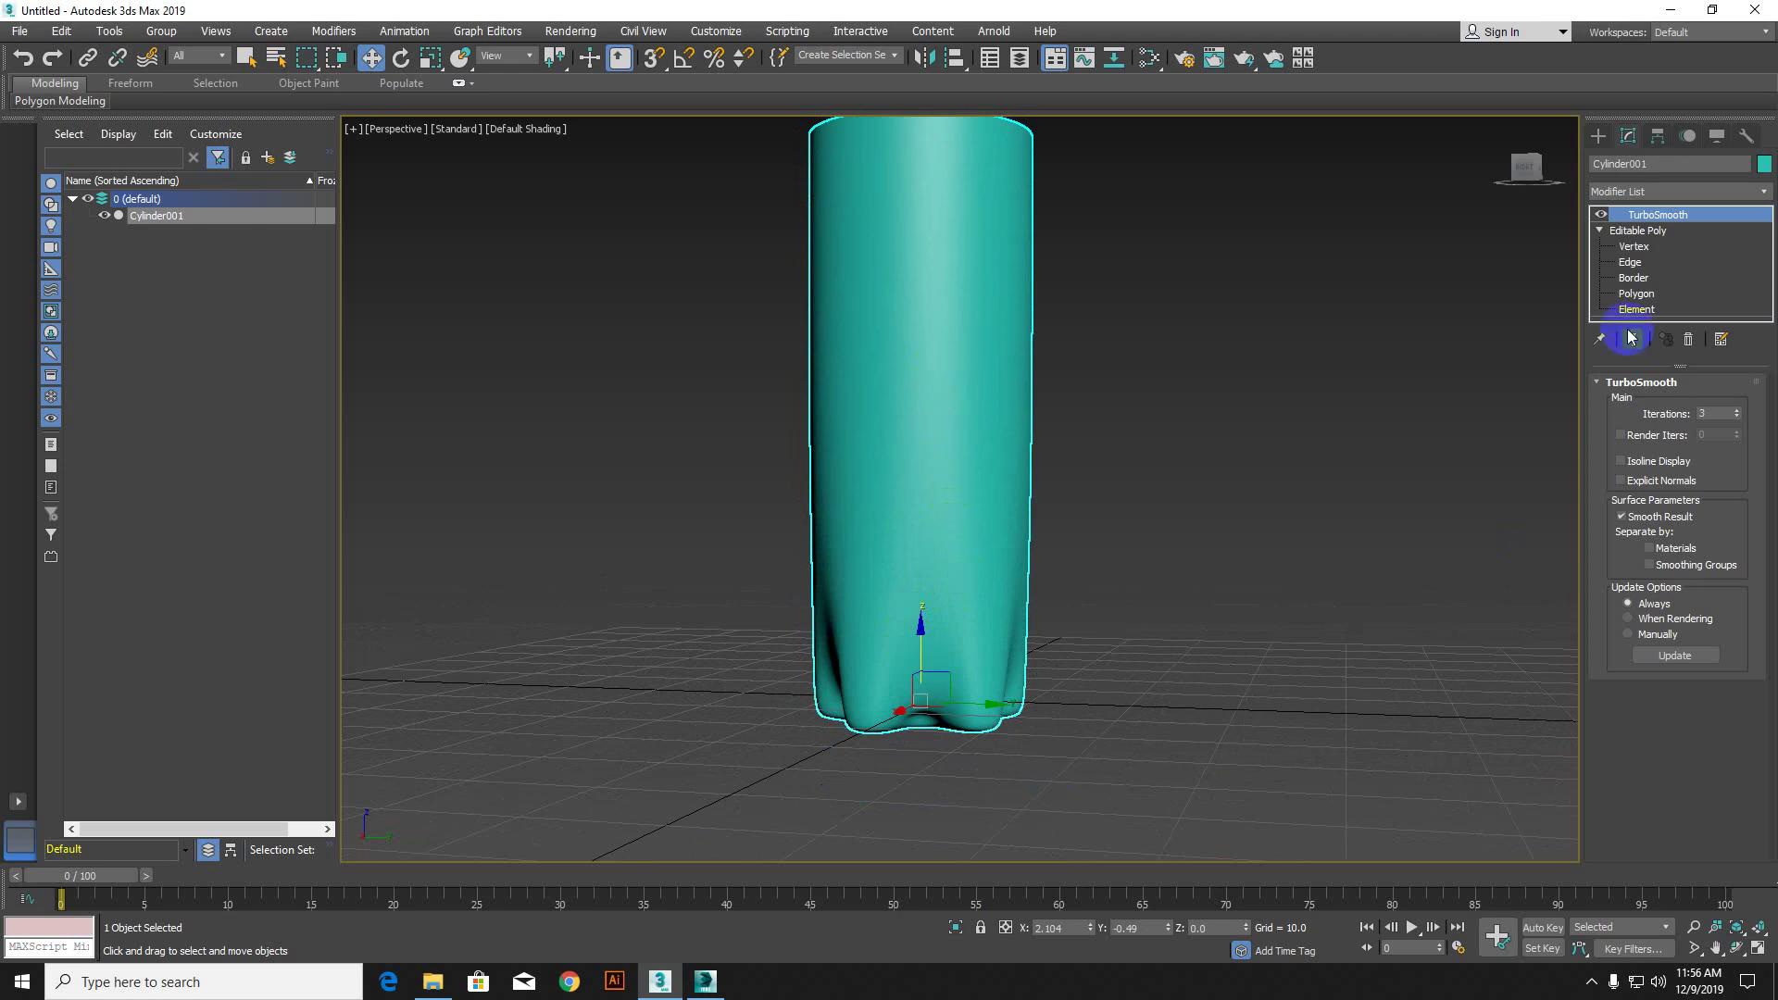
pyautogui.click(1635, 247)
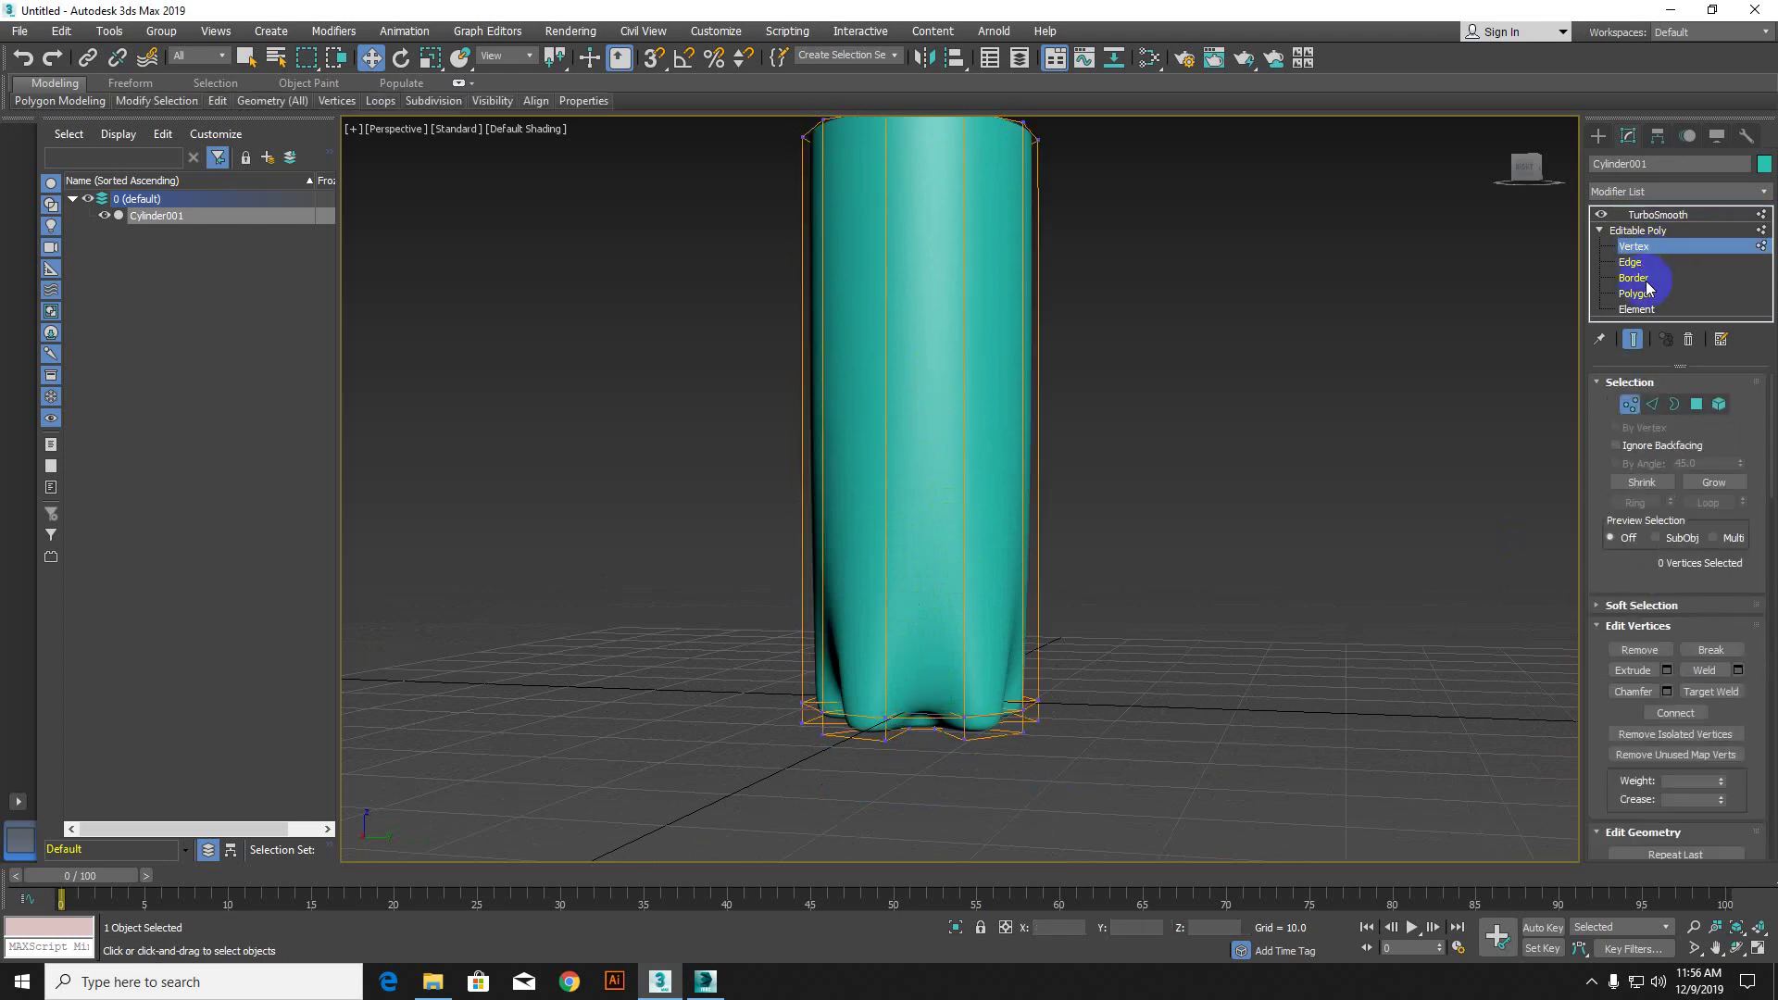
# Step: Turn on Edged Faces and hide TurboSmooth to reveal the faceted ten-sided cylinder
pyautogui.click(1637, 278)
pyautogui.press('F4')
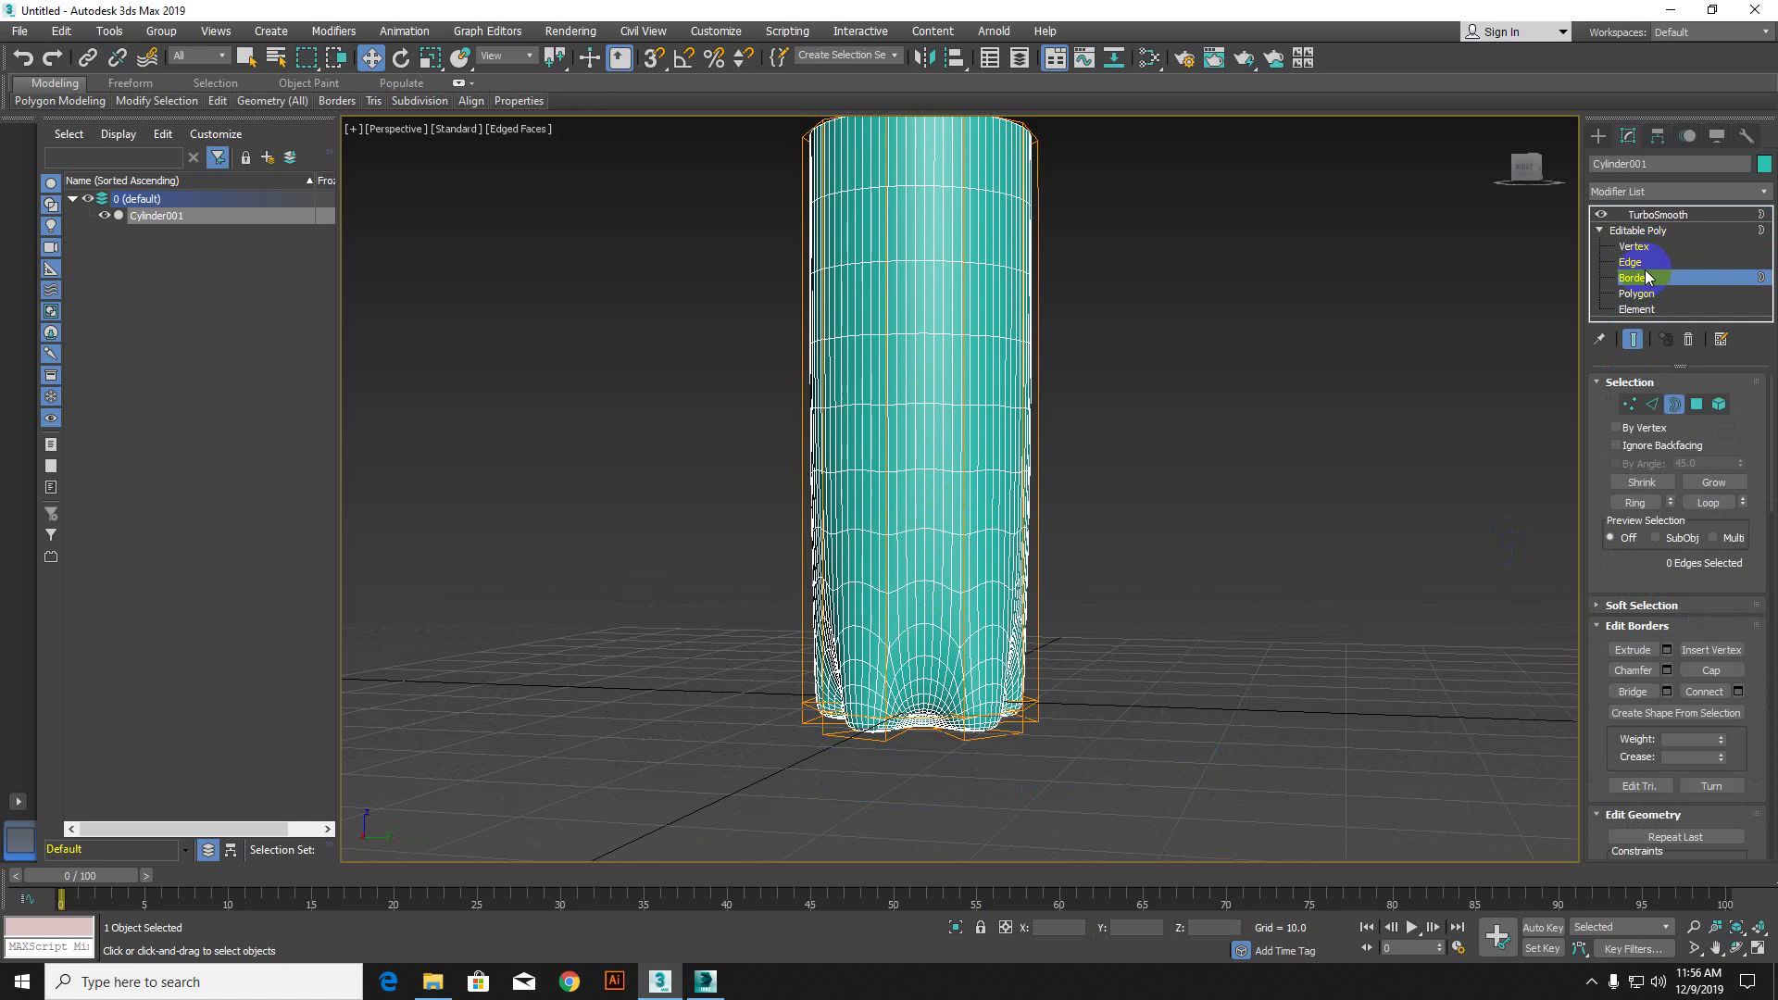
pyautogui.click(1600, 214)
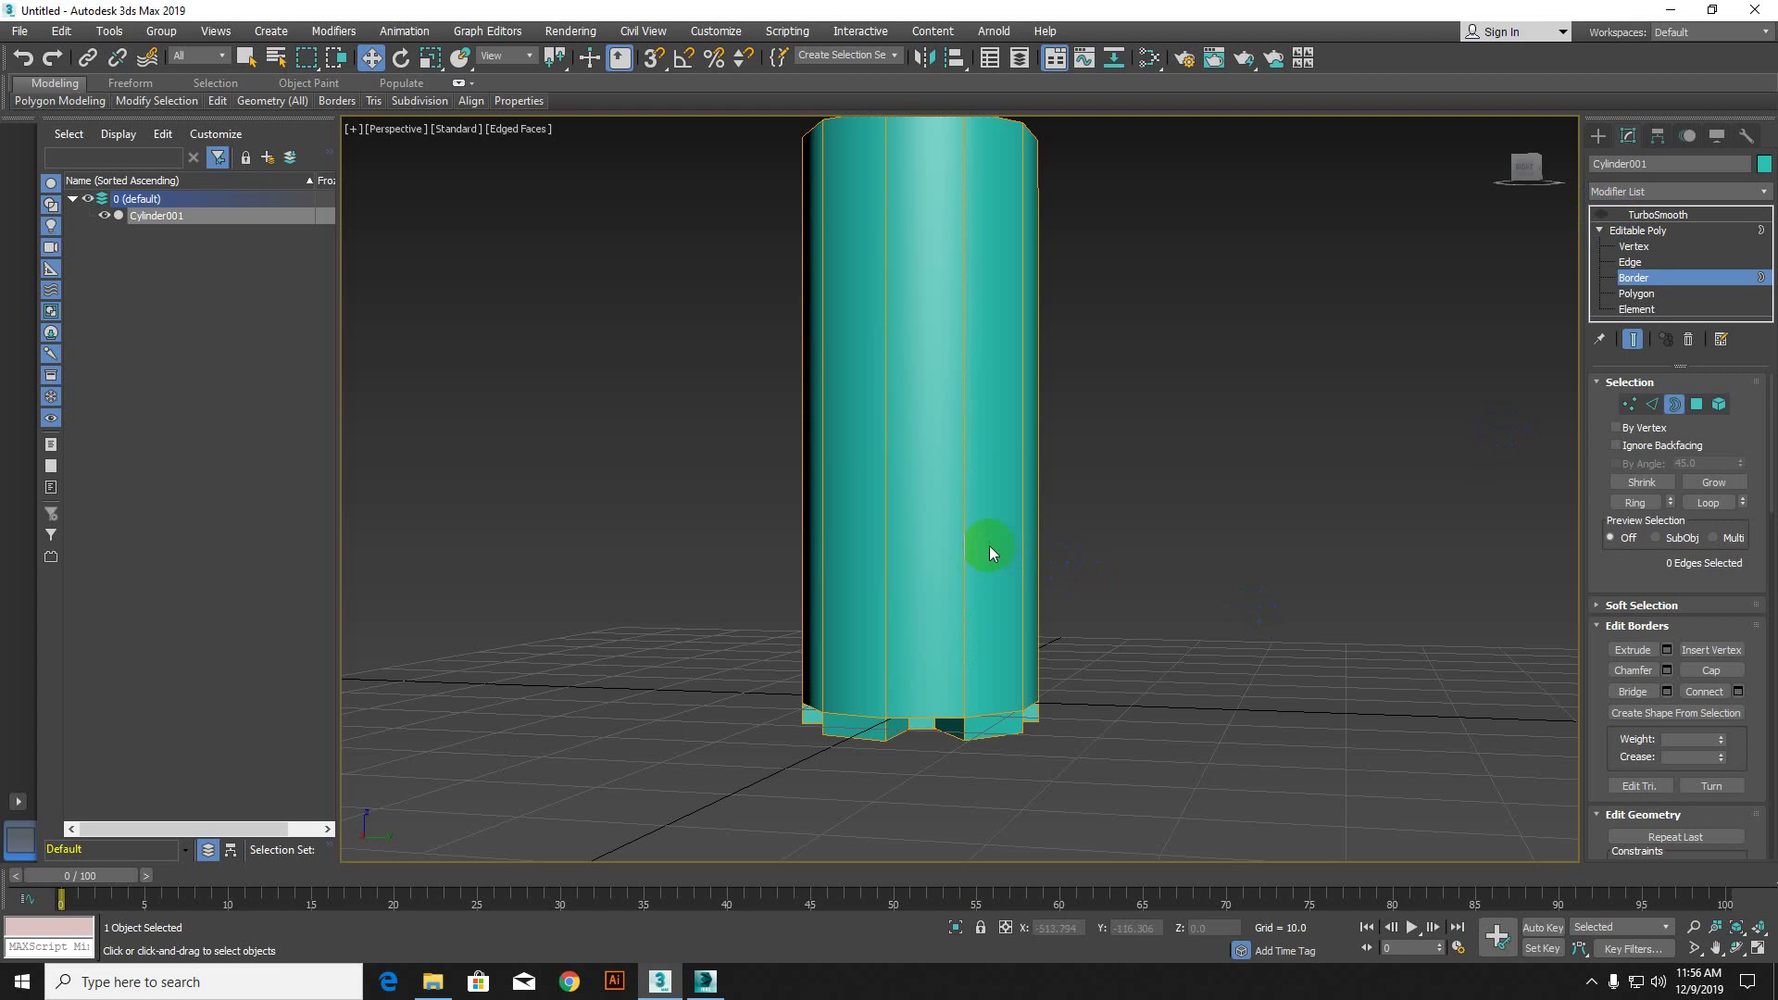
pyautogui.keyDown('alt'); pyautogui.moveTo(987, 544); pyautogui.dragTo(1074, 535, button='middle'); pyautogui.keyUp('alt')
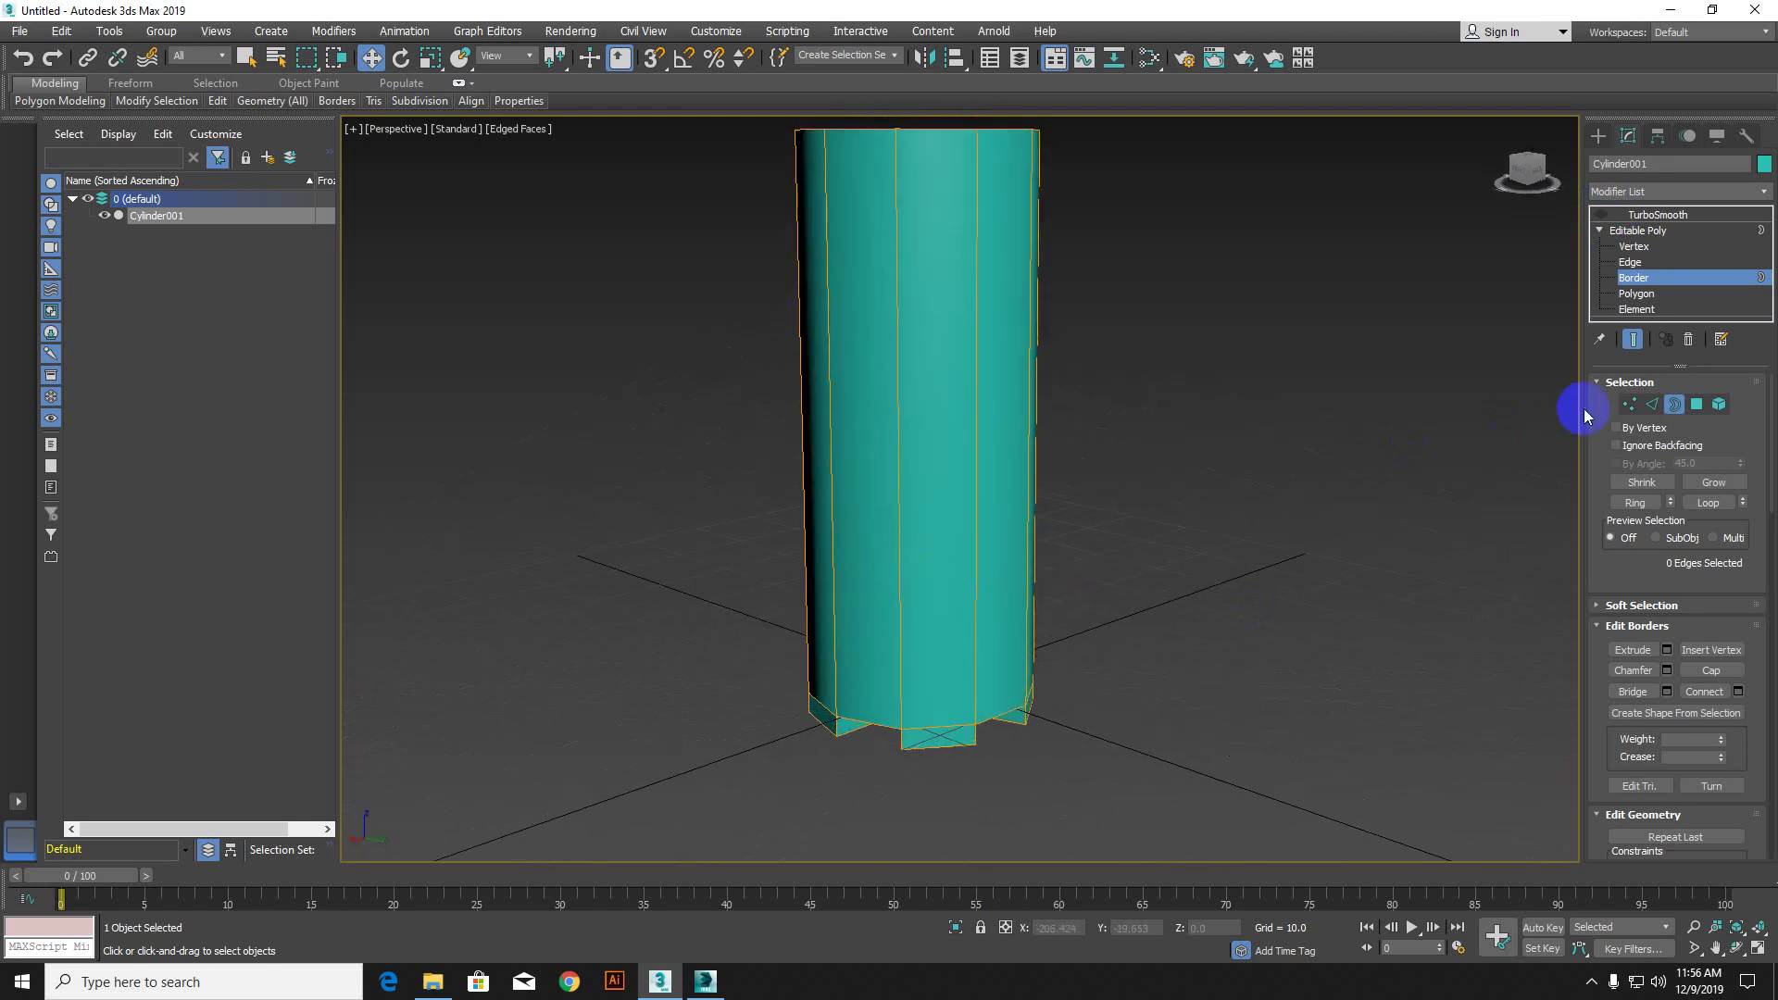
# Step: At Edge level, test box and single vertical edge selections, then clear them
pyautogui.click(1652, 403)
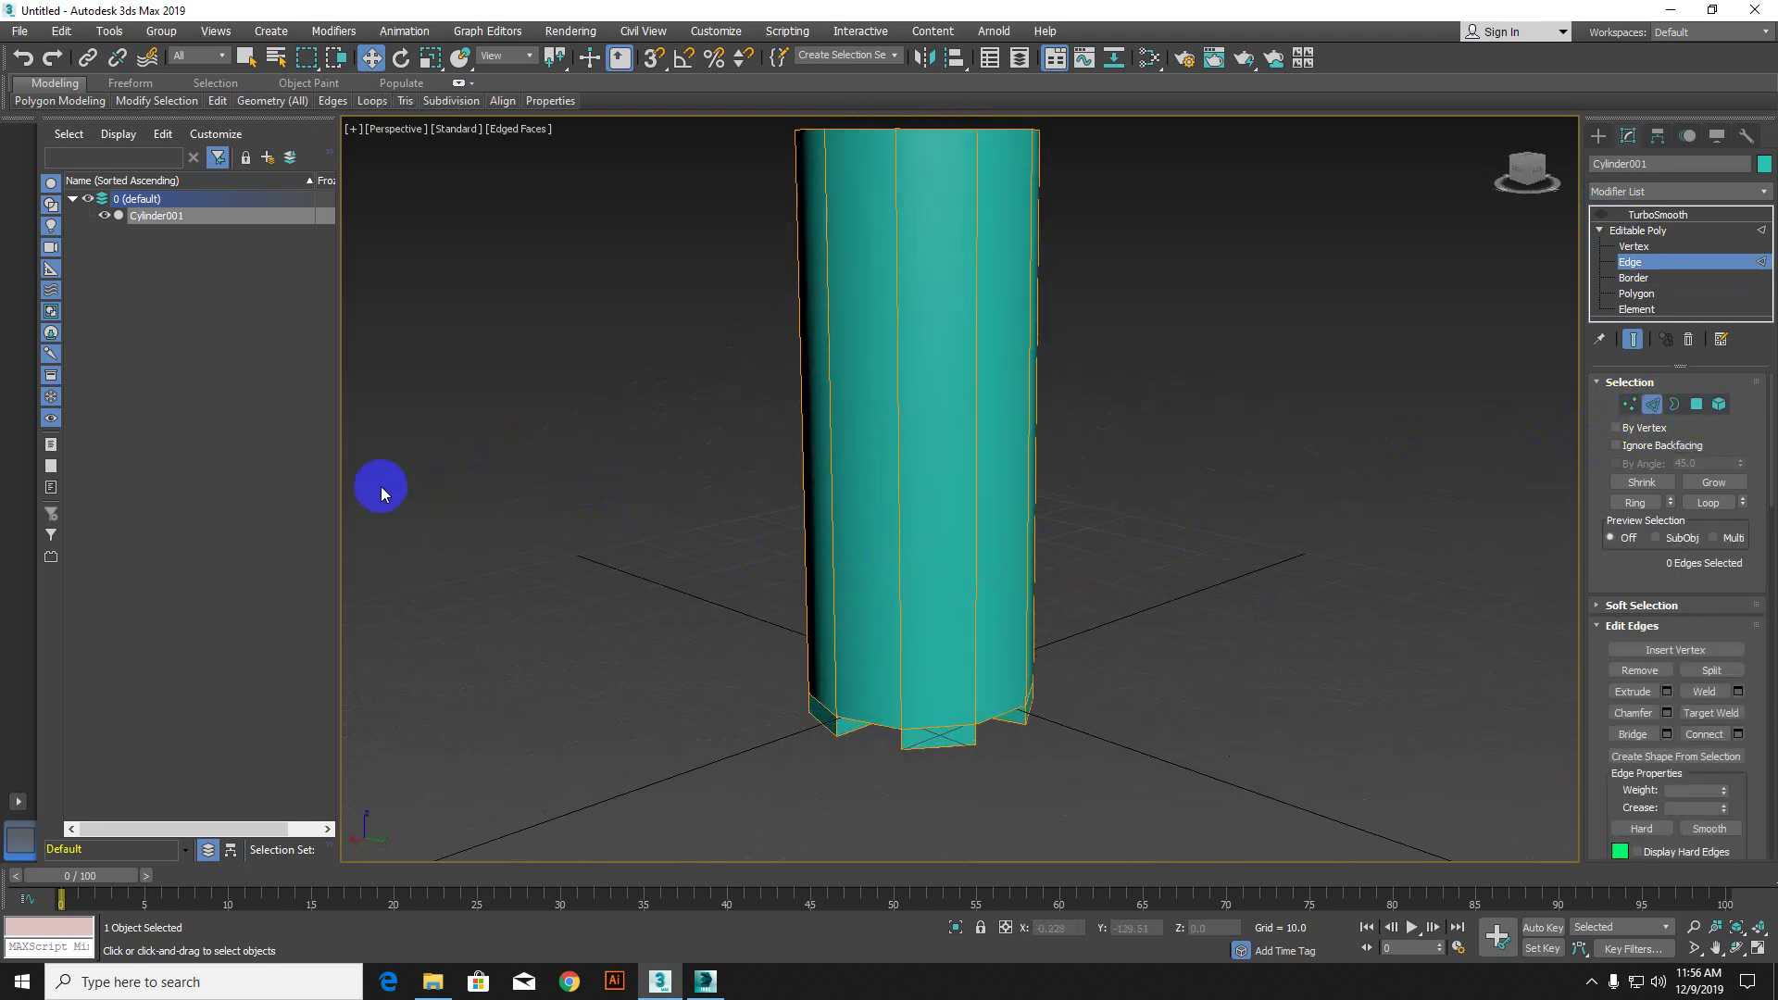
pyautogui.moveTo(381, 486); pyautogui.dragTo(1374, 407)
pyautogui.keyDown('alt'); pyautogui.moveTo(1375, 403); pyautogui.dragTo(1279, 564, button='middle'); pyautogui.keyUp('alt')
pyautogui.click(1000, 544)
pyautogui.click(952, 536)
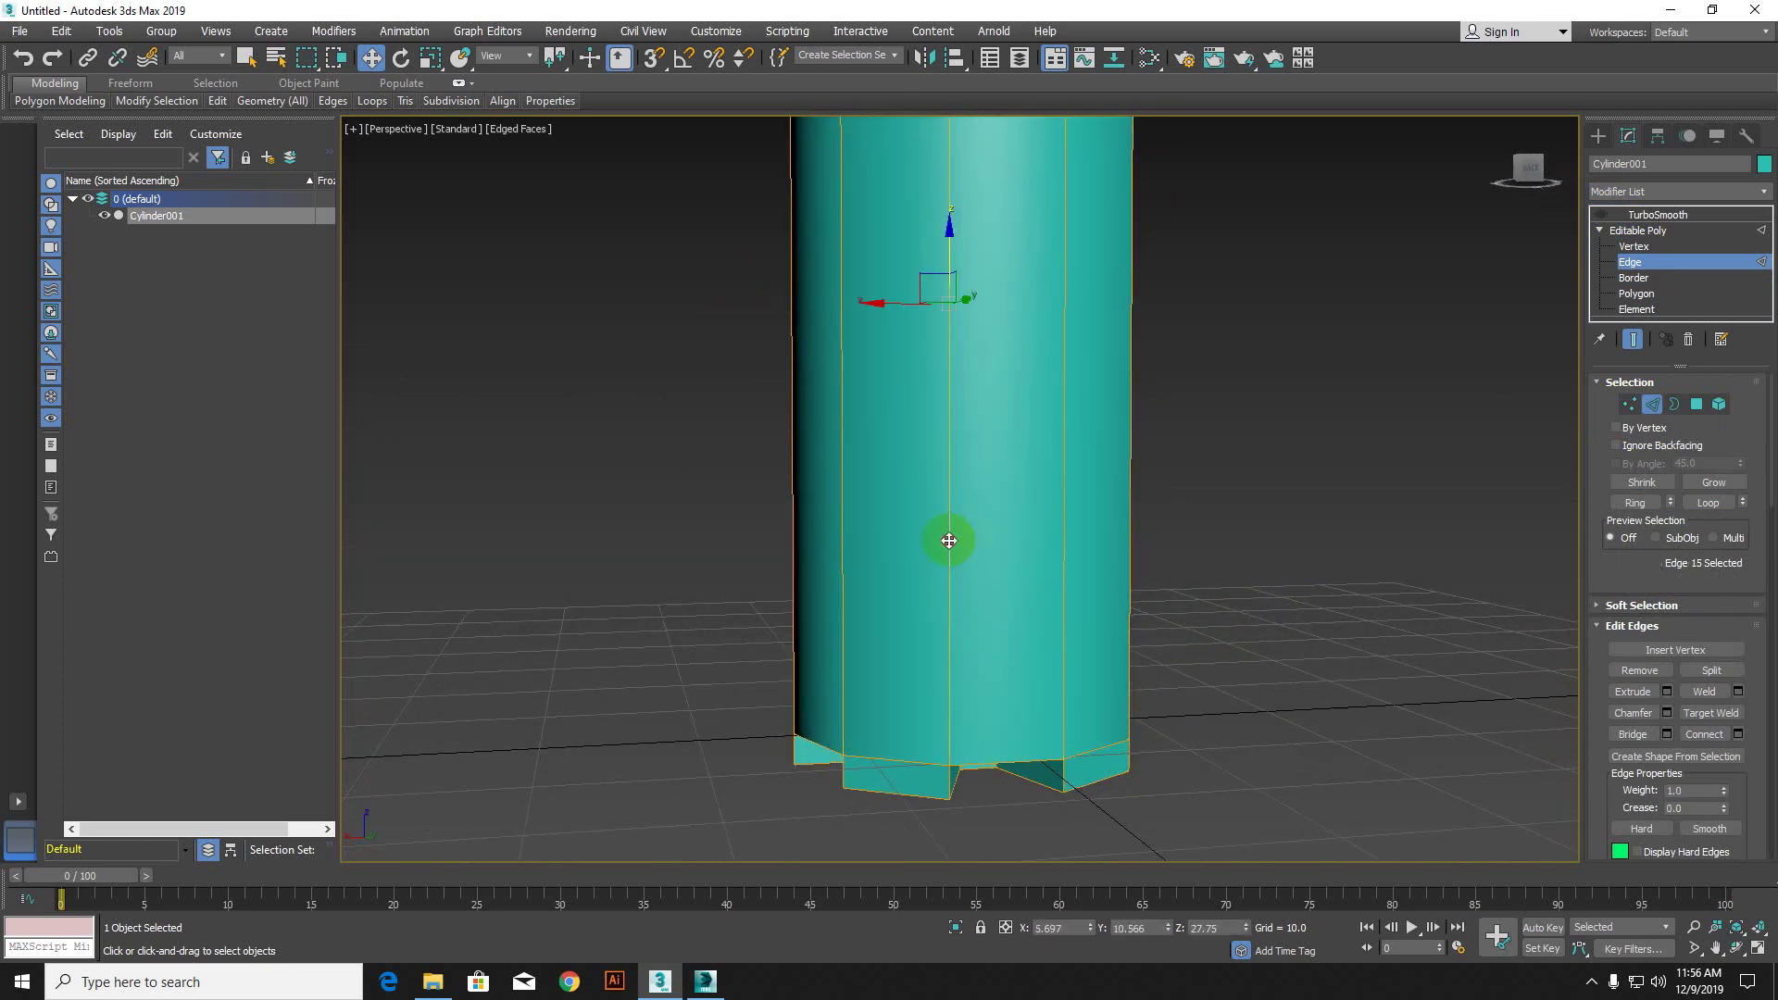
pyautogui.click(1643, 485)
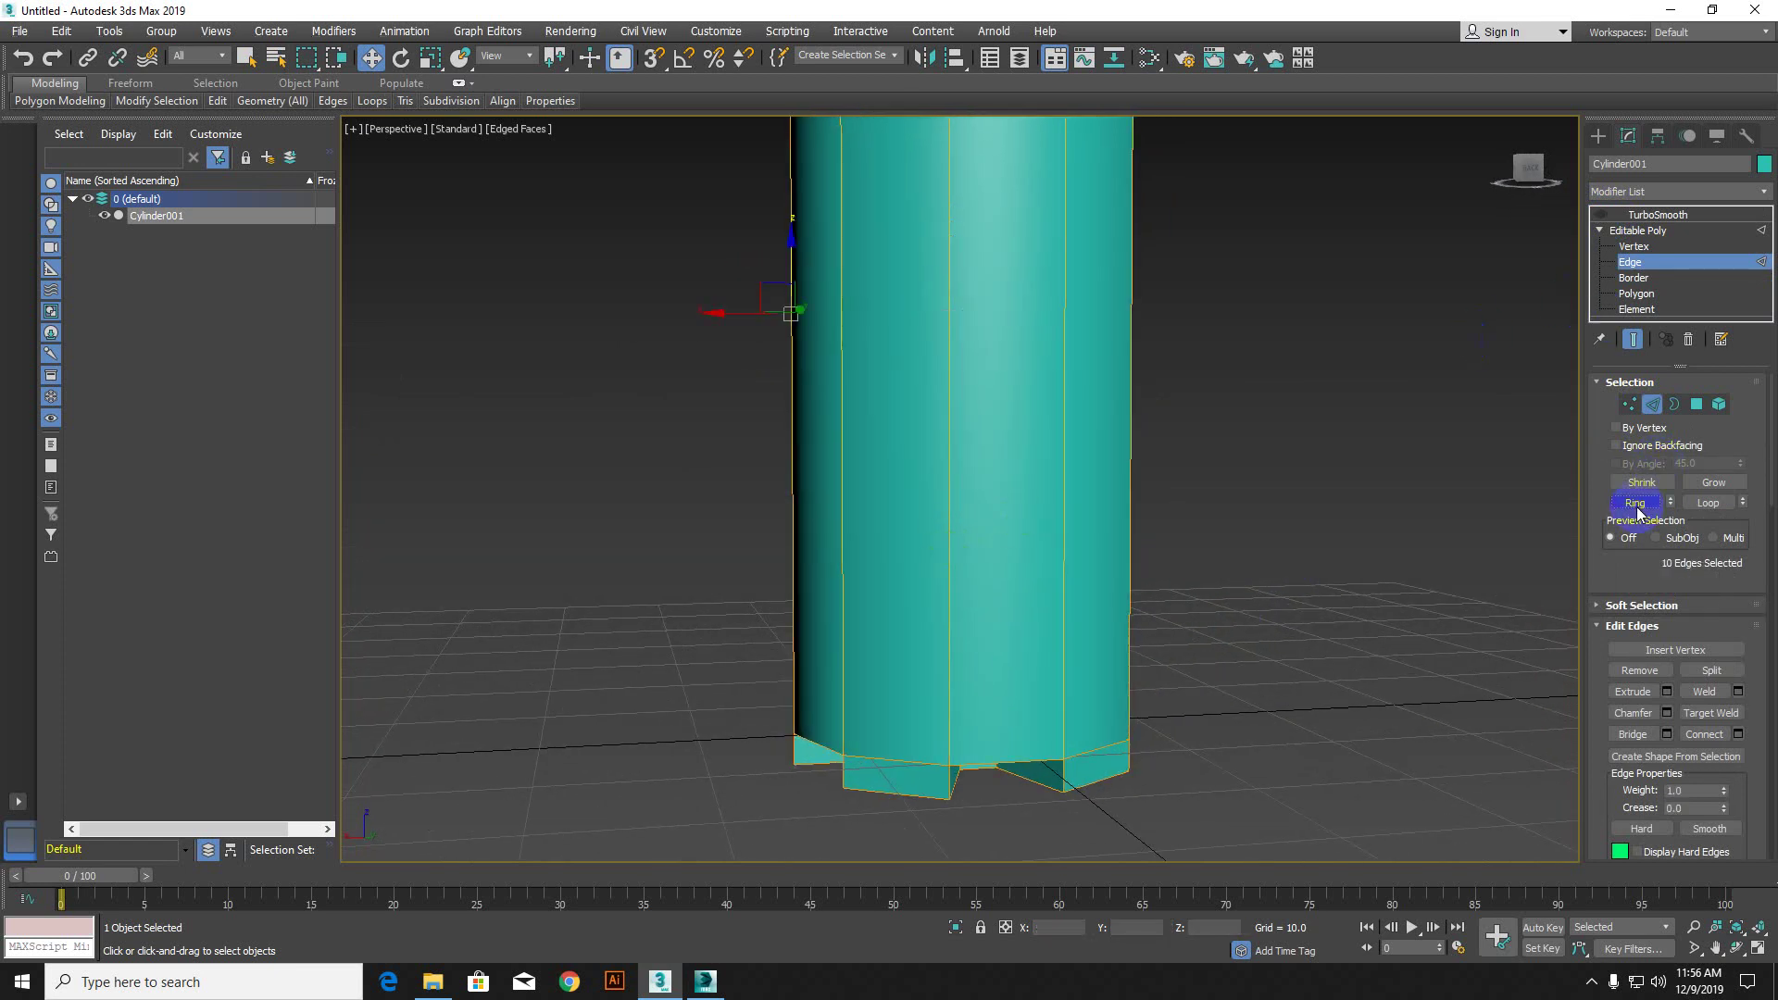
pyautogui.moveTo(451, 487); pyautogui.dragTo(1290, 413)
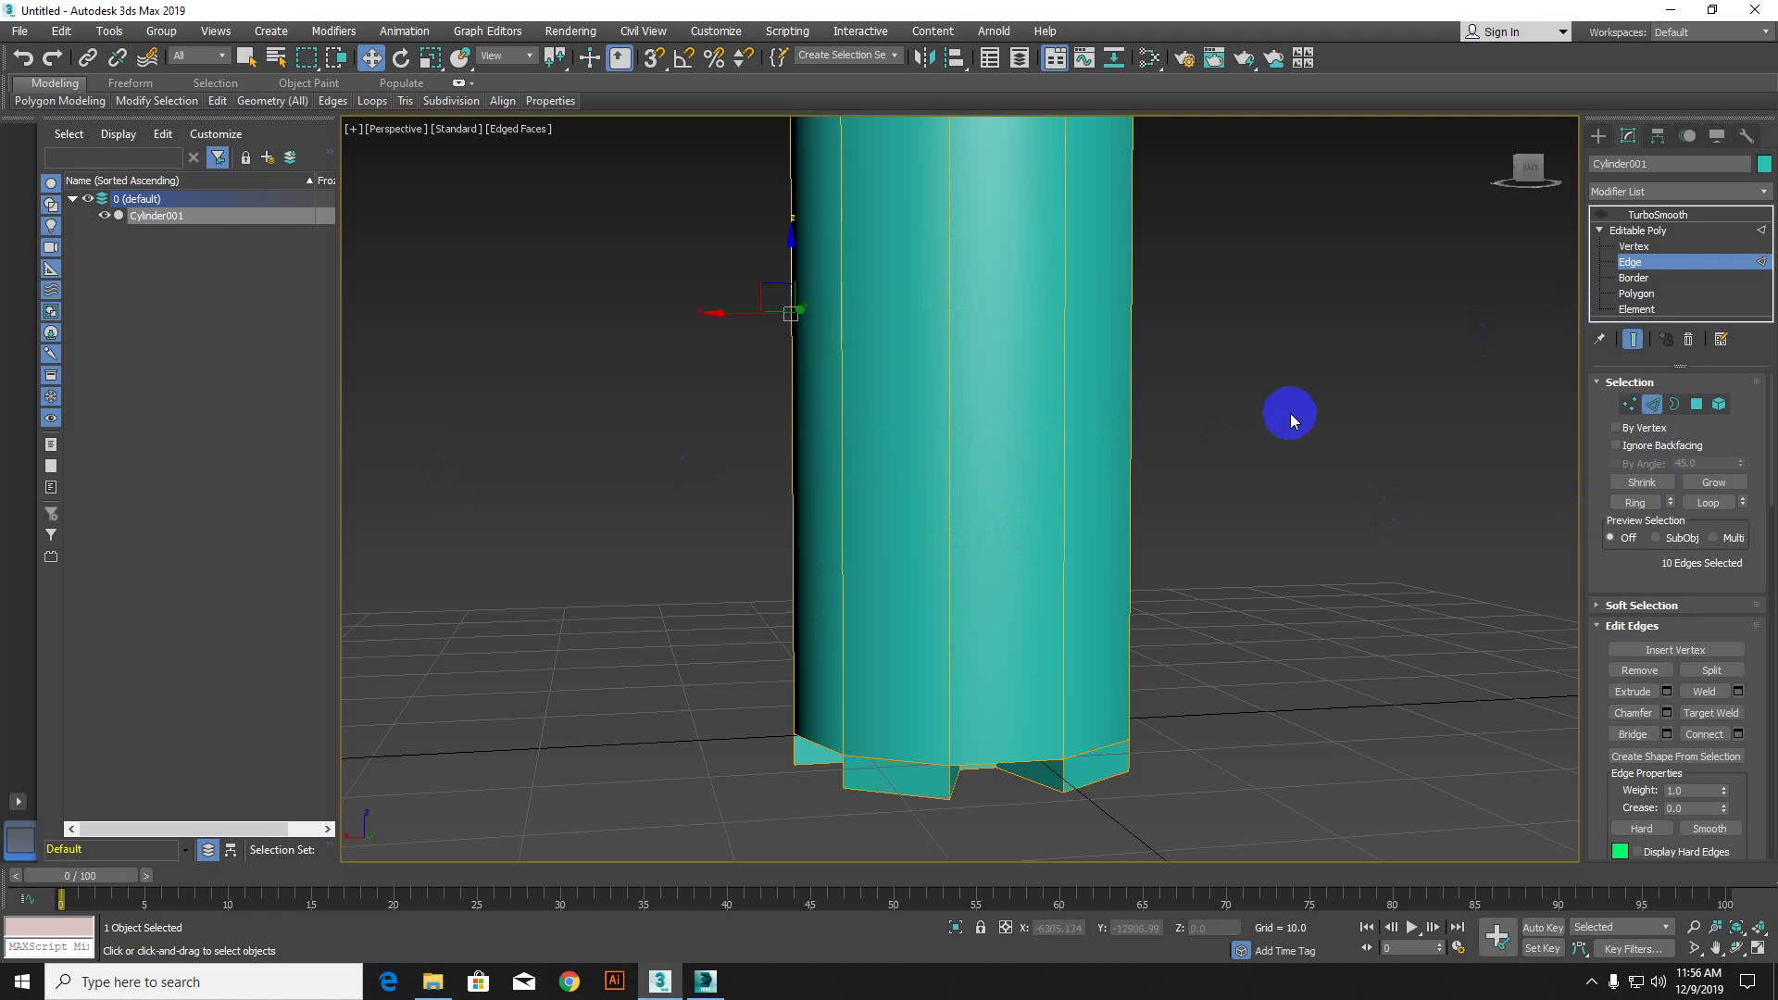
pyautogui.click(891, 424)
pyautogui.click(216, 100)
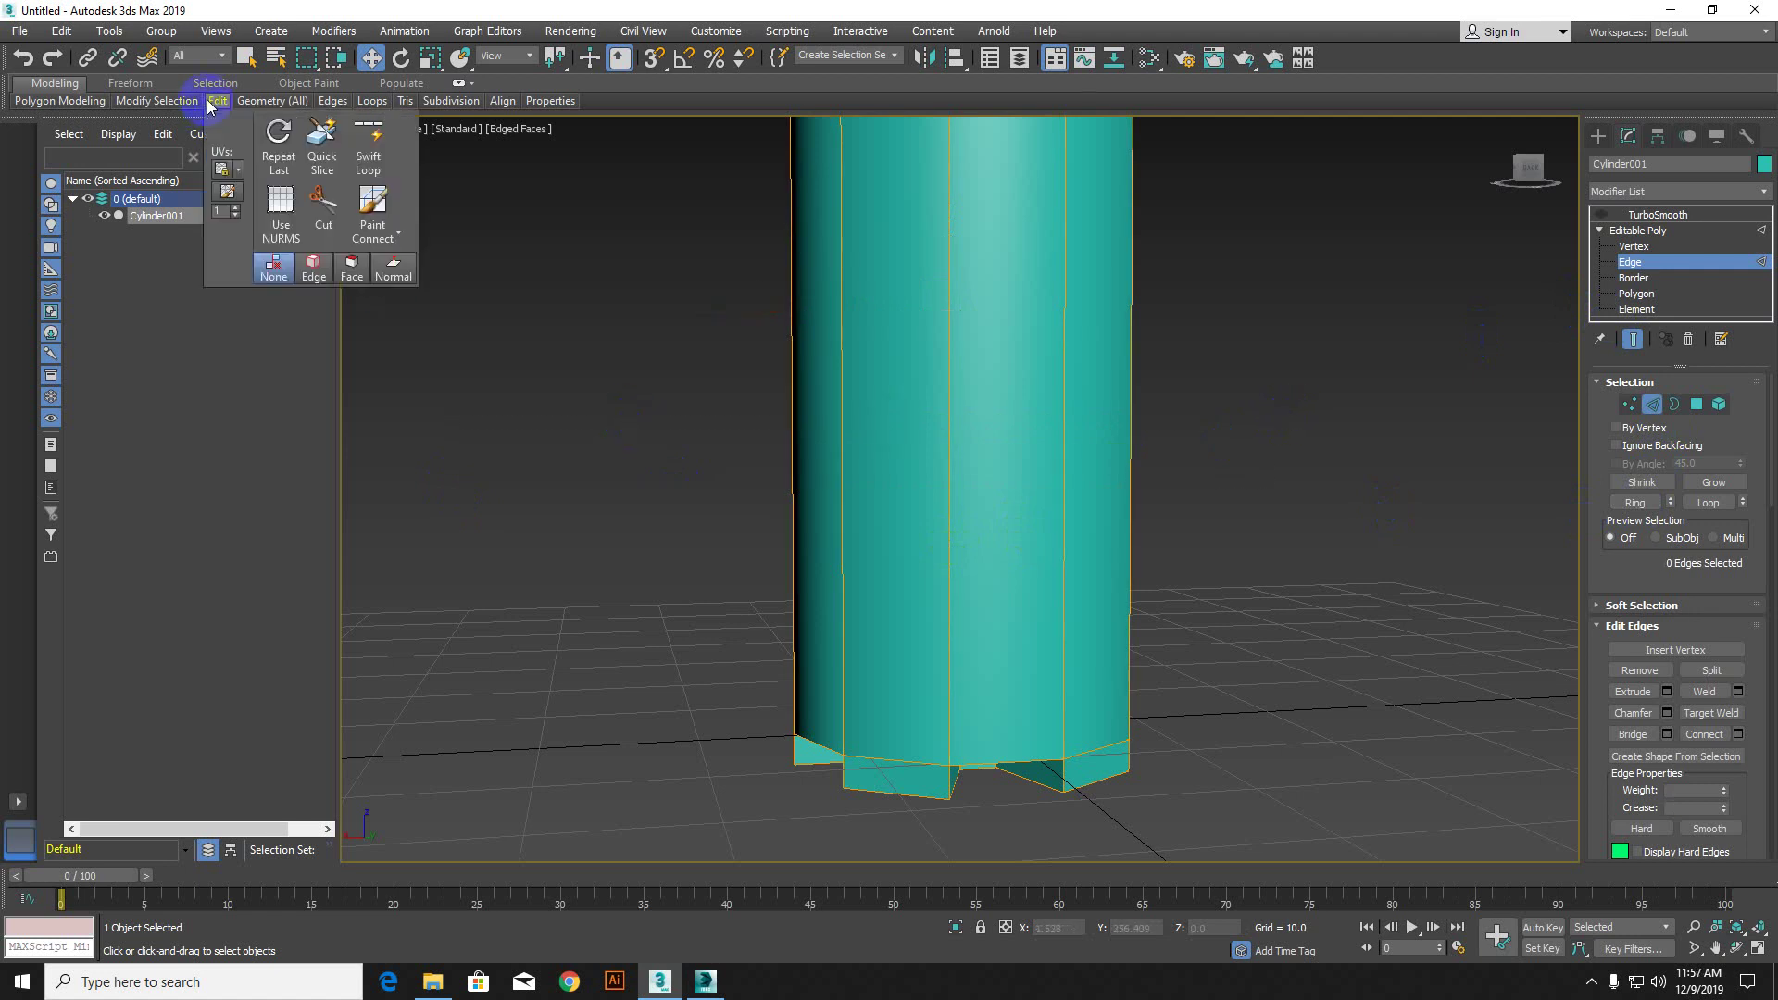
# Step: Insert a Swift Loop edge loop around the cylinder just above the feet
pyautogui.click(369, 132)
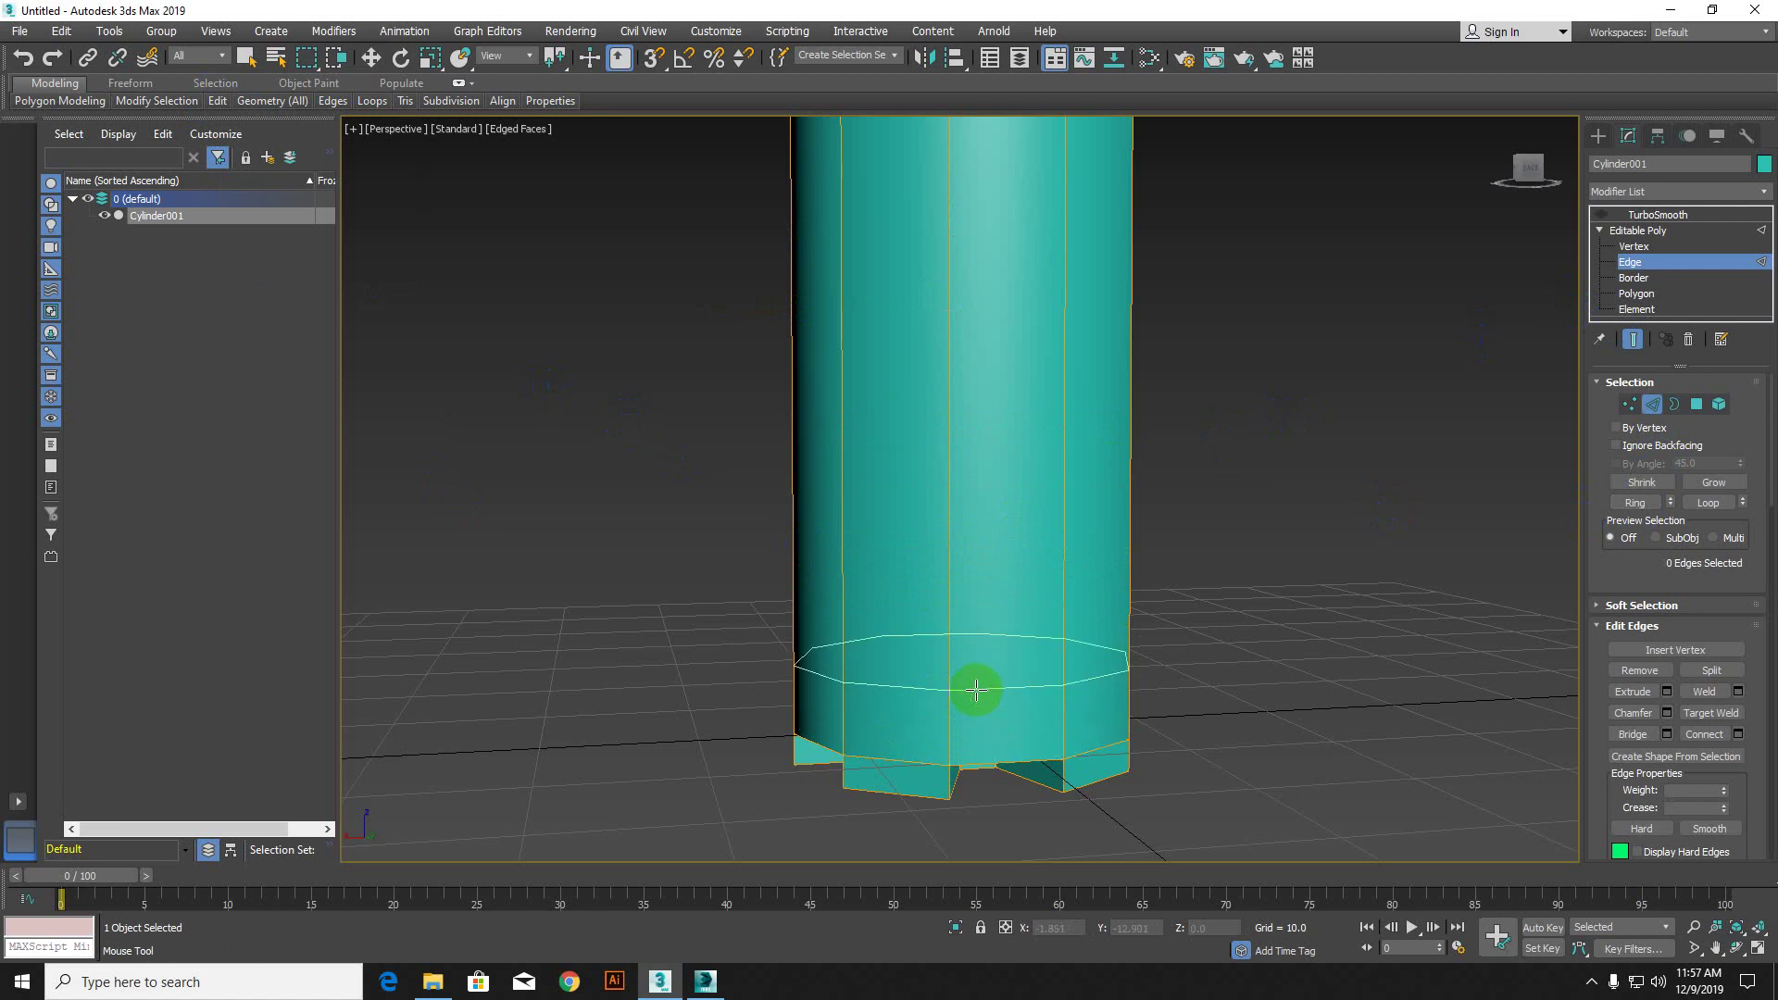
pyautogui.click(975, 692)
pyautogui.rightClick(519, 355)
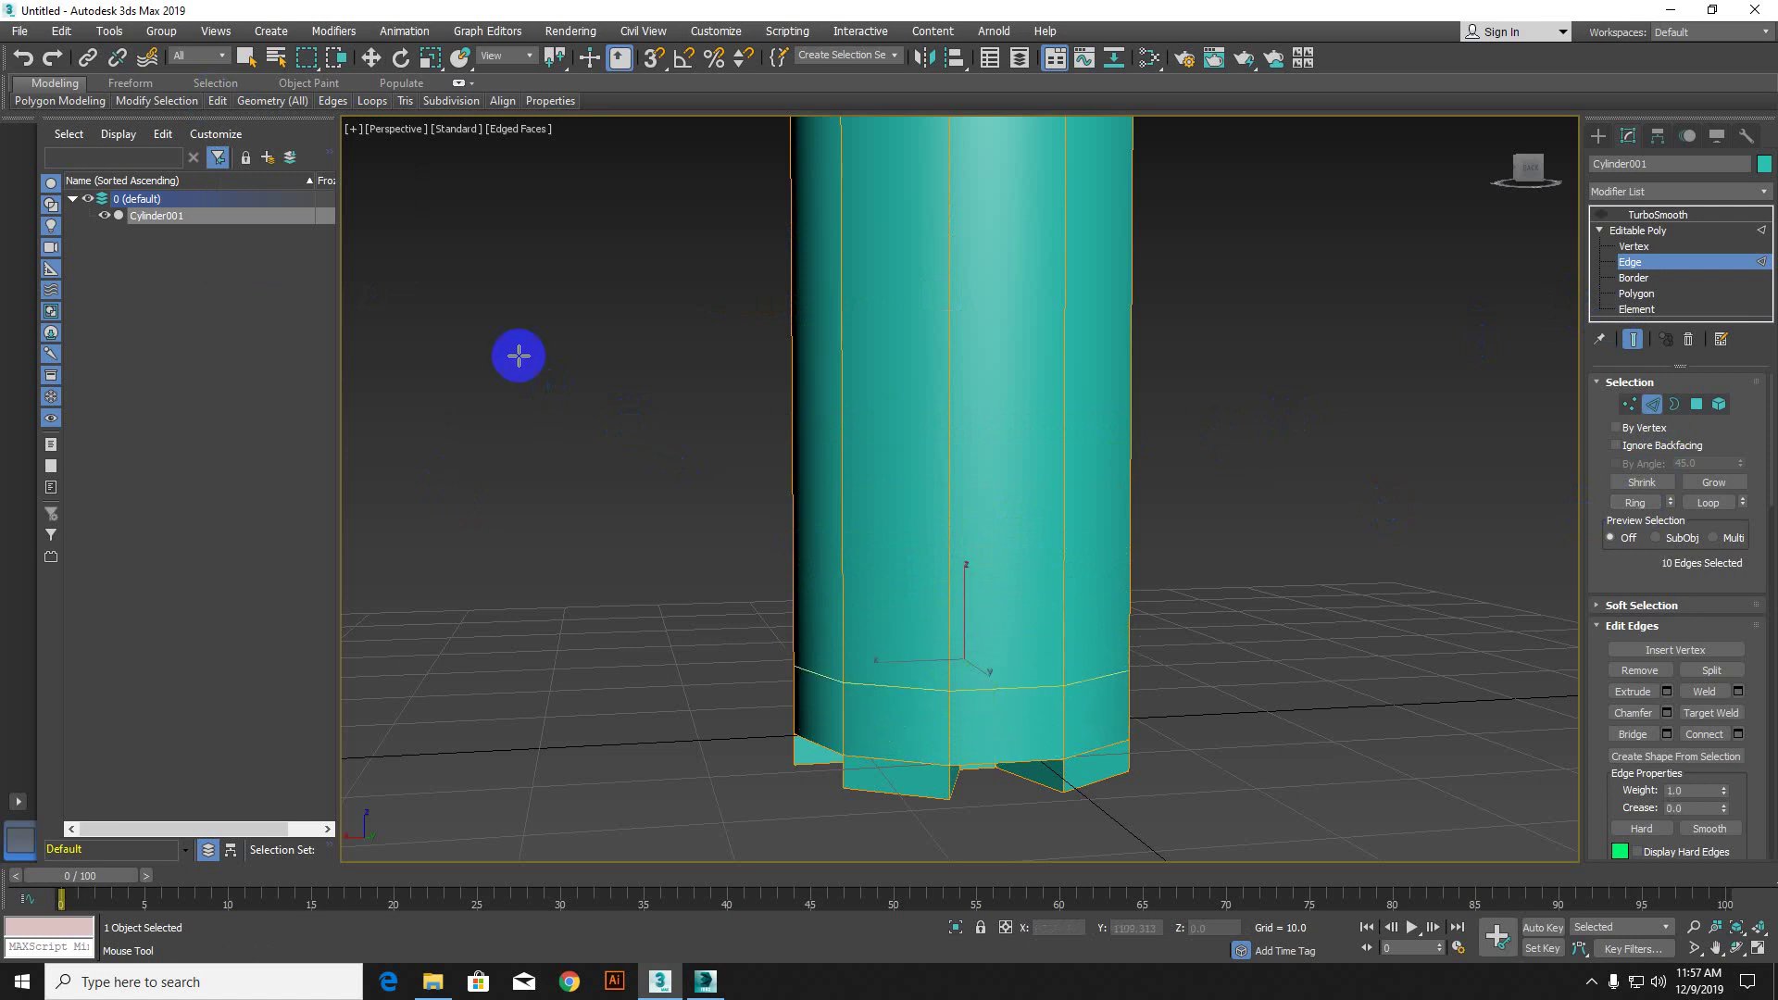
pyautogui.click(217, 101)
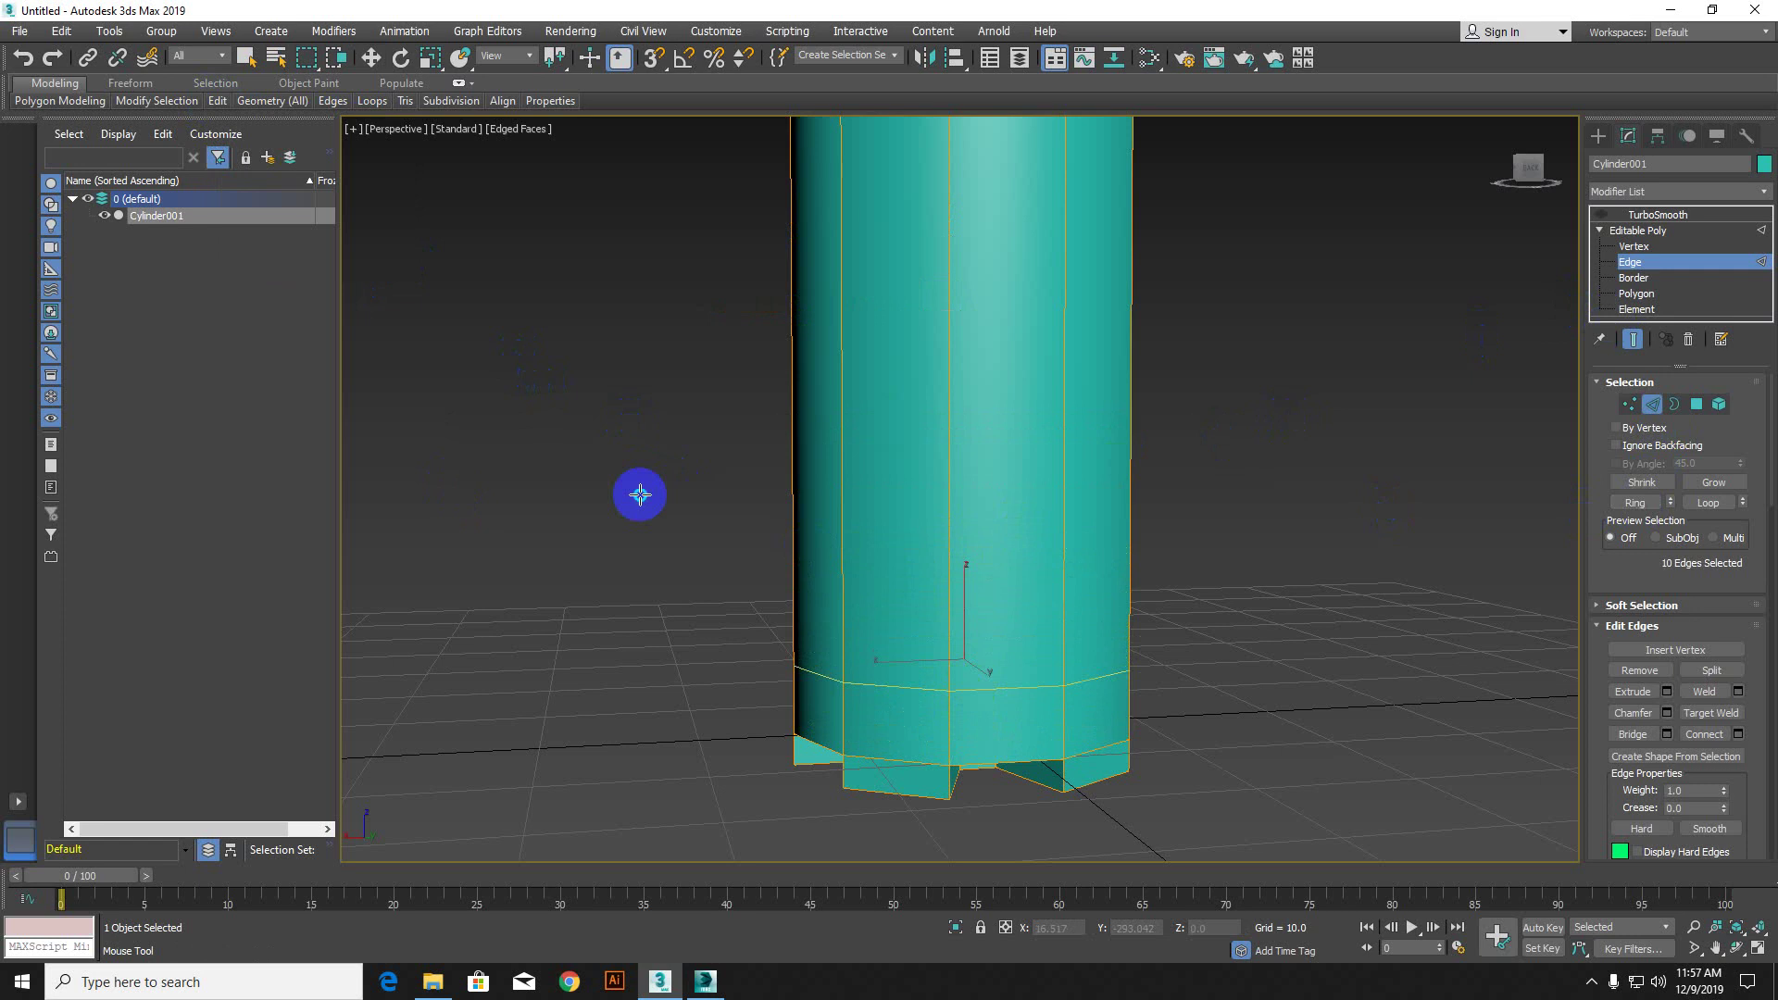
pyautogui.rightClick(639, 495)
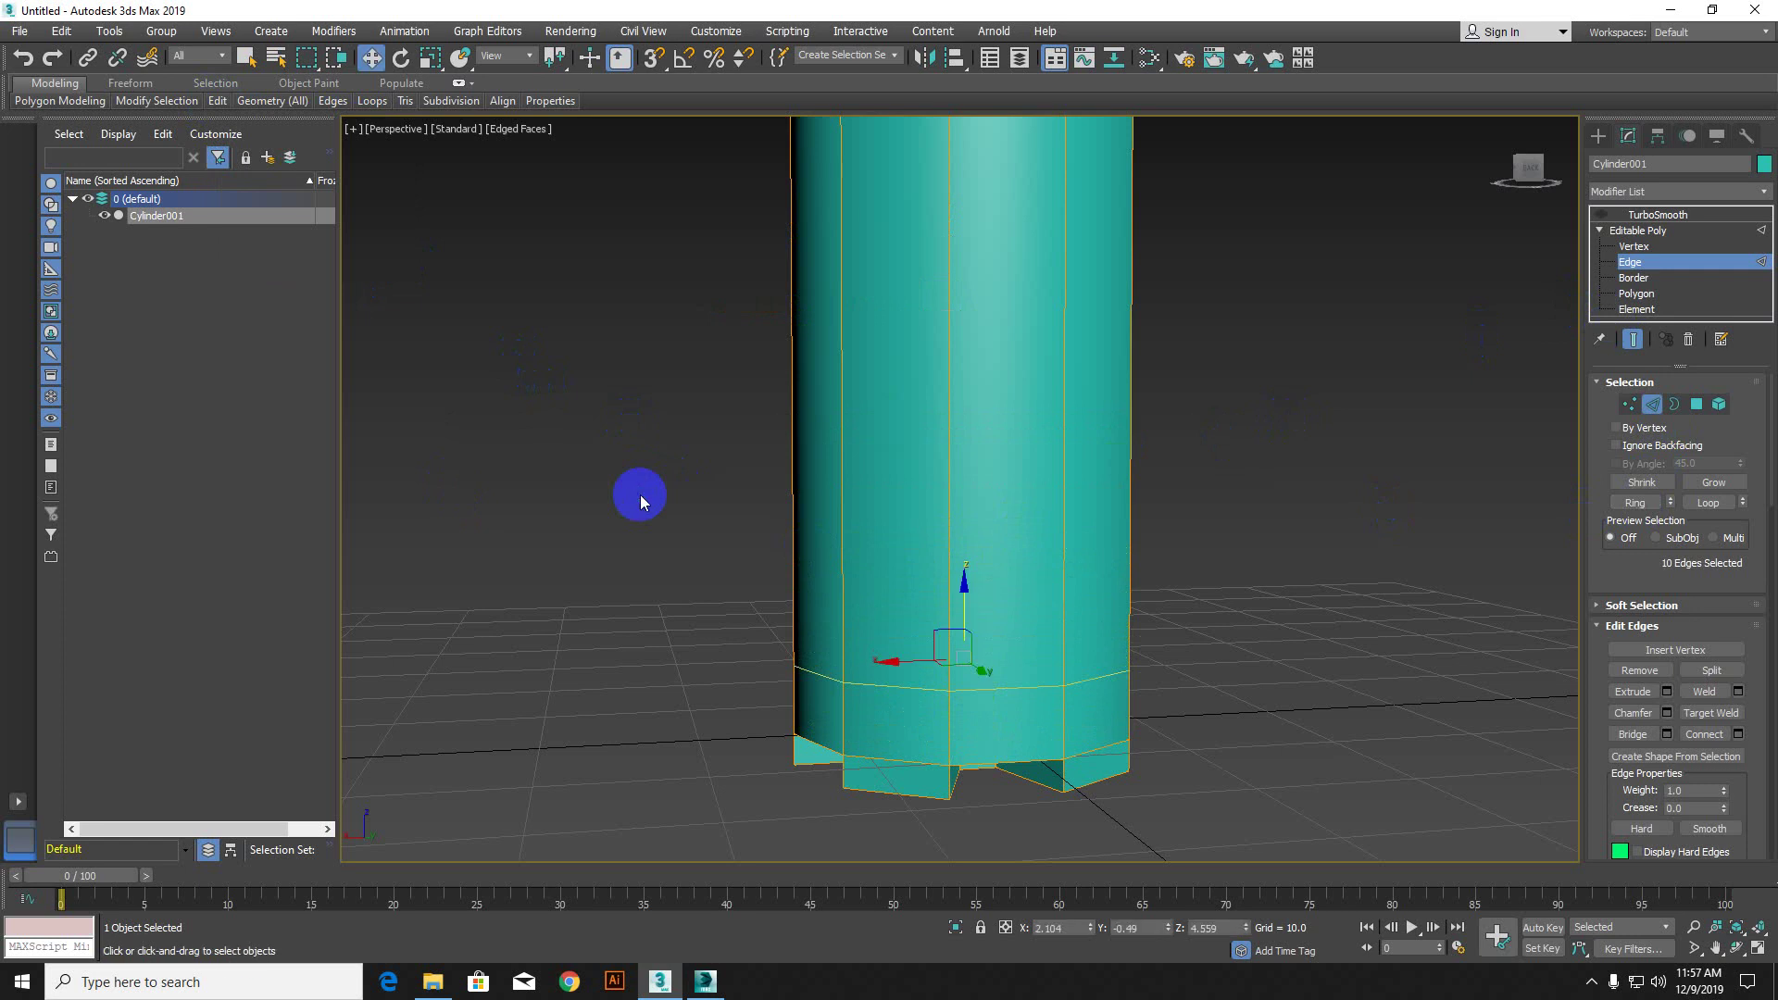
# Step: Re-enable the TurboSmooth result and switch the viewport to wireframe with F3
pyautogui.click(1602, 216)
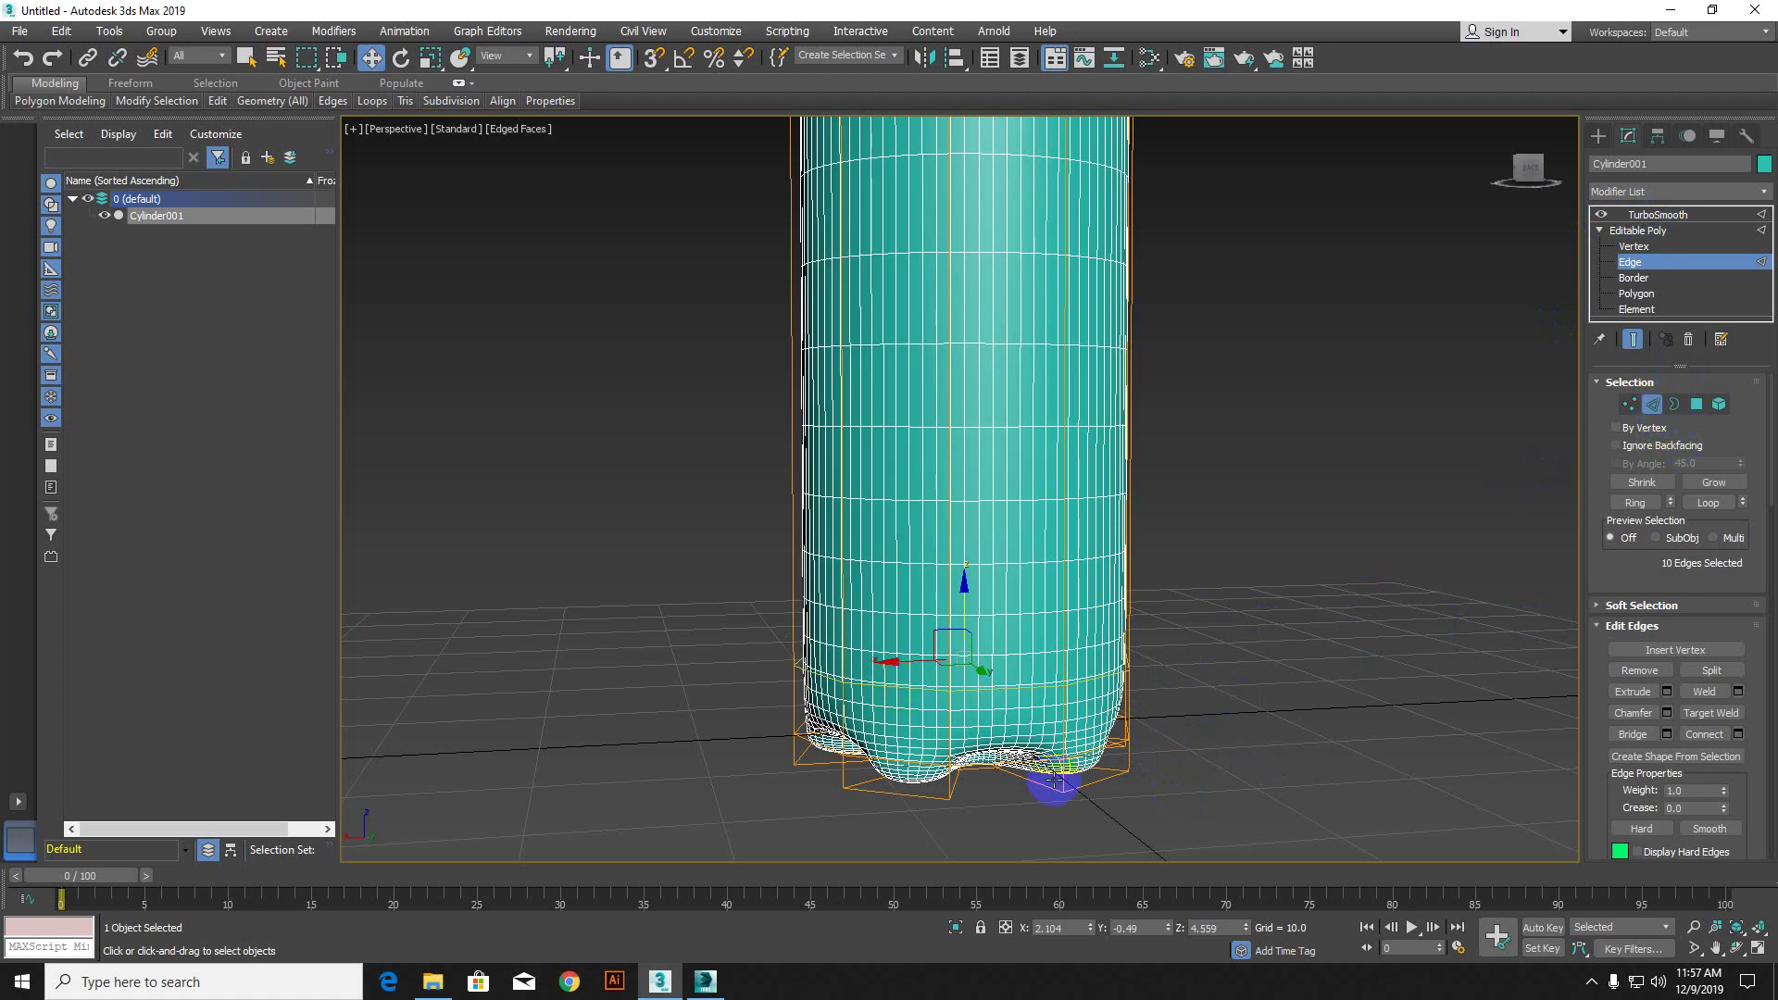
pyautogui.click(838, 681)
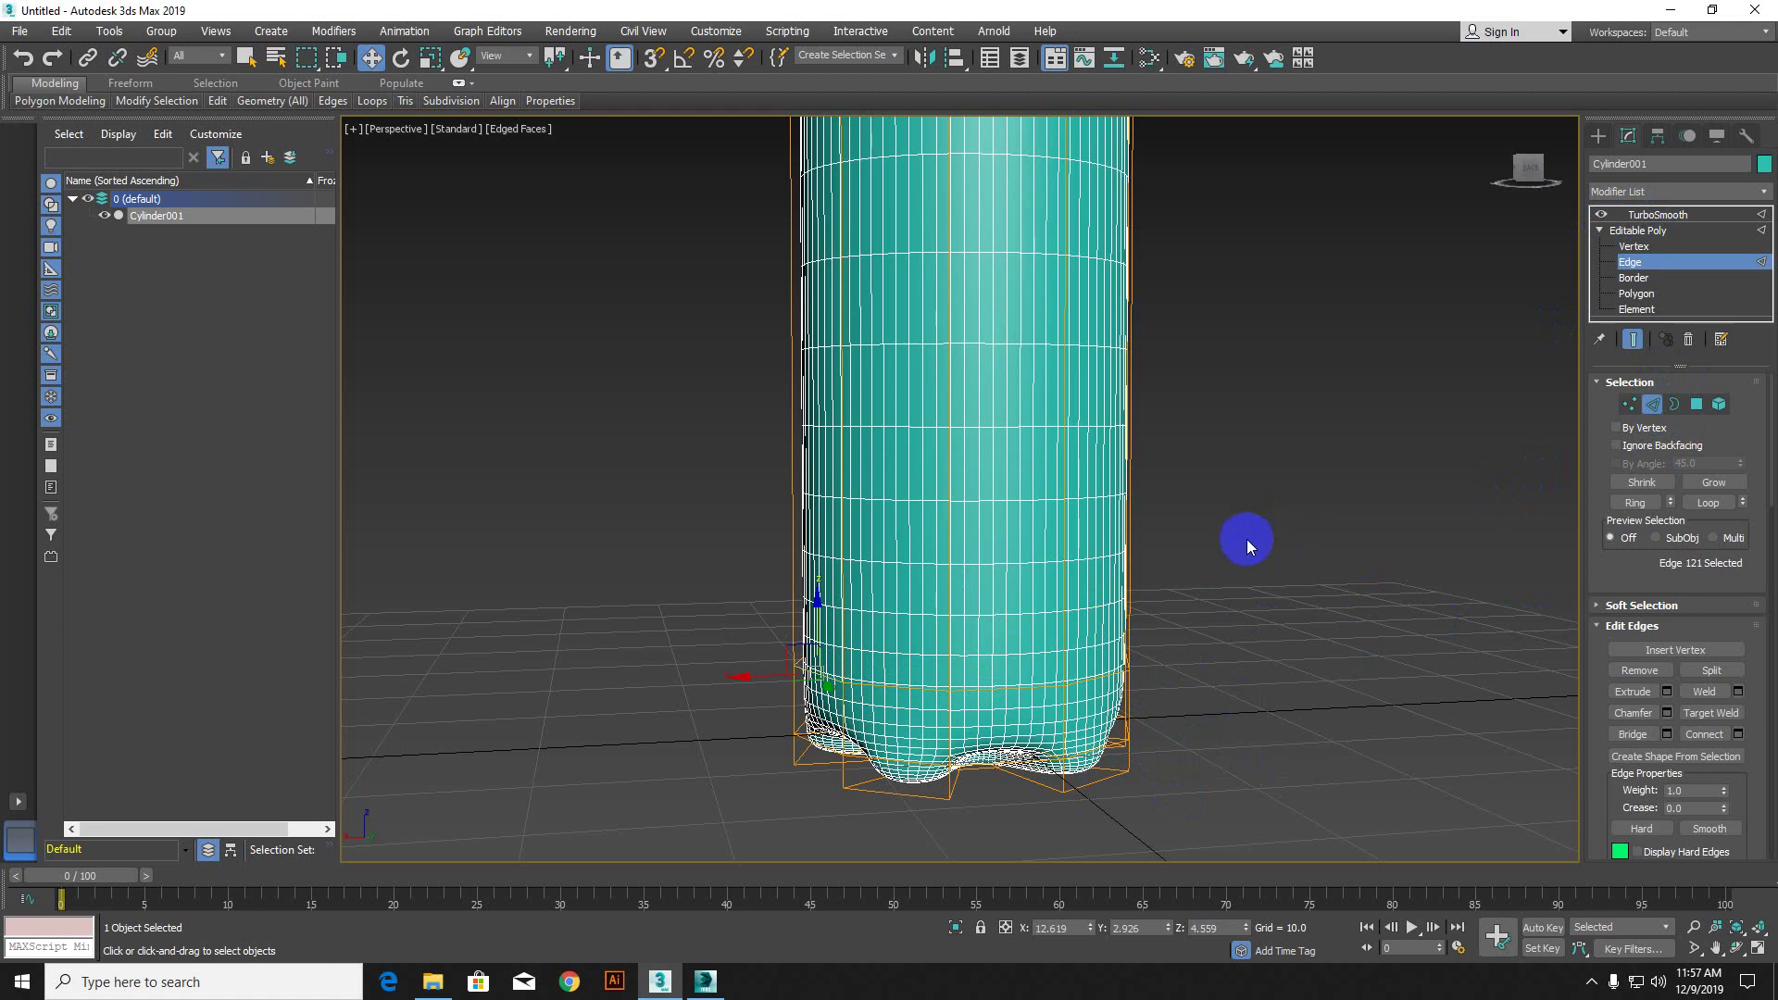
pyautogui.press('F3')
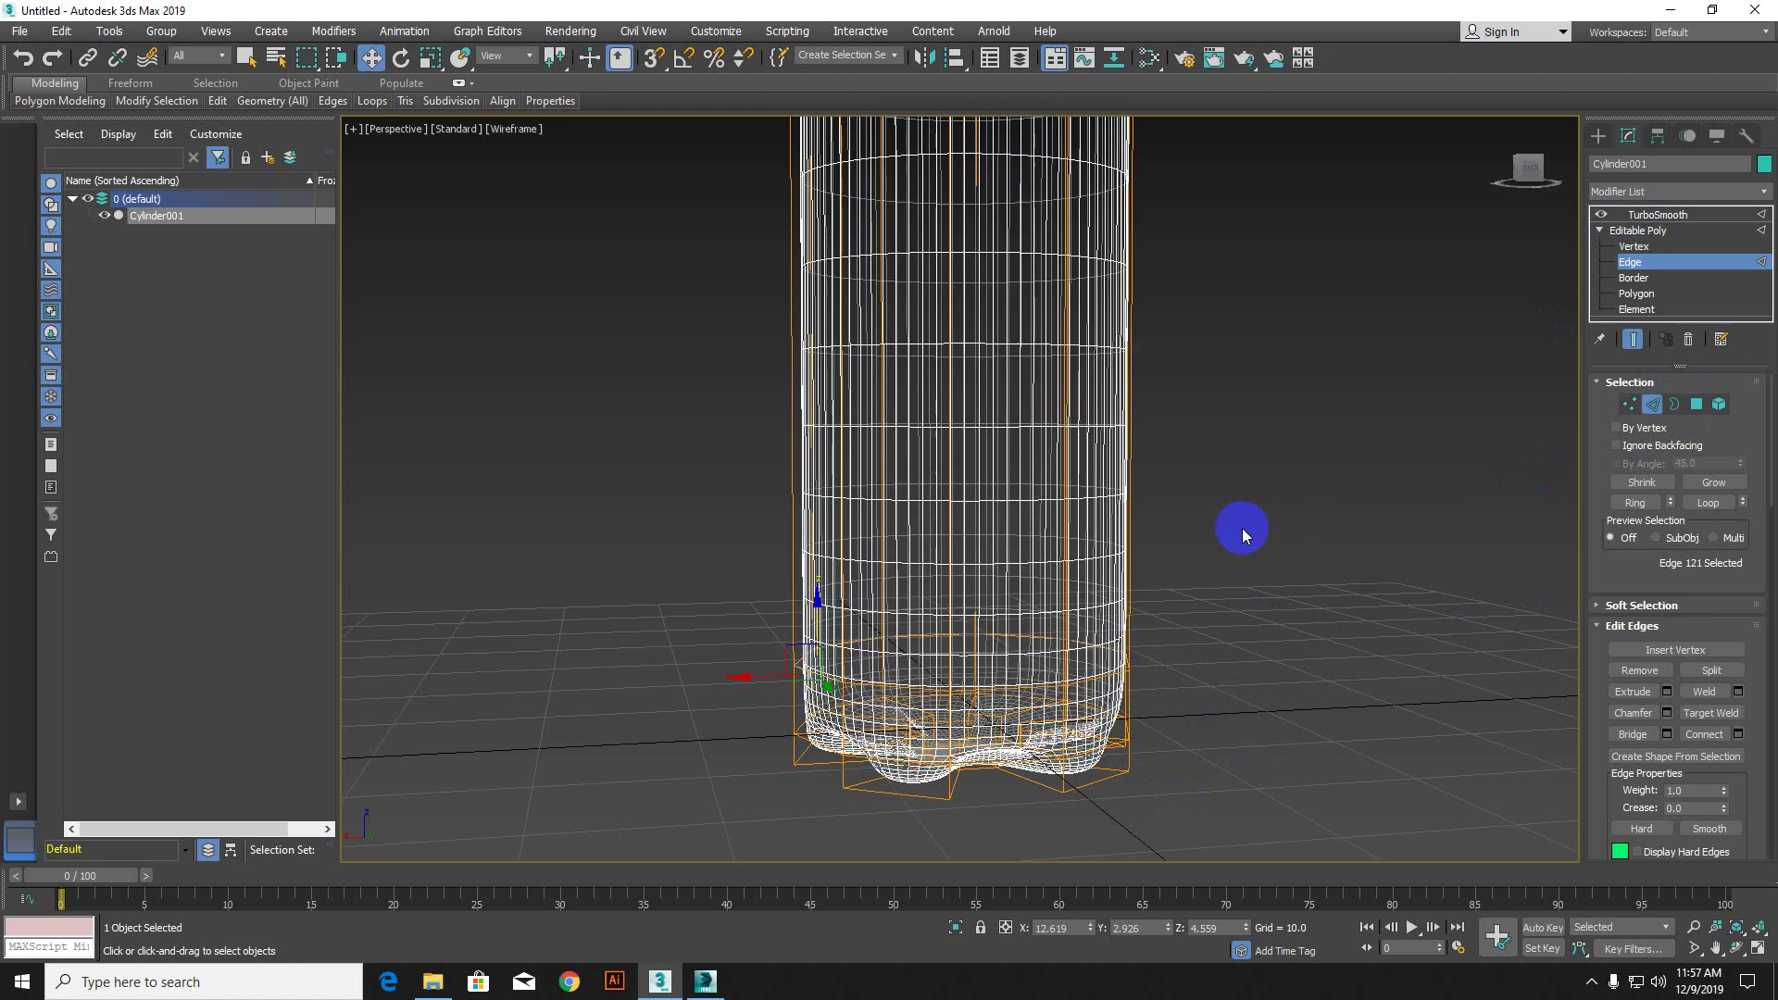
# Step: Select a horizontal edge loop and move it up the cylinder along Z, showing edges
pyautogui.scroll(3, 1012, 682)
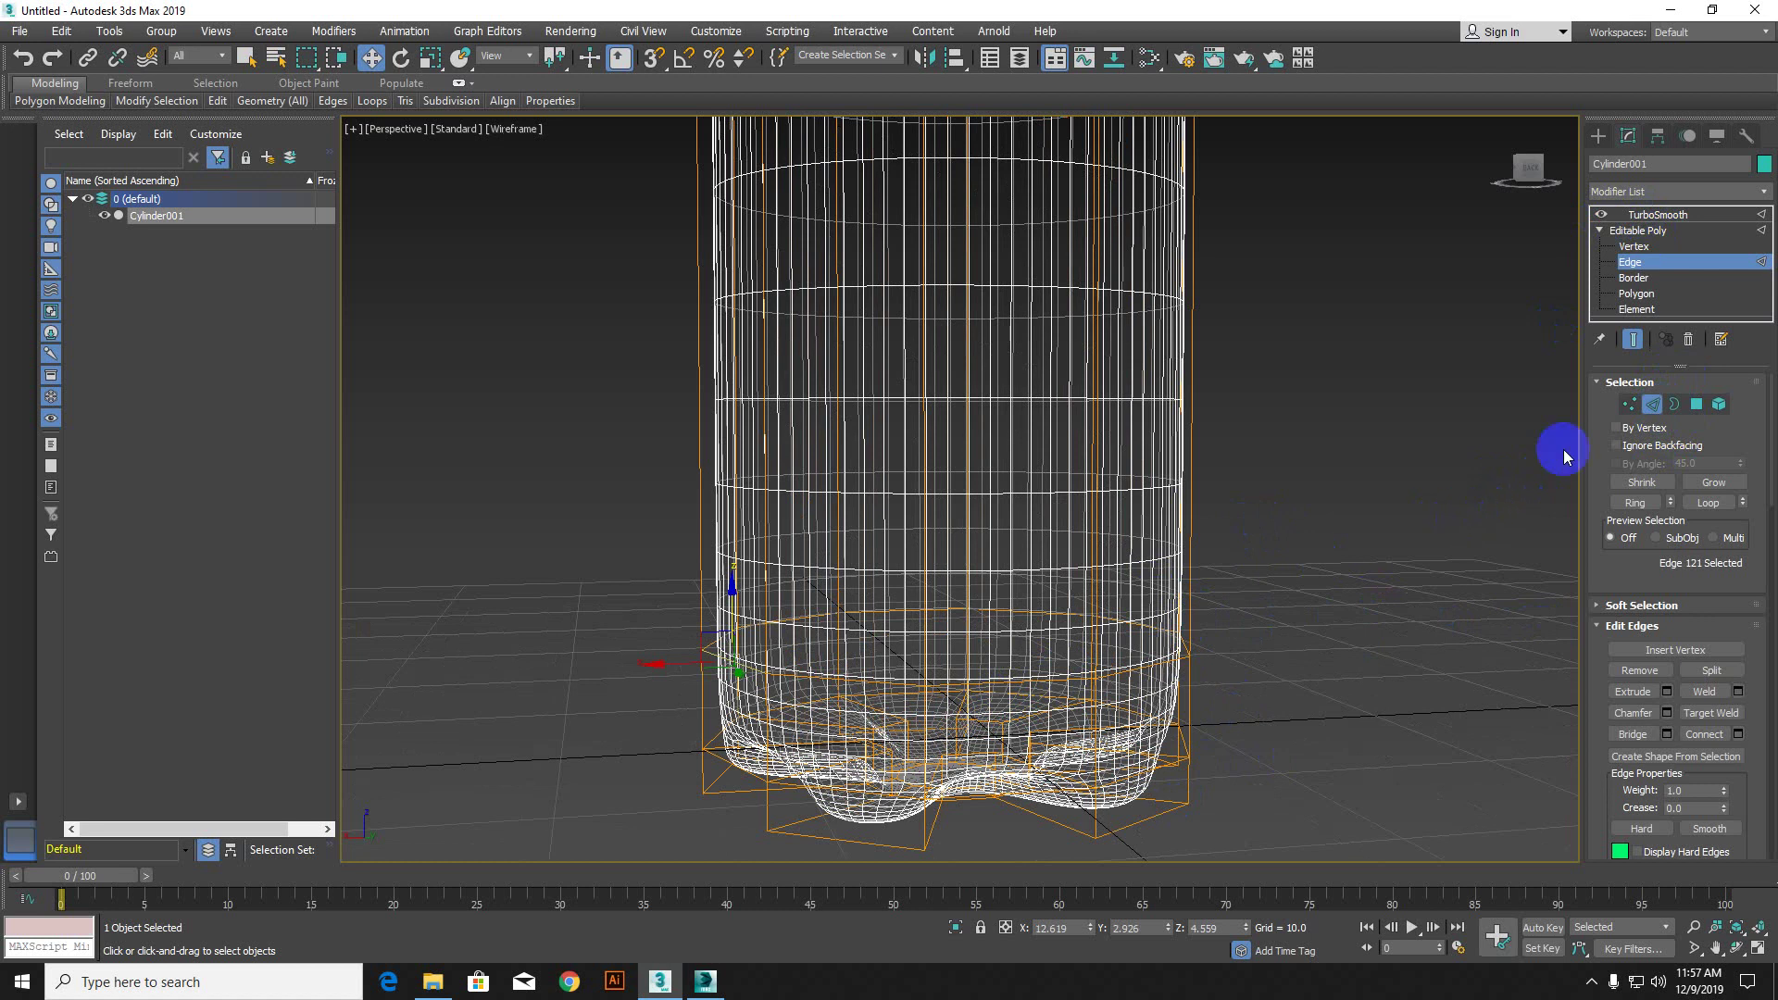
pyautogui.click(1601, 214)
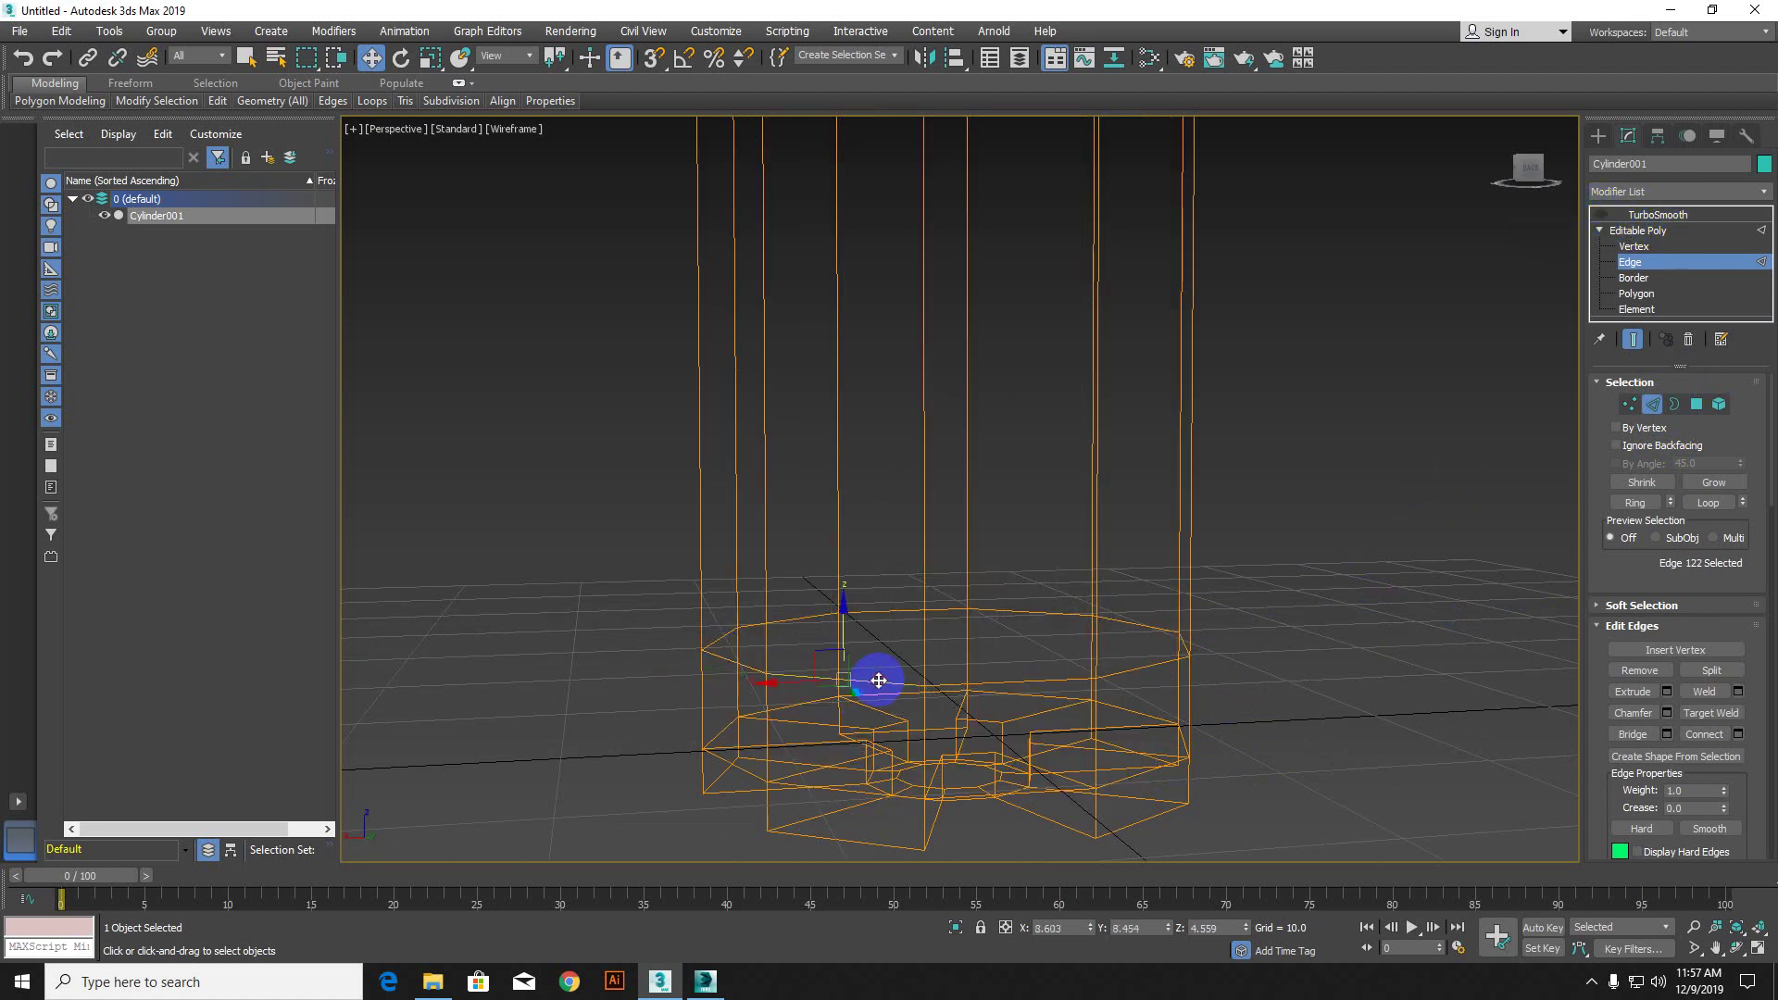
pyautogui.doubleClick(878, 680)
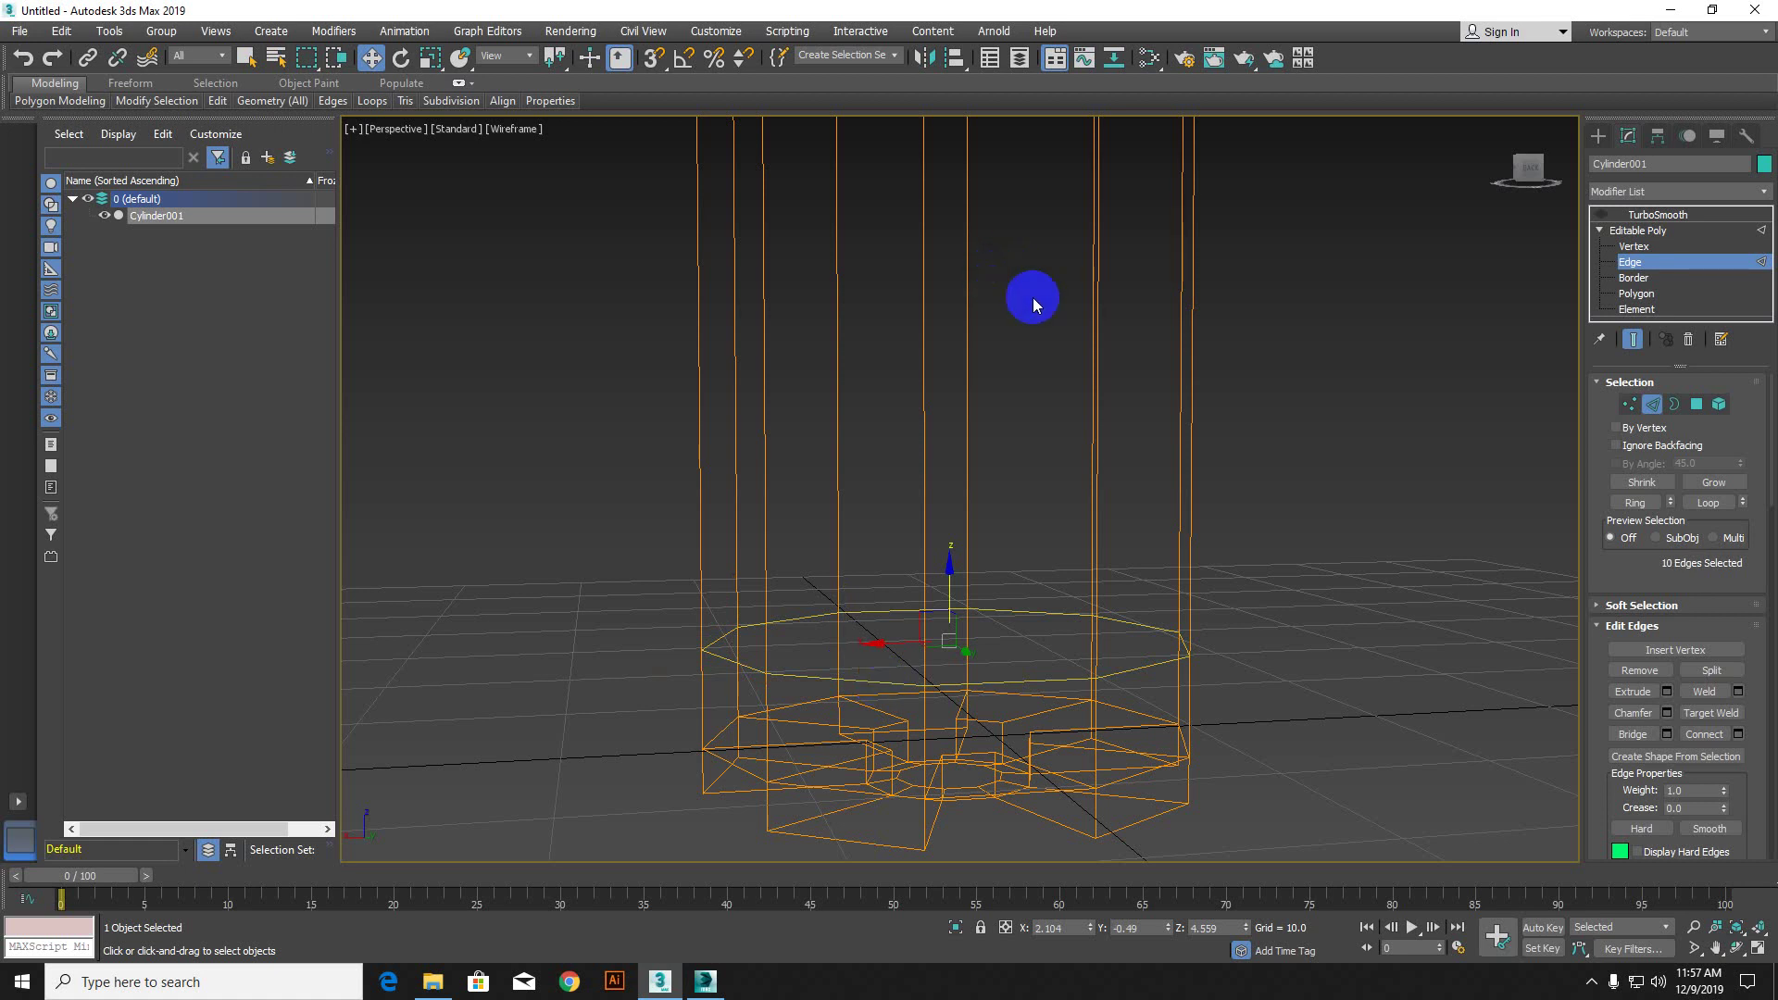
pyautogui.click(1601, 216)
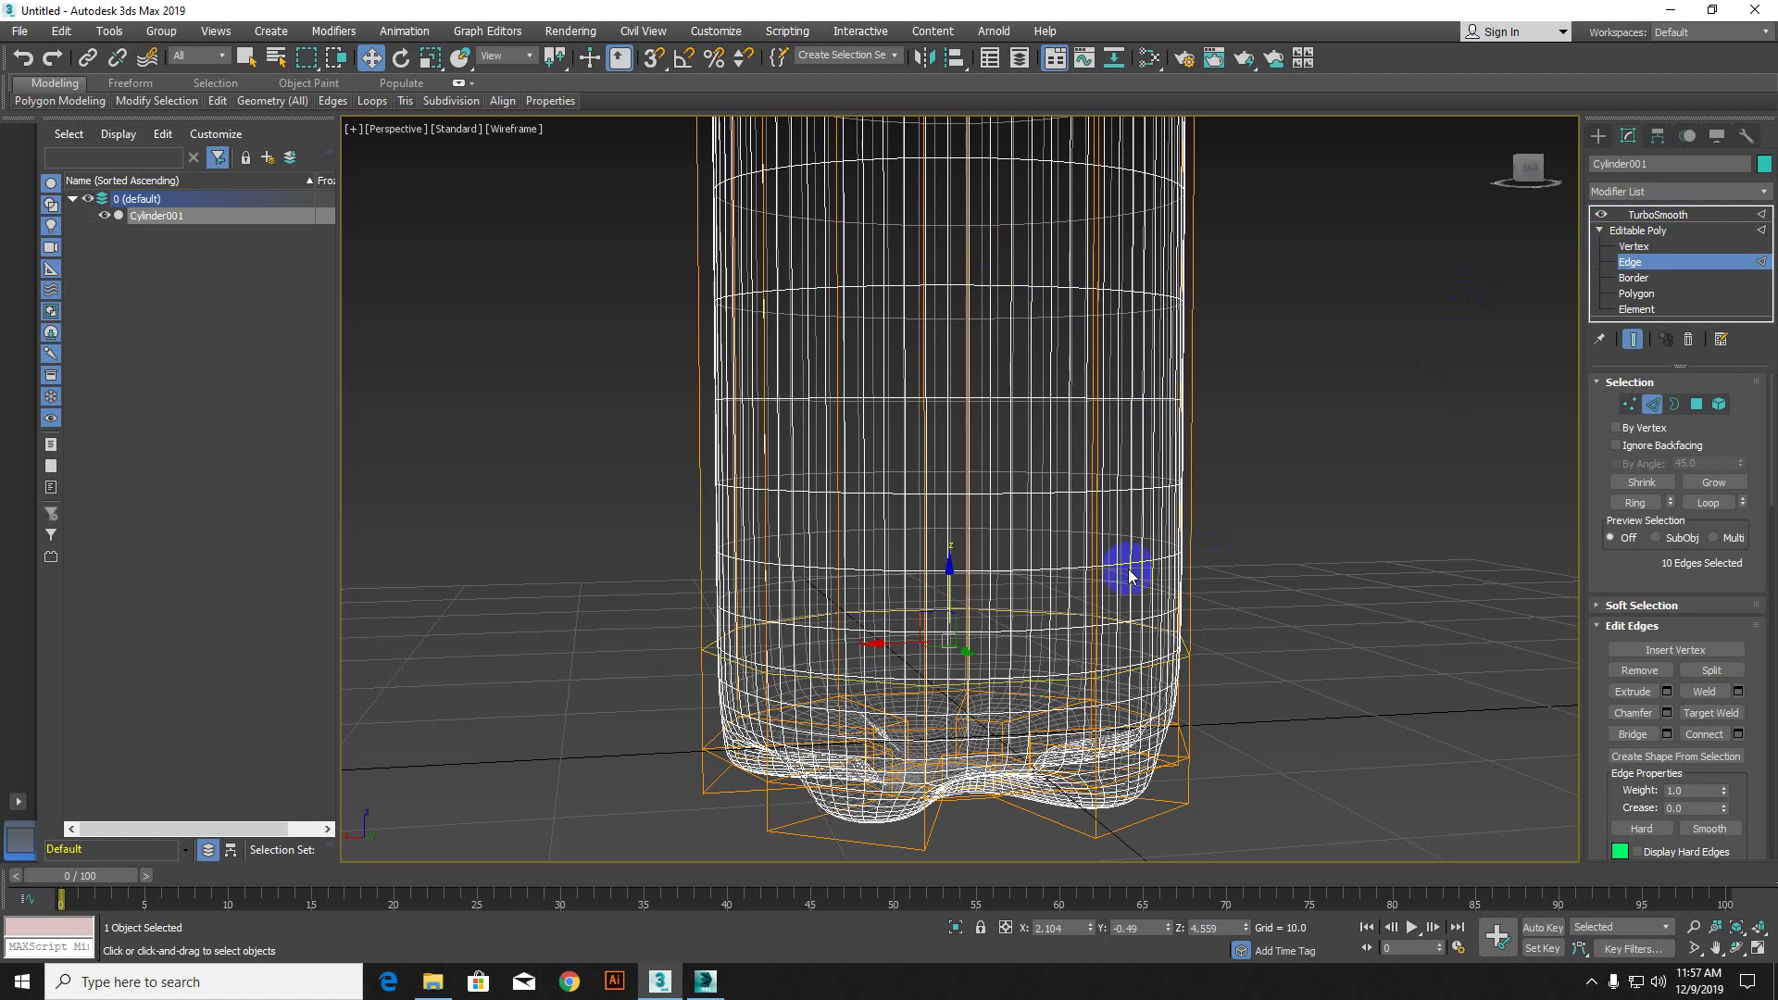
pyautogui.click(947, 546)
pyautogui.click(958, 595)
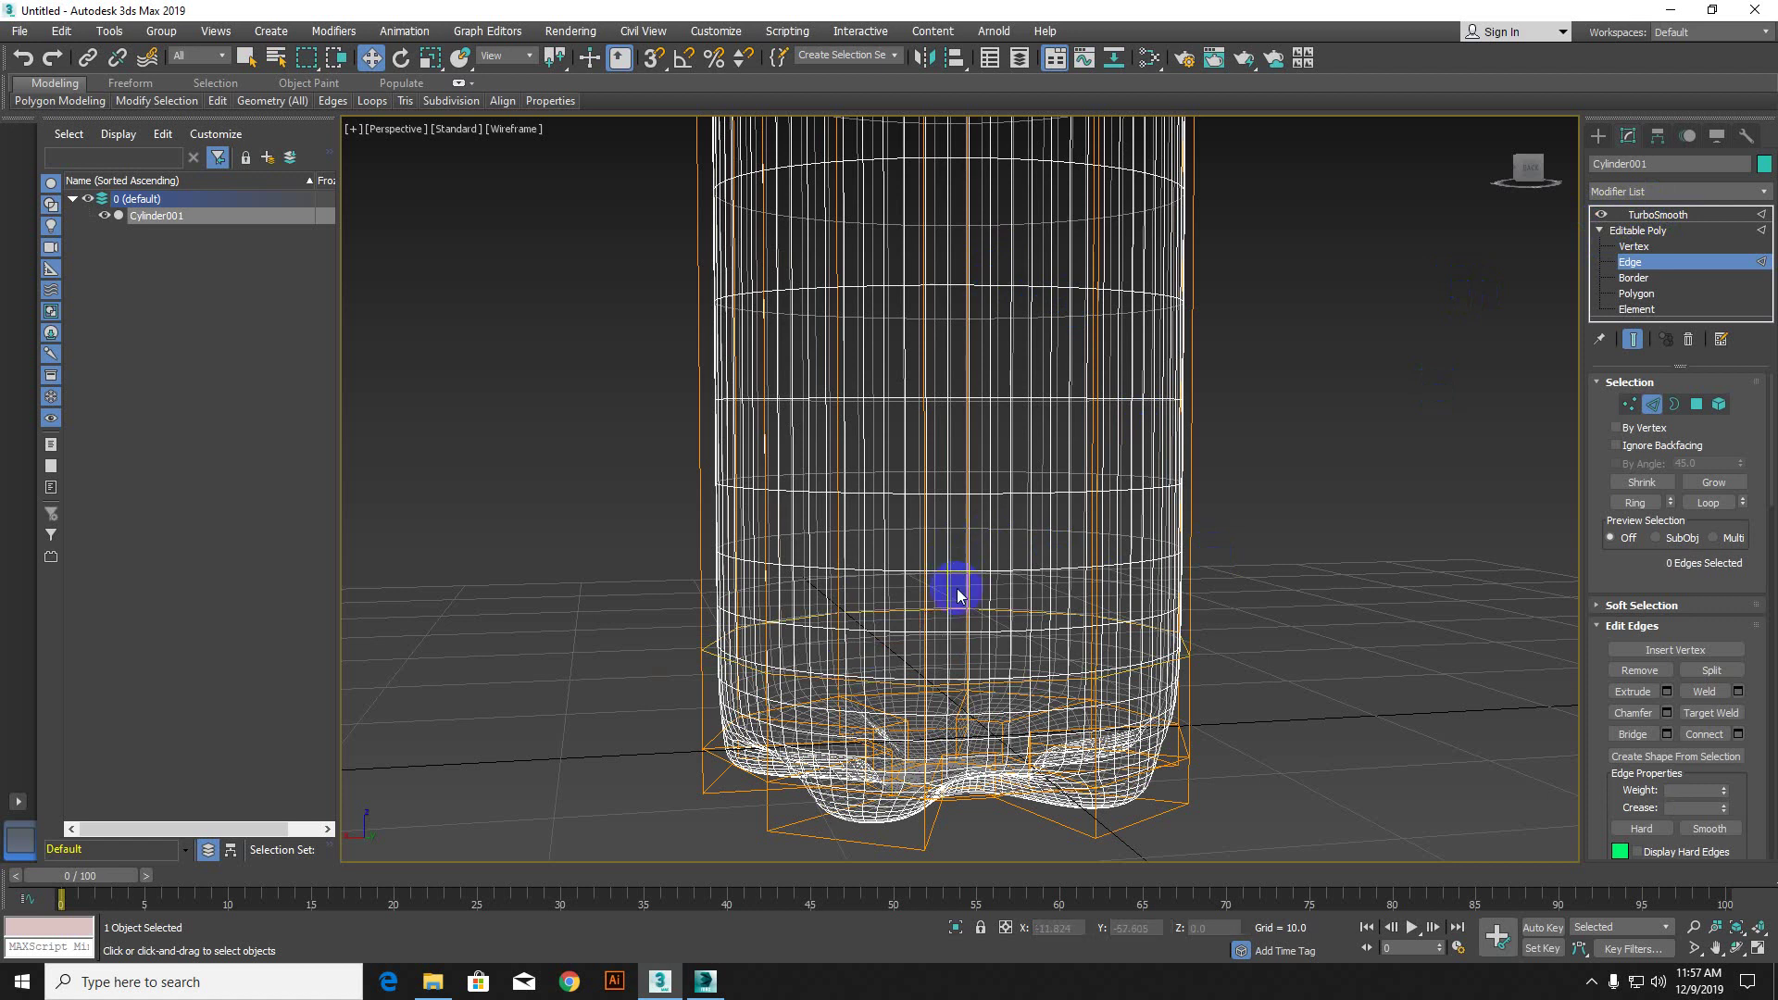
pyautogui.hotkey('ctrl', 'z')
pyautogui.moveTo(952, 568); pyautogui.dragTo(951, 364)
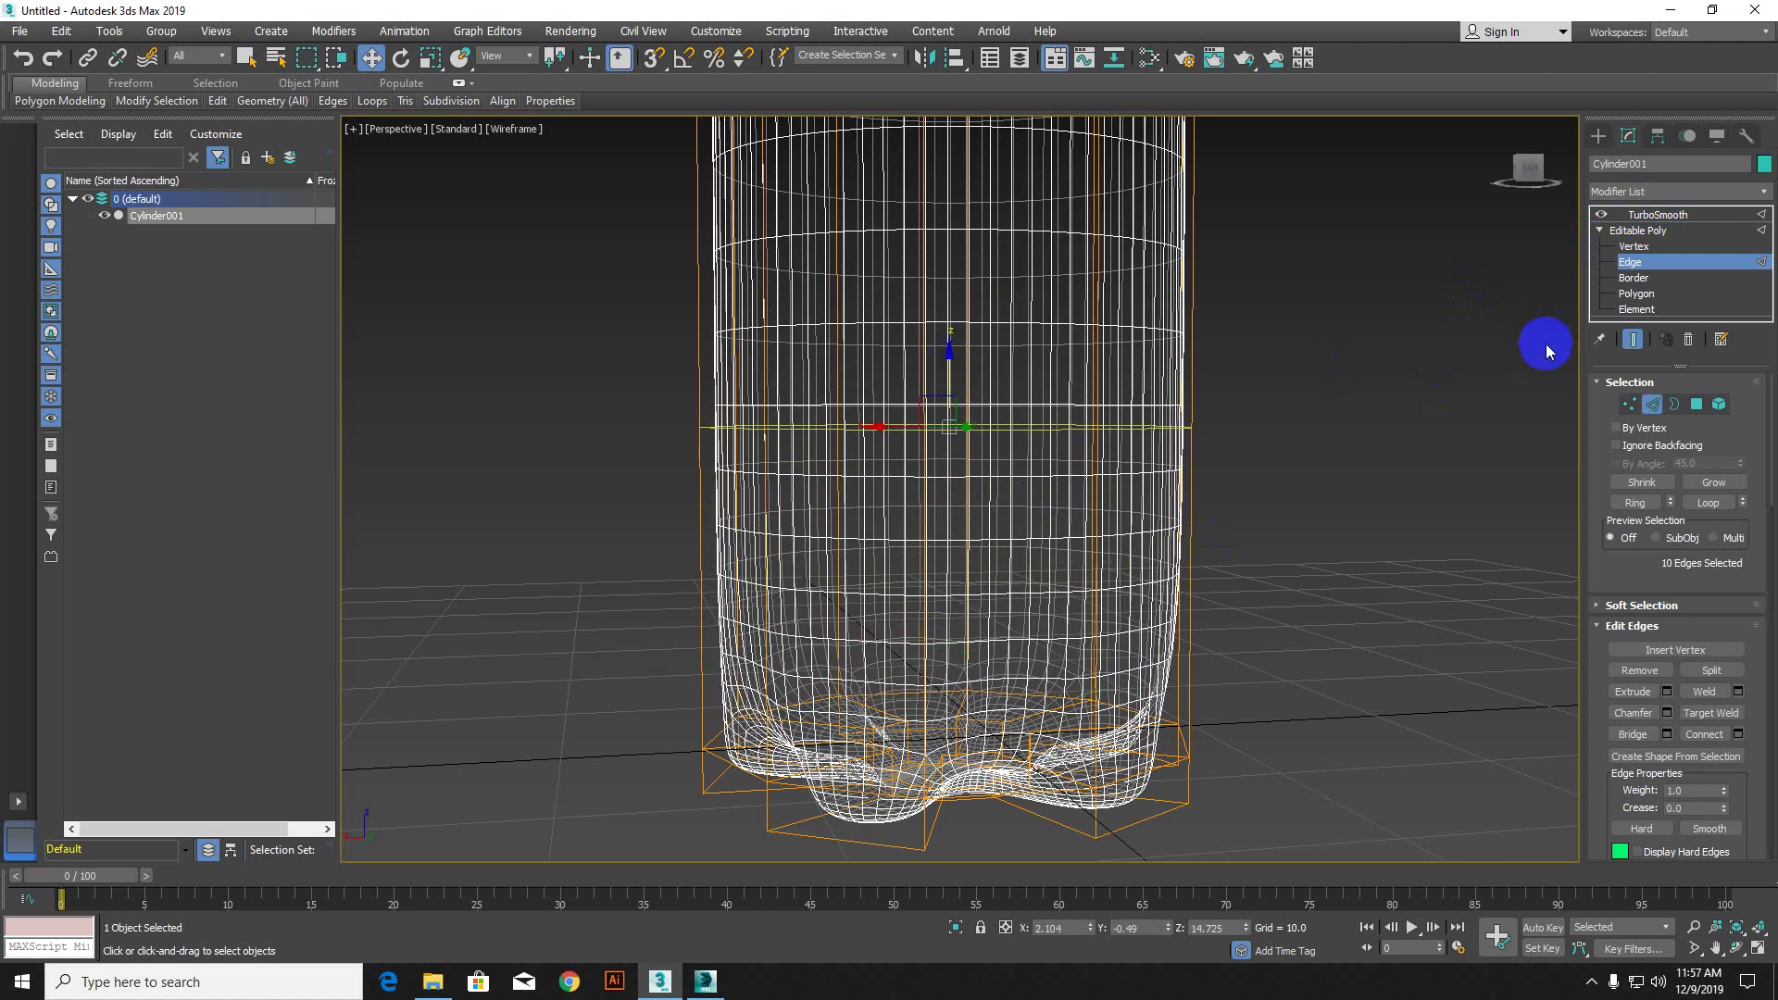
pyautogui.press('F3')
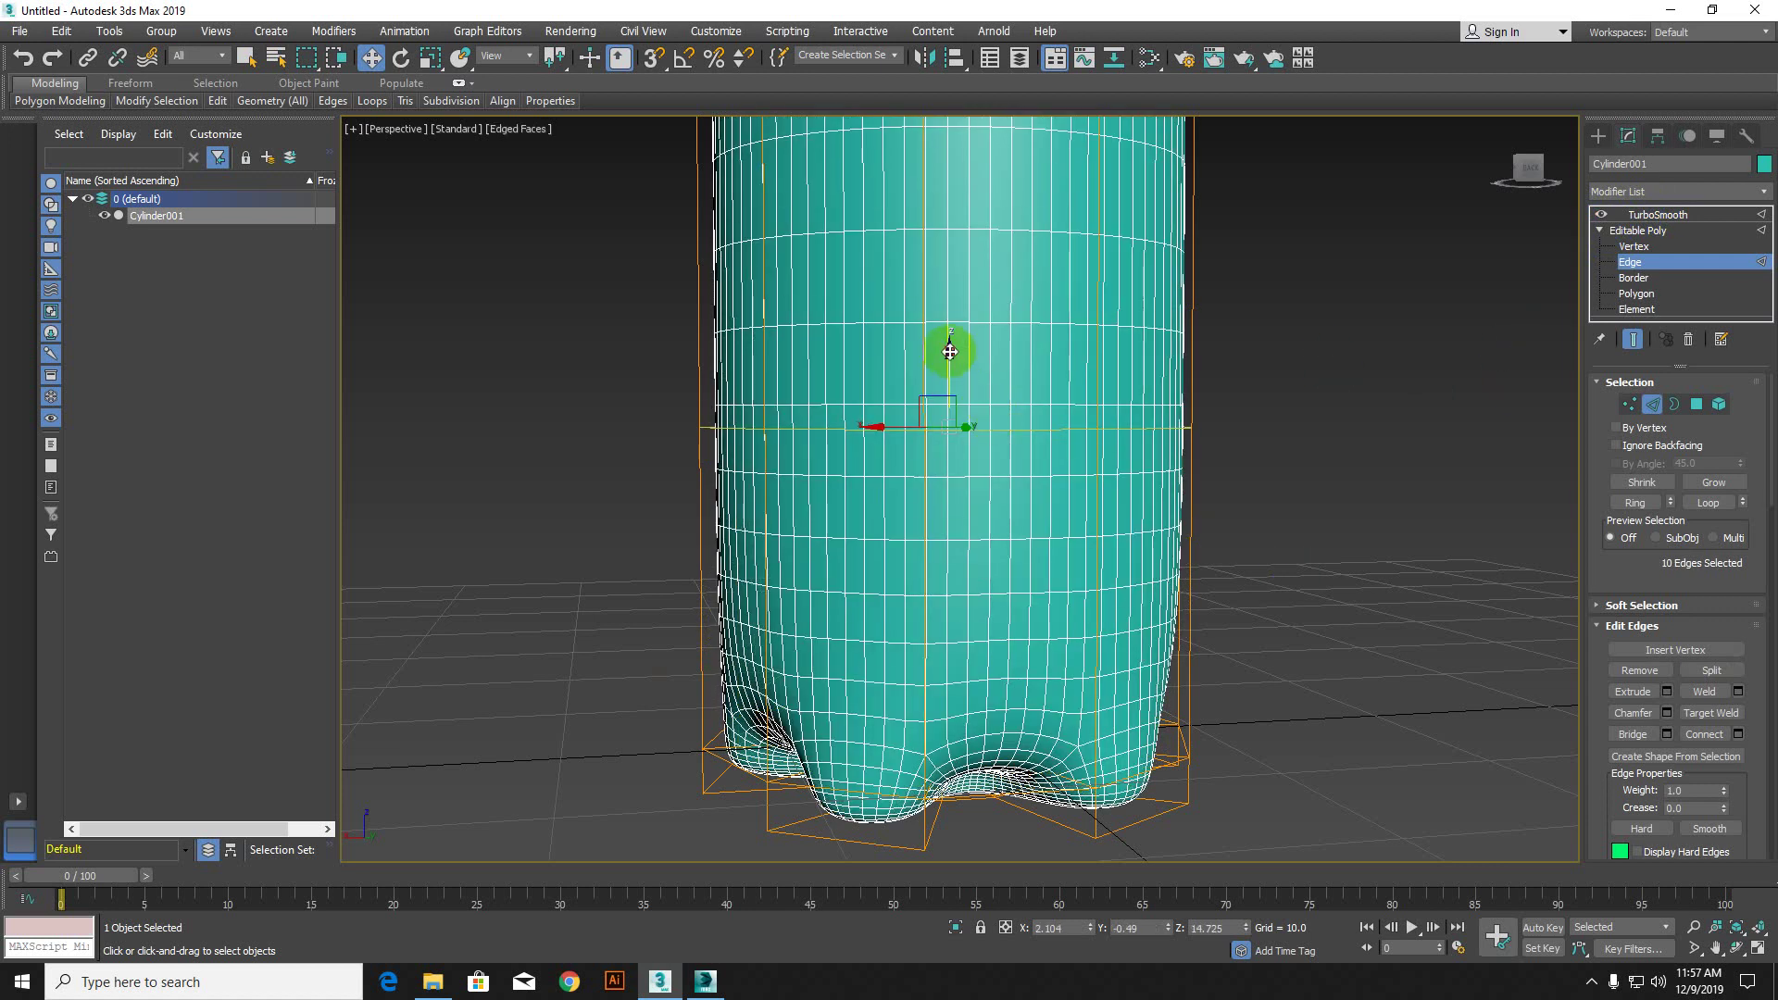
pyautogui.moveTo(948, 351); pyautogui.dragTo(945, 219)
# Step: Select another horizontal edge loop and try lowering it, then cancel the move
pyautogui.scroll(-2, 1064, 458)
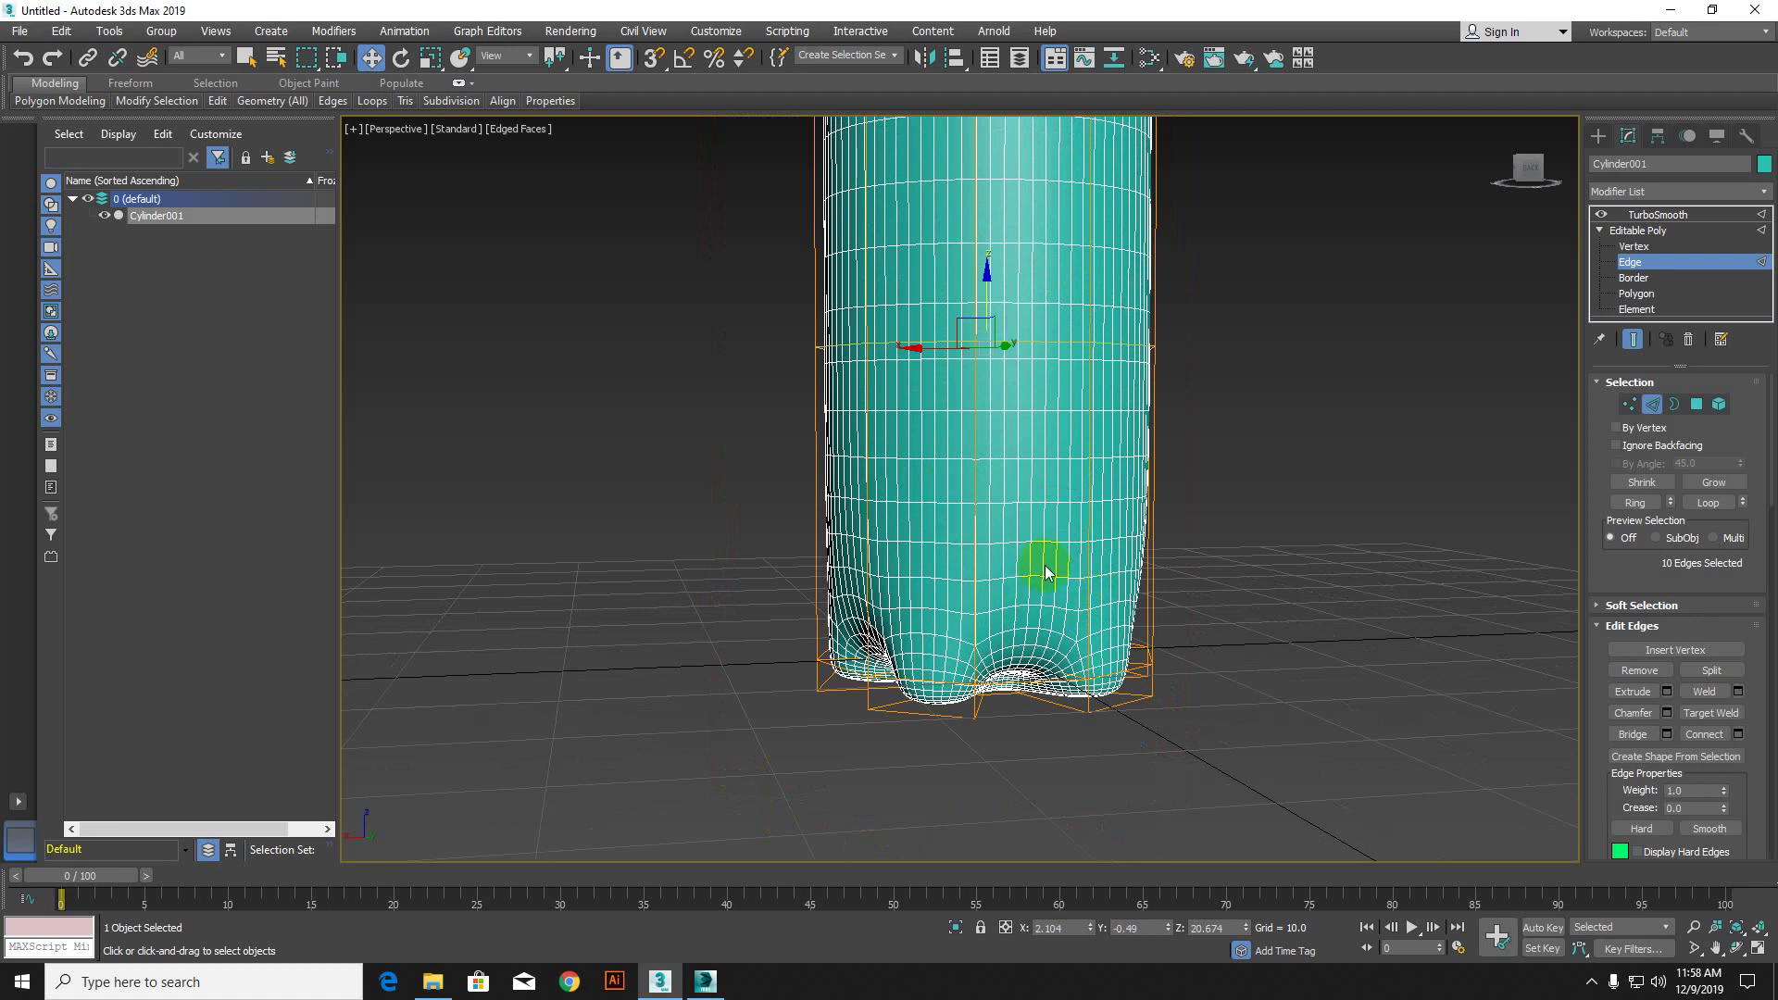
pyautogui.scroll(2, 1083, 648)
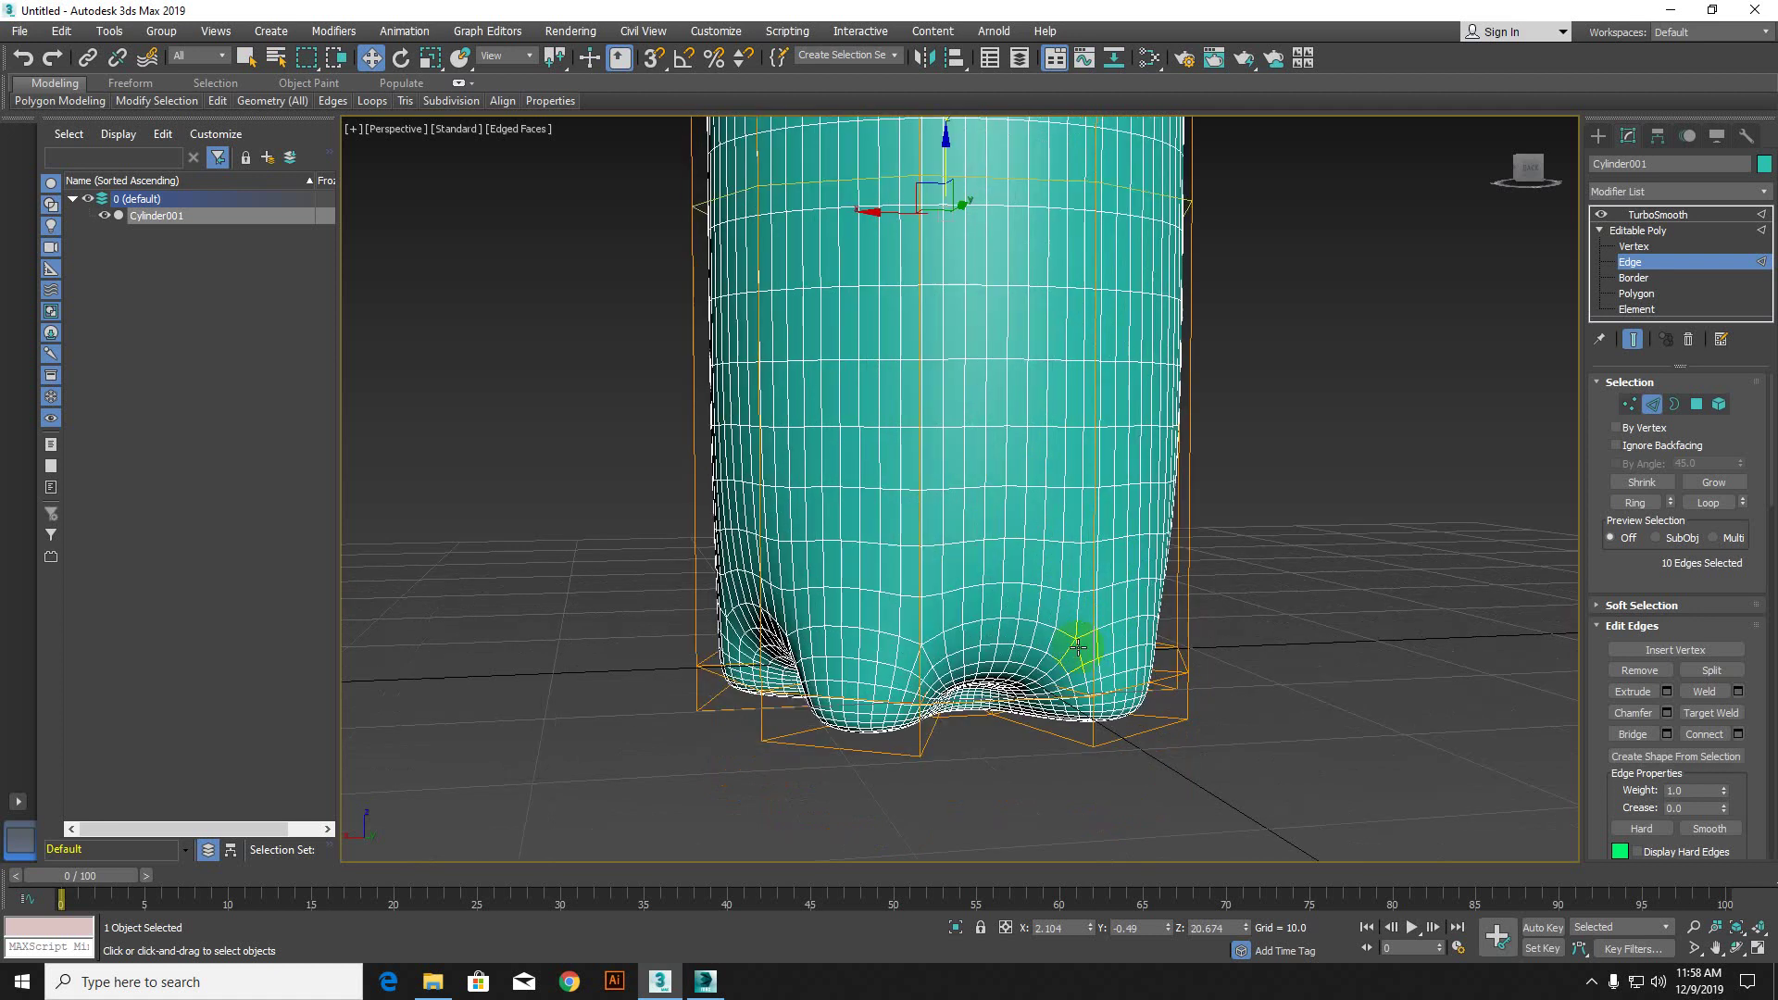
pyautogui.scroll(-6, 1077, 645)
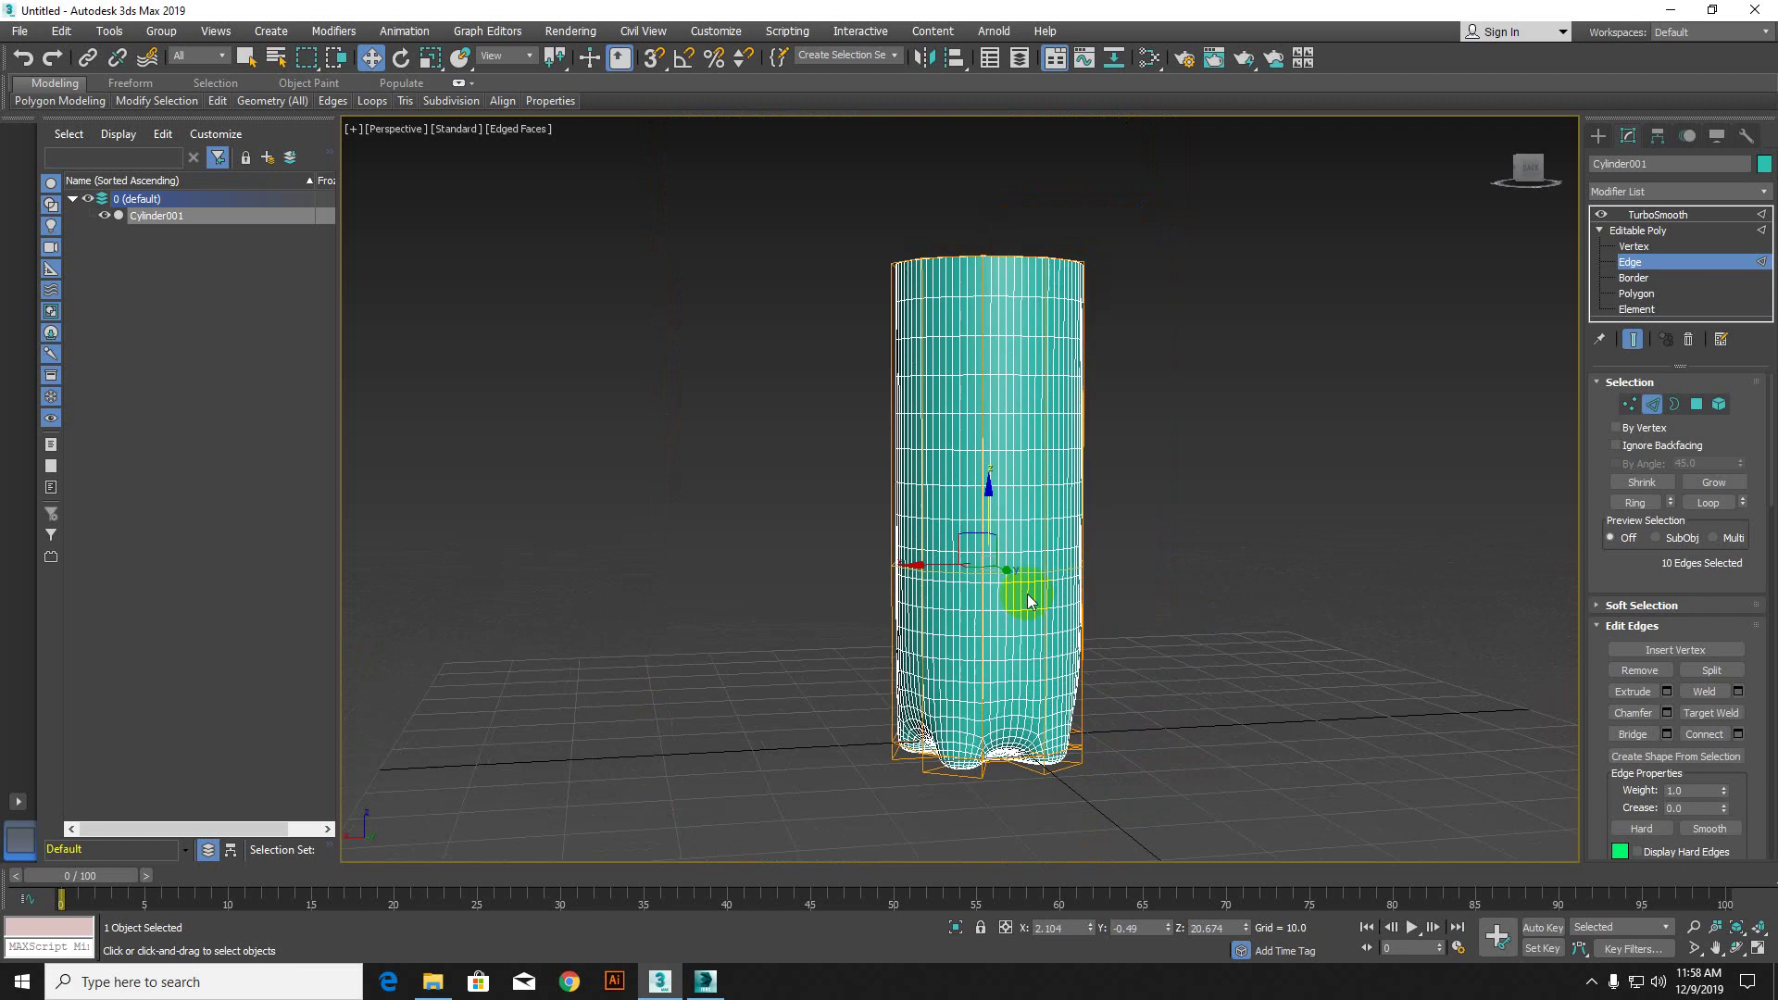
pyautogui.click(1242, 558)
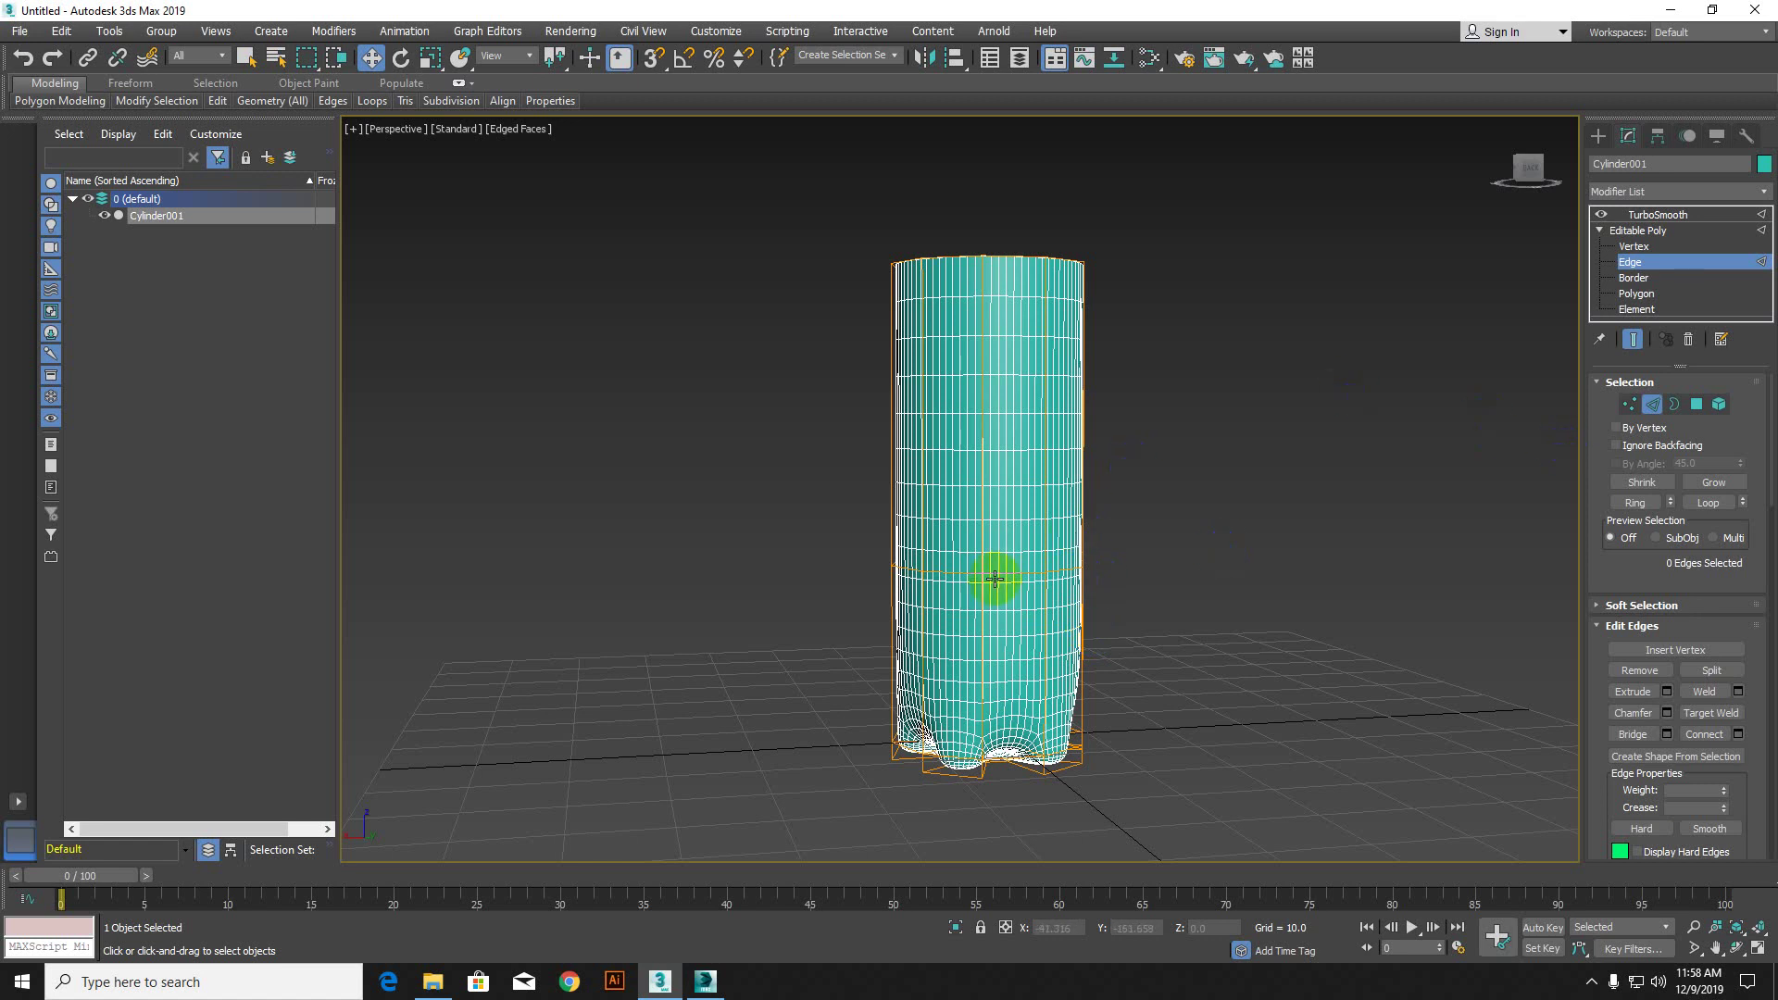
pyautogui.doubleClick(995, 576)
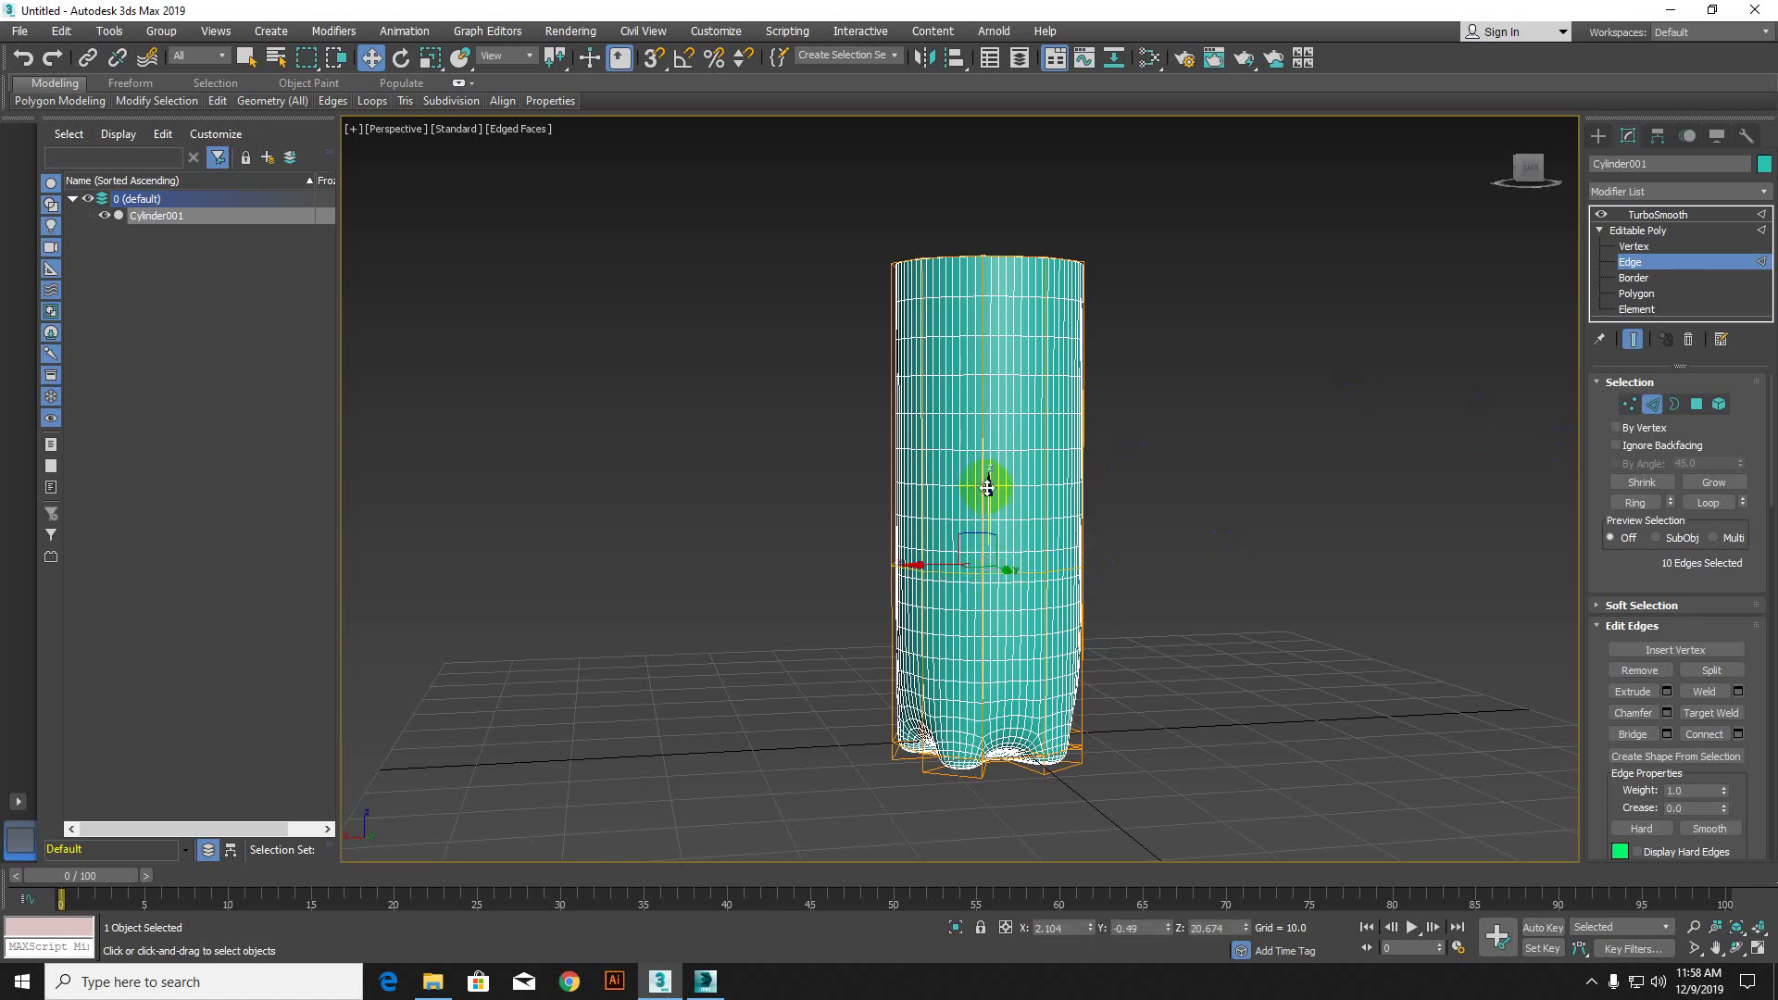
pyautogui.moveTo(989, 490); pyautogui.dragTo(1041, 536)
pyautogui.rightClick(1041, 536)
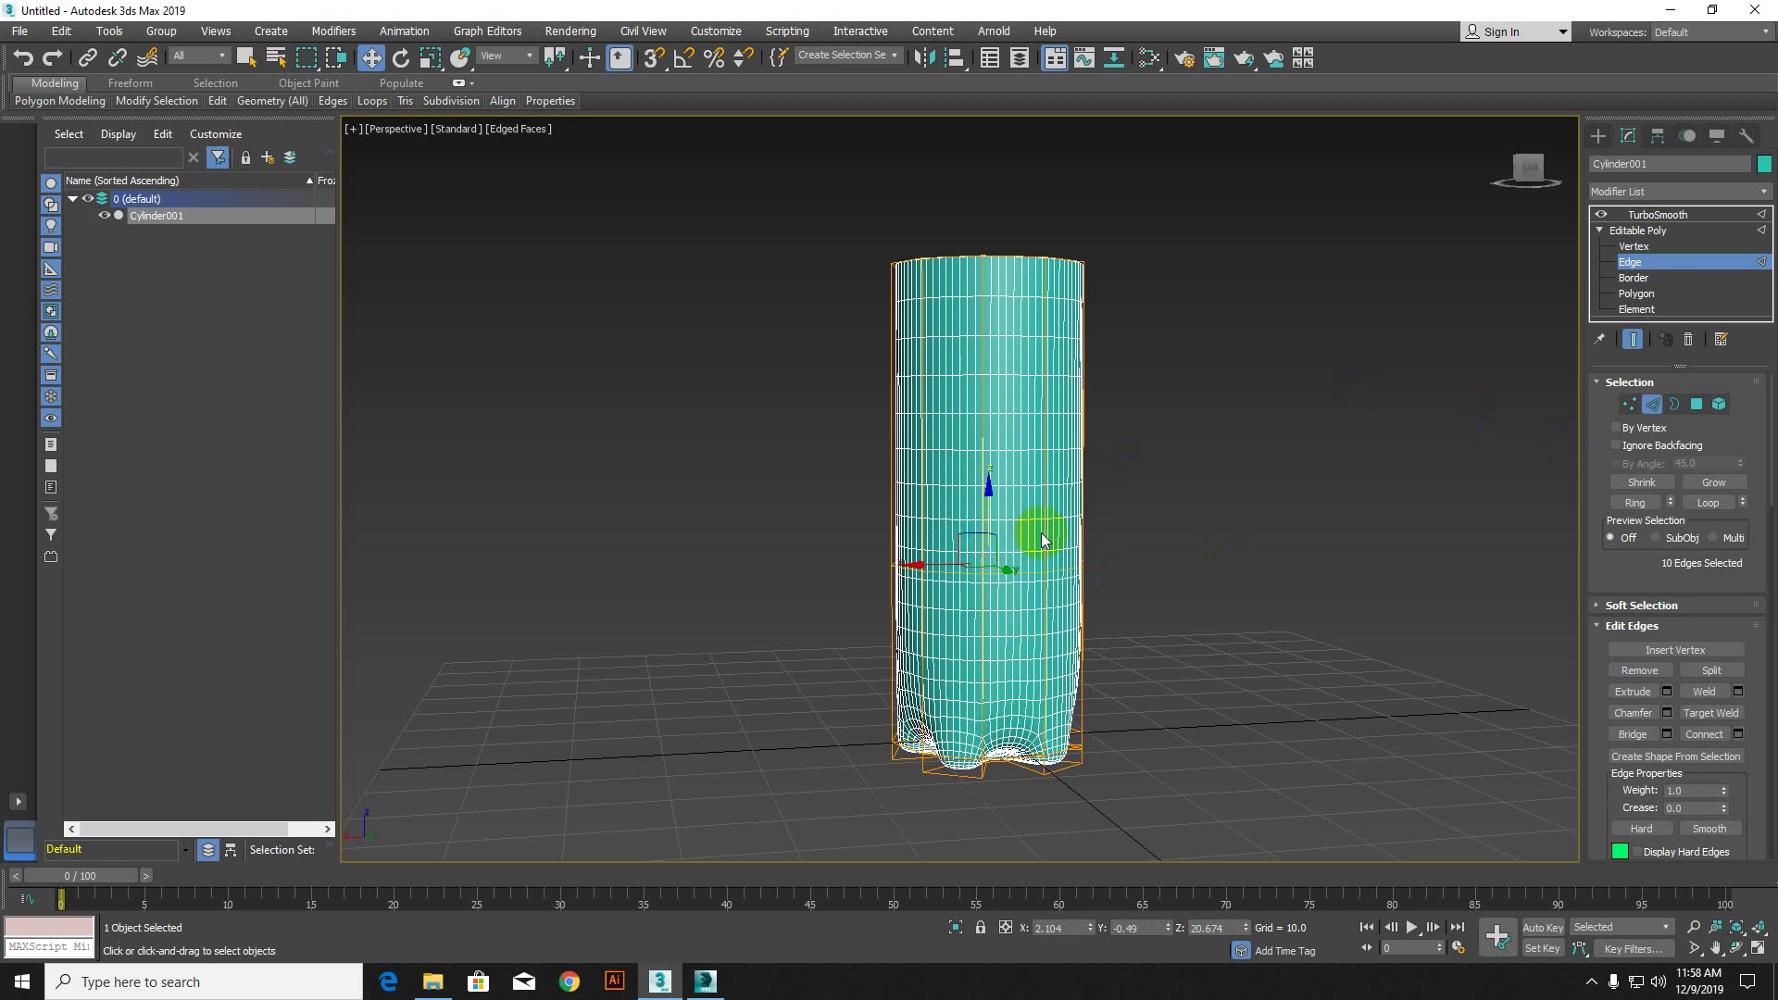
# Step: Hide the smoothing and reposition the middle edge loop on the low-poly cage
pyautogui.click(1600, 214)
pyautogui.scroll(5, 1065, 625)
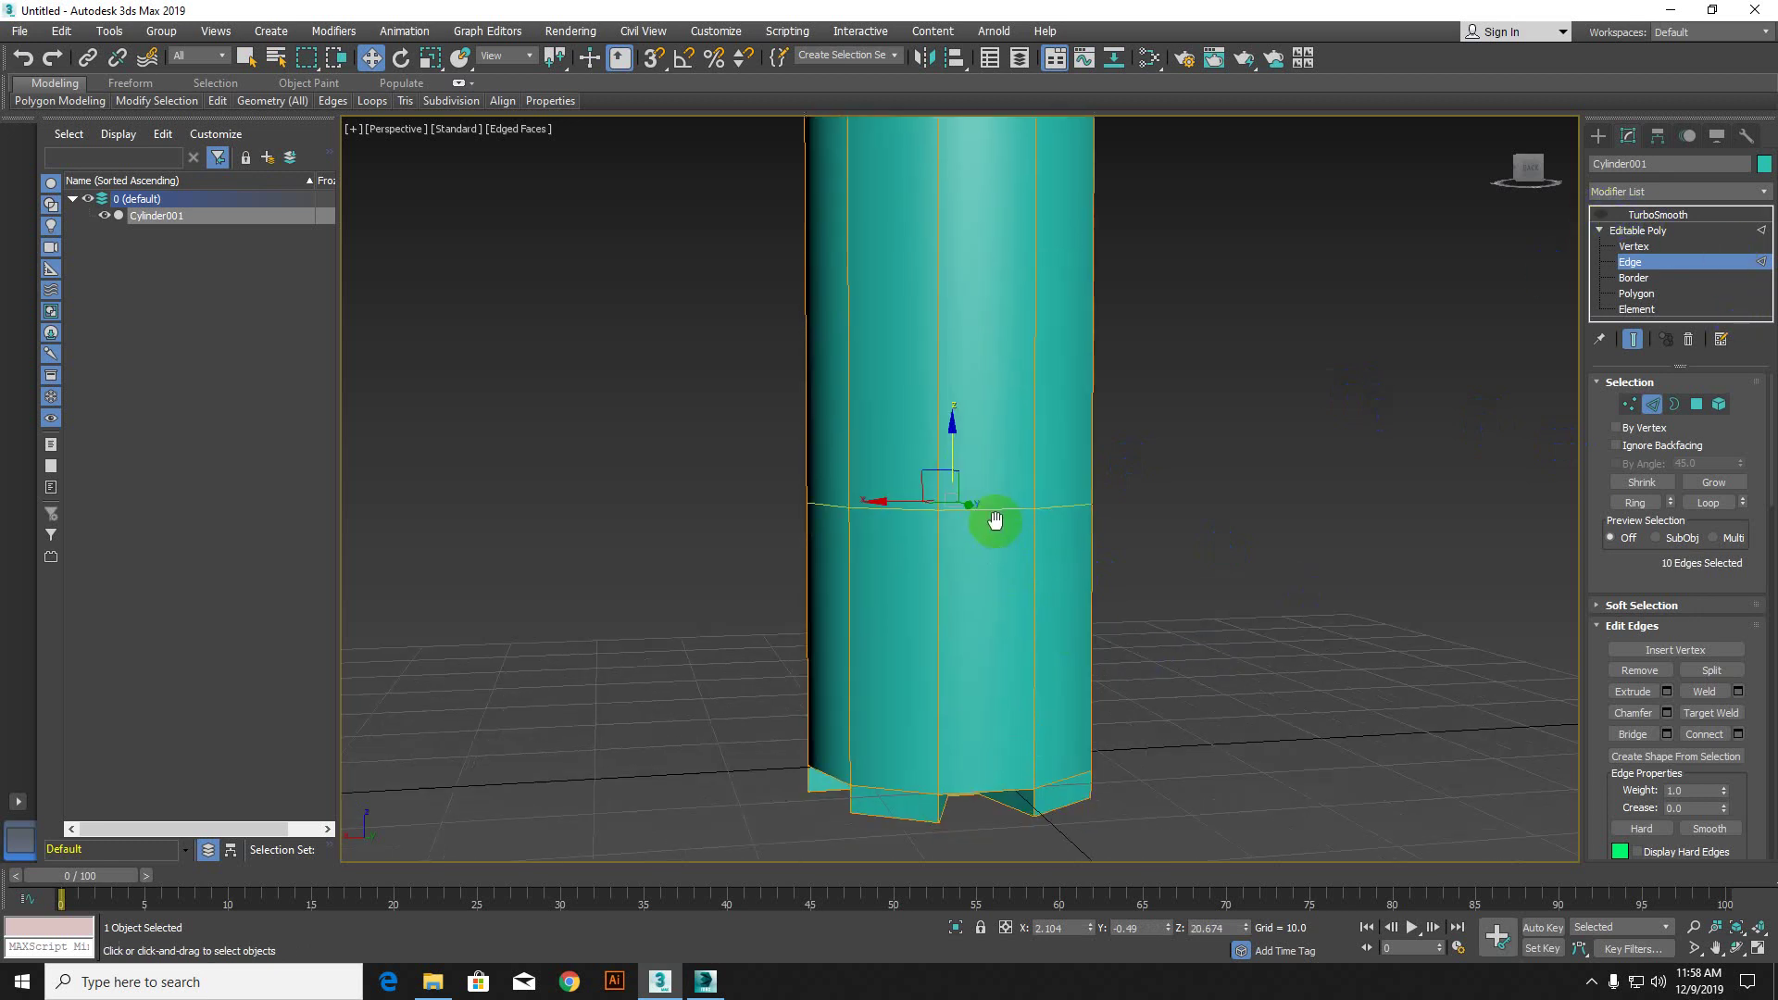
pyautogui.moveTo(956, 379); pyautogui.dragTo(960, 527)
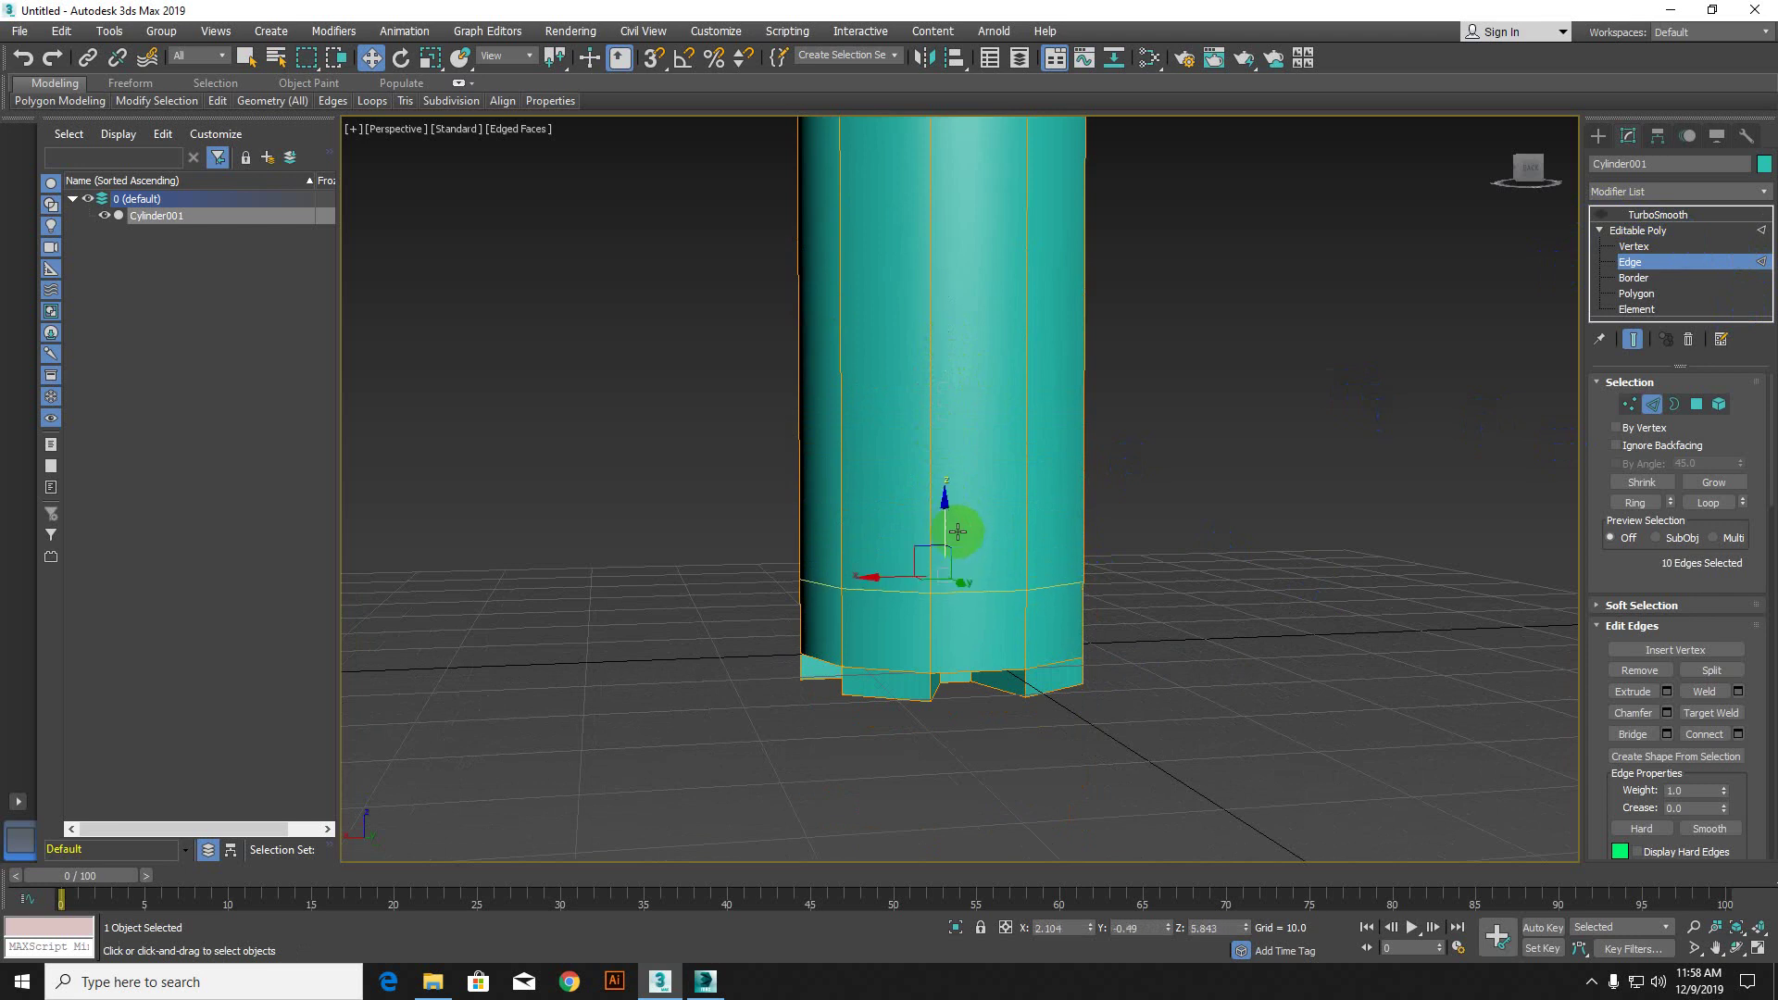
pyautogui.scroll(2, 1024, 645)
pyautogui.moveTo(1024, 646); pyautogui.dragTo(967, 670, button='middle')
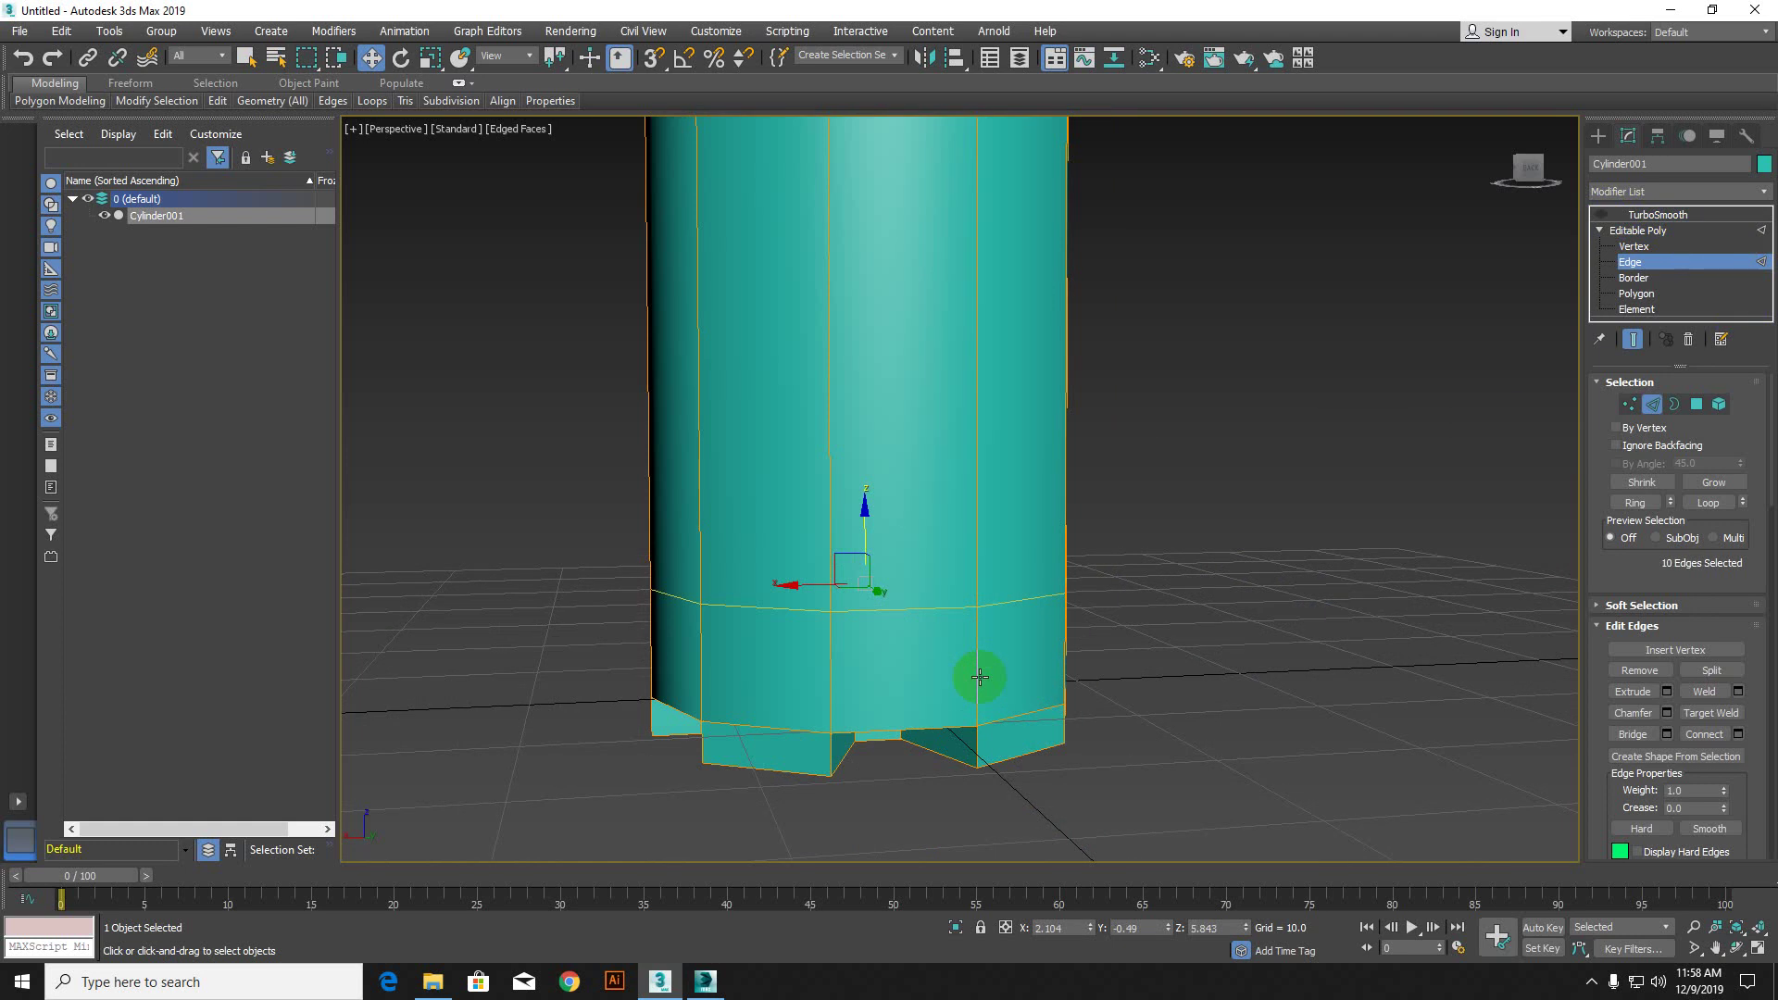
pyautogui.moveTo(865, 505); pyautogui.dragTo(886, 317)
pyautogui.keyDown('alt'); pyautogui.moveTo(892, 325); pyautogui.dragTo(926, 490, button='middle'); pyautogui.keyUp('alt')
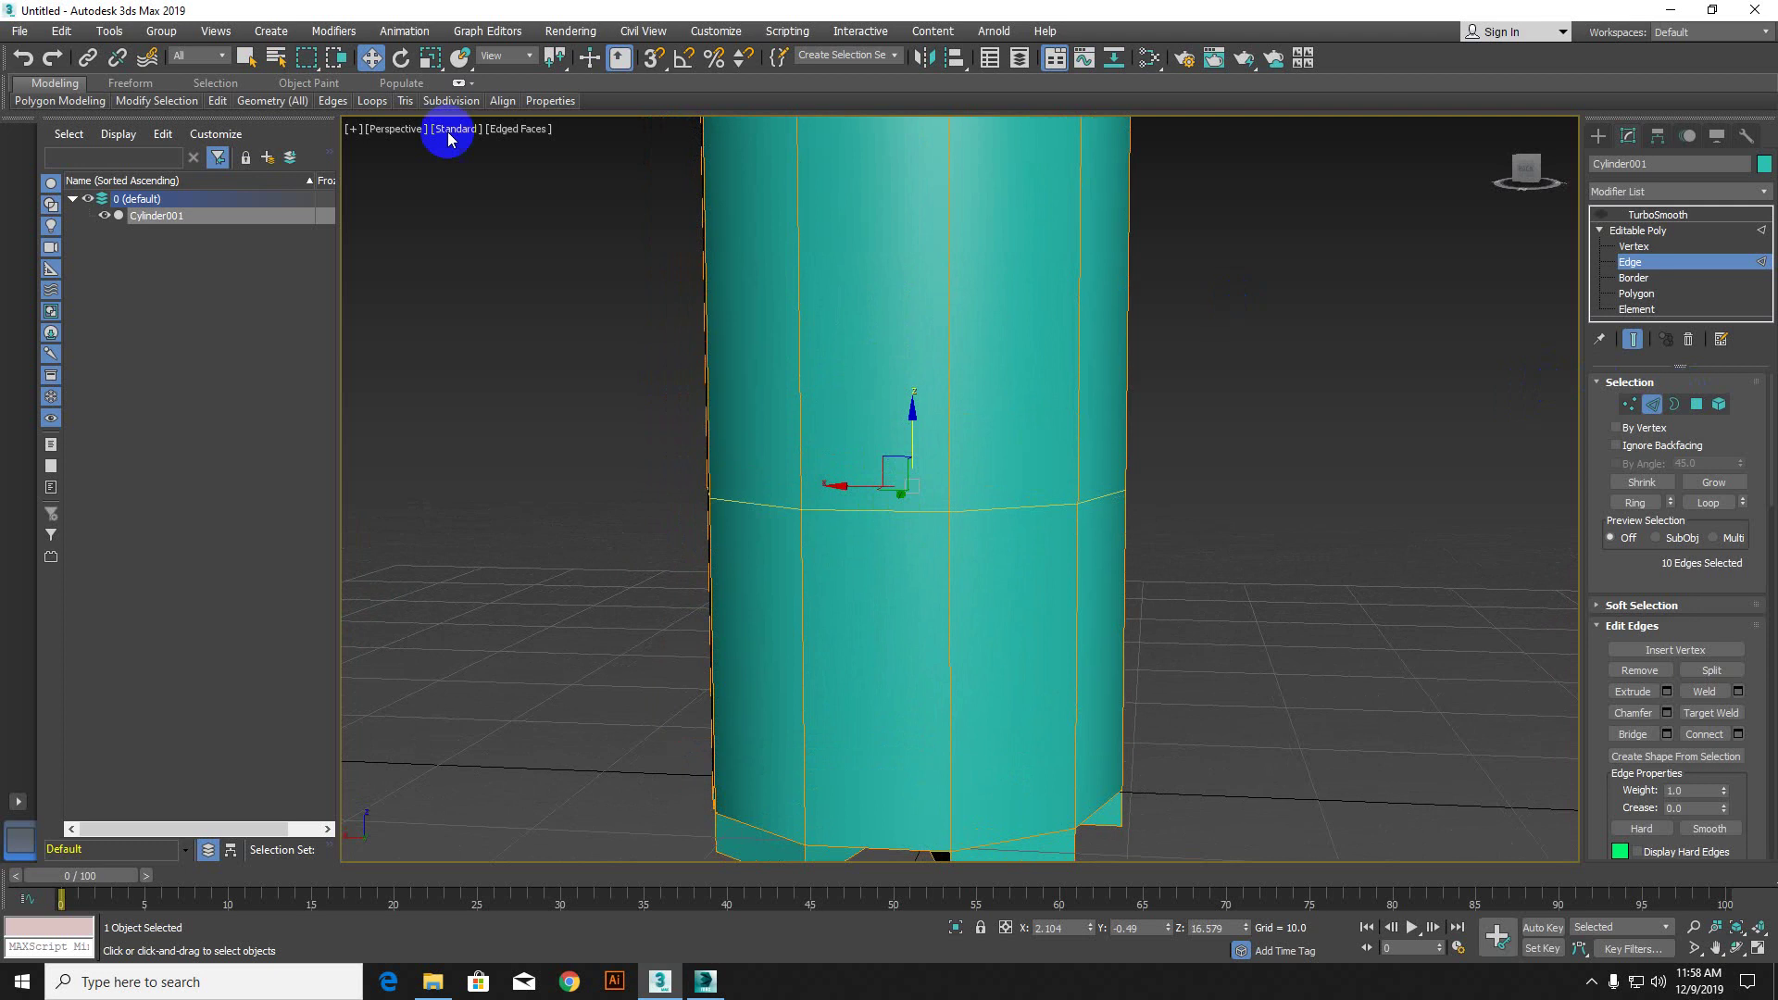
# Step: Add a Swift Loop just above the middle loop, then select a face on the band
pyautogui.moveTo(218, 97)
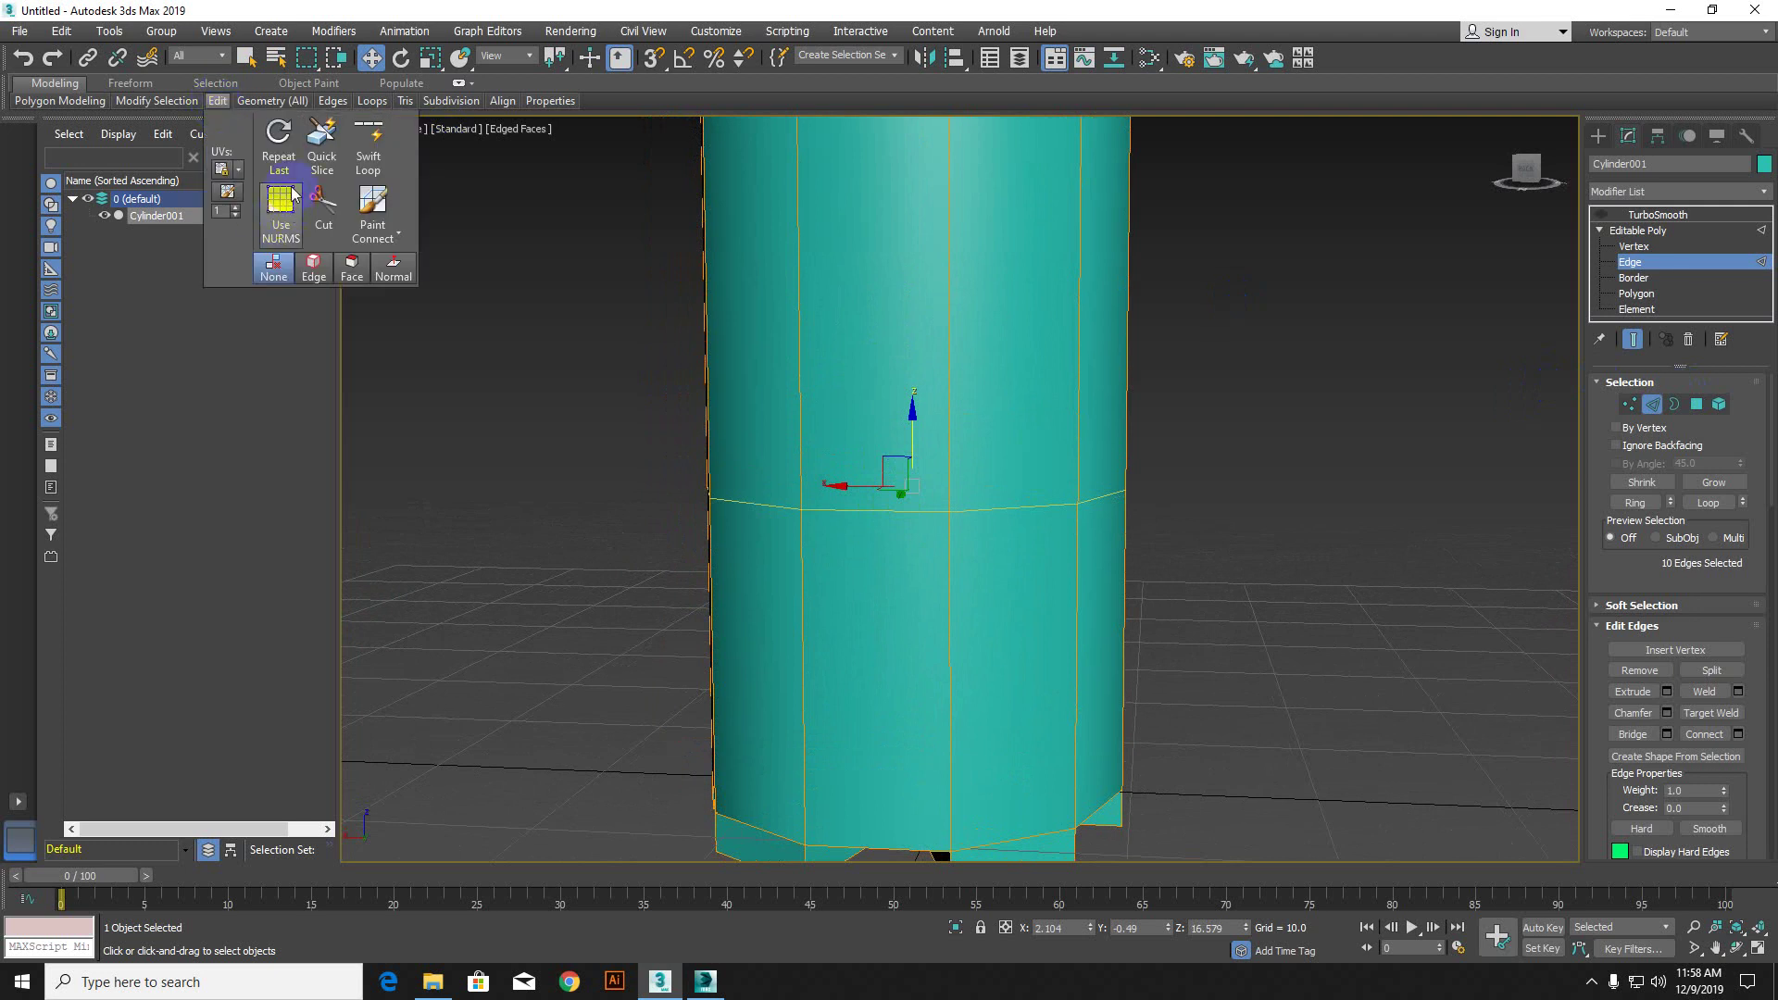
pyautogui.click(369, 143)
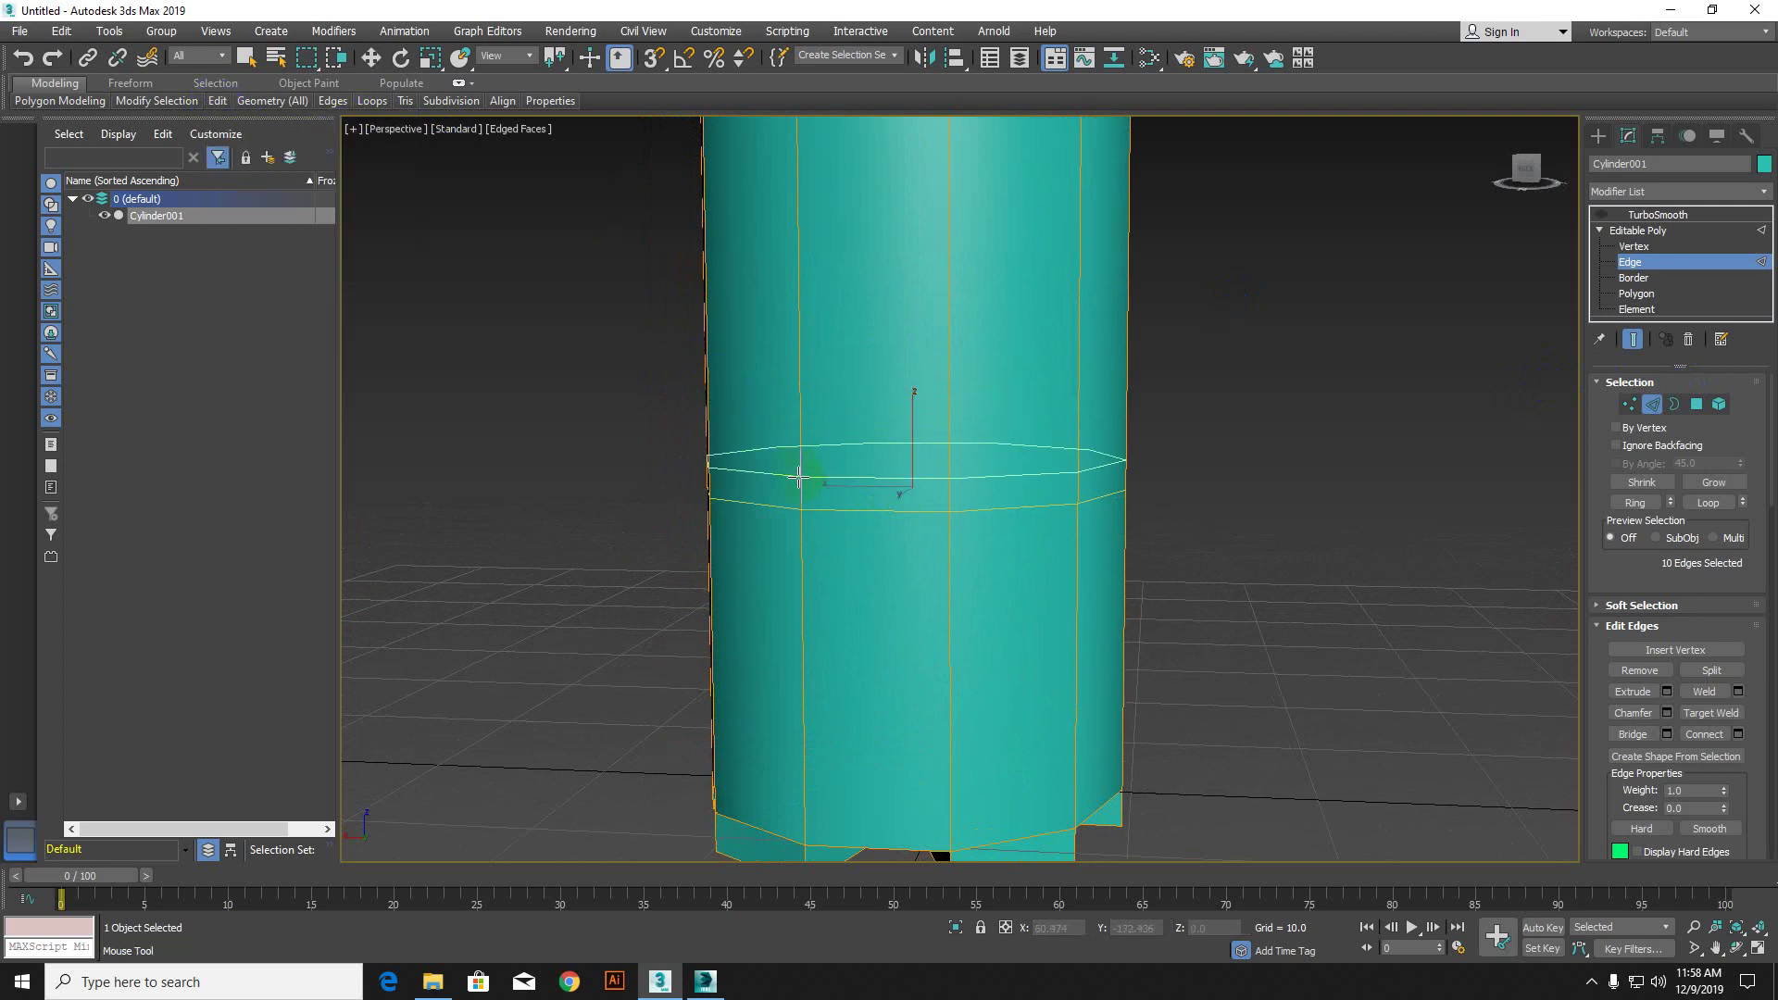
pyautogui.click(799, 482)
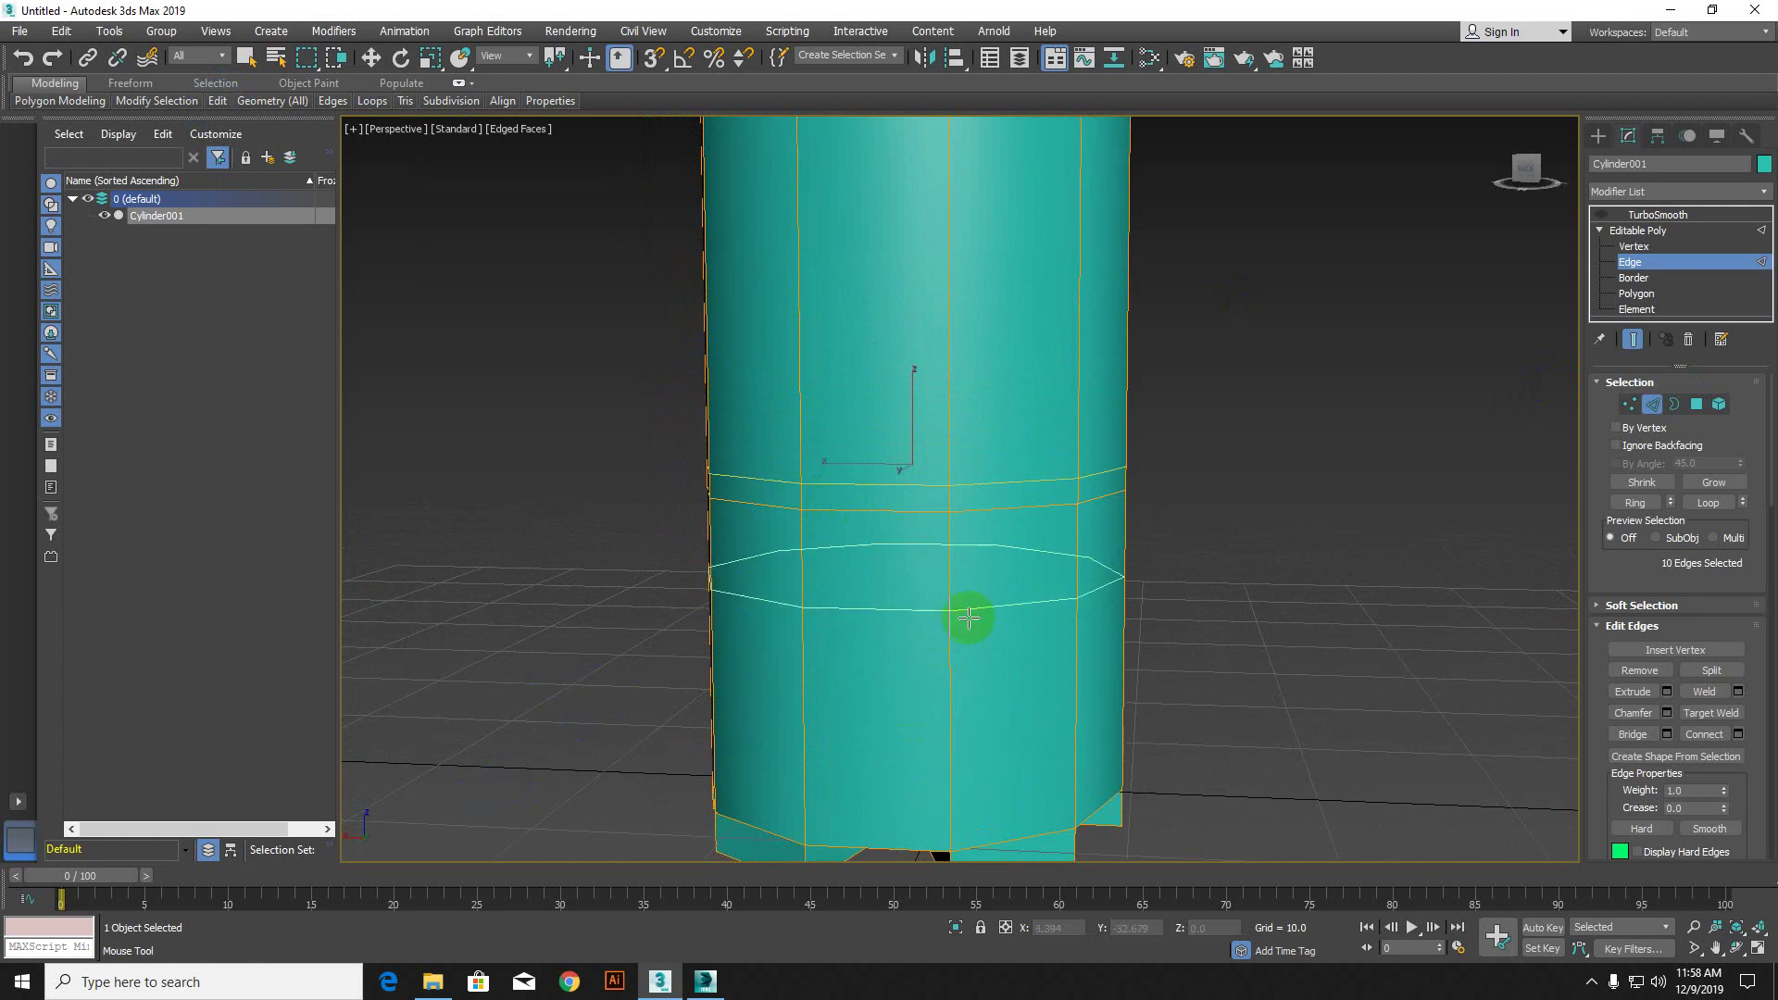
pyautogui.rightClick(1246, 459)
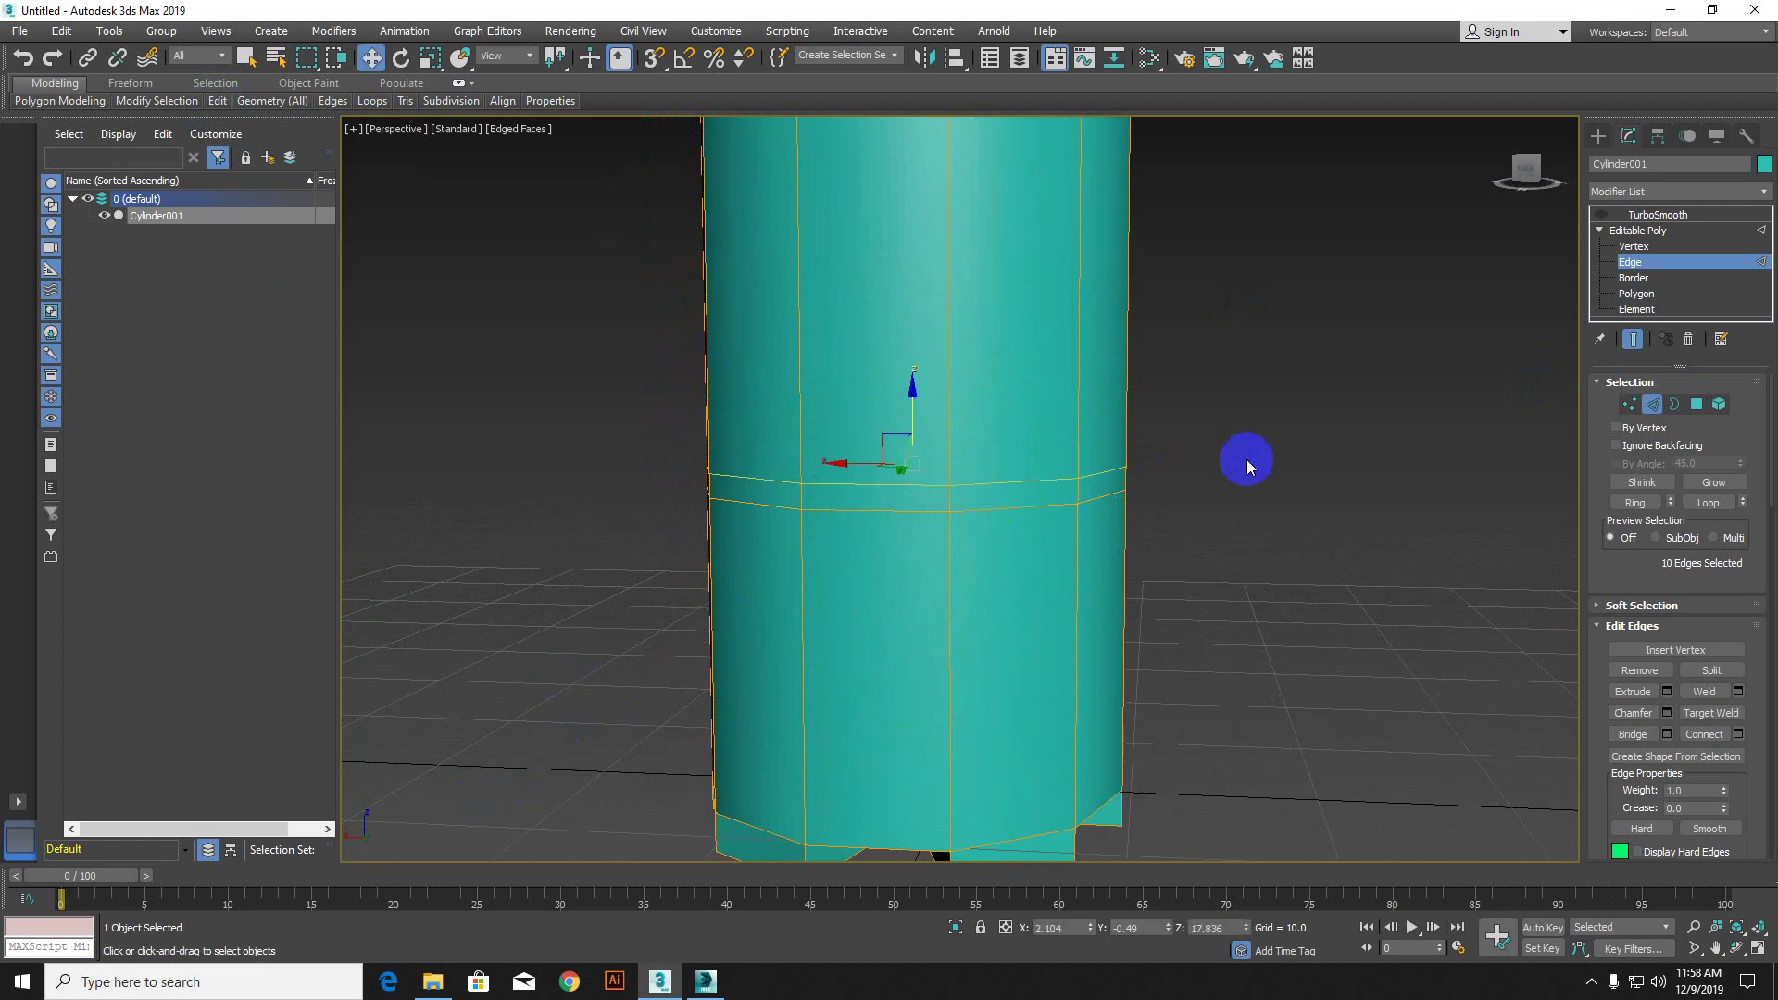
pyautogui.click(1697, 406)
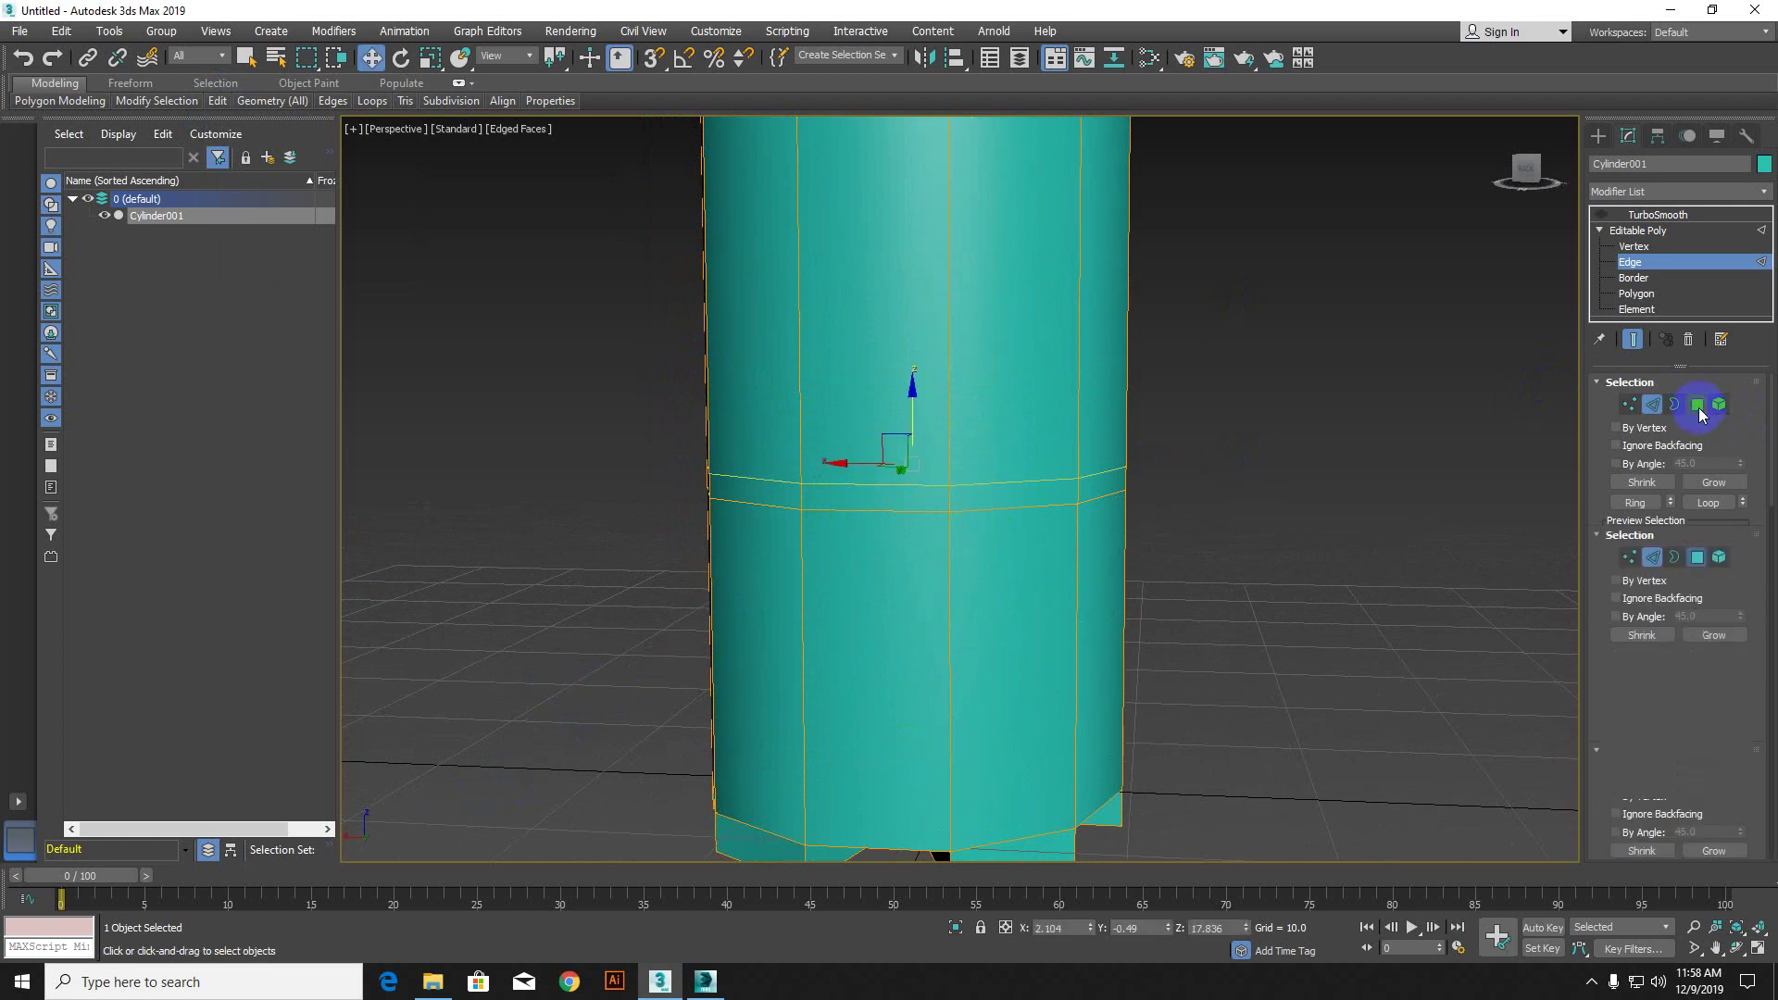
pyautogui.click(1064, 497)
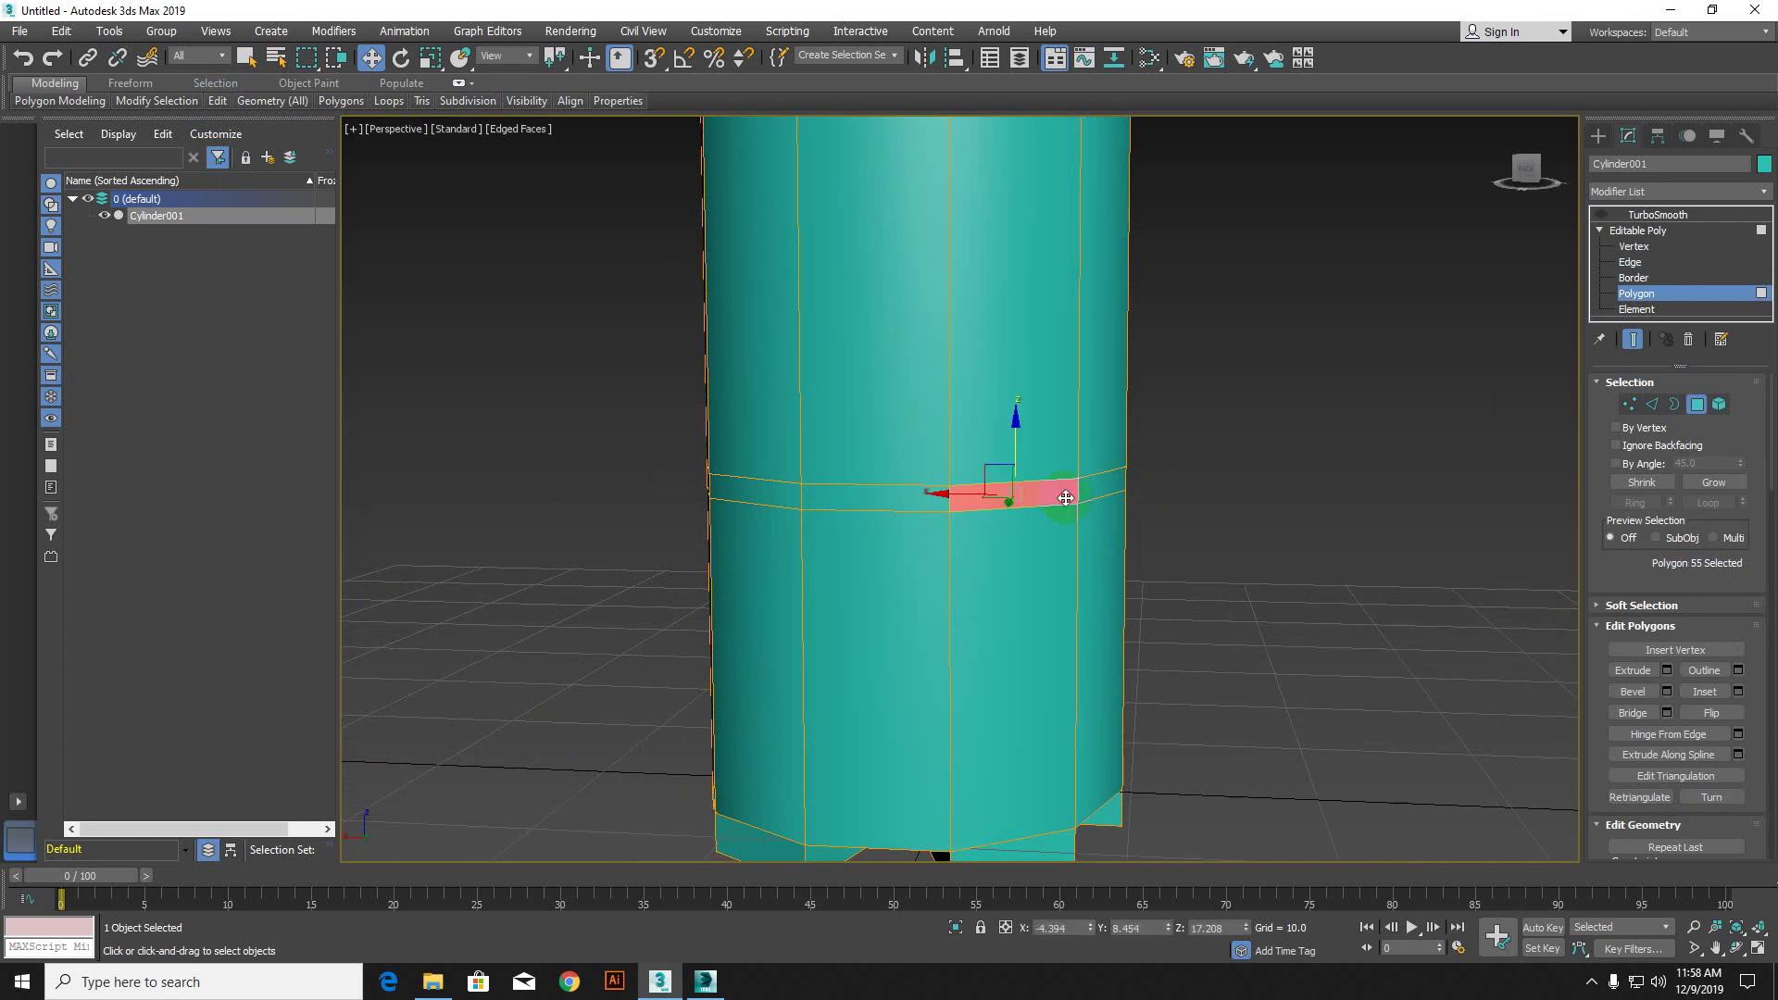
# Step: Select the full ring of 10 faces on the narrow band
pyautogui.keyDown('shift'); pyautogui.click(1116, 487); pyautogui.keyUp('shift')
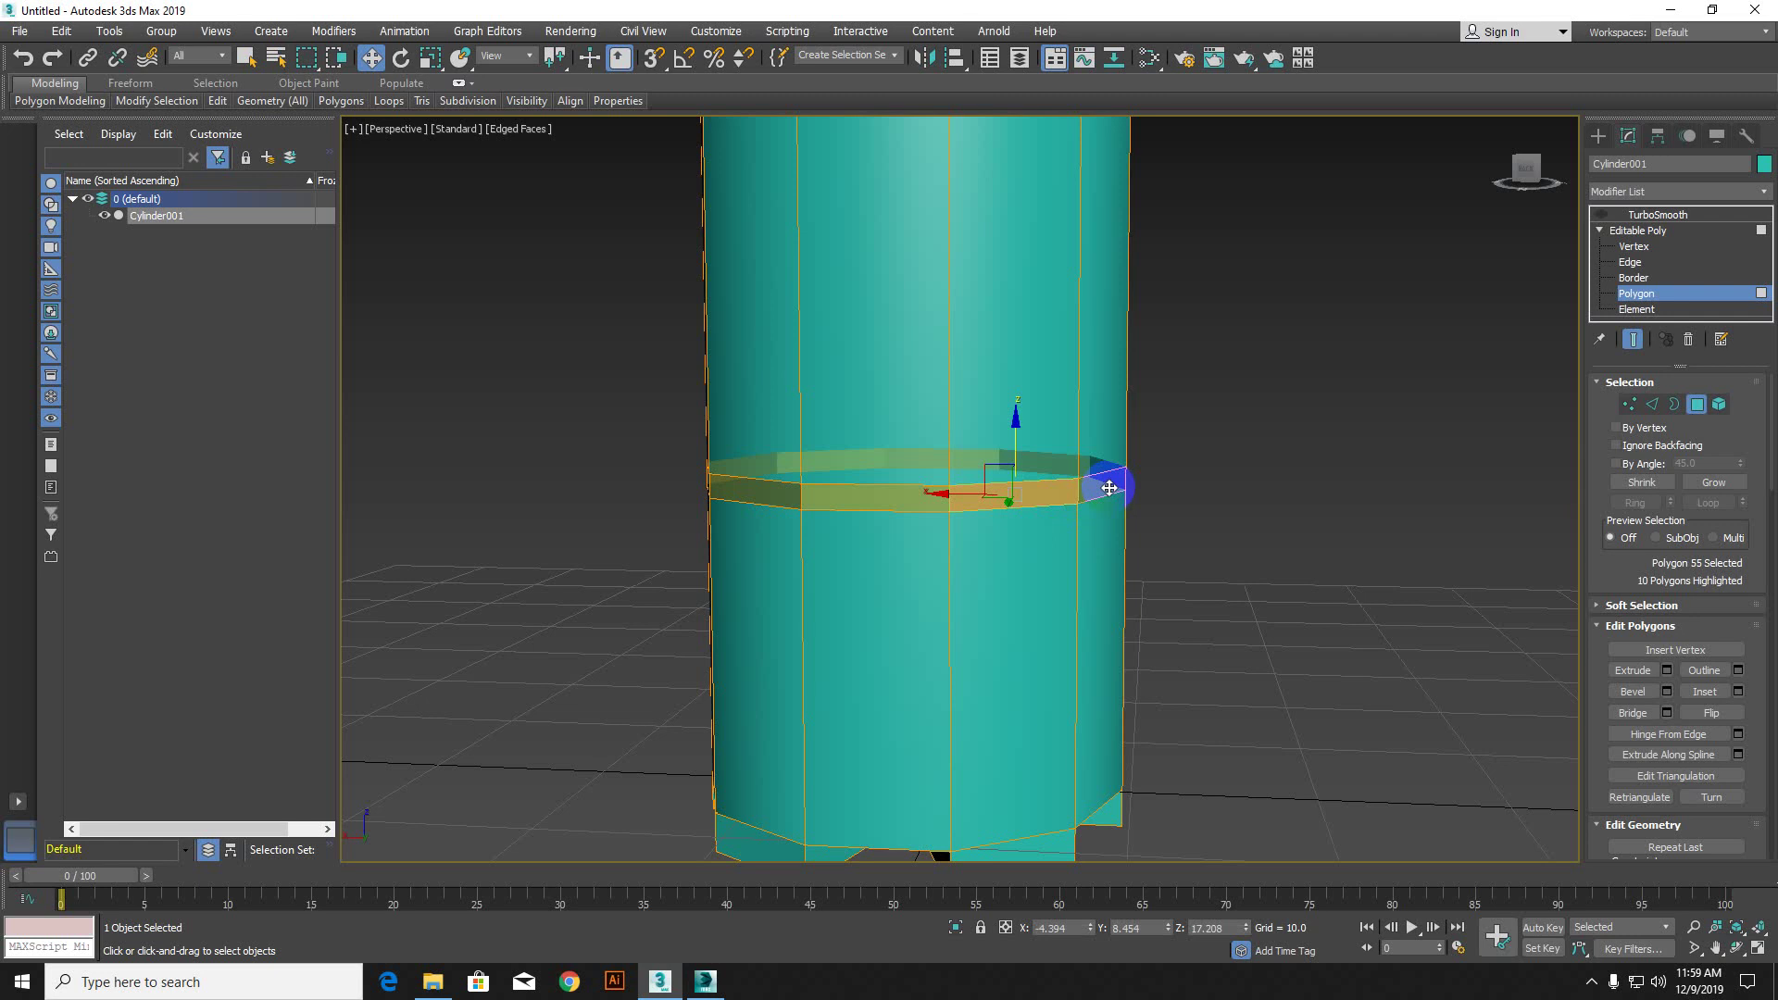
pyautogui.keyDown('shift'); pyautogui.click(1105, 488); pyautogui.keyUp('shift')
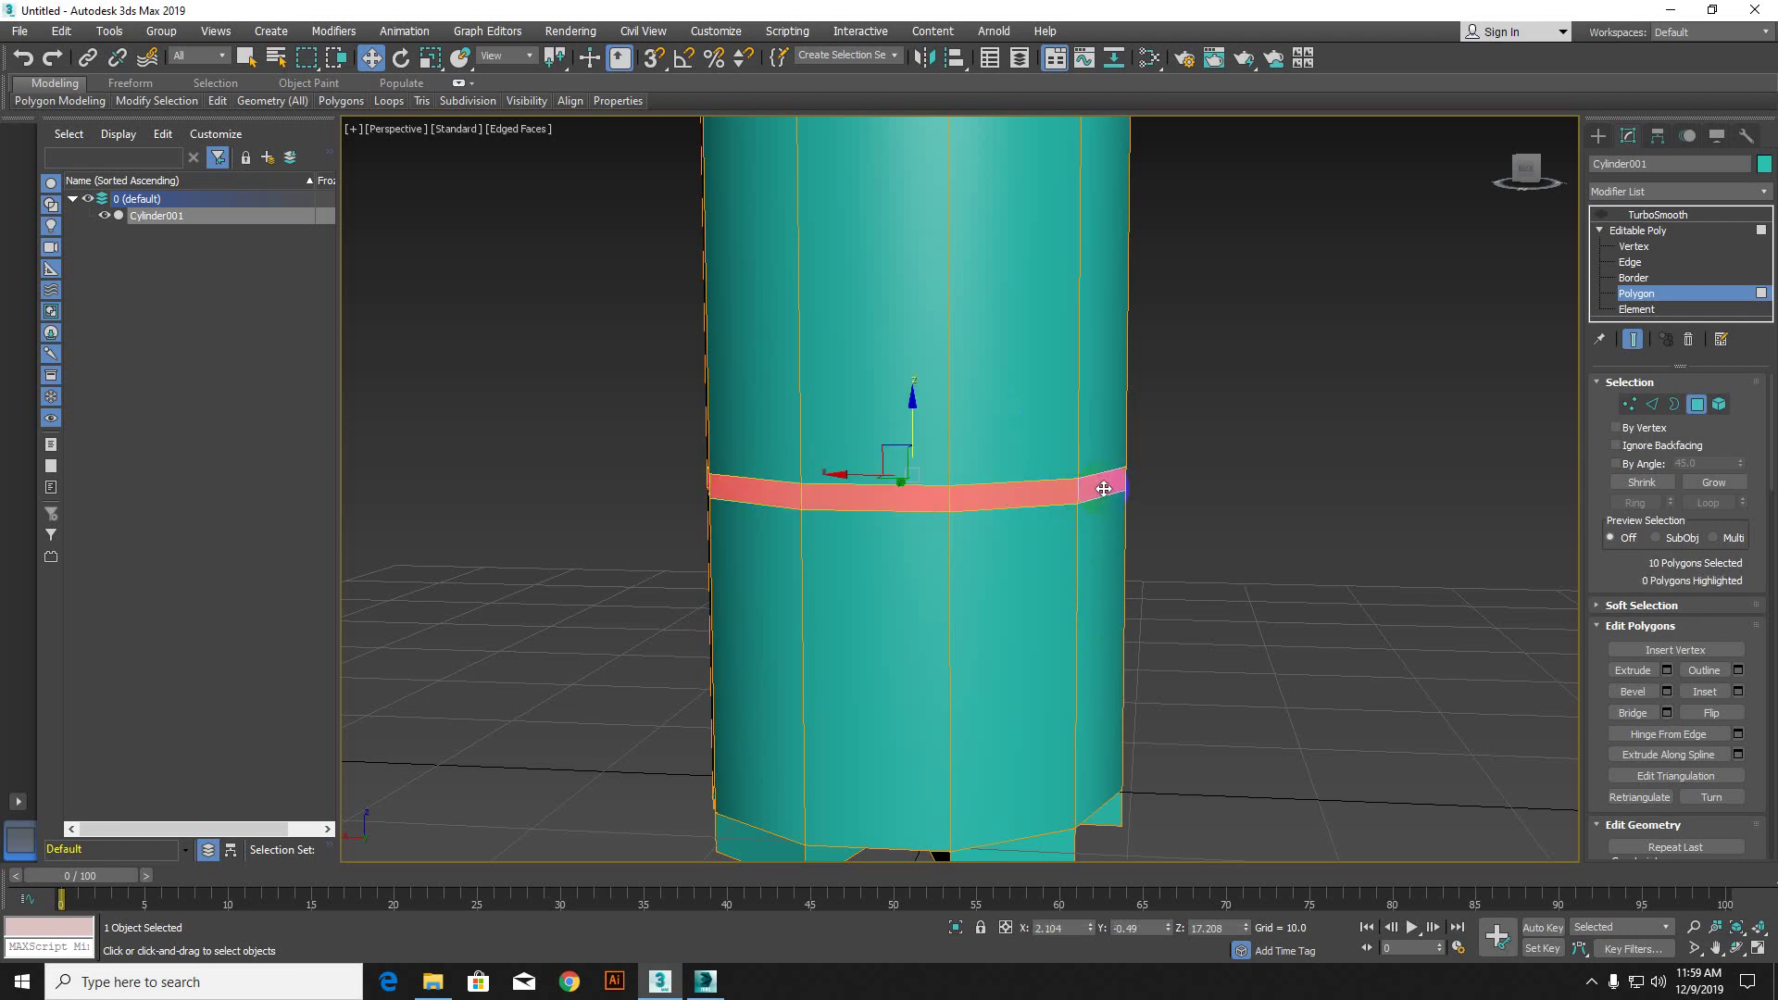
pyautogui.click(1278, 597)
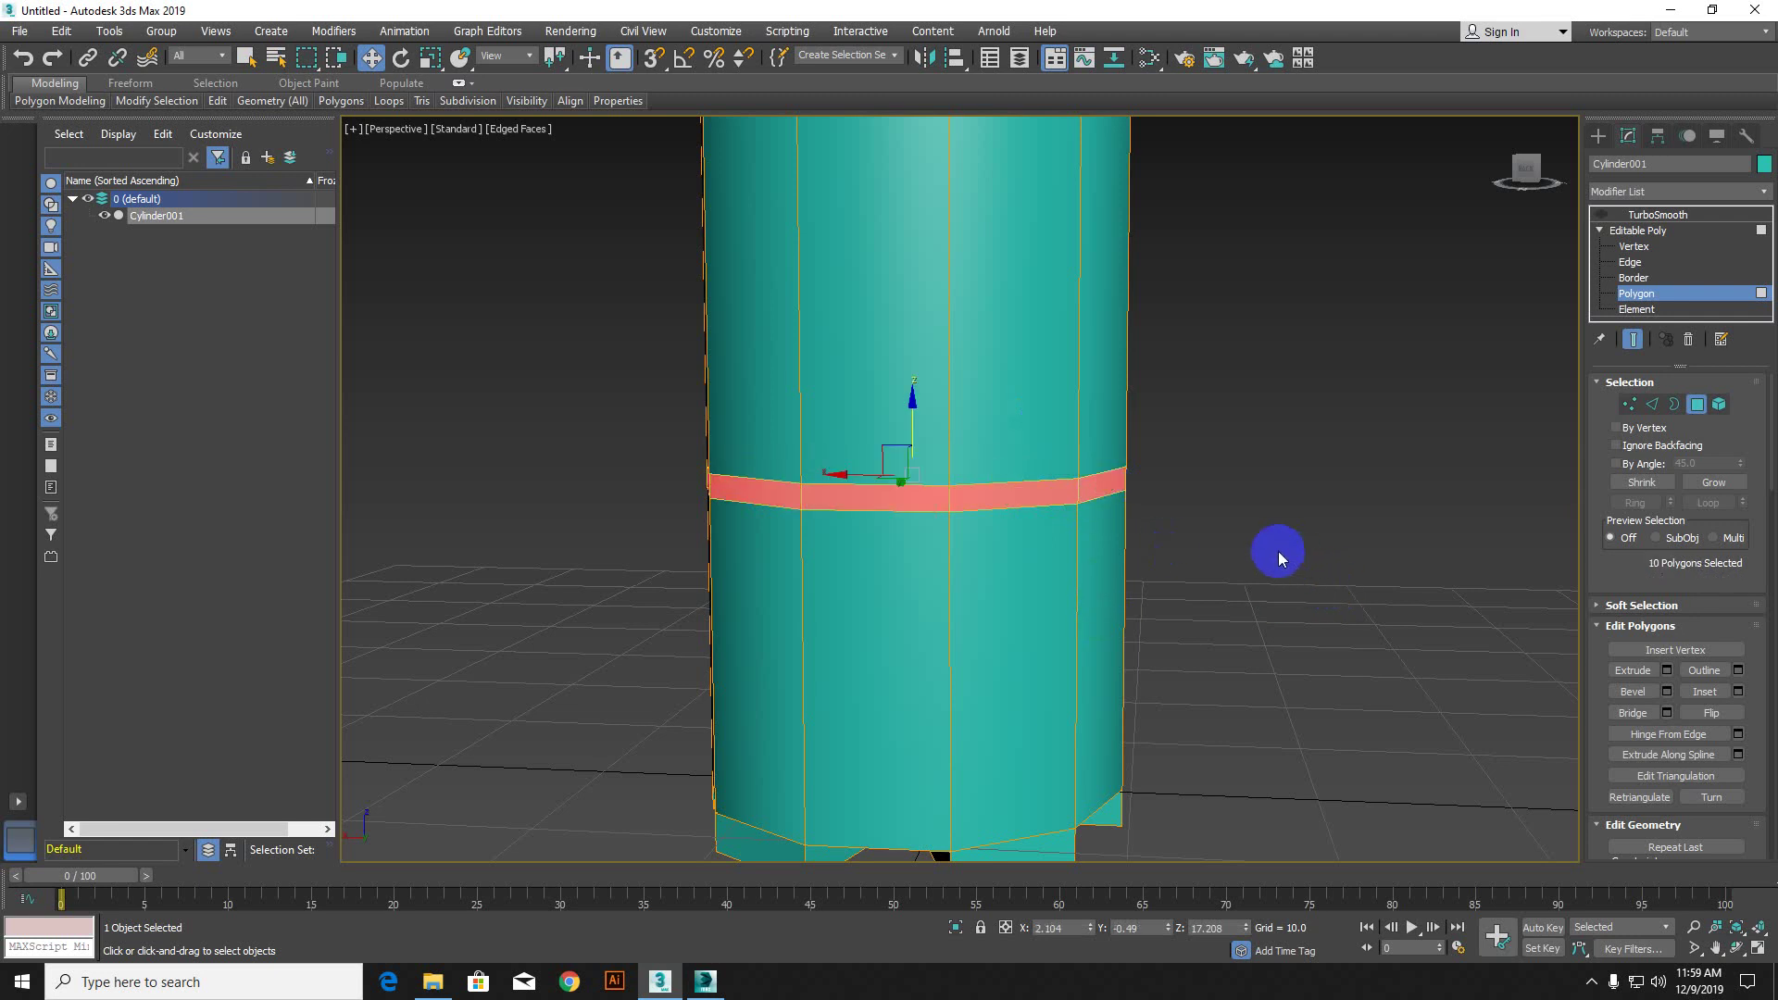
pyautogui.keyDown('alt'); pyautogui.moveTo(1277, 547); pyautogui.dragTo(1151, 547, button='middle'); pyautogui.keyUp('alt')
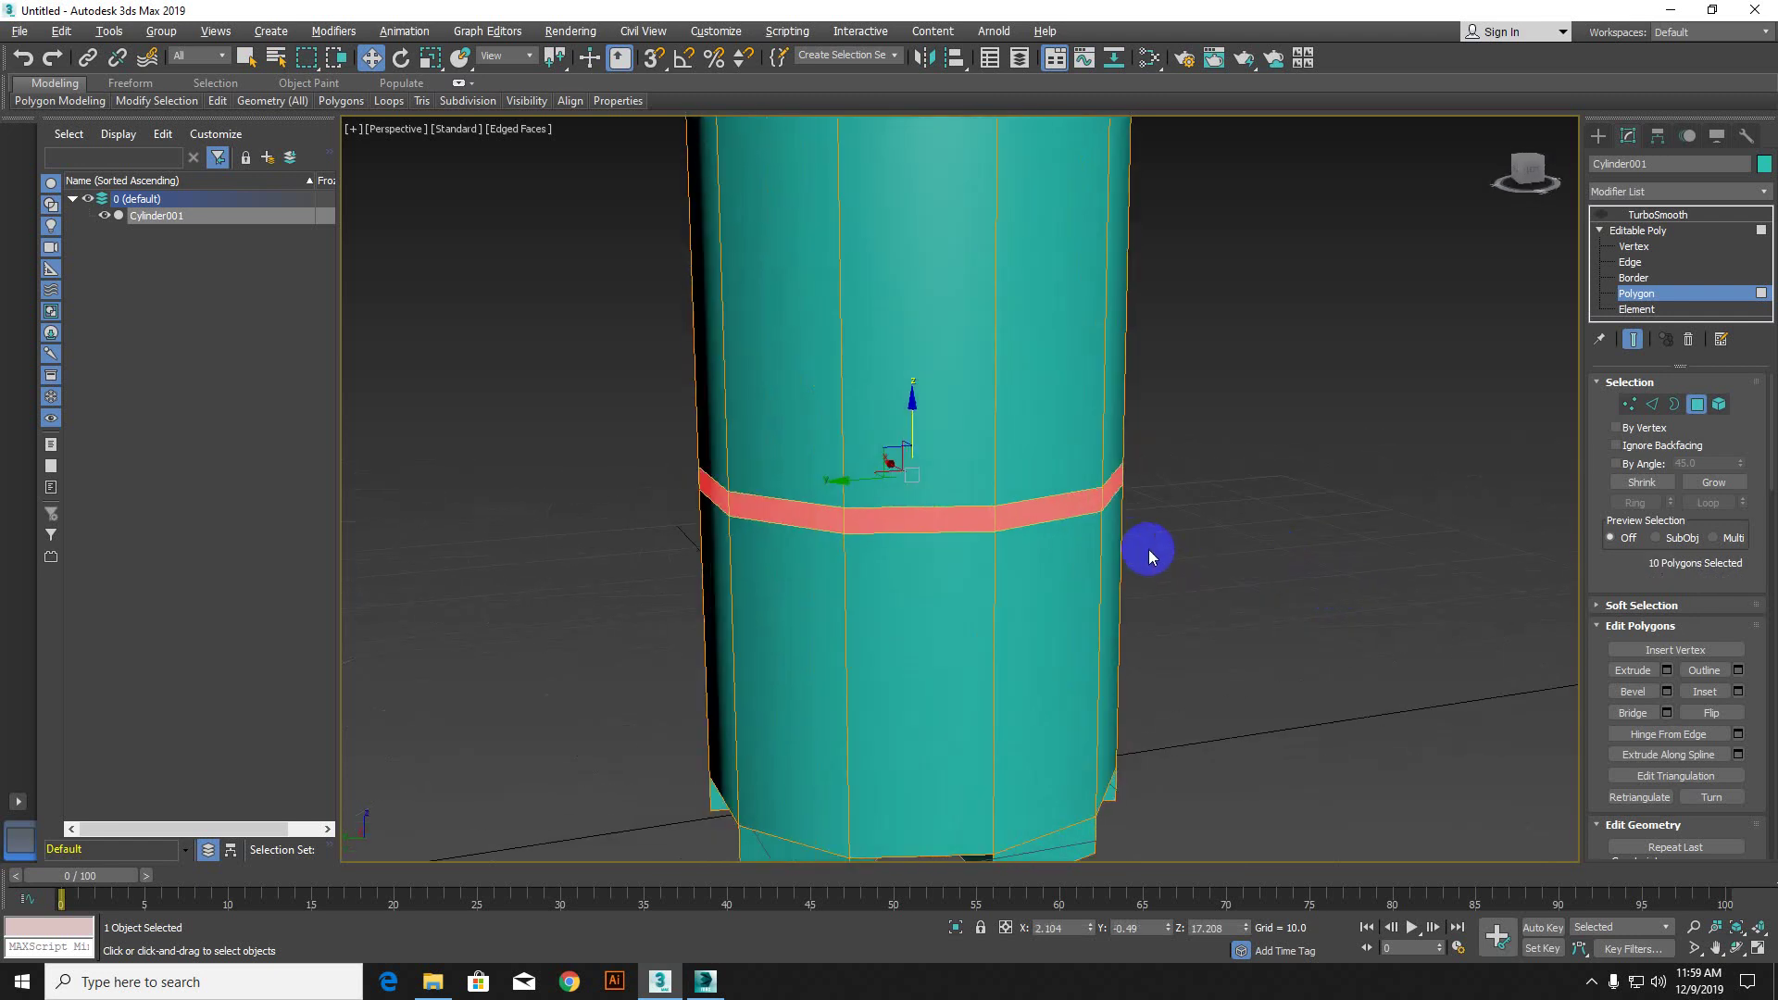
# Step: Extrude the band inward, comparing Local Normal and Group, and apply the extrusion
pyautogui.click(1666, 671)
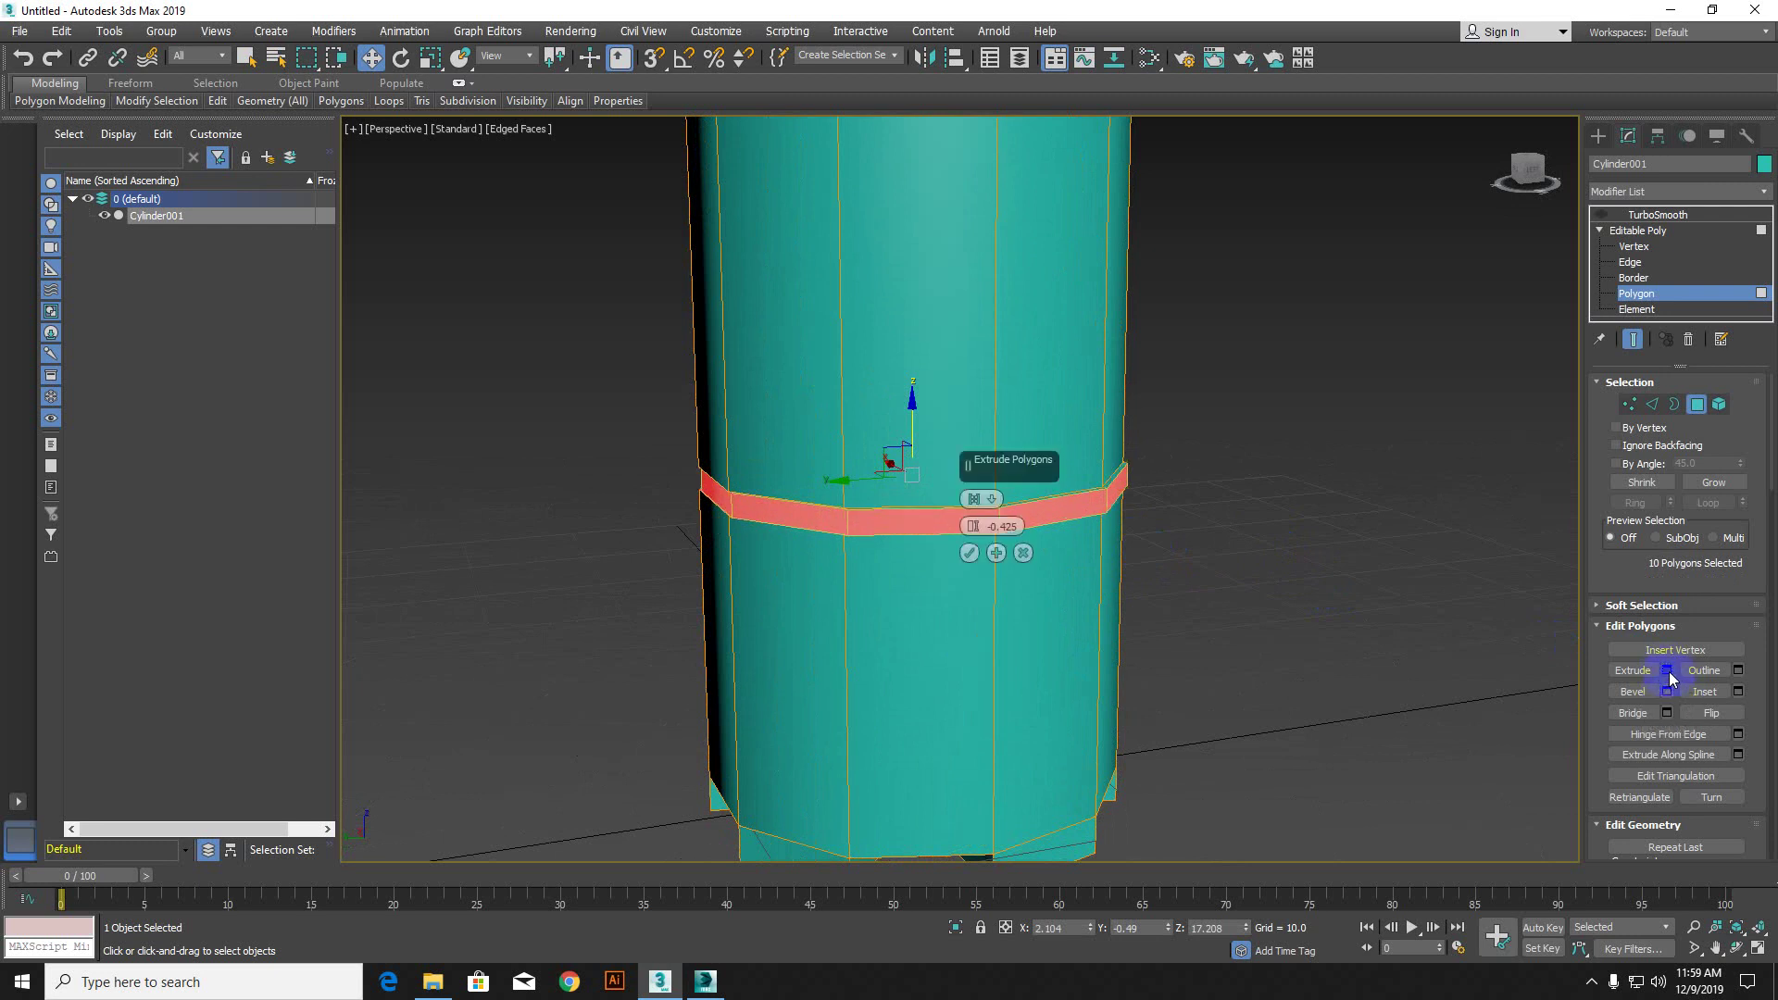
pyautogui.keyDown('alt'); pyautogui.moveTo(735, 583); pyautogui.dragTo(749, 610, button='middle'); pyautogui.keyUp('alt')
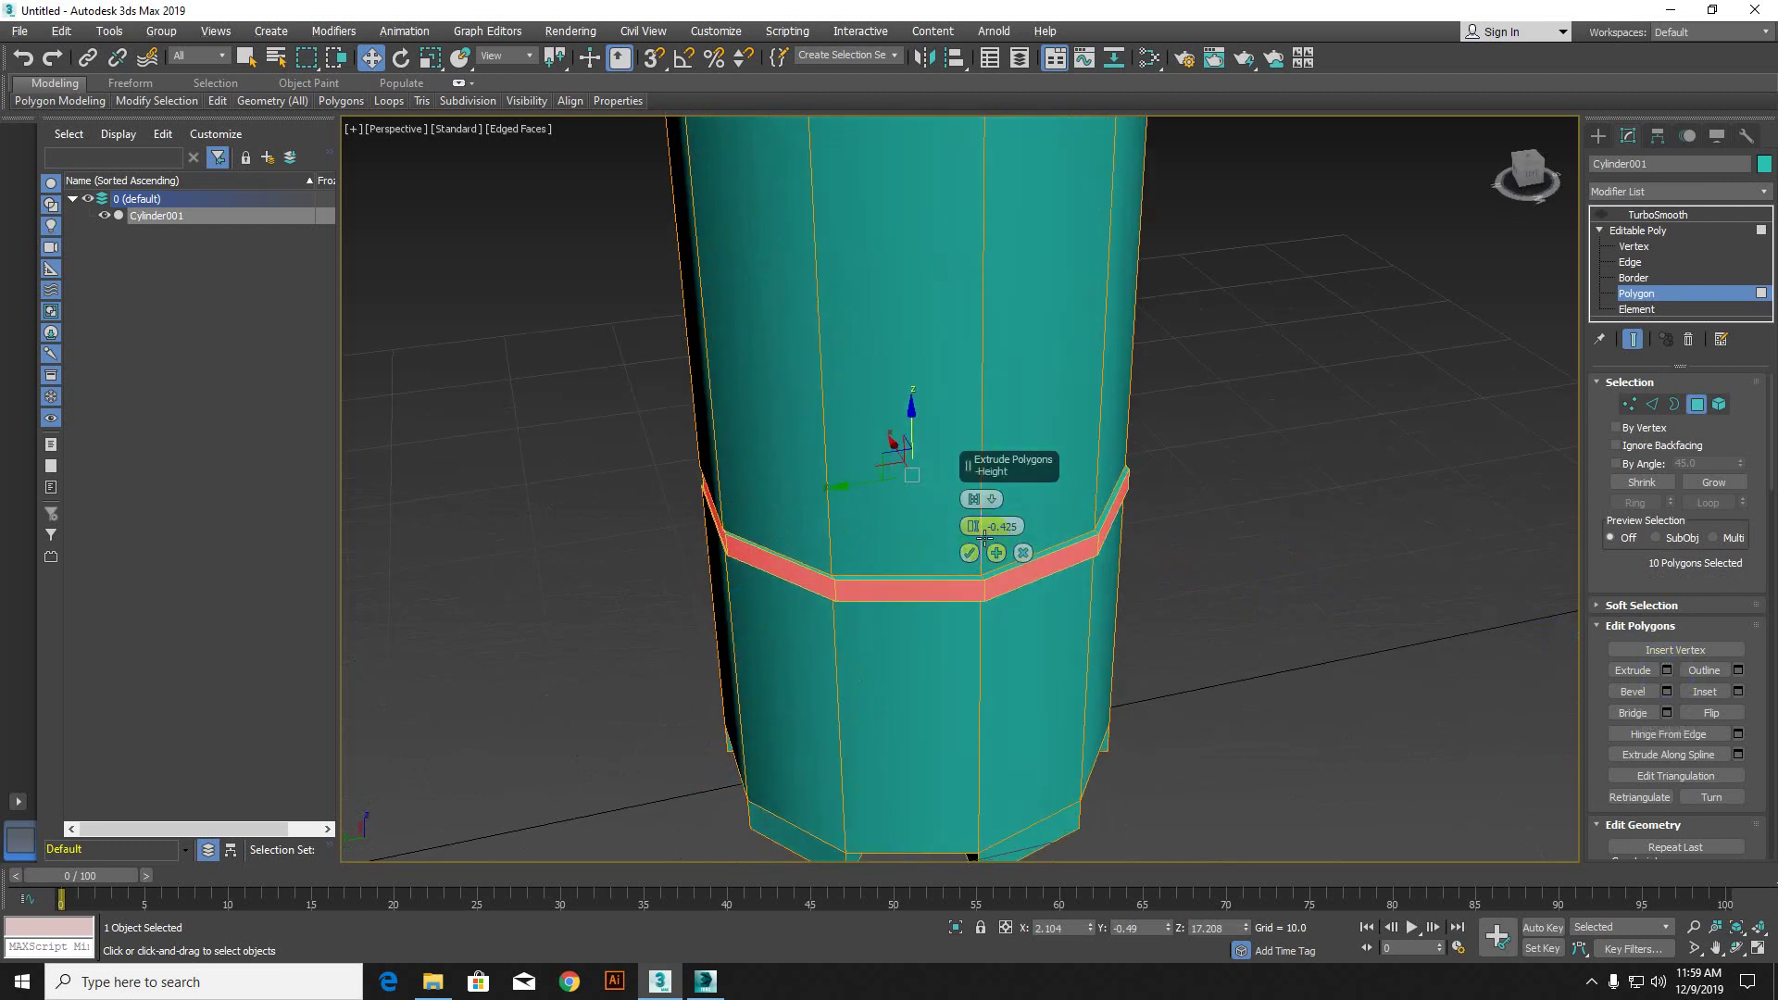
pyautogui.moveTo(977, 537); pyautogui.dragTo(1096, 643)
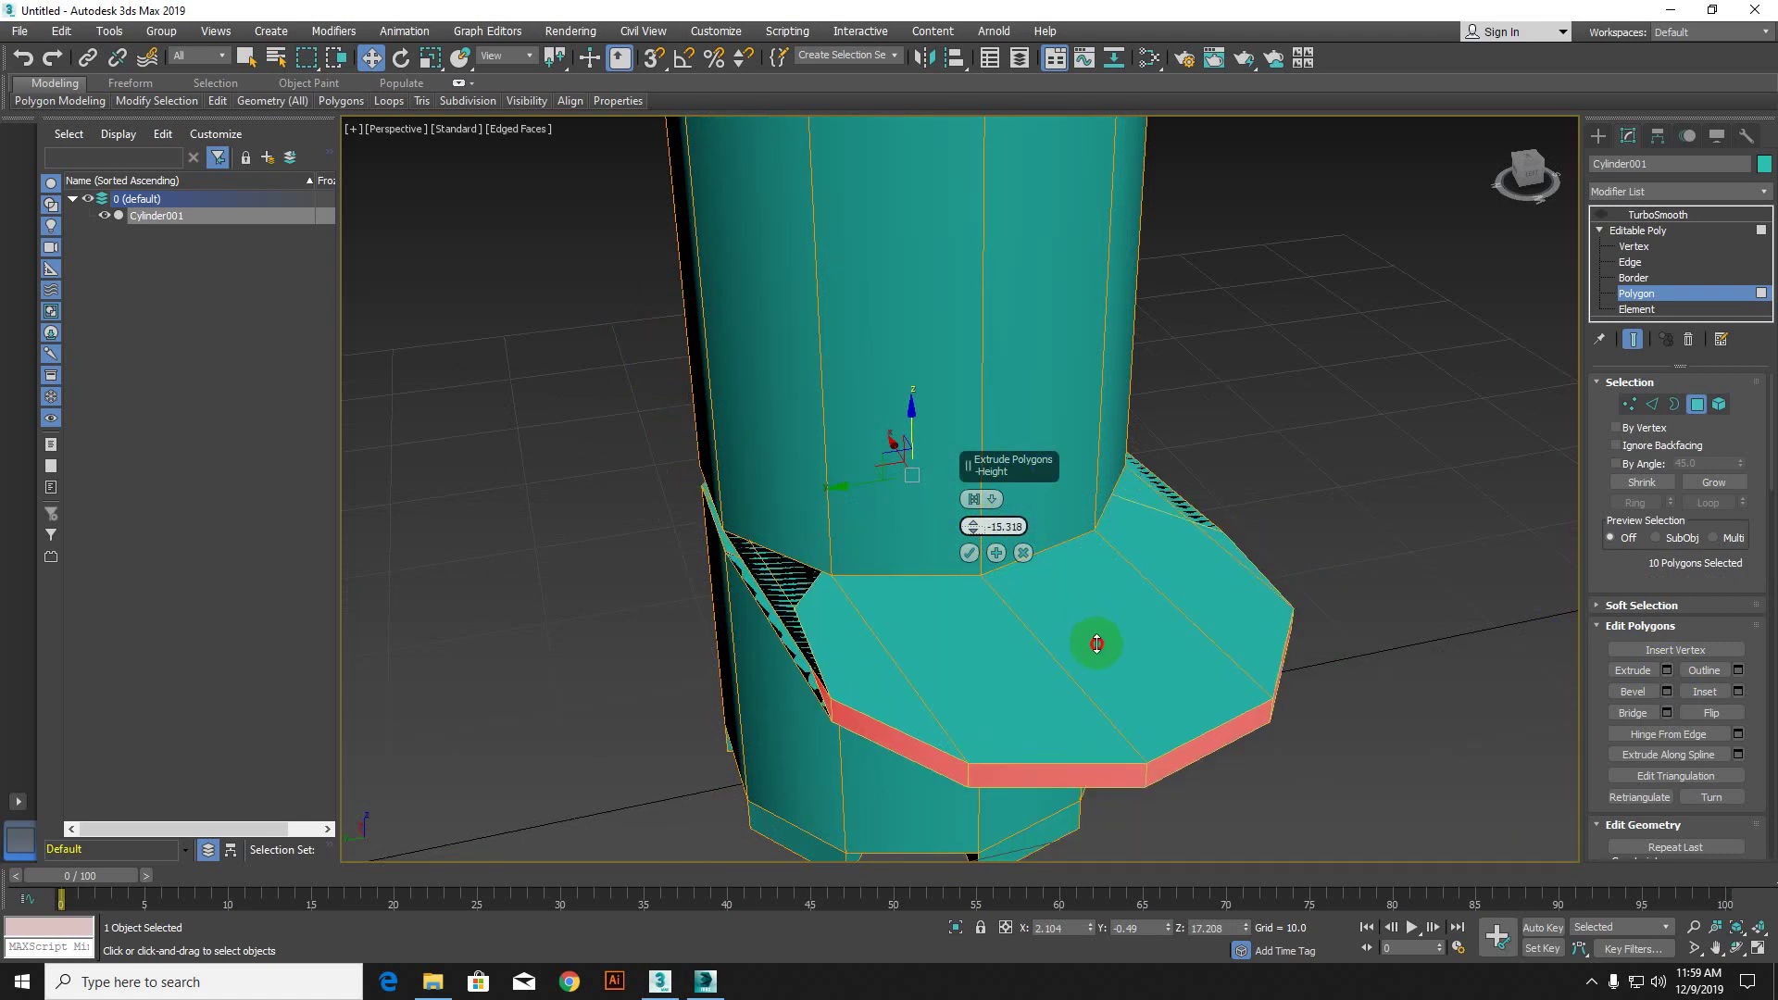
pyautogui.click(973, 500)
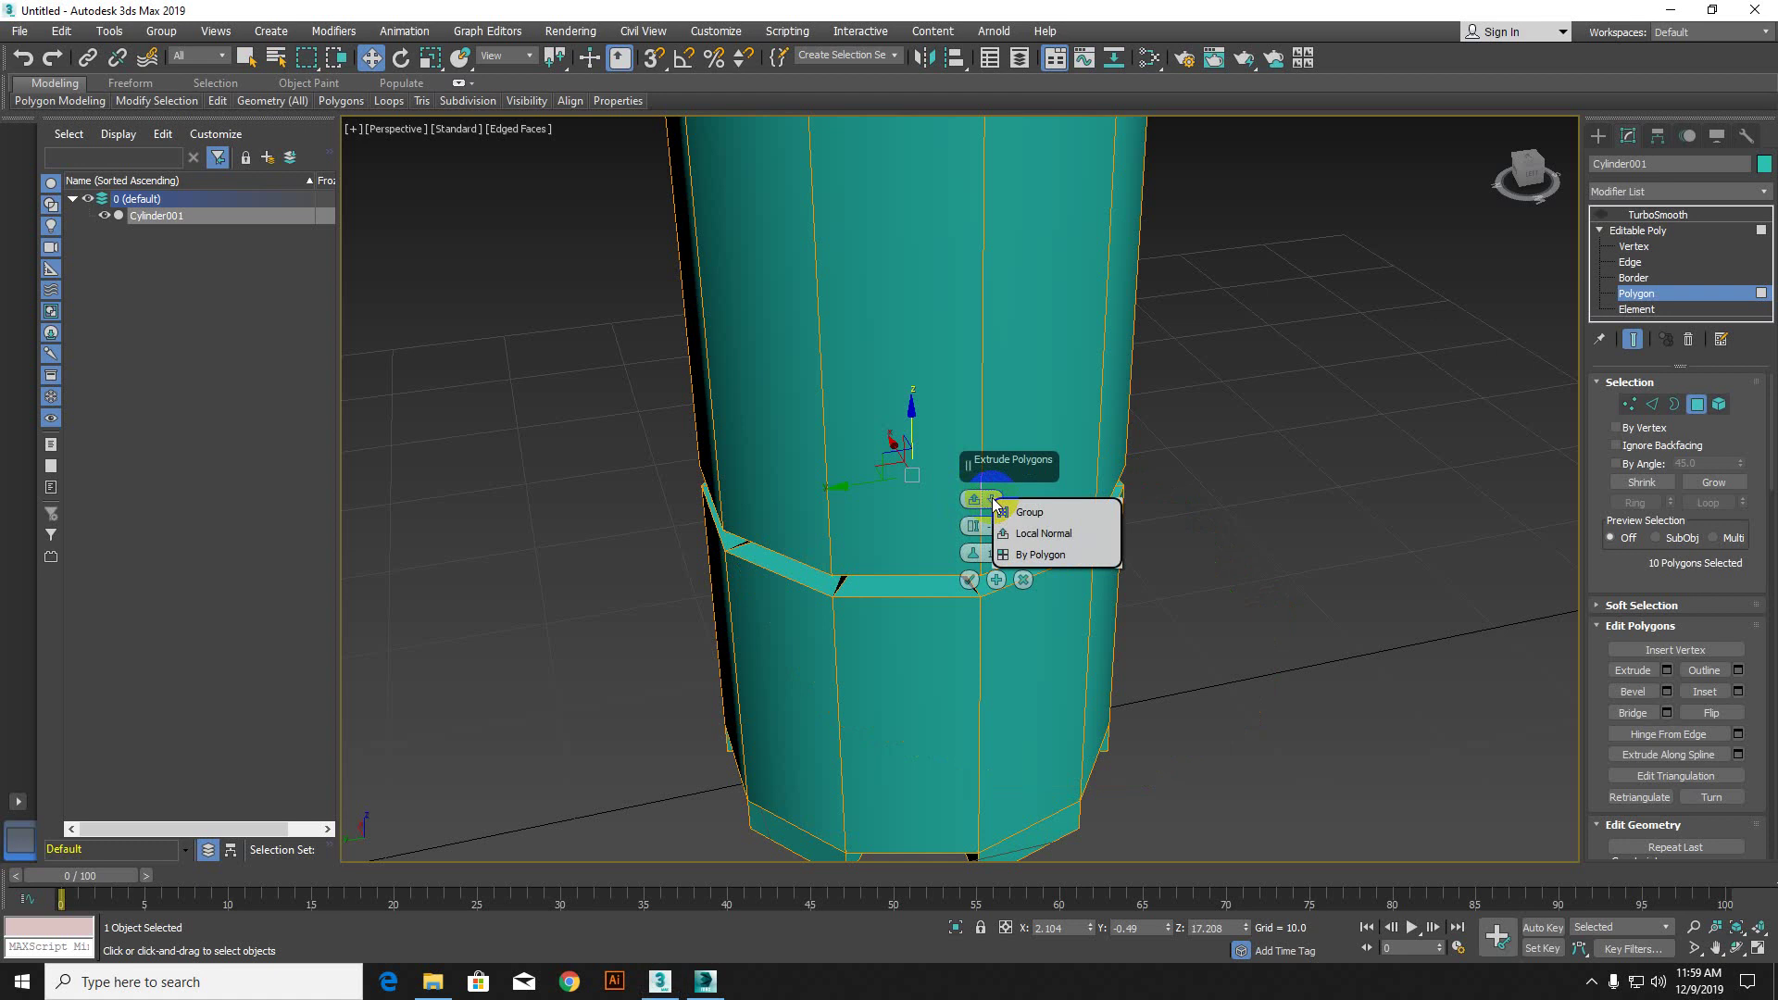
pyautogui.click(1016, 509)
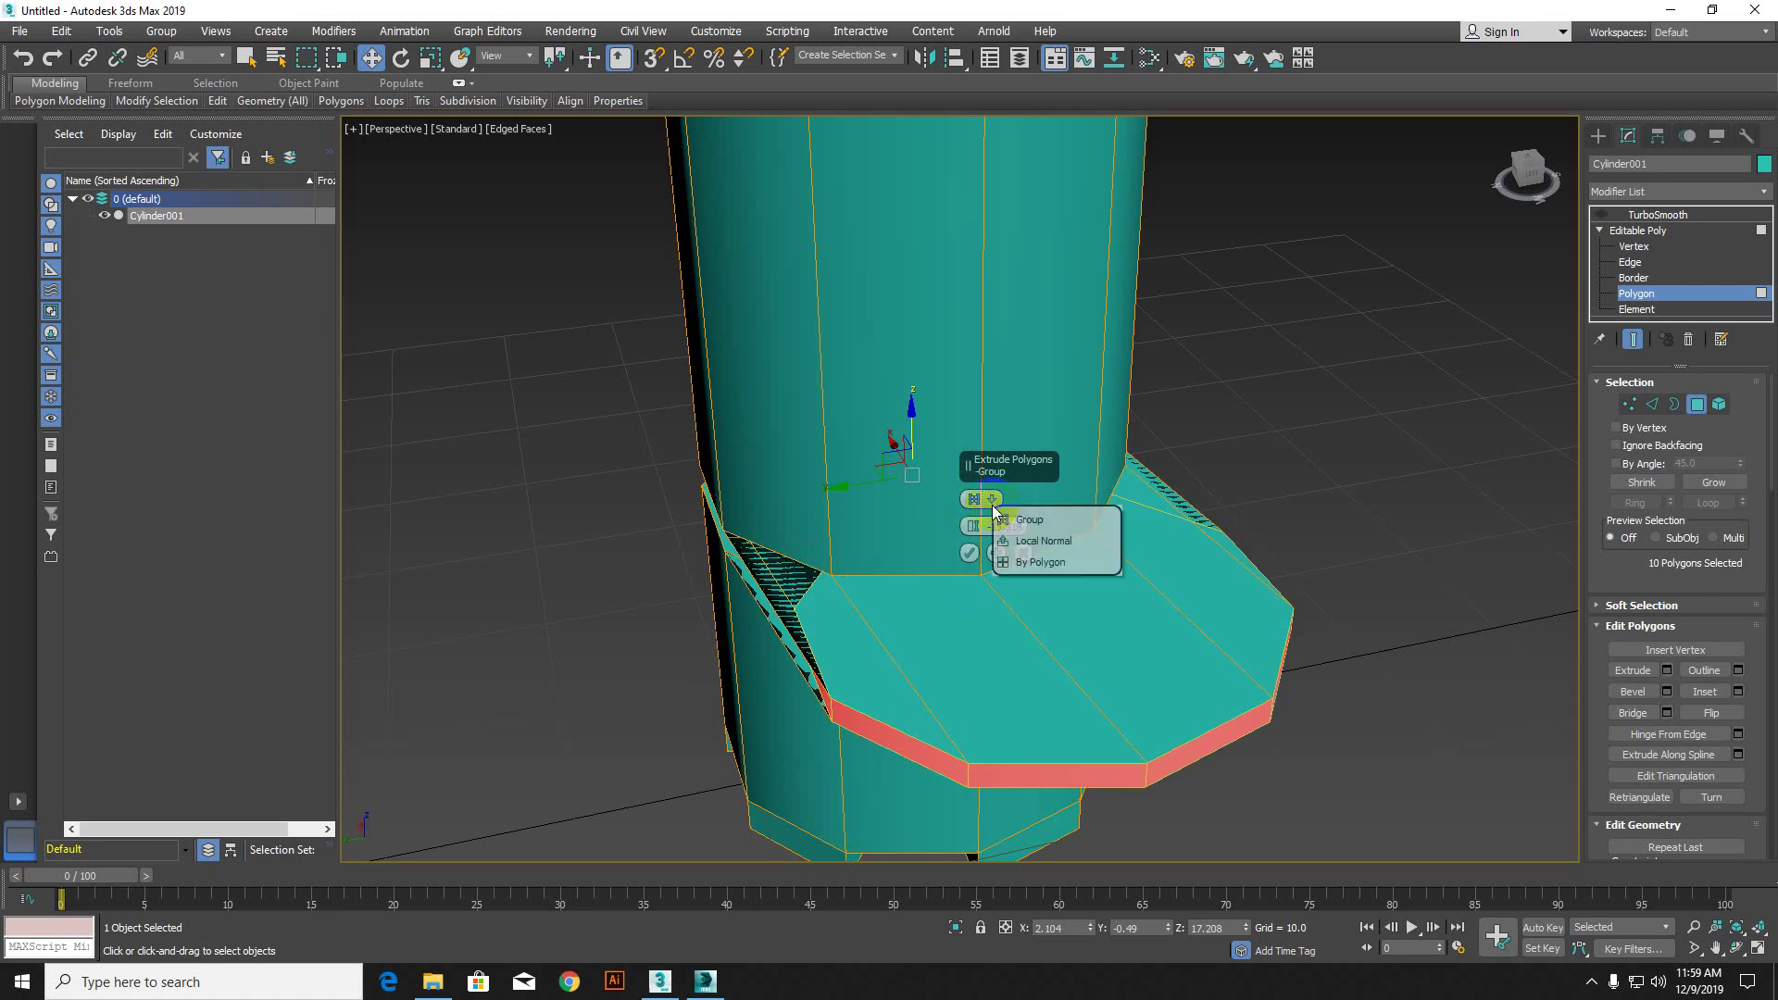
pyautogui.click(1022, 535)
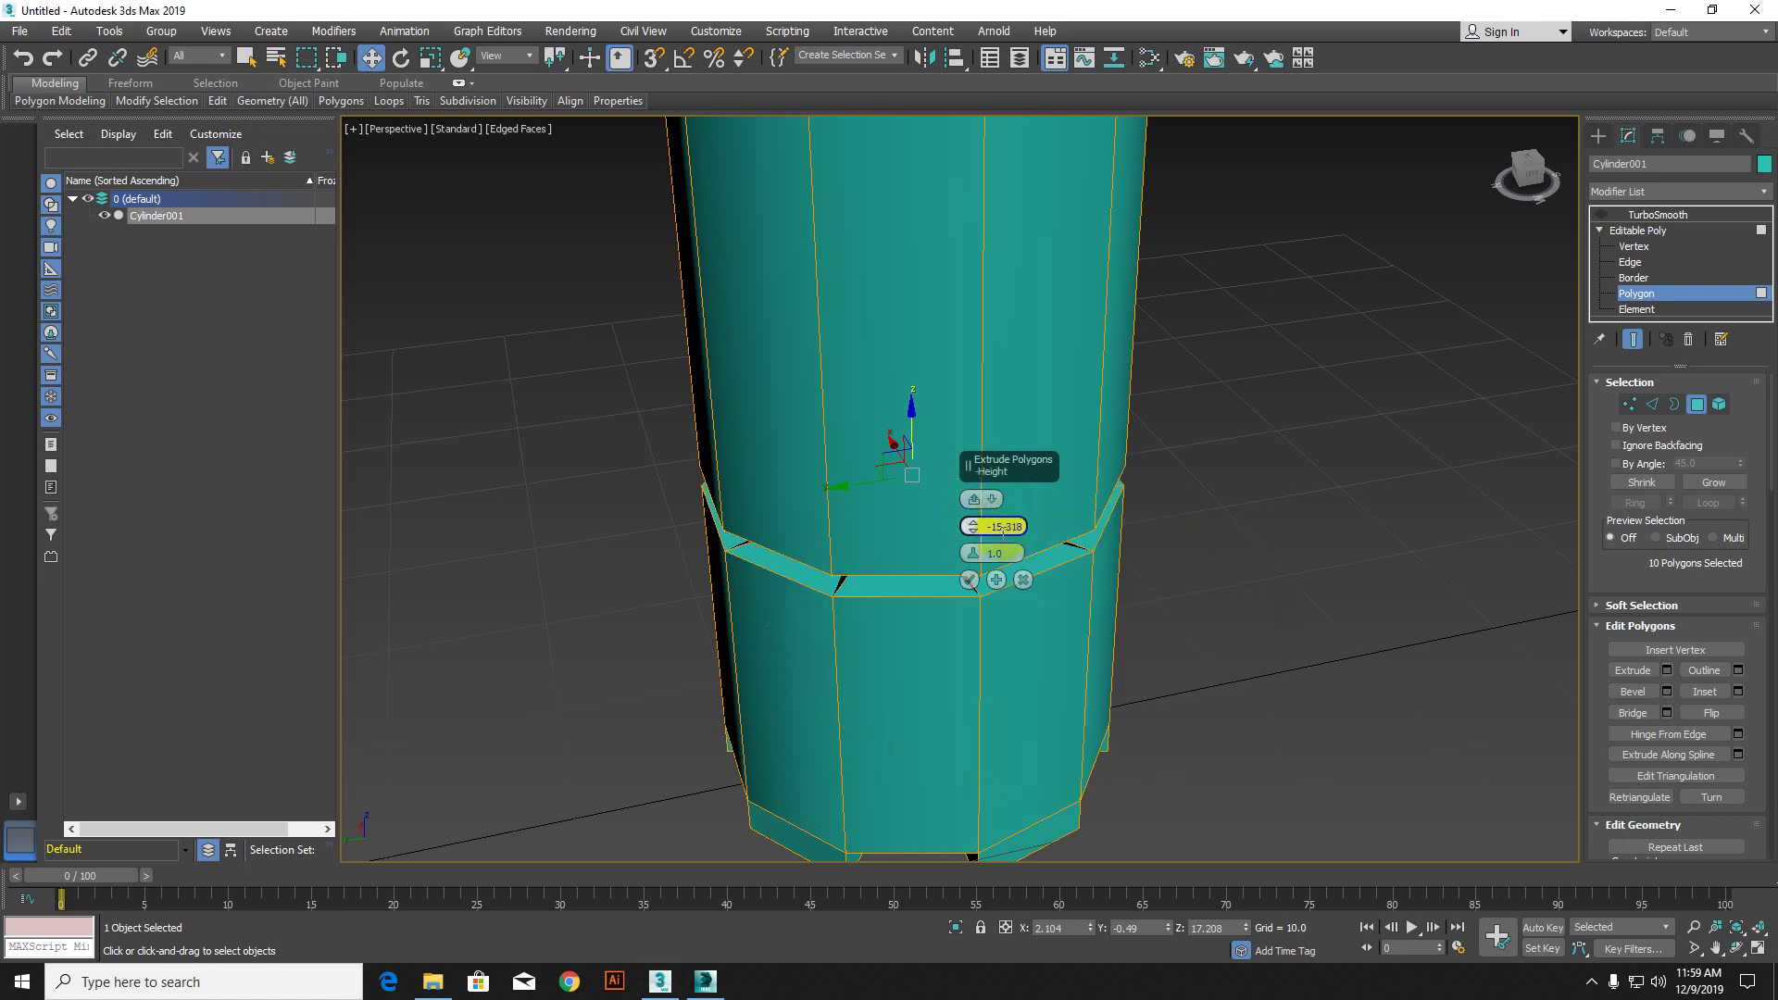
pyautogui.click(974, 528)
pyautogui.moveTo(974, 530); pyautogui.dragTo(985, 568)
pyautogui.click(996, 579)
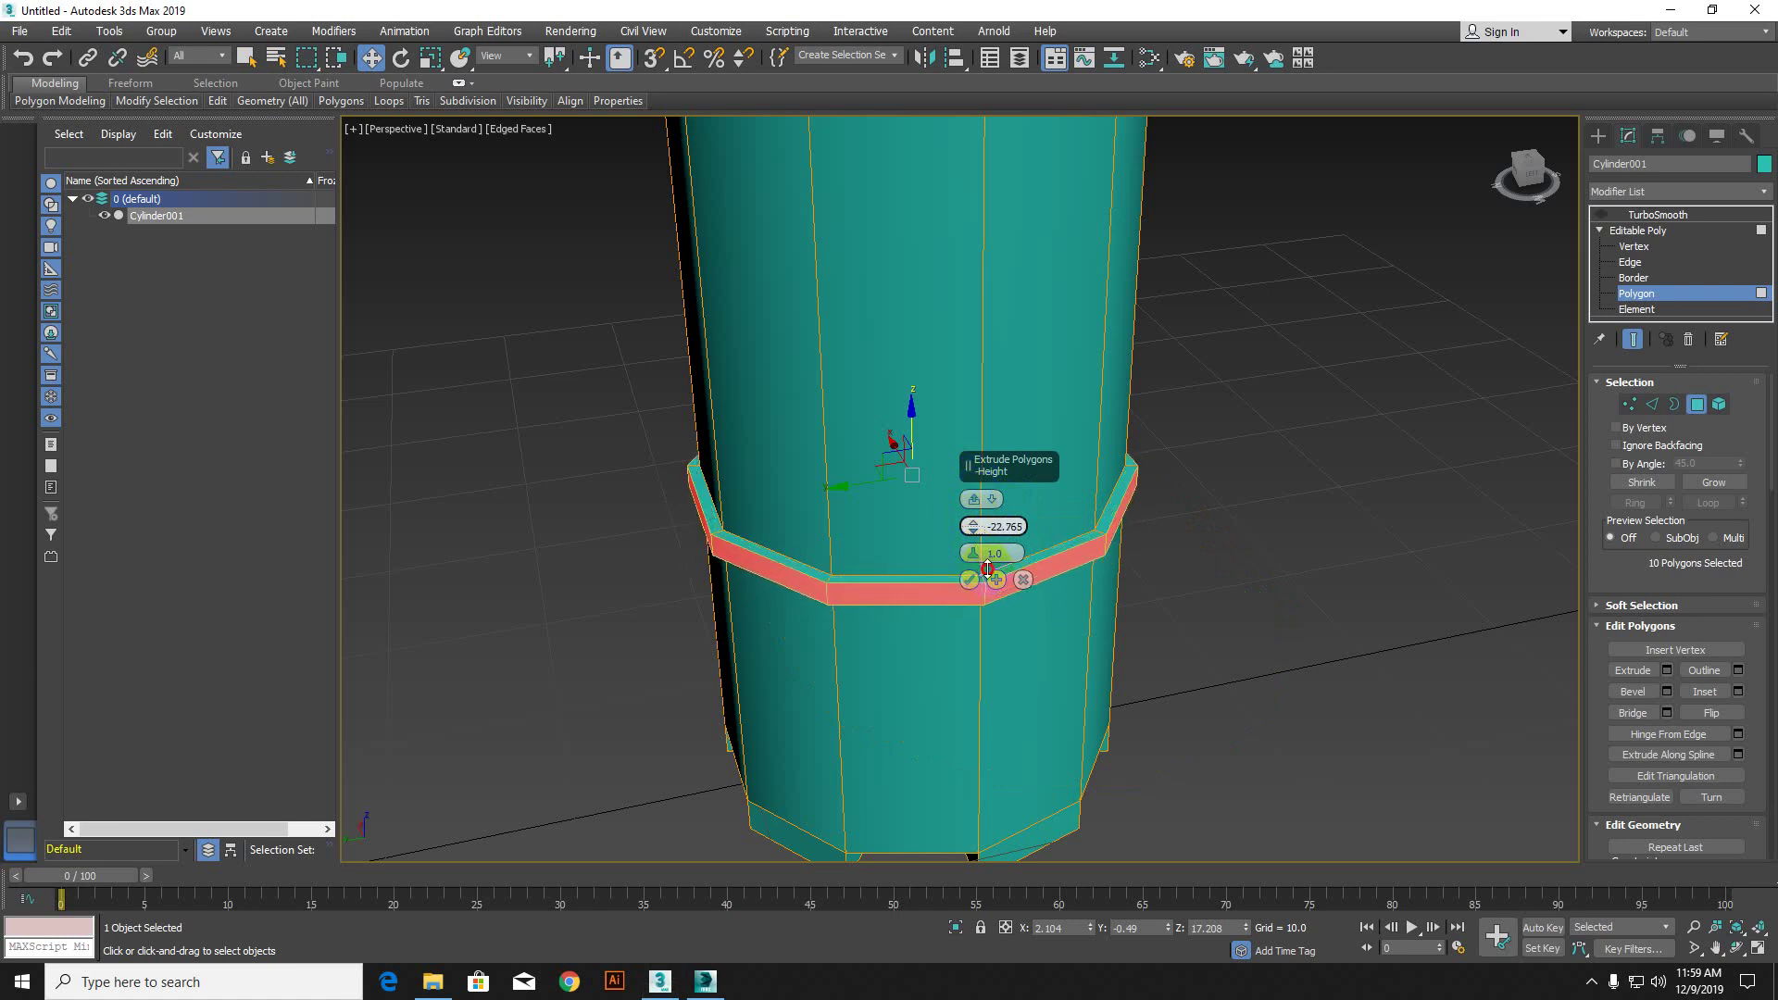
# Step: Try By Polygon and Group again, then confirm the Local Normal extrusion at -22.765
pyautogui.moveTo(1136, 639)
pyautogui.mouseDown(button='middle')
pyautogui.moveTo(1004, 626)
pyautogui.moveTo(1120, 642)
pyautogui.mouseUp(button='middle')
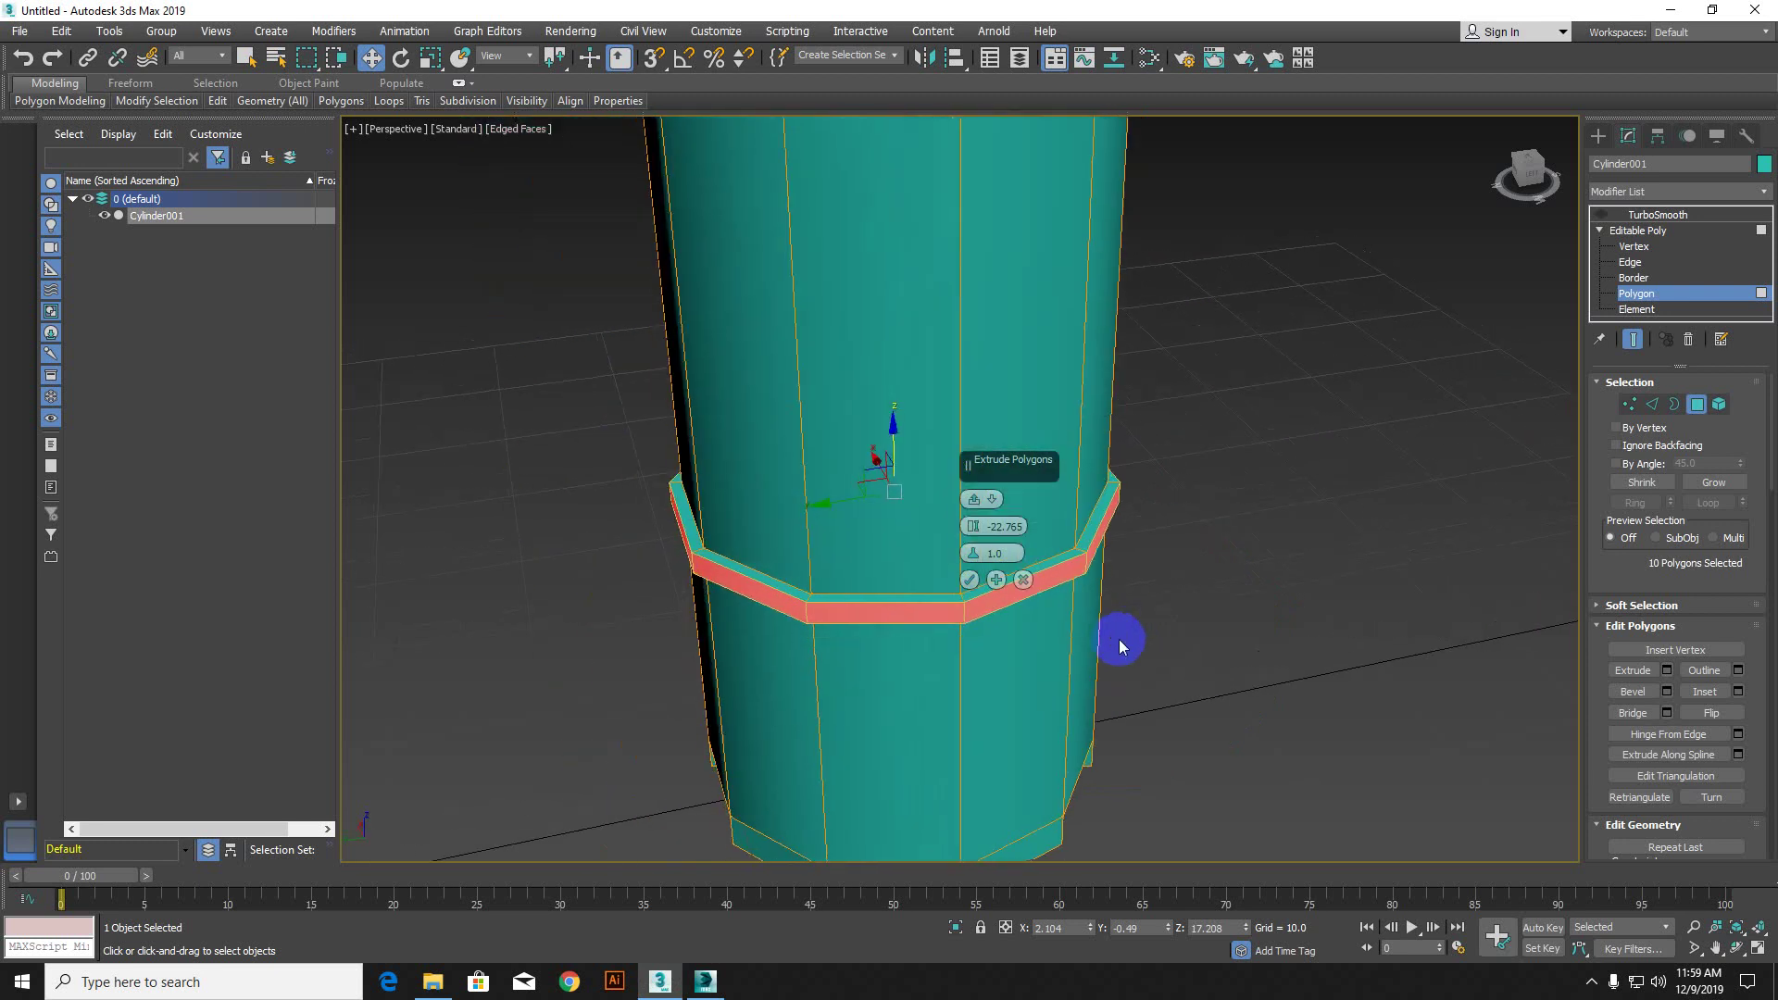
pyautogui.press('super')
pyautogui.keyDown('alt'); pyautogui.moveTo(1207, 608); pyautogui.dragTo(725, 608, button='middle'); pyautogui.keyUp('alt')
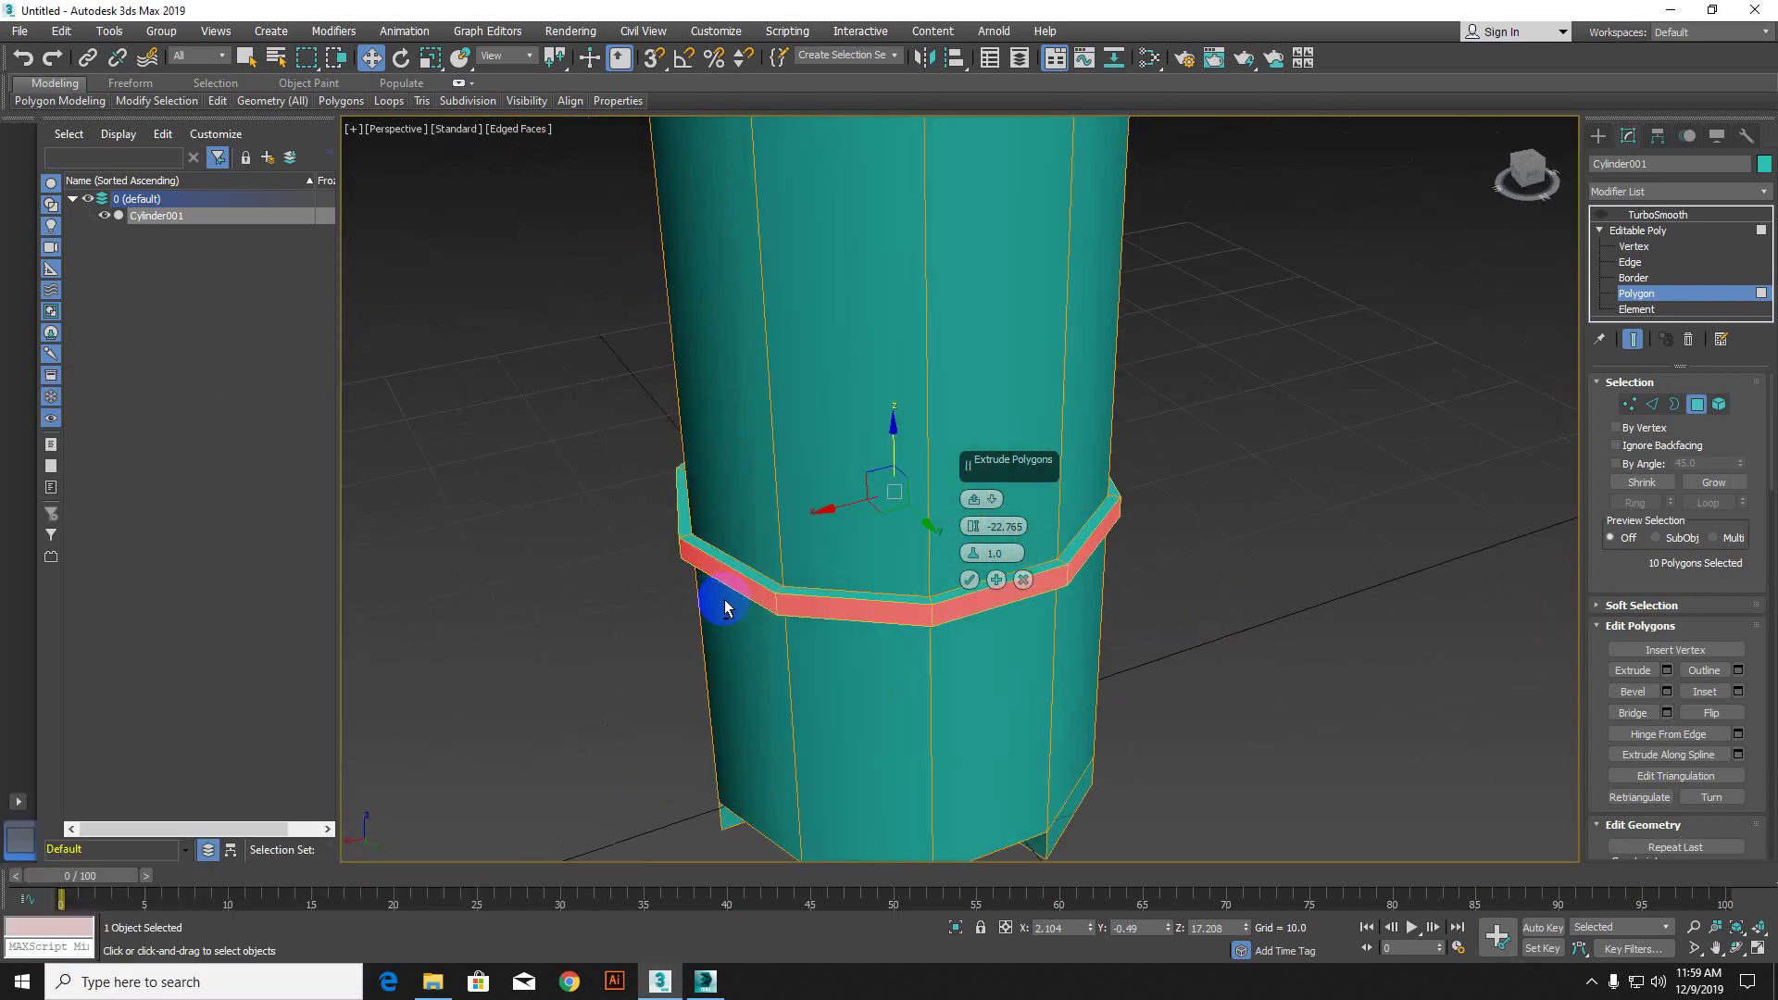
pyautogui.click(992, 505)
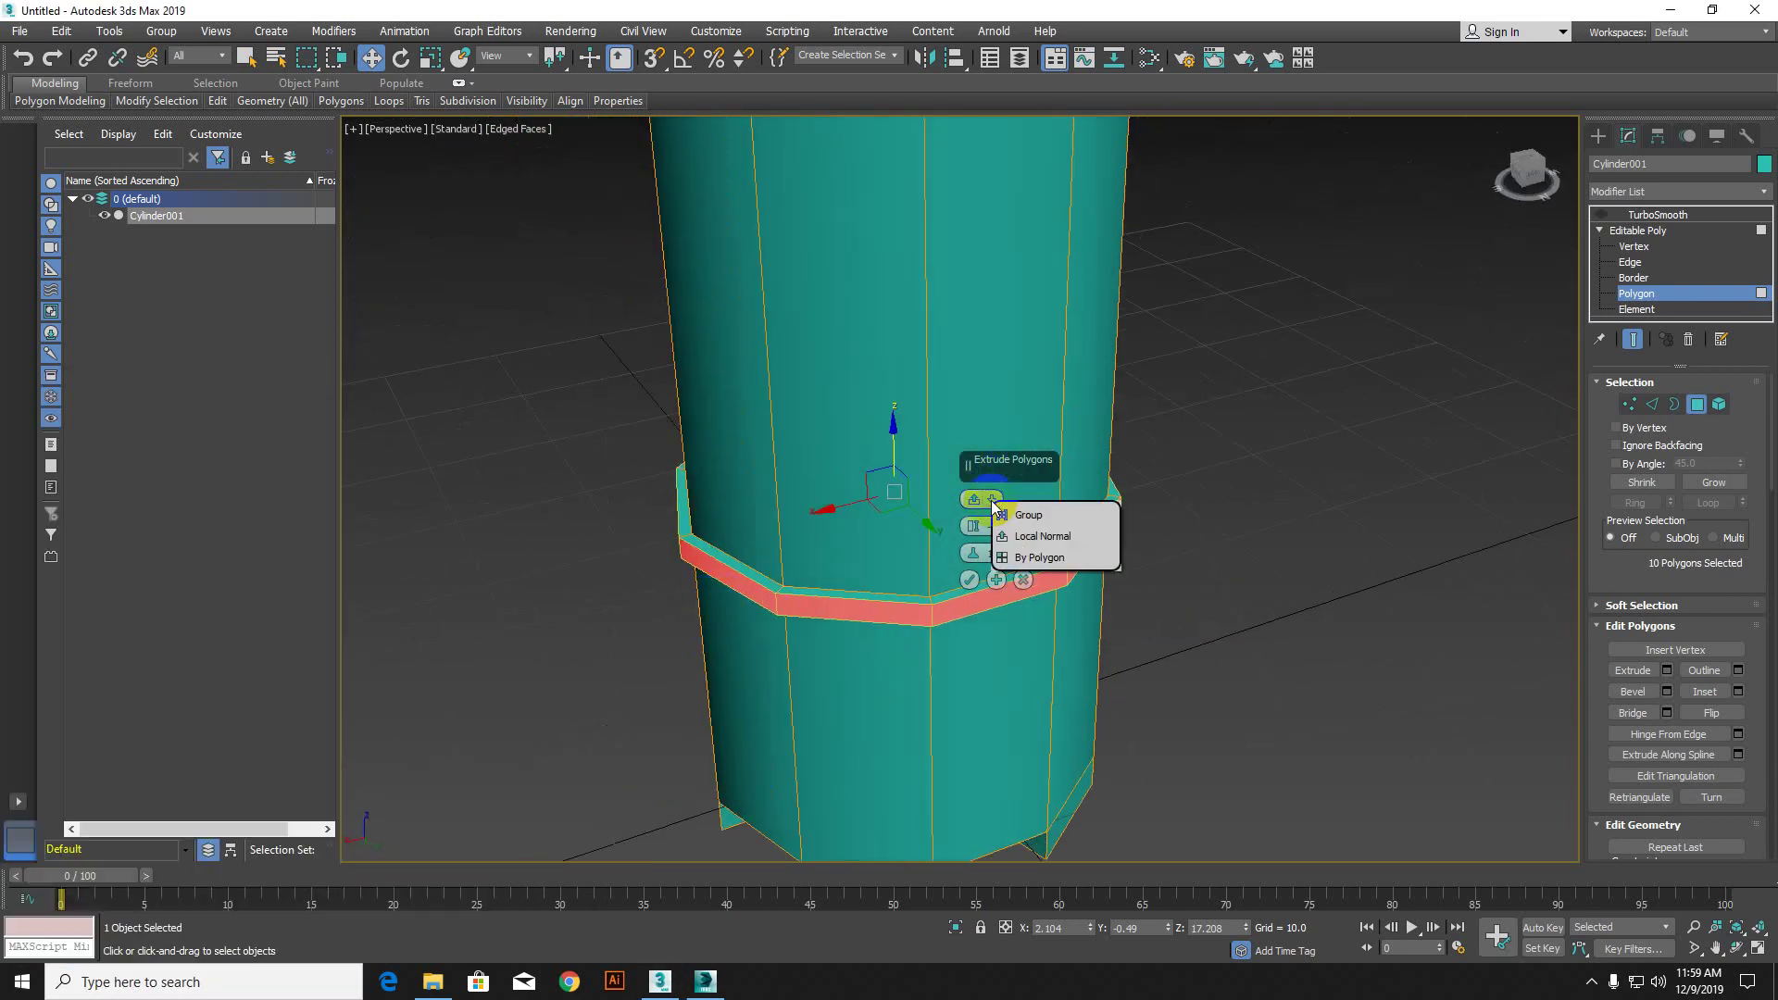
pyautogui.click(1044, 557)
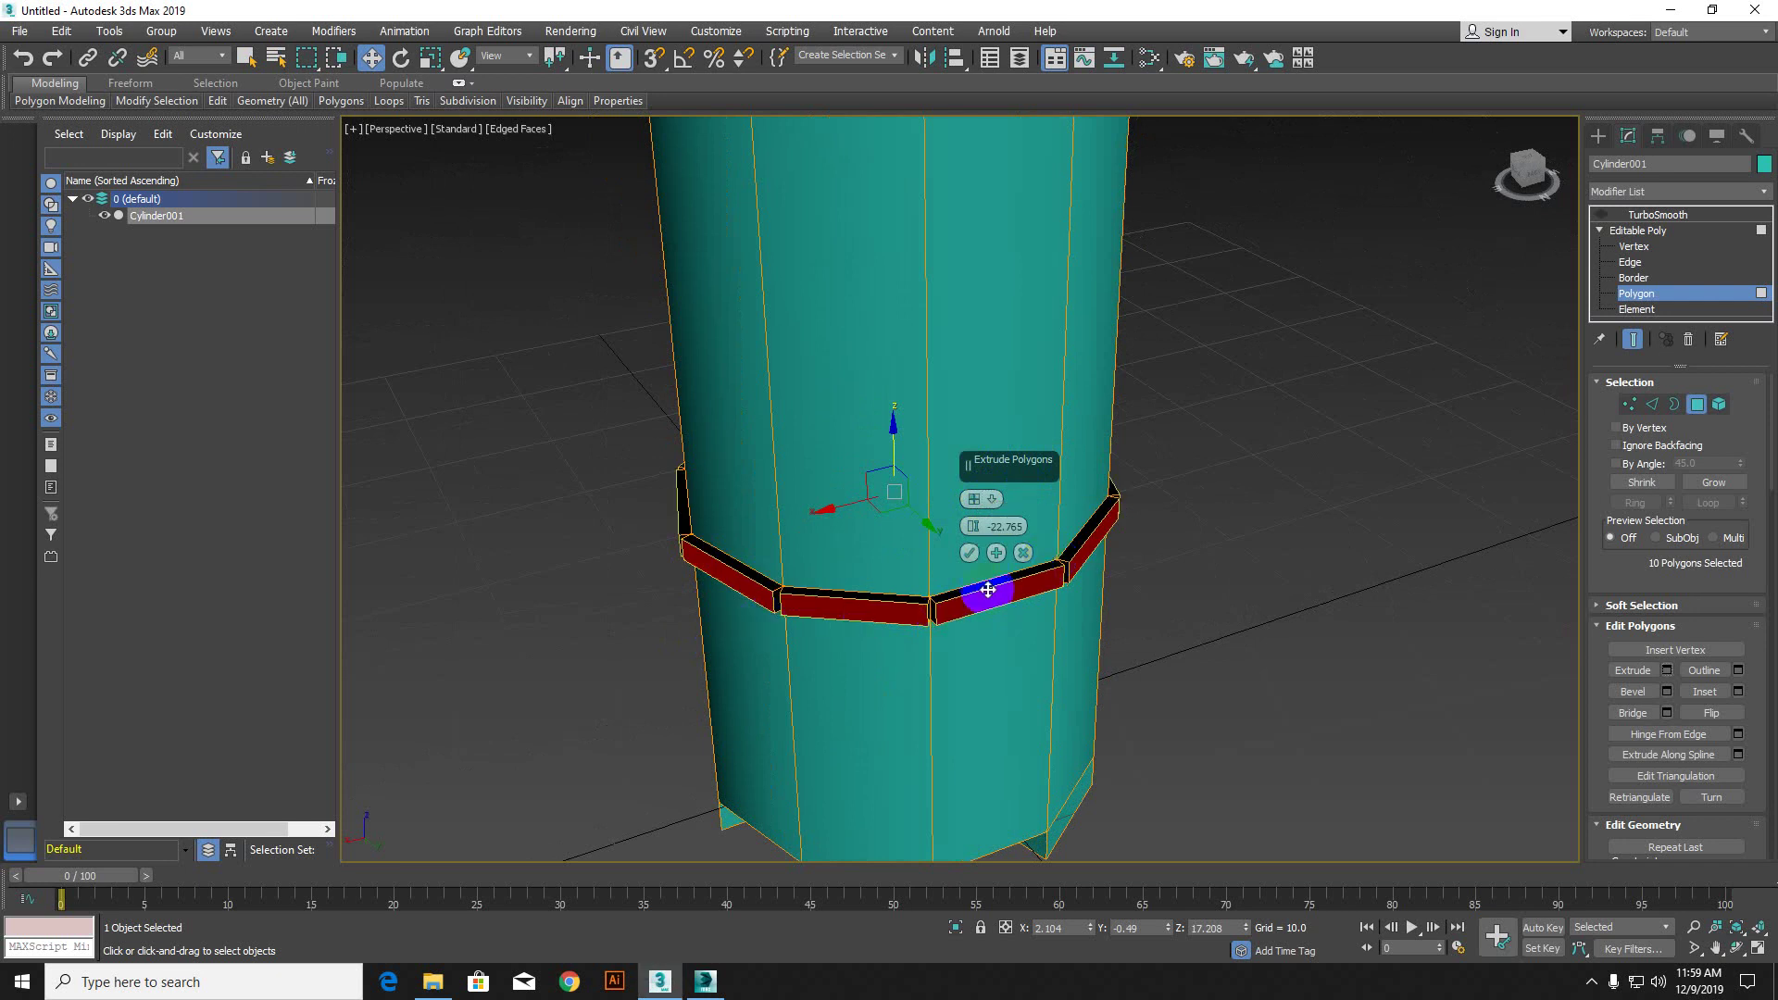
pyautogui.click(973, 499)
pyautogui.click(1026, 530)
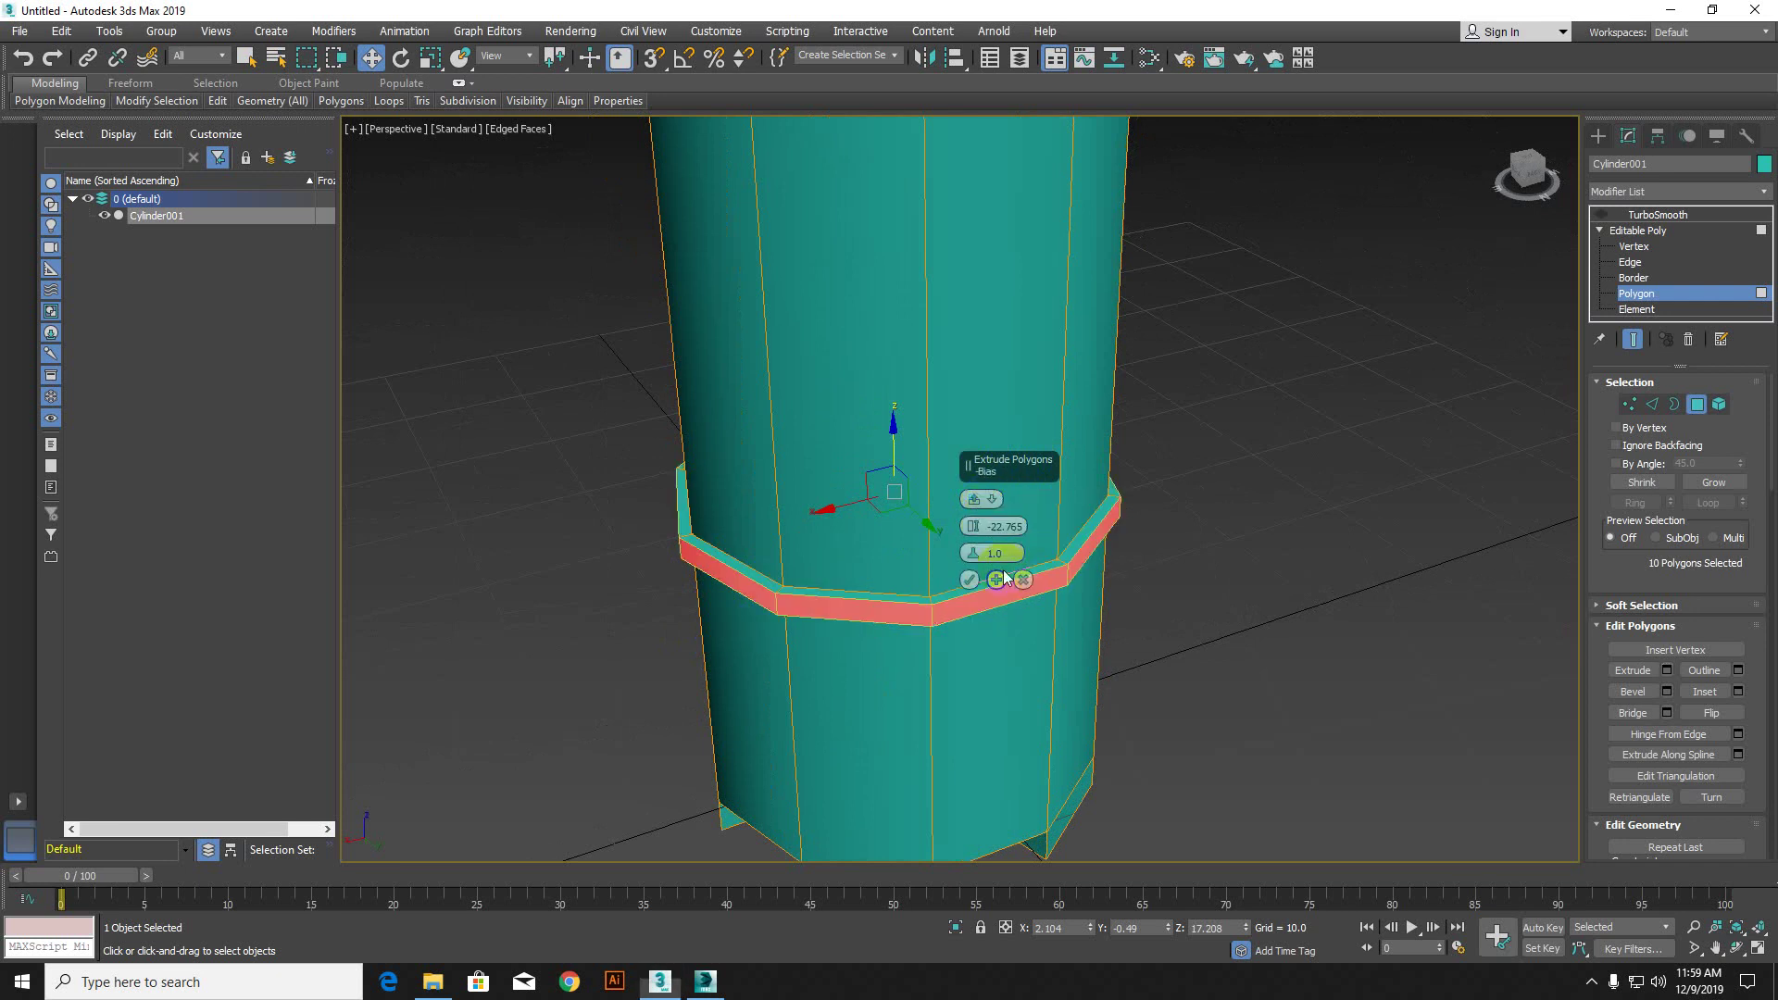
pyautogui.click(991, 501)
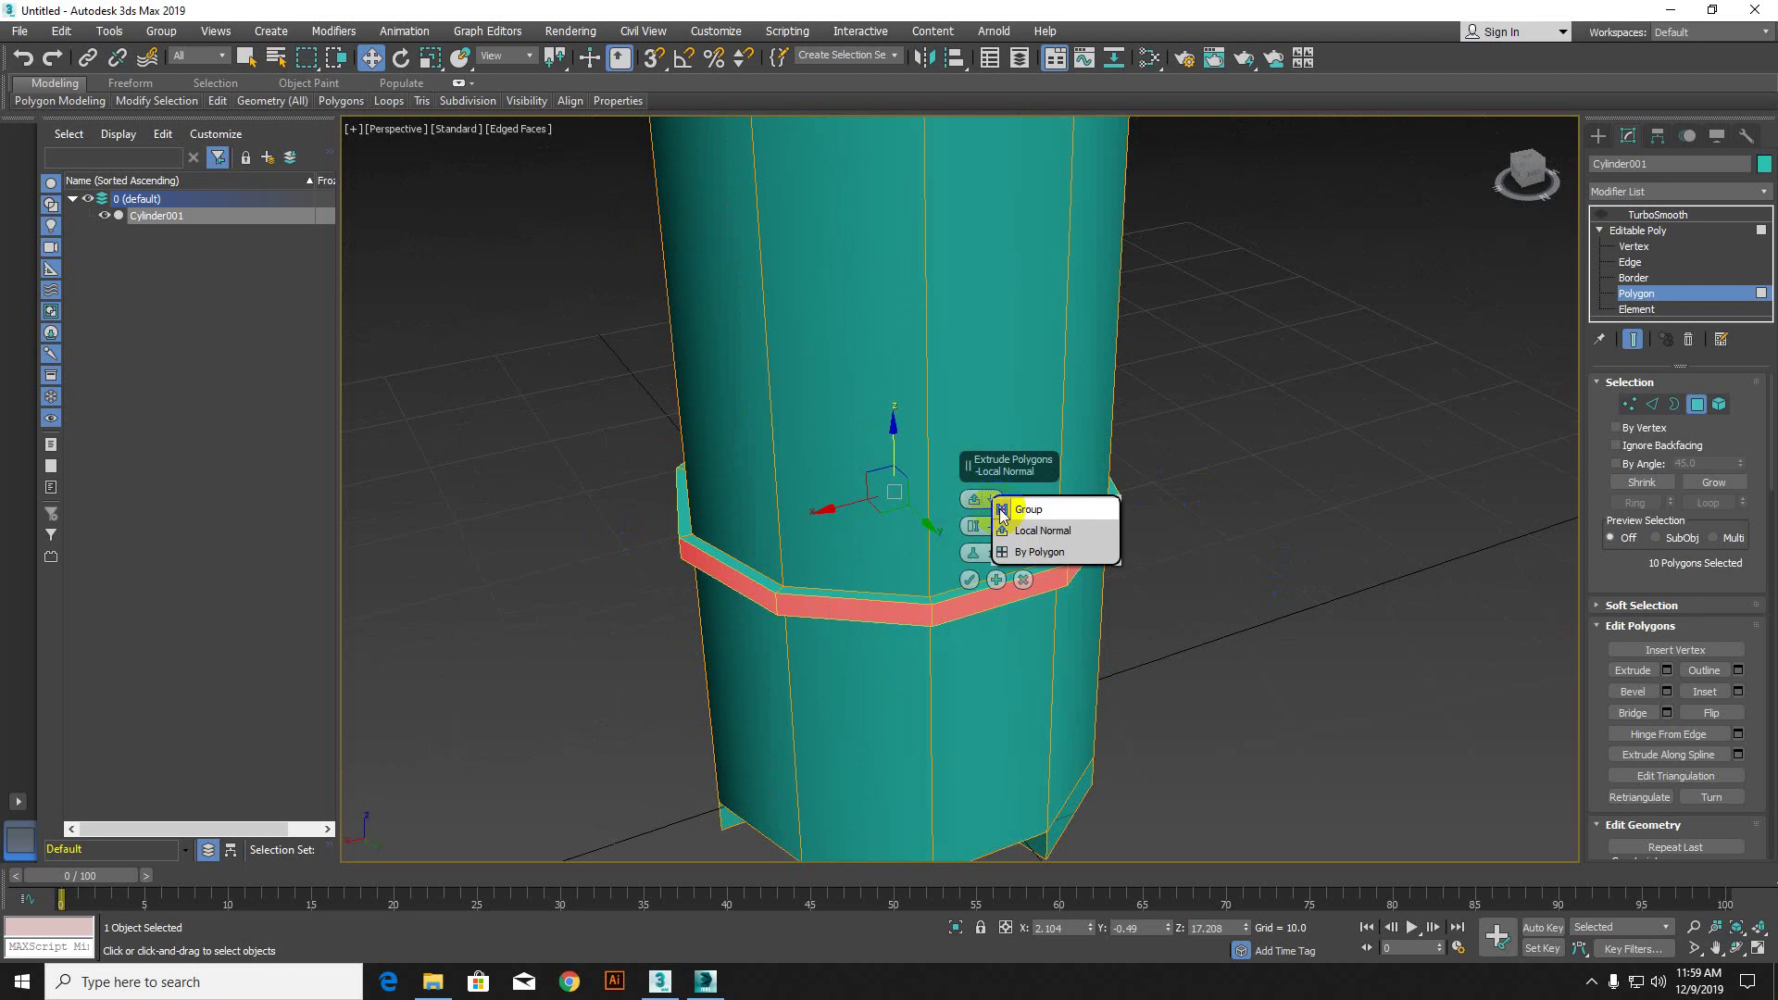
pyautogui.click(1006, 507)
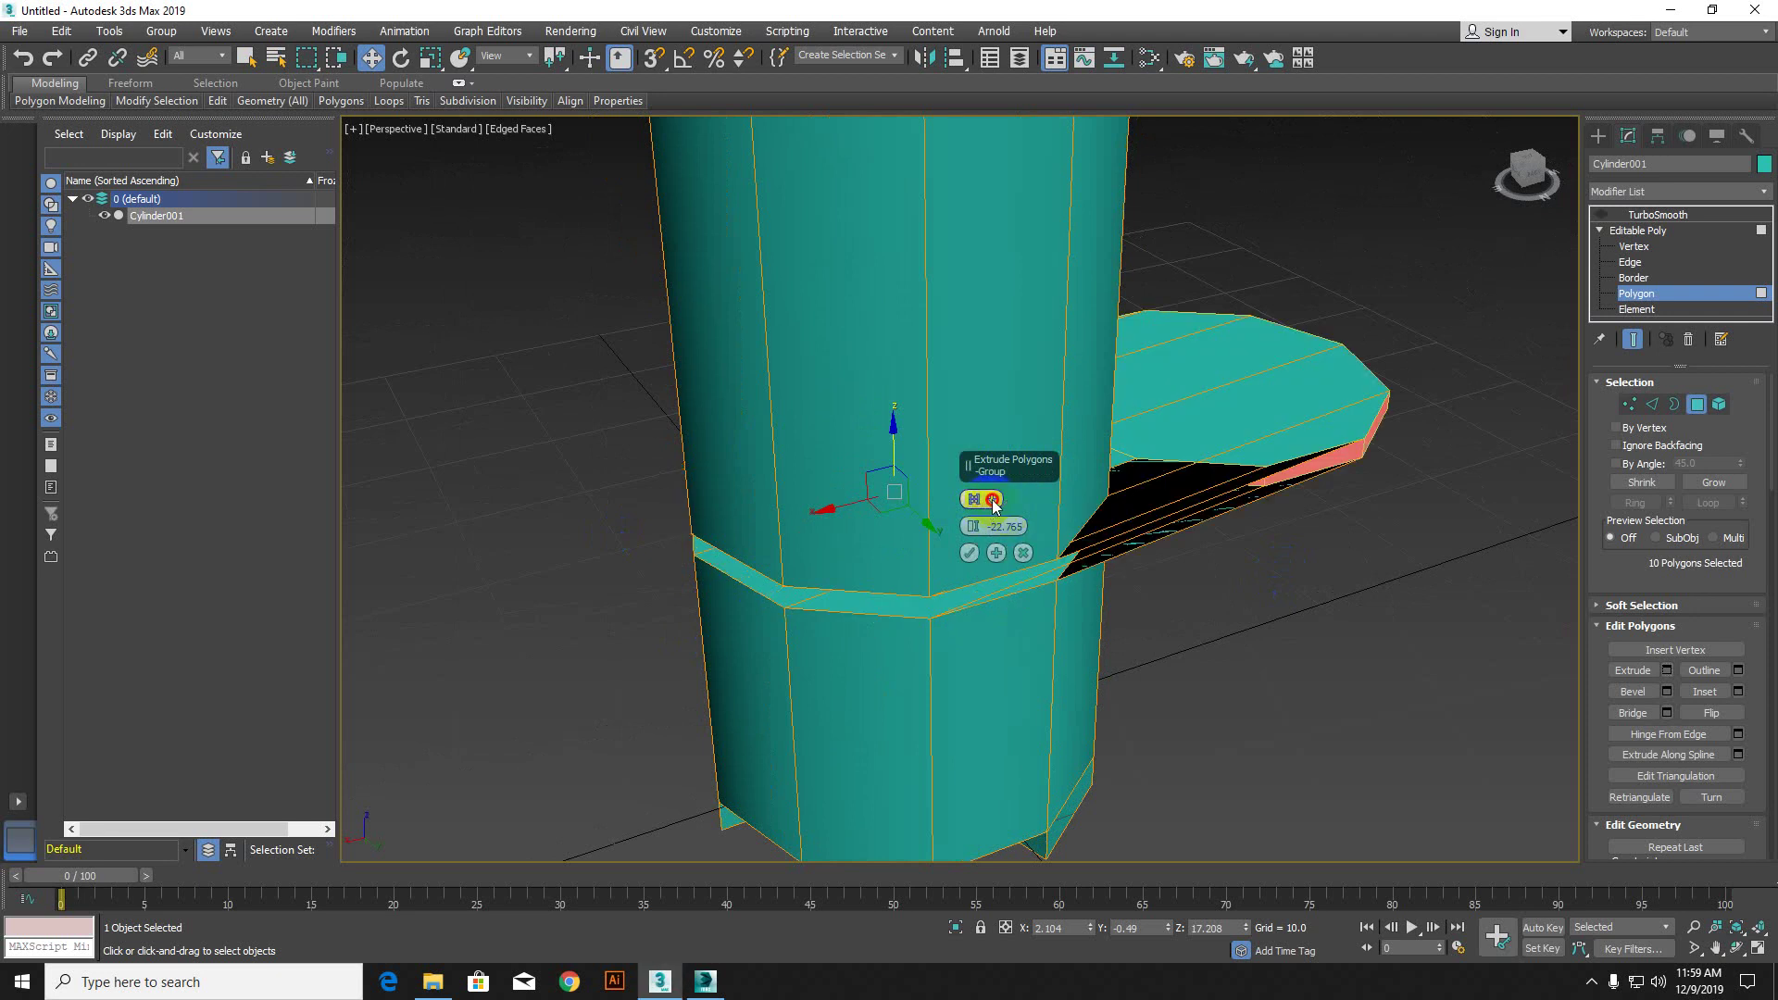
pyautogui.click(991, 501)
pyautogui.click(1008, 528)
pyautogui.keyDown('alt'); pyautogui.moveTo(1009, 528); pyautogui.dragTo(841, 556, button='middle'); pyautogui.keyUp('alt')
pyautogui.click(970, 579)
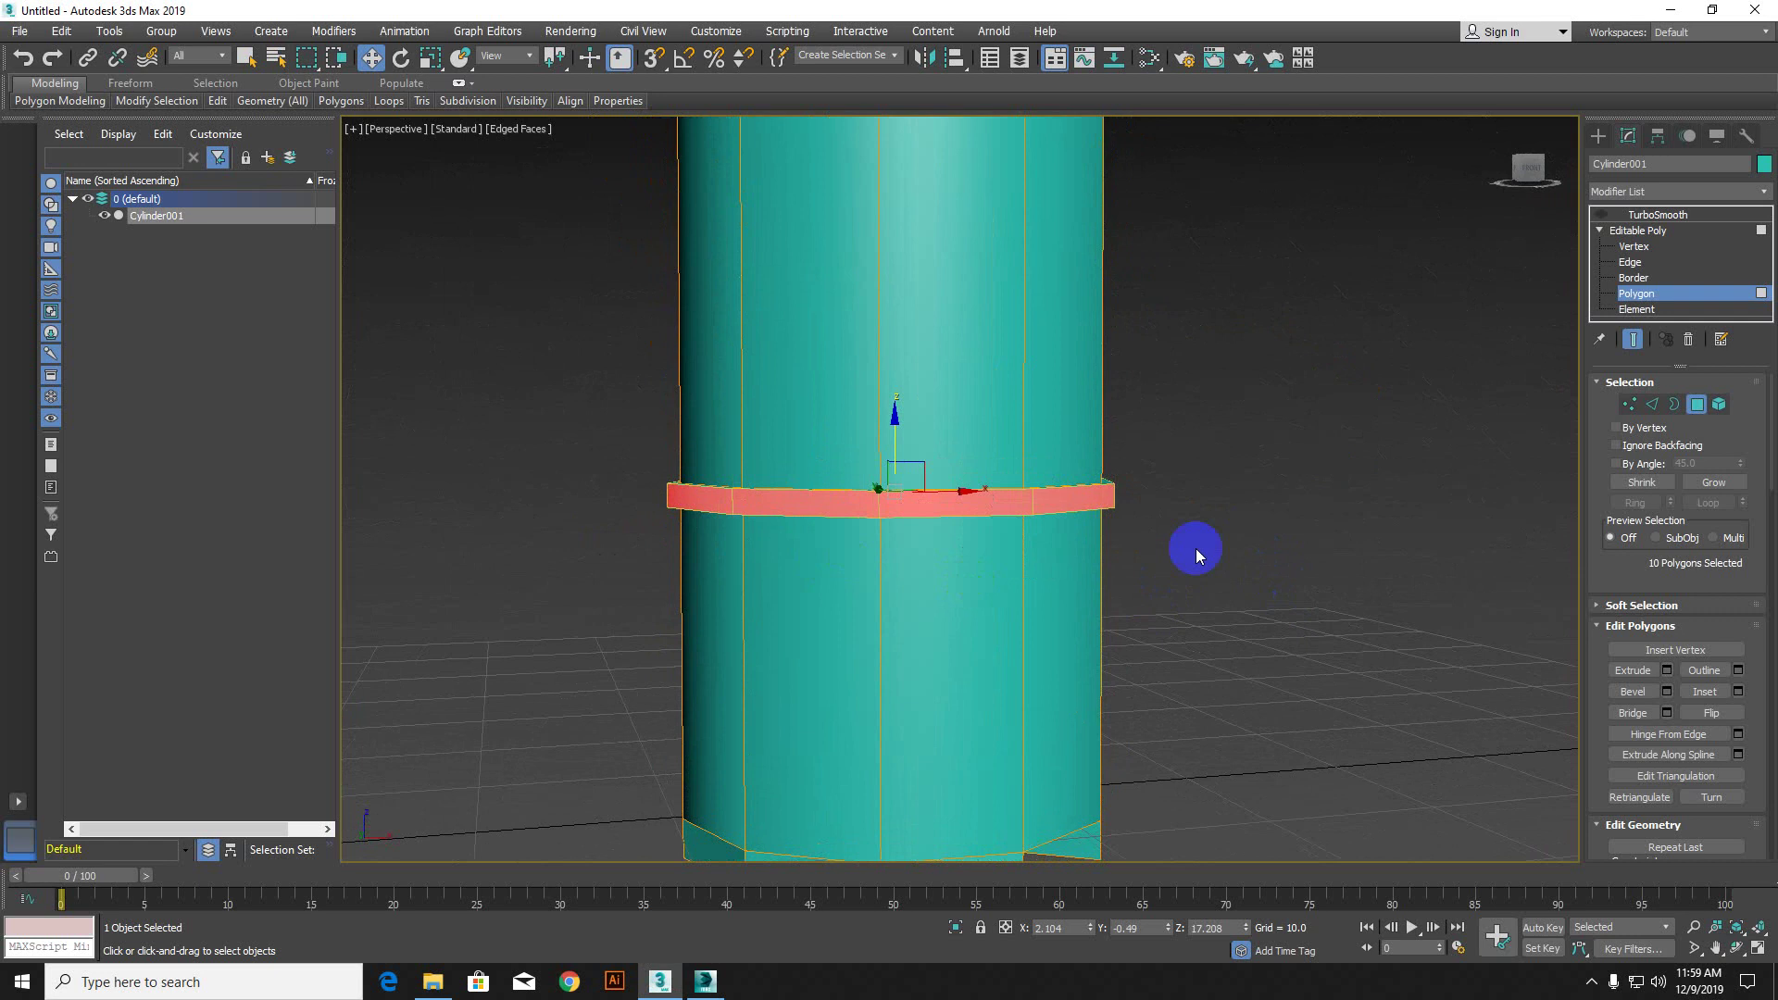
# Step: Turn on the TurboSmooth result to inspect the band, then return to Editable Poly polygons
pyautogui.click(1631, 217)
pyautogui.click(1601, 215)
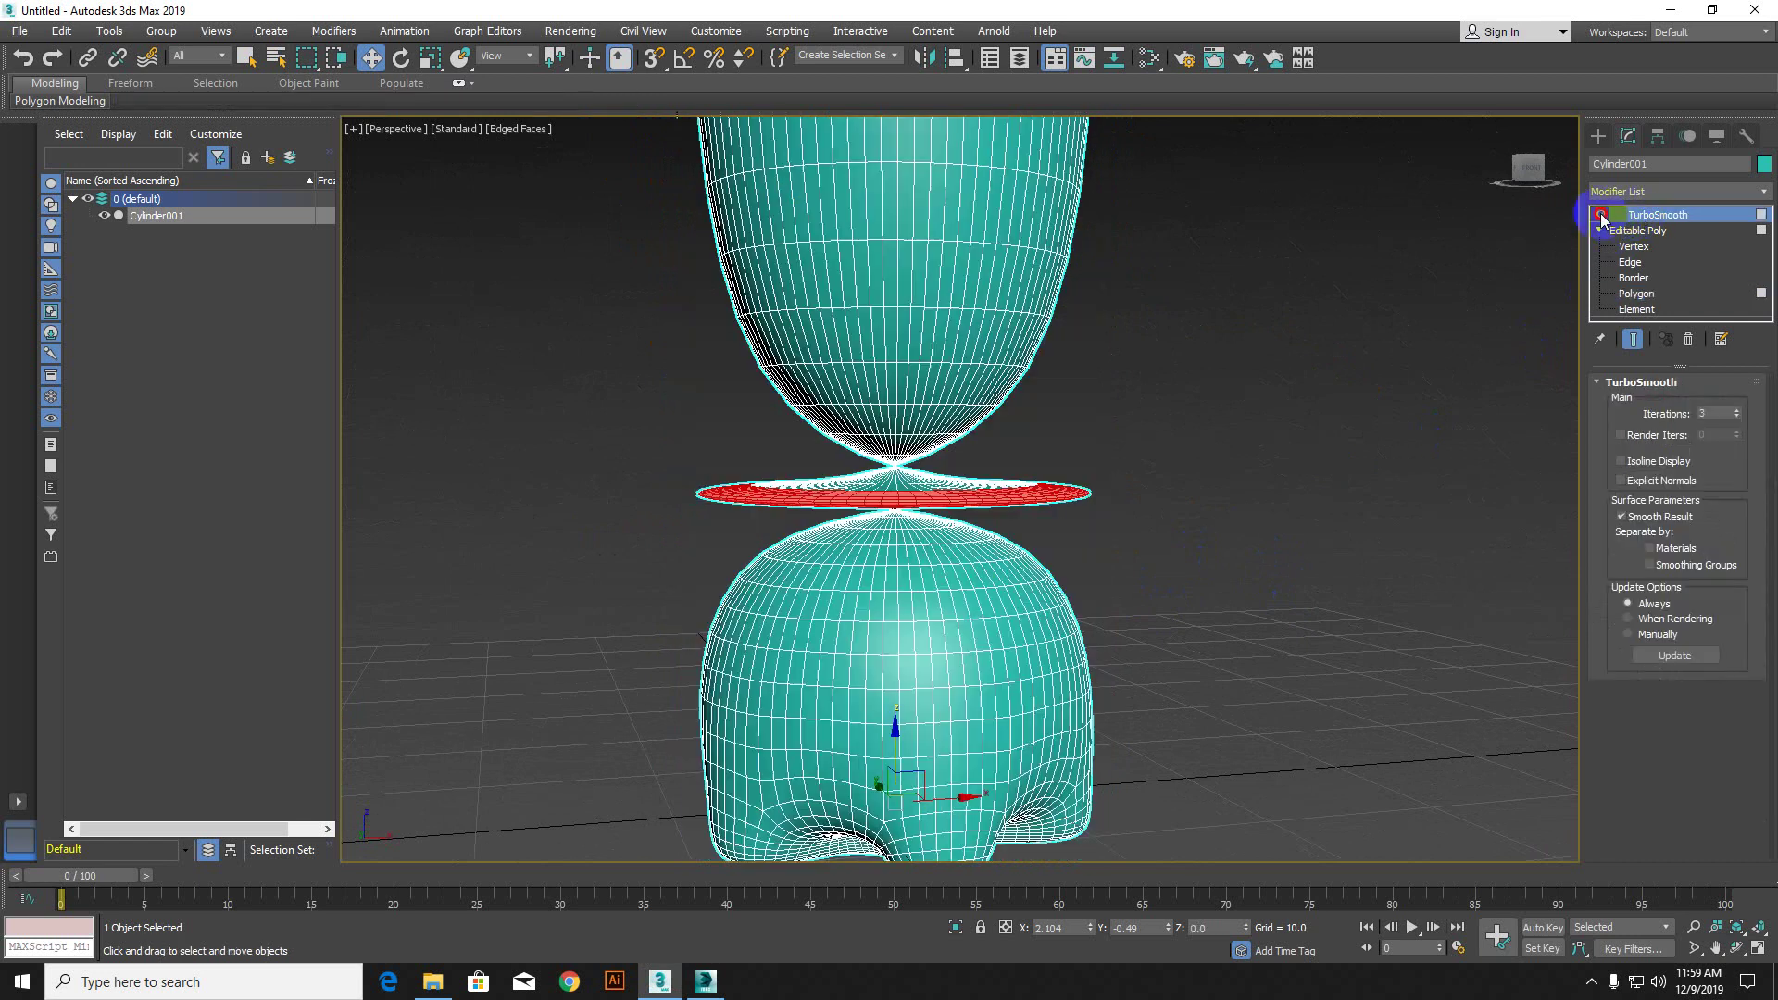
pyautogui.keyDown('alt'); pyautogui.moveTo(1191, 517); pyautogui.dragTo(1026, 521, button='middle'); pyautogui.keyUp('alt')
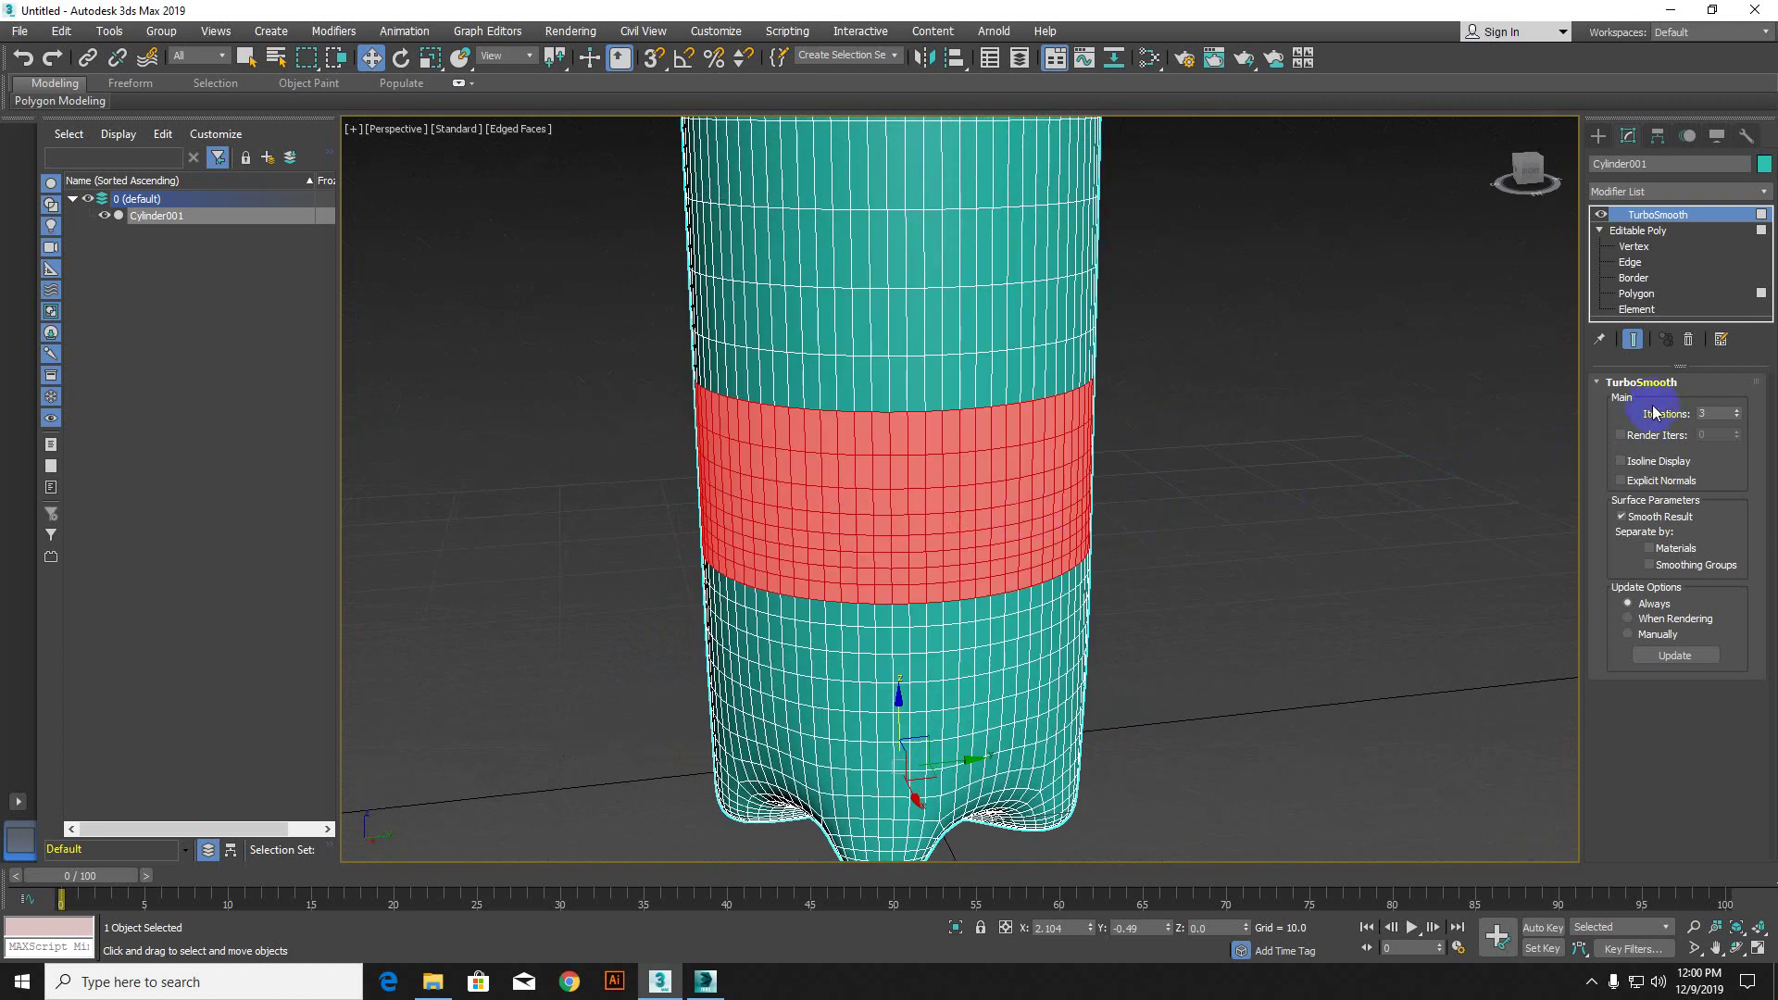
pyautogui.click(1636, 294)
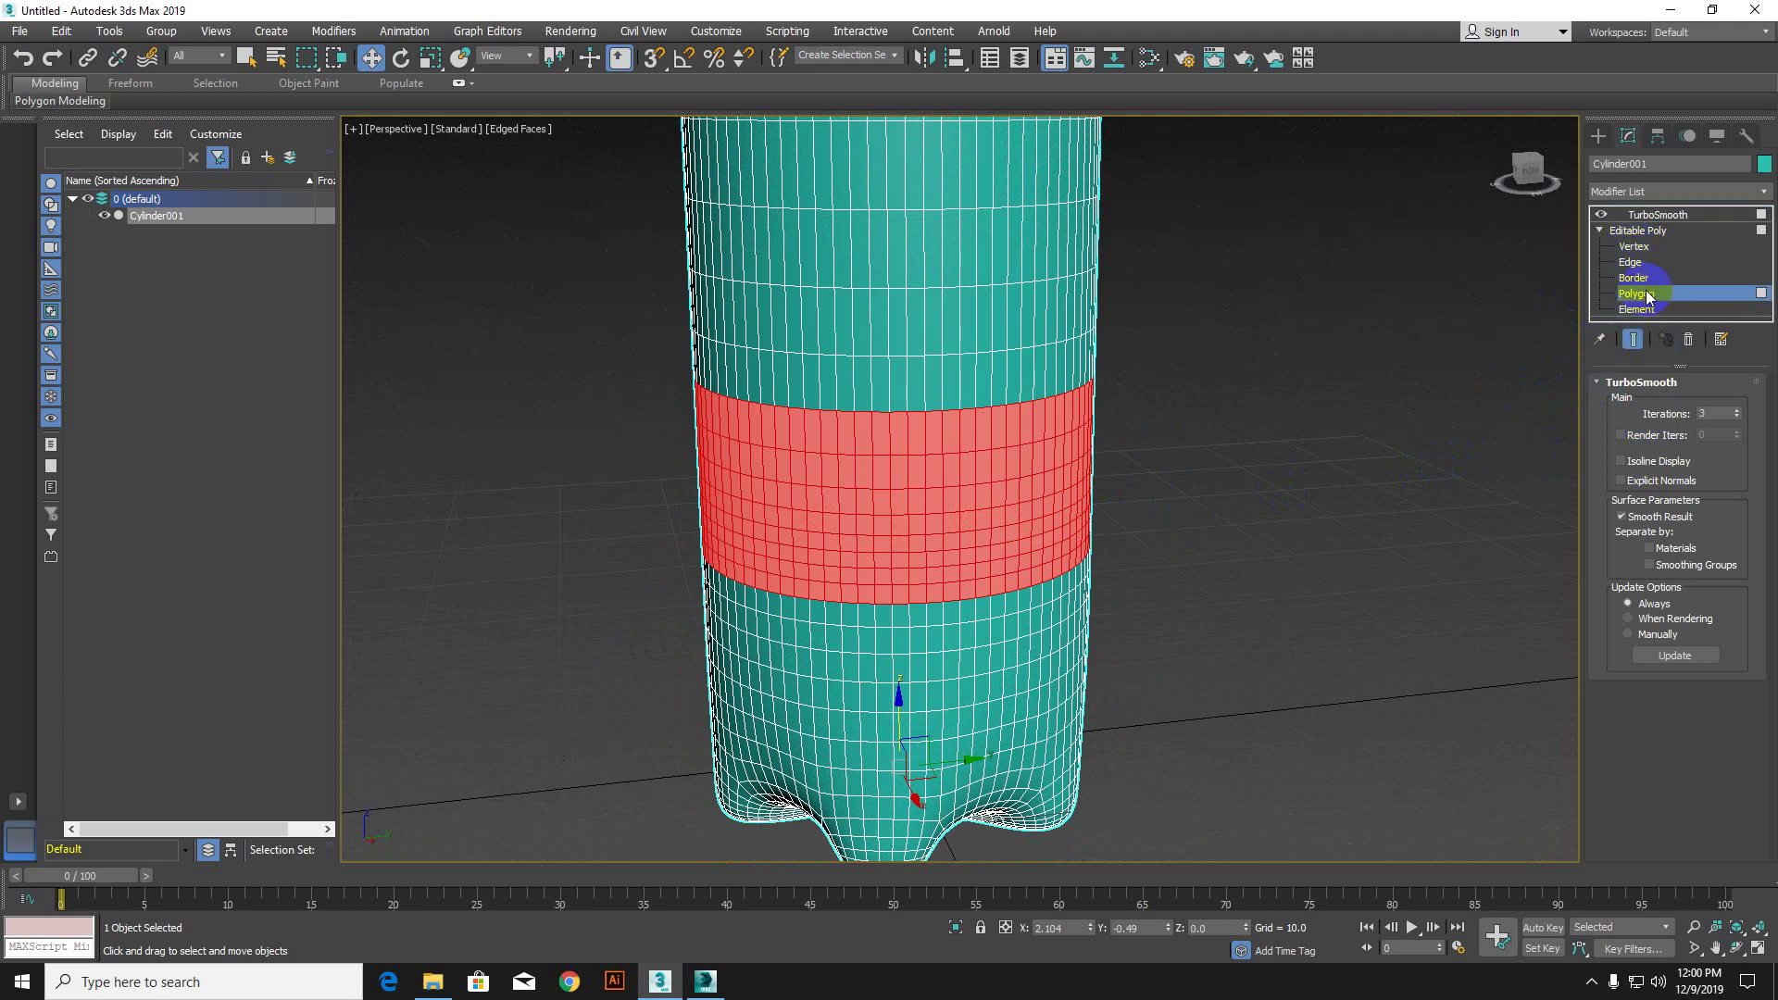
pyautogui.keyDown('alt'); pyautogui.moveTo(916, 555); pyautogui.dragTo(940, 553, button='middle'); pyautogui.keyUp('alt')
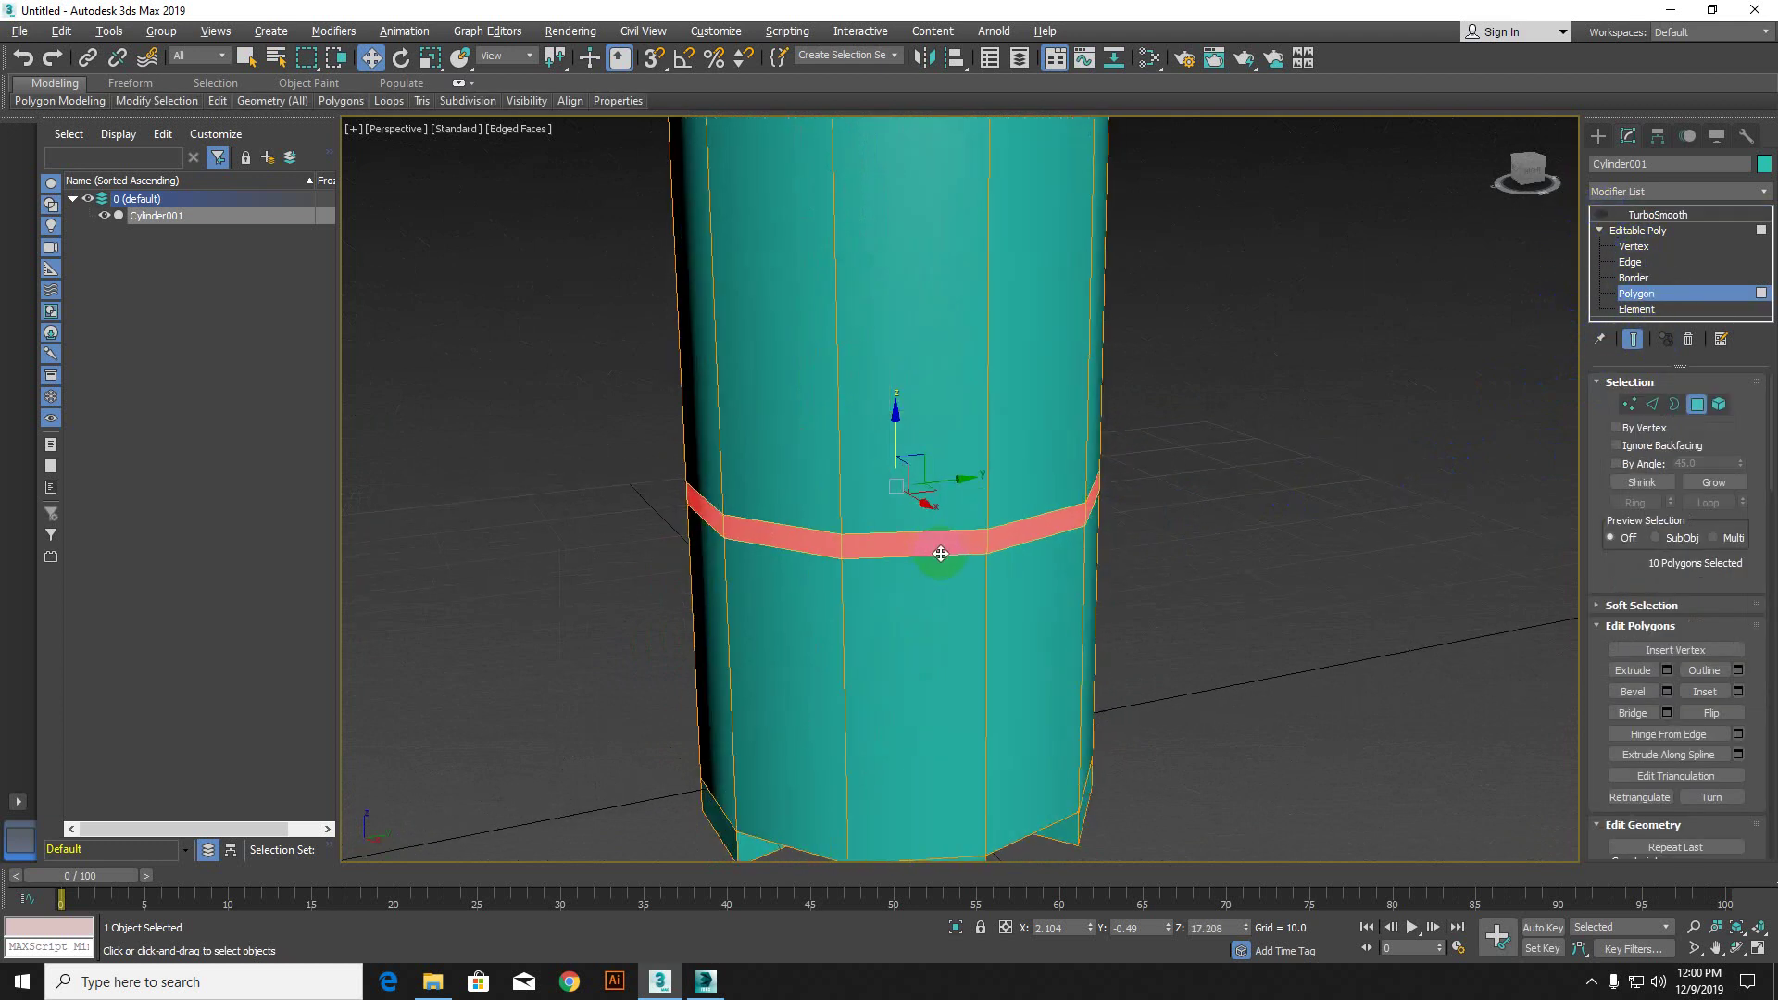
# Step: Extrude the band polygons outward by 0.497 and view the smoothed raised rib
pyautogui.click(1666, 671)
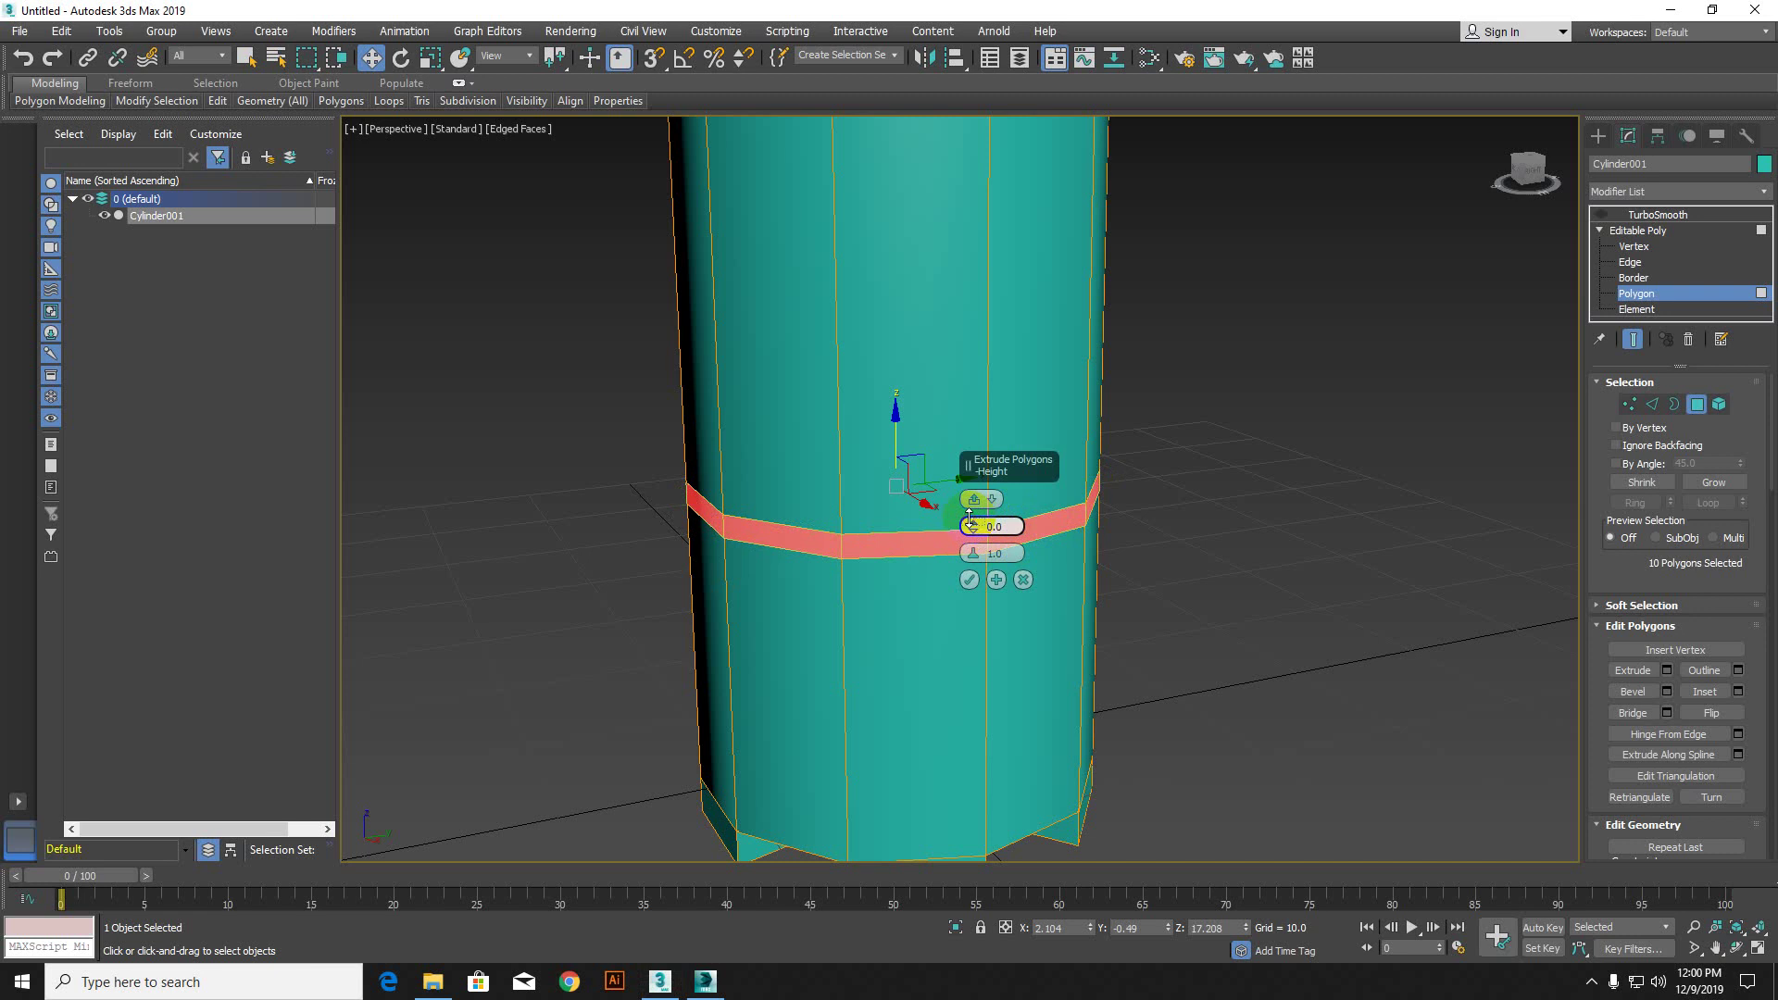
pyautogui.moveTo(974, 521)
pyautogui.mouseDown()
pyautogui.moveTo(977, 495)
pyautogui.moveTo(970, 532)
pyautogui.mouseUp()
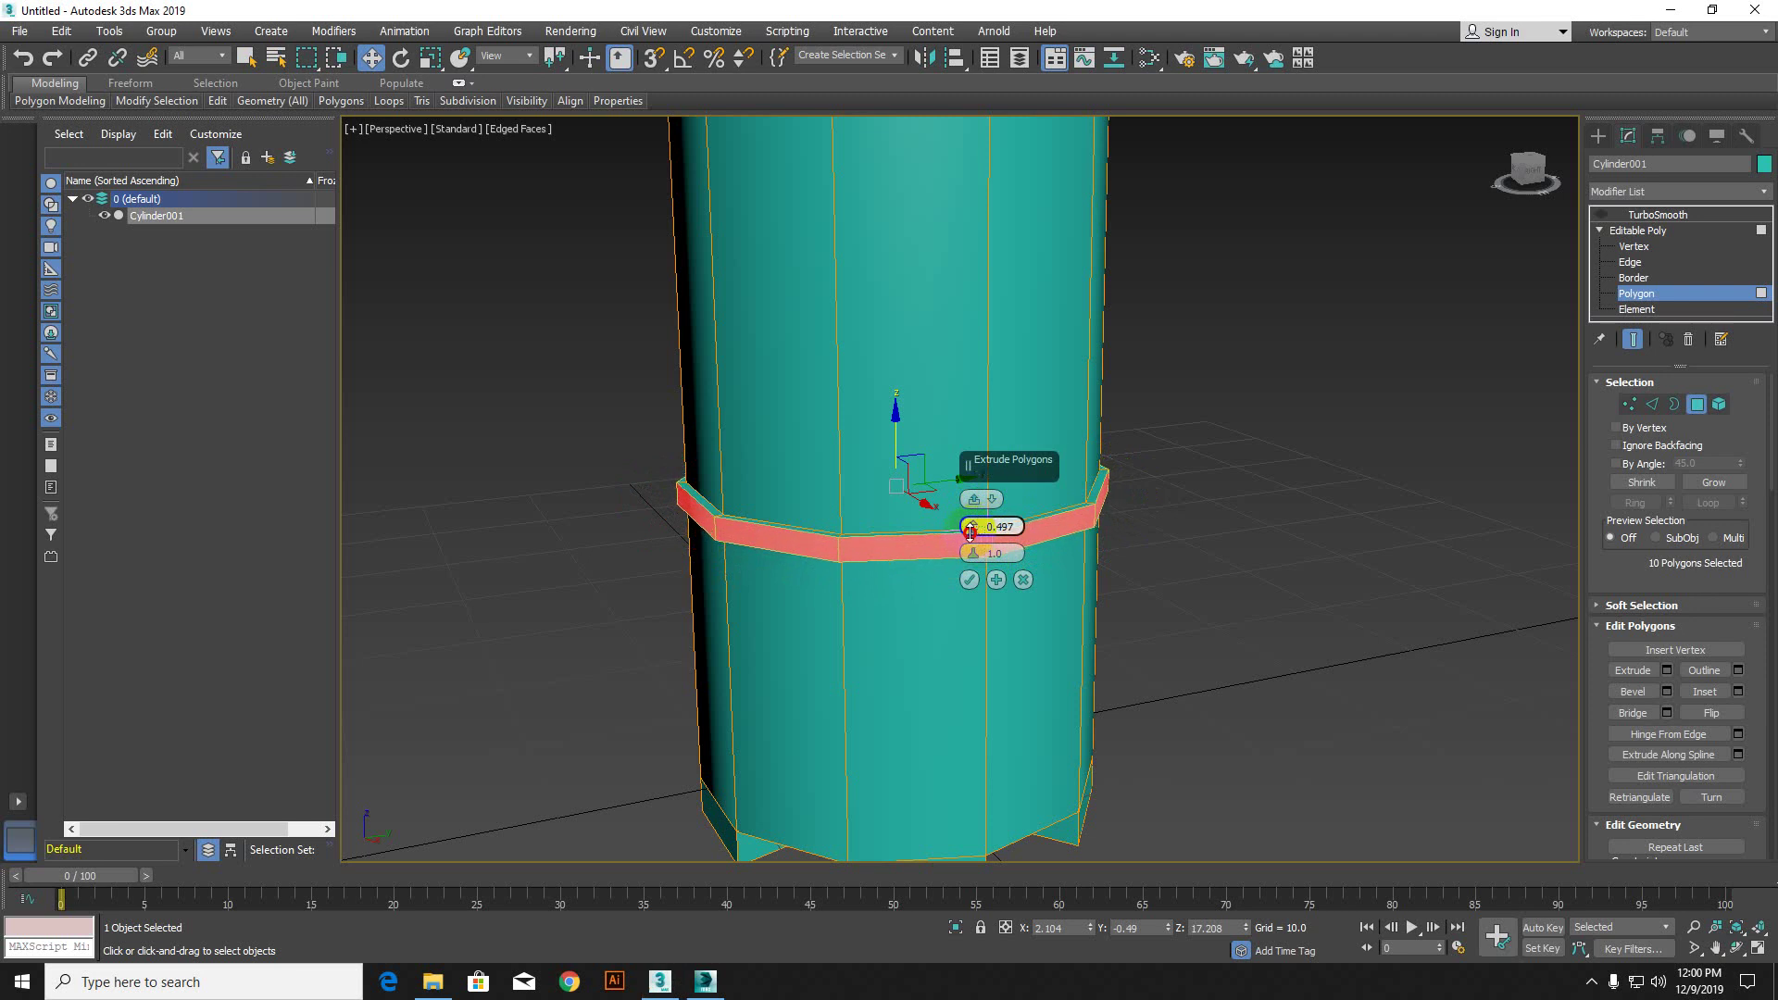
pyautogui.click(970, 580)
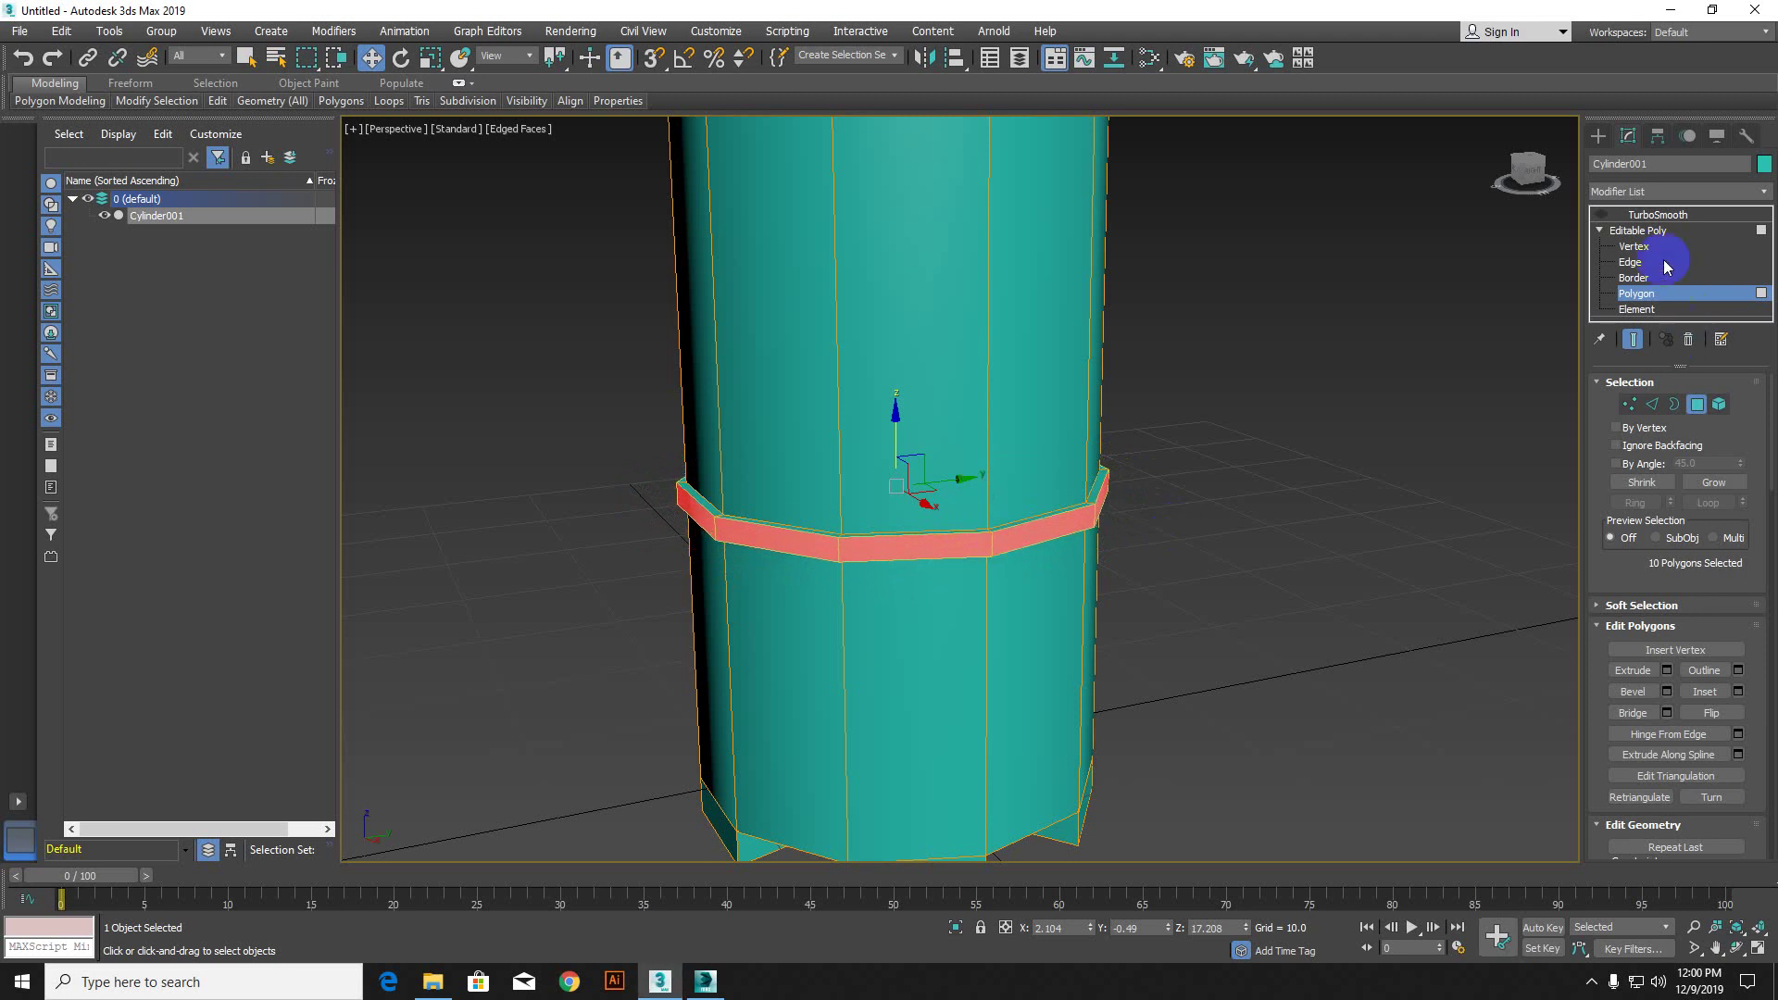
pyautogui.click(1636, 217)
pyautogui.click(1599, 214)
pyautogui.click(1285, 468)
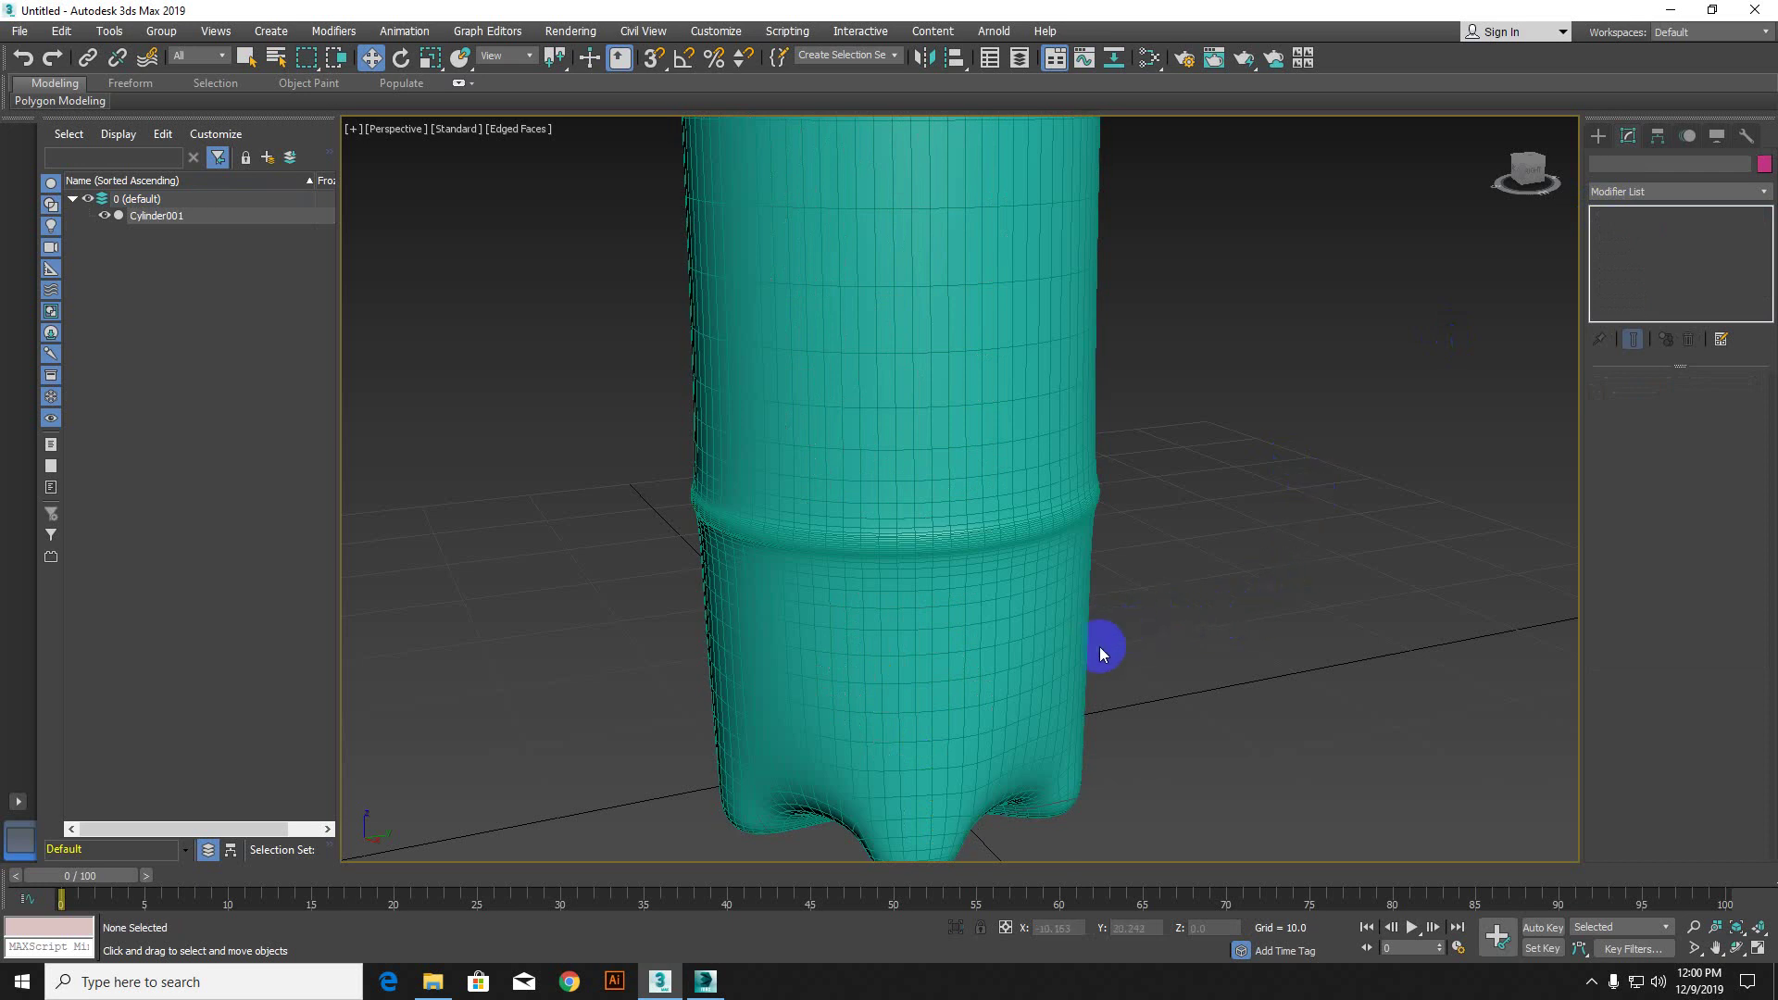
pyautogui.keyDown('alt'); pyautogui.moveTo(1100, 650); pyautogui.dragTo(964, 627, button='middle'); pyautogui.keyUp('alt')
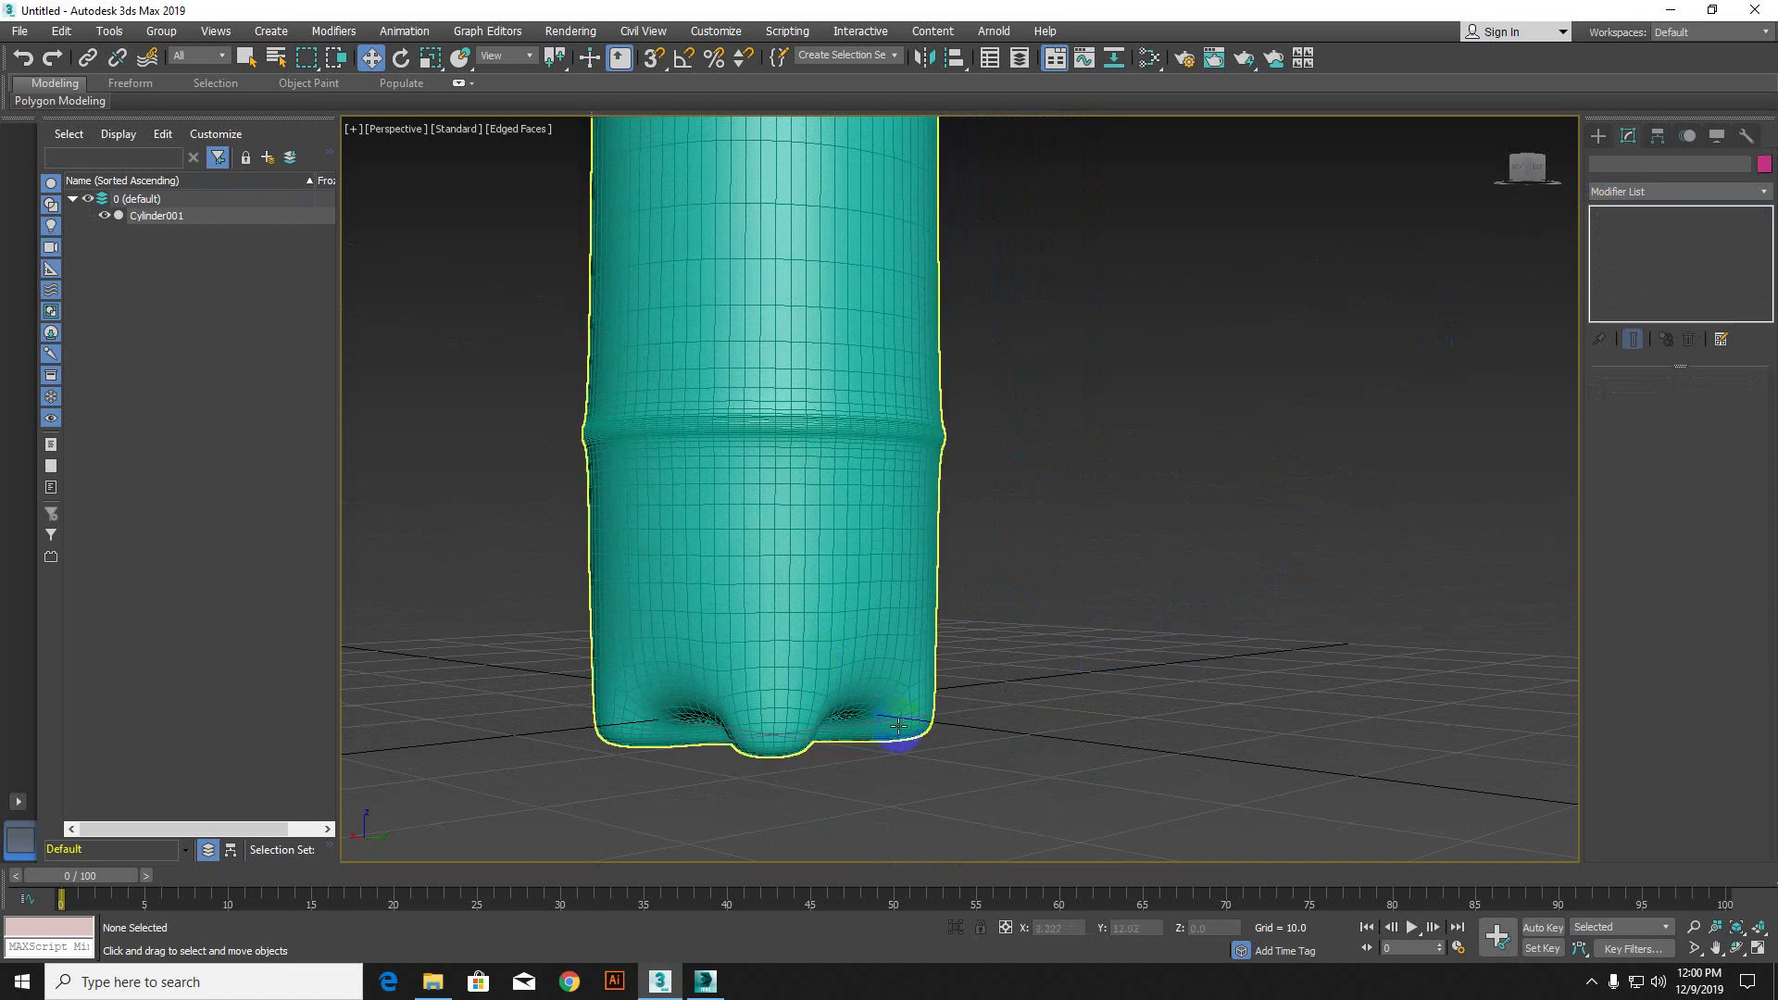
pyautogui.click(848, 682)
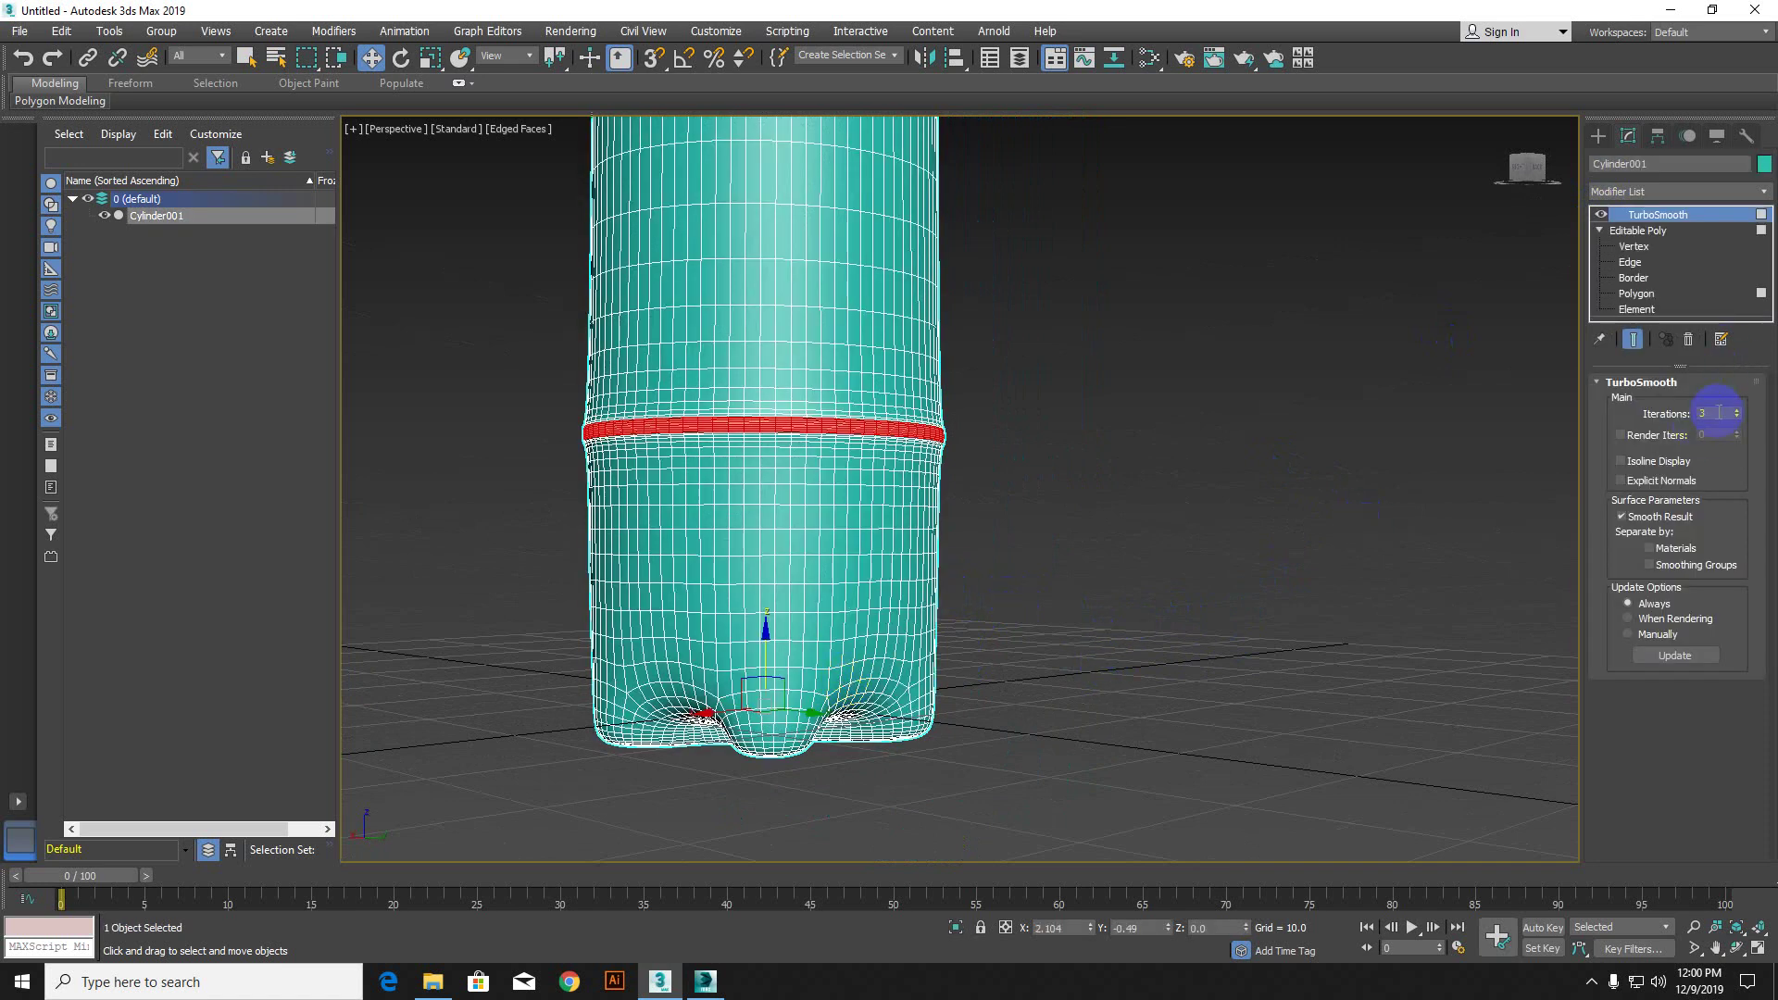
pyautogui.click(1633, 247)
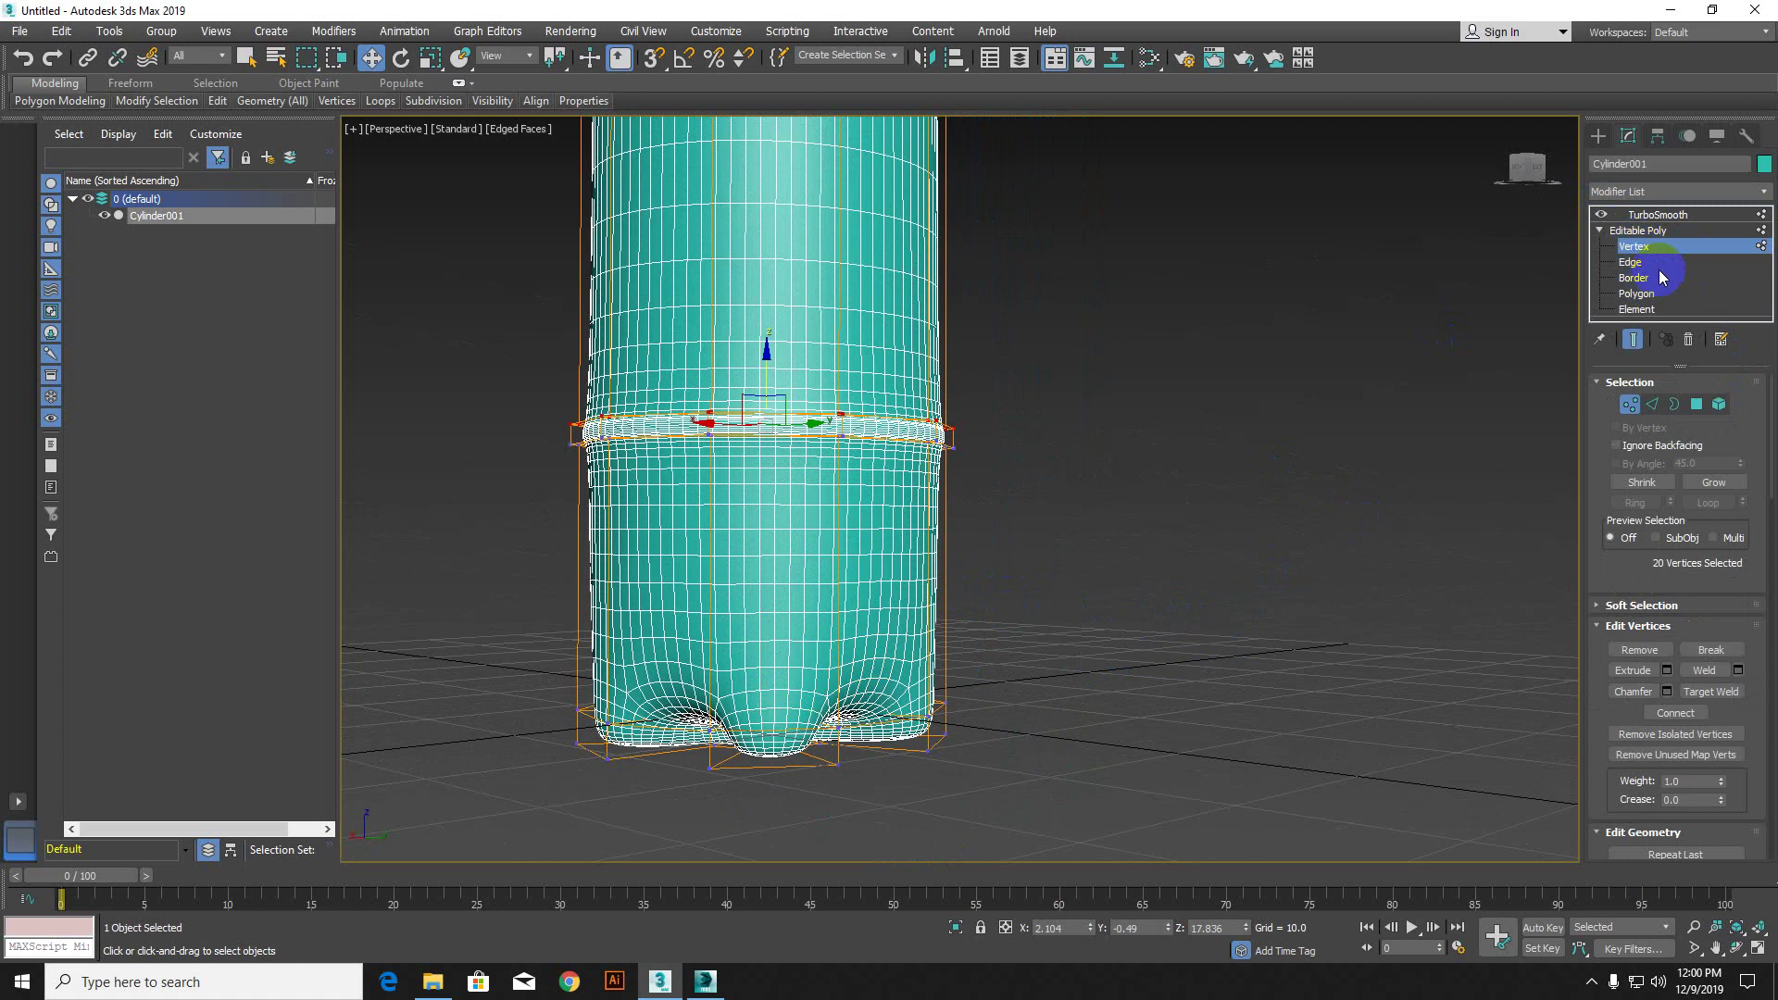
# Step: Box-select the ring band's vertices and move them down the cylinder
pyautogui.moveTo(437, 328); pyautogui.dragTo(1106, 497)
pyautogui.moveTo(766, 358); pyautogui.dragTo(742, 548)
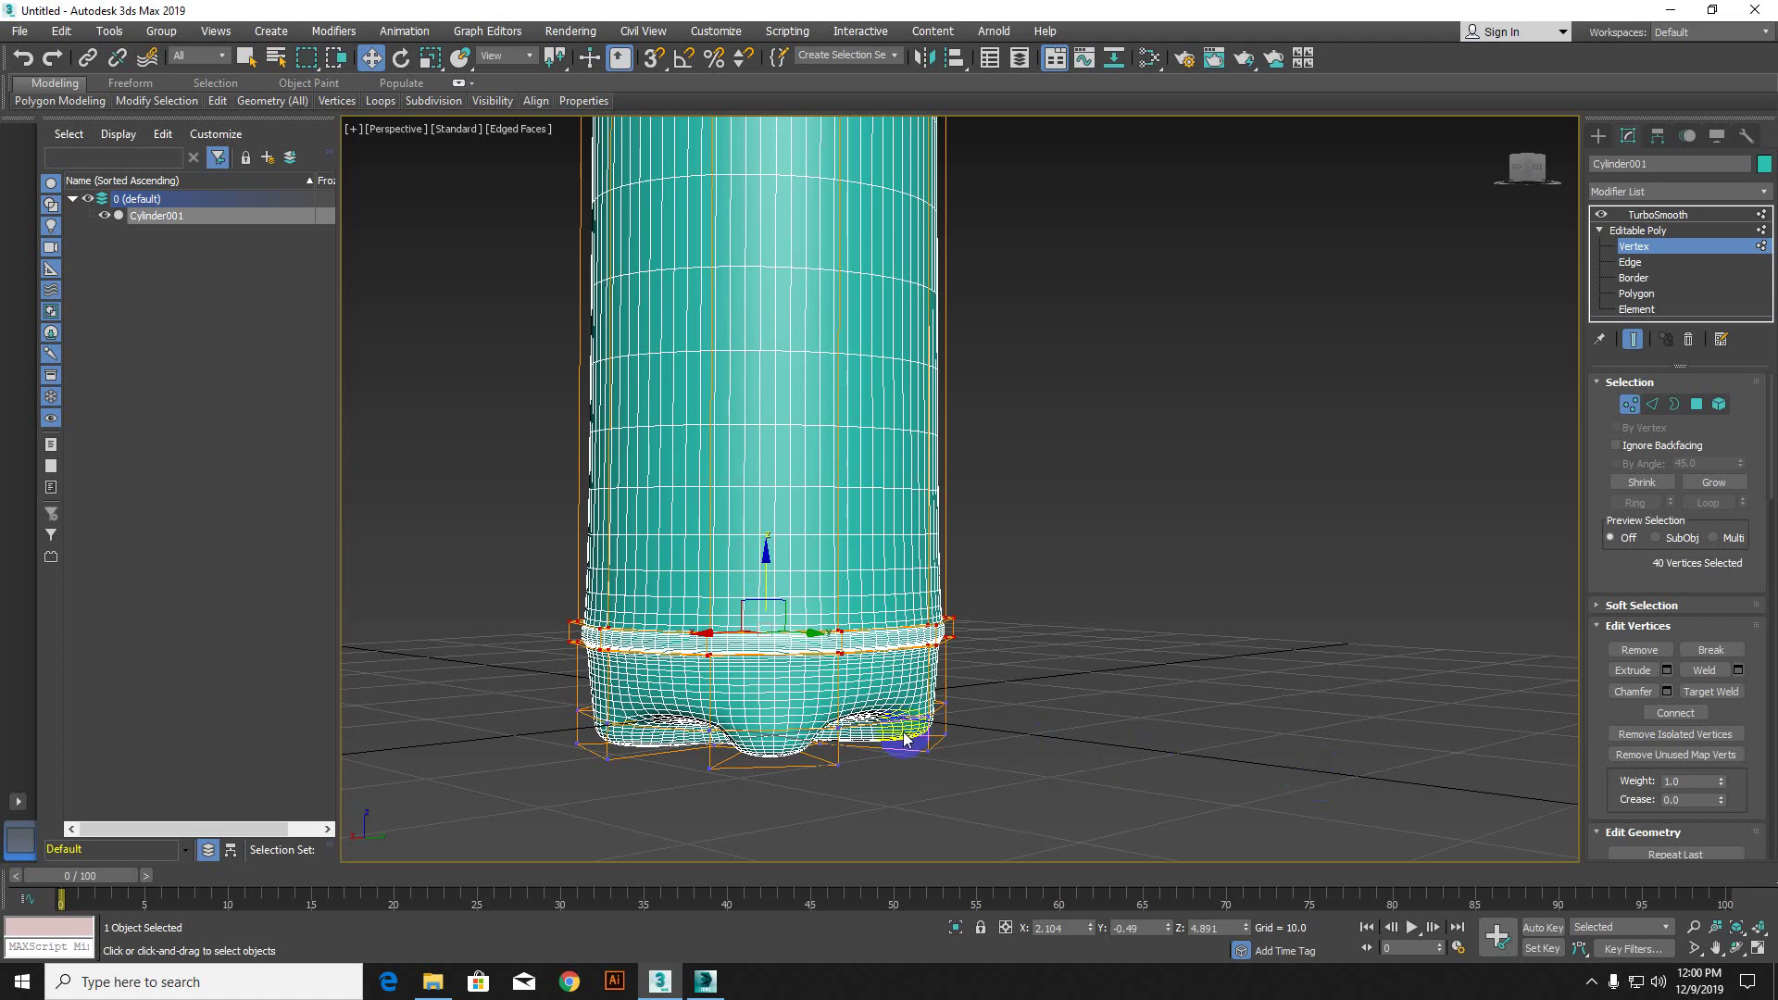
pyautogui.scroll(3, 904, 738)
pyautogui.moveTo(913, 714); pyautogui.dragTo(994, 592, button='middle')
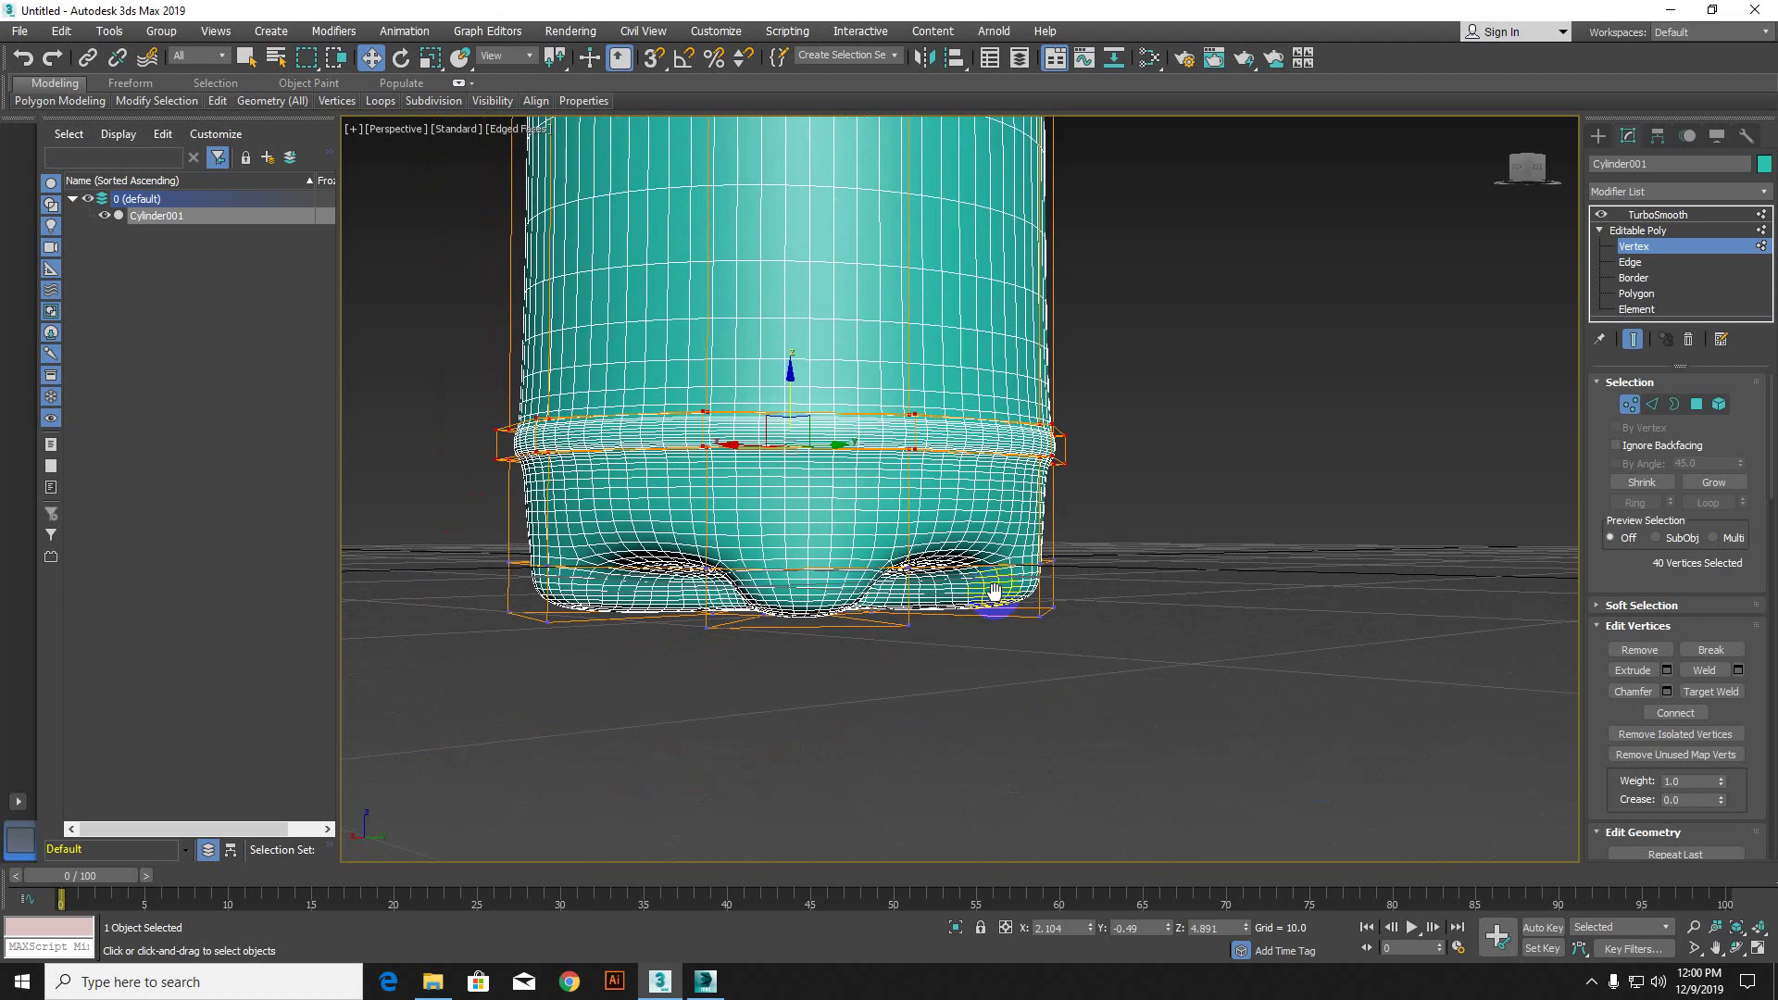
# Step: In Front view, pull the bottom vertices down to deepen the base, then return to Perspective
pyautogui.press('f')
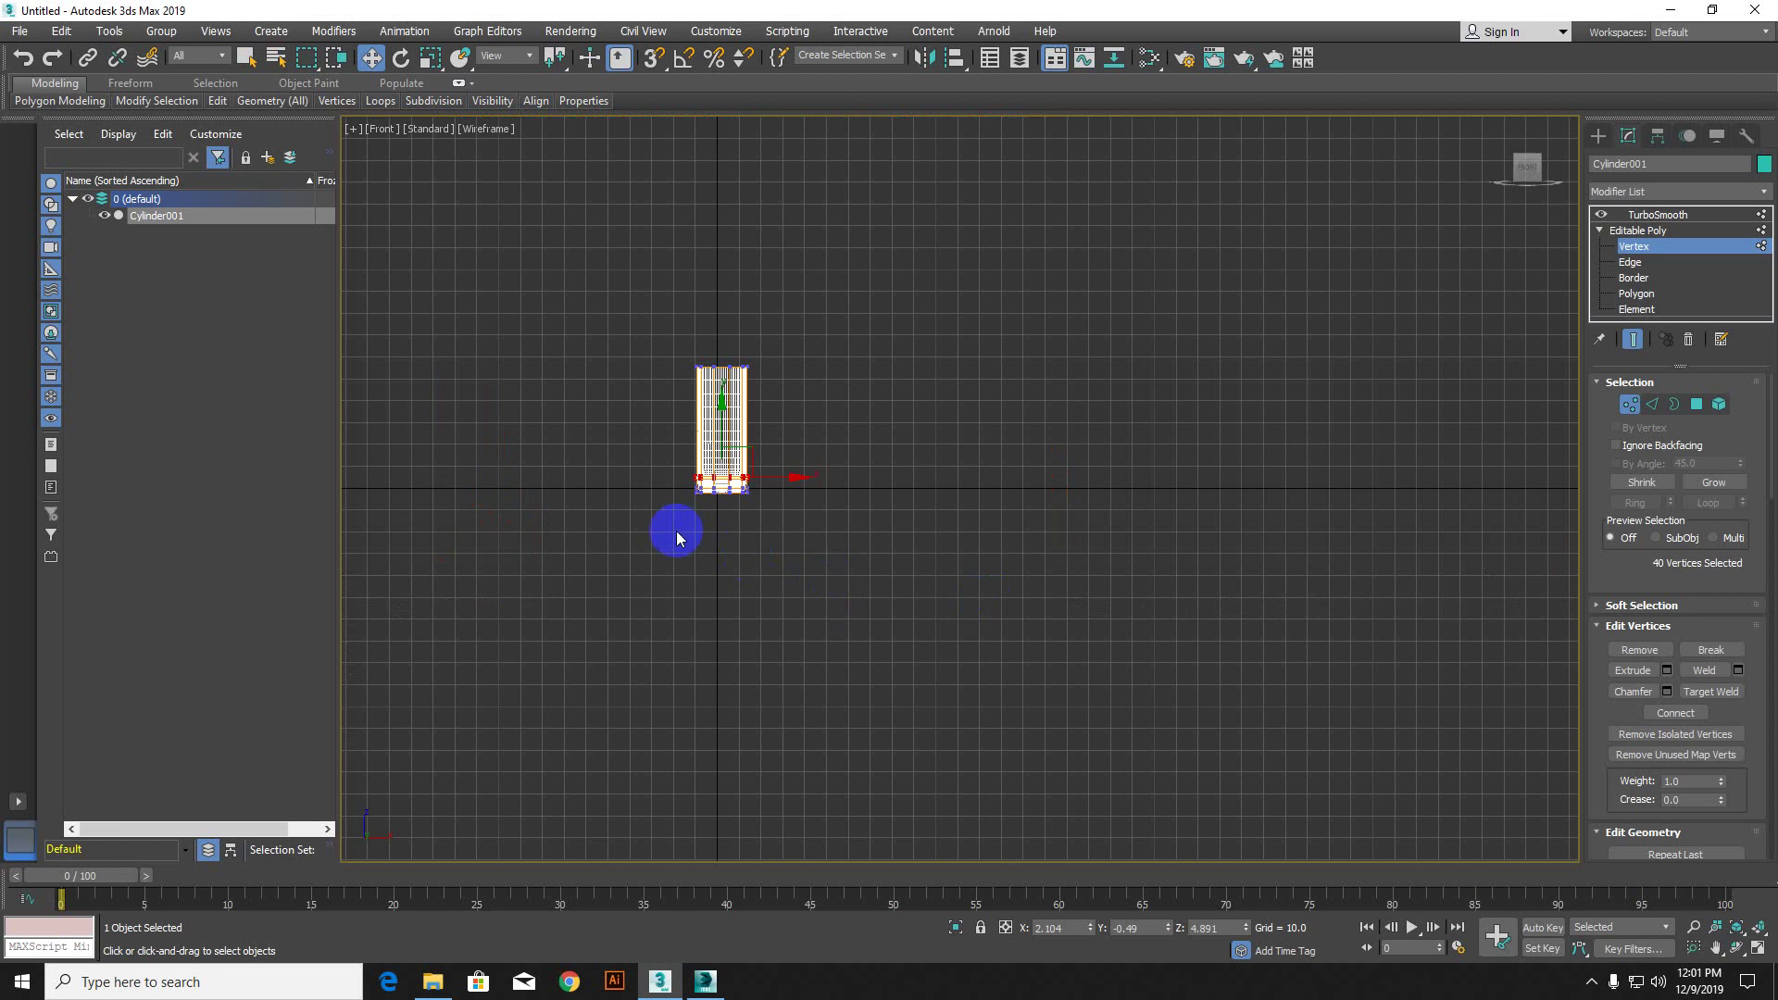
pyautogui.scroll(3, 685, 523)
pyautogui.scroll(3, 748, 472)
pyautogui.moveTo(595, 512); pyautogui.dragTo(1003, 428)
pyautogui.moveTo(793, 352); pyautogui.dragTo(789, 428)
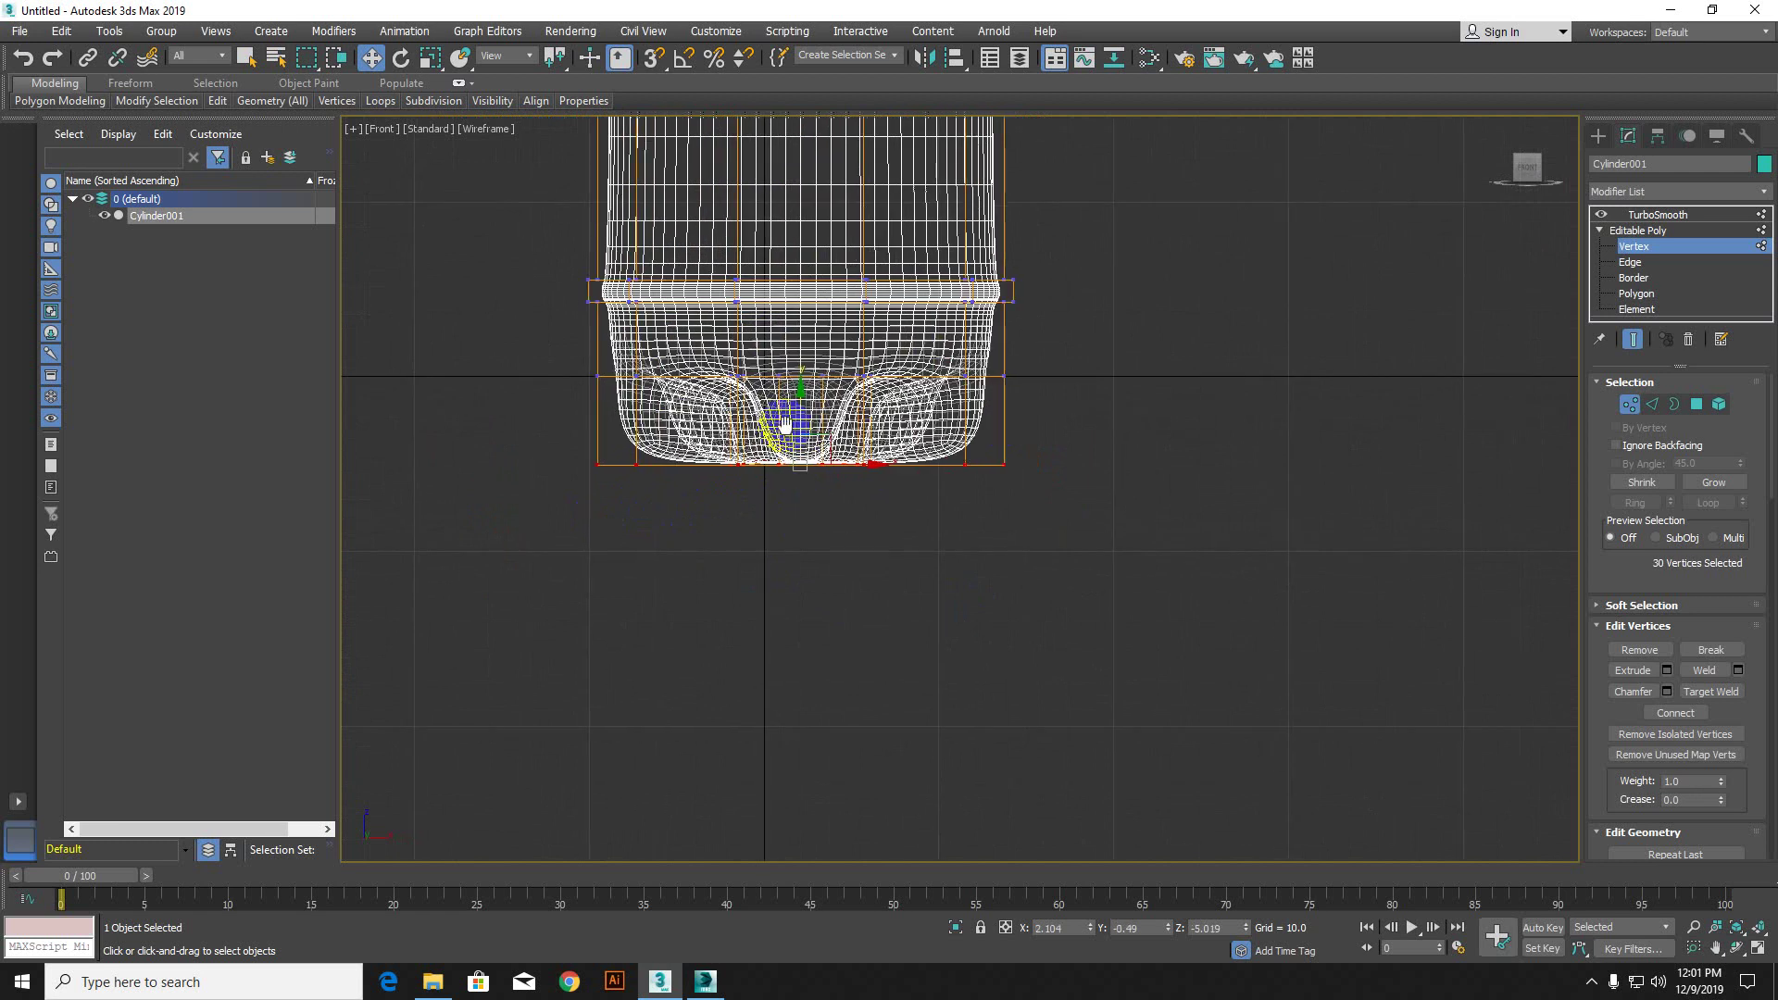
pyautogui.scroll(2, 777, 439)
pyautogui.press('p')
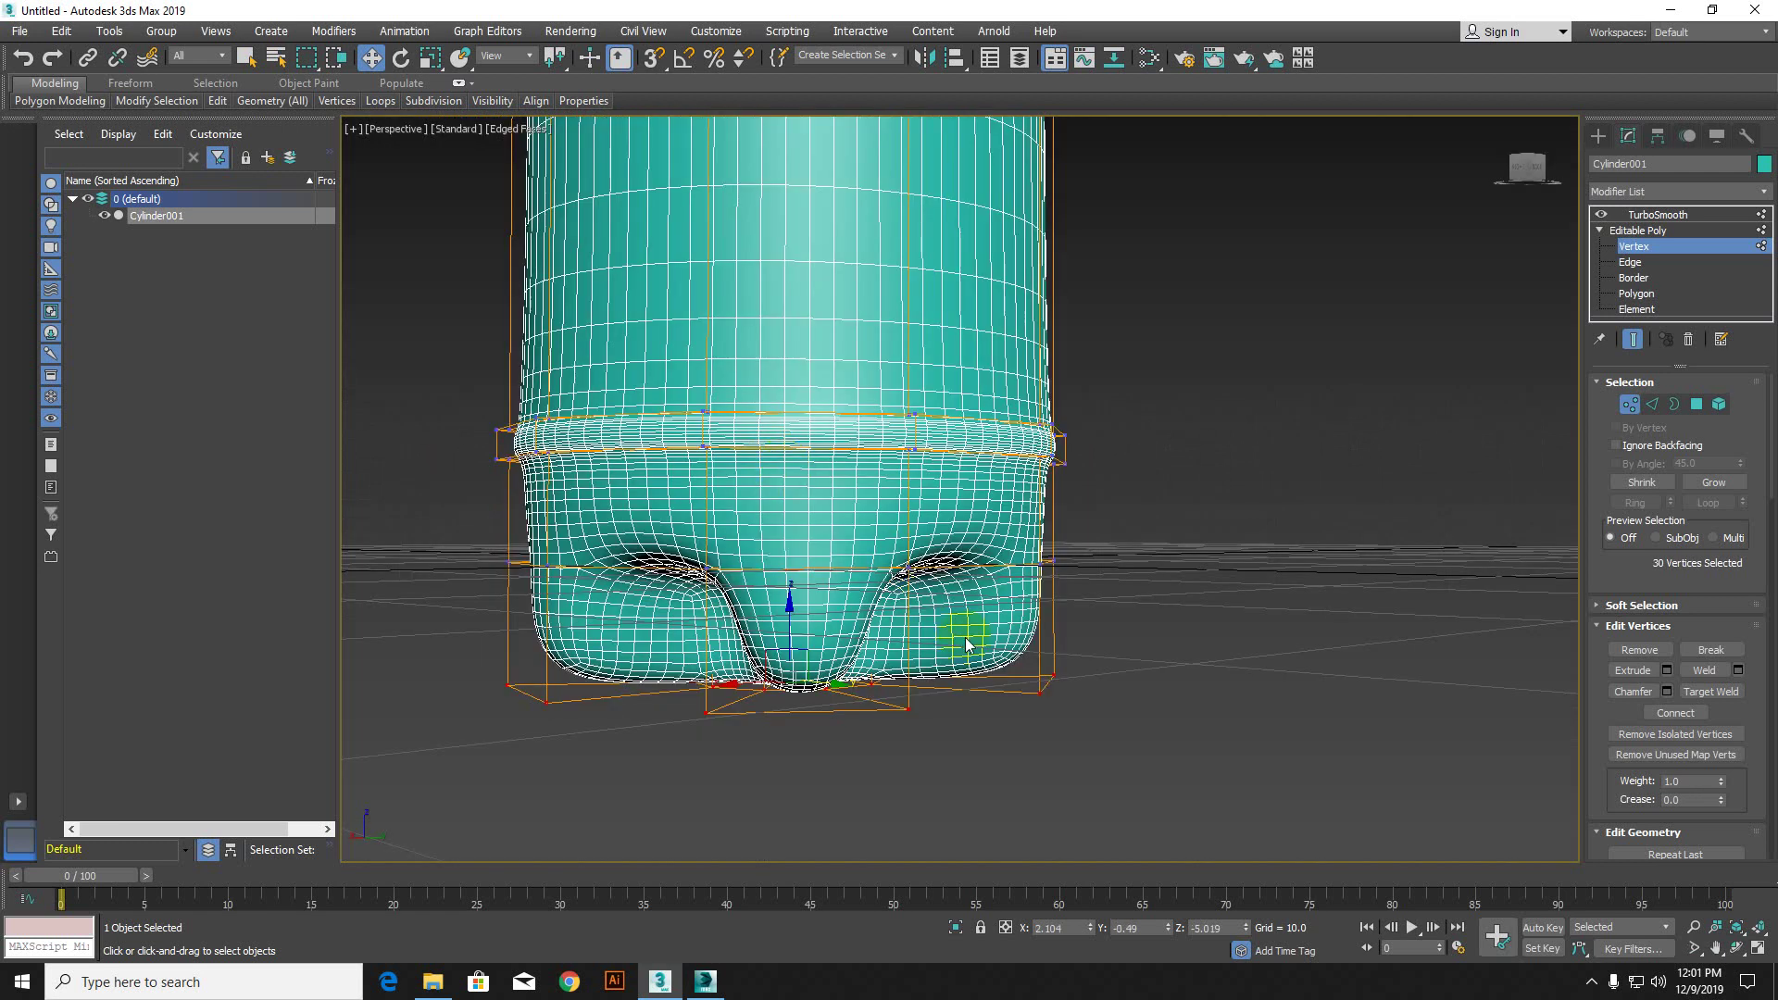
pyautogui.keyDown('alt'); pyautogui.moveTo(966, 645); pyautogui.dragTo(706, 523, button='middle'); pyautogui.keyUp('alt')
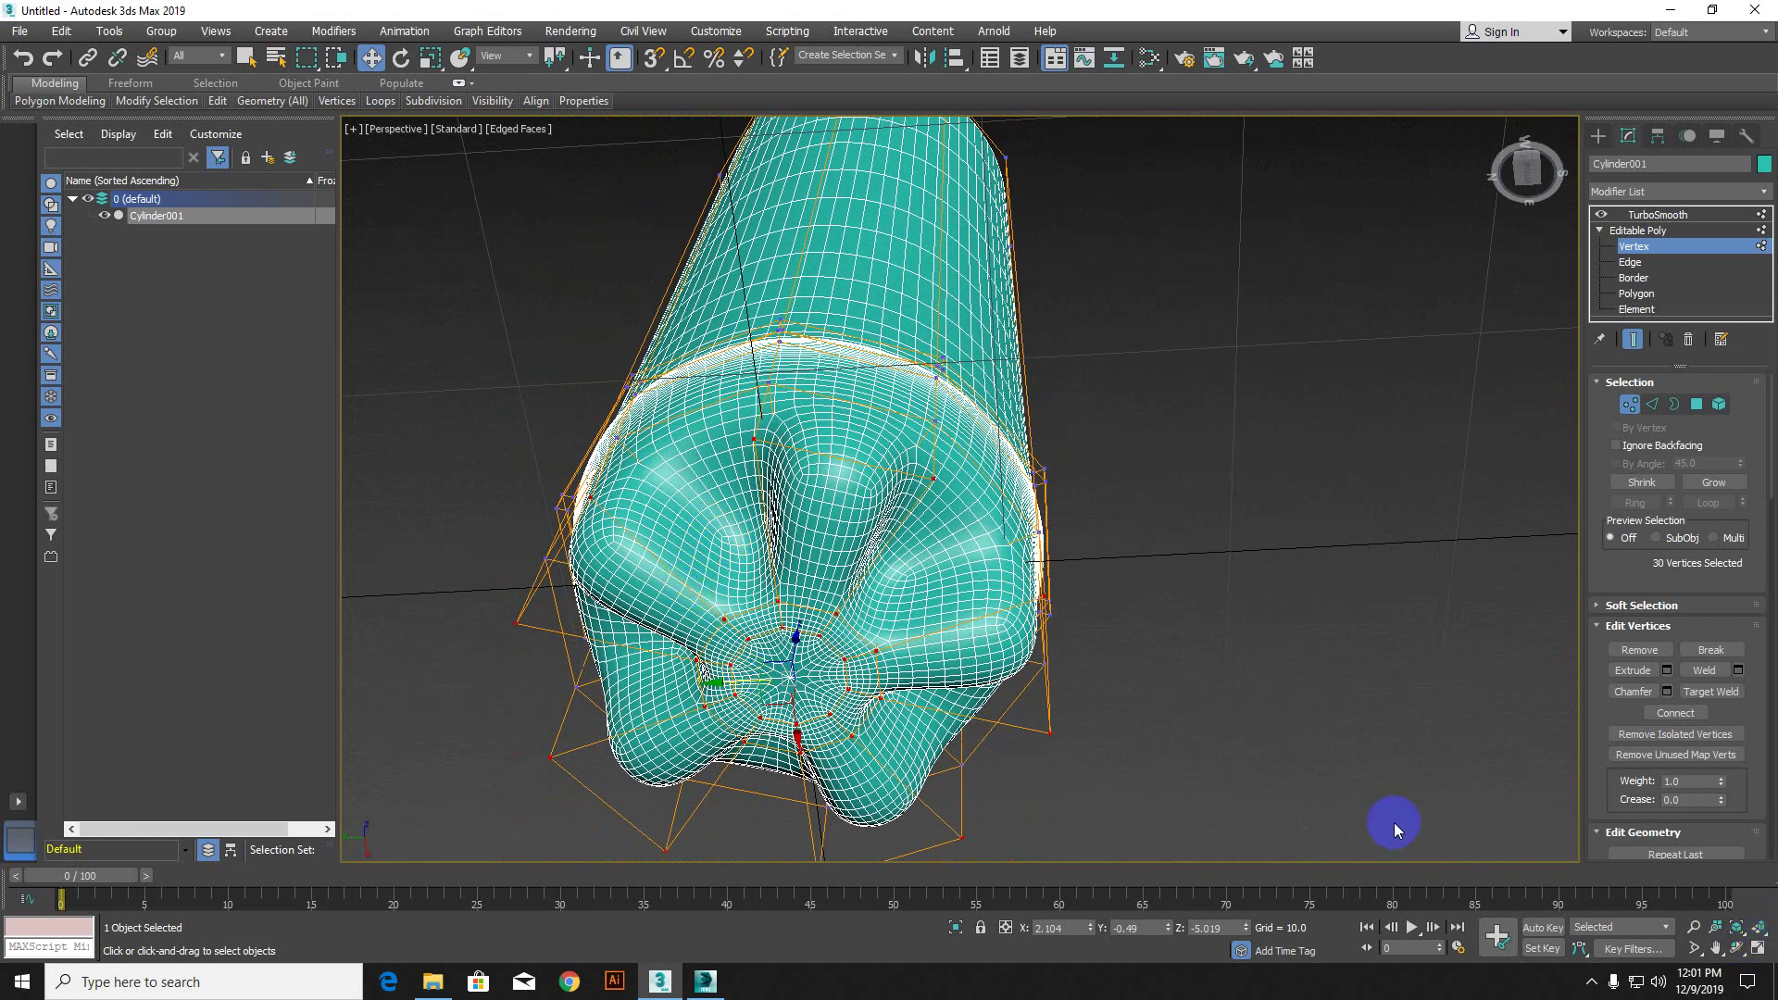
# Step: Switch to wireframe, hide TurboSmooth, and marquee-select the vertices around the bottle's base
pyautogui.press('F3')
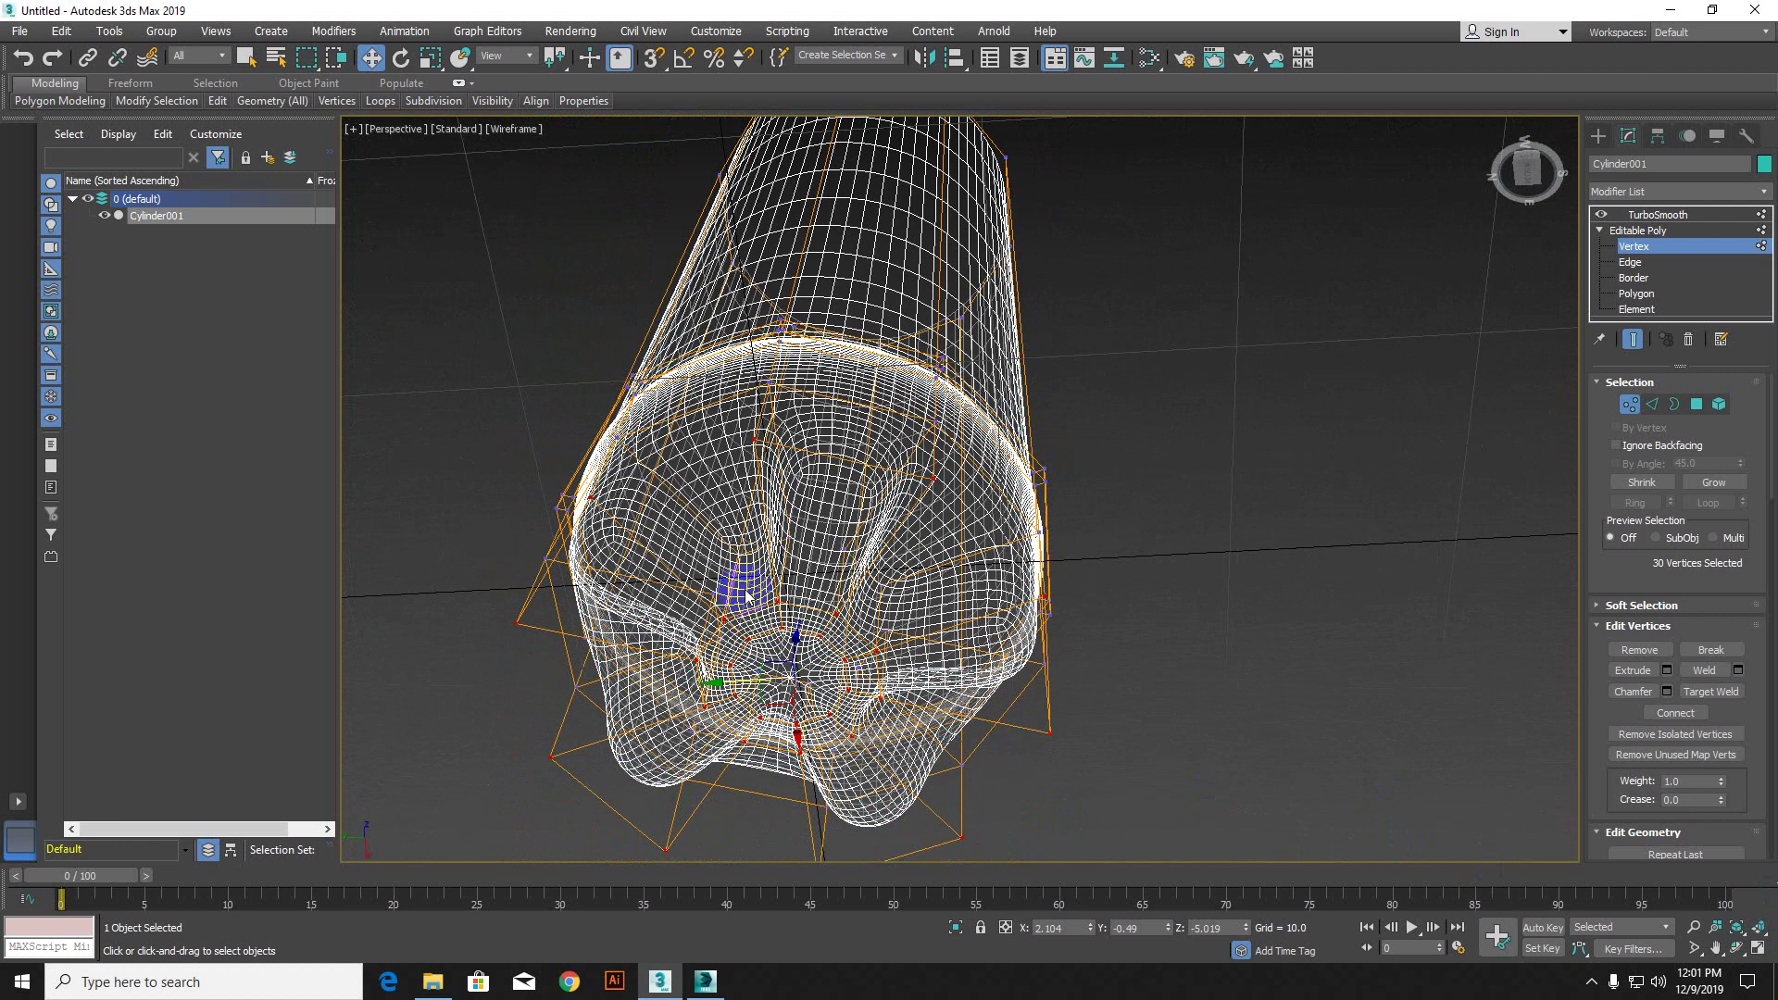
pyautogui.click(1601, 217)
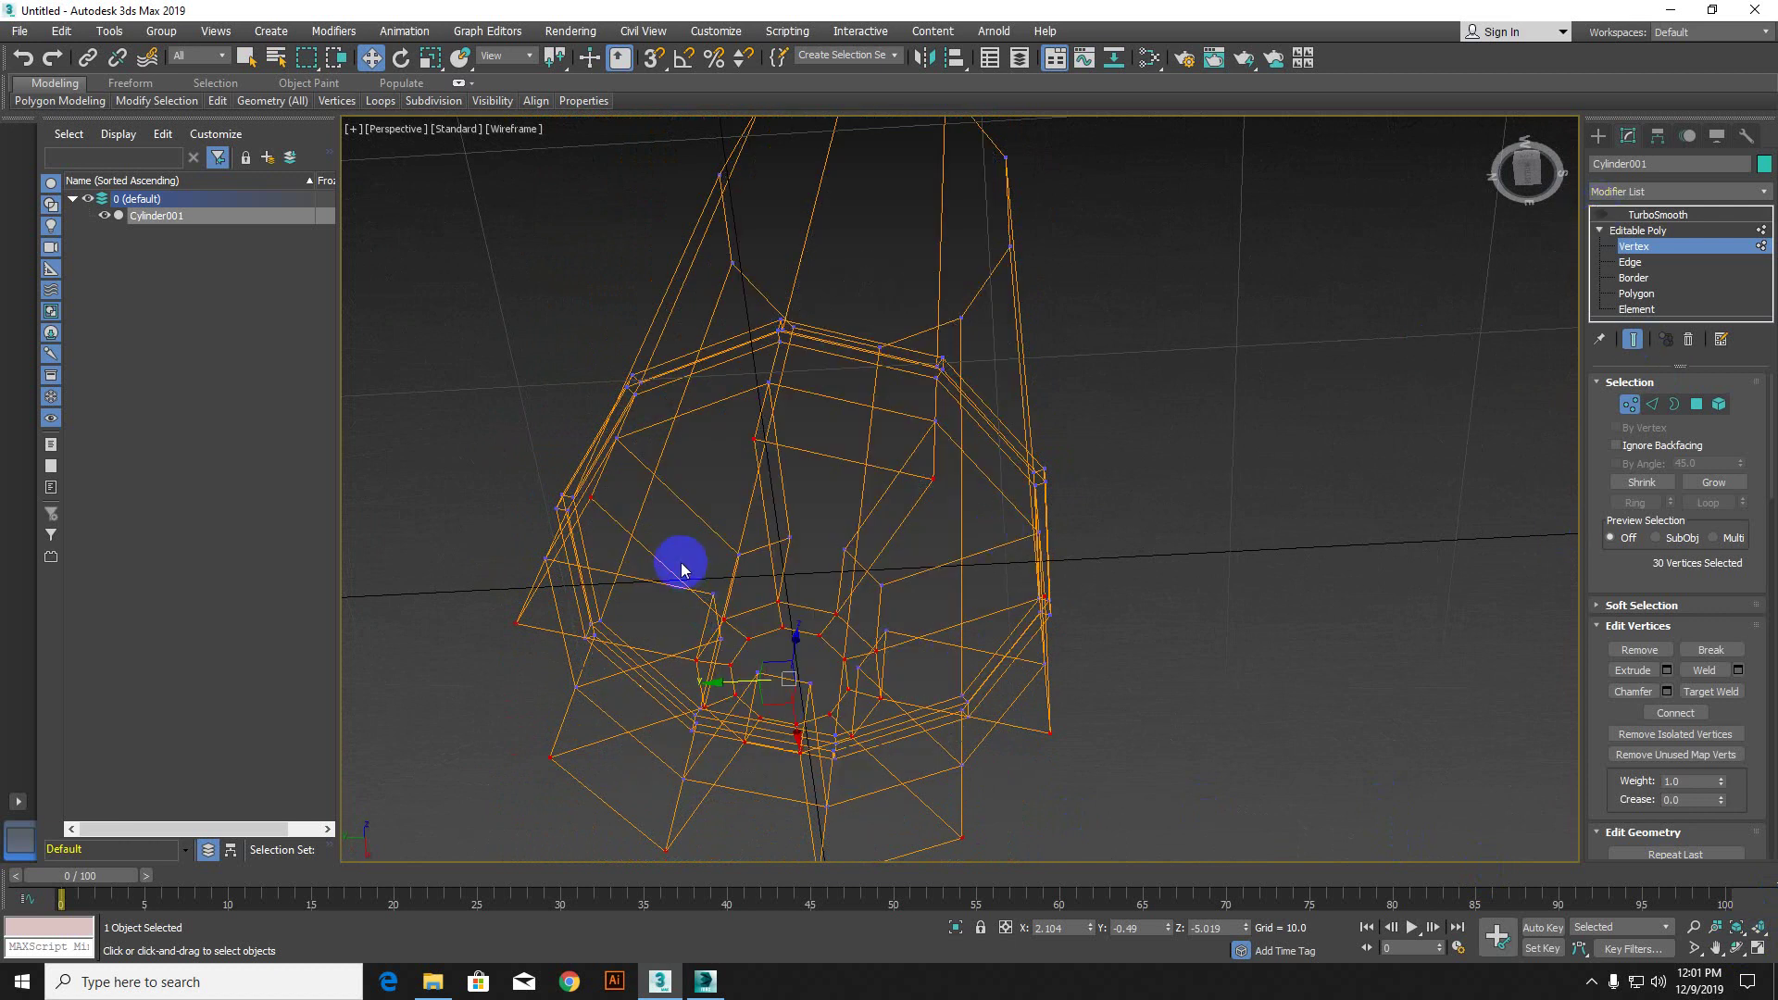
pyautogui.moveTo(916, 784); pyautogui.dragTo(915, 780)
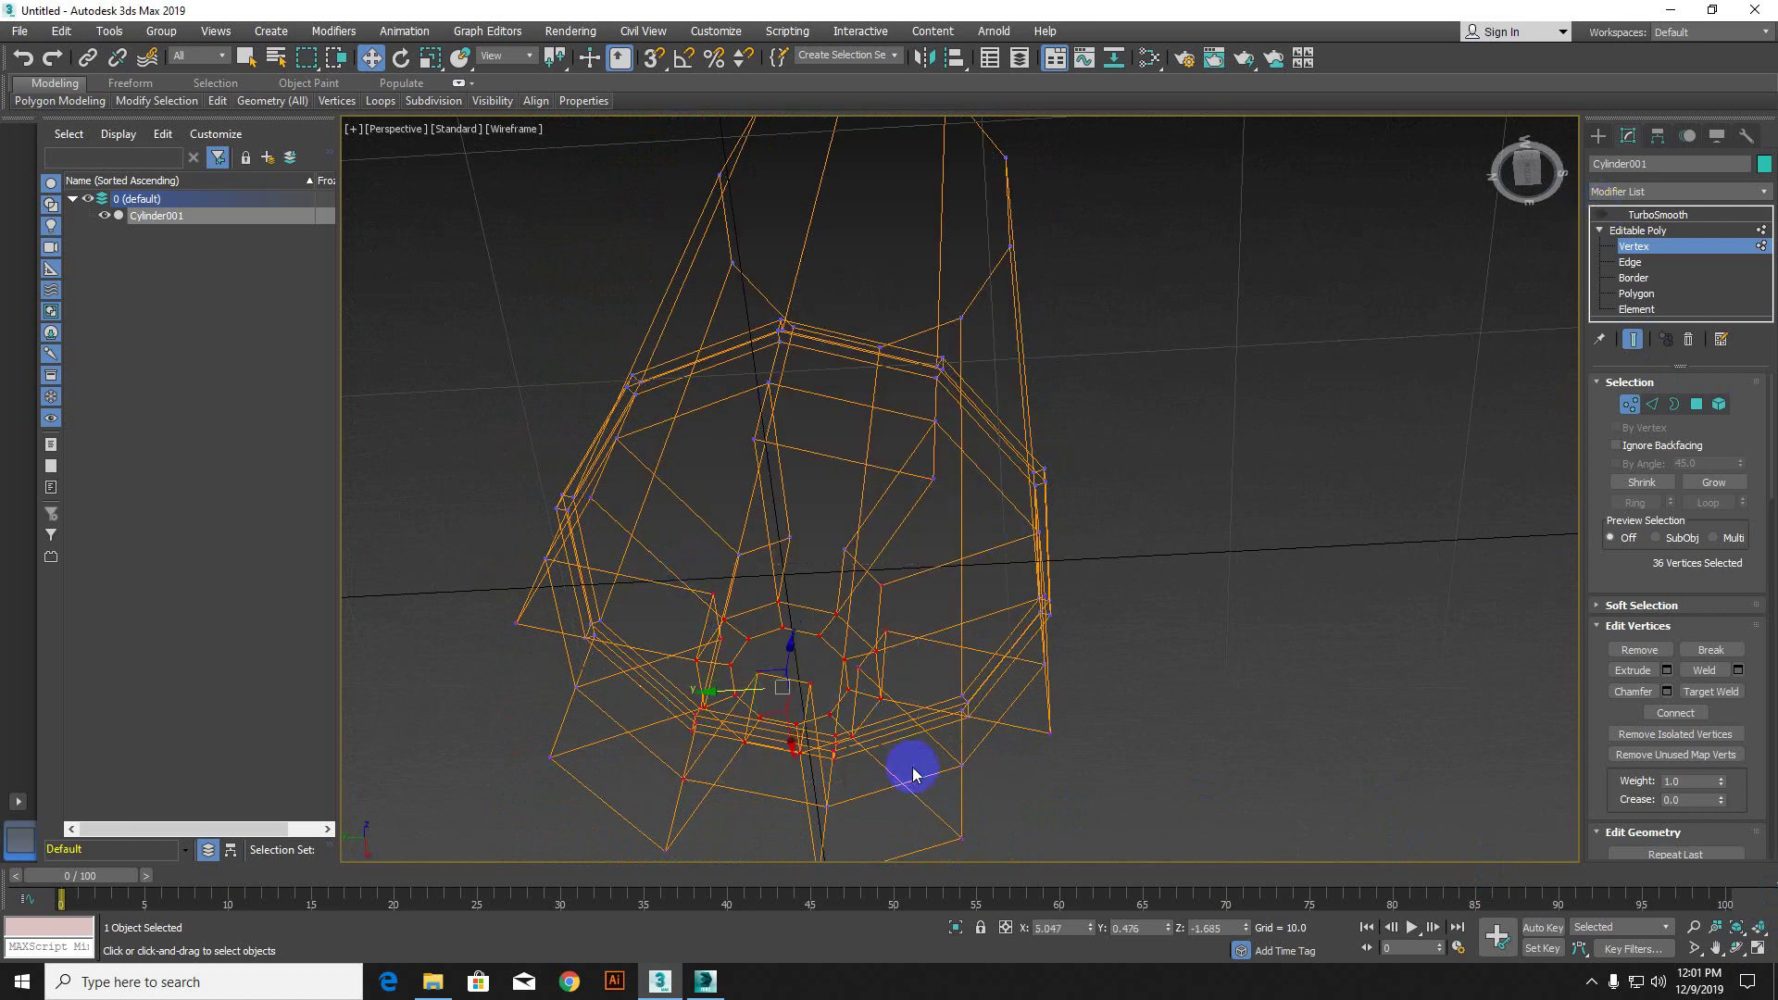
pyautogui.keyDown('alt'); pyautogui.moveTo(762, 516); pyautogui.dragTo(776, 700, button='middle'); pyautogui.keyUp('alt')
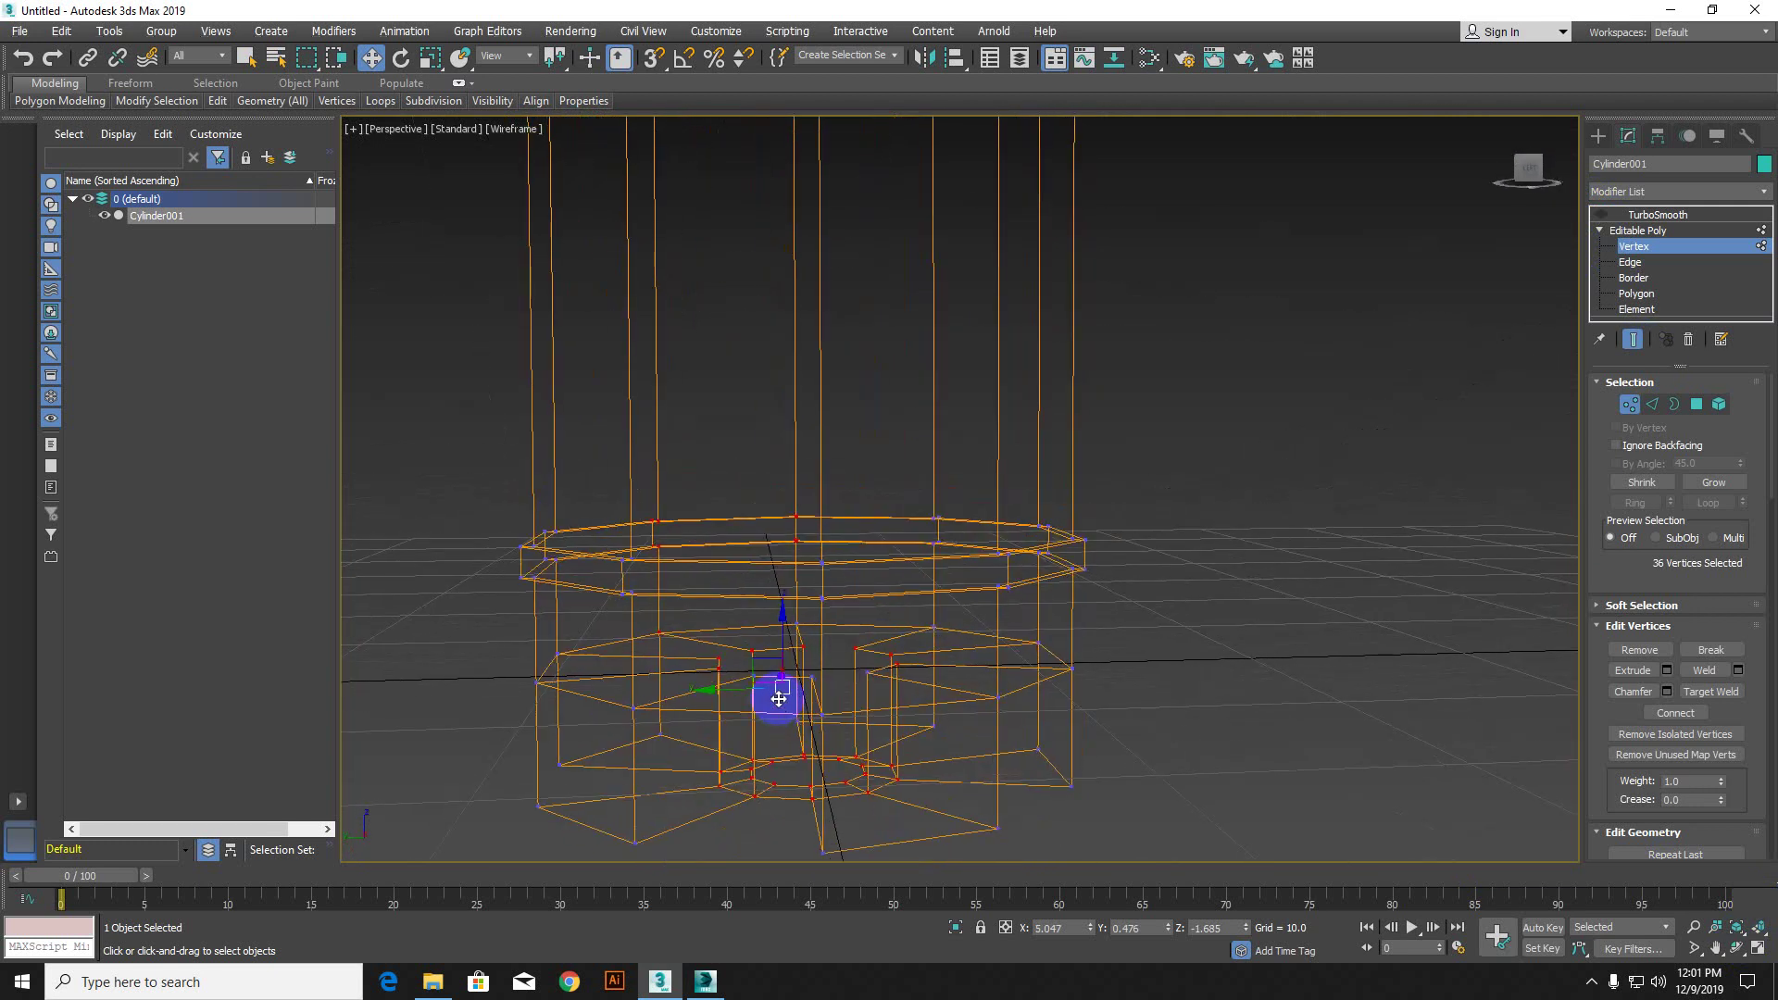
# Step: Alt-deselect the middle ring to keep the 24 lower vertices, then restore TurboSmooth and shading
pyautogui.keyDown('alt'); pyautogui.moveTo(635, 548); pyautogui.dragTo(1042, 701); pyautogui.keyUp('alt')
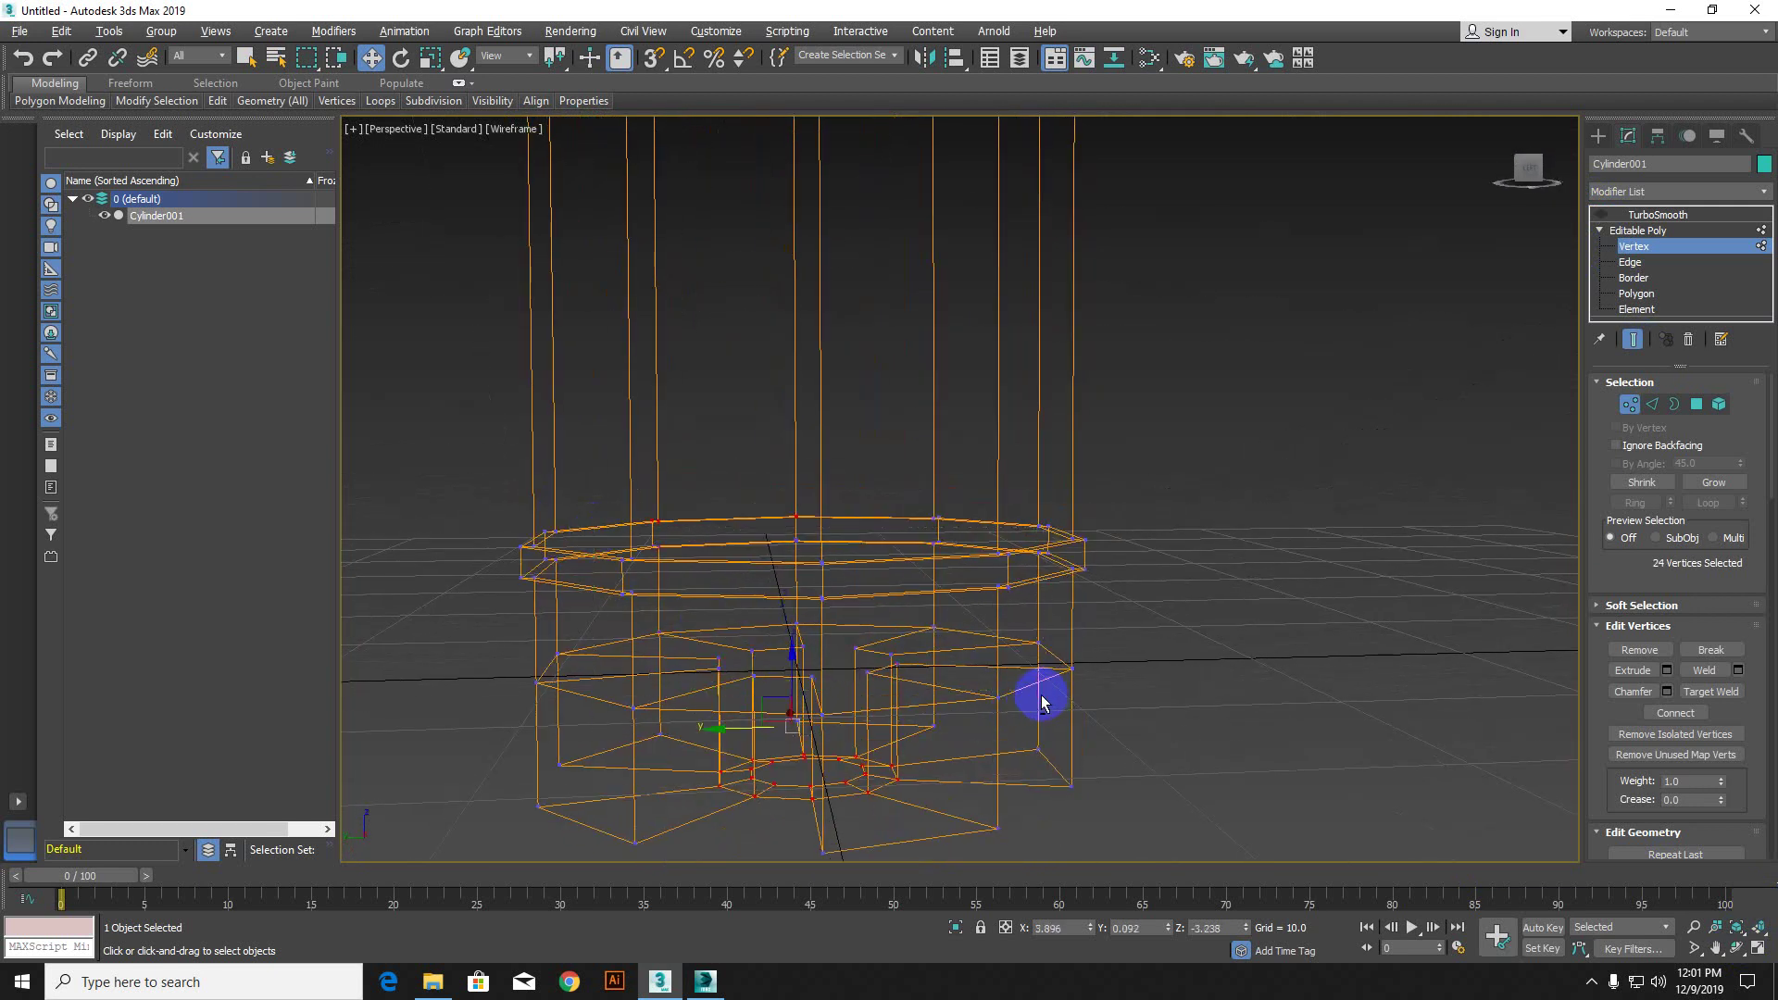
pyautogui.keyDown('alt'); pyautogui.moveTo(1012, 730); pyautogui.dragTo(892, 748, button='middle'); pyautogui.keyUp('alt')
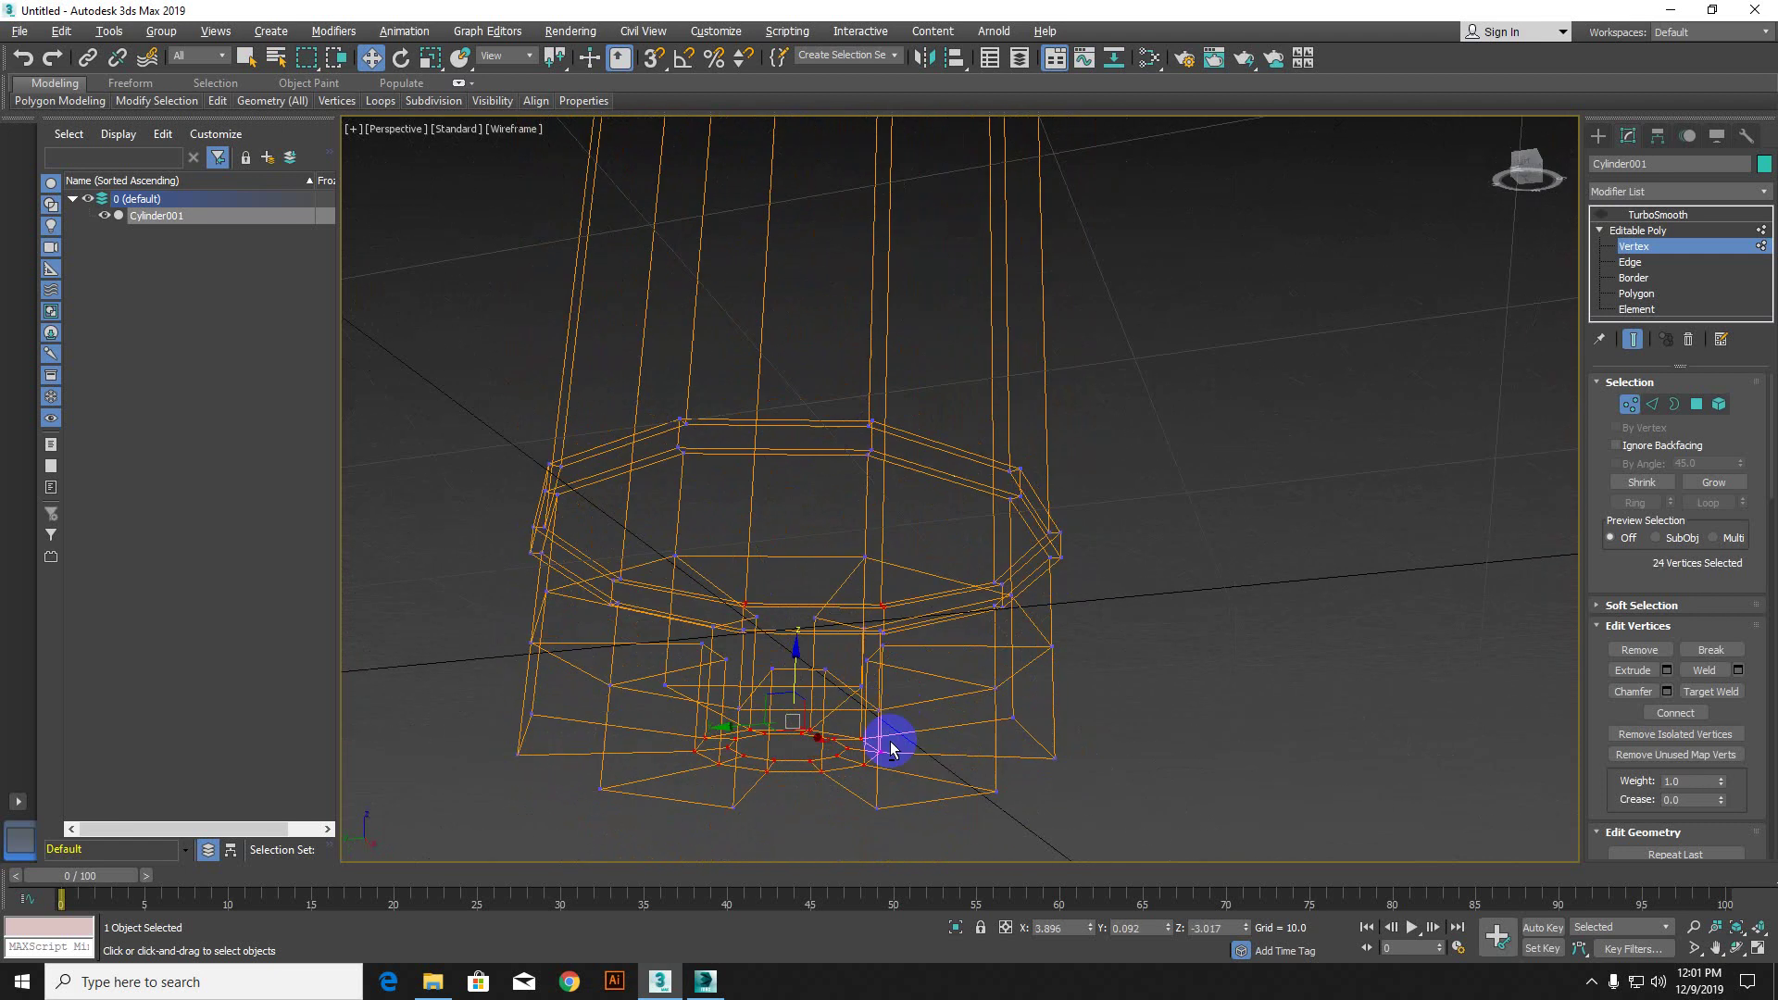
pyautogui.keyDown('alt'); pyautogui.moveTo(1048, 706); pyautogui.dragTo(1008, 742, button='middle'); pyautogui.keyUp('alt')
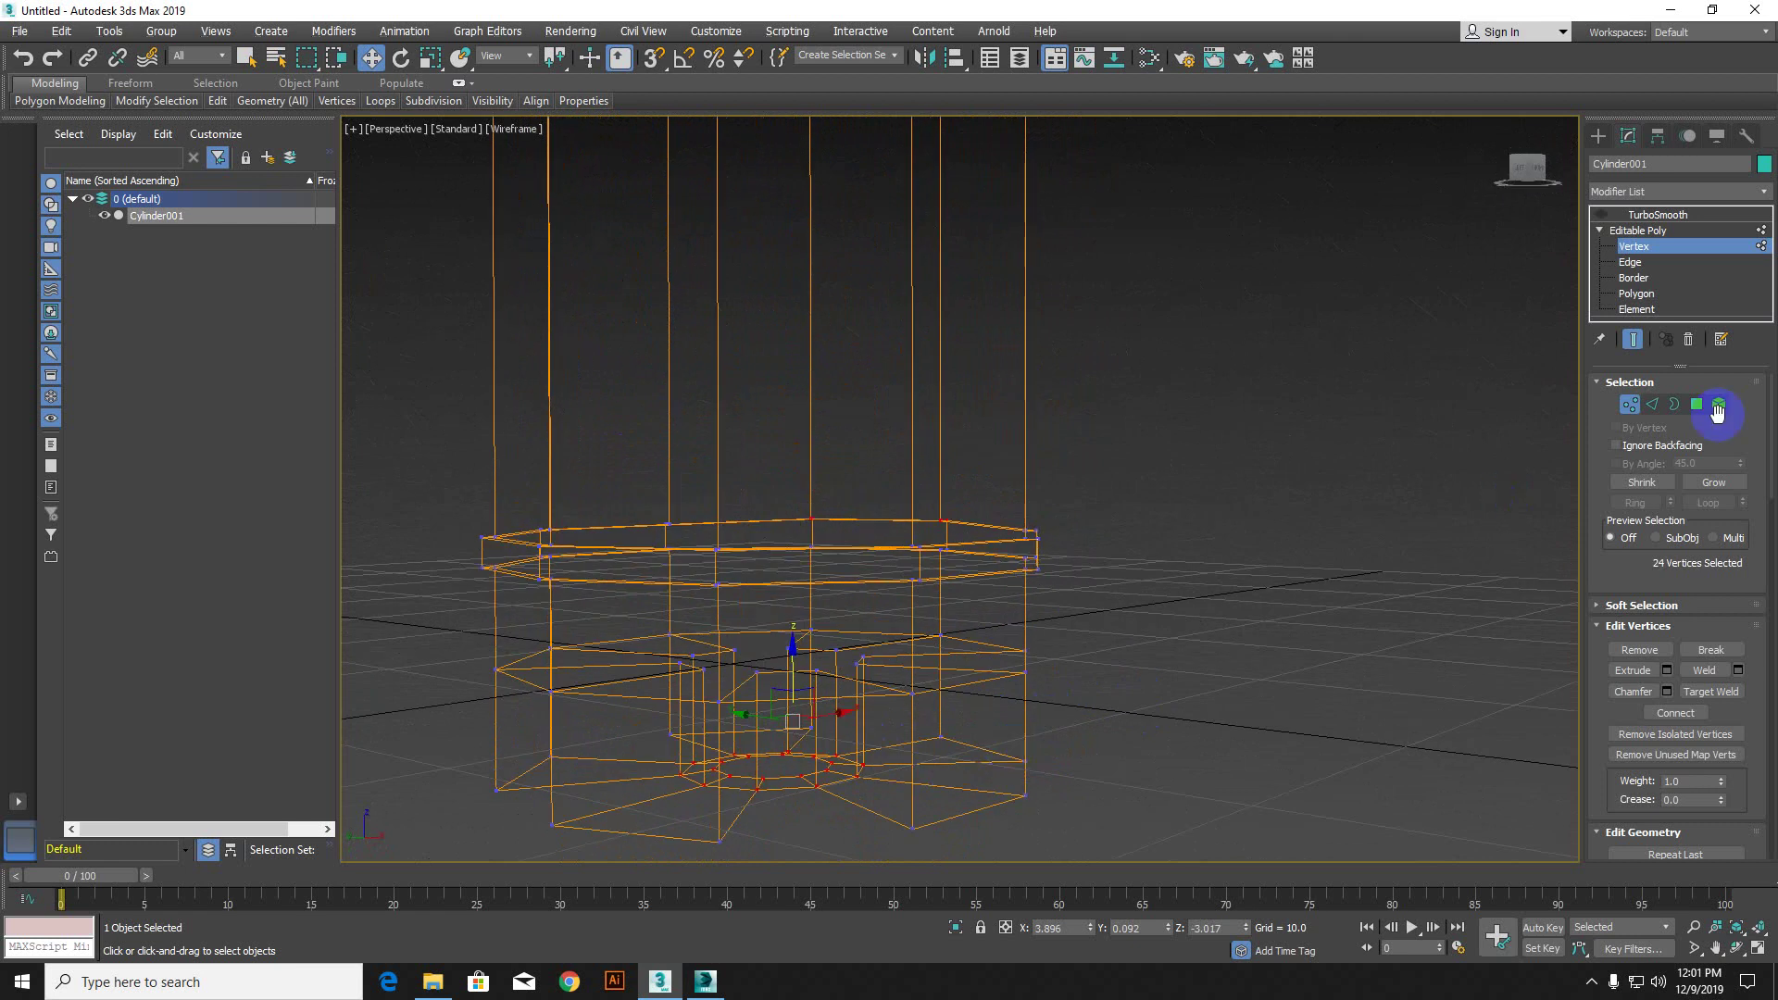
pyautogui.click(1603, 215)
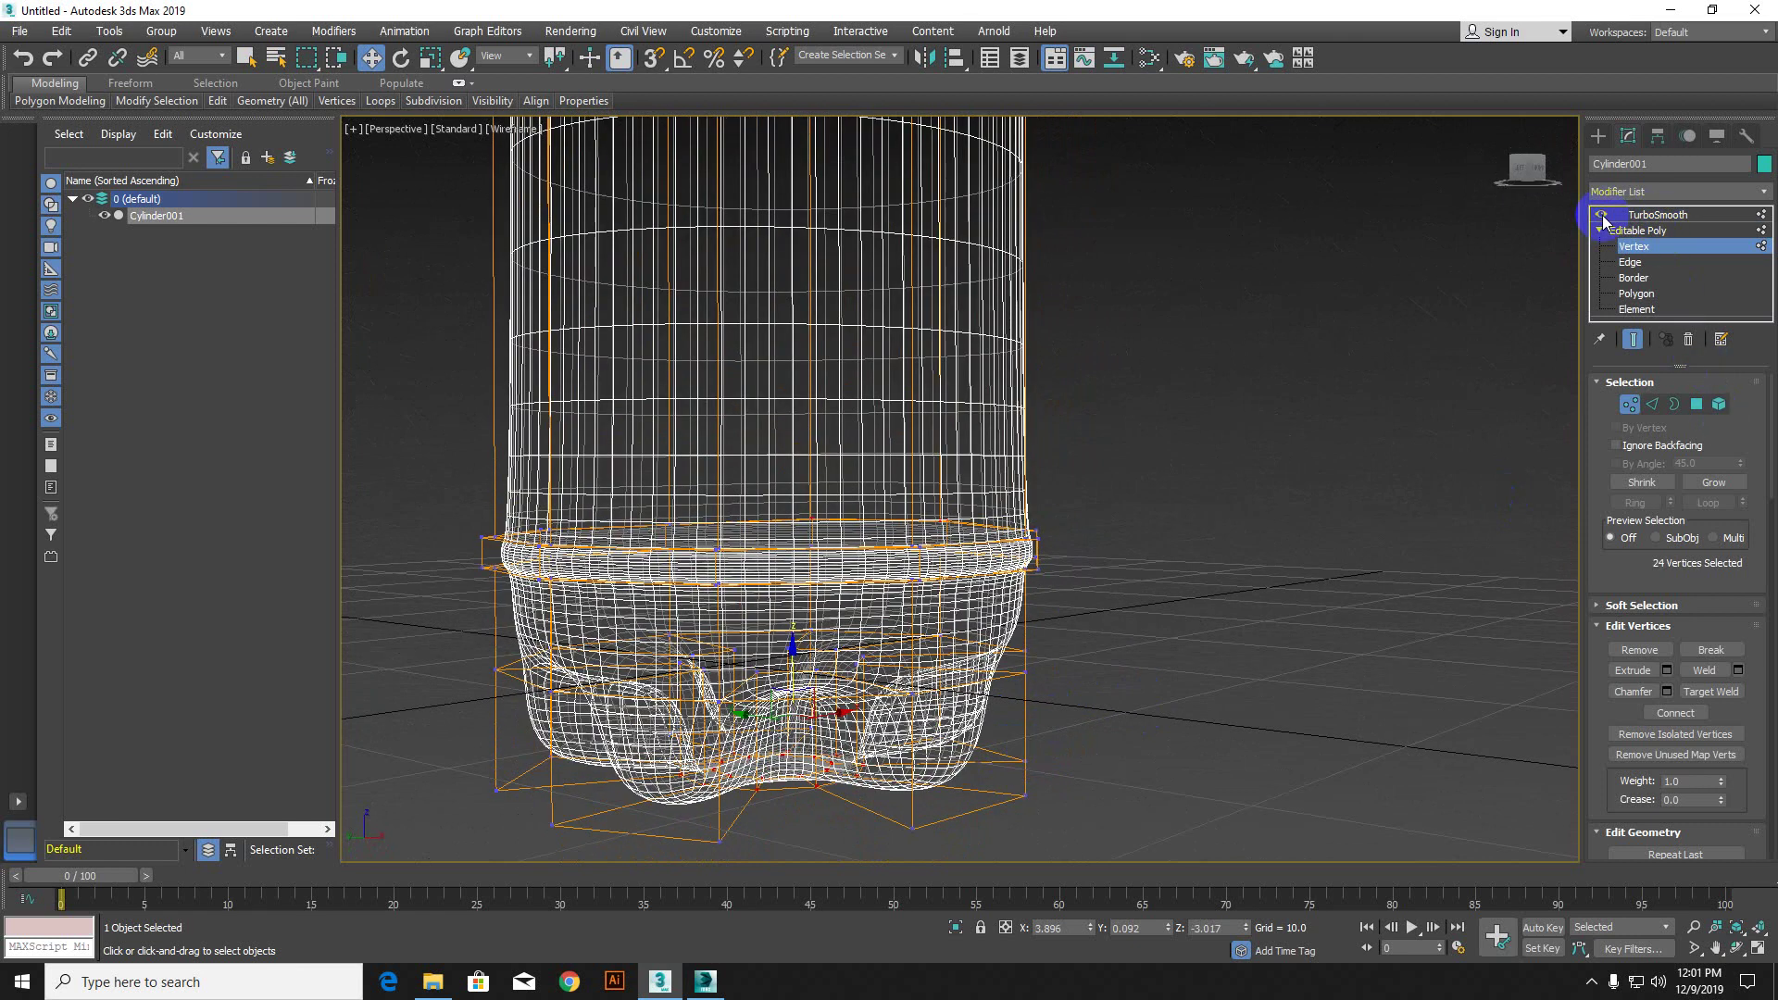
pyautogui.press('F3')
# Step: Clear the vertex selection, exit Vertex mode, and deselect the cylinder
pyautogui.click(1280, 542)
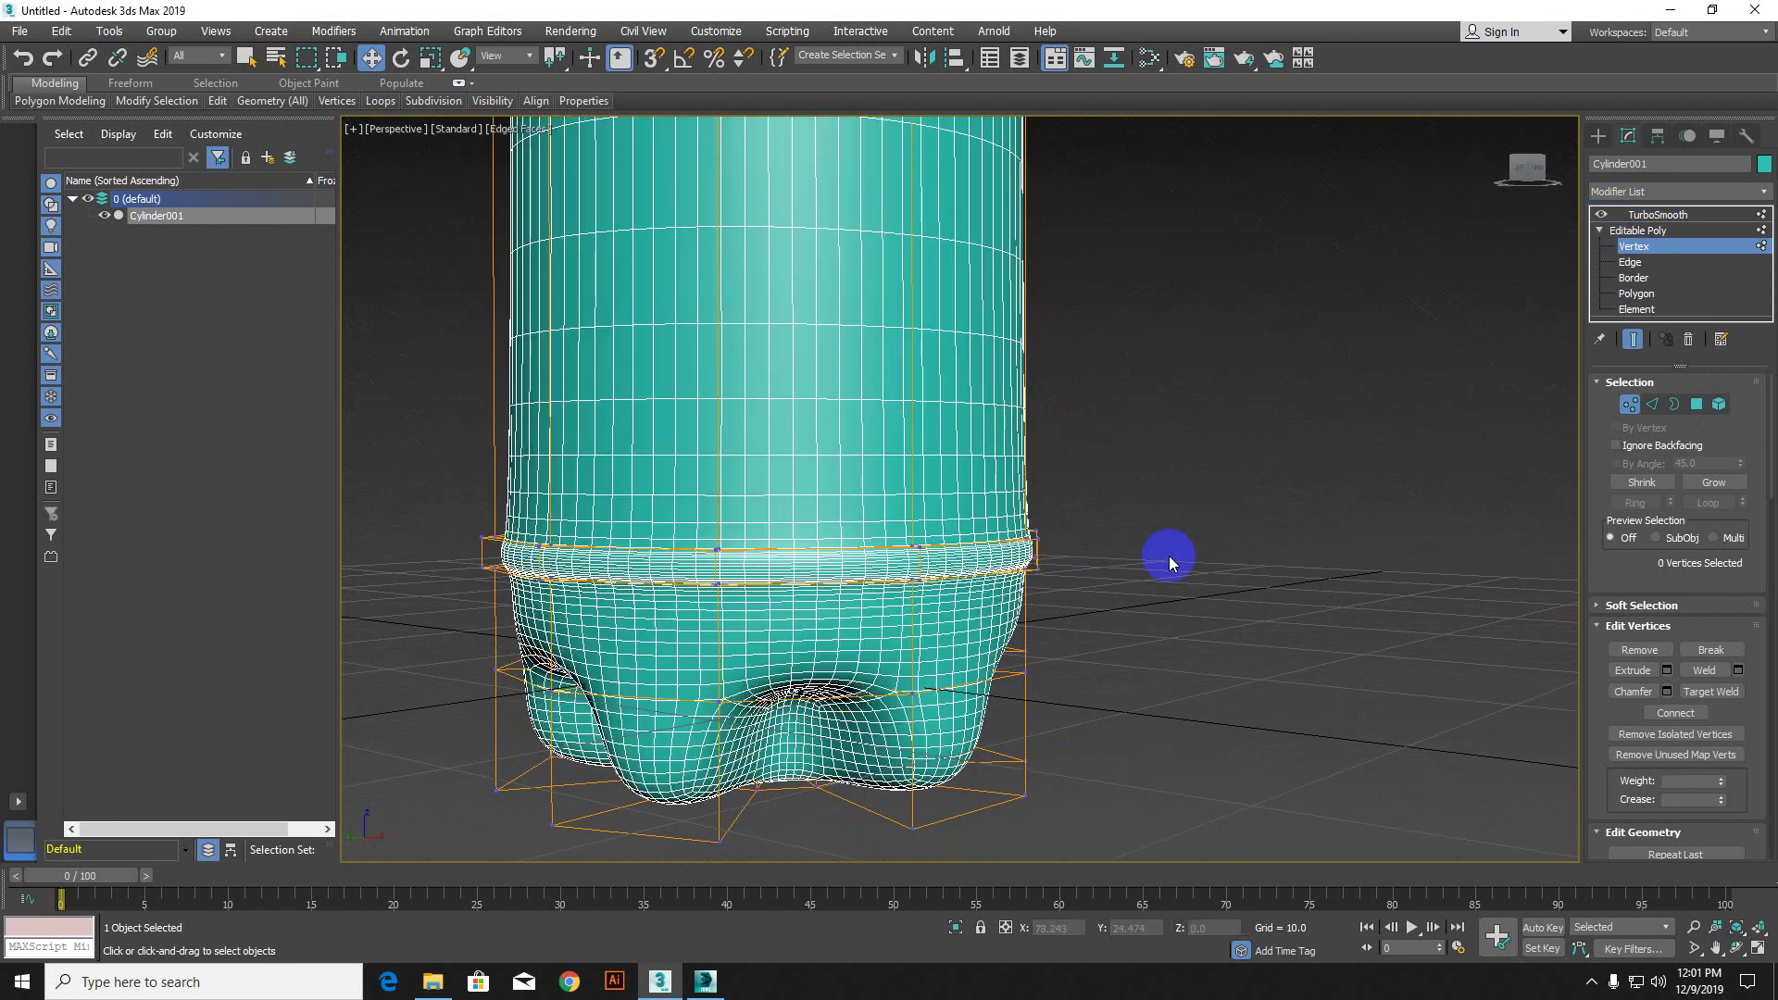
pyautogui.scroll(-5, 1169, 555)
pyautogui.click(1628, 405)
pyautogui.click(1320, 572)
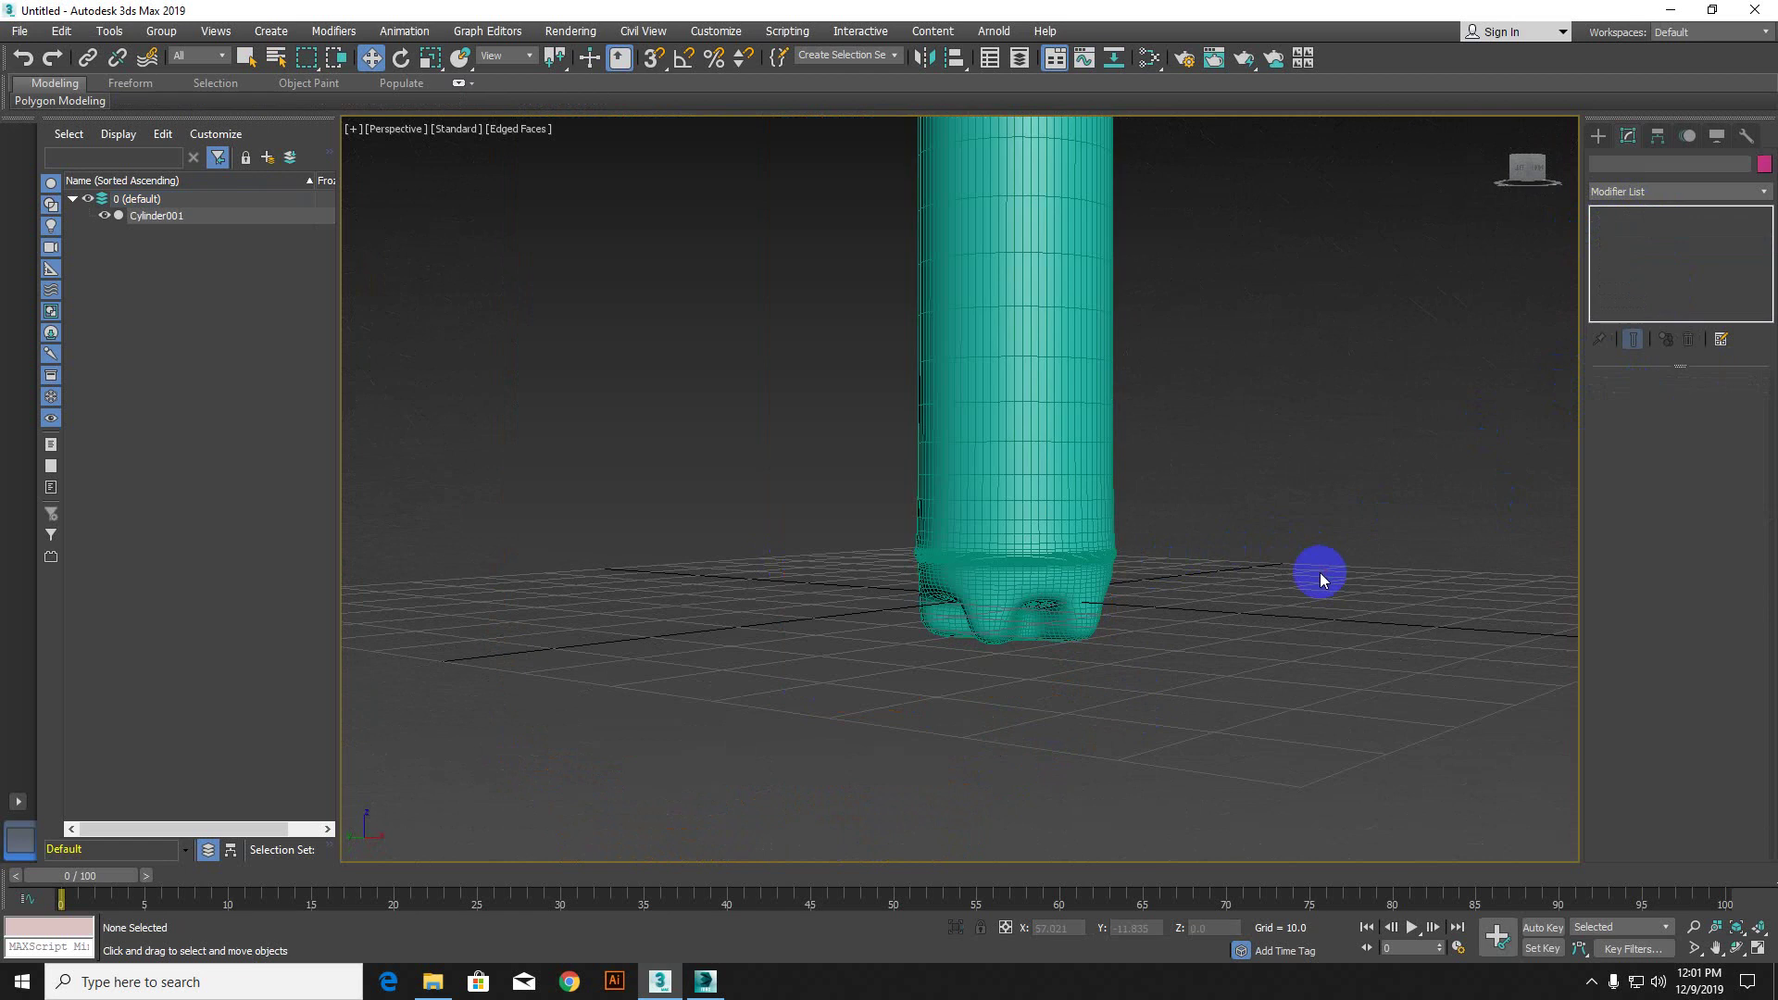
pyautogui.scroll(4, 964, 548)
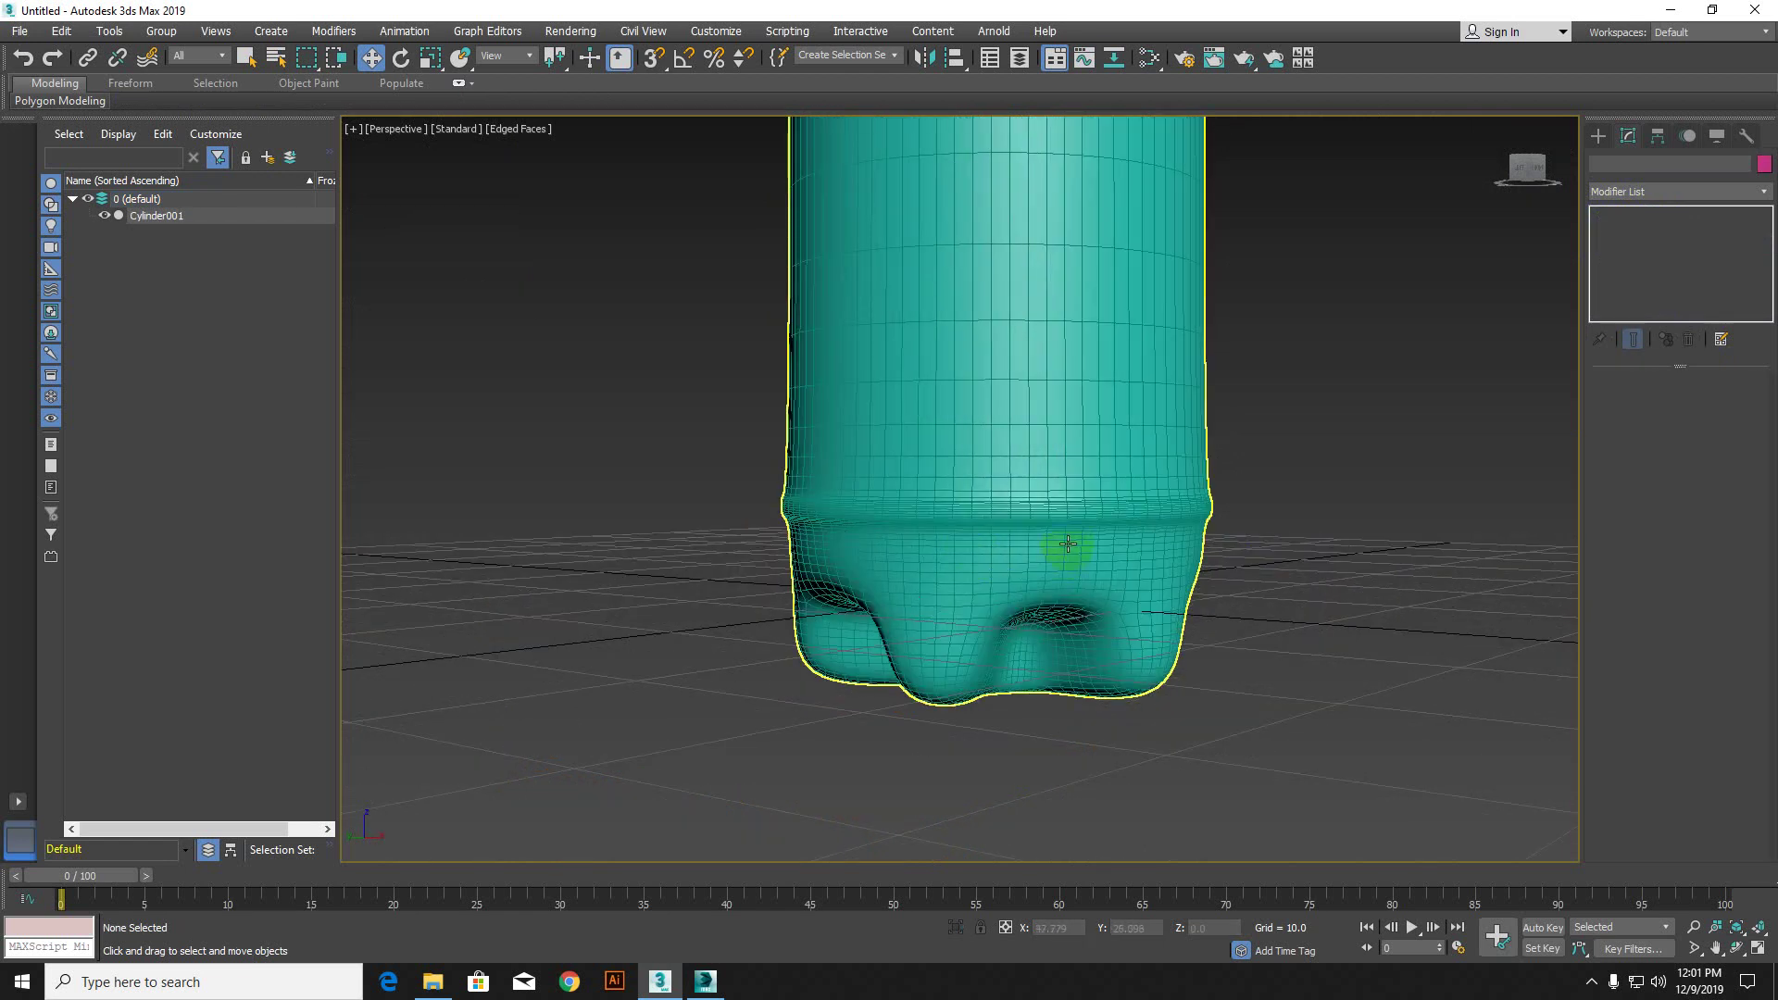
# Step: Switch to plain Default Shading without edges, inspect the smoothed base, and reselect Cylinder001
pyautogui.press('F3')
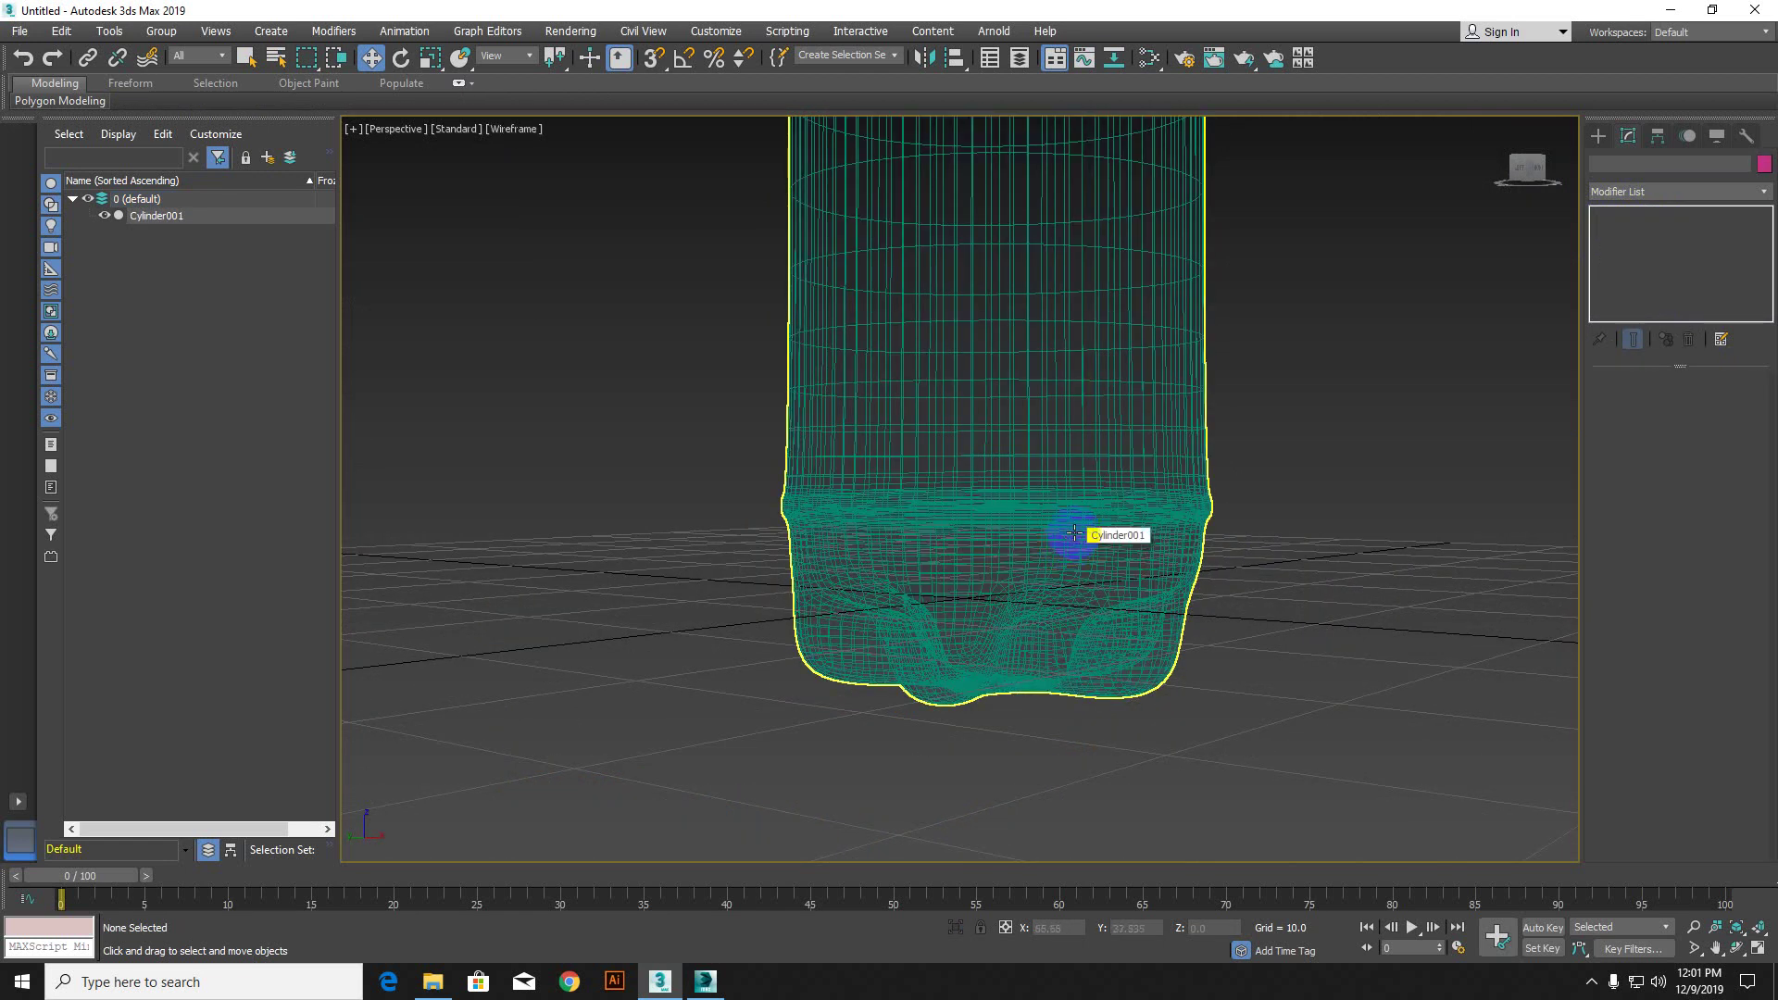
pyautogui.press('F3')
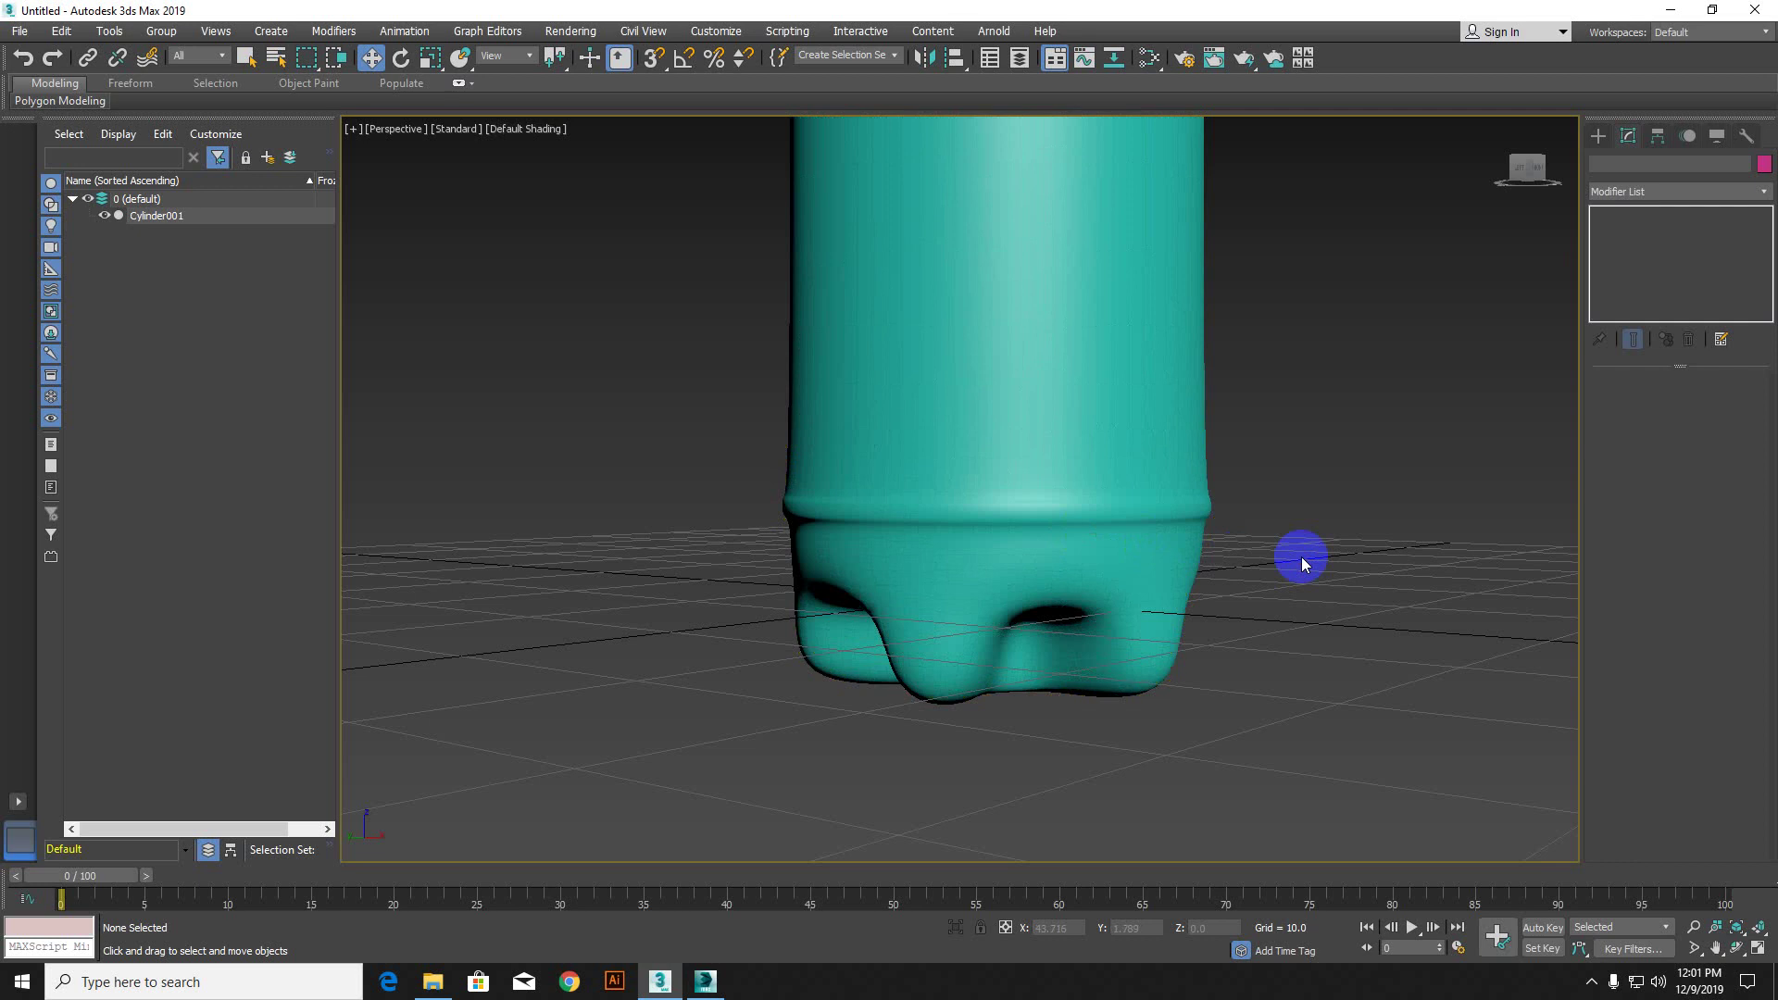
pyautogui.moveTo(968, 603); pyautogui.dragTo(1175, 589, button='middle')
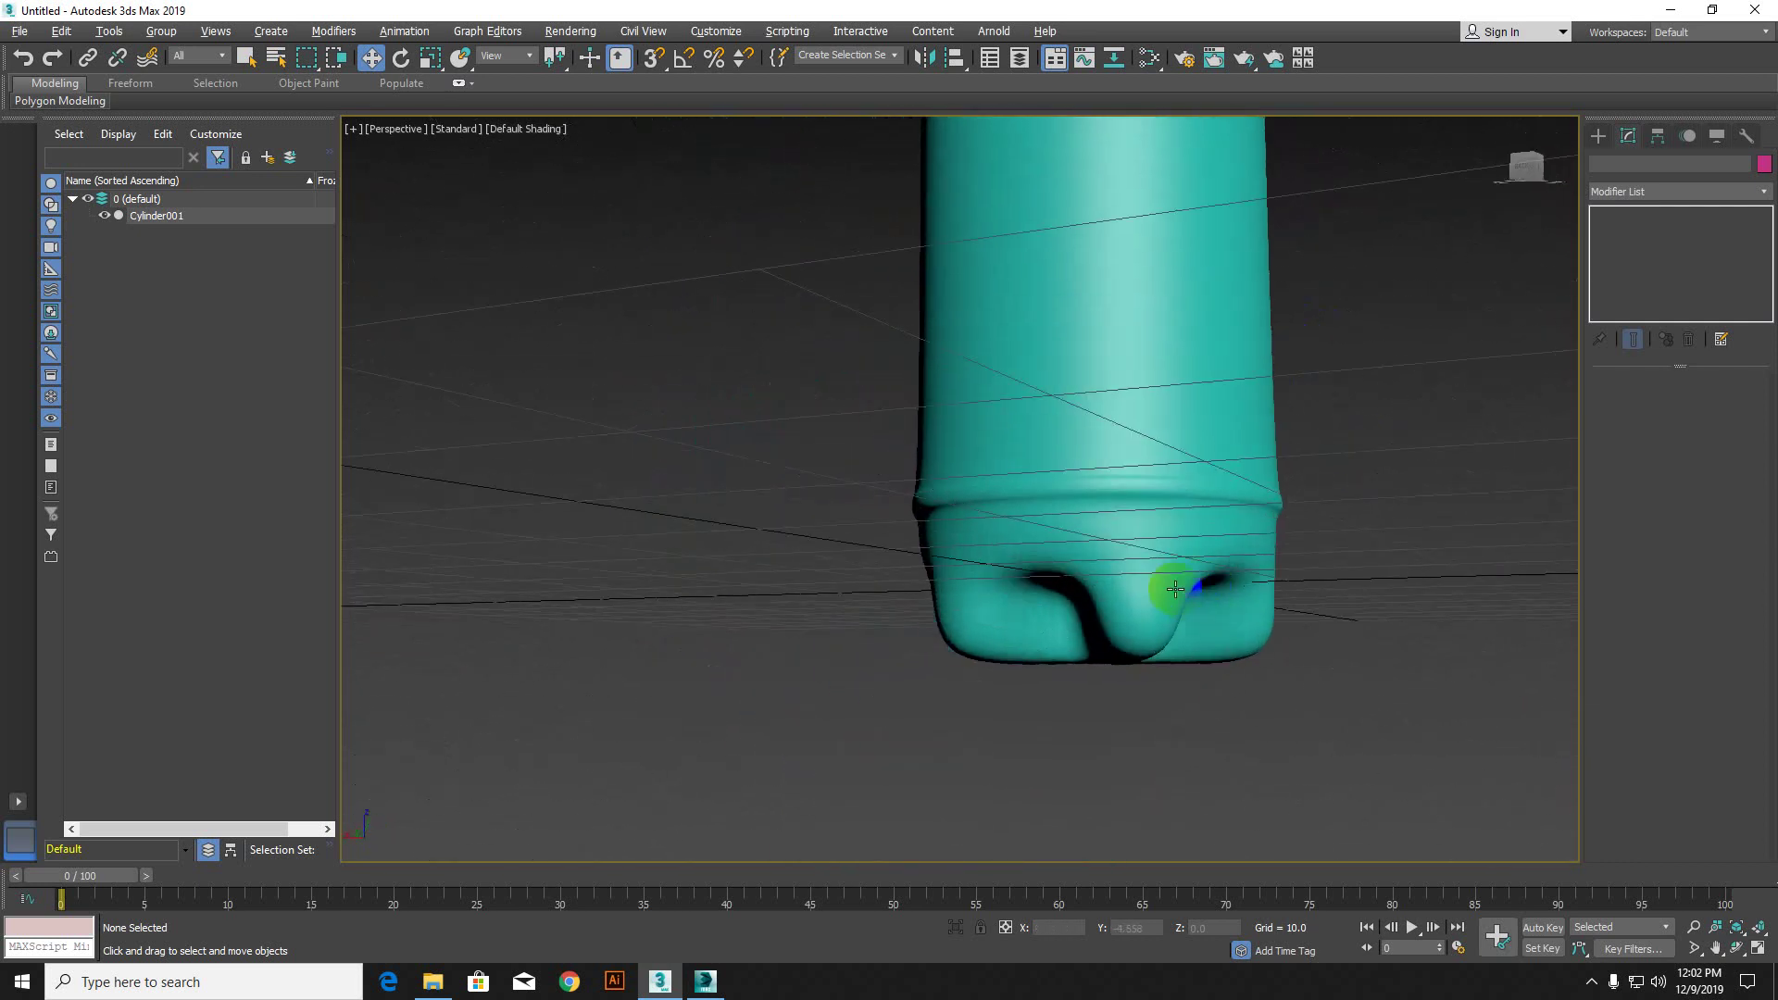
pyautogui.keyDown('alt'); pyautogui.moveTo(1174, 588); pyautogui.dragTo(1111, 588); pyautogui.keyUp('alt')
pyautogui.moveTo(1191, 460); pyautogui.dragTo(988, 584, button='middle')
pyautogui.scroll(2, 983, 582)
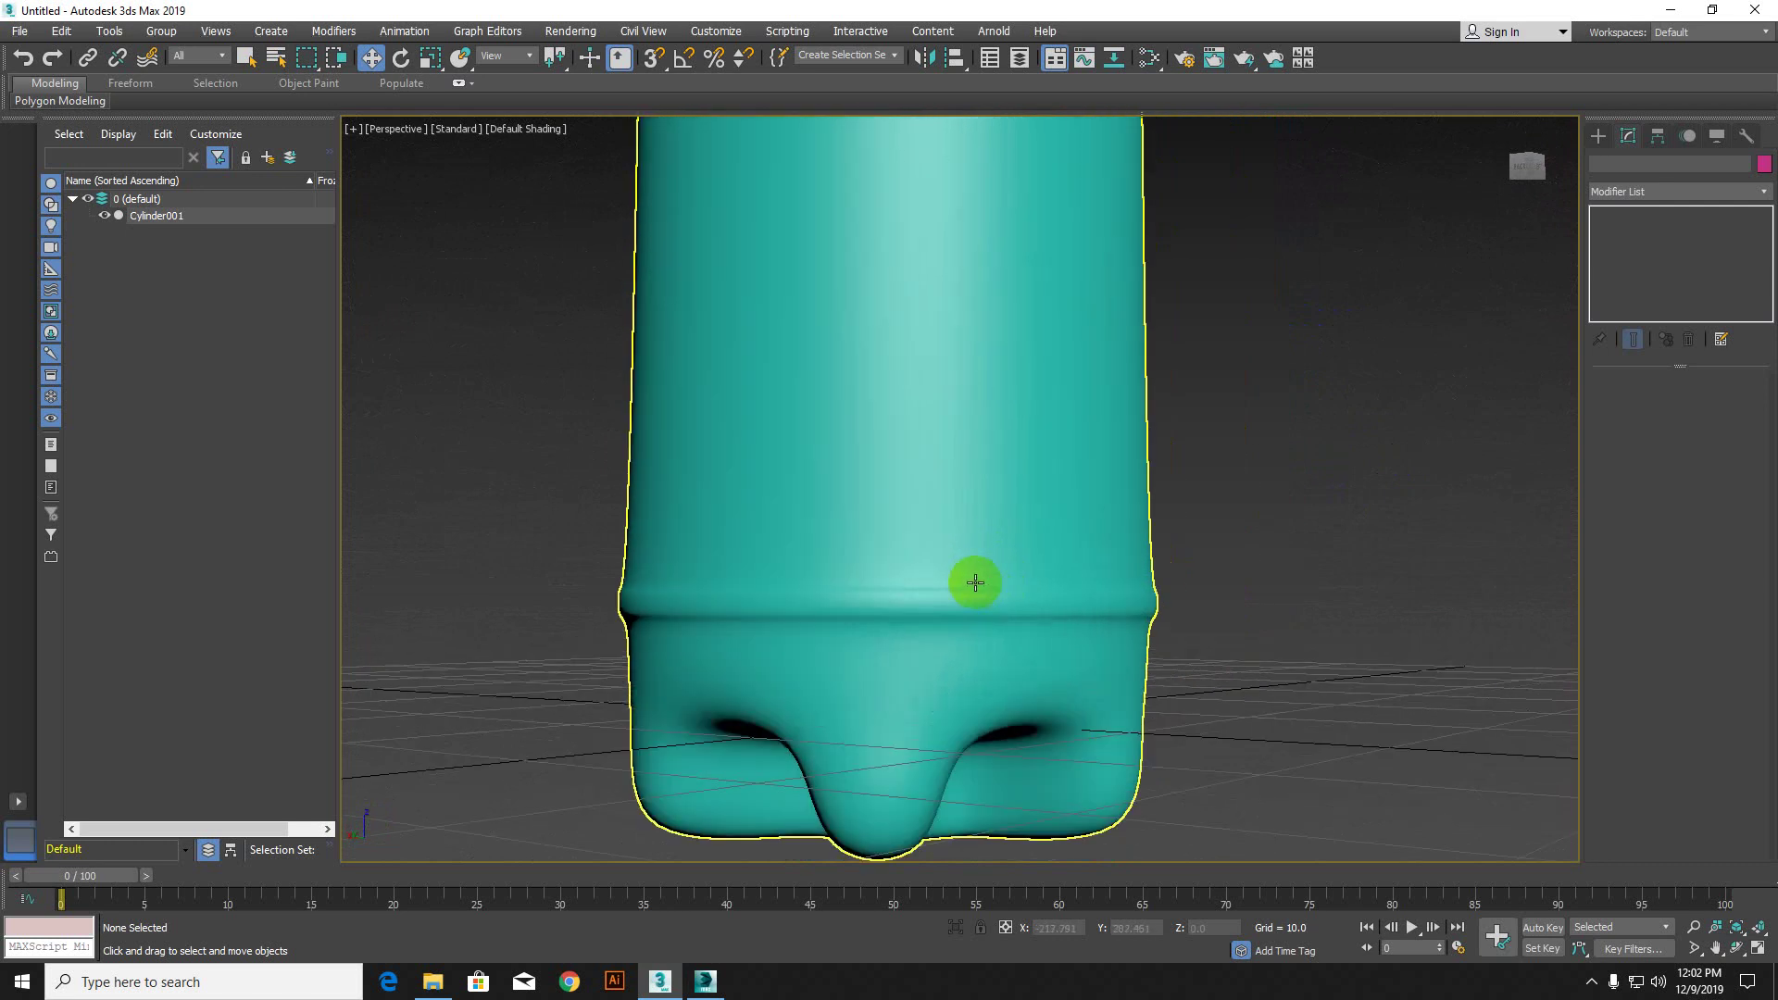
pyautogui.click(854, 618)
pyautogui.keyDown('alt'); pyautogui.moveTo(922, 620); pyautogui.dragTo(800, 668, button='middle'); pyautogui.keyUp('alt')
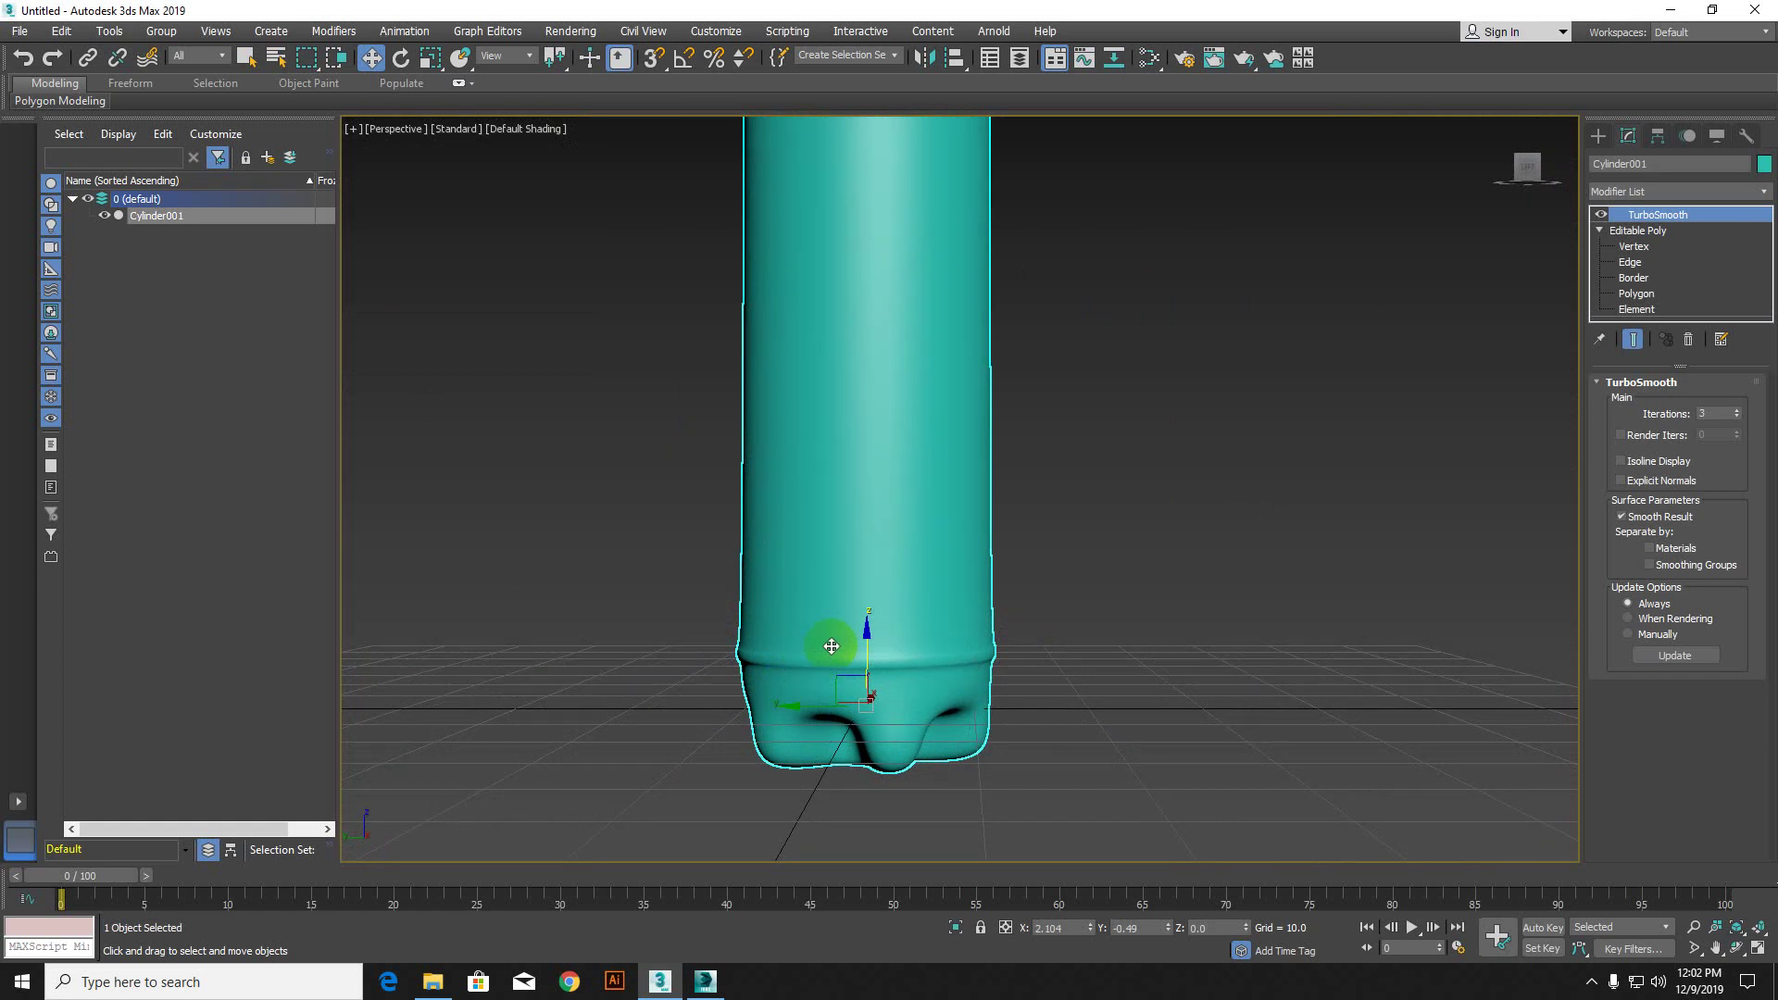
# Step: Change the viewport shading quality to DX Mode, then to High Quality
pyautogui.click(452, 128)
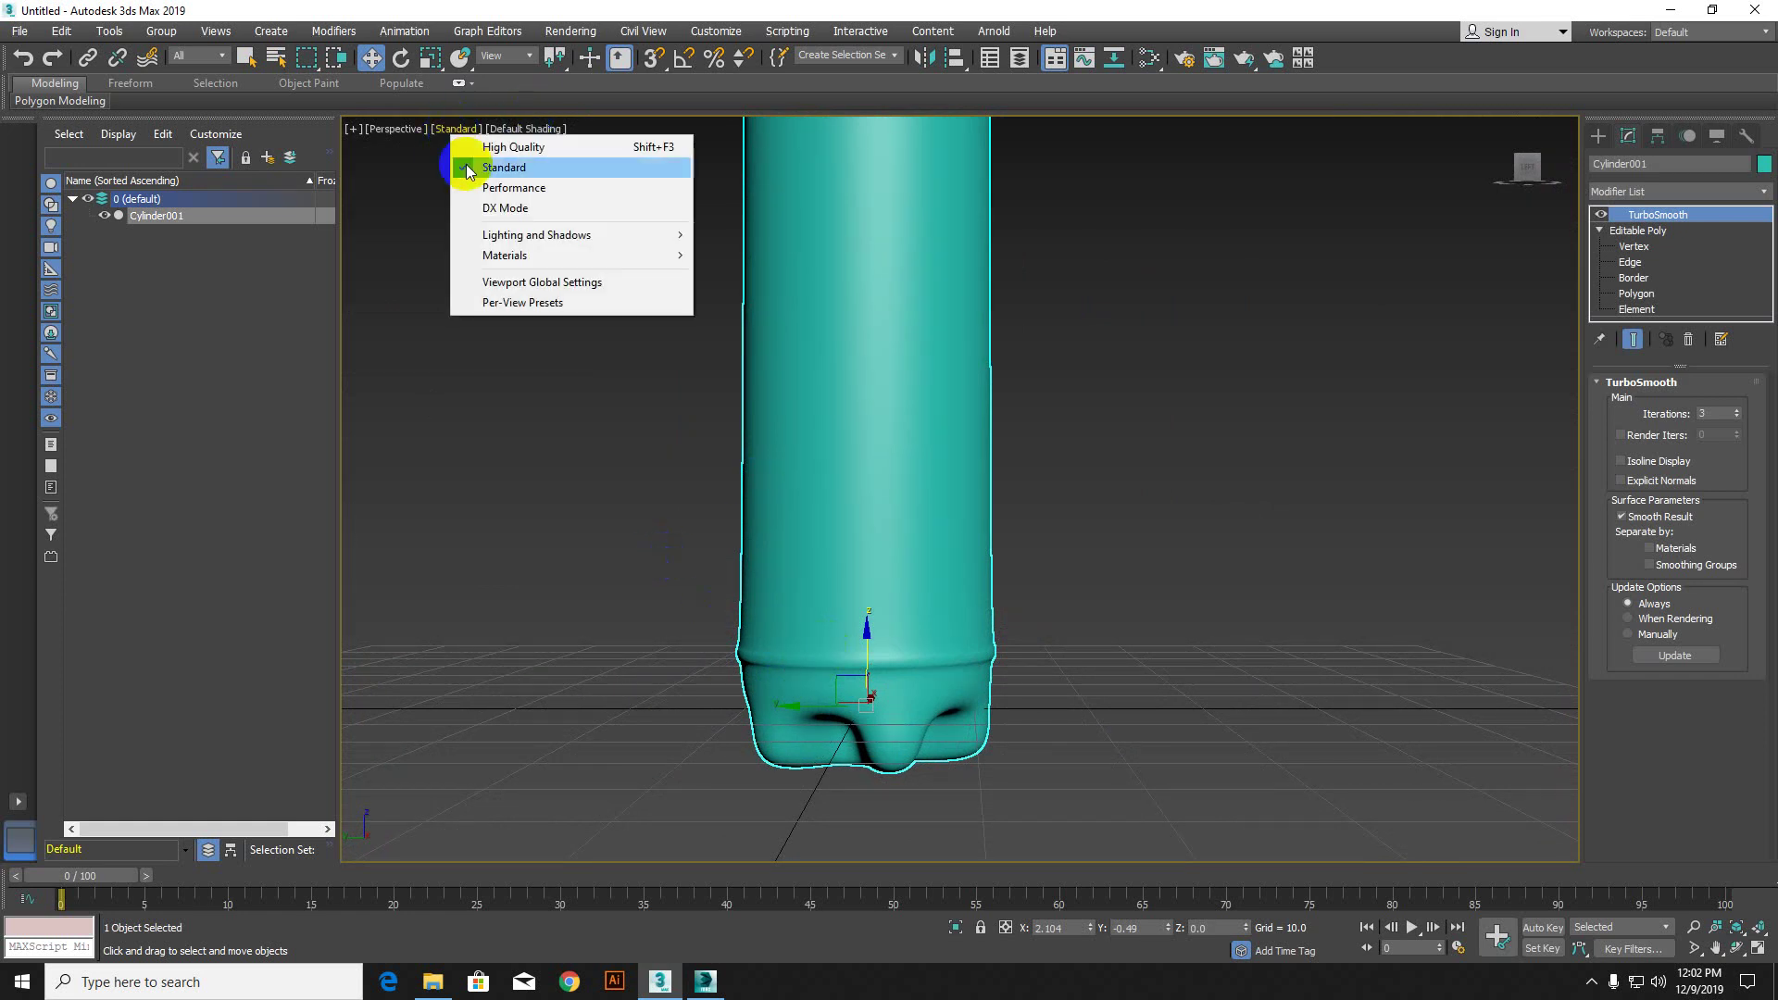
pyautogui.click(486, 206)
pyautogui.click(463, 132)
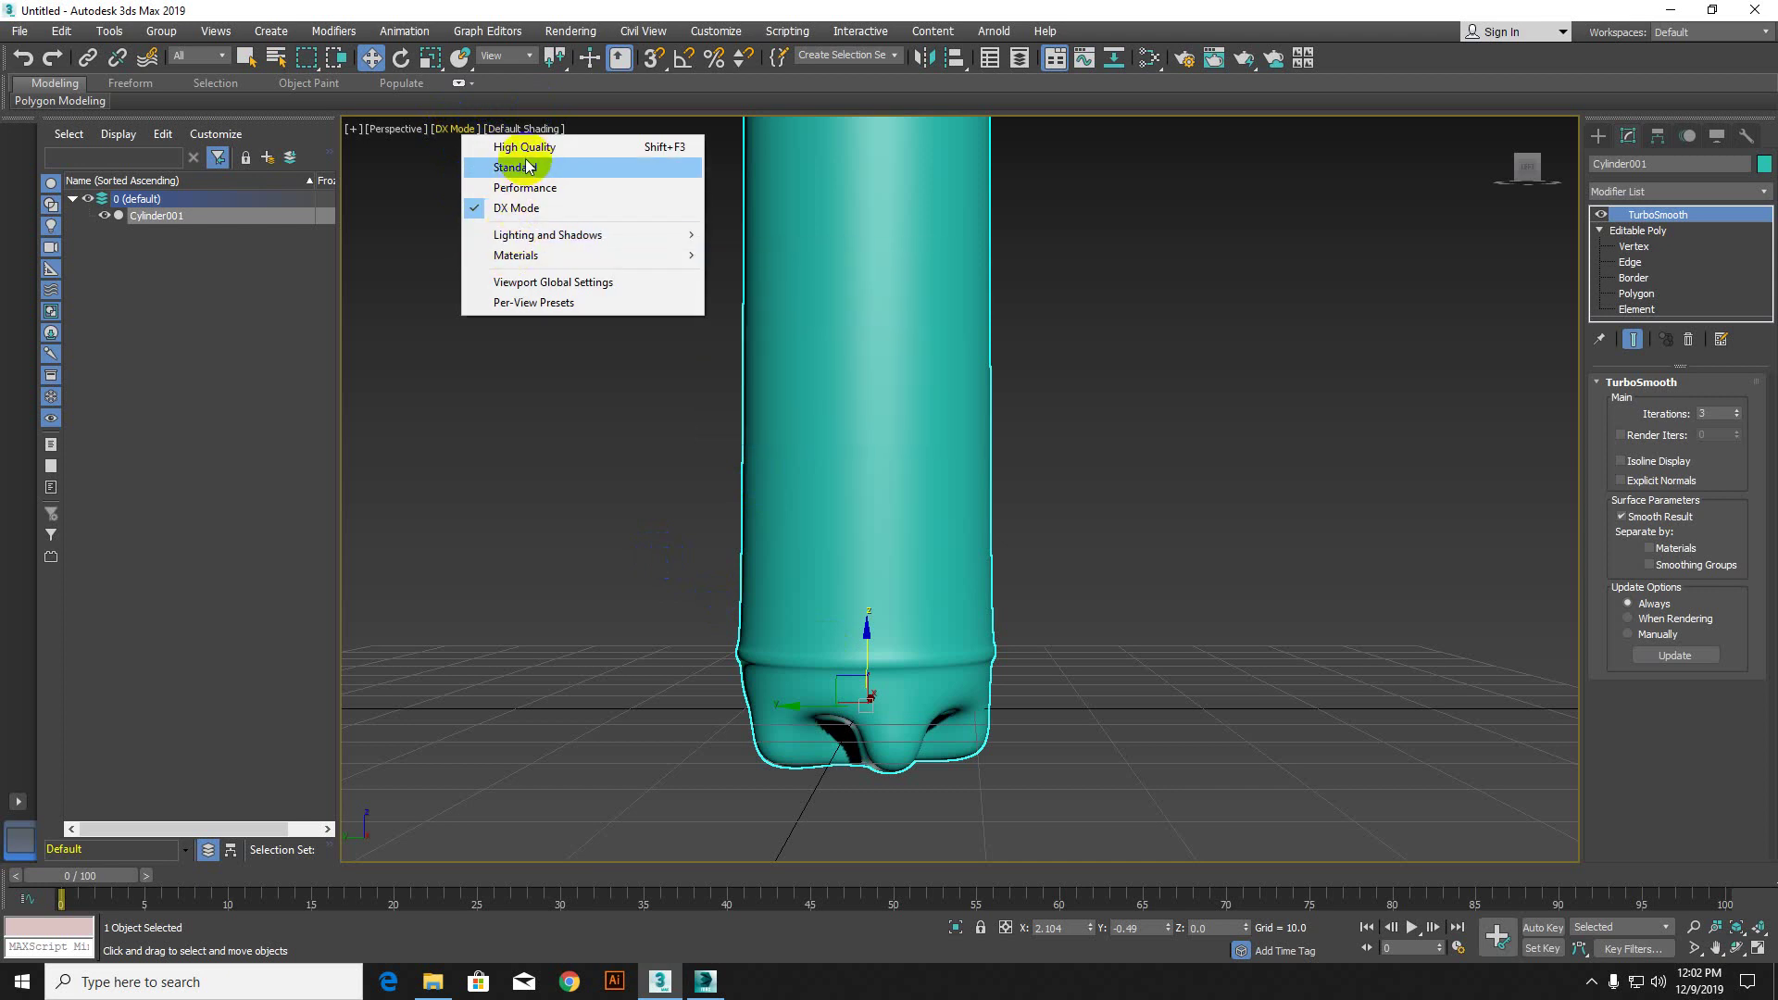
pyautogui.click(526, 167)
pyautogui.click(472, 132)
pyautogui.click(502, 148)
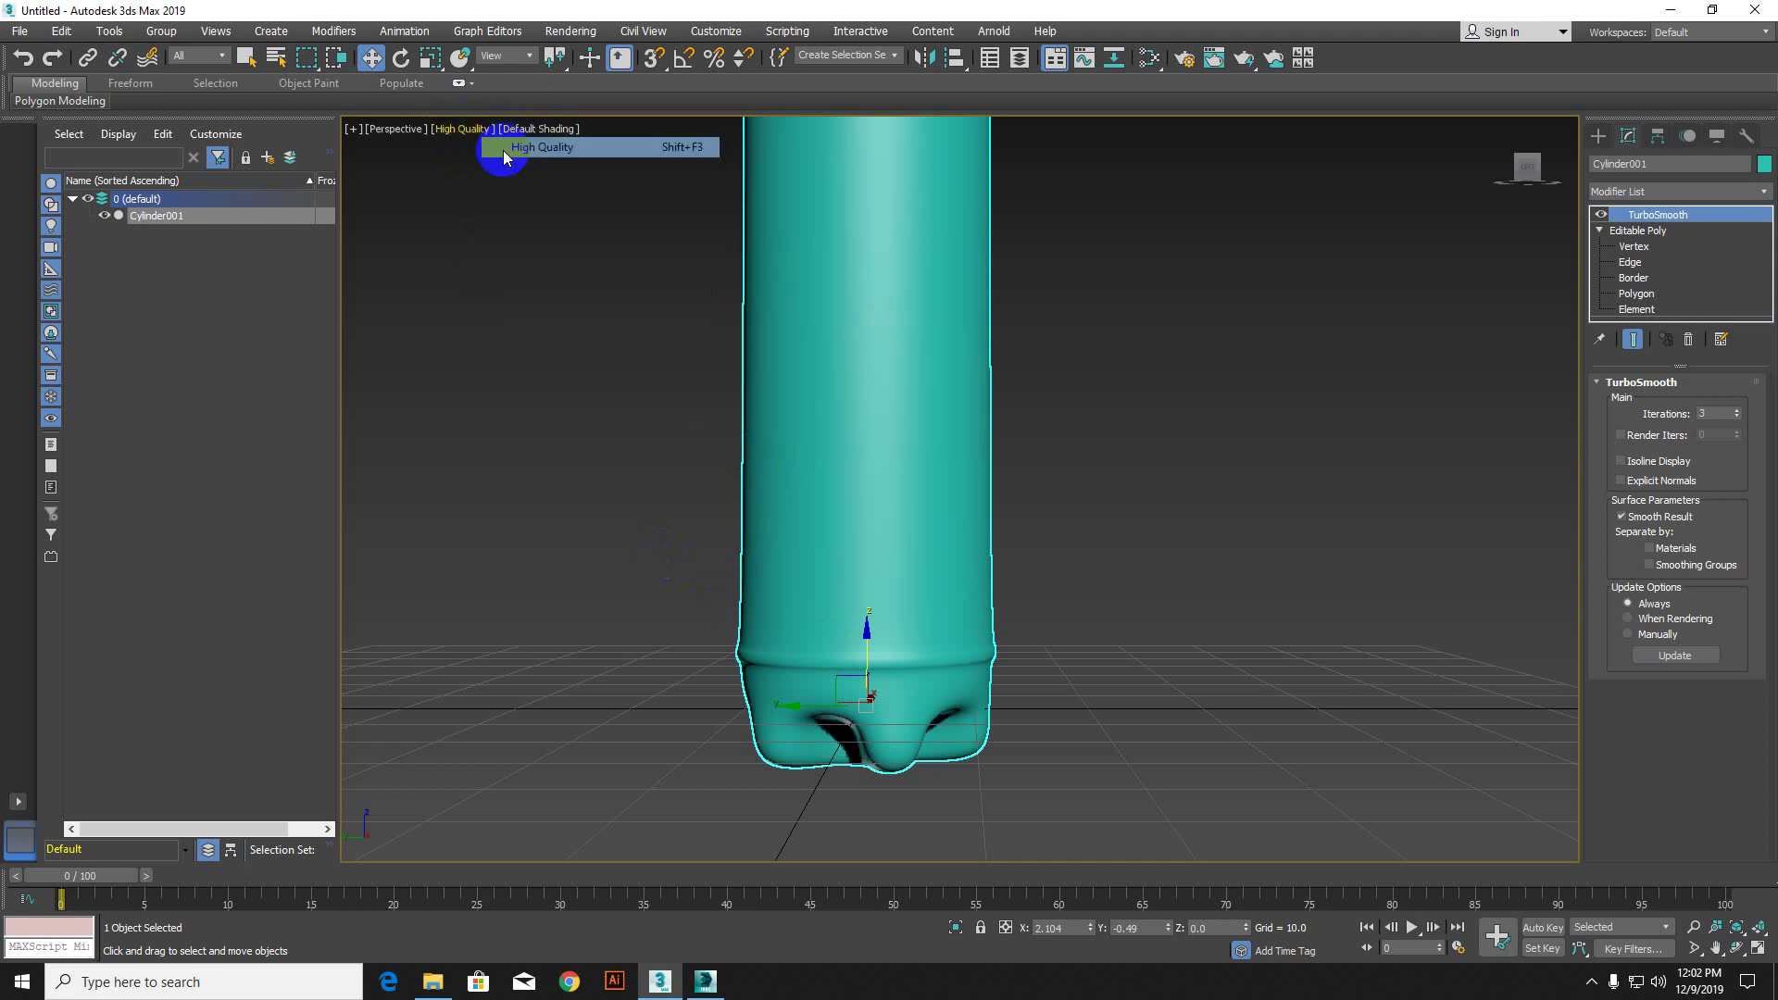
# Step: Try Performance shading, settle back on High Quality, and zoom in close on the bottle
pyautogui.click(462, 130)
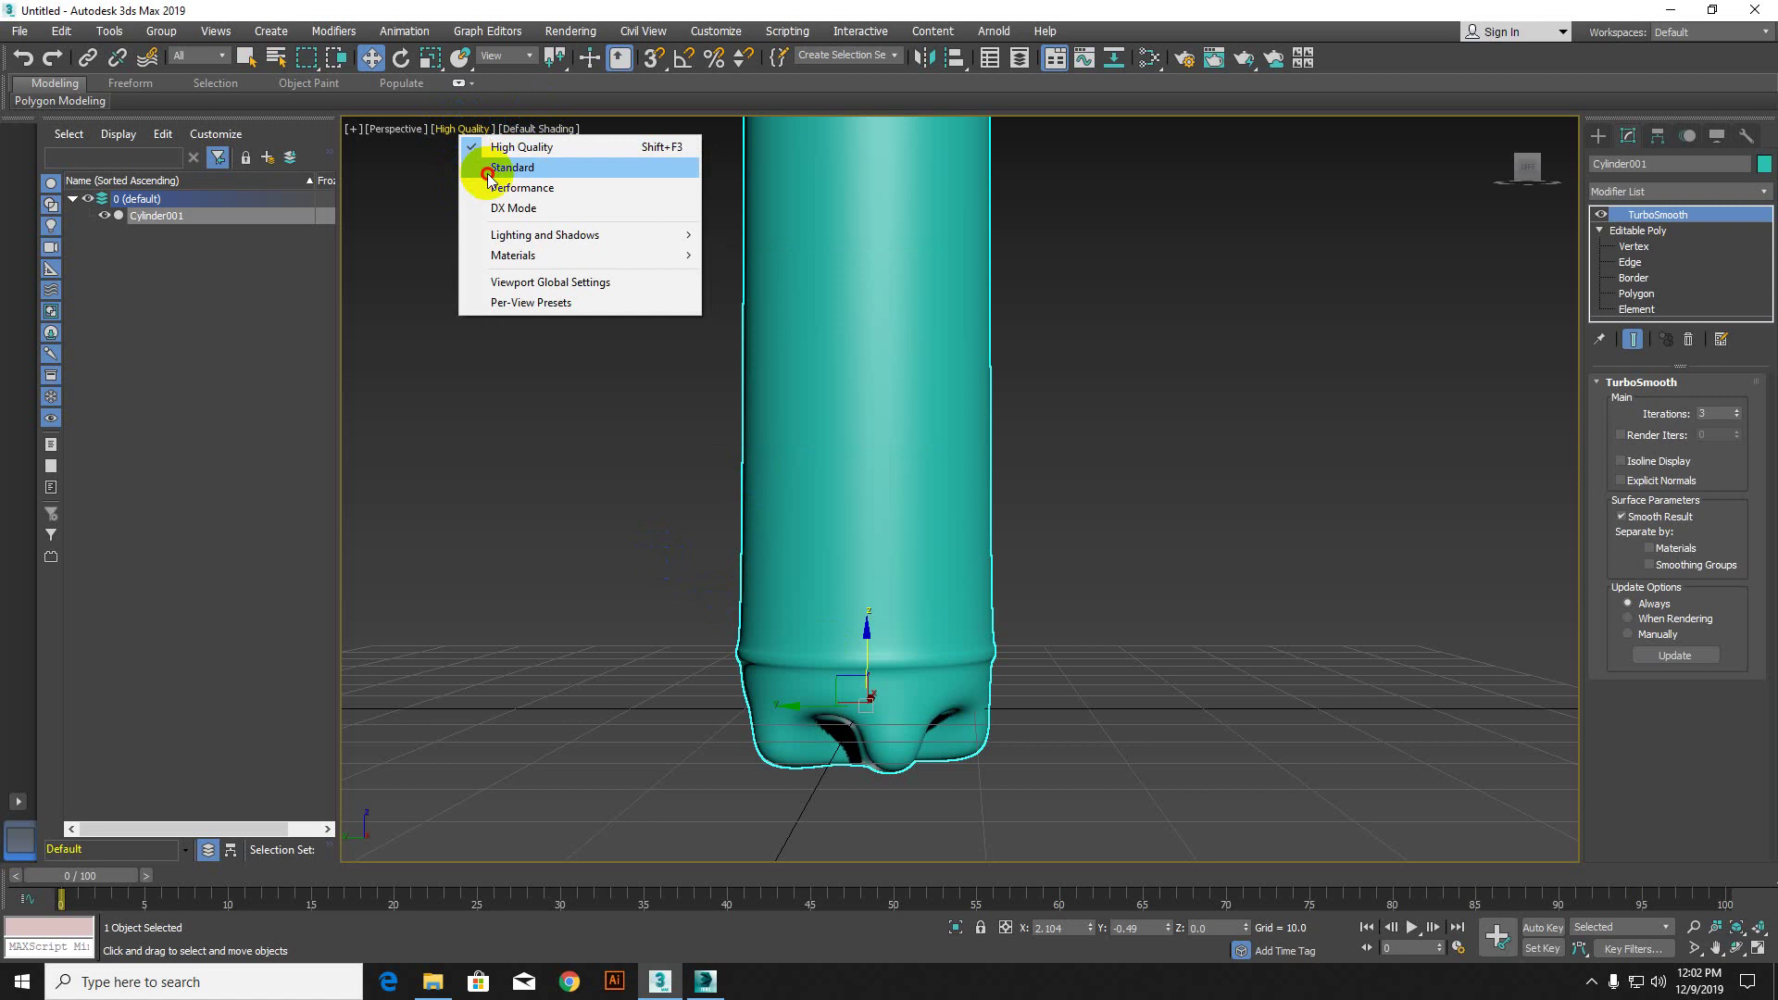
pyautogui.click(486, 188)
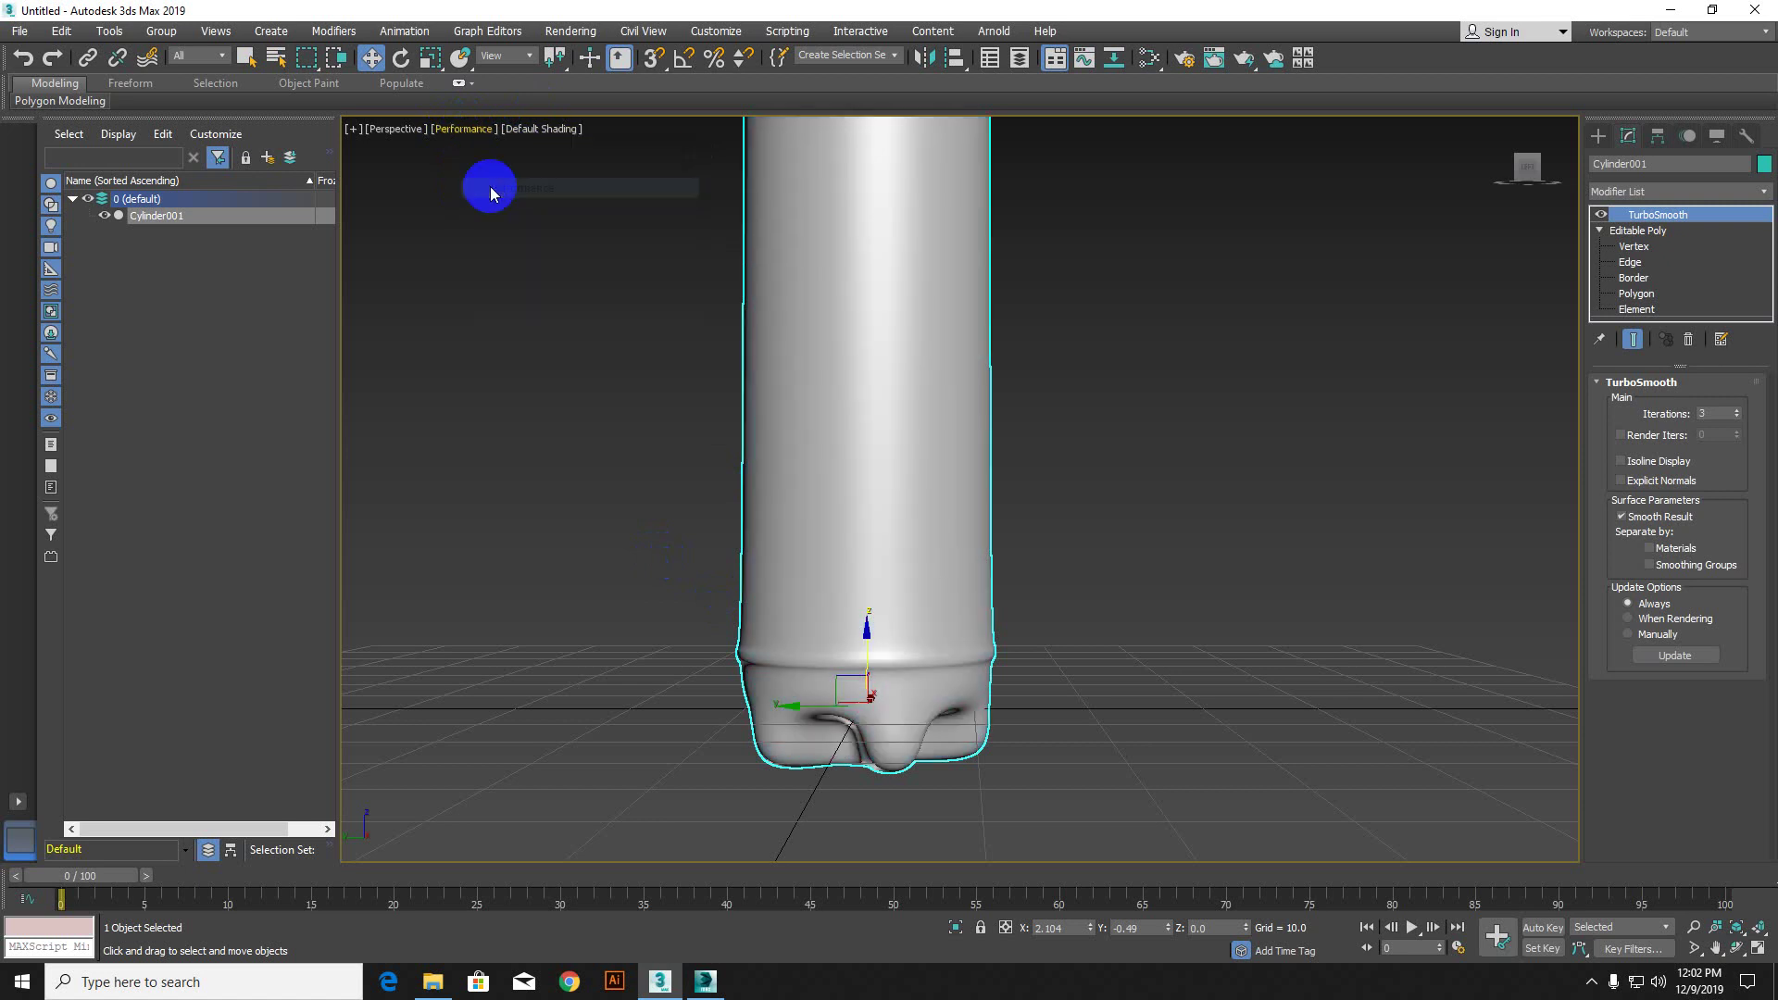
pyautogui.click(461, 128)
pyautogui.click(463, 147)
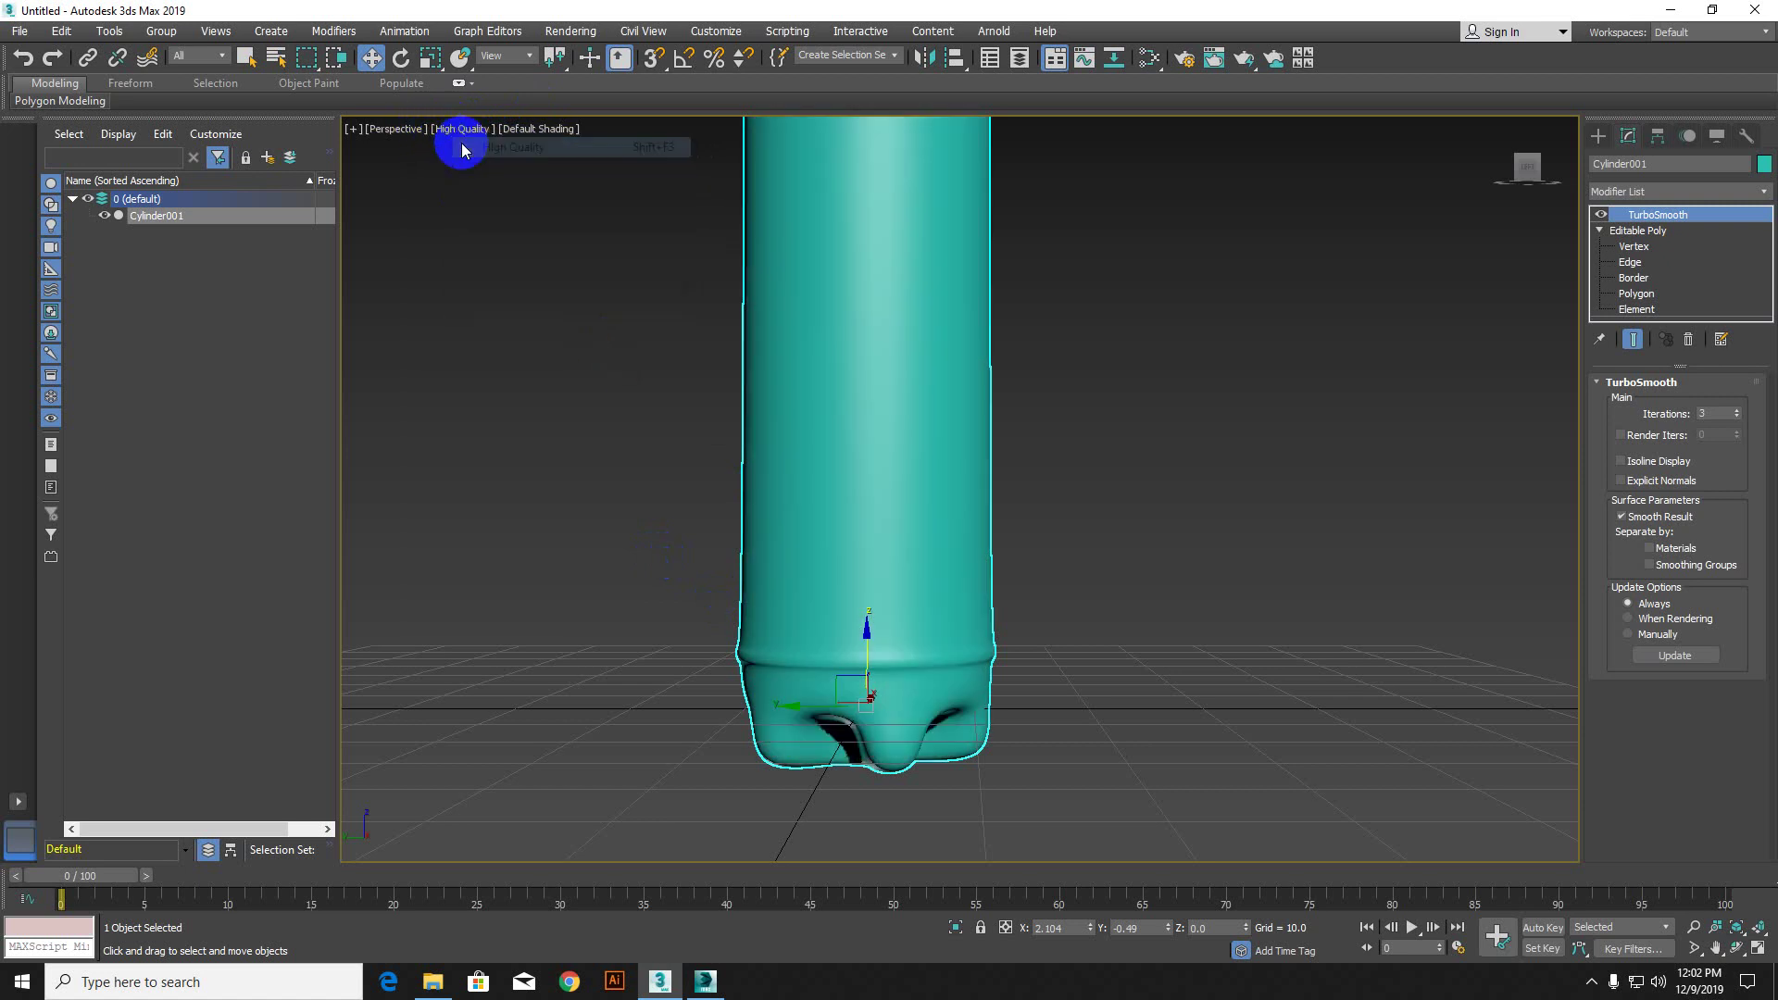
pyautogui.keyDown('alt'); pyautogui.moveTo(974, 565); pyautogui.dragTo(839, 524, button='middle'); pyautogui.keyUp('alt')
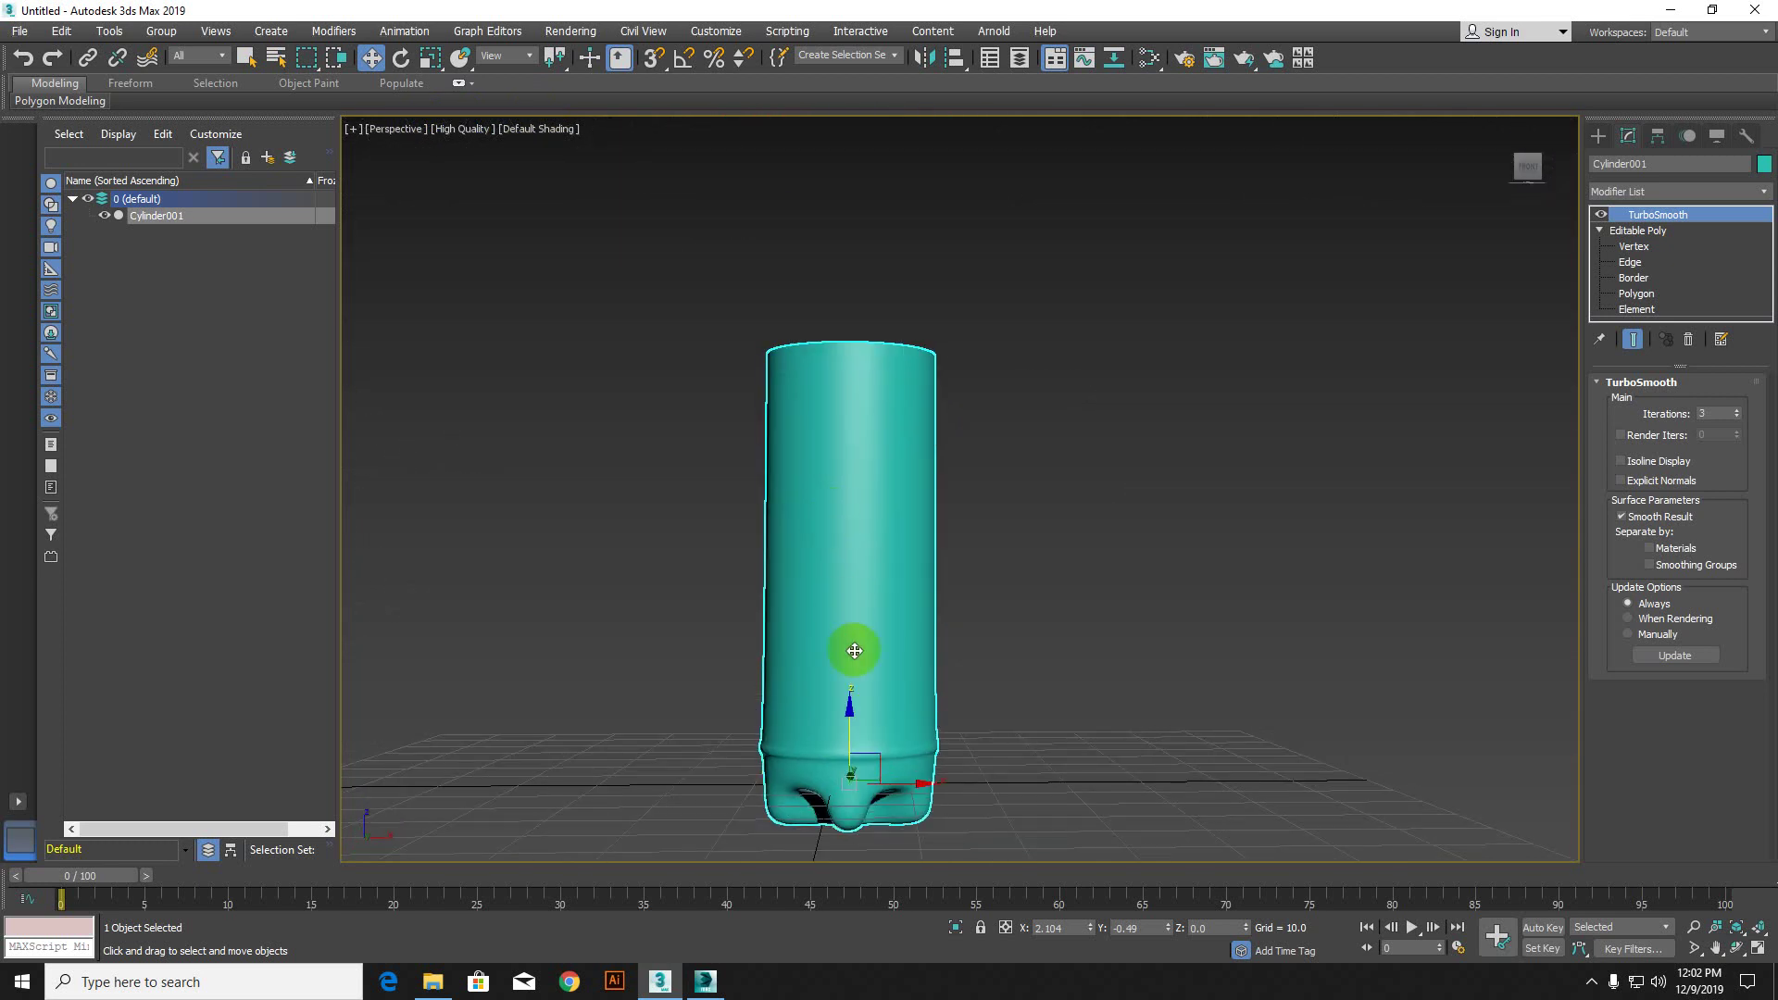
pyautogui.scroll(8, 833, 556)
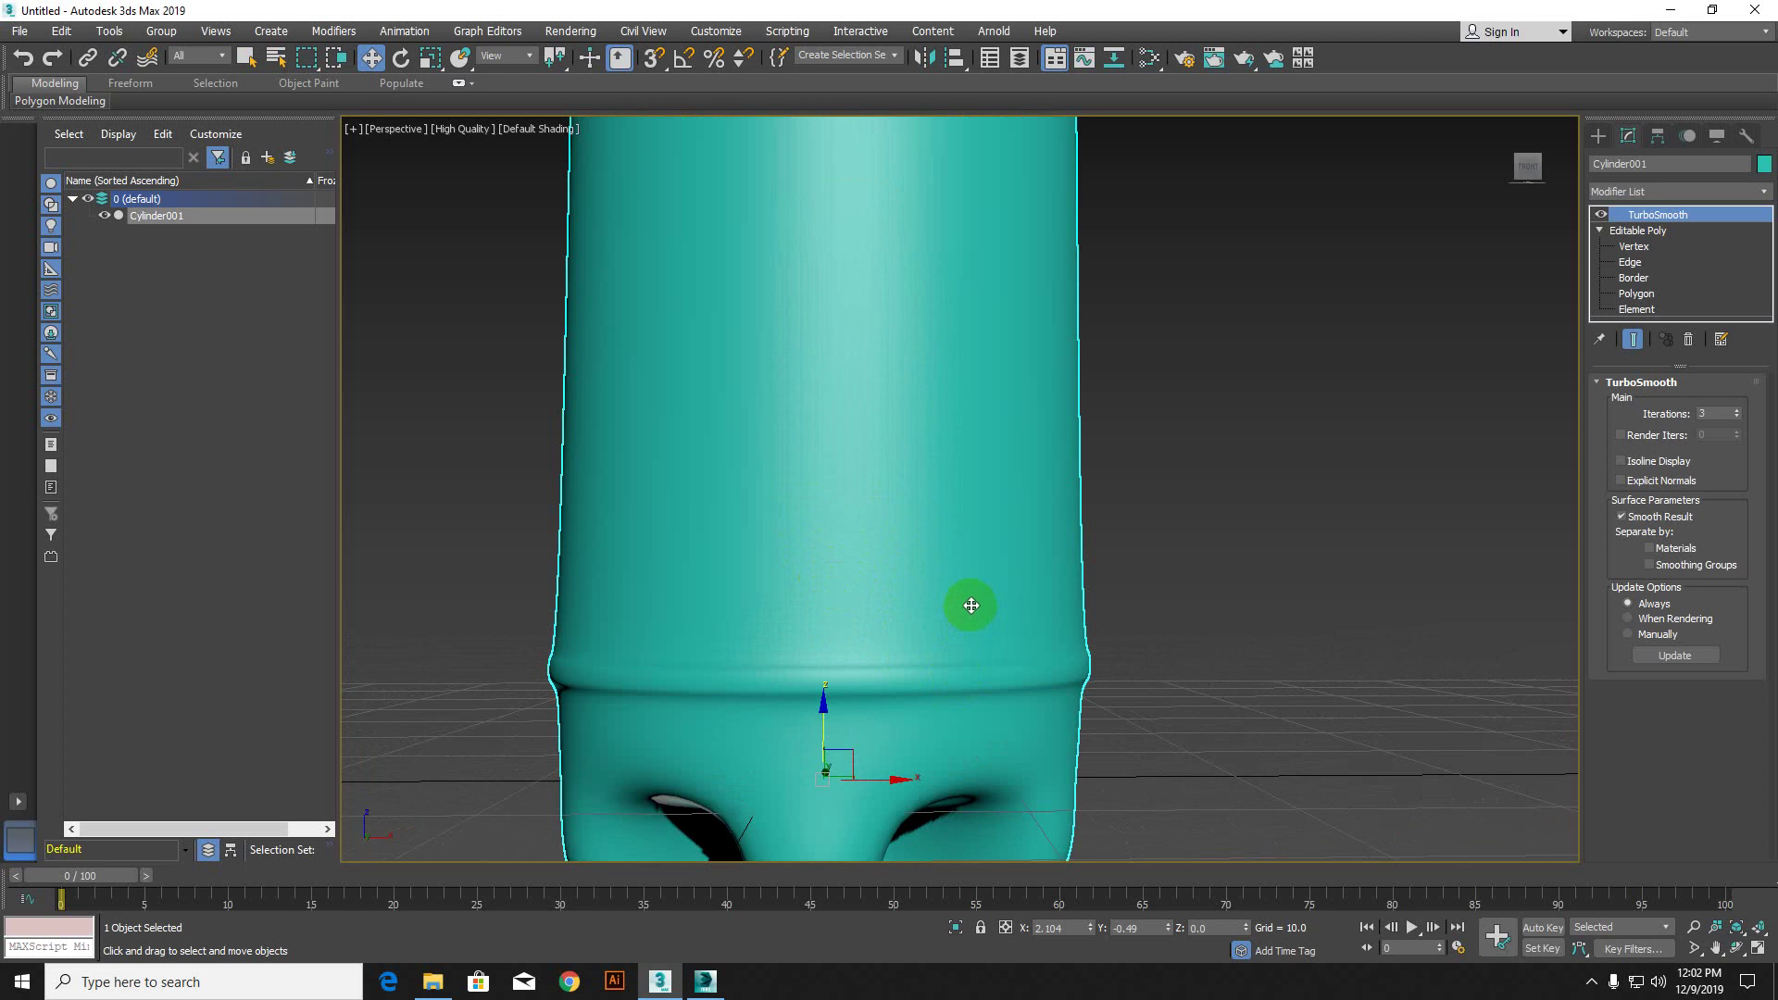
# Step: Enter Cylinder001's Editable Poly Edge level and orbit around the bottle's low-poly cage
pyautogui.click(1639, 248)
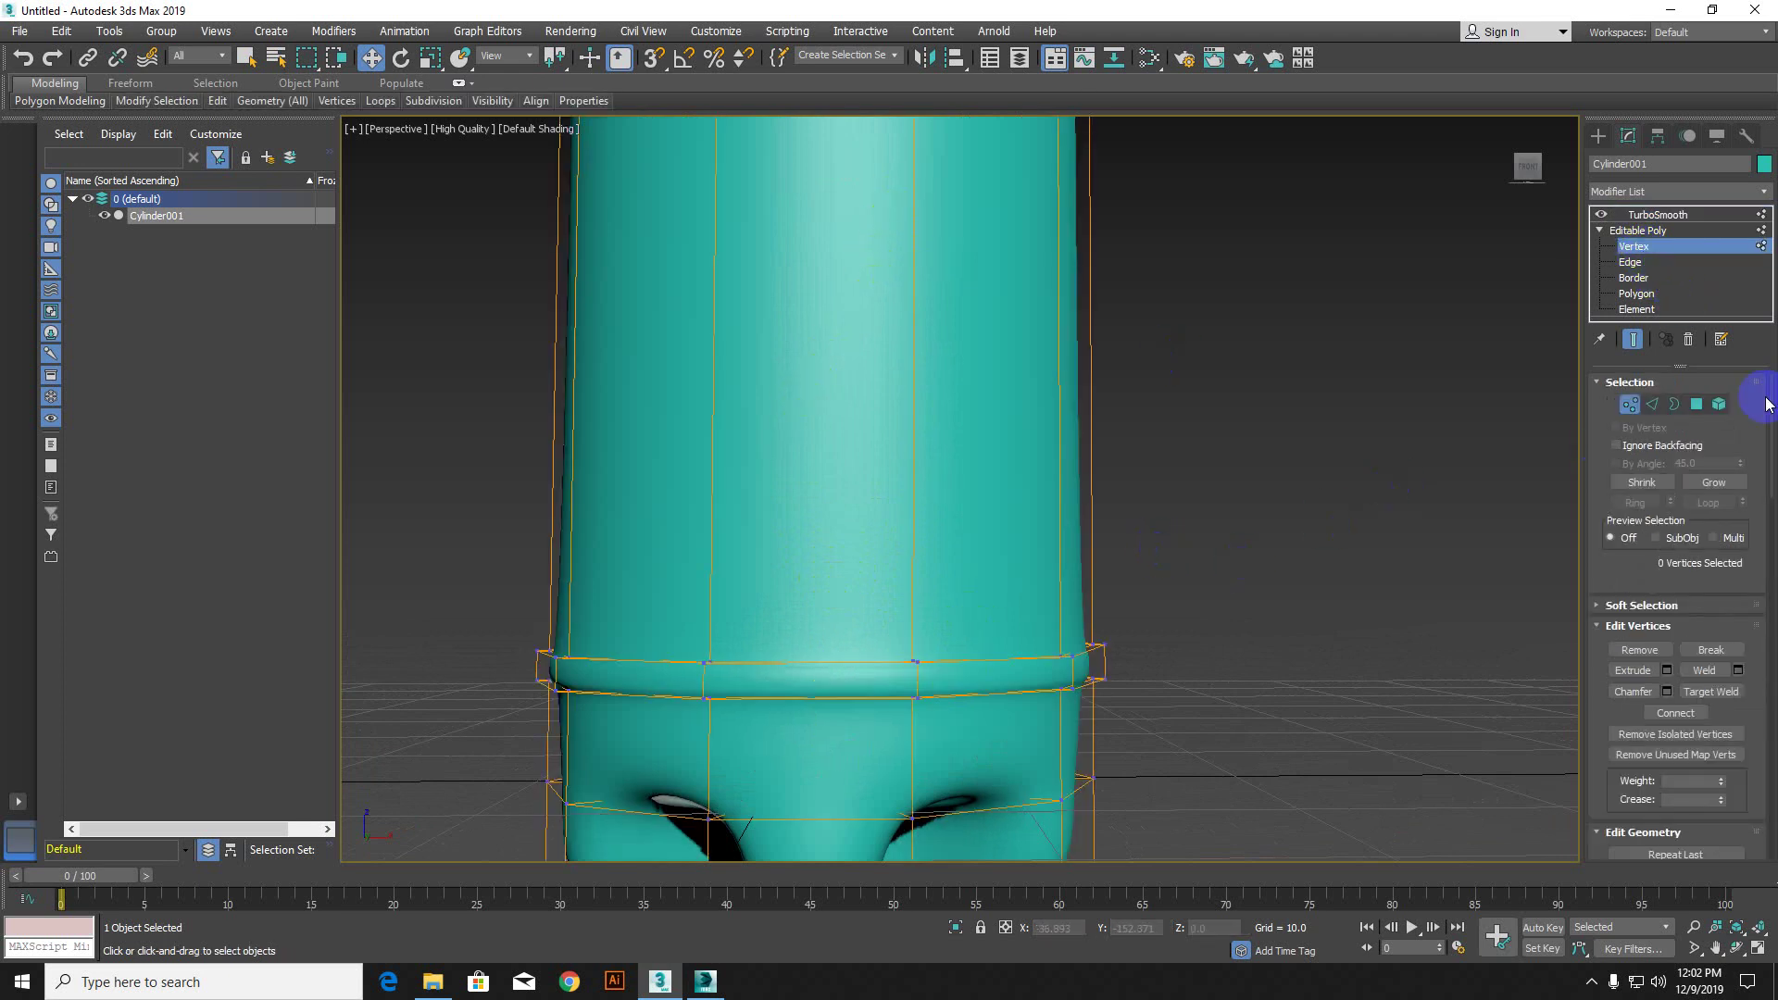
pyautogui.click(1652, 405)
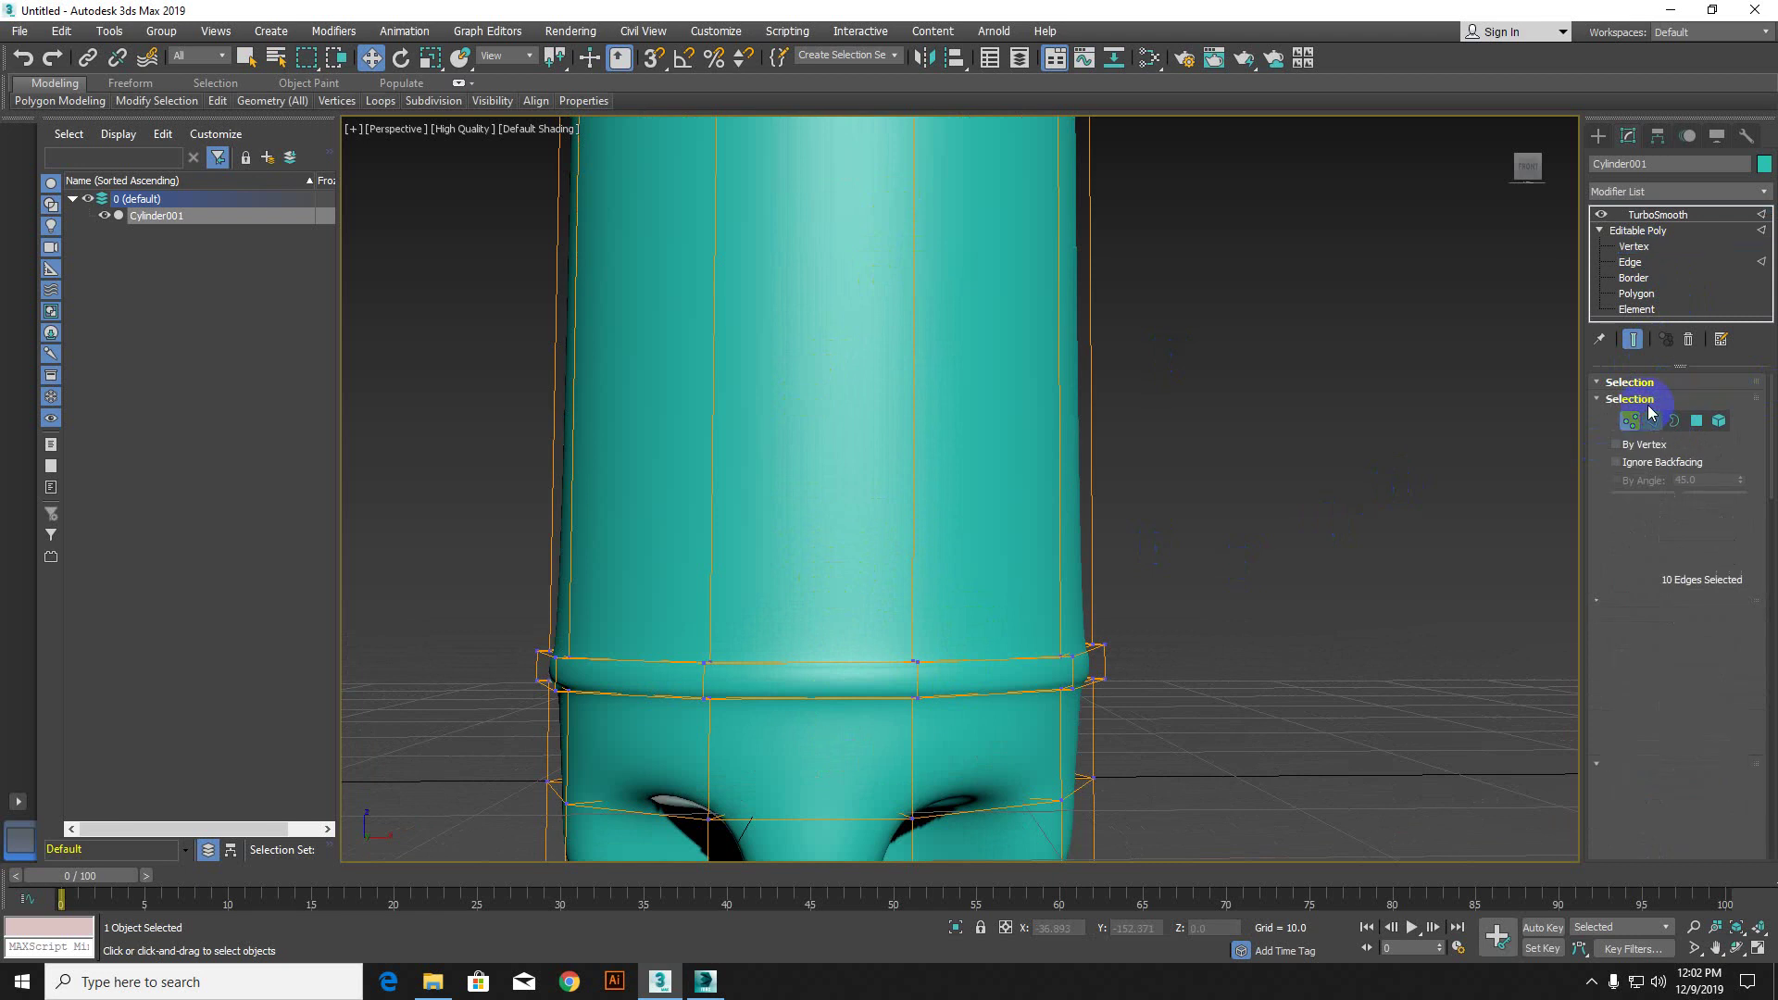
pyautogui.keyDown('alt'); pyautogui.moveTo(1111, 532); pyautogui.dragTo(1030, 568, button='middle'); pyautogui.keyUp('alt')
pyautogui.scroll(-4, 959, 515)
pyautogui.moveTo(959, 515)
pyautogui.keyDown('alt'); pyautogui.mouseDown(button='middle')
pyautogui.moveTo(948, 487)
pyautogui.moveTo(942, 537)
pyautogui.mouseUp(button='middle'); pyautogui.keyUp('alt')
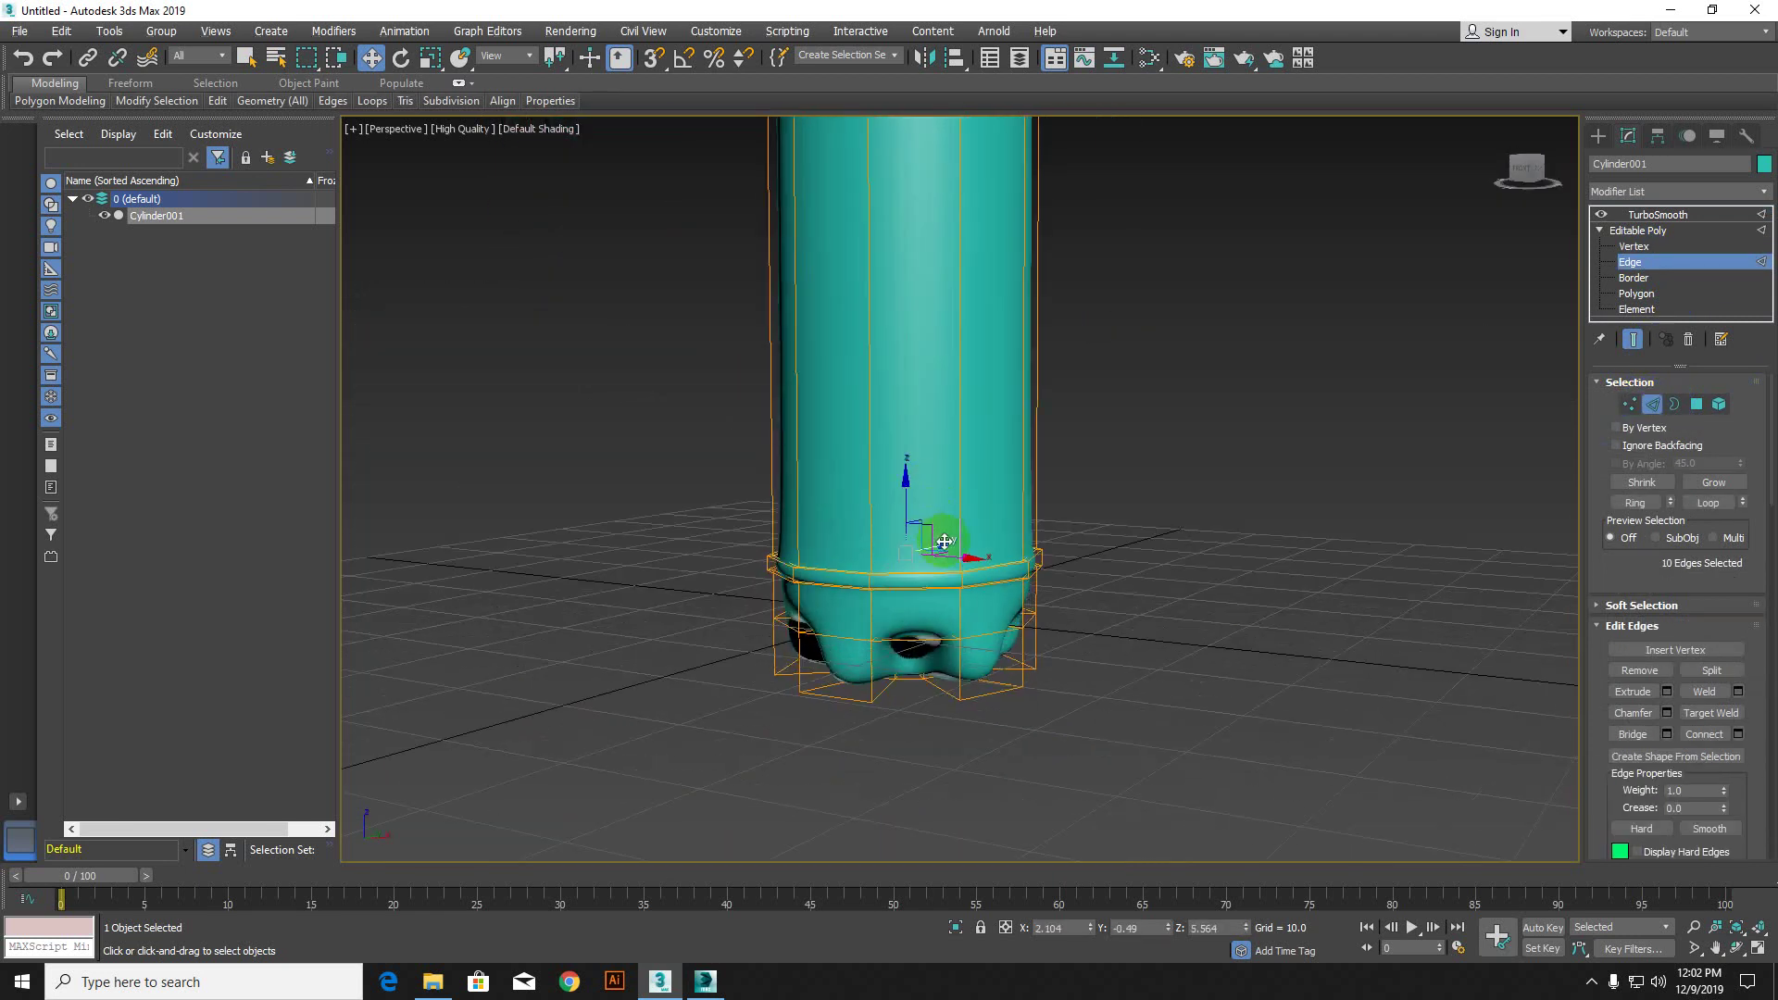
pyautogui.scroll(4, 941, 538)
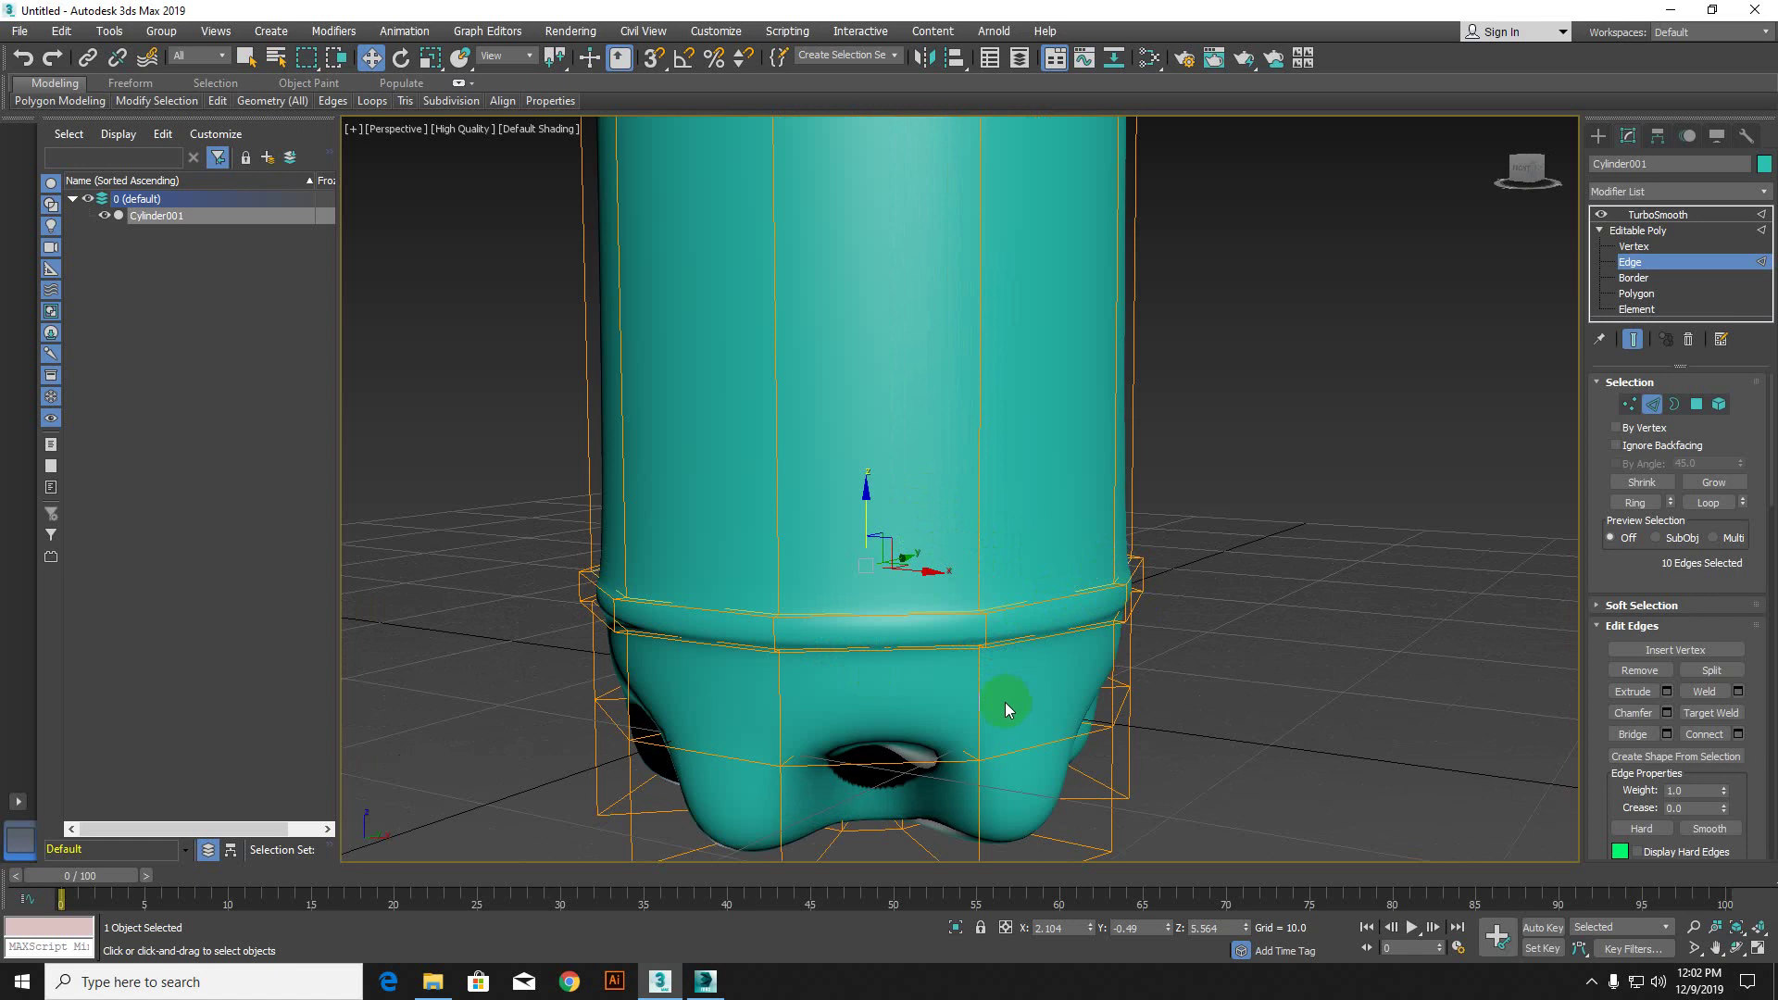
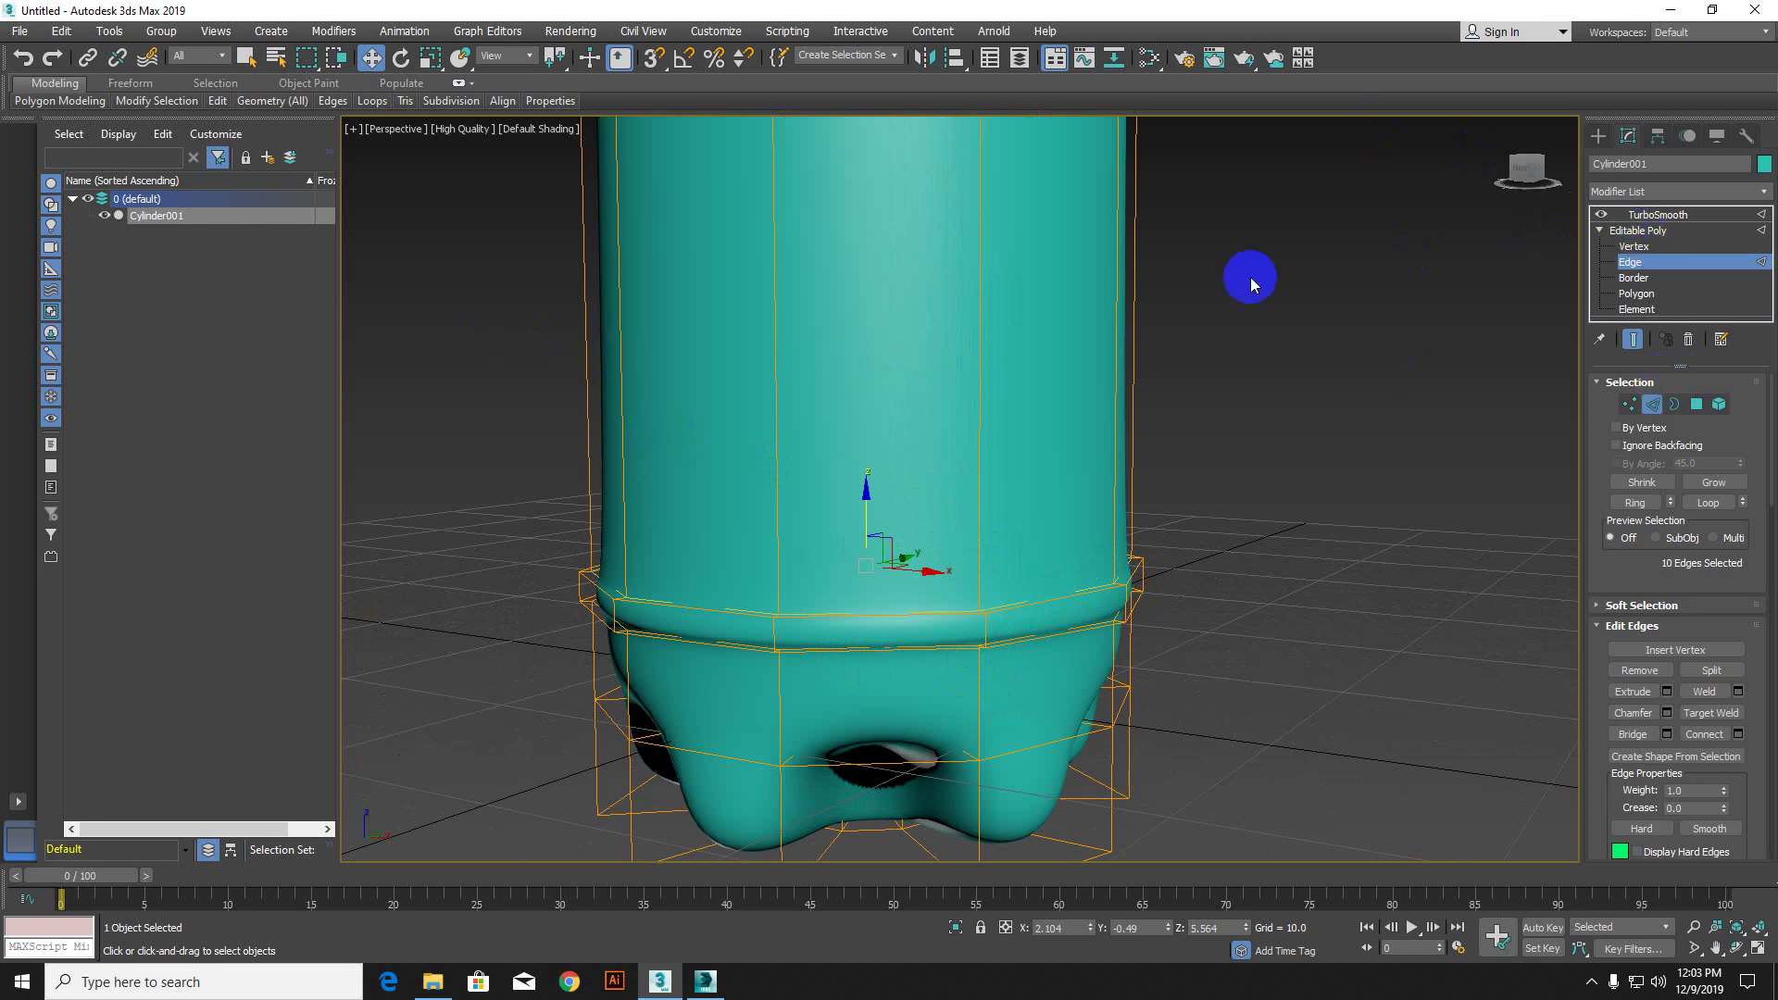
# Step: Hide TurboSmooth's result and preview a Connect on the selected edges, then cancel and restore the selection
pyautogui.click(1601, 214)
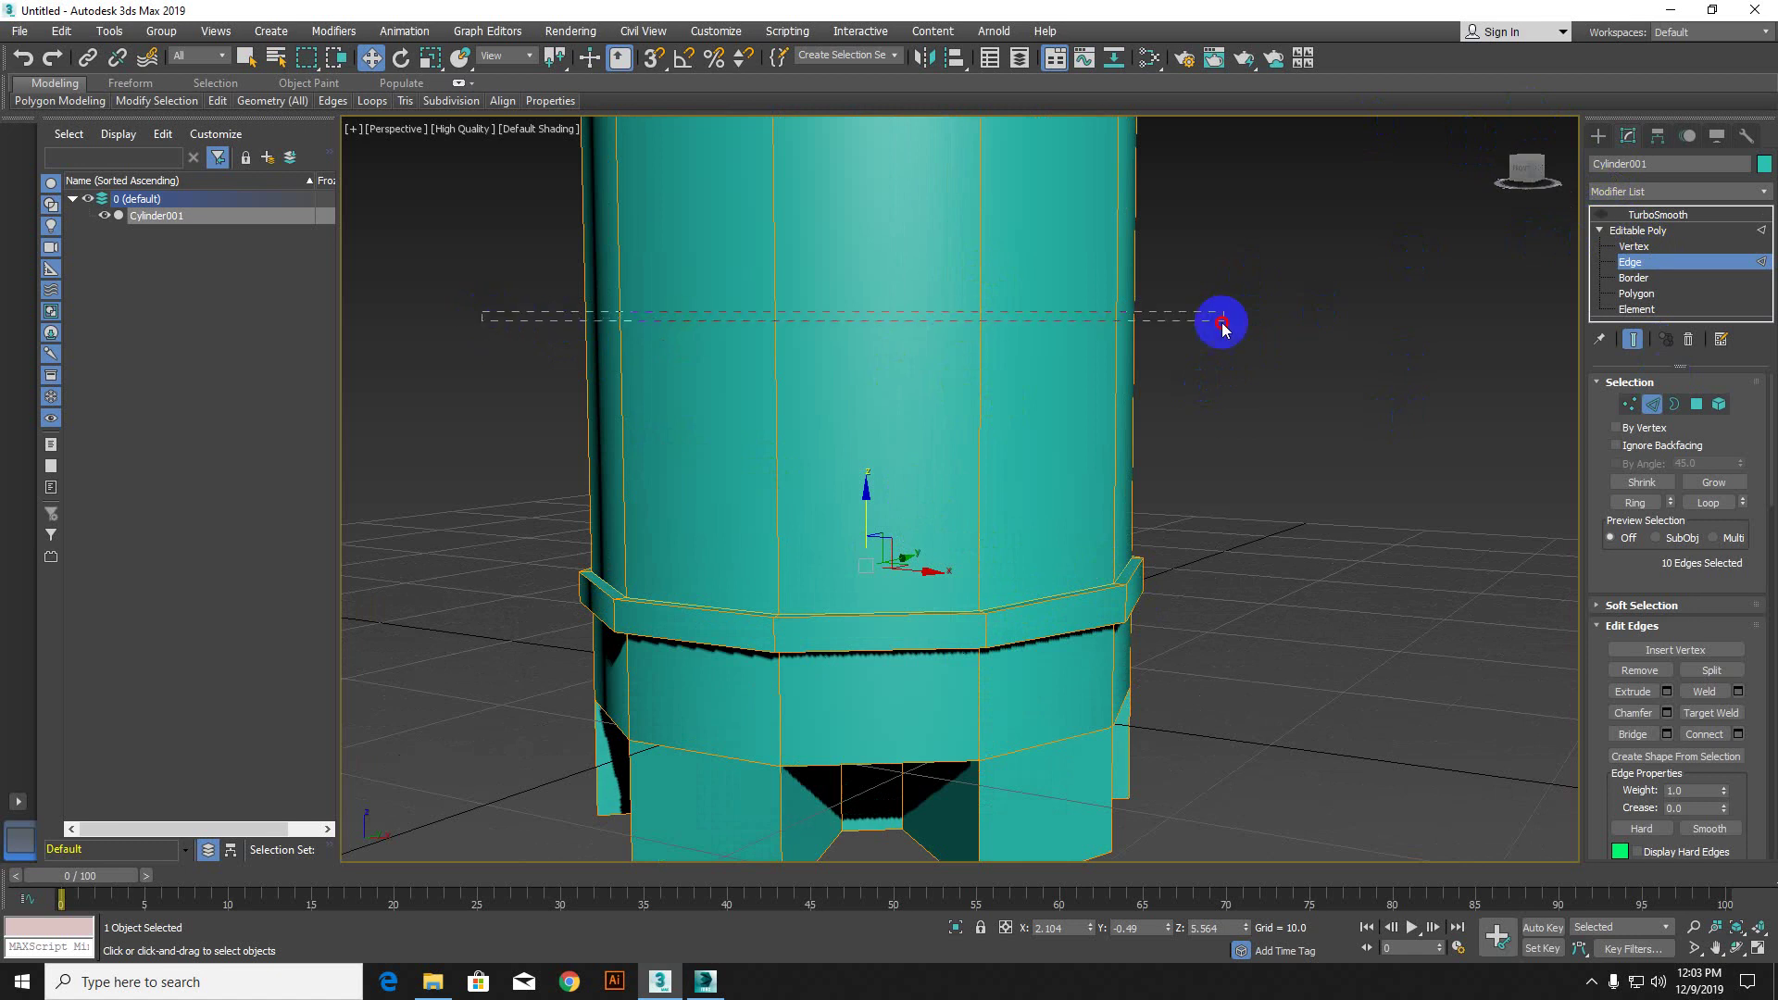
pyautogui.moveTo(1143, 473); pyautogui.dragTo(1093, 433, button='middle')
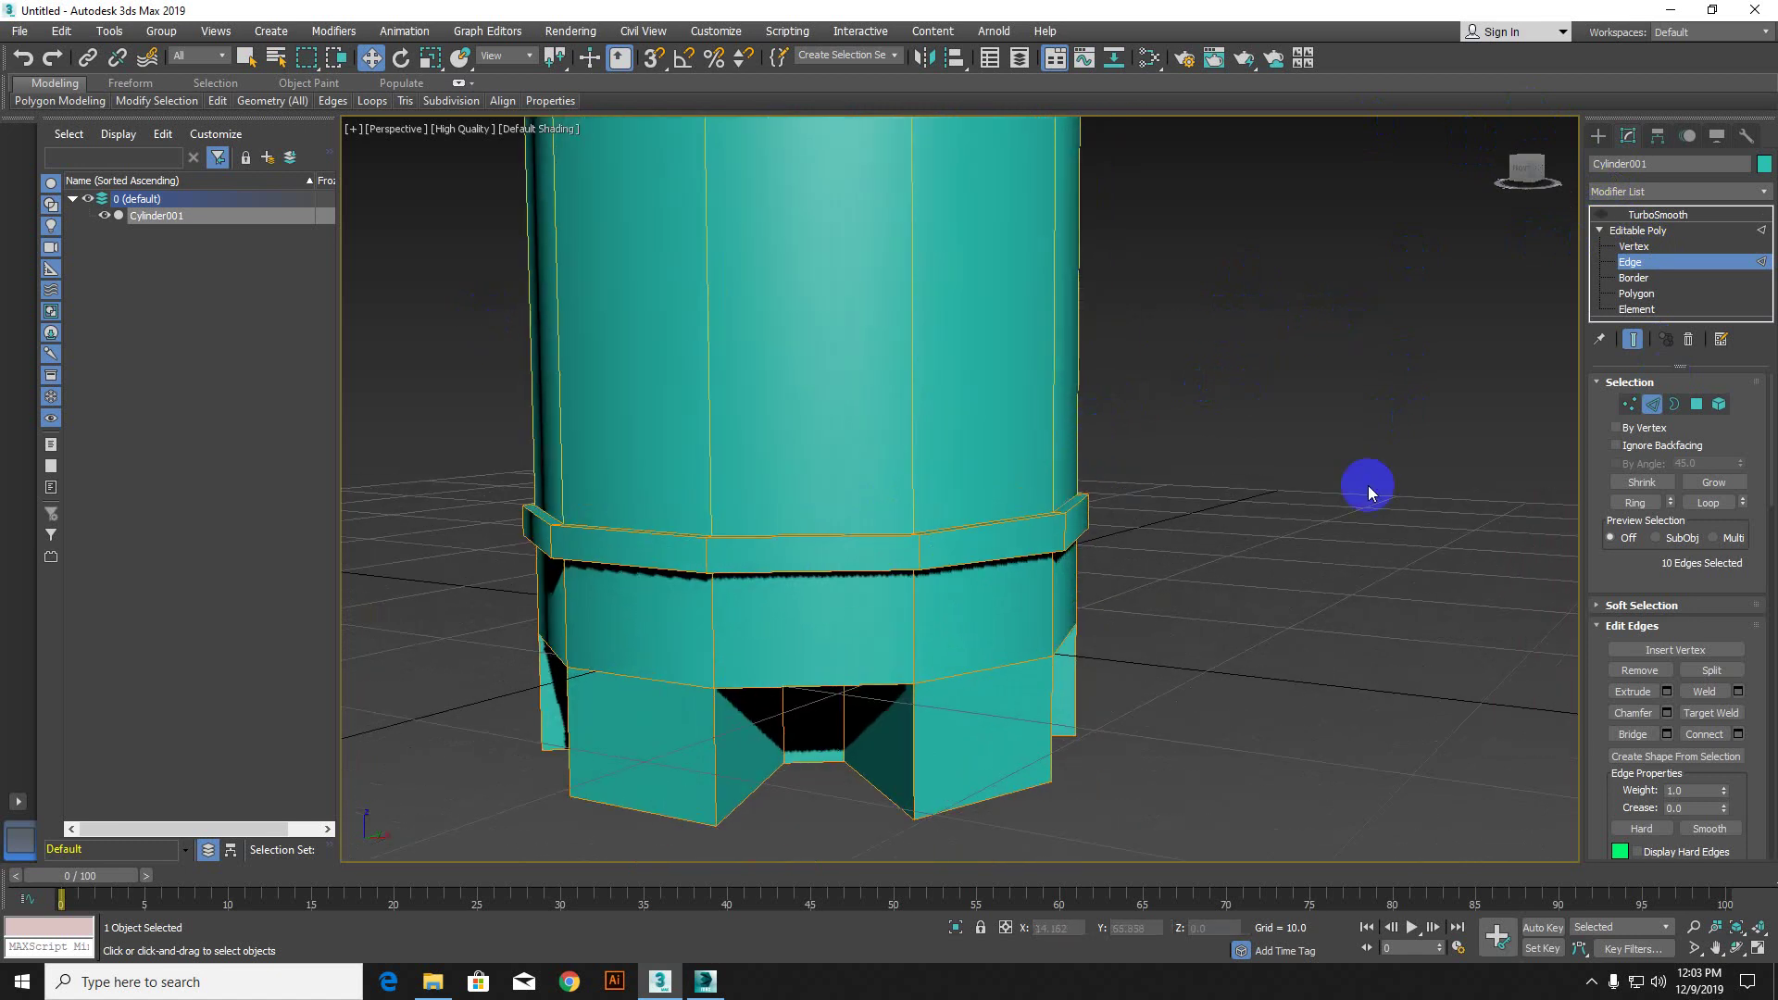
pyautogui.click(1738, 733)
pyautogui.scroll(-3, 1185, 400)
pyautogui.moveTo(1185, 400); pyautogui.dragTo(885, 680, button='middle')
pyautogui.scroll(3, 776, 543)
pyautogui.moveTo(776, 543); pyautogui.dragTo(815, 354, button='middle')
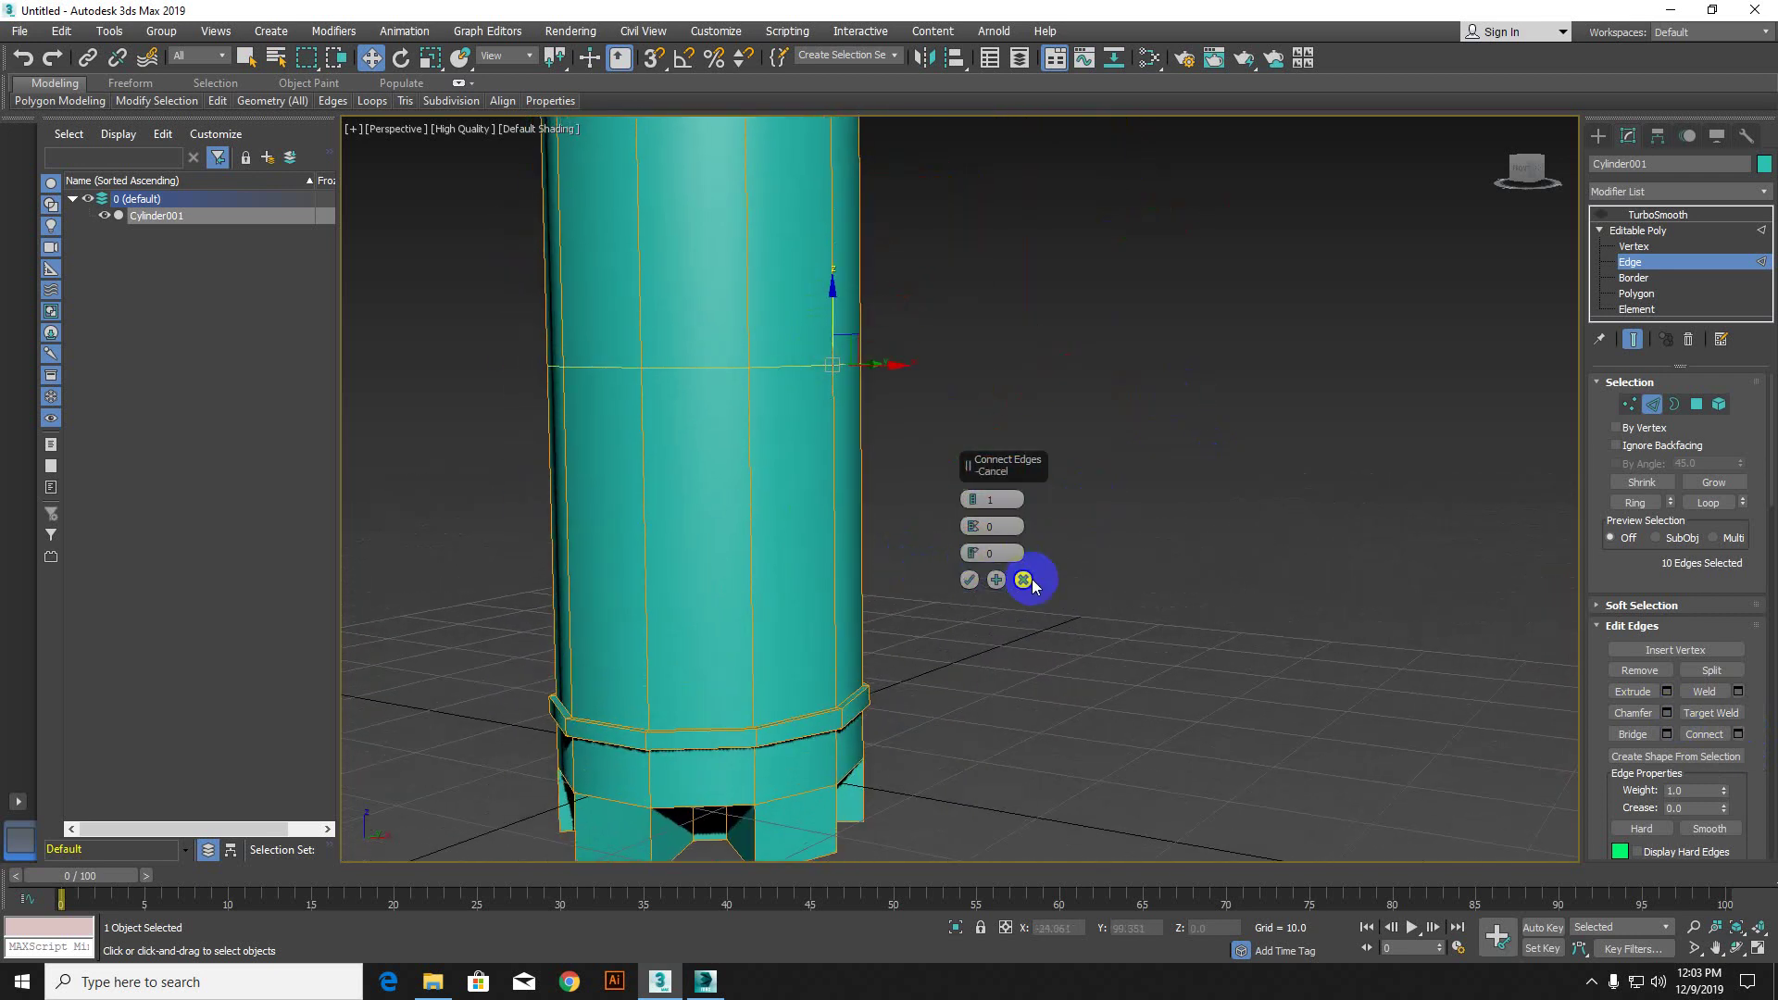
pyautogui.click(1023, 579)
pyautogui.click(272, 100)
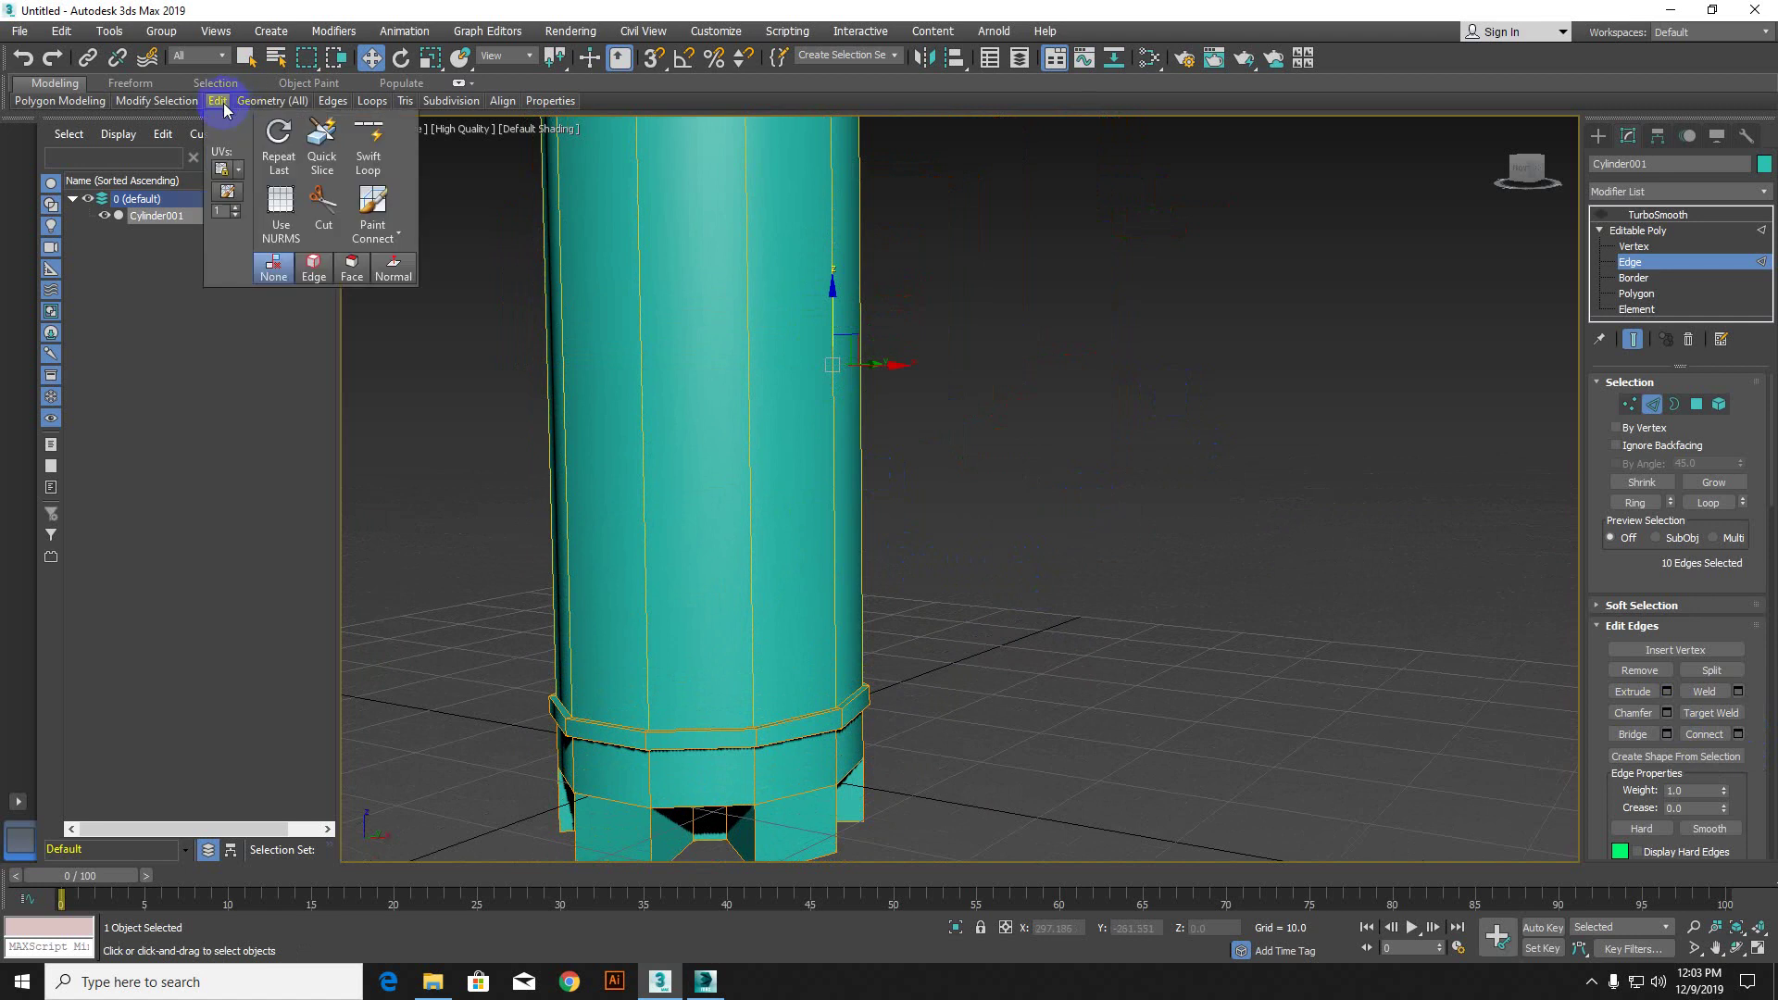
pyautogui.click(476, 347)
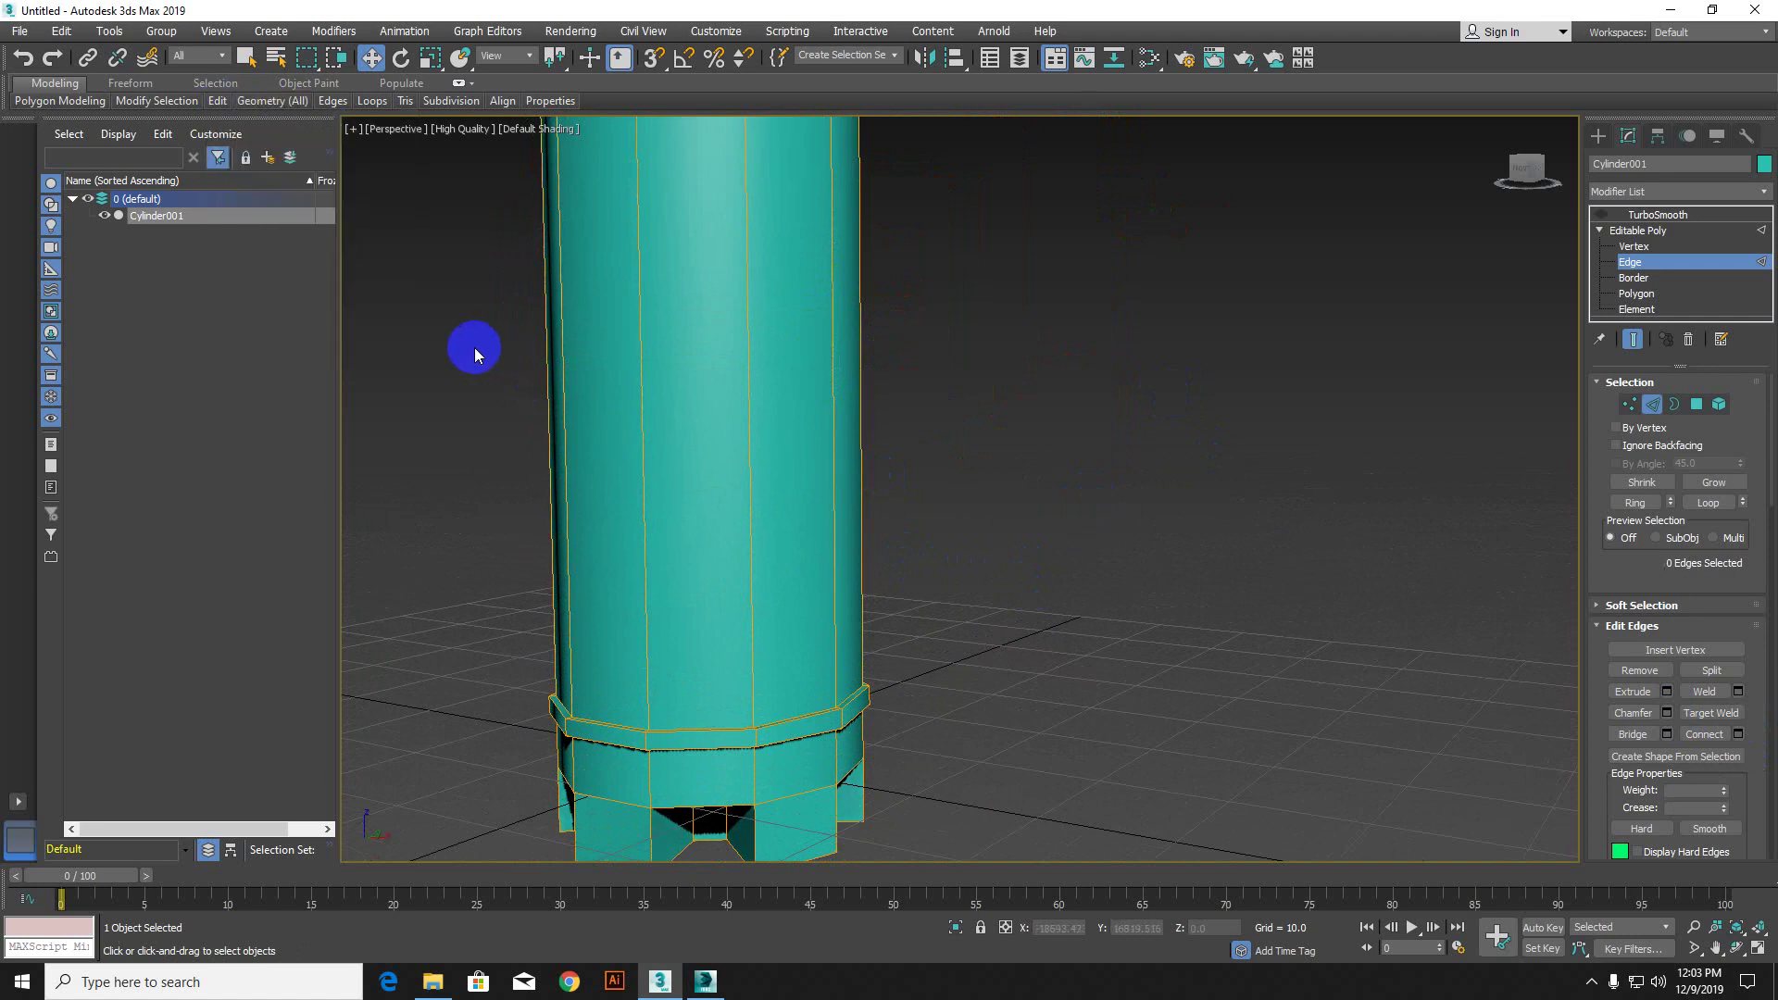
pyautogui.hotkey('ctrl', 'z')
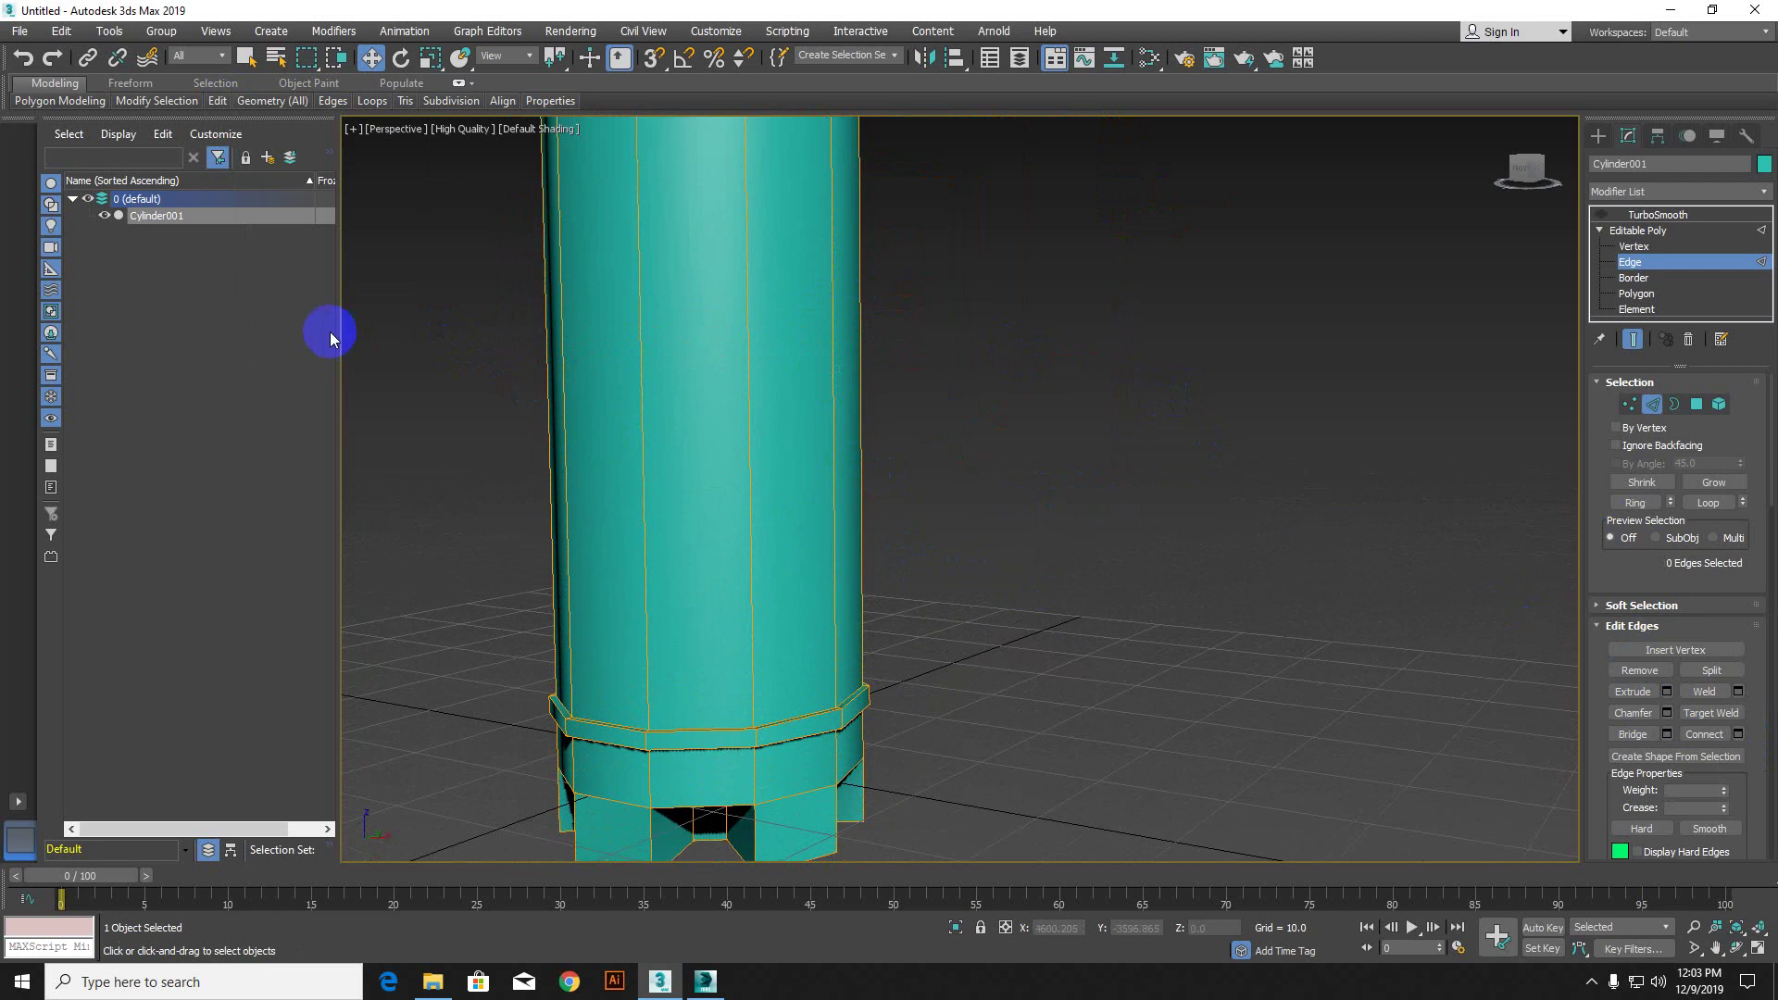
# Step: Connect the selected edges with a slide near 99 to add a loop hugging the band
pyautogui.click(1737, 733)
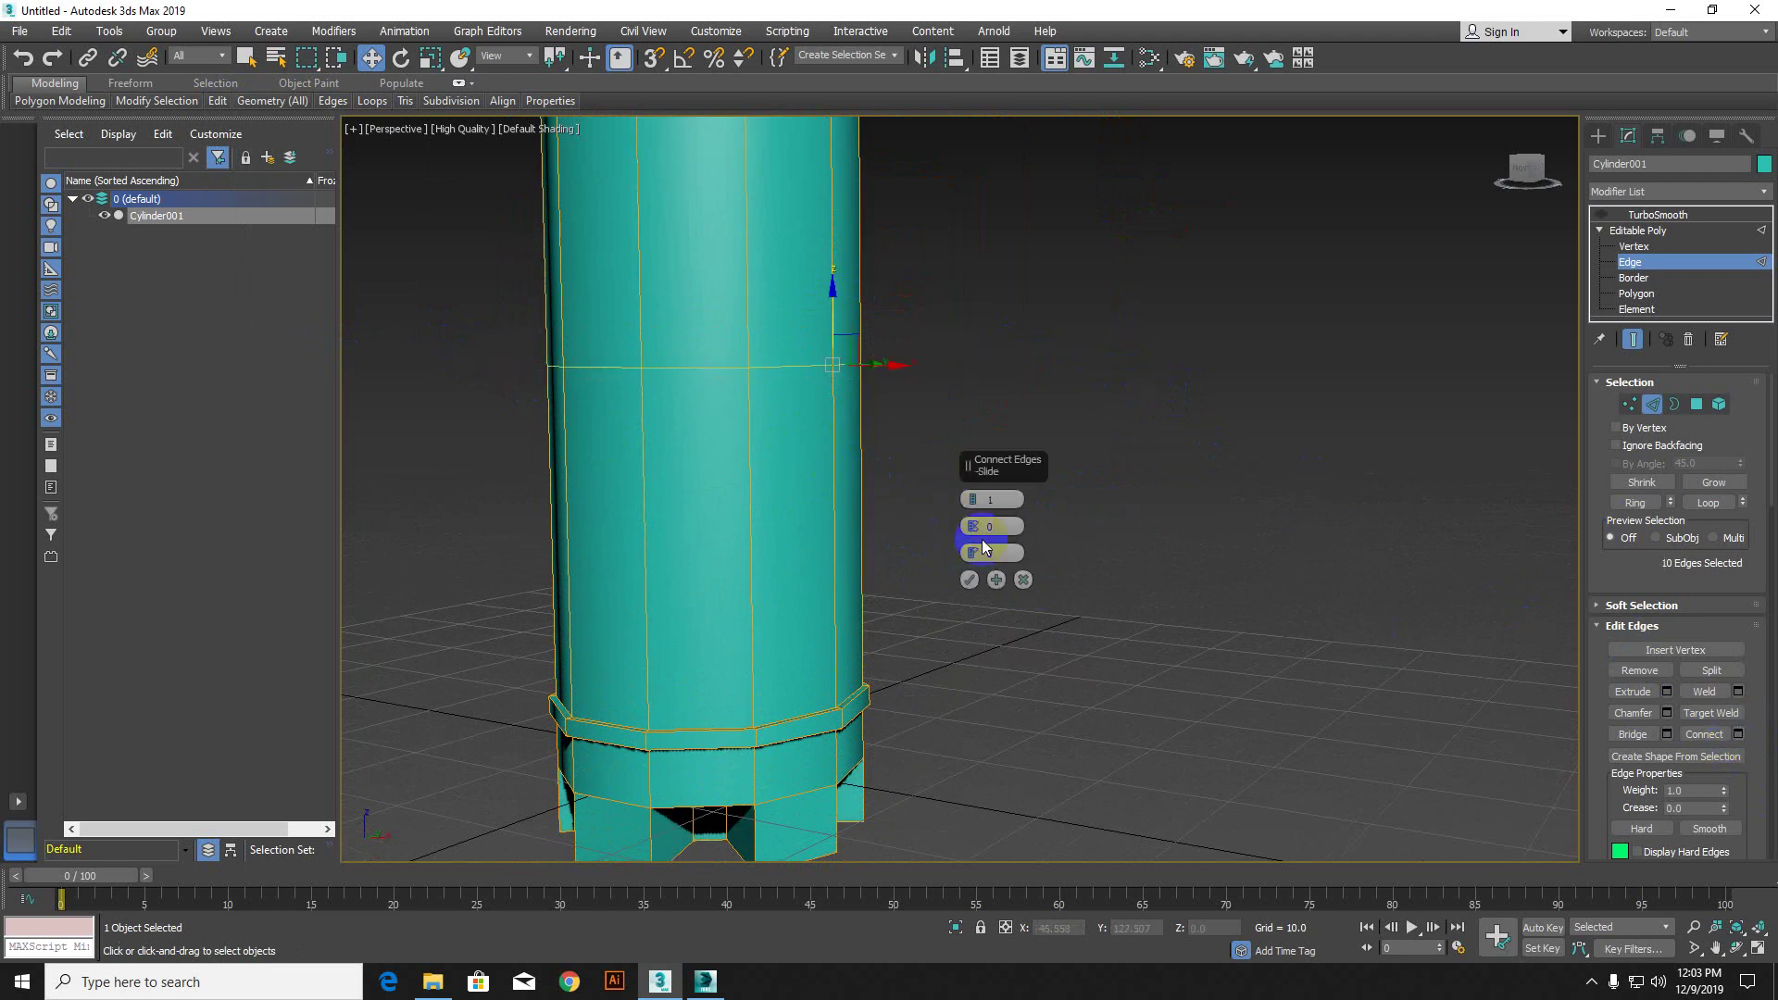
pyautogui.moveTo(972, 526)
pyautogui.mouseDown()
pyautogui.moveTo(977, 576)
pyautogui.moveTo(984, 448)
pyautogui.moveTo(963, 529)
pyautogui.moveTo(978, 527)
pyautogui.mouseUp()
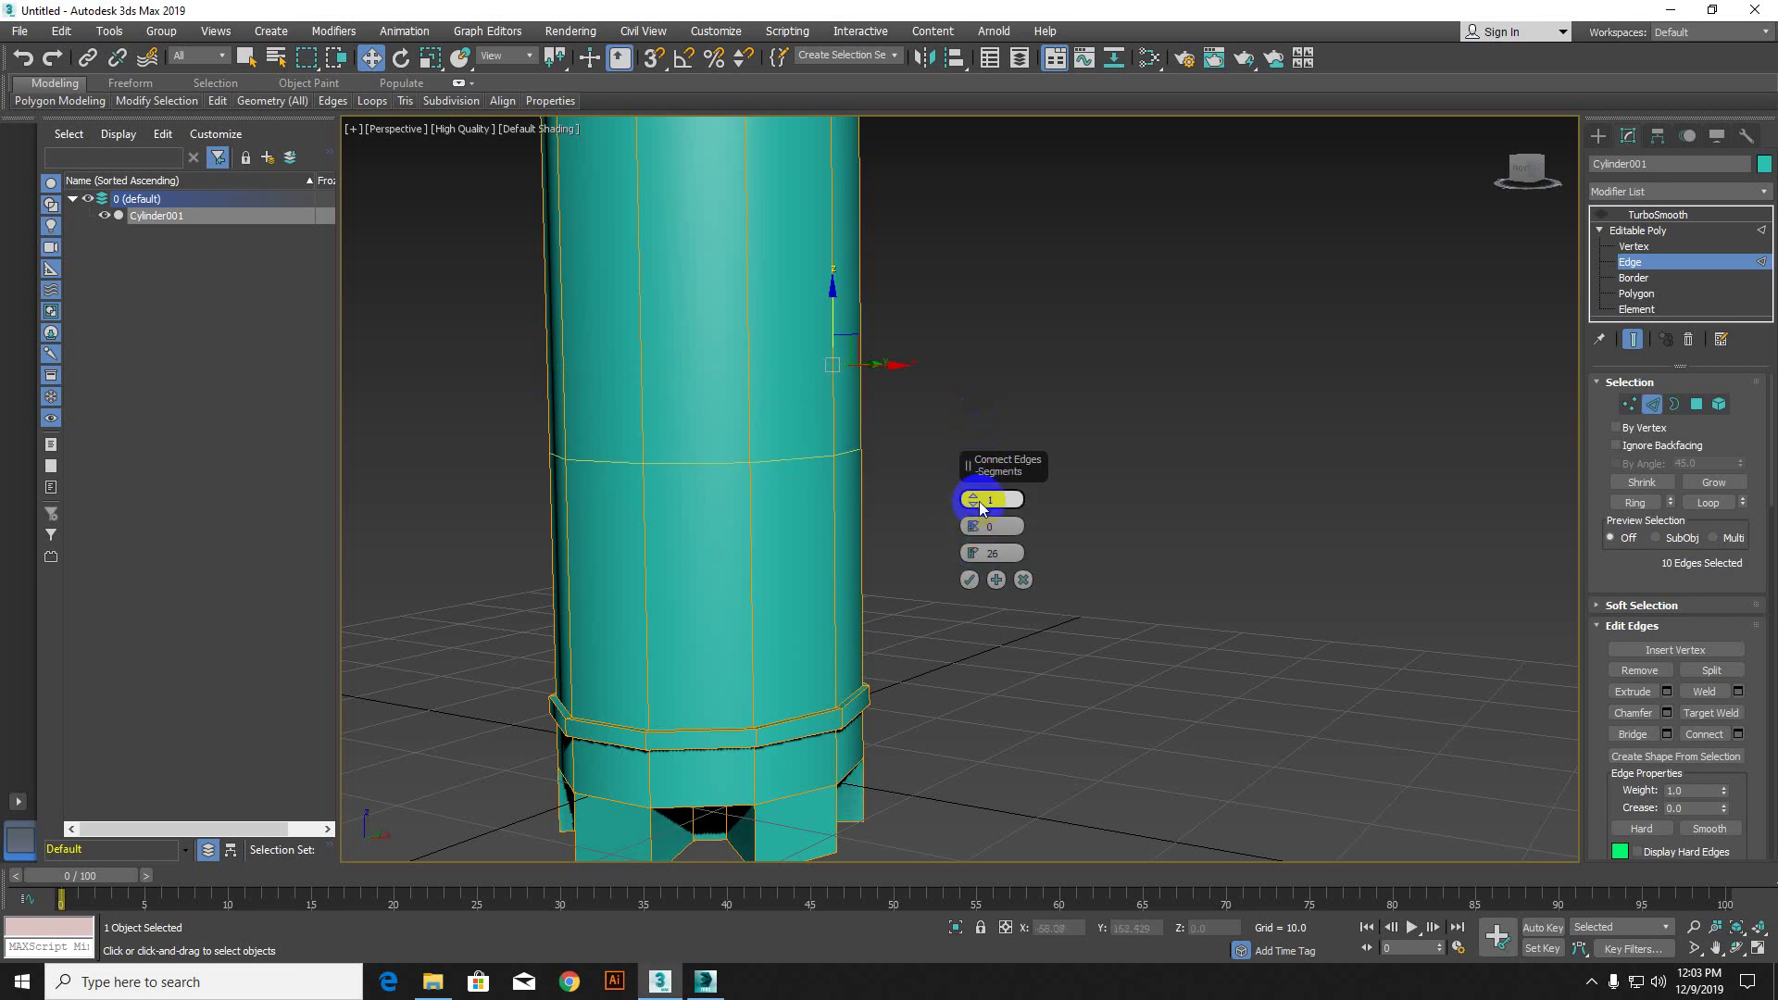
pyautogui.moveTo(977, 558); pyautogui.dragTo(975, 283)
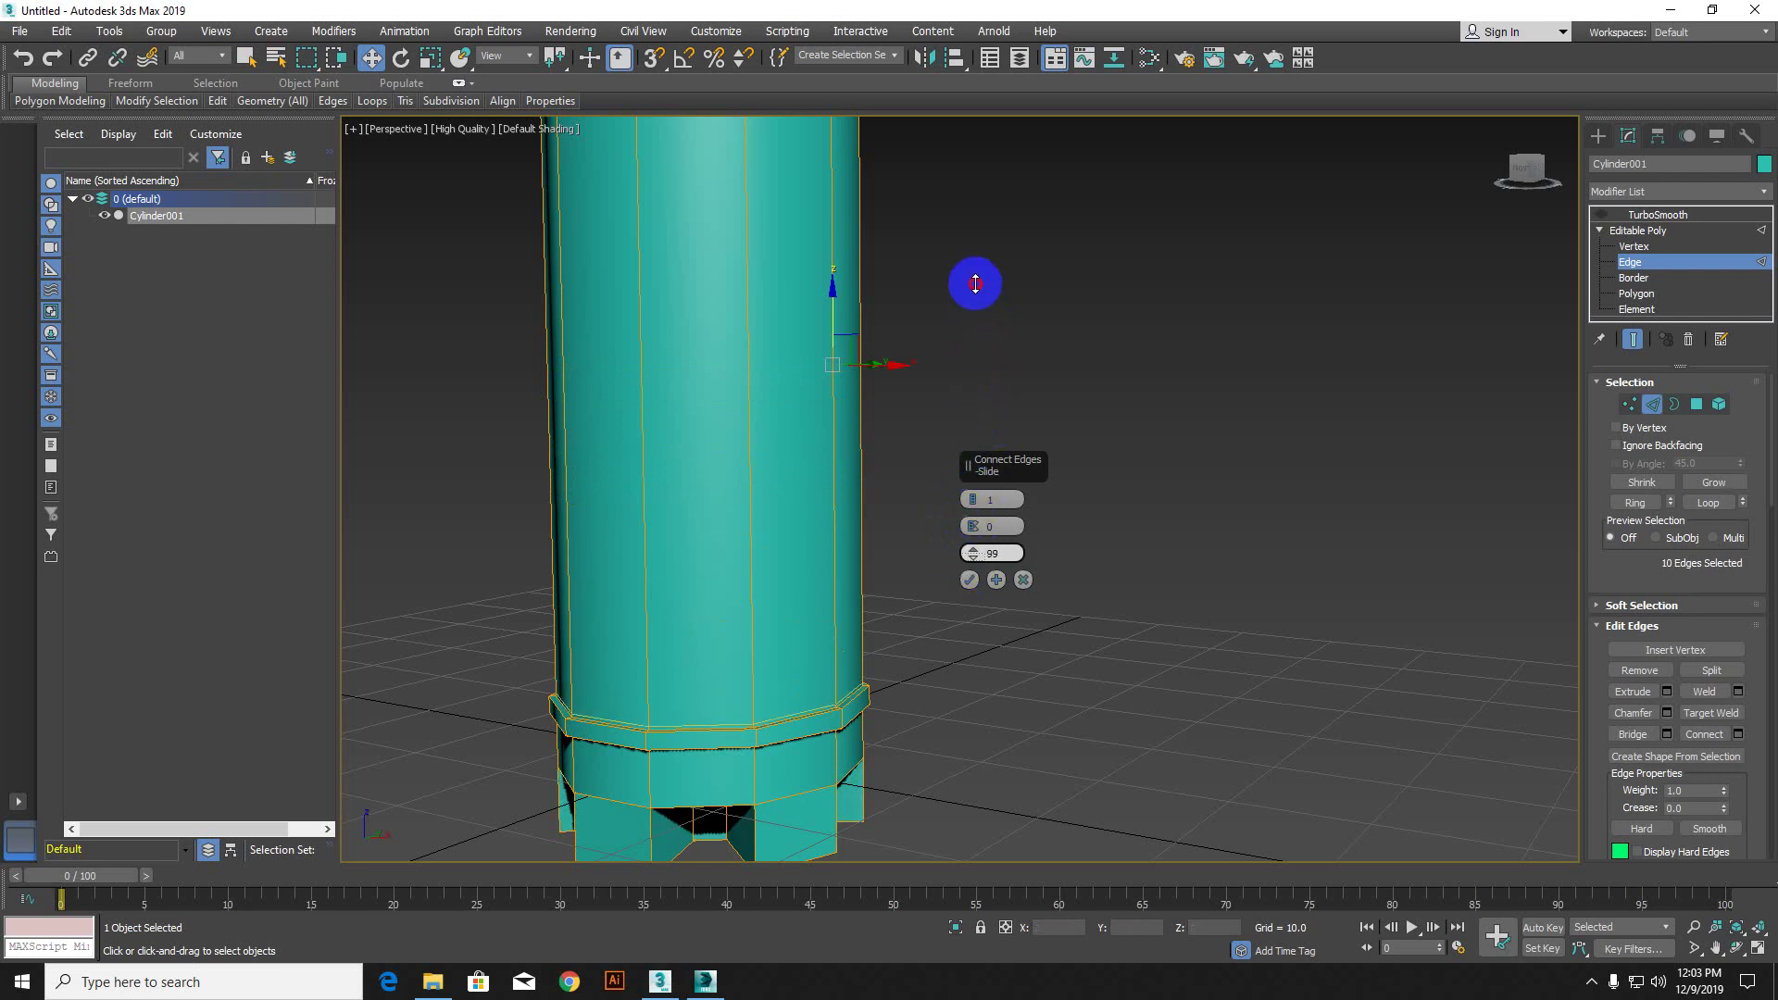
pyautogui.click(970, 580)
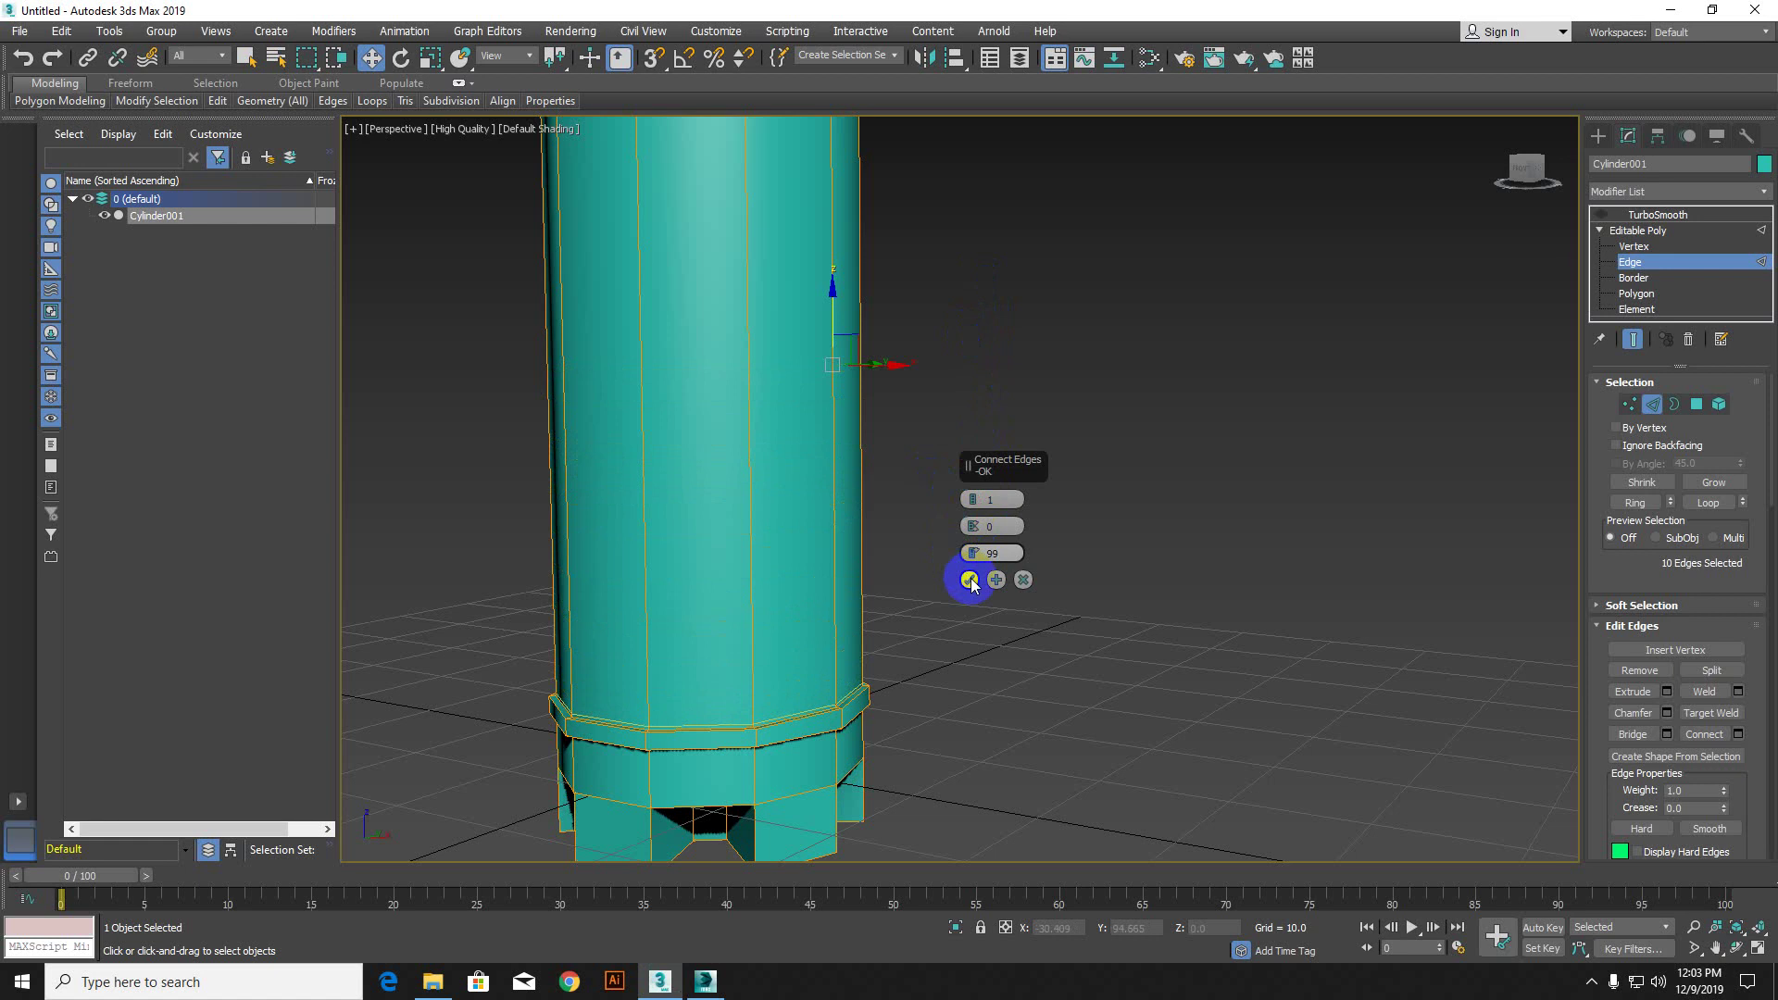
# Step: Select one ridge-band edge and expand it to the full edge ring
pyautogui.scroll(2, 748, 780)
pyautogui.click(756, 770)
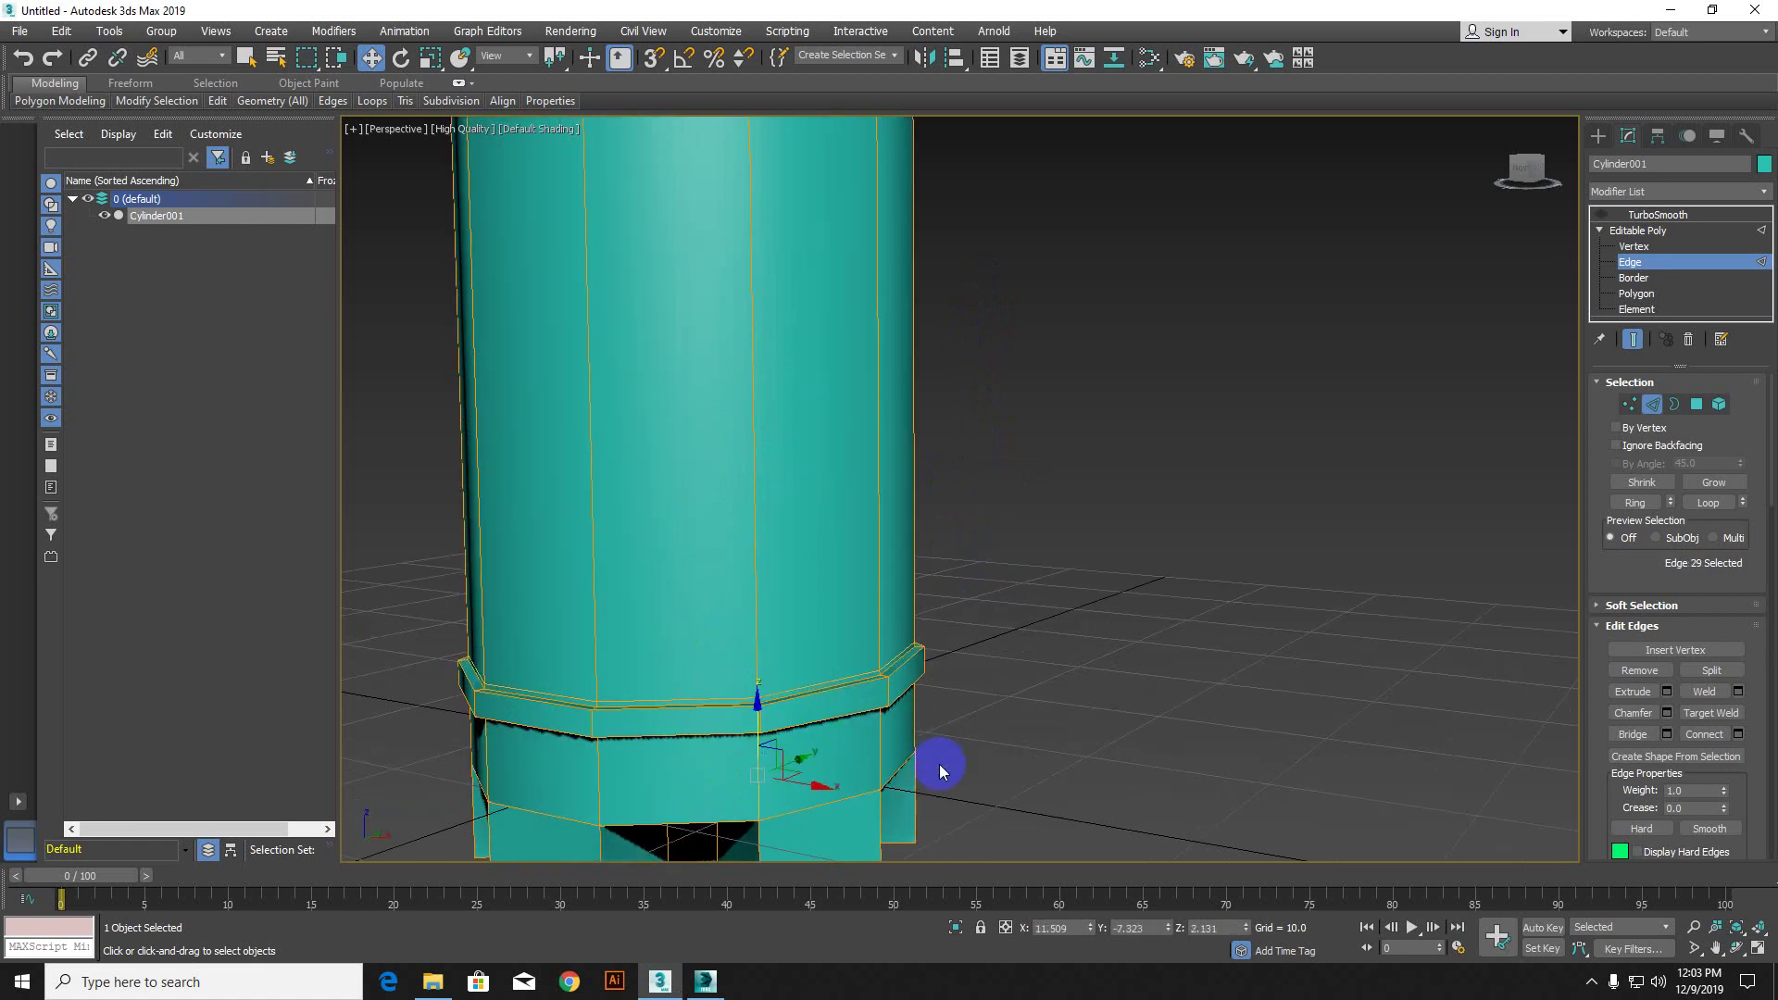
pyautogui.click(1635, 503)
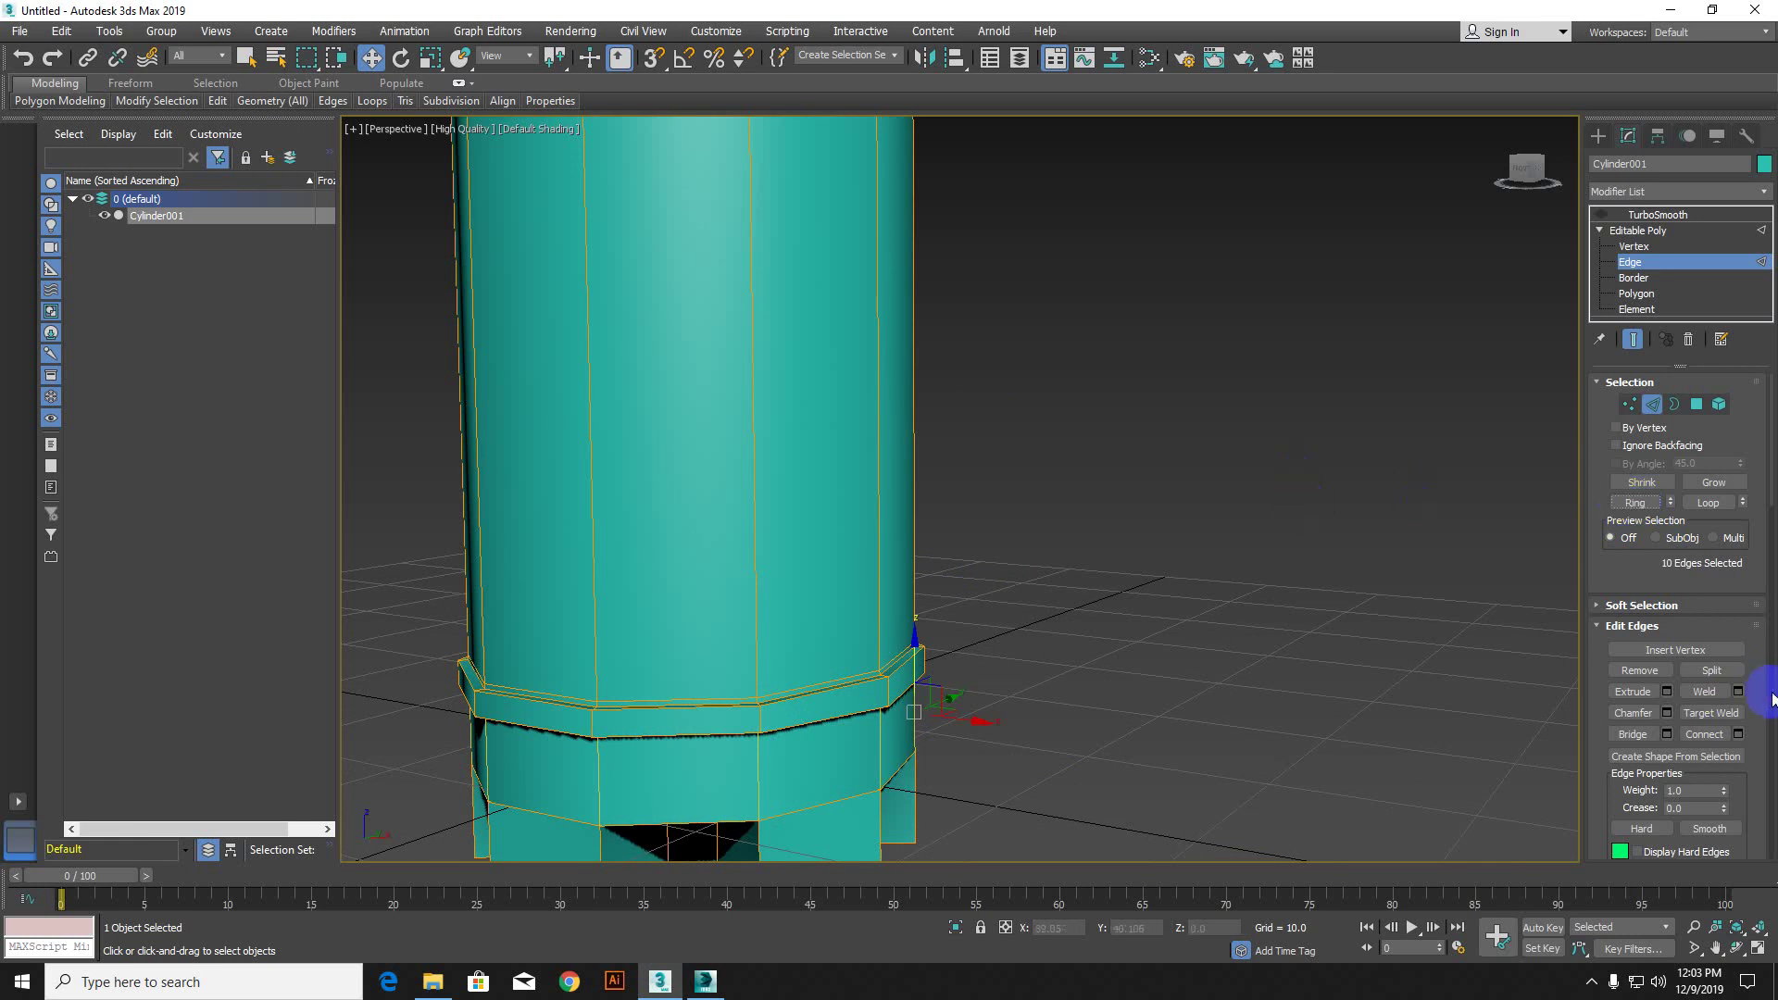
# Step: Connect the edge ring with a slide of about 91–92 for a second tight support loop
pyautogui.click(1739, 736)
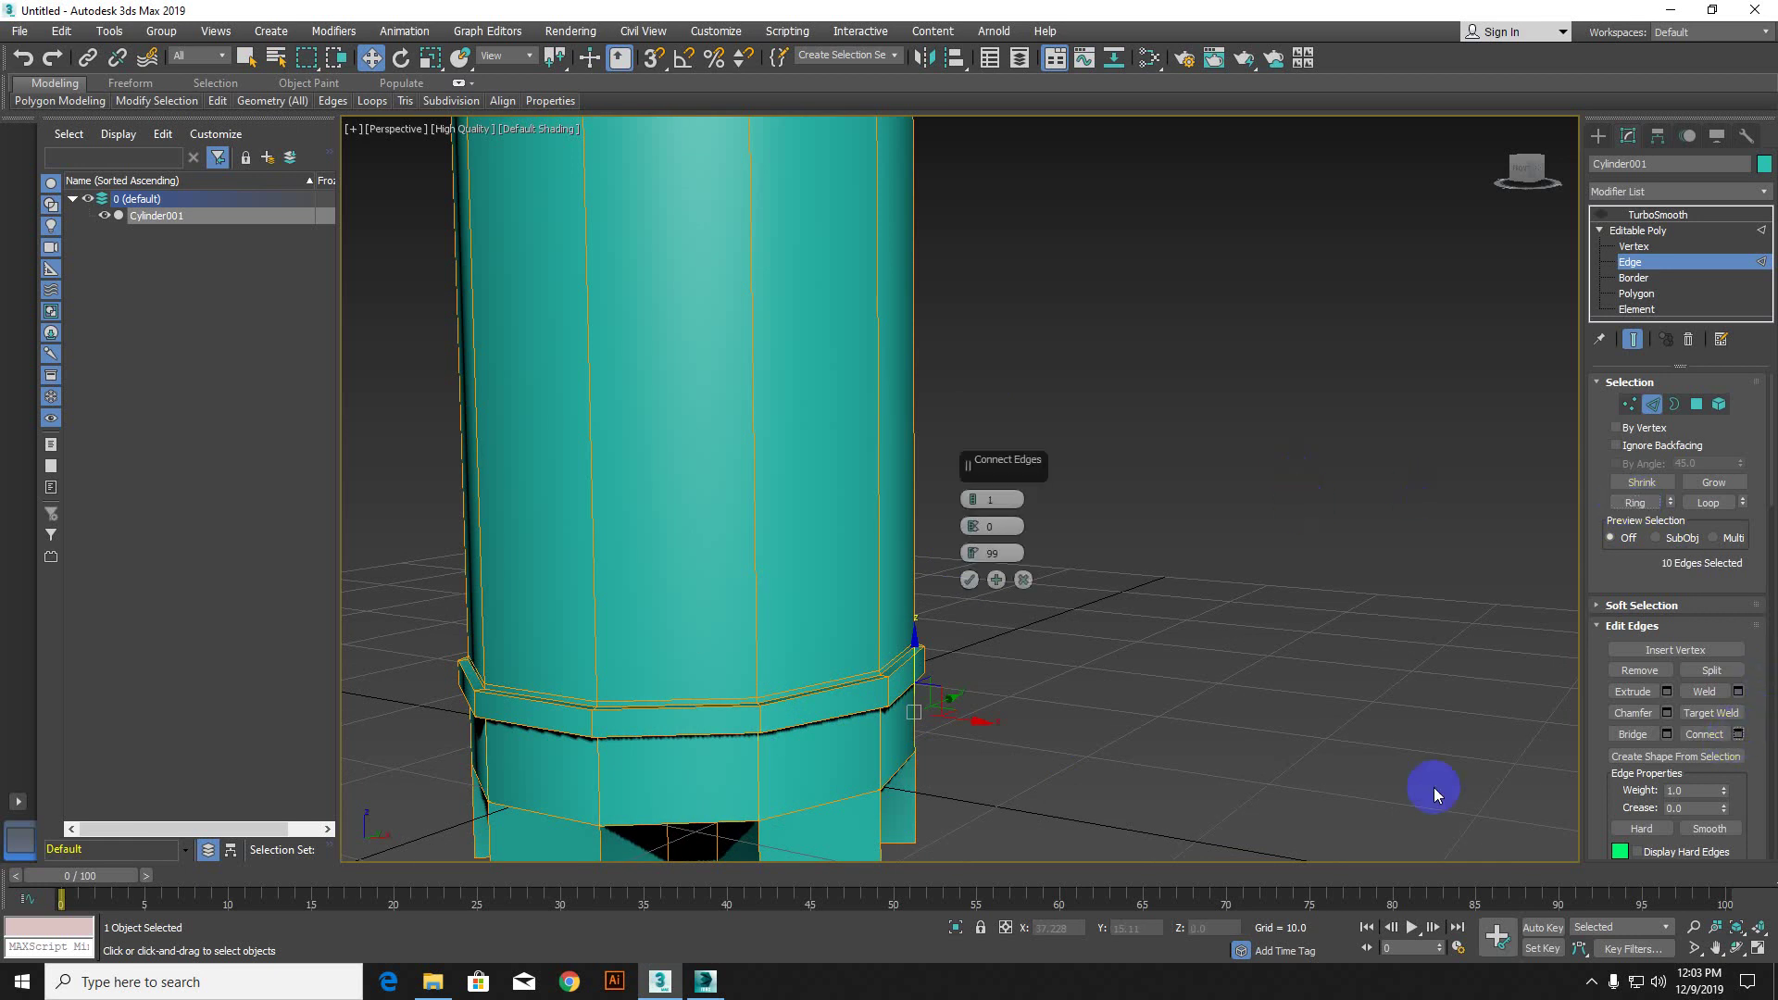
pyautogui.keyDown('alt'); pyautogui.moveTo(926, 648); pyautogui.dragTo(738, 643, button='middle'); pyautogui.keyUp('alt')
pyautogui.scroll(5, 738, 639)
pyautogui.scroll(2, 740, 592)
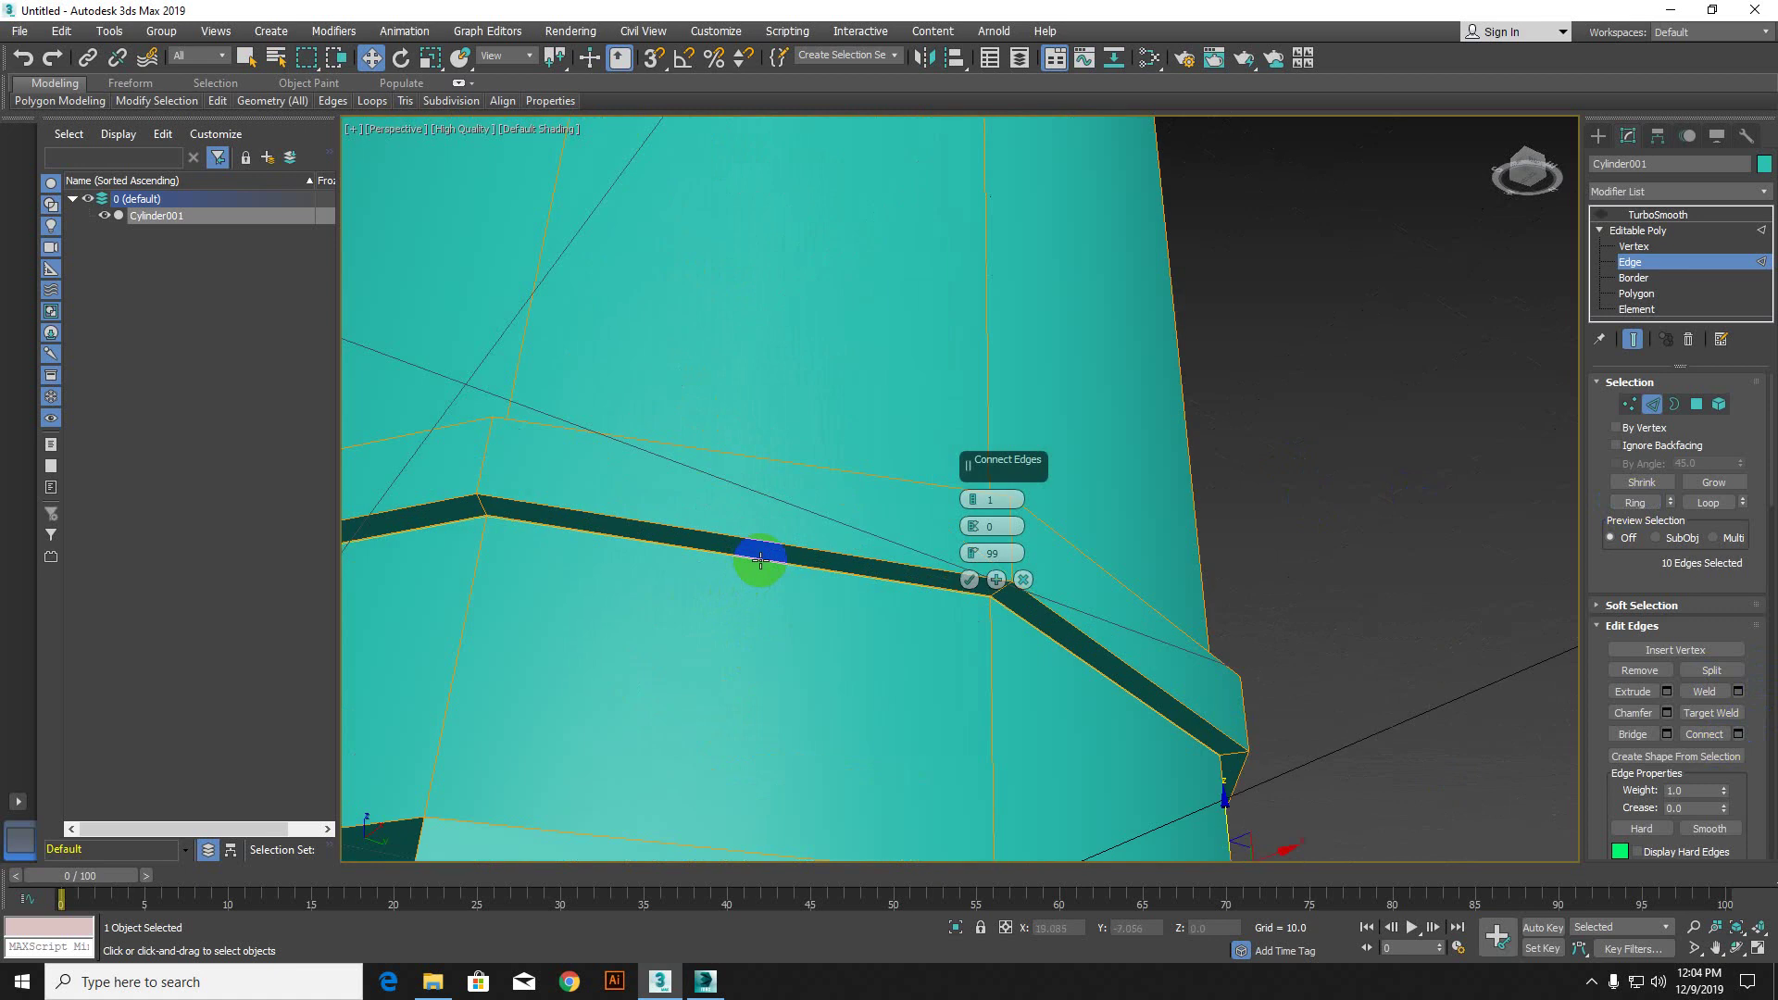
pyautogui.moveTo(971, 553); pyautogui.dragTo(968, 566)
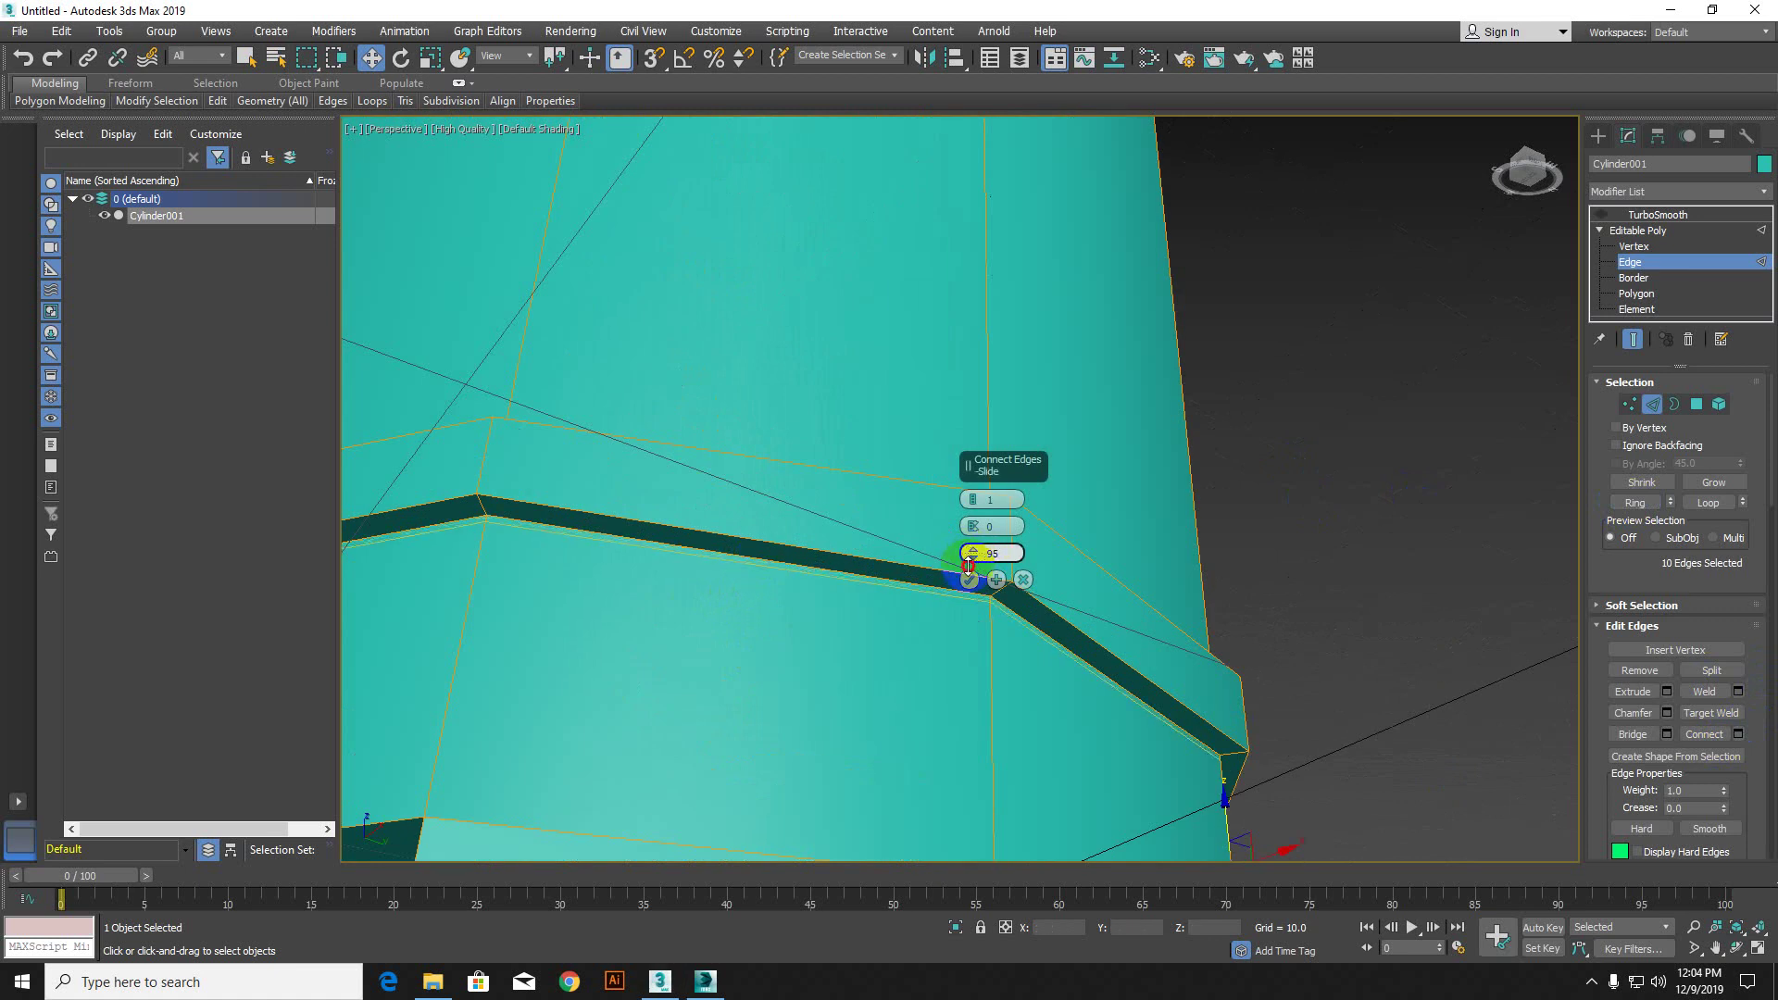
pyautogui.scroll(-5, 735, 542)
pyautogui.keyDown('alt'); pyautogui.moveTo(735, 542); pyautogui.dragTo(729, 587, button='middle'); pyautogui.keyUp('alt')
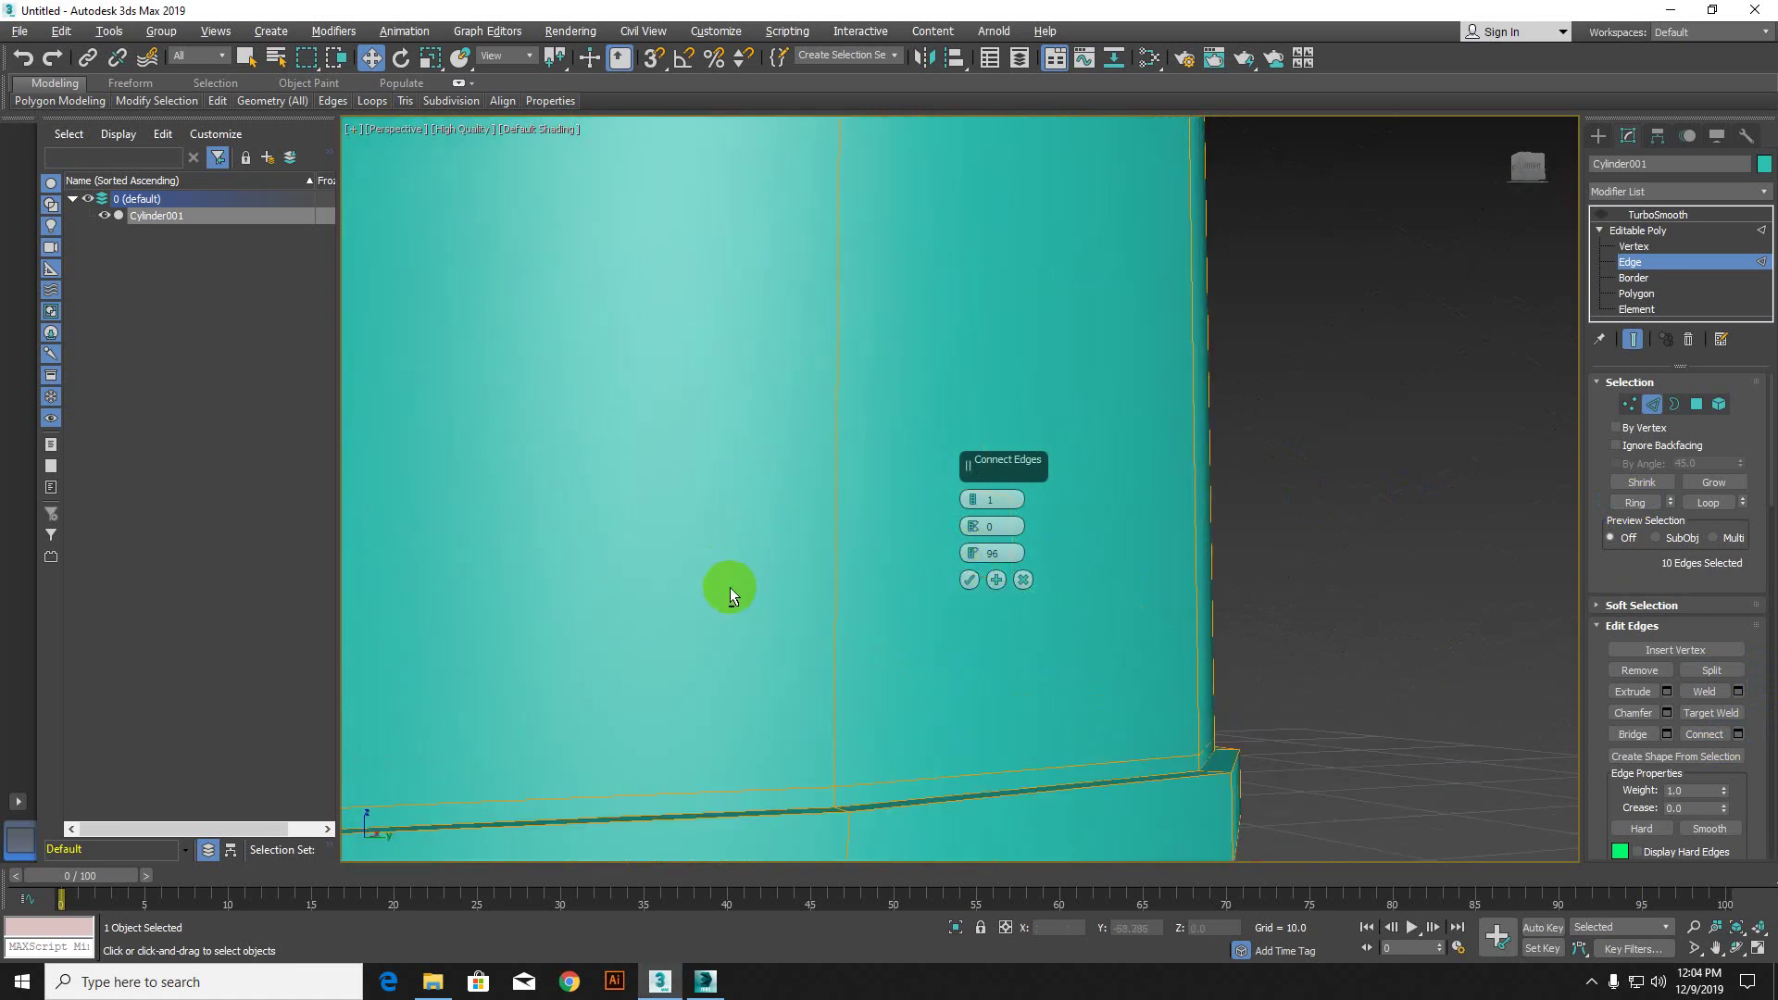
pyautogui.keyDown('alt'); pyautogui.moveTo(825, 706); pyautogui.dragTo(820, 720, button='middle'); pyautogui.keyUp('alt')
pyautogui.moveTo(1102, 831); pyautogui.dragTo(1026, 679, button='middle')
pyautogui.keyDown('alt'); pyautogui.moveTo(964, 779); pyautogui.dragTo(926, 611, button='middle'); pyautogui.keyUp('alt')
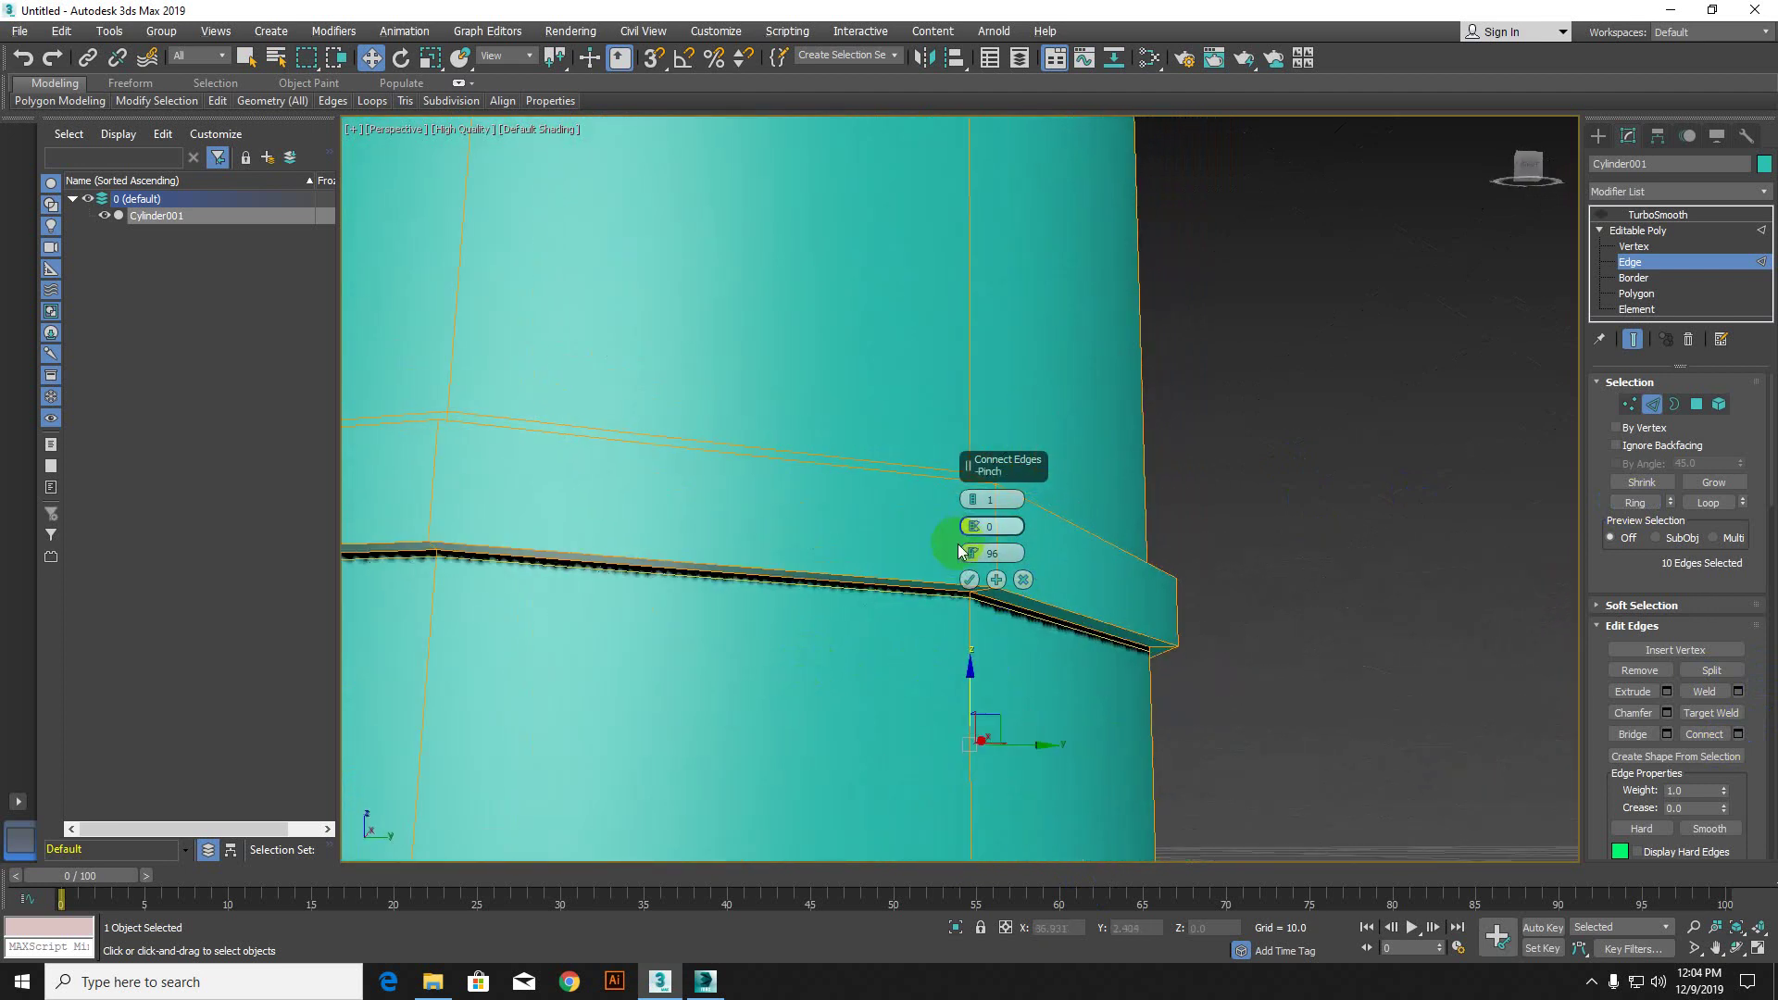
pyautogui.moveTo(969, 550); pyautogui.dragTo(968, 560)
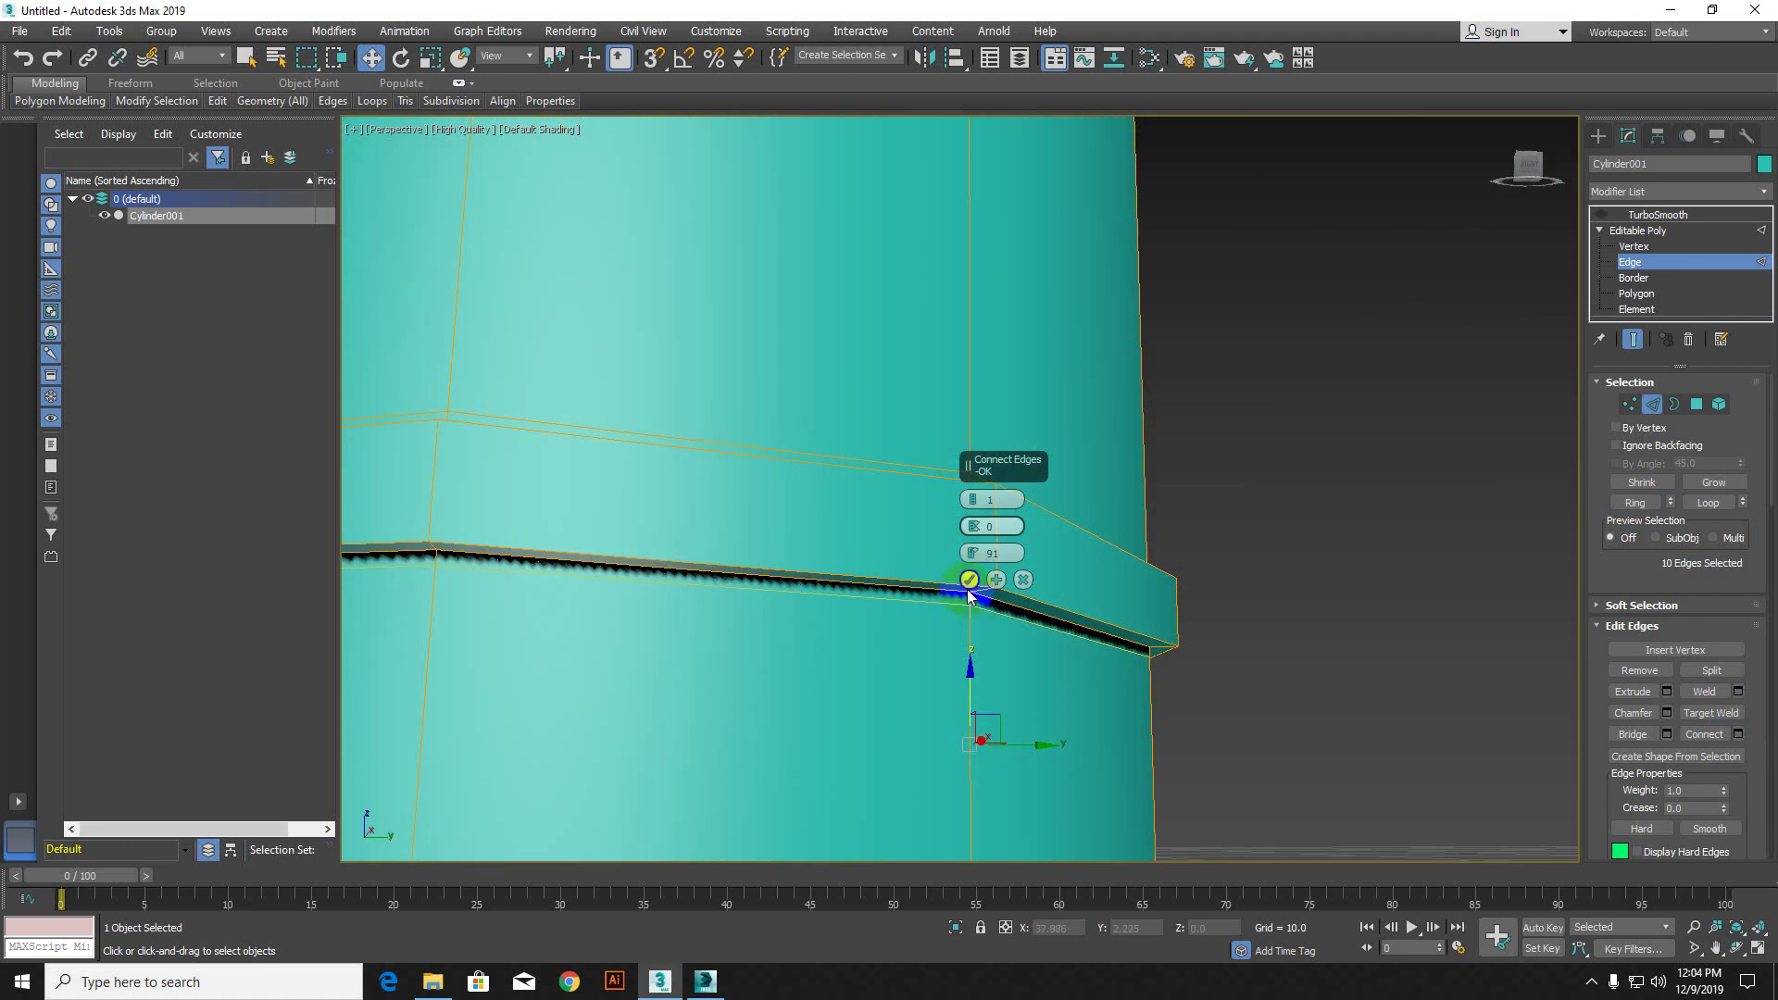
pyautogui.click(969, 579)
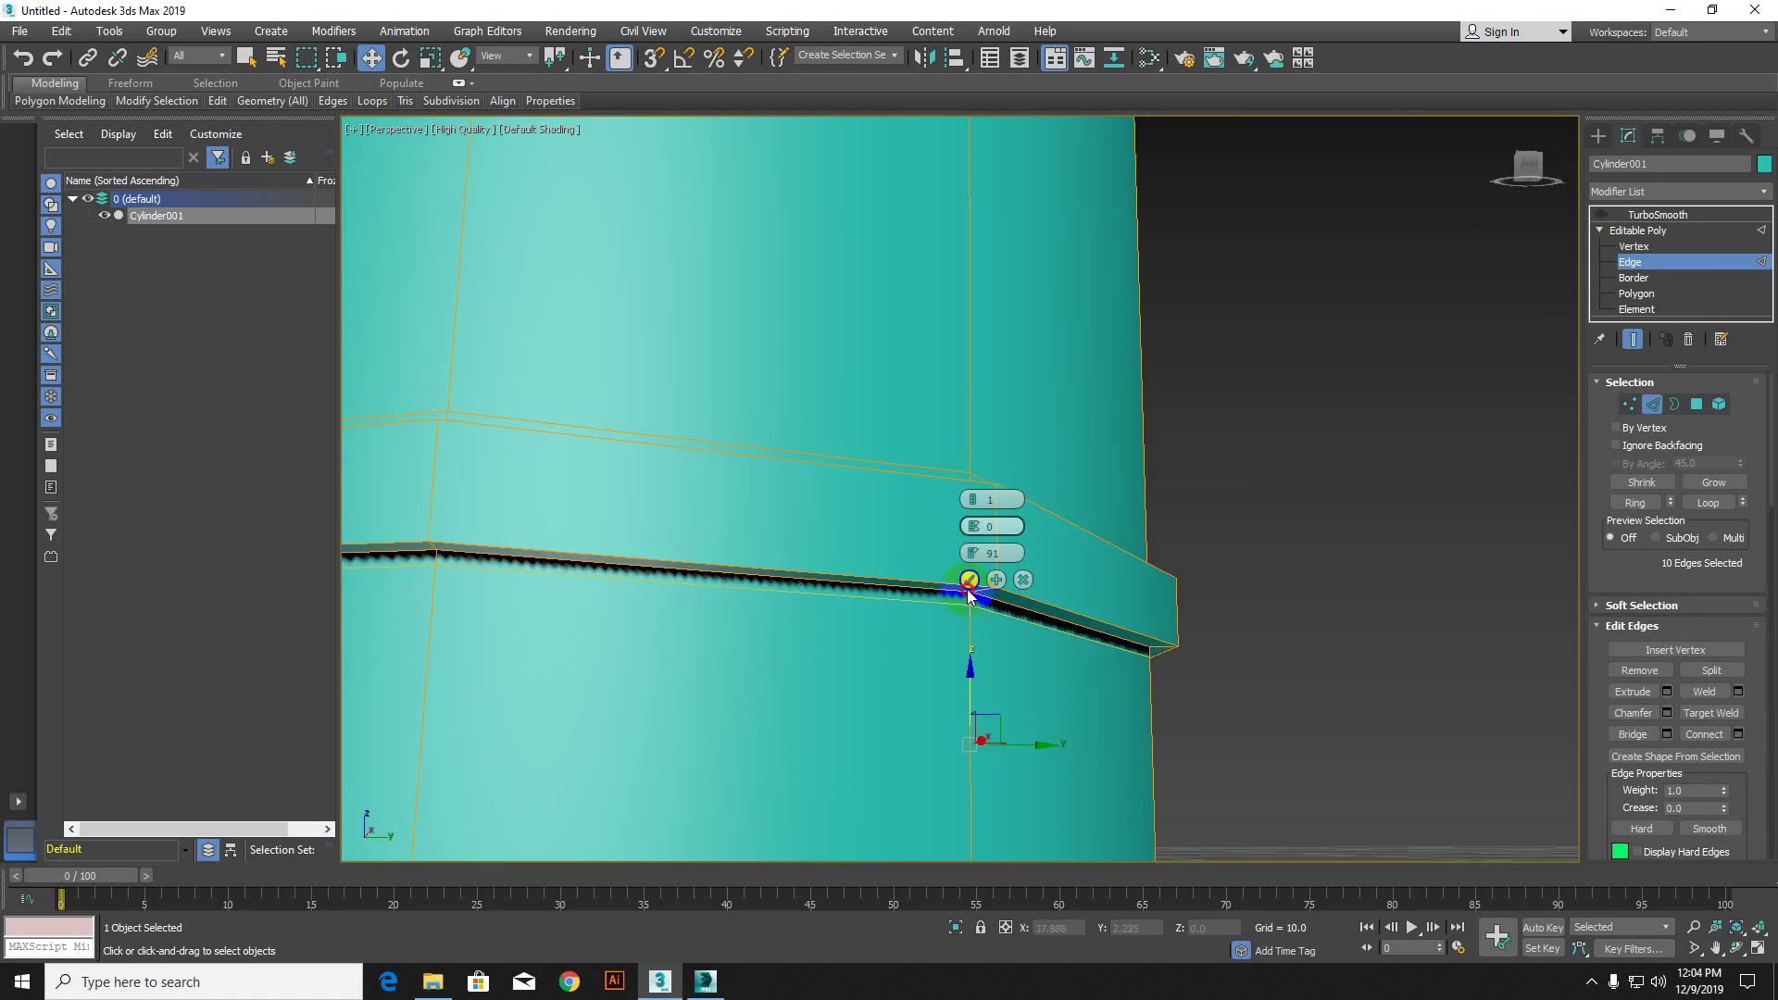
# Step: Re-enable TurboSmooth, deselect to inspect the crisper ridge band at the base, and reselect Cylinder001
pyautogui.click(1644, 214)
pyautogui.click(1353, 314)
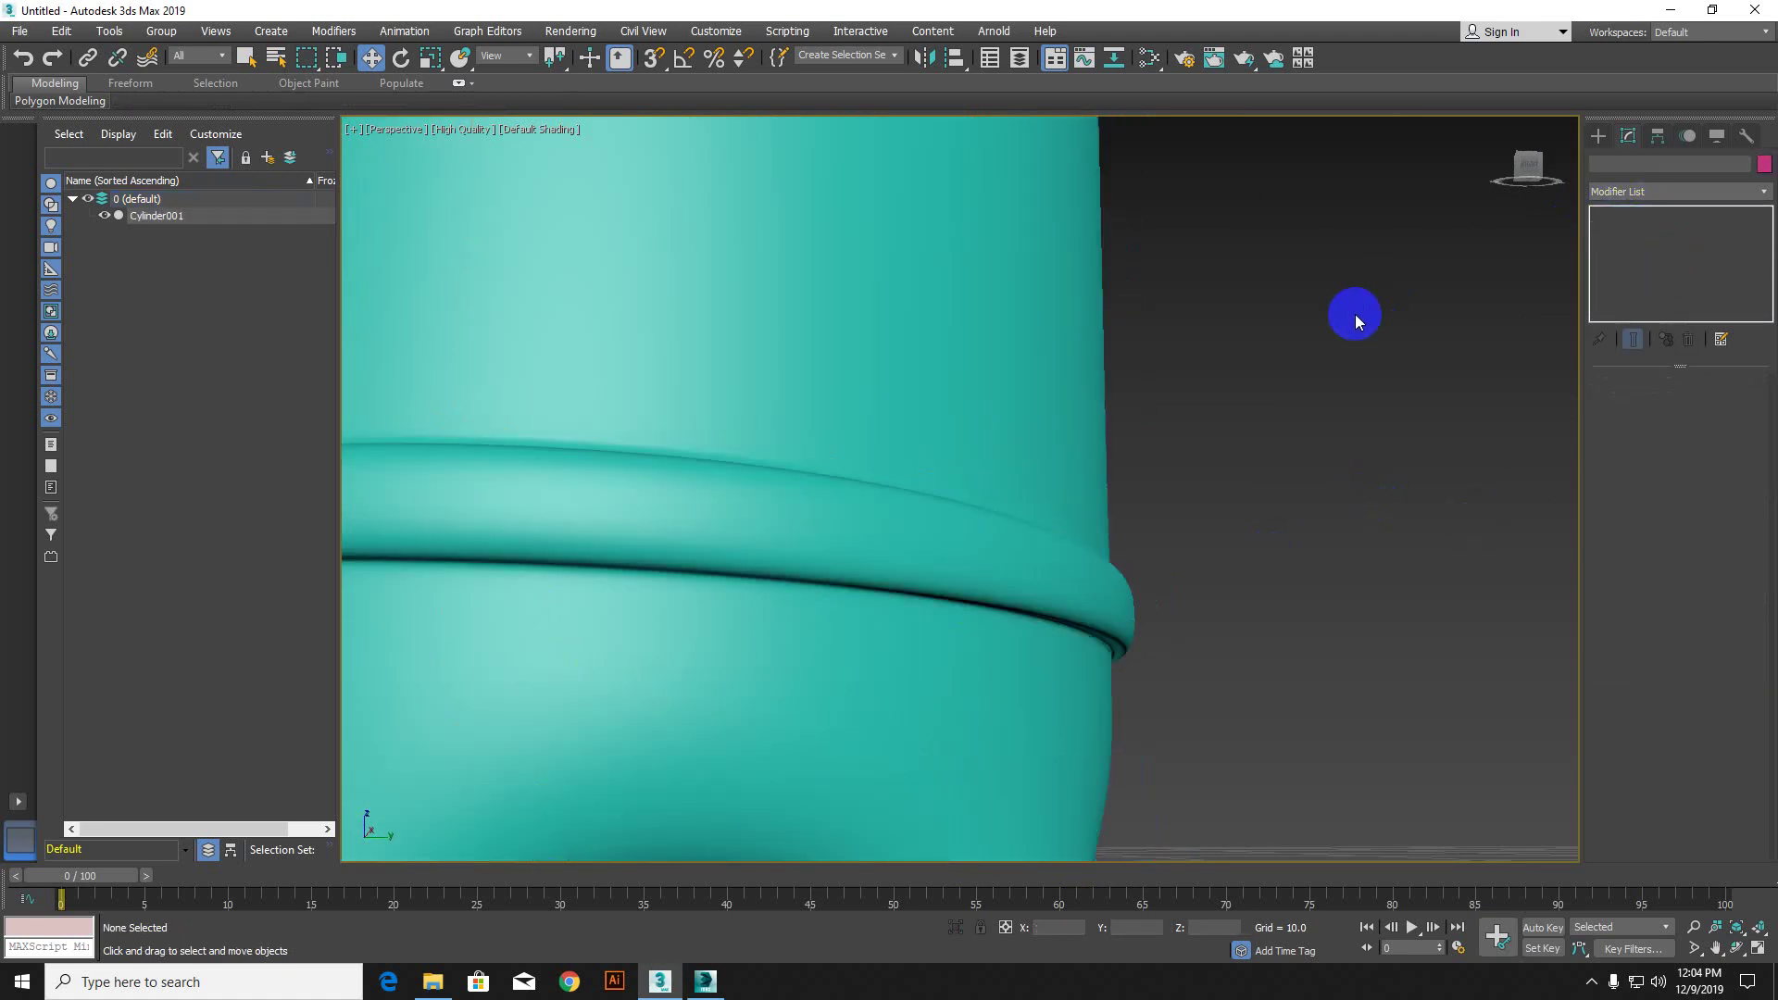
pyautogui.scroll(-5, 1354, 313)
pyautogui.moveTo(1321, 353); pyautogui.dragTo(880, 402, button='middle')
pyautogui.scroll(2, 1269, 397)
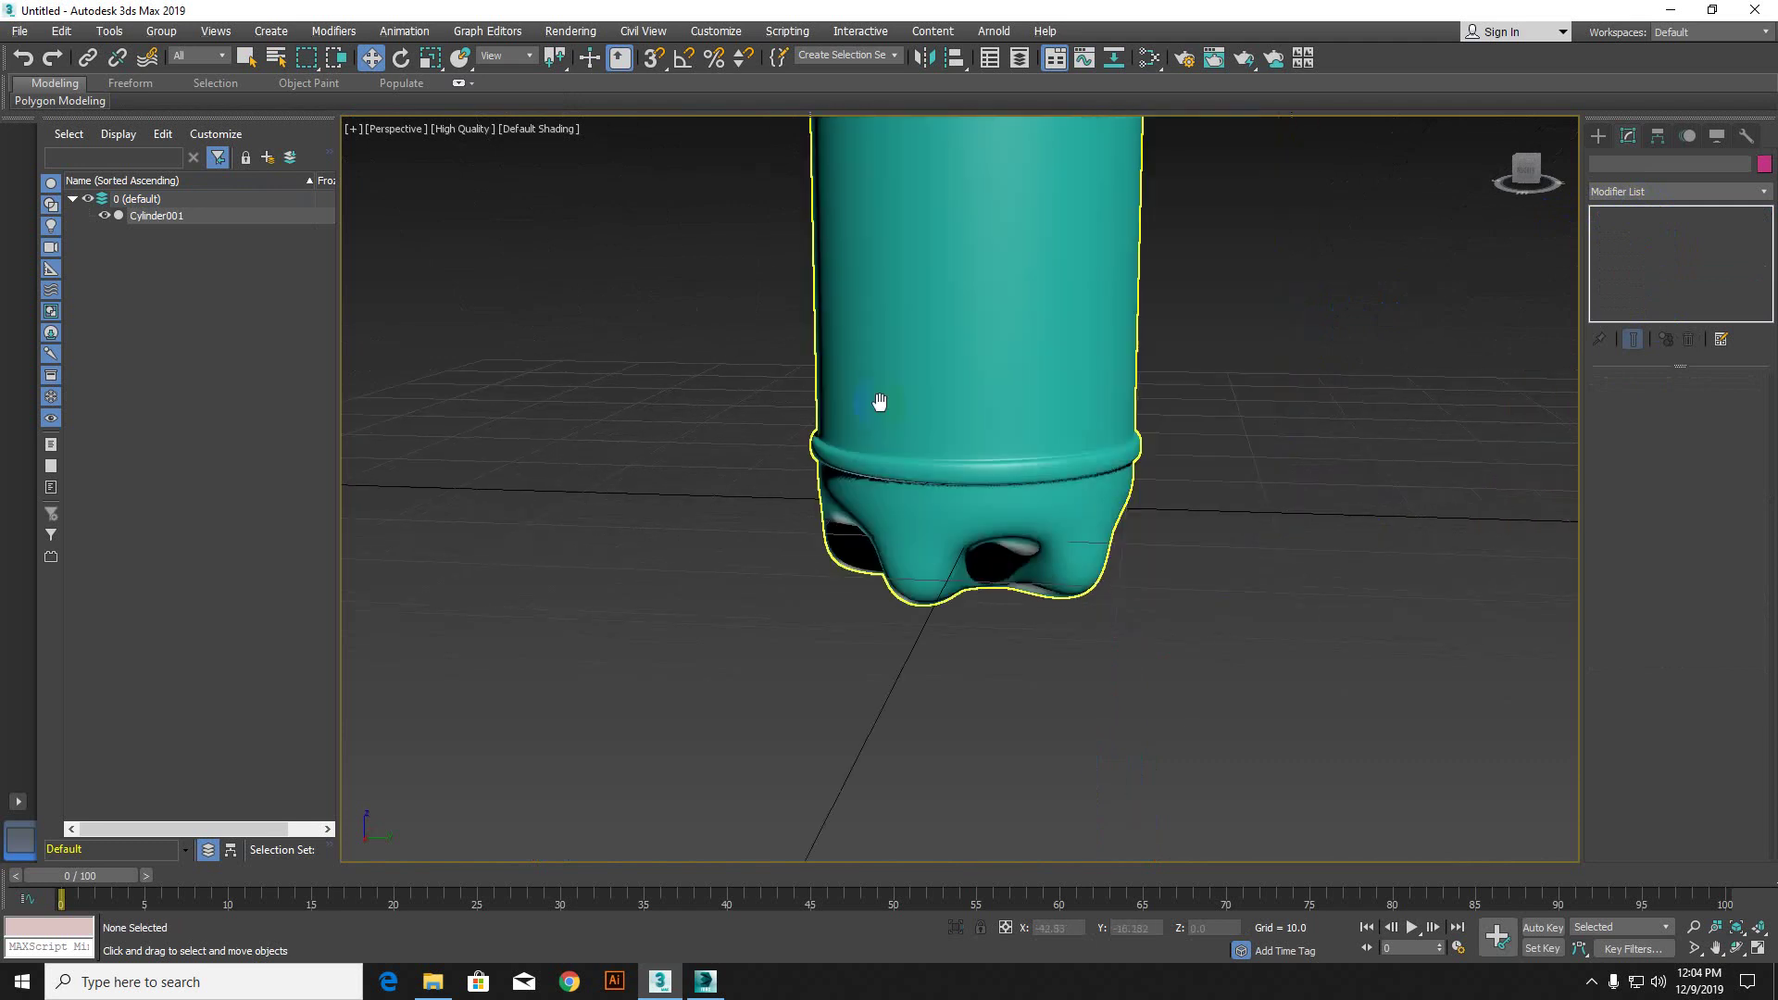
pyautogui.scroll(2, 969, 445)
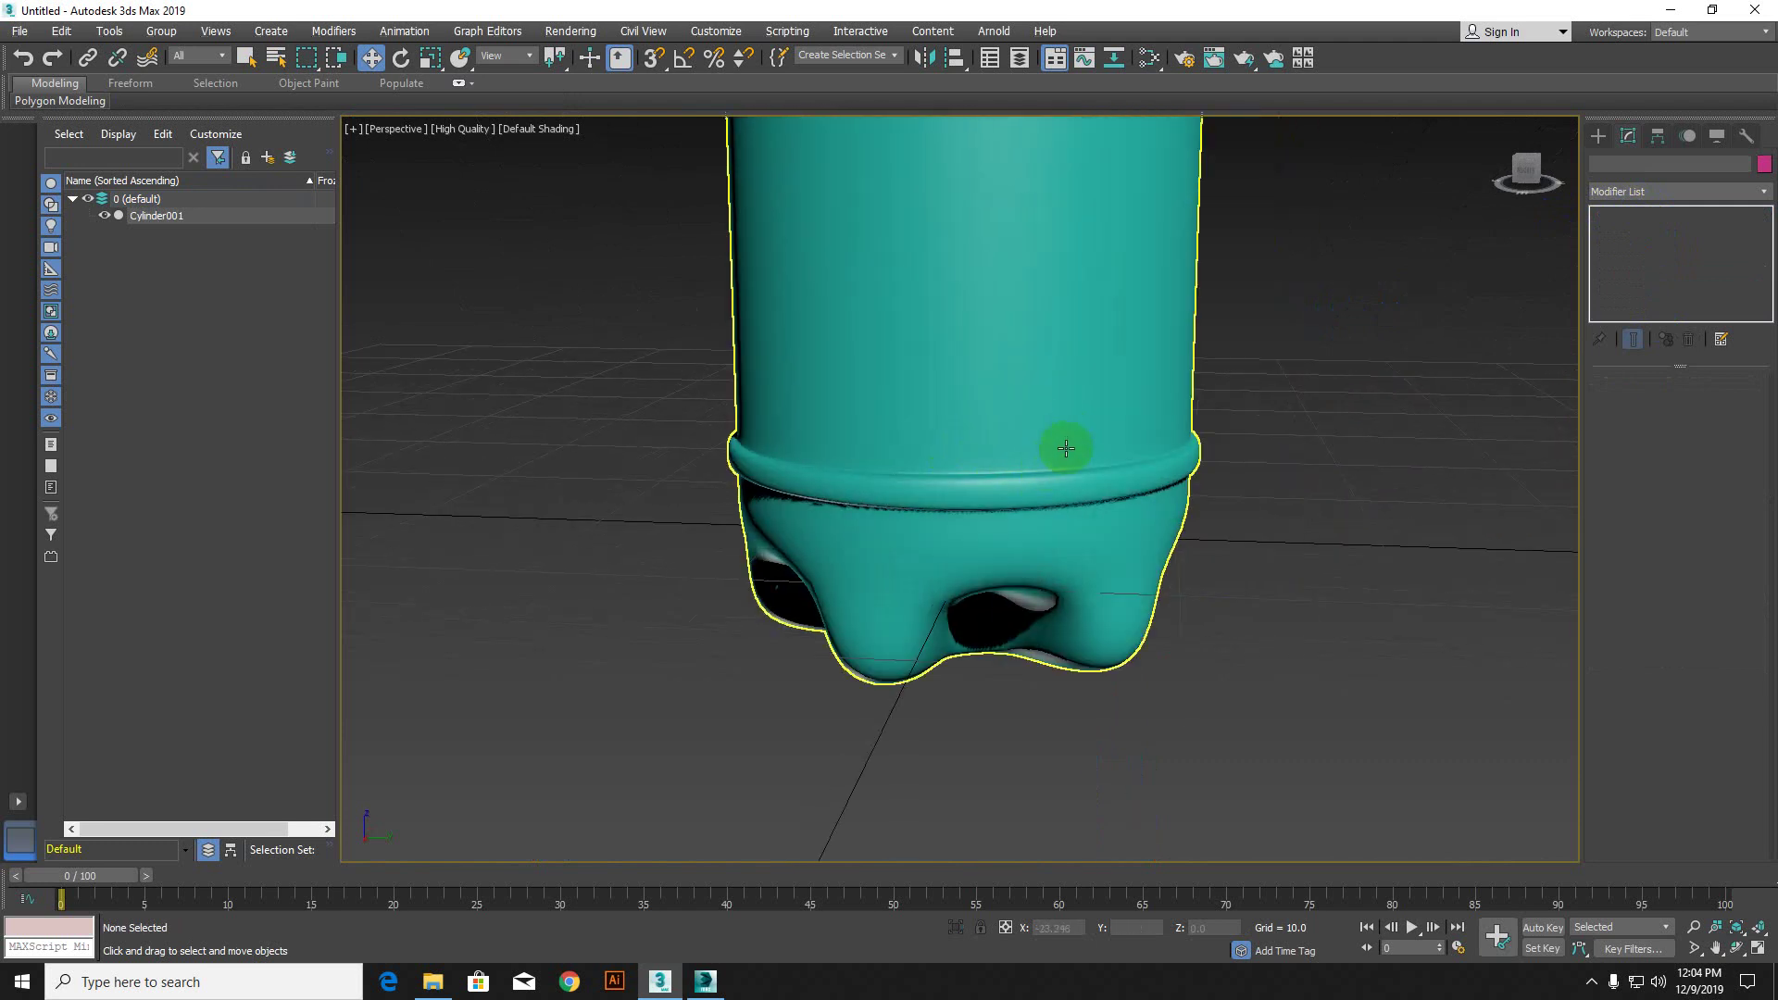
pyautogui.scroll(-6, 1066, 448)
pyautogui.scroll(3, 1037, 451)
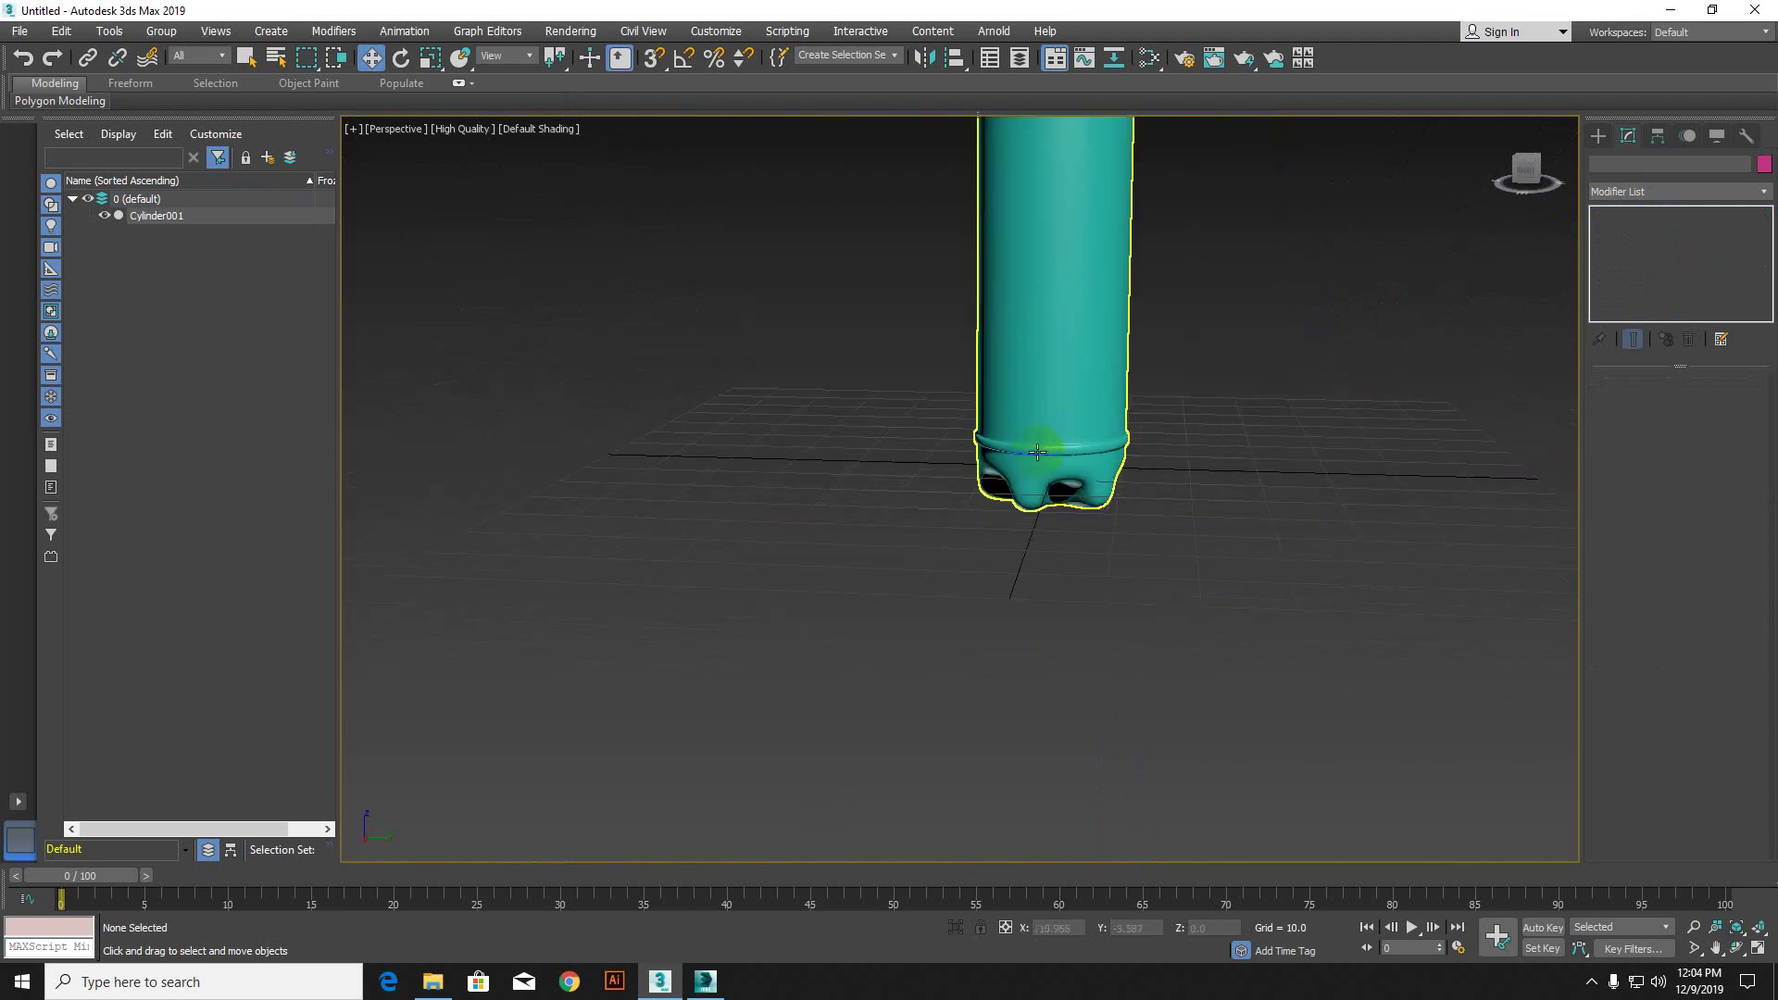
pyautogui.scroll(2, 1037, 451)
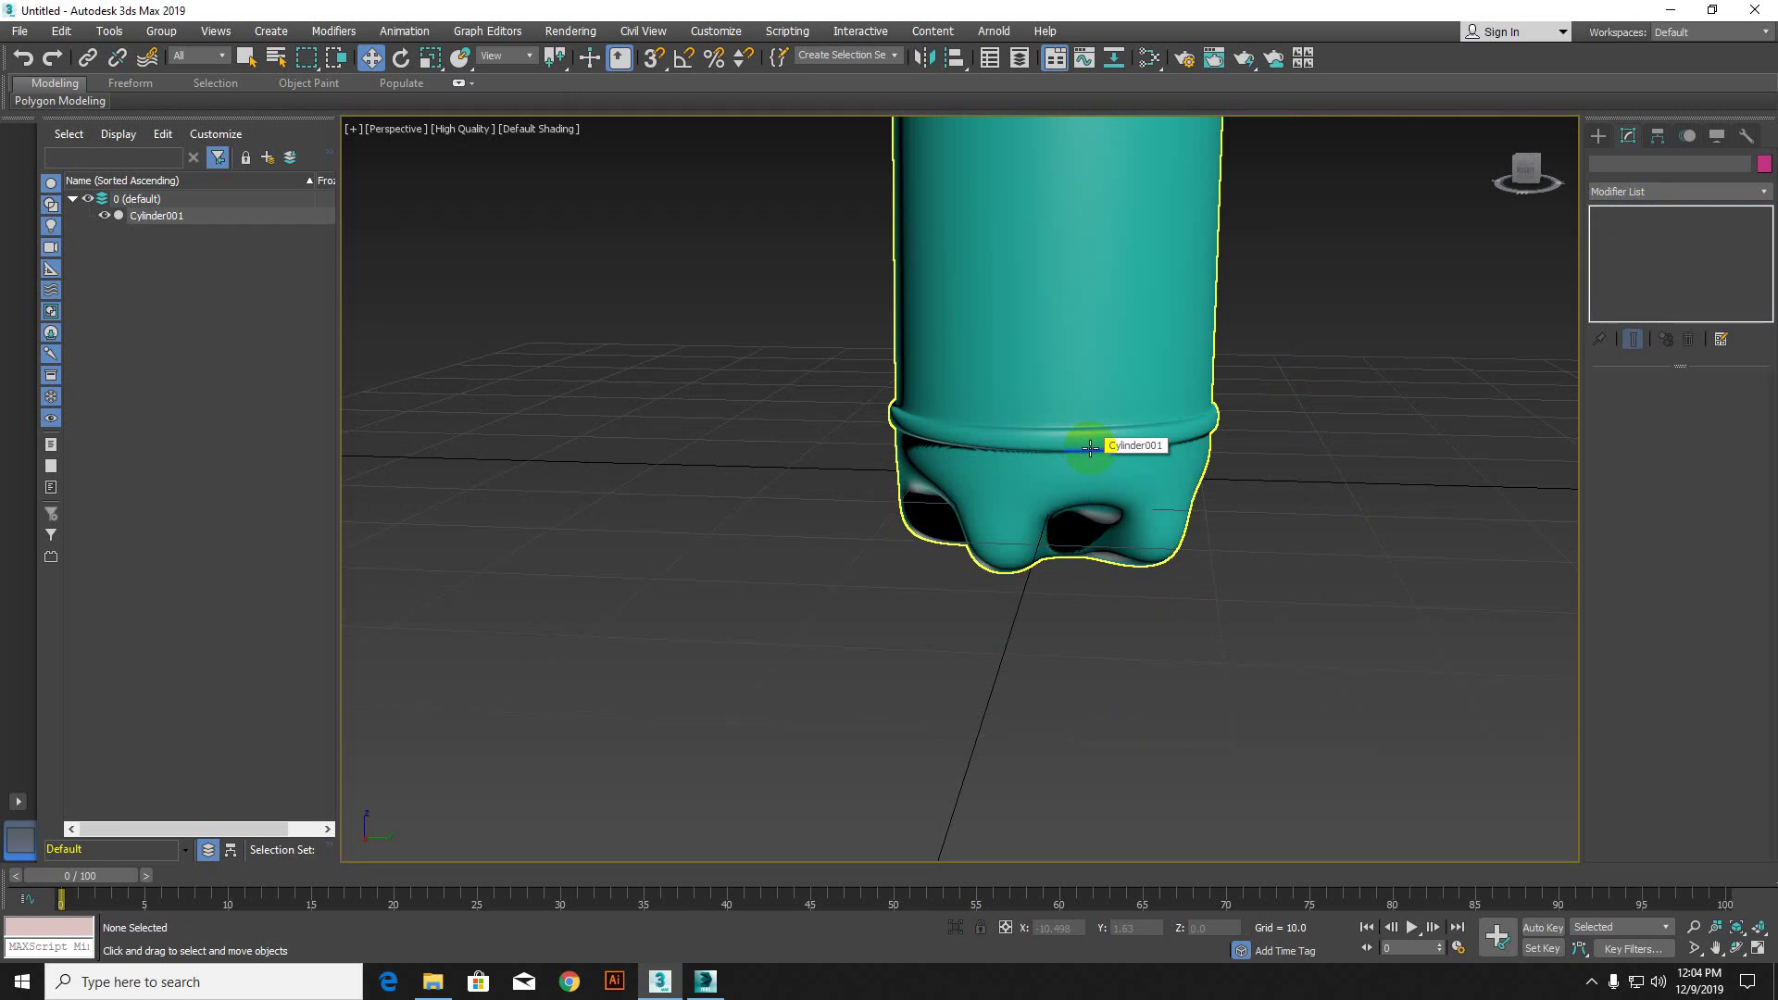
pyautogui.scroll(-5, 1040, 377)
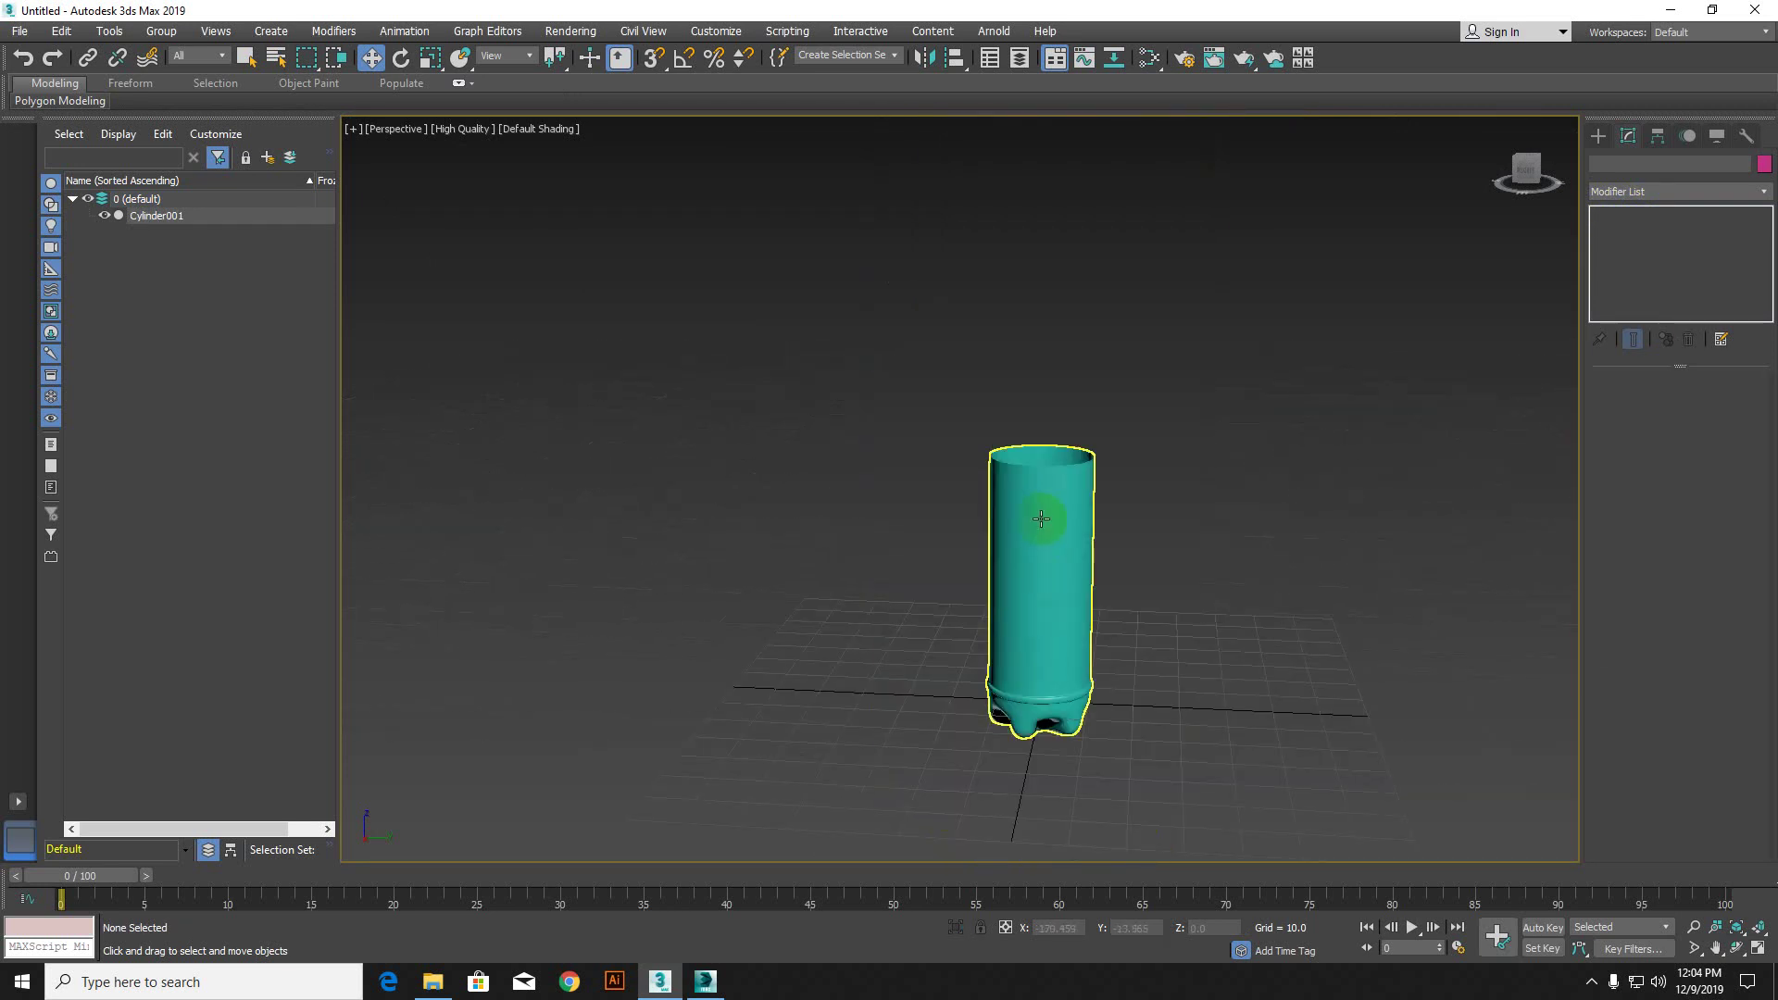
pyautogui.click(1044, 517)
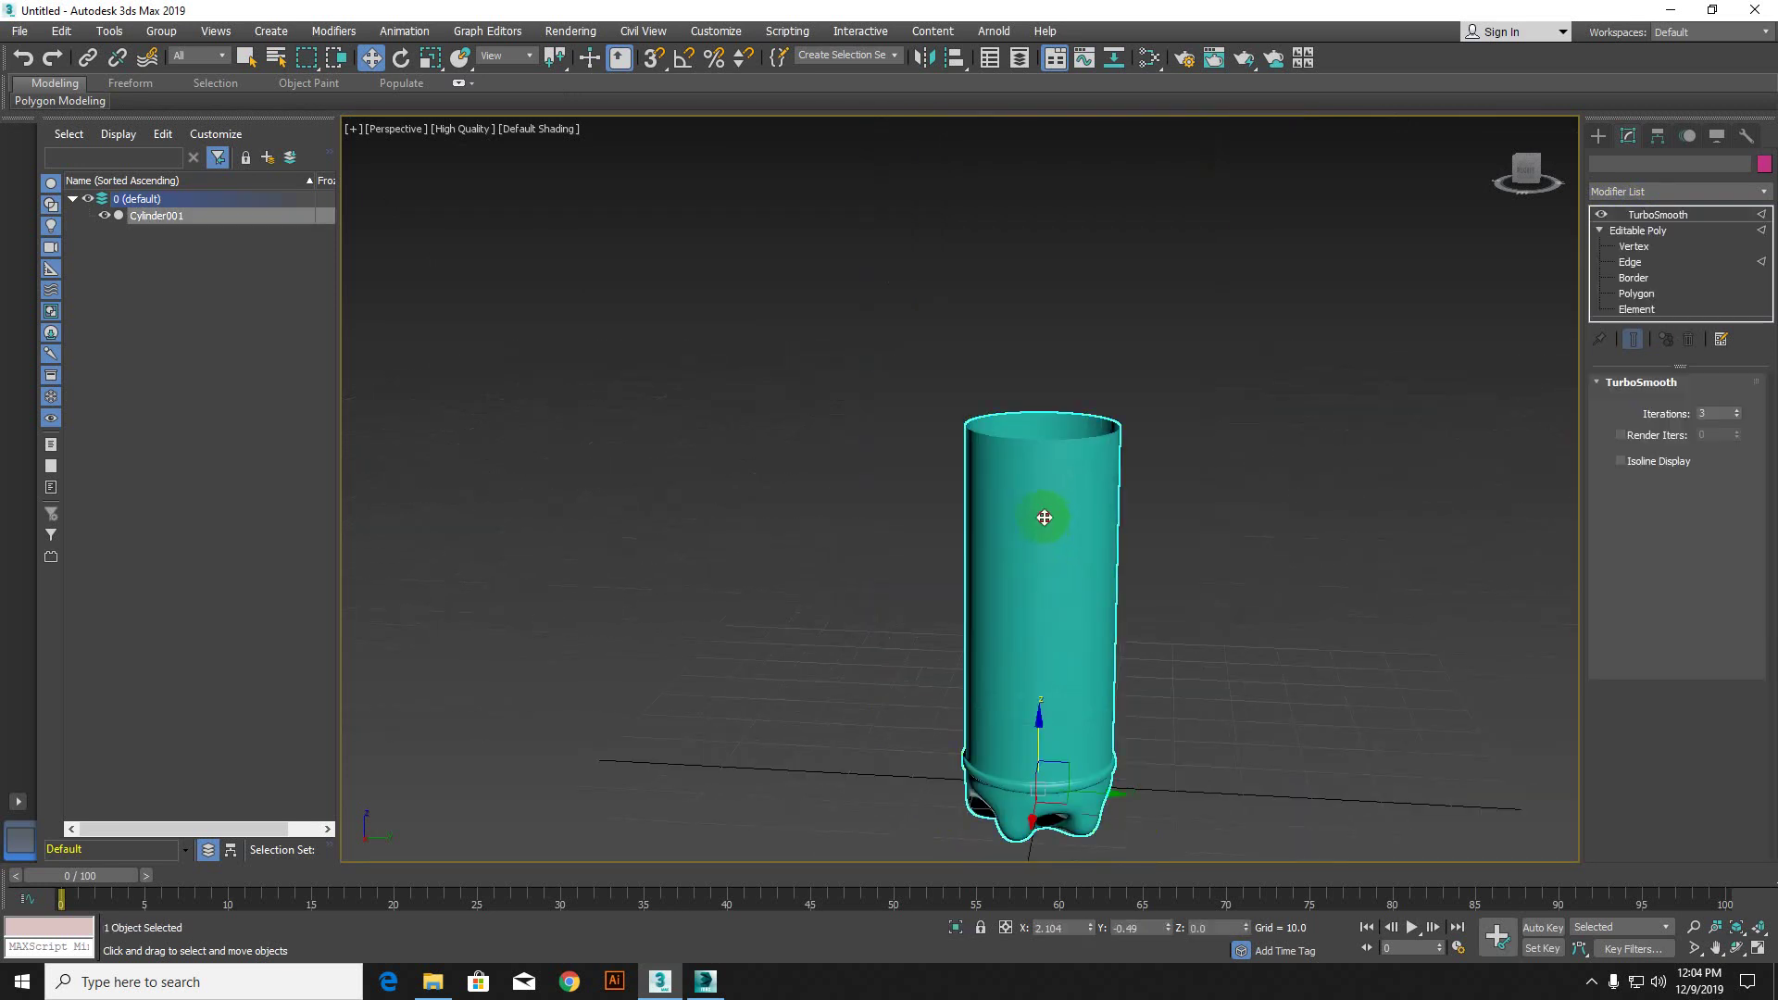
# Step: Move the 10 top-rim vertices down on Z to shorten the body, then enter Border level
pyautogui.click(1631, 247)
pyautogui.moveTo(740, 262); pyautogui.dragTo(1255, 485)
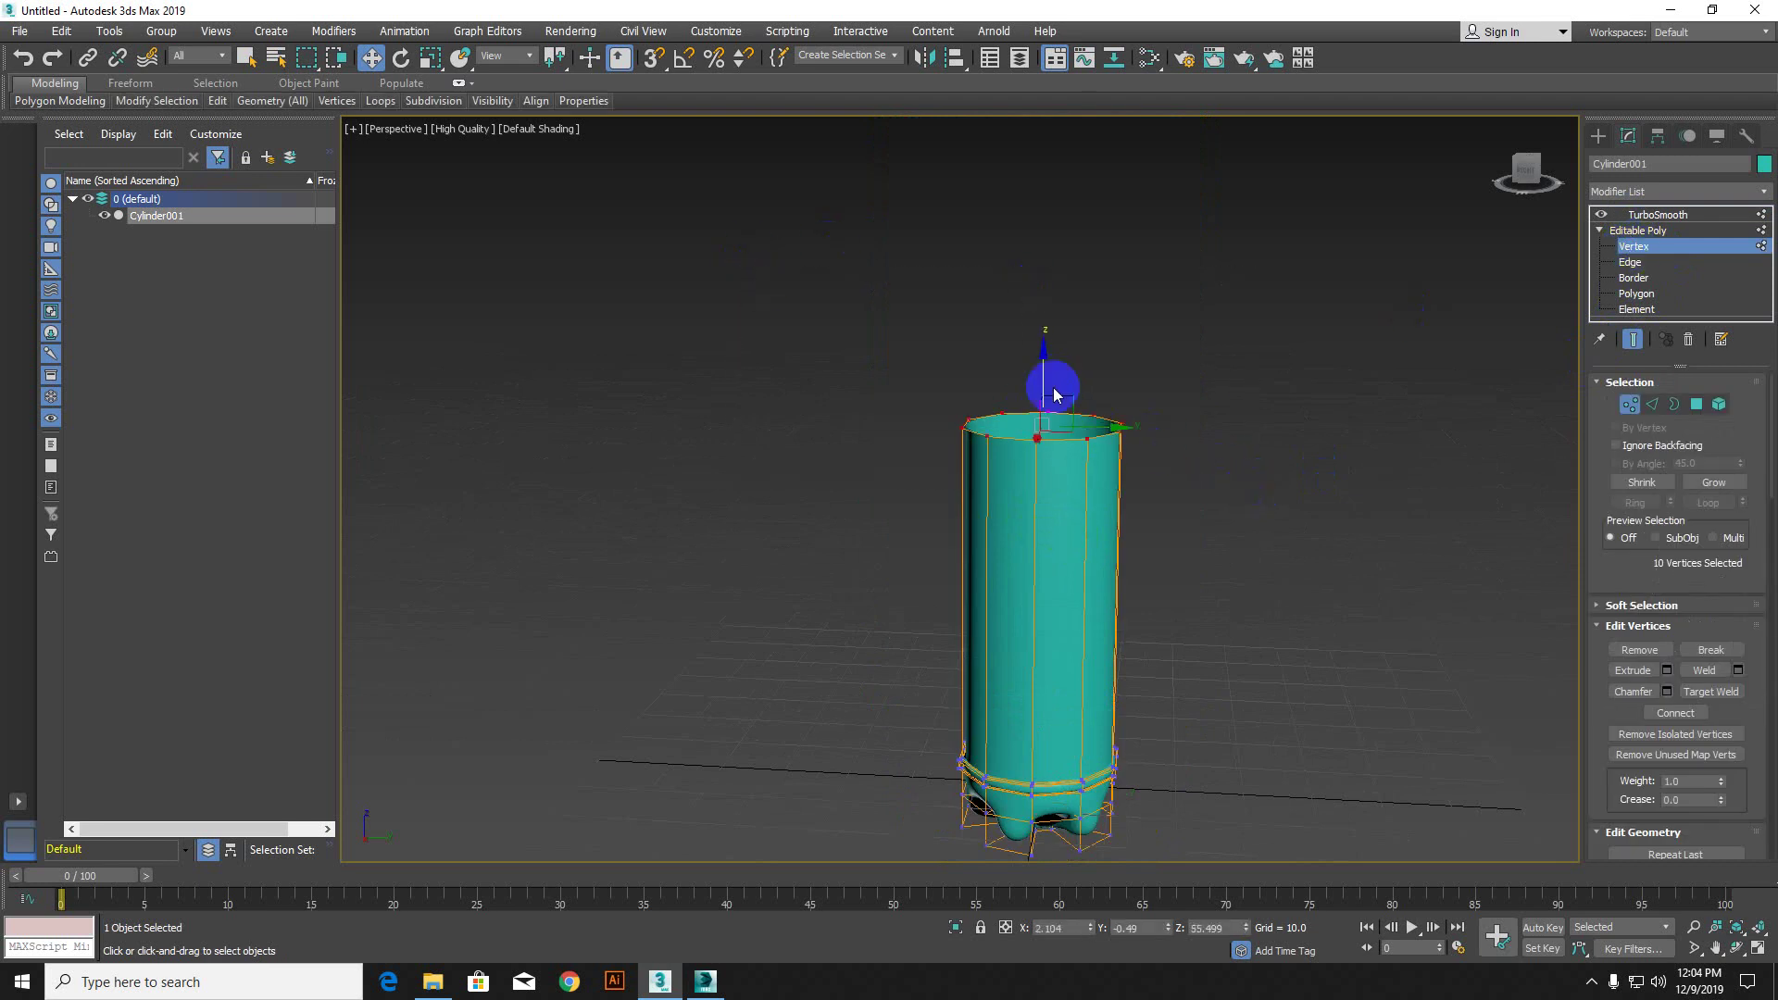
pyautogui.moveTo(1041, 355); pyautogui.dragTo(1050, 471)
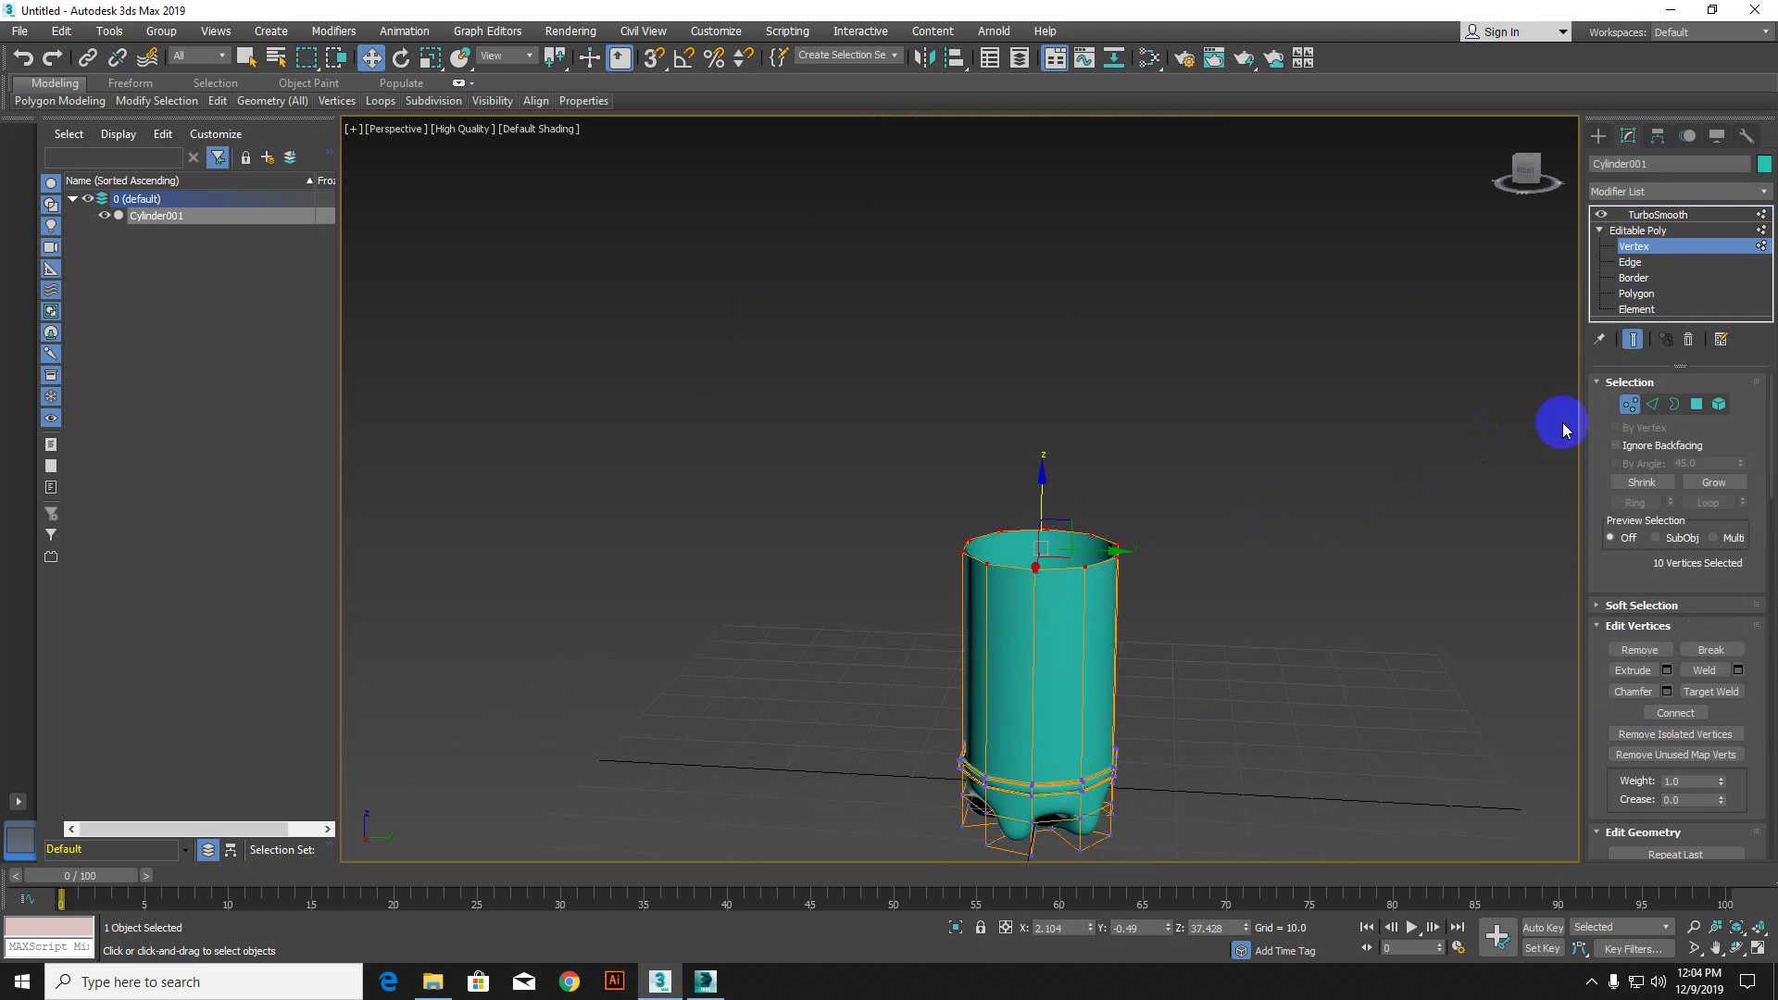
pyautogui.click(1676, 401)
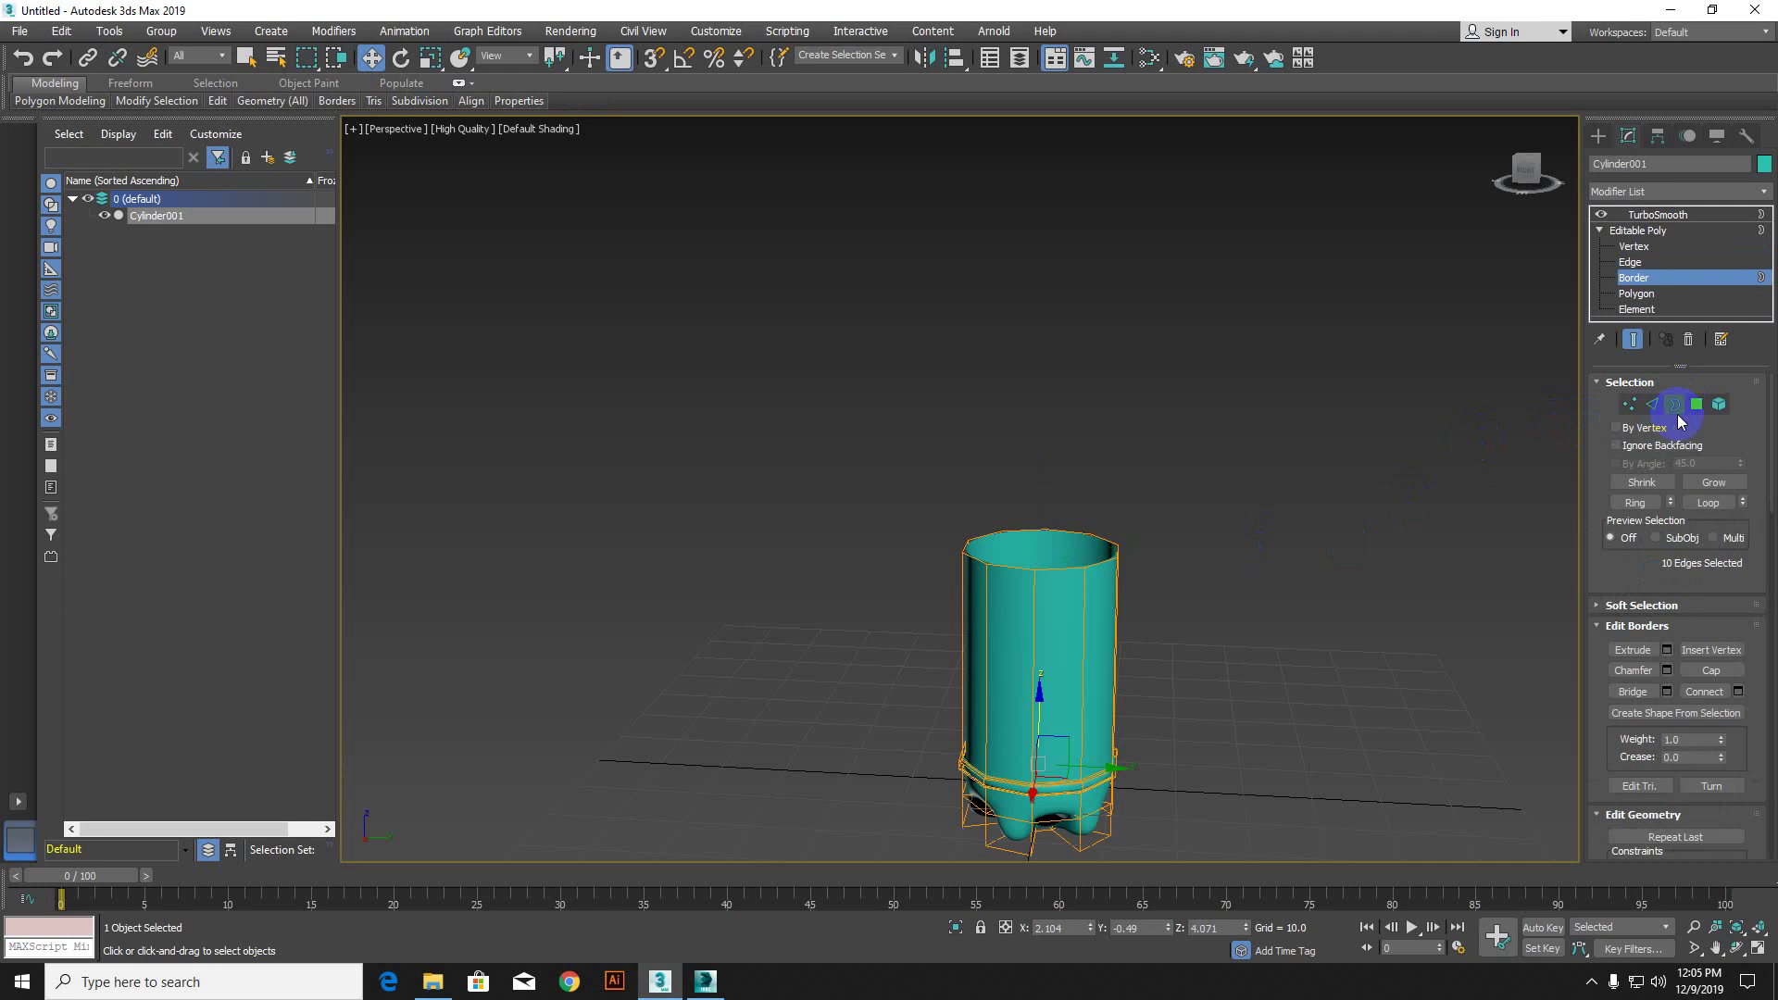
# Step: Select the cylinder's open top border and Shift-extrude it up into a new wall ring
pyautogui.click(1027, 571)
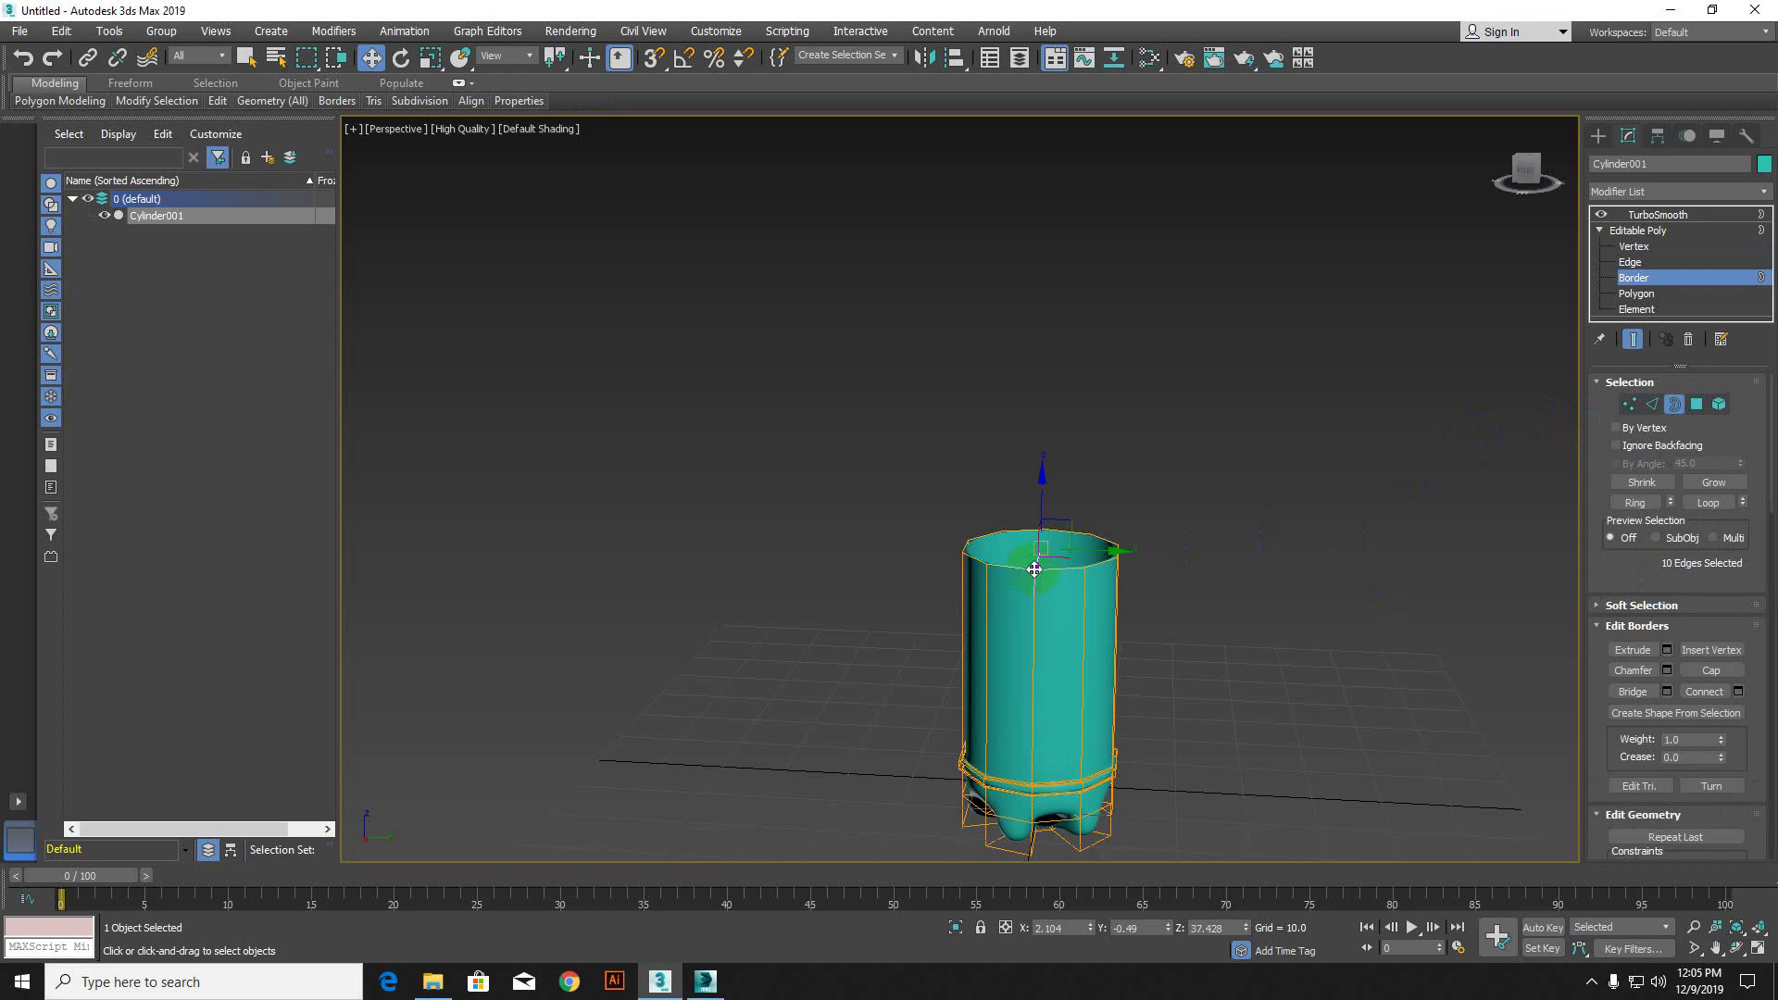
pyautogui.moveTo(1124, 567); pyautogui.dragTo(1046, 637, button='middle')
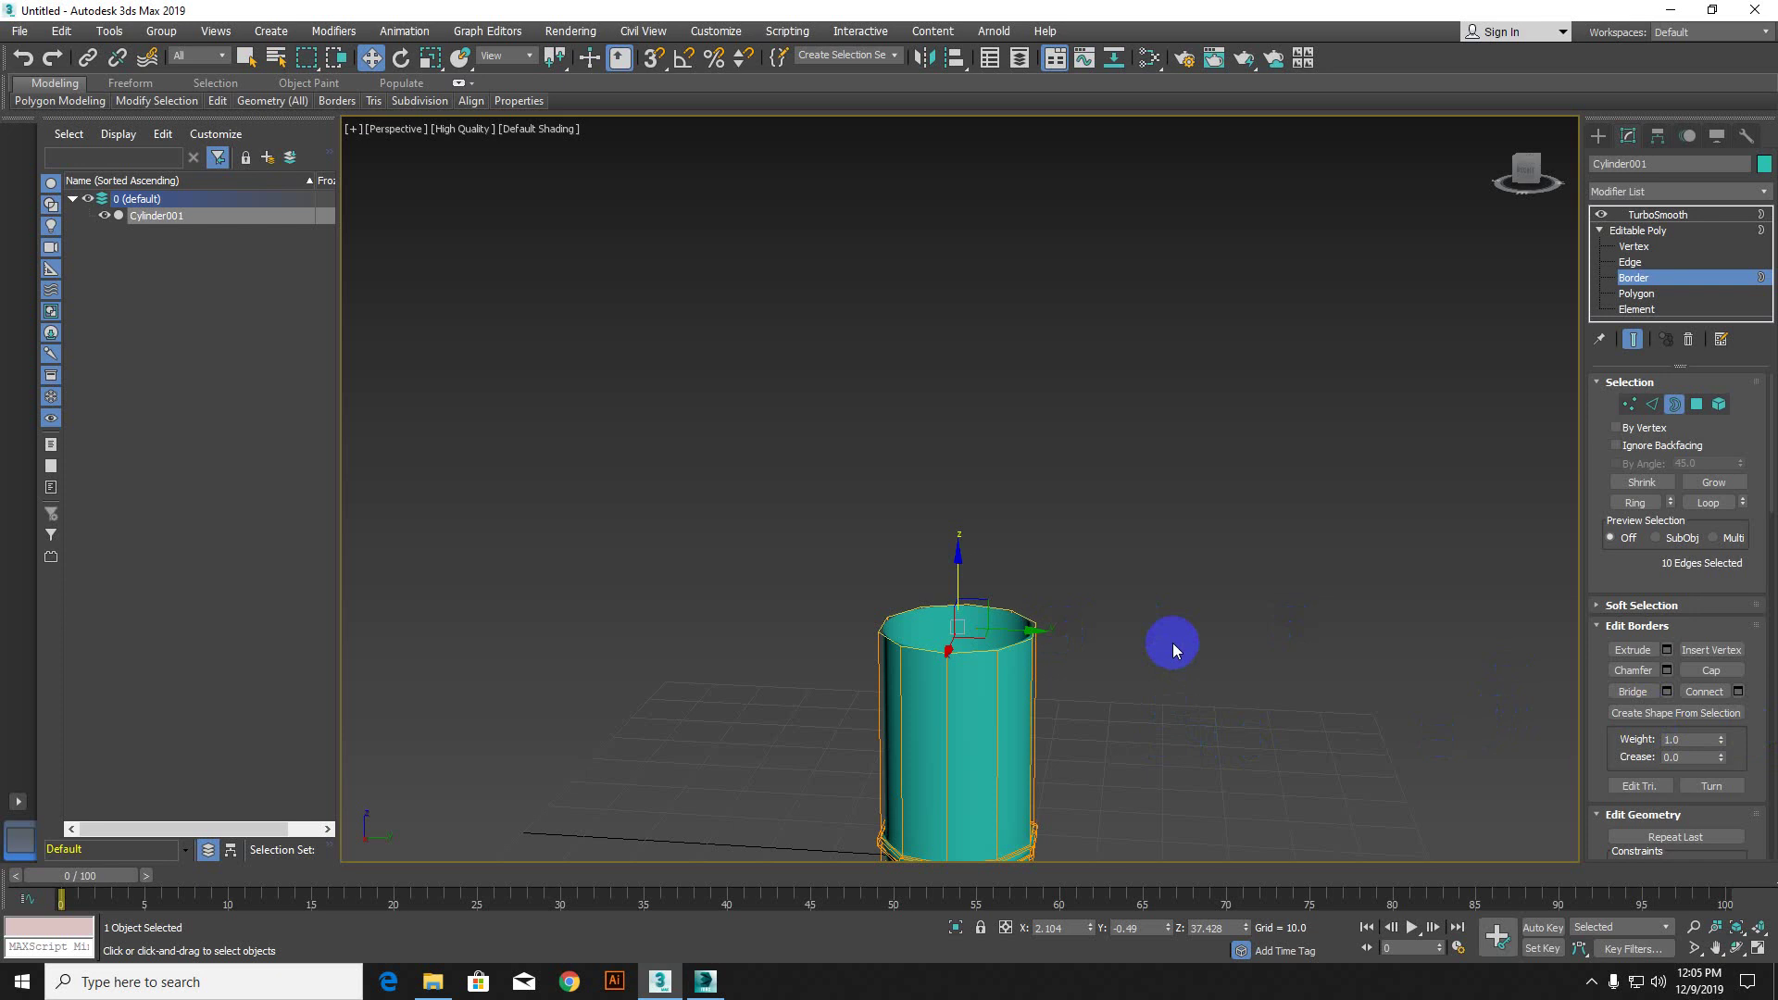
pyautogui.scroll(5, 1063, 608)
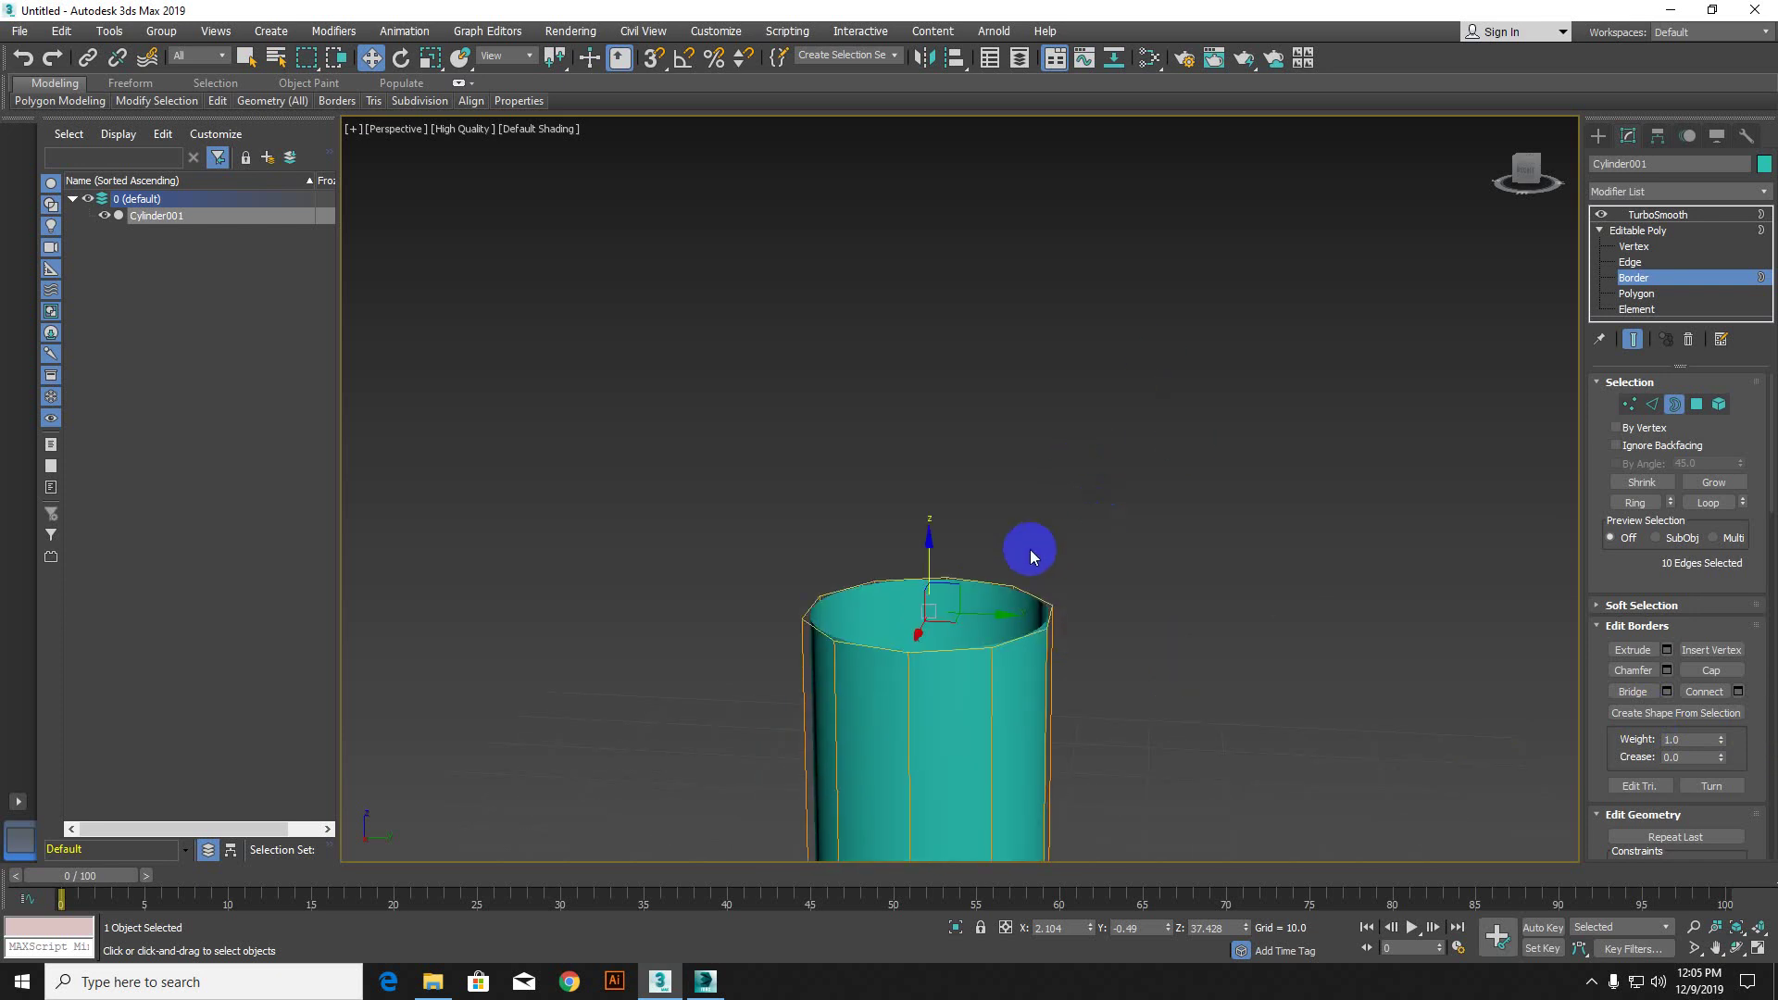
pyautogui.scroll(4, 1030, 548)
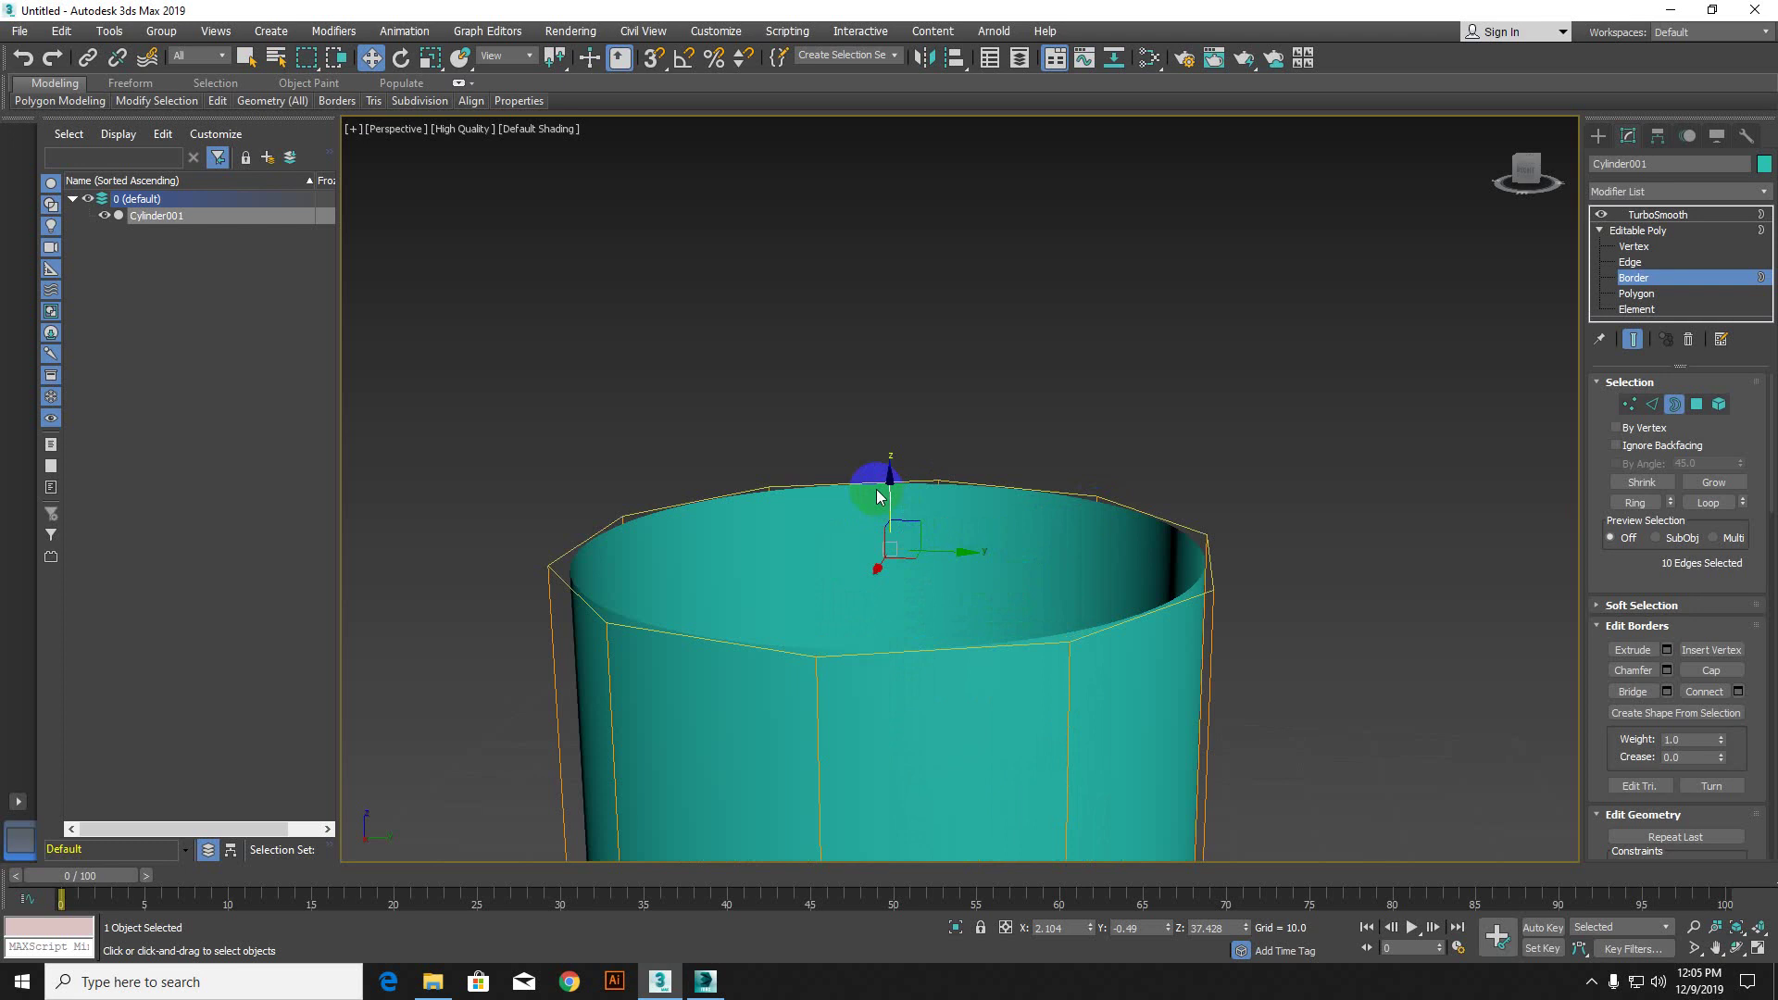
pyautogui.keyDown('shift'); pyautogui.moveTo(889, 490); pyautogui.dragTo(891, 461); pyautogui.keyUp('shift')
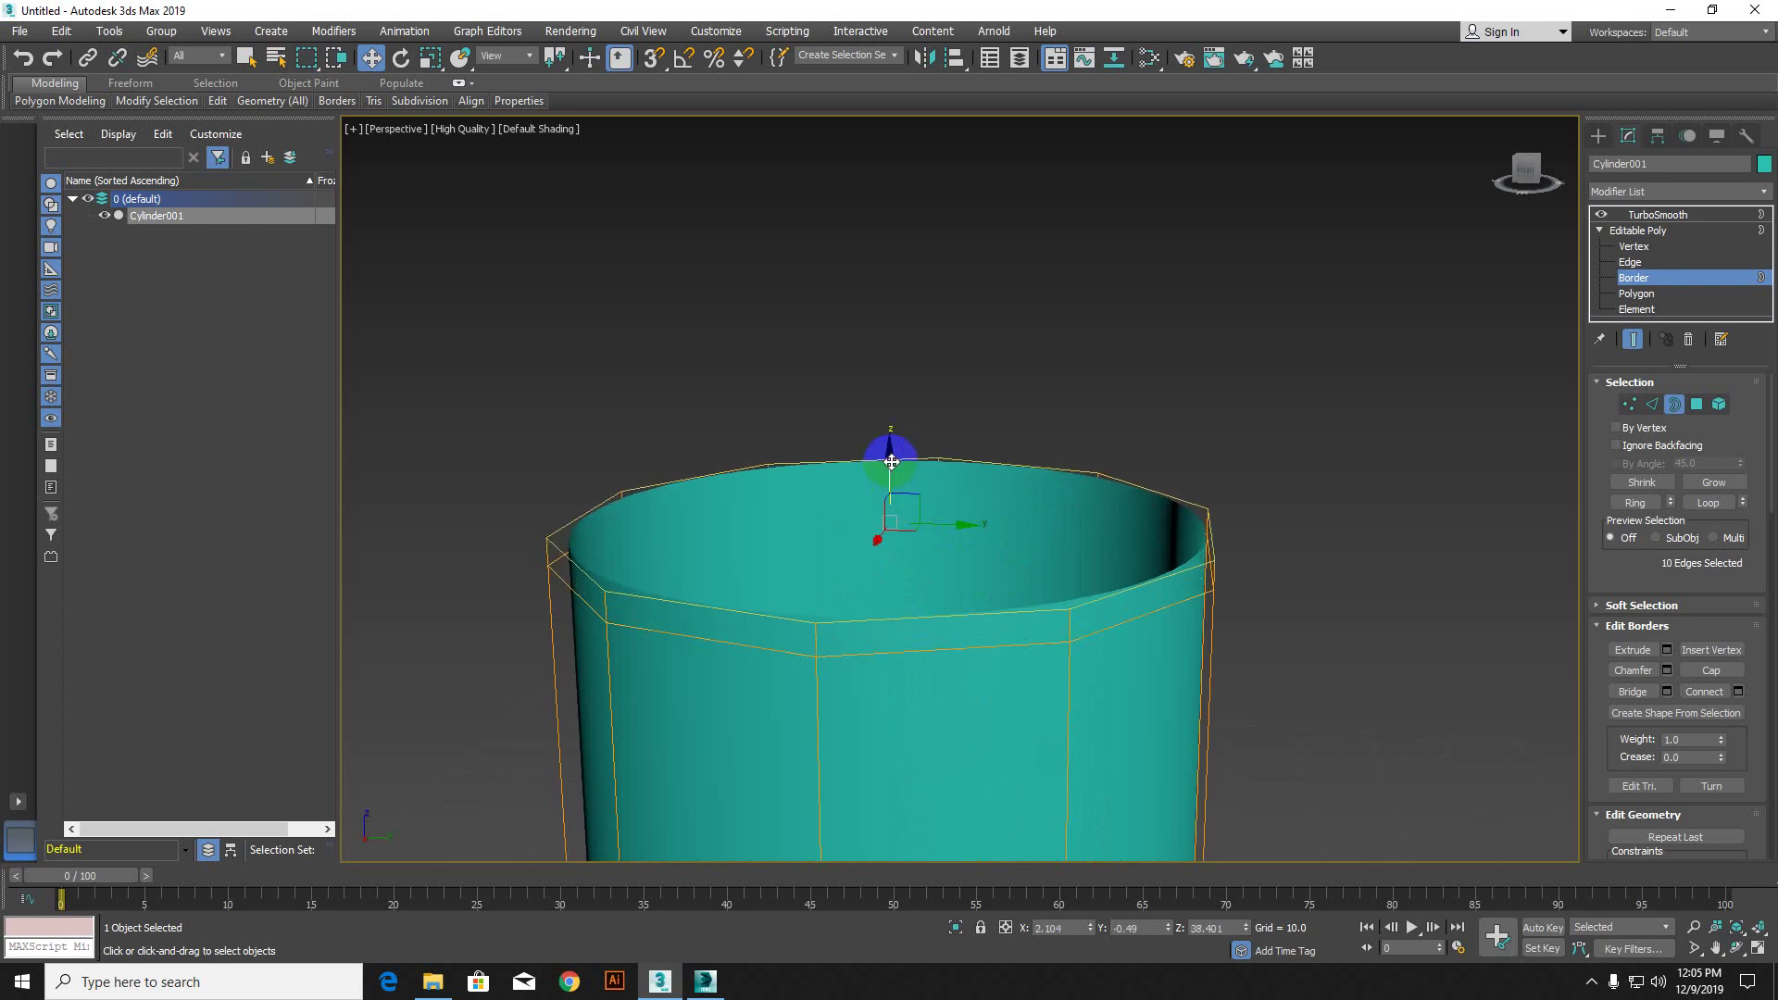
# Step: Trial-scale the rim, hide TurboSmooth, and extrude the border much higher to Z 44.743
pyautogui.press('r')
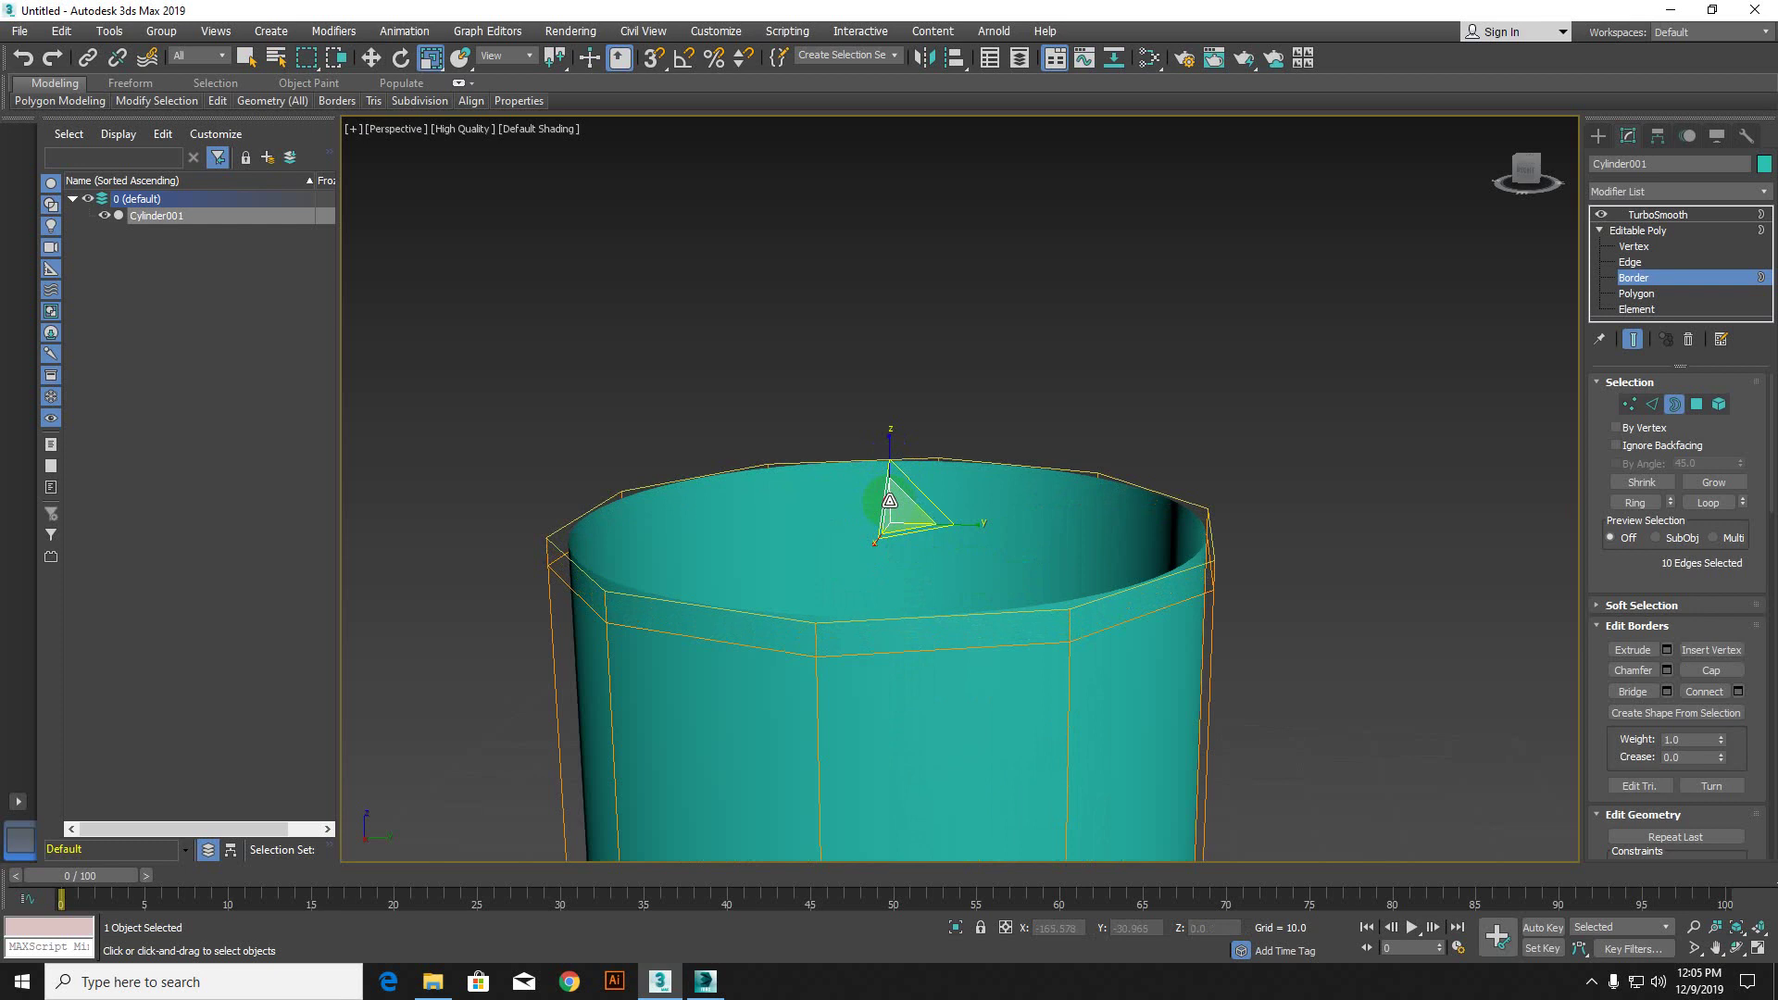
pyautogui.keyDown('shift'); pyautogui.moveTo(888, 500); pyautogui.dragTo(889, 496); pyautogui.keyUp('shift')
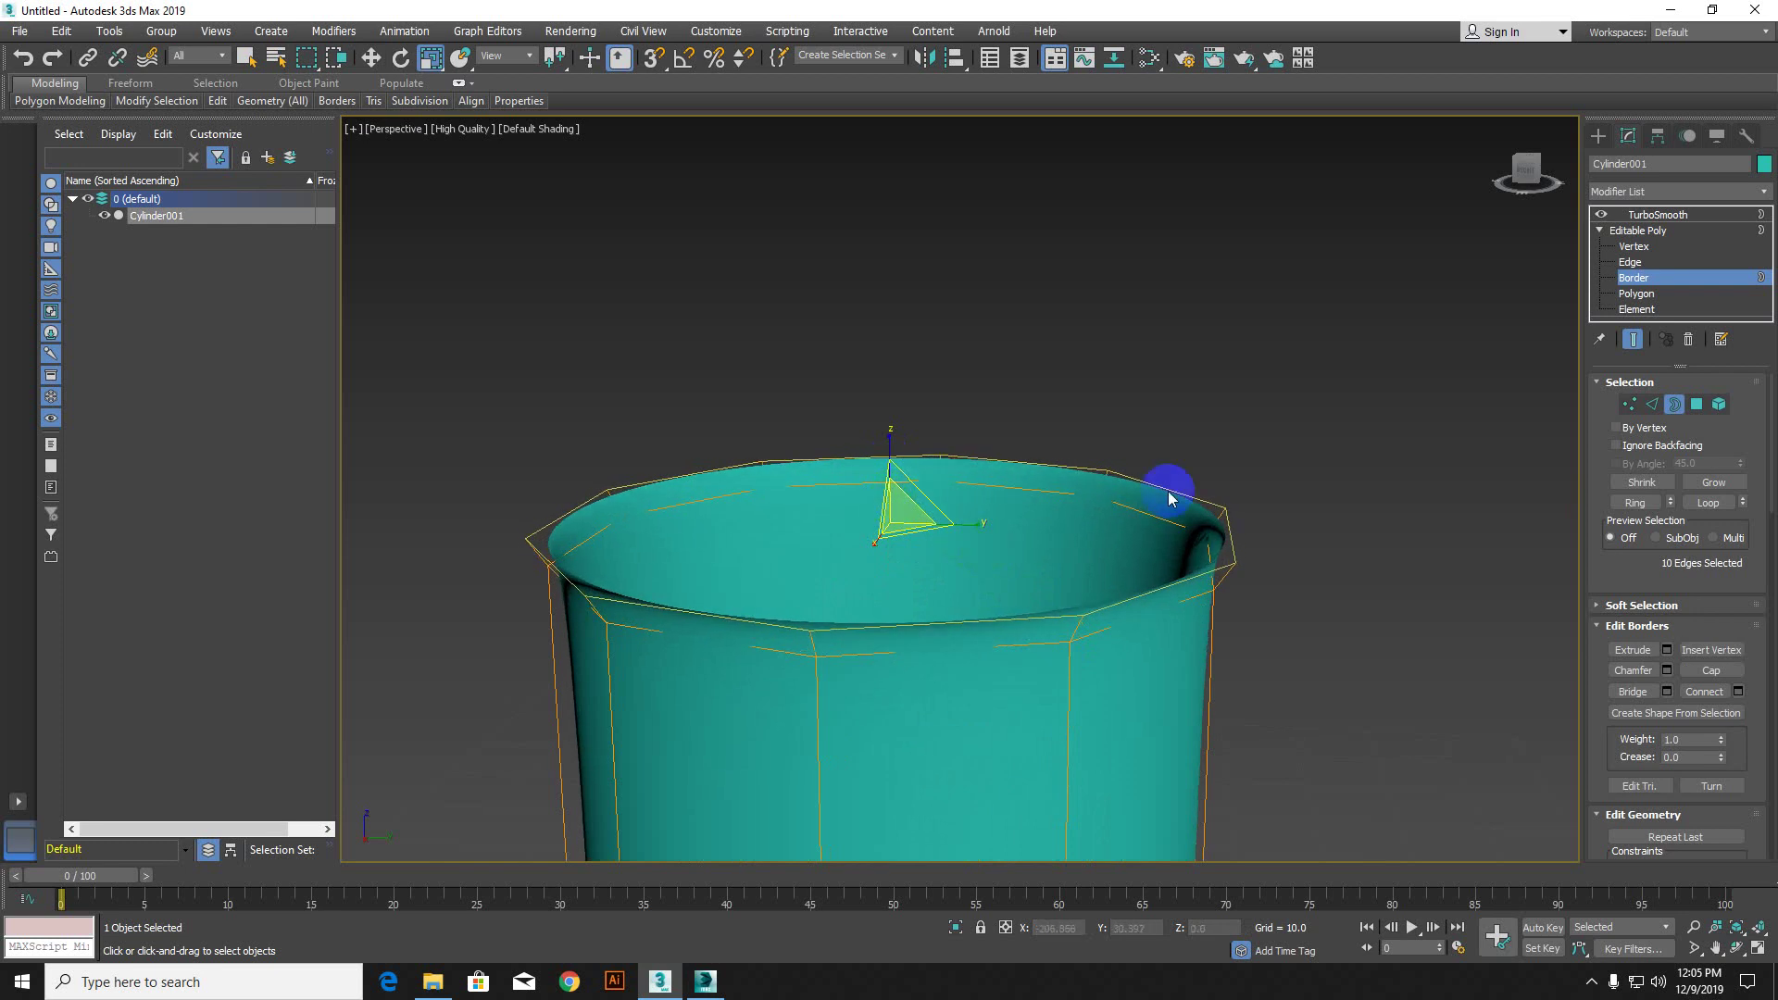
pyautogui.click(1601, 214)
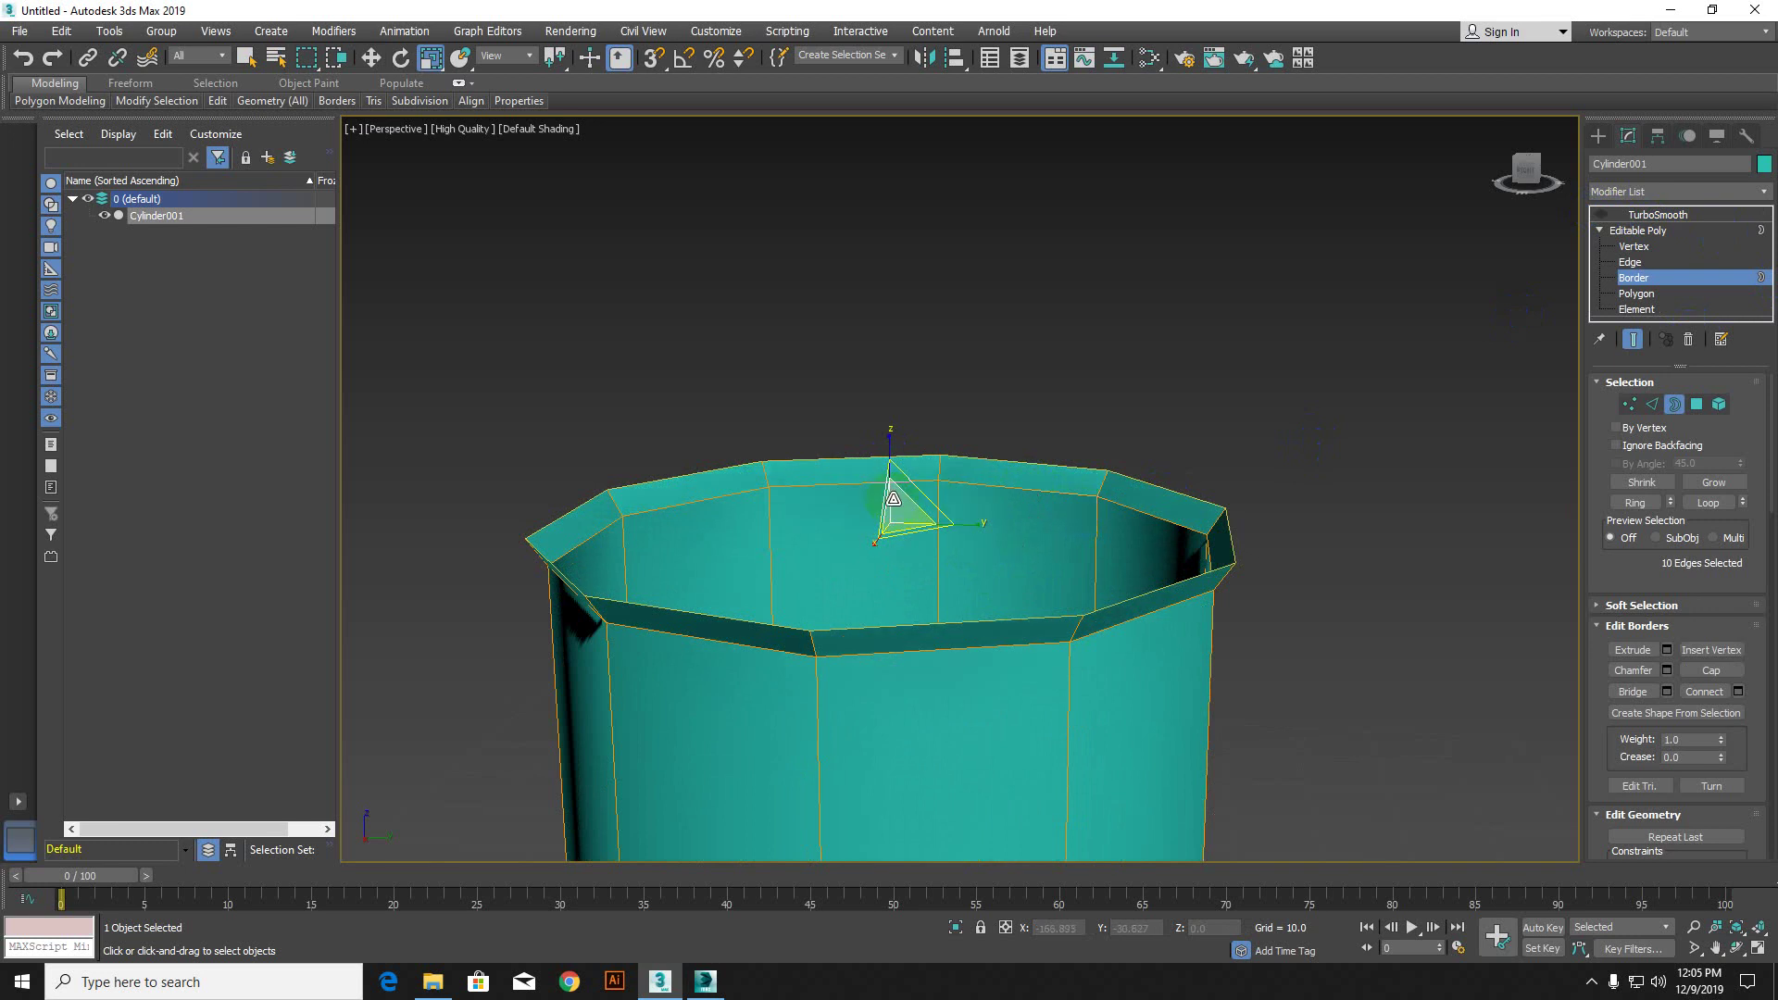
pyautogui.moveTo(892, 495); pyautogui.dragTo(890, 502)
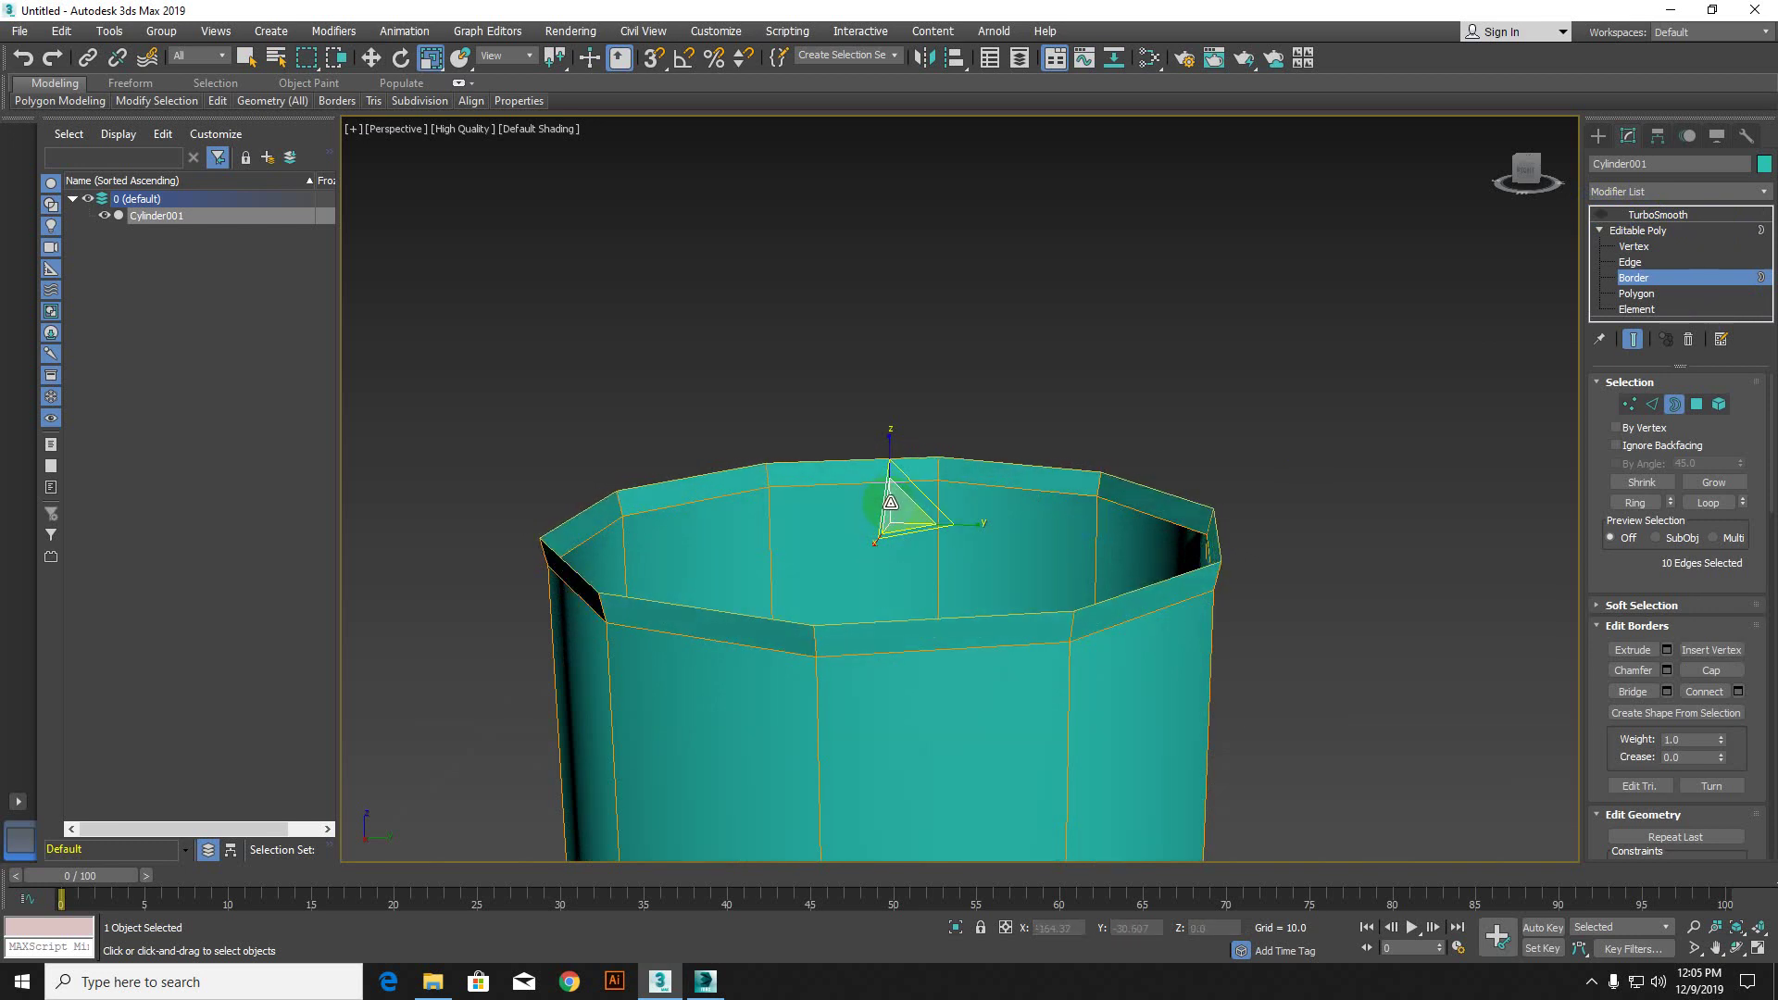
pyautogui.press('w')
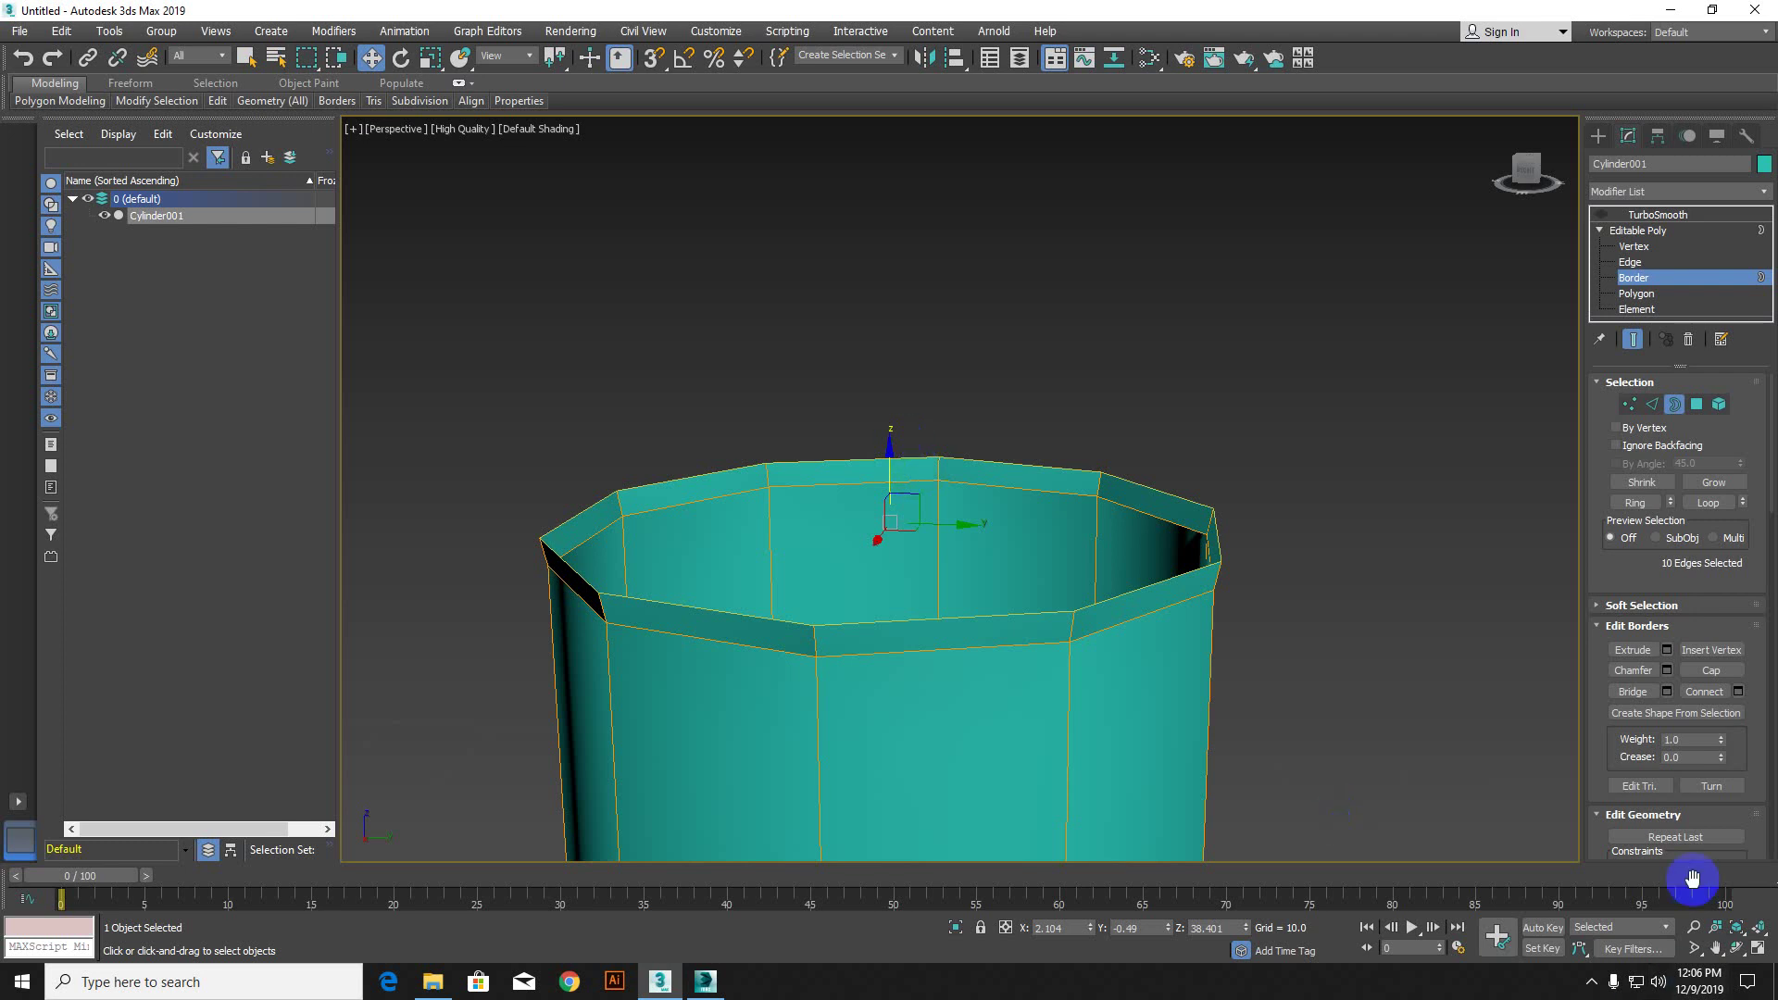
pyautogui.keyDown('shift'); pyautogui.moveTo(889, 458); pyautogui.dragTo(886, 275); pyautogui.keyUp('shift')
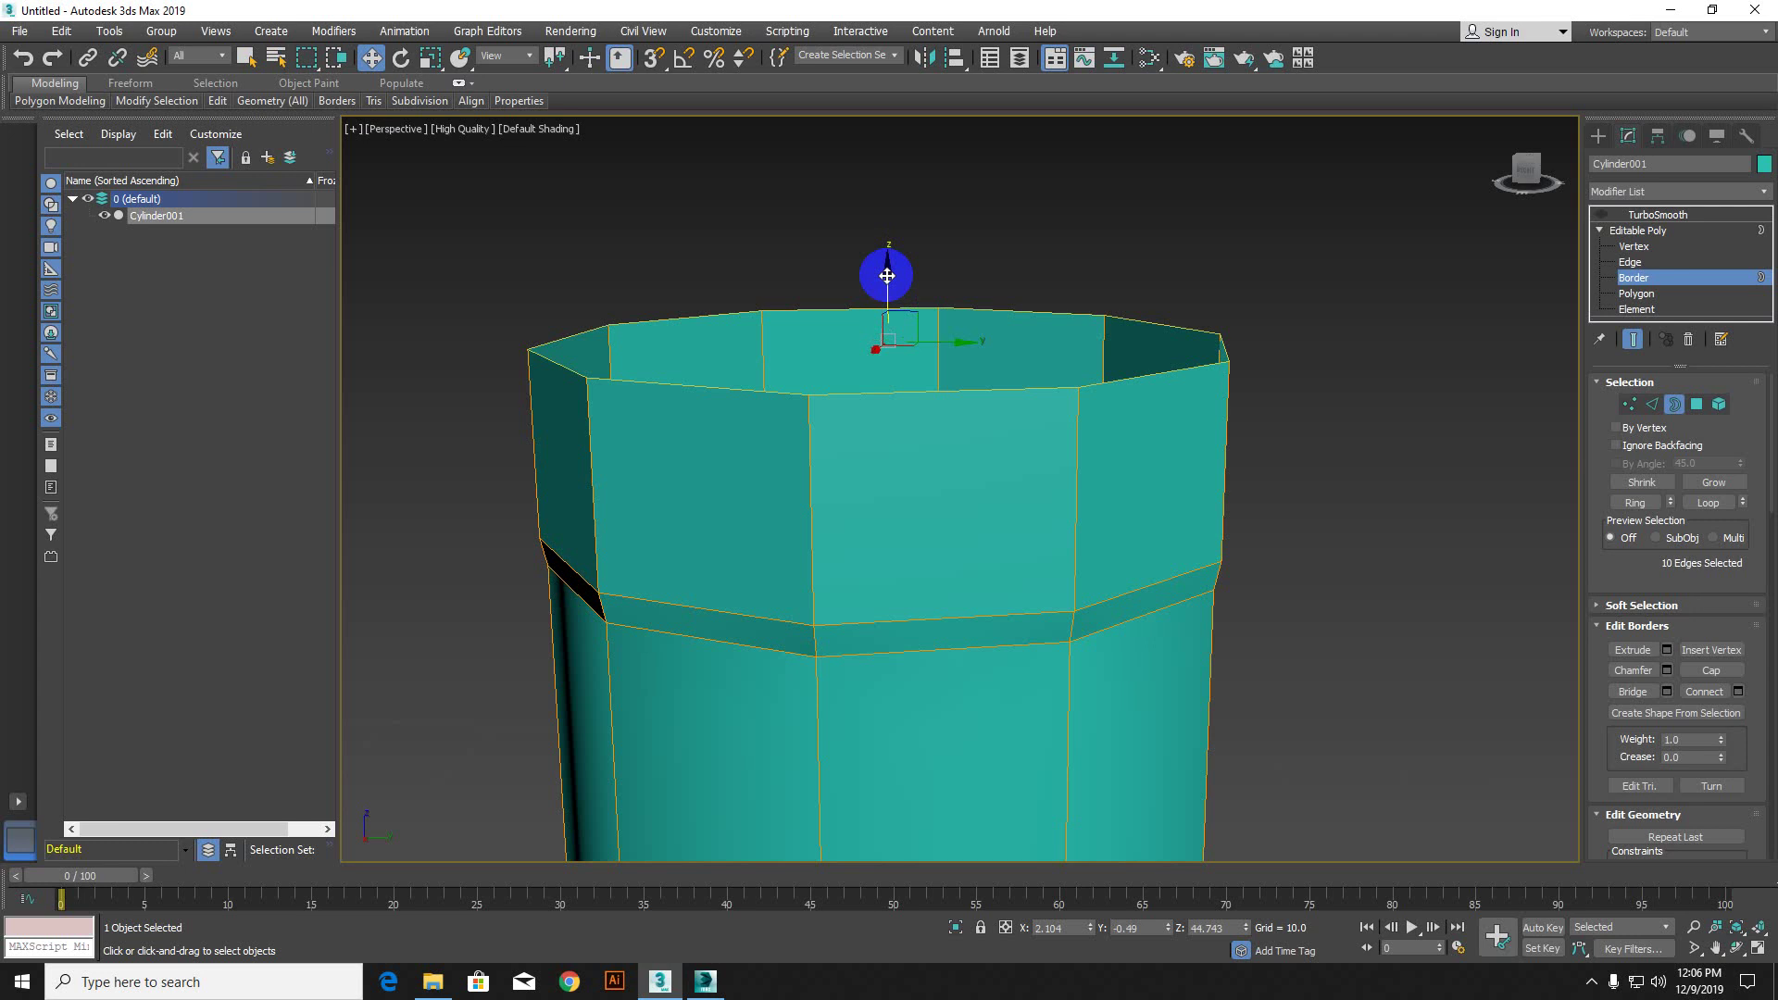
# Step: Switch to Scale and recentre the cylinder after briefly showing the 3ds Max 2014 window
pyautogui.press('r')
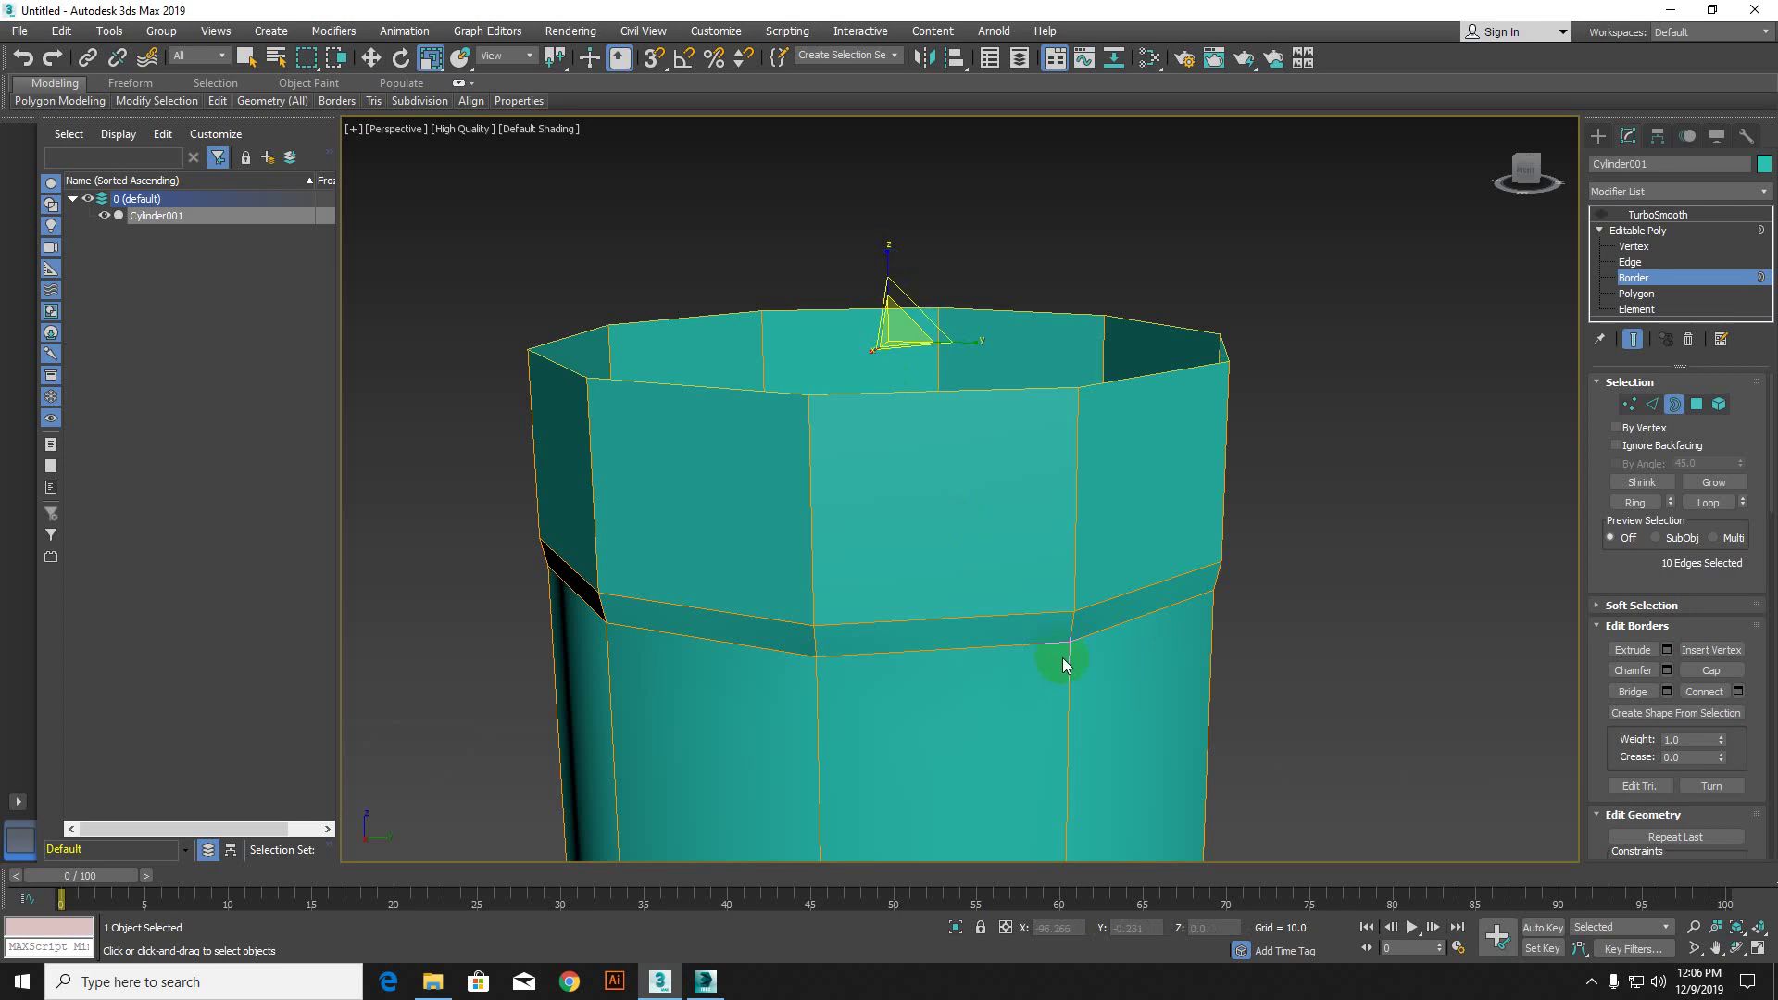
pyautogui.keyDown('alt'); pyautogui.moveTo(1053, 604); pyautogui.dragTo(1039, 644, button='middle'); pyautogui.keyUp('alt')
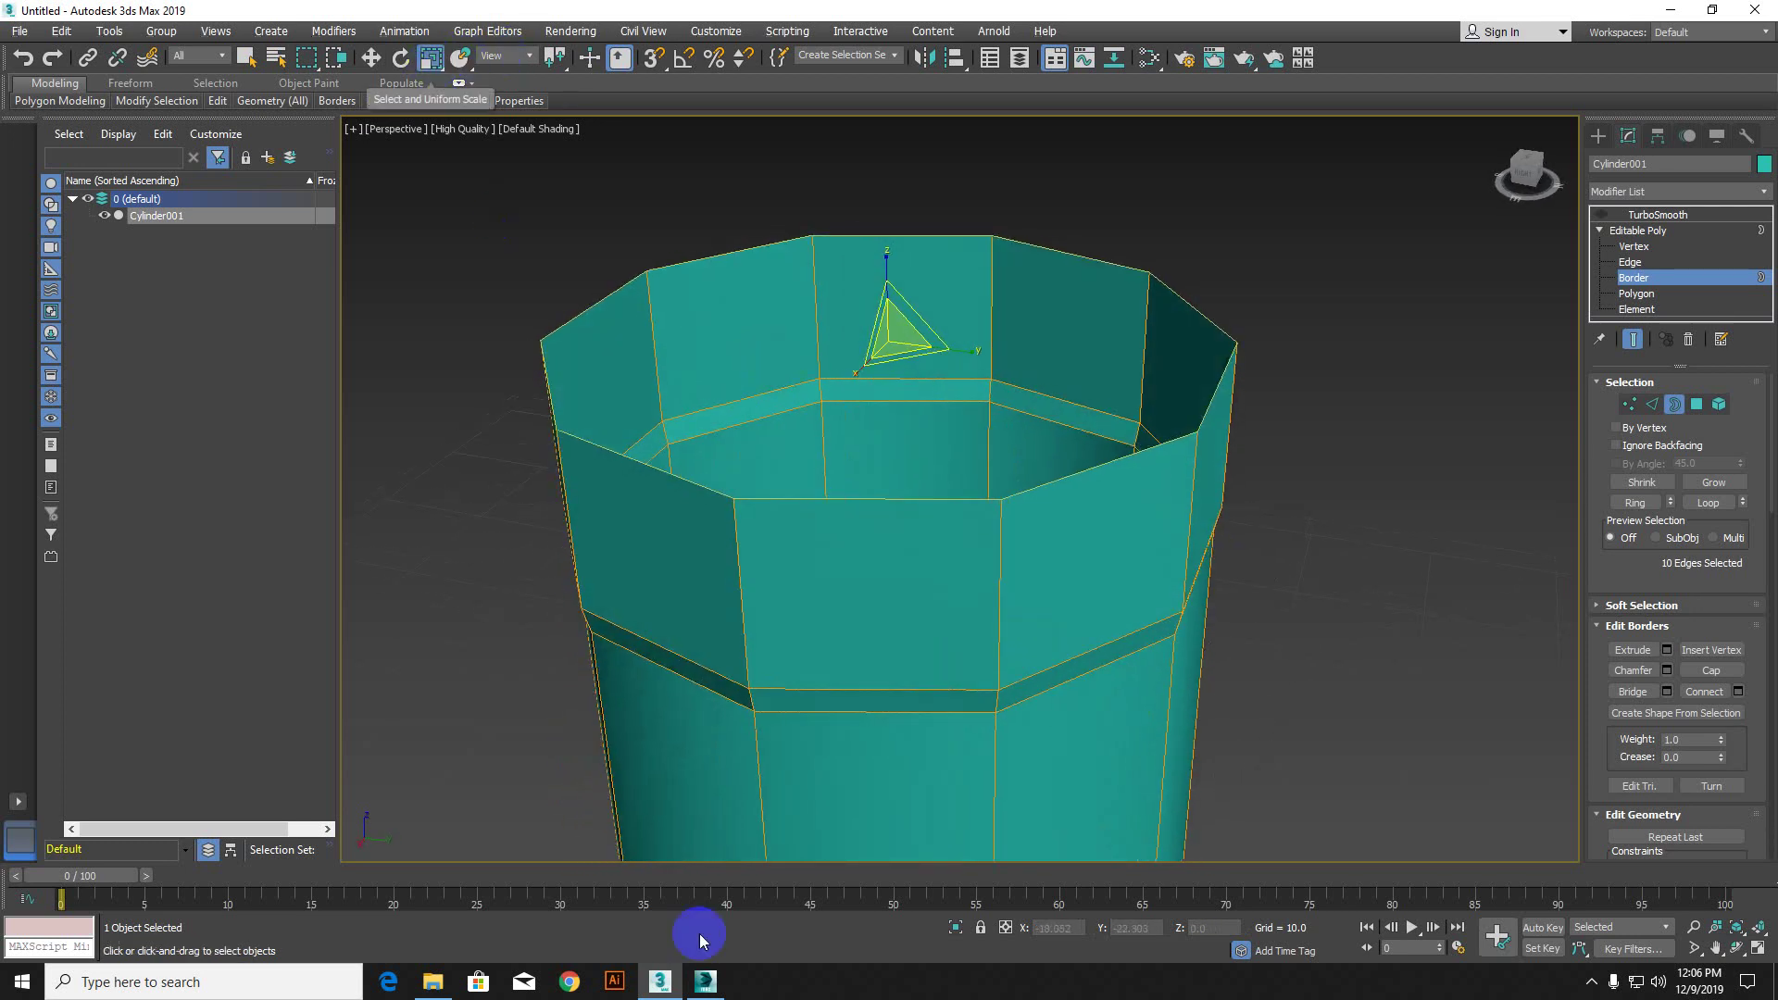
pyautogui.click(704, 982)
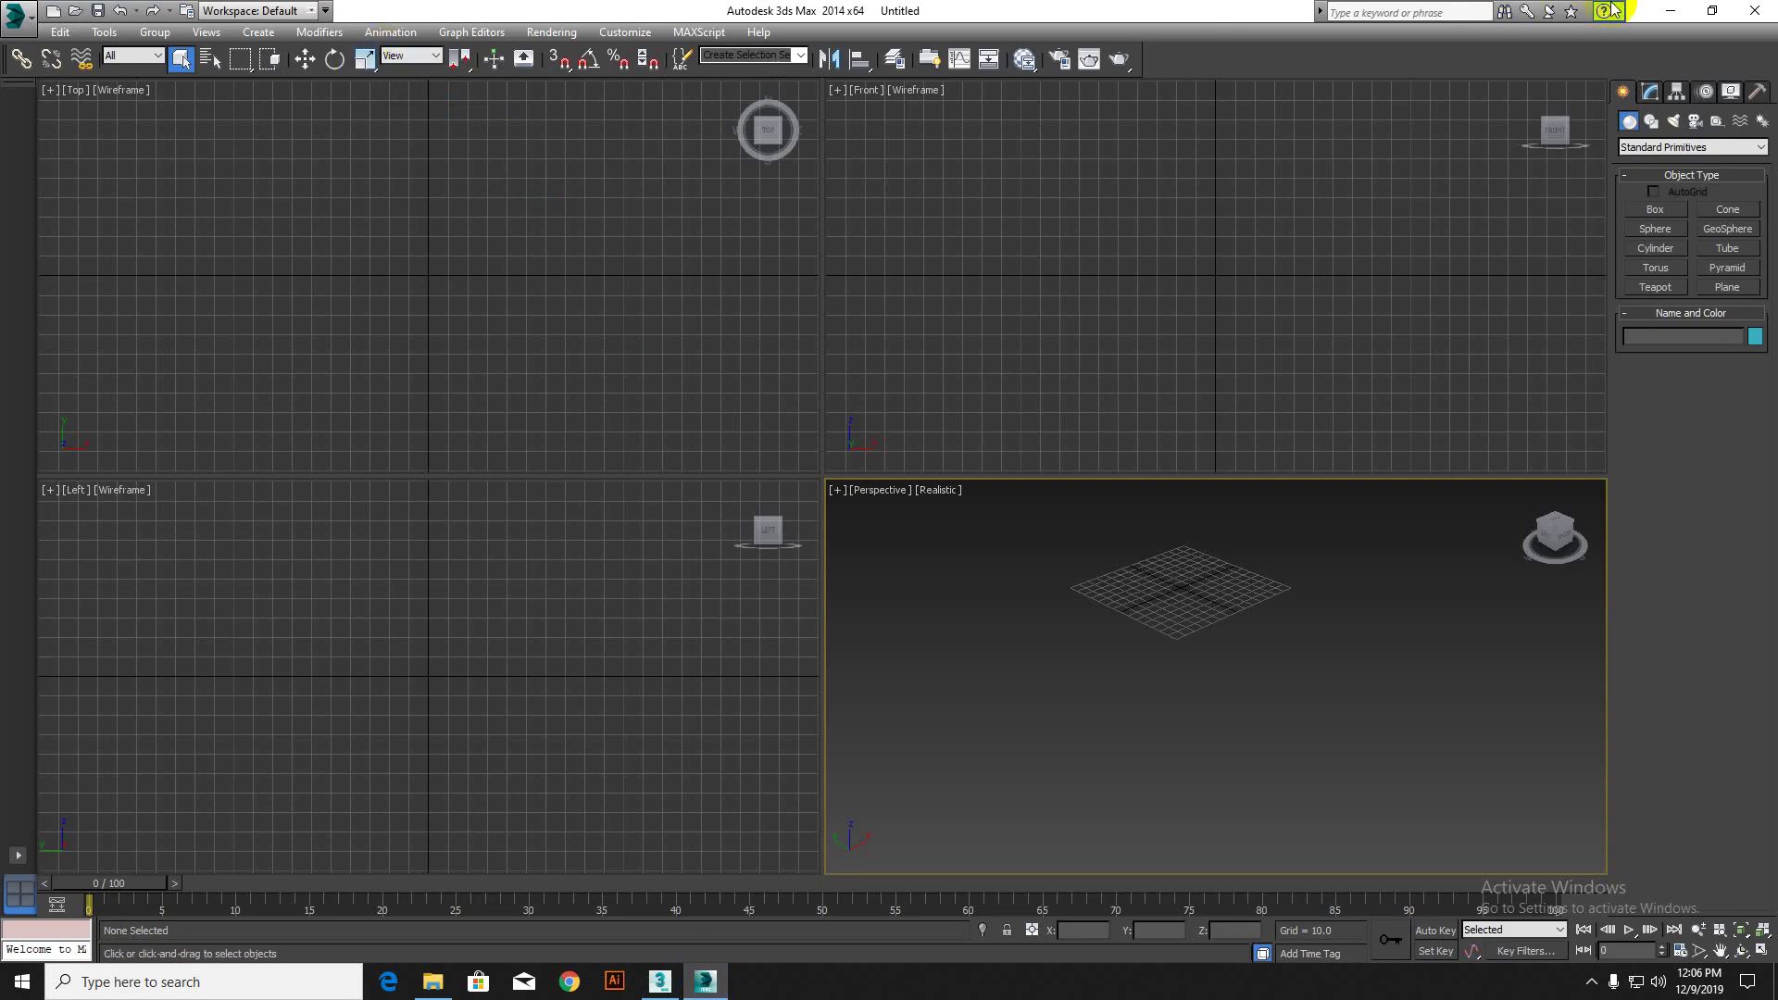
pyautogui.click(1669, 11)
pyautogui.moveTo(1033, 425); pyautogui.dragTo(1004, 496, button='middle')
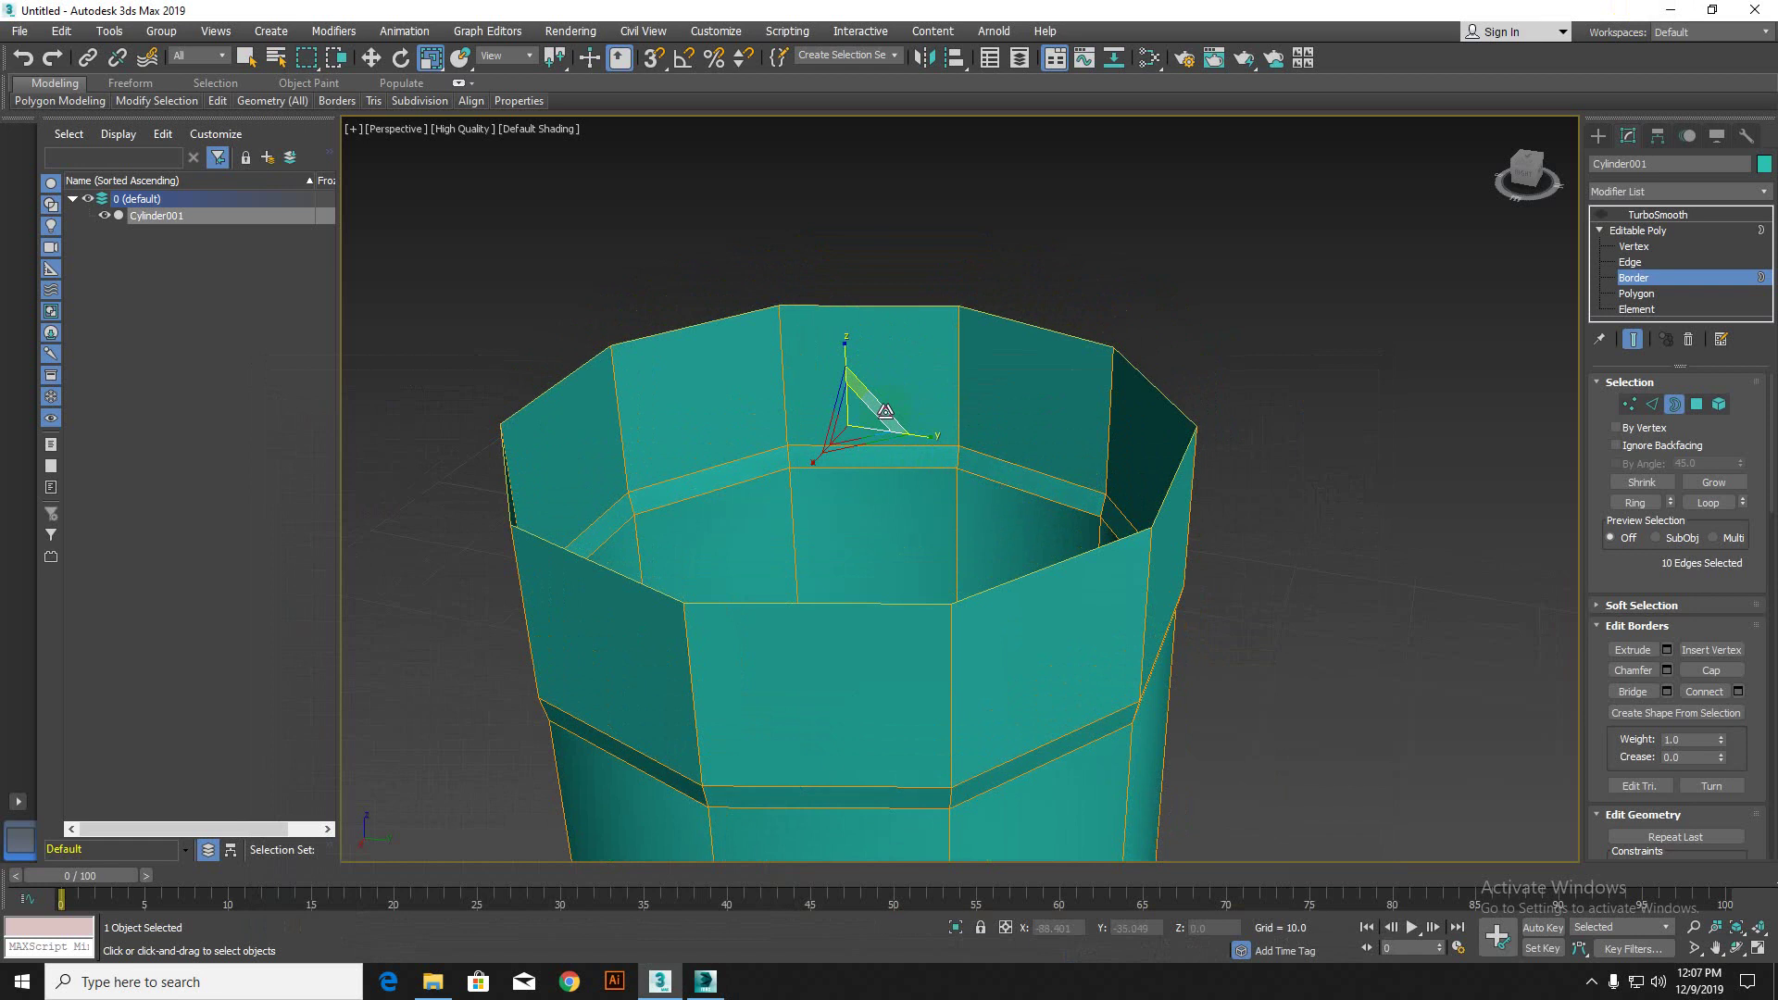
# Step: Try several outward flares of the top rim, undoing each to keep straight walls
pyautogui.moveTo(884, 410); pyautogui.dragTo(885, 291)
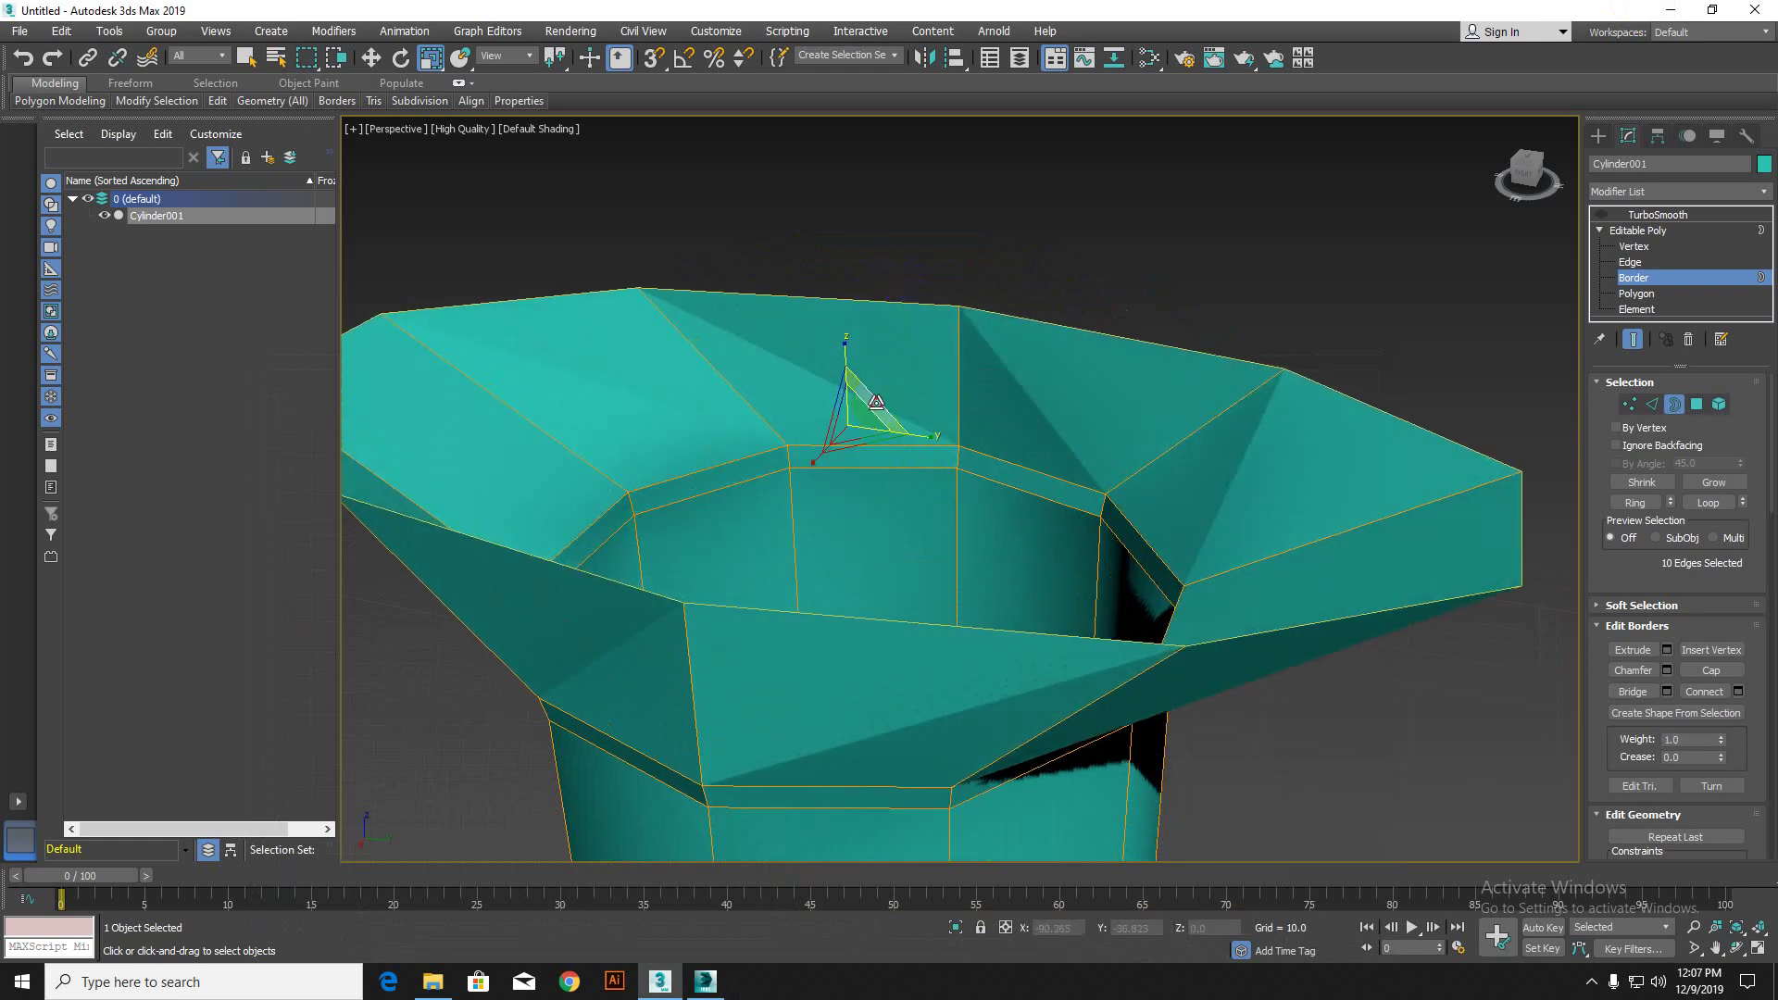
pyautogui.moveTo(884, 407); pyautogui.dragTo(1047, 778)
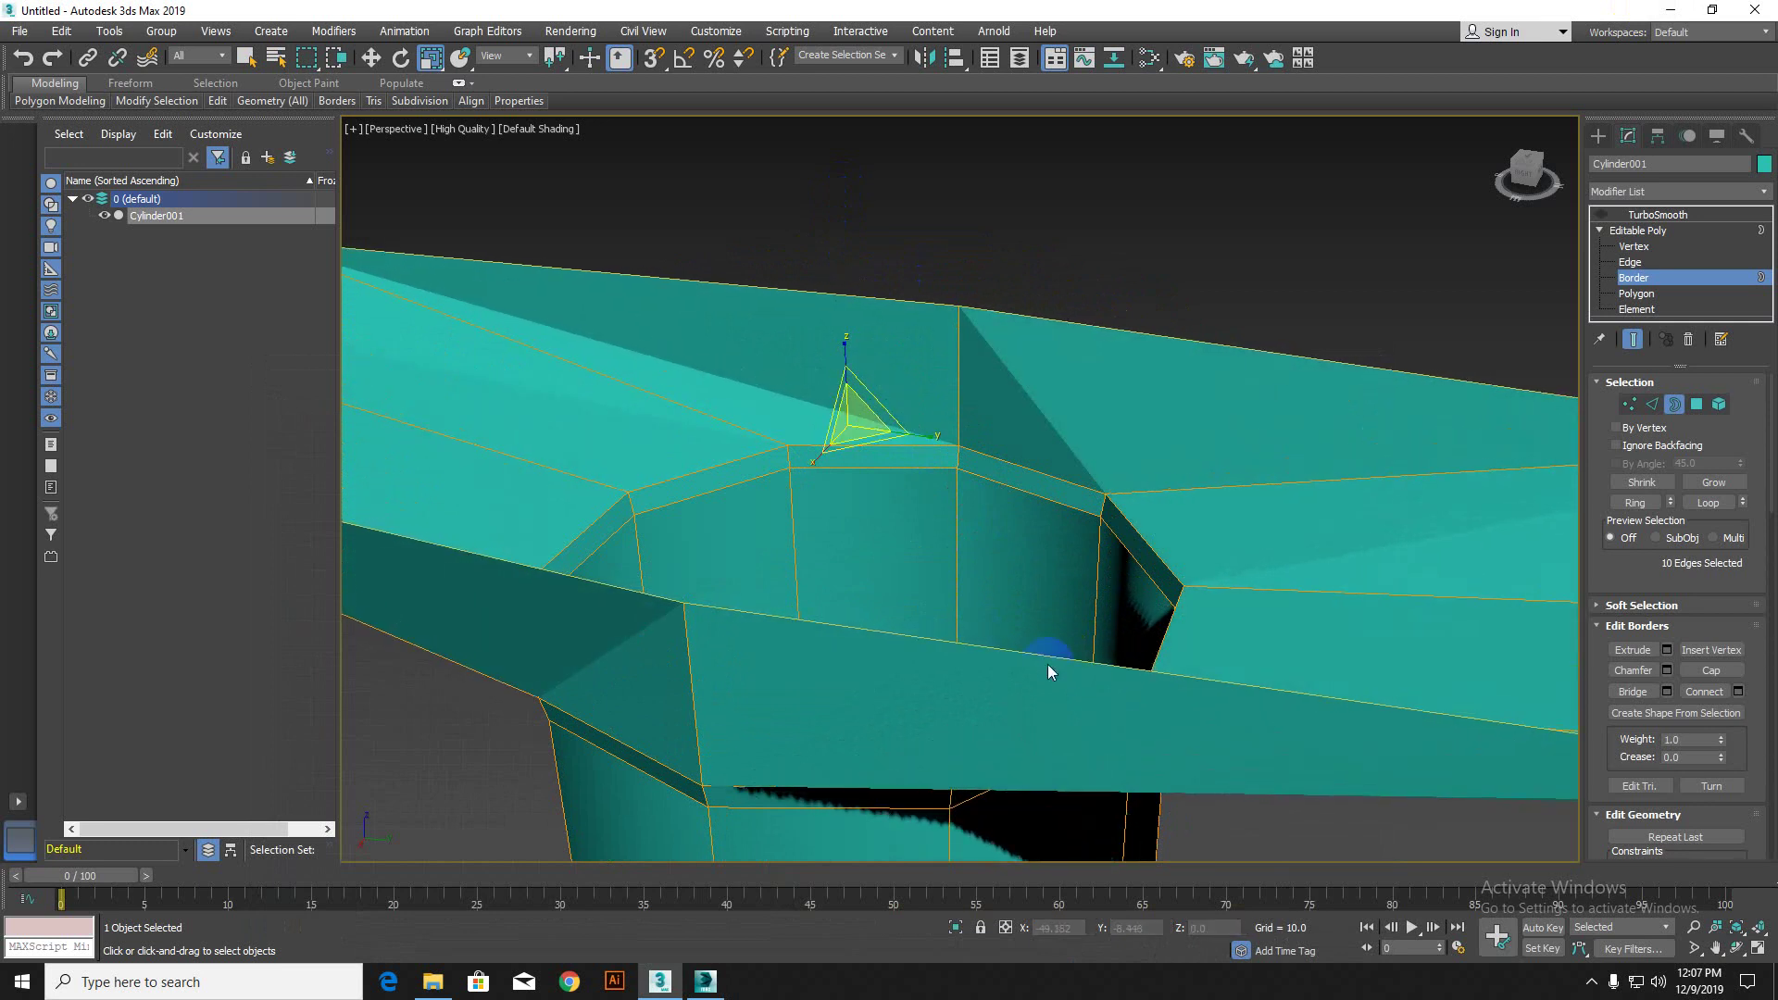
pyautogui.hotkey('ctrl', 'z')
pyautogui.hotkey('ctrl', 'z')
pyautogui.hotkey('ctrl', 'z')
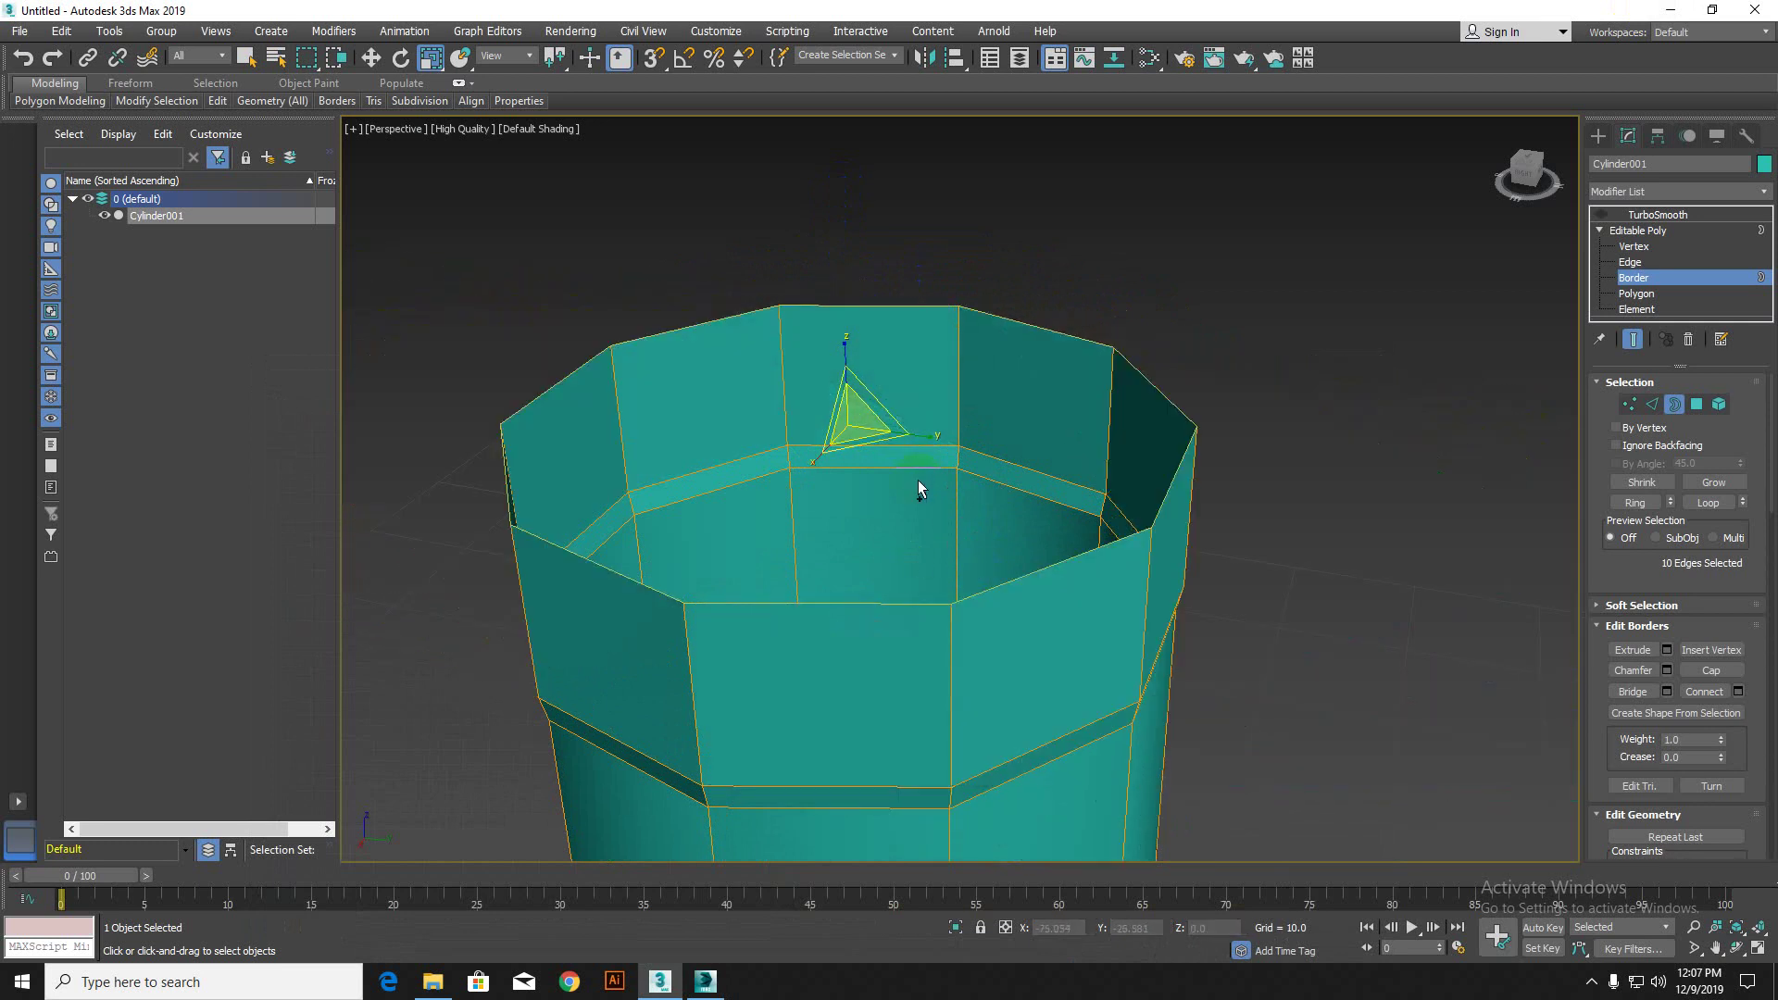
pyautogui.moveTo(845, 441); pyautogui.dragTo(1053, 456)
pyautogui.rightClick(1053, 453)
pyautogui.moveTo(845, 405); pyautogui.dragTo(888, 196)
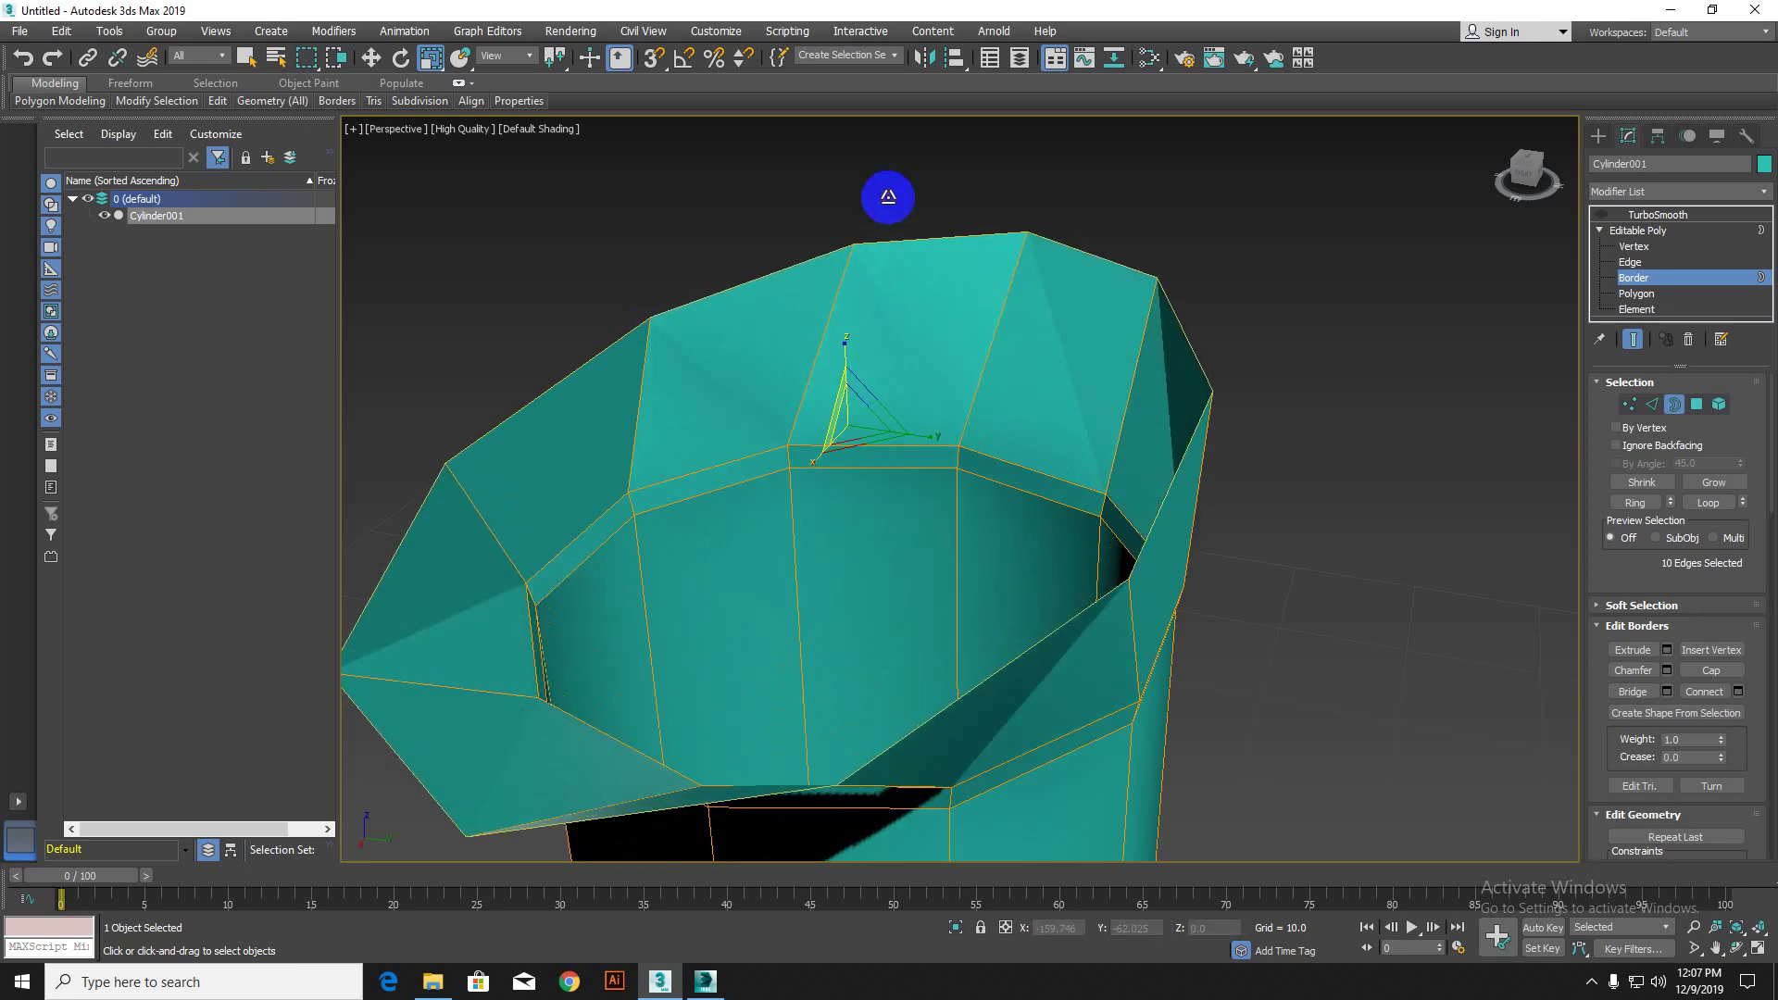
pyautogui.hotkey('ctrl', 'z')
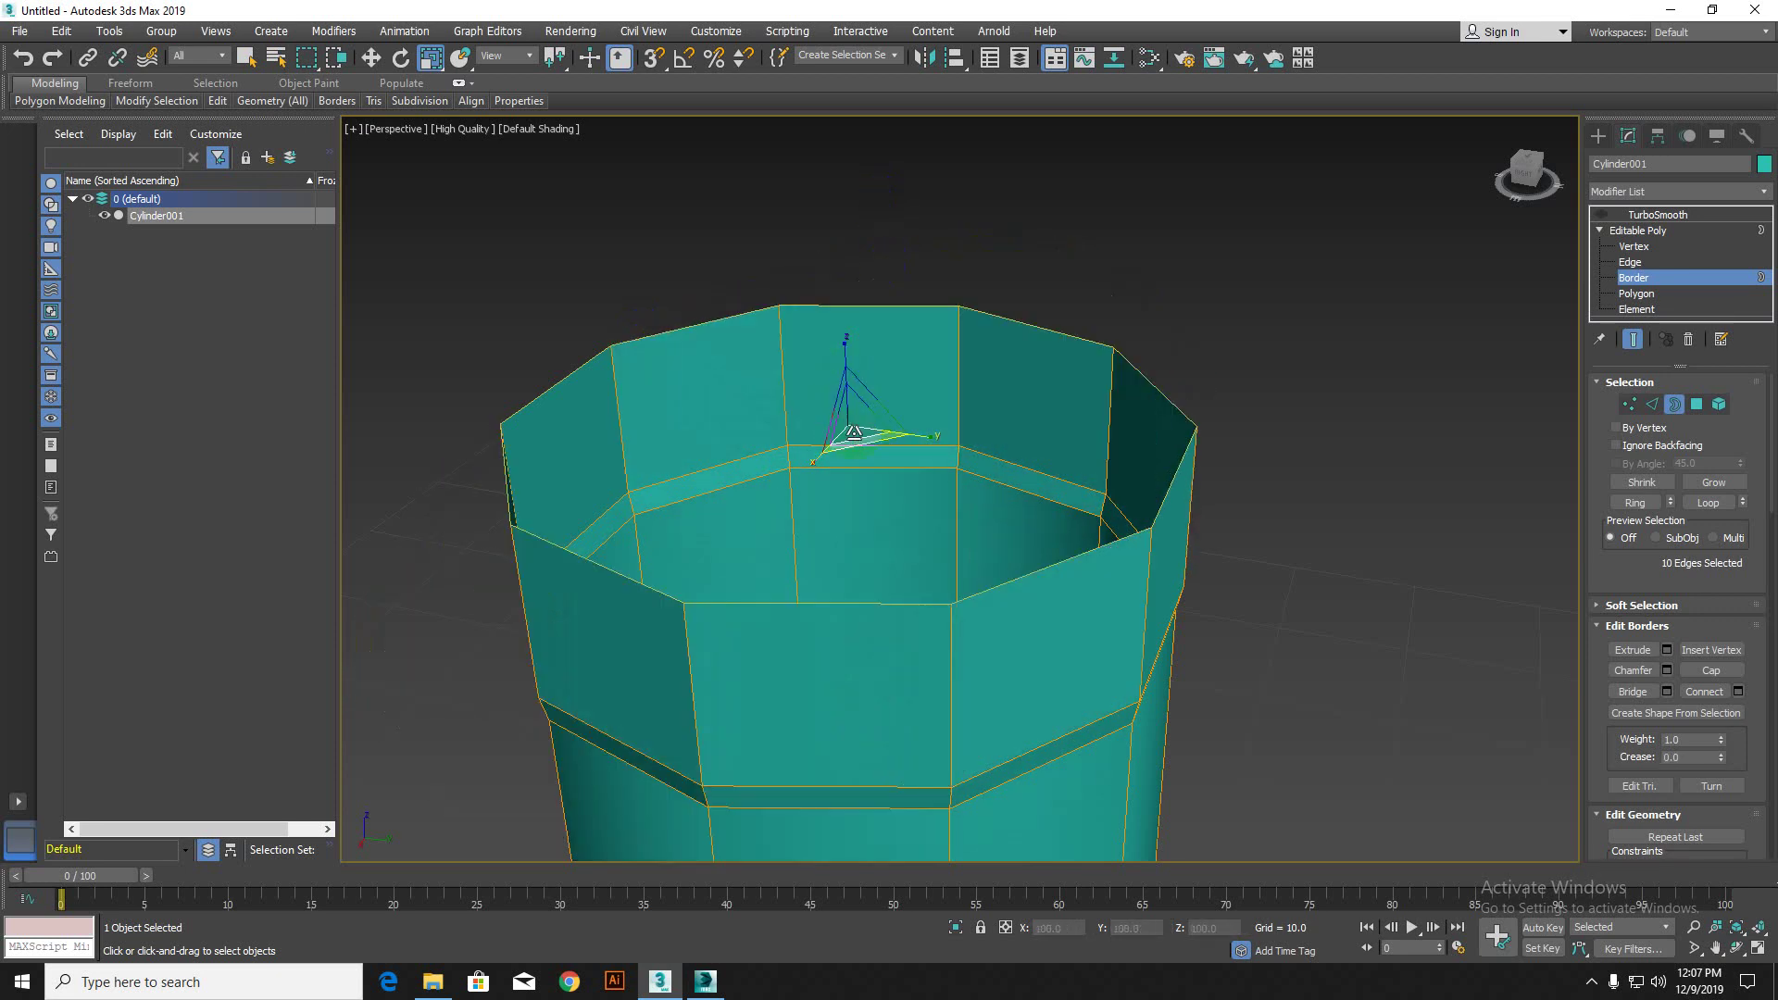
# Step: Scale the top border inward to about 87% to form a tapered shoulder
pyautogui.moveTo(848, 421); pyautogui.dragTo(870, 499)
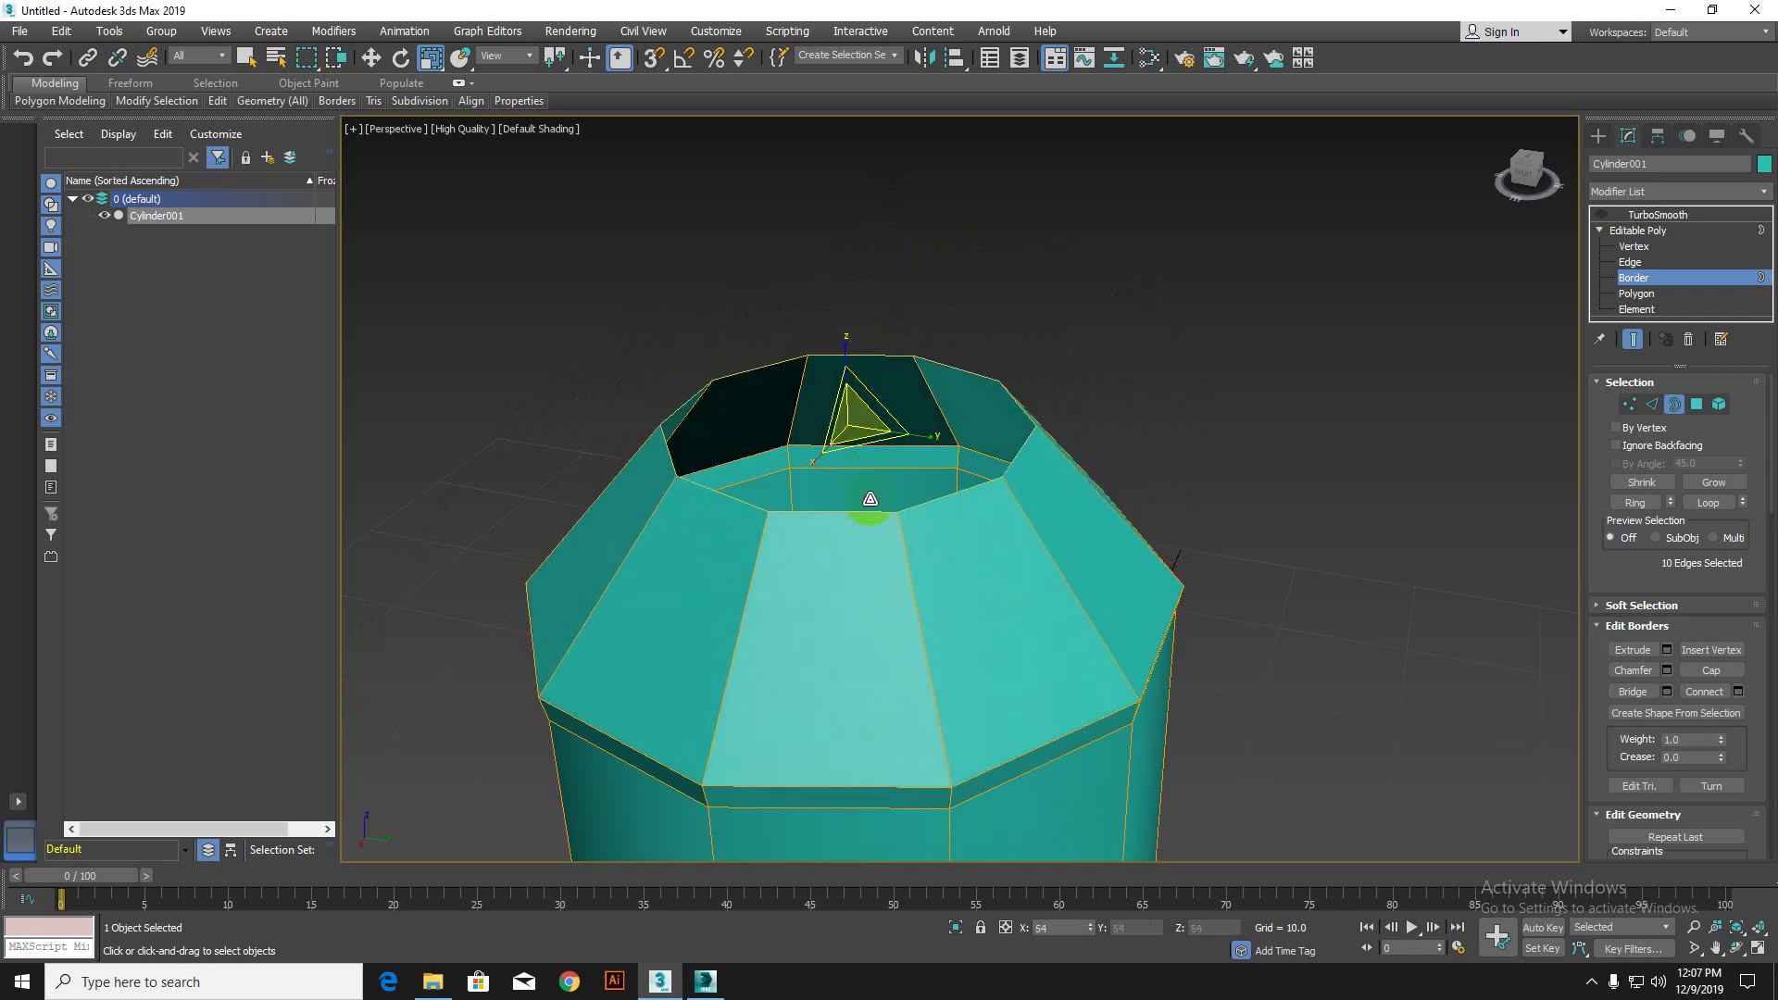
pyautogui.moveTo(870, 499); pyautogui.dragTo(864, 515)
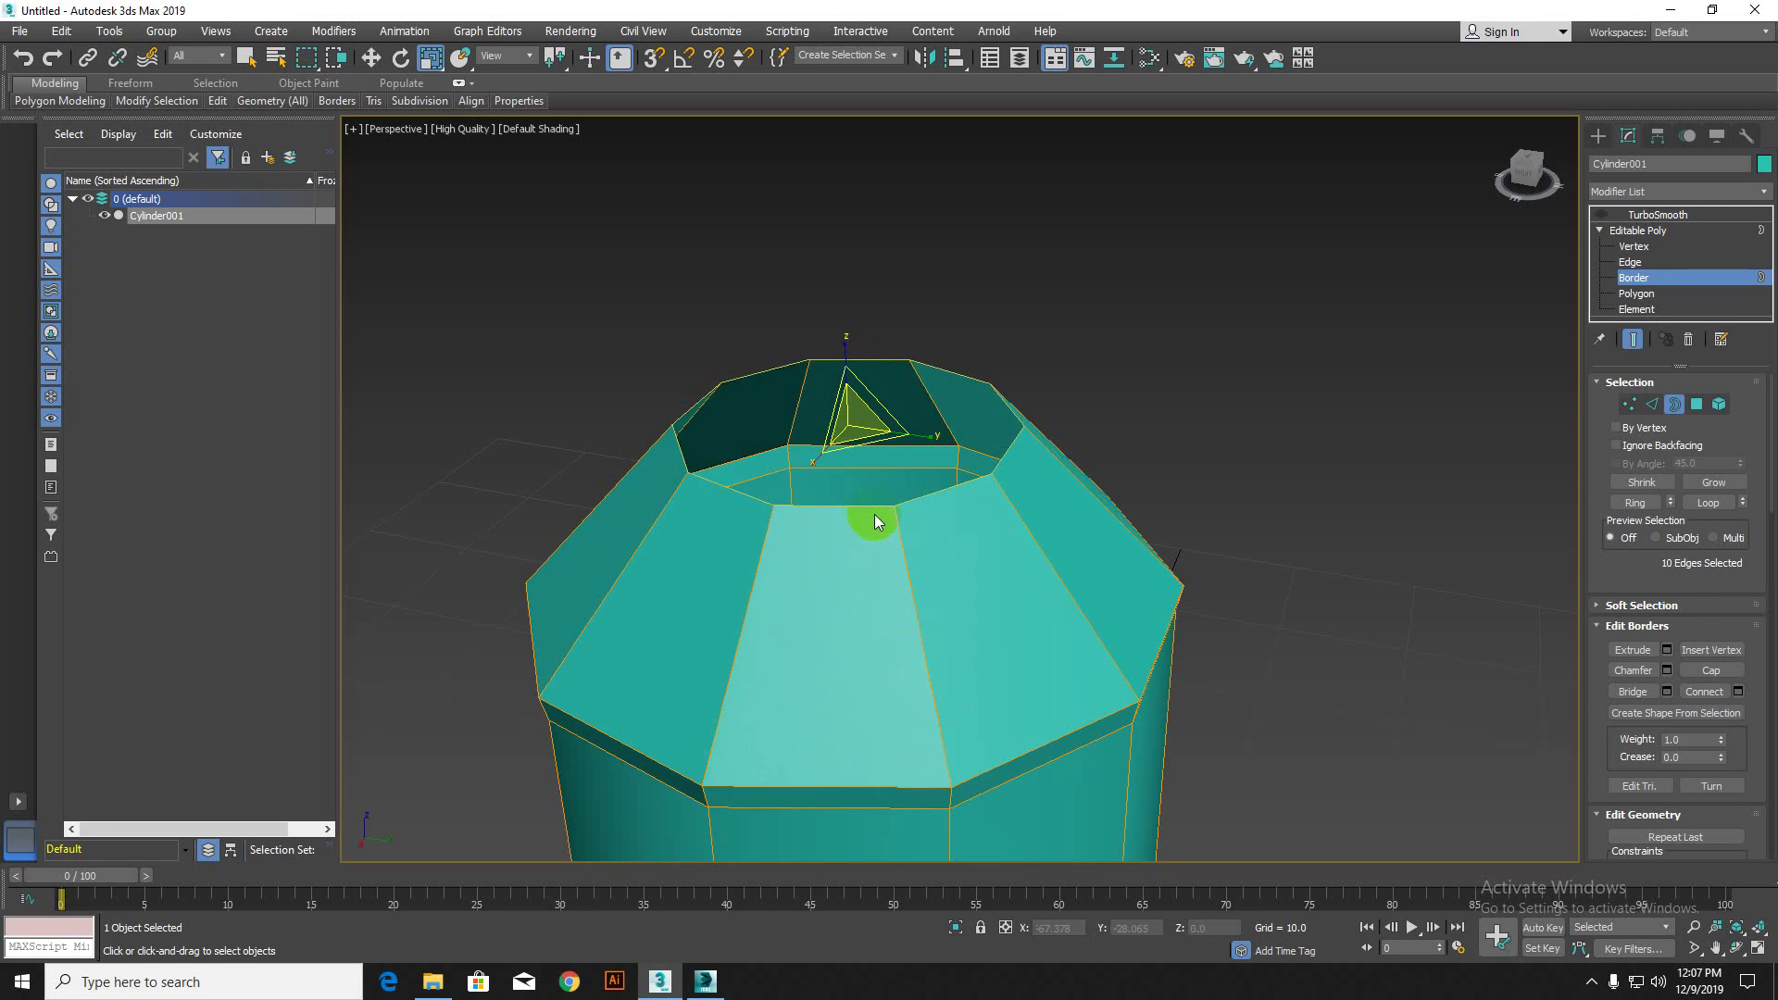
pyautogui.keyDown('alt'); pyautogui.moveTo(873, 516); pyautogui.dragTo(801, 461, button='middle'); pyautogui.keyUp('alt')
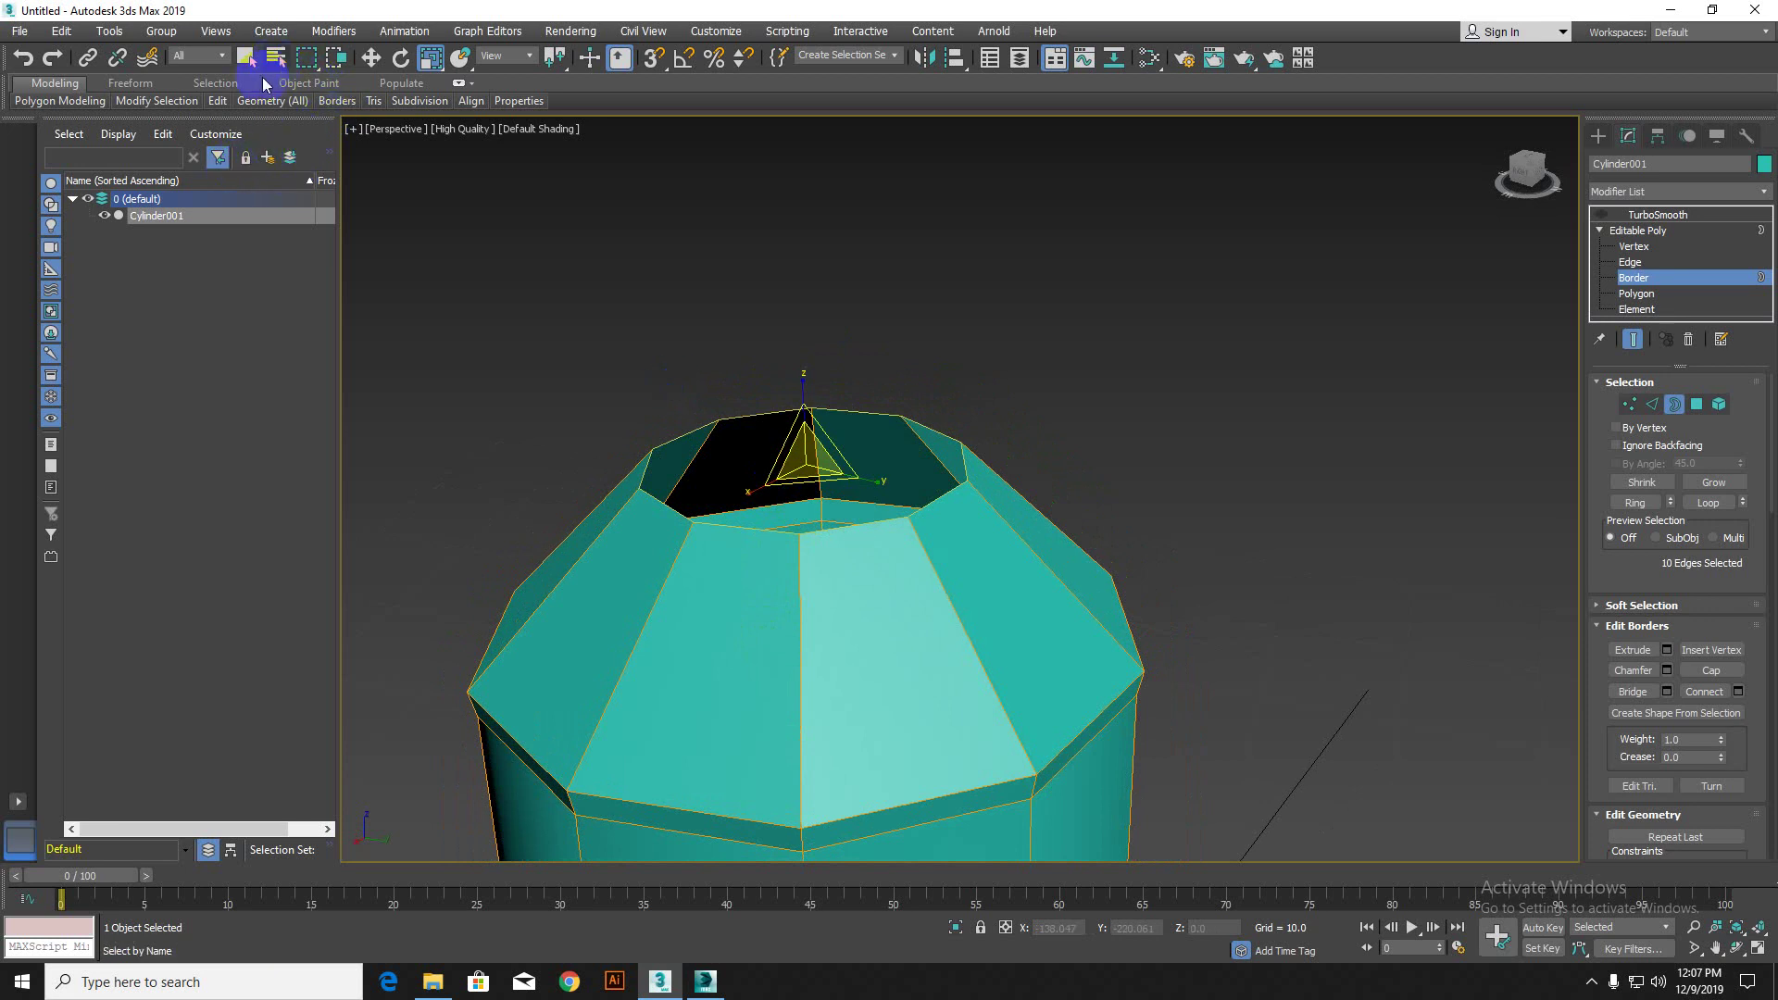
pyautogui.moveTo(255, 88)
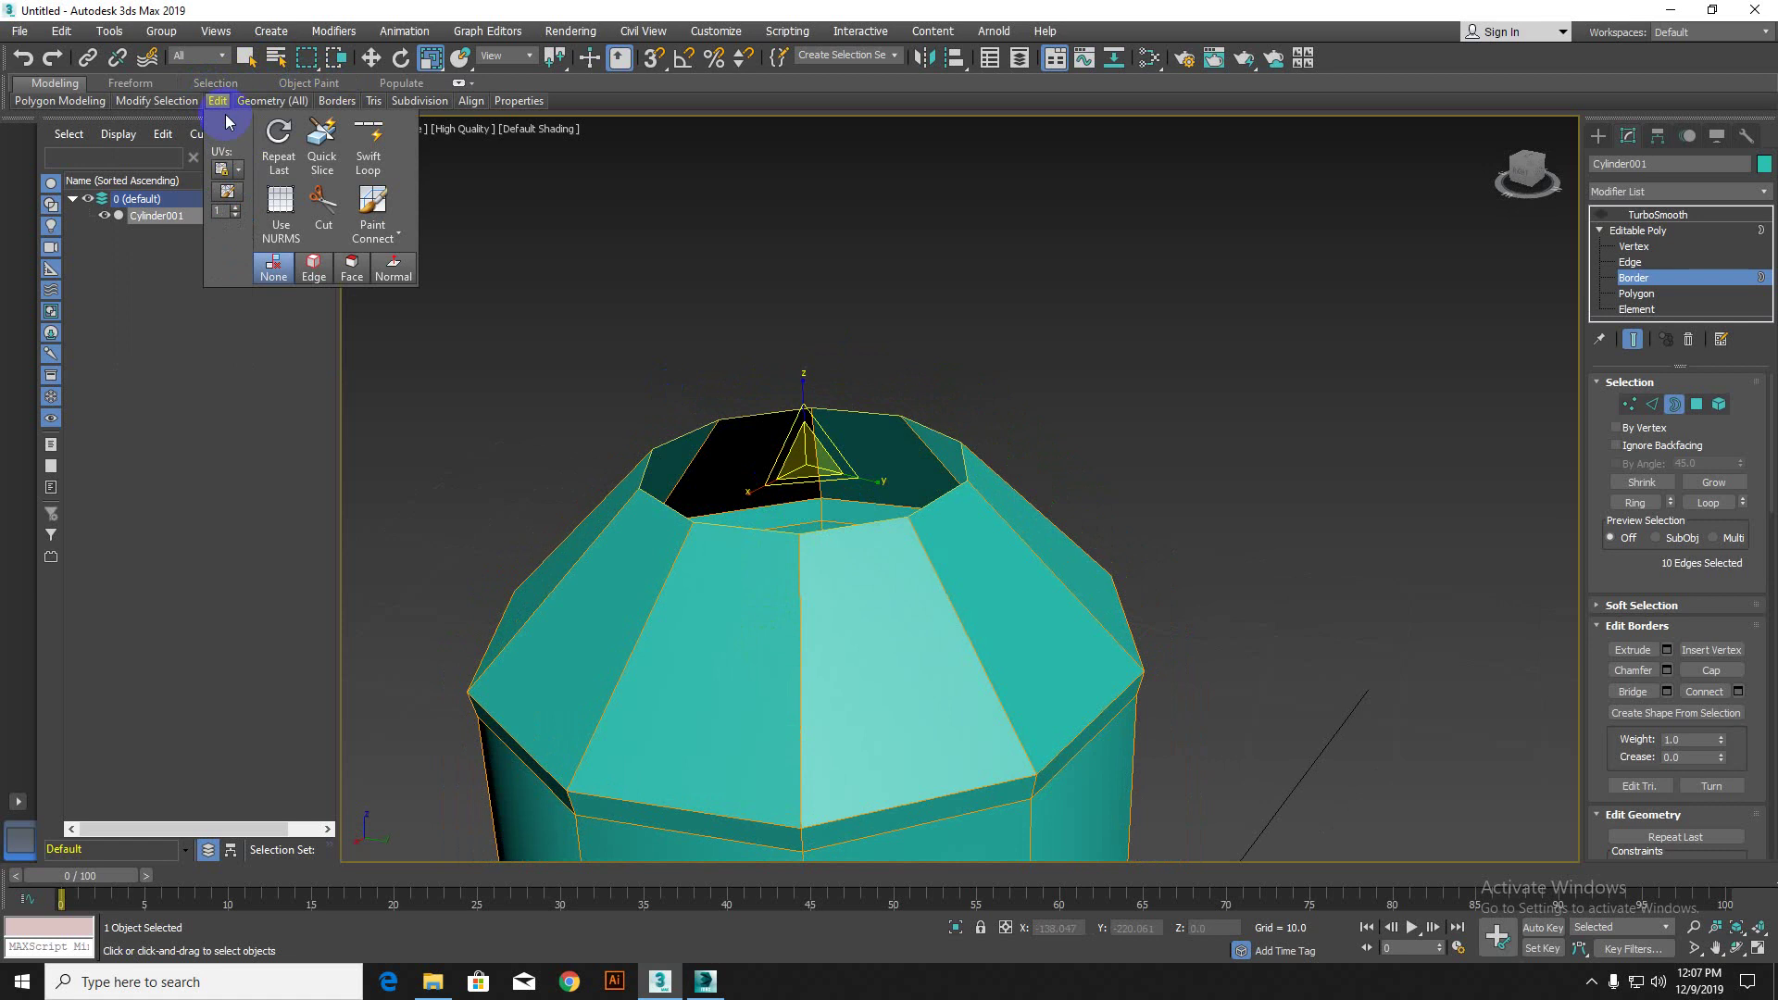
# Step: Insert an edge loop across the shoulder, widen the top border to 105%, and raise it slightly
pyautogui.click(368, 148)
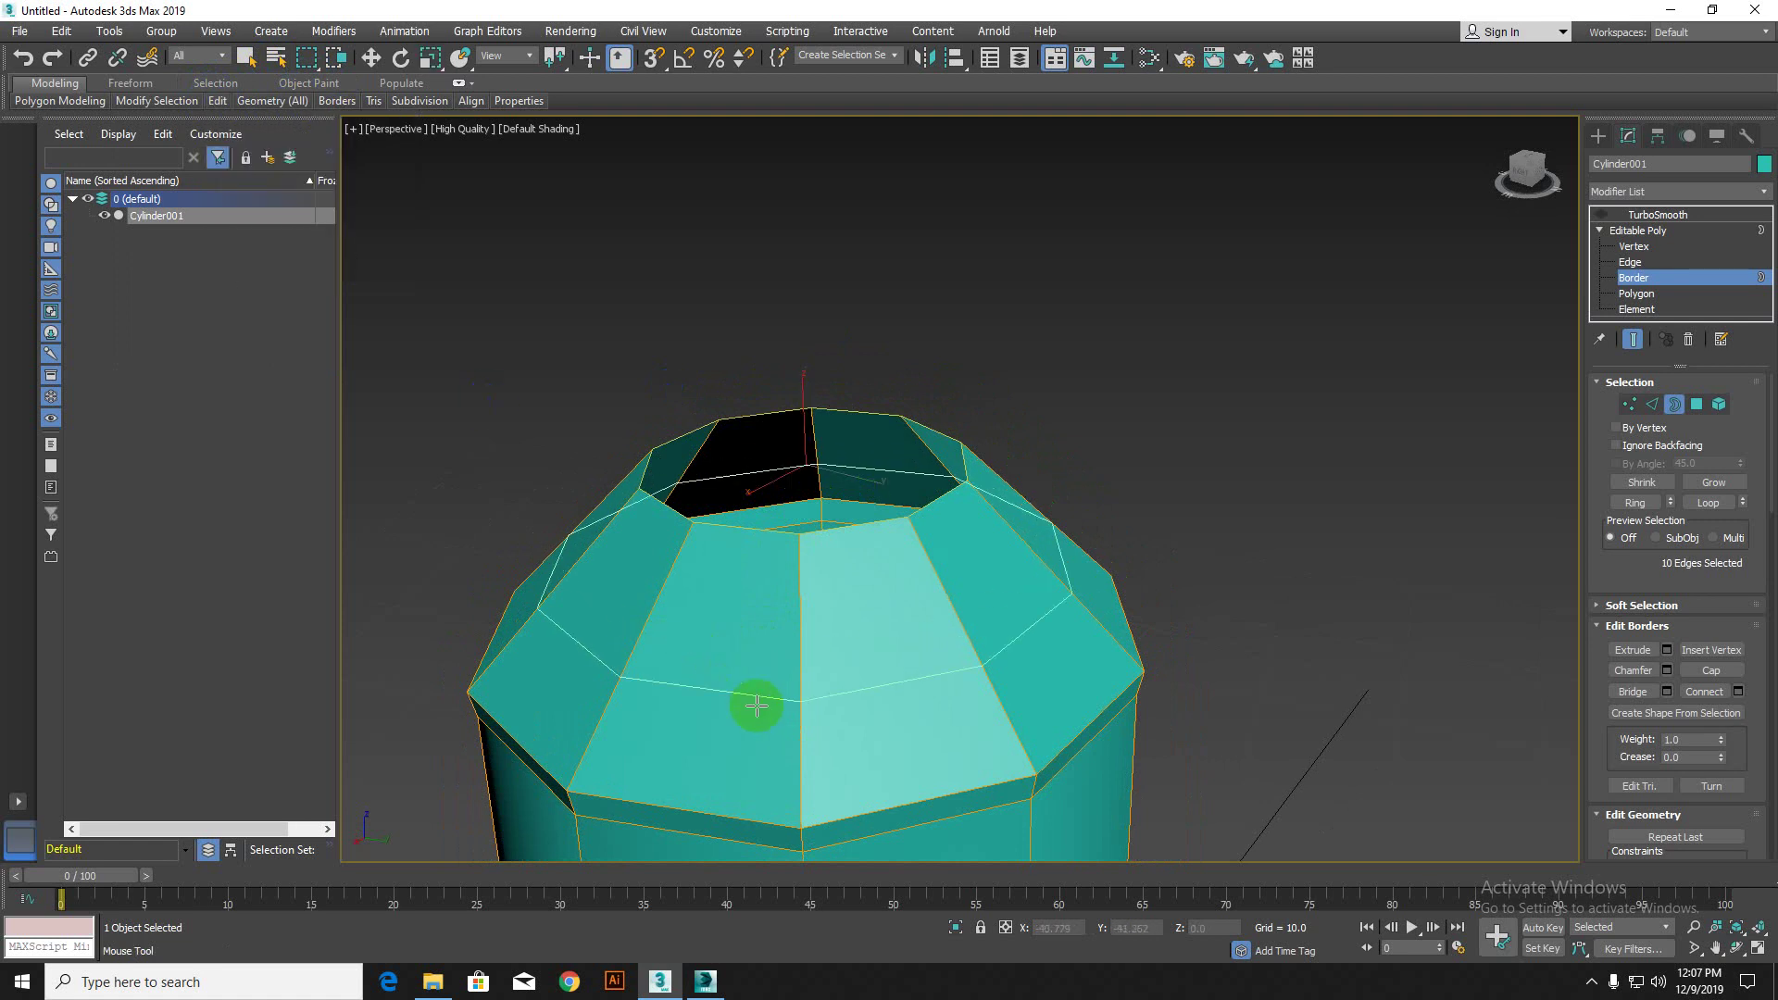
pyautogui.click(814, 706)
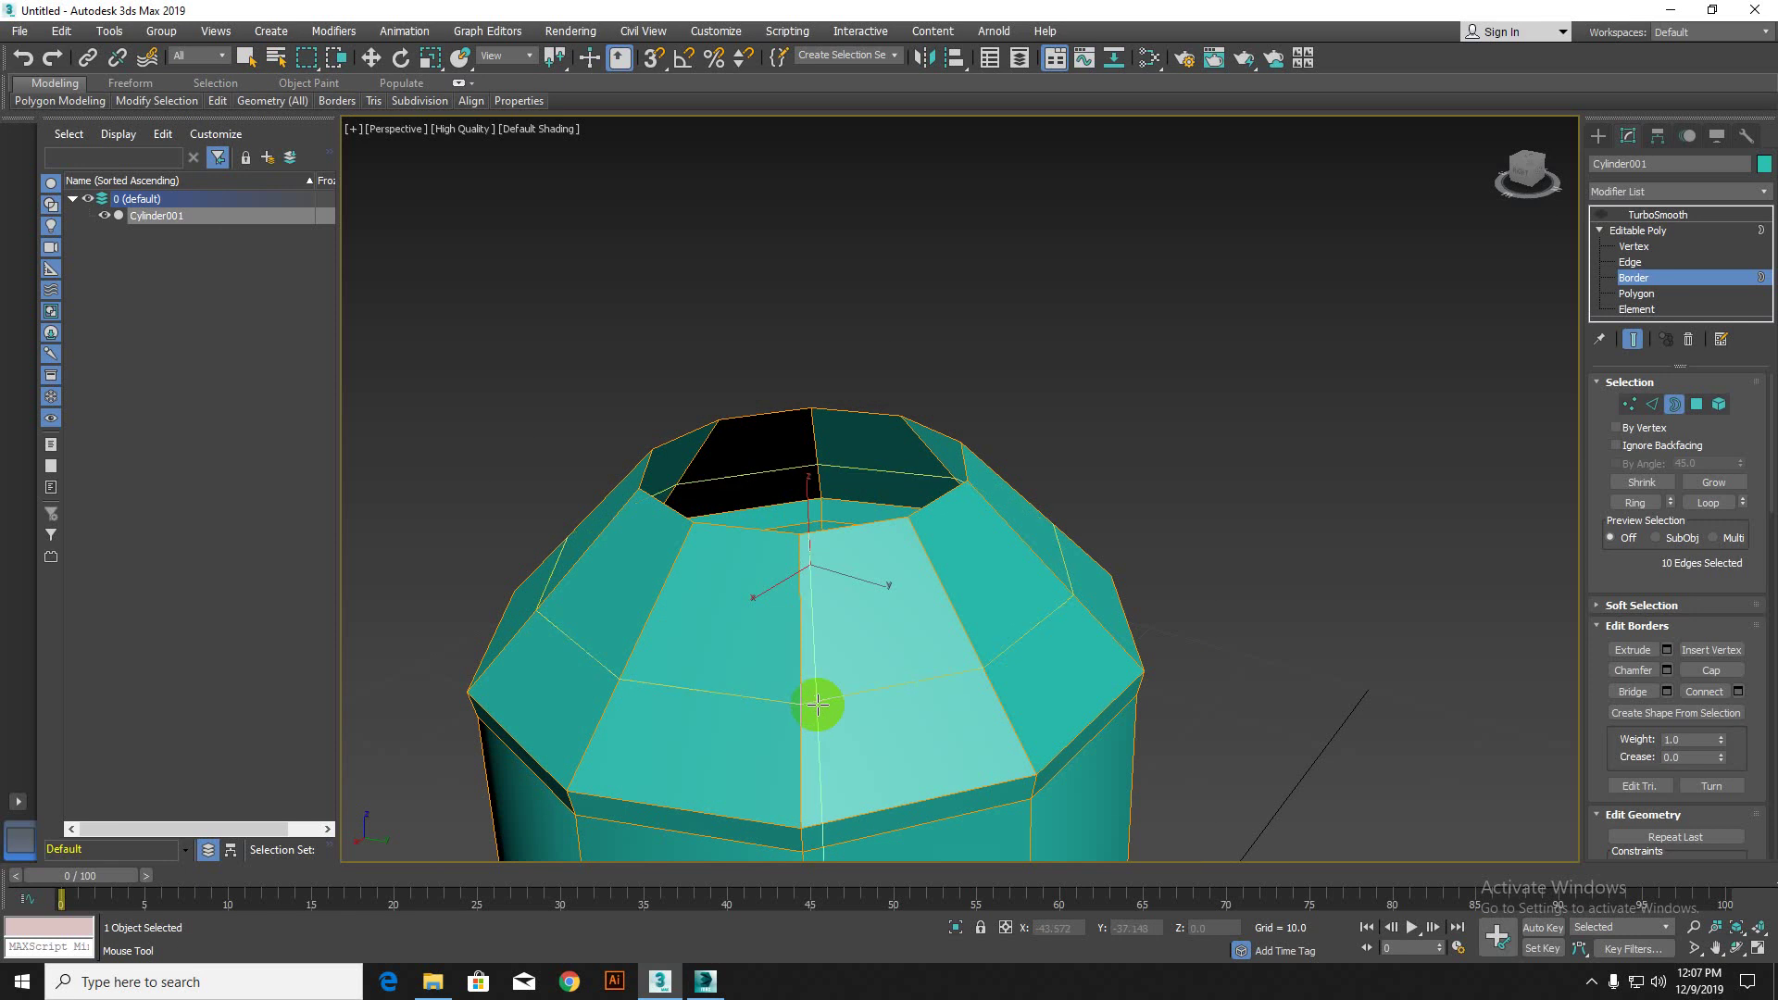
pyautogui.press('w')
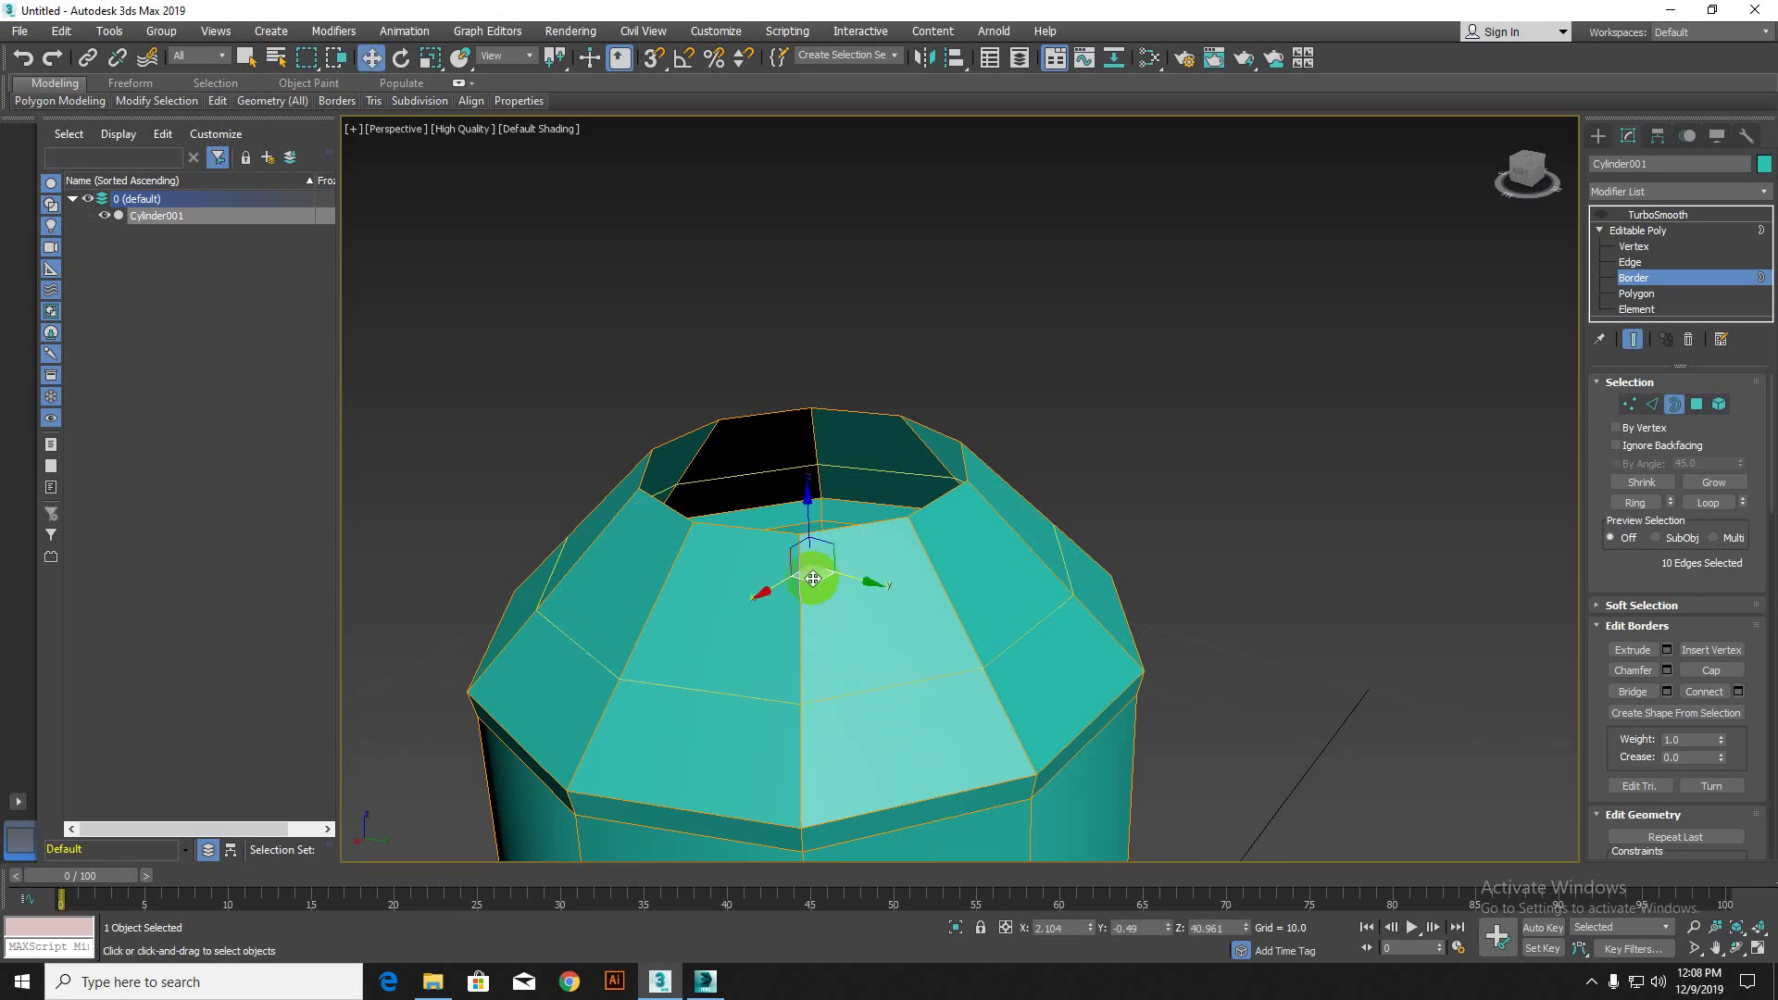
pyautogui.press('r')
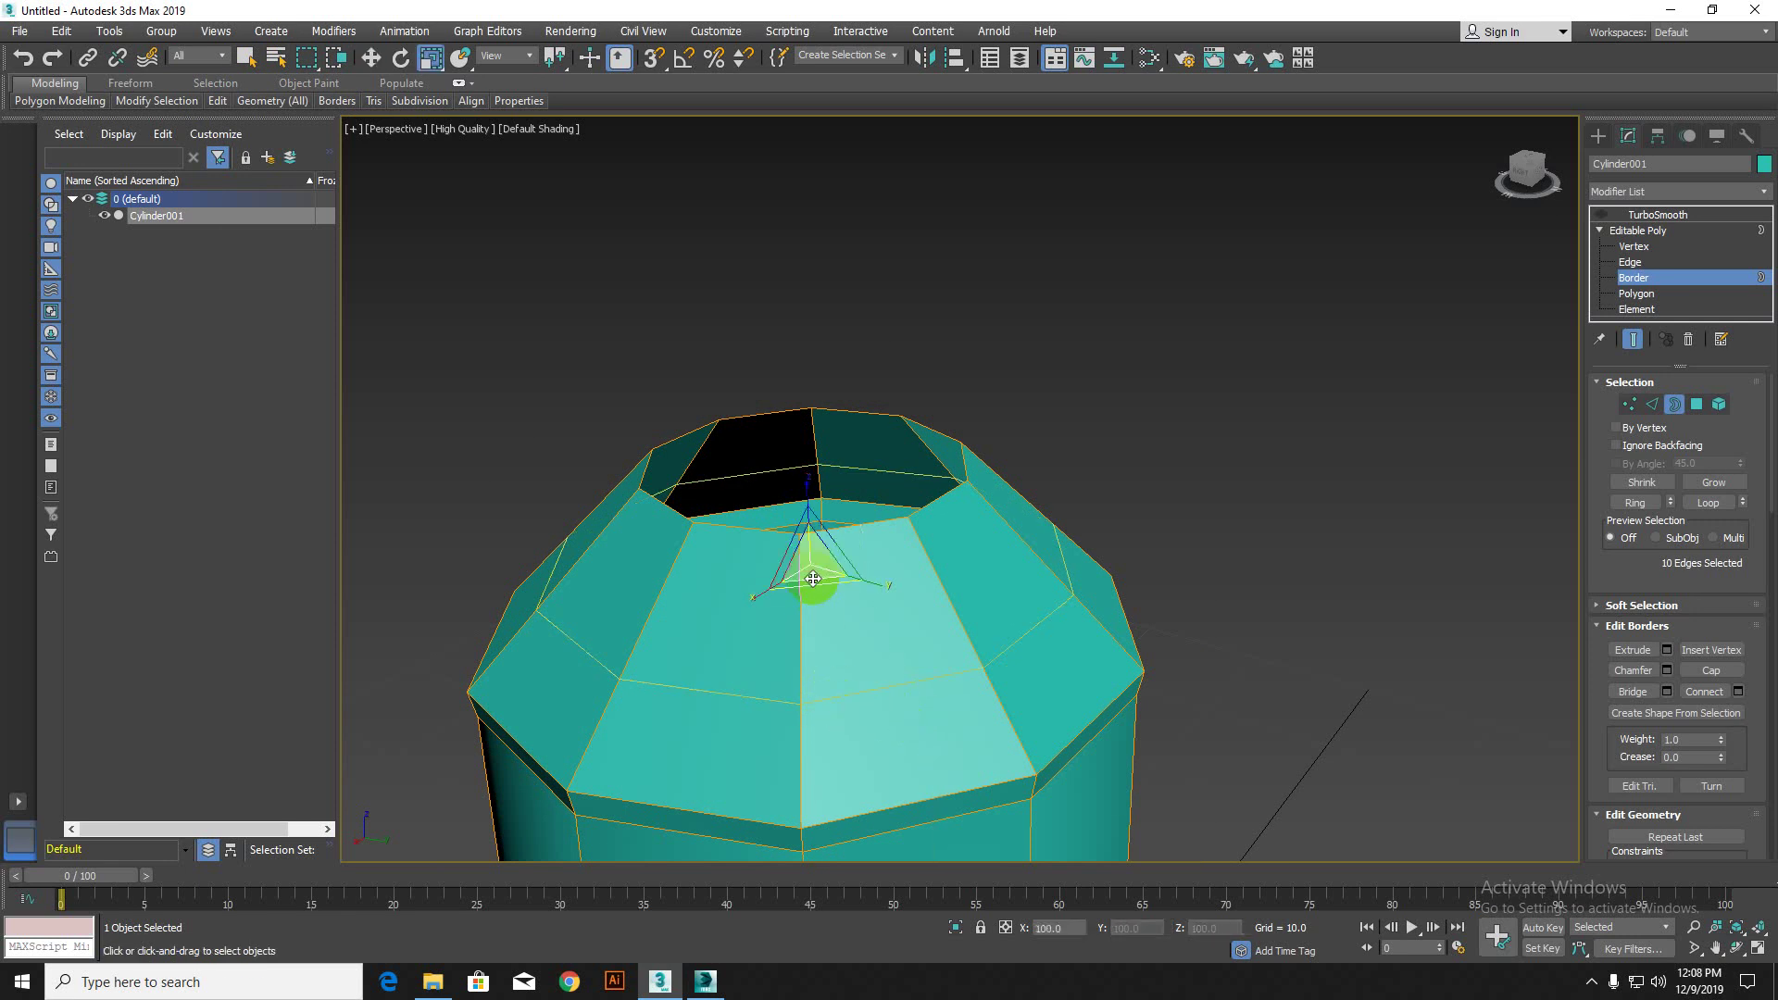
pyautogui.moveTo(809, 567); pyautogui.dragTo(811, 561)
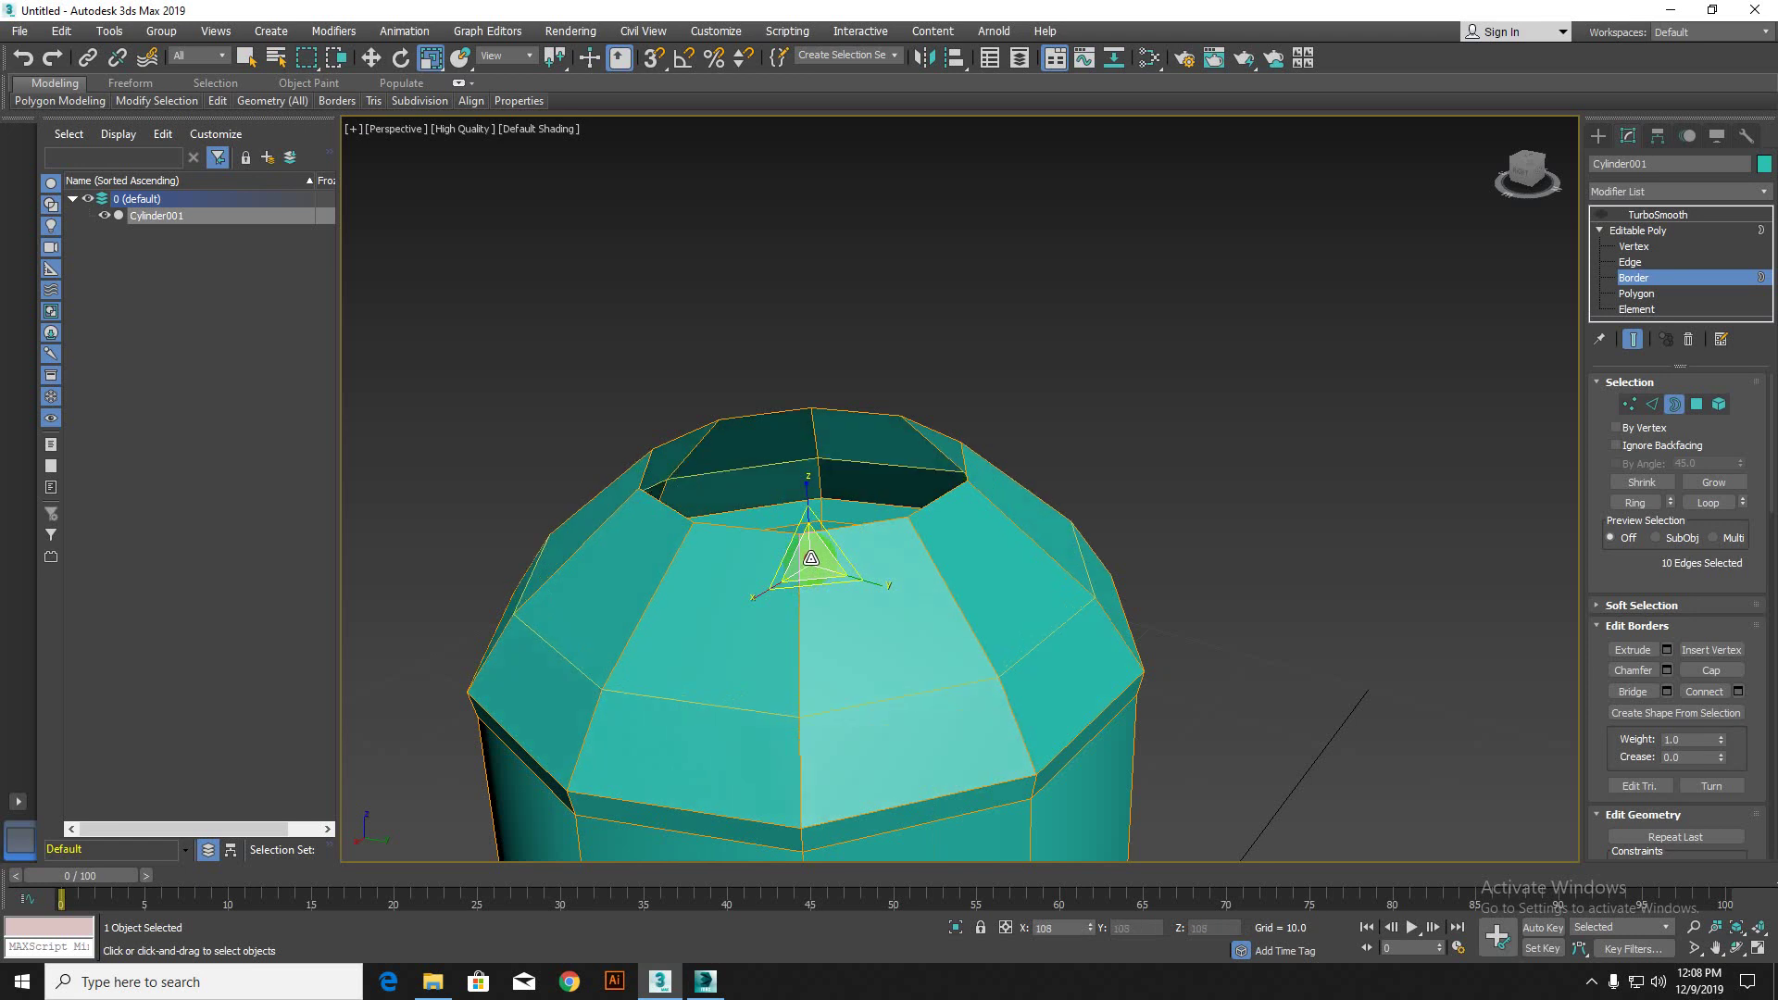
pyautogui.moveTo(853, 713); pyautogui.dragTo(814, 728)
pyautogui.keyDown('alt'); pyautogui.moveTo(814, 728); pyautogui.dragTo(776, 692, button='middle'); pyautogui.keyUp('alt')
pyautogui.press('w')
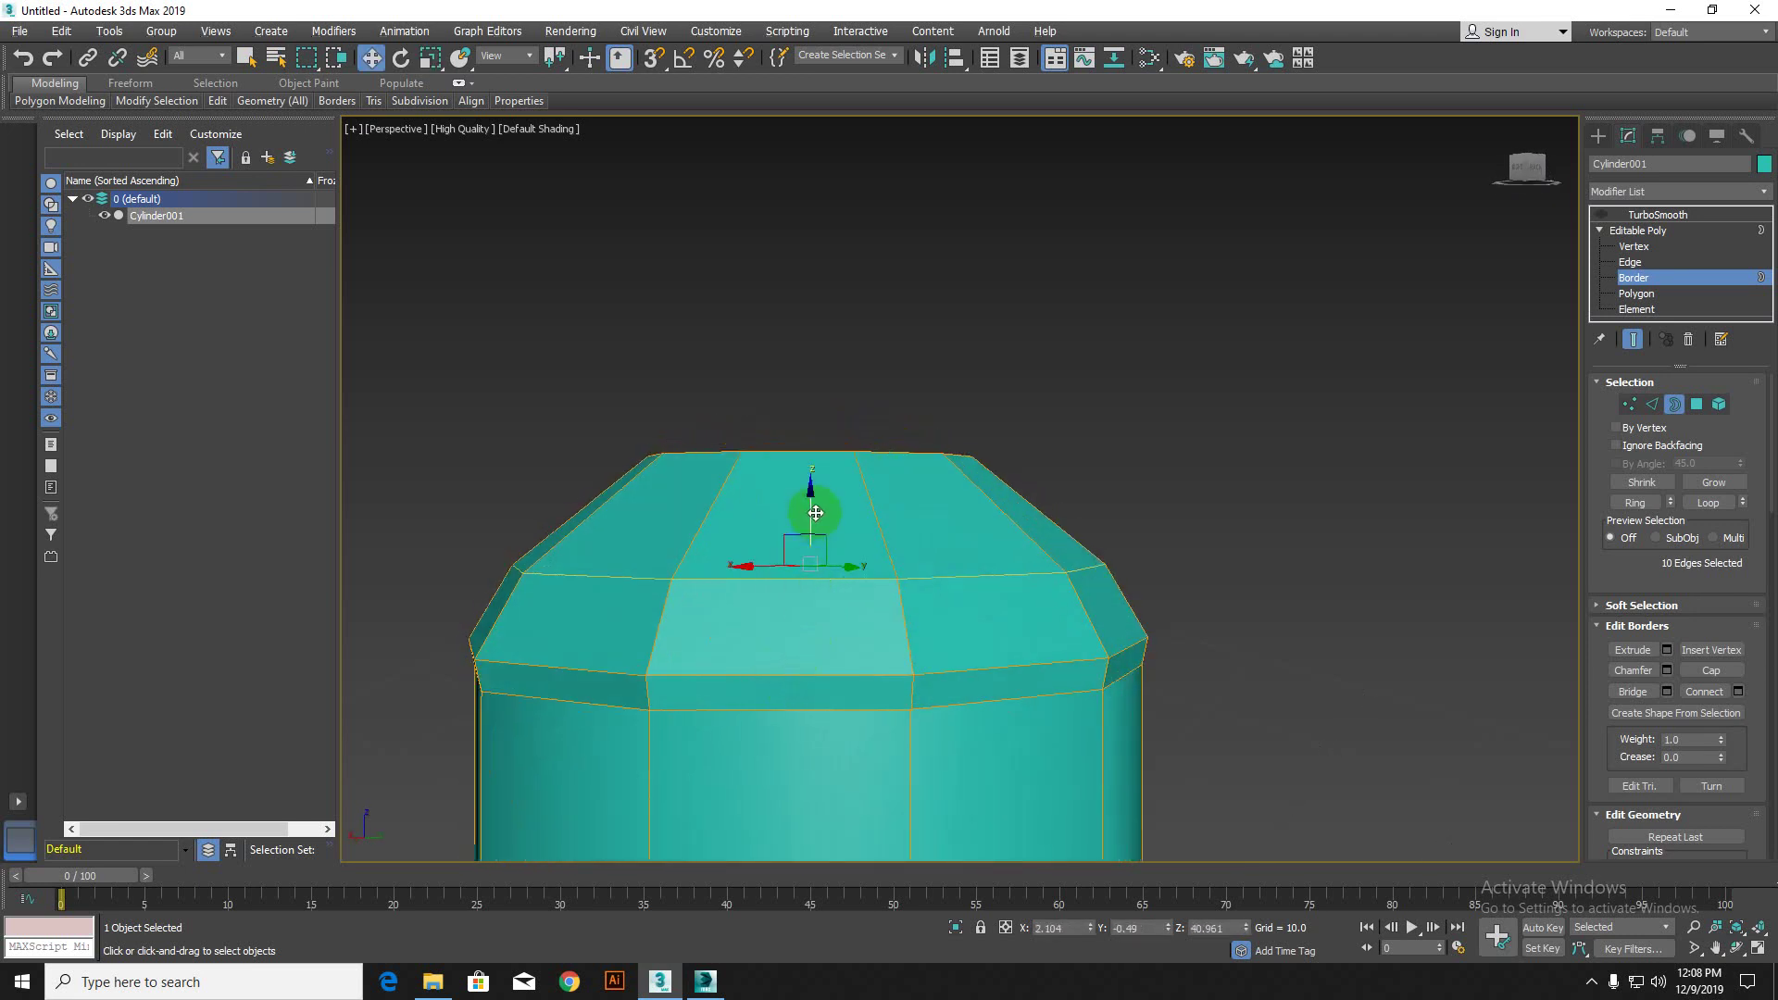
pyautogui.moveTo(810, 492); pyautogui.dragTo(810, 472)
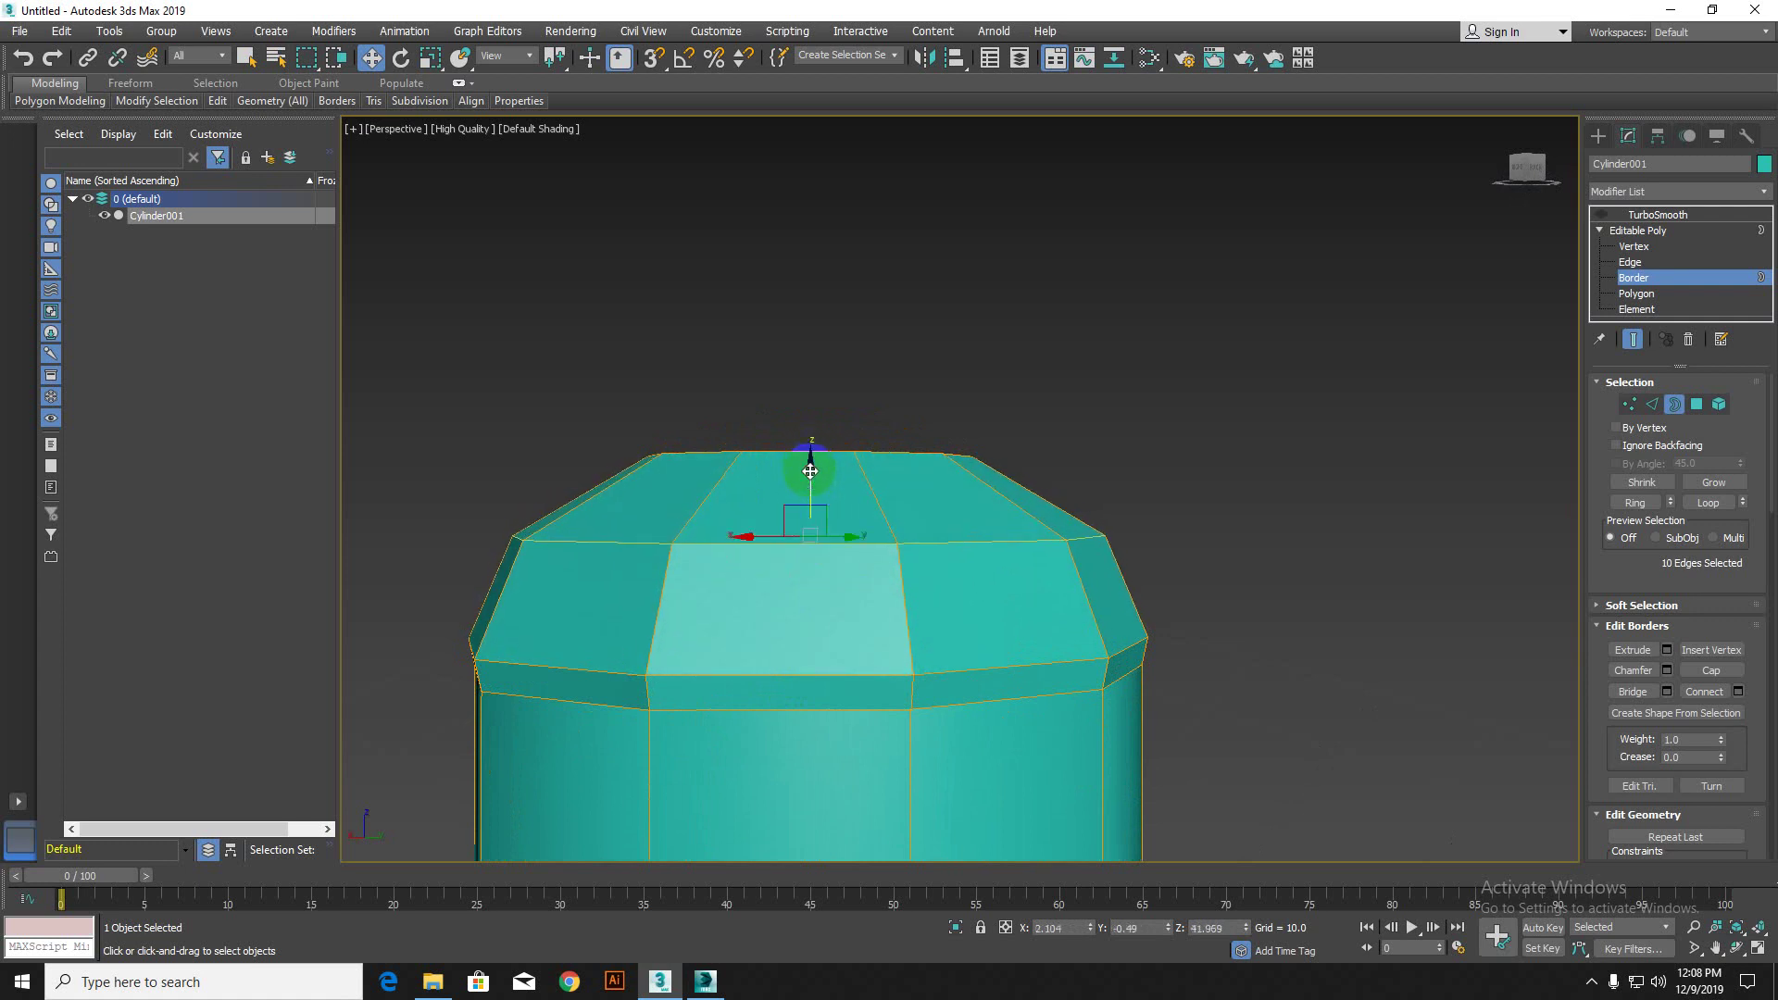
# Step: Shrink the top border to 95%, then select the opening's upper rim loop for moving
pyautogui.press('r')
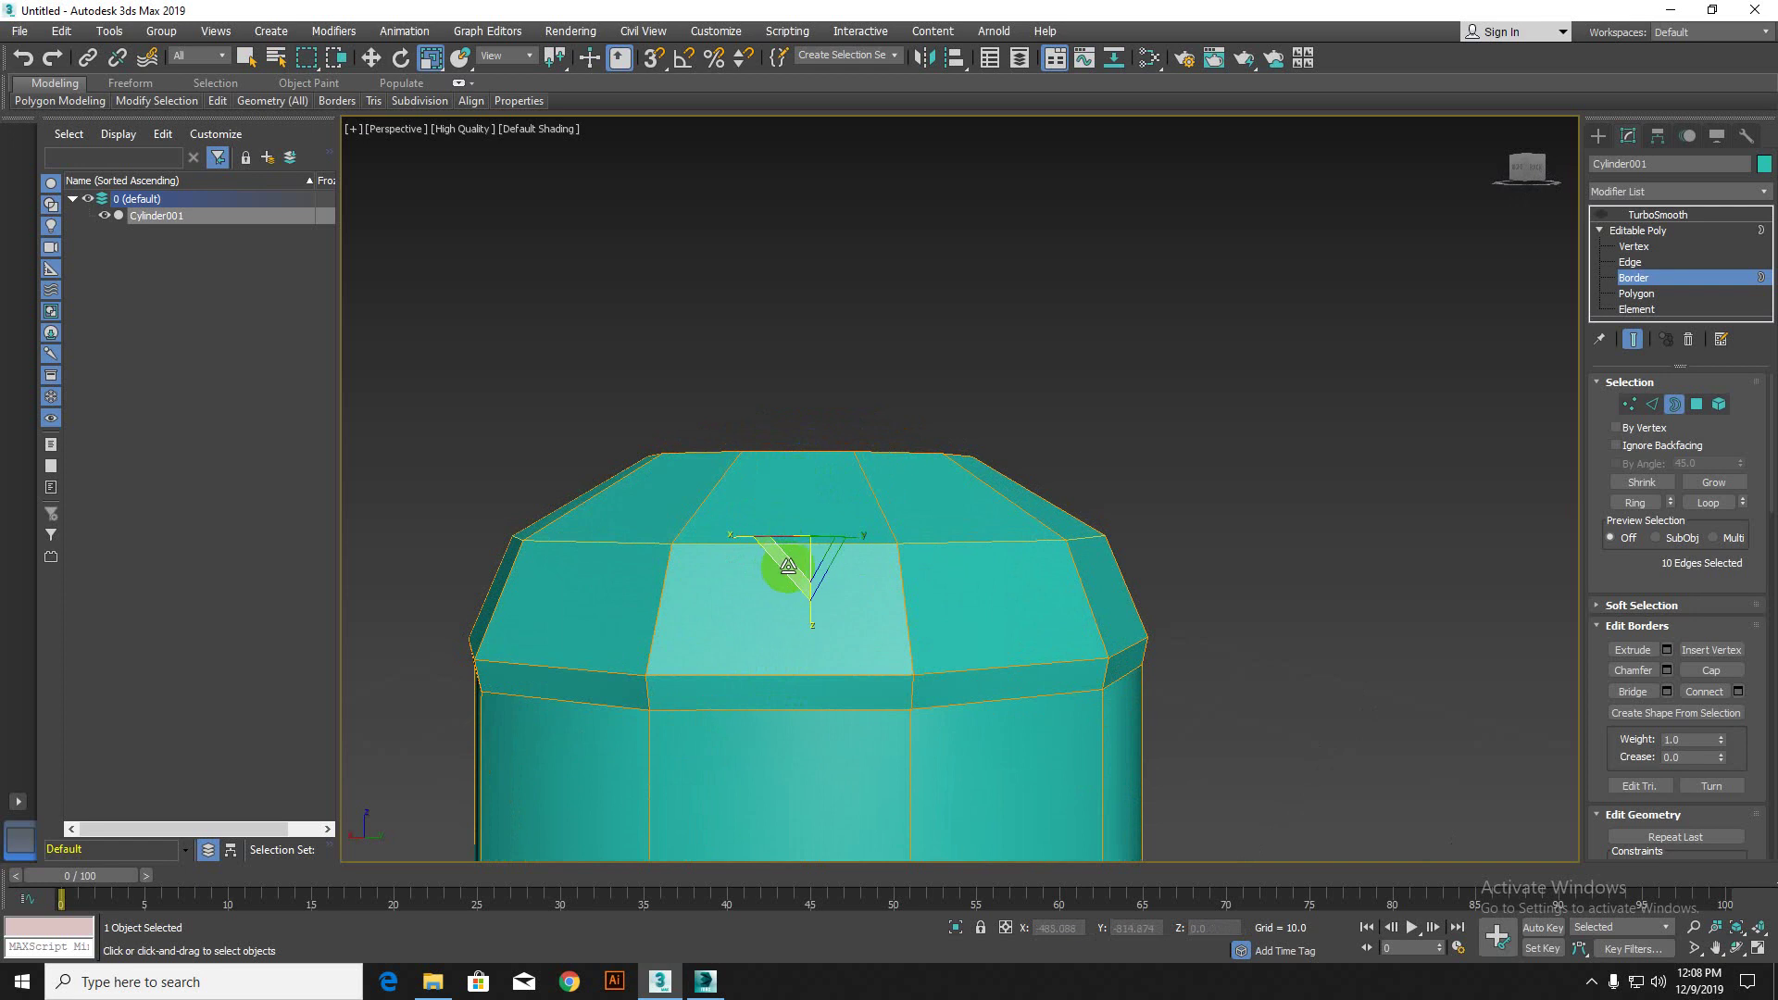
pyautogui.moveTo(810, 553); pyautogui.dragTo(814, 567)
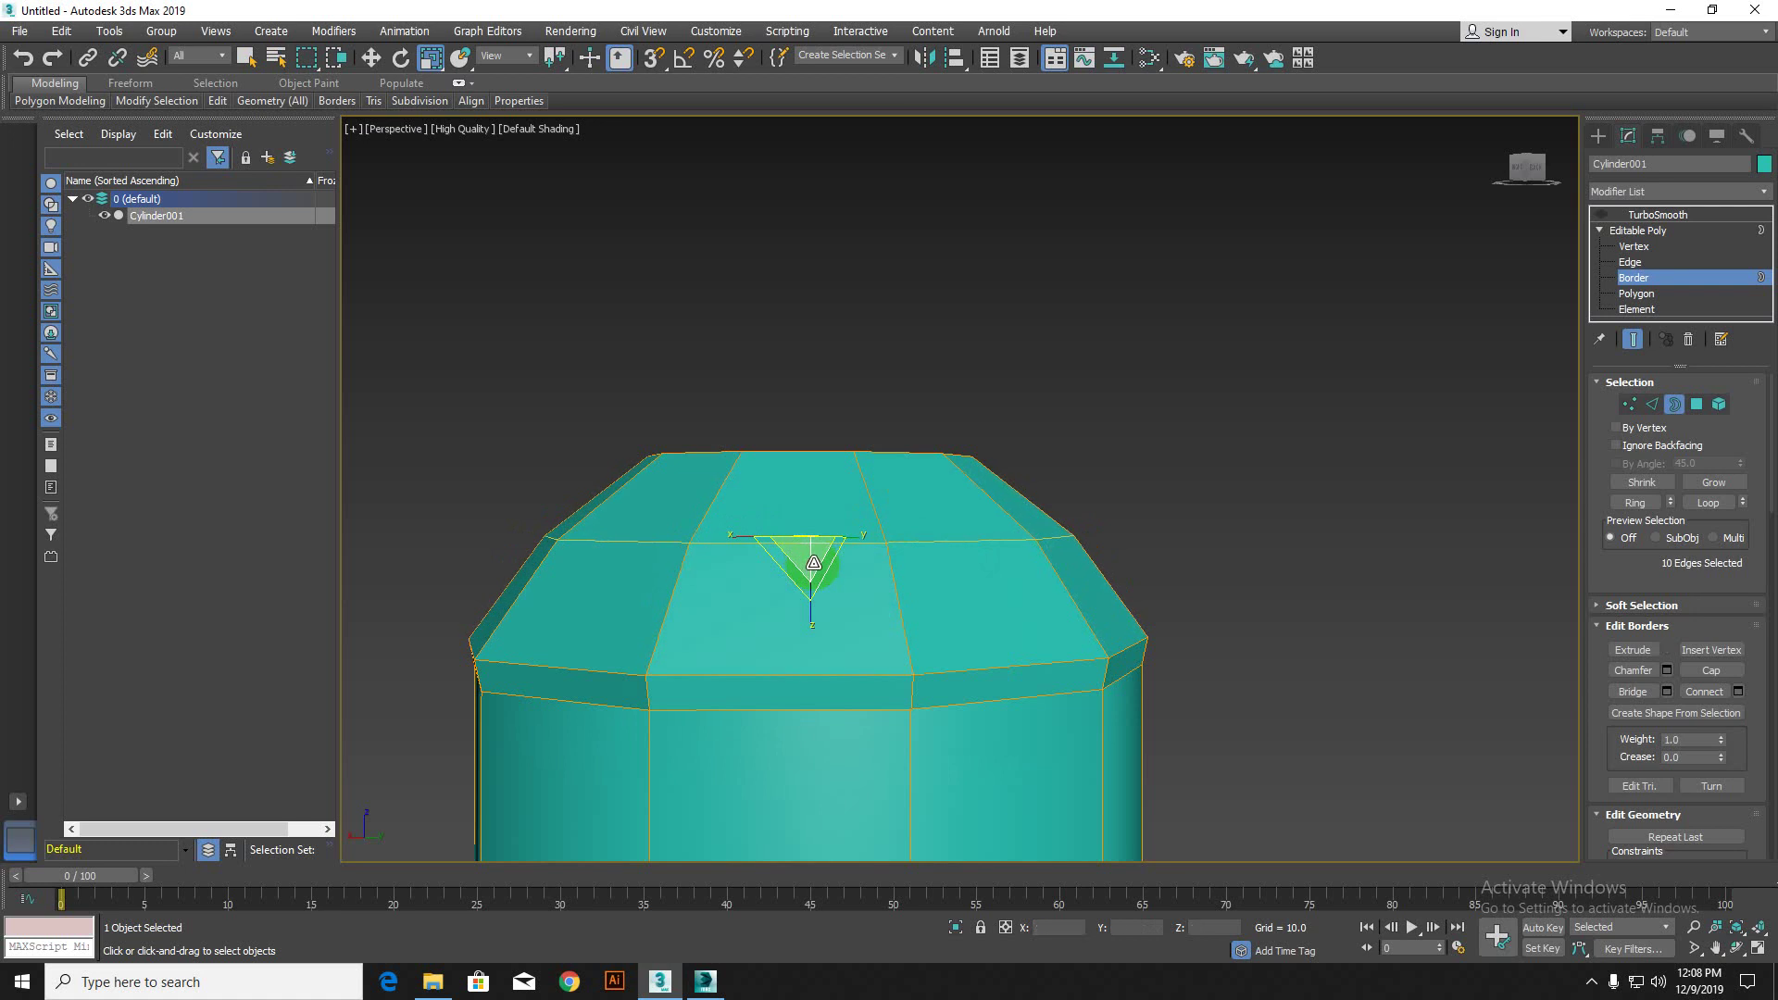
pyautogui.moveTo(874, 602)
pyautogui.keyDown('alt'); pyautogui.mouseDown(button='middle')
pyautogui.moveTo(762, 580)
pyautogui.moveTo(877, 583)
pyautogui.mouseUp(button='middle'); pyautogui.keyUp('alt')
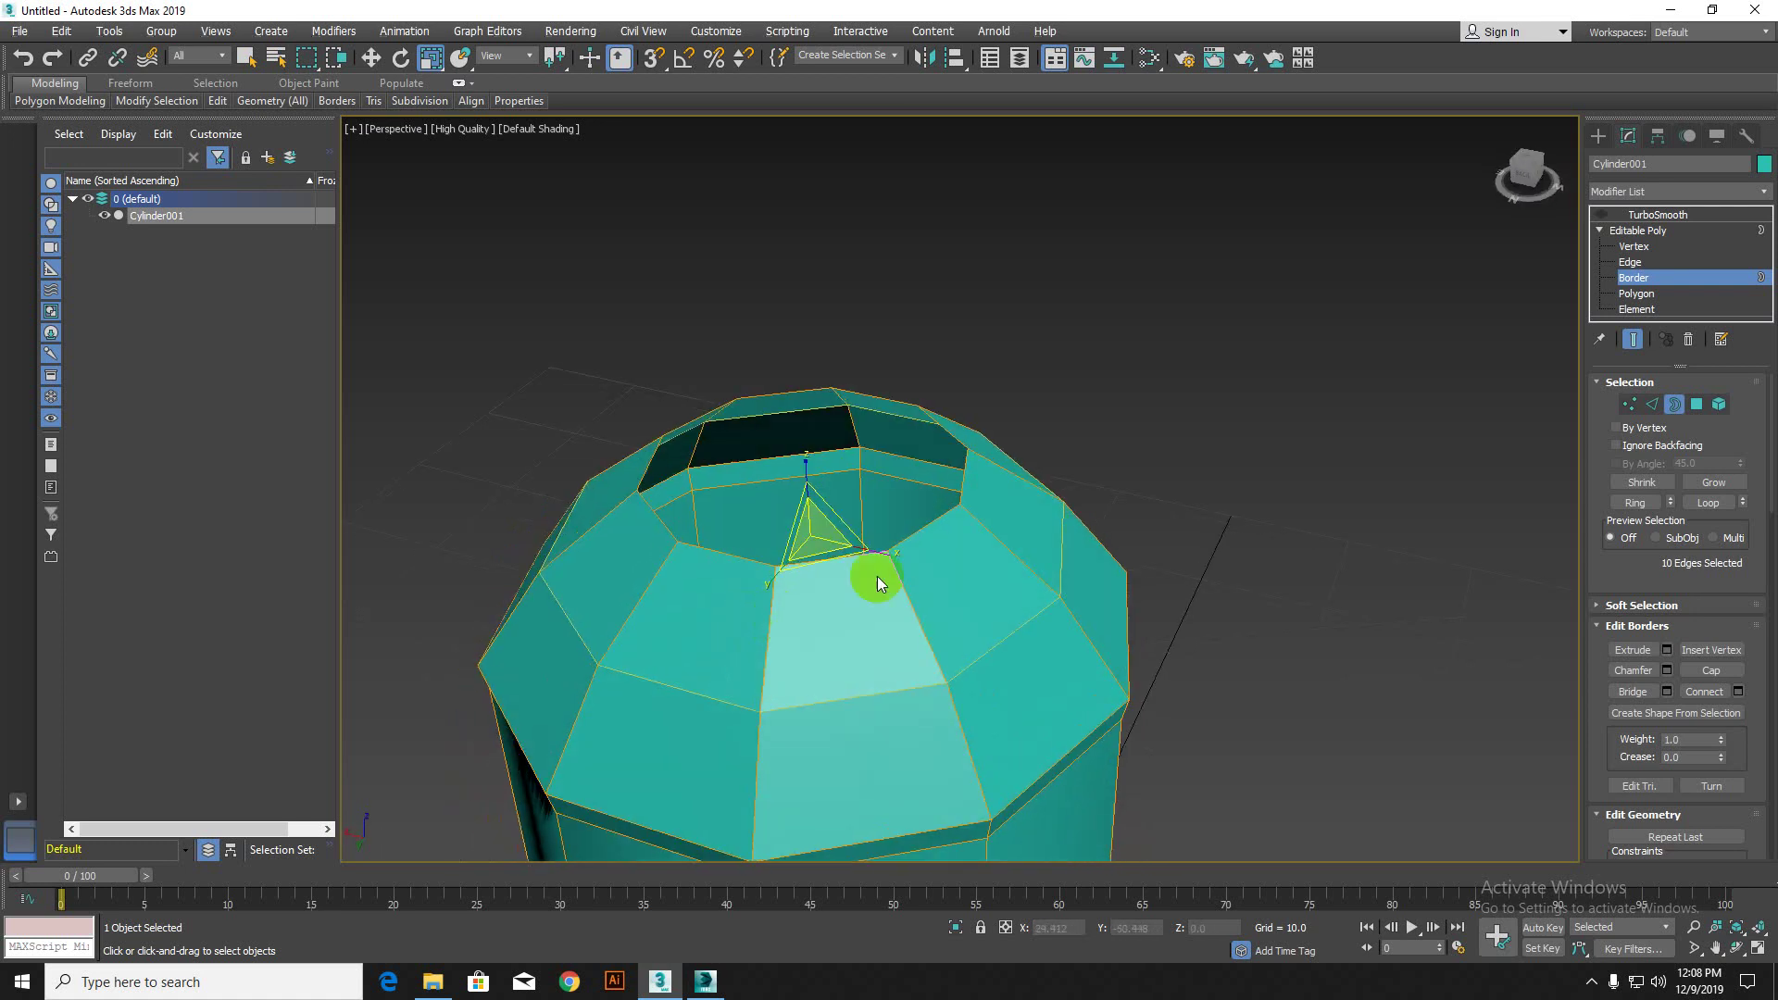
pyautogui.click(945, 510)
pyautogui.press('w')
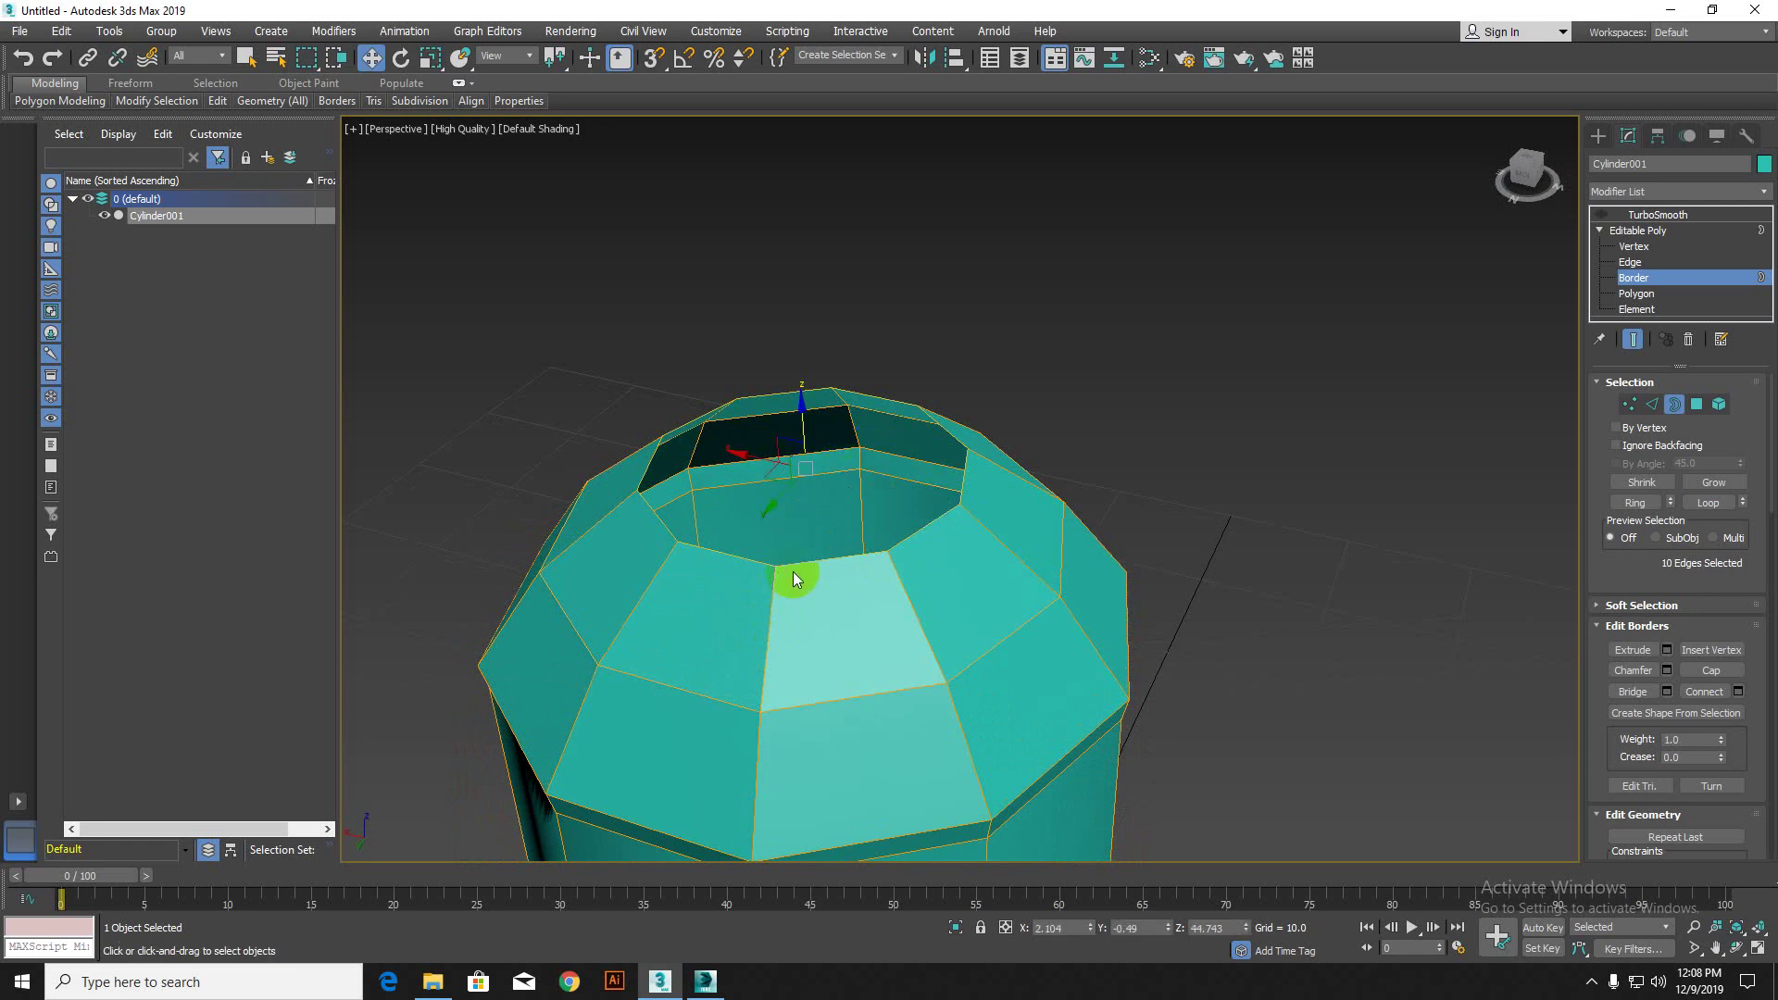
pyautogui.keyDown('alt'); pyautogui.moveTo(793, 603); pyautogui.dragTo(787, 539, button='middle'); pyautogui.keyUp('alt')
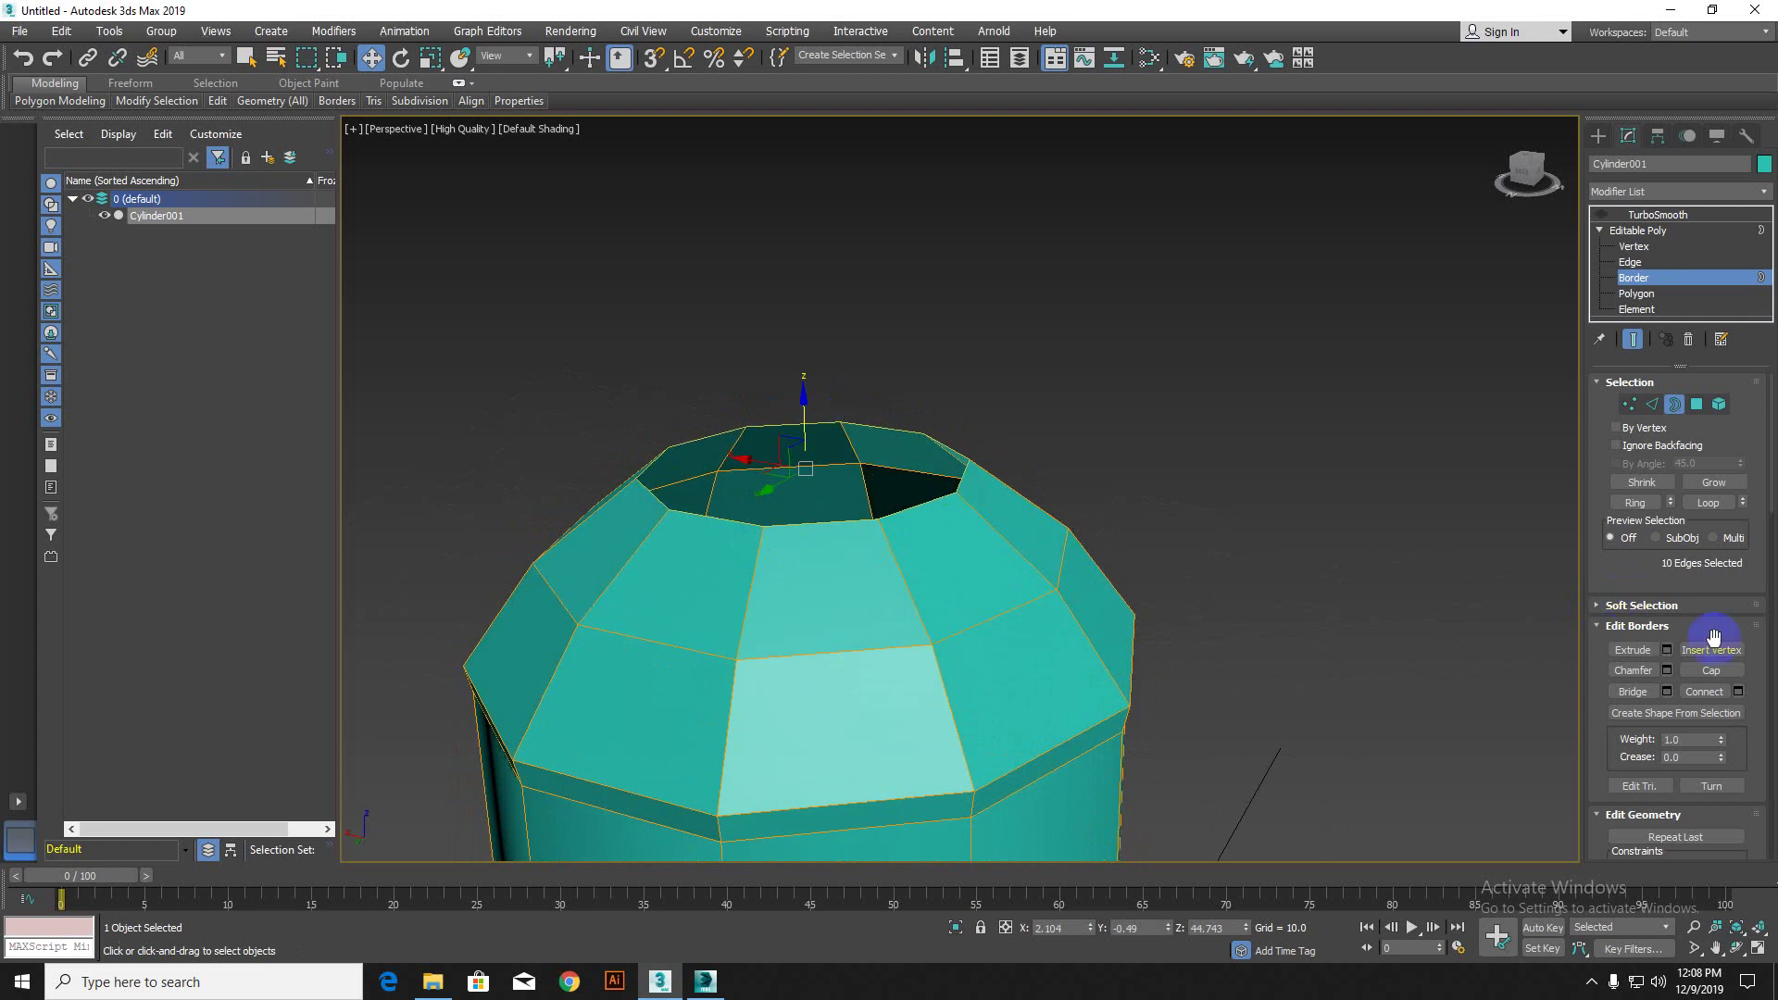
# Step: Try the Extrude caddy on the border with zero width, then cancel it
pyautogui.click(1666, 649)
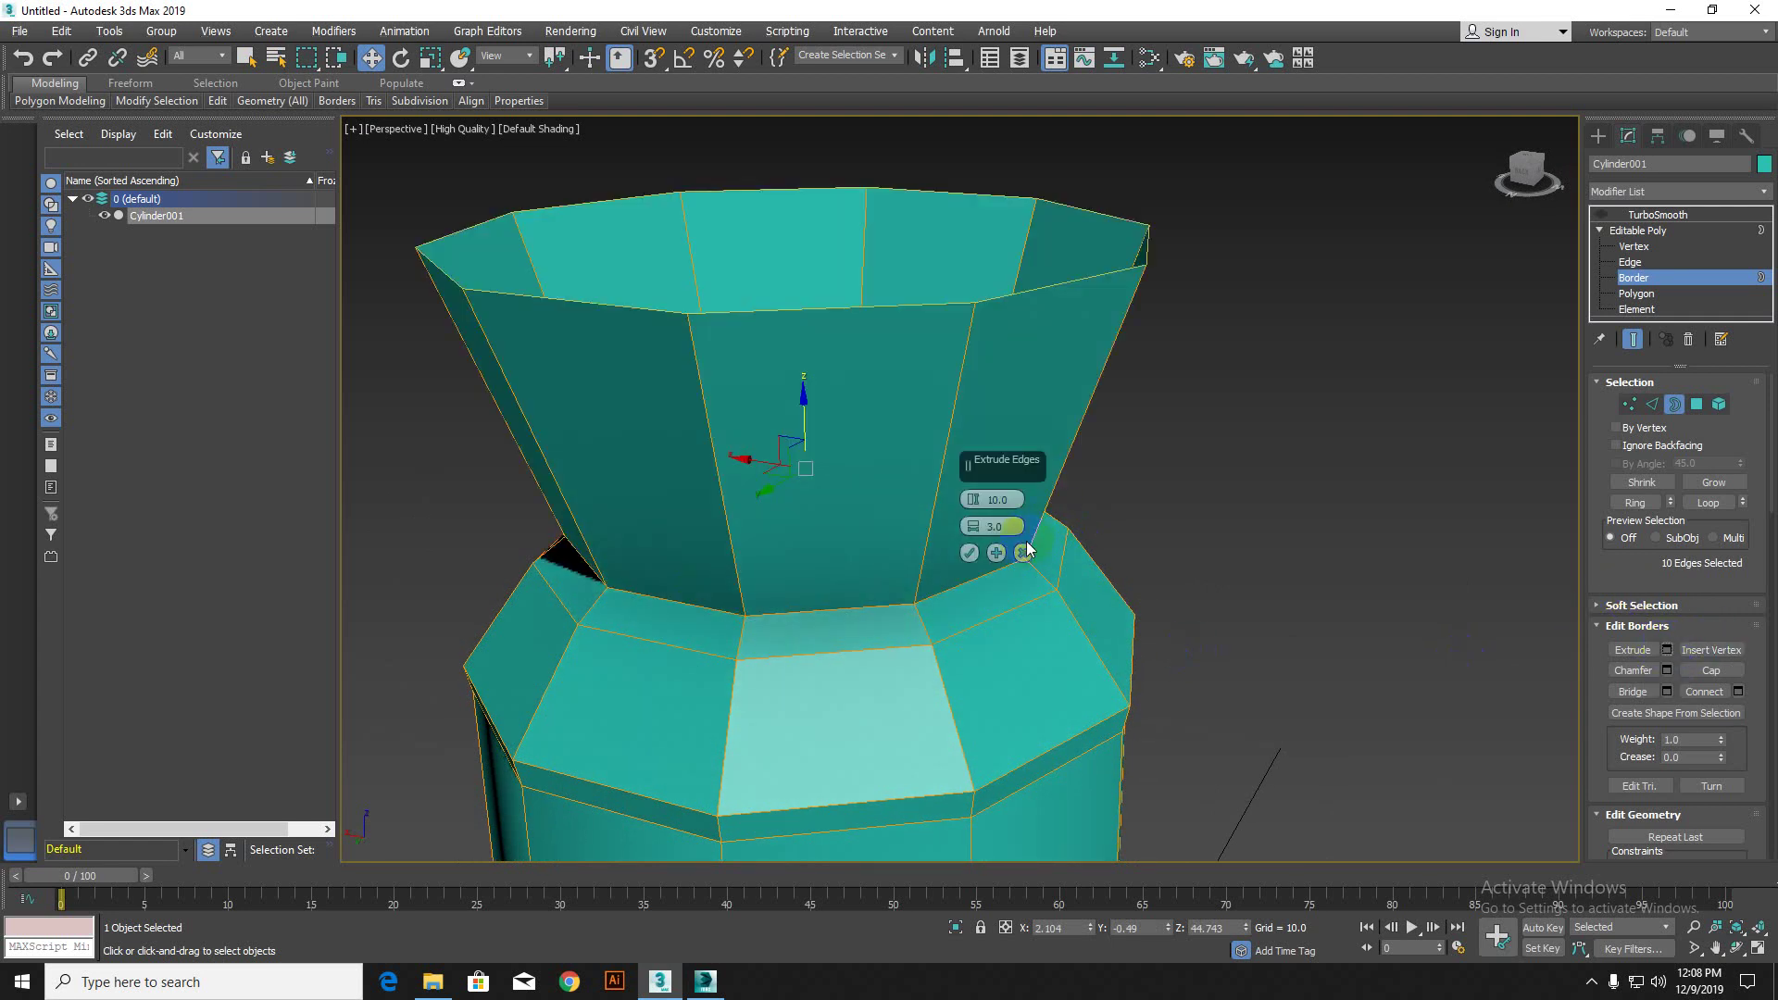
pyautogui.rightClick(976, 527)
pyautogui.moveTo(972, 500); pyautogui.dragTo(984, 421)
pyautogui.moveTo(991, 526); pyautogui.dragTo(992, 618)
pyautogui.rightClick(992, 618)
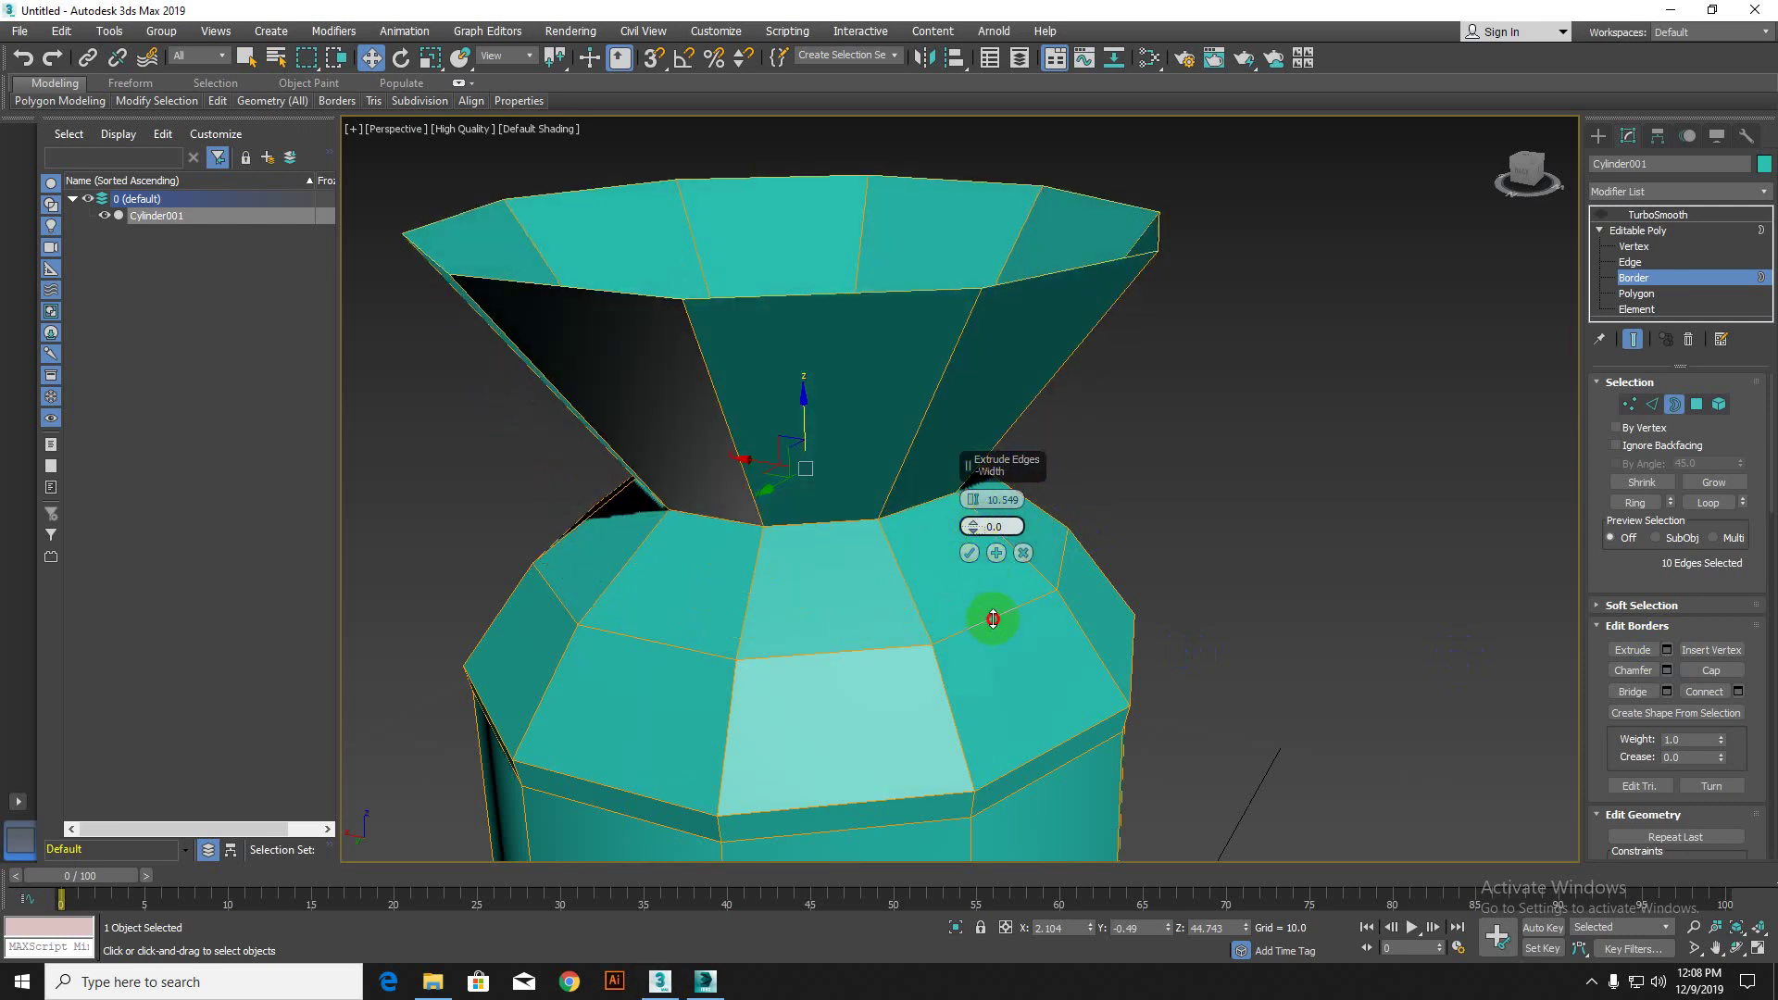
pyautogui.click(1022, 553)
# Step: Shift-drag the top border up along Z to extrude a short straight neck
pyautogui.scroll(-2, 915, 518)
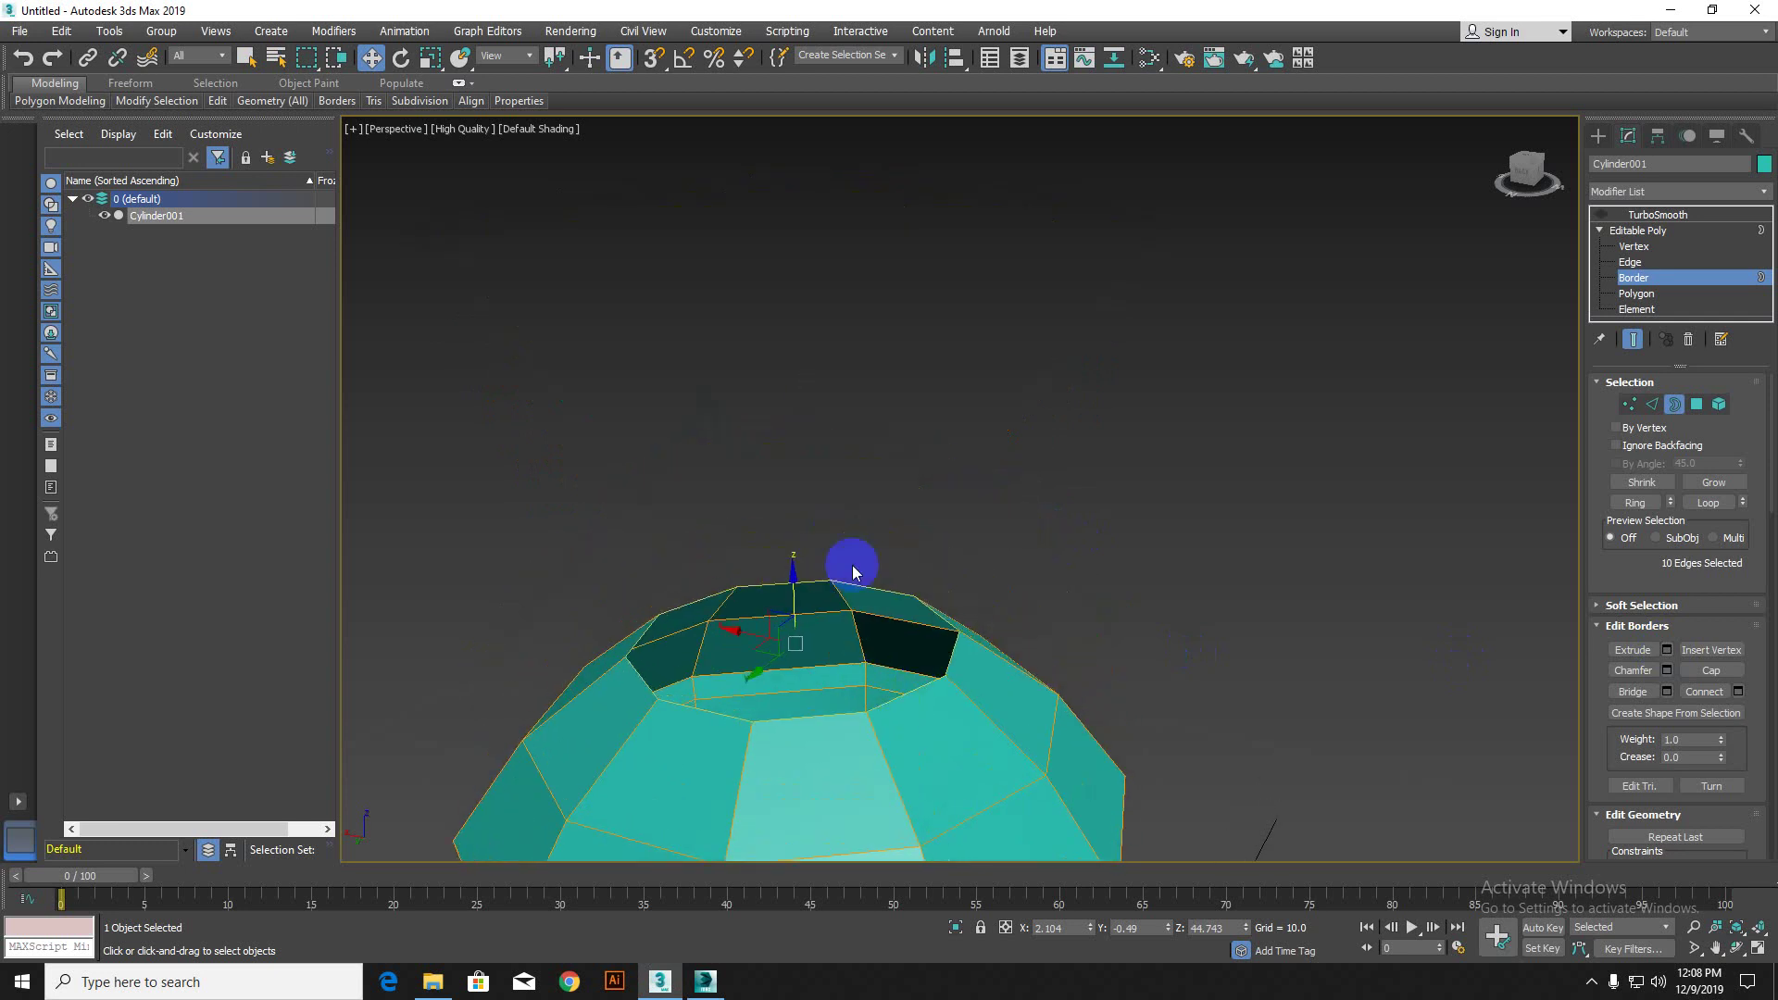
pyautogui.scroll(-4, 827, 572)
pyautogui.scroll(4, 827, 572)
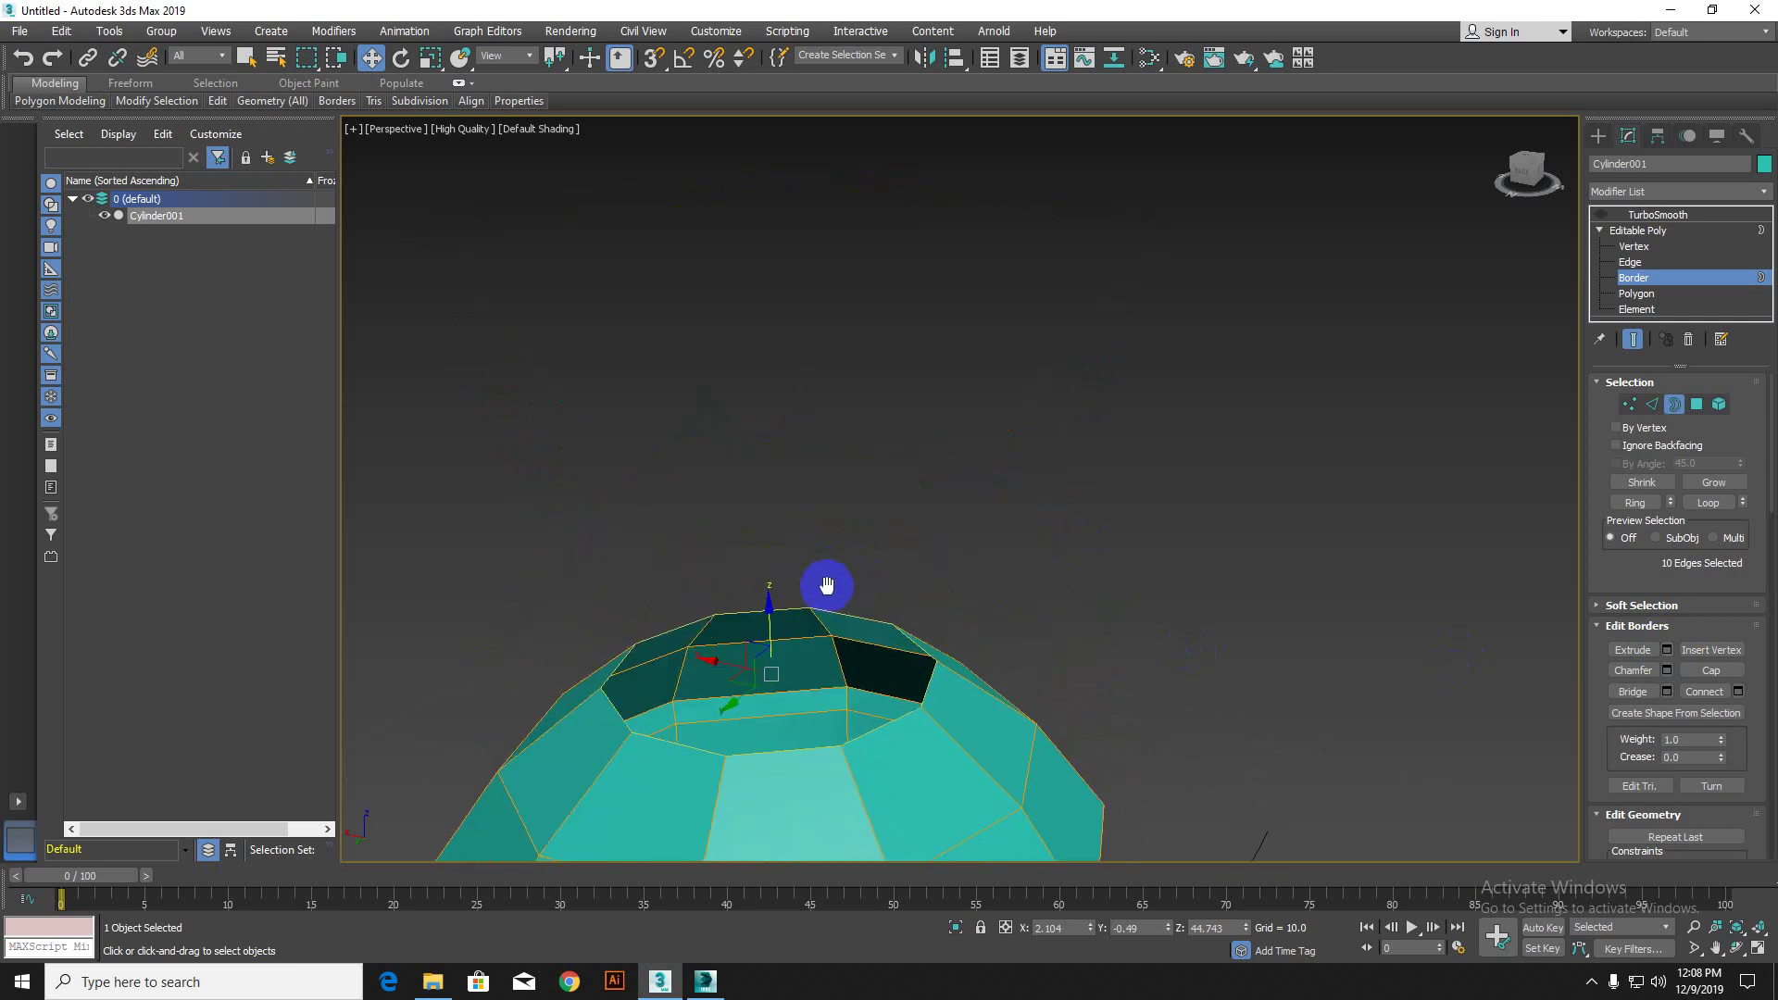
pyautogui.scroll(1, 825, 587)
pyautogui.scroll(-2, 861, 516)
pyautogui.keyDown('shift'); pyautogui.moveTo(877, 489); pyautogui.dragTo(858, 414); pyautogui.keyUp('shift')
# Step: Raise the top border slightly and extrude it upward into a new neck band
pyautogui.press('r')
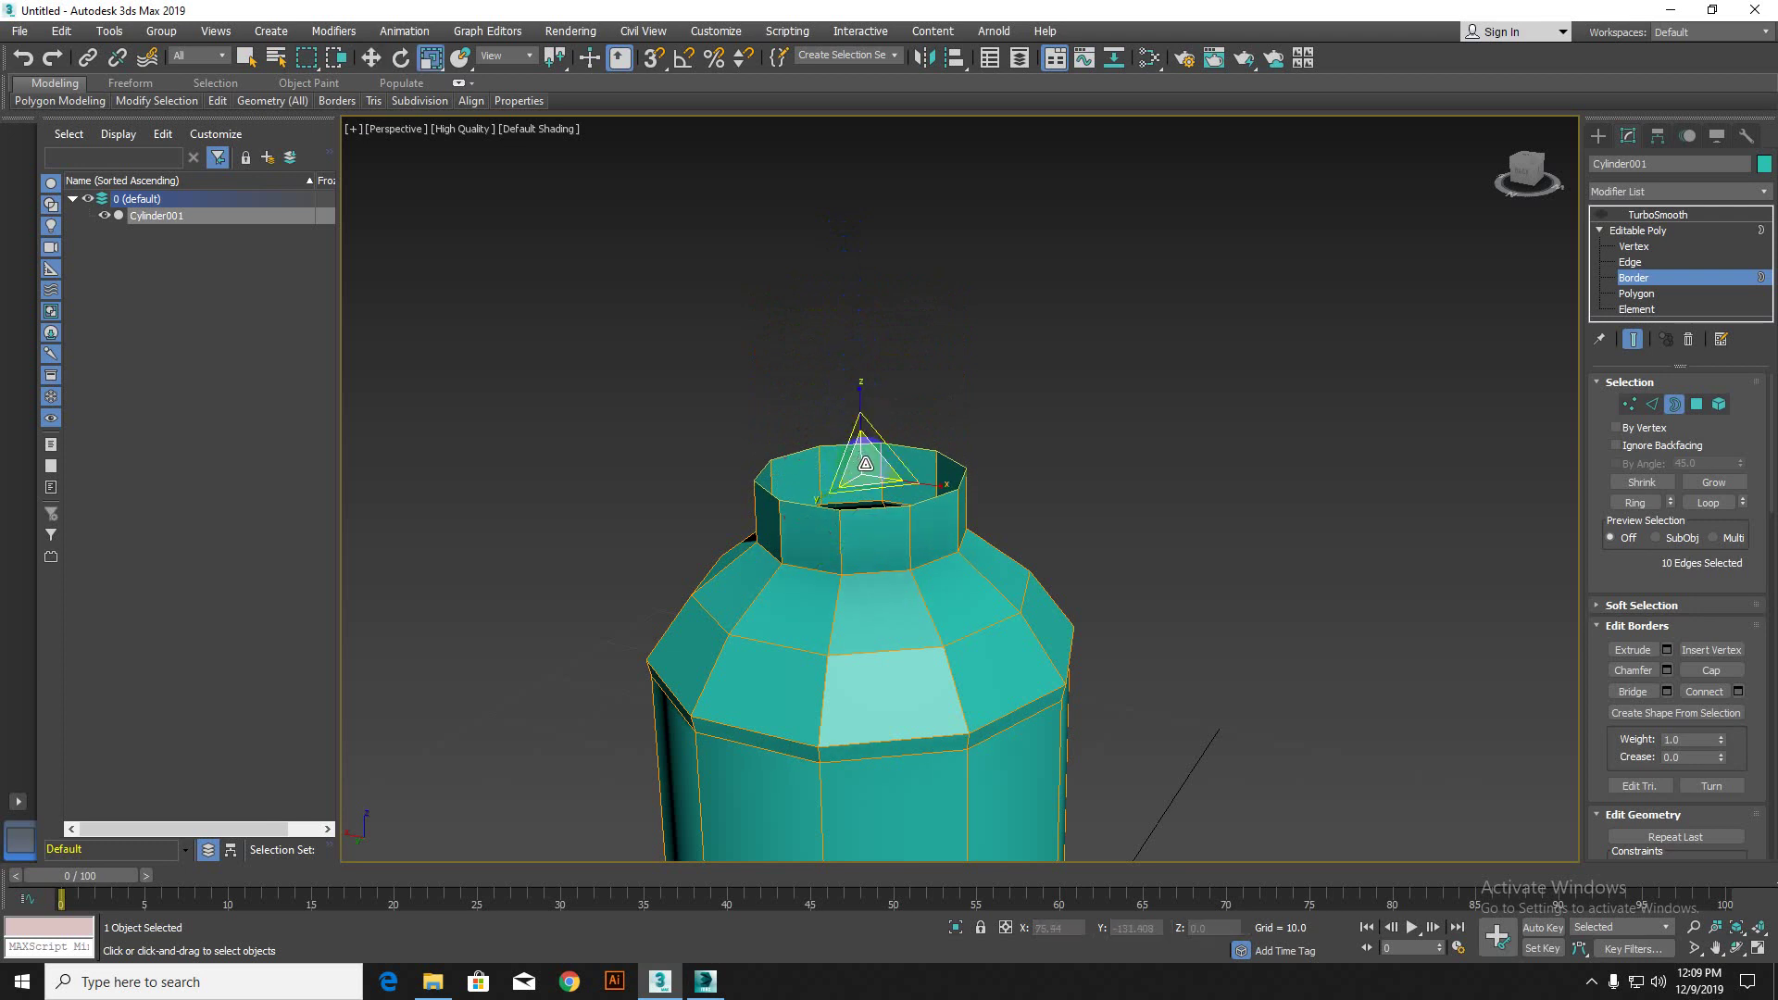
pyautogui.press('w')
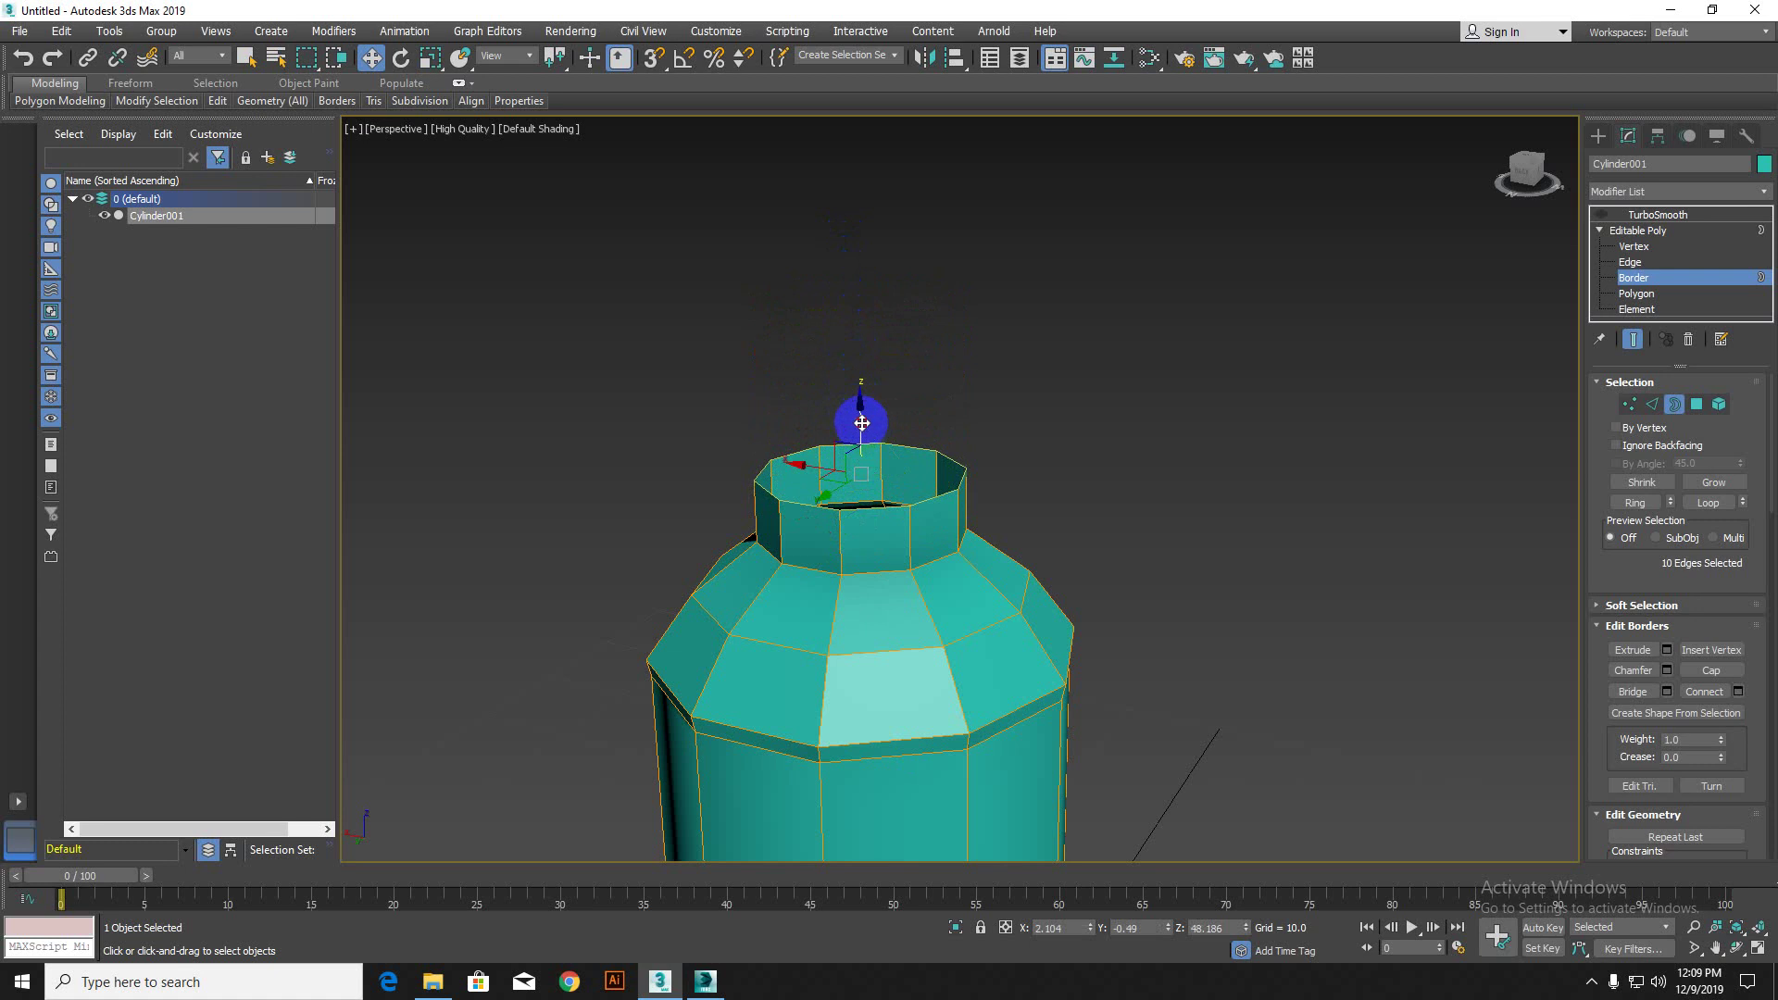
pyautogui.moveTo(861, 423)
pyautogui.mouseDown()
pyautogui.moveTo(861, 406)
pyautogui.moveTo(866, 443)
pyautogui.mouseUp()
pyautogui.press('r')
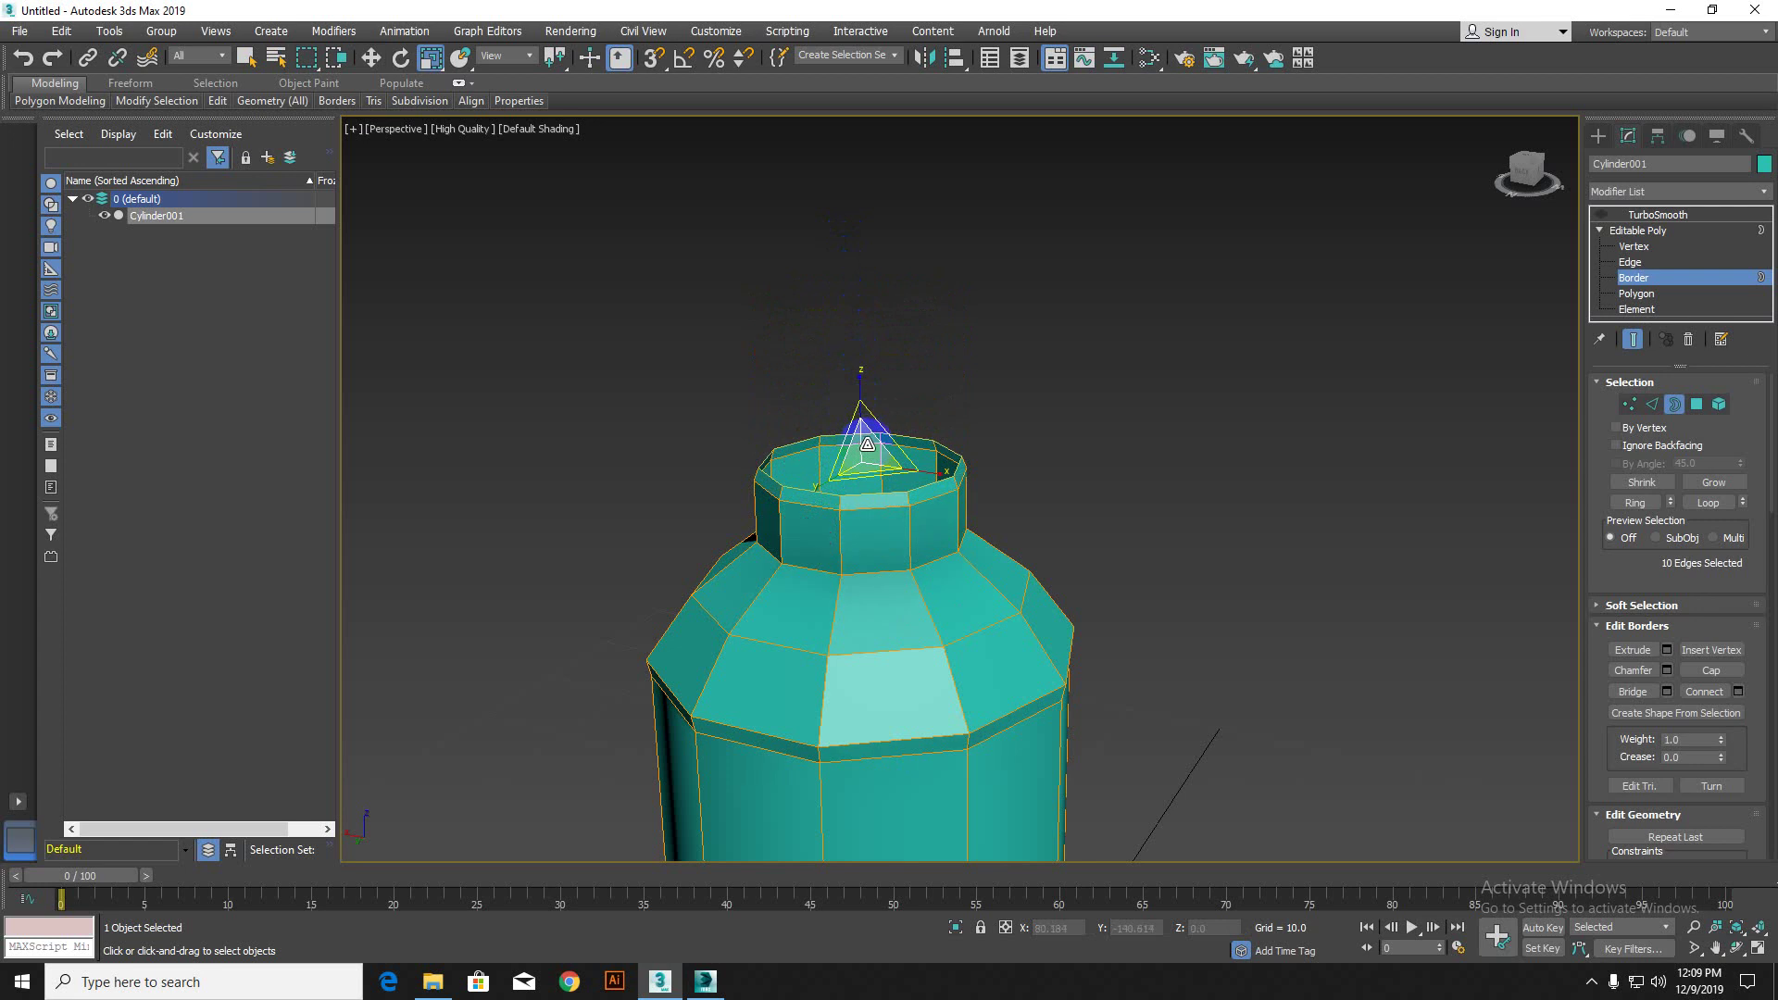
pyautogui.press('w')
pyautogui.keyDown('shift'); pyautogui.moveTo(860, 398); pyautogui.dragTo(853, 186); pyautogui.keyUp('shift')
# Step: Stretch the band into a tall column, narrow its top, then flare it to about 125% as a lip
pyautogui.moveTo(958, 387); pyautogui.dragTo(915, 613, button='middle')
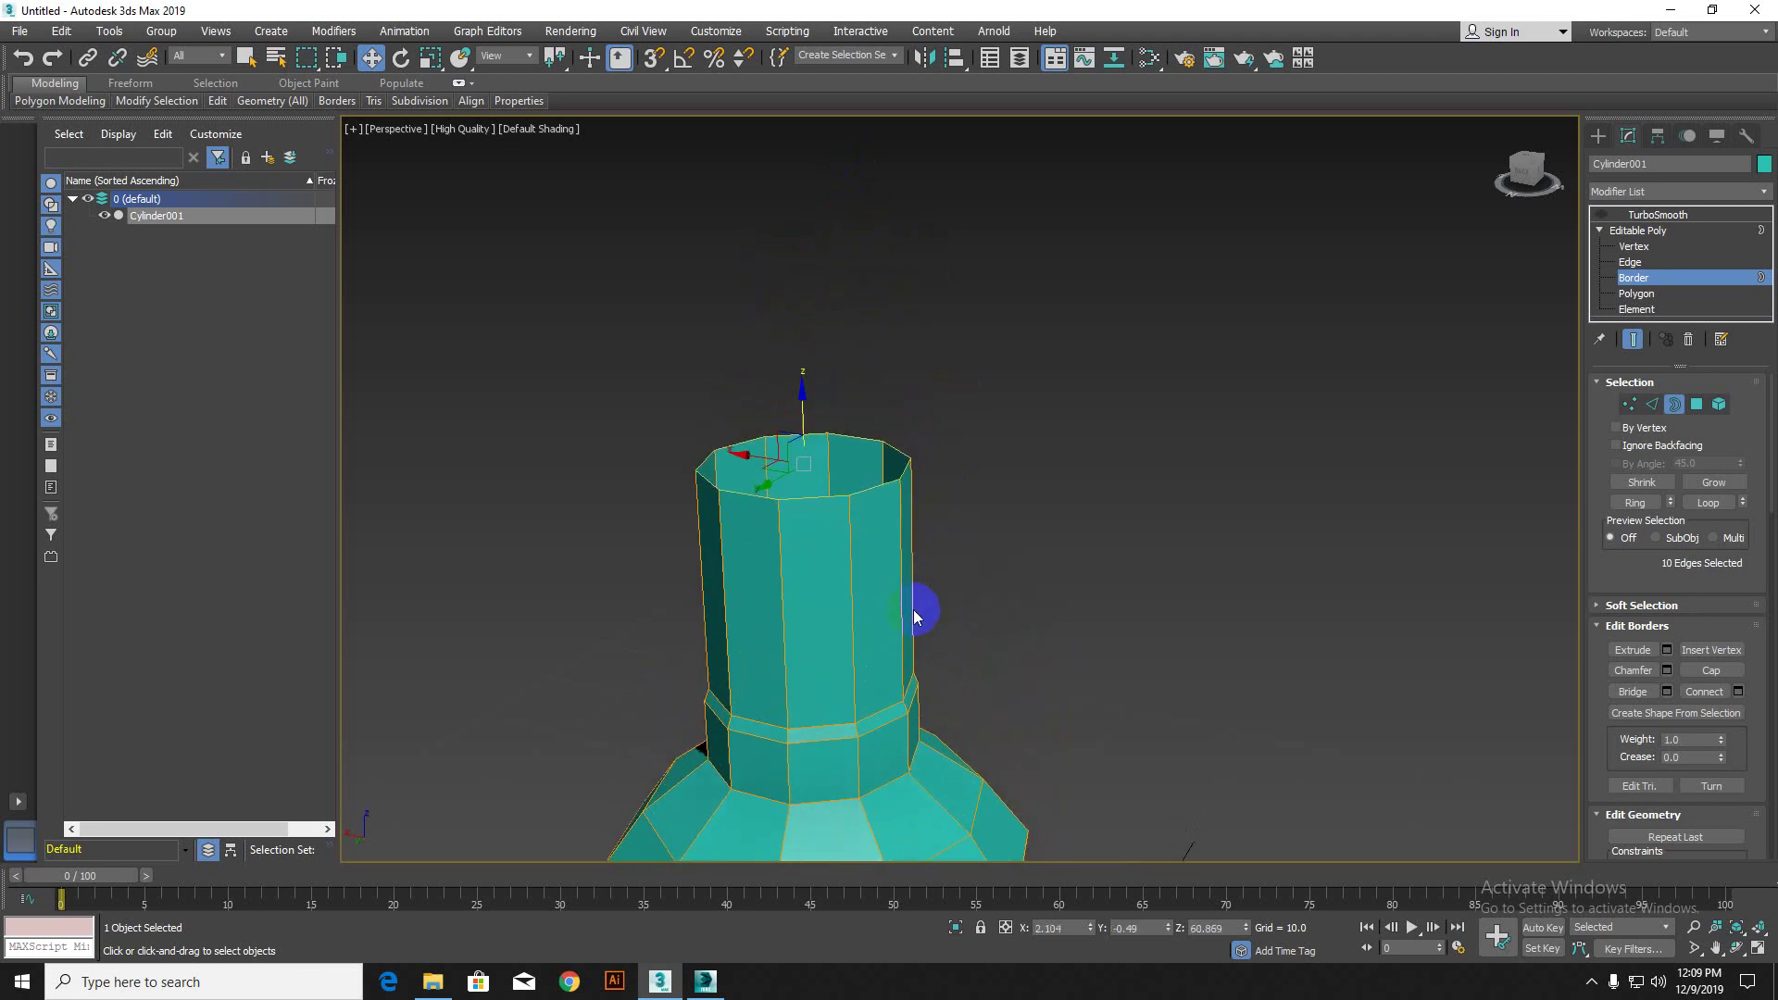
pyautogui.press('r')
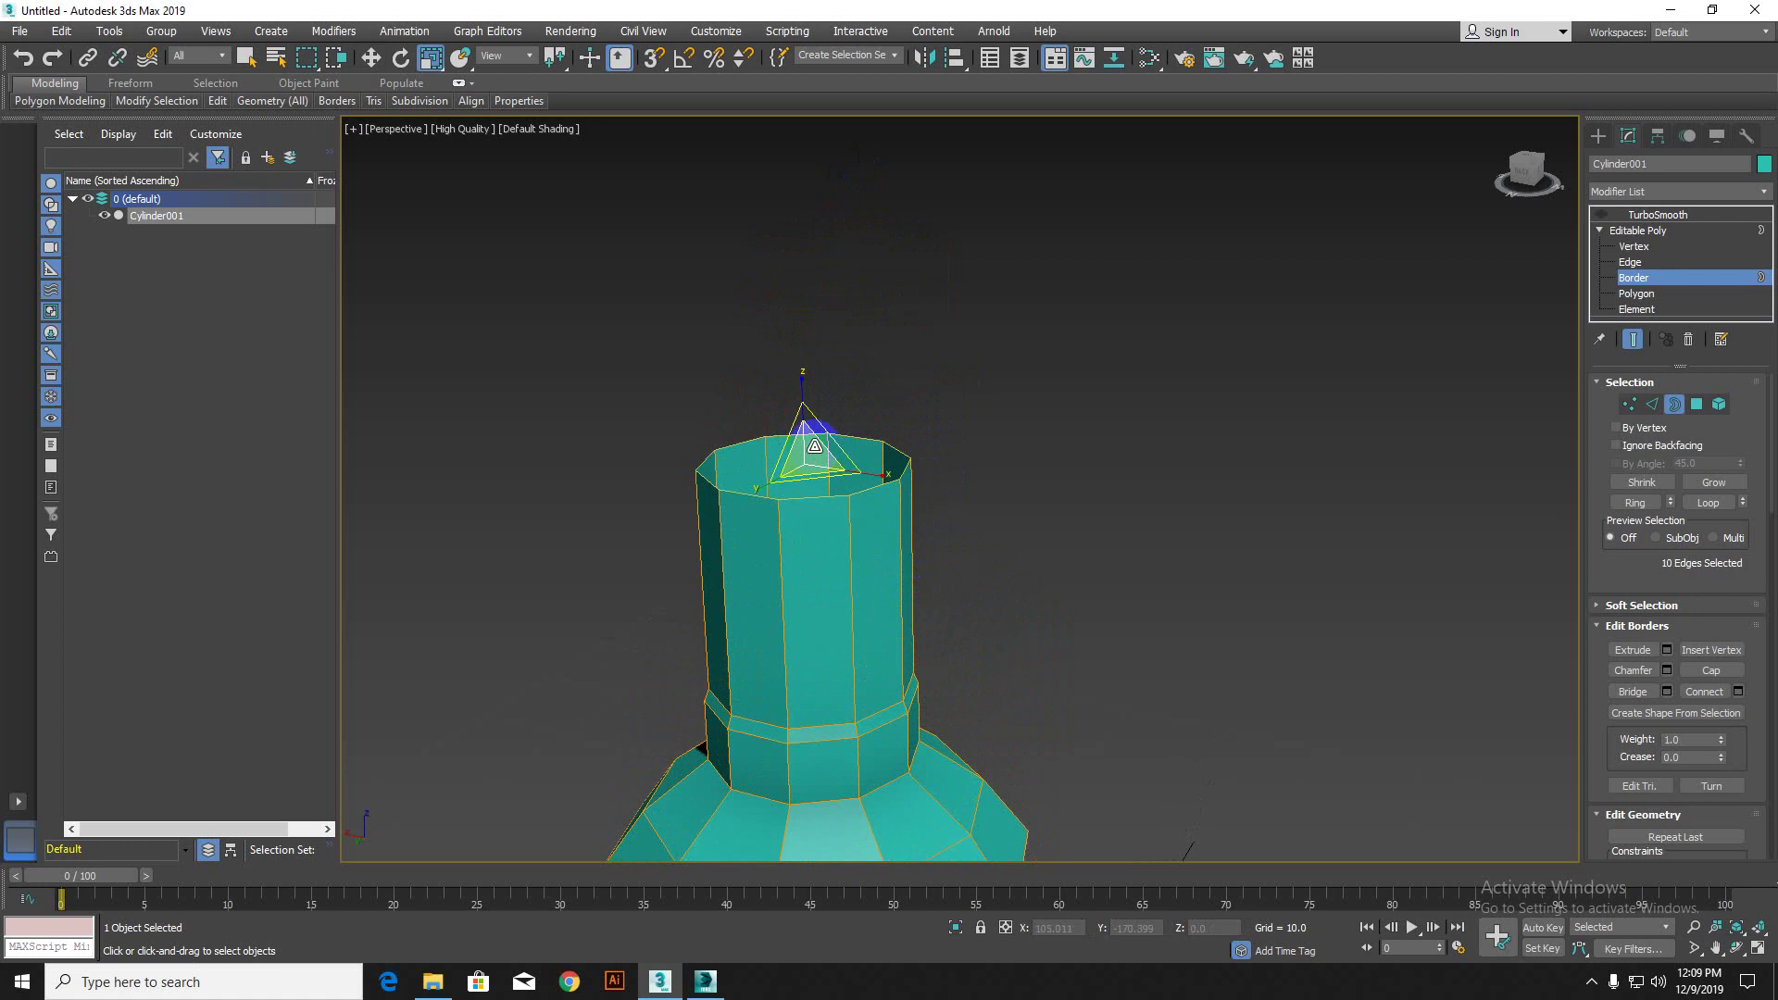
pyautogui.moveTo(811, 473)
pyautogui.mouseDown()
pyautogui.moveTo(812, 455)
pyautogui.moveTo(815, 488)
pyautogui.mouseUp()
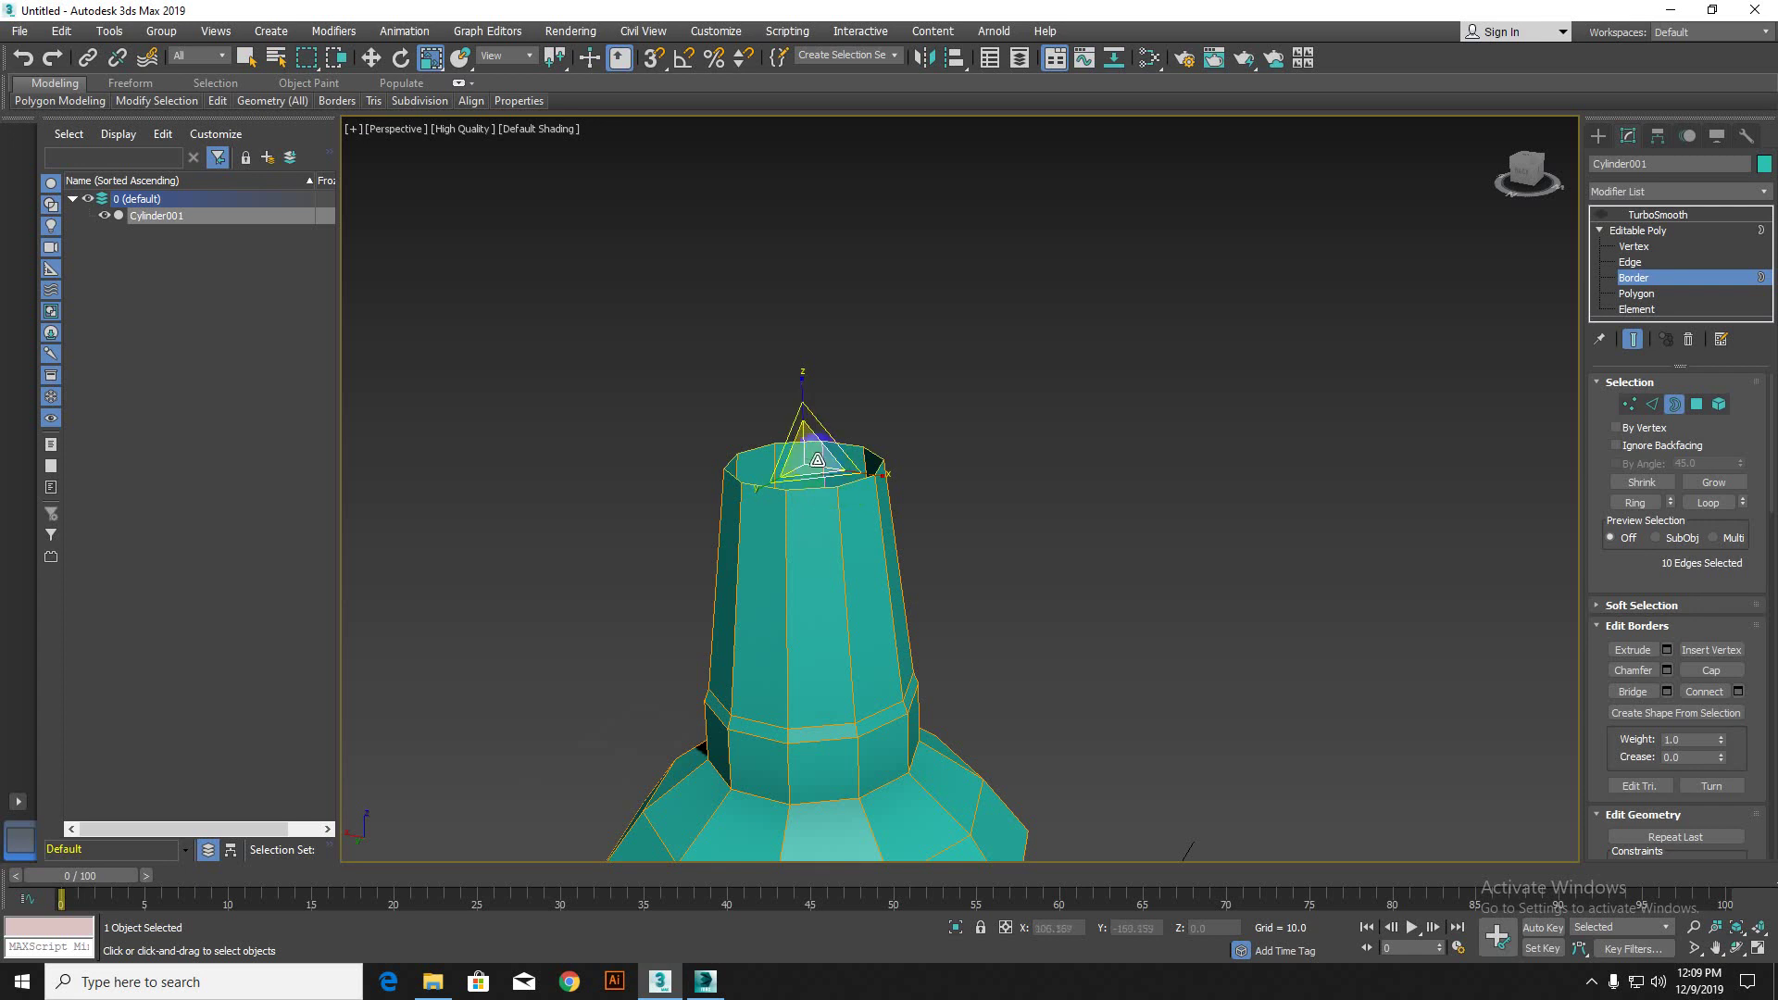
pyautogui.keyDown('shift'); pyautogui.moveTo(807, 453); pyautogui.dragTo(814, 429); pyautogui.keyUp('shift')
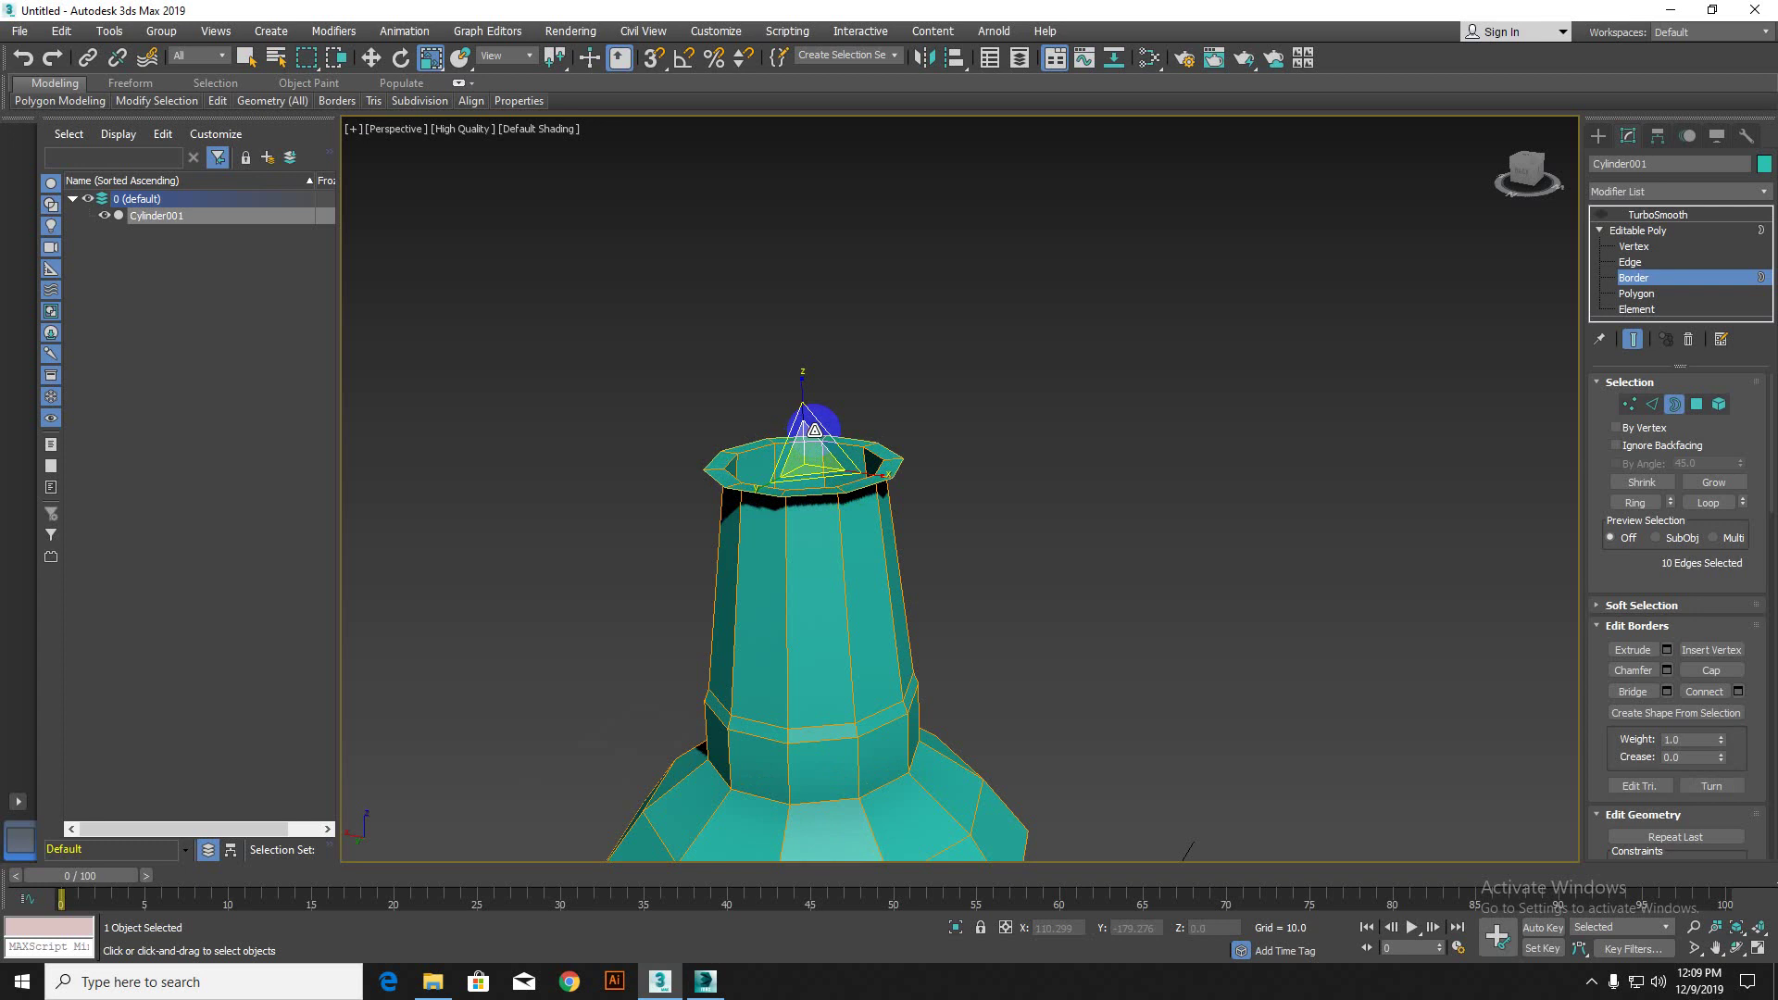
# Step: Raise the lip ring slightly, scale the border to 73%, and extrude a short mouth above it
pyautogui.press('w')
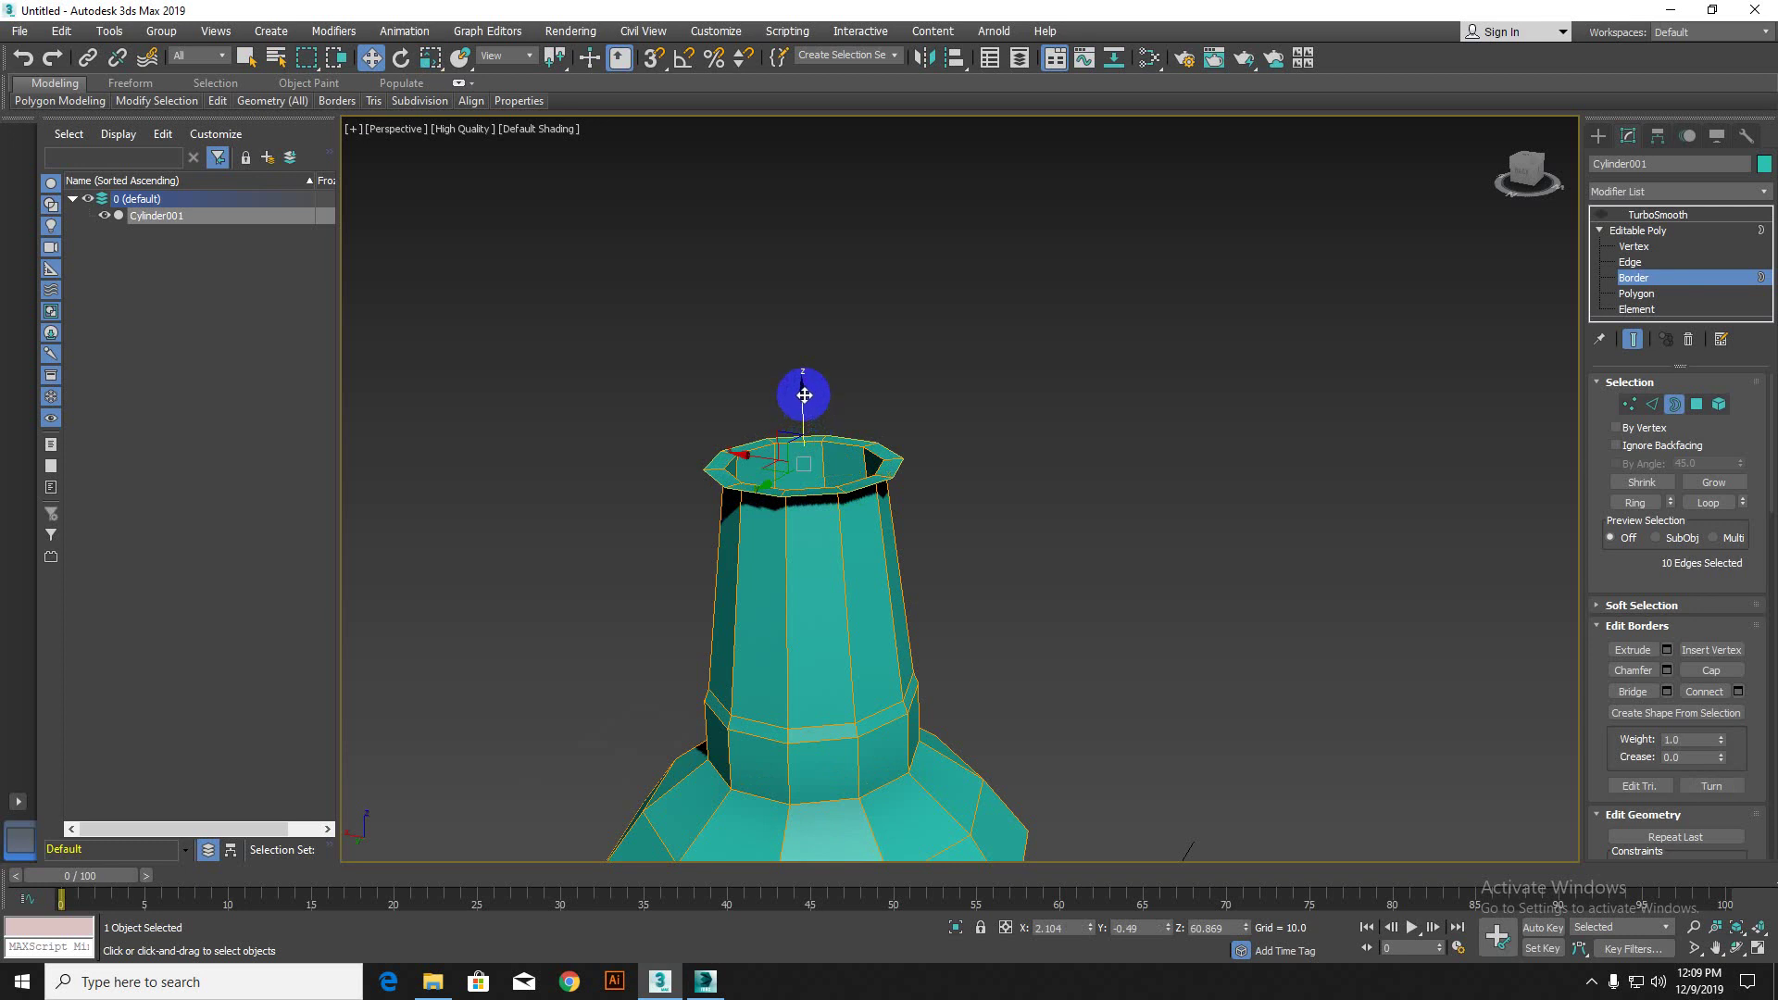
pyautogui.moveTo(804, 396); pyautogui.dragTo(798, 388)
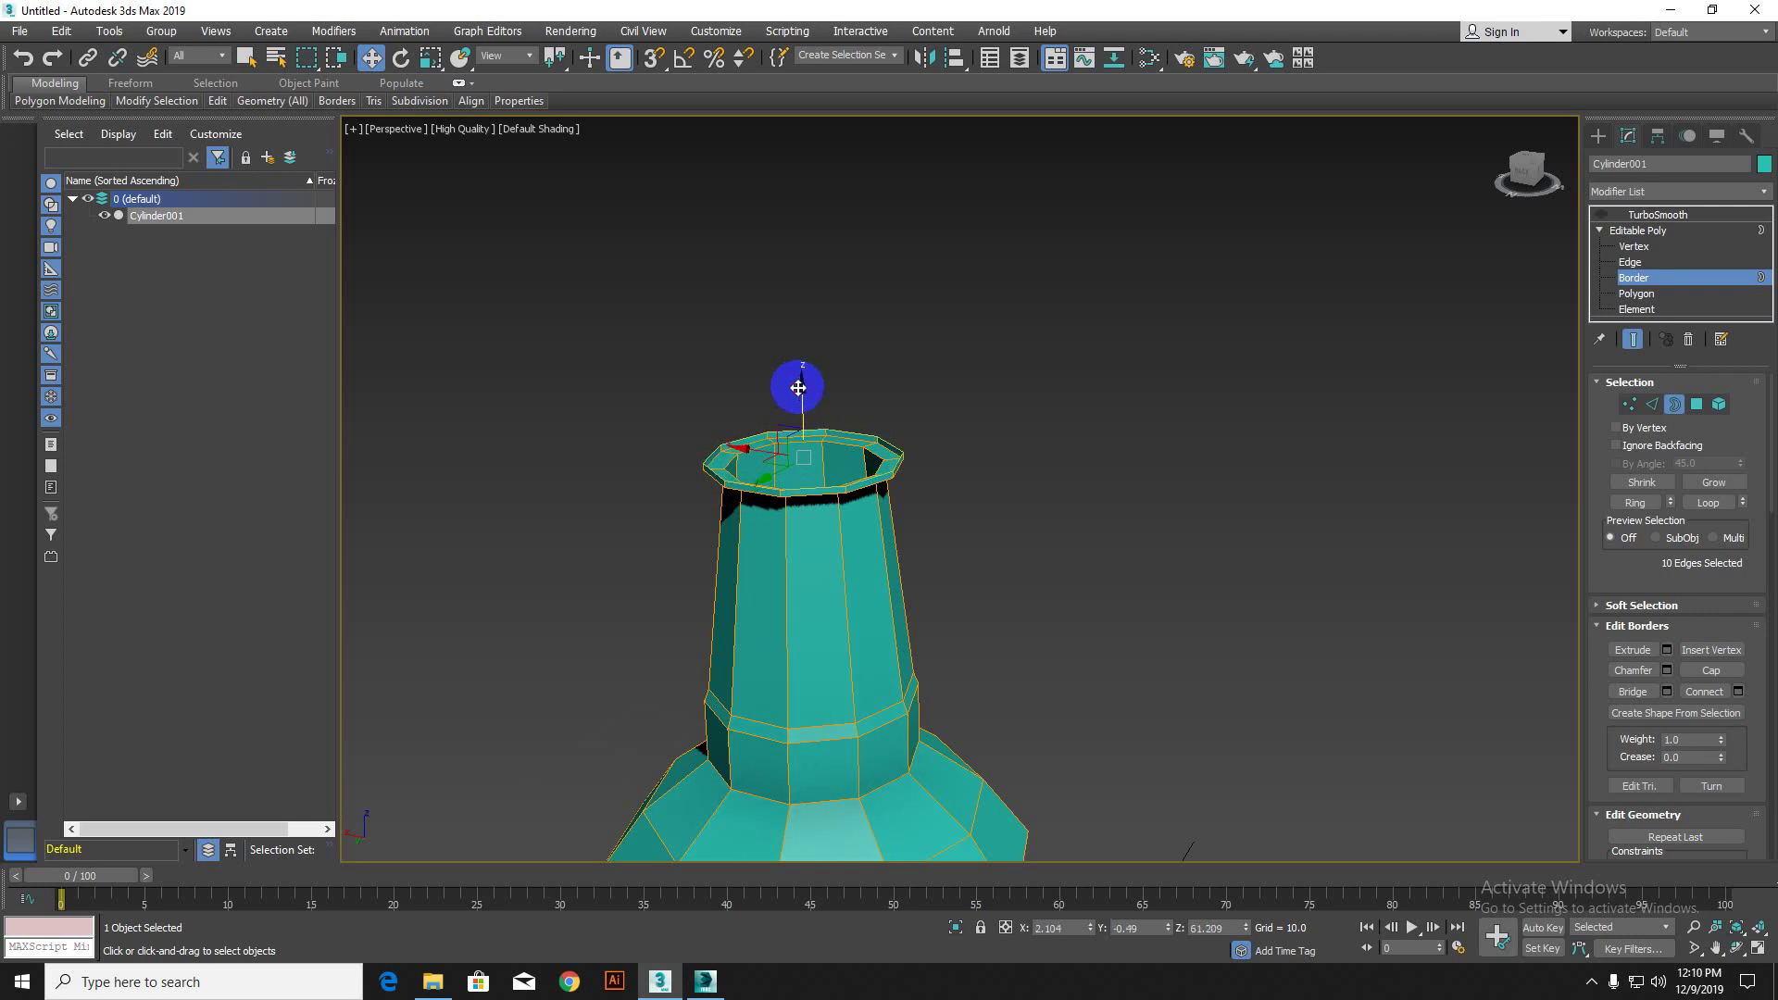
pyautogui.press('r')
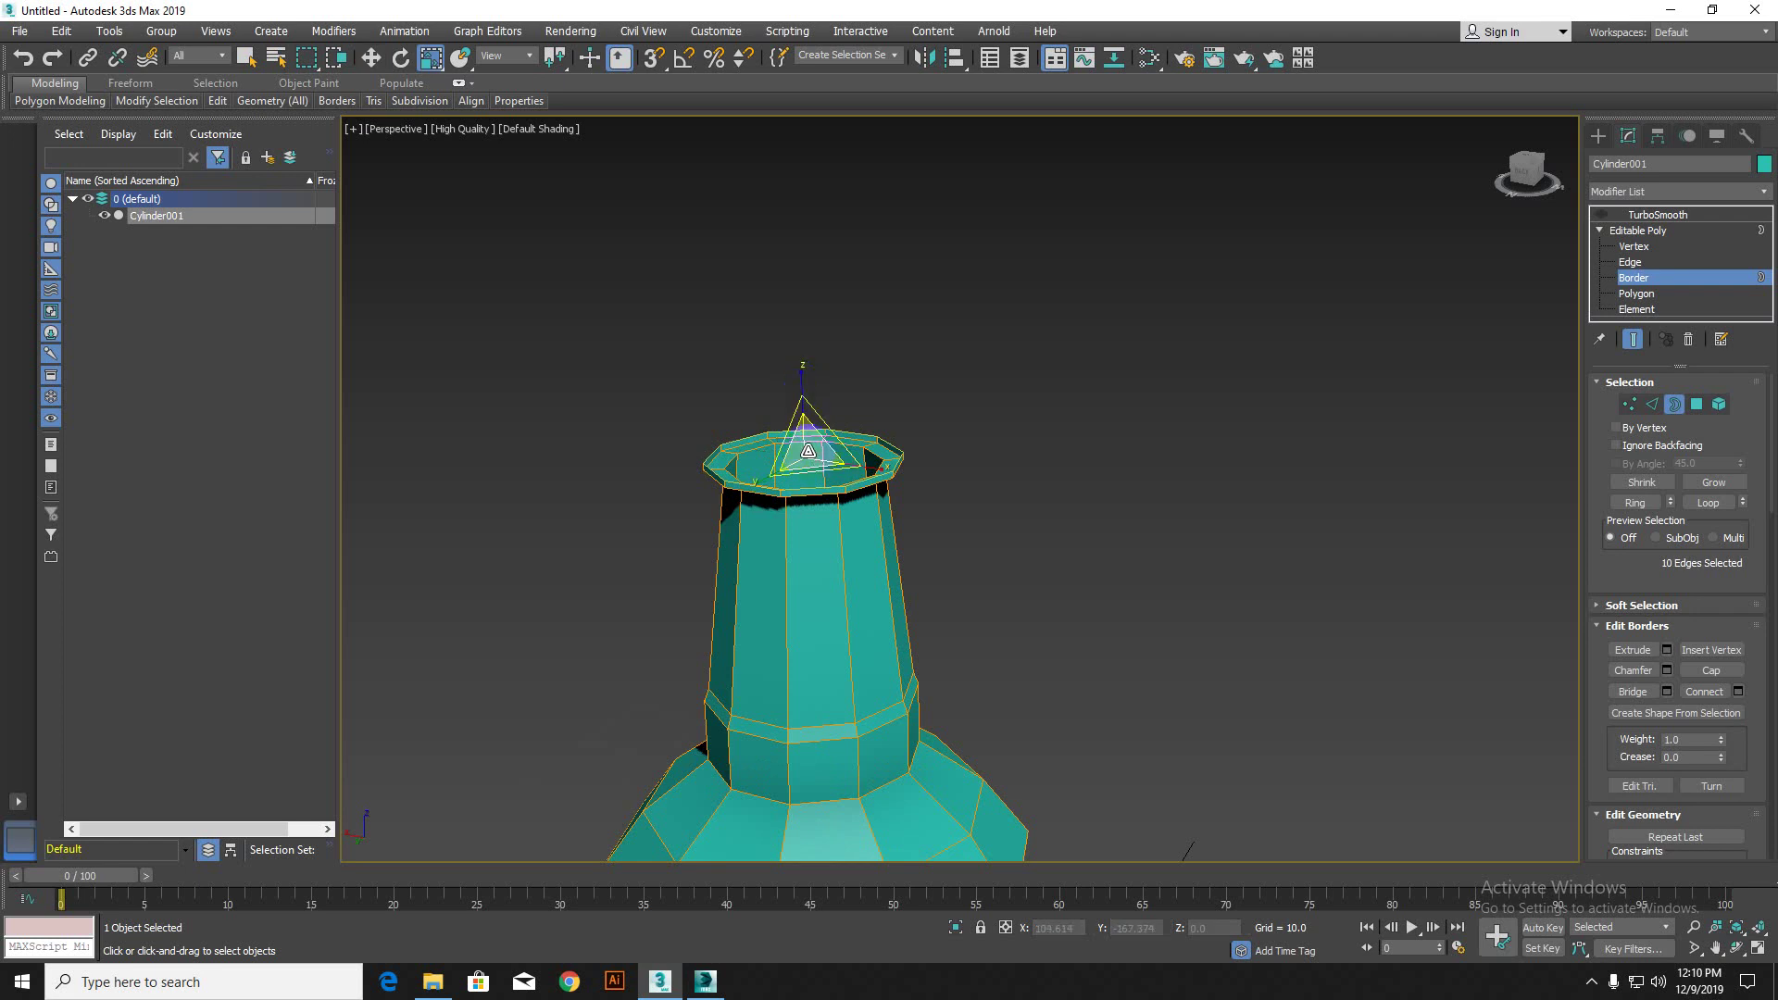
pyautogui.moveTo(808, 451); pyautogui.dragTo(816, 485)
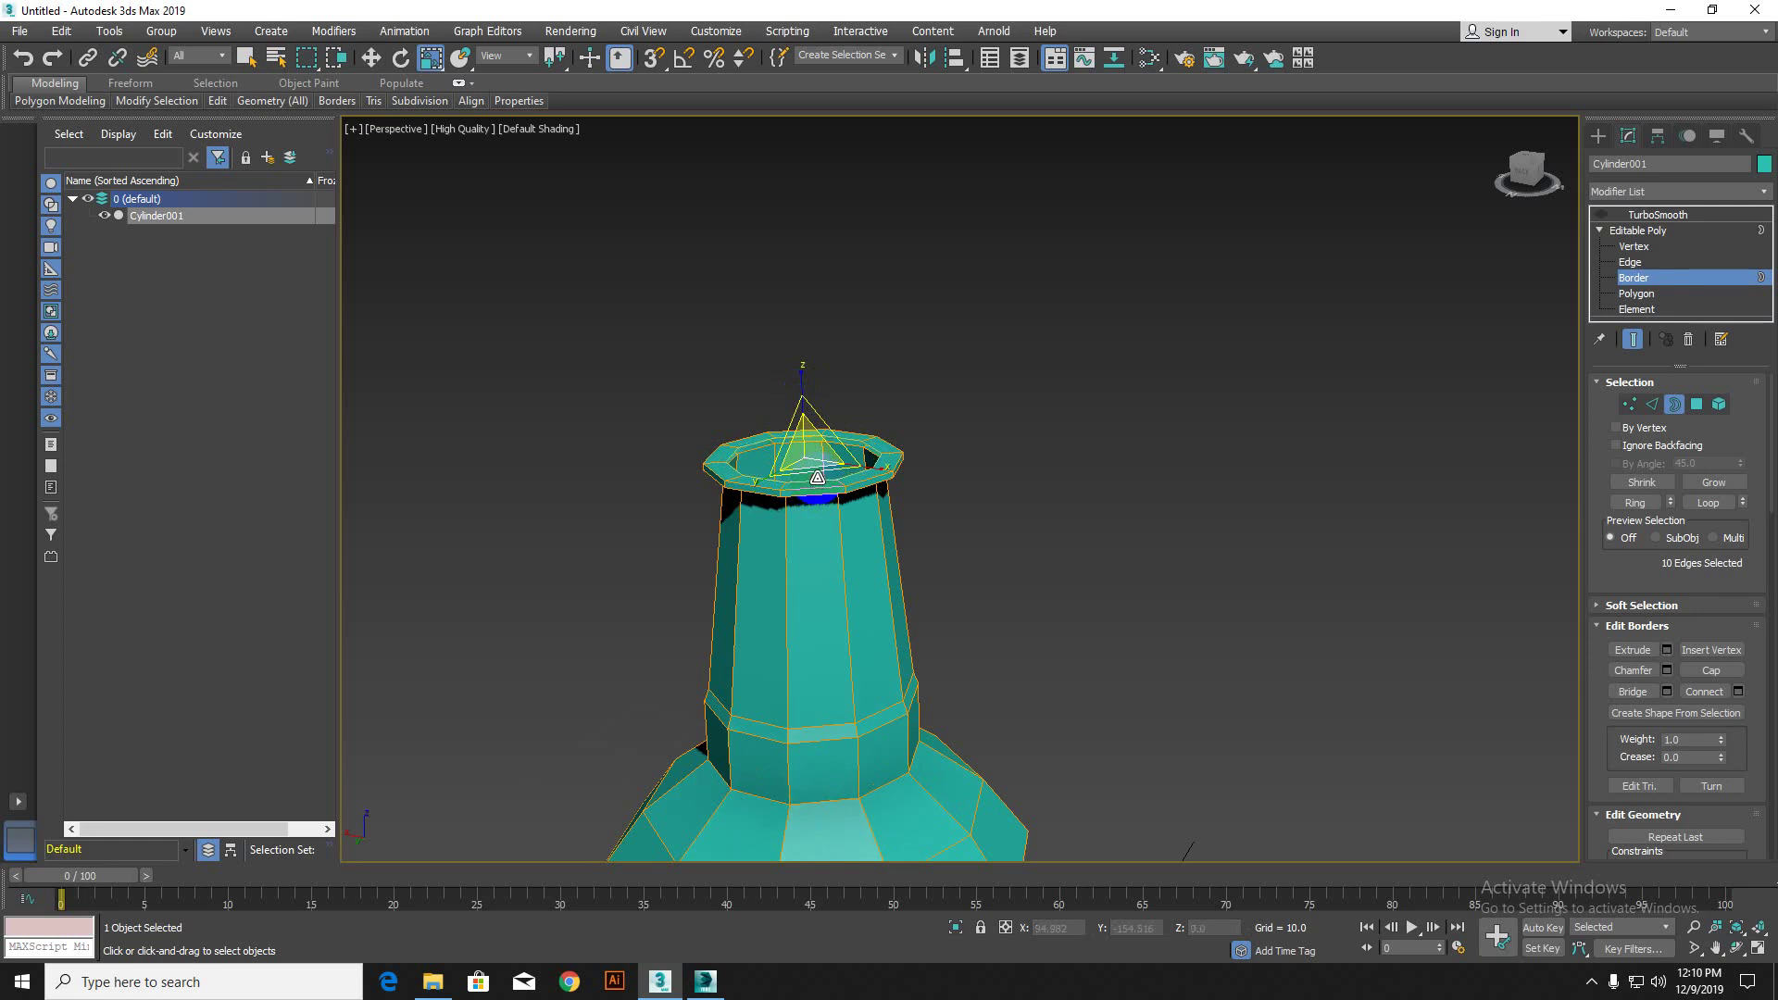
pyautogui.press('w')
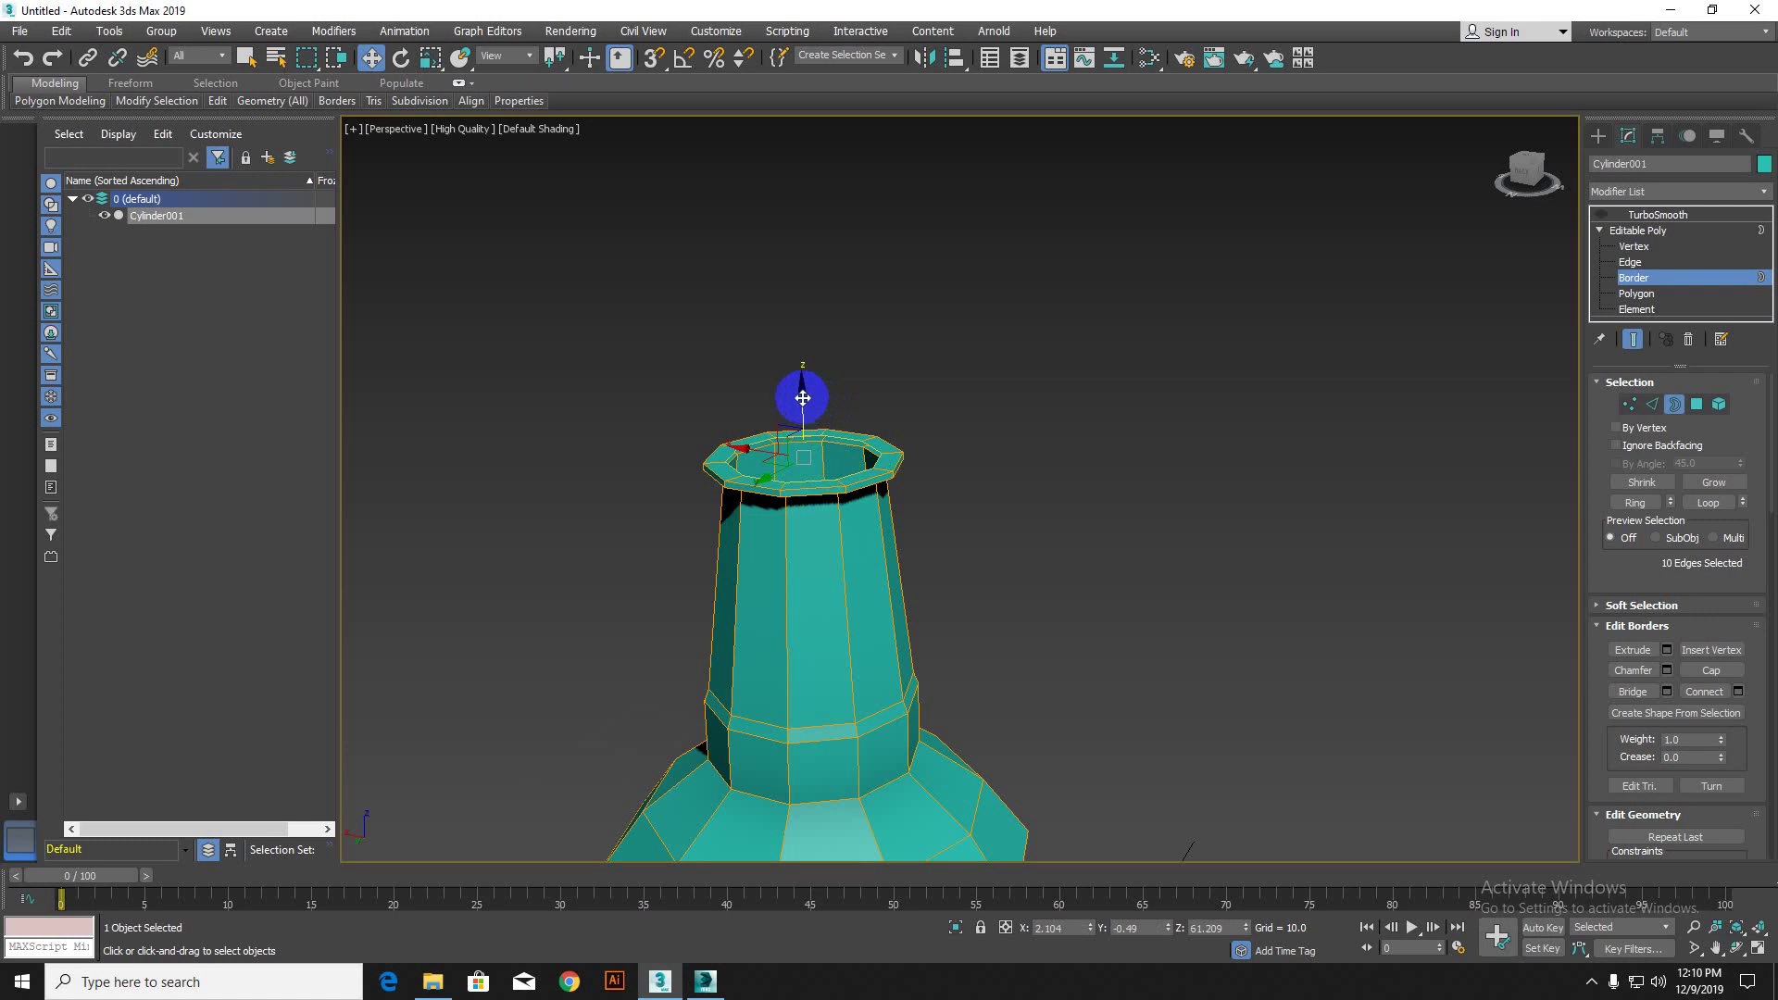
pyautogui.keyDown('shift'); pyautogui.moveTo(798, 390); pyautogui.dragTo(790, 312); pyautogui.keyUp('shift')
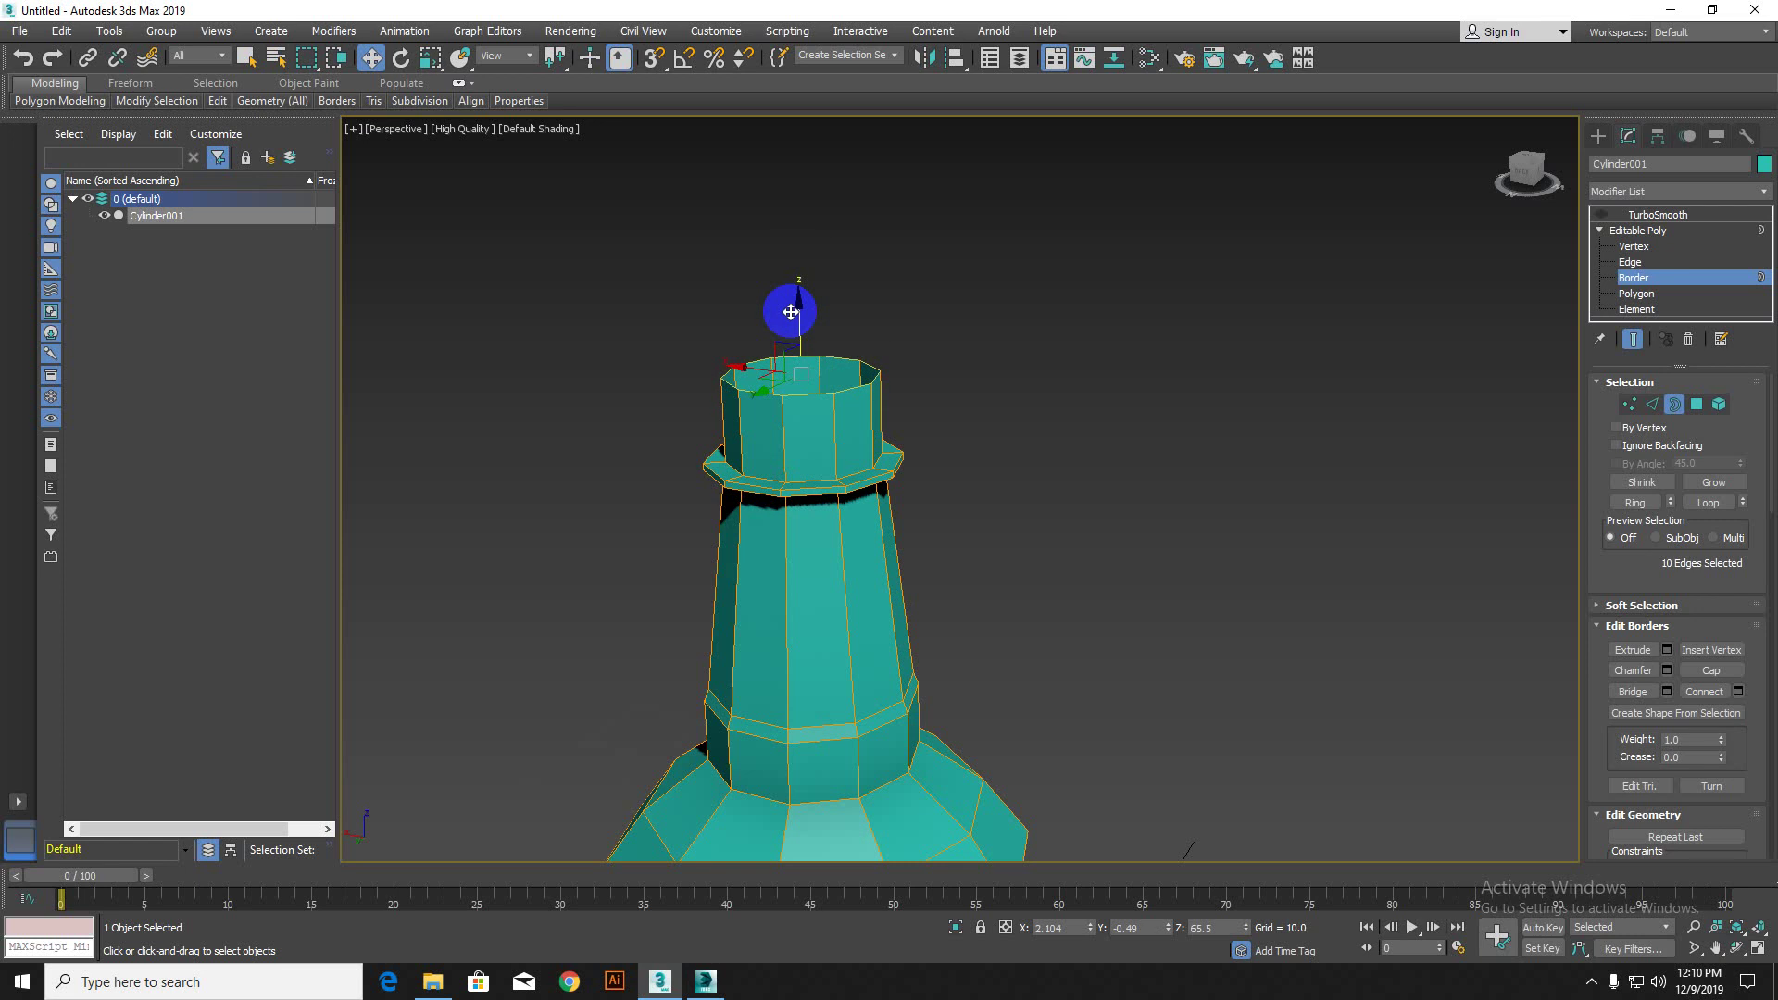
pyautogui.scroll(-3, 824, 518)
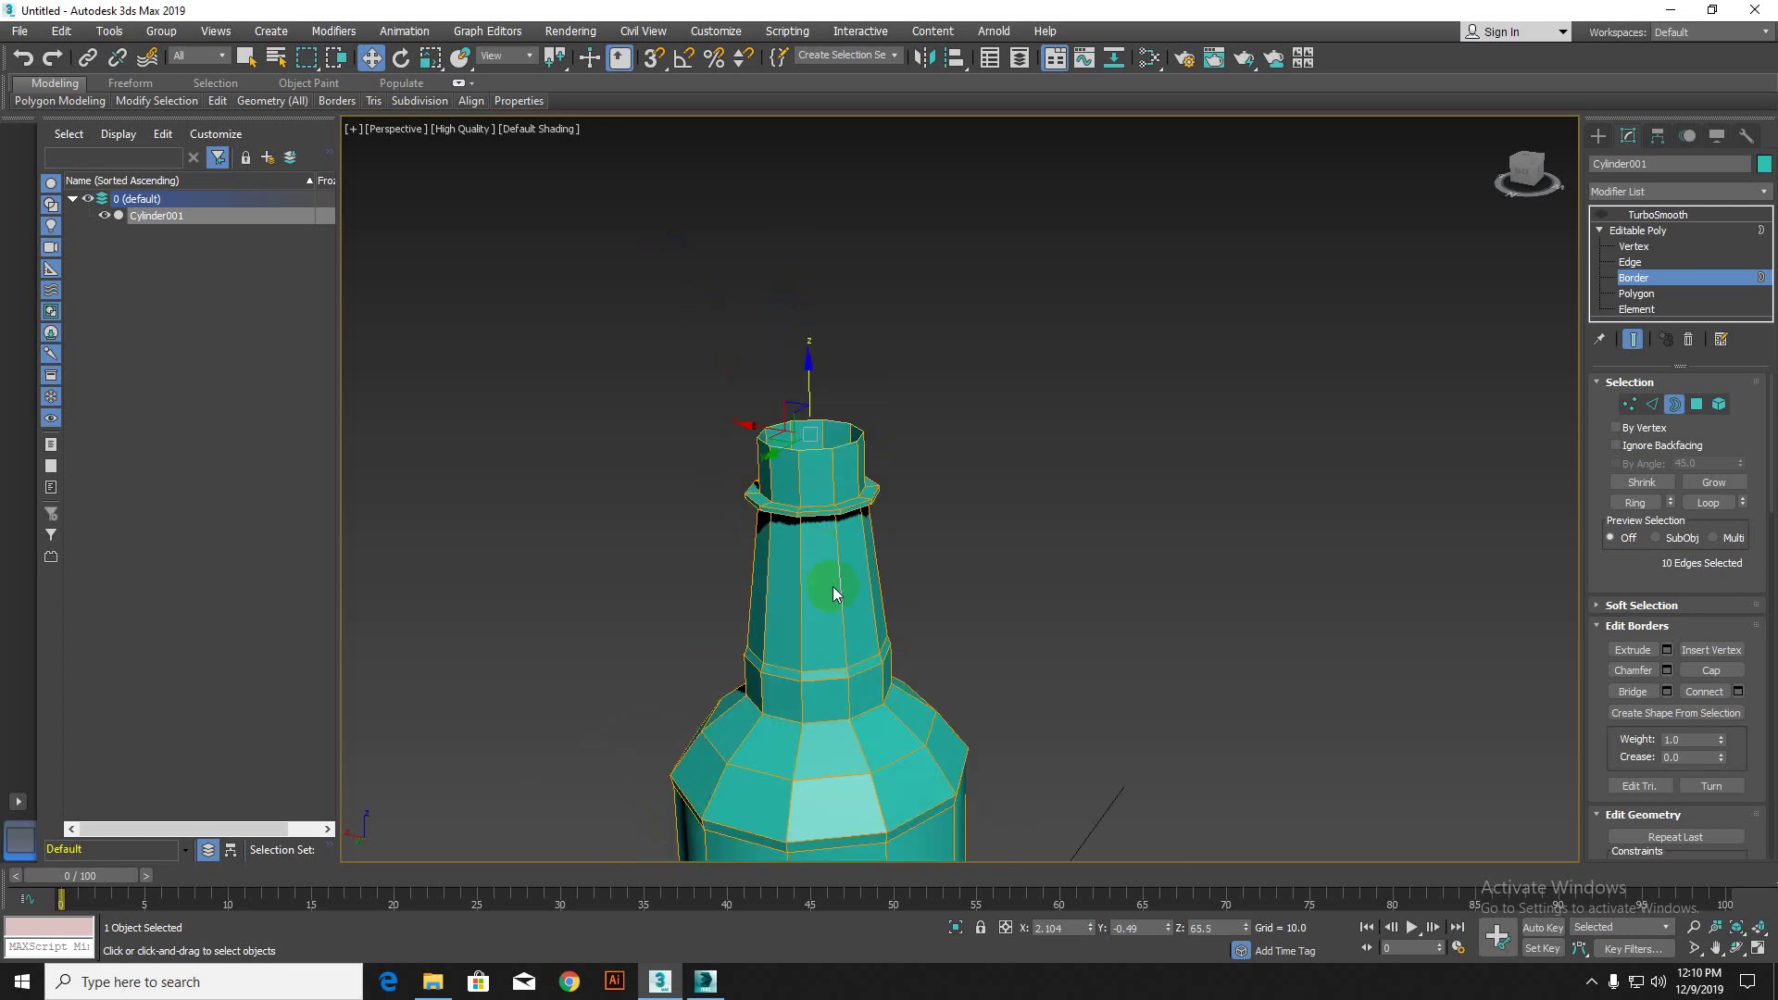
pyautogui.moveTo(812, 597); pyautogui.dragTo(814, 560, button='middle')
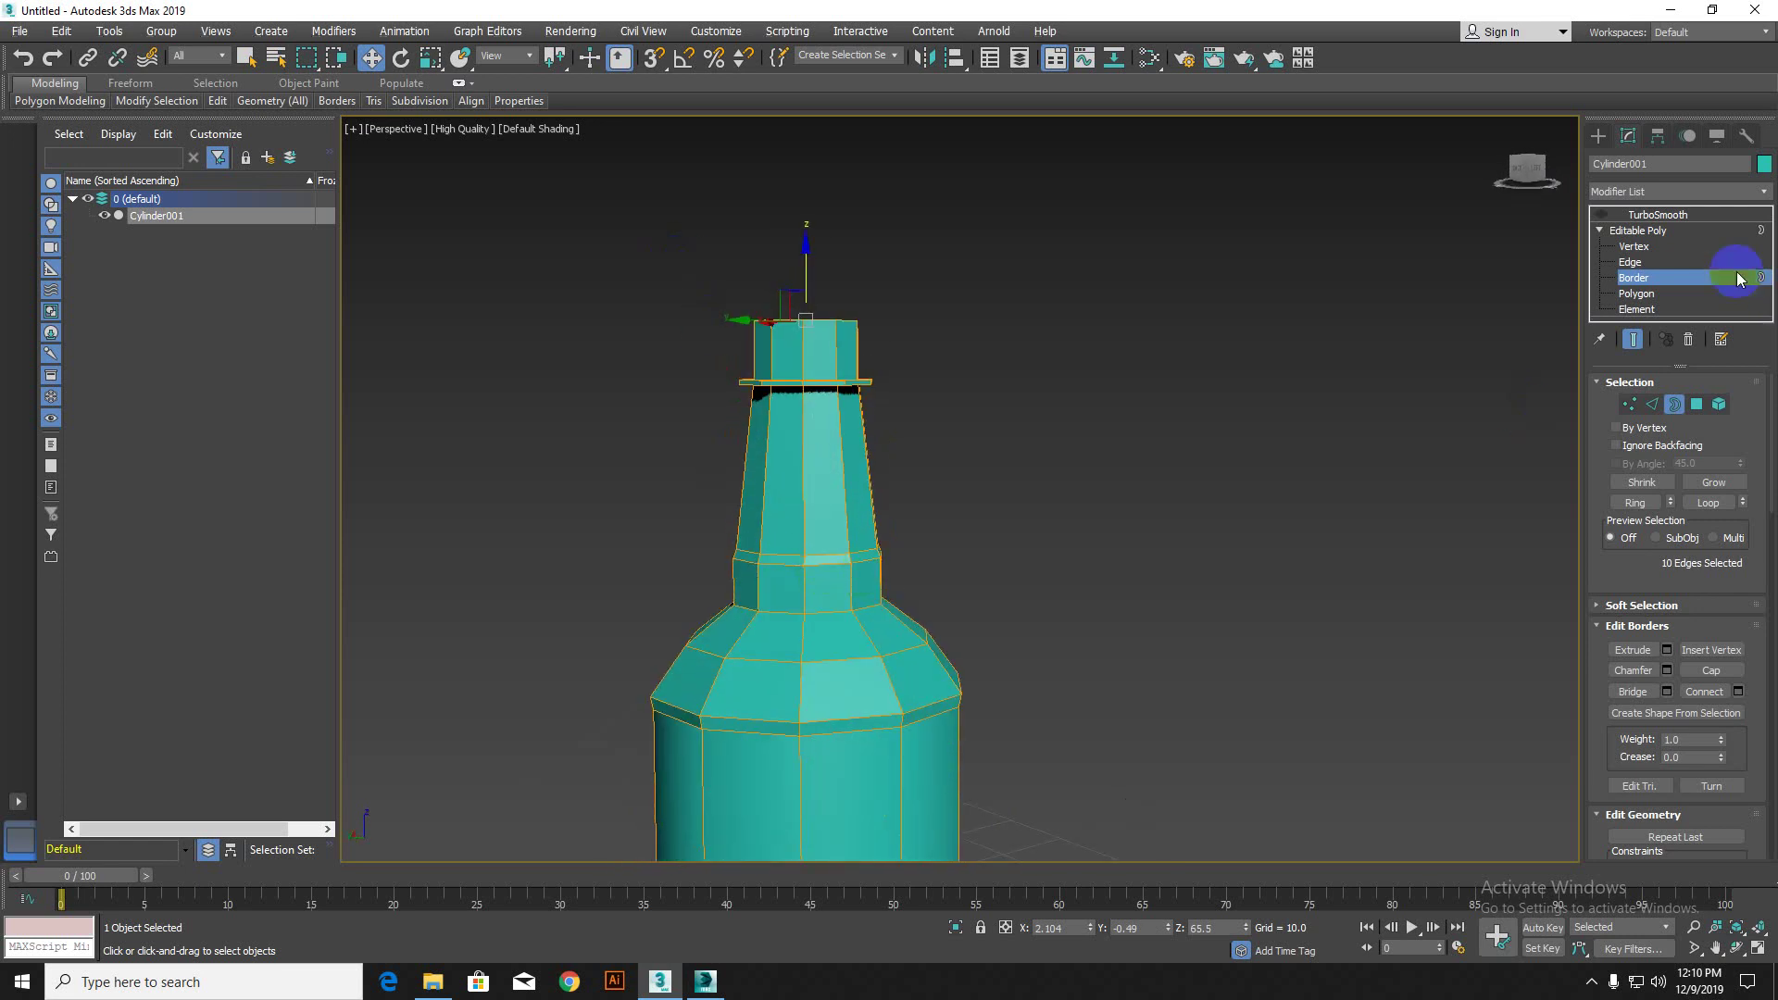
# Step: Turn TurboSmooth back on and pull back to view the whole smoothed bottle
pyautogui.click(1657, 214)
pyautogui.click(1602, 214)
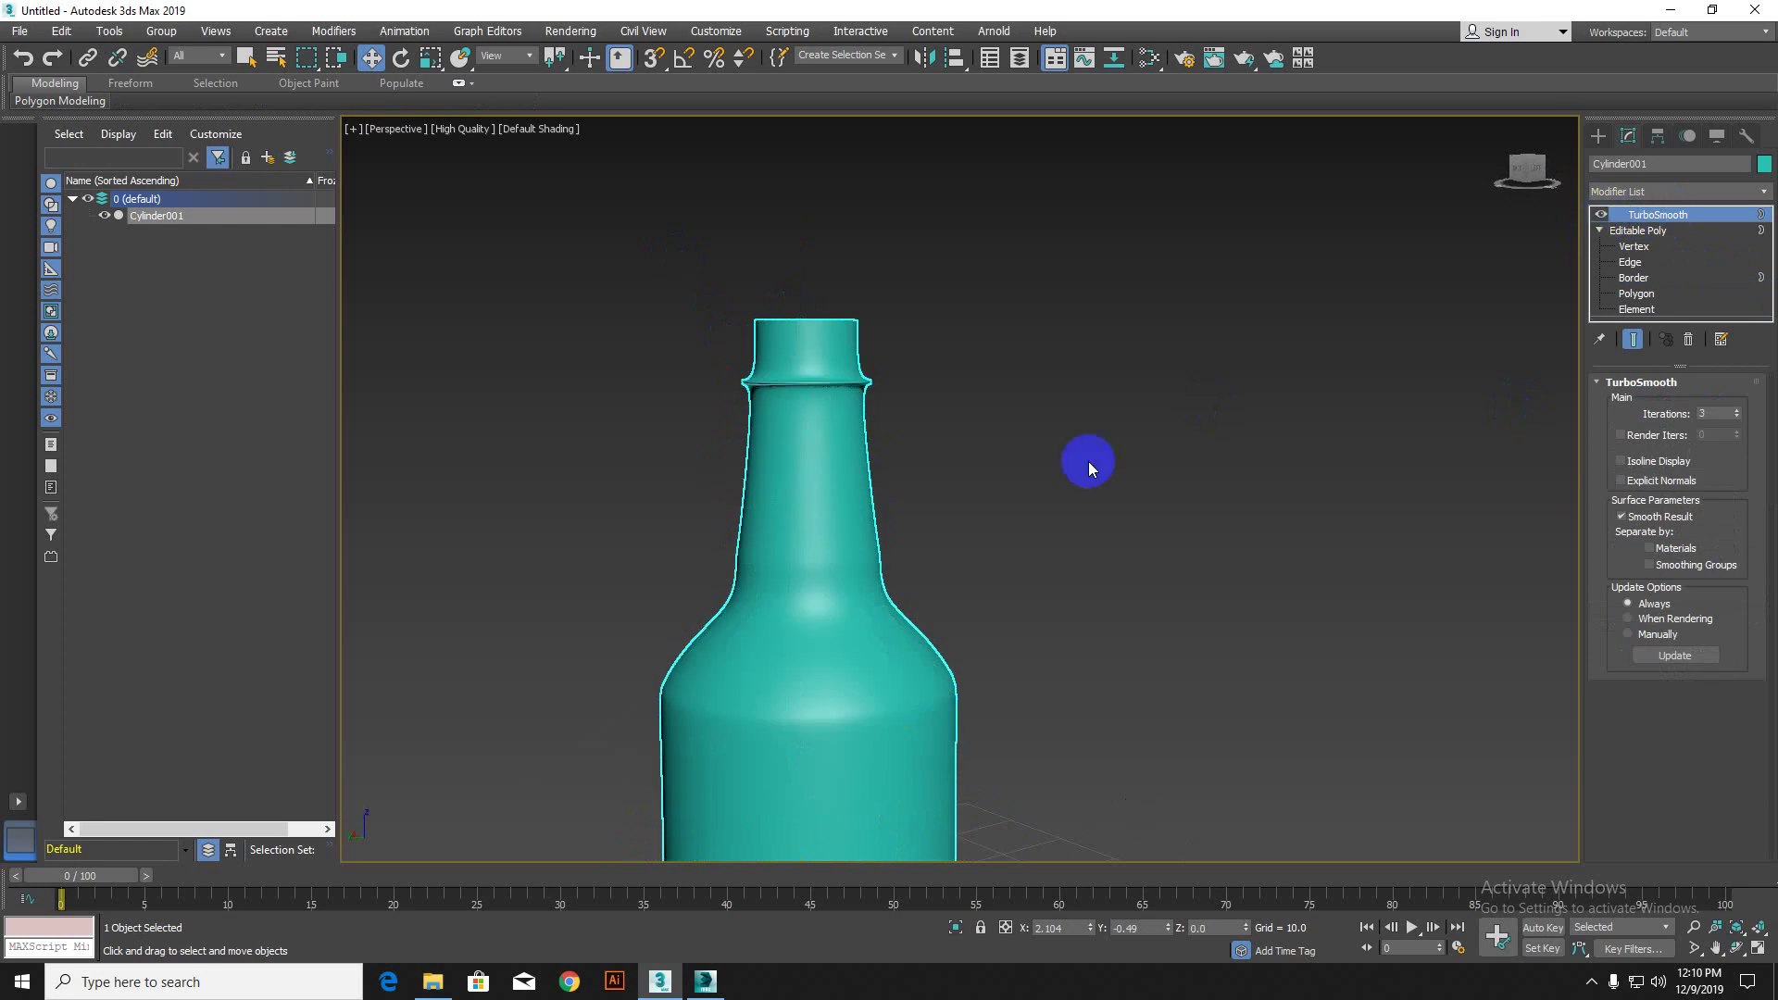
pyautogui.scroll(2, 806, 400)
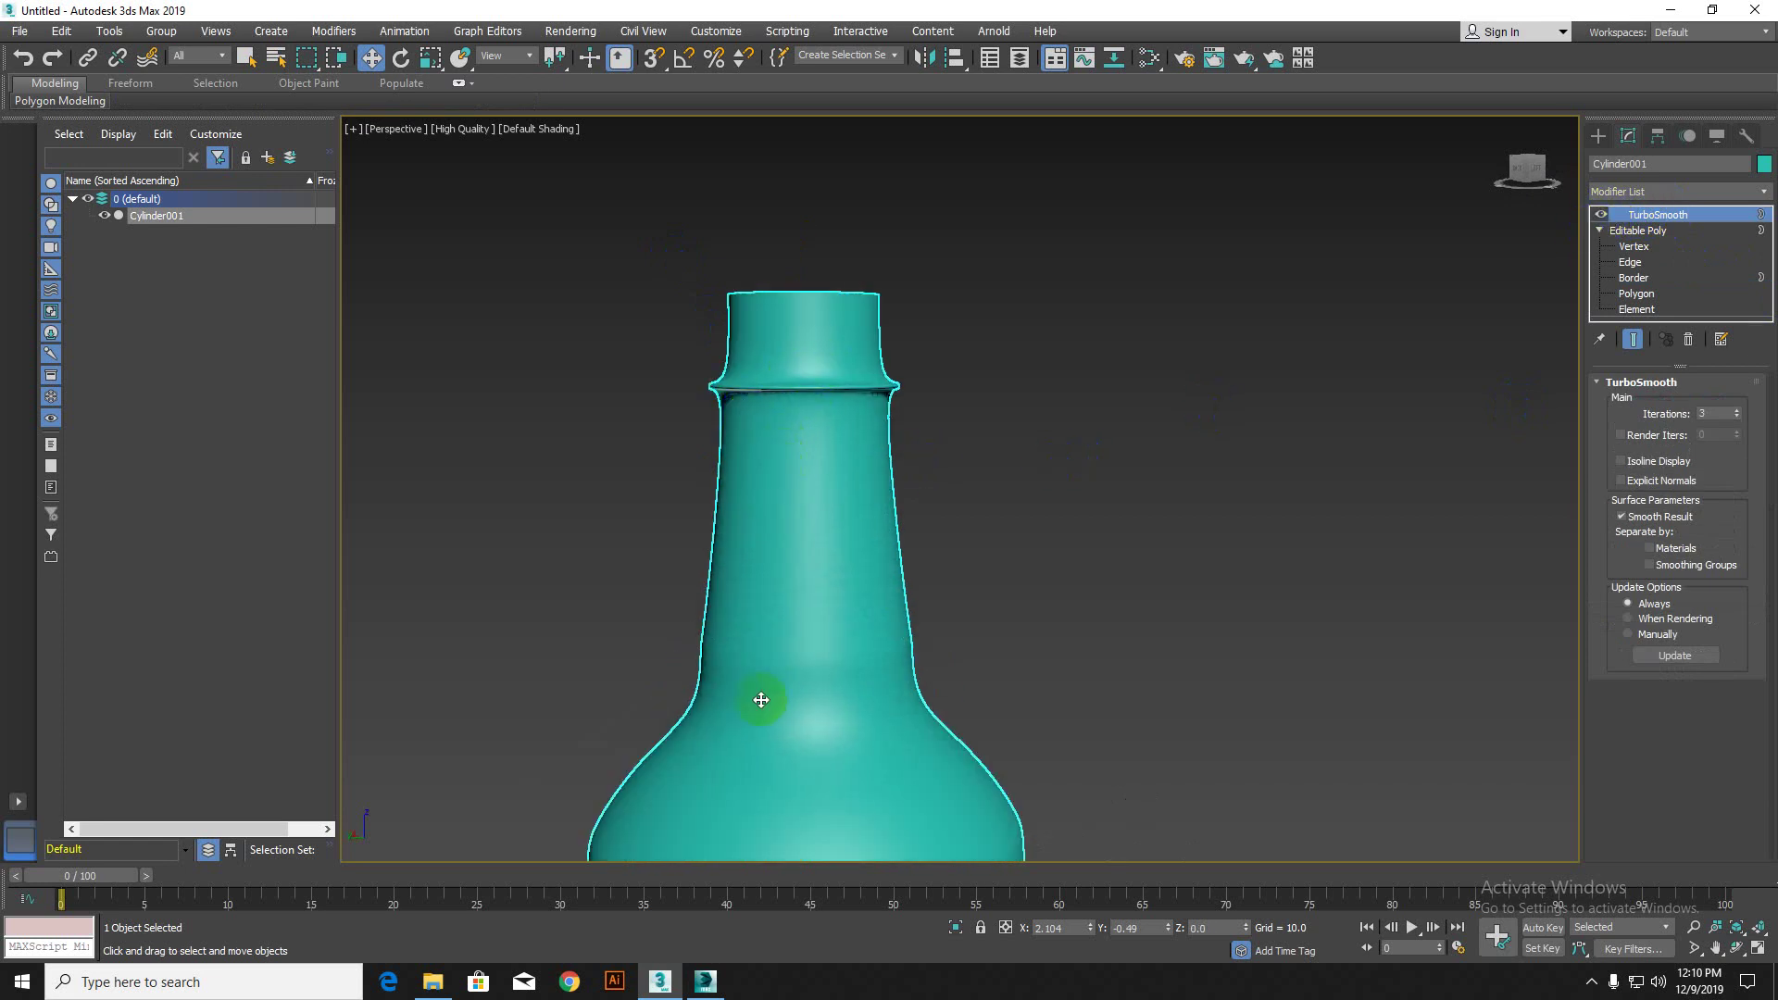
pyautogui.moveTo(761, 700); pyautogui.dragTo(774, 623, button='middle')
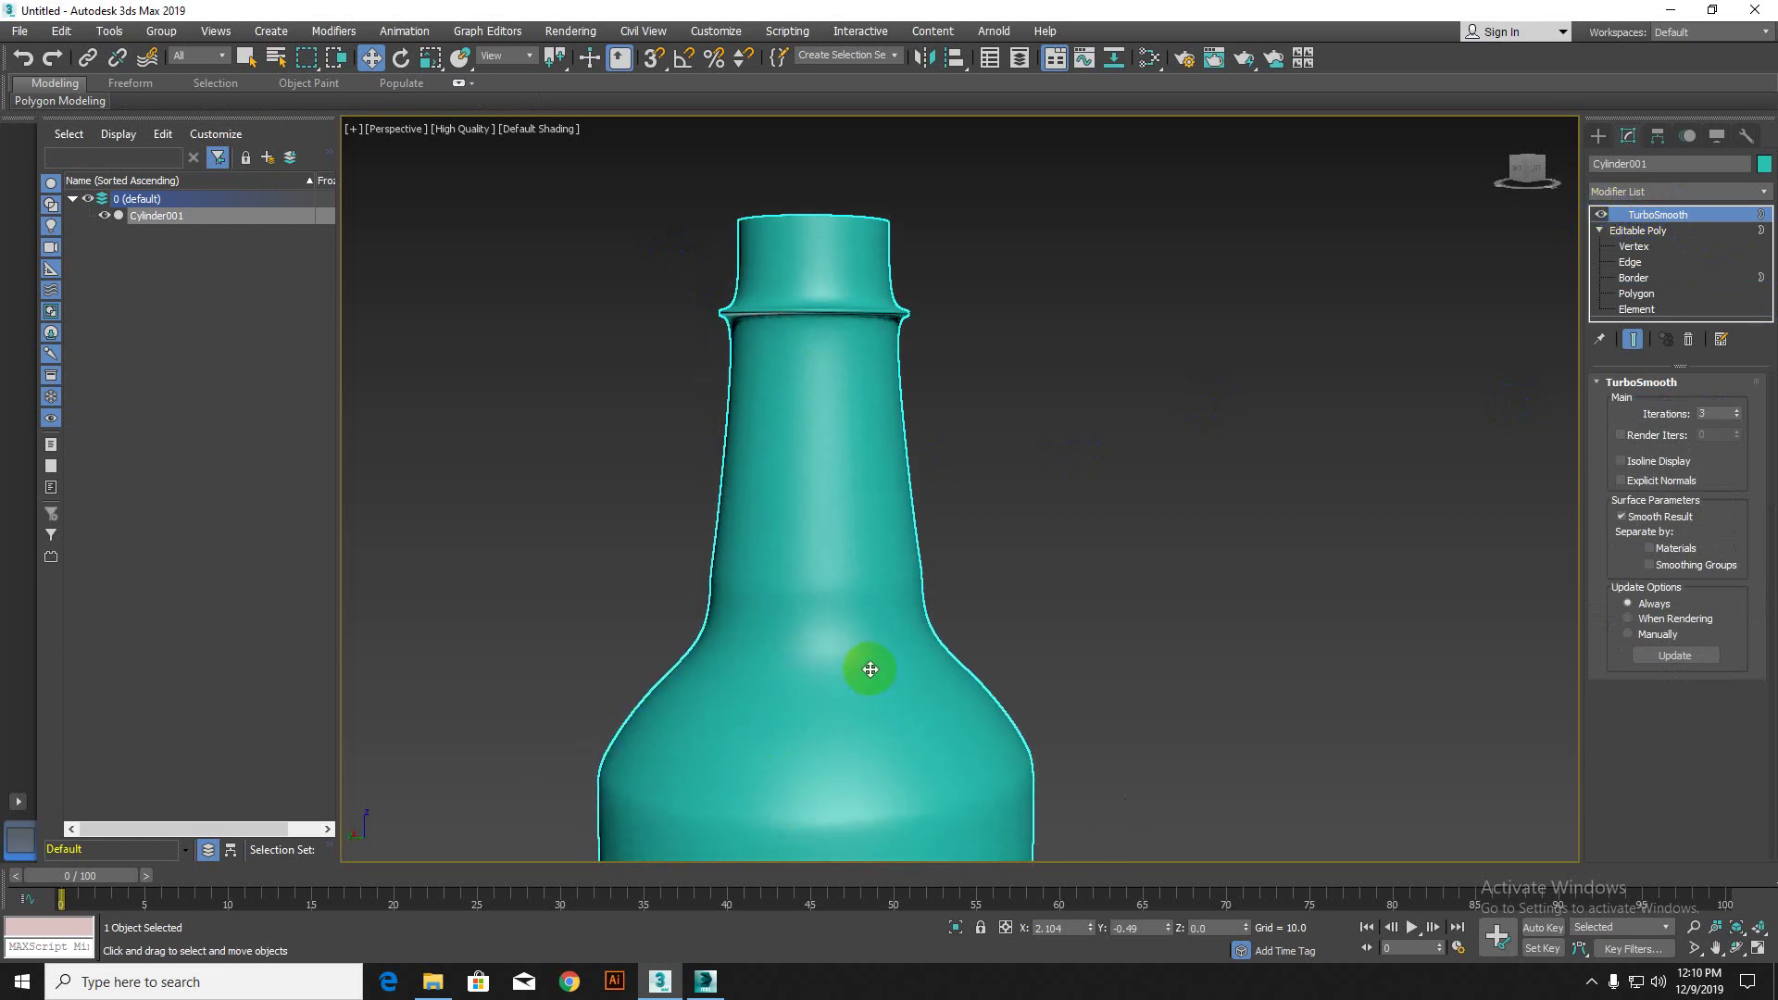
pyautogui.moveTo(871, 668); pyautogui.dragTo(851, 400, button='middle')
pyautogui.scroll(-2, 851, 400)
pyautogui.scroll(-3, 852, 400)
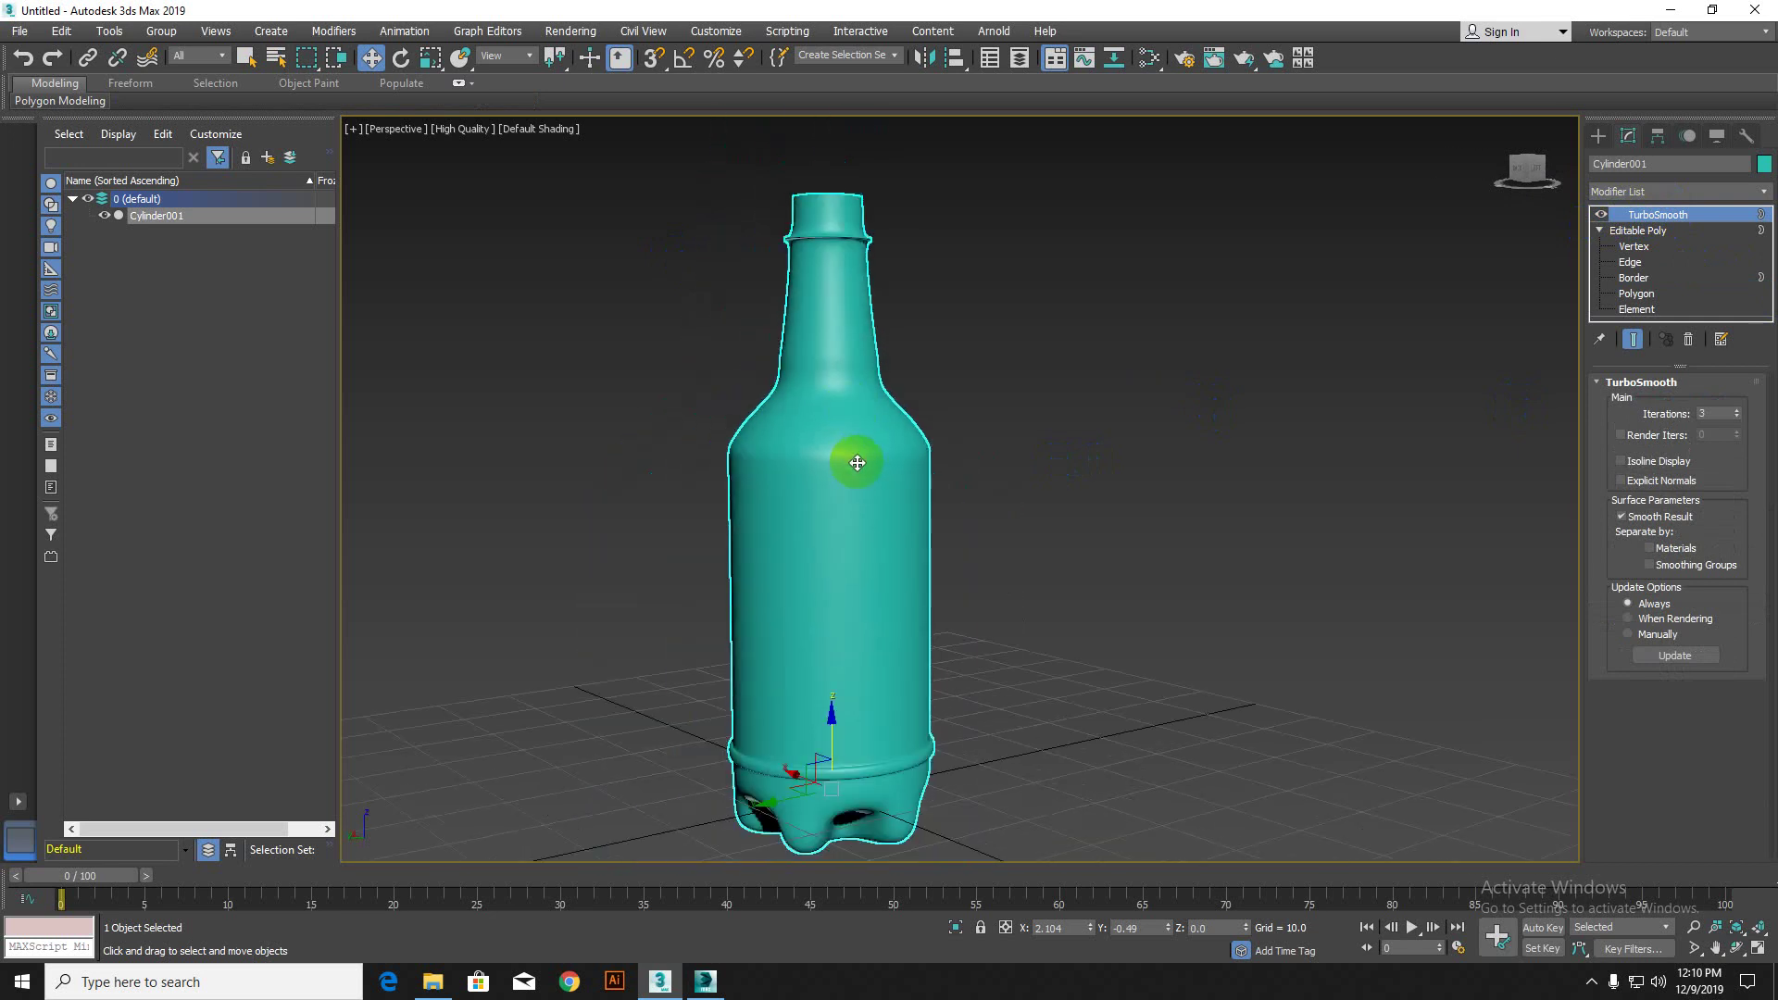
# Step: Hide TurboSmooth again and enable Edged Faces (F4) to outline the faceted mesh
pyautogui.click(1601, 214)
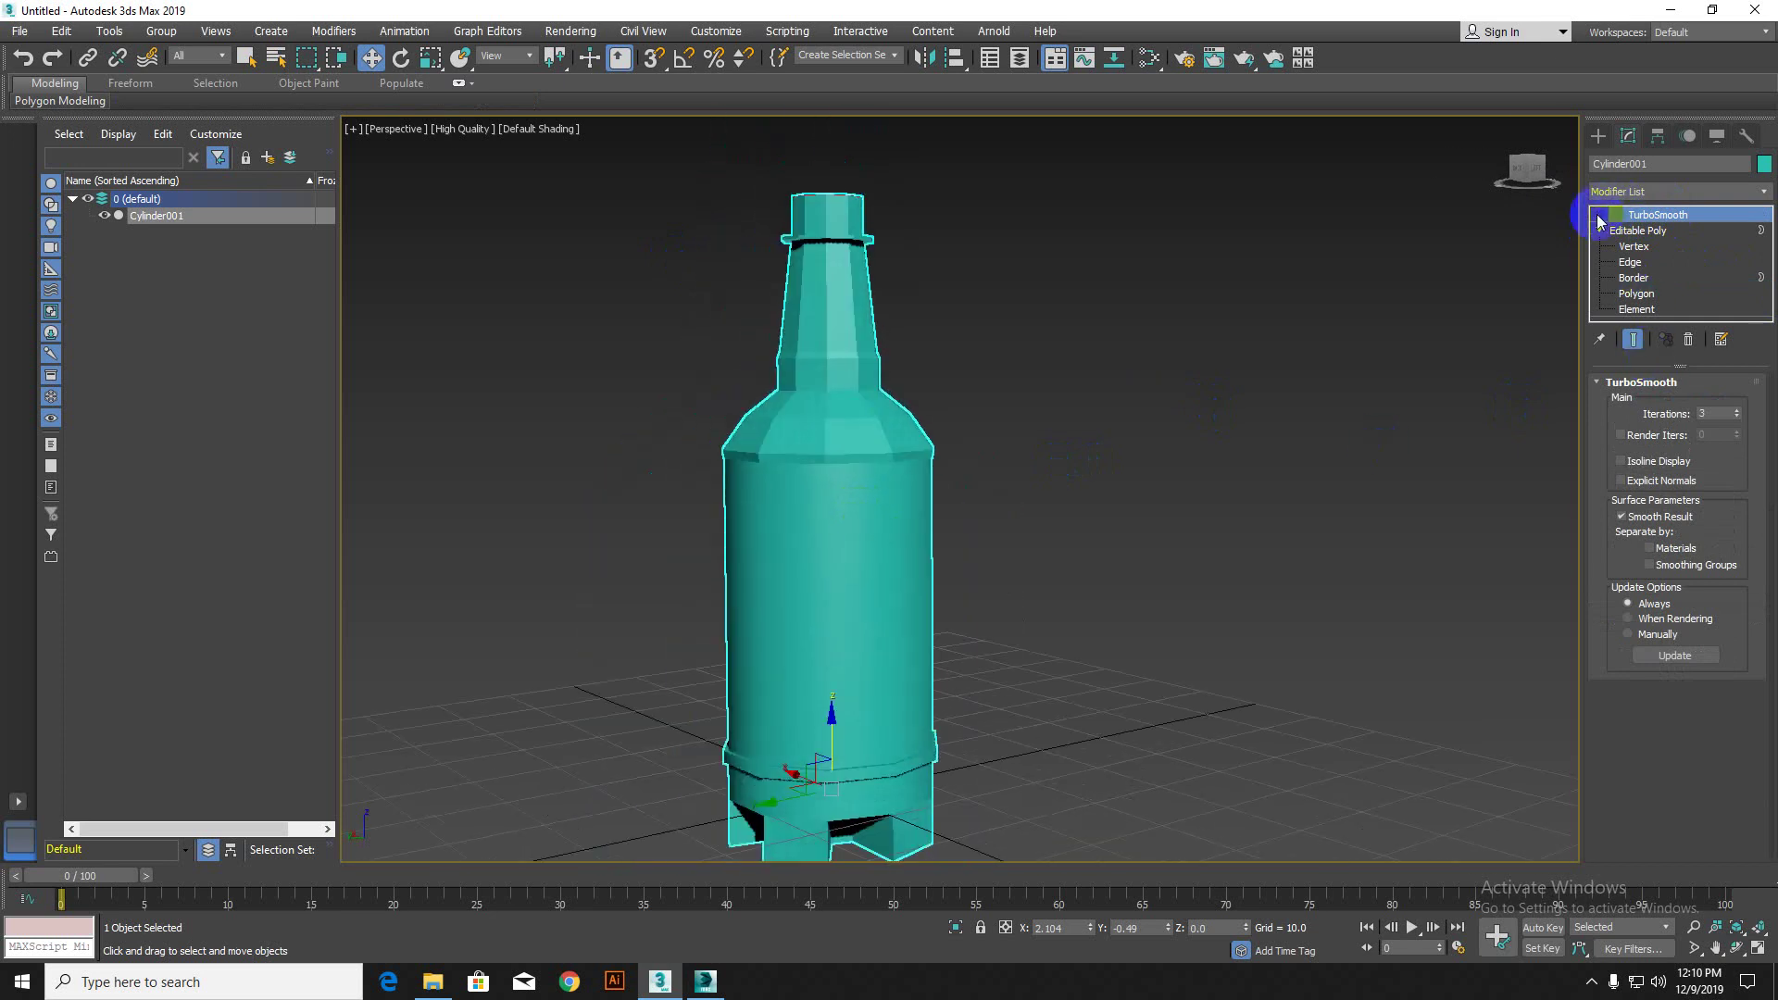
pyautogui.scroll(6, 837, 484)
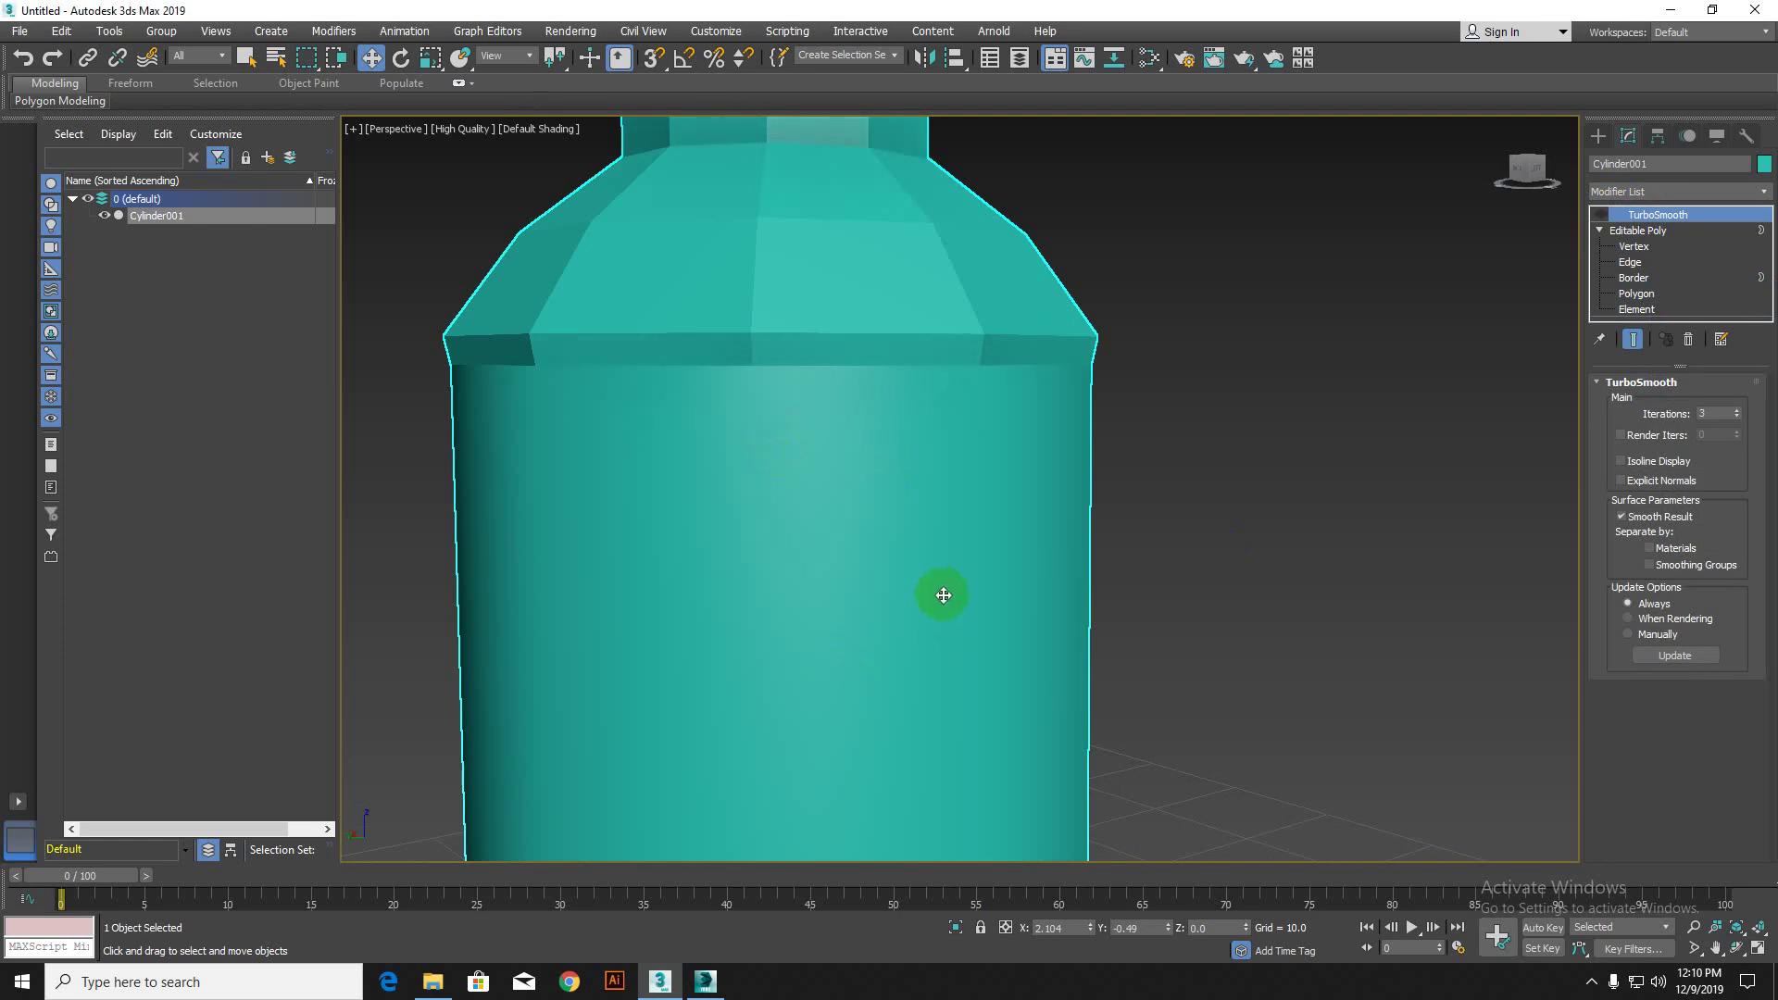
pyautogui.press('F4')
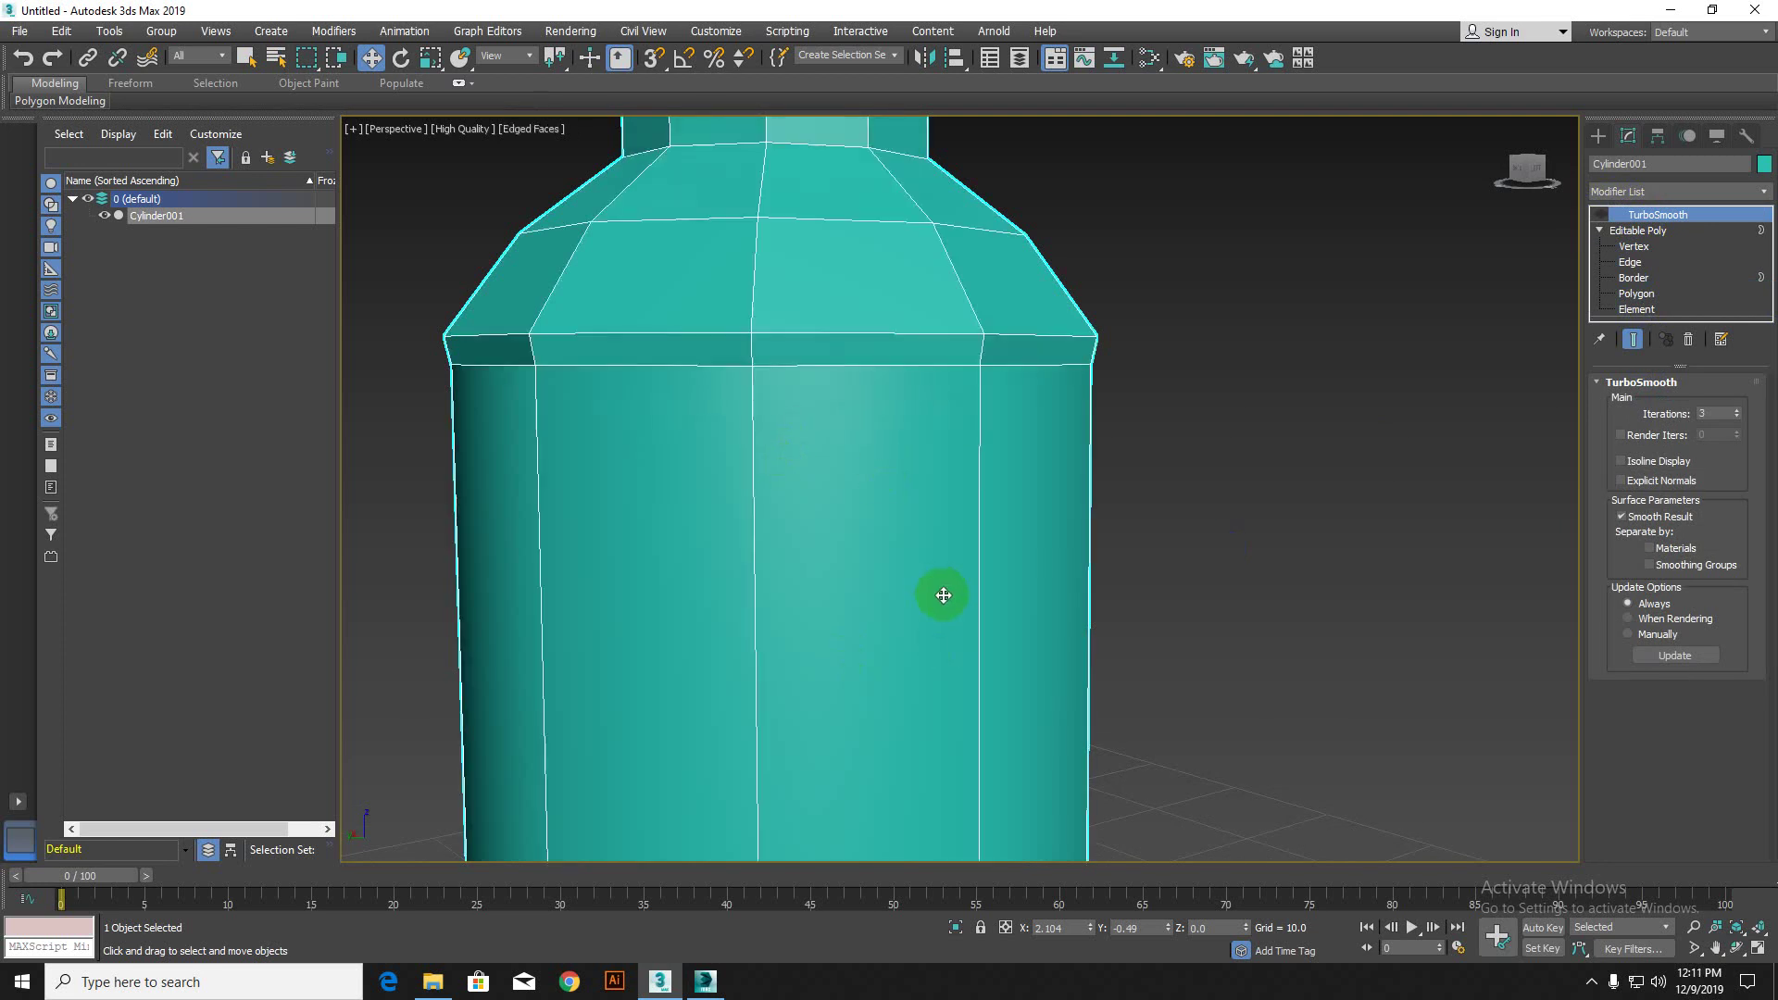
pyautogui.scroll(3, 774, 436)
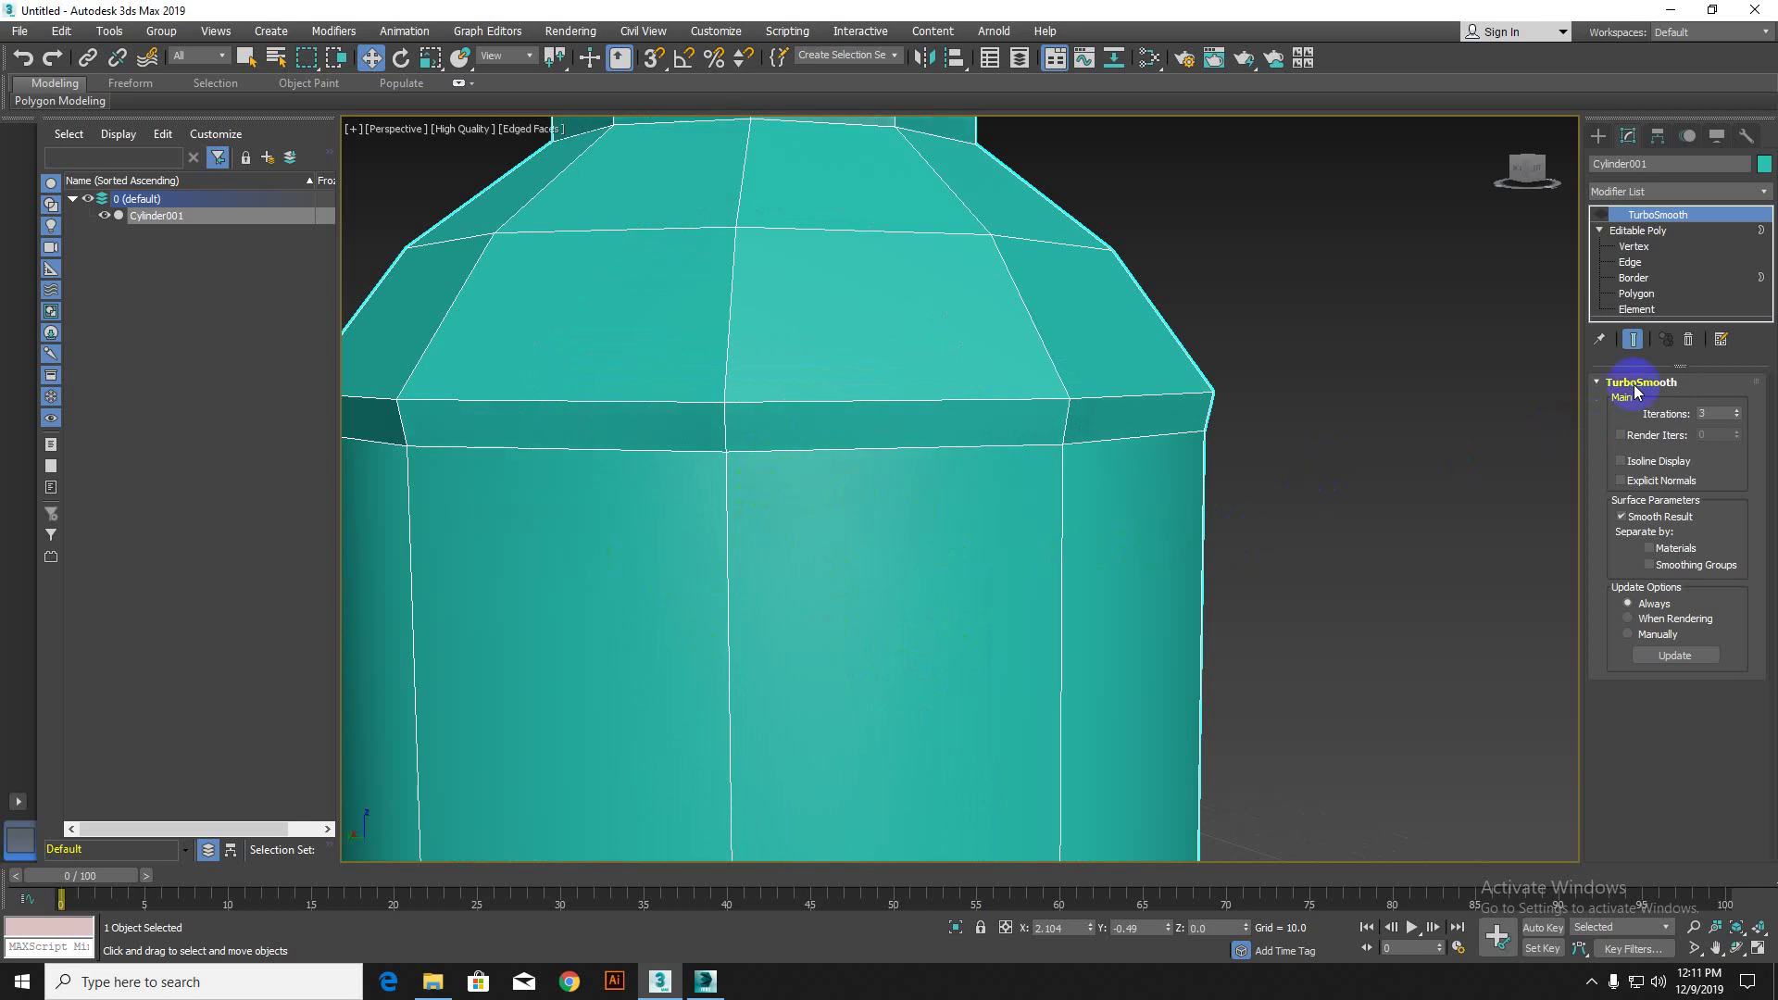
# Step: At Edge level, connect the ten vertical body edges into a new horizontal edge loop
pyautogui.click(1631, 262)
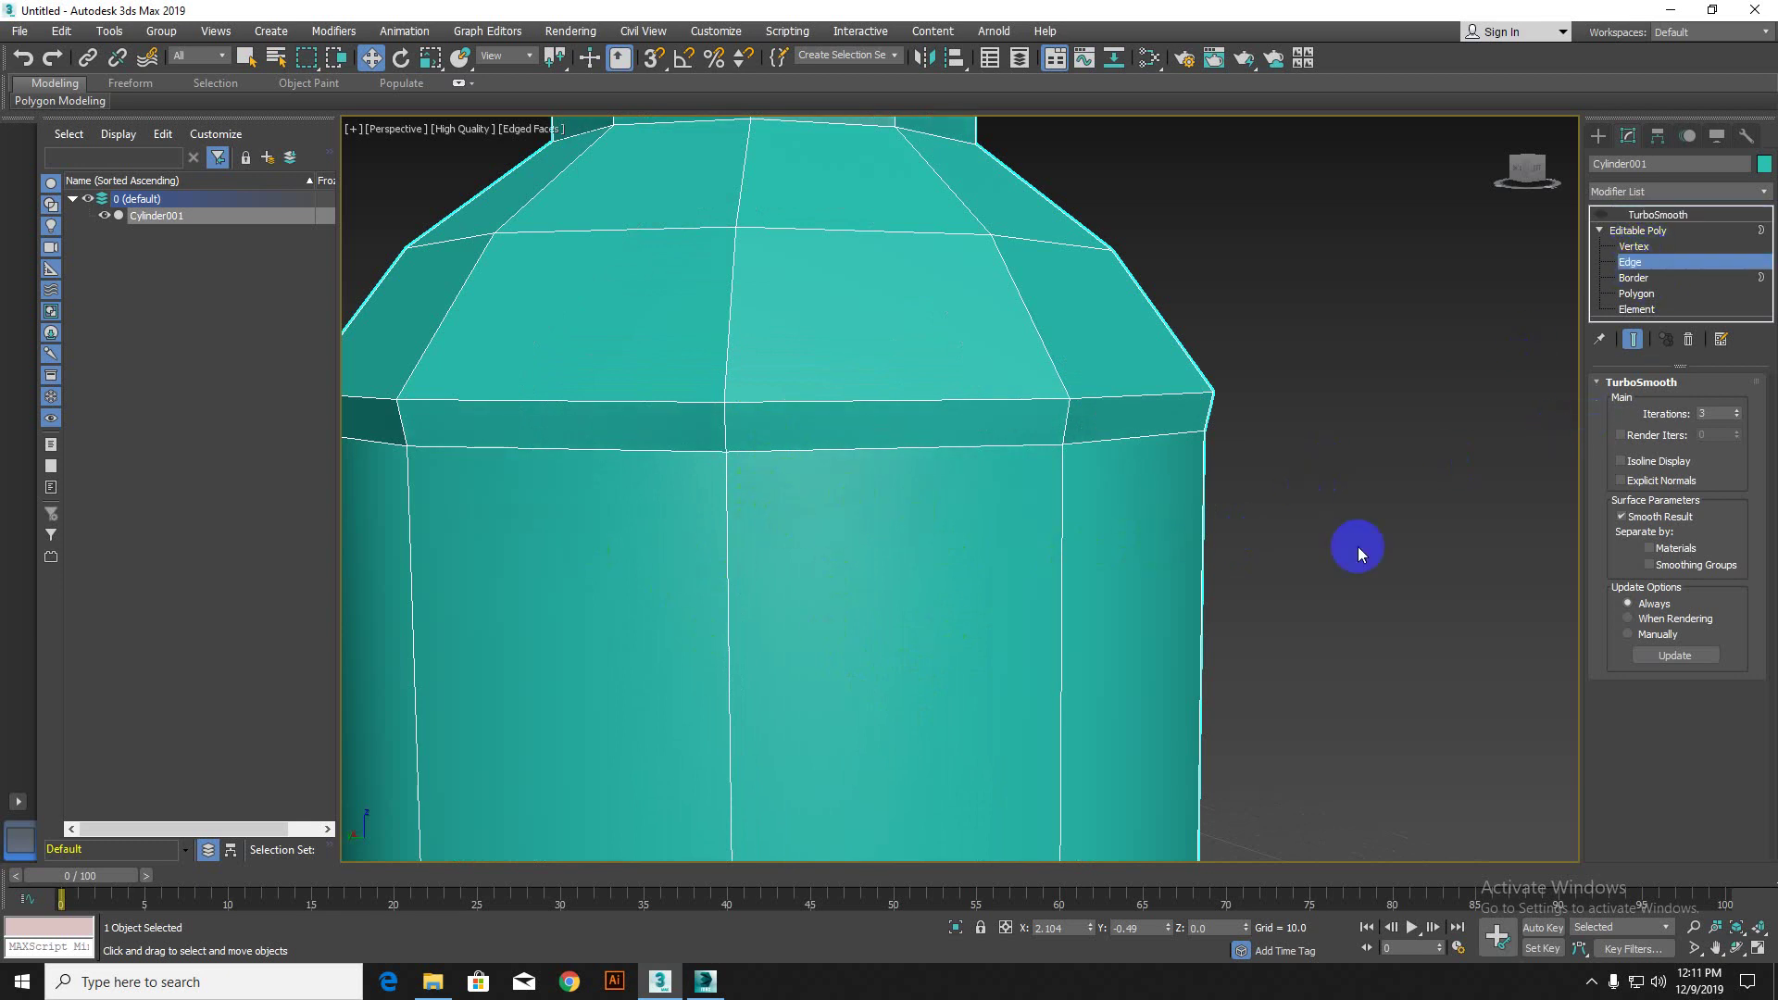
pyautogui.scroll(-6, 1357, 547)
pyautogui.moveTo(1031, 643); pyautogui.dragTo(1524, 651)
pyautogui.scroll(6, 1310, 619)
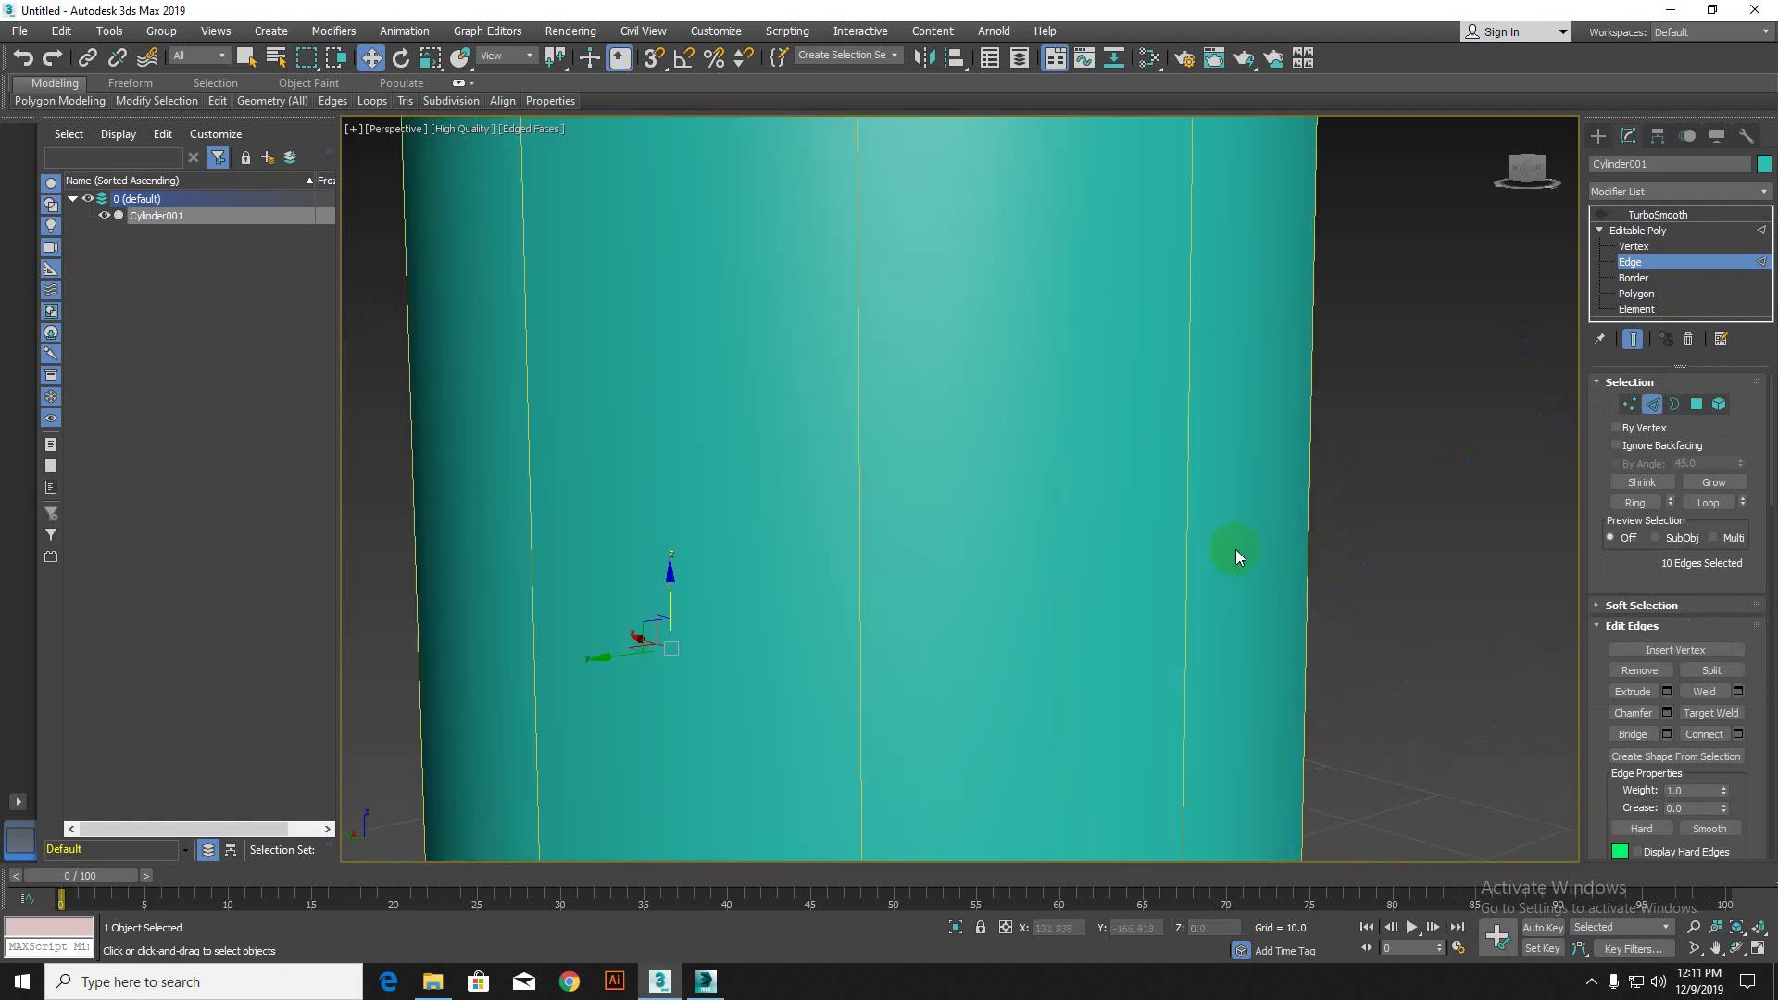
pyautogui.scroll(-3, 1235, 555)
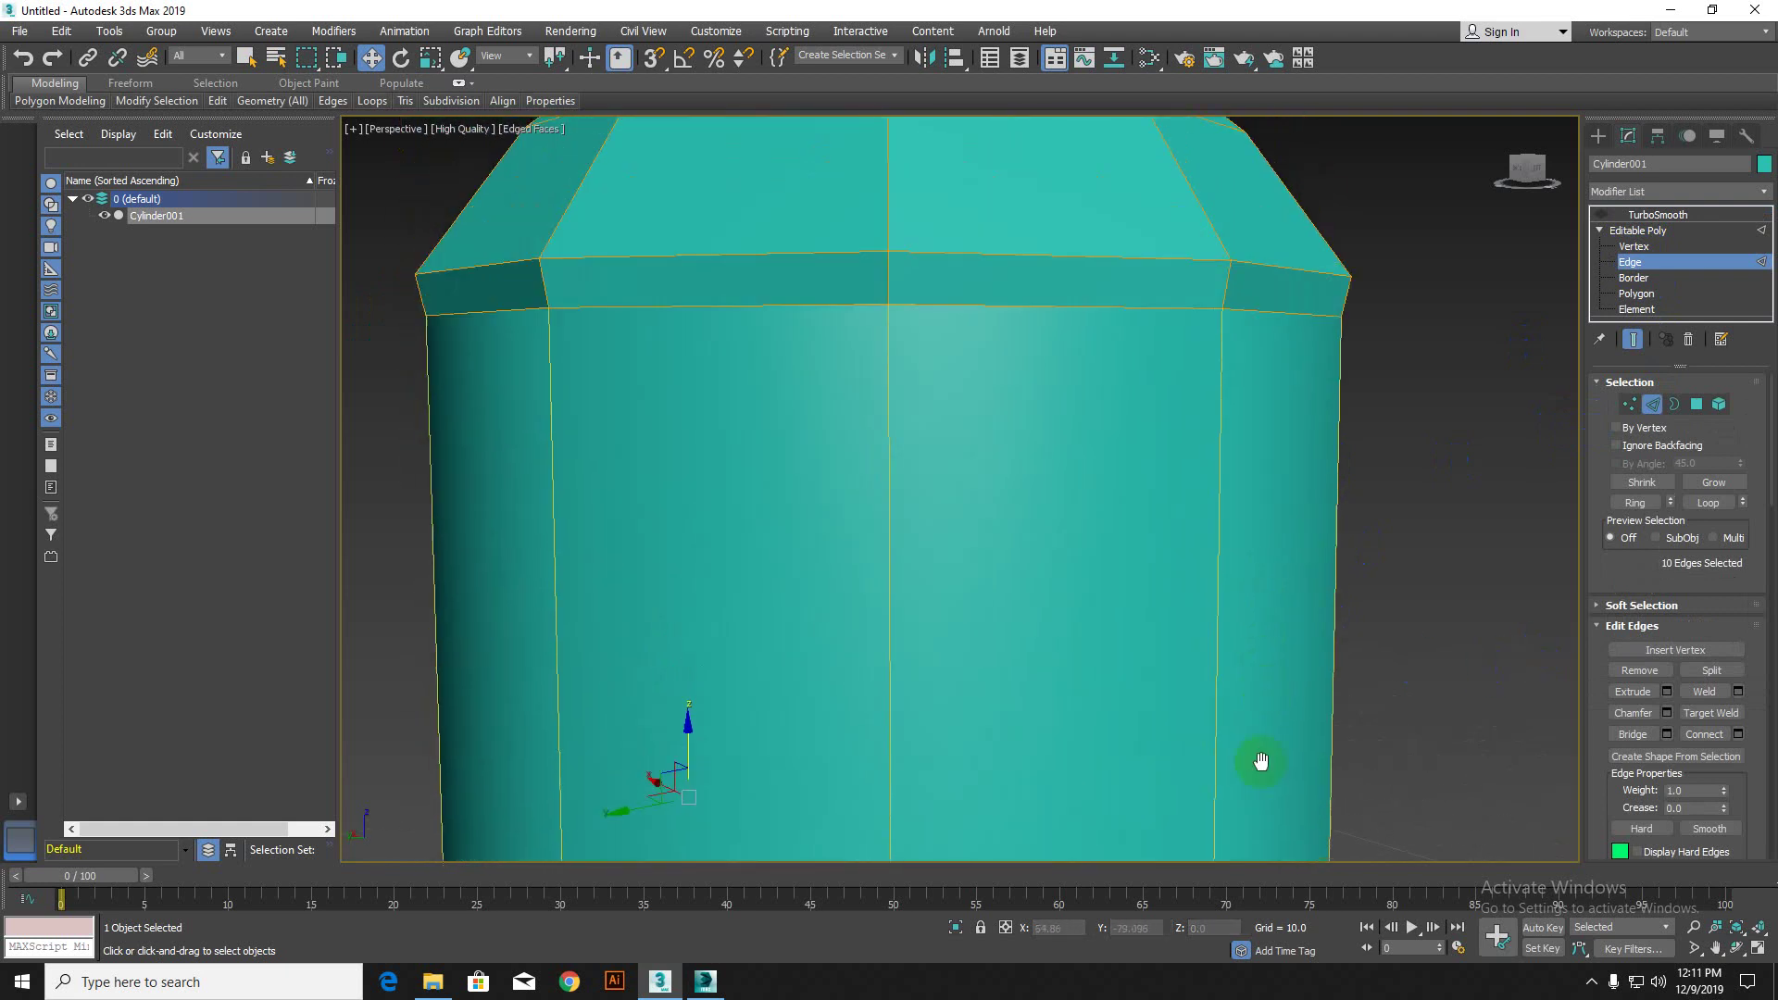
pyautogui.click(1738, 734)
pyautogui.scroll(-5, 1200, 663)
pyautogui.moveTo(1200, 663); pyautogui.dragTo(776, 436, button='middle')
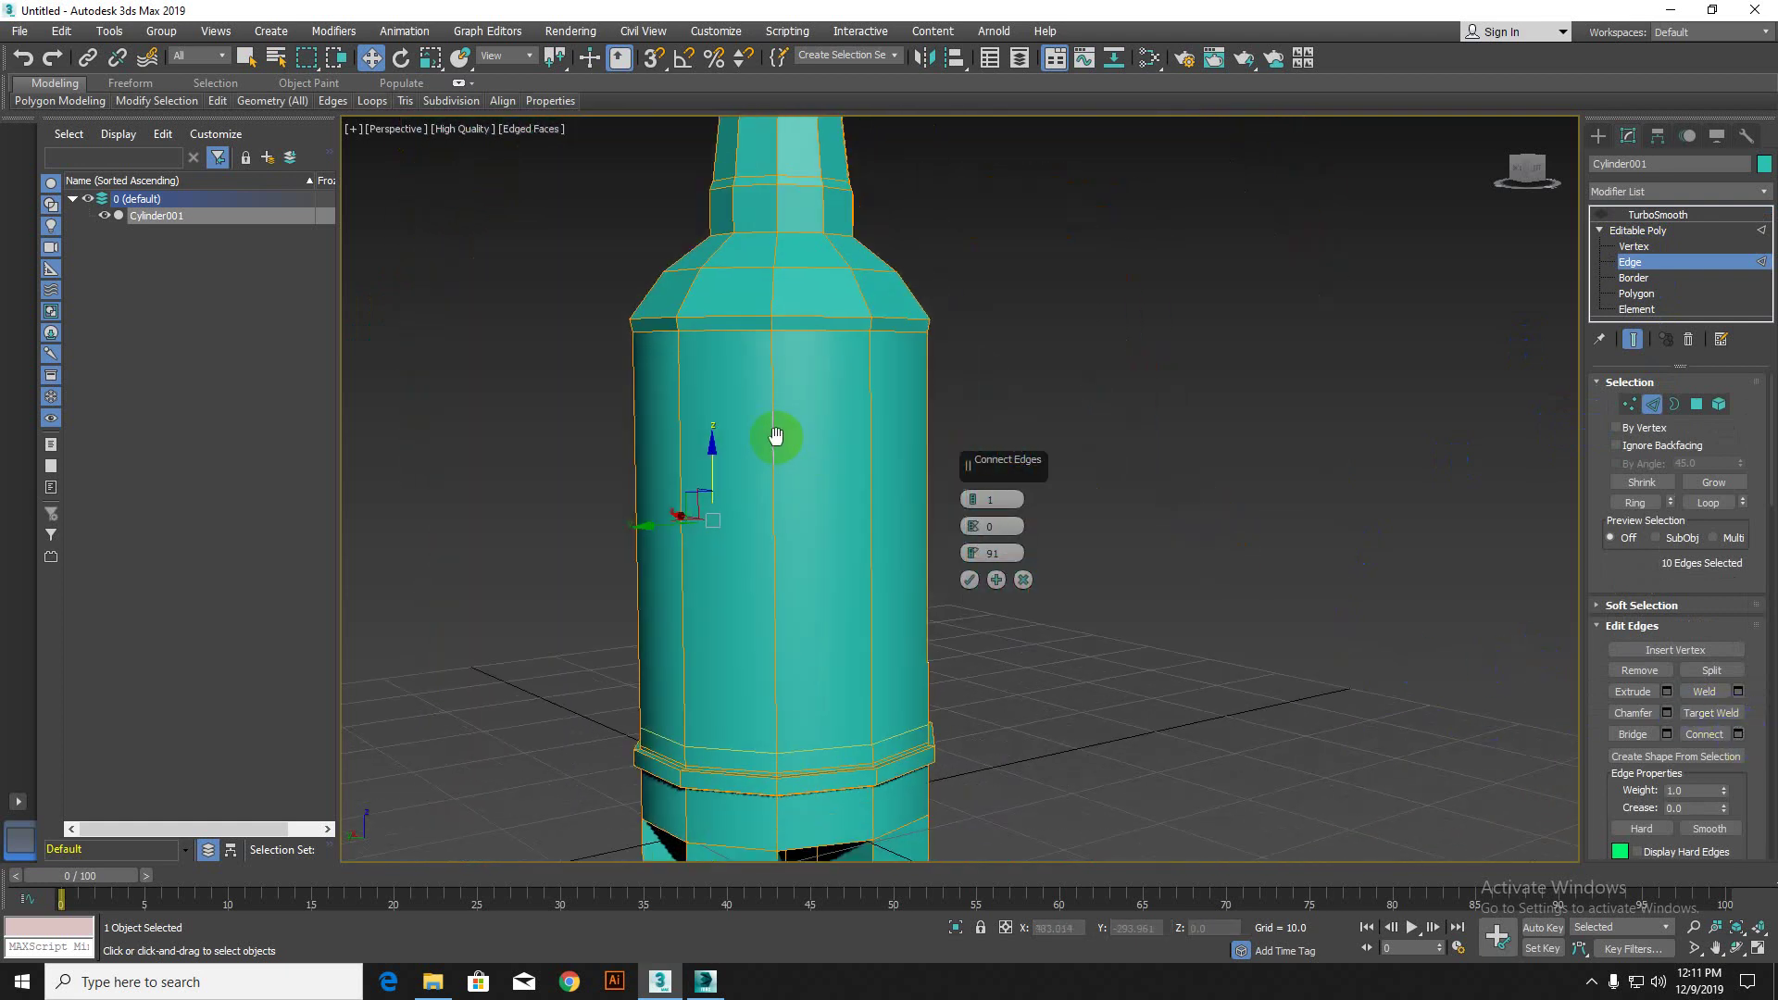
pyautogui.moveTo(713, 499); pyautogui.dragTo(774, 447)
pyautogui.click(969, 579)
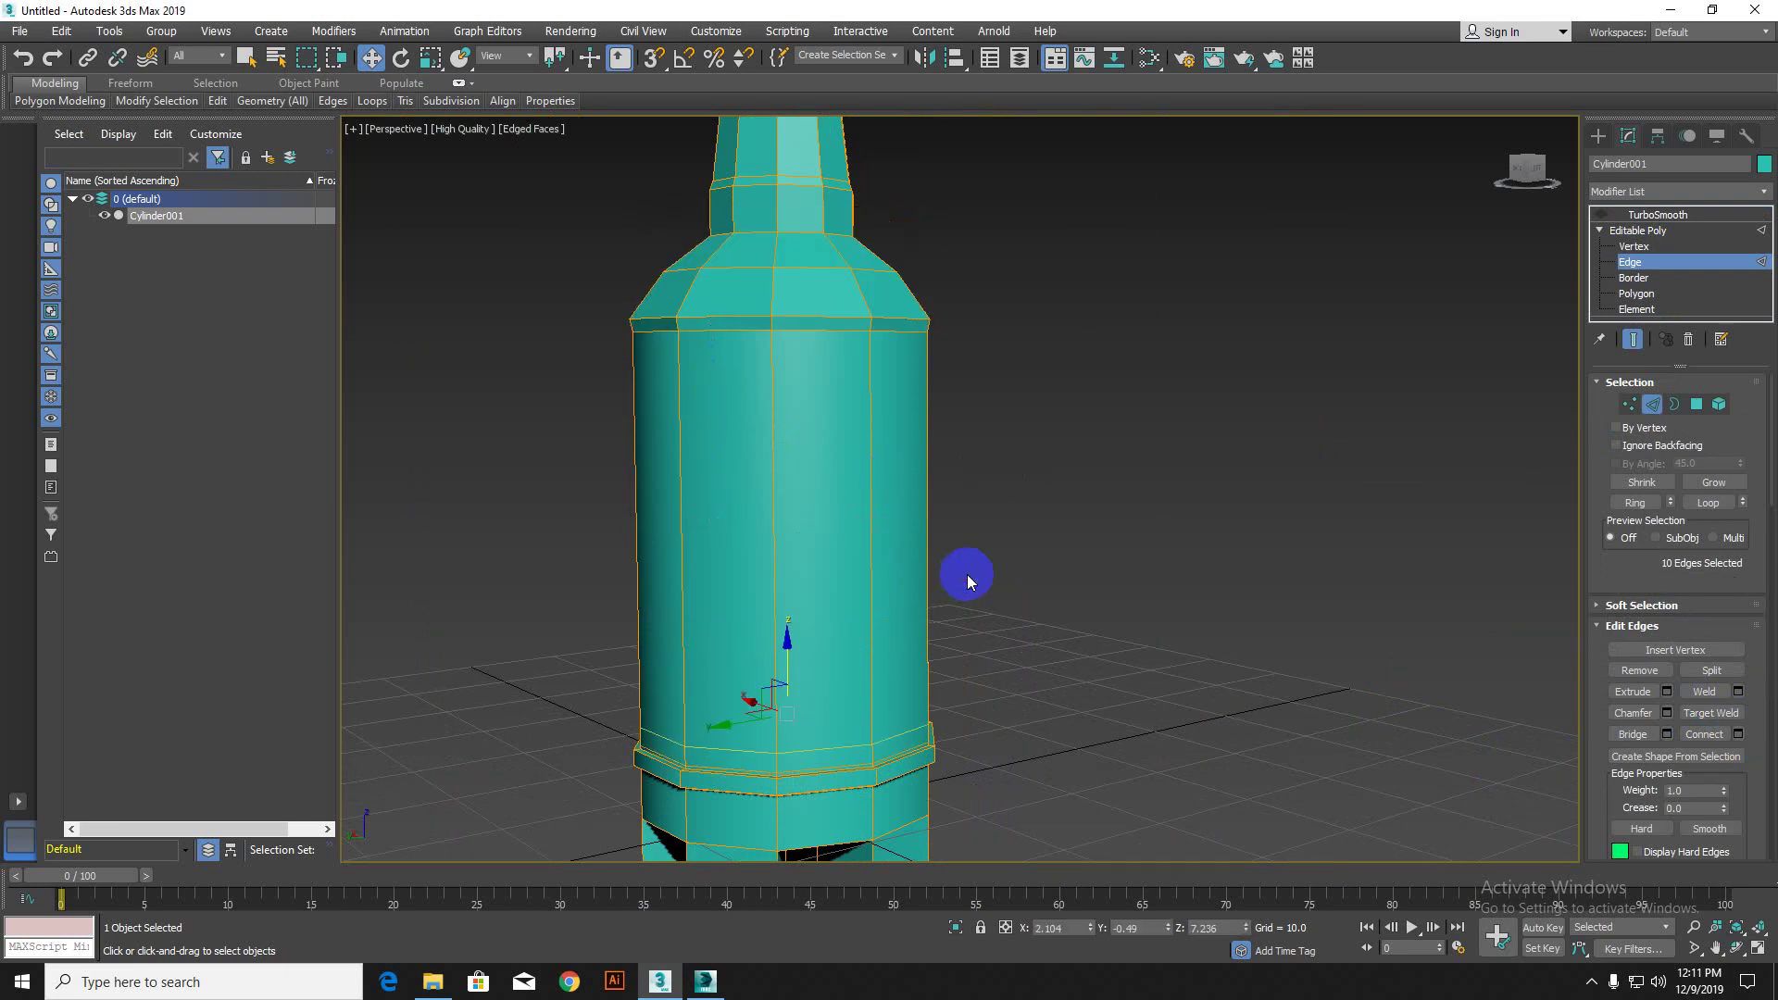
# Step: Raise the new edge loop along Z to sit just below the shoulder
pyautogui.moveTo(785, 650); pyautogui.dragTo(794, 269)
pyautogui.scroll(5, 780, 351)
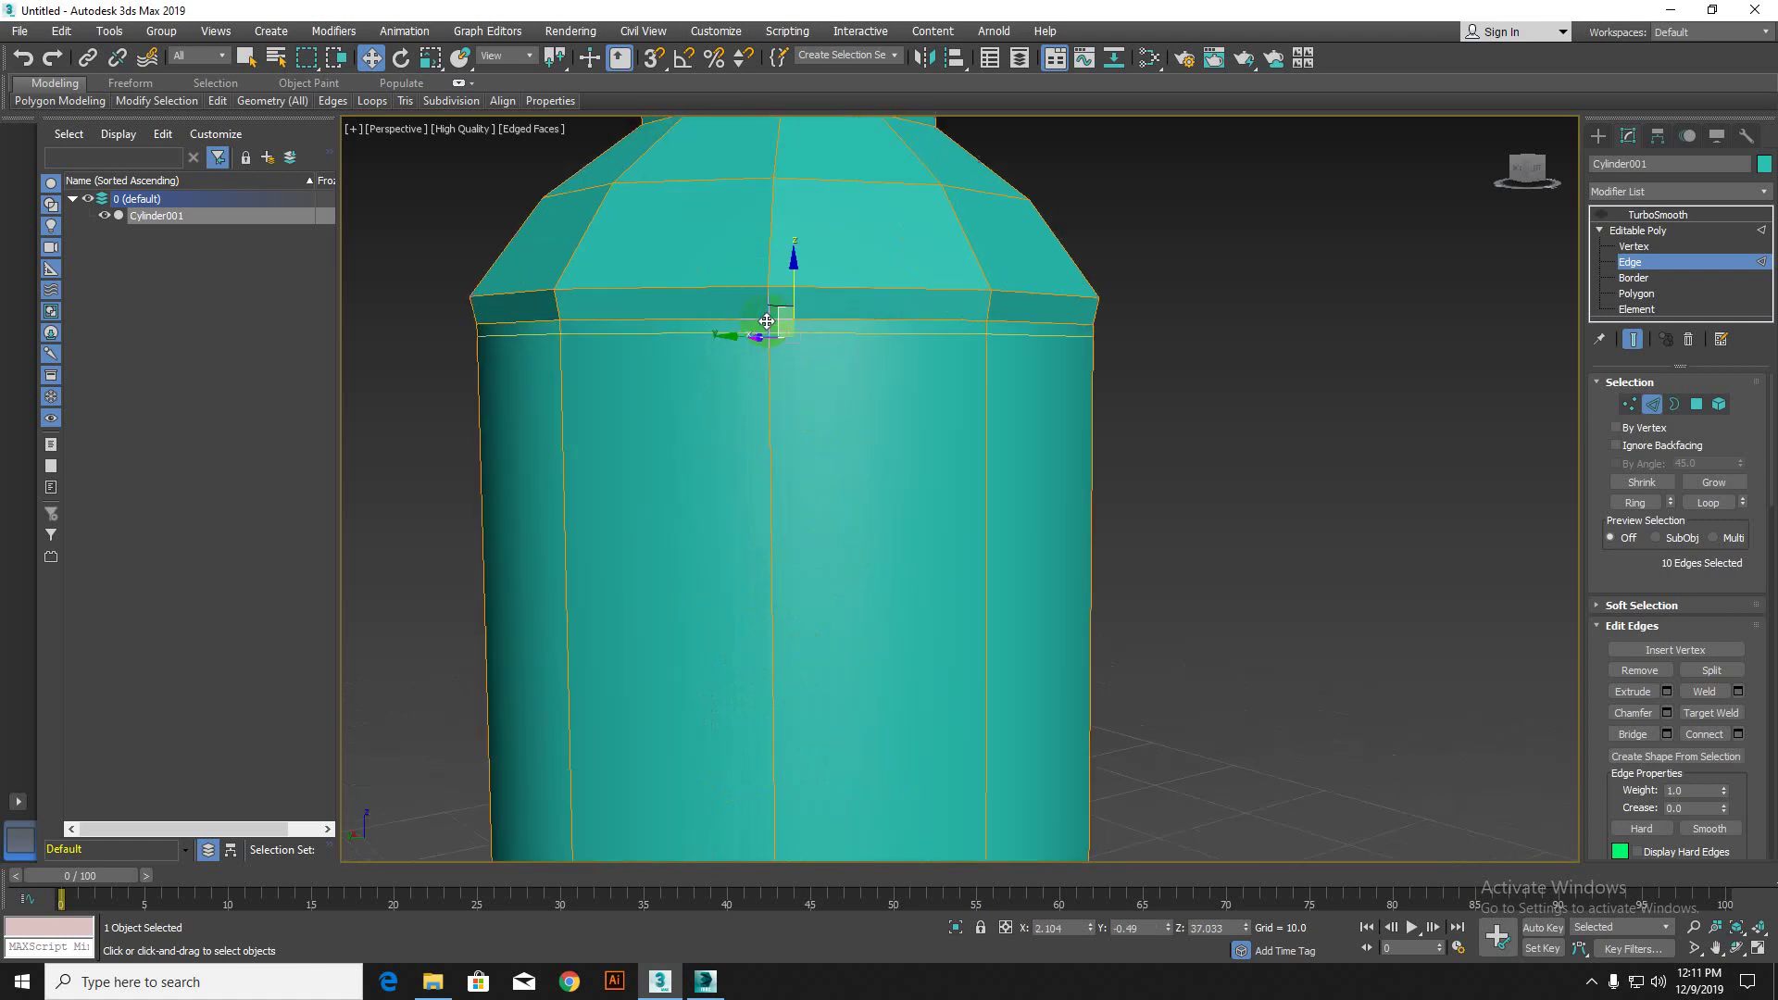
pyautogui.scroll(-4, 766, 321)
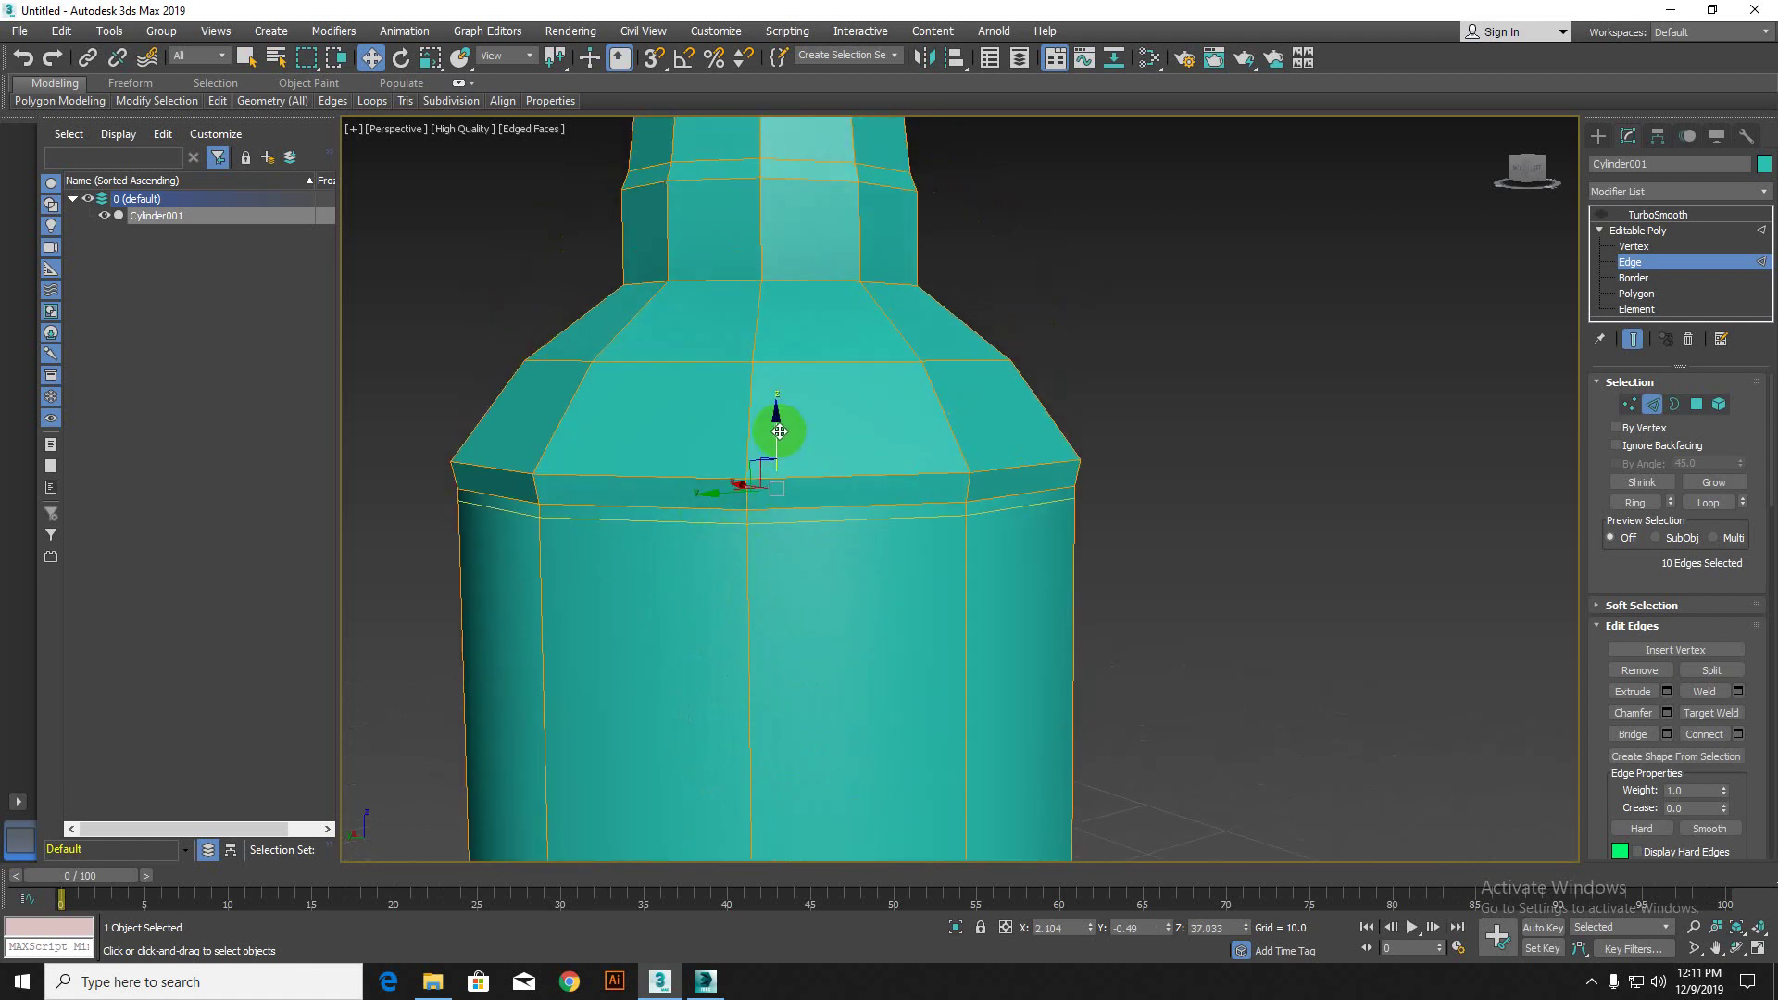
pyautogui.moveTo(779, 432); pyautogui.dragTo(775, 431)
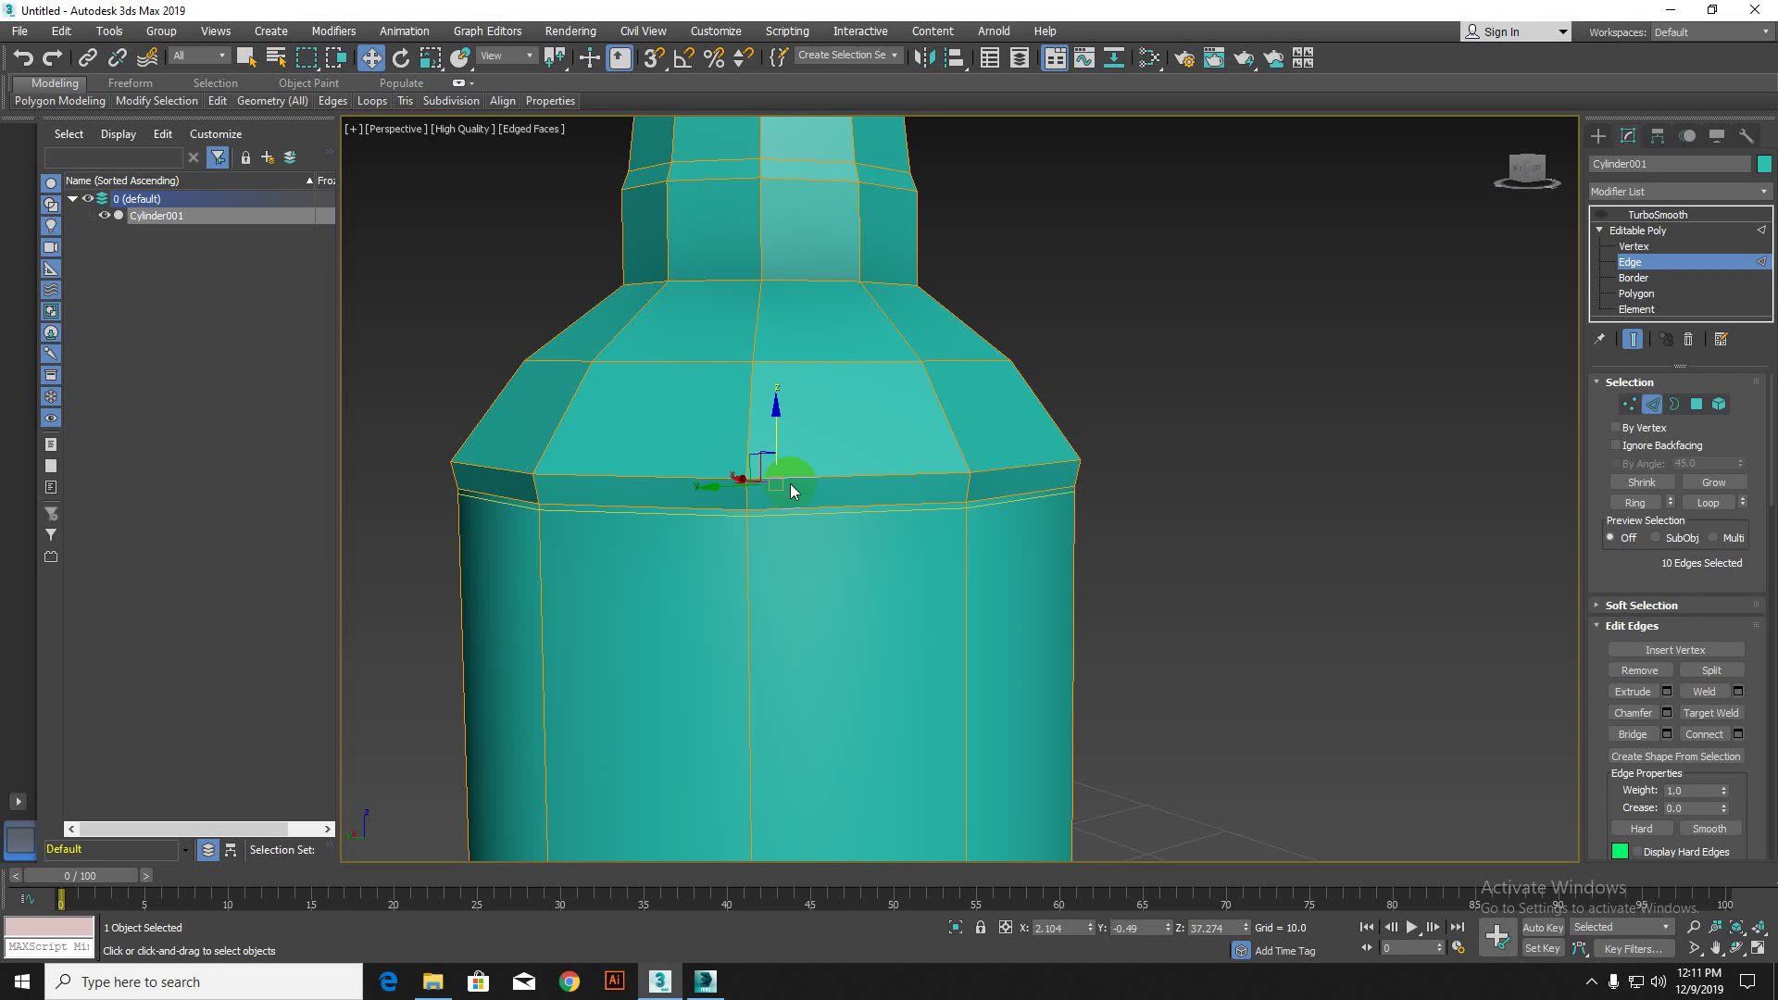
pyautogui.scroll(2, 742, 468)
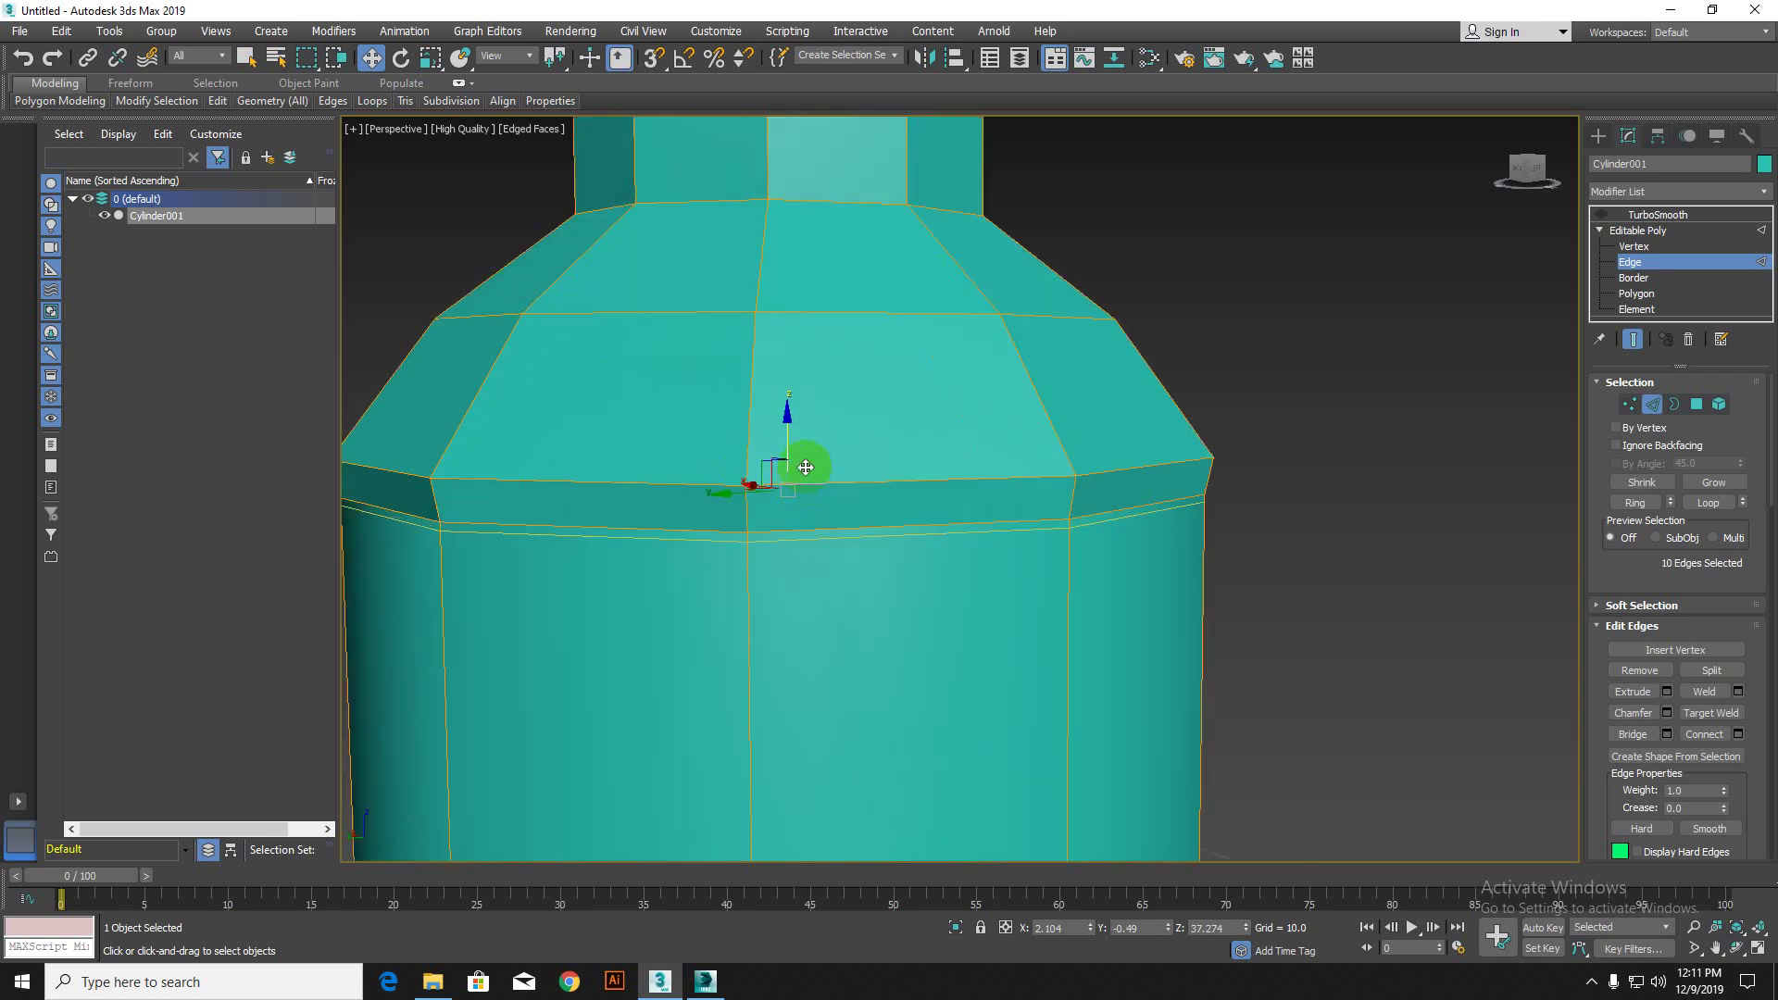
pyautogui.moveTo(786, 437); pyautogui.dragTo(815, 417)
pyautogui.moveTo(840, 373); pyautogui.dragTo(862, 624, button='middle')
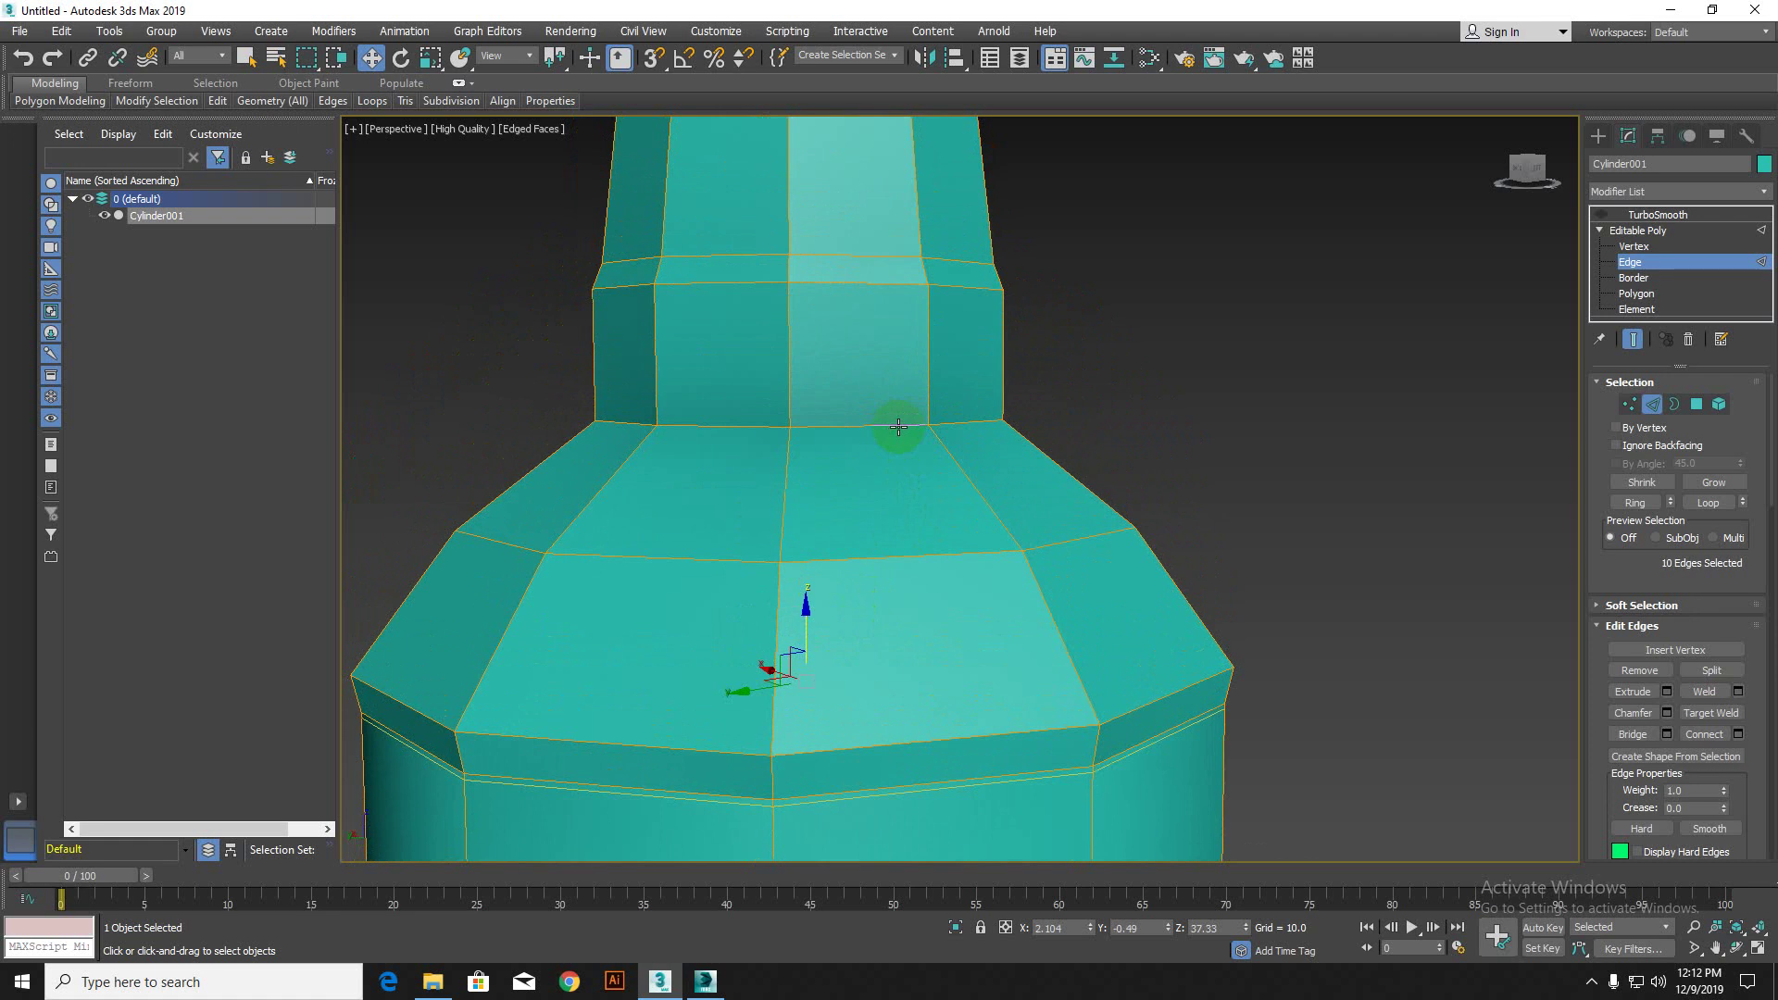
# Step: Chamfer the neck-base edge loop with amount 0.061 and 2 segments
pyautogui.doubleClick(841, 422)
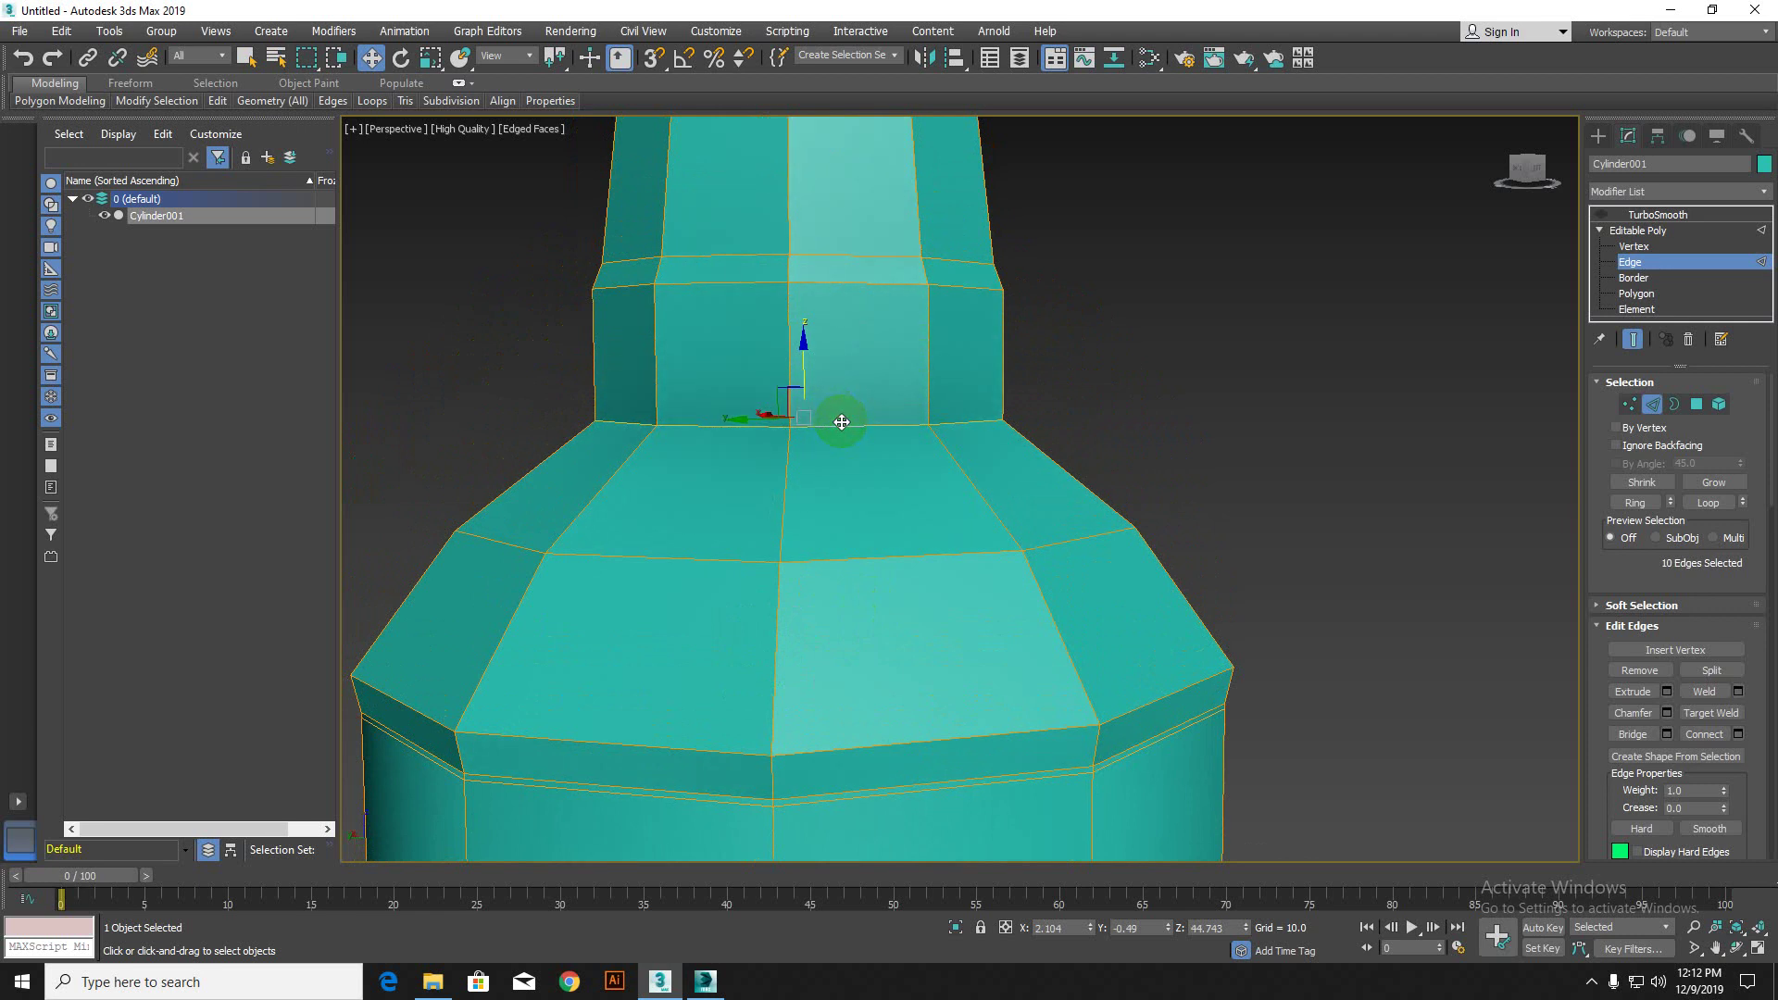
pyautogui.scroll(5, 920, 496)
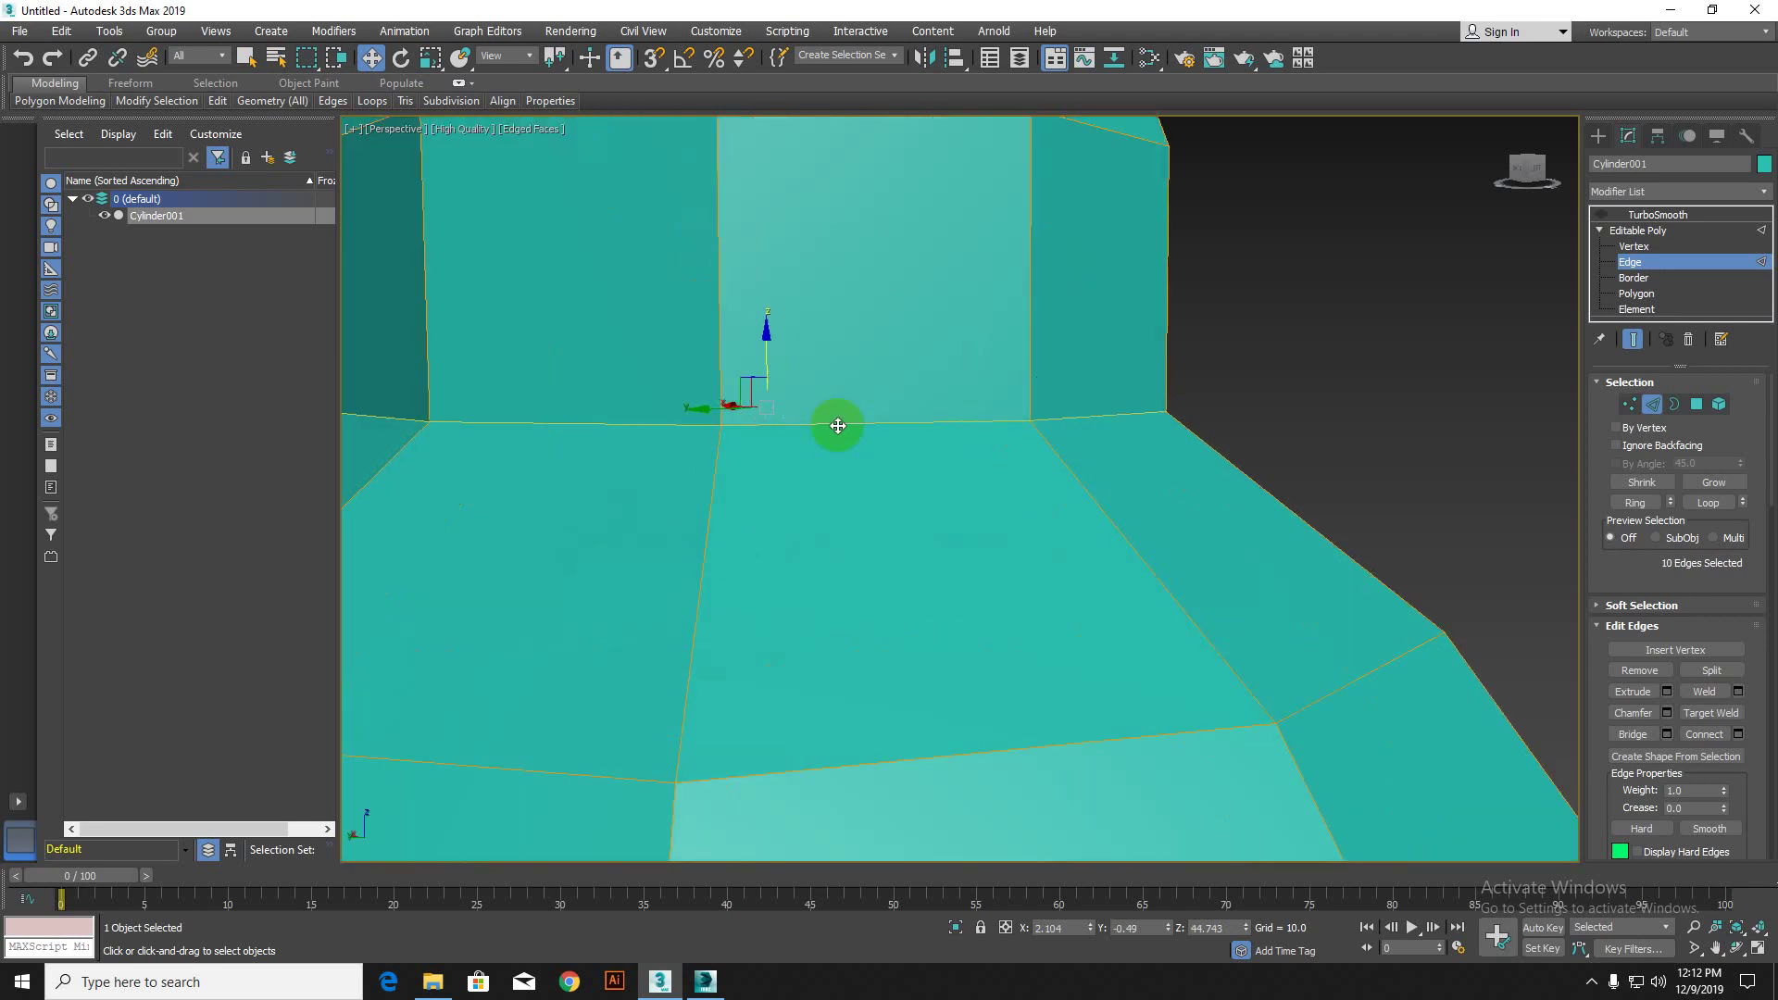
pyautogui.moveTo(837, 424); pyautogui.dragTo(837, 590, button='middle')
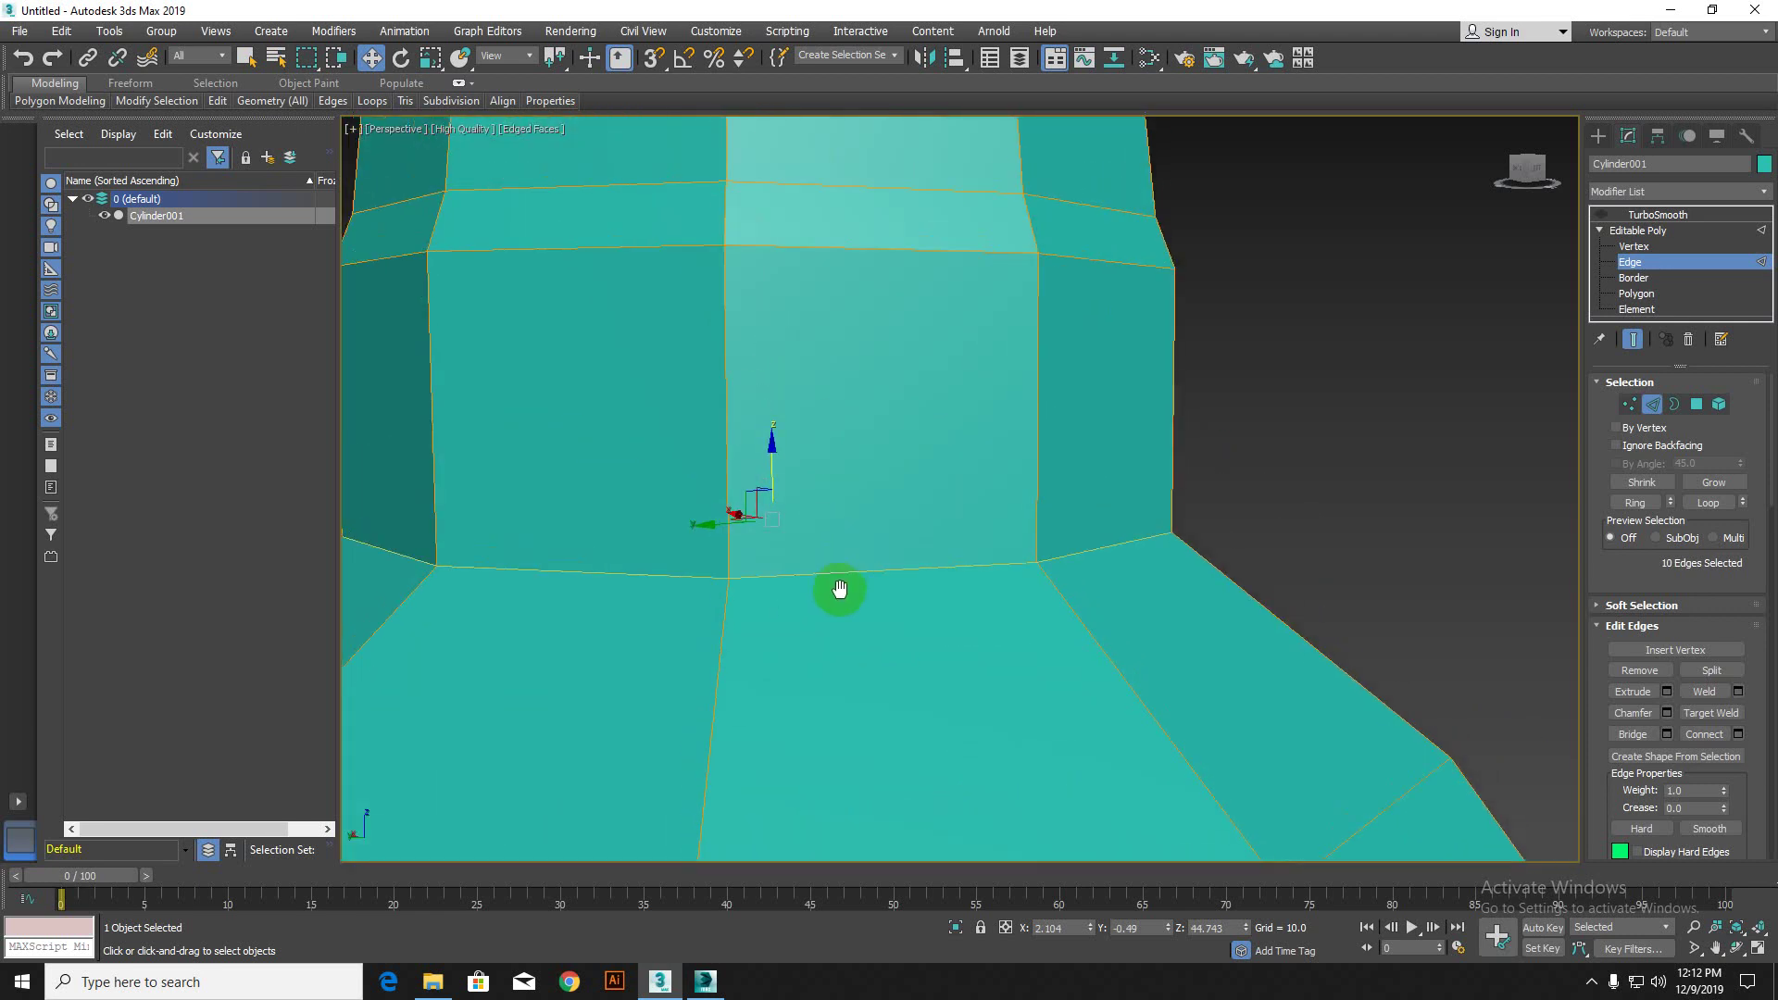
pyautogui.click(1667, 713)
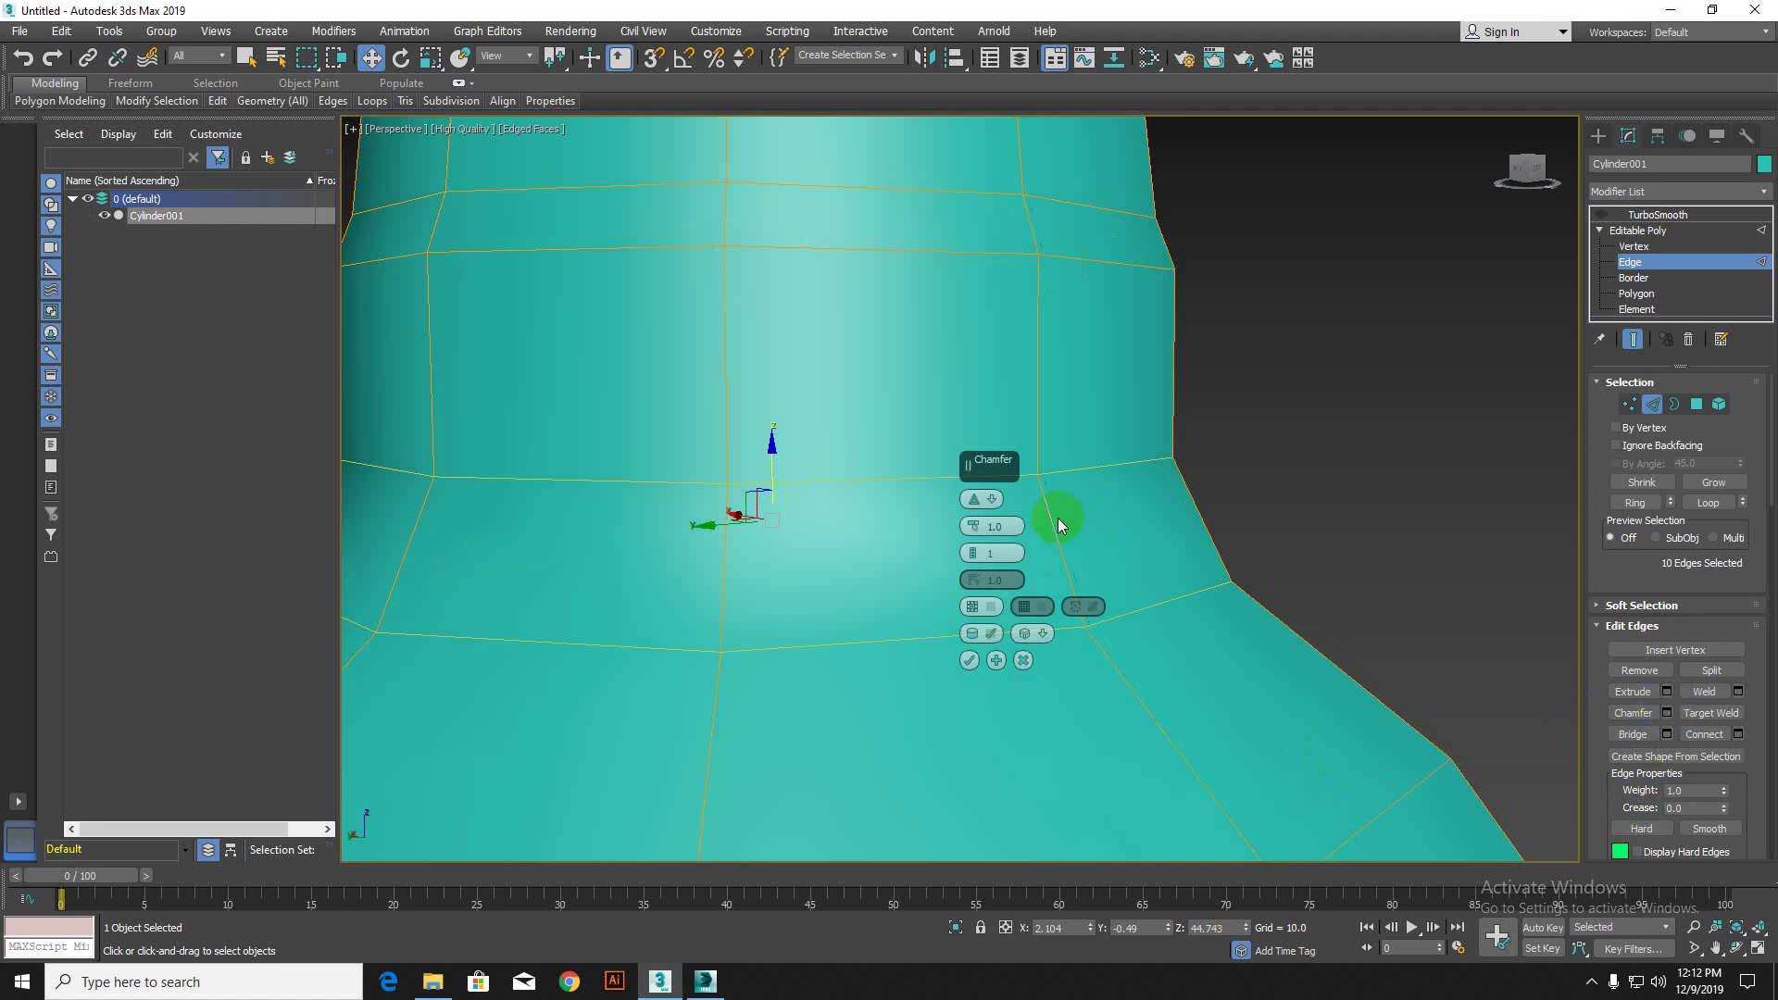
pyautogui.moveTo(973, 535); pyautogui.dragTo(972, 530)
pyautogui.moveTo(968, 529)
pyautogui.mouseDown()
pyautogui.moveTo(972, 562)
pyautogui.moveTo(974, 528)
pyautogui.mouseUp()
pyautogui.click(969, 660)
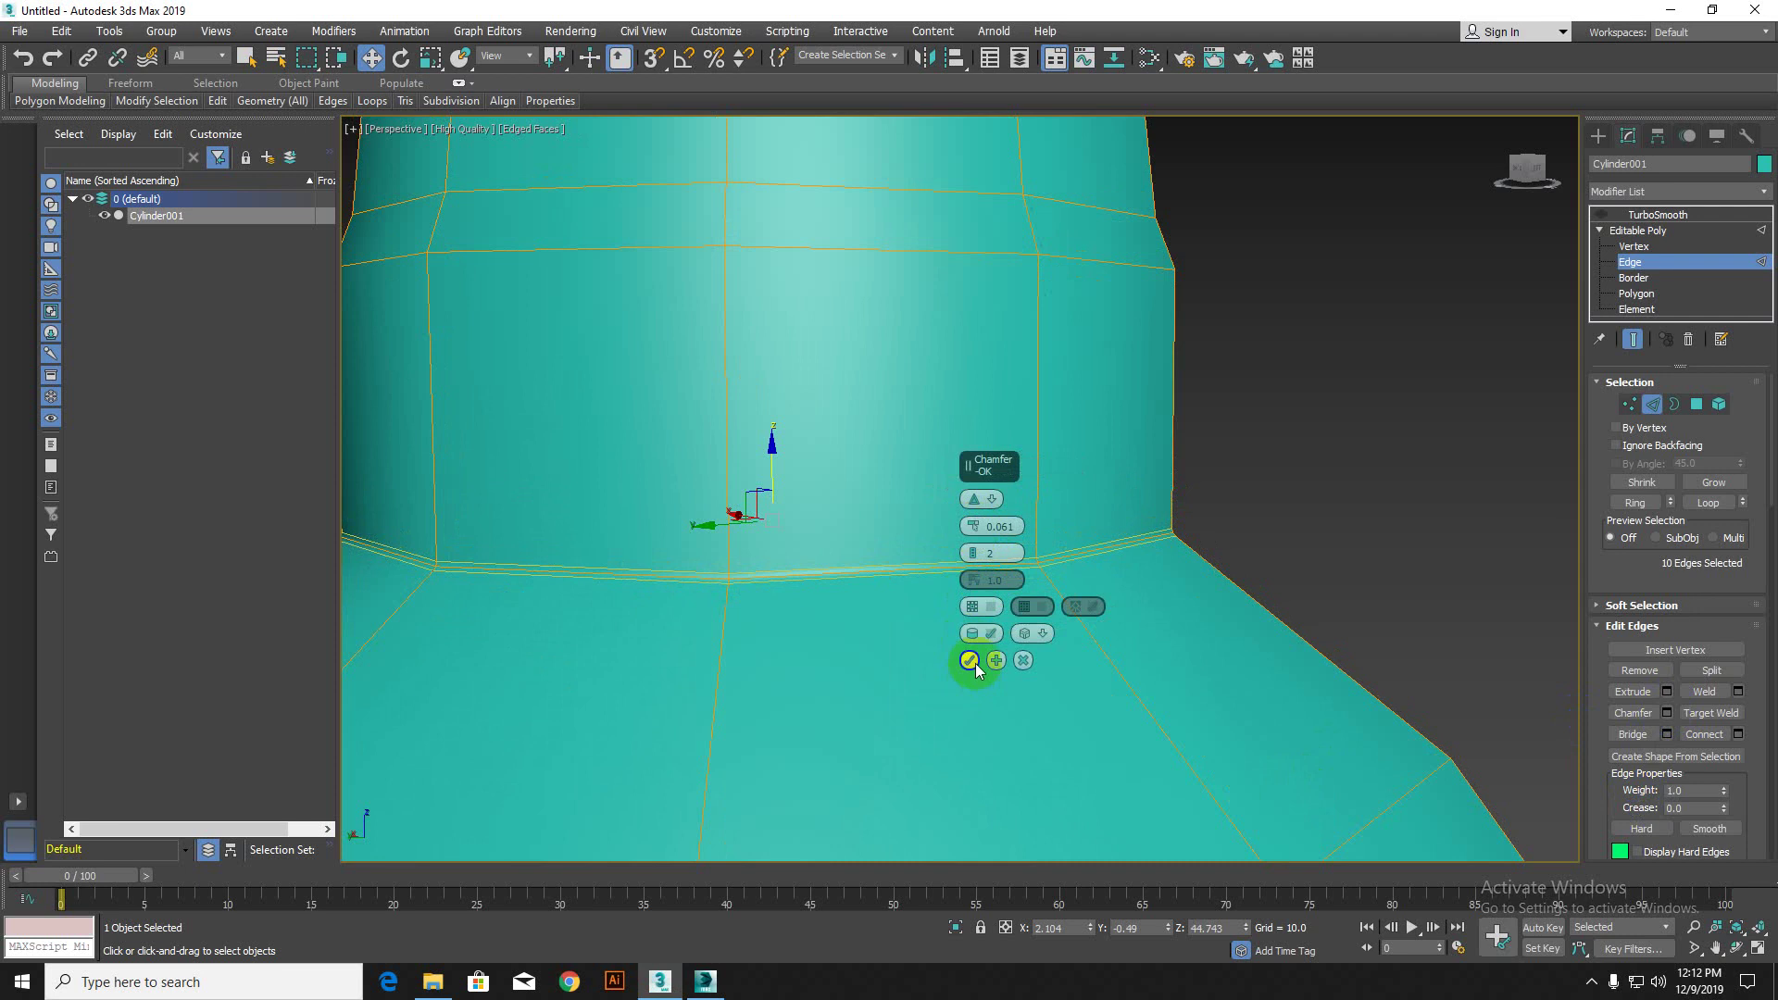
pyautogui.scroll(-3, 968, 574)
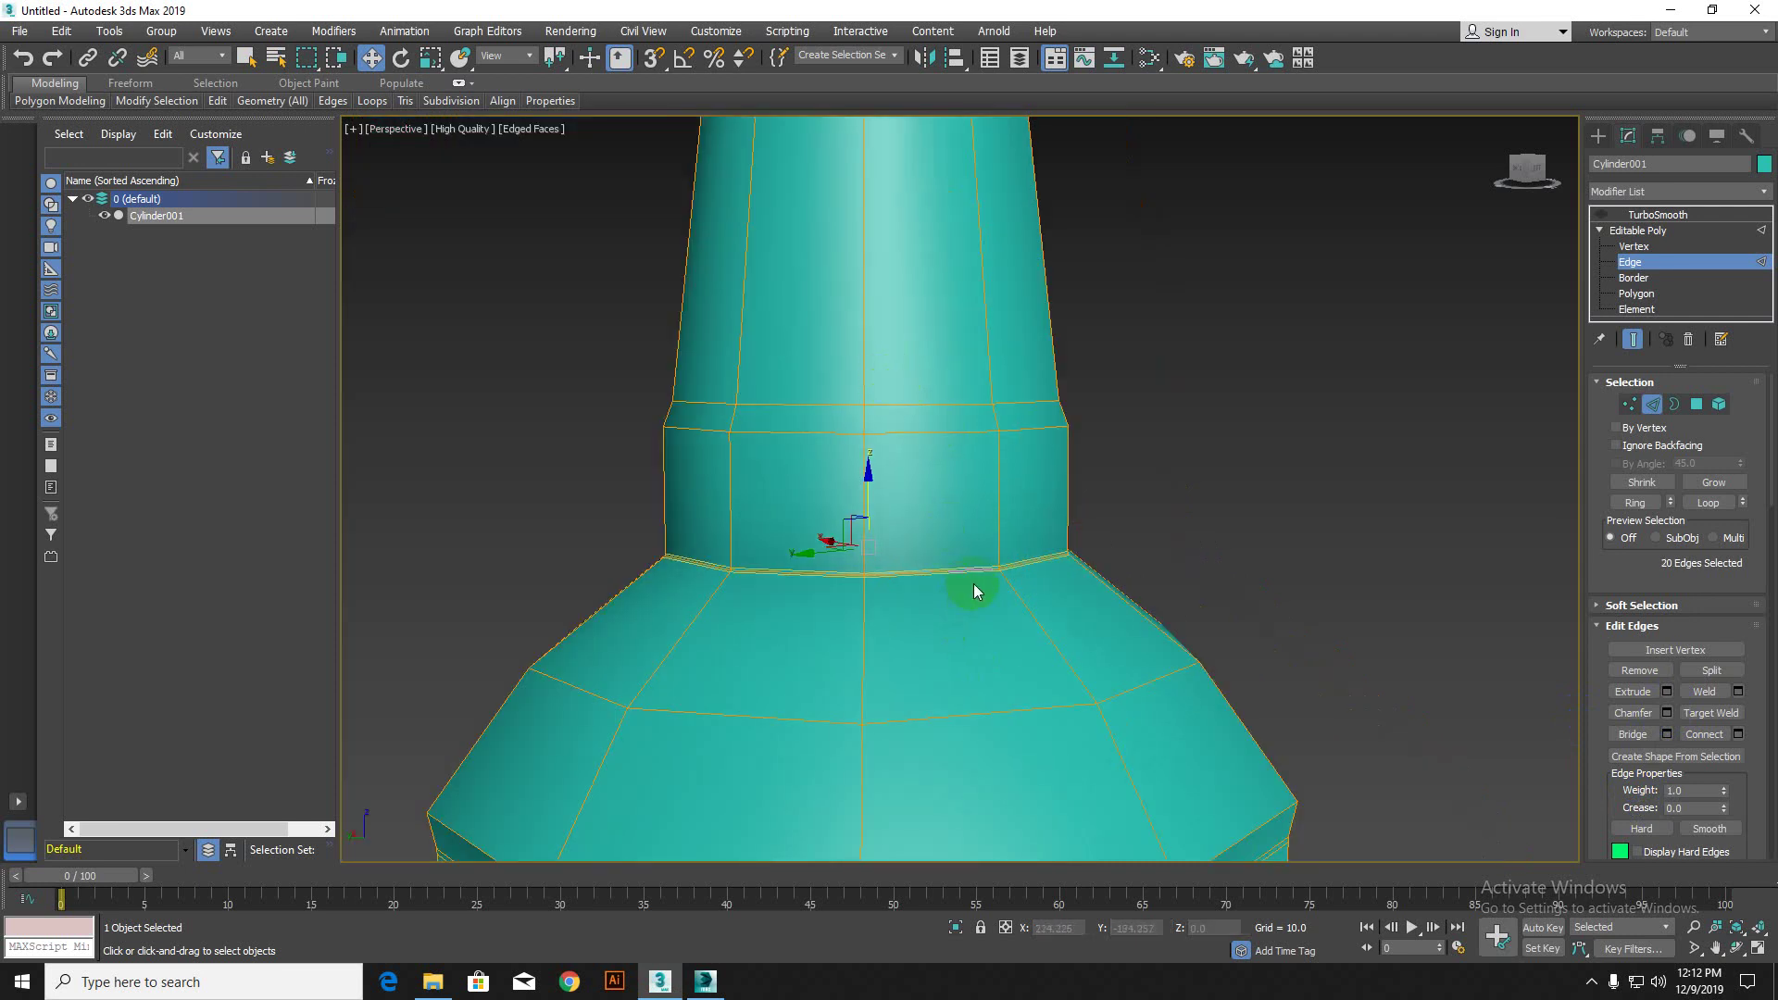
pyautogui.scroll(3, 973, 584)
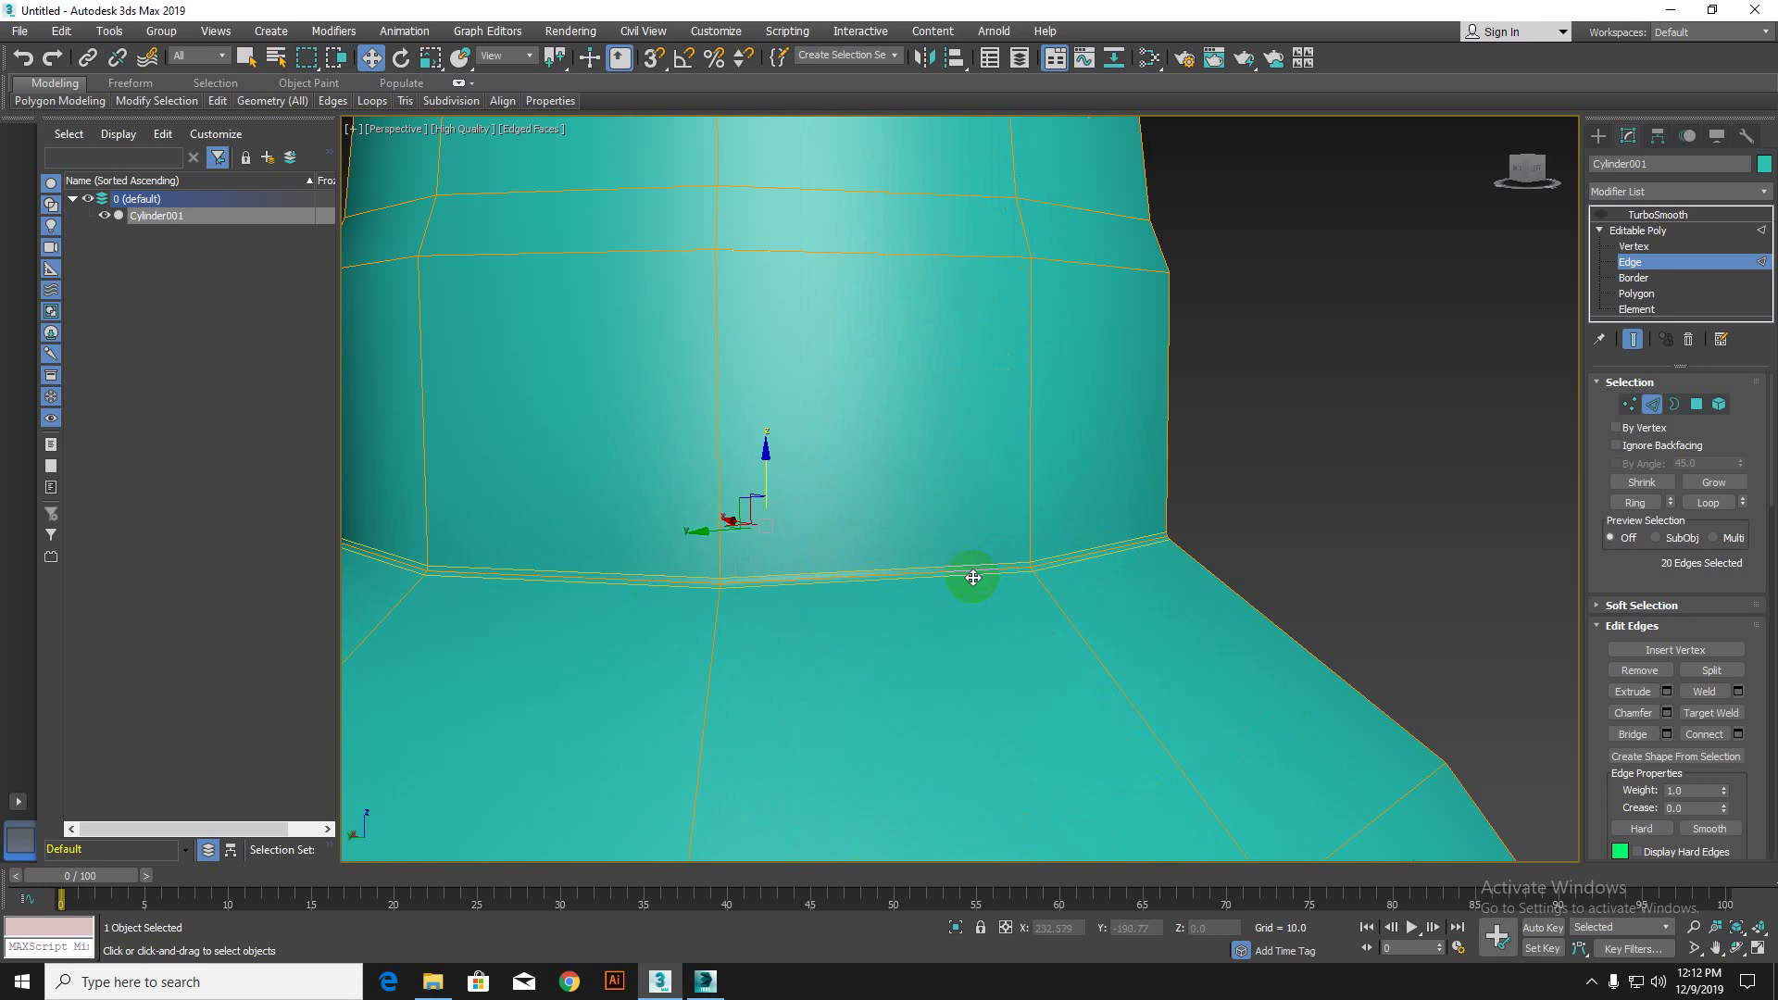
# Step: Undo the 0.061 chamfer, then try and discard an interactive chamfer on the neck loop
pyautogui.scroll(-3, 954, 463)
pyautogui.hotkey('ctrl', 'z')
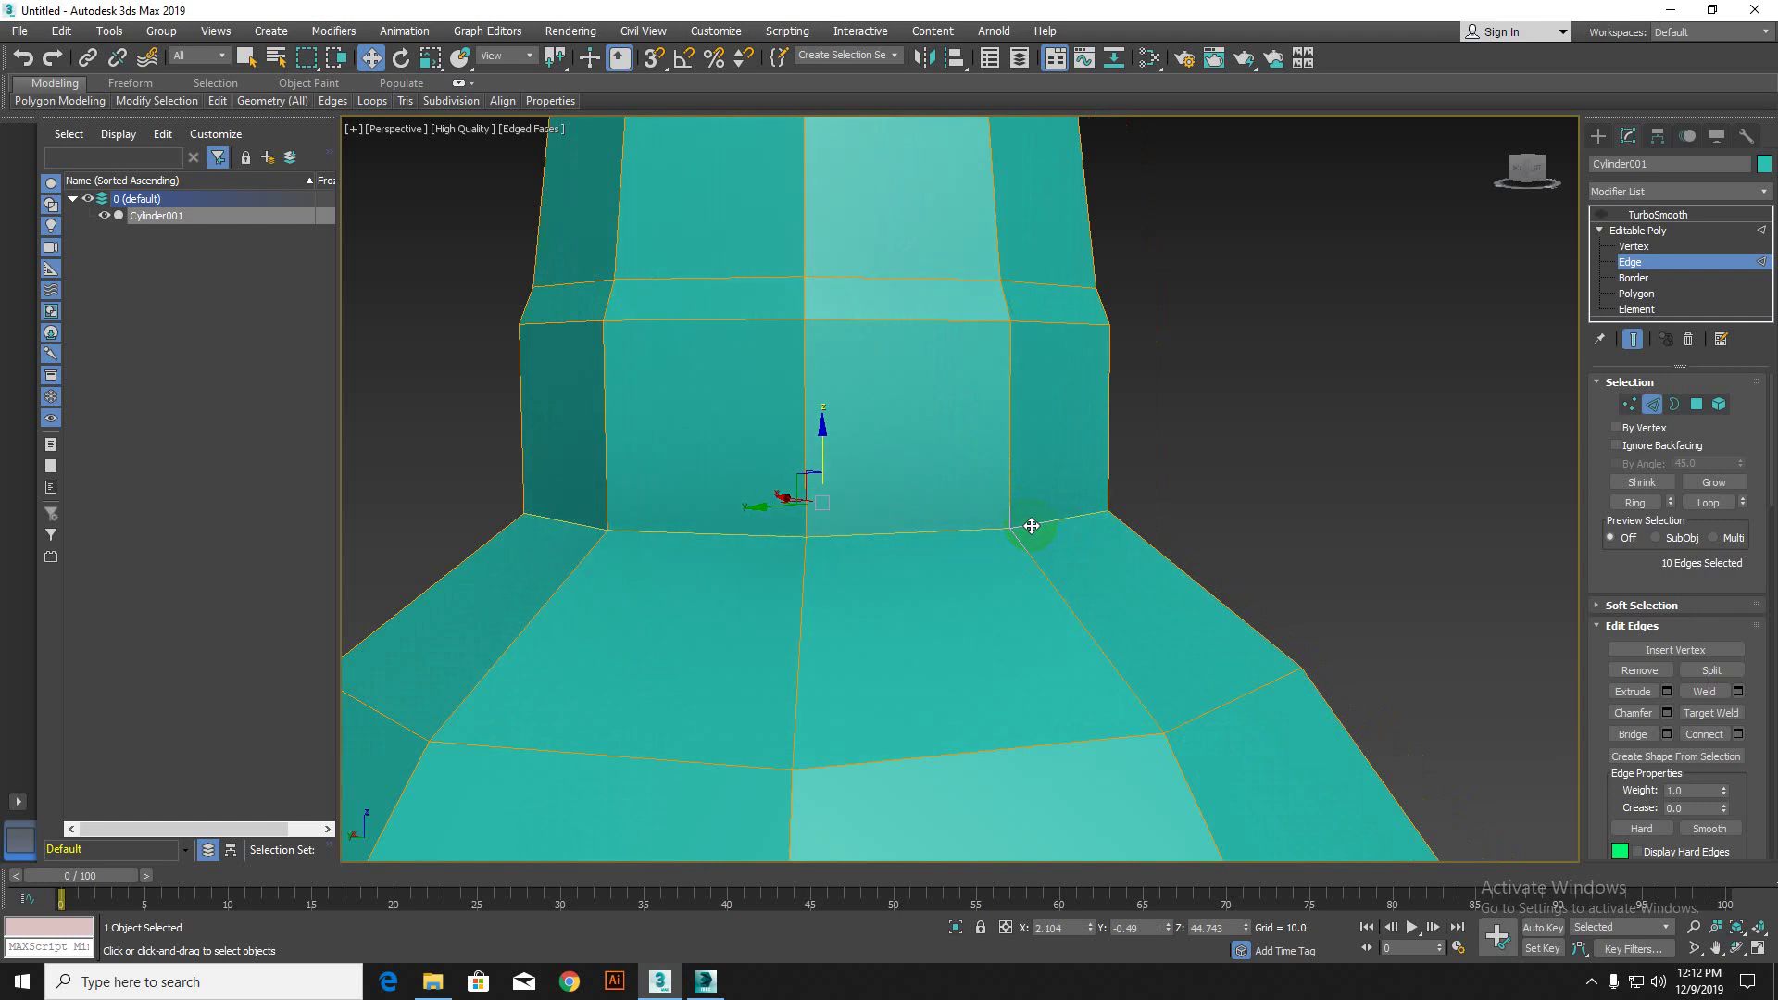
pyautogui.scroll(2, 1030, 526)
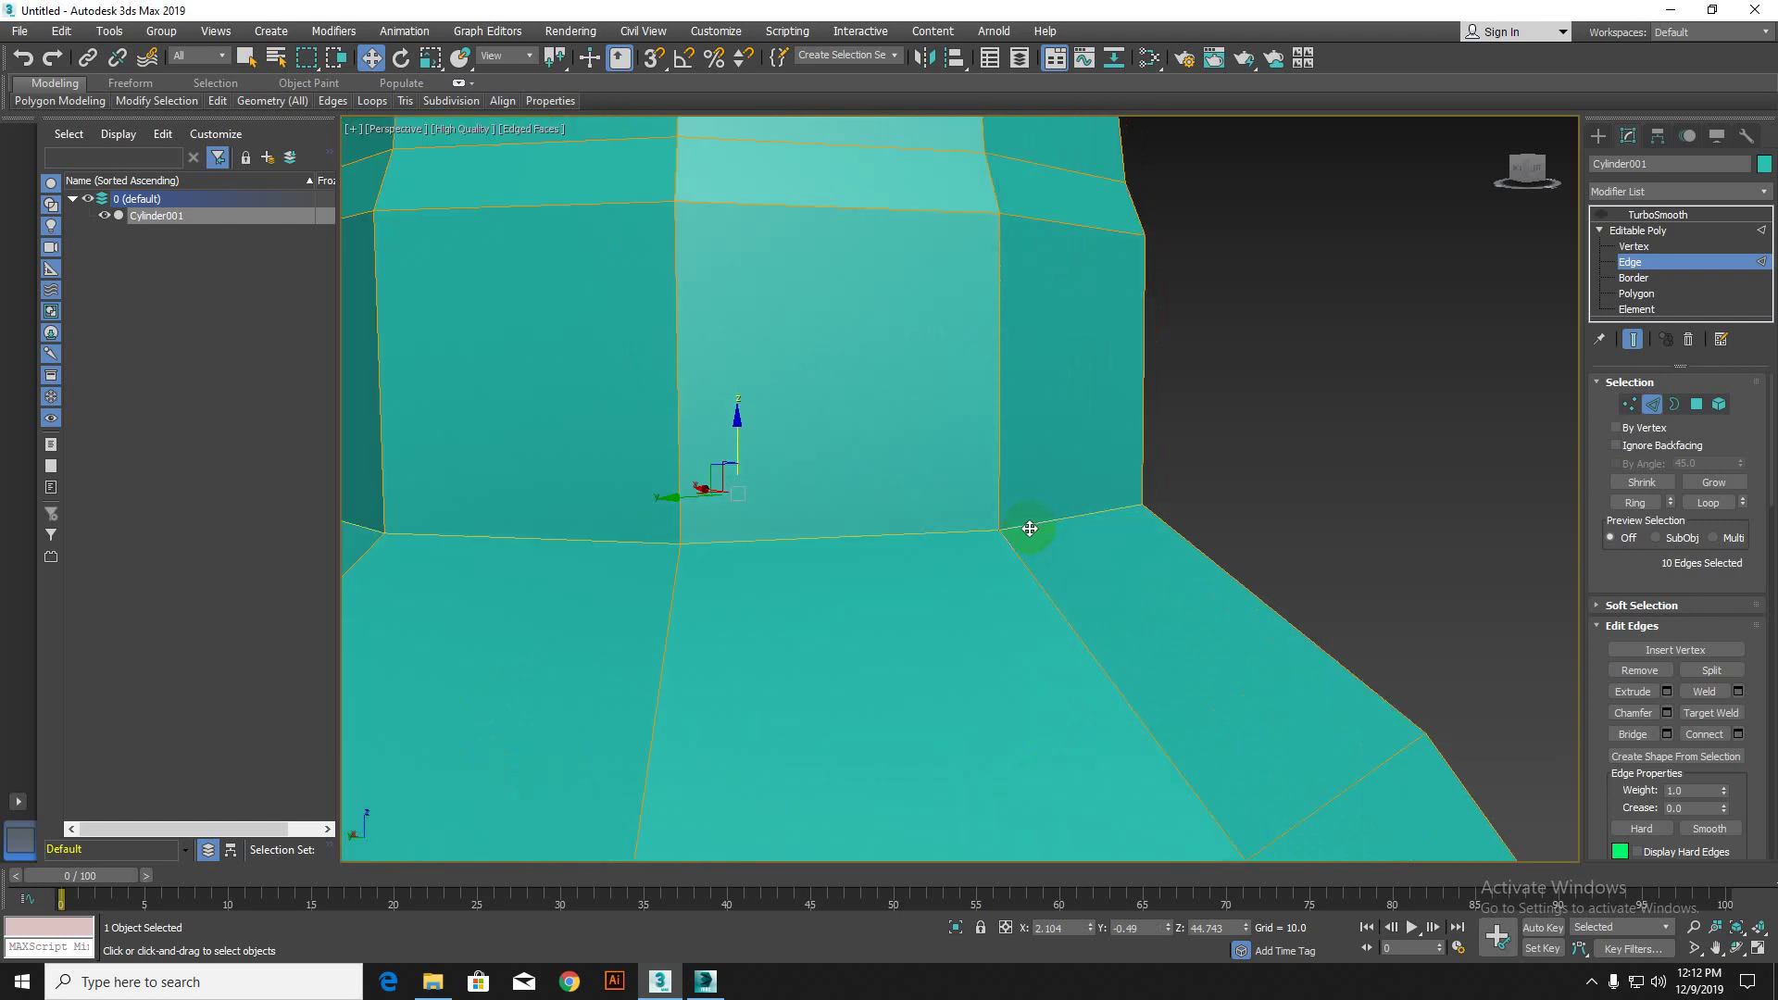
pyautogui.click(1667, 713)
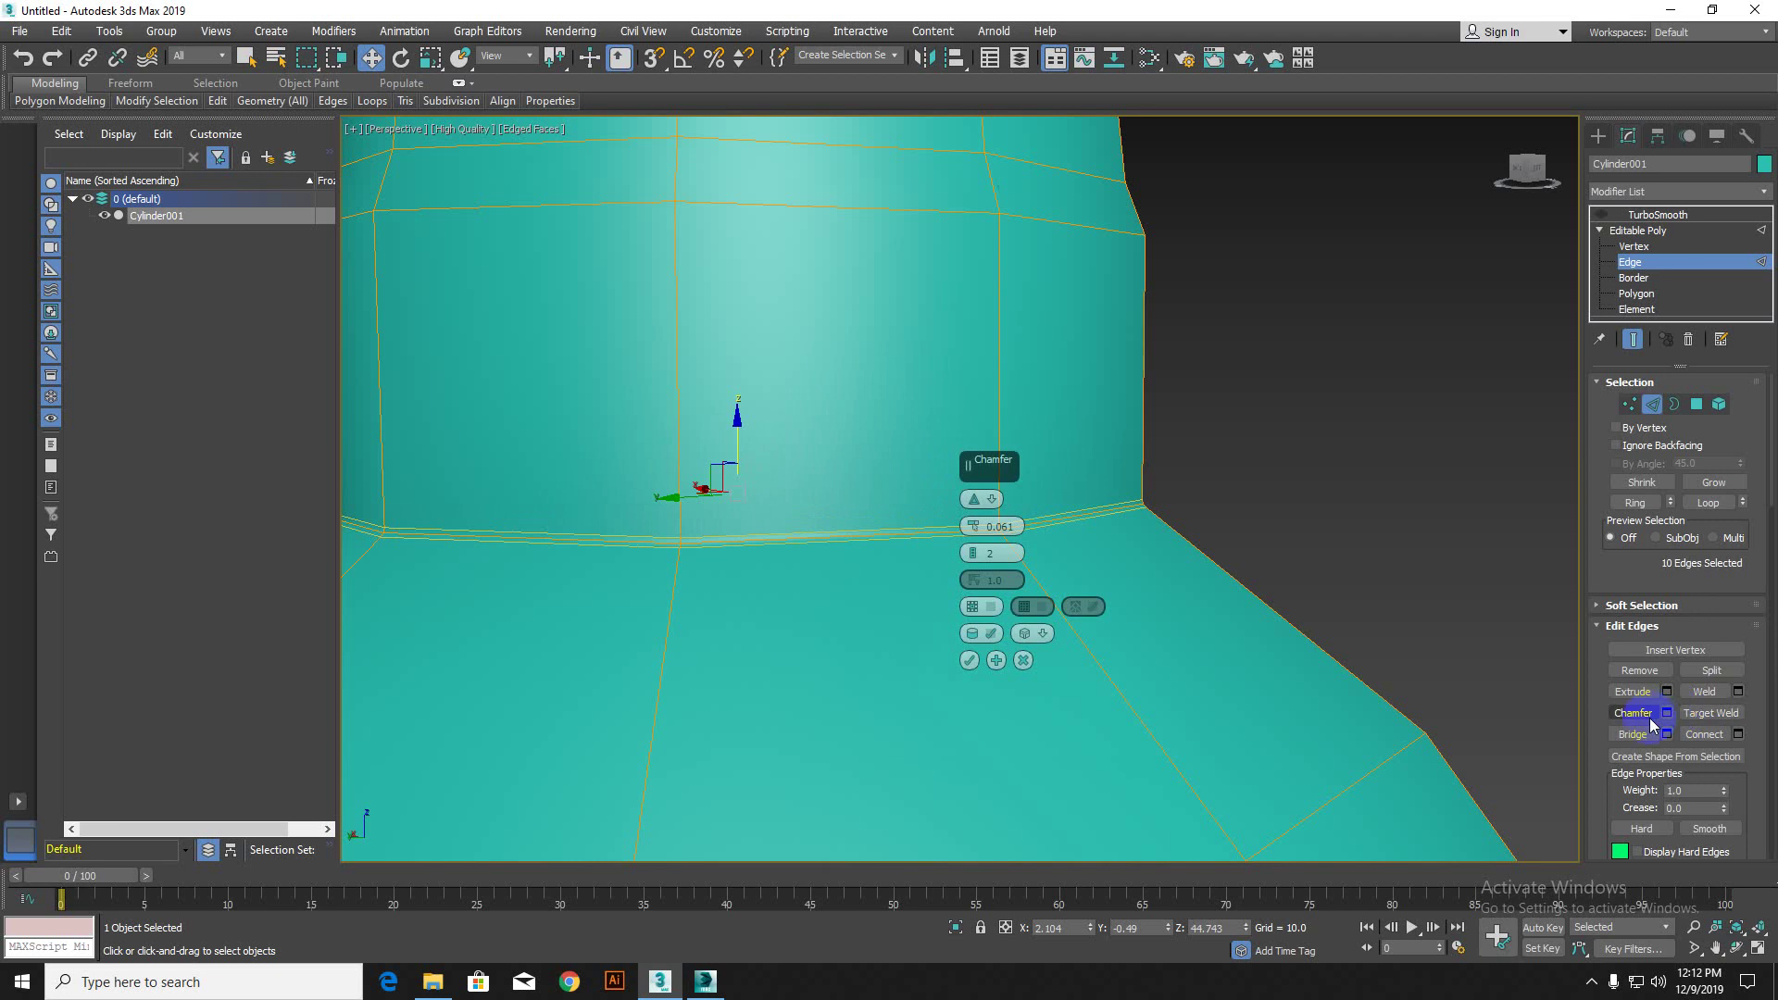
pyautogui.click(1633, 713)
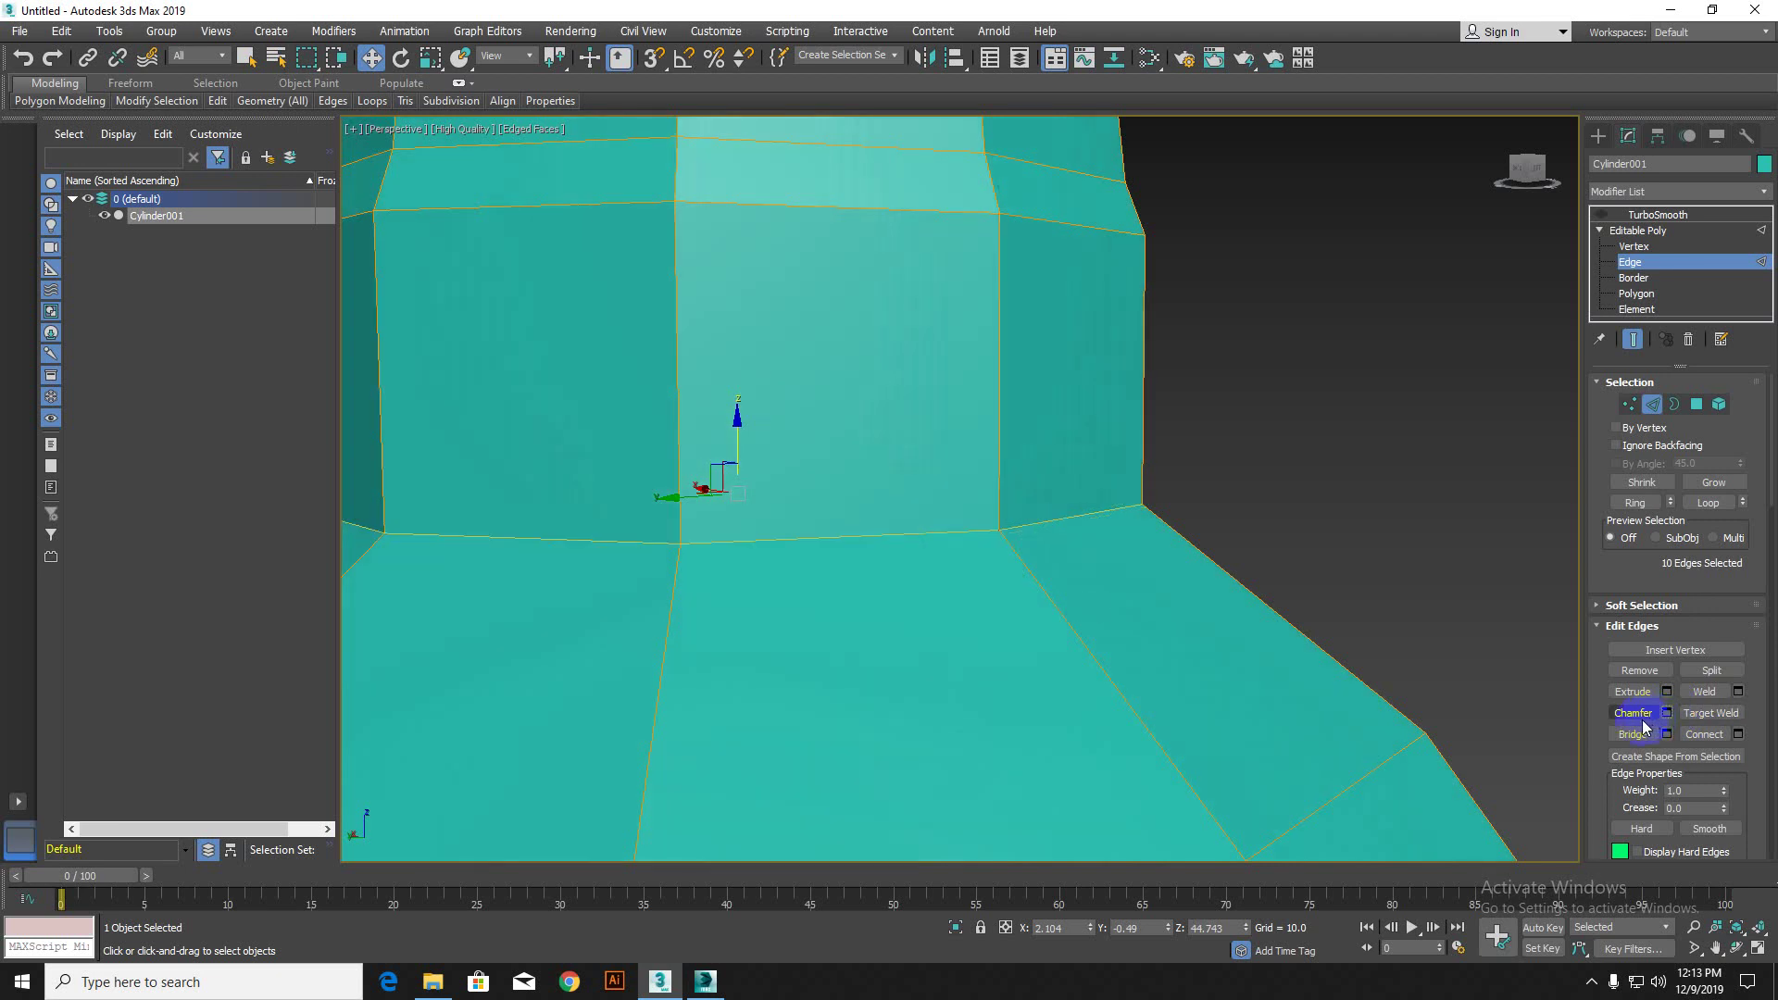
pyautogui.moveTo(911, 529); pyautogui.dragTo(956, 380)
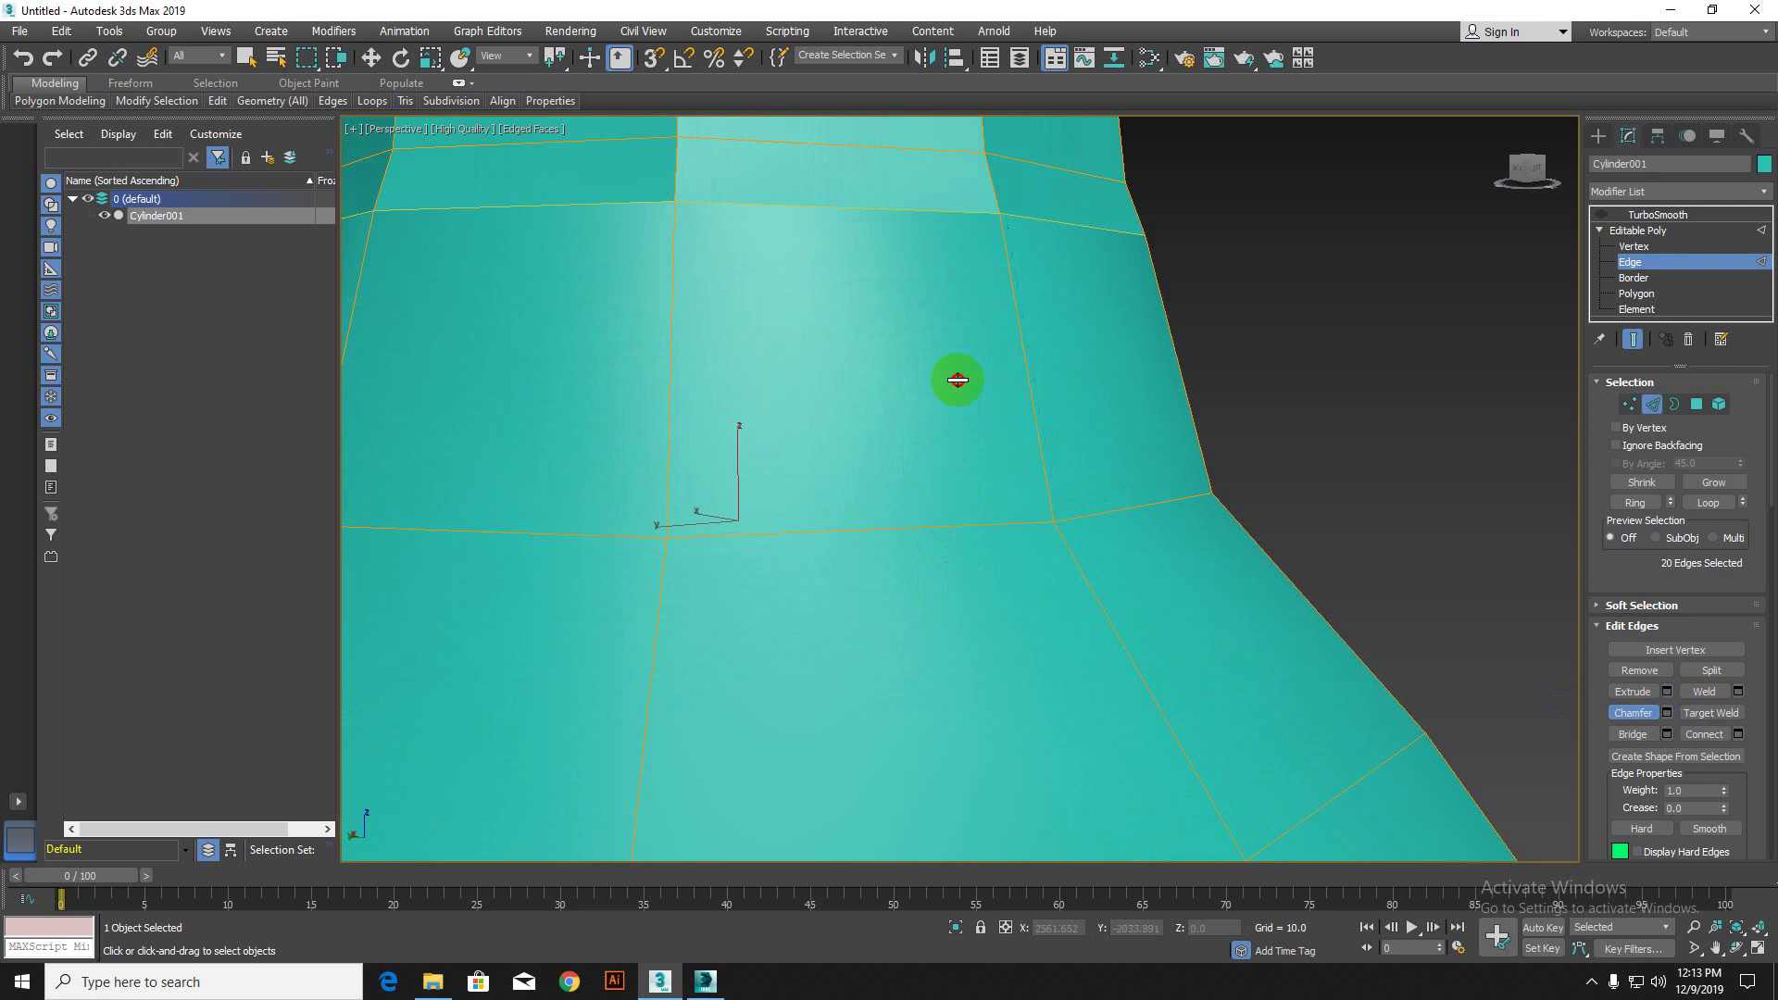
pyautogui.hotkey('ctrl', 'z')
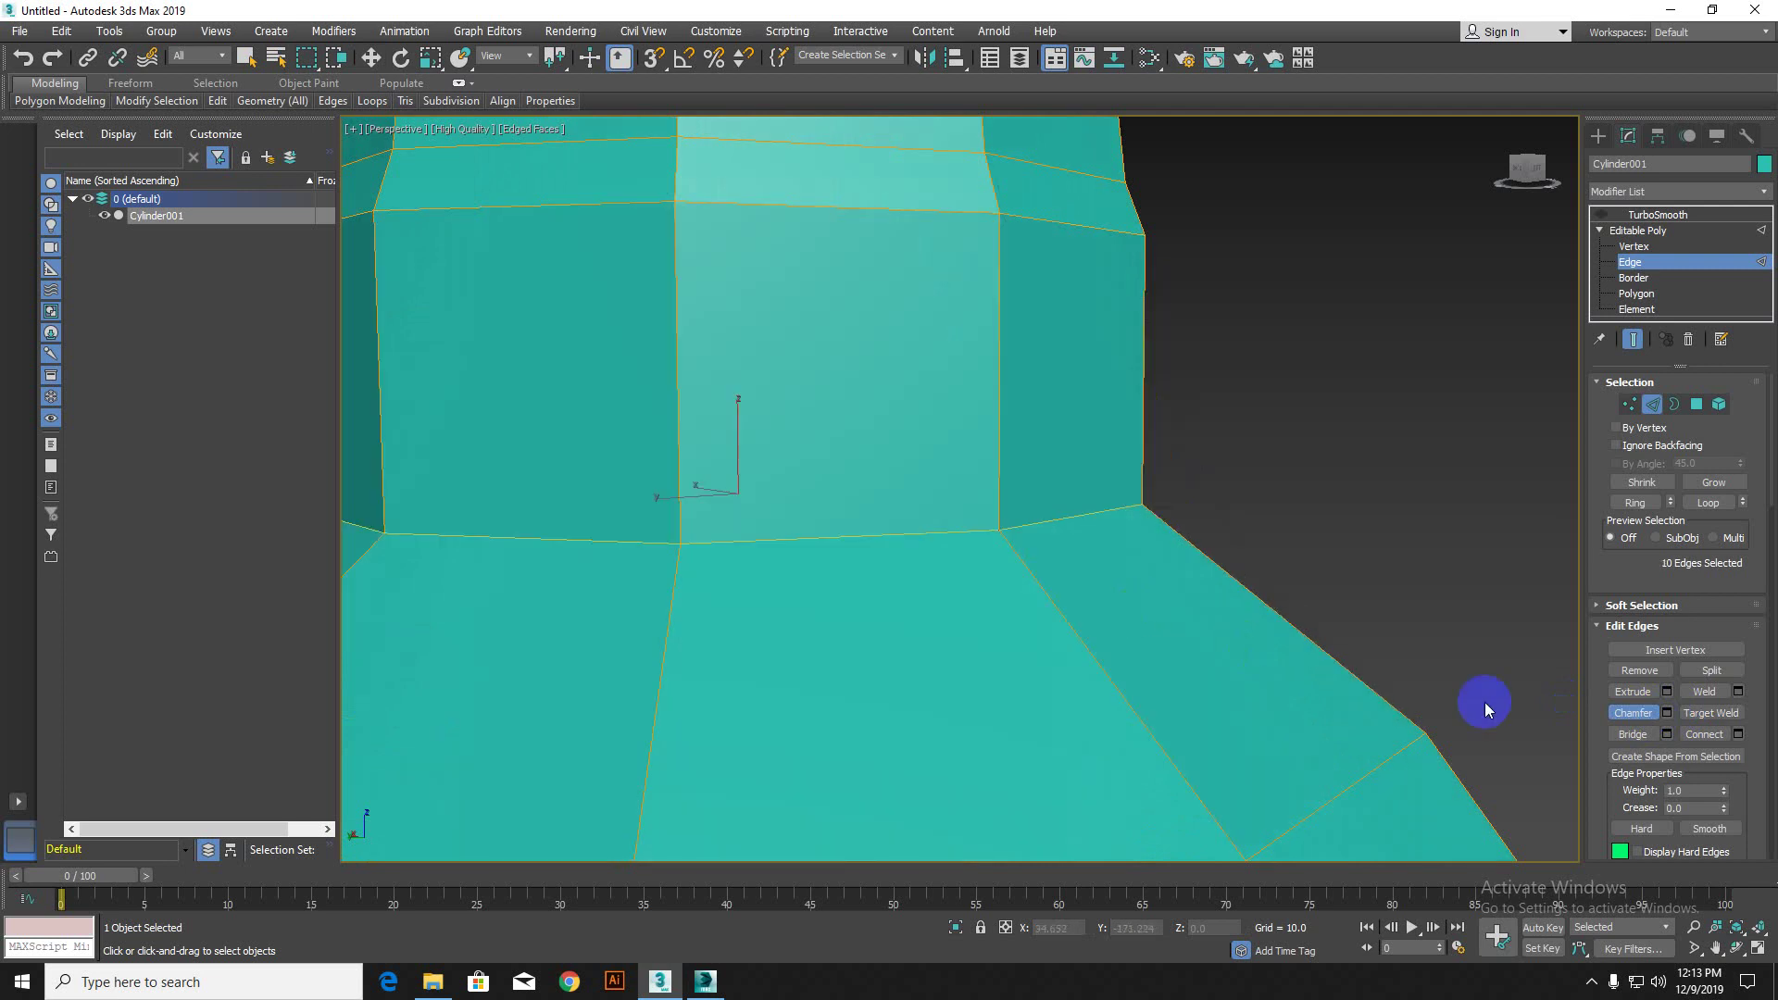
pyautogui.click(1667, 713)
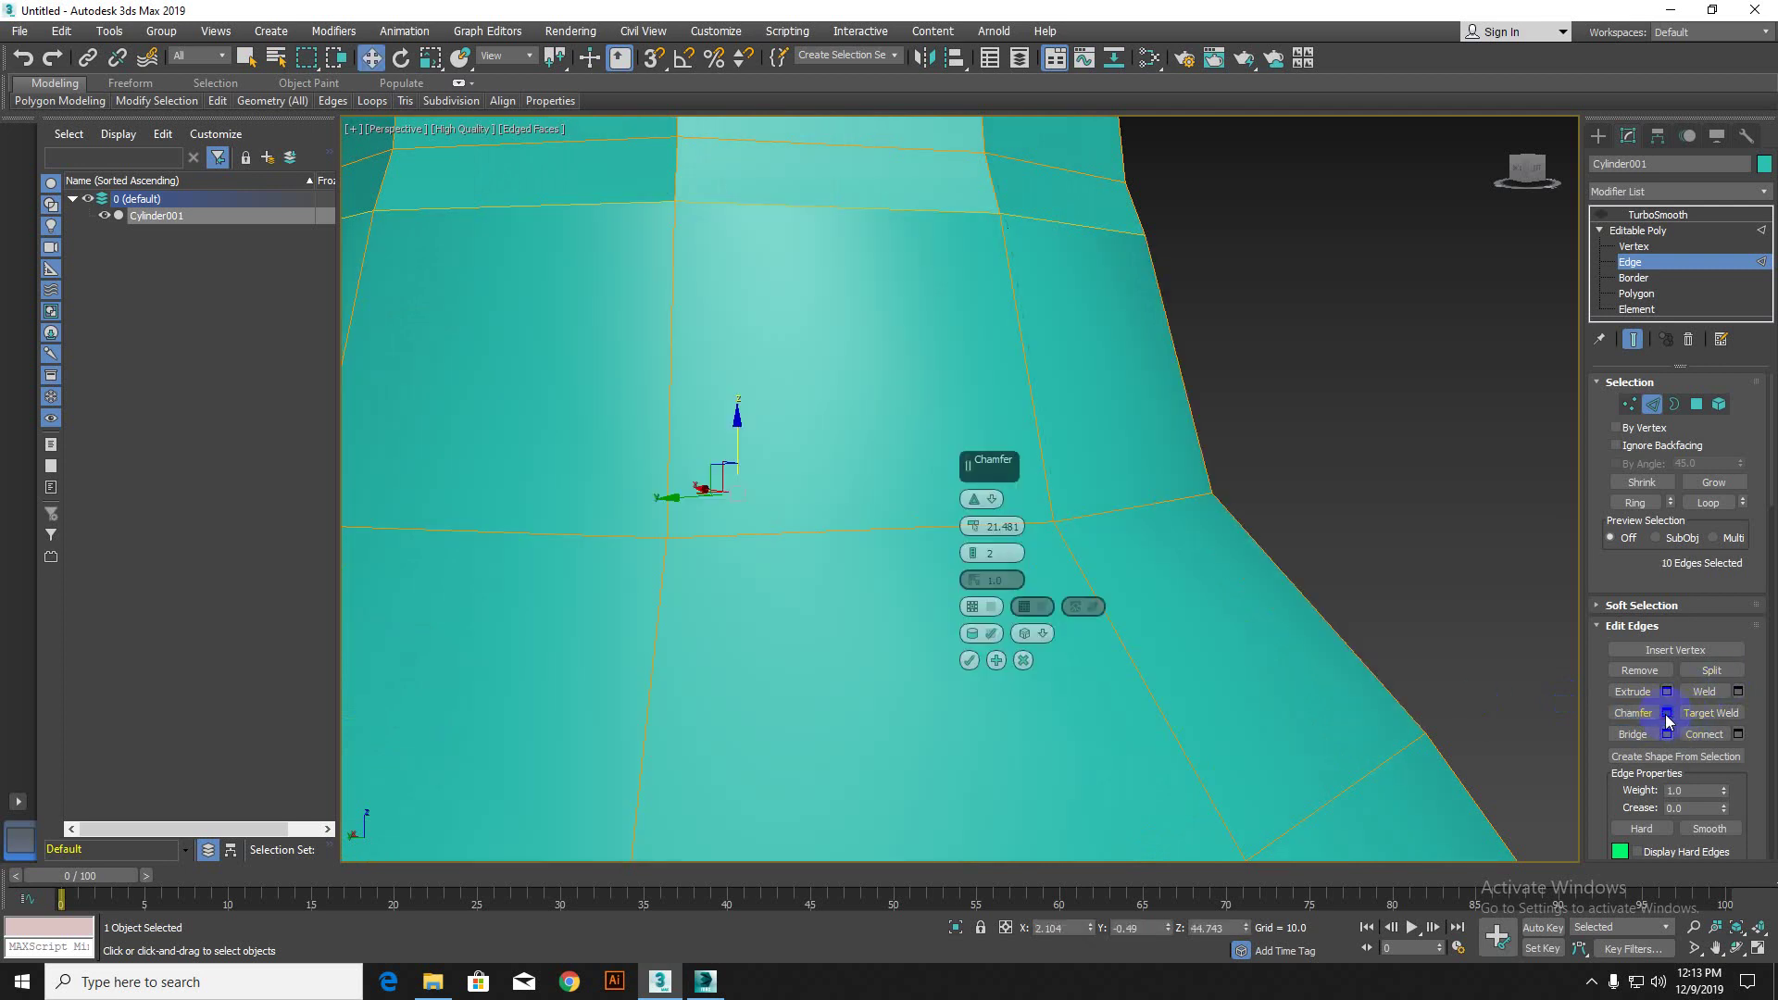
pyautogui.click(1022, 660)
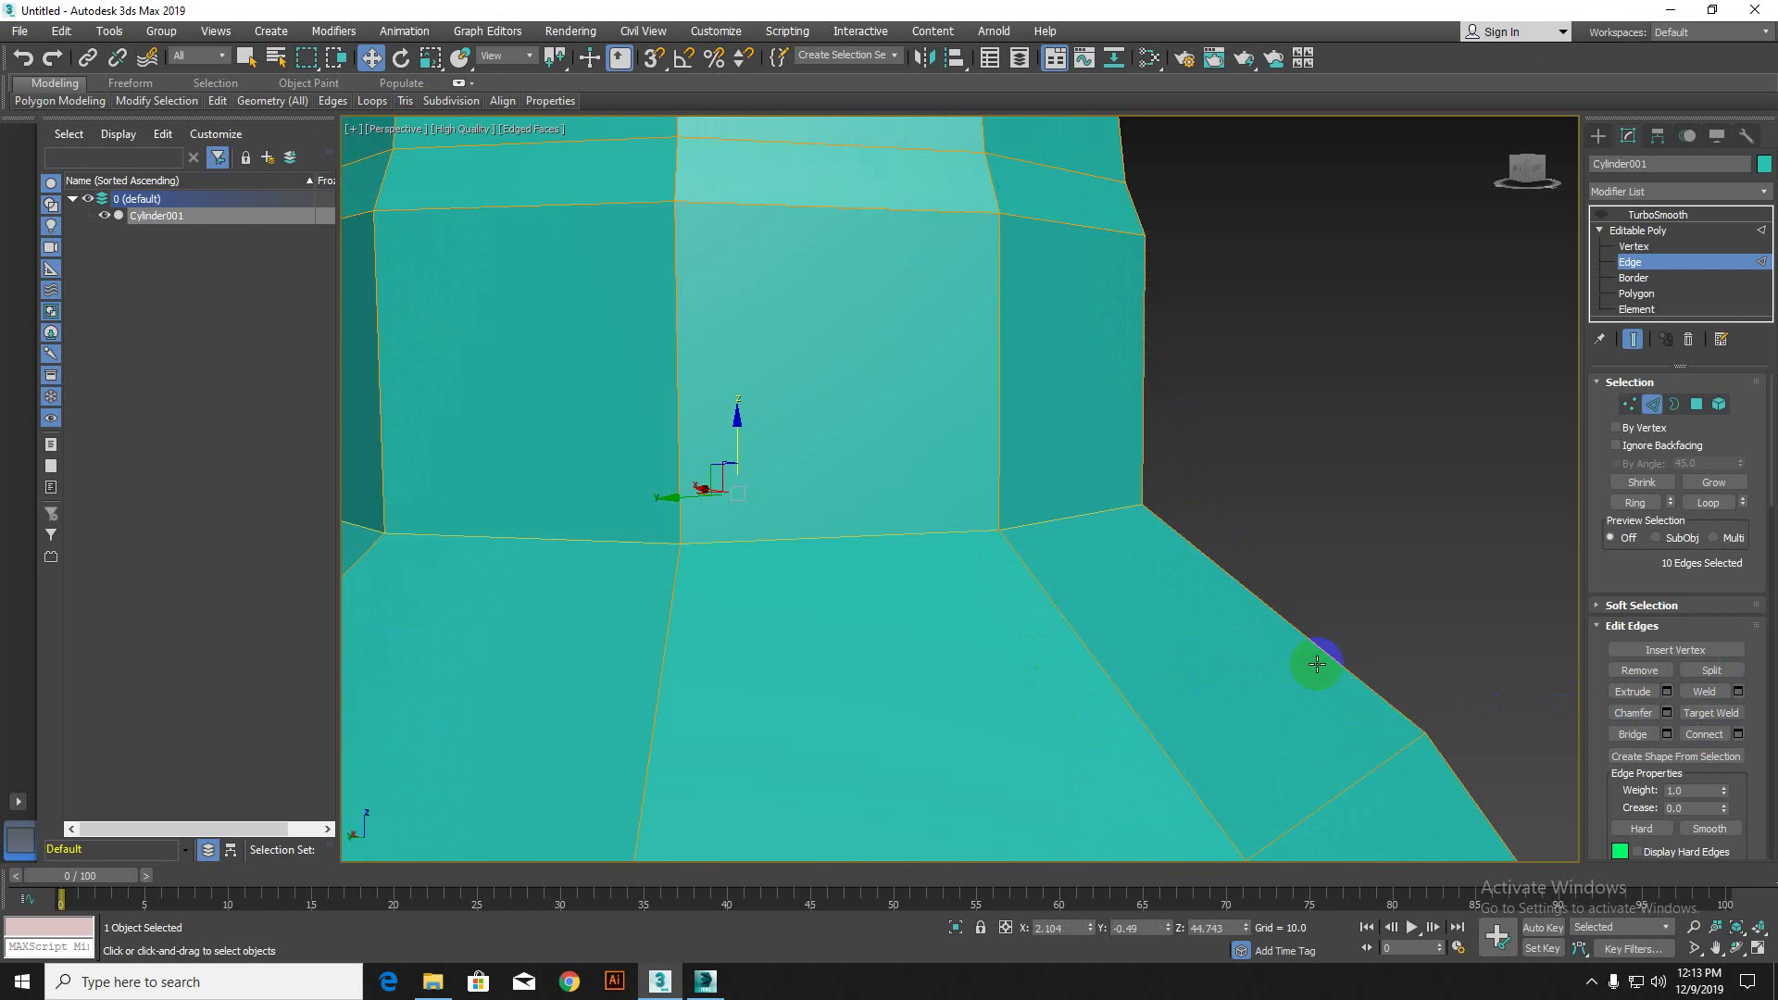
# Step: Reset the chamfer settings and chamfer the neck loop with amount 0.08 and 2 segments
pyautogui.click(1666, 712)
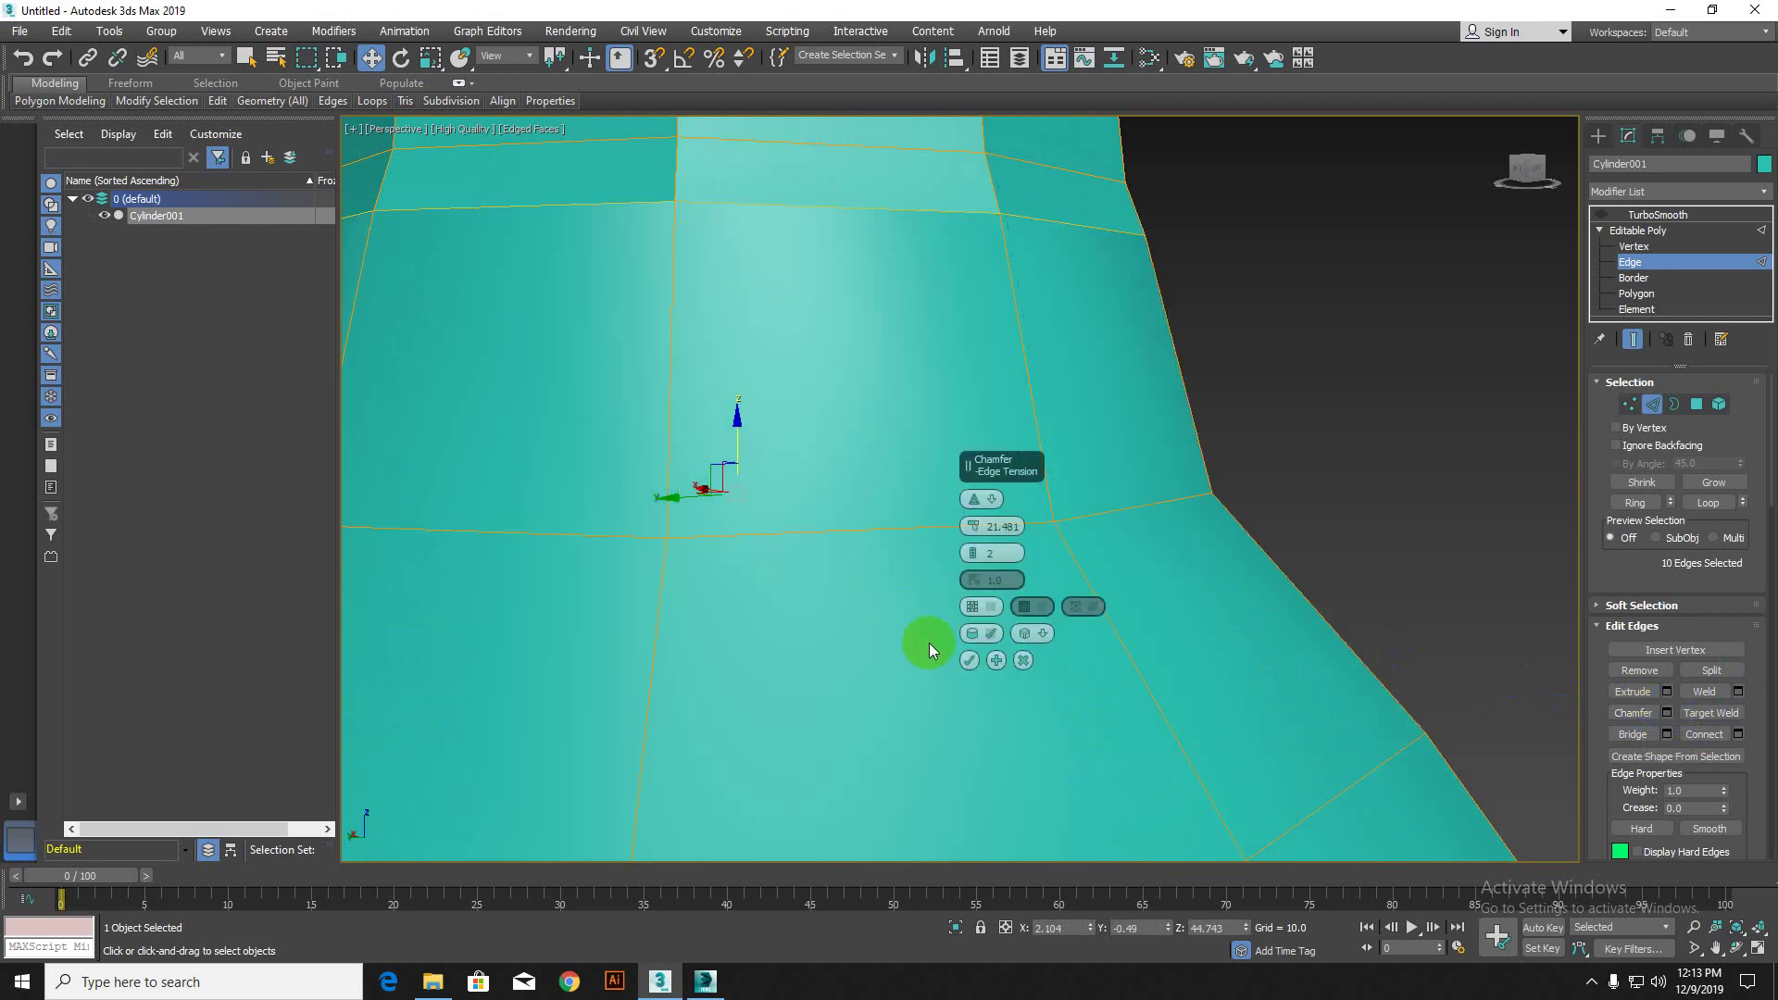
pyautogui.rightClick(975, 527)
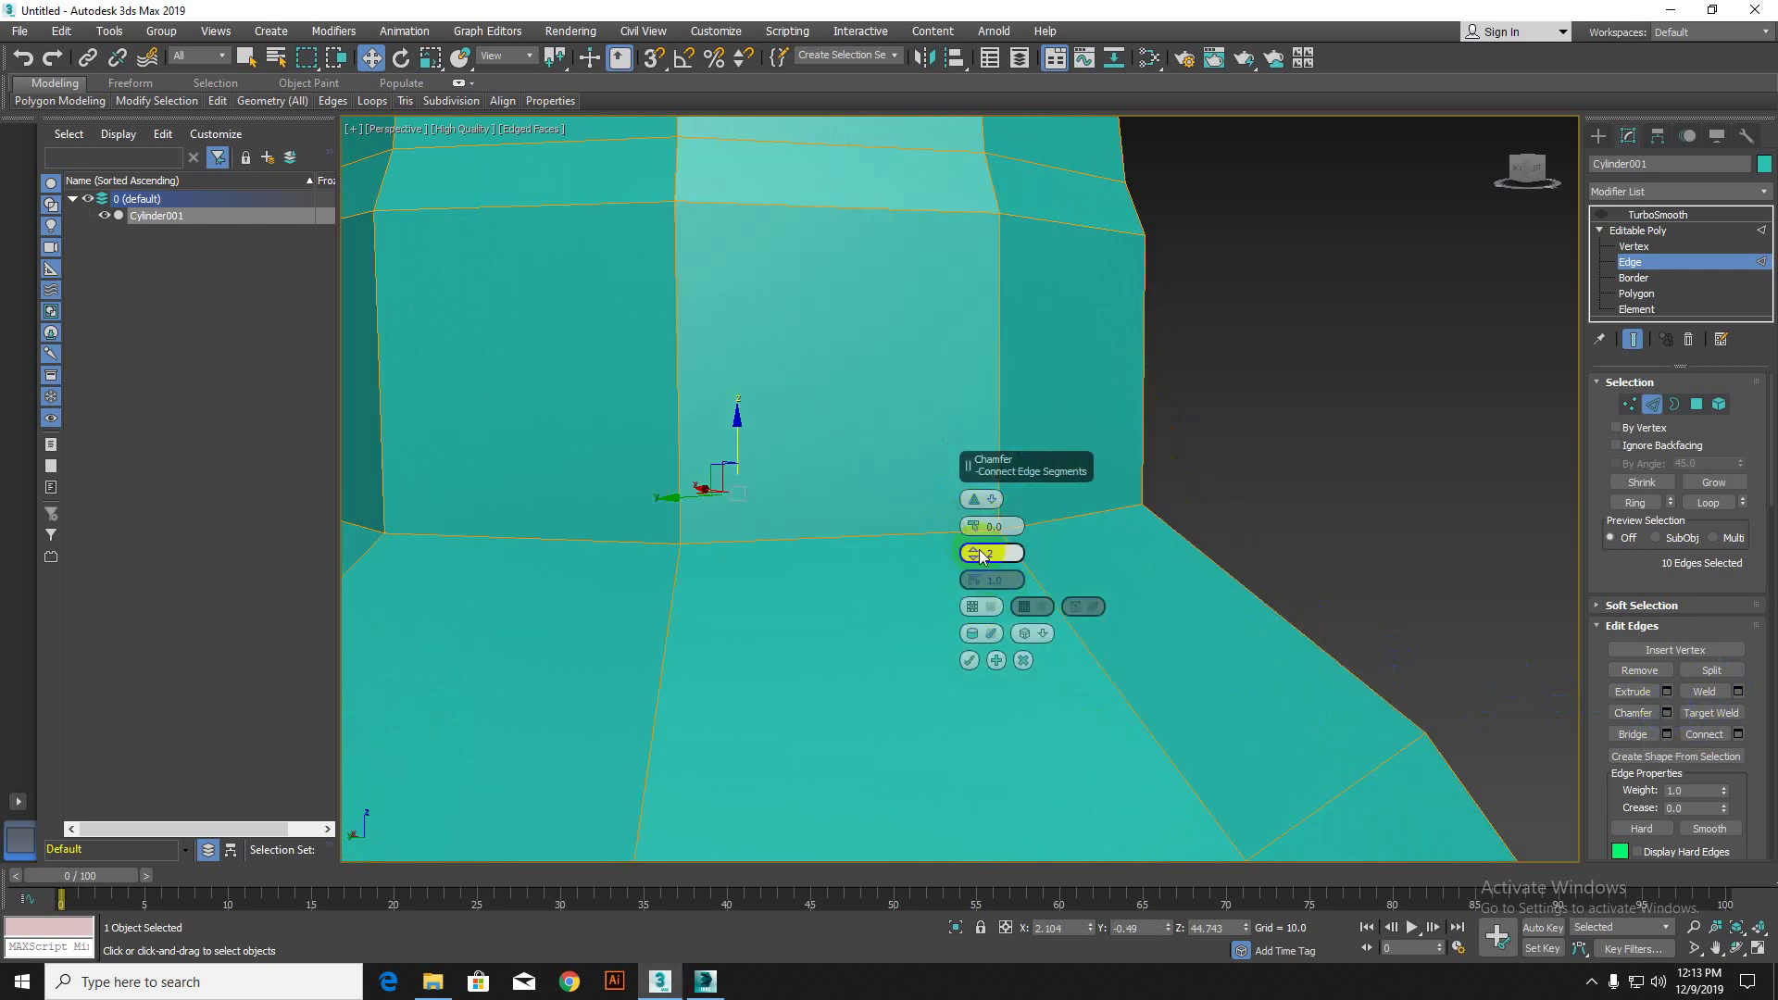
pyautogui.rightClick(972, 553)
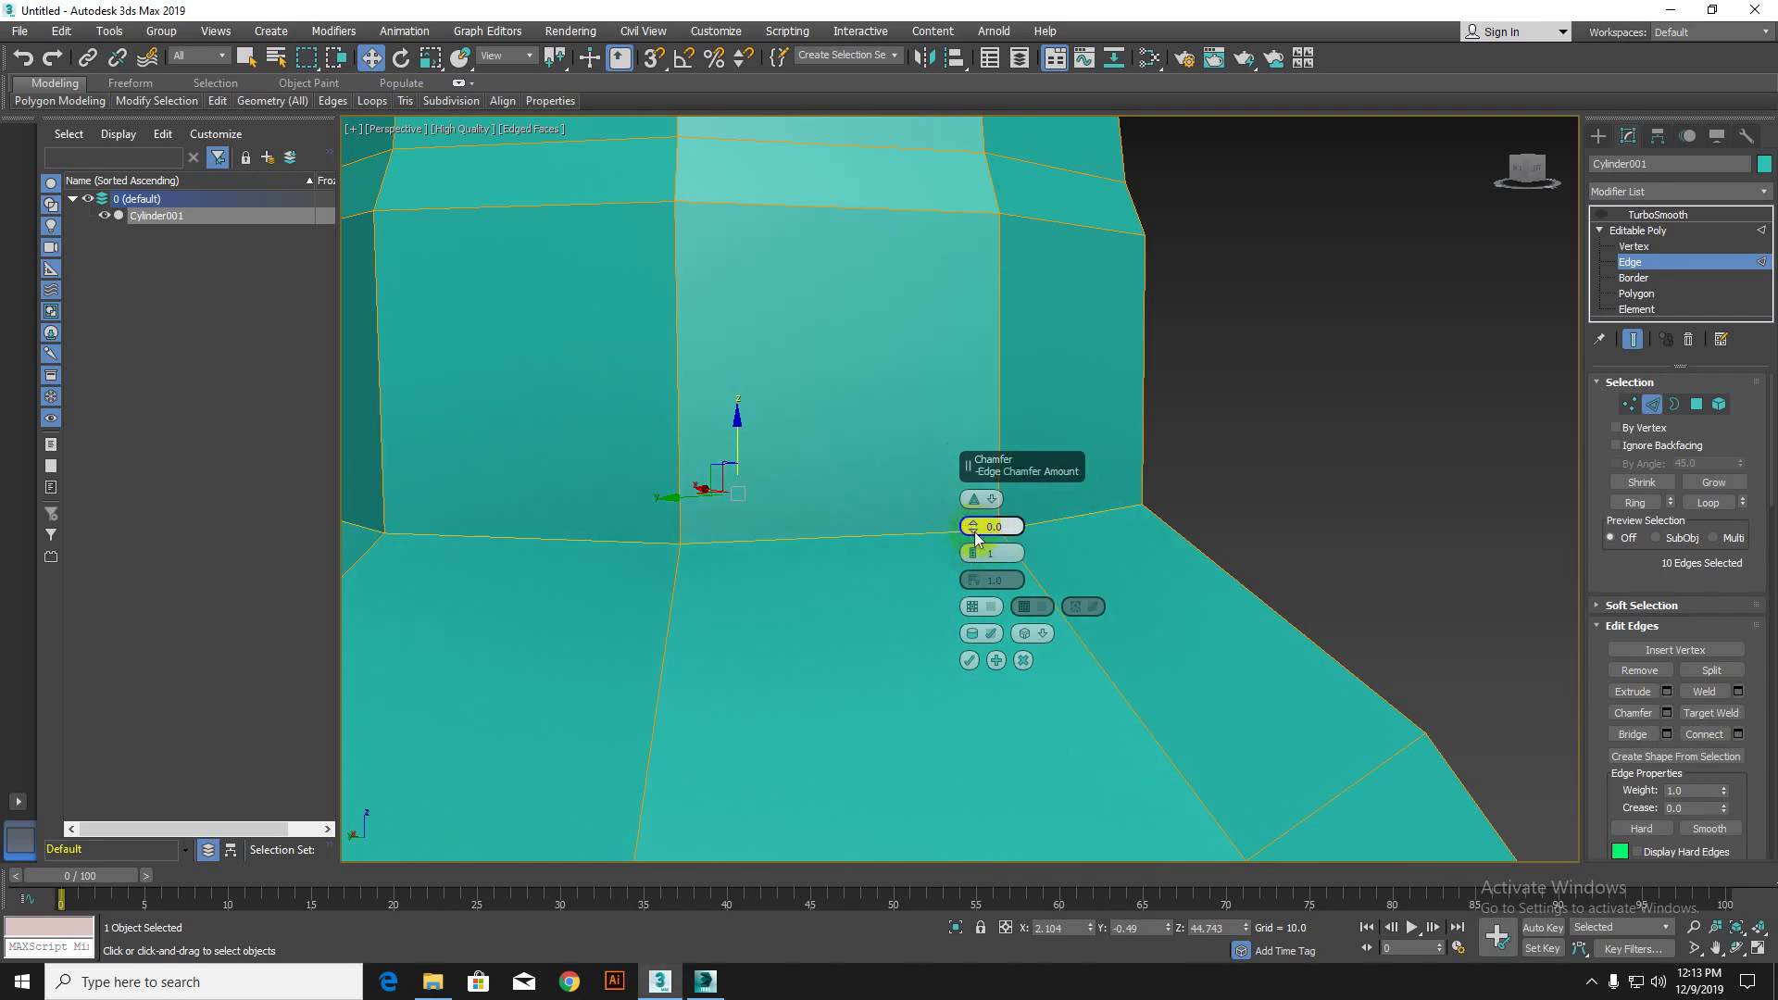
pyautogui.moveTo(975, 526); pyautogui.dragTo(977, 529)
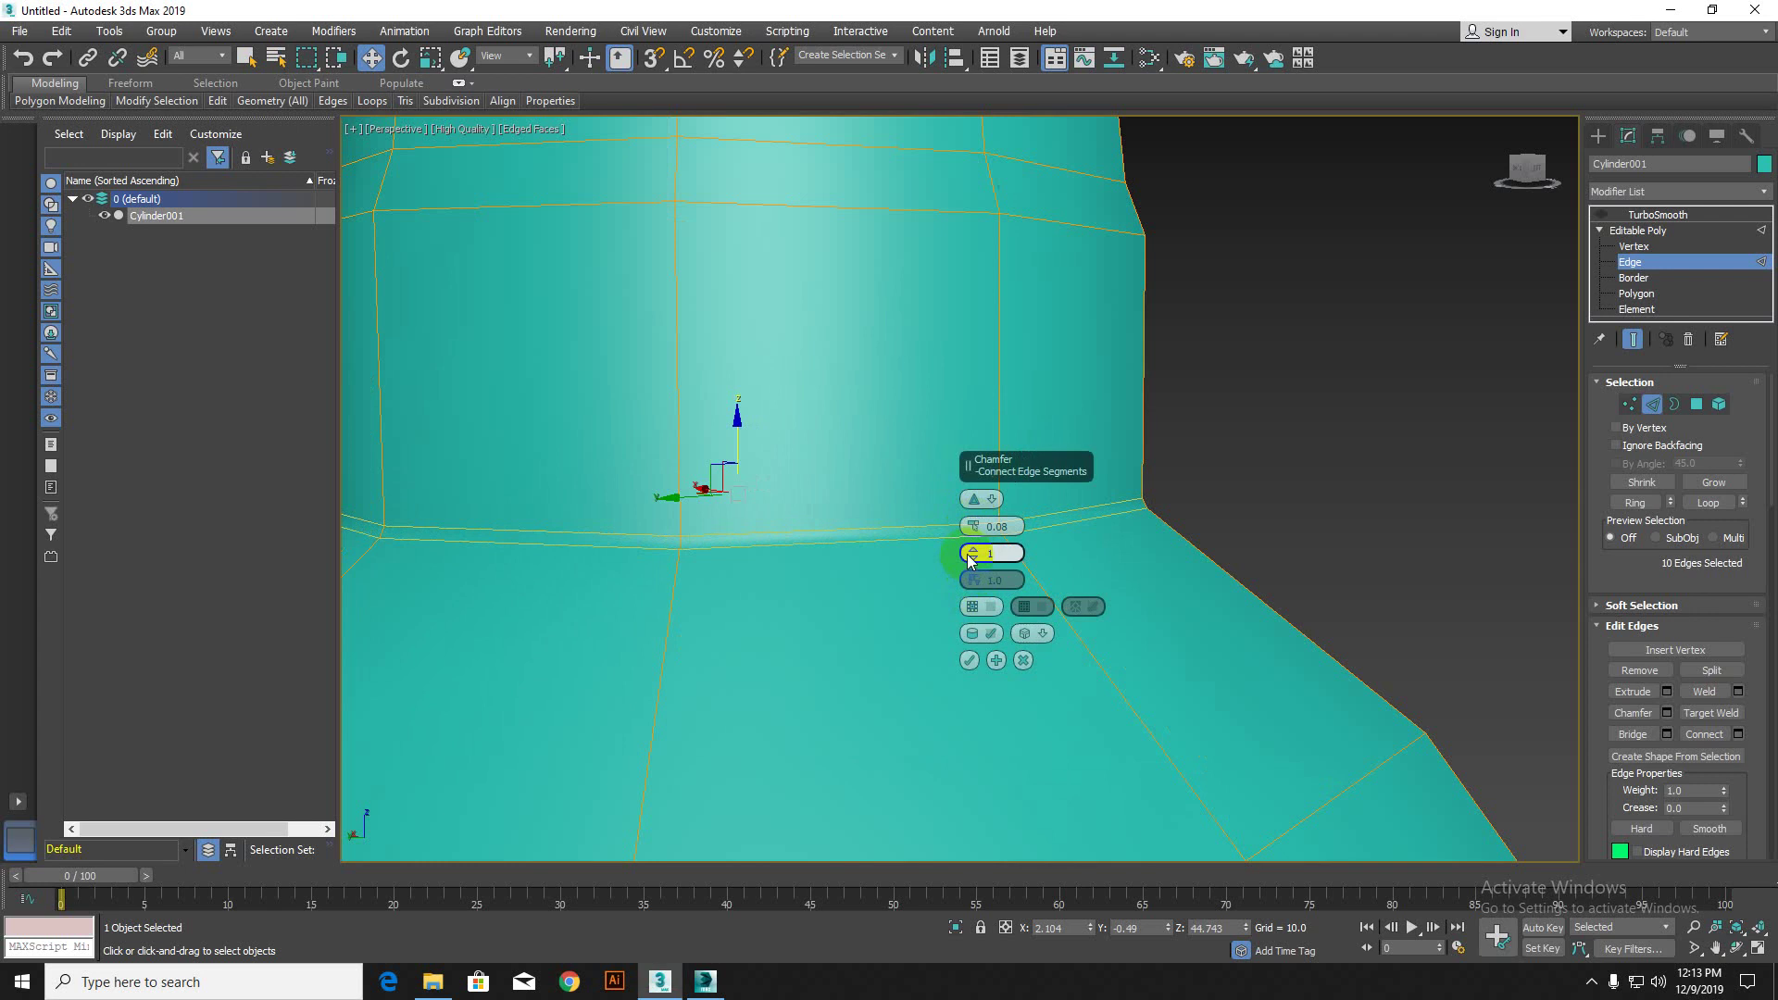
pyautogui.moveTo(971, 552); pyautogui.dragTo(973, 555)
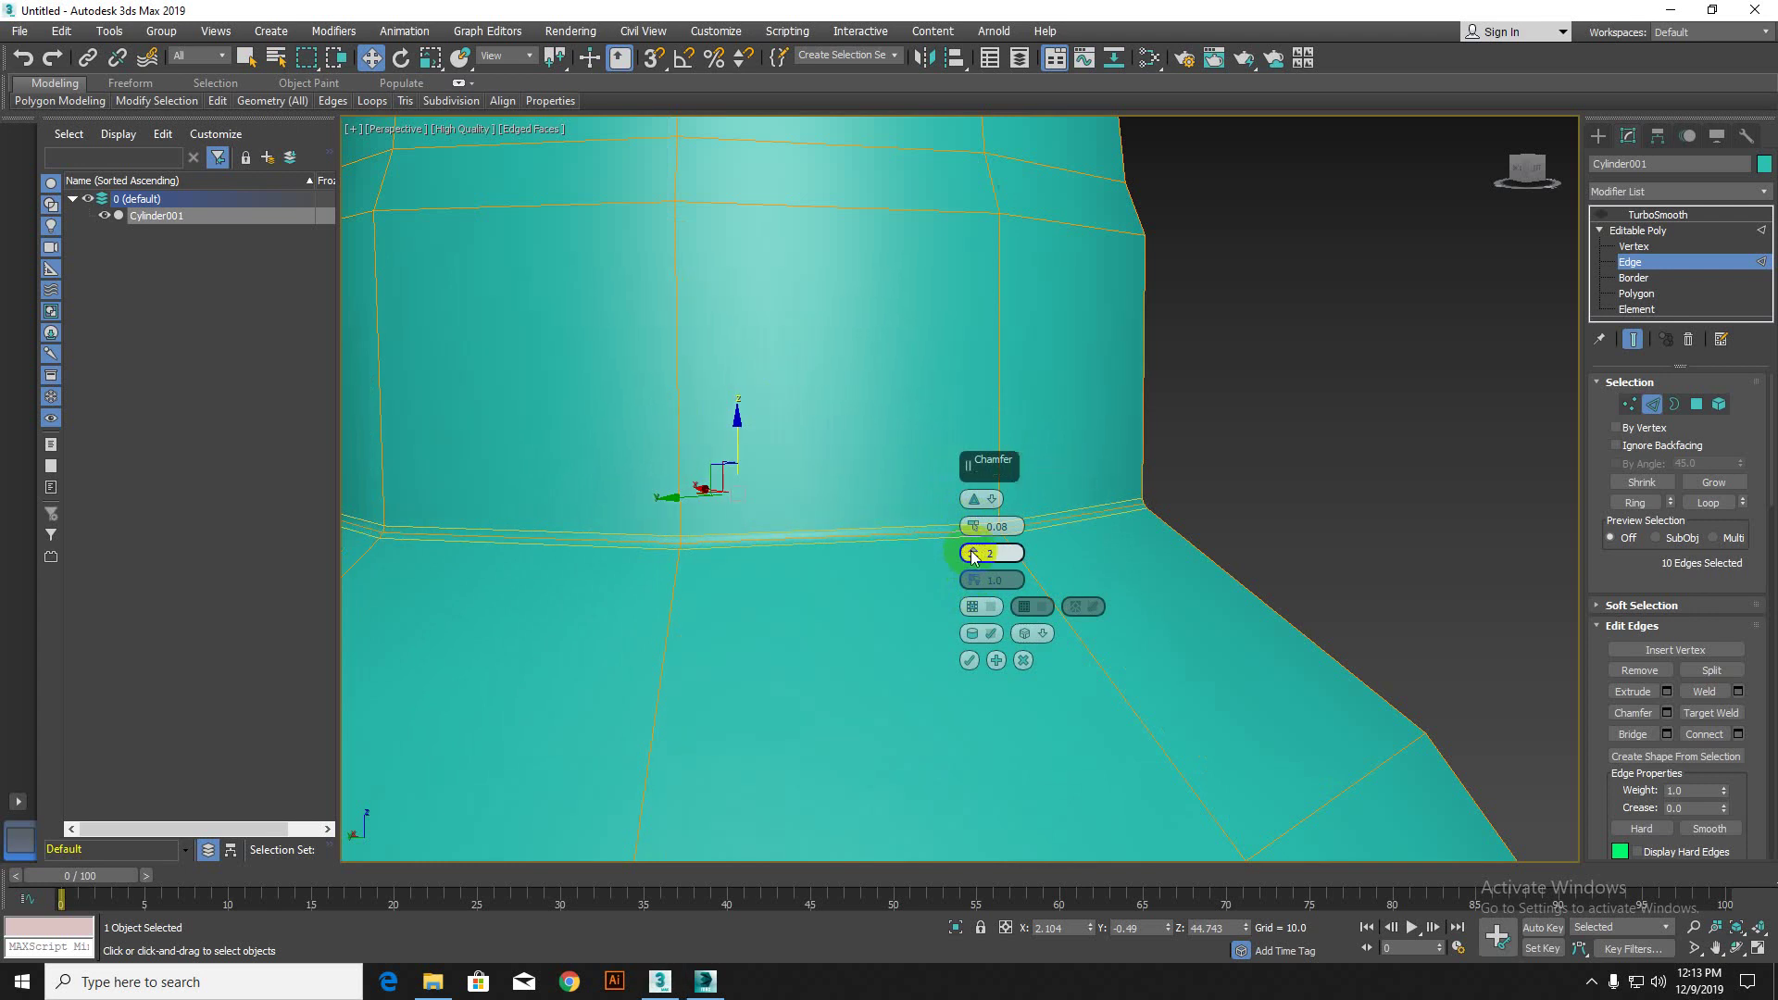
pyautogui.click(969, 660)
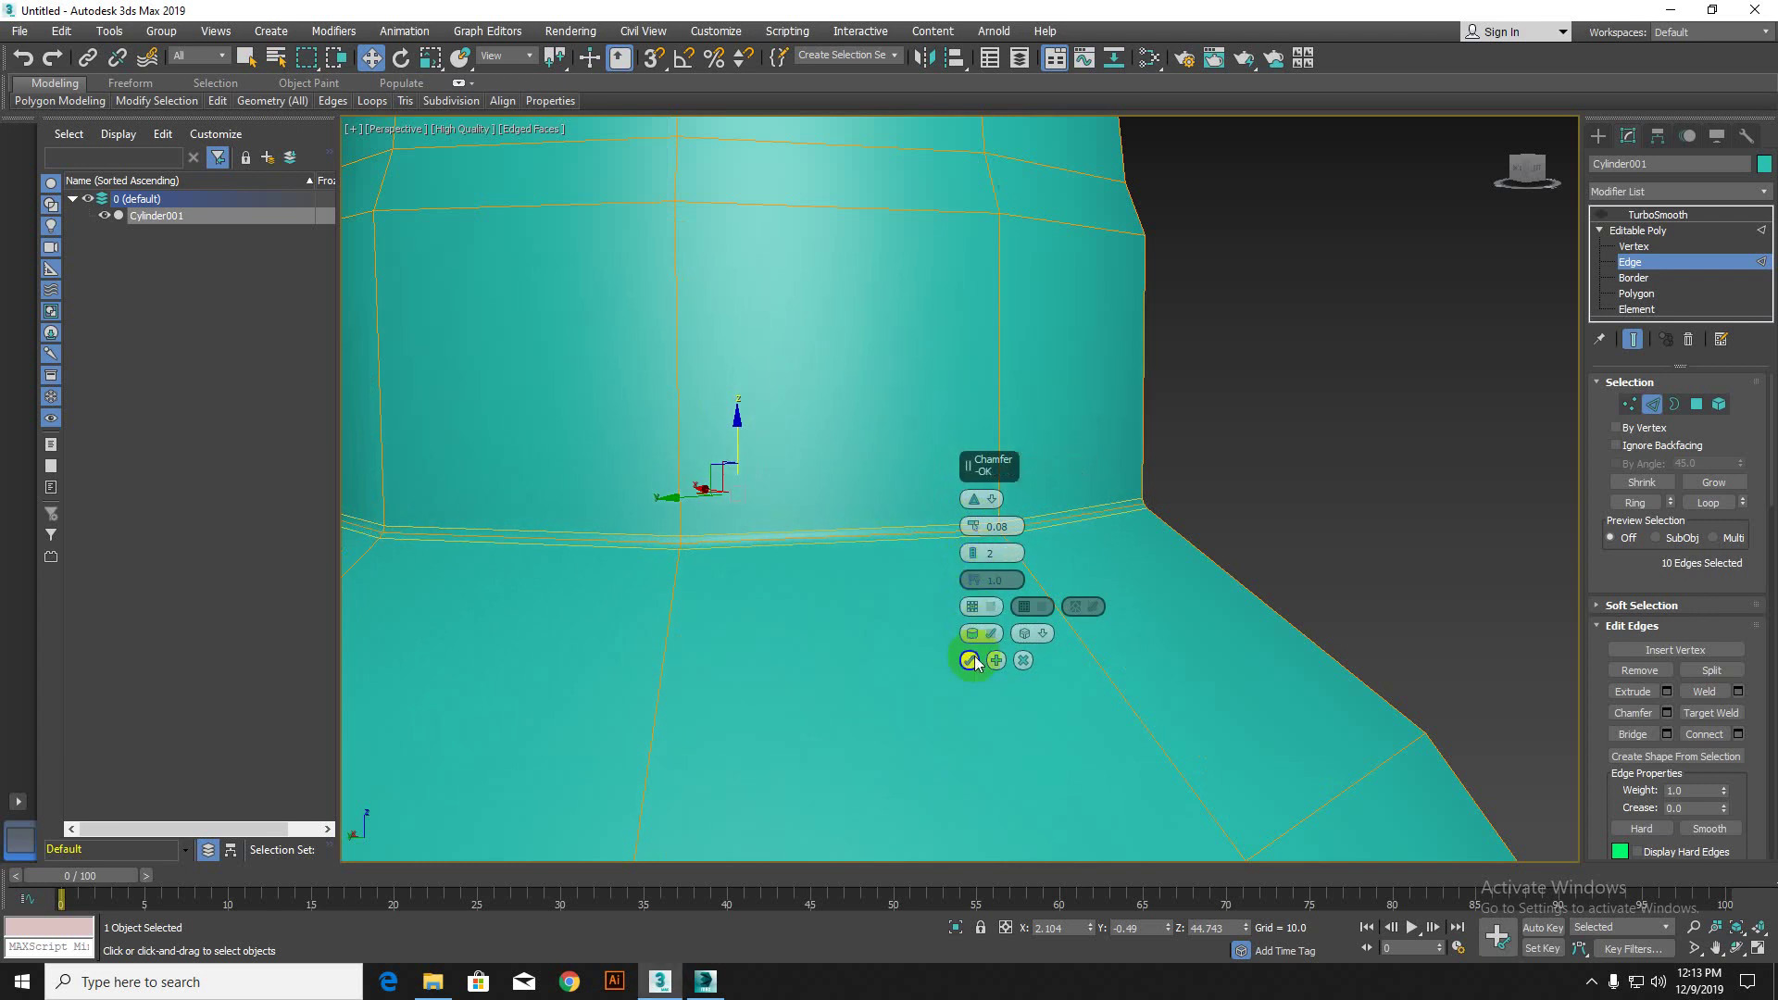
pyautogui.scroll(-5, 974, 620)
pyautogui.click(1083, 536)
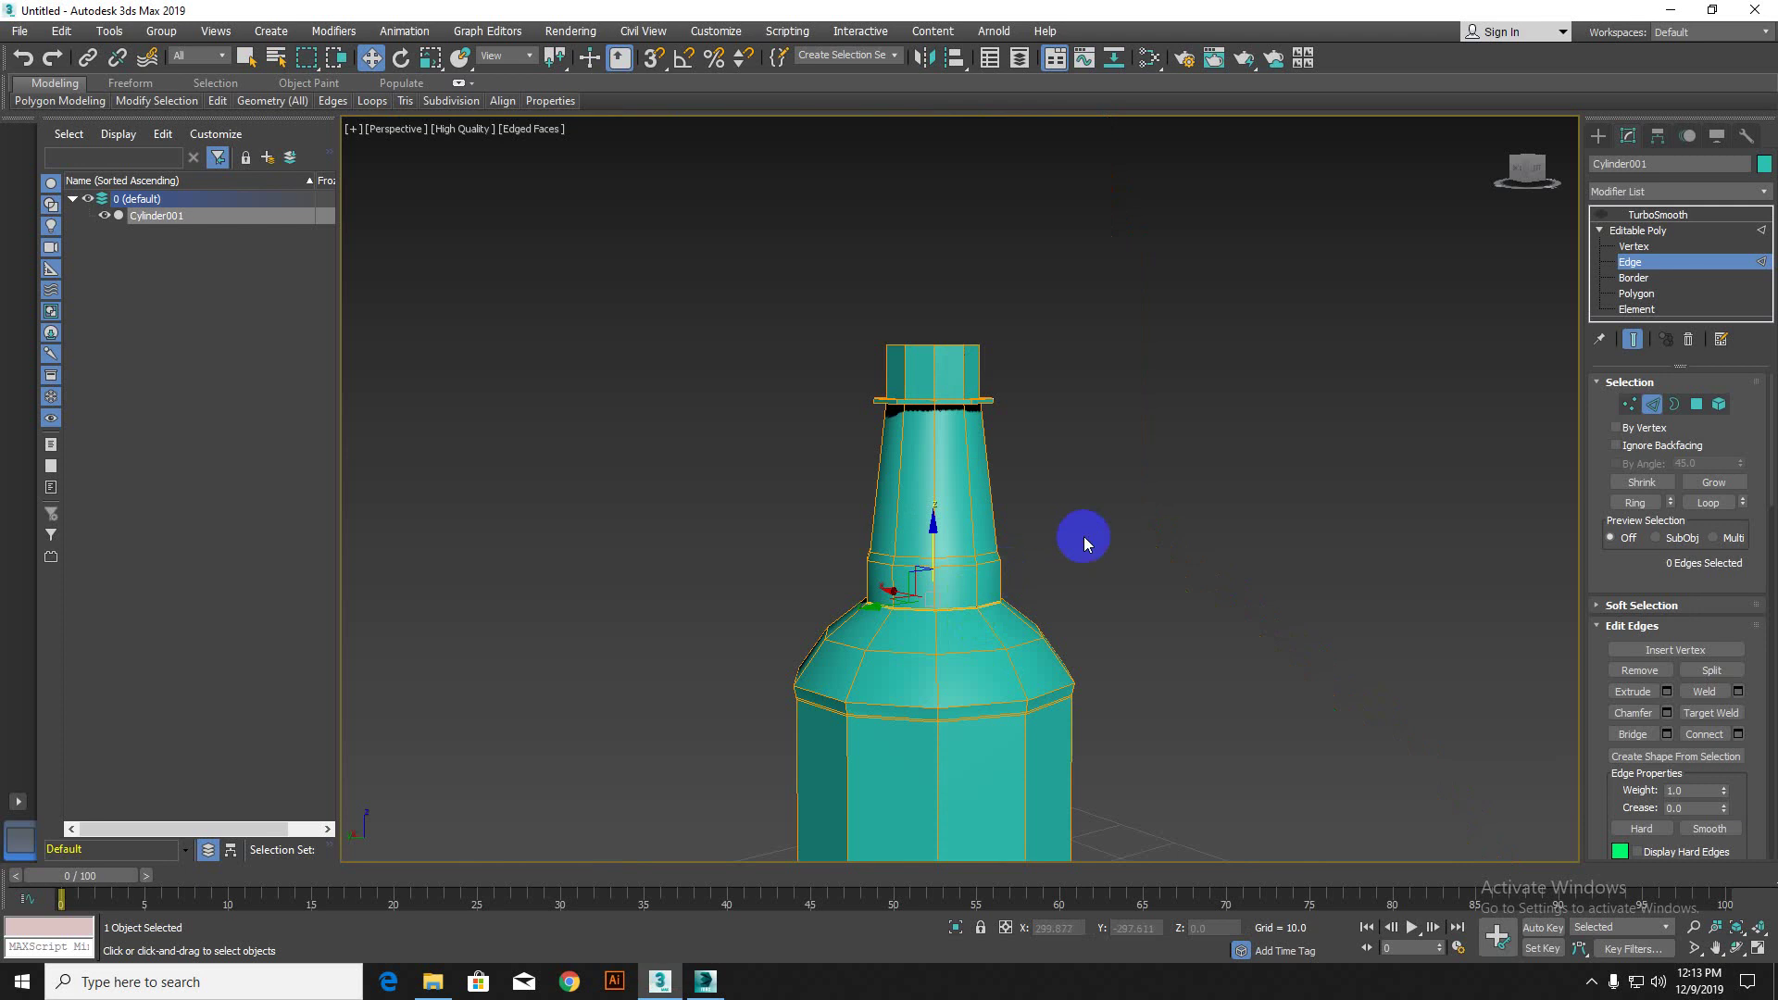
# Step: Use Swift Loop to insert an edge loop around the neck just above the collar
pyautogui.scroll(5, 1003, 576)
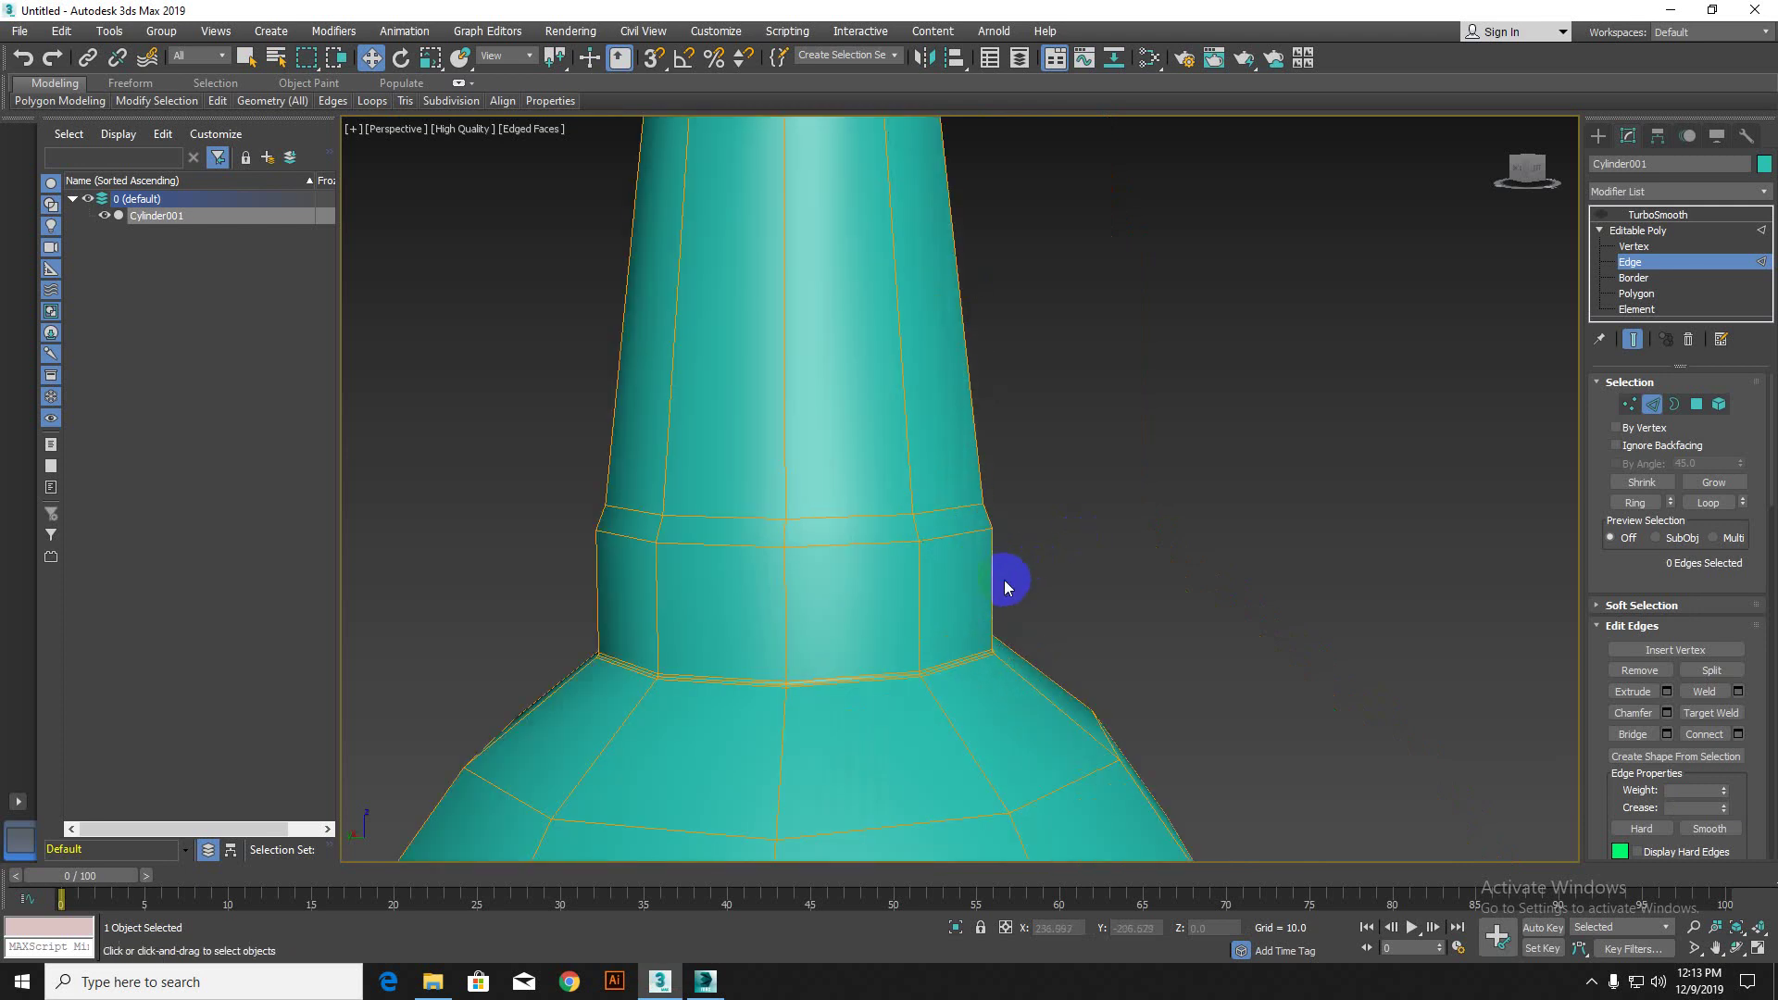
pyautogui.doubleClick(876, 513)
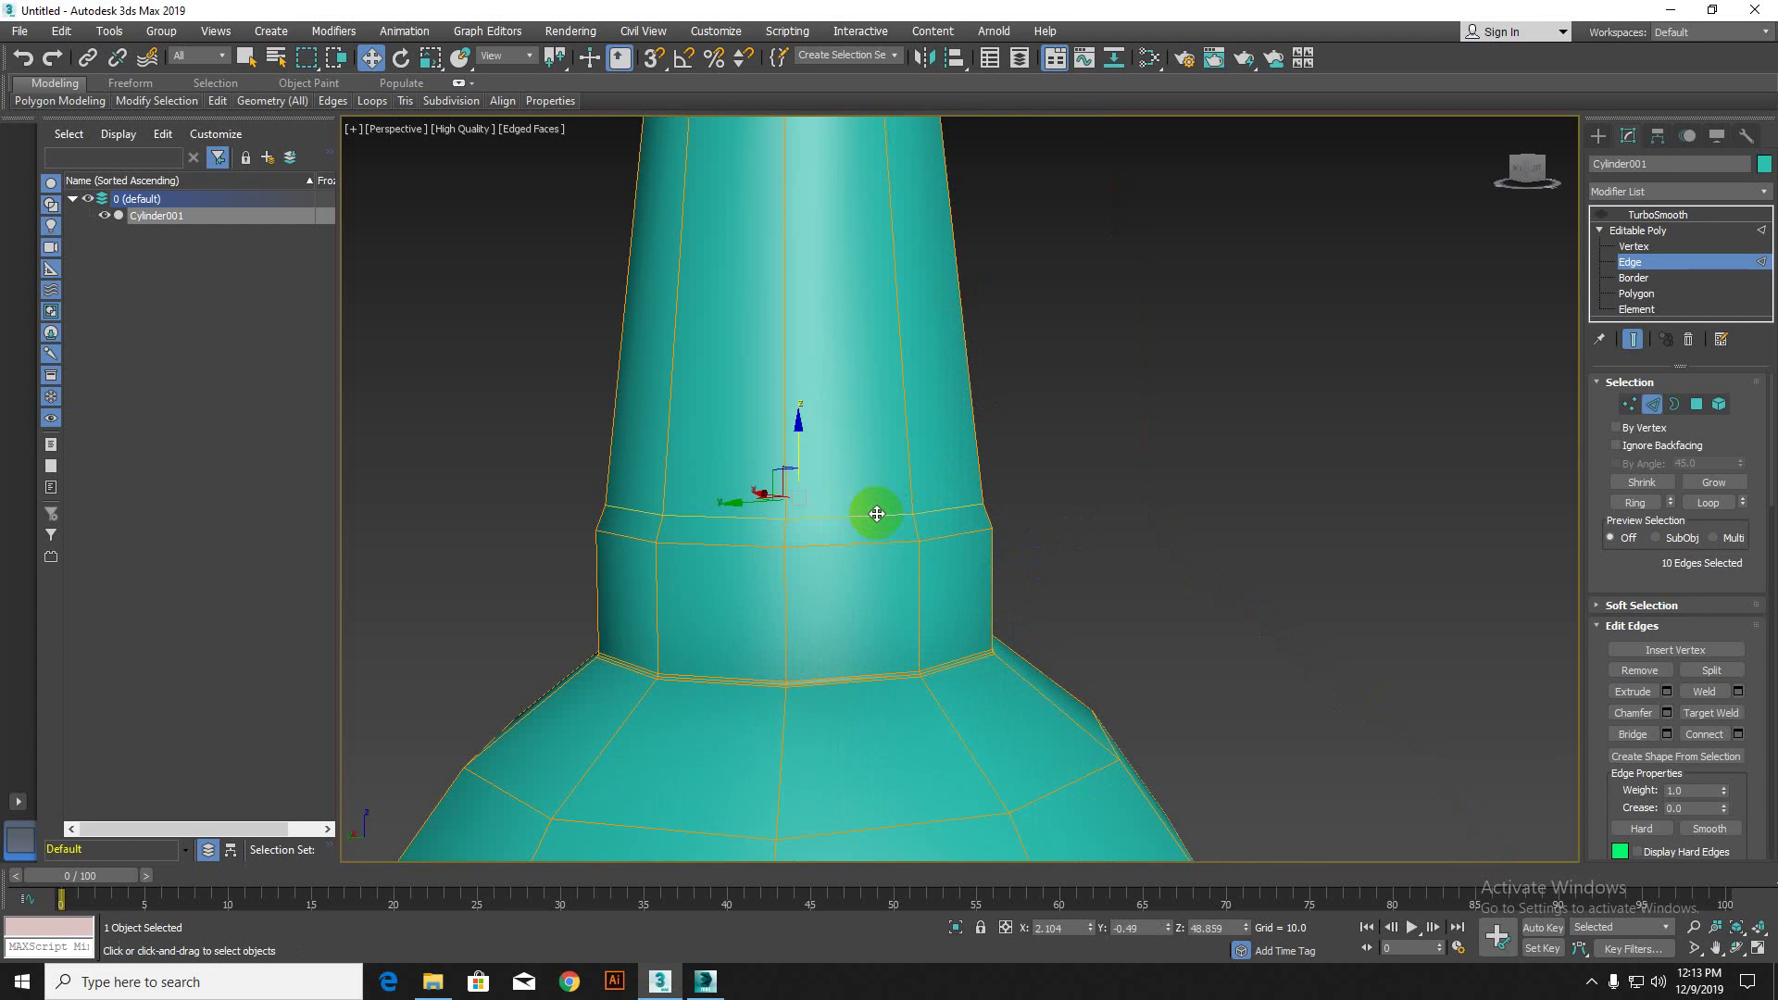
pyautogui.moveTo(436, 330); pyautogui.dragTo(1143, 331)
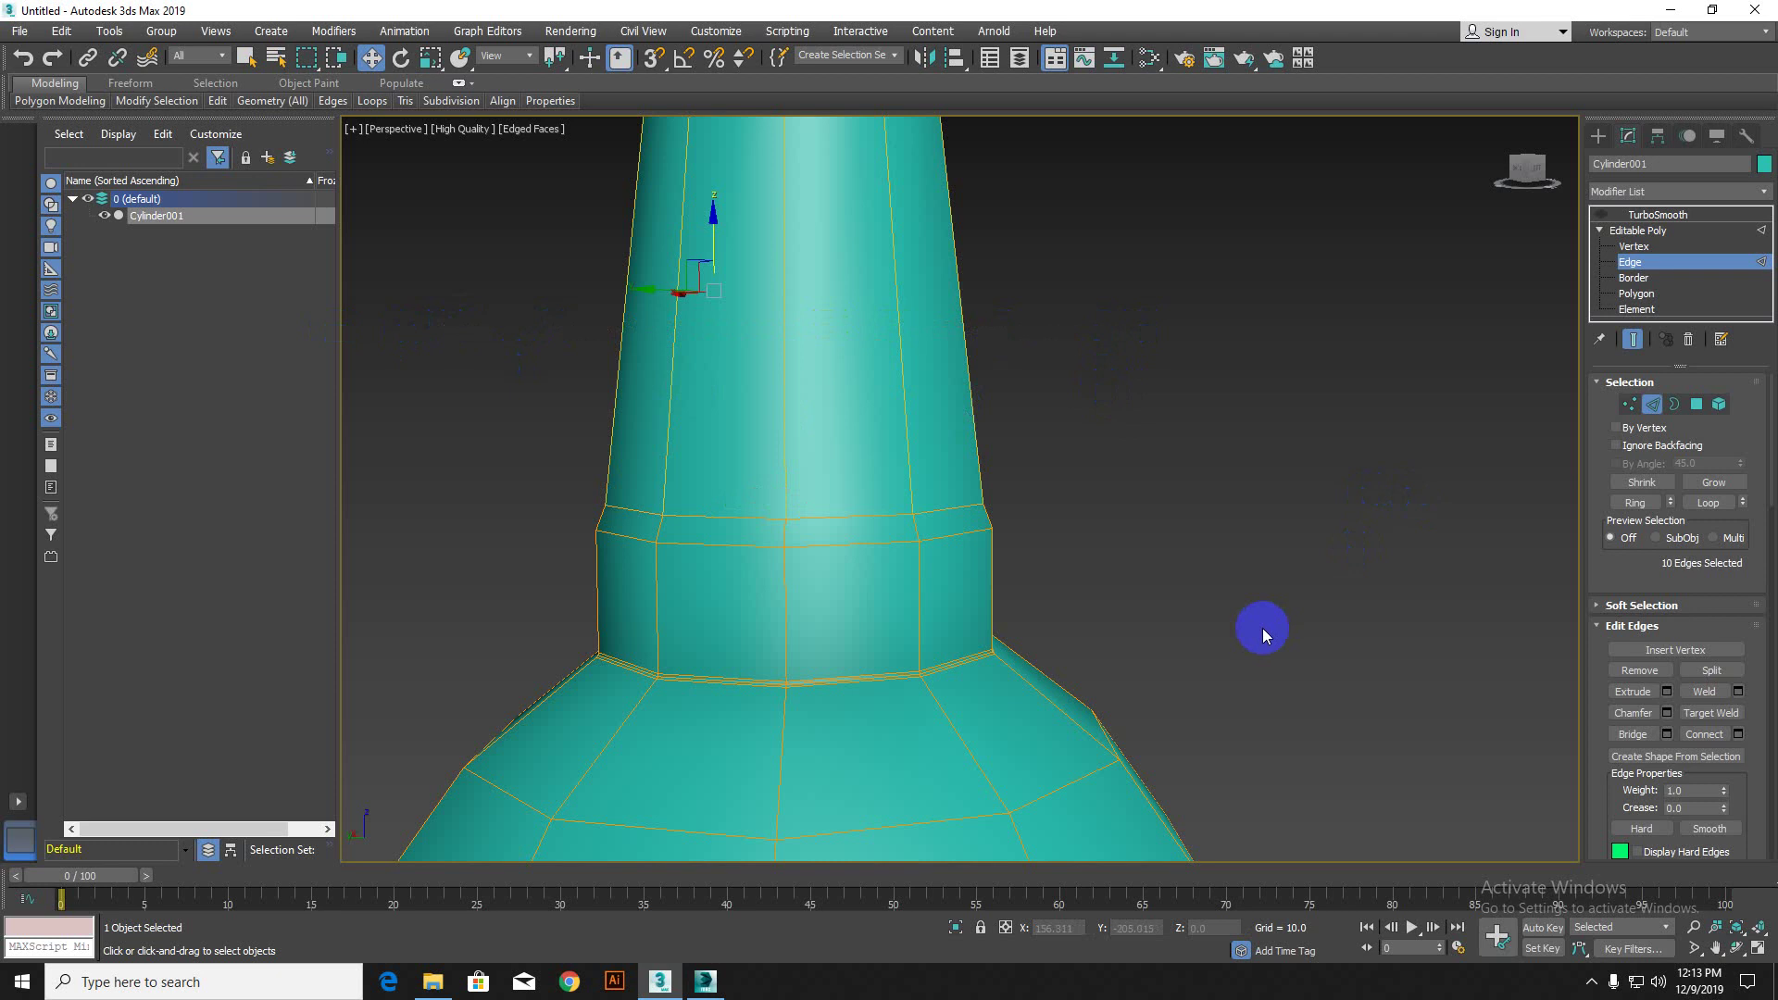
pyautogui.moveTo(1264, 633); pyautogui.dragTo(1266, 684, button='middle')
pyautogui.click(1204, 498)
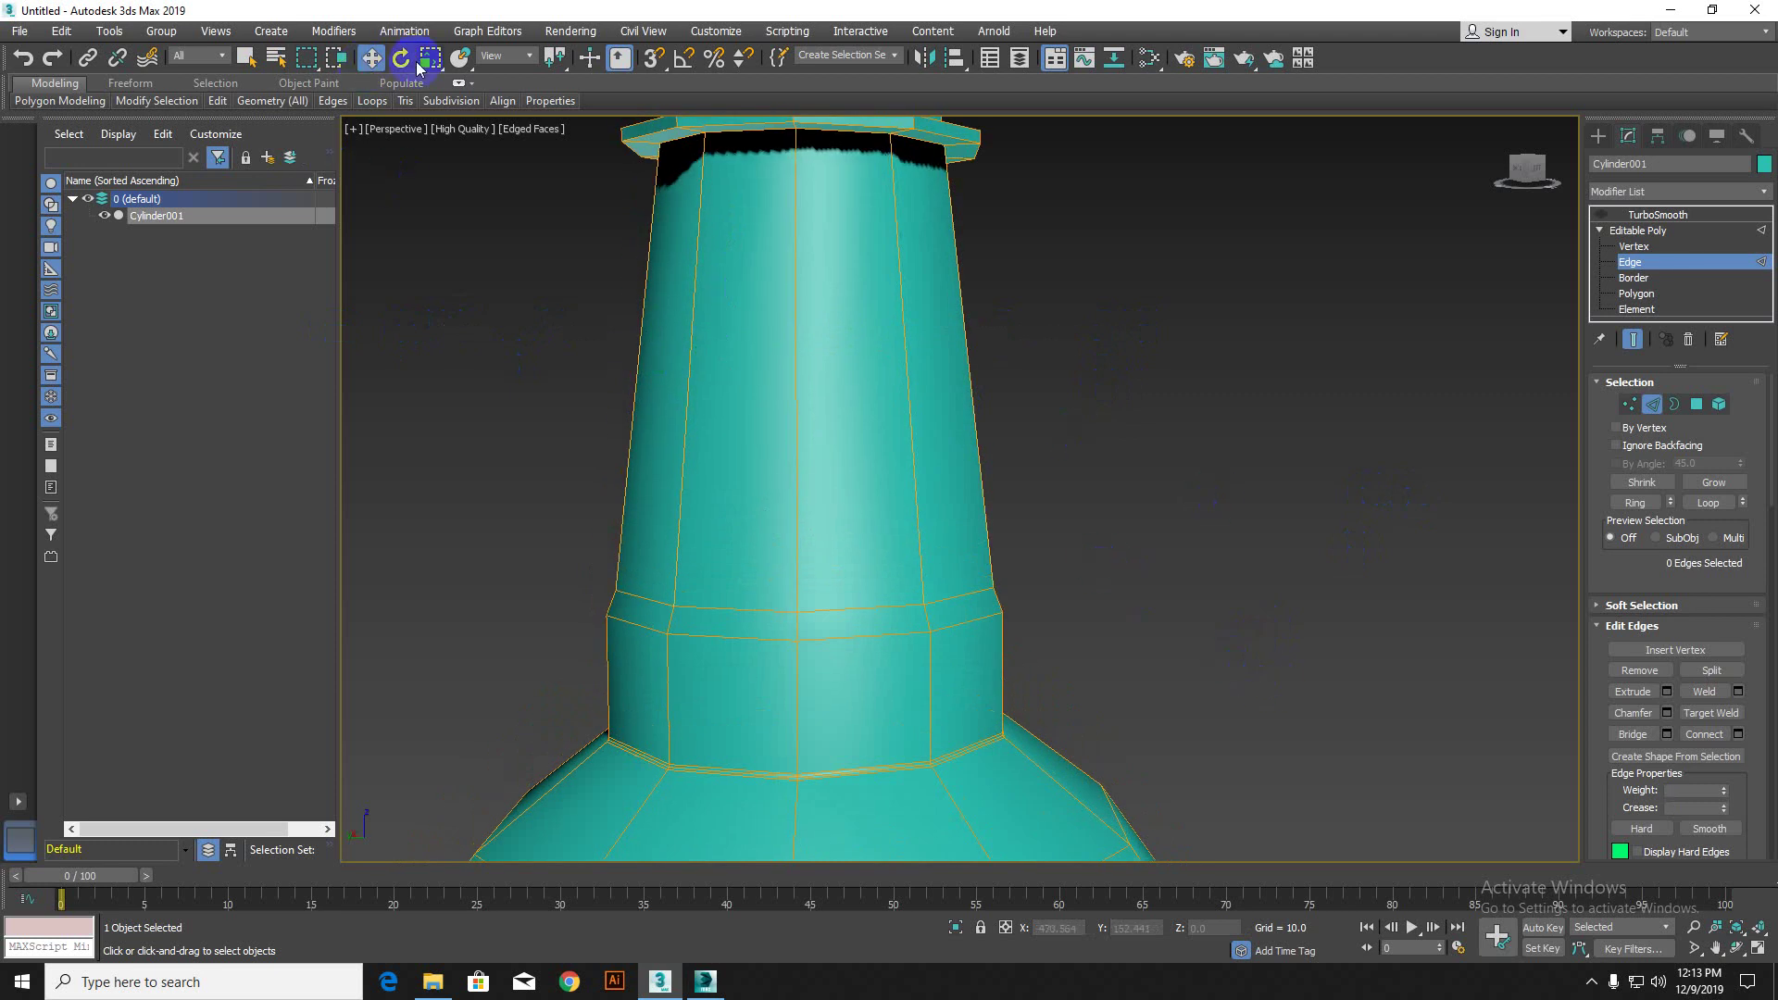
pyautogui.moveTo(230, 112)
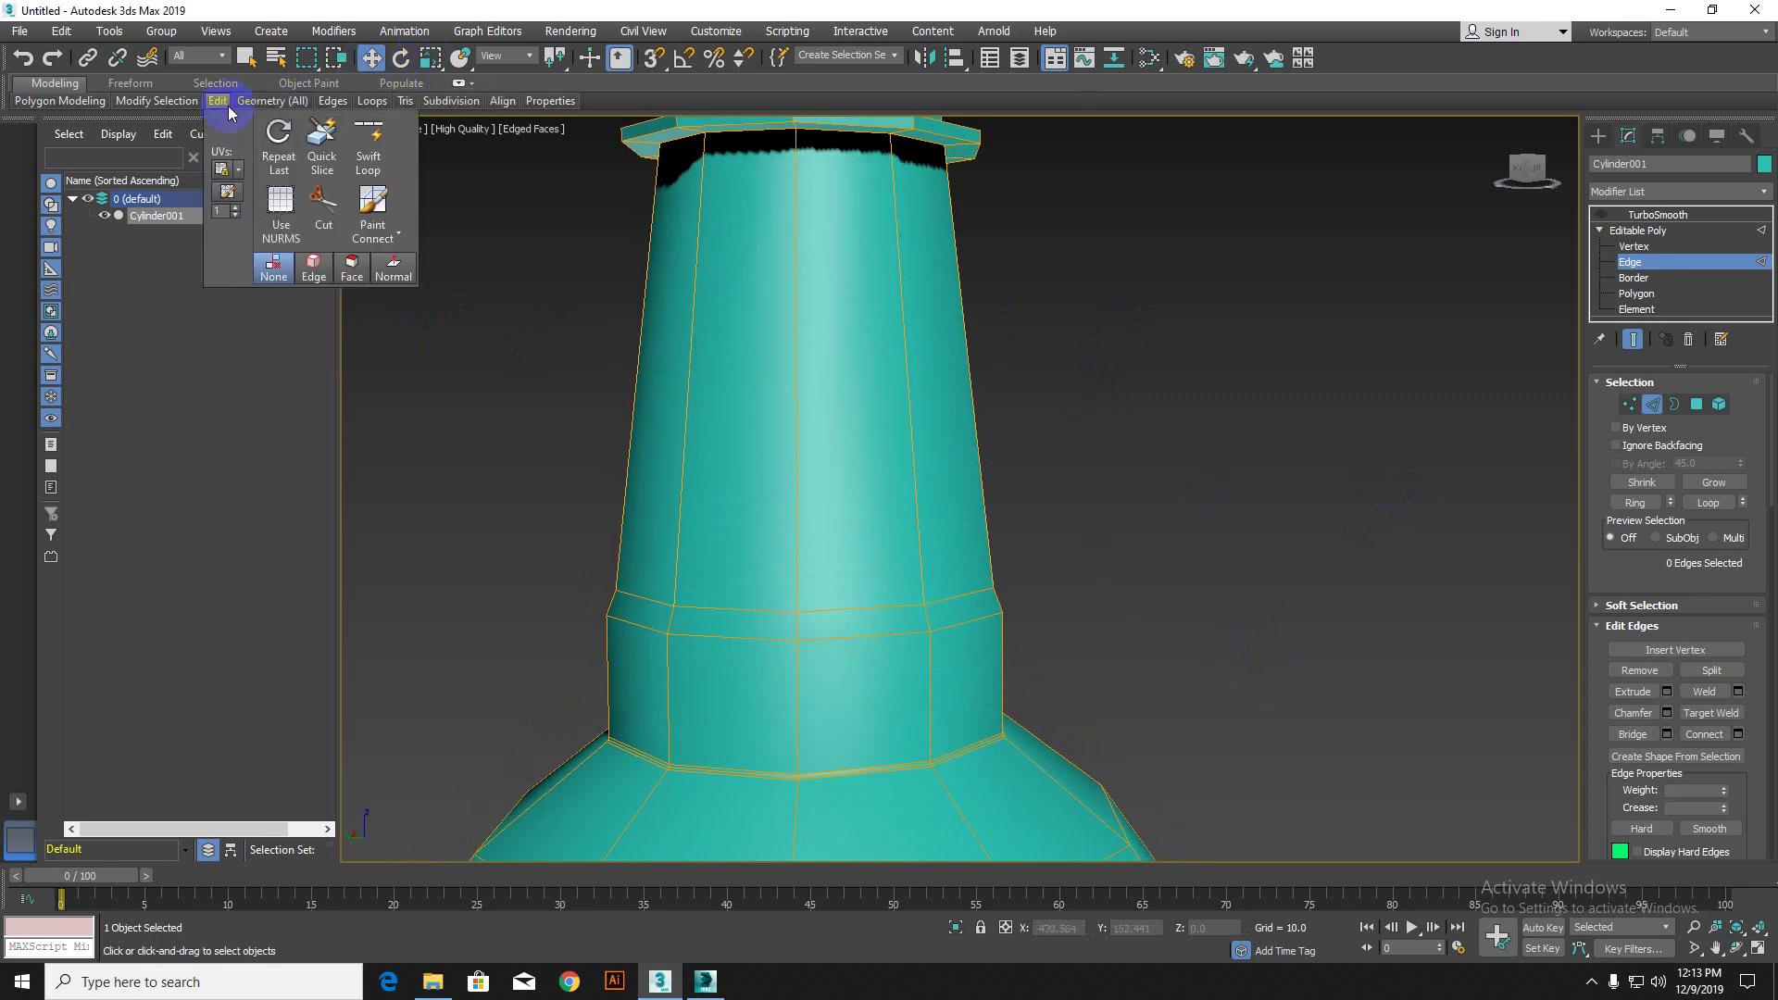
pyautogui.click(368, 141)
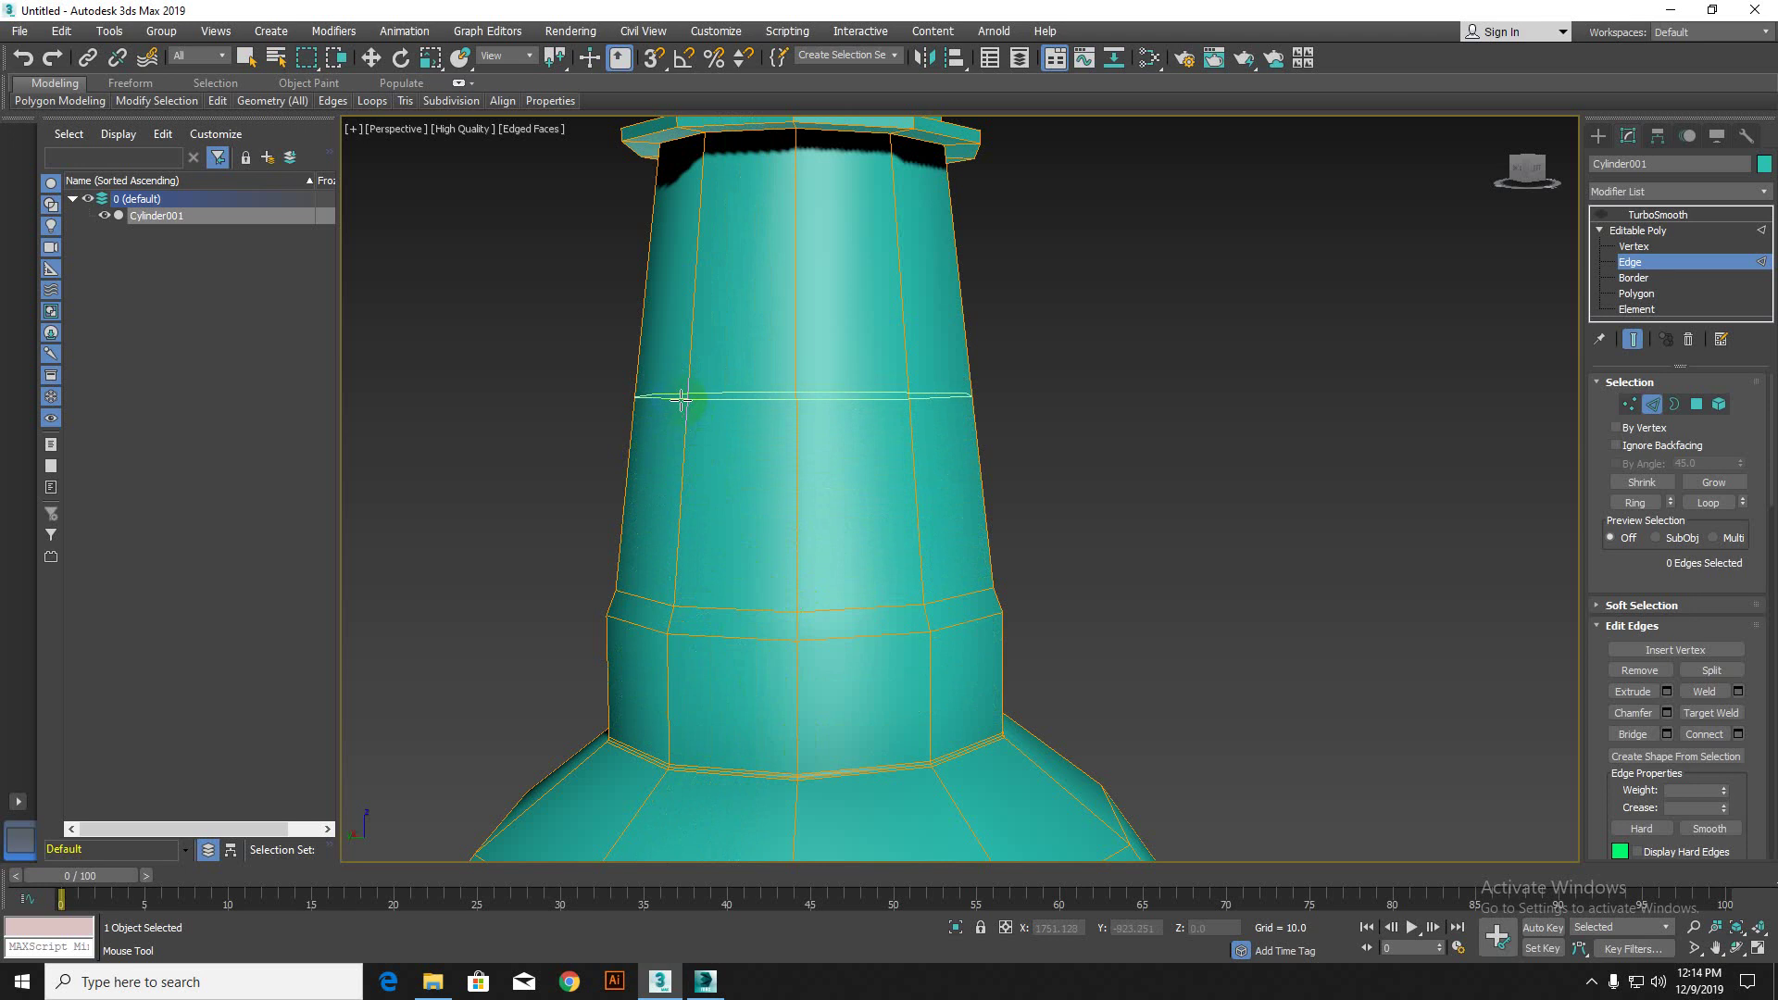
pyautogui.click(674, 600)
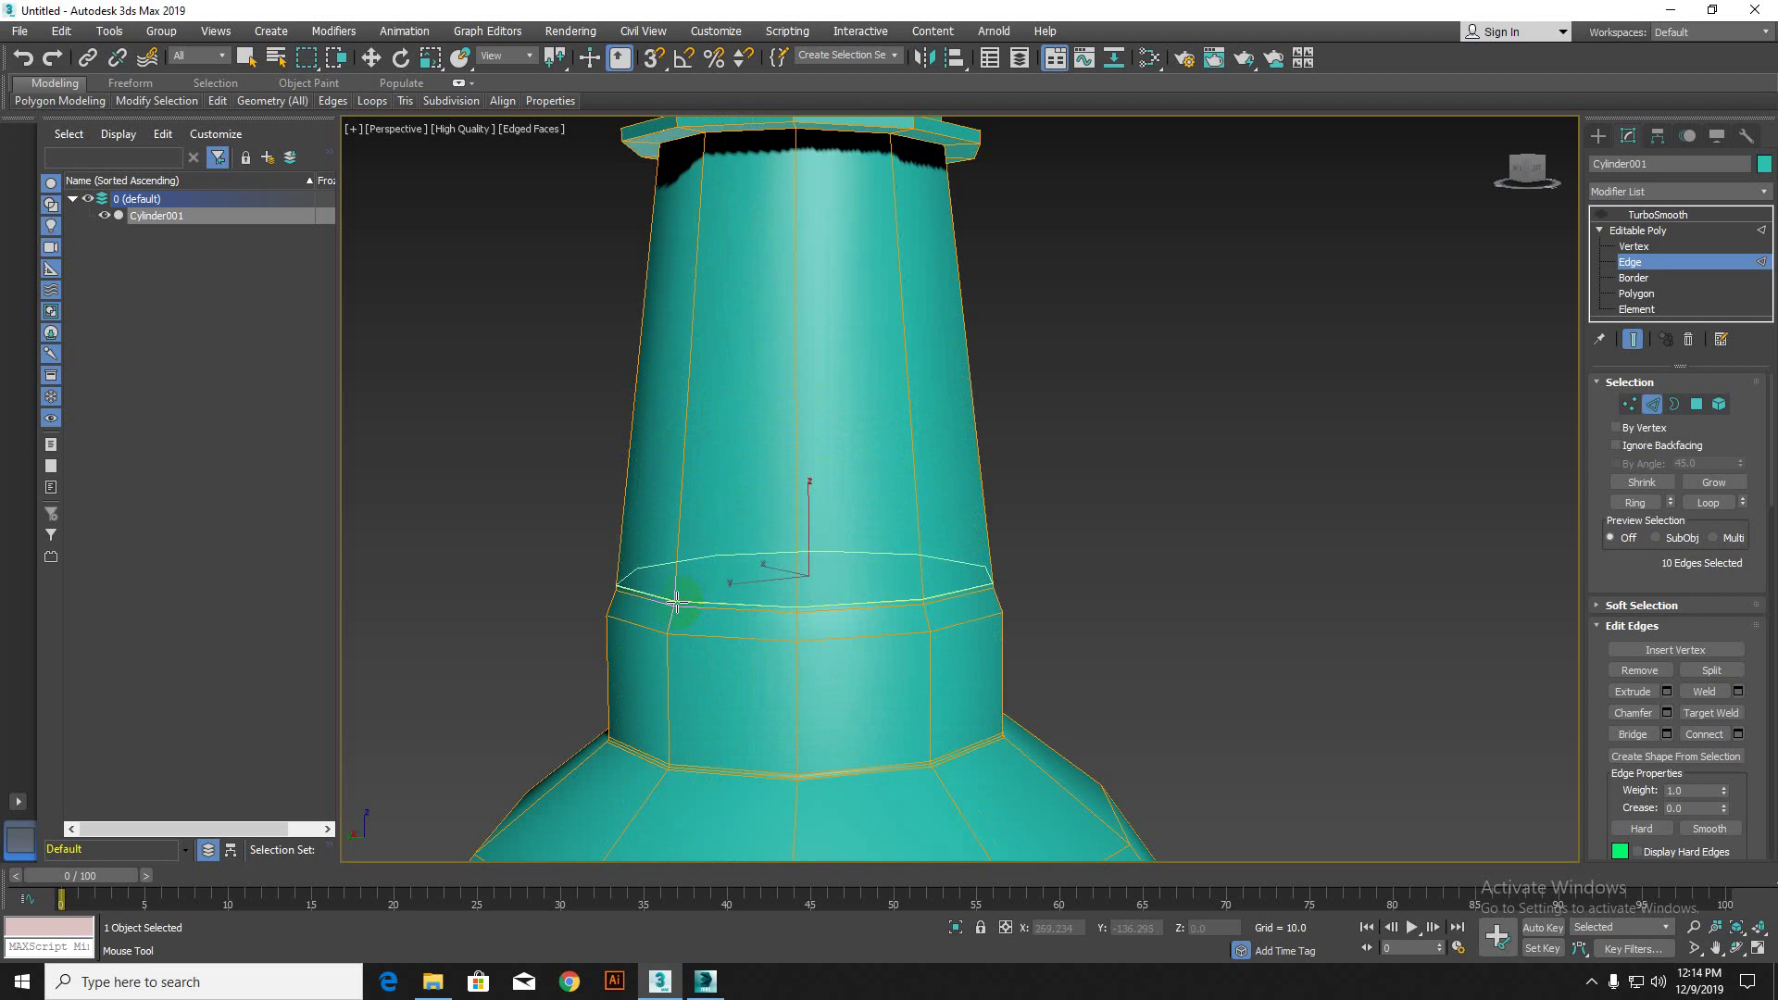
# Step: Select the three edge loops along the neck rim, 40 edges in total
pyautogui.moveTo(925, 517); pyautogui.dragTo(922, 903, button='middle')
pyautogui.rightClick(922, 902)
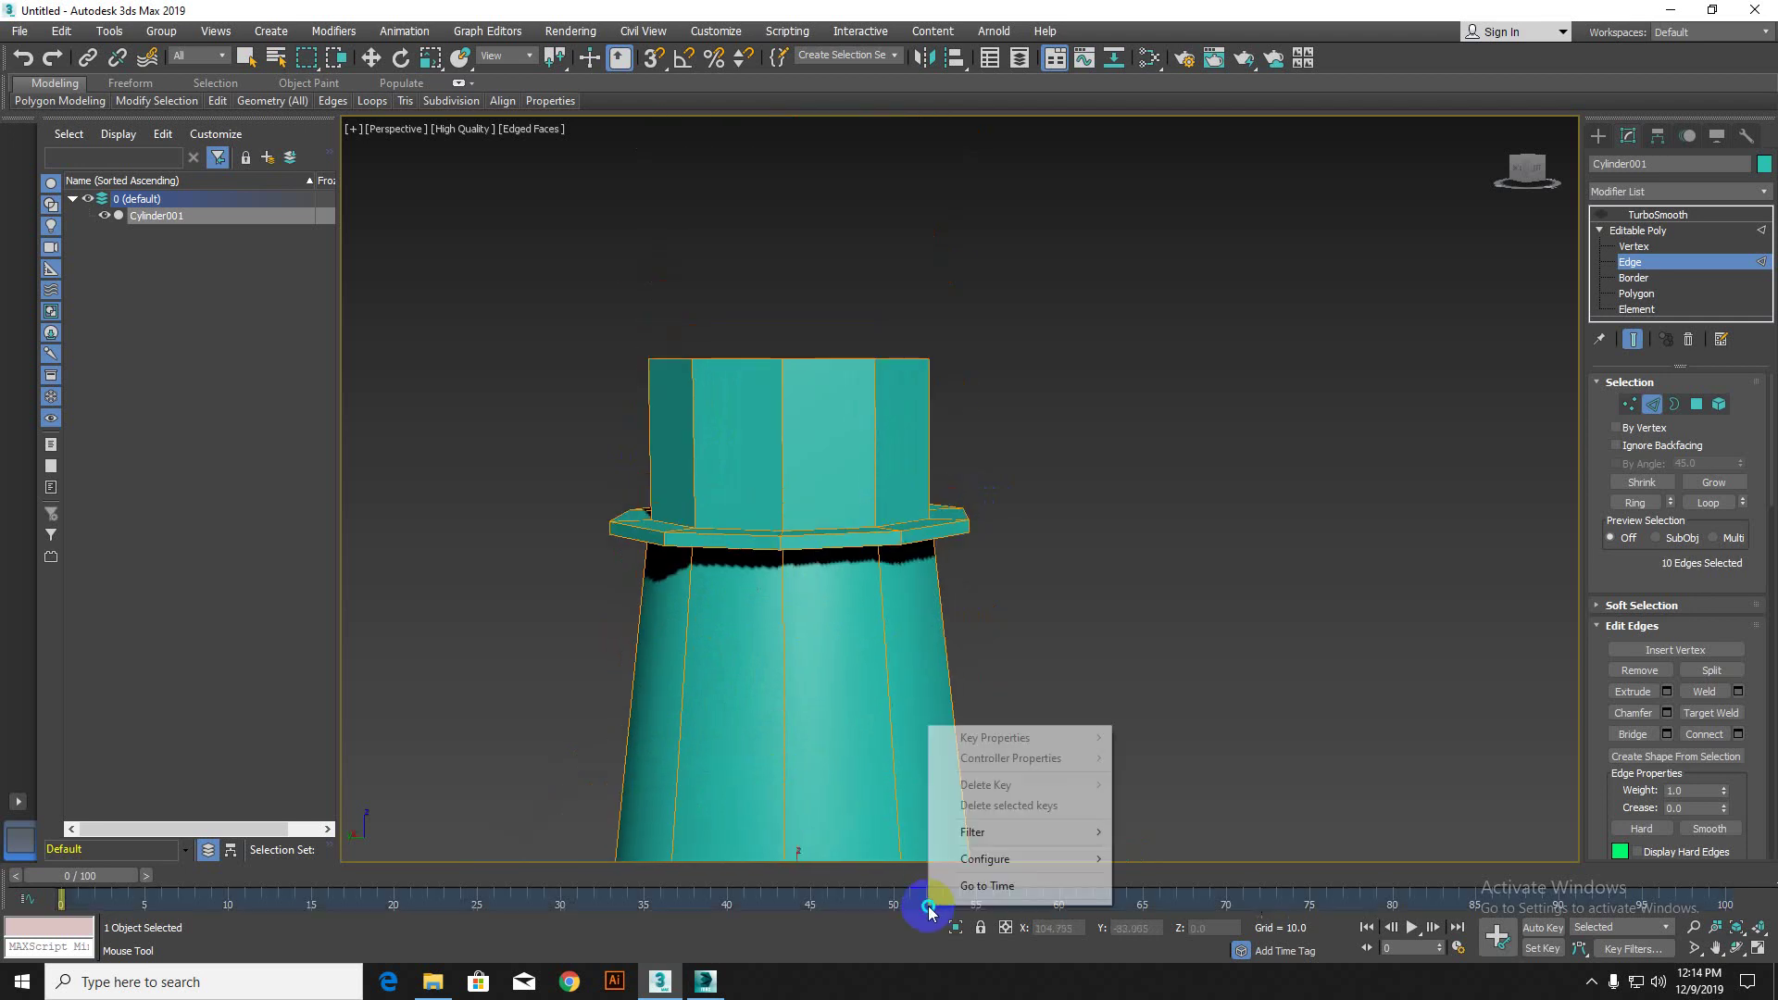
pyautogui.keyDown('alt'); pyautogui.moveTo(1103, 568); pyautogui.dragTo(719, 528, button='middle'); pyautogui.keyUp('alt')
pyautogui.scroll(3, 831, 545)
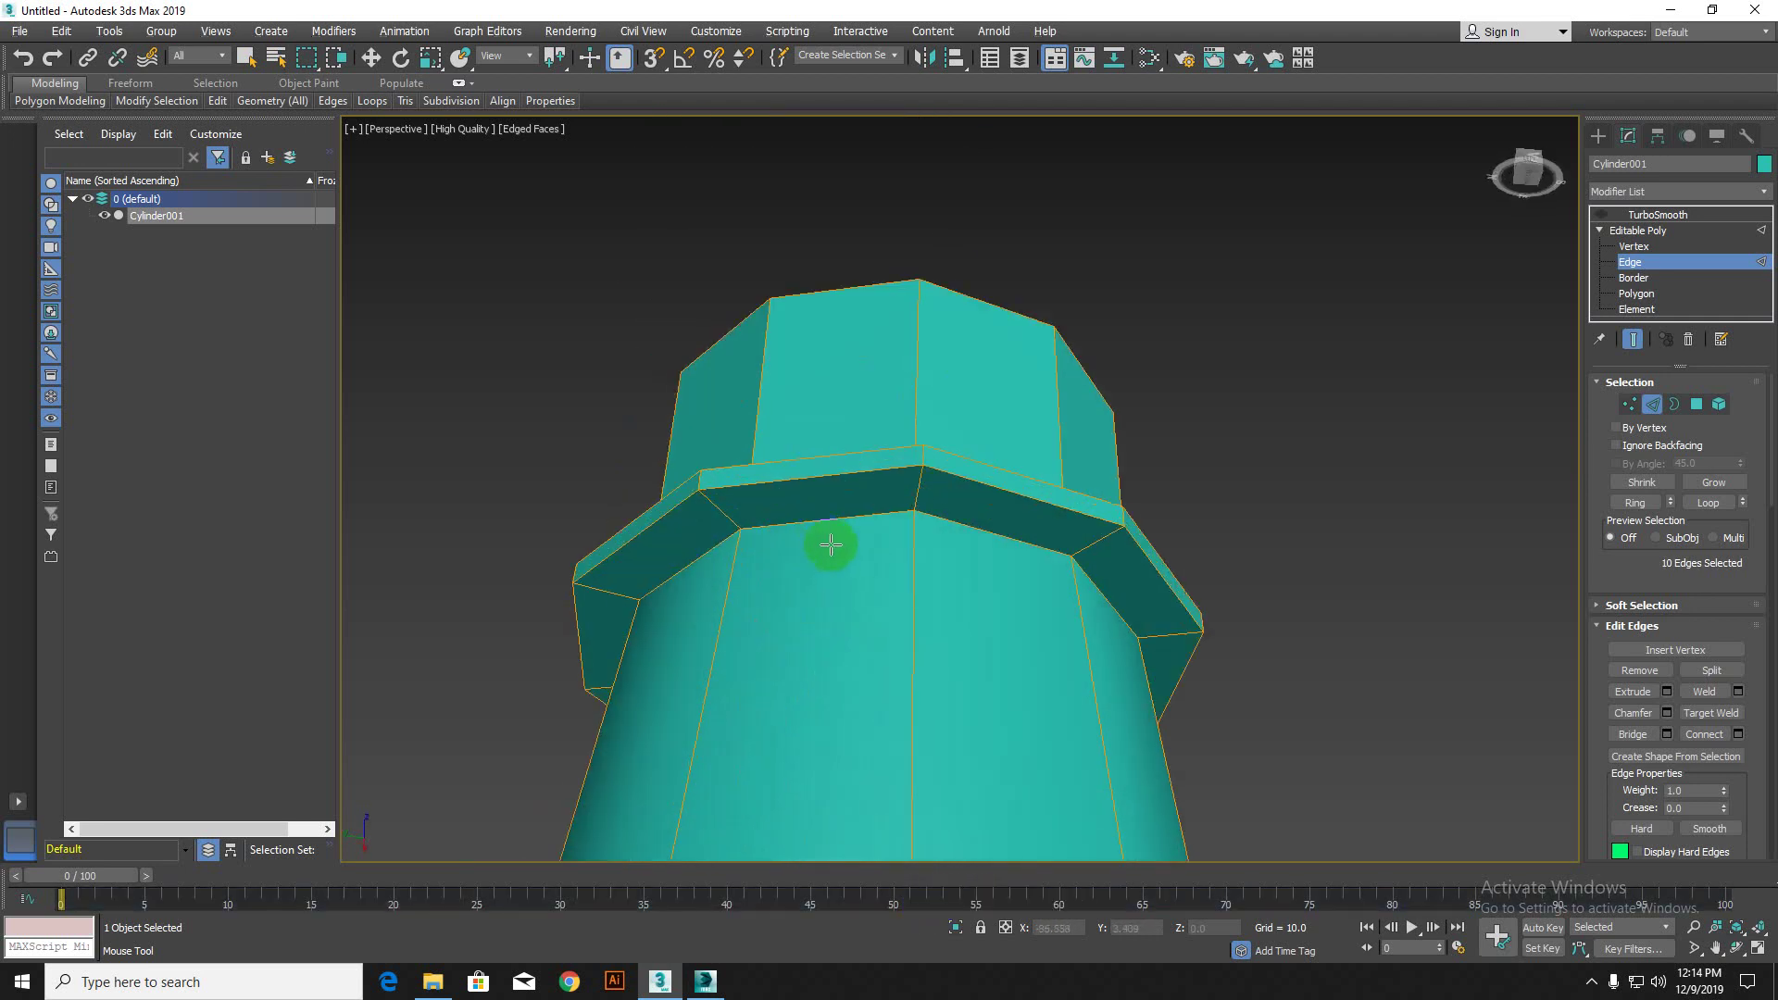
pyautogui.scroll(2, 829, 544)
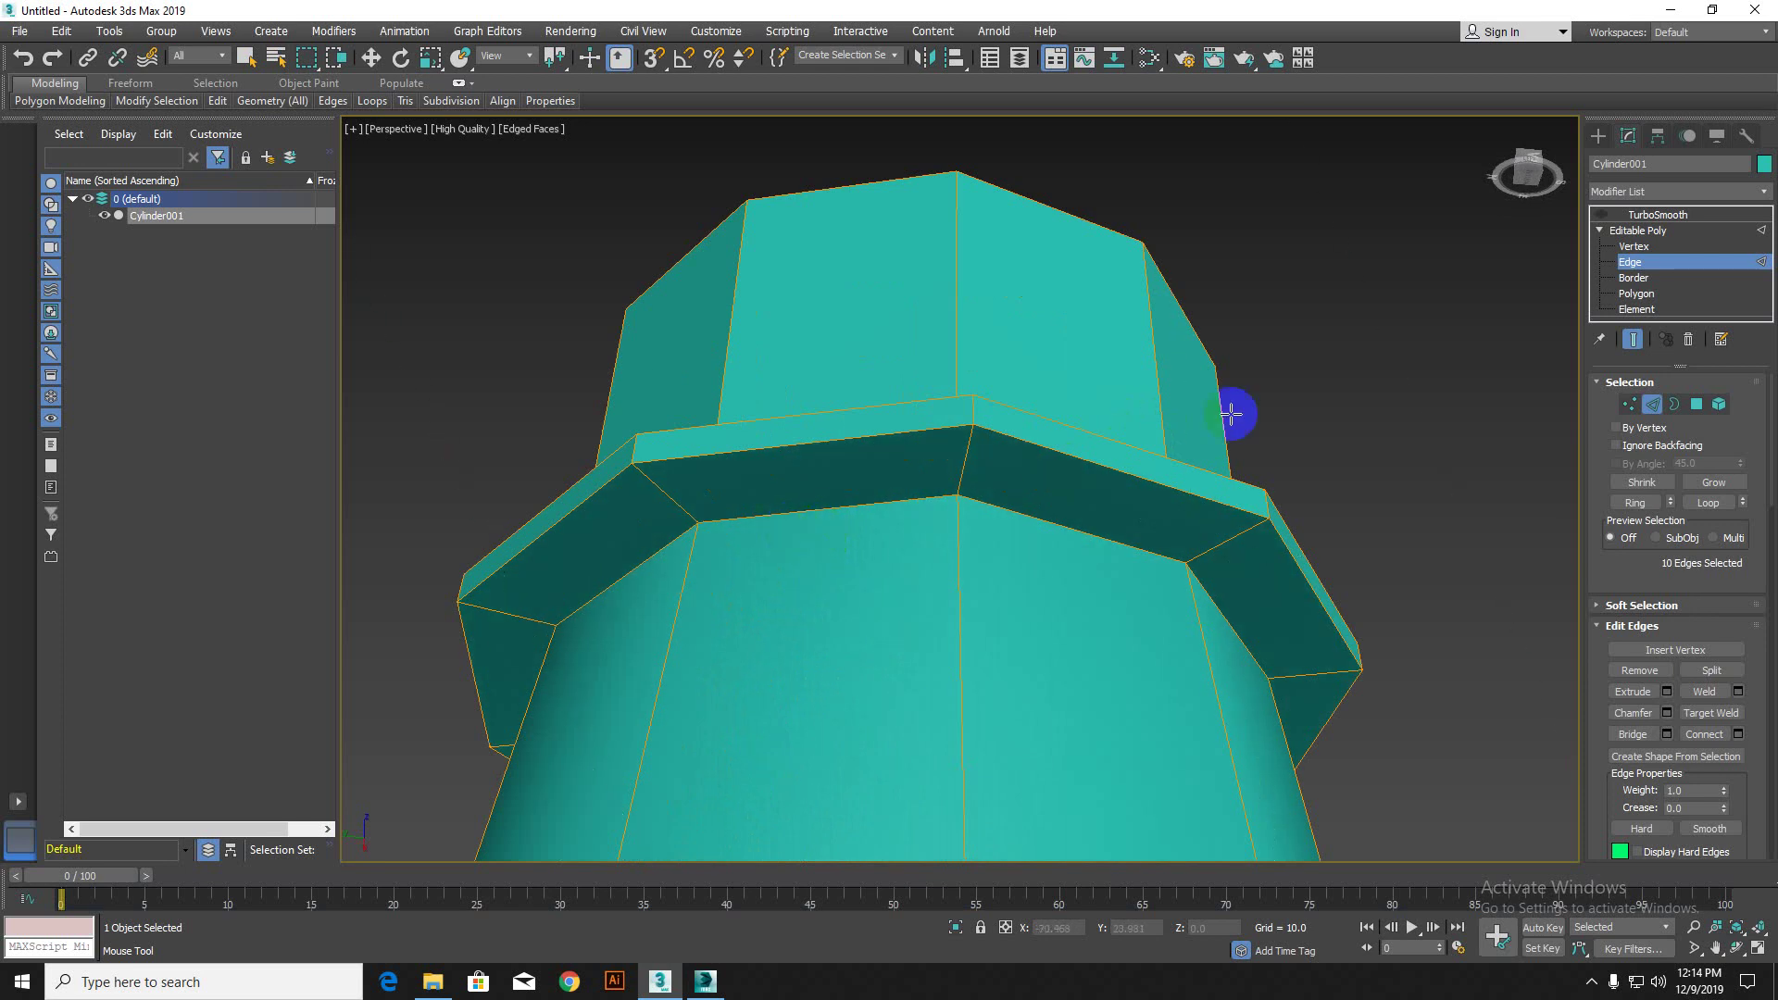
pyautogui.press('w')
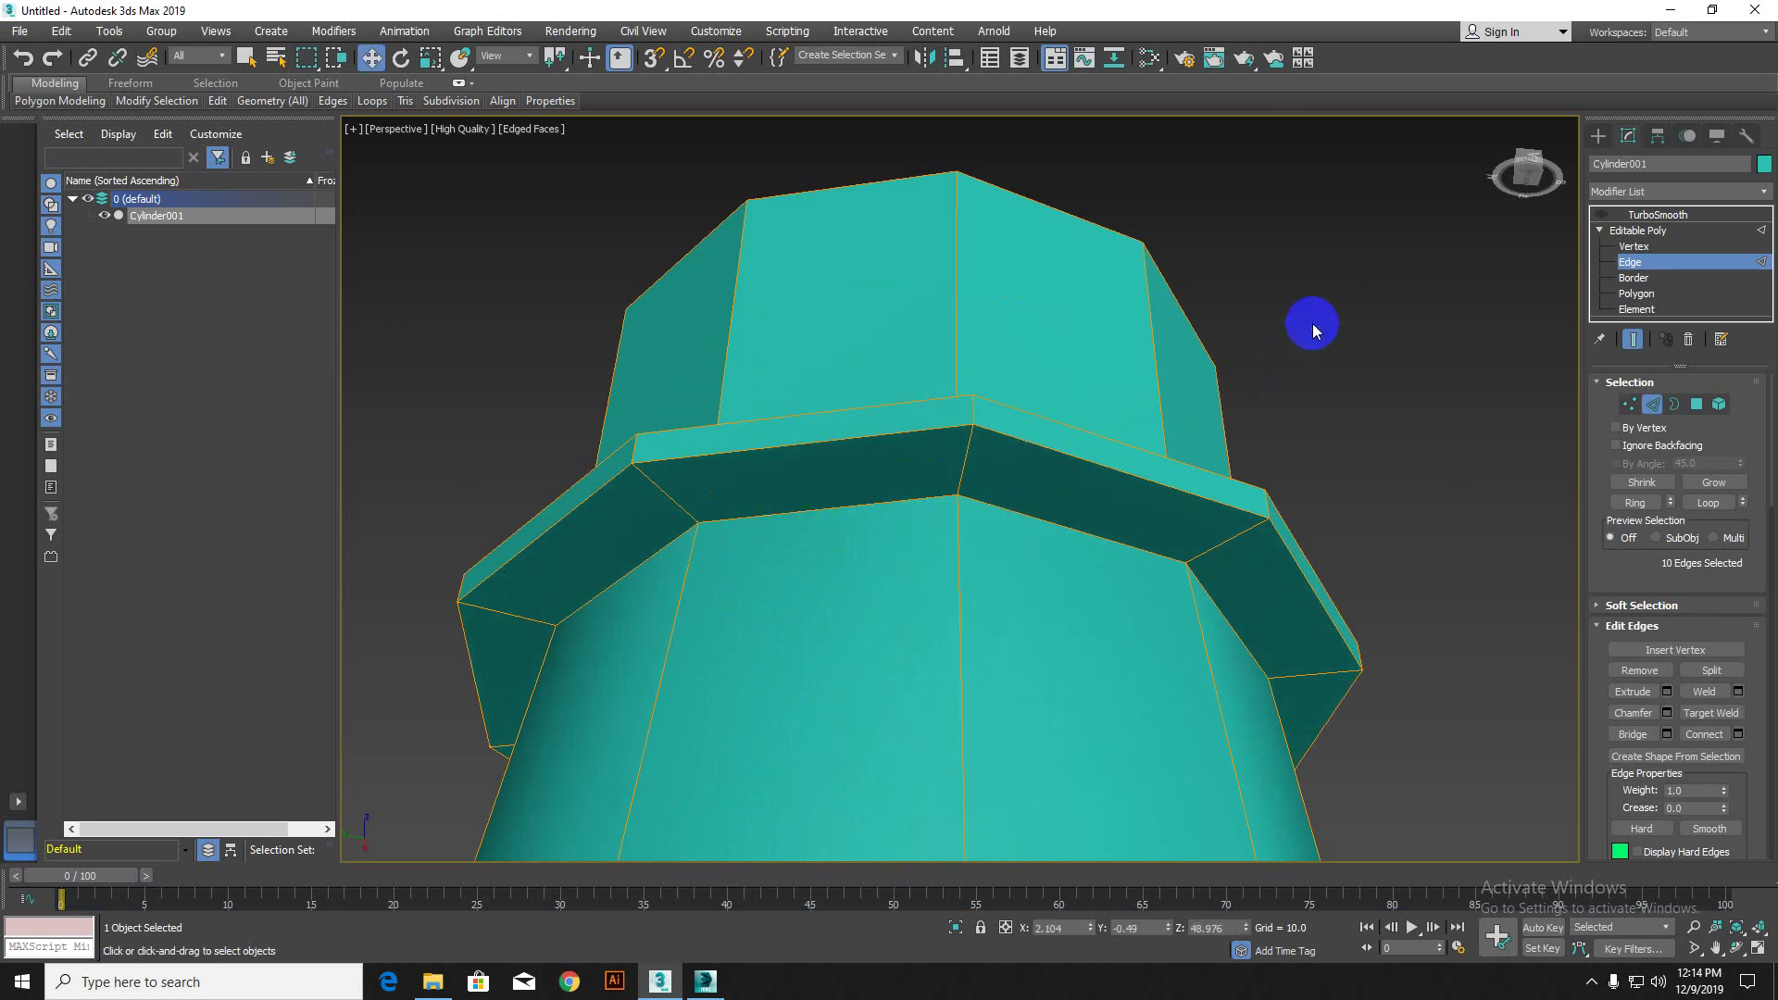
pyautogui.doubleClick(1018, 514)
pyautogui.keyDown('ctrl'); pyautogui.doubleClick(869, 433); pyautogui.keyUp('ctrl')
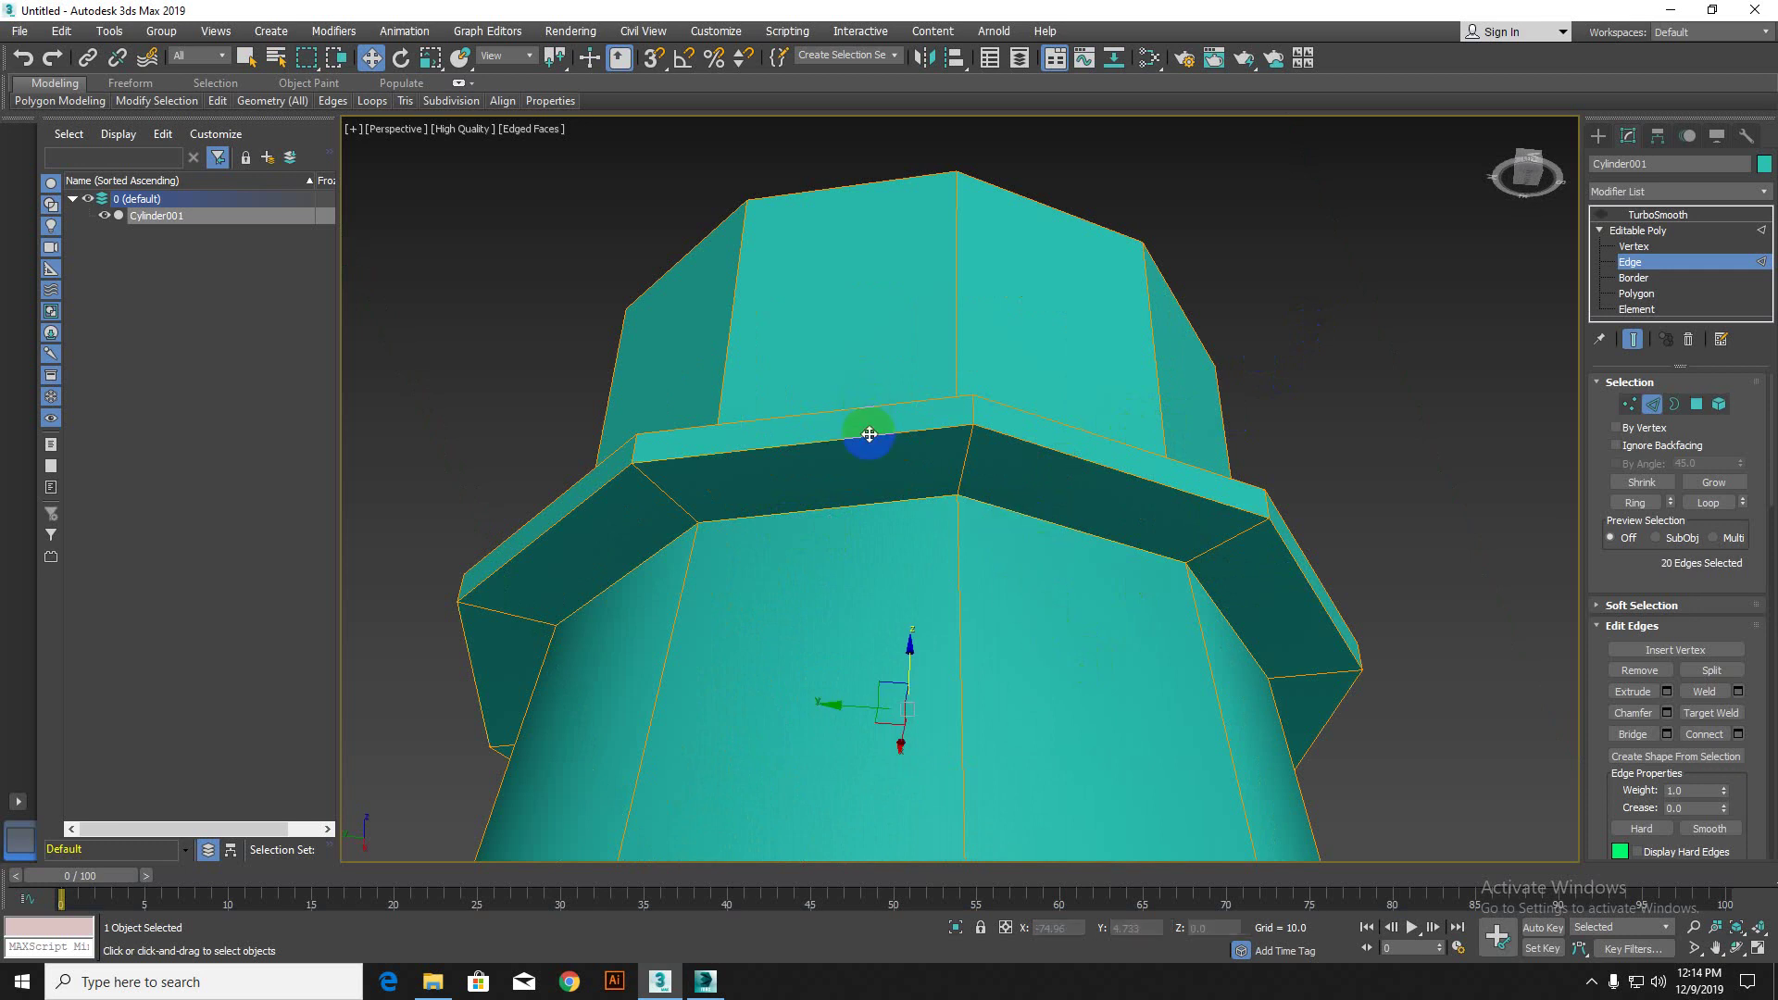
pyautogui.keyDown('alt'); pyautogui.moveTo(870, 435); pyautogui.dragTo(924, 267, button='middle'); pyautogui.keyUp('alt')
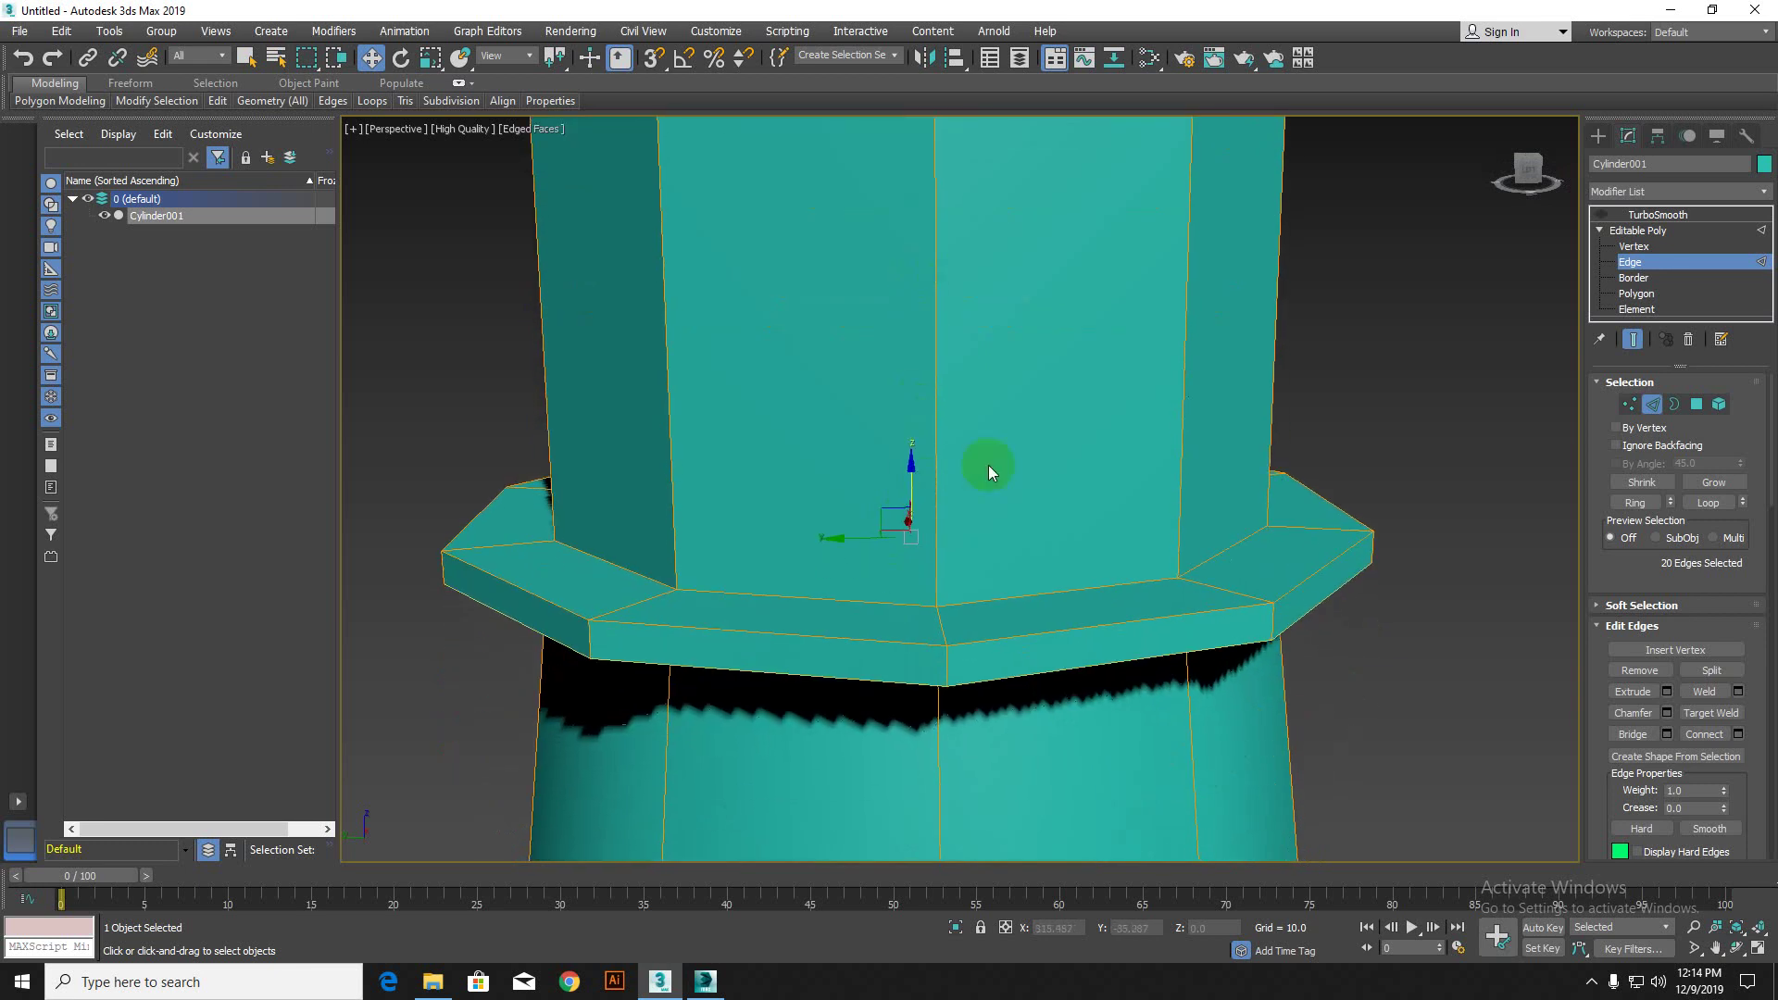
pyautogui.keyDown('ctrl'); pyautogui.doubleClick(1113, 625); pyautogui.keyUp('ctrl')
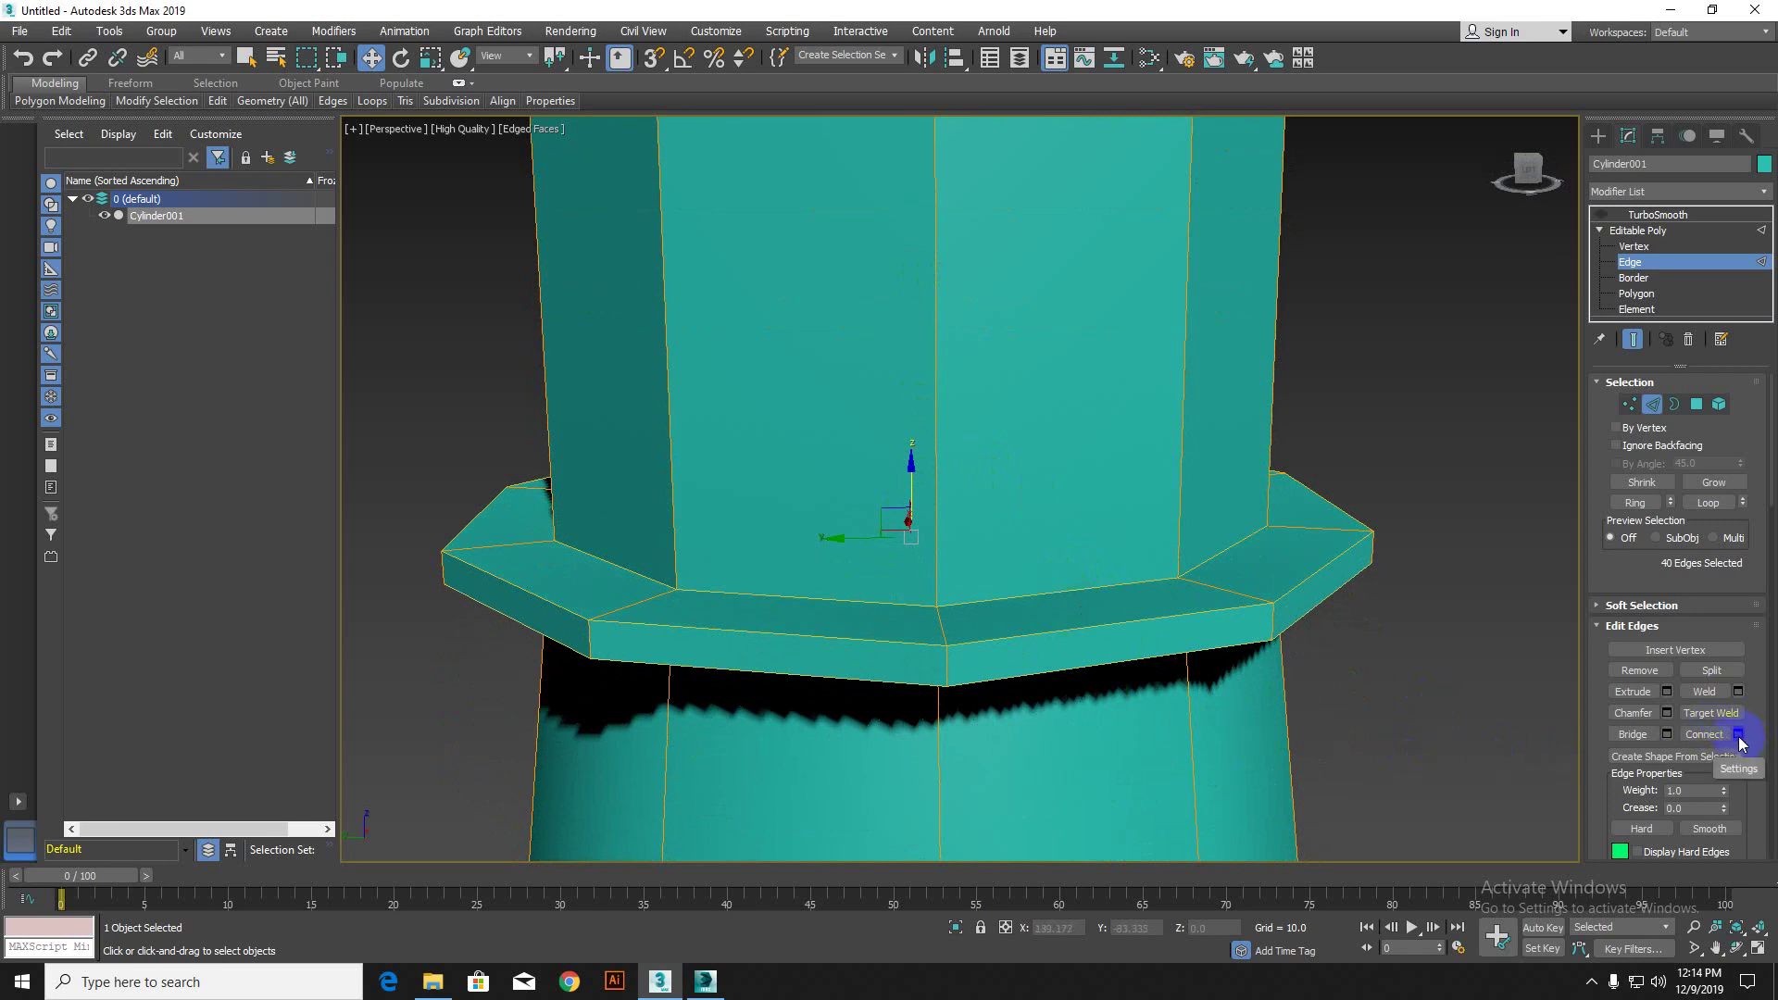
# Step: Chamfer the selected rim edges with amount 0.03 and 2 segments
pyautogui.click(1667, 713)
pyautogui.keyDown('alt'); pyautogui.moveTo(686, 649); pyautogui.dragTo(768, 649, button='middle'); pyautogui.keyUp('alt')
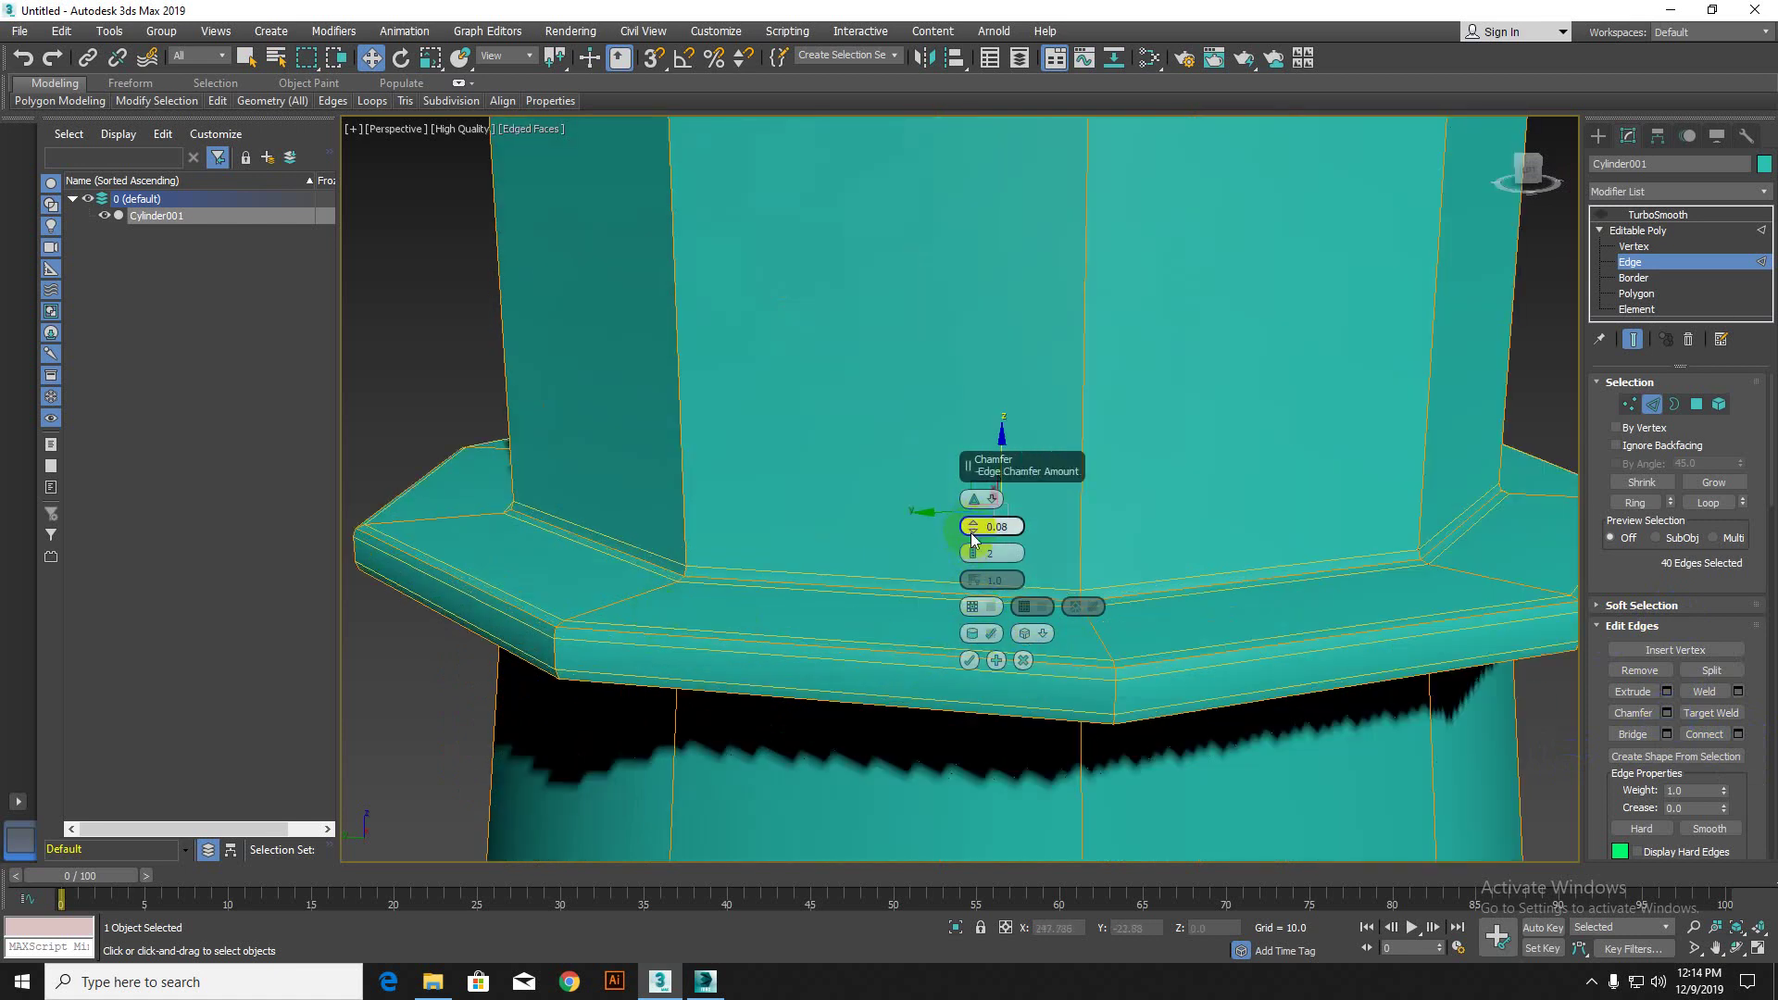
pyautogui.moveTo(972, 539); pyautogui.dragTo(972, 539)
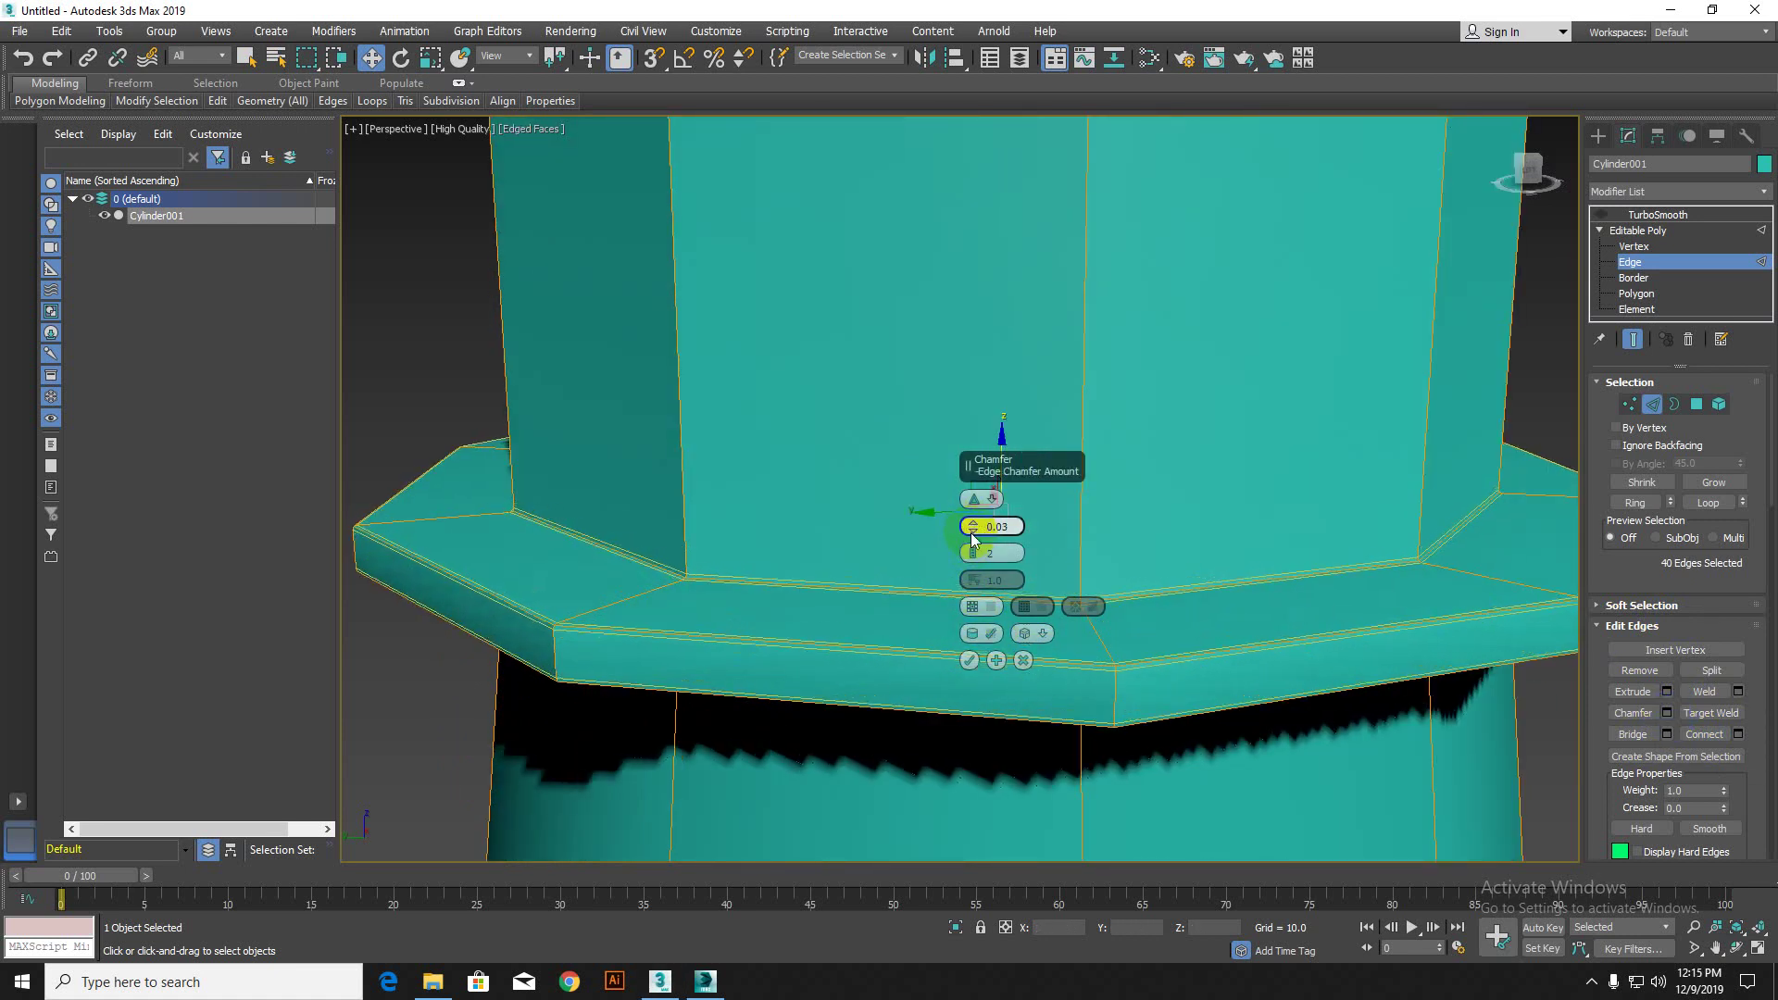
pyautogui.click(969, 661)
pyautogui.scroll(-5, 982, 663)
pyautogui.moveTo(921, 505); pyautogui.dragTo(807, 393, button='middle')
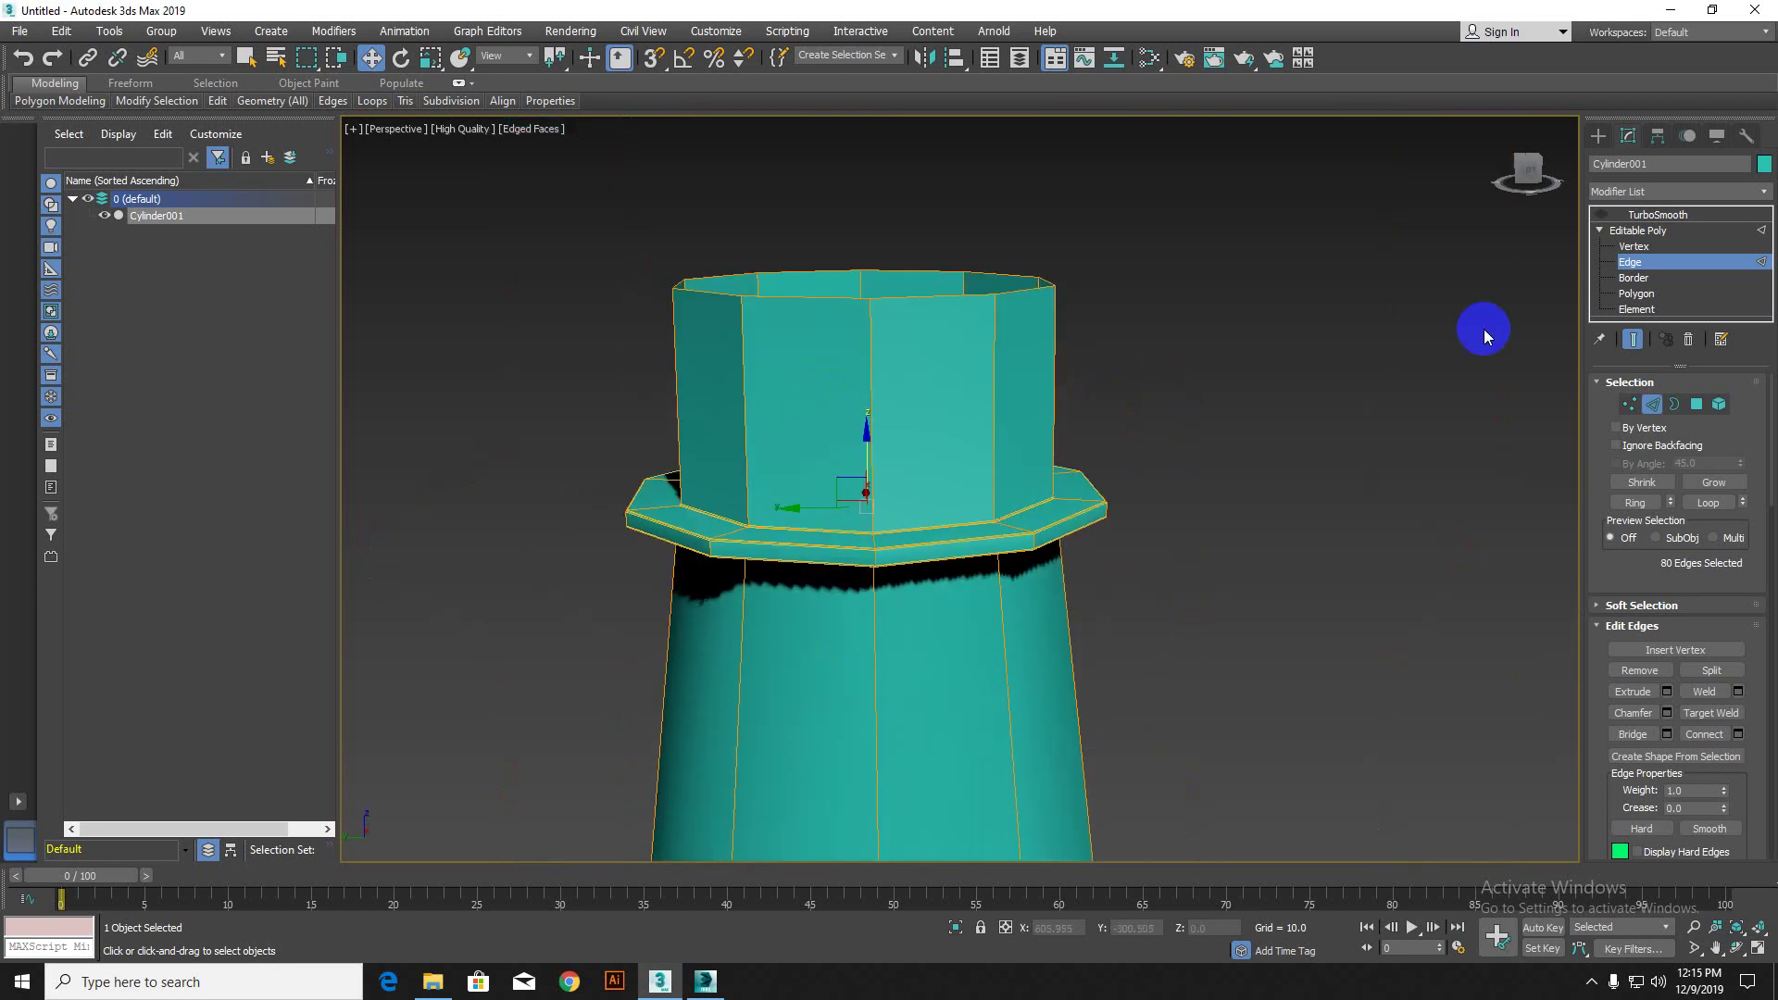
# Step: Turn TurboSmooth and Show End Result on, deselect, and hide edged faces with F4
pyautogui.click(1601, 215)
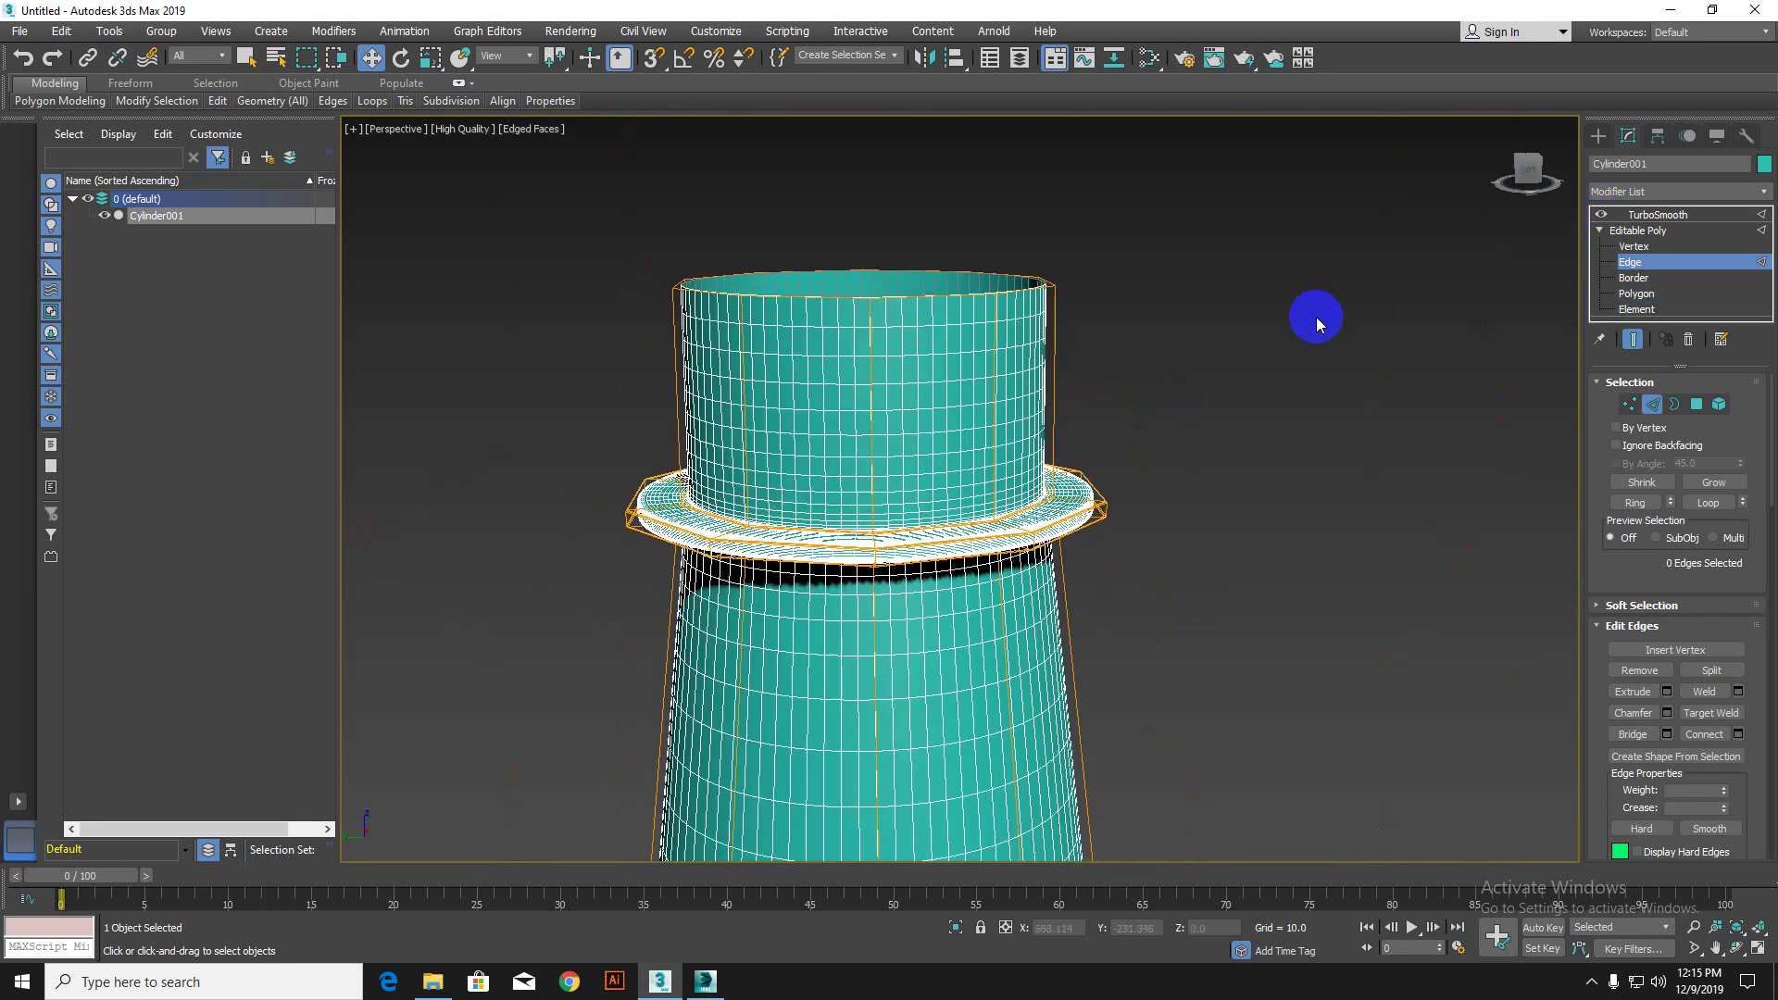
pyautogui.click(1621, 344)
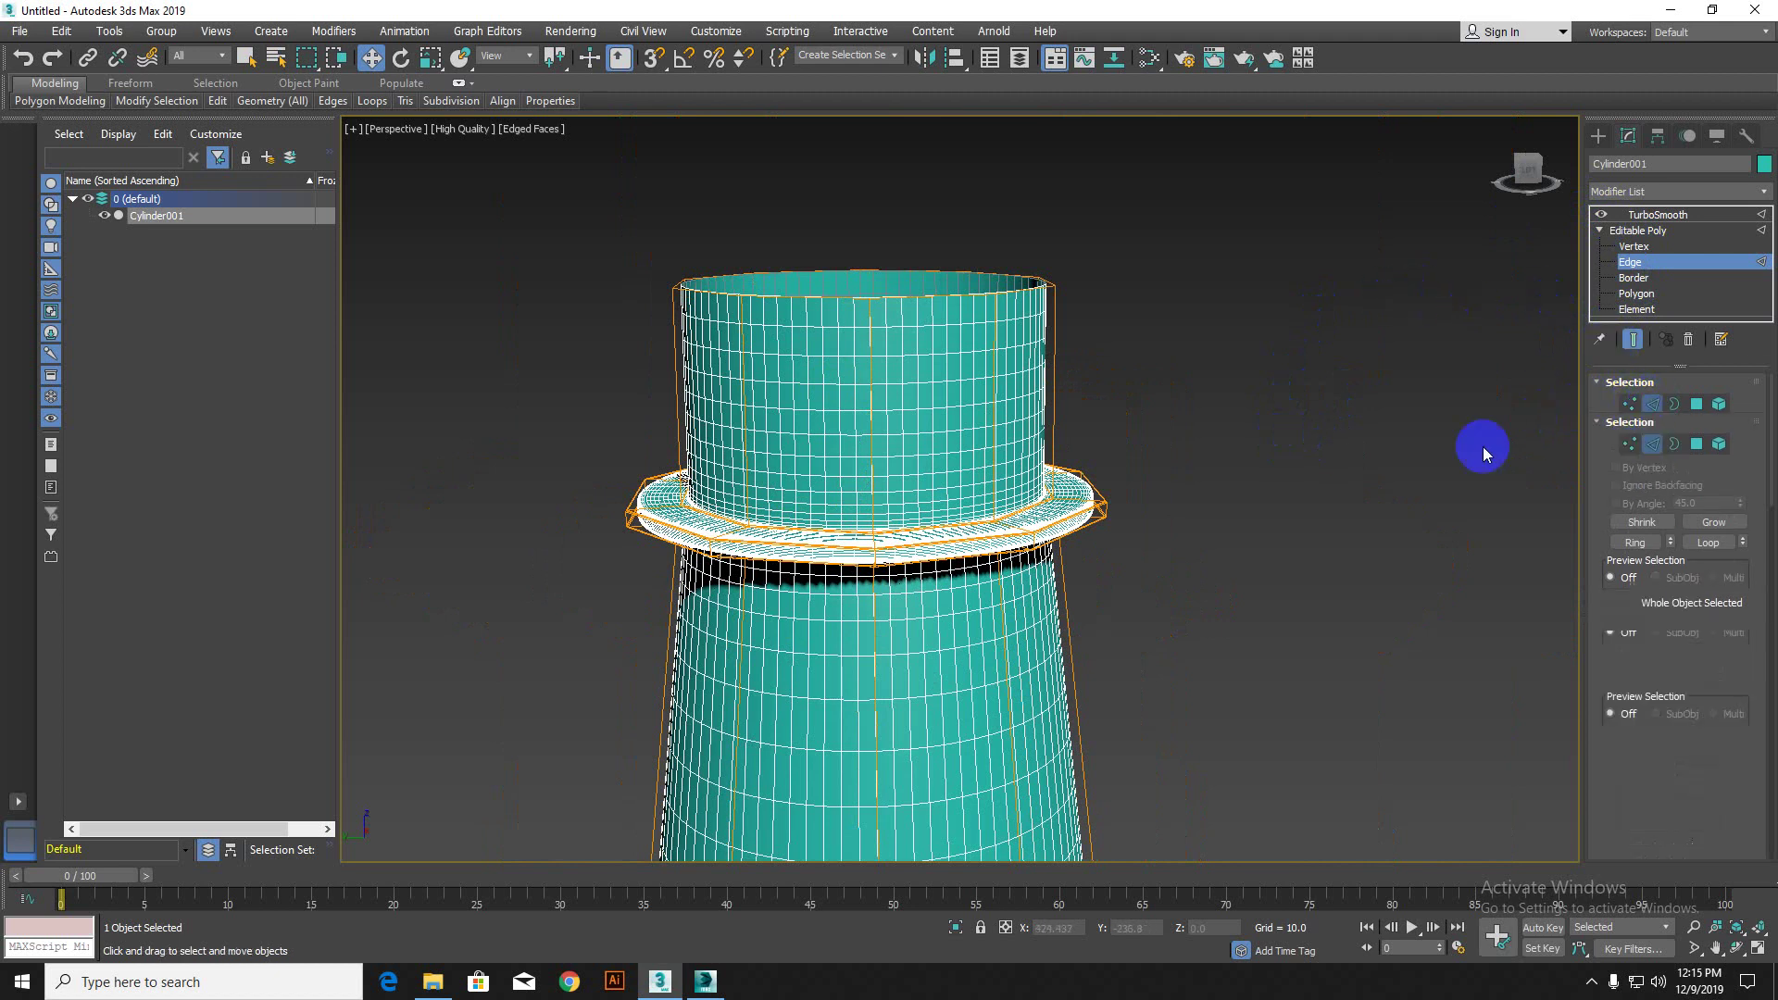
pyautogui.click(1313, 455)
pyautogui.press('F4')
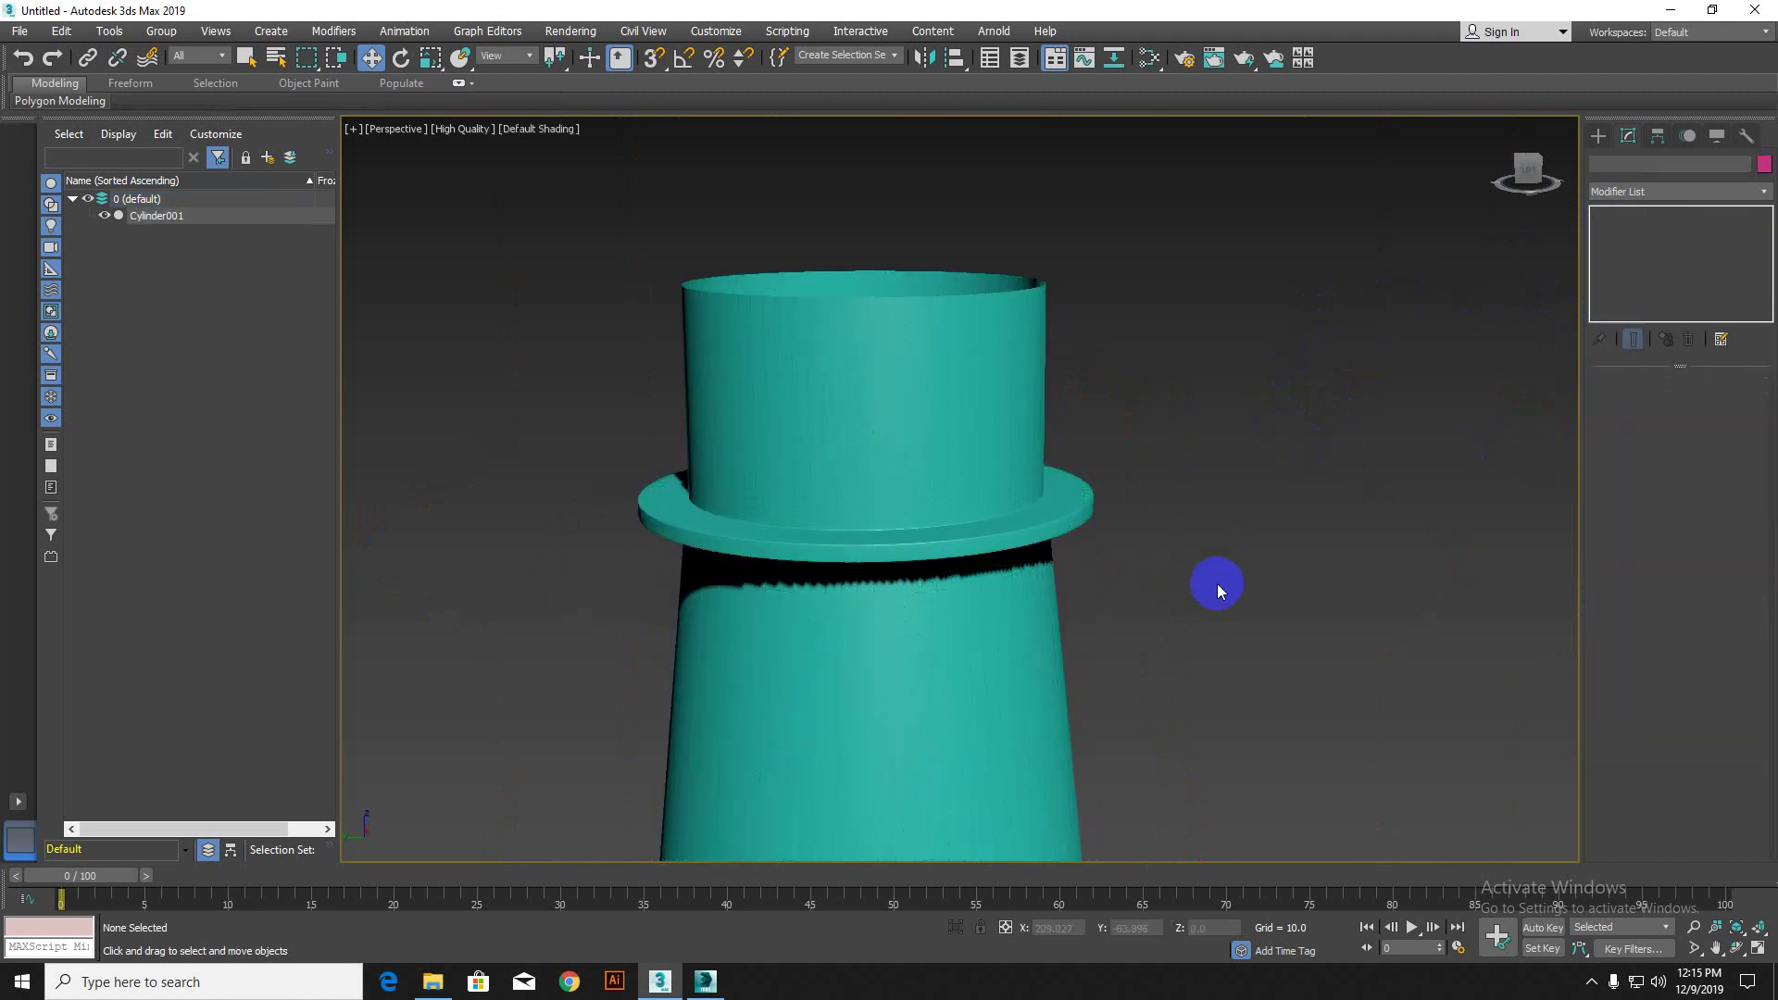
pyautogui.scroll(-5, 1213, 585)
pyautogui.moveTo(1196, 637); pyautogui.dragTo(1052, 497, button='middle')
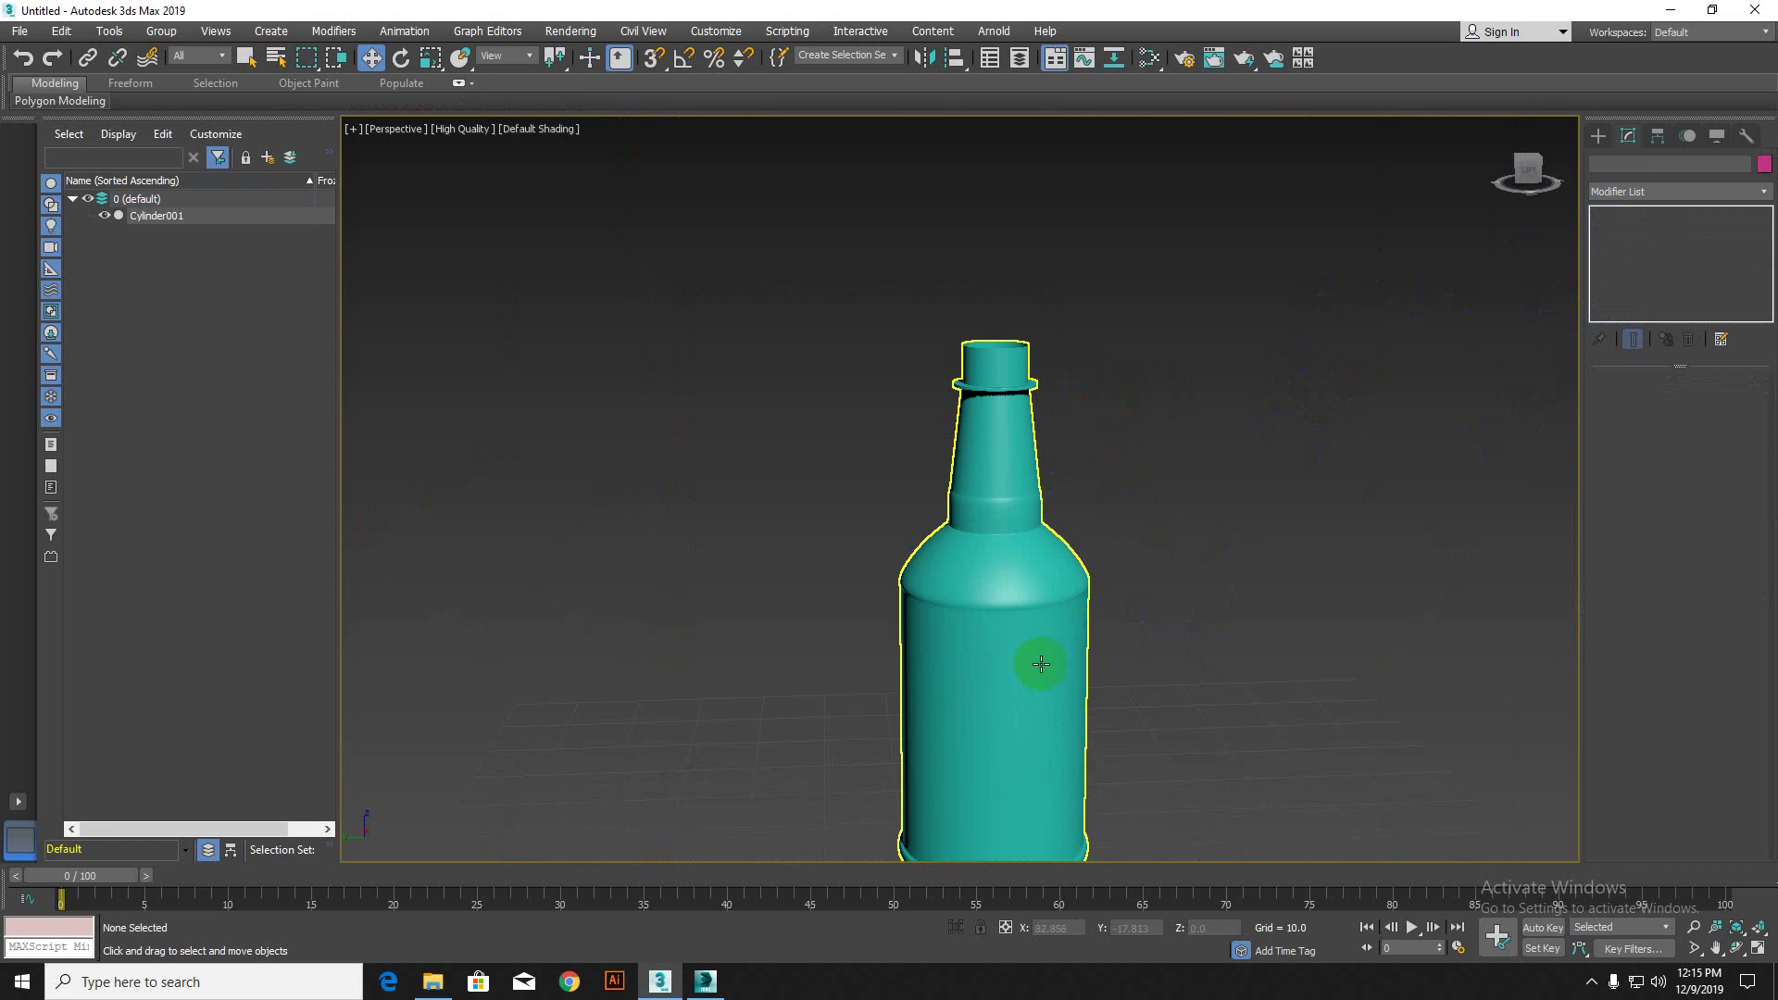
pyautogui.moveTo(1032, 663); pyautogui.dragTo(969, 472, button='middle')
pyautogui.keyDown('alt'); pyautogui.moveTo(1002, 590); pyautogui.dragTo(1019, 667, button='middle'); pyautogui.keyUp('alt')
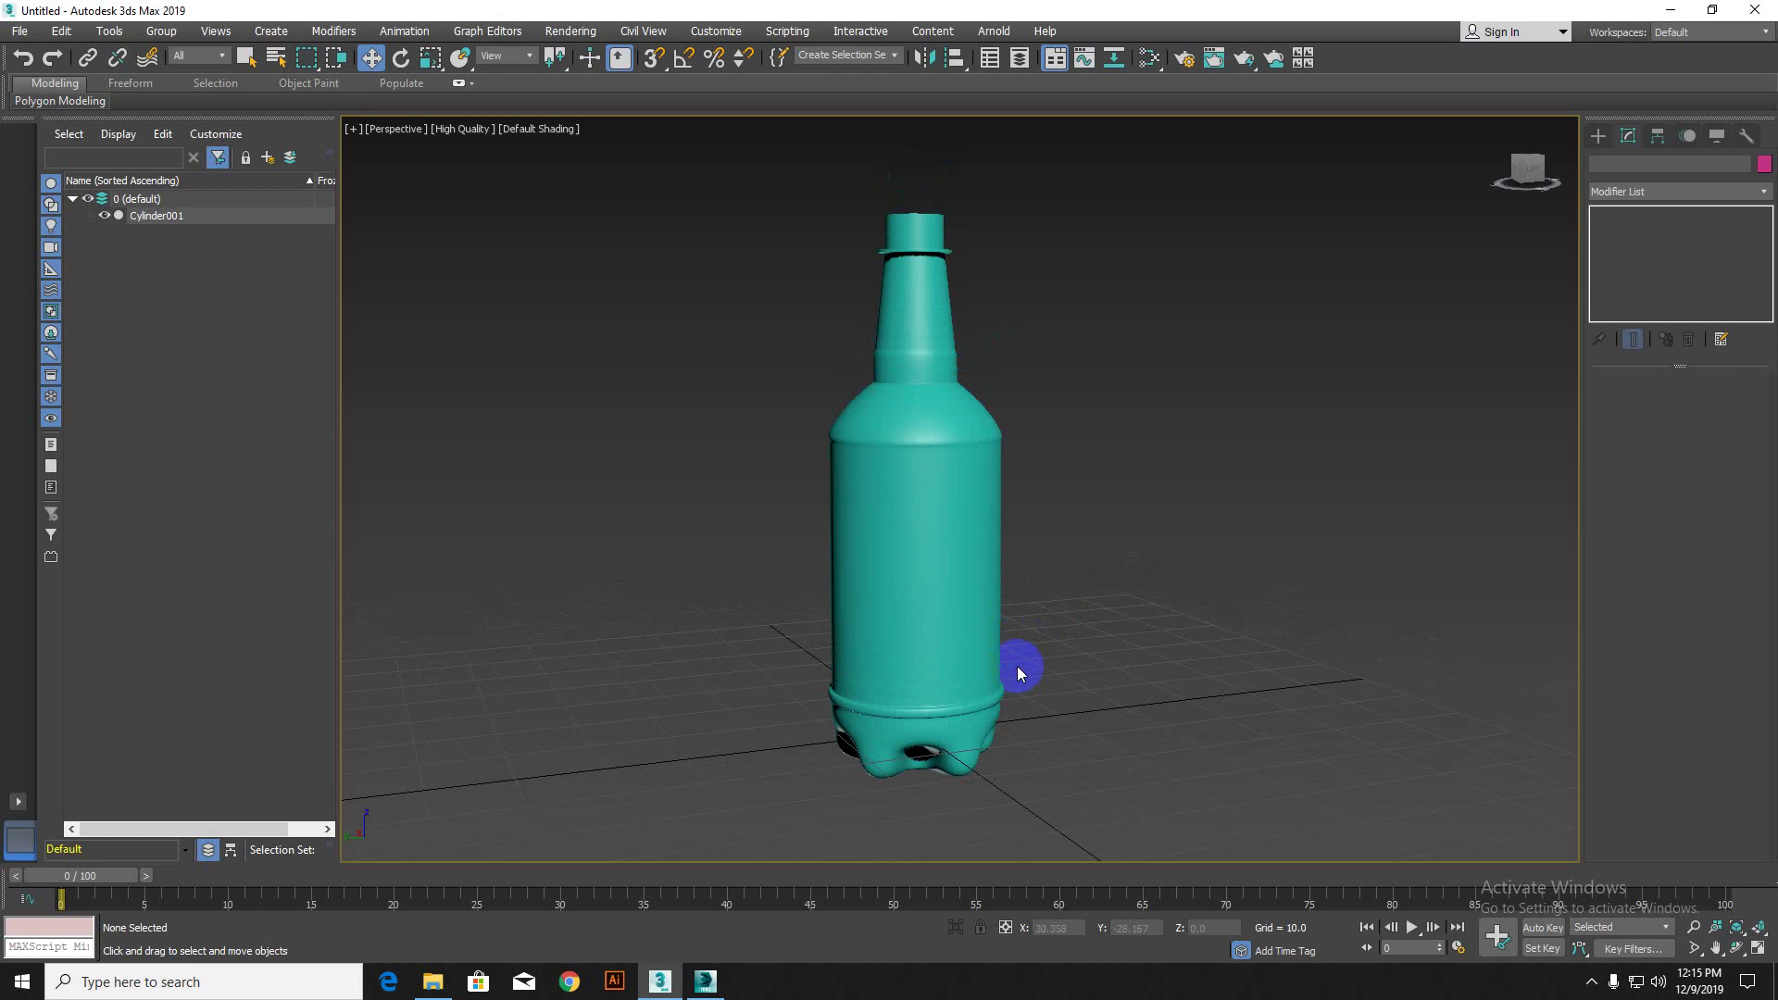
pyautogui.scroll(4, 920, 485)
pyautogui.moveTo(921, 485); pyautogui.dragTo(887, 537, button='middle')
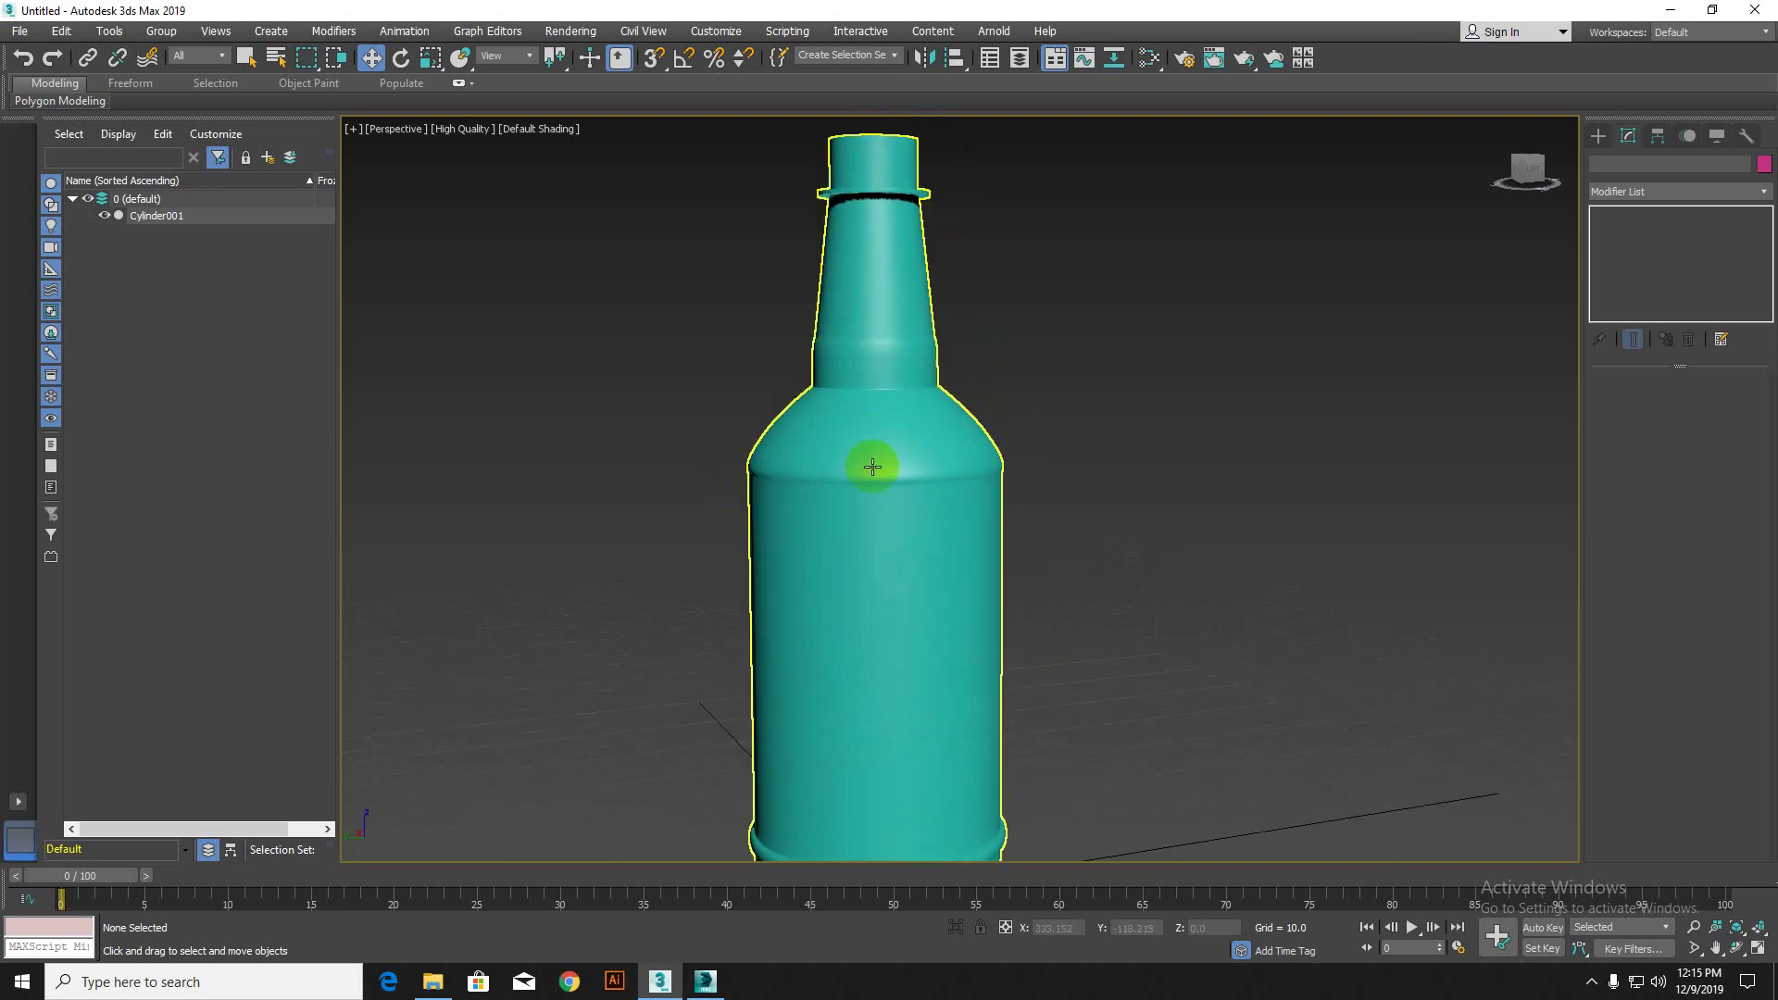
pyautogui.moveTo(874, 466); pyautogui.dragTo(898, 585, button='middle')
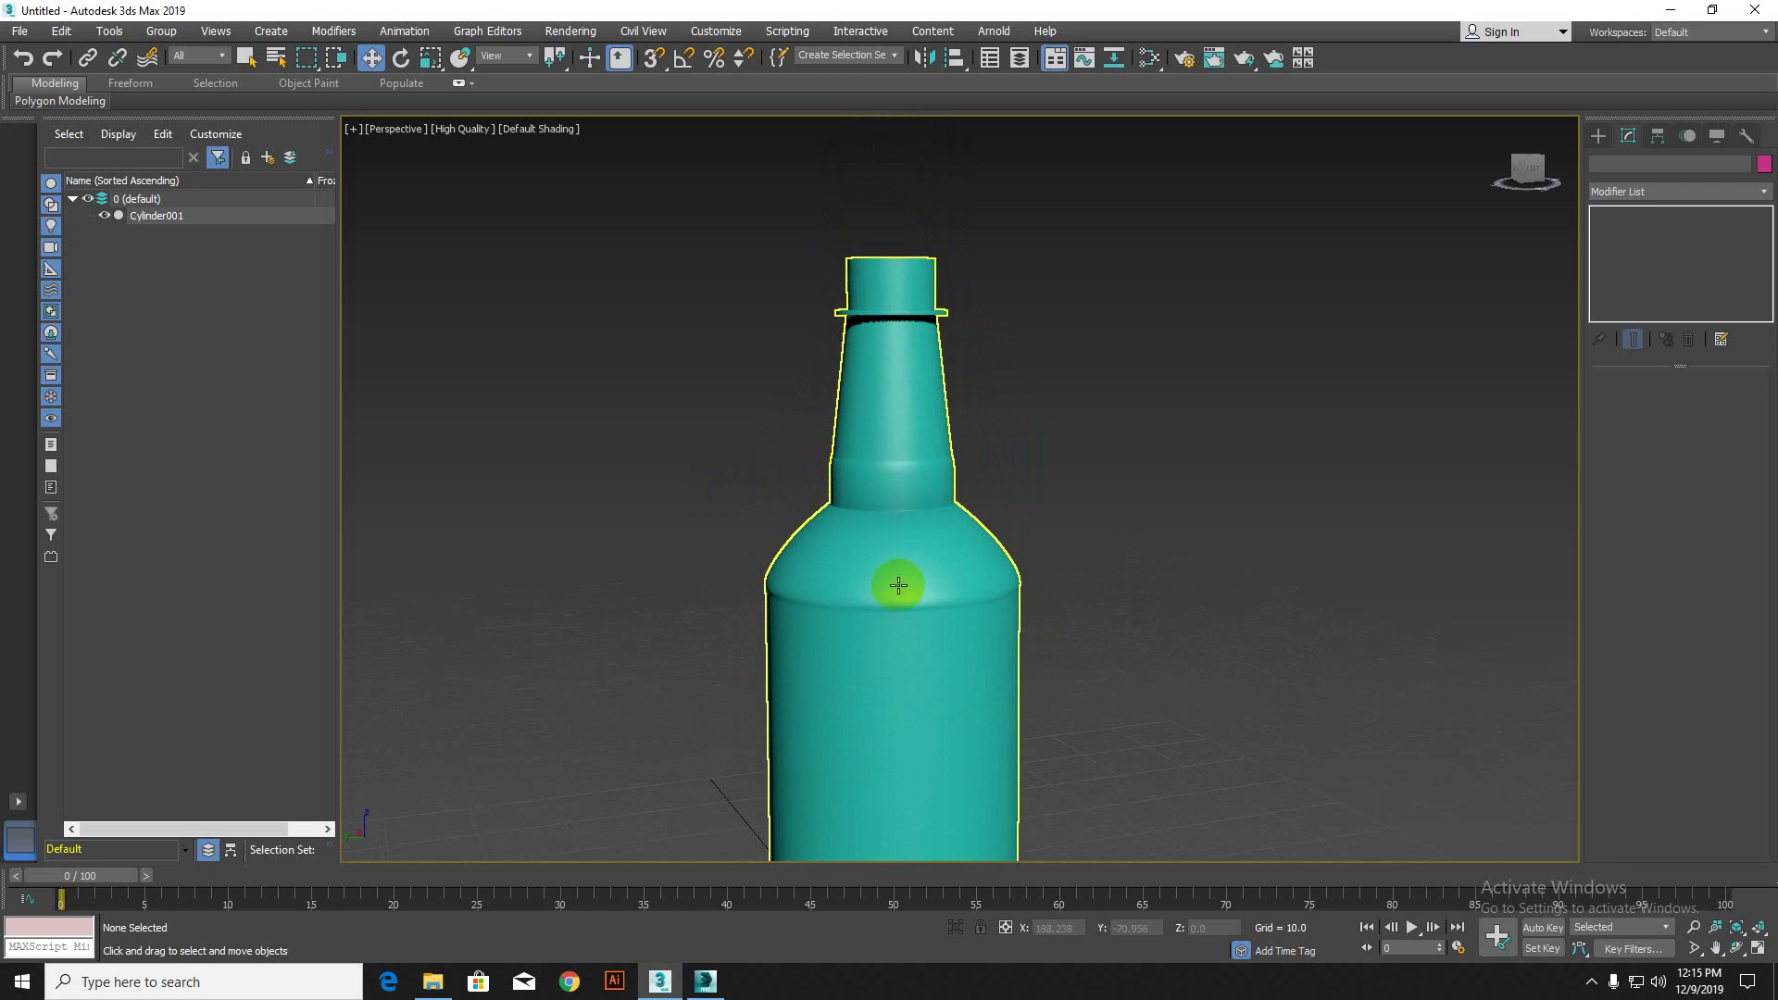
# Step: In Top view, draw a cylinder of about 4.96 radius from the neck's centre
pyautogui.press('t')
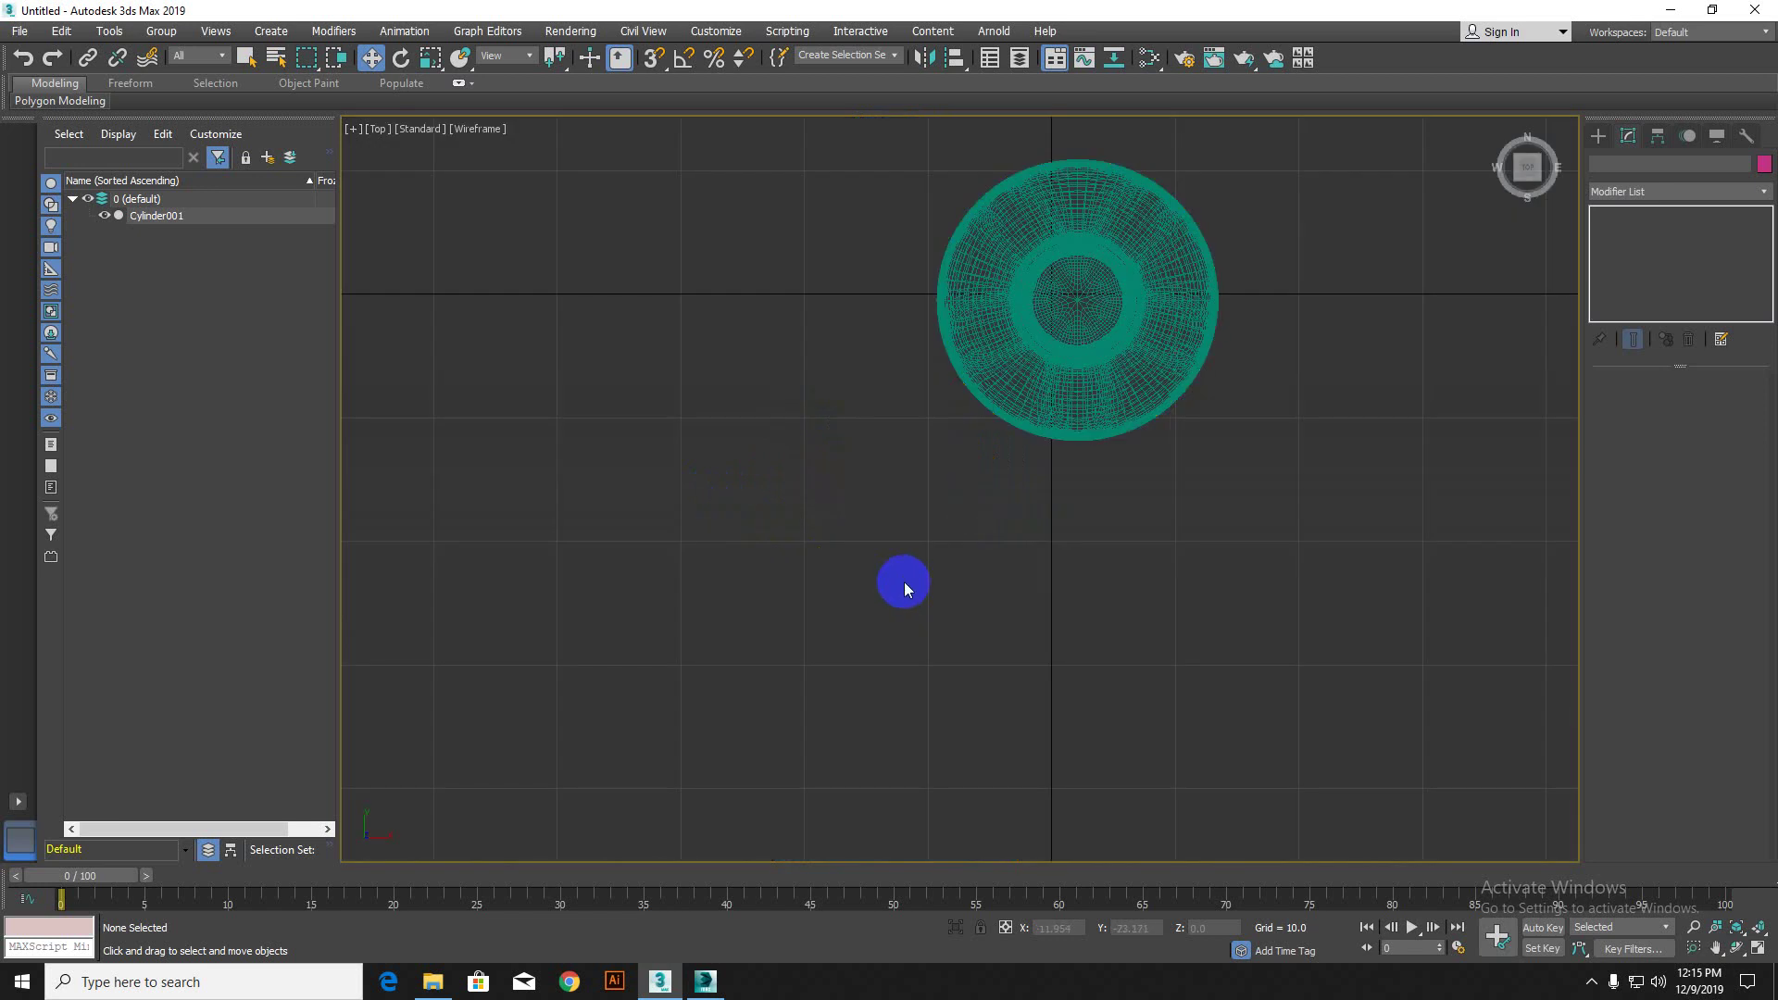
pyautogui.scroll(5, 1139, 226)
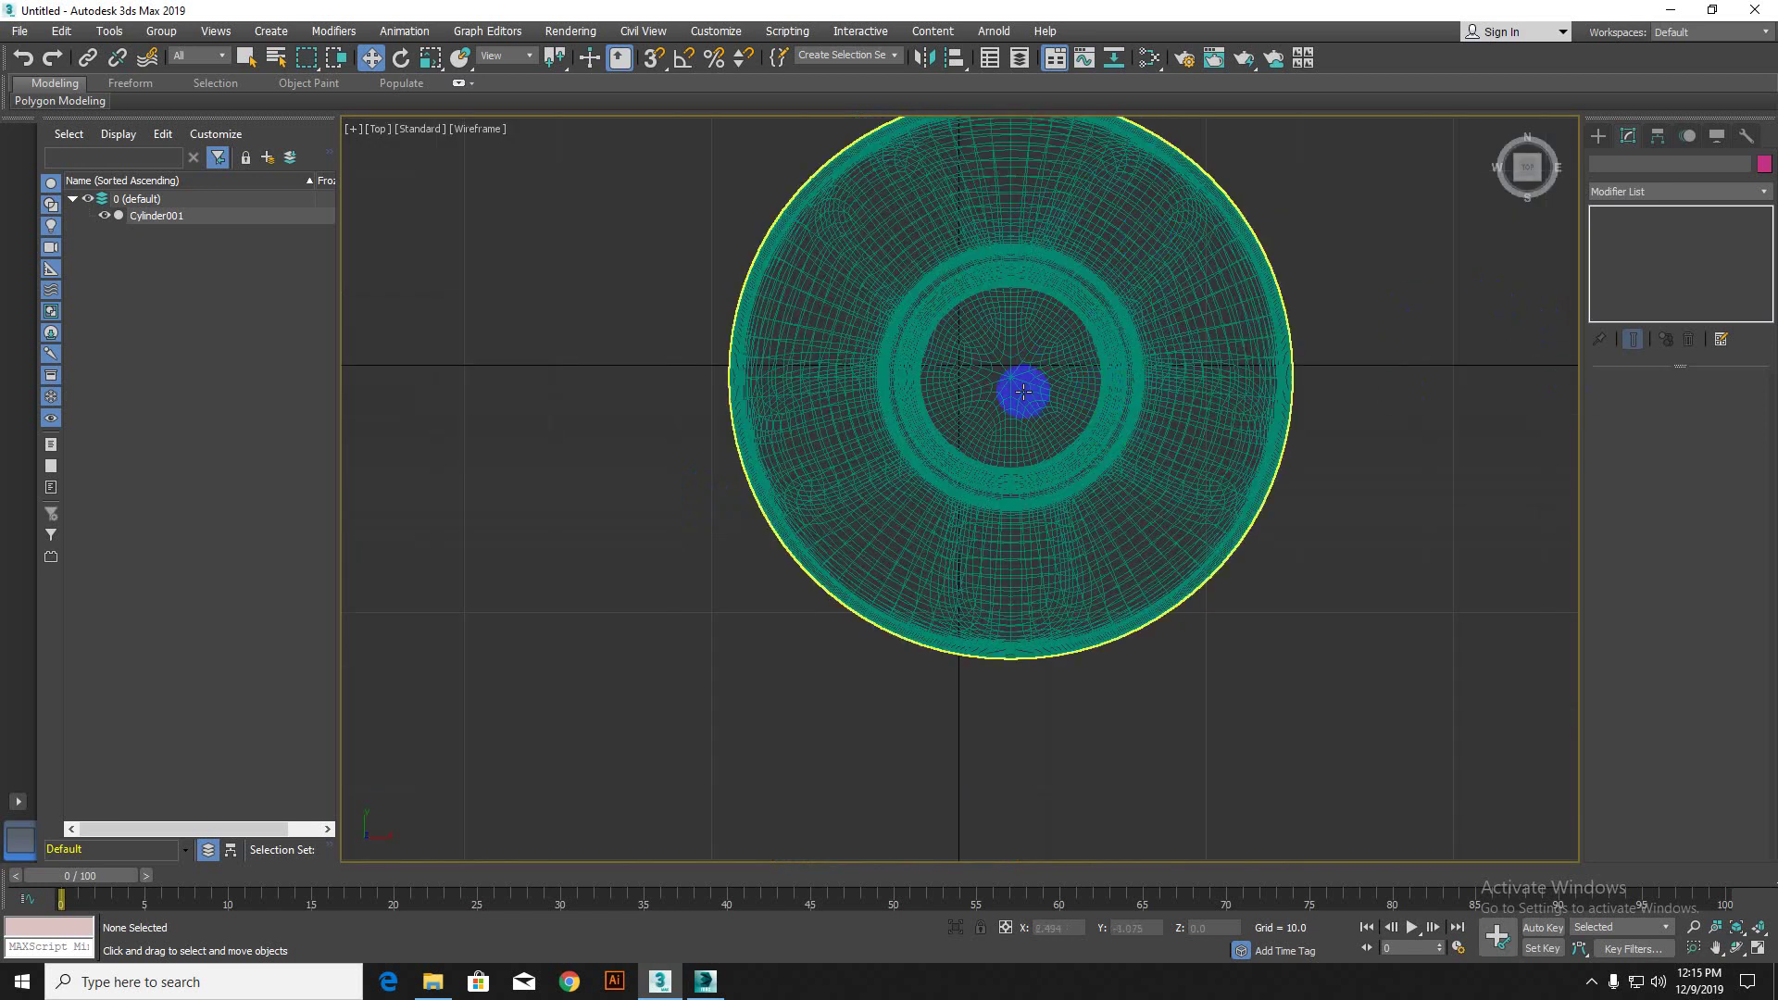
pyautogui.scroll(3, 1024, 393)
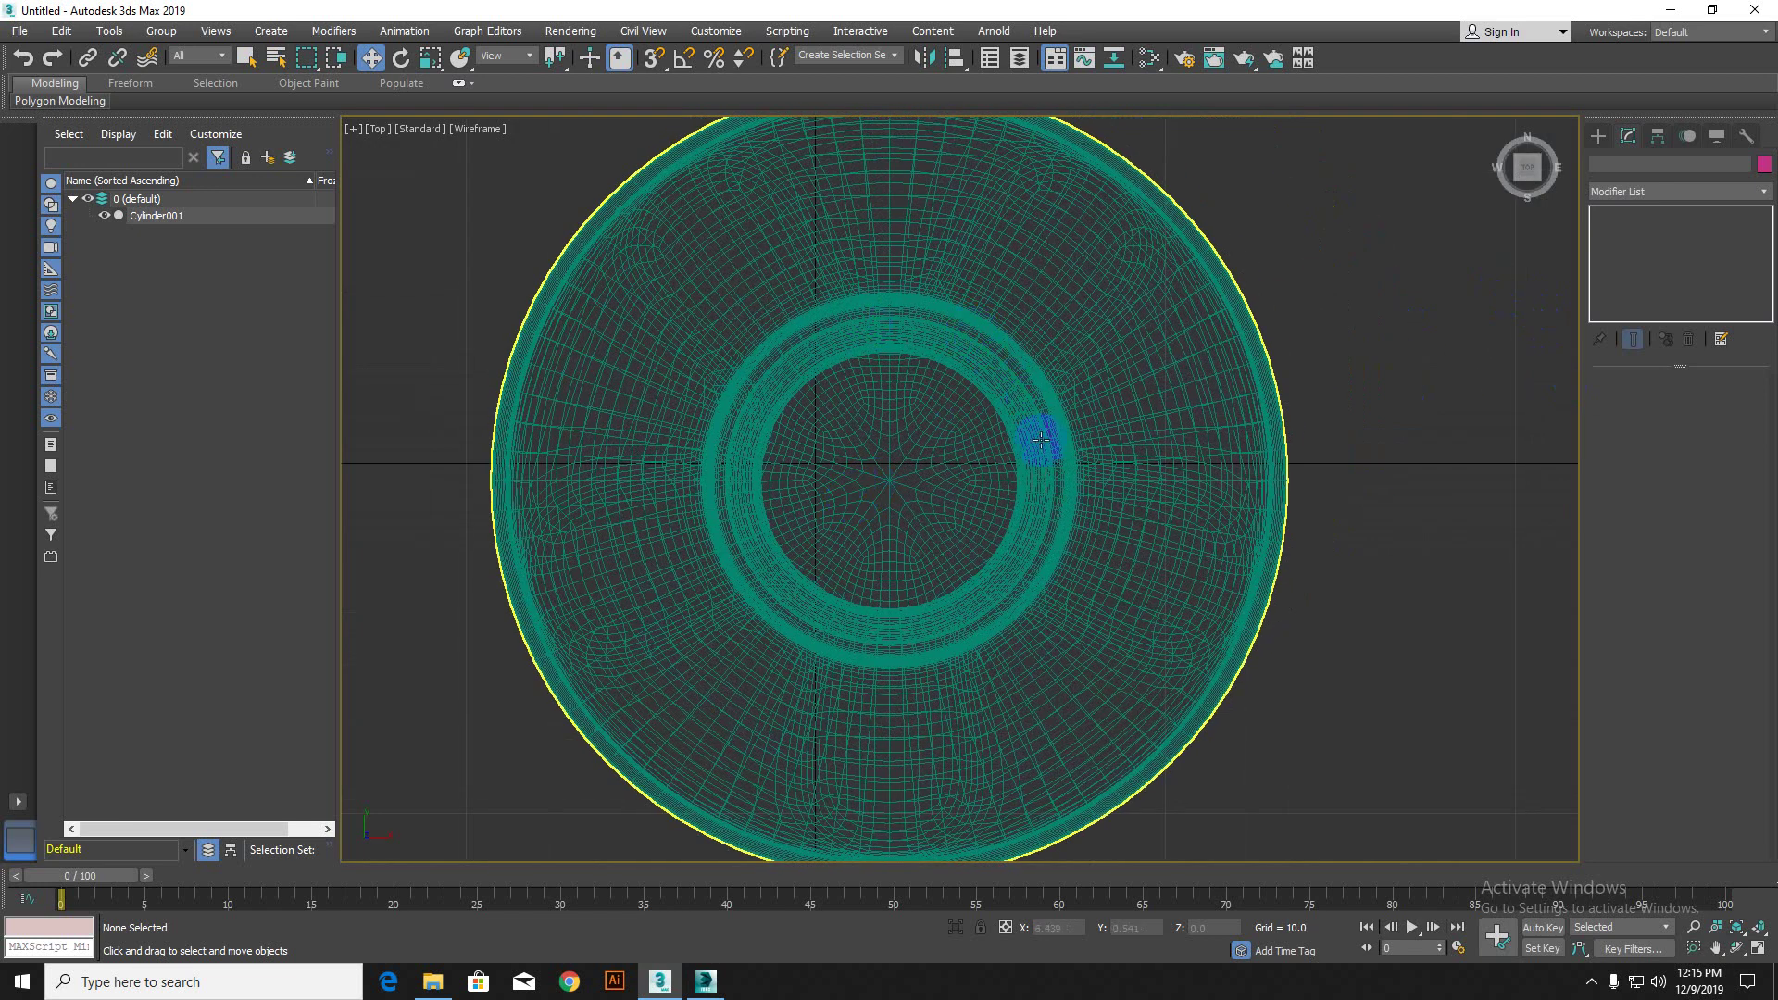
pyautogui.click(1598, 136)
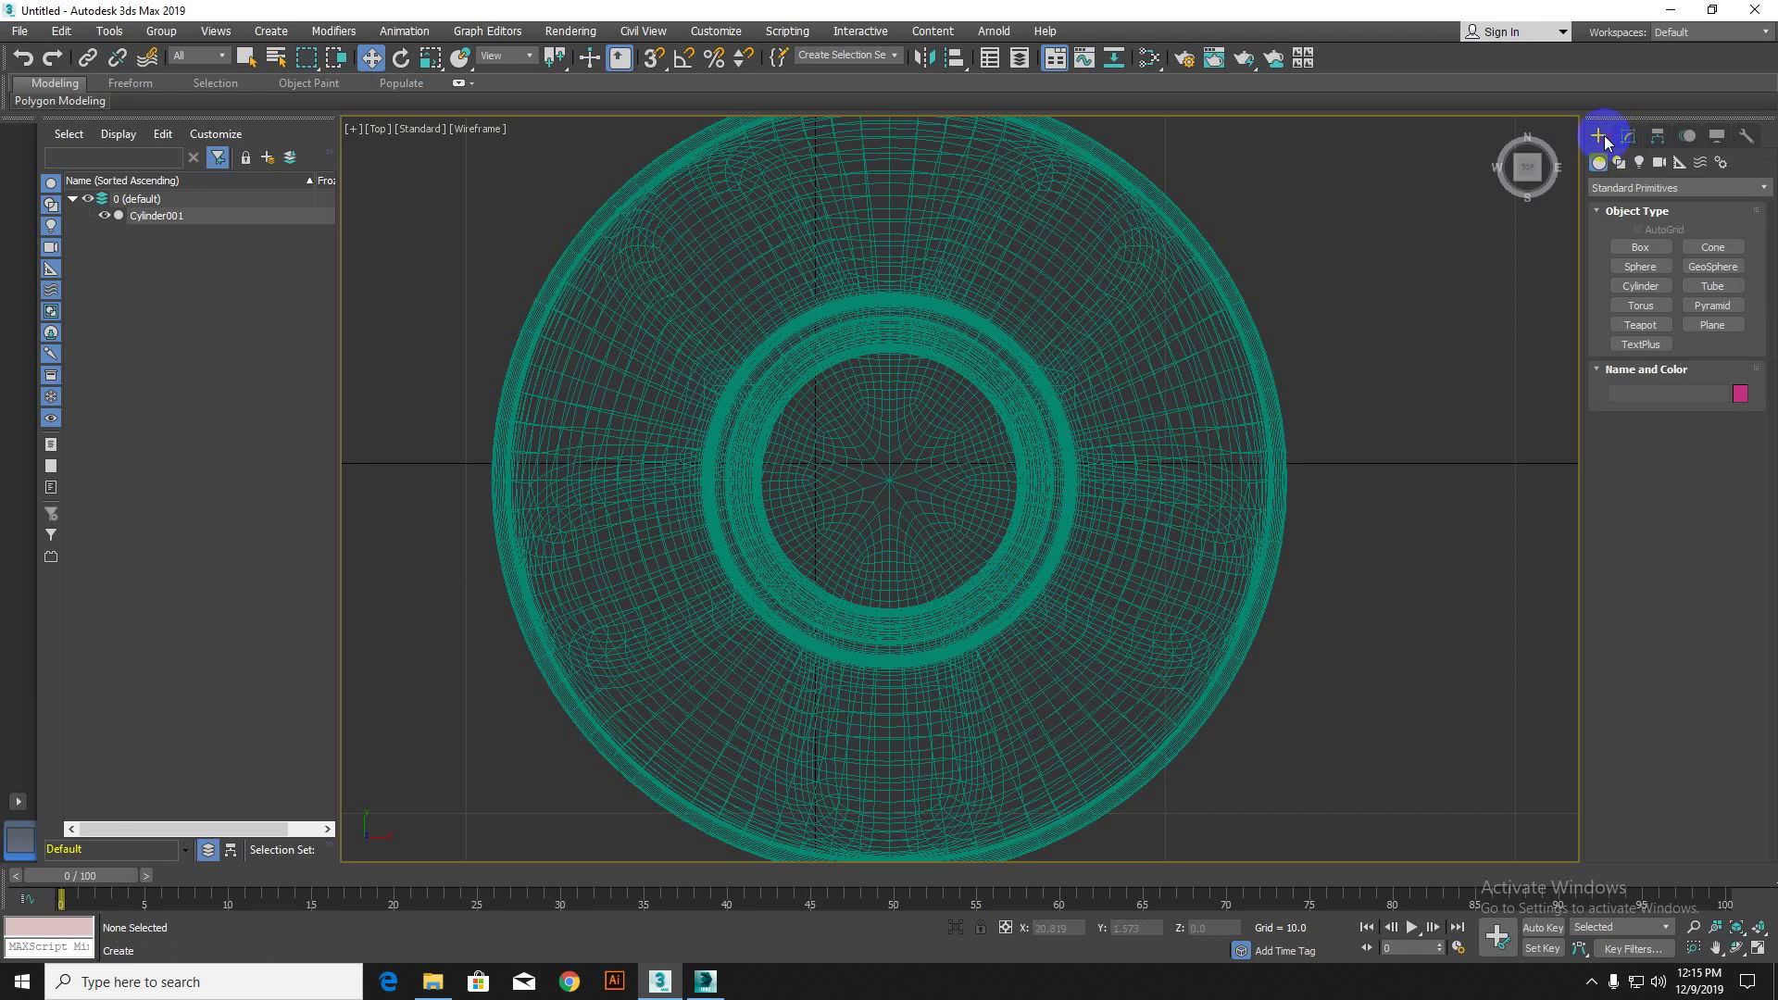
pyautogui.click(1652, 286)
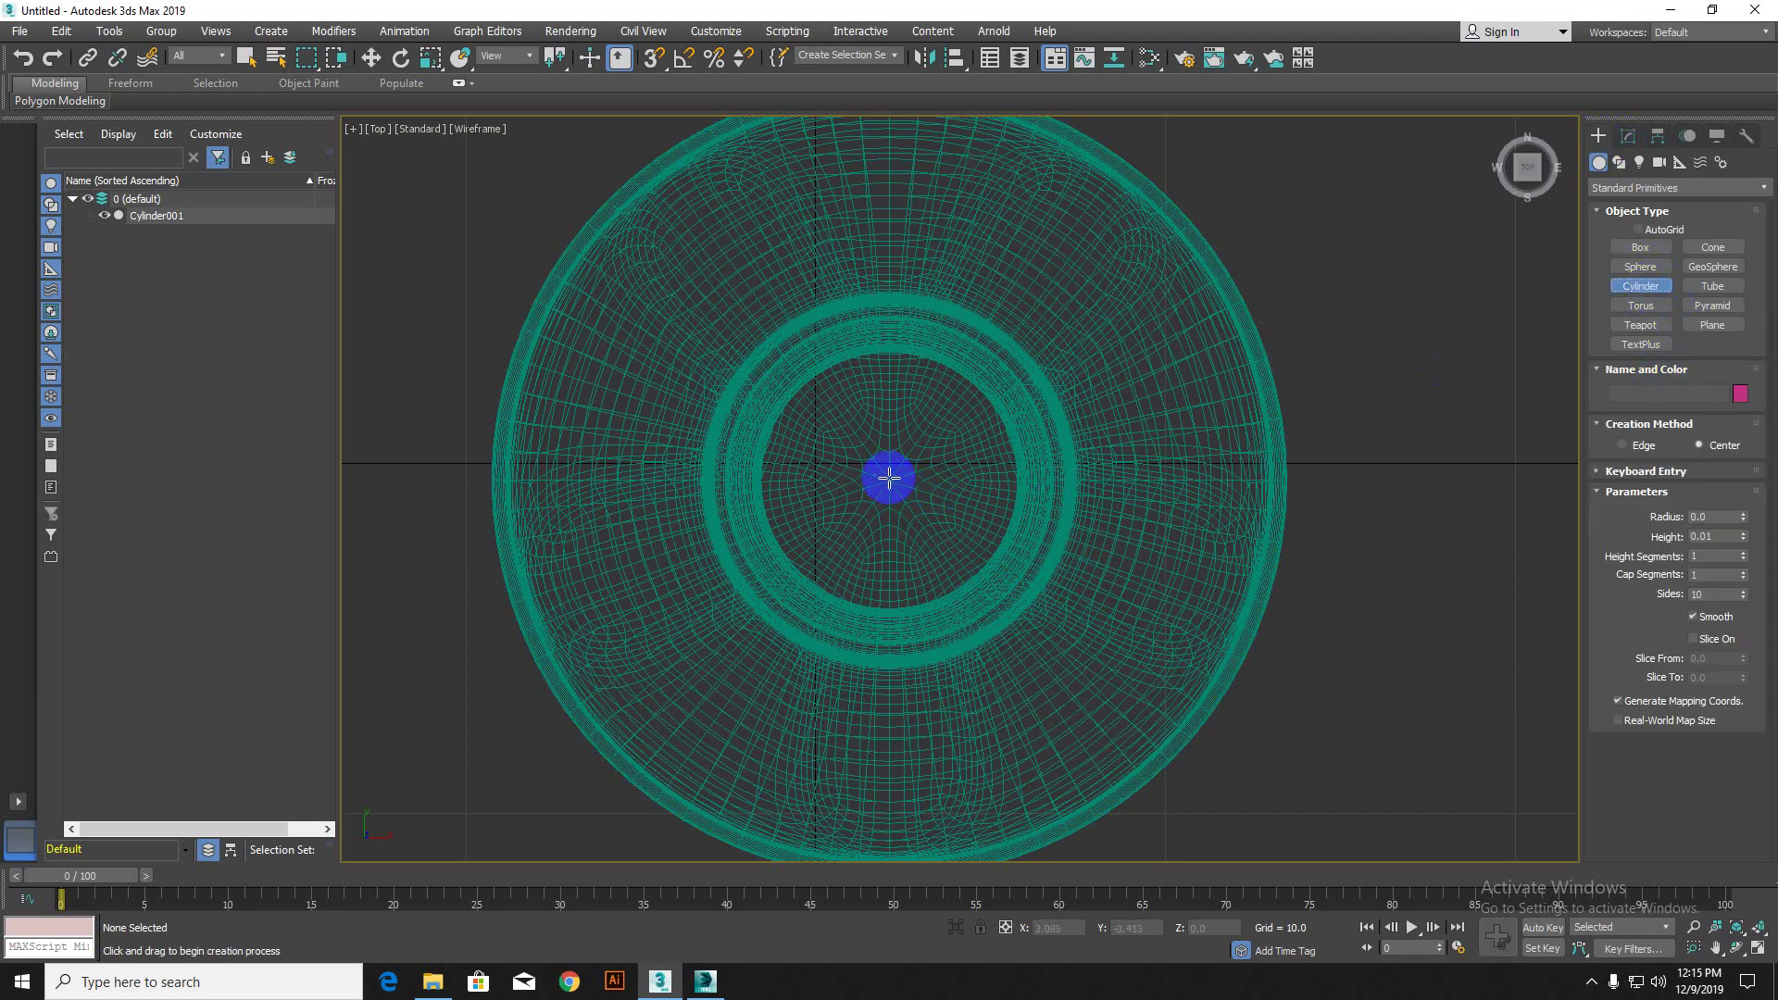
pyautogui.moveTo(889, 478); pyautogui.dragTo(929, 591)
pyautogui.moveTo(940, 632); pyautogui.dragTo(944, 641)
pyautogui.click(943, 642)
pyautogui.rightClick(974, 426)
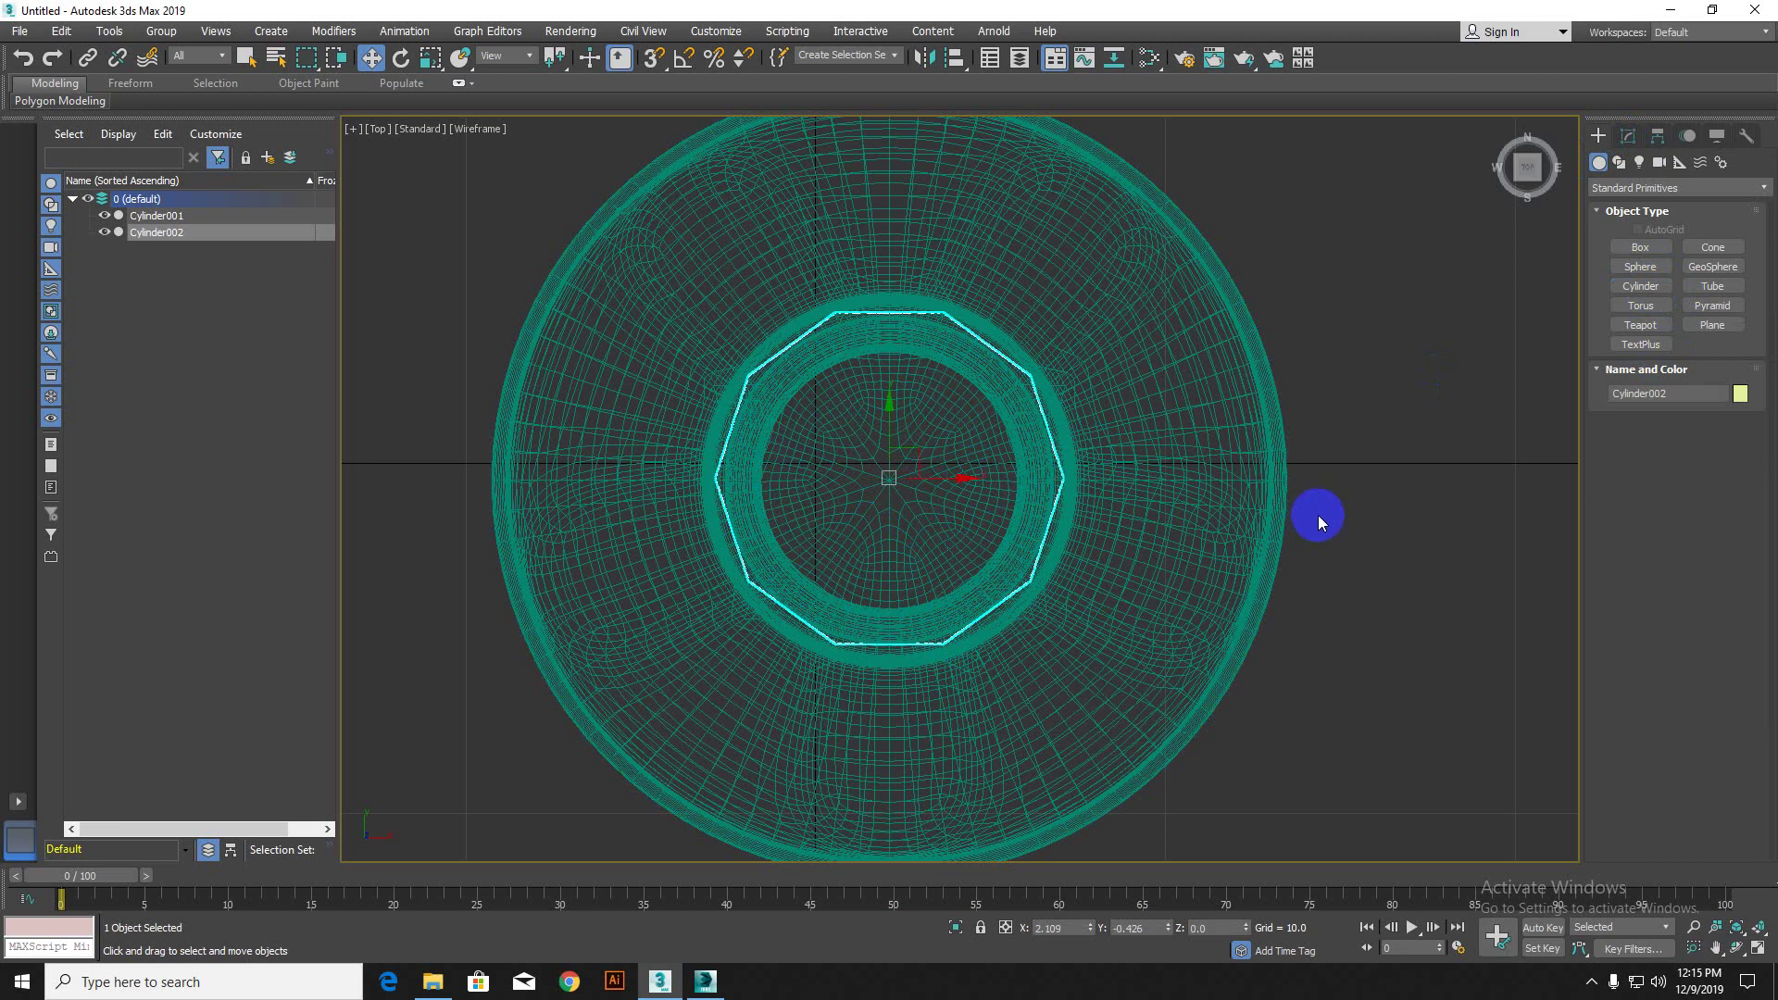
# Step: In Perspective view, move the cap cylinder up above the bottle neck
pyautogui.press('p')
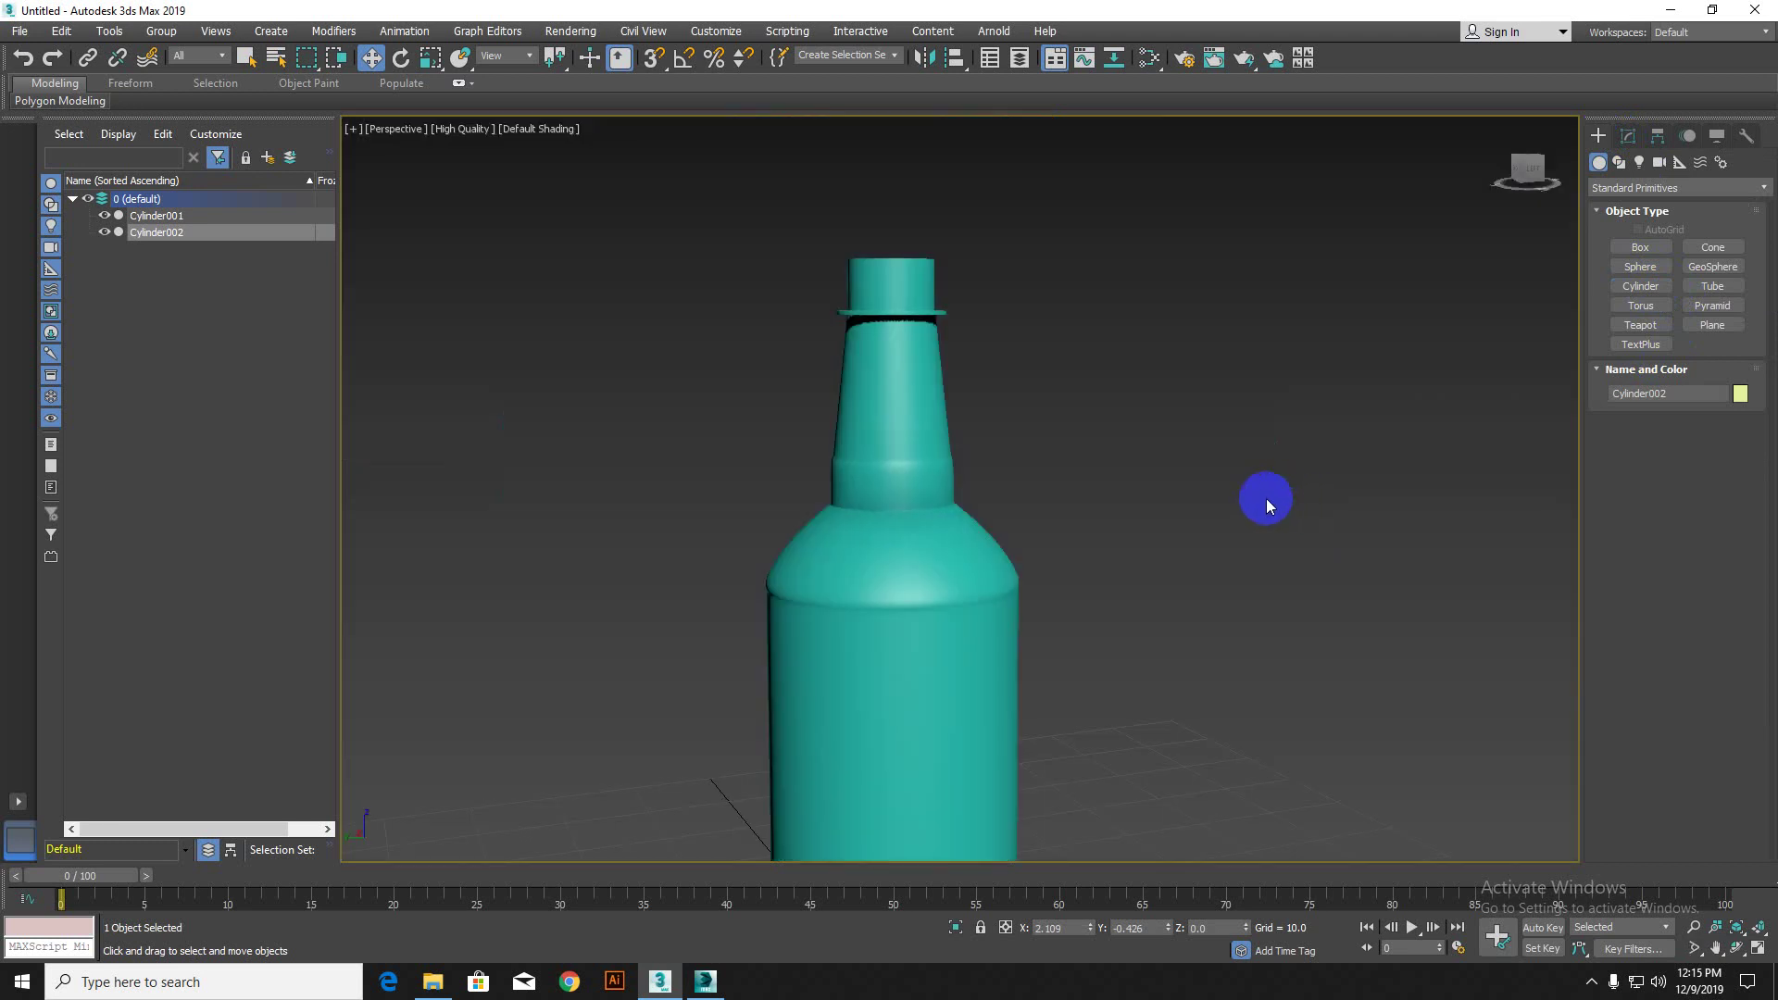
pyautogui.scroll(-5, 1266, 505)
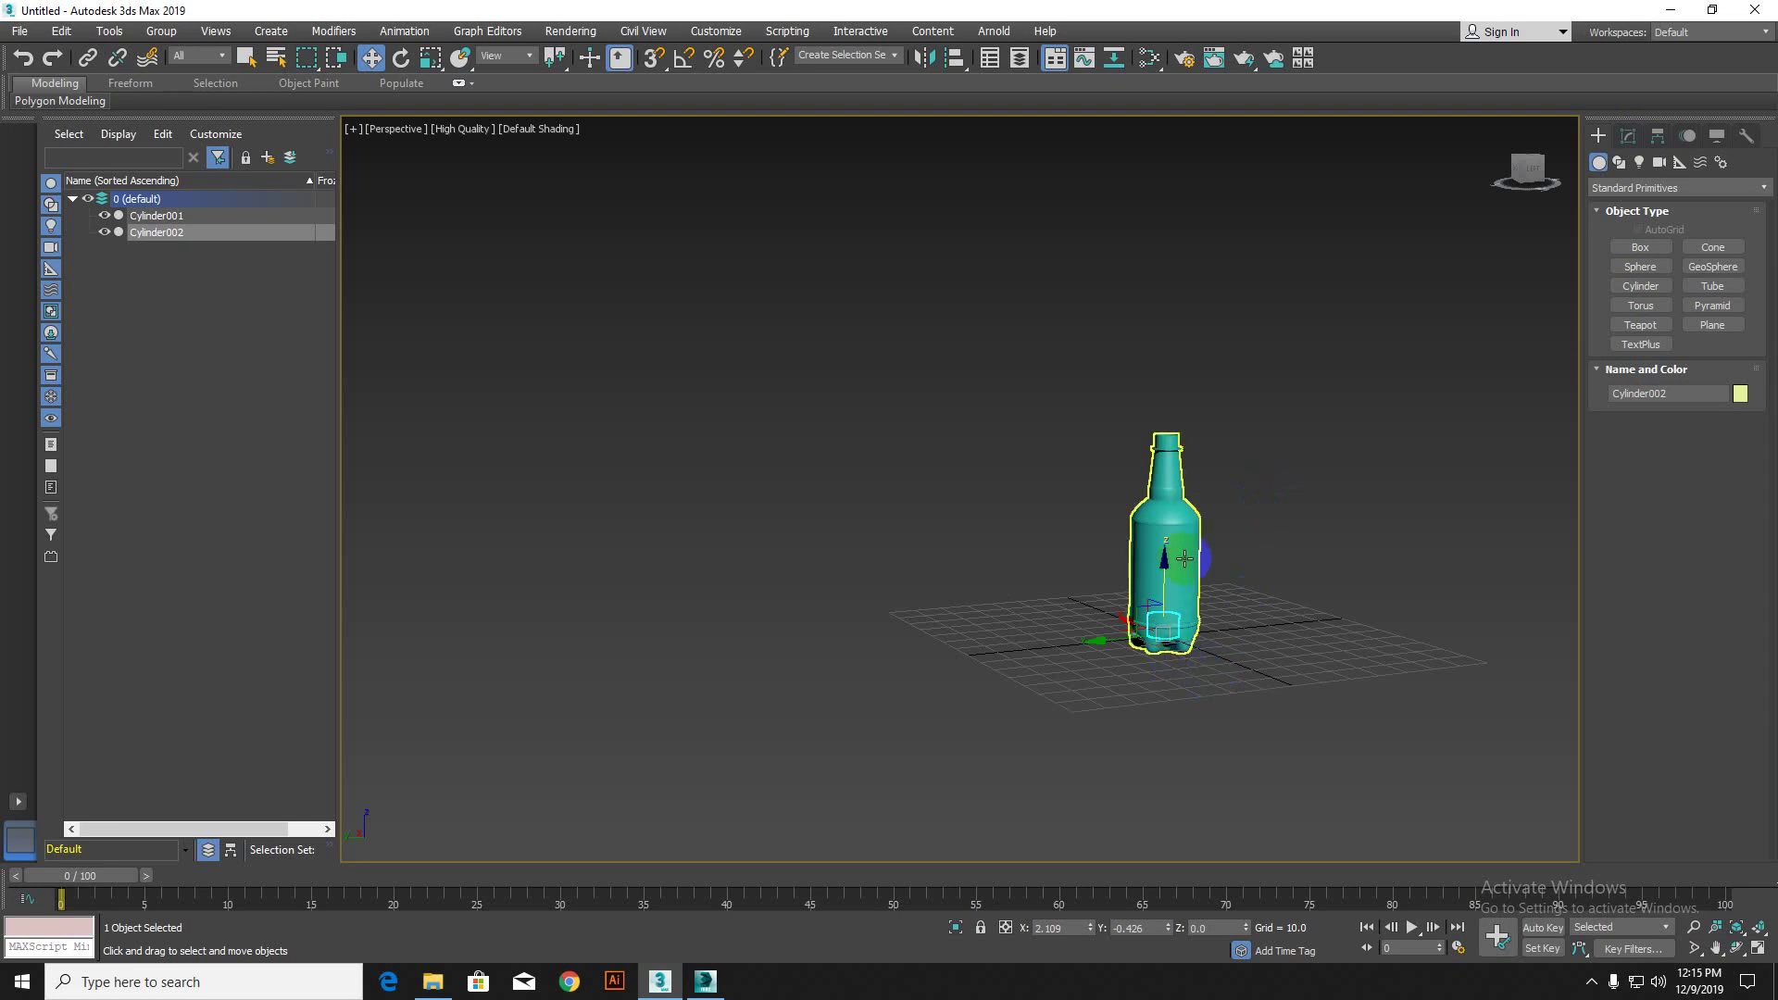
pyautogui.moveTo(1184, 560); pyautogui.dragTo(1165, 369)
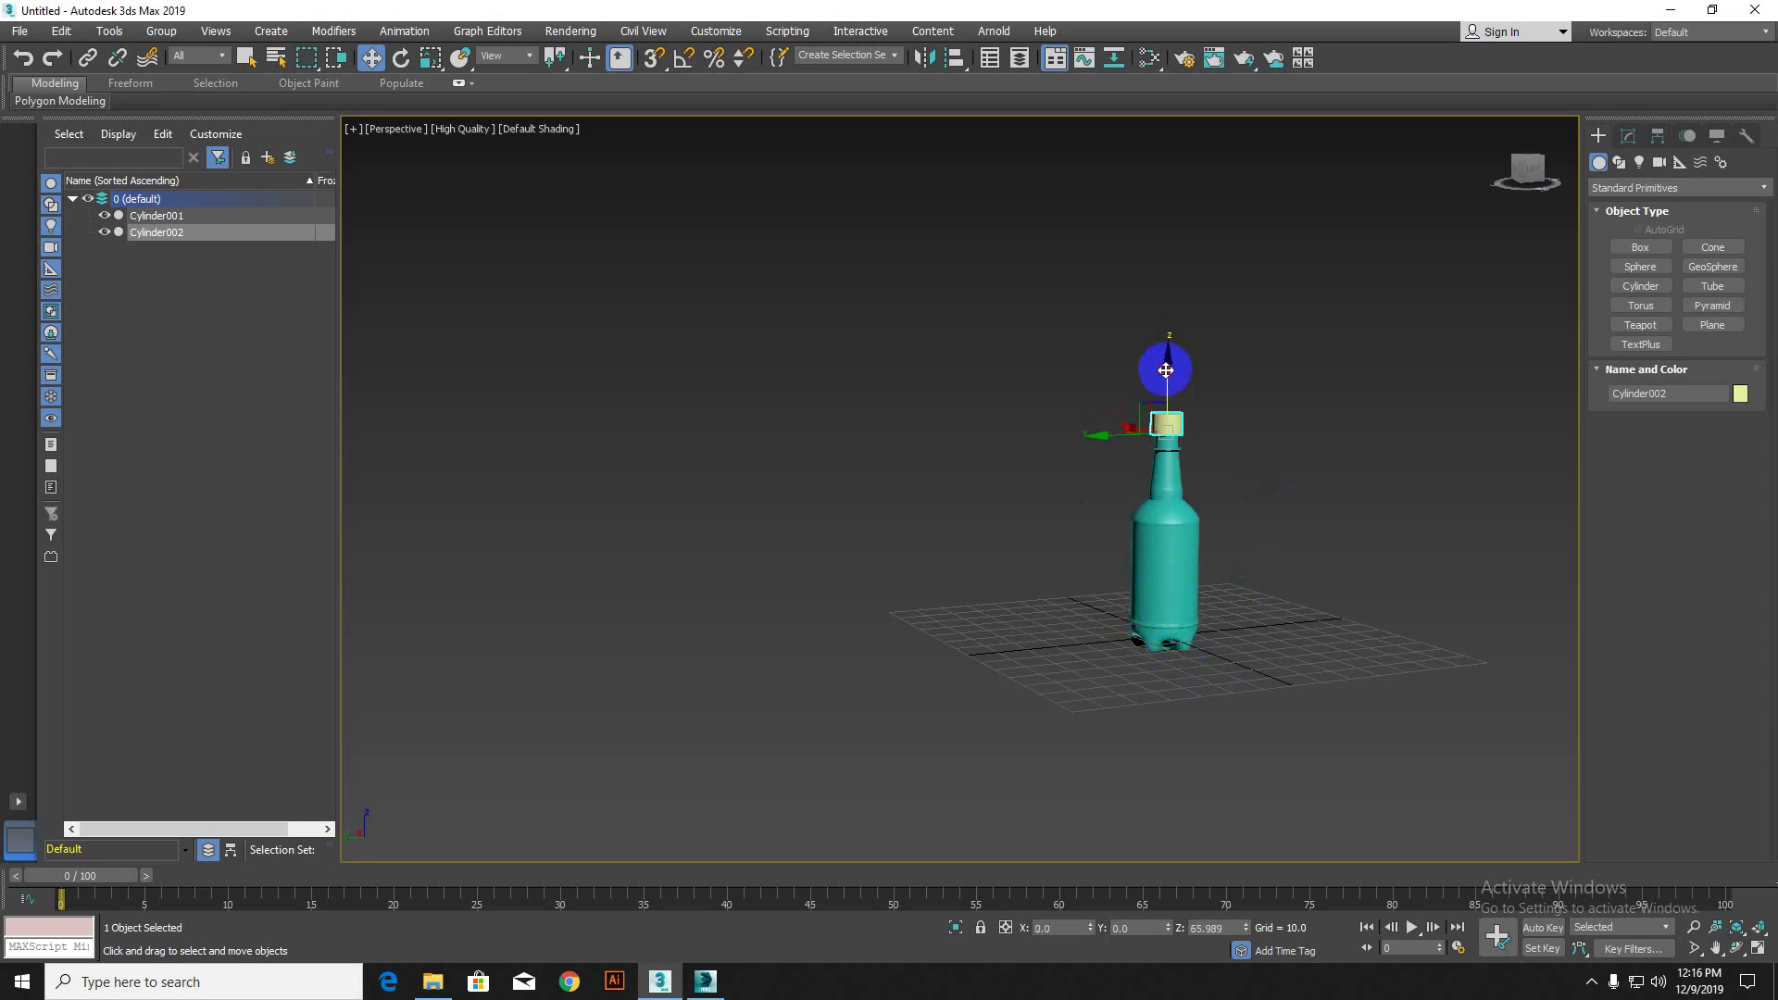
pyautogui.scroll(7, 1159, 469)
pyautogui.moveTo(1155, 428); pyautogui.dragTo(1040, 490, button='middle')
pyautogui.scroll(2, 1039, 422)
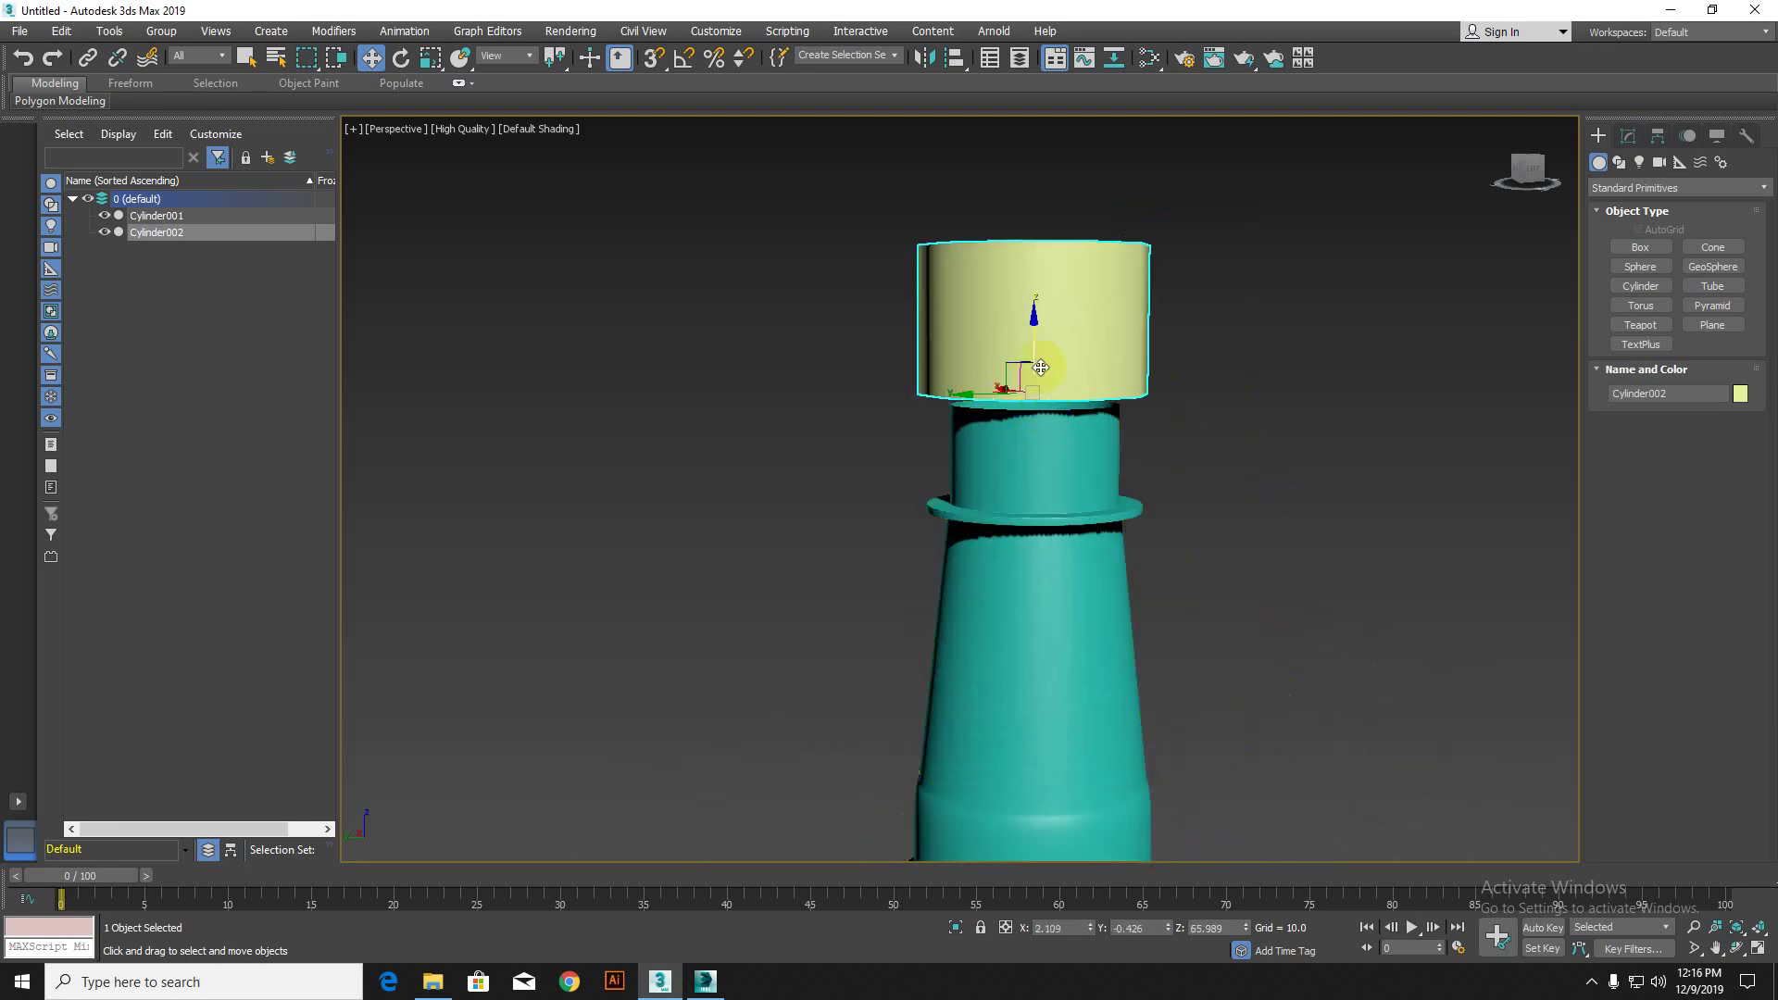
pyautogui.scroll(2, 1041, 368)
pyautogui.moveTo(1036, 330); pyautogui.dragTo(1034, 357)
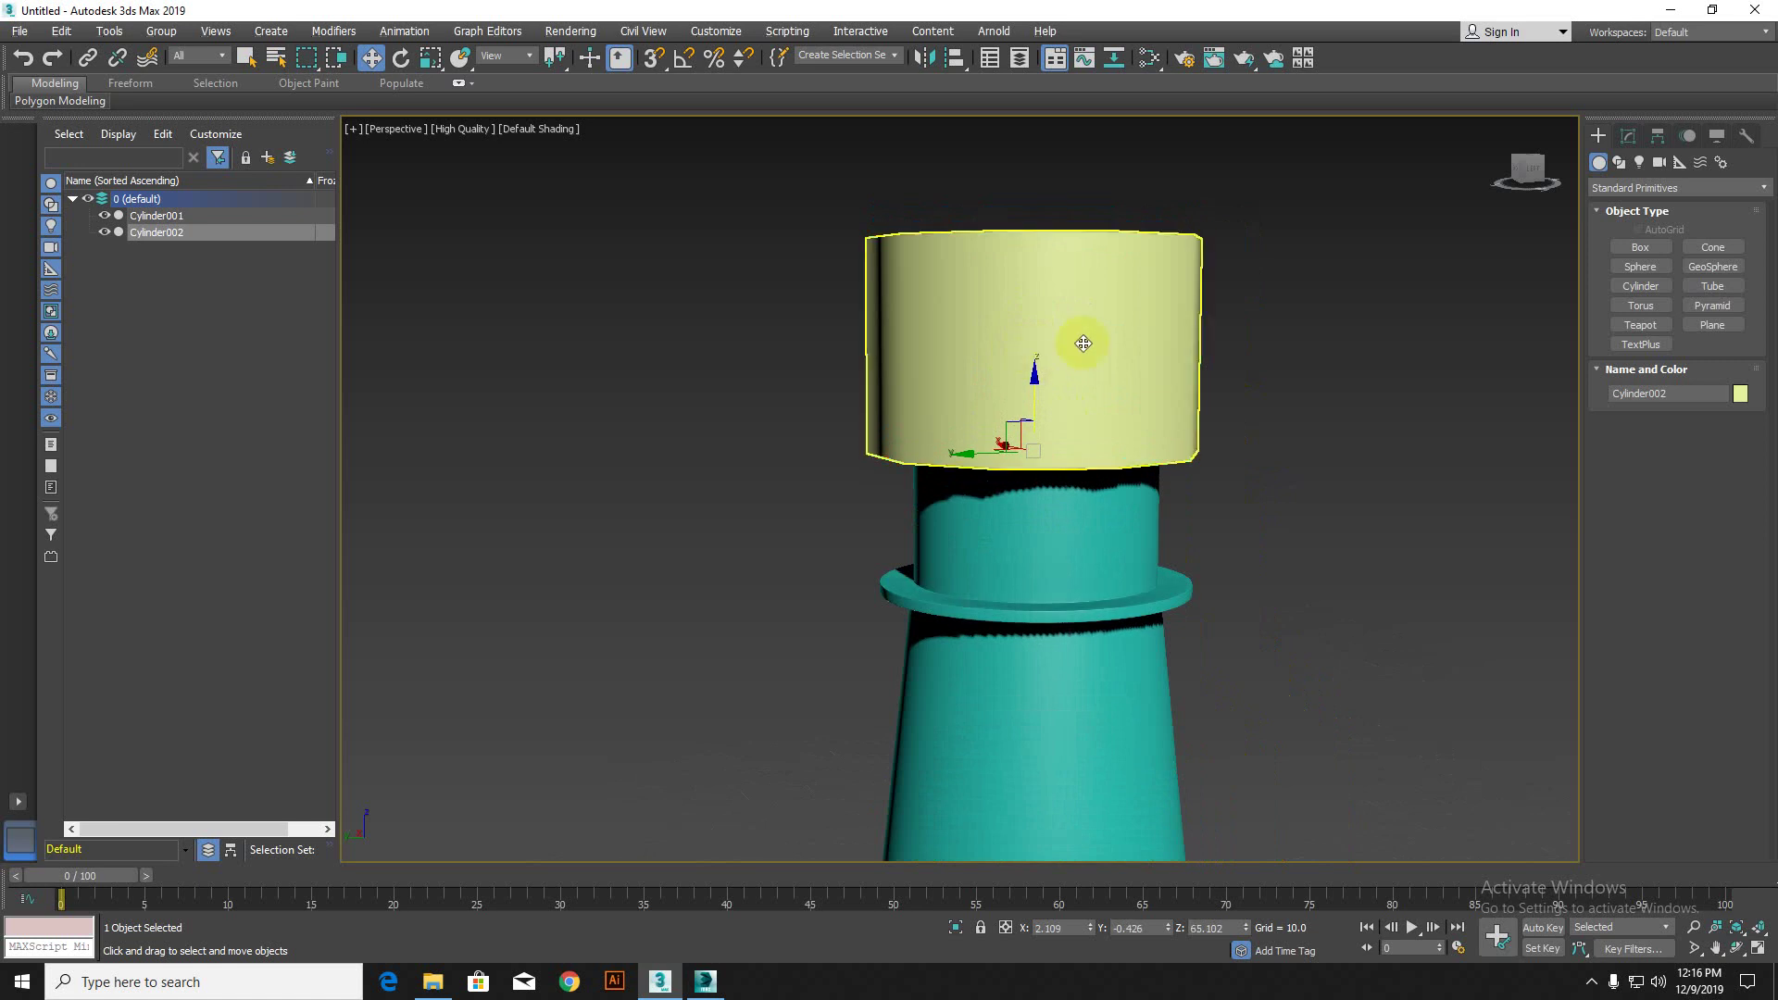
# Step: Undo the last move, then select Cylinder002 at the bottle base and delete it
pyautogui.hotkey('ctrl', 'z')
pyautogui.hotkey('ctrl', 'z')
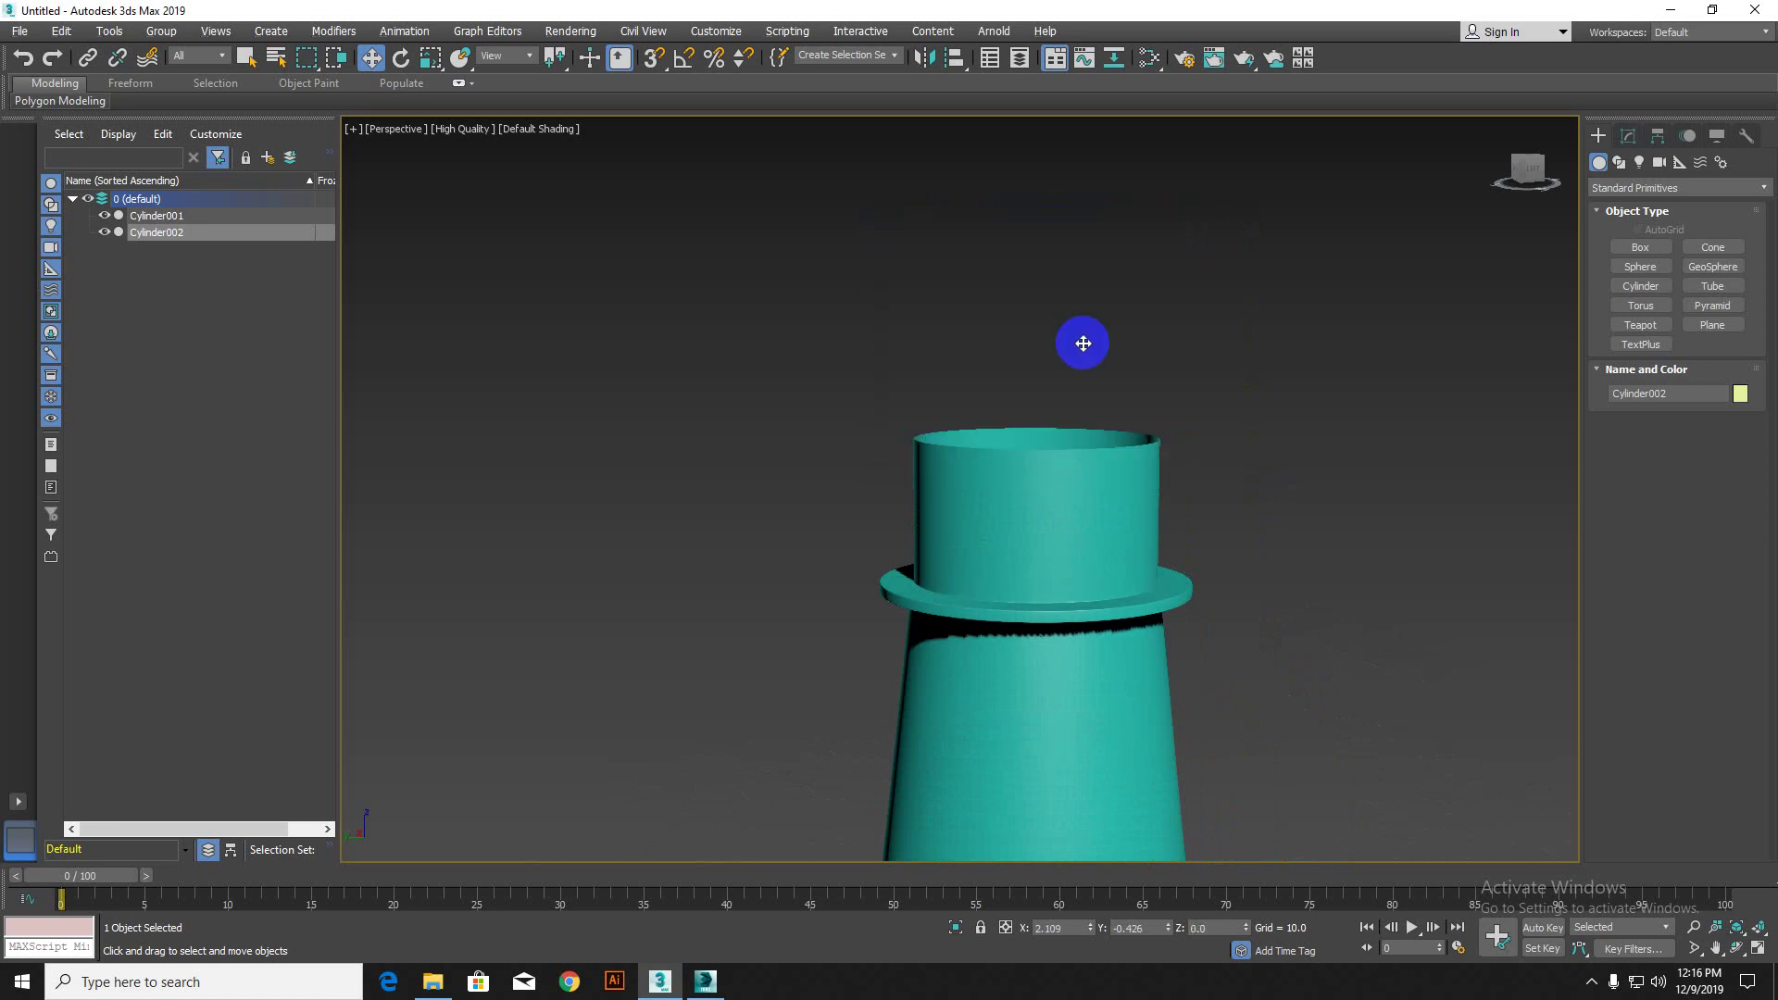
pyautogui.scroll(-7, 1083, 344)
pyautogui.scroll(-2, 1154, 798)
pyautogui.moveTo(1154, 798); pyautogui.dragTo(1147, 718, button='middle')
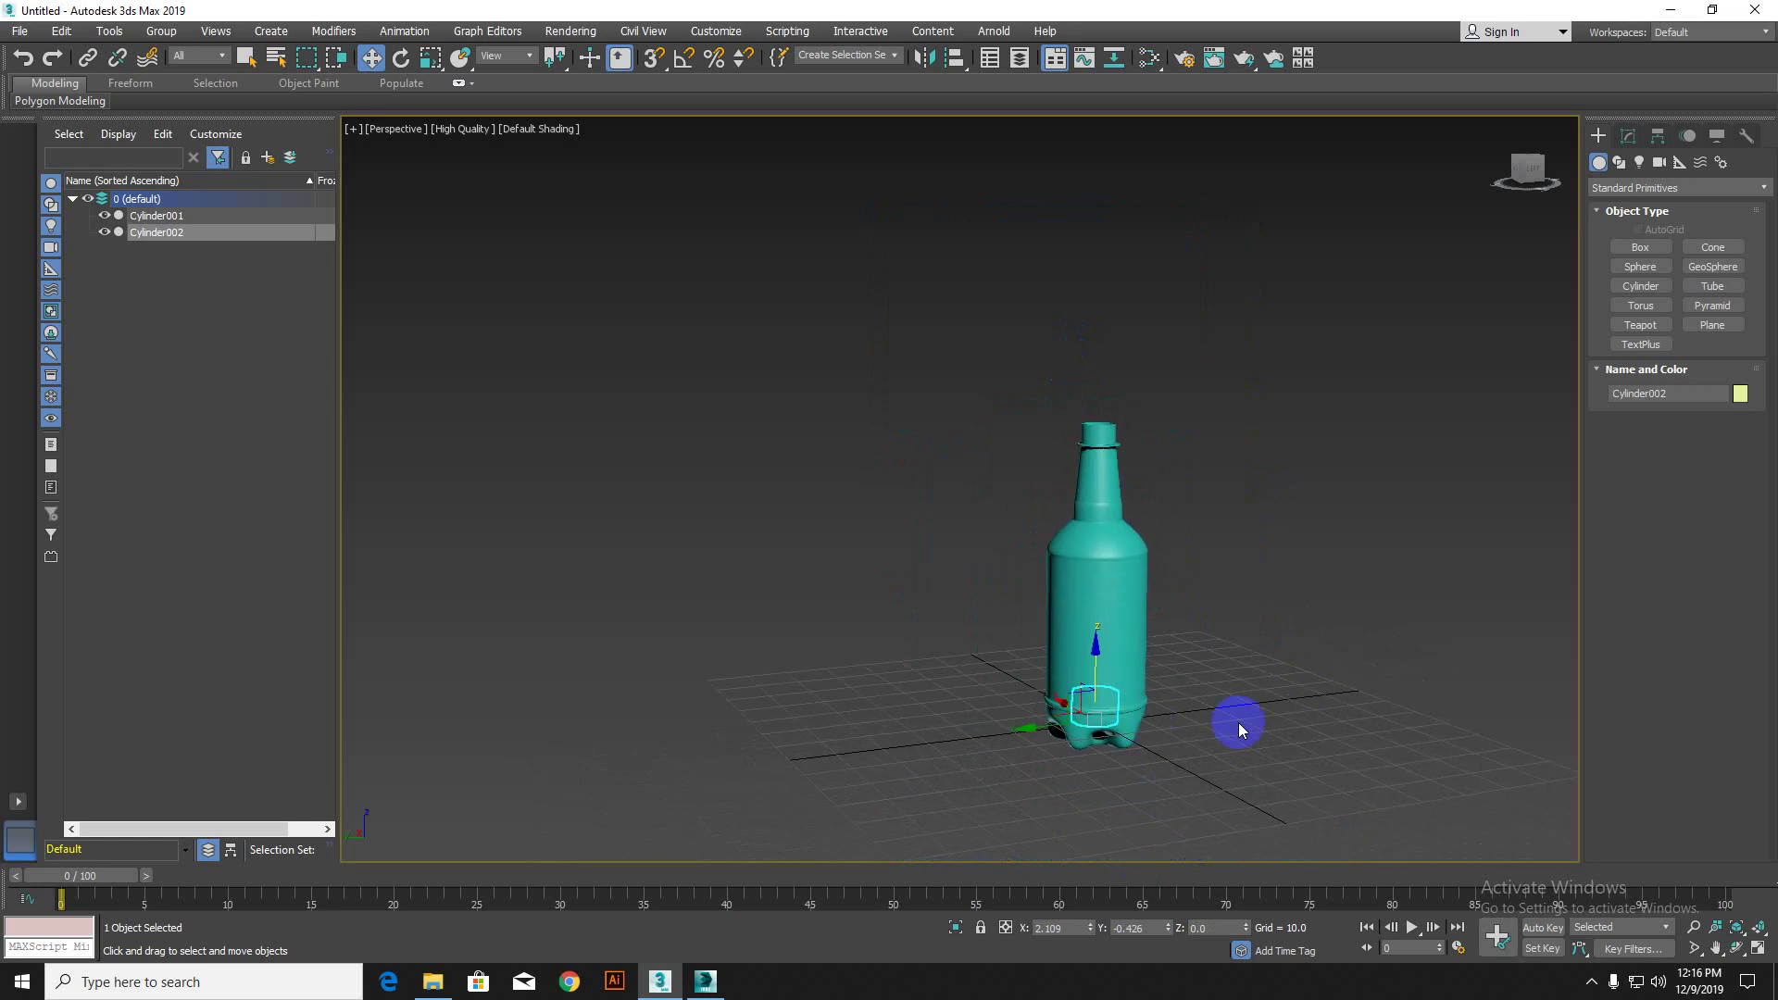
pyautogui.click(1347, 701)
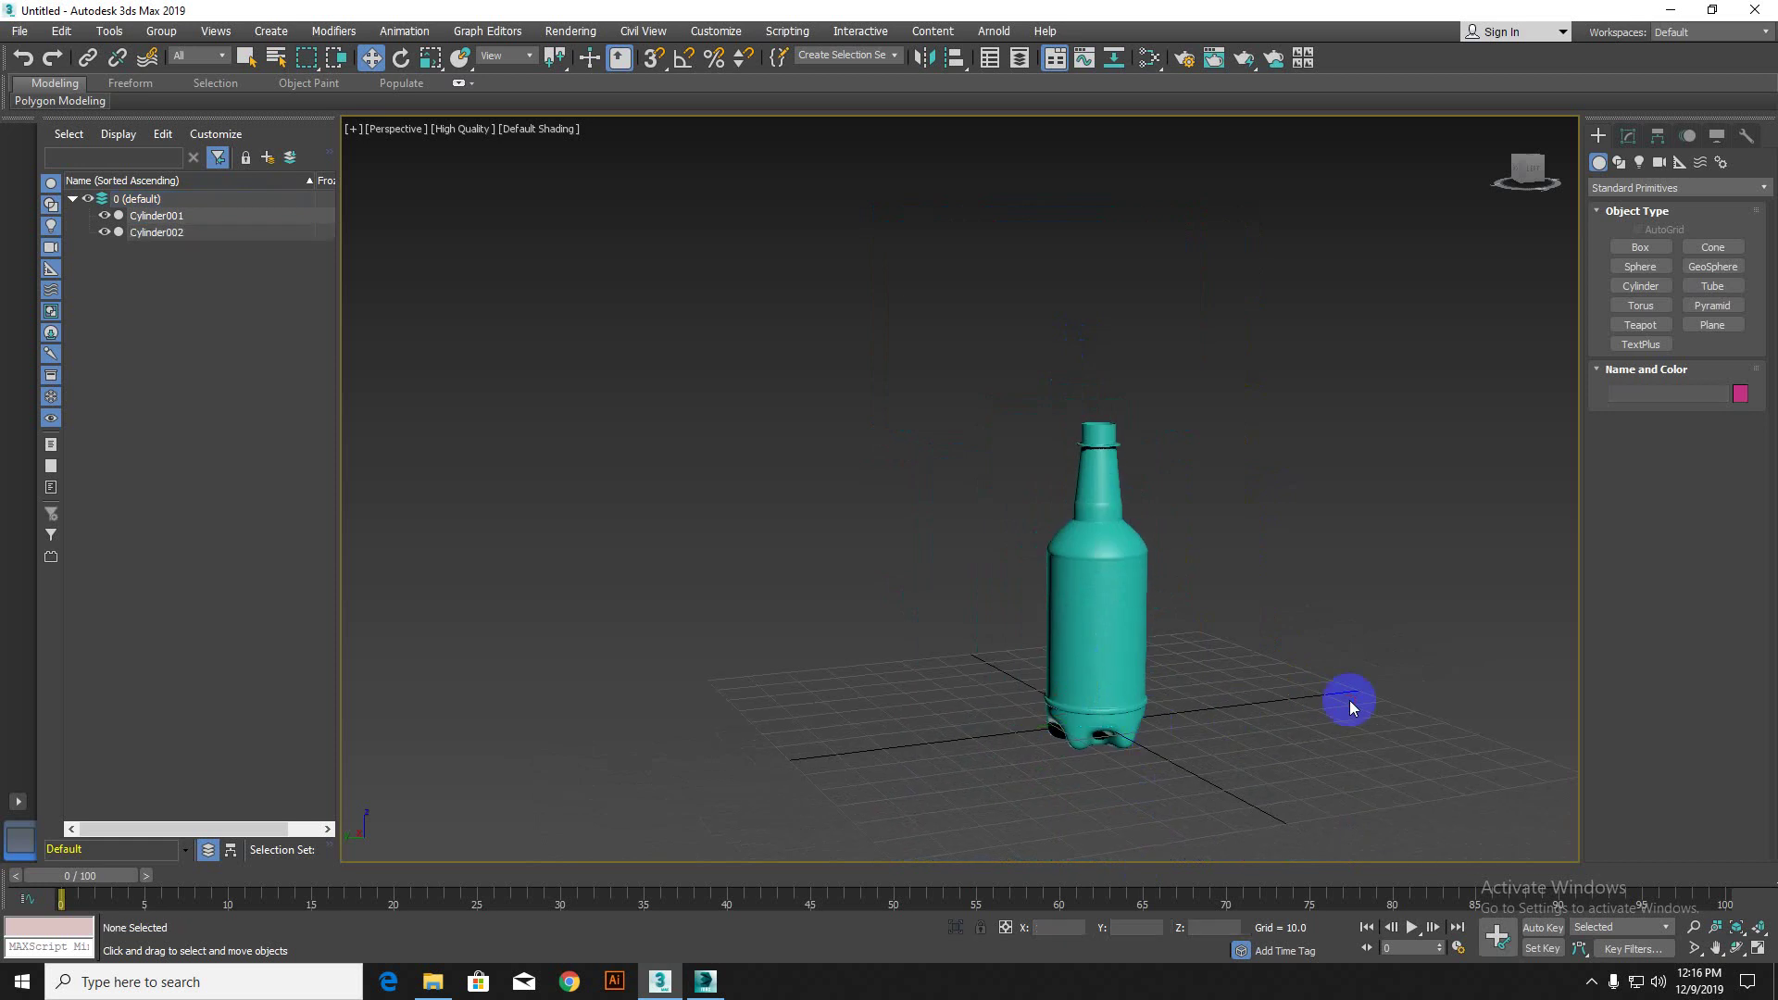
pyautogui.click(1117, 672)
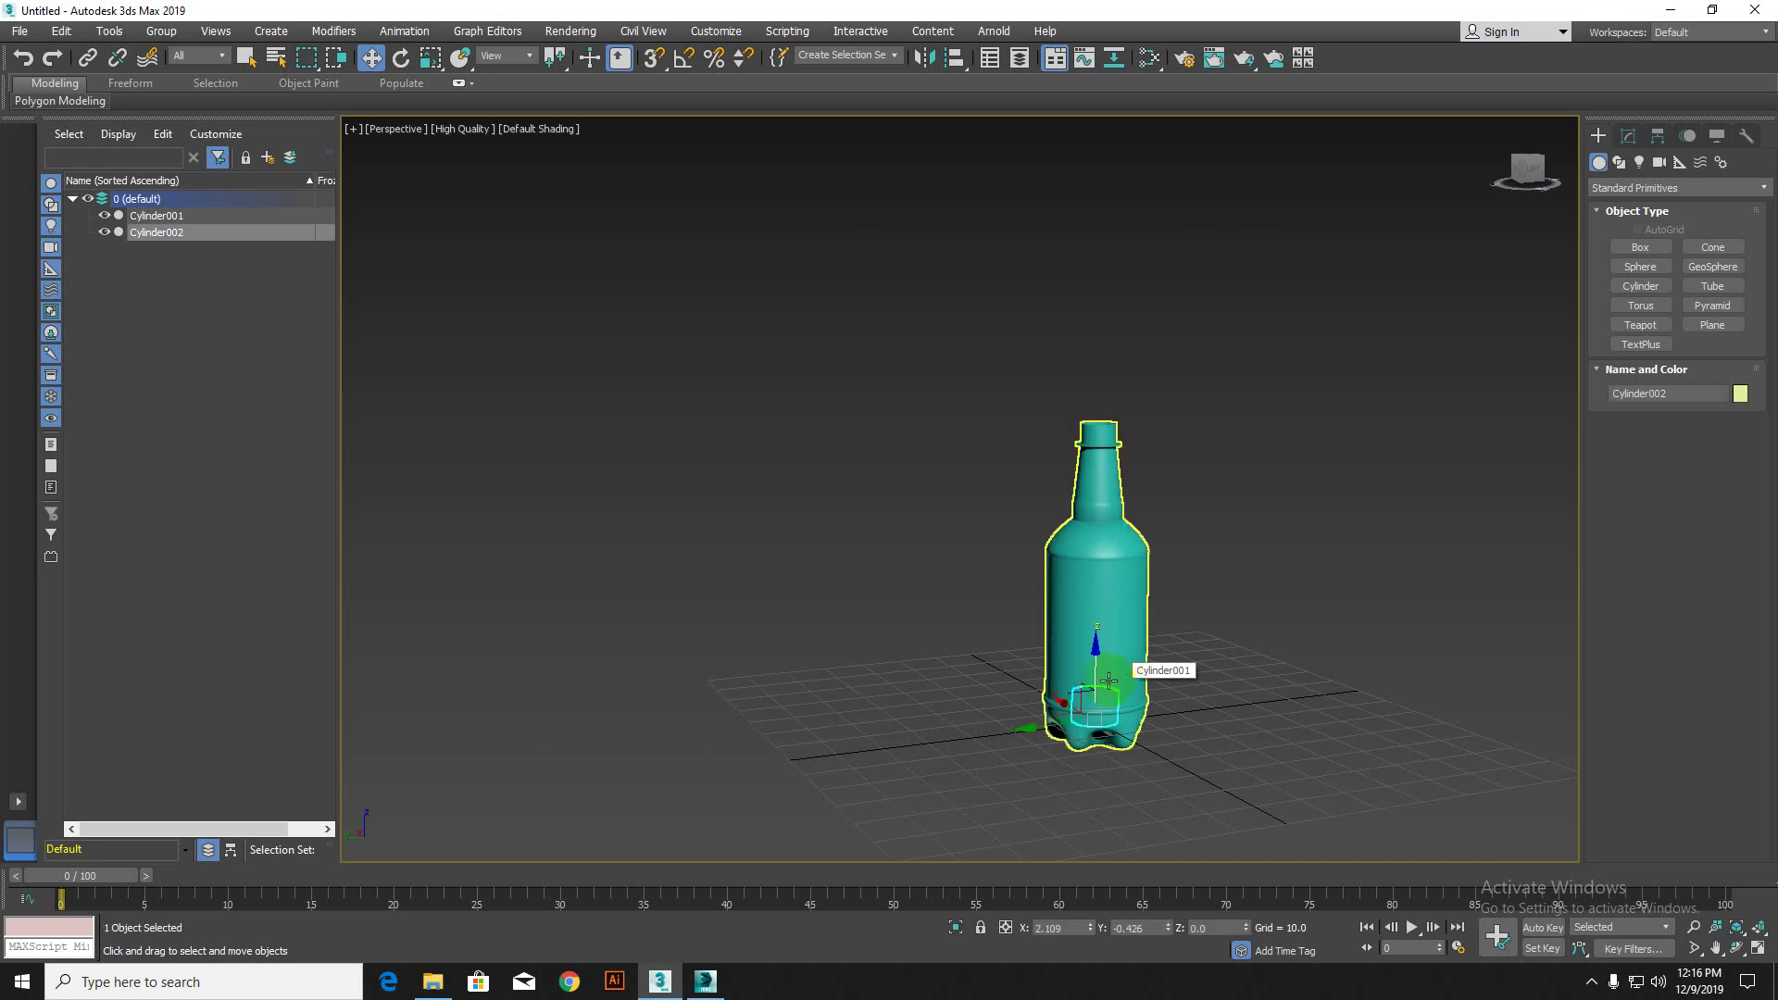
pyautogui.press('Delete')
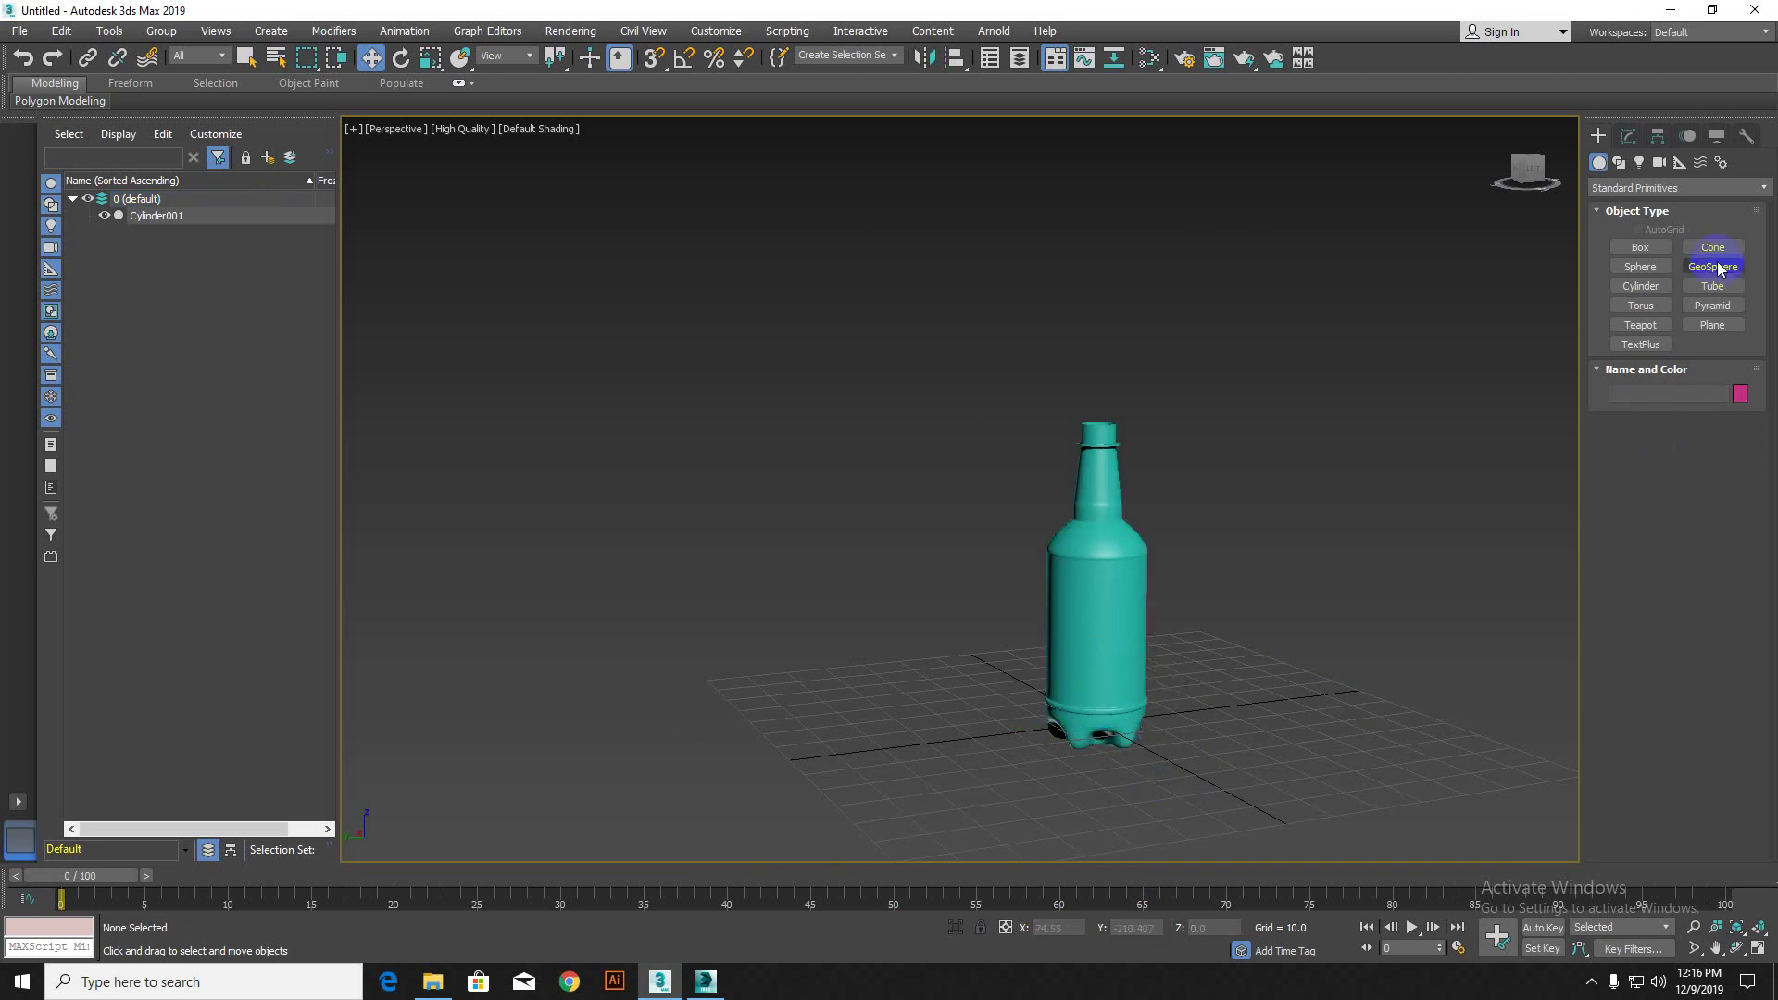
# Step: In Top view, draw a ten-sided cylinder (radius 5.084, height 6.277) centred on the bottle
pyautogui.click(1640, 287)
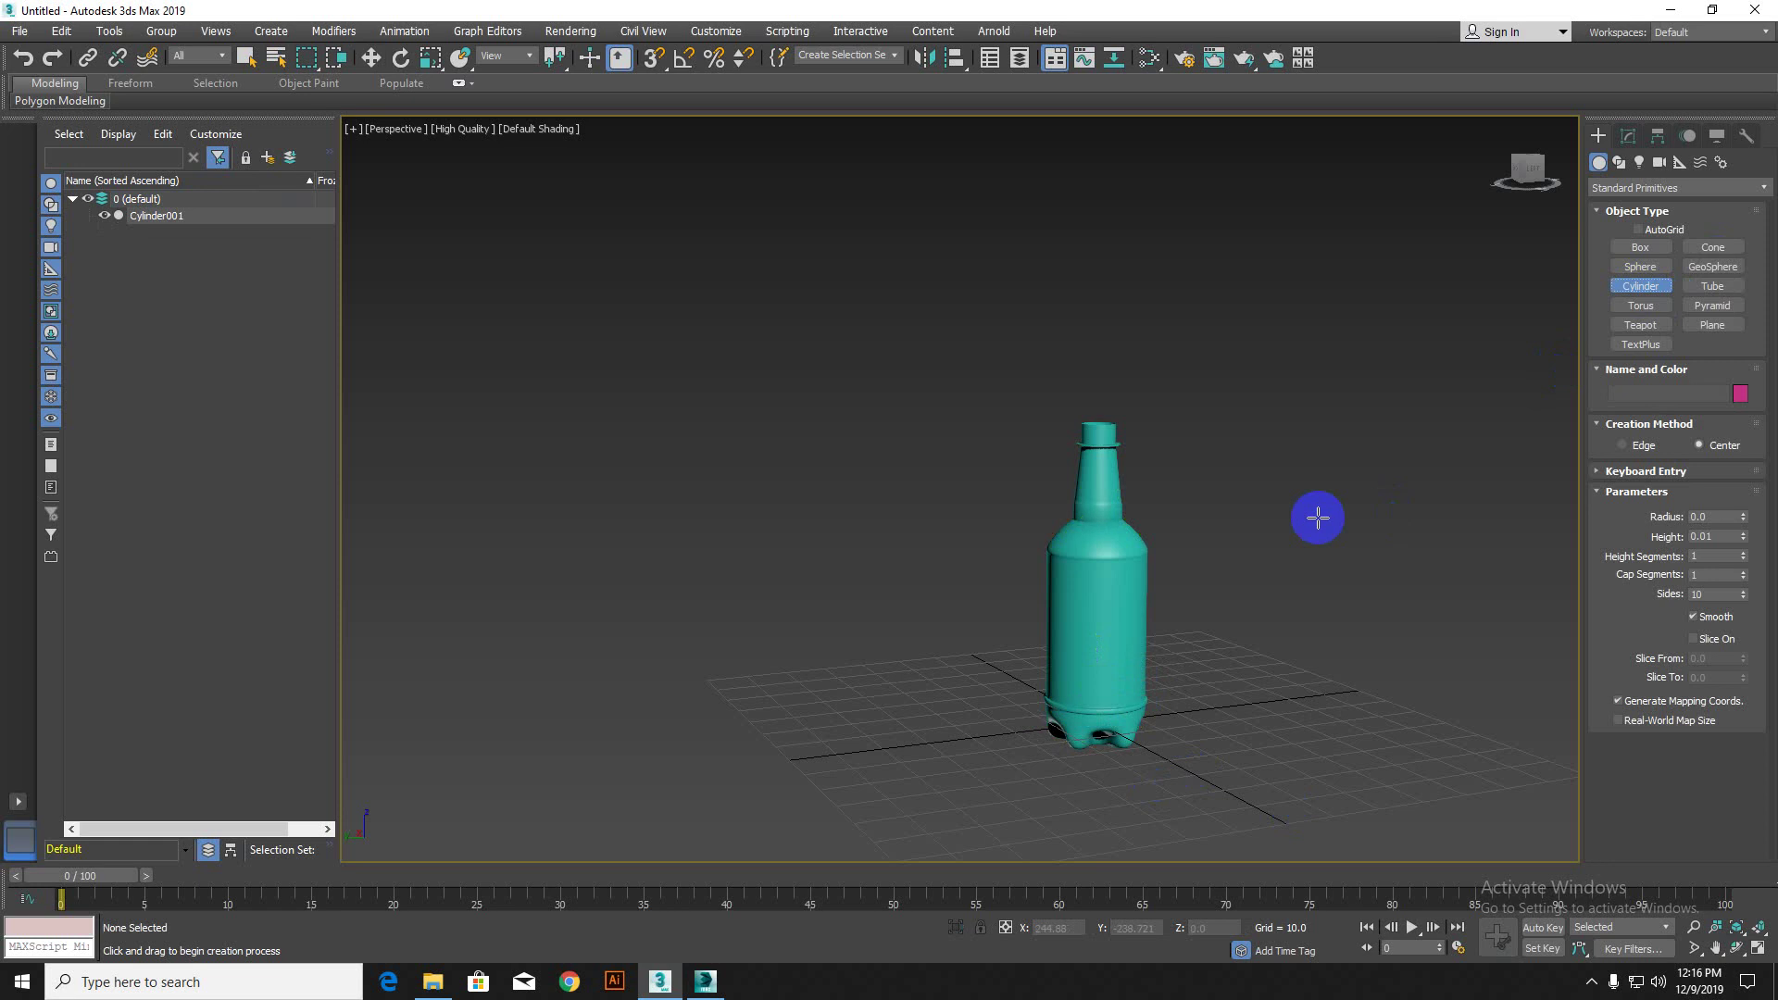
pyautogui.press('t')
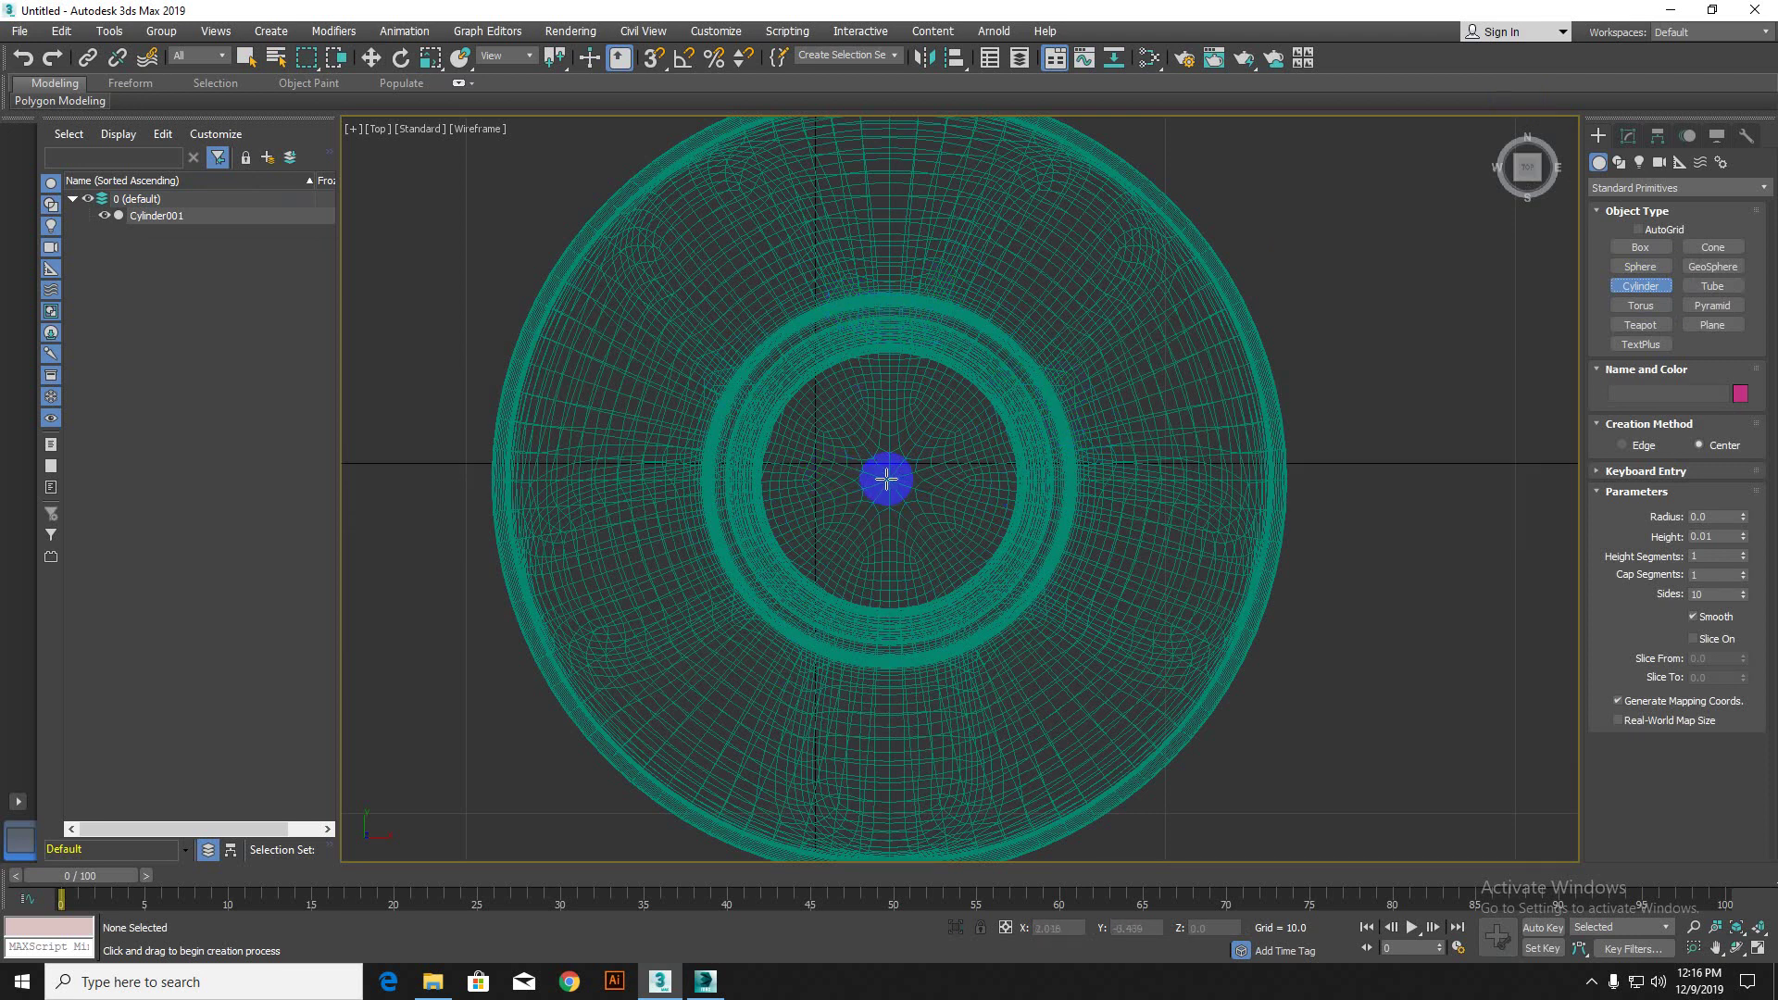
pyautogui.moveTo(889, 480); pyautogui.dragTo(944, 648)
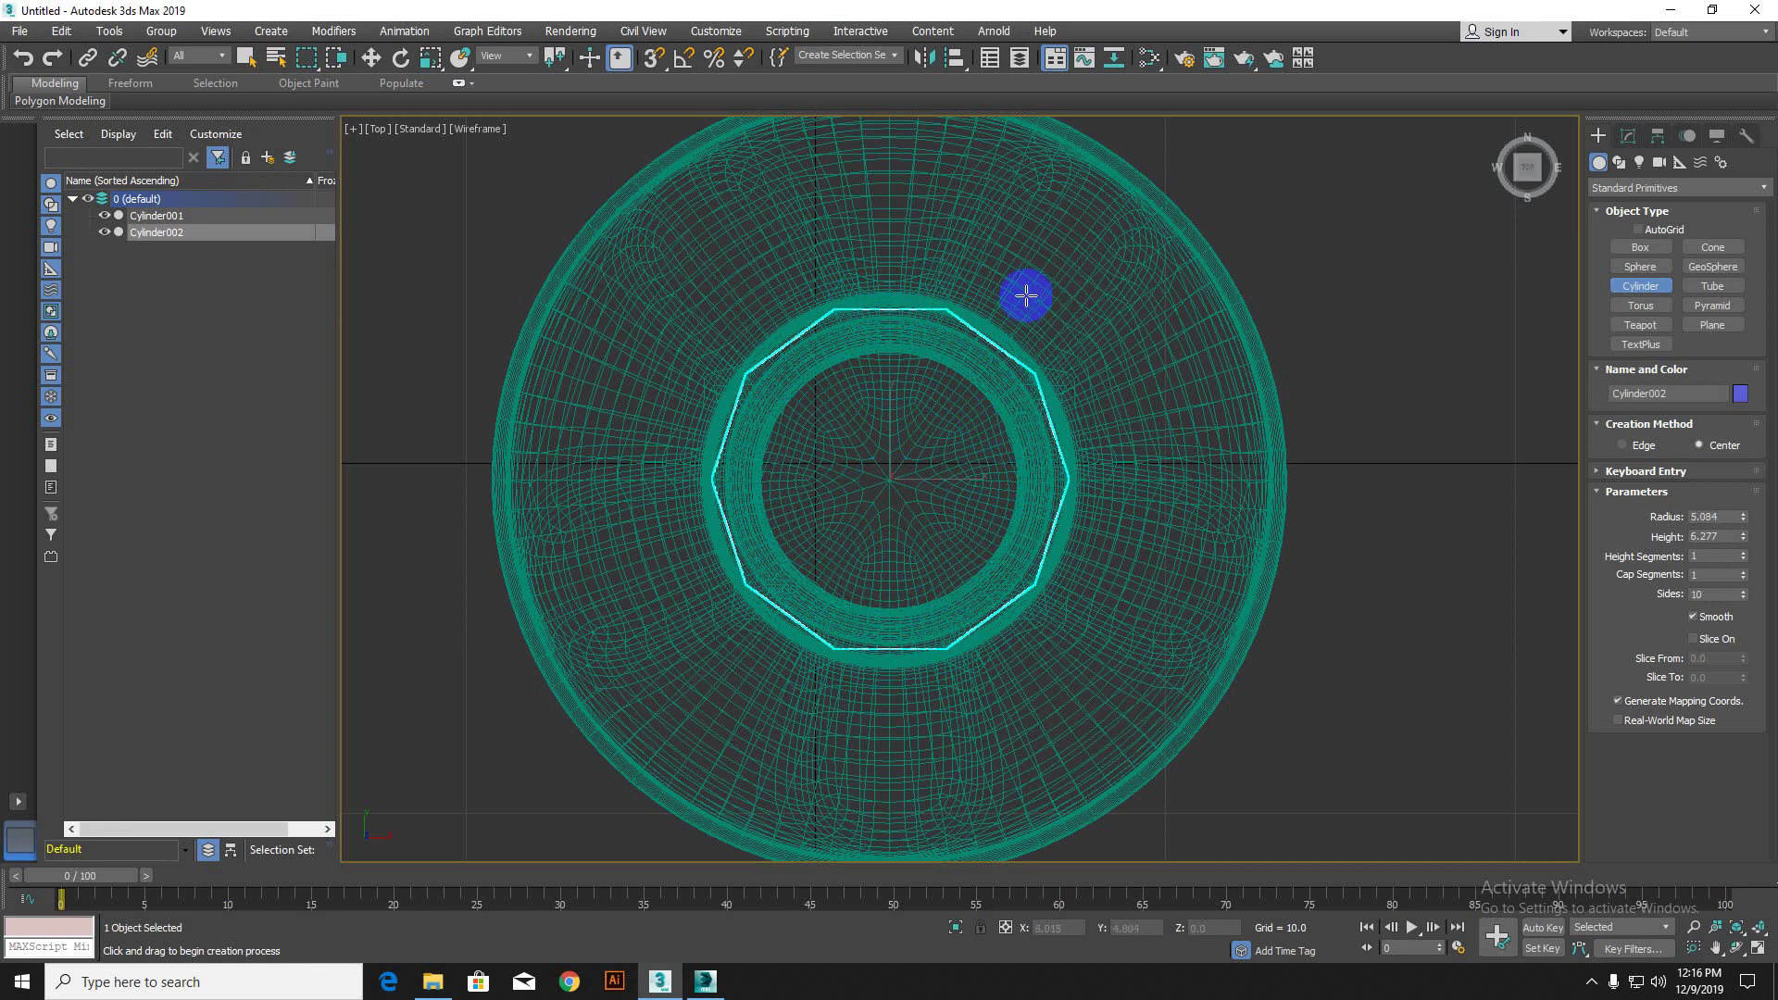
pyautogui.rightClick(1350, 301)
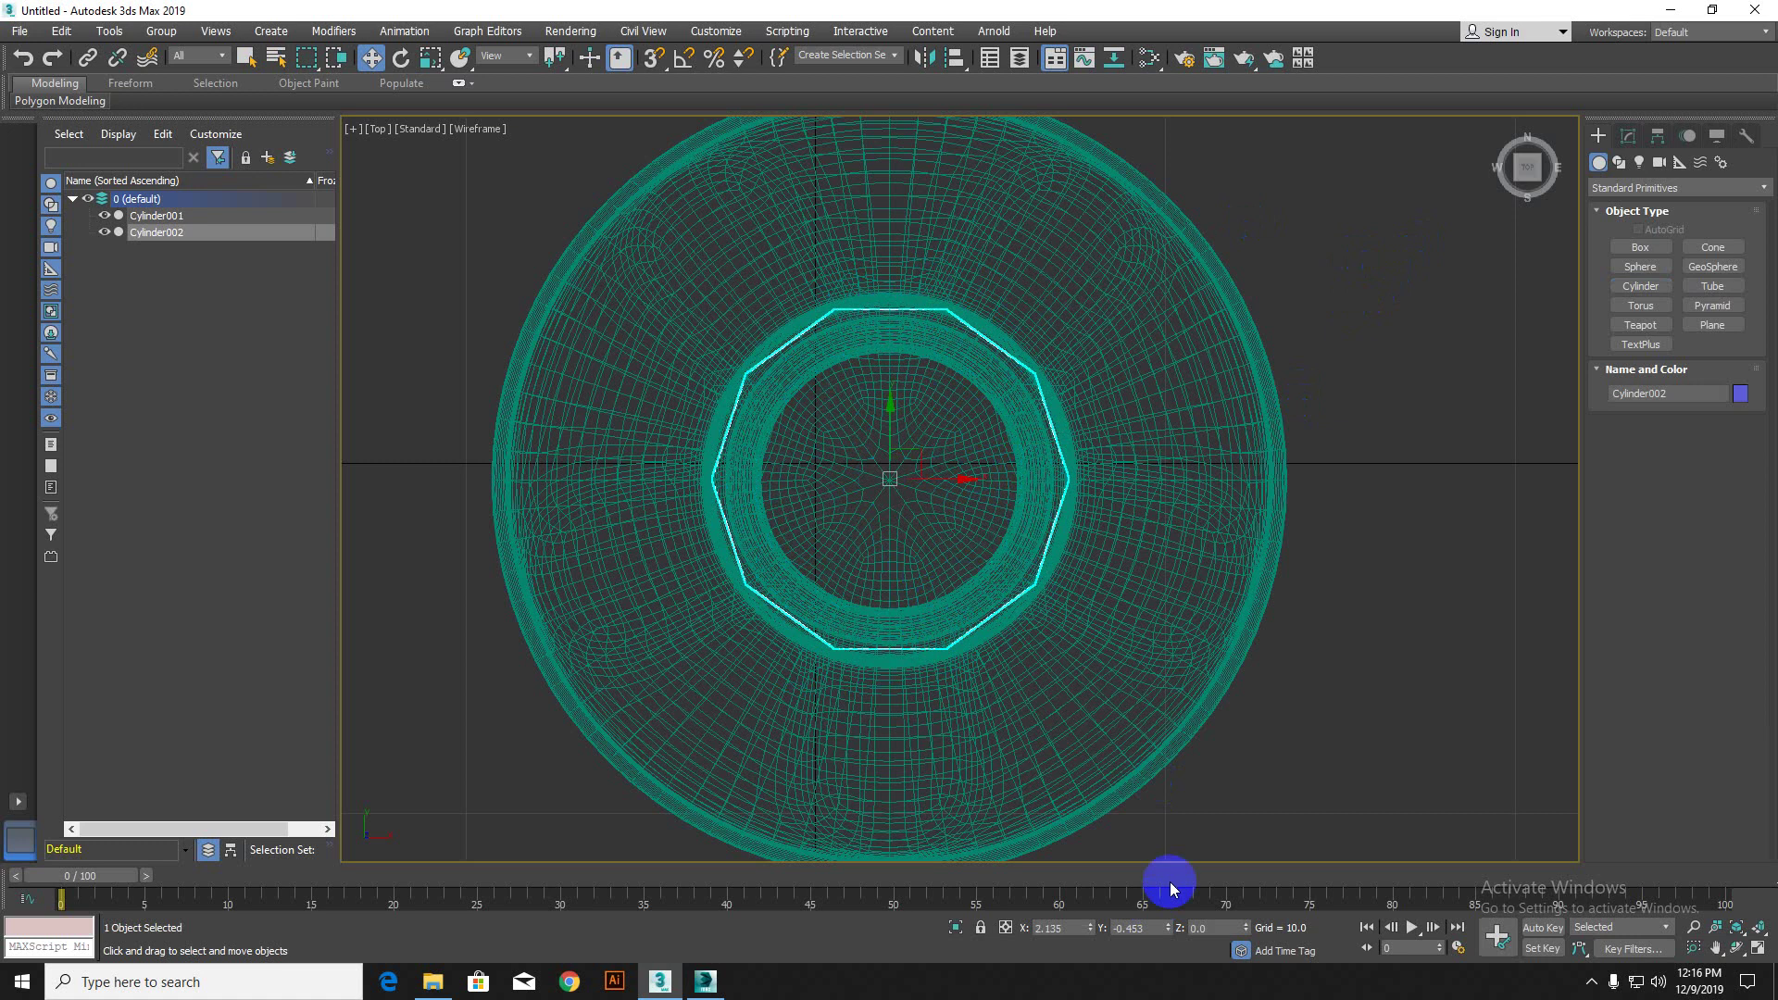
pyautogui.press('p')
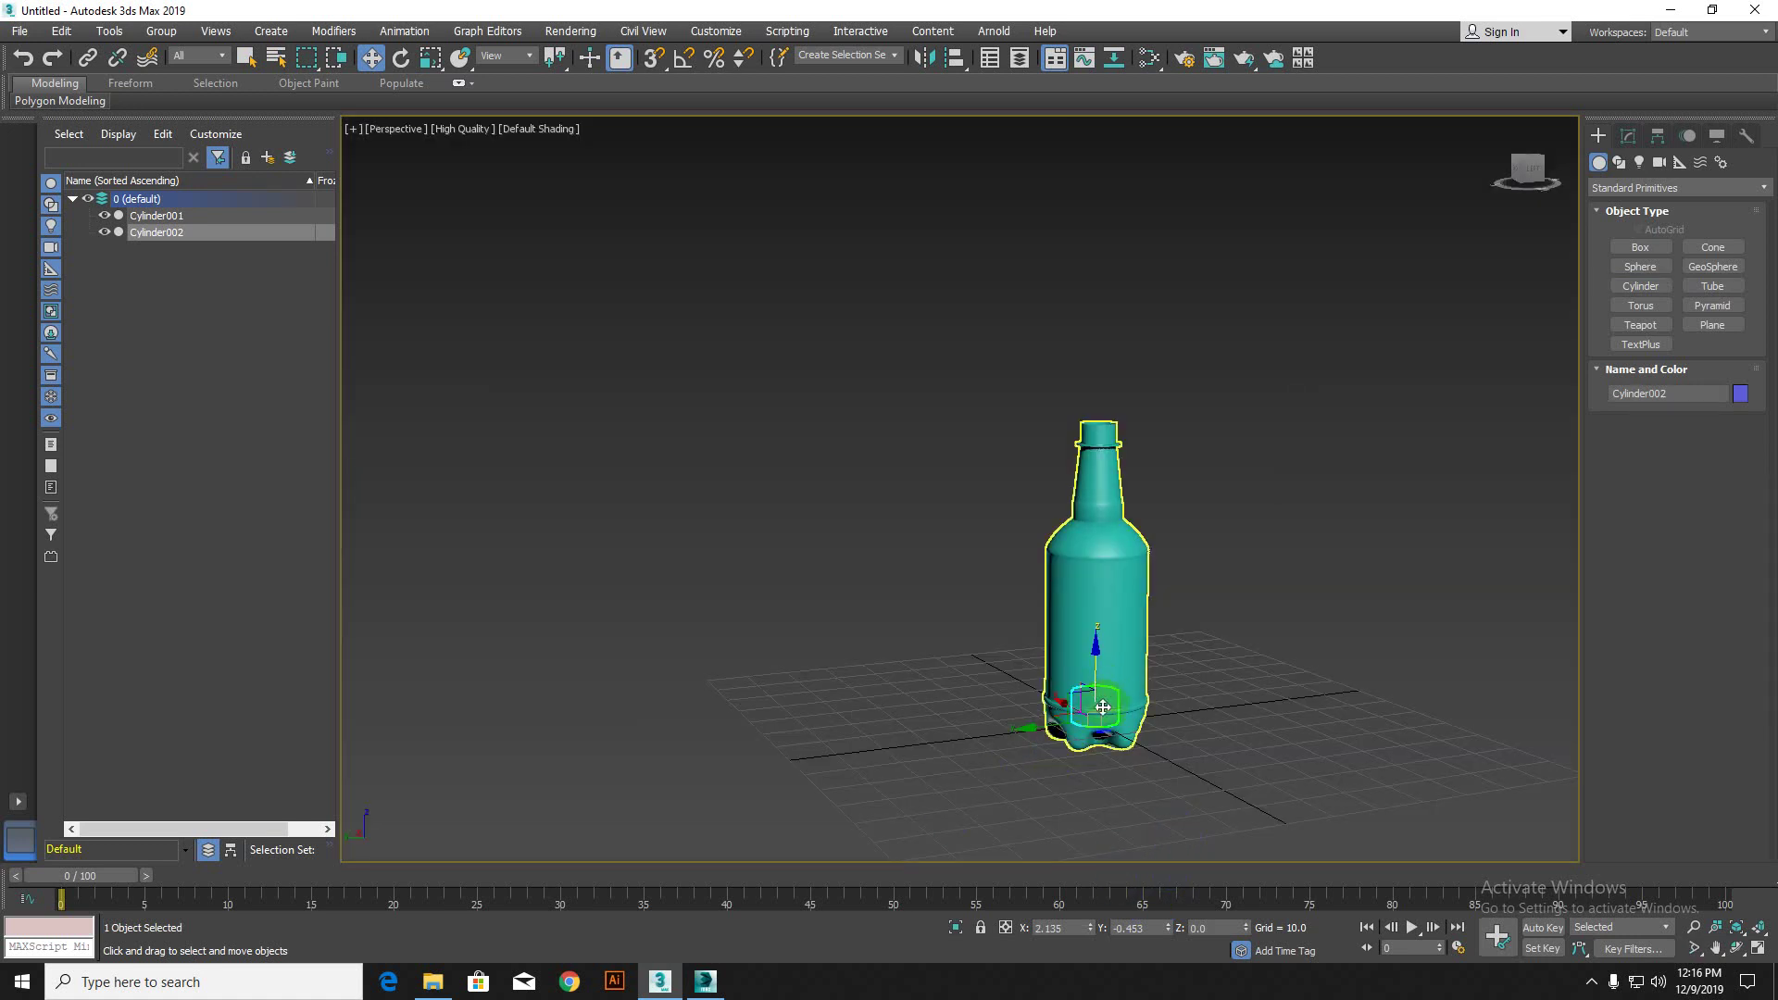
# Step: In Front view, move Cylinder002 up onto the top of the bottle neck
pyautogui.press('f')
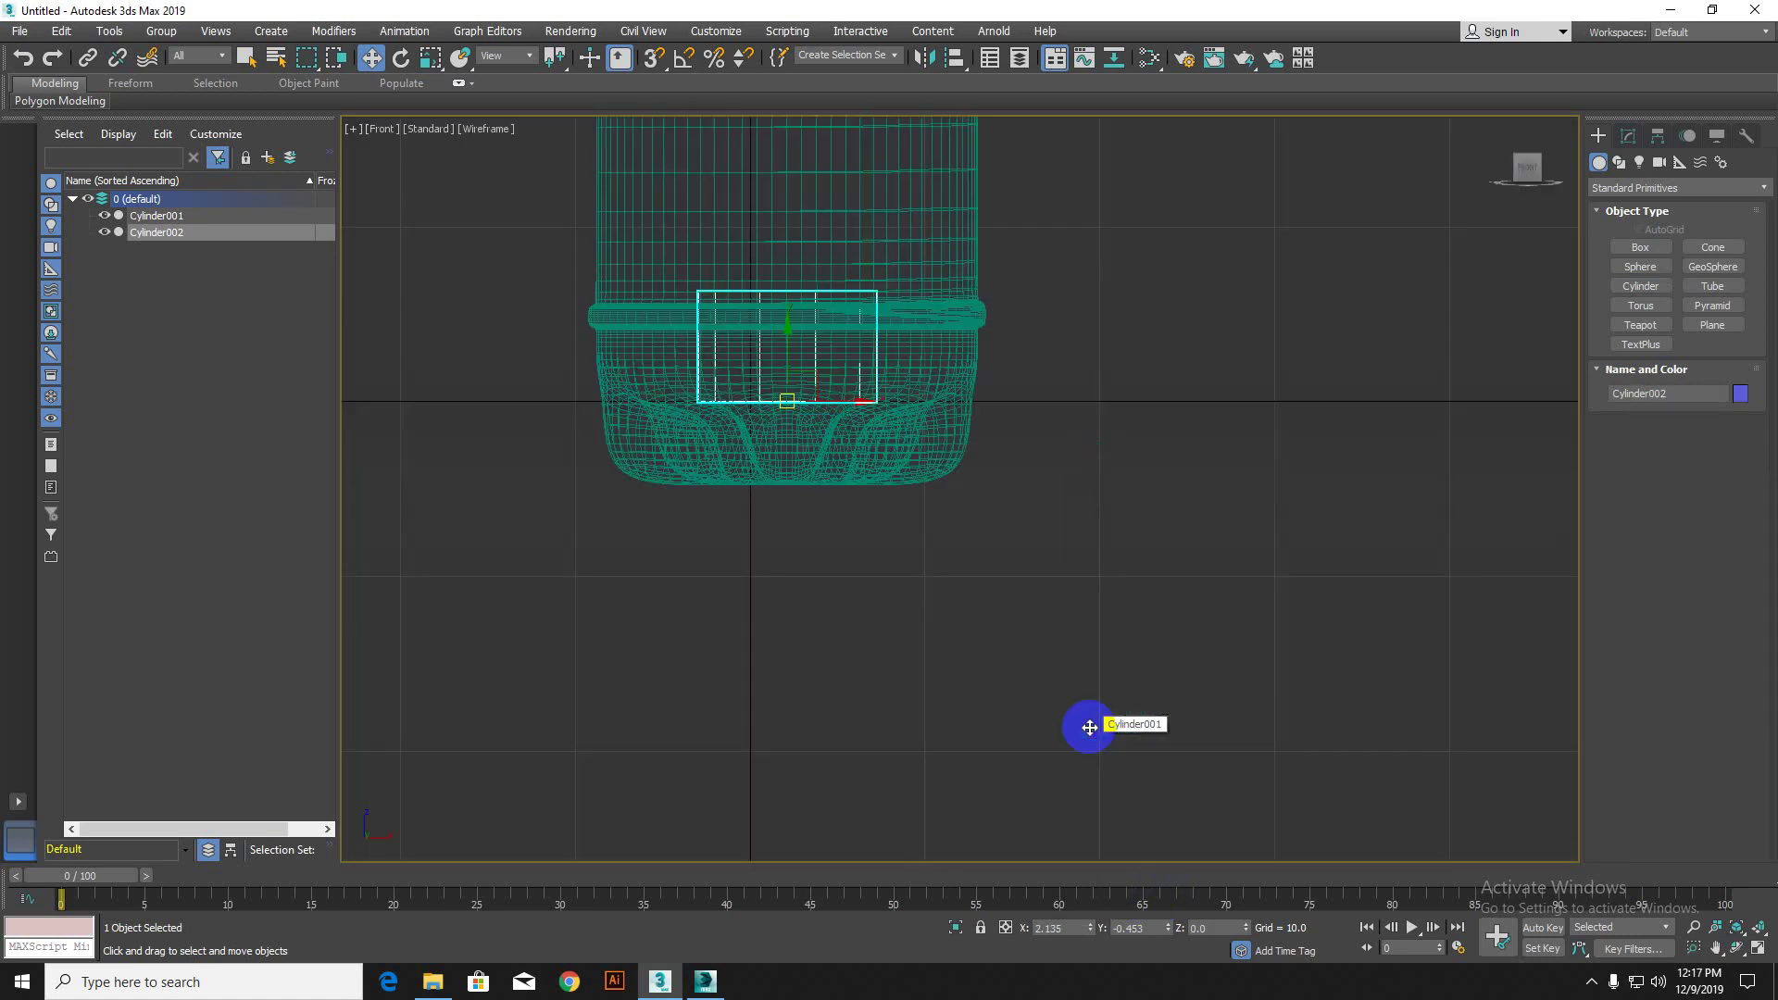
pyautogui.moveTo(881, 412); pyautogui.dragTo(877, 628, button='middle')
pyautogui.scroll(-6, 889, 602)
pyautogui.moveTo(952, 516); pyautogui.dragTo(814, 754, button='middle')
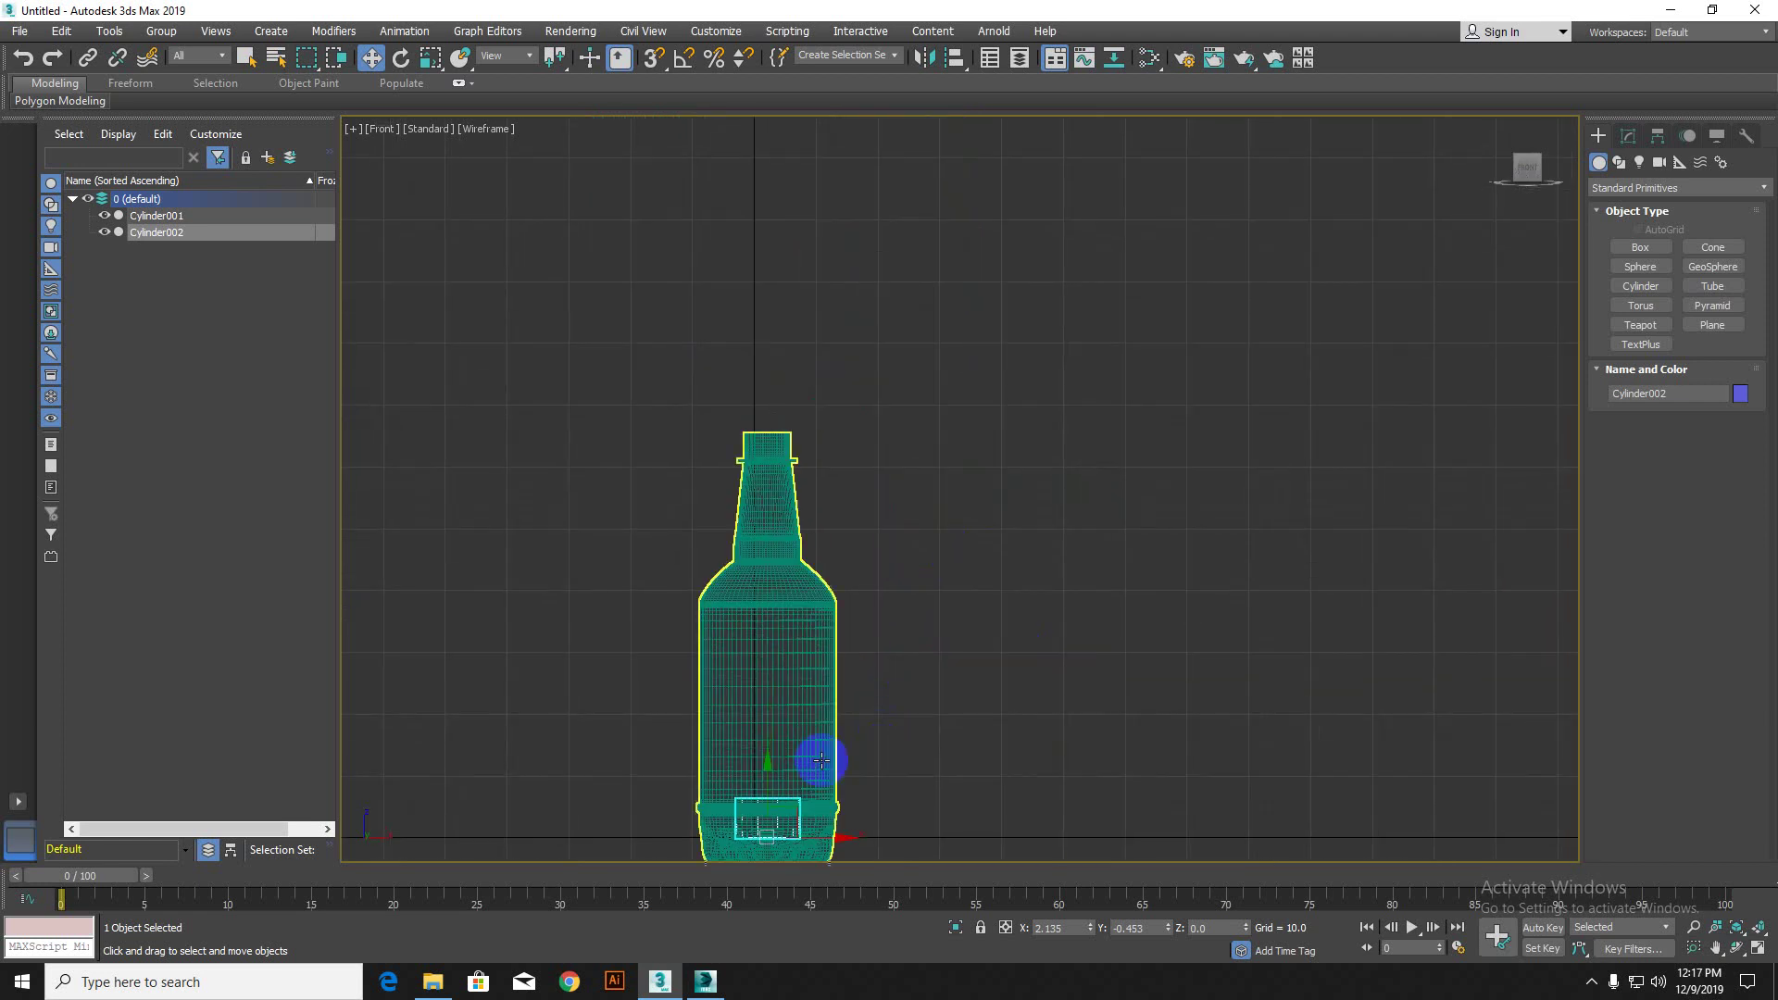
pyautogui.moveTo(772, 774); pyautogui.dragTo(797, 393)
pyautogui.scroll(10, 797, 392)
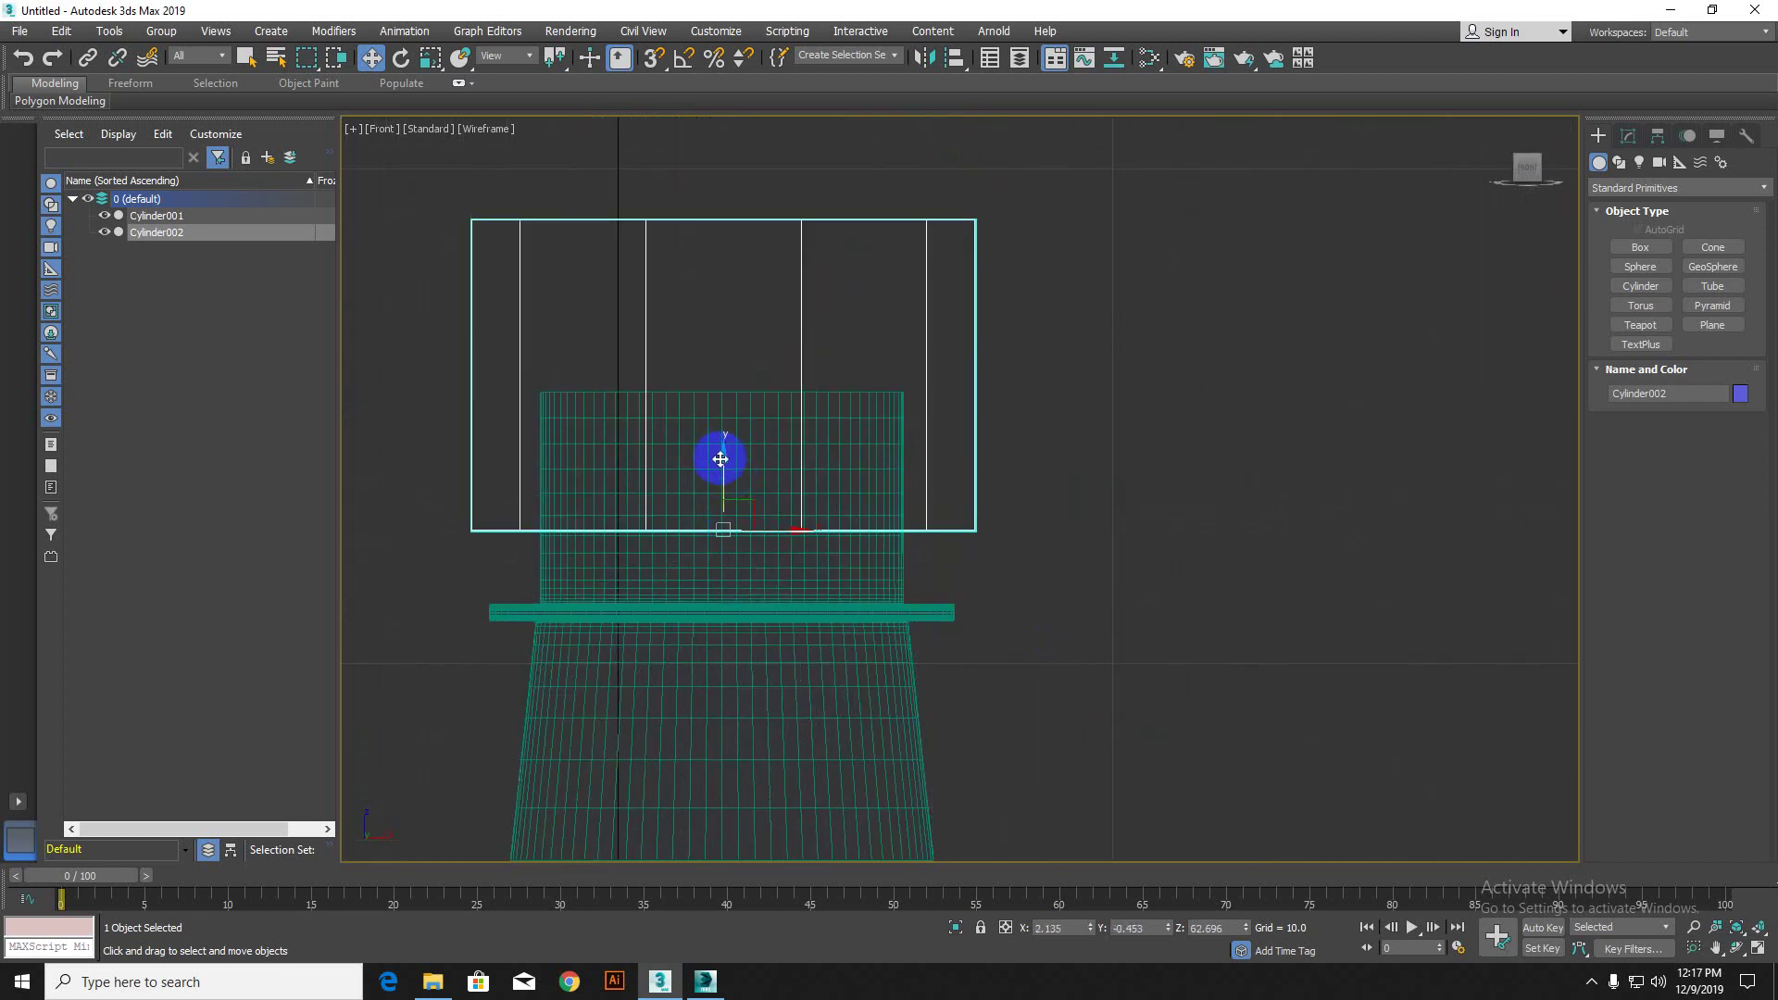
pyautogui.moveTo(718, 460); pyautogui.dragTo(716, 522)
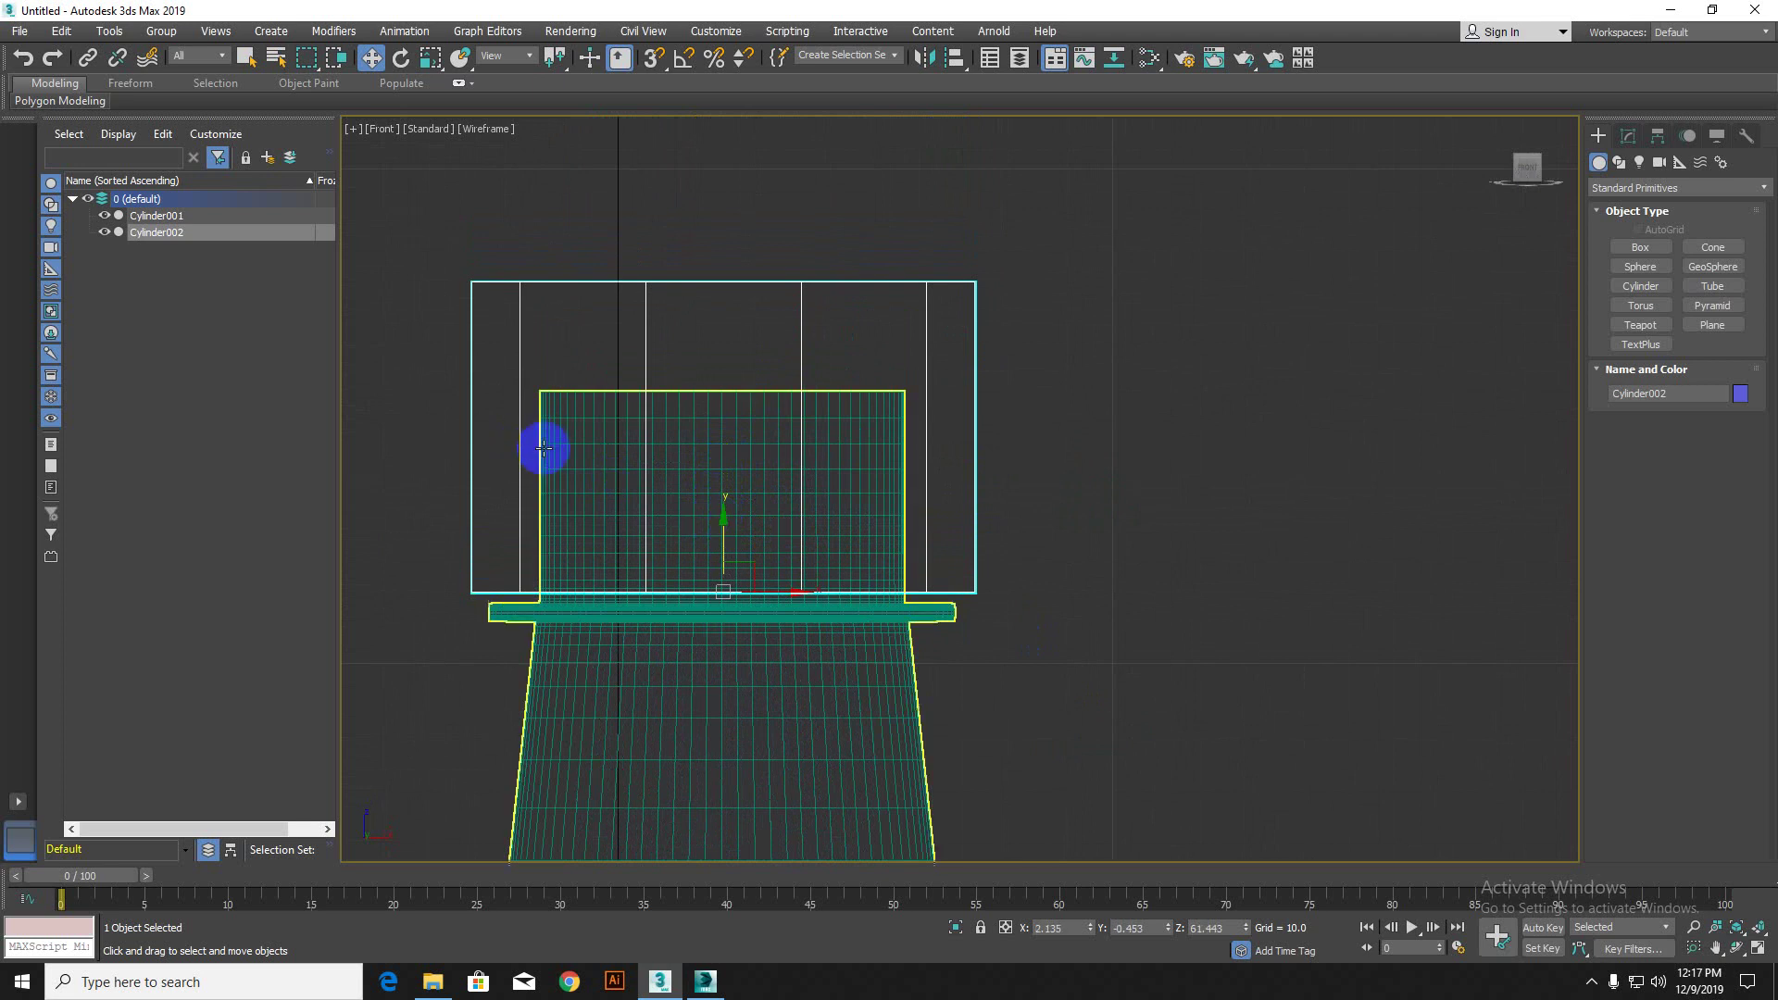
# Step: Reduce the cap's radius to 3.966 and nudge it to centre on the neck
pyautogui.click(1627, 136)
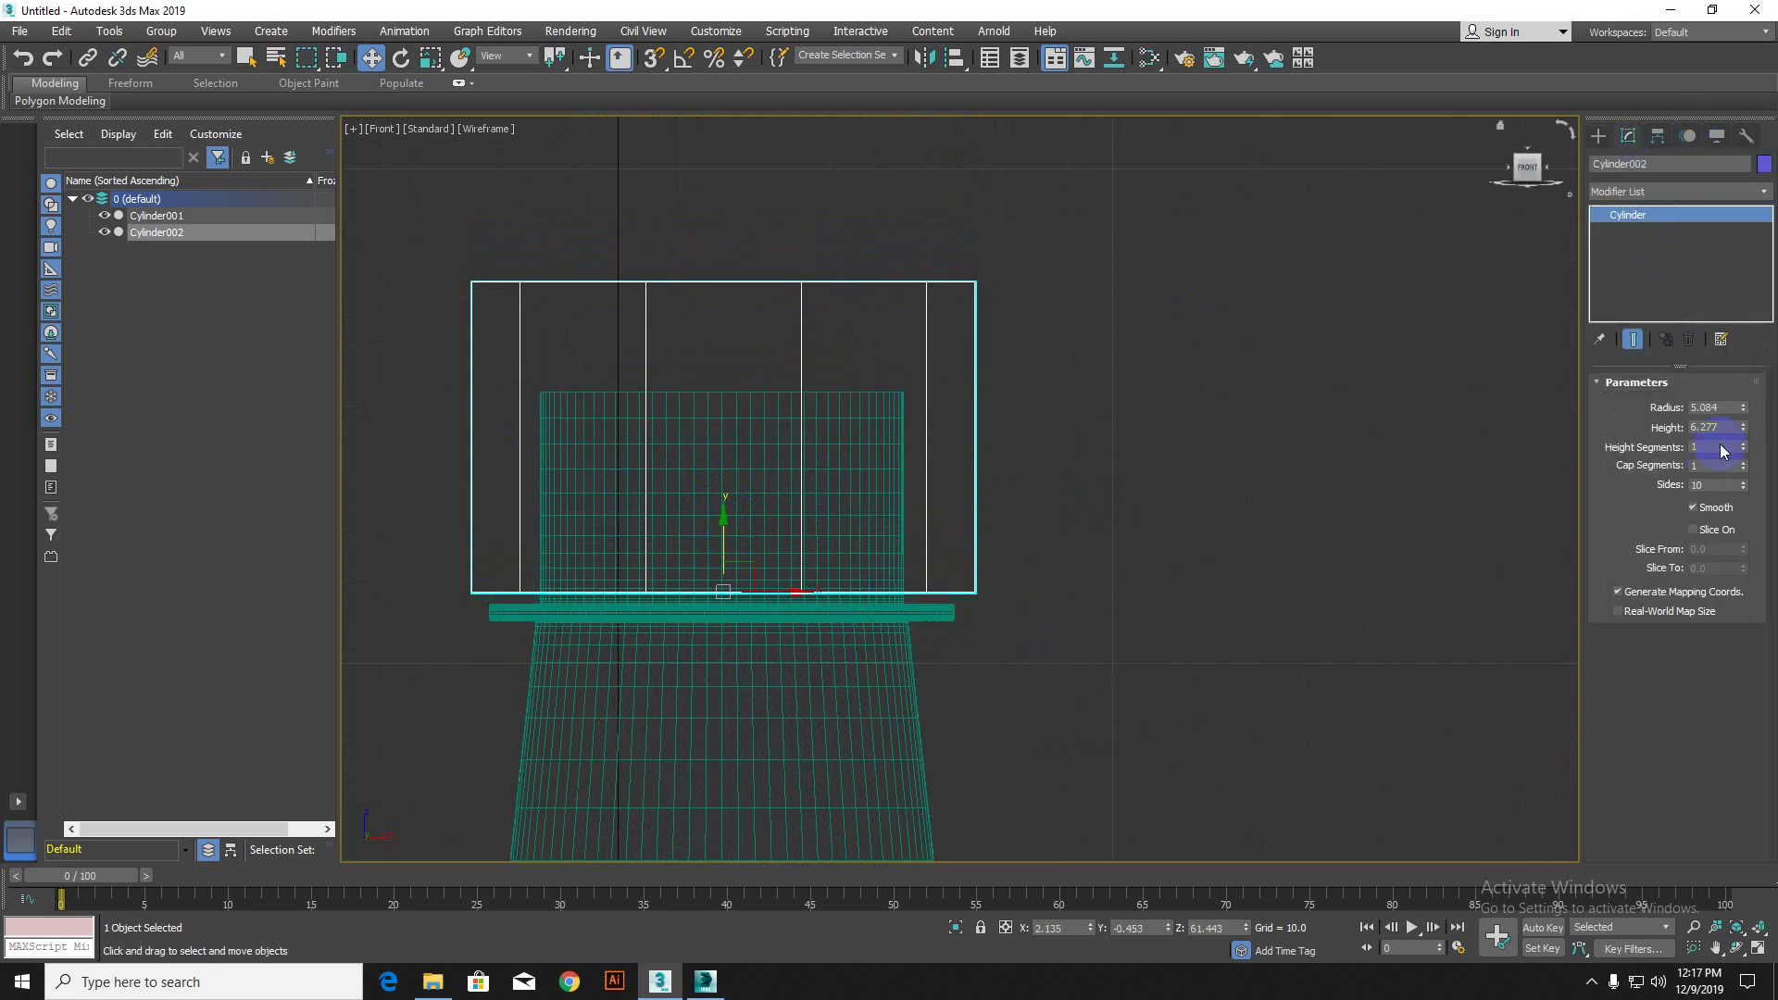
pyautogui.moveTo(1752, 407); pyautogui.dragTo(1746, 427)
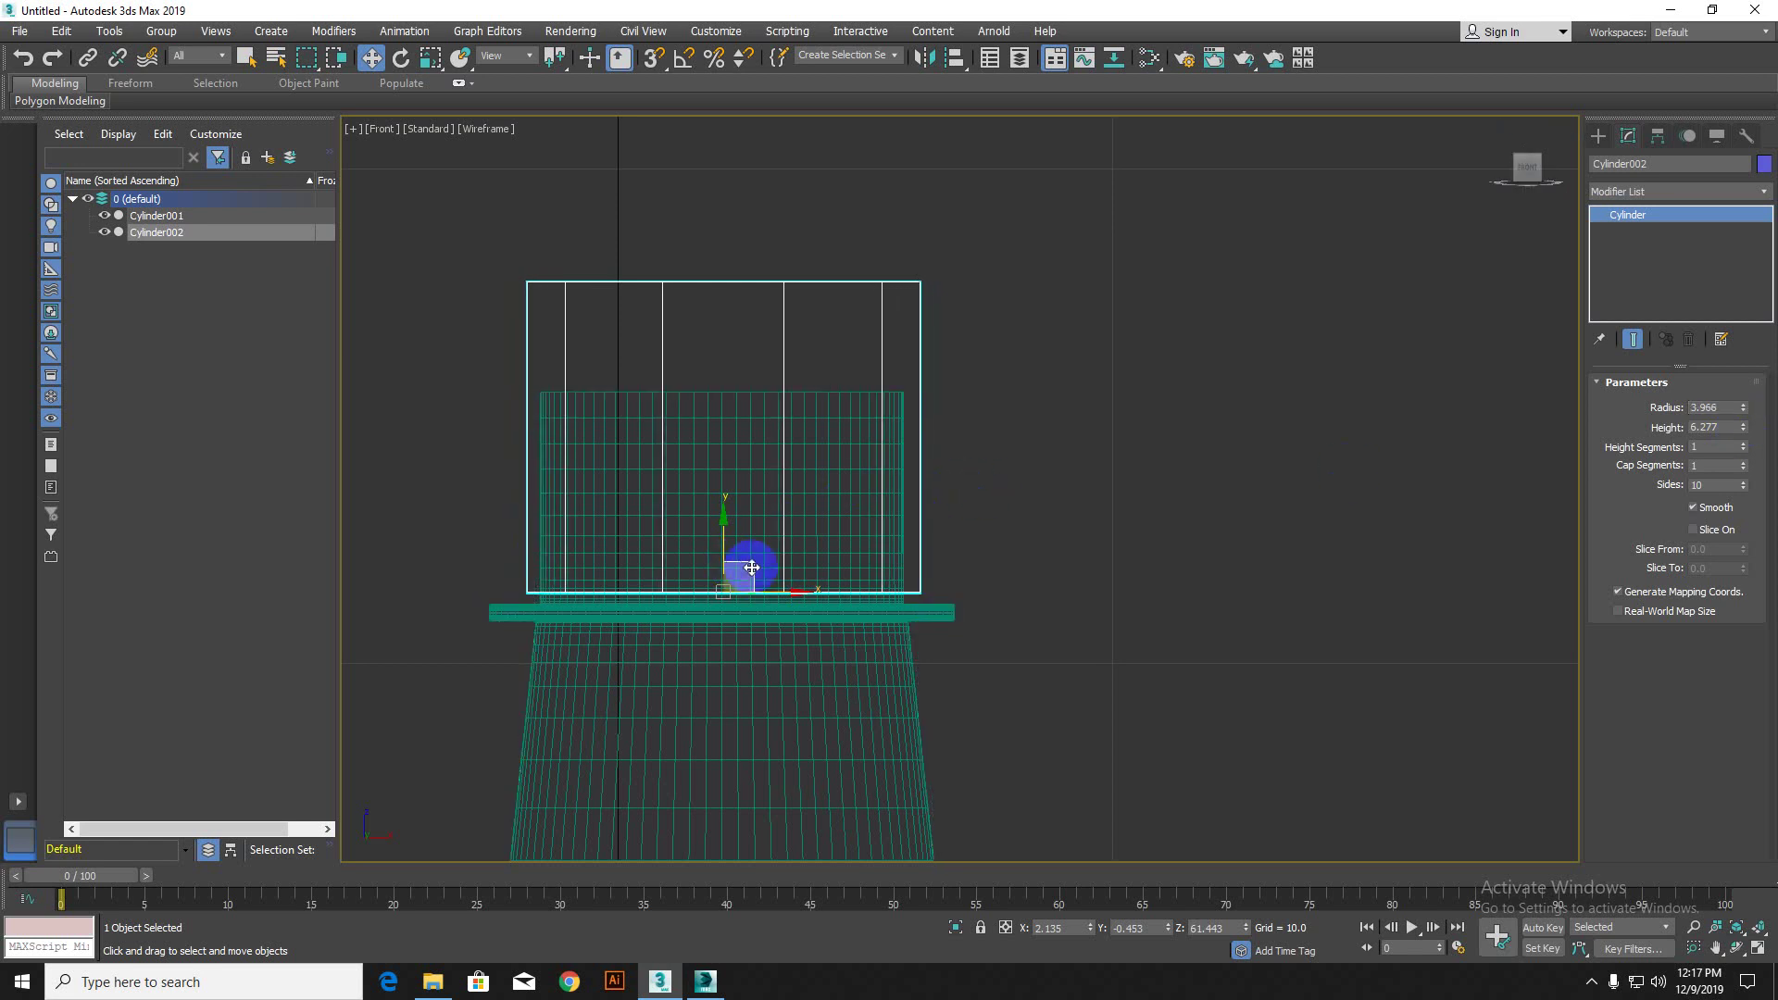
pyautogui.scroll(2, 751, 567)
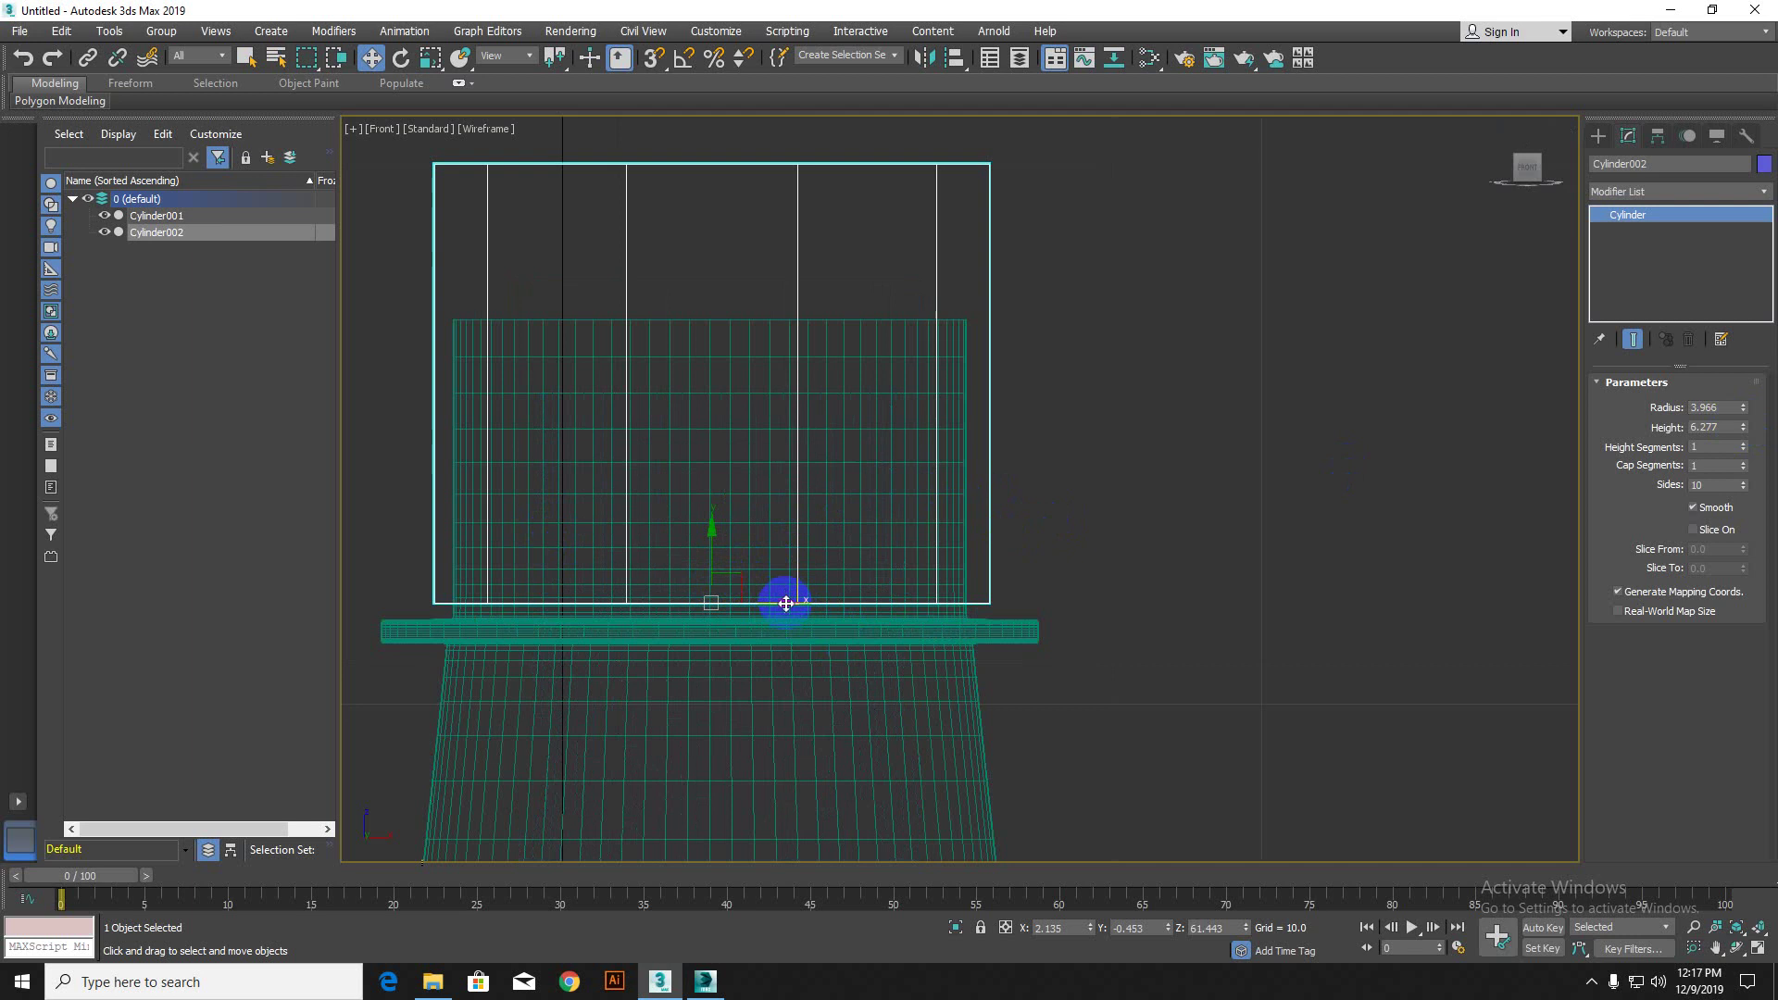
pyautogui.moveTo(786, 603); pyautogui.dragTo(783, 604)
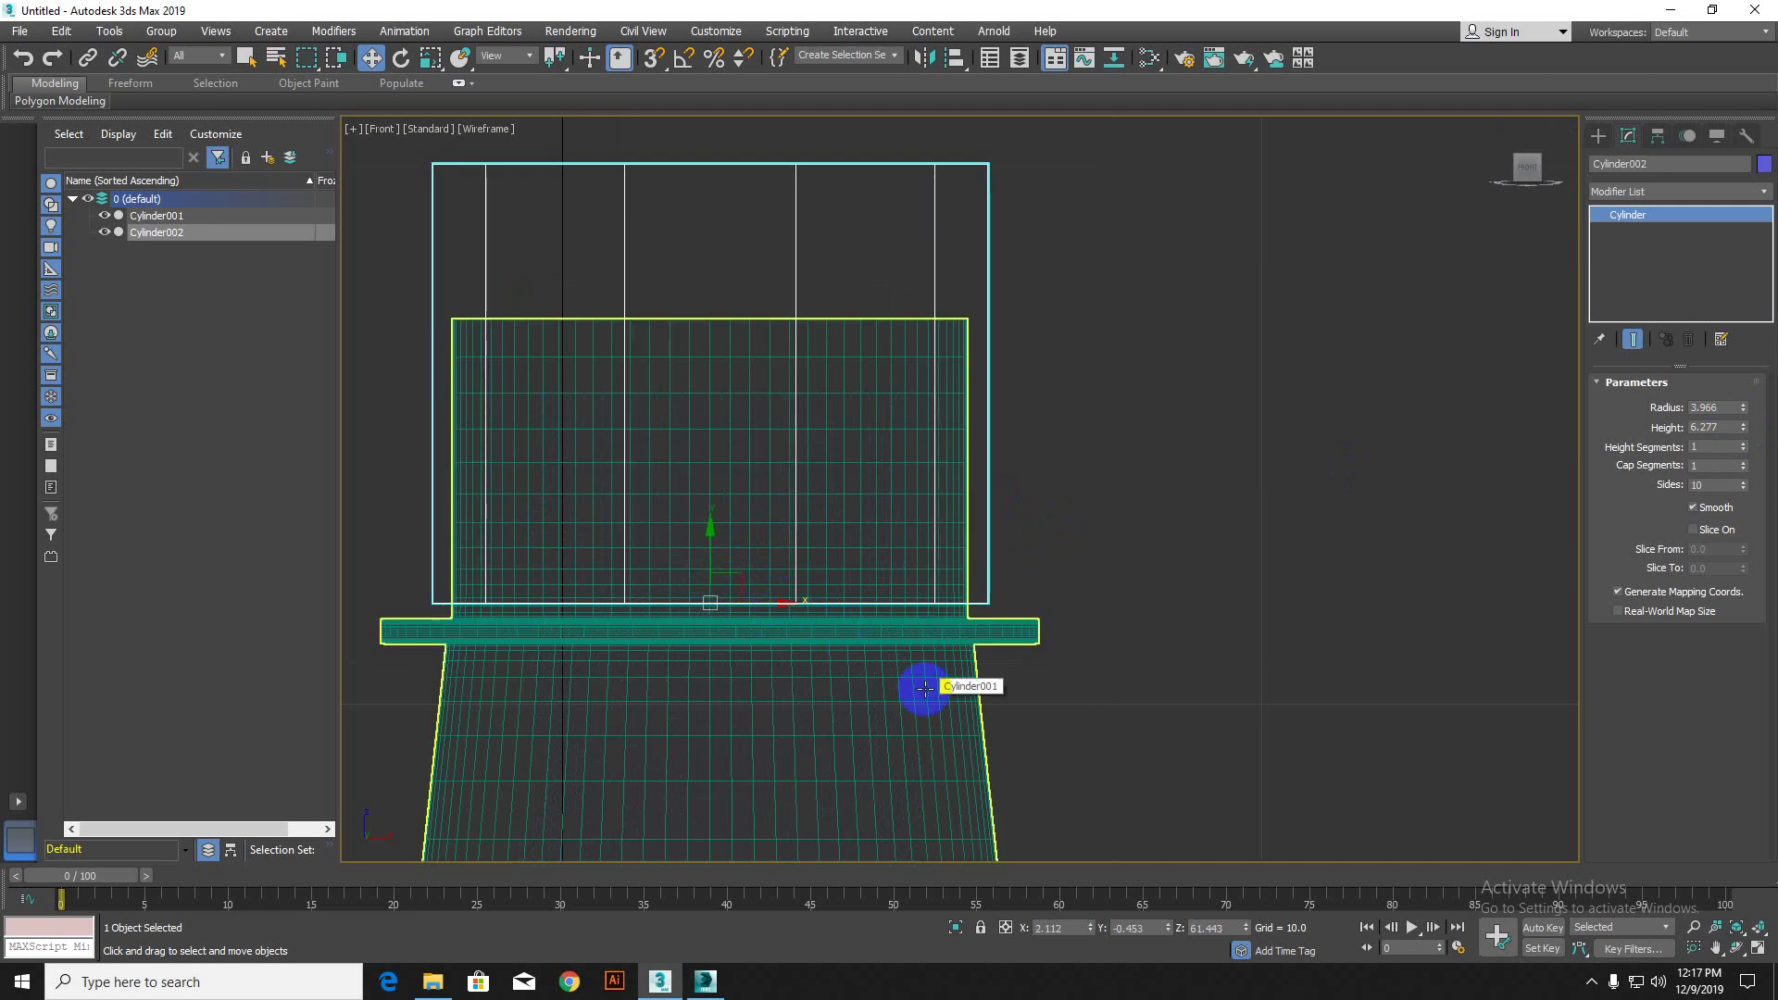
# Step: Lift the cap to Z 75.402 above the neck and turn on Edged Faces
pyautogui.press('p')
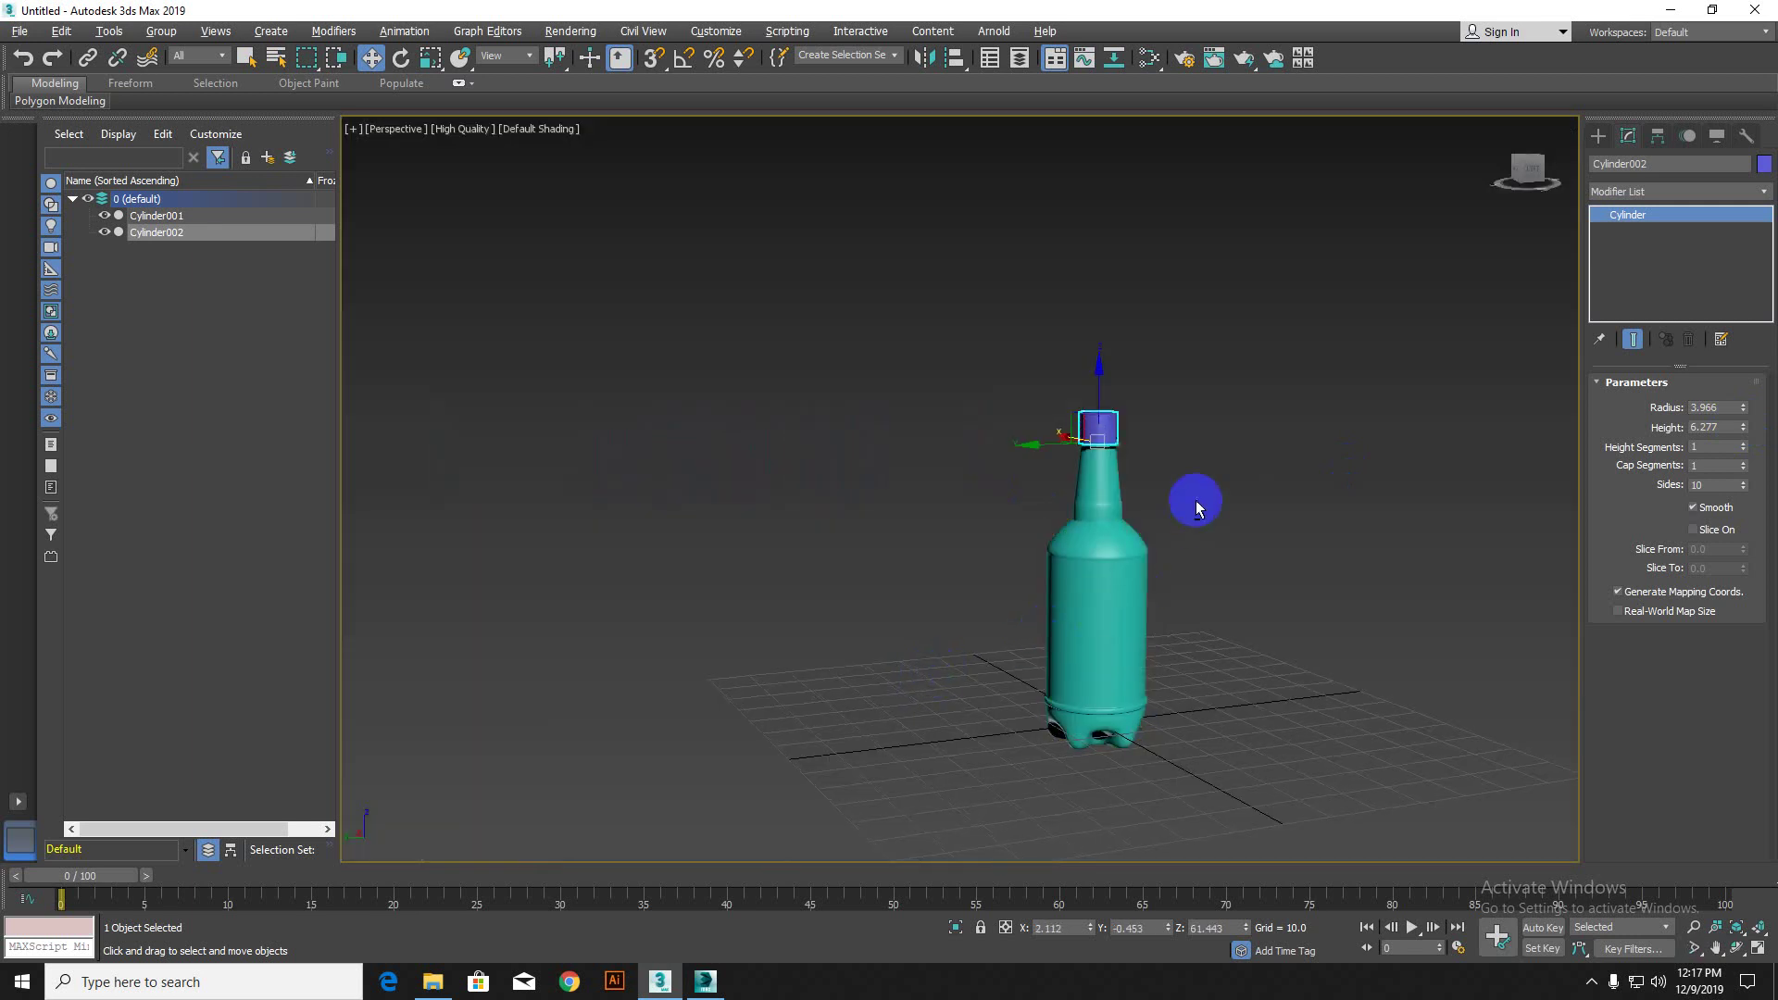
pyautogui.keyDown('alt'); pyautogui.moveTo(1195, 501); pyautogui.dragTo(1106, 625, button='middle'); pyautogui.keyUp('alt')
pyautogui.scroll(6, 1111, 445)
pyautogui.keyDown('alt'); pyautogui.moveTo(1072, 555); pyautogui.dragTo(1100, 484, button='middle'); pyautogui.keyUp('alt')
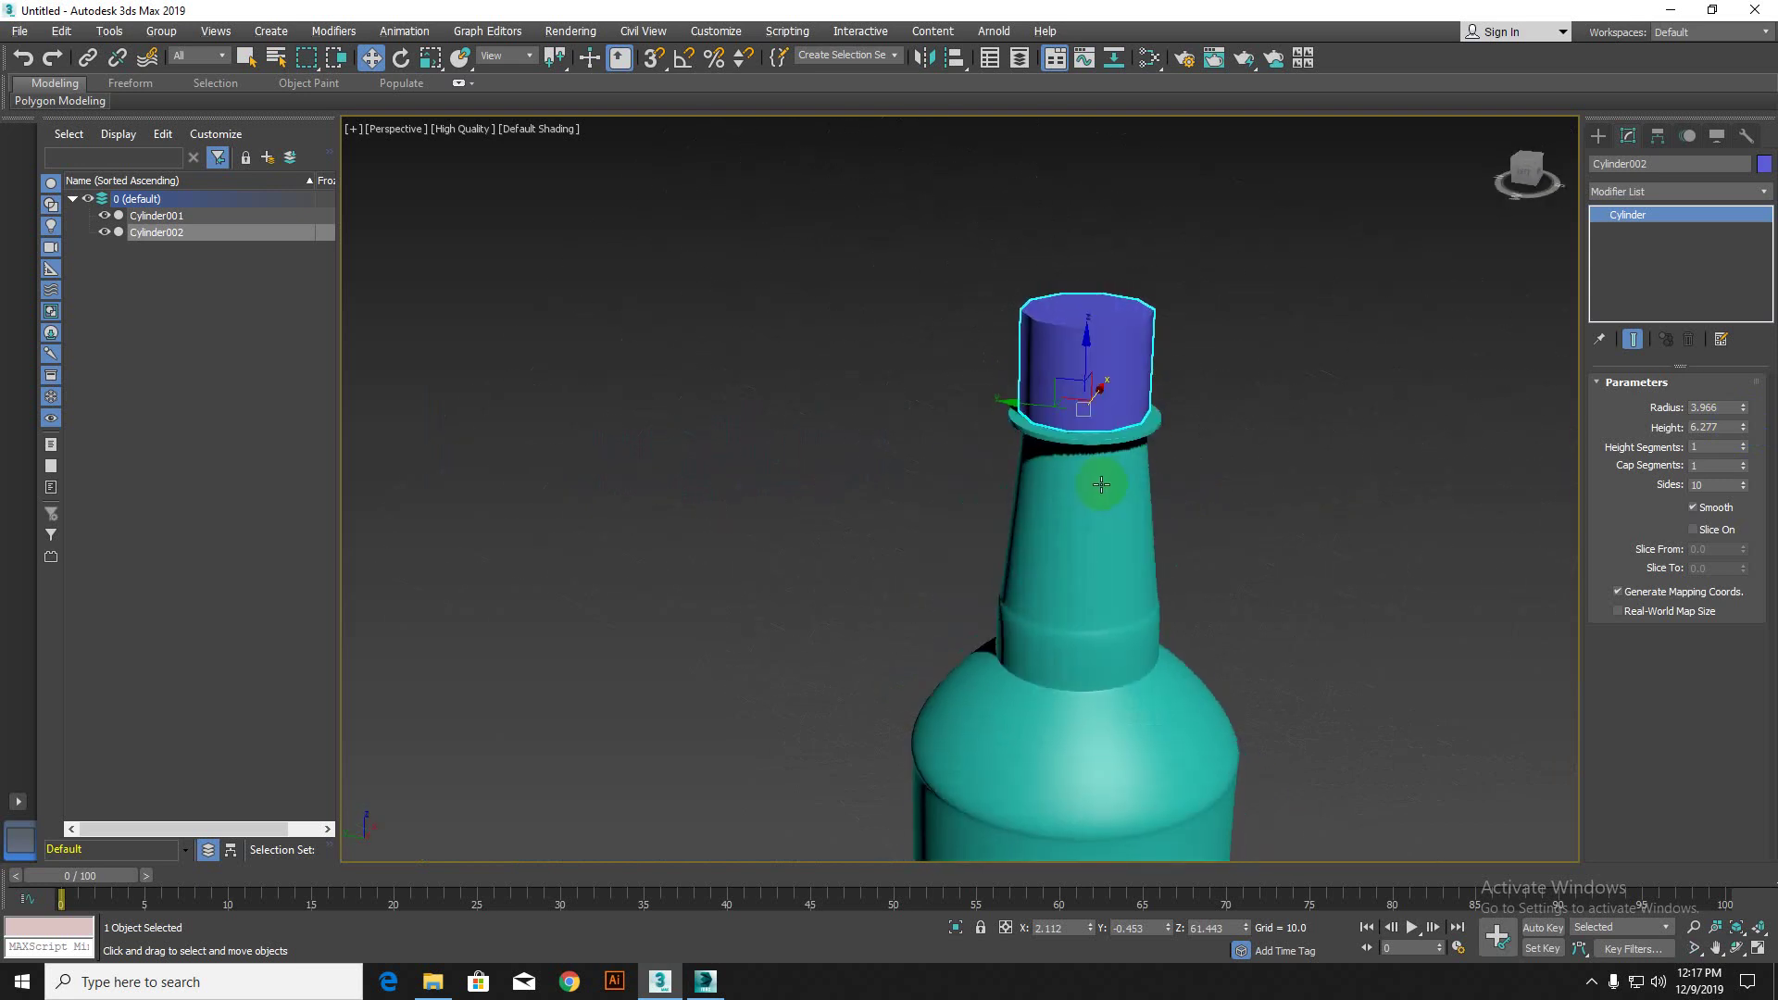
pyautogui.moveTo(1097, 377); pyautogui.dragTo(881, 495, button='middle')
pyautogui.moveTo(881, 494)
pyautogui.keyDown('alt'); pyautogui.mouseDown(button='middle')
pyautogui.moveTo(920, 473)
pyautogui.moveTo(913, 497)
pyautogui.mouseUp(button='middle'); pyautogui.keyUp('alt')
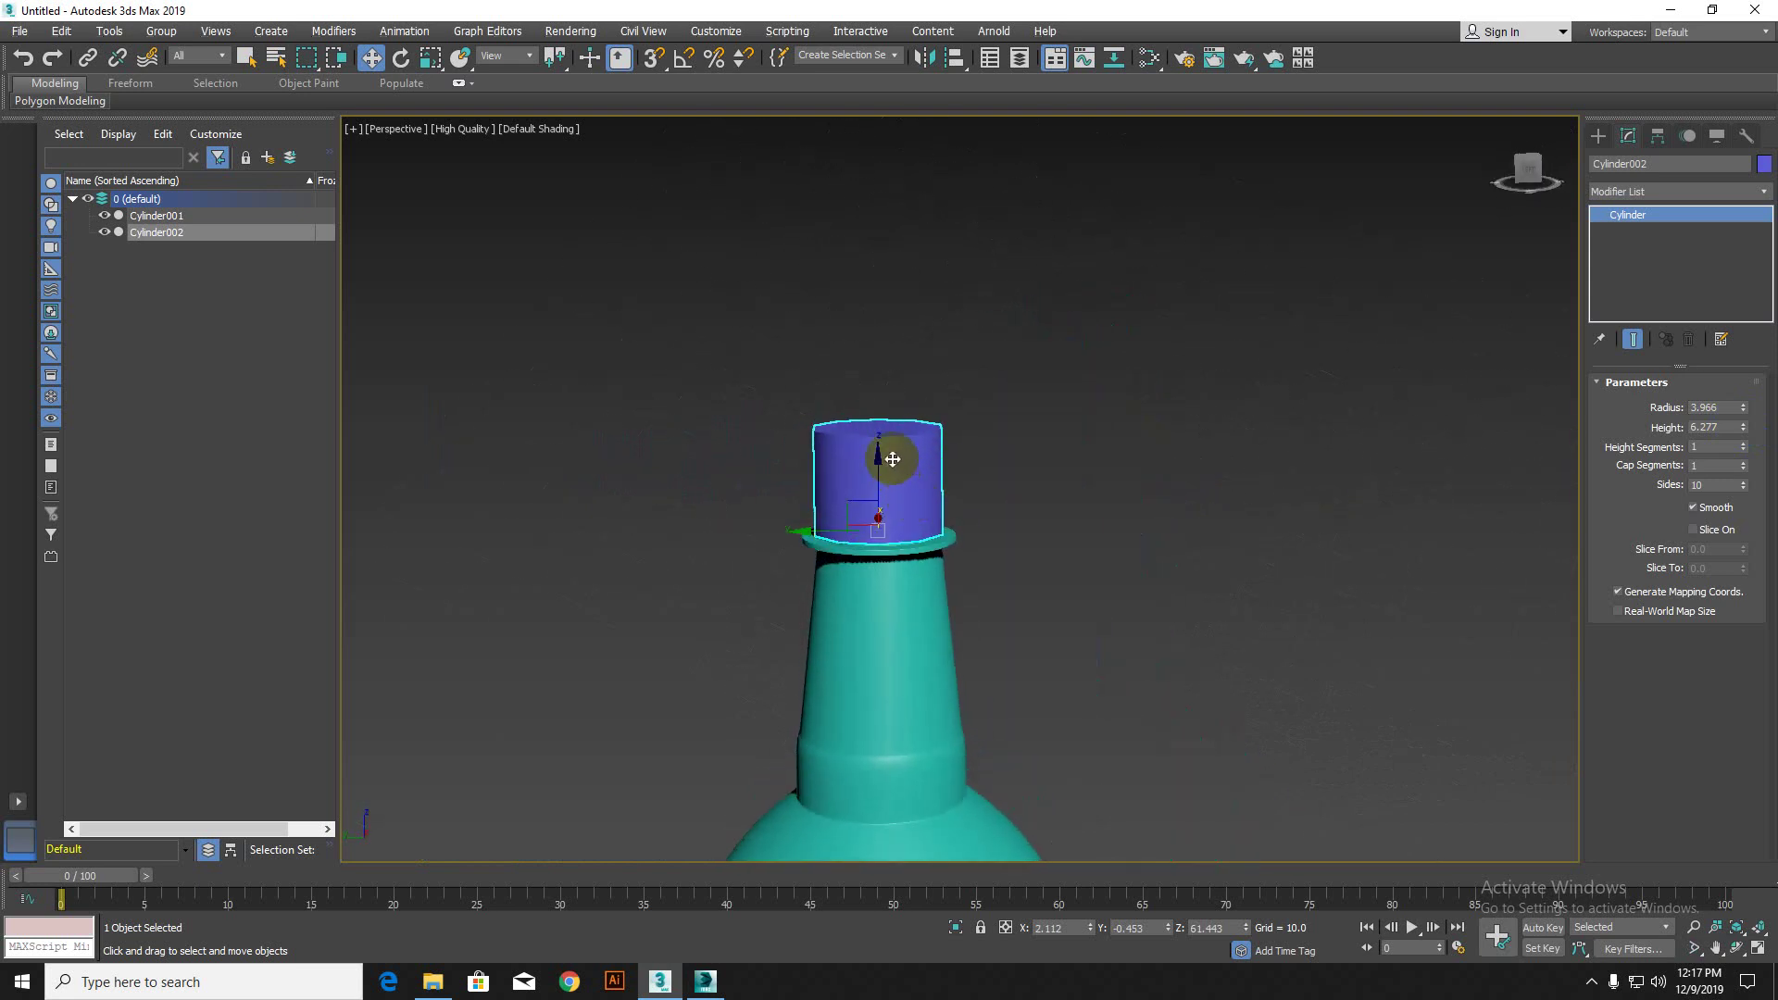
pyautogui.moveTo(891, 458); pyautogui.dragTo(888, 226)
pyautogui.keyDown('alt'); pyautogui.moveTo(887, 226); pyautogui.dragTo(864, 312, button='middle'); pyautogui.keyUp('alt')
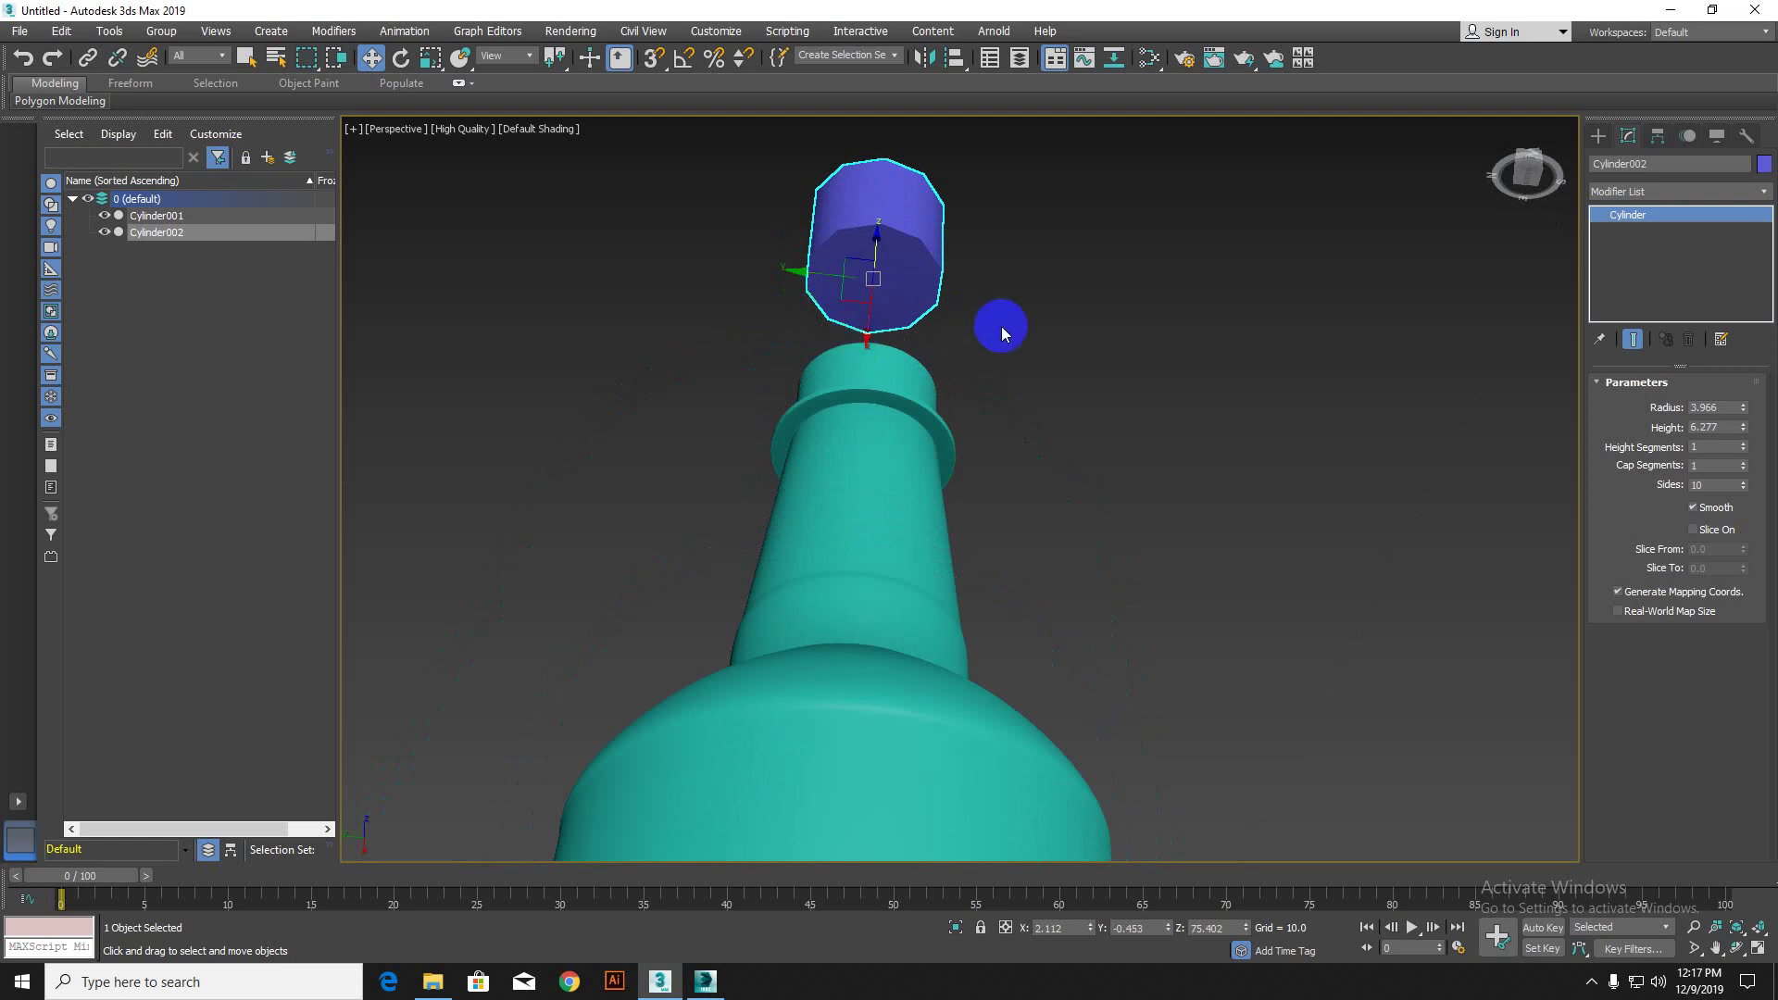
pyautogui.press('F4')
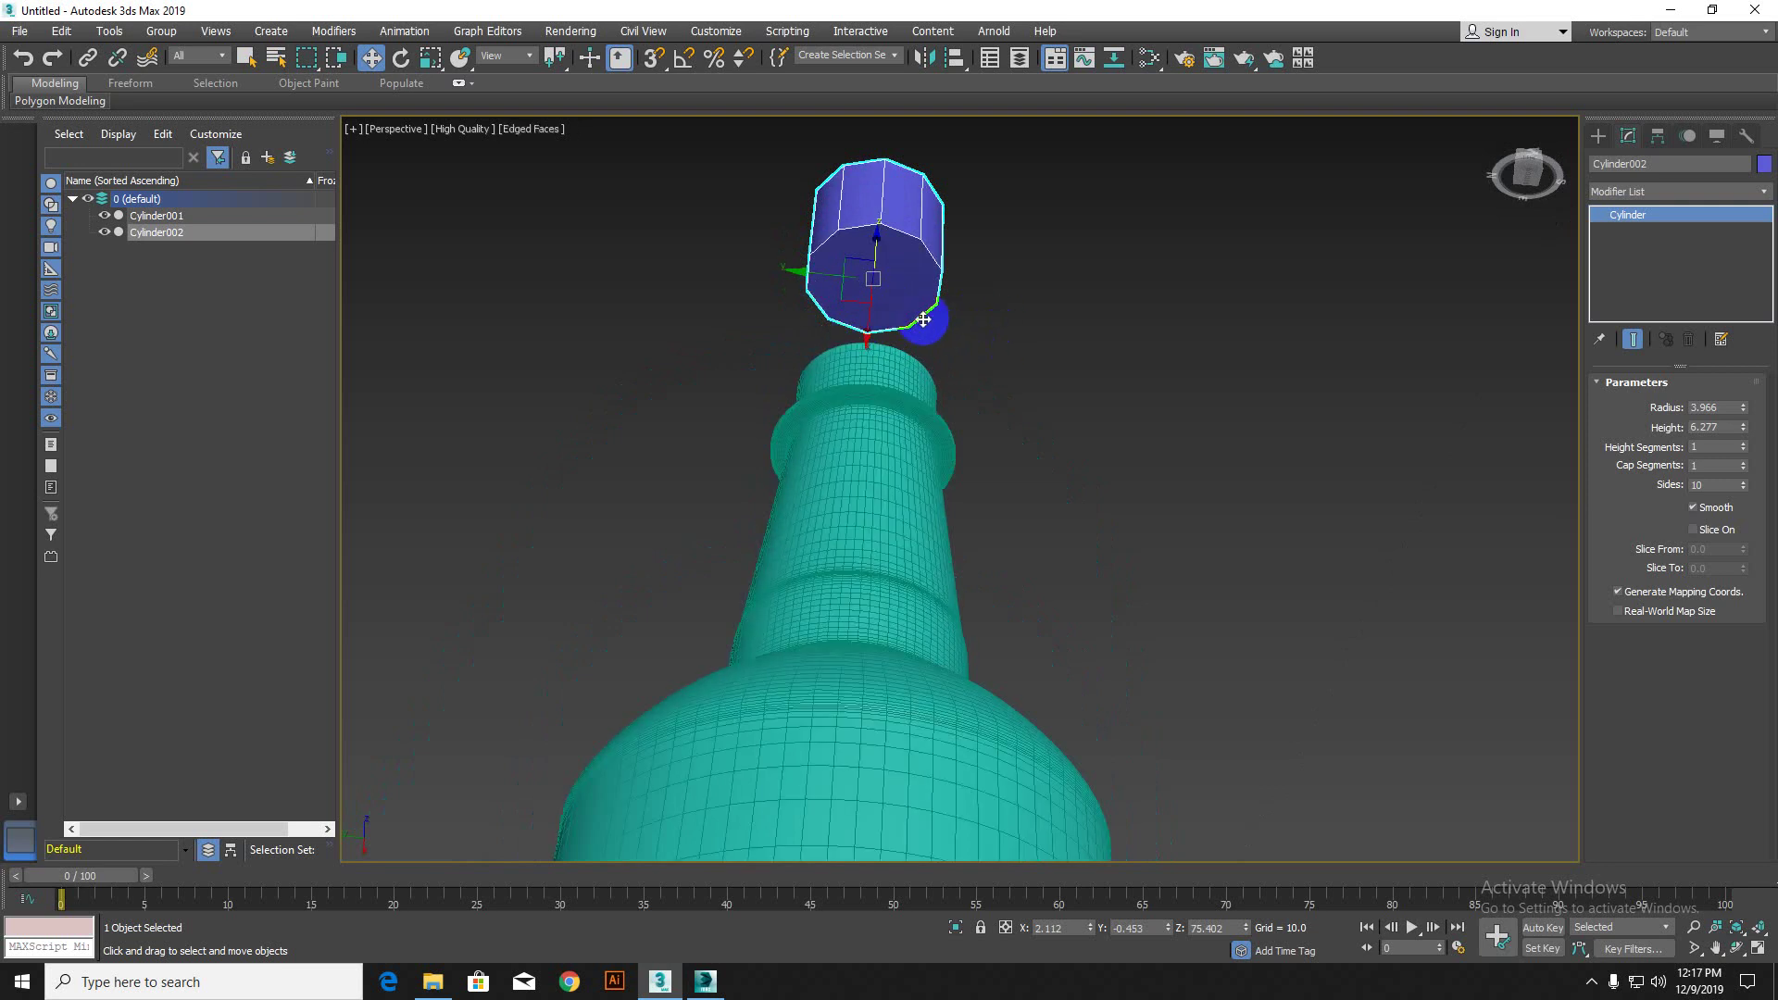
pyautogui.keyDown('alt'); pyautogui.moveTo(921, 317); pyautogui.dragTo(880, 286, button='middle'); pyautogui.keyUp('alt')
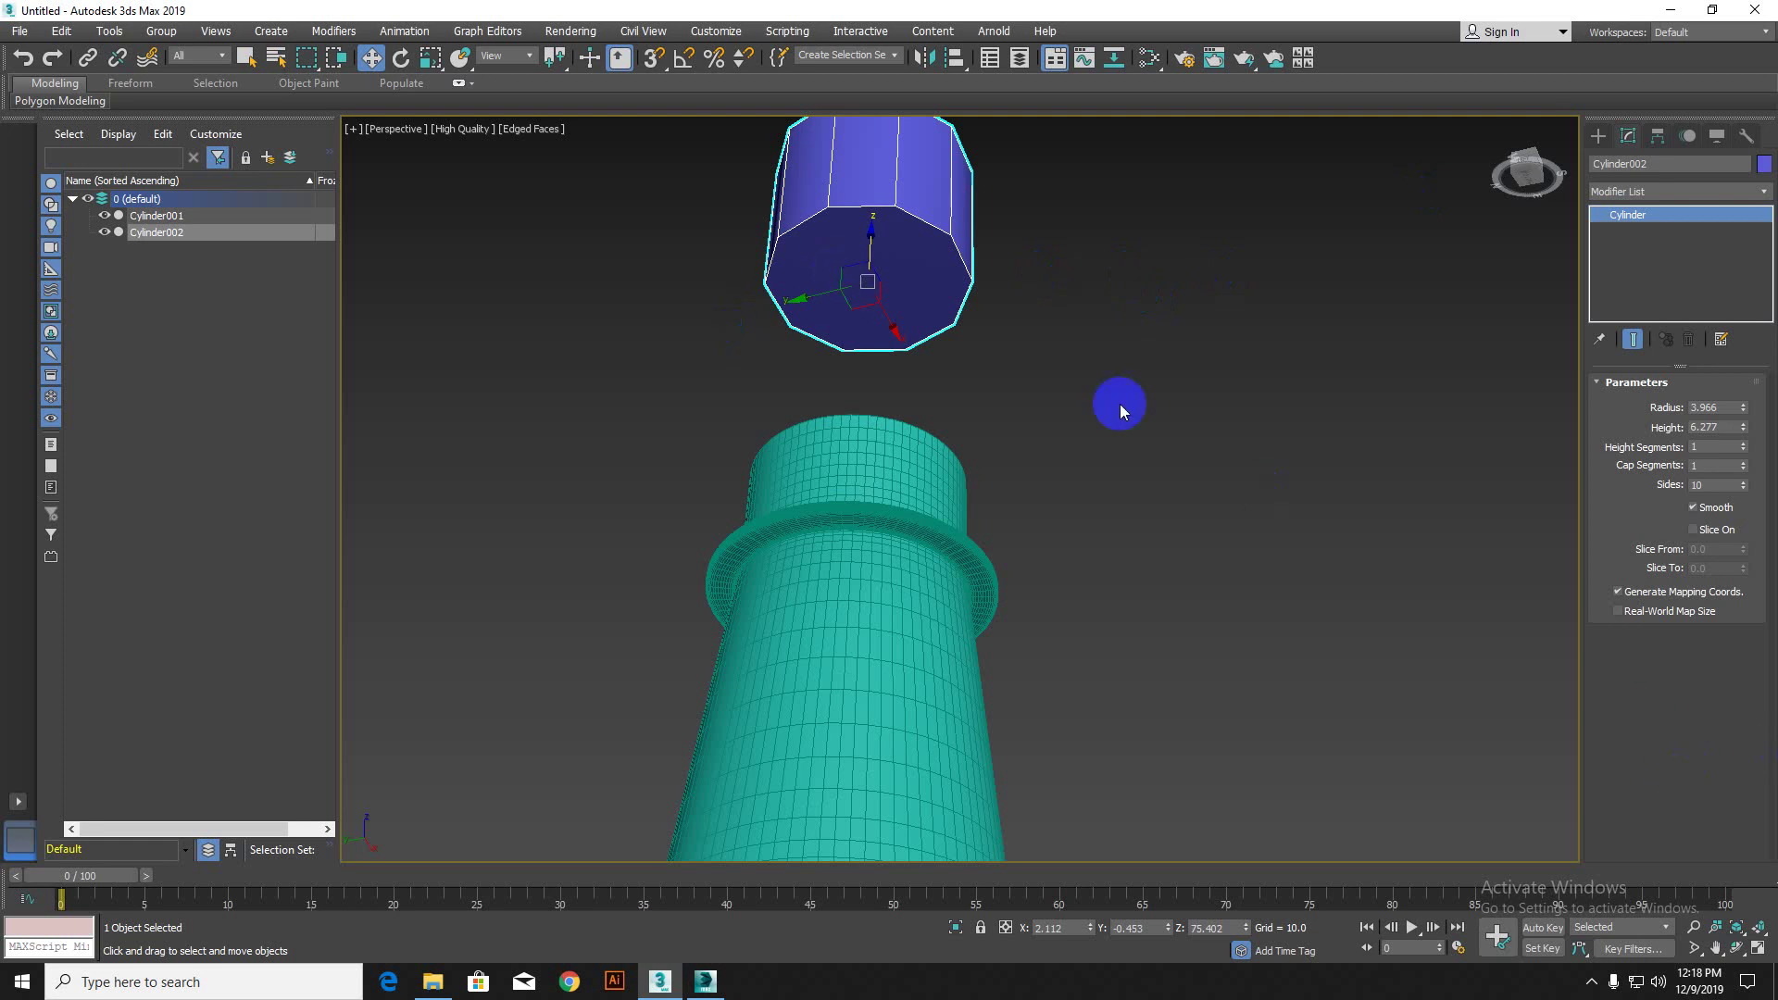
pyautogui.rightClick(857, 188)
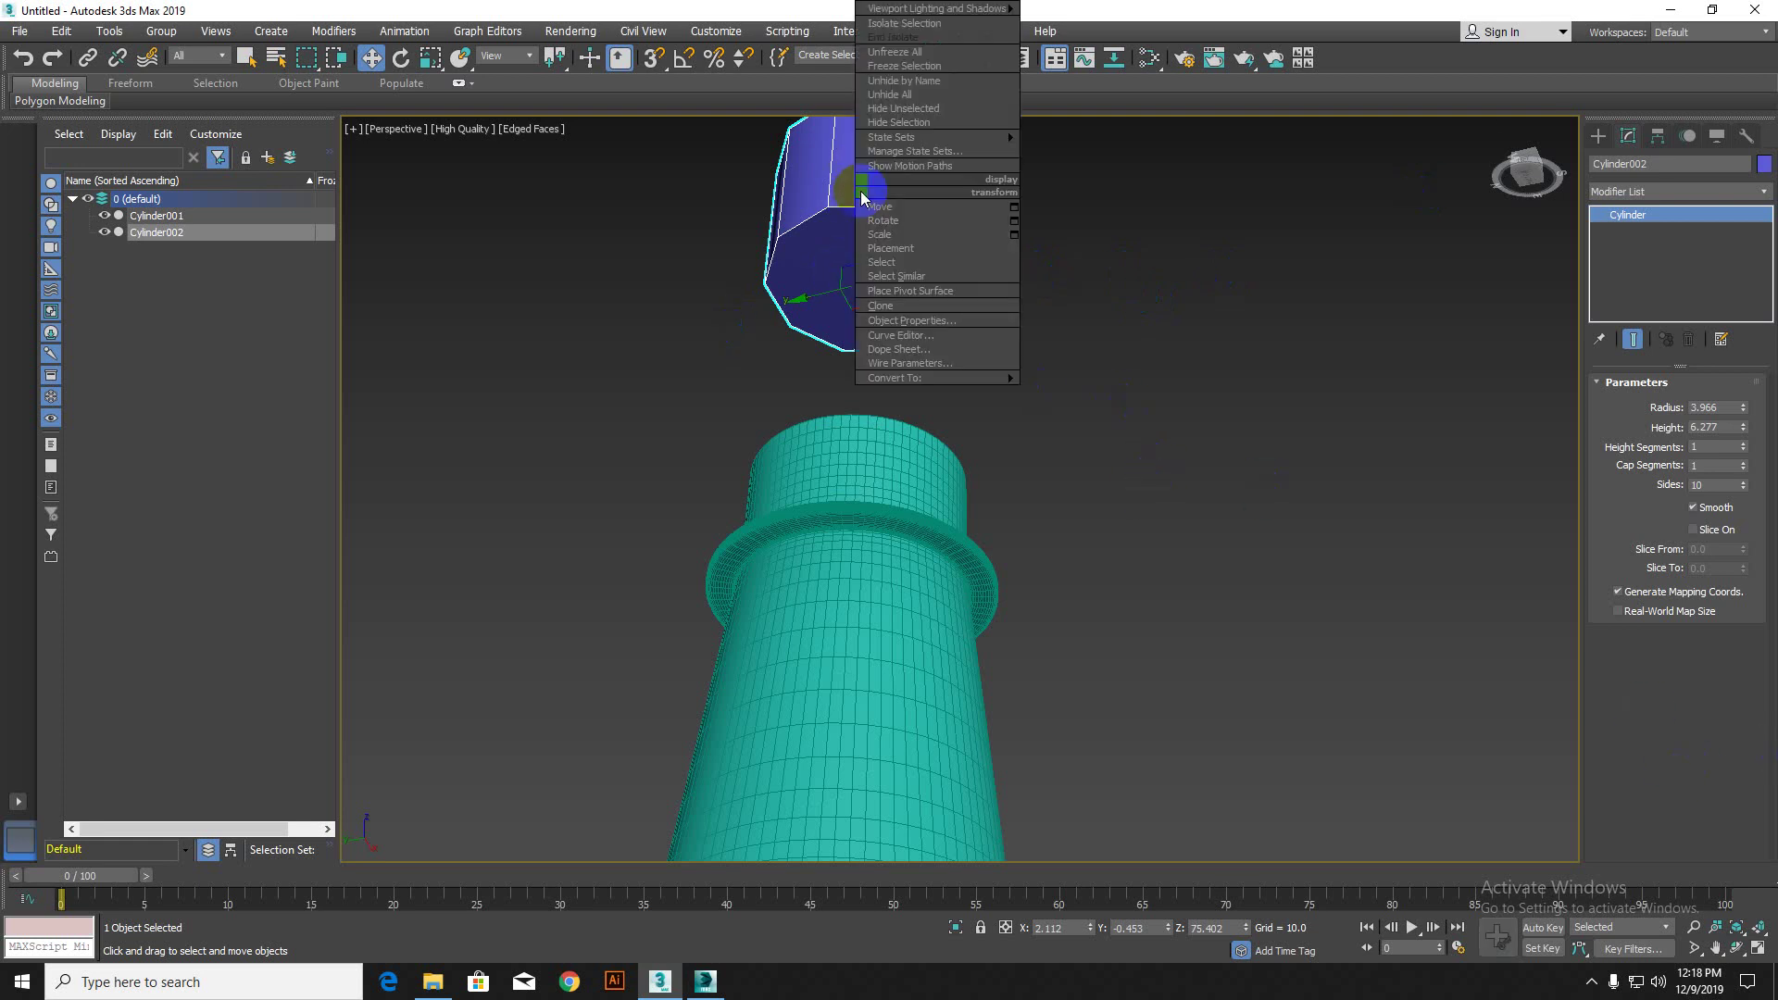
# Step: Convert Cylinder002 to Editable Poly and delete its bottom polygon, leaving the cap open underneath
pyautogui.moveTo(973, 381)
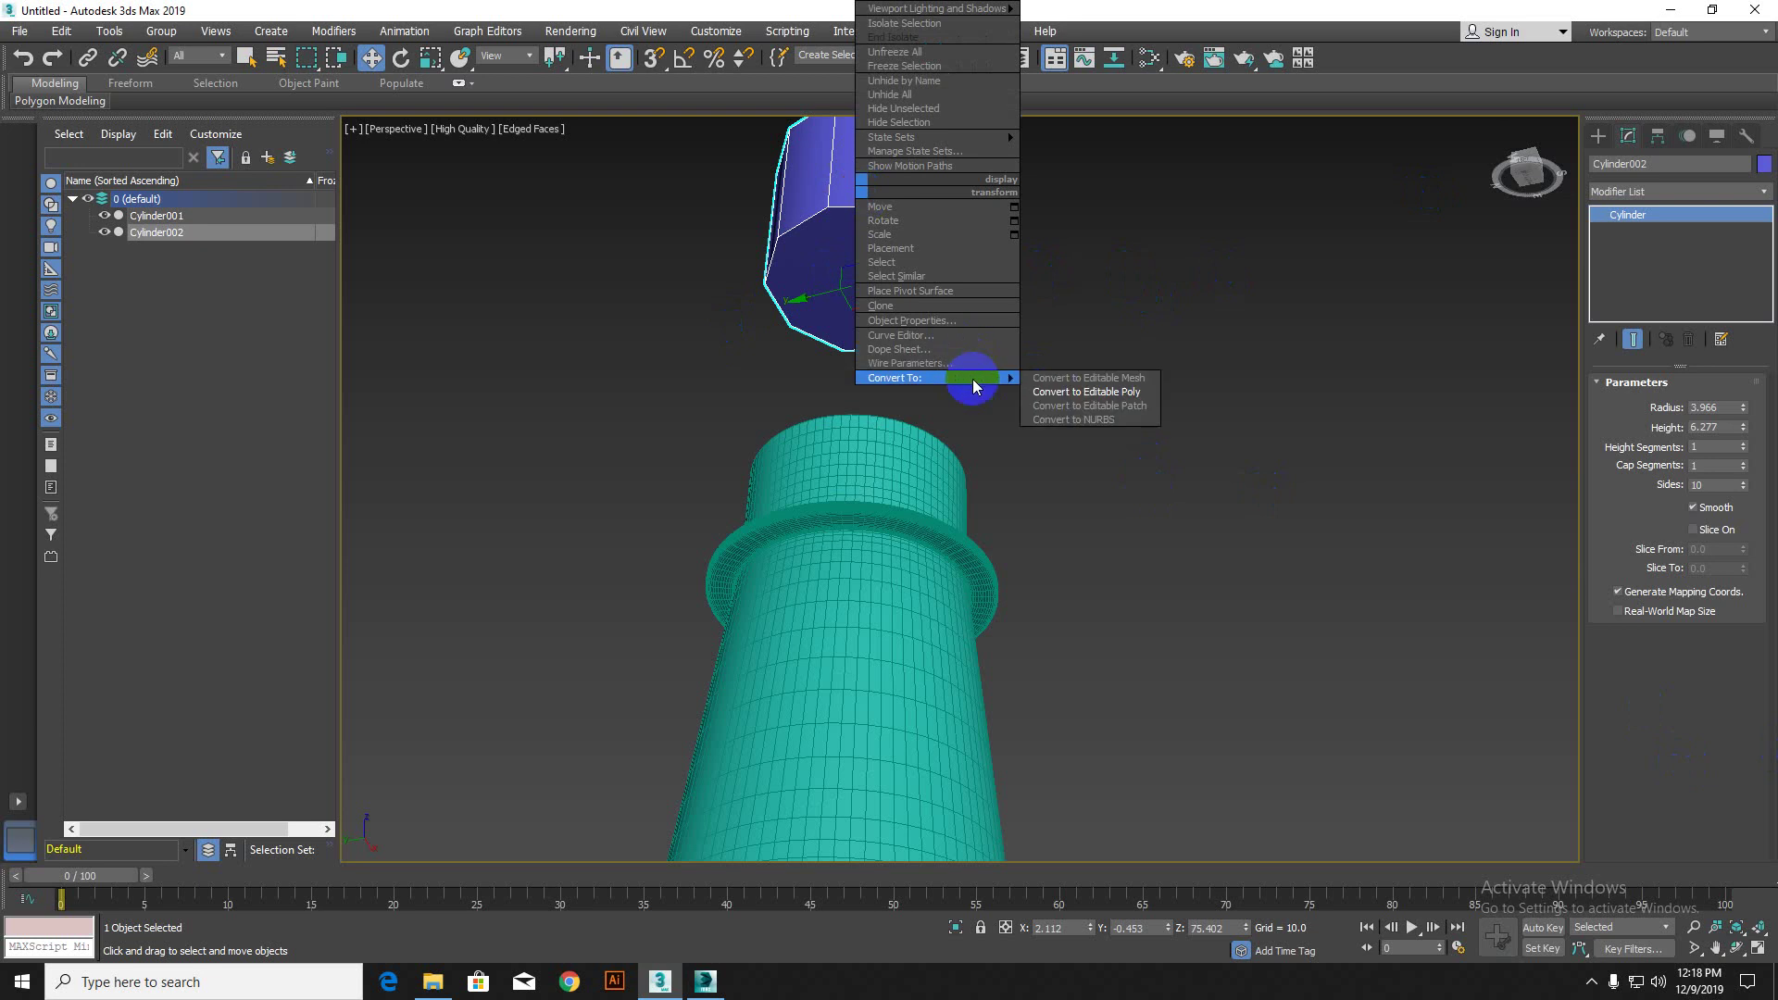
pyautogui.click(1086, 392)
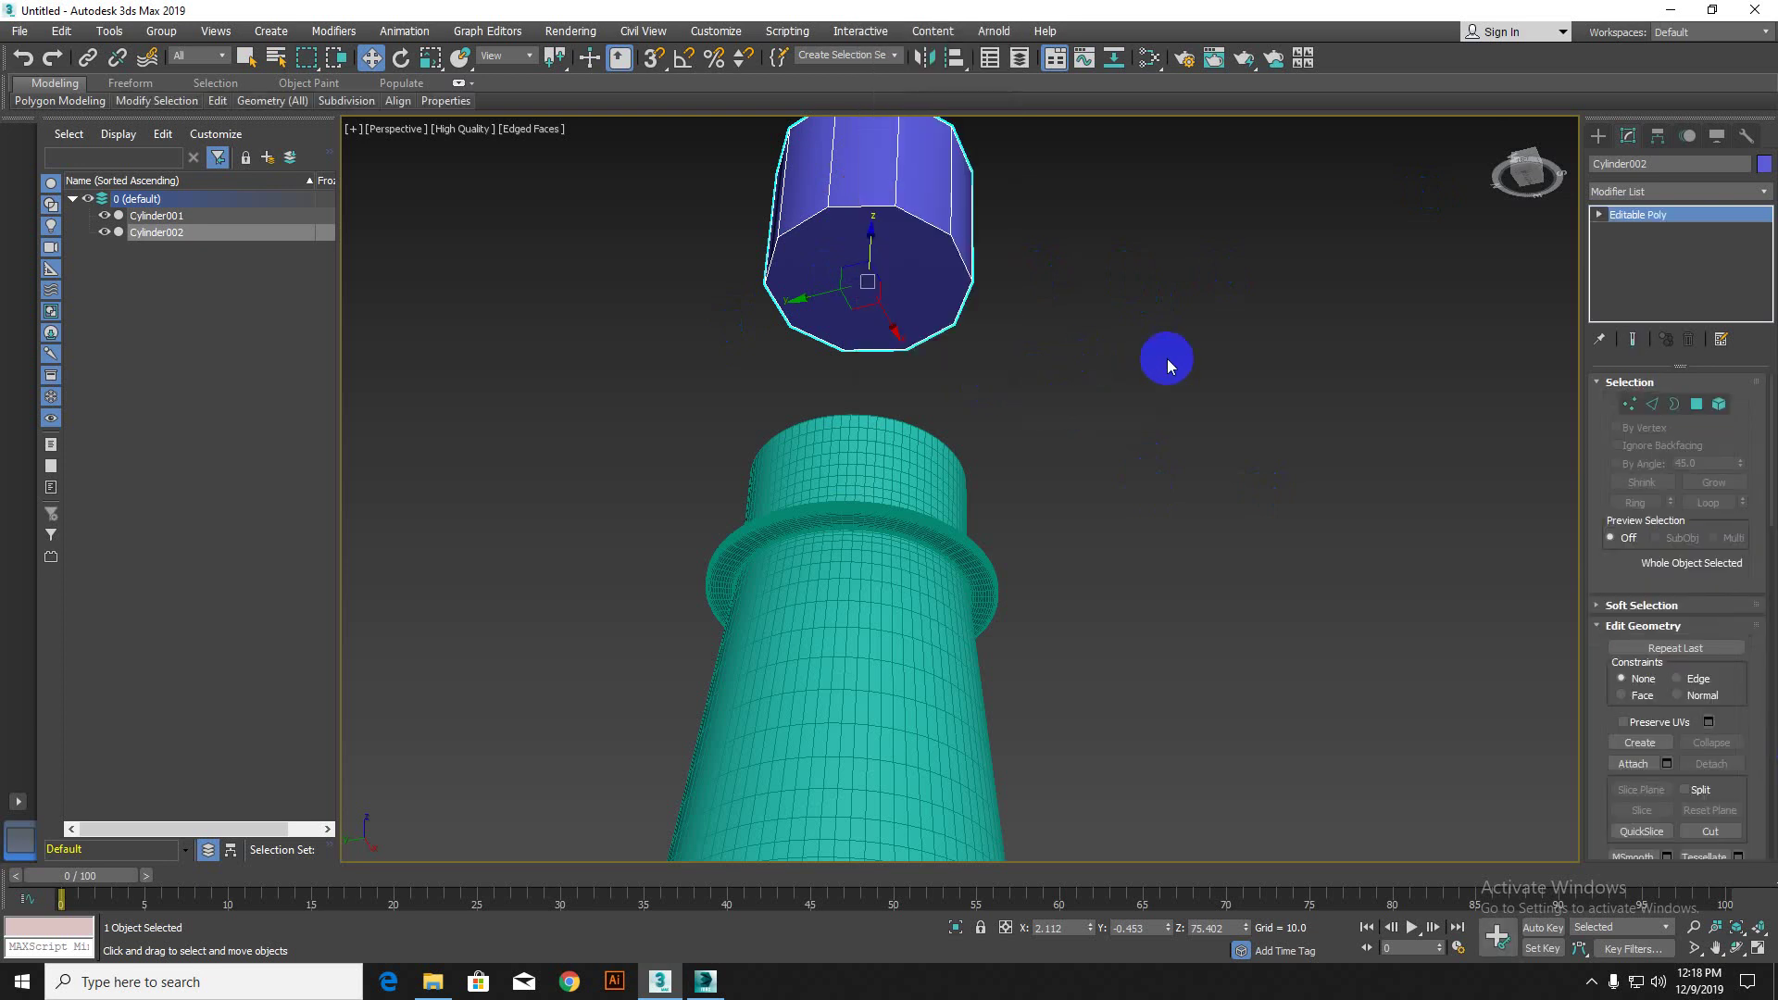
pyautogui.click(1695, 408)
pyautogui.click(873, 275)
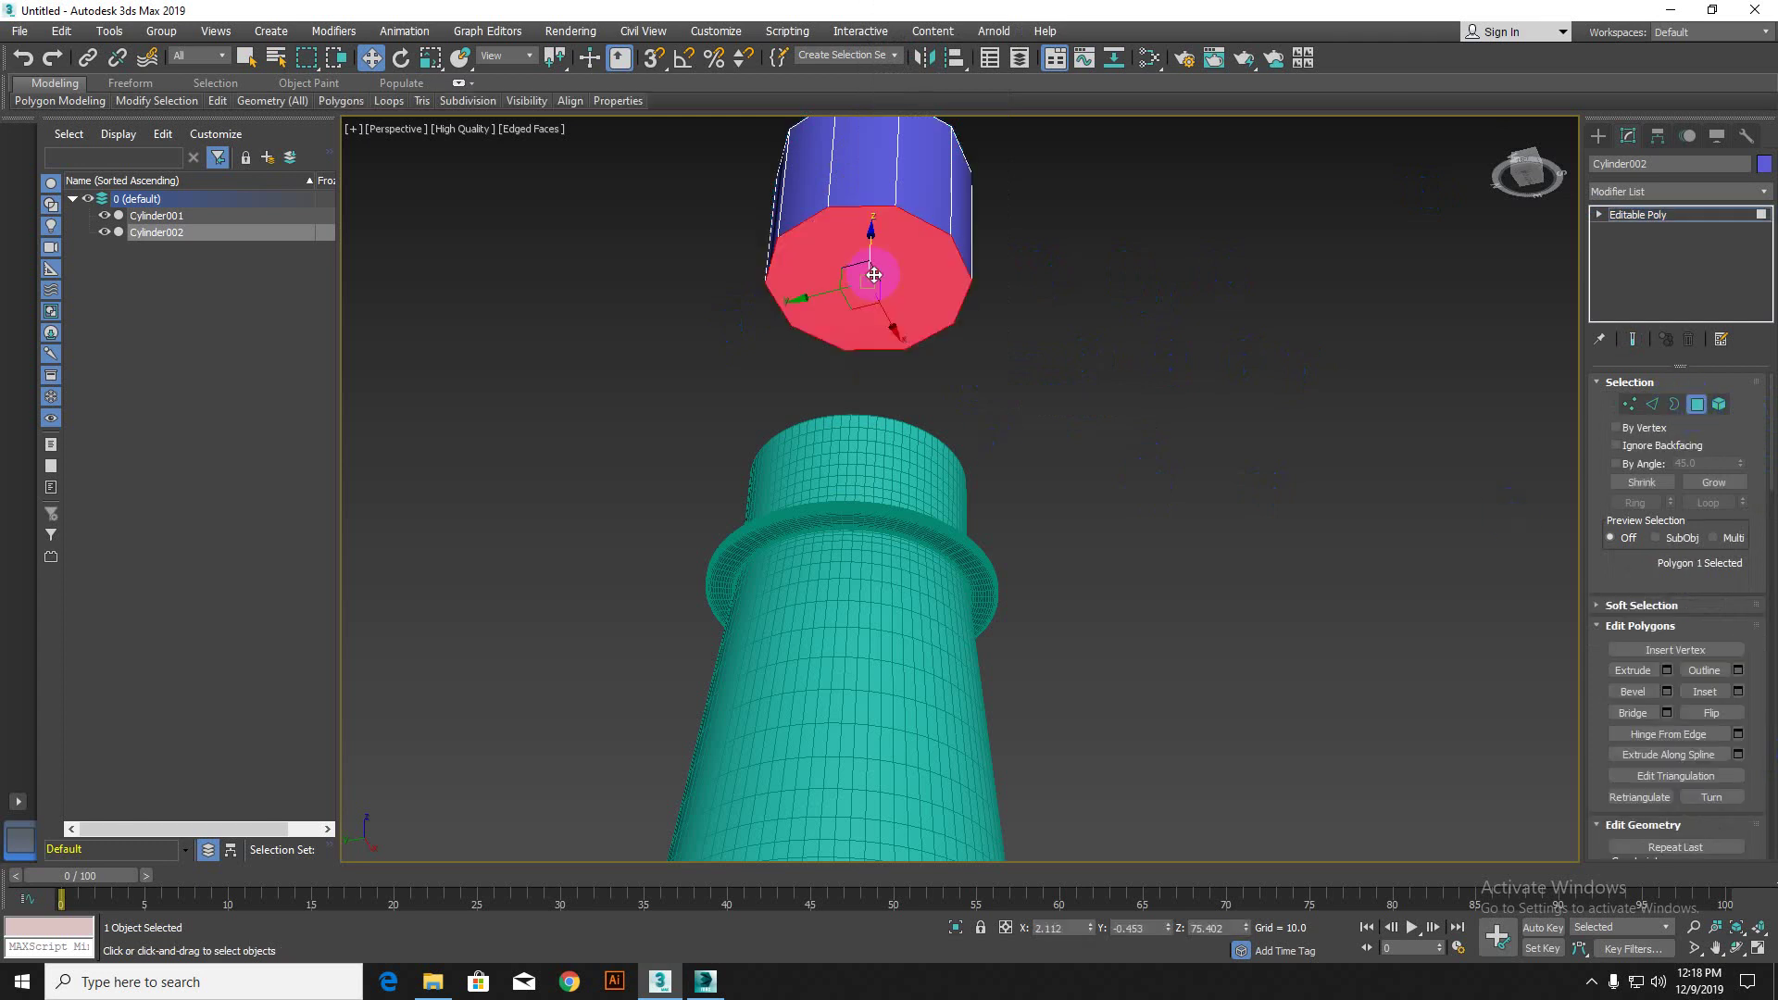
pyautogui.press('Delete')
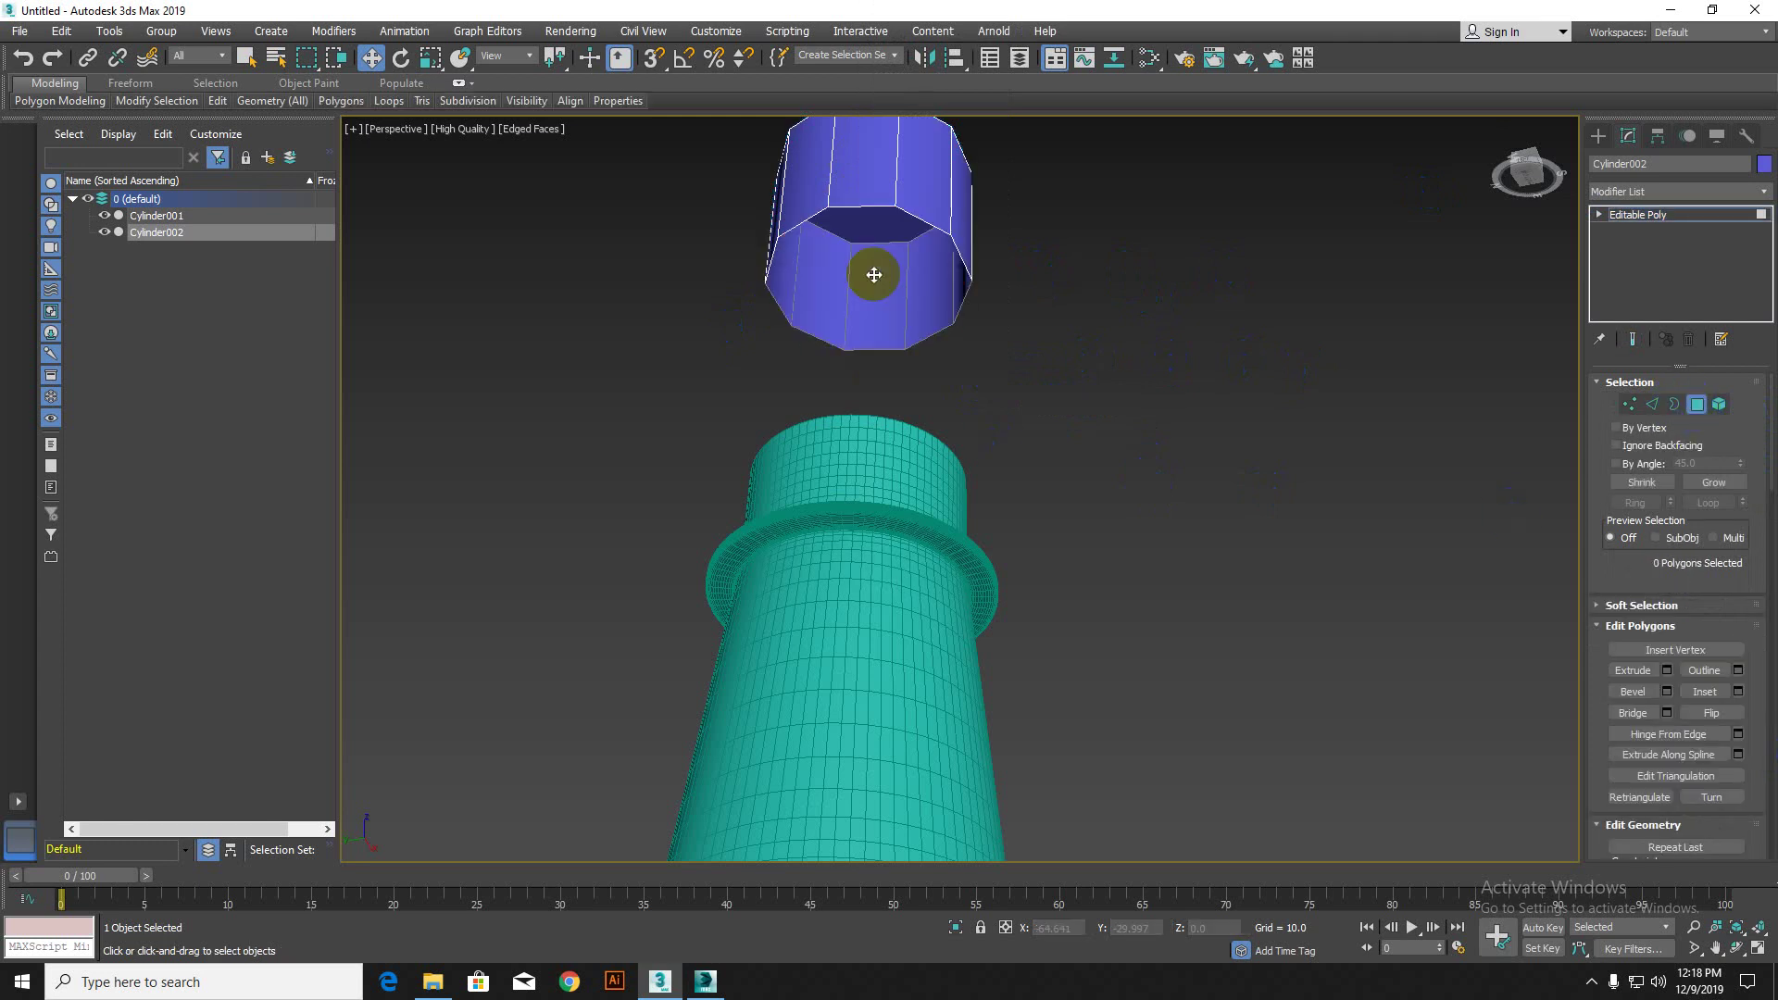
pyautogui.moveTo(897, 321); pyautogui.dragTo(952, 456, button='middle')
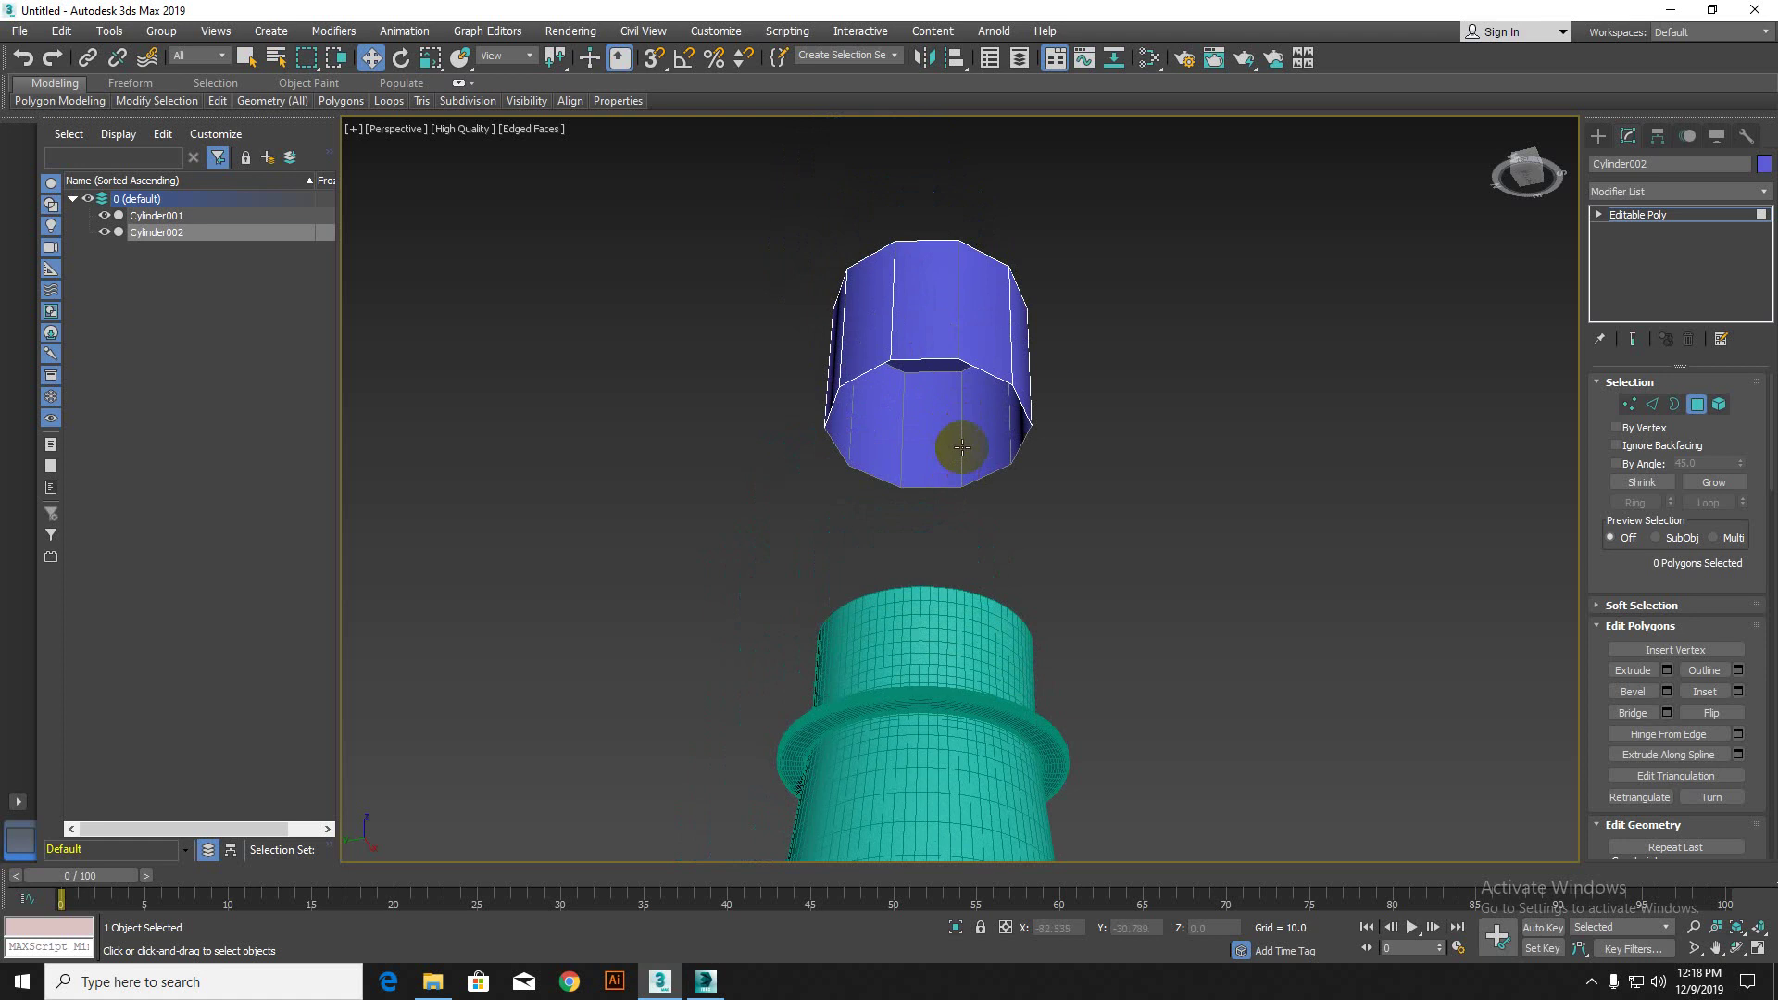
pyautogui.keyDown('alt'); pyautogui.moveTo(984, 186); pyautogui.dragTo(917, 369, button='middle'); pyautogui.keyUp('alt')
pyautogui.scroll(5, 928, 337)
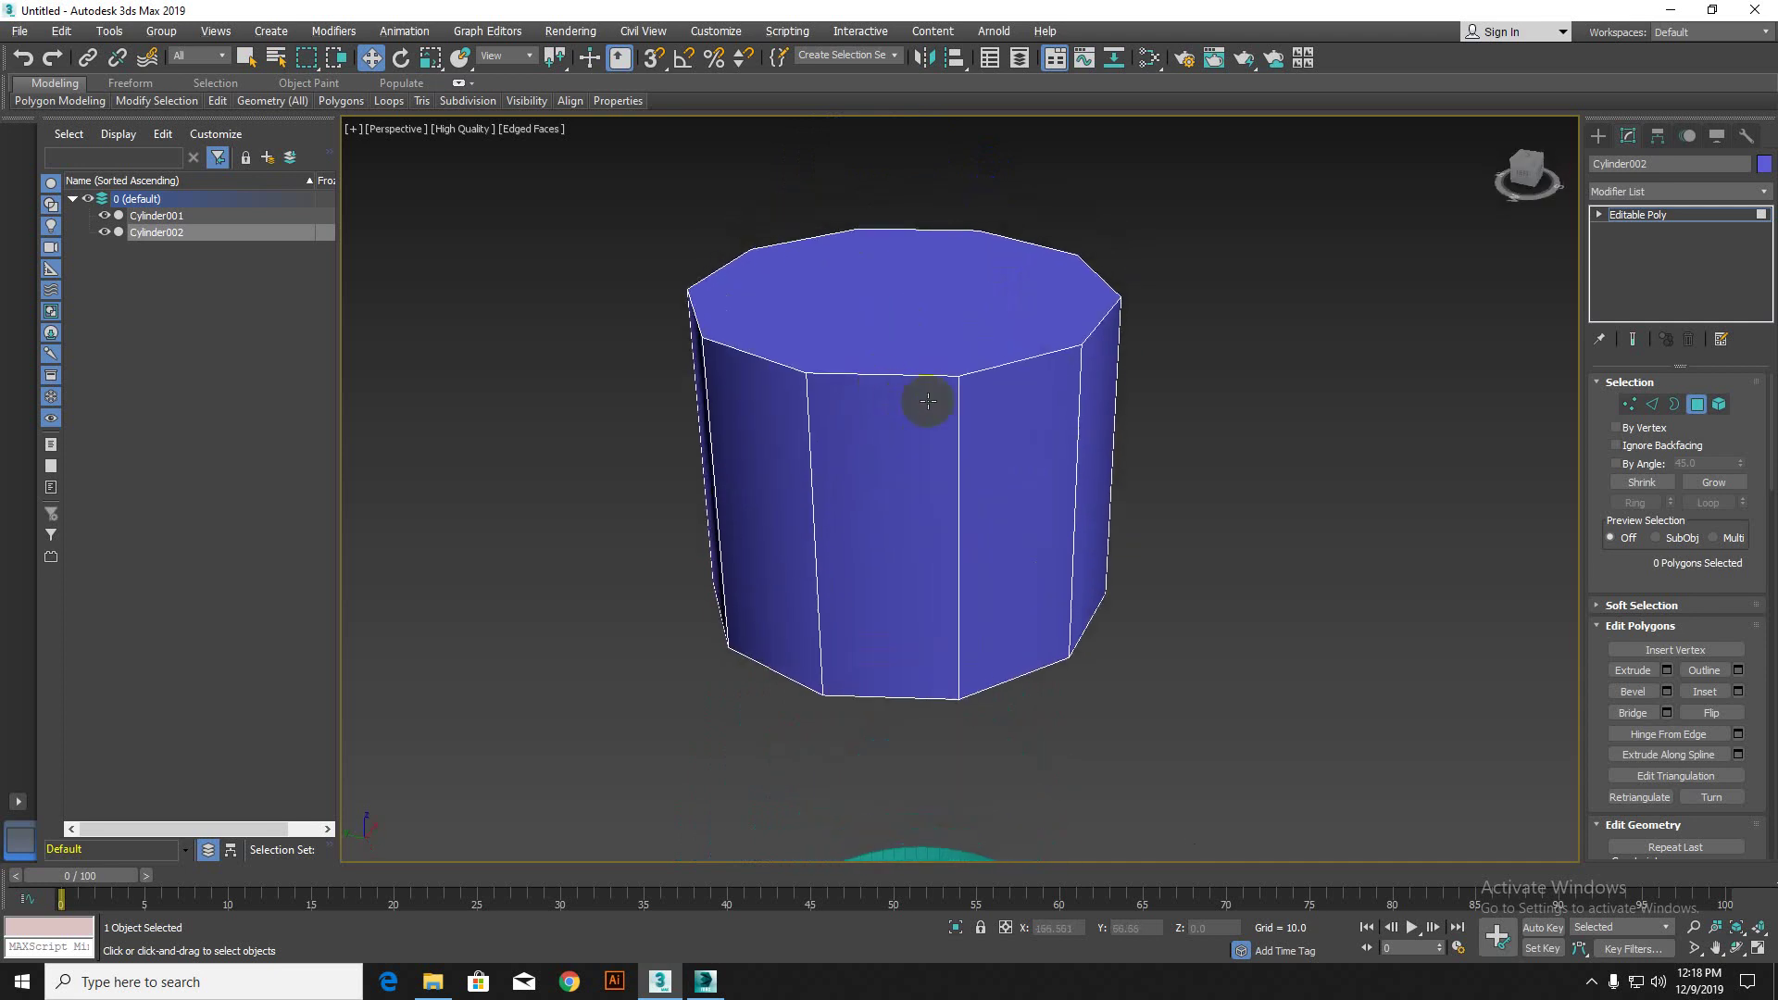
# Step: In Edge mode, select a top rim edge of the cap and the bottom rim edge loop
pyautogui.click(1652, 408)
pyautogui.click(1000, 364)
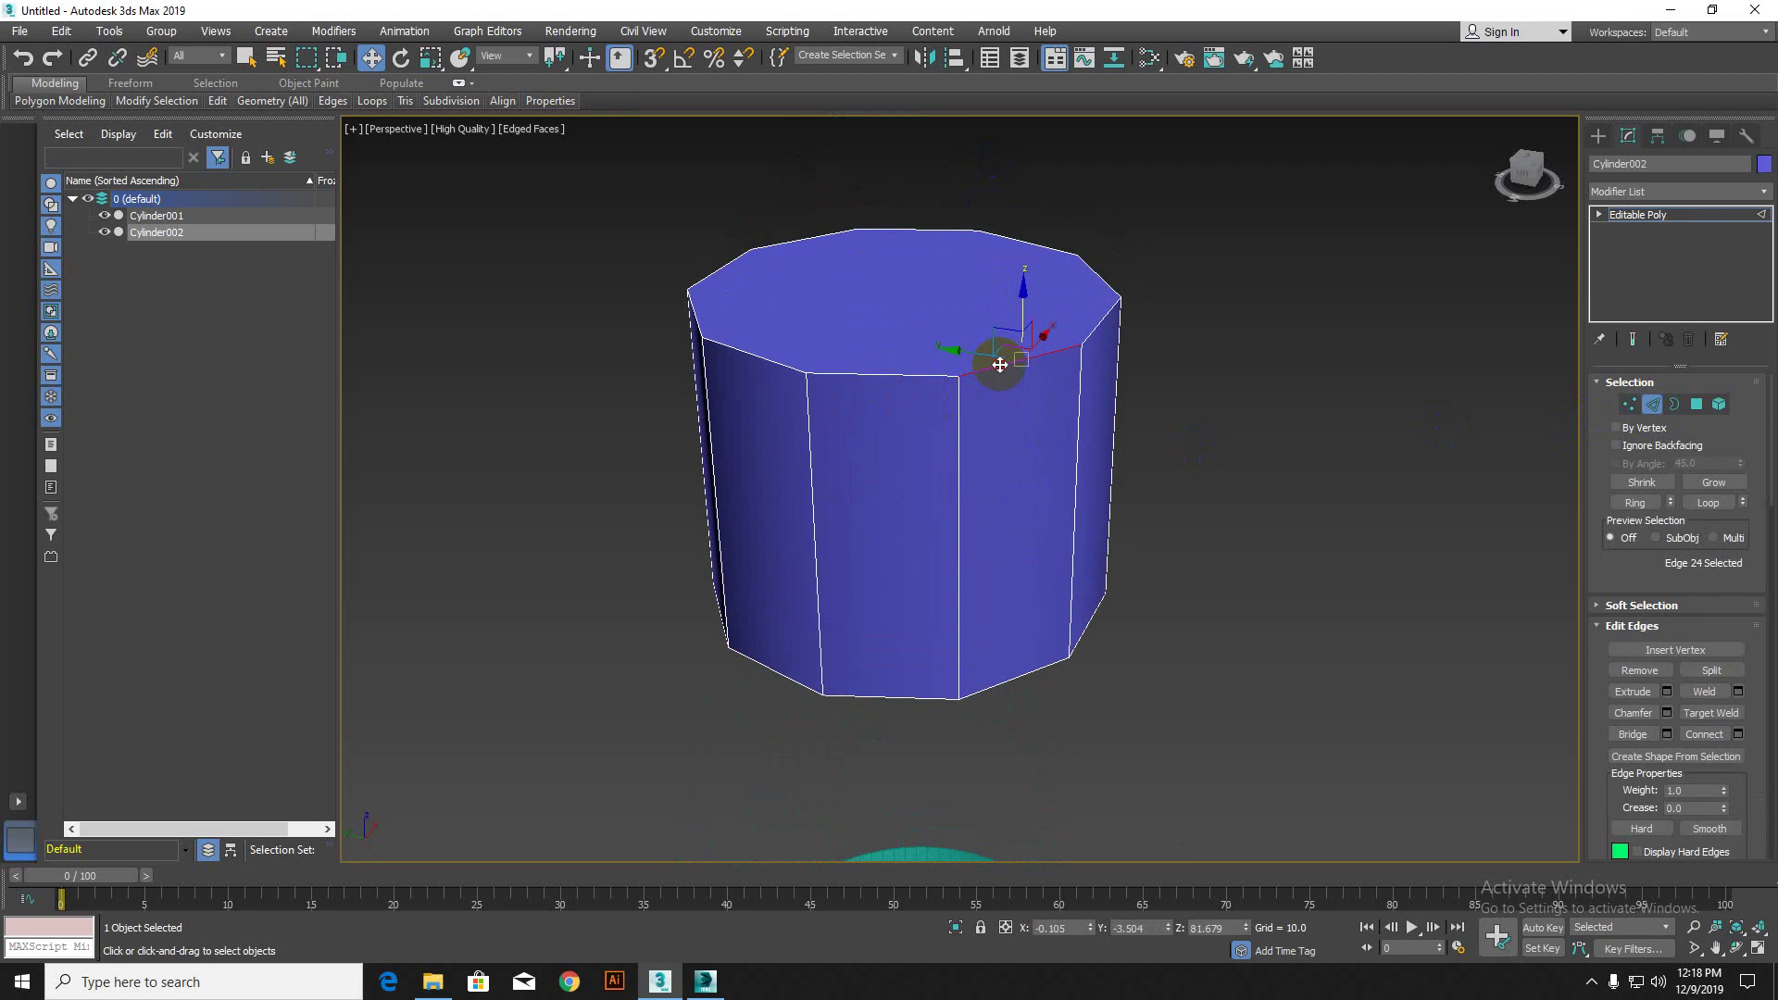
pyautogui.scroll(3, 1000, 364)
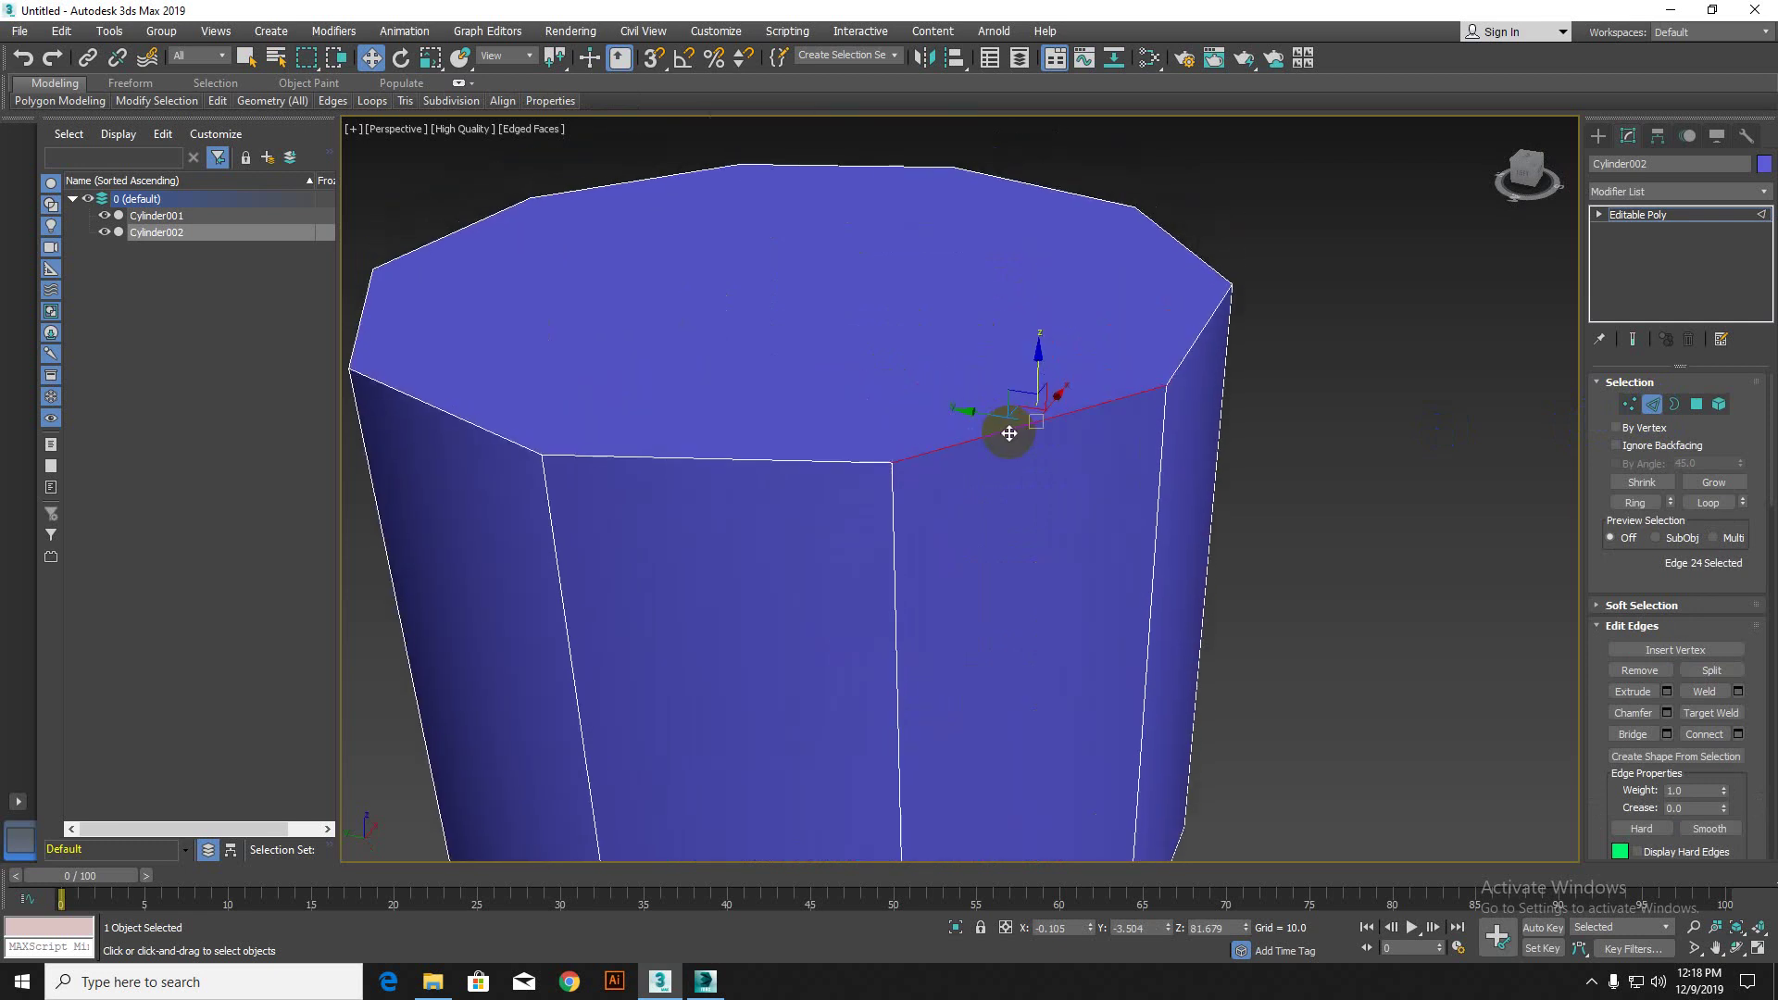
pyautogui.scroll(-4, 1005, 444)
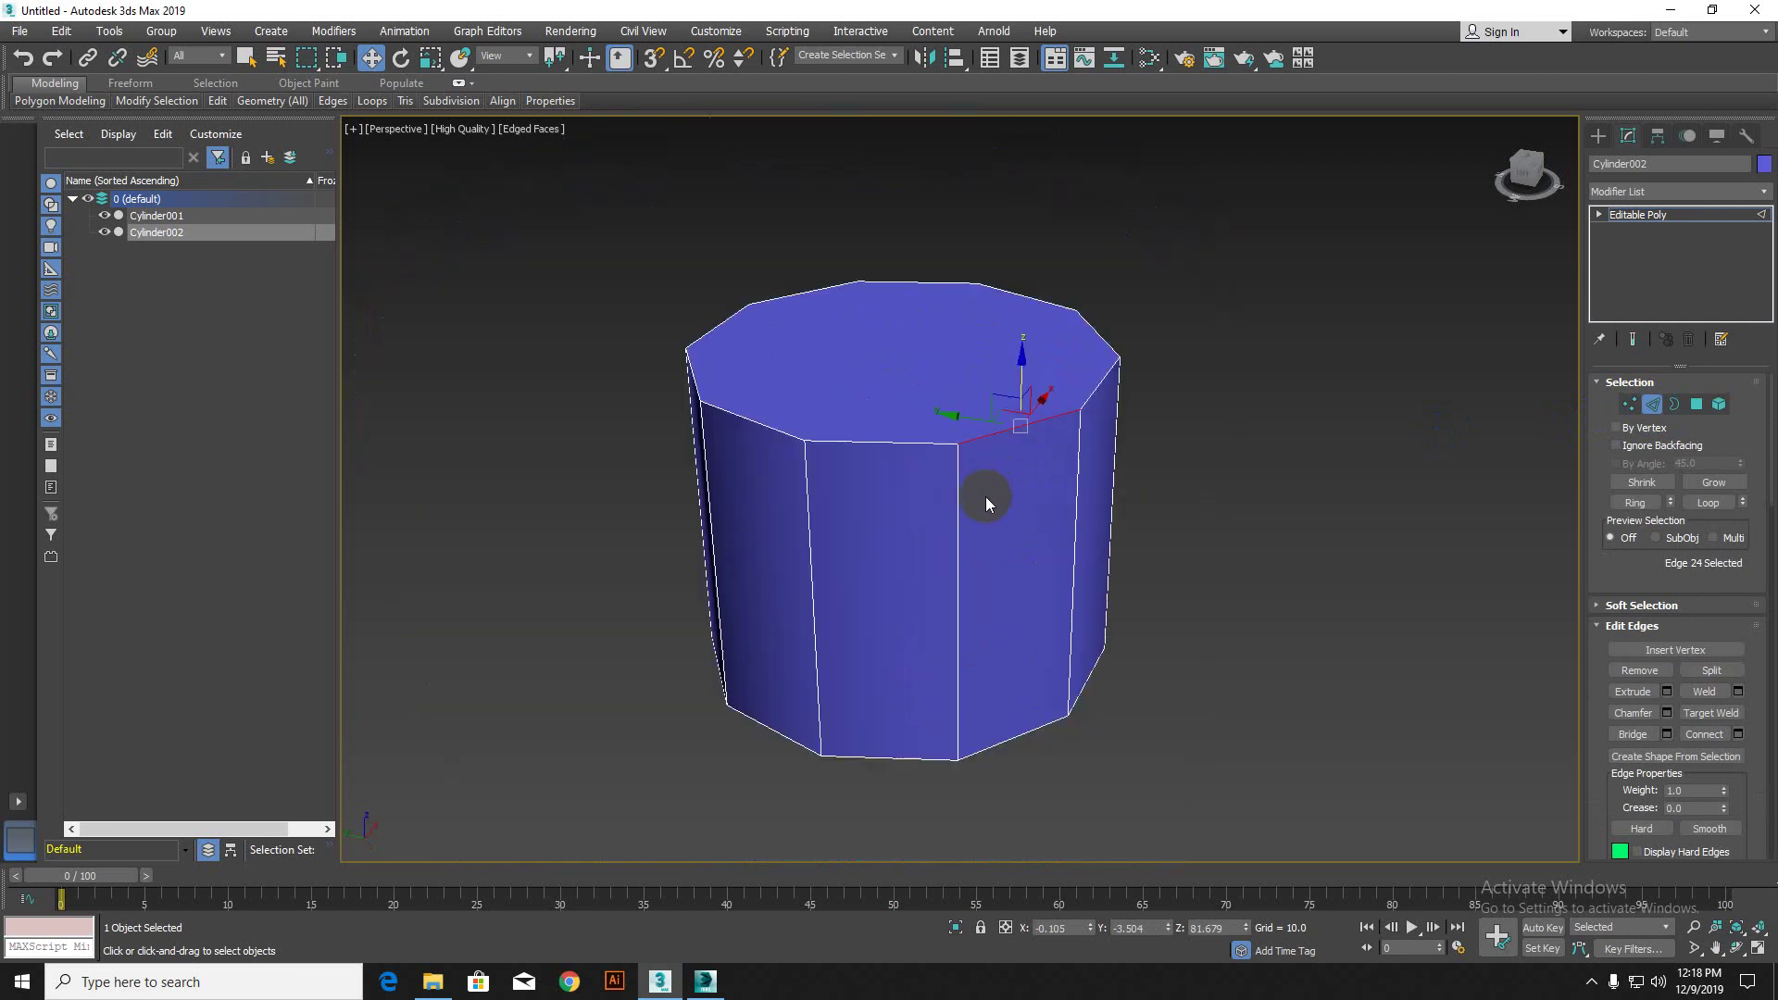
pyautogui.click(1037, 693)
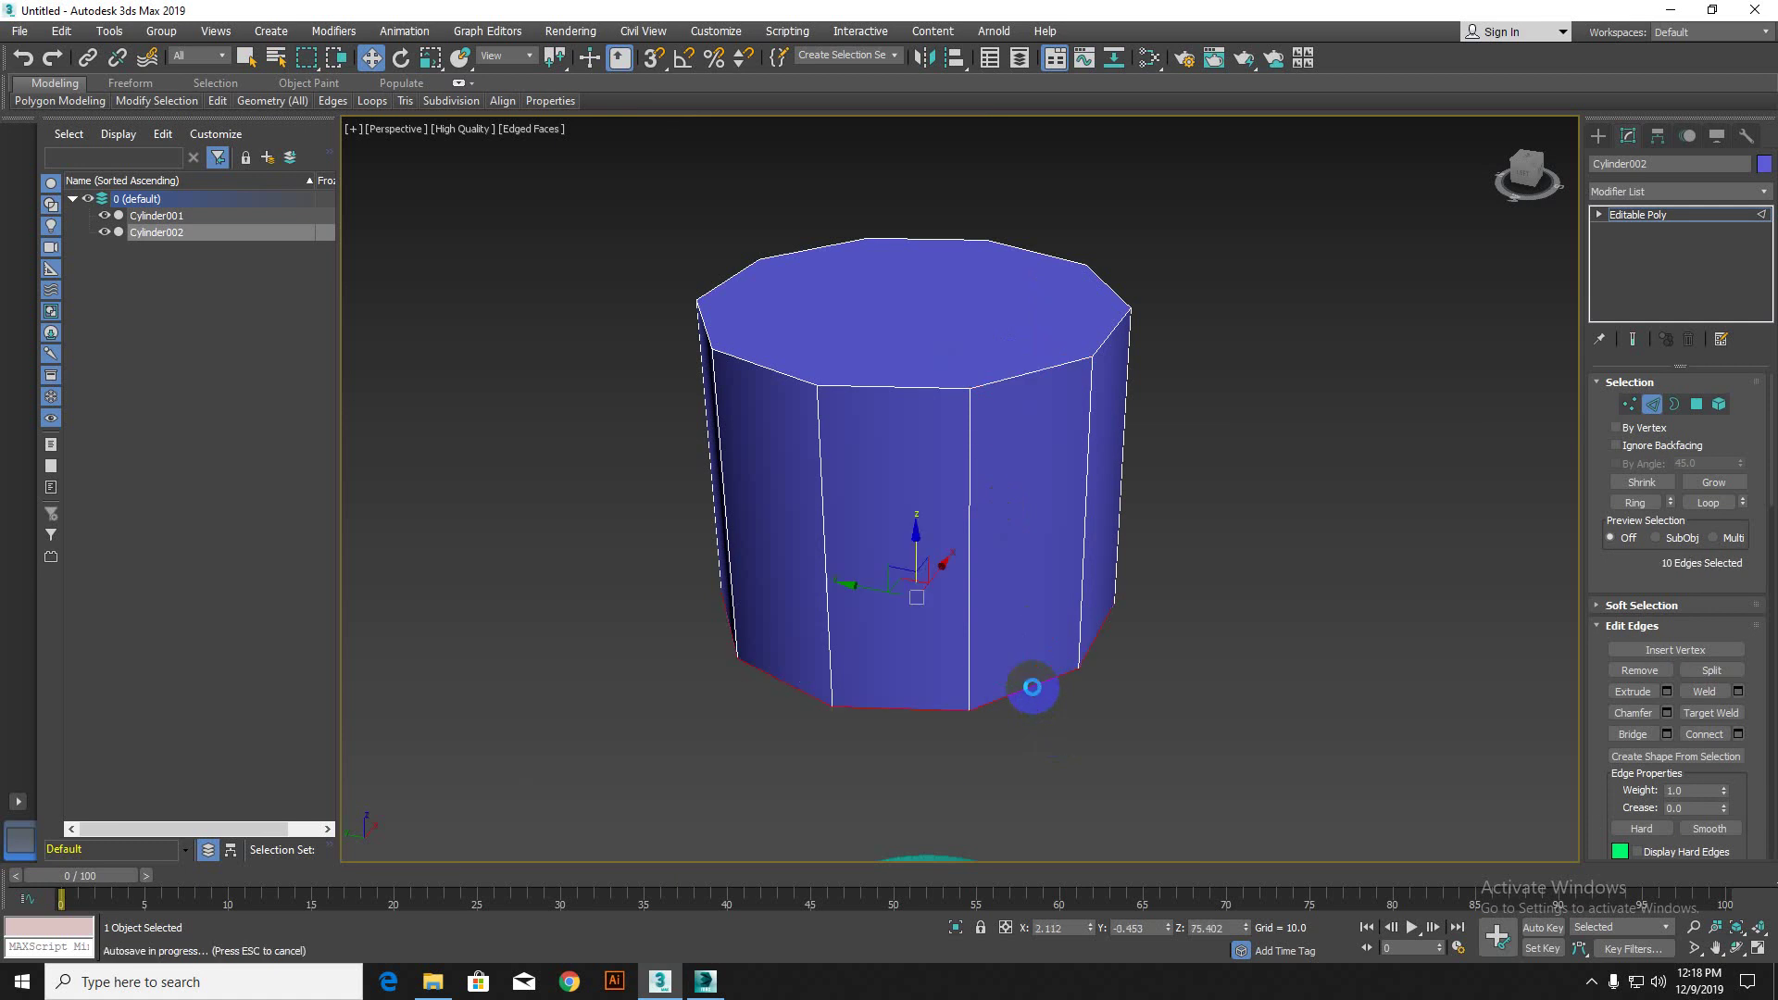
pyautogui.click(1029, 370)
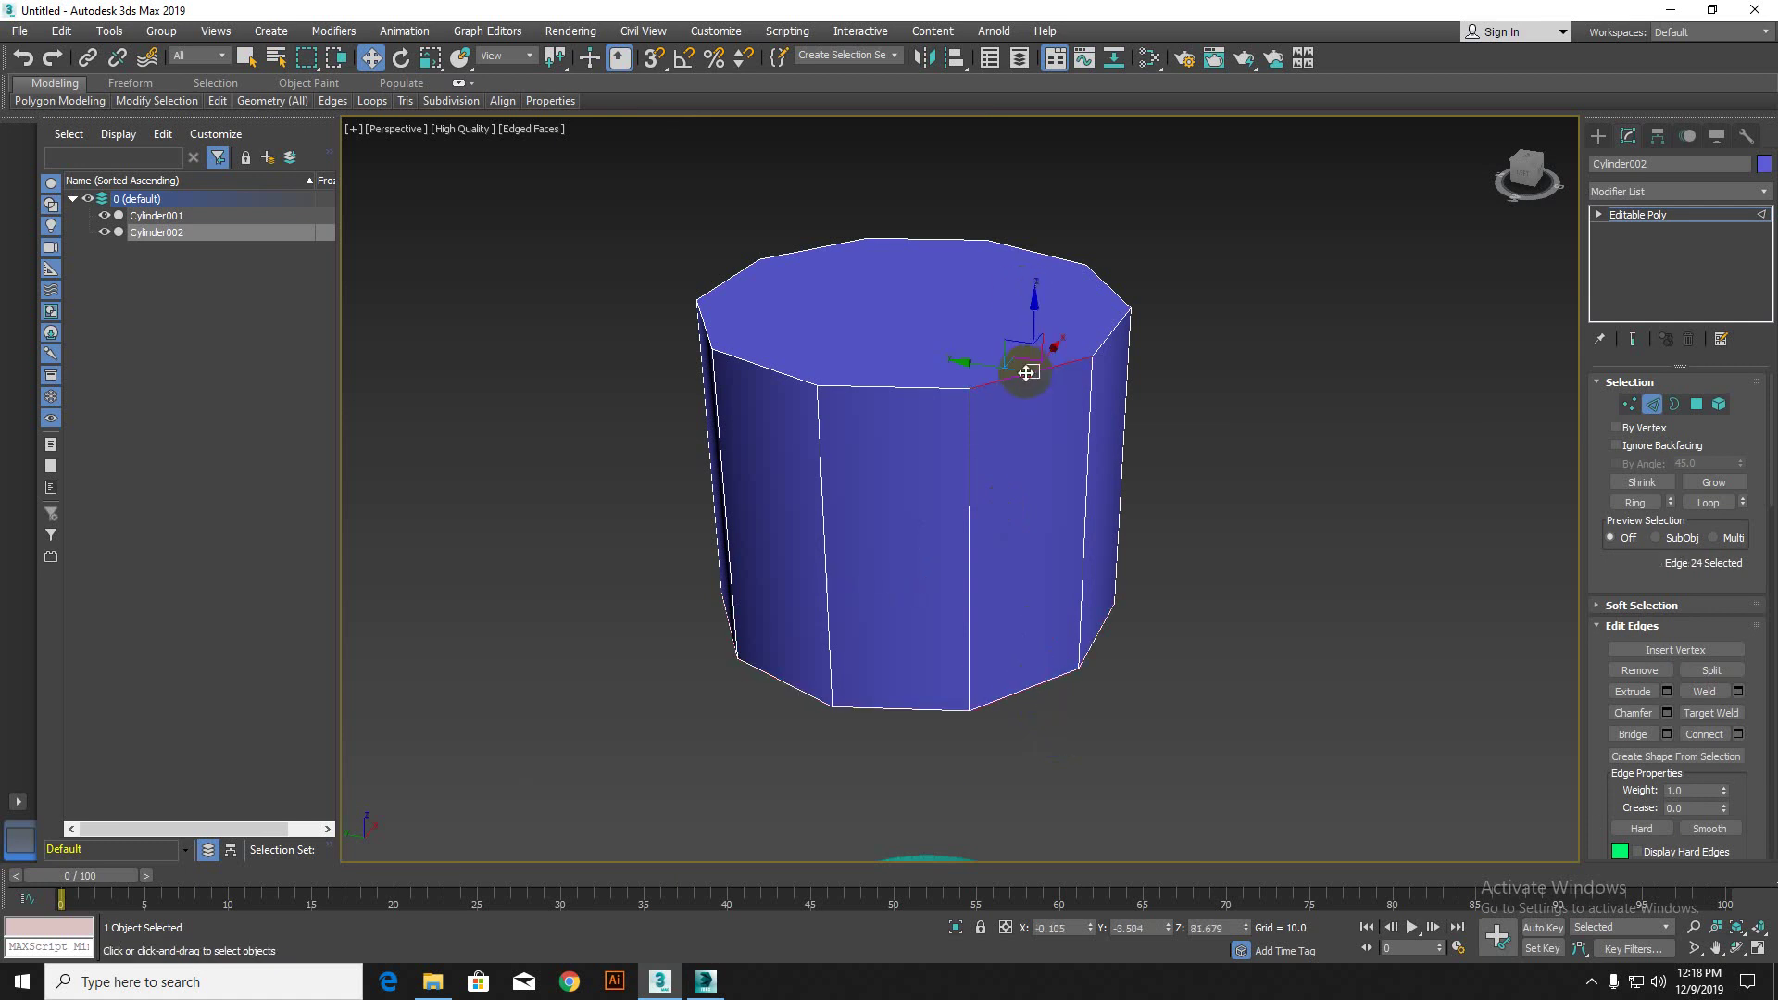
pyautogui.doubleClick(1013, 692)
pyautogui.keyDown('alt'); pyautogui.moveTo(1021, 725); pyautogui.dragTo(972, 567, button='middle'); pyautogui.keyUp('alt')
pyautogui.keyDown('alt'); pyautogui.moveTo(762, 443); pyautogui.dragTo(1021, 478, button='middle'); pyautogui.keyUp('alt')
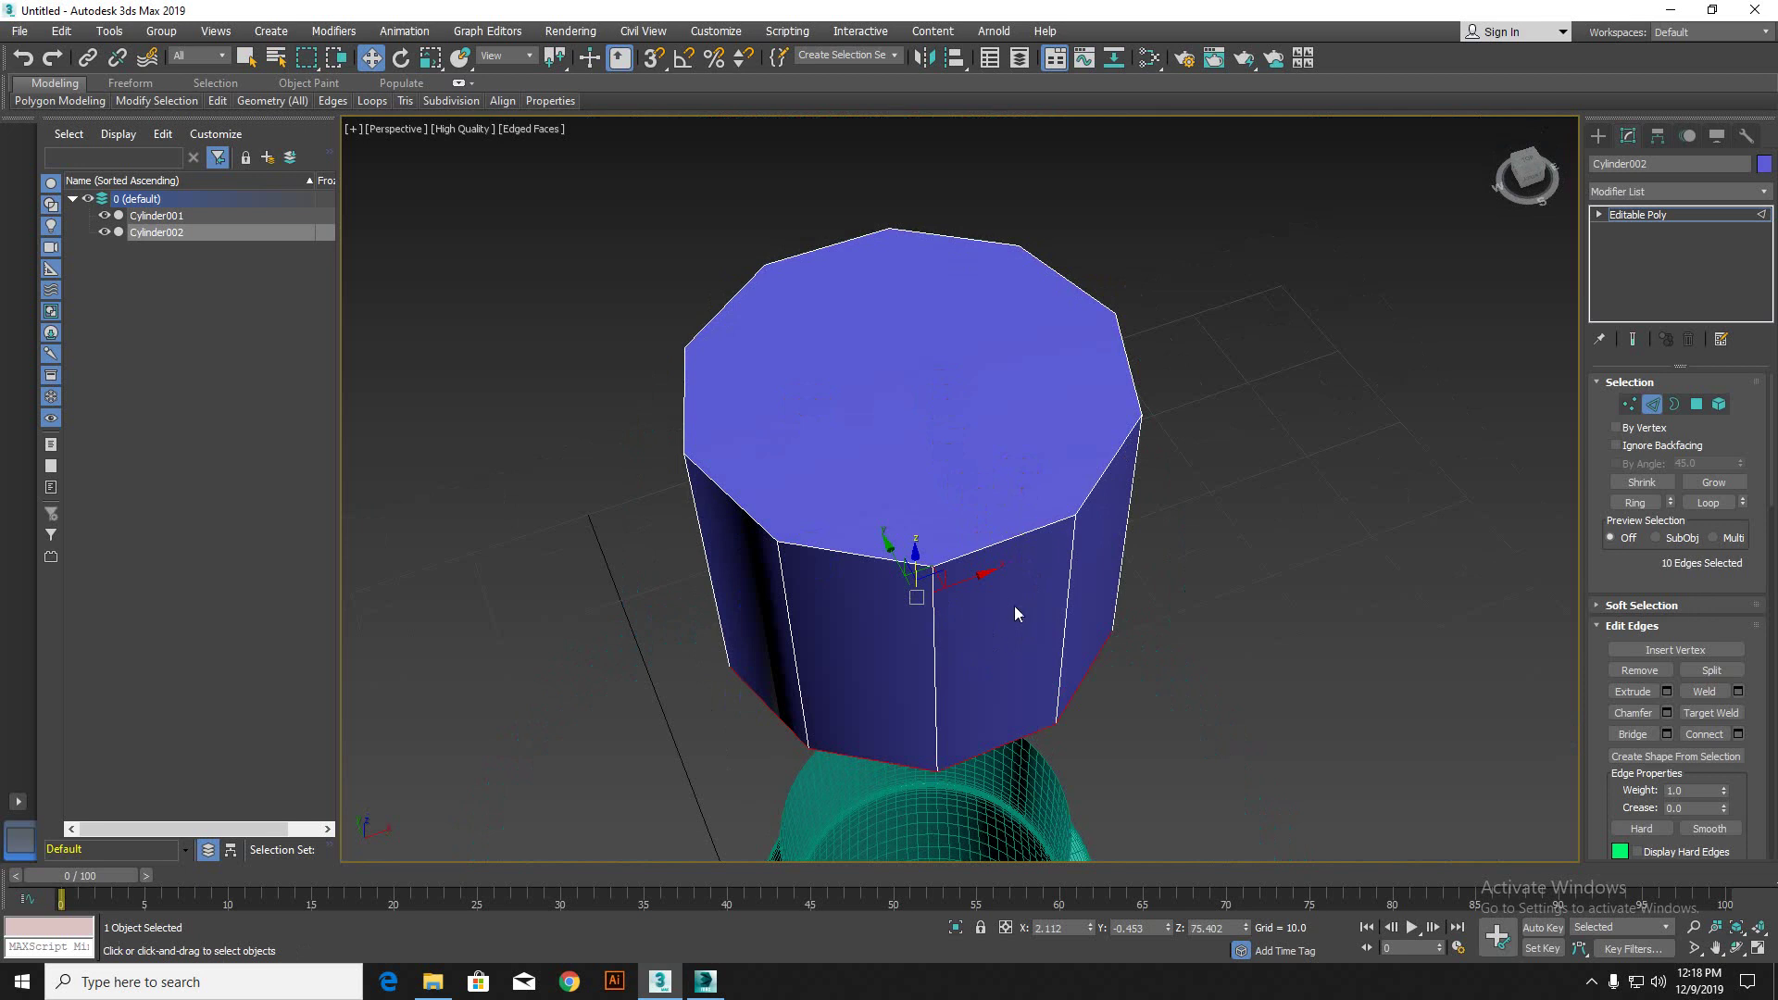
pyautogui.moveTo(1043, 582); pyautogui.dragTo(1051, 606, button='middle')
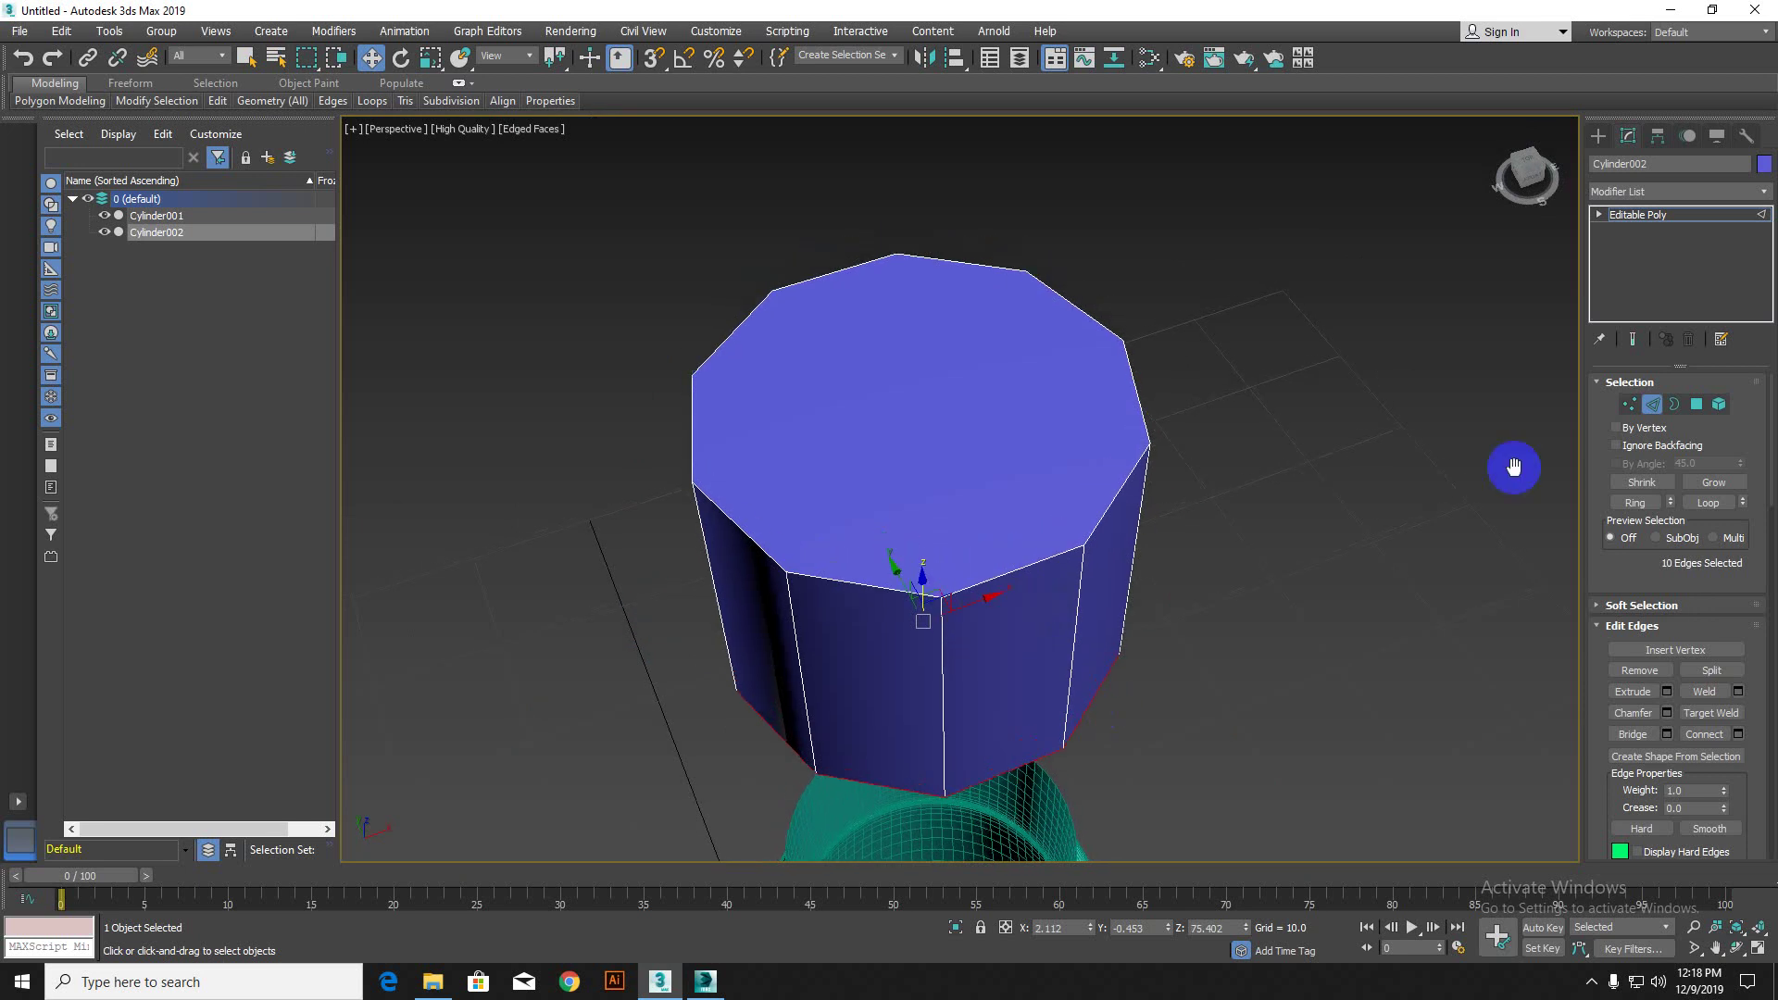
# Step: Inset the cap's top polygon by 0.131
pyautogui.click(1694, 405)
pyautogui.click(953, 357)
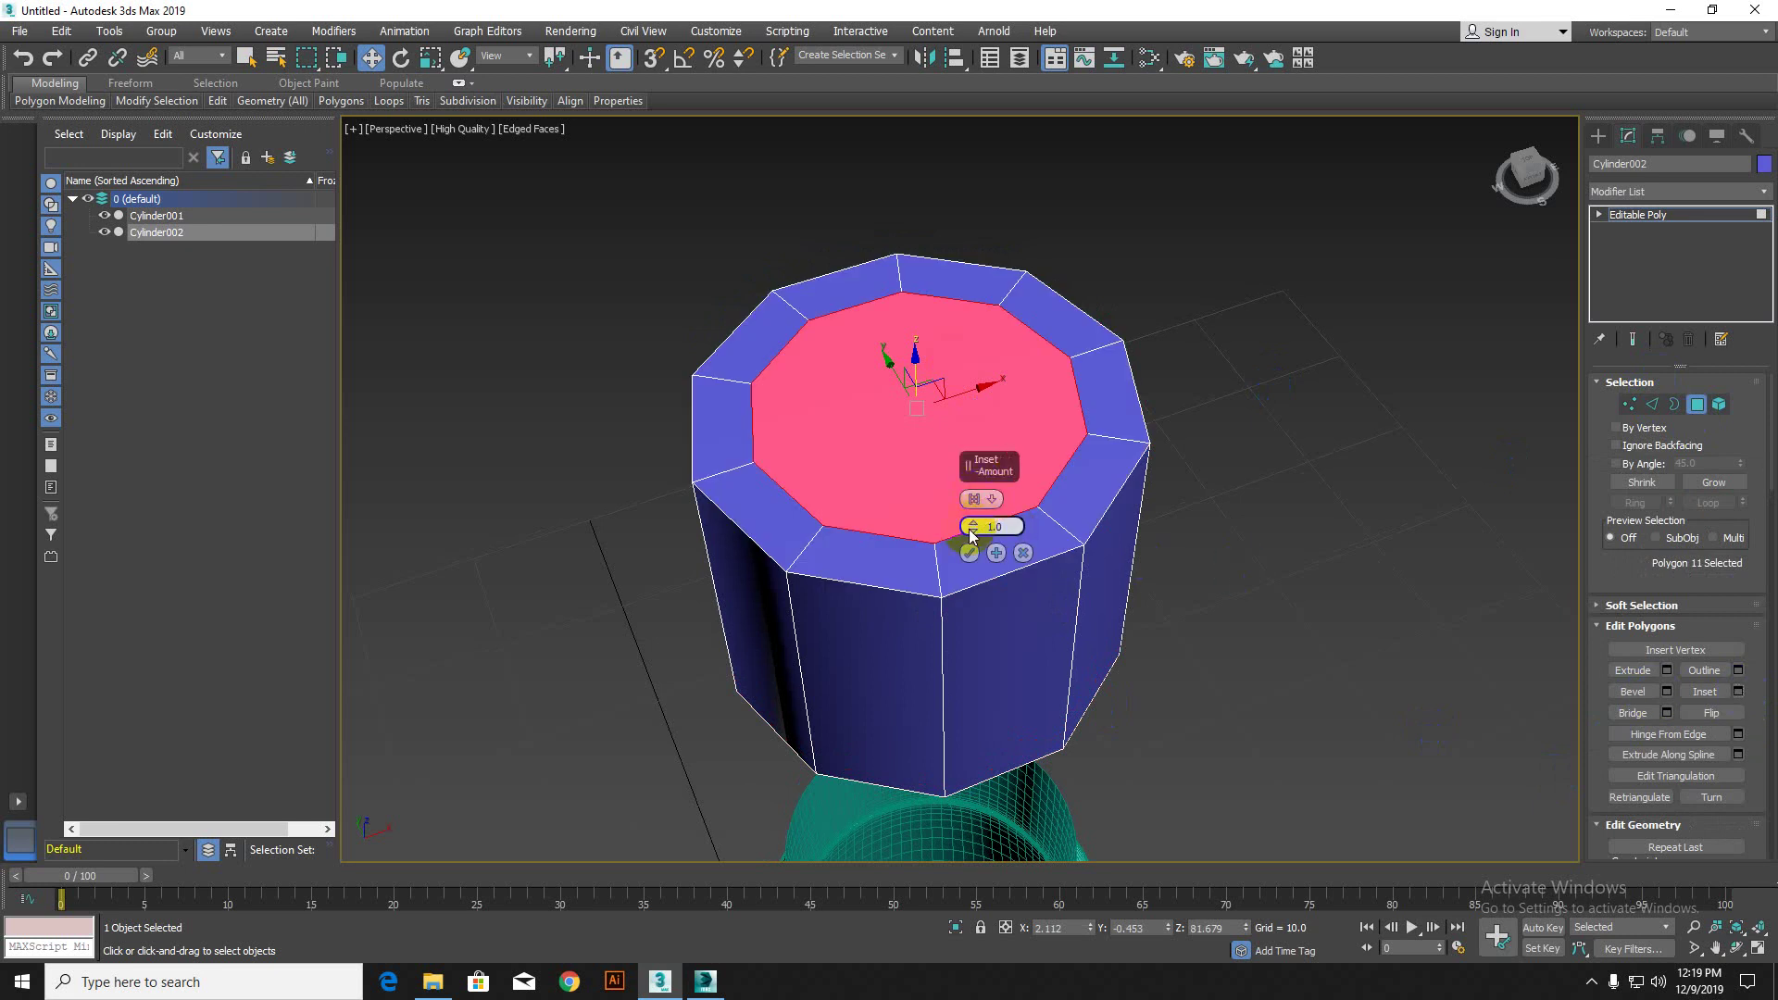
pyautogui.moveTo(970, 524); pyautogui.dragTo(969, 534)
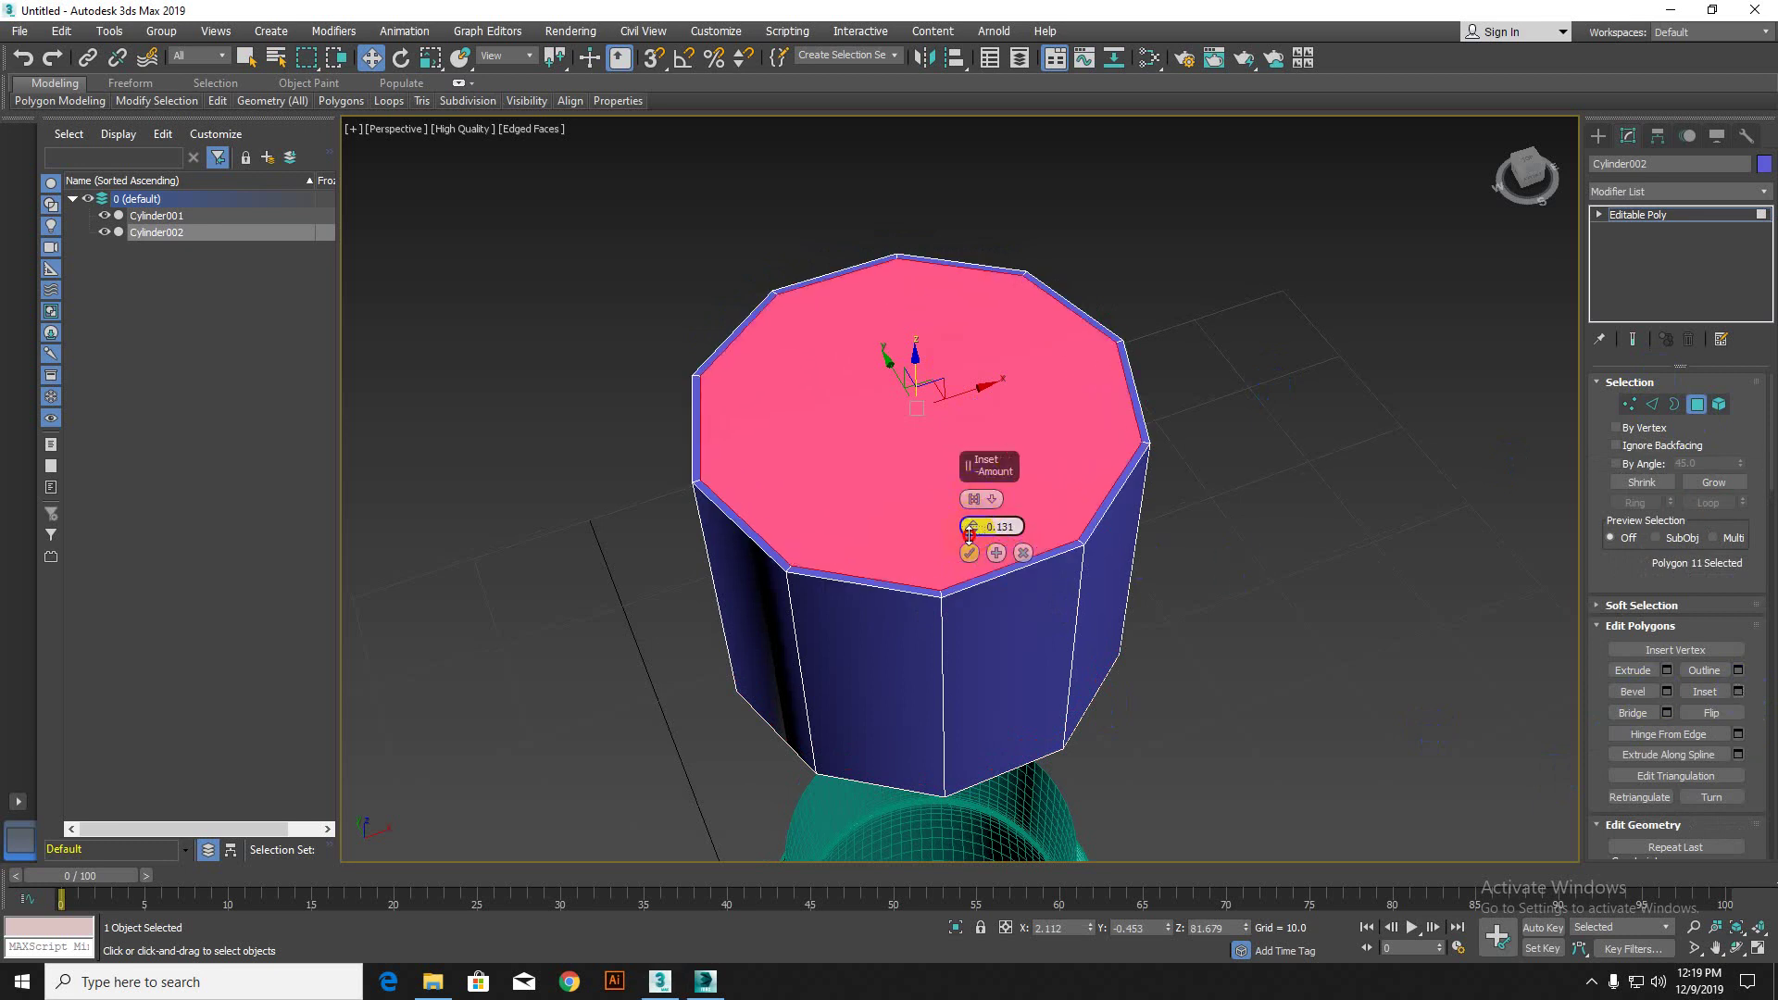
pyautogui.click(968, 554)
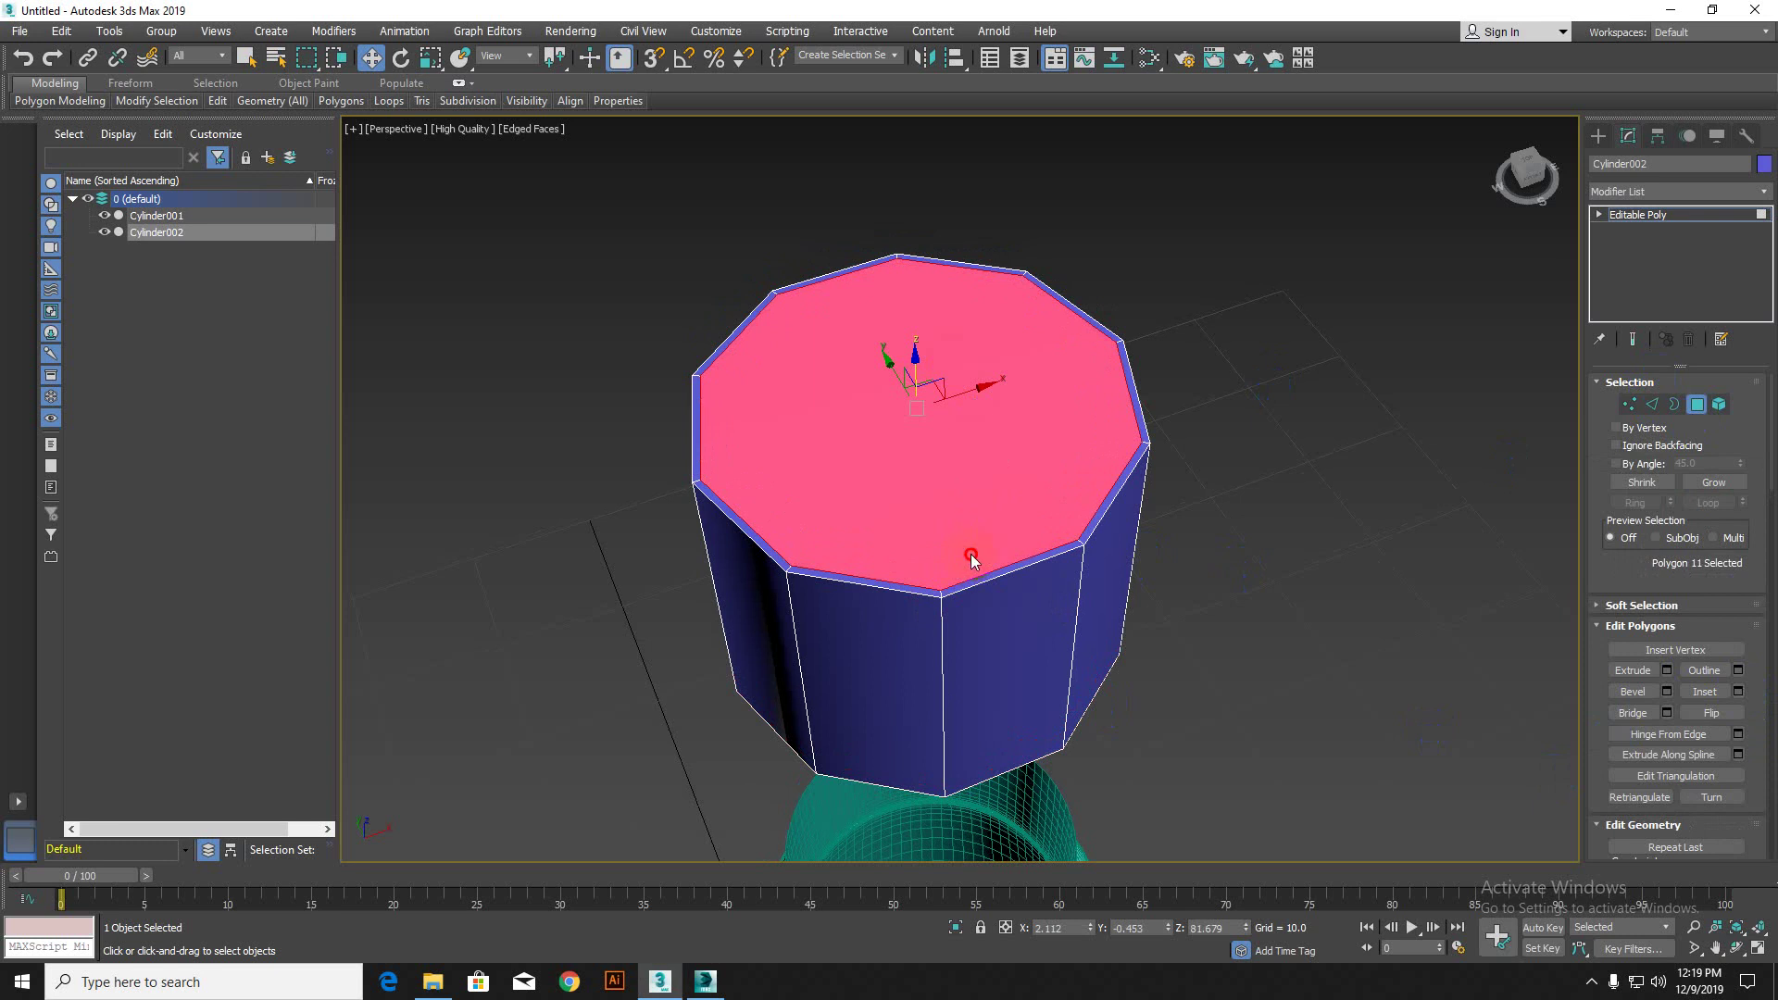
# Step: Select a vertical side edge of the cap in Edge mode
pyautogui.click(940, 665)
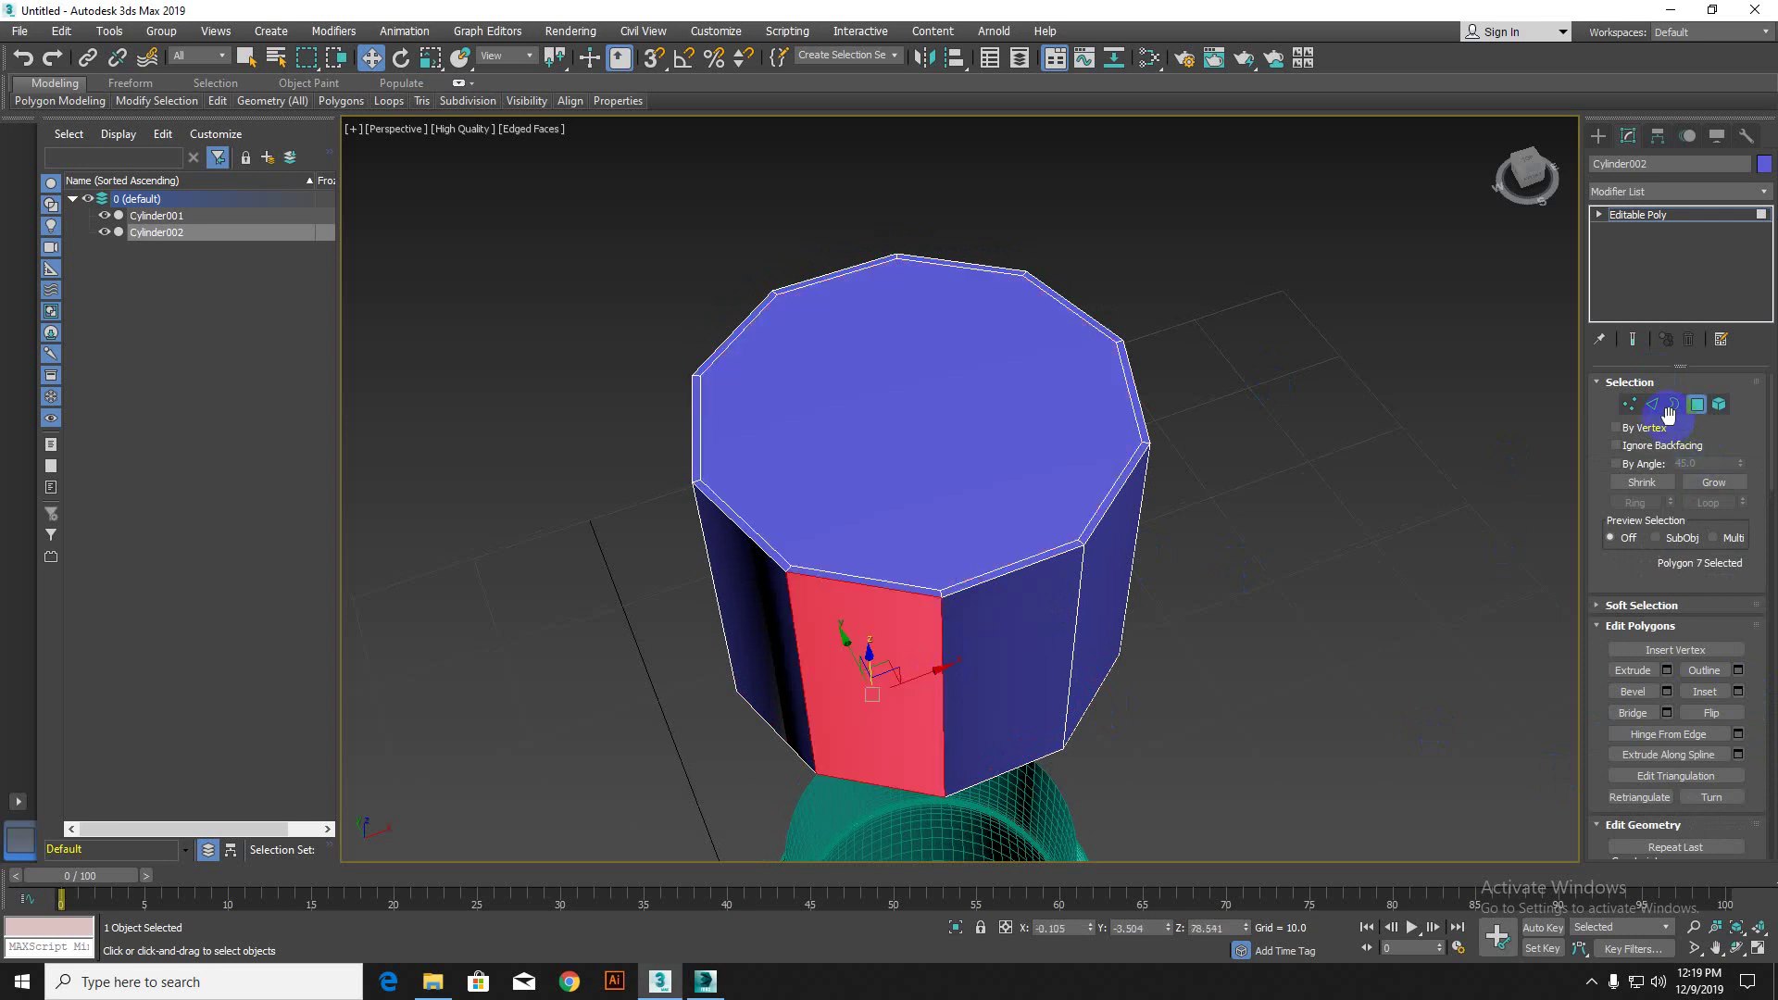
pyautogui.click(1653, 405)
pyautogui.click(942, 678)
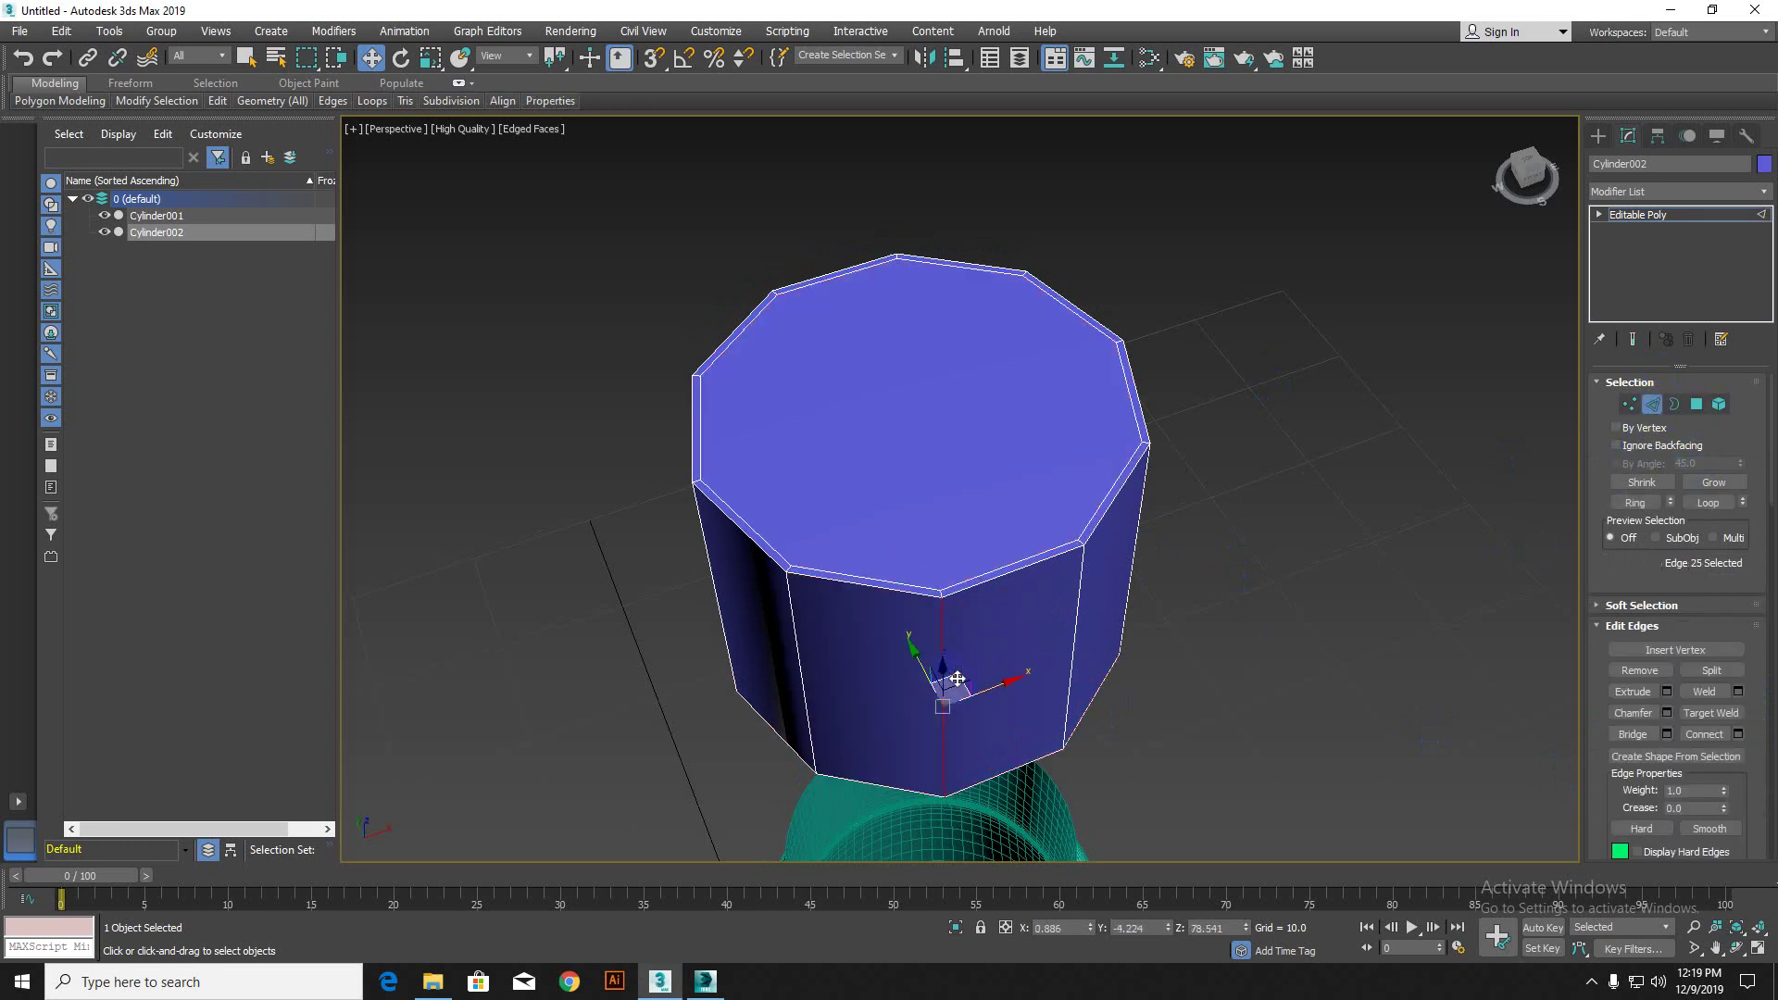
pyautogui.click(1142, 642)
pyautogui.keyDown('alt'); pyautogui.moveTo(1119, 632); pyautogui.dragTo(1052, 544, button='middle'); pyautogui.keyUp('alt')
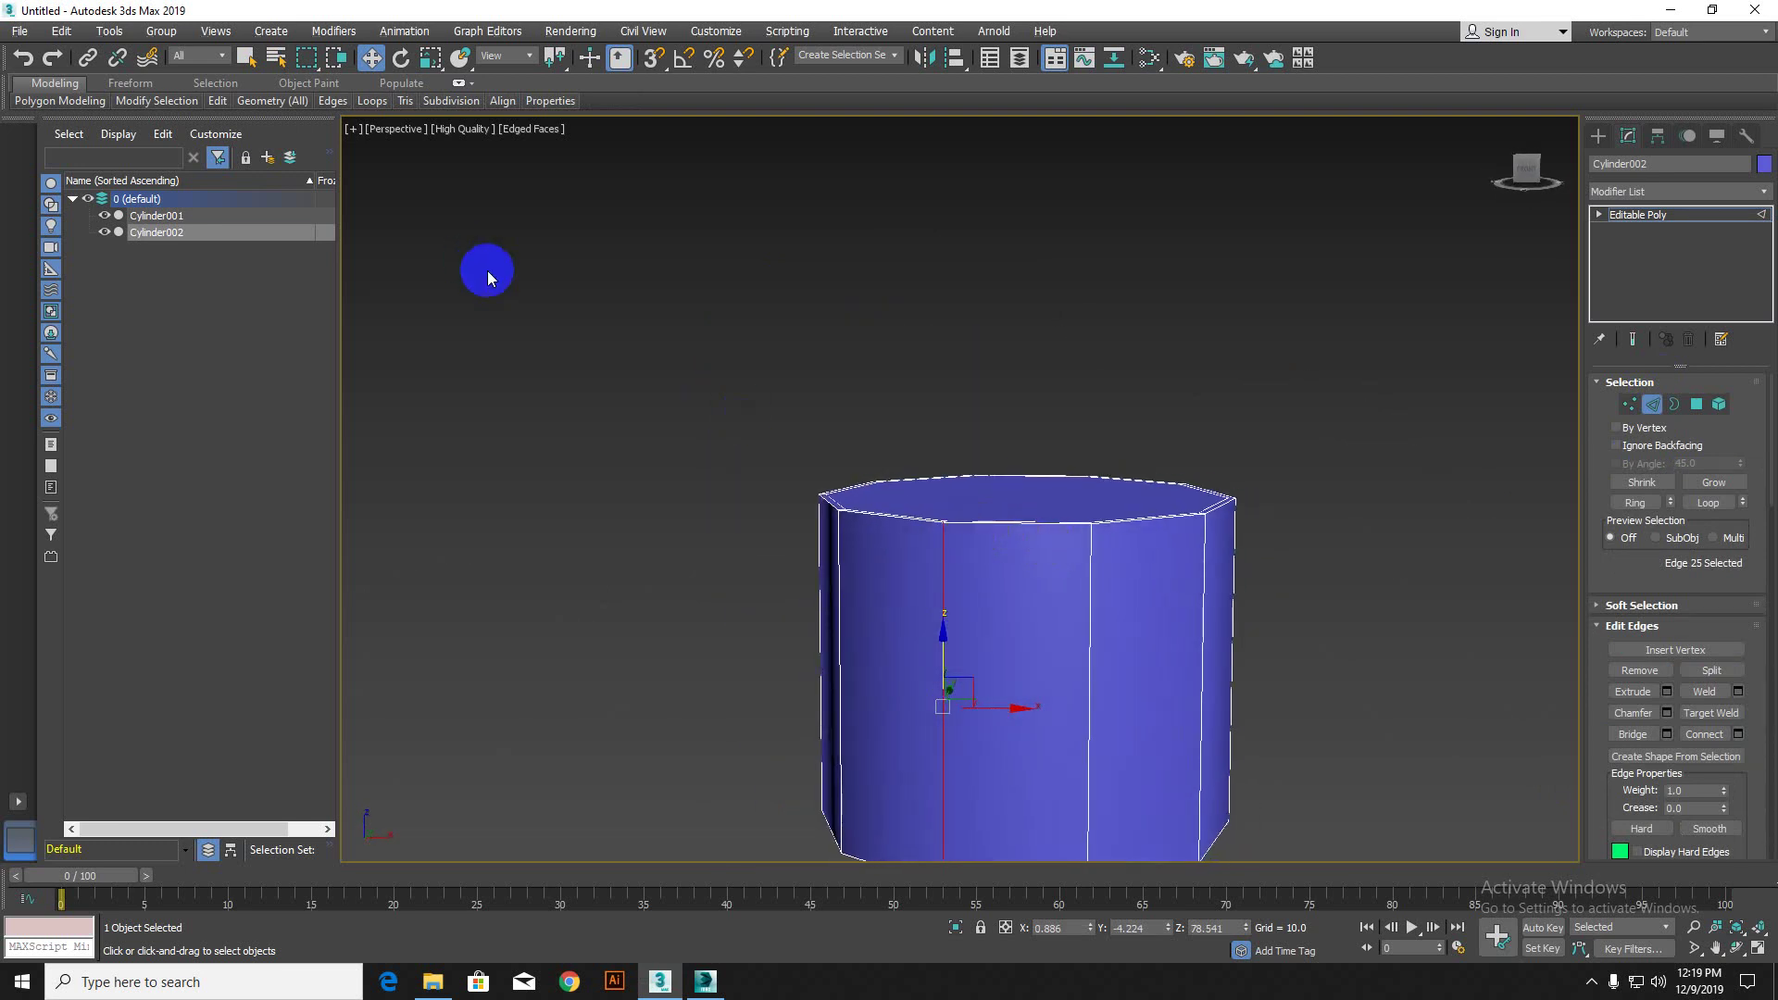
# Step: Insert a horizontal edge loop near the top of the cap
pyautogui.moveTo(217, 100)
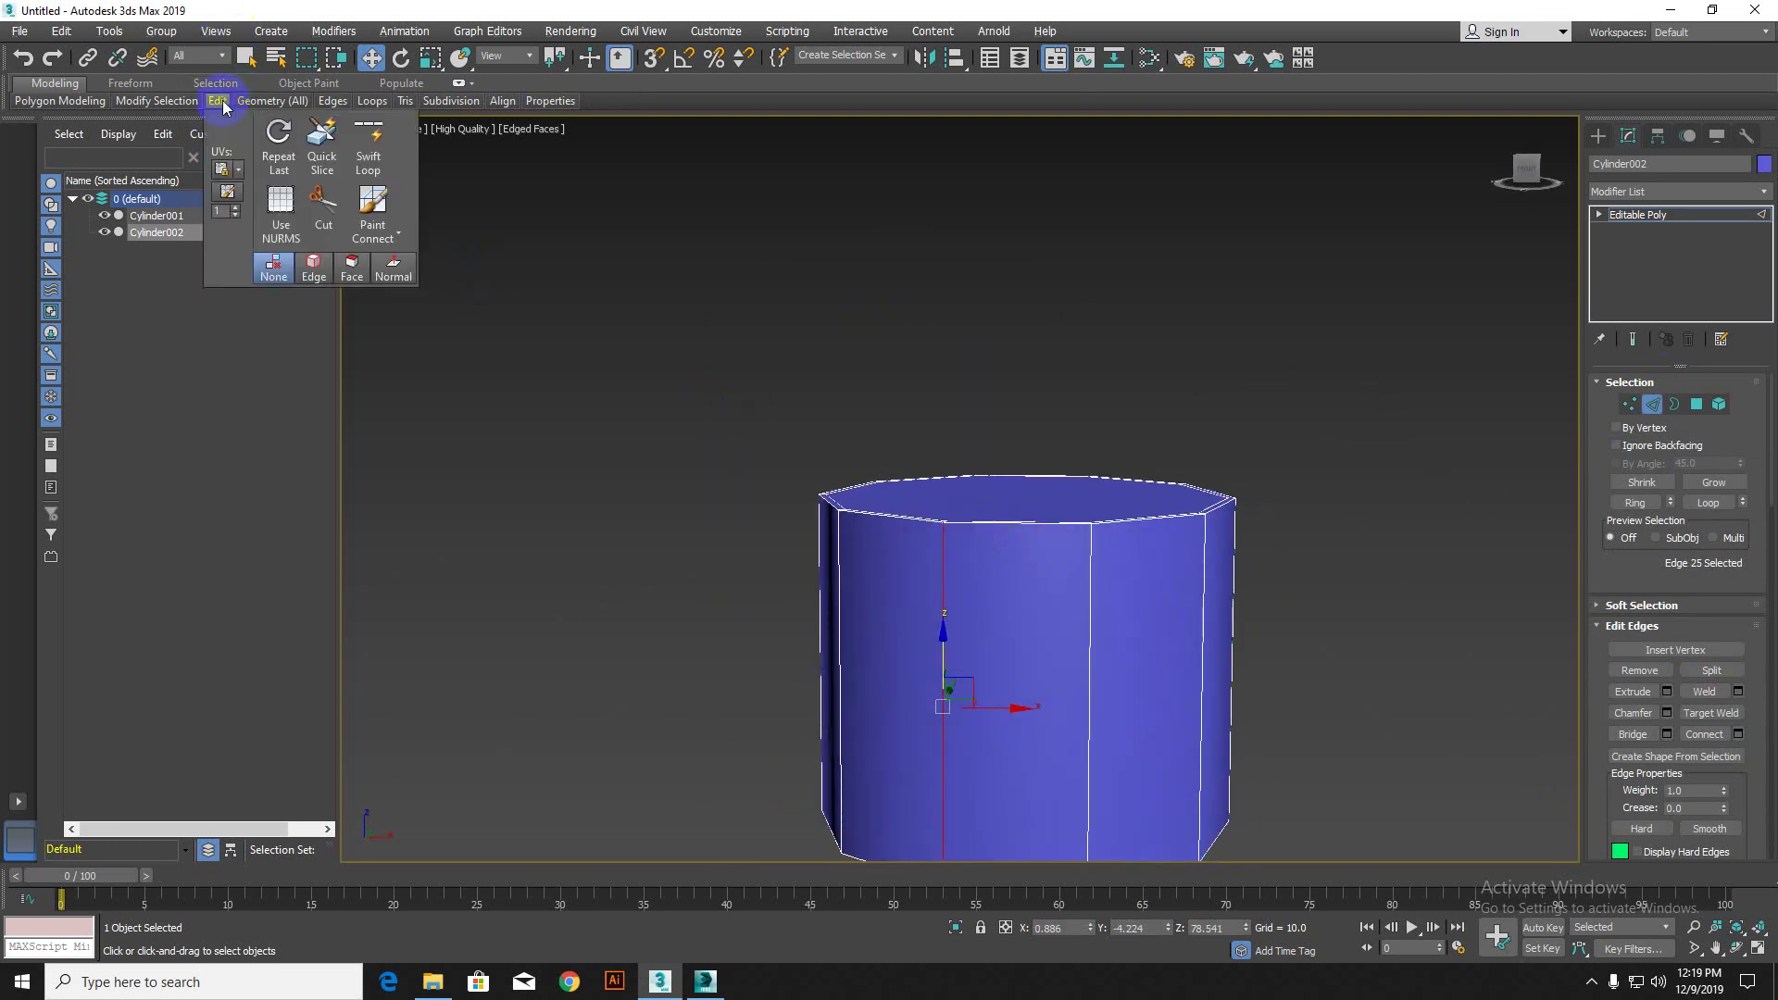
pyautogui.click(368, 143)
pyautogui.click(1118, 537)
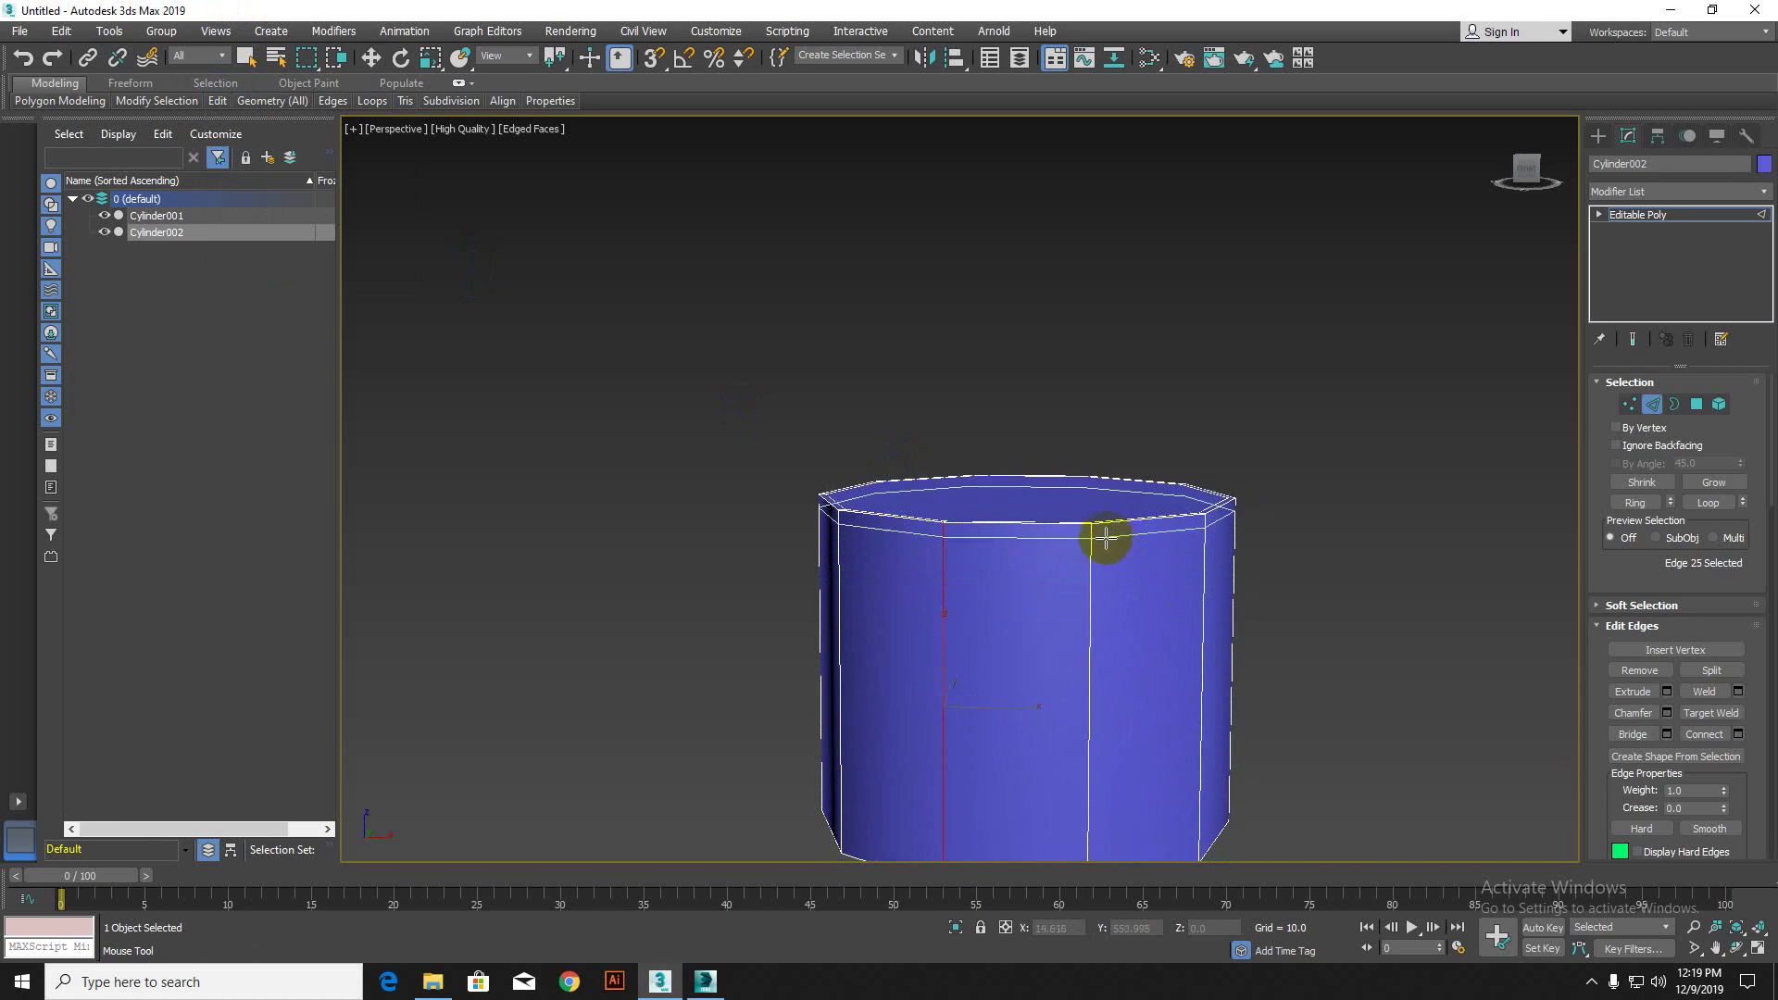
pyautogui.click(1096, 530)
pyautogui.scroll(3, 821, 508)
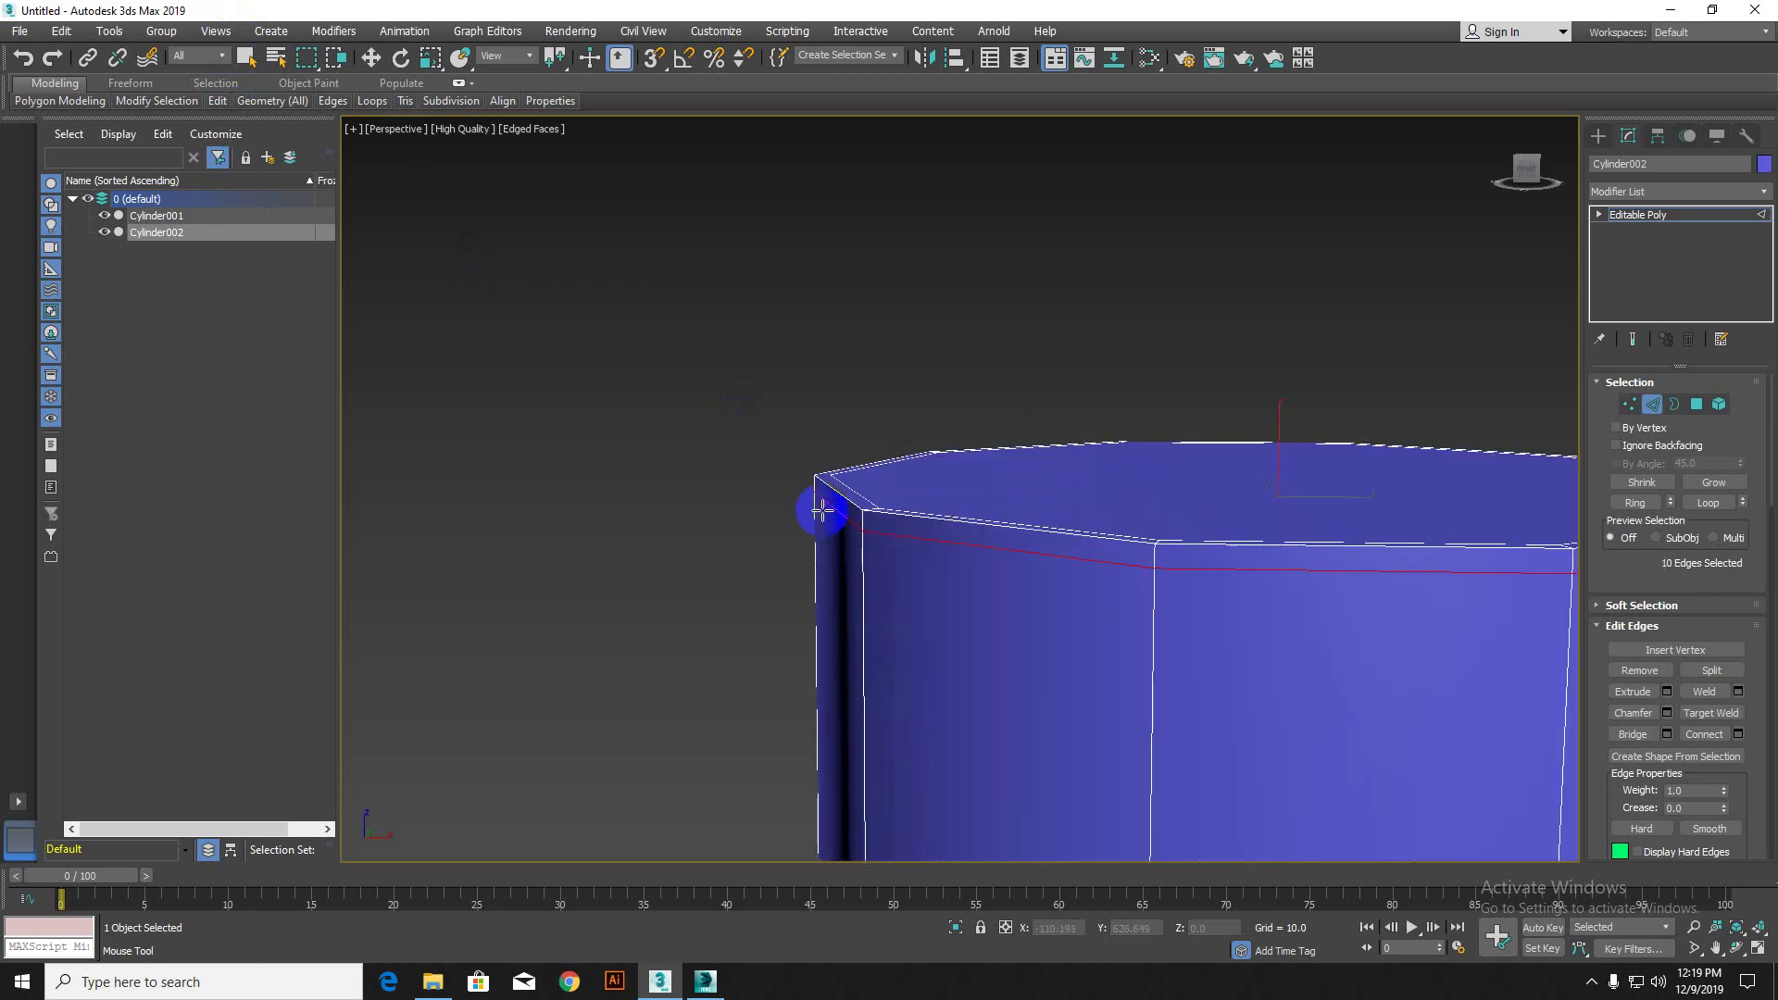
pyautogui.rightClick(821, 401)
pyautogui.scroll(2, 919, 524)
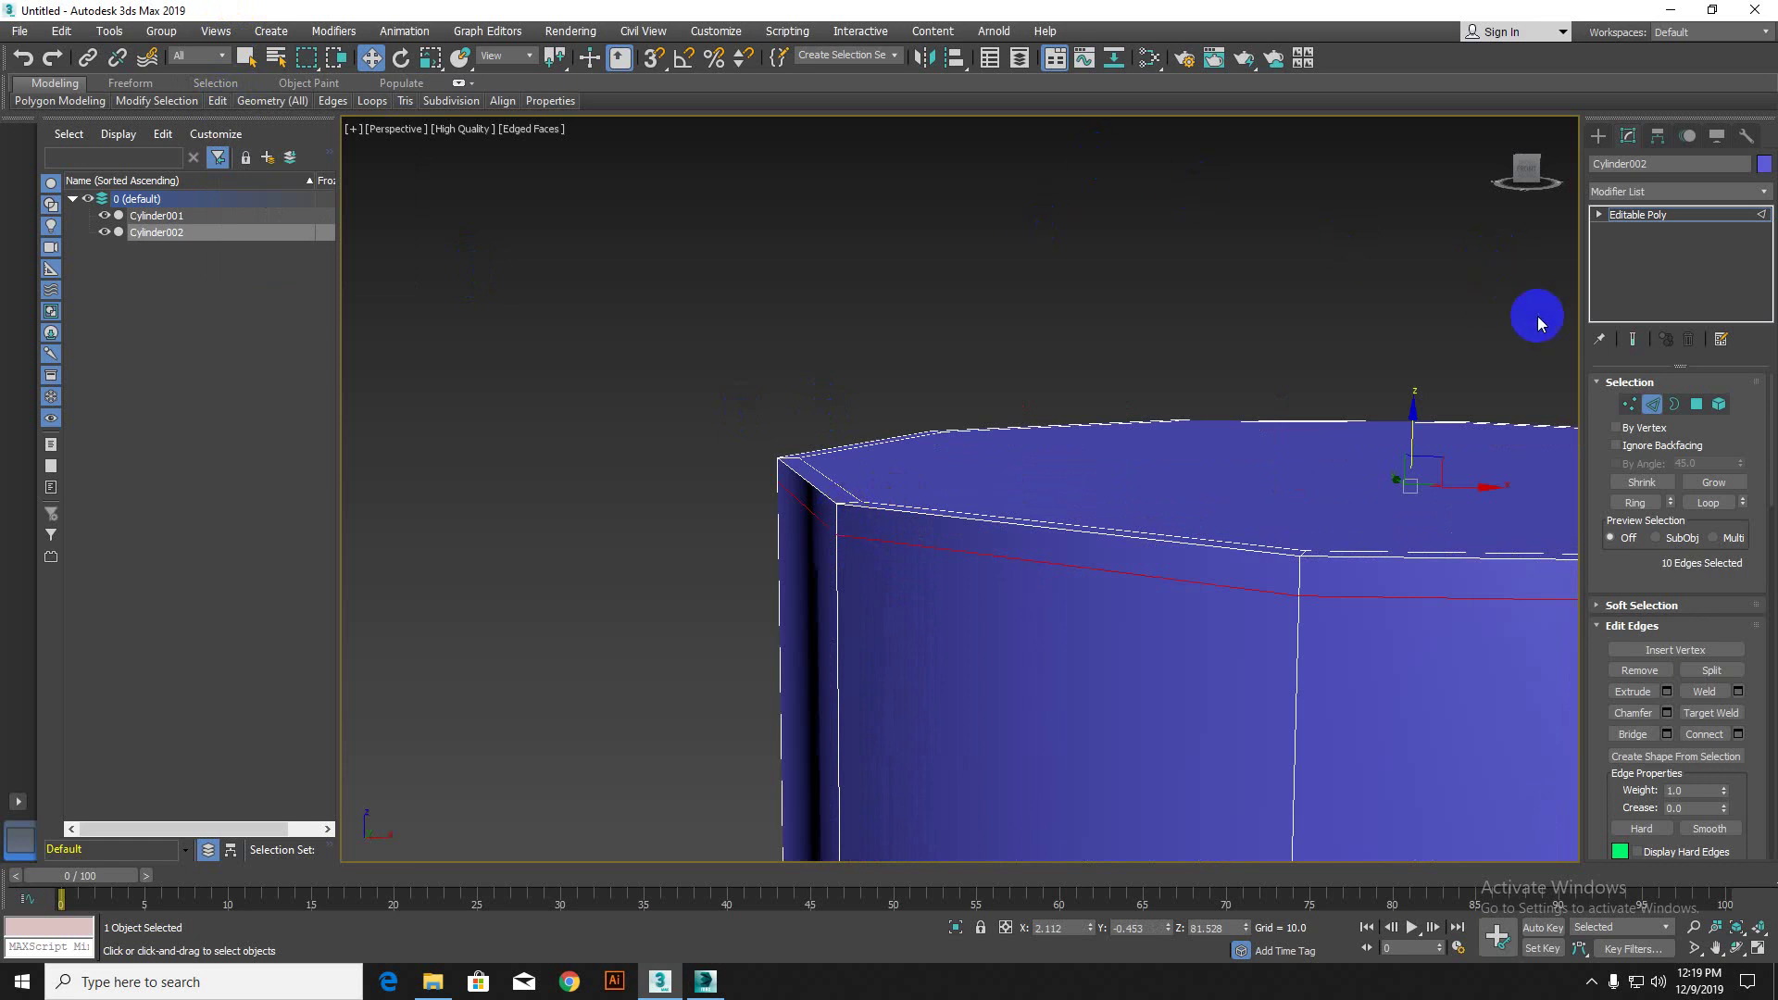
# Step: Return to object level and try NURMS smoothing on the cap from the quad menu
pyautogui.click(1651, 403)
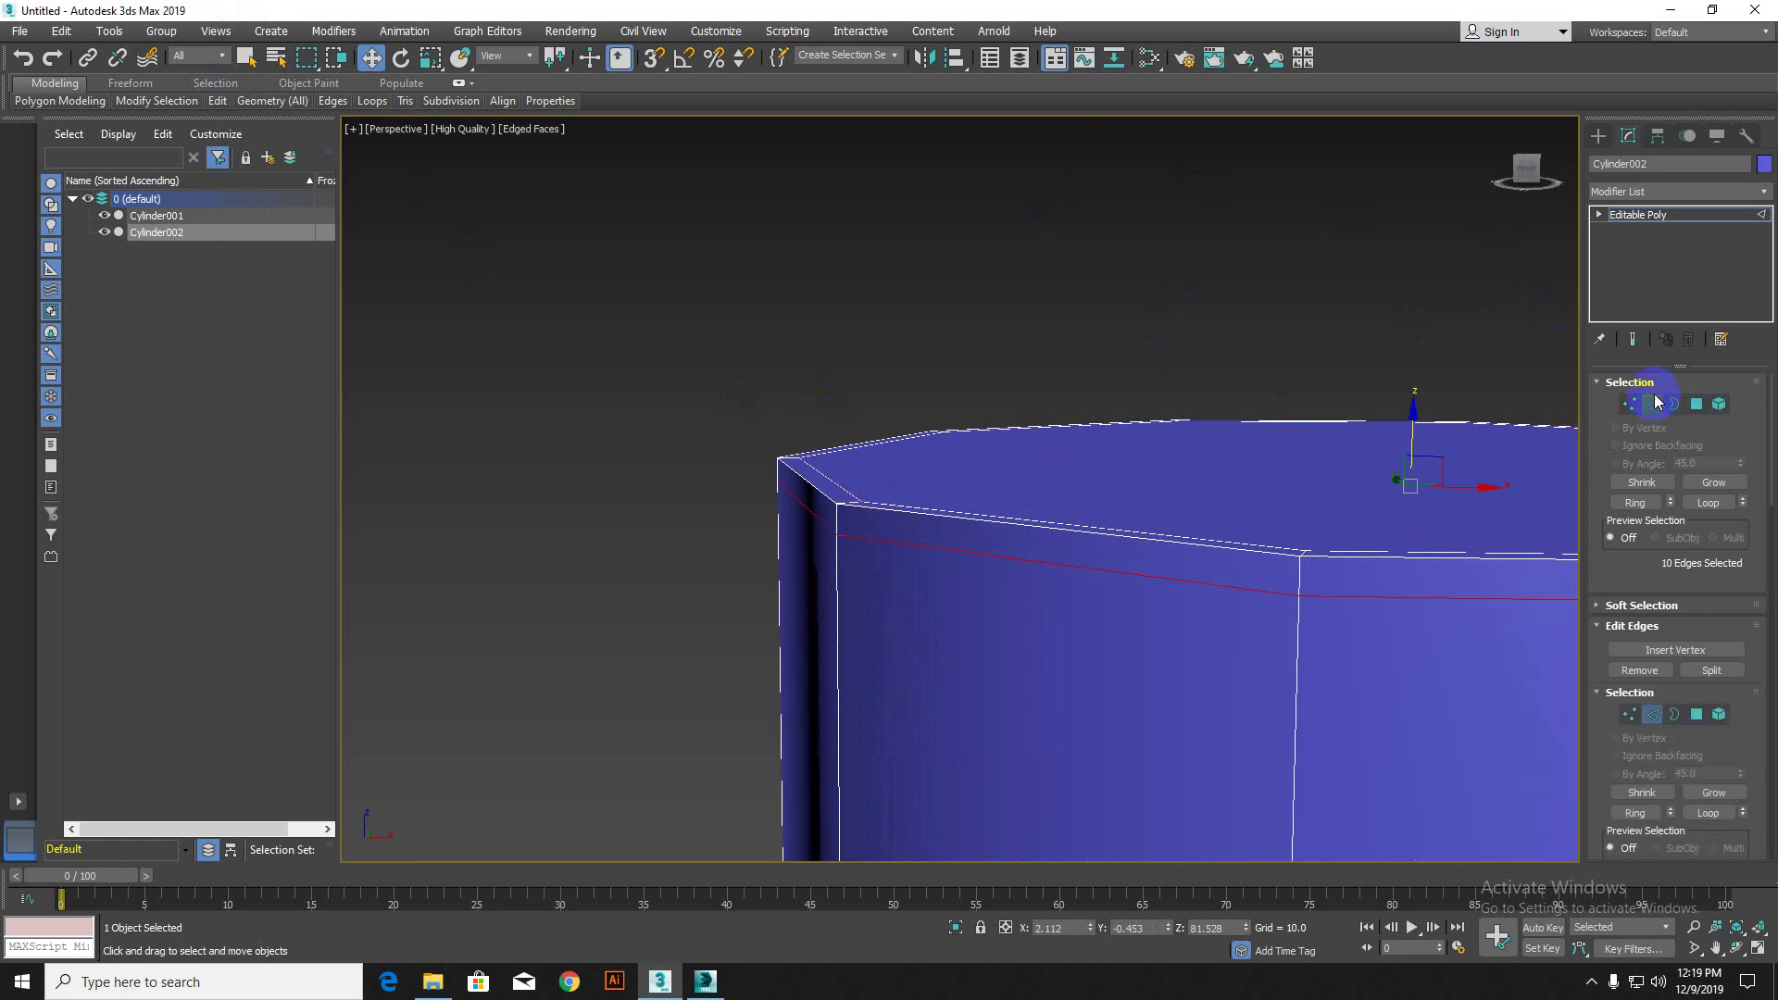
pyautogui.click(1683, 189)
pyautogui.click(1085, 274)
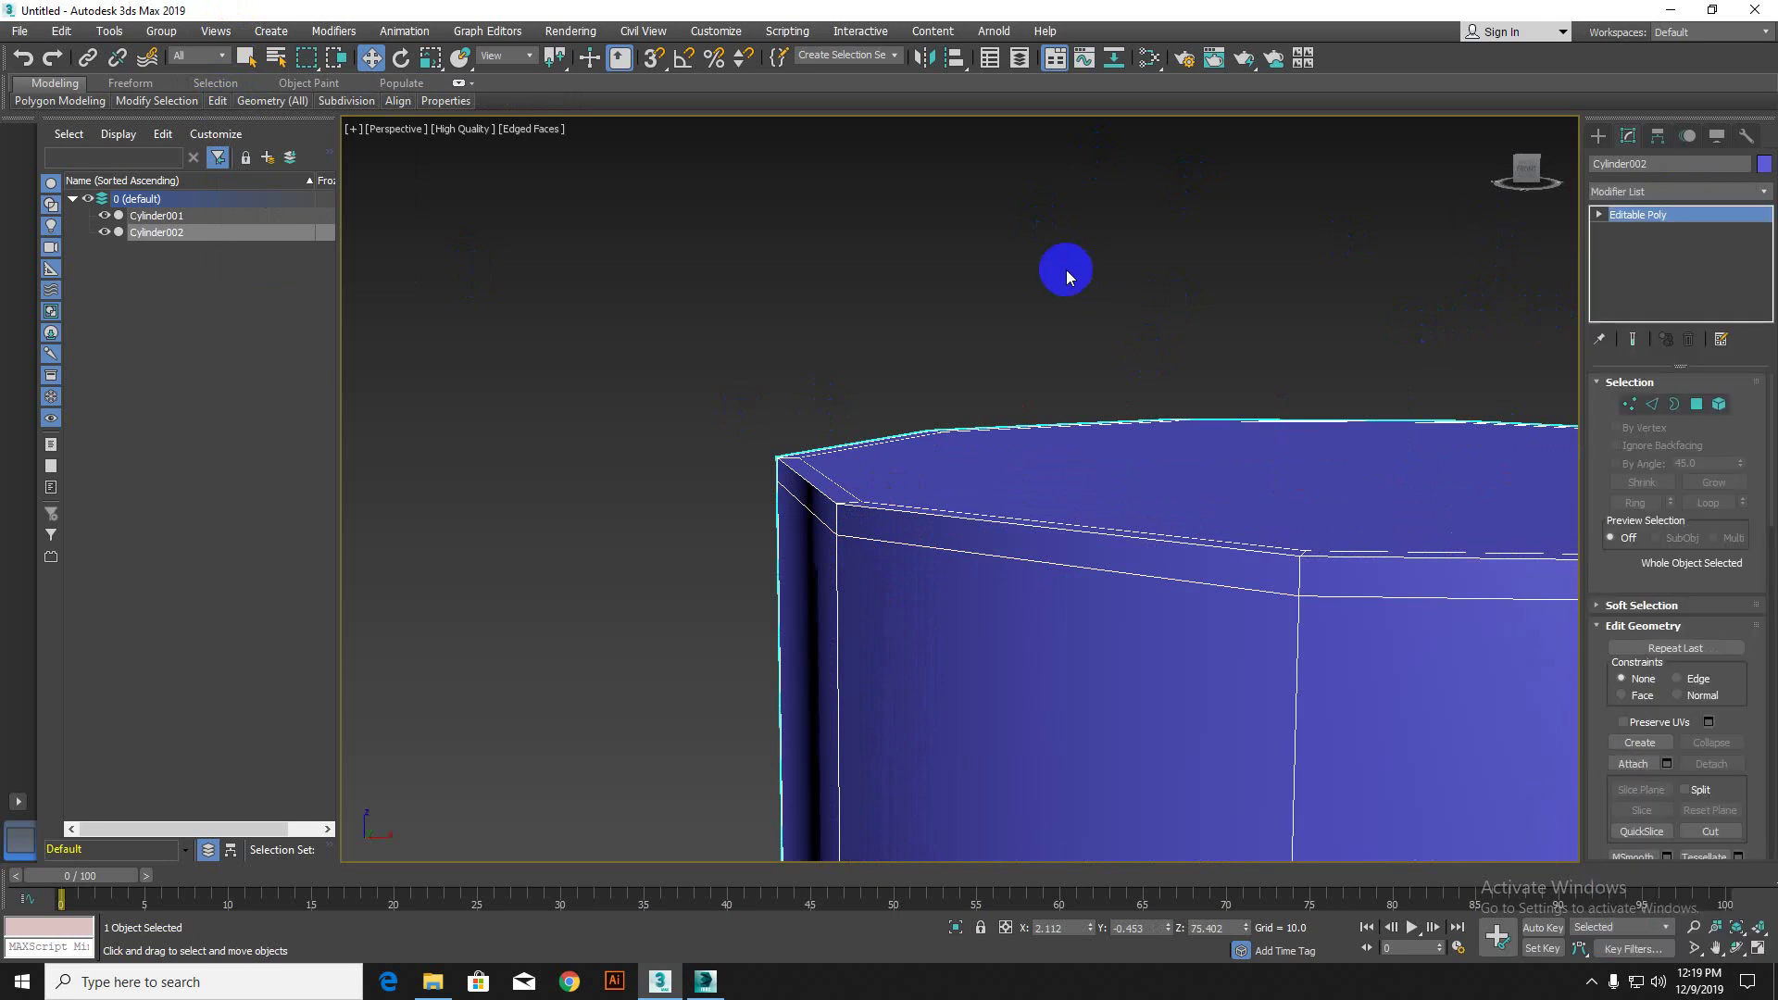
pyautogui.moveTo(1187, 723); pyautogui.dragTo(966, 602, button='middle')
pyautogui.rightClick(1018, 574)
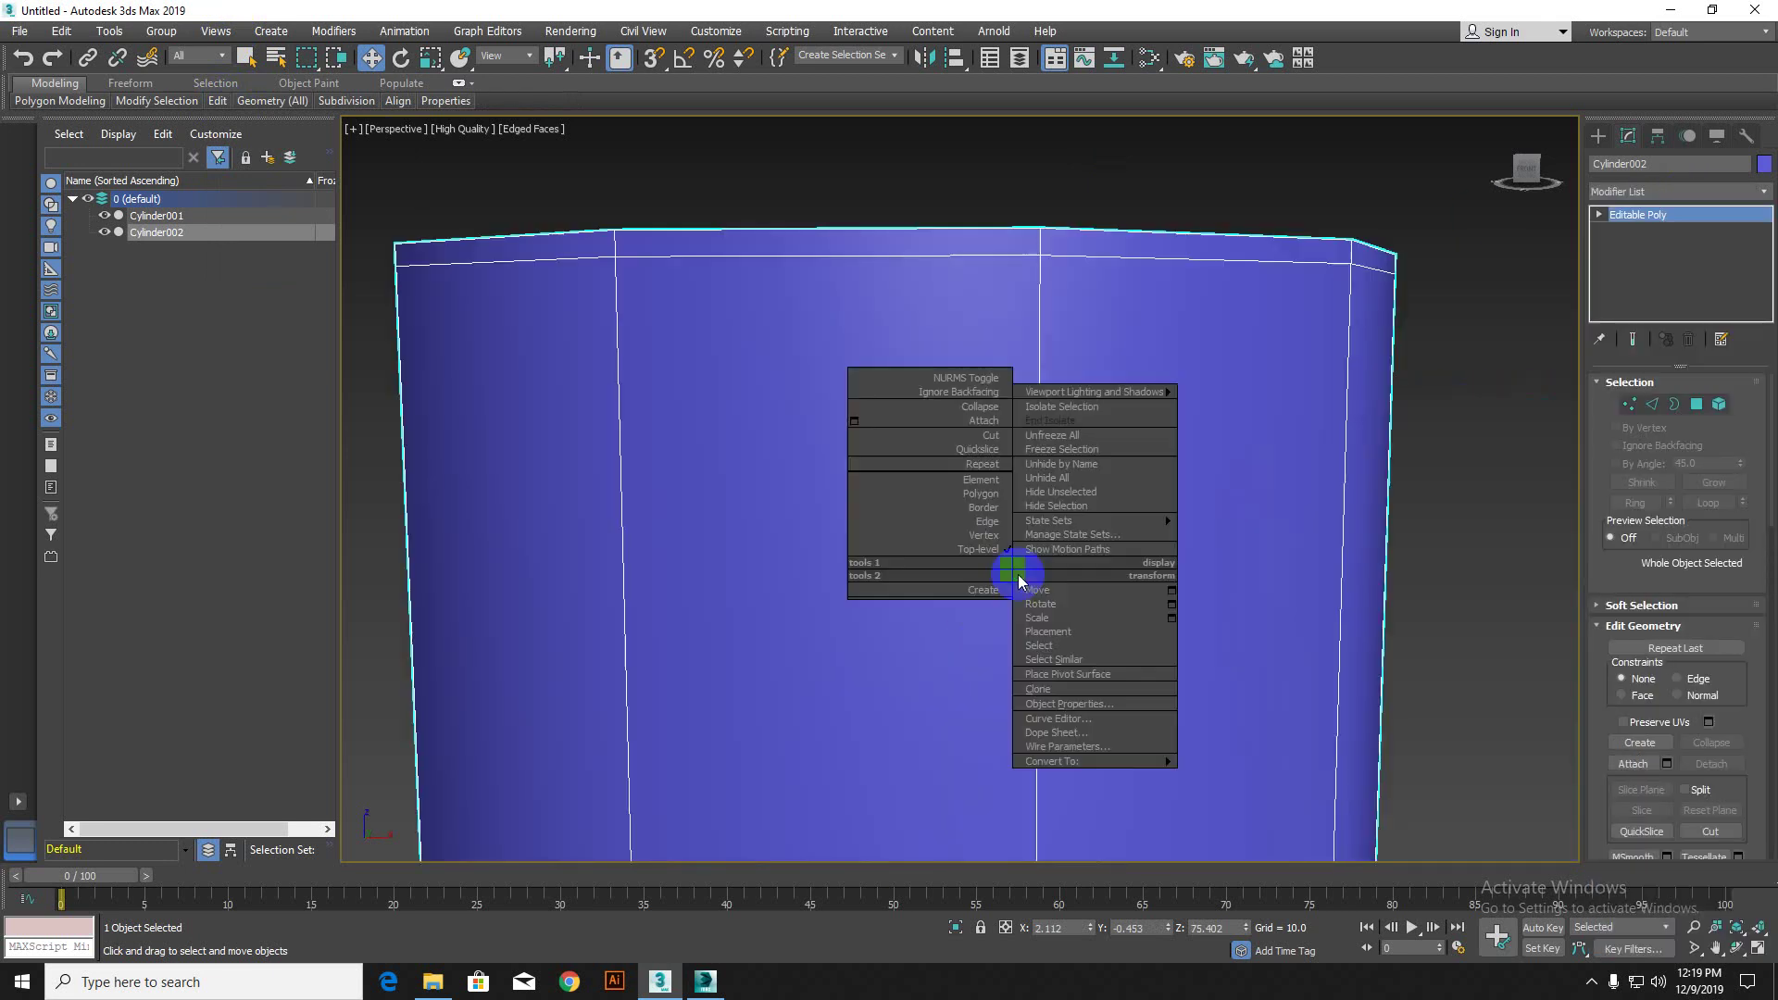
pyautogui.click(954, 382)
pyautogui.moveTo(957, 385); pyautogui.dragTo(1024, 563, button='middle')
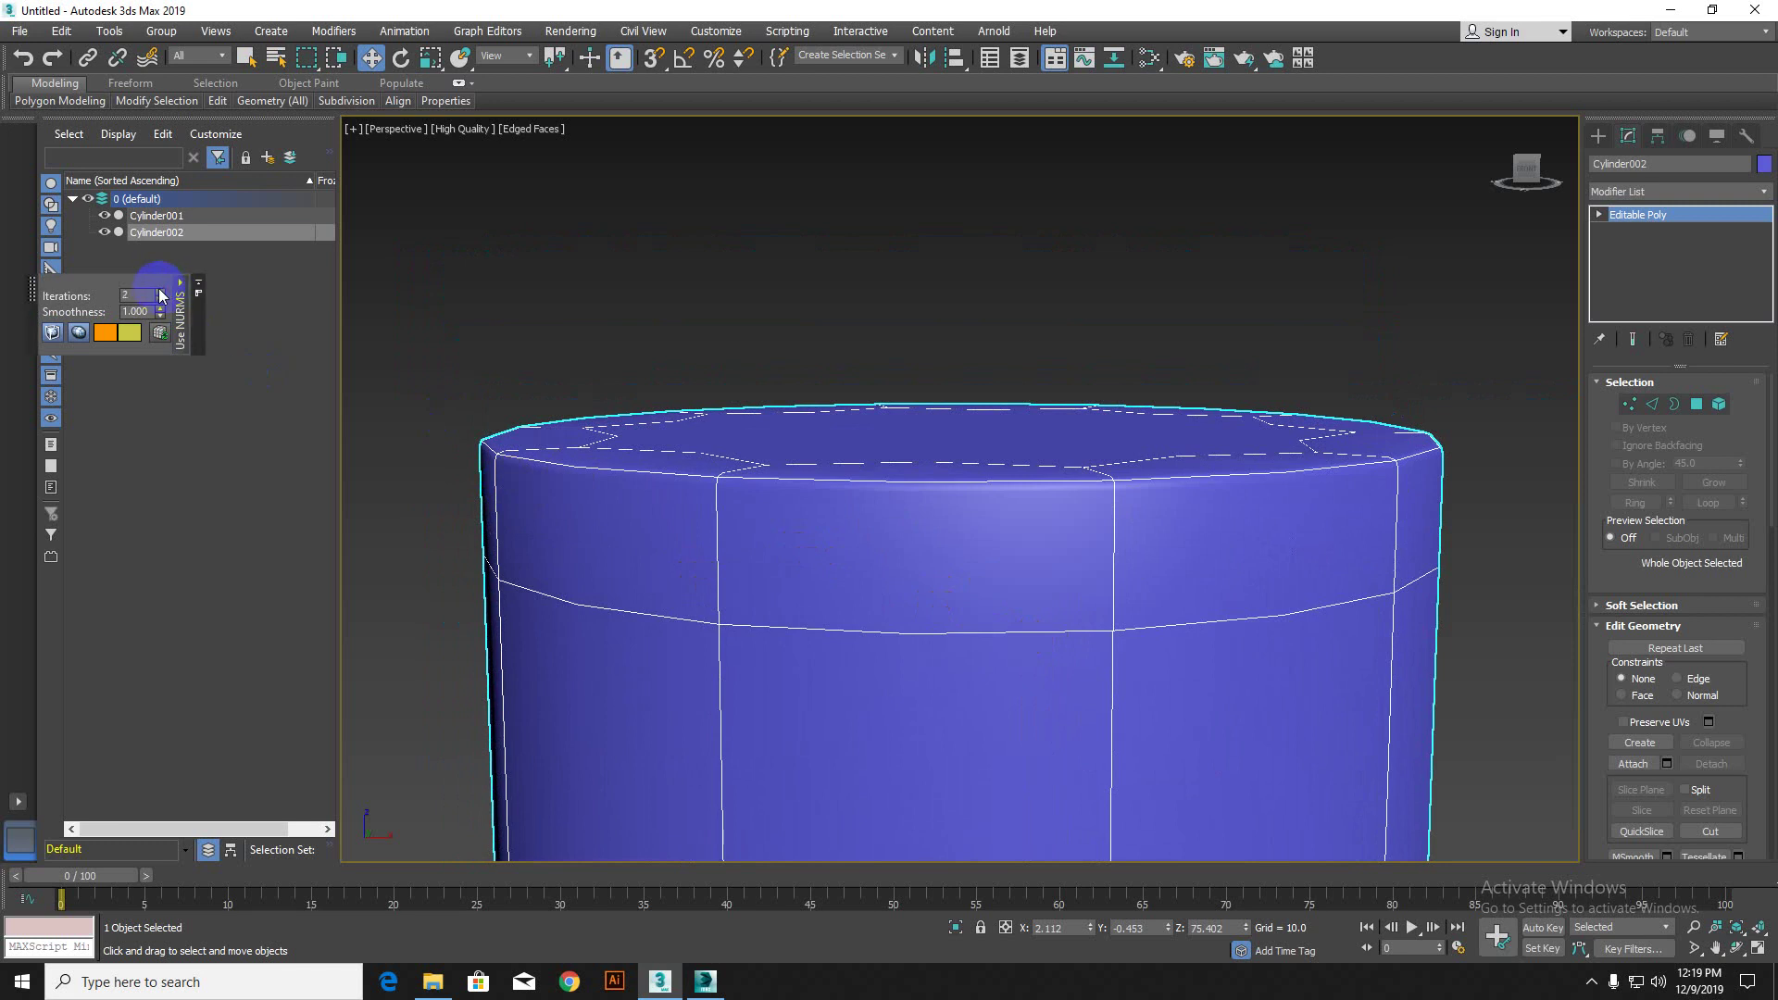
pyautogui.click(583, 325)
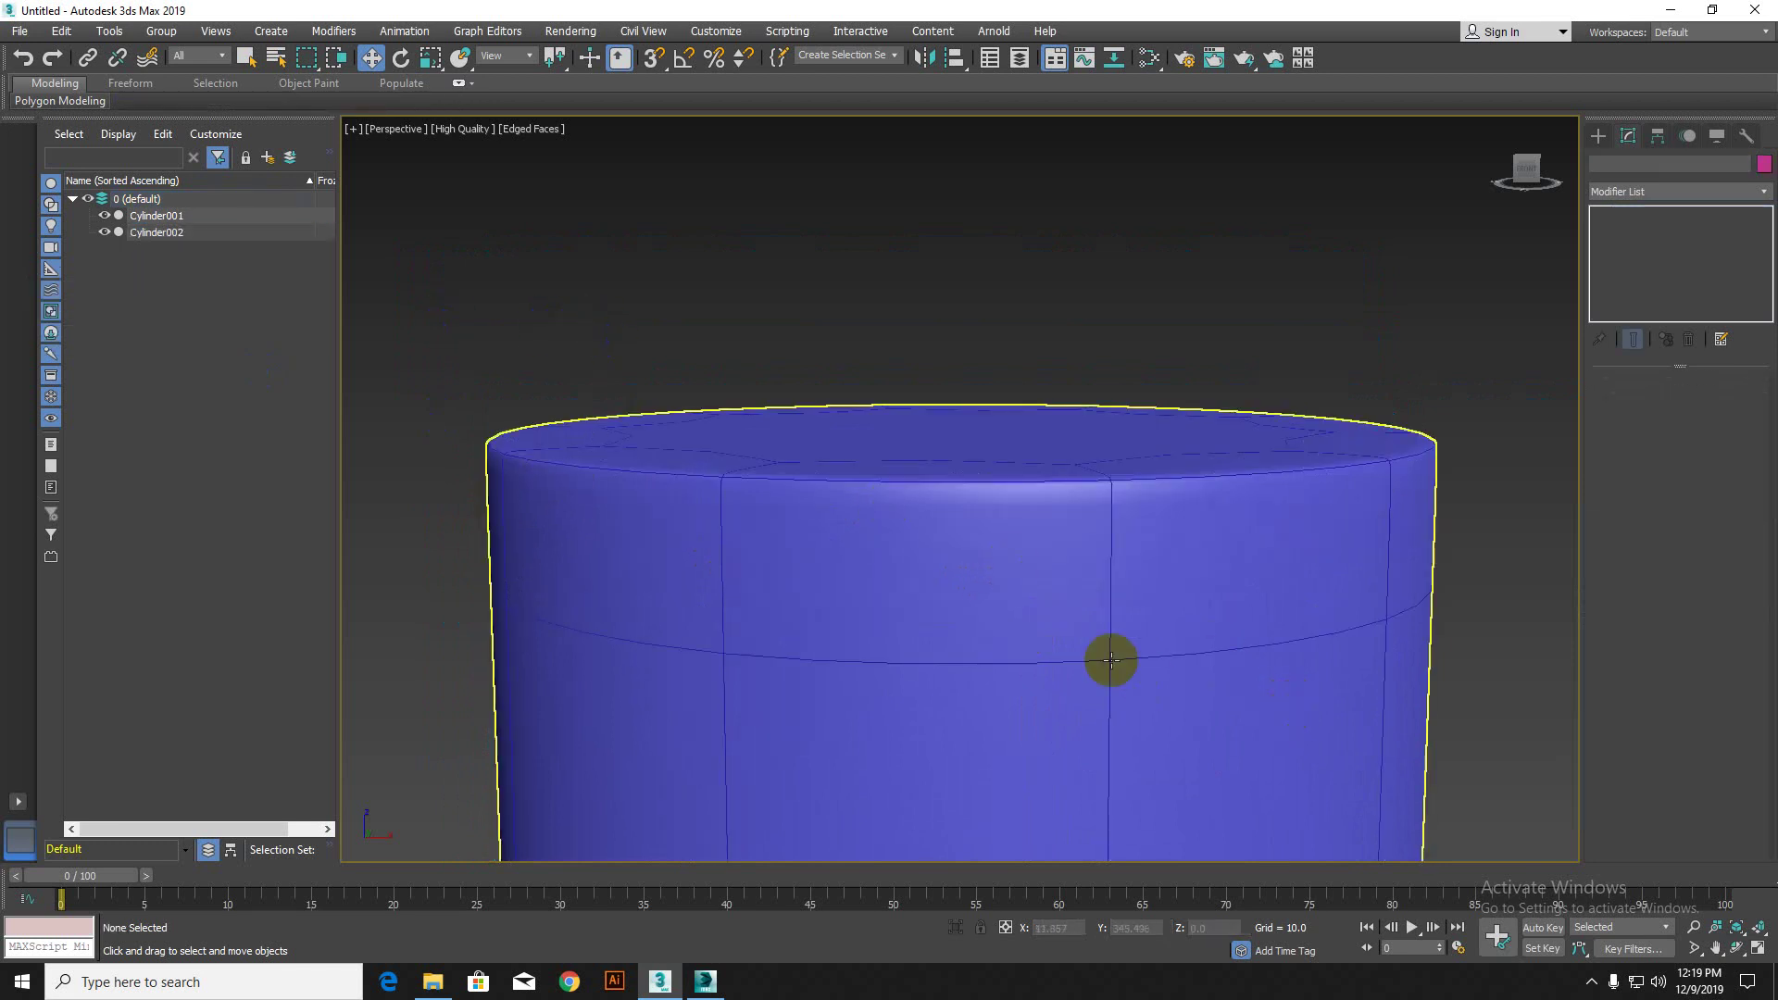
# Step: Reselect the cap and toggle NURMS smoothing, finally leaving it off
pyautogui.scroll(-10, 961, 624)
pyautogui.moveTo(1019, 639); pyautogui.dragTo(971, 571, button='middle')
pyautogui.scroll(10, 970, 572)
pyautogui.click(1050, 576)
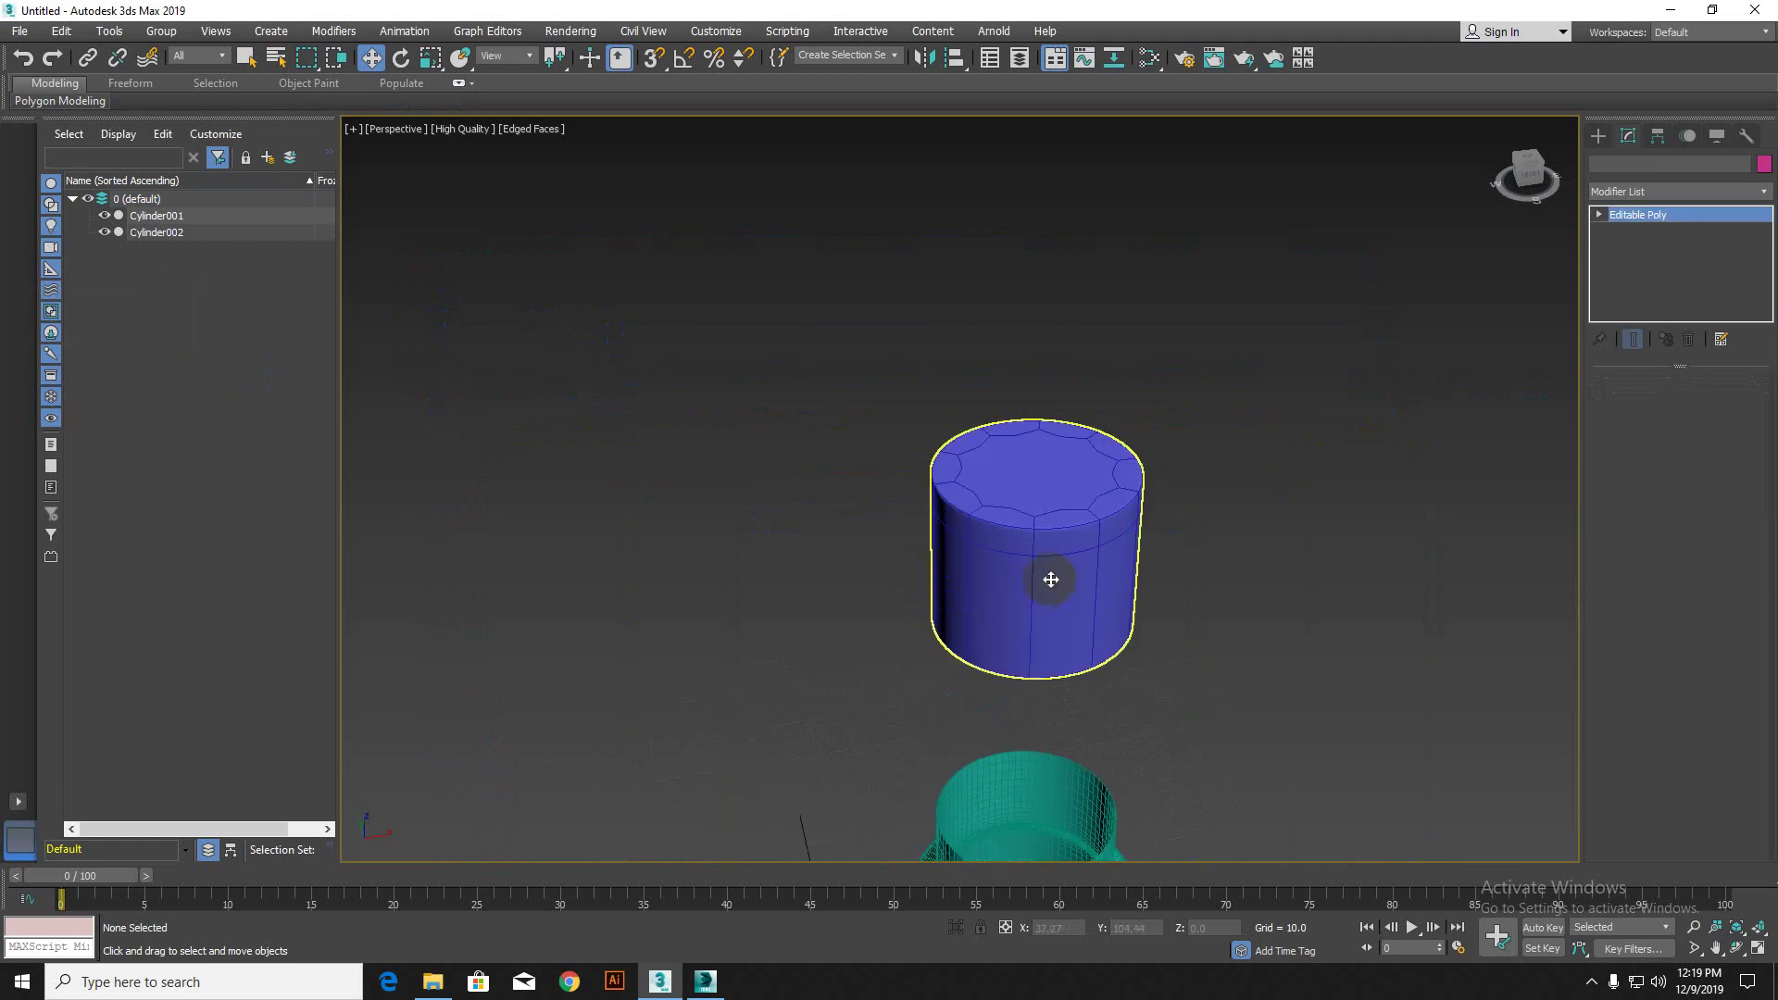
pyautogui.rightClick(1043, 543)
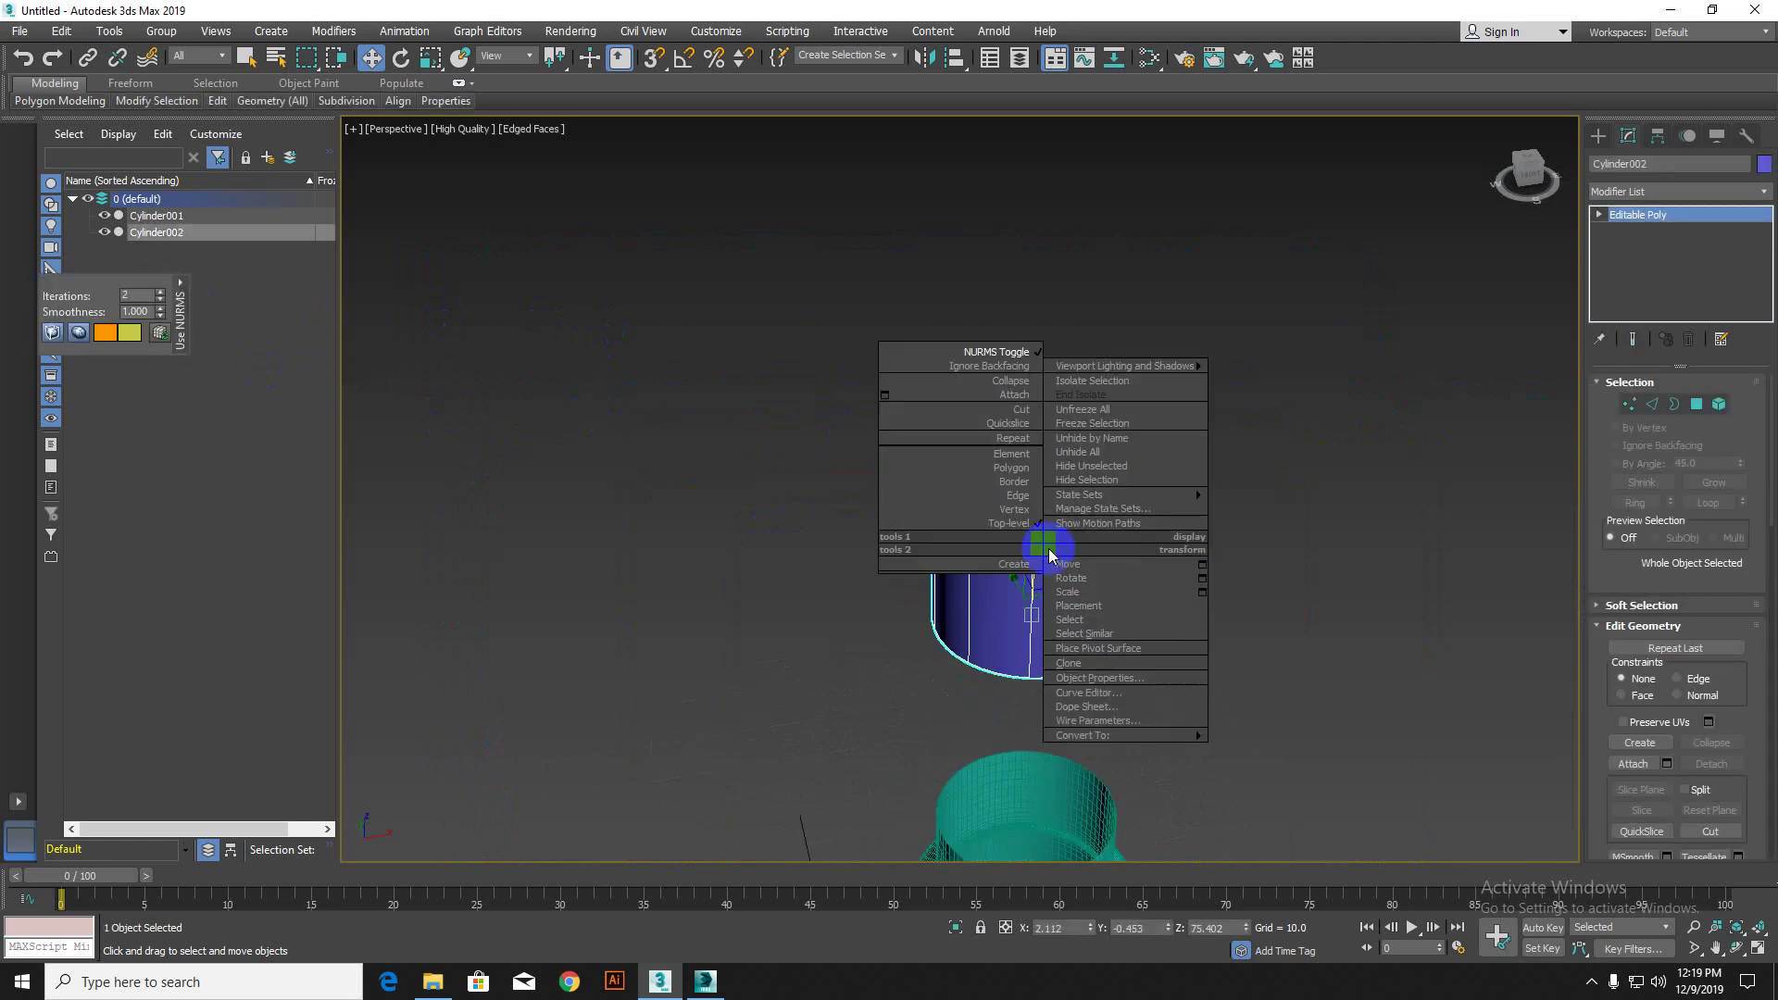
pyautogui.click(989, 356)
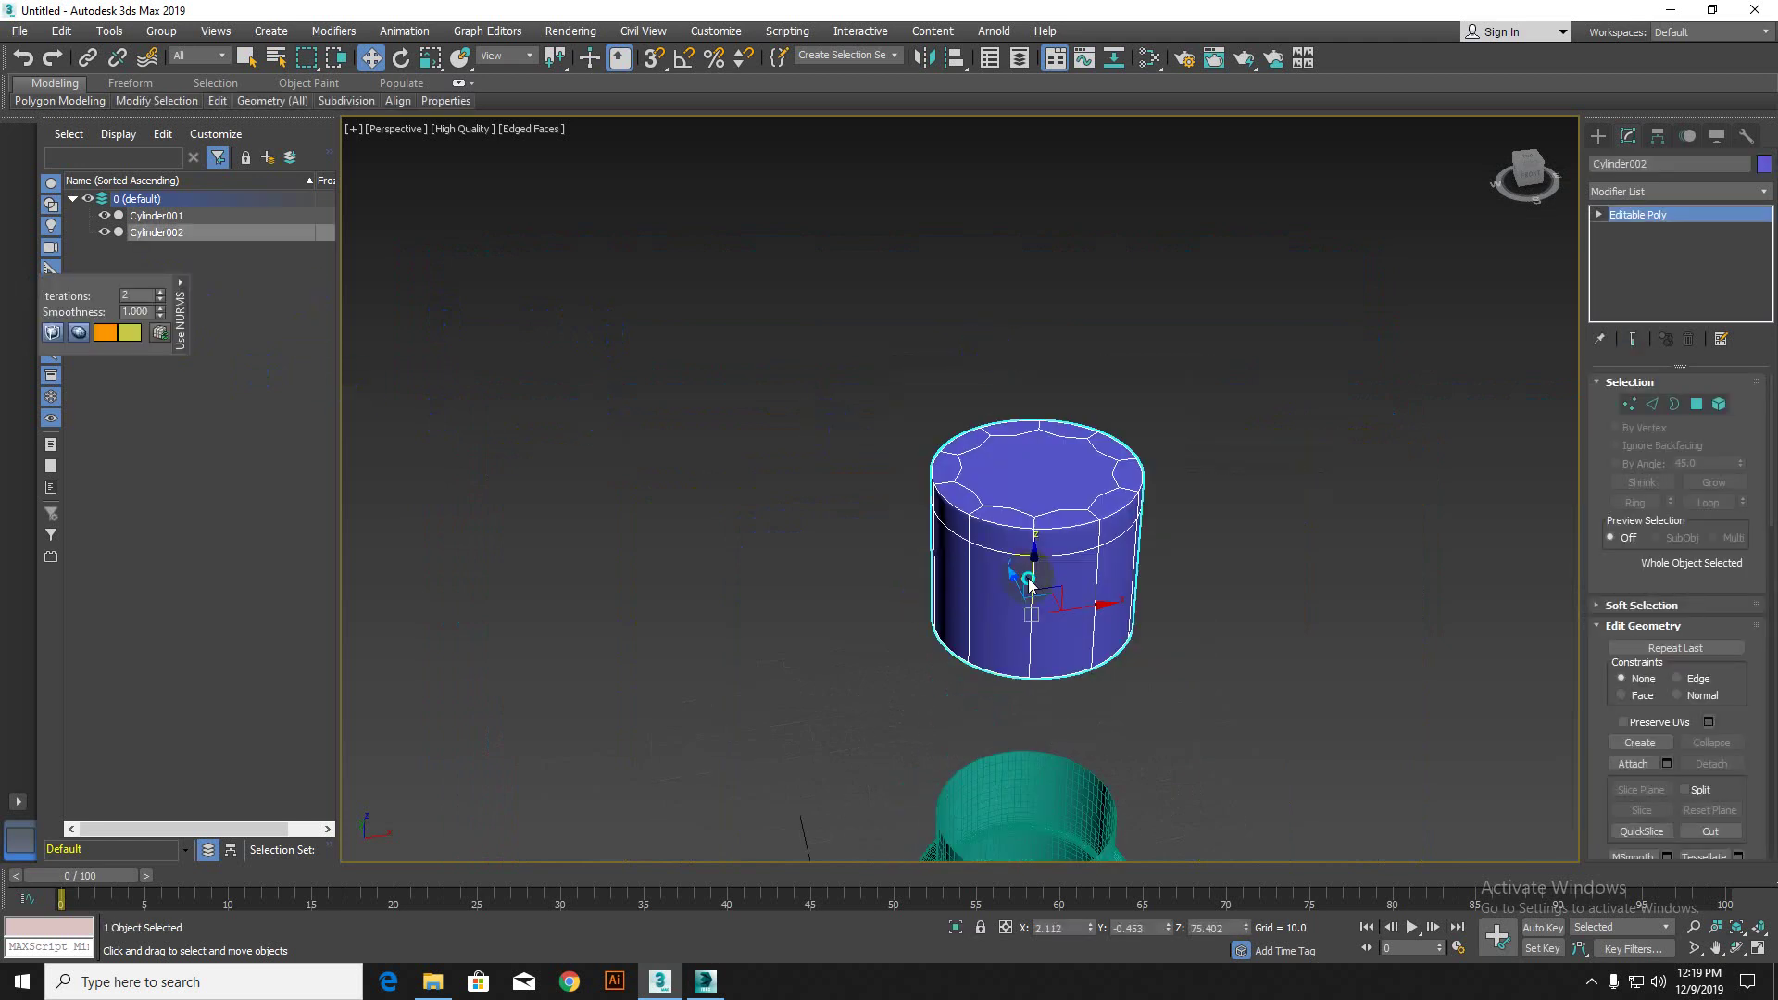
pyautogui.rightClick(1024, 576)
pyautogui.click(989, 381)
pyautogui.rightClick(1013, 592)
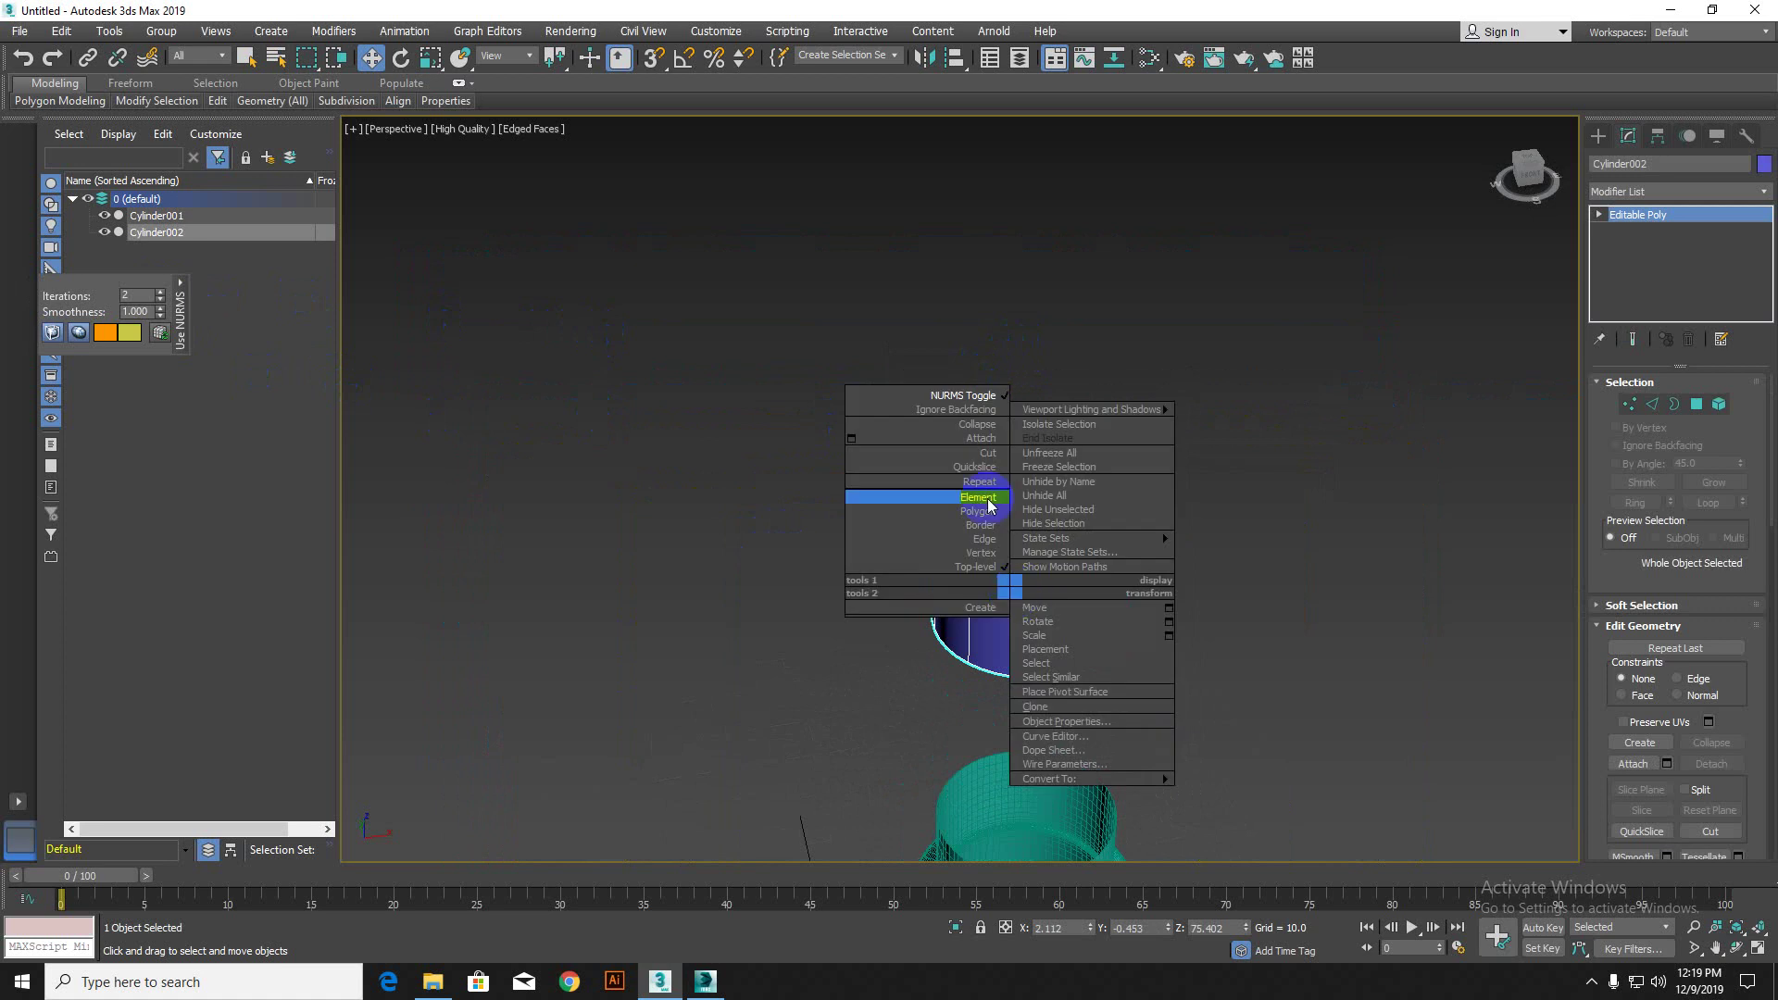
pyautogui.click(959, 396)
pyautogui.scroll(3, 1056, 546)
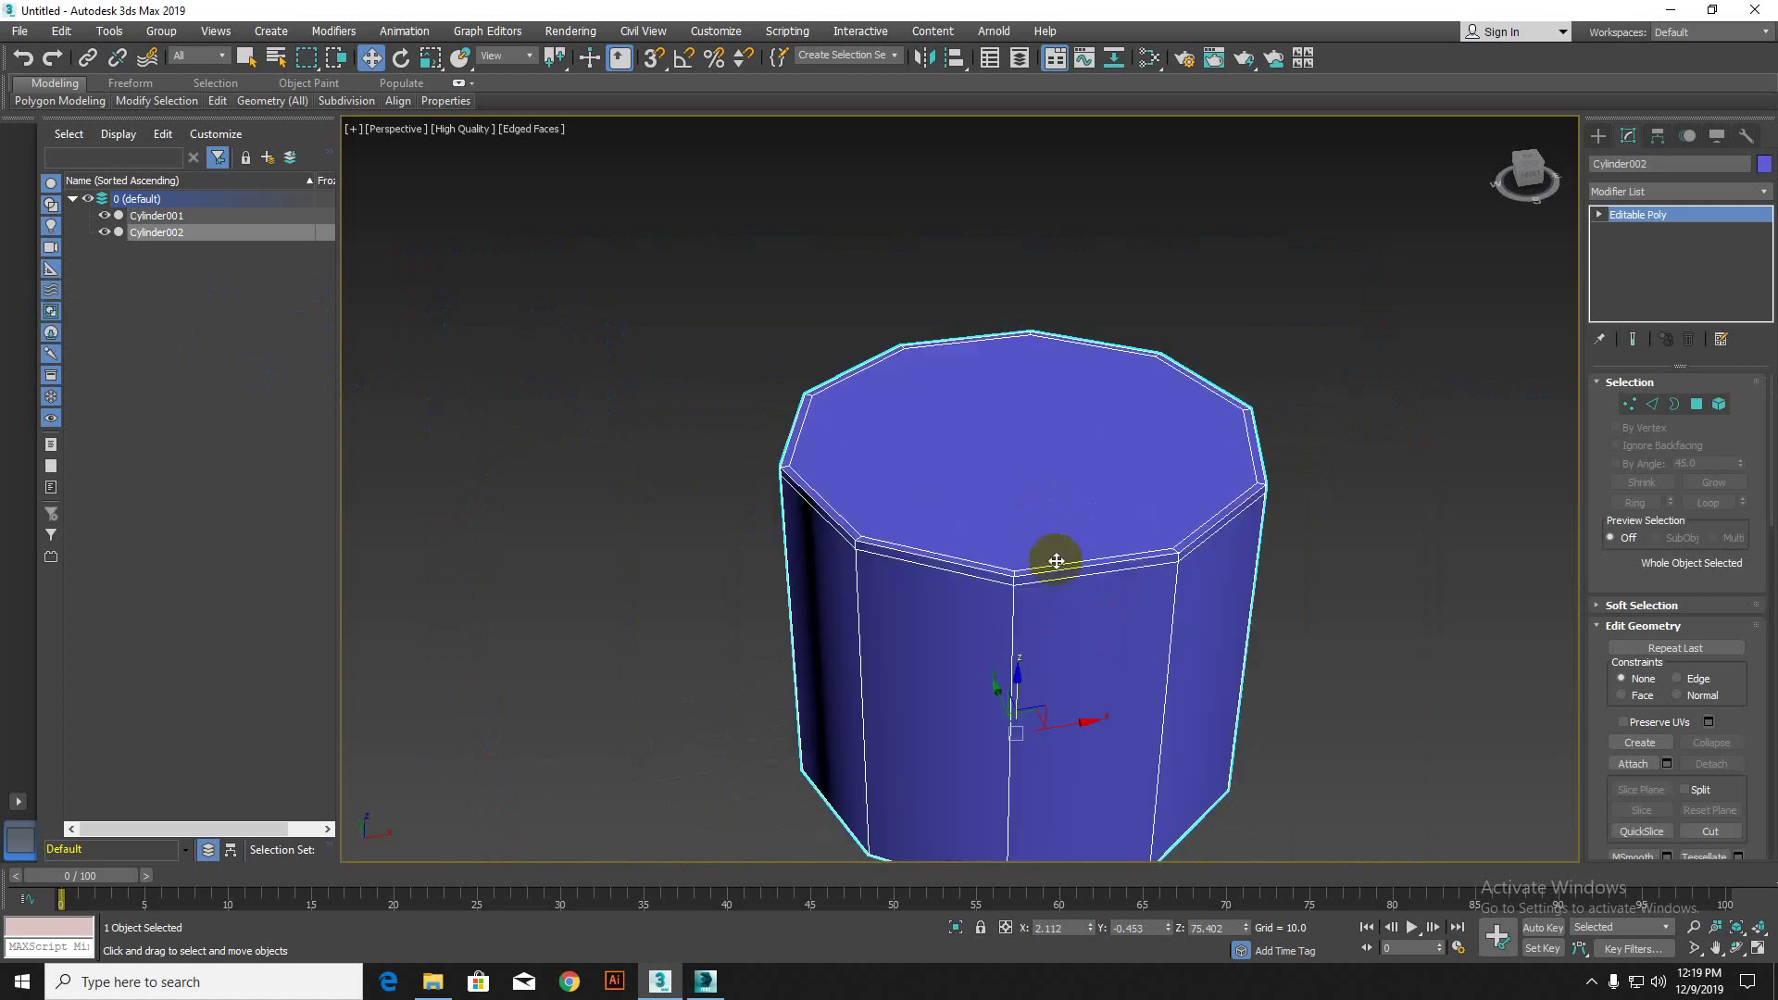
pyautogui.rightClick(1058, 654)
pyautogui.click(1012, 462)
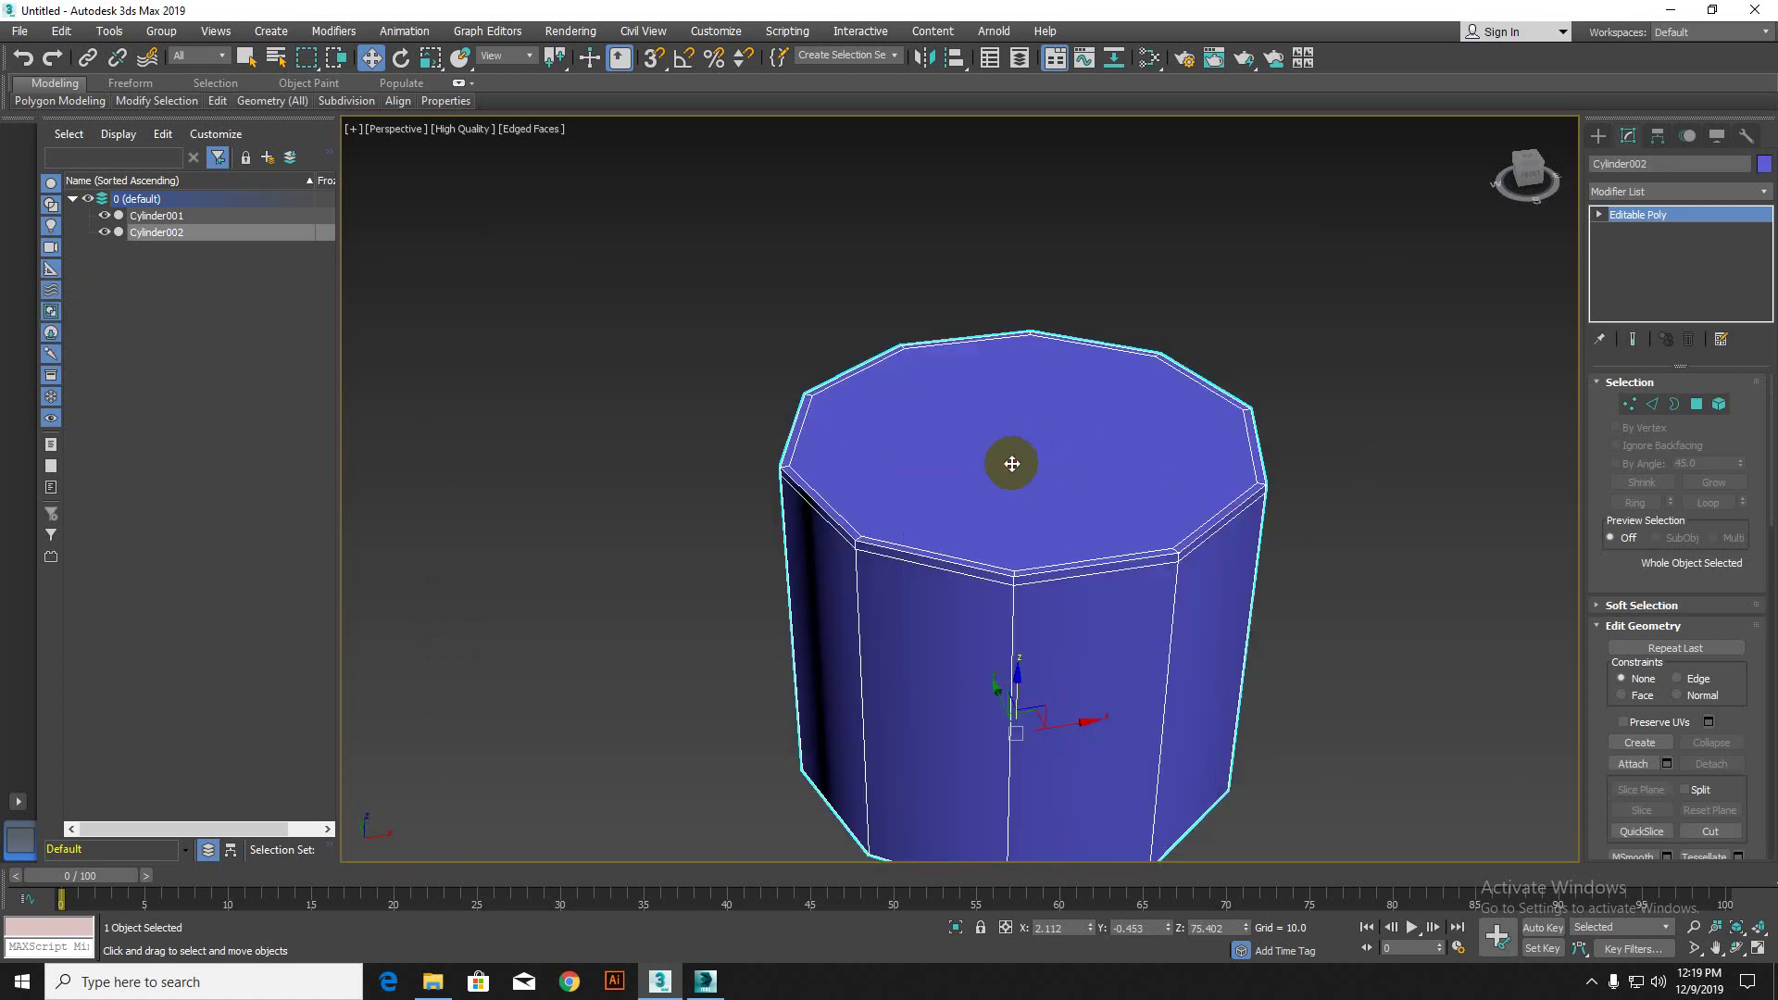
# Step: Add a TurboSmooth modifier to the cap with Iterations set to 2
pyautogui.click(1669, 197)
pyautogui.press('t')
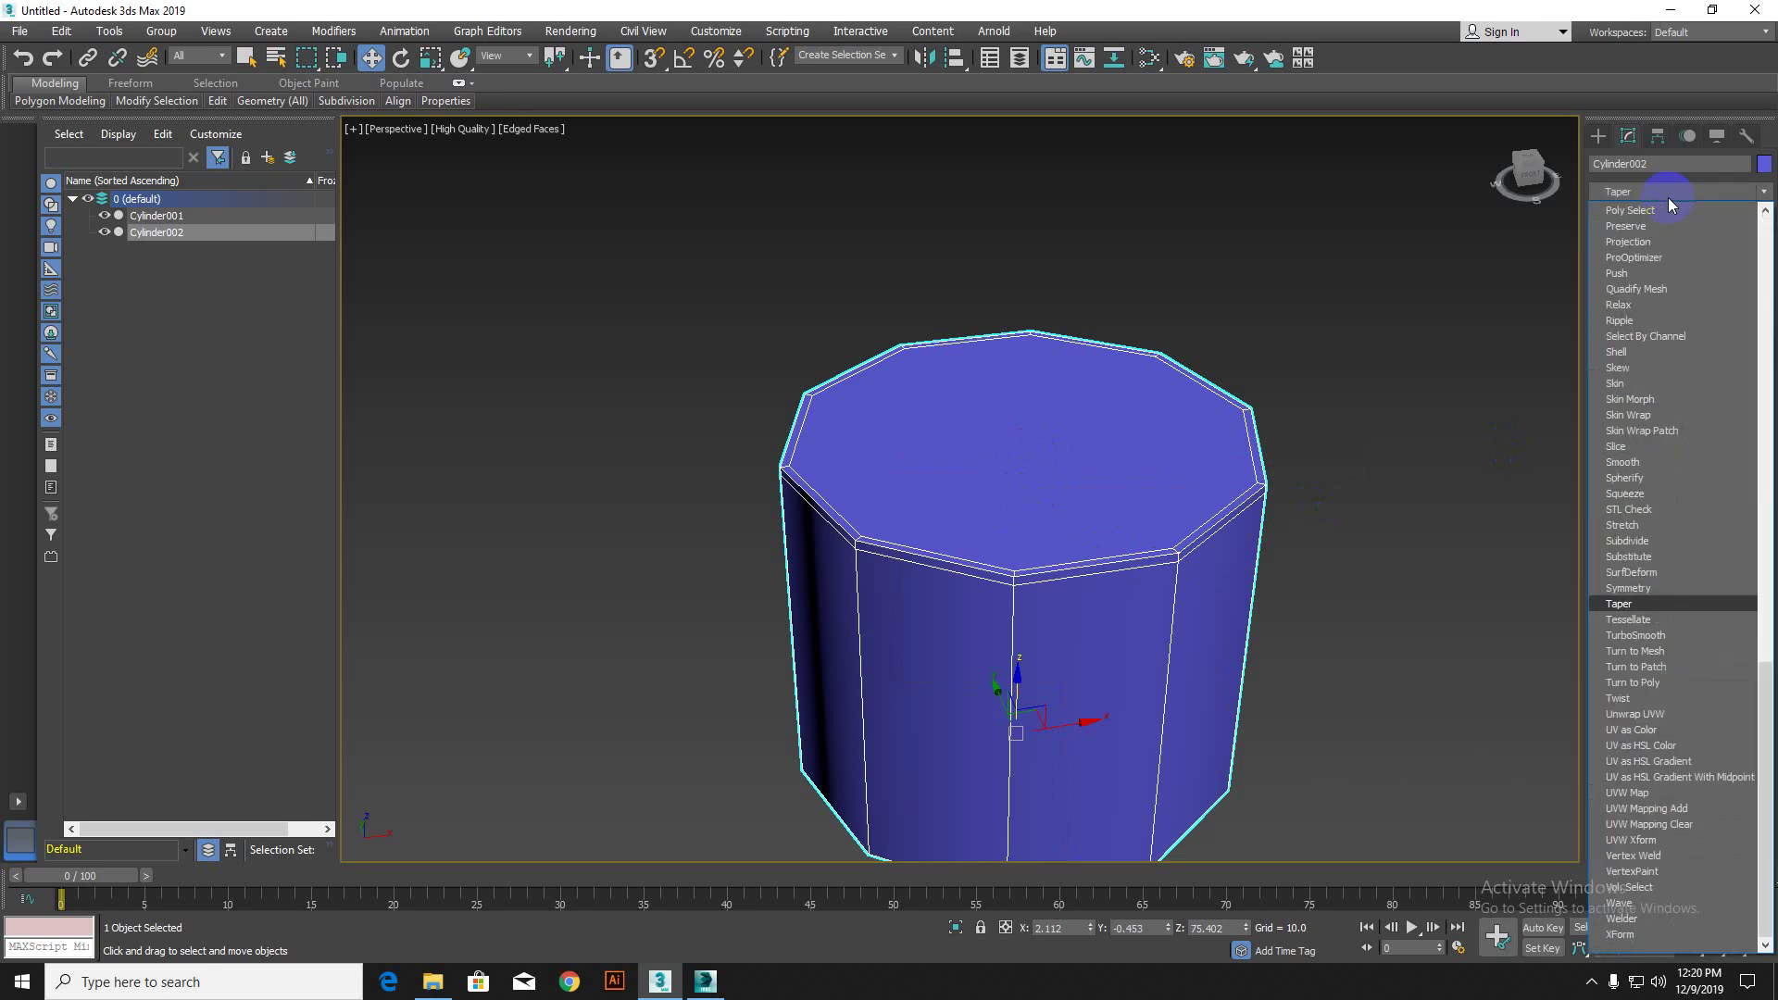
pyautogui.click(1680, 635)
pyautogui.scroll(6, 1123, 564)
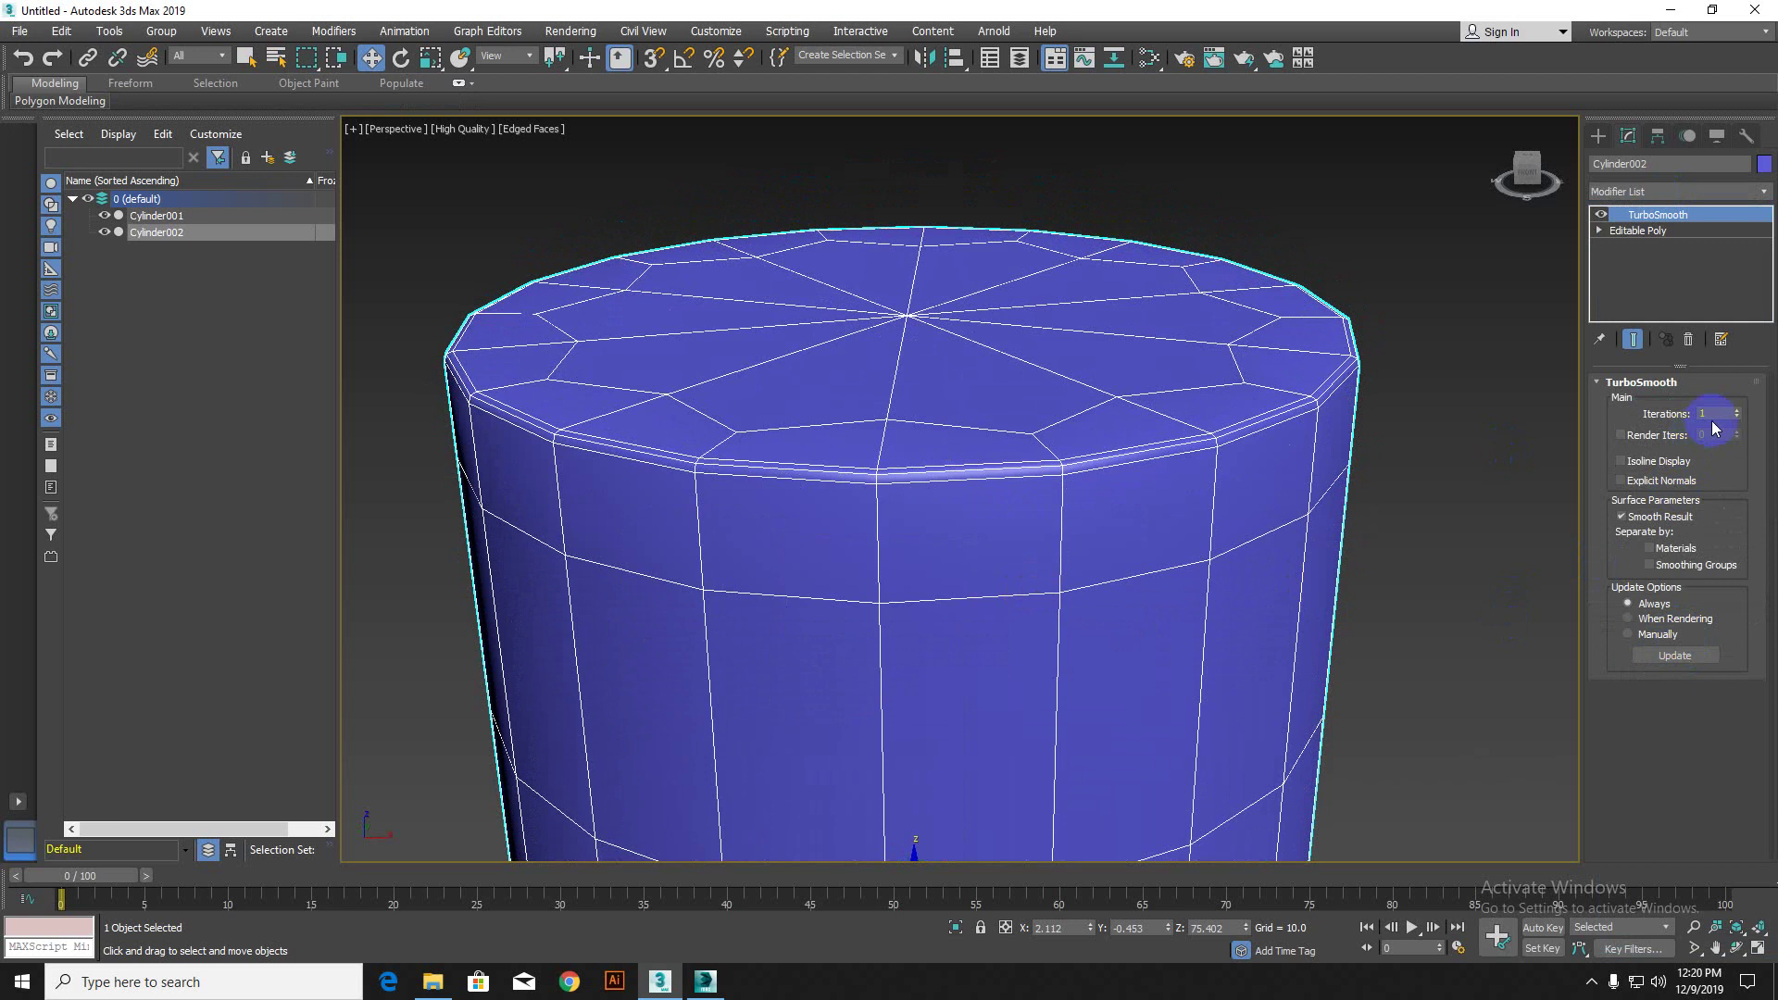
pyautogui.click(1736, 410)
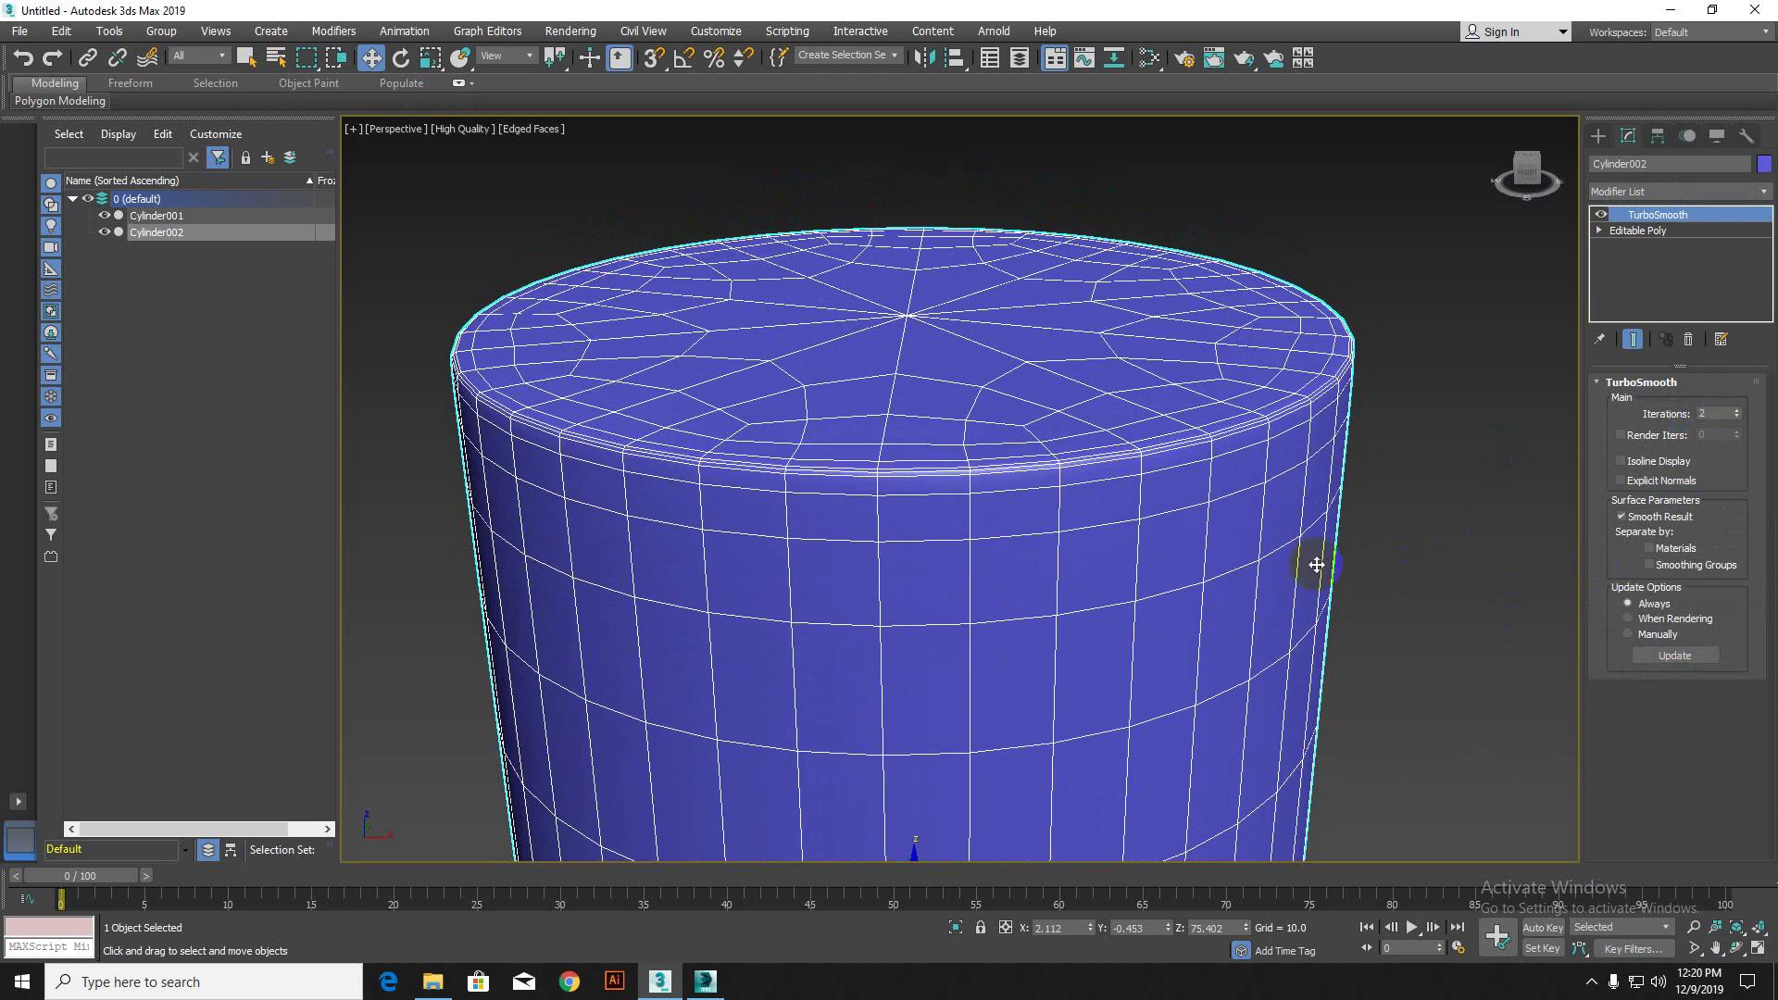
pyautogui.click(1366, 510)
pyautogui.scroll(-4, 1267, 515)
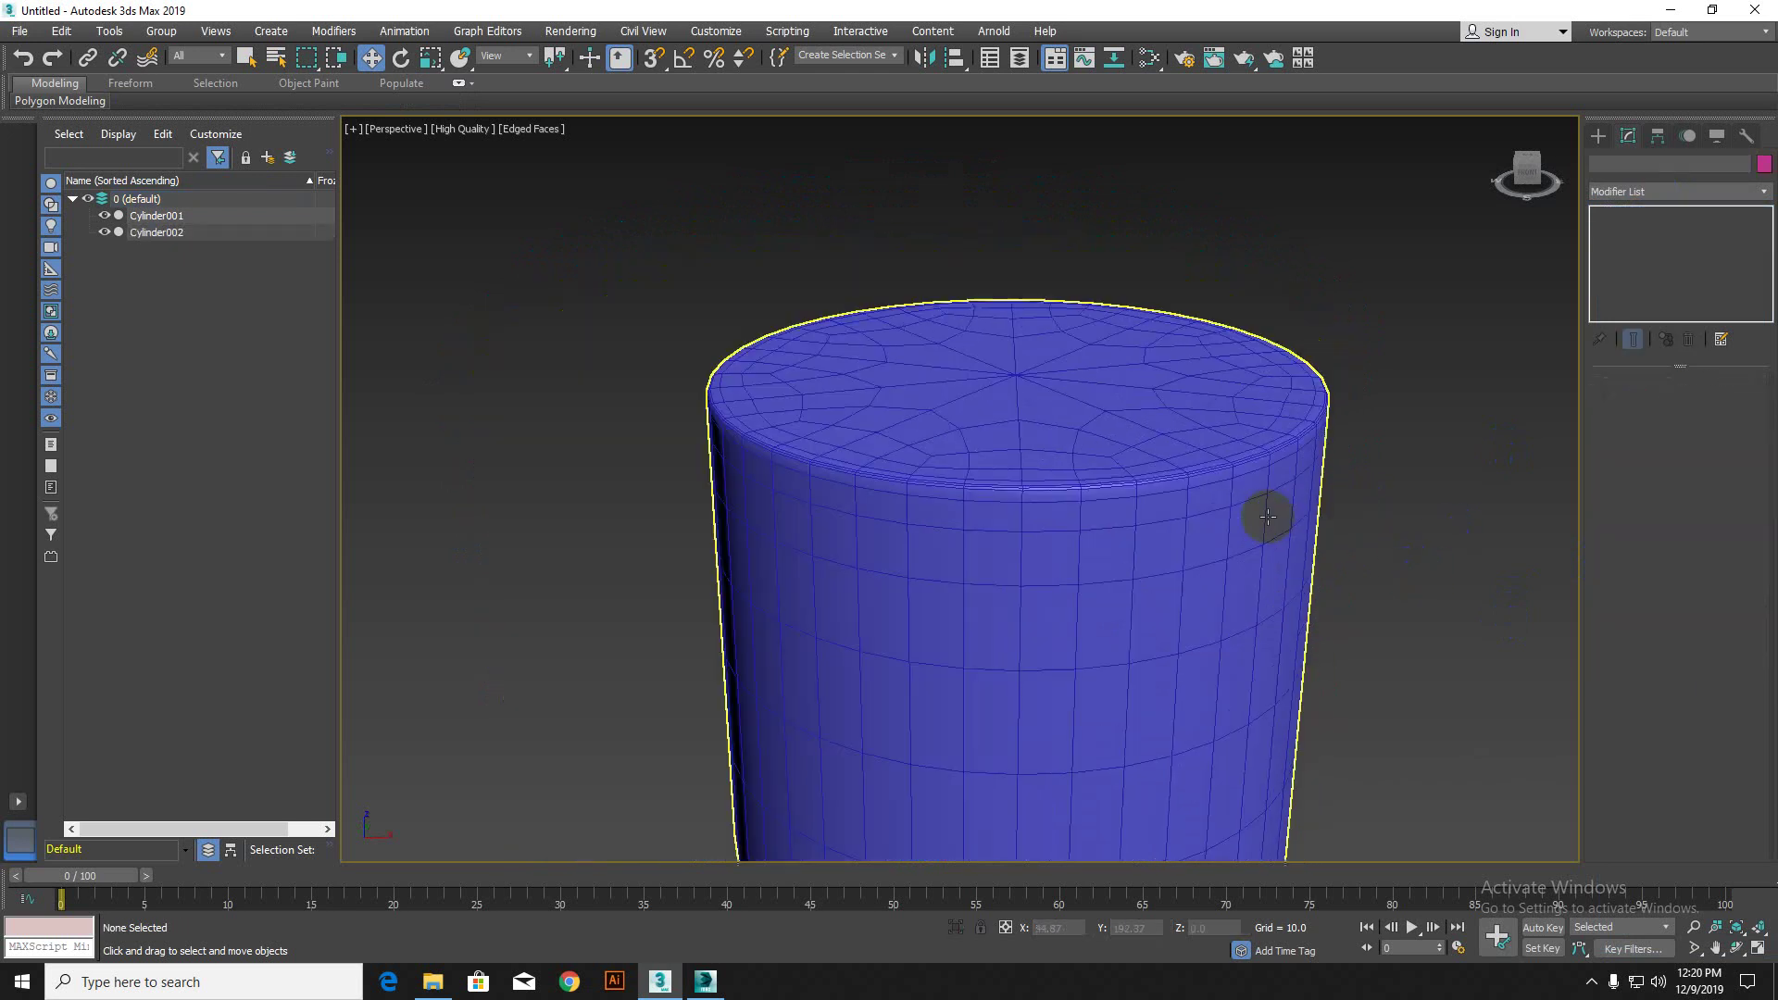
pyautogui.moveTo(1106, 648); pyautogui.dragTo(1039, 537, button='middle')
pyautogui.scroll(-3, 992, 433)
pyautogui.moveTo(992, 414); pyautogui.dragTo(971, 610, button='middle')
pyautogui.scroll(4, 910, 338)
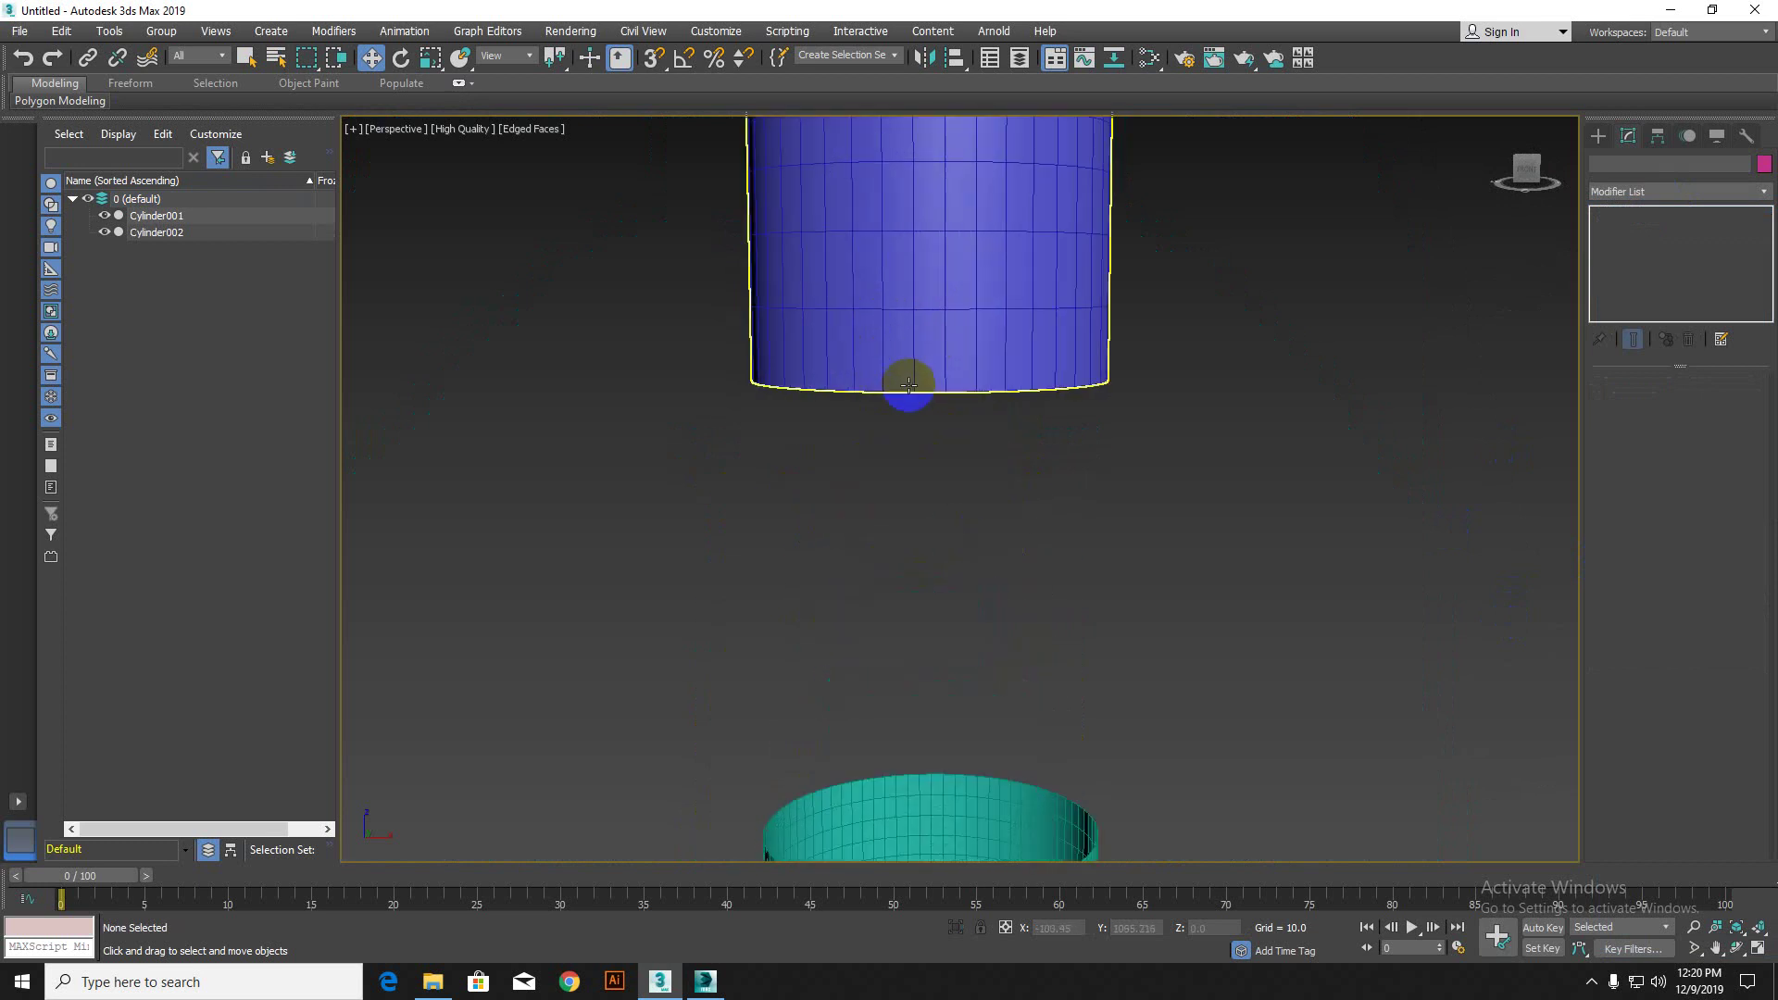
pyautogui.moveTo(972, 678); pyautogui.dragTo(1003, 393, button='middle')
# Step: Add a Shell modifier to the teal bottle Cylinder001
pyautogui.click(997, 449)
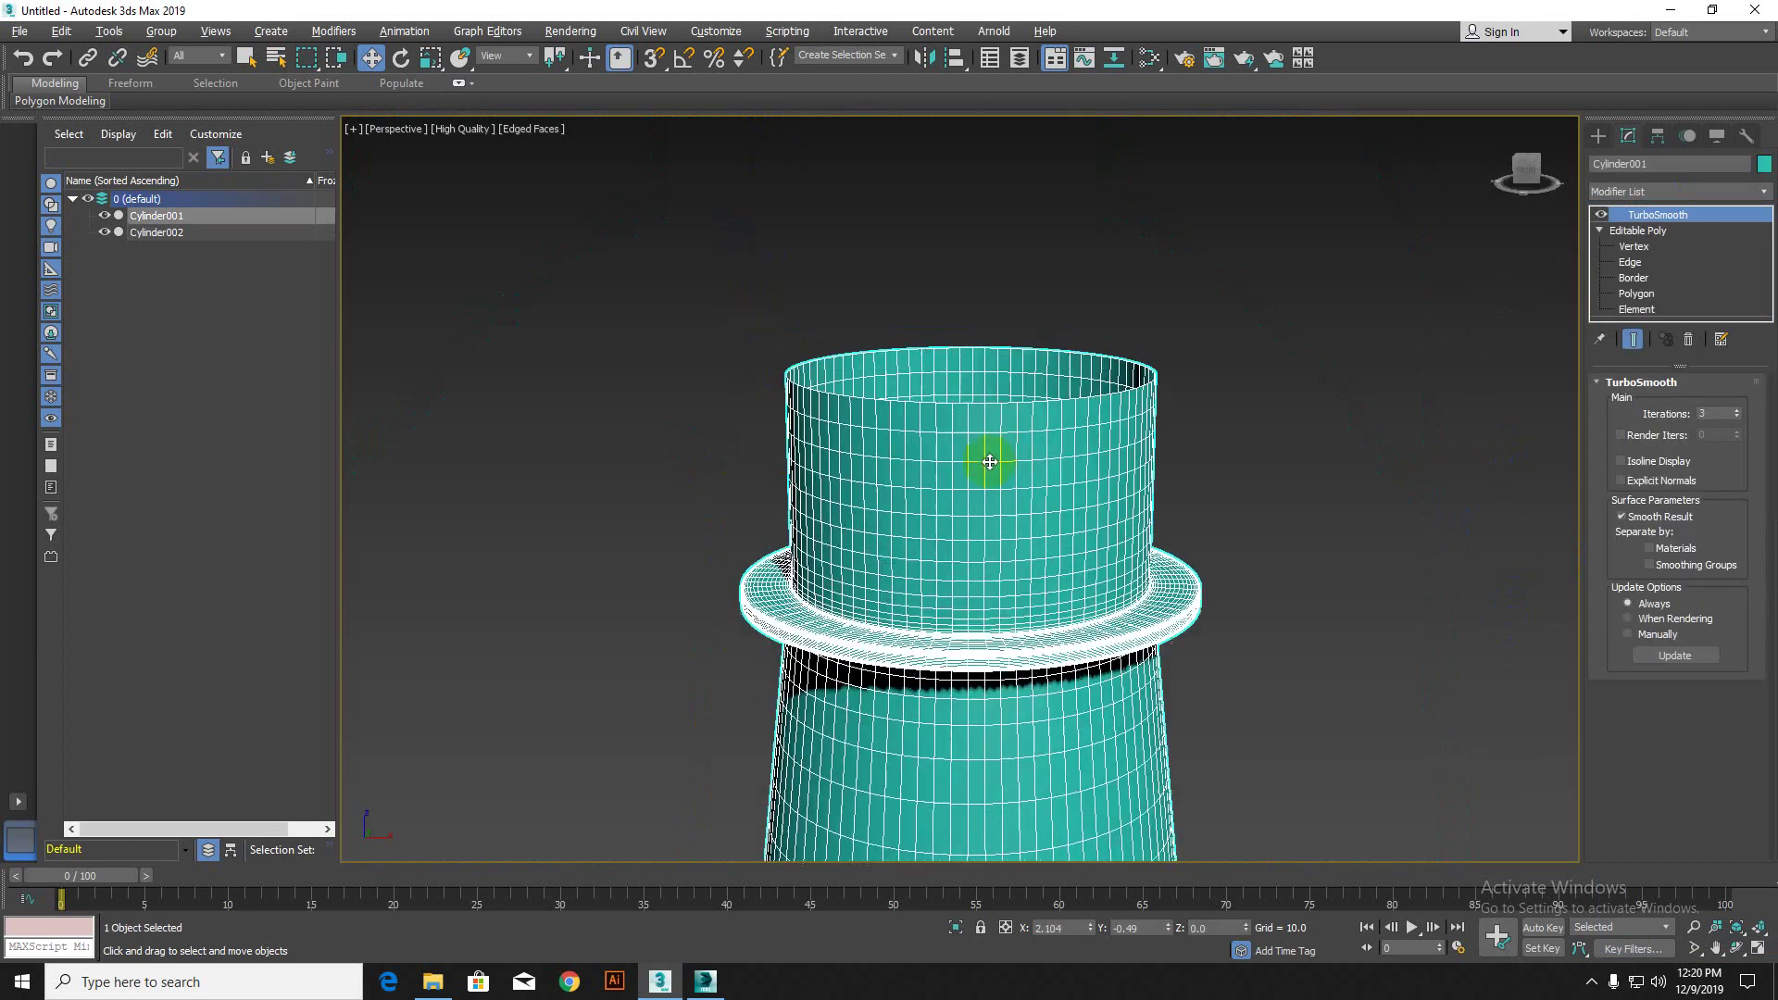
pyautogui.scroll(3, 993, 460)
pyautogui.scroll(3, 1191, 587)
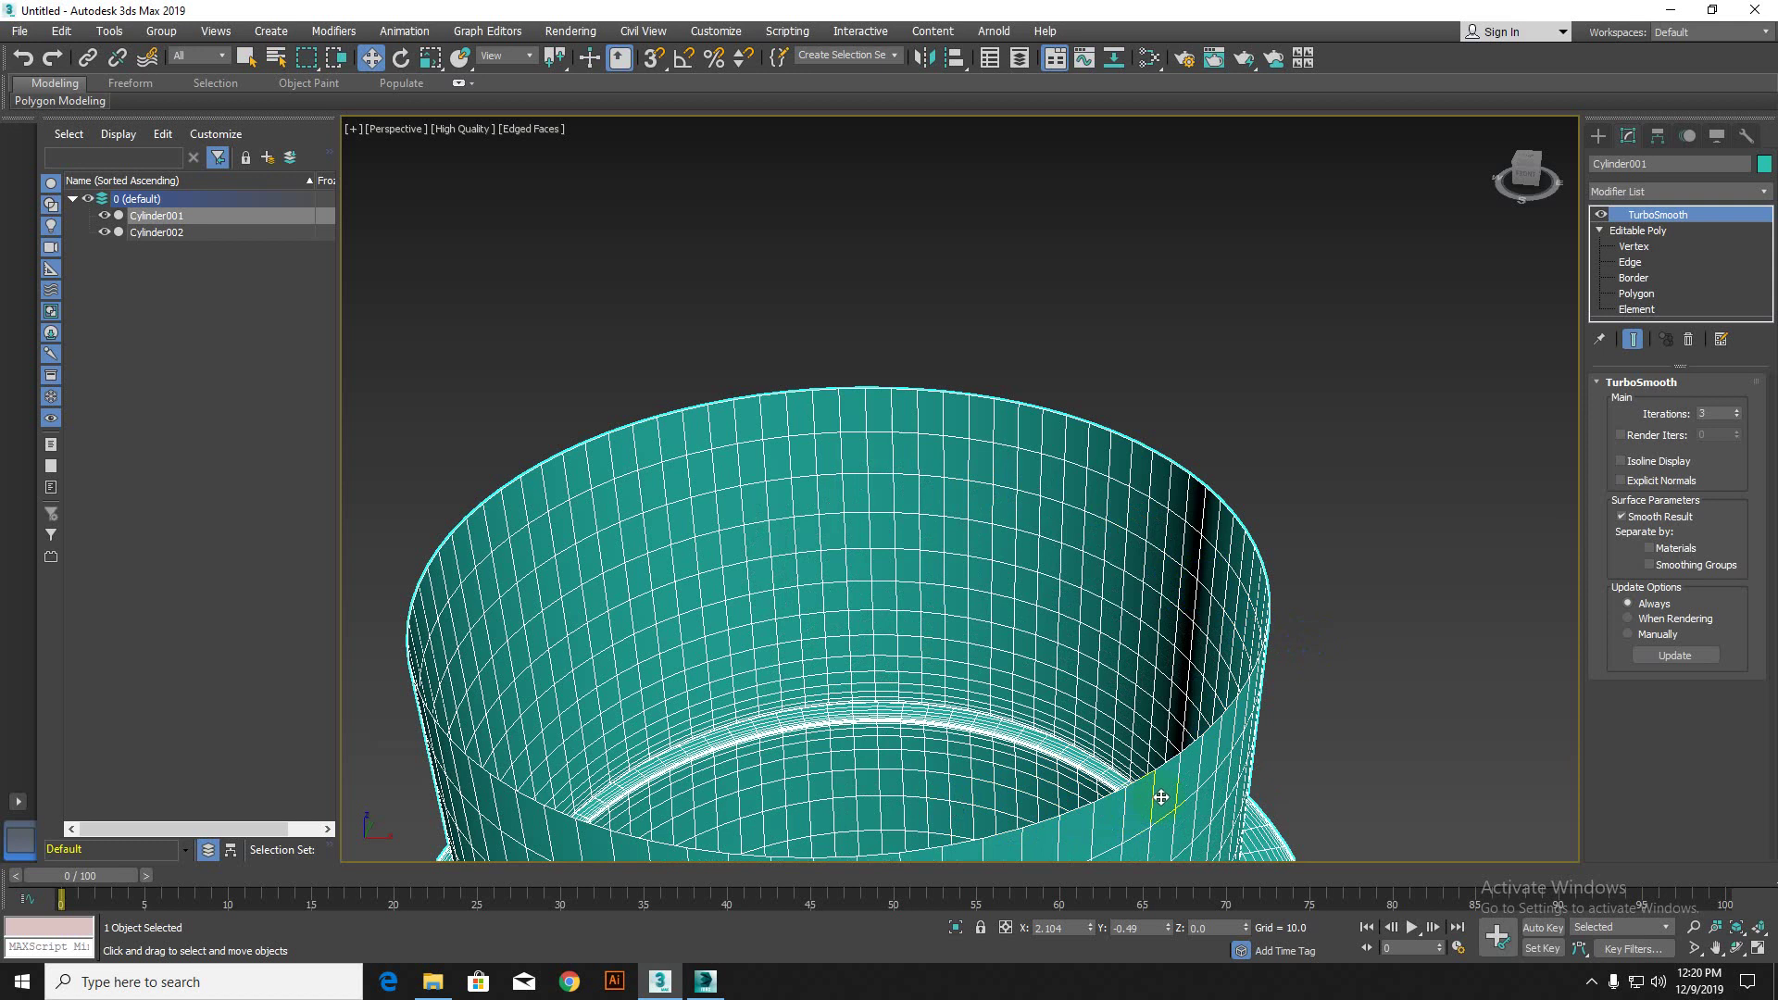
pyautogui.click(1636, 191)
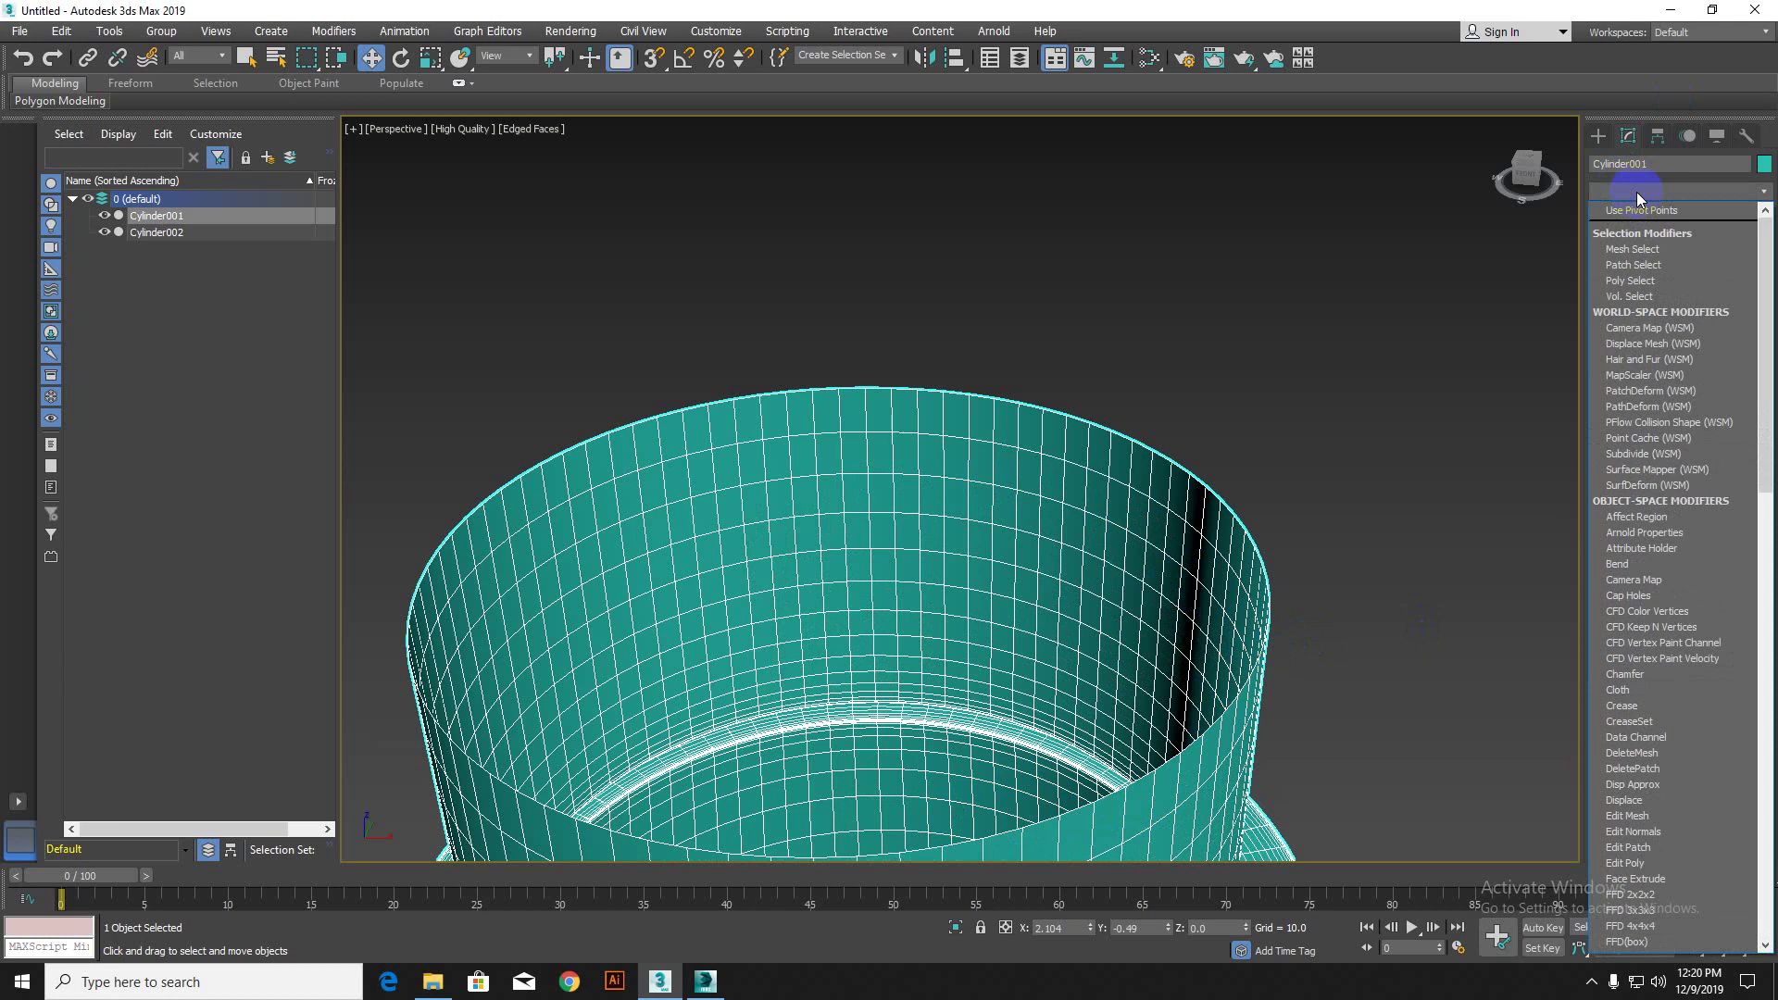
pyautogui.press('s')
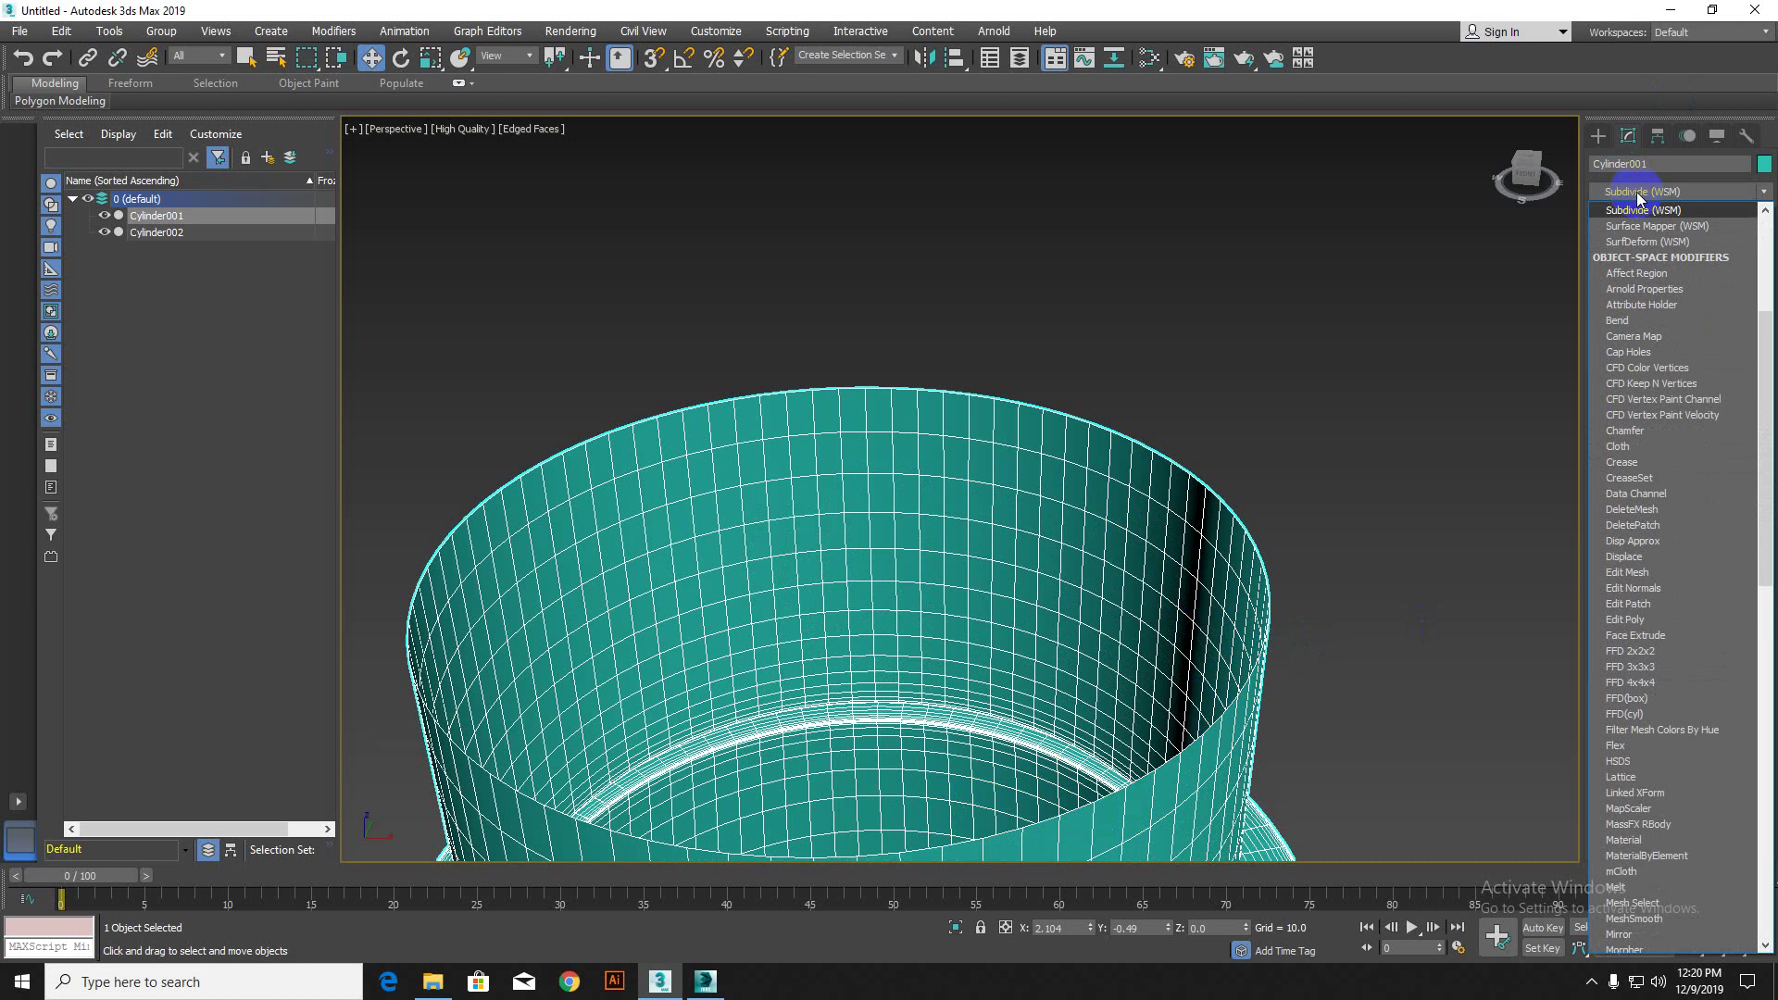
pyautogui.click(1592, 205)
pyautogui.click(1693, 196)
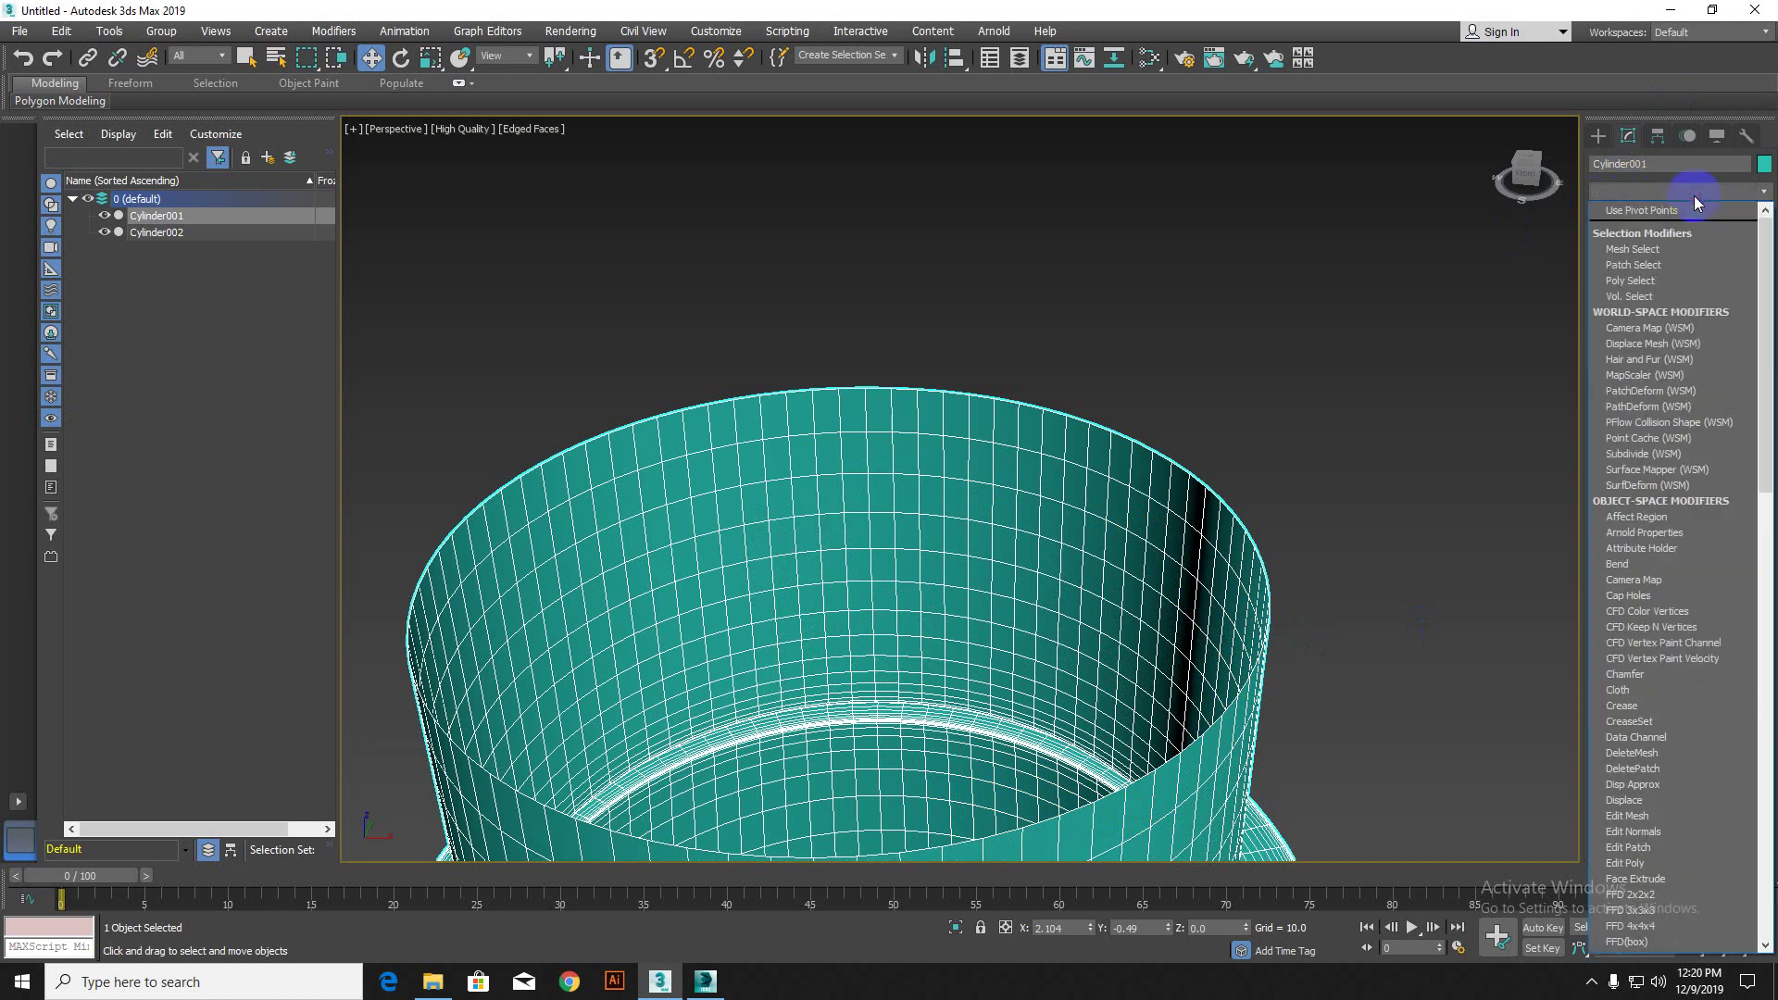
pyautogui.press('s')
pyautogui.press('s')
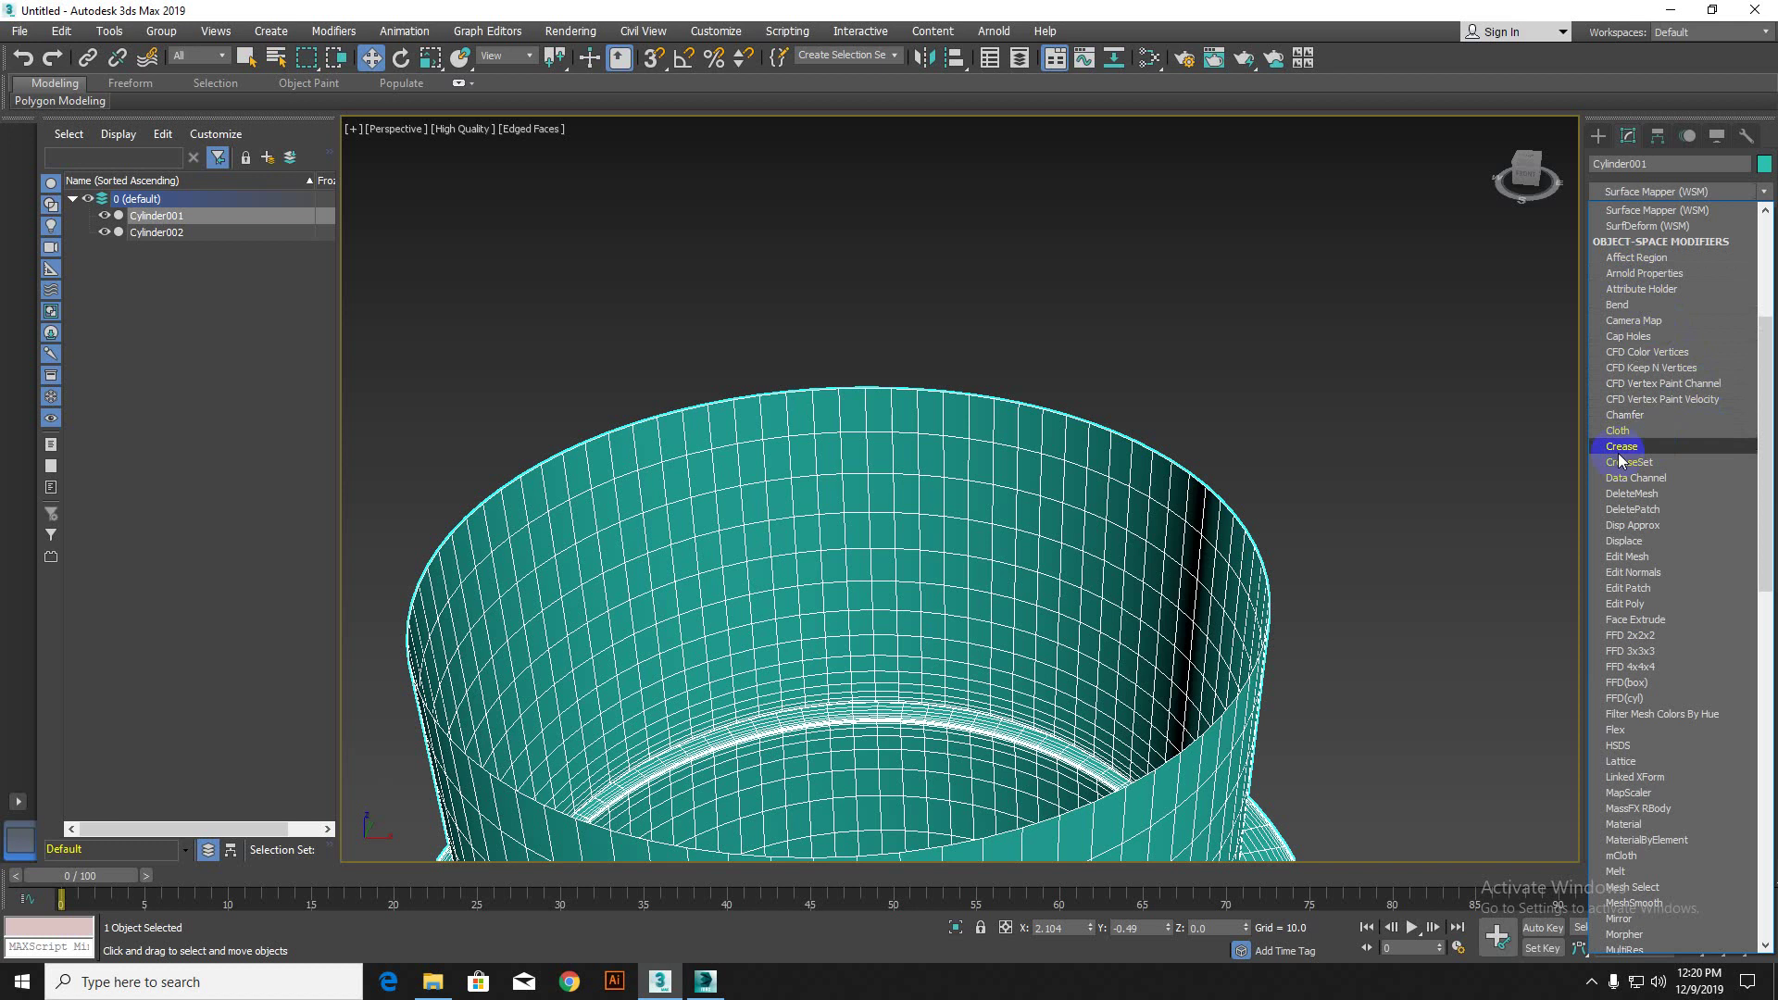
pyautogui.press('s')
pyautogui.press('s')
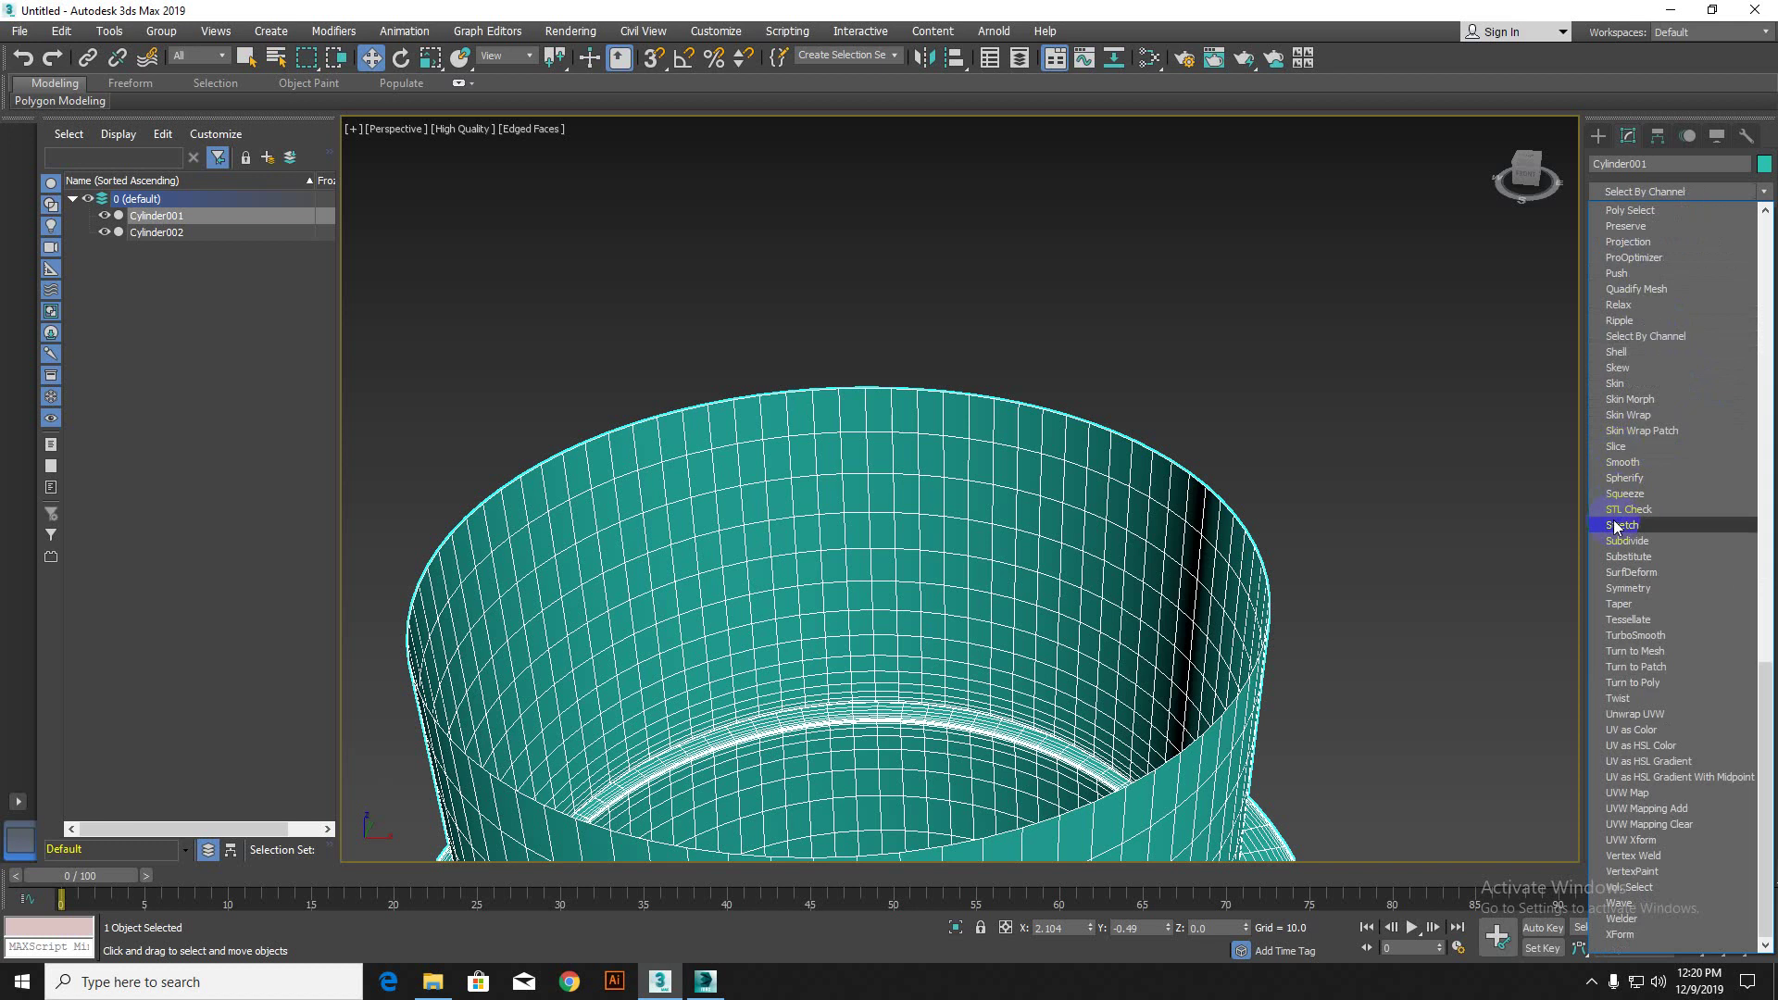
pyautogui.click(1642, 357)
# Step: Set the Shell's Outer Amount to 0 and Inner Amount to 0.15
pyautogui.scroll(-5, 1529, 471)
pyautogui.scroll(4, 1289, 451)
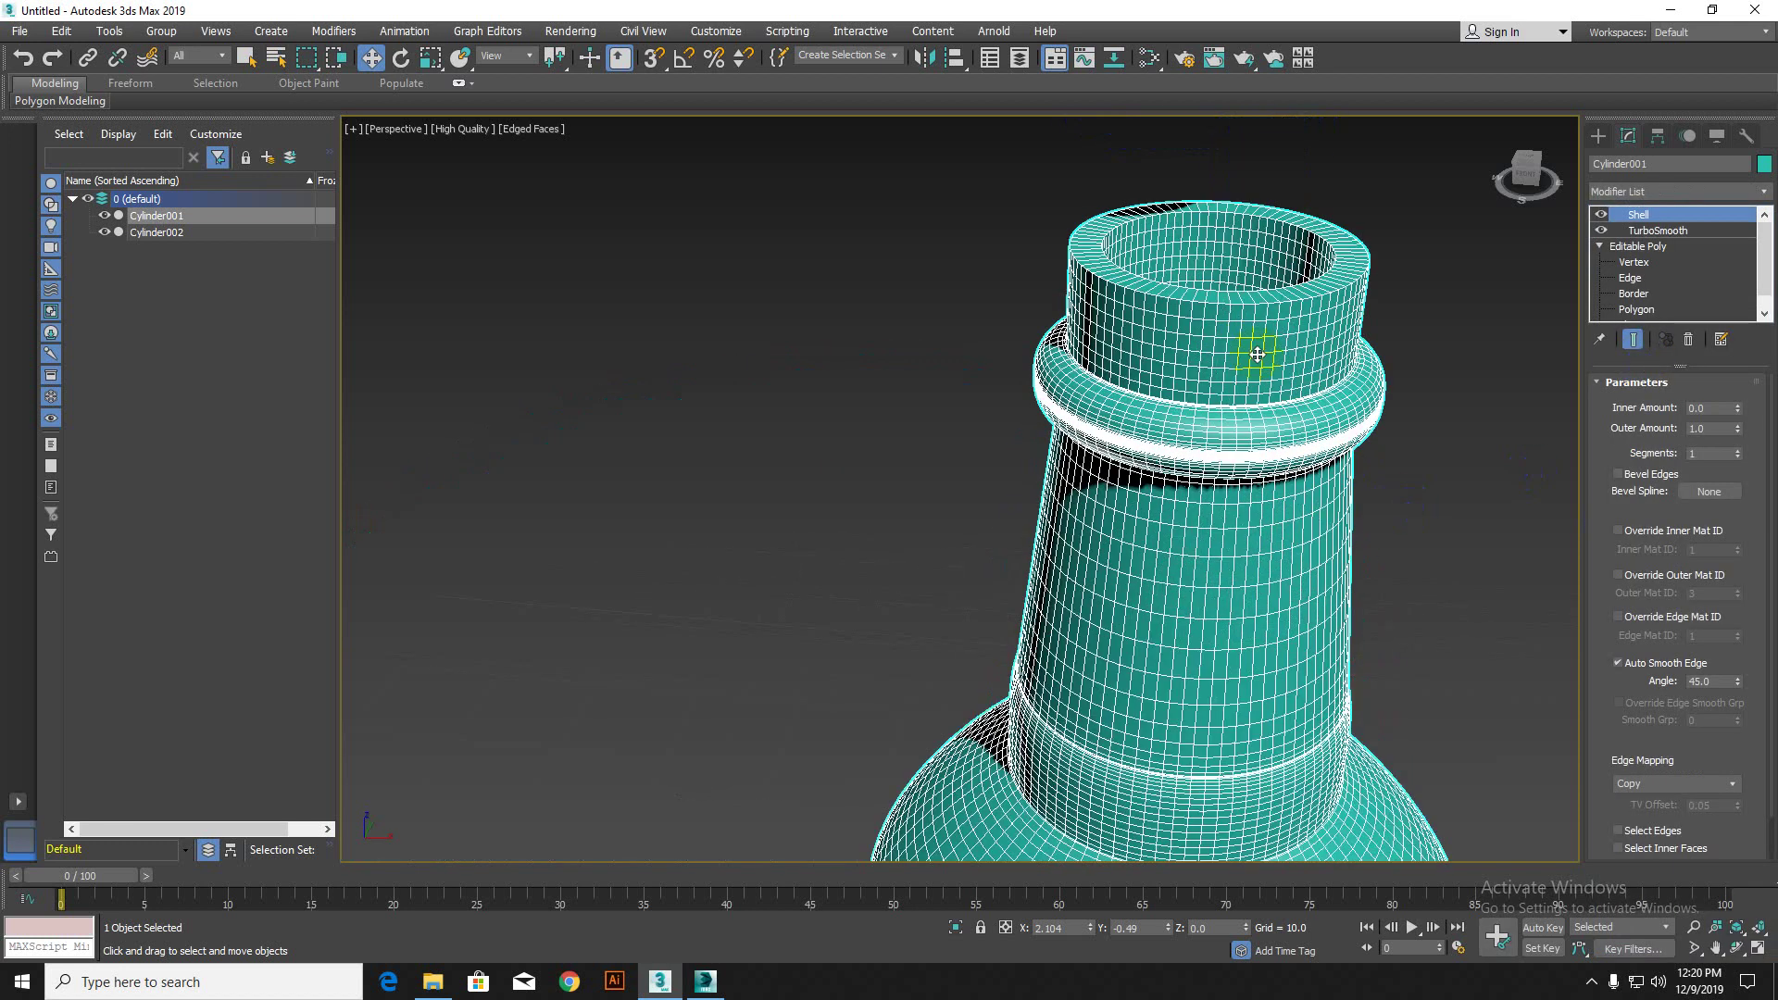
pyautogui.moveTo(1254, 349); pyautogui.dragTo(993, 420, button='middle')
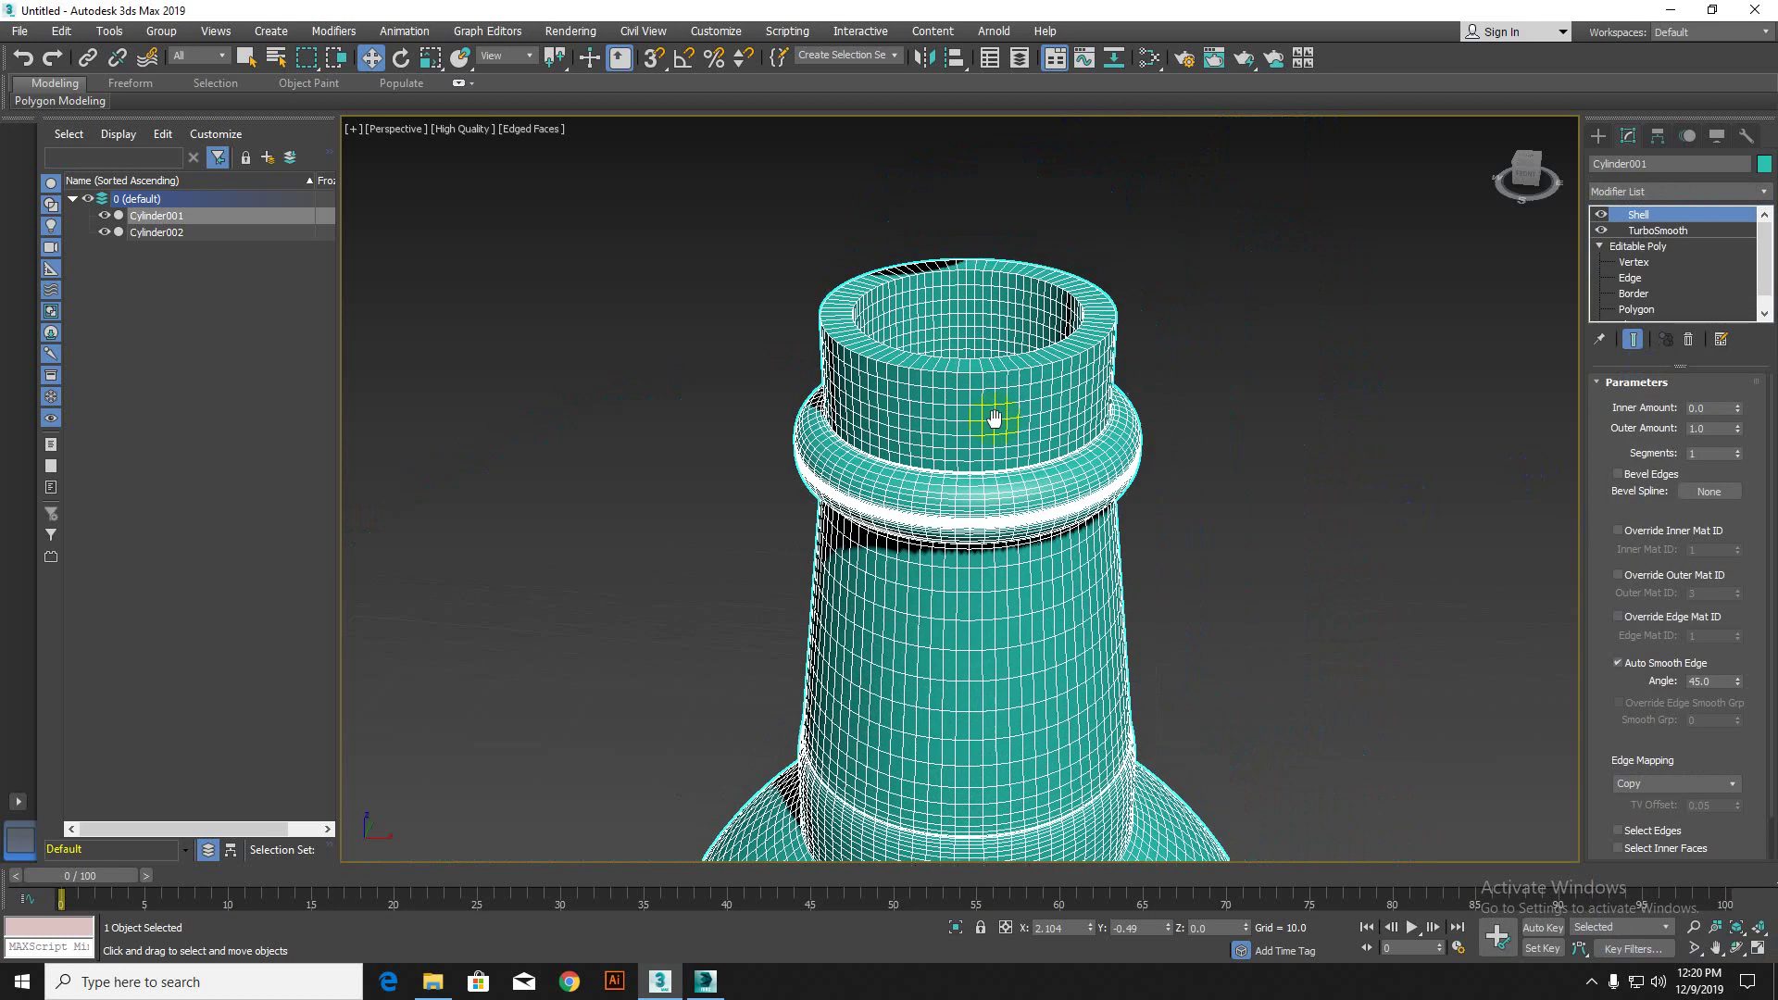
pyautogui.rightClick(1739, 431)
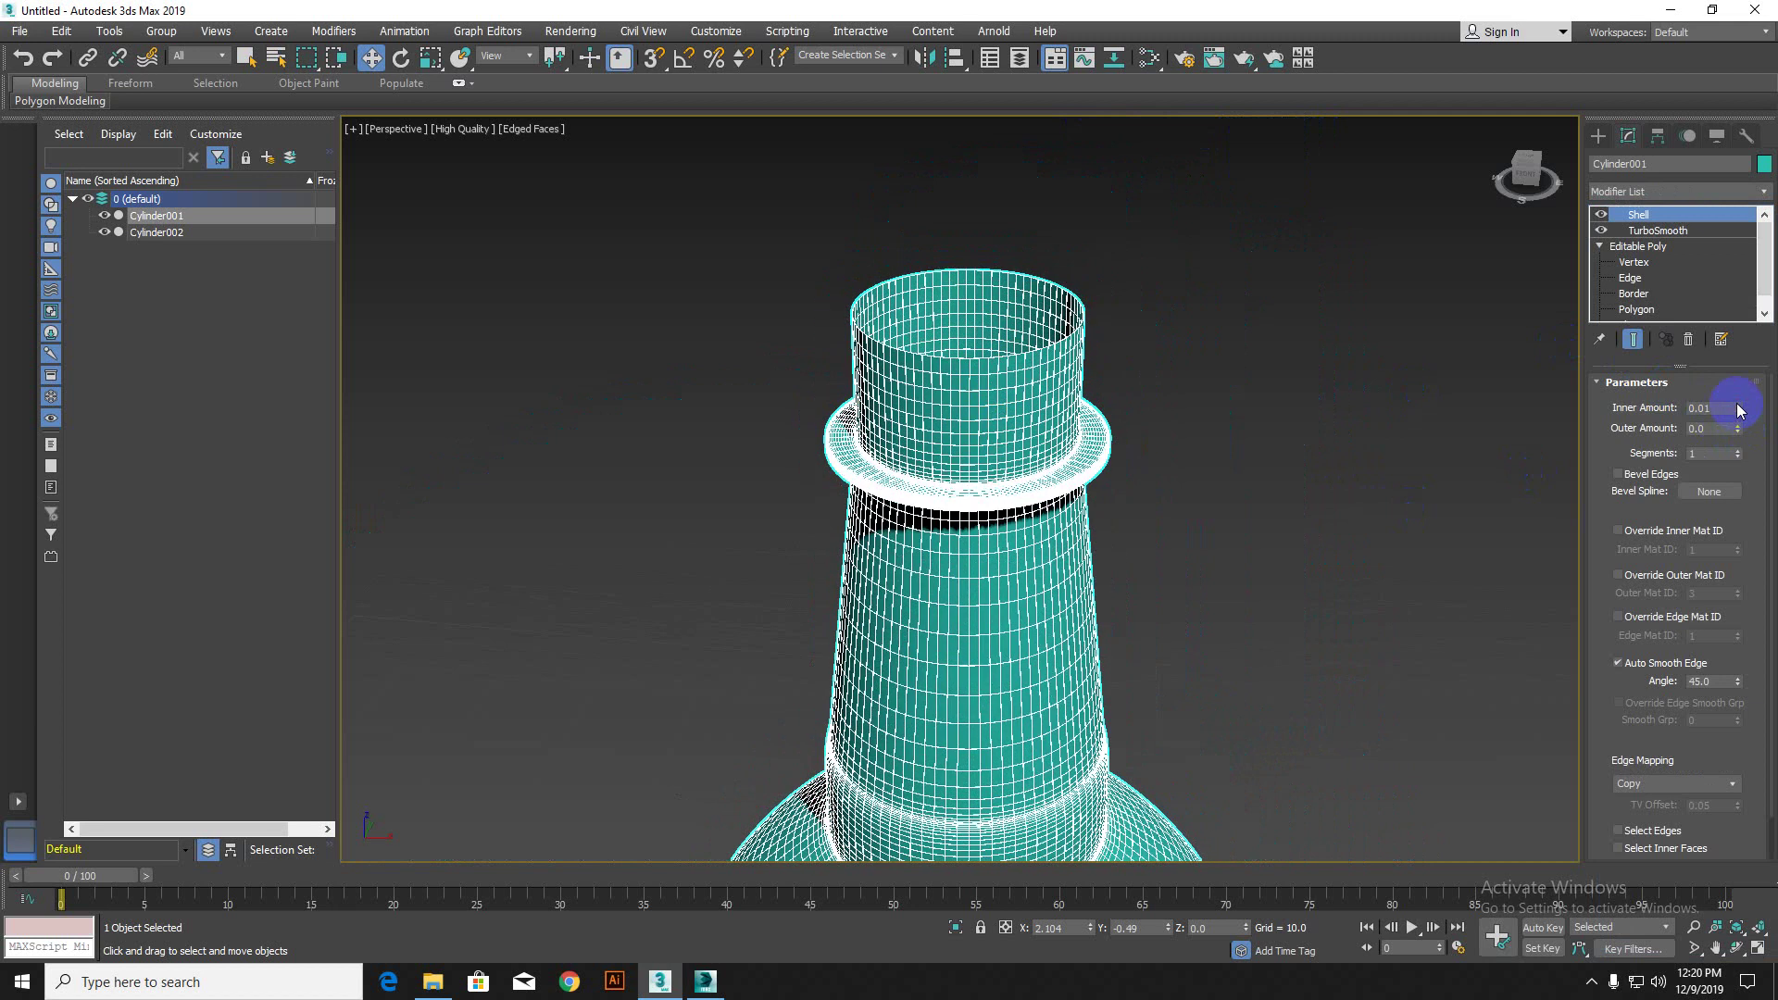
pyautogui.click(1737, 405)
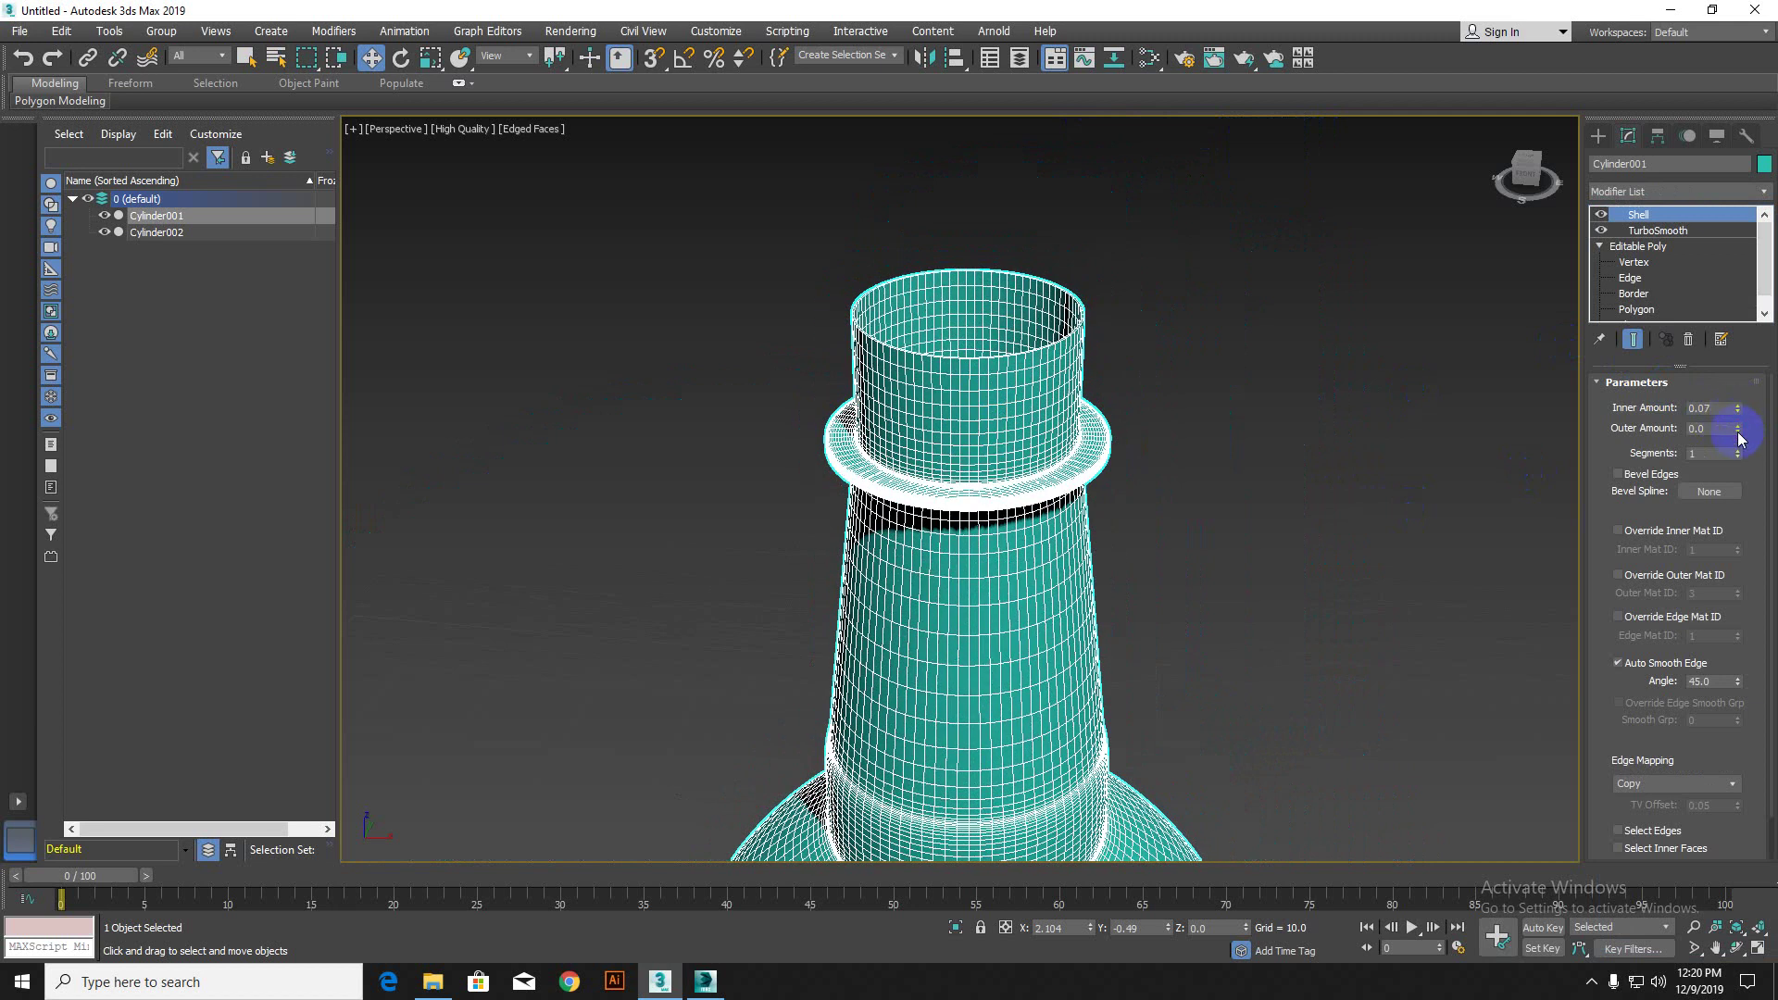
pyautogui.scroll(6, 1015, 359)
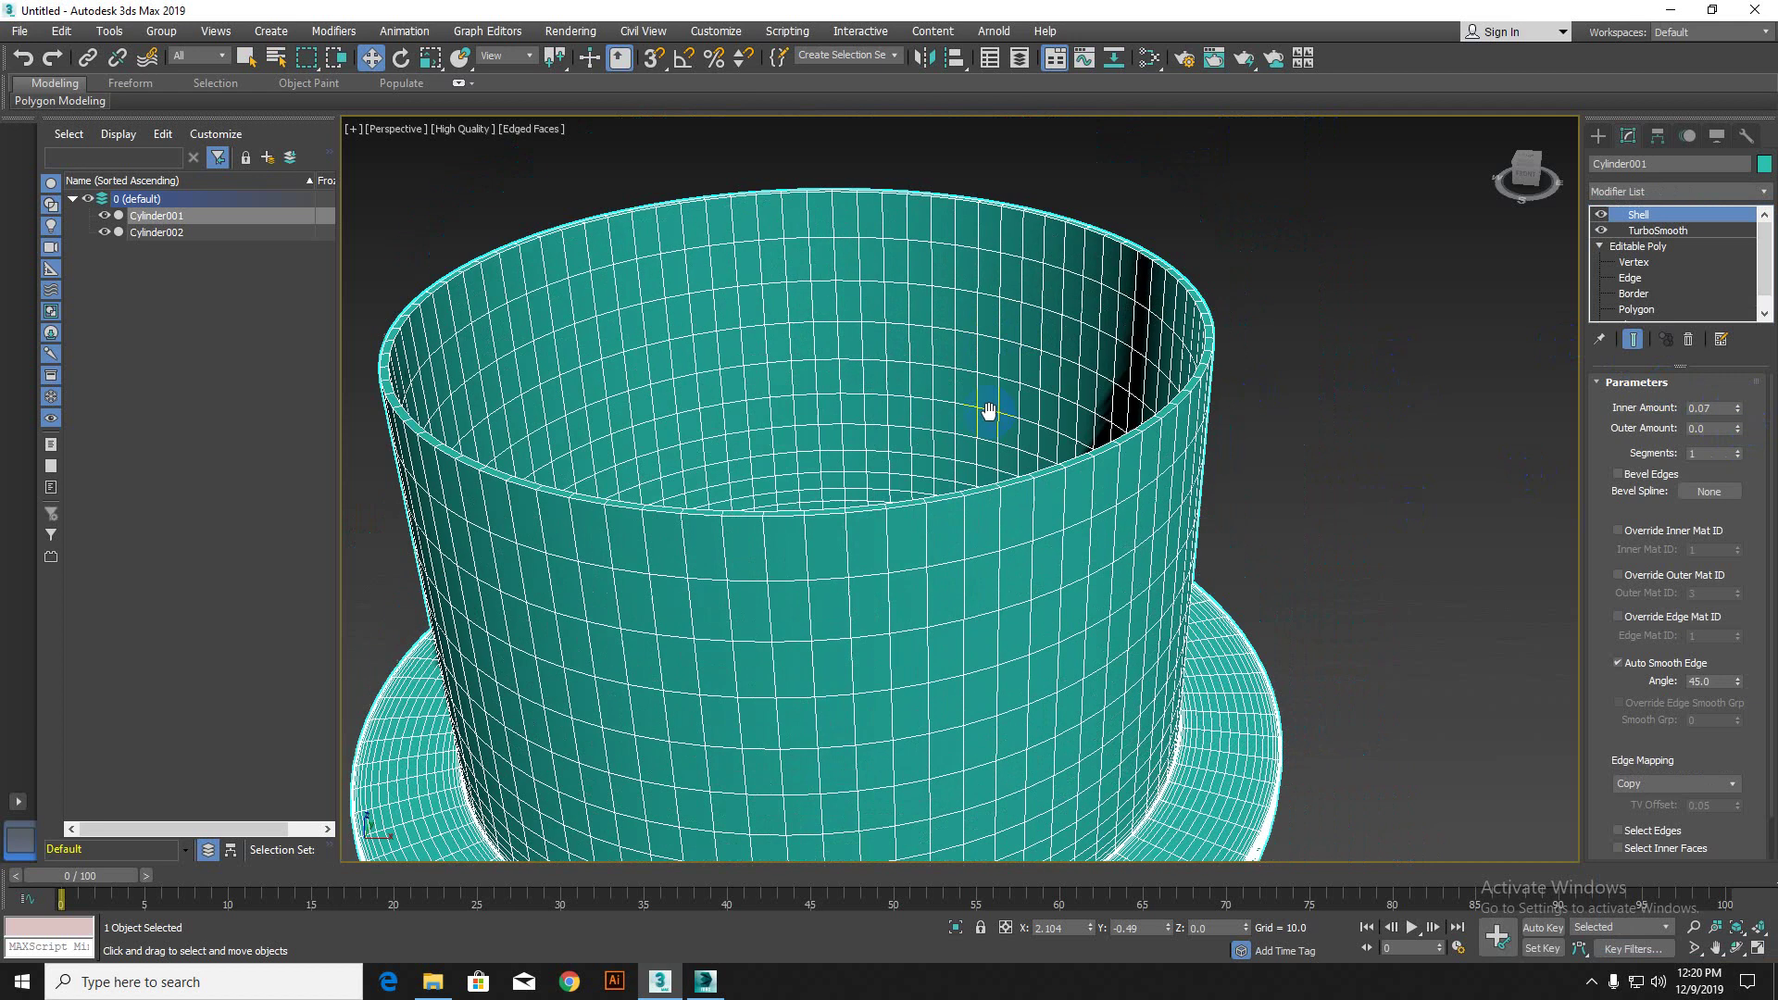
pyautogui.moveTo(1737, 416); pyautogui.dragTo(1732, 400)
pyautogui.scroll(-8, 1151, 426)
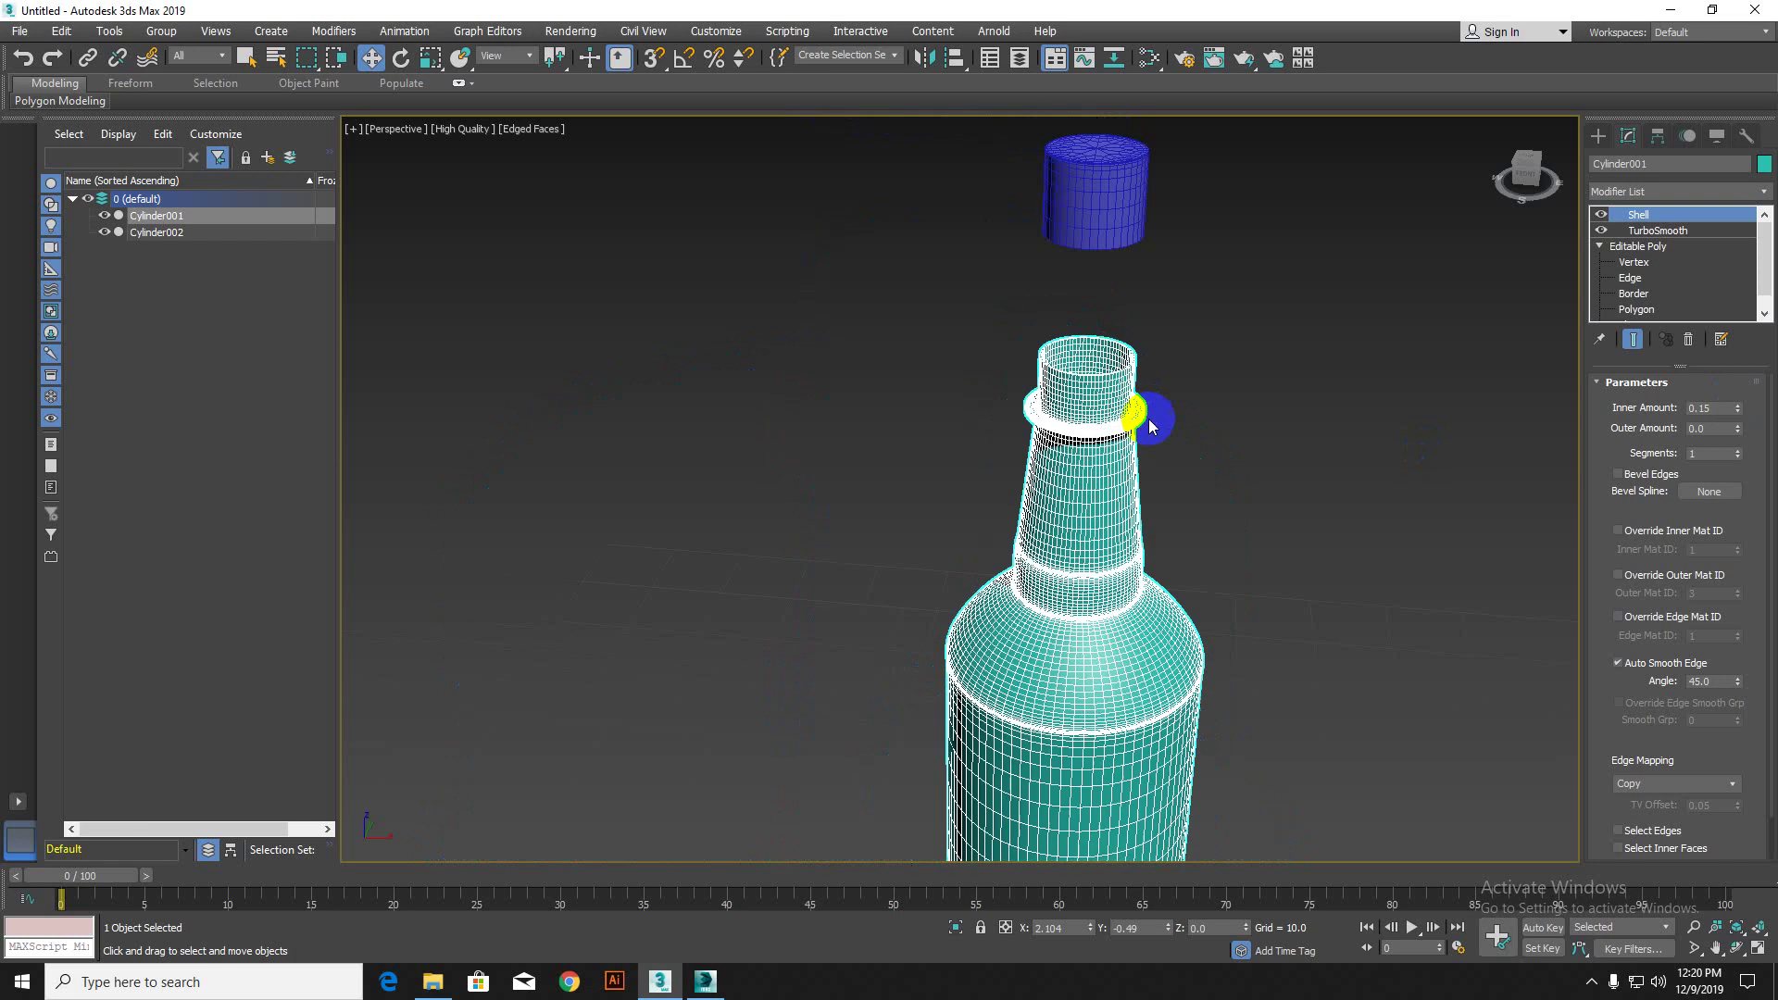
# Step: Deselect the bottle, inspect its underside, and turn off Edged Faces with F4
pyautogui.click(1254, 520)
pyautogui.scroll(10, 1047, 541)
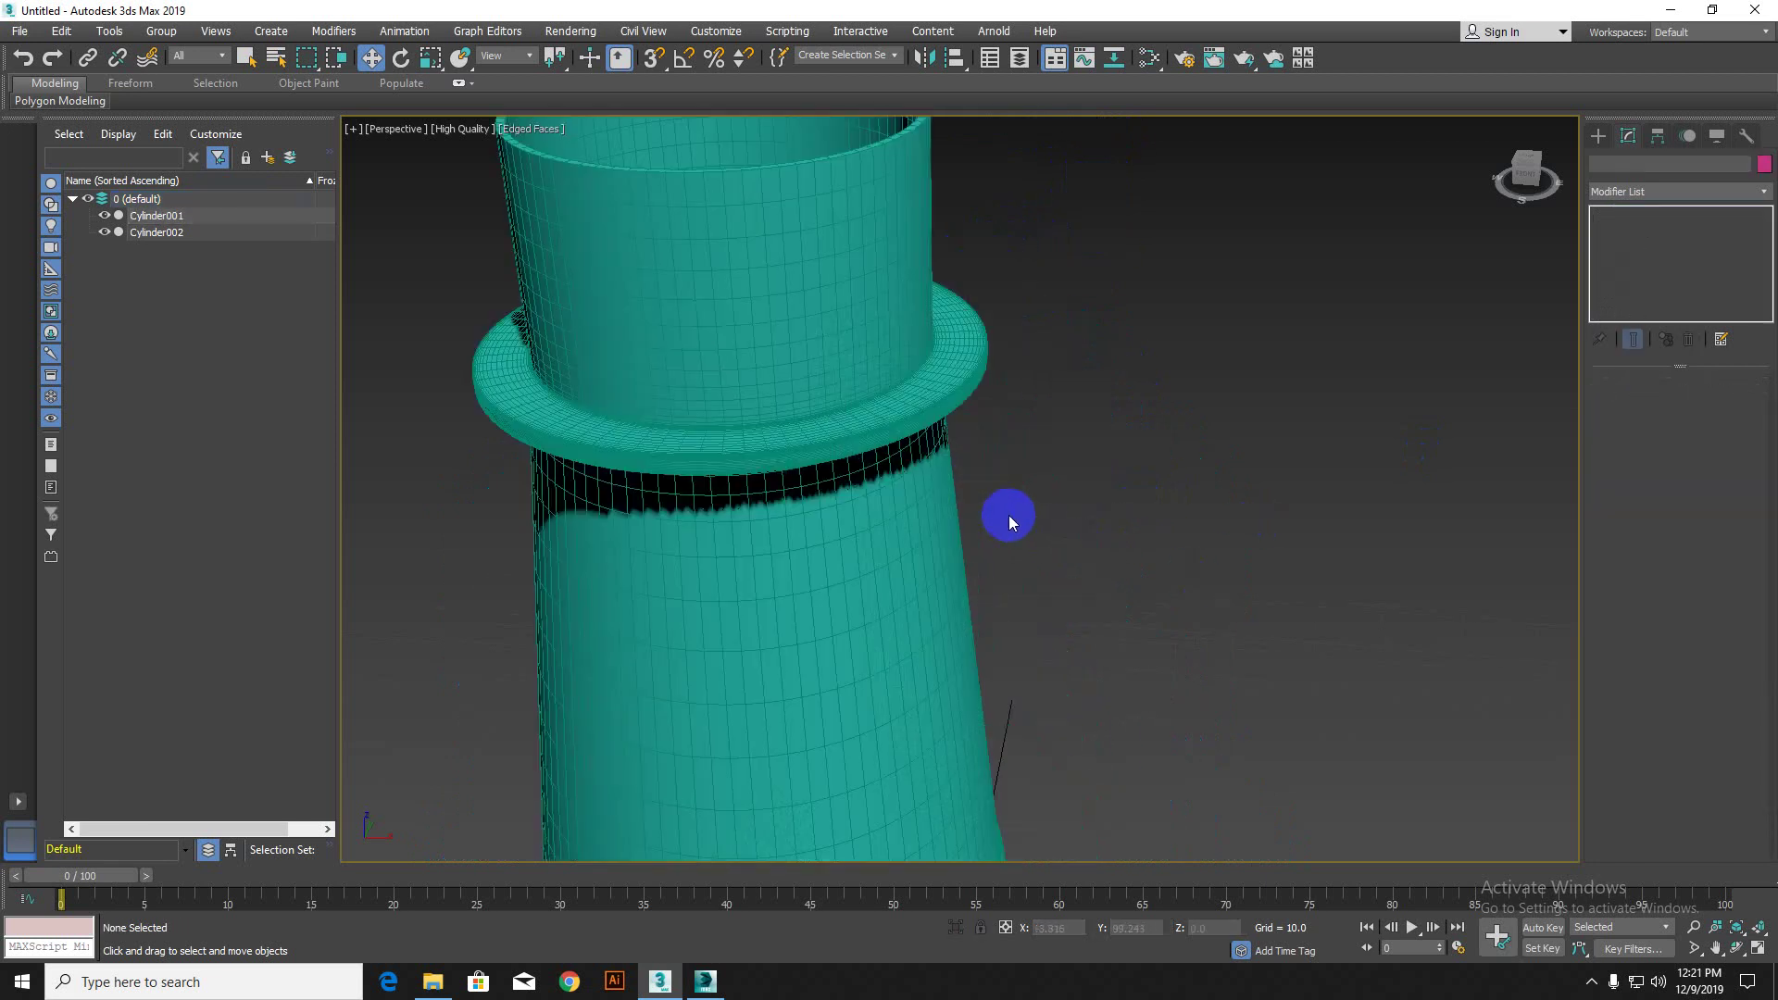
pyautogui.scroll(-10, 1008, 515)
pyautogui.moveTo(1011, 597); pyautogui.dragTo(889, 655, button='middle')
pyautogui.scroll(8, 892, 606)
pyautogui.scroll(-2, 879, 578)
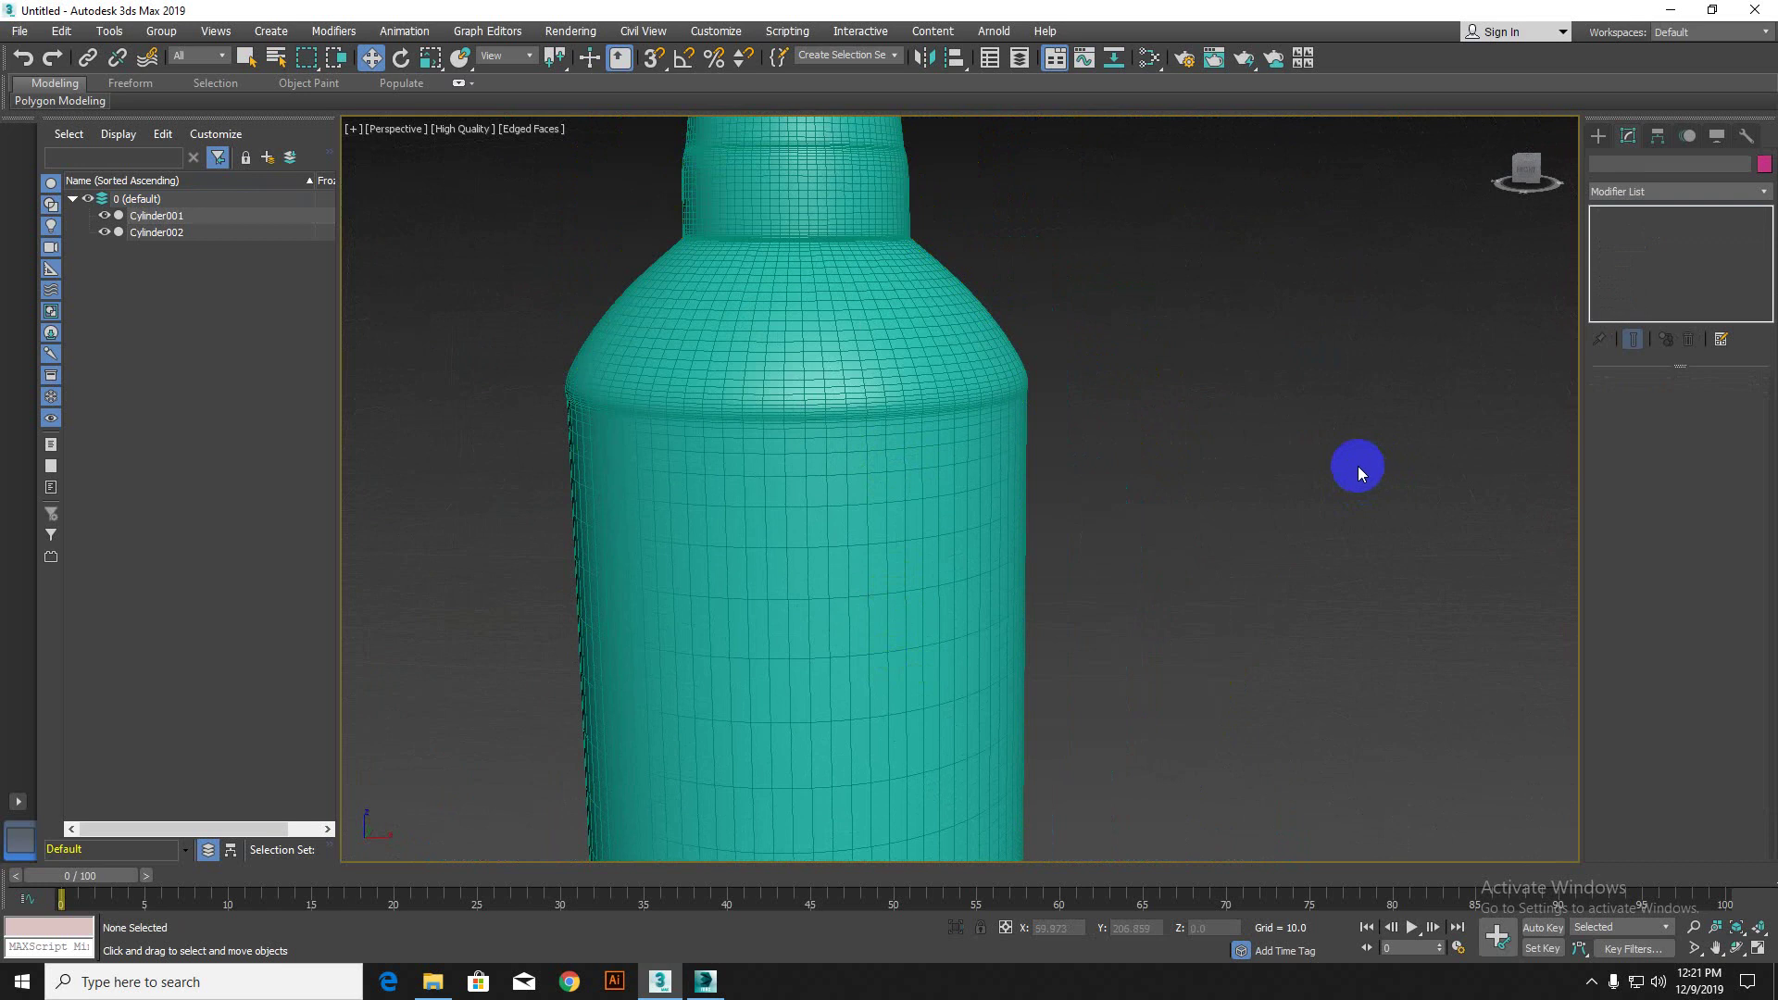
pyautogui.press('F4')
pyautogui.scroll(-5, 1202, 455)
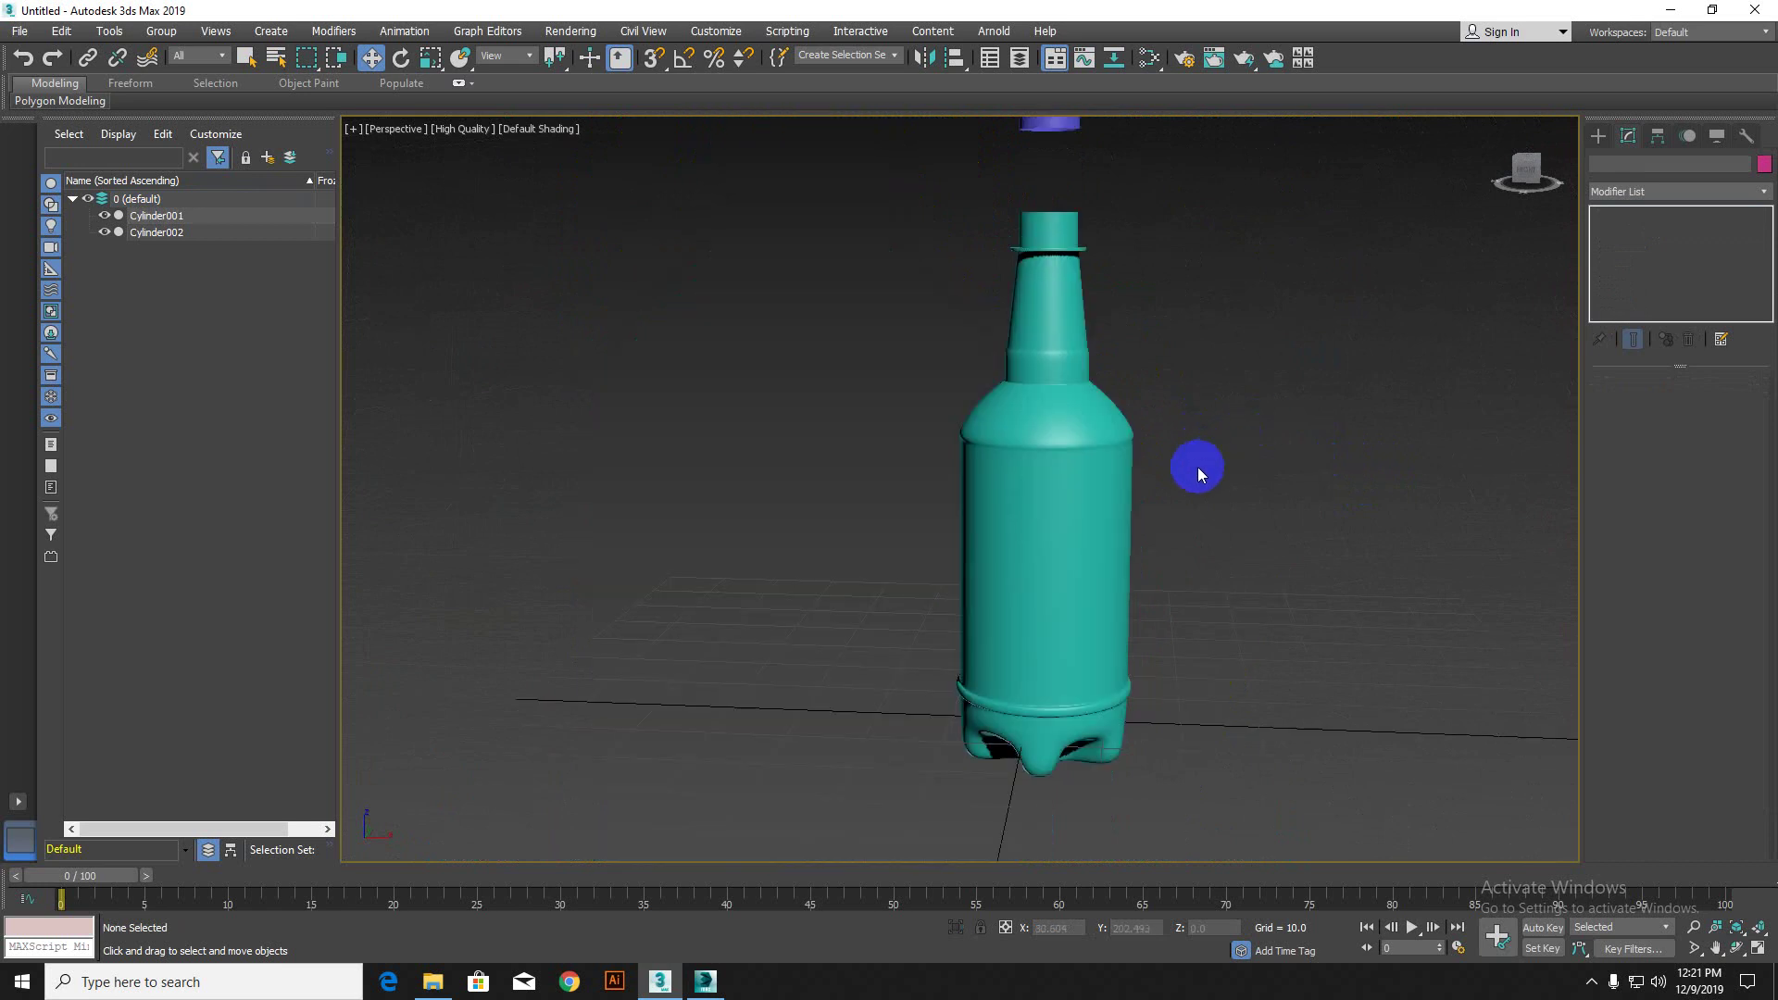
# Step: Copy the Shell modifier from the bottle's modifier stack
pyautogui.scroll(2, 1197, 466)
pyautogui.moveTo(1053, 269); pyautogui.dragTo(1001, 433, button='middle')
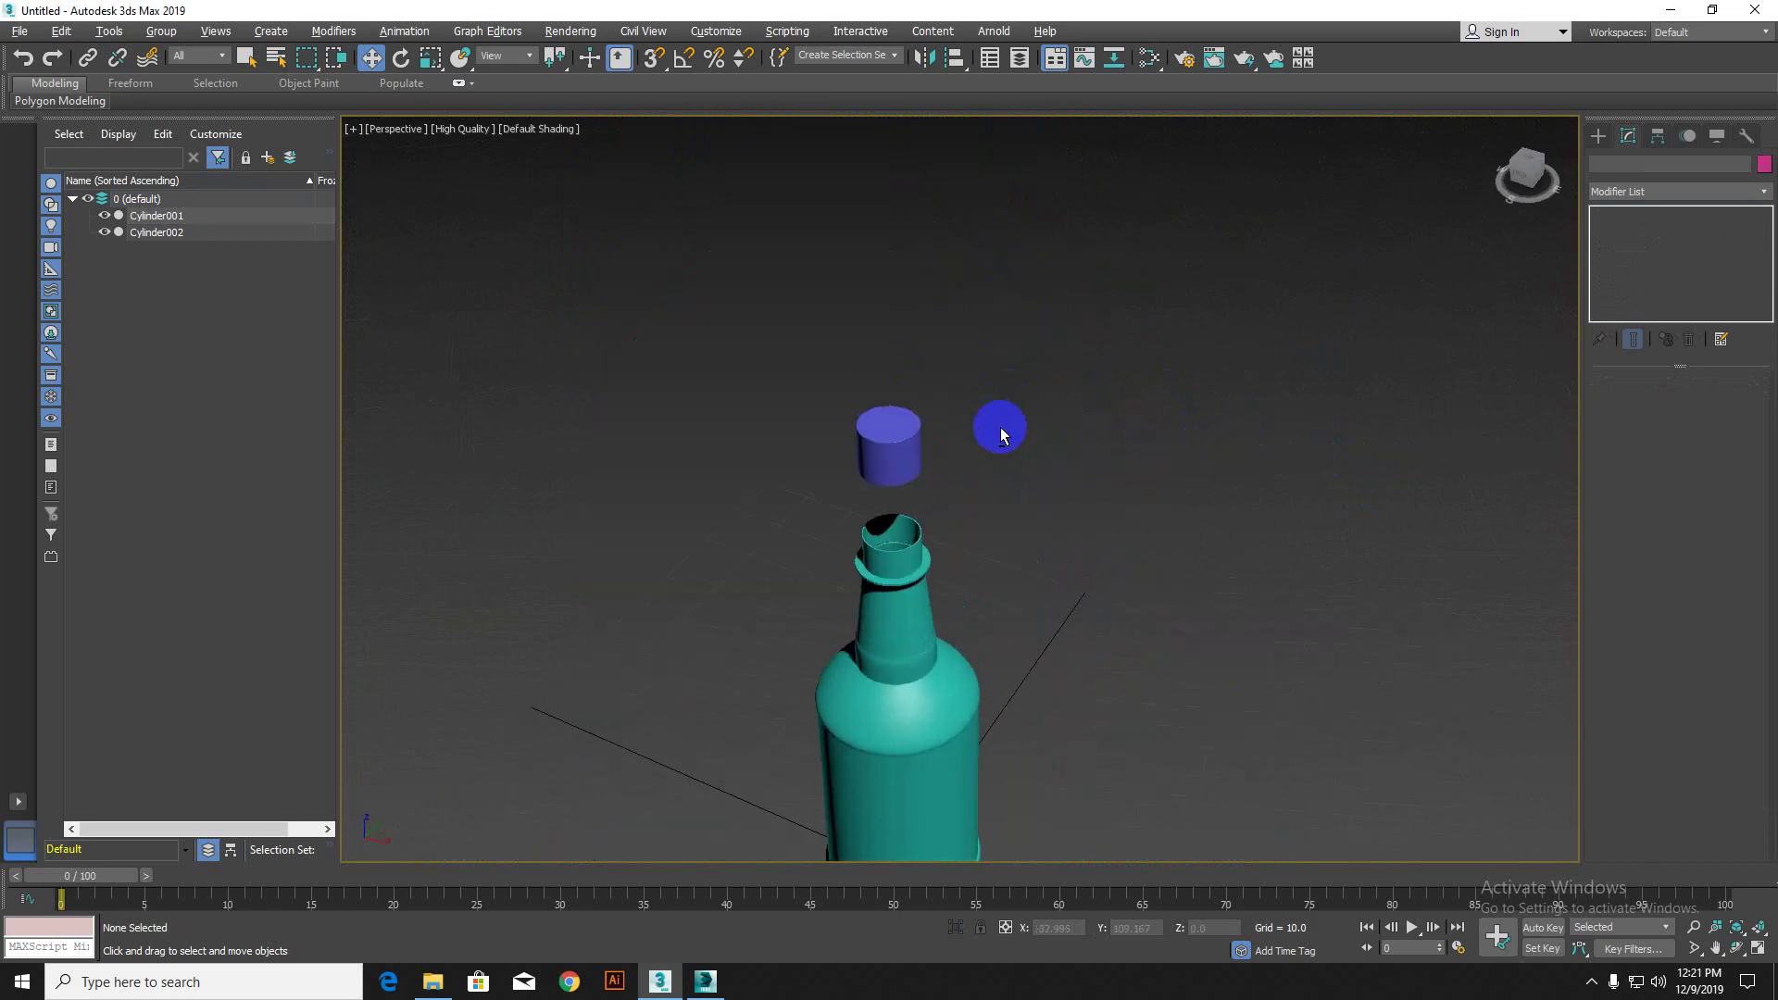
pyautogui.click(870, 453)
pyautogui.keyDown('alt'); pyautogui.moveTo(870, 453); pyautogui.dragTo(936, 330, button='middle'); pyautogui.keyUp('alt')
pyautogui.scroll(3, 893, 433)
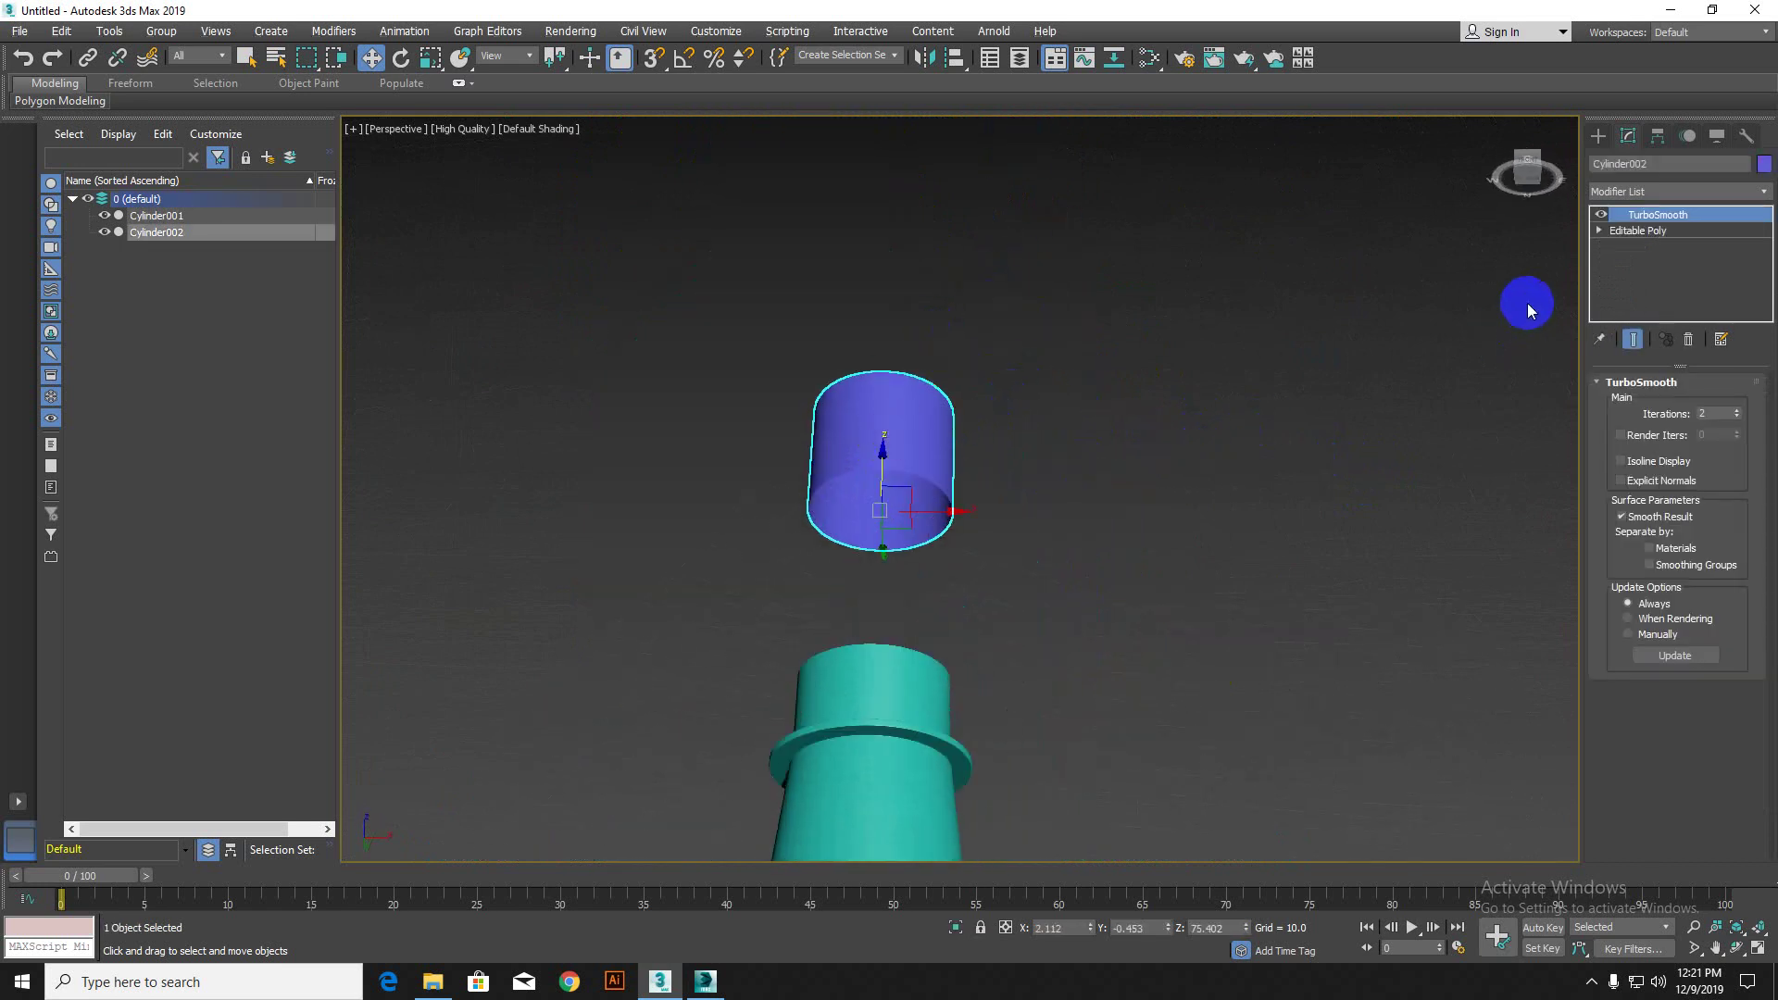
pyautogui.click(898, 746)
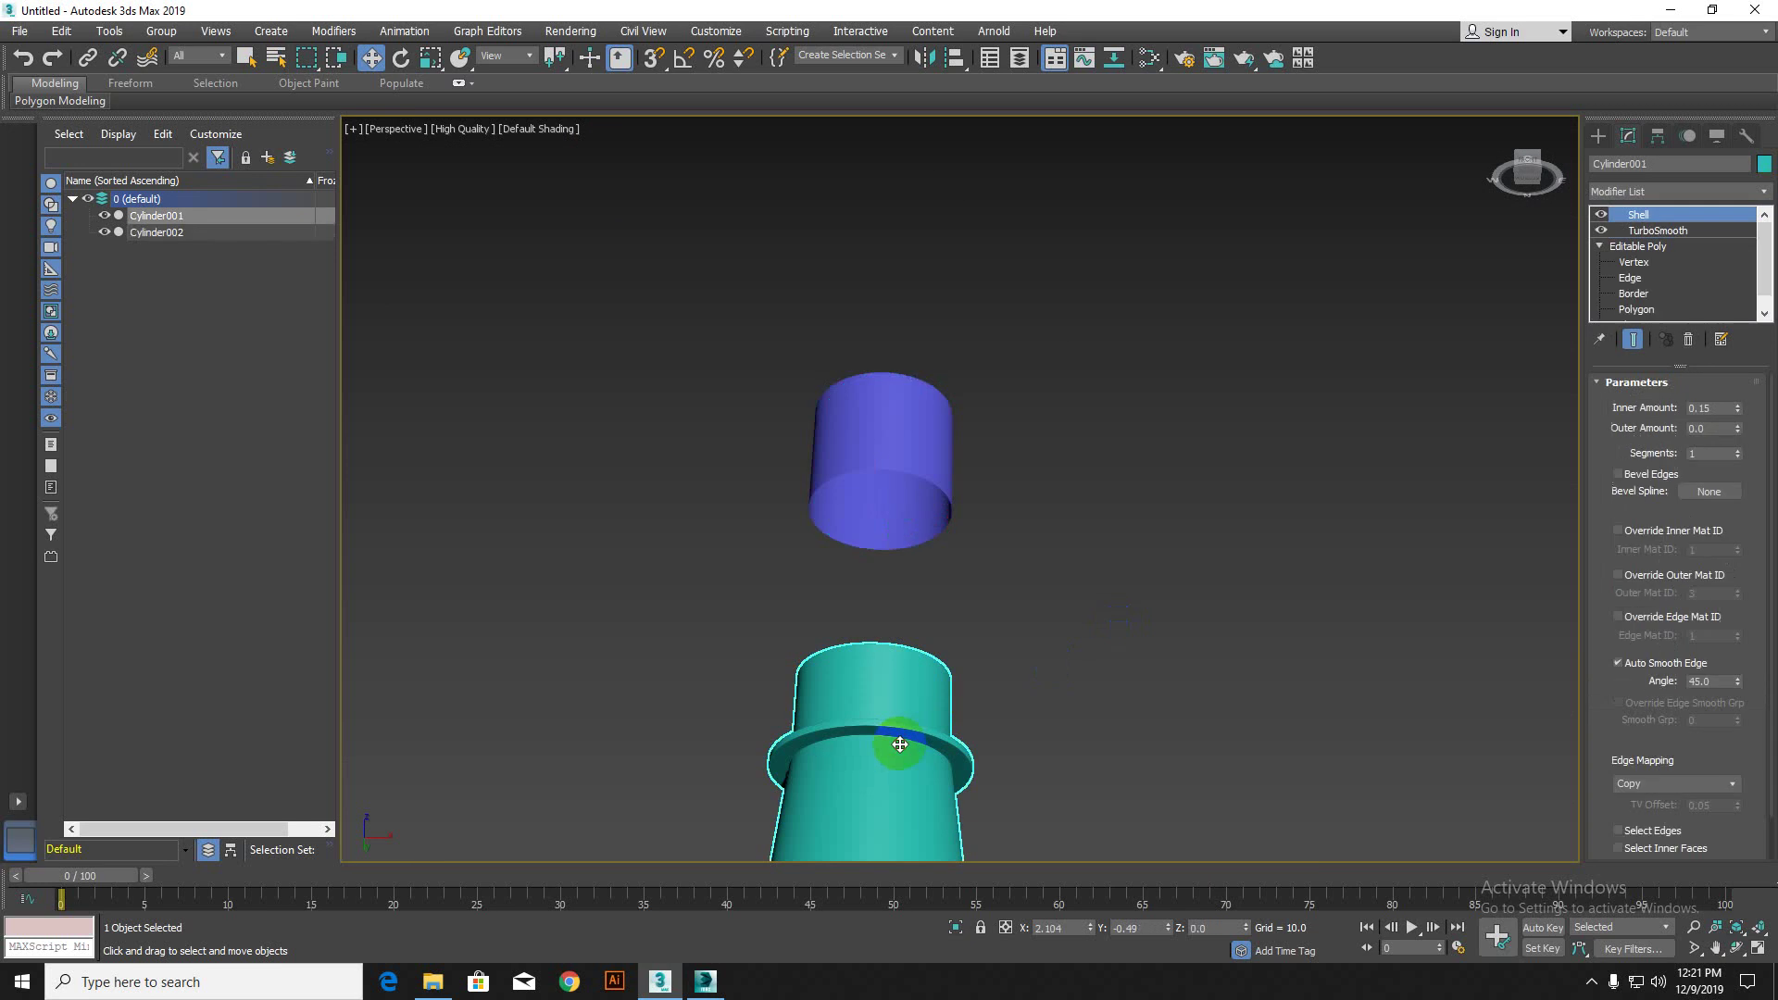
pyautogui.rightClick(1647, 215)
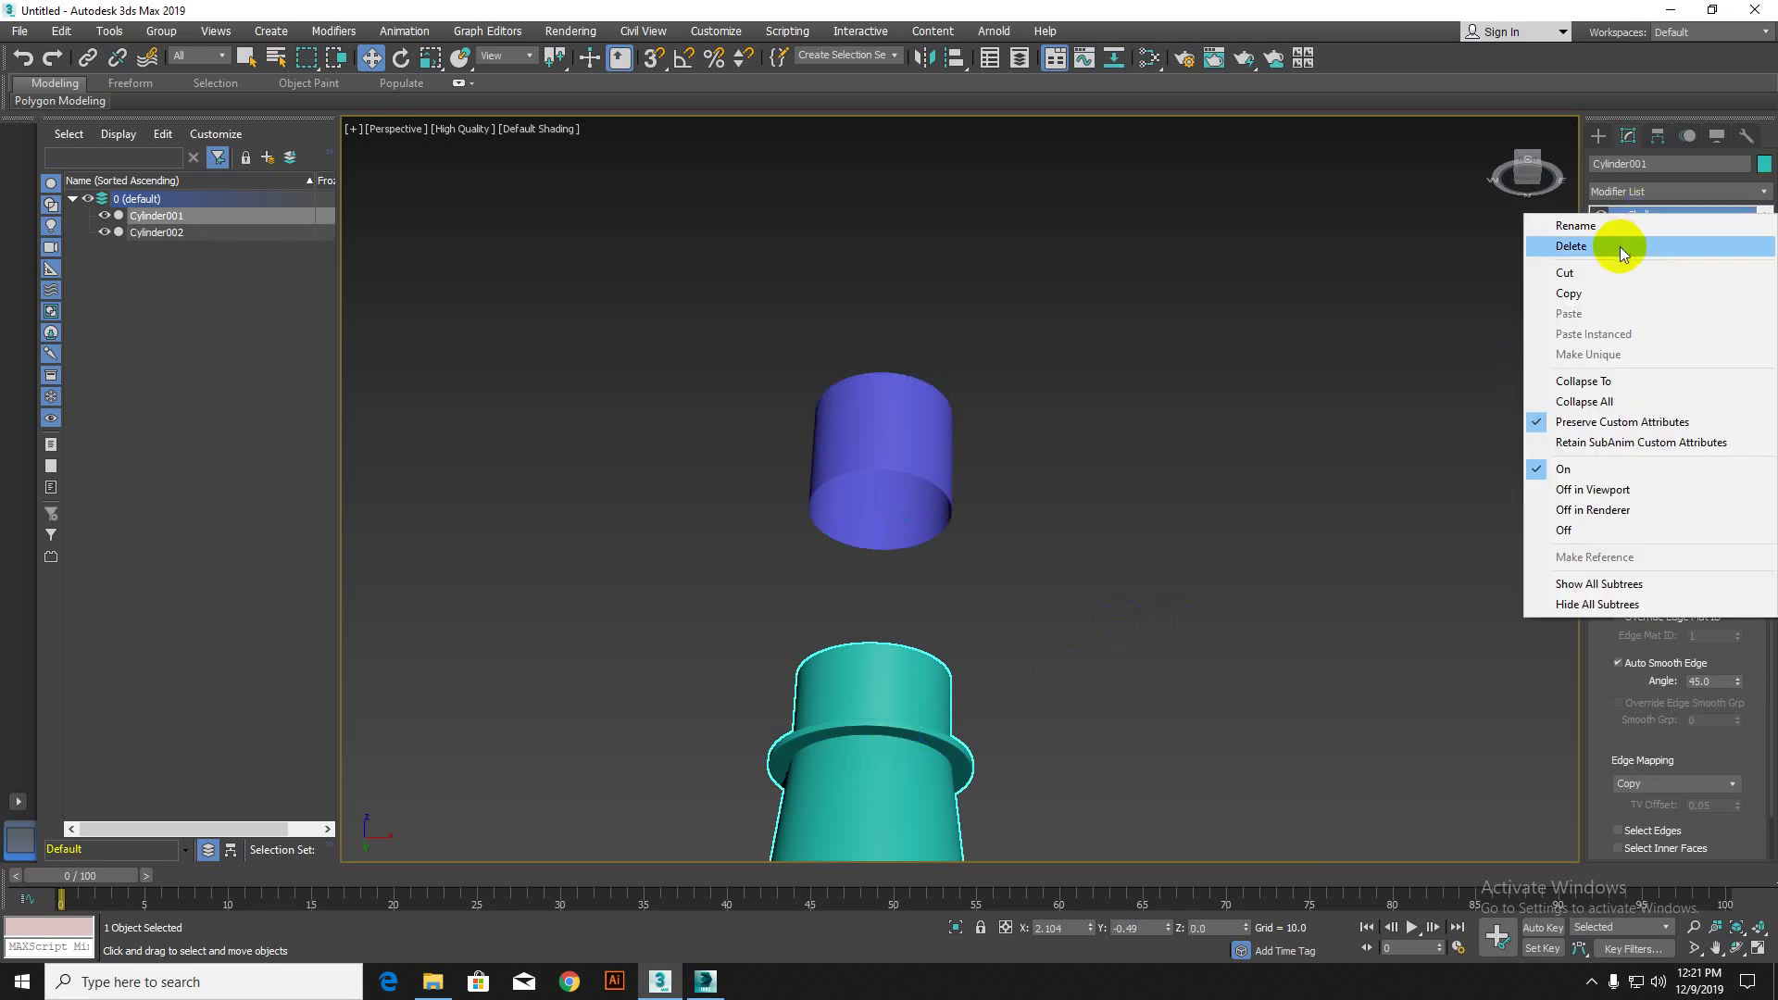
pyautogui.click(1594, 294)
# Step: Paste the Shell onto the cap above its TurboSmooth
pyautogui.click(904, 503)
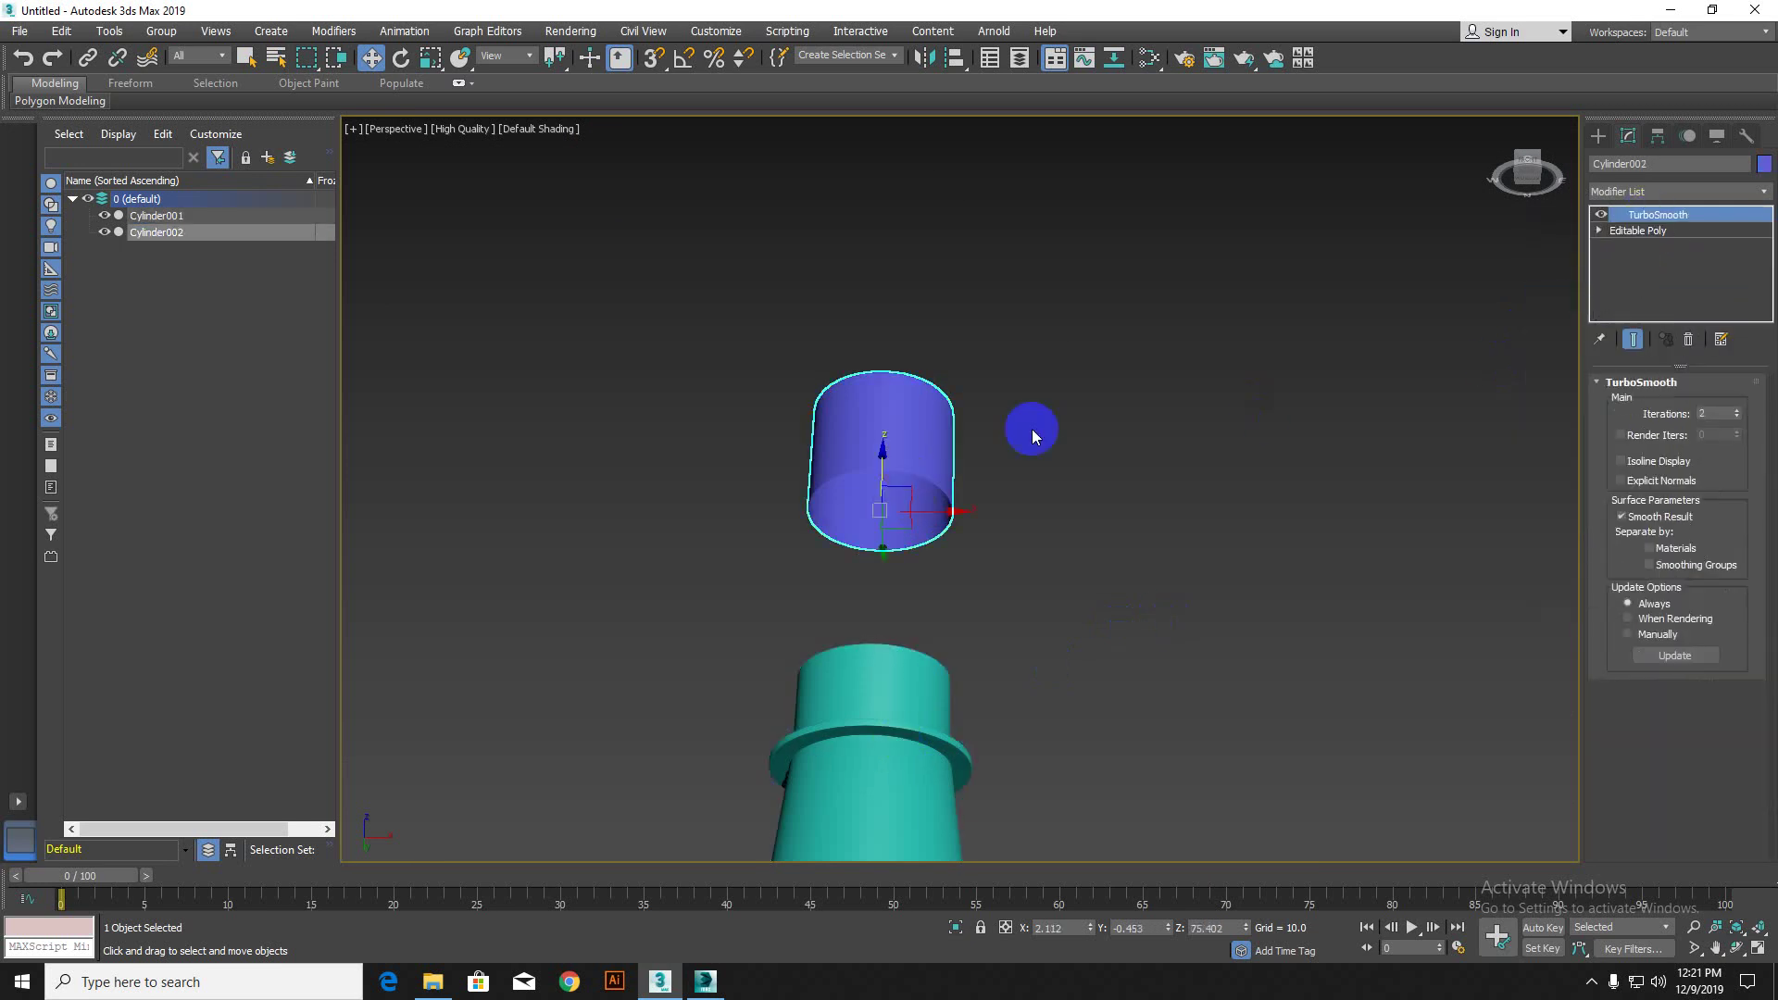
pyautogui.rightClick(1664, 216)
pyautogui.click(1594, 290)
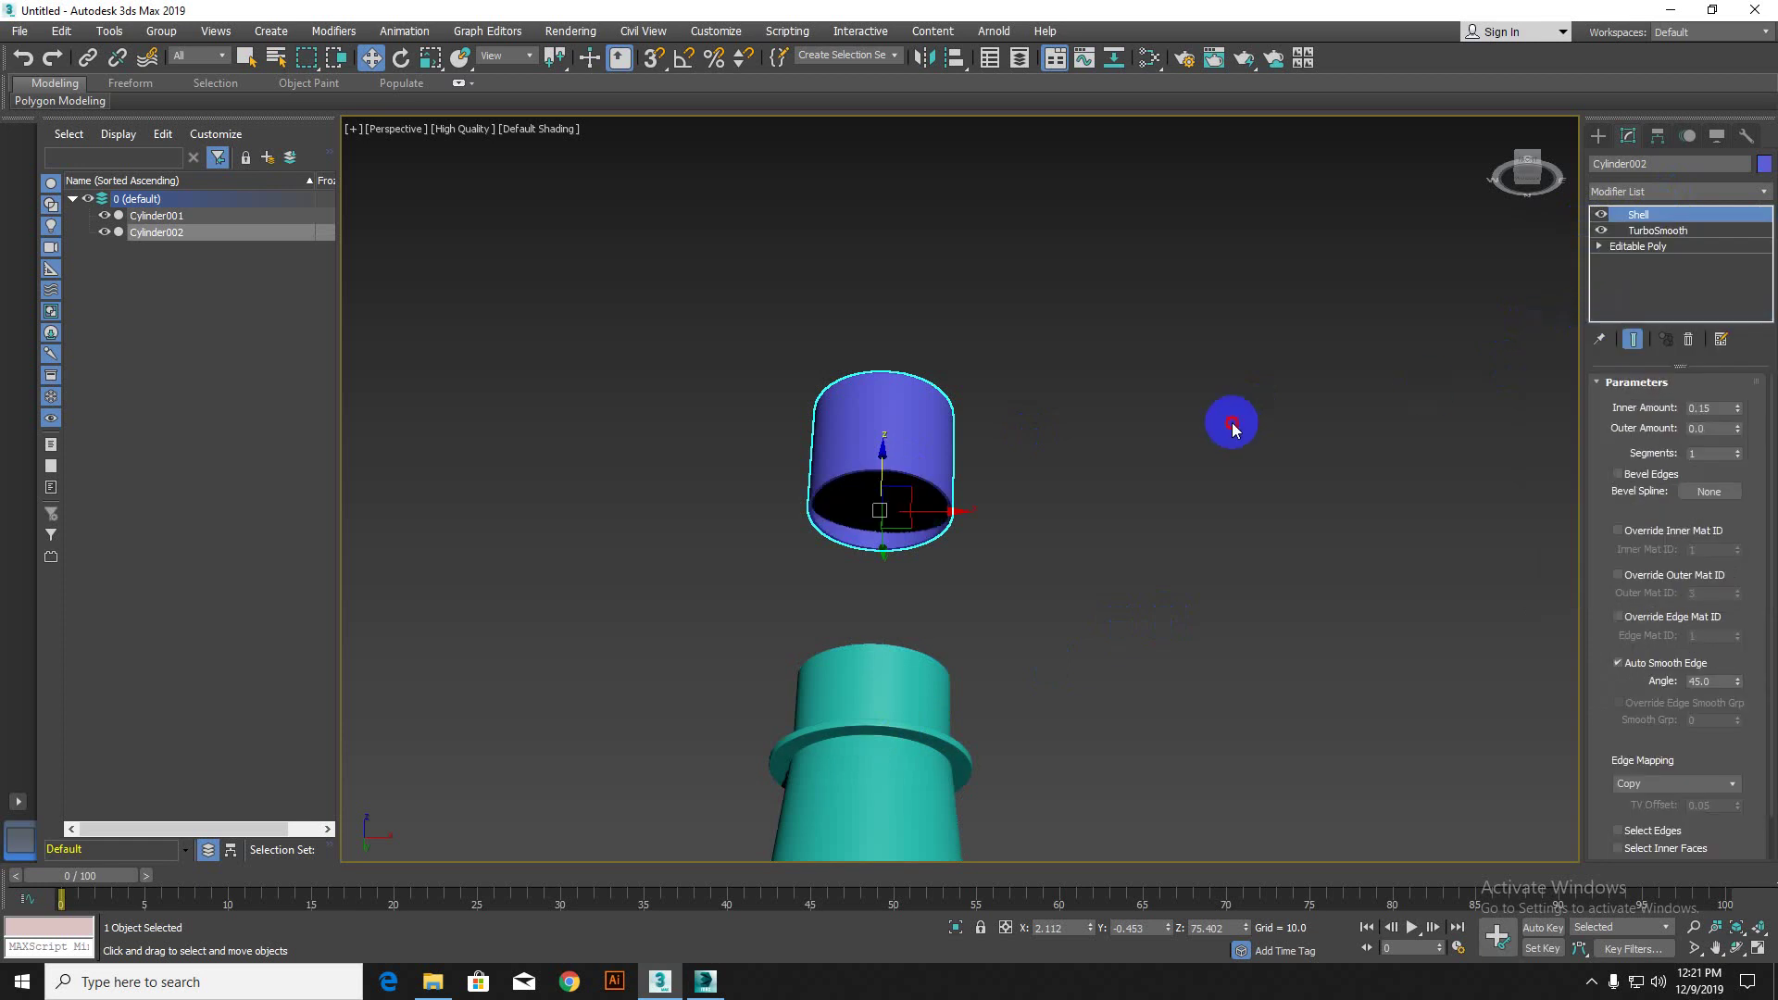
pyautogui.click(1232, 426)
pyautogui.click(944, 573)
pyautogui.keyDown('alt'); pyautogui.moveTo(944, 572); pyautogui.dragTo(1431, 441, button='middle'); pyautogui.keyUp('alt')
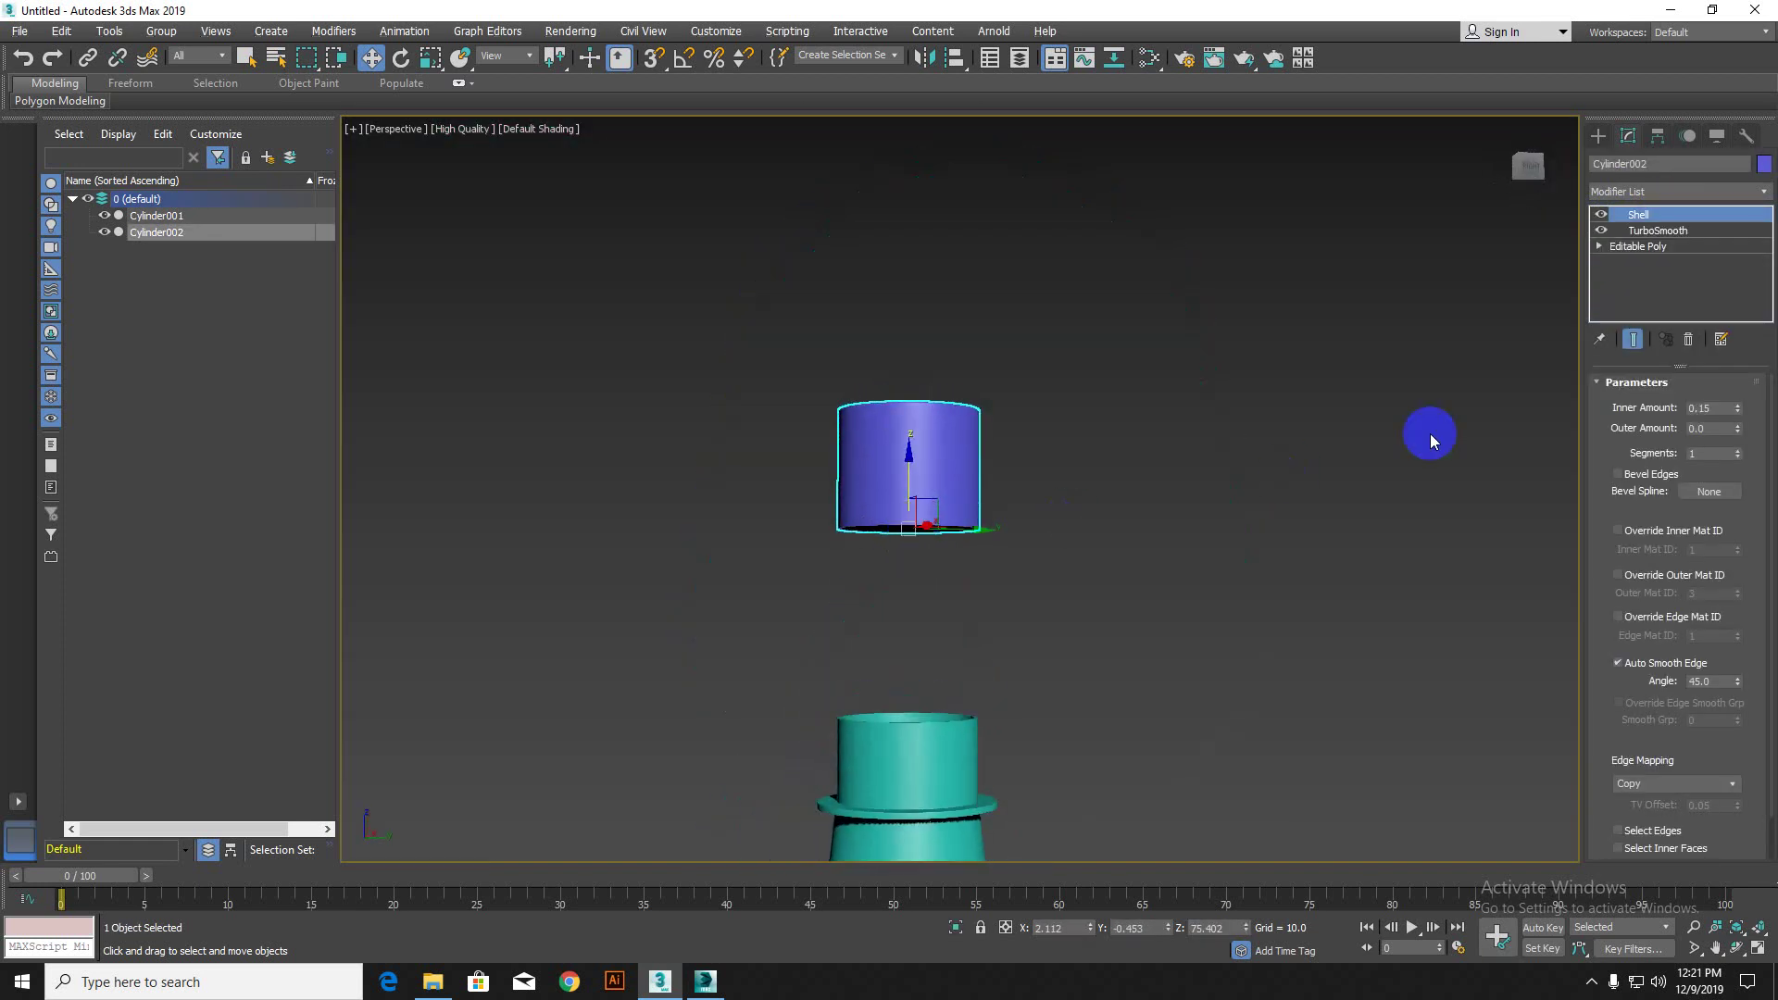
pyautogui.click(1652, 230)
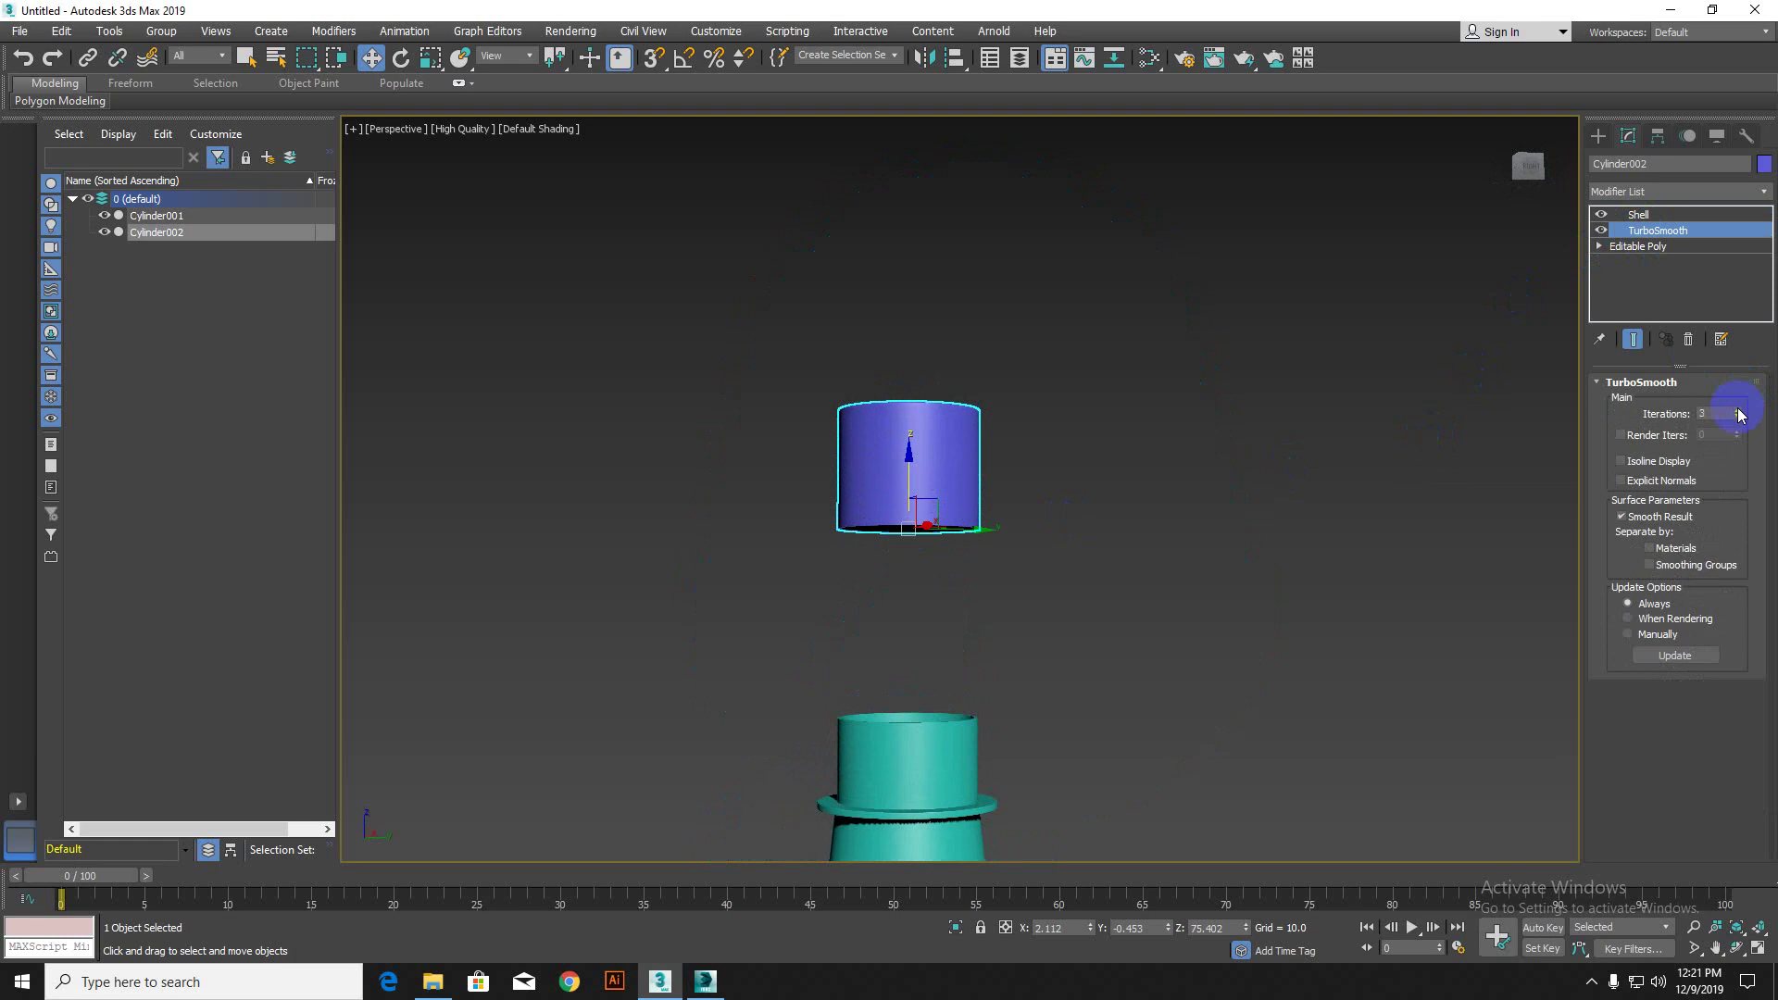
# Step: Move the cap down onto the bottle's neck
pyautogui.click(910, 474)
pyautogui.moveTo(909, 455); pyautogui.dragTo(906, 728)
pyautogui.click(1089, 591)
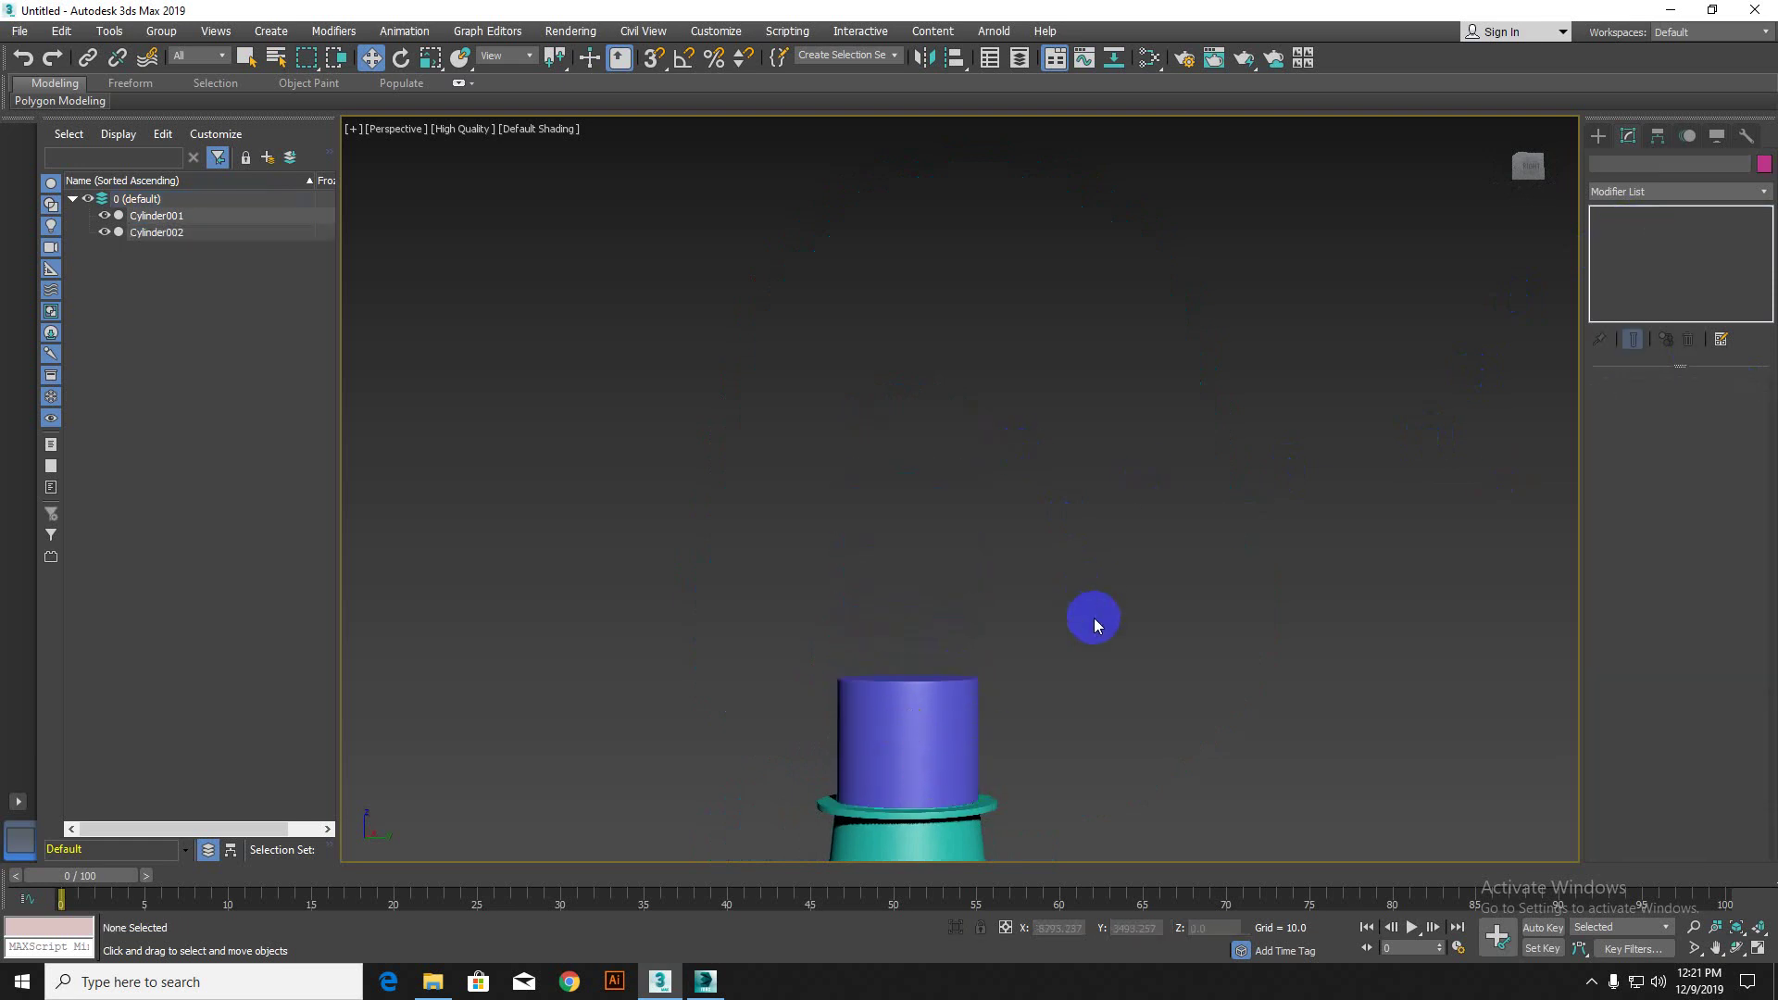
pyautogui.moveTo(1091, 615); pyautogui.dragTo(1111, 536, button='middle')
pyautogui.scroll(2, 1167, 335)
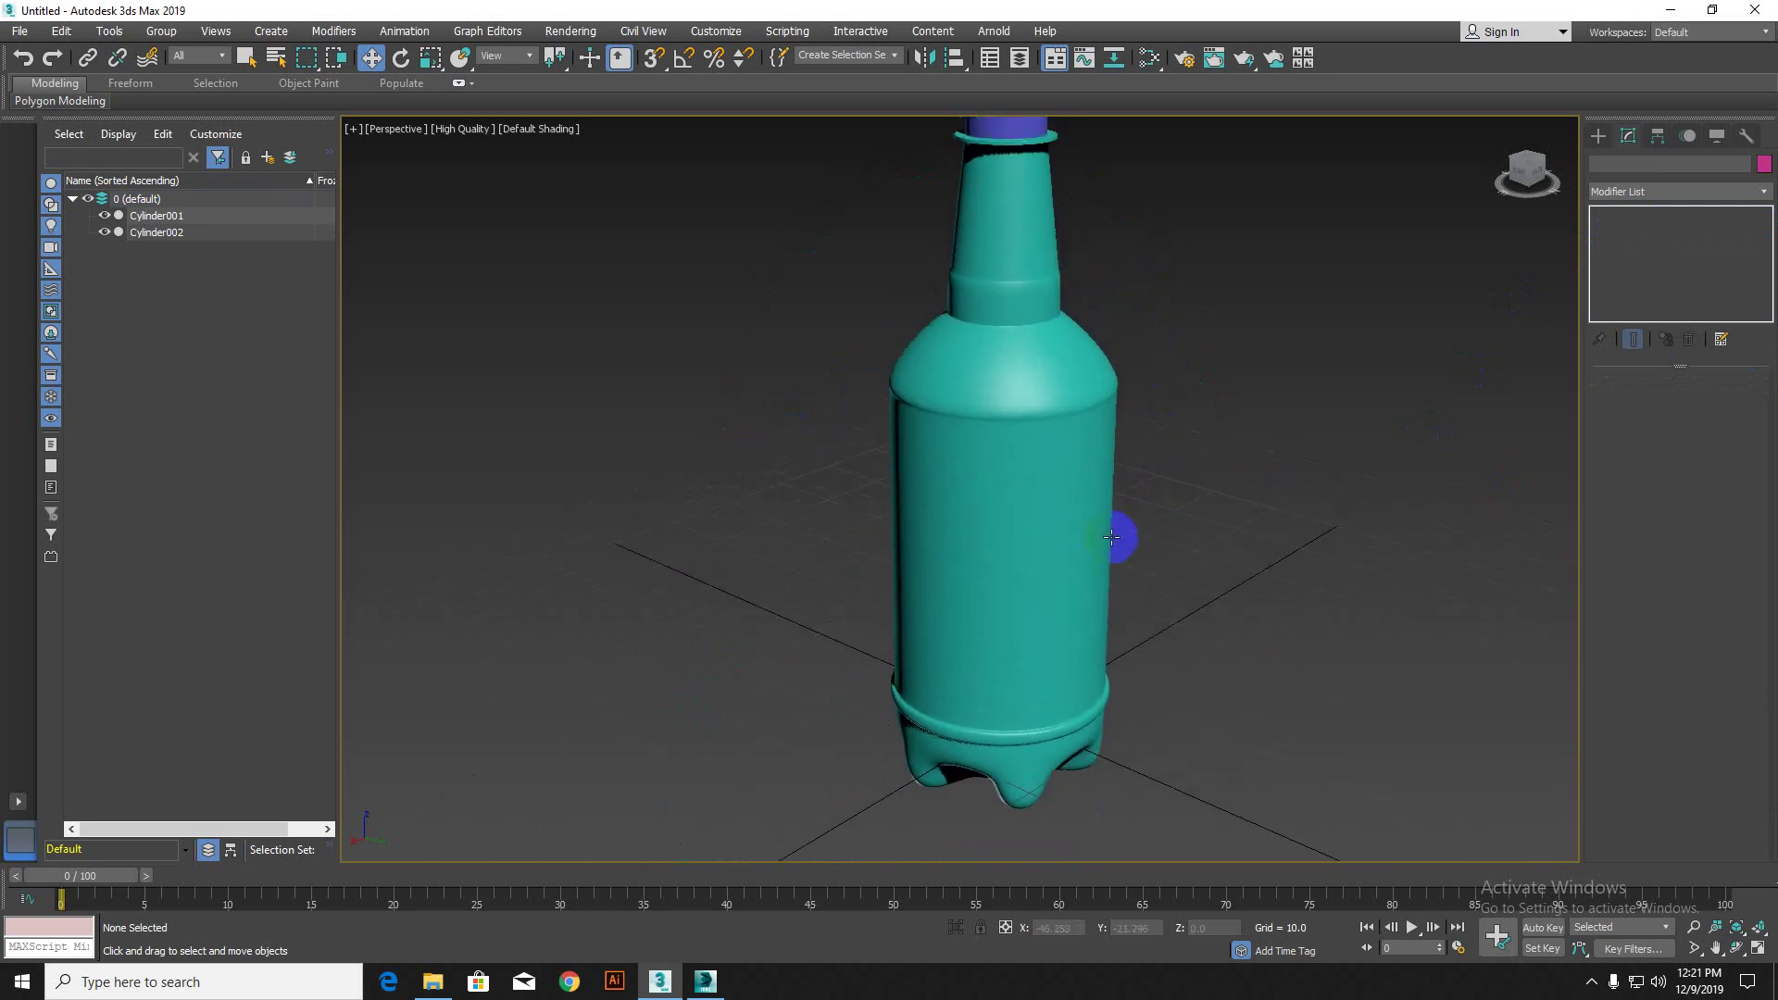
# Step: Set the bottle body's object colour to light green
pyautogui.click(1071, 456)
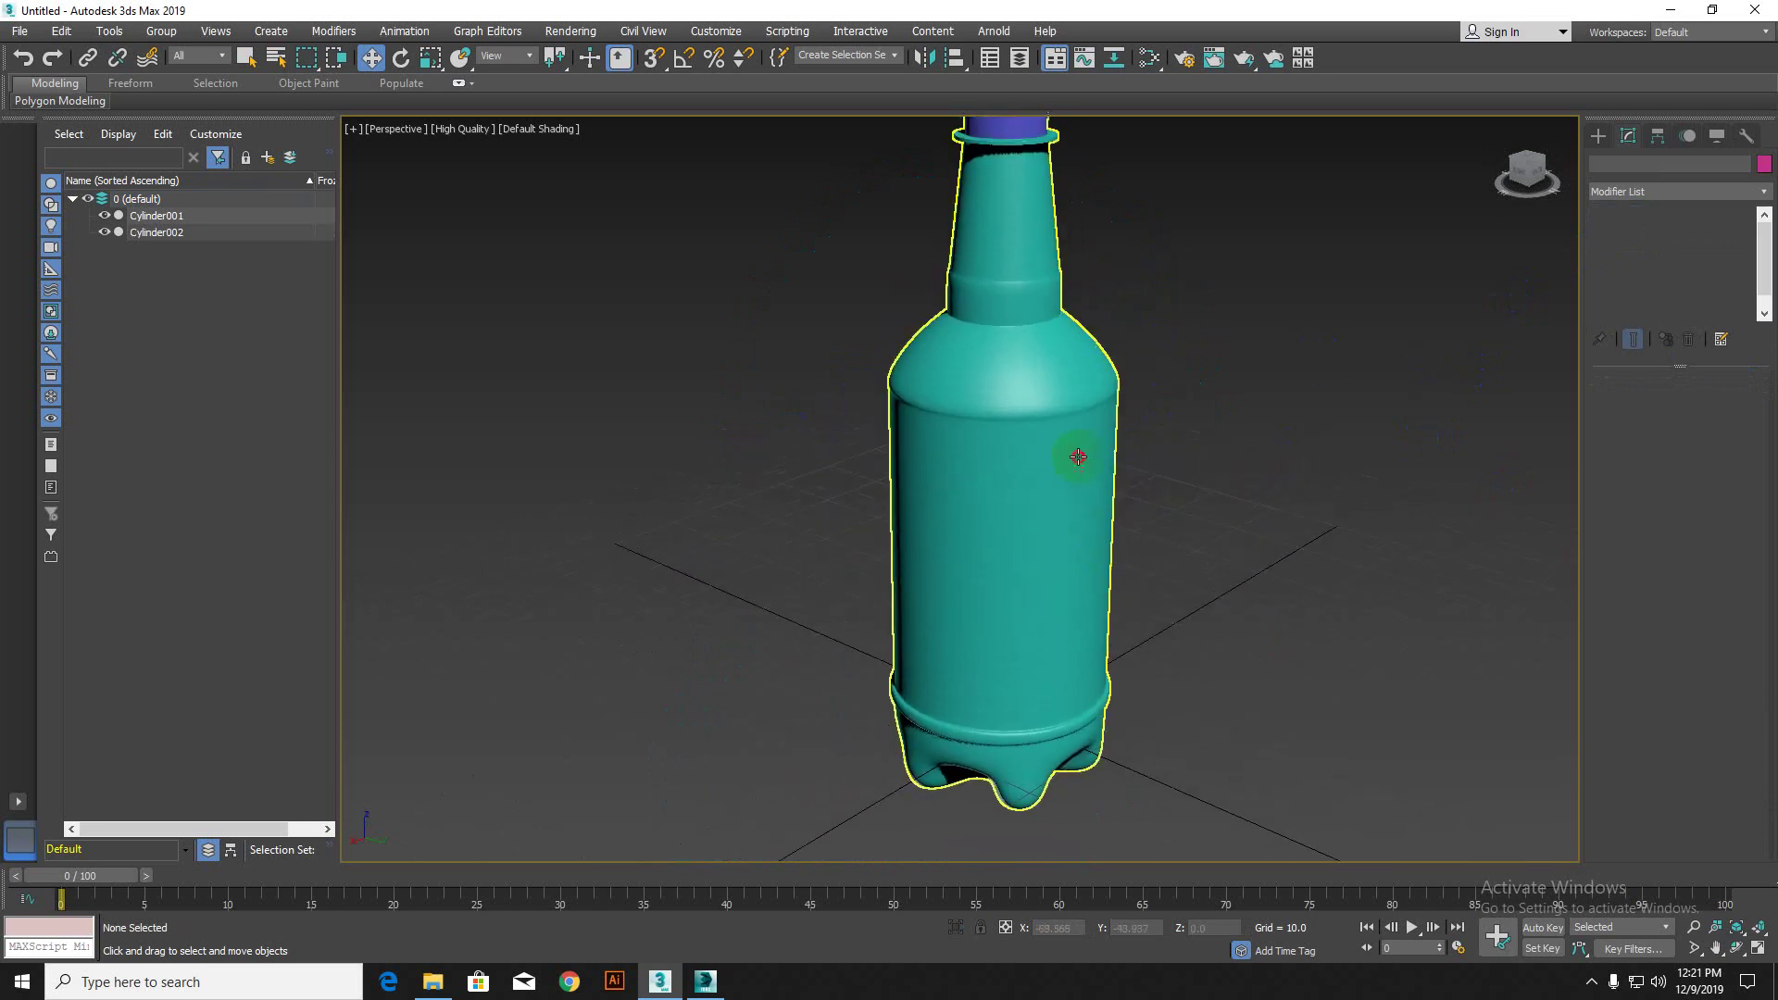
pyautogui.click(1763, 165)
pyautogui.click(924, 457)
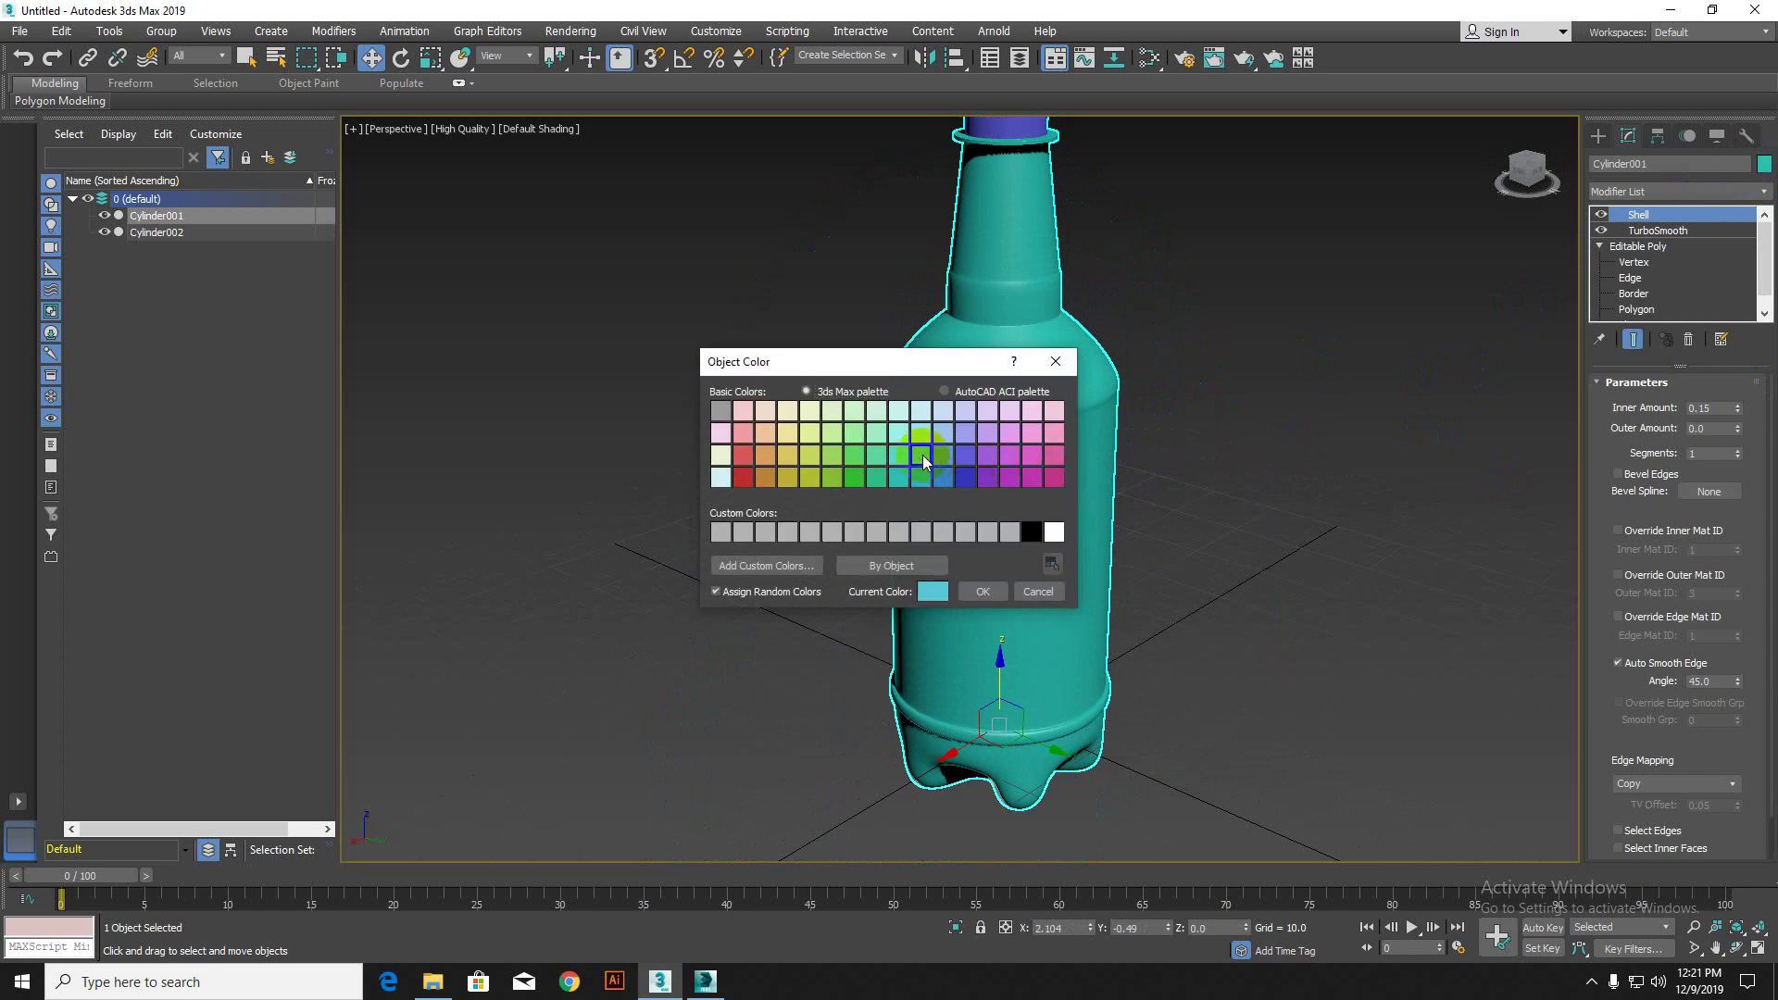
pyautogui.click(982, 590)
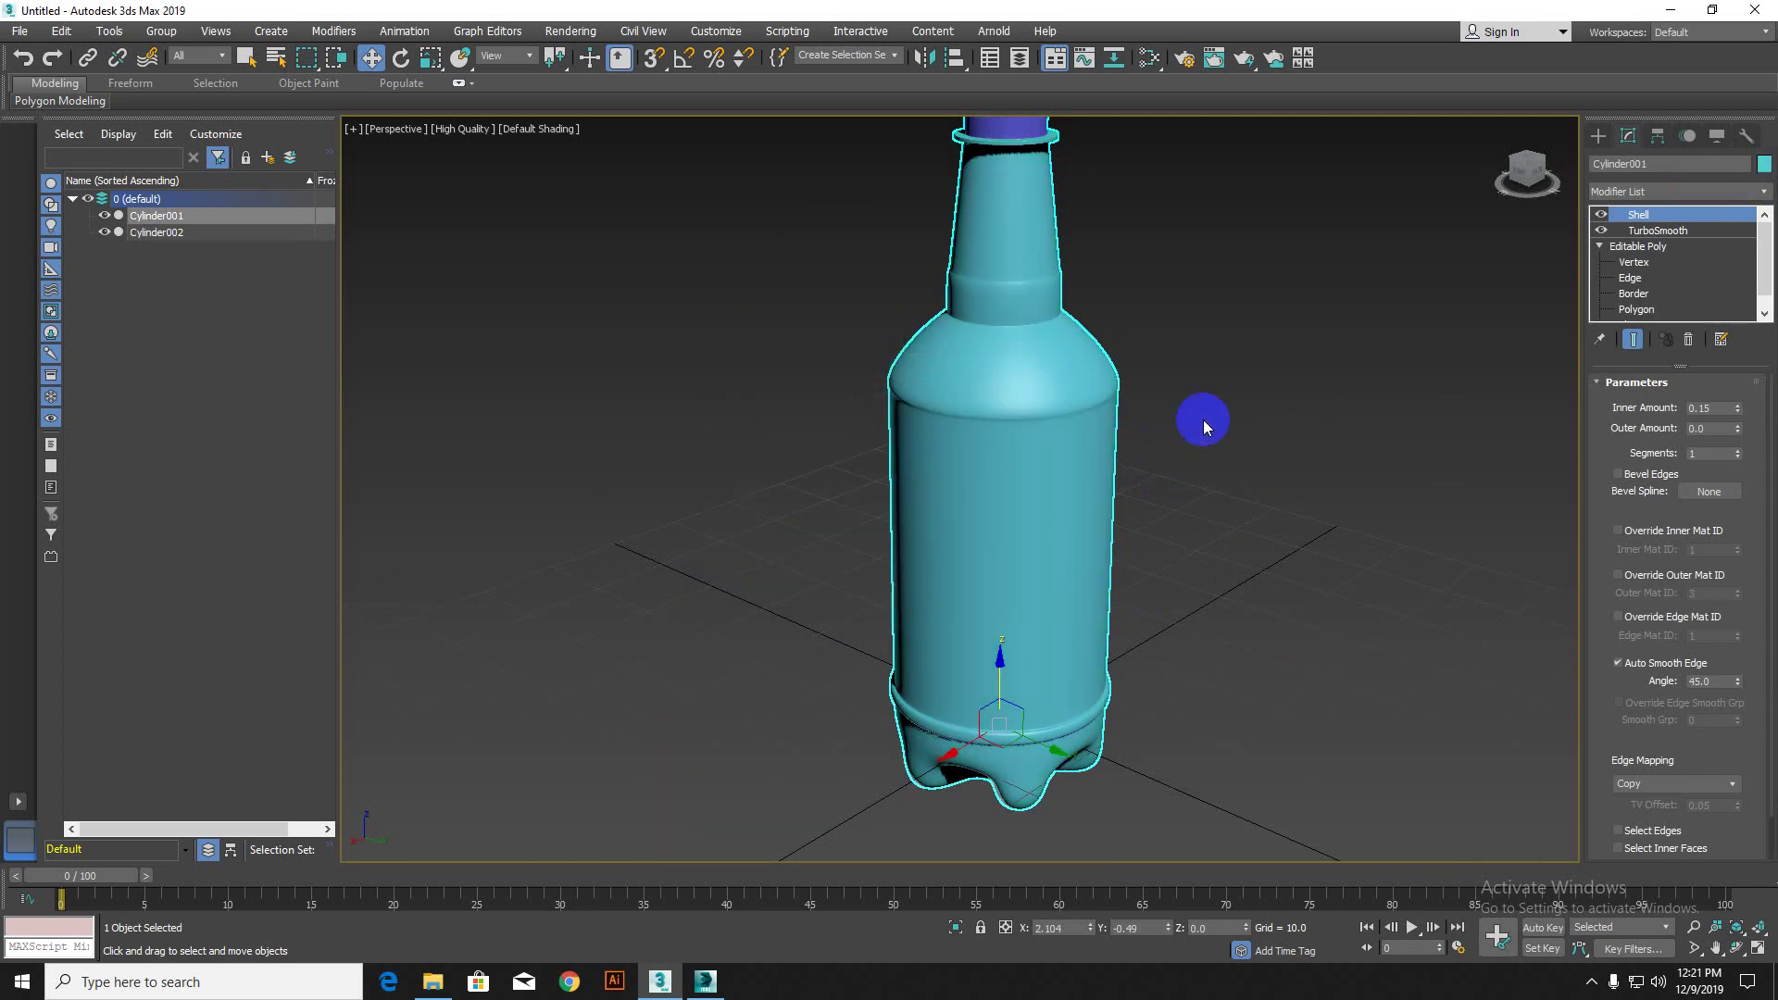
pyautogui.click(1764, 164)
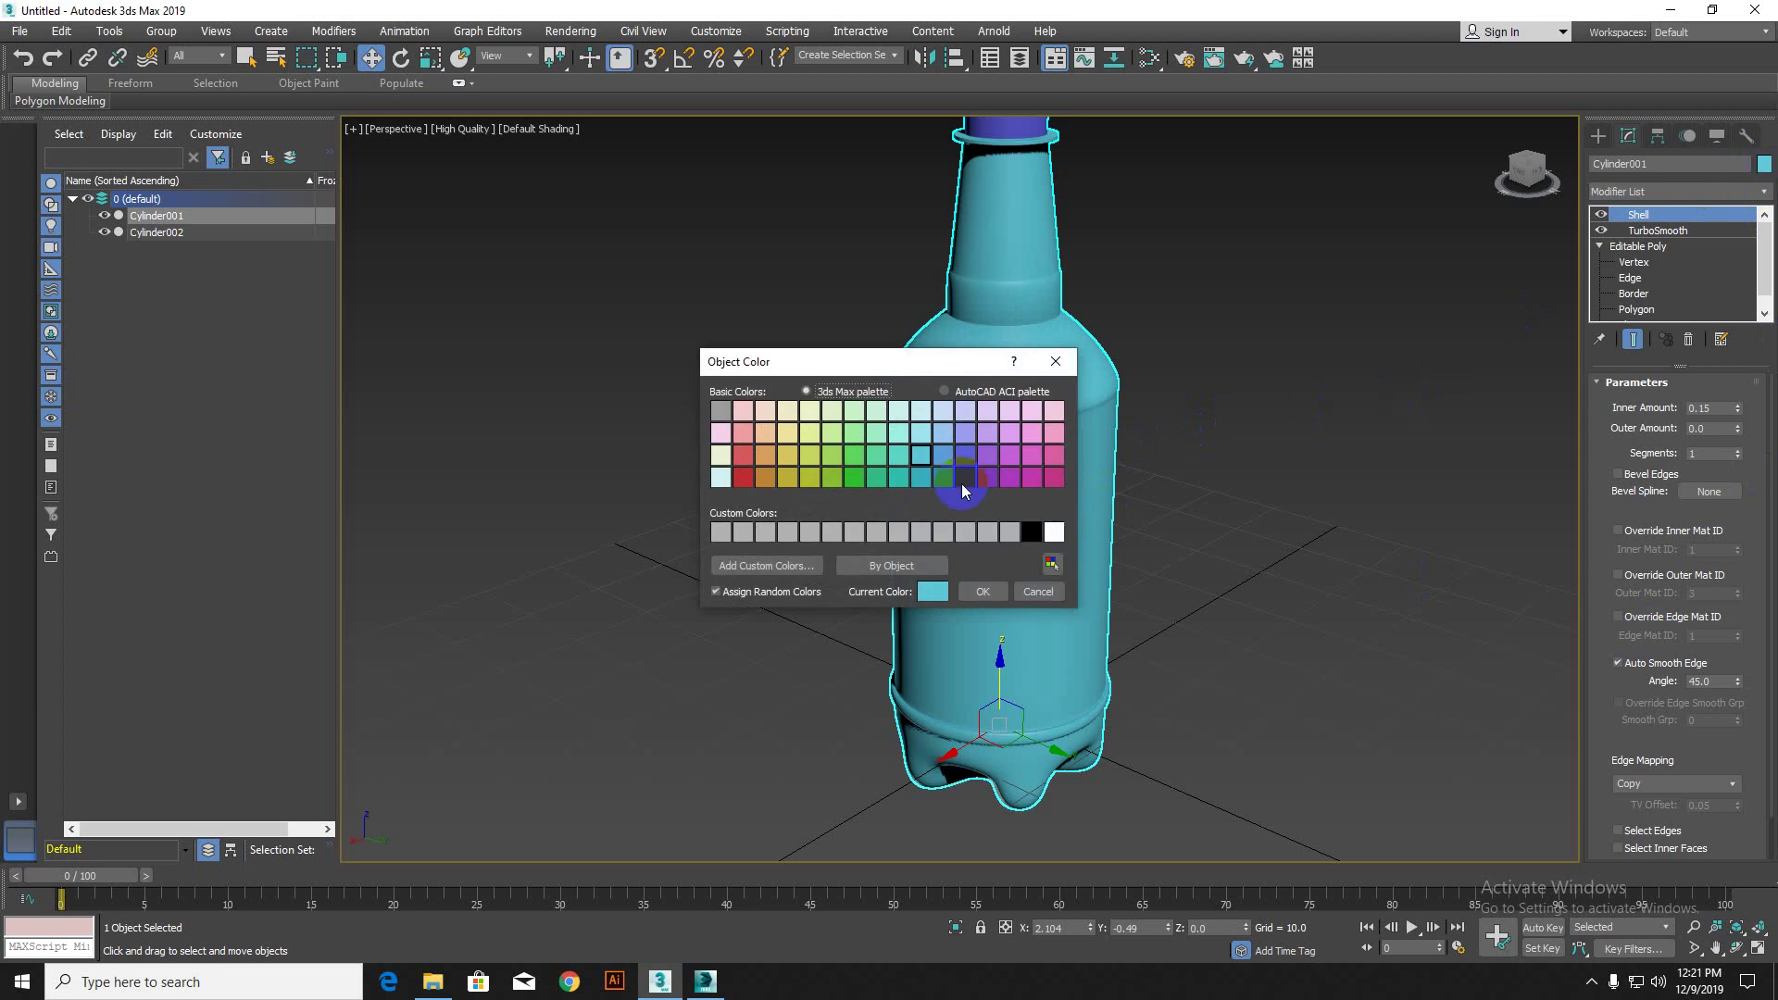
pyautogui.click(980, 591)
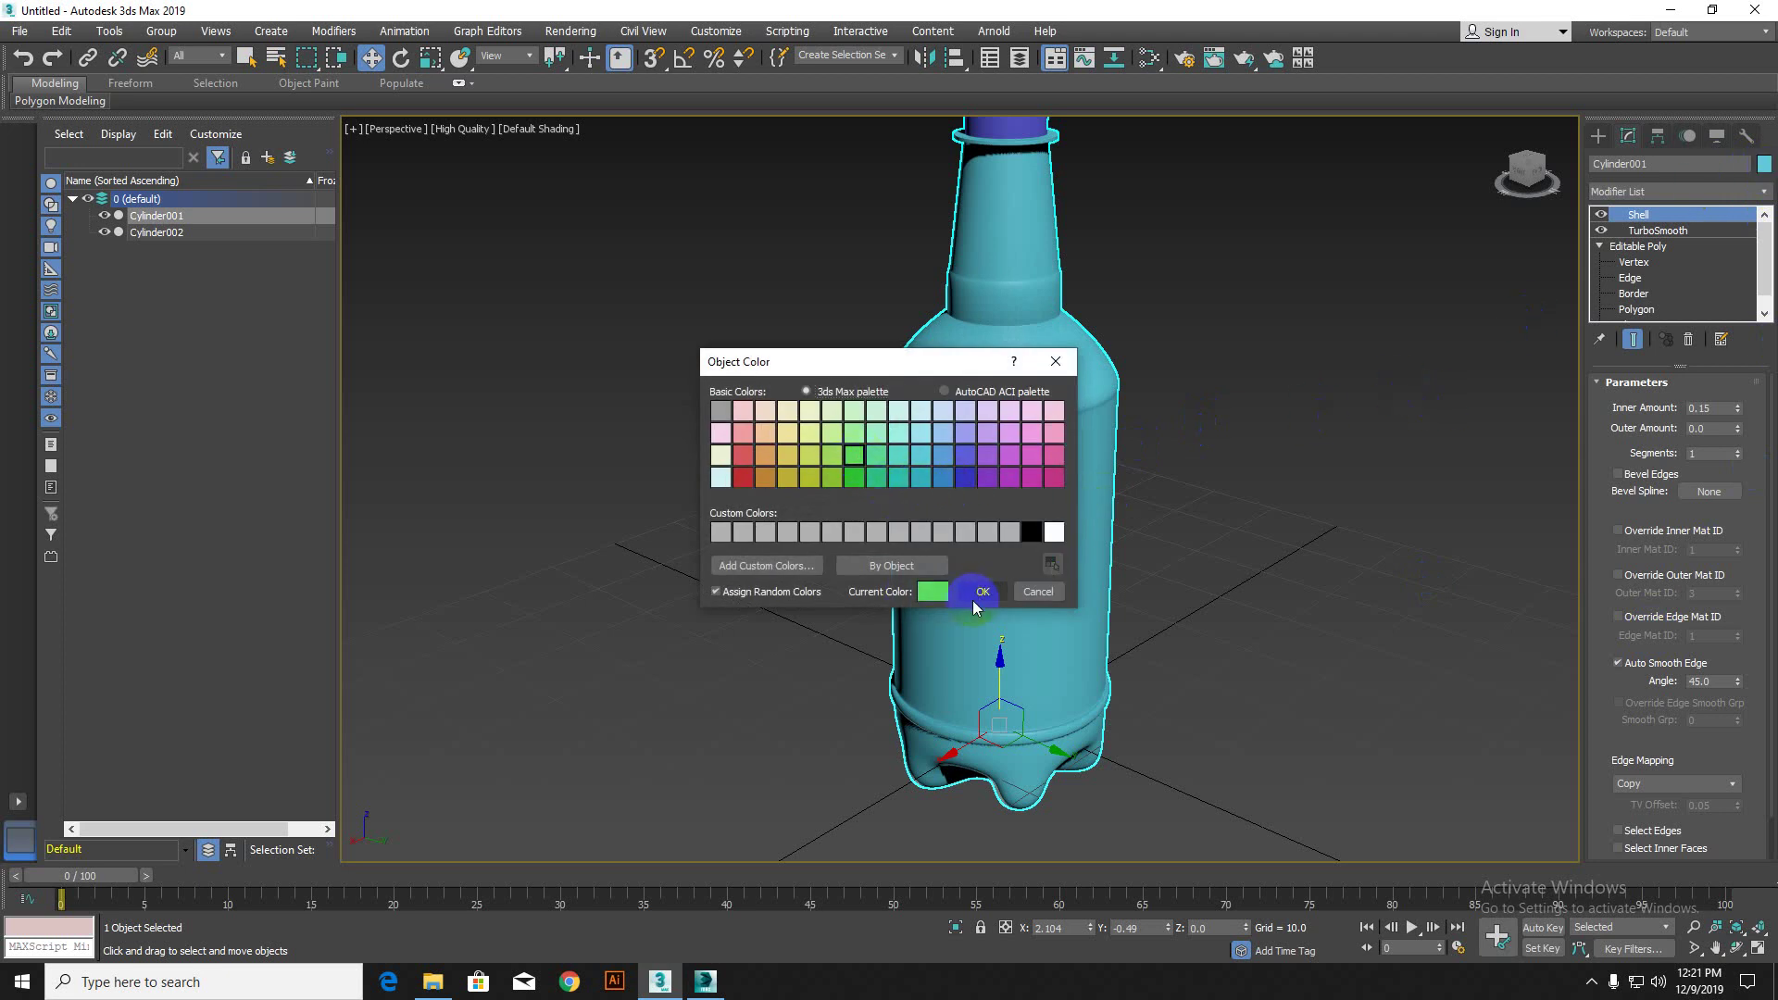
pyautogui.click(1242, 587)
pyautogui.click(971, 501)
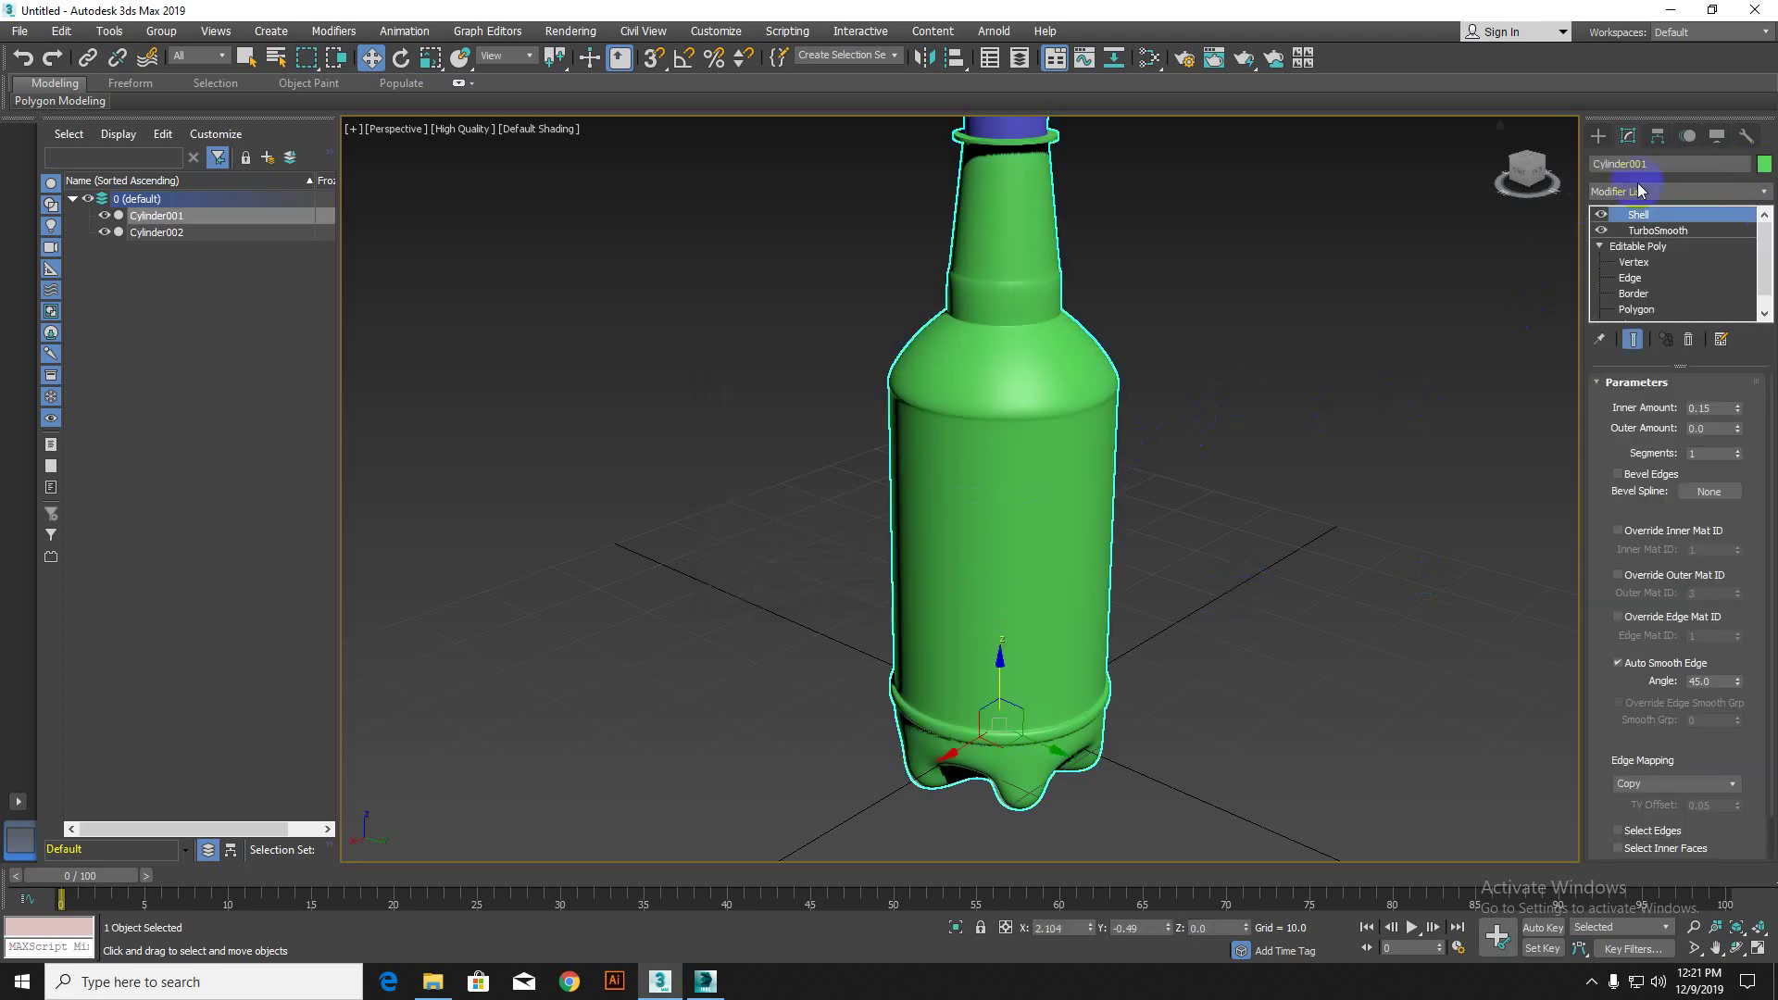
pyautogui.click(1764, 165)
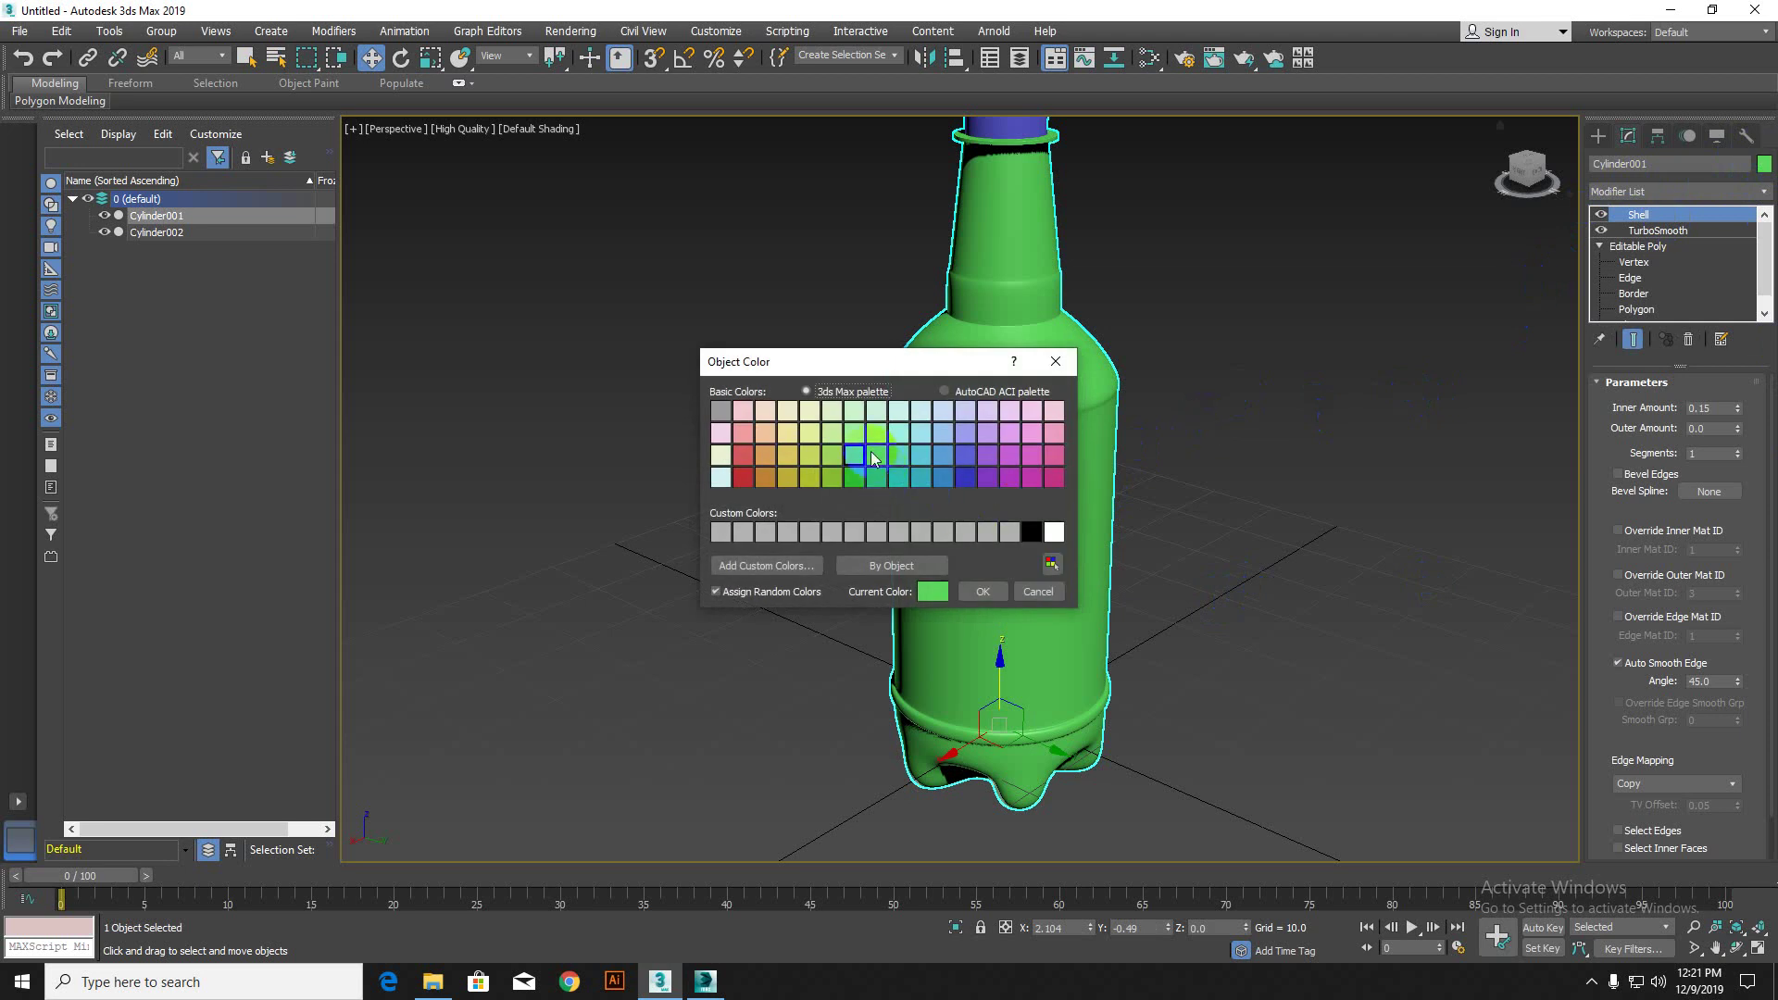
pyautogui.click(983, 593)
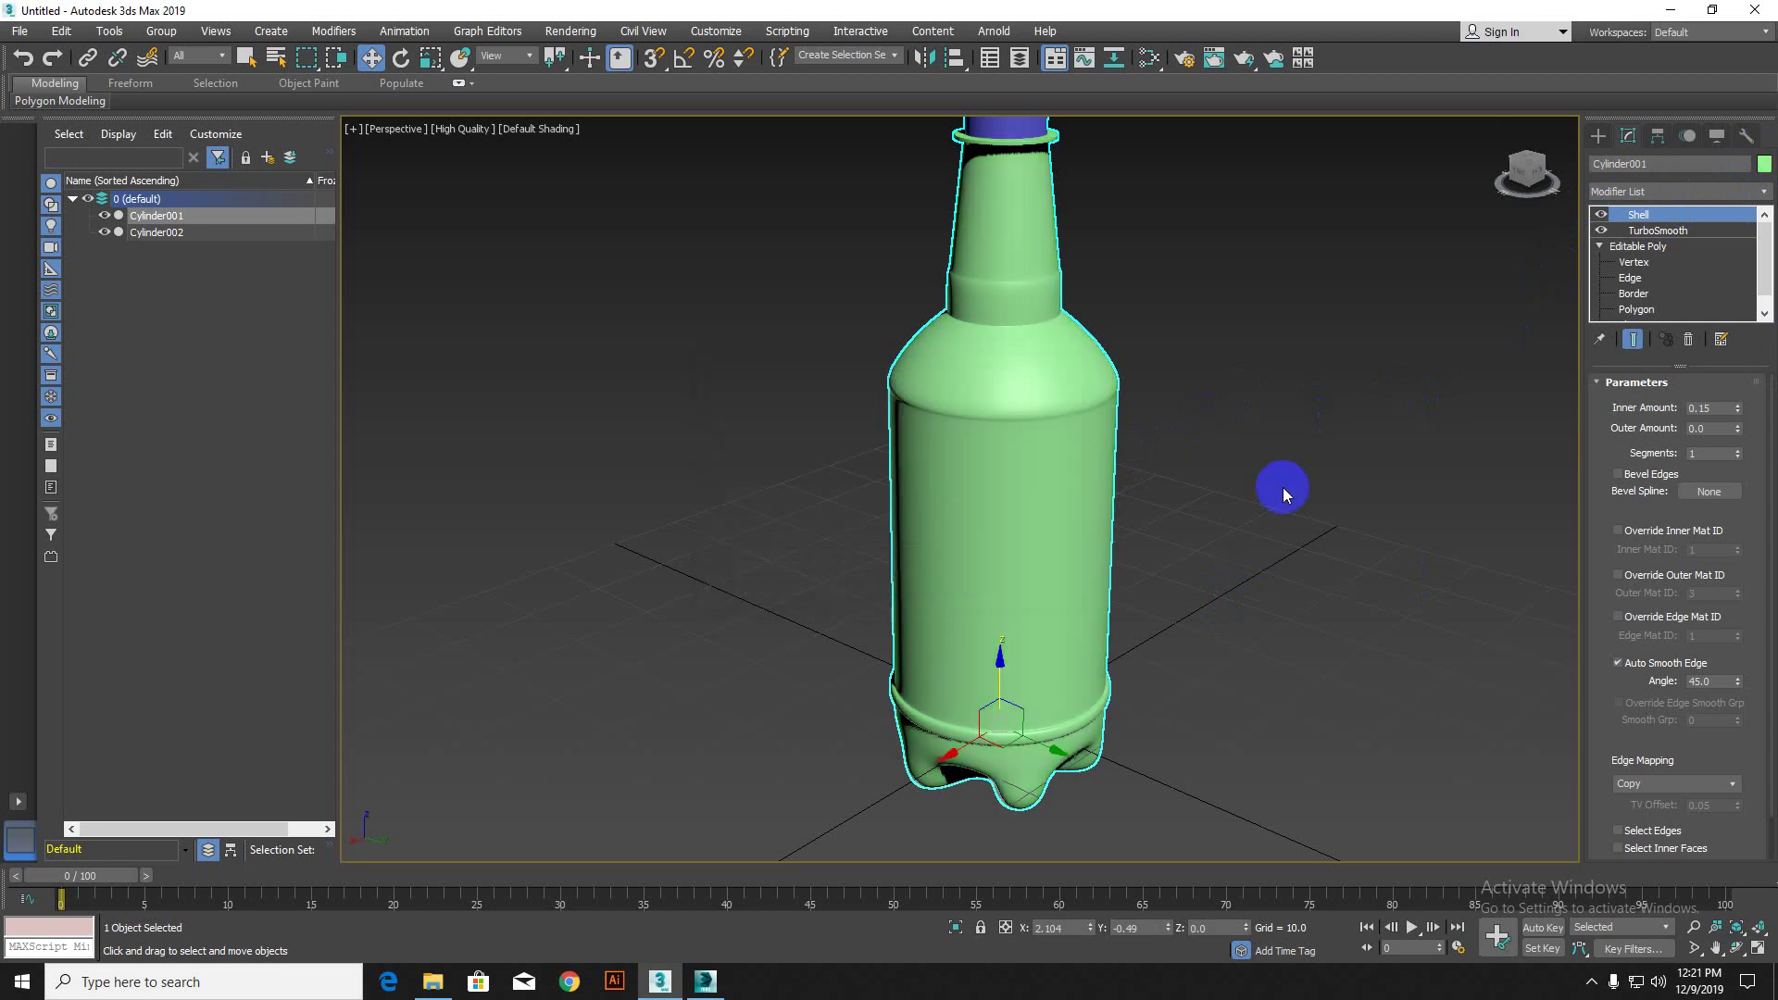
pyautogui.click(1283, 486)
pyautogui.scroll(5, 879, 471)
# Step: Set the cap's object colour to black
pyautogui.click(830, 473)
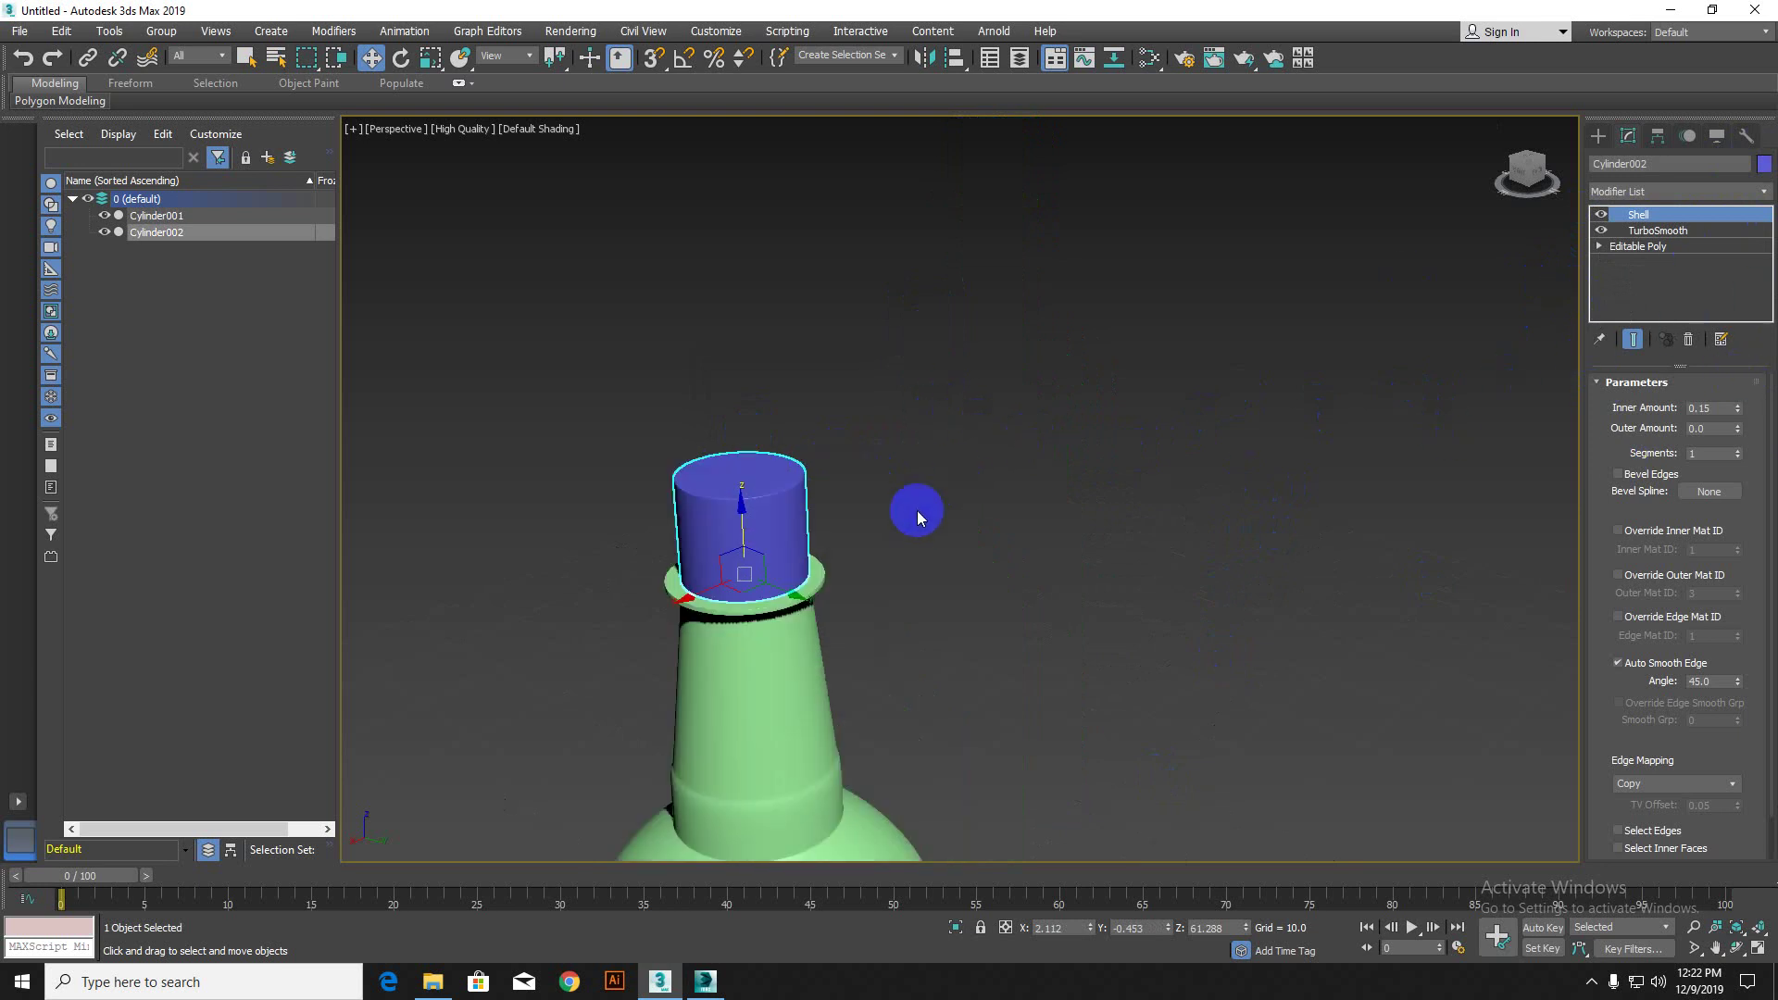
pyautogui.scroll(3, 939, 536)
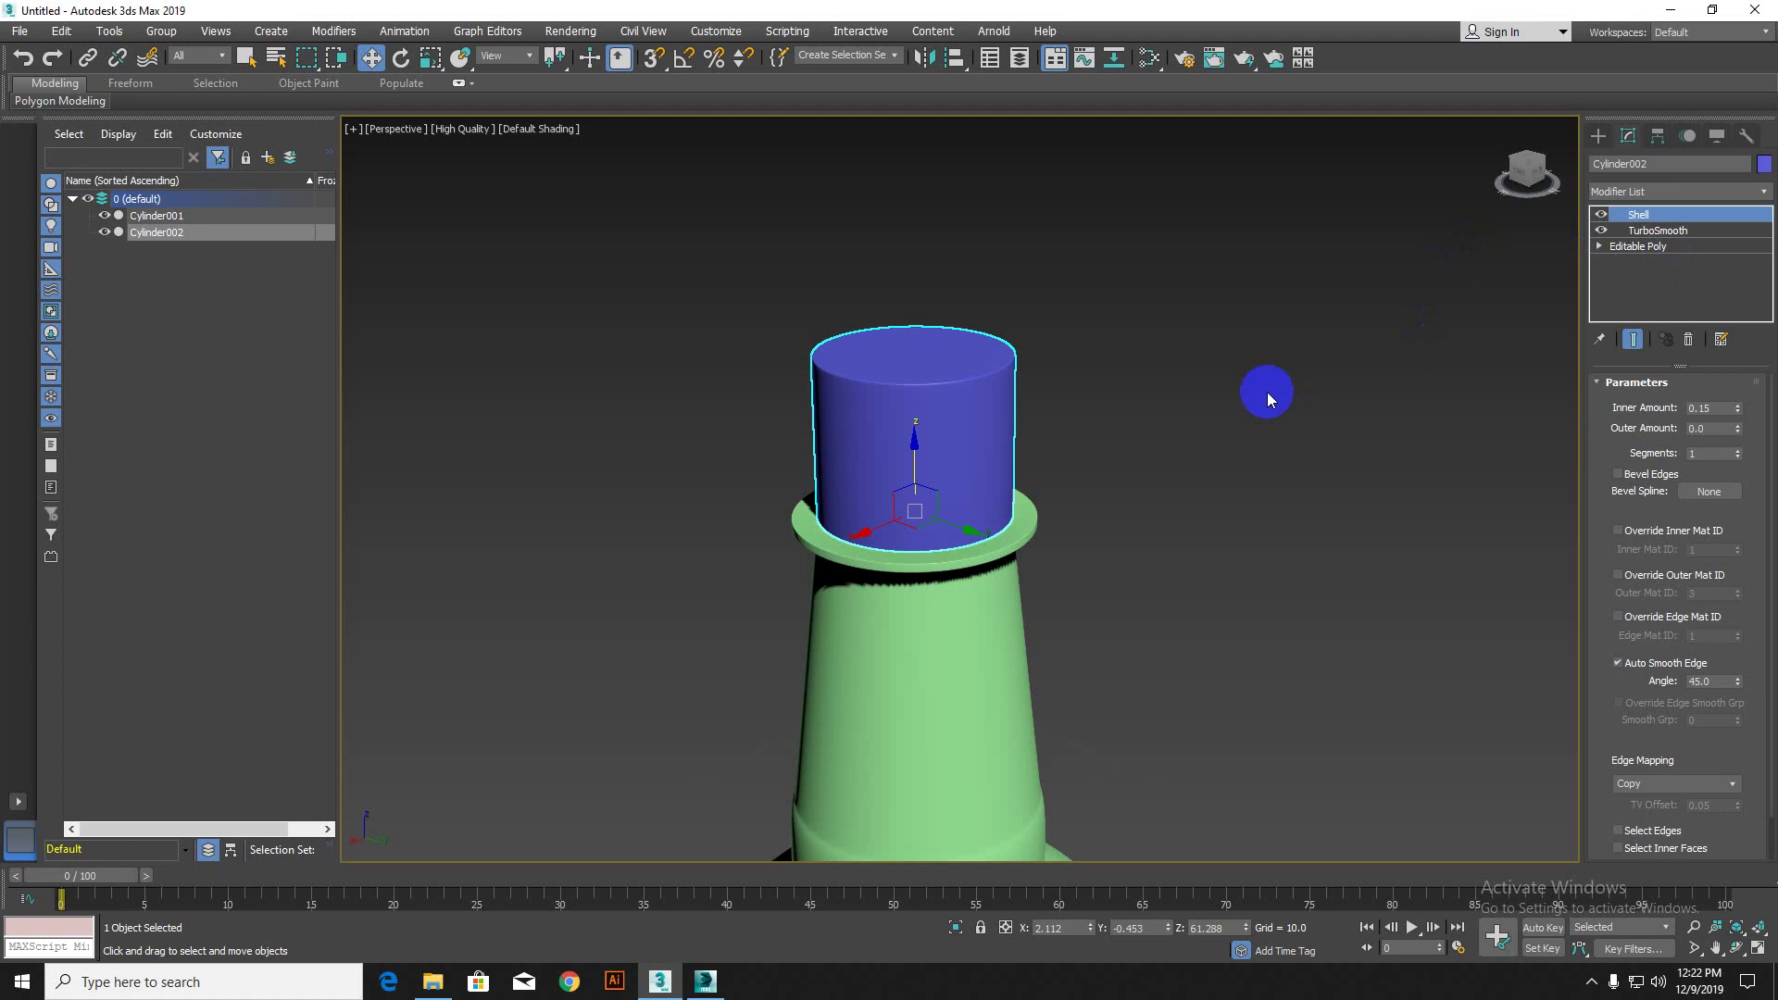
pyautogui.scroll(2, 1266, 392)
pyautogui.moveTo(1106, 489); pyautogui.dragTo(1186, 470)
pyautogui.moveTo(1041, 542); pyautogui.dragTo(1236, 407, button='middle')
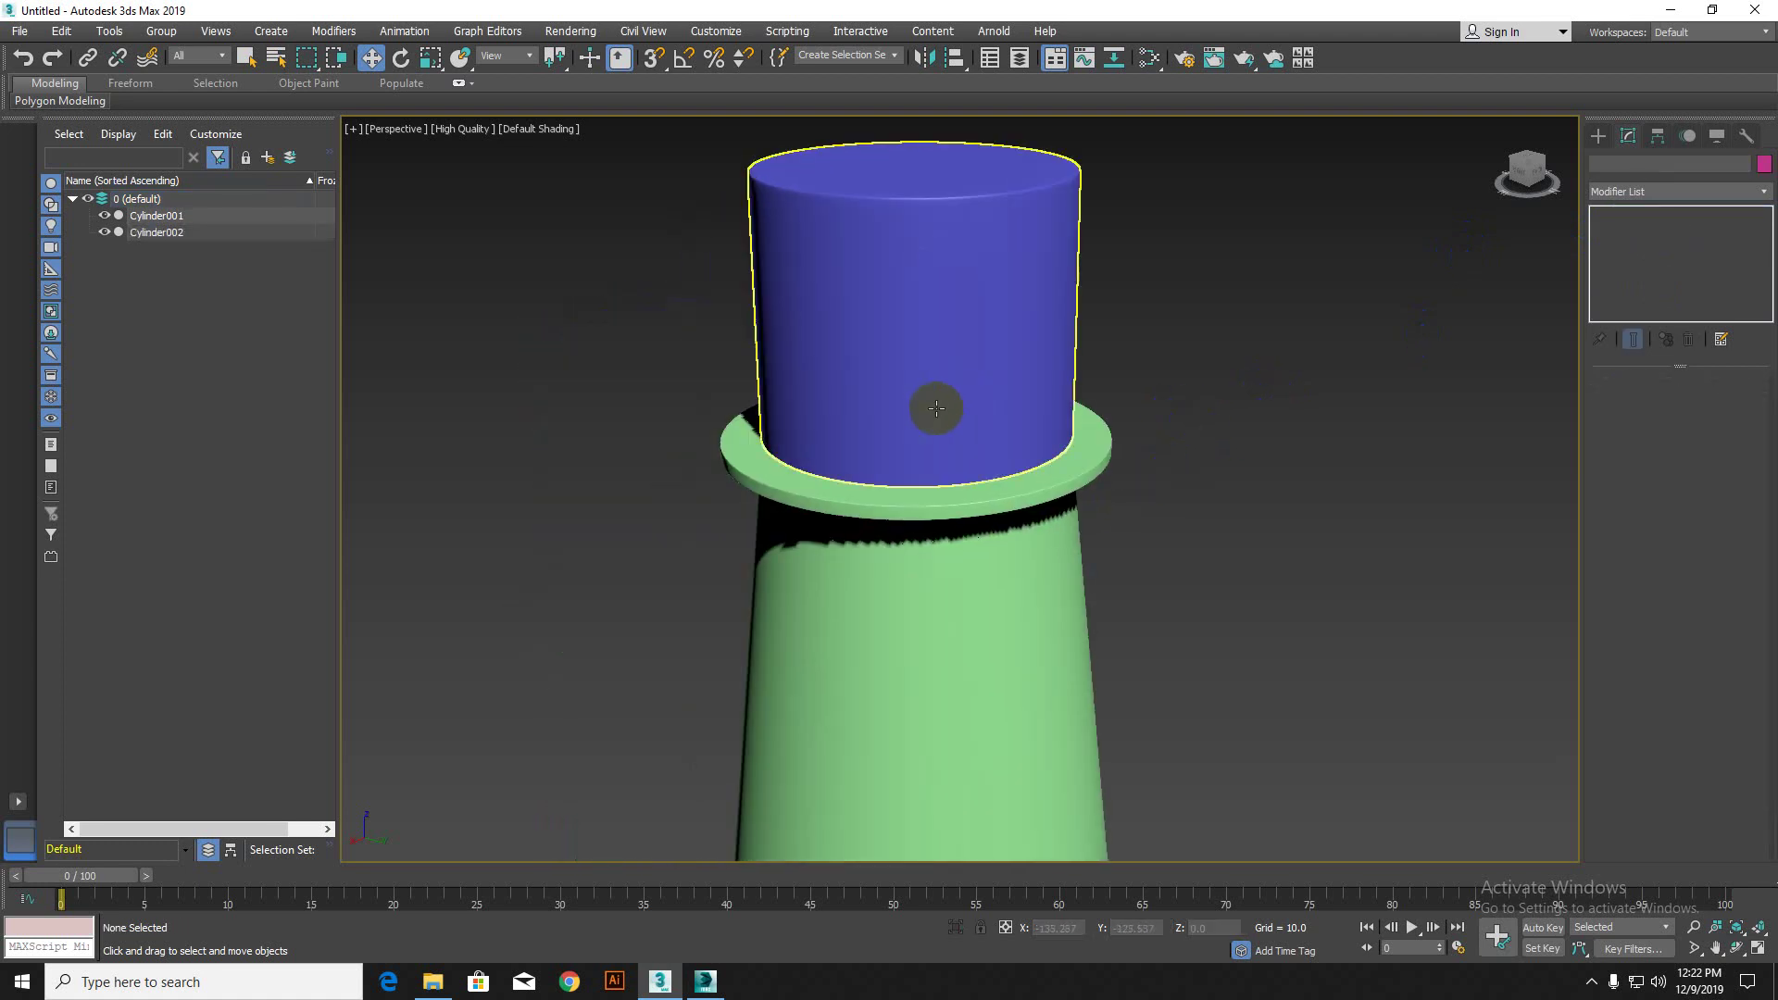
pyautogui.click(935, 408)
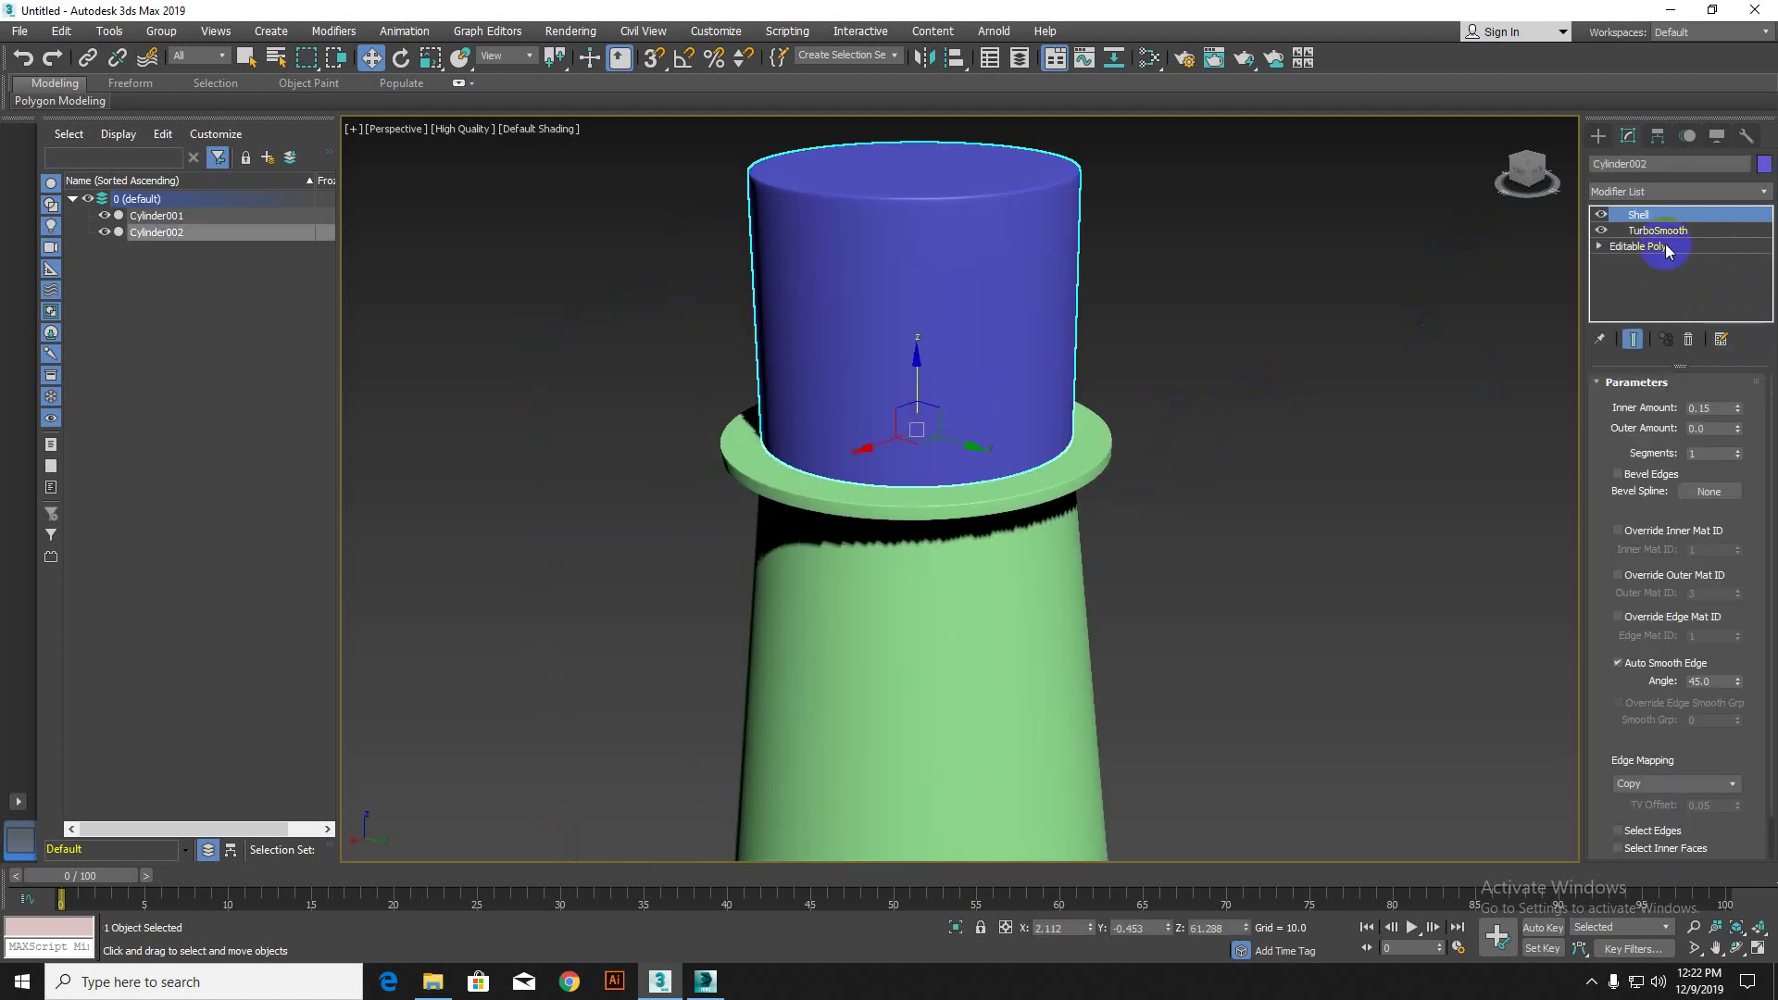
pyautogui.click(1762, 164)
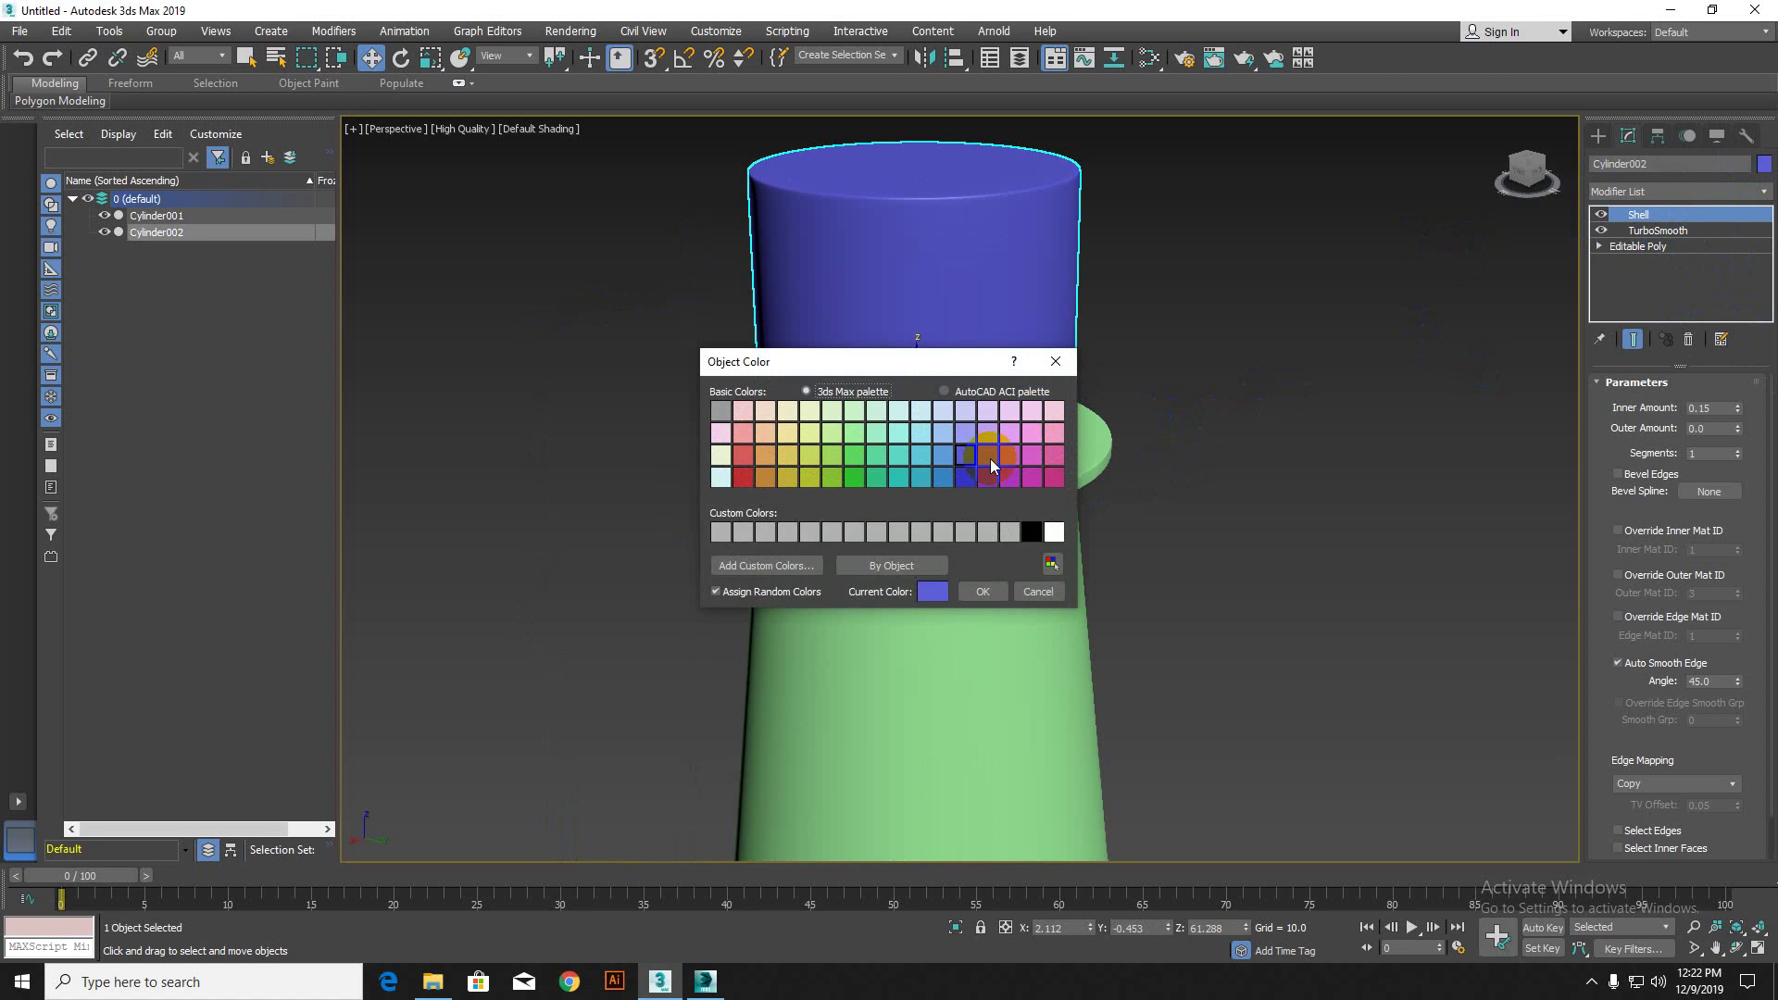
pyautogui.click(1031, 532)
pyautogui.click(971, 591)
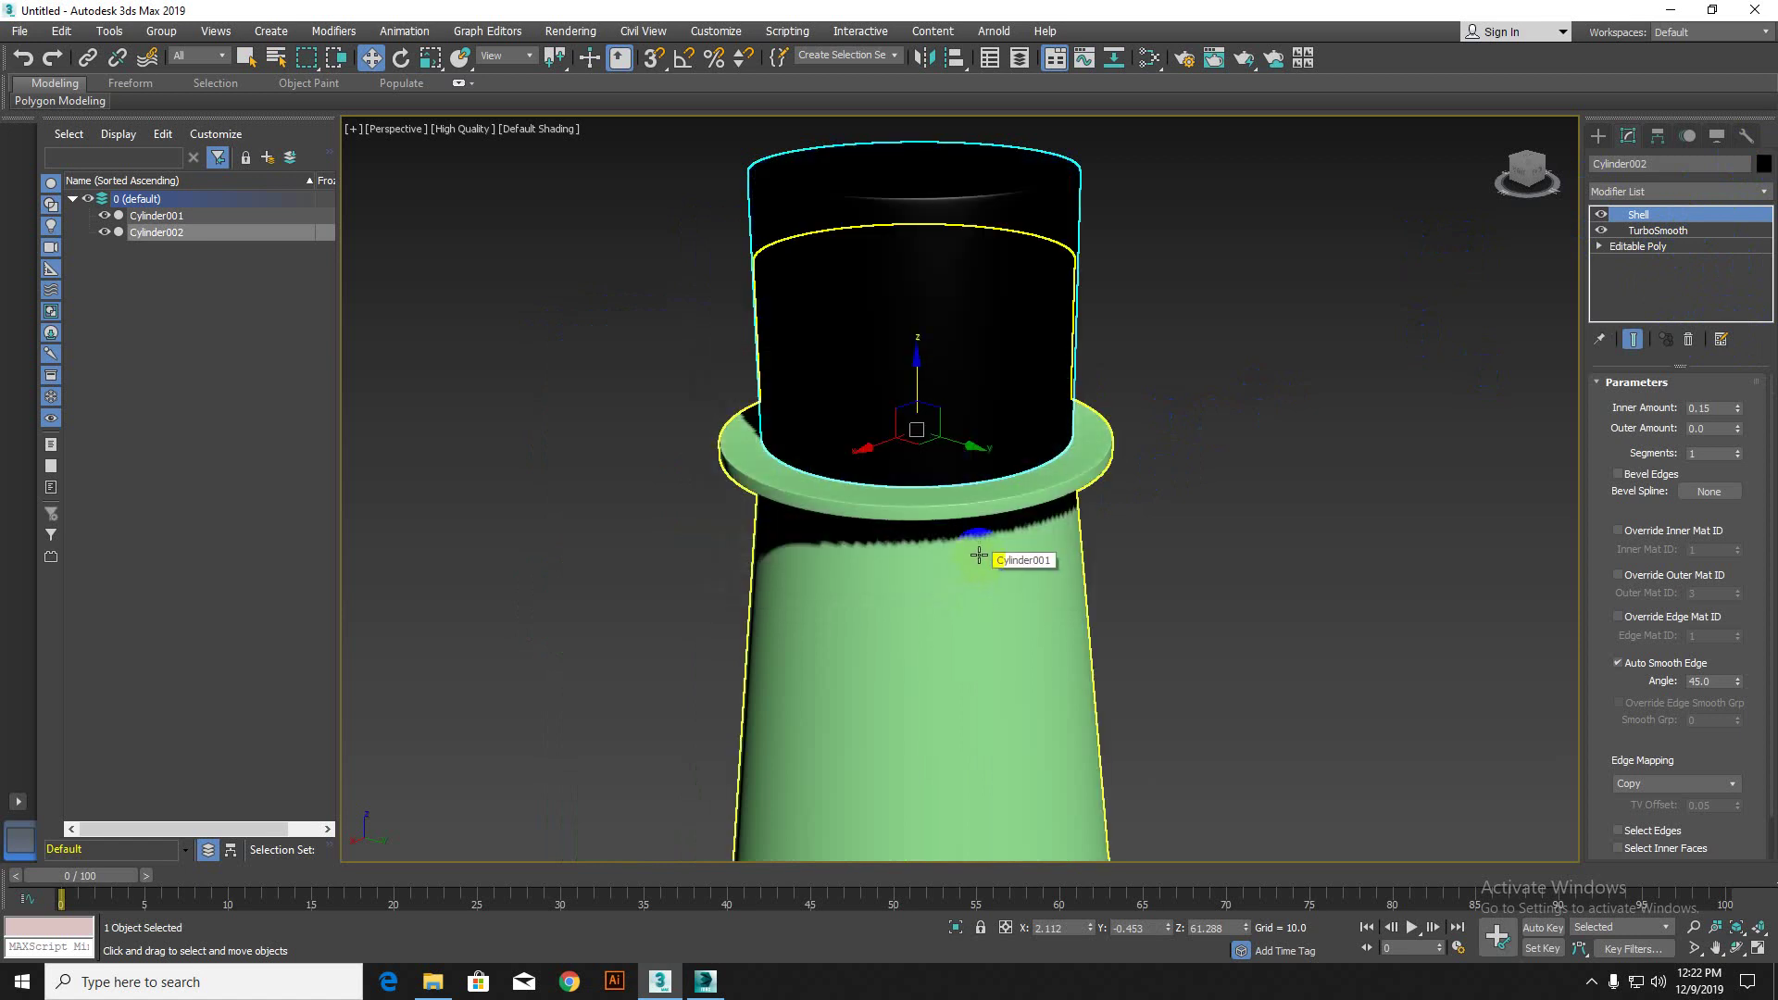
pyautogui.scroll(-4, 1204, 463)
pyautogui.click(1231, 480)
pyautogui.scroll(-4, 1204, 495)
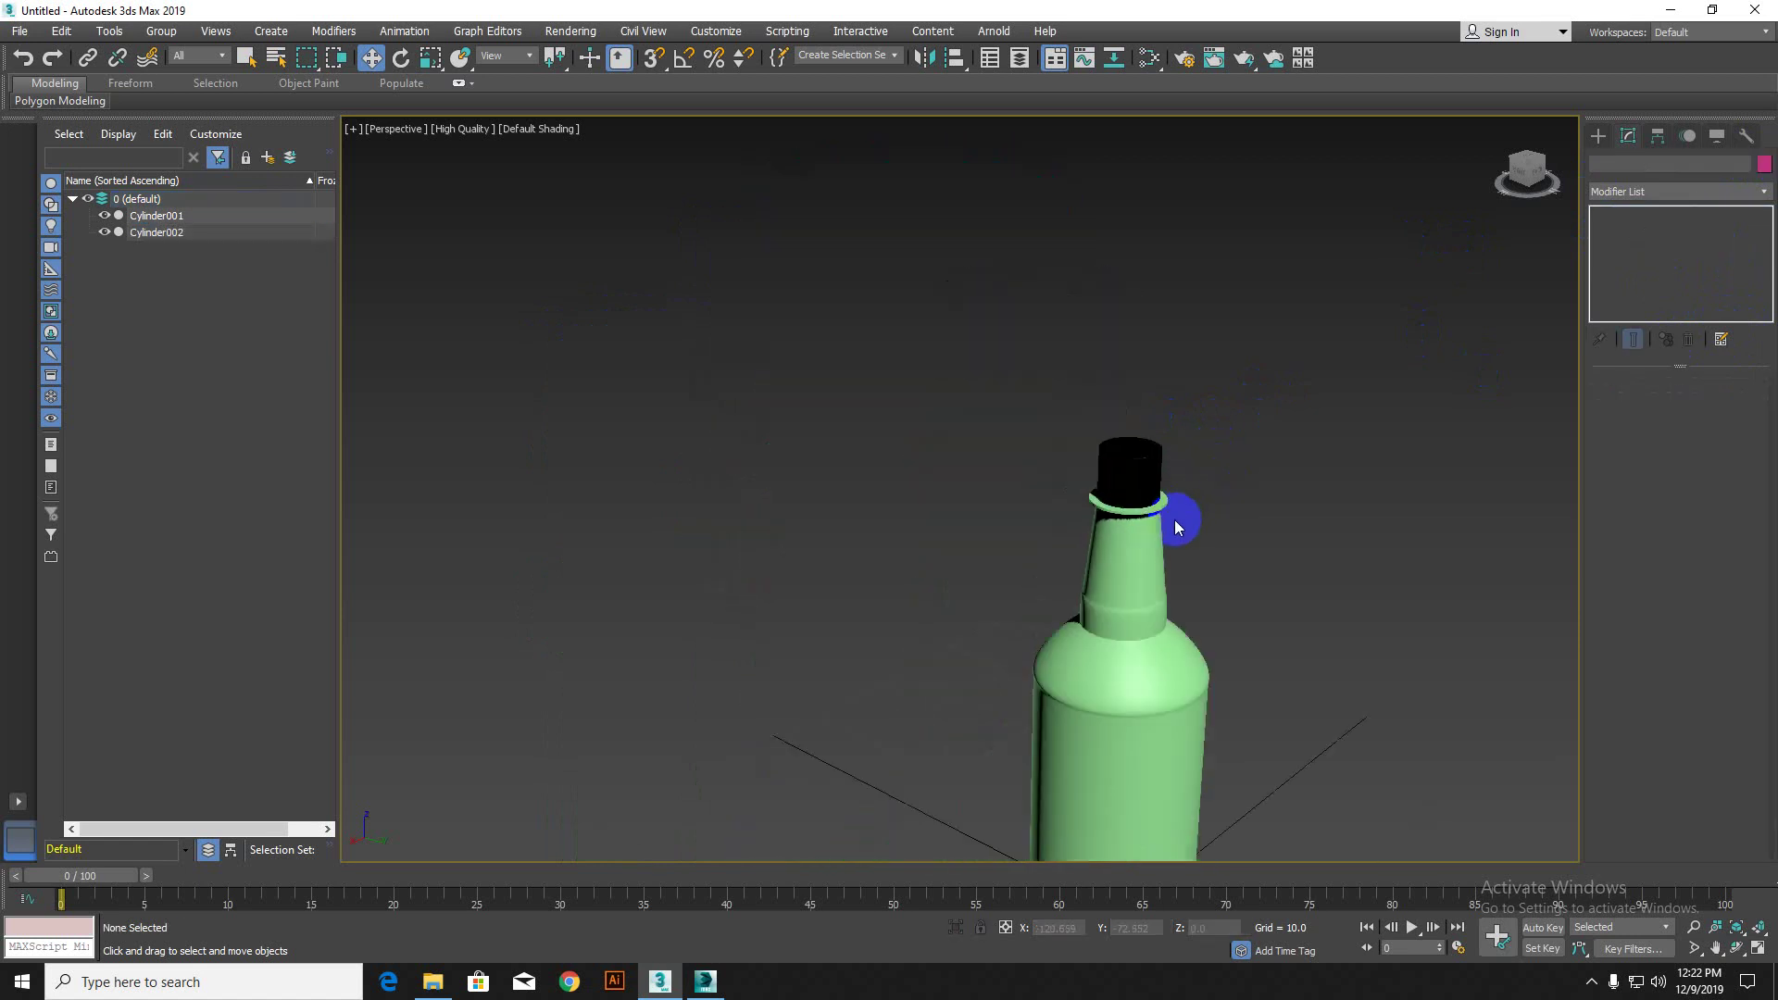
pyautogui.scroll(4, 1117, 494)
pyautogui.scroll(-5, 1190, 511)
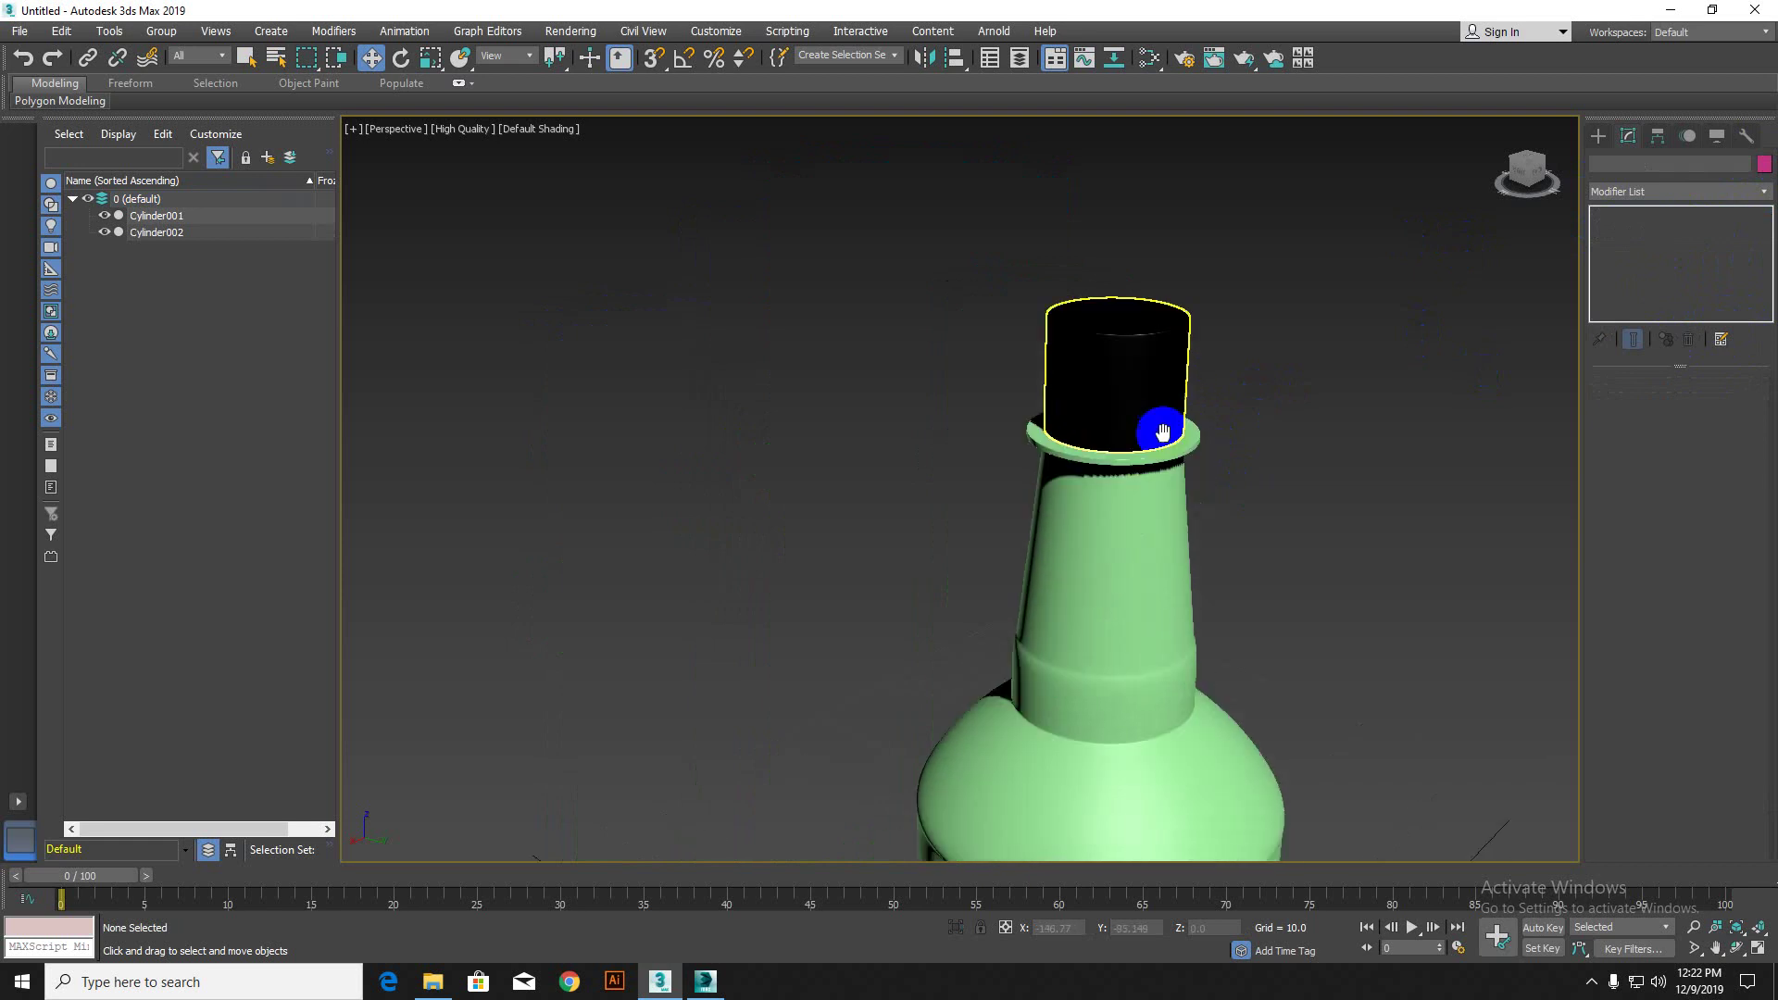
pyautogui.moveTo(1116, 498); pyautogui.dragTo(904, 401, button='middle')
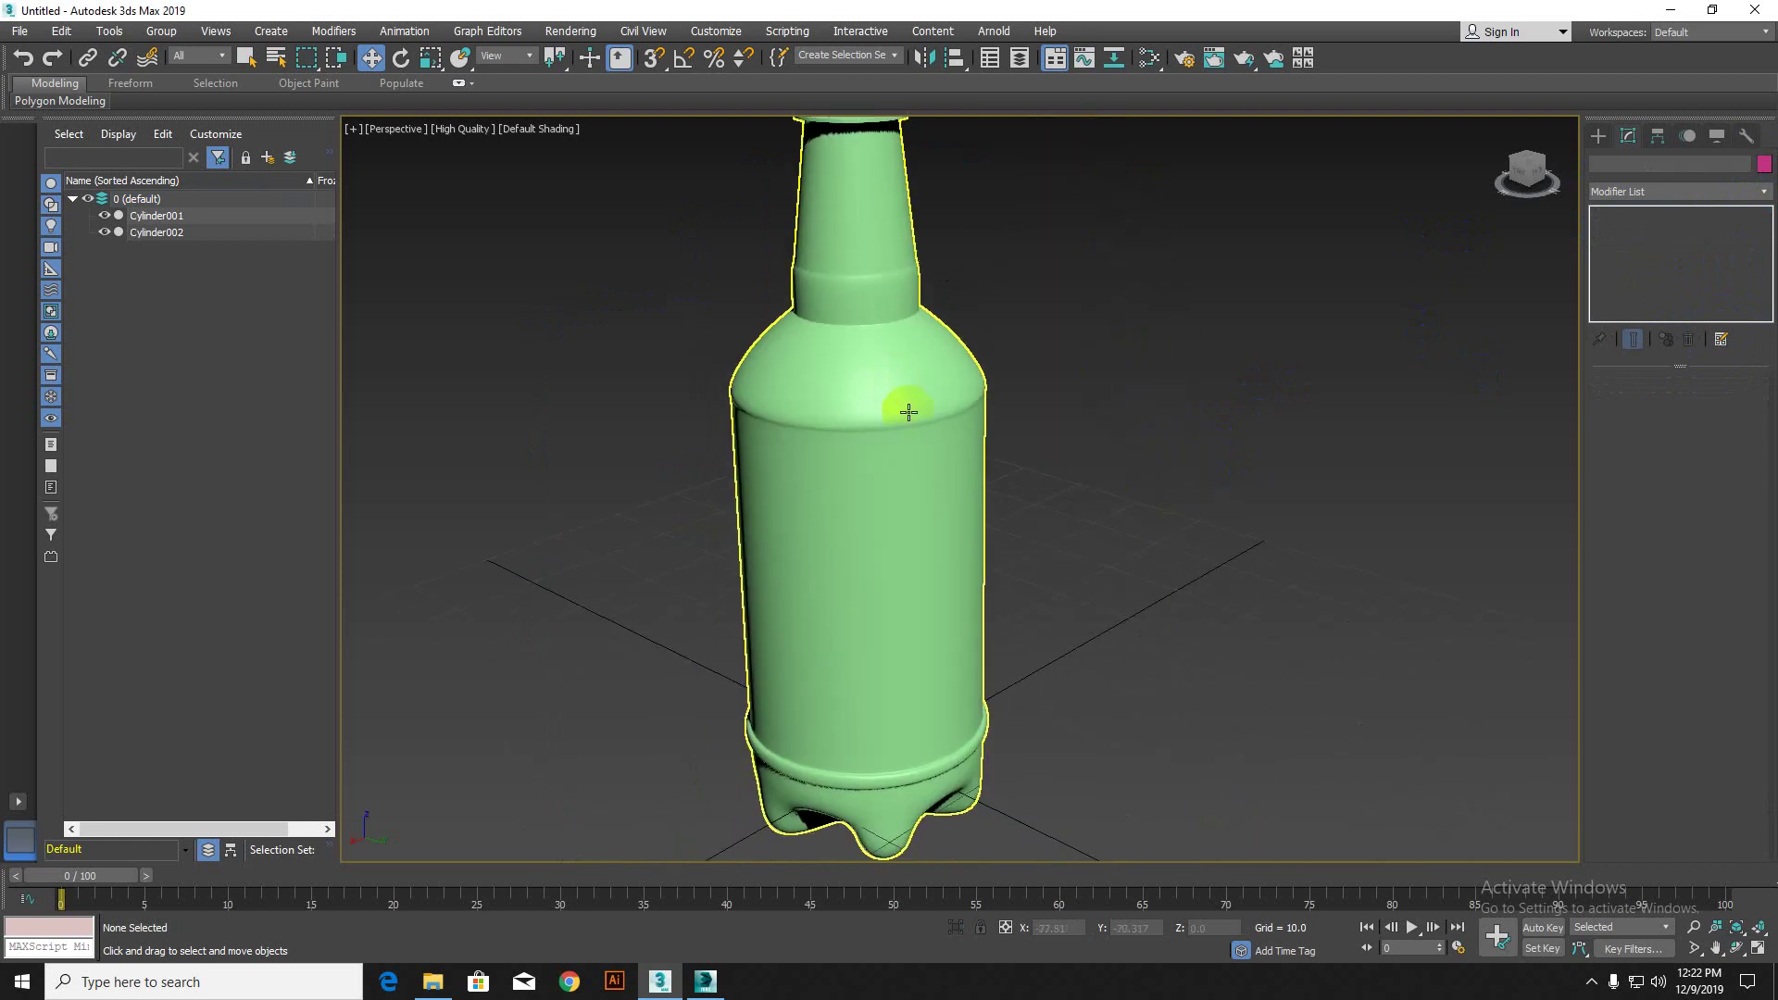
pyautogui.scroll(-3, 921, 445)
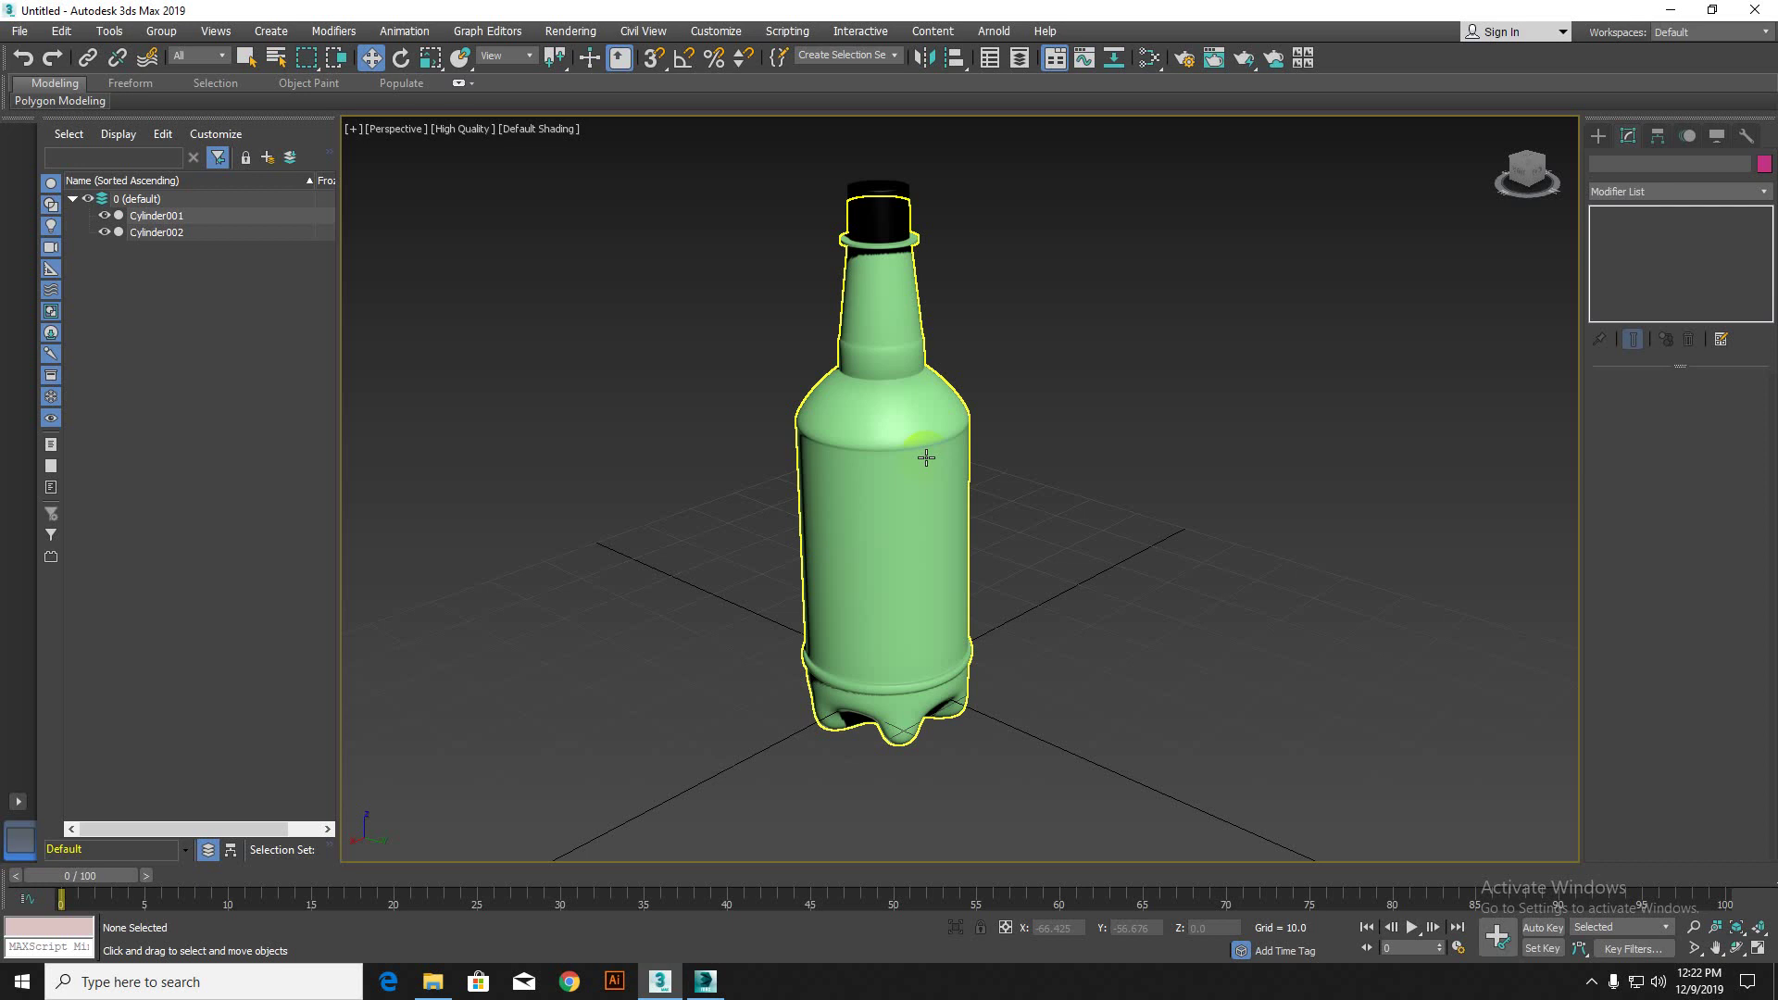
pyautogui.click(1590, 981)
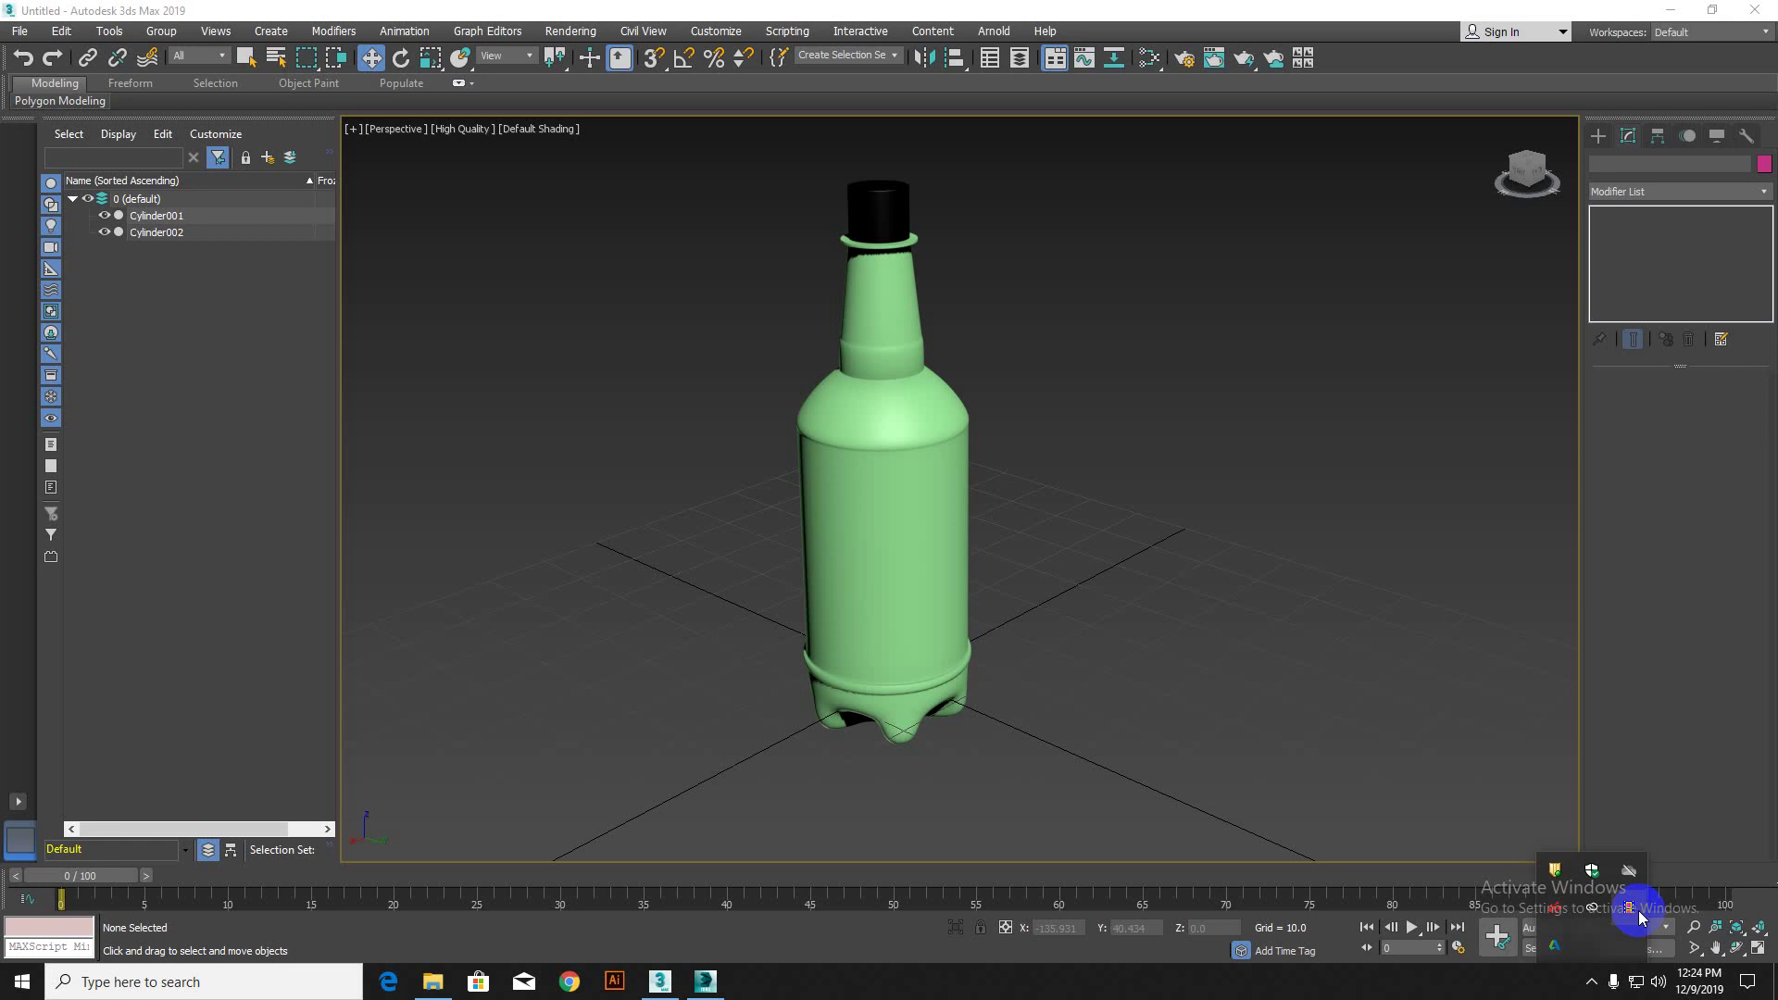
# Step: Select the bottle body and orbit the view to look down on the bottle
pyautogui.click(968, 655)
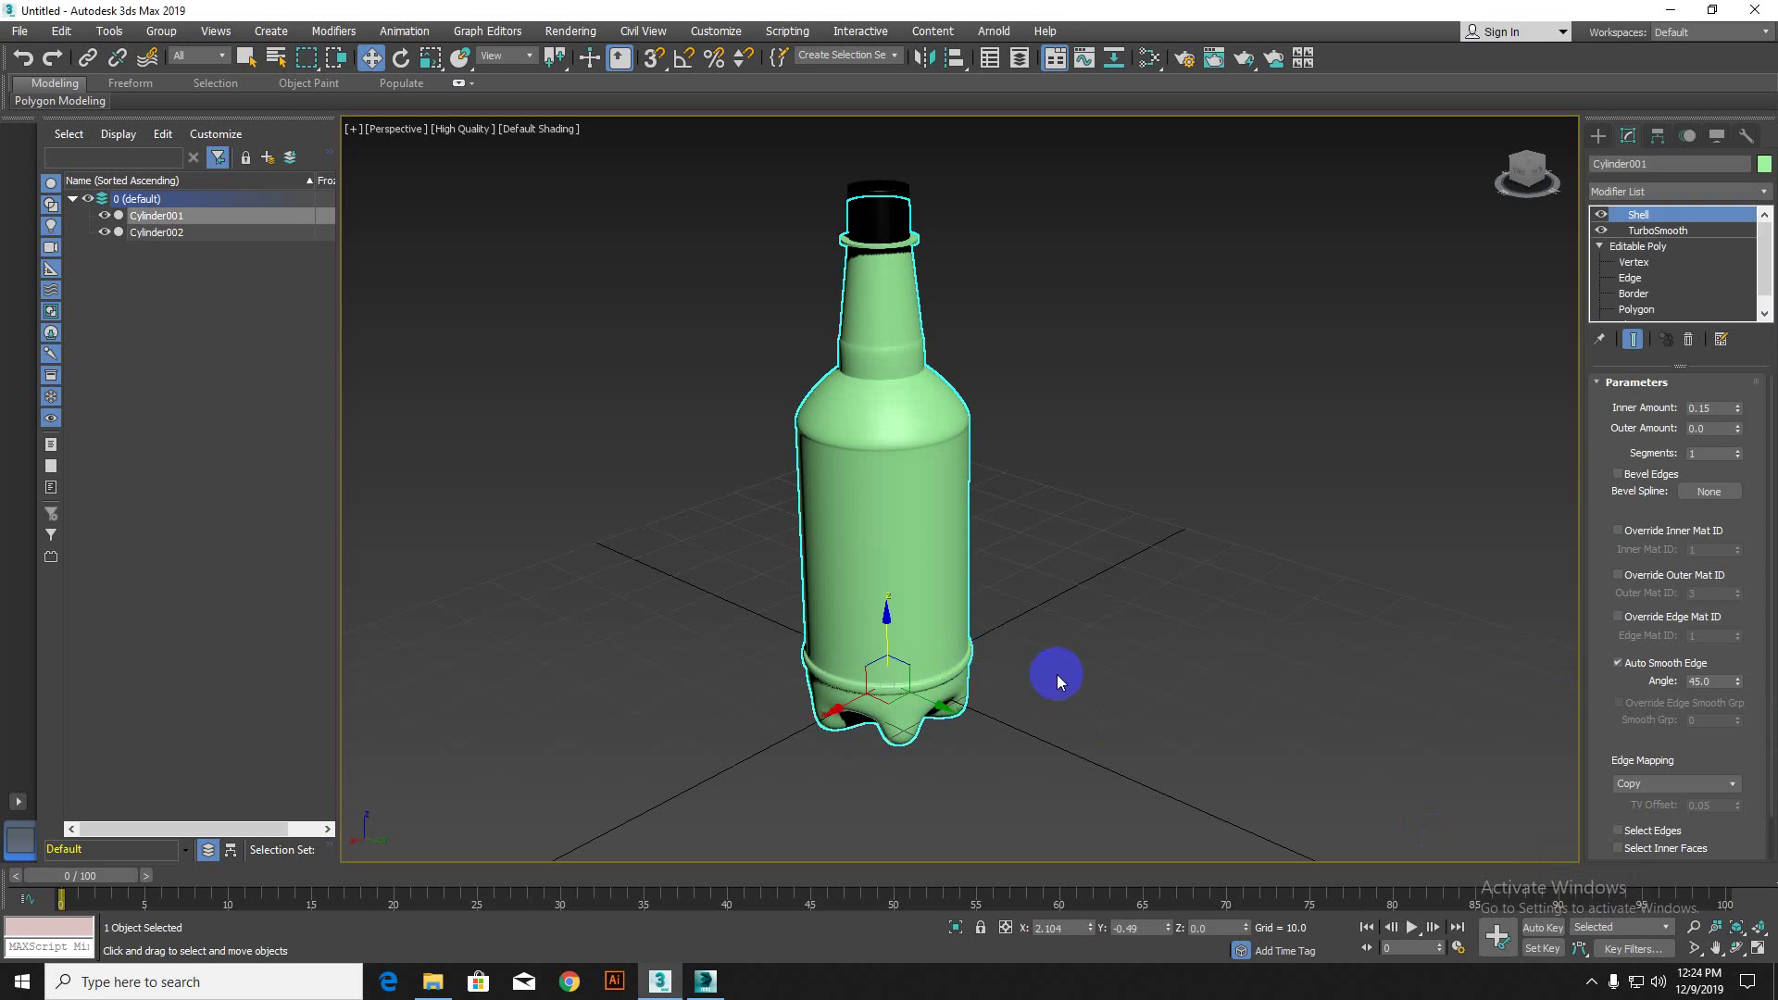
pyautogui.keyDown('alt'); pyautogui.moveTo(1040, 663); pyautogui.dragTo(889, 627, button='middle'); pyautogui.keyUp('alt')
pyautogui.scroll(5, 881, 515)
pyautogui.scroll(-7, 880, 516)
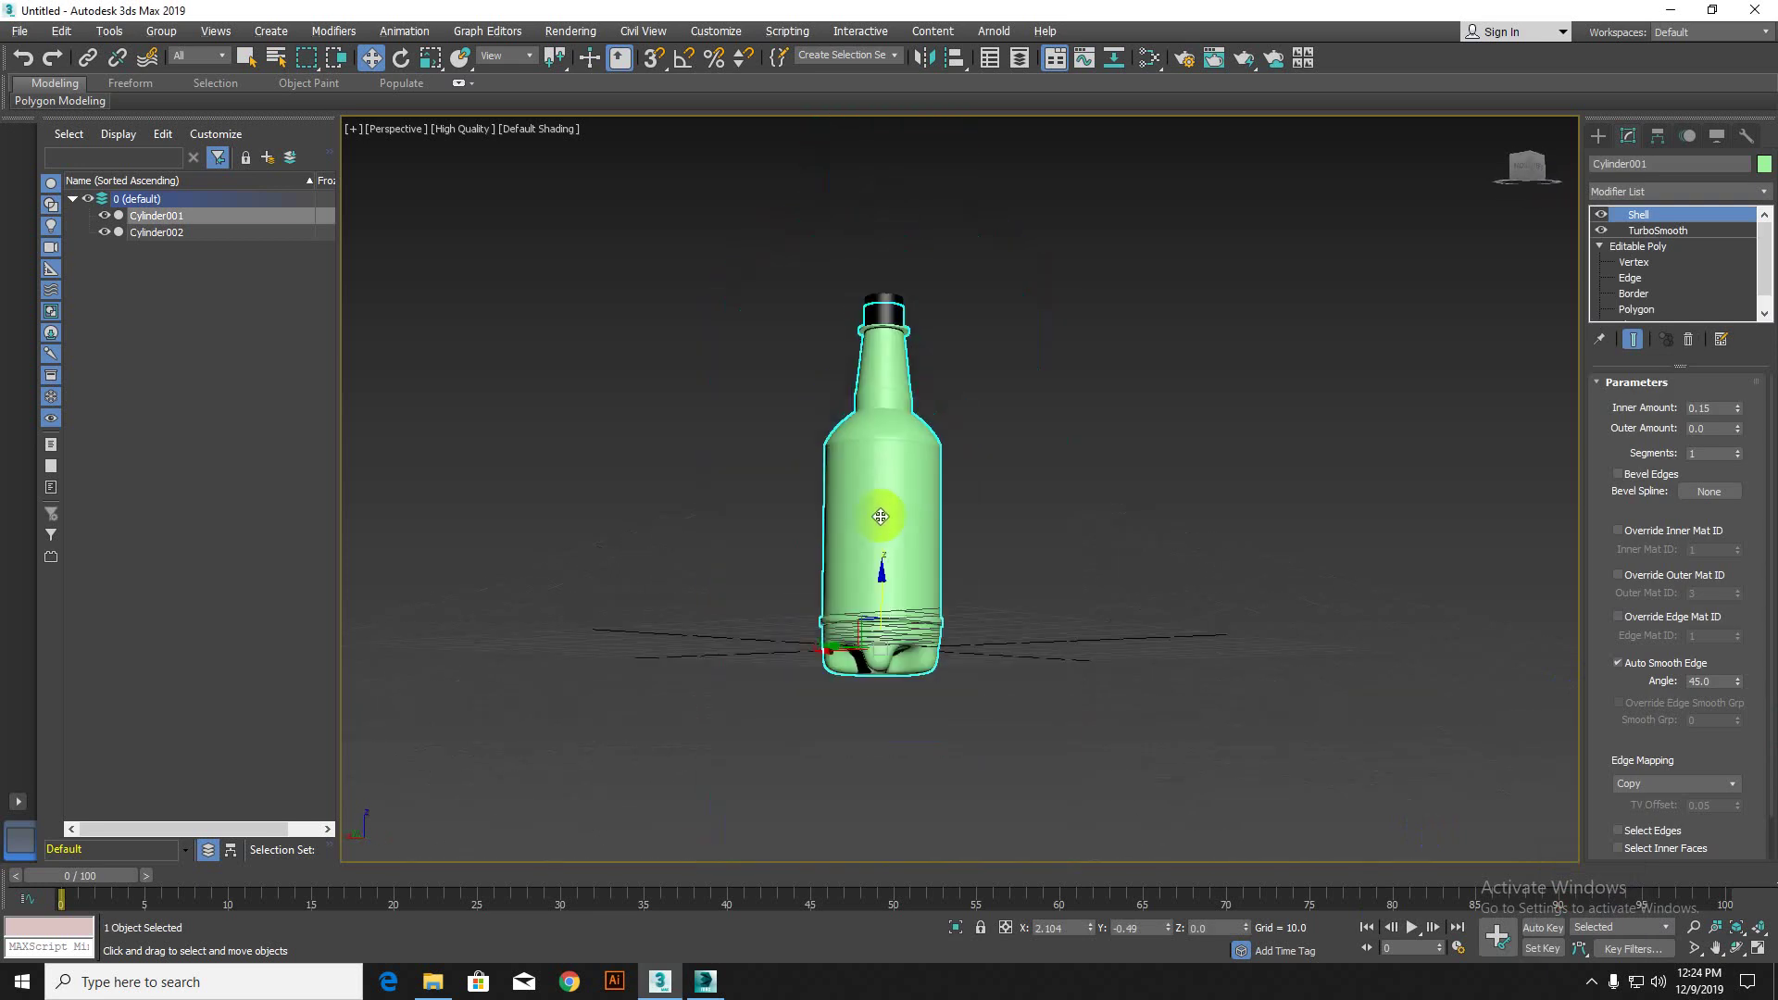
pyautogui.keyDown('alt'); pyautogui.moveTo(881, 516); pyautogui.dragTo(884, 584, button='middle'); pyautogui.keyUp('alt')
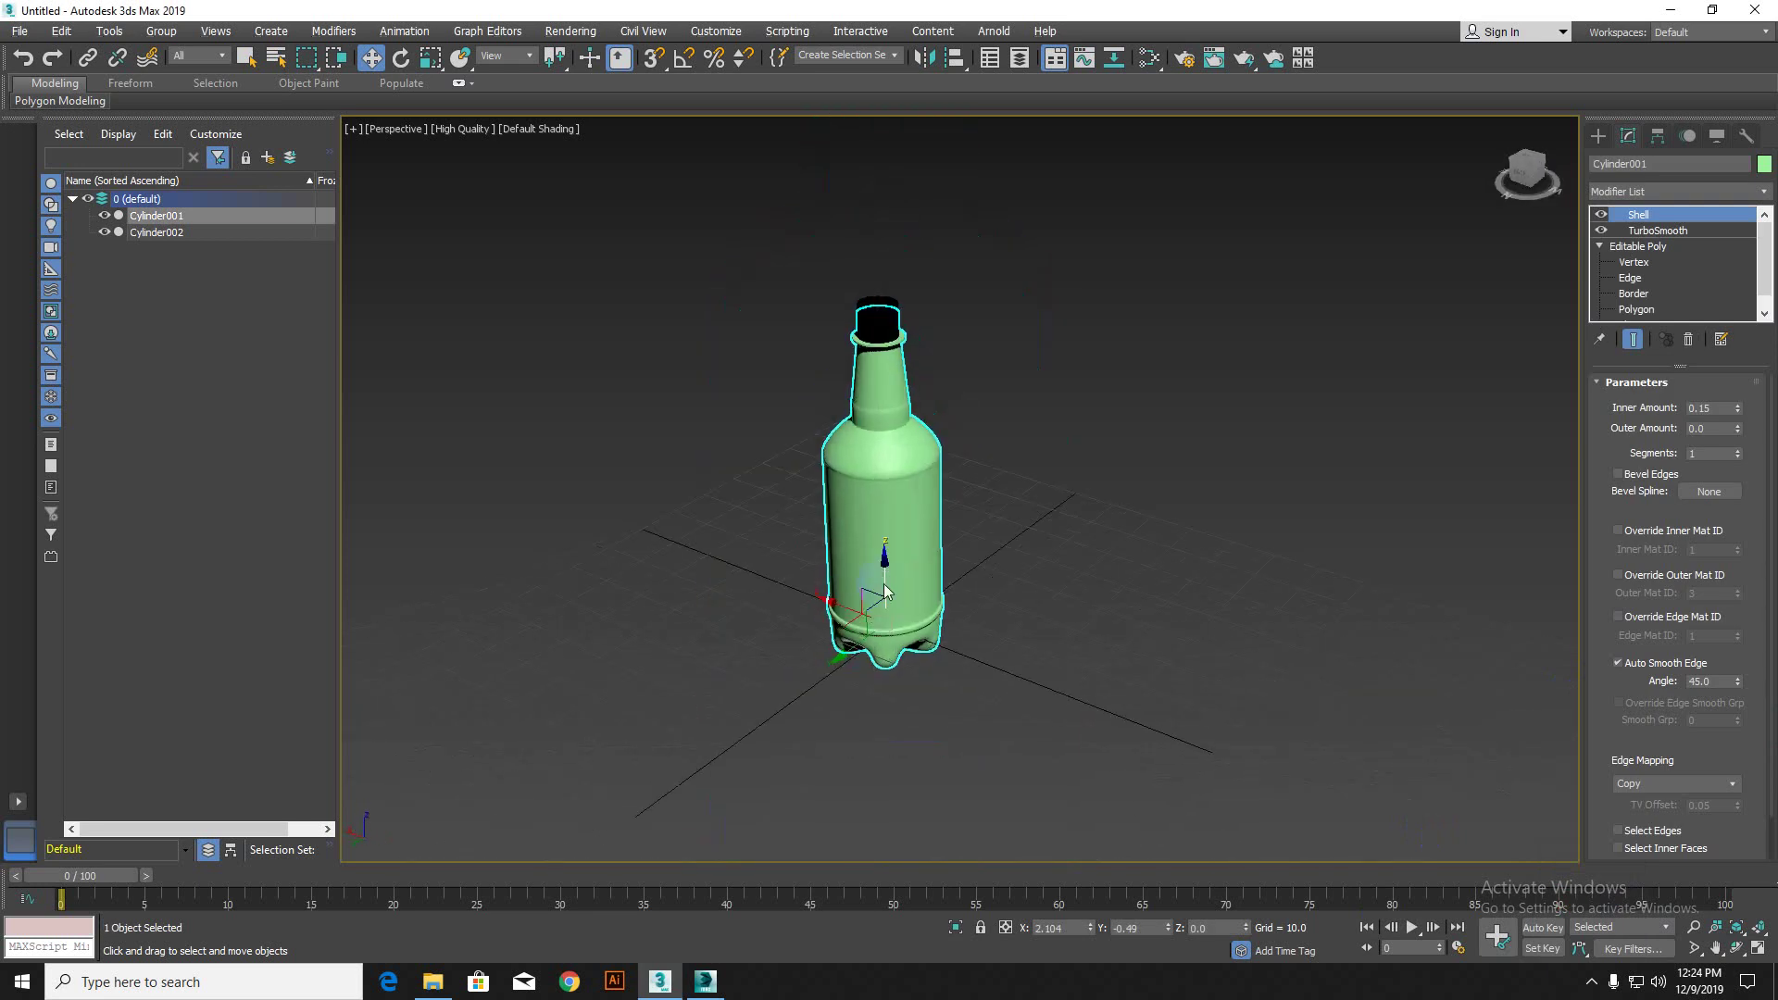
# Step: Save the scene as Bottle.max in the scenes folder and minimise 3ds Max to the desktop
pyautogui.hotkey('ctrl', 's')
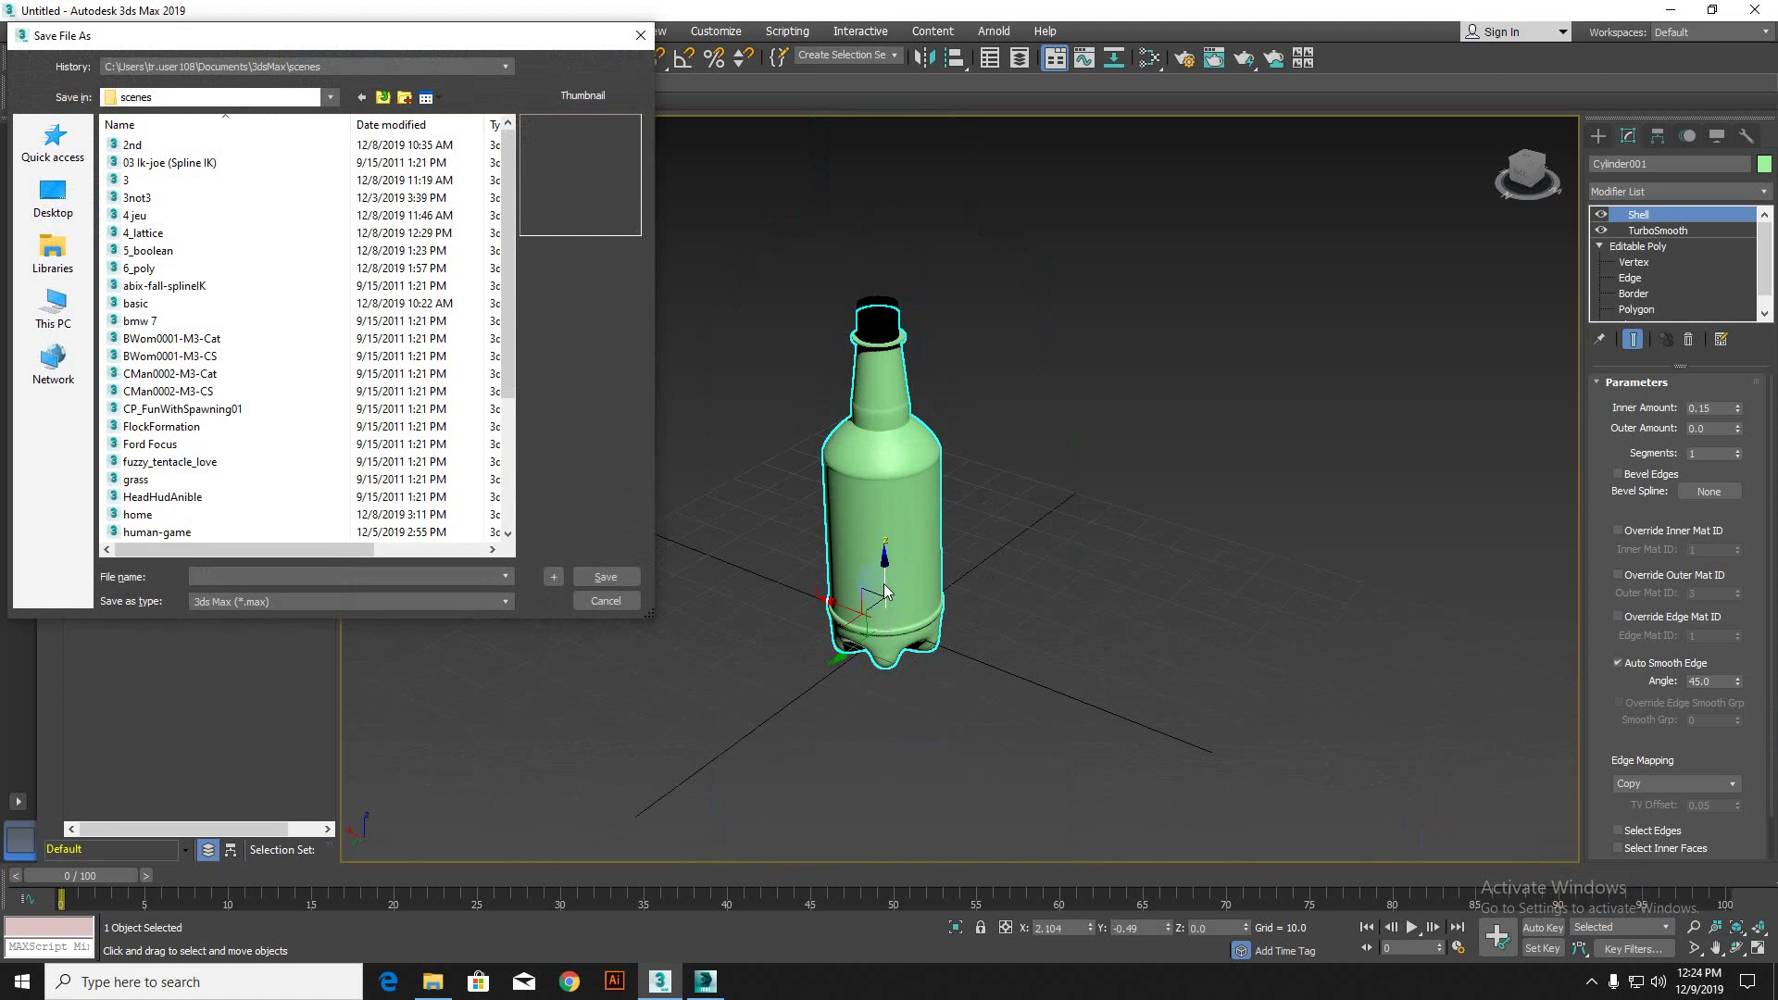
pyautogui.write('Bu')
pyautogui.press('BackSpace')
pyautogui.write('ottle')
pyautogui.press('Return')
pyautogui.scroll(3, 1002, 359)
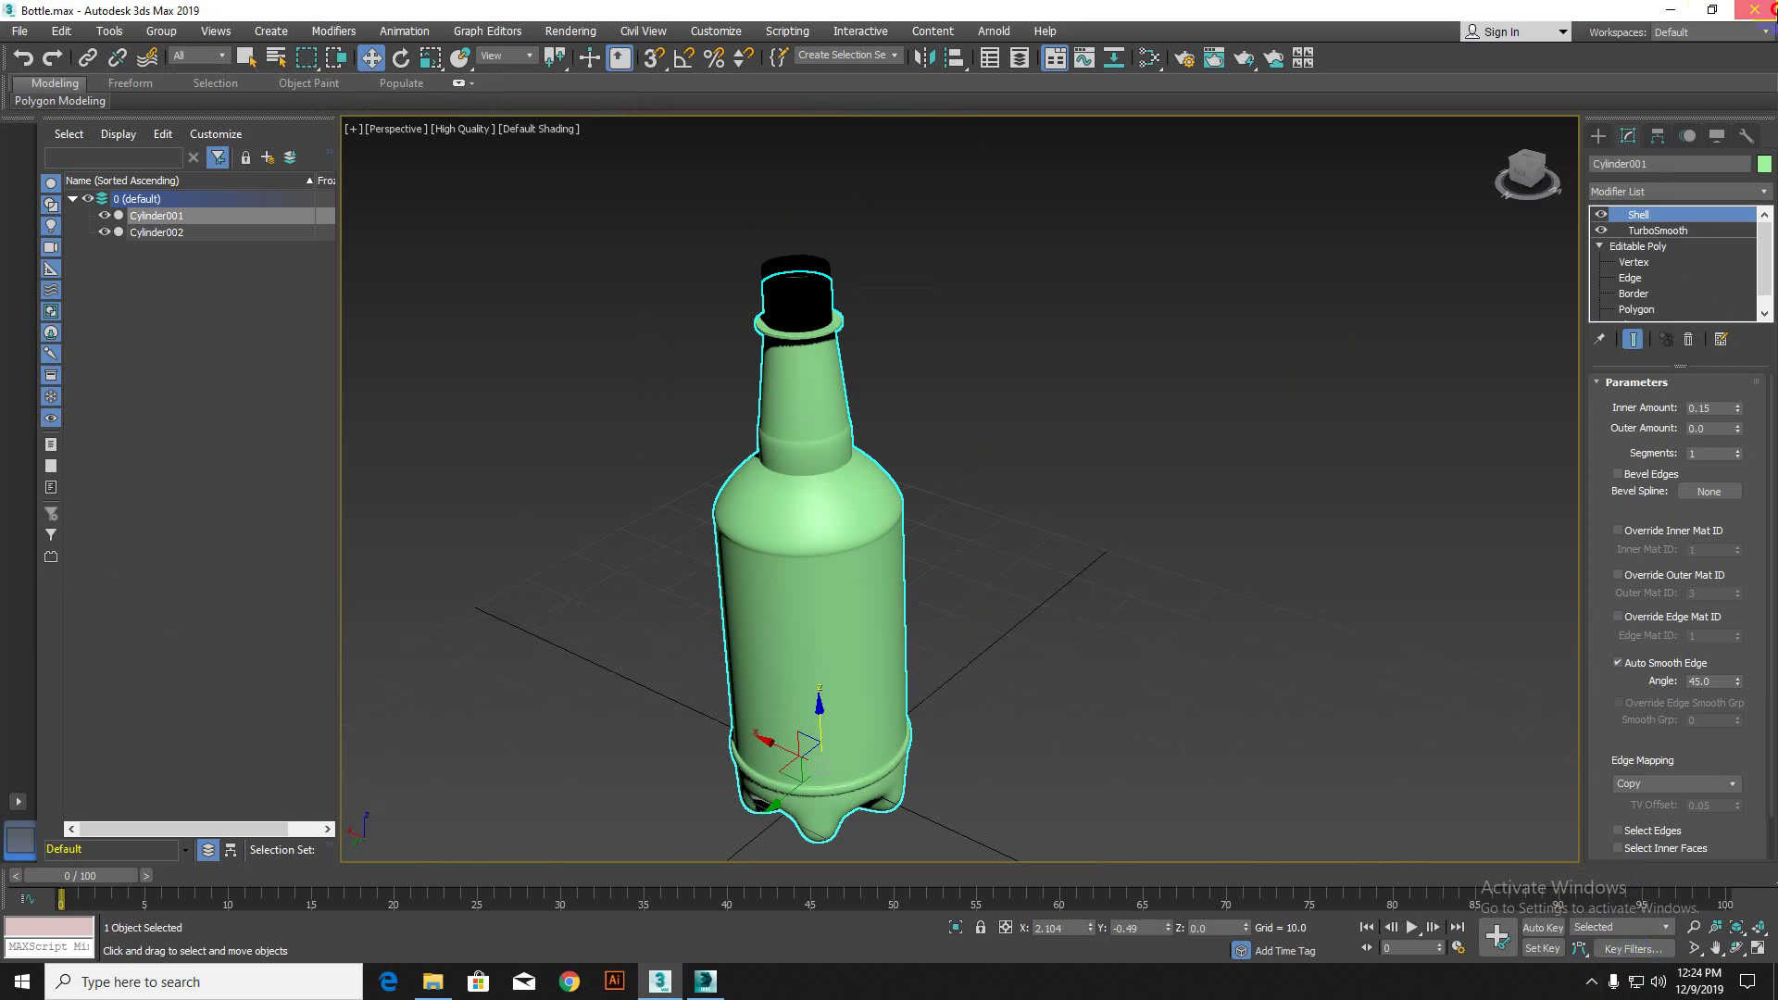
pyautogui.click(1628, 138)
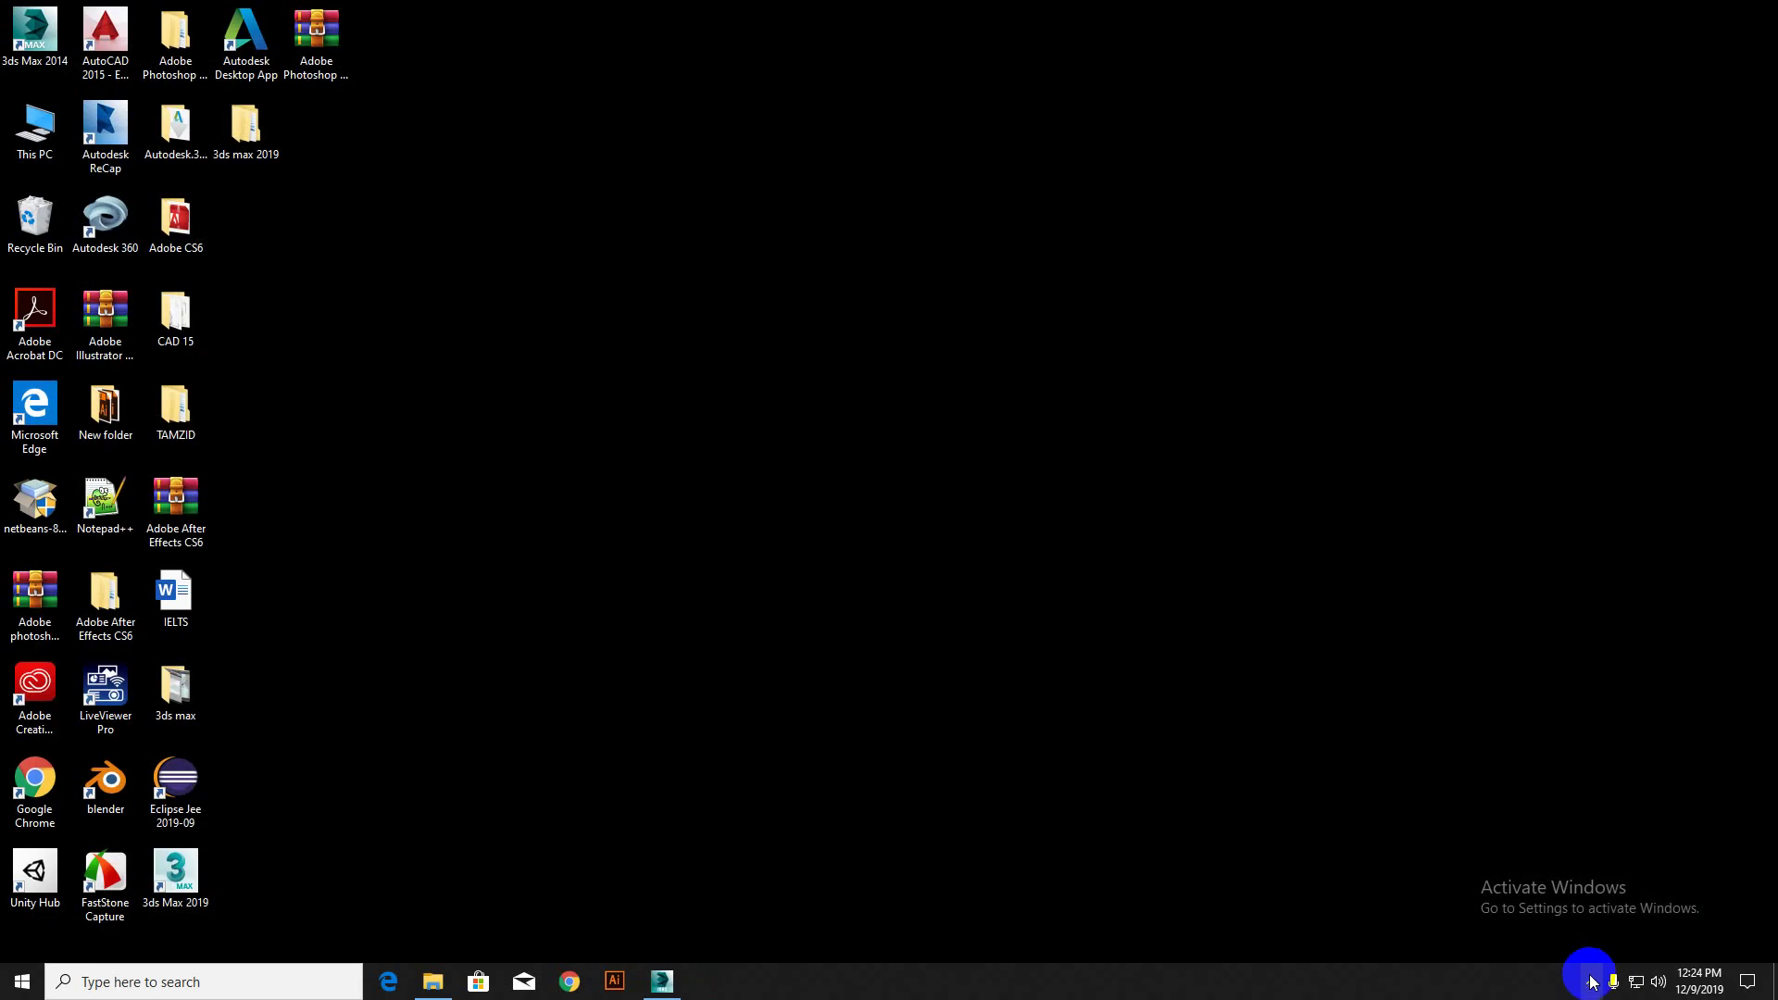